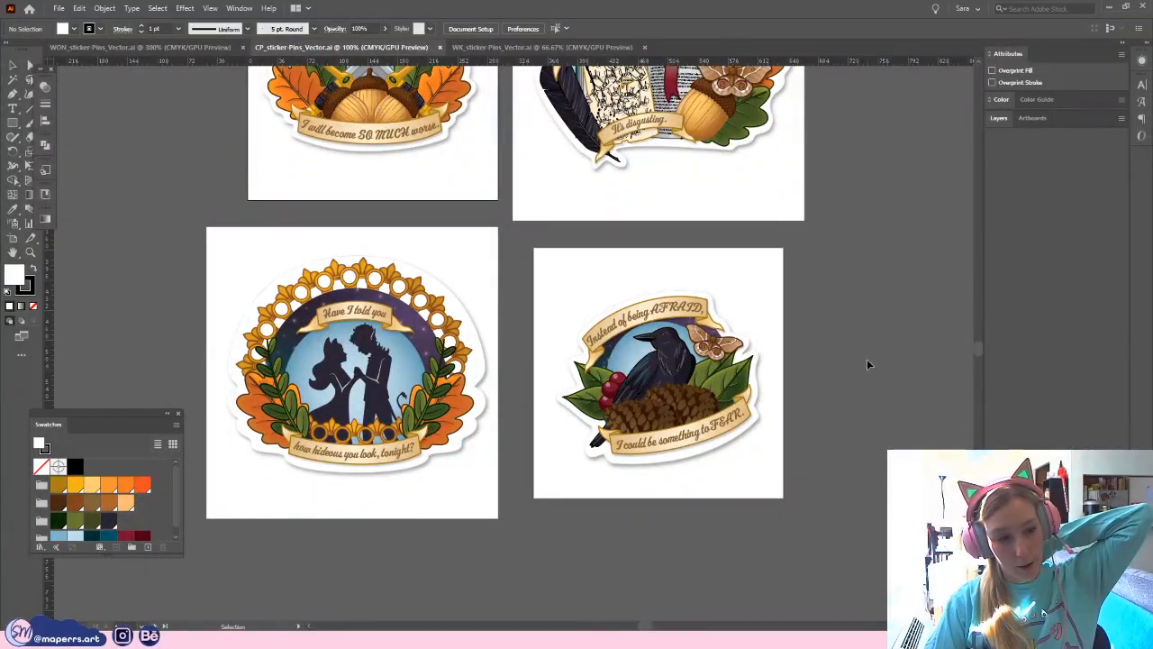
- Move the floating Swatches panel away from the canvas edge and collapse the toolbar to a single column
{"action": "scroll", "coordinate": [864, 334], "scroll_direction": "down", "scroll_amount": 1}
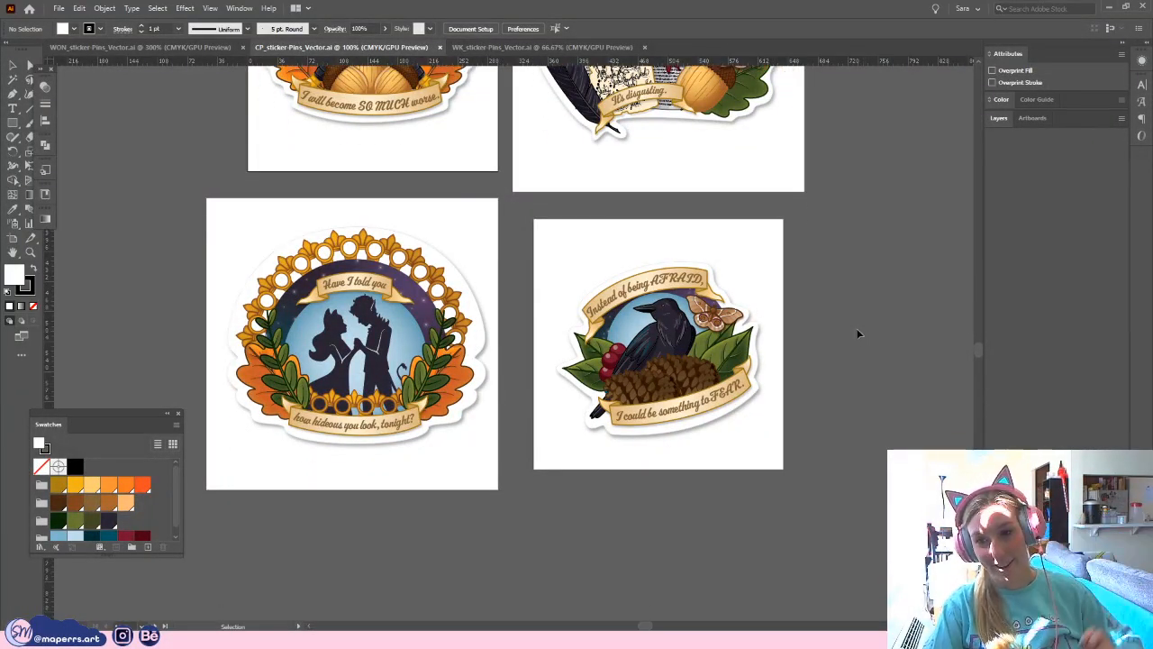
{"action": "scroll", "coordinate": [852, 335], "scroll_direction": "down", "scroll_amount": 1}
{"action": "left_click_drag", "start_coordinate": [132, 415], "coordinate": [152, 353]}
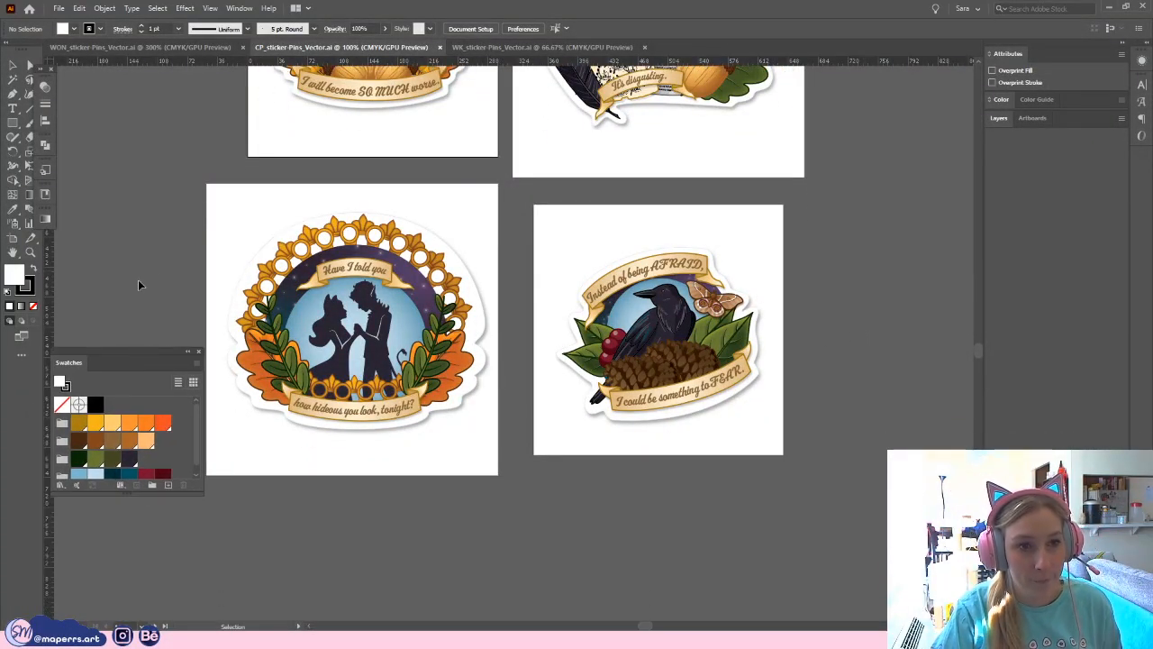
{"action": "left_click", "coordinate": [6, 42]}
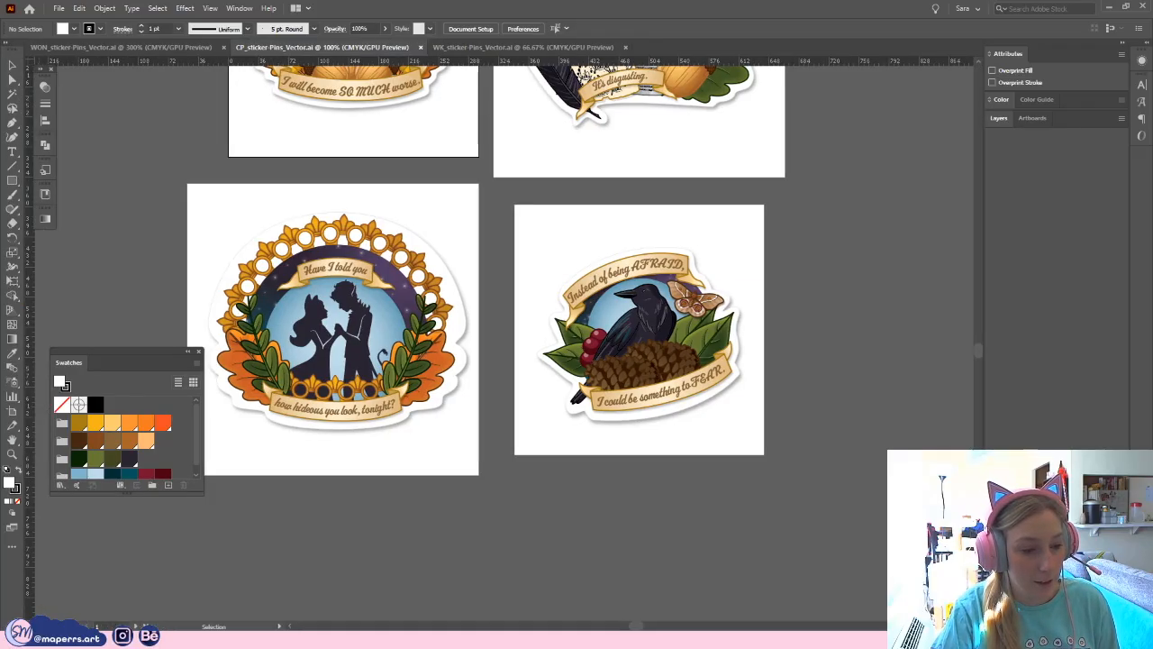
- Review the four quote sticker designs on the artboards of CP_sticker-Pins_Vector.ai
{"action": "scroll", "coordinate": [883, 396], "scroll_direction": "up", "scroll_amount": 3}
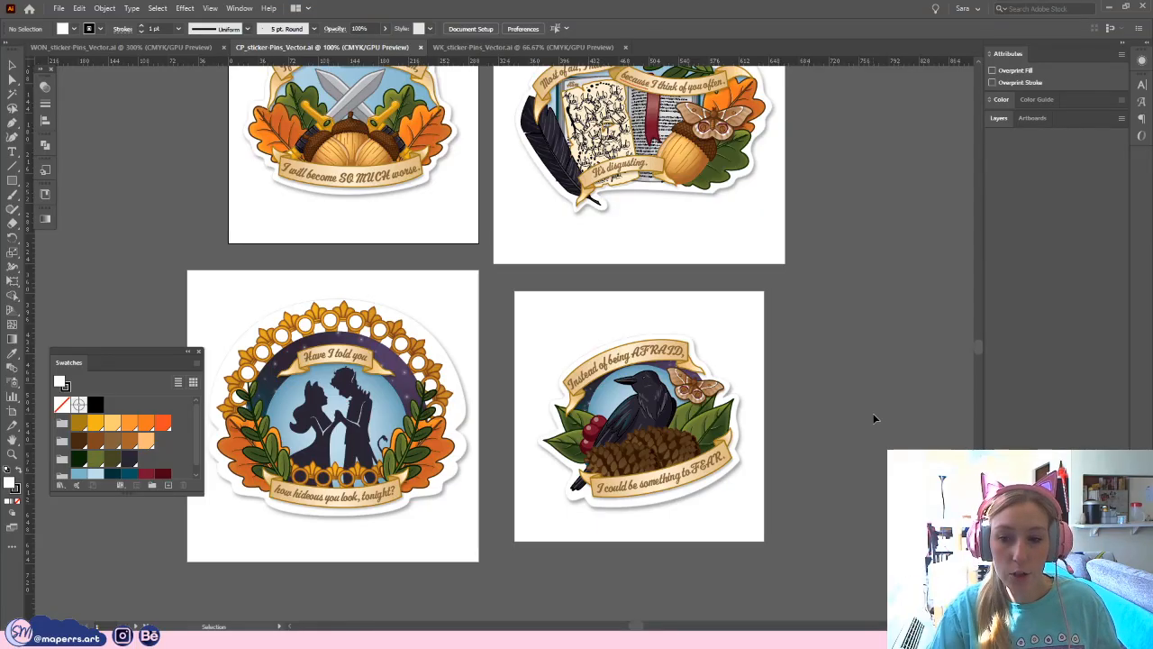
{"action": "scroll", "coordinate": [865, 441], "scroll_direction": "up", "scroll_amount": 2}
{"action": "scroll", "coordinate": [861, 453], "scroll_direction": "up", "scroll_amount": 2}
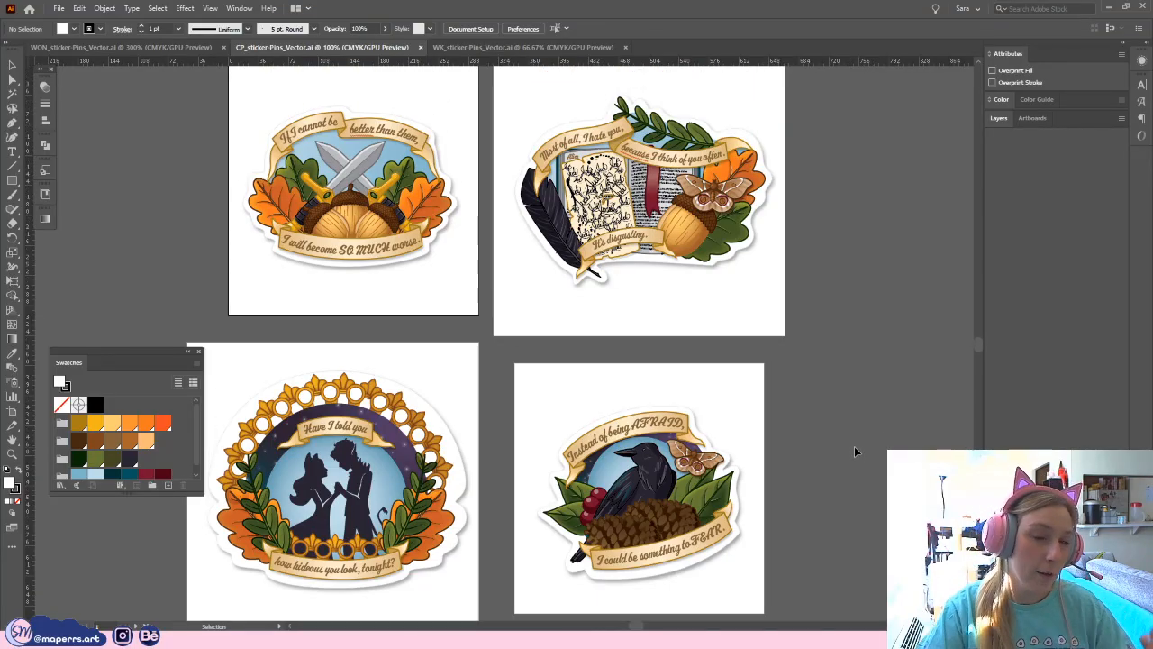
{"action": "scroll", "coordinate": [920, 371], "scroll_direction": "up", "scroll_amount": 3}
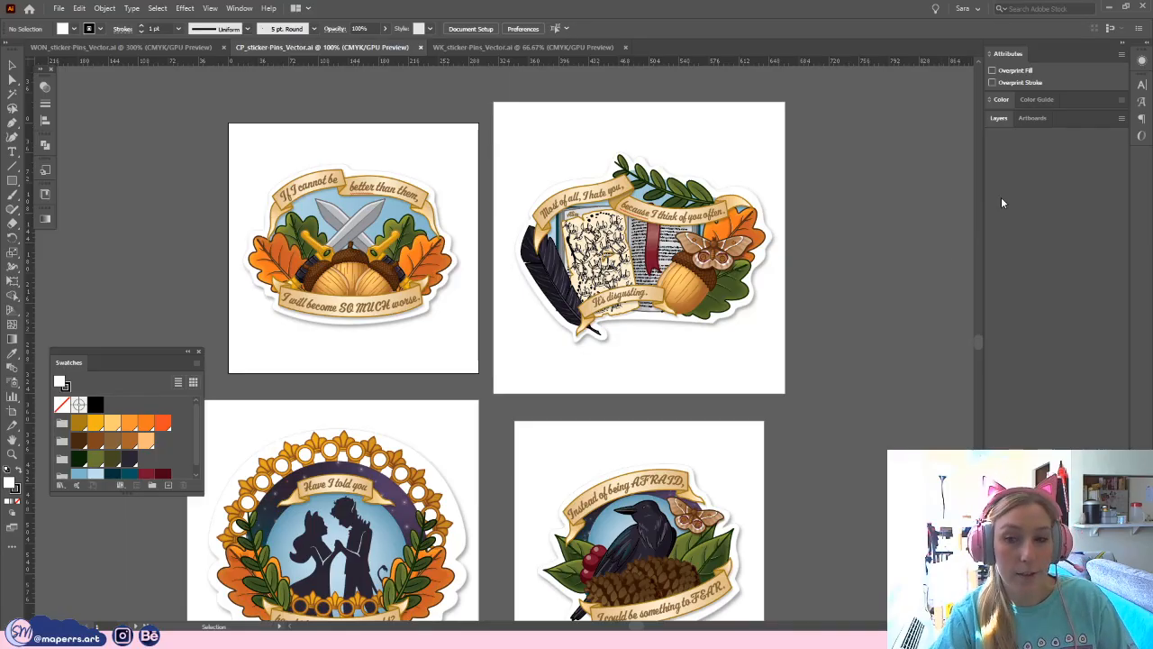
{"action": "scroll", "coordinate": [857, 236], "scroll_direction": "down", "scroll_amount": 1}
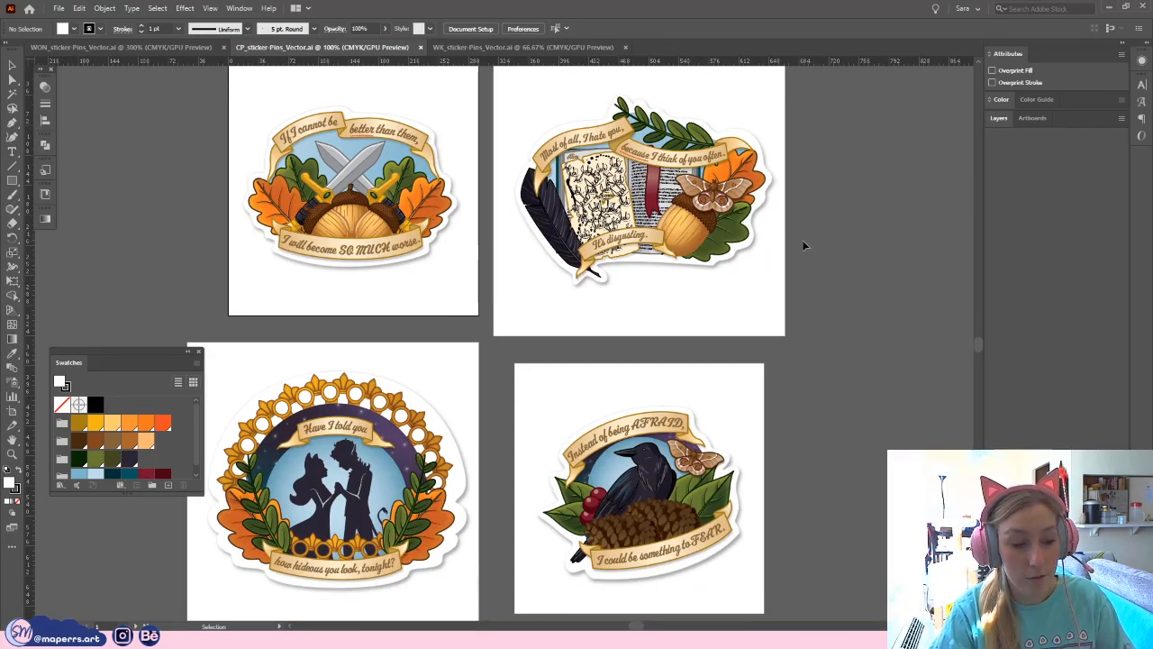
{"action": "scroll", "coordinate": [824, 279], "scroll_direction": "down", "scroll_amount": 1}
{"action": "scroll", "coordinate": [847, 294], "scroll_direction": "up", "scroll_amount": 1}
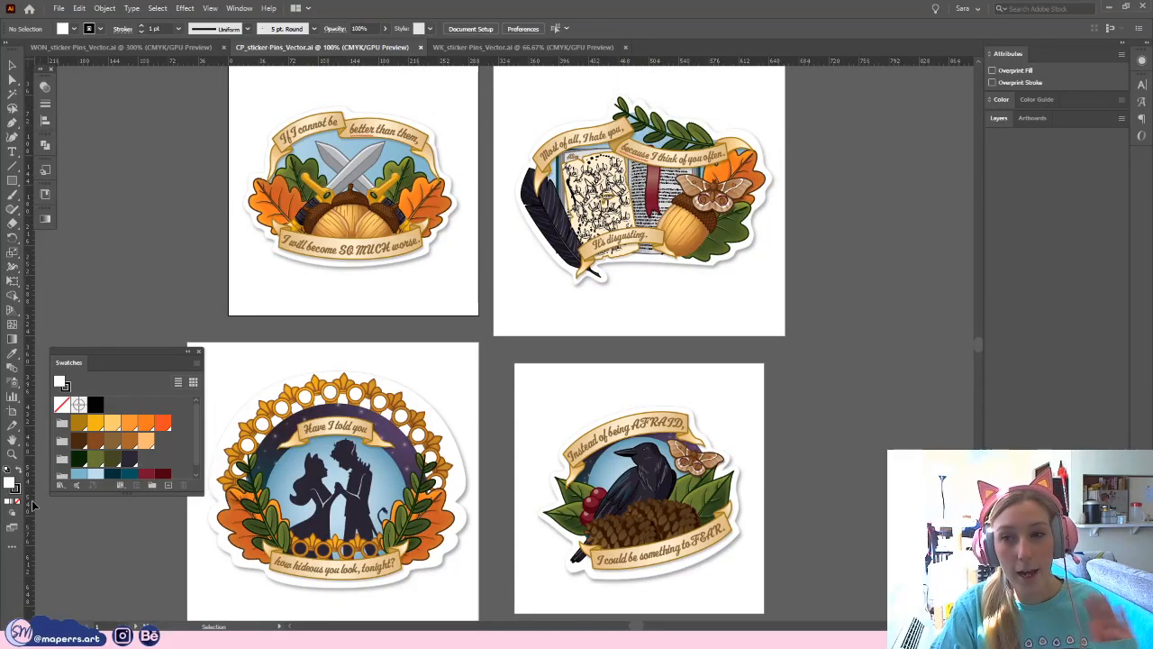
{"action": "scroll", "coordinate": [760, 347], "scroll_direction": "up", "scroll_amount": 1}
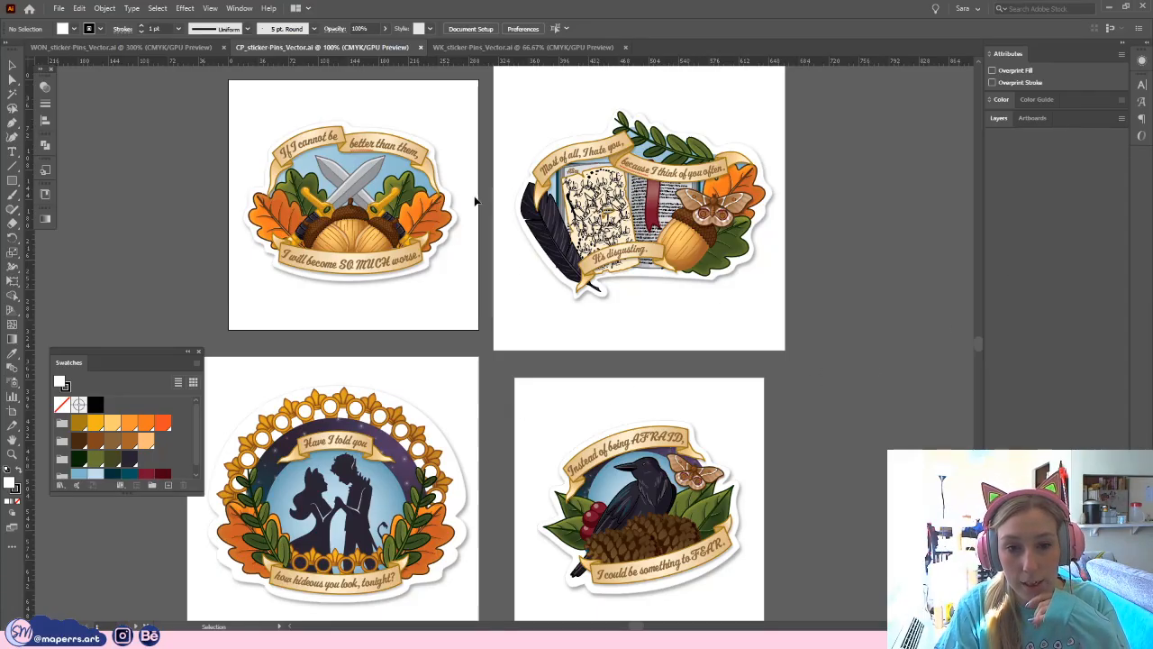
{"action": "scroll", "coordinate": [906, 325], "scroll_direction": "down", "scroll_amount": 1}
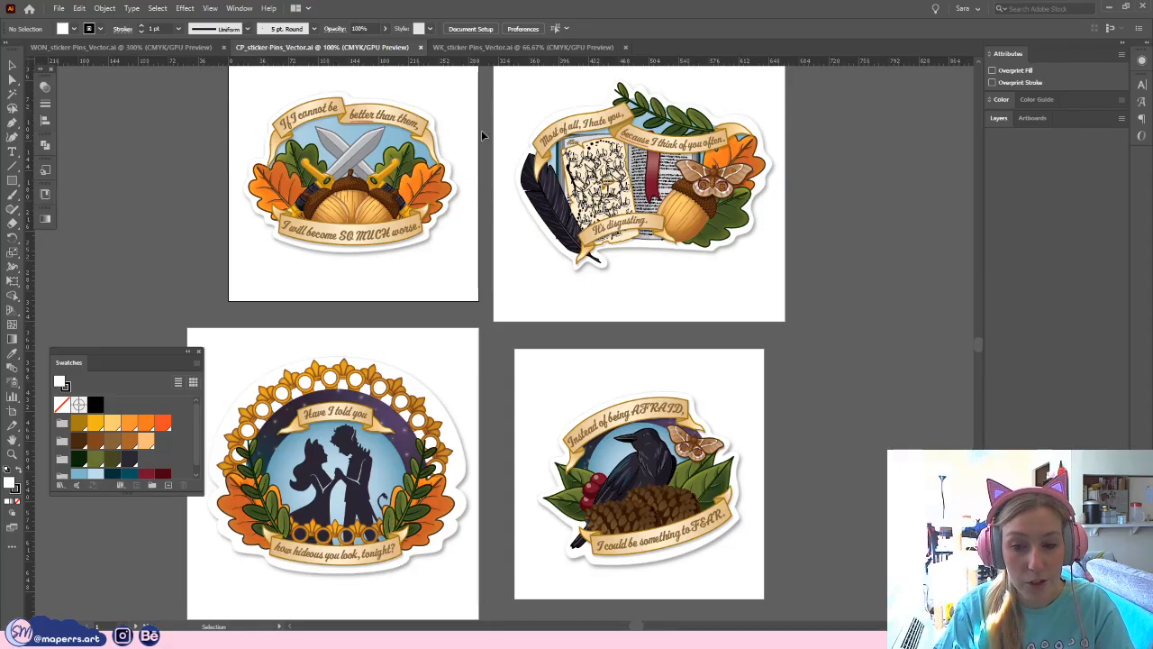
- Switch to WK_sticker-Pins_Vector.ai and review its four quote sticker designs
{"action": "left_click", "coordinate": [480, 49]}
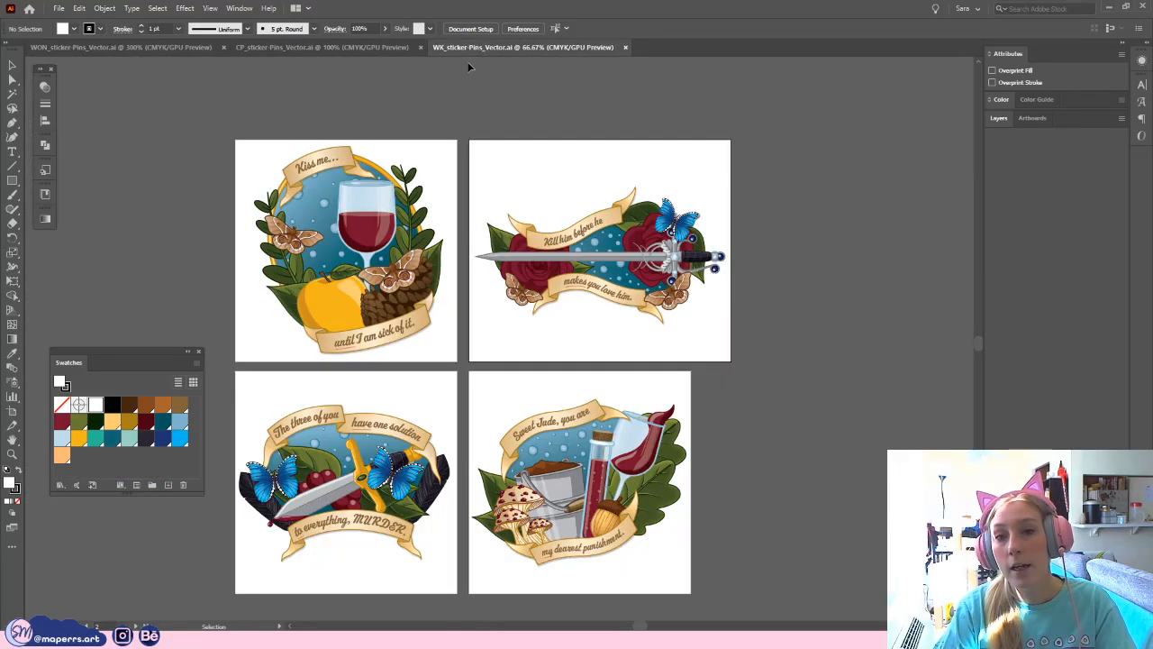
{"action": "left_click_drag", "start_coordinate": [733, 451], "coordinate": [770, 410]}
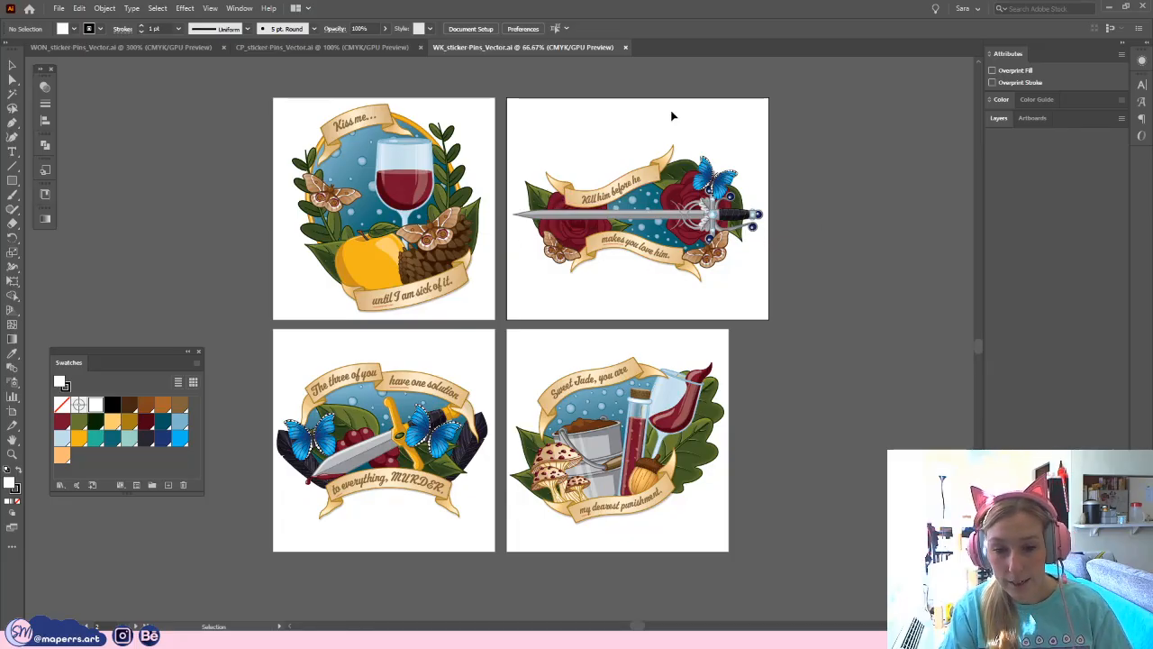
{"action": "scroll", "coordinate": [692, 150], "scroll_direction": "up", "scroll_amount": 1}
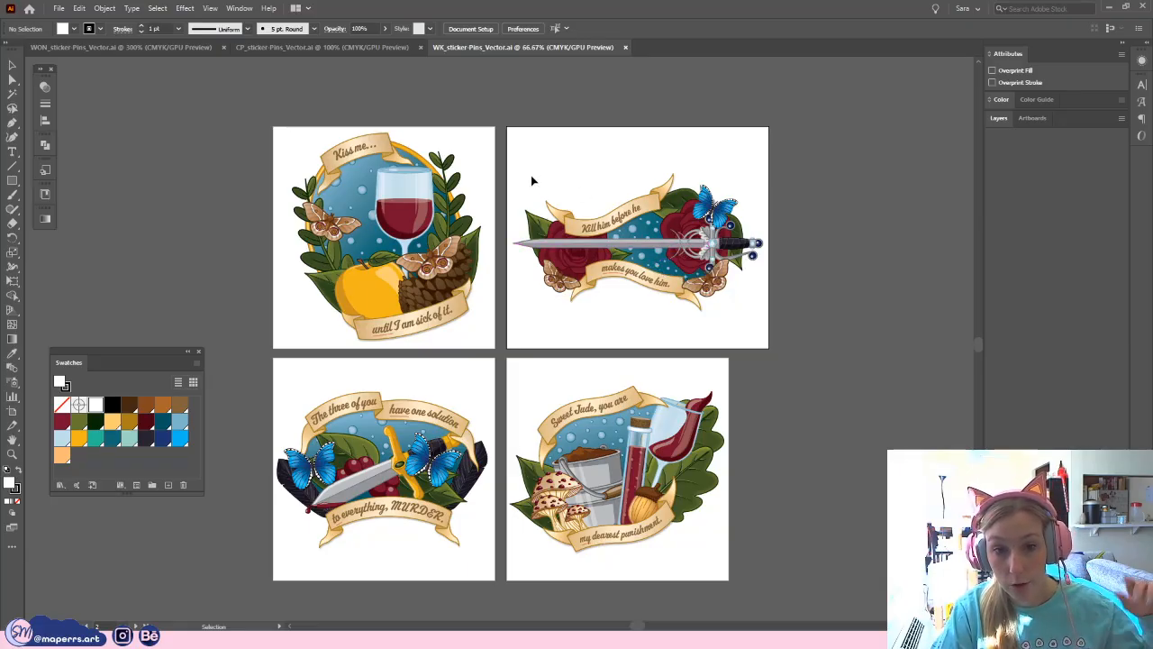
{"action": "scroll", "coordinate": [530, 181], "scroll_direction": "up", "scroll_amount": 1}
{"action": "scroll", "coordinate": [529, 186], "scroll_direction": "up", "scroll_amount": 2}
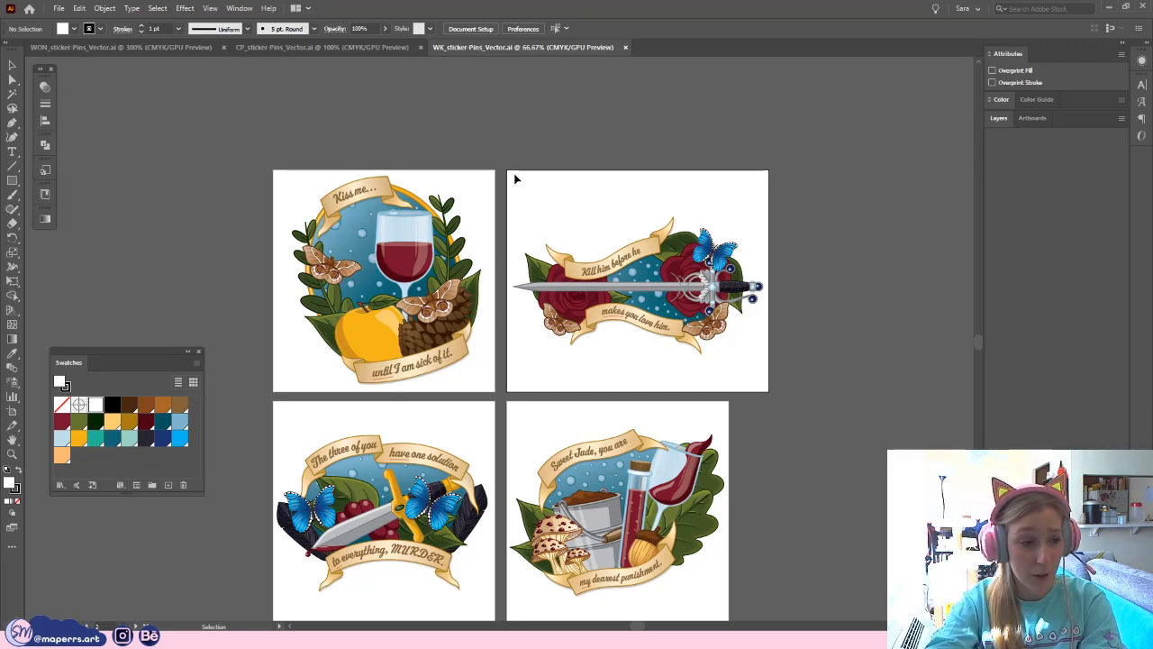
{"action": "scroll", "coordinate": [516, 216], "scroll_direction": "up", "scroll_amount": 2}
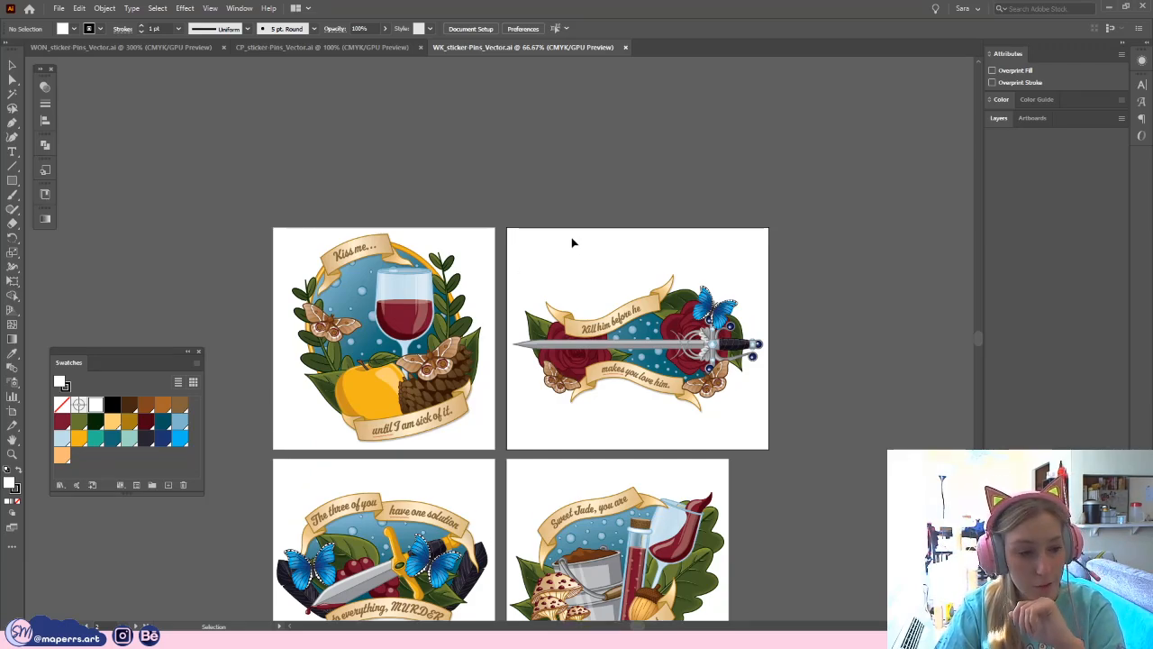
{"action": "scroll", "coordinate": [557, 253], "scroll_direction": "up", "scroll_amount": 1}
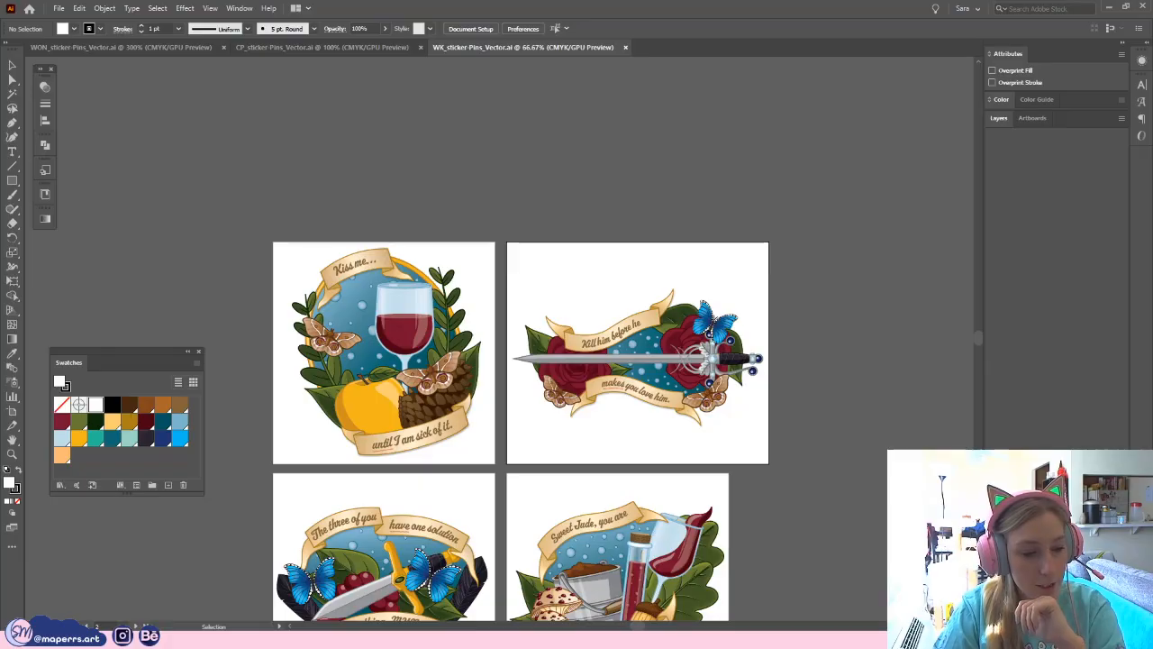
{"action": "scroll", "coordinate": [695, 211], "scroll_direction": "up", "scroll_amount": 4}
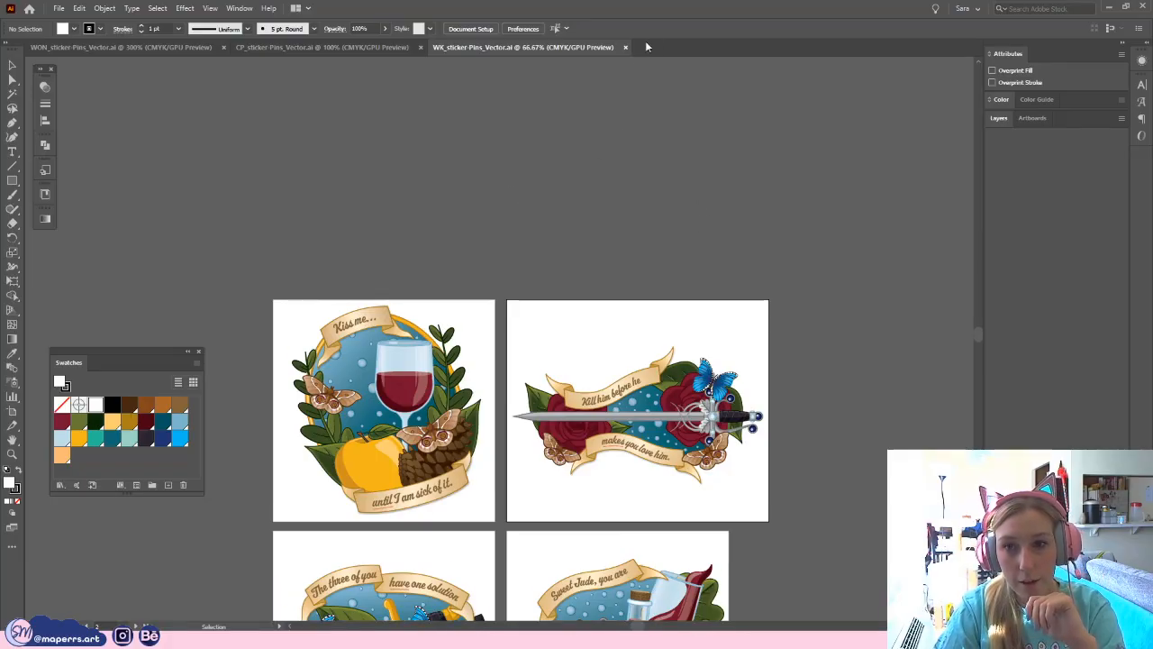
- Close the WK_sticker-Pins_Vector.ai and CP_sticker-Pins_Vector.ai documents
{"action": "left_click", "coordinate": [626, 47]}
{"action": "left_click", "coordinate": [420, 47]}
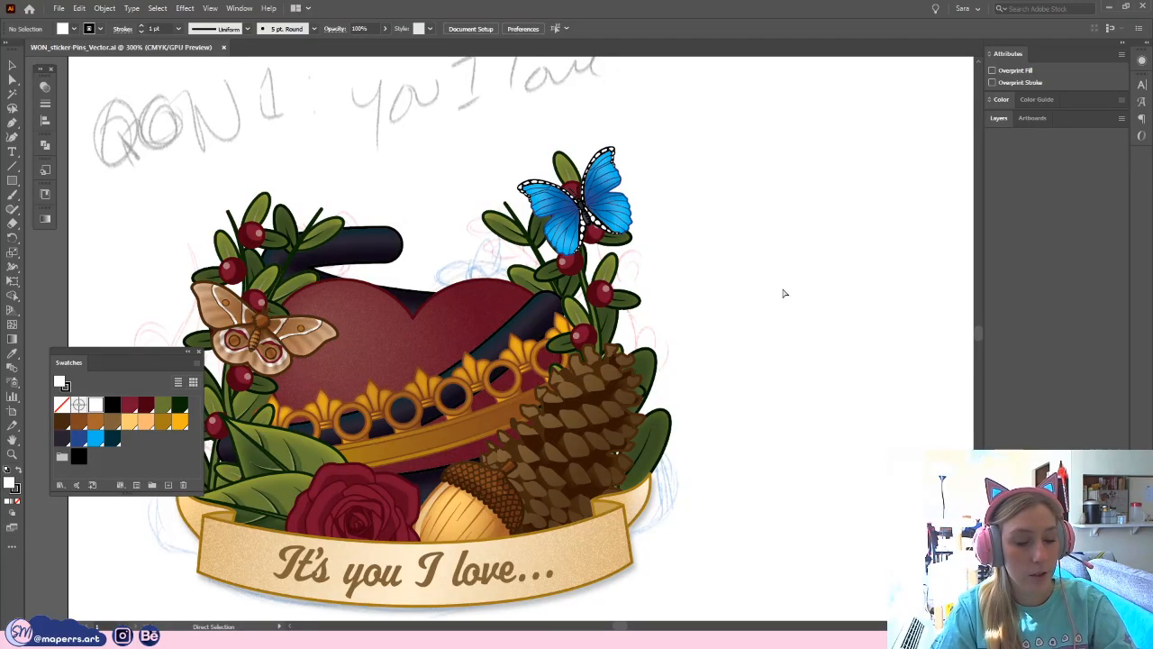
- Examine the finished QON 1 sticker and the three remaining QON sketches across the whole WON artboard
{"action": "key", "text": "ctrl+minus"}
{"action": "key", "text": "ctrl+minus"}
{"action": "key", "text": "ctrl+minus"}
{"action": "key", "text": "ctrl+minus"}
{"action": "left_click_drag", "start_coordinate": [759, 455], "coordinate": [718, 422]}
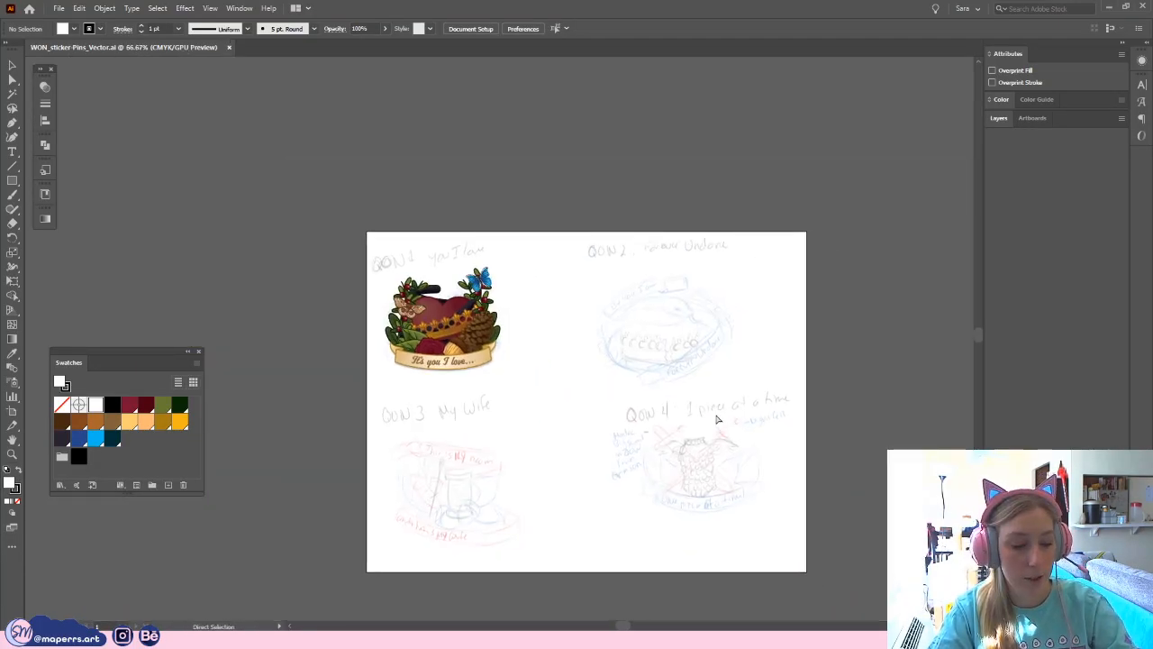
{"action": "key", "text": "ctrl+plus"}
{"action": "key", "text": "ctrl+plus"}
{"action": "key", "text": "ctrl+minus"}
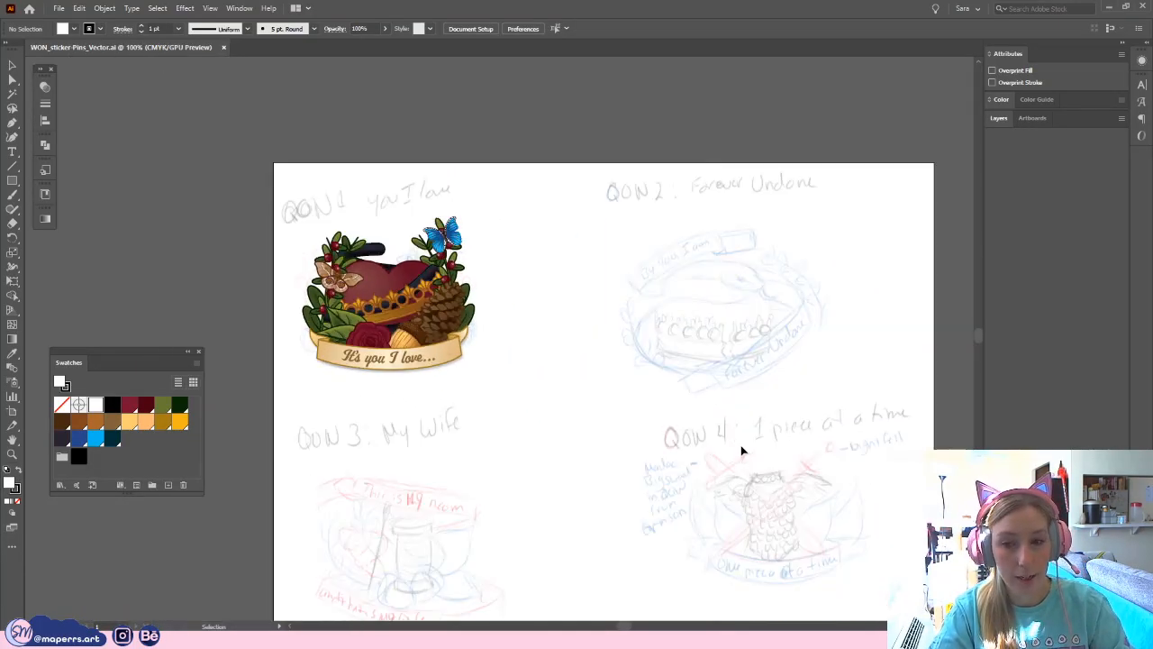
{"action": "left_click_drag", "start_coordinate": [739, 431], "coordinate": [661, 339]}
{"action": "left_click_drag", "start_coordinate": [120, 351], "coordinate": [105, 352]}
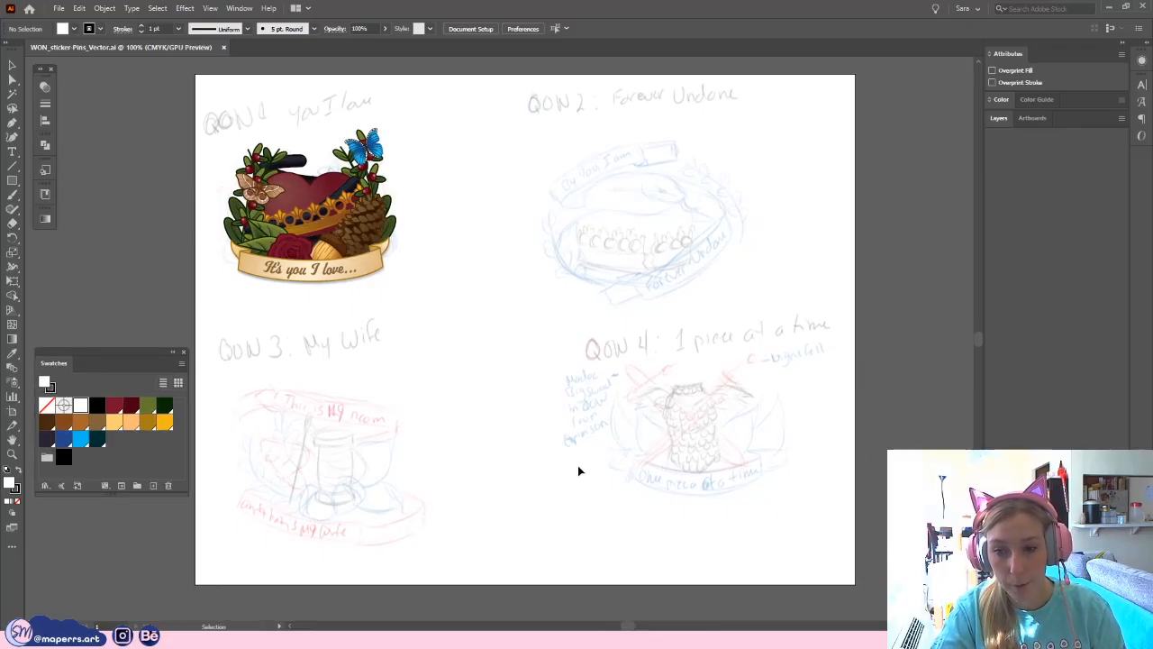
{"action": "left_click_drag", "start_coordinate": [487, 512], "coordinate": [545, 474]}
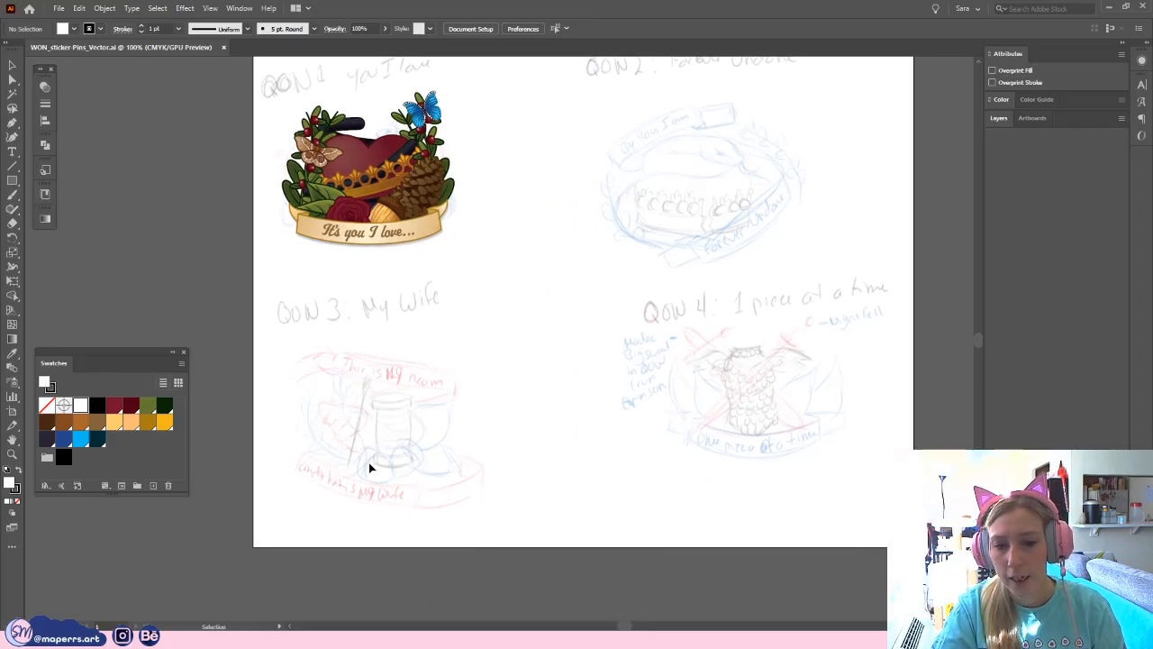
- Inspect the QON 3 "My Wife" sketch up close and compare it with the other sketches on the artboard
{"action": "key", "text": "ctrl+plus"}
{"action": "key", "text": "ctrl+plus"}
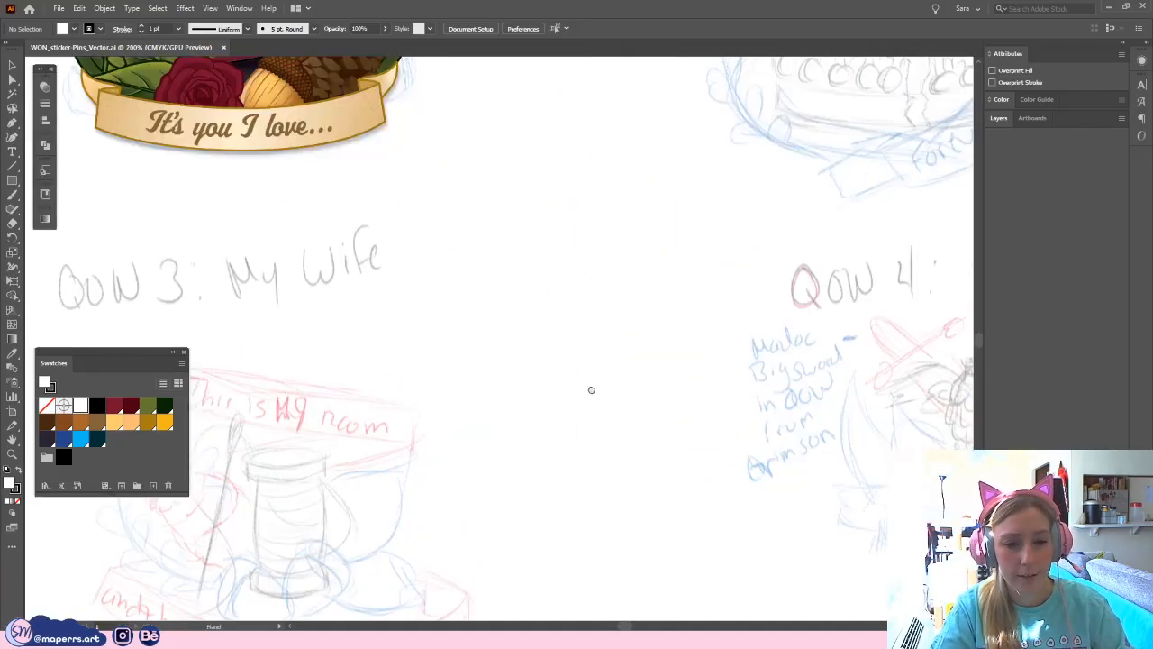
{"action": "left_click_drag", "start_coordinate": [405, 515], "coordinate": [541, 406]}
{"action": "left_click_drag", "start_coordinate": [650, 292], "coordinate": [607, 416]}
{"action": "key", "text": "ctrl+minus"}
{"action": "key", "text": "ctrl+minus"}
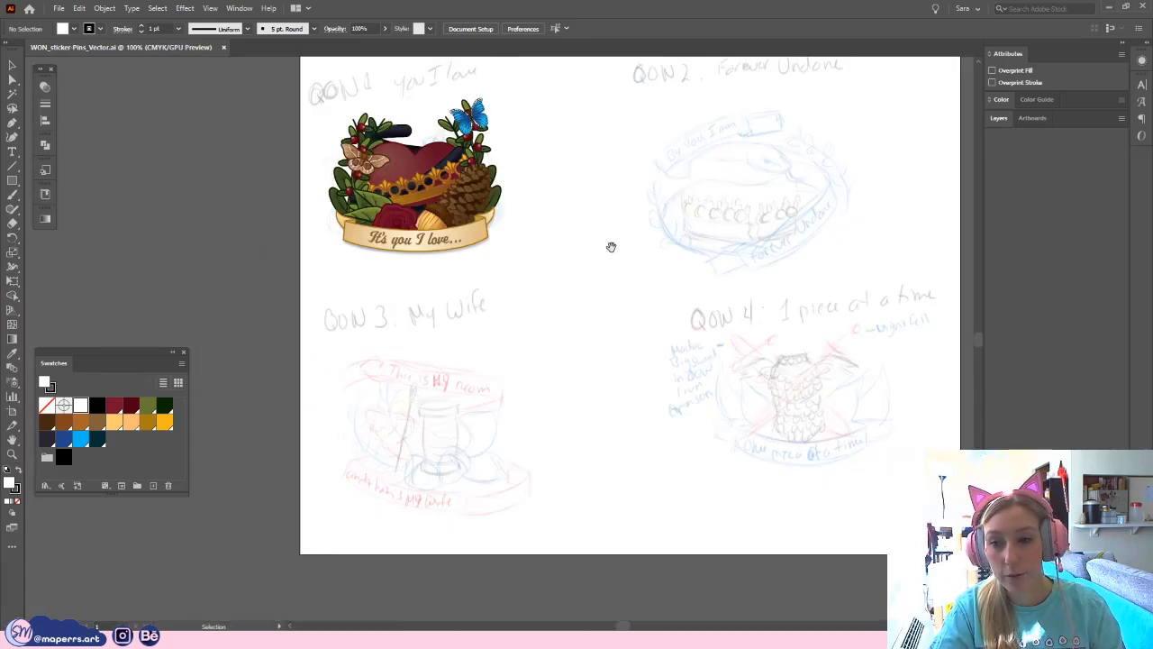
{"action": "left_click_drag", "start_coordinate": [610, 244], "coordinate": [513, 352]}
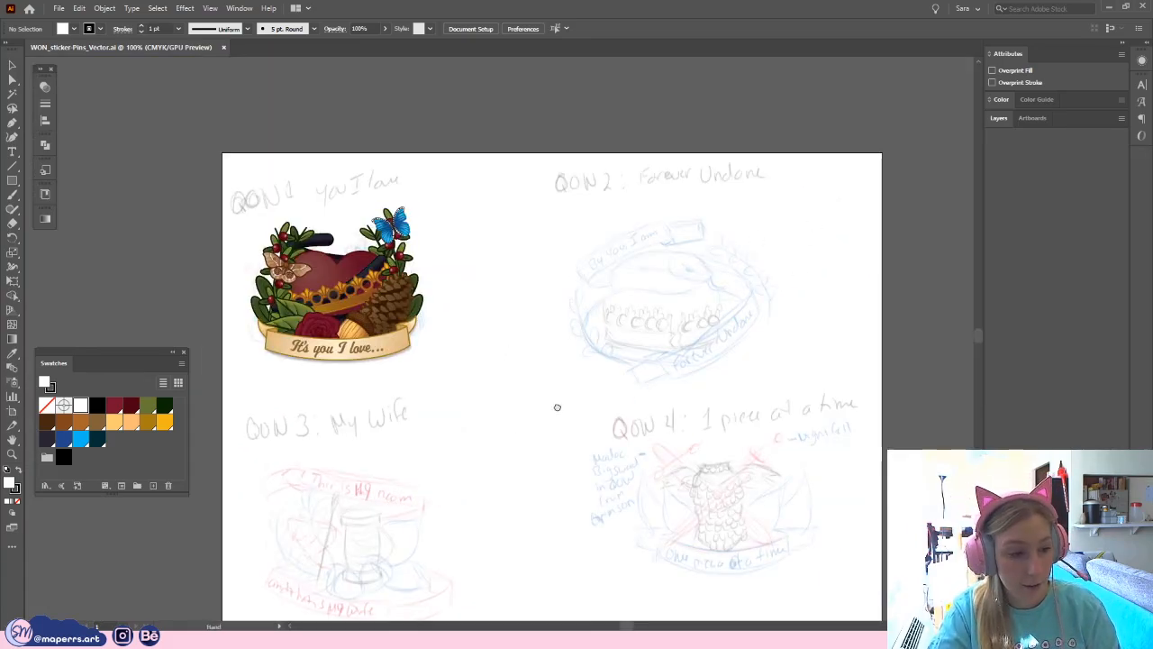
{"action": "left_click_drag", "start_coordinate": [556, 405], "coordinate": [617, 377]}
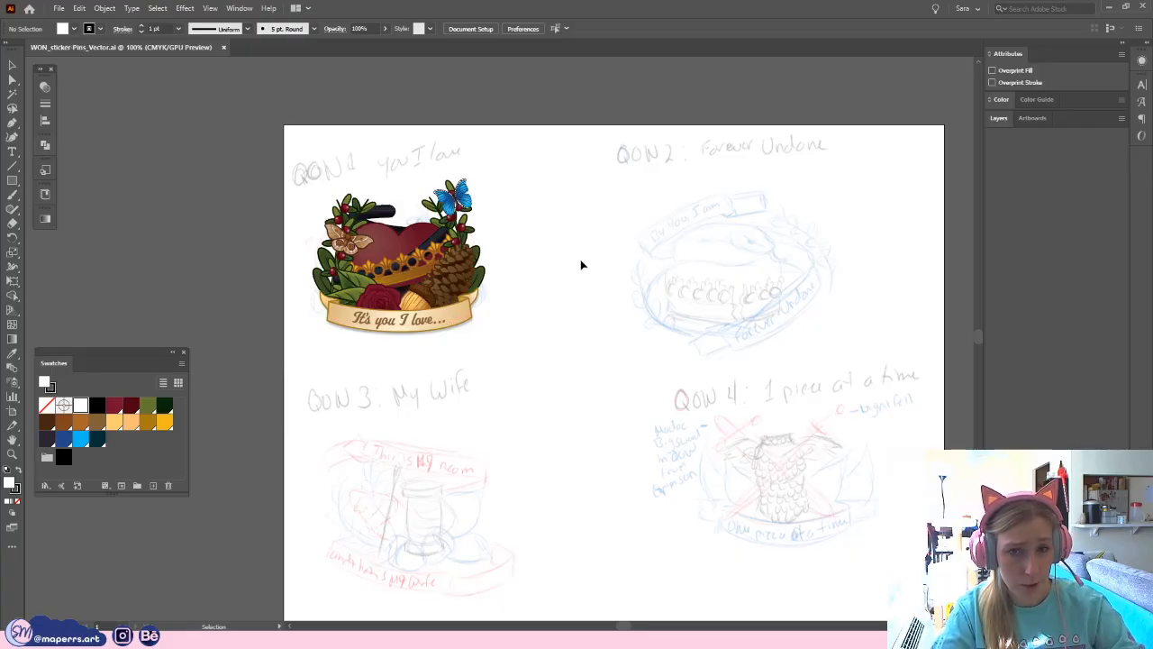
- Isolate the "It's you I love..." sticker group to inspect its artwork and banner lettering
{"action": "key", "text": "ctrl+plus"}
{"action": "key", "text": "ctrl+plus"}
{"action": "left_click", "coordinate": [239, 296]}
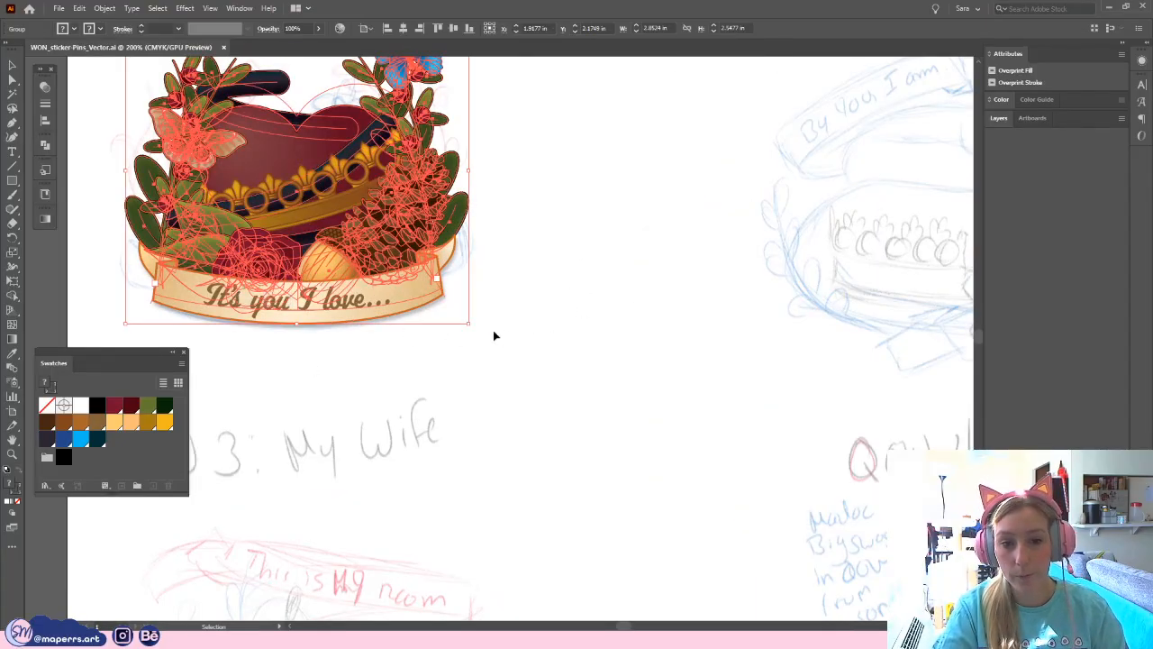
{"action": "left_click_drag", "start_coordinate": [375, 340], "coordinate": [479, 412]}
{"action": "double_click", "coordinate": [462, 377]}
{"action": "left_click", "coordinate": [441, 379]}
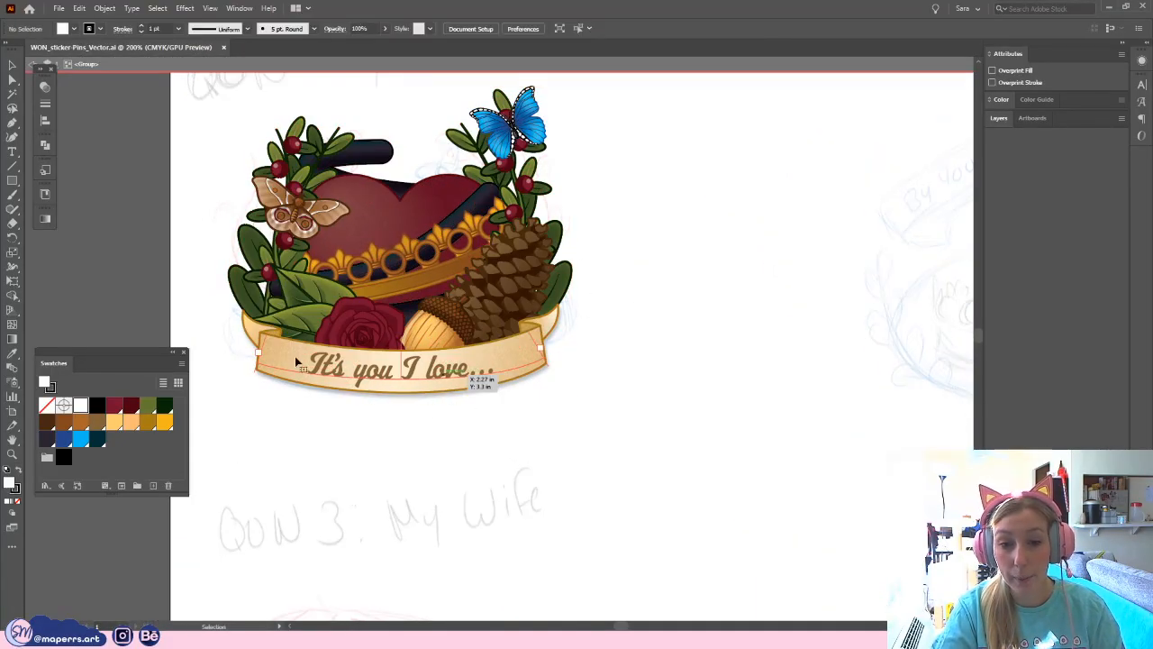
- Switch to Adobe Bridge and open the Exports folder within Comic panel under 03_Working_Files
{"action": "left_click", "coordinate": [546, 567]}
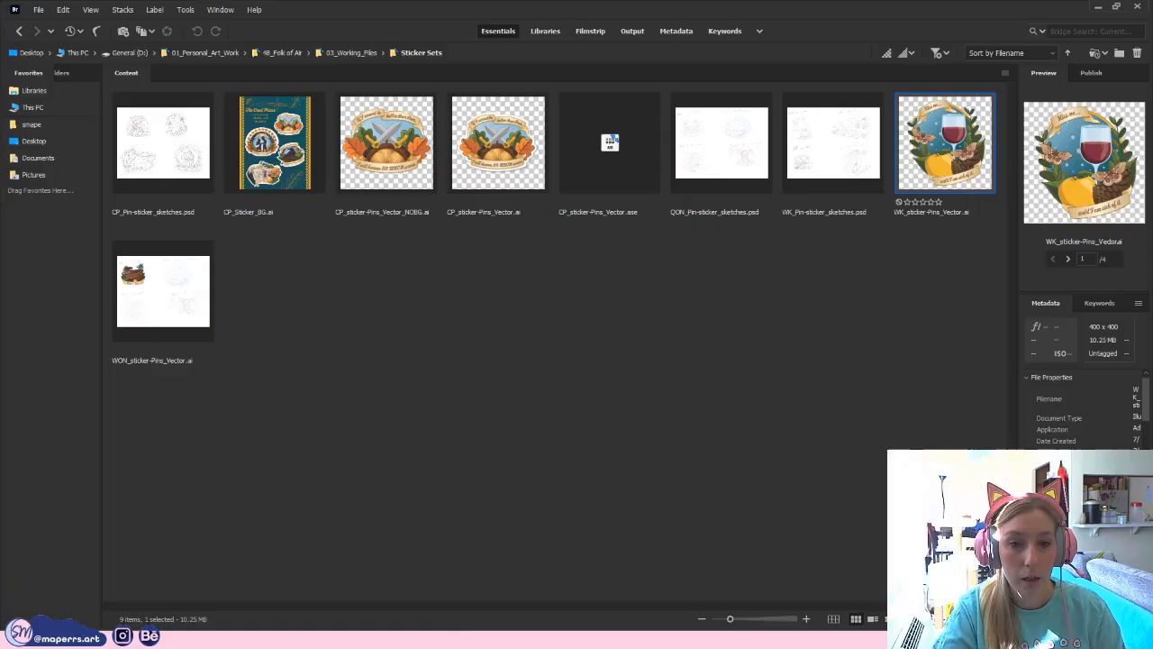
{"action": "left_click", "coordinate": [741, 397]}
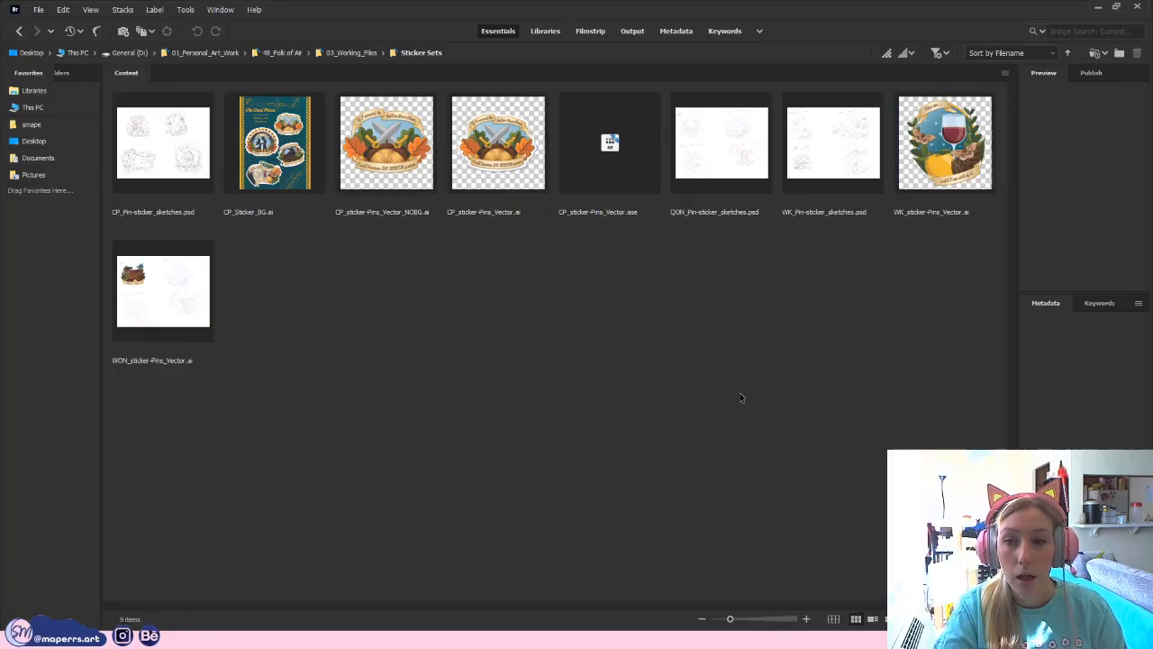
{"action": "left_click", "coordinate": [359, 54]}
{"action": "left_click", "coordinate": [496, 148]}
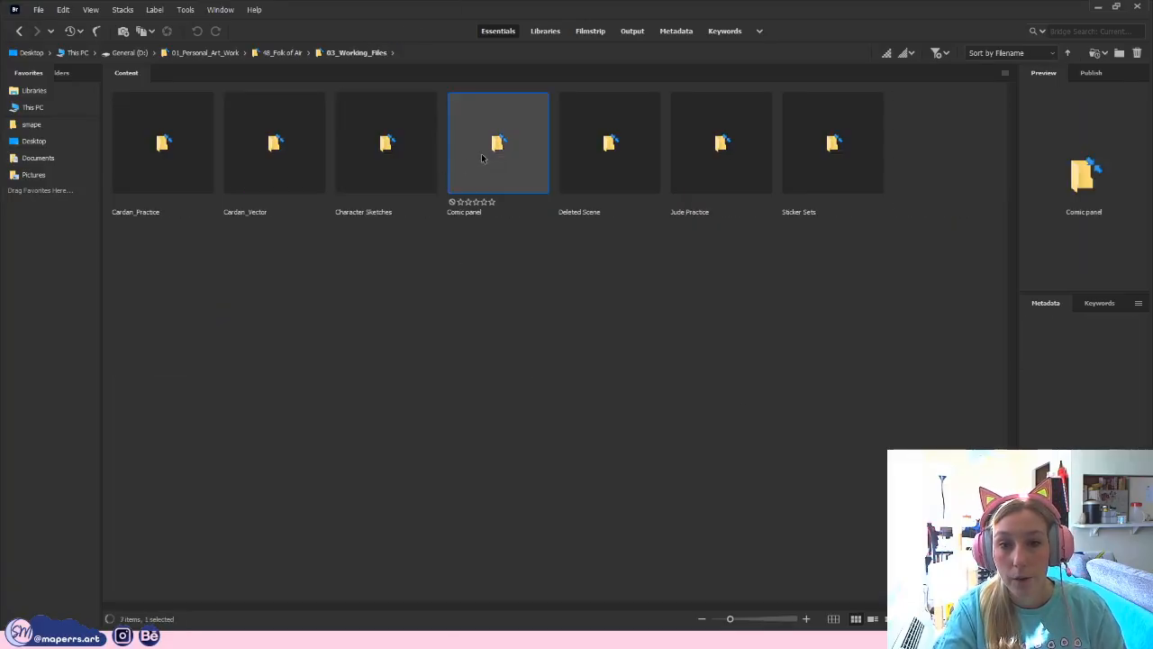
{"action": "left_click", "coordinate": [475, 173]}
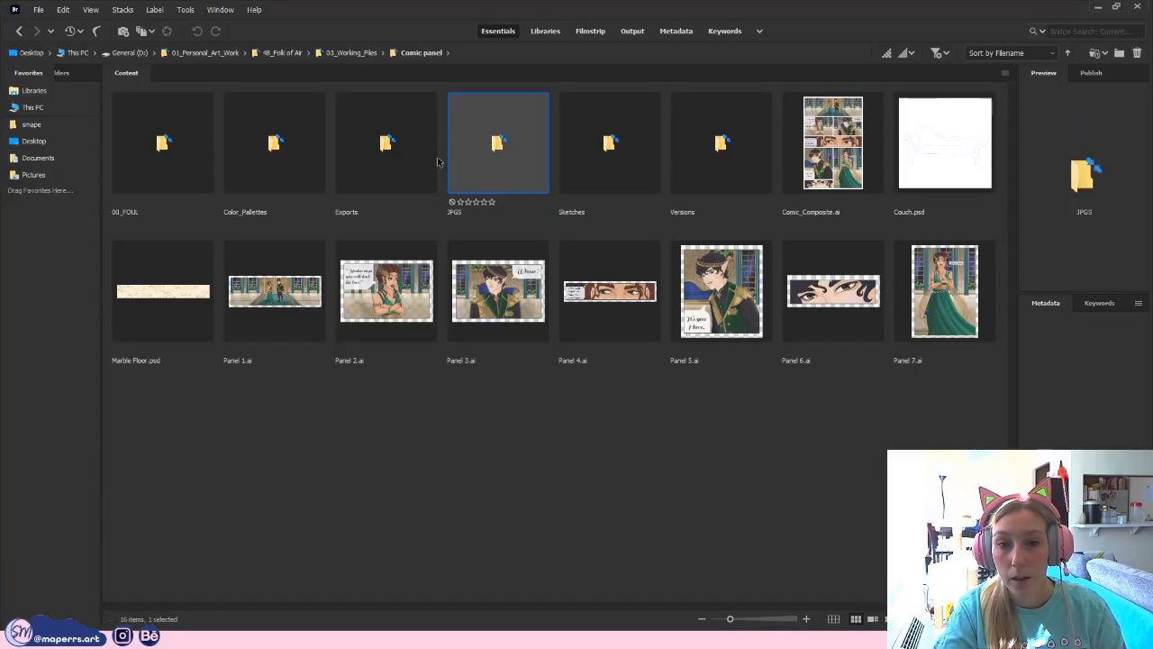
{"action": "left_click", "coordinate": [375, 181]}
{"action": "double_click", "coordinate": [377, 149]}
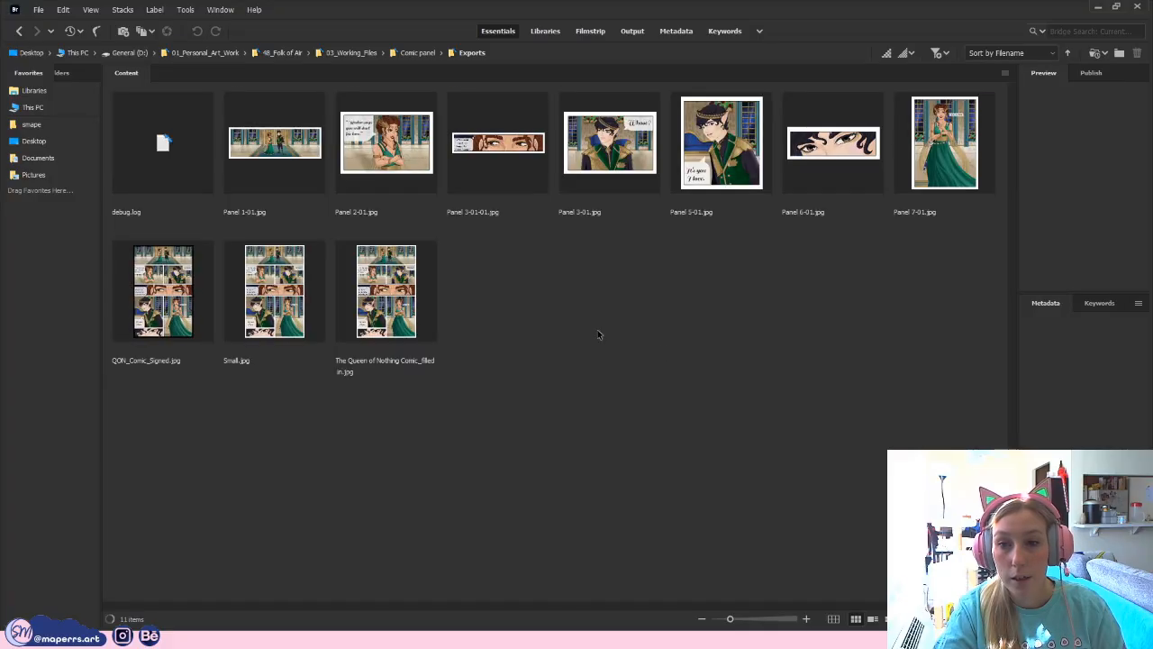
- View the full comic page containing the "It's you I love" panel at full screen and close the preview
{"action": "key", "text": "space"}
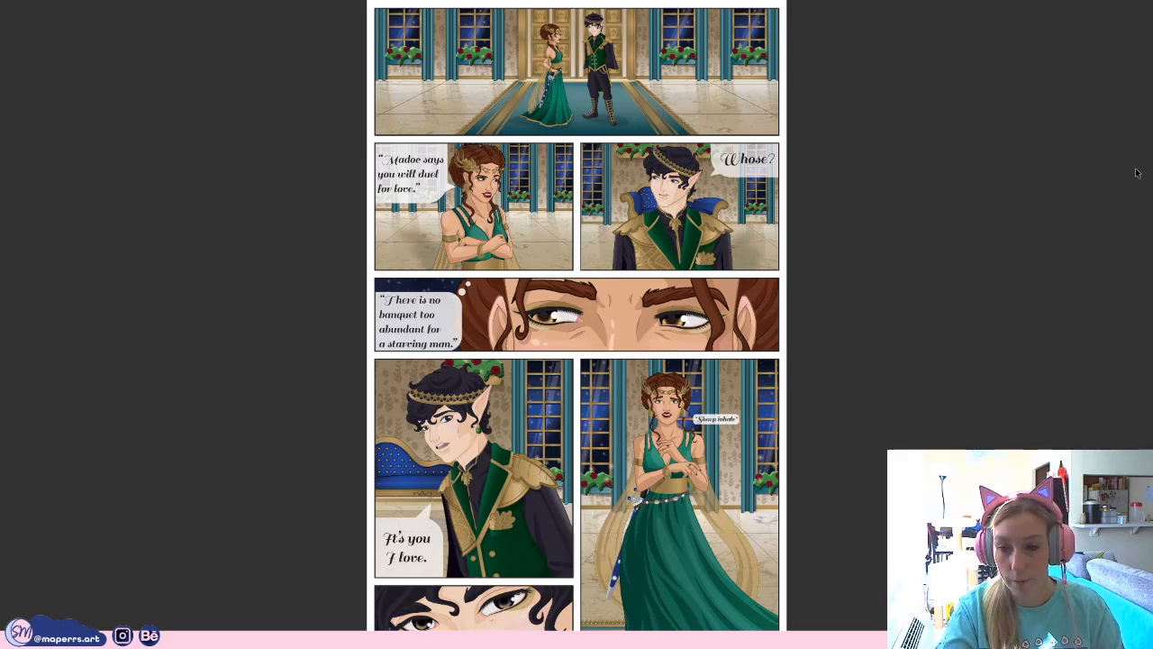
{"action": "key", "text": "Escape"}
{"action": "left_click", "coordinate": [865, 226]}
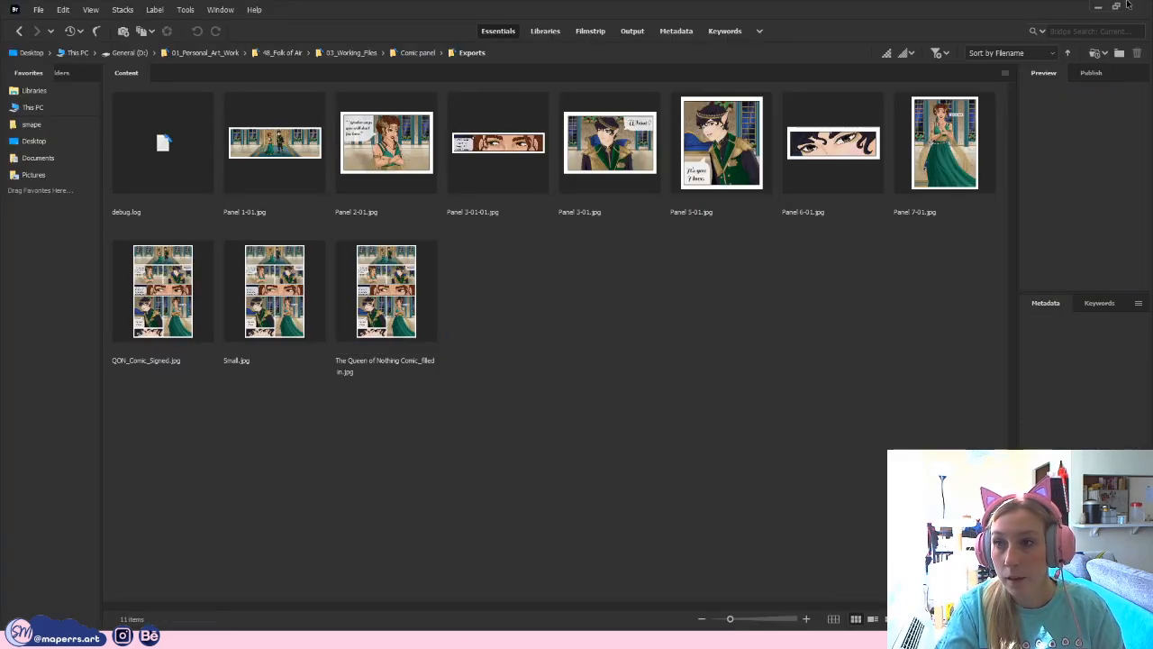
- Switch back to Illustrator and view the "It's you I love..." sticker alongside the other QON sketches and up close
{"action": "left_click", "coordinate": [1090, 8]}
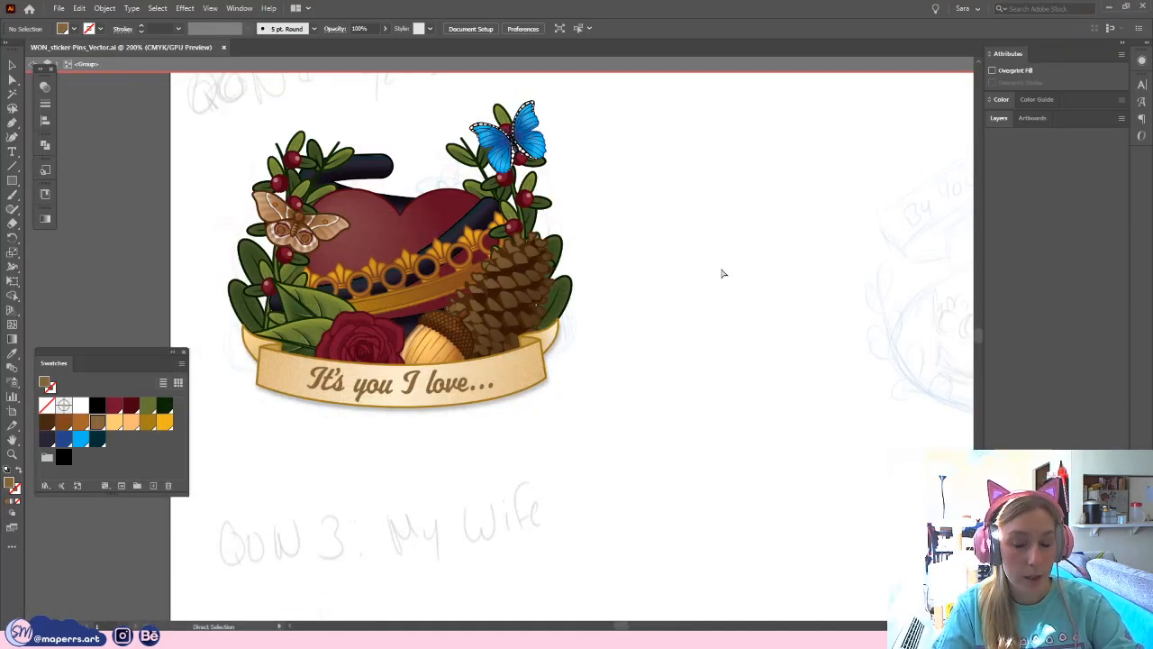
{"action": "key", "text": "ctrl+1"}
{"action": "left_click_drag", "start_coordinate": [662, 274], "coordinate": [547, 181]}
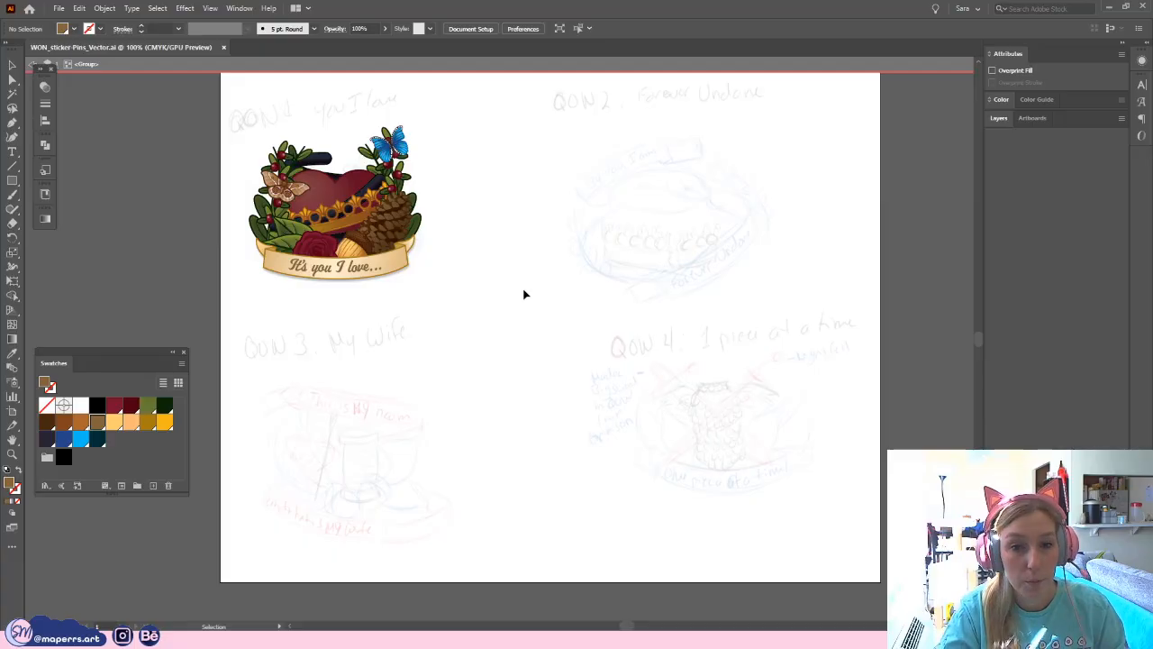
{"action": "key", "text": "ctrl+equal"}
{"action": "key", "text": "ctrl+equal"}
{"action": "left_click_drag", "start_coordinate": [367, 171], "coordinate": [675, 481]}
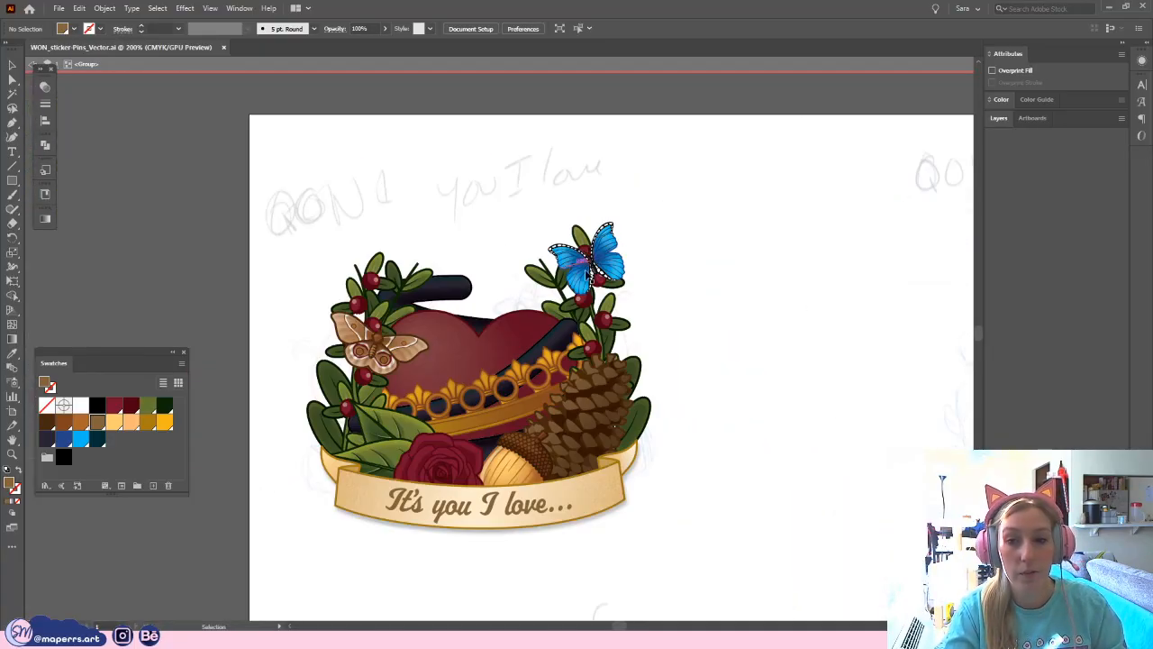
{"action": "left_click_drag", "start_coordinate": [705, 293], "coordinate": [605, 221]}
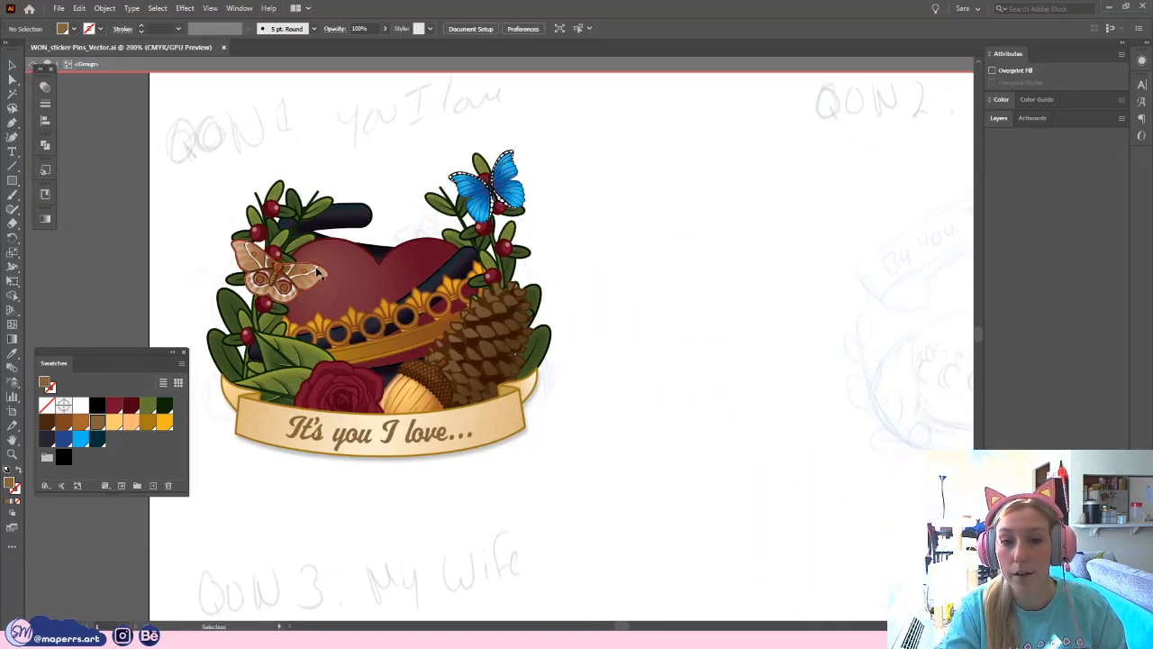
- Select the berry branches on each side of the heart in turn to inspect their grouping, and deselect them
{"action": "left_click", "coordinate": [491, 184]}
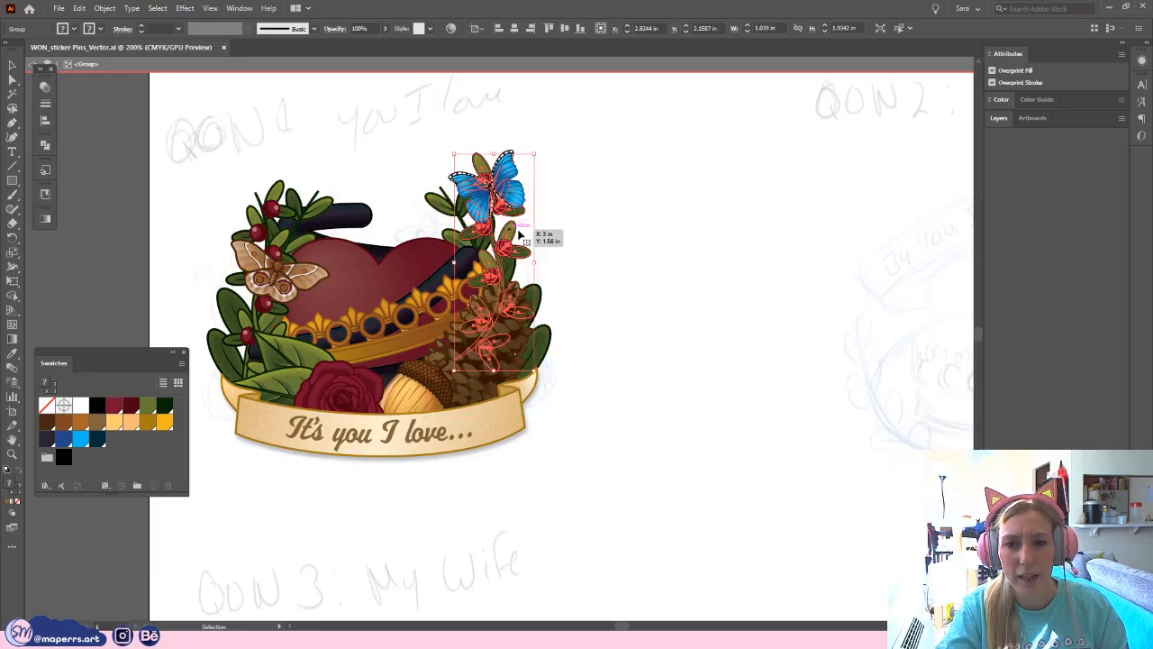
{"action": "left_click", "coordinate": [281, 364]}
{"action": "left_click", "coordinate": [230, 347]}
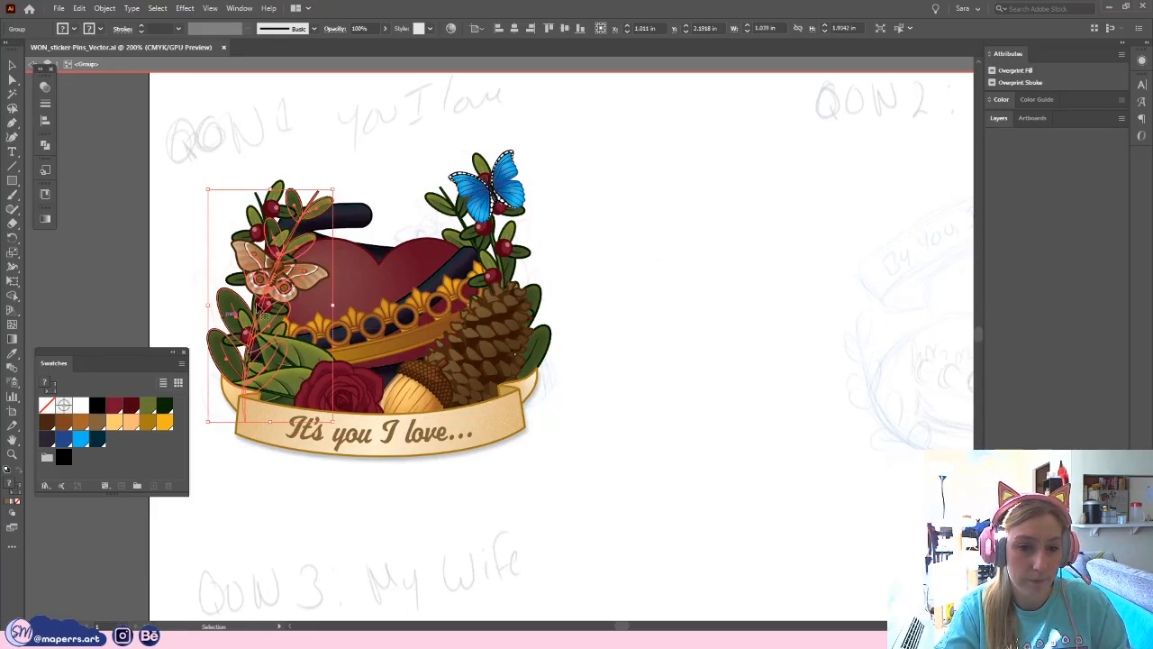
{"action": "left_click", "coordinate": [648, 294]}
{"action": "left_click_drag", "start_coordinate": [587, 378], "coordinate": [554, 340]}
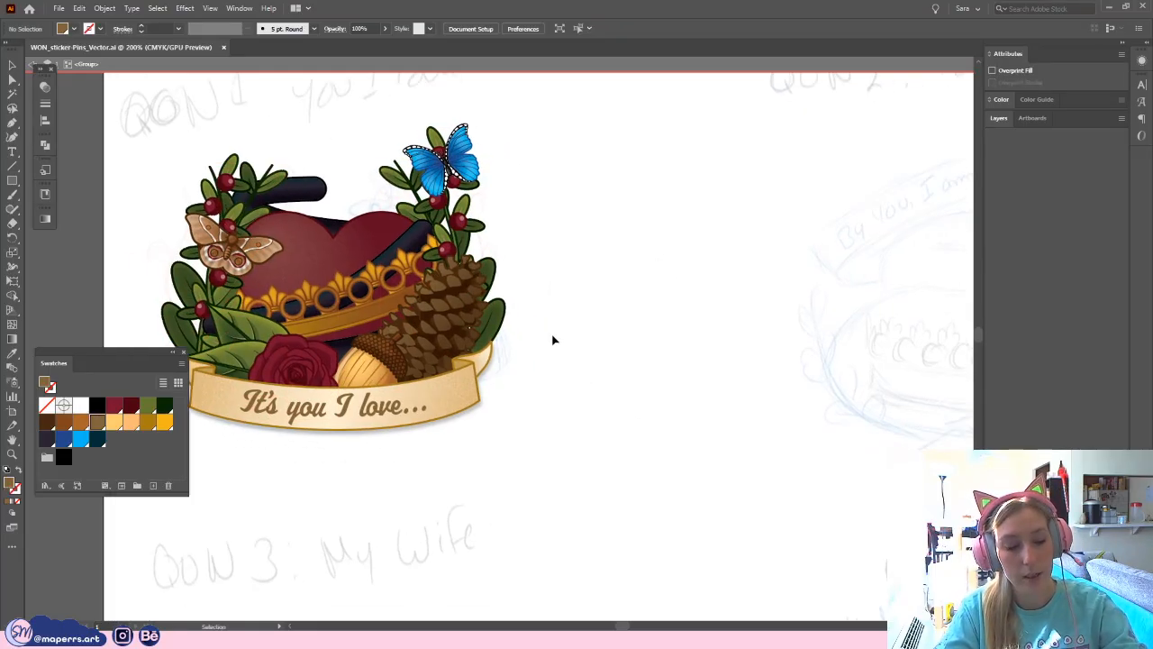
- Compare the heart sticker with the surrounding sketches and exit the group's isolation mode
{"action": "key", "text": "ctrl+1"}
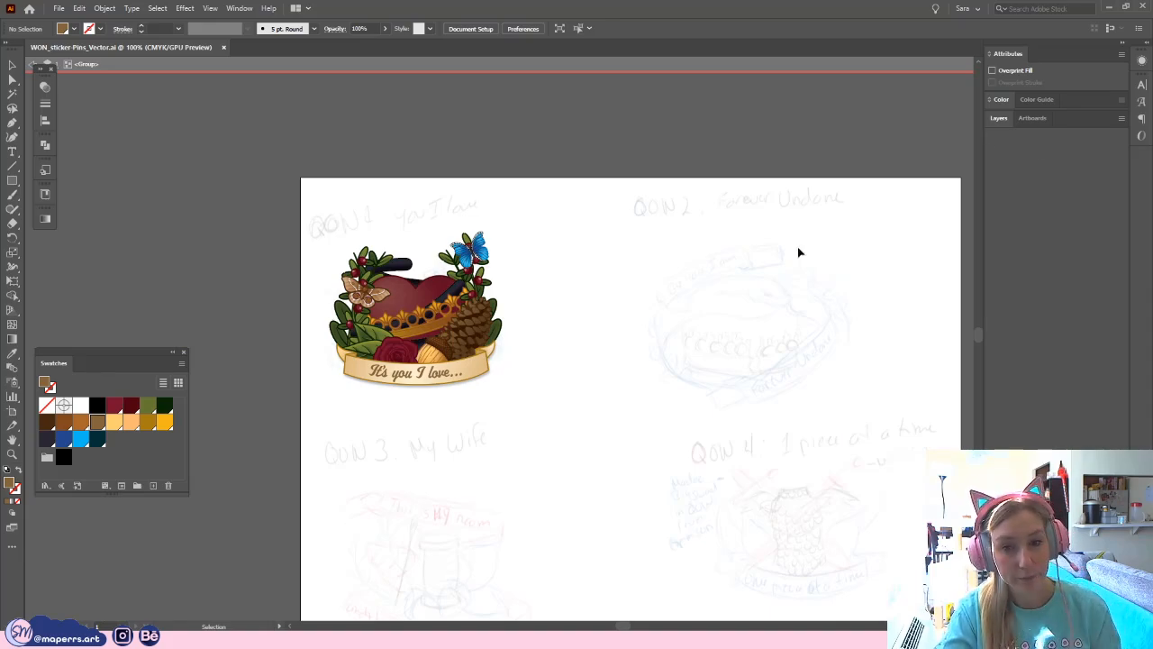
{"action": "scroll", "coordinate": [574, 326], "scroll_direction": "down", "scroll_amount": 1}
{"action": "key", "text": "ctrl+equal"}
{"action": "key", "text": "ctrl+equal"}
{"action": "left_click", "coordinate": [363, 184]}
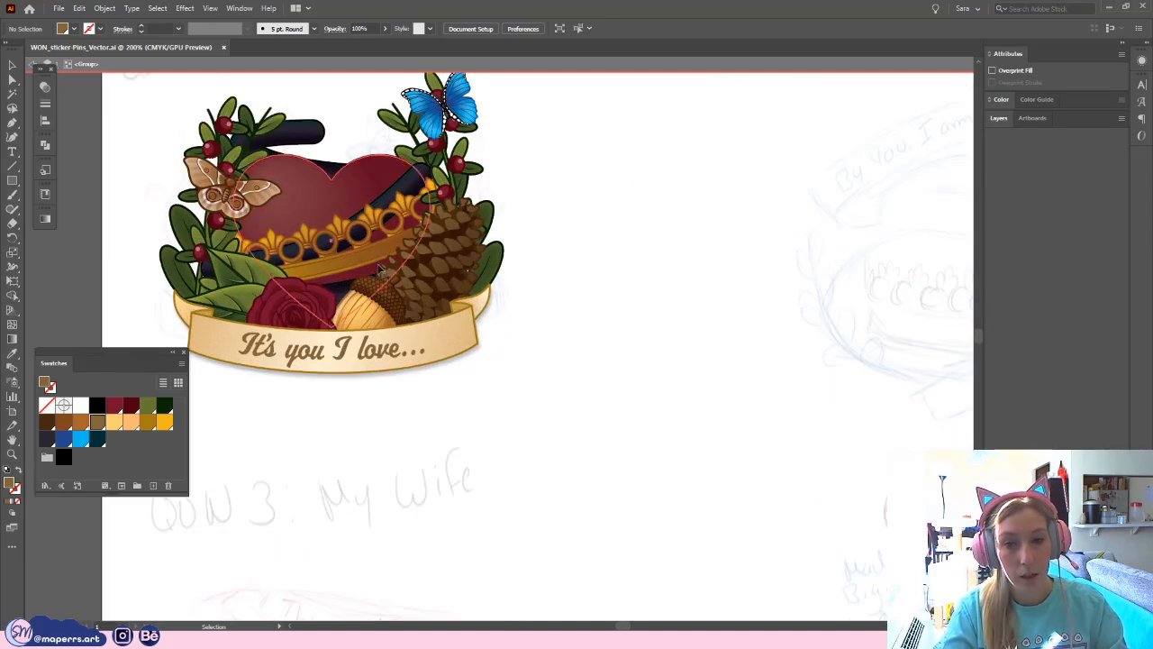
{"action": "left_click_drag", "start_coordinate": [626, 322], "coordinate": [713, 368]}
{"action": "double_click", "coordinate": [712, 369]}
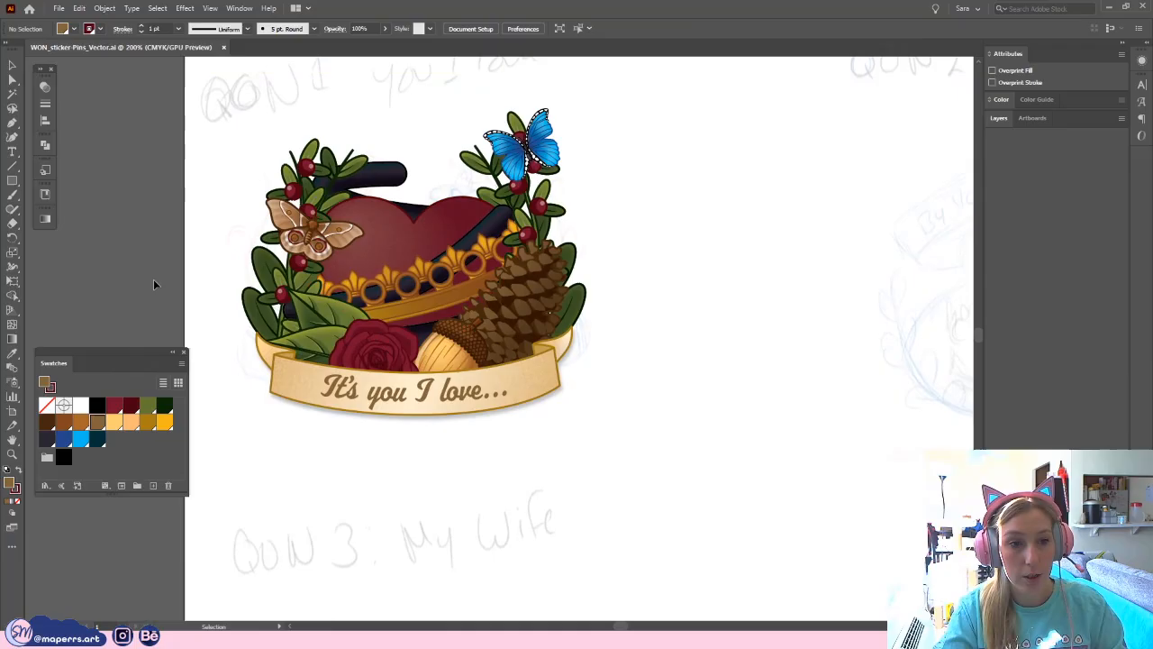
- Open My Library and browse the reusable assets in The Cruel Prince Stickers group
{"action": "left_click", "coordinate": [45, 193]}
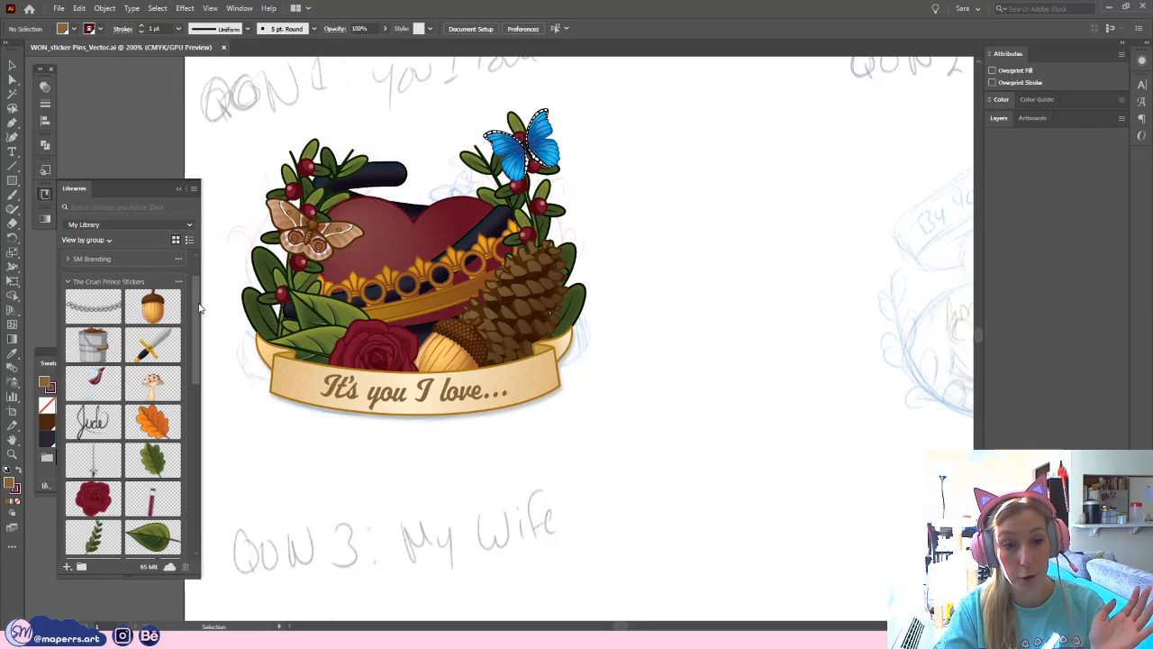
{"action": "scroll", "coordinate": [200, 306], "scroll_direction": "down", "scroll_amount": 2}
{"action": "scroll", "coordinate": [203, 312], "scroll_direction": "down", "scroll_amount": 3}
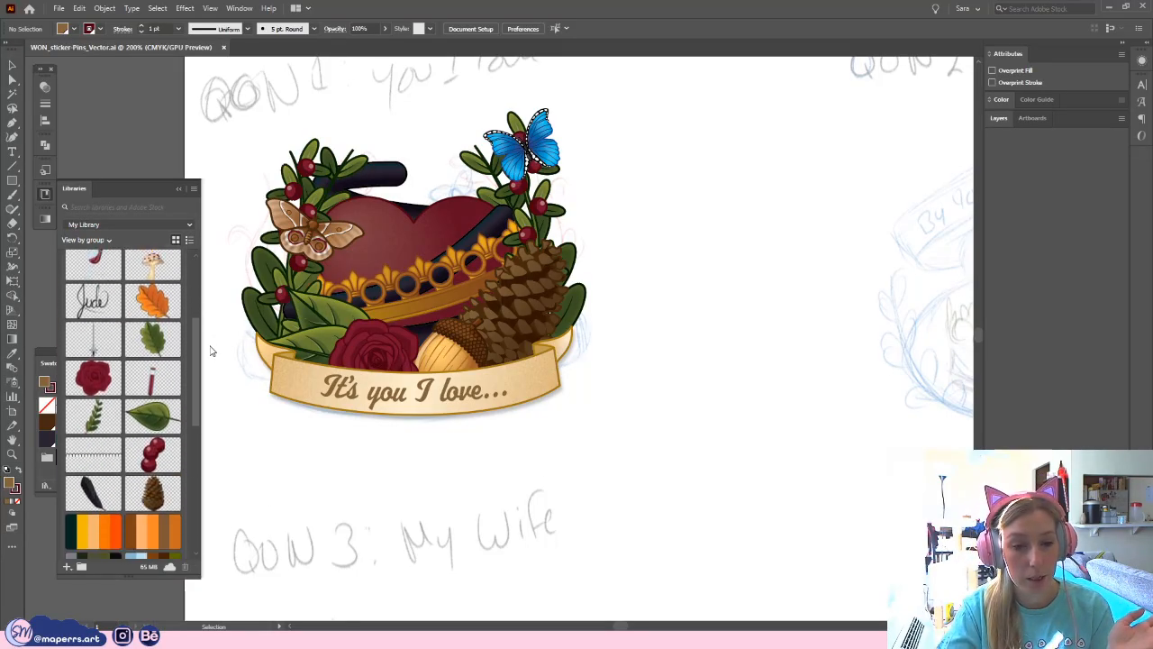
{"action": "left_click_drag", "start_coordinate": [223, 331], "coordinate": [223, 323]}
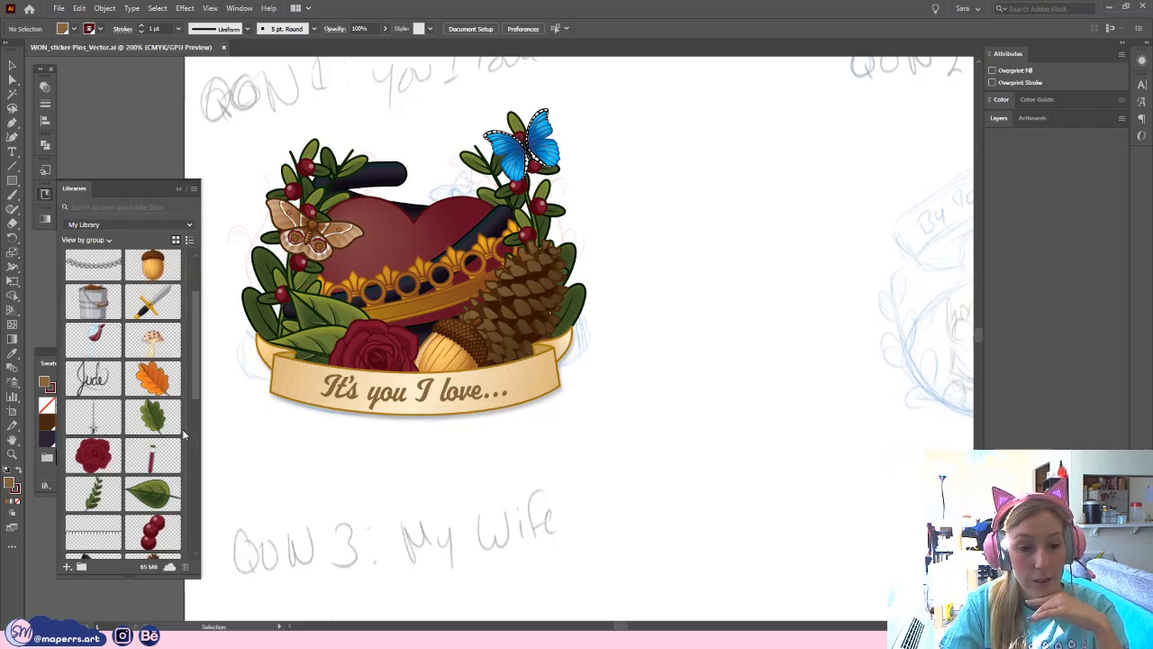
{"action": "scroll", "coordinate": [126, 343], "scroll_direction": "up", "scroll_amount": 3}
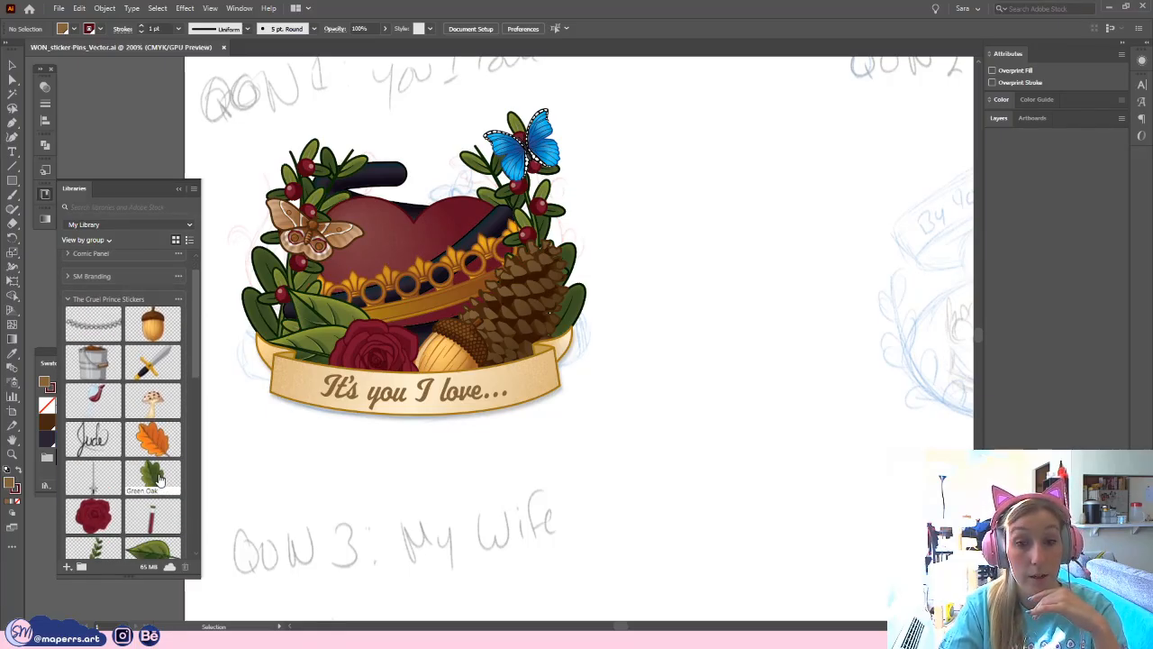
- View the whole artboard to examine the QON 2, QON 3 and QON 4 sketches beside the finished artwork
{"action": "scroll", "coordinate": [548, 444], "scroll_direction": "down", "scroll_amount": 3}
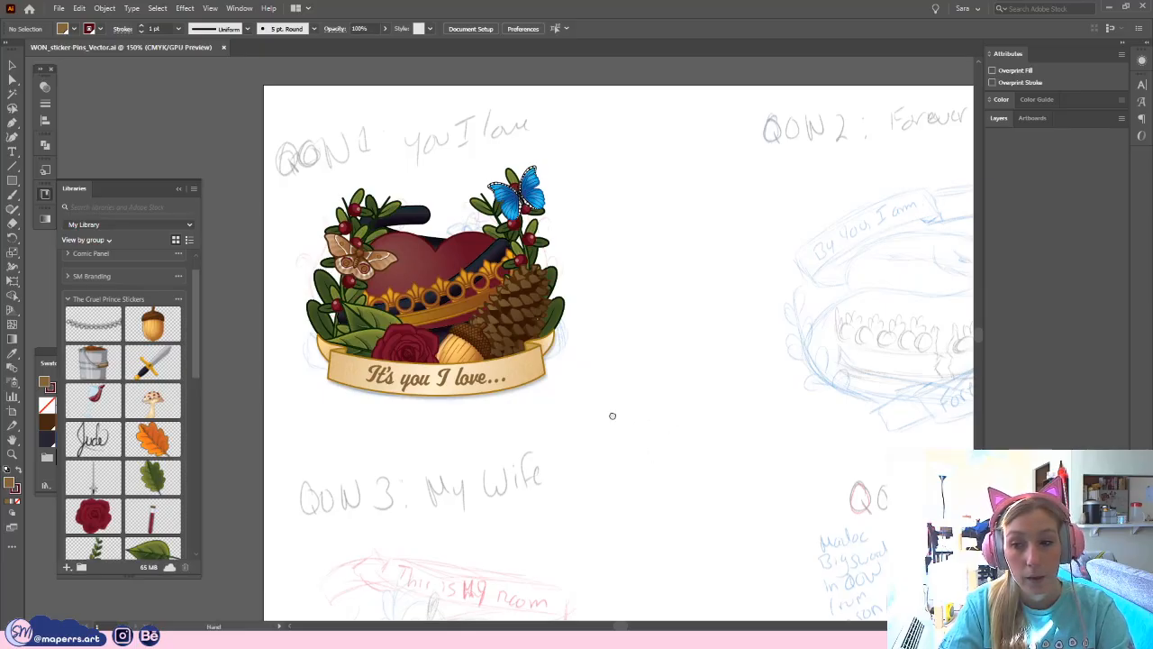
{"action": "scroll", "coordinate": [610, 414], "scroll_direction": "up", "scroll_amount": 2}
{"action": "scroll", "coordinate": [553, 396], "scroll_direction": "down", "scroll_amount": 2}
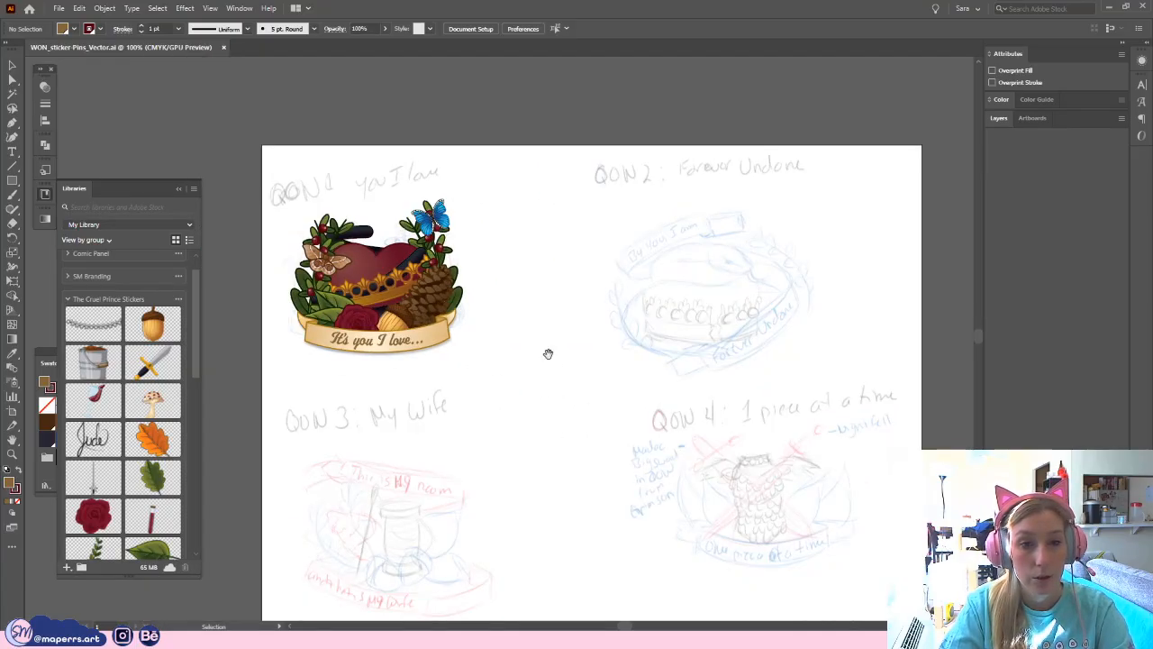
{"action": "scroll", "coordinate": [548, 342], "scroll_direction": "down", "scroll_amount": 1}
{"action": "scroll", "coordinate": [585, 379], "scroll_direction": "right", "scroll_amount": 1}
{"action": "left_click_drag", "start_coordinate": [623, 410], "coordinate": [637, 419]}
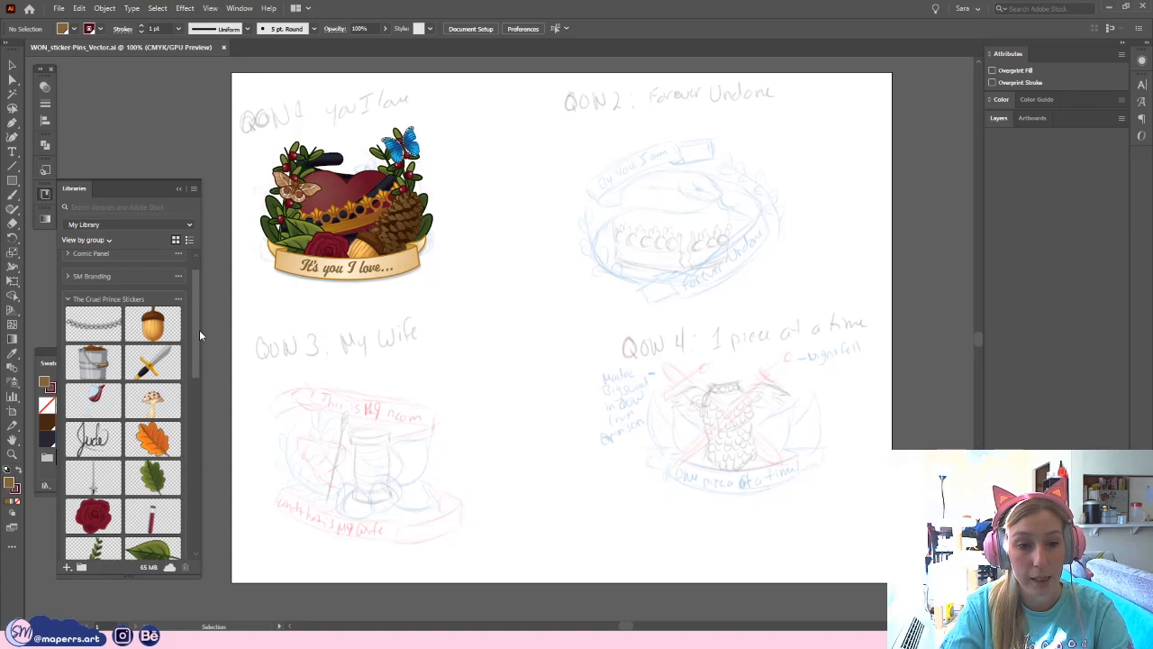
- Browse the remaining feather, pinecone, banner and color theme assets in The Cruel Prince Stickers group and collapse the library
{"action": "left_click_drag", "start_coordinate": [200, 332], "coordinate": [195, 399]}
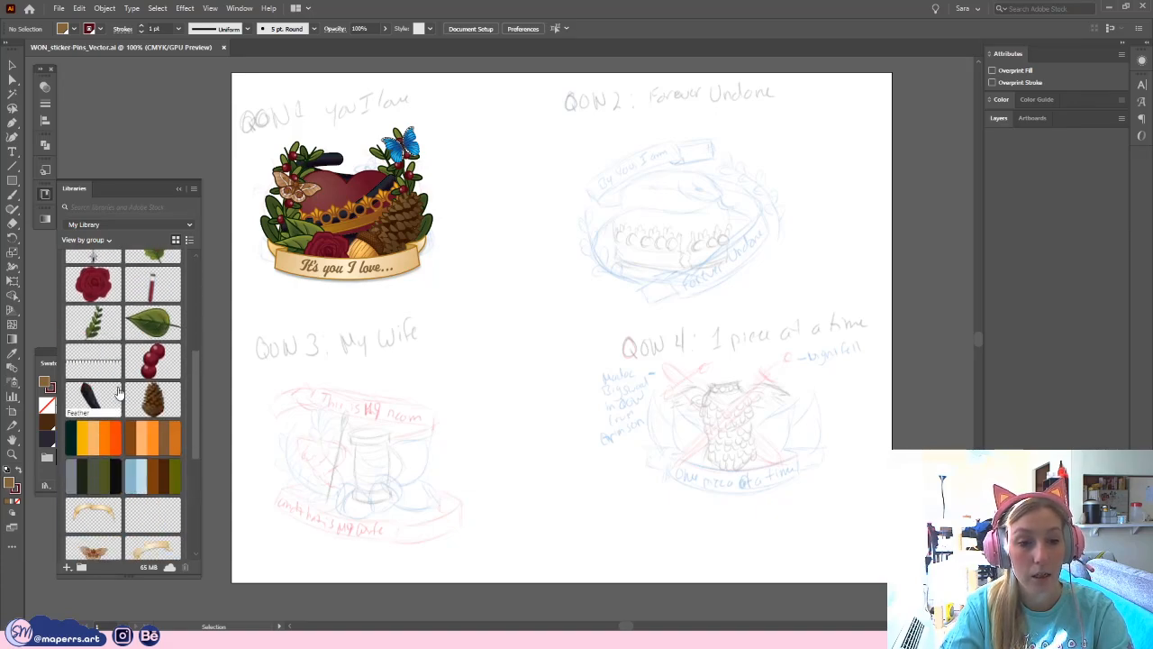
{"action": "scroll", "coordinate": [189, 442], "scroll_direction": "down", "scroll_amount": 2}
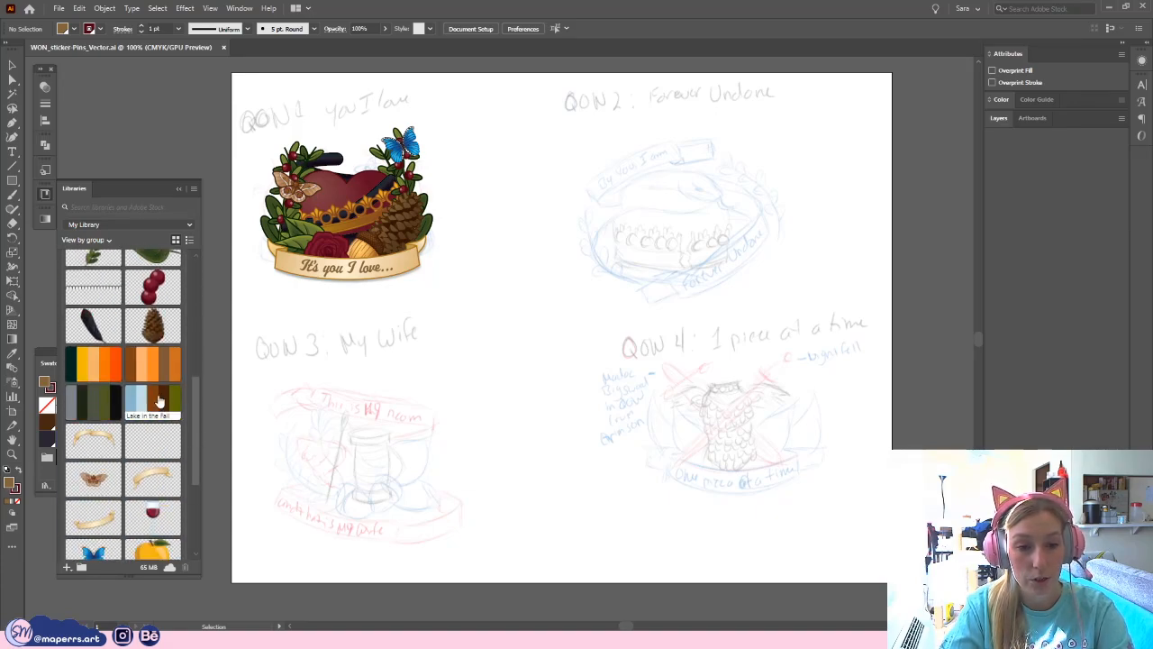
{"action": "scroll", "coordinate": [196, 416], "scroll_direction": "down", "scroll_amount": 2}
{"action": "left_click_drag", "start_coordinate": [196, 415], "coordinate": [196, 288]}
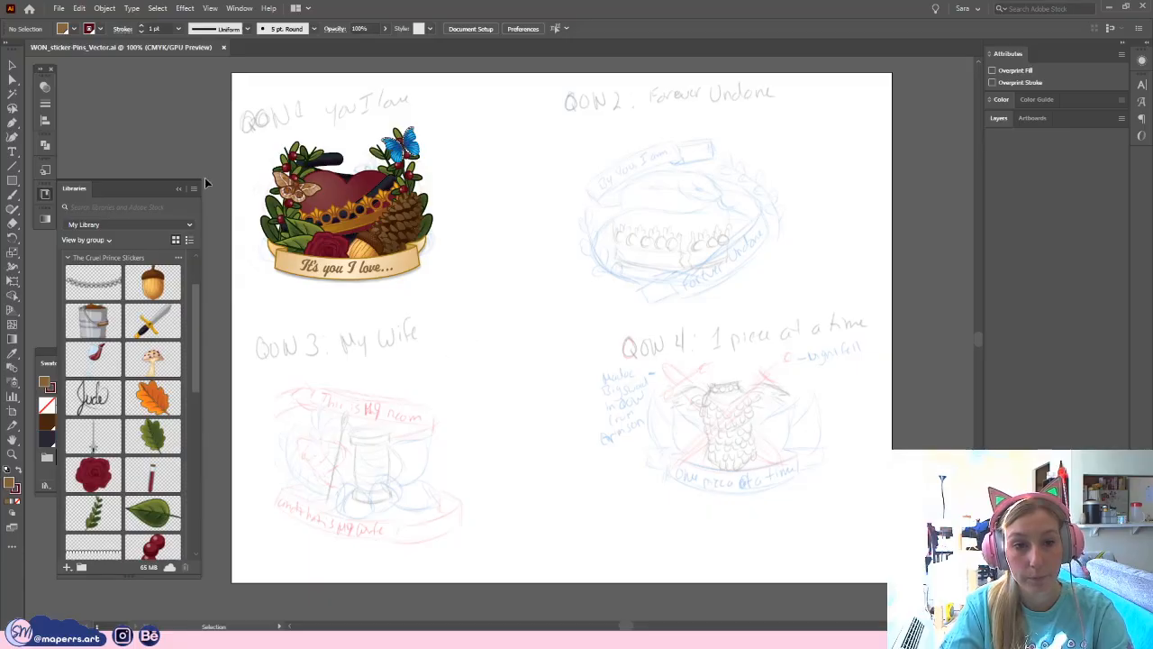
{"action": "left_click_drag", "start_coordinate": [196, 361], "coordinate": [193, 311]}
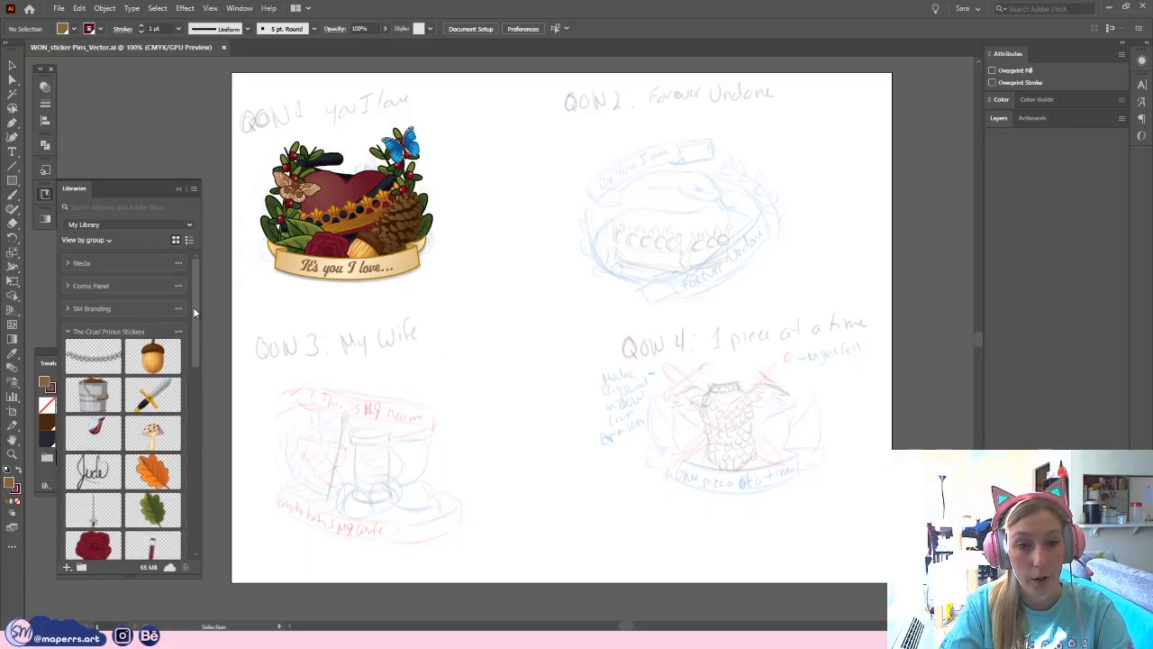
{"action": "left_click", "coordinate": [180, 189]}
- Examine the details of the "It's you I love..." sticker at high magnification
{"action": "left_click_drag", "start_coordinate": [525, 253], "coordinate": [535, 295]}
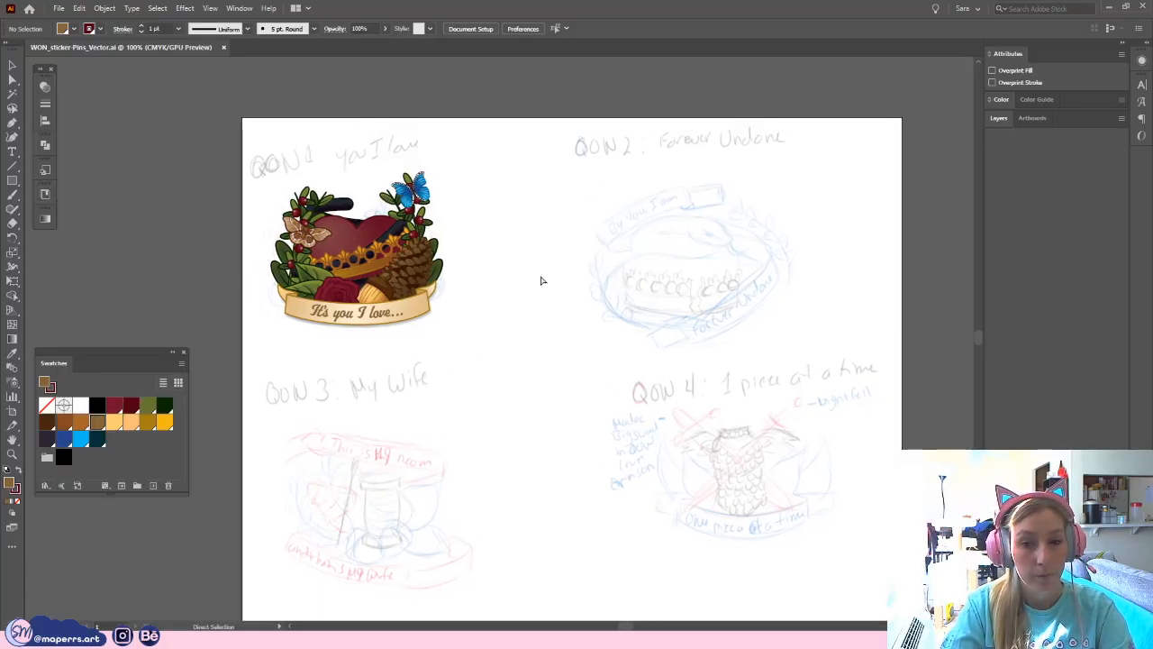
{"action": "key", "text": "ctrl+plus"}
{"action": "key", "text": "ctrl+plus"}
{"action": "left_click_drag", "start_coordinate": [483, 144], "coordinate": [804, 285]}
{"action": "key", "text": "ctrl+plus"}
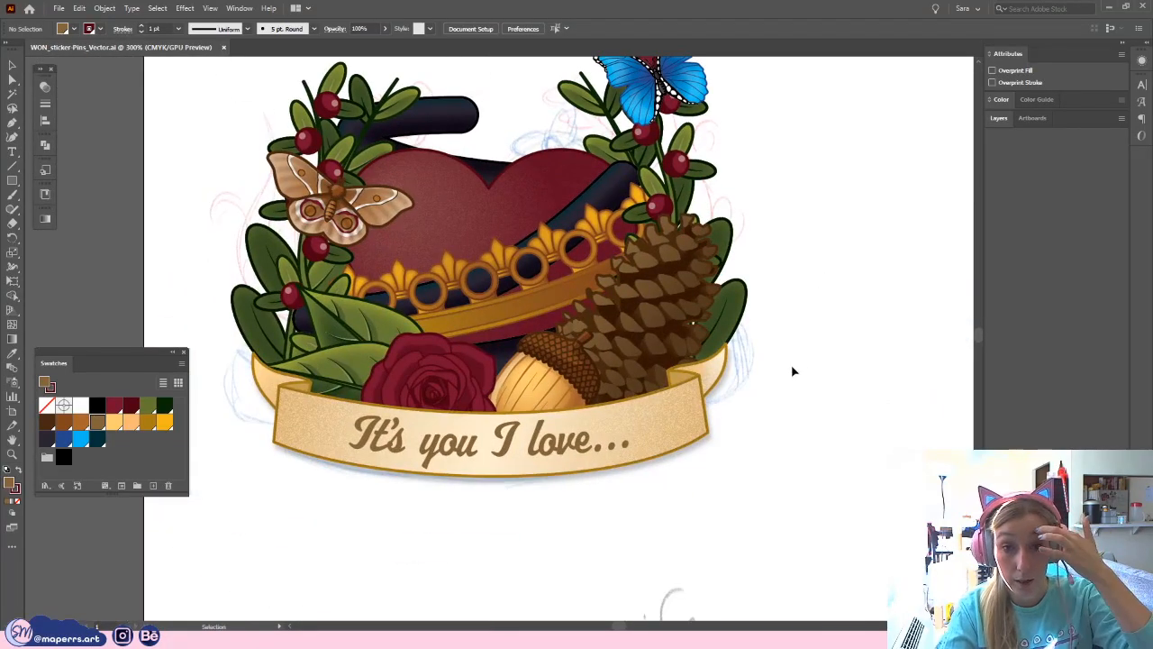
{"action": "scroll", "coordinate": [793, 373], "scroll_direction": "up", "scroll_amount": 2}
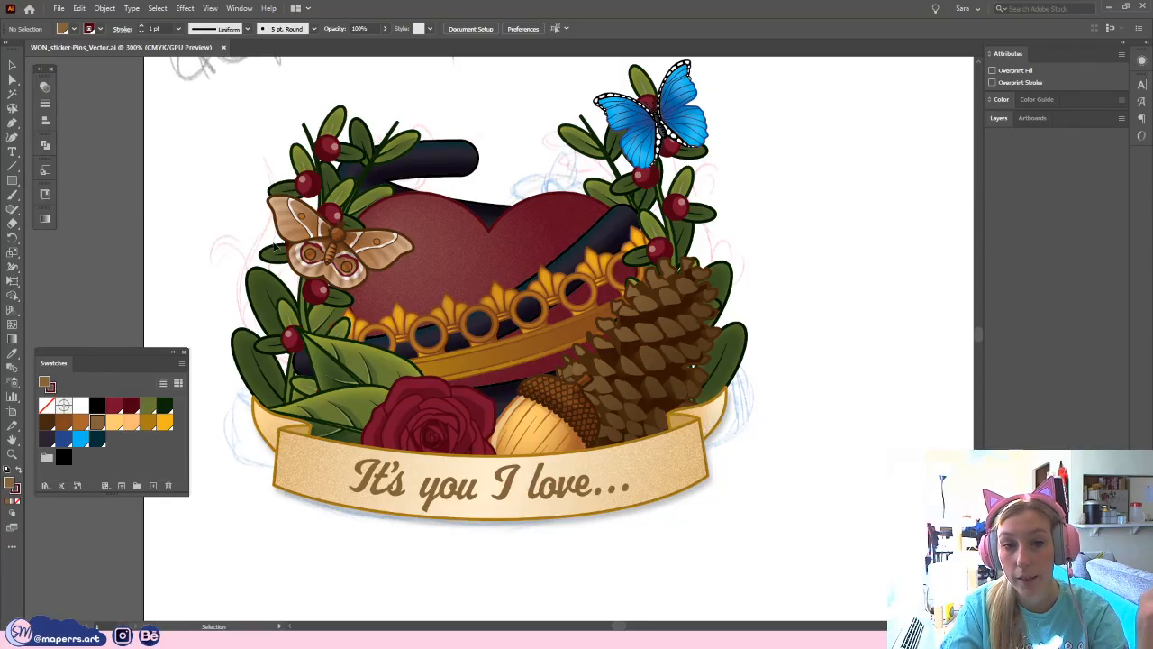
- Copy all of the heart sticker's artwork, deselect it, and display the layer list and color settings
{"action": "key", "text": "ctrl+a"}
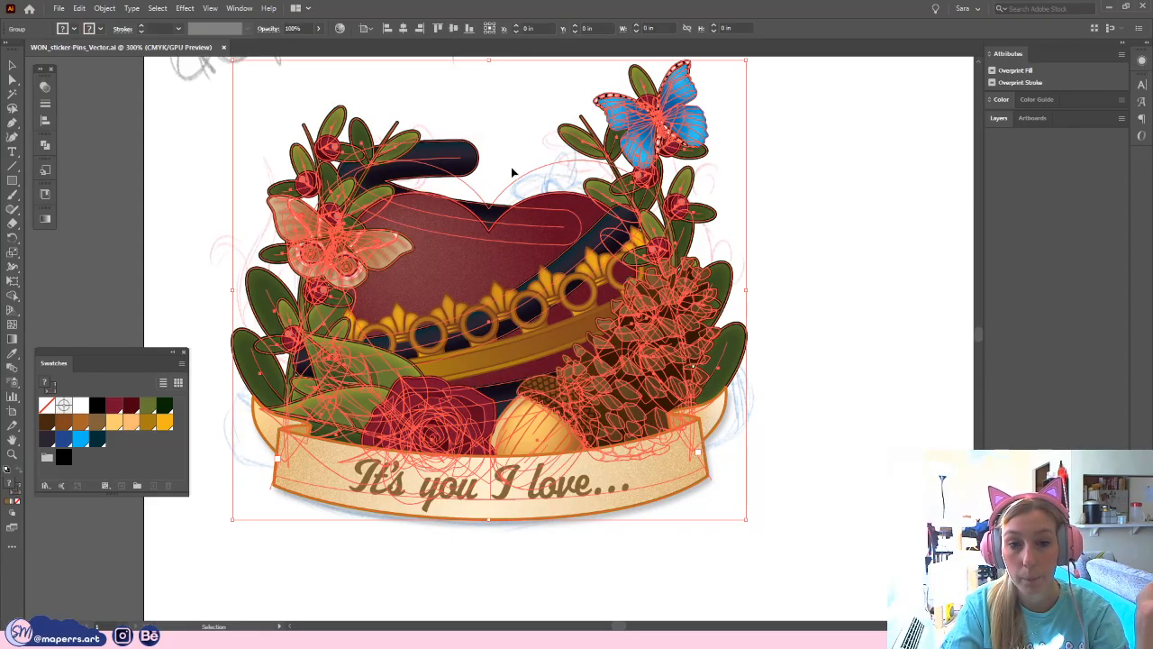
{"action": "key", "text": "ctrl+c"}
{"action": "left_click", "coordinate": [828, 199]}
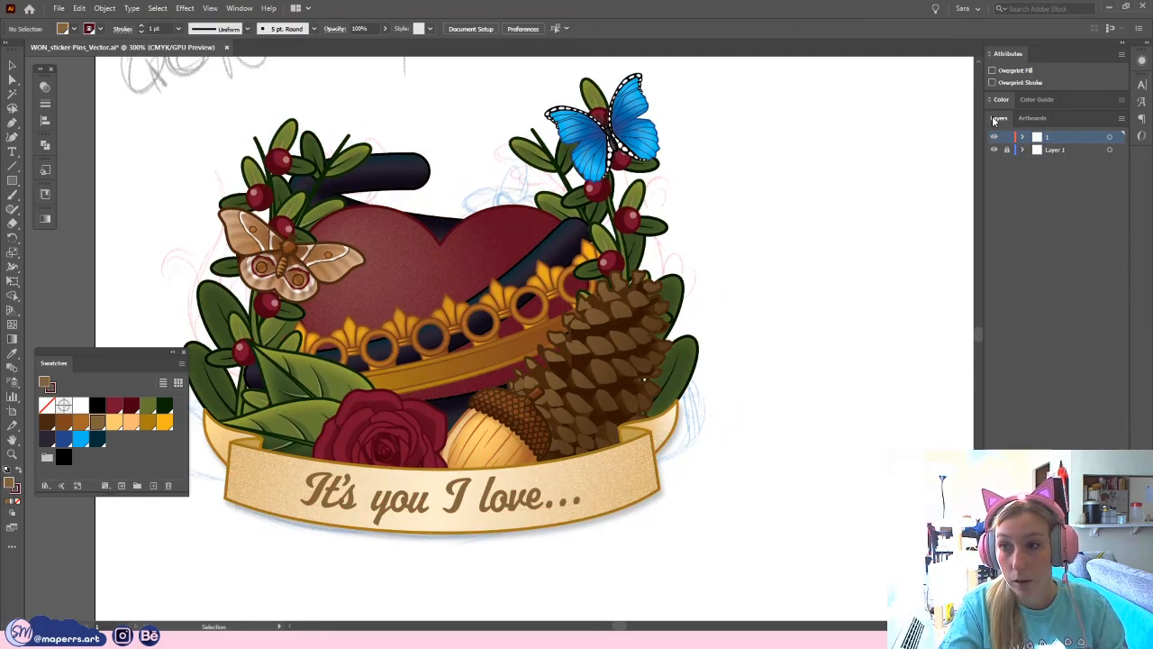
{"action": "left_click", "coordinate": [991, 101]}
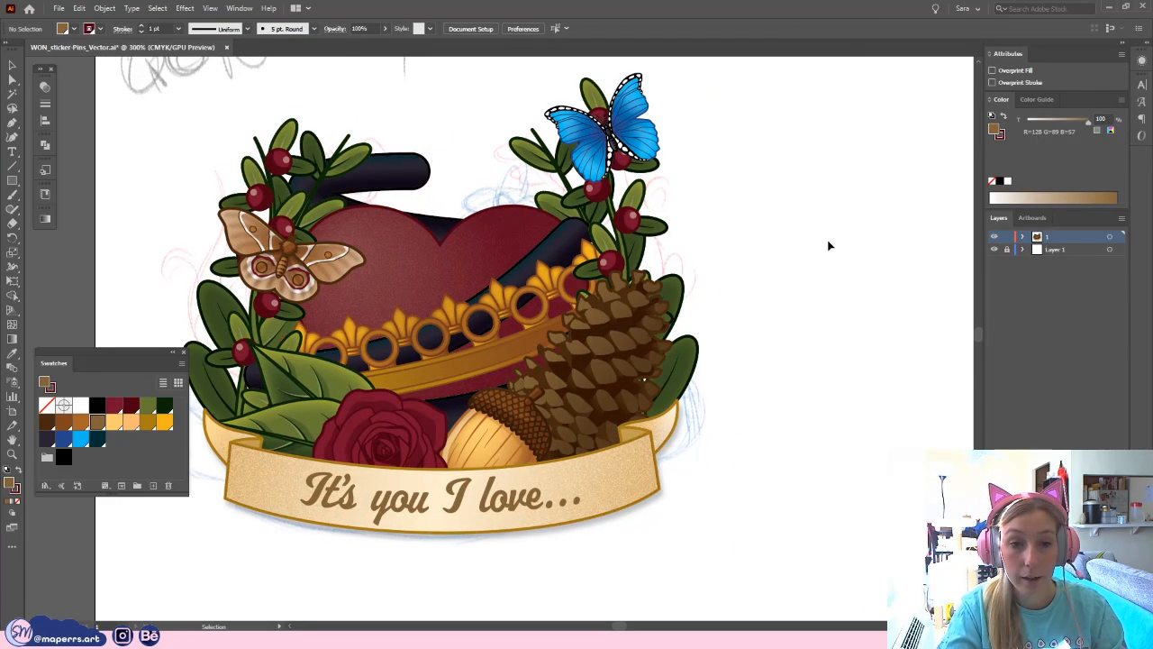
- Try a slightly shifted position for the dark curved band above the heart, restore its placement and deselect it
{"action": "left_click", "coordinate": [399, 163]}
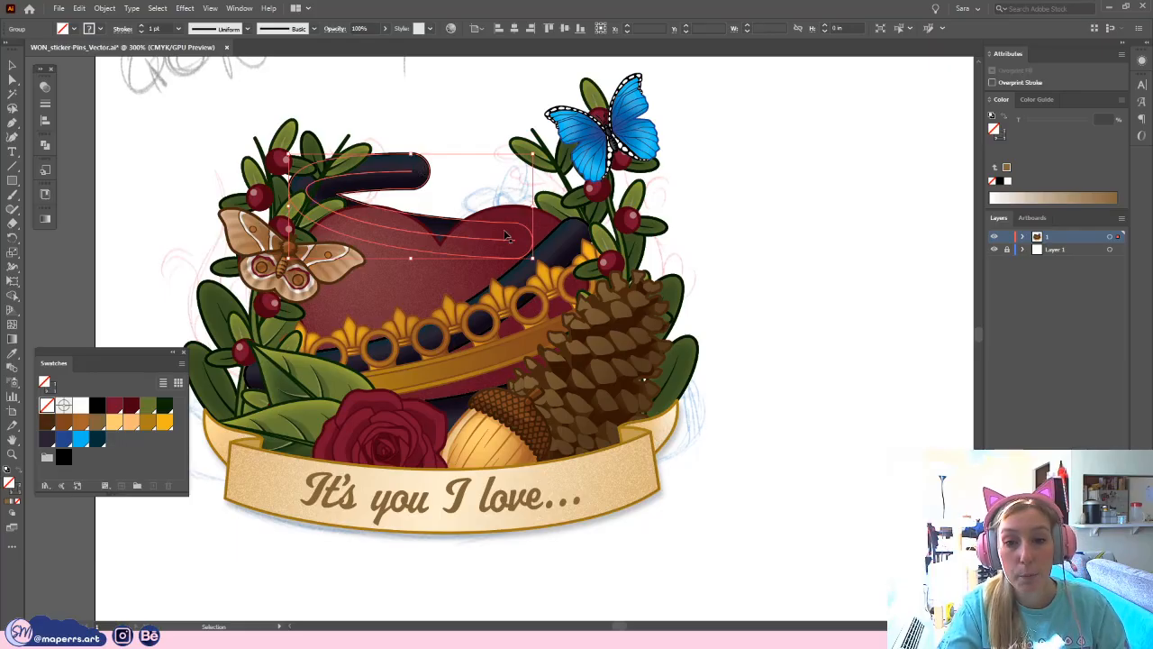
{"action": "left_click", "coordinate": [369, 360]}
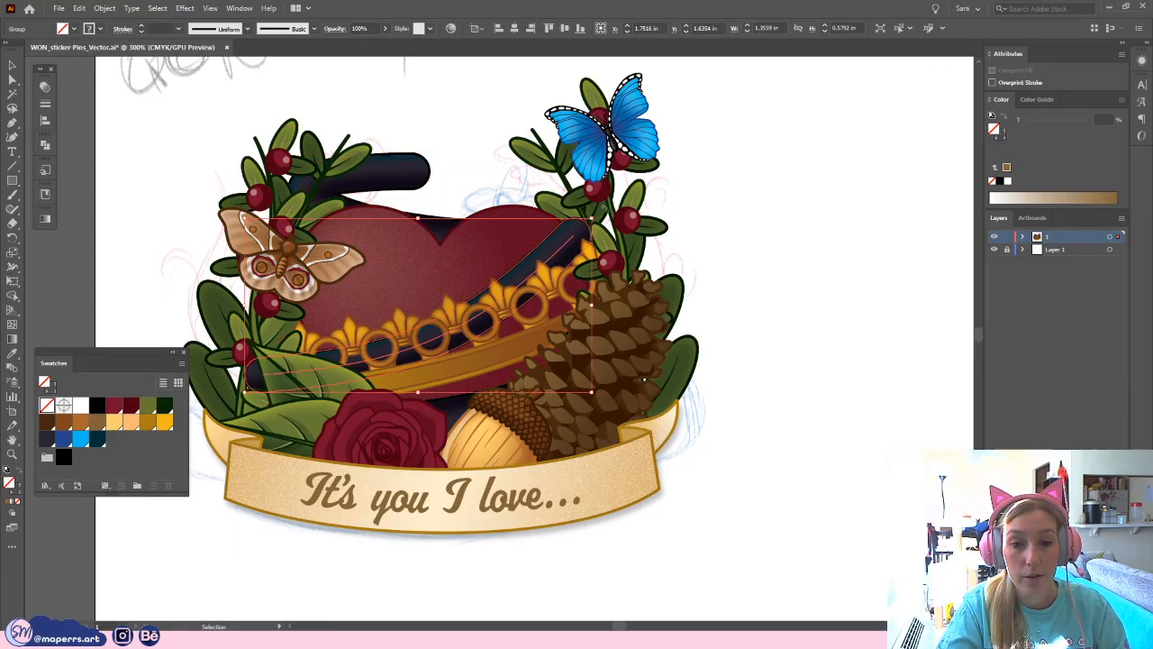
{"action": "left_click", "coordinate": [417, 180]}
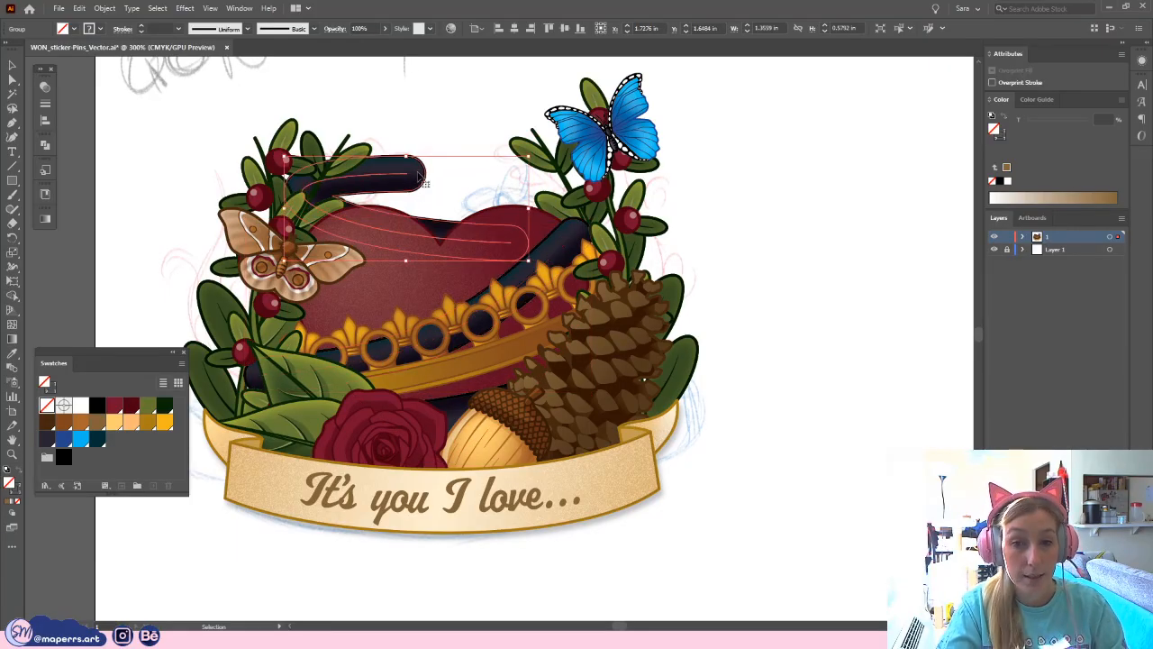
{"action": "left_click_drag", "start_coordinate": [419, 177], "coordinate": [424, 174]}
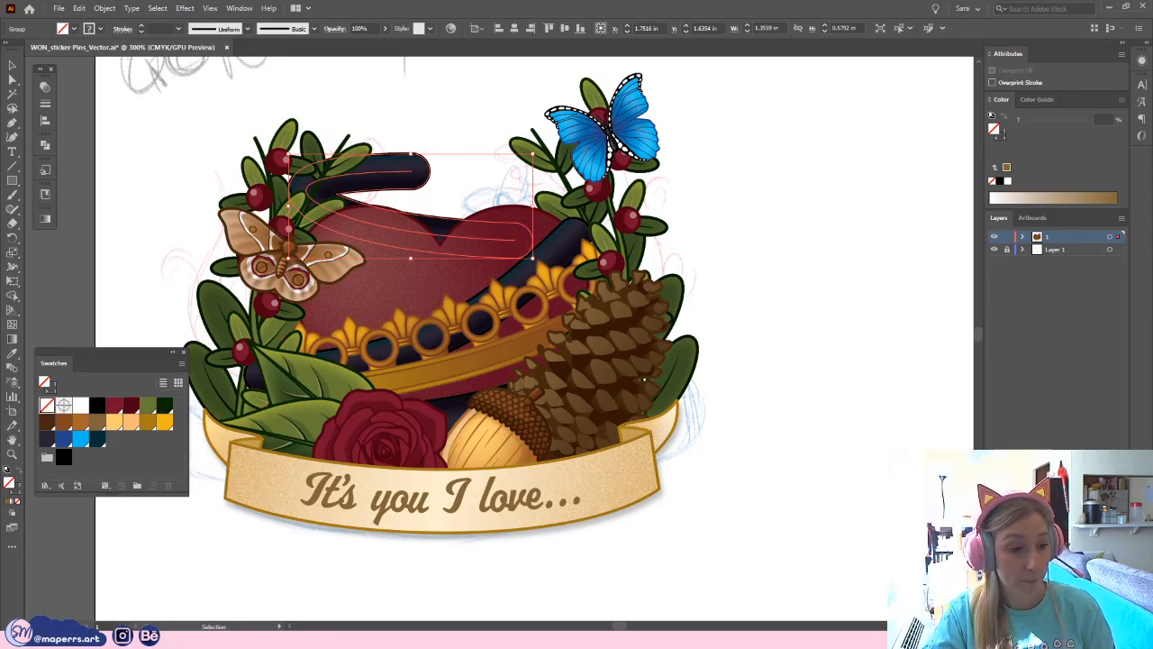
{"action": "left_click", "coordinate": [778, 178]}
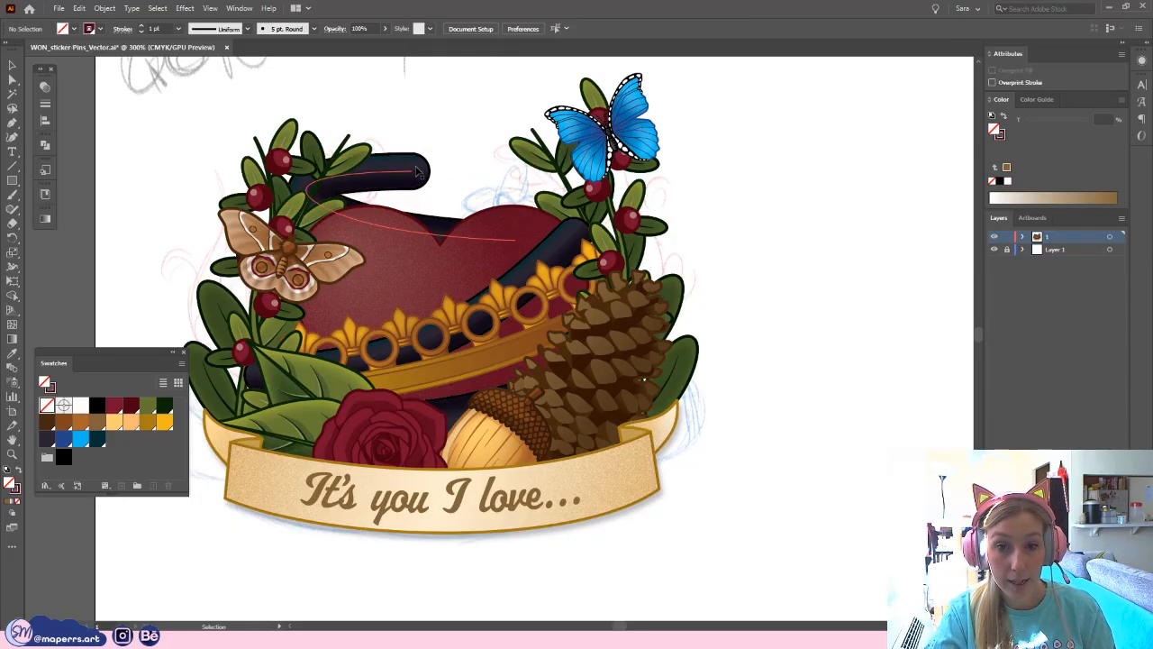
- Inspect the outline of the dark curved band above the heart, deselect it, and view the surrounding sketches
{"action": "left_click", "coordinate": [571, 243]}
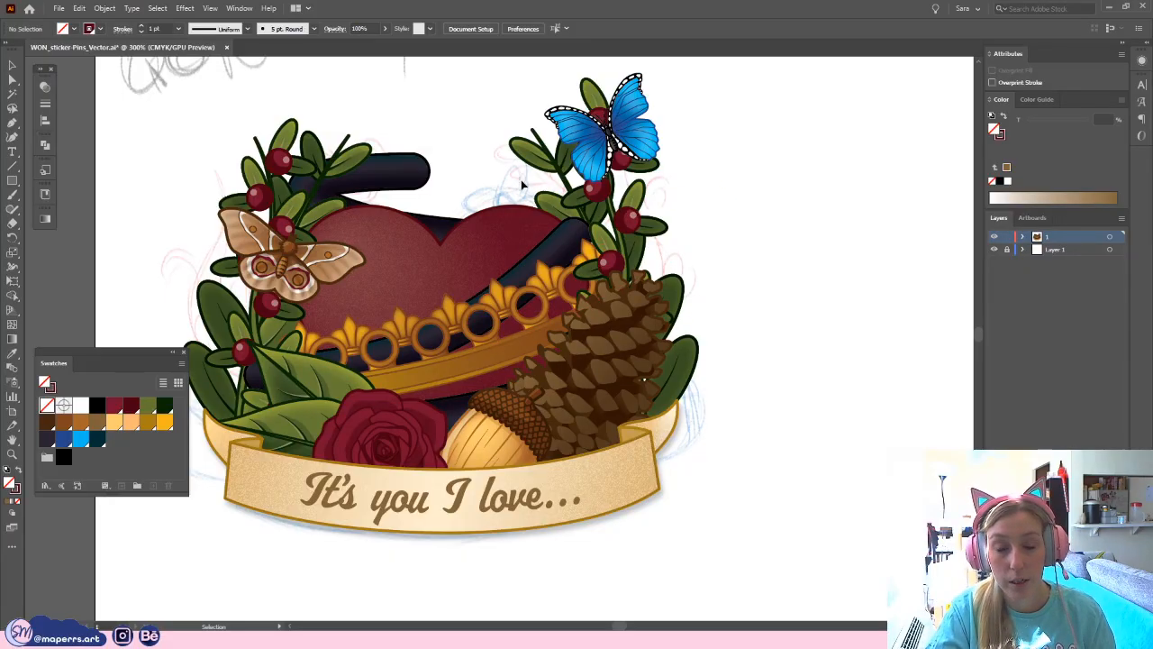
{"action": "left_click", "coordinate": [371, 175]}
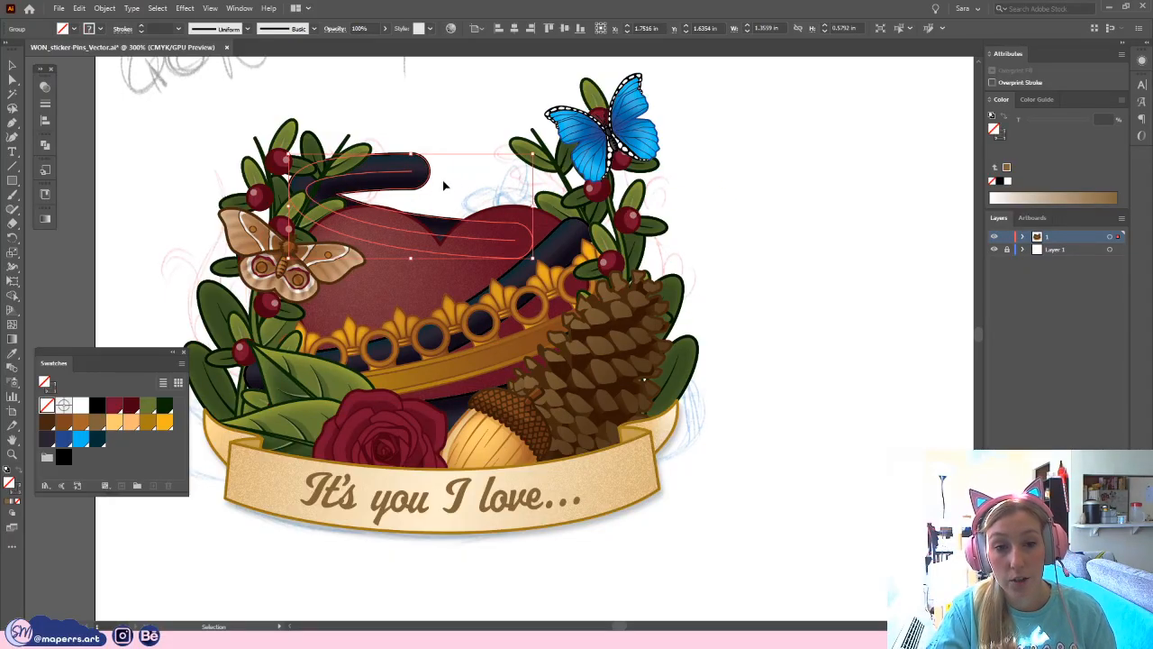
{"action": "left_click", "coordinate": [741, 285]}
{"action": "key", "text": "ctrl+minus"}
{"action": "key", "text": "ctrl+minus"}
{"action": "key", "text": "ctrl+minus"}
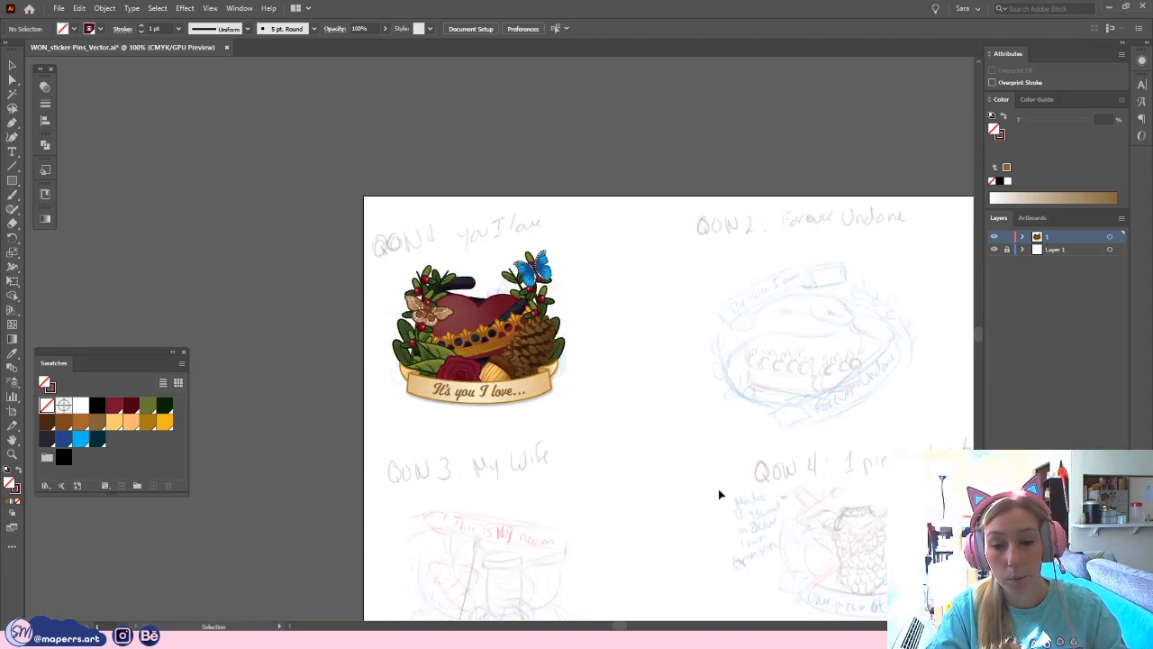
- Look over the four sticker sketches and examine the "It's you I love..." sticker at 400% magnification
{"action": "left_click_drag", "start_coordinate": [719, 491], "coordinate": [568, 367]}
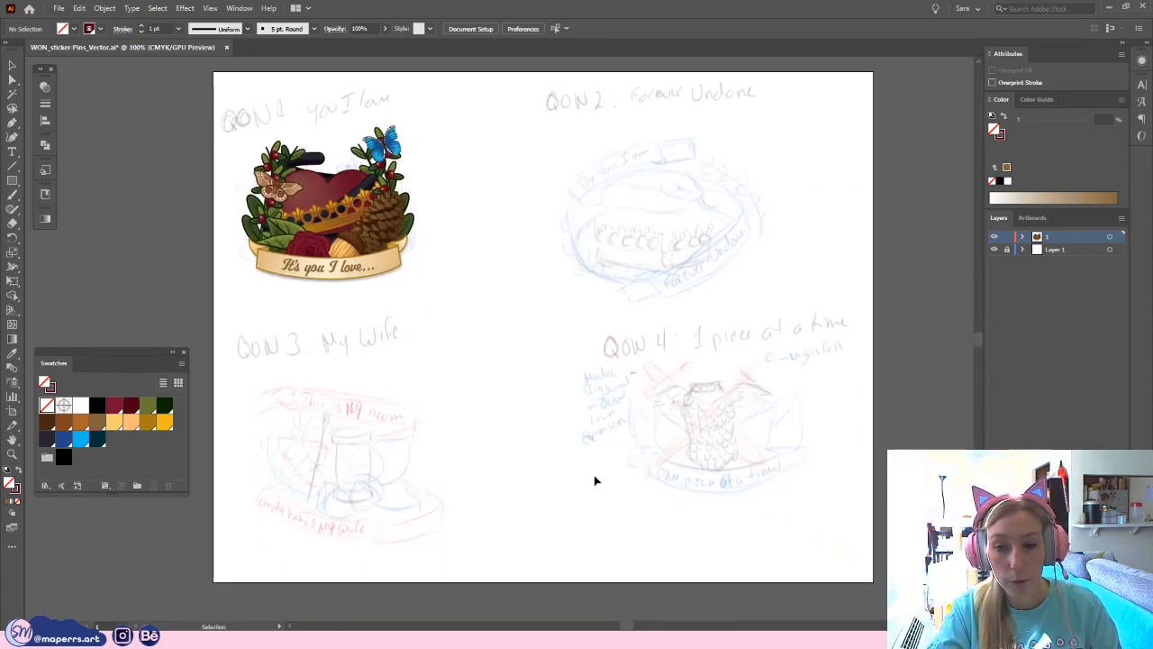
{"action": "key", "text": "ctrl+equal"}
{"action": "key", "text": "ctrl+equal"}
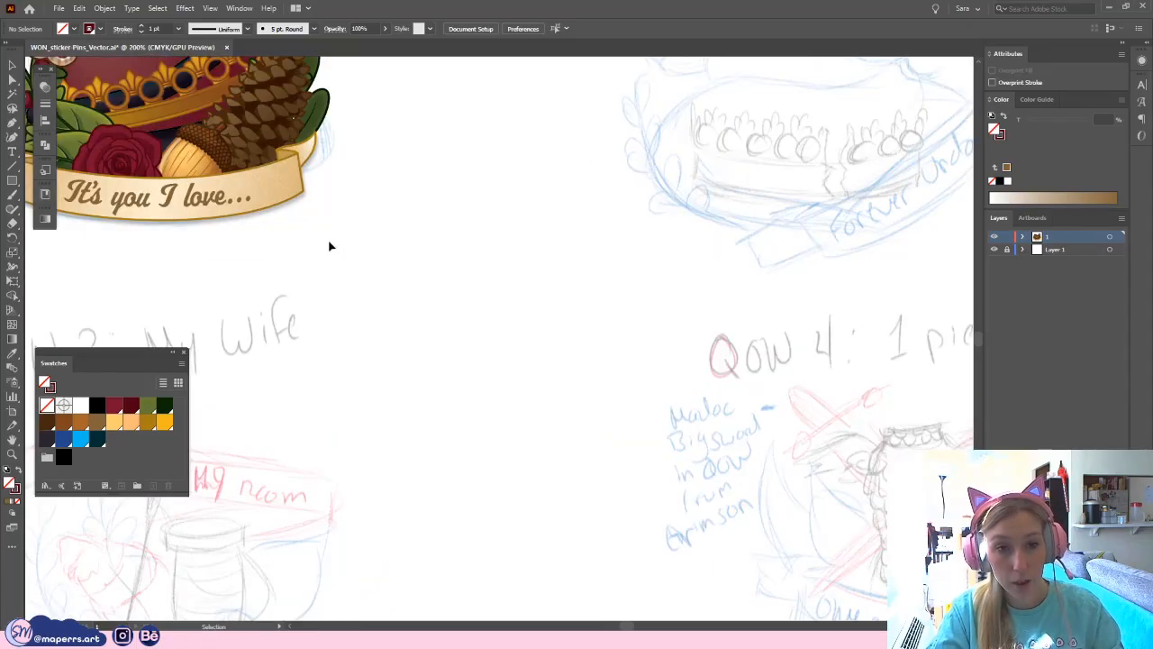
{"action": "left_click_drag", "start_coordinate": [331, 248], "coordinate": [461, 364]}
{"action": "key", "text": "ctrl+0"}
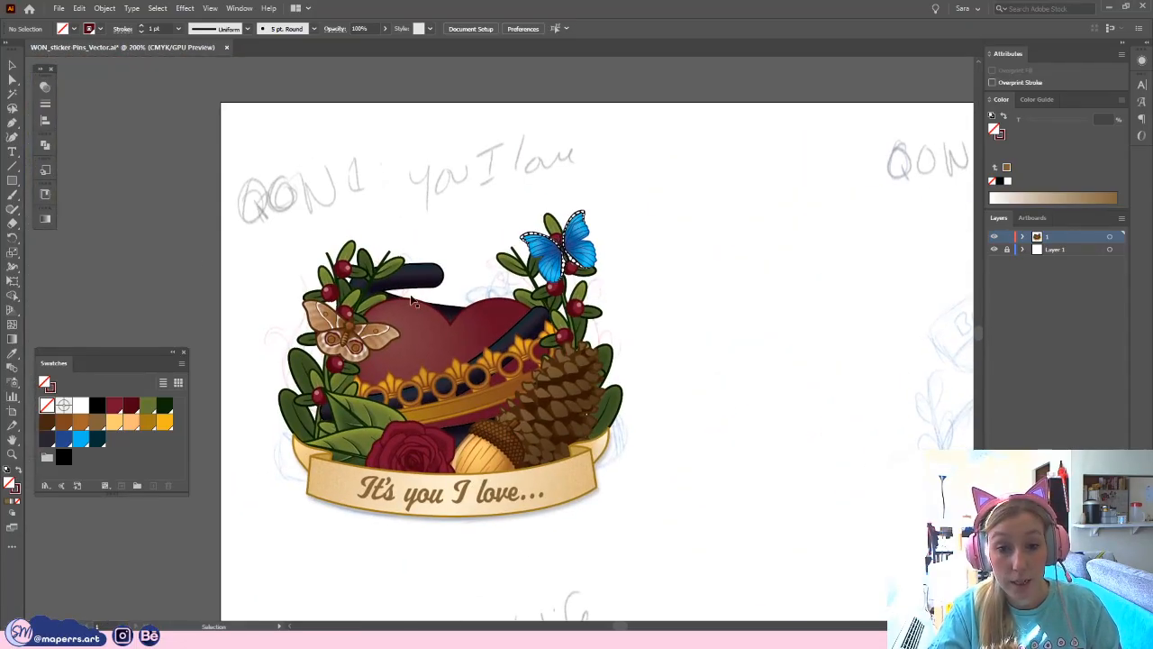
{"action": "key", "text": "ctrl+equal"}
{"action": "key", "text": "ctrl+equal"}
{"action": "key", "text": "ctrl+equal"}
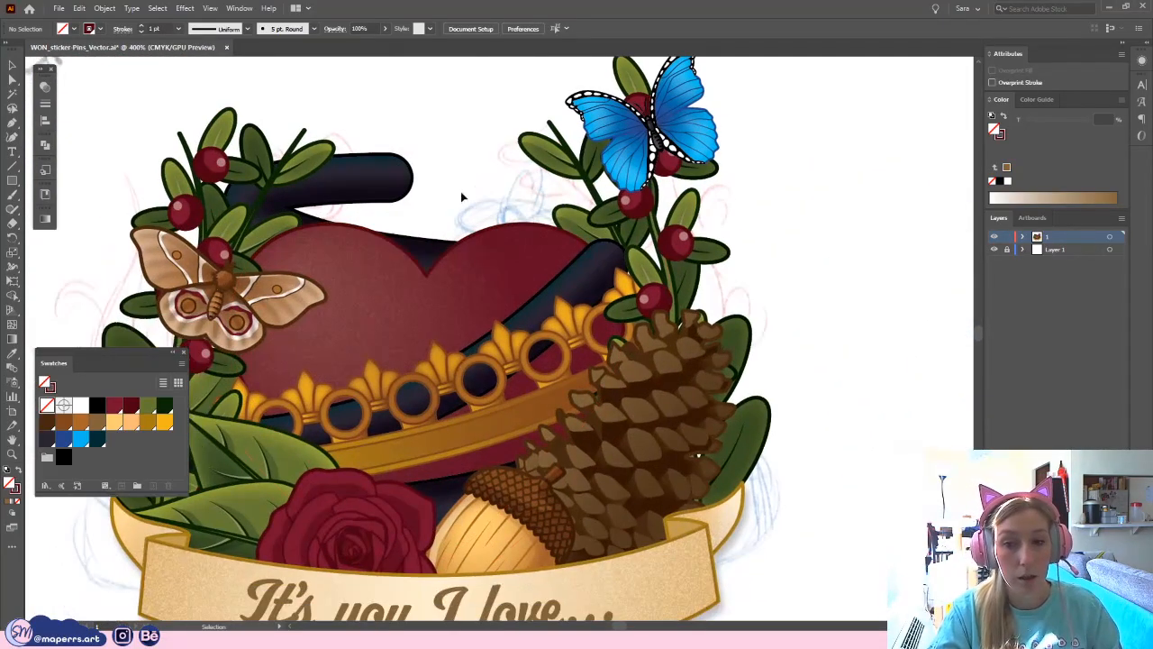
- Inspect the dark curved band at the heart's upper edge by selecting it, then clear the selection
{"action": "left_click", "coordinate": [378, 194]}
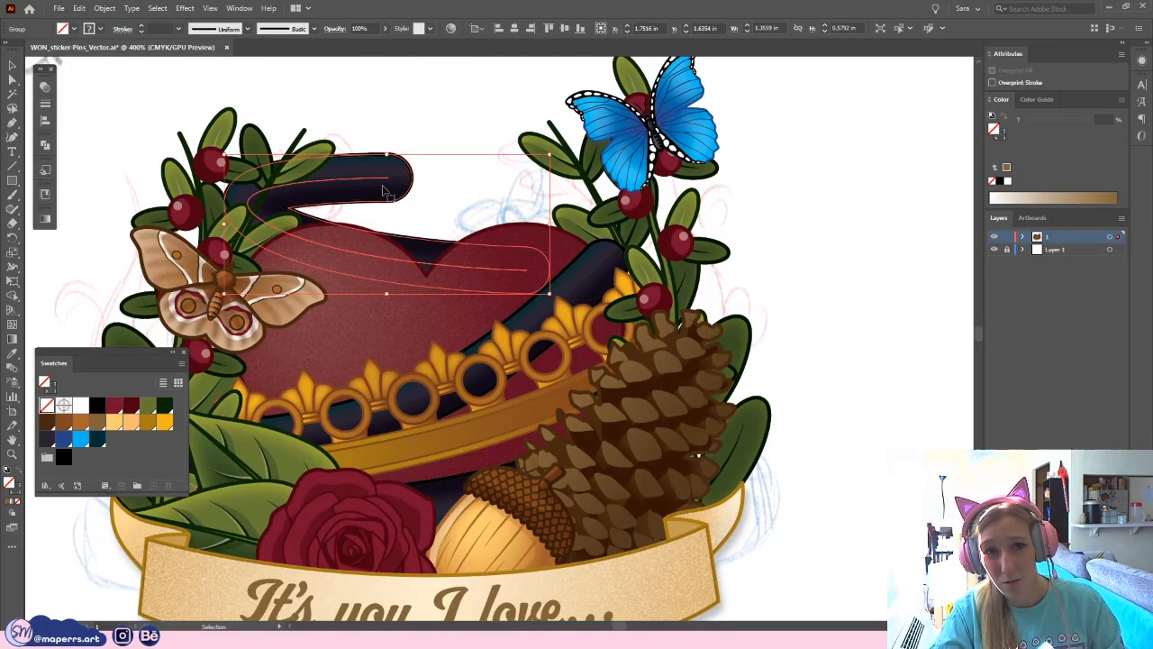
{"action": "left_click", "coordinate": [396, 128]}
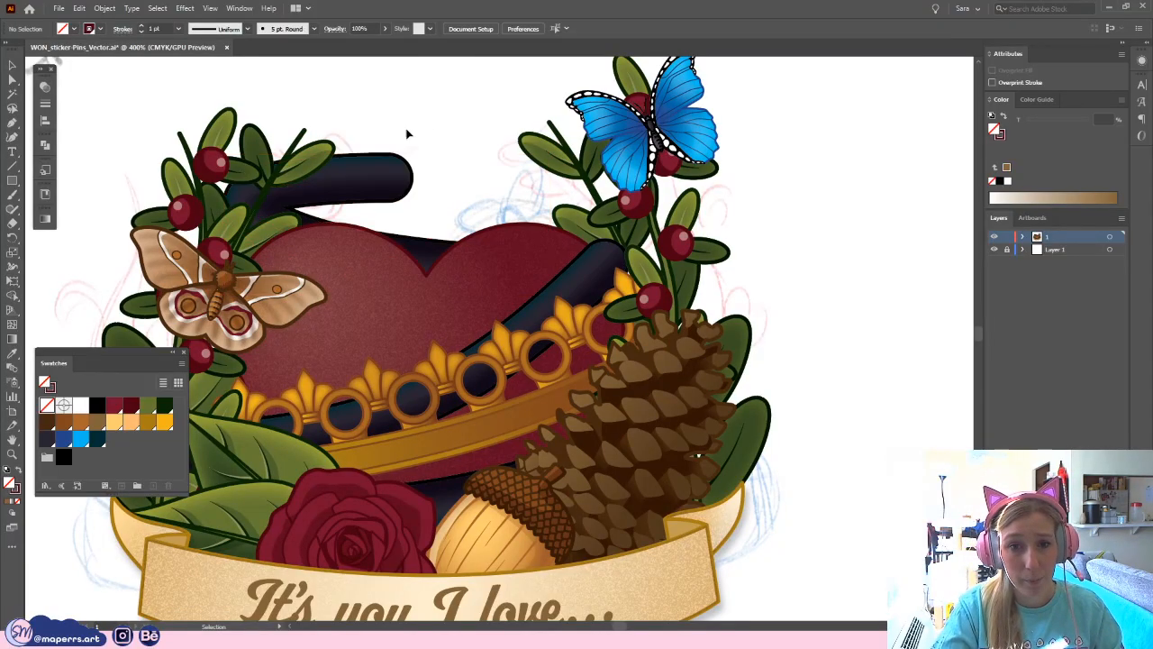
{"action": "left_click", "coordinate": [389, 183]}
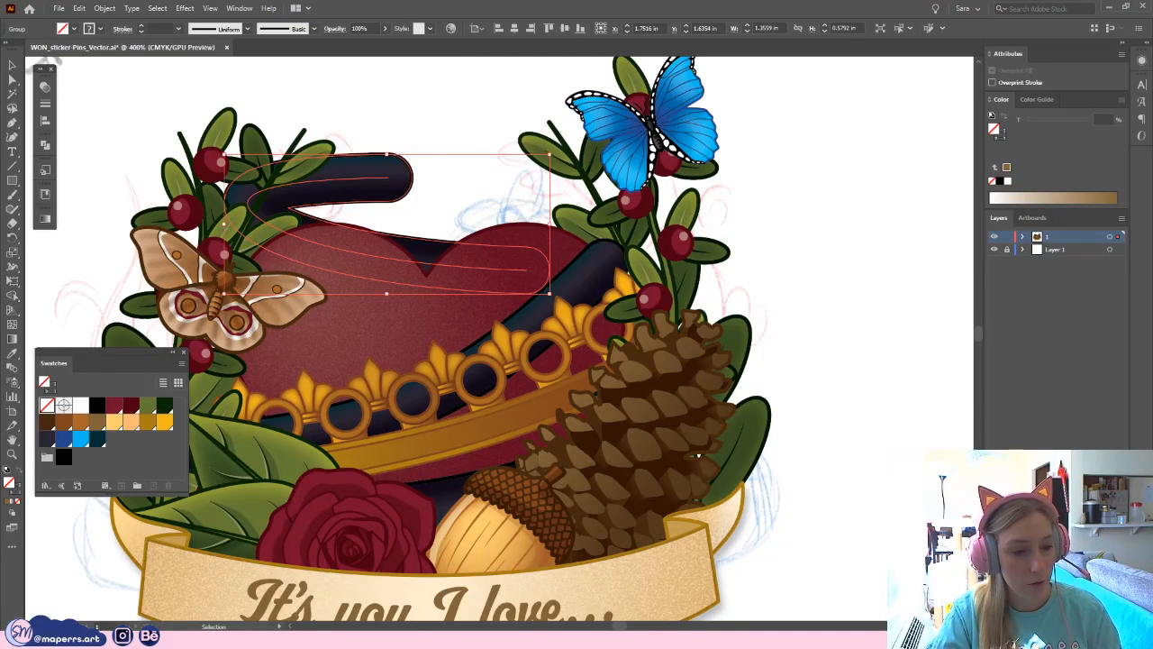
{"action": "left_click", "coordinate": [835, 213]}
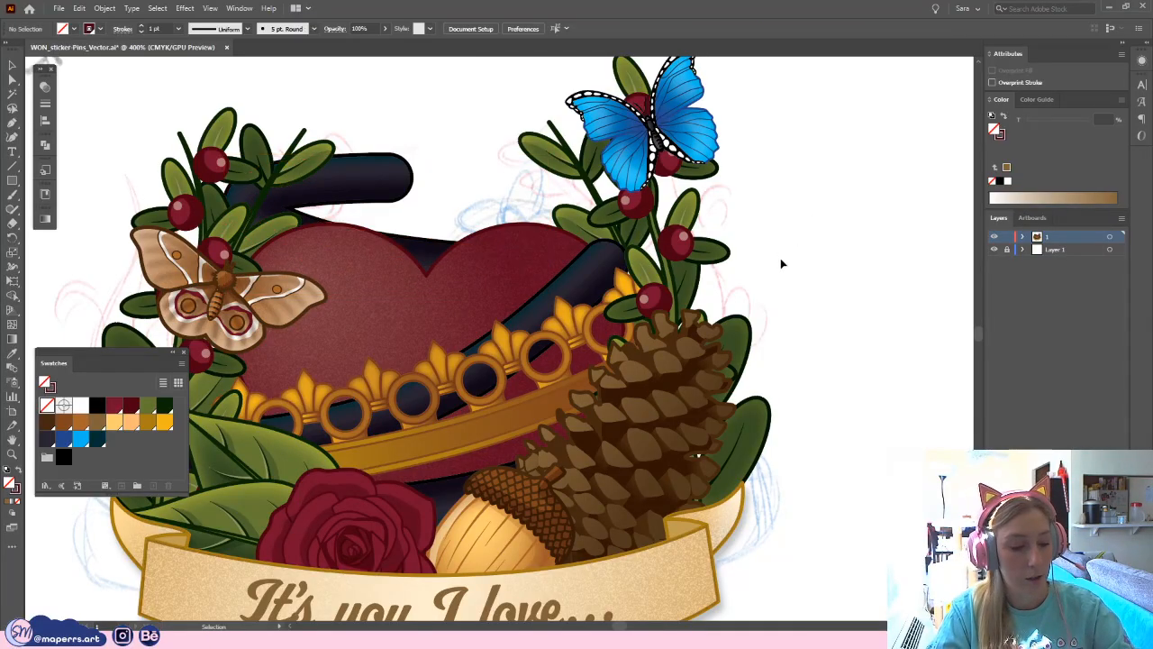
- Examine the complete heart sticker at several magnifications, including the pine cone, and leave everything deselected
{"action": "key", "text": "ctrl+minus"}
{"action": "key", "text": "ctrl+minus"}
{"action": "left_click_drag", "start_coordinate": [740, 378], "coordinate": [554, 178]}
{"action": "key", "text": "ctrl+minus"}
{"action": "left_click_drag", "start_coordinate": [614, 266], "coordinate": [622, 317]}
{"action": "key", "text": "ctrl+plus"}
{"action": "key", "text": "ctrl+plus"}
{"action": "left_click_drag", "start_coordinate": [536, 306], "coordinate": [797, 311]}
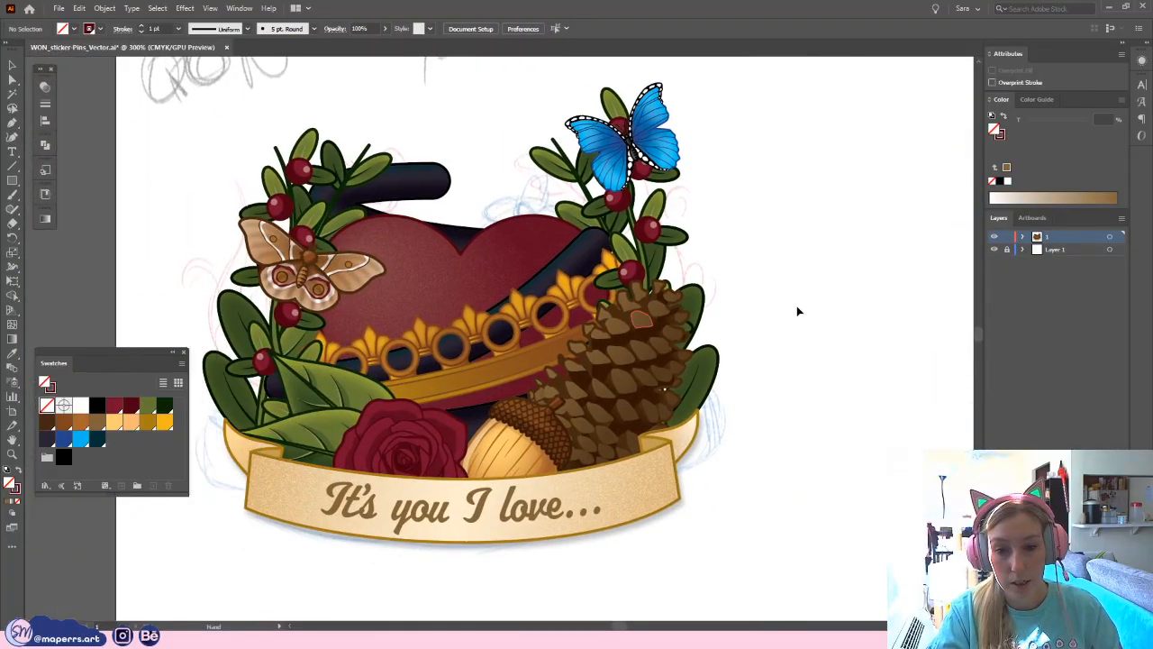
{"action": "left_click", "coordinate": [619, 422]}
{"action": "left_click", "coordinate": [864, 415]}
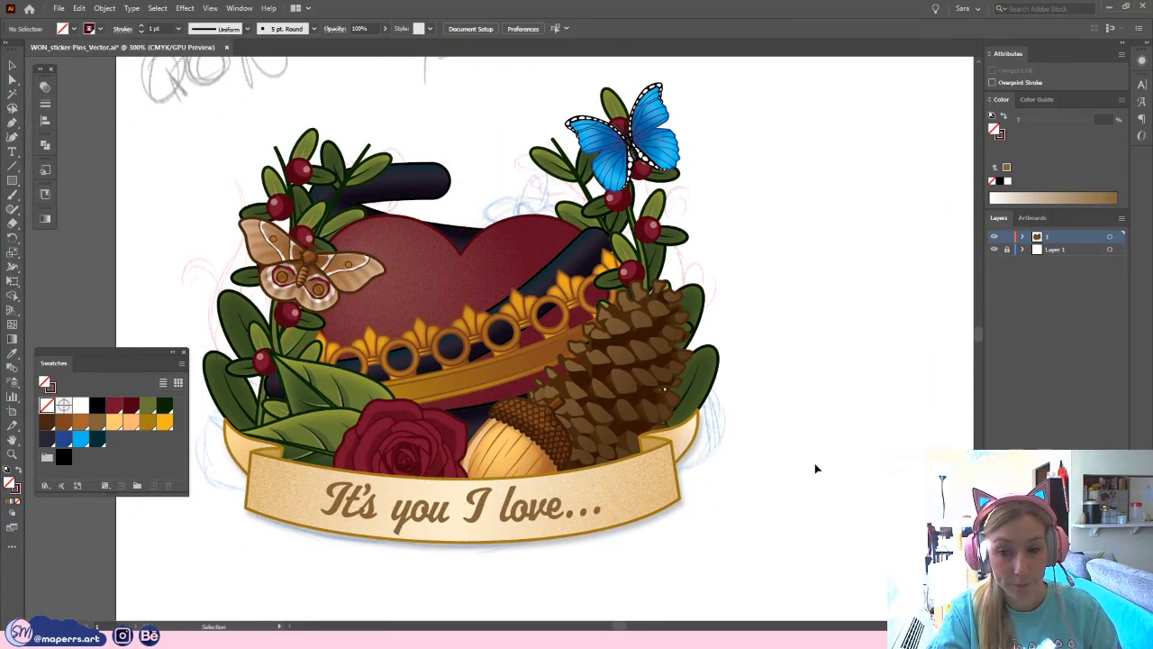
{"action": "left_click_drag", "start_coordinate": [787, 441], "coordinate": [737, 425]}
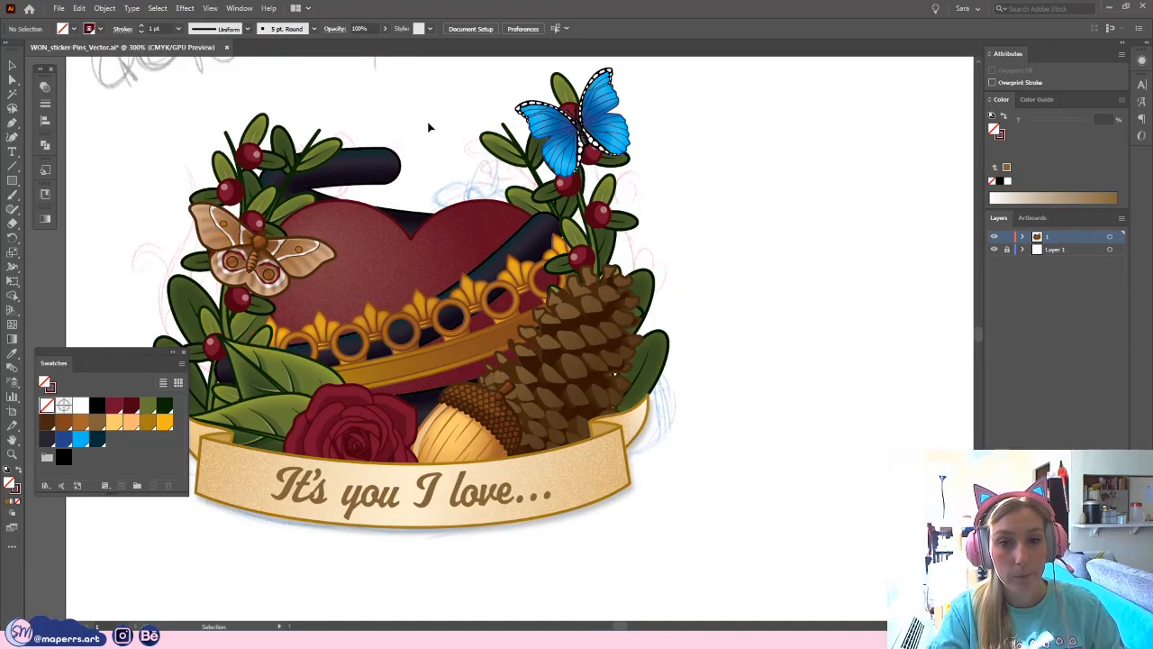
{"action": "key", "text": "ctrl+plus"}
{"action": "left_click_drag", "start_coordinate": [506, 210], "coordinate": [585, 261]}
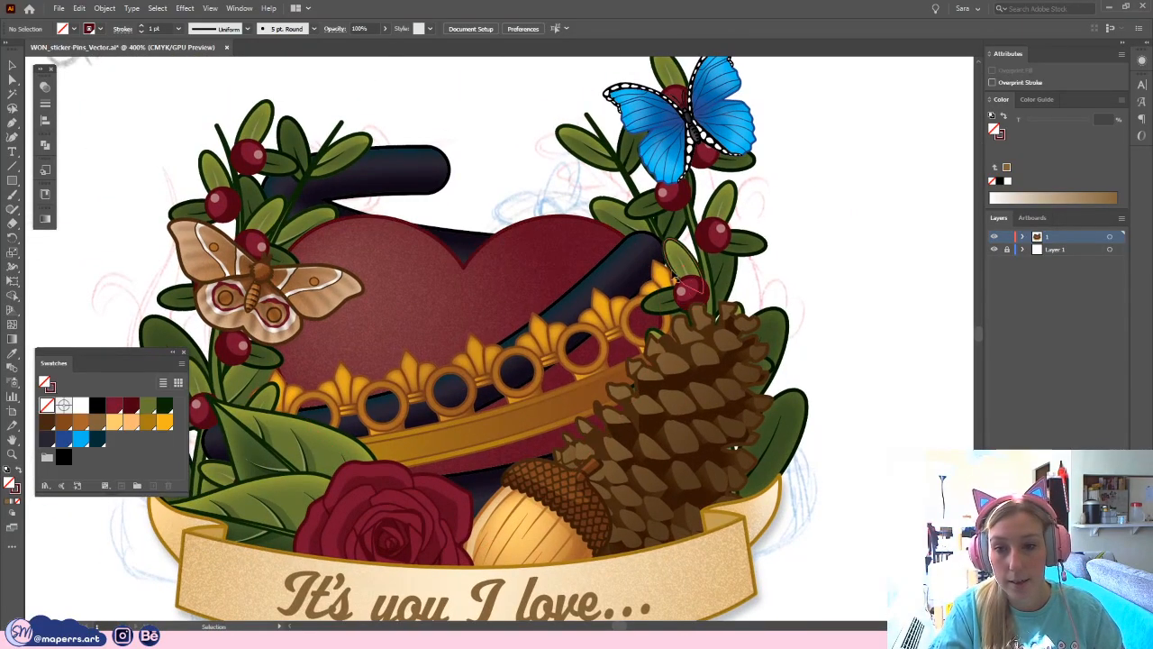
- Inspect the sticker's underlying paths in outline view and return to the color preview
{"action": "left_click", "coordinate": [635, 267]}
{"action": "left_click", "coordinate": [649, 262]}
{"action": "left_click", "coordinate": [834, 283]}
{"action": "key", "text": "ctrl+y"}
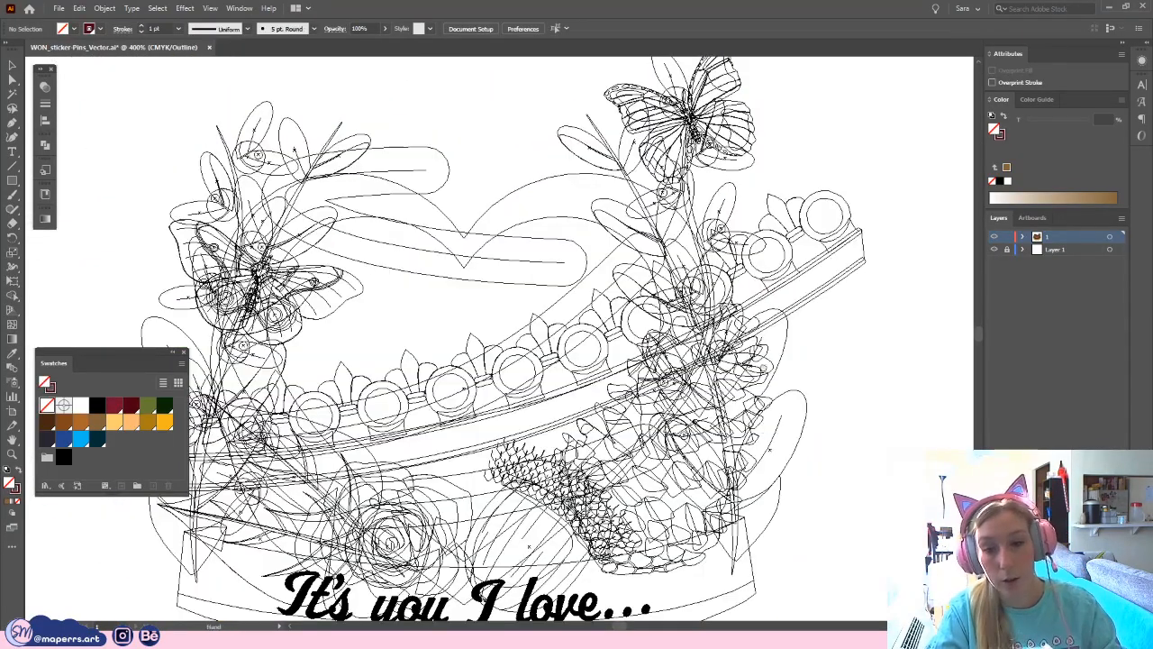
{"action": "left_click_drag", "start_coordinate": [775, 364], "coordinate": [785, 276]}
{"action": "left_click_drag", "start_coordinate": [783, 424], "coordinate": [781, 496]}
{"action": "key", "text": "ctrl+y"}
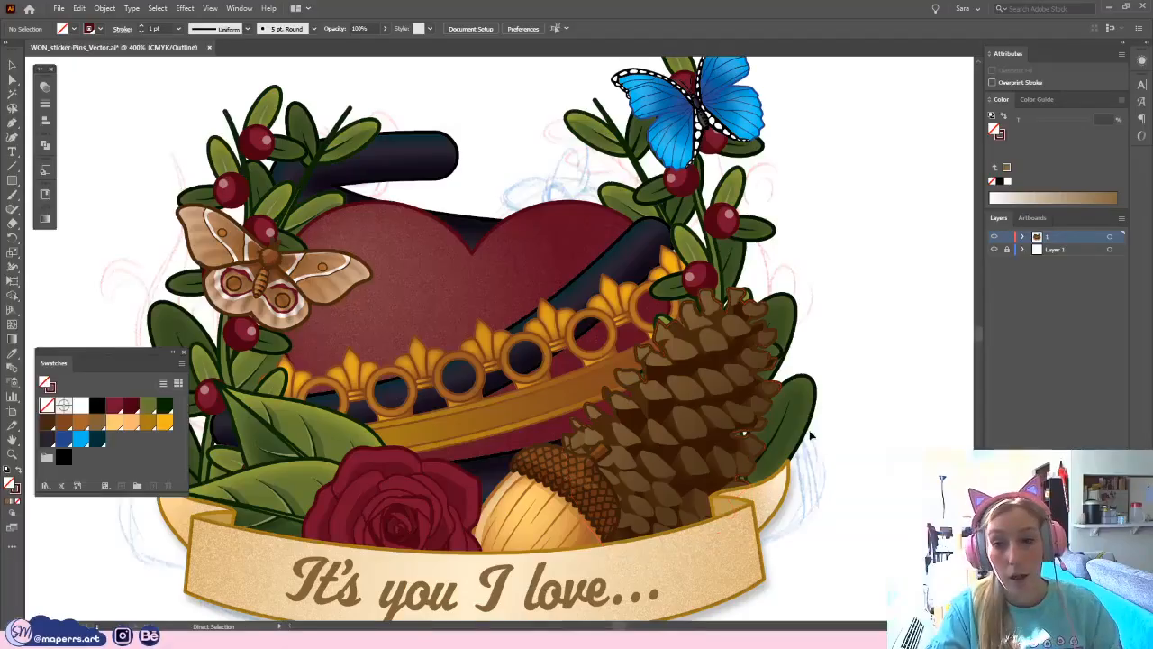
- Check the path of the dark band behind the heart, deselect it, and view the whole sticker
{"action": "left_click", "coordinate": [609, 263]}
{"action": "left_click", "coordinate": [404, 158]}
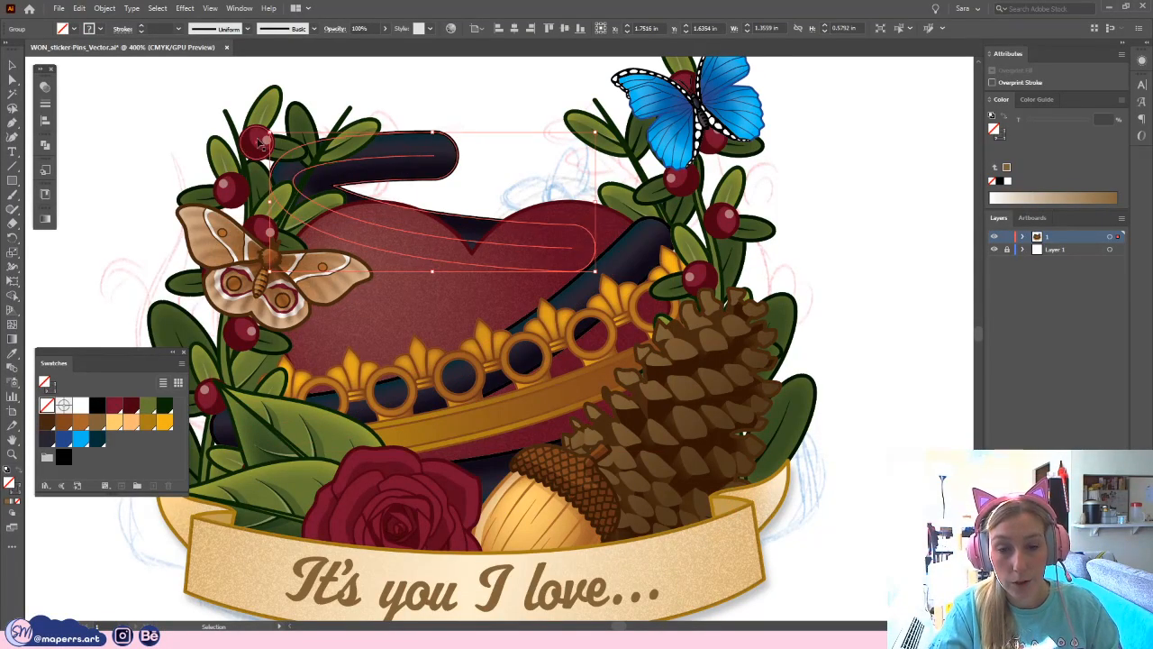
{"action": "left_click", "coordinate": [465, 105]}
{"action": "left_click_drag", "start_coordinate": [471, 116], "coordinate": [492, 143]}
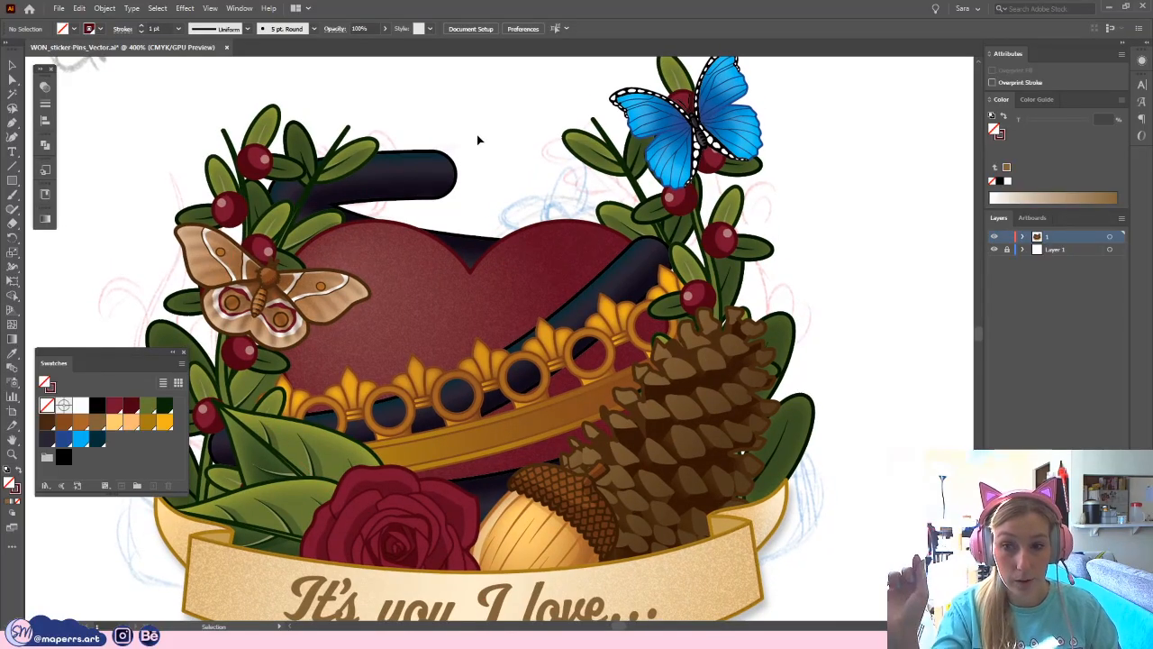
{"action": "key", "text": "ctrl+minus"}
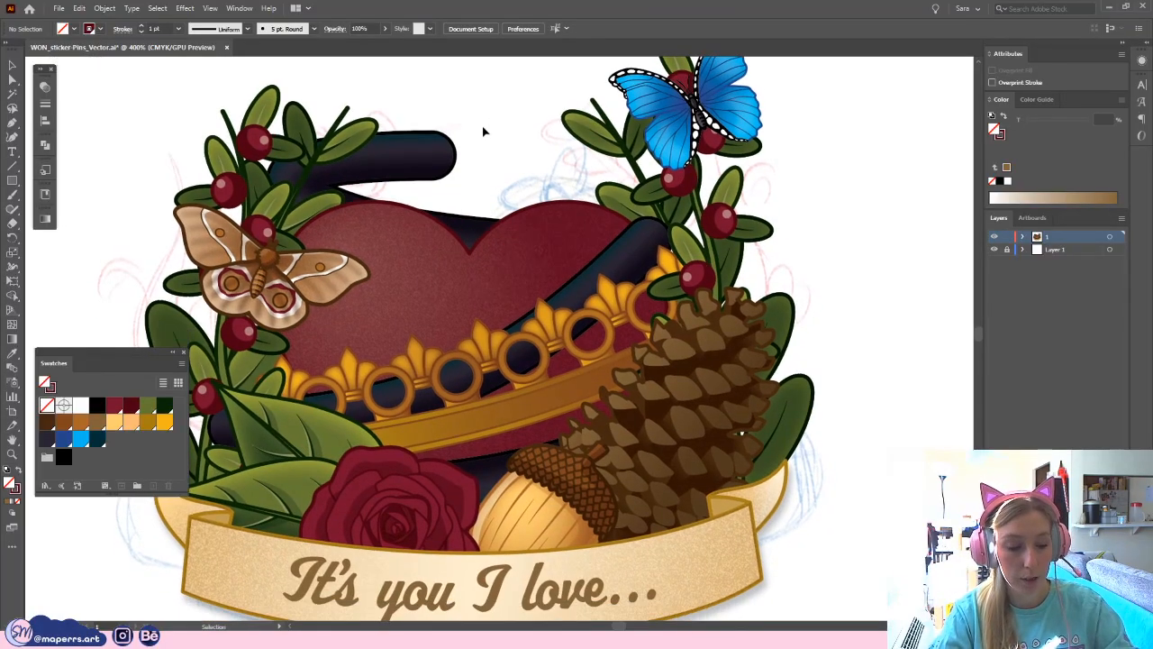
{"action": "left_click_drag", "start_coordinate": [744, 383], "coordinate": [702, 352]}
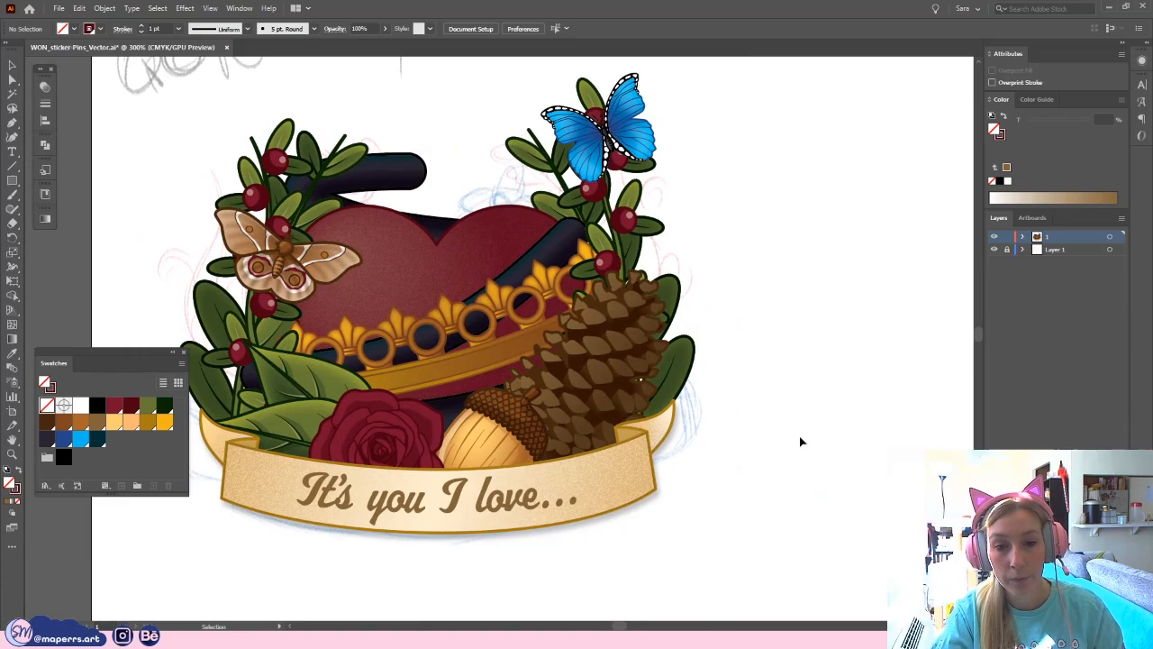
- Hide the crown, rose, acorn, pine cone, leafy branches, moth and butterfly, keeping the heart, dark bands and banner
{"action": "left_click", "coordinate": [455, 362]}
{"action": "left_click", "coordinate": [386, 430], "text": "shift"}
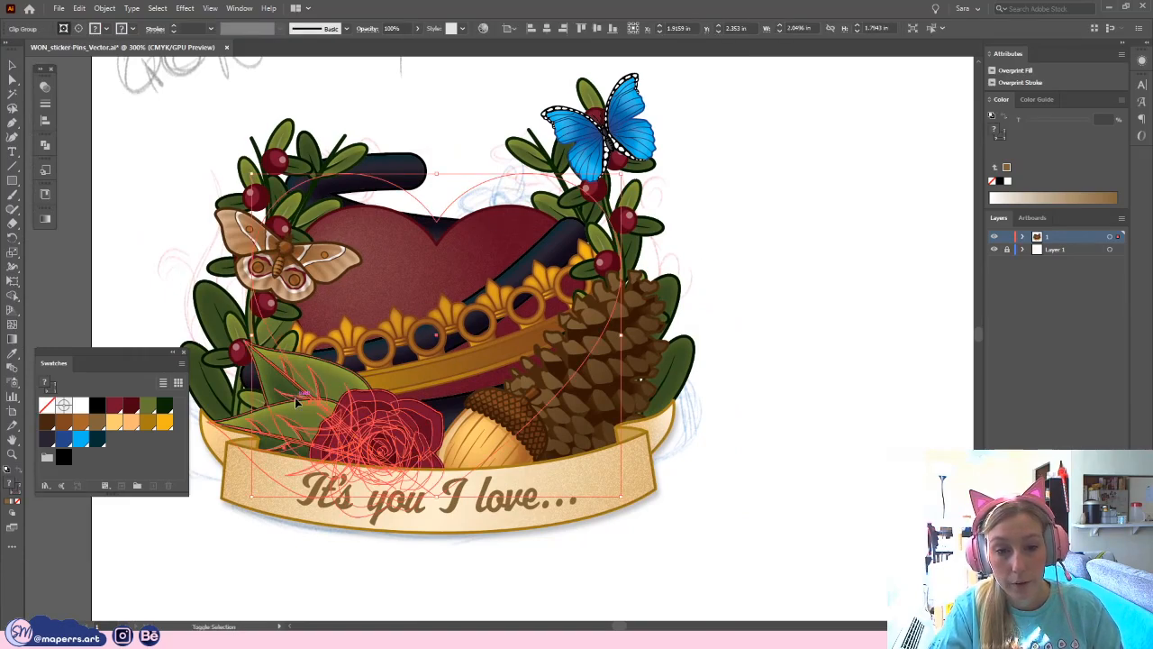
{"action": "left_click", "coordinate": [485, 437], "text": "shift"}
{"action": "left_click", "coordinate": [485, 437], "text": "shift"}
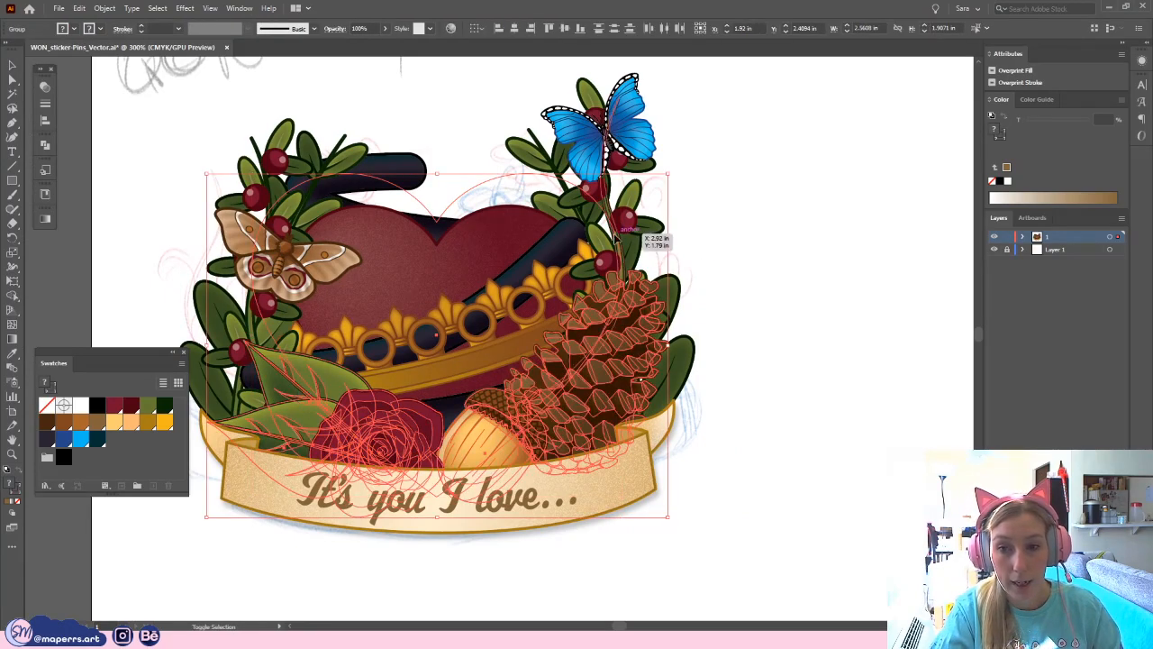
{"action": "left_click", "coordinate": [658, 242], "text": "shift"}
{"action": "left_click", "coordinate": [254, 331], "text": "shift"}
{"action": "left_click", "coordinate": [296, 262], "text": "shift"}
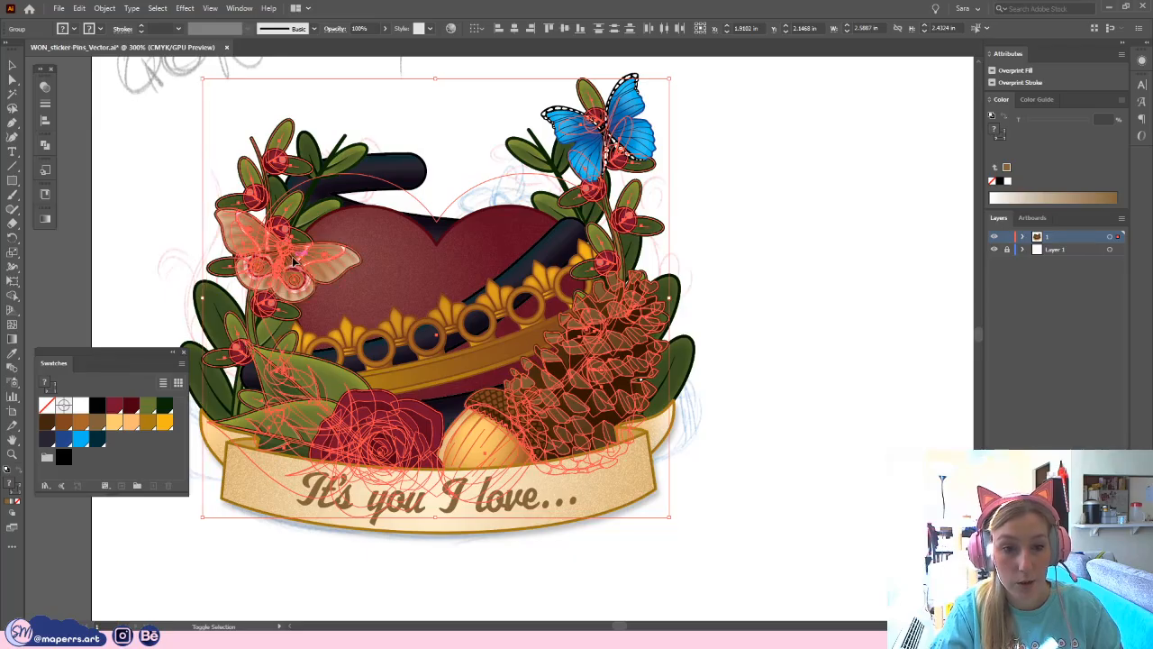
{"action": "left_click", "coordinate": [552, 146], "text": "shift"}
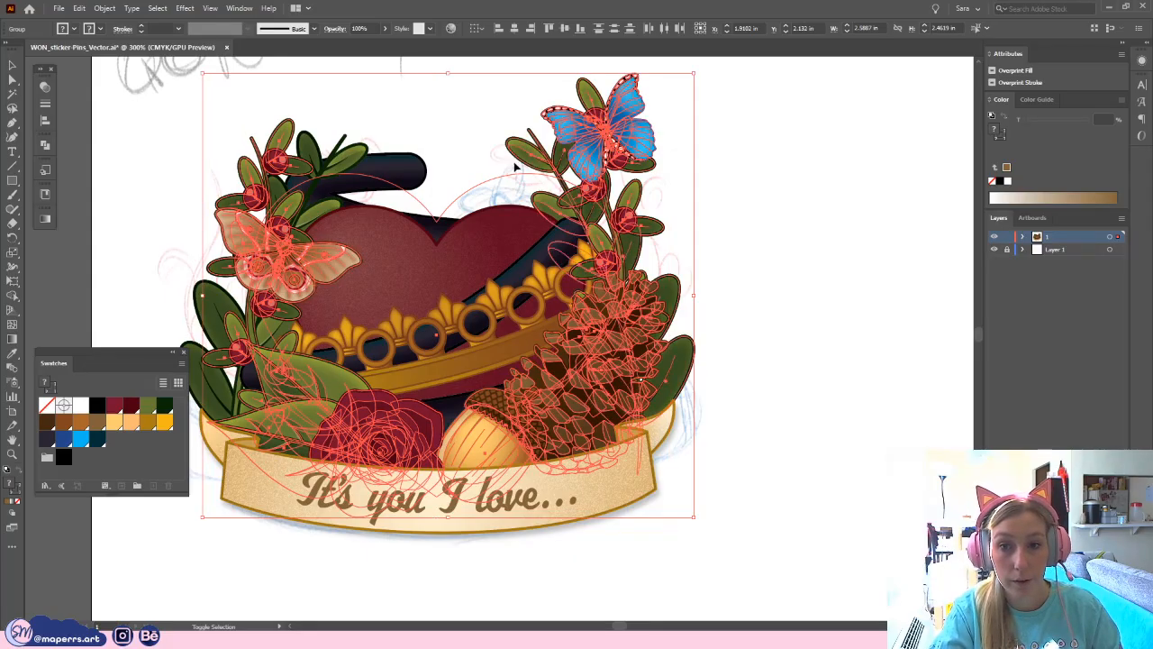
{"action": "left_click", "coordinate": [341, 144], "text": "shift"}
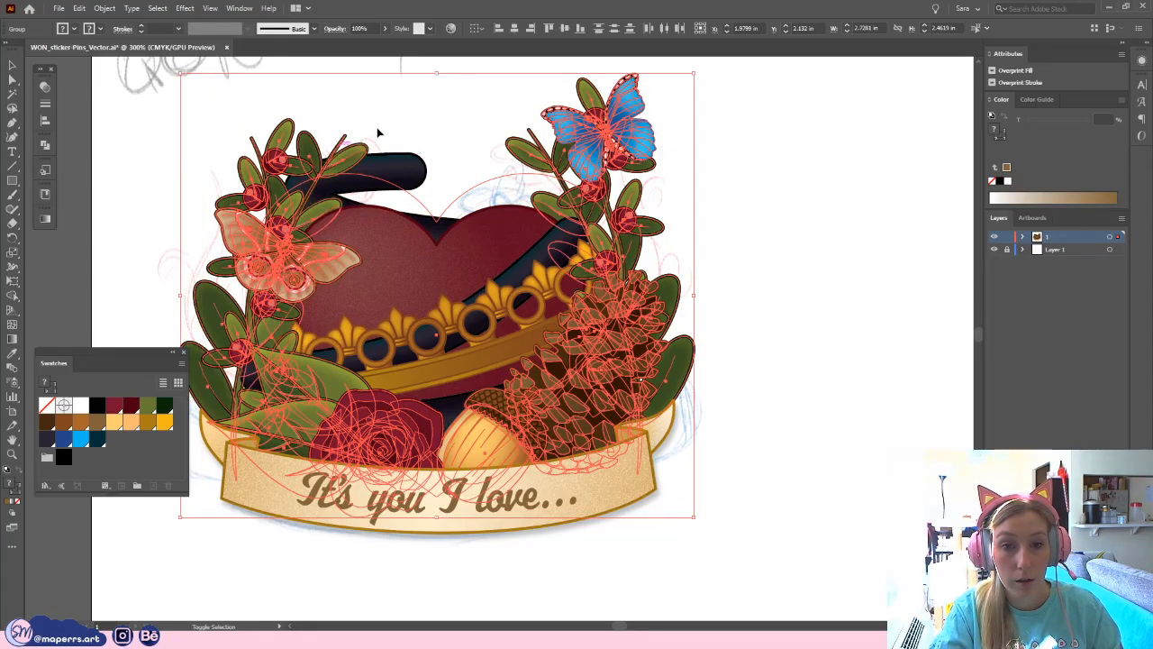
{"action": "left_click", "coordinate": [105, 8]}
{"action": "mouse_move", "coordinate": [124, 118]}
{"action": "left_click", "coordinate": [297, 117]}
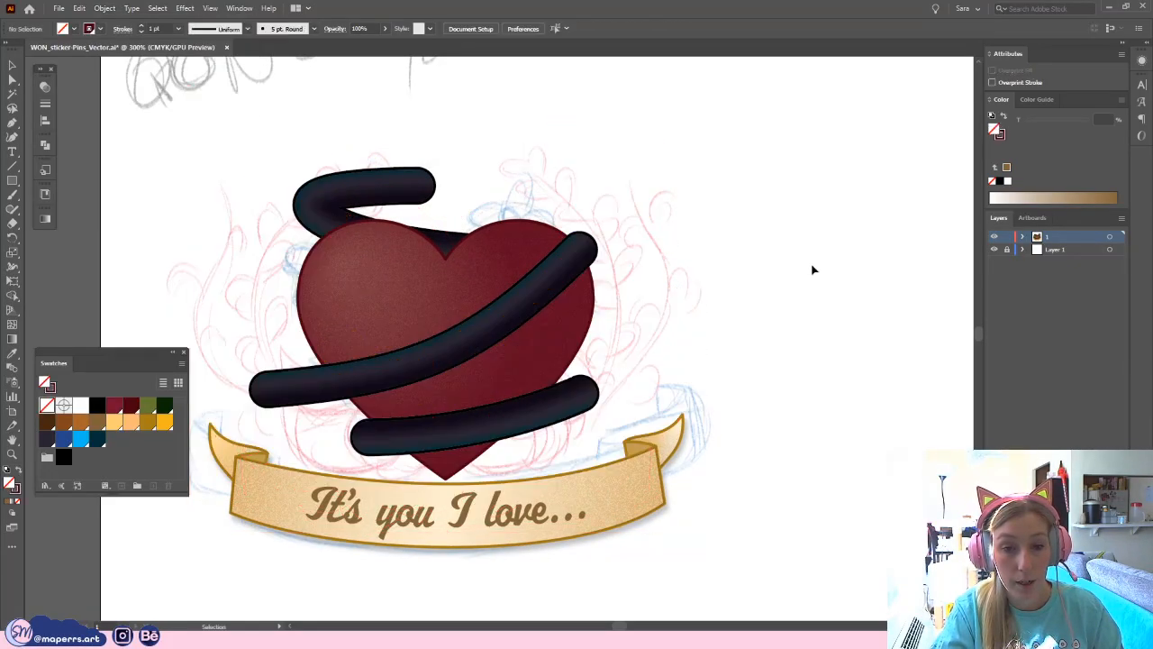
- Try to bring the Red_Belly_Black_Snake.webp reference image into the document
{"action": "left_click_drag", "start_coordinate": [728, 335], "coordinate": [740, 307]}
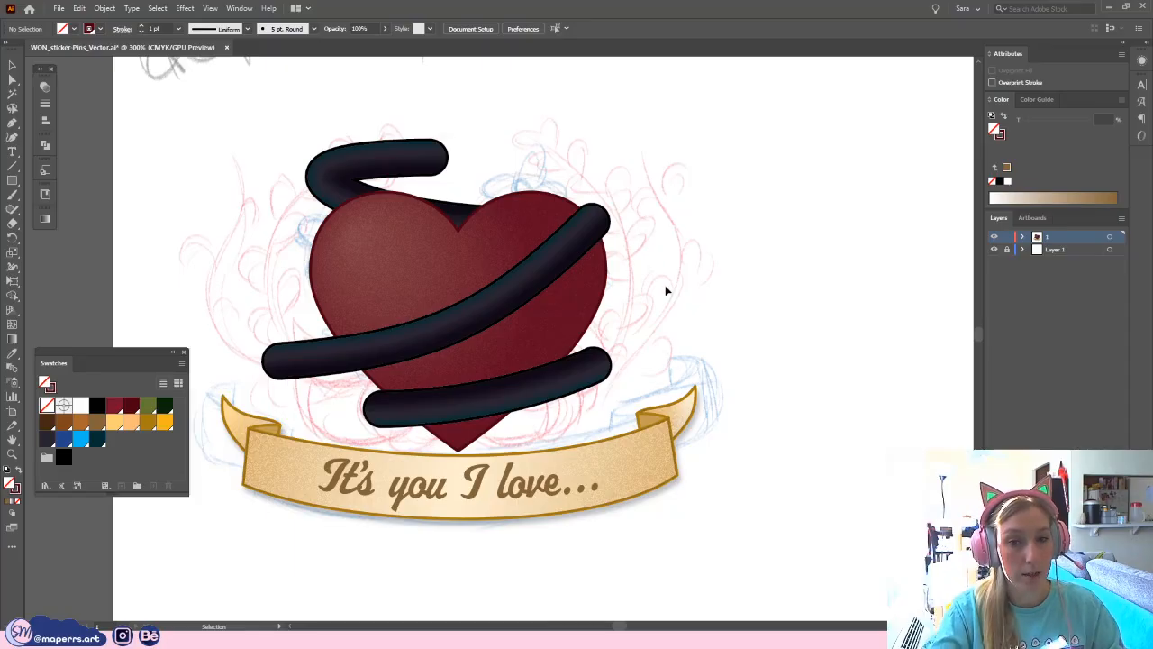
{"action": "key", "text": "ctrl+plus"}
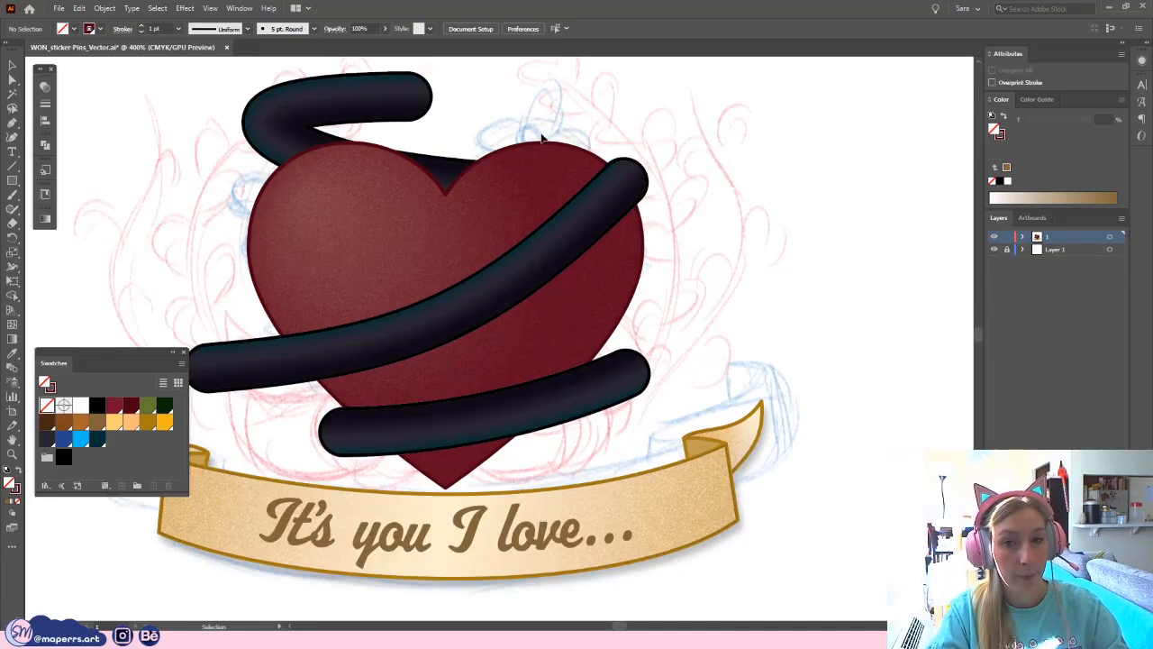
{"action": "left_click_drag", "start_coordinate": [507, 122], "coordinate": [515, 165]}
{"action": "left_click_drag", "start_coordinate": [478, 93], "coordinate": [499, 165]}
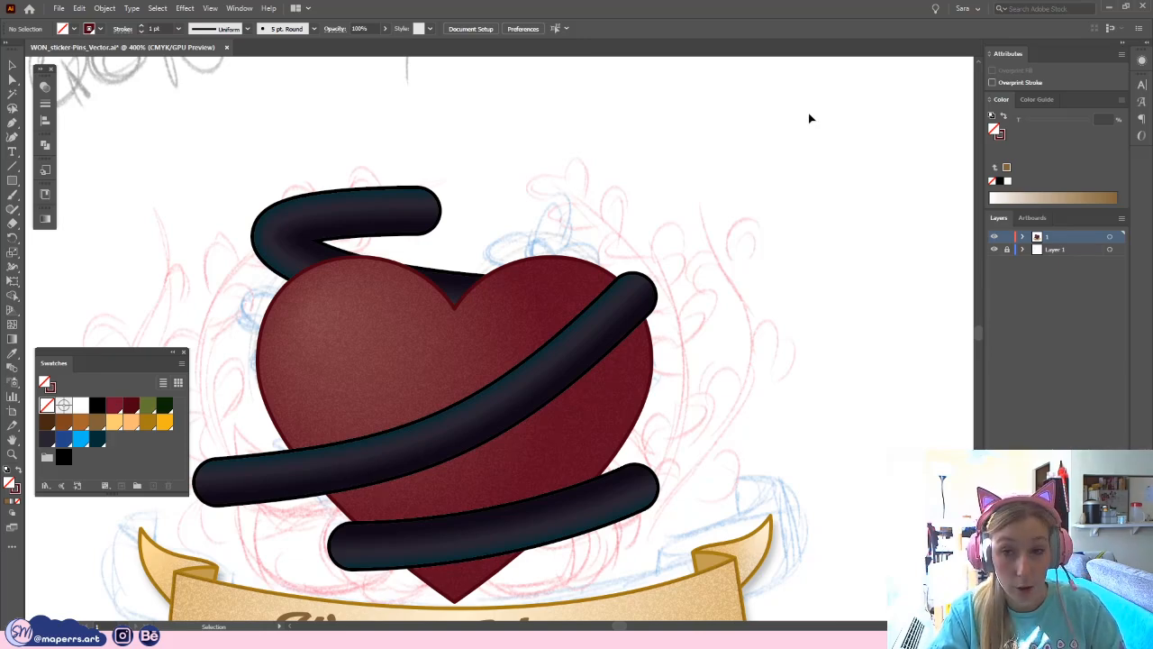
{"action": "left_click", "coordinate": [12, 79]}
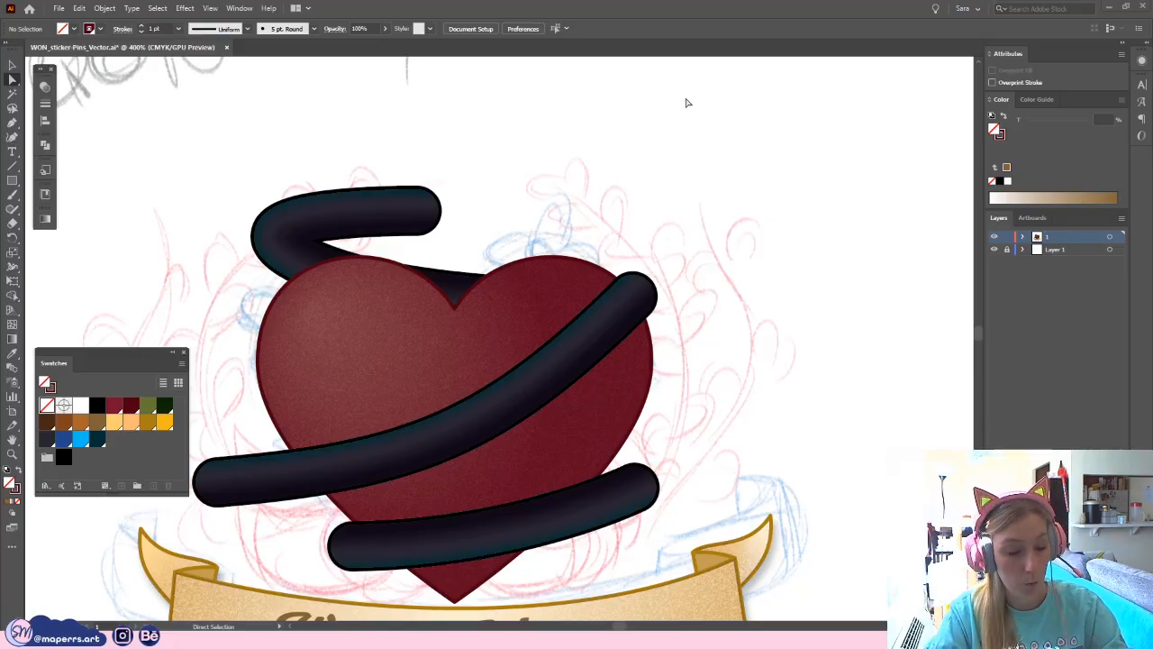
{"action": "key", "text": "ctrl+minus"}
{"action": "key", "text": "ctrl+minus"}
{"action": "key", "text": "ctrl+minus"}
{"action": "key", "text": "ctrl+minus"}
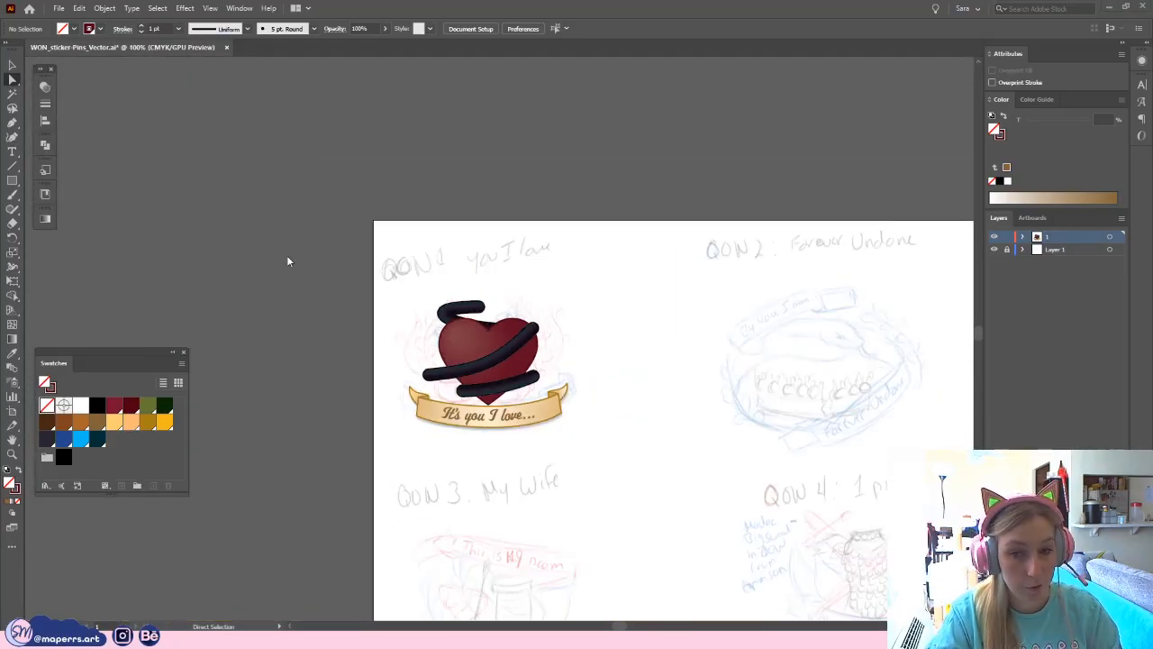
{"action": "left_click_drag", "start_coordinate": [288, 261], "coordinate": [695, 337]}
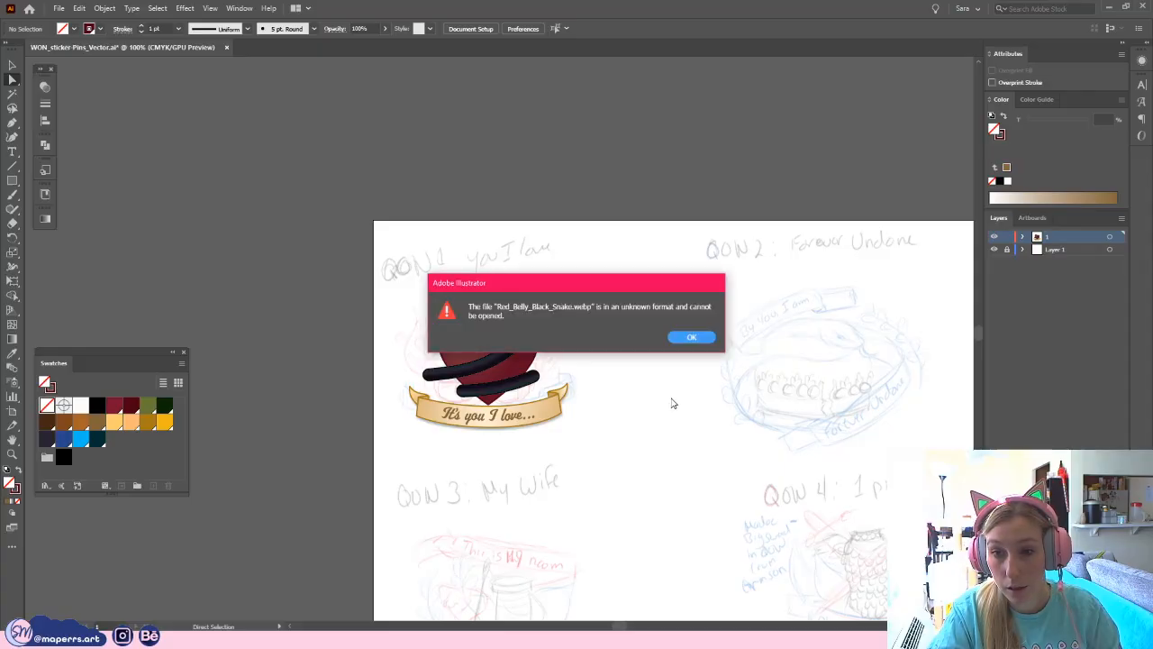
{"action": "left_click", "coordinate": [685, 337]}
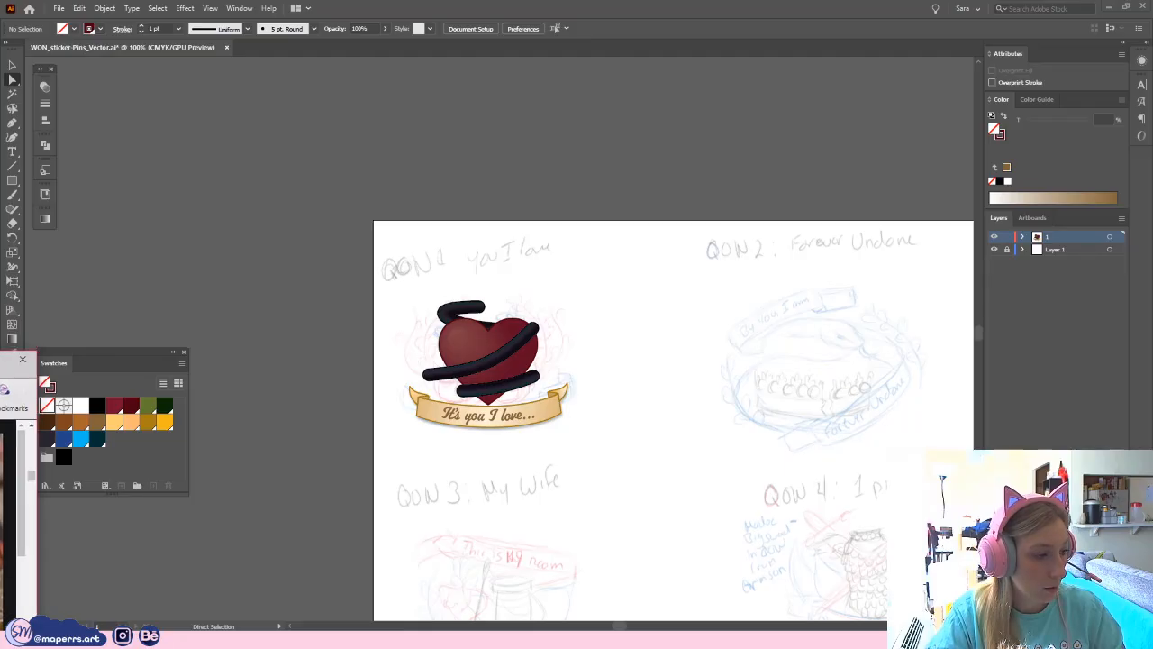
- Place the red-bellied black snake photo as a linked image and move it above the artboard, clear of the sketches
{"action": "left_click_drag", "start_coordinate": [498, 196], "coordinate": [499, 194]}
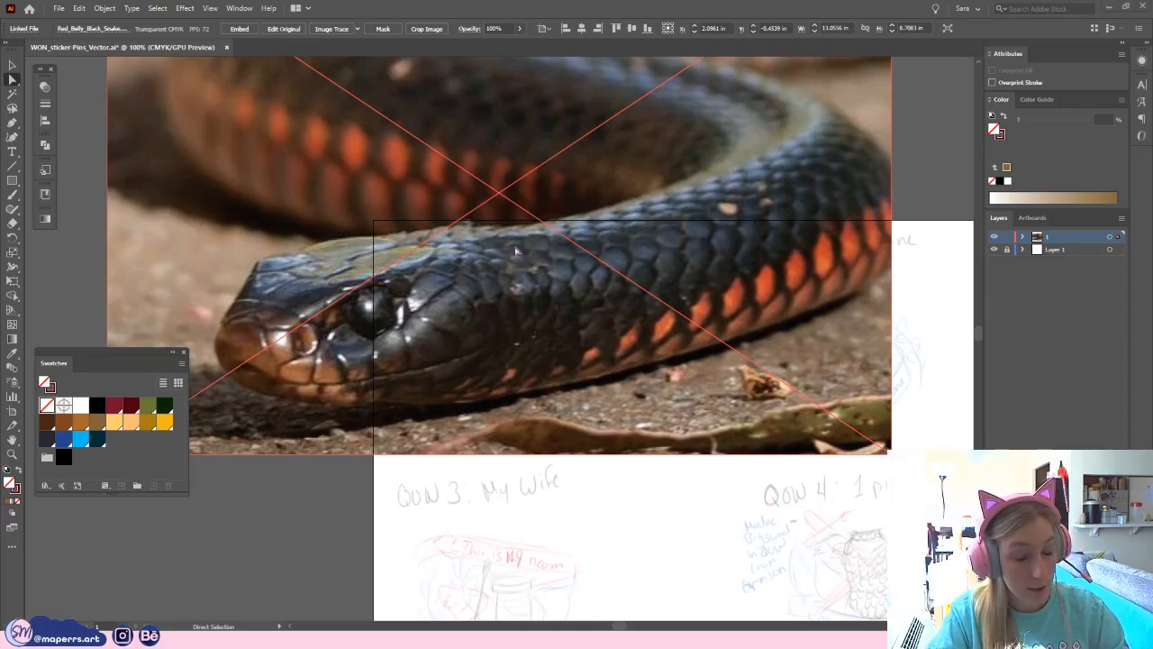
{"action": "left_click_drag", "start_coordinate": [714, 168], "coordinate": [643, 190]}
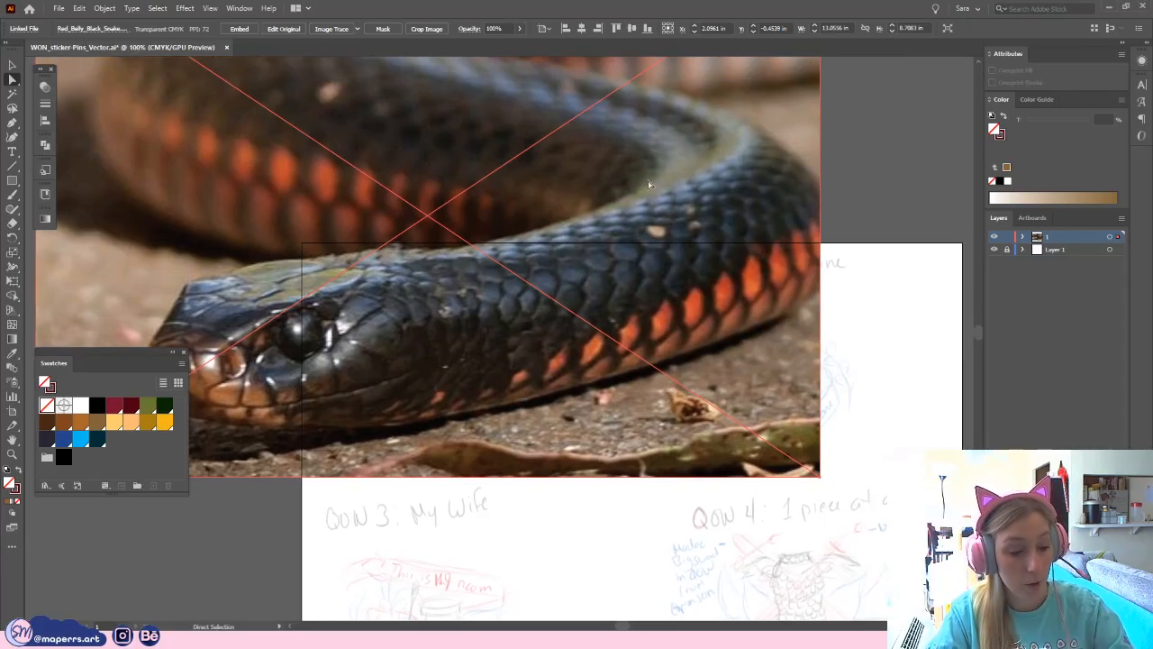
{"action": "key", "text": "ctrl+minus"}
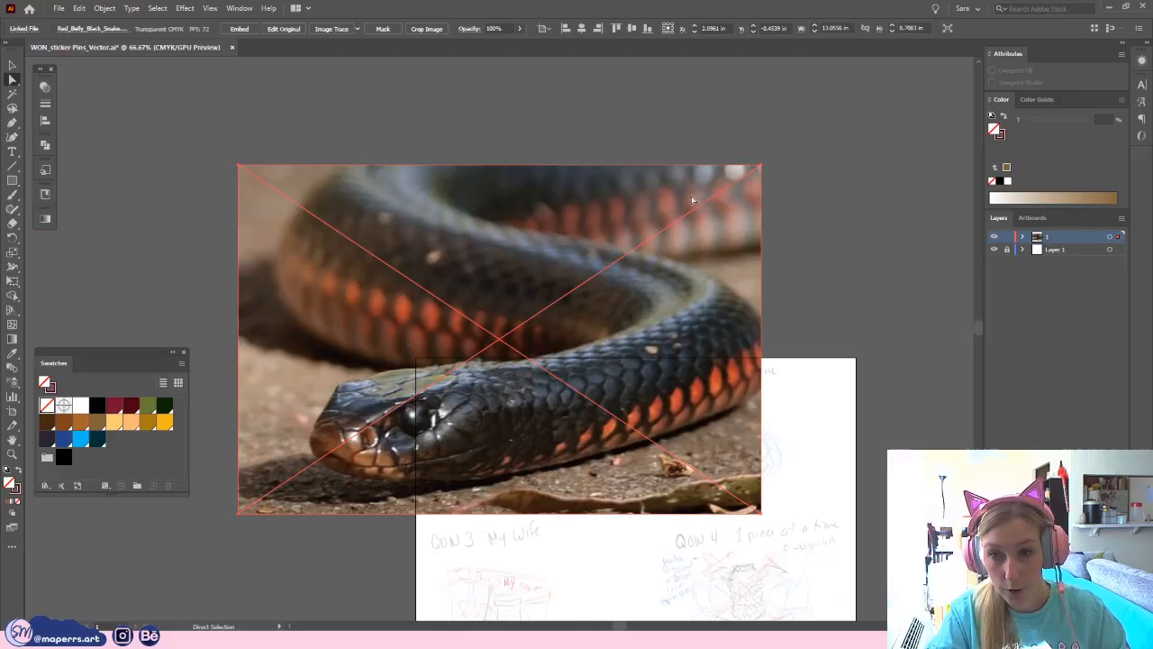
{"action": "left_click", "coordinate": [16, 68]}
{"action": "left_click_drag", "start_coordinate": [551, 325], "coordinate": [541, 171]}
{"action": "left_click_drag", "start_coordinate": [573, 226], "coordinate": [528, 292]}
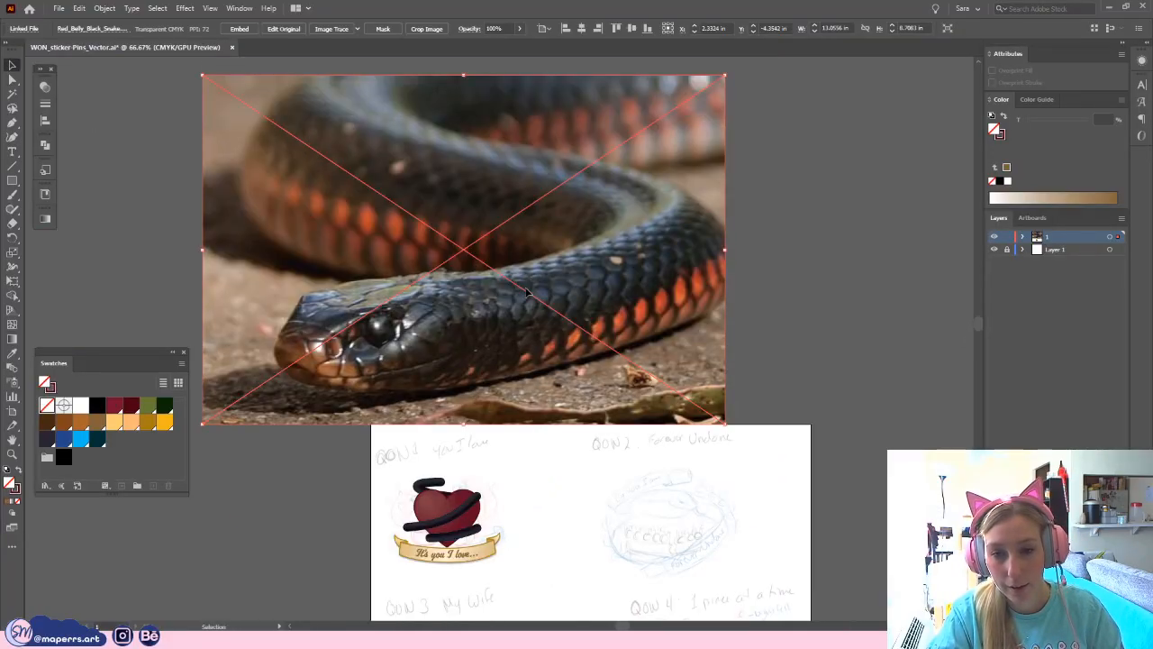
- Nudge the snake photo up and reflect it horizontally so the snake's head faces the opposite way
{"action": "left_click_drag", "start_coordinate": [526, 235], "coordinate": [527, 222]}
{"action": "right_click", "coordinate": [486, 206]}
{"action": "left_click", "coordinate": [451, 252]}
{"action": "left_click_drag", "start_coordinate": [450, 252], "coordinate": [450, 256]}
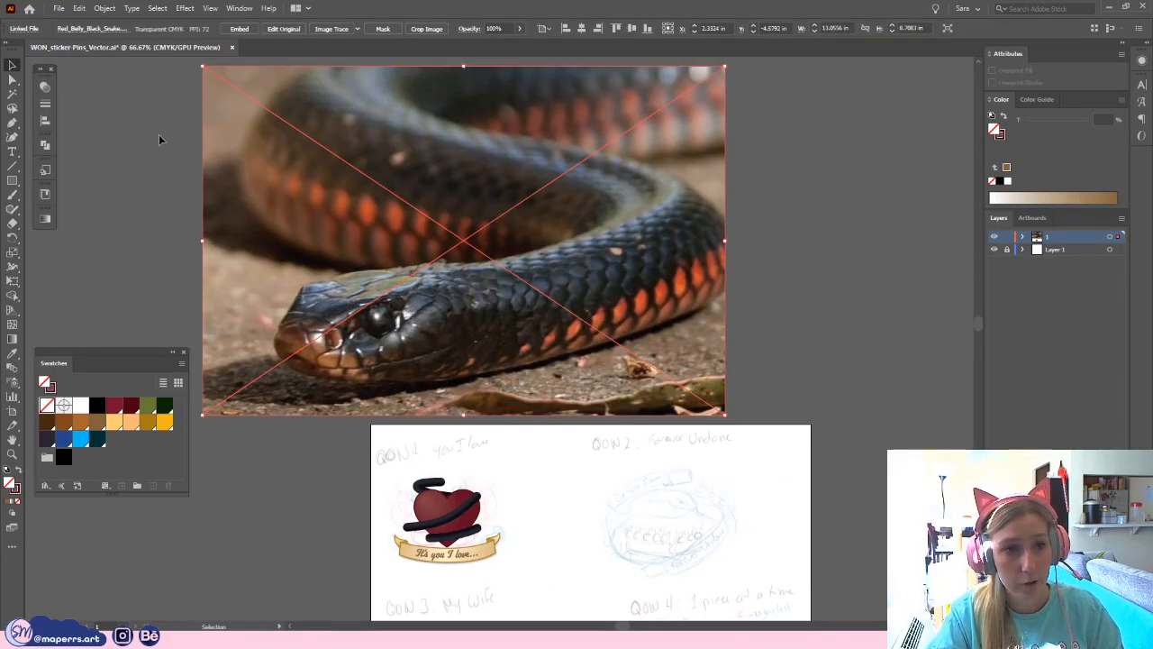
{"action": "right_click", "coordinate": [287, 227]}
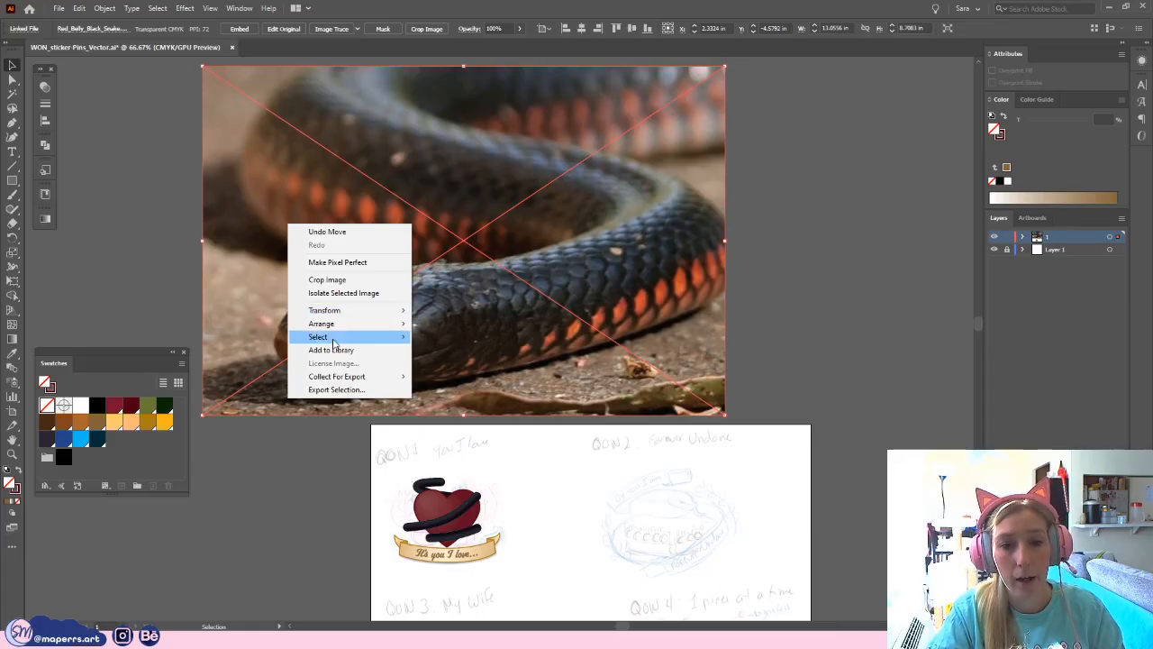
{"action": "mouse_move", "coordinate": [334, 312]}
{"action": "left_click", "coordinate": [441, 353]}
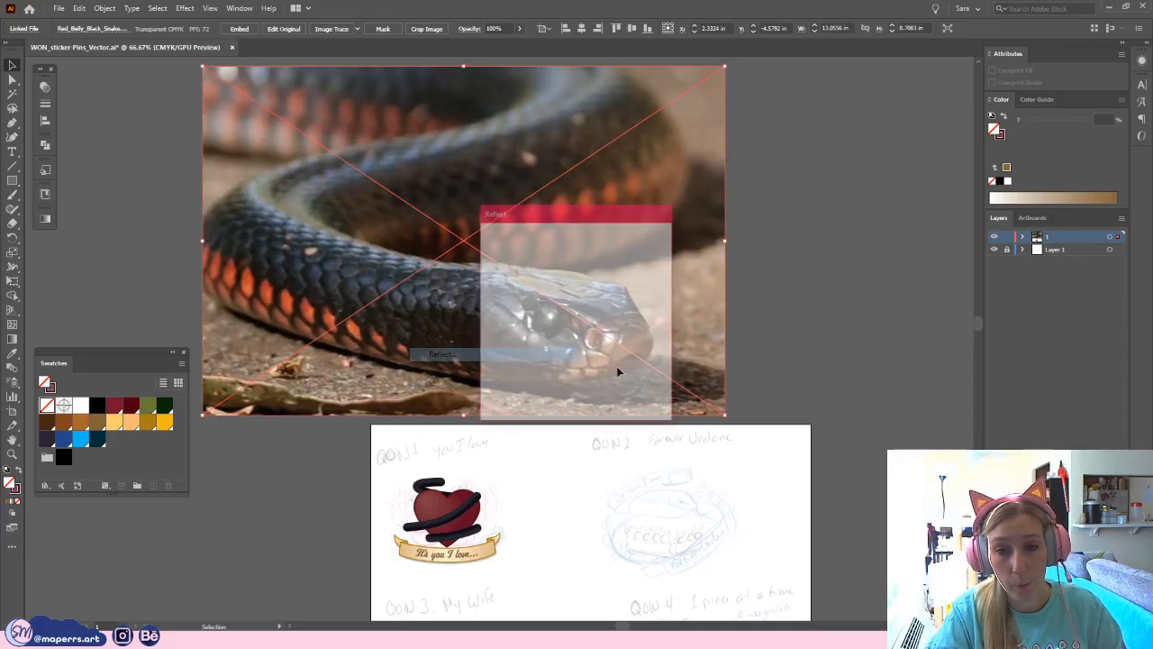
{"action": "left_click", "coordinate": [580, 398]}
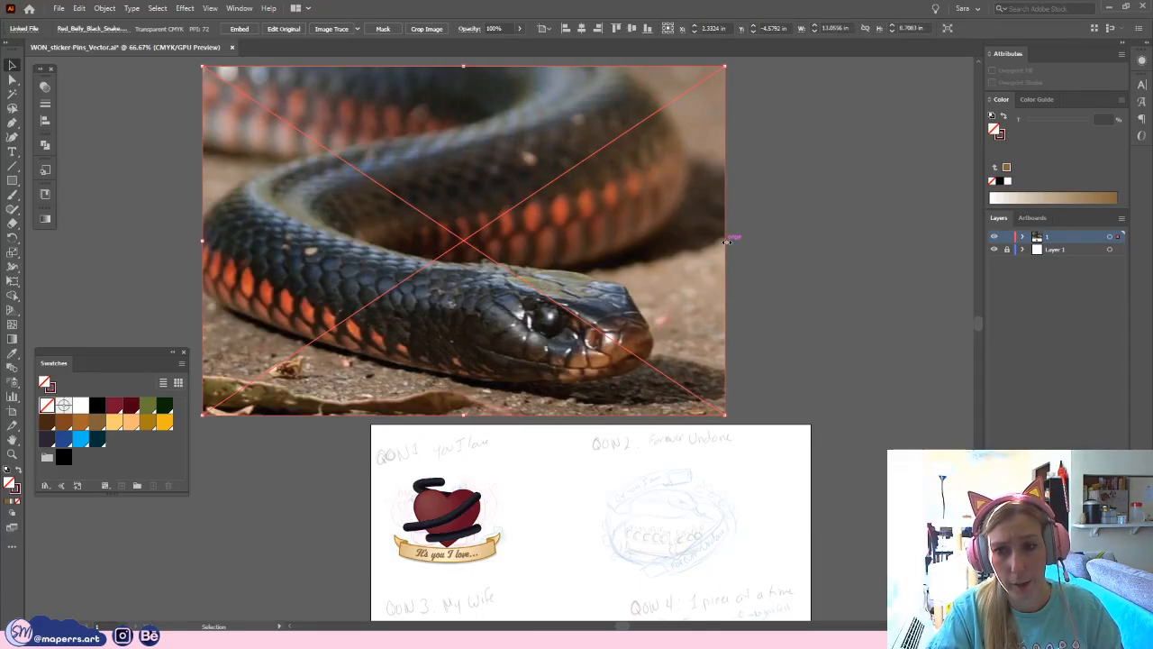
- Scale the snake photo down to about 2 in wide, place it beside the heart sticker, and embed it
{"action": "left_click_drag", "start_coordinate": [726, 242], "coordinate": [533, 242]}
{"action": "left_click", "coordinate": [625, 315]}
{"action": "left_click_drag", "start_coordinate": [625, 315], "coordinate": [601, 273]}
{"action": "left_click", "coordinate": [491, 202]}
{"action": "left_click_drag", "start_coordinate": [511, 199], "coordinate": [521, 436]}
{"action": "left_click", "coordinate": [532, 213]}
{"action": "left_click", "coordinate": [458, 195]}
{"action": "left_click", "coordinate": [243, 29]}
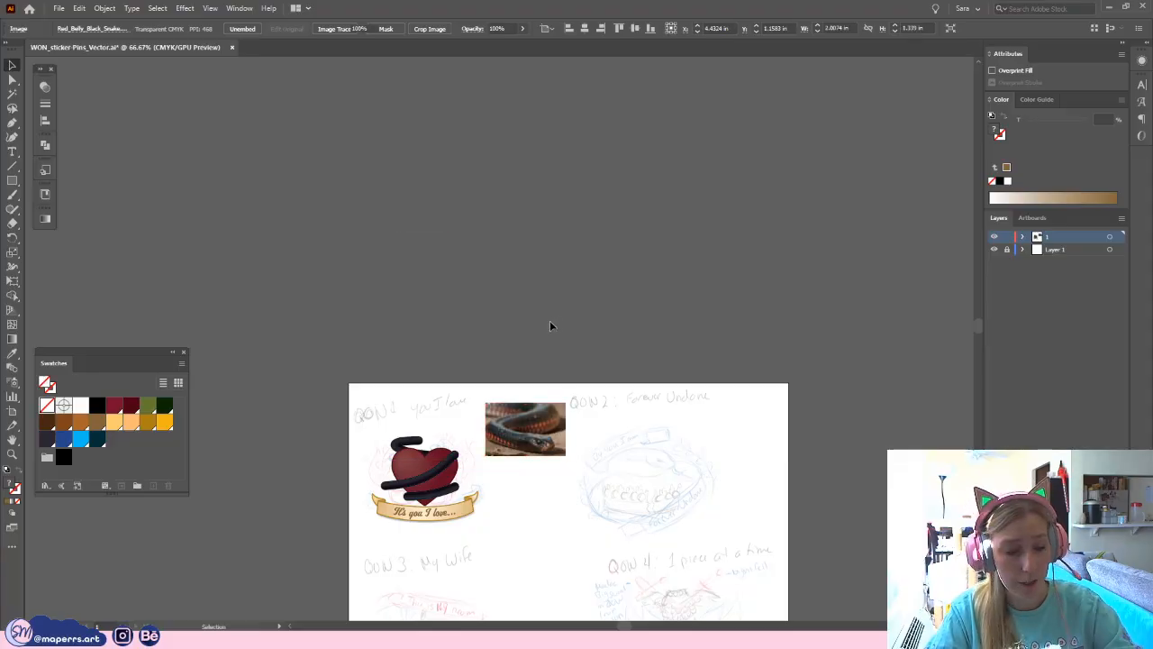
- Move the snake photo above the heart over the artboard's upper edge and shrink it to about 1.67 in wide
{"action": "left_click", "coordinate": [551, 326]}
{"action": "key", "text": "ctrl+equal"}
{"action": "key", "text": "ctrl+equal"}
{"action": "key", "text": "ctrl+equal"}
{"action": "left_click_drag", "start_coordinate": [607, 577], "coordinate": [713, 141]}
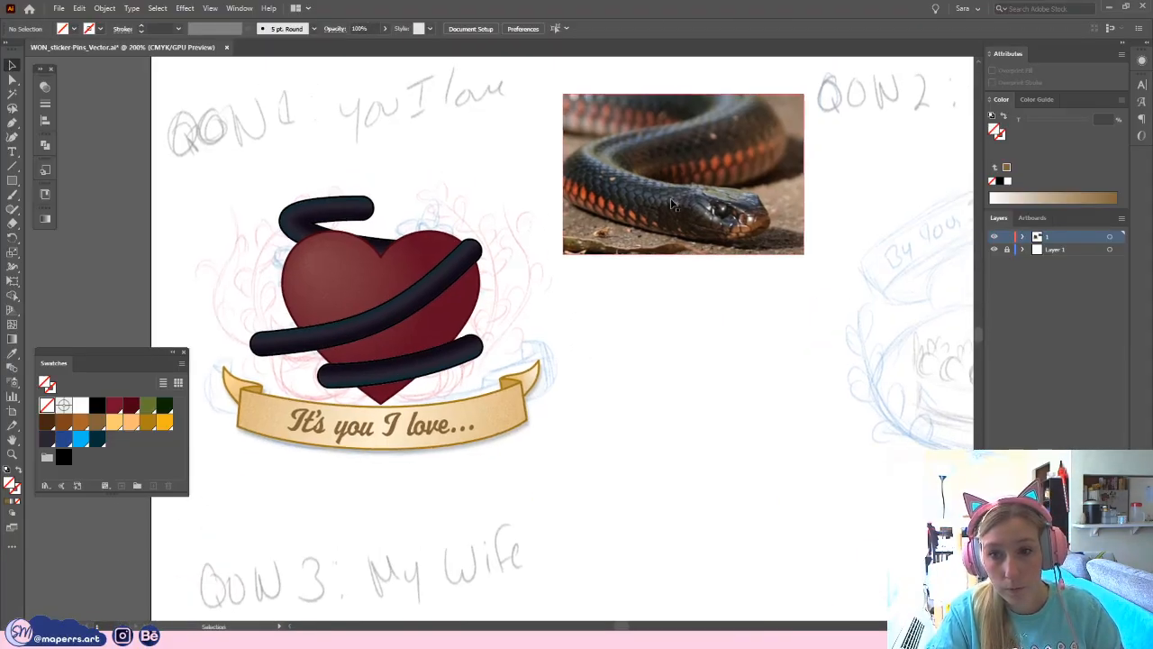
{"action": "left_click_drag", "start_coordinate": [672, 203], "coordinate": [353, 137]}
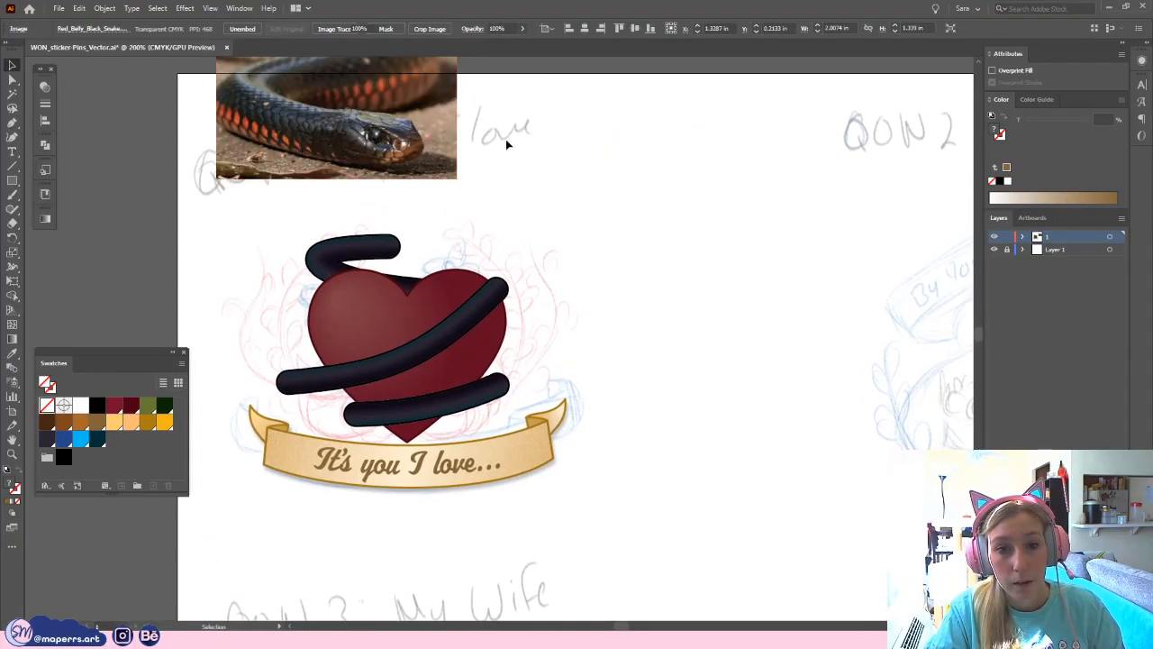
{"action": "left_click_drag", "start_coordinate": [505, 141], "coordinate": [516, 164]}
{"action": "left_click_drag", "start_coordinate": [417, 160], "coordinate": [365, 139]}
{"action": "left_click", "coordinate": [420, 135]}
{"action": "left_click_drag", "start_coordinate": [400, 184], "coordinate": [371, 157]}
{"action": "left_click", "coordinate": [373, 164]}
{"action": "left_click_drag", "start_coordinate": [303, 129], "coordinate": [386, 164]}
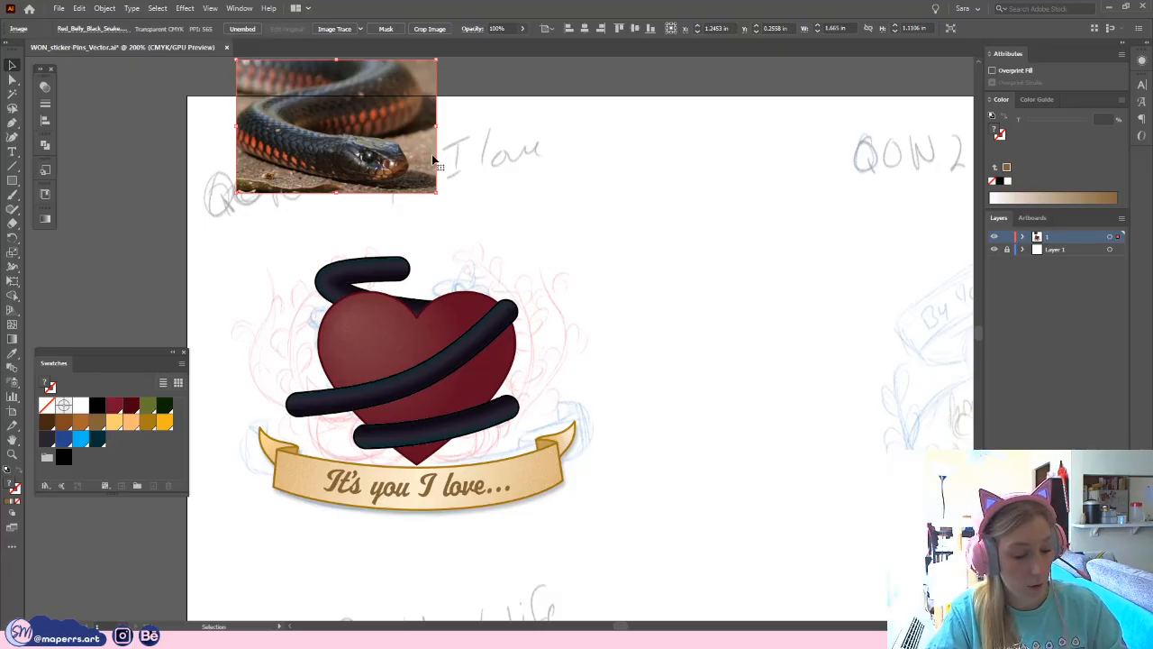
- Move the snake photo in place onto its own new layer above the artwork and lock that layer
{"action": "key", "text": "ctrl+x"}
{"action": "key", "text": "ctrl+l"}
{"action": "key", "text": "ctrl+f"}
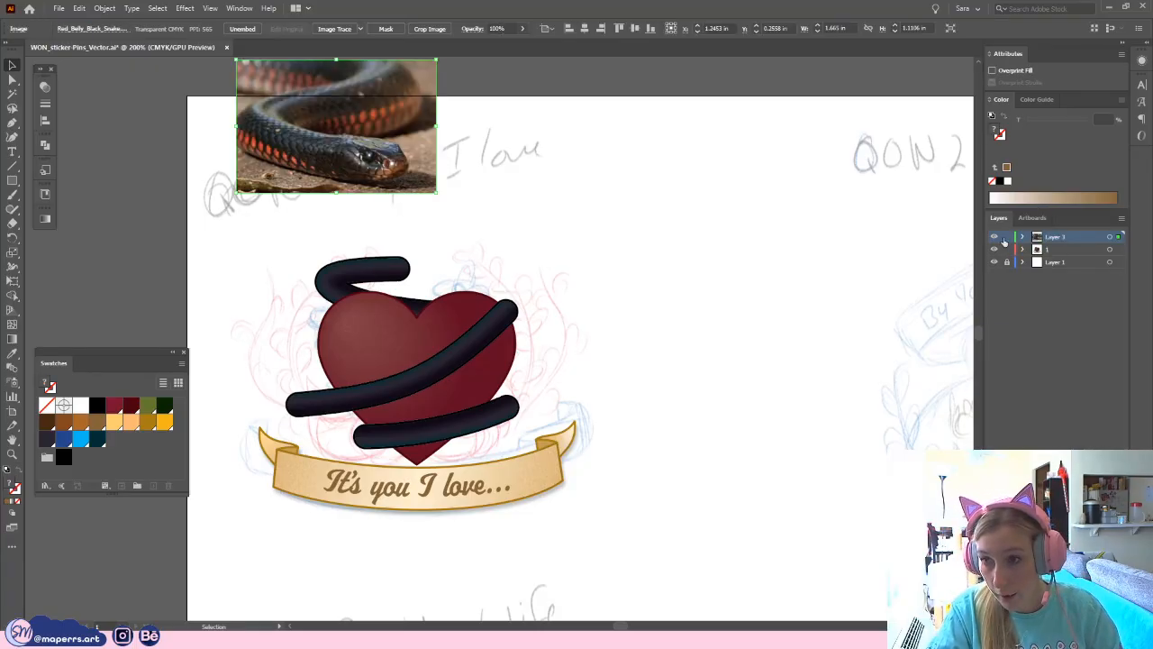
{"action": "left_click", "coordinate": [572, 260]}
- Check the upper dark band's path, add an empty layer directly above layer 1, and lock layer 1
{"action": "key", "text": "ctrl+plus"}
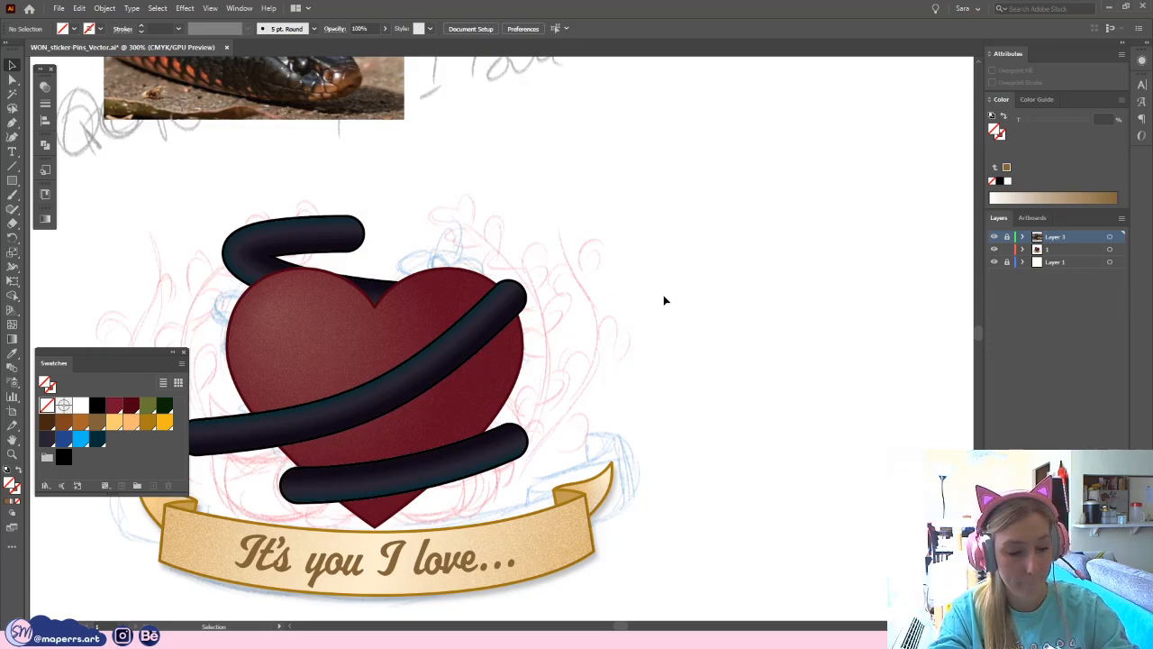
{"action": "key", "text": "a"}
{"action": "key", "text": "ctrl+plus"}
{"action": "left_click_drag", "start_coordinate": [485, 183], "coordinate": [640, 412]}
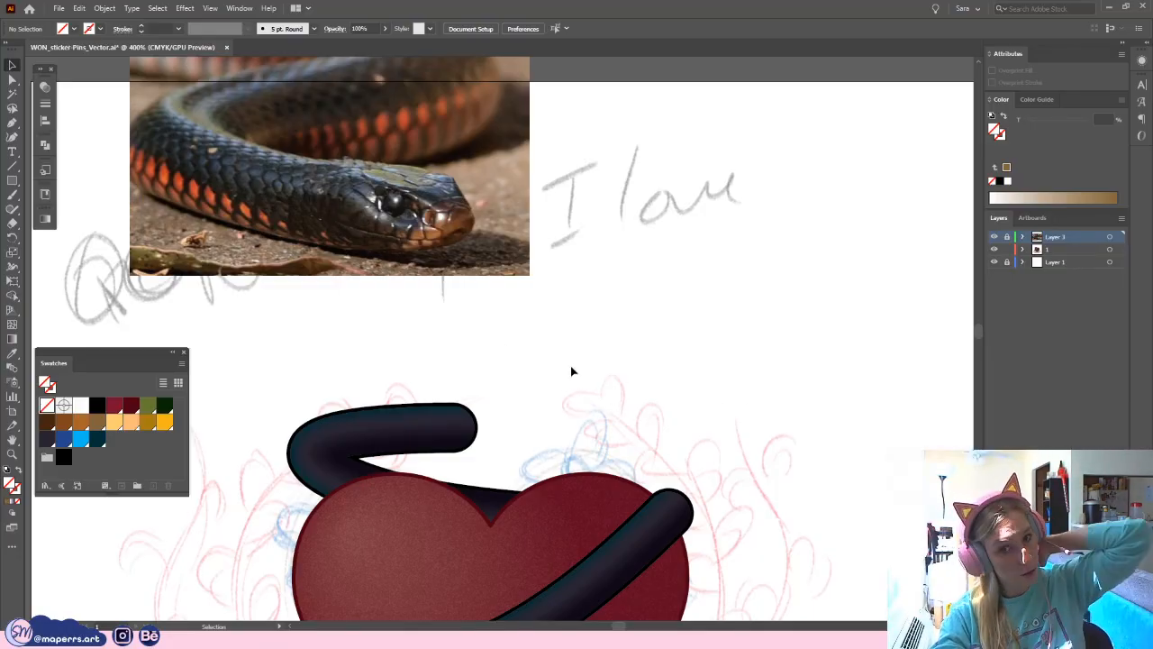
{"action": "left_click", "coordinate": [462, 429]}
{"action": "left_click_drag", "start_coordinate": [567, 455], "coordinate": [475, 367]}
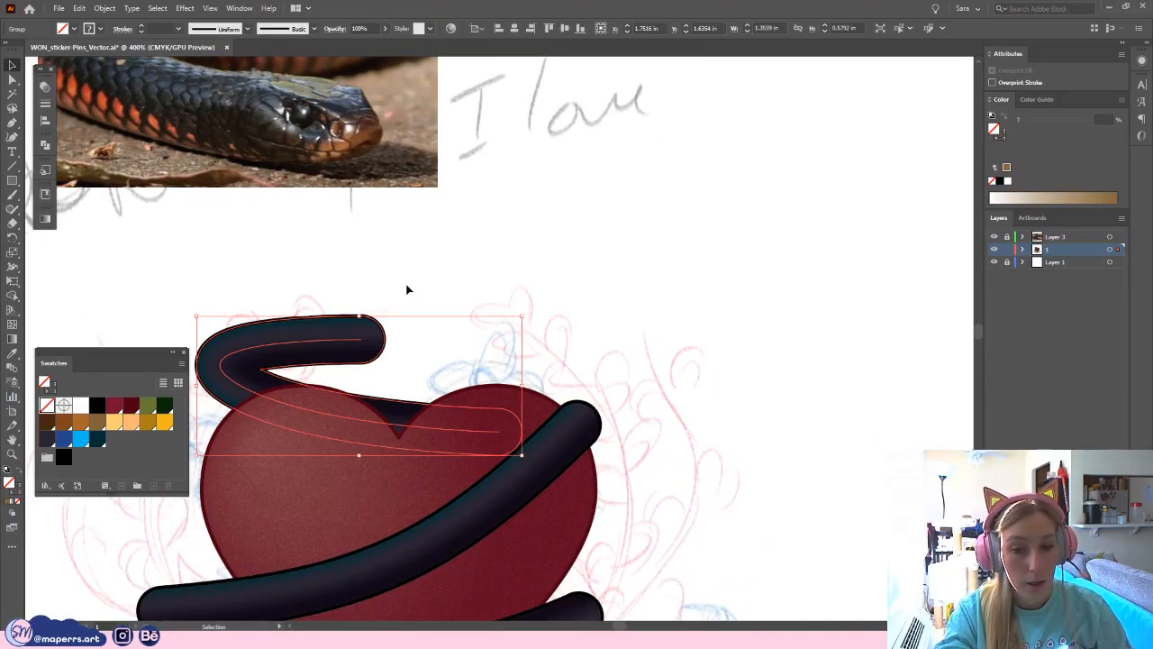
{"action": "left_click", "coordinate": [408, 289]}
{"action": "key", "text": "ctrl+l"}
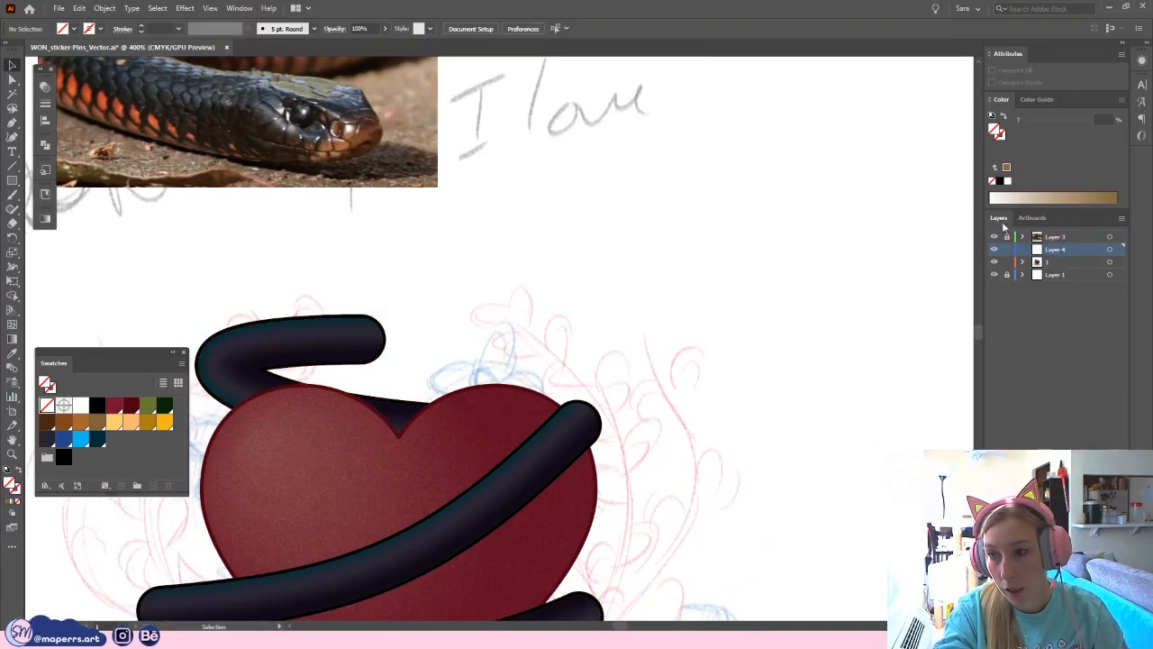
{"action": "left_click", "coordinate": [1005, 262]}
- Set up the Paintbrush with the 3 pt. Oval brush and a bright blue stroke (C=80 M=0 Y=0 K=0)
{"action": "left_click_drag", "start_coordinate": [583, 285], "coordinate": [625, 276]}
{"action": "key", "text": "ctrl+plus"}
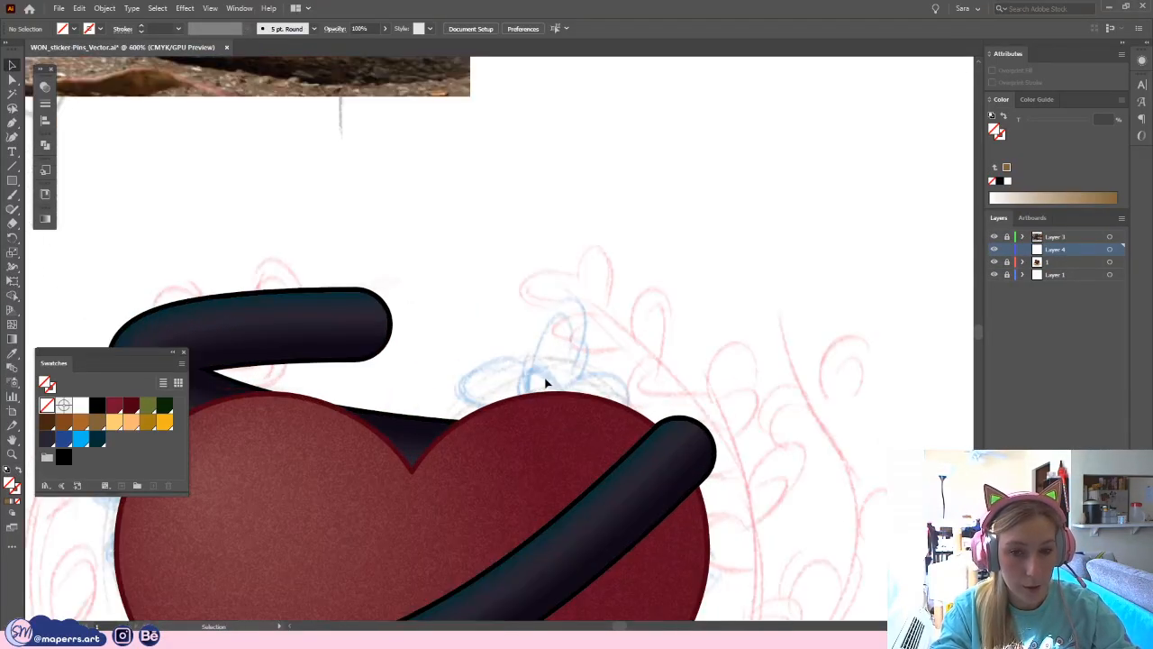
{"action": "left_click_drag", "start_coordinate": [488, 312], "coordinate": [497, 382]}
{"action": "key", "text": "ctrl+minus"}
{"action": "key", "text": "ctrl+minus"}
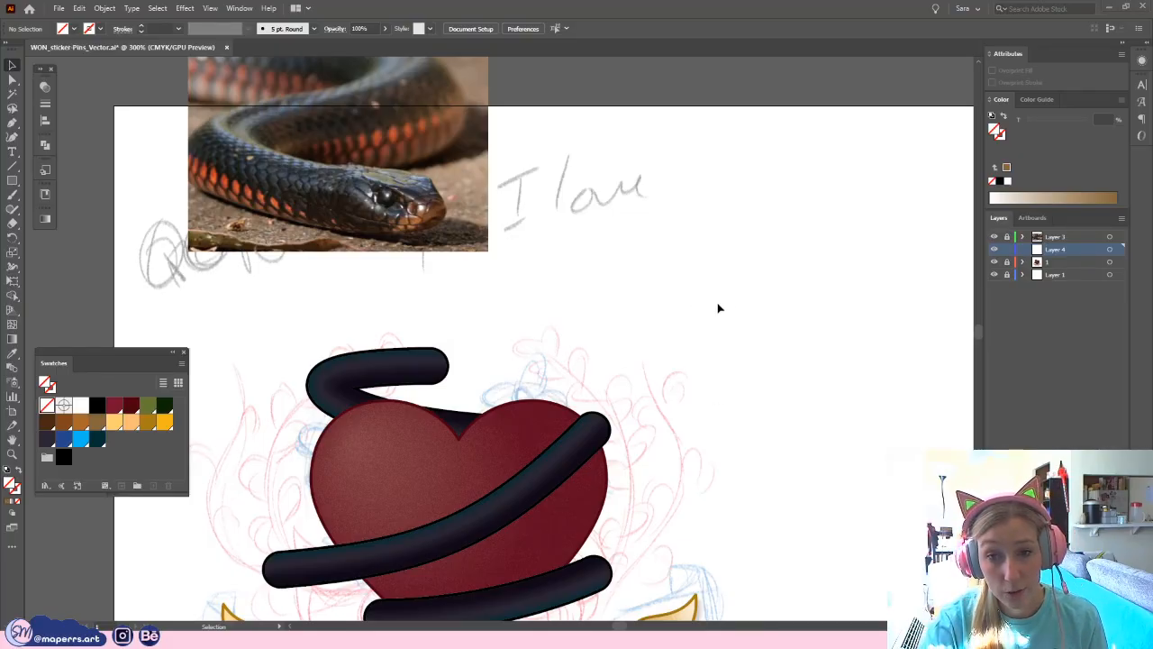
{"action": "scroll", "coordinate": [716, 306], "scroll_direction": "down", "scroll_amount": 3}
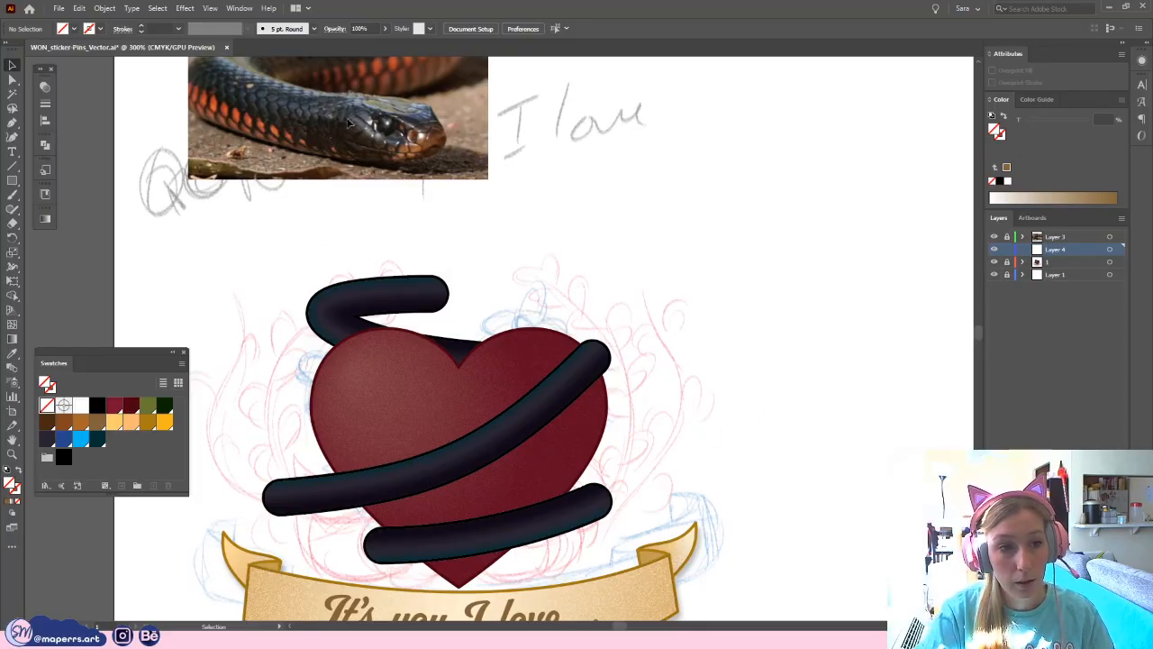
{"action": "left_click", "coordinate": [12, 194]}
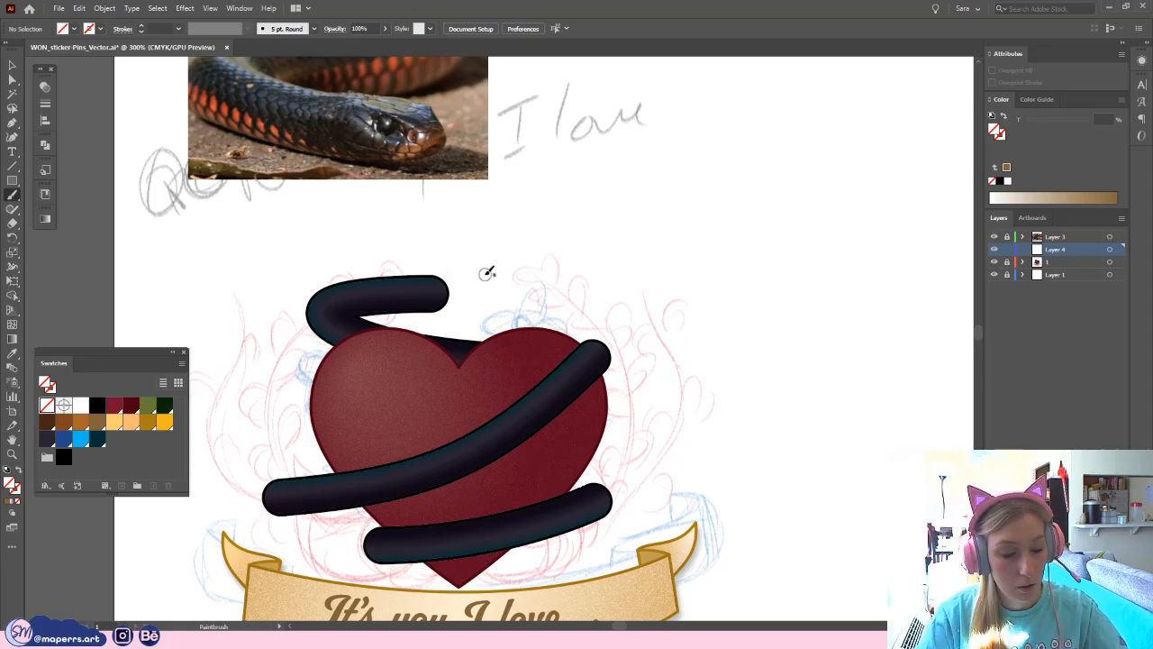
{"action": "left_click", "coordinate": [314, 28]}
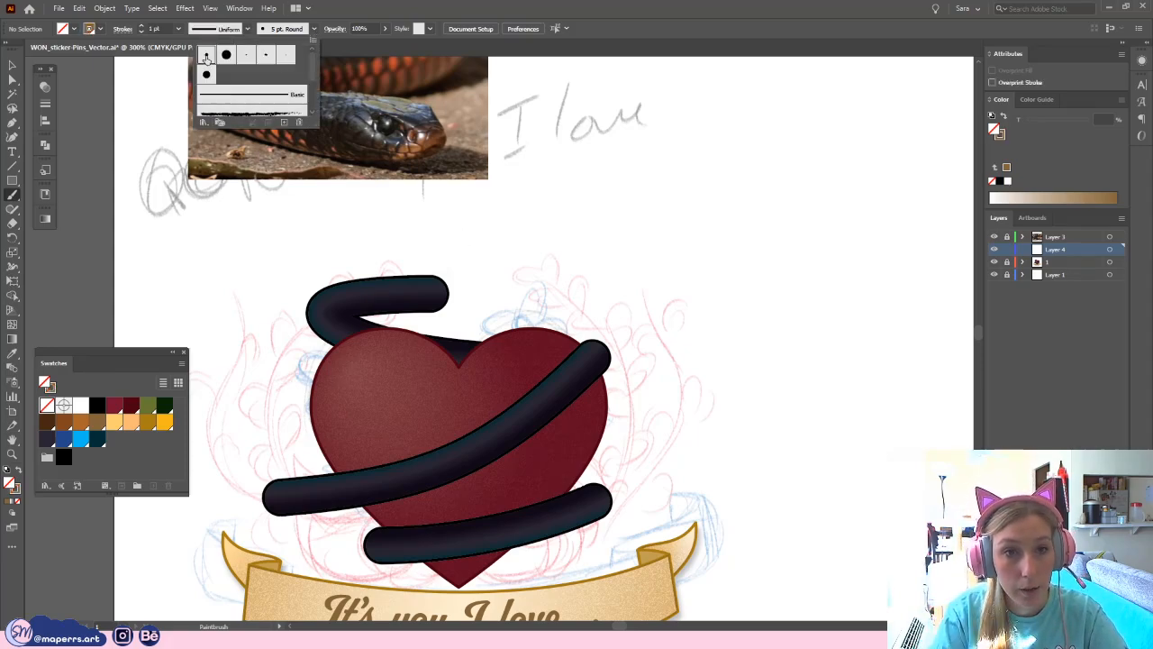
{"action": "left_click", "coordinate": [249, 56]}
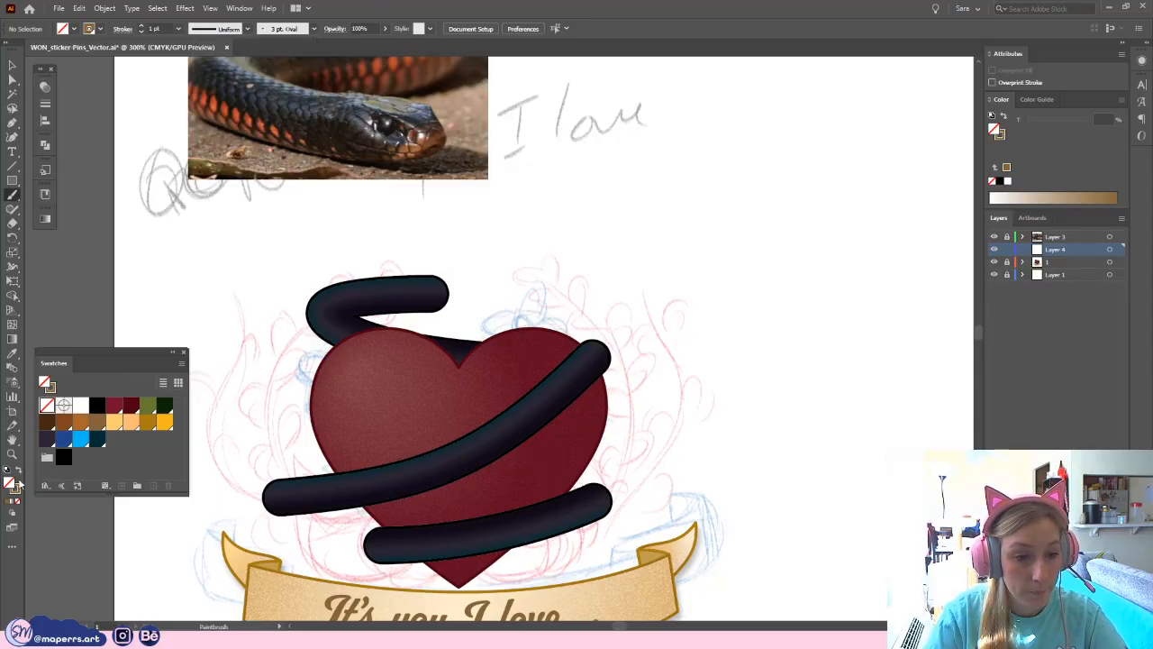
{"action": "left_click", "coordinate": [16, 489]}
{"action": "left_click", "coordinate": [80, 439]}
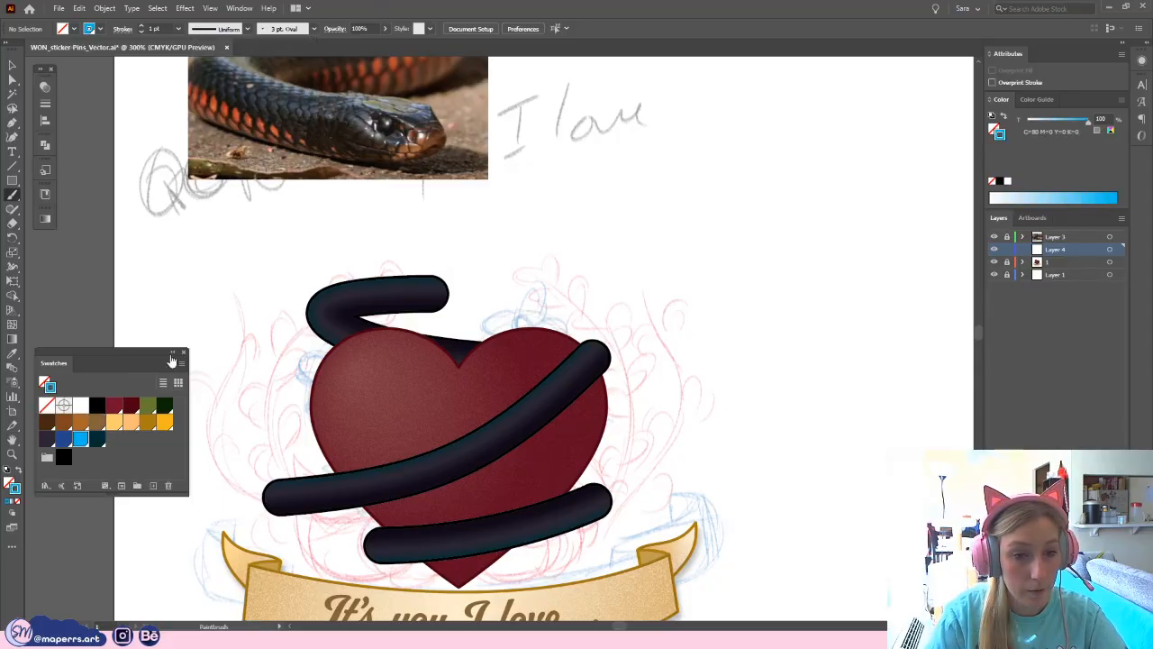
{"action": "left_click_drag", "start_coordinate": [144, 361], "coordinate": [144, 464]}
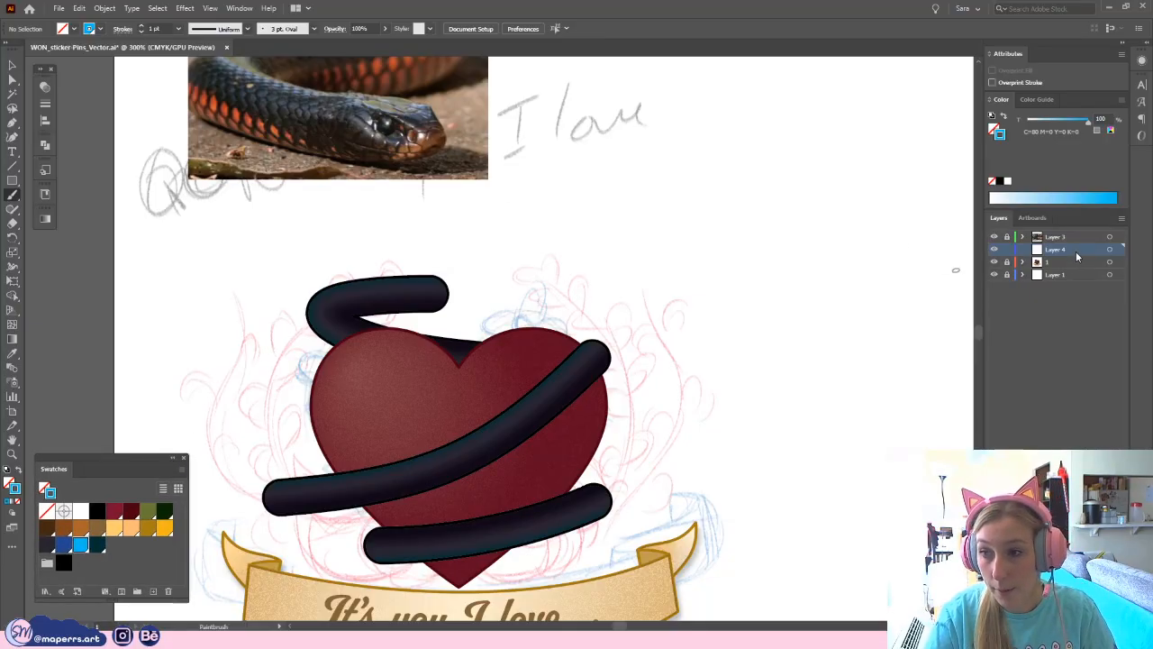
- Switch the Paintbrush to the 5 pt. Round brush
{"action": "scroll", "coordinate": [595, 279], "scroll_direction": "up", "scroll_amount": 3}
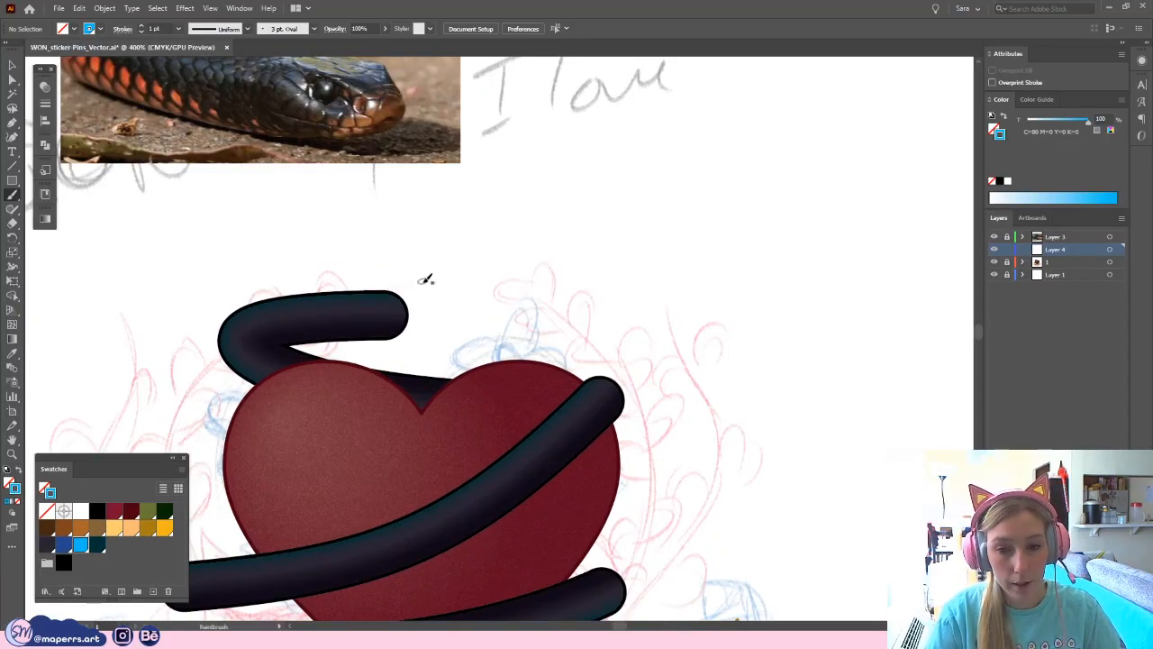
{"action": "scroll", "coordinate": [426, 279], "scroll_direction": "left", "scroll_amount": 2}
{"action": "scroll", "coordinate": [426, 279], "scroll_direction": "down", "scroll_amount": 1}
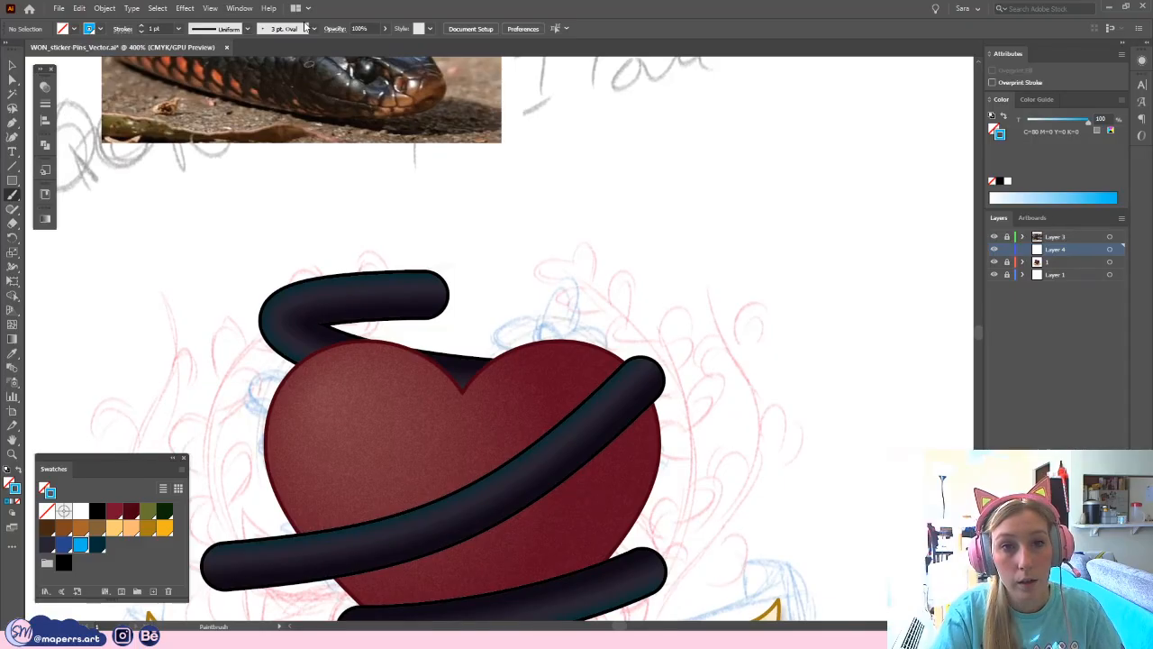
{"action": "left_click", "coordinate": [315, 29]}
{"action": "left_click", "coordinate": [206, 57]}
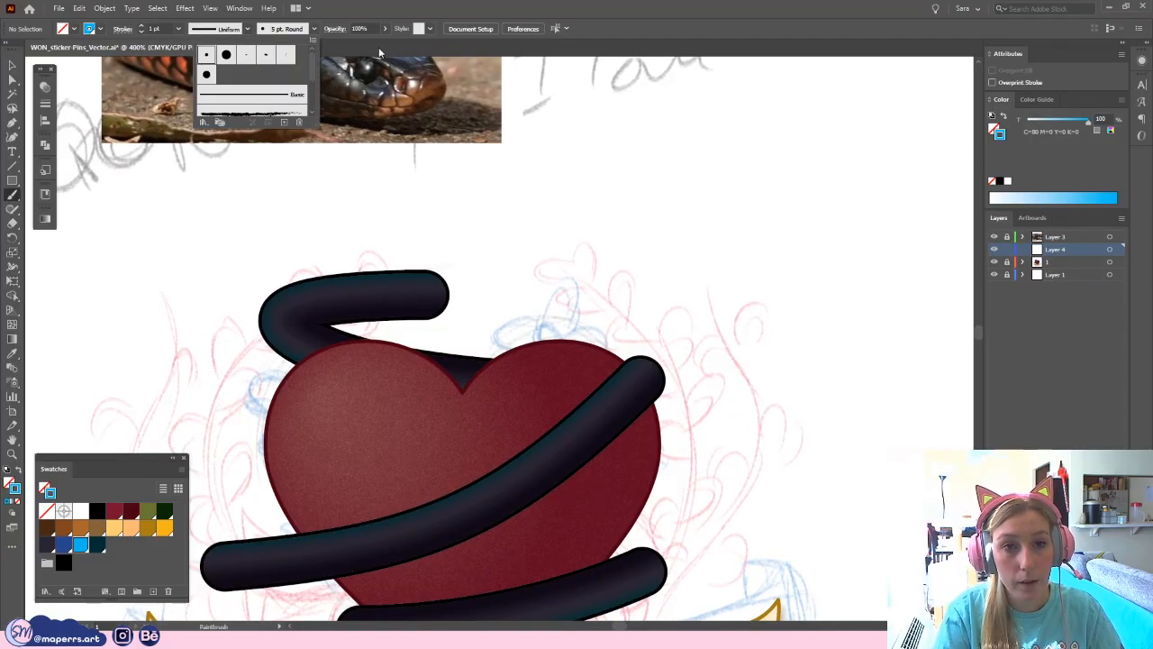
{"action": "left_click", "coordinate": [462, 17]}
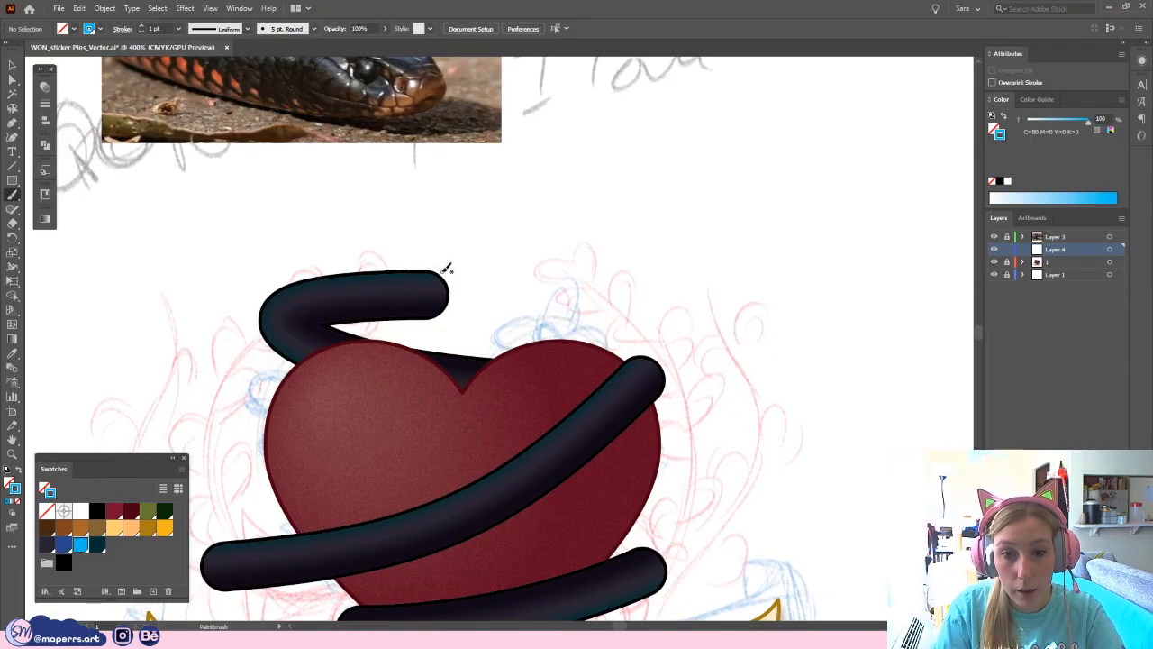
- Paint the snake's head outline from the upper band's end, with a curved top, a lower jaw line and a rounded snout
{"action": "scroll", "coordinate": [451, 244], "scroll_direction": "up", "scroll_amount": 1}
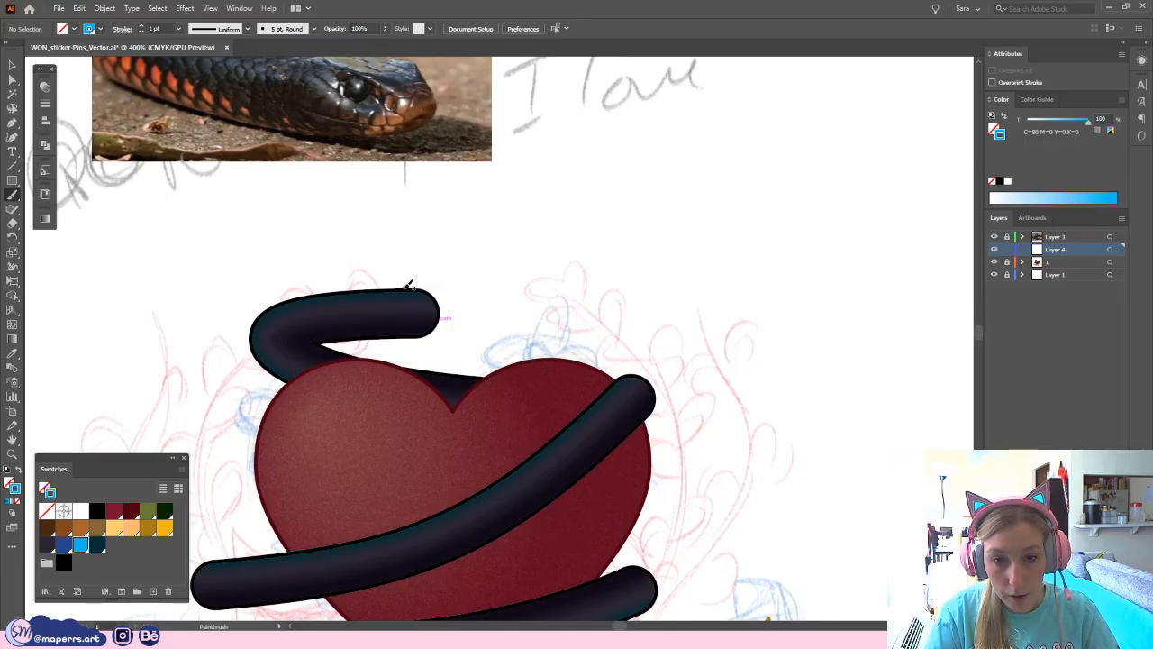
{"action": "mouse_move", "coordinate": [421, 285]}
{"action": "left_mouse_down"}
{"action": "mouse_move", "coordinate": [477, 275]}
{"action": "mouse_move", "coordinate": [528, 309]}
{"action": "left_mouse_up"}
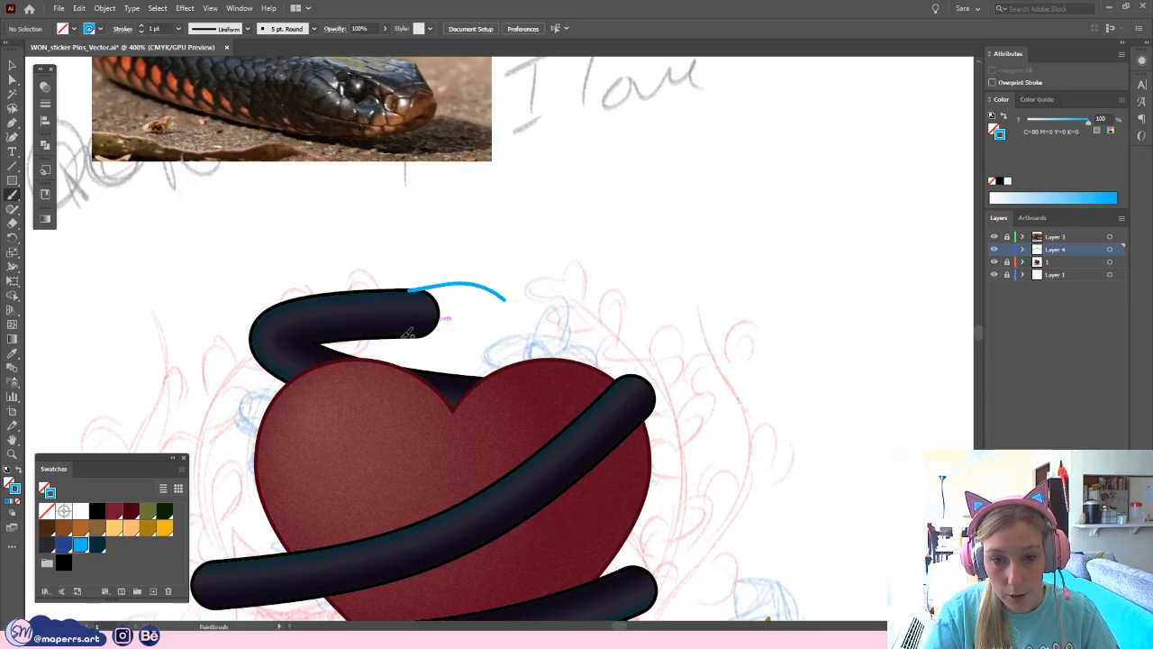
{"action": "left_click_drag", "start_coordinate": [415, 337], "coordinate": [505, 347]}
{"action": "mouse_move", "coordinate": [505, 299]}
{"action": "left_mouse_down"}
{"action": "mouse_move", "coordinate": [547, 327]}
{"action": "mouse_move", "coordinate": [493, 347]}
{"action": "left_mouse_up"}
{"action": "key", "text": "ctrl+z"}
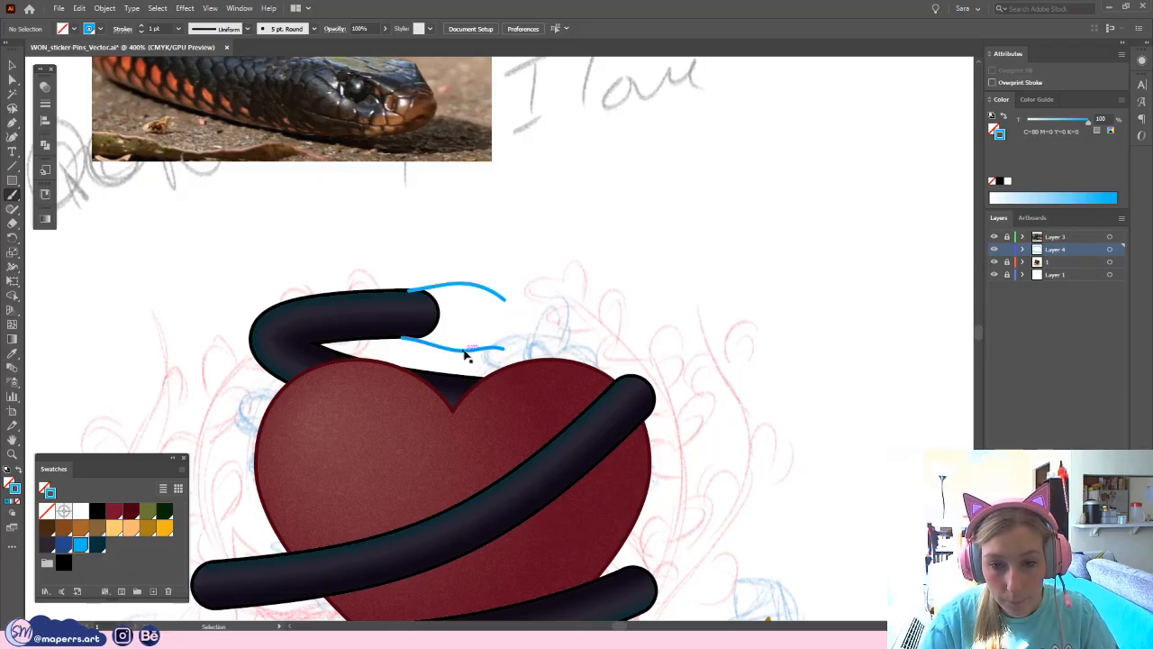
{"action": "key", "text": "ctrl+shift+z"}
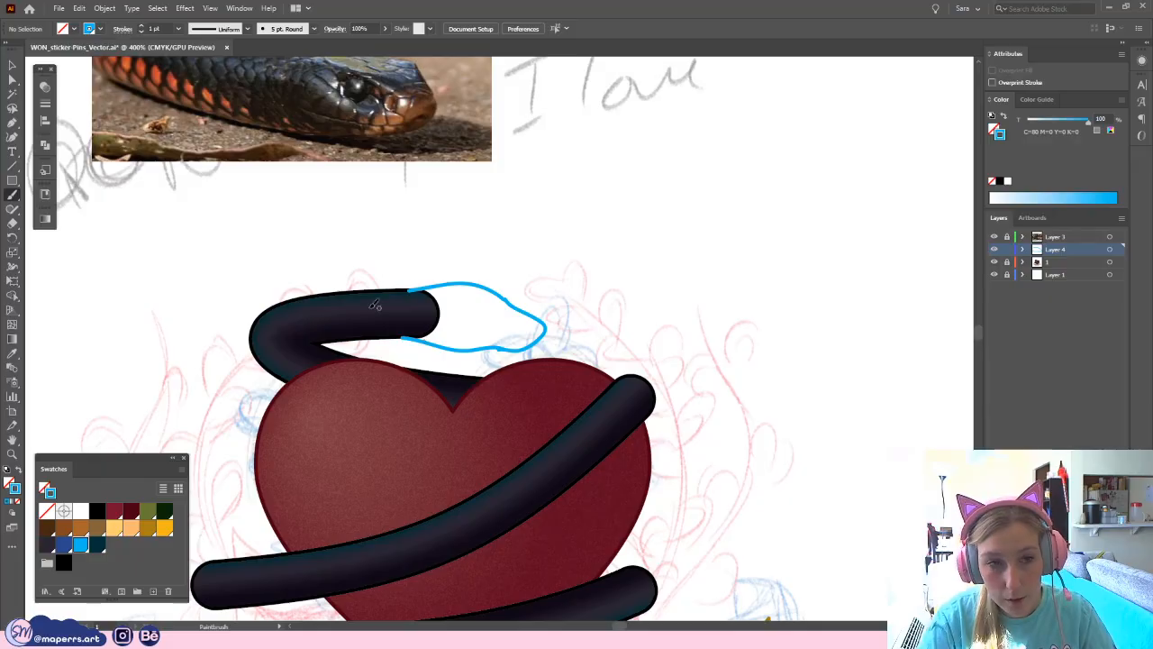
- Examine the painted head outline up close and against the whole heart and the snake photo
{"action": "left_click", "coordinate": [13, 79]}
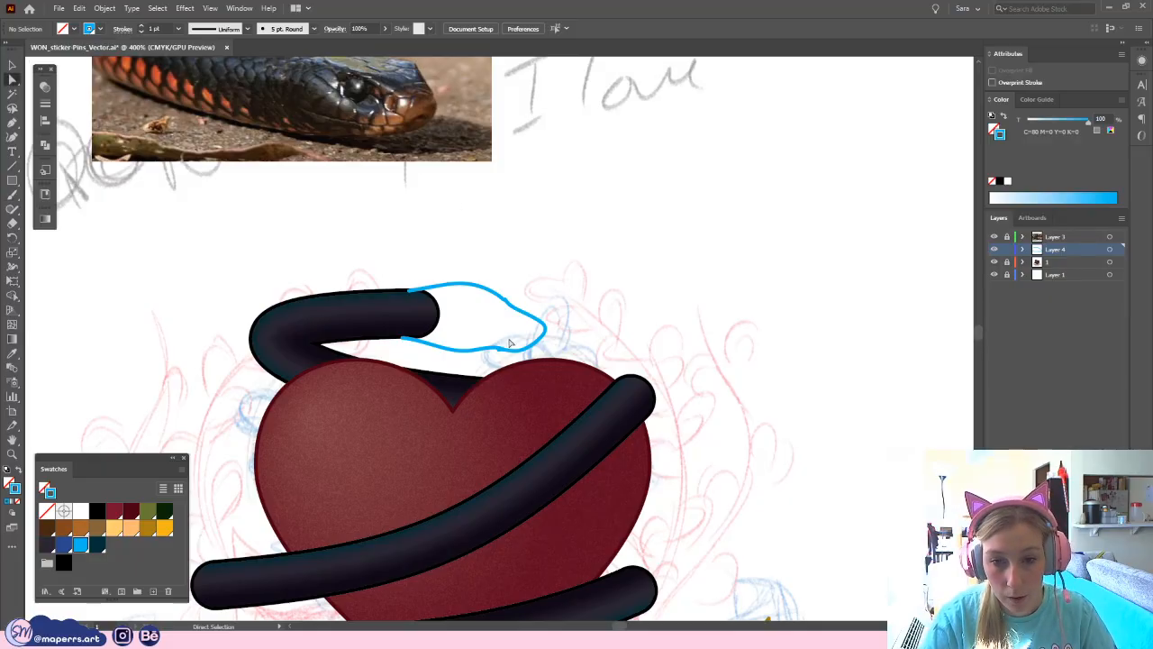
{"action": "mouse_move", "coordinate": [498, 349]}
{"action": "left_mouse_down"}
{"action": "mouse_move", "coordinate": [458, 363]}
{"action": "mouse_move", "coordinate": [390, 338]}
{"action": "left_mouse_up"}
{"action": "left_click", "coordinate": [679, 293]}
{"action": "key", "text": "ctrl+equal"}
{"action": "key", "text": "ctrl+equal"}
{"action": "key", "text": "ctrl+minus"}
{"action": "key", "text": "ctrl+minus"}
{"action": "key", "text": "ctrl+minus"}
{"action": "key", "text": "ctrl+minus"}
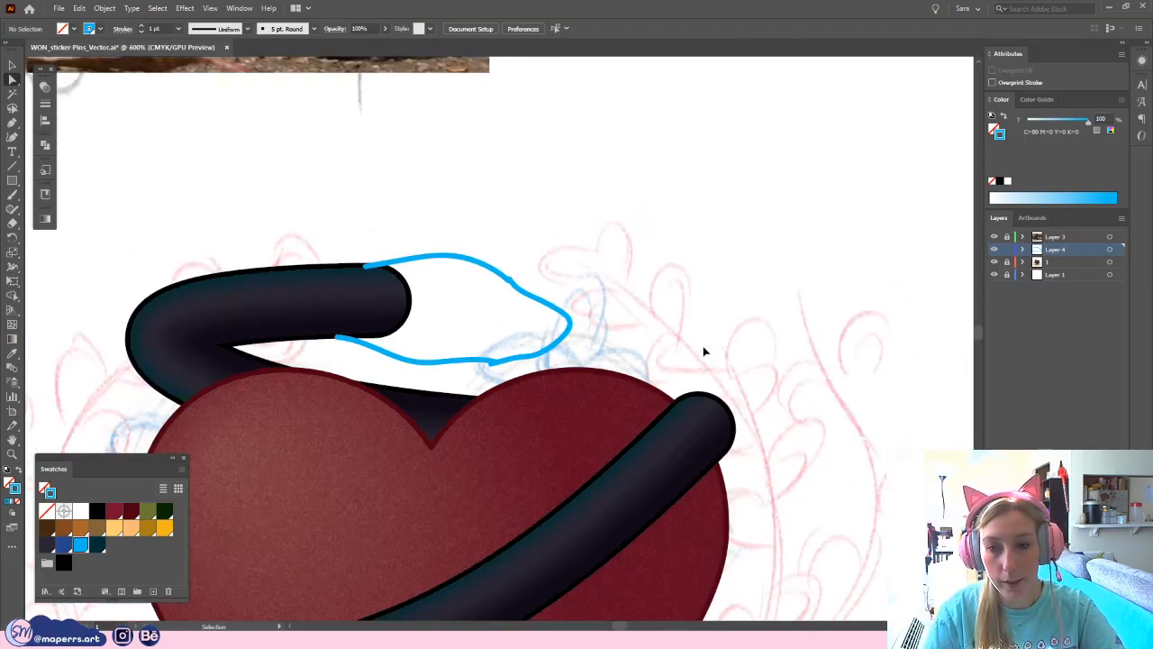
{"action": "mouse_move", "coordinate": [785, 351]}
{"action": "left_mouse_down"}
{"action": "mouse_move", "coordinate": [278, 283]}
{"action": "mouse_move", "coordinate": [598, 327]}
{"action": "left_mouse_up"}
{"action": "scroll", "coordinate": [604, 315], "scroll_direction": "up", "scroll_amount": 2}
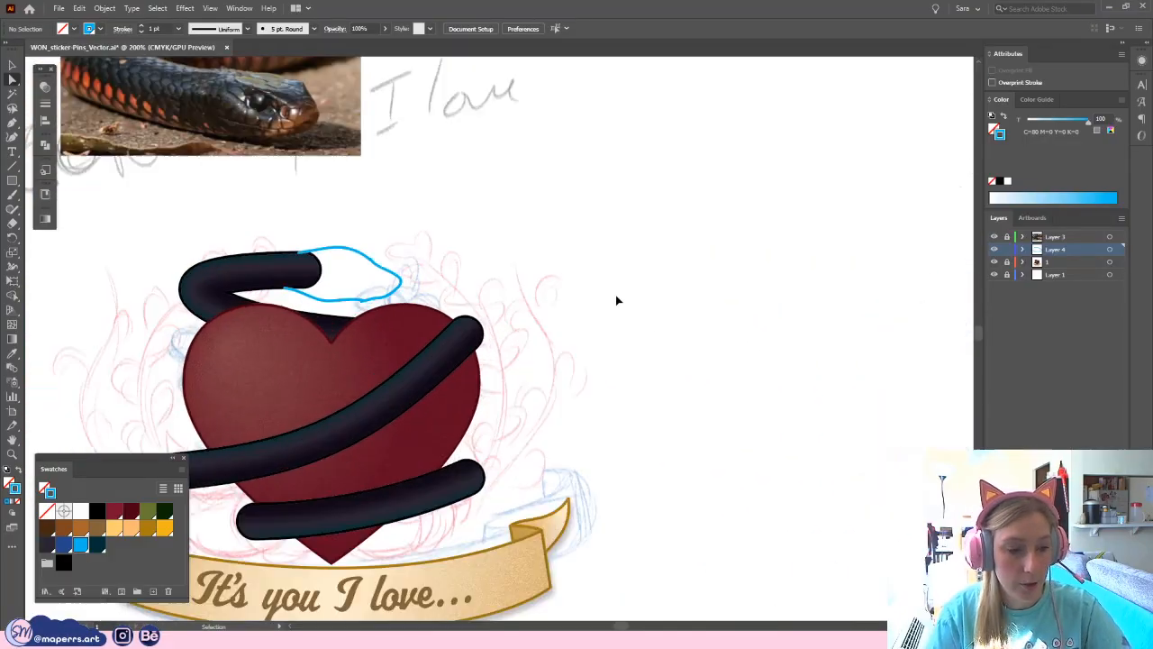
{"action": "left_click_drag", "start_coordinate": [515, 210], "coordinate": [660, 248]}
{"action": "left_click_drag", "start_coordinate": [389, 211], "coordinate": [510, 230]}
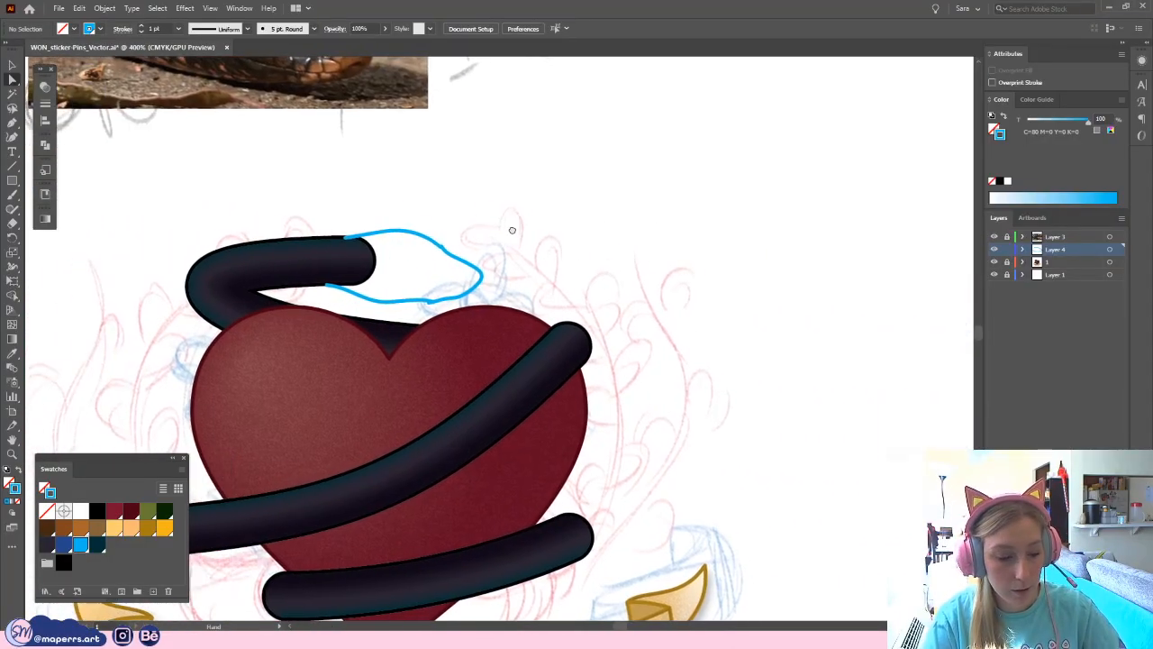
- Shift the anchor near the start of the head's top line toward the band and remove the extra anchor point
{"action": "key", "text": "ctrl+equal"}
{"action": "left_click_drag", "start_coordinate": [452, 178], "coordinate": [388, 229]}
{"action": "left_click_drag", "start_coordinate": [441, 108], "coordinate": [430, 166]}
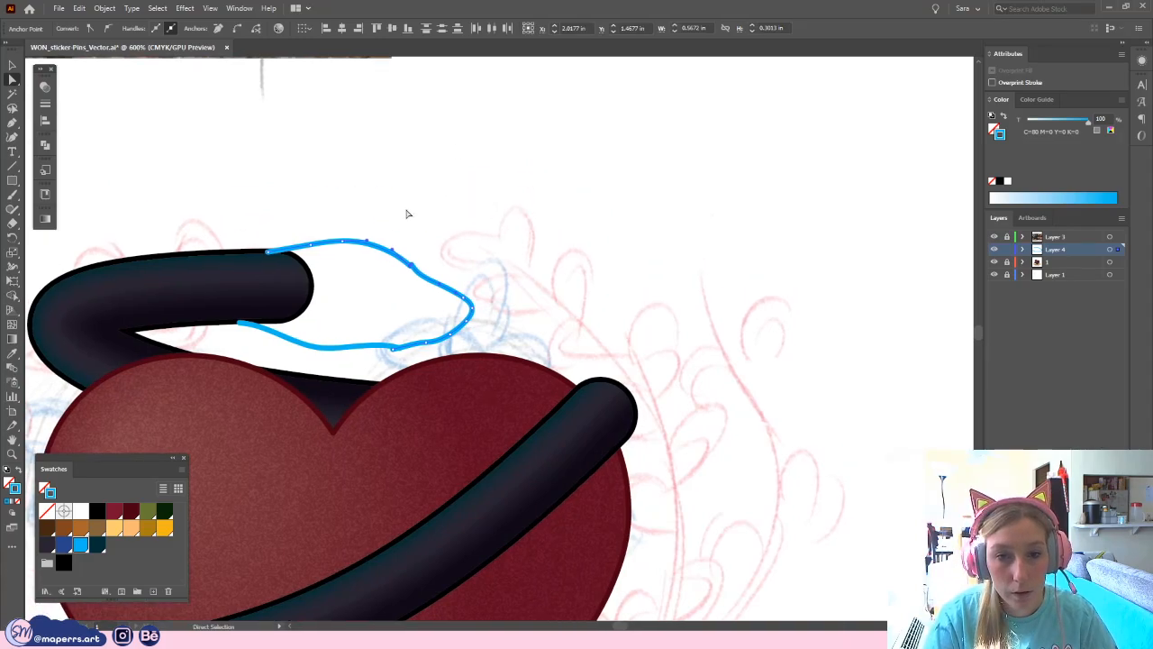
{"action": "mouse_move", "coordinate": [309, 245]}
{"action": "left_mouse_down"}
{"action": "mouse_move", "coordinate": [346, 243]}
{"action": "mouse_move", "coordinate": [298, 249]}
{"action": "left_mouse_up"}
{"action": "key", "text": "minus"}
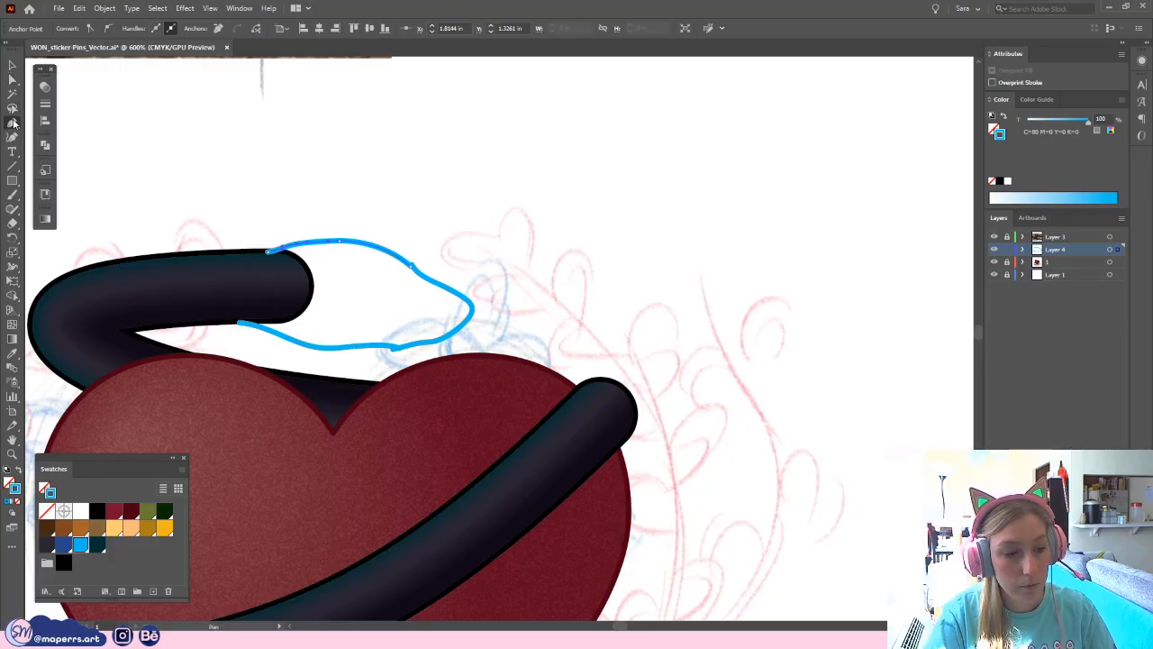
{"action": "left_click", "coordinate": [298, 249]}
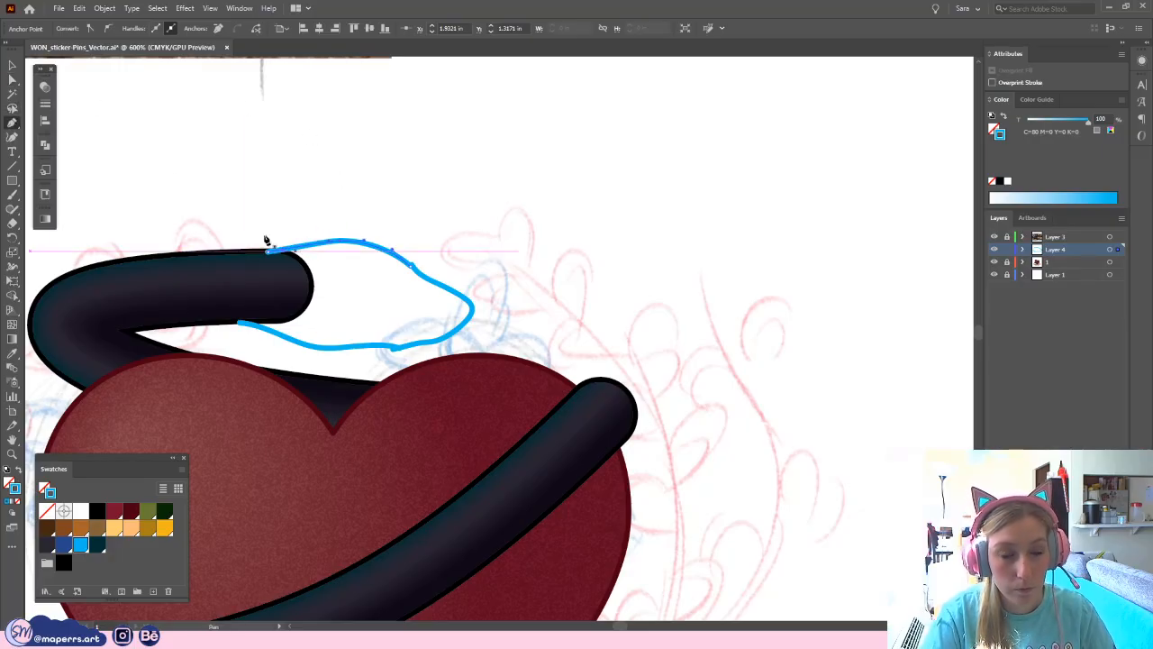
- Reposition the top line's start along the band, raise its peak slightly and nudge the brow anchor where it meets the snout
{"action": "left_click", "coordinate": [12, 94]}
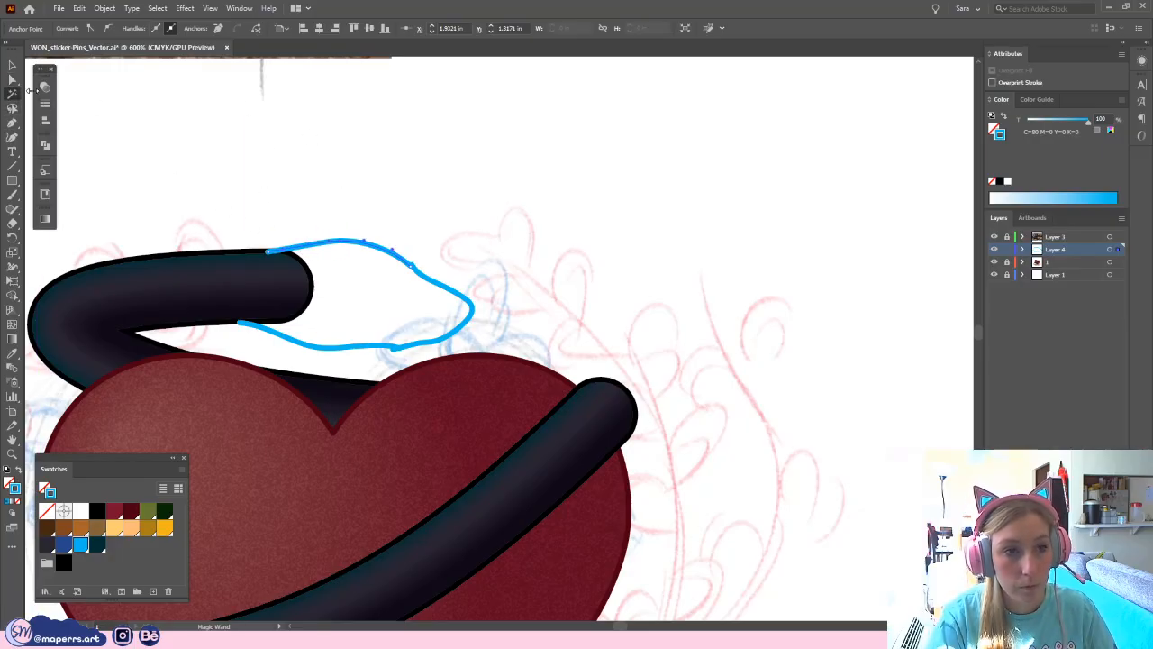
{"action": "left_click", "coordinate": [13, 79]}
{"action": "left_click_drag", "start_coordinate": [268, 254], "coordinate": [332, 240]}
{"action": "left_click", "coordinate": [418, 275]}
{"action": "left_click_drag", "start_coordinate": [417, 270], "coordinate": [412, 267]}
{"action": "left_click", "coordinate": [492, 262]}
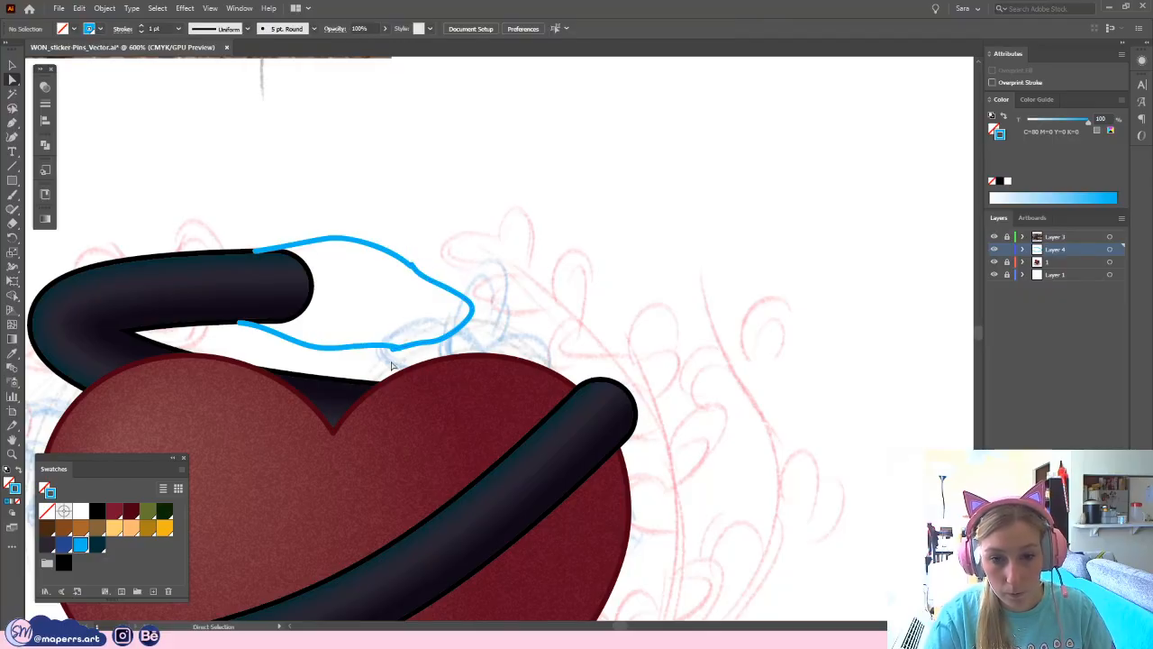
- Simplify the path that forms the head's rounded snout
{"action": "left_click_drag", "start_coordinate": [393, 348], "coordinate": [401, 352]}
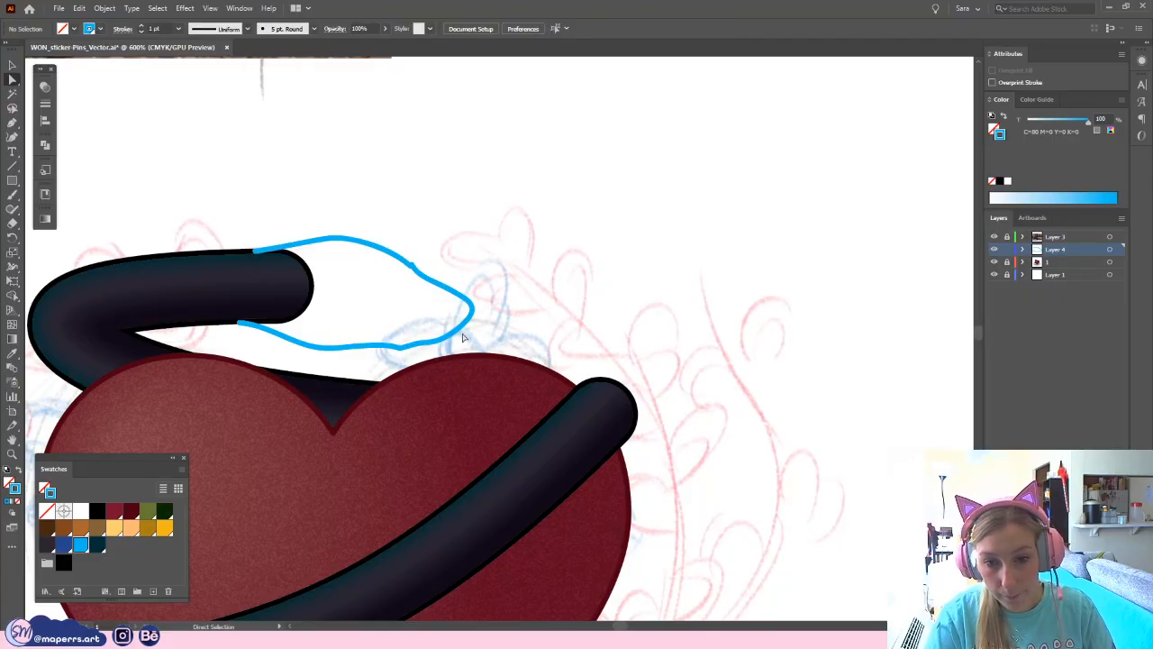
{"action": "left_click", "coordinate": [461, 336]}
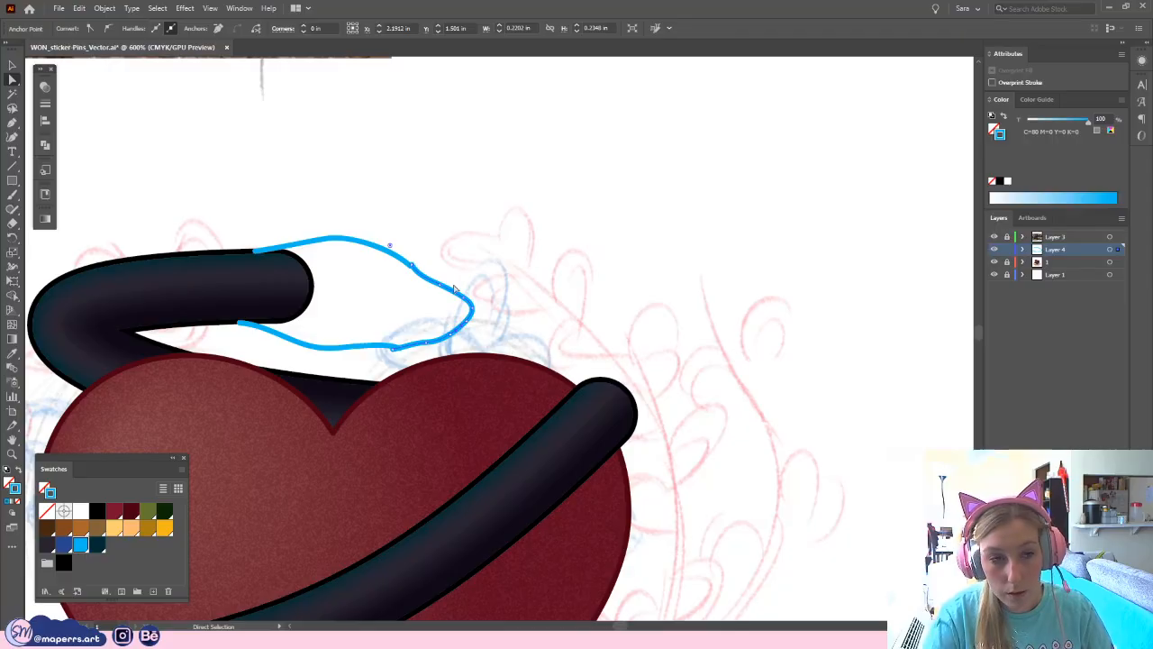
{"action": "left_click", "coordinate": [13, 68]}
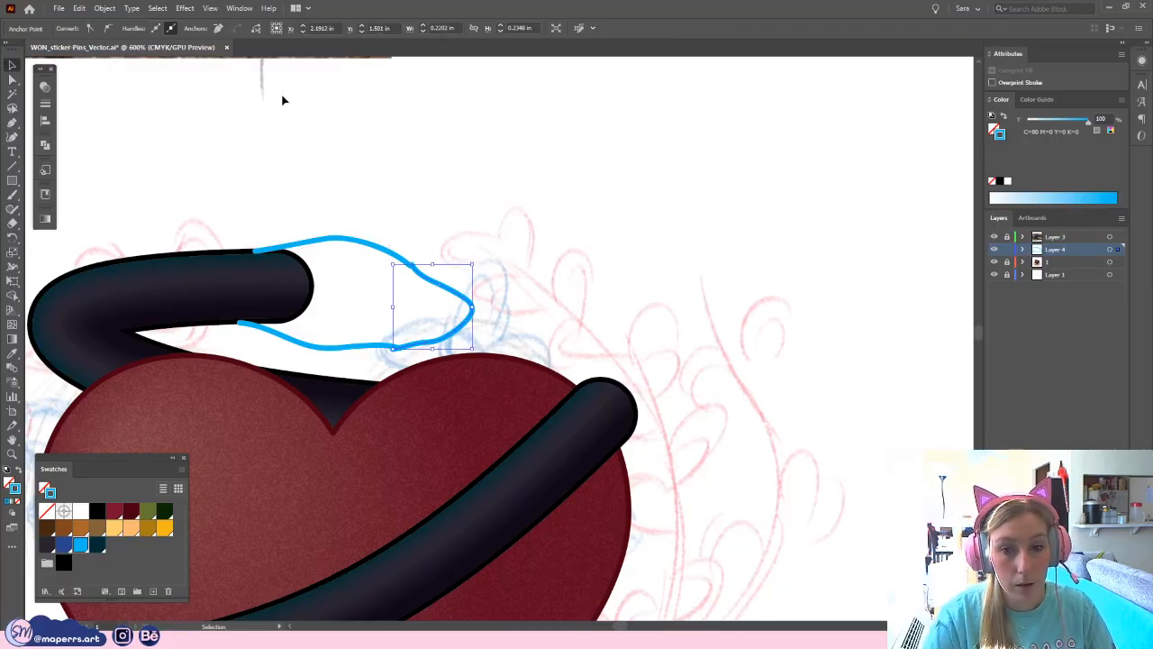
{"action": "right_click", "coordinate": [460, 308]}
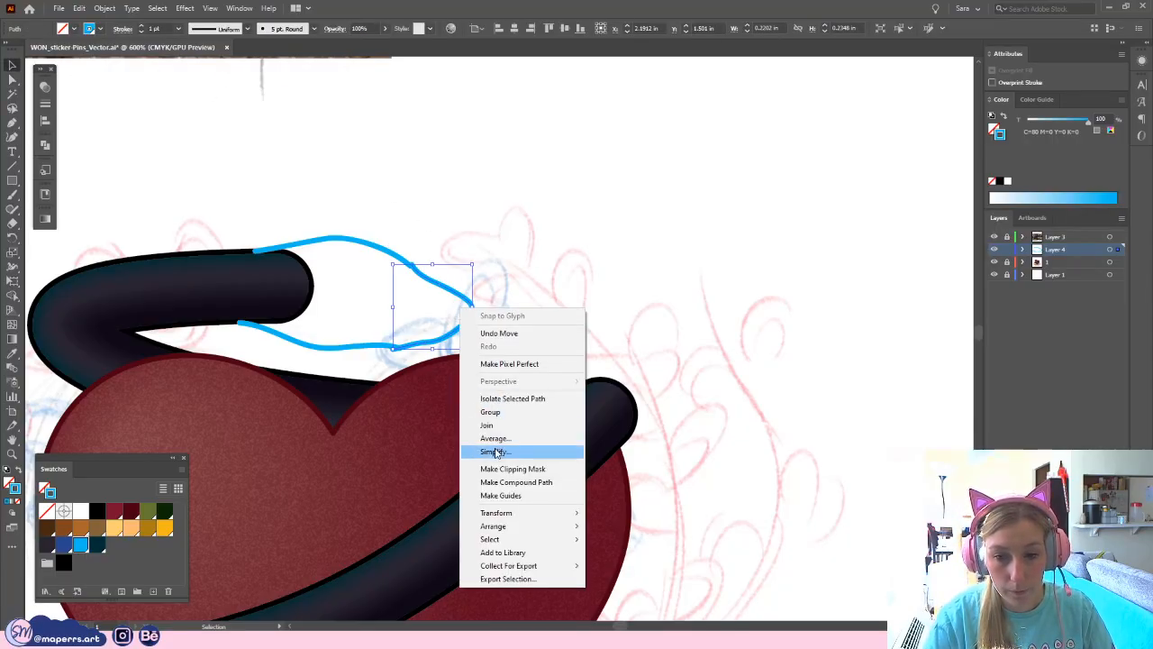
{"action": "left_click", "coordinate": [492, 456]}
{"action": "left_click", "coordinate": [530, 317]}
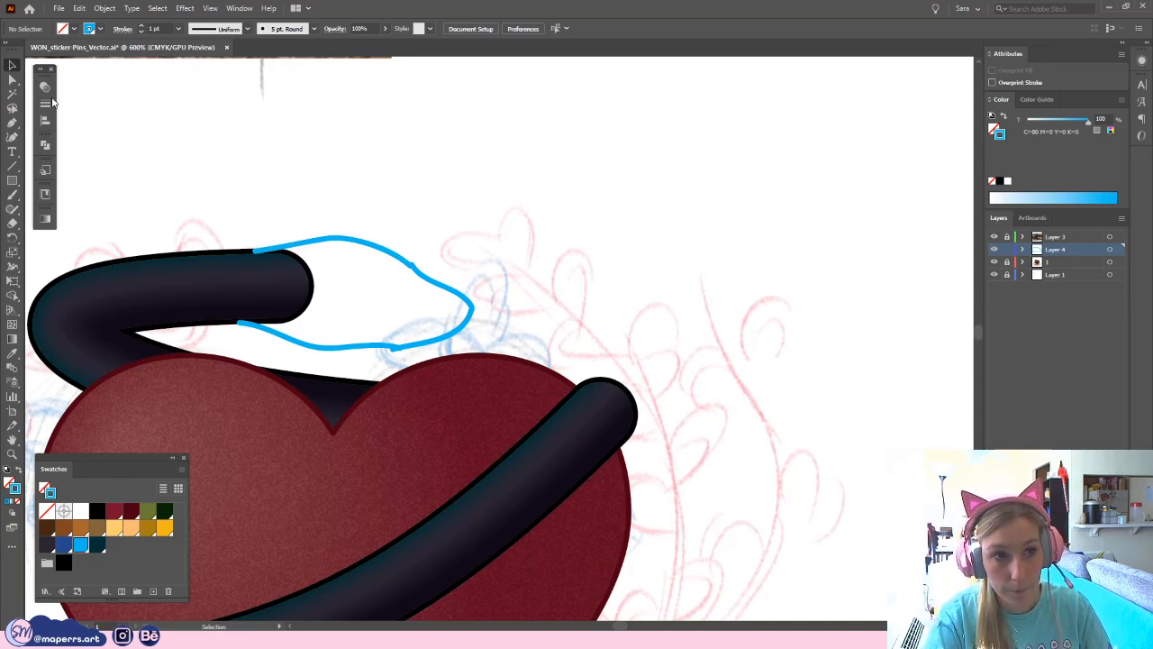
- Adjust the snout tip's curve and move the lower jaw's anchor points down and back toward the neck
{"action": "left_click", "coordinate": [13, 80]}
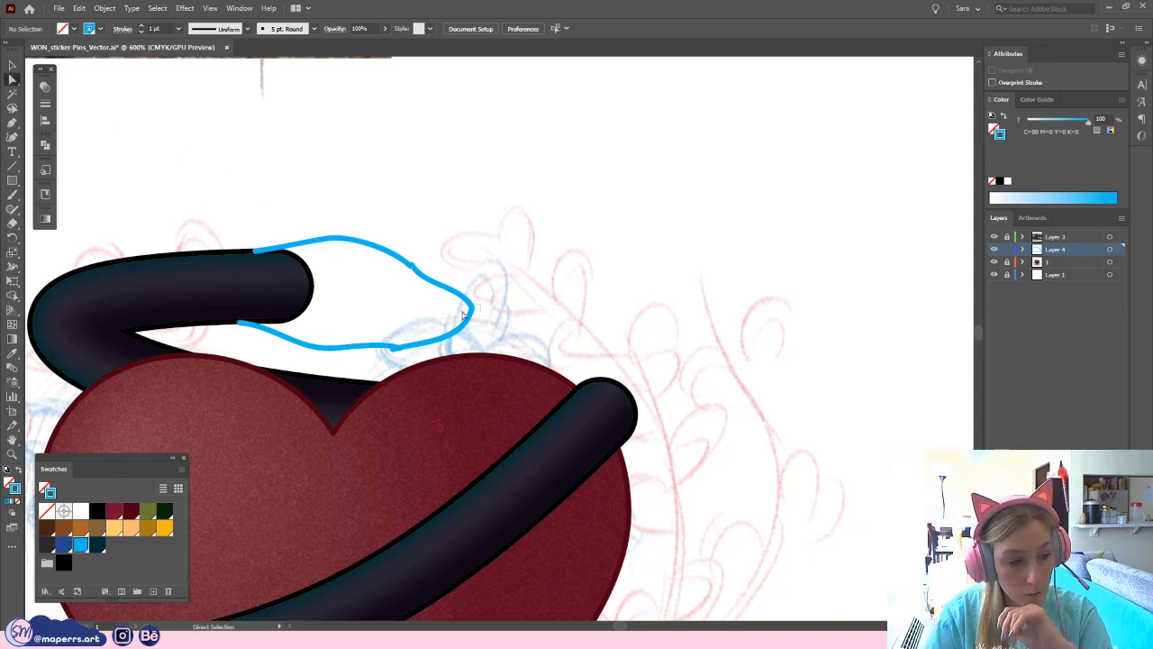
{"action": "left_click", "coordinate": [465, 314]}
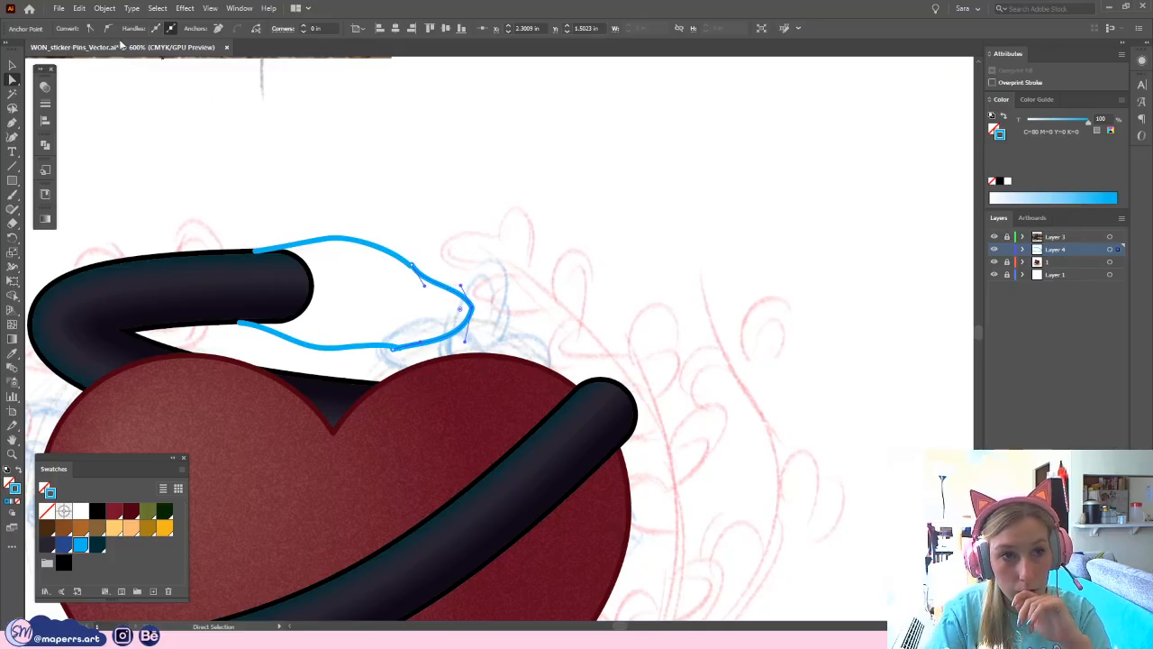
{"action": "mouse_move", "coordinate": [460, 308]}
{"action": "left_mouse_down"}
{"action": "mouse_move", "coordinate": [472, 312]}
{"action": "mouse_move", "coordinate": [471, 293]}
{"action": "left_mouse_up"}
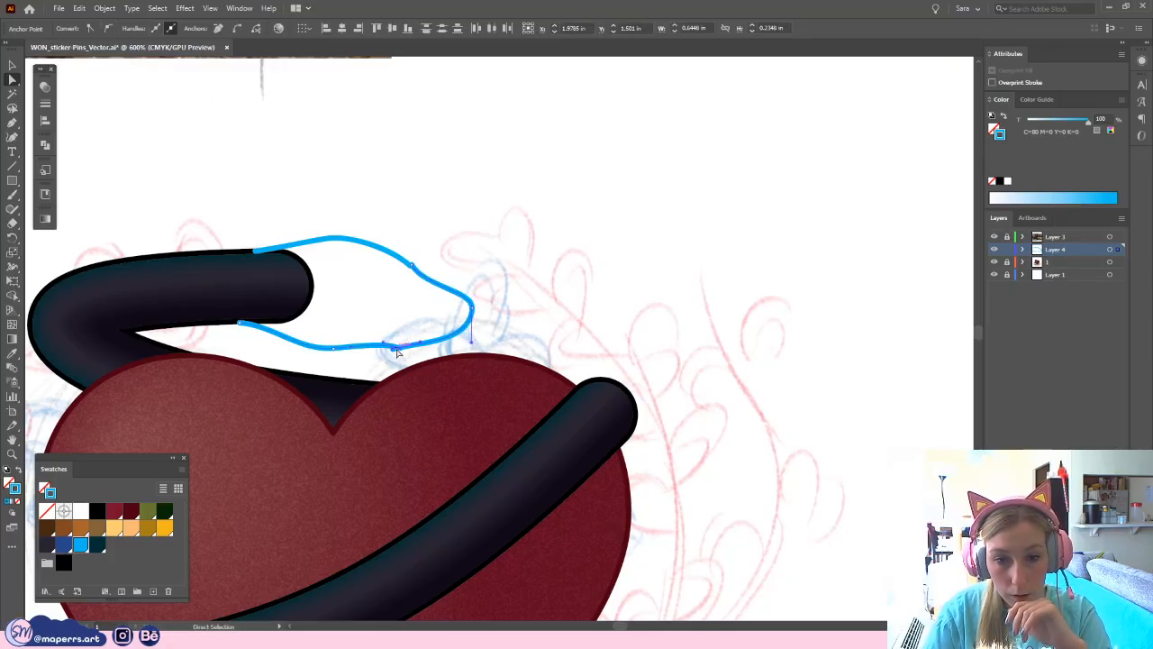
{"action": "left_click_drag", "start_coordinate": [393, 349], "coordinate": [383, 355]}
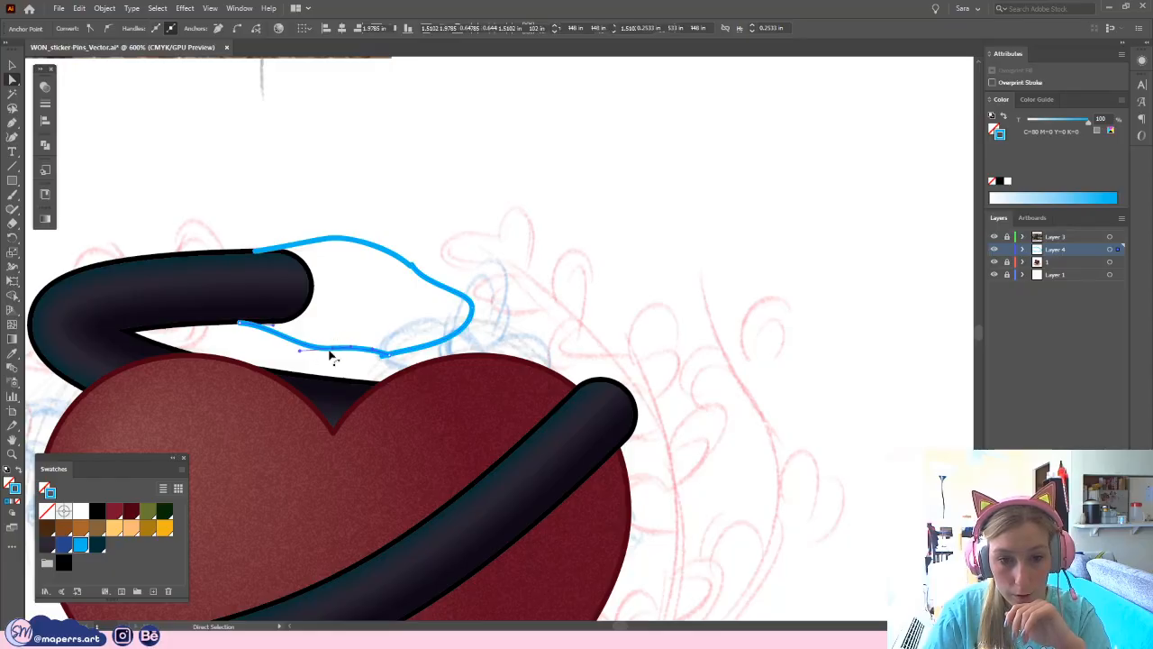
{"action": "left_click", "coordinate": [418, 321]}
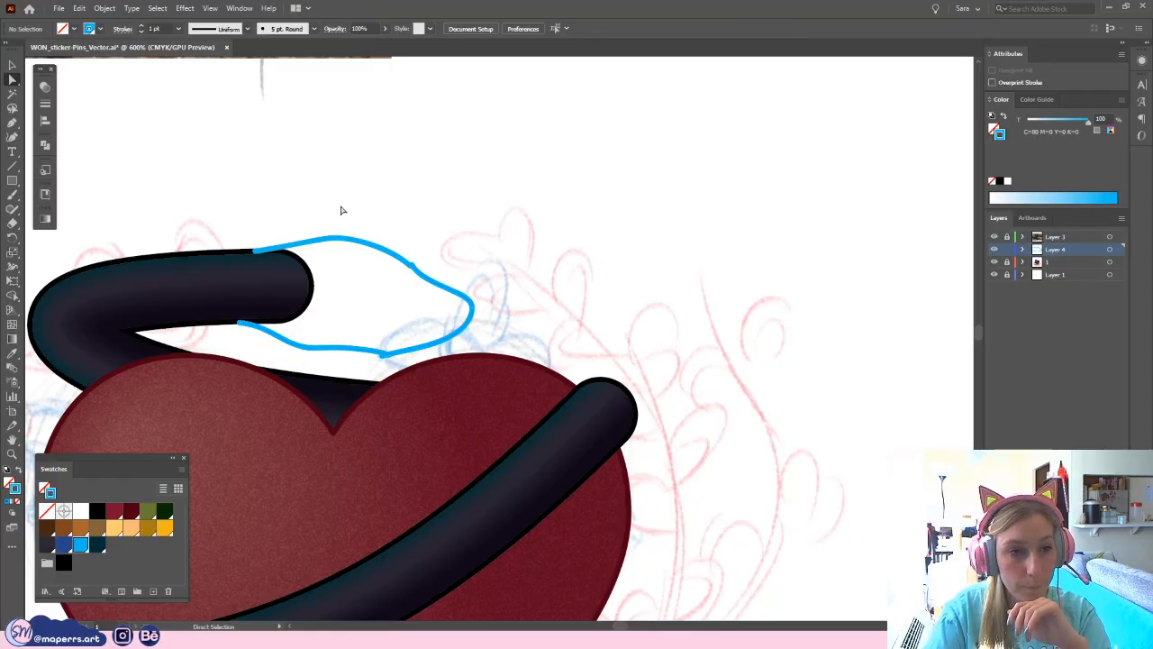
- Paint the head's inner details after the photo: a brow line from the snout, a round eye, a mouth line and a forked tongue
{"action": "left_click", "coordinate": [11, 193]}
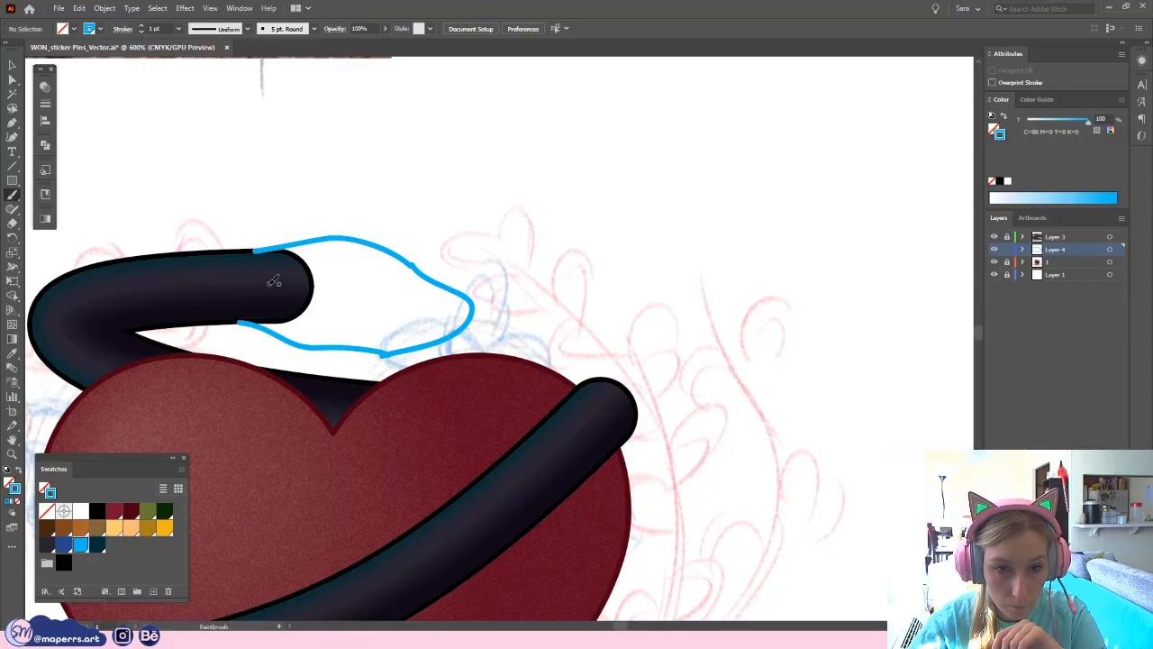
{"action": "key", "text": "ctrl+minus"}
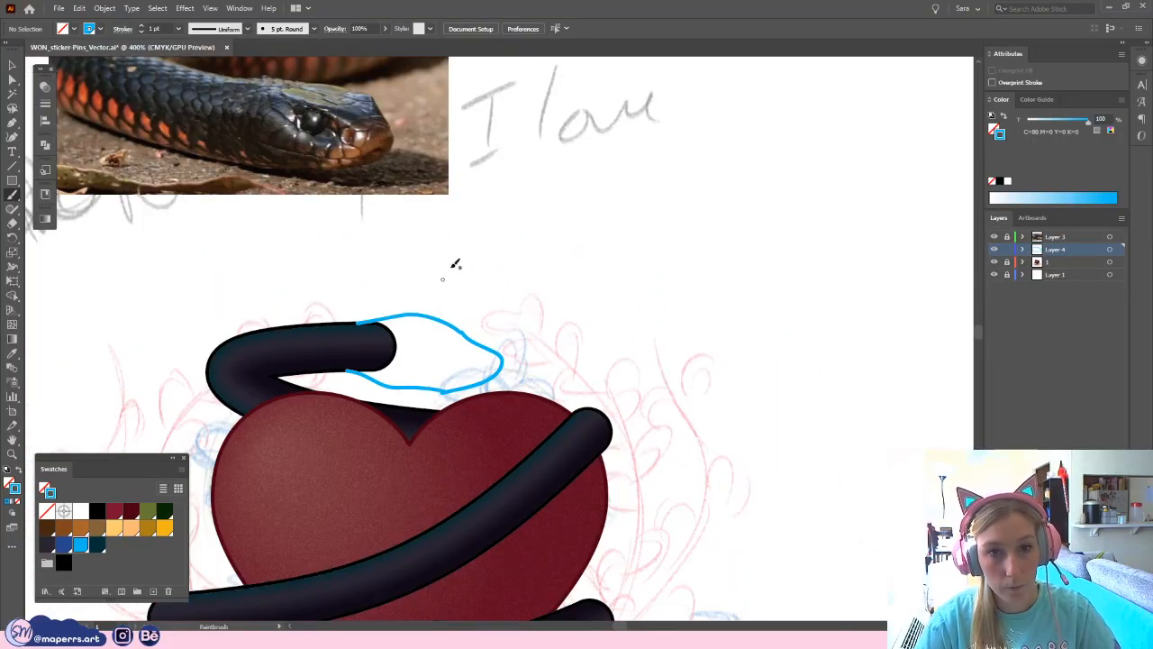
{"action": "left_click_drag", "start_coordinate": [445, 287], "coordinate": [400, 265]}
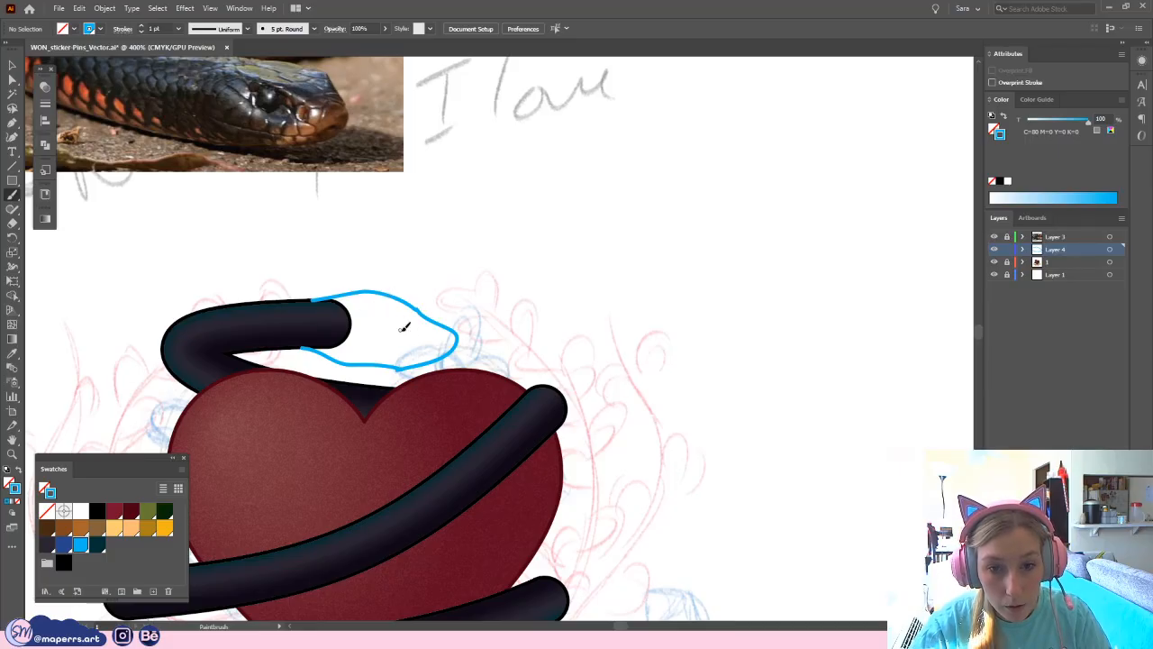
{"action": "key", "text": "a"}
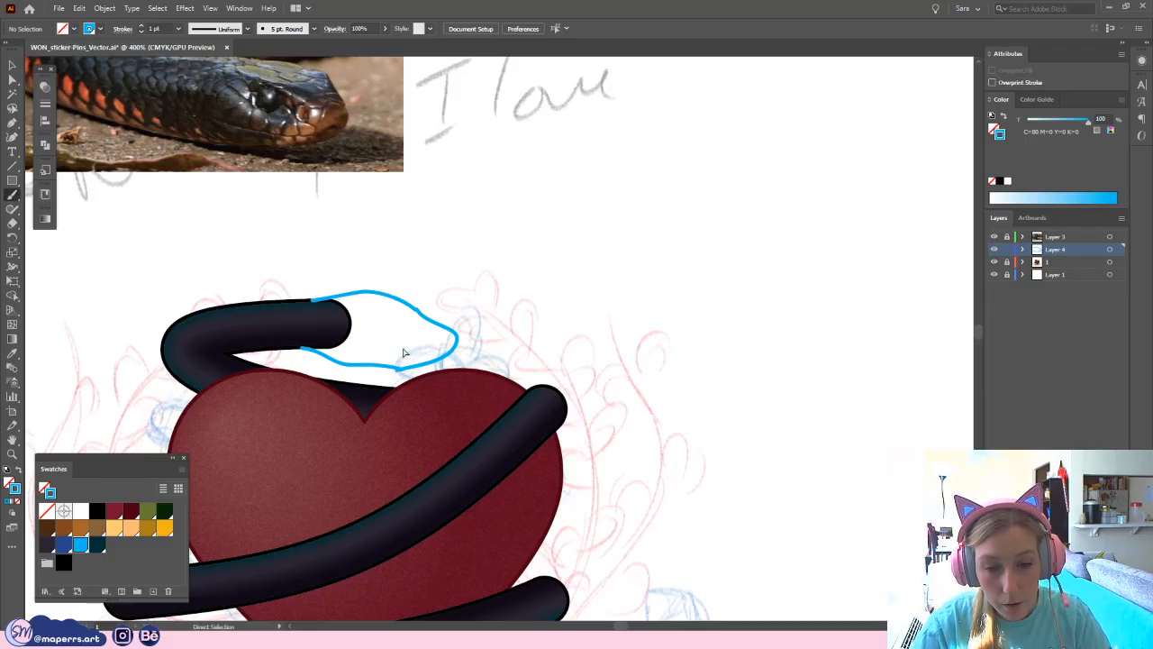
{"action": "key", "text": "b"}
{"action": "mouse_move", "coordinate": [458, 333]}
{"action": "left_mouse_down"}
{"action": "mouse_move", "coordinate": [412, 341]}
{"action": "mouse_move", "coordinate": [358, 312]}
{"action": "left_mouse_up"}
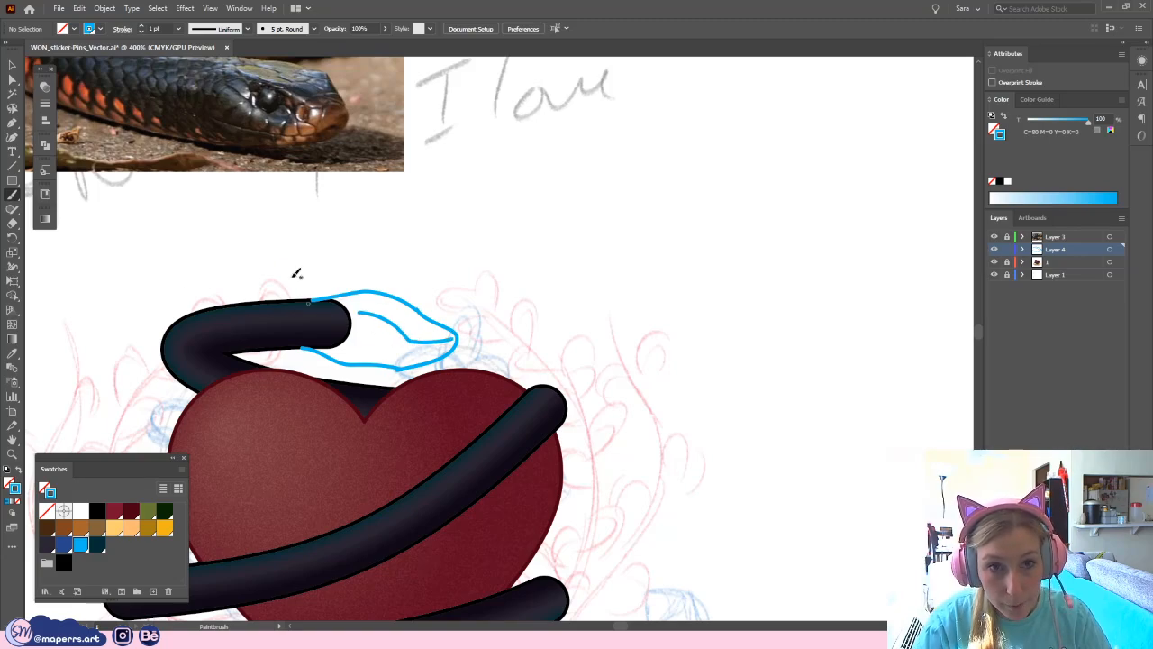
{"action": "left_click_drag", "start_coordinate": [382, 316], "coordinate": [378, 317]}
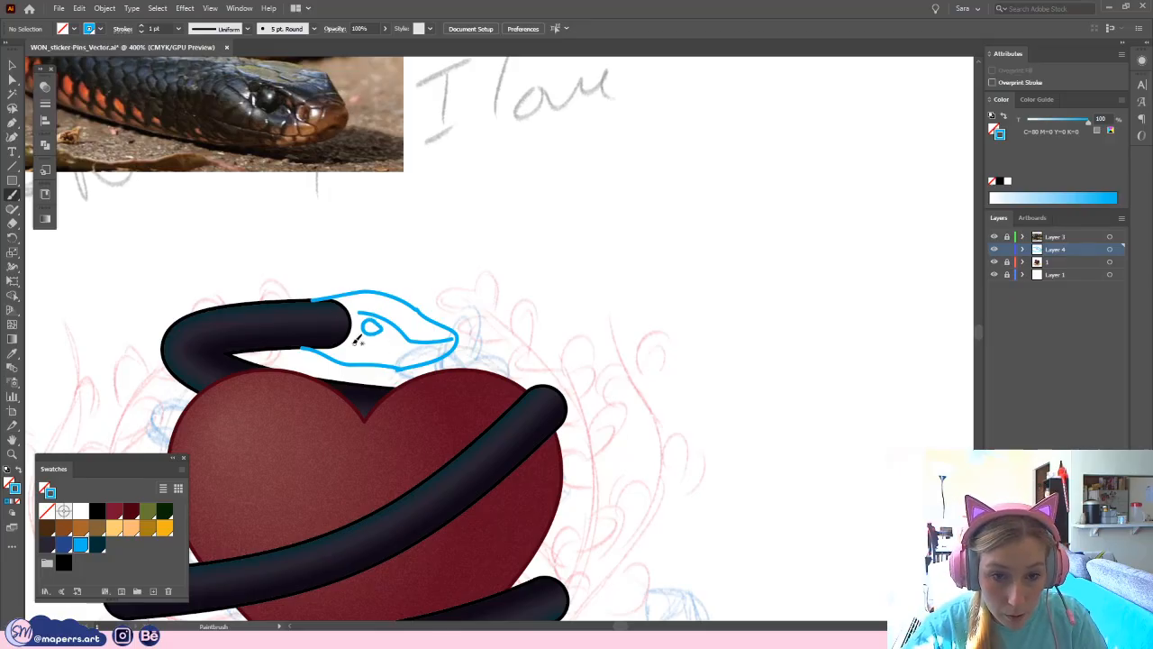
{"action": "mouse_move", "coordinate": [348, 342]}
{"action": "left_mouse_down"}
{"action": "mouse_move", "coordinate": [453, 346]}
{"action": "mouse_move", "coordinate": [465, 385]}
{"action": "mouse_move", "coordinate": [482, 380]}
{"action": "left_mouse_up"}
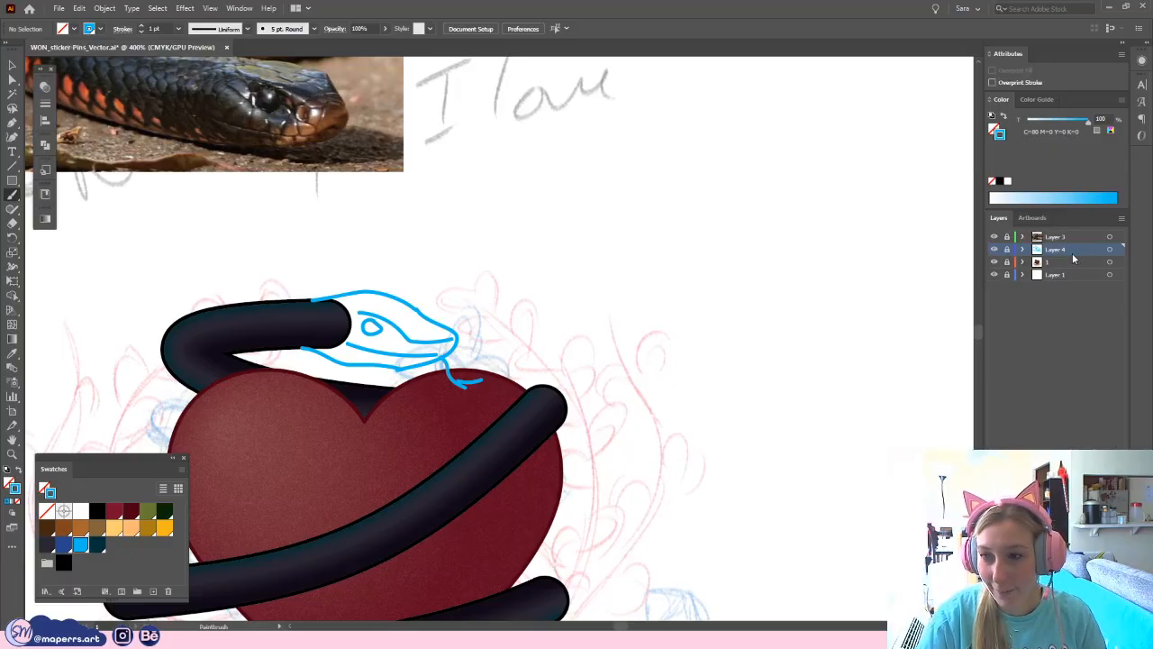
- Add a new layer directly above the locked sketch layer, Layer 4
{"action": "left_click_drag", "start_coordinate": [1073, 259], "coordinate": [1074, 270]}
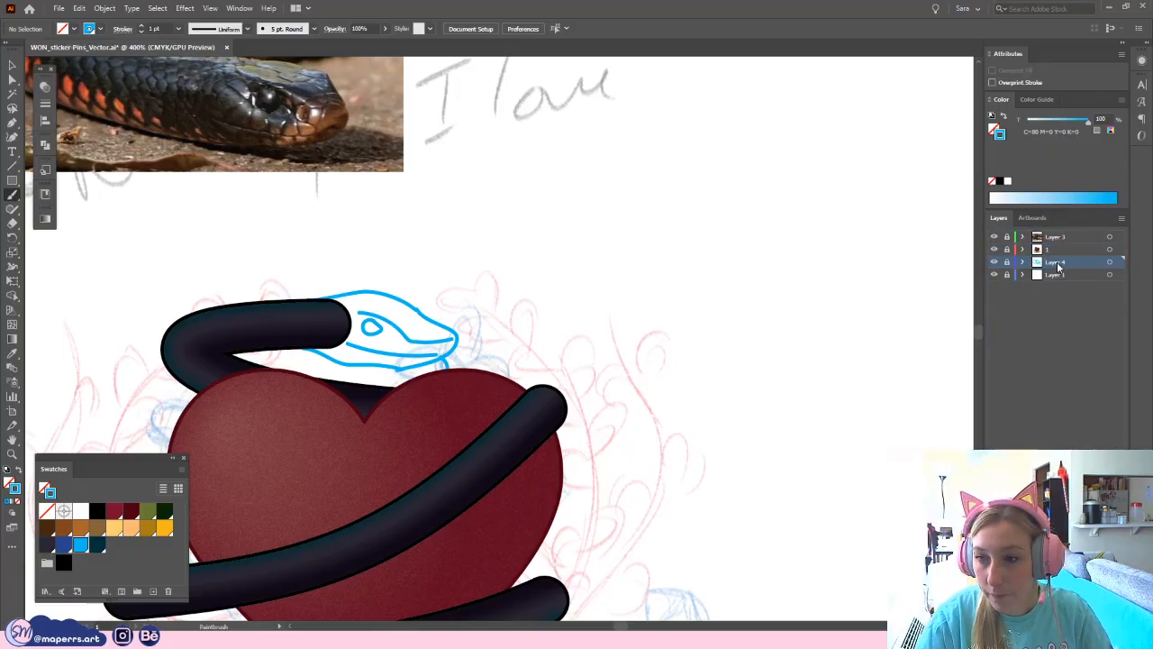
{"action": "key", "text": "ctrl+z"}
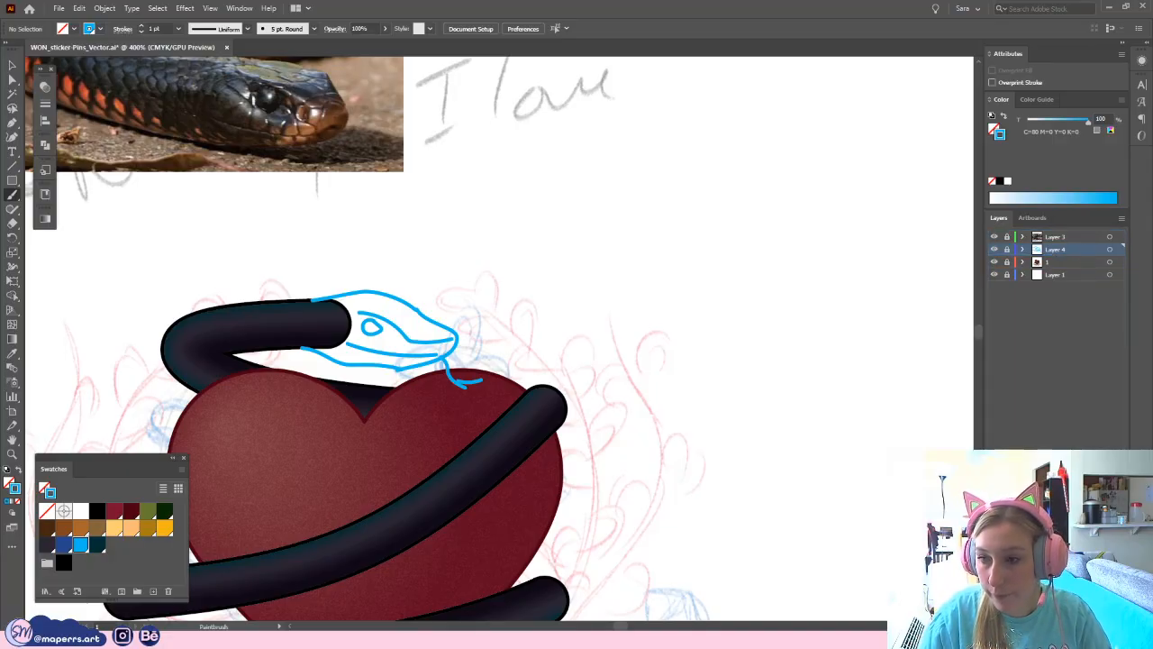
{"action": "key", "text": "ctrl+l"}
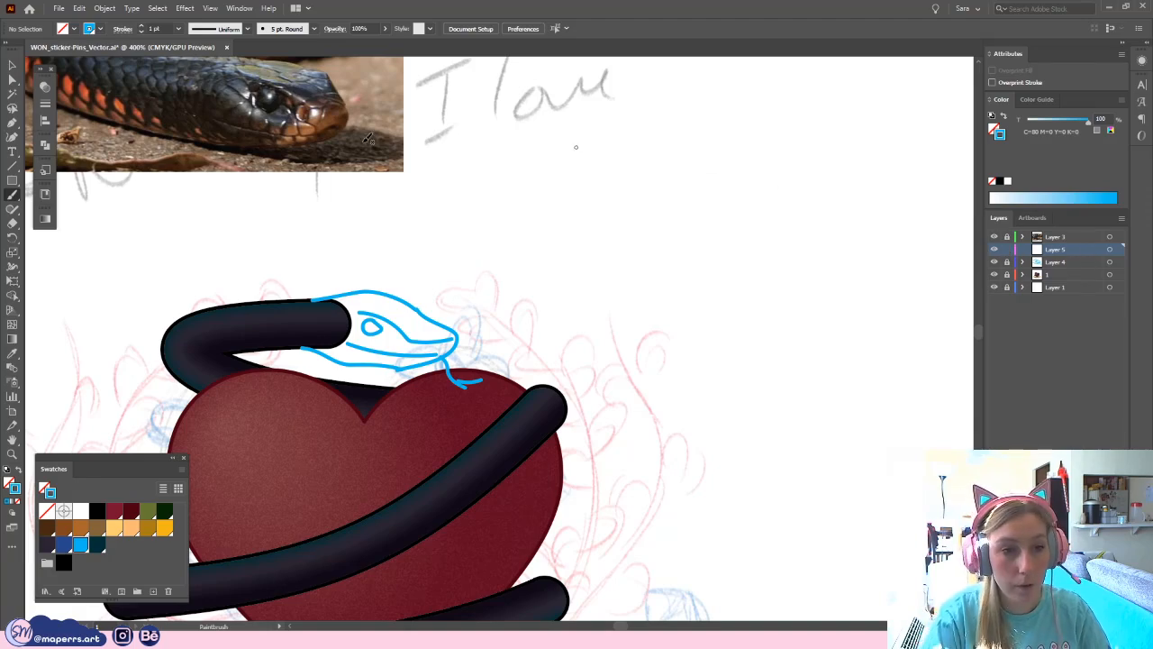
- Thin all strokes of the head sketch on Layer 4 to 0.5 pt and make the empty Layer 5 active
{"action": "left_click", "coordinate": [13, 121]}
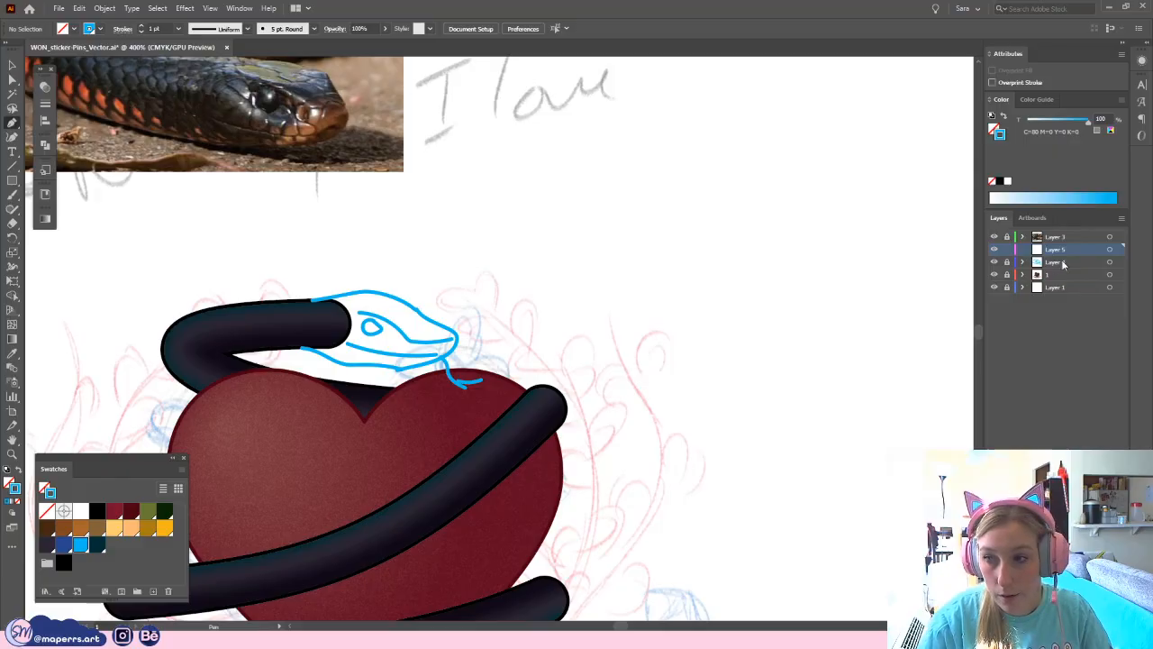
{"action": "left_click", "coordinate": [1118, 261]}
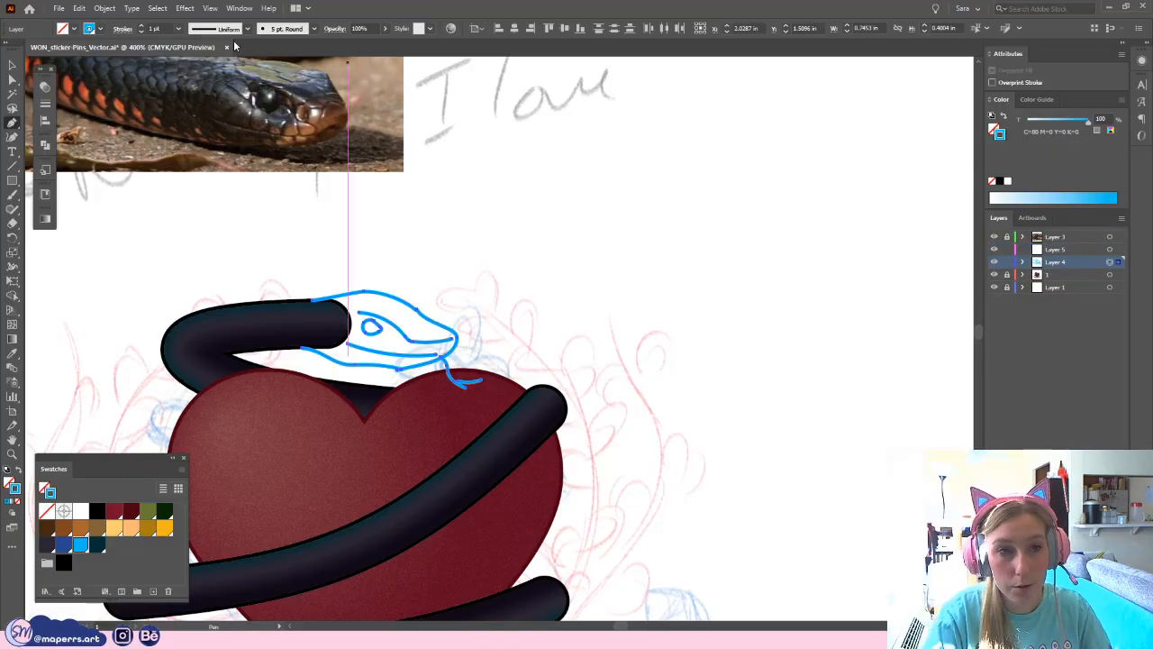
{"action": "left_click", "coordinate": [177, 28]}
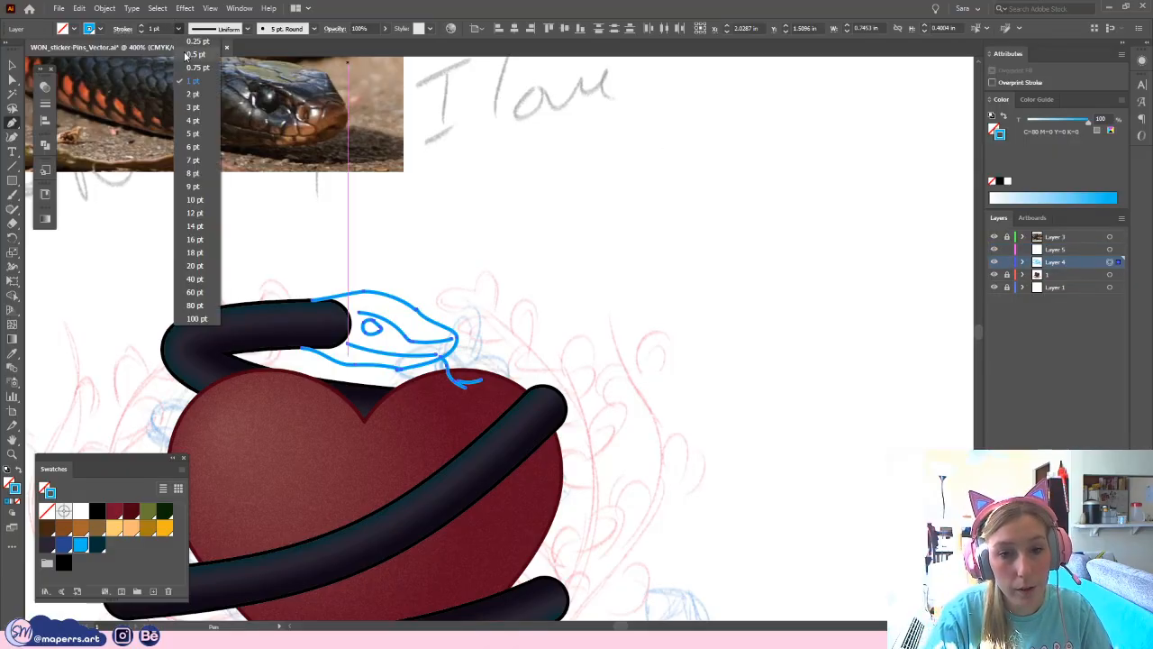
{"action": "left_click", "coordinate": [186, 59]}
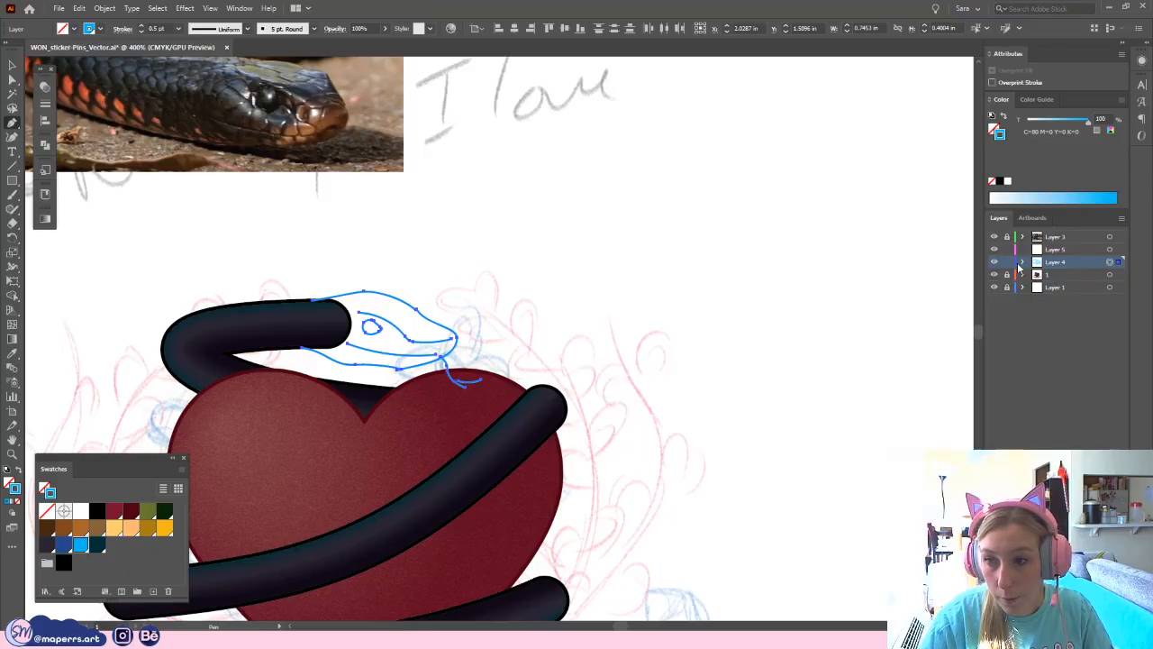
{"action": "key", "text": "ctrl+shift+a"}
{"action": "left_click", "coordinate": [1068, 248]}
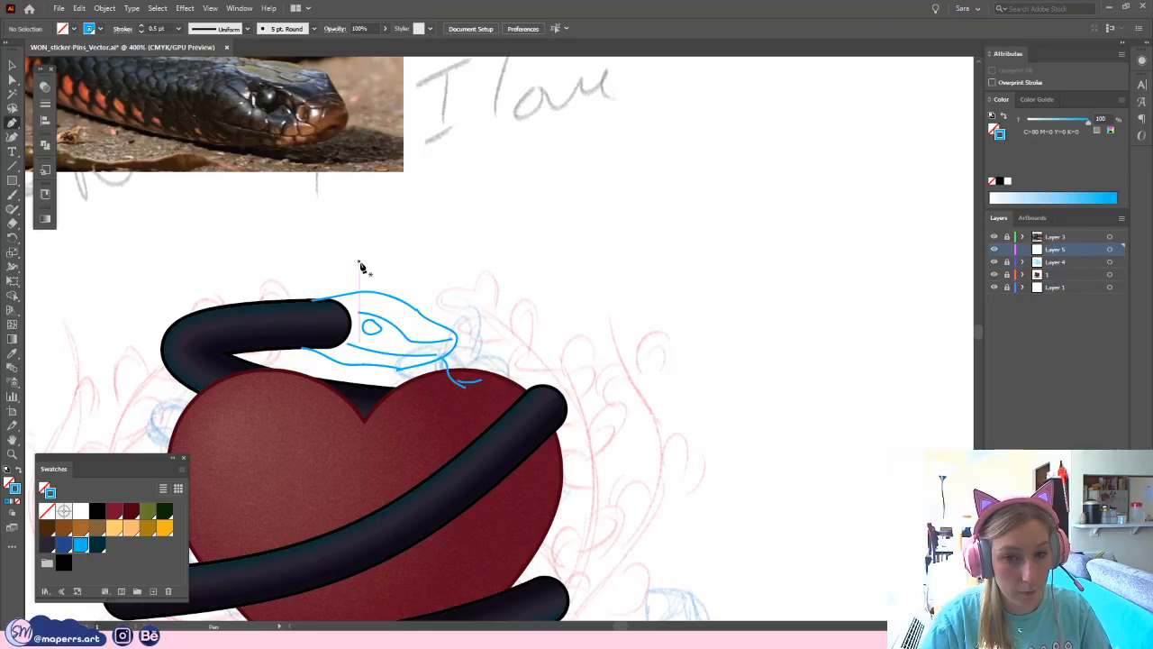
- Sample the black 1 pt outline of the upper band with the Eyedropper and ready the Pen tool over the head sketch
{"action": "left_click_drag", "start_coordinate": [423, 301], "coordinate": [402, 311]}
{"action": "key", "text": "i"}
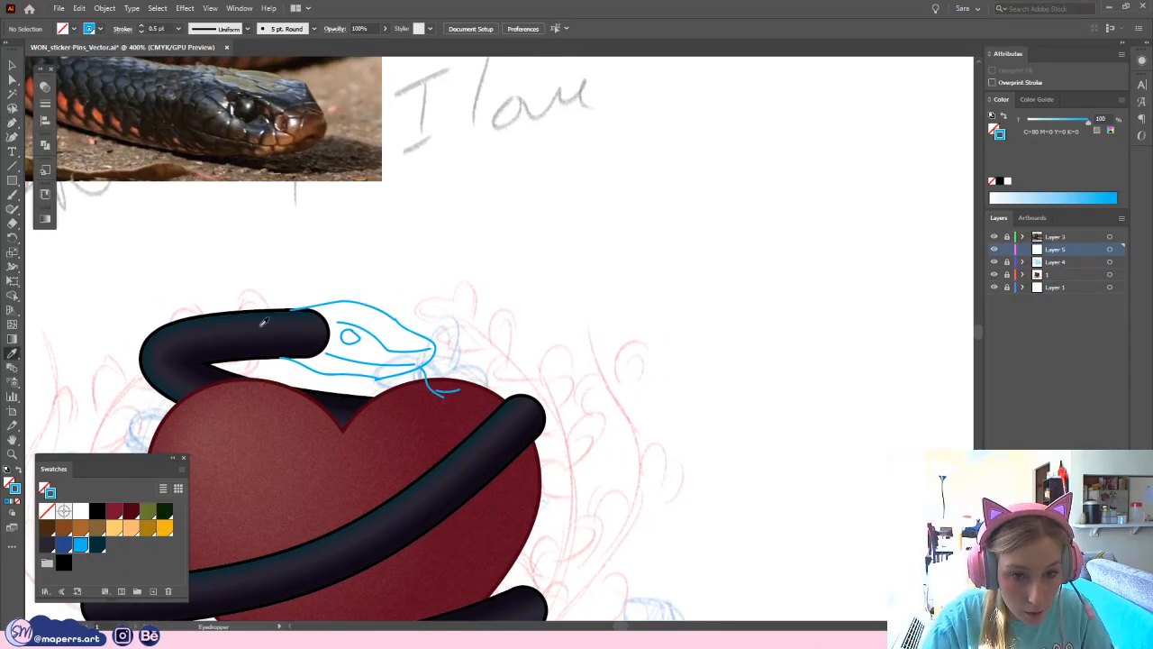
{"action": "left_click", "coordinate": [258, 308]}
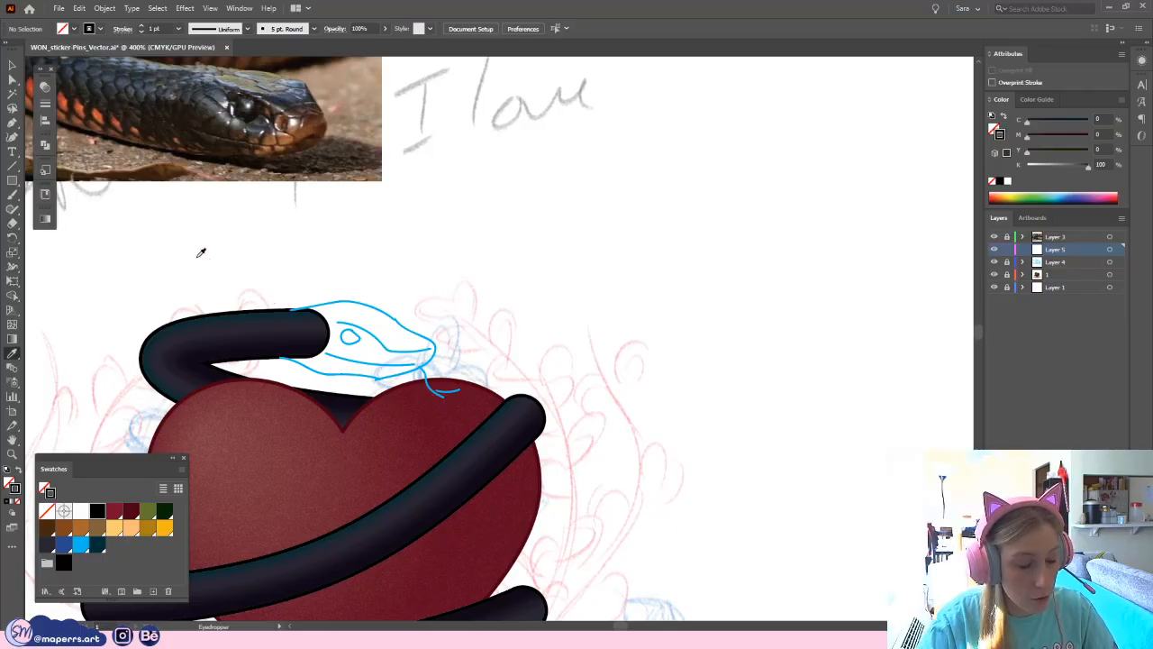
{"action": "left_click", "coordinate": [12, 122]}
{"action": "key", "text": "ctrl+plus"}
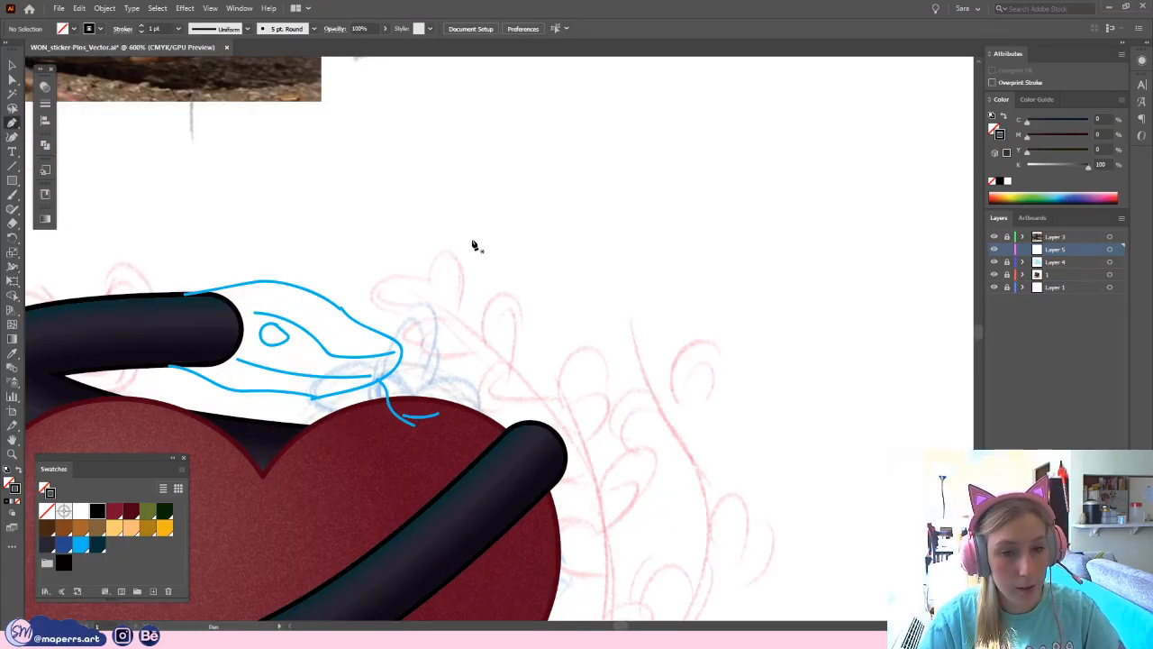
{"action": "left_click_drag", "start_coordinate": [256, 272], "coordinate": [465, 218]}
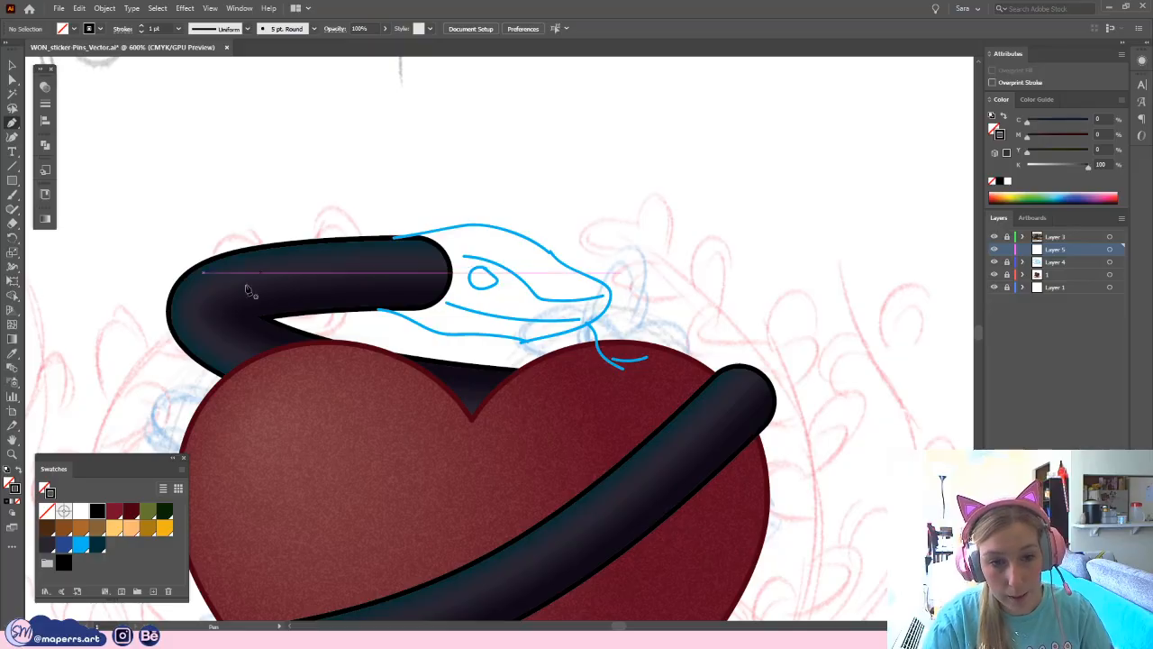
{"action": "key", "text": "ctrl+plus"}
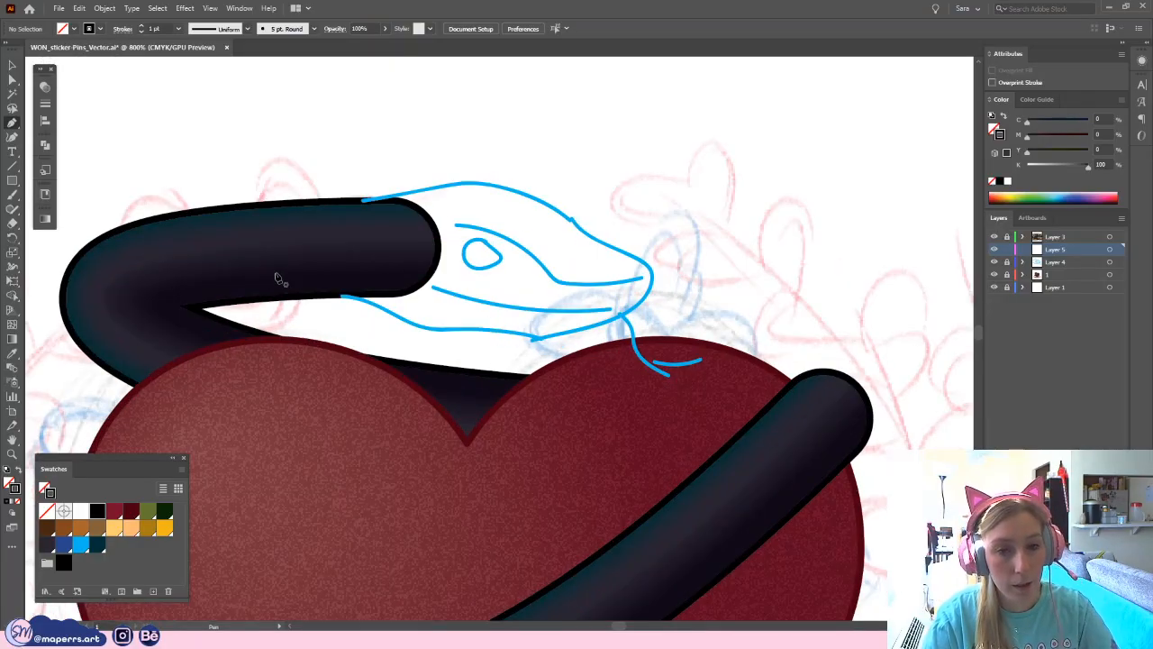
- Start a black Pen path where the head sketch meets the upper band and curve it over the top of the head
{"action": "left_click_drag", "start_coordinate": [336, 271], "coordinate": [342, 315]}
{"action": "key", "text": "ctrl+minus"}
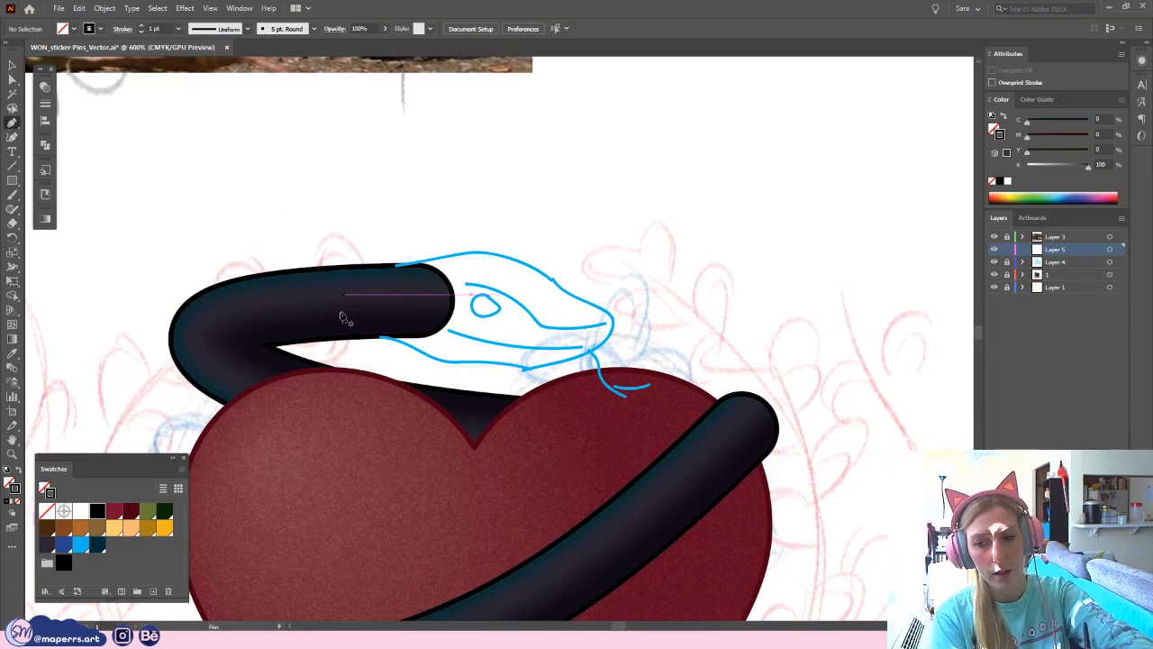
{"action": "key", "text": "ctrl+minus"}
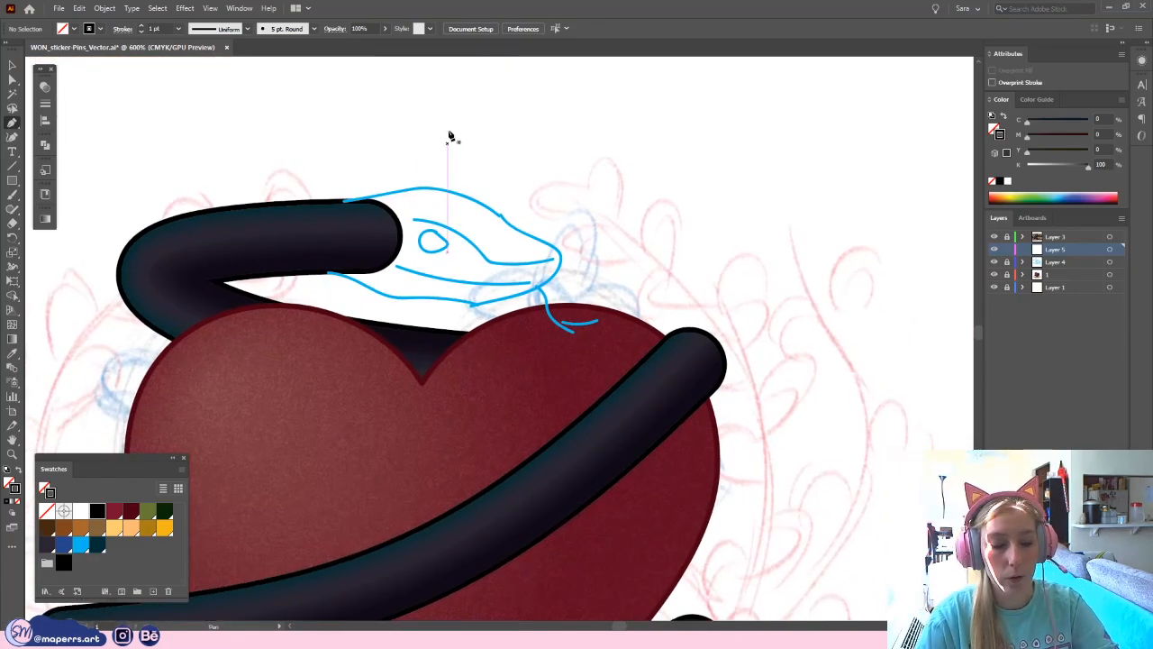
{"action": "key", "text": "ctrl+minus"}
{"action": "left_click_drag", "start_coordinate": [519, 414], "coordinate": [532, 253]}
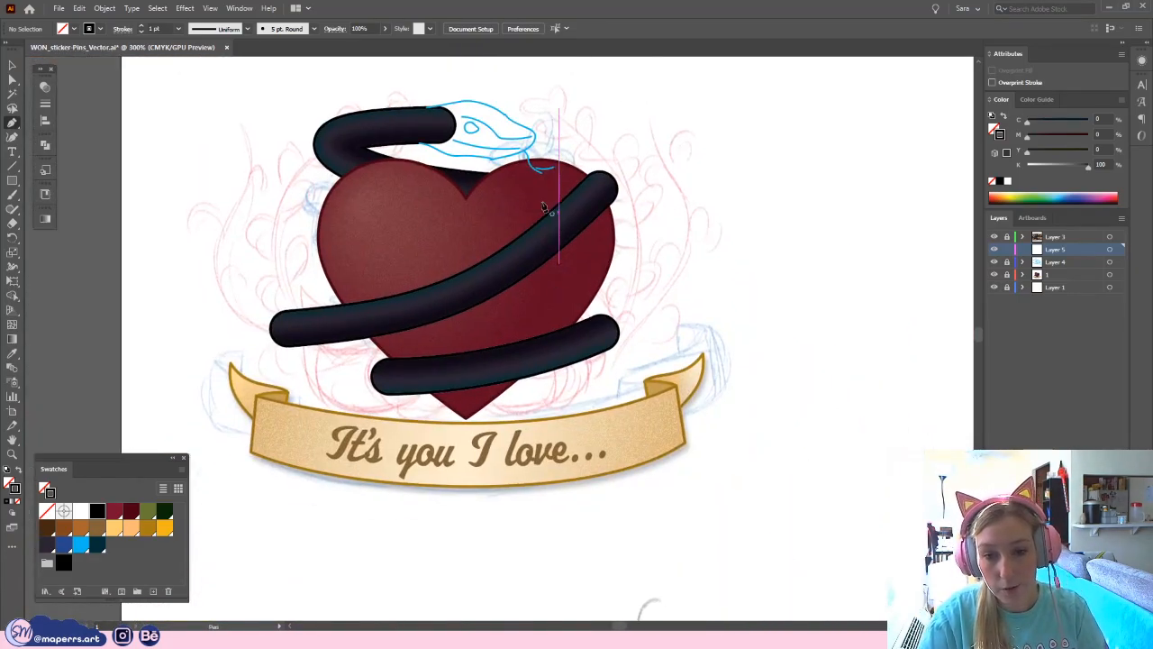
{"action": "left_click_drag", "start_coordinate": [560, 296], "coordinate": [526, 432]}
{"action": "key", "text": "ctrl+plus"}
{"action": "key", "text": "ctrl+plus"}
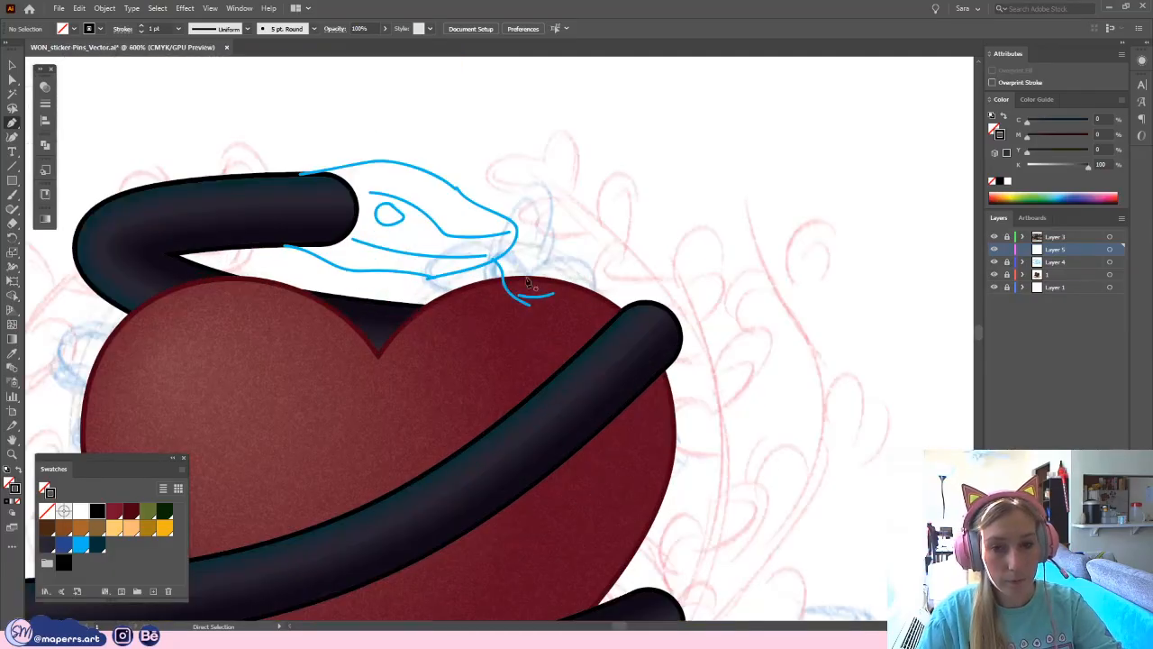
{"action": "left_click_drag", "start_coordinate": [353, 147], "coordinate": [314, 208]}
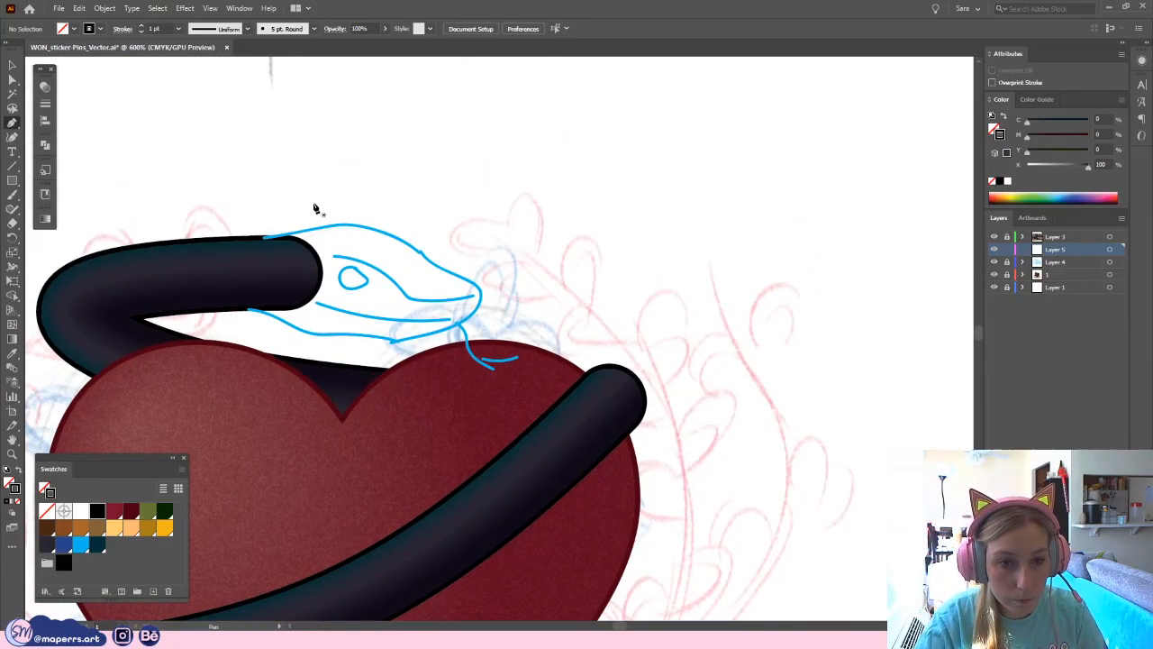
{"action": "left_click", "coordinate": [263, 240]}
{"action": "key", "text": "ctrl+minus"}
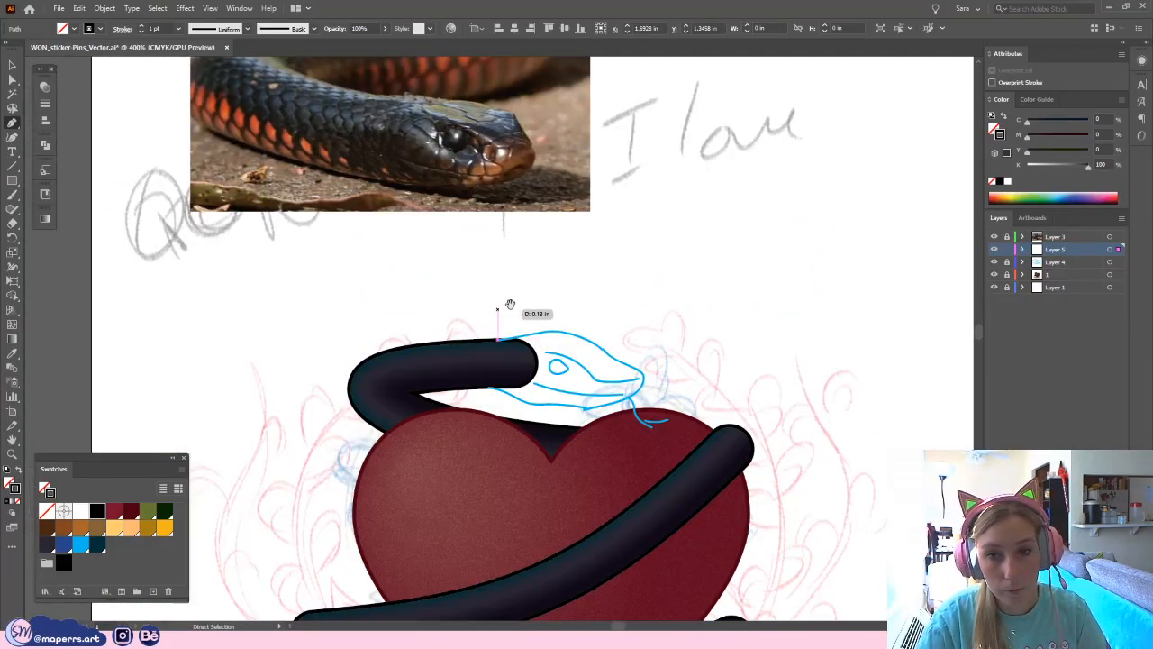
{"action": "left_click_drag", "start_coordinate": [507, 304], "coordinate": [327, 306]}
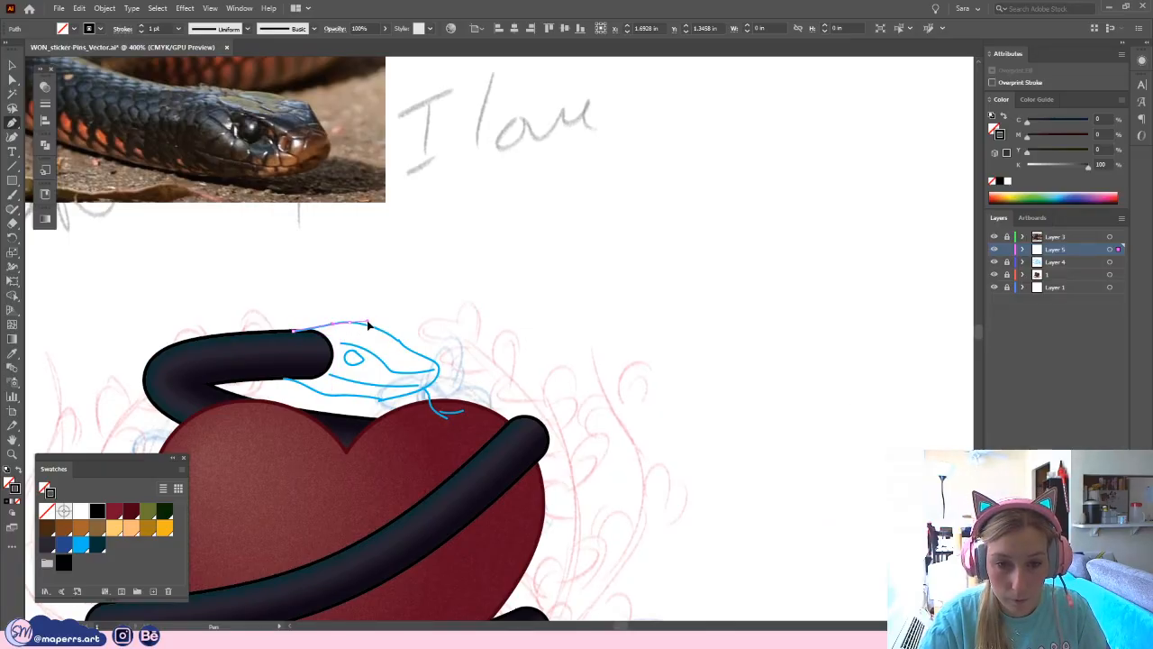
{"action": "left_click_drag", "start_coordinate": [367, 325], "coordinate": [401, 340]}
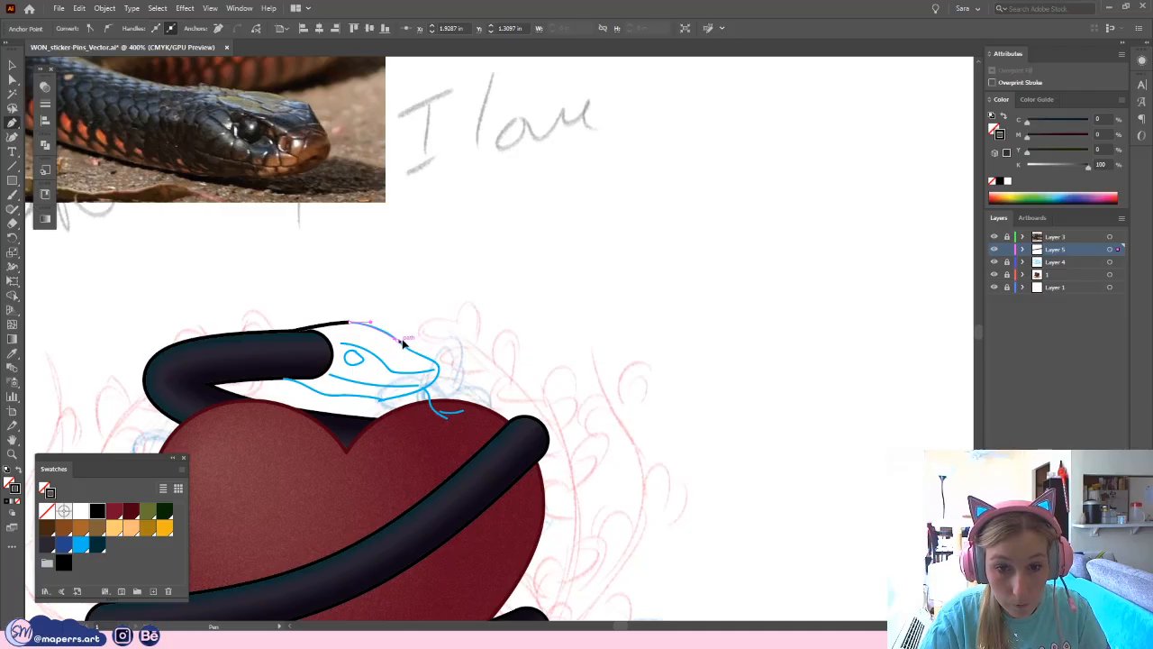
- Continue the head outline over the brow bump, around the snout and back along the lower jaw to the band
{"action": "scroll", "coordinate": [405, 347], "scroll_direction": "up", "scroll_amount": 2}
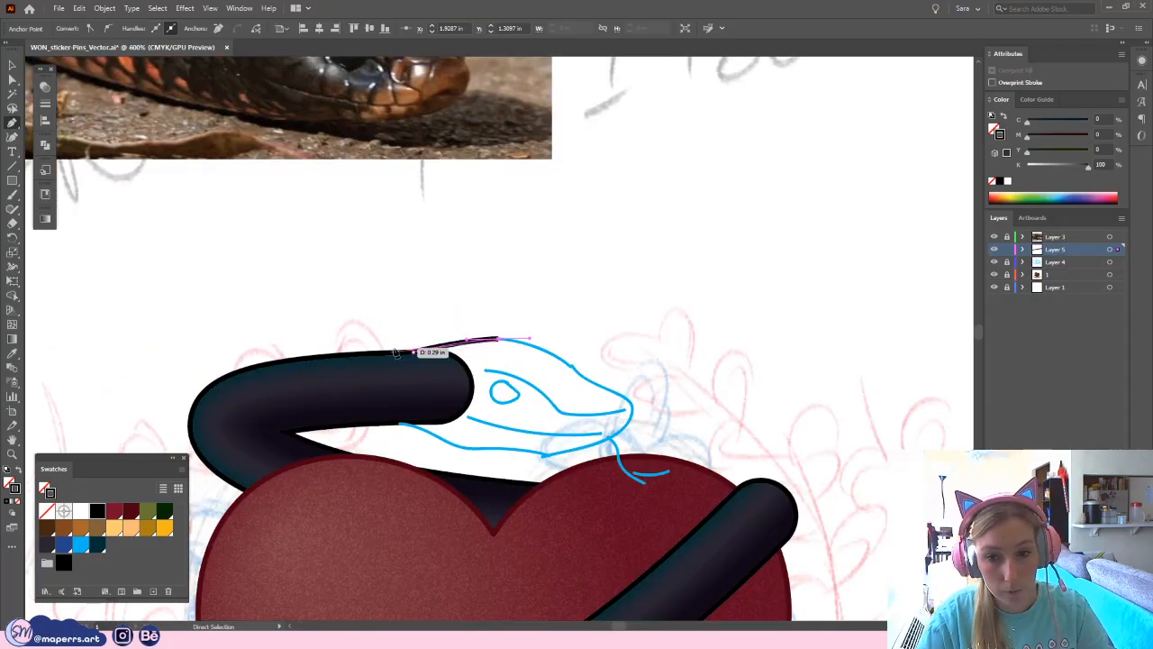
{"action": "mouse_move", "coordinate": [383, 354]}
{"action": "left_mouse_down"}
{"action": "mouse_move", "coordinate": [353, 334]}
{"action": "mouse_move", "coordinate": [405, 376]}
{"action": "mouse_move", "coordinate": [323, 433]}
{"action": "mouse_move", "coordinate": [339, 399]}
{"action": "left_mouse_up"}
{"action": "left_click", "coordinate": [388, 364]}
{"action": "key", "text": "ctrl+minus"}
{"action": "key", "text": "ctrl+plus"}
{"action": "mouse_move", "coordinate": [541, 393]}
{"action": "left_mouse_down"}
{"action": "mouse_move", "coordinate": [438, 466]}
{"action": "mouse_move", "coordinate": [466, 454]}
{"action": "mouse_move", "coordinate": [442, 493]}
{"action": "mouse_move", "coordinate": [328, 507]}
{"action": "mouse_move", "coordinate": [386, 489]}
{"action": "mouse_move", "coordinate": [373, 507]}
{"action": "mouse_move", "coordinate": [329, 492]}
{"action": "mouse_move", "coordinate": [490, 477]}
{"action": "mouse_move", "coordinate": [491, 544]}
{"action": "mouse_move", "coordinate": [443, 532]}
{"action": "mouse_move", "coordinate": [451, 540]}
{"action": "mouse_move", "coordinate": [378, 495]}
{"action": "left_mouse_up"}
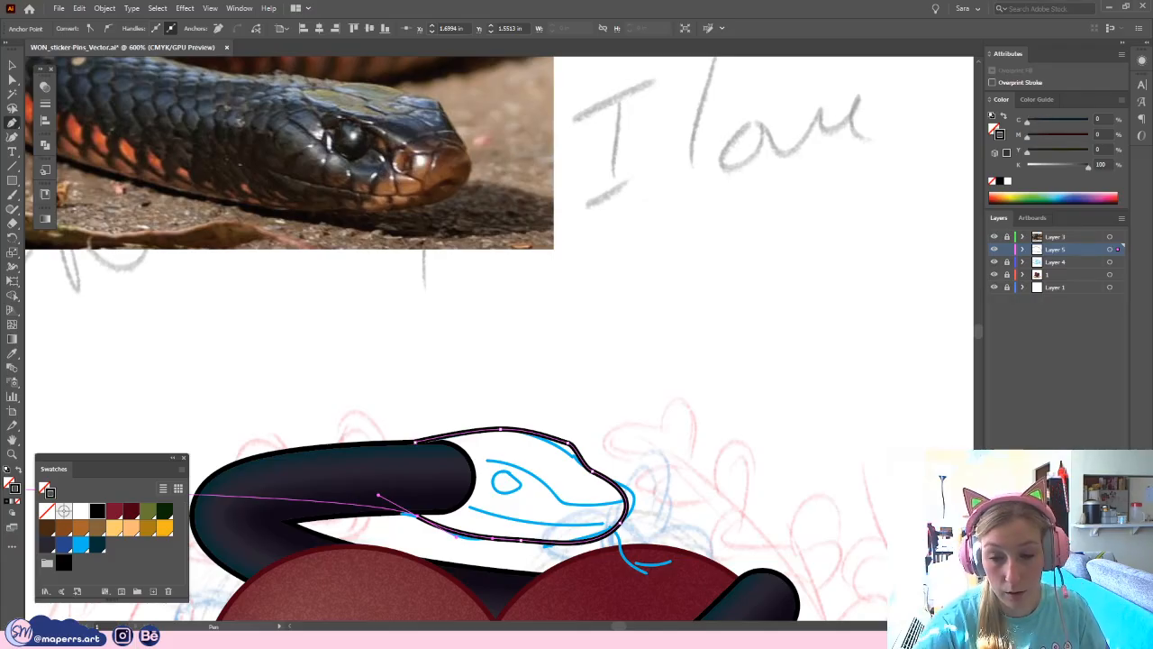
- Move the jaw line's end anchor back onto the lower edge of the upper band
{"action": "left_click_drag", "start_coordinate": [546, 412], "coordinate": [494, 395]}
{"action": "left_click", "coordinate": [11, 81]}
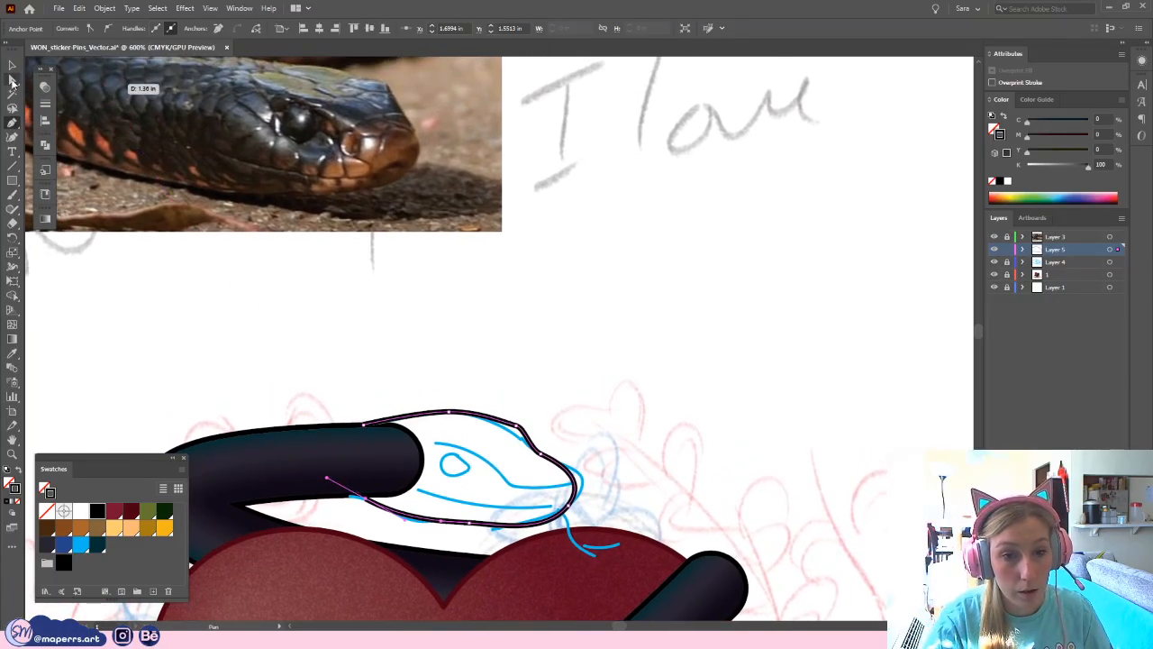
{"action": "left_click", "coordinate": [532, 387]}
{"action": "key", "text": "ctrl+plus"}
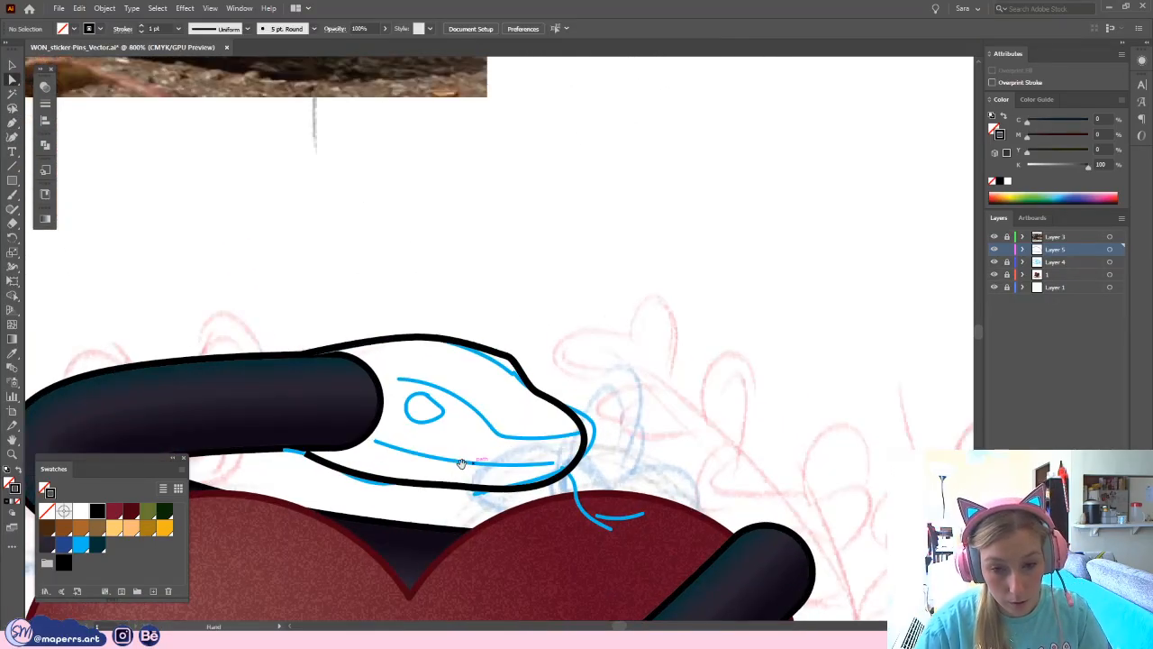
{"action": "left_click_drag", "start_coordinate": [463, 416], "coordinate": [521, 307]}
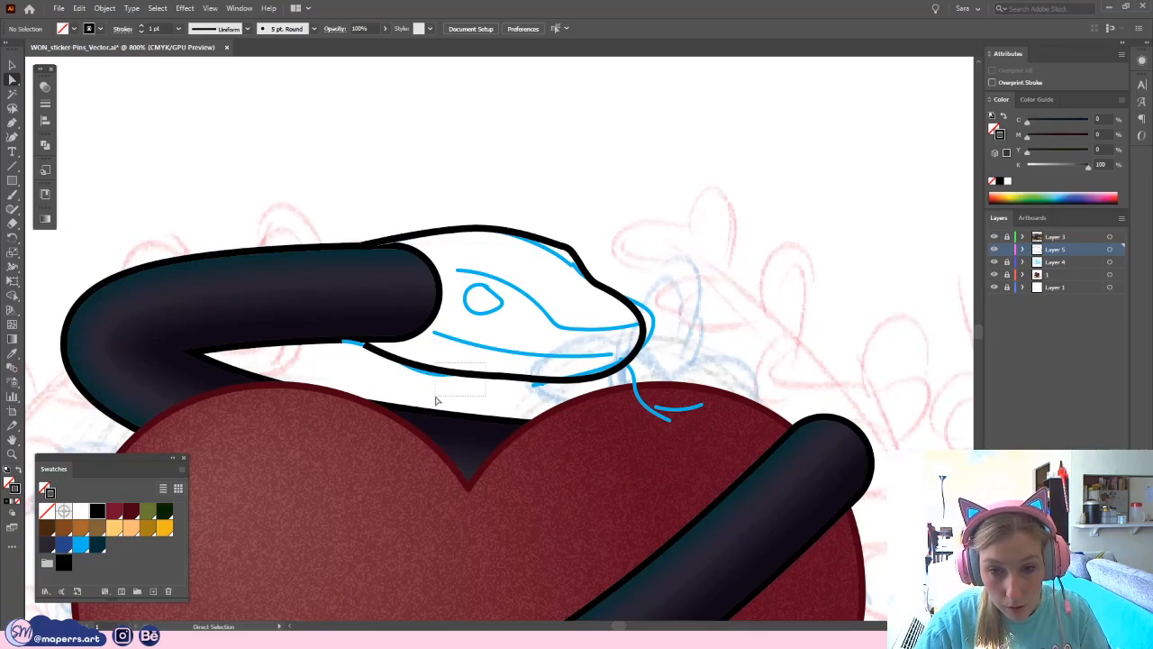
{"action": "left_click", "coordinate": [484, 380]}
{"action": "left_click", "coordinate": [453, 379]}
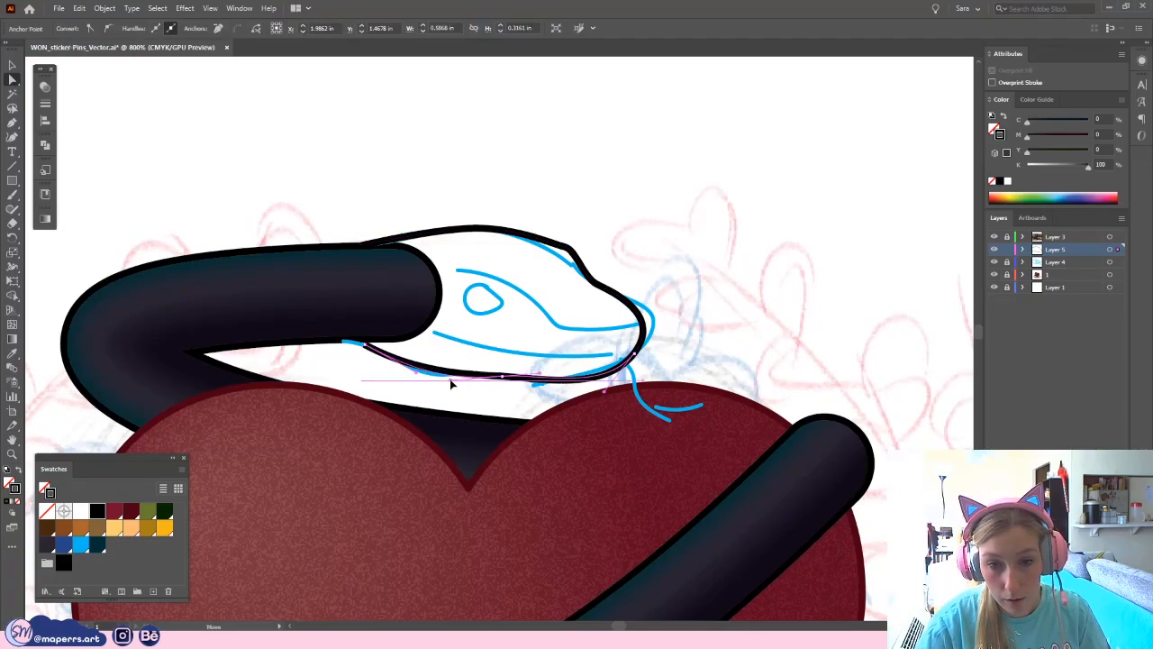
{"action": "left_click_drag", "start_coordinate": [360, 348], "coordinate": [351, 346]}
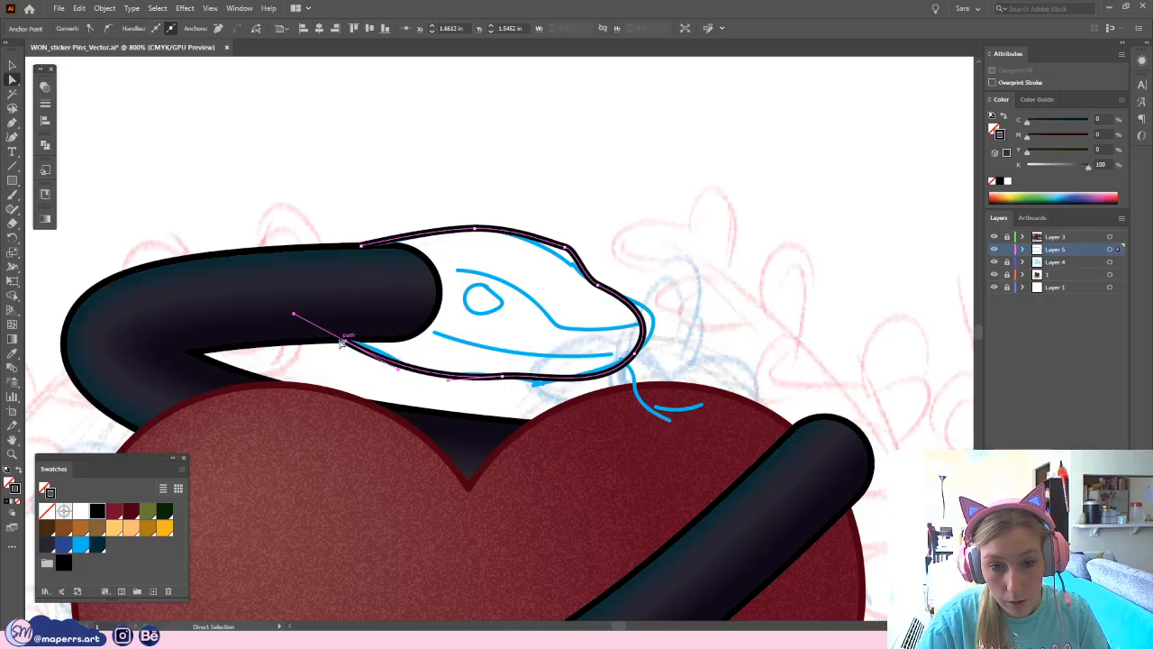
- Give the head outline's stroke round caps
{"action": "left_click", "coordinate": [45, 107]}
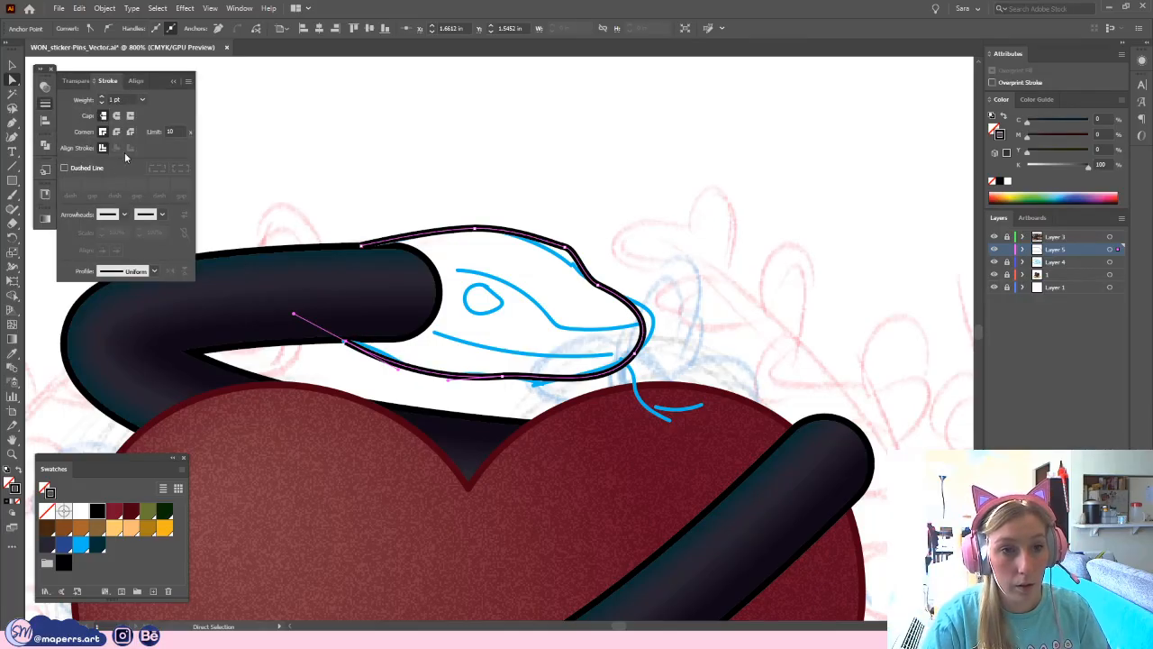
{"action": "left_click", "coordinate": [117, 117]}
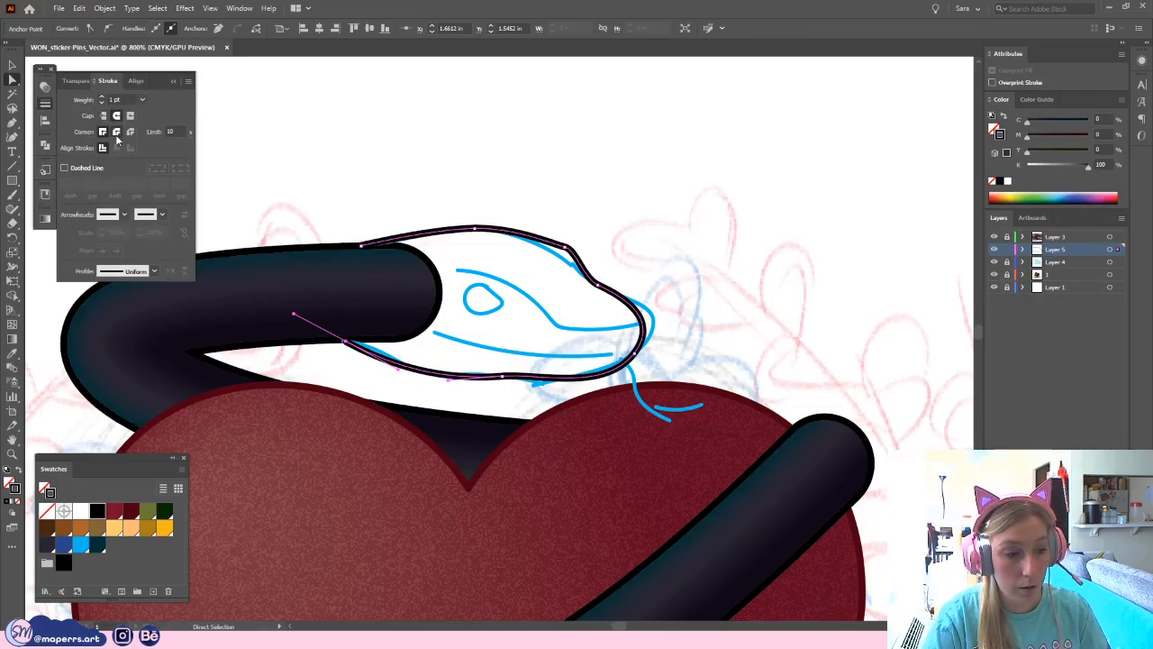
{"action": "left_click", "coordinate": [174, 82]}
- Refine the jaw line's end point and shift the brow and snout anchors to soften the bump in the outline
{"action": "scroll", "coordinate": [507, 149], "scroll_direction": "right", "scroll_amount": 3}
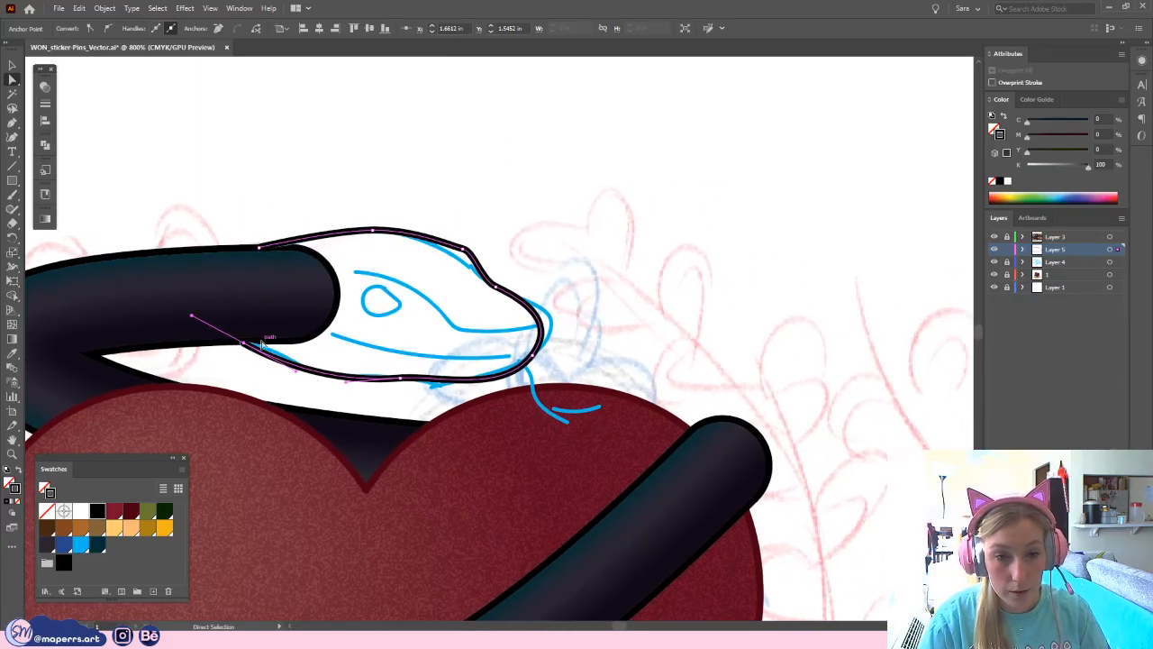
{"action": "left_click_drag", "start_coordinate": [242, 351], "coordinate": [293, 363]}
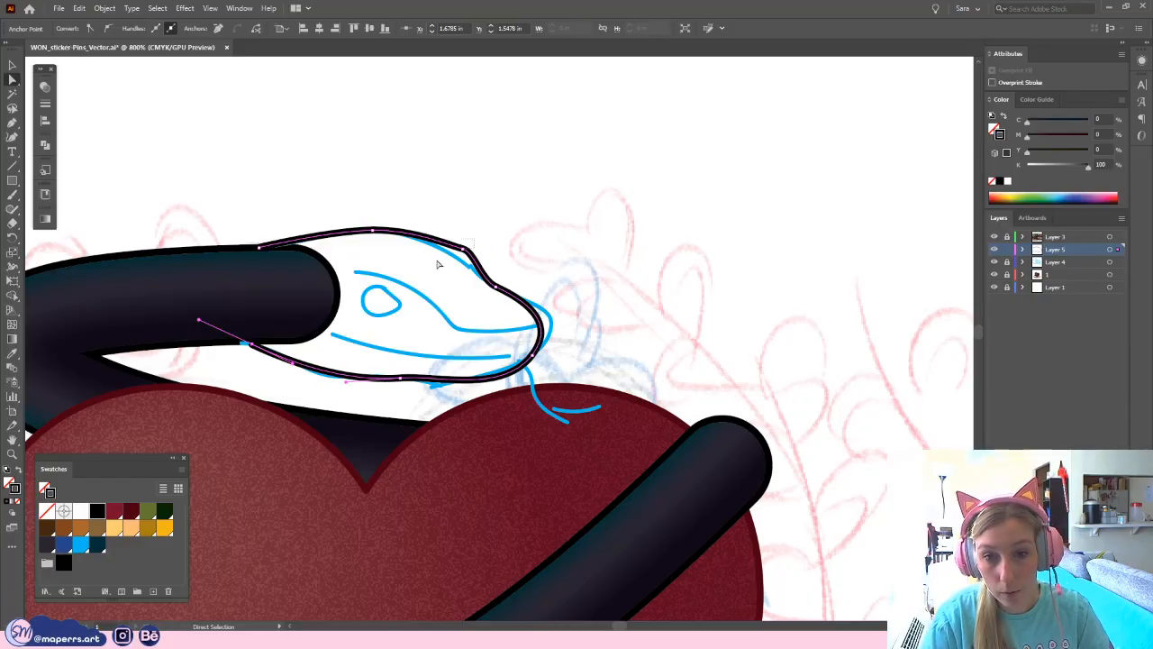
{"action": "left_click_drag", "start_coordinate": [438, 262], "coordinate": [437, 263]}
{"action": "left_click", "coordinate": [494, 286]}
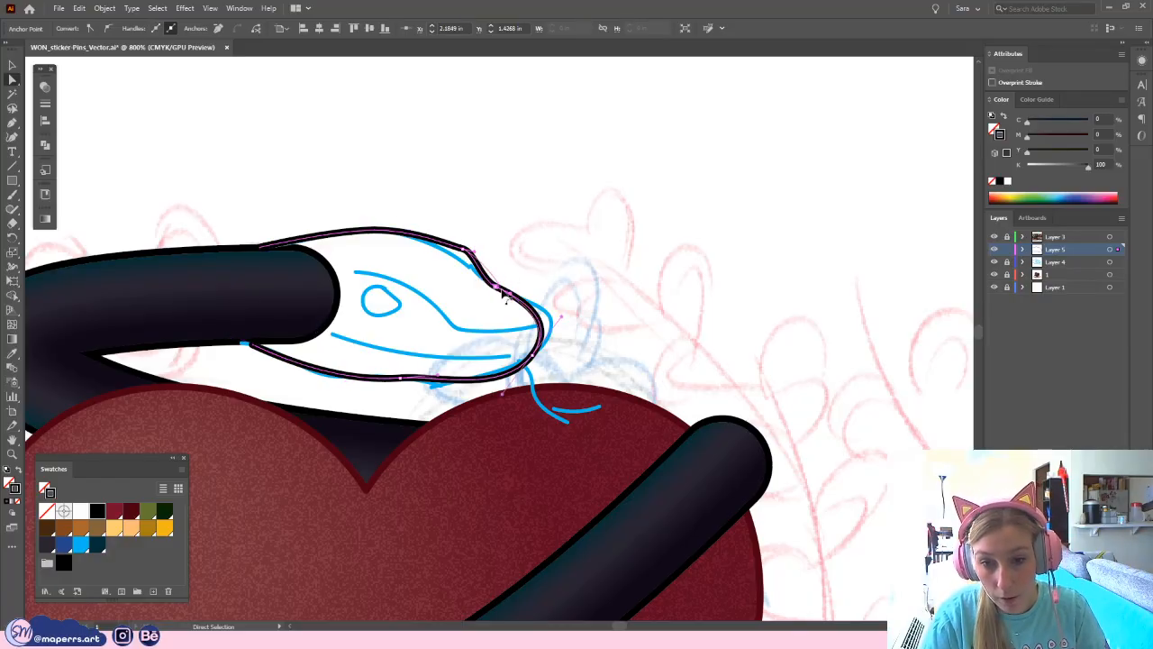
{"action": "left_click_drag", "start_coordinate": [506, 292], "coordinate": [511, 297]}
{"action": "key", "text": "ctrl+z"}
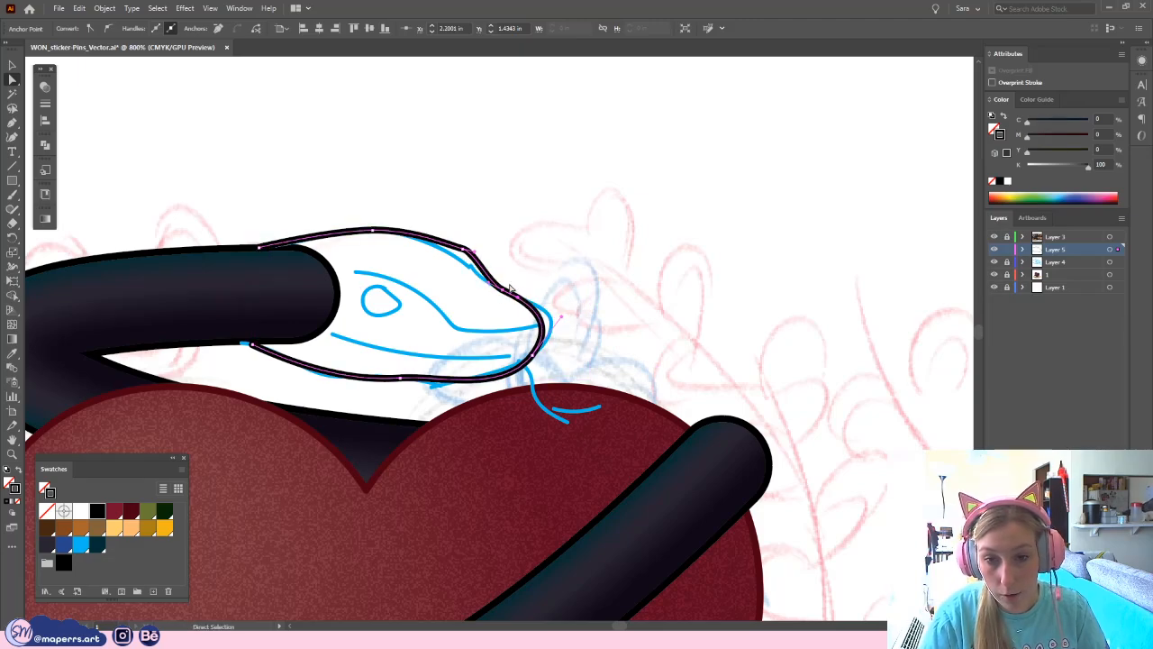
{"action": "mouse_move", "coordinate": [466, 233]}
{"action": "left_mouse_down"}
{"action": "mouse_move", "coordinate": [438, 268]}
{"action": "mouse_move", "coordinate": [456, 247]}
{"action": "left_mouse_up"}
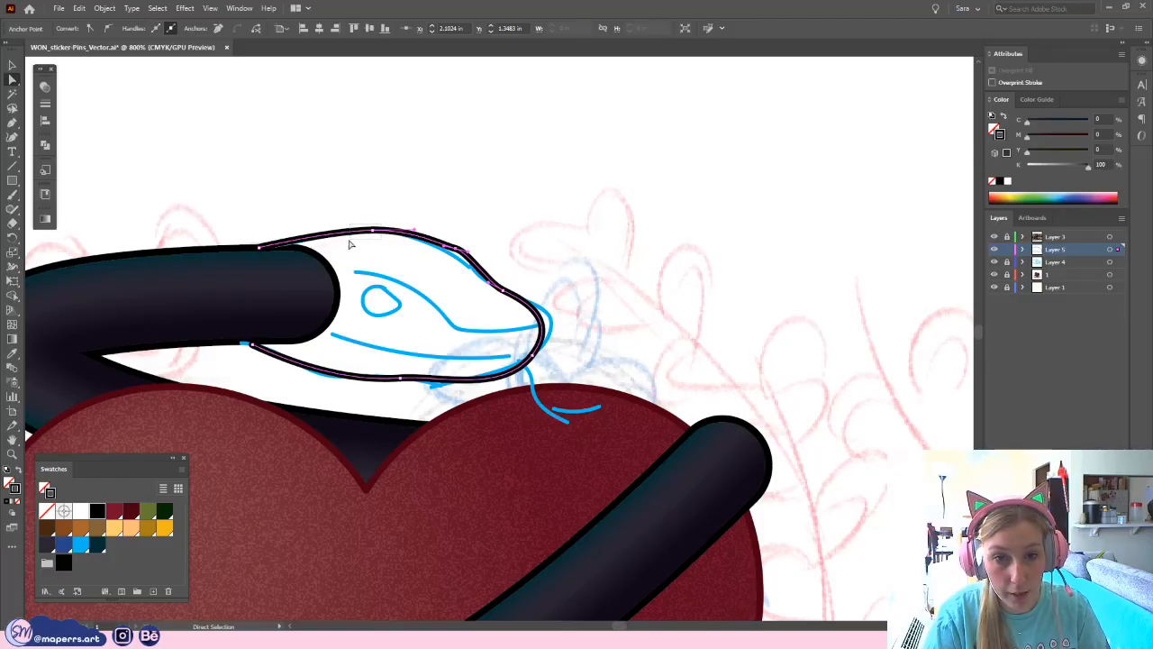
- Pull the outline's upper end further back along the band's edge and smooth the curve over the crown
{"action": "left_click_drag", "start_coordinate": [330, 235], "coordinate": [249, 251]}
{"action": "left_click_drag", "start_coordinate": [321, 241], "coordinate": [367, 231]}
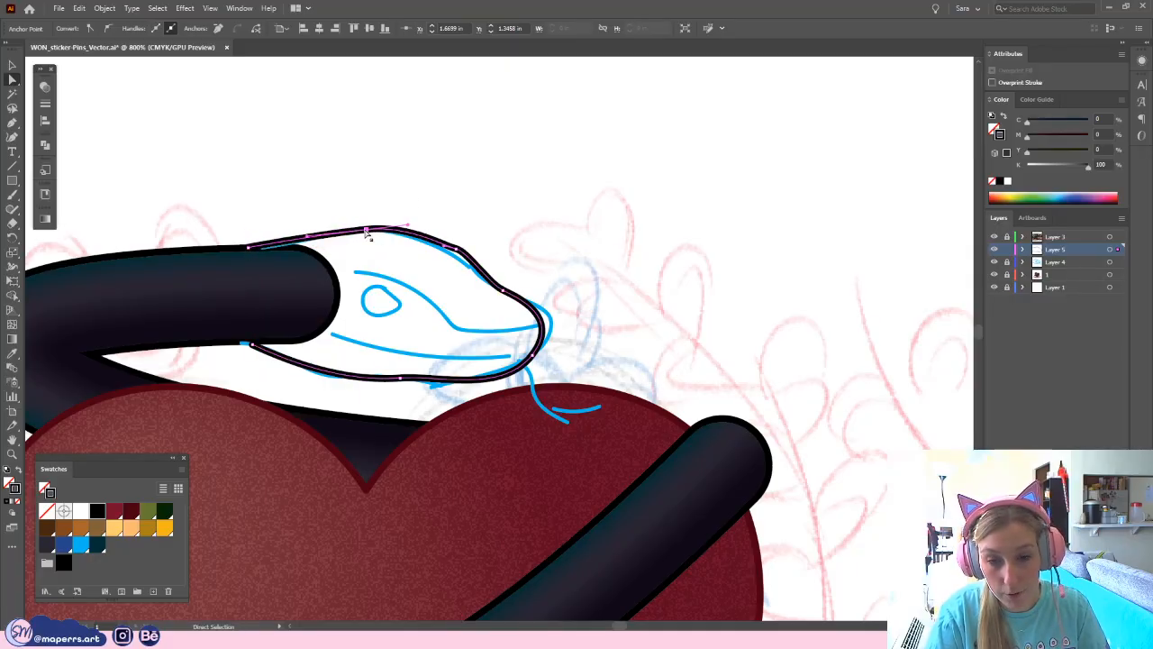
{"action": "left_click", "coordinate": [441, 245]}
{"action": "left_click_drag", "start_coordinate": [443, 246], "coordinate": [426, 241]}
{"action": "left_click", "coordinate": [555, 315]}
- Draw the brow line with the Pen tool from above the eye down to a dip near the nostril and up to the snout tip
{"action": "left_click_drag", "start_coordinate": [556, 337], "coordinate": [527, 308]}
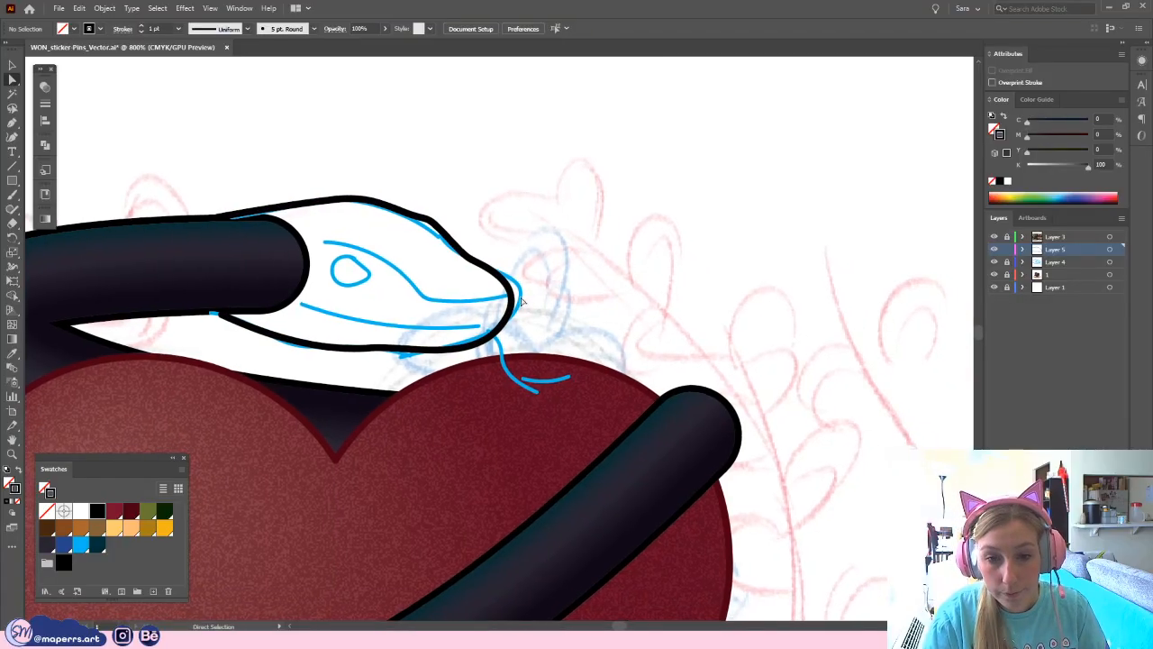
{"action": "left_click_drag", "start_coordinate": [497, 221], "coordinate": [528, 285]}
{"action": "key", "text": "ctrl+minus"}
{"action": "key", "text": "ctrl+minus"}
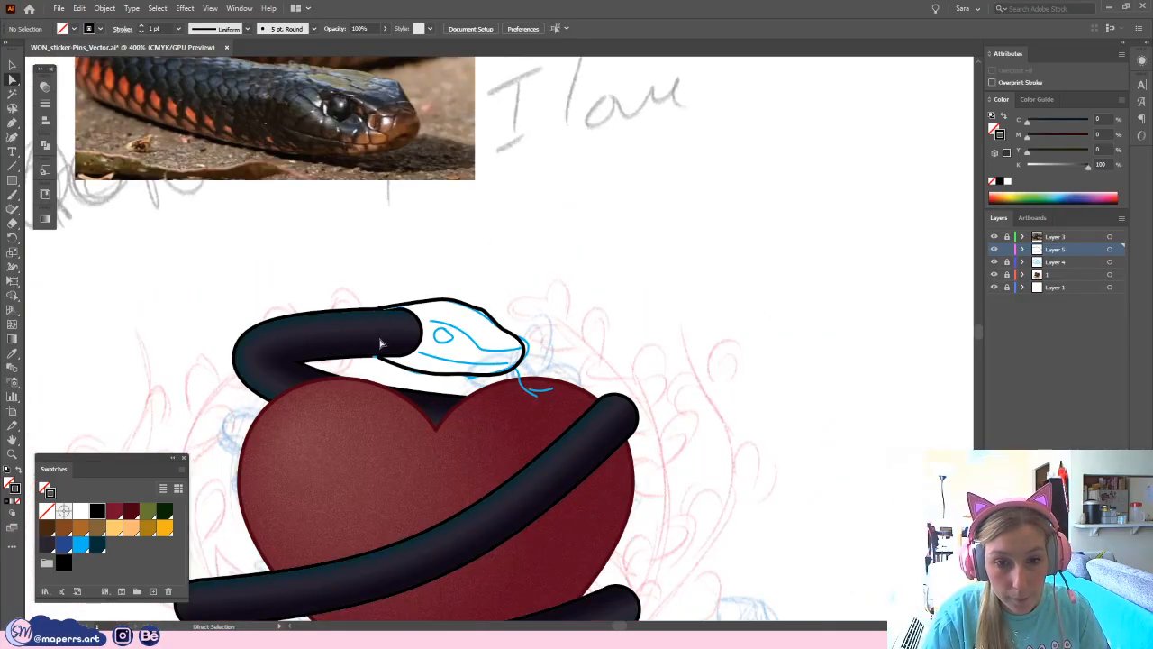
{"action": "mouse_move", "coordinate": [397, 262]}
{"action": "left_mouse_down"}
{"action": "mouse_move", "coordinate": [391, 316]}
{"action": "mouse_move", "coordinate": [391, 302]}
{"action": "left_mouse_up"}
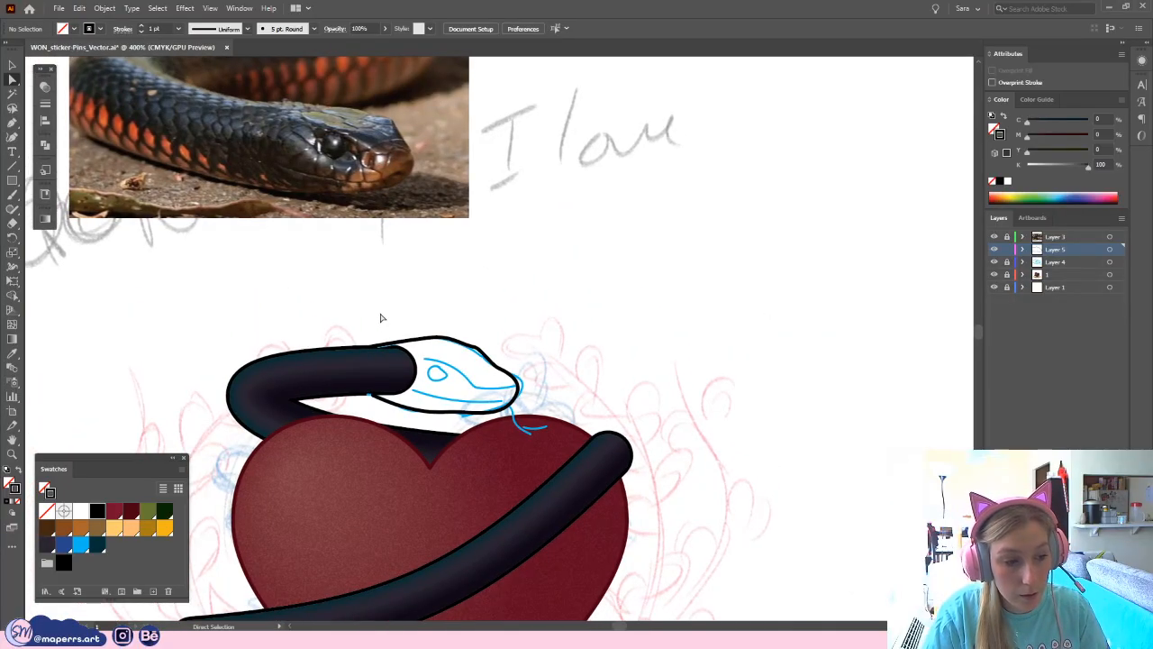
{"action": "left_click_drag", "start_coordinate": [506, 308], "coordinate": [535, 262]}
{"action": "key", "text": "ctrl+plus"}
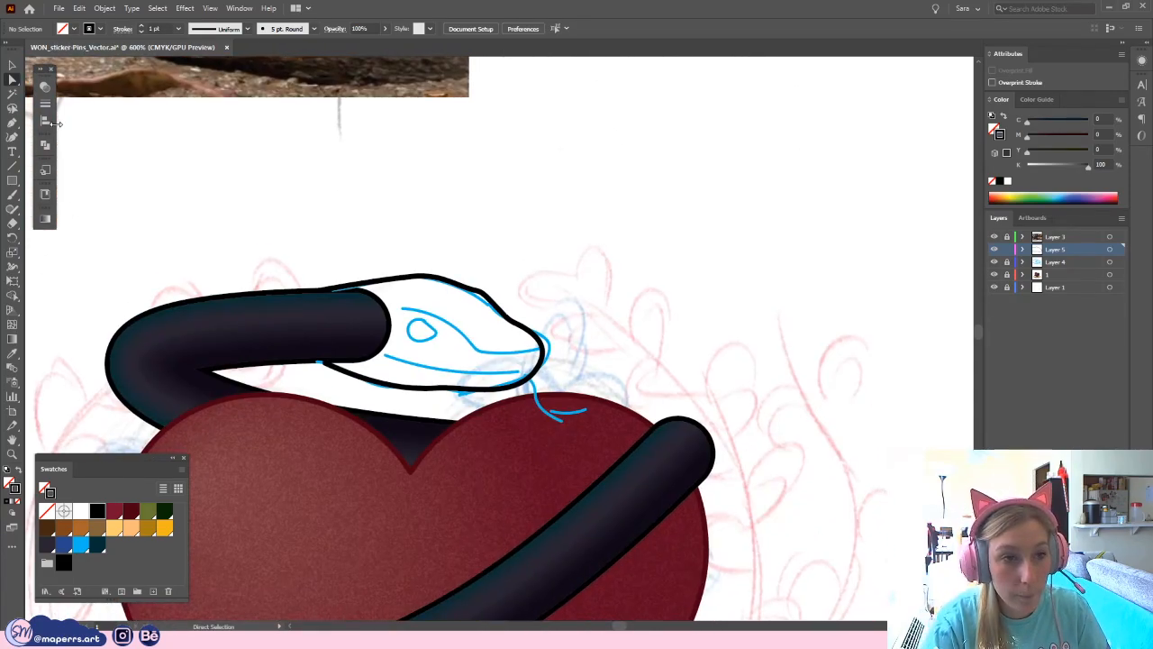
{"action": "left_click", "coordinate": [12, 123]}
{"action": "left_click_drag", "start_coordinate": [499, 224], "coordinate": [481, 345]}
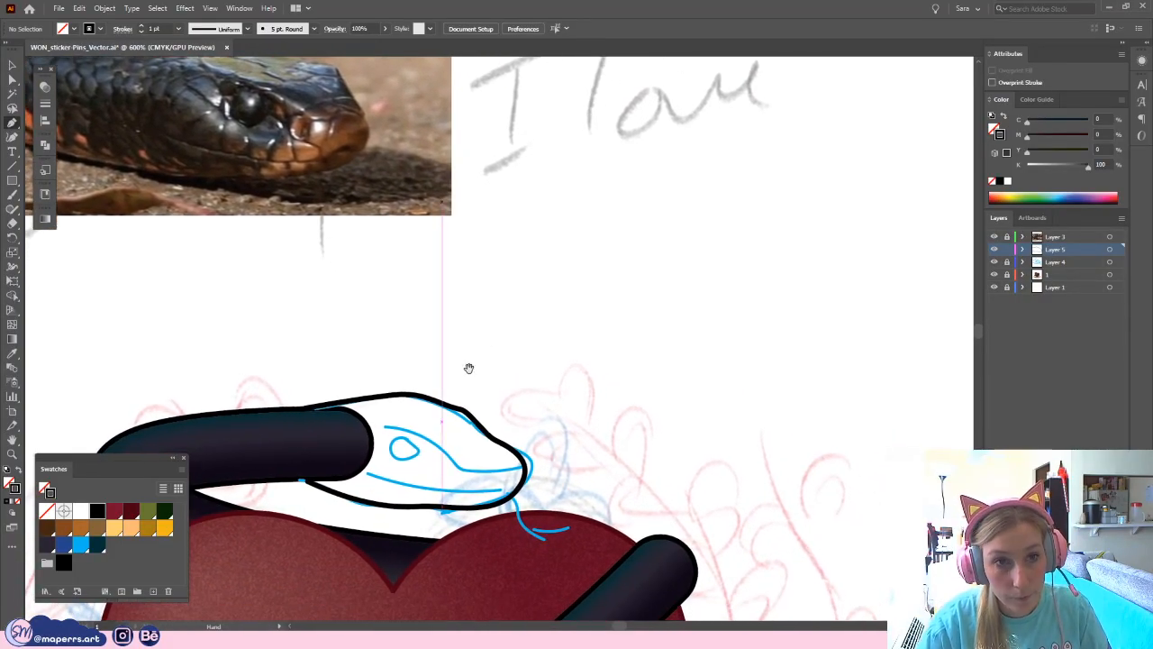
{"action": "mouse_move", "coordinate": [444, 448]}
{"action": "left_mouse_down"}
{"action": "mouse_move", "coordinate": [497, 423]}
{"action": "mouse_move", "coordinate": [489, 444]}
{"action": "mouse_move", "coordinate": [434, 466]}
{"action": "mouse_move", "coordinate": [424, 448]}
{"action": "left_mouse_up"}
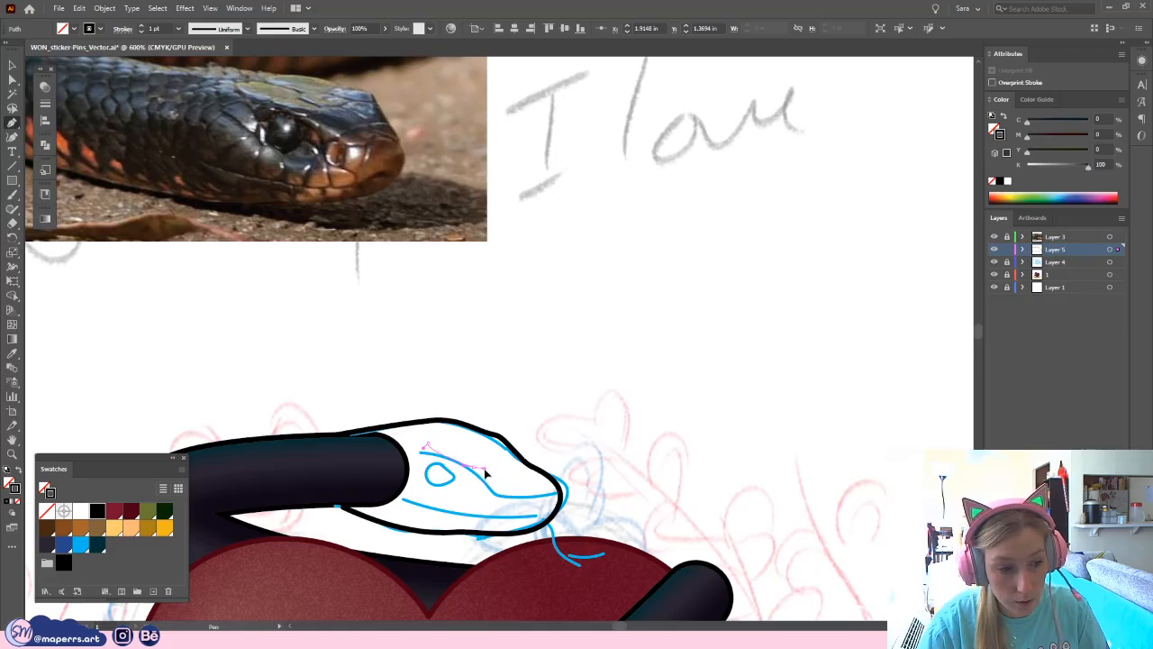
{"action": "left_click_drag", "start_coordinate": [486, 473], "coordinate": [559, 492]}
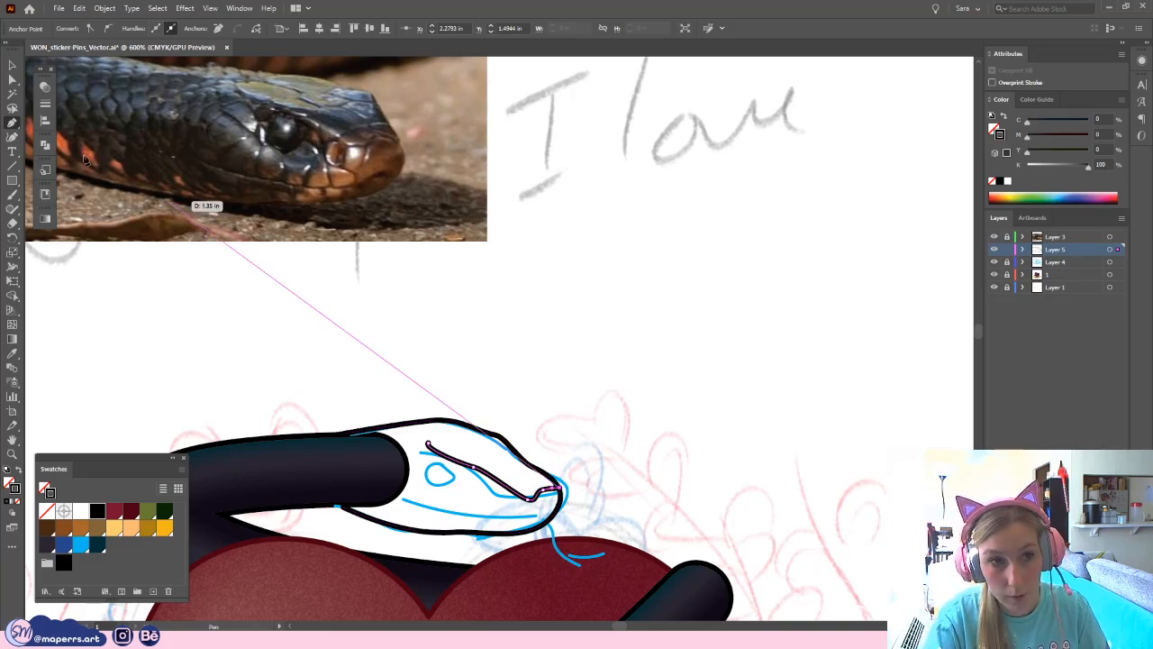
- Adjust the brow line's front anchors so its curved end sits on the snout outline
{"action": "left_click", "coordinate": [12, 79]}
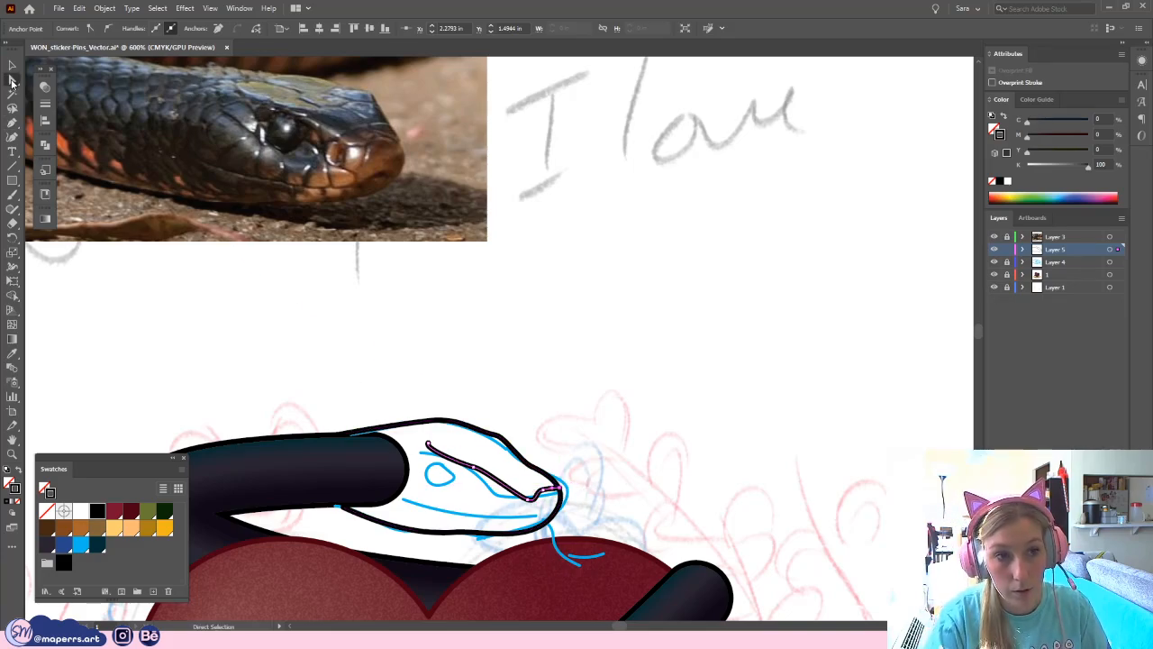
{"action": "scroll", "coordinate": [501, 349], "scroll_direction": "down", "scroll_amount": 3}
{"action": "scroll", "coordinate": [618, 335], "scroll_direction": "up", "scroll_amount": 3}
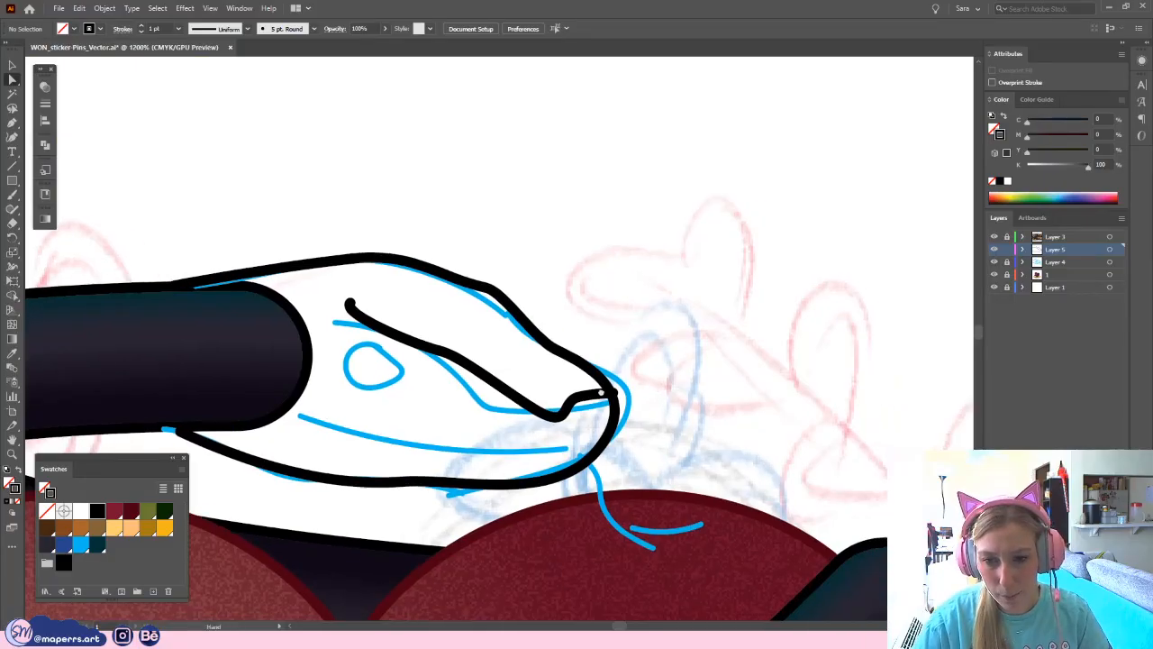
{"action": "left_click", "coordinate": [473, 372]}
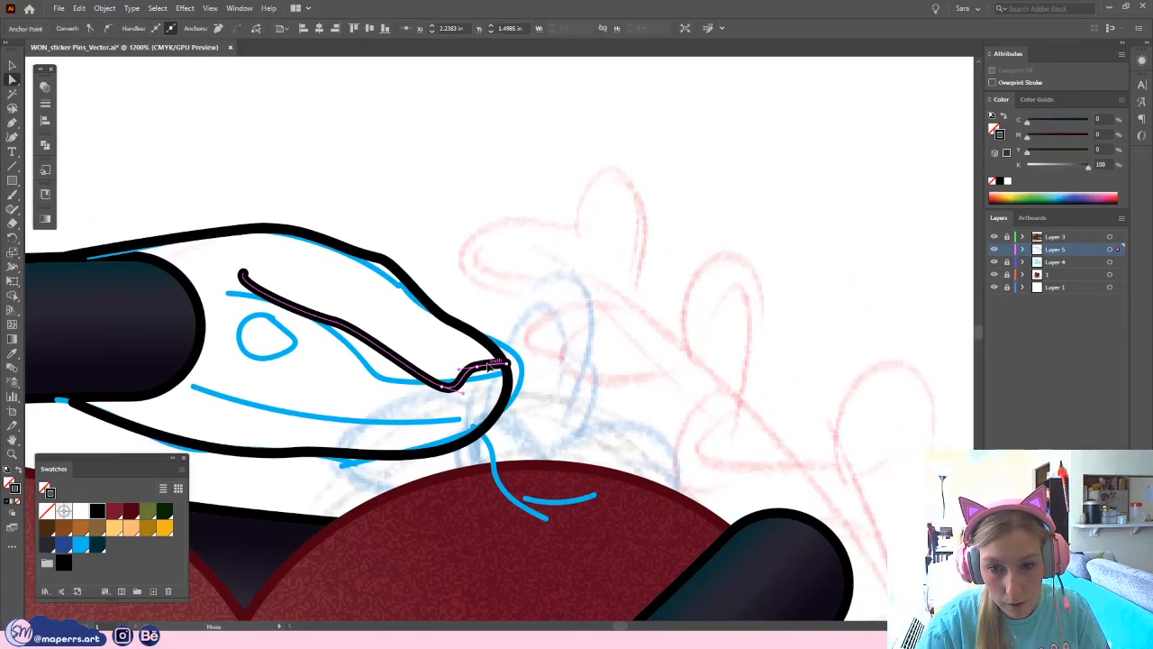
{"action": "left_click", "coordinate": [508, 365]}
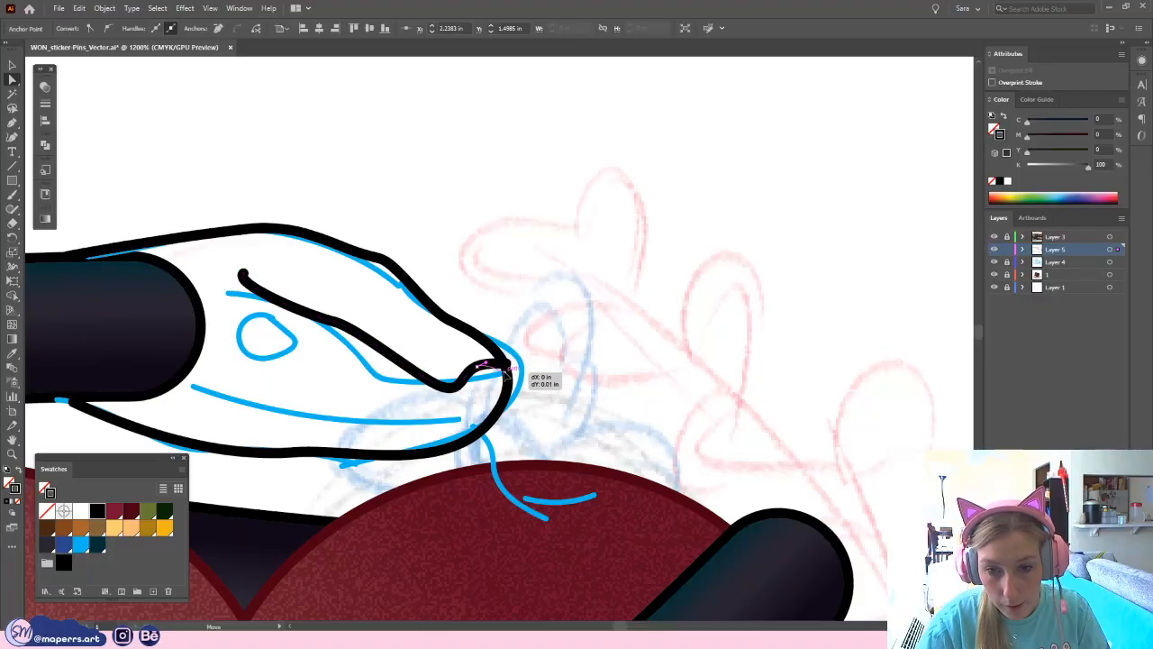
{"action": "left_click", "coordinate": [579, 358]}
{"action": "scroll", "coordinate": [579, 351], "scroll_direction": "down", "scroll_amount": 1}
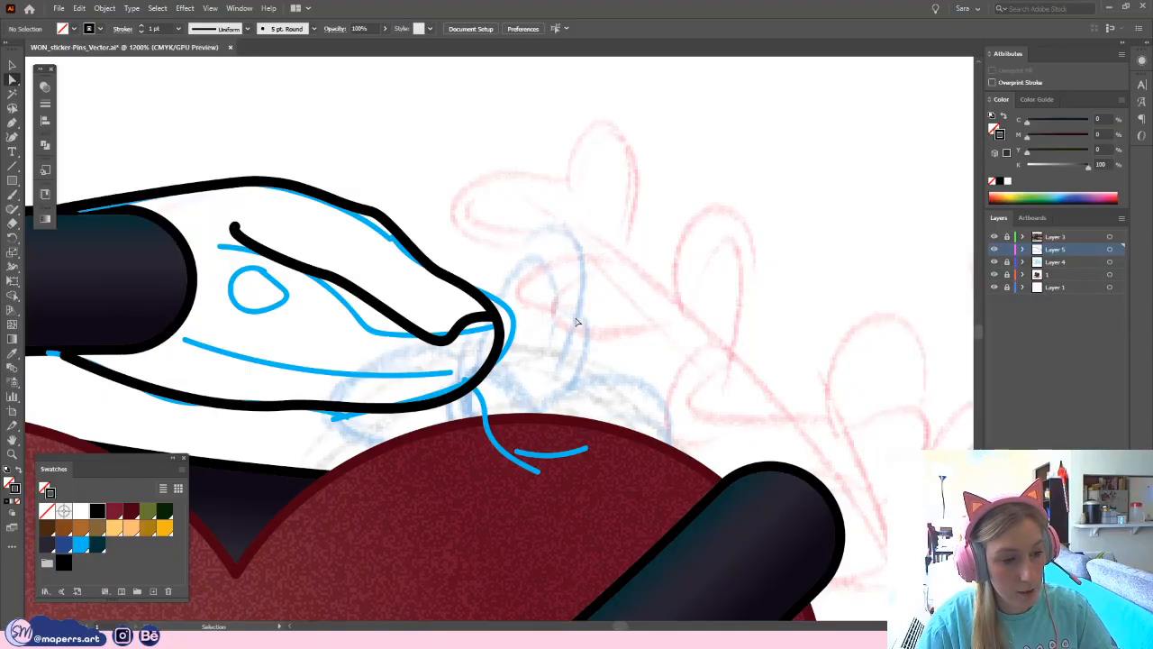
- Save the document
{"action": "key", "text": "ctrl+s"}
{"action": "scroll", "coordinate": [550, 279], "scroll_direction": "up", "scroll_amount": 1}
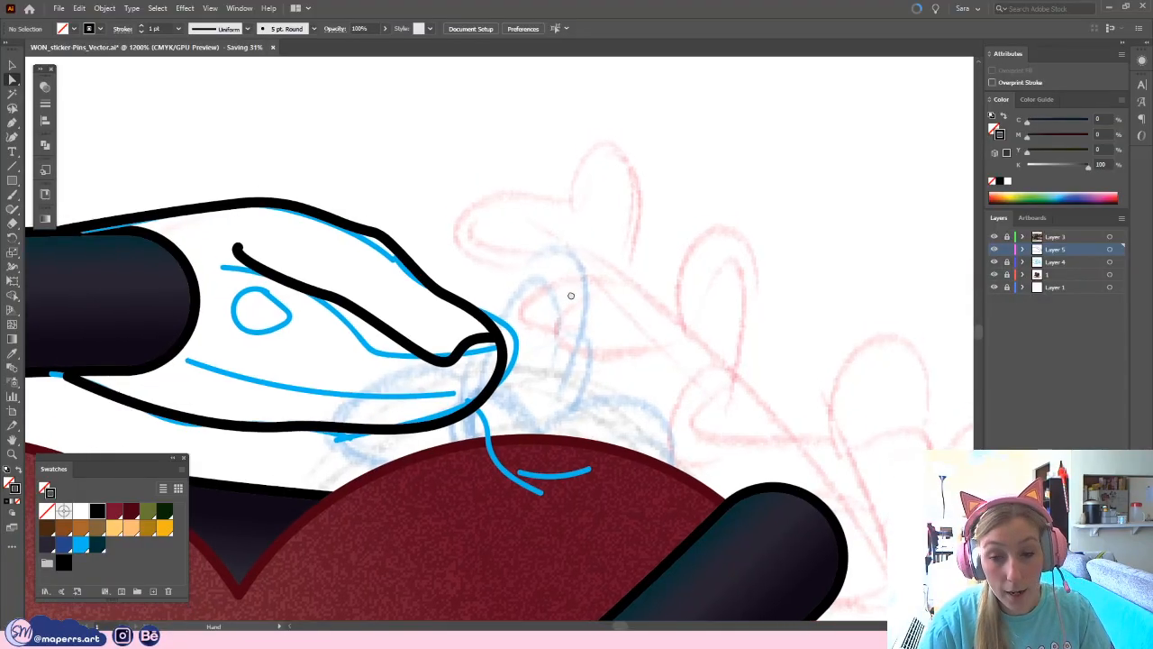
{"action": "left_click", "coordinate": [475, 370]}
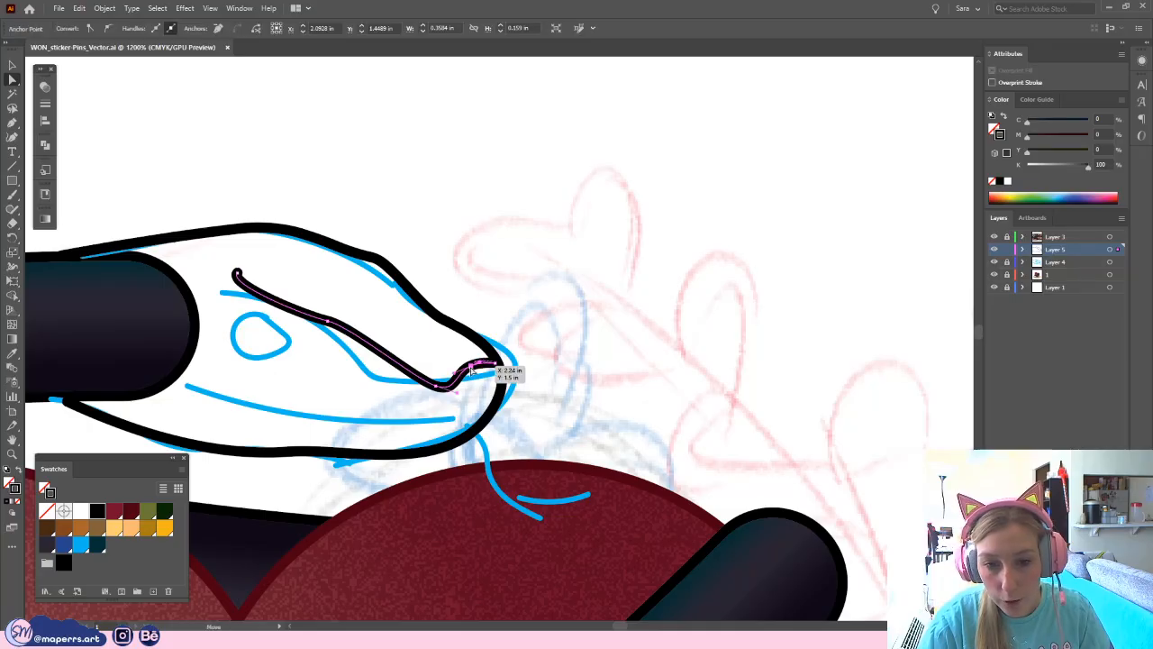
{"action": "left_click_drag", "start_coordinate": [462, 372], "coordinate": [479, 366]}
{"action": "key", "text": "ctrl+z"}
{"action": "left_click", "coordinate": [579, 330]}
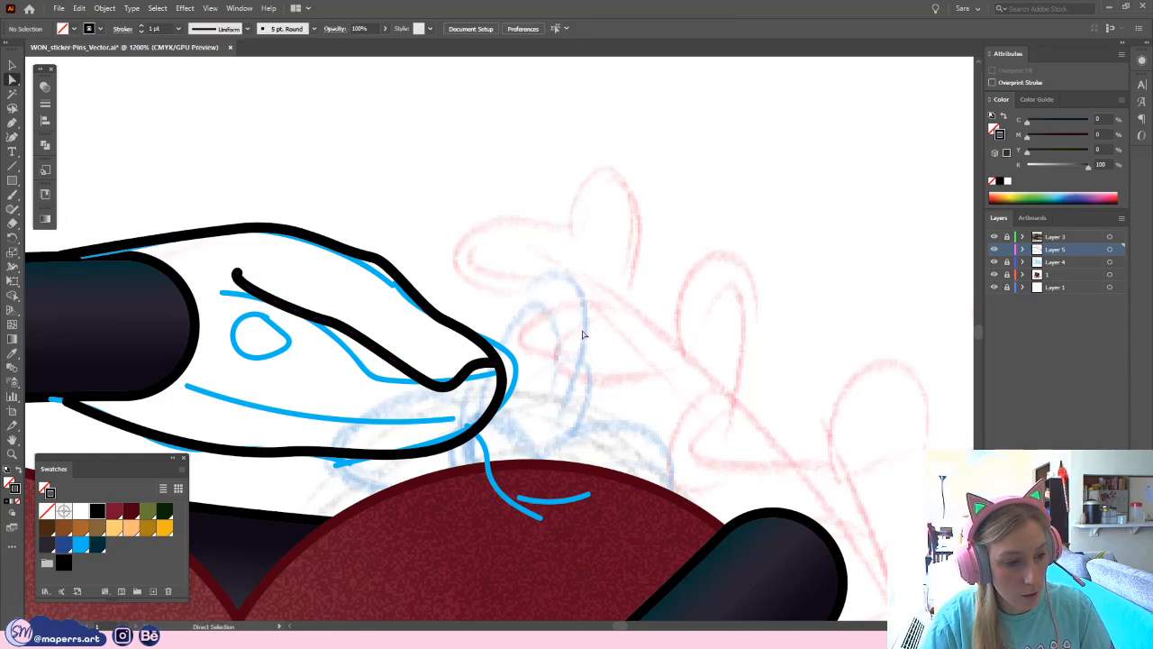
- Reshape the rear end of the brow line above the eye into a small upturned hook and smooth its curve
{"action": "scroll", "coordinate": [574, 310], "scroll_direction": "down", "scroll_amount": 1}
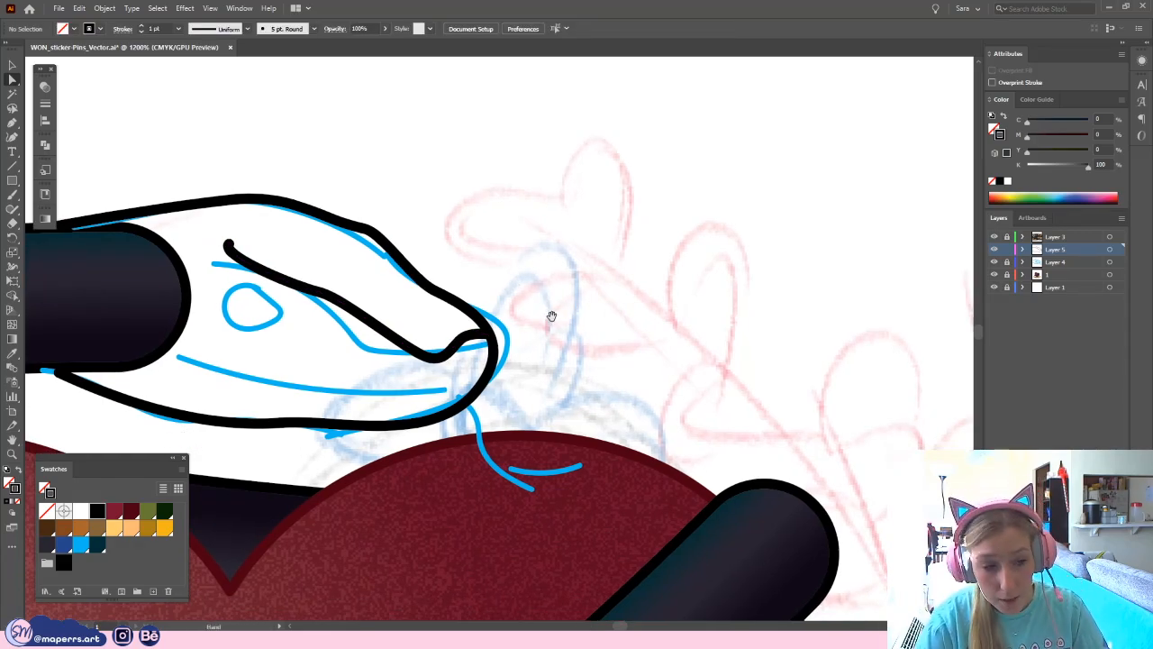
{"action": "left_click_drag", "start_coordinate": [552, 316], "coordinate": [594, 298]}
{"action": "key", "text": "ctrl"}
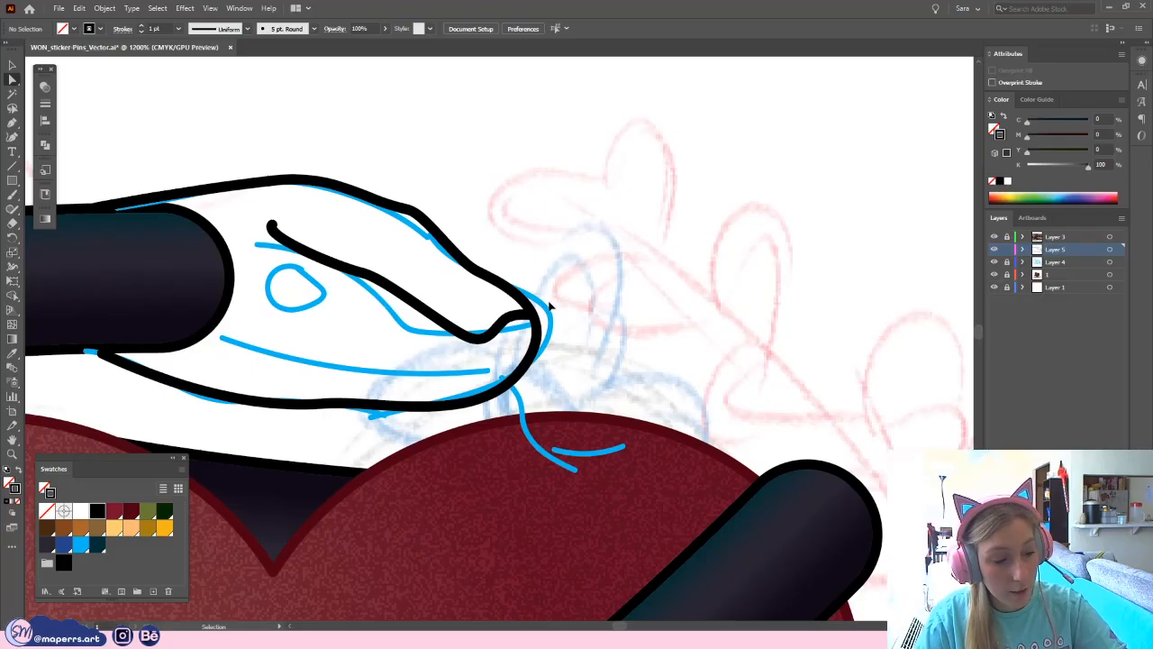
{"action": "key", "text": "ctrl+minus"}
{"action": "left_click_drag", "start_coordinate": [520, 280], "coordinate": [548, 312]}
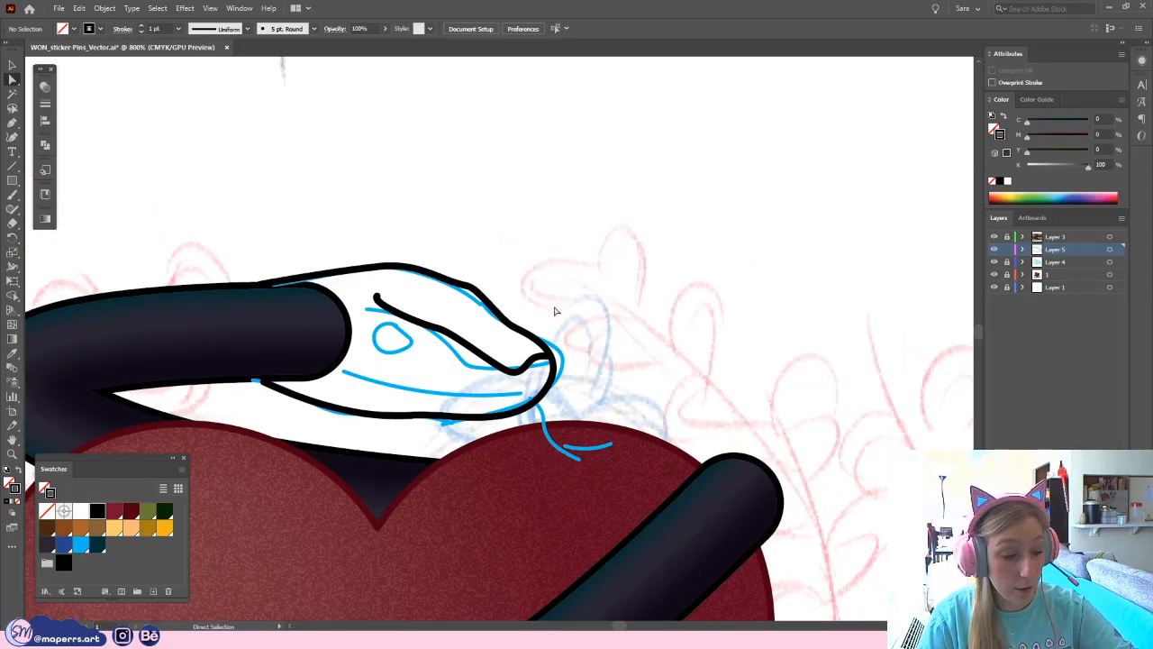
{"action": "key", "text": "ctrl+plus"}
{"action": "left_click", "coordinate": [320, 267]}
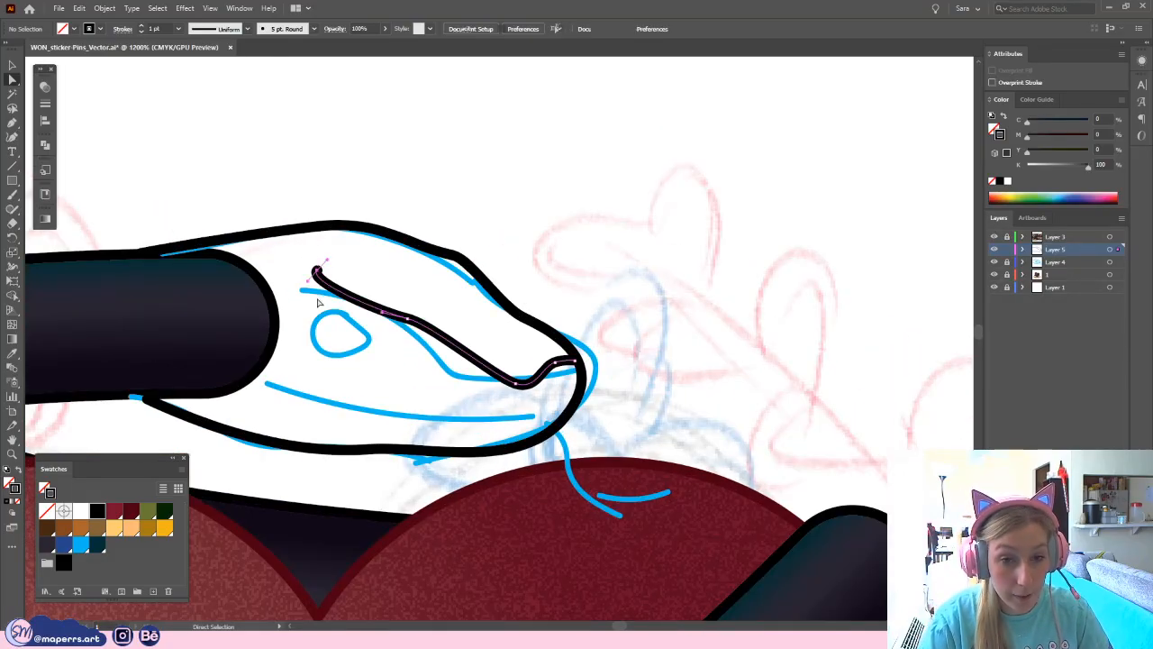
{"action": "left_click_drag", "start_coordinate": [308, 284], "coordinate": [285, 282]}
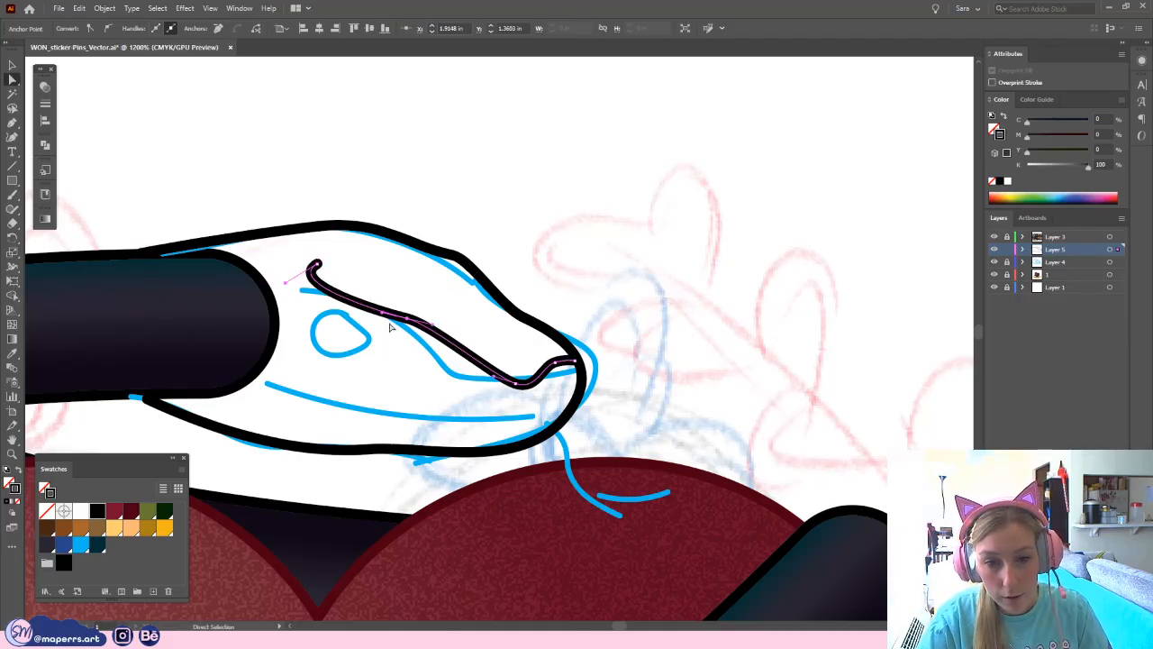
{"action": "left_click_drag", "start_coordinate": [383, 313], "coordinate": [364, 308]}
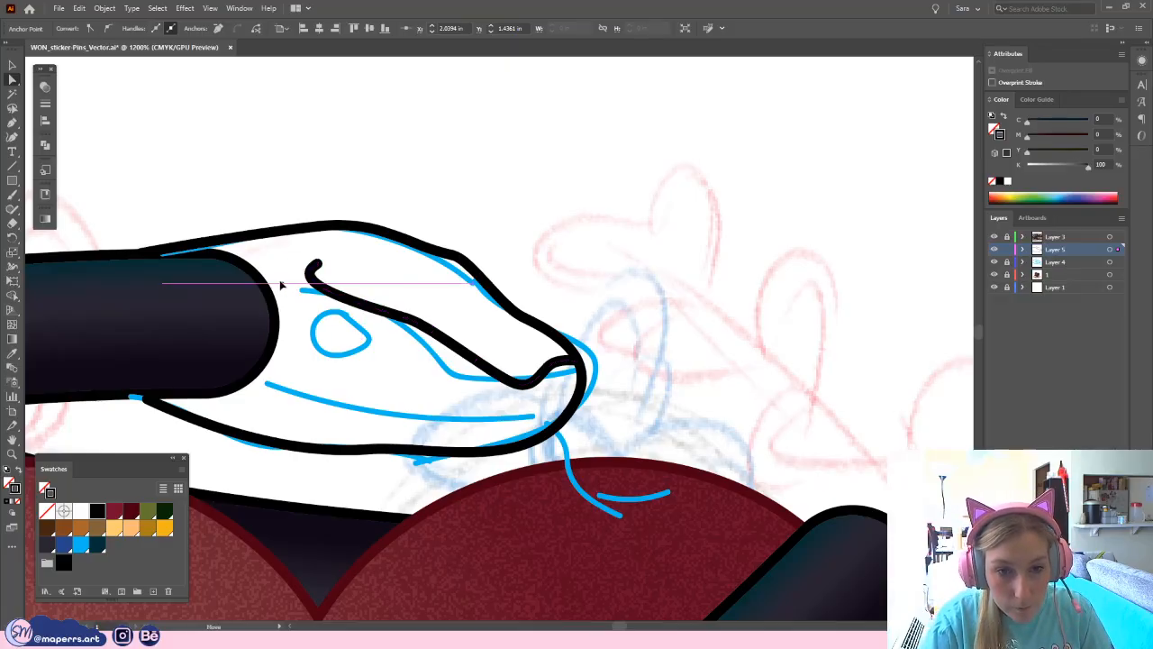
{"action": "left_click", "coordinate": [373, 265]}
{"action": "left_click_drag", "start_coordinate": [317, 266], "coordinate": [312, 265]}
{"action": "left_click", "coordinate": [387, 291]}
- Nudge the head outline's curve handle between the crown and the brow bump to smooth that stretch
{"action": "key", "text": "space"}
{"action": "left_click_drag", "start_coordinate": [594, 275], "coordinate": [543, 259]}
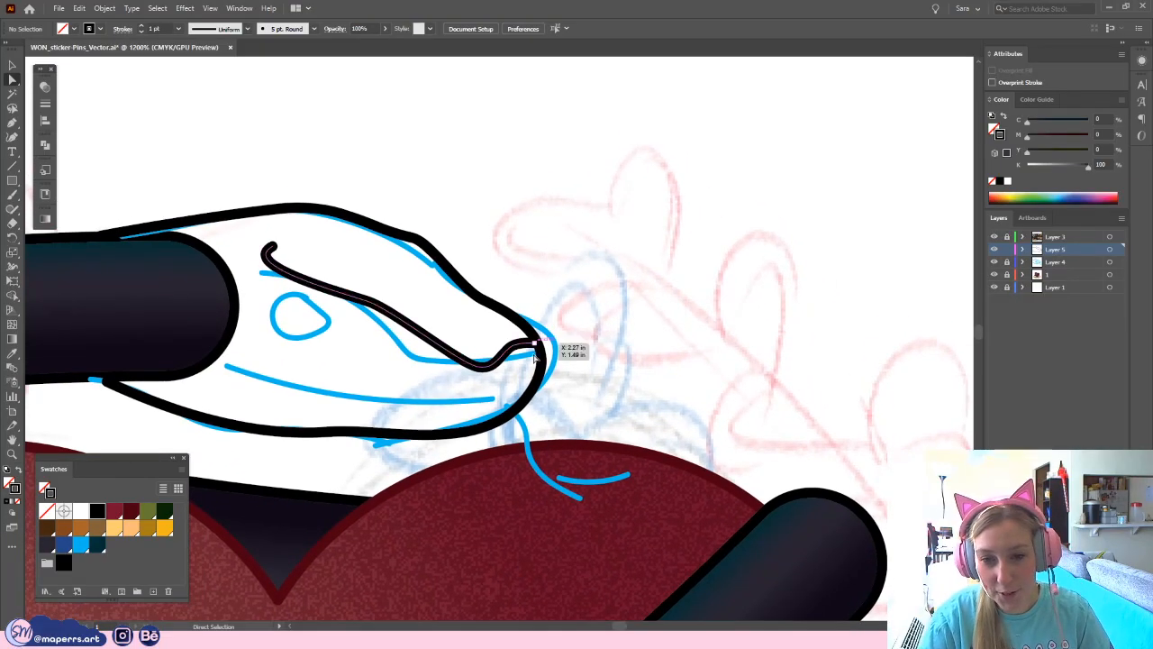
{"action": "left_click", "coordinate": [402, 237]}
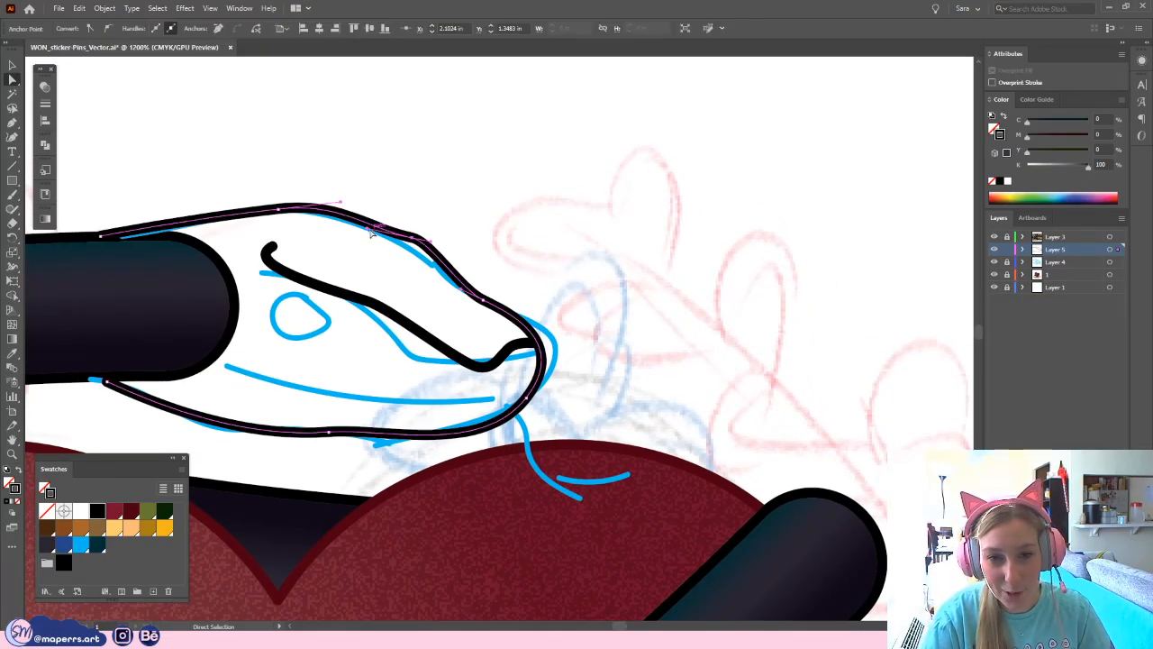
{"action": "left_click_drag", "start_coordinate": [366, 228], "coordinate": [373, 231]}
{"action": "left_click", "coordinate": [432, 202]}
- Compare the inked head shape with the reference snake photo above the heart
{"action": "key", "text": "ctrl+minus"}
{"action": "key", "text": "ctrl+minus"}
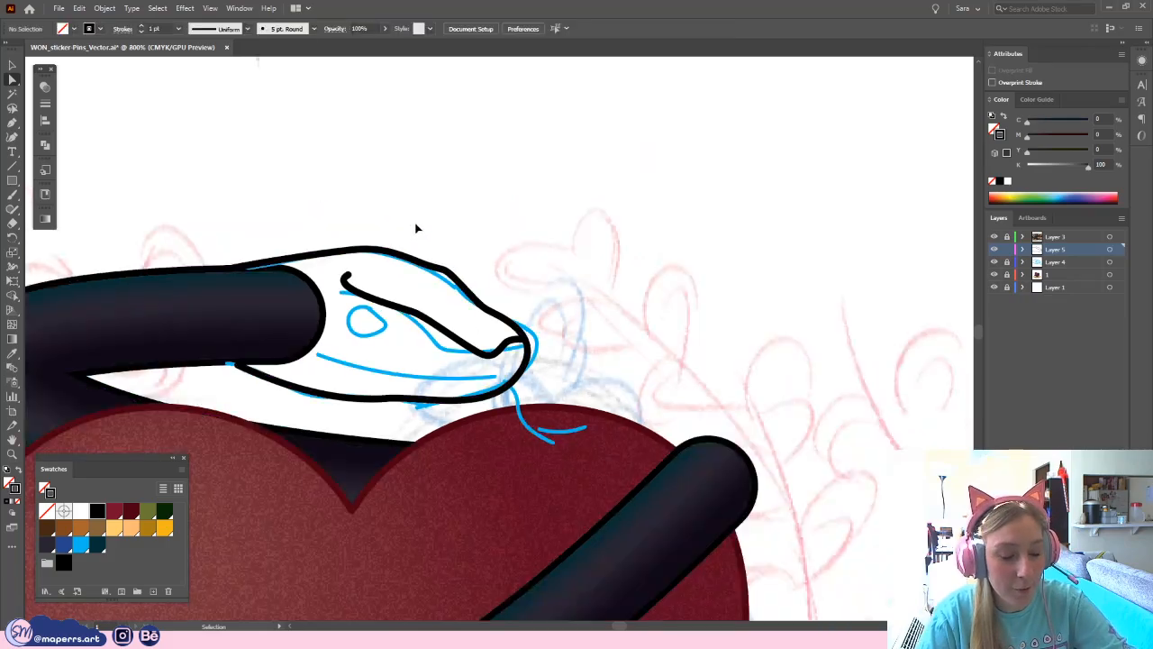
{"action": "left_click_drag", "start_coordinate": [565, 248], "coordinate": [589, 358]}
{"action": "key", "text": "ctrl+minus"}
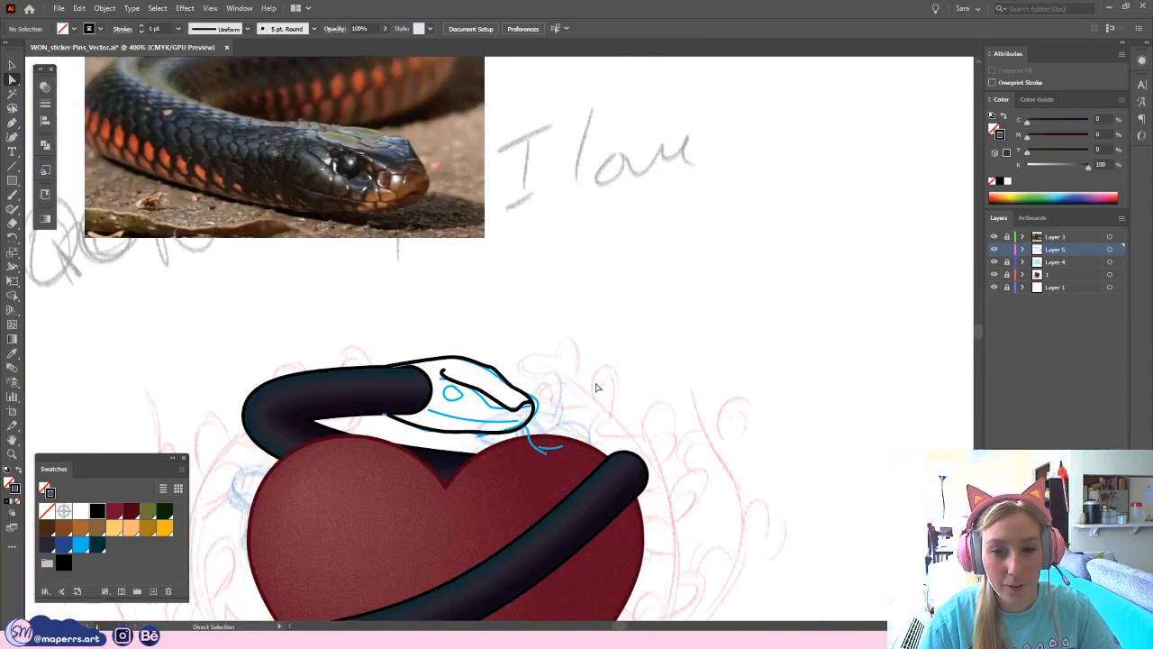
{"action": "left_click_drag", "start_coordinate": [573, 259], "coordinate": [588, 285]}
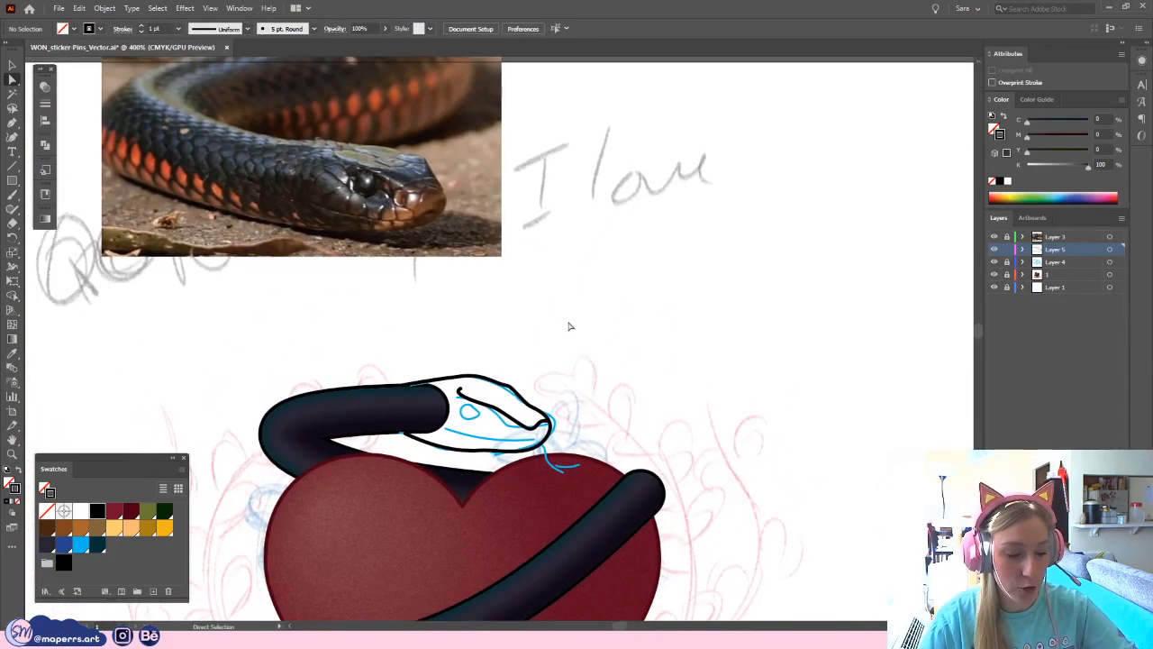
{"action": "key", "text": "ctrl+plus"}
{"action": "key", "text": "ctrl+plus"}
{"action": "left_click_drag", "start_coordinate": [559, 370], "coordinate": [582, 368]}
{"action": "key", "text": "ctrl+minus"}
{"action": "scroll", "coordinate": [584, 388], "scroll_direction": "up", "scroll_amount": 2}
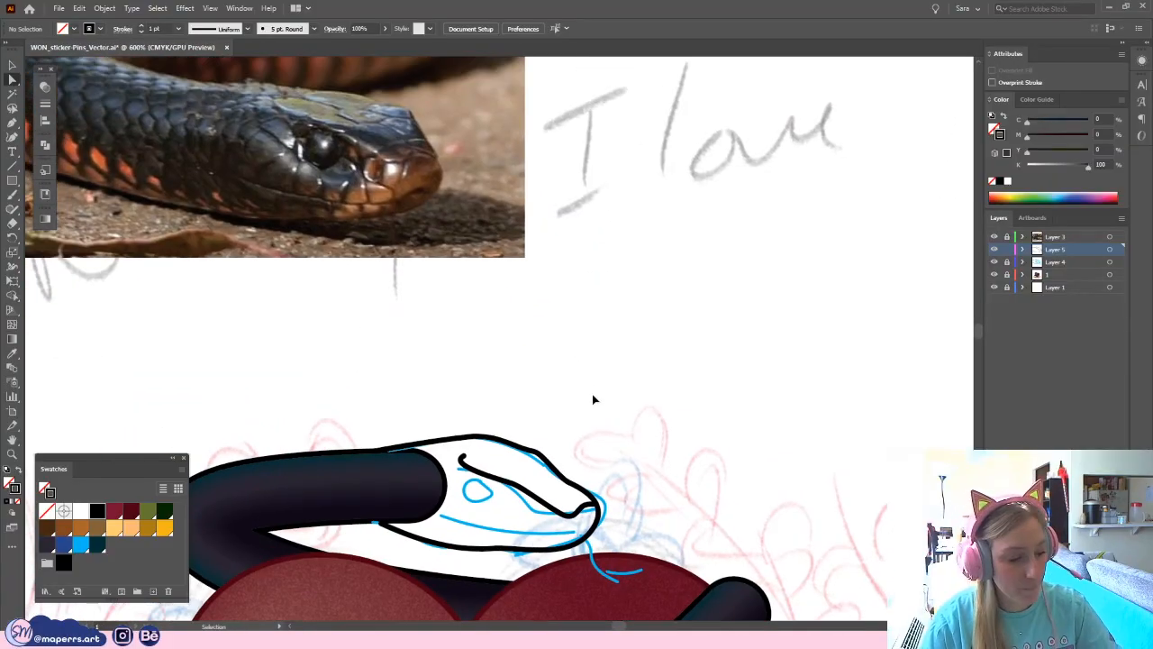
{"action": "scroll", "coordinate": [622, 397], "scroll_direction": "up", "scroll_amount": 4}
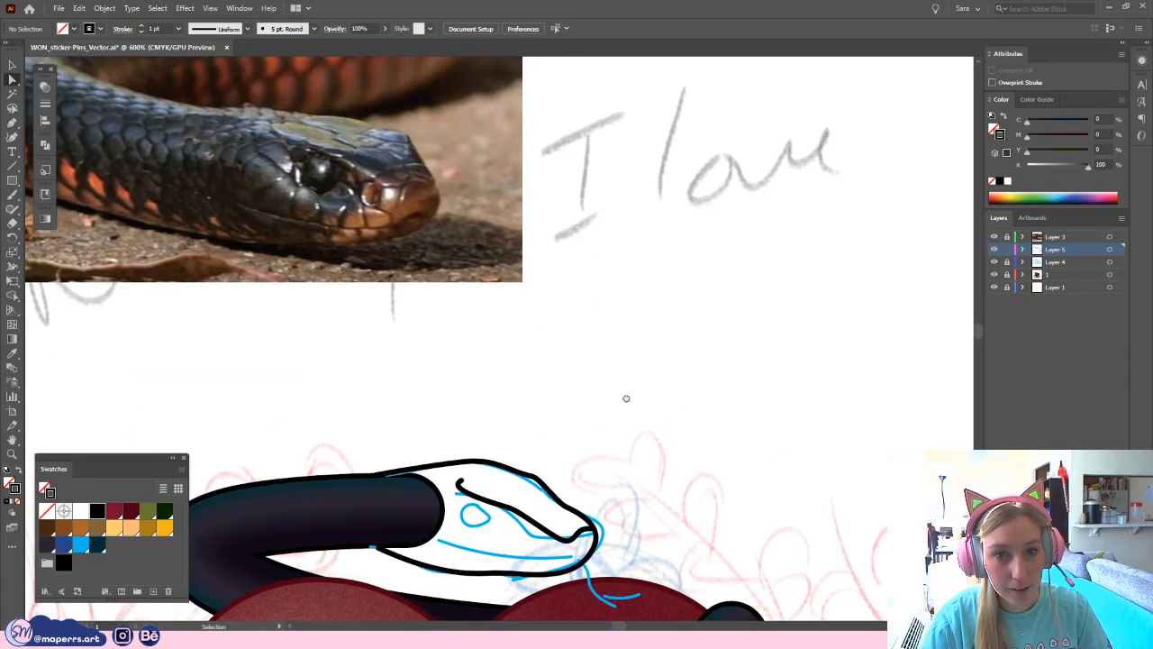
{"action": "scroll", "coordinate": [626, 383], "scroll_direction": "down", "scroll_amount": 1}
- Save the document and fine-tune the curve handle at the brow line's hooked rear end
{"action": "key", "text": "ctrl+s"}
{"action": "left_click_drag", "start_coordinate": [632, 372], "coordinate": [636, 297]}
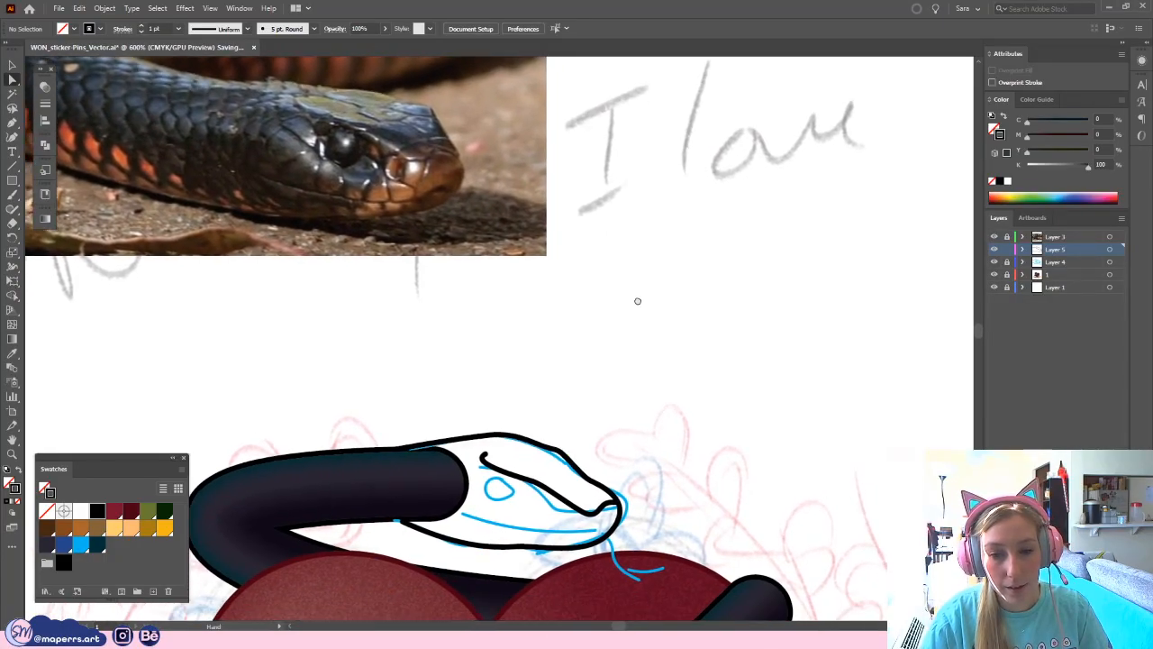
{"action": "scroll", "coordinate": [622, 382], "scroll_direction": "down", "scroll_amount": 2}
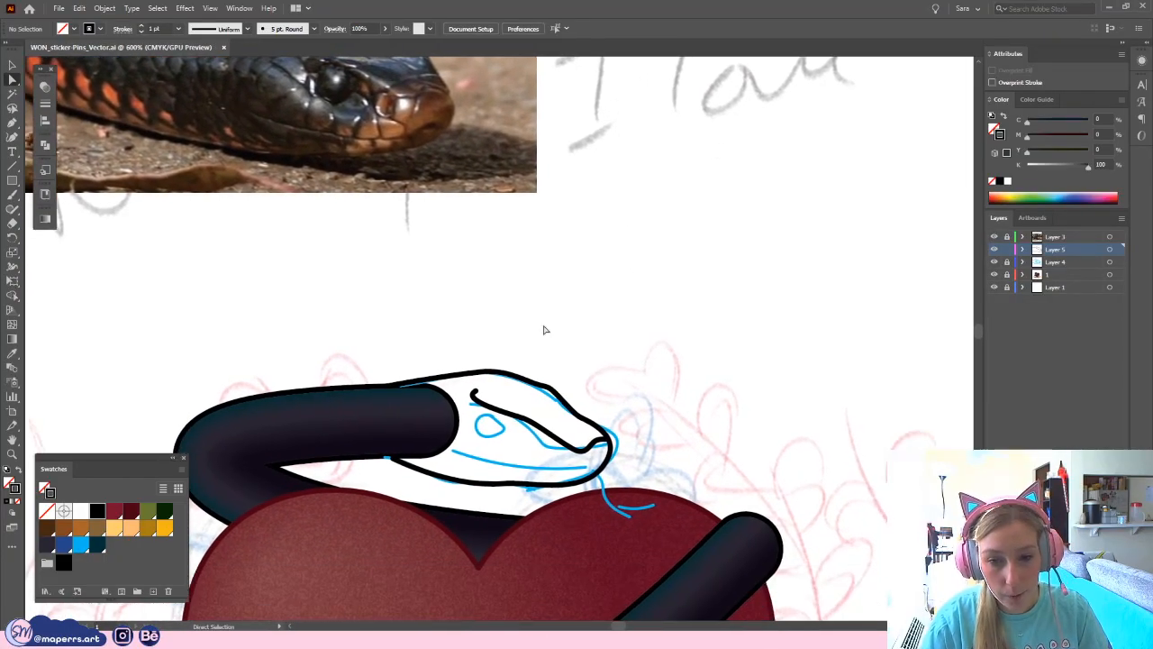
{"action": "left_click", "coordinate": [475, 395]}
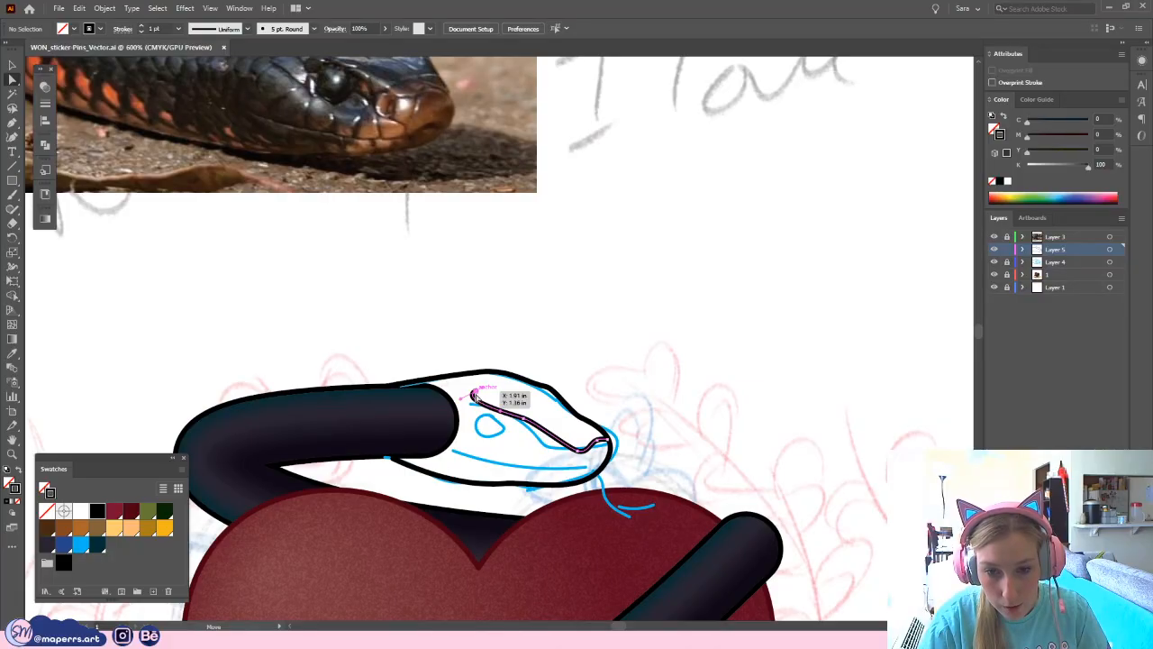
{"action": "left_click", "coordinate": [473, 394]}
{"action": "left_click_drag", "start_coordinate": [461, 402], "coordinate": [466, 403]}
{"action": "left_click", "coordinate": [638, 384]}
- Place a copy of the brow line directly below the original, with its front end on the snout at mouth level
{"action": "left_click_drag", "start_coordinate": [643, 388], "coordinate": [578, 259]}
{"action": "key", "text": "ctrl+plus"}
{"action": "mouse_move", "coordinate": [596, 311]}
{"action": "left_mouse_down"}
{"action": "mouse_move", "coordinate": [577, 432]}
{"action": "mouse_move", "coordinate": [716, 368]}
{"action": "left_mouse_up"}
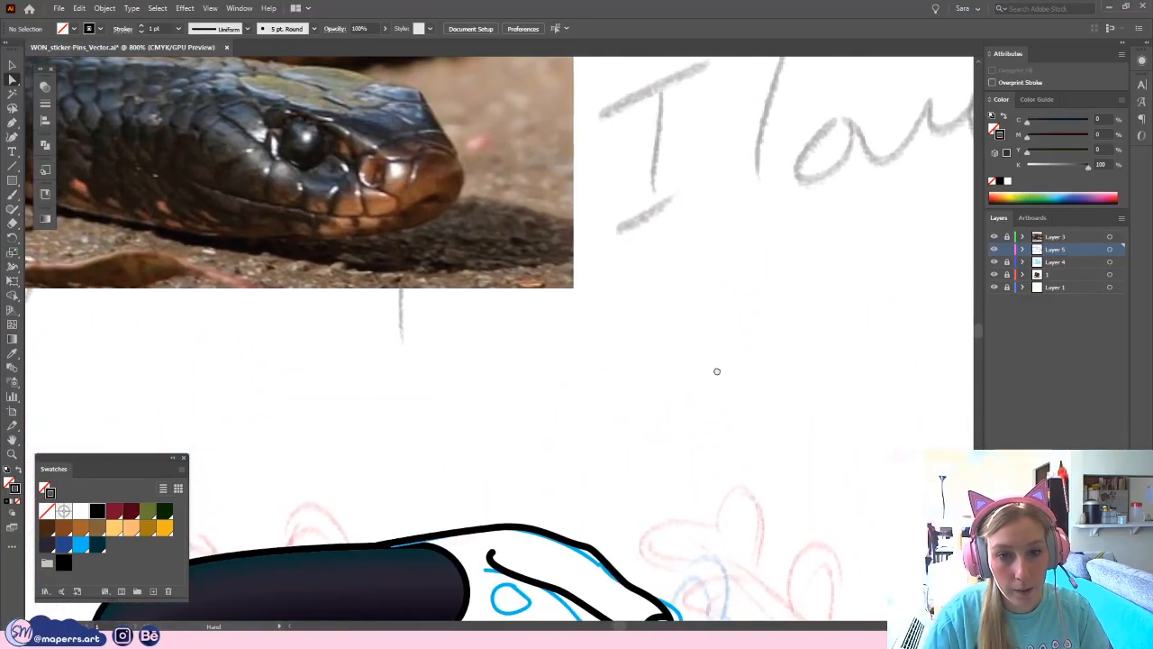
{"action": "left_click", "coordinate": [13, 122]}
{"action": "mouse_move", "coordinate": [590, 424]}
{"action": "left_mouse_down"}
{"action": "mouse_move", "coordinate": [579, 220]}
{"action": "mouse_move", "coordinate": [562, 175]}
{"action": "mouse_move", "coordinate": [446, 326]}
{"action": "left_mouse_up"}
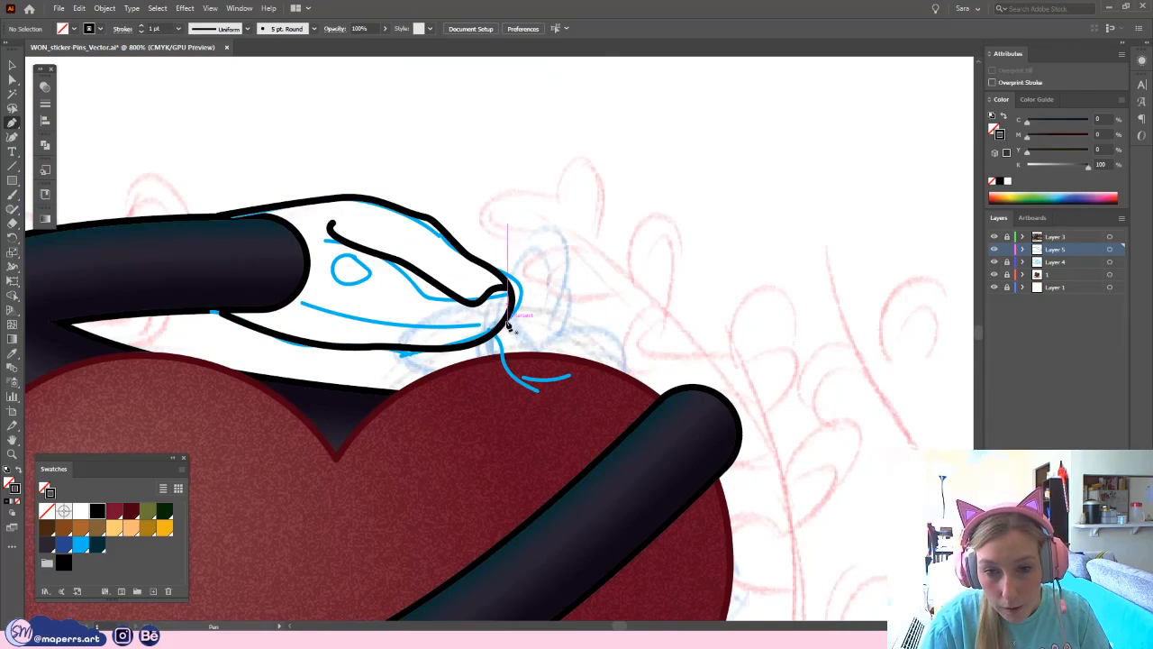
{"action": "key", "text": "a"}
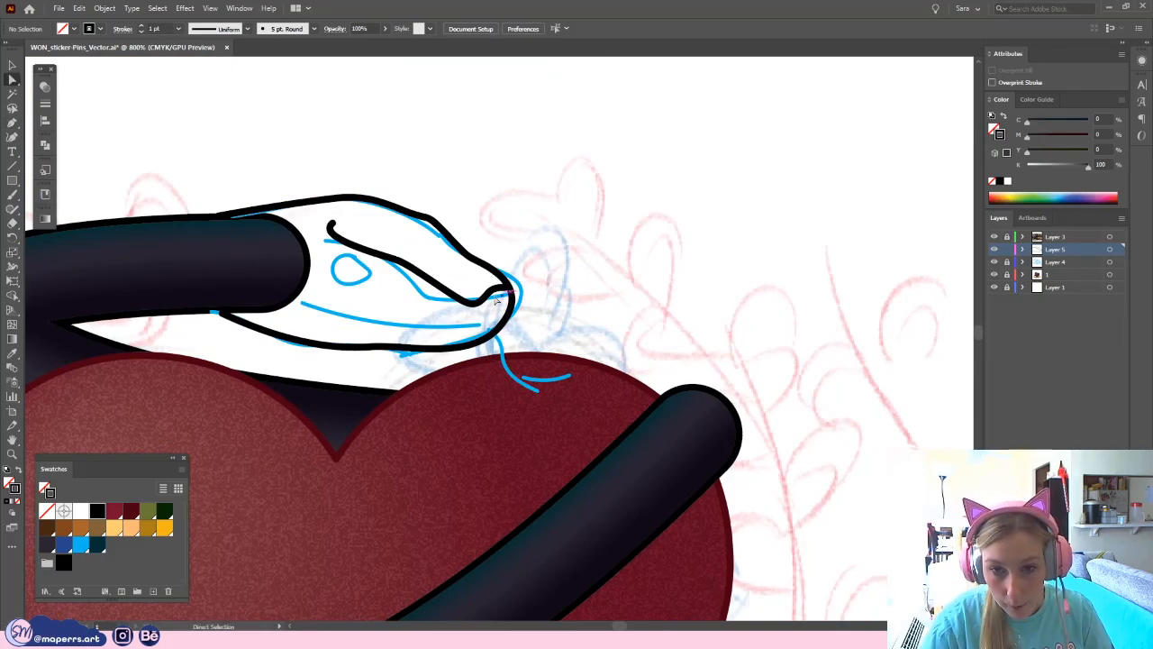
{"action": "left_click", "coordinate": [508, 289]}
{"action": "left_click", "coordinate": [501, 309]}
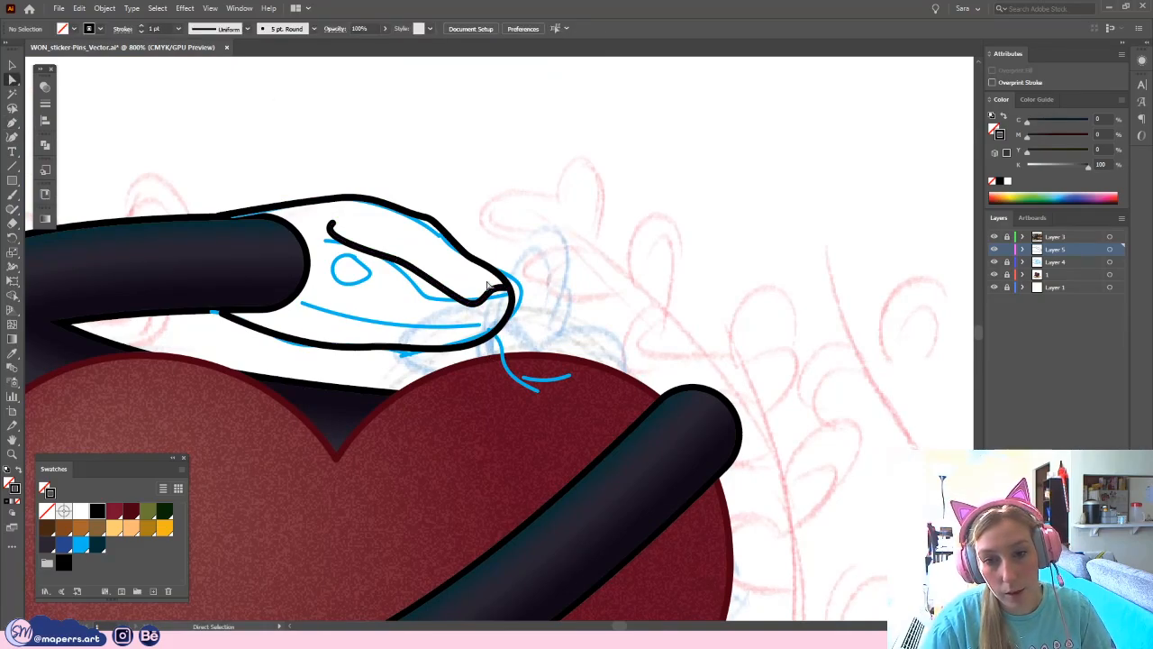
{"action": "left_click_drag", "start_coordinate": [496, 295], "coordinate": [502, 316]}
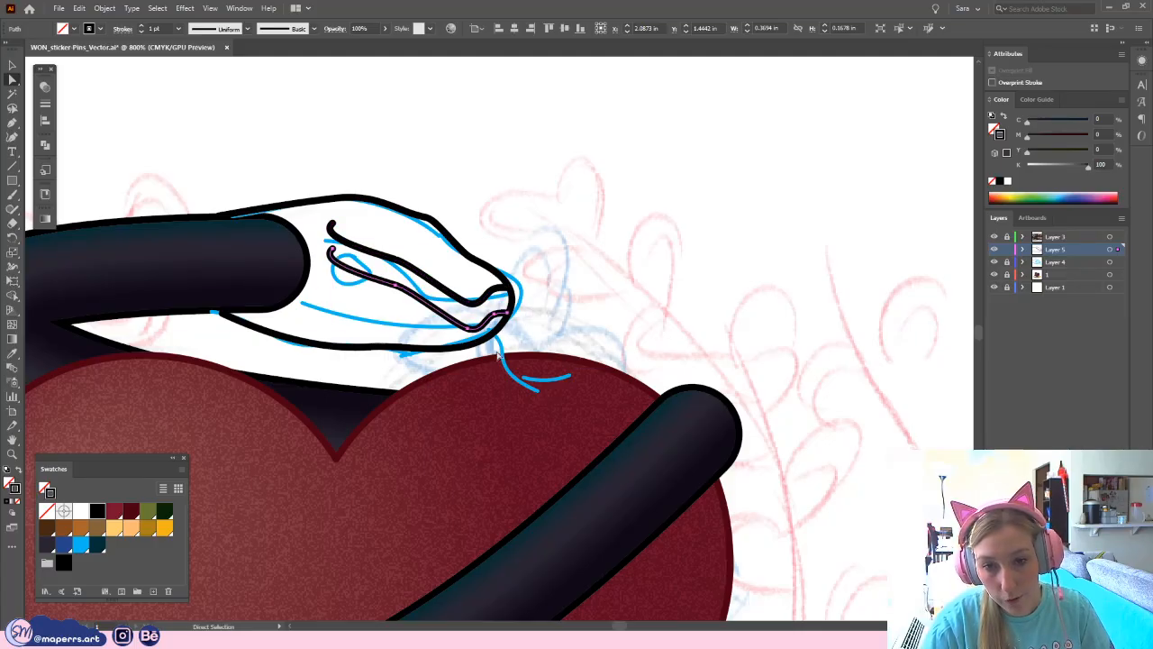
- Delete the rear part of the copied line, keeping only its short front curve at the mouth
{"action": "left_click", "coordinate": [331, 249]}
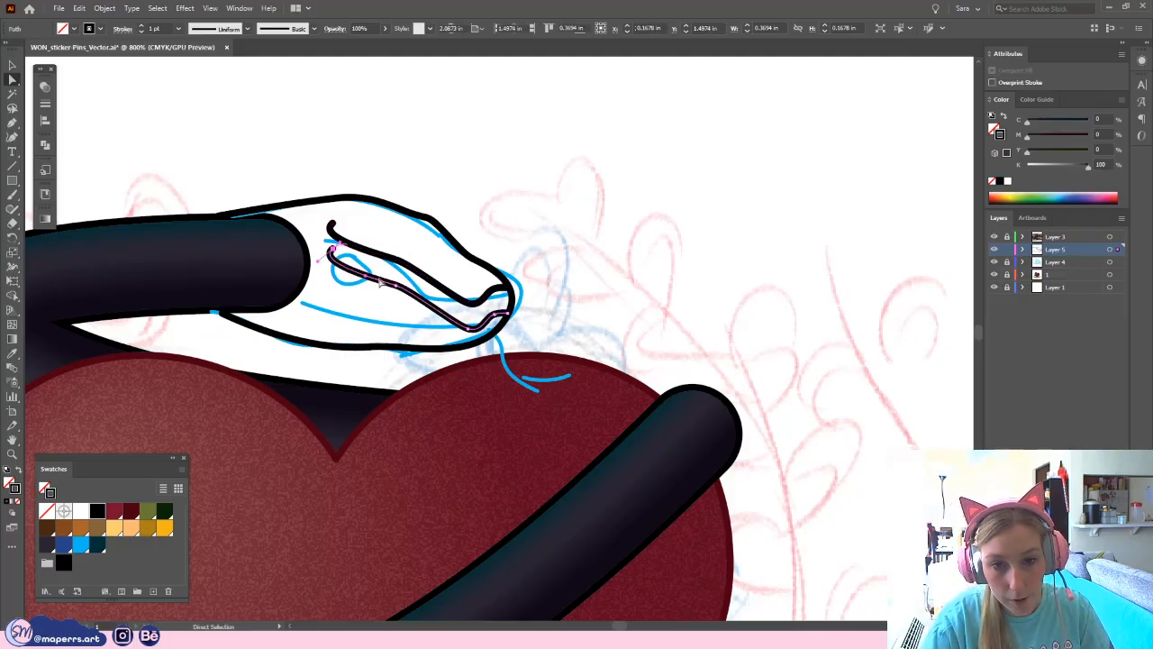
{"action": "key", "text": "Delete"}
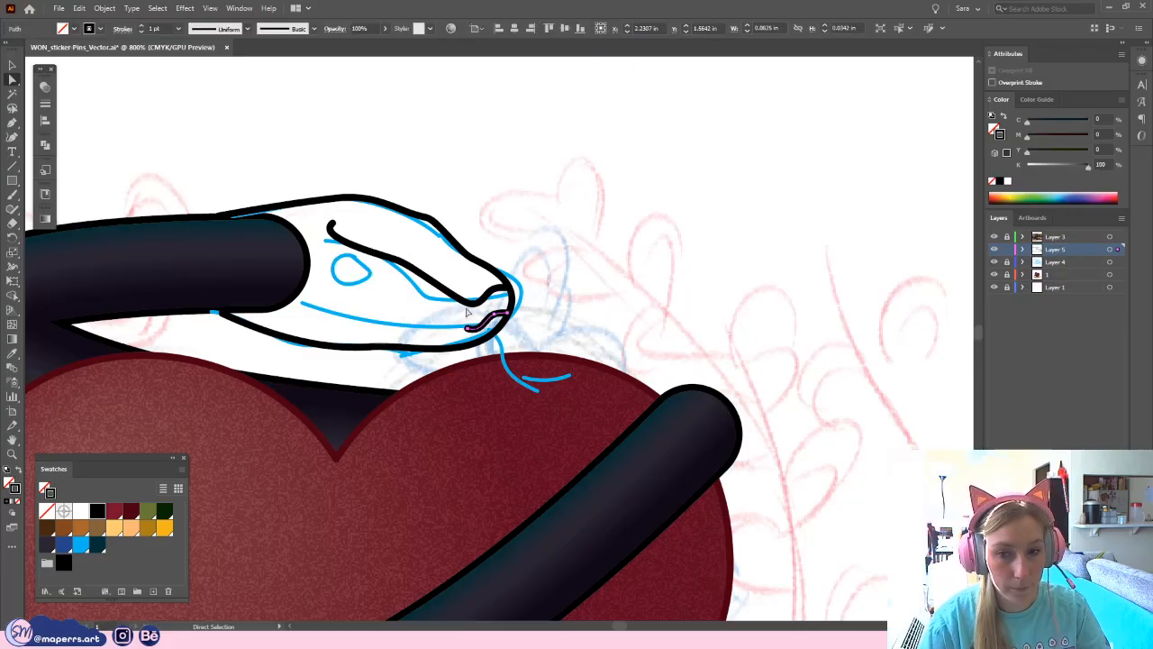
{"action": "left_click", "coordinate": [521, 336]}
- Narrow the short mouth curve from its rear side to about 0.074 in wide
{"action": "scroll", "coordinate": [518, 337], "scroll_direction": "up", "scroll_amount": 1}
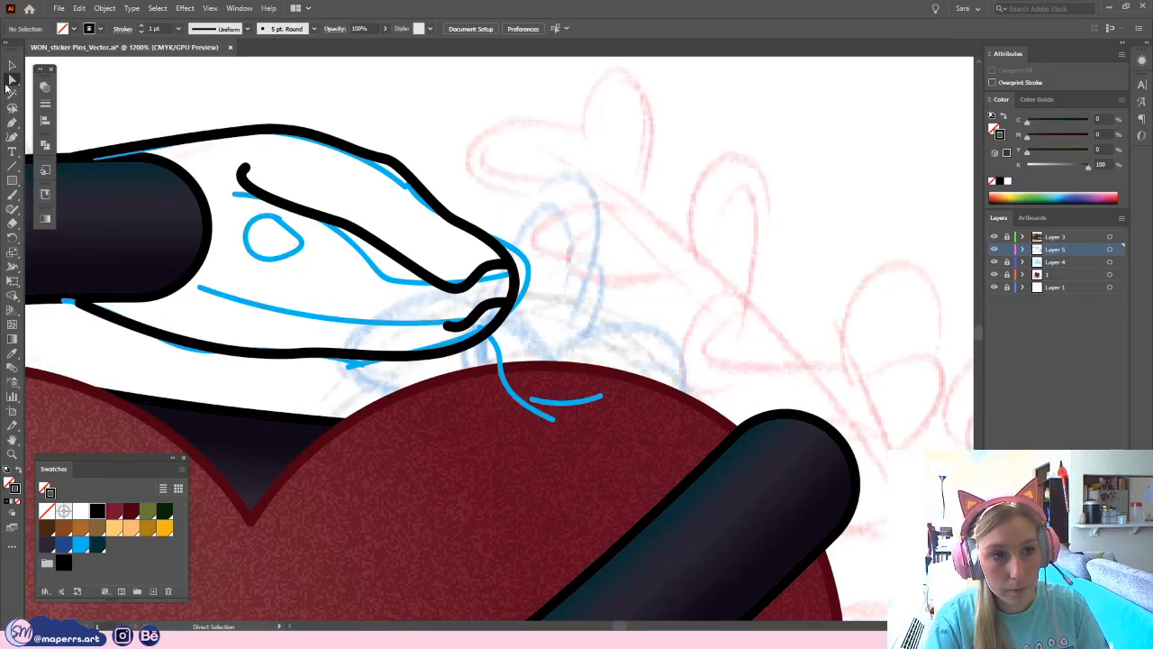
{"action": "left_click", "coordinate": [12, 65]}
{"action": "left_click_drag", "start_coordinate": [598, 285], "coordinate": [594, 249]}
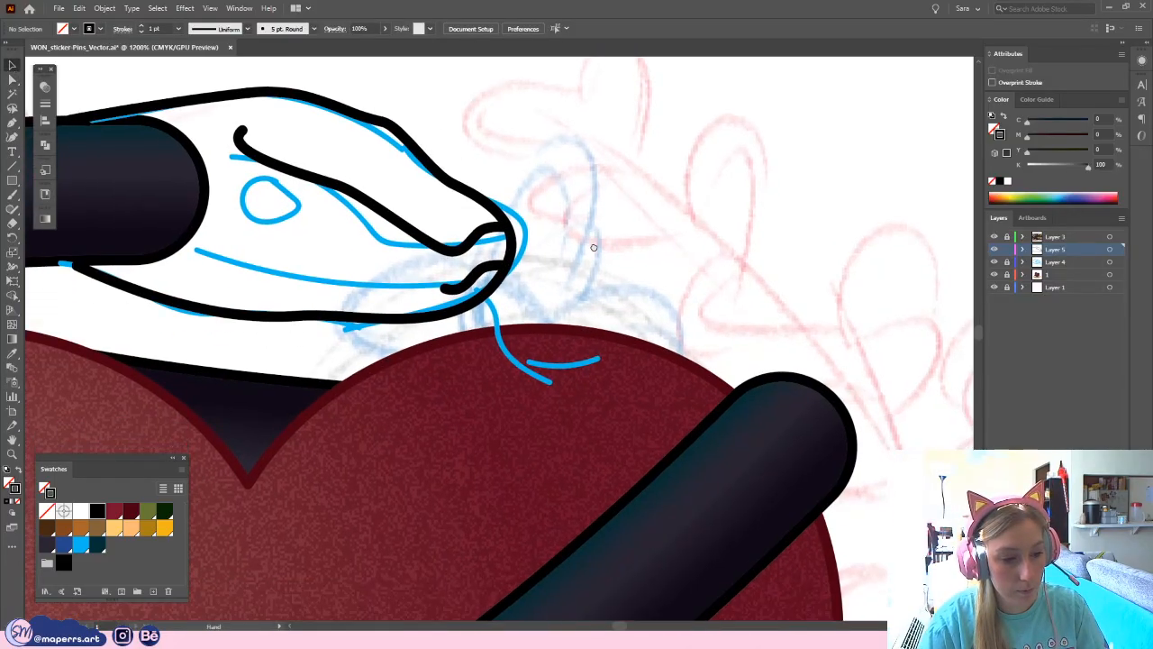
{"action": "left_click", "coordinate": [466, 285]}
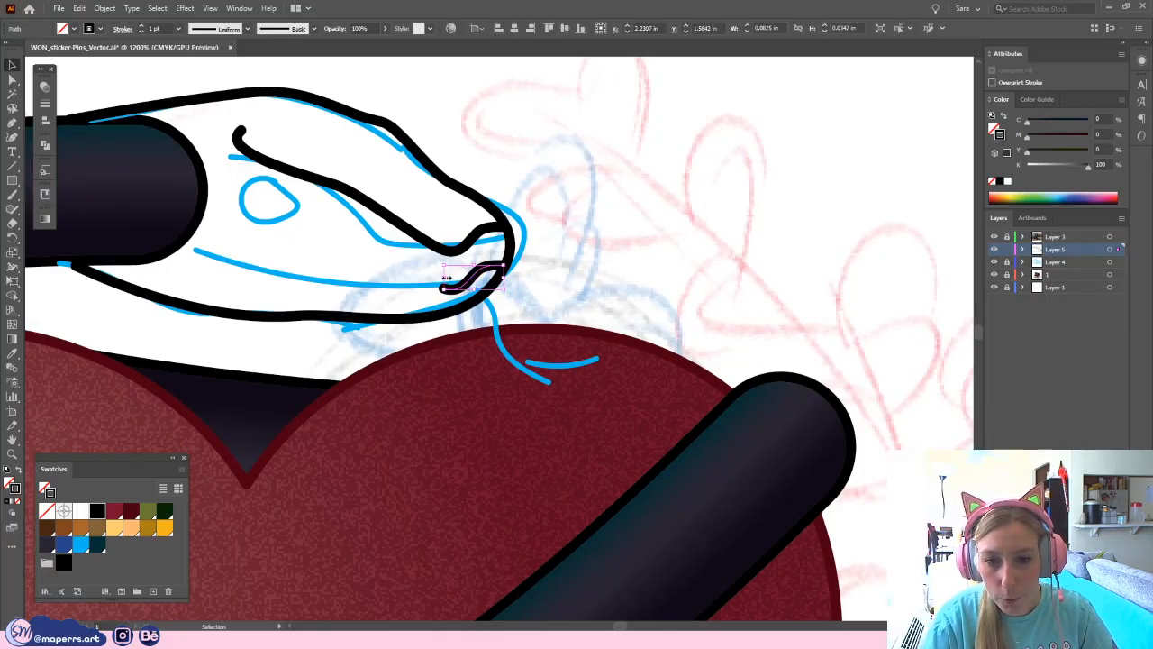
{"action": "left_click_drag", "start_coordinate": [447, 277], "coordinate": [453, 278]}
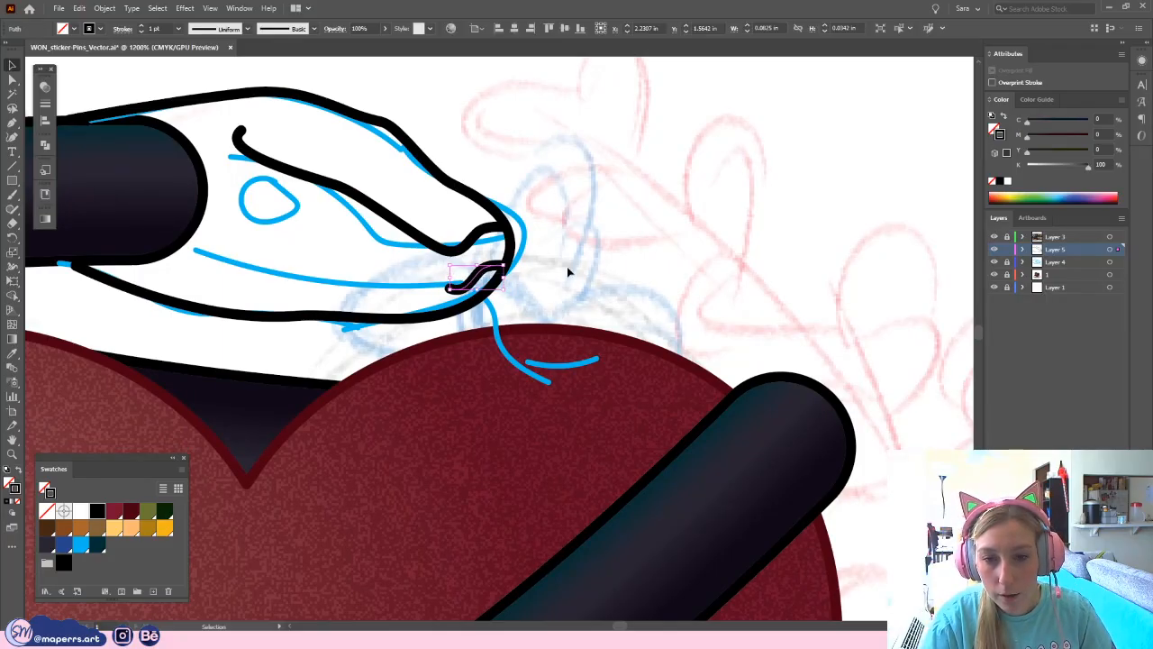
- Pull the mouth curve's rear anchor back and up onto the front end of the blue sketched mouth line
{"action": "left_click", "coordinate": [13, 79]}
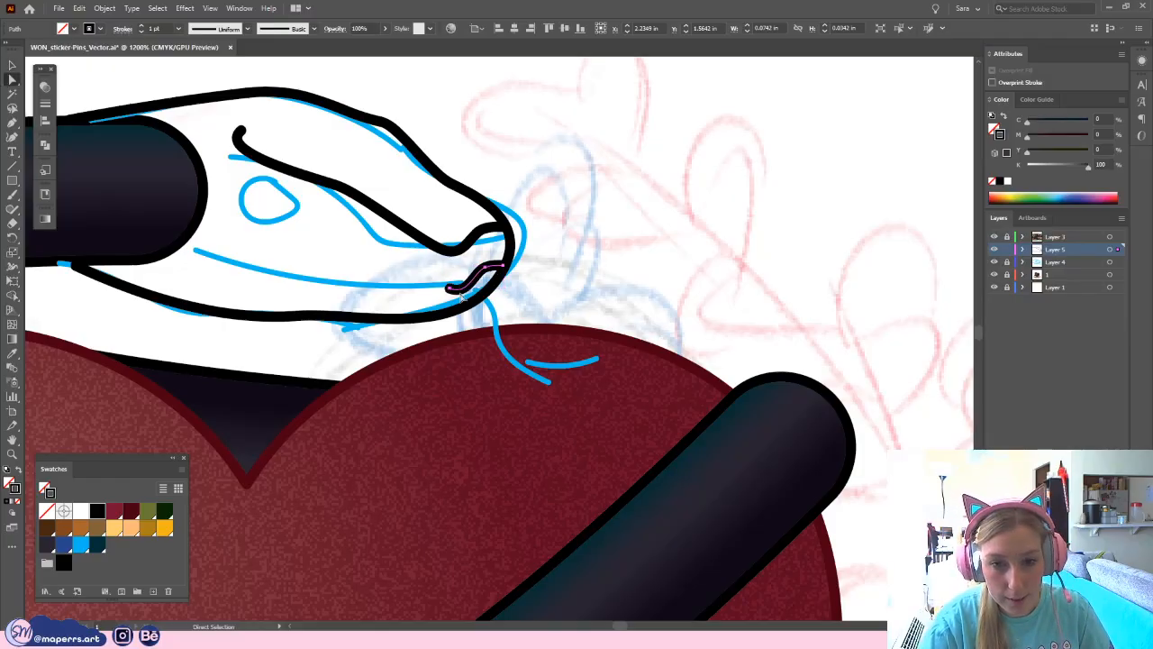
{"action": "left_click_drag", "start_coordinate": [450, 289], "coordinate": [443, 284]}
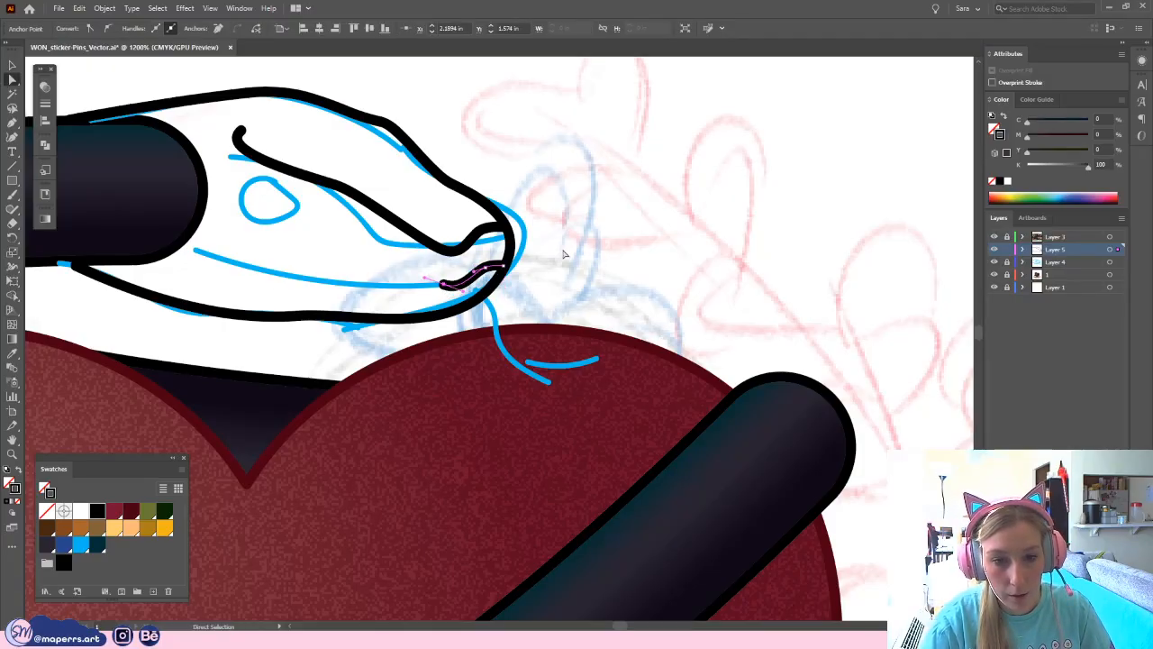
{"action": "left_click", "coordinate": [585, 265]}
{"action": "scroll", "coordinate": [590, 275], "scroll_direction": "up", "scroll_amount": 2}
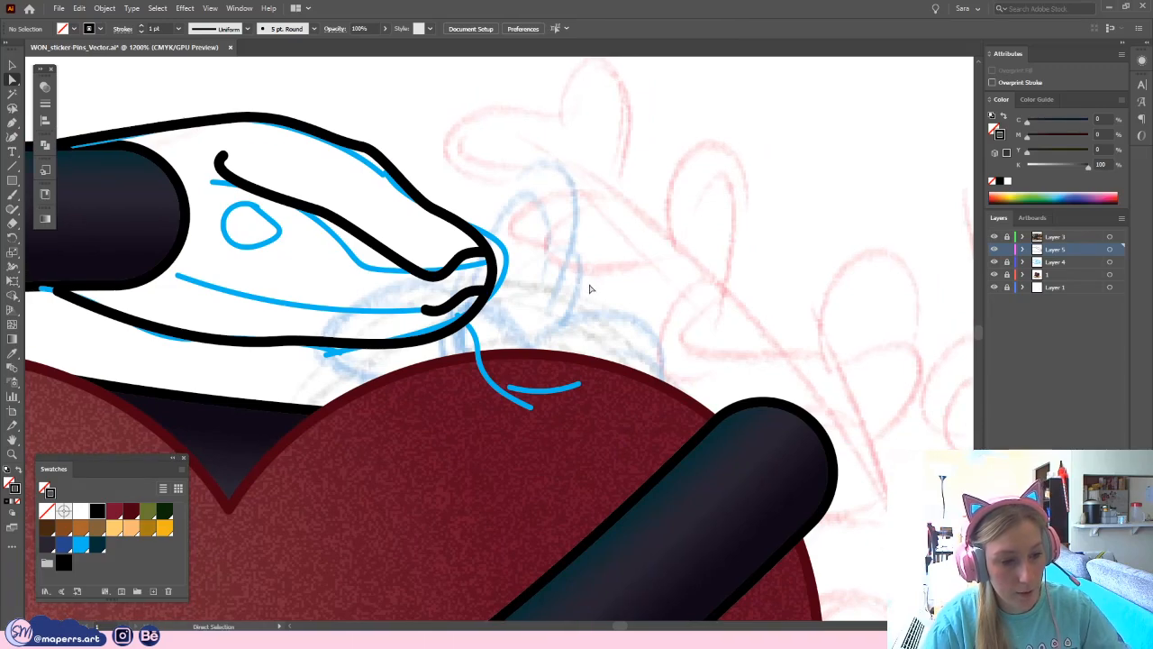
{"action": "key", "text": "ctrl+minus"}
{"action": "key", "text": "ctrl+minus"}
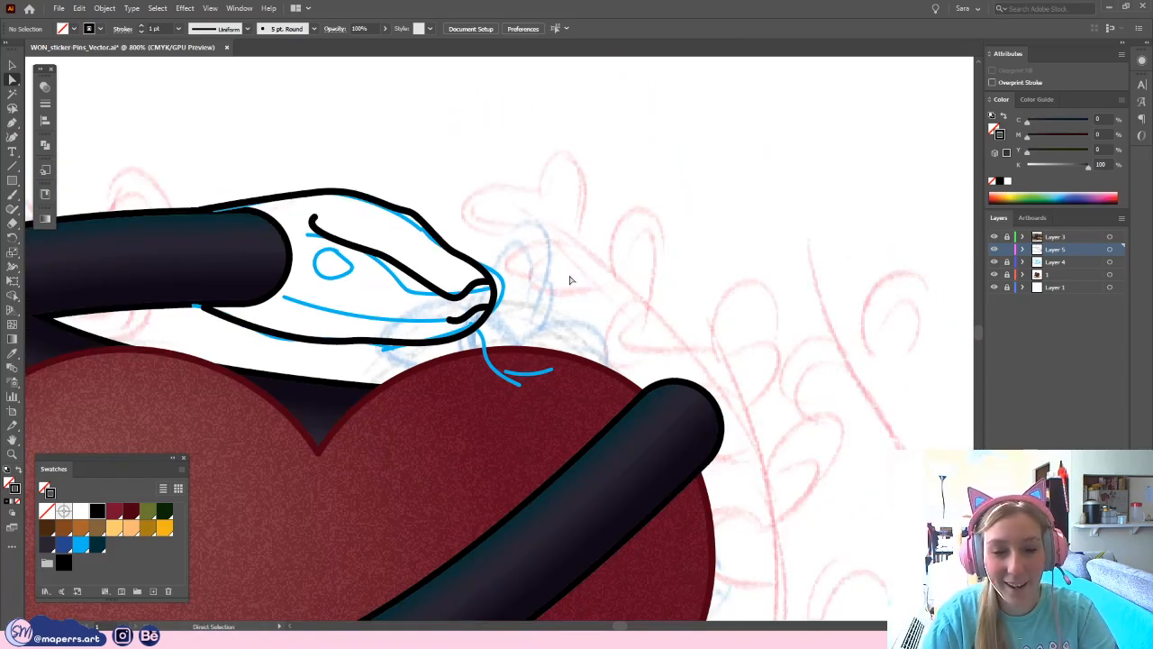
{"action": "key", "text": "ctrl+plus"}
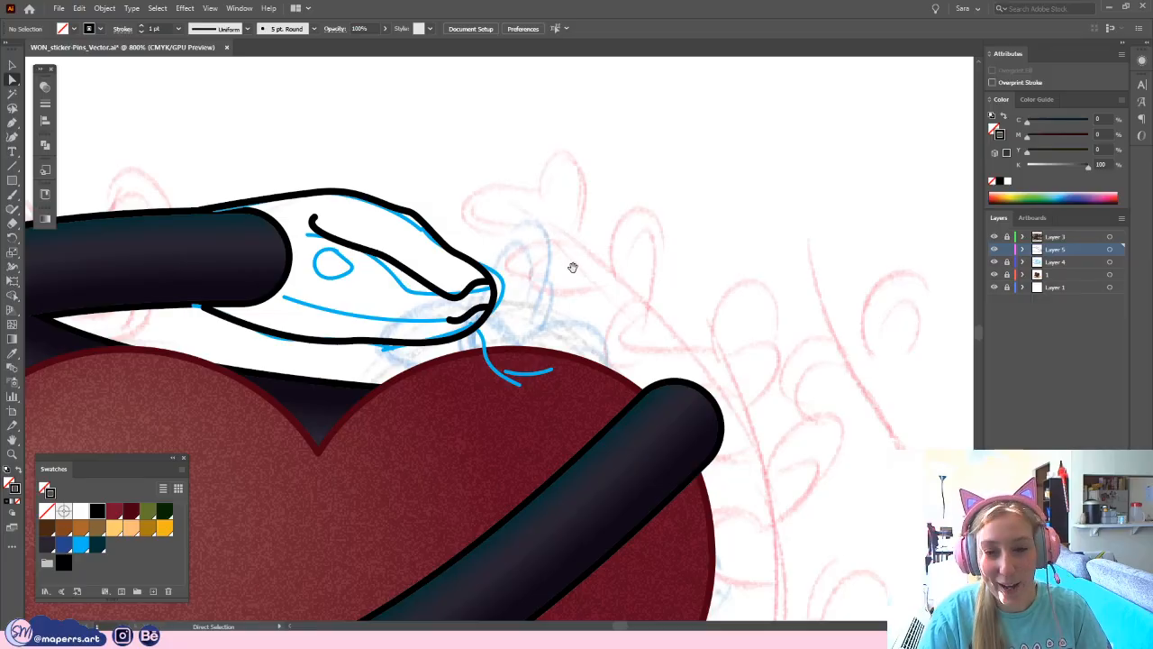
{"action": "key", "text": "ctrl+plus"}
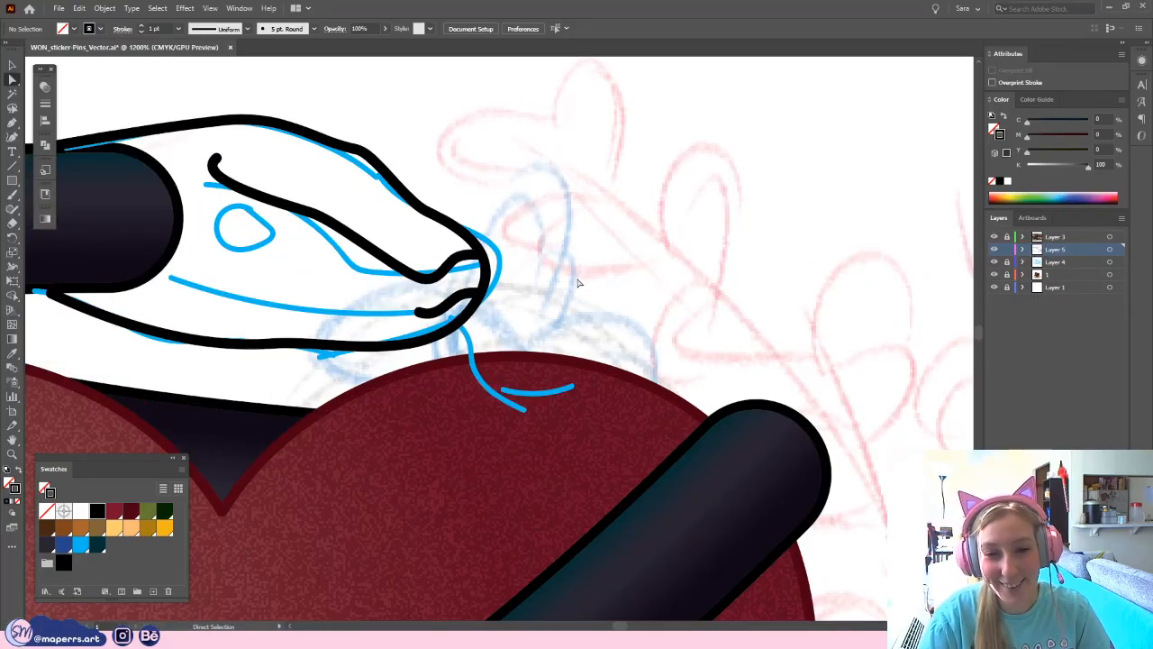
{"action": "left_click_drag", "start_coordinate": [418, 316], "coordinate": [491, 321]}
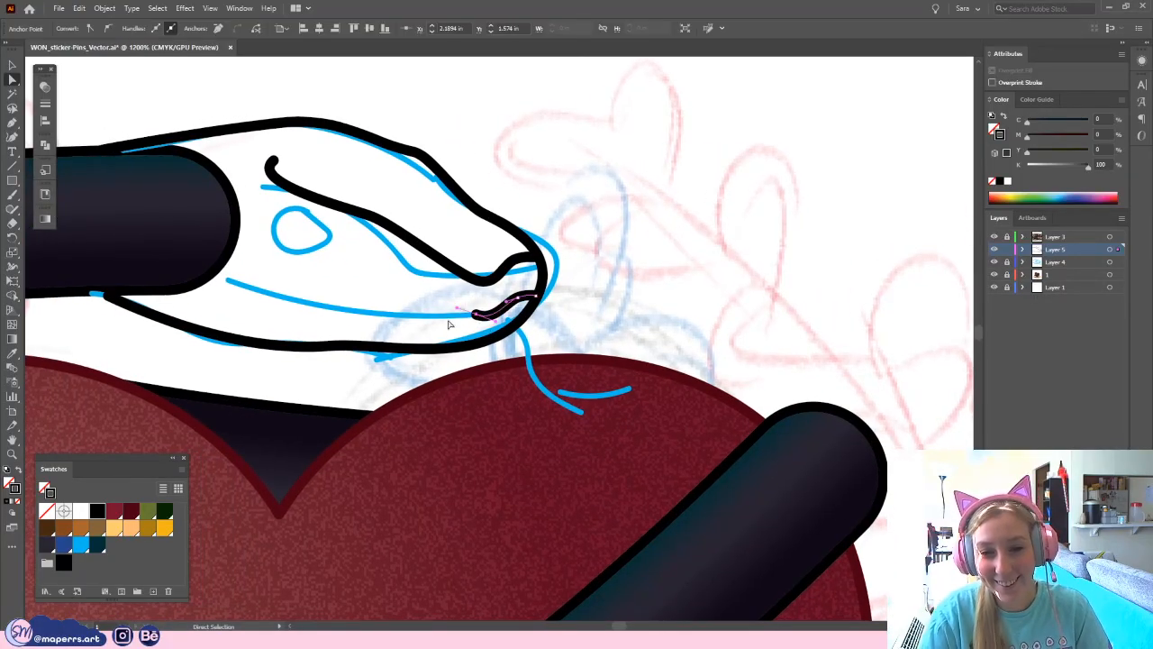
{"action": "left_click", "coordinate": [458, 331]}
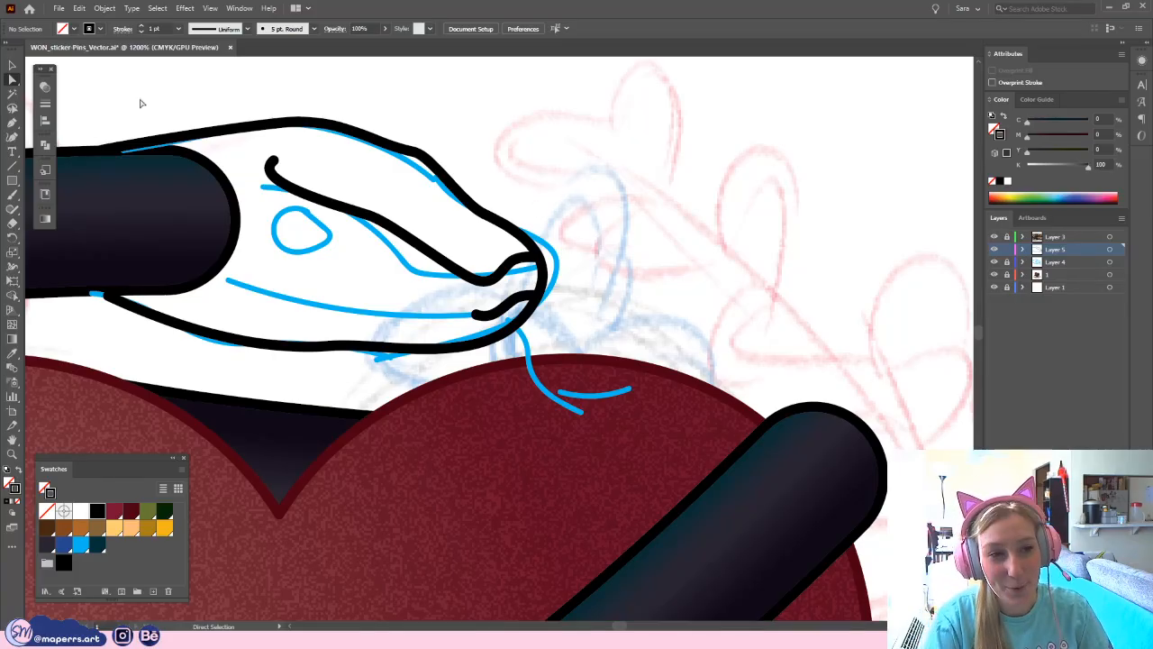
{"action": "left_click", "coordinate": [12, 122]}
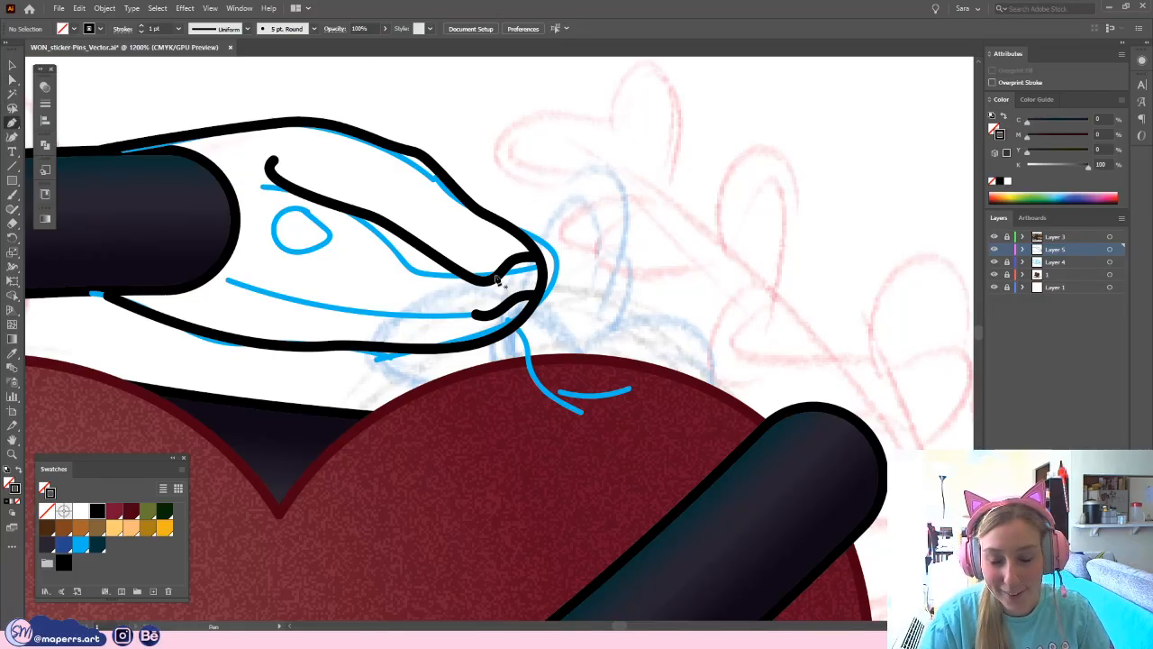
{"action": "mouse_move", "coordinate": [507, 307]}
{"action": "left_mouse_down"}
{"action": "mouse_move", "coordinate": [432, 308]}
{"action": "mouse_move", "coordinate": [434, 331]}
{"action": "mouse_move", "coordinate": [376, 264]}
{"action": "left_mouse_up"}
{"action": "left_click", "coordinate": [377, 264], "text": "ctrl"}
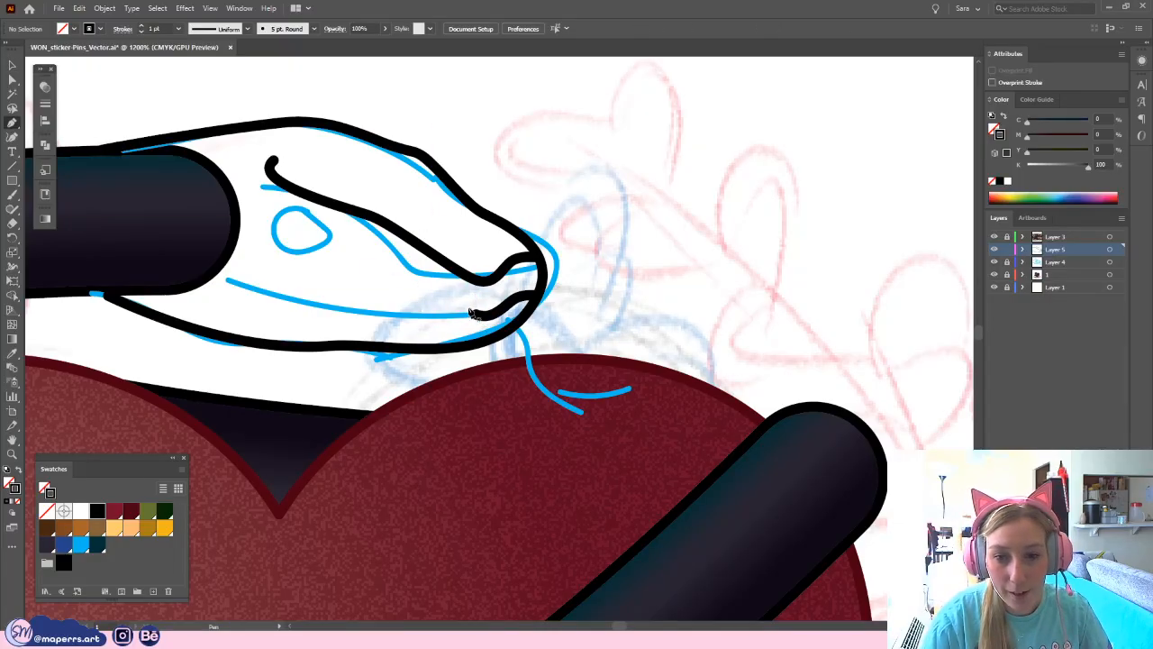
- Continue the short mouth curve backward along the blue sketched mouth line to its rear end with the Pen tool
{"action": "left_click", "coordinate": [12, 66]}
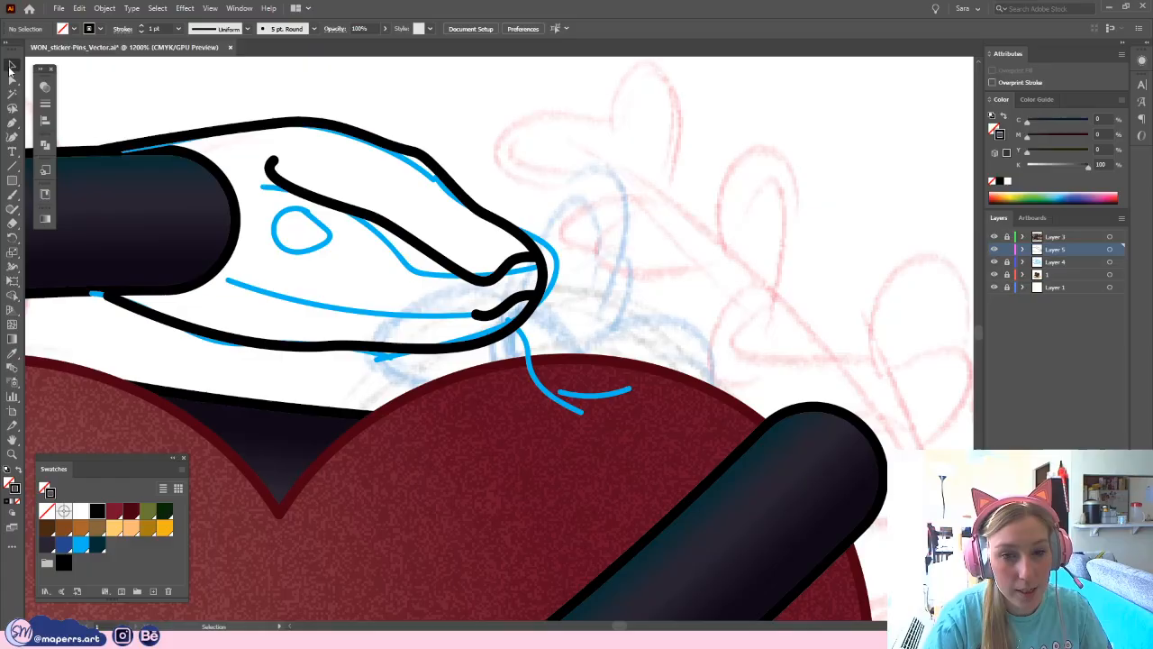
{"action": "left_click", "coordinate": [487, 315]}
{"action": "left_click", "coordinate": [12, 123]}
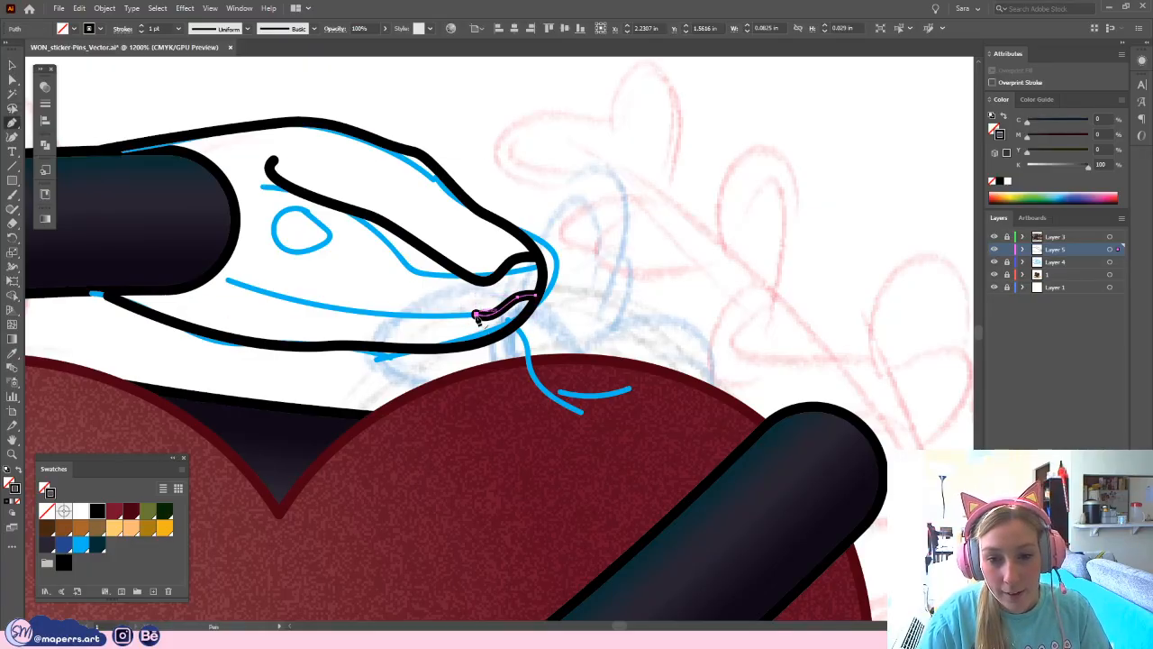
{"action": "mouse_move", "coordinate": [475, 314]}
{"action": "left_mouse_down"}
{"action": "mouse_move", "coordinate": [316, 261]}
{"action": "mouse_move", "coordinate": [347, 301]}
{"action": "mouse_move", "coordinate": [312, 306]}
{"action": "mouse_move", "coordinate": [357, 297]}
{"action": "left_mouse_up"}
{"action": "key", "text": "ctrl+minus"}
{"action": "mouse_move", "coordinate": [399, 224]}
{"action": "left_mouse_down"}
{"action": "mouse_move", "coordinate": [438, 451]}
{"action": "mouse_move", "coordinate": [590, 419]}
{"action": "mouse_move", "coordinate": [576, 422]}
{"action": "mouse_move", "coordinate": [404, 275]}
{"action": "left_mouse_up"}
{"action": "key", "text": "ctrl+plus"}
{"action": "key", "text": "ctrl+plus"}
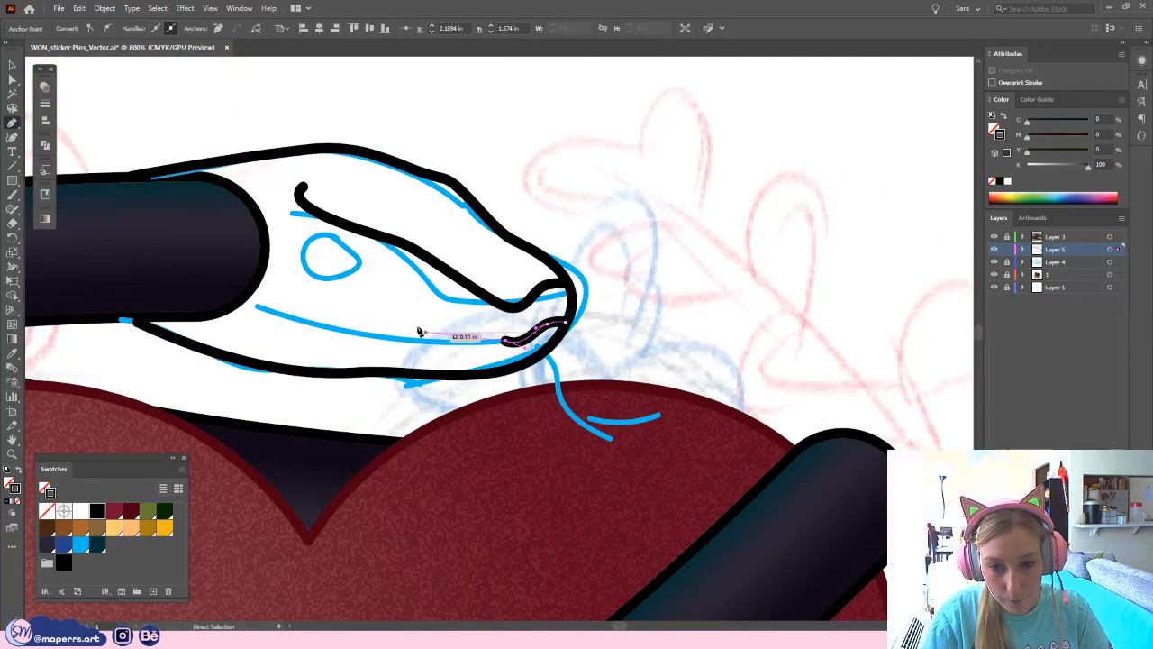
{"action": "left_click_drag", "start_coordinate": [390, 333], "coordinate": [386, 332]}
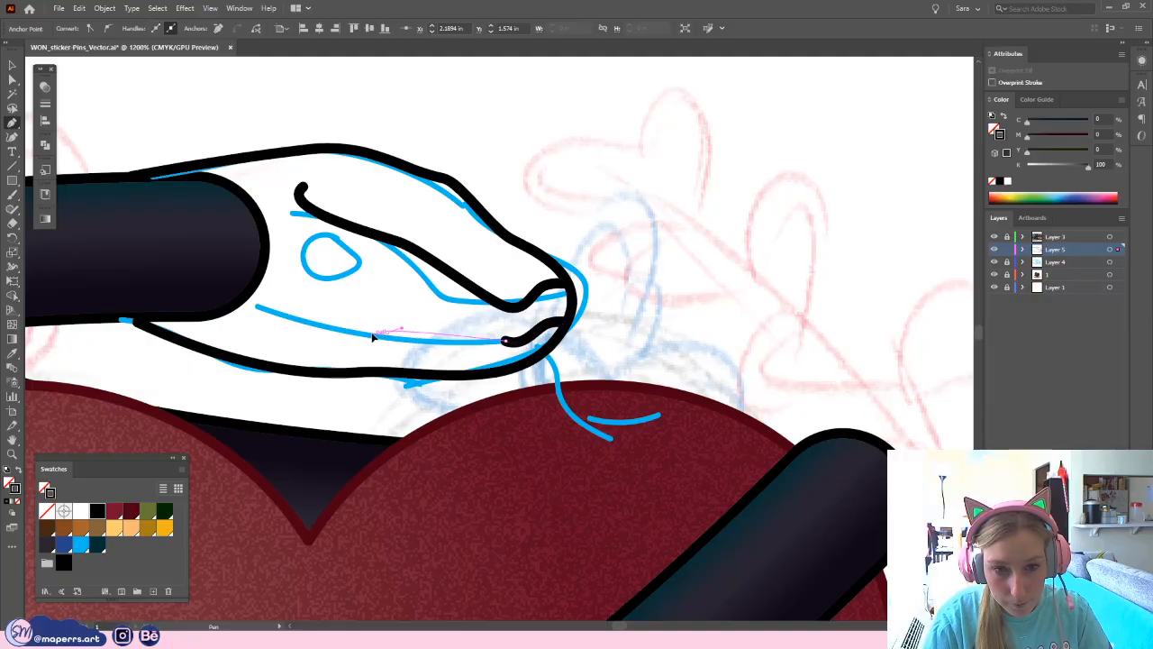
{"action": "left_click_drag", "start_coordinate": [264, 304], "coordinate": [244, 295]}
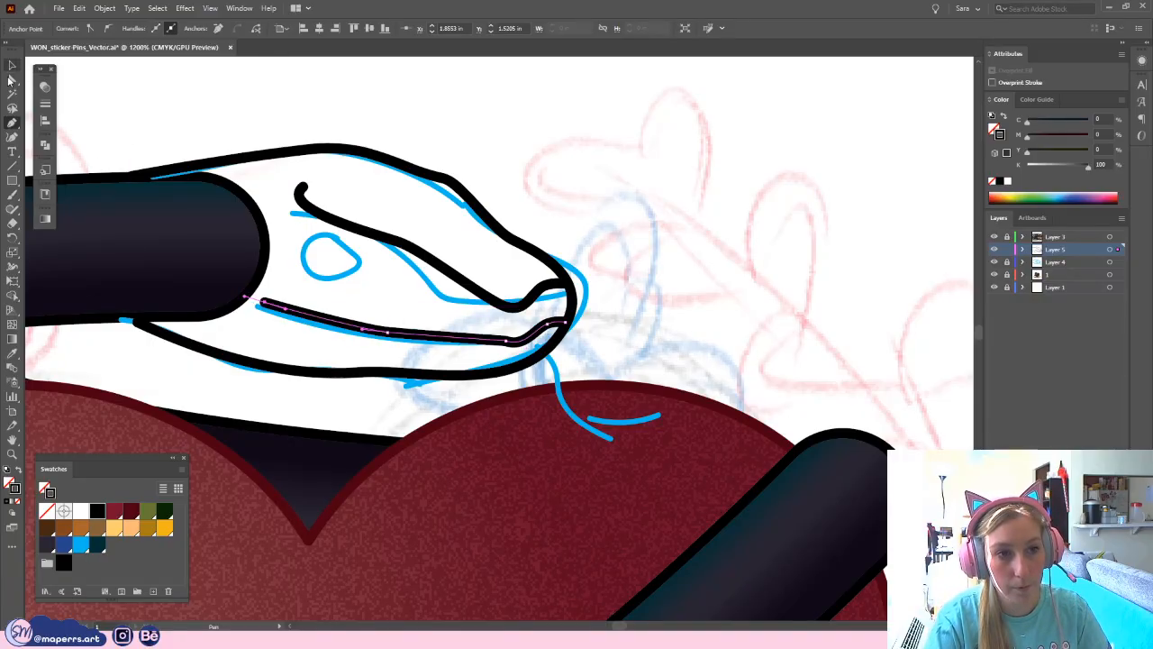
- Lower the mouth line's middle anchor onto the sketch and pull its rear end back to the edge of the dark body band
{"action": "left_click", "coordinate": [13, 93]}
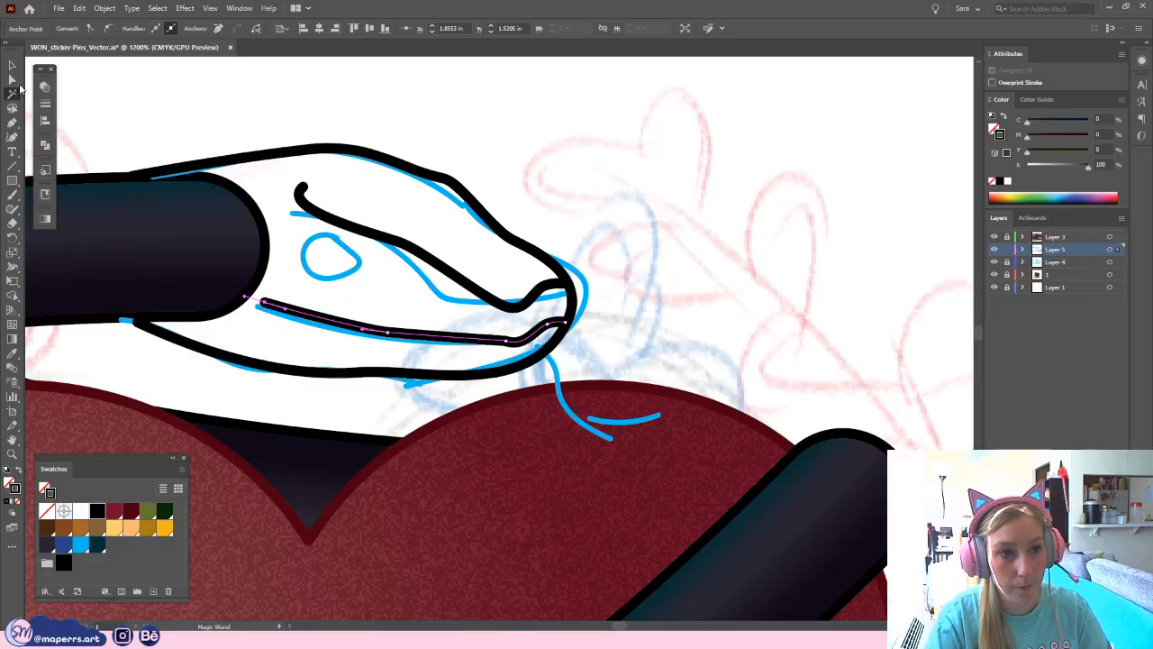
{"action": "left_click", "coordinate": [18, 82]}
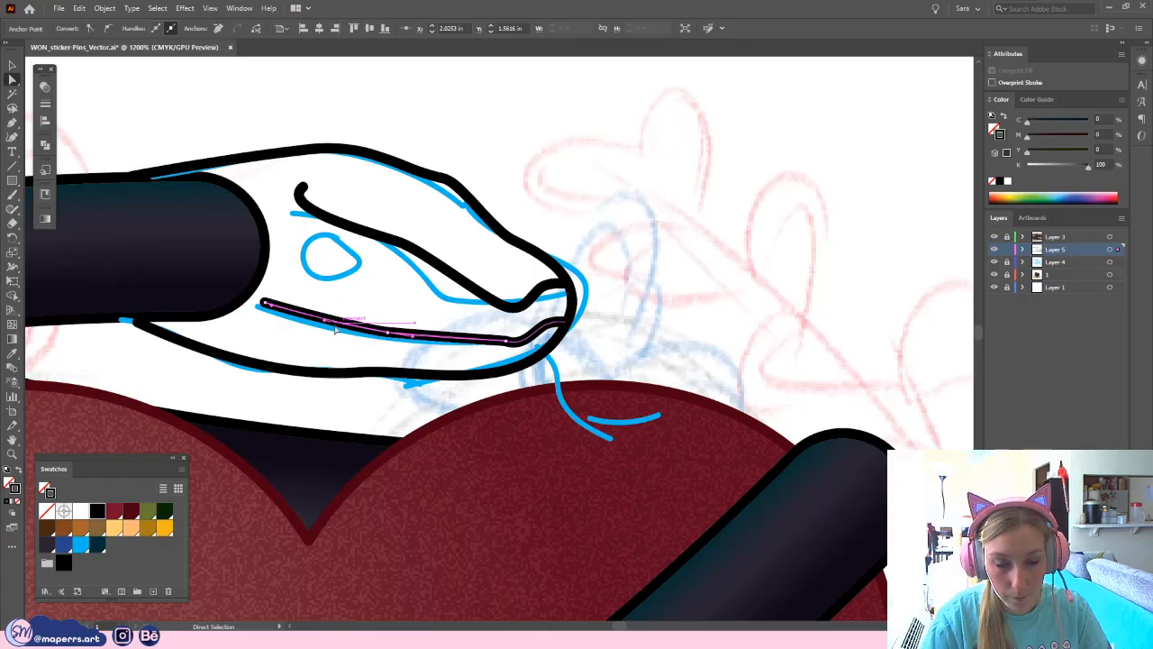
{"action": "mouse_move", "coordinate": [386, 335]}
{"action": "left_mouse_down"}
{"action": "mouse_move", "coordinate": [439, 337]}
{"action": "mouse_move", "coordinate": [384, 337]}
{"action": "left_mouse_up"}
{"action": "key", "text": "ctrl+z"}
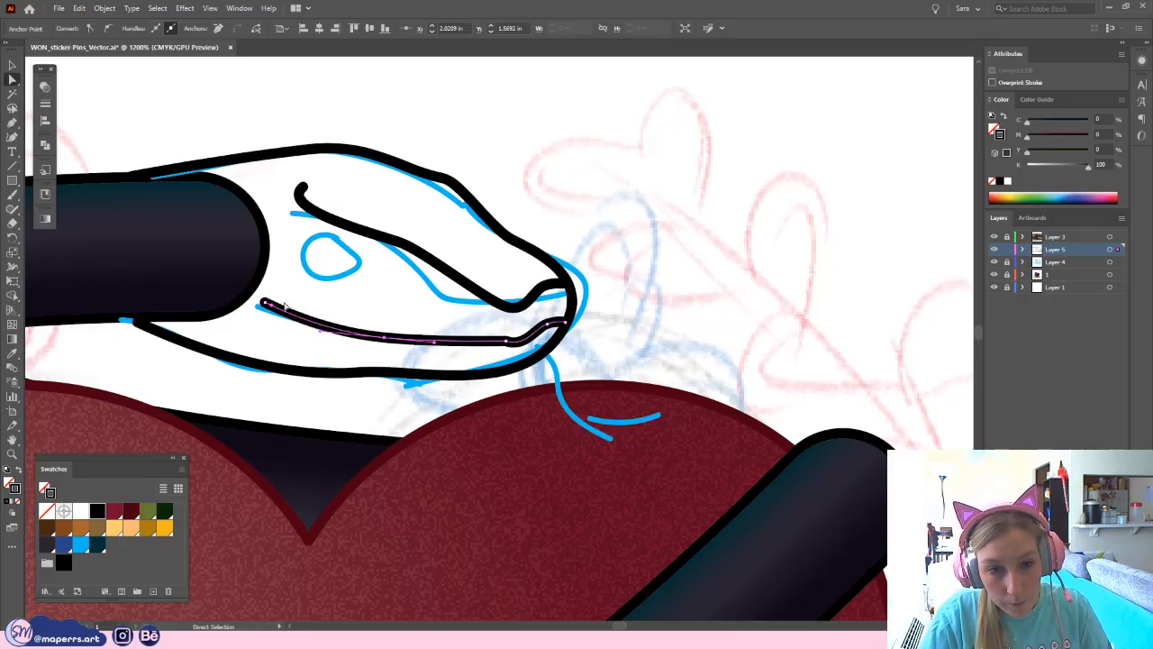
{"action": "left_click_drag", "start_coordinate": [270, 305], "coordinate": [249, 307]}
{"action": "left_click", "coordinate": [366, 306]}
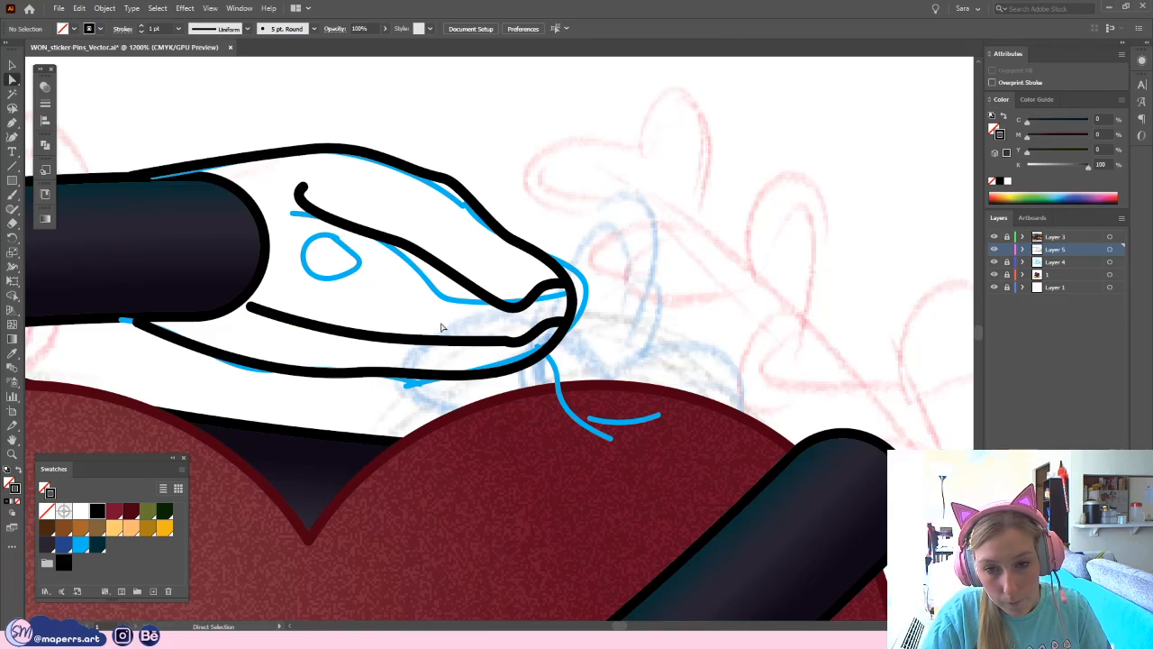
{"action": "left_click", "coordinate": [524, 346]}
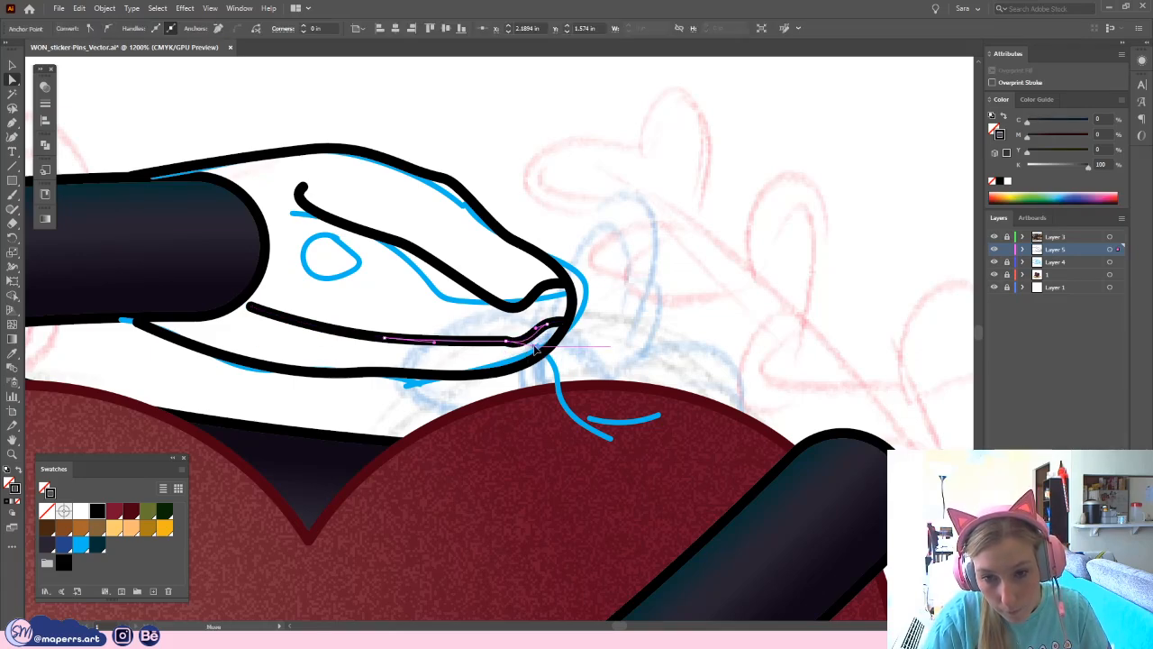
{"action": "left_click", "coordinate": [587, 328]}
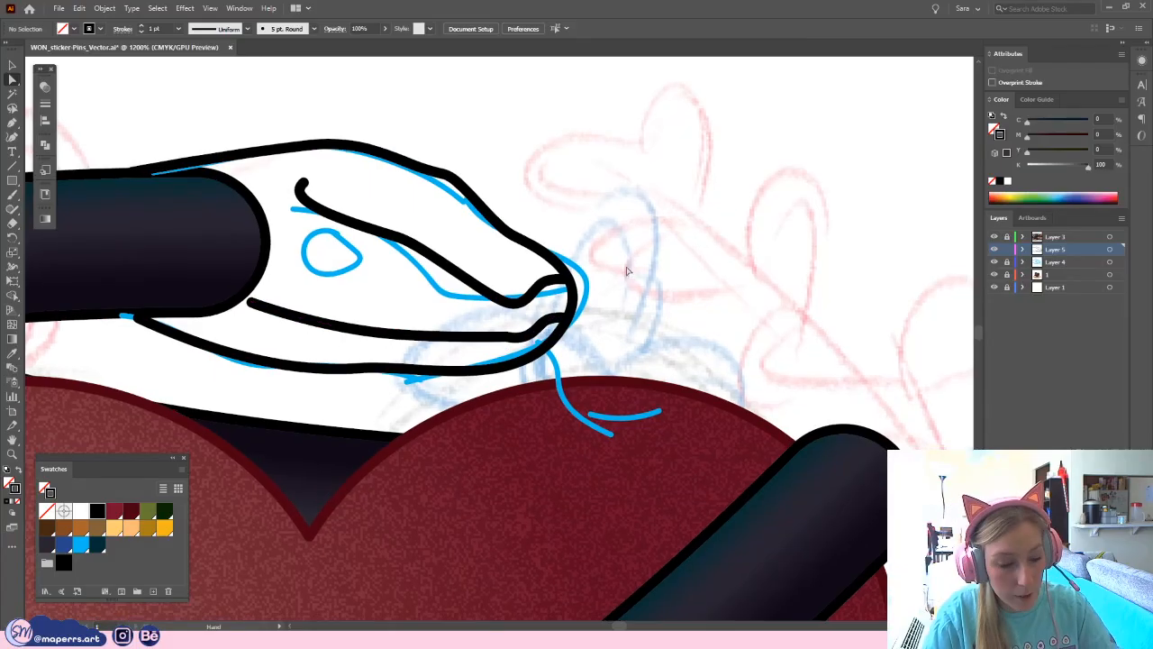
- Pull the lower jaw outline's rear anchor slightly back and up onto the lower edge of the dark body band
{"action": "key", "text": "ctrl+minus"}
{"action": "key", "text": "ctrl+minus"}
{"action": "key", "text": "ctrl+minus"}
{"action": "mouse_move", "coordinate": [604, 261]}
{"action": "left_mouse_down"}
{"action": "mouse_move", "coordinate": [631, 219]}
{"action": "mouse_move", "coordinate": [623, 257]}
{"action": "left_mouse_up"}
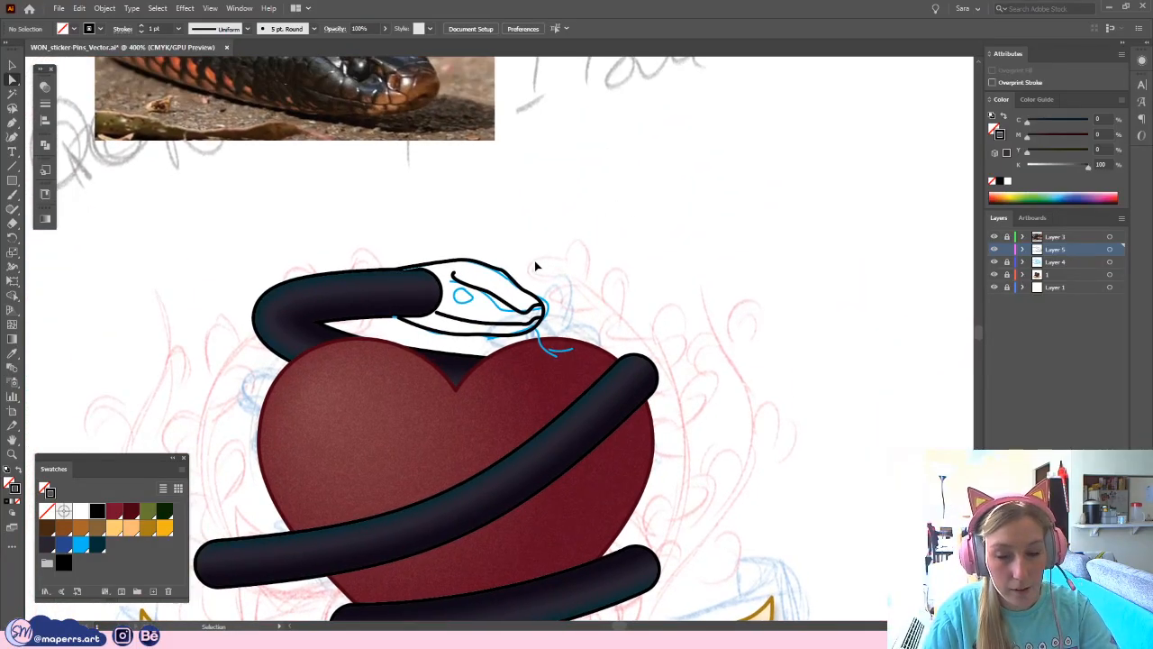
{"action": "key", "text": "ctrl+plus"}
{"action": "key", "text": "ctrl+plus"}
{"action": "left_click_drag", "start_coordinate": [638, 259], "coordinate": [599, 236]}
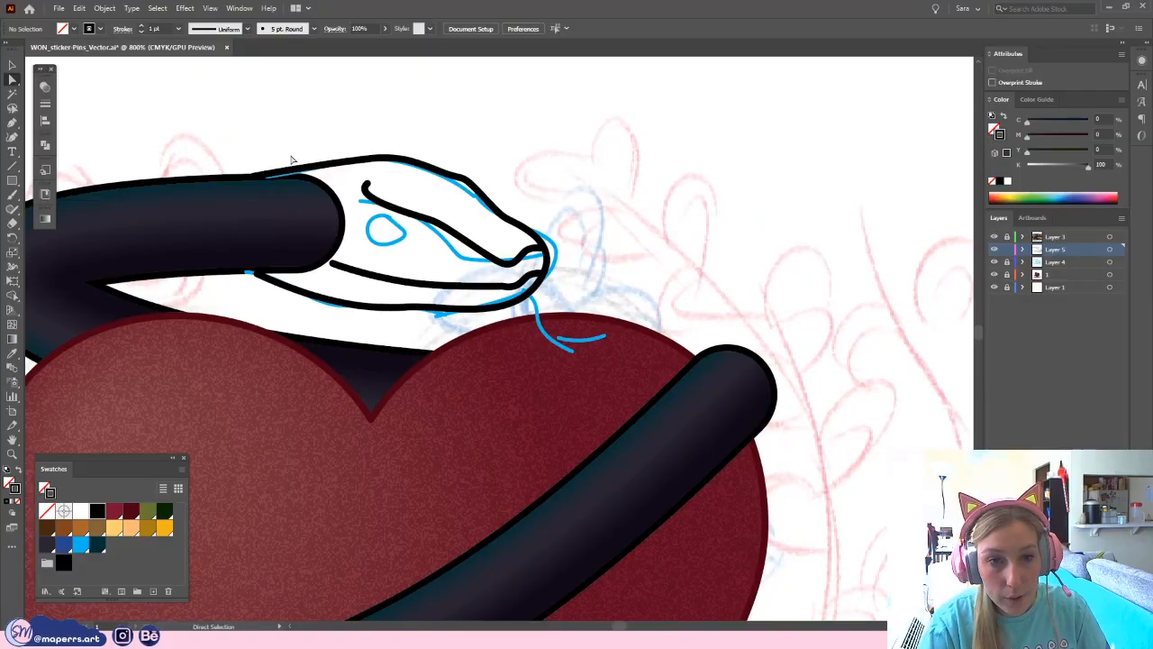
{"action": "left_click_drag", "start_coordinate": [334, 120], "coordinate": [434, 136]}
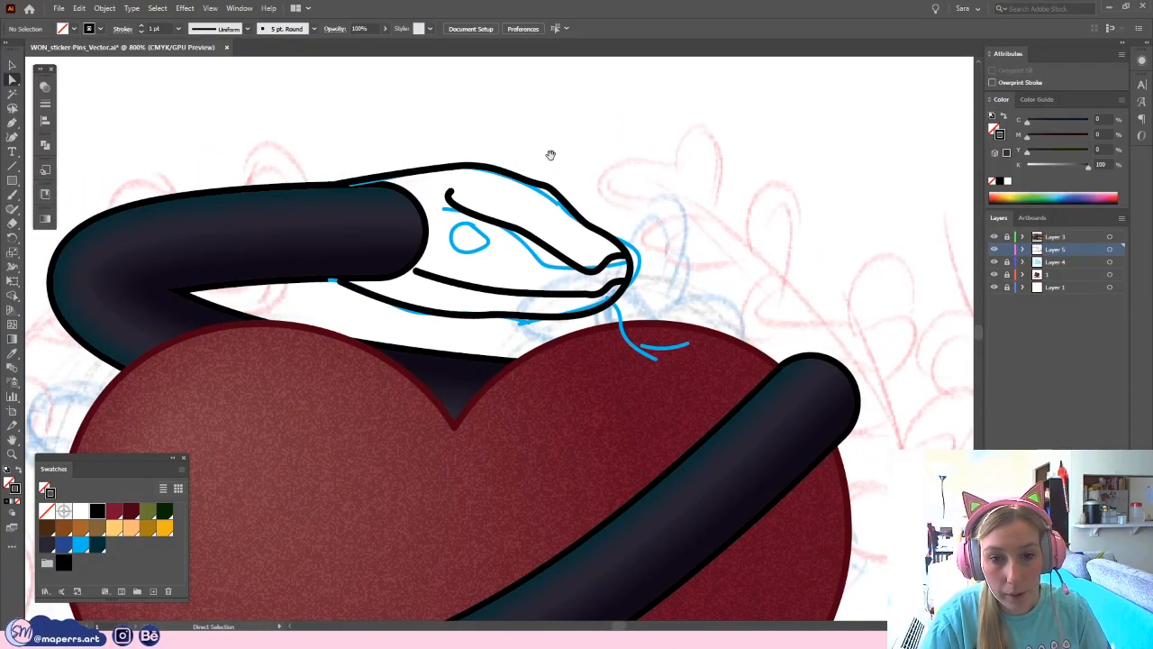
{"action": "left_click_drag", "start_coordinate": [338, 282], "coordinate": [334, 281]}
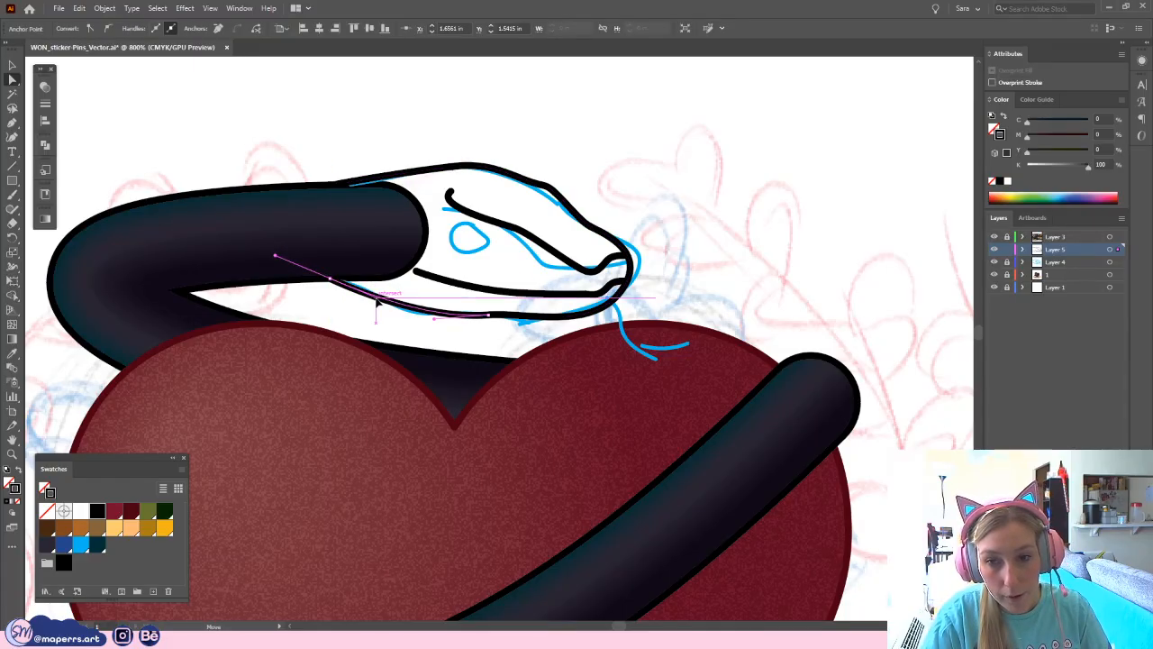
{"action": "left_click", "coordinate": [642, 183]}
- Compare the inked snake head's shape and proportions with the snake reference photo above the heart
{"action": "key", "text": "ctrl+minus"}
{"action": "key", "text": "ctrl+minus"}
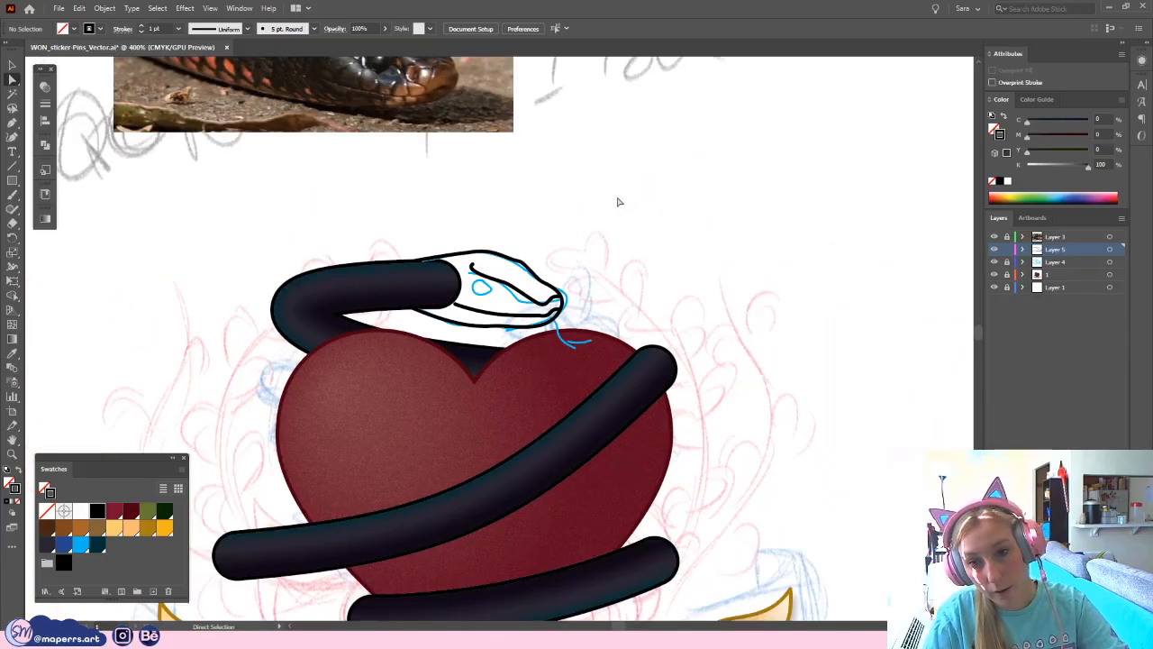
{"action": "key", "text": "ctrl+plus"}
{"action": "key", "text": "ctrl+minus"}
{"action": "mouse_move", "coordinate": [598, 207]}
{"action": "left_mouse_down"}
{"action": "mouse_move", "coordinate": [603, 437]}
{"action": "mouse_move", "coordinate": [553, 227]}
{"action": "mouse_move", "coordinate": [492, 311]}
{"action": "left_mouse_up"}
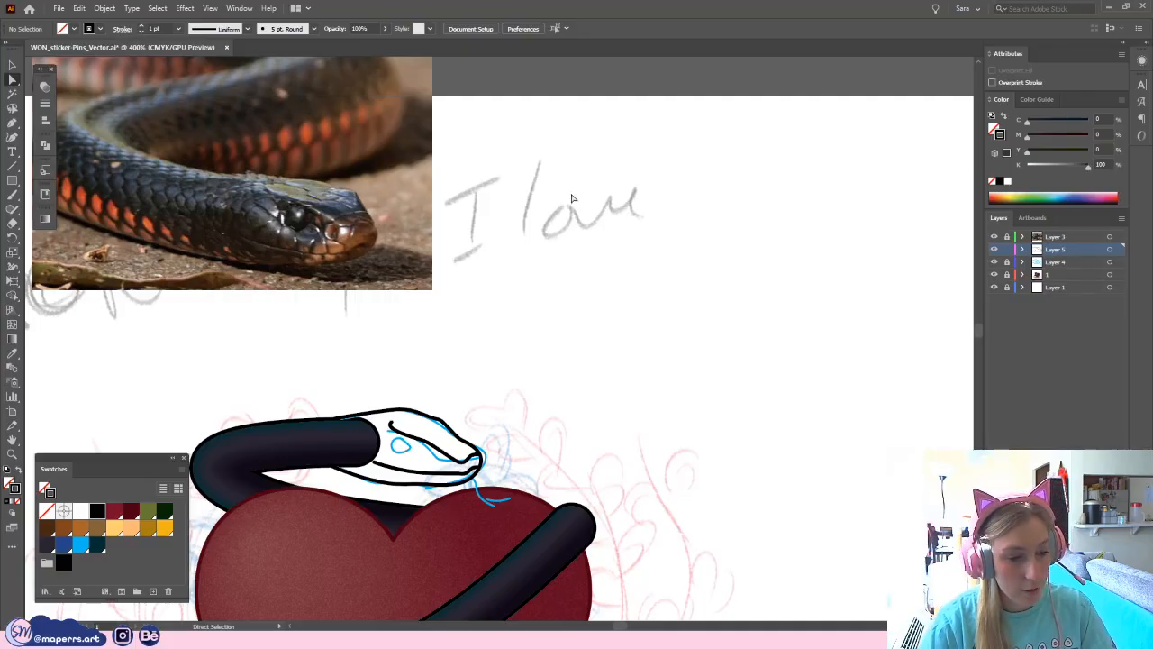
{"action": "scroll", "coordinate": [584, 288], "scroll_direction": "down", "scroll_amount": 2}
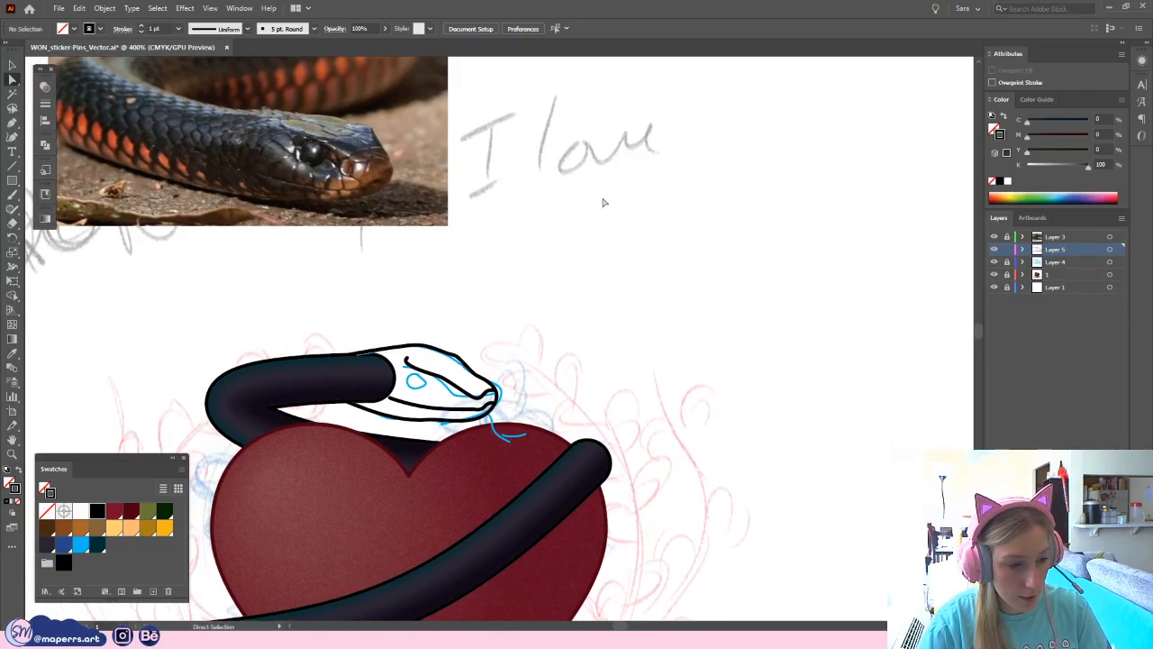
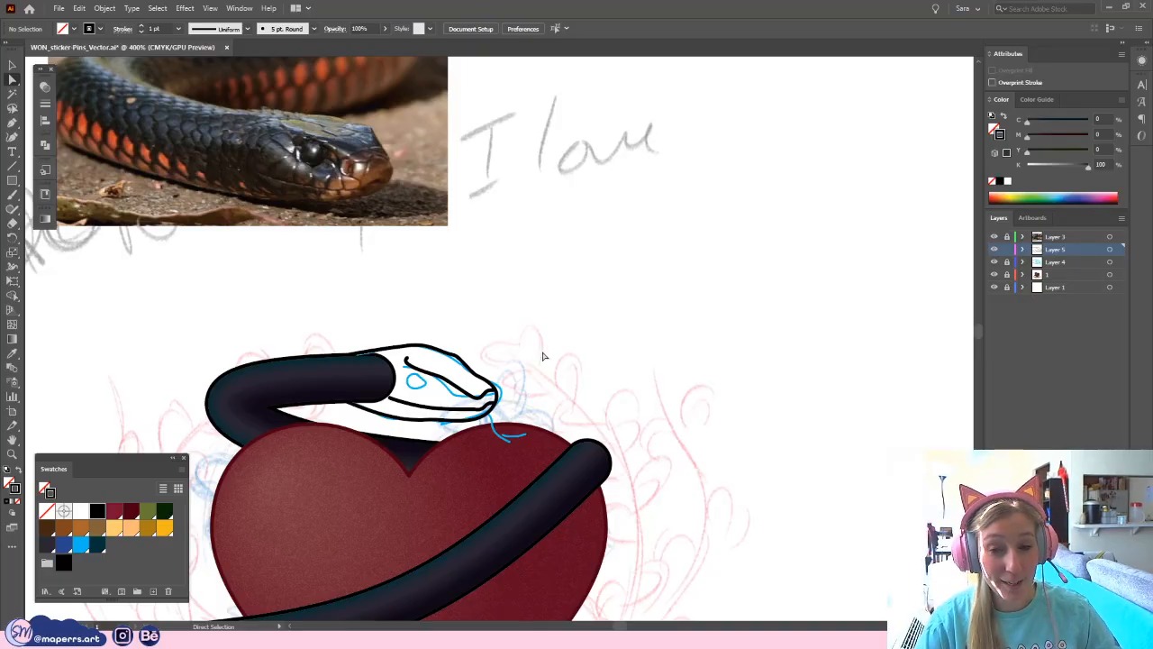
{"action": "key", "text": "ctrl+plus"}
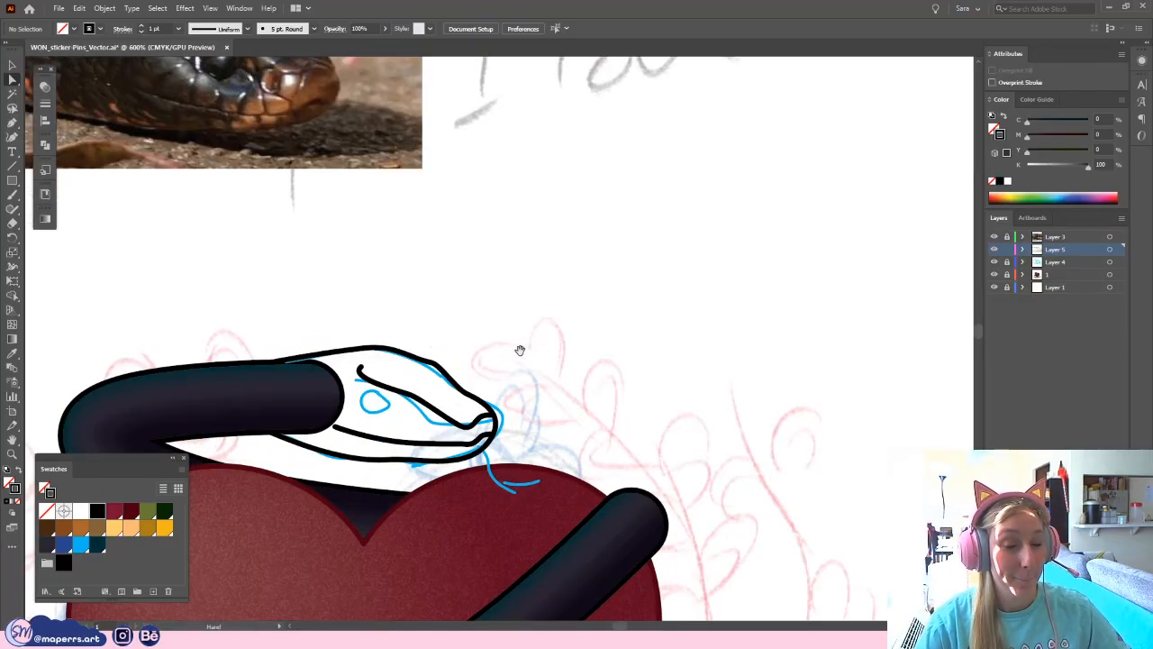
{"action": "left_click_drag", "start_coordinate": [549, 335], "coordinate": [572, 300]}
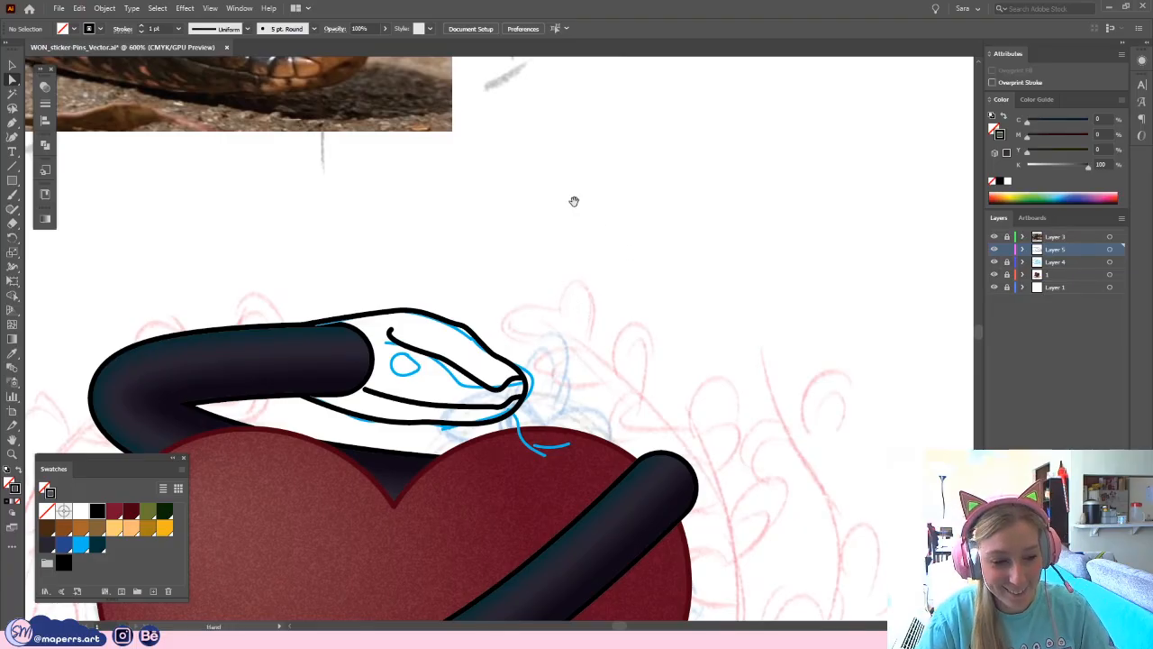
{"action": "scroll", "coordinate": [574, 198], "scroll_direction": "down", "scroll_amount": 2}
{"action": "key", "text": "ctrl+minus"}
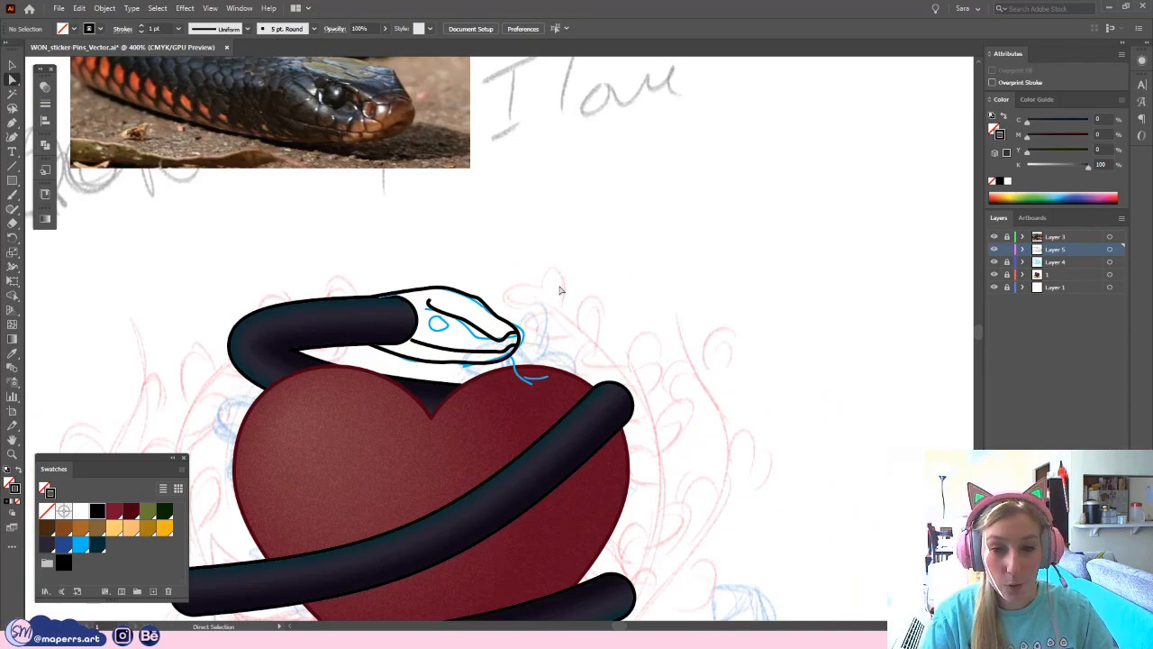
{"action": "key", "text": "ctrl+plus"}
{"action": "key", "text": "ctrl+plus"}
{"action": "scroll", "coordinate": [544, 259], "scroll_direction": "left", "scroll_amount": 1}
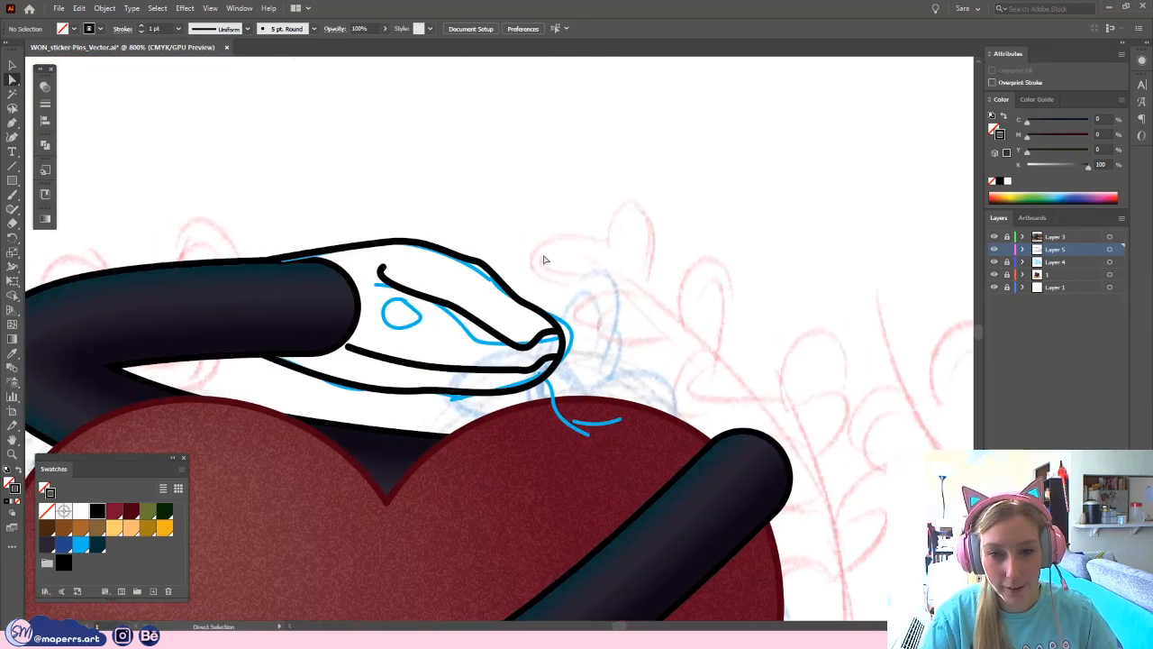
- Draw a circle about 0.071 in across over the blue sketched eye with the Ellipse tool
{"action": "left_click_drag", "start_coordinate": [16, 182], "coordinate": [41, 210]}
{"action": "left_click_drag", "start_coordinate": [424, 173], "coordinate": [500, 486]}
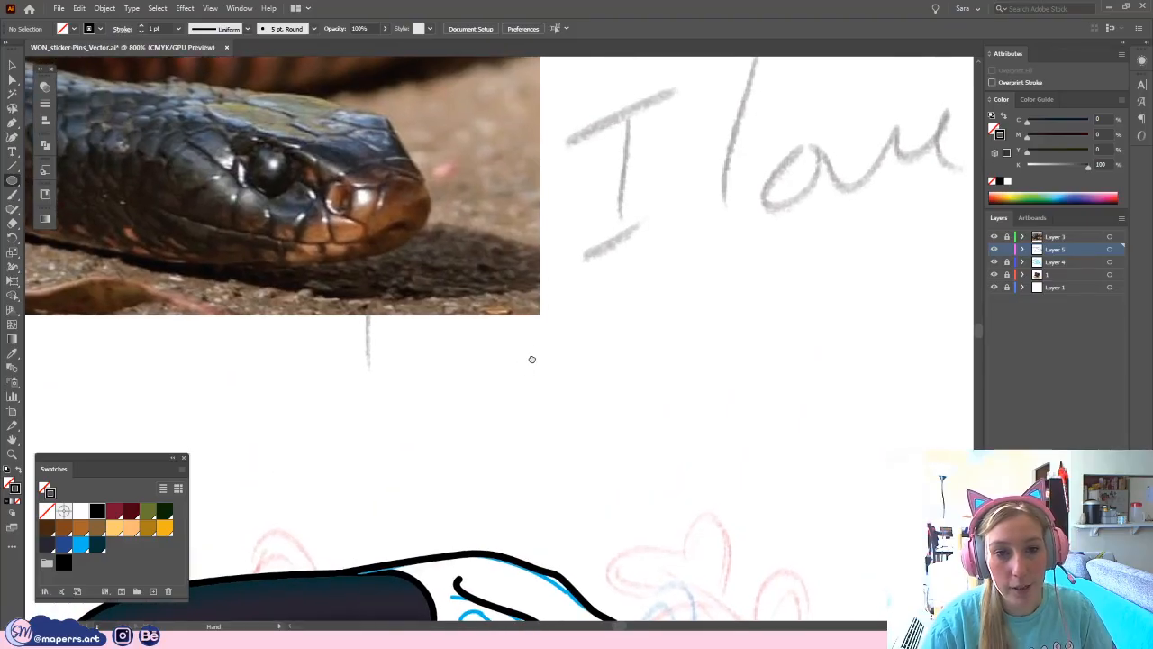
{"action": "left_click_drag", "start_coordinate": [533, 359], "coordinate": [531, 123]}
{"action": "left_click_drag", "start_coordinate": [559, 274], "coordinate": [537, 232]}
{"action": "key", "text": "ctrl+plus"}
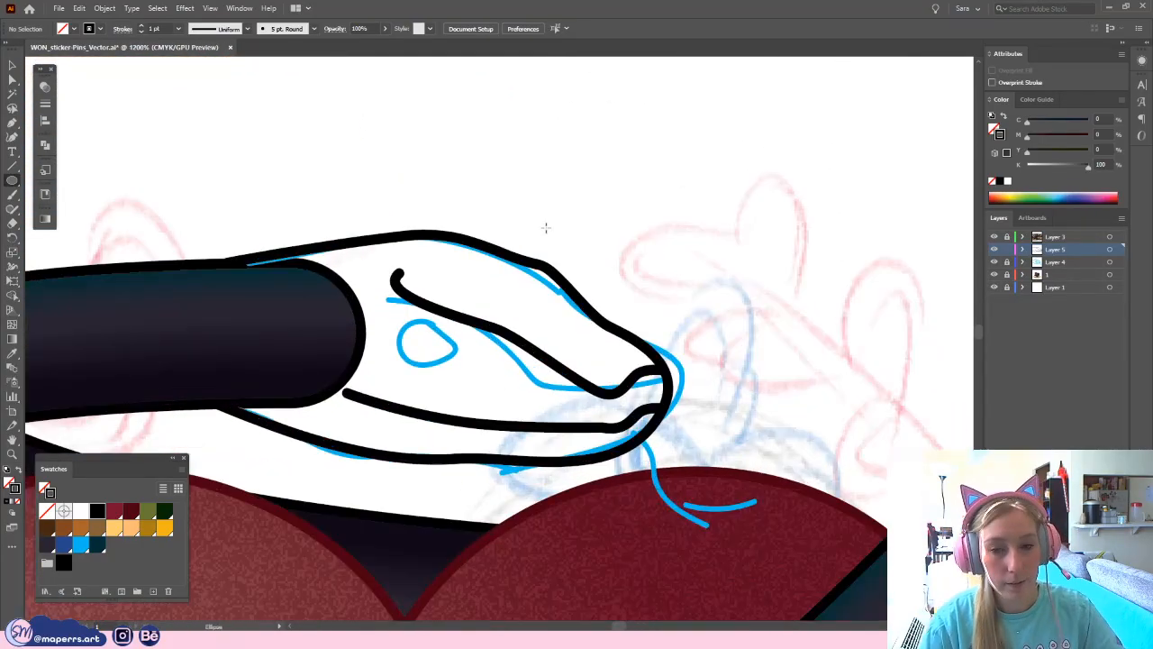
{"action": "left_click_drag", "start_coordinate": [411, 323], "coordinate": [460, 373]}
- Reshape the eye circle into a slightly tilted oval about 0.078 in wide and 0.060 in high
{"action": "left_click", "coordinate": [11, 65]}
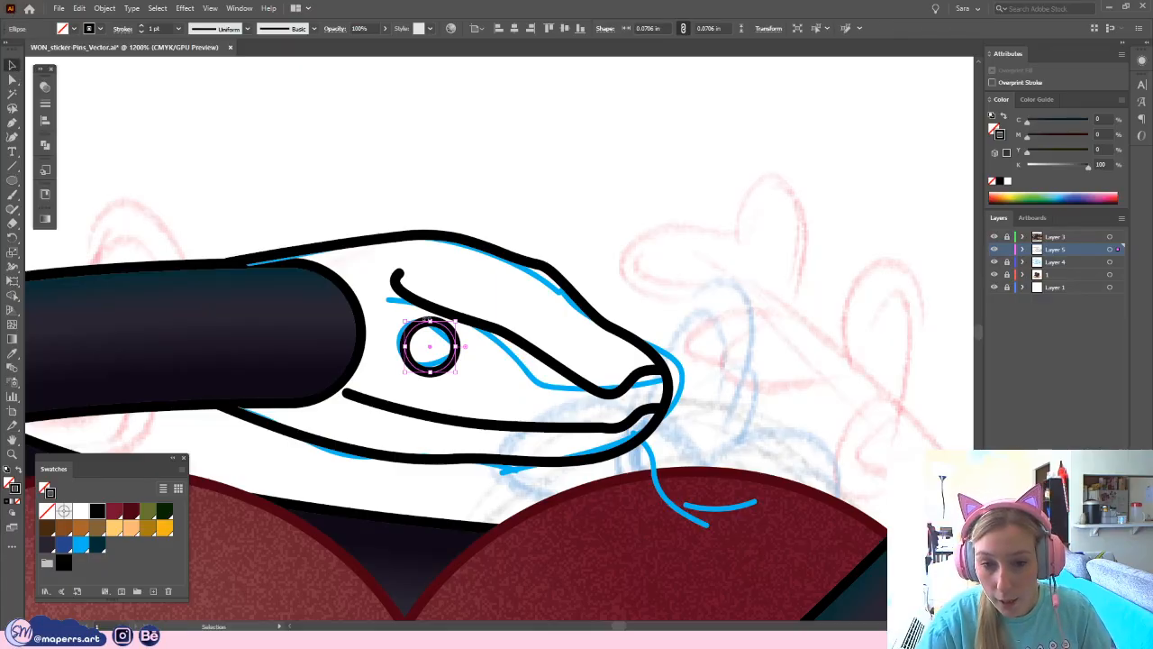
{"action": "left_click_drag", "start_coordinate": [430, 322], "coordinate": [431, 328]}
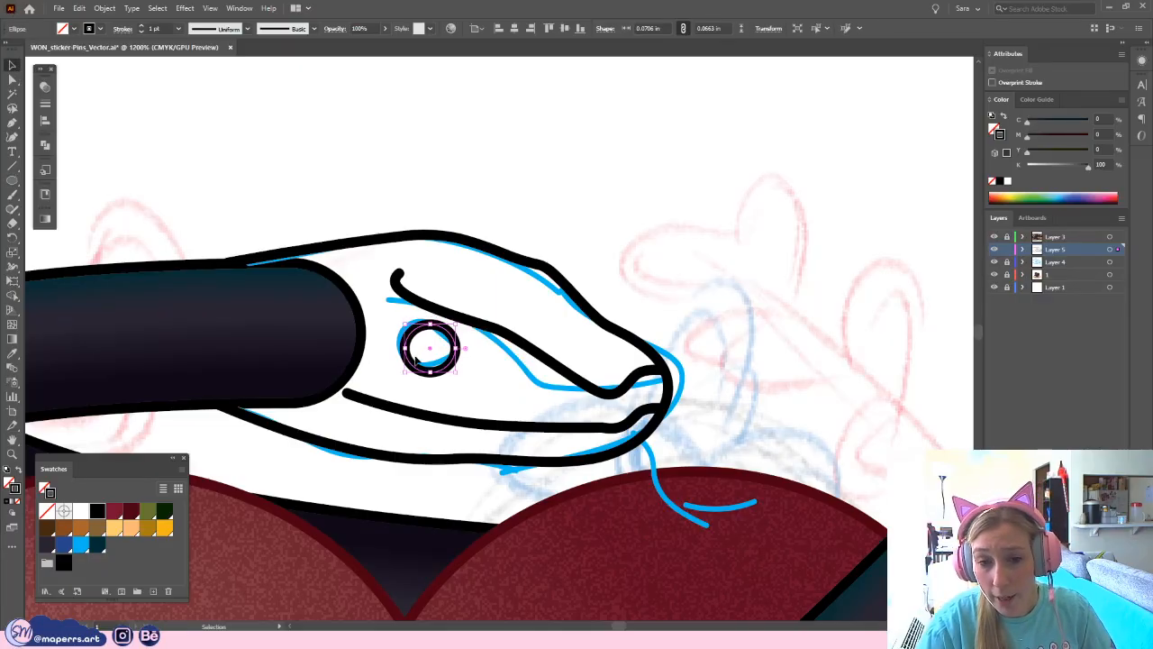
{"action": "left_click", "coordinate": [399, 306]}
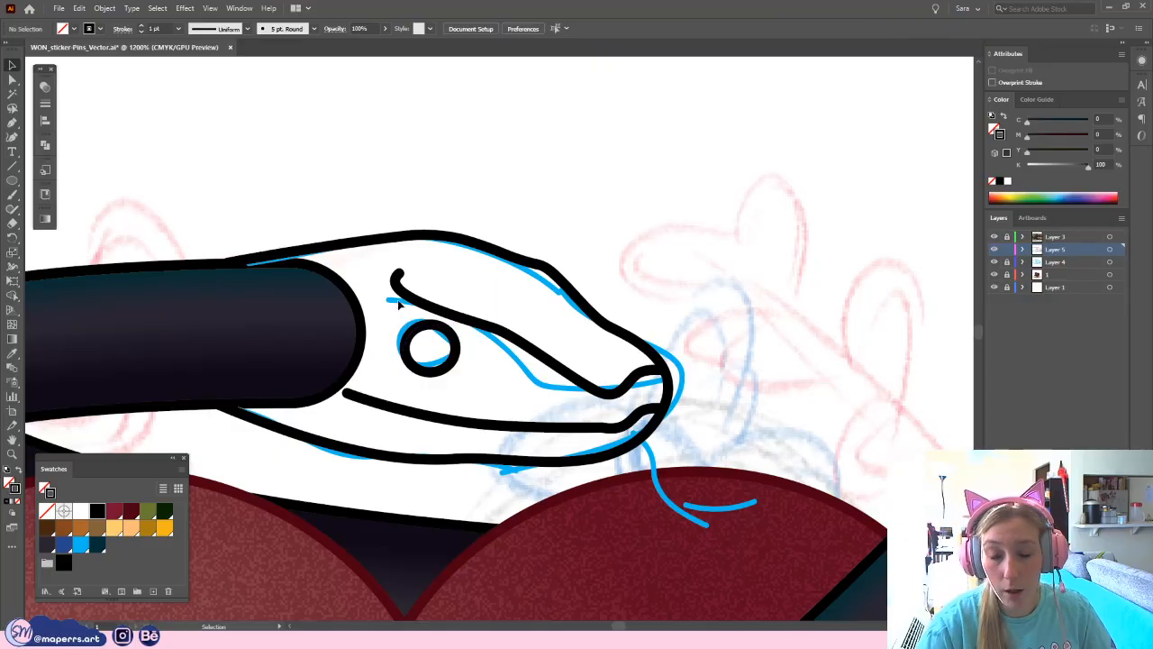
{"action": "left_click", "coordinate": [458, 357]}
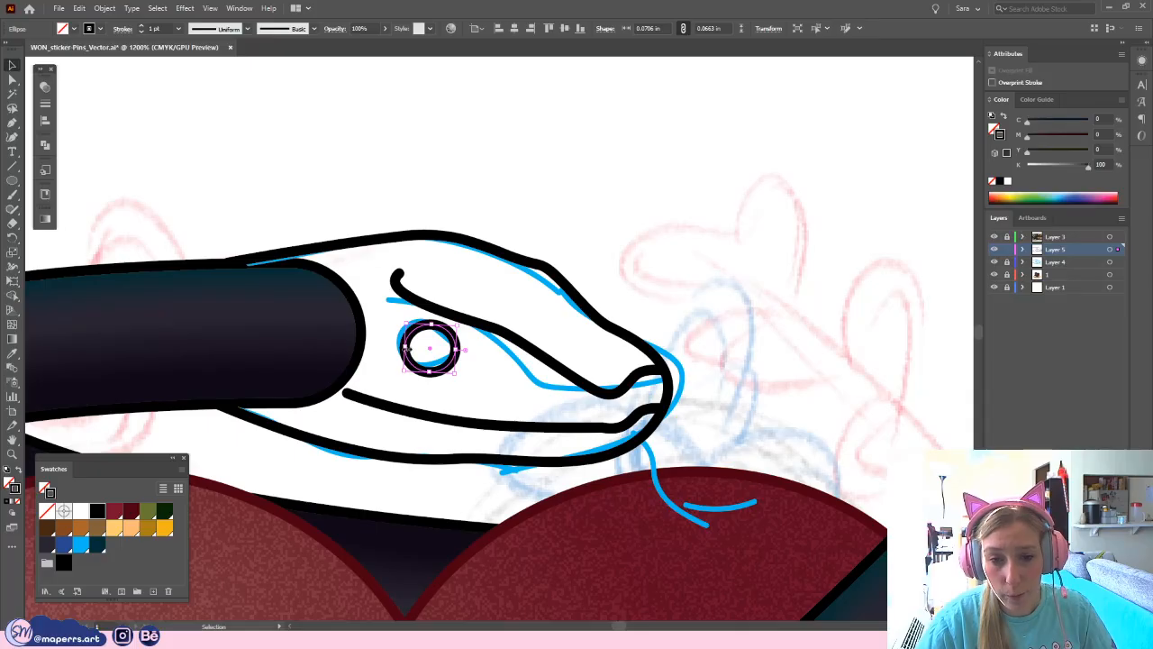
{"action": "left_click_drag", "start_coordinate": [407, 347], "coordinate": [427, 368]}
{"action": "left_click", "coordinate": [495, 375]}
{"action": "left_click", "coordinate": [459, 348]}
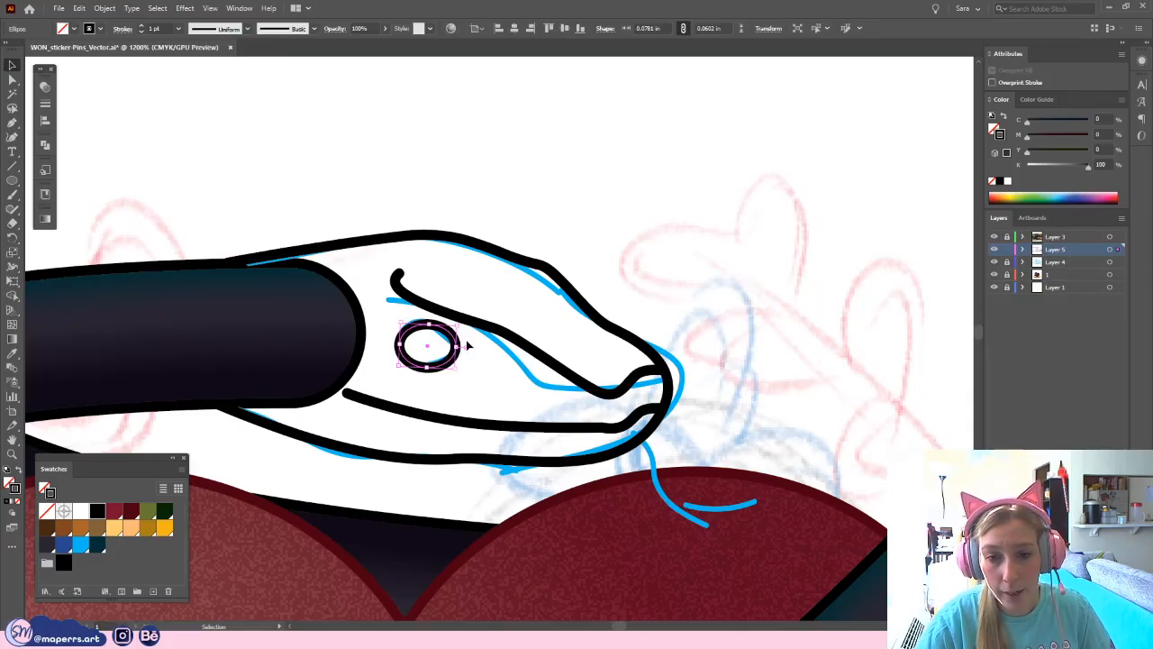
- Tilt the eye oval slightly and swap its stroke and fill so it becomes solid black with no stroke
{"action": "left_click_drag", "start_coordinate": [463, 325], "coordinate": [464, 330]}
{"action": "left_click", "coordinate": [651, 258]}
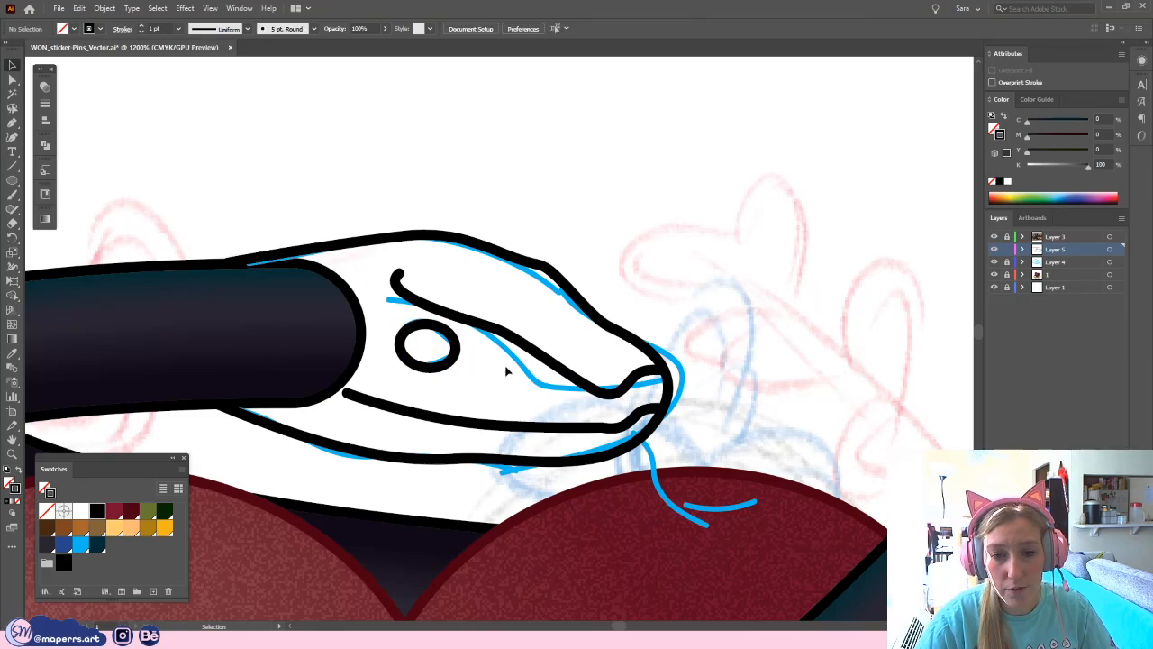
{"action": "left_click", "coordinate": [417, 362]}
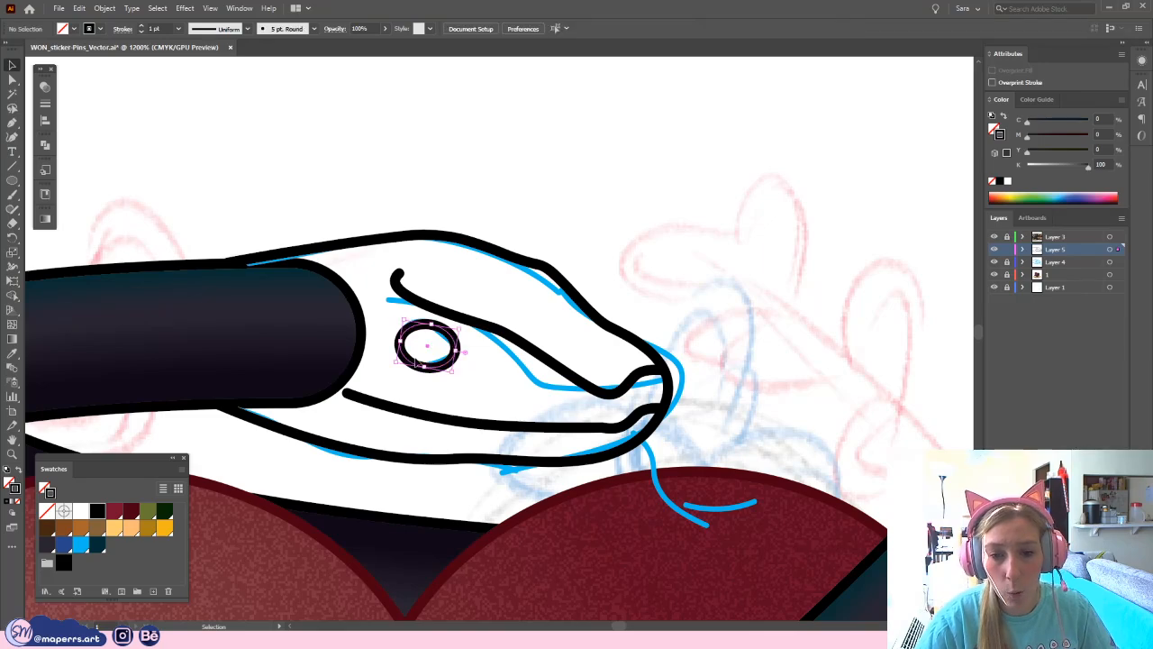
{"action": "left_click", "coordinate": [22, 473]}
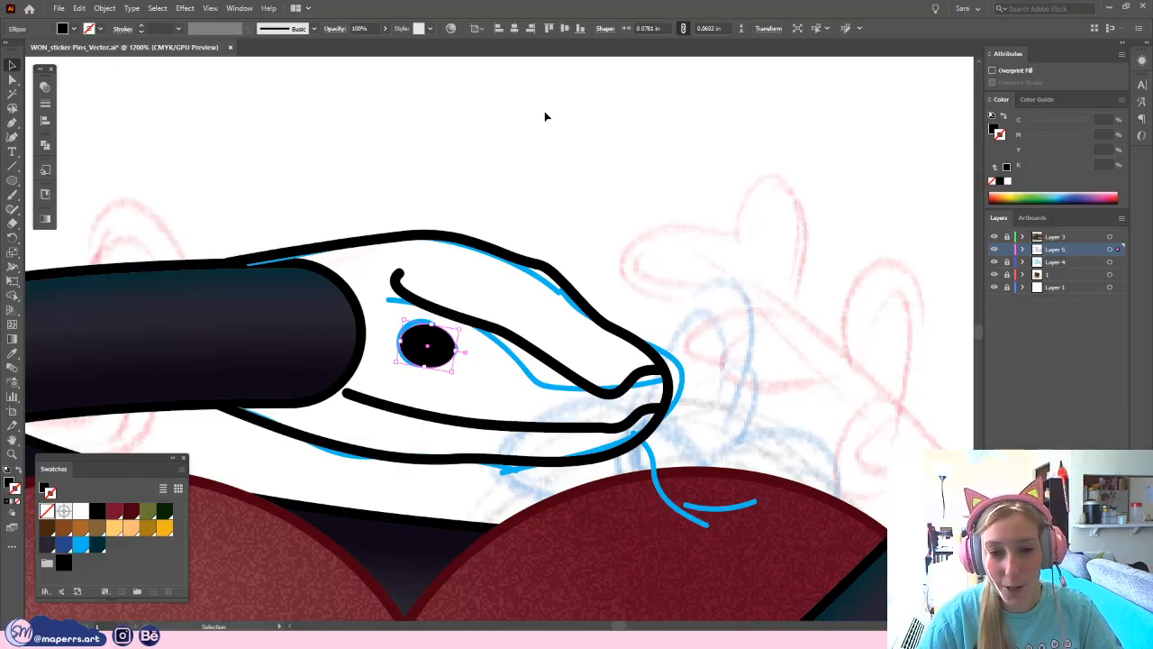
{"action": "left_click", "coordinate": [560, 221]}
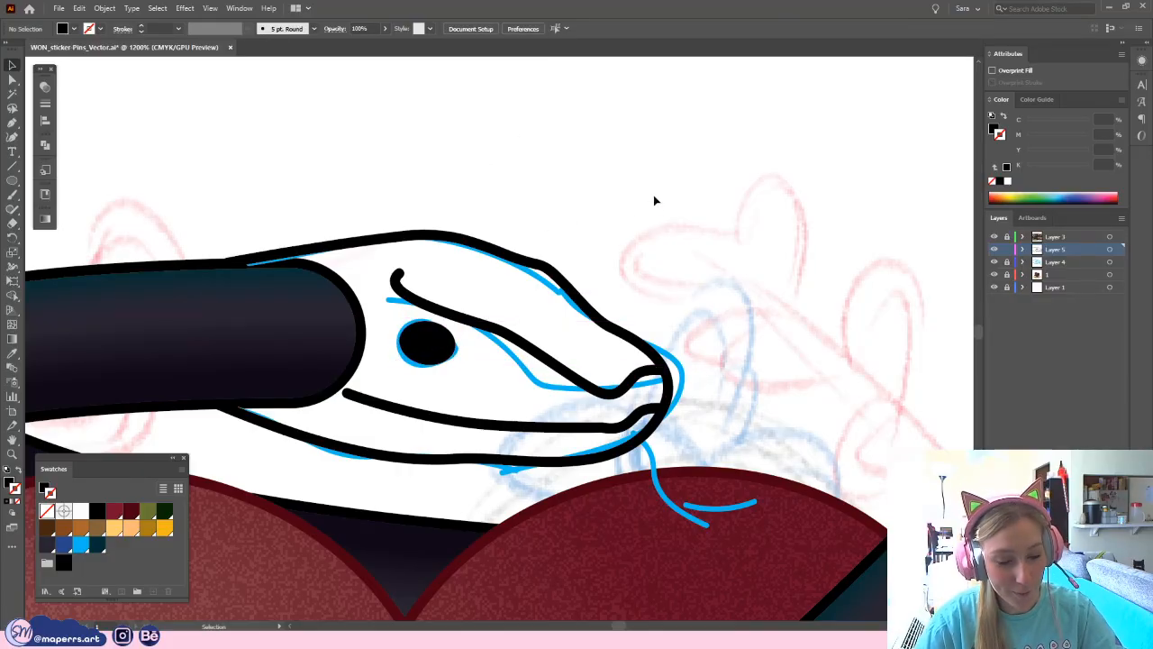
- Check how the inked snake head and black eye look against the whole heart and banner design
{"action": "key", "text": "ctrl+minus"}
{"action": "key", "text": "ctrl+minus"}
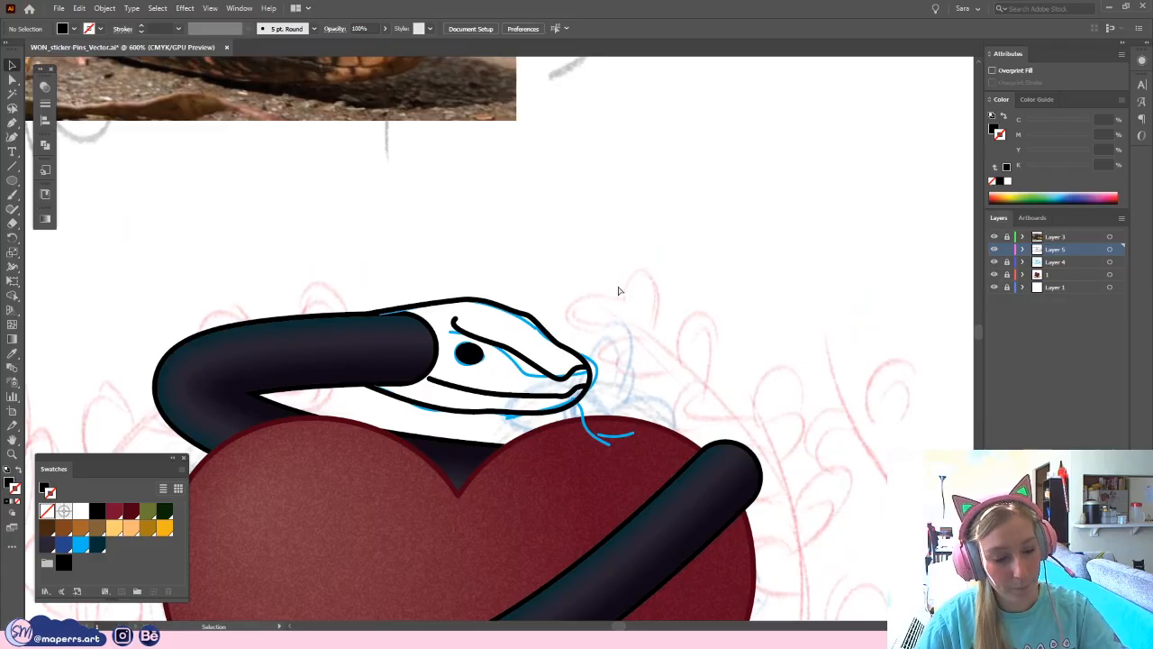
{"action": "key", "text": "ctrl+minus"}
{"action": "key", "text": "ctrl+minus"}
{"action": "scroll", "coordinate": [626, 344], "scroll_direction": "down", "scroll_amount": 2}
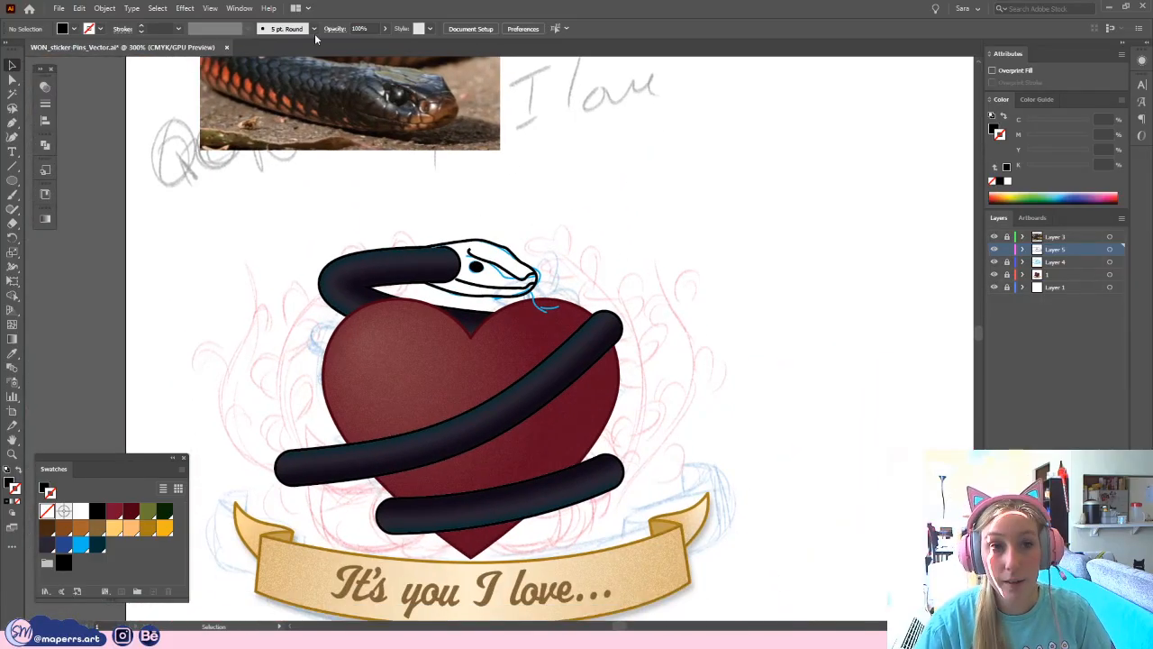
{"action": "left_click", "coordinate": [105, 8]}
{"action": "left_click", "coordinate": [719, 199]}
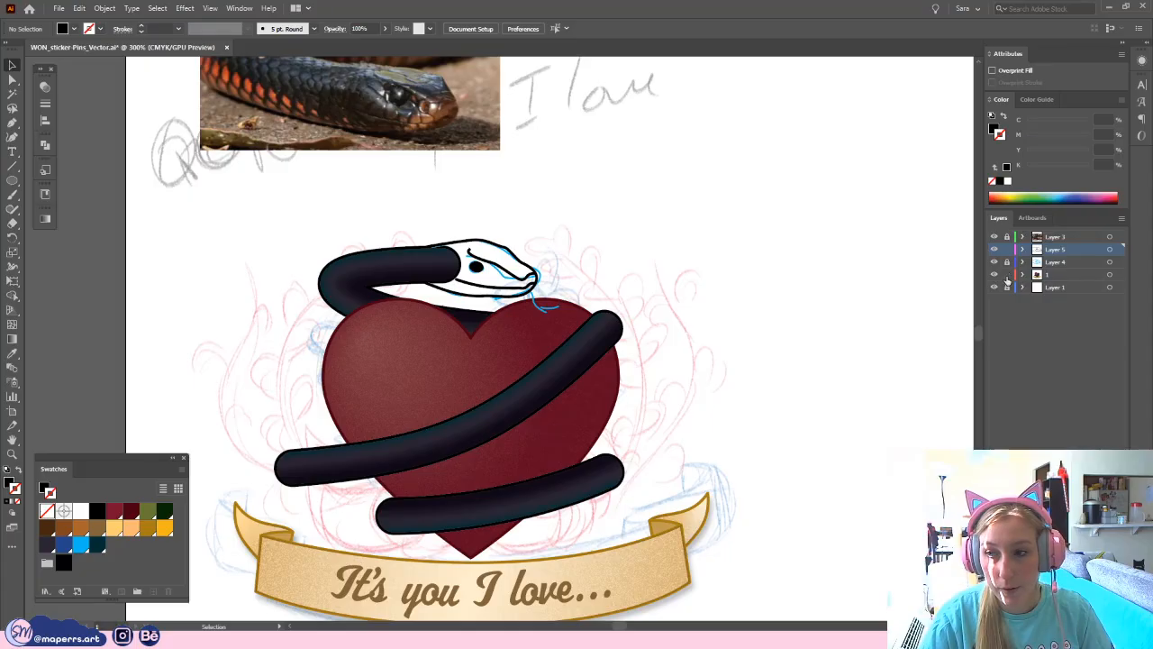
{"action": "key", "text": "ctrl+plus"}
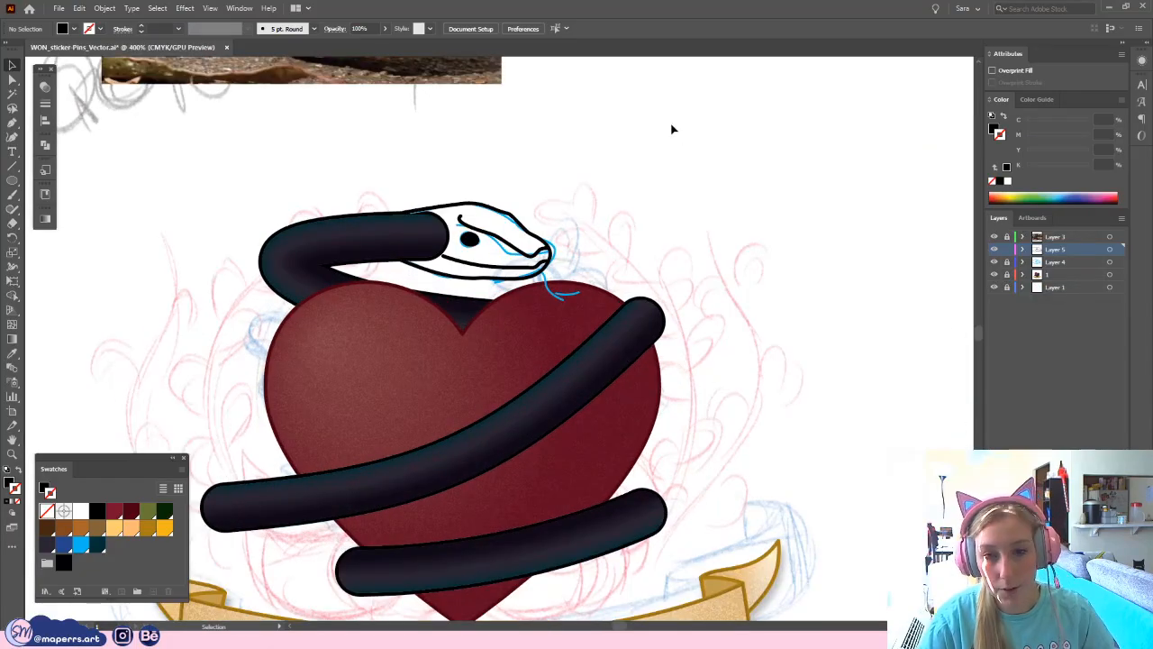
- Examine the eye, snout and scales of the snake in the reference photo
{"action": "left_click_drag", "start_coordinate": [644, 185], "coordinate": [634, 224]}
{"action": "key", "text": "ctrl+plus"}
{"action": "key", "text": "ctrl+plus"}
{"action": "key", "text": "ctrl+plus"}
{"action": "mouse_move", "coordinate": [438, 118]}
{"action": "left_mouse_down"}
{"action": "mouse_move", "coordinate": [556, 296]}
{"action": "mouse_move", "coordinate": [682, 583]}
{"action": "mouse_move", "coordinate": [656, 540]}
{"action": "left_mouse_up"}
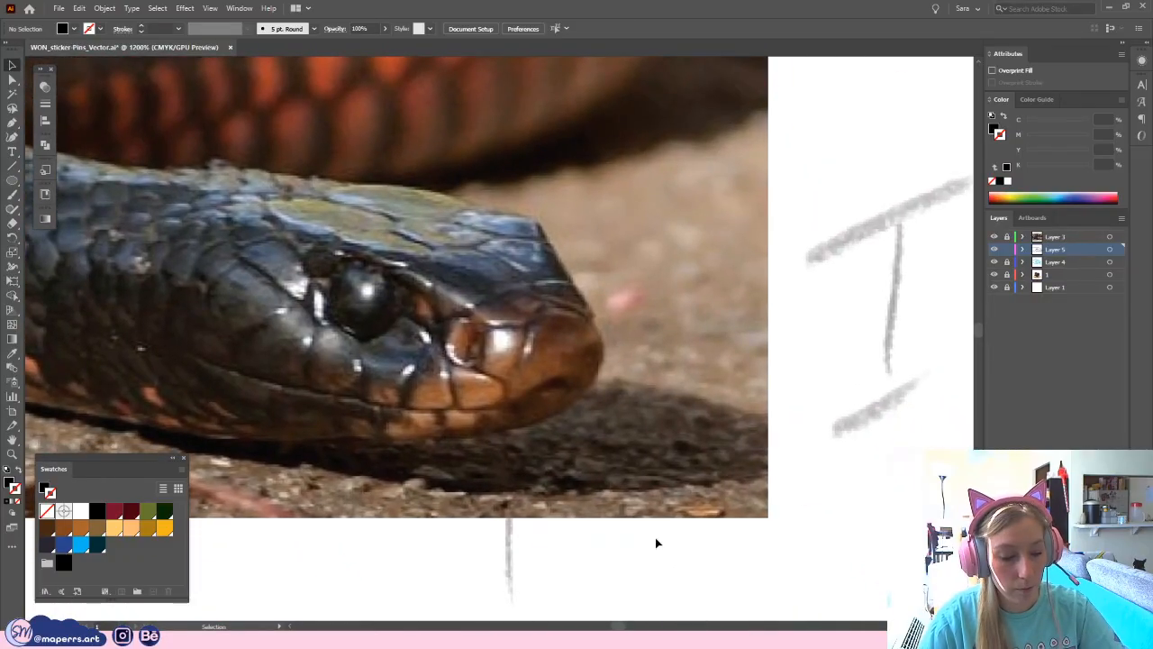
{"action": "key", "text": "ctrl+minus"}
{"action": "key", "text": "ctrl+minus"}
{"action": "mouse_move", "coordinate": [625, 459]}
{"action": "left_mouse_down"}
{"action": "mouse_move", "coordinate": [568, 333]}
{"action": "mouse_move", "coordinate": [652, 373]}
{"action": "mouse_move", "coordinate": [689, 450]}
{"action": "mouse_move", "coordinate": [682, 468]}
{"action": "mouse_move", "coordinate": [757, 420]}
{"action": "mouse_move", "coordinate": [740, 486]}
{"action": "left_mouse_up"}
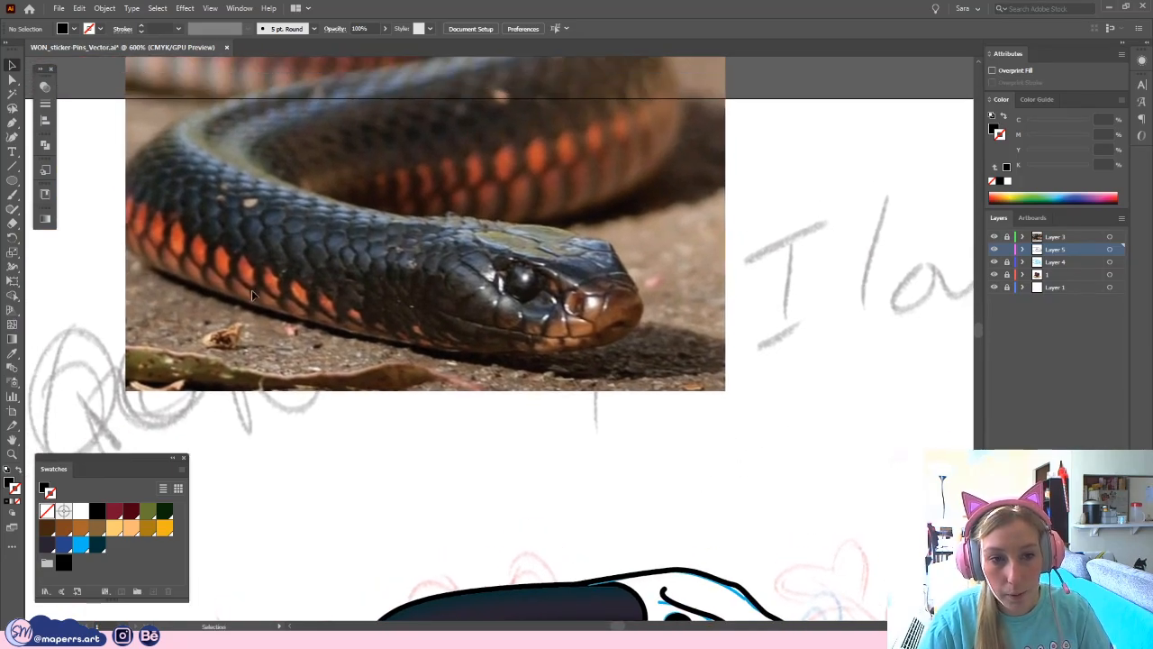
- Compare the inked head with the reference photo and judge its proportions within the full sticker
{"action": "left_click_drag", "start_coordinate": [496, 458], "coordinate": [471, 333]}
{"action": "key", "text": "ctrl+minus"}
{"action": "key", "text": "ctrl+minus"}
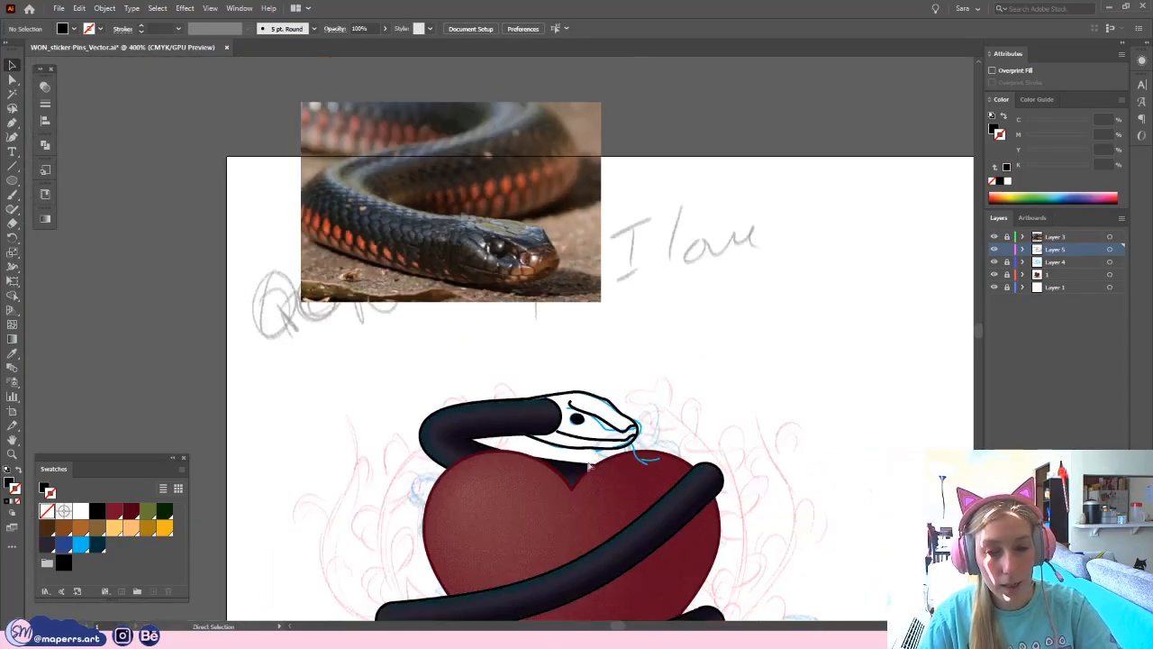
{"action": "left_click_drag", "start_coordinate": [663, 354], "coordinate": [581, 251]}
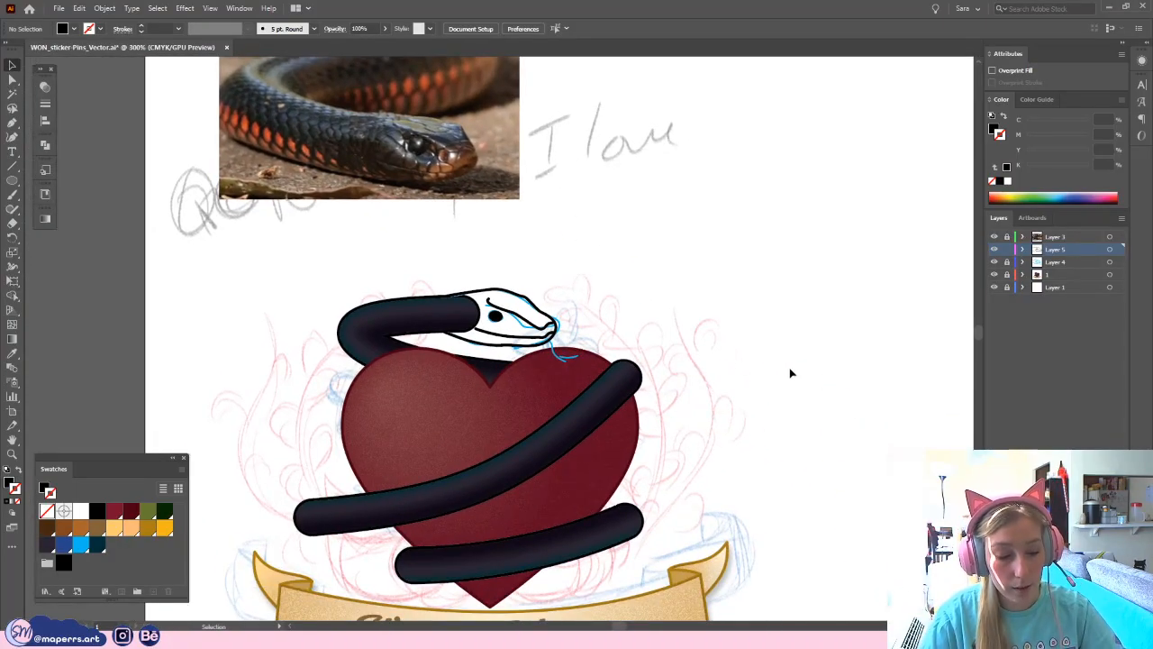
{"action": "key", "text": "ctrl+minus"}
{"action": "left_click_drag", "start_coordinate": [790, 428], "coordinate": [762, 402]}
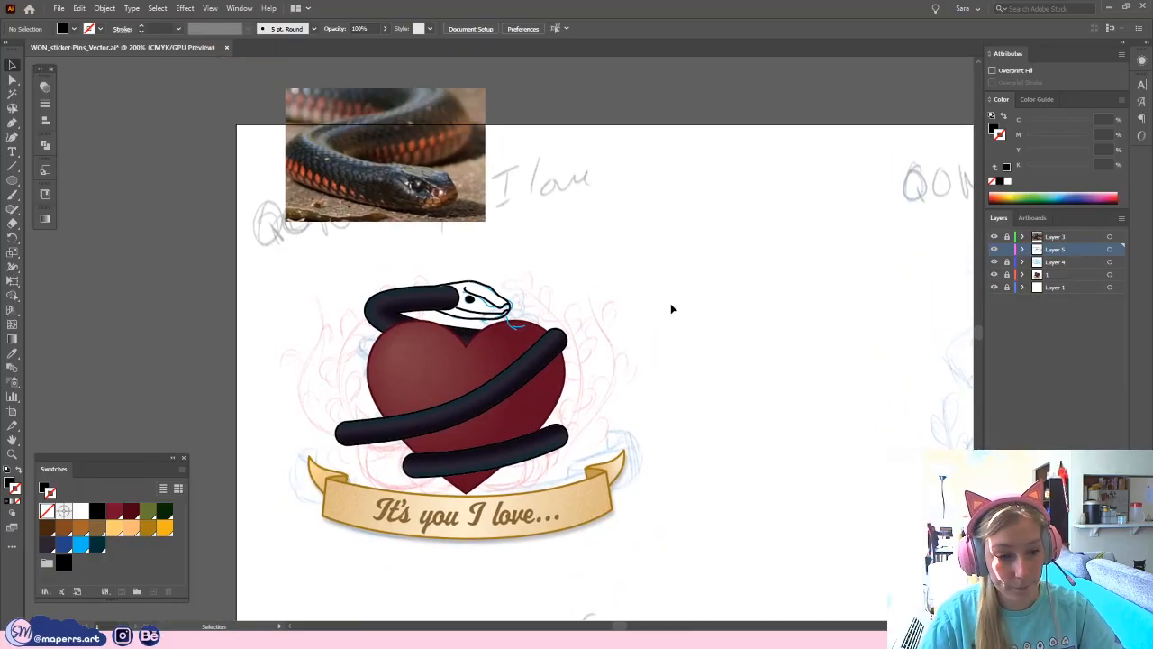
{"action": "key", "text": "ctrl+plus"}
{"action": "key", "text": "ctrl+plus"}
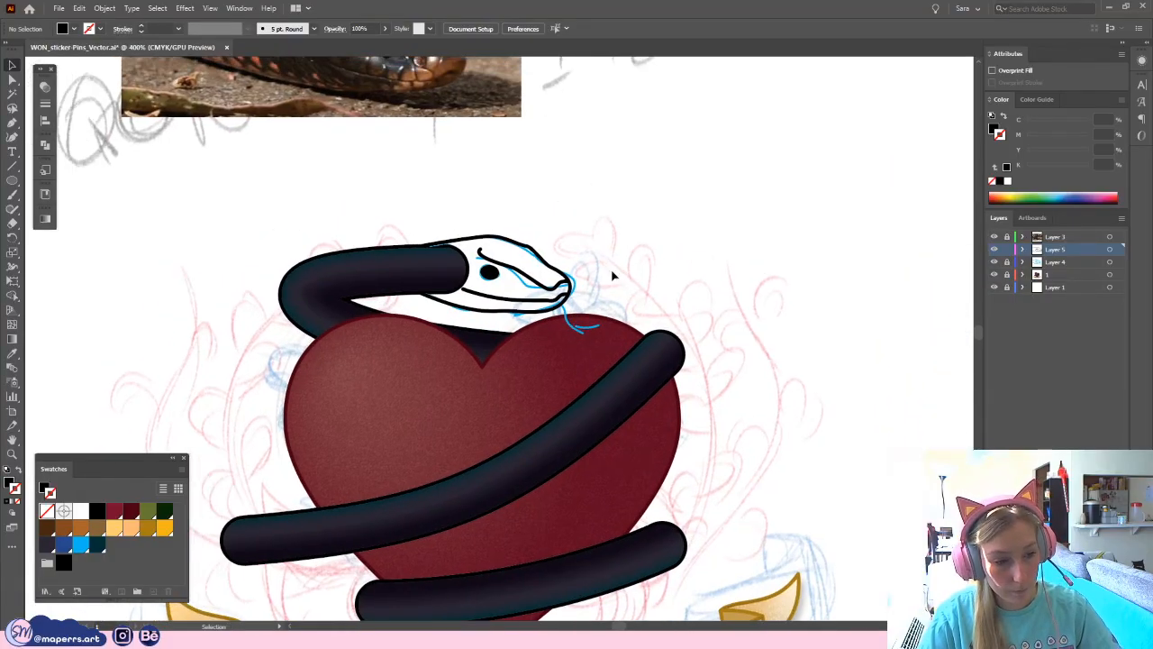
{"action": "key", "text": "ctrl+minus"}
{"action": "key", "text": "ctrl+plus"}
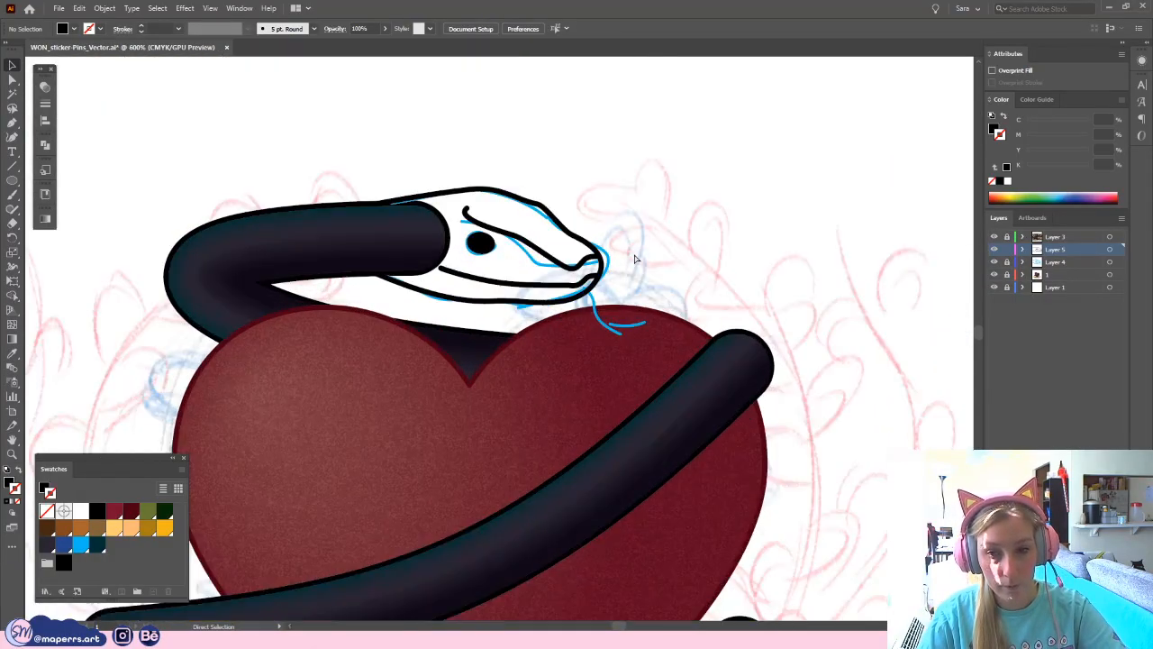
- Copy the dark body band's gradient onto the eye with the Eyedropper and swap it from stroke to fill
{"action": "key", "text": "ctrl+plus"}
{"action": "scroll", "coordinate": [734, 189], "scroll_direction": "up", "scroll_amount": 1}
{"action": "key", "text": "ctrl+plus"}
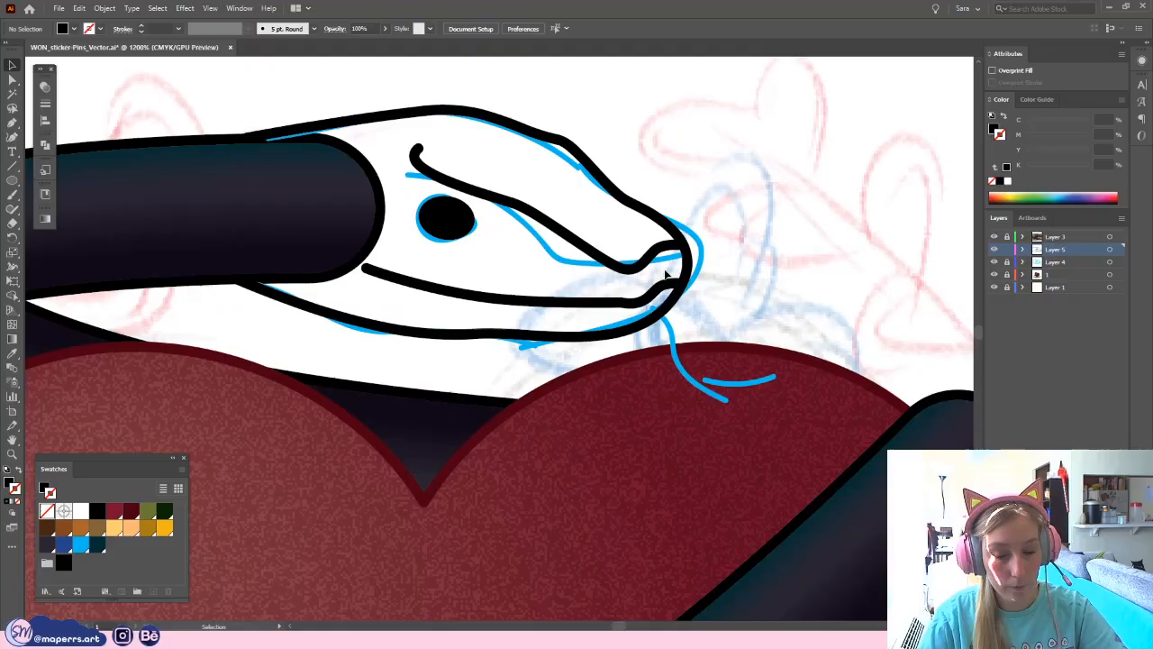
{"action": "left_click", "coordinate": [462, 236]}
{"action": "left_click_drag", "start_coordinate": [501, 245], "coordinate": [550, 272]}
{"action": "key", "text": "i"}
{"action": "left_click", "coordinate": [229, 235]}
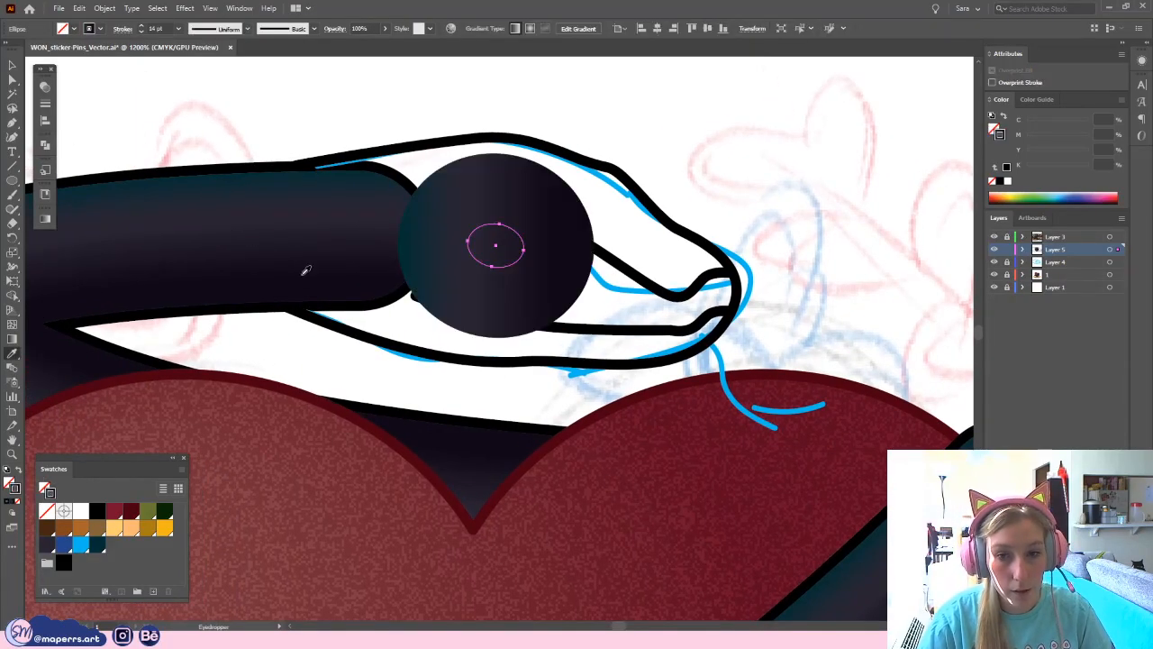
{"action": "left_click", "coordinate": [20, 473]}
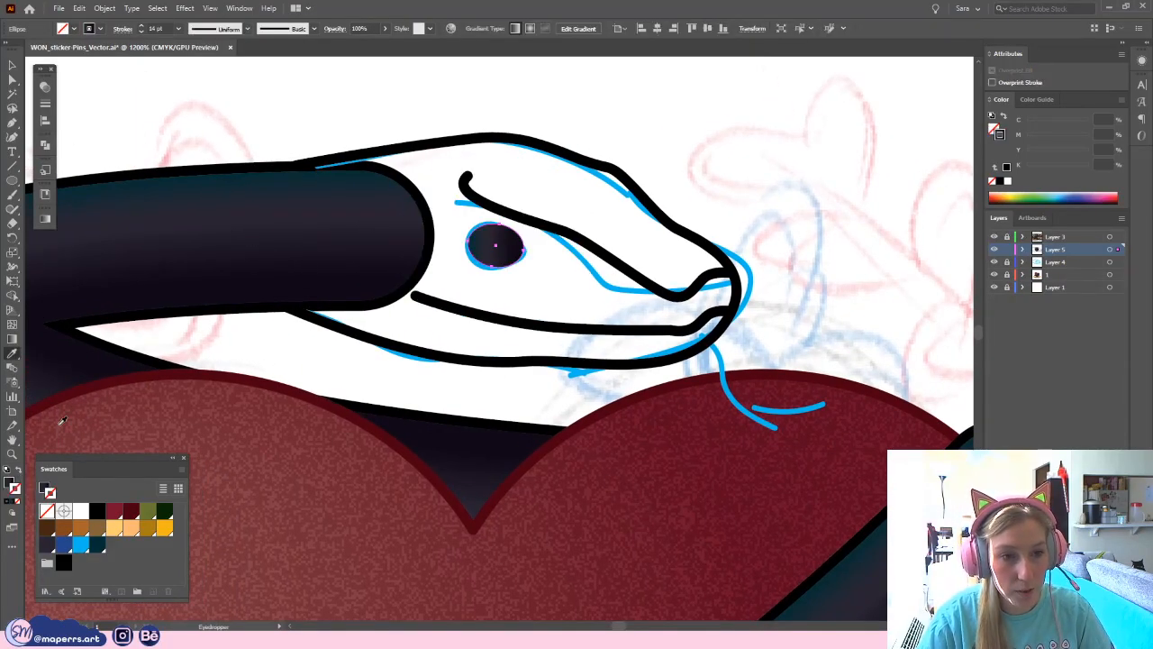
- Make the eye's fill gradient radial and leave the eye without a stroke
{"action": "left_click", "coordinate": [45, 218]}
{"action": "left_click", "coordinate": [132, 235]}
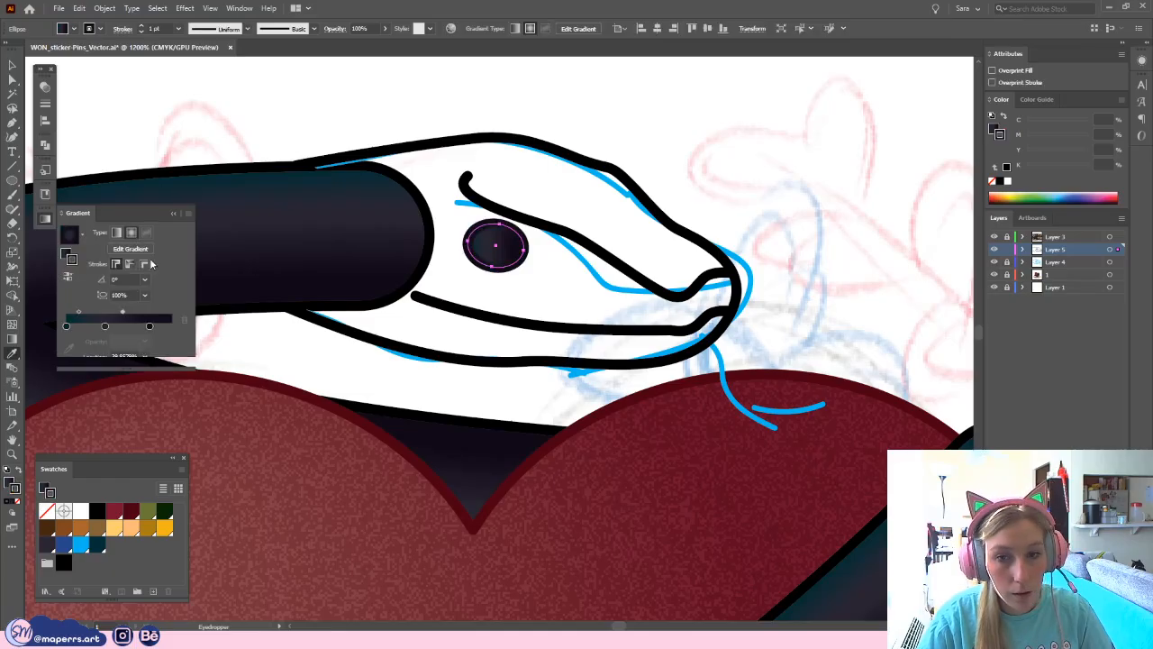
{"action": "key", "text": "ctrl+equal"}
{"action": "key", "text": "ctrl+equal"}
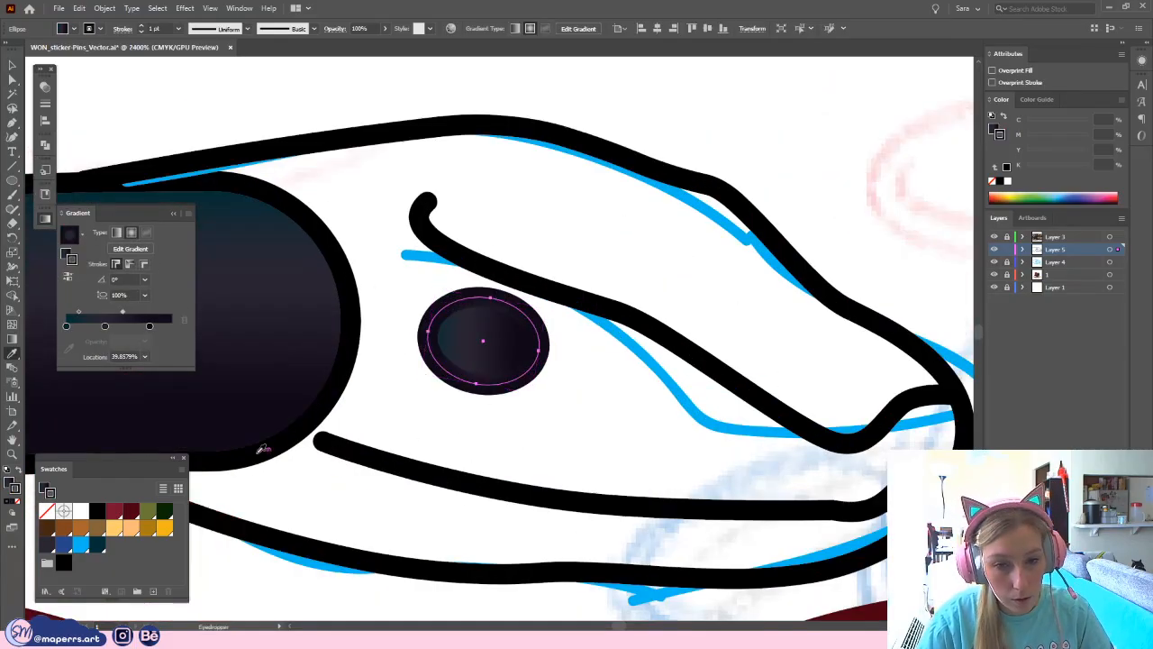
{"action": "left_click", "coordinate": [20, 501]}
{"action": "left_click", "coordinate": [70, 256]}
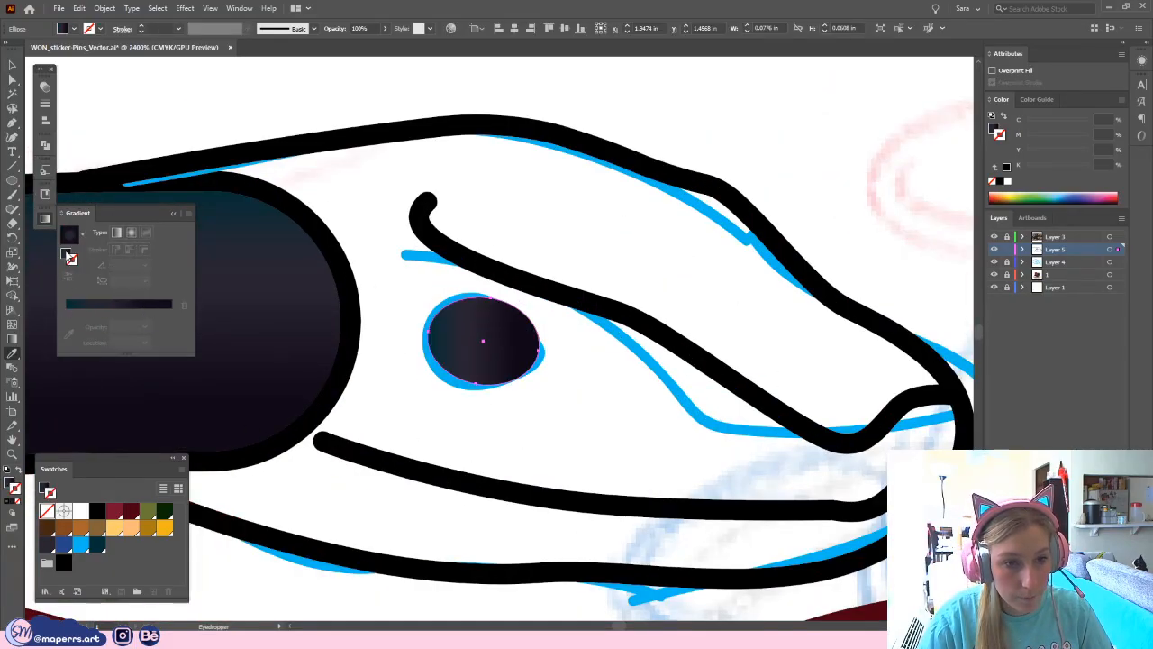
{"action": "left_click", "coordinate": [133, 233]}
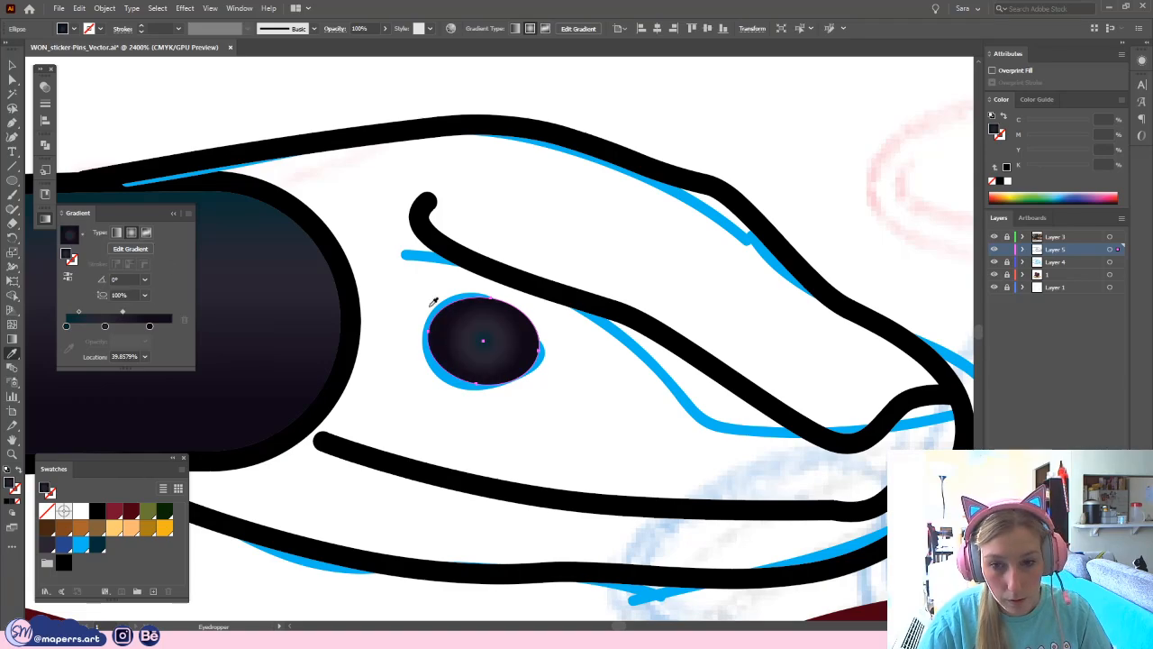
- Delete the middle color stop of the eye's gradient and move the dark outer stop to 100%
{"action": "left_click", "coordinate": [12, 339]}
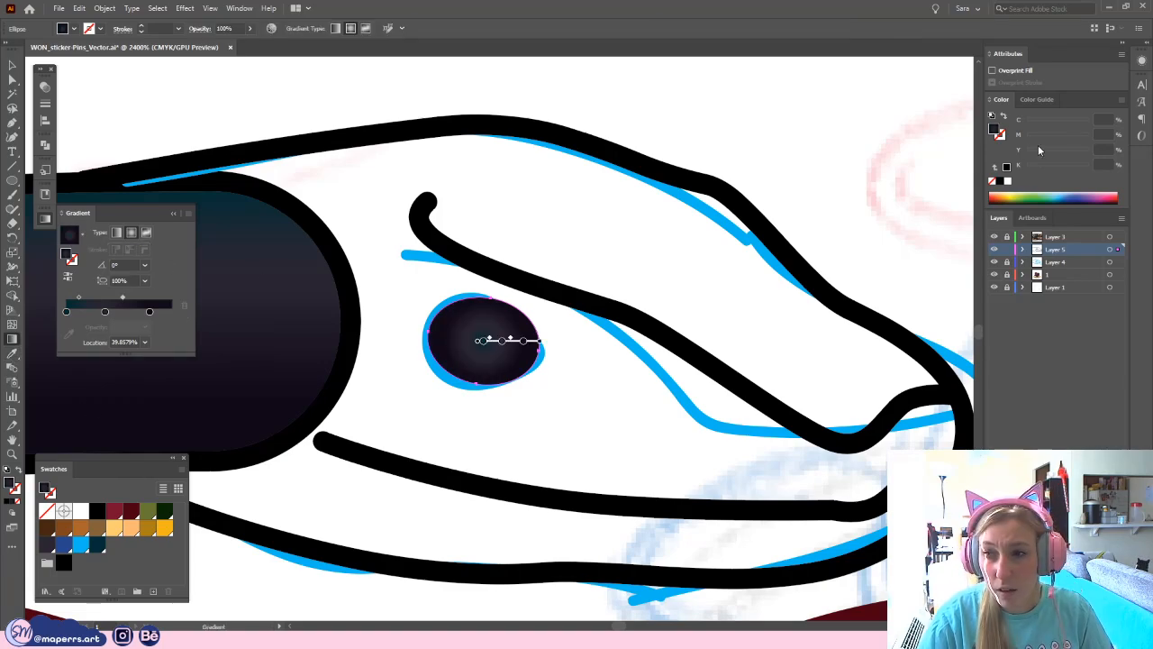
{"action": "left_click", "coordinate": [105, 313]}
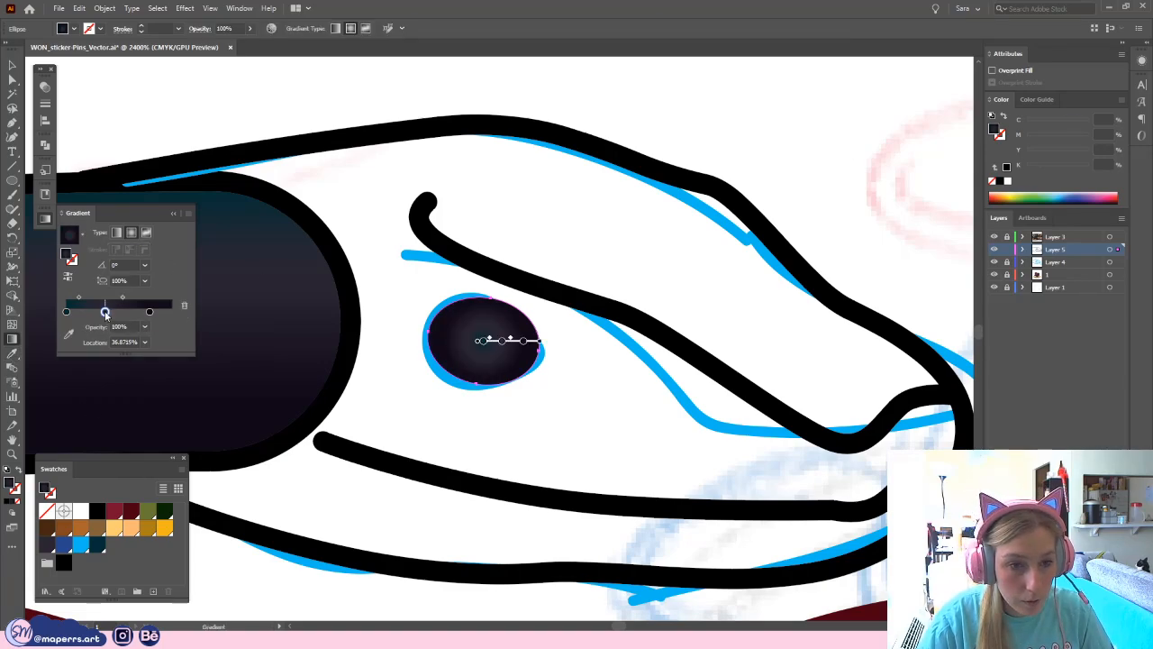
{"action": "left_click", "coordinate": [185, 306]}
{"action": "left_click_drag", "start_coordinate": [150, 313], "coordinate": [171, 311]}
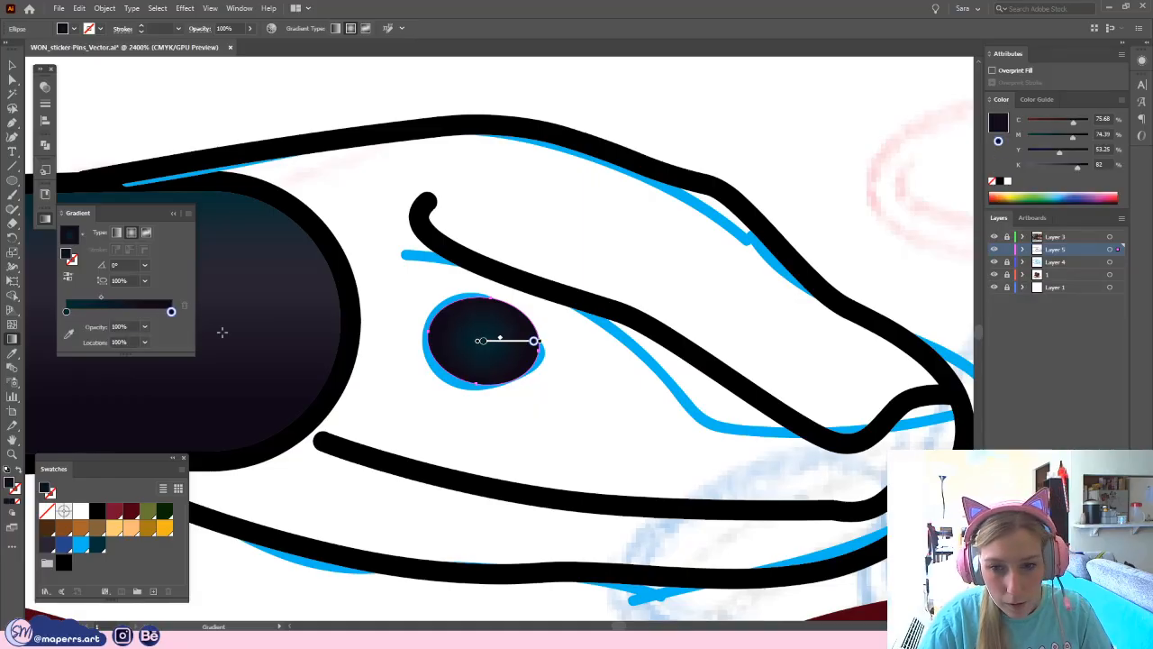
- Fit the radial gradient to the tilted eye oval, with an angle of about -9.5° and aspect ratio of about 79%
{"action": "left_click", "coordinate": [67, 312]}
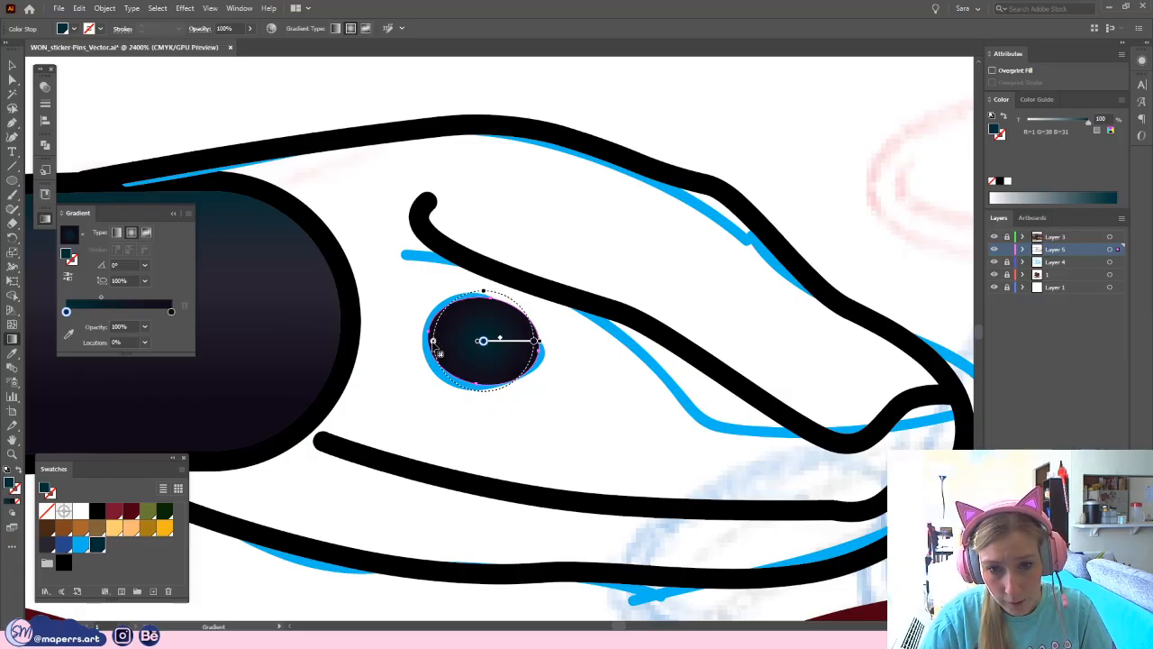
{"action": "left_click_drag", "start_coordinate": [434, 341], "coordinate": [428, 342]}
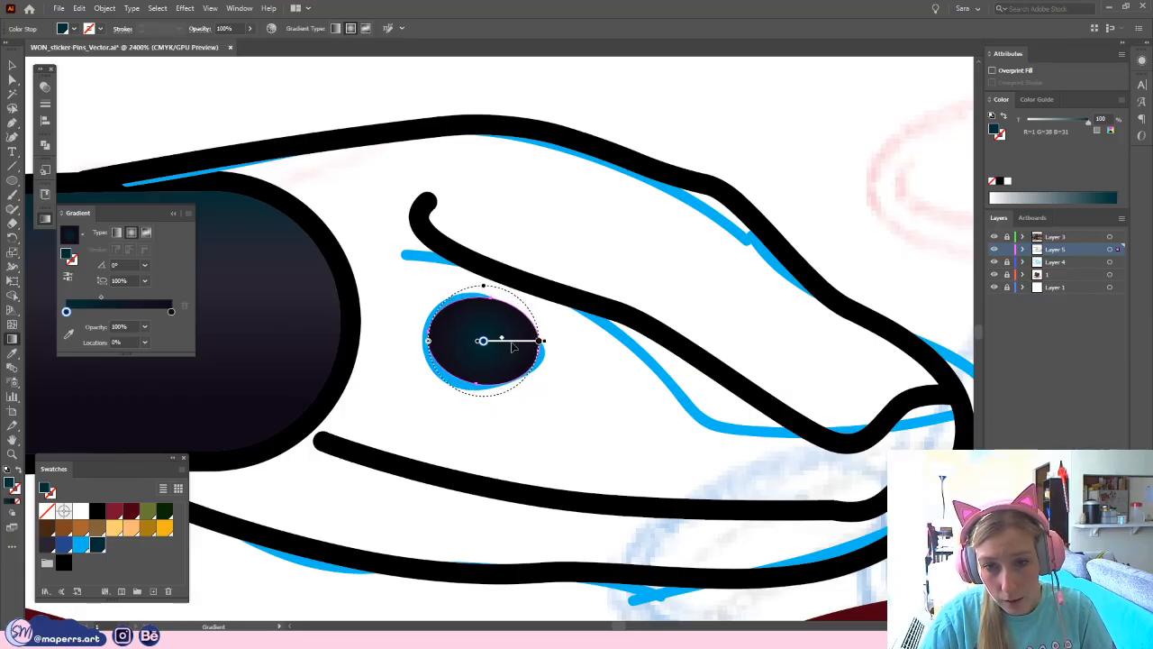
{"action": "left_click_drag", "start_coordinate": [546, 343], "coordinate": [541, 352]}
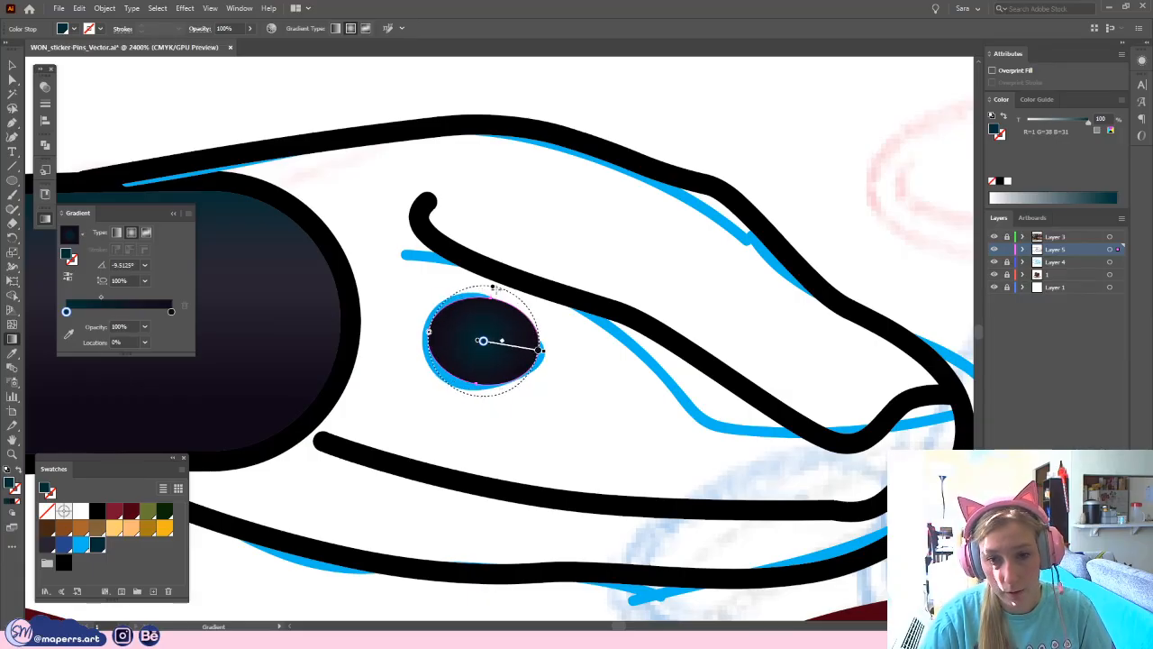
{"action": "left_click_drag", "start_coordinate": [493, 288], "coordinate": [501, 303]}
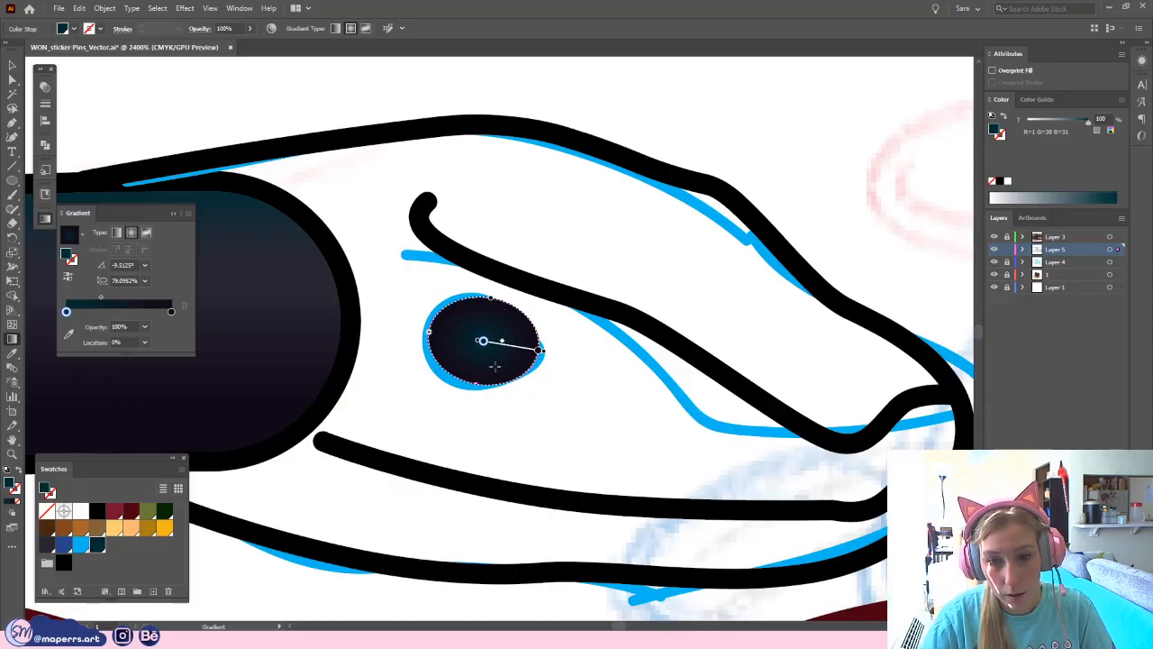
{"action": "left_click", "coordinate": [12, 66]}
{"action": "left_click", "coordinate": [193, 102]}
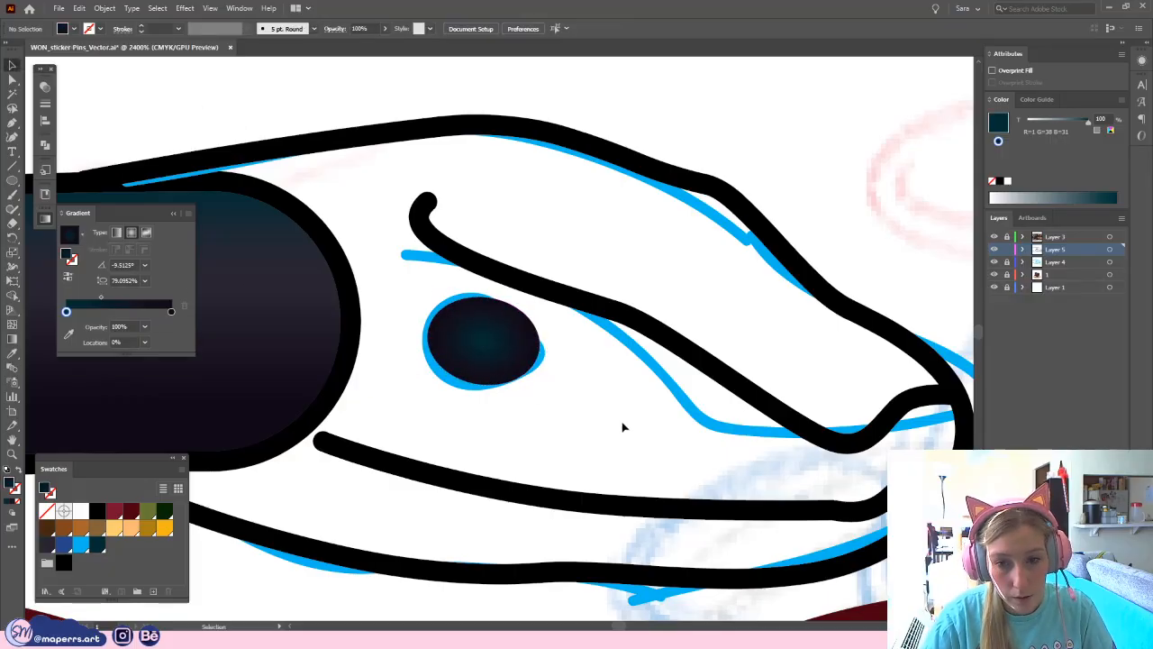
- Draw a small circle about 0.014 in across below the eye and fill it white
{"action": "left_click_drag", "start_coordinate": [623, 427], "coordinate": [519, 390]}
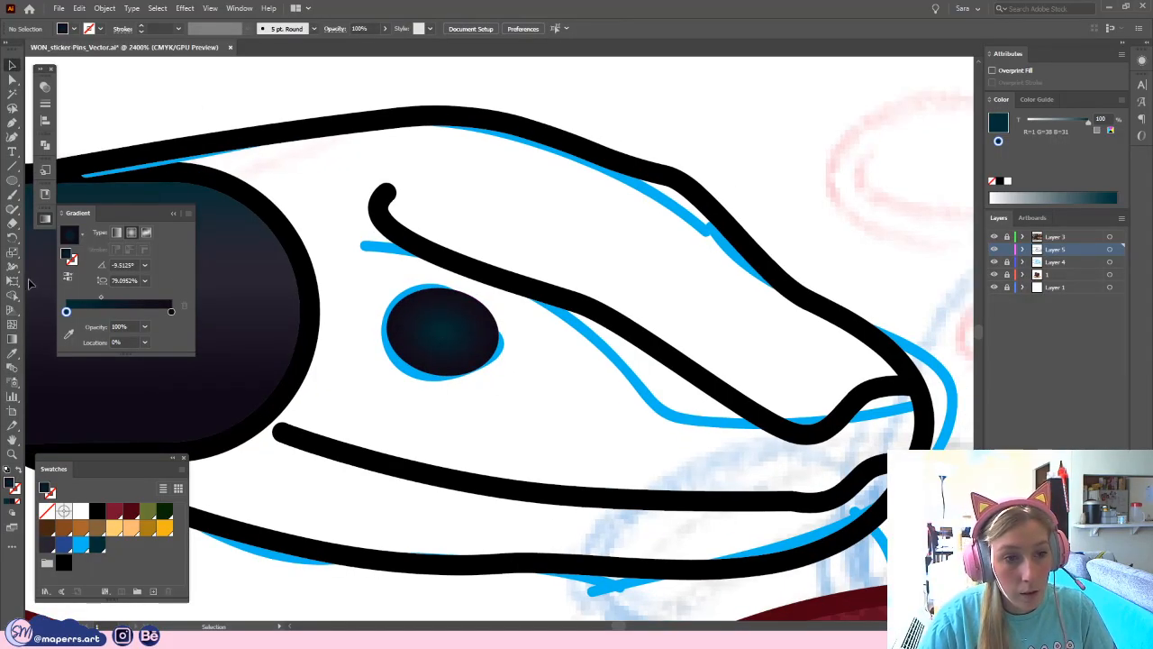
{"action": "left_click", "coordinate": [13, 181]}
{"action": "left_click_drag", "start_coordinate": [493, 408], "coordinate": [514, 428]}
{"action": "key", "text": "v"}
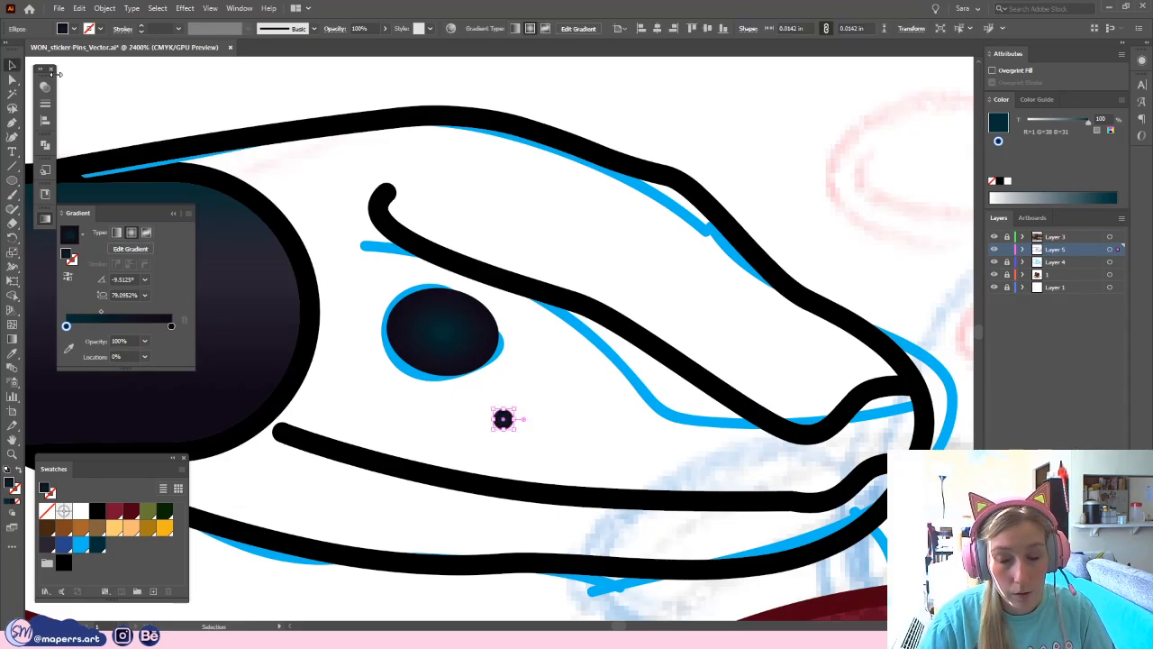
{"action": "left_click", "coordinate": [79, 511]}
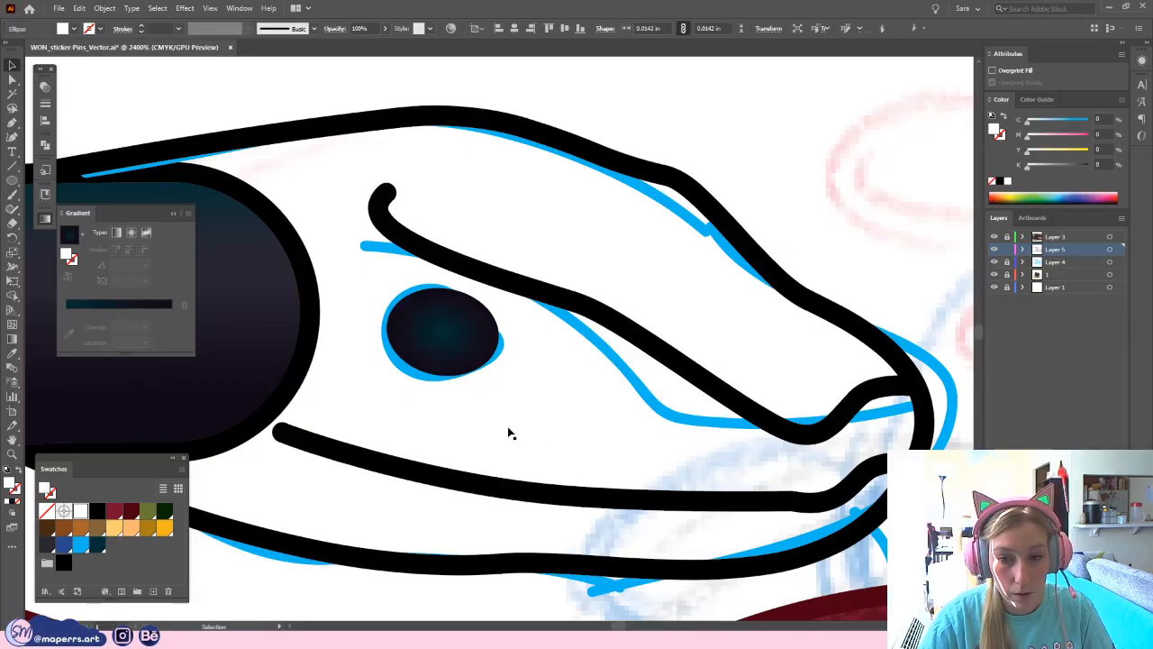
- Place the white circle as a highlight on the upper rear part of the eye
{"action": "left_click_drag", "start_coordinate": [508, 433], "coordinate": [414, 314]}
{"action": "left_click", "coordinate": [520, 373]}
{"action": "left_click", "coordinate": [804, 178]}
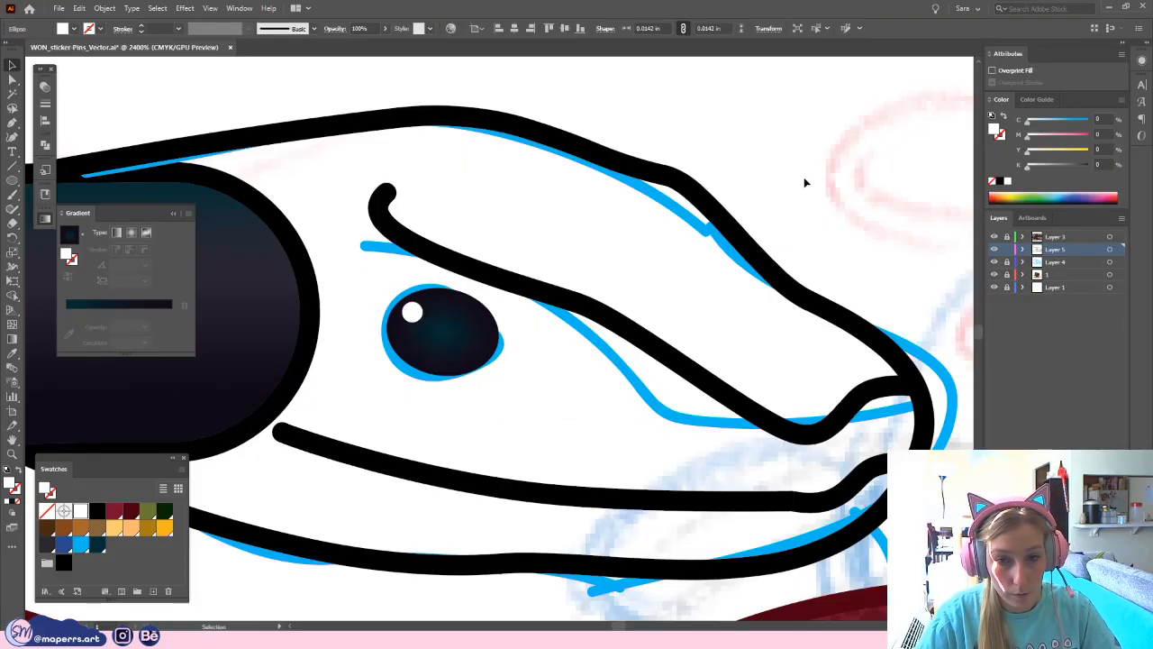
{"action": "key", "text": "ctrl+minus"}
{"action": "key", "text": "ctrl+minus"}
{"action": "key", "text": "ctrl+minus"}
{"action": "key", "text": "ctrl+minus"}
{"action": "key", "text": "ctrl+minus"}
{"action": "key", "text": "ctrl+minus"}
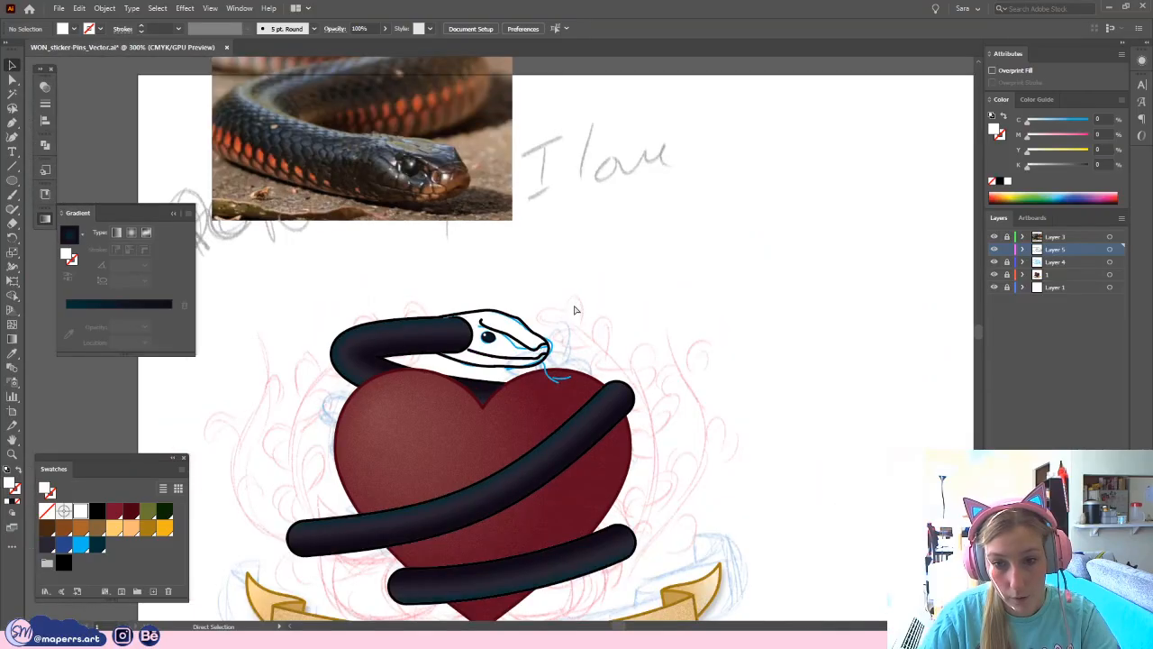
- Inspect the inked lines and the highlighted eye of the snake's head up close
{"action": "key", "text": "ctrl+plus"}
{"action": "key", "text": "ctrl+plus"}
{"action": "key", "text": "ctrl+plus"}
{"action": "key", "text": "space"}
{"action": "left_click_drag", "start_coordinate": [647, 222], "coordinate": [647, 249]}
{"action": "key", "text": "ctrl+plus"}
{"action": "key", "text": "ctrl+plus"}
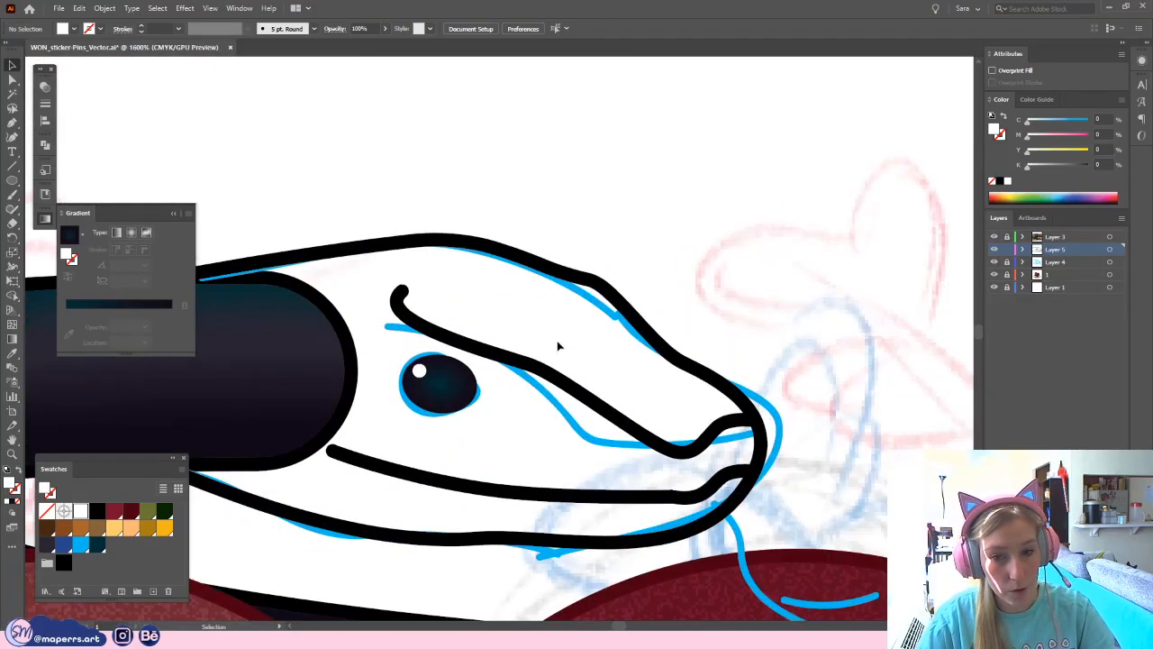
{"action": "key", "text": "space"}
{"action": "left_click_drag", "start_coordinate": [507, 437], "coordinate": [513, 395]}
{"action": "key", "text": "ctrl+plus"}
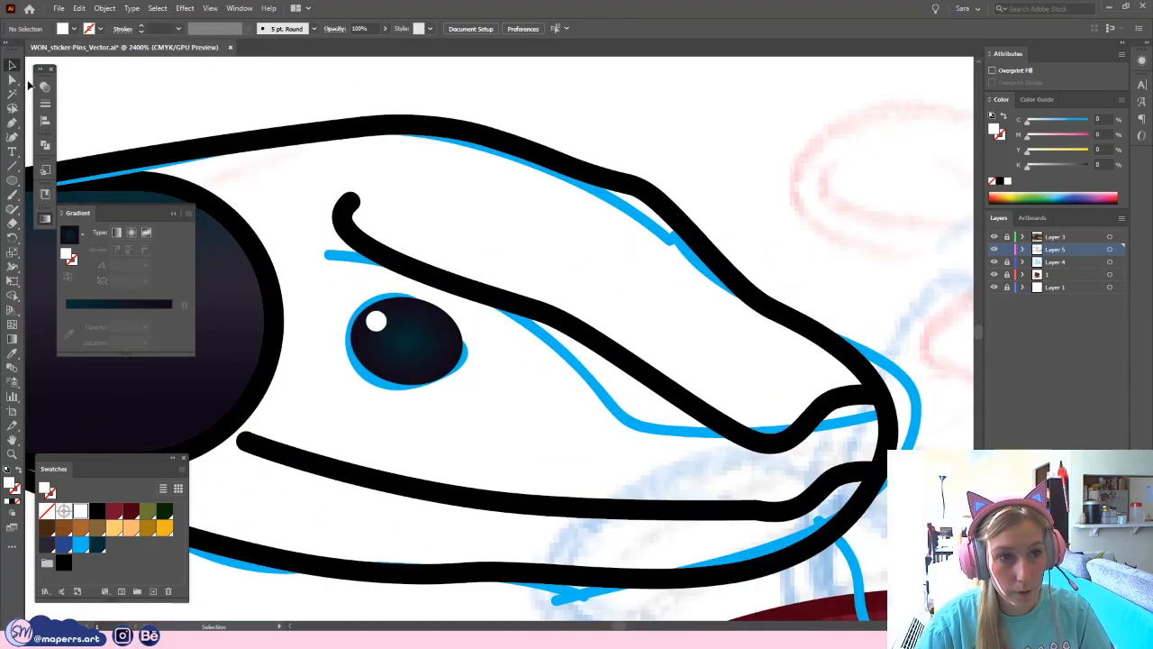
{"action": "key", "text": "space"}
{"action": "left_click_drag", "start_coordinate": [725, 153], "coordinate": [710, 151]}
{"action": "key", "text": "ctrl+minus"}
{"action": "key", "text": "ctrl+minus"}
{"action": "key", "text": "ctrl+minus"}
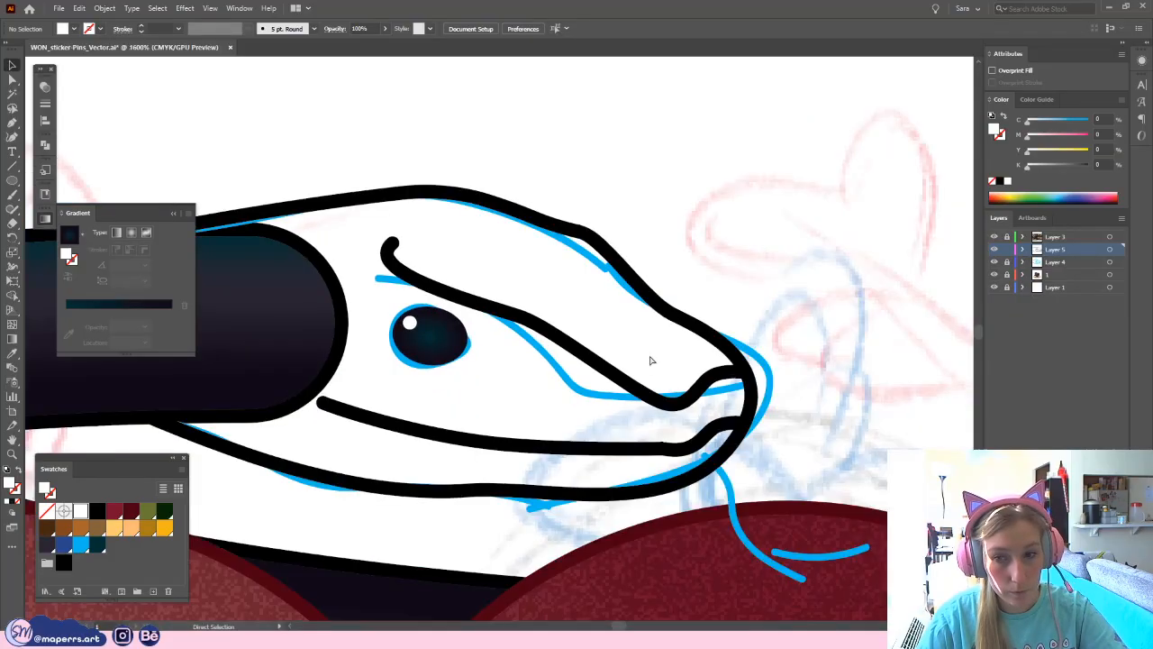
- Taper the rear end of the brow line above the snake's eye with the Width tool
{"action": "left_click", "coordinate": [528, 411]}
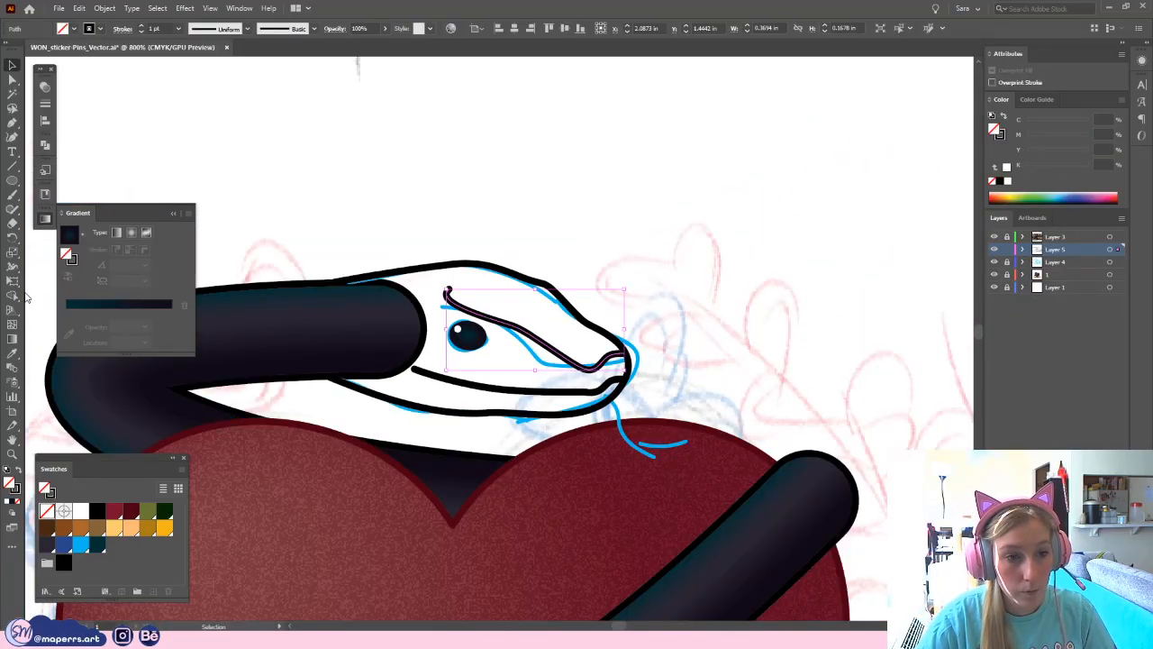
{"action": "left_click", "coordinate": [14, 268]}
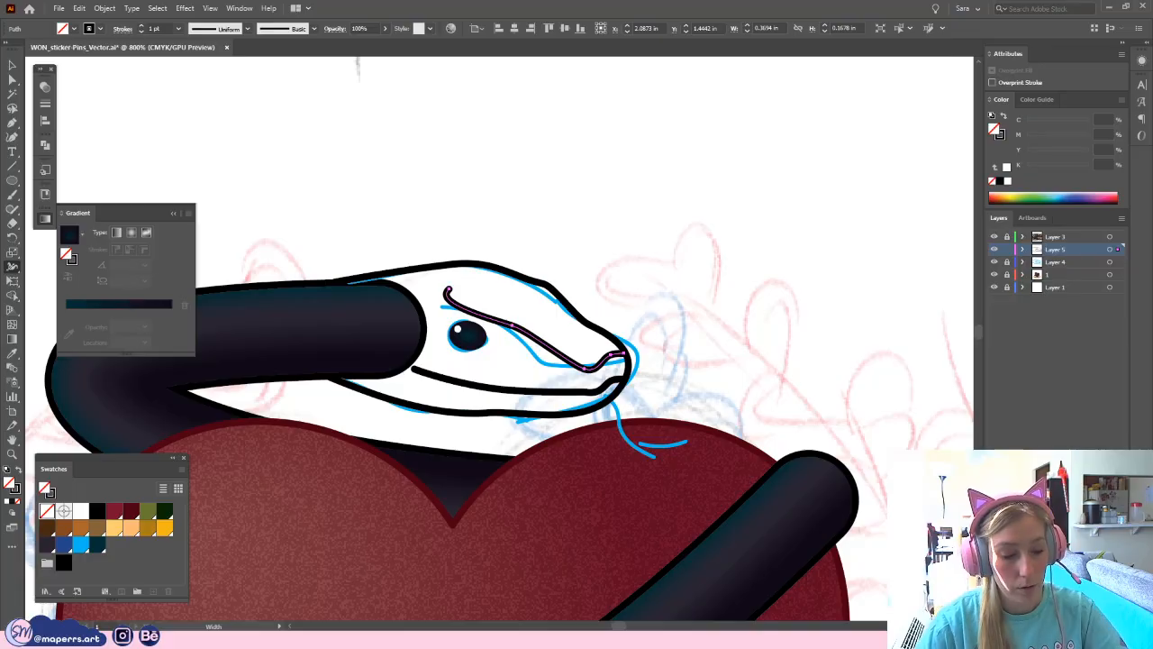
{"action": "key", "text": "ctrl+plus"}
{"action": "key", "text": "ctrl+plus"}
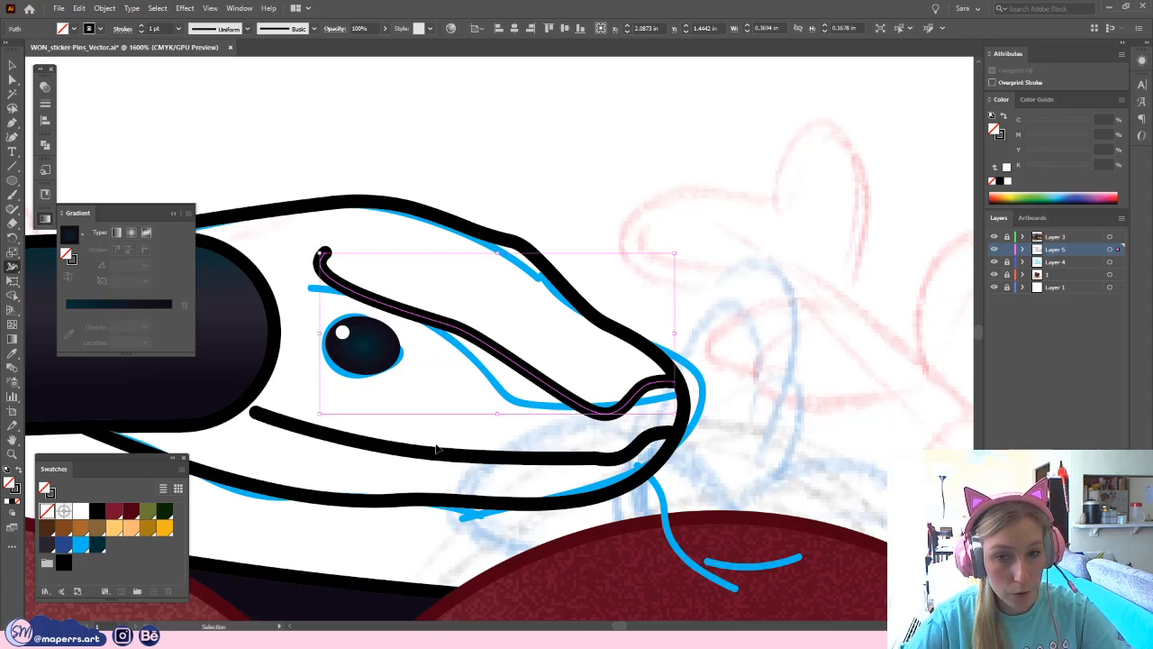
{"action": "key", "text": "ctrl+plus"}
{"action": "left_click_drag", "start_coordinate": [262, 274], "coordinate": [299, 291]}
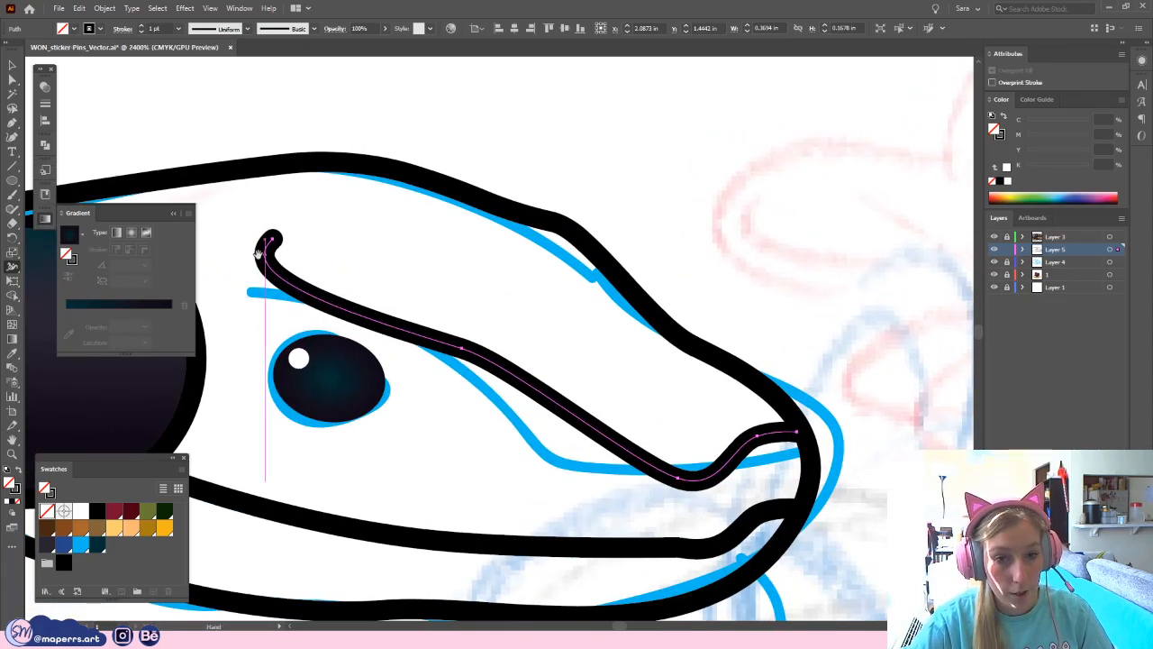
{"action": "left_click_drag", "start_coordinate": [270, 242], "coordinate": [303, 239]}
- Narrow the rear end of the snake's mouth line with the Width tool so it tapers like the brow
{"action": "left_click_drag", "start_coordinate": [487, 403], "coordinate": [547, 308]}
{"action": "left_click_drag", "start_coordinate": [257, 379], "coordinate": [257, 380]}
{"action": "key", "text": "v"}
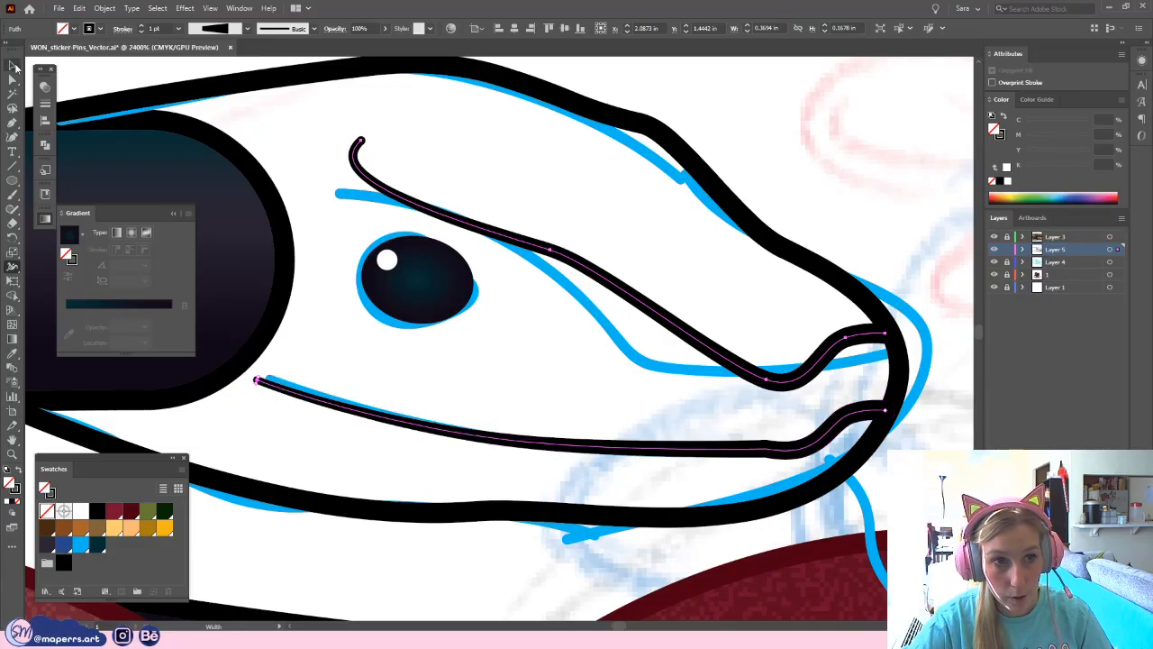
{"action": "left_click", "coordinate": [486, 400]}
{"action": "key", "text": "ctrl+minus"}
{"action": "key", "text": "ctrl+minus"}
{"action": "key", "text": "ctrl+minus"}
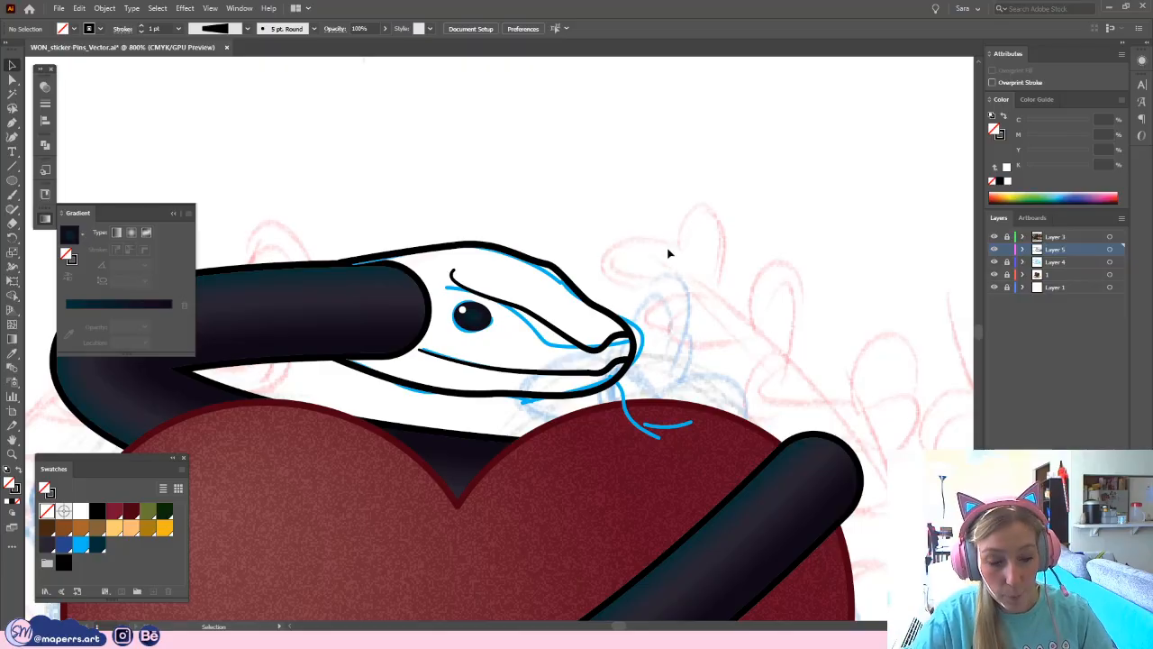
- Shift the brow line's middle anchor up and back toward the eye and adjust the curl at its rear end
{"action": "key", "text": "ctrl+plus"}
{"action": "left_click_drag", "start_coordinate": [647, 248], "coordinate": [696, 238]}
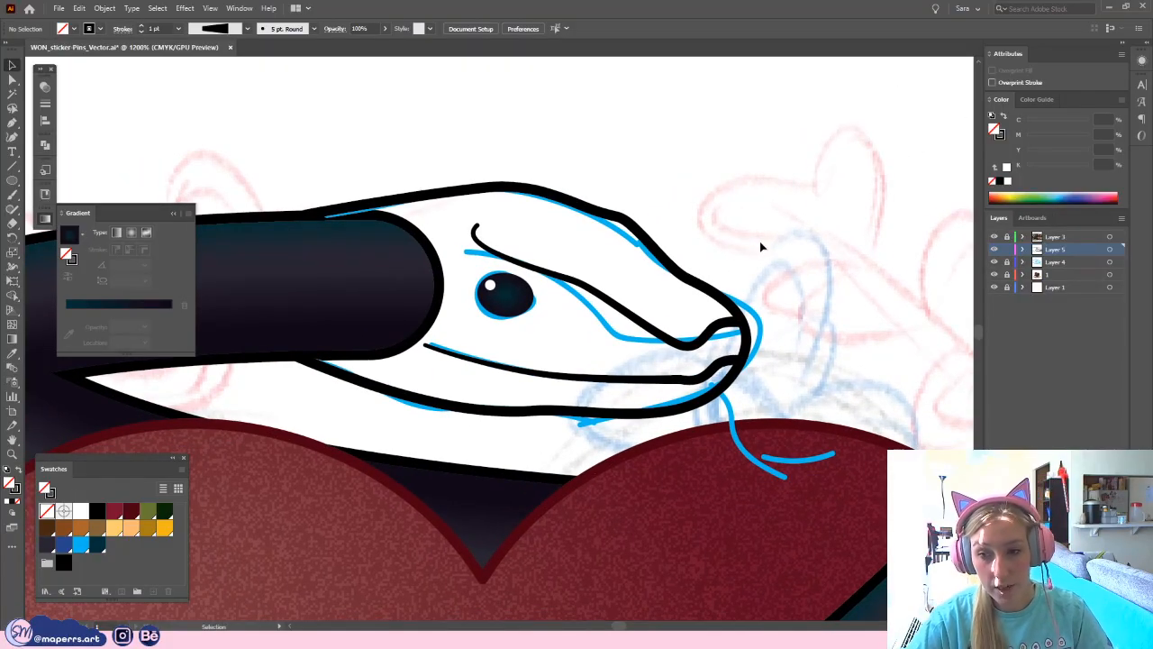
{"action": "left_click_drag", "start_coordinate": [831, 251], "coordinate": [772, 224]}
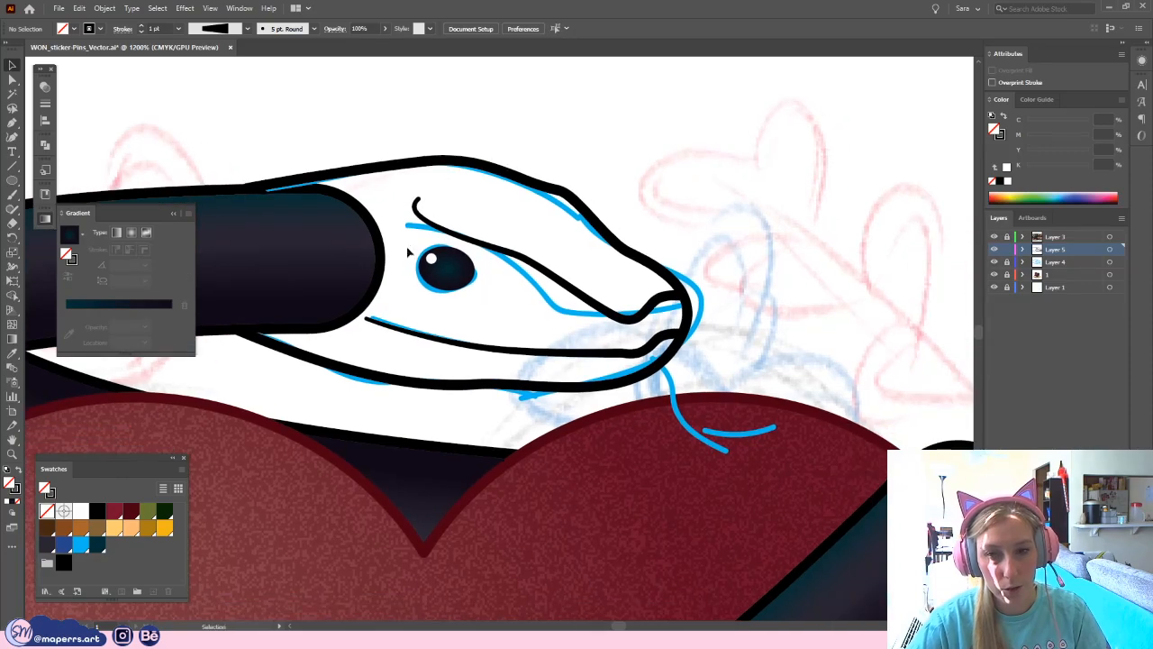
{"action": "key", "text": "a"}
{"action": "left_click_drag", "start_coordinate": [521, 260], "coordinate": [503, 248]}
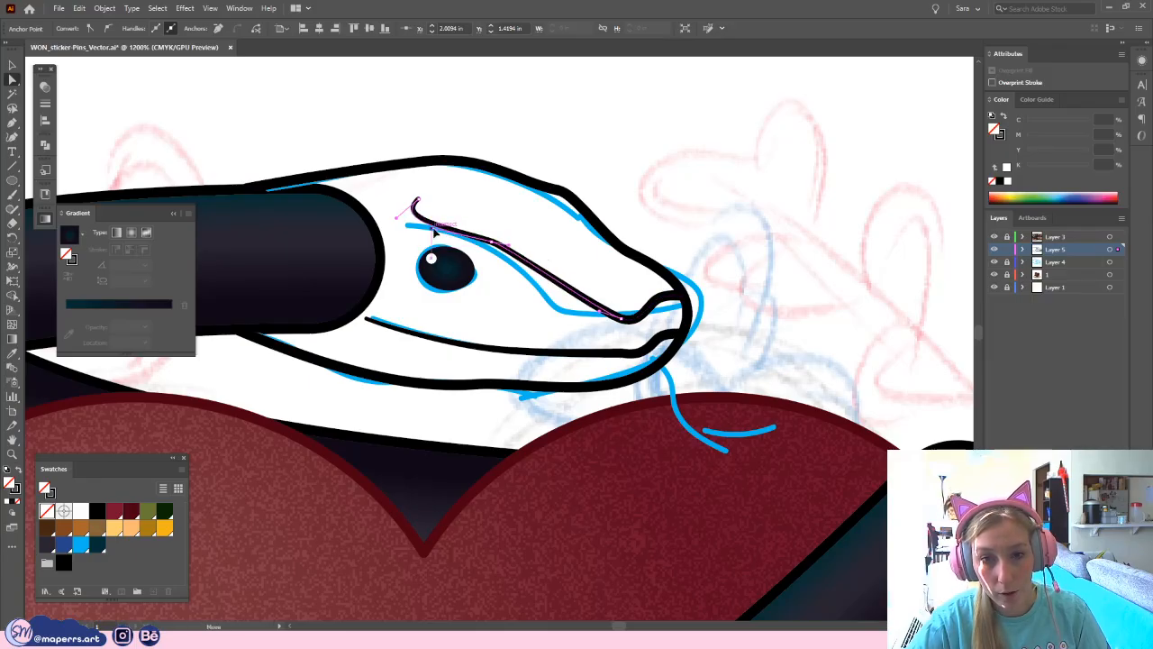
{"action": "left_click_drag", "start_coordinate": [397, 218], "coordinate": [414, 204]}
{"action": "left_click", "coordinate": [479, 224]}
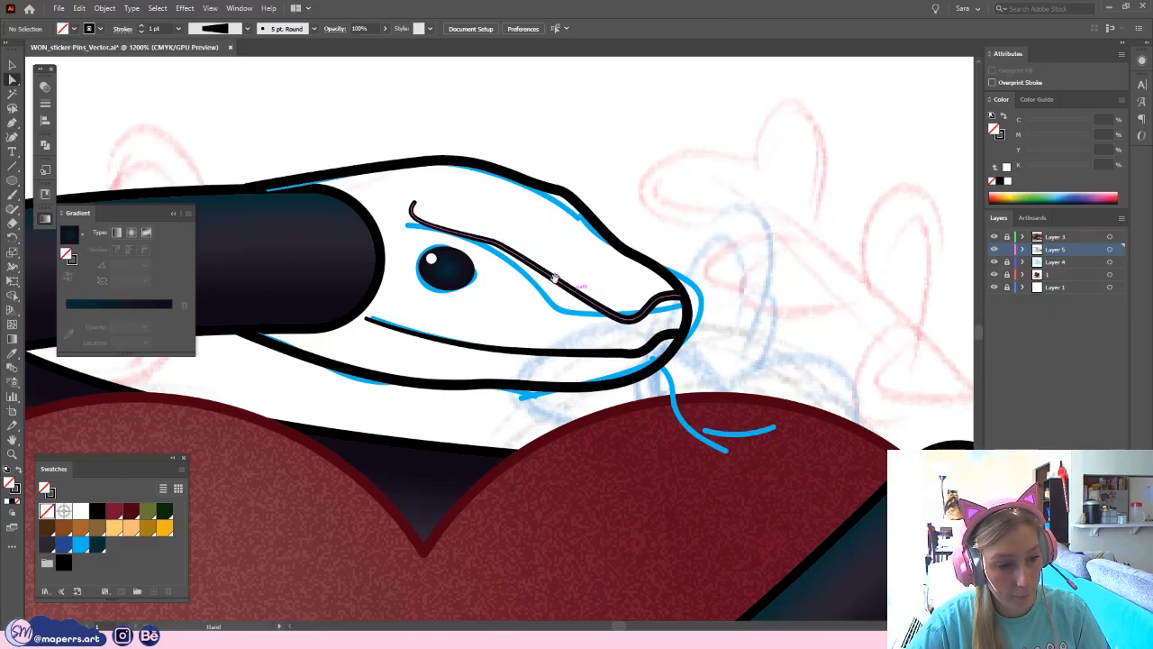
- Nudge the brow line's middle anchor slightly back and lengthen the rear handle of its lowest anchor near the nostril
{"action": "scroll", "coordinate": [478, 226], "scroll_direction": "down", "scroll_amount": 3}
{"action": "scroll", "coordinate": [478, 225], "scroll_direction": "right", "scroll_amount": 2}
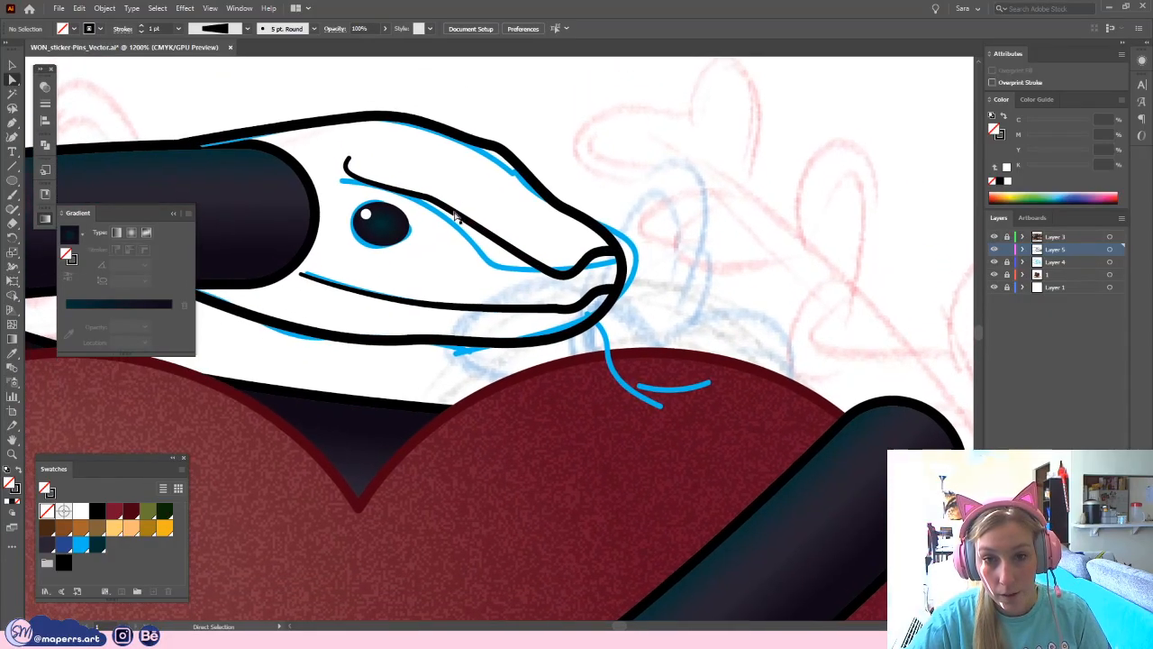
{"action": "scroll", "coordinate": [470, 222], "scroll_direction": "up", "scroll_amount": 2}
{"action": "left_click_drag", "start_coordinate": [428, 204], "coordinate": [422, 204]}
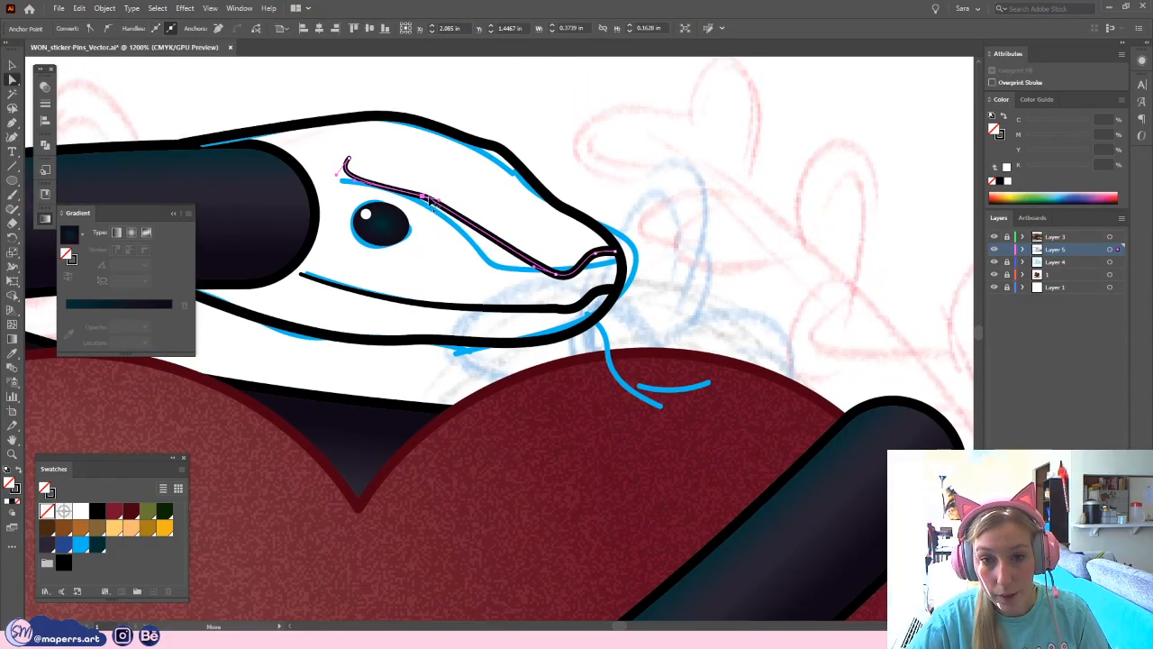
{"action": "left_click", "coordinate": [541, 282]}
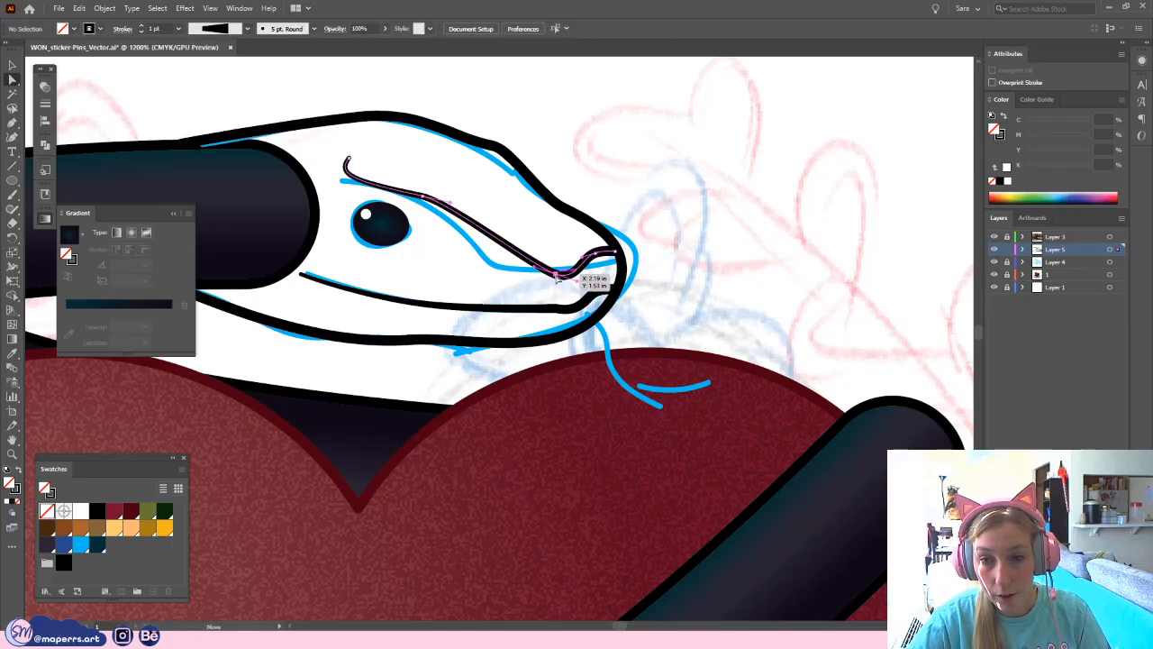
{"action": "left_click", "coordinate": [557, 273]}
{"action": "left_click_drag", "start_coordinate": [540, 268], "coordinate": [523, 262]}
{"action": "left_click", "coordinate": [534, 244]}
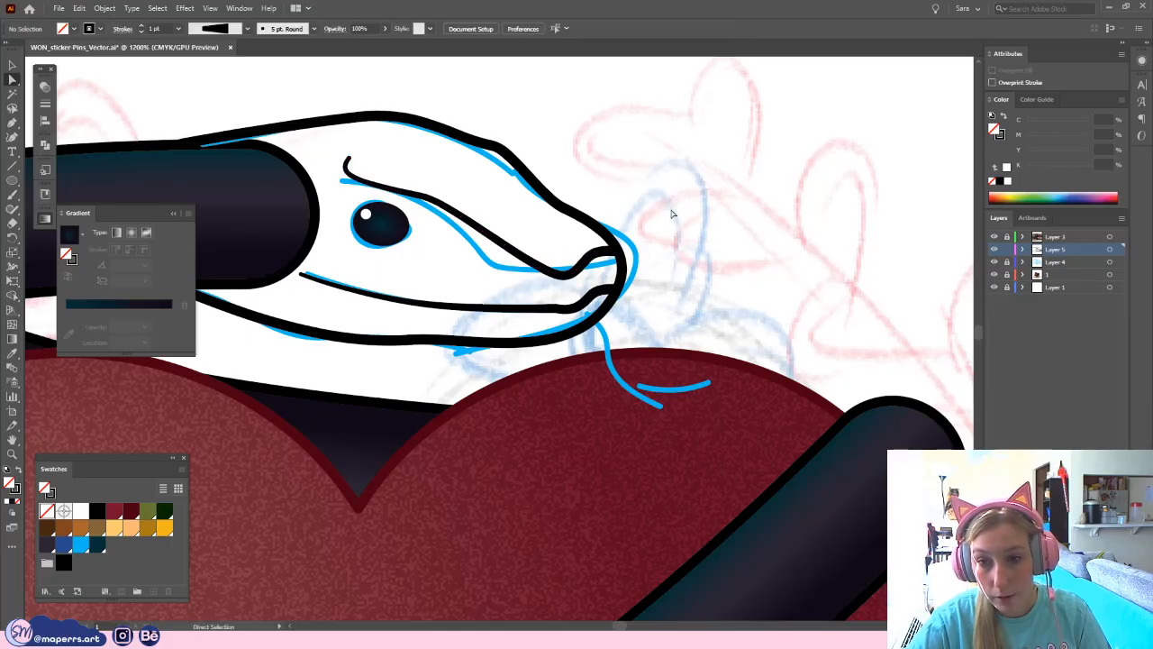
- Check the anchor and handles at the front bend of the snake's mouth line
{"action": "scroll", "coordinate": [635, 212], "scroll_direction": "up", "scroll_amount": 1}
{"action": "scroll", "coordinate": [635, 212], "scroll_direction": "left", "scroll_amount": 2}
{"action": "left_click", "coordinate": [610, 331]}
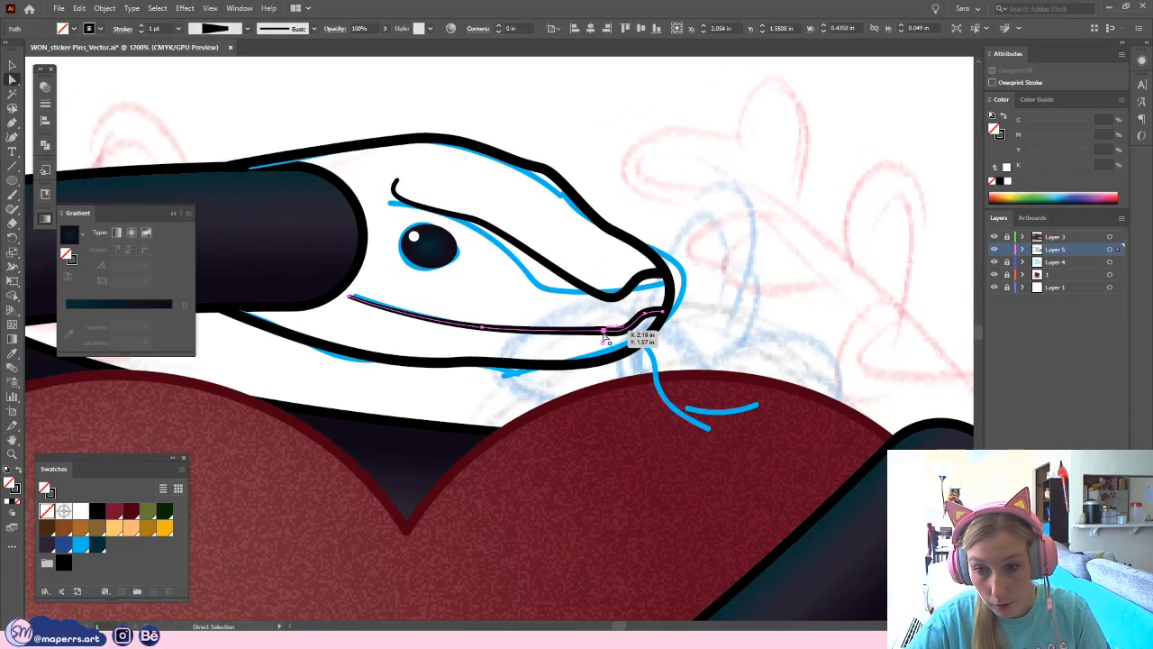
{"action": "left_click", "coordinate": [603, 331]}
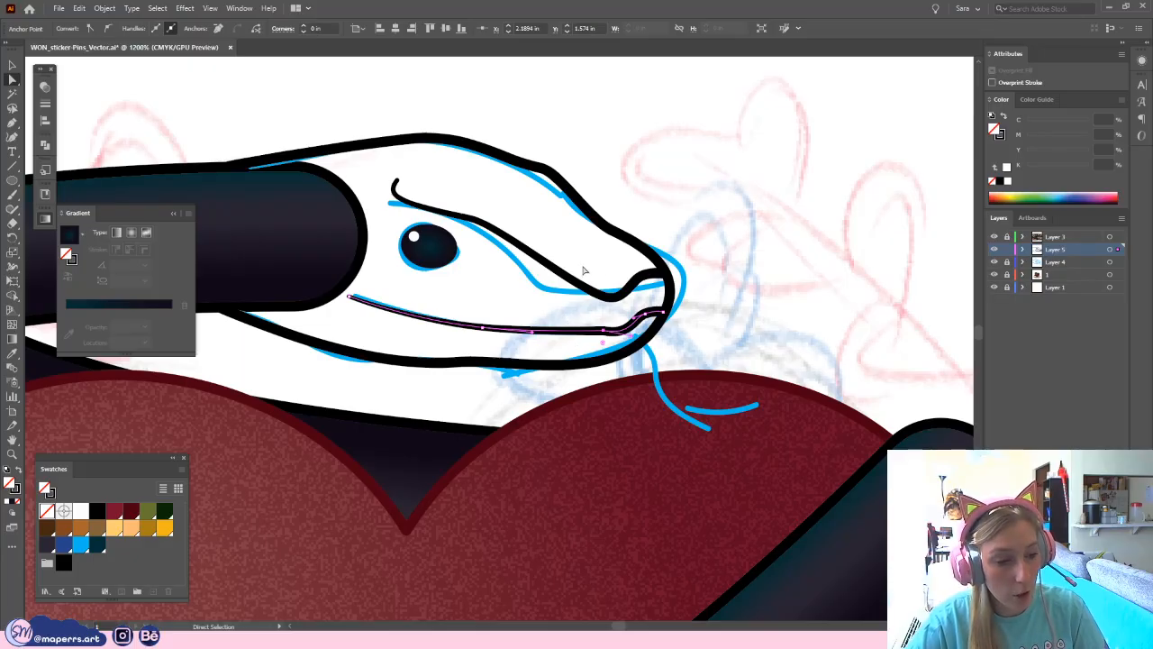
{"action": "left_click", "coordinate": [632, 192]}
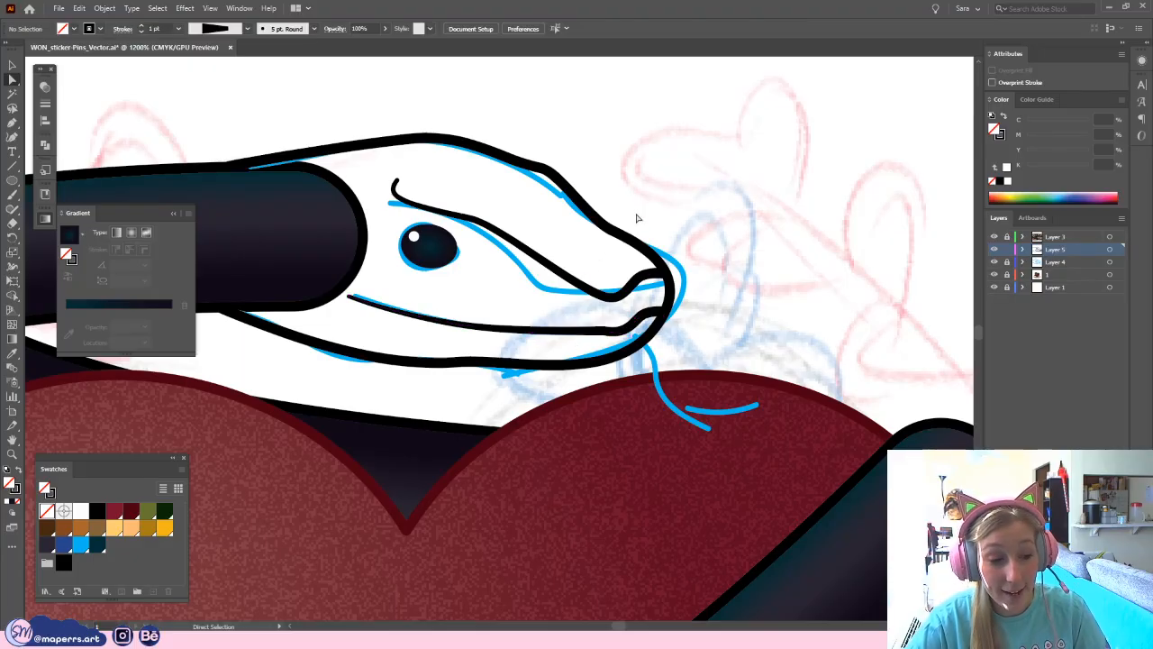
- Delete Layer 4, which holds the blue sketch of the snake's head and tongue, along with its artwork
{"action": "key", "text": "ctrl+minus"}
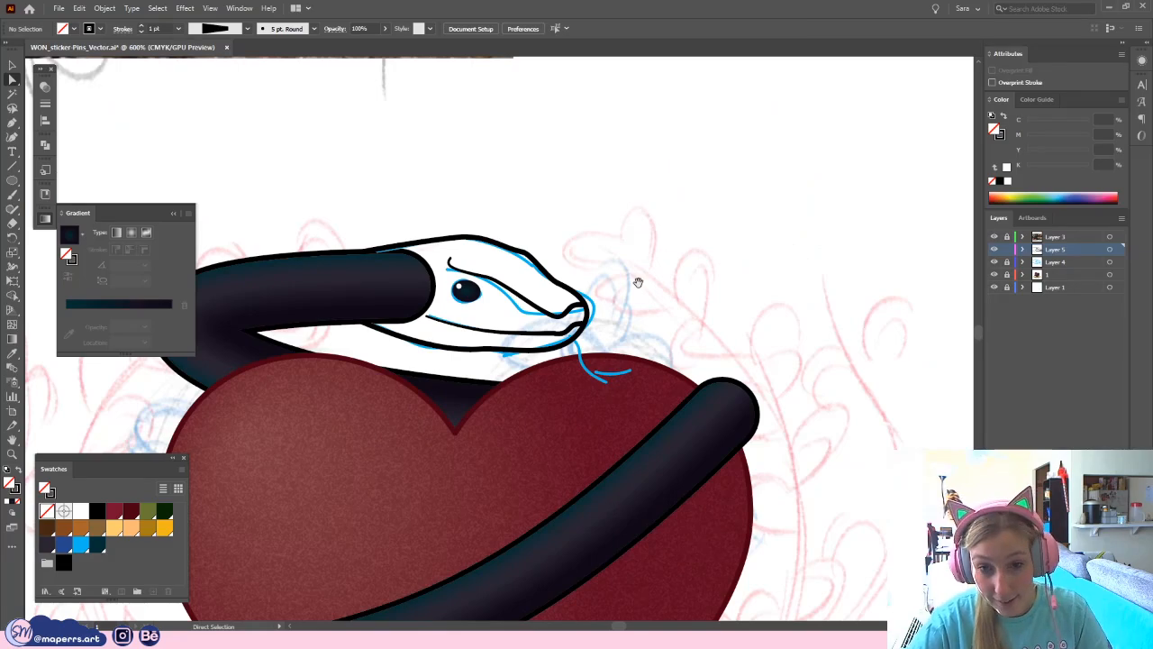
{"action": "left_click_drag", "start_coordinate": [638, 282], "coordinate": [690, 286]}
{"action": "key", "text": "ctrl+plus"}
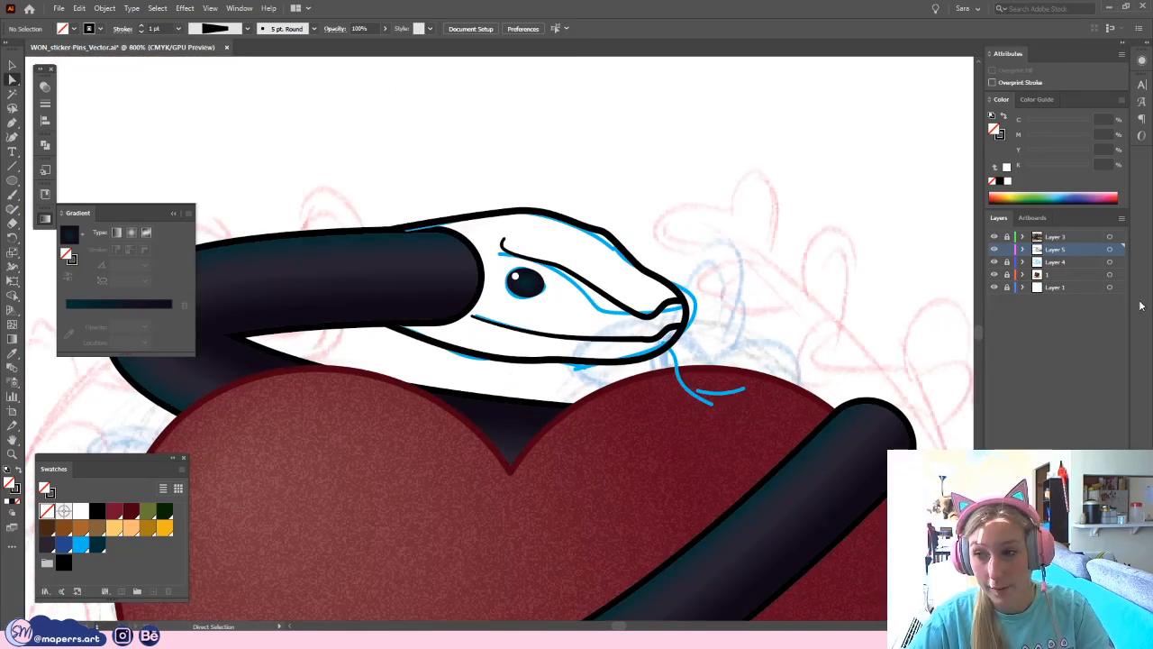
{"action": "left_click", "coordinate": [1063, 263]}
{"action": "left_click", "coordinate": [1117, 626]}
{"action": "left_click", "coordinate": [606, 339]}
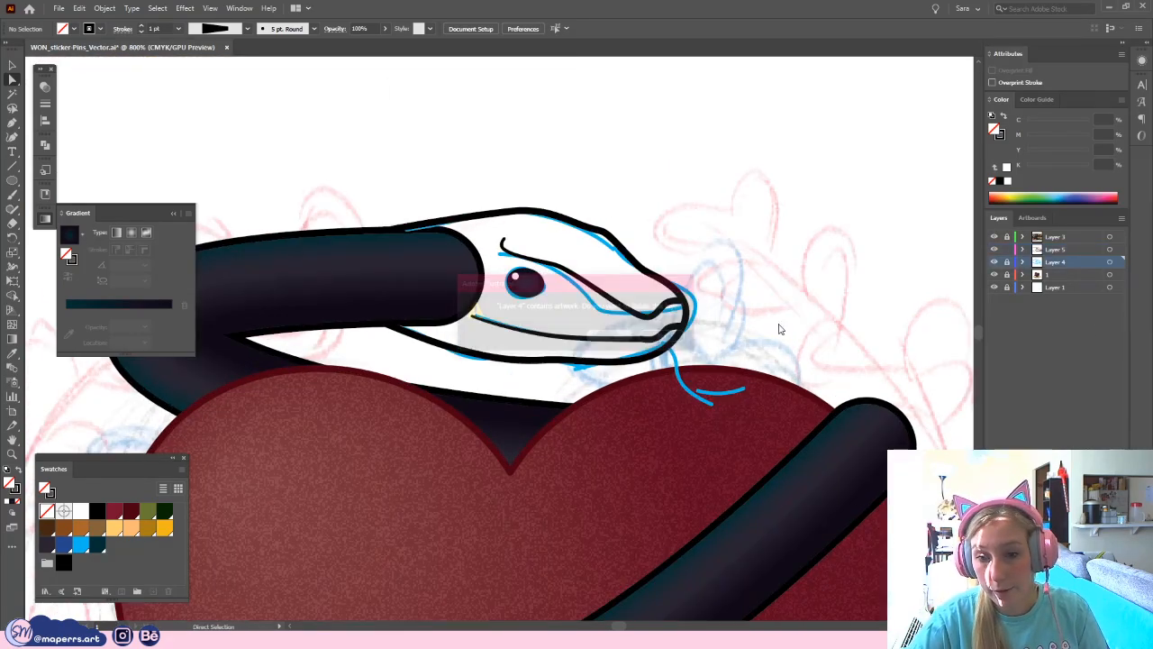
- Examine the inked head without the blue sketch, including the outline's joins with the dark body band
{"action": "key", "text": "ctrl+plus"}
{"action": "left_click_drag", "start_coordinate": [779, 307], "coordinate": [512, 247]}
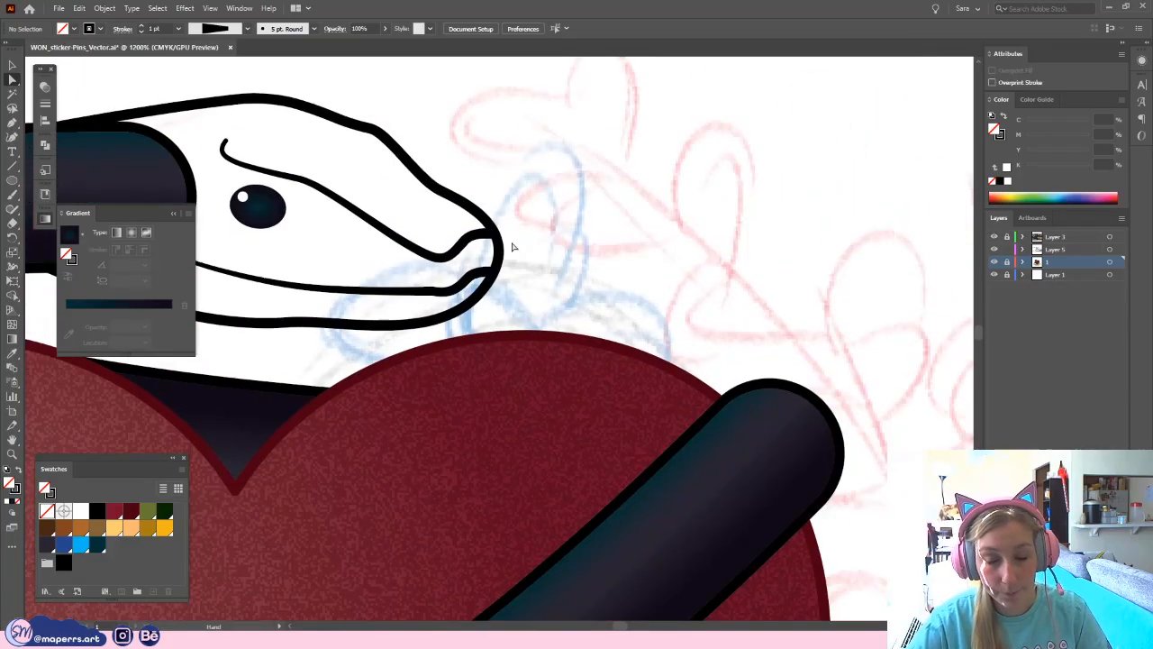
{"action": "left_click_drag", "start_coordinate": [592, 241], "coordinate": [687, 247]}
{"action": "left_click_drag", "start_coordinate": [356, 336], "coordinate": [457, 353]}
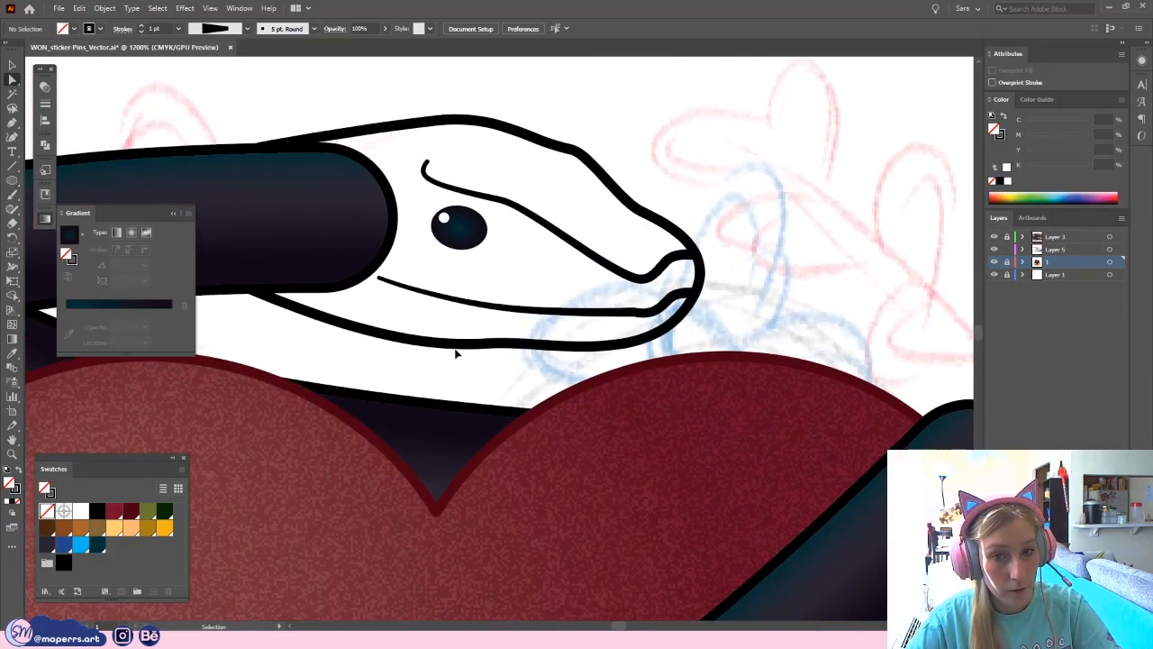
{"action": "key", "text": "ctrl+minus"}
{"action": "left_click", "coordinate": [11, 65]}
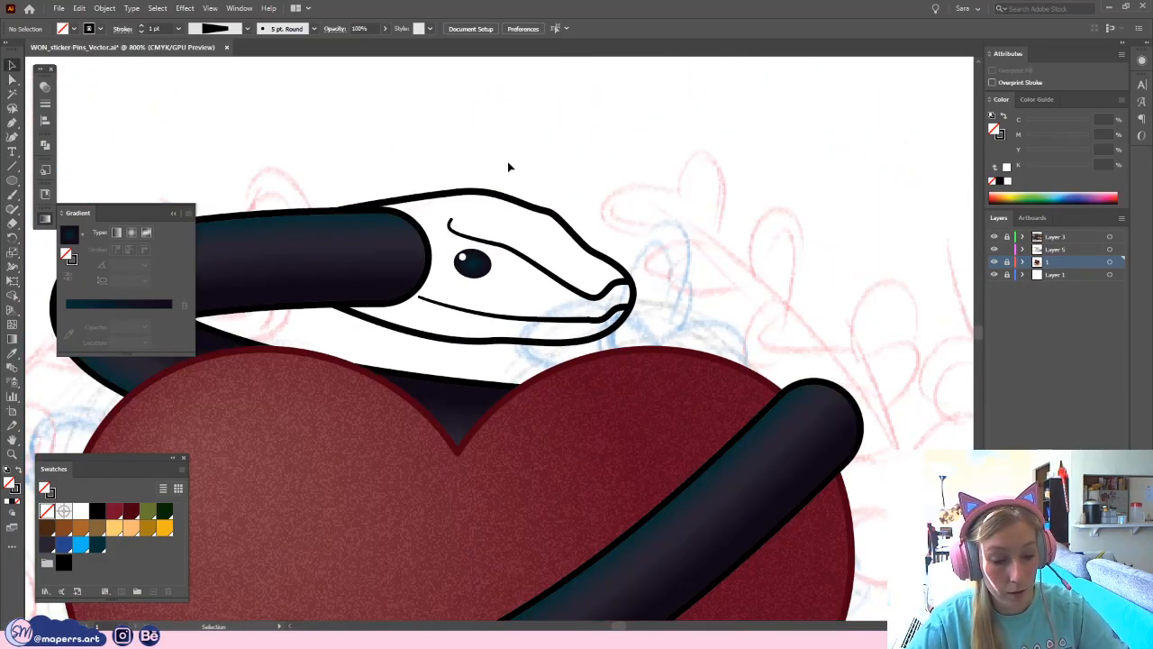
{"action": "key", "text": "ctrl+plus"}
{"action": "left_click", "coordinate": [417, 339]}
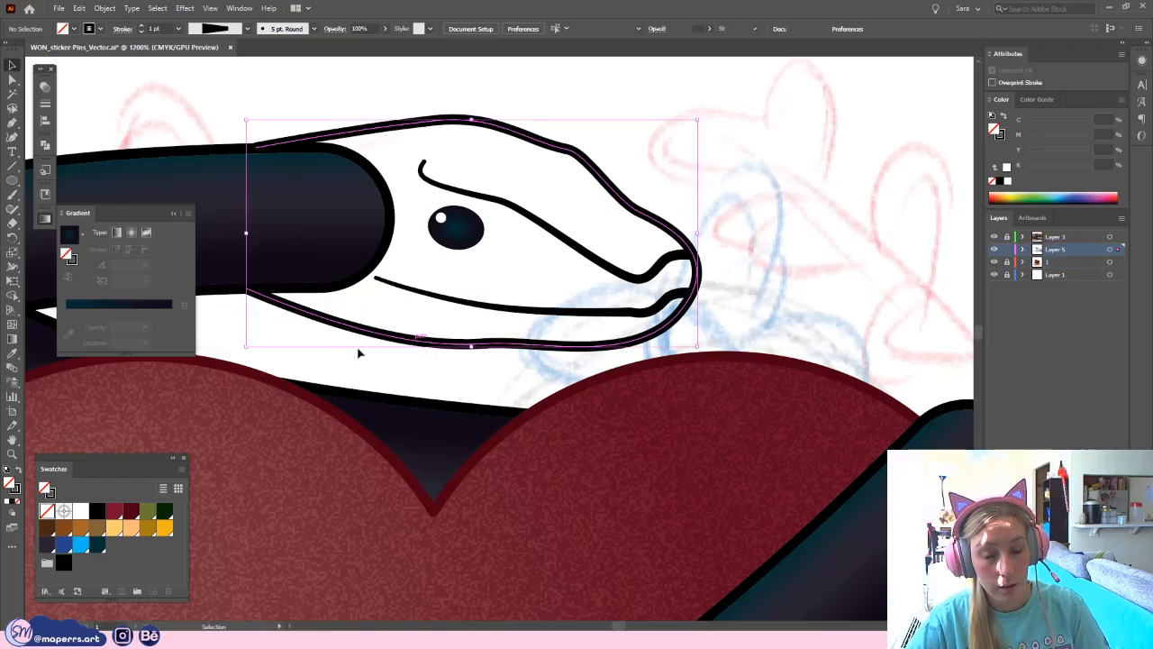
{"action": "left_click_drag", "start_coordinate": [364, 361], "coordinate": [448, 380]}
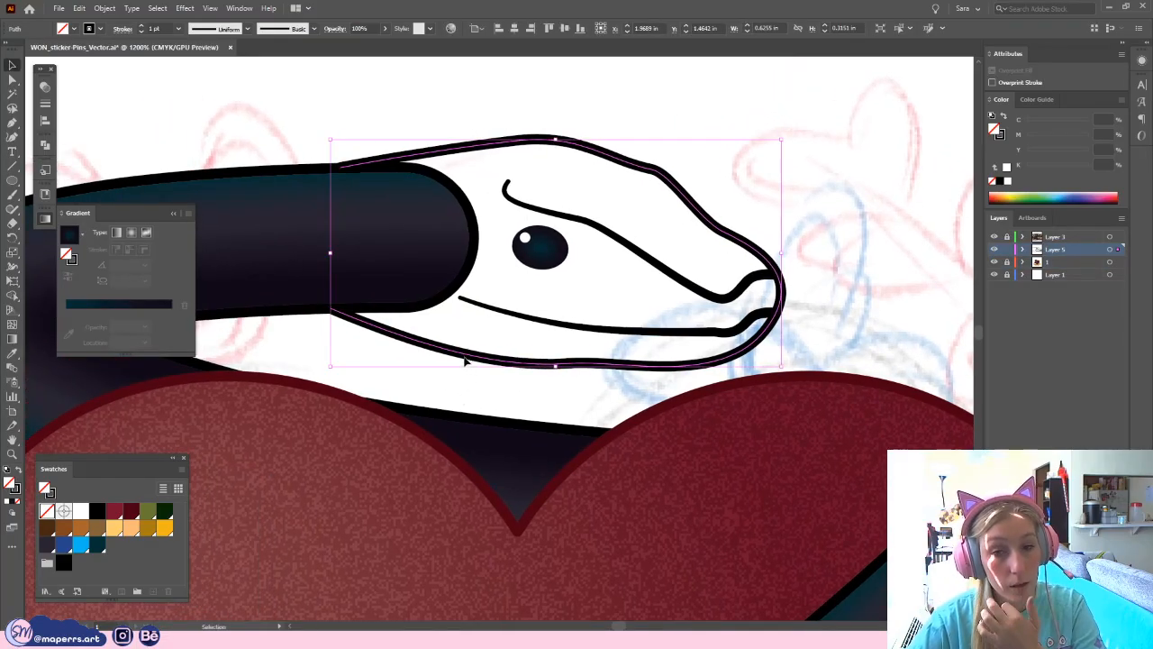
- Recolor the center stop of the eye's radial gradient with the golden brown swatch (C=10 M=35 Y=100 K=30)
{"action": "left_click", "coordinate": [539, 249]}
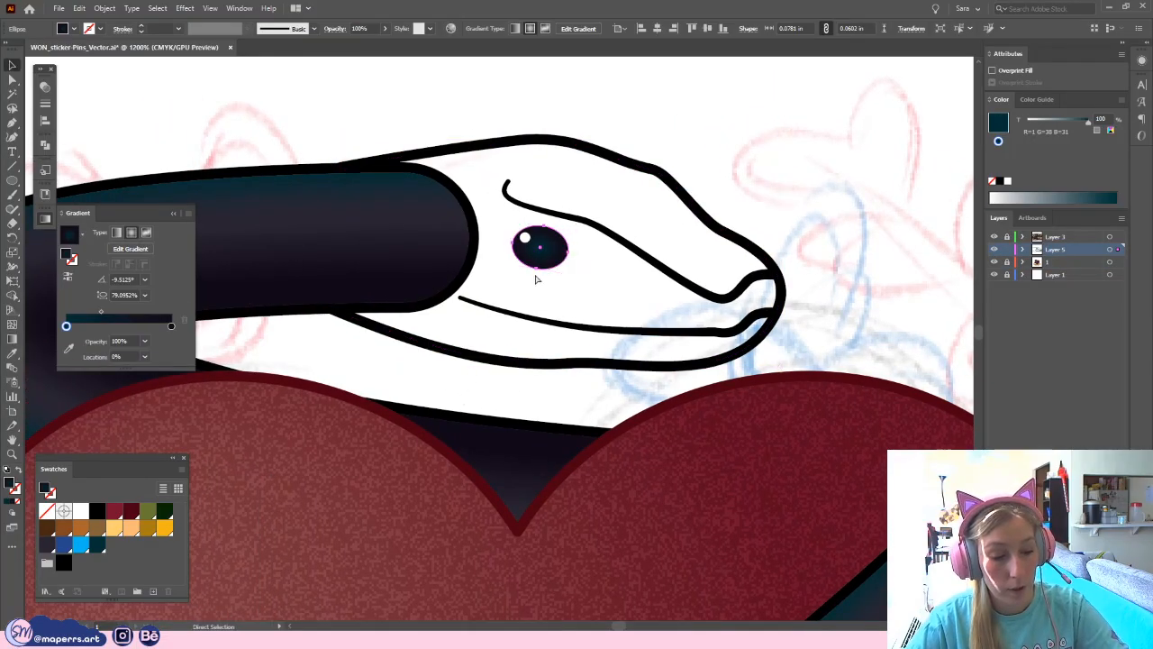
{"action": "key", "text": "ctrl+plus"}
{"action": "key", "text": "ctrl+plus"}
{"action": "scroll", "coordinate": [586, 325], "scroll_direction": "down", "scroll_amount": 1}
{"action": "left_click", "coordinate": [594, 286]}
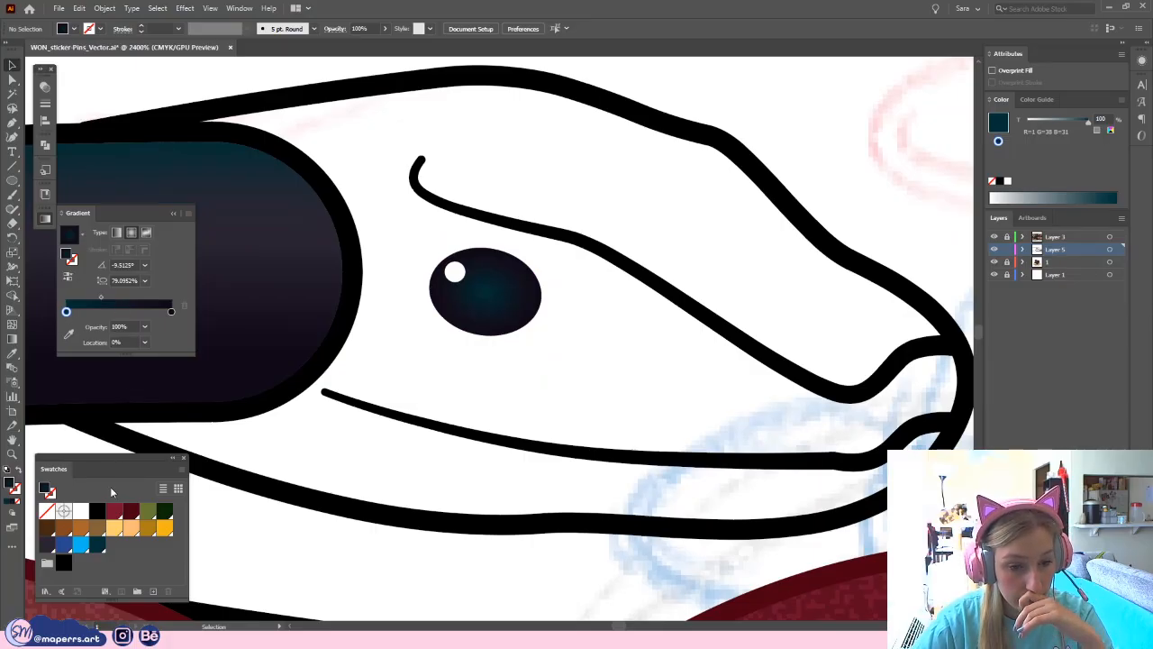
{"action": "left_click_drag", "start_coordinate": [65, 323], "coordinate": [66, 312]}
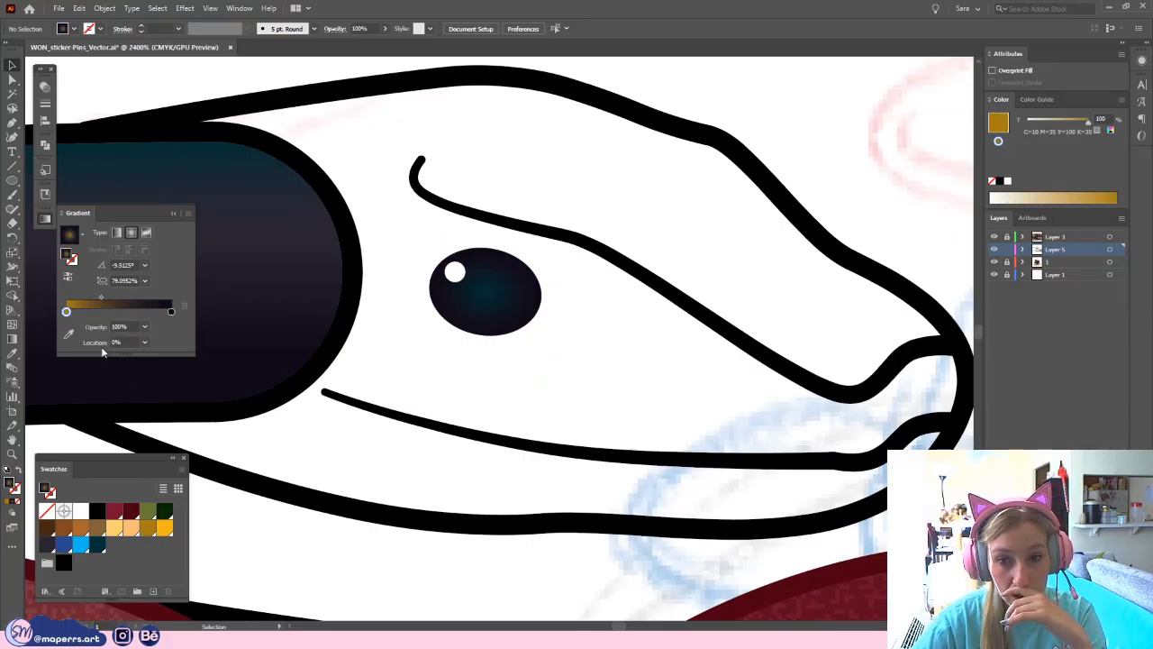
{"action": "left_click", "coordinate": [492, 319]}
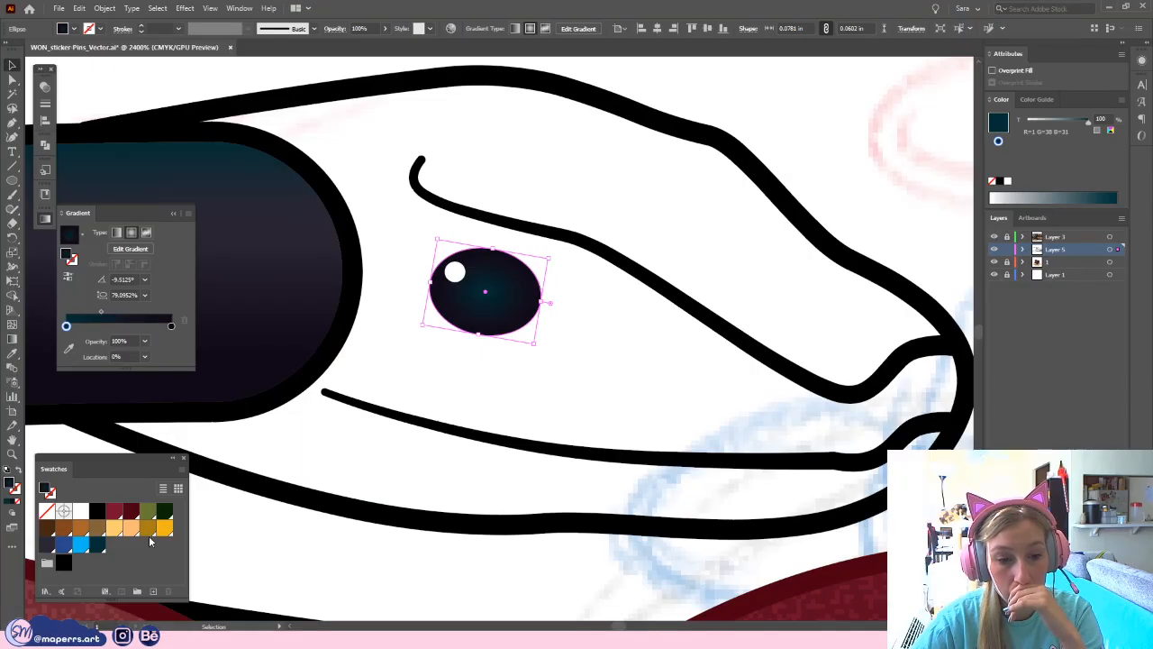
{"action": "left_click_drag", "start_coordinate": [148, 528], "coordinate": [66, 326]}
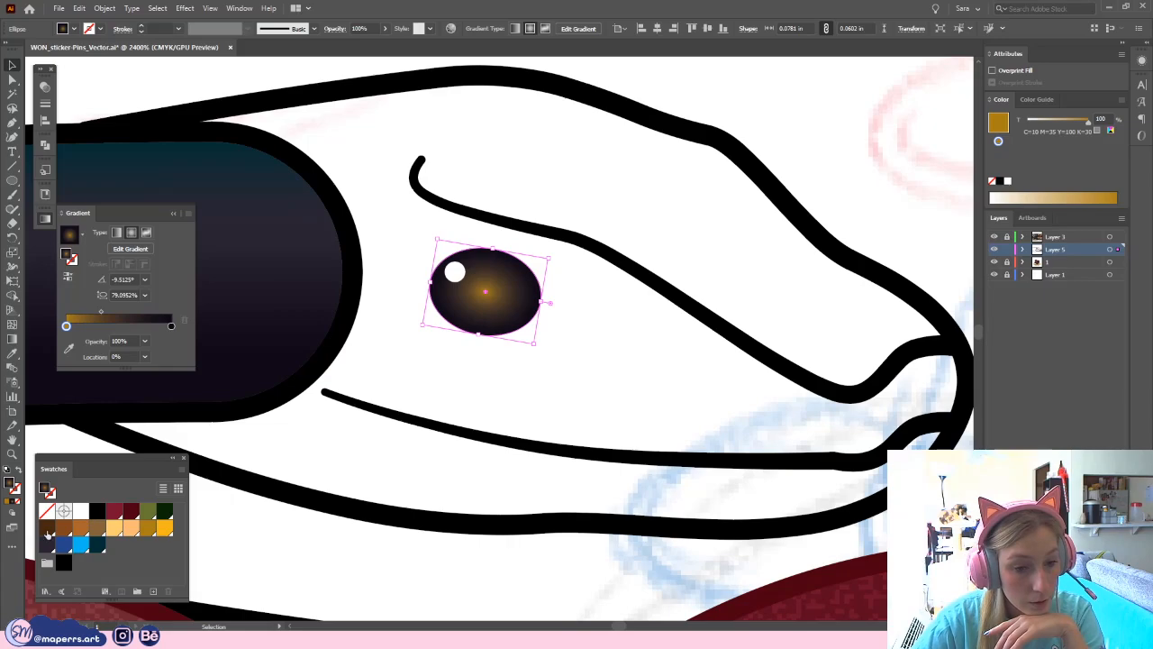
- Add a dark brown stop (R=70 G=36 B=9) at about 62% to the eye's gradient and select the midpoint before it
{"action": "left_click_drag", "start_coordinate": [48, 533], "coordinate": [130, 326]}
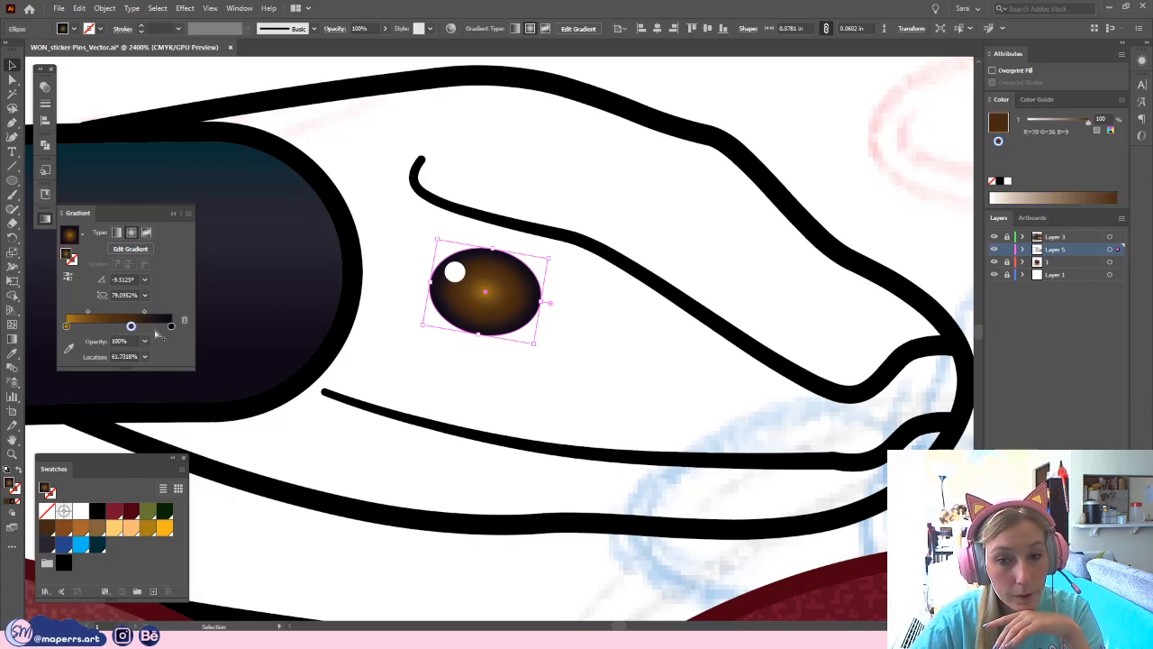
{"action": "left_click", "coordinate": [171, 327]}
{"action": "left_click", "coordinate": [88, 312]}
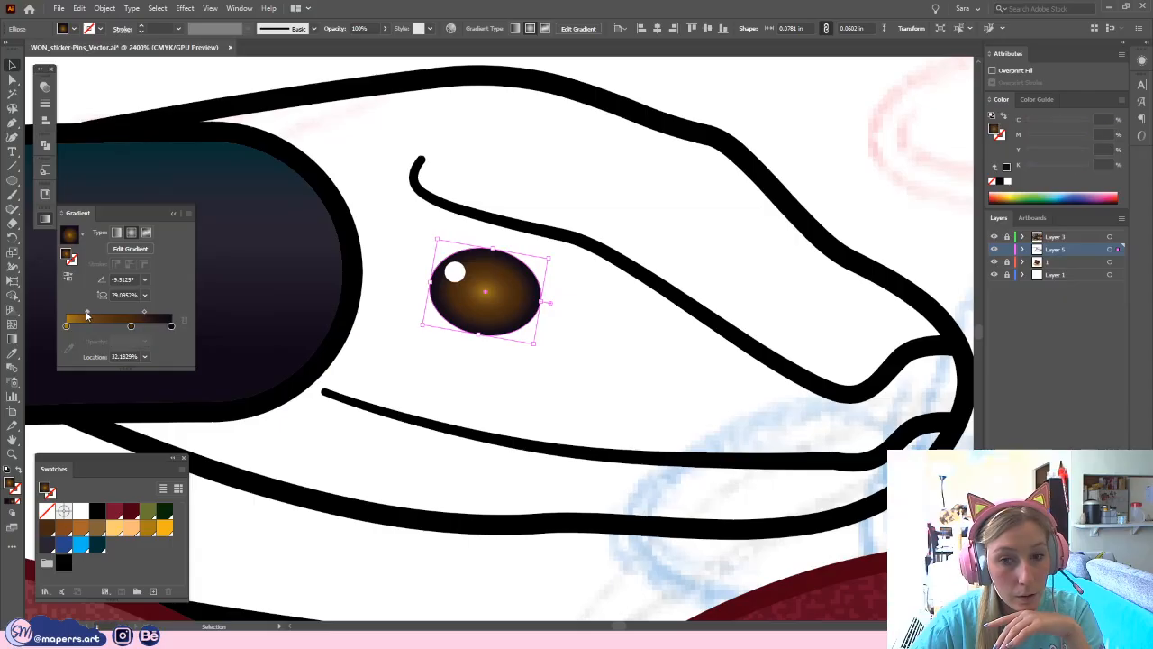
- Fill the eye's white highlight circle with the light orange swatch (R=242 G=182 B=109) and set its blend mode to Color Dodge
{"action": "left_click", "coordinate": [454, 273]}
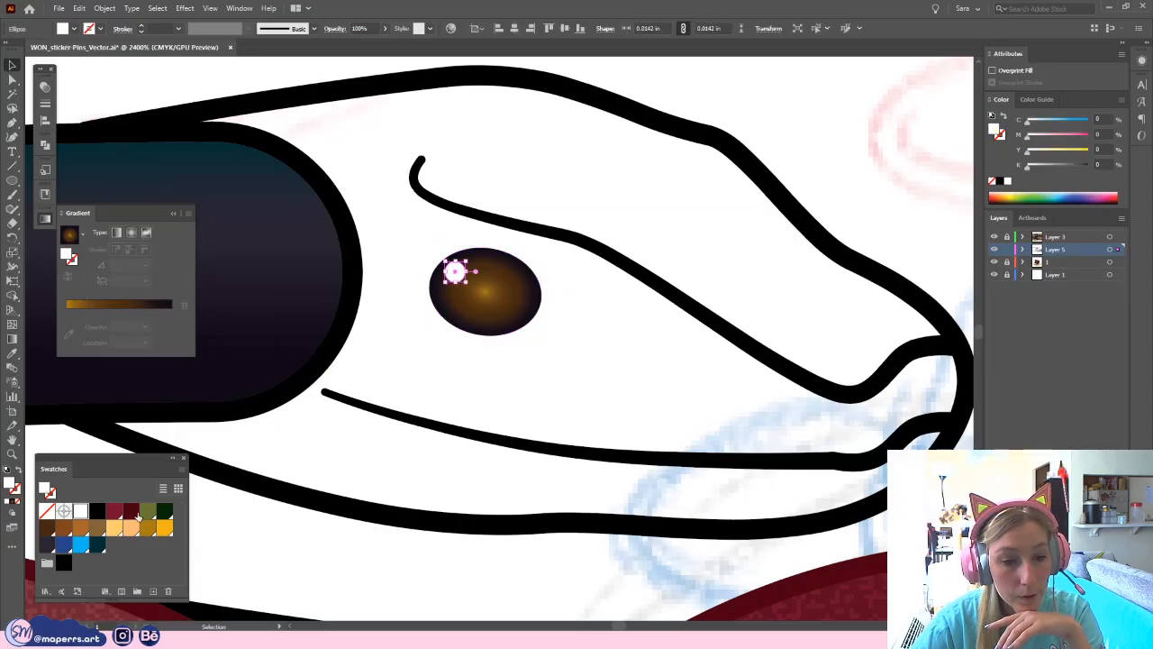
{"action": "left_click", "coordinate": [117, 530]}
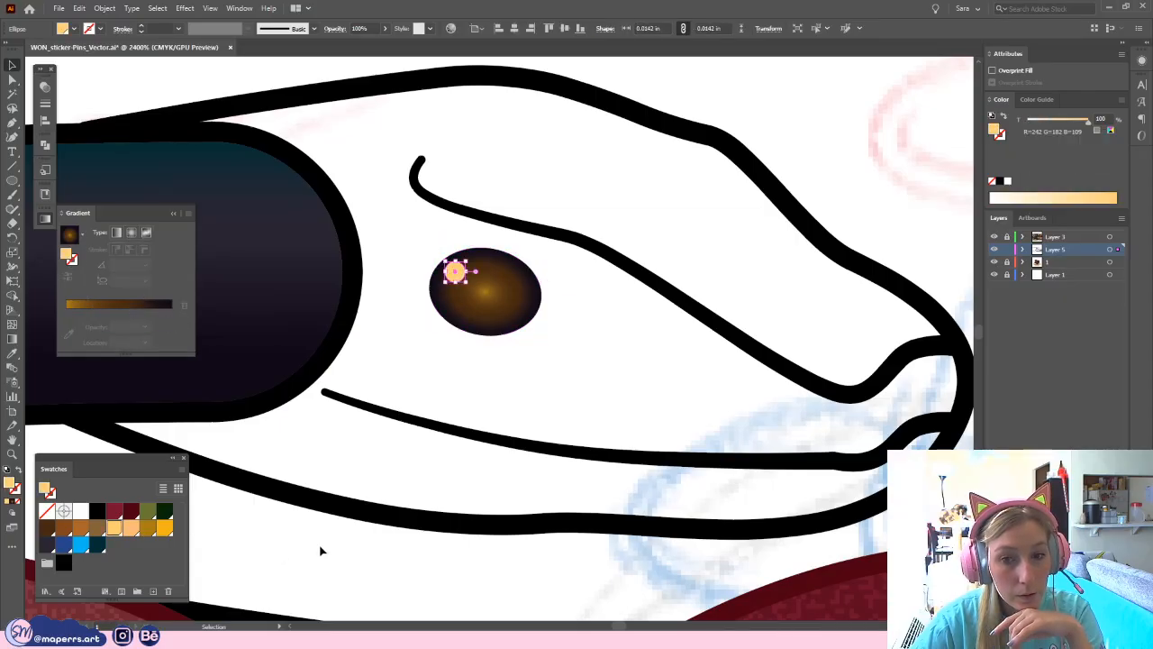
{"action": "left_click", "coordinate": [338, 28]}
{"action": "left_click", "coordinate": [257, 49]}
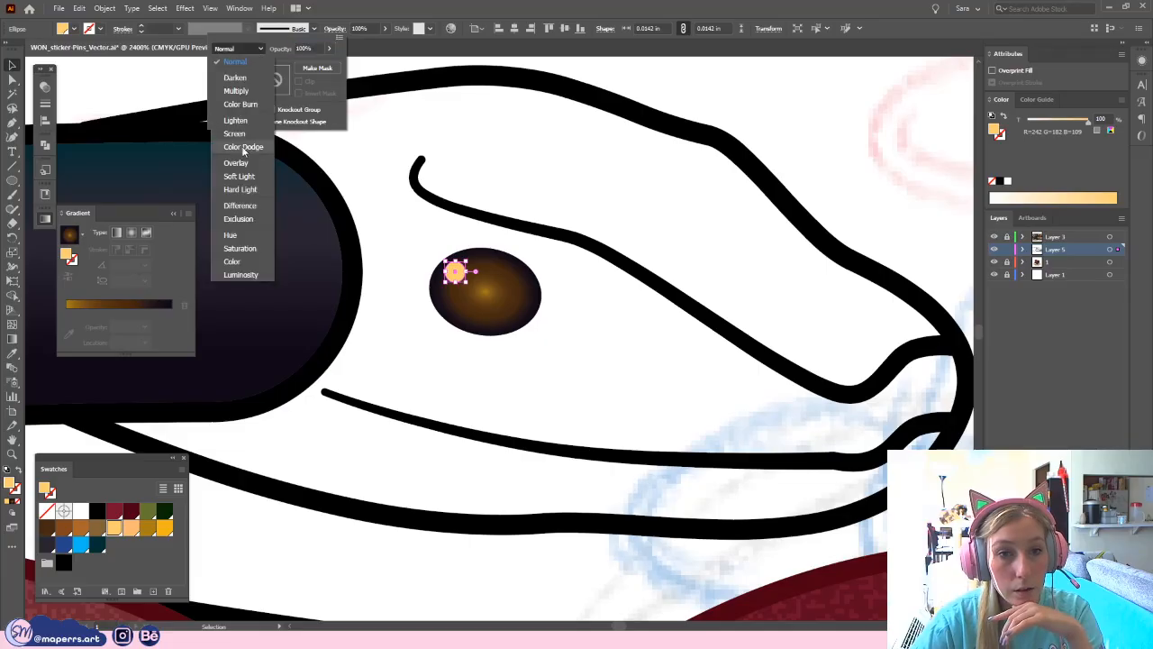
{"action": "left_click", "coordinate": [241, 147]}
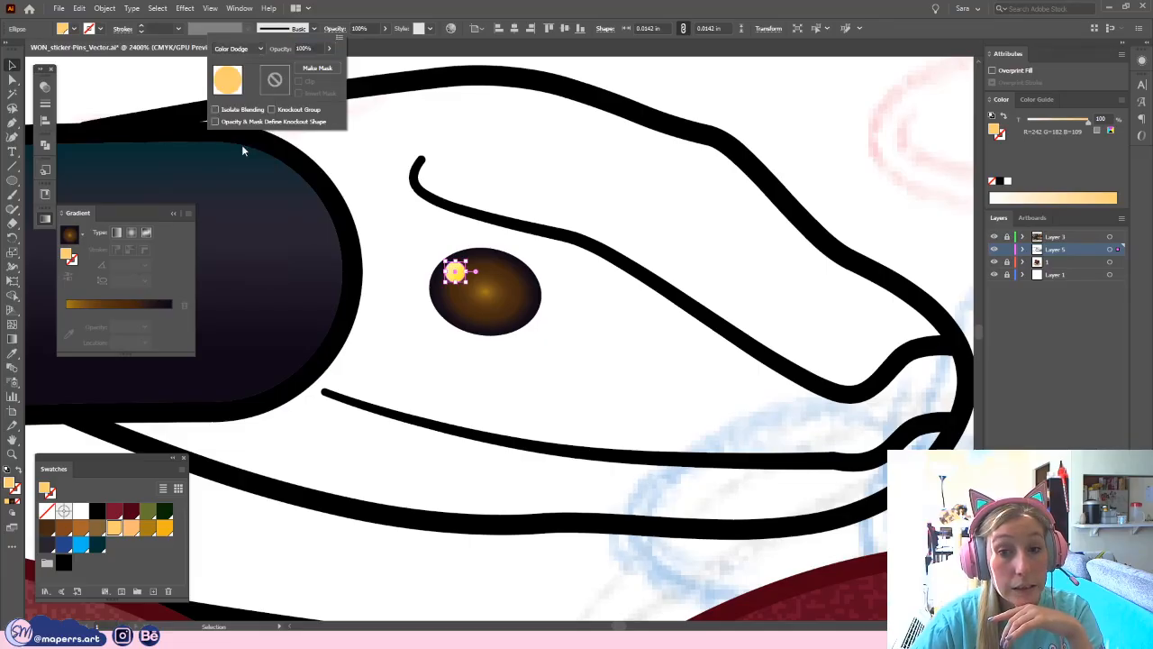
- Try 30% opacity on the eye's highlight circle and settle on 50%
{"action": "left_click", "coordinate": [248, 49]}
{"action": "left_click", "coordinate": [251, 51]}
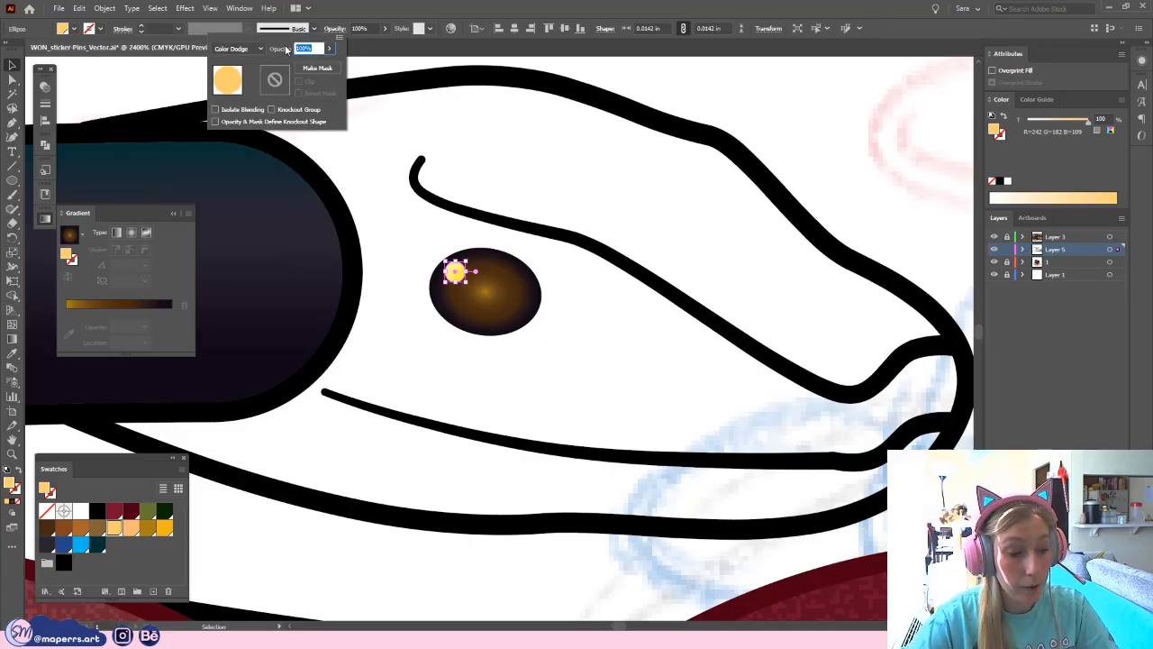
{"action": "type", "text": "30"}
{"action": "key", "text": "Return"}
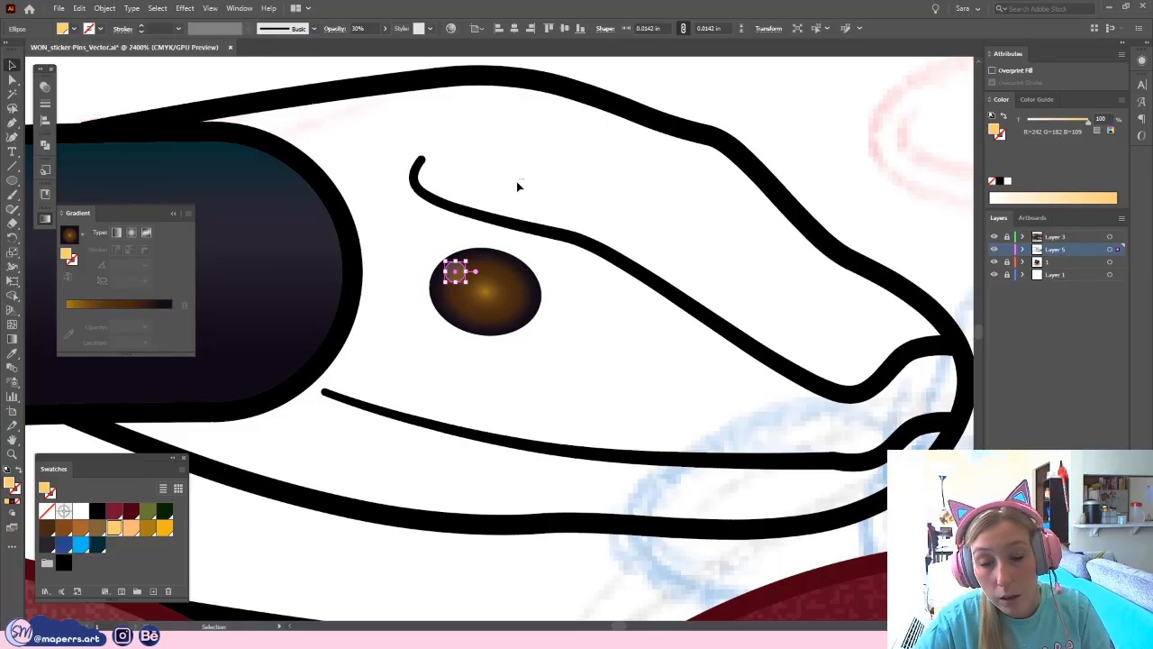
{"action": "left_click", "coordinate": [366, 29]}
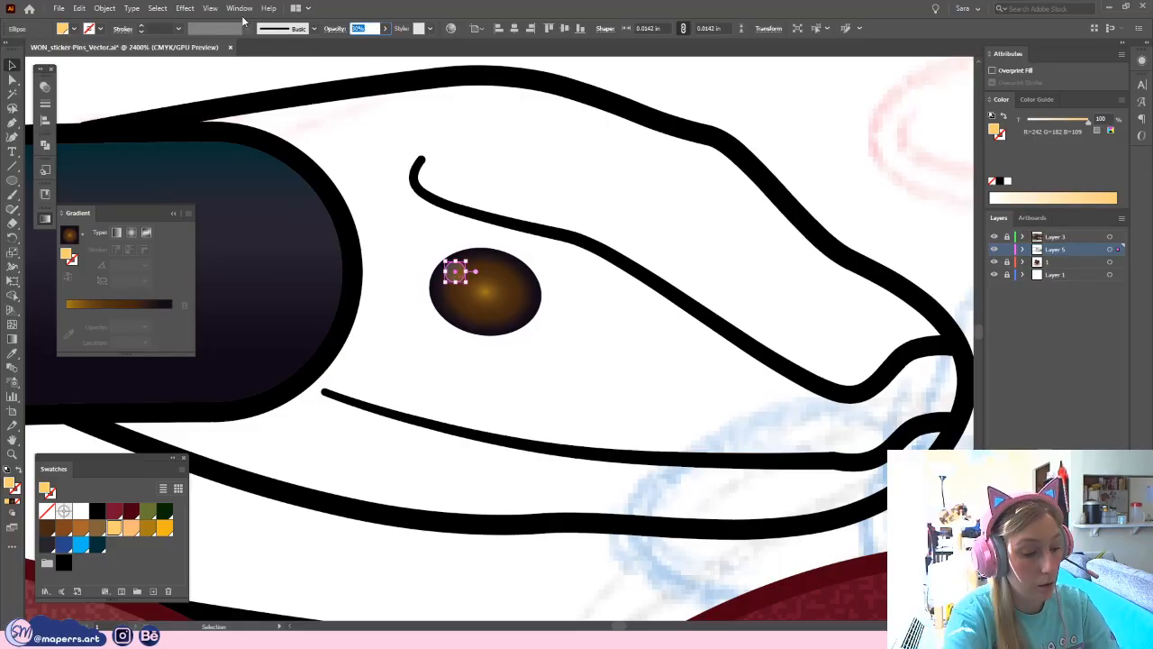
{"action": "key", "text": "Return"}
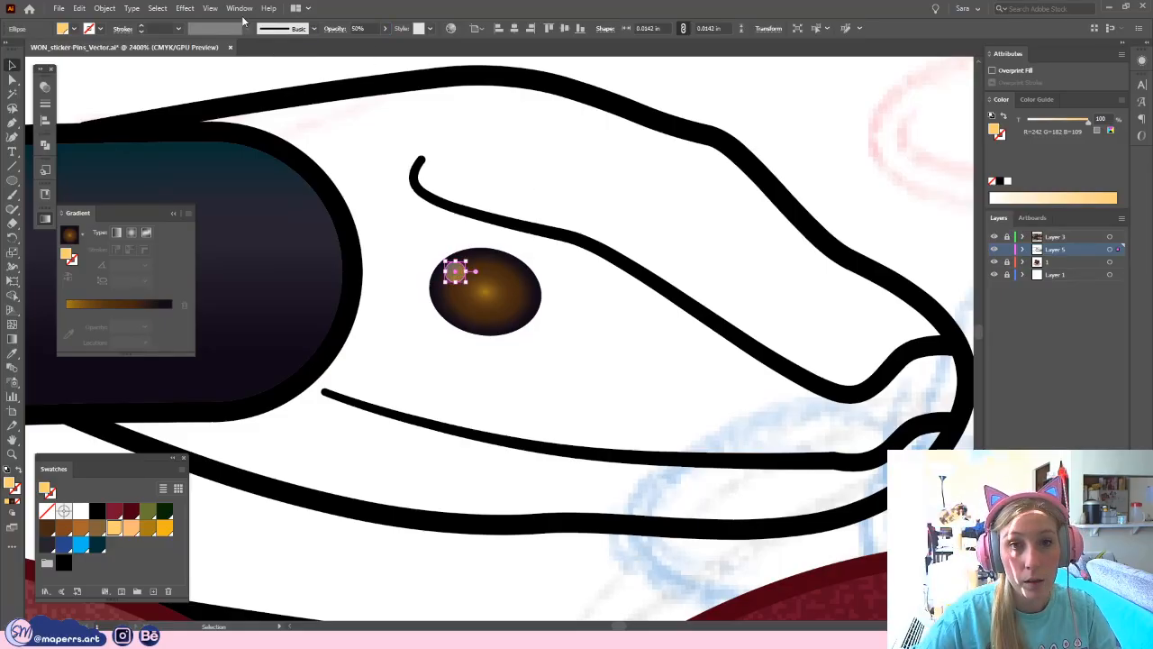
- Try the Overlay blend mode on the eye's highlight circle, and undo it to return to Color Dodge
{"action": "left_click", "coordinate": [340, 29]}
{"action": "left_click", "coordinate": [239, 49]}
{"action": "left_click", "coordinate": [250, 167]}
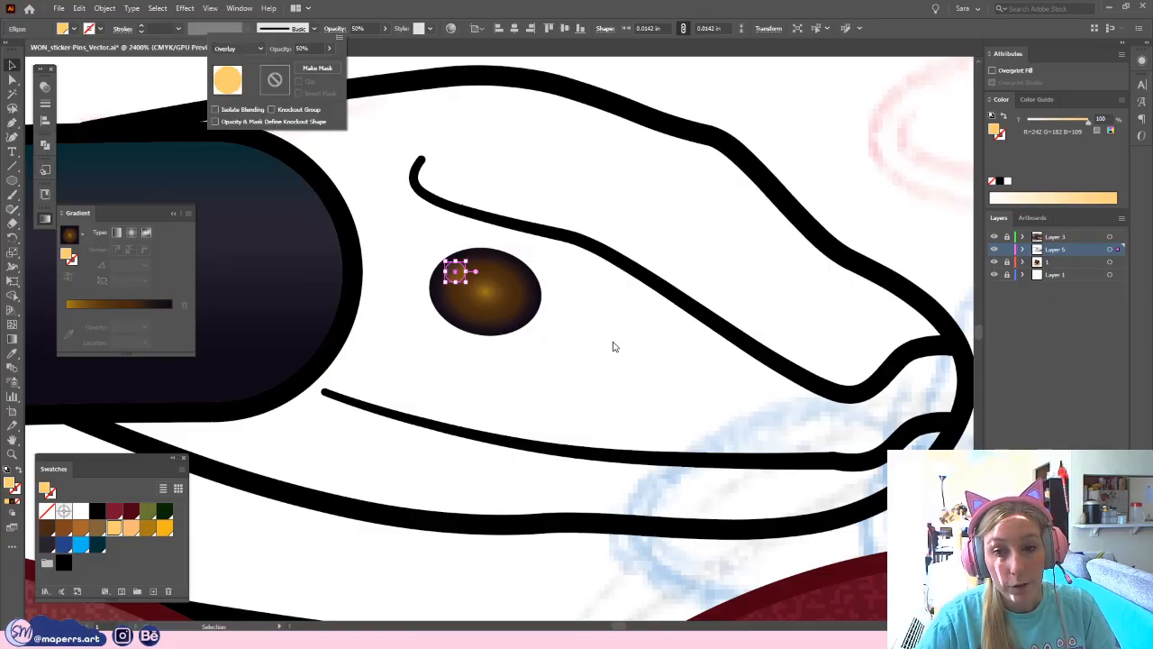
{"action": "left_click", "coordinate": [610, 374]}
{"action": "left_click", "coordinate": [512, 400]}
{"action": "key", "text": "ctrl+z"}
{"action": "key", "text": "ctrl+z"}
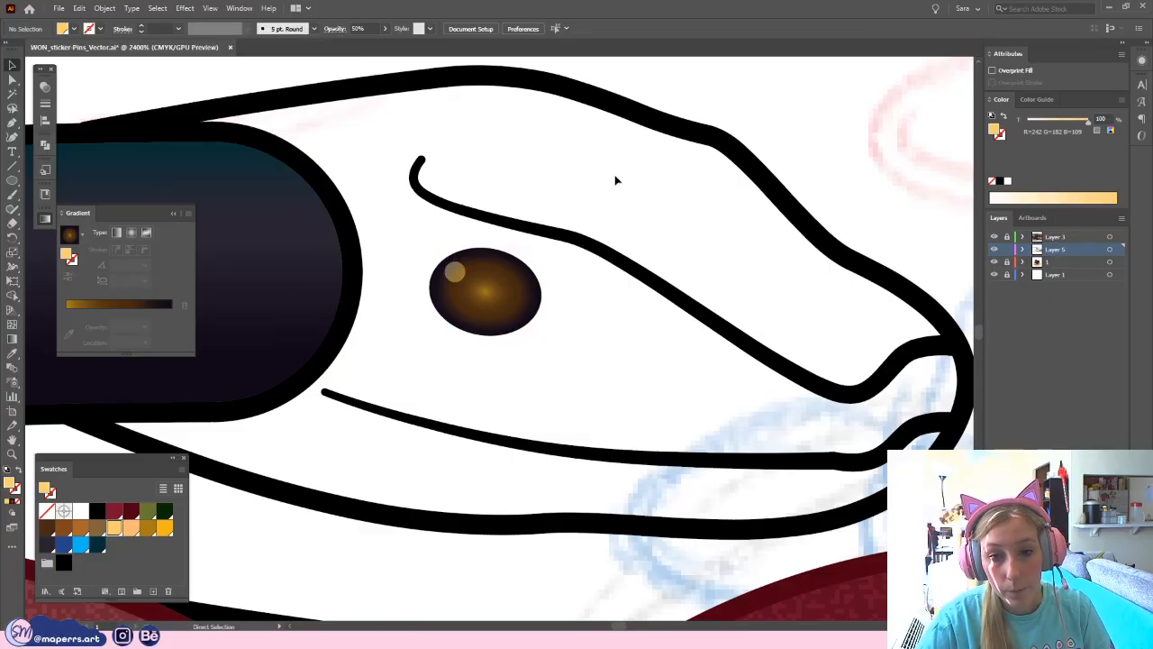
- Move the highlight circle slightly up and to the left, closer to the eye's upper edge
{"action": "left_click_drag", "start_coordinate": [592, 206], "coordinate": [494, 175]}
{"action": "key", "text": "ctrl+equal"}
{"action": "left_click_drag", "start_coordinate": [478, 284], "coordinate": [542, 287]}
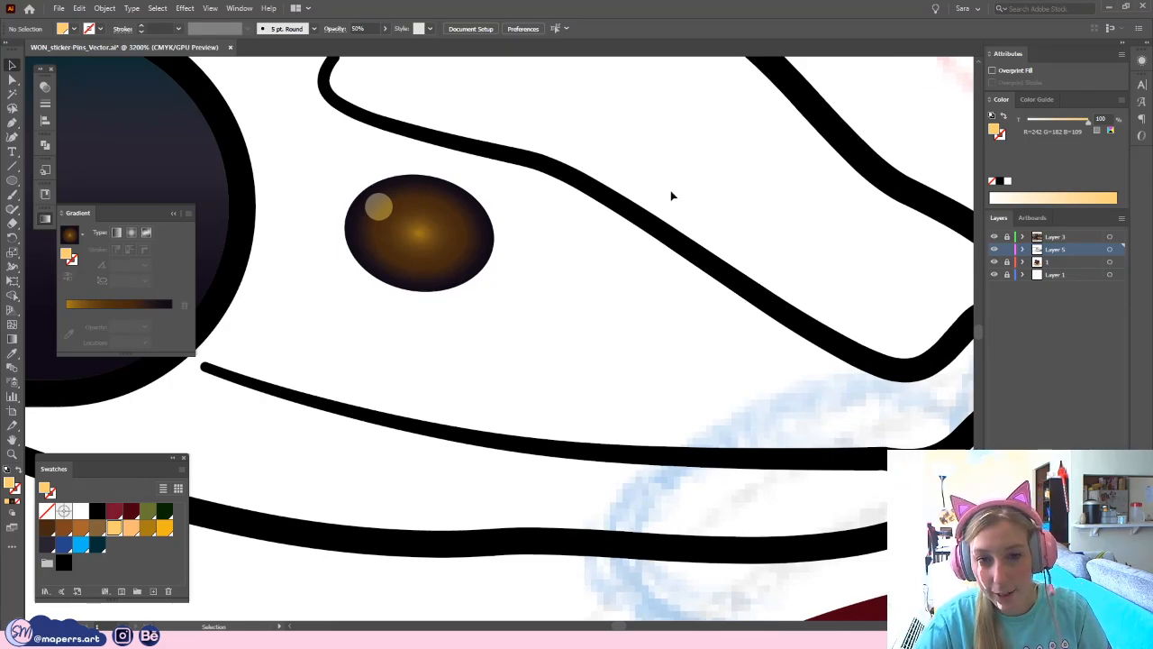
{"action": "left_click_drag", "start_coordinate": [576, 324], "coordinate": [556, 349]}
{"action": "key", "text": "ctrl+equal"}
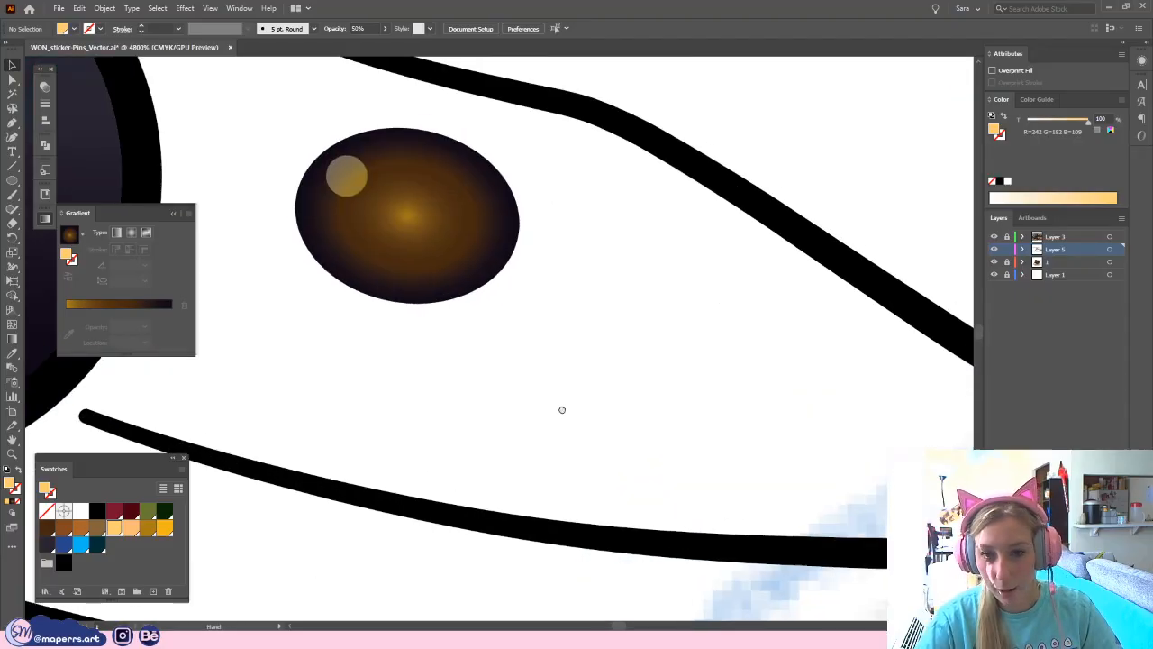
{"action": "key", "text": "ctrl+equal"}
{"action": "left_click", "coordinate": [494, 345]}
{"action": "scroll", "coordinate": [613, 442], "scroll_direction": "up", "scroll_amount": 2}
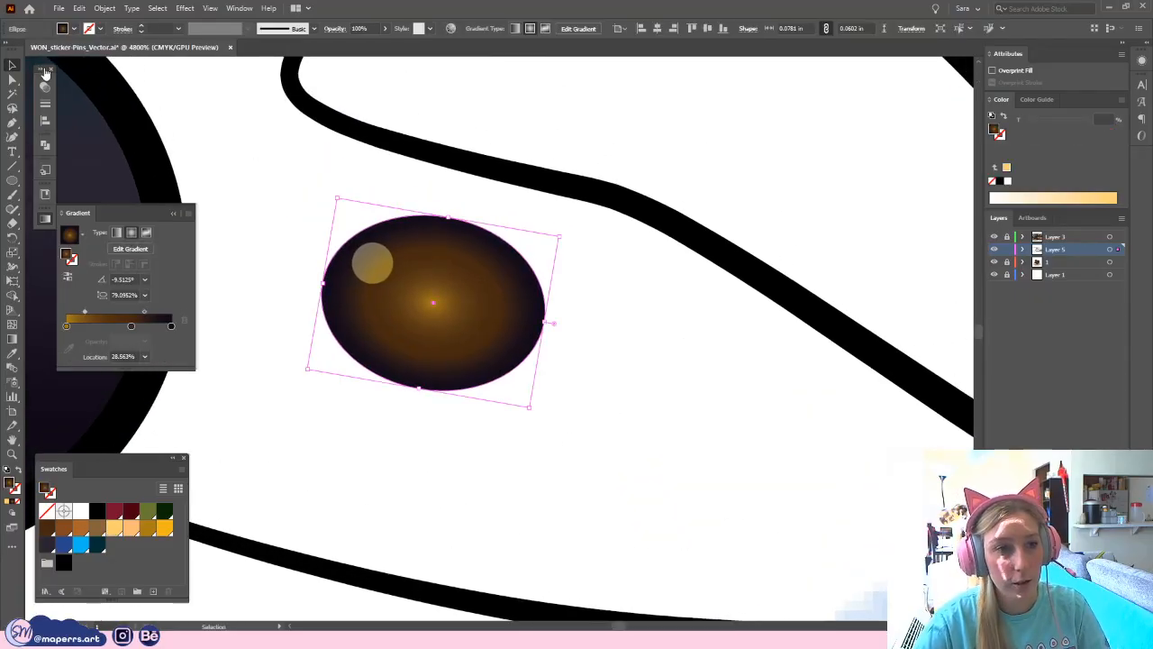
{"action": "key", "text": "a"}
{"action": "left_click_drag", "start_coordinate": [362, 273], "coordinate": [359, 263]}
- Show the eye's radial gradient with the Gradient tool and select its dark outer color stop
{"action": "left_click", "coordinate": [438, 353]}
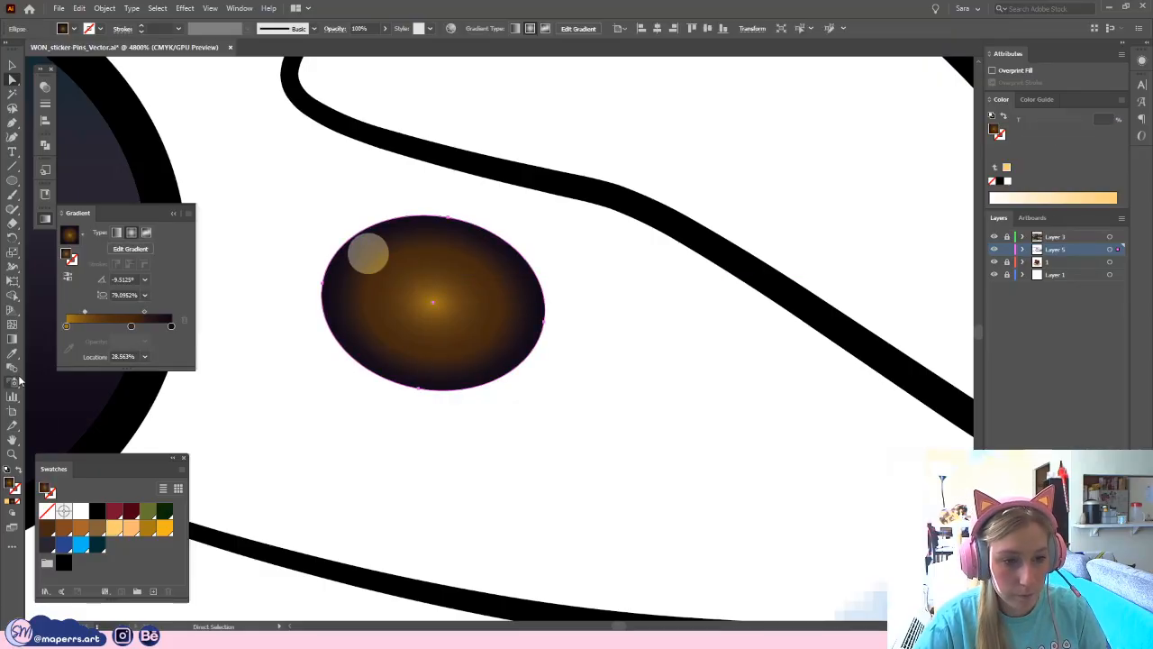
{"action": "left_click", "coordinate": [13, 339]}
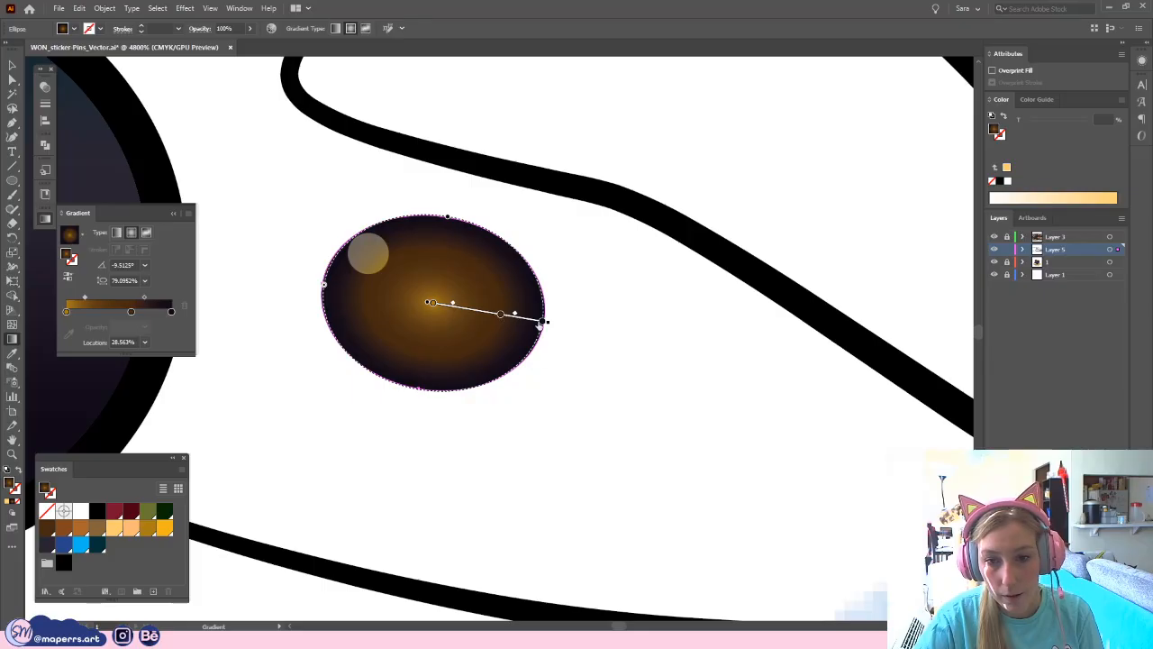
{"action": "left_click", "coordinate": [543, 322]}
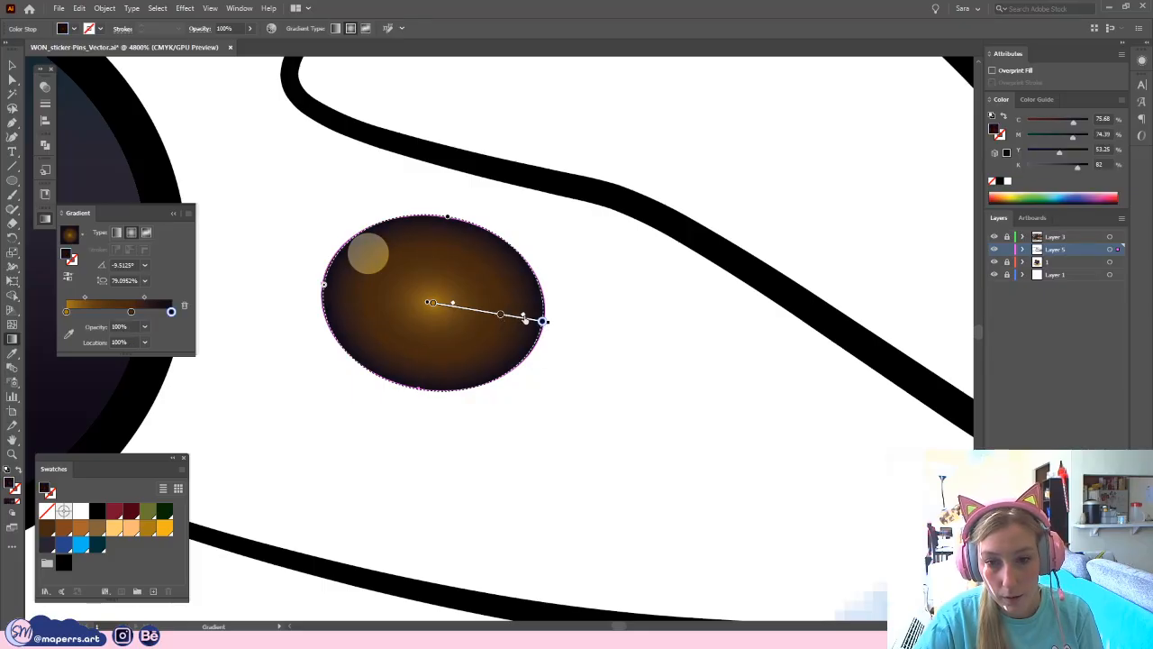
- Move the middle brown stop of the eye's radial gradient outward to about 75% and deselect the eye
{"action": "left_click_drag", "start_coordinate": [501, 315], "coordinate": [514, 315]}
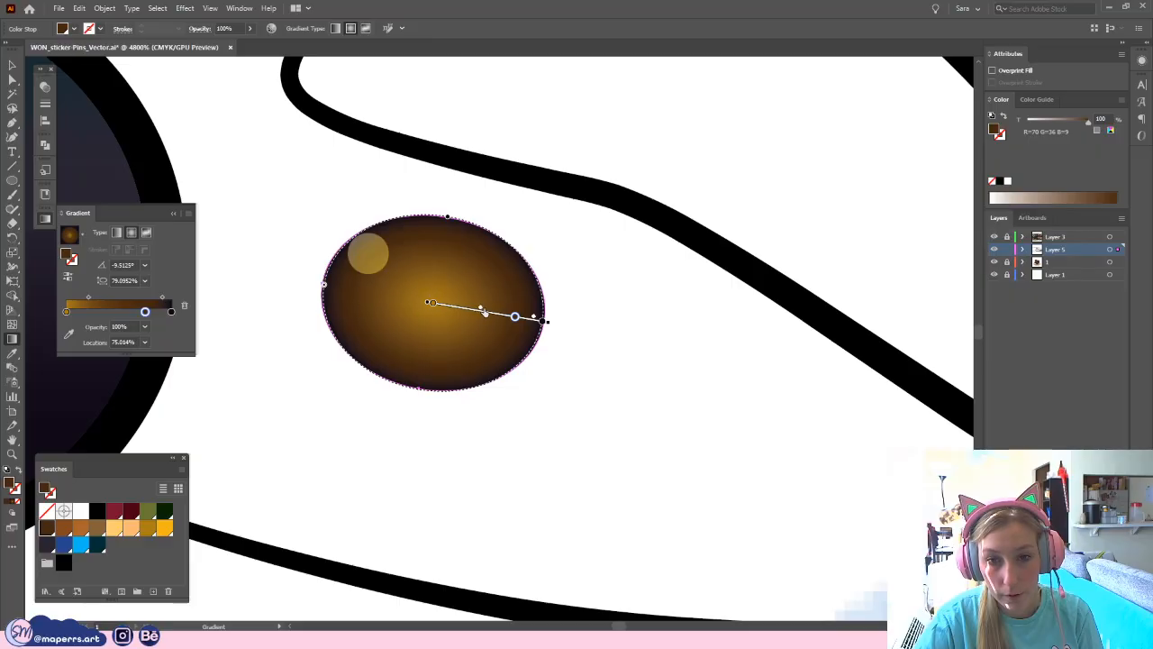
{"action": "key", "text": "a"}
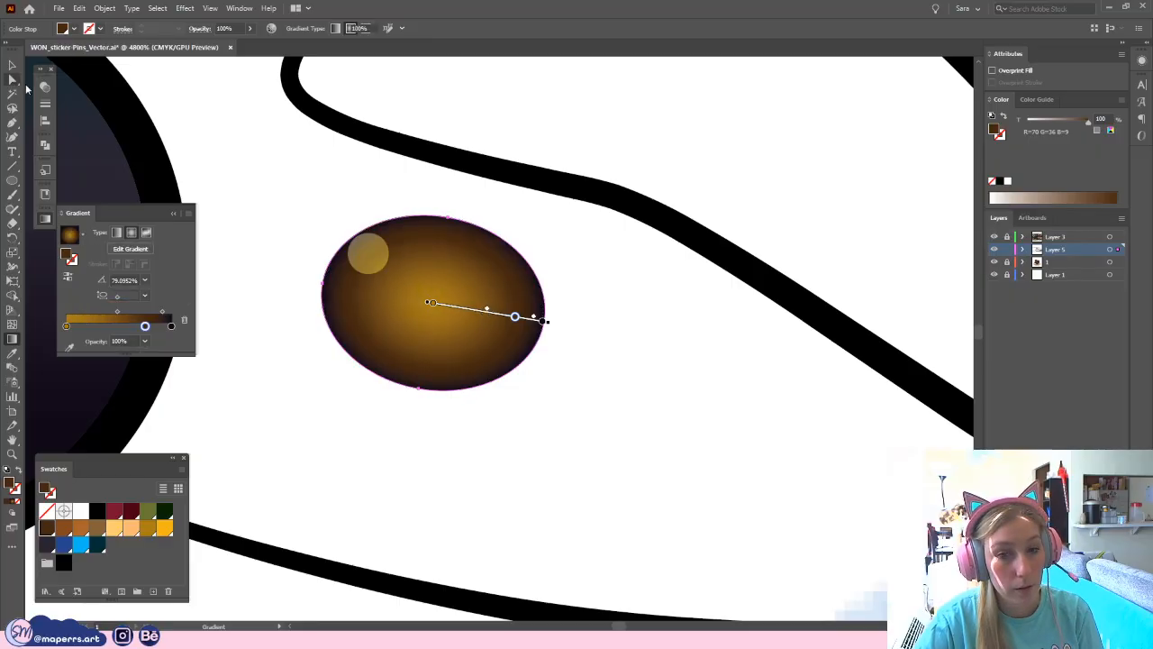
{"action": "left_click", "coordinate": [250, 201]}
{"action": "key", "text": "ctrl+minus"}
{"action": "key", "text": "ctrl+minus"}
{"action": "key", "text": "ctrl+minus"}
{"action": "key", "text": "ctrl+minus"}
{"action": "key", "text": "ctrl+minus"}
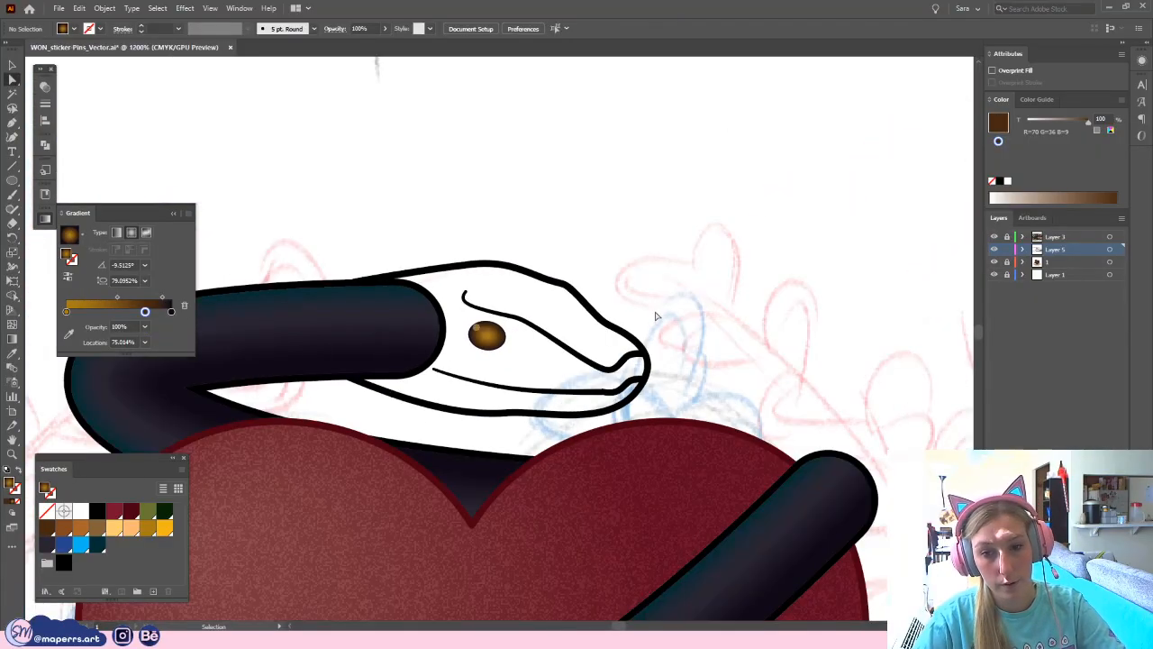
- Copy the snake body's gradient onto the head outline and apply it as the fill instead of the stroke
{"action": "left_click_drag", "start_coordinate": [689, 323], "coordinate": [706, 195]}
{"action": "key", "text": "ctrl+plus"}
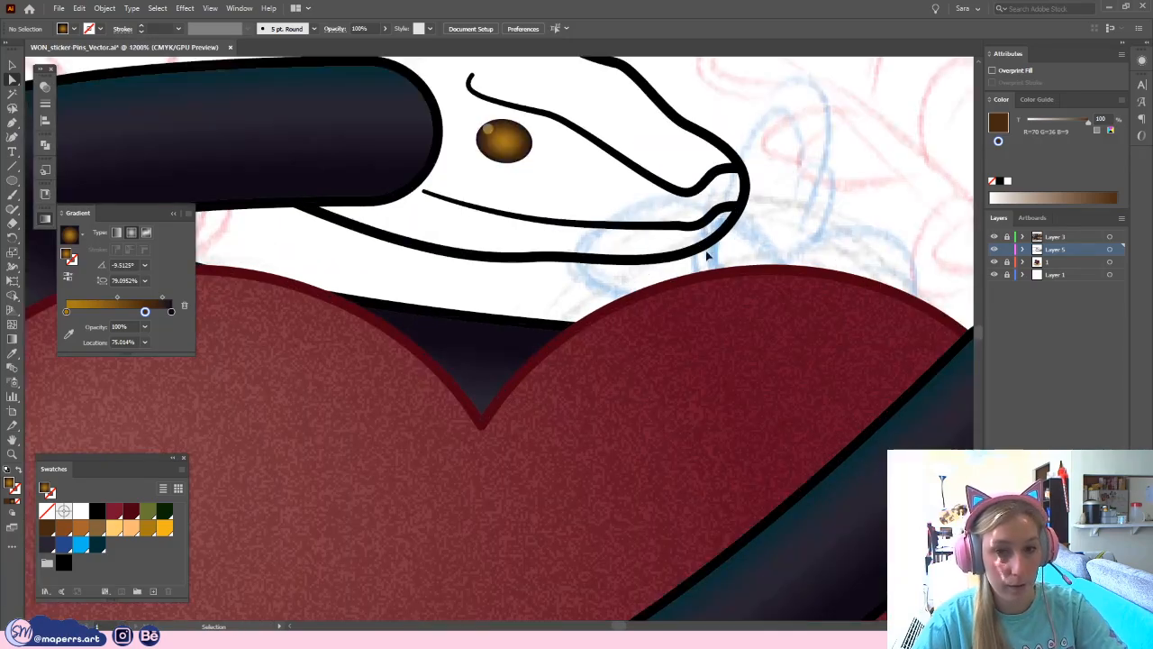
{"action": "left_click_drag", "start_coordinate": [438, 260], "coordinate": [465, 337]}
{"action": "left_click", "coordinate": [465, 335]}
{"action": "left_click_drag", "start_coordinate": [396, 364], "coordinate": [433, 386]}
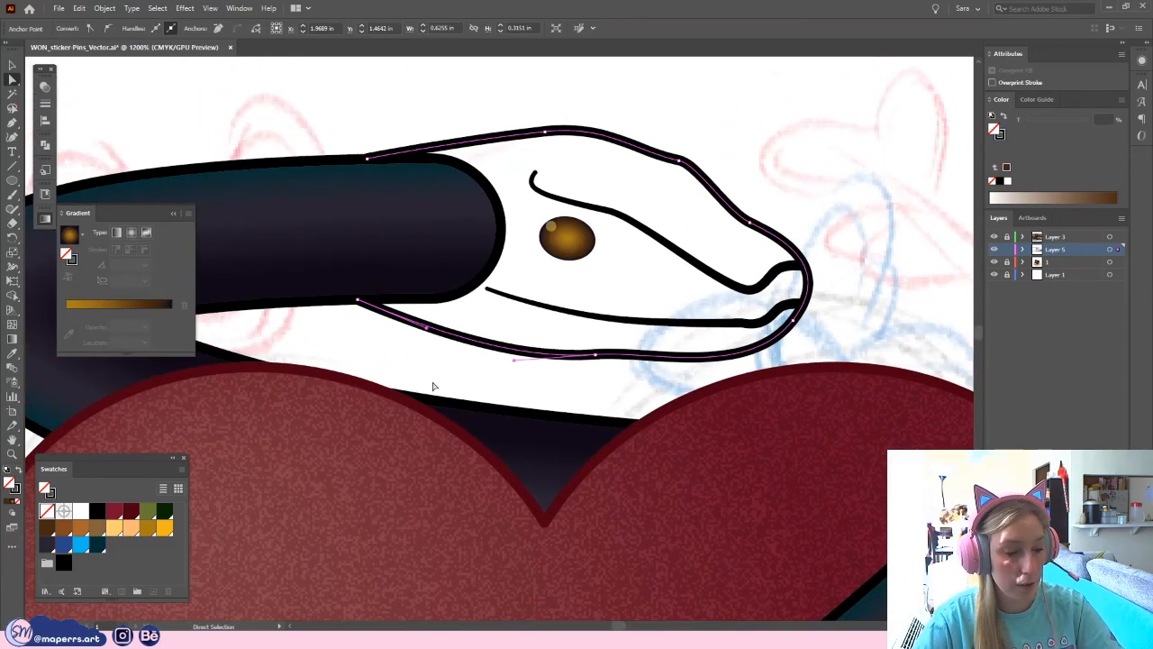
{"action": "key", "text": "i"}
{"action": "left_click", "coordinate": [283, 231]}
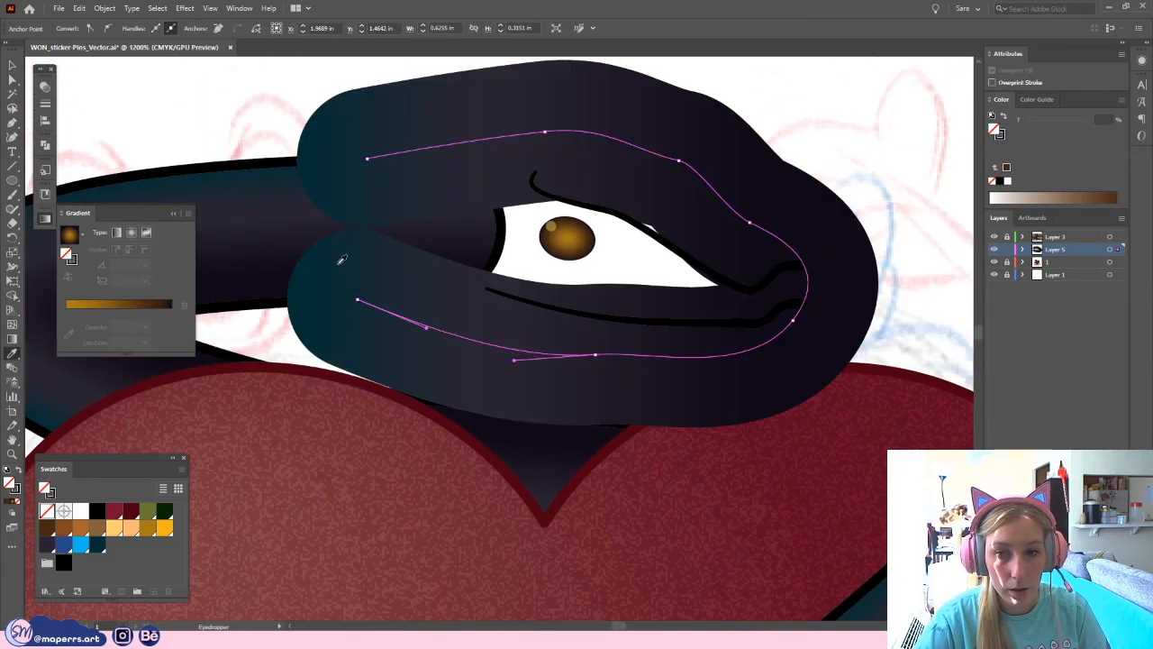
{"action": "left_click", "coordinate": [14, 485]}
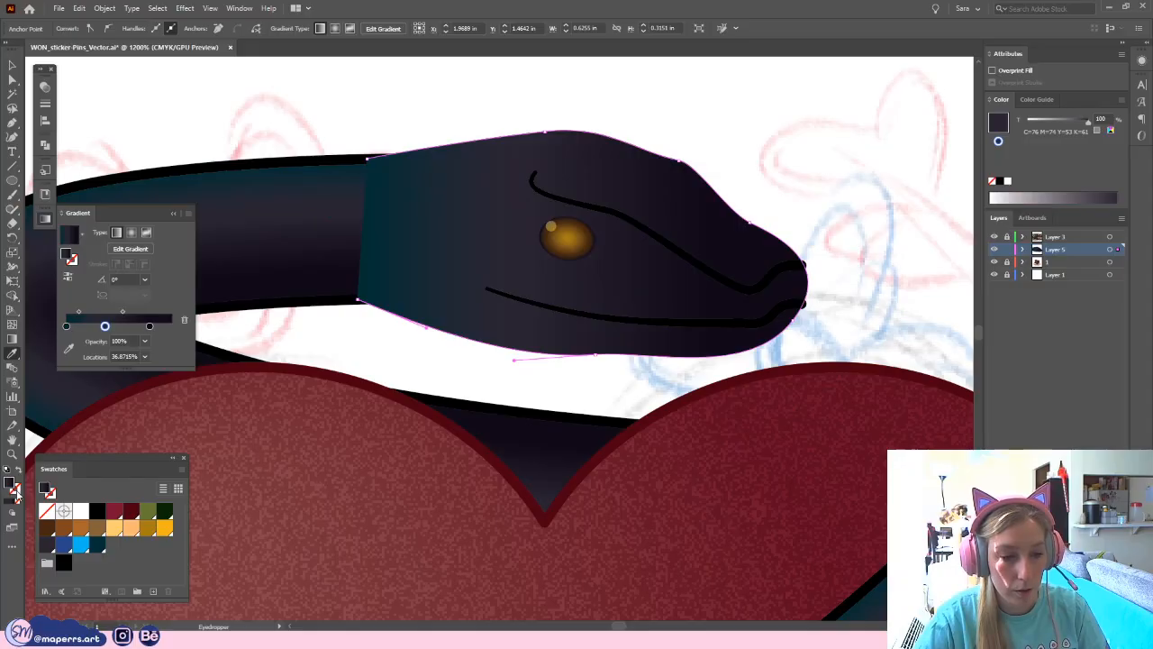
- Give the snake's head outline a black stroke and check its stroke settings
{"action": "left_click", "coordinate": [16, 493]}
{"action": "left_click", "coordinate": [96, 512]}
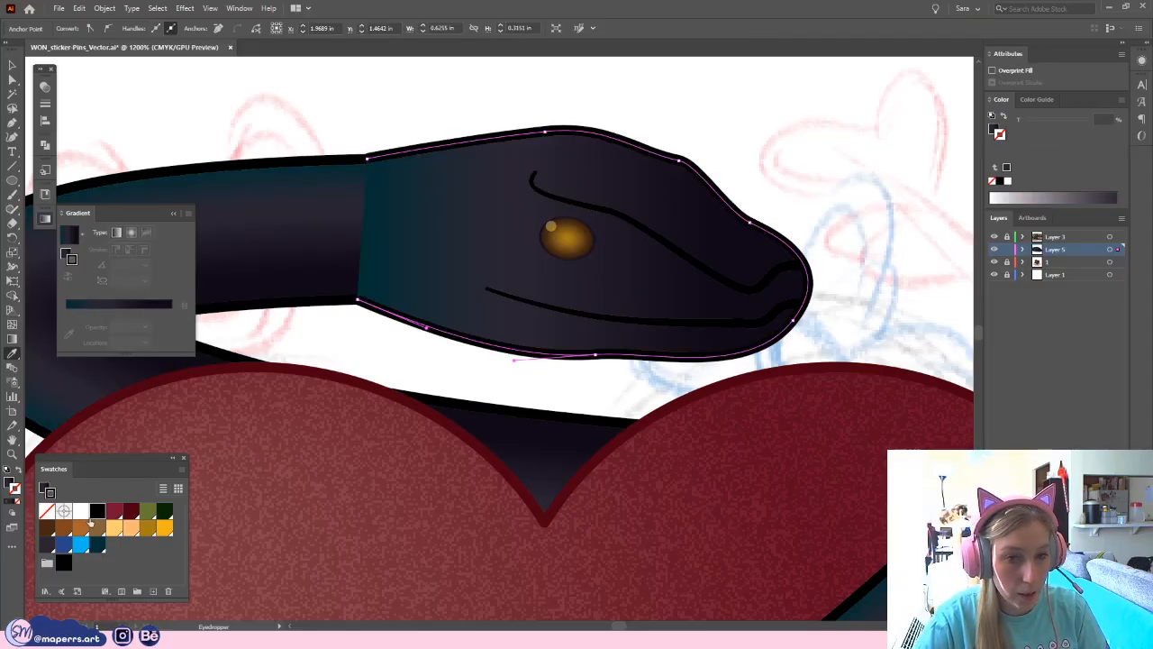
{"action": "left_click", "coordinate": [45, 103]}
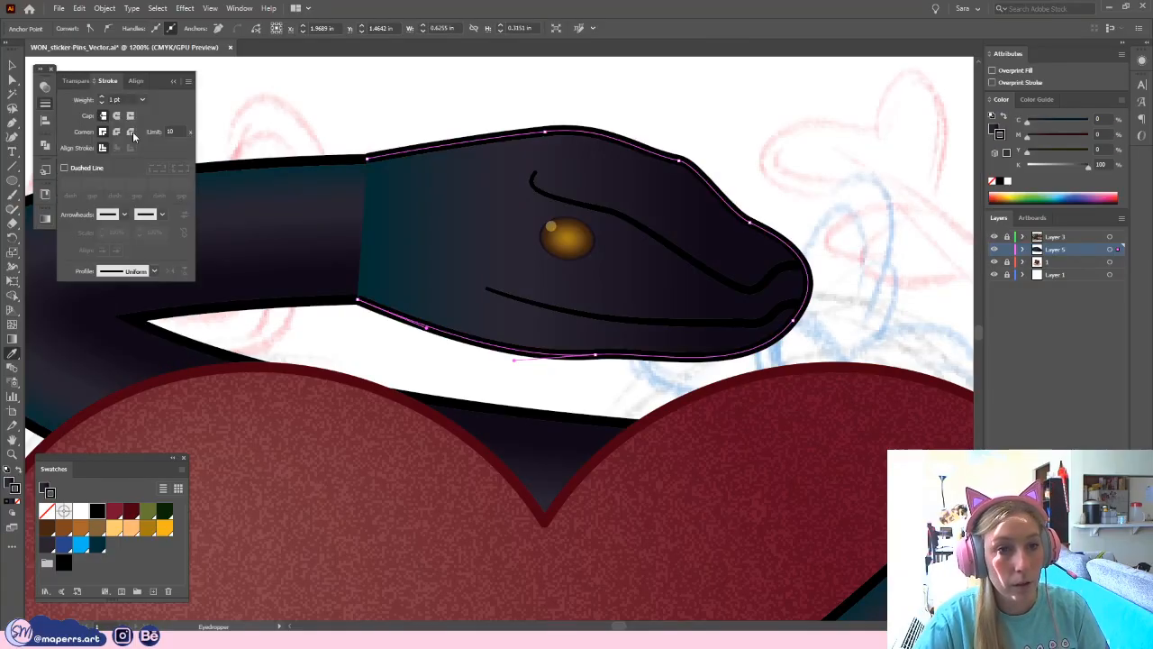
{"action": "key", "text": "a"}
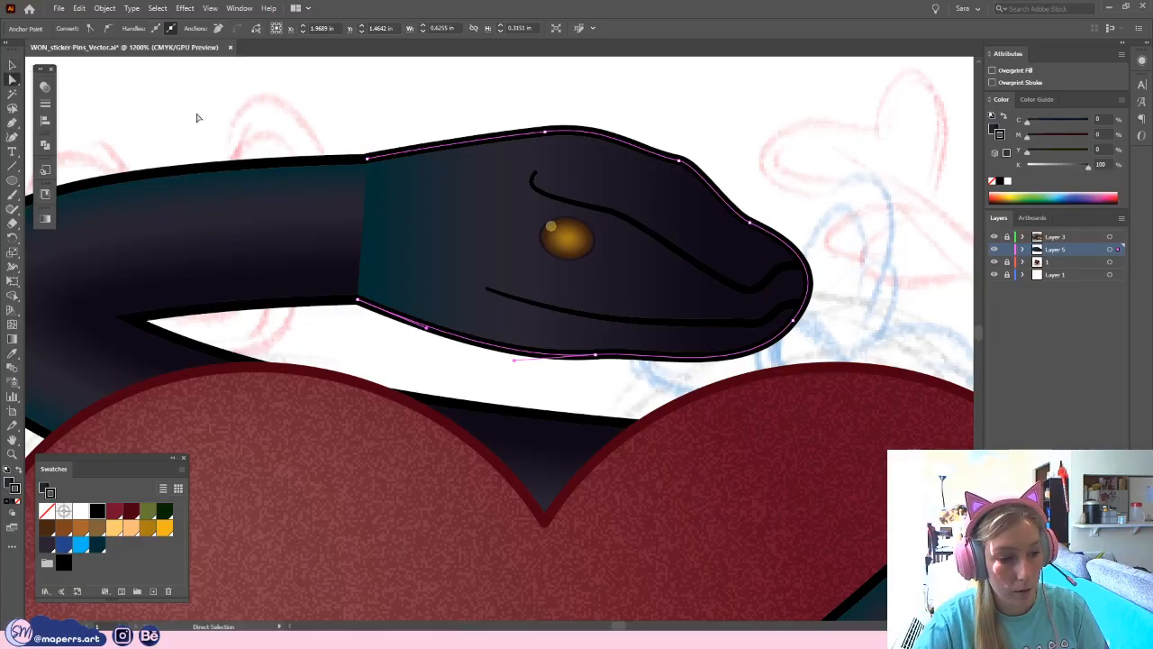
{"action": "left_click", "coordinate": [303, 116]}
{"action": "left_click_drag", "start_coordinate": [288, 129], "coordinate": [231, 139]}
{"action": "key", "text": "ctrl+minus"}
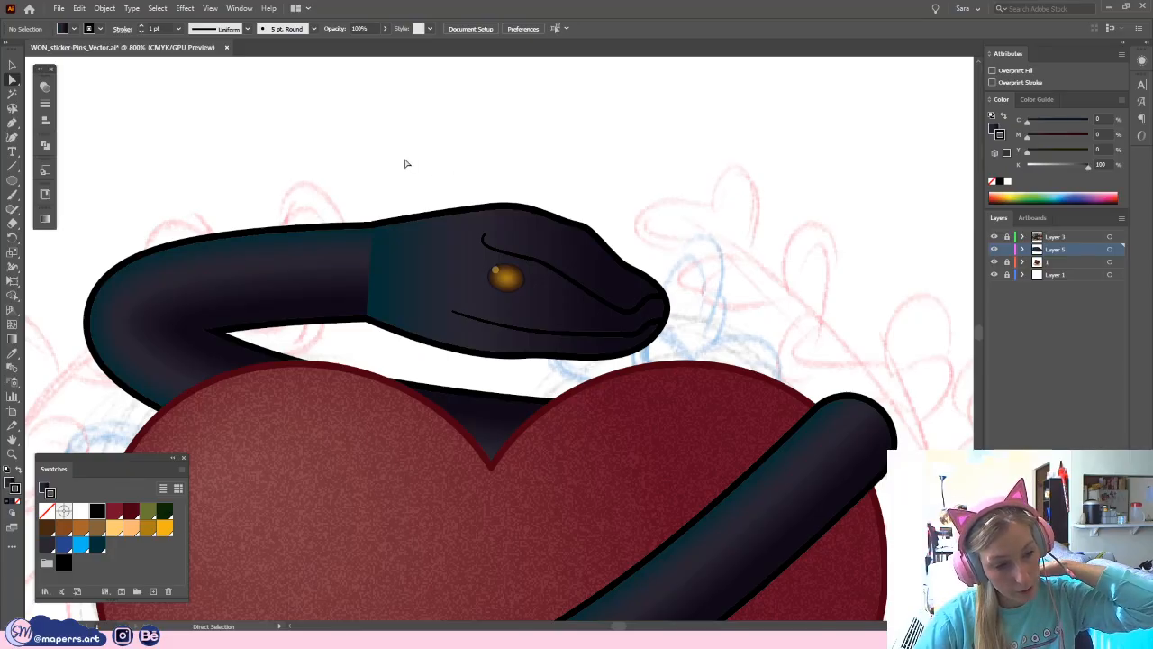
- Redirect the head's linear gradient so it runs nearly vertically from the crown down to the jaw
{"action": "left_click", "coordinate": [424, 257]}
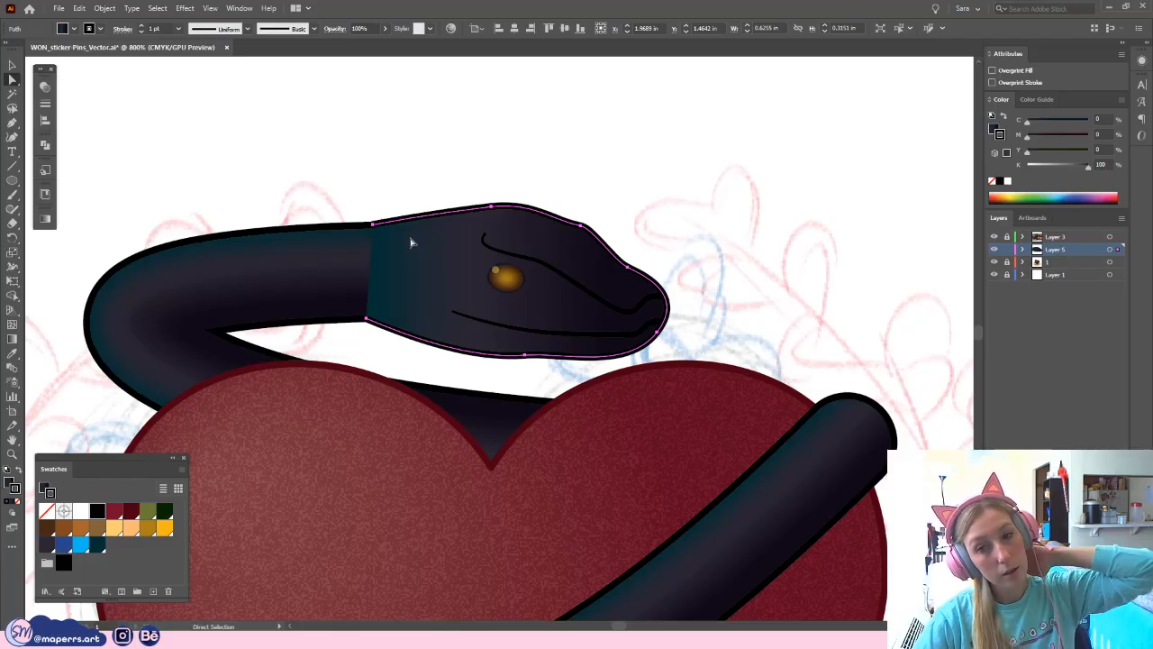
{"action": "left_click", "coordinate": [696, 235]}
{"action": "left_click_drag", "start_coordinate": [658, 238], "coordinate": [543, 225]}
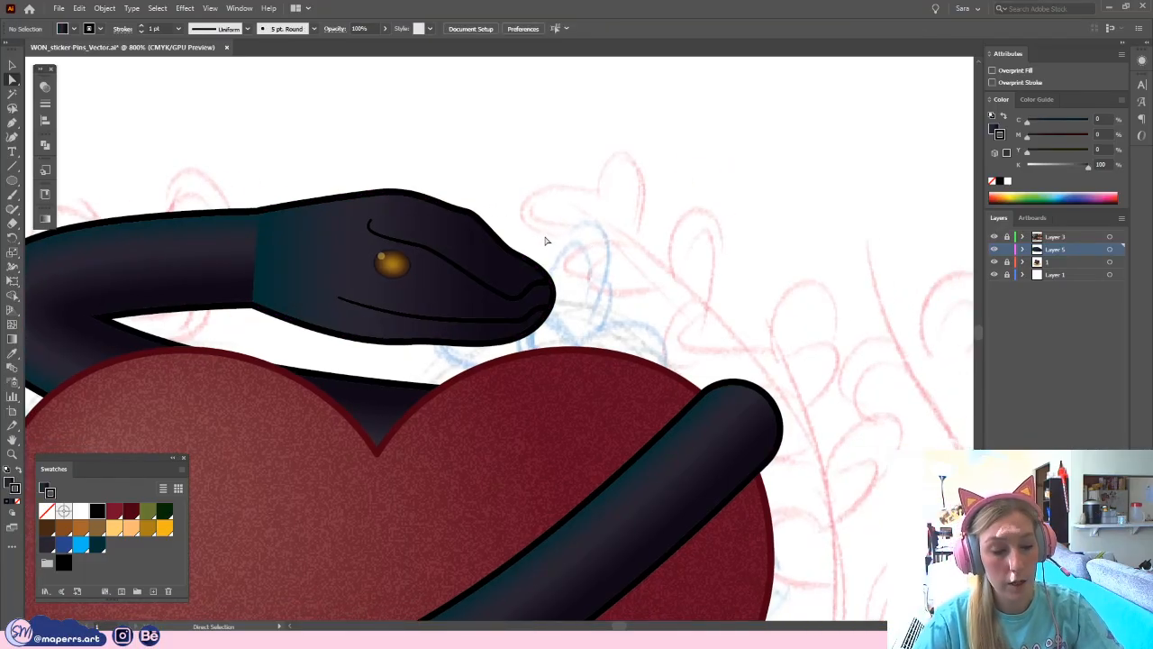
{"action": "key", "text": "ctrl+plus"}
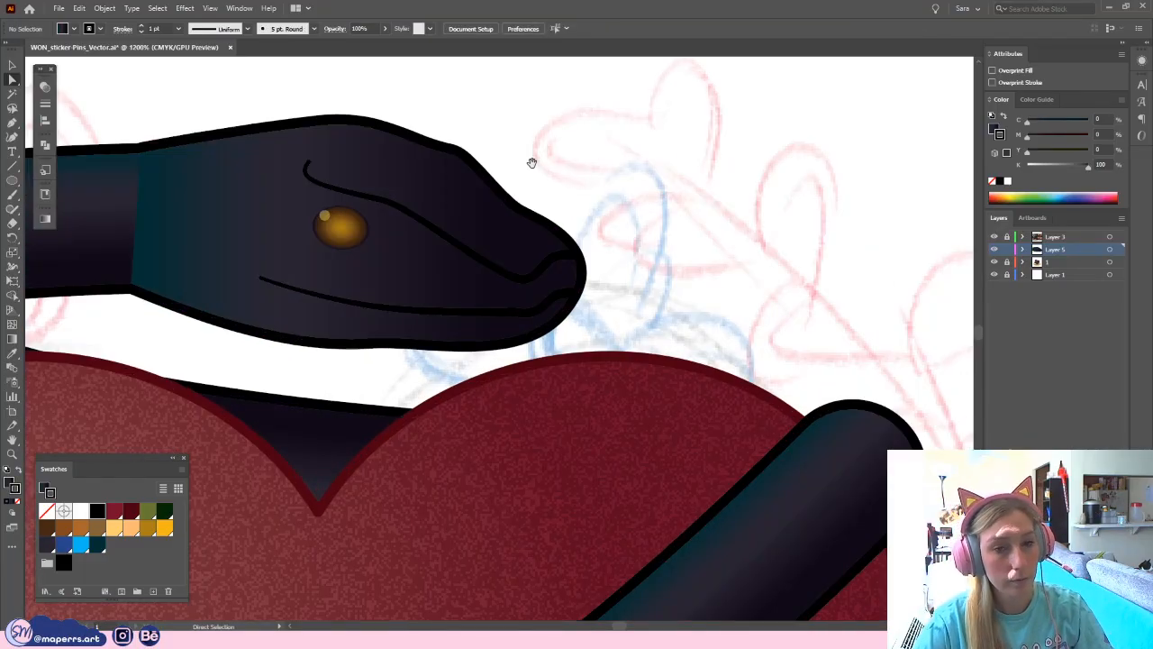
{"action": "left_click_drag", "start_coordinate": [532, 162], "coordinate": [586, 205]}
{"action": "left_click", "coordinate": [269, 319]}
{"action": "left_click", "coordinate": [11, 339]}
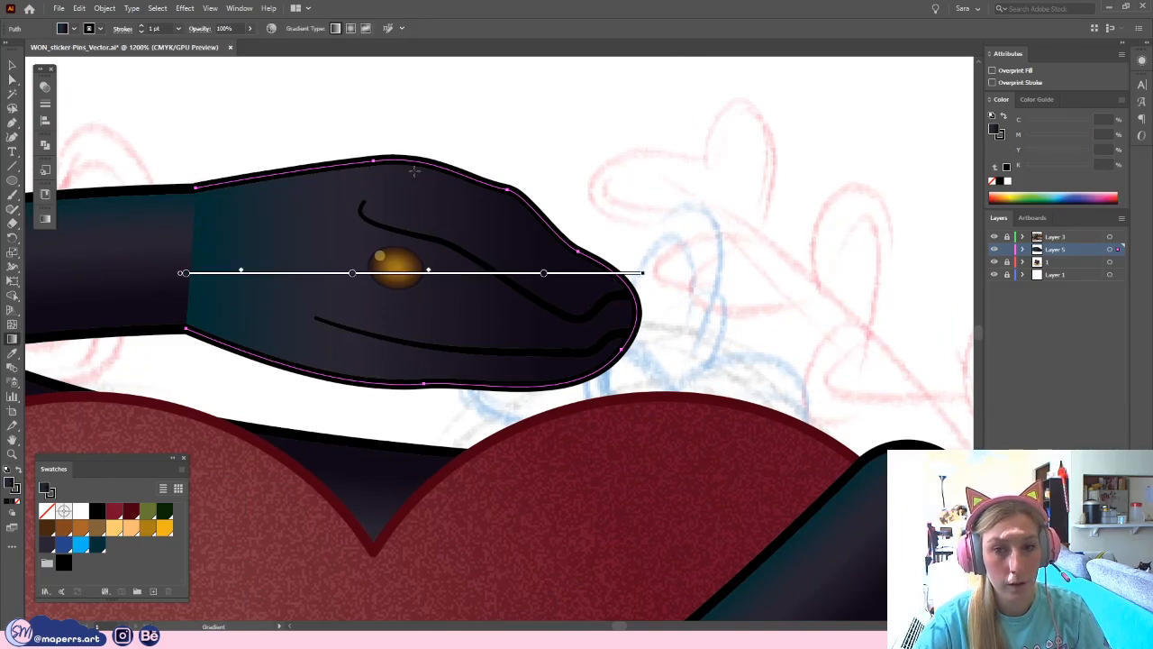
{"action": "mouse_move", "coordinate": [415, 168]}
{"action": "left_mouse_down"}
{"action": "mouse_move", "coordinate": [347, 351]}
{"action": "mouse_move", "coordinate": [385, 385]}
{"action": "mouse_move", "coordinate": [400, 385]}
{"action": "left_mouse_up"}
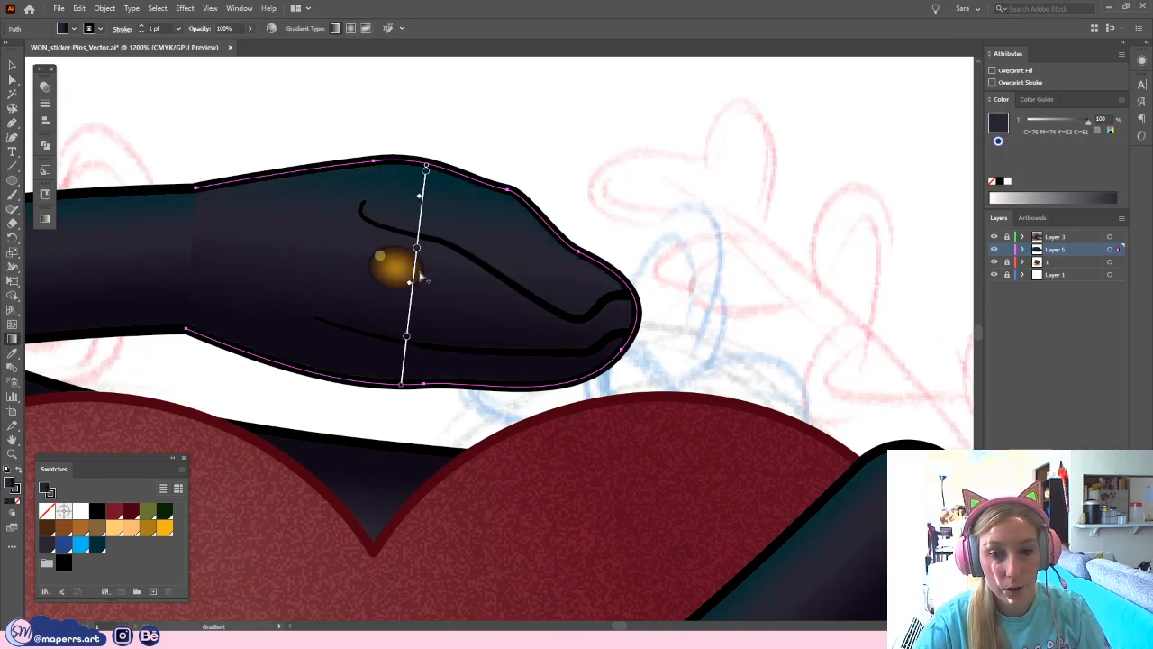
- Shift all three stops of the head's gradient lower so the teal covers more of the crown
{"action": "left_click_drag", "start_coordinate": [407, 340], "coordinate": [403, 368]}
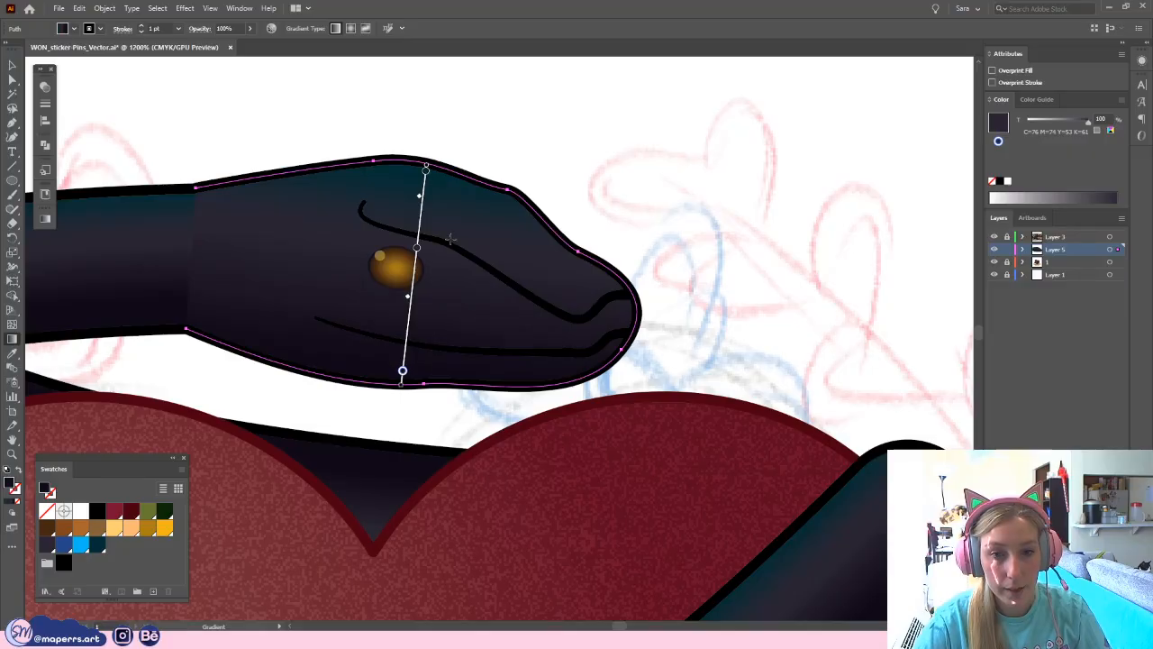
{"action": "left_click_drag", "start_coordinate": [417, 247], "coordinate": [412, 283]}
{"action": "left_click_drag", "start_coordinate": [425, 169], "coordinate": [423, 191]}
{"action": "left_click", "coordinate": [414, 283]}
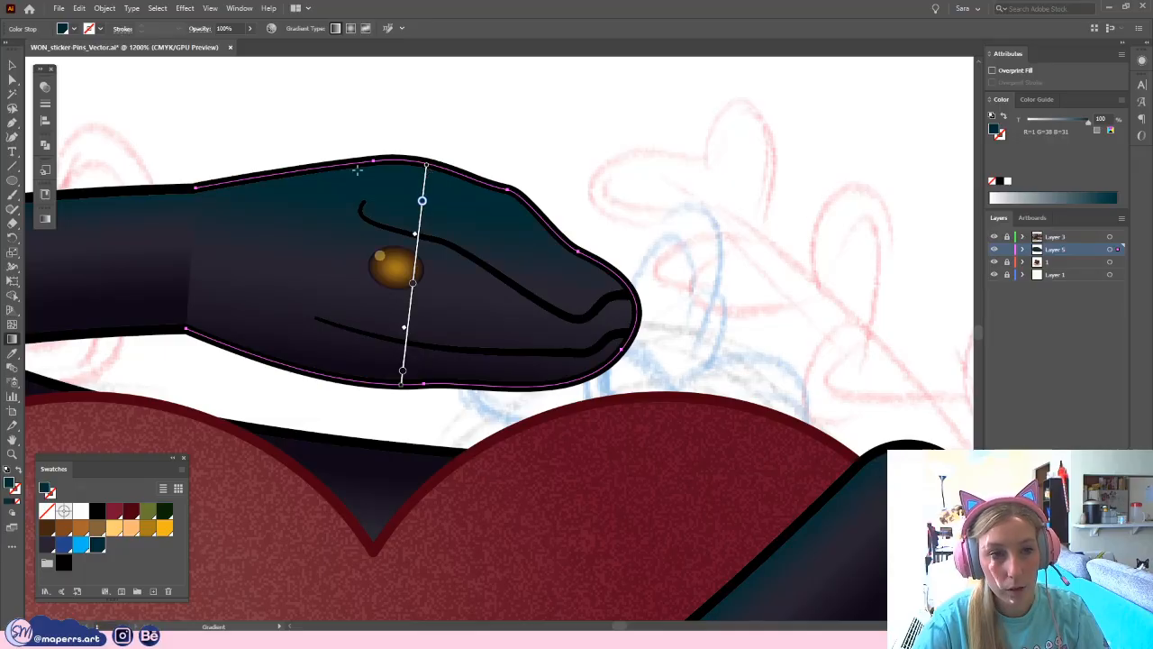
{"action": "left_click", "coordinate": [12, 80]}
{"action": "left_click", "coordinate": [193, 147]}
{"action": "left_click_drag", "start_coordinate": [266, 148], "coordinate": [324, 160]}
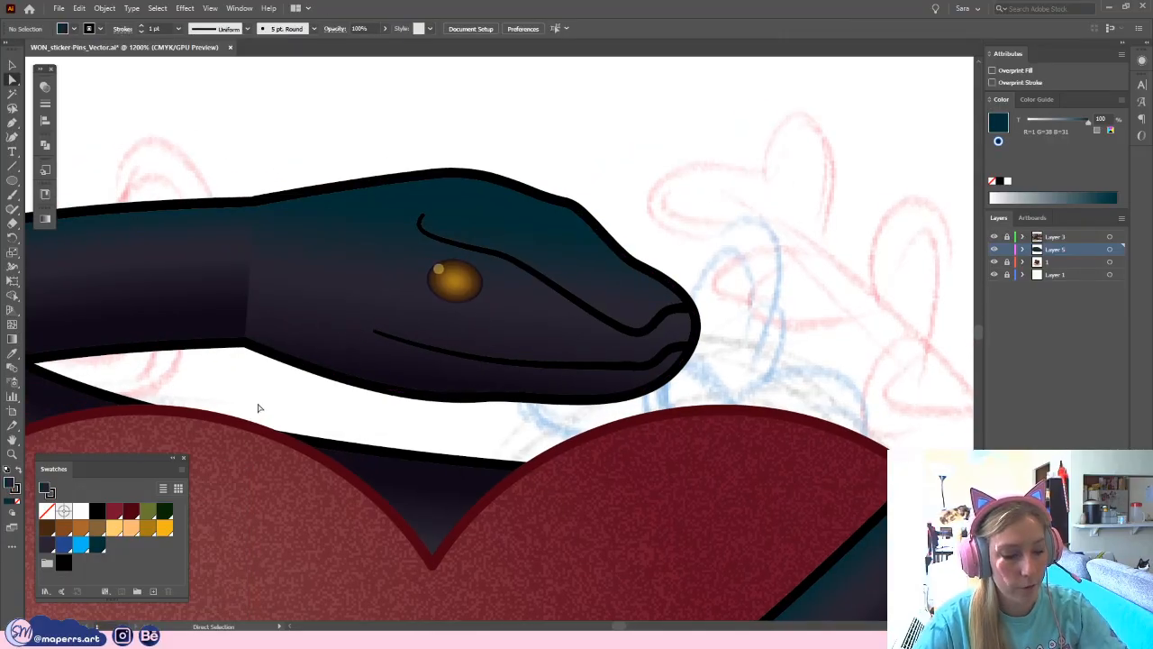
- Adjust the direction handle of the head outline's lower neck anchor to refine the jaw curve
{"action": "key", "text": "ctrl+plus"}
{"action": "left_click_drag", "start_coordinate": [209, 421], "coordinate": [345, 447]}
{"action": "left_click", "coordinate": [311, 273]}
{"action": "left_click_drag", "start_coordinate": [323, 333], "coordinate": [365, 365]}
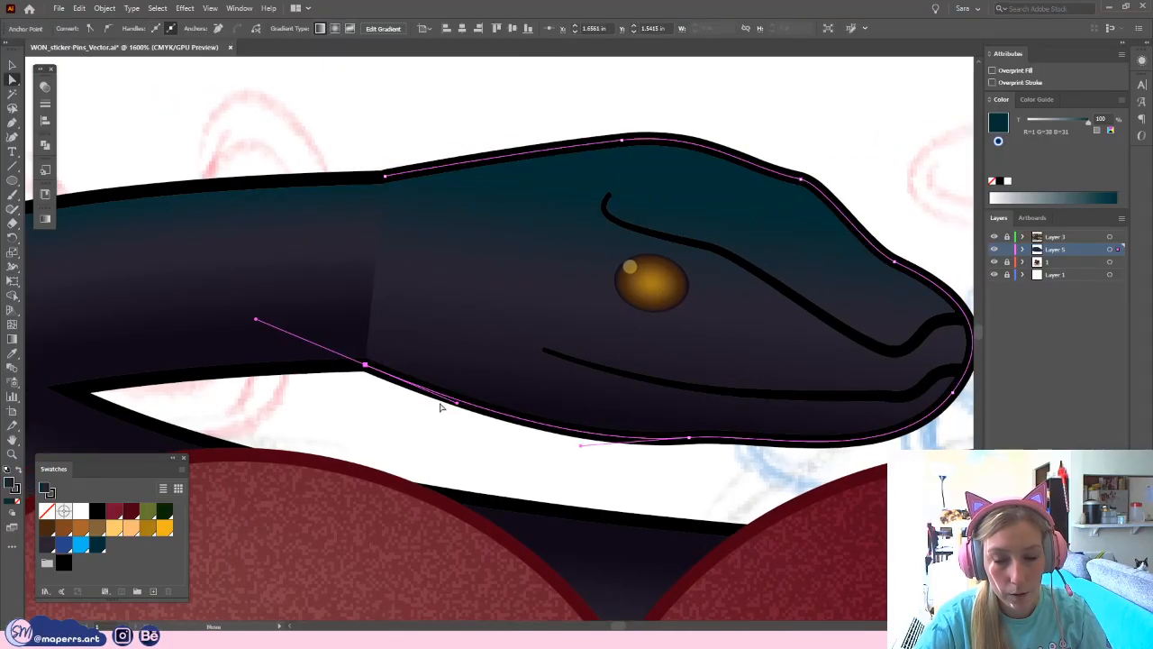
{"action": "left_click_drag", "start_coordinate": [458, 402], "coordinate": [461, 398]}
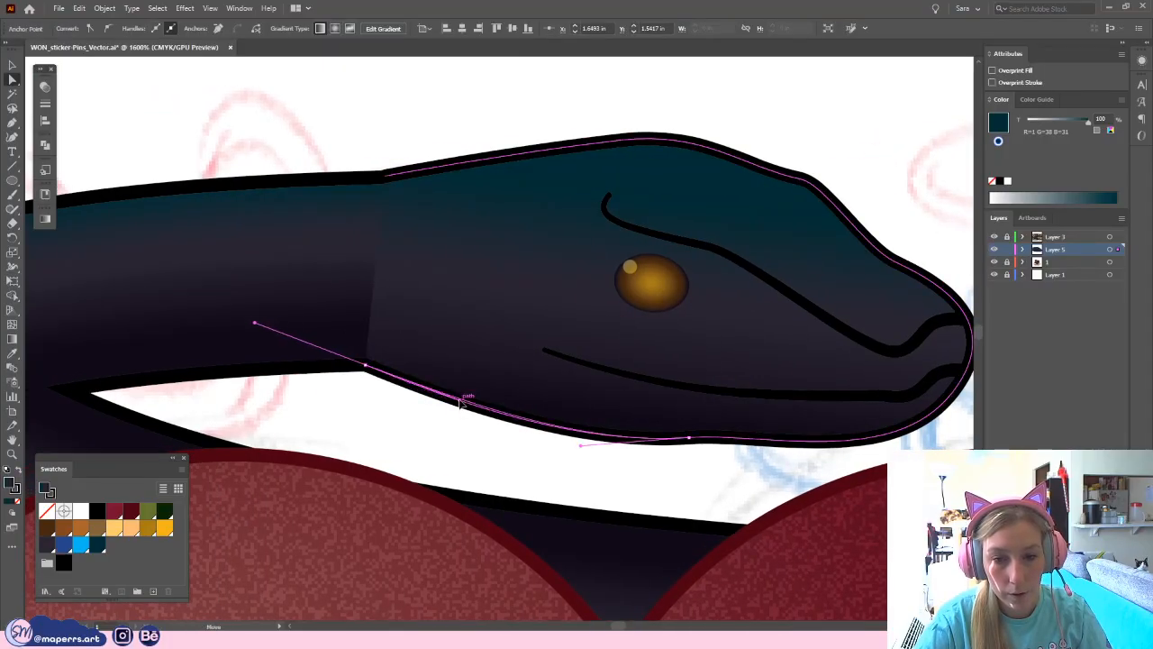
{"action": "left_click", "coordinate": [385, 175]}
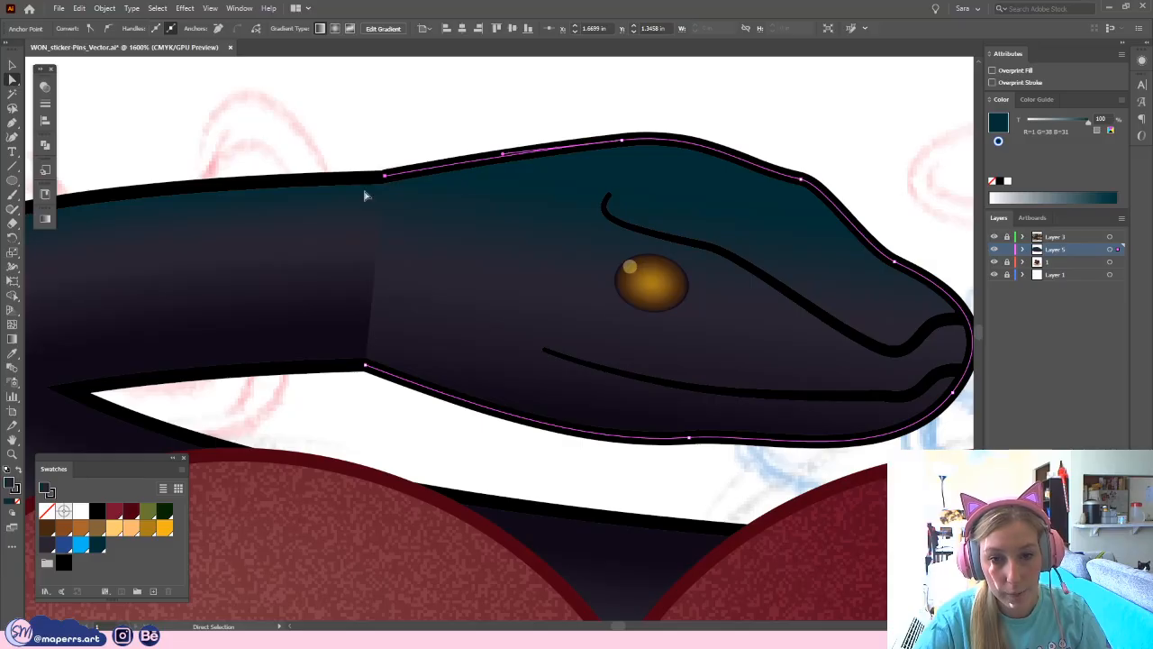
- Raise the dark and middle stops of the head's gradient to blend its shading with the neck
{"action": "key", "text": "ctrl+plus"}
{"action": "left_click_drag", "start_coordinate": [467, 398], "coordinate": [386, 237]}
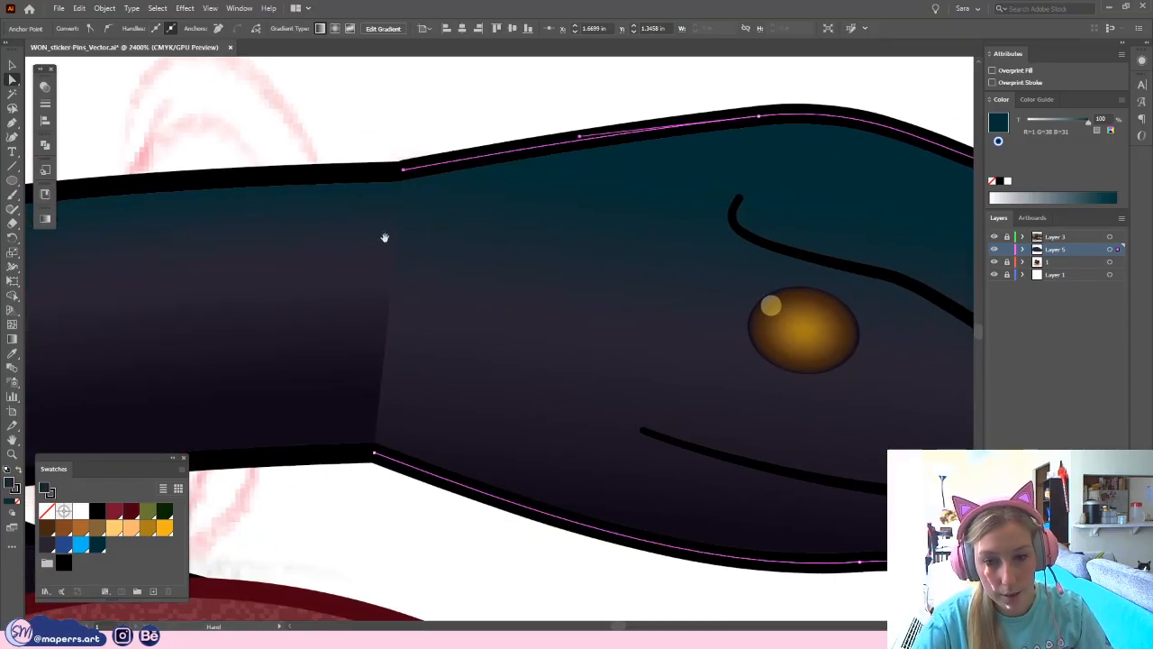
{"action": "left_click_drag", "start_coordinate": [451, 210], "coordinate": [373, 189]}
{"action": "left_click", "coordinate": [12, 339]}
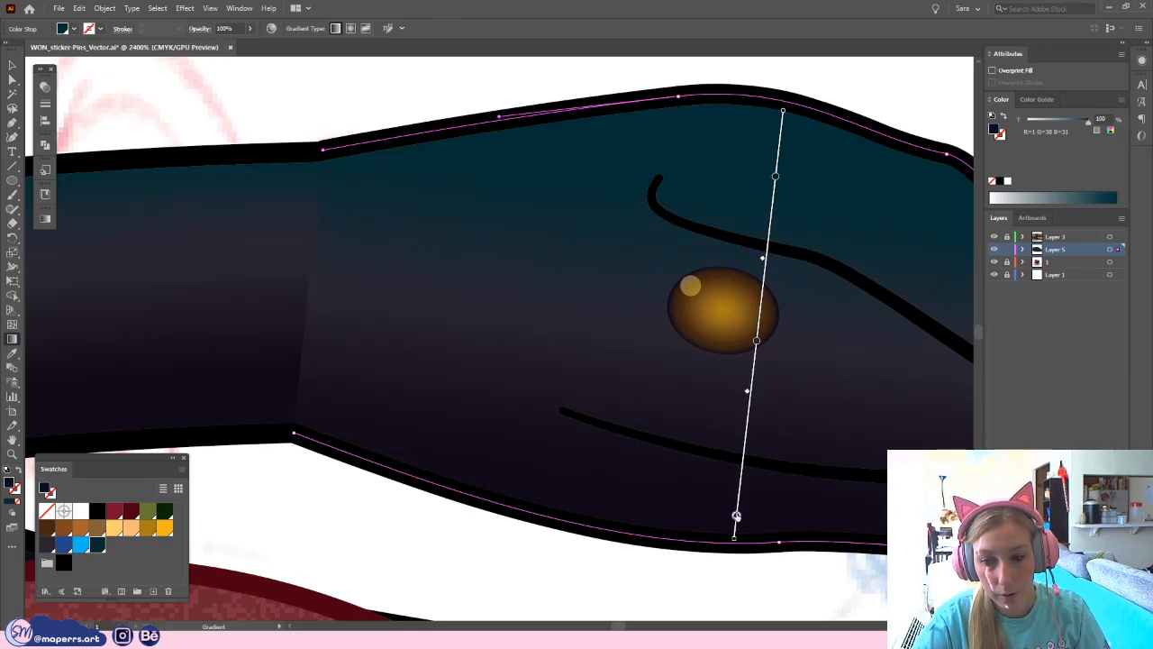
{"action": "left_click_drag", "start_coordinate": [736, 515], "coordinate": [744, 450]}
{"action": "left_click_drag", "start_coordinate": [756, 341], "coordinate": [760, 312]}
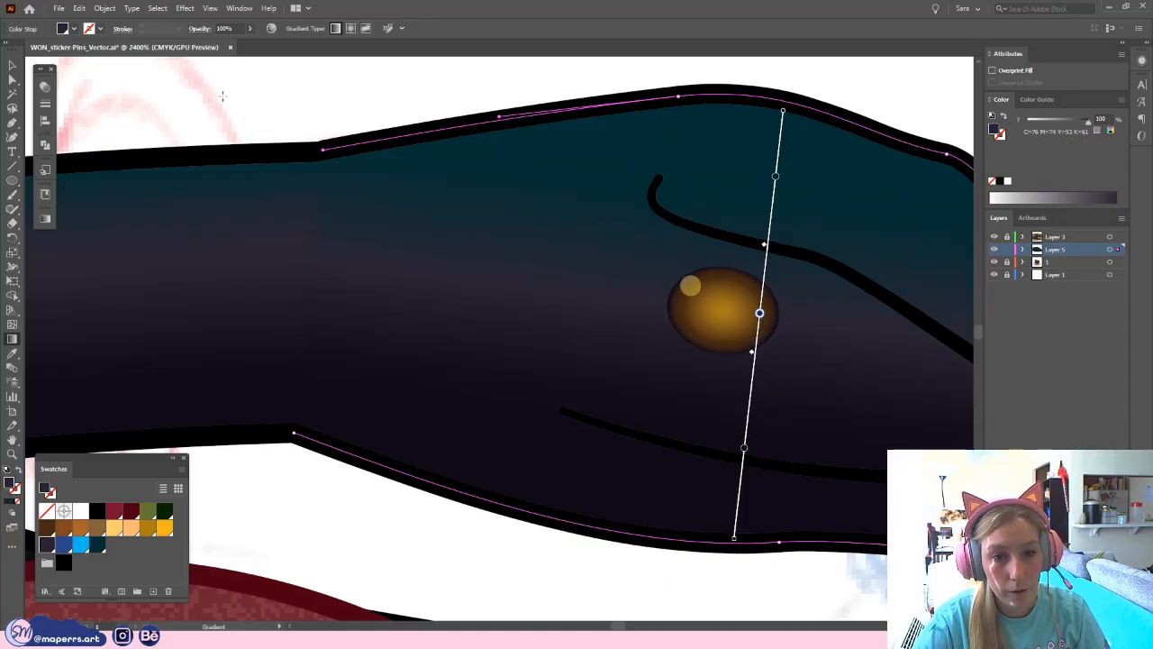
{"action": "left_click", "coordinate": [325, 107]}
{"action": "key", "text": "ctrl+z"}
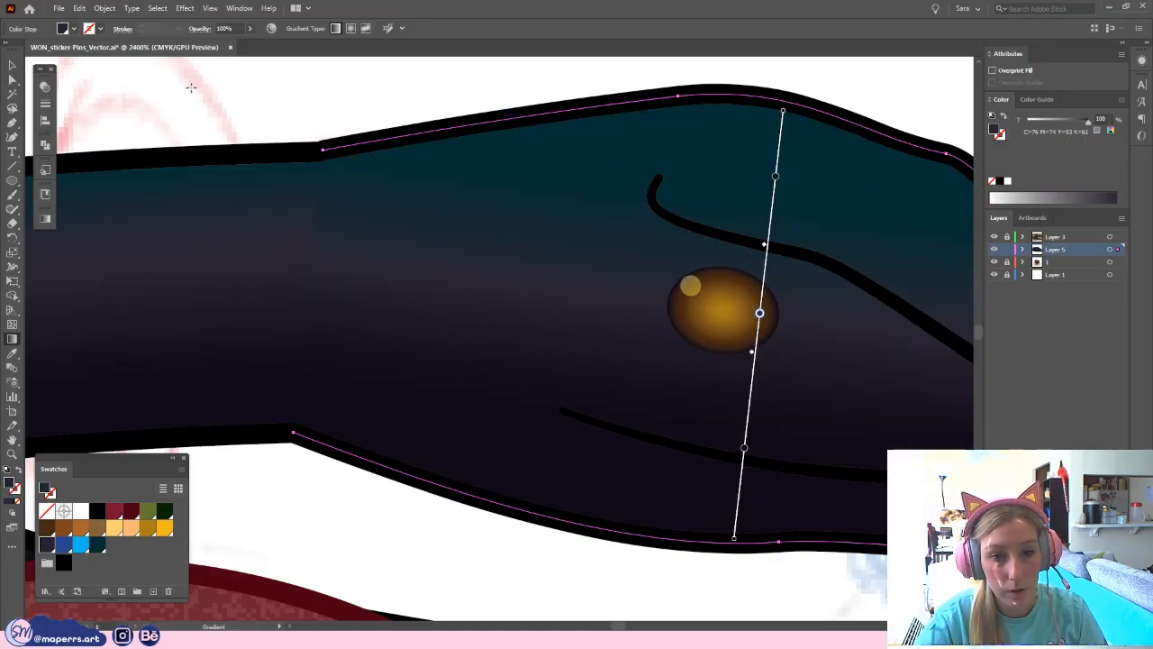
{"action": "left_click", "coordinate": [12, 81]}
{"action": "left_click", "coordinate": [234, 95]}
{"action": "left_click_drag", "start_coordinate": [290, 100], "coordinate": [206, 96]}
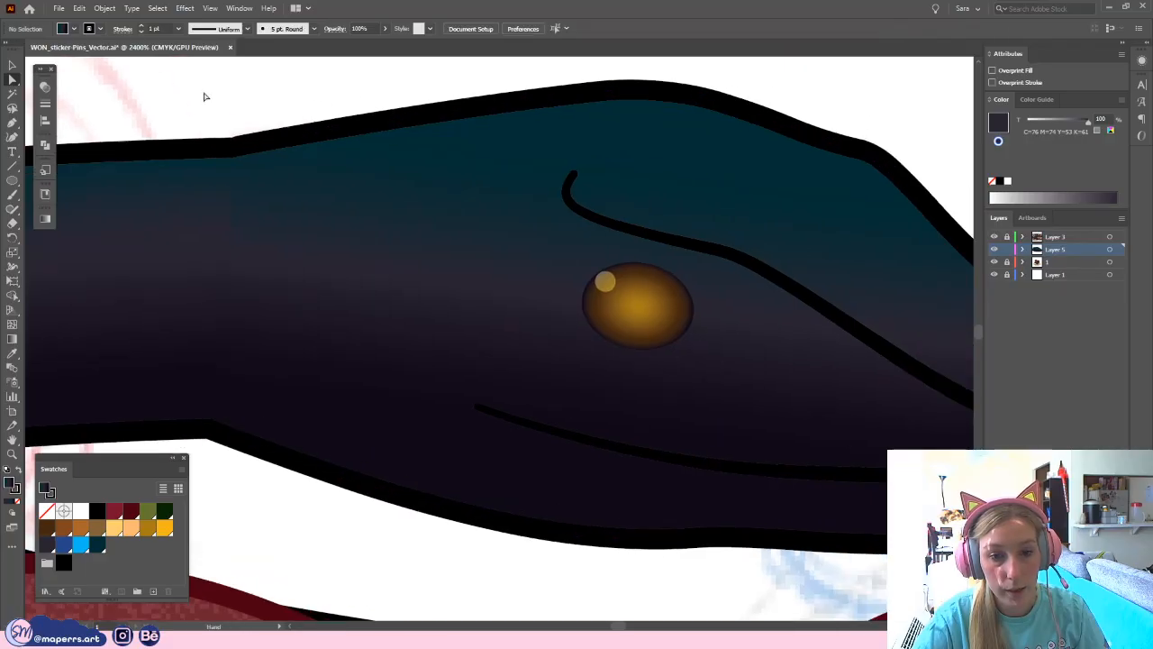
- Group the snake's head shape with its eye, brow line and mouth line
{"action": "key", "text": "ctrl+minus"}
{"action": "key", "text": "ctrl+minus"}
{"action": "key", "text": "ctrl+minus"}
{"action": "key", "text": "ctrl+minus"}
{"action": "left_click_drag", "start_coordinate": [674, 301], "coordinate": [647, 166]}
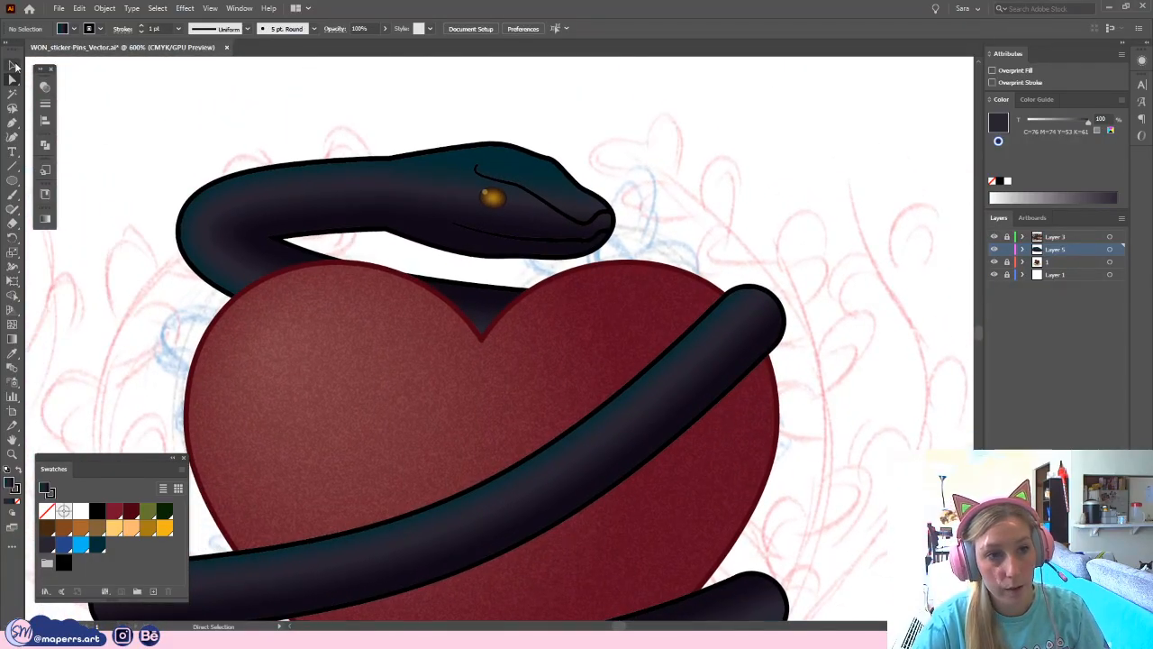
{"action": "left_click", "coordinate": [12, 65]}
{"action": "left_click", "coordinate": [478, 206]}
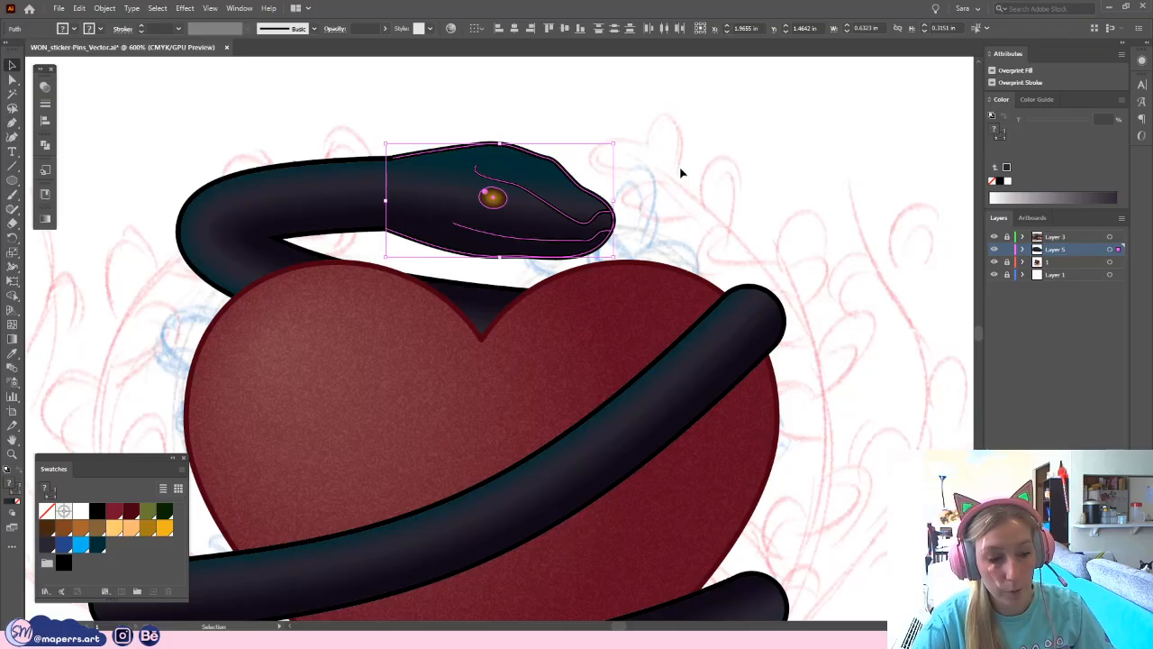
{"action": "left_click", "coordinate": [780, 169]}
{"action": "left_click", "coordinate": [495, 200]}
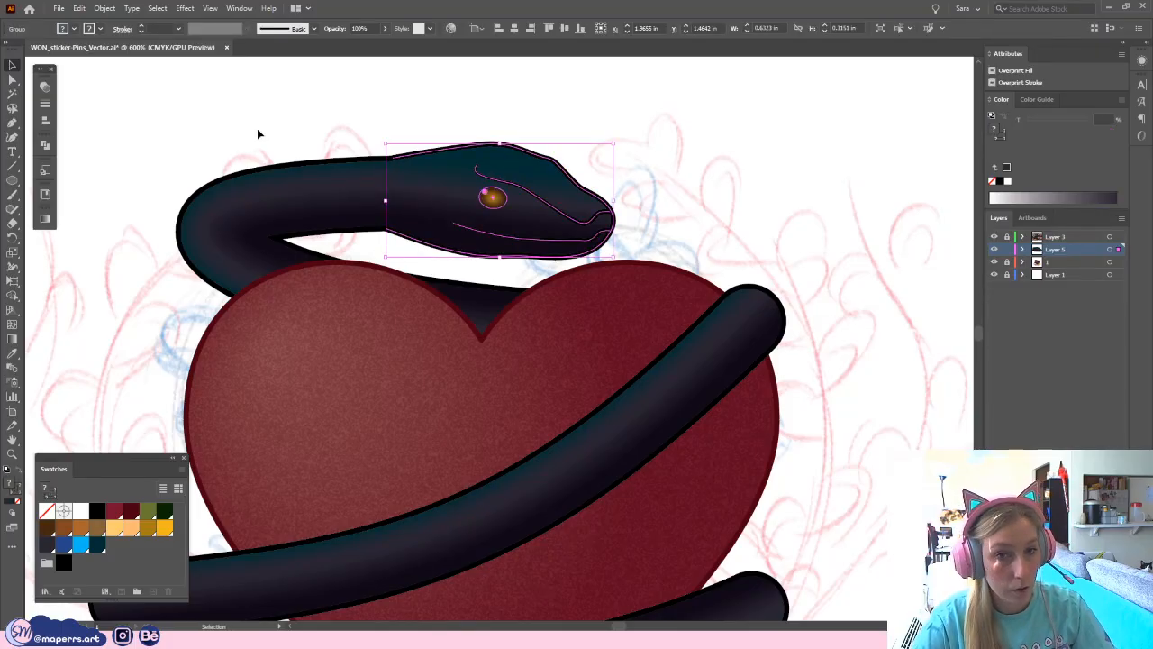
- Move the head group in place onto the unlocked layer 1 and group it with the upper body coil
{"action": "left_click", "coordinate": [302, 239]}
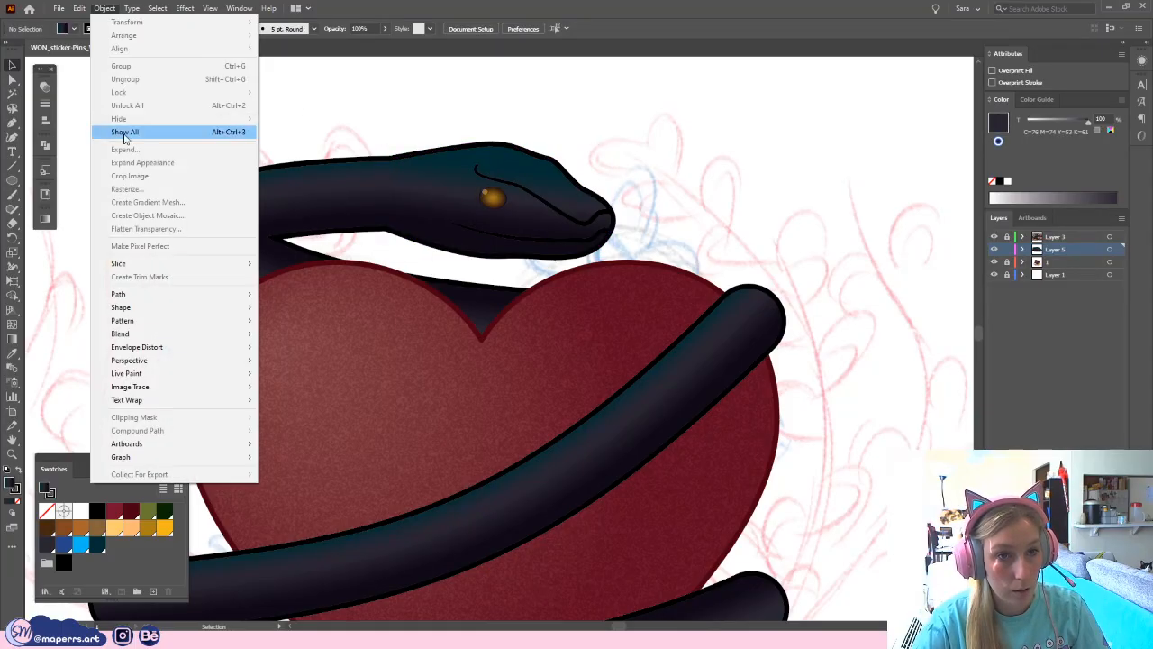
{"action": "left_click", "coordinate": [574, 119]}
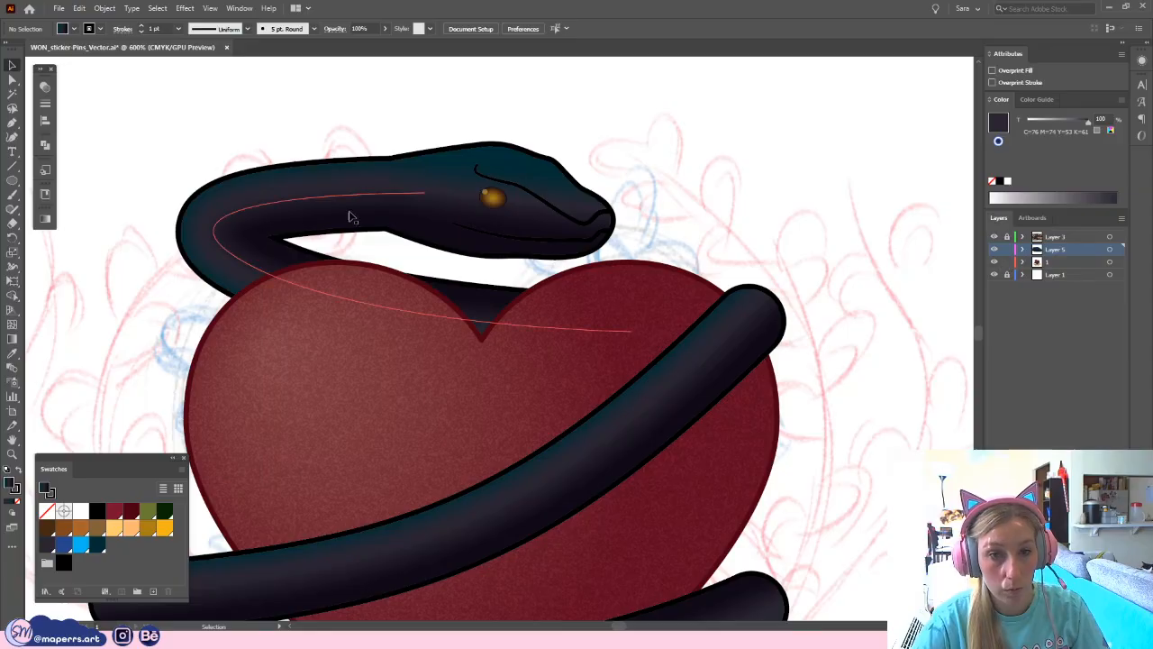
{"action": "left_click", "coordinate": [348, 214]}
{"action": "left_click", "coordinate": [528, 237]}
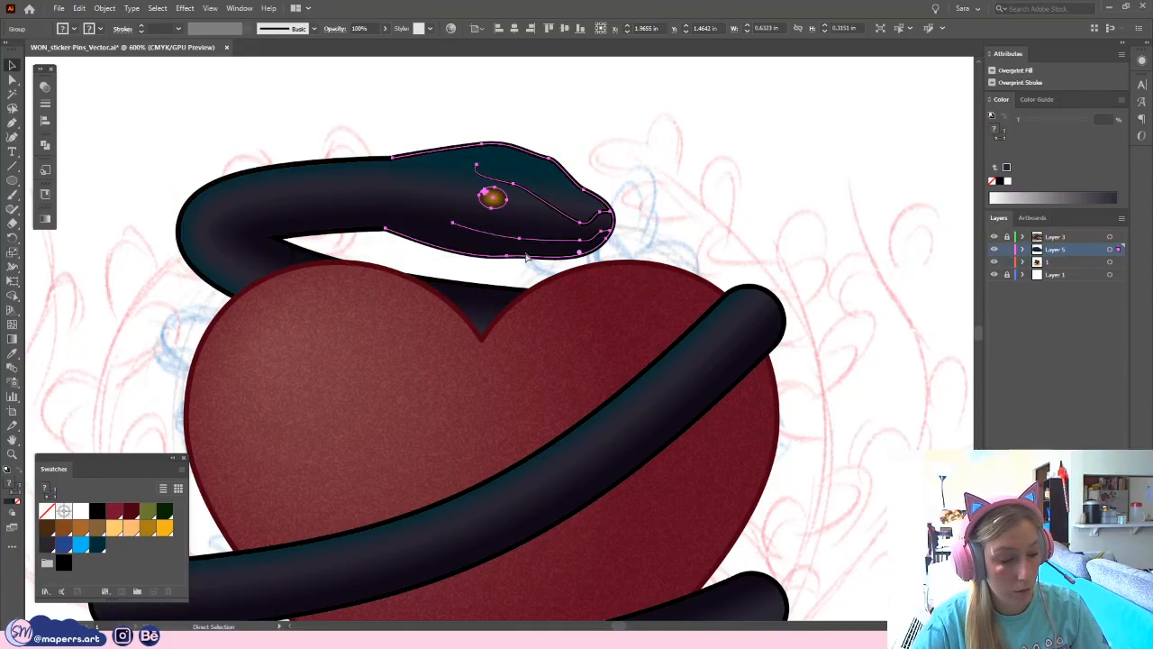
{"action": "left_click", "coordinate": [515, 262]}
{"action": "key", "text": "ctrl+f"}
{"action": "left_click", "coordinate": [671, 151]}
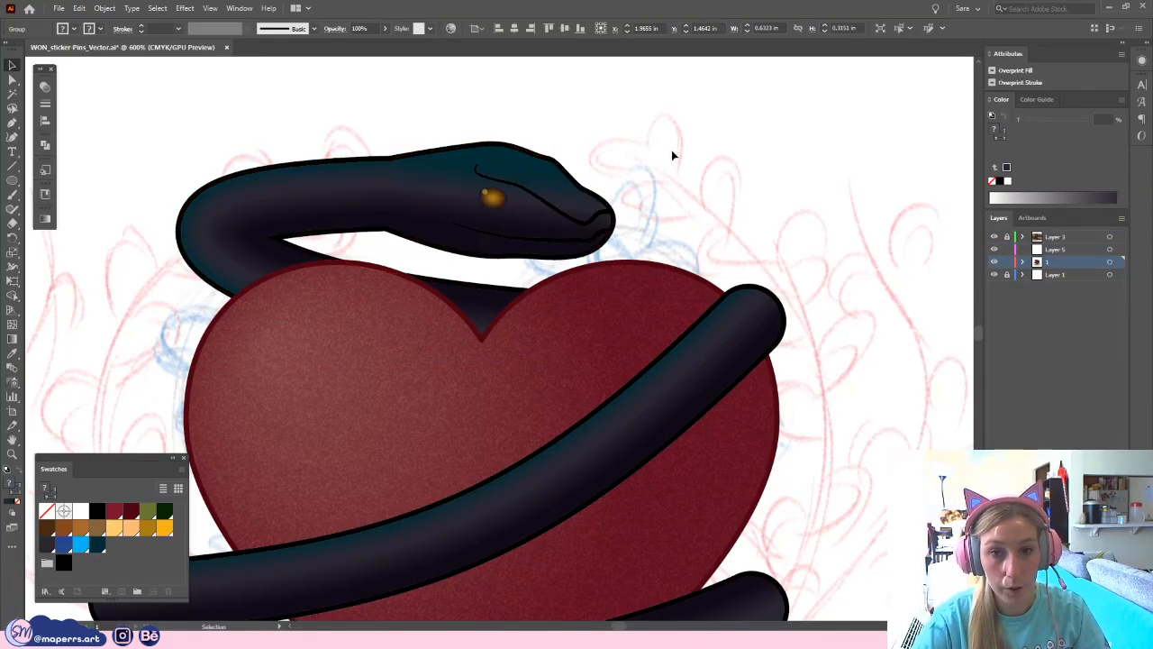
{"action": "left_click_drag", "start_coordinate": [429, 120], "coordinate": [331, 220]}
{"action": "key", "text": "ctrl+g"}
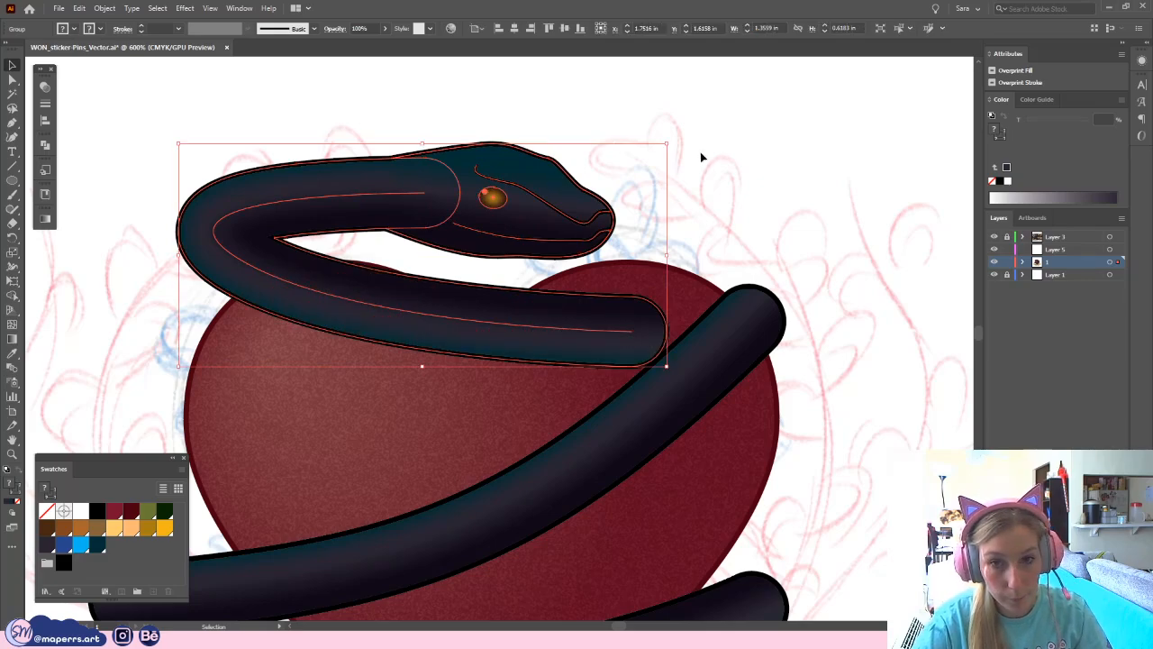
- Send the grouped snake head and upper body coil to the back of the layer, behind the heart
{"action": "left_click", "coordinate": [700, 155]}
{"action": "left_click", "coordinate": [498, 215]}
{"action": "right_click", "coordinate": [599, 206]}
{"action": "mouse_move", "coordinate": [645, 361]}
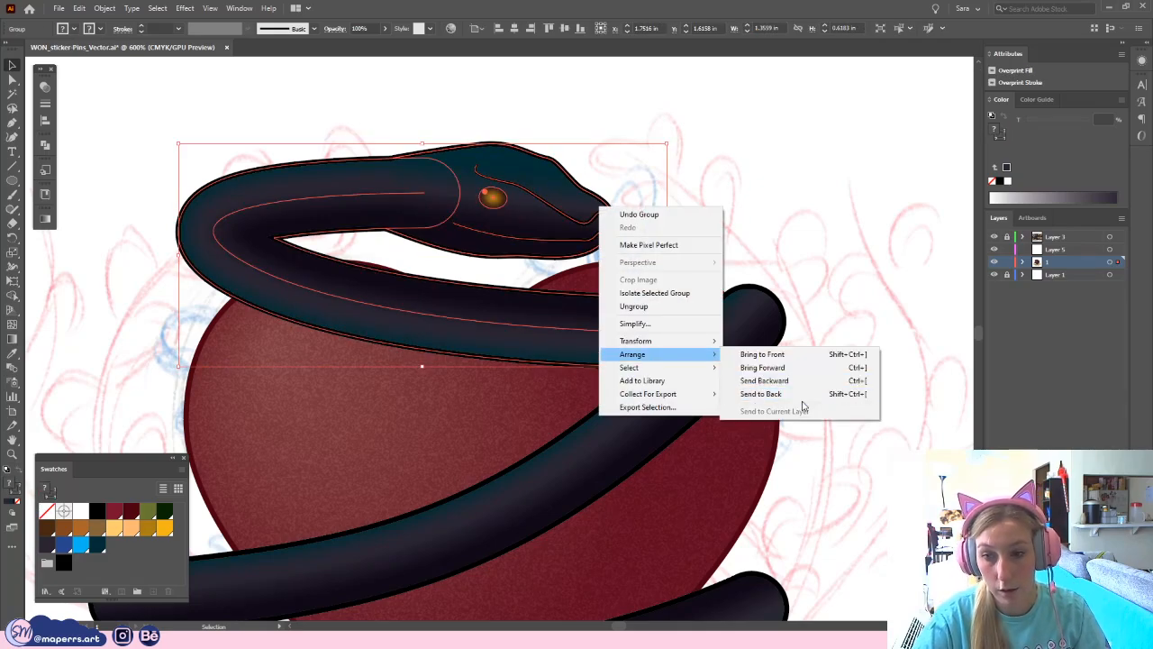
{"action": "left_click", "coordinate": [803, 405]}
{"action": "left_click", "coordinate": [759, 274]}
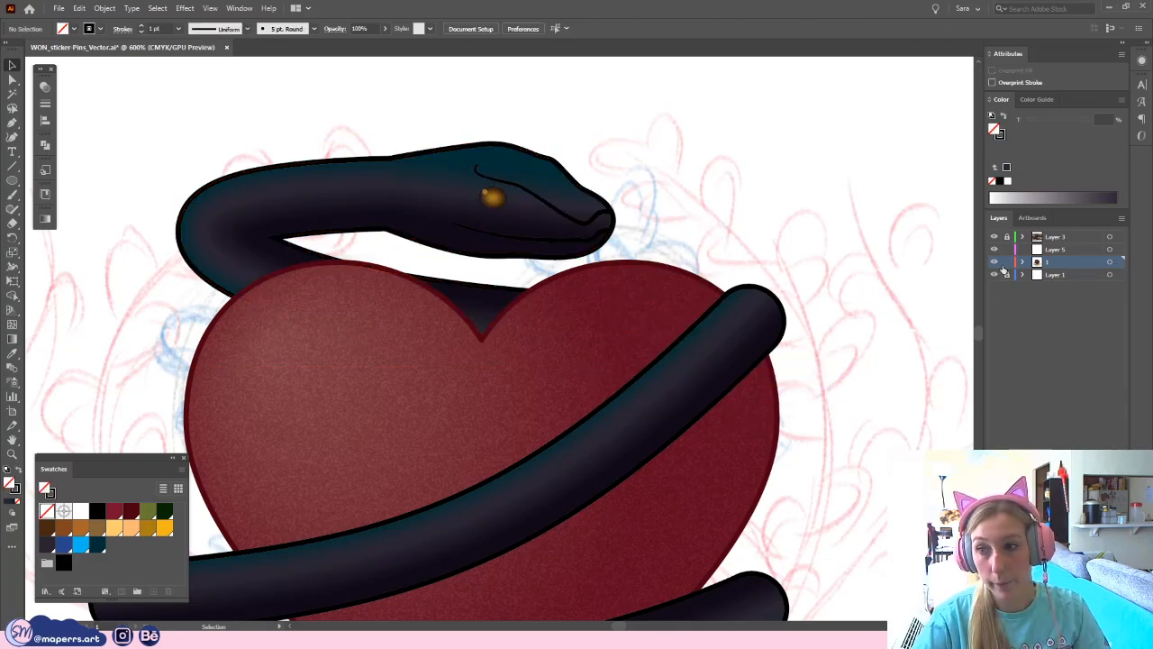
- Delete Layer 5 and show all the hidden artwork around the heart
{"action": "left_click", "coordinate": [1079, 251]}
{"action": "left_click", "coordinate": [1117, 616]}
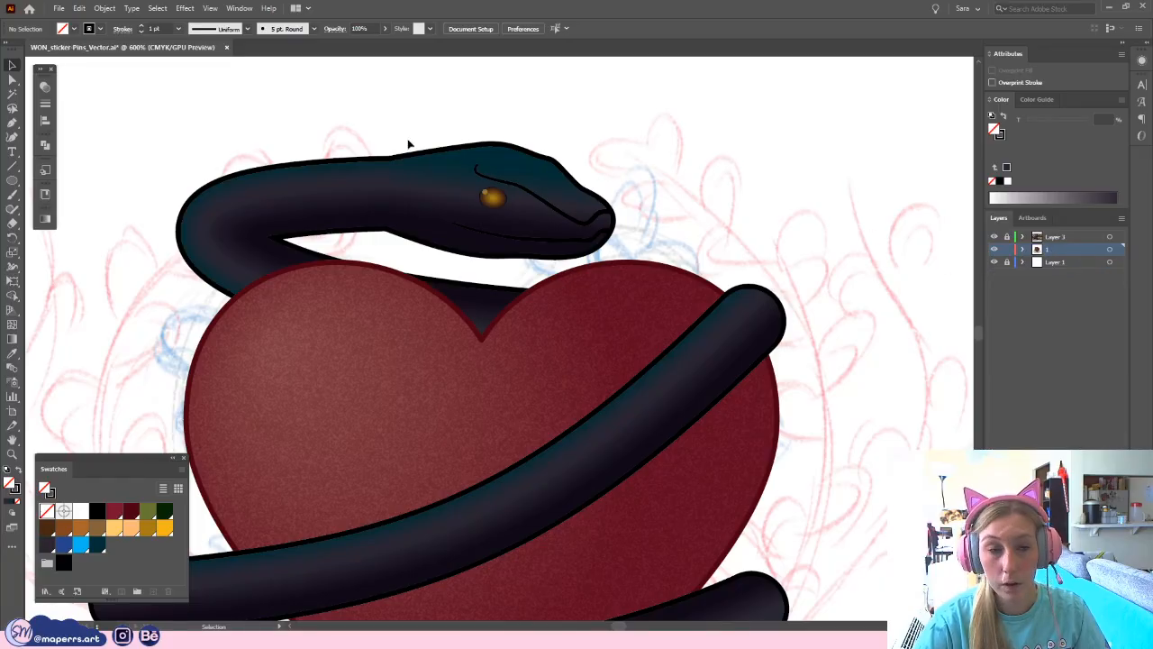
{"action": "left_click", "coordinate": [105, 8]}
{"action": "left_click", "coordinate": [106, 133]}
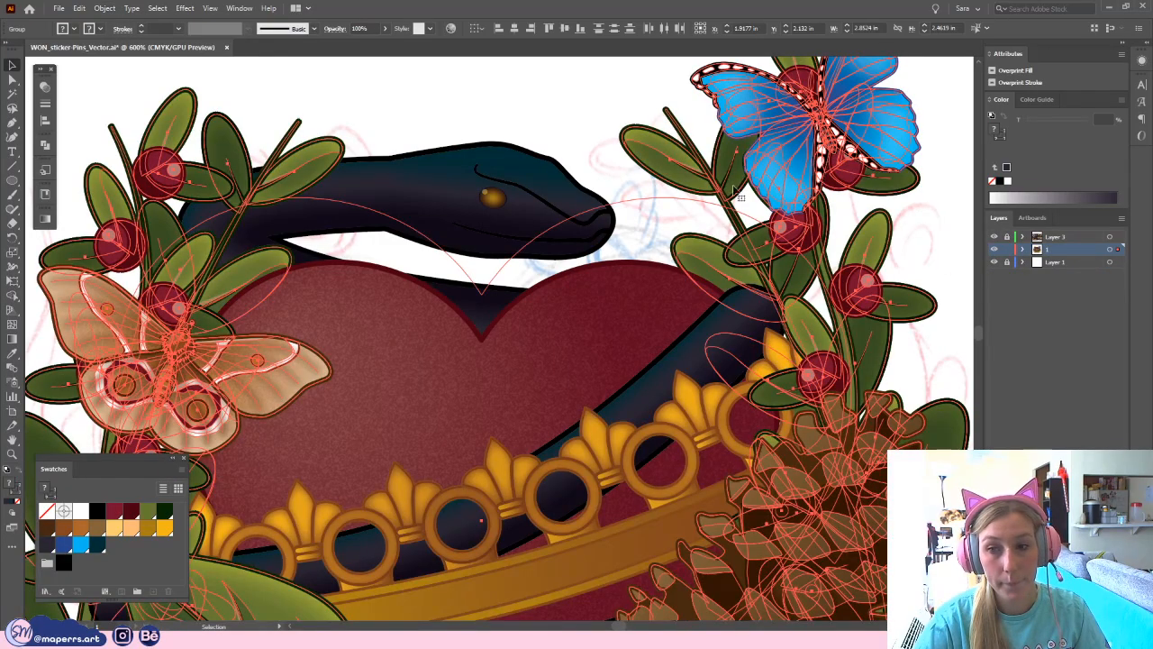
{"action": "left_click", "coordinate": [924, 245]}
- Send the leafy branch beside the moth to the back so it sits behind the snake
{"action": "left_click_drag", "start_coordinate": [436, 139], "coordinate": [407, 142]}
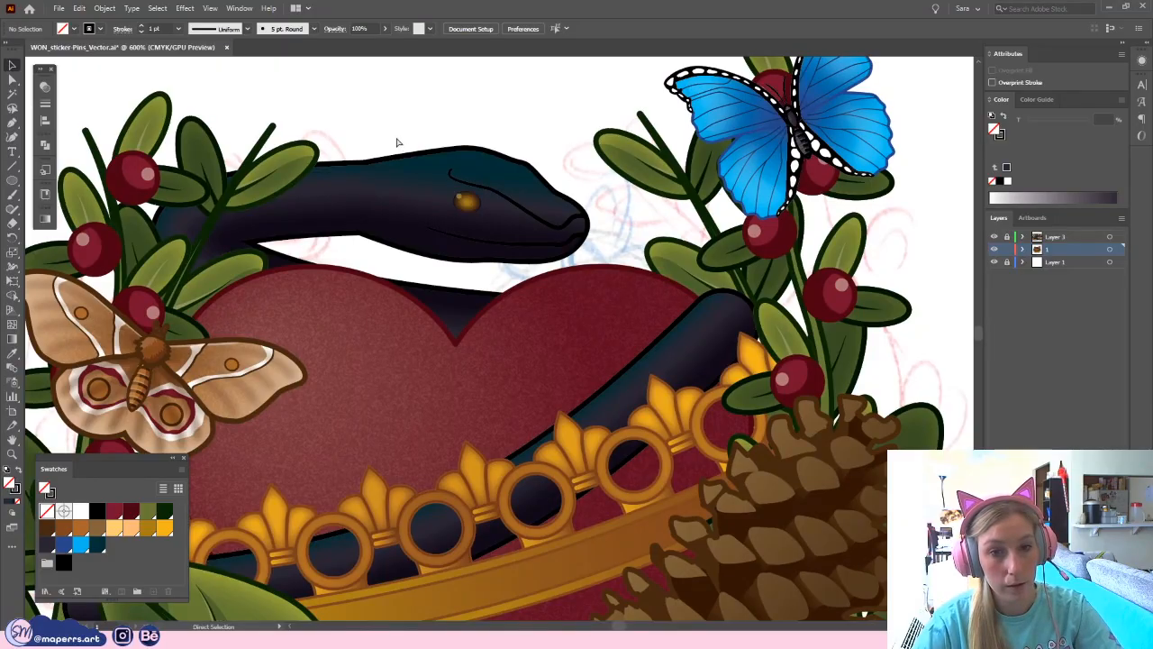
{"action": "key", "text": "ctrl+minus"}
{"action": "key", "text": "ctrl+minus"}
{"action": "key", "text": "ctrl+plus"}
{"action": "key", "text": "ctrl+plus"}
{"action": "key", "text": "ctrl+minus"}
{"action": "key", "text": "ctrl+minus"}
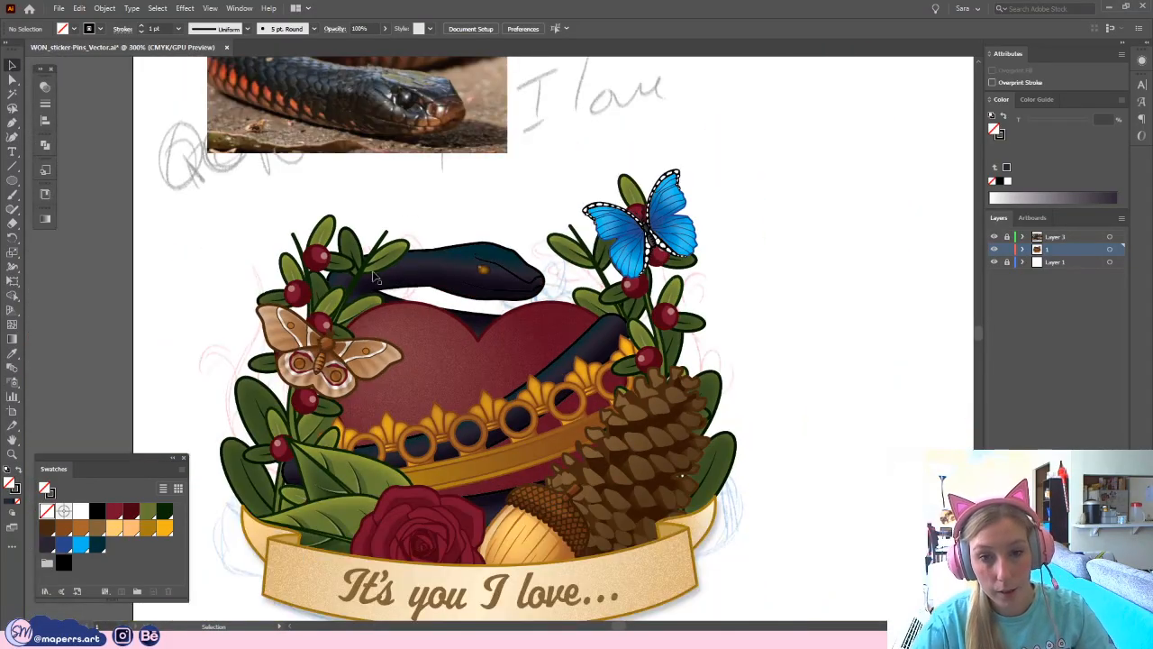
{"action": "left_click", "coordinate": [387, 255]}
{"action": "right_click", "coordinate": [389, 254]}
{"action": "mouse_move", "coordinate": [427, 405]}
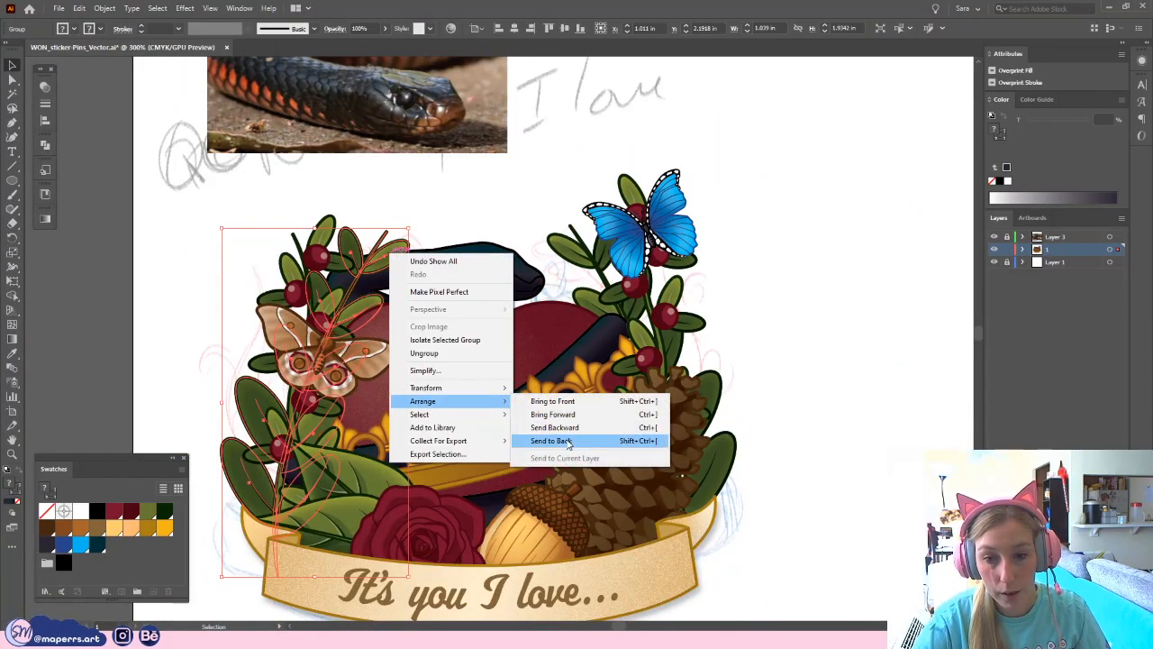
{"action": "left_click", "coordinate": [568, 441]}
{"action": "left_click", "coordinate": [788, 396]}
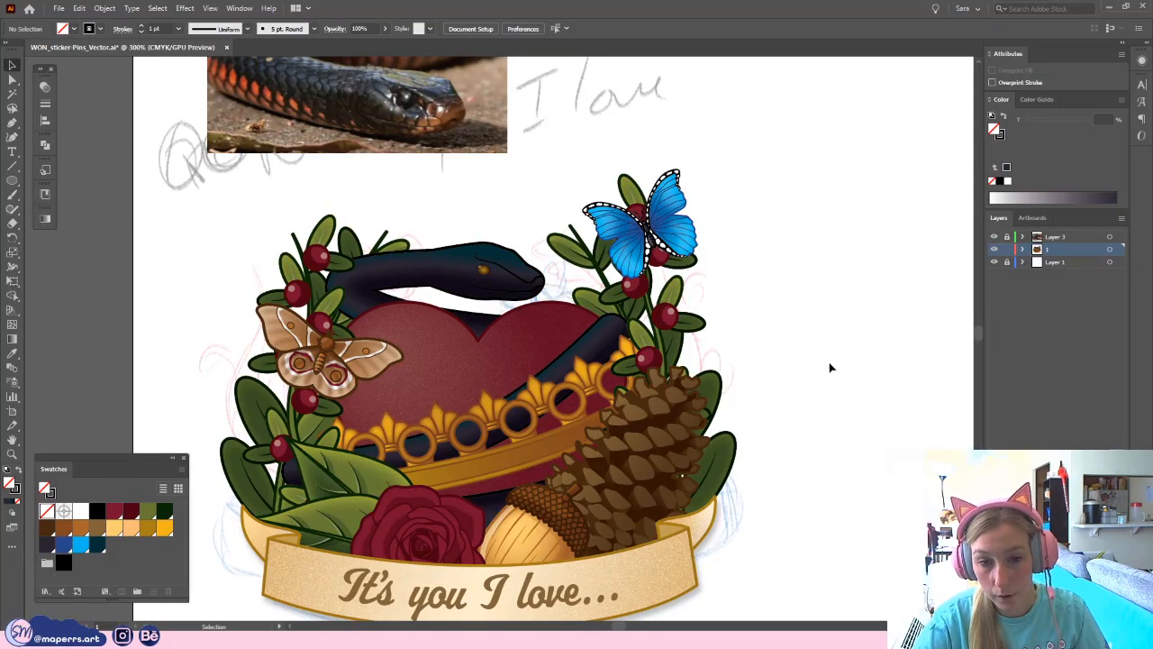
- Examine the stacking of the branches, heart, crown and snake, and compare the snake's head with the reference photo
{"action": "left_click", "coordinate": [318, 258]}
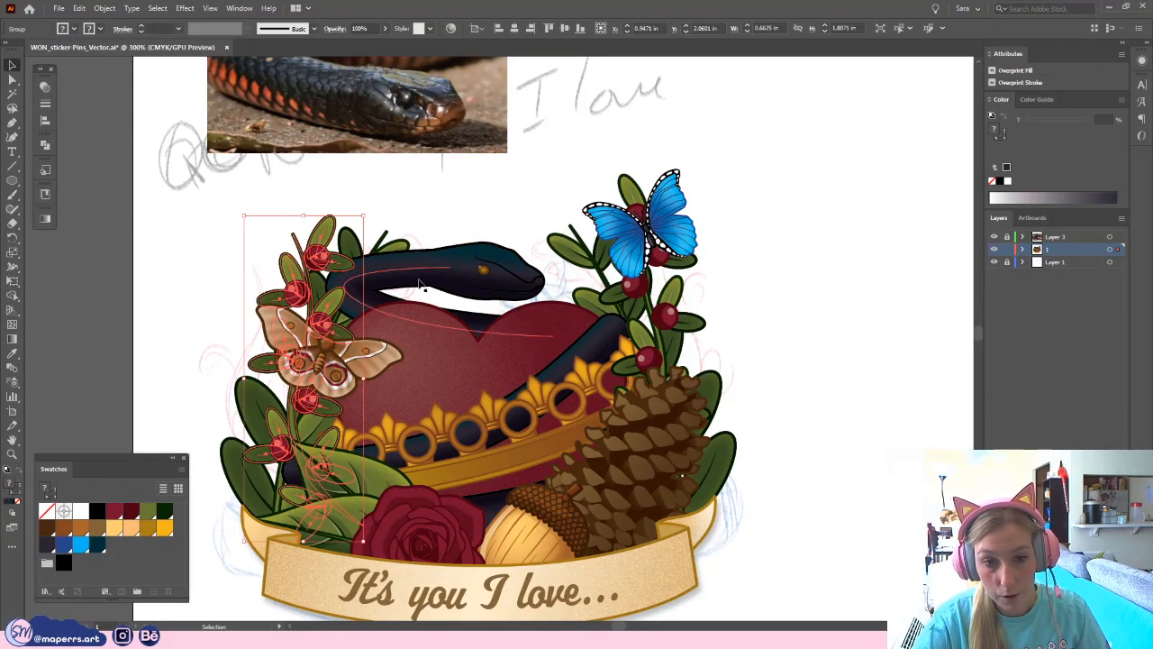
{"action": "left_click", "coordinate": [424, 214]}
{"action": "key", "text": "space"}
{"action": "left_click_drag", "start_coordinate": [809, 315], "coordinate": [761, 219]}
{"action": "left_click_drag", "start_coordinate": [766, 368], "coordinate": [734, 421]}
{"action": "key", "text": "ctrl+plus"}
{"action": "key", "text": "ctrl+plus"}
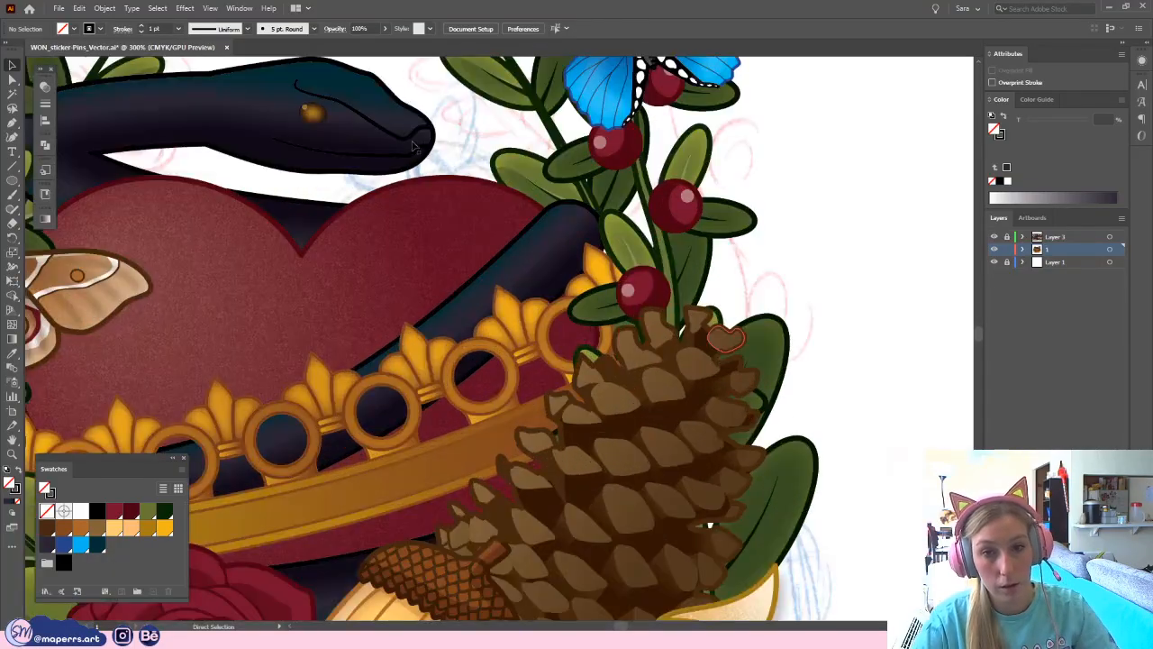
{"action": "left_click_drag", "start_coordinate": [369, 74], "coordinate": [549, 232]}
{"action": "scroll", "coordinate": [558, 199], "scroll_direction": "down", "scroll_amount": 3}
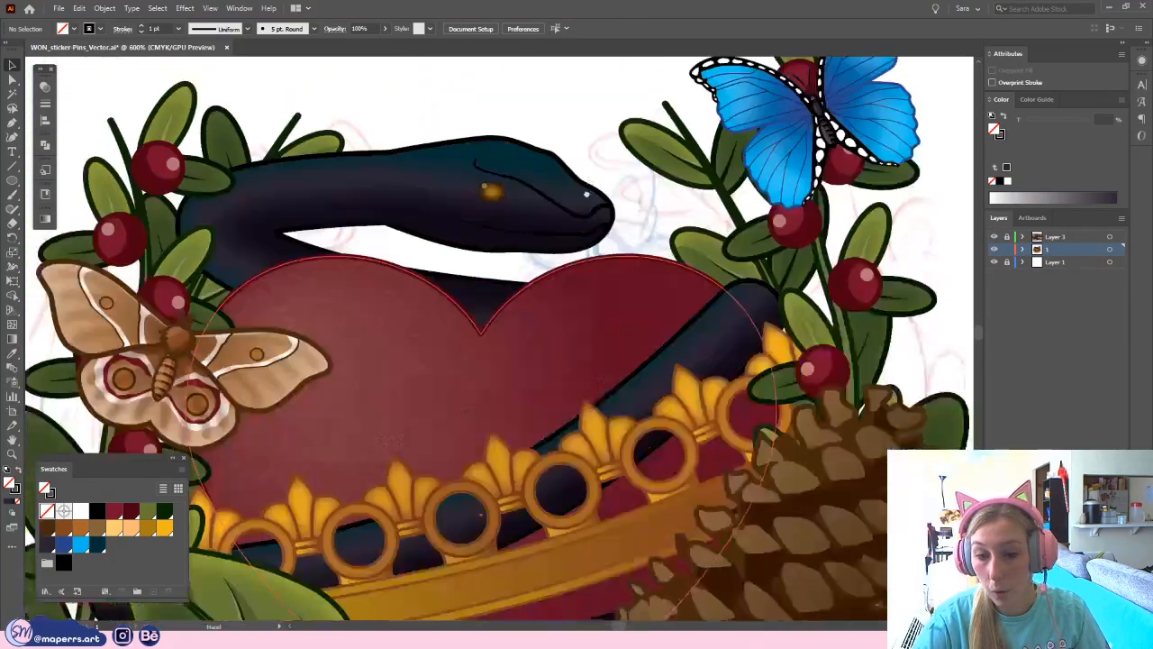
{"action": "scroll", "coordinate": [582, 299], "scroll_direction": "up", "scroll_amount": 2}
{"action": "key", "text": "ctrl+minus"}
{"action": "key", "text": "ctrl+minus"}
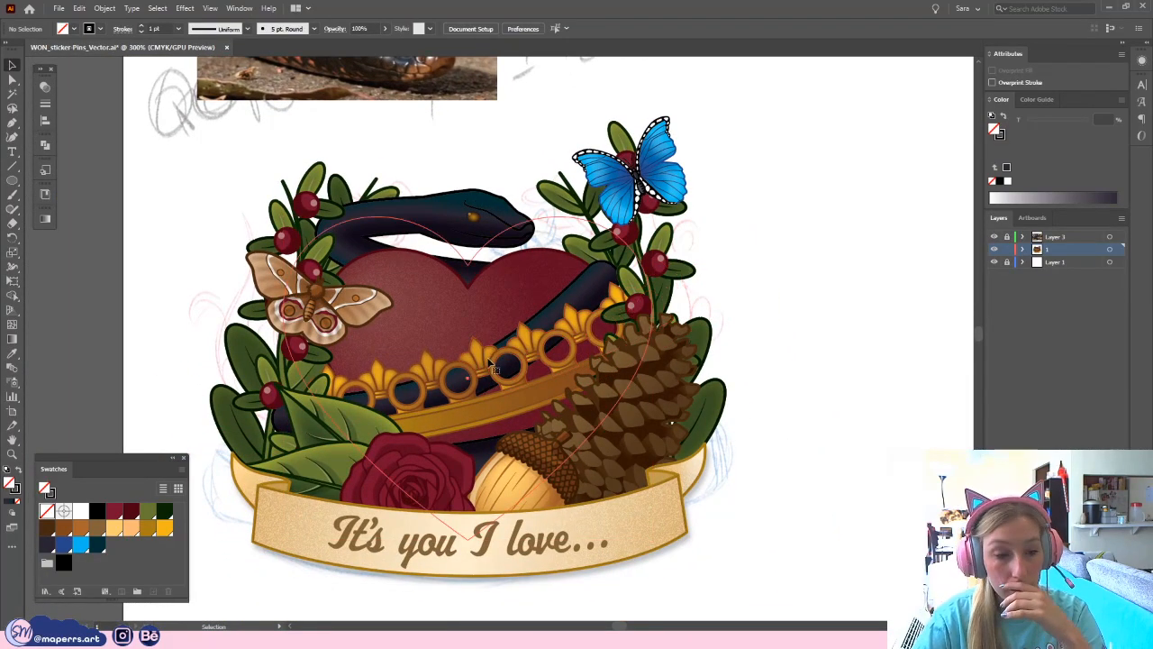
{"action": "left_click", "coordinate": [468, 381]}
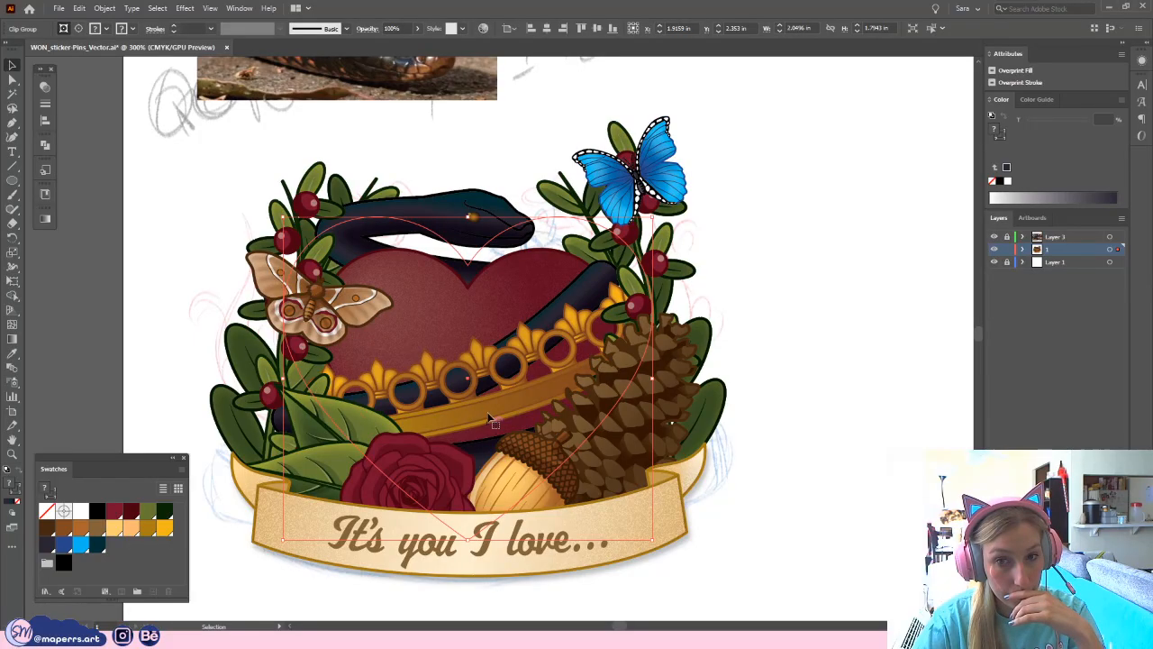
{"action": "left_click", "coordinate": [512, 151]}
{"action": "scroll", "coordinate": [525, 231], "scroll_direction": "up", "scroll_amount": 10}
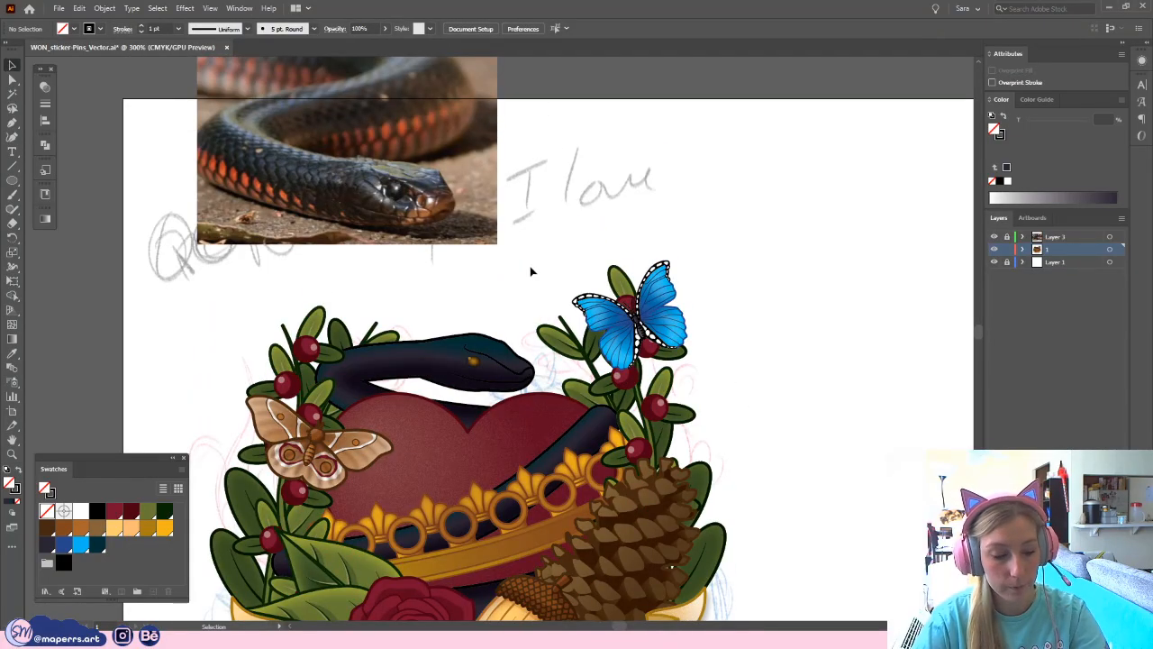
{"action": "key", "text": "ctrl+minus"}
{"action": "key", "text": "ctrl+plus"}
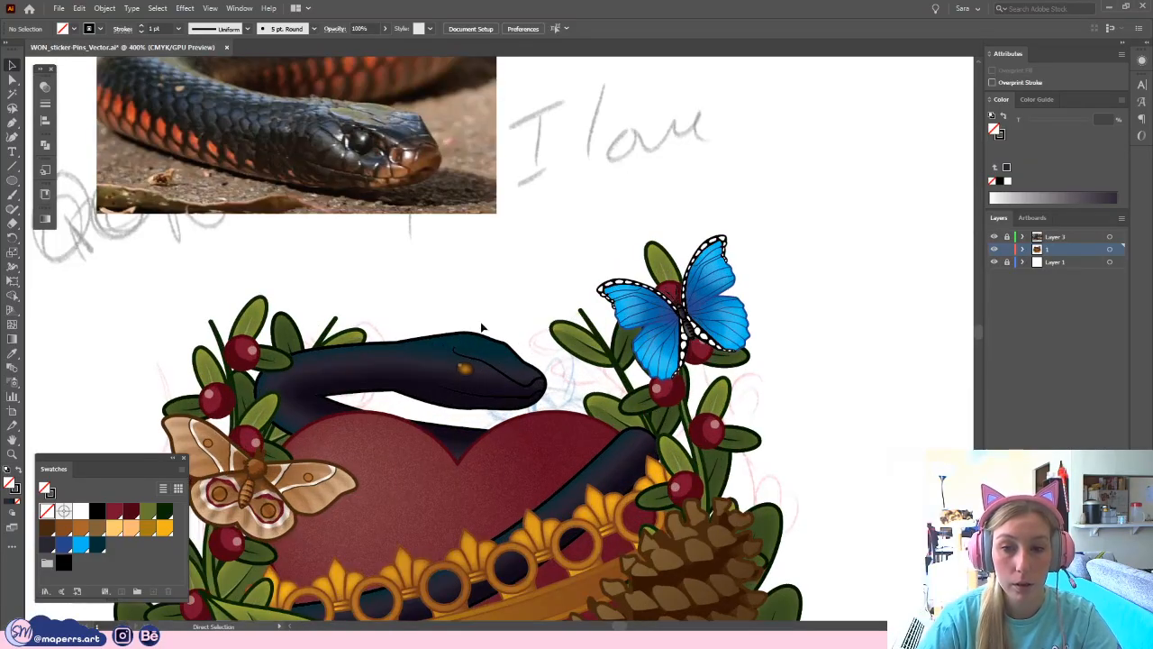
- Isolate the head group nested inside the snake group and select the brow line
{"action": "key", "text": "ctrl+plus"}
{"action": "key", "text": "ctrl+plus"}
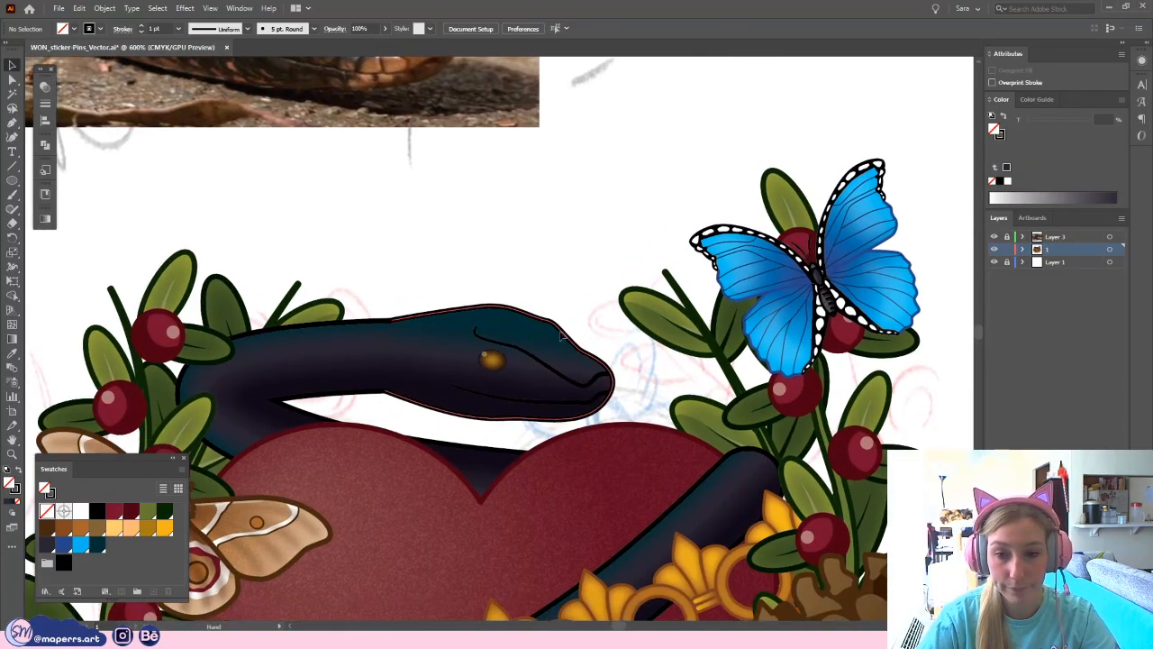
{"action": "key", "text": "v"}
{"action": "left_click", "coordinate": [552, 412]}
{"action": "double_click", "coordinate": [551, 413]}
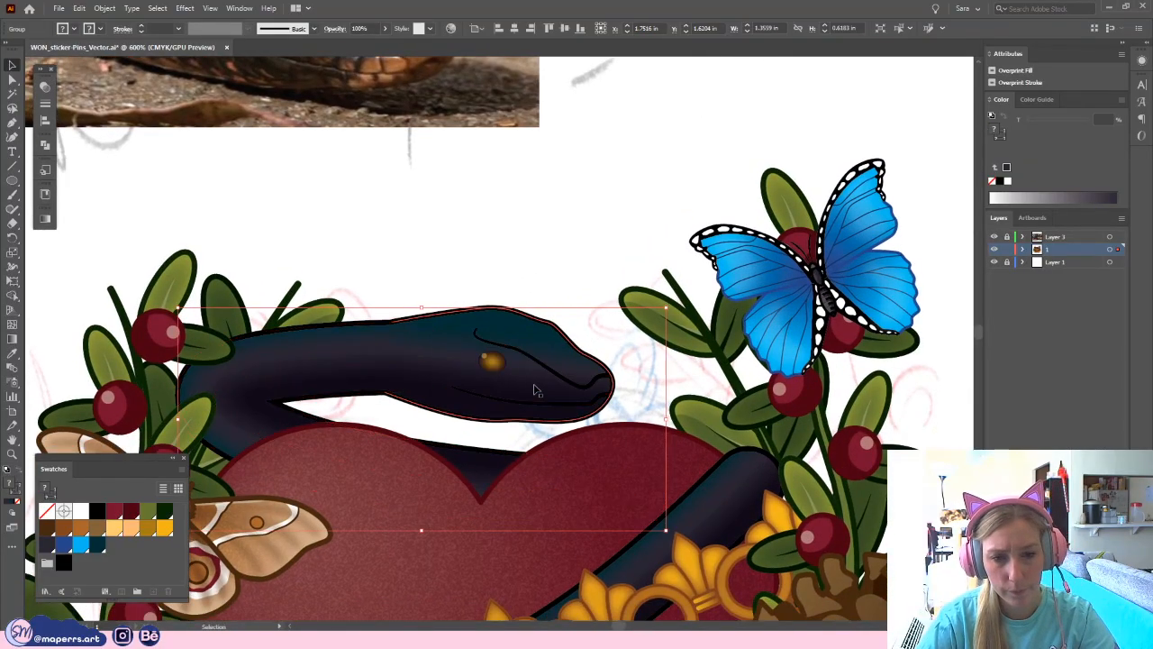
{"action": "key", "text": "ctrl+plus"}
{"action": "left_click", "coordinate": [517, 361]}
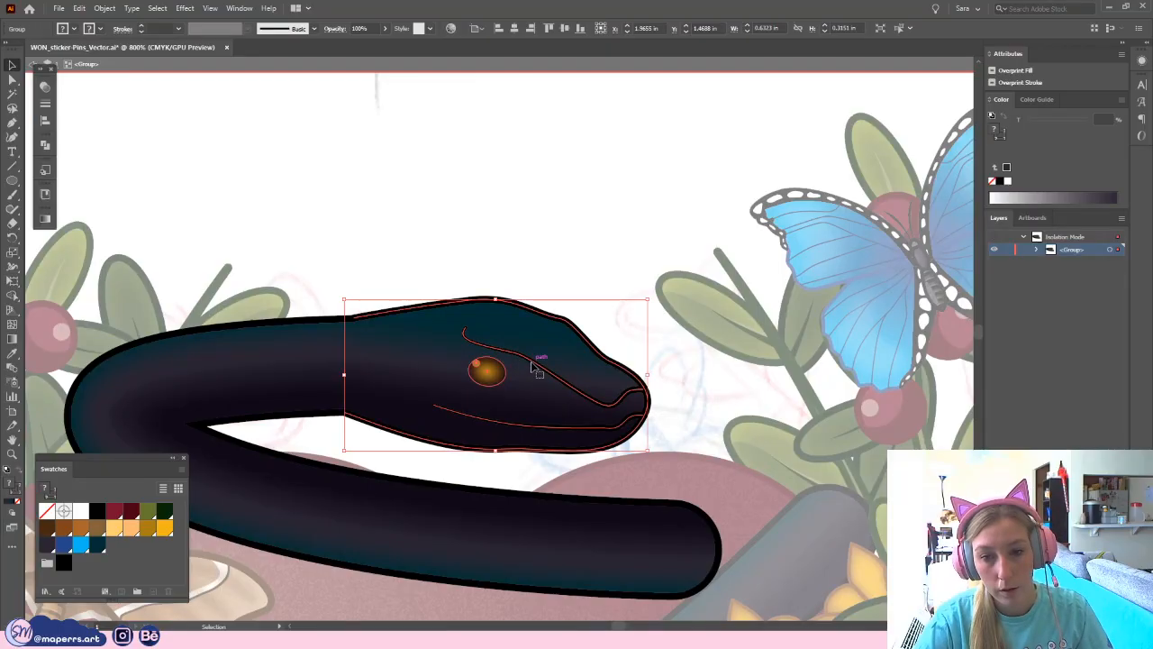
{"action": "double_click", "coordinate": [541, 366]}
{"action": "left_click", "coordinate": [541, 366]}
{"action": "key", "text": "ctrl+plus"}
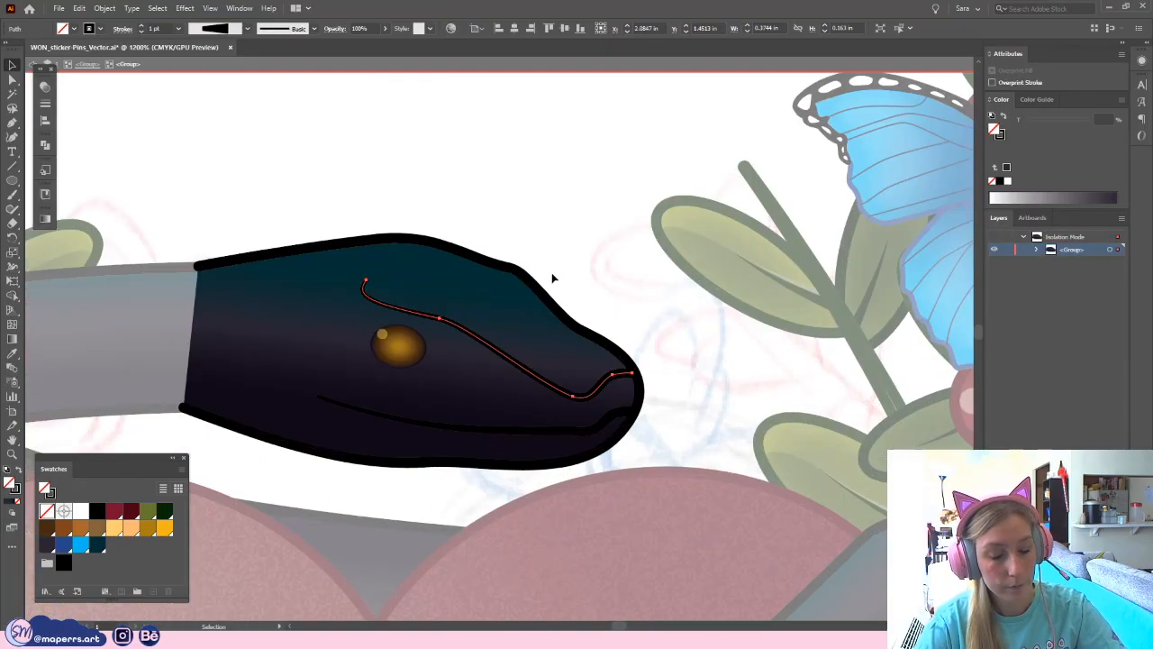
- Extend the brow line with the Pen tool into a closed shape that passes outside the upper head outline and ends at the snout
{"action": "left_click", "coordinate": [11, 122]}
{"action": "left_click_drag", "start_coordinate": [364, 281], "coordinate": [485, 230]}
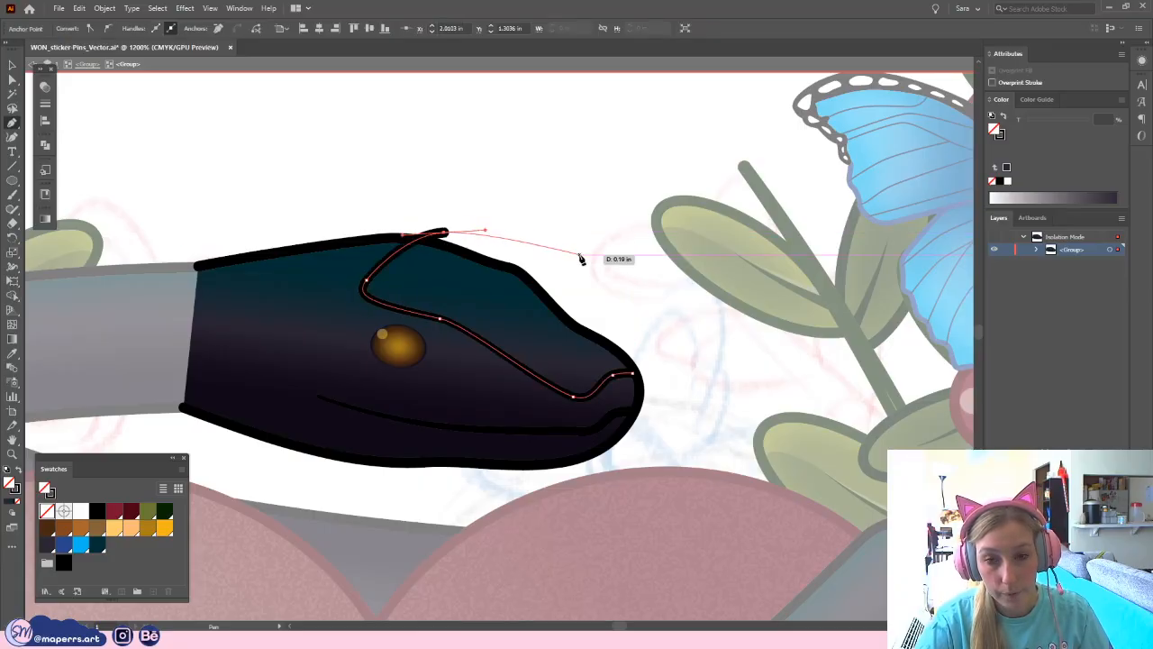
{"action": "left_click", "coordinate": [581, 256]}
{"action": "left_click", "coordinate": [633, 297]}
{"action": "left_click", "coordinate": [649, 365]}
{"action": "left_click", "coordinate": [632, 372]}
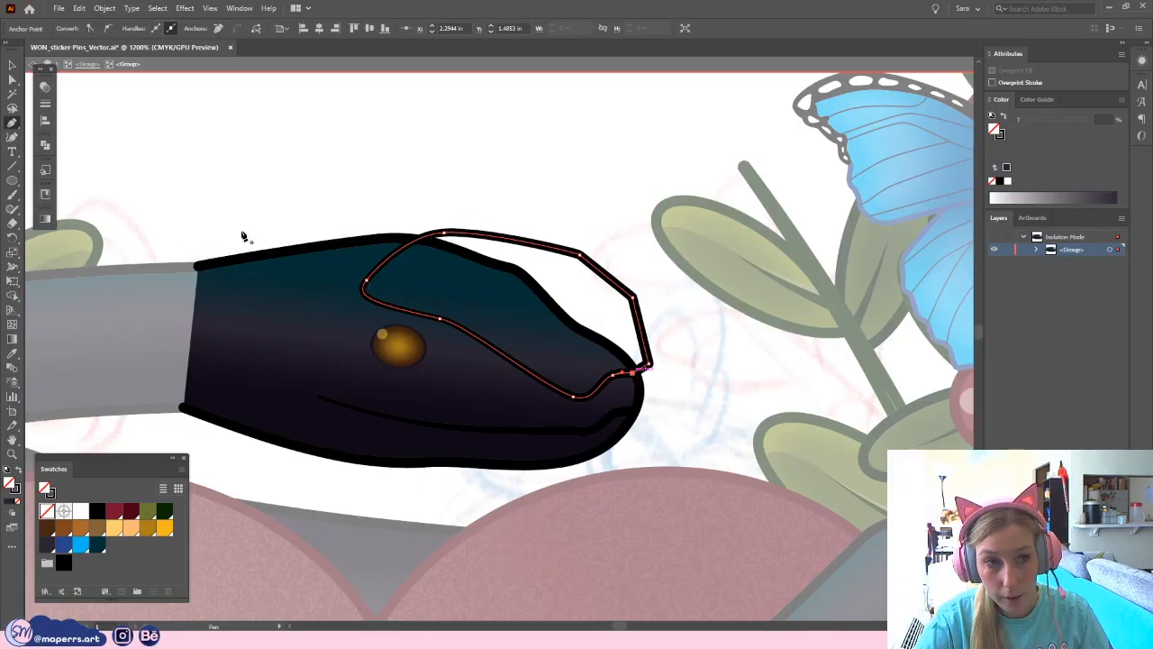
- Intersect an in-place copy of the head shape with the closed brow shape and fill the resulting head top with the dark teal swatch
{"action": "left_click", "coordinate": [11, 65]}
{"action": "left_click", "coordinate": [552, 268]}
{"action": "left_click", "coordinate": [528, 276]}
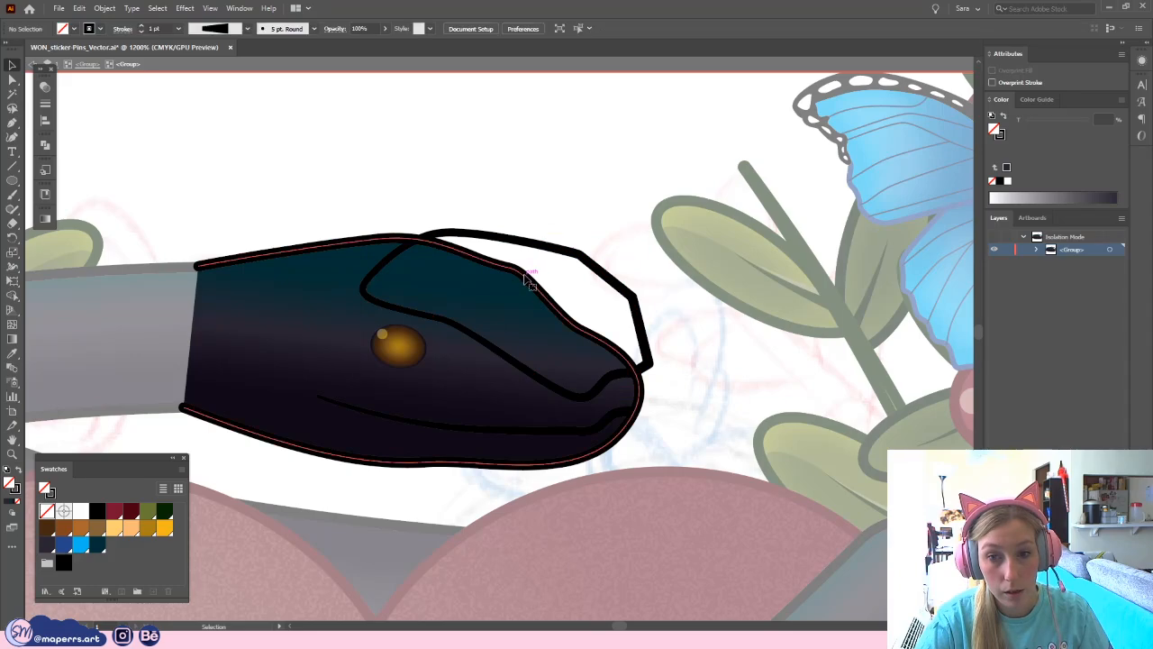
{"action": "key", "text": "ctrl+shift+v"}
{"action": "left_click", "coordinate": [582, 257], "text": "shift"}
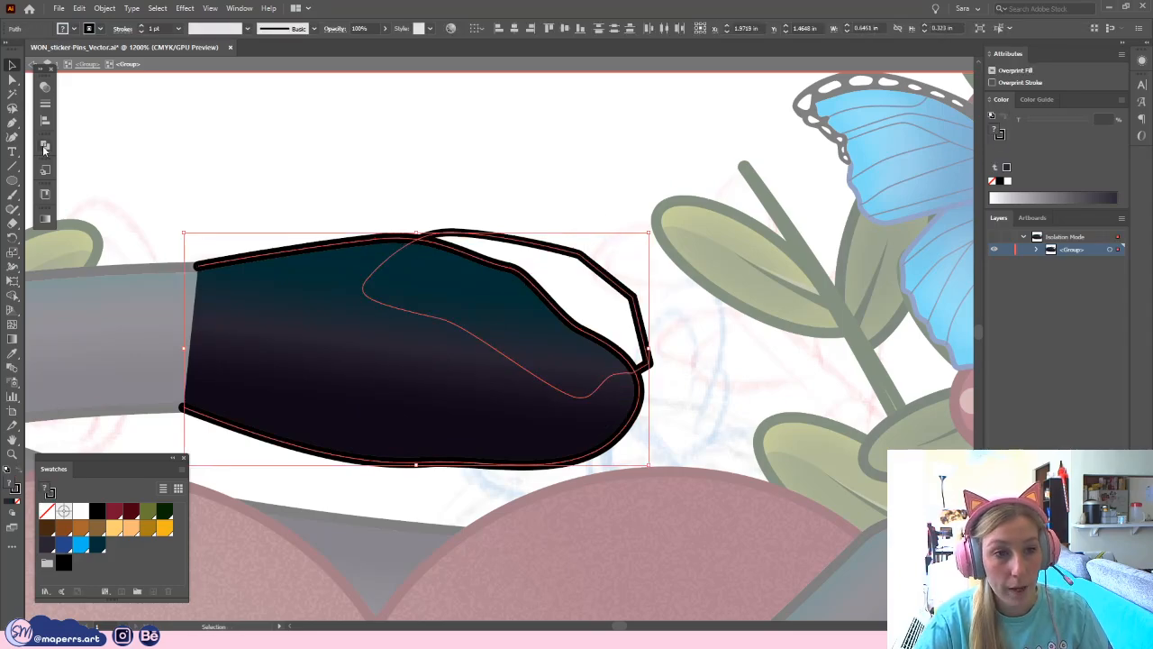
{"action": "left_click", "coordinate": [45, 145]}
{"action": "left_click", "coordinate": [113, 172]}
{"action": "left_click", "coordinate": [173, 140]}
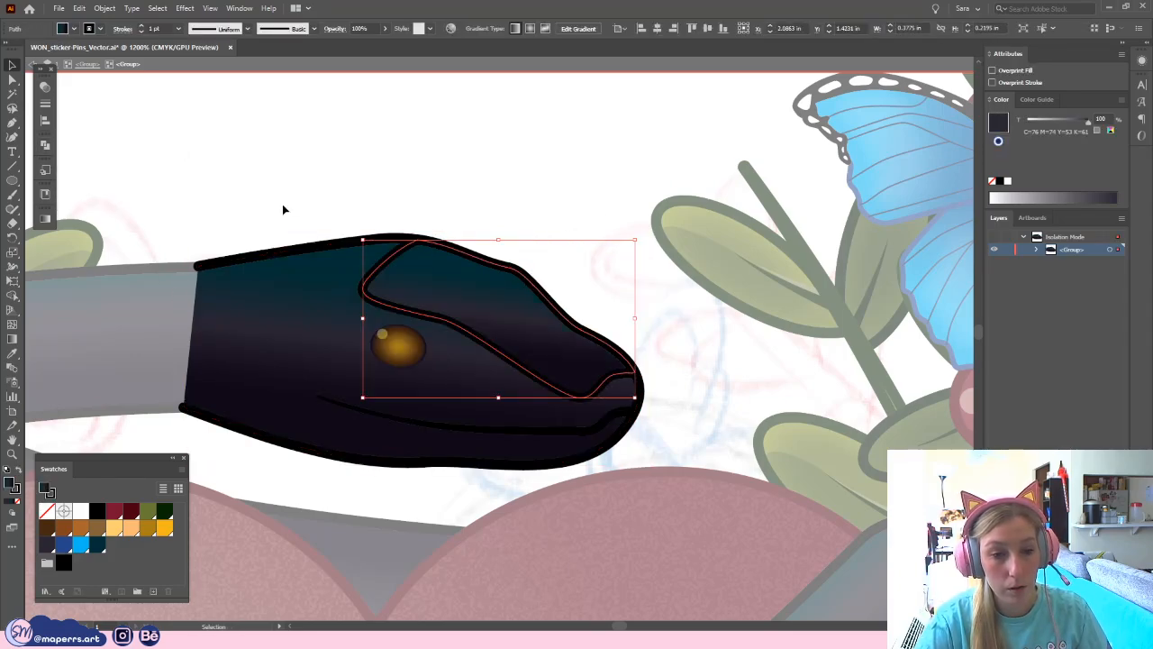
{"action": "left_click", "coordinate": [97, 544]}
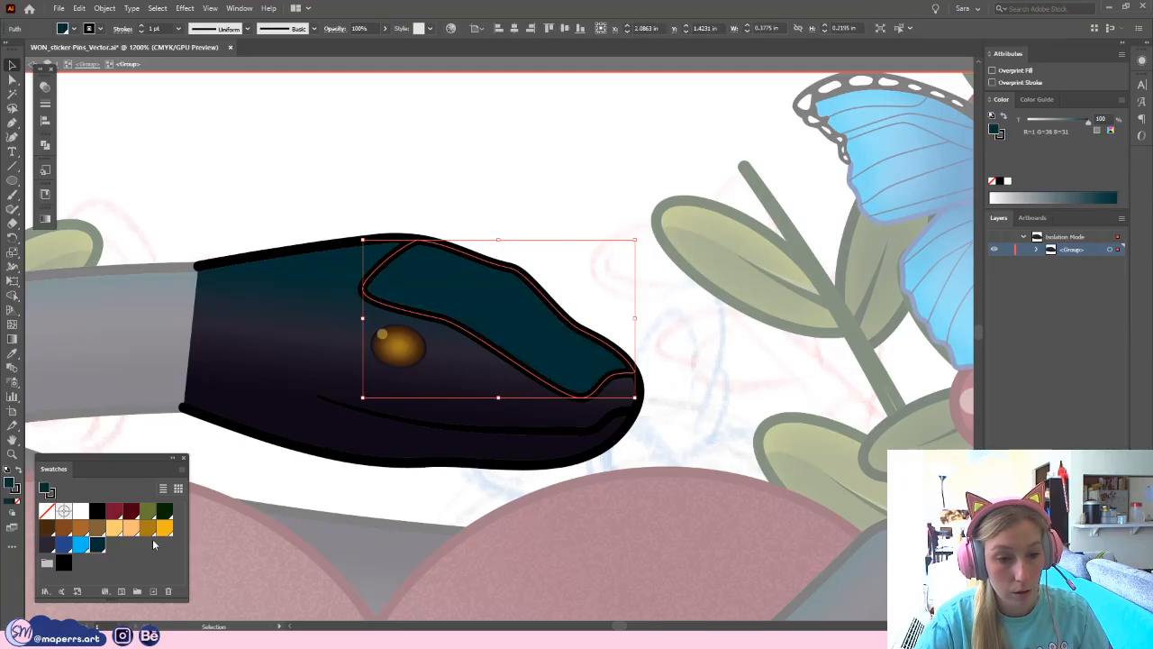
{"action": "left_click", "coordinate": [476, 154]}
- Load the swatch library CP_sticker-Pins_Vector.ase from the Sticker Sets folder under 48_Folk of Air > 03_Working_Files
{"action": "left_click", "coordinate": [239, 8]}
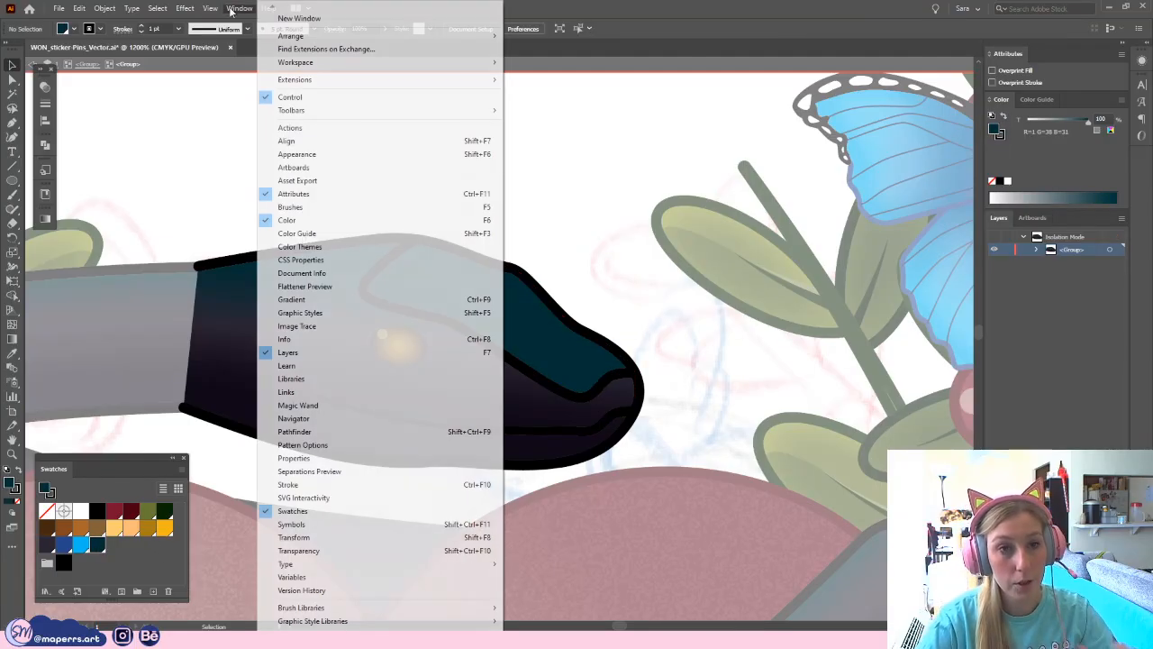
{"action": "mouse_move", "coordinate": [351, 636]}
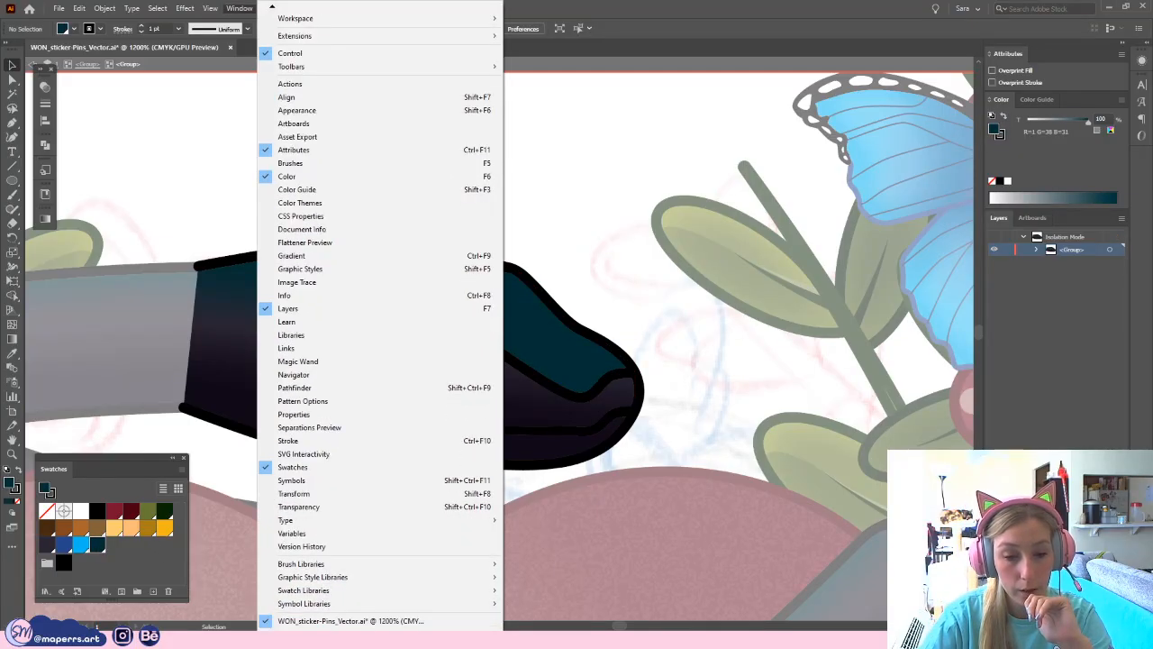
{"action": "mouse_move", "coordinate": [359, 592]}
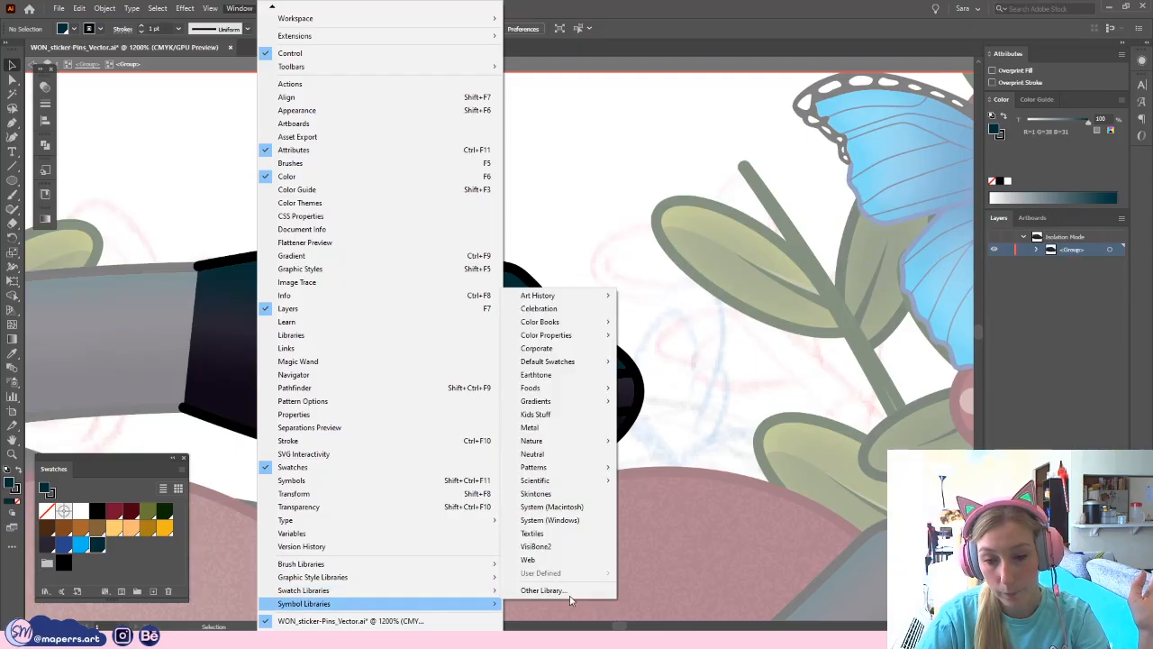
{"action": "left_click", "coordinate": [552, 591]}
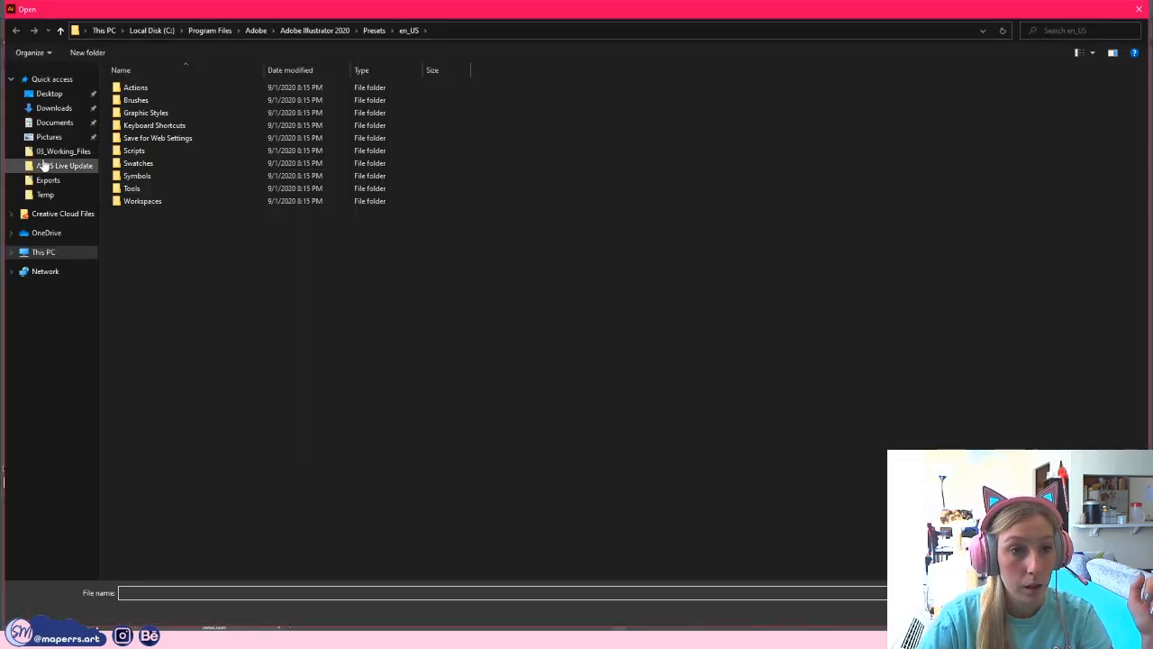
{"action": "left_click", "coordinate": [63, 150]}
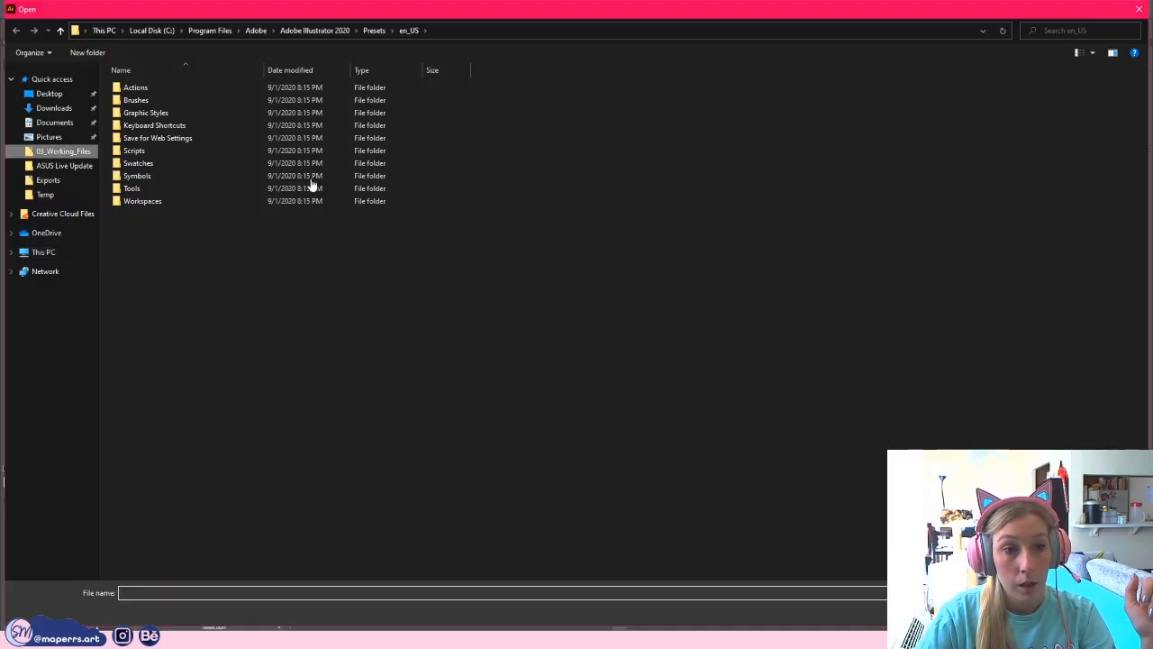
{"action": "left_click", "coordinate": [191, 30]}
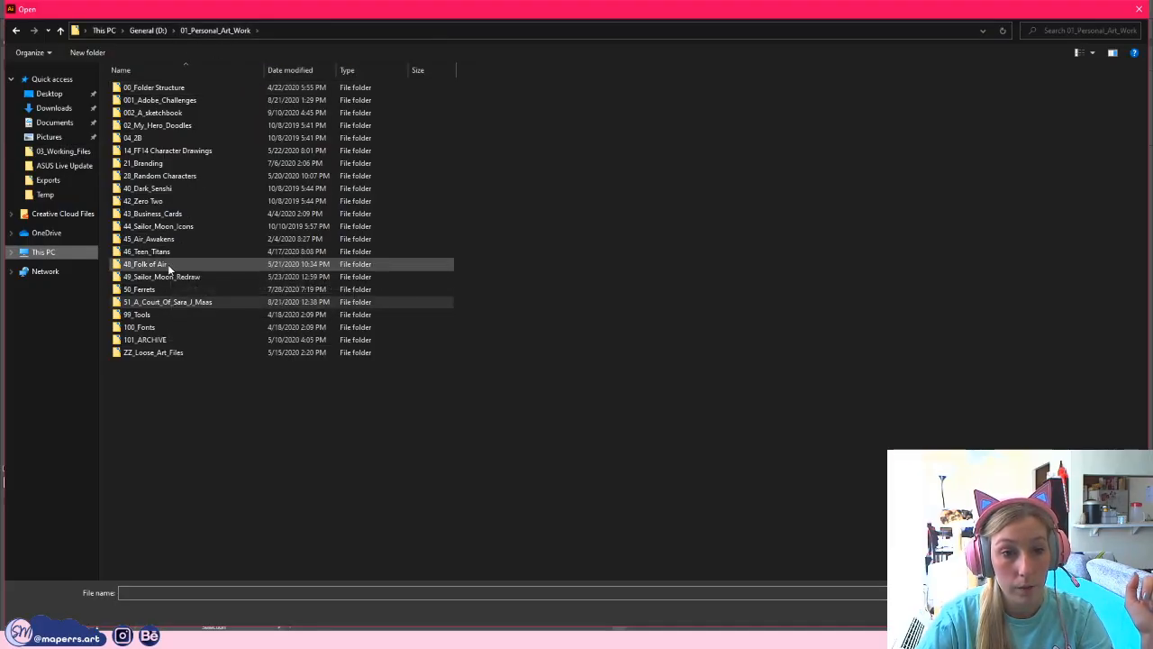
{"action": "double_click", "coordinate": [148, 264]}
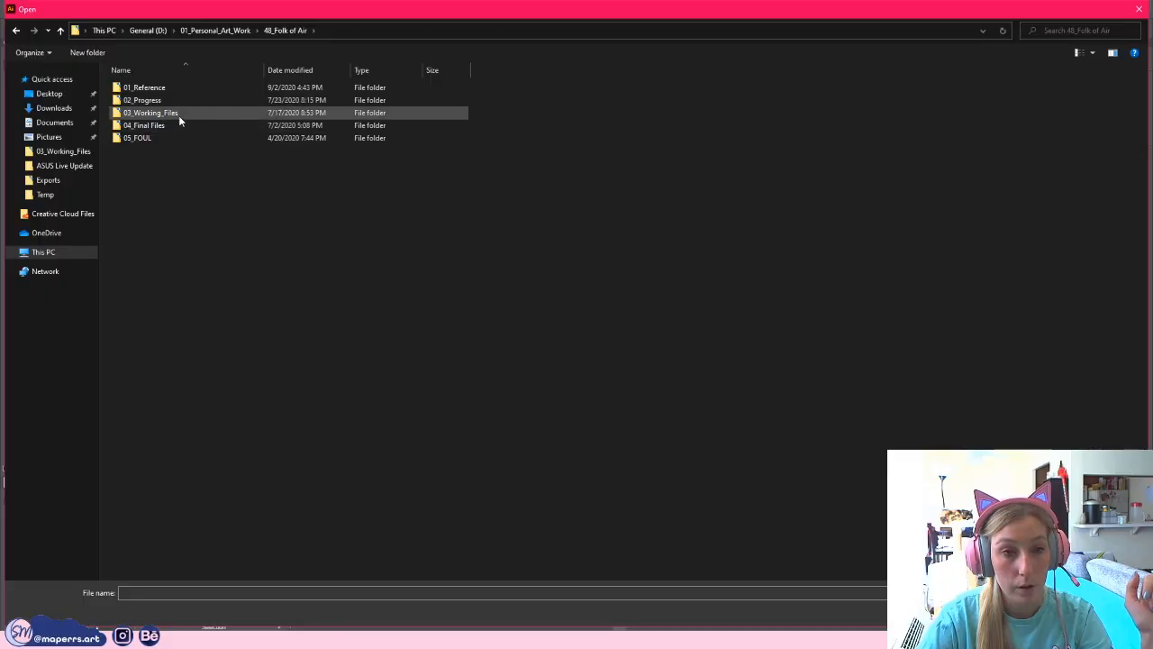
{"action": "double_click", "coordinate": [179, 116]}
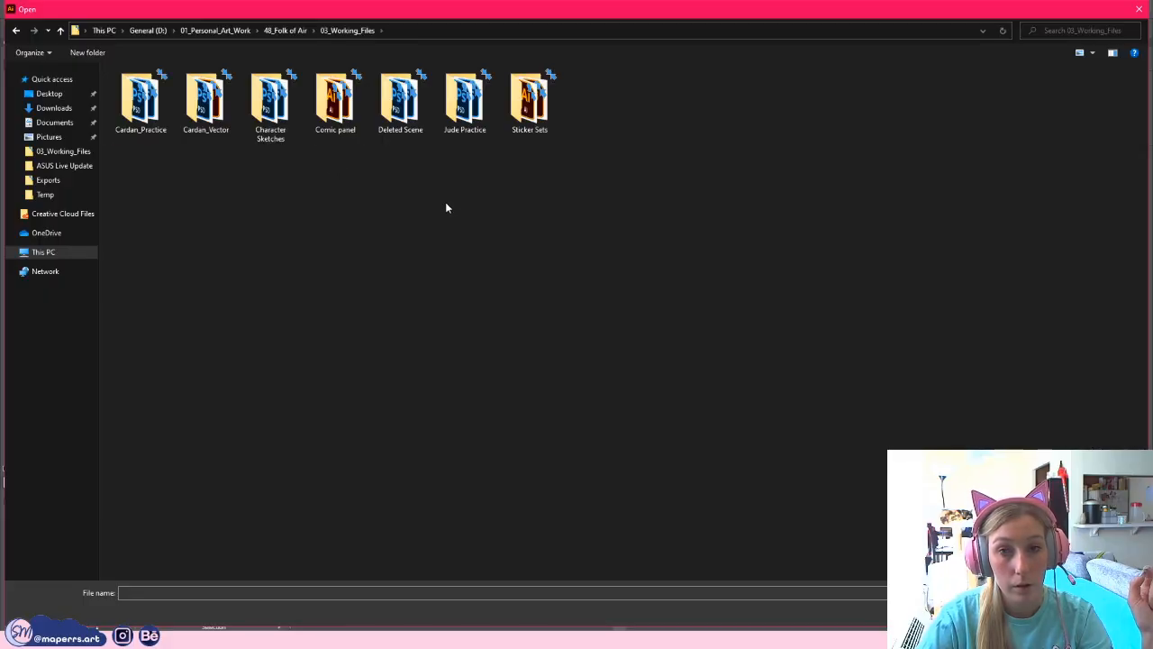
{"action": "double_click", "coordinate": [531, 106]}
{"action": "left_click", "coordinate": [171, 125]}
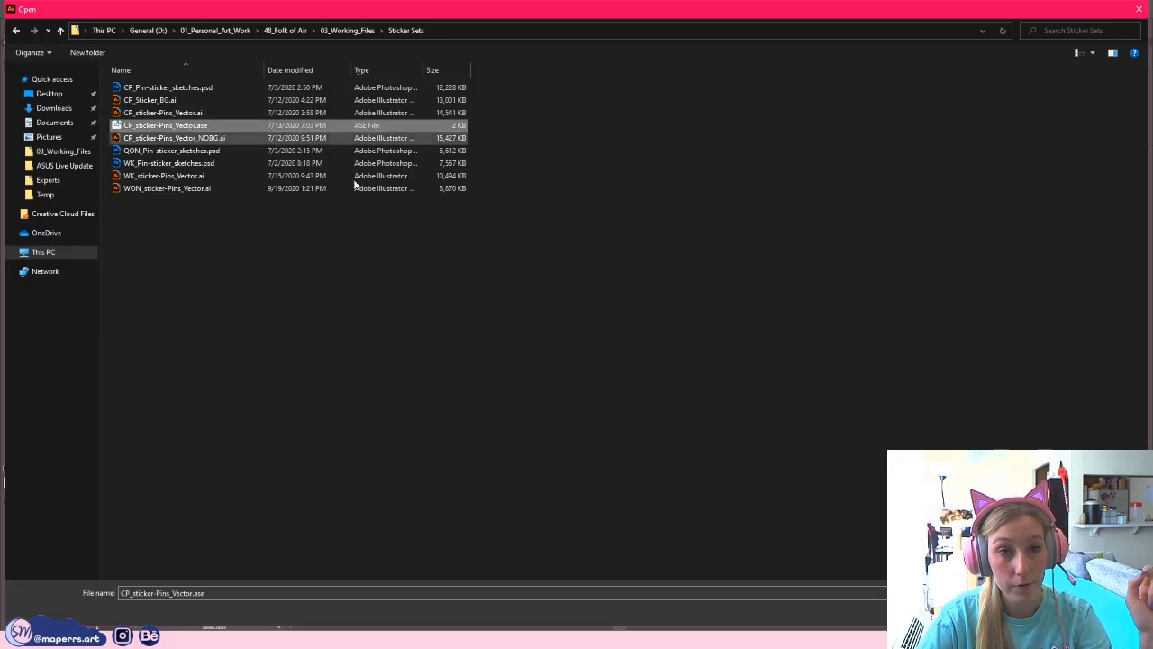
{"action": "left_click", "coordinate": [1060, 611]}
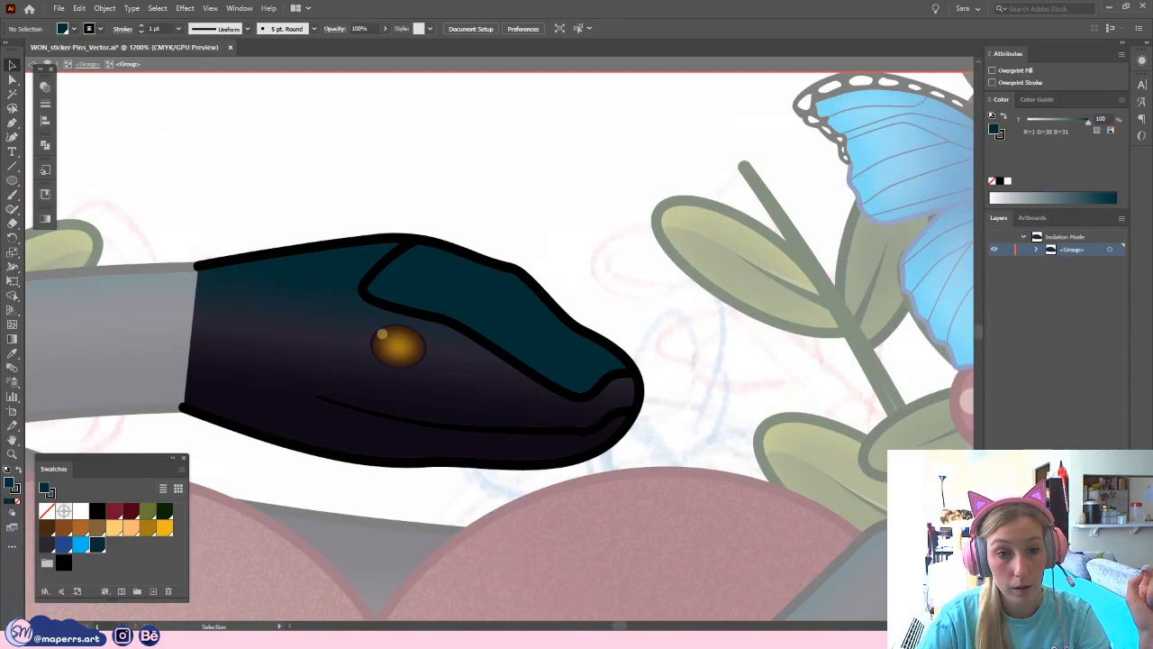
- Enlarge the CP_sticker-Pins_Vector swatch library to show all its colour groups and dock it together with the document swatches
{"action": "left_click_drag", "start_coordinate": [360, 202], "coordinate": [337, 177]}
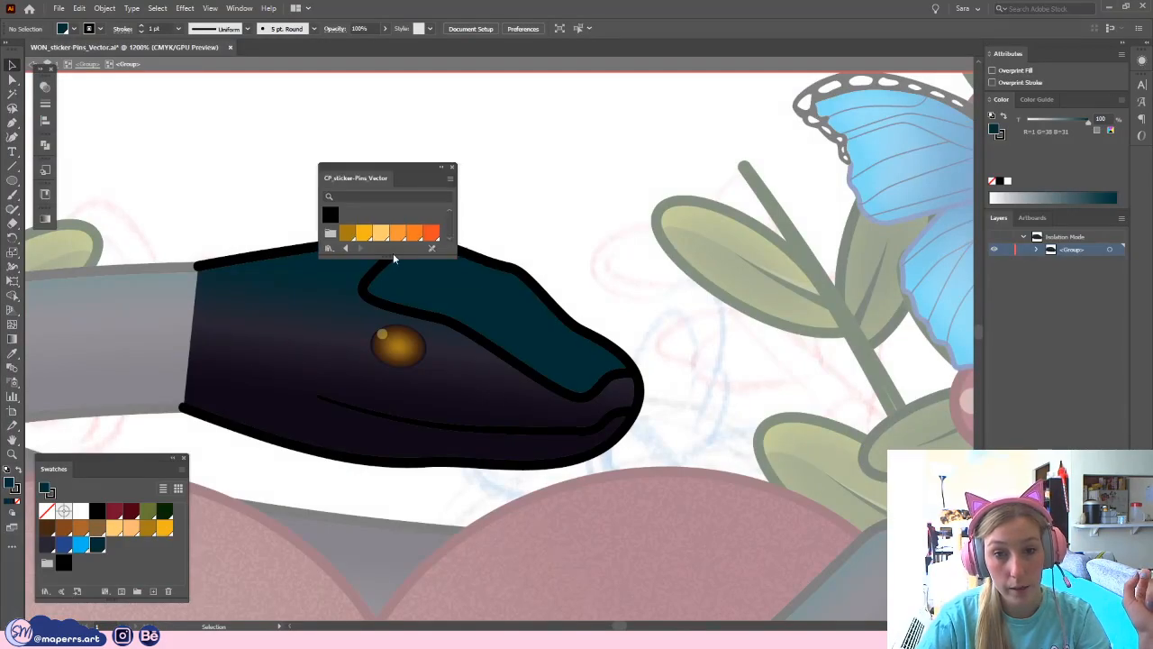
{"action": "left_click_drag", "start_coordinate": [385, 256], "coordinate": [392, 323]}
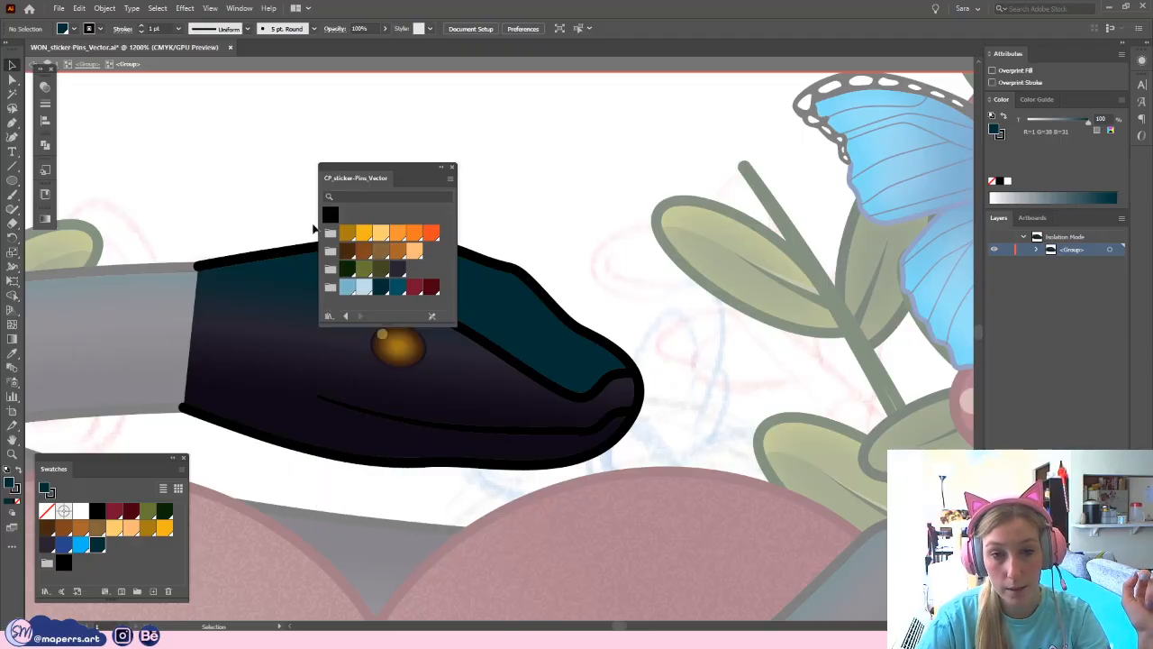
{"action": "left_click_drag", "start_coordinate": [340, 180], "coordinate": [118, 309]}
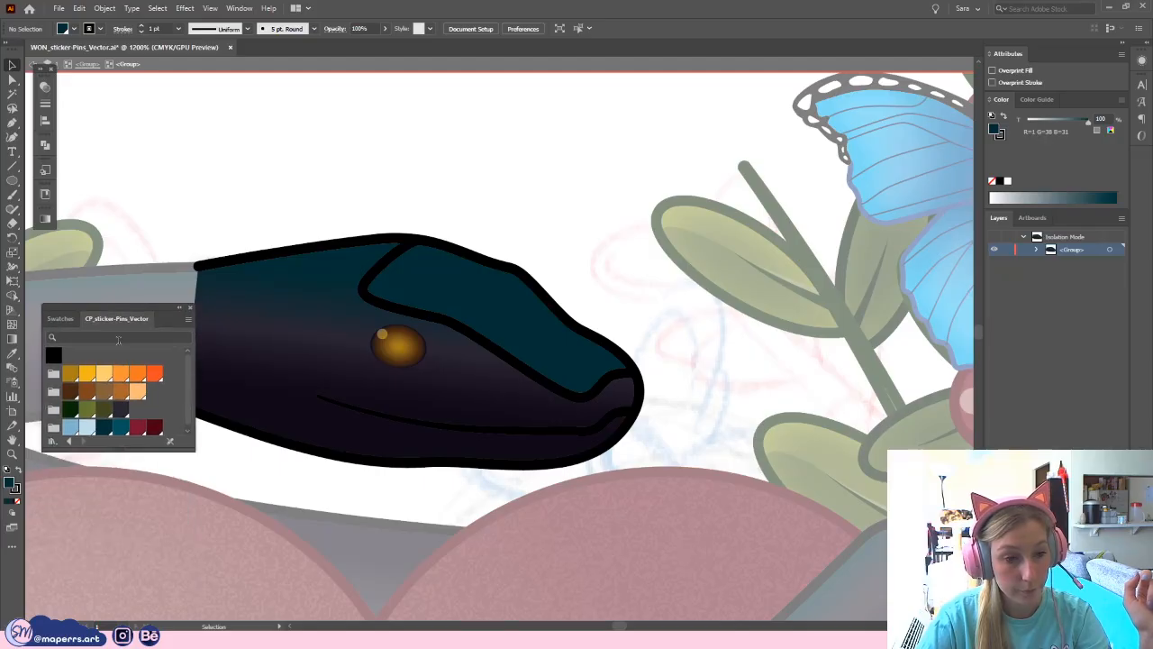
{"action": "left_click_drag", "start_coordinate": [118, 450], "coordinate": [118, 491]}
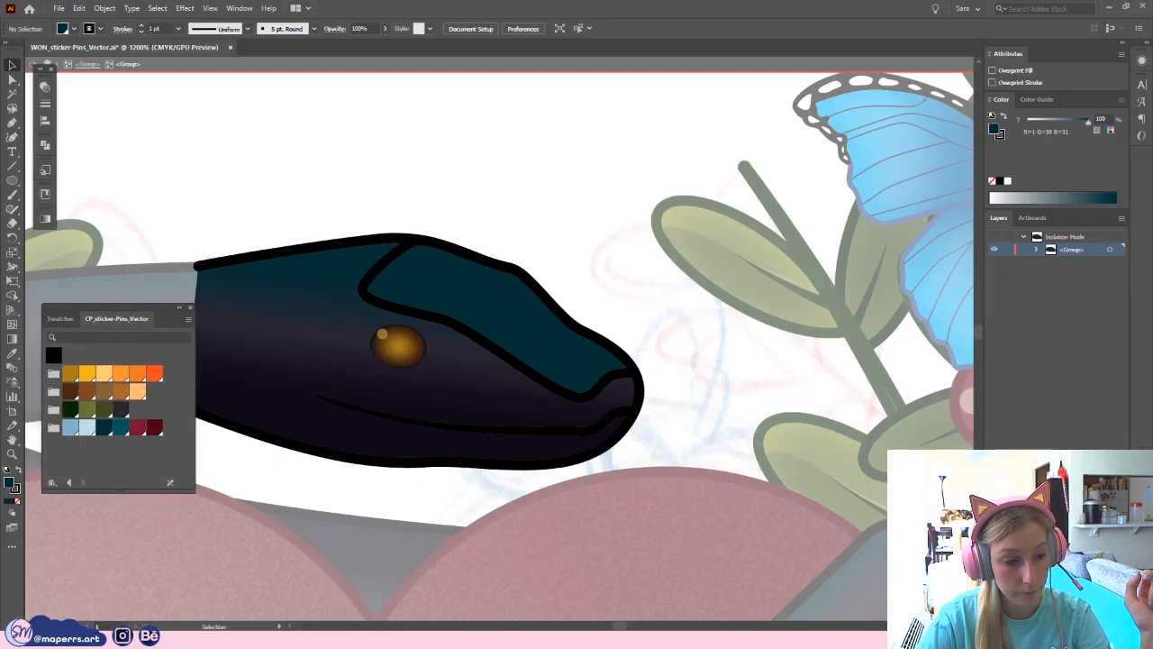
{"action": "left_click_drag", "start_coordinate": [115, 310], "coordinate": [106, 403]}
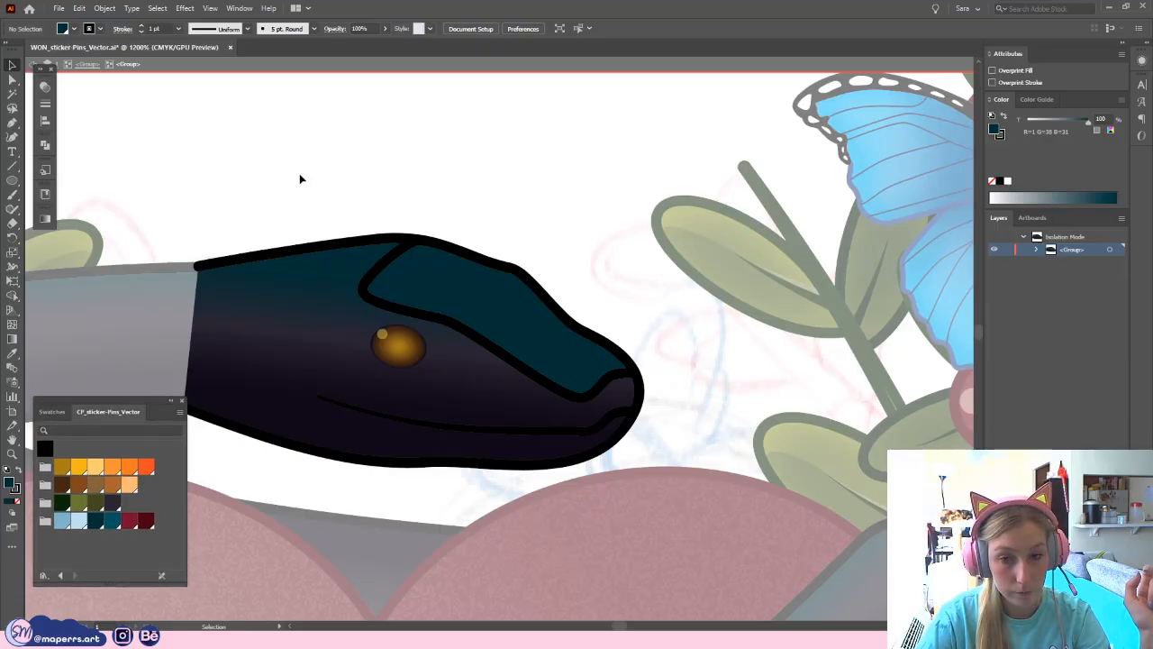
- Add anchor points near the upper rear corner of the head top shape and pull its rear edge into a rounded curve
{"action": "left_click", "coordinate": [12, 80]}
{"action": "left_click", "coordinate": [399, 256]}
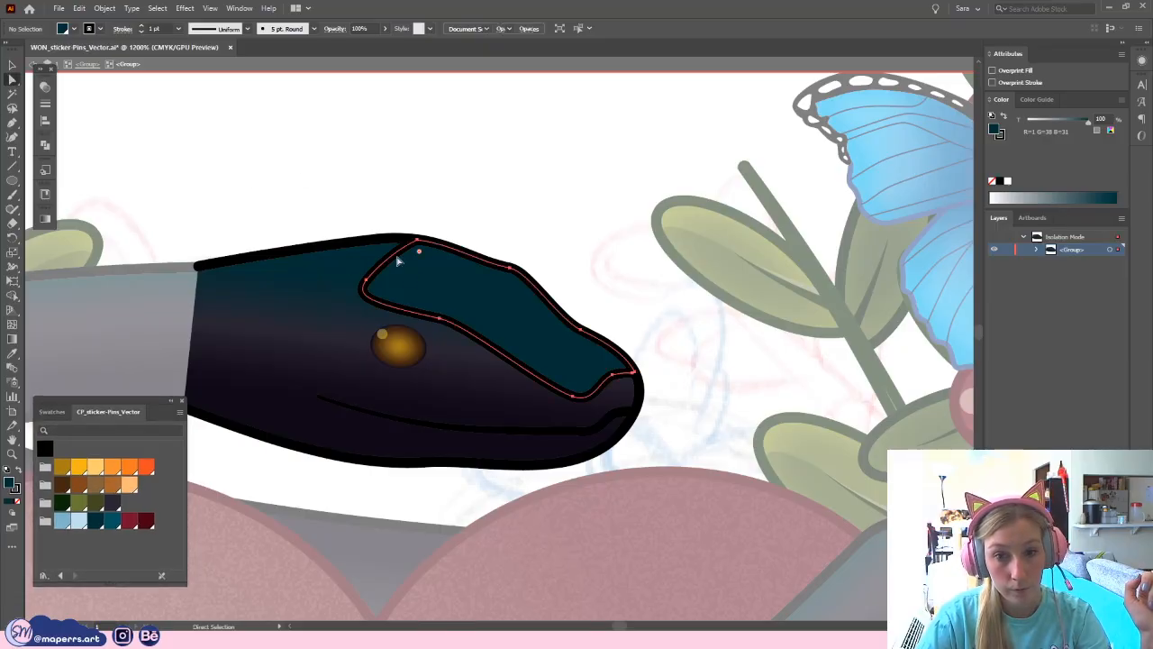
{"action": "left_click", "coordinate": [9, 128]}
{"action": "left_click", "coordinate": [405, 244]}
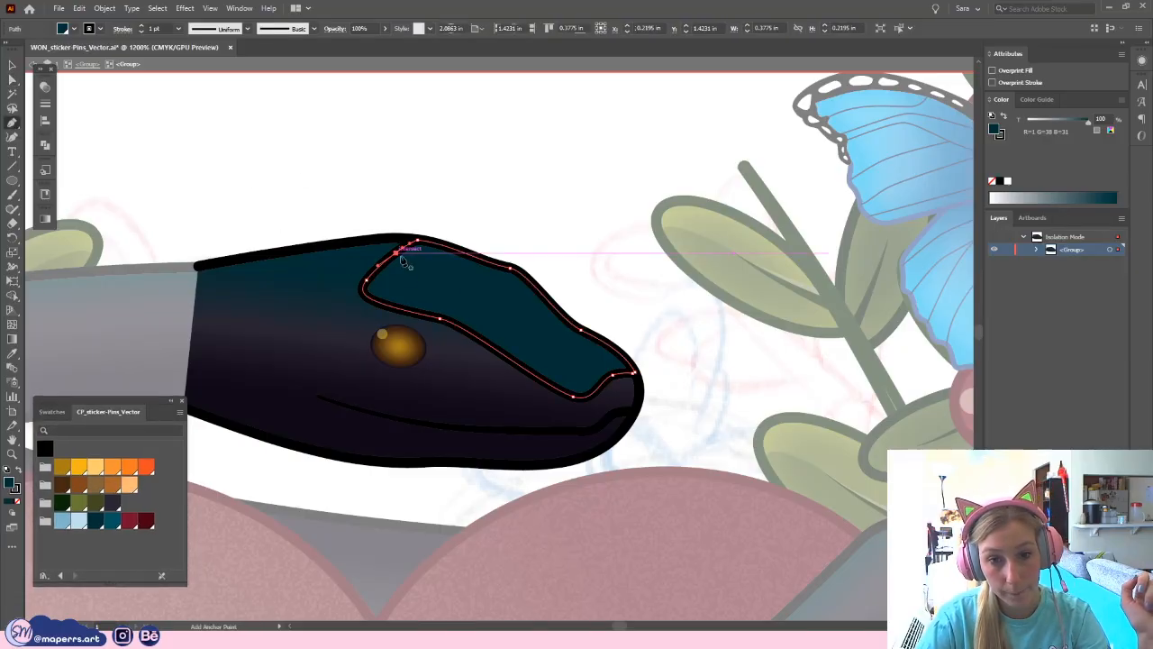
{"action": "left_click", "coordinate": [394, 250]}
{"action": "key", "text": "a"}
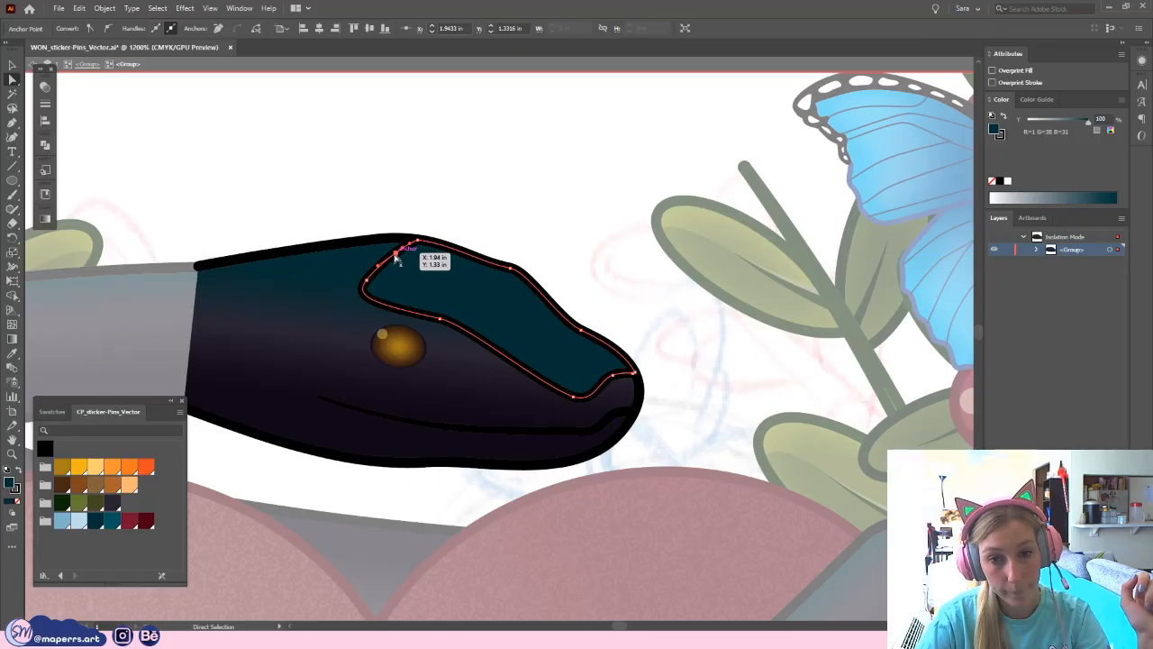
{"action": "left_click_drag", "start_coordinate": [398, 259], "coordinate": [366, 254]}
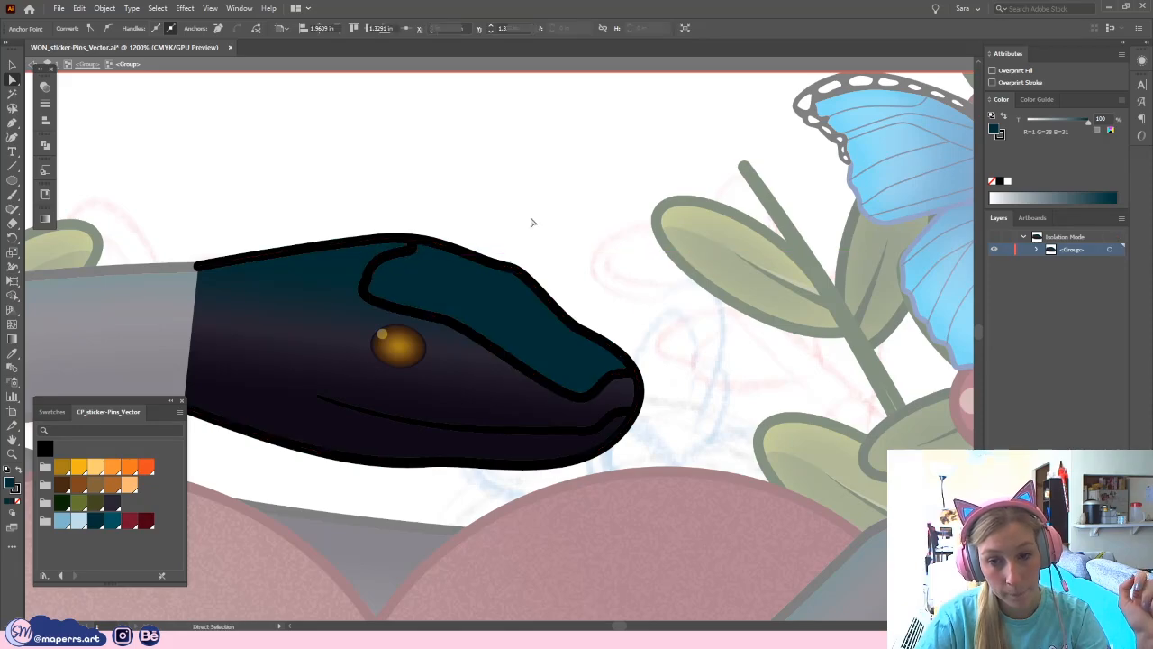
- Adjust the curve handle at the rearmost anchor of the head top shape to smooth its rear lower corner
{"action": "left_click", "coordinate": [533, 223]}
{"action": "left_click", "coordinate": [371, 289]}
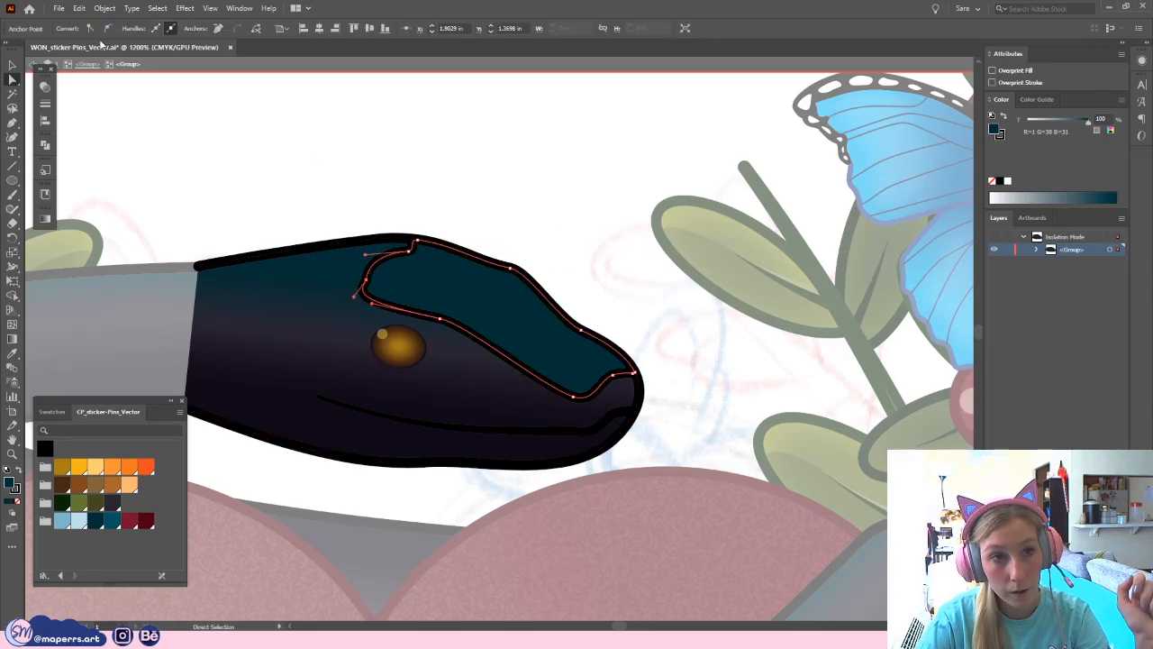
{"action": "left_click", "coordinate": [476, 196]}
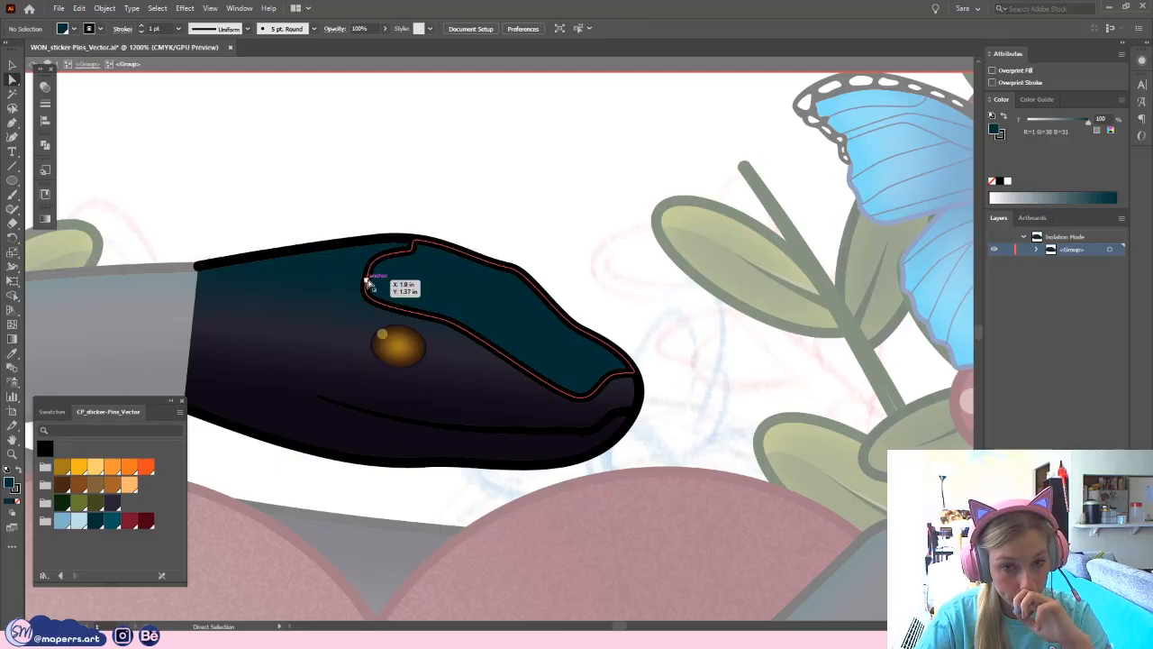
{"action": "left_click", "coordinate": [366, 280]}
{"action": "left_click", "coordinate": [414, 233]}
{"action": "left_click", "coordinate": [414, 237]}
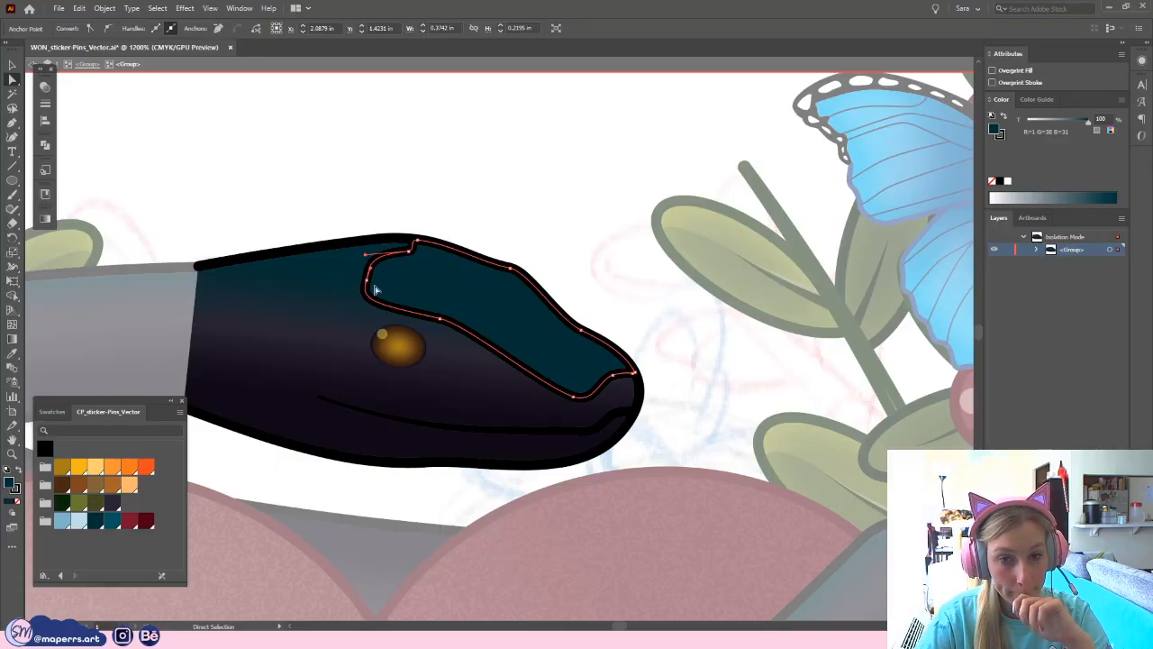
{"action": "left_click", "coordinate": [364, 309]}
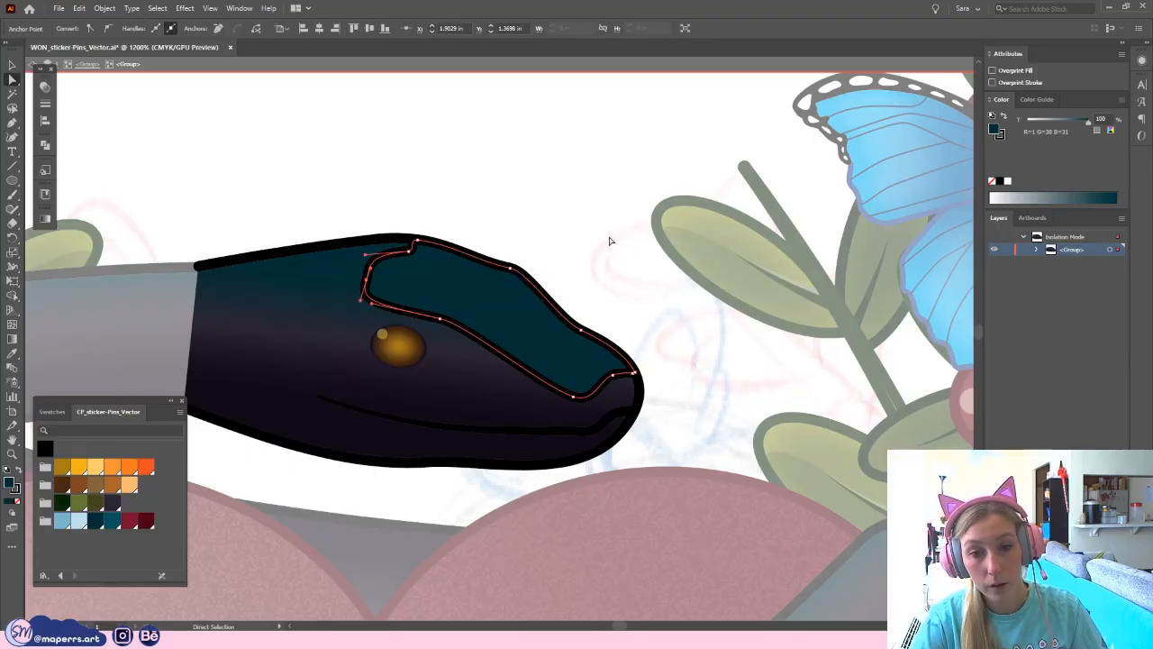
{"action": "left_click", "coordinate": [595, 232]}
- Fill the head top shape with the lighter teal C=100 M=50 Y=50 K=30 swatch and remove its stroke
{"action": "scroll", "coordinate": [468, 262], "scroll_direction": "down", "scroll_amount": 1}
{"action": "left_click", "coordinate": [452, 257]}
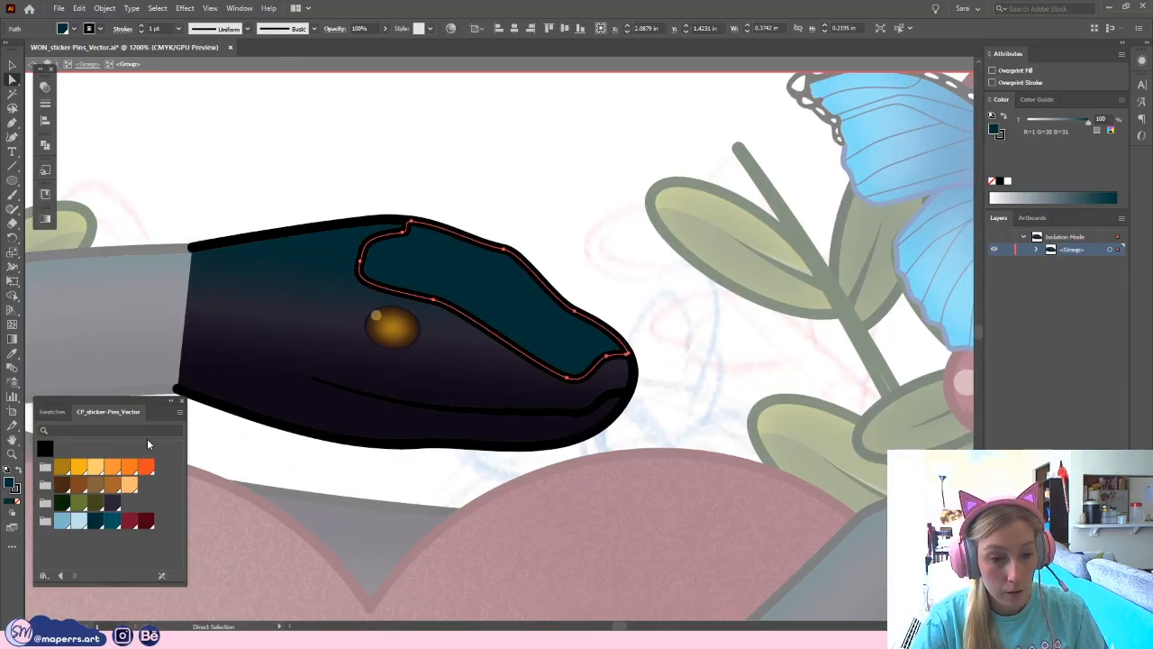
{"action": "left_click", "coordinate": [111, 522]}
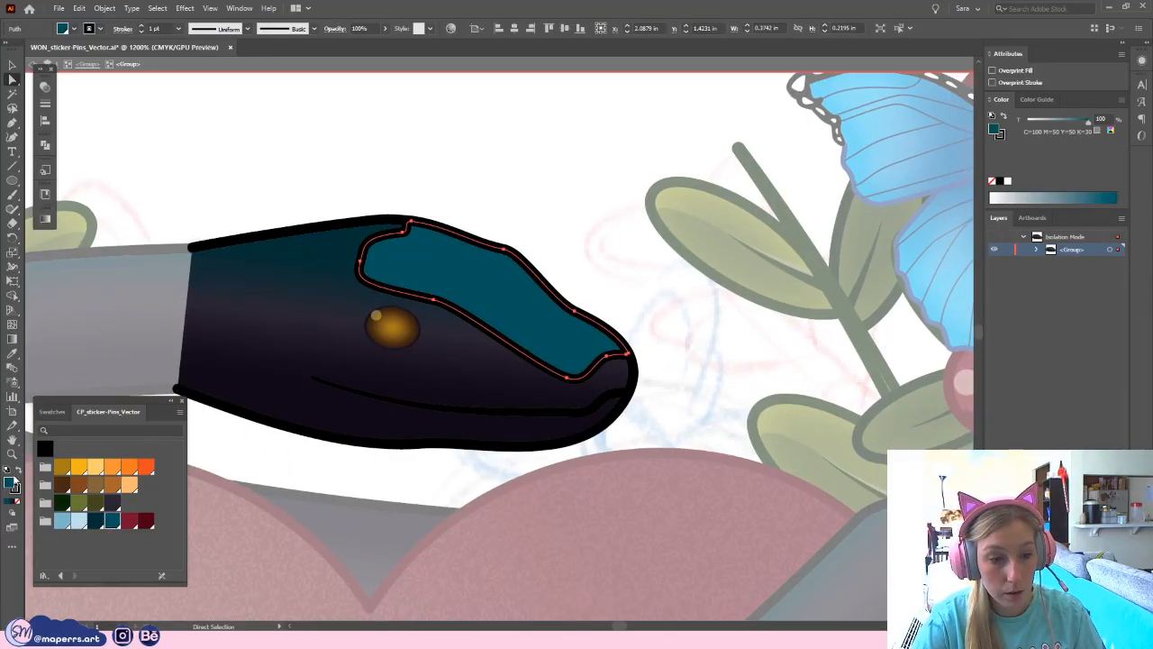
{"action": "key", "text": "x"}
{"action": "key", "text": "slash"}
{"action": "key", "text": "v"}
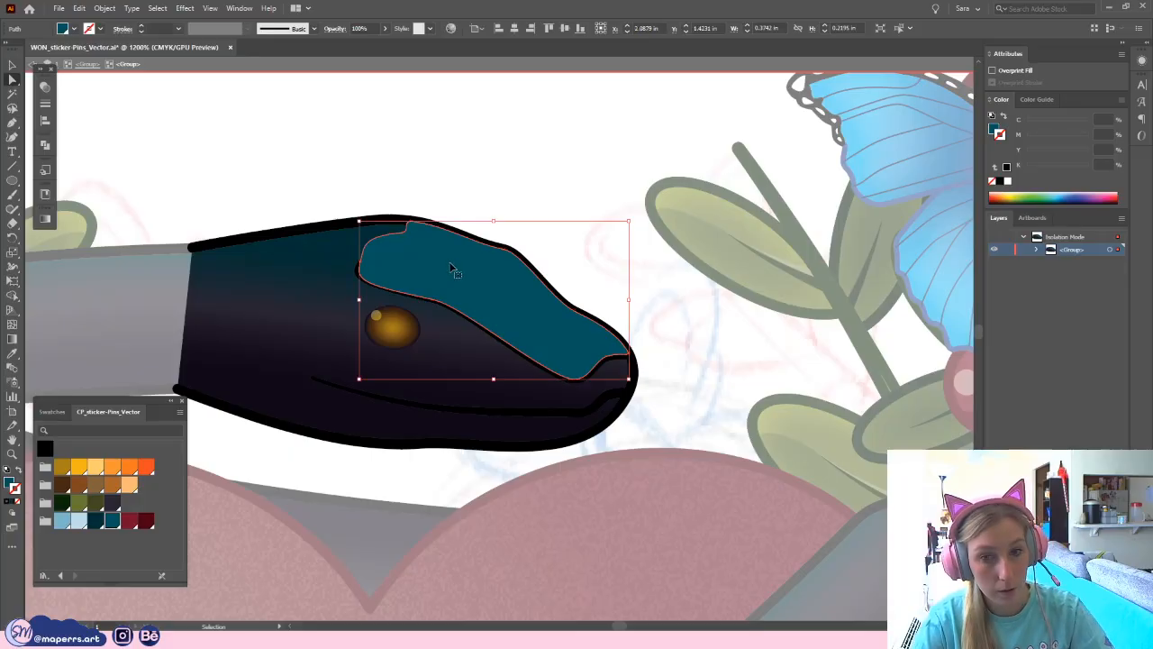
- Set the head top shape's opacity to 50%
{"action": "key", "text": "a"}
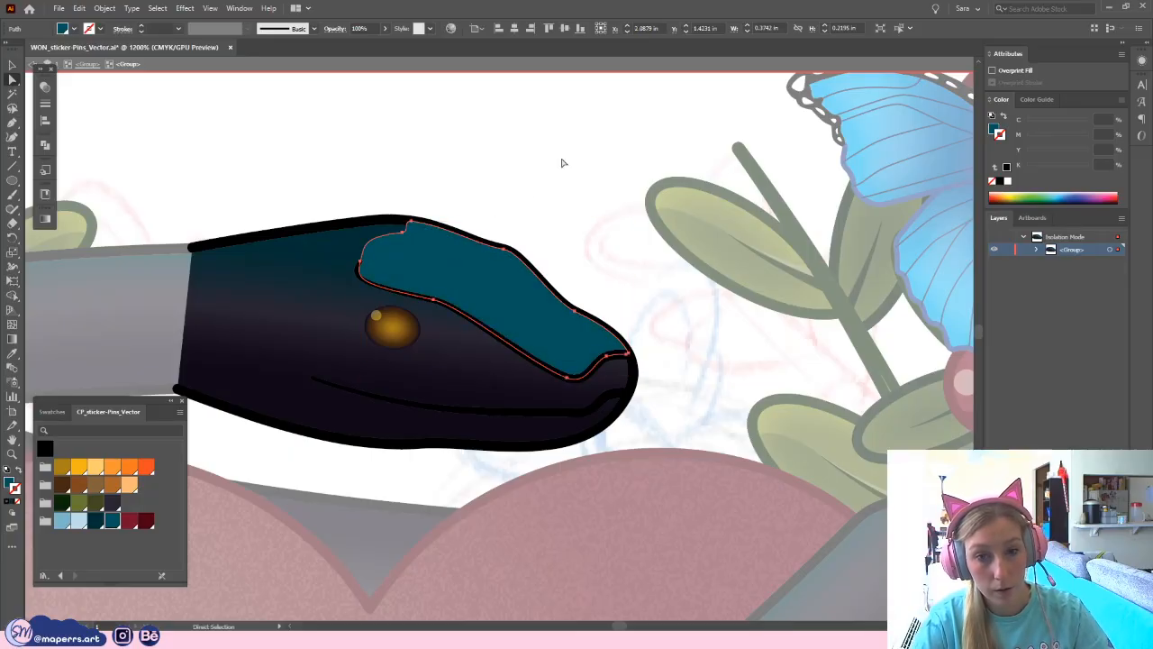
{"action": "left_click", "coordinate": [334, 28]}
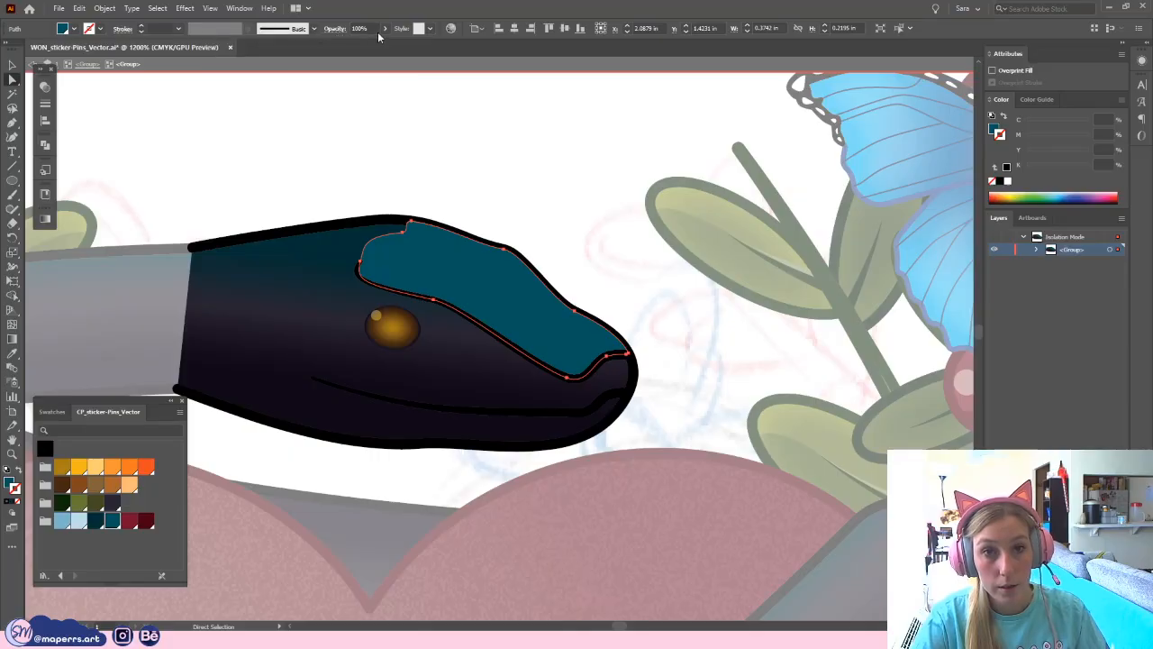
{"action": "type", "text": "50"}
{"action": "key", "text": "Return"}
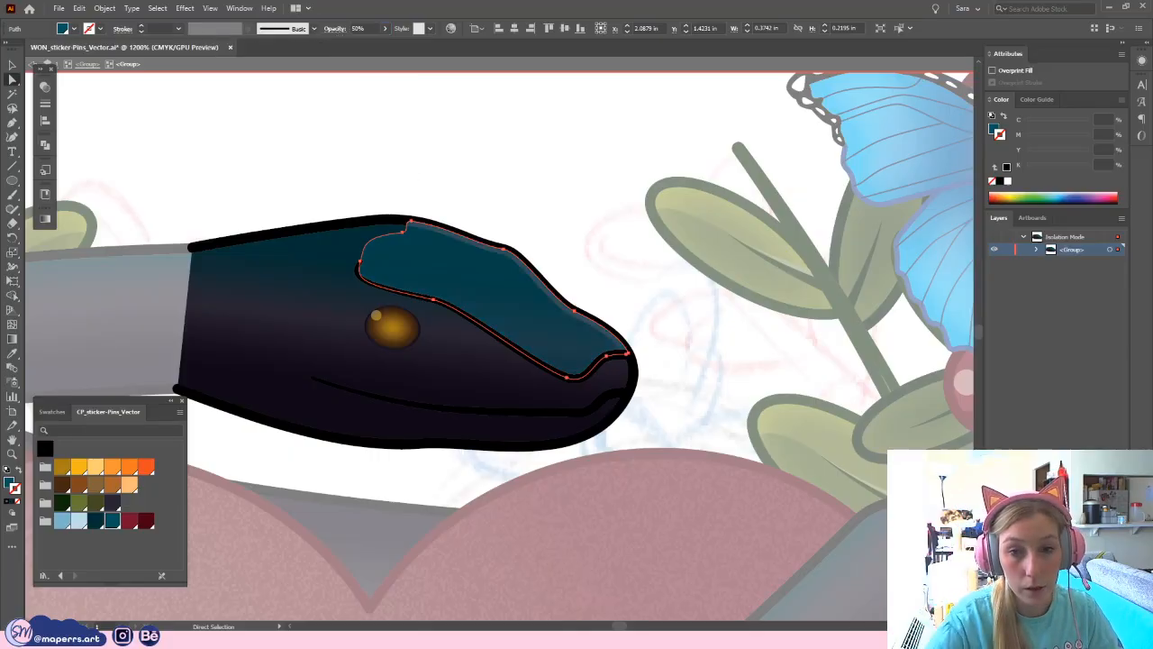
- Place a copy of the head shape in front of everything in the group and remove its fill, leaving only the black outline
{"action": "key", "text": "v"}
{"action": "left_click", "coordinate": [288, 283]}
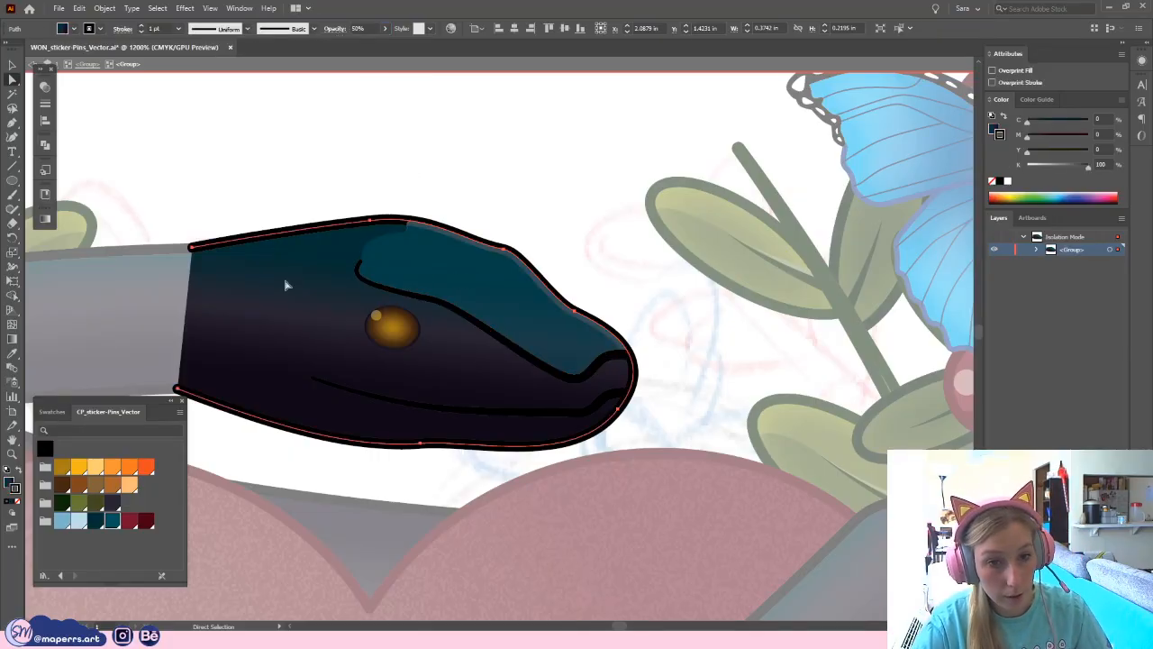
{"action": "key", "text": "a"}
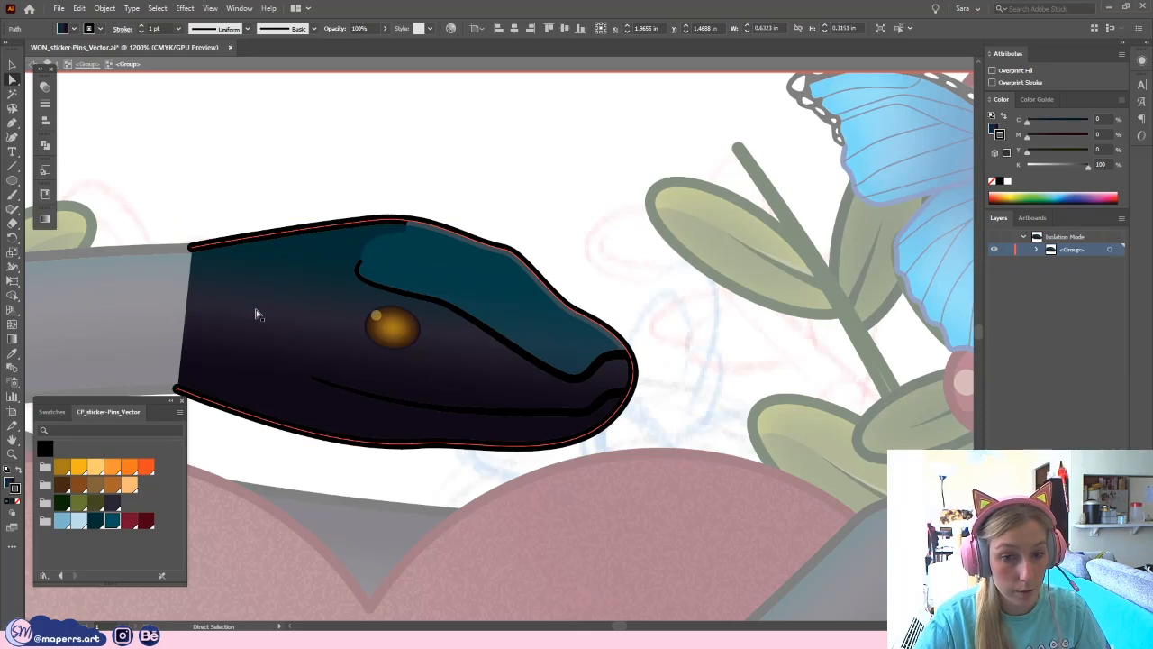
{"action": "key", "text": "ctrl+c"}
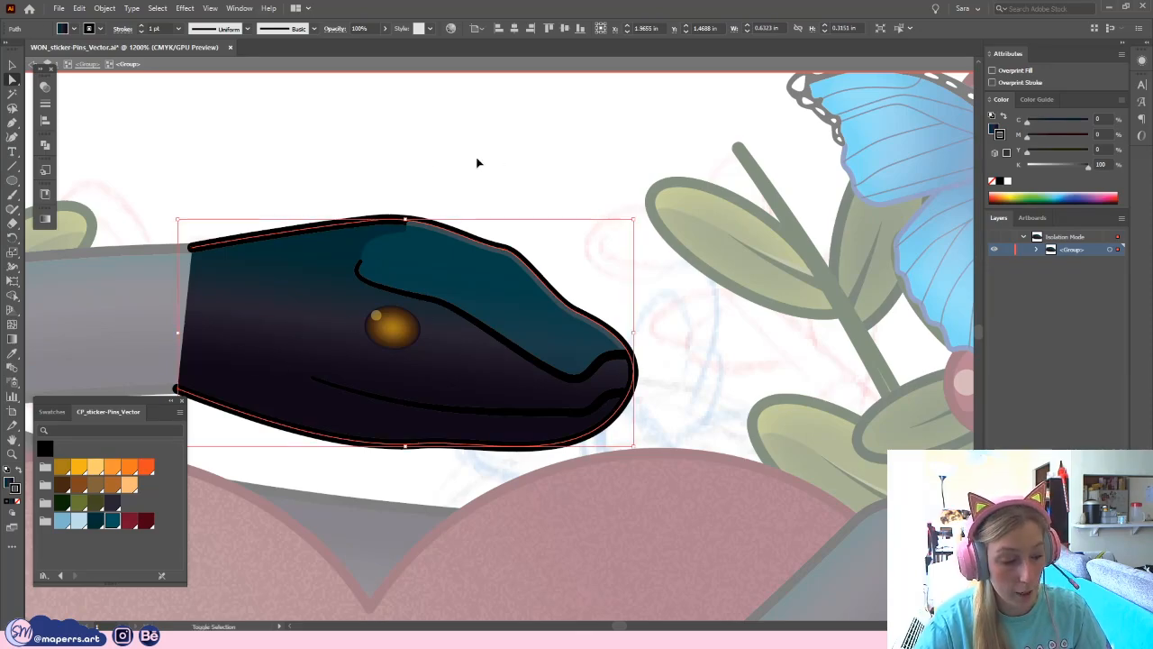
{"action": "key", "text": "ctrl+shift+]"}
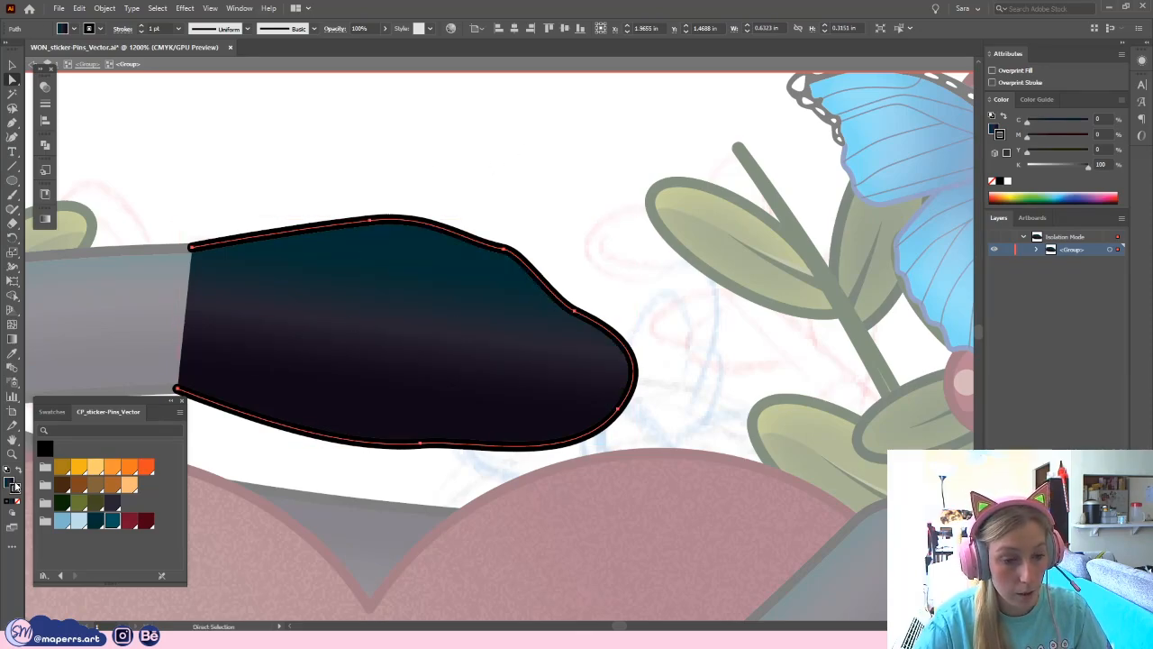
{"action": "left_click", "coordinate": [9, 482]}
{"action": "left_click", "coordinate": [17, 501]}
{"action": "left_click", "coordinate": [16, 488]}
{"action": "left_click", "coordinate": [444, 180]}
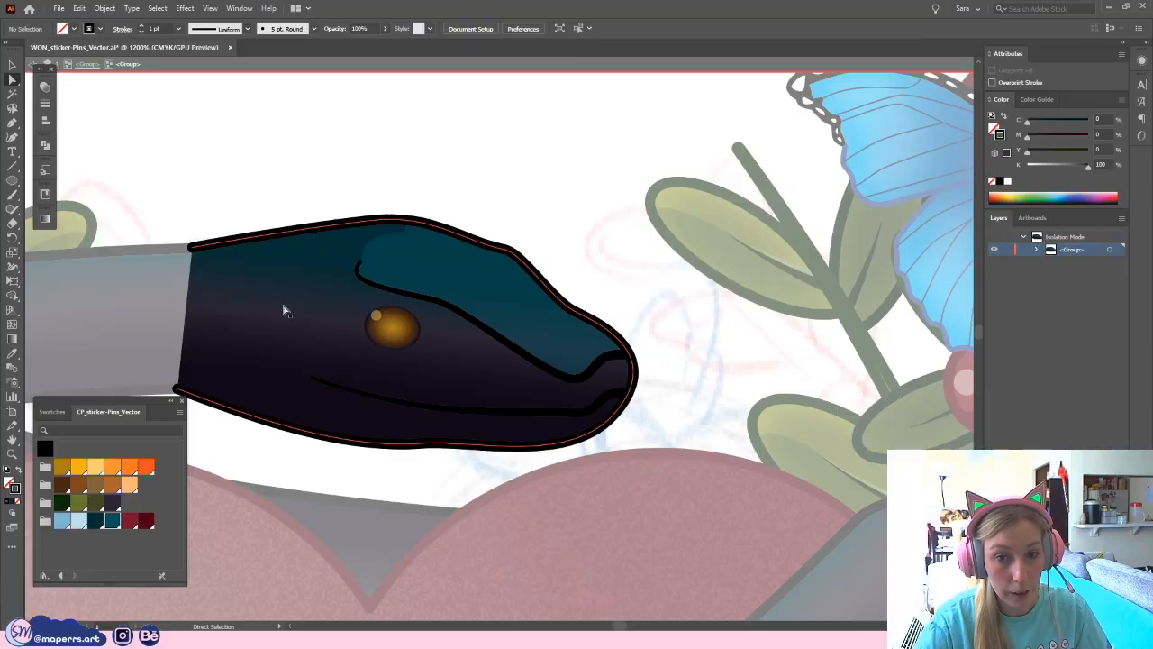
- Examine the base head shape and the translucent head top shape beneath the new outline
{"action": "left_click", "coordinate": [298, 324]}
{"action": "left_click", "coordinate": [495, 183]}
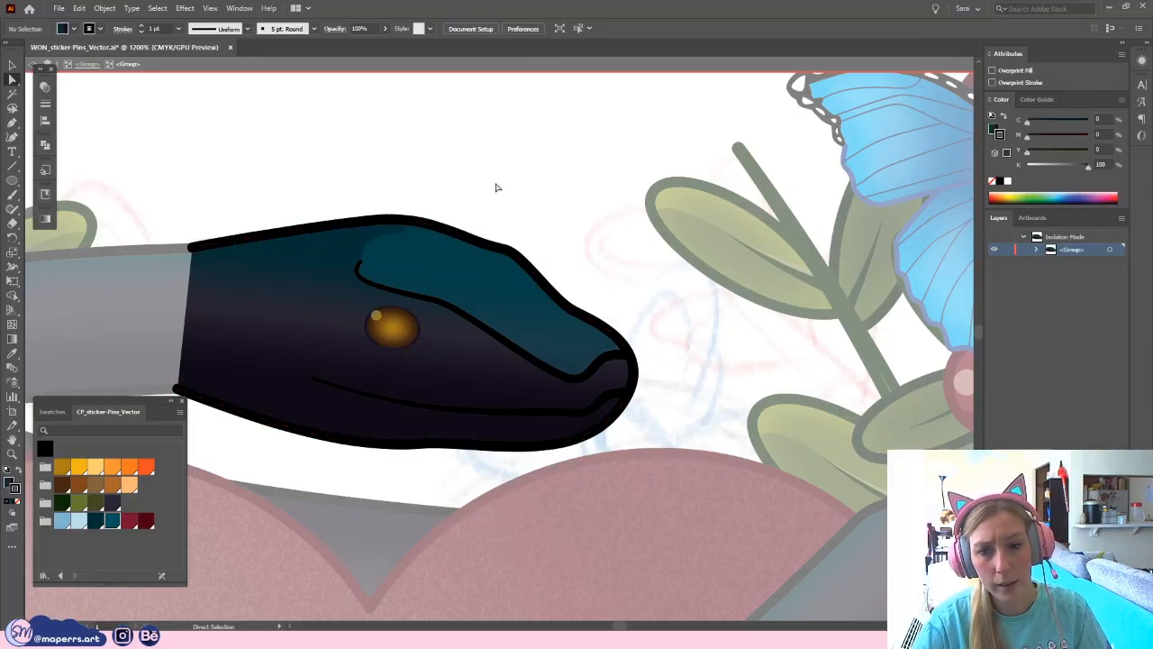
{"action": "left_click", "coordinate": [193, 348]}
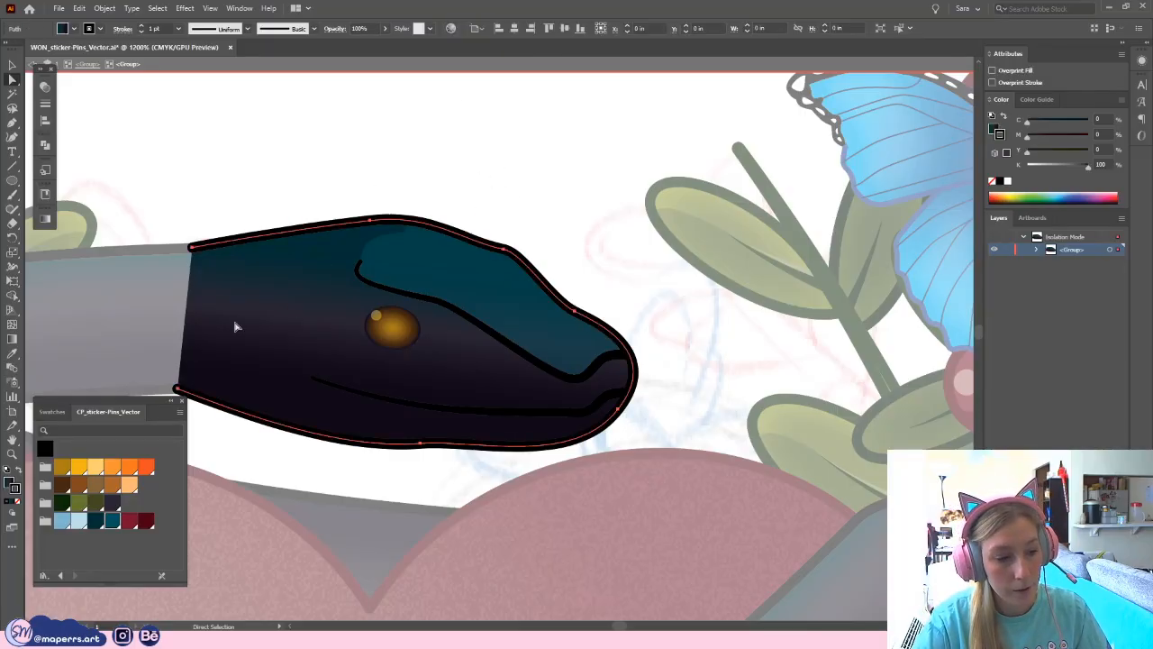
{"action": "left_click", "coordinate": [407, 171]}
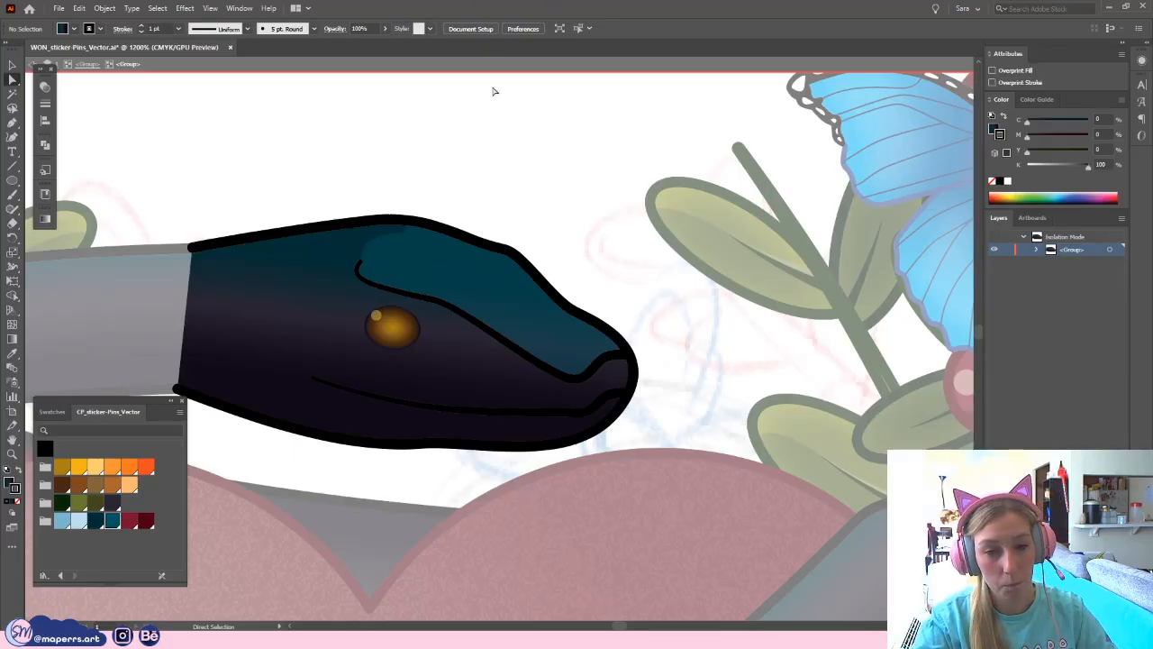
{"action": "left_click", "coordinate": [424, 257]}
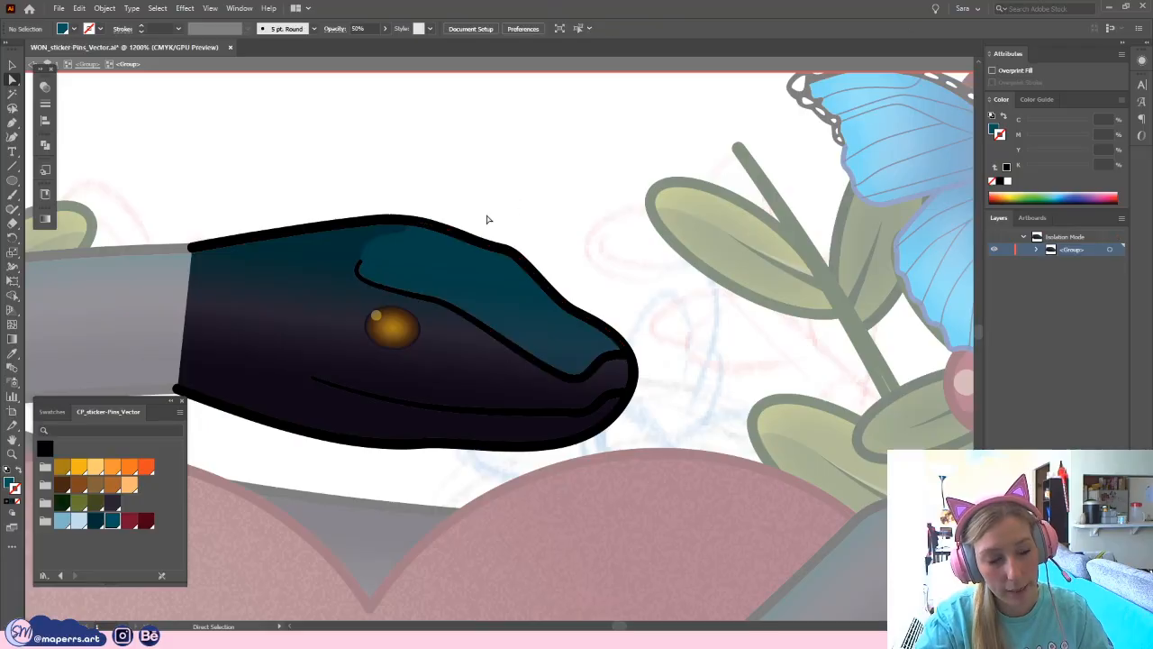
{"action": "left_click", "coordinate": [427, 266]}
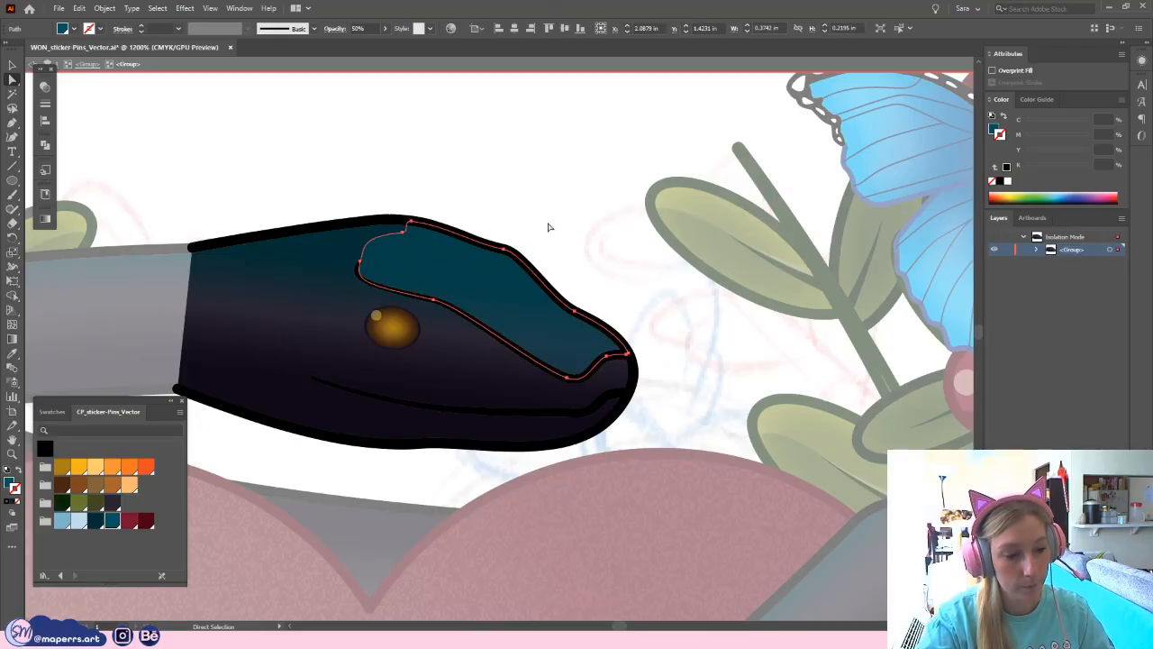
{"action": "left_click", "coordinate": [553, 218]}
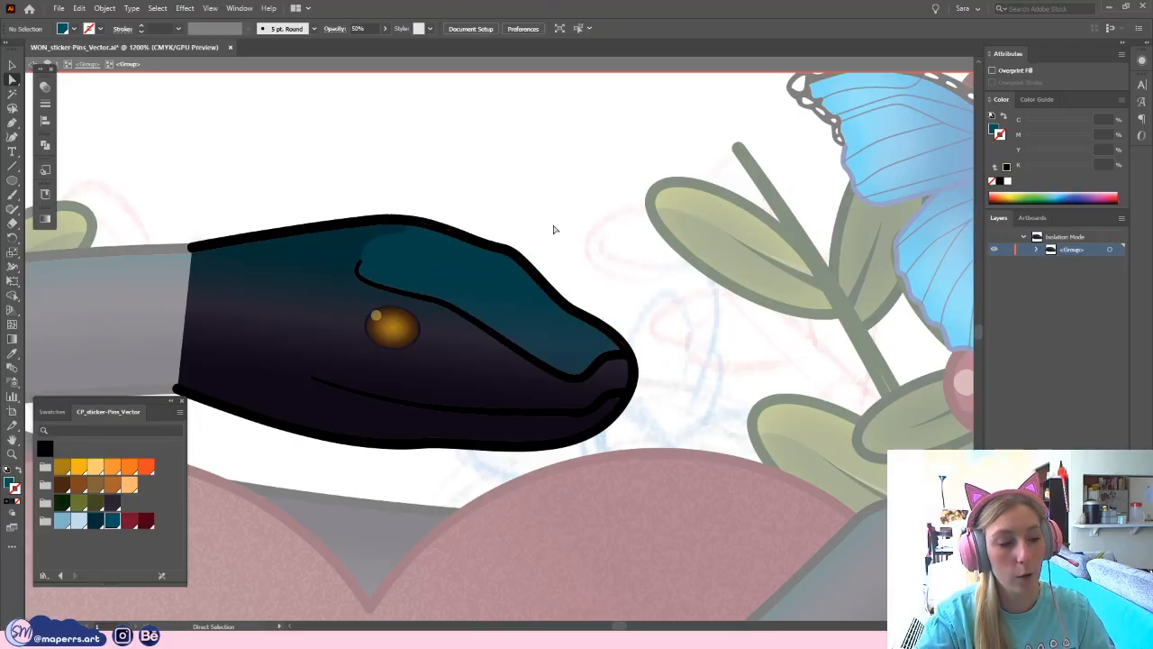
{"action": "left_click", "coordinate": [446, 281]}
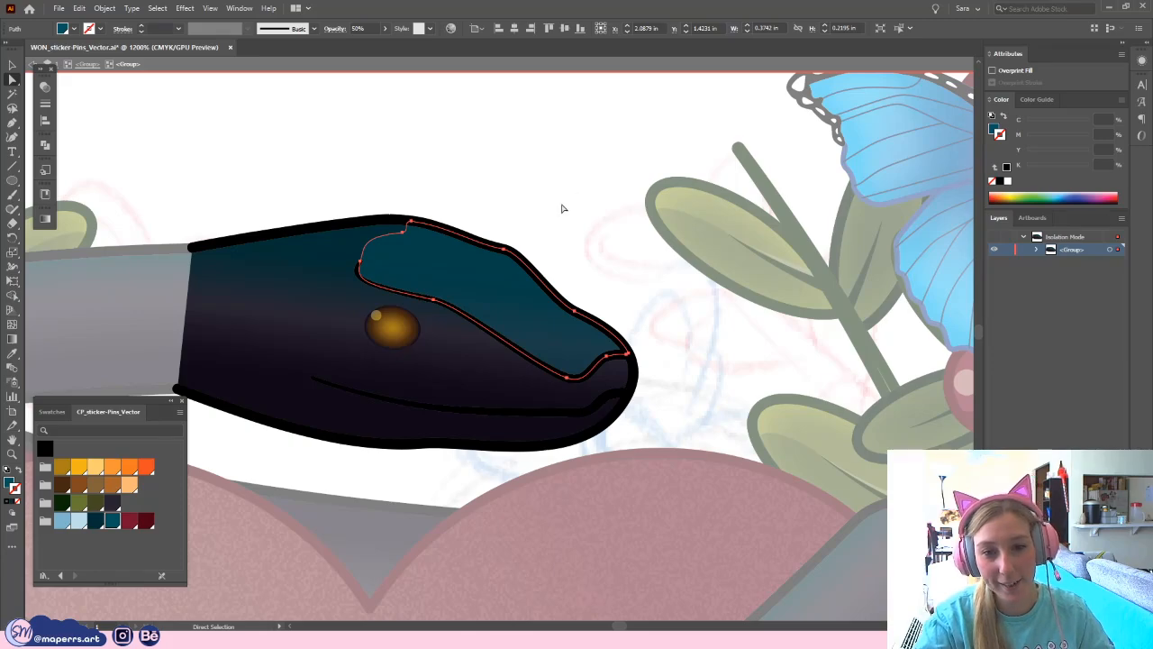
{"action": "left_click", "coordinate": [514, 234]}
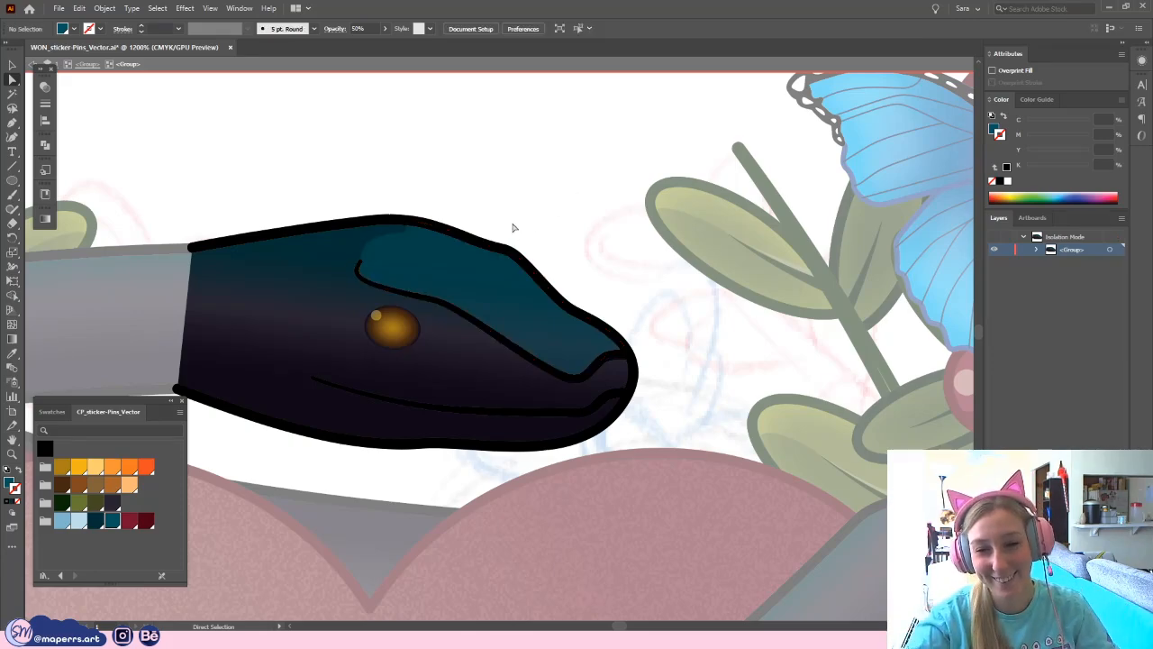
- Adjust the curve at the head top shape's rear lower corner, above the eye, by pulling its anchor handle slightly outward
{"action": "key", "text": "ctrl+="}
{"action": "left_click_drag", "start_coordinate": [562, 195], "coordinate": [512, 174]}
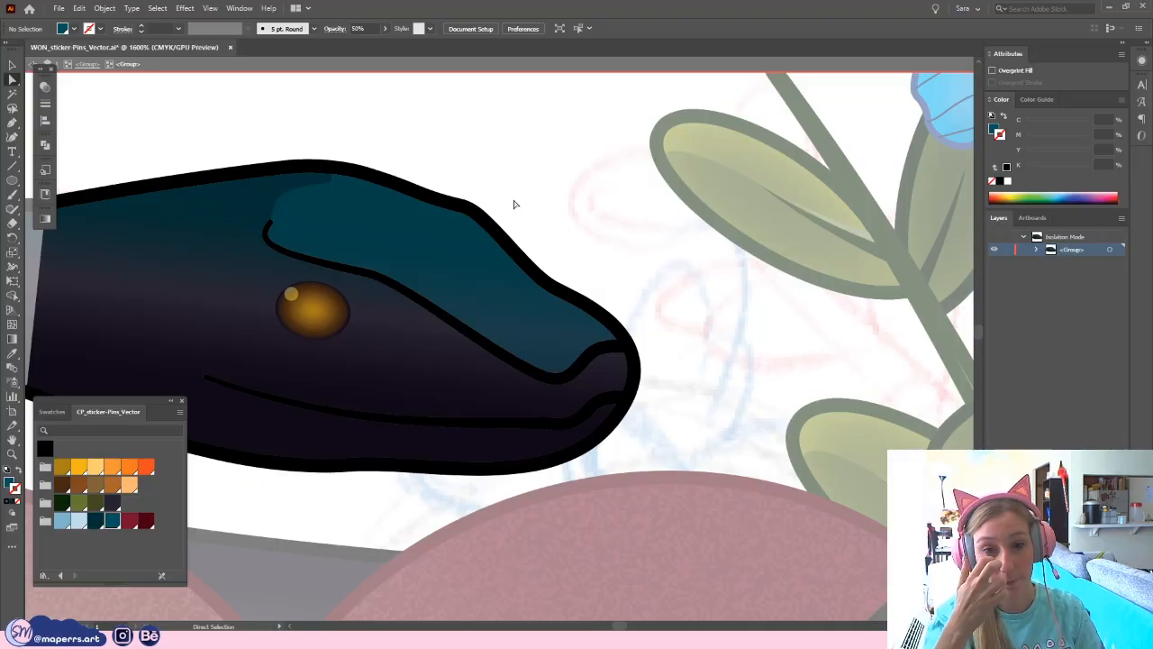
{"action": "left_click", "coordinate": [388, 242]}
{"action": "left_click", "coordinate": [520, 188]}
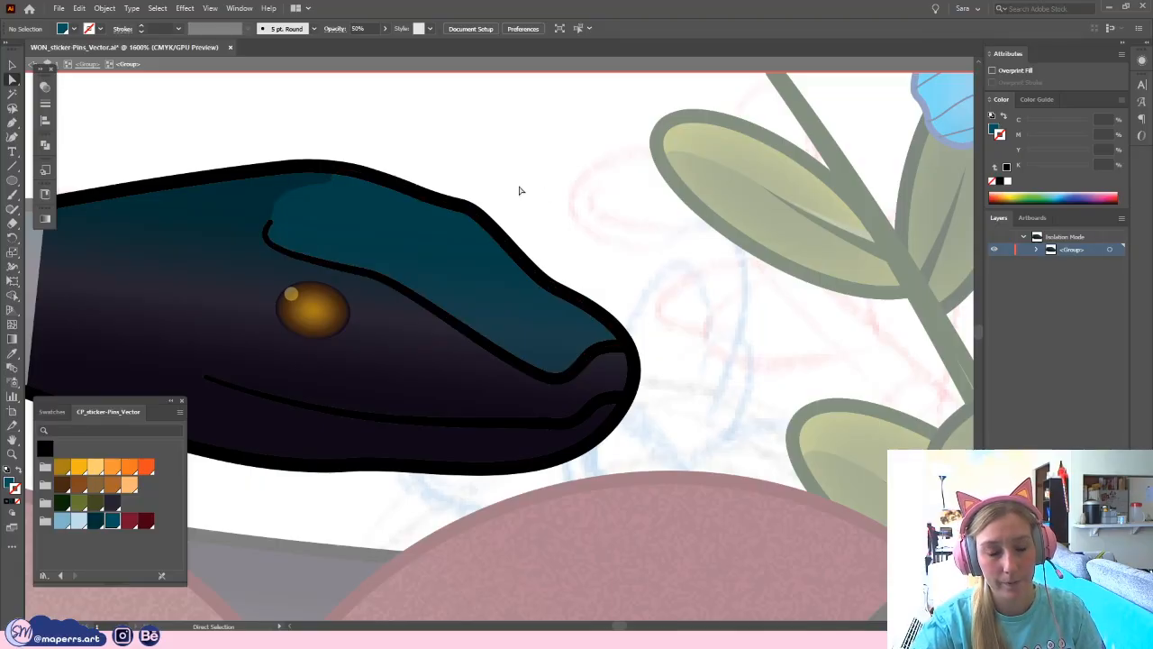
{"action": "left_click", "coordinate": [343, 237]}
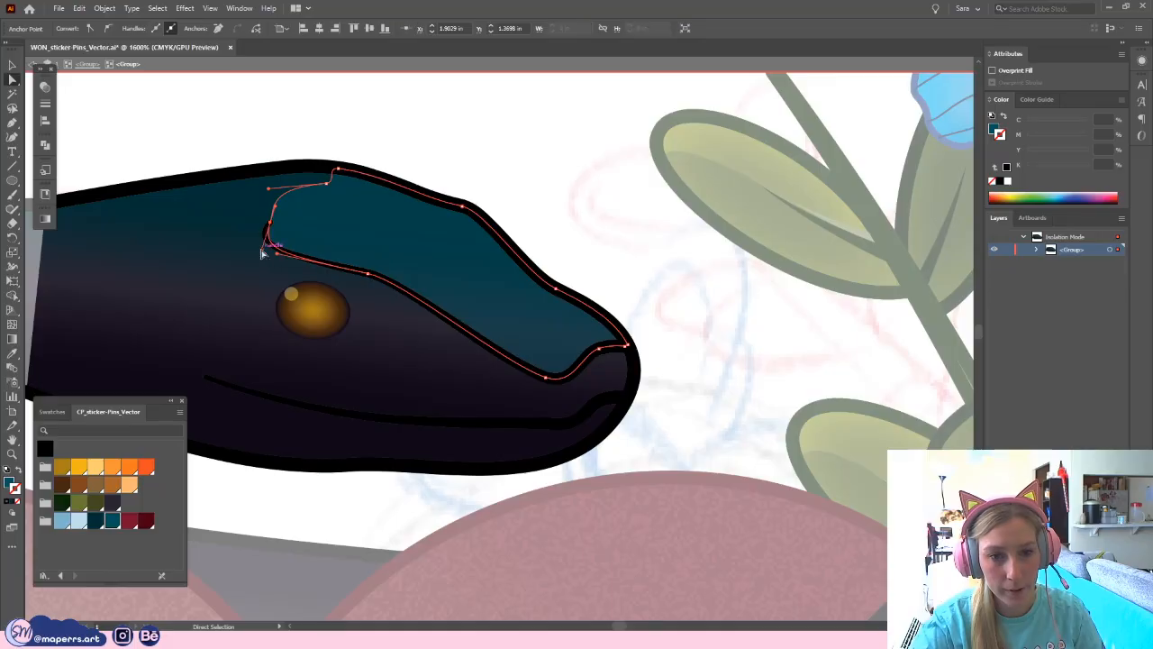
{"action": "left_click_drag", "start_coordinate": [264, 251], "coordinate": [254, 252]}
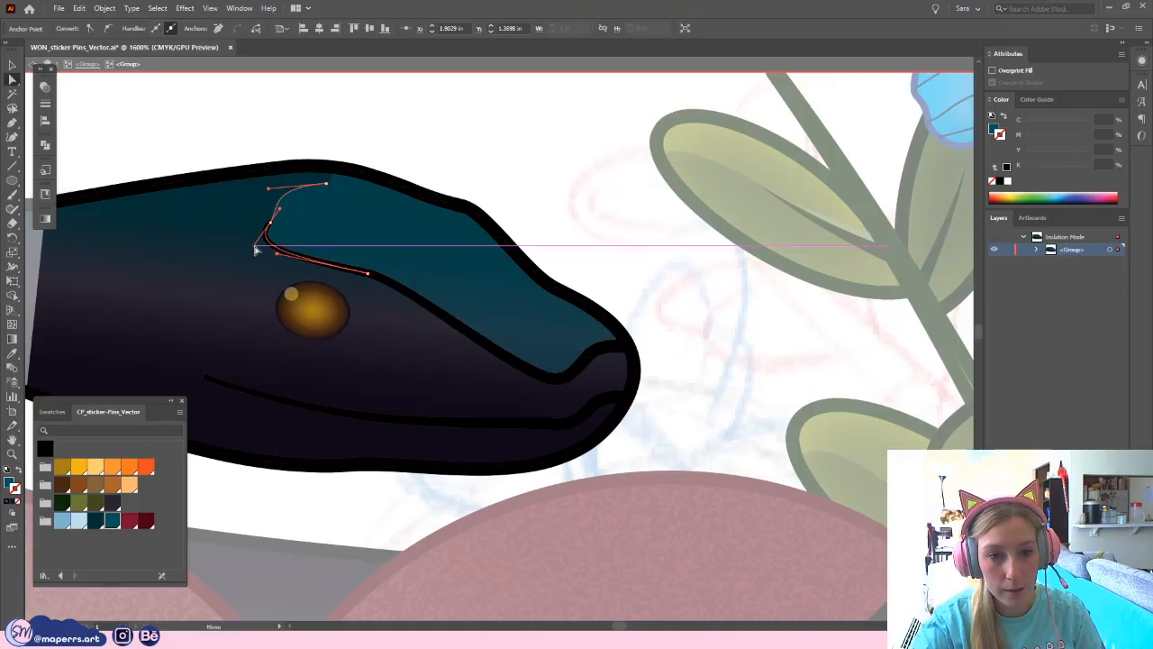
{"action": "left_click", "coordinate": [512, 150]}
- Examine the head top shape's colour within the whole heart sticker artwork and up close on the snake's head
{"action": "key", "text": "ctrl+minus"}
{"action": "key", "text": "ctrl+minus"}
{"action": "key", "text": "ctrl+minus"}
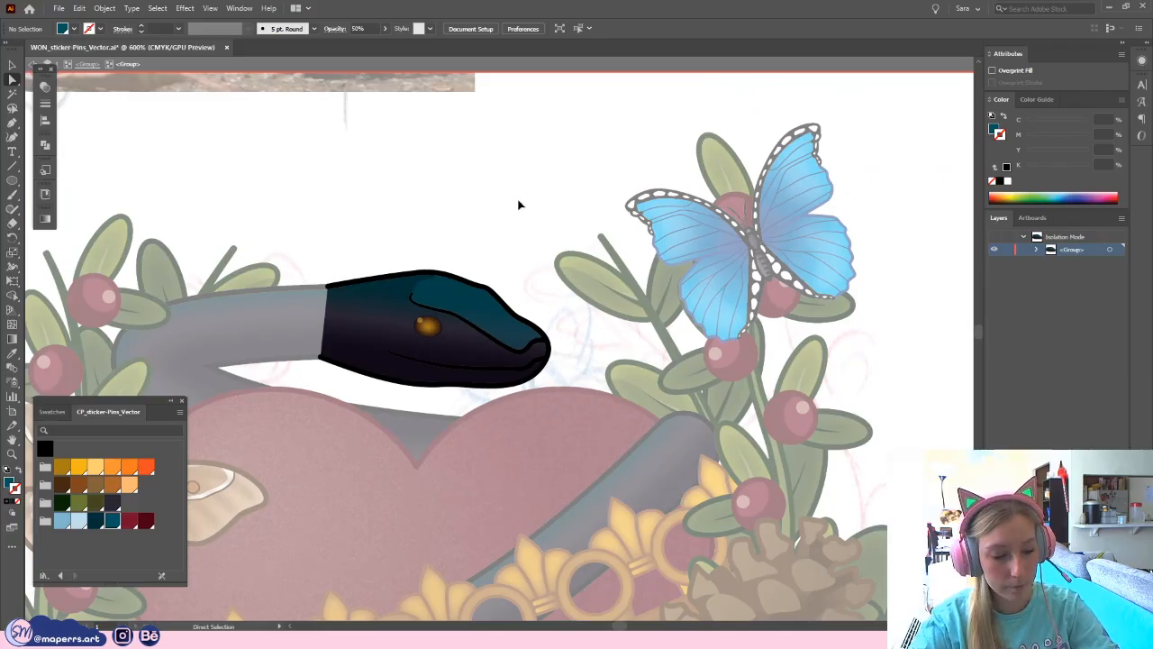
{"action": "key", "text": "ctrl+plus"}
{"action": "key", "text": "ctrl+minus"}
{"action": "key", "text": "ctrl+minus"}
{"action": "key", "text": "ctrl+minus"}
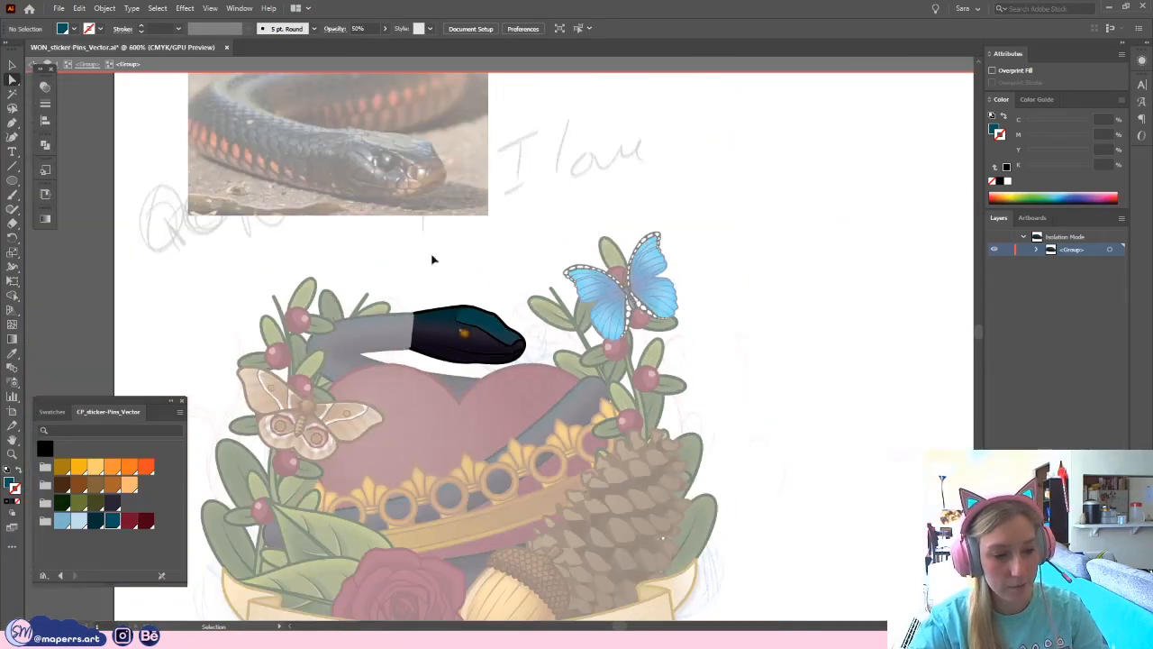
{"action": "left_click_drag", "start_coordinate": [718, 408], "coordinate": [738, 155]}
{"action": "left_click_drag", "start_coordinate": [717, 214], "coordinate": [685, 358]}
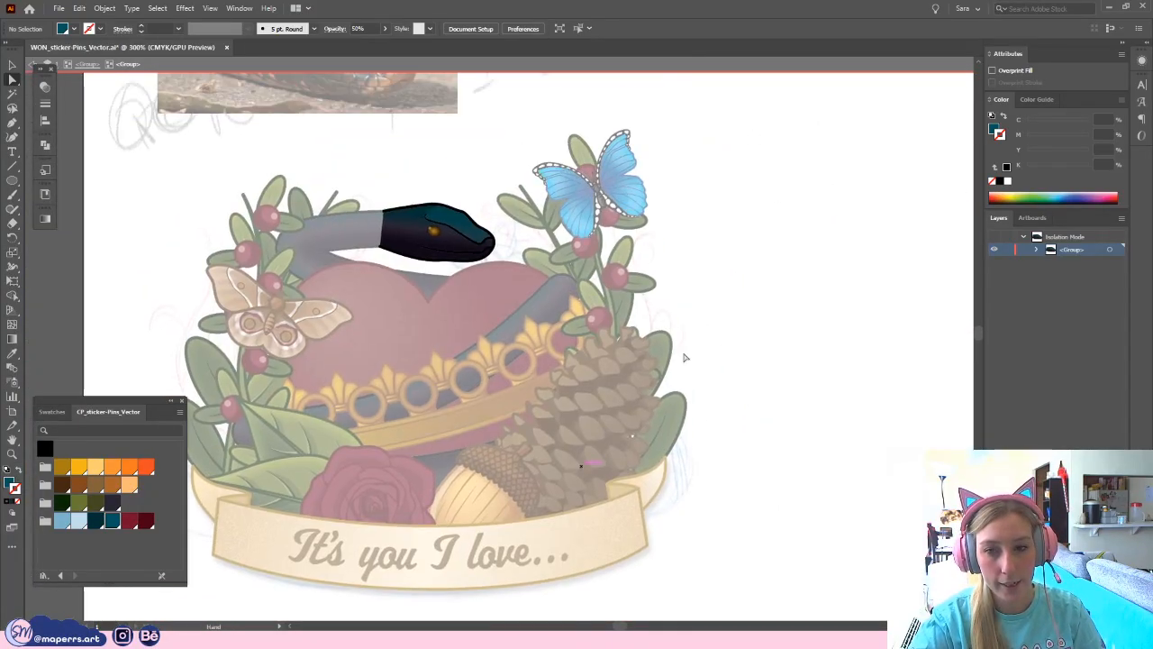
{"action": "left_click_drag", "start_coordinate": [665, 187], "coordinate": [704, 265]}
{"action": "key", "text": "ctrl+plus"}
{"action": "key", "text": "ctrl+plus"}
{"action": "key", "text": "ctrl+plus"}
{"action": "key", "text": "ctrl+plus"}
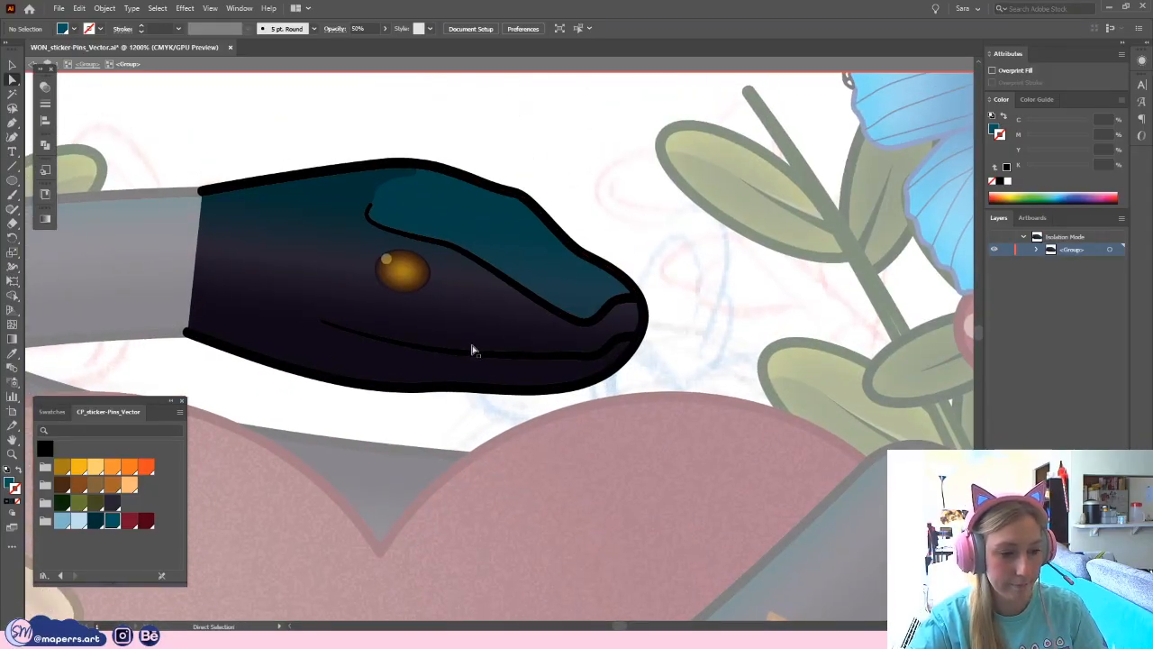
{"action": "key", "text": "ctrl+plus"}
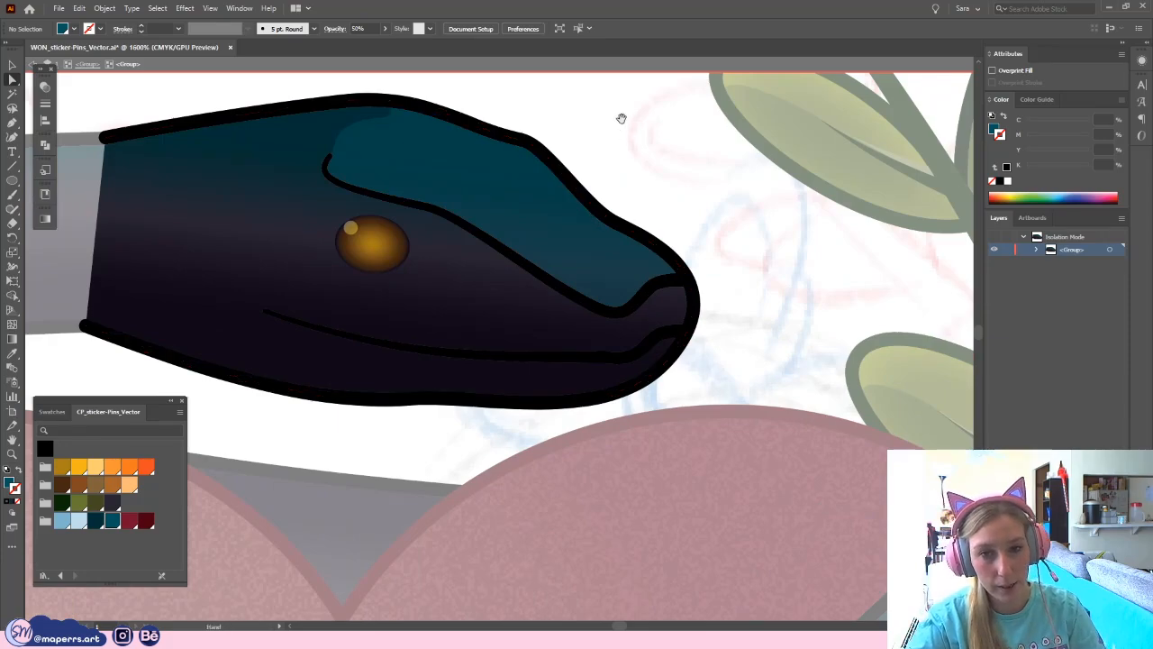
{"action": "left_click_drag", "start_coordinate": [481, 173], "coordinate": [520, 216]}
{"action": "left_click", "coordinate": [519, 218]}
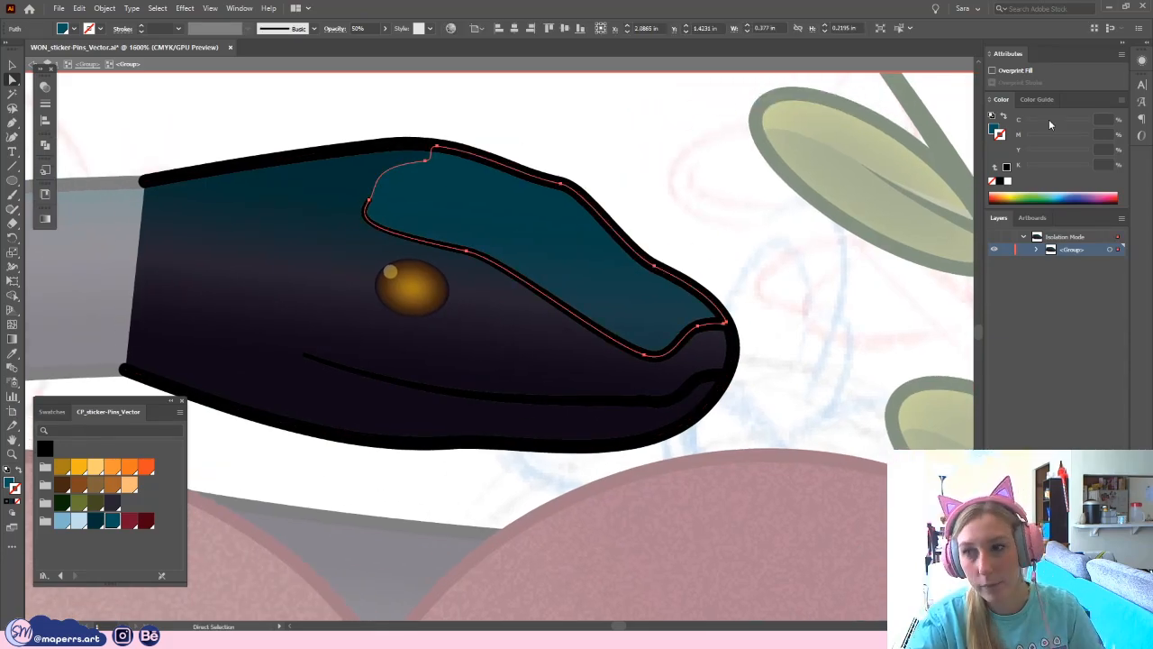
{"action": "left_click", "coordinate": [633, 197]}
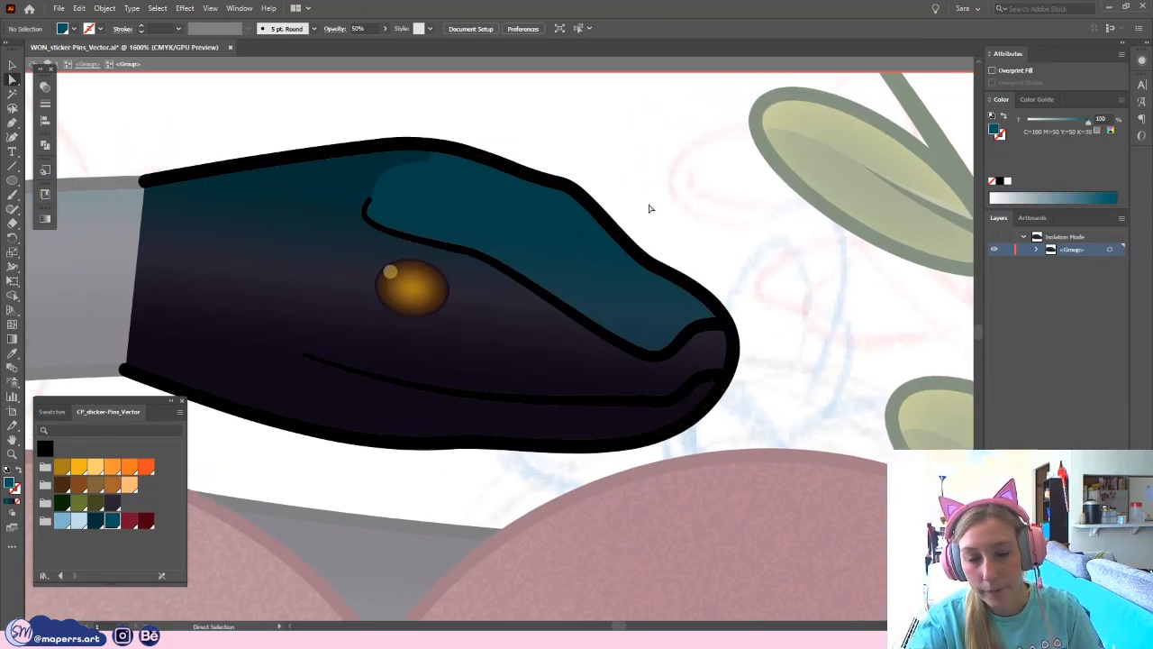
{"action": "left_click_drag", "start_coordinate": [648, 211], "coordinate": [645, 225]}
{"action": "left_click_drag", "start_coordinate": [729, 165], "coordinate": [731, 147]}
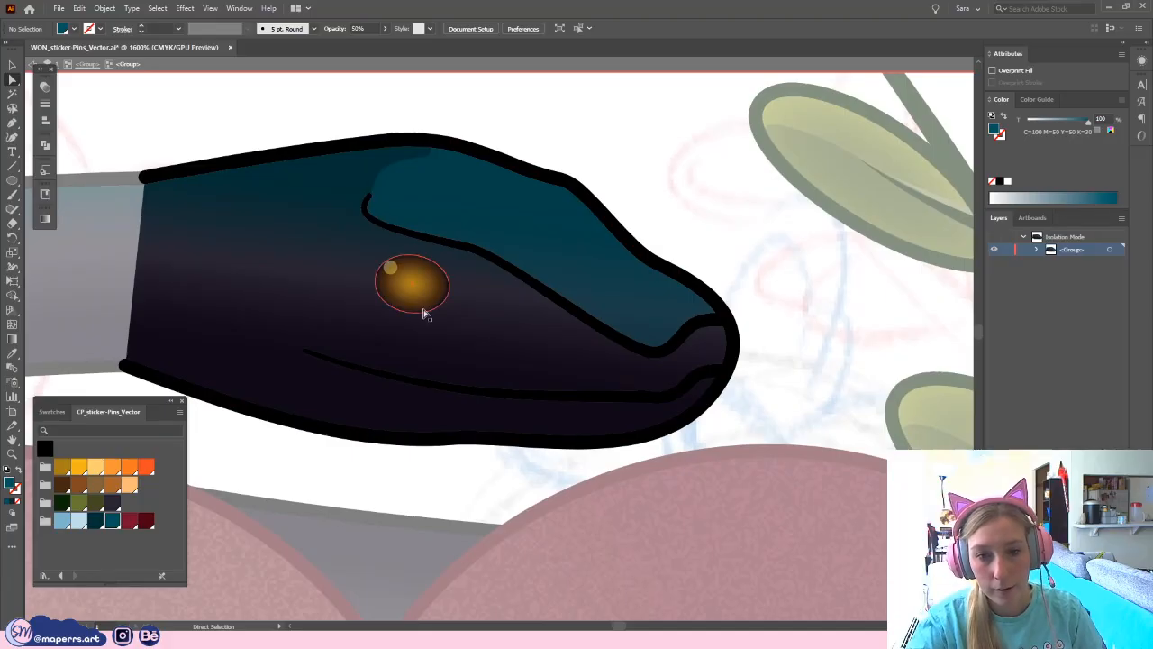
- Give the snake's eye ellipse a black 0.5 pt stroke
{"action": "left_click", "coordinate": [425, 312]}
{"action": "left_click", "coordinate": [16, 495]}
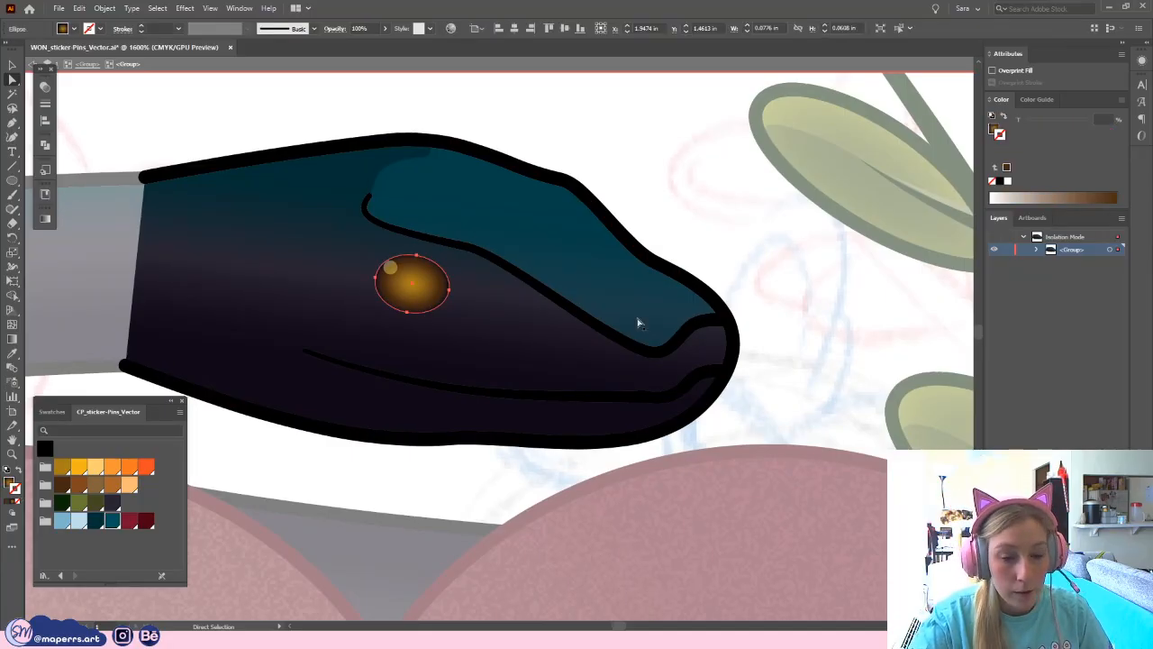
{"action": "left_click", "coordinate": [1001, 181]}
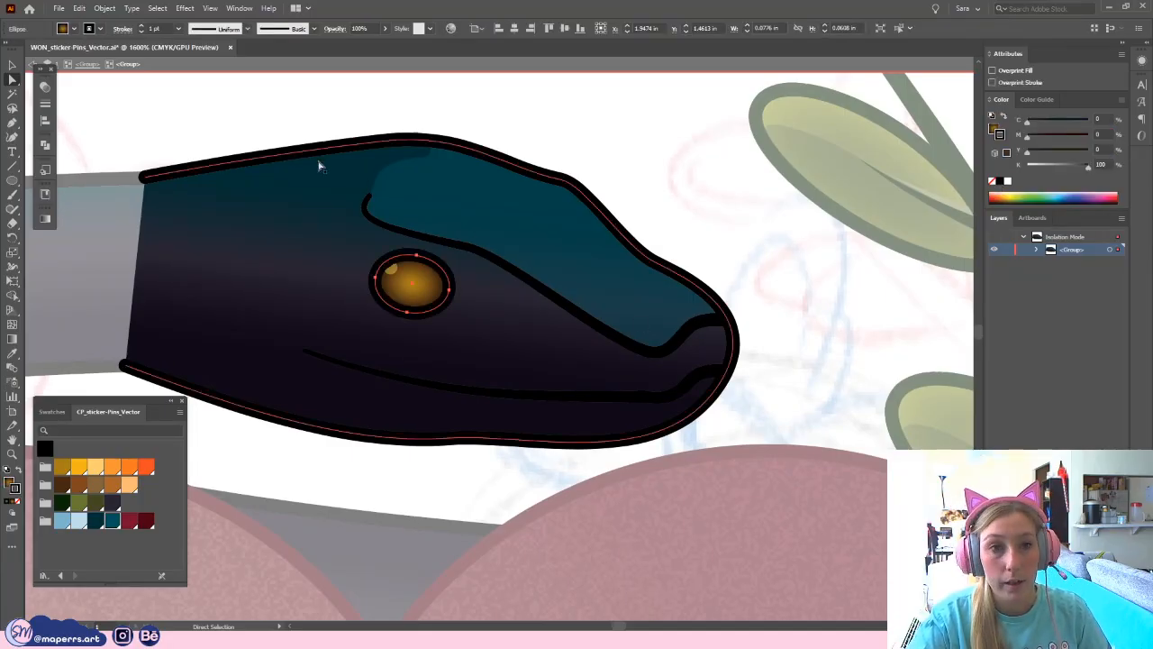
{"action": "left_click", "coordinate": [178, 29]}
{"action": "left_click", "coordinate": [198, 56]}
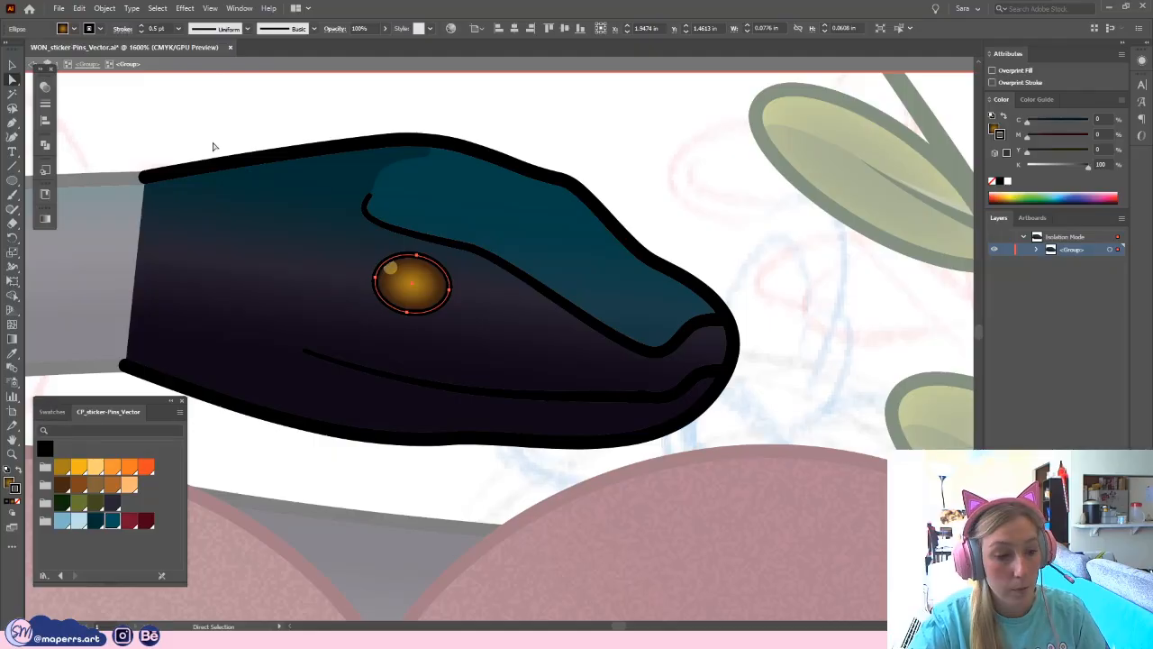
{"action": "left_click", "coordinate": [193, 125]}
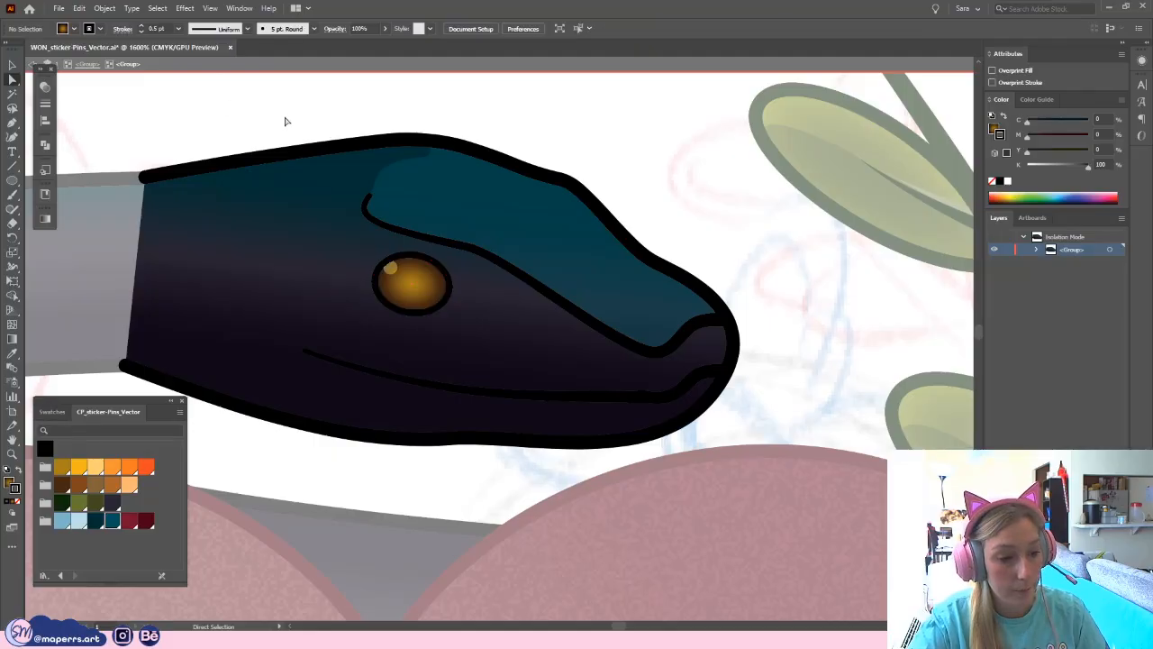
- Bring the small eye highlight circle to the front and nudge it slightly inside the eye's black outline
{"action": "right_click", "coordinate": [391, 267]}
{"action": "mouse_move", "coordinate": [512, 508]}
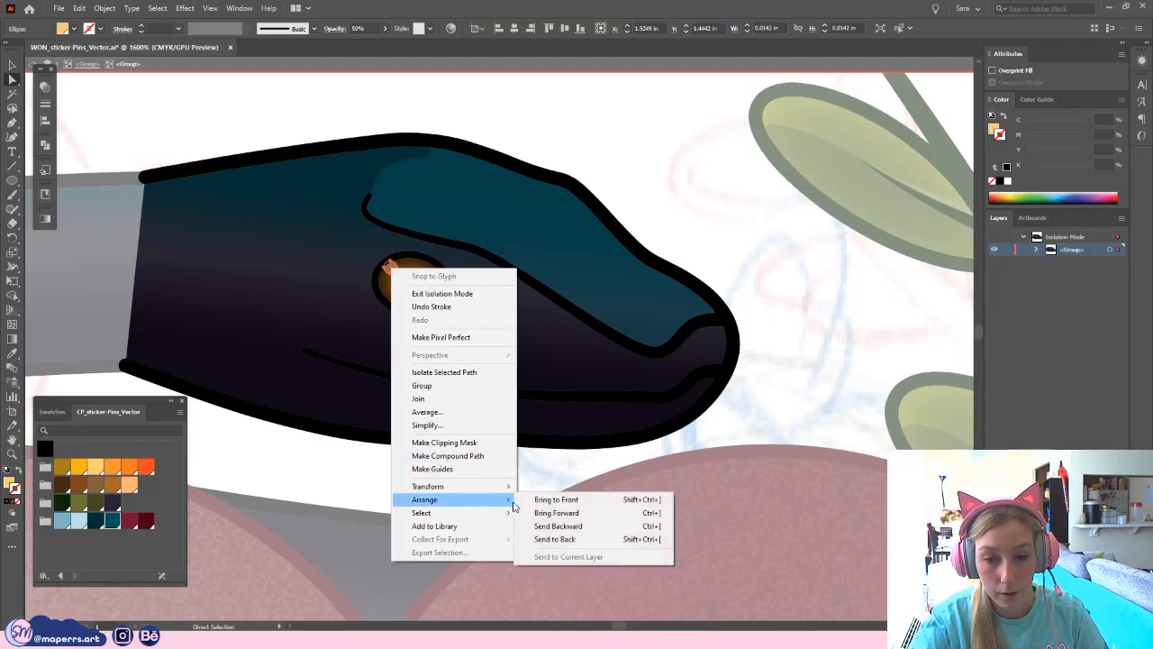
{"action": "left_click", "coordinate": [557, 500]}
{"action": "left_click", "coordinate": [750, 275]}
{"action": "left_click_drag", "start_coordinate": [392, 269], "coordinate": [393, 270]}
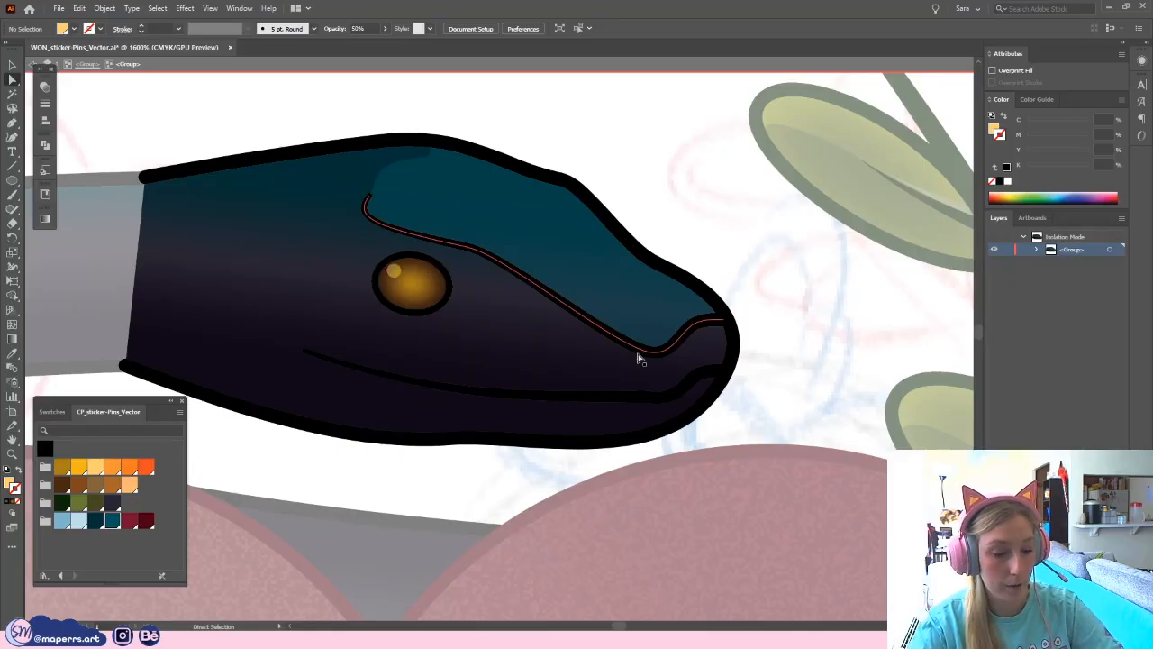
- Move the brown middle stop of the eye's radial gradient closer to the gold stop, darkening the eye's edge
{"action": "scroll", "coordinate": [498, 316], "scroll_direction": "up", "scroll_amount": 1}
{"action": "left_click", "coordinate": [383, 293]}
{"action": "left_click_drag", "start_coordinate": [325, 311], "coordinate": [418, 321]}
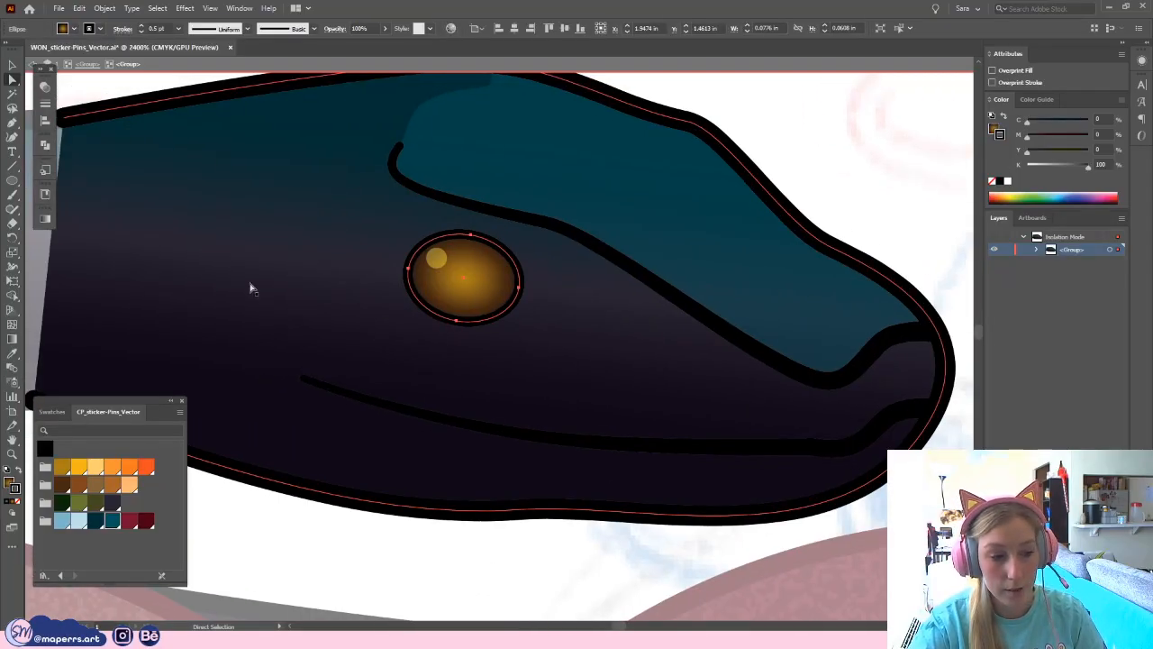
{"action": "left_click", "coordinate": [45, 219]}
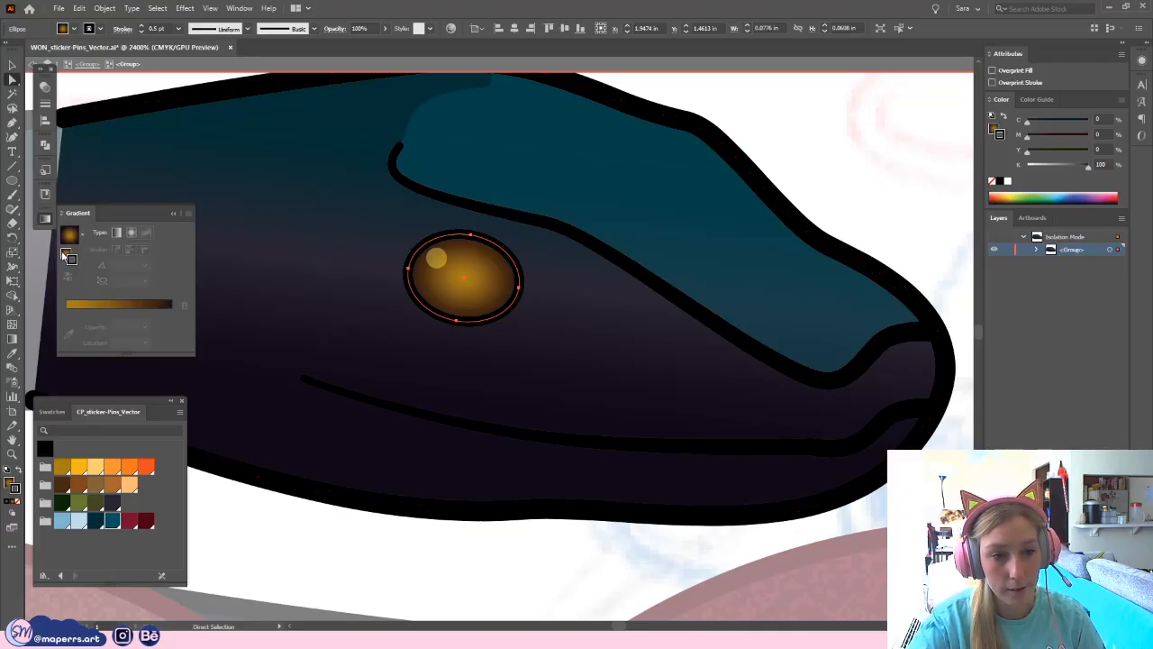
{"action": "left_click", "coordinate": [65, 254]}
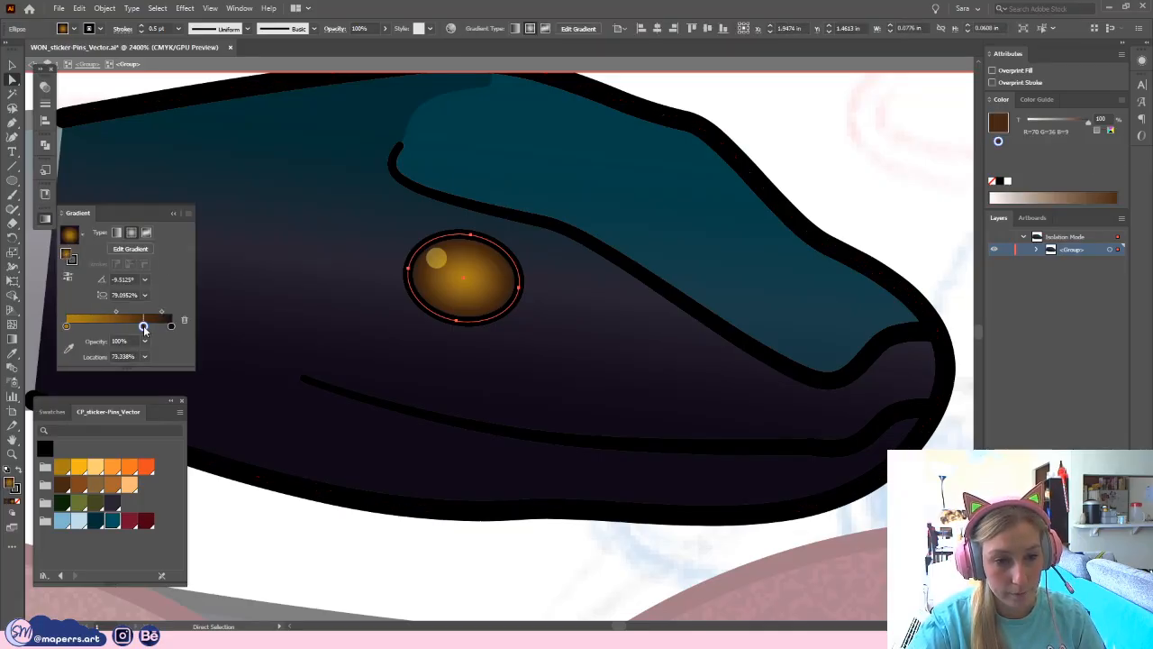
{"action": "mouse_move", "coordinate": [136, 328]}
{"action": "left_mouse_down"}
{"action": "mouse_move", "coordinate": [107, 317]}
{"action": "mouse_move", "coordinate": [156, 313]}
{"action": "mouse_move", "coordinate": [131, 327]}
{"action": "left_mouse_up"}
{"action": "left_click", "coordinate": [172, 325]}
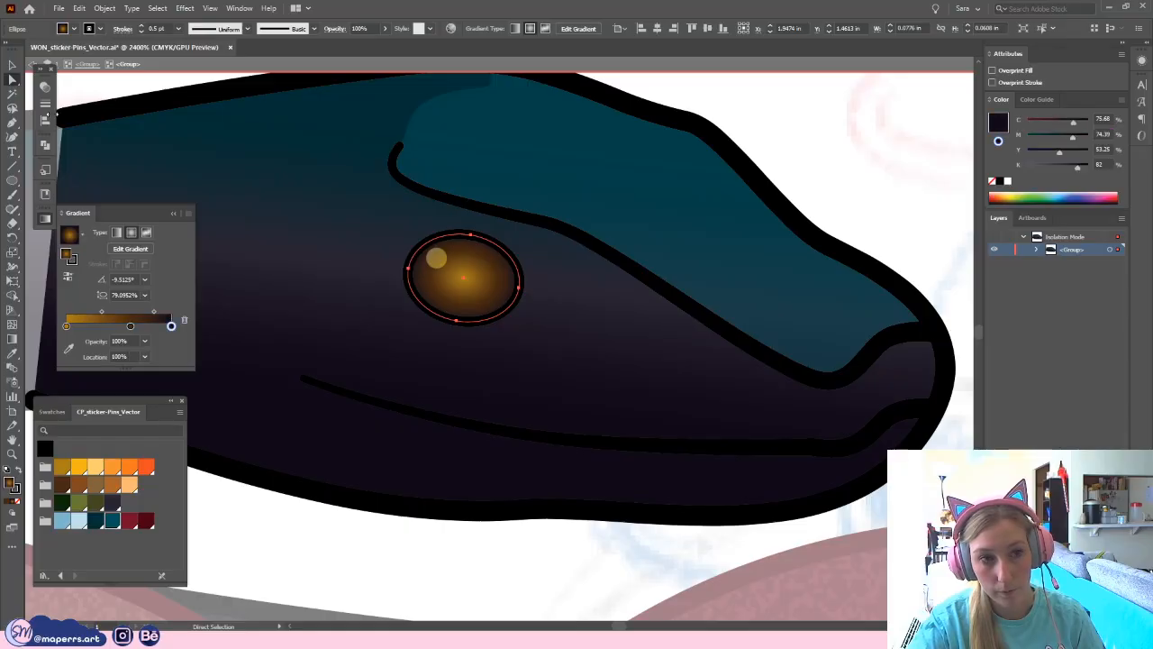
{"action": "key", "text": "v"}
{"action": "key", "text": "ctrl+h"}
{"action": "left_click", "coordinate": [174, 213]}
{"action": "left_click", "coordinate": [784, 159]}
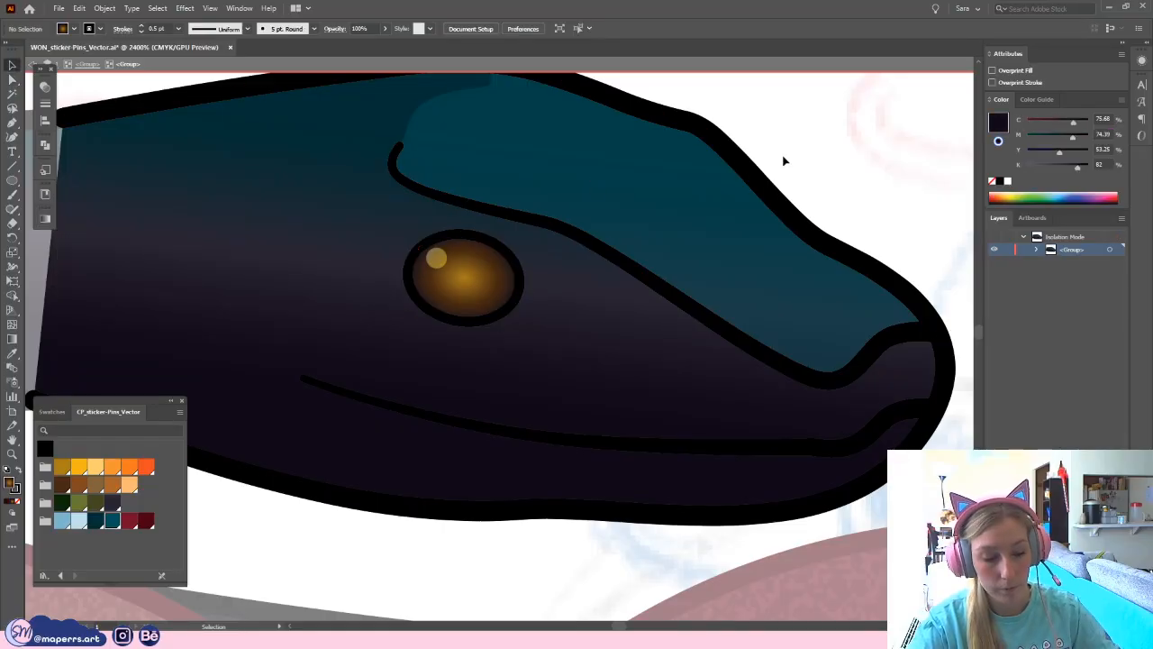
- Leave isolation mode and examine the snake's head and outlined eye against the full-colour sticker artwork
{"action": "key", "text": "ctrl+minus"}
{"action": "key", "text": "ctrl+minus"}
{"action": "key", "text": "ctrl+minus"}
{"action": "key", "text": "ctrl+minus"}
{"action": "key", "text": "ctrl+minus"}
{"action": "key", "text": "ctrl+minus"}
{"action": "left_click_drag", "start_coordinate": [758, 377], "coordinate": [739, 270]}
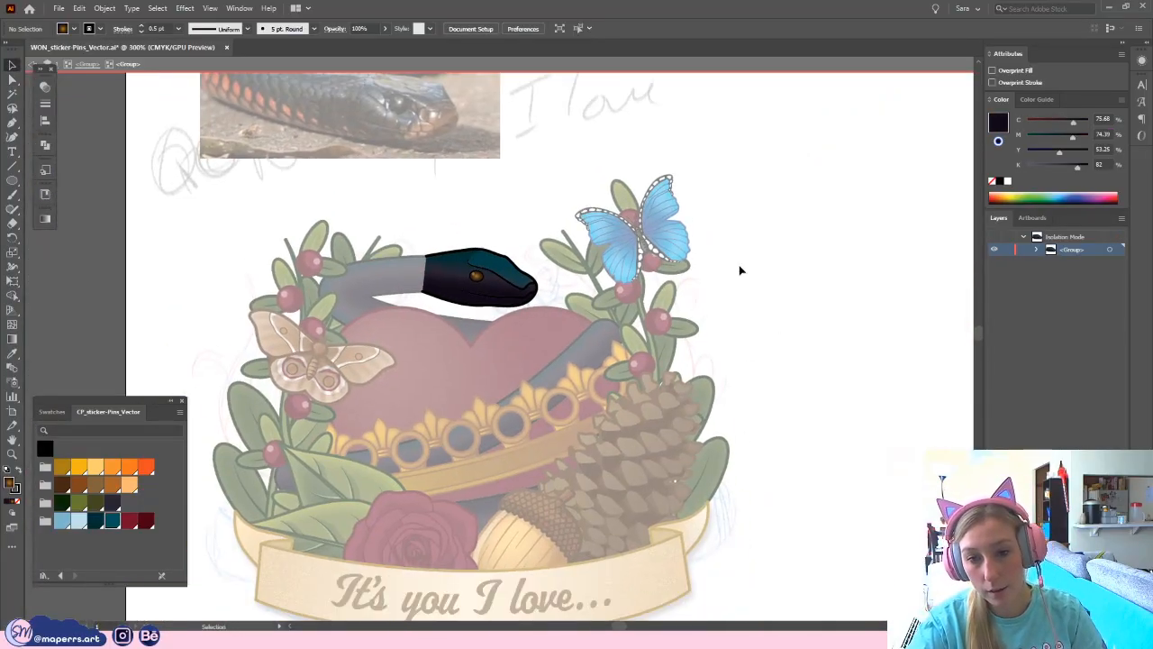
{"action": "double_click", "coordinate": [756, 387]}
{"action": "scroll", "coordinate": [762, 292], "scroll_direction": "down", "scroll_amount": 1}
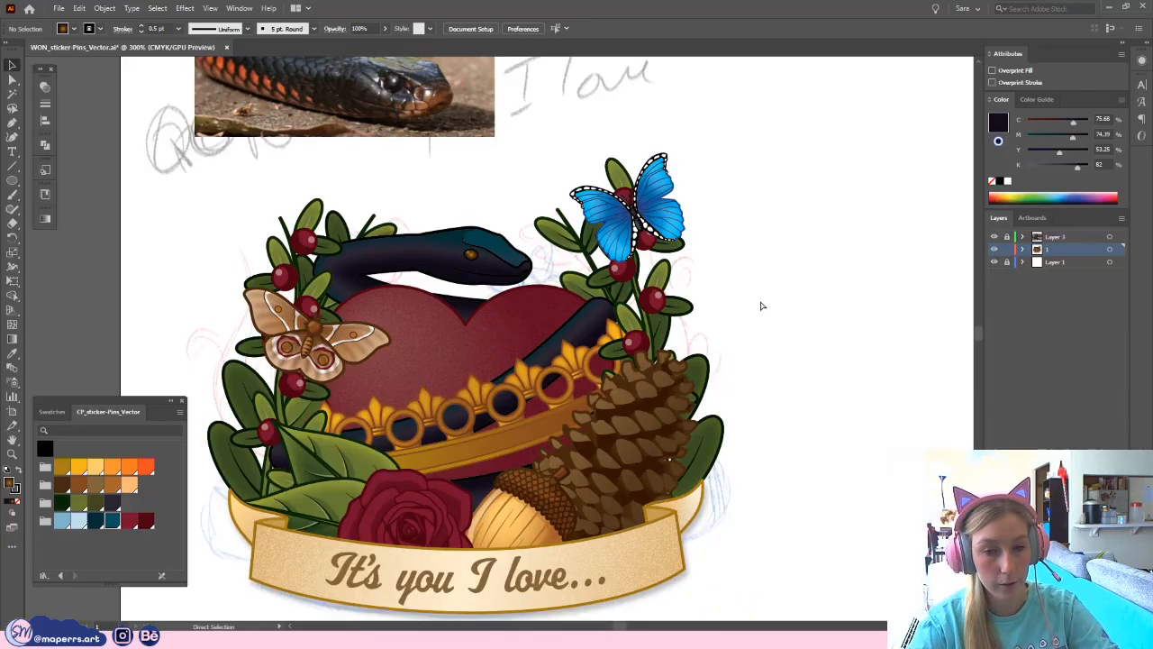
{"action": "key", "text": "ctrl+minus"}
{"action": "scroll", "coordinate": [754, 273], "scroll_direction": "down", "scroll_amount": 3}
{"action": "scroll", "coordinate": [733, 271], "scroll_direction": "up", "scroll_amount": 3}
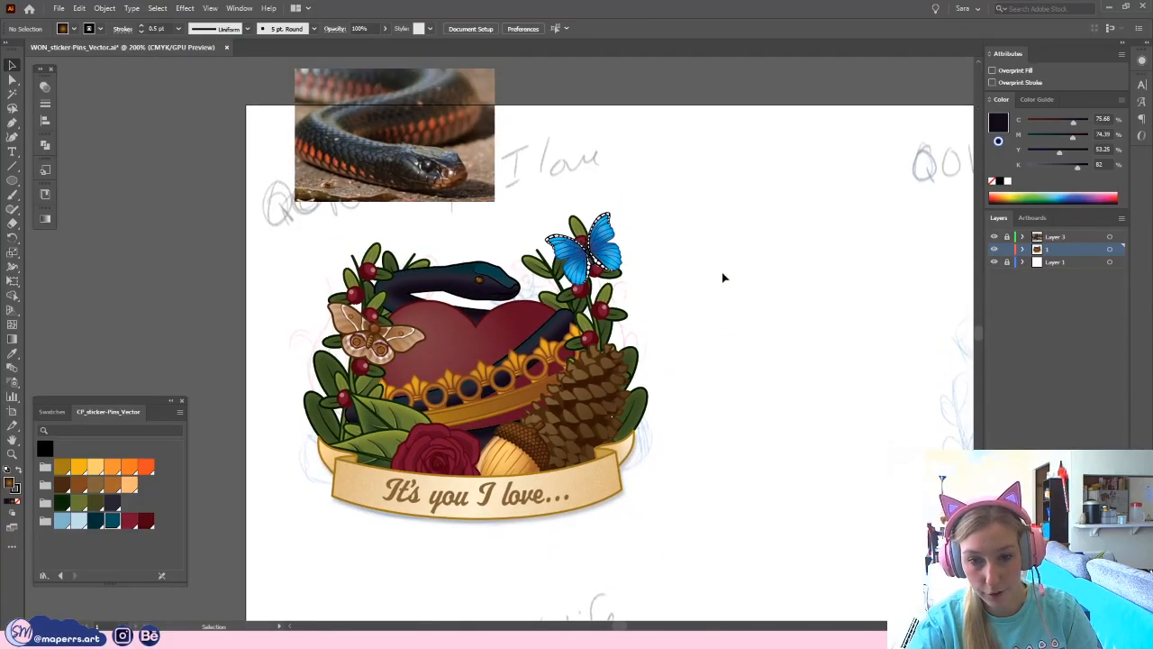
{"action": "key", "text": "ctrl+plus"}
{"action": "key", "text": "ctrl+plus"}
{"action": "key", "text": "ctrl+plus"}
{"action": "key", "text": "ctrl+plus"}
{"action": "scroll", "coordinate": [462, 203], "scroll_direction": "up", "scroll_amount": 3}
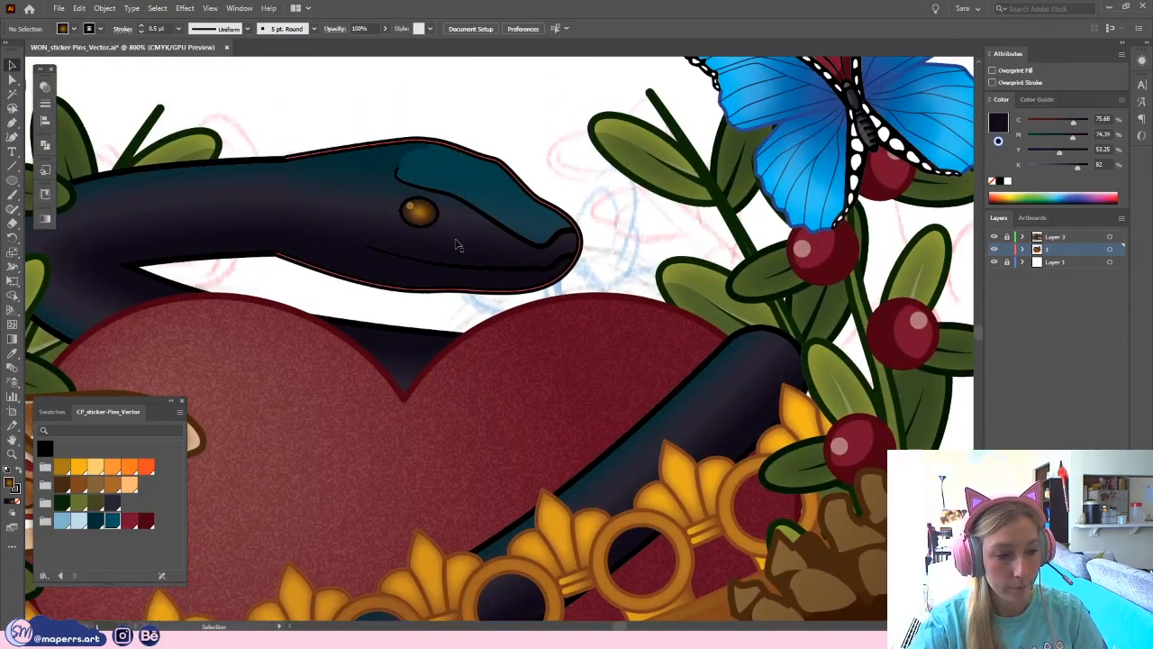
- Isolate the snake's head group again and inspect the mouth line and the surrounding head outline
{"action": "double_click", "coordinate": [442, 222]}
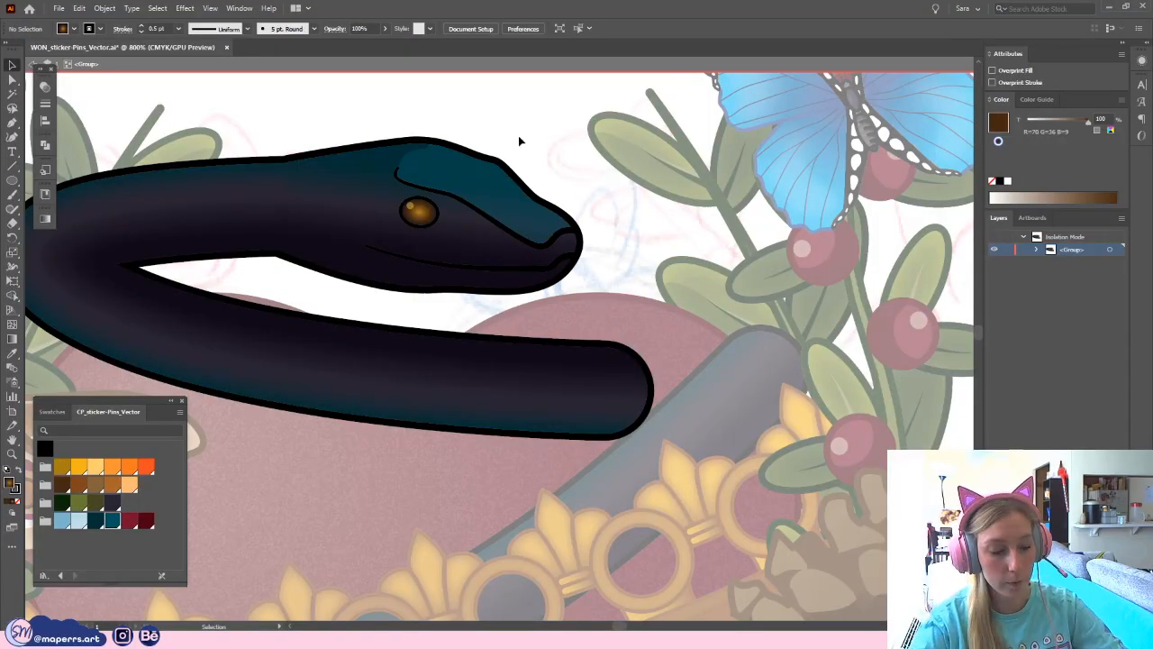
{"action": "key", "text": "ctrl+minus"}
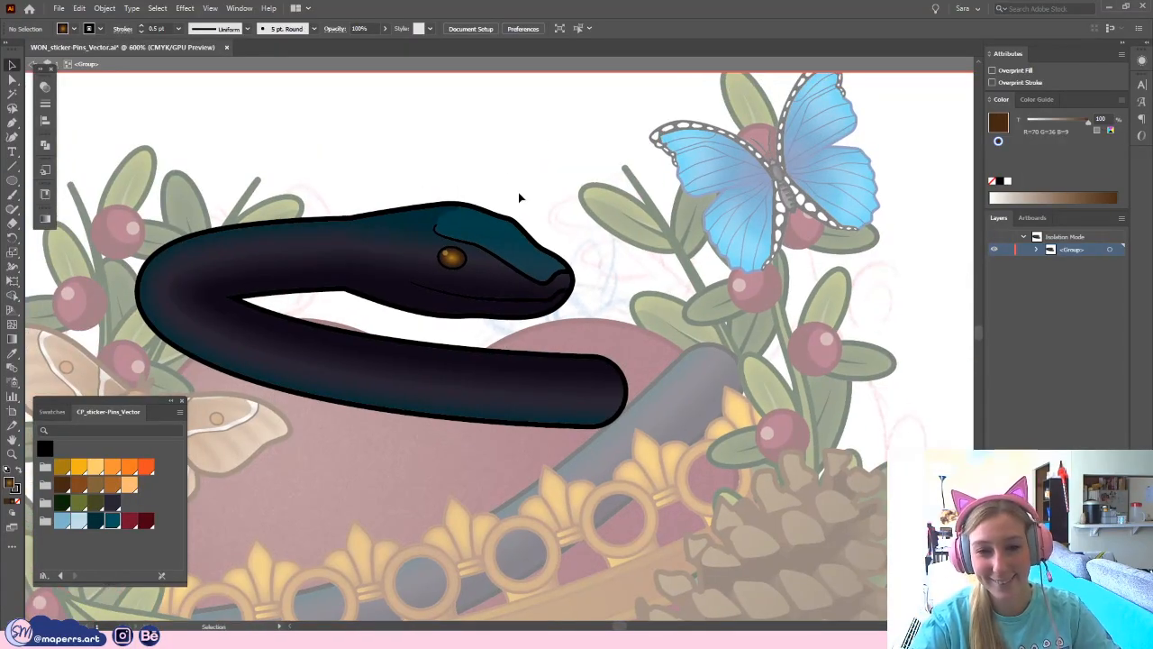
{"action": "key", "text": "ctrl+plus"}
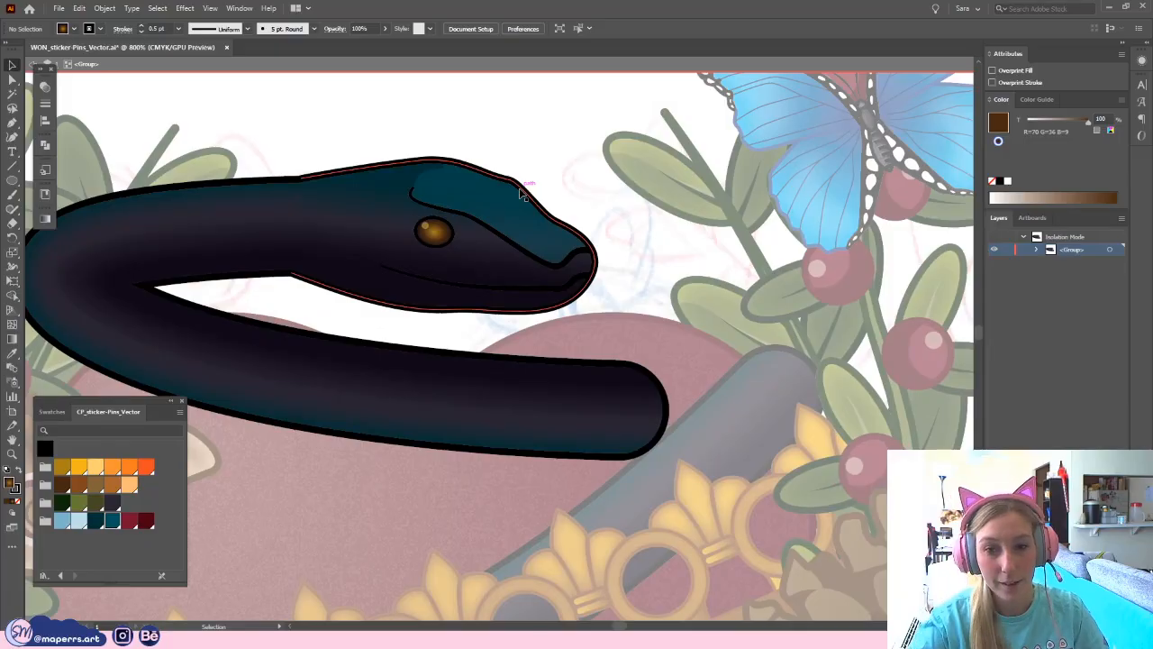
{"action": "left_click", "coordinate": [540, 202]}
{"action": "key", "text": "ctrl+plus"}
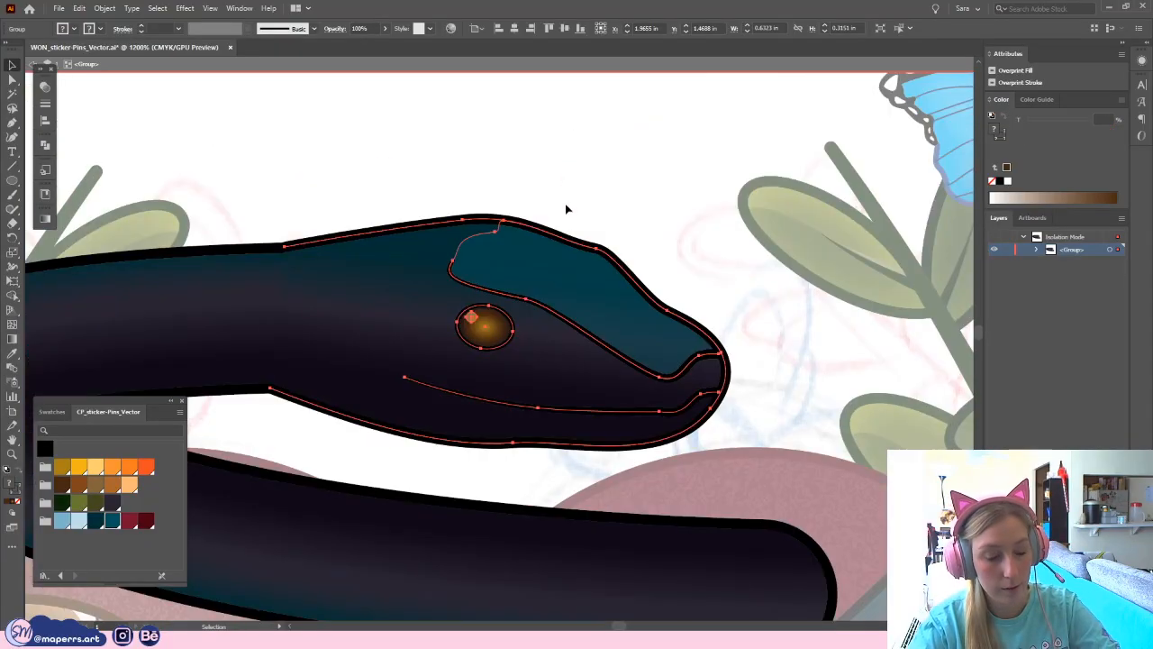
{"action": "left_click_drag", "start_coordinate": [576, 393], "coordinate": [523, 250]}
{"action": "double_click", "coordinate": [515, 268]}
{"action": "left_click", "coordinate": [547, 268]}
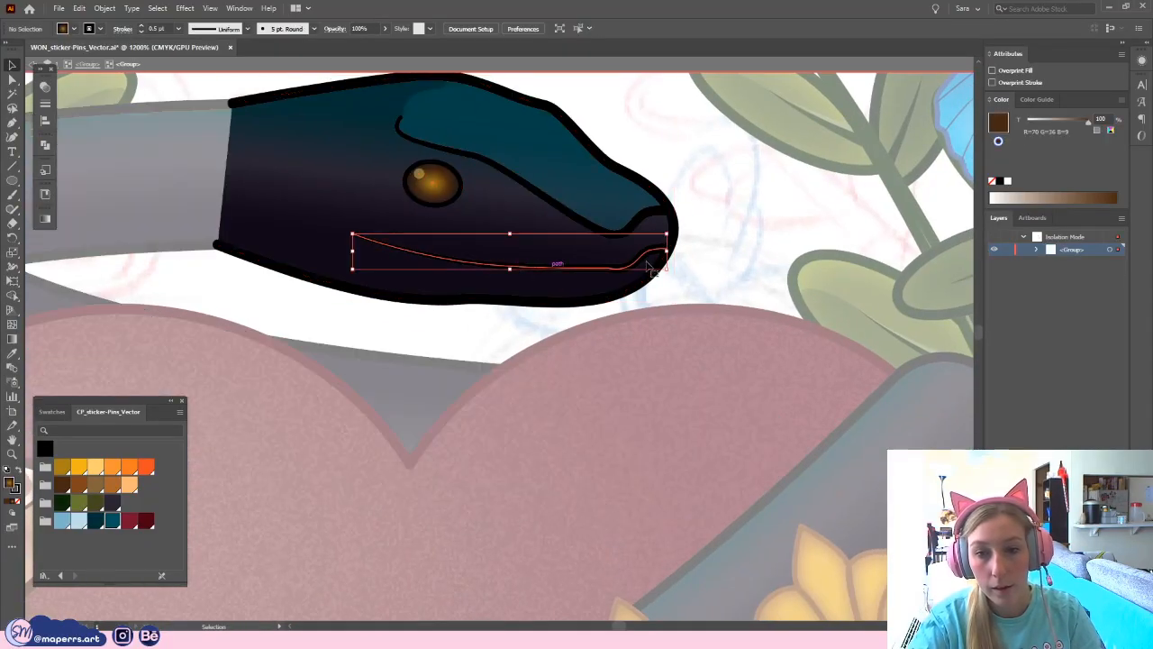
{"action": "scroll", "coordinate": [667, 275], "scroll_direction": "up", "scroll_amount": 2}
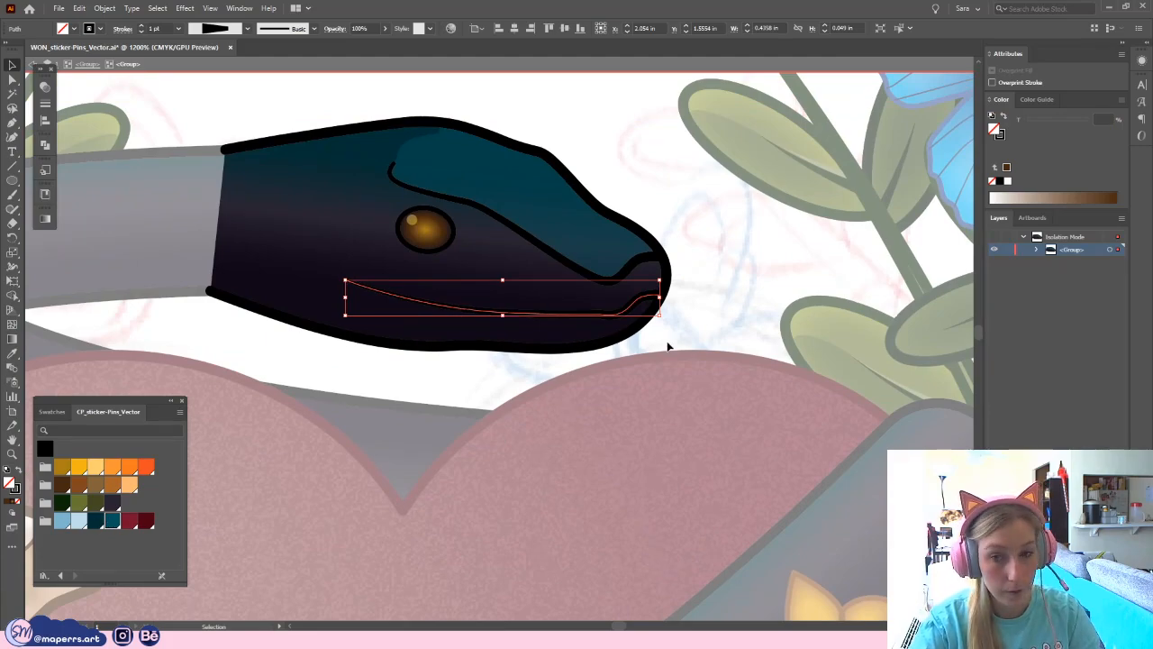
{"action": "left_click", "coordinate": [709, 311]}
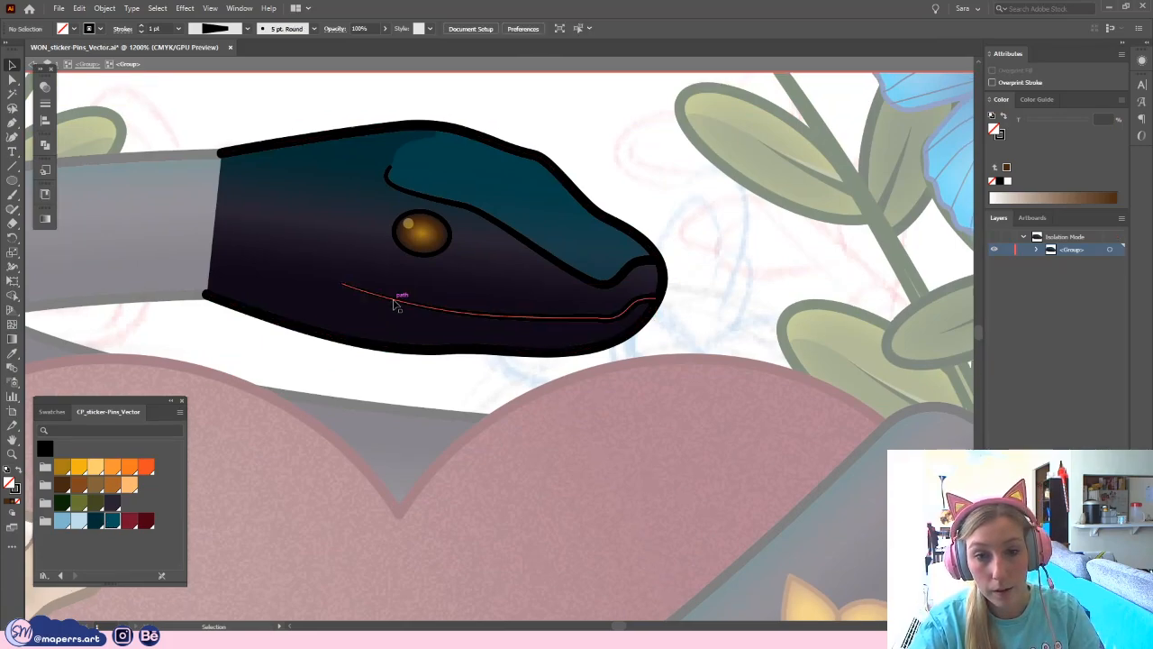
{"action": "left_click_drag", "start_coordinate": [686, 255], "coordinate": [689, 268]}
{"action": "left_click_drag", "start_coordinate": [445, 338], "coordinate": [433, 376]}
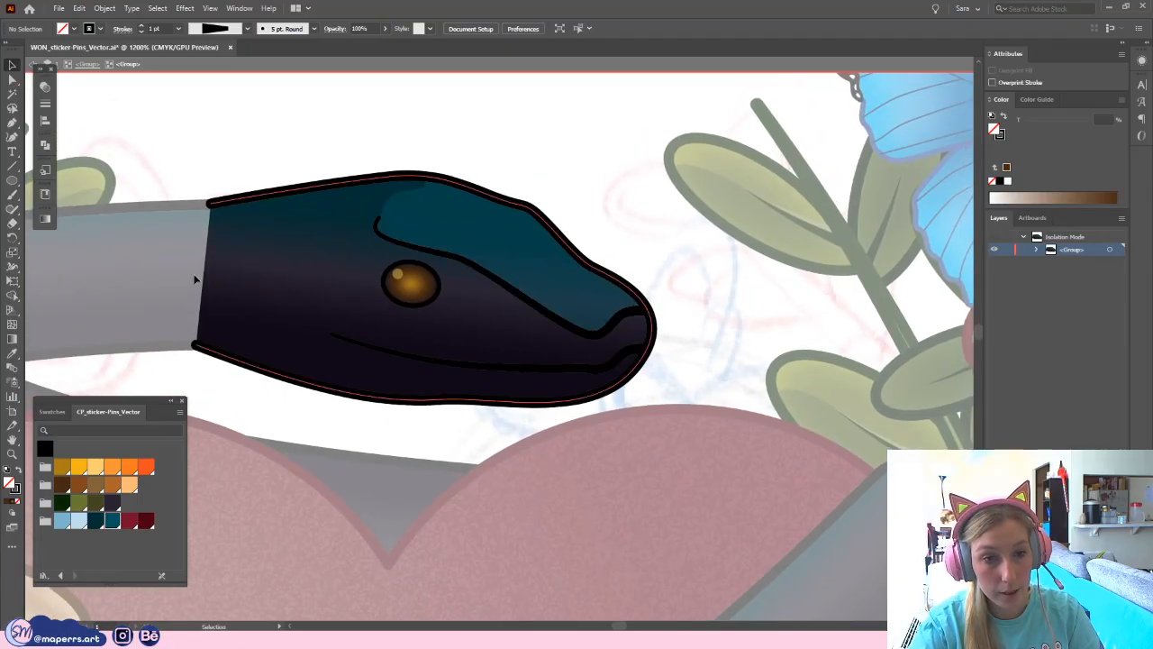
- Leave the head's isolation mode and inspect the path of the snake's upper body inside its group
{"action": "left_click_drag", "start_coordinate": [245, 457], "coordinate": [401, 391]}
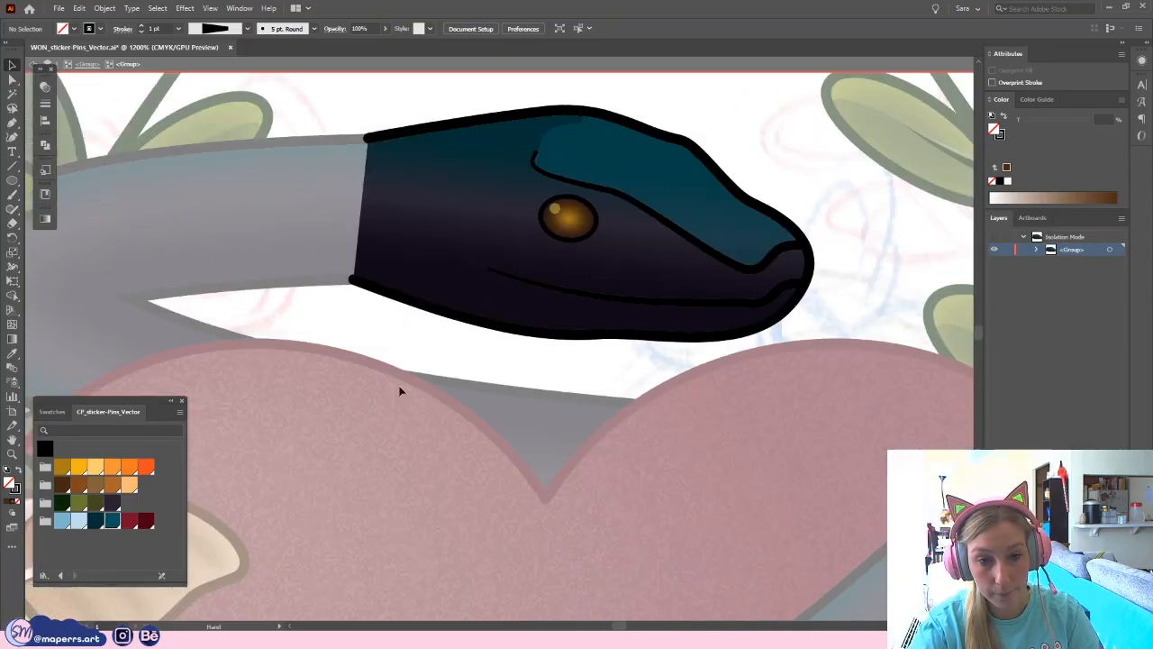
{"action": "key", "text": "ctrl+minus"}
{"action": "key", "text": "ctrl+minus"}
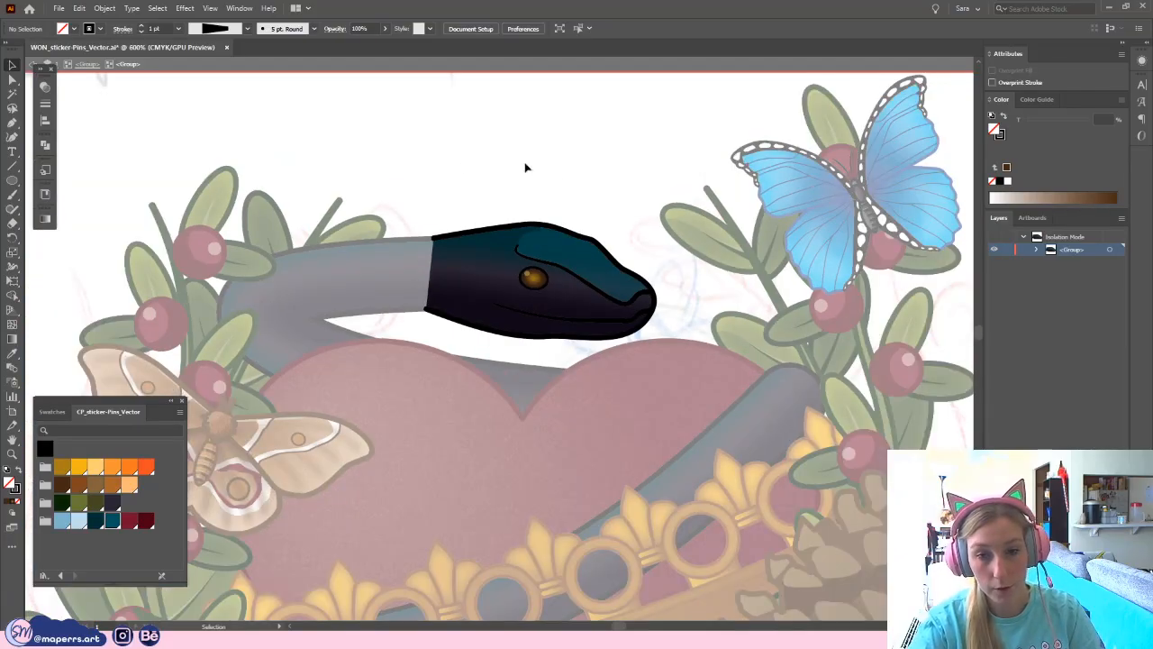
{"action": "key", "text": "Escape"}
{"action": "left_click", "coordinate": [423, 253]}
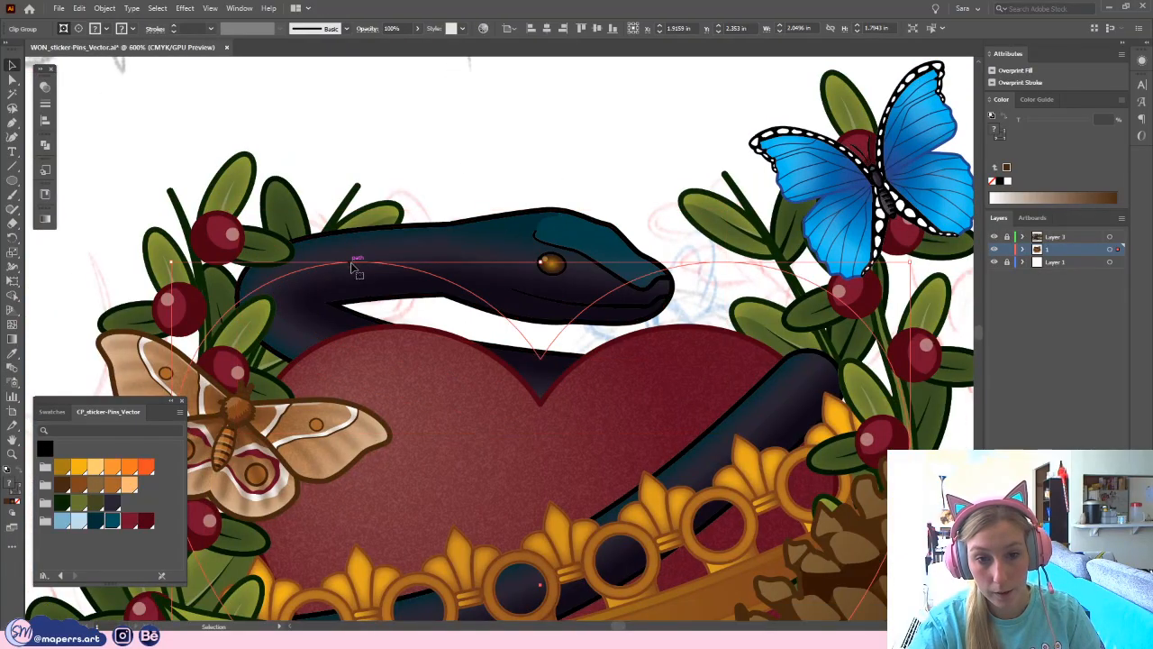
{"action": "double_click", "coordinate": [441, 250]}
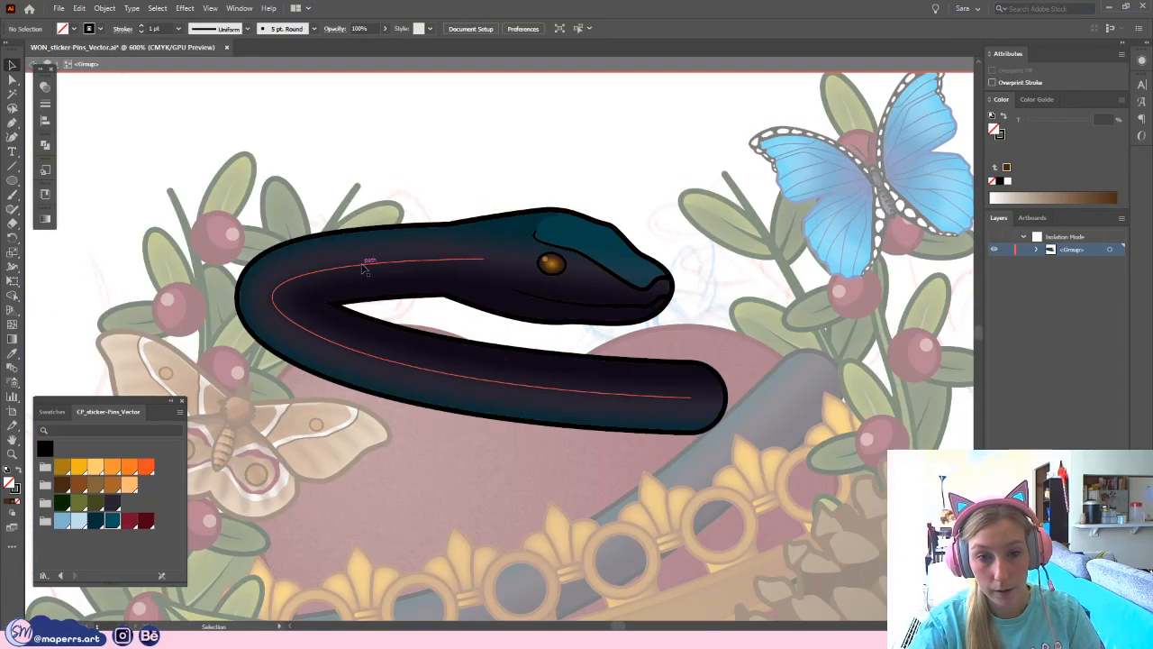
{"action": "key", "text": "a"}
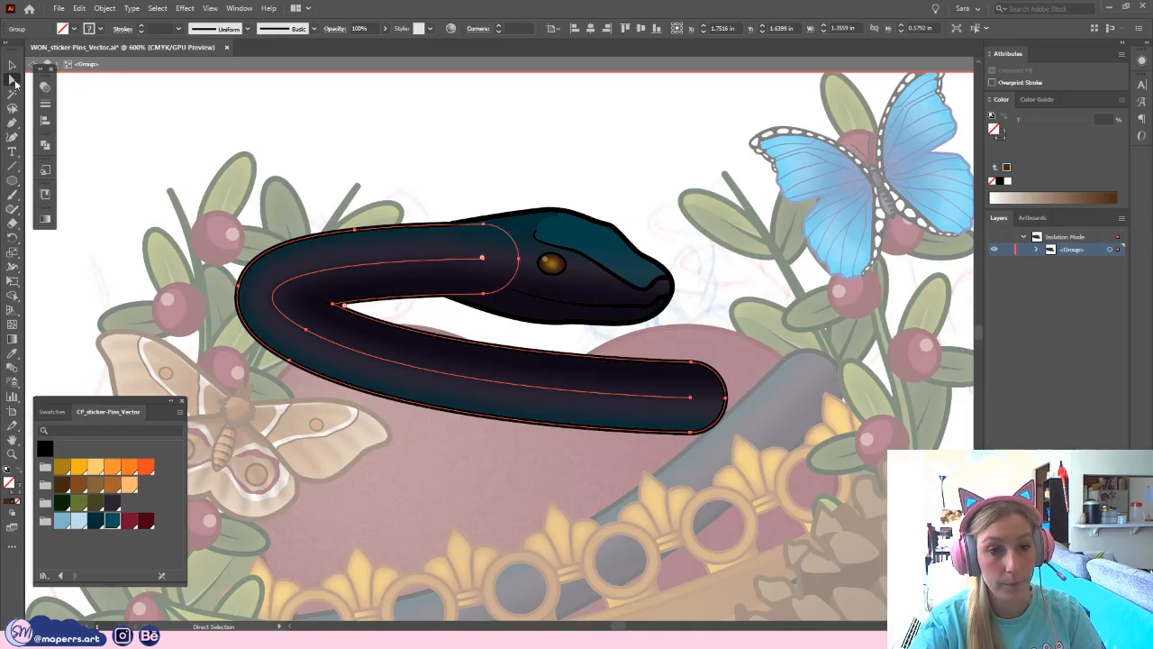
{"action": "left_click", "coordinate": [386, 147]}
{"action": "double_click", "coordinate": [380, 165]}
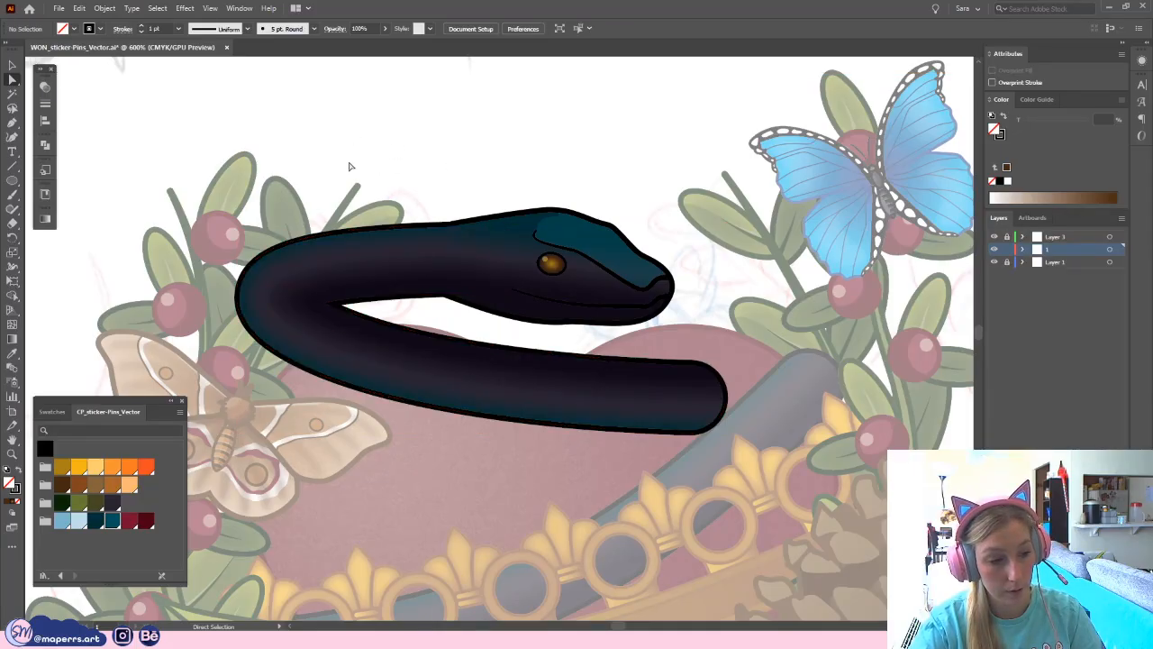
- Isolate the head group within the snake group and duplicate the mouth line slightly above the original
{"action": "left_click", "coordinate": [11, 65]}
{"action": "left_click", "coordinate": [521, 277]}
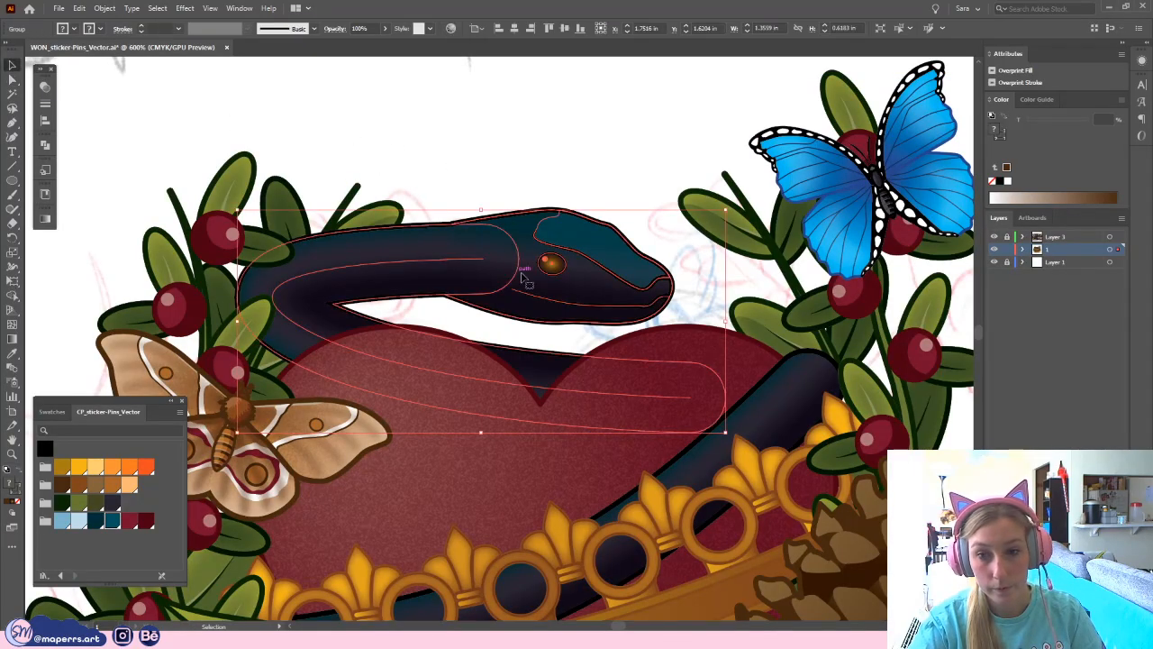
{"action": "double_click", "coordinate": [527, 286]}
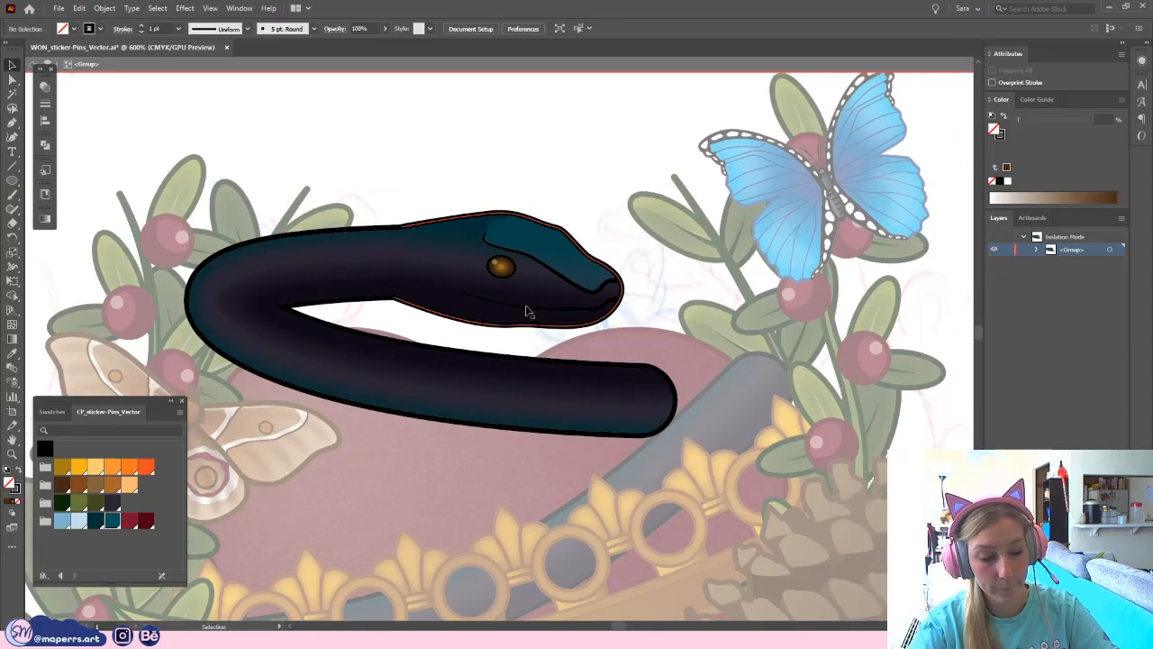
{"action": "scroll", "coordinate": [532, 315], "scroll_direction": "up", "scroll_amount": 2}
{"action": "left_click", "coordinate": [565, 285]}
{"action": "left_click_drag", "start_coordinate": [595, 285], "coordinate": [566, 303]}
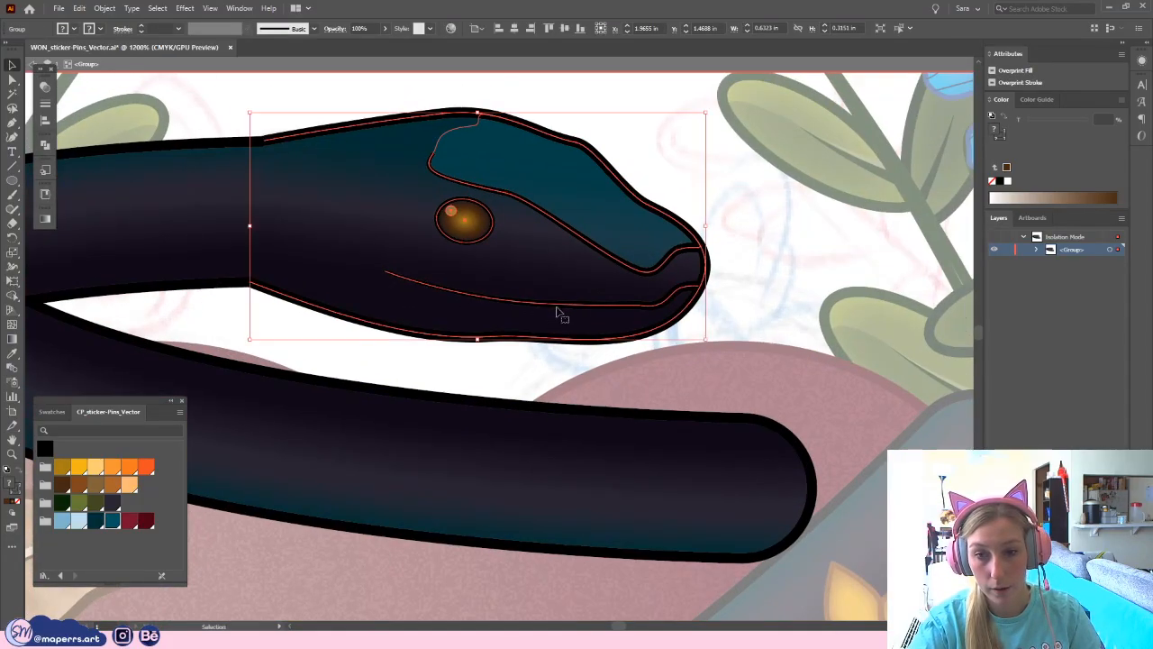
{"action": "double_click", "coordinate": [583, 307]}
{"action": "left_click", "coordinate": [599, 305]}
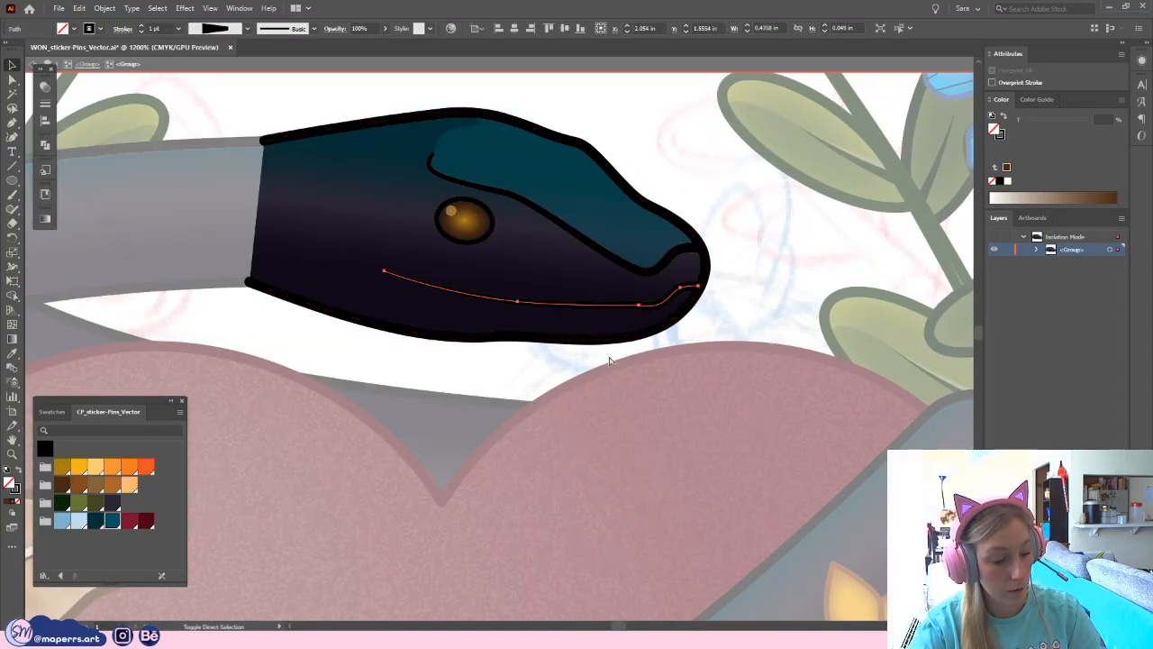
{"action": "key", "text": "Up"}
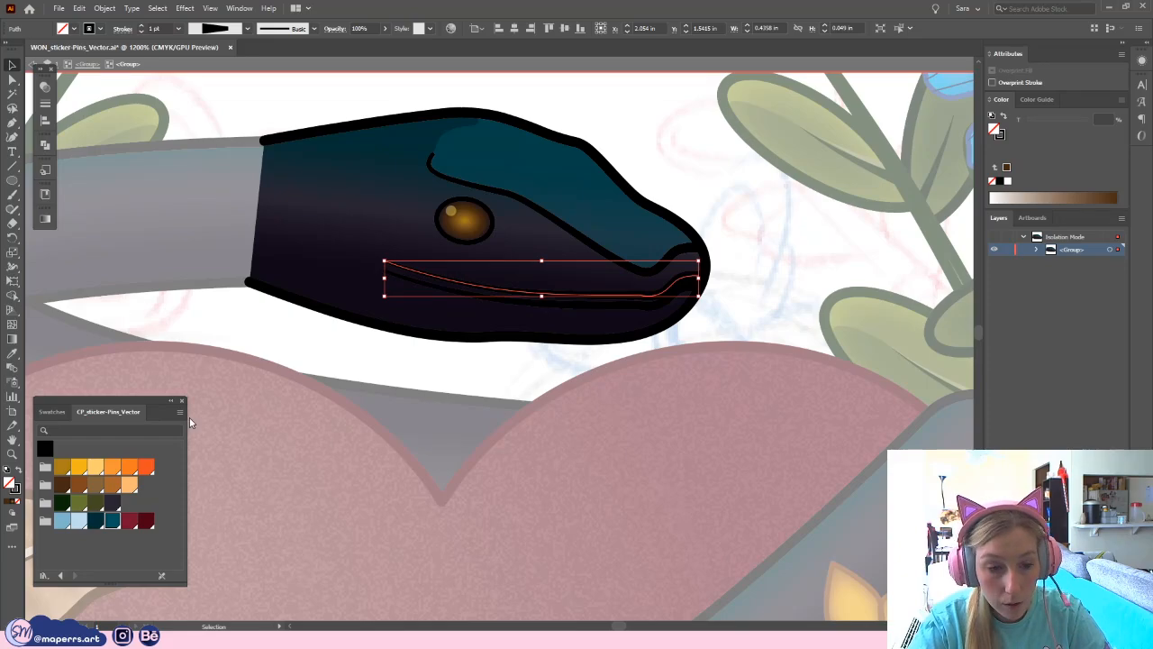
- Give the duplicated mouth line a dark teal stroke with no fill and set its opacity to 50%
{"action": "left_click", "coordinate": [112, 520]}
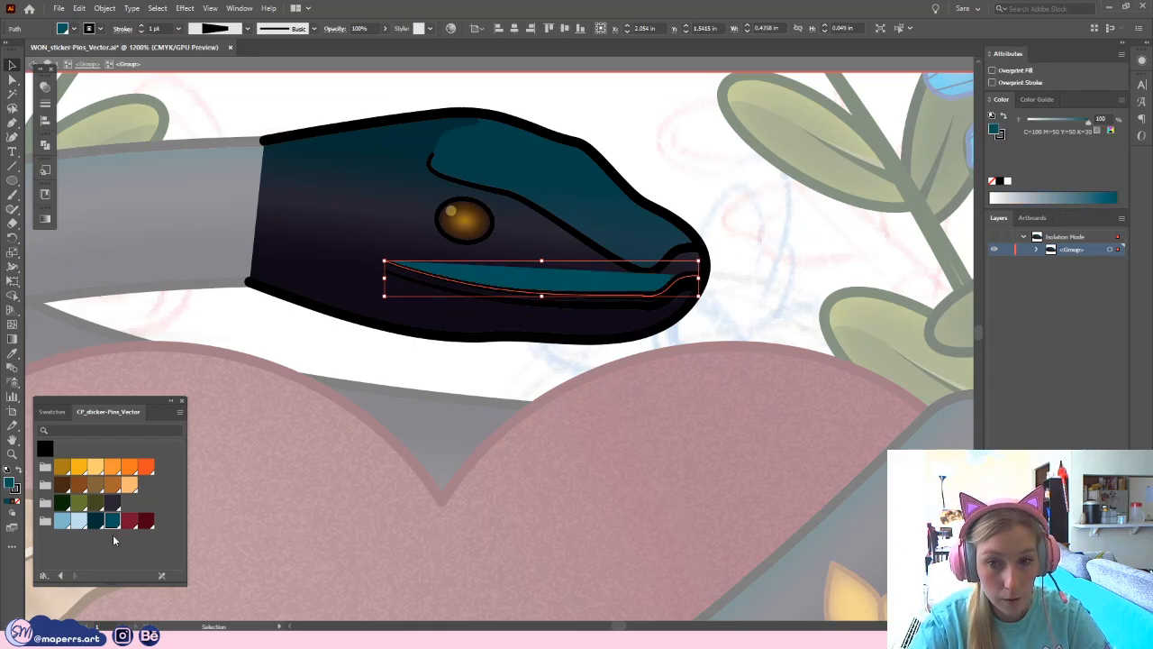
{"action": "left_click", "coordinate": [18, 471]}
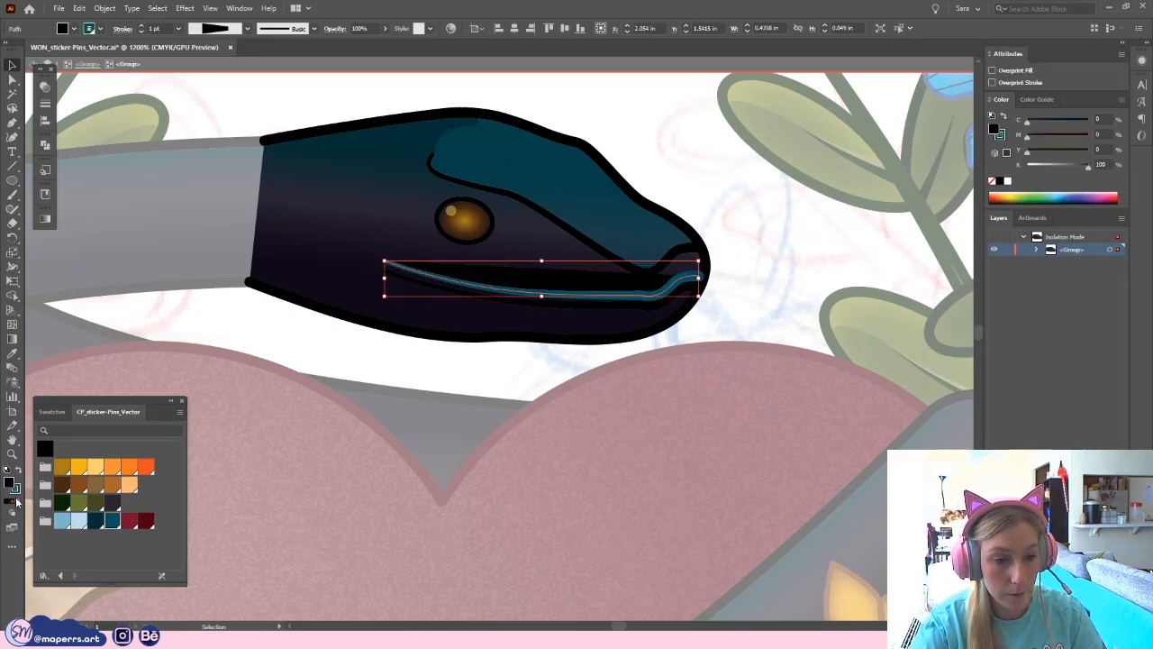
{"action": "left_click", "coordinate": [18, 505]}
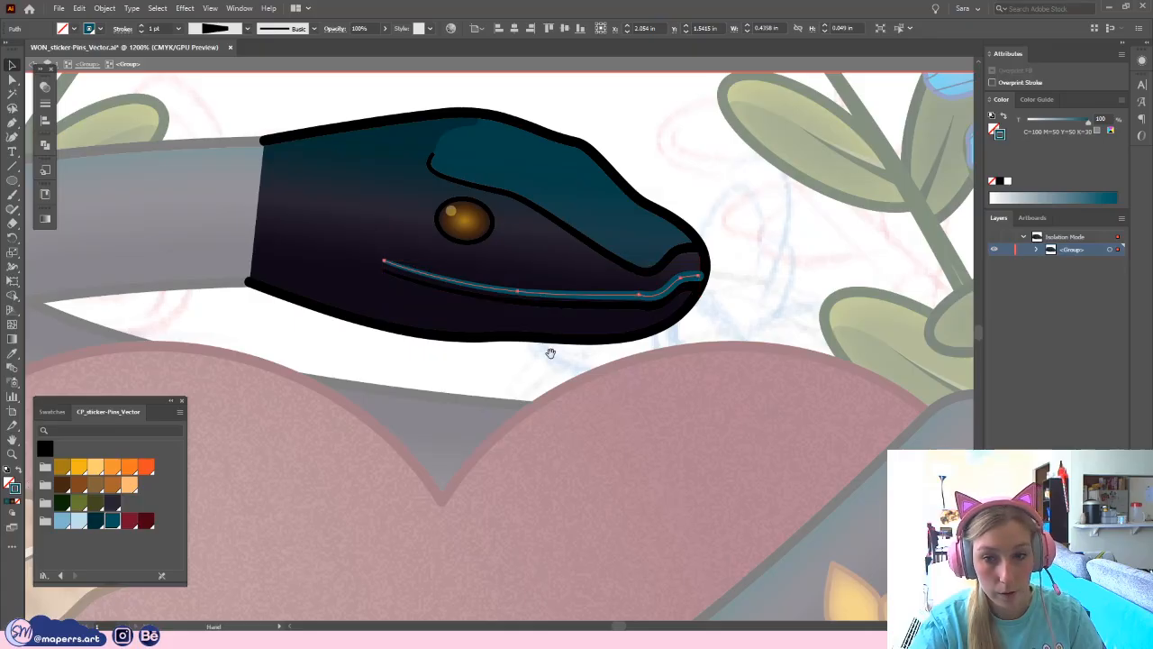
{"action": "scroll", "coordinate": [466, 391], "scroll_direction": "right", "scroll_amount": 3}
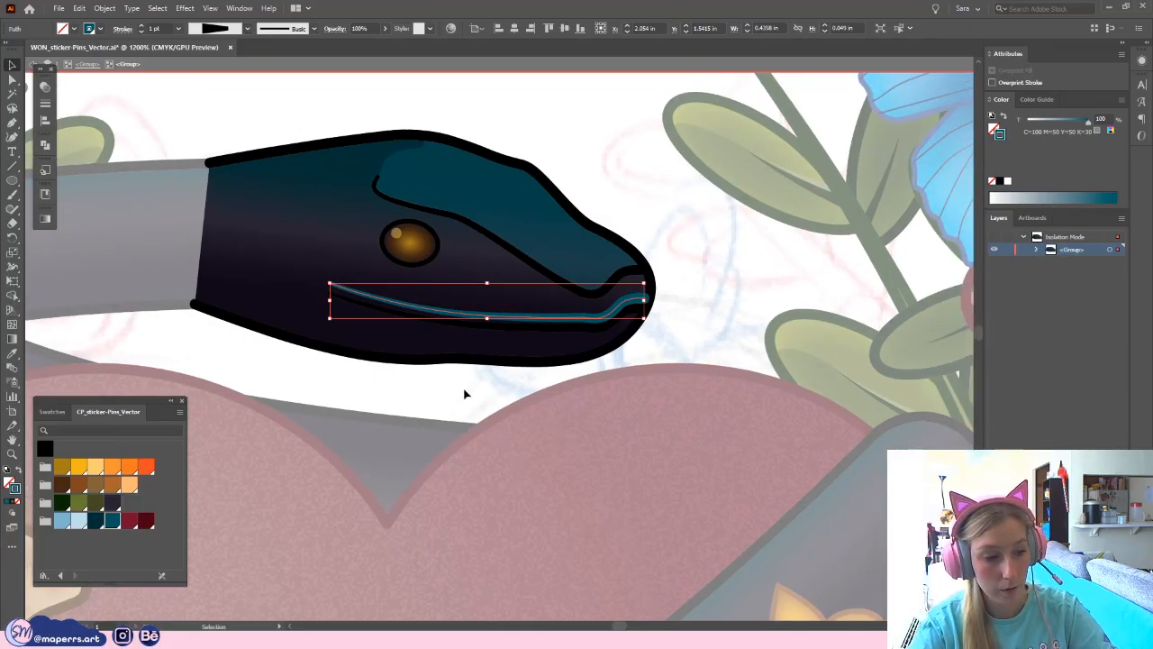
{"action": "left_click", "coordinate": [360, 28]}
{"action": "type", "text": "50"}
{"action": "key", "text": "Return"}
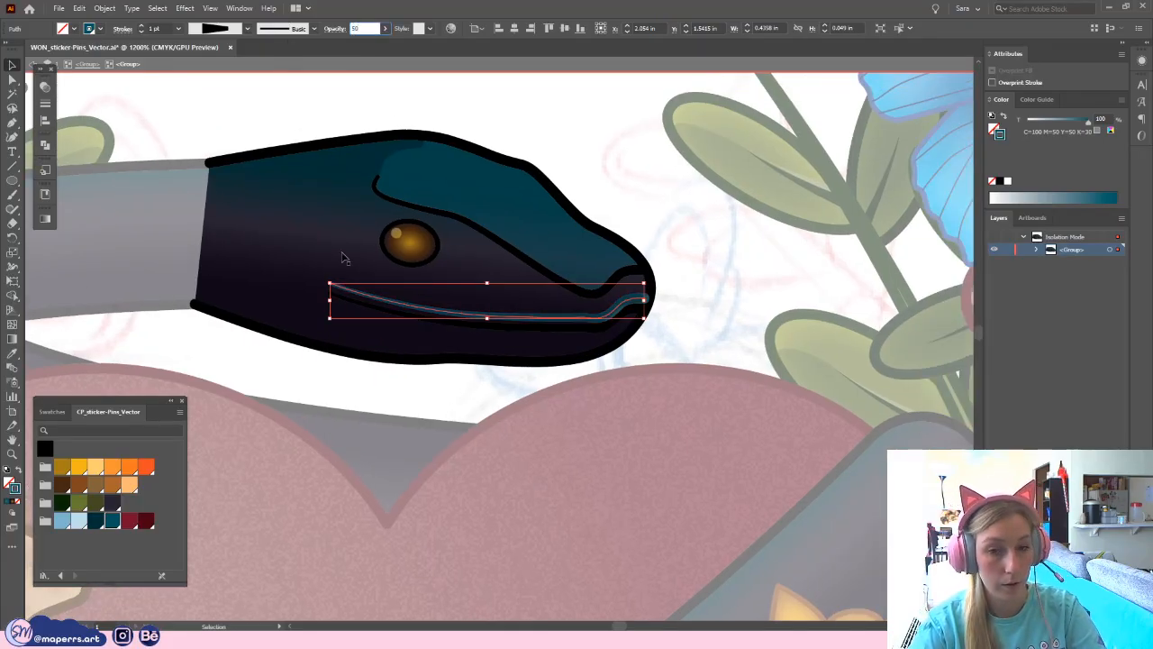
- Move the teal line down against the black mouth line and place it behind, leaving a thin highlight along the upper edge
{"action": "key", "text": "ctrl+plus"}
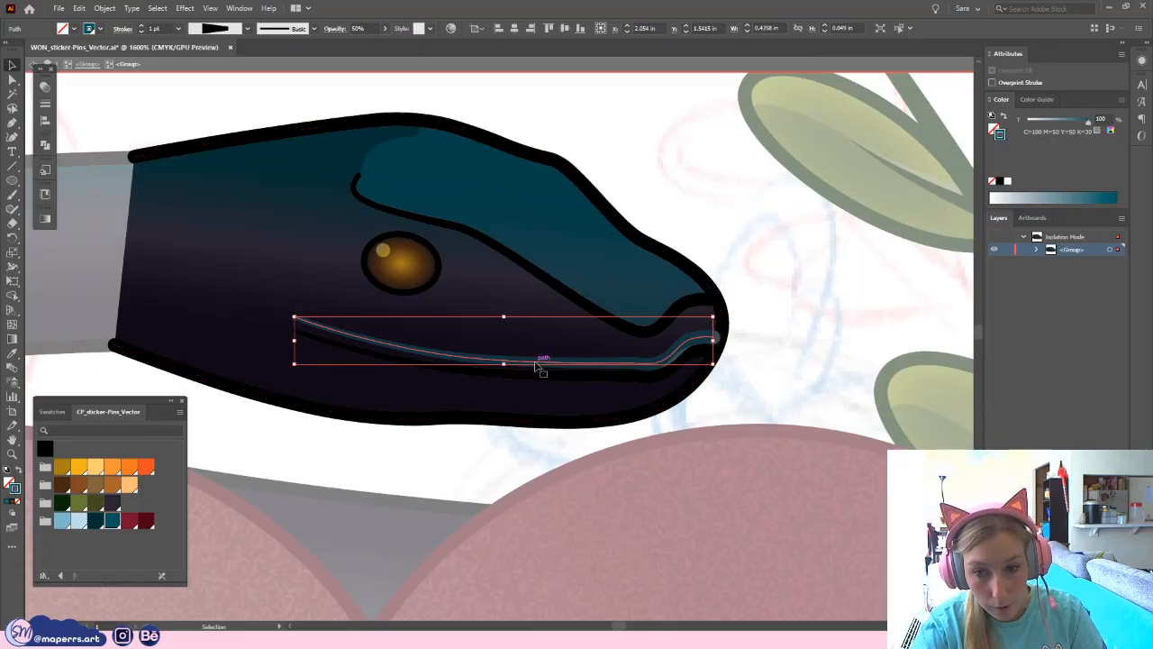
{"action": "left_click_drag", "start_coordinate": [533, 366], "coordinate": [535, 375]}
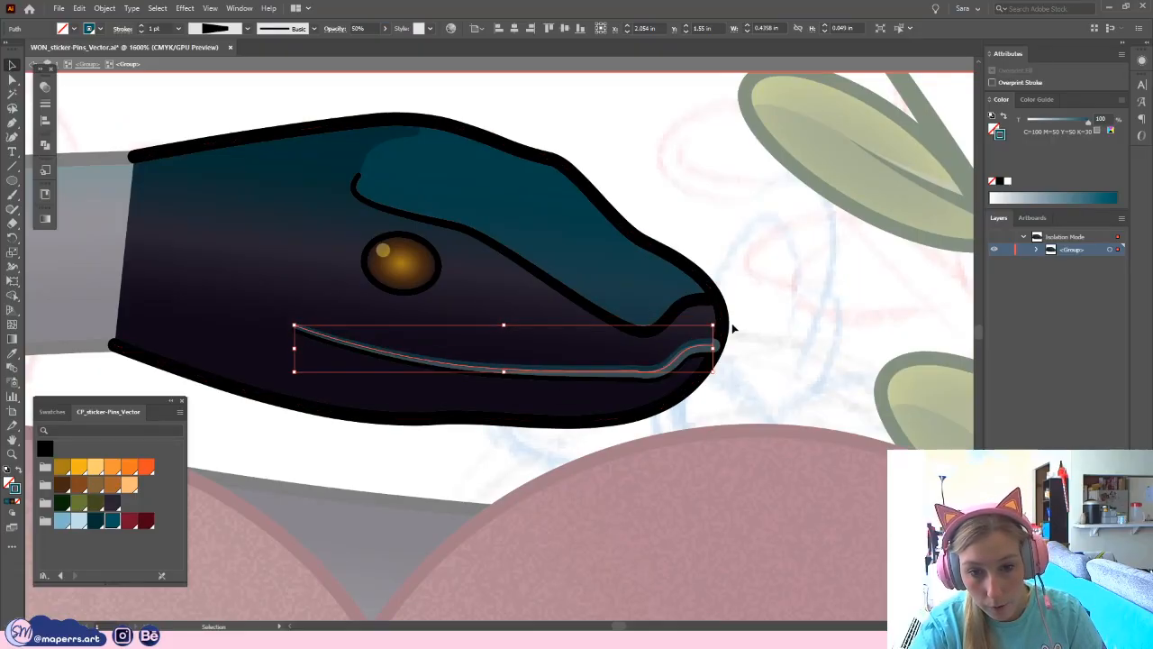
{"action": "key", "text": "a"}
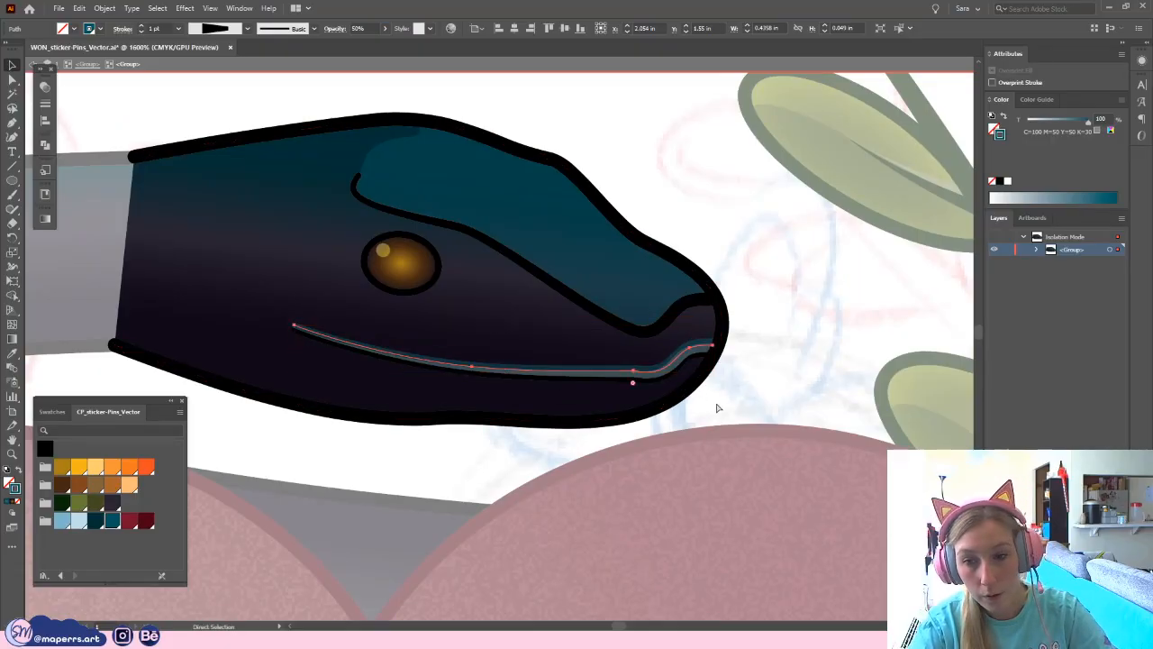
{"action": "key", "text": "v"}
{"action": "left_click", "coordinate": [798, 387]}
{"action": "left_click_drag", "start_coordinate": [771, 384], "coordinate": [742, 387]}
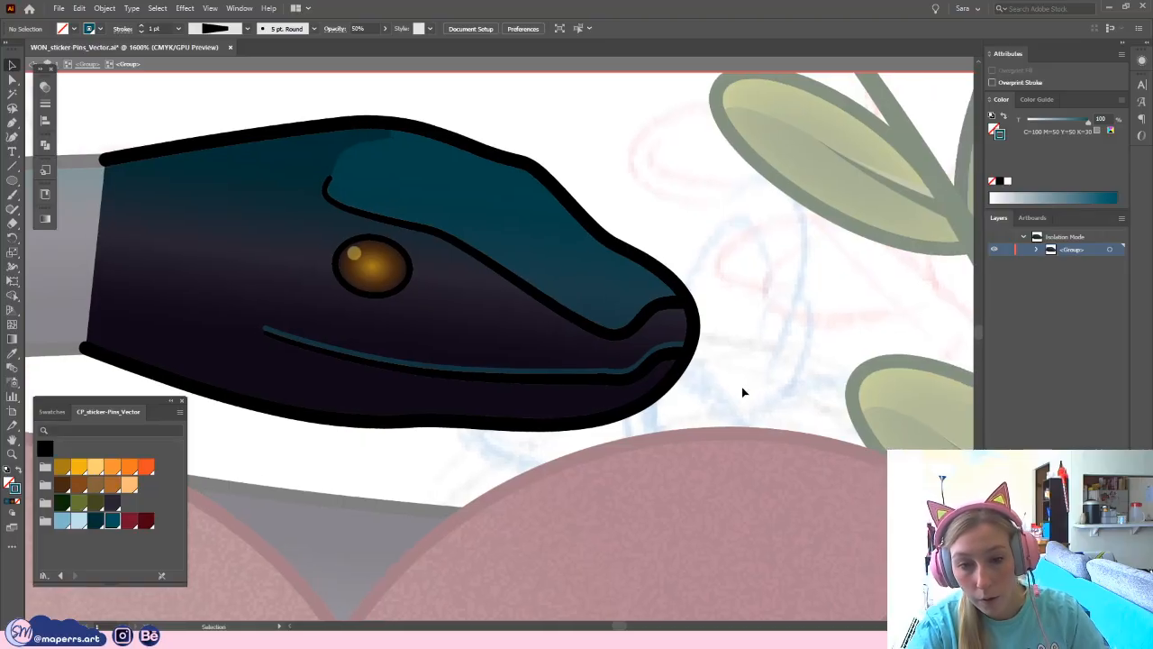
- Check up close how the teal highlight line fits against the black mouth line
{"action": "key", "text": "ctrl+plus"}
{"action": "left_click", "coordinate": [639, 382]}
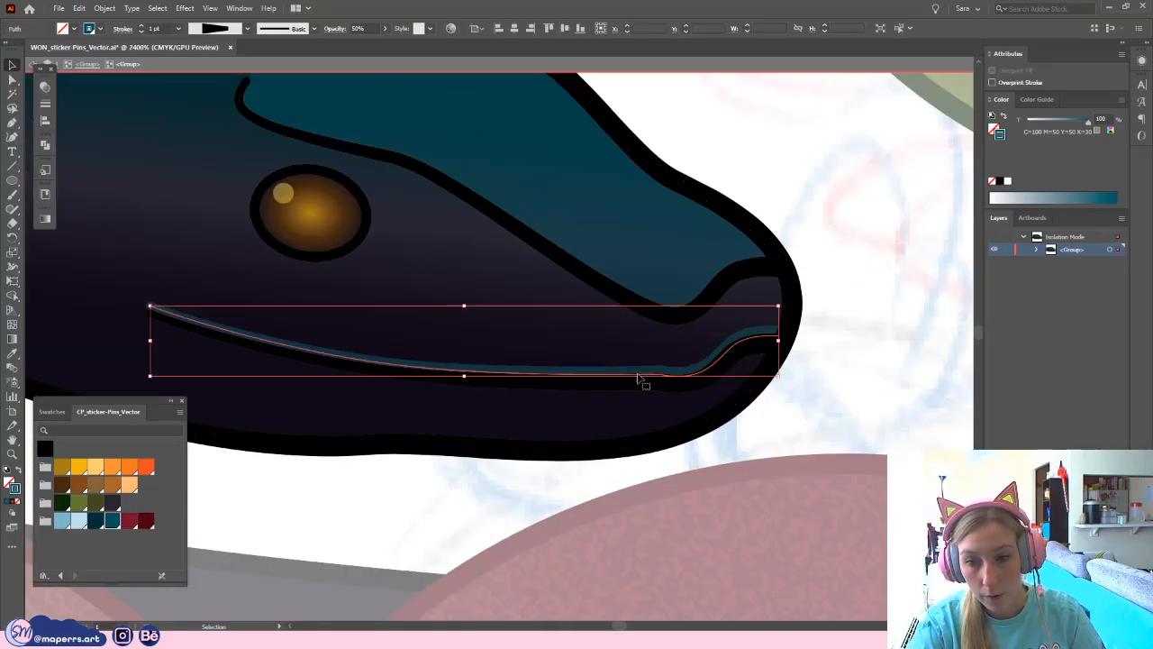
{"action": "left_click", "coordinate": [638, 386], "text": "shift"}
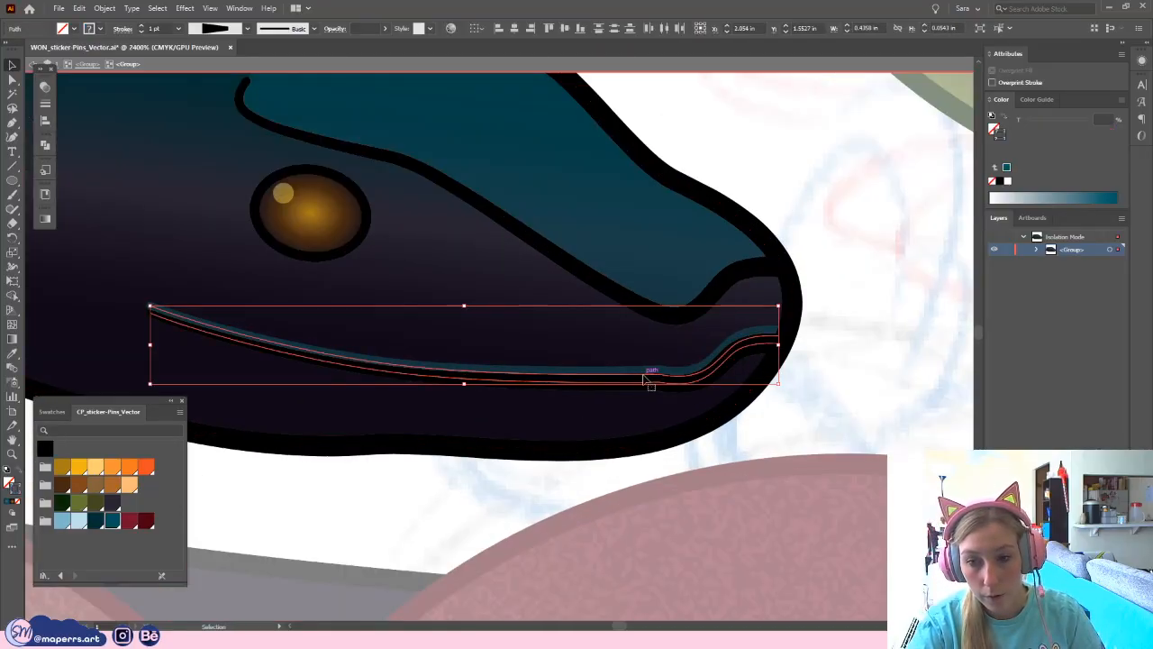
{"action": "left_click", "coordinate": [873, 348]}
{"action": "left_click", "coordinate": [799, 320]}
{"action": "left_click", "coordinate": [845, 344]}
- Compare the snake's head and its mouth highlight with the reference snake photo
{"action": "key", "text": "ctrl+minus"}
{"action": "key", "text": "ctrl+minus"}
{"action": "key", "text": "ctrl+minus"}
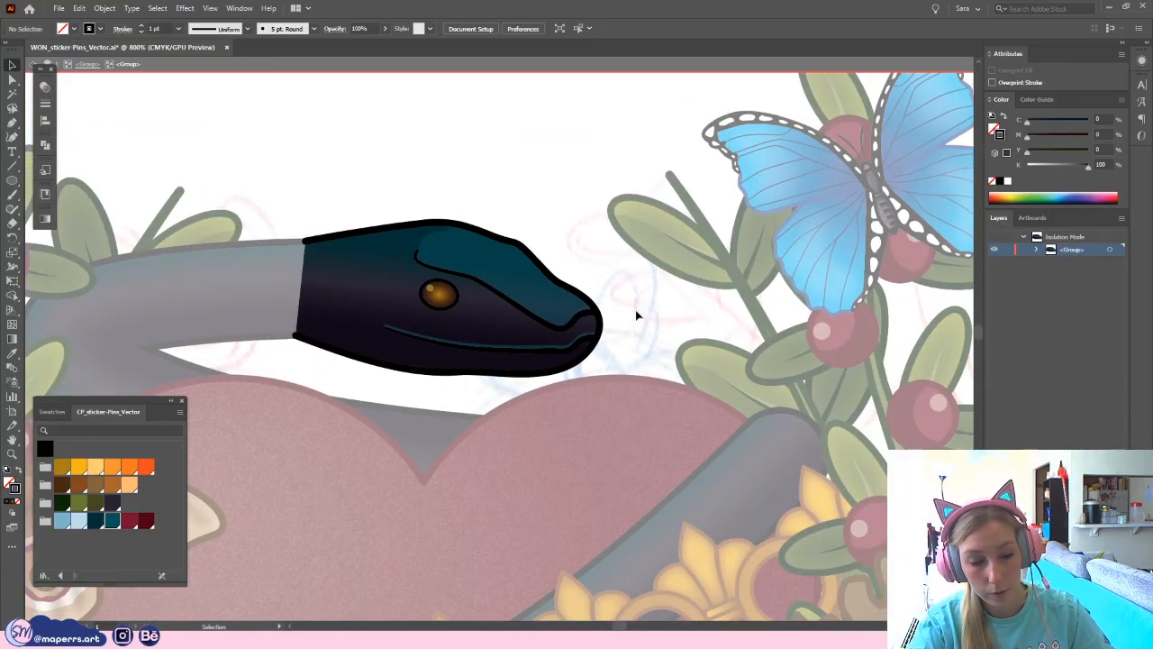
{"action": "key", "text": "ctrl+minus"}
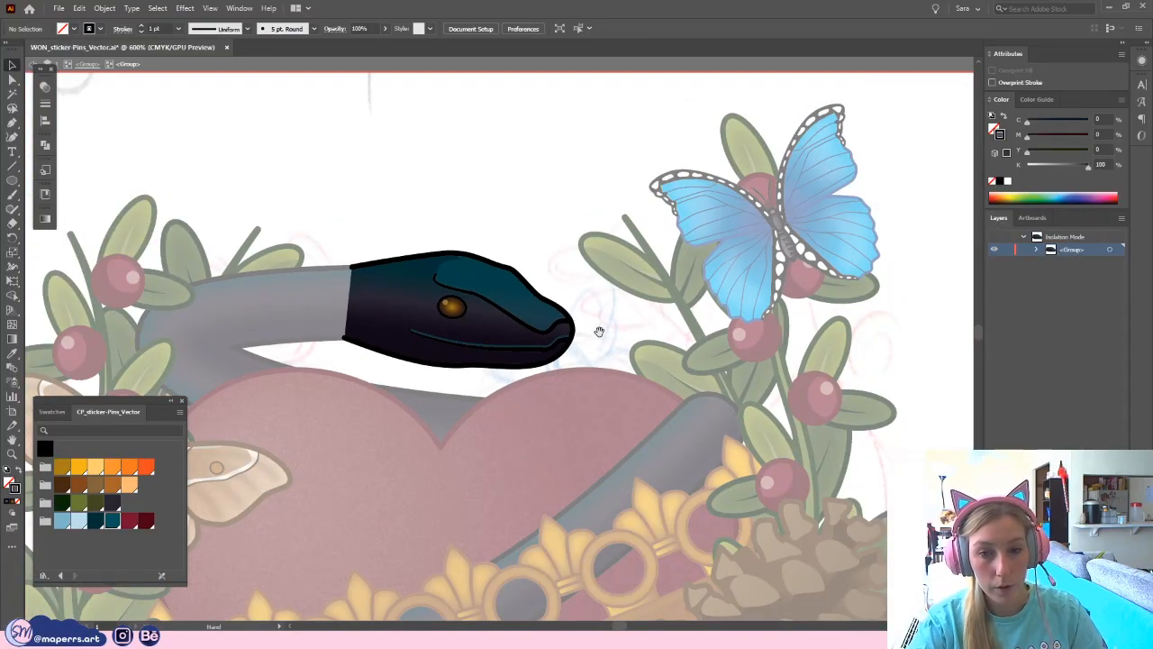
{"action": "scroll", "coordinate": [586, 369], "scroll_direction": "up", "scroll_amount": 4}
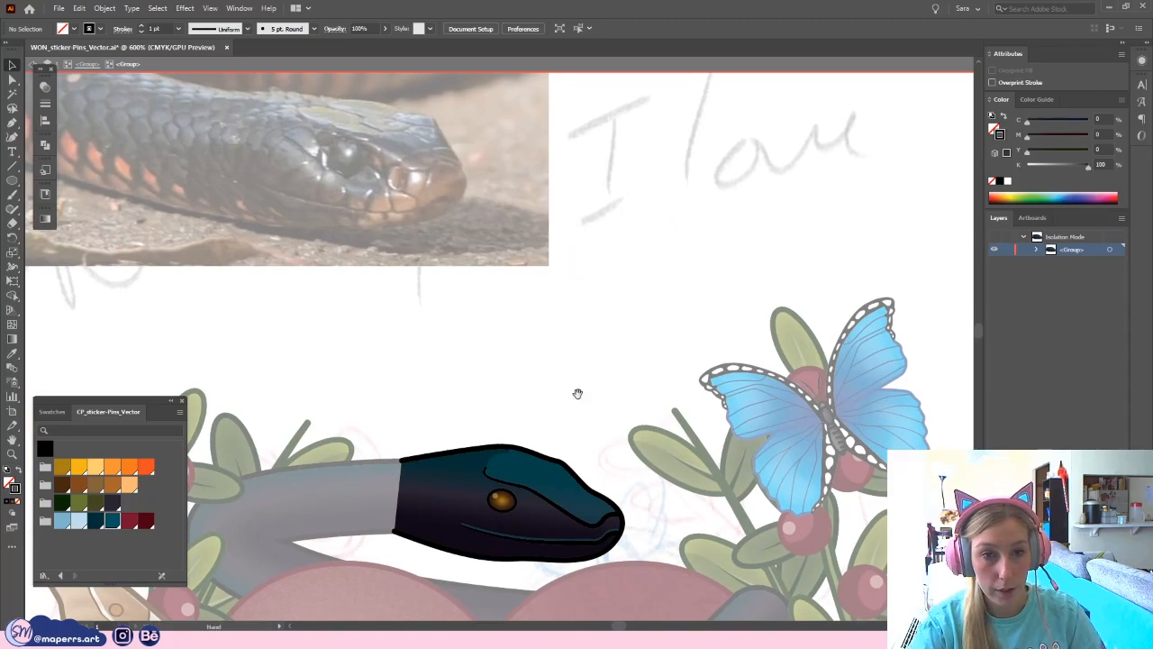
{"action": "scroll", "coordinate": [577, 391], "scroll_direction": "down", "scroll_amount": 3}
{"action": "scroll", "coordinate": [559, 288], "scroll_direction": "up", "scroll_amount": 3}
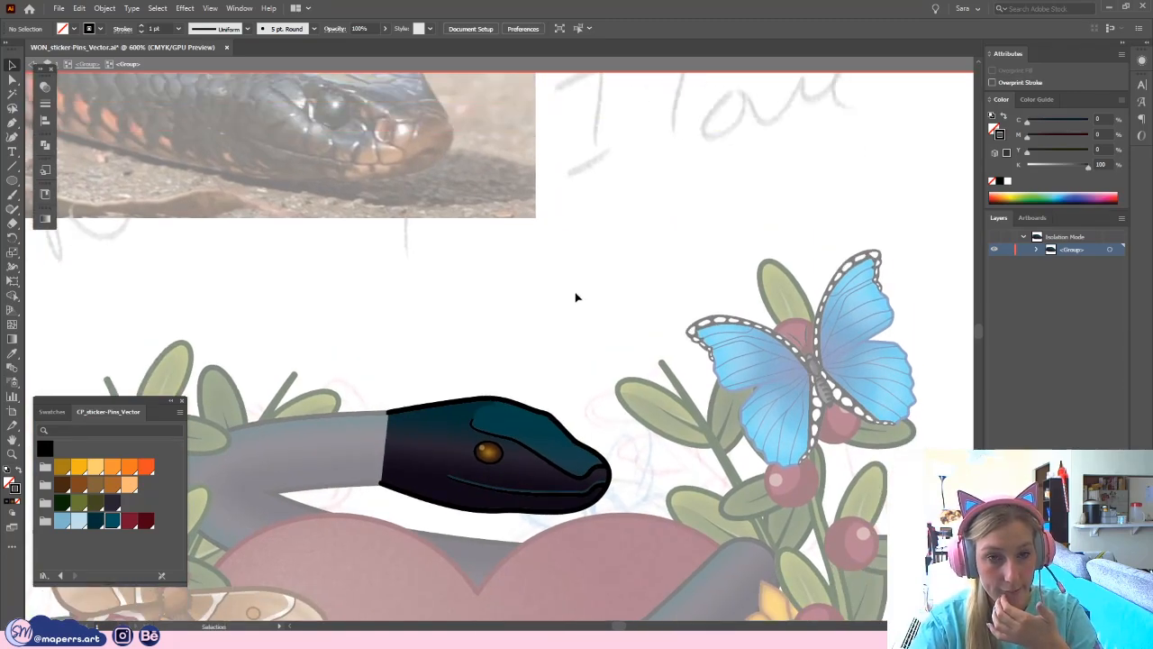
{"action": "scroll", "coordinate": [599, 306], "scroll_direction": "down", "scroll_amount": 1}
{"action": "key", "text": "space"}
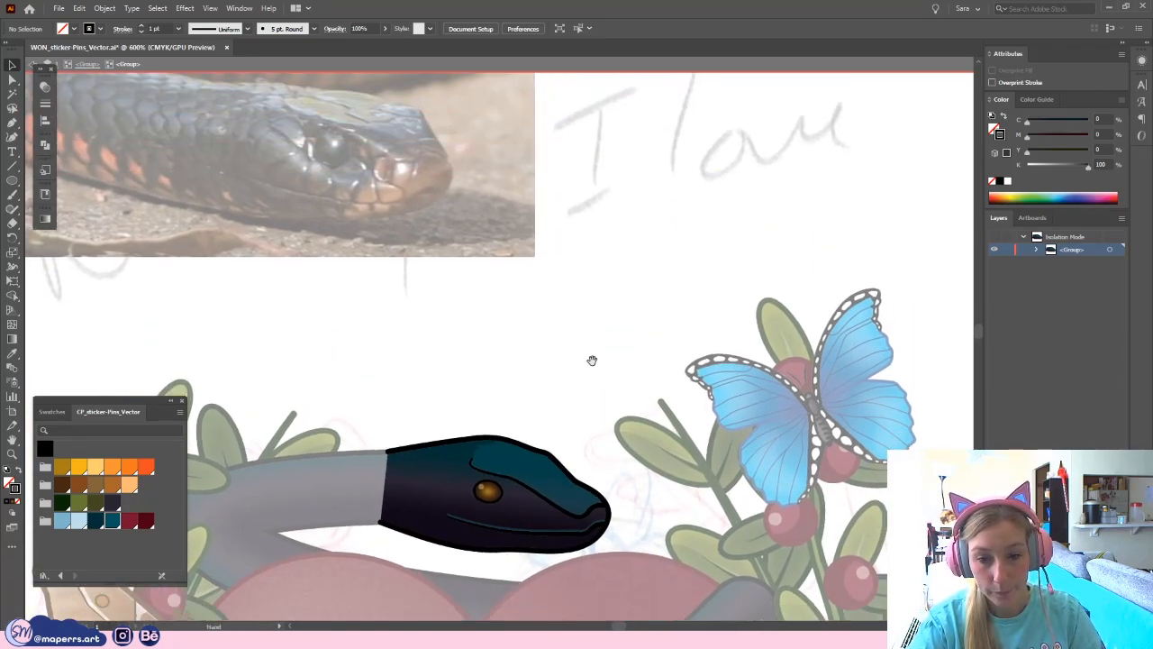
{"action": "left_click_drag", "start_coordinate": [592, 361], "coordinate": [580, 299]}
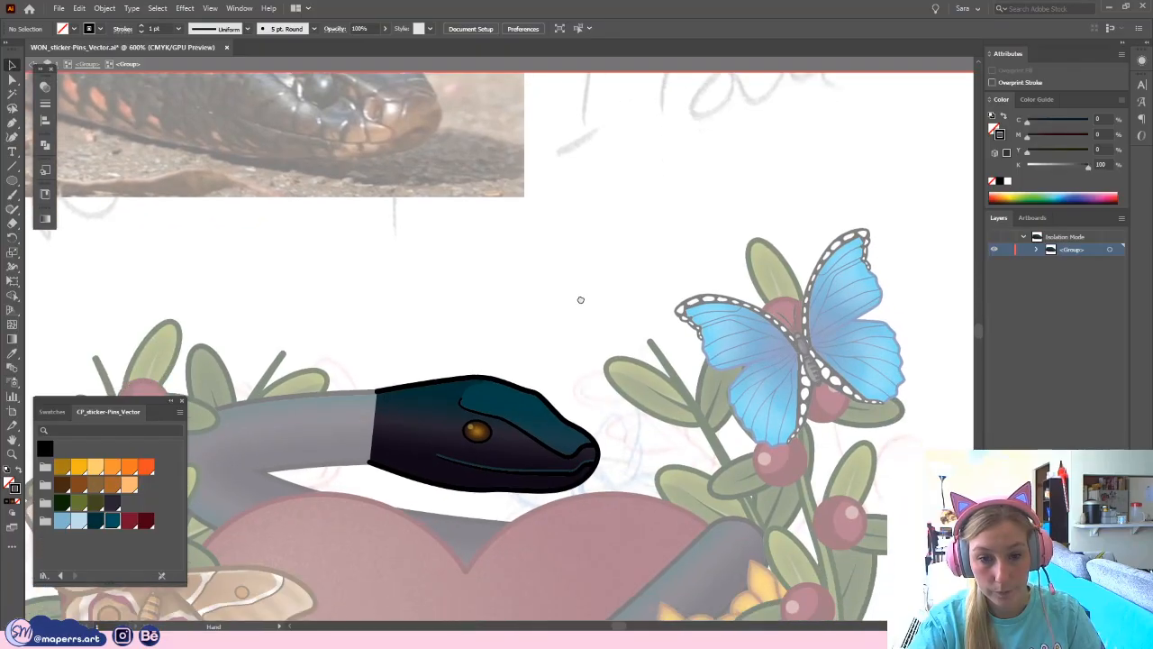
{"action": "key", "text": "ctrl+equal"}
{"action": "key", "text": "ctrl+equal"}
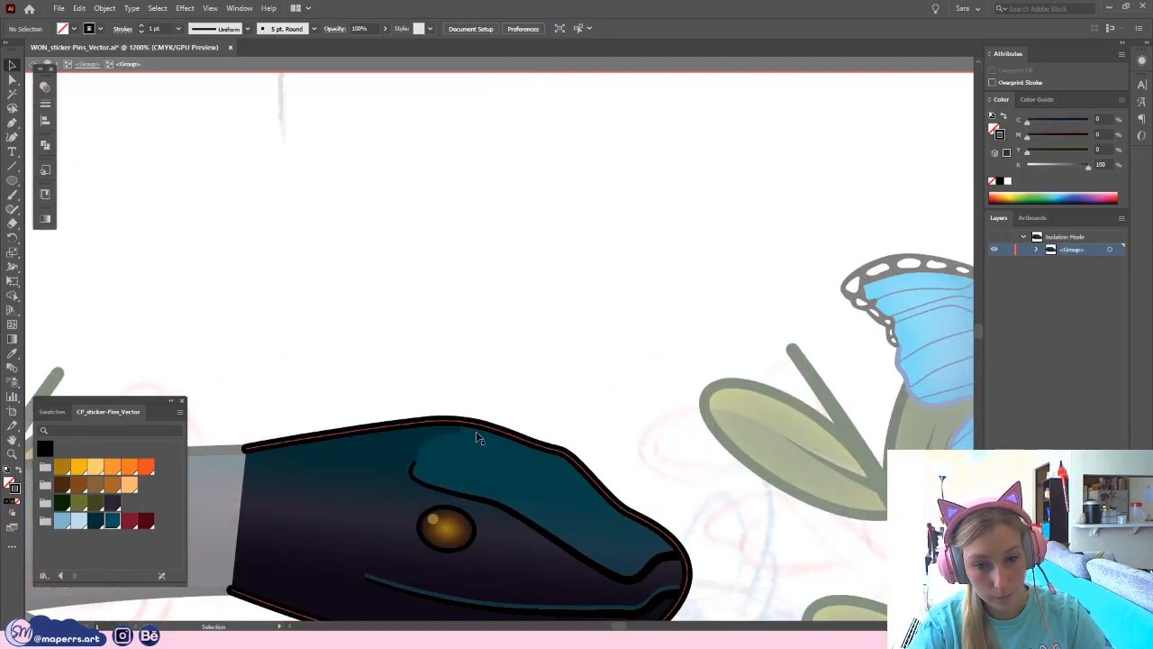
{"action": "left_click_drag", "start_coordinate": [476, 437], "coordinate": [516, 201]}
- Check the head outline's lower neck anchor, leave isolation mode and view the head against the whole artwork
{"action": "left_click", "coordinate": [12, 79]}
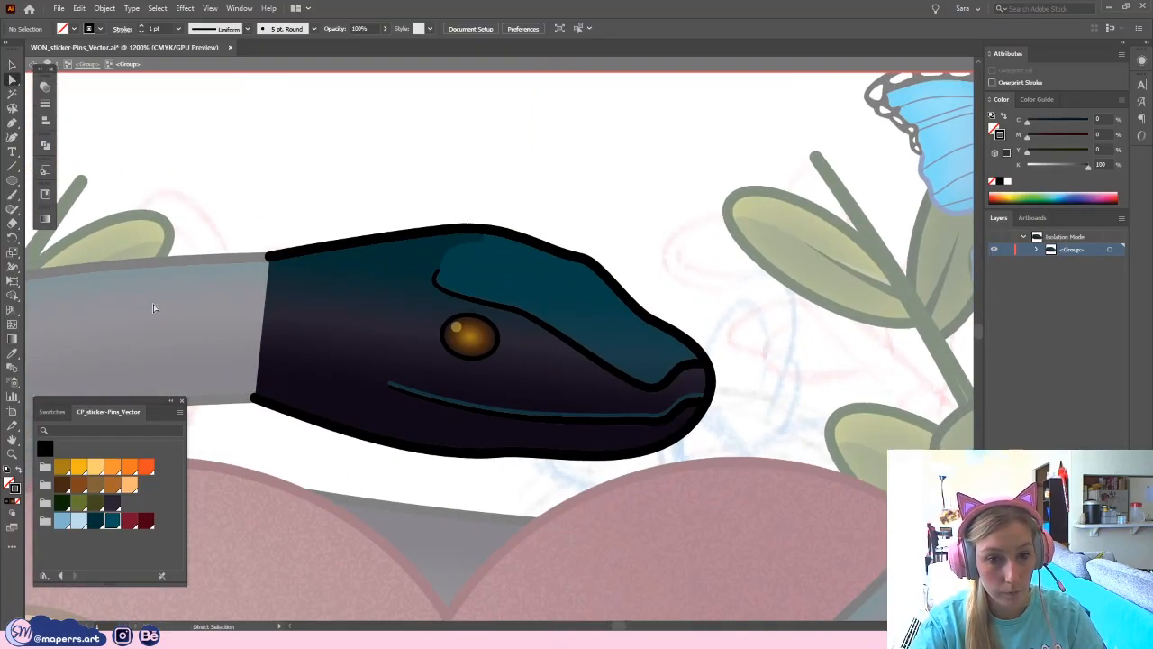
{"action": "left_click", "coordinate": [253, 399]}
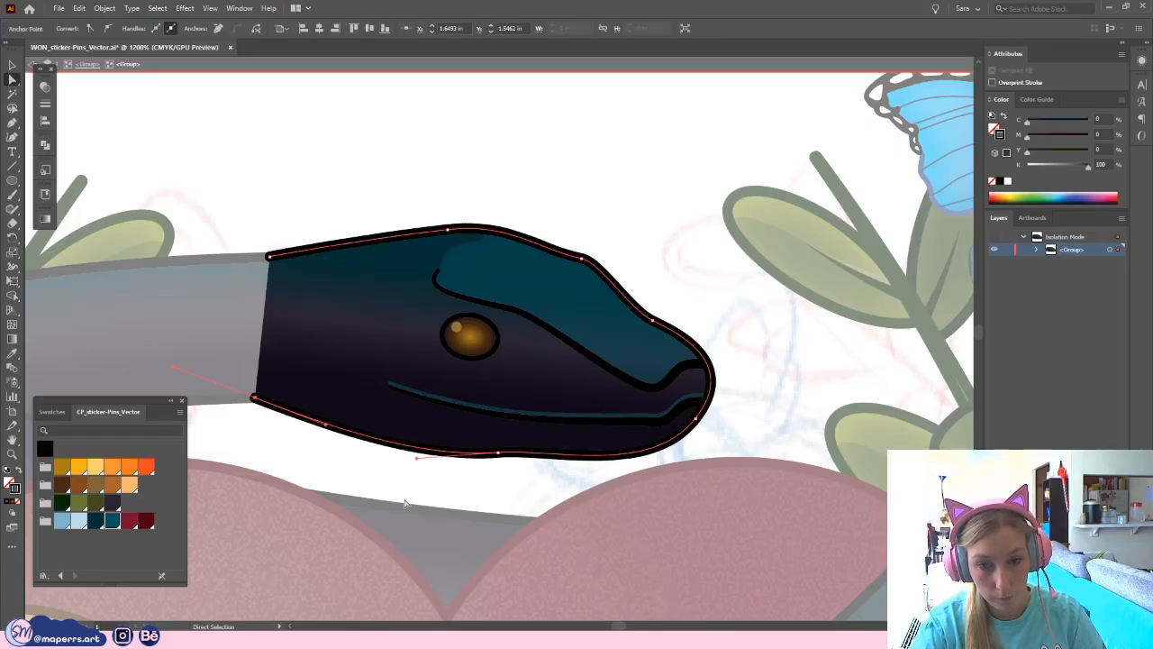
{"action": "left_click", "coordinate": [322, 131]}
{"action": "double_click", "coordinate": [347, 157]}
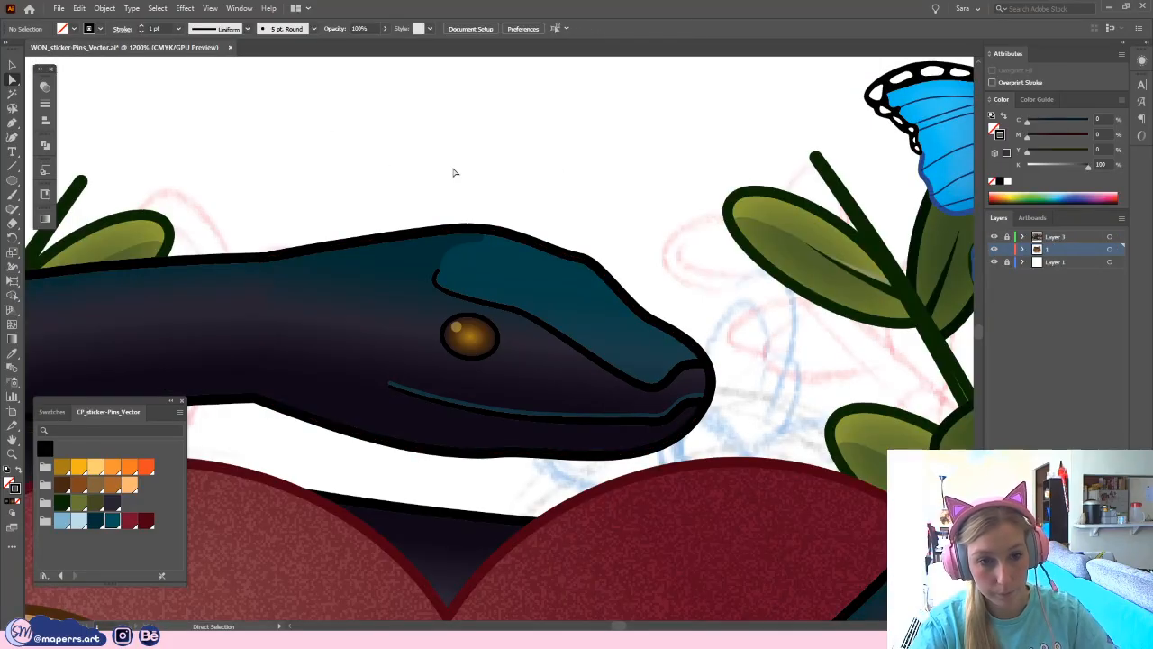
{"action": "key", "text": "ctrl+minus"}
{"action": "key", "text": "ctrl+minus"}
{"action": "key", "text": "ctrl+minus"}
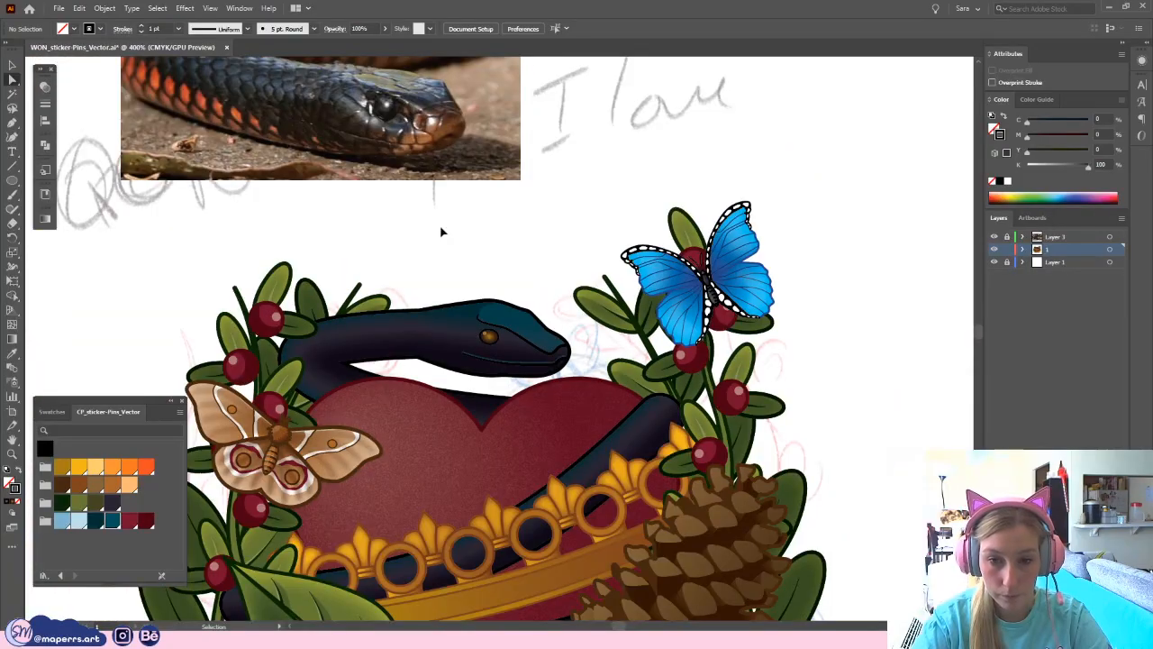
- Isolate the nested head group of the snake for editing, framing the snout and mouth
{"action": "left_click_drag", "start_coordinate": [502, 286], "coordinate": [467, 249]}
{"action": "key", "text": "ctrl+plus"}
{"action": "key", "text": "ctrl+plus"}
{"action": "key", "text": "ctrl+plus"}
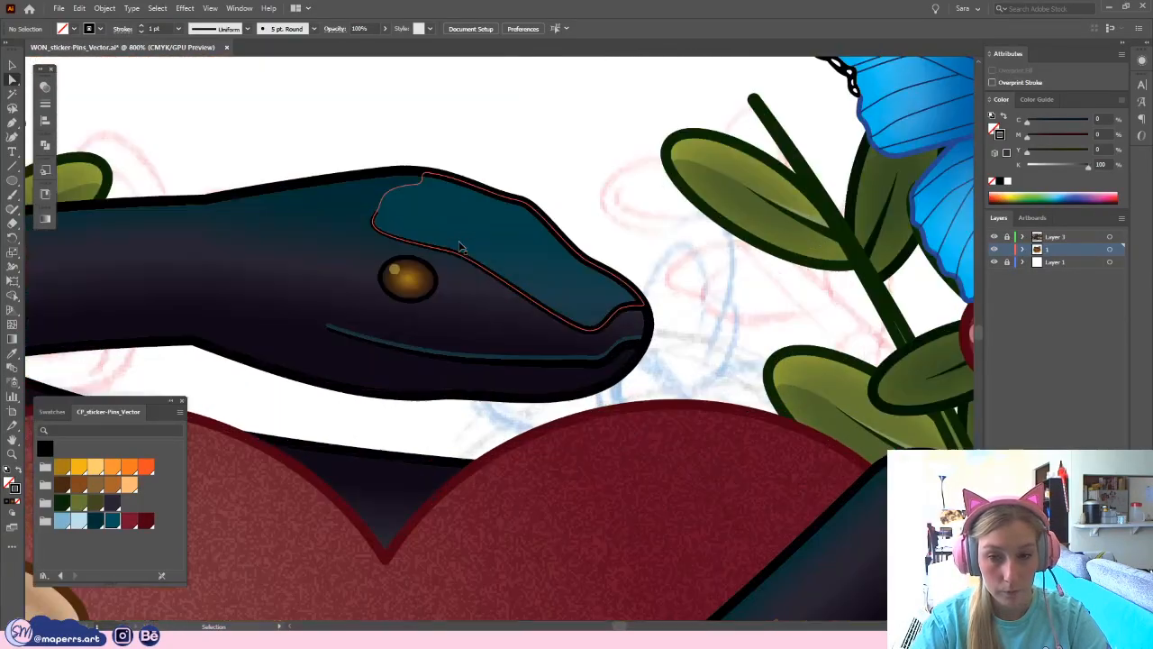
{"action": "left_click", "coordinate": [13, 64]}
{"action": "left_click", "coordinate": [560, 286]}
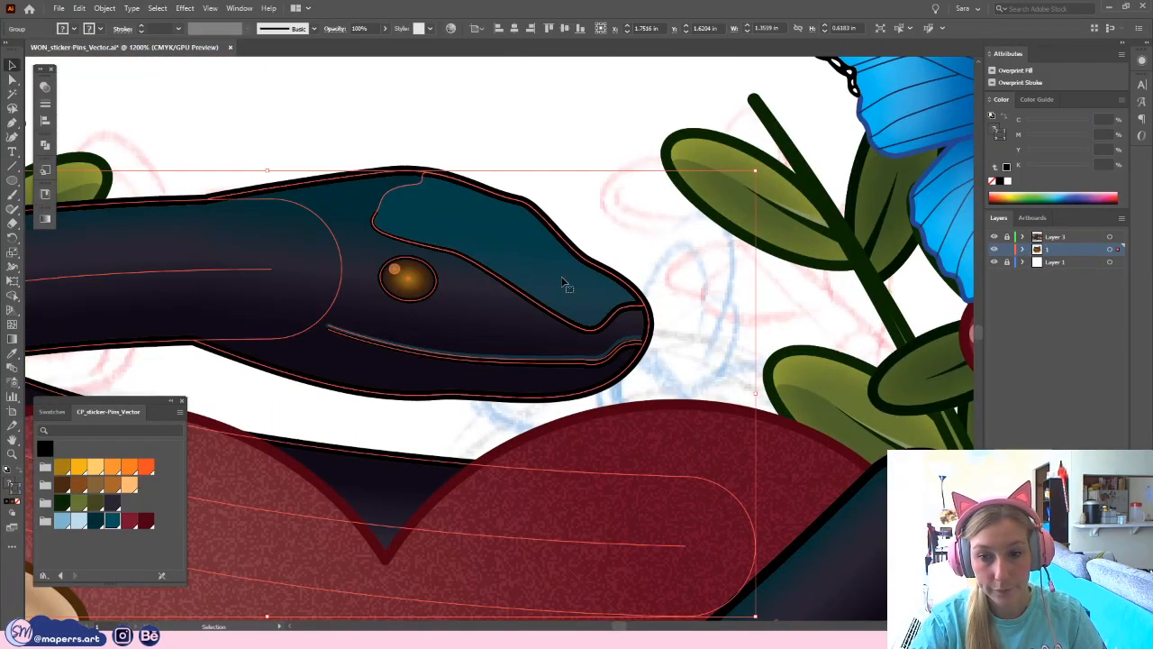
{"action": "double_click", "coordinate": [622, 317]}
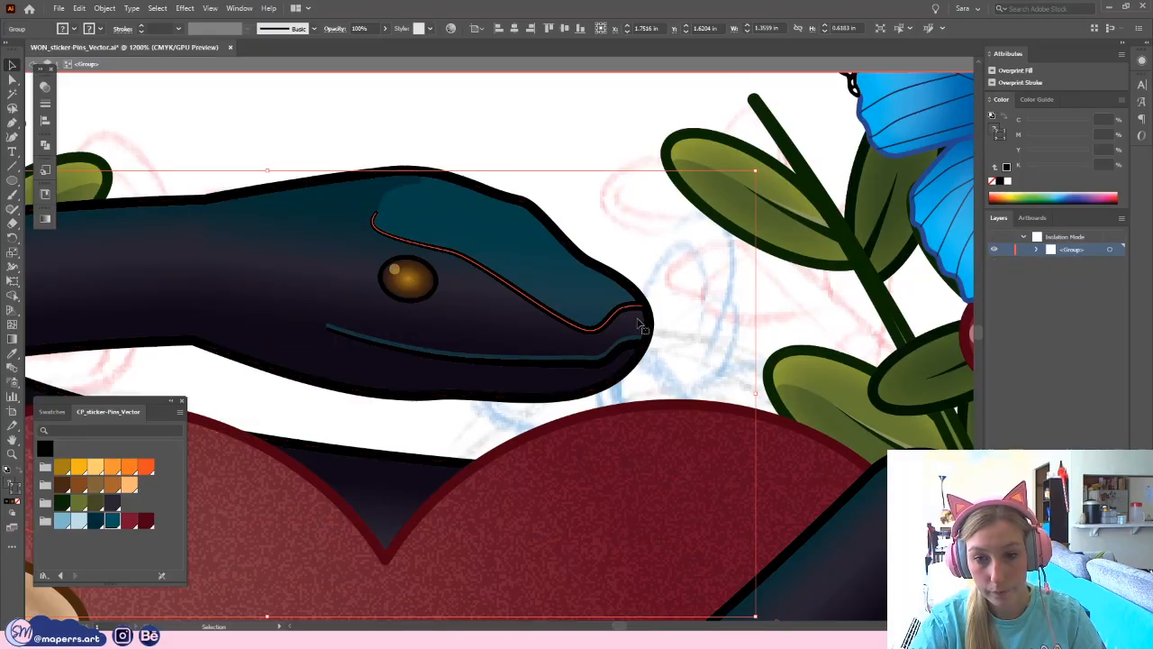
{"action": "left_click", "coordinate": [622, 316]}
{"action": "left_click_drag", "start_coordinate": [664, 308], "coordinate": [645, 301]}
{"action": "key", "text": "ctrl+plus"}
{"action": "key", "text": "v"}
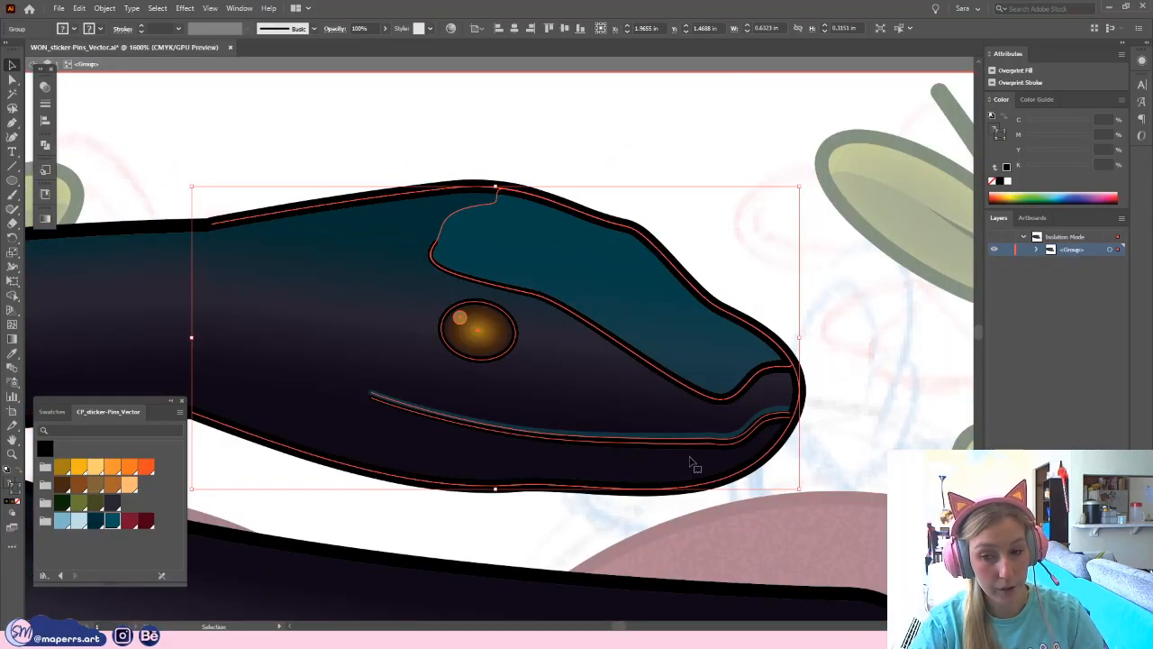
{"action": "left_click_drag", "start_coordinate": [832, 420], "coordinate": [738, 359]}
{"action": "double_click", "coordinate": [622, 407]}
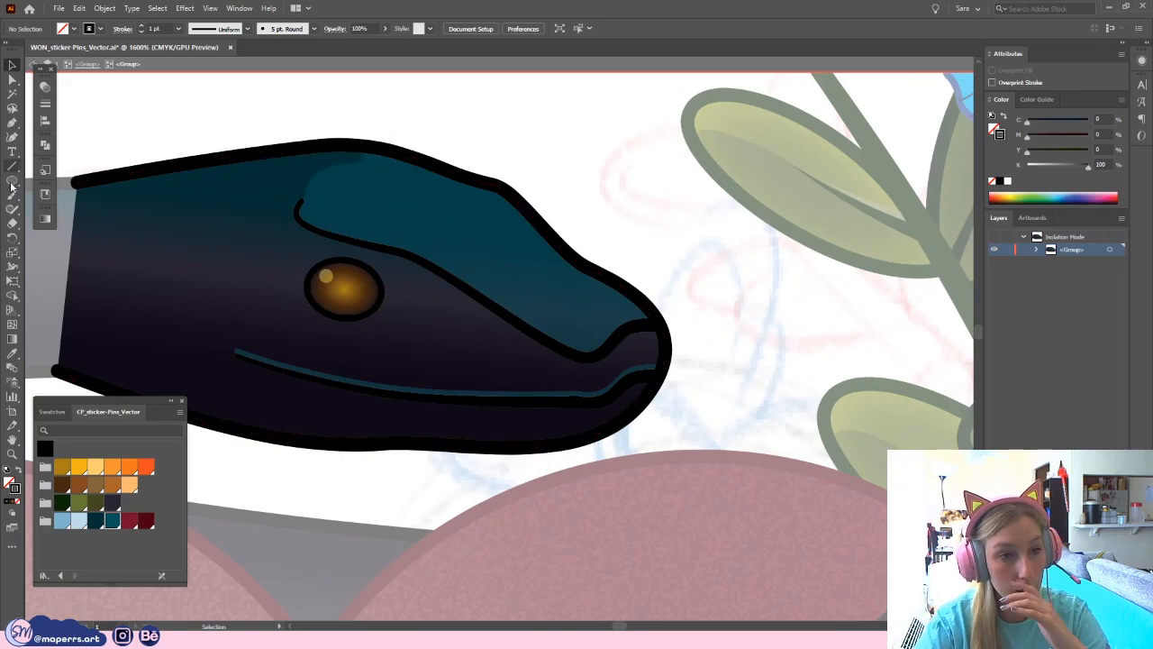
- Draw a curved tongue line with the Pen tool from the front of the mouth line down over the heart's upper edge
{"action": "left_click", "coordinate": [11, 123]}
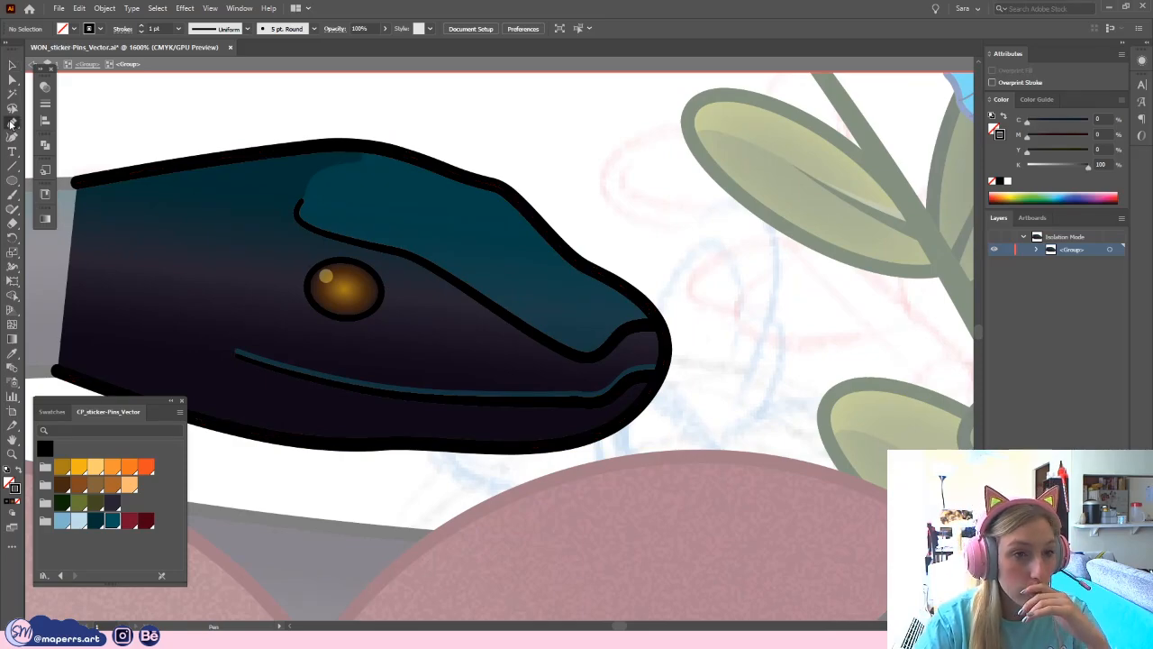
{"action": "left_click", "coordinate": [634, 384]}
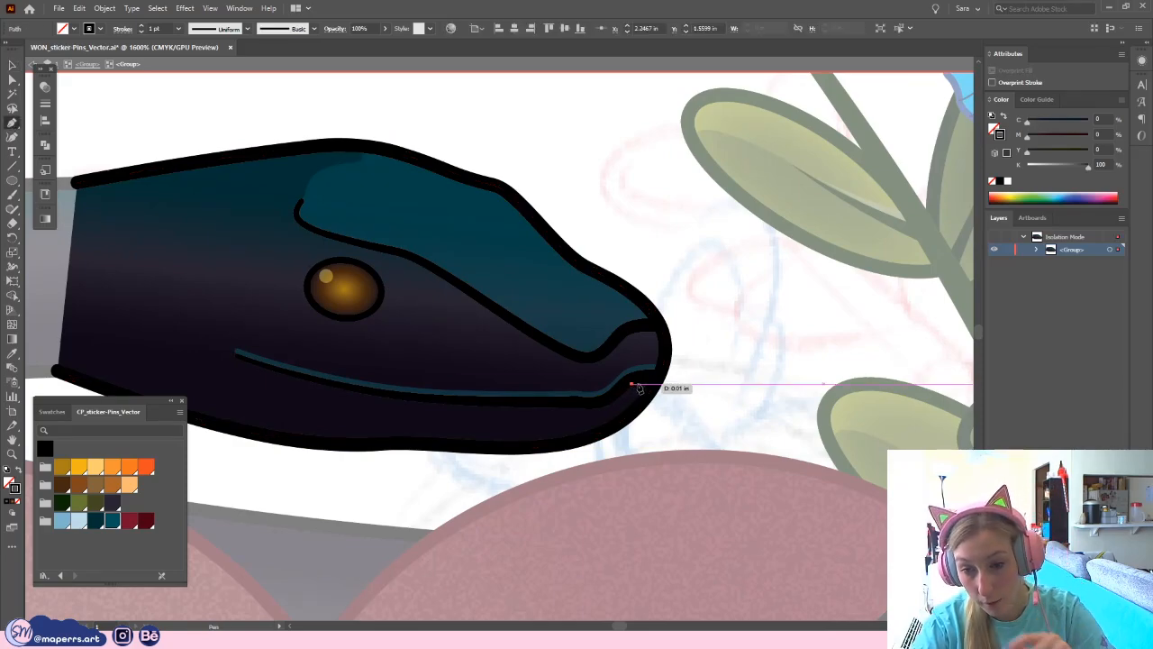
{"action": "key", "text": "ctrl+z"}
{"action": "left_click", "coordinate": [633, 379]}
{"action": "left_click_drag", "start_coordinate": [642, 362], "coordinate": [608, 314]}
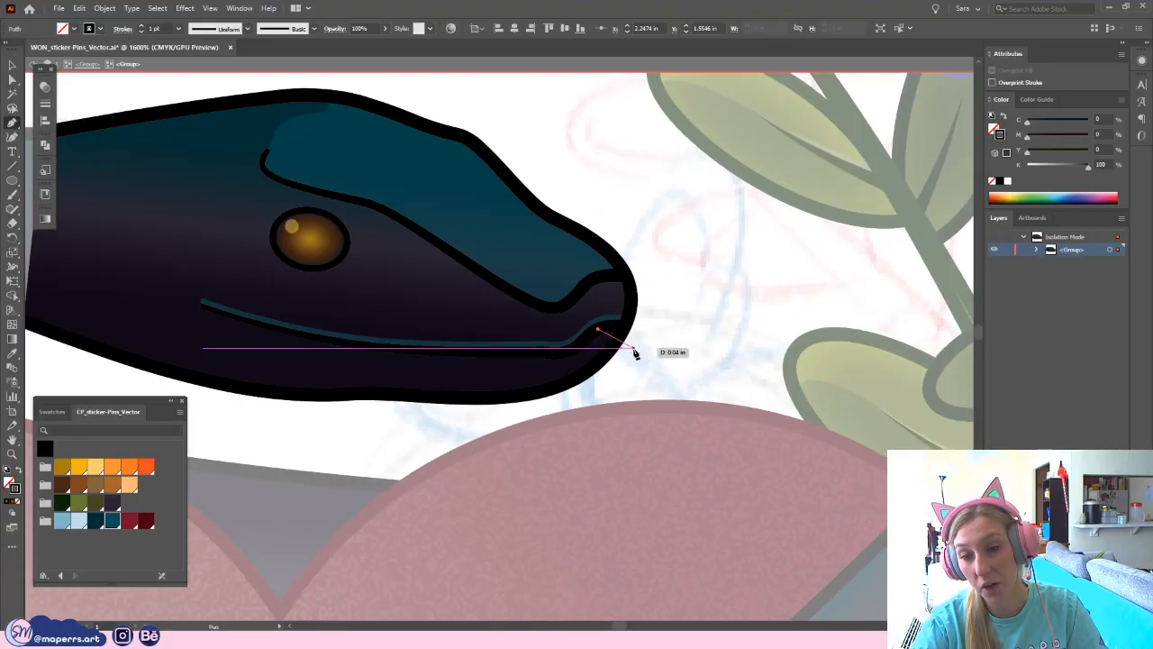
{"action": "left_click_drag", "start_coordinate": [661, 368], "coordinate": [735, 426]}
{"action": "left_click", "coordinate": [736, 425]}
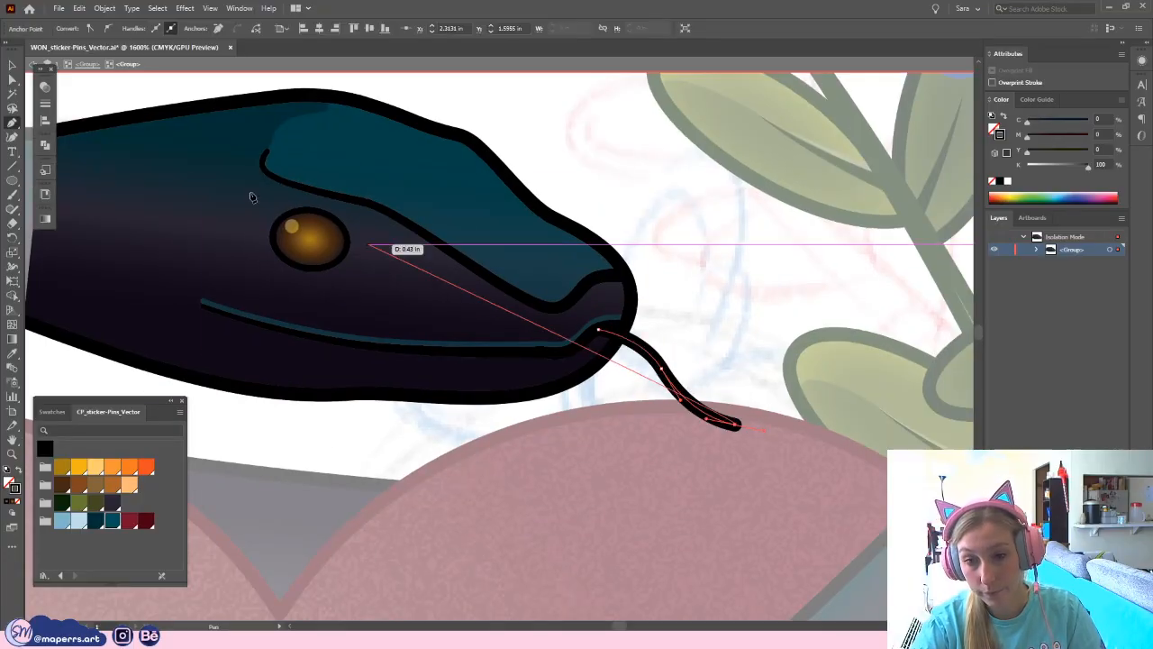
{"action": "key", "text": "v"}
- Color the tongue stroke with the dark red swatch C=33 M=100 Y=70 K=40 and deselect it
{"action": "left_click", "coordinate": [130, 522]}
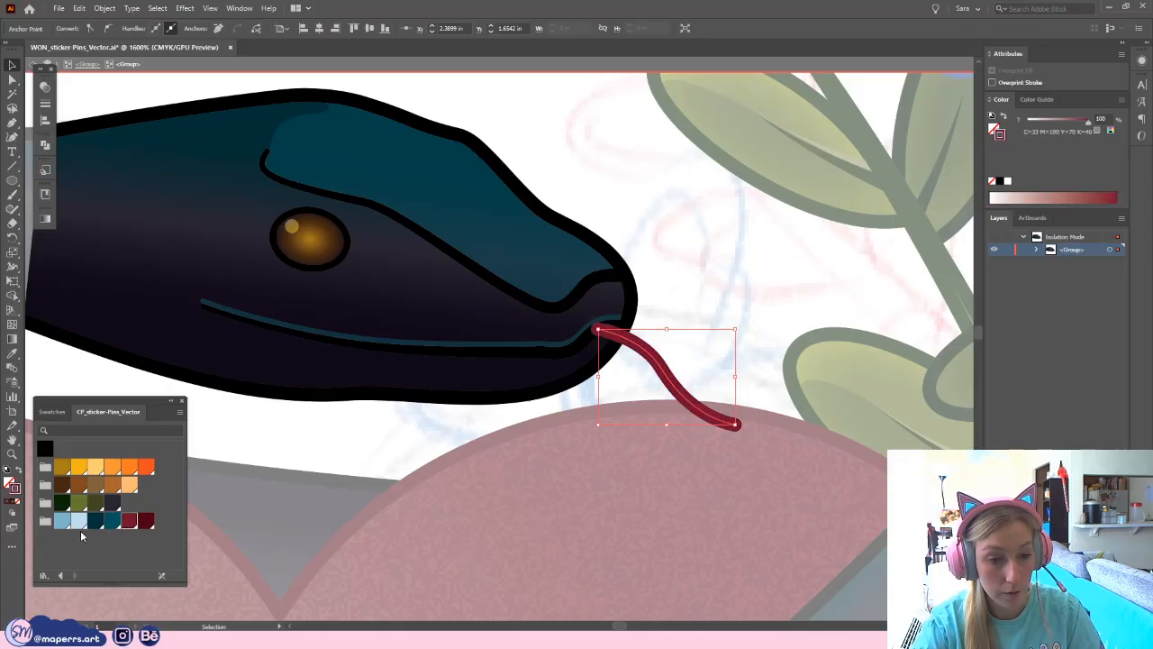
{"action": "left_click", "coordinate": [683, 359]}
{"action": "left_click_drag", "start_coordinate": [683, 360], "coordinate": [580, 371]}
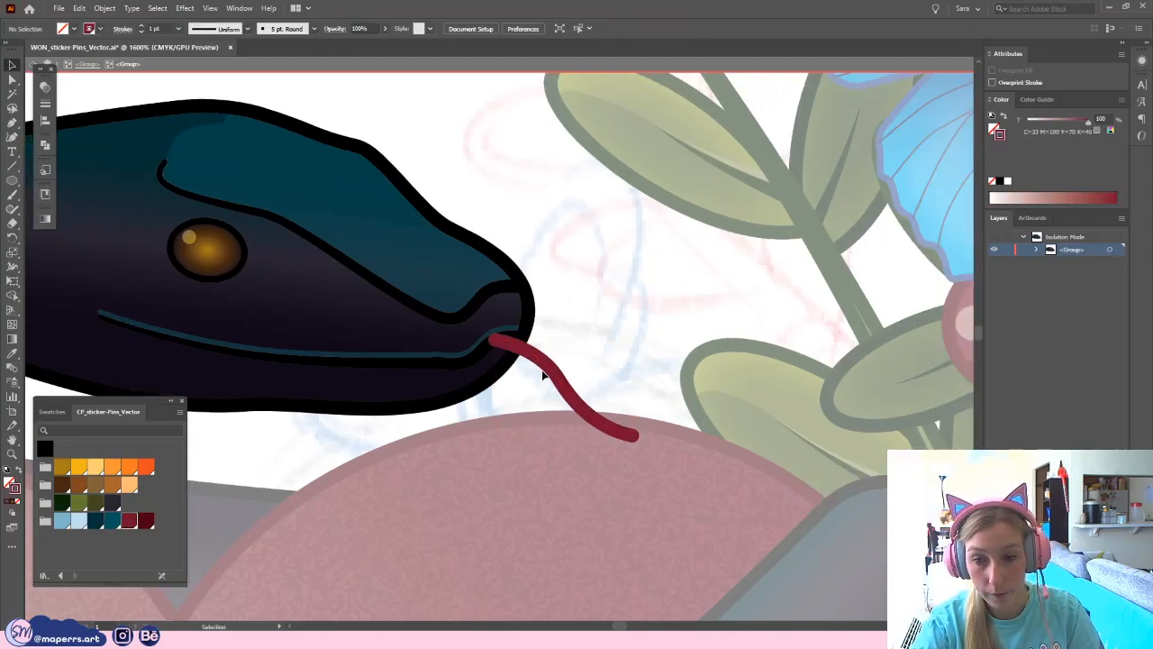
- Bring the black mouth line to the front so it overlaps the root of the tongue
{"action": "left_click", "coordinate": [549, 370]}
{"action": "key", "text": "a"}
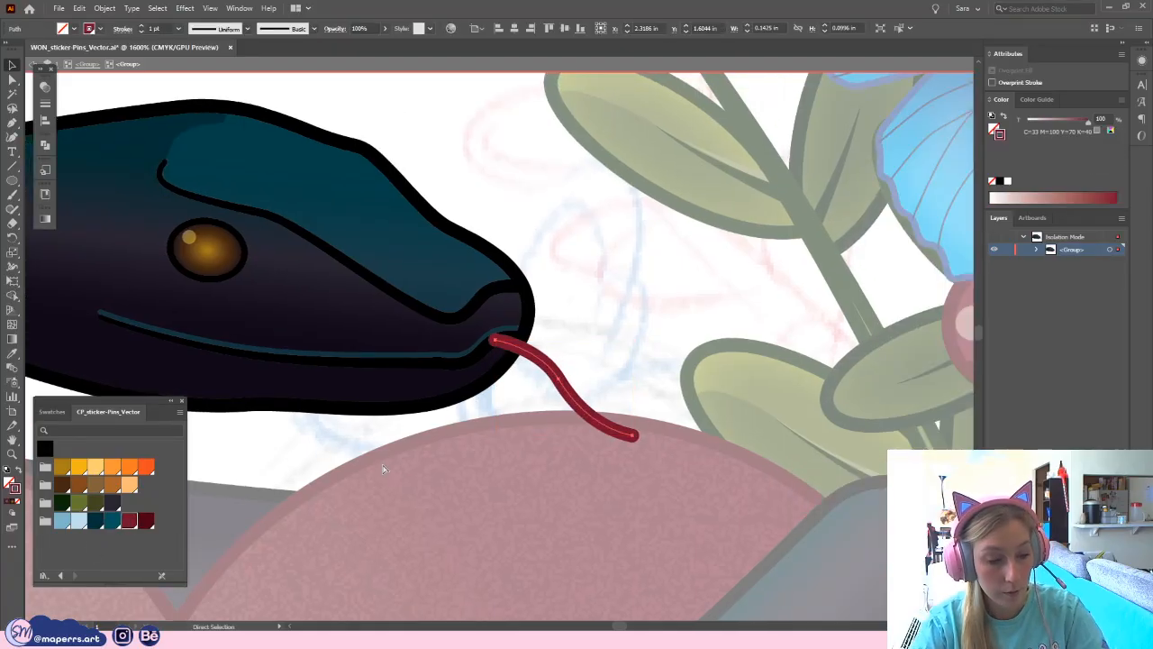
{"action": "key", "text": "v"}
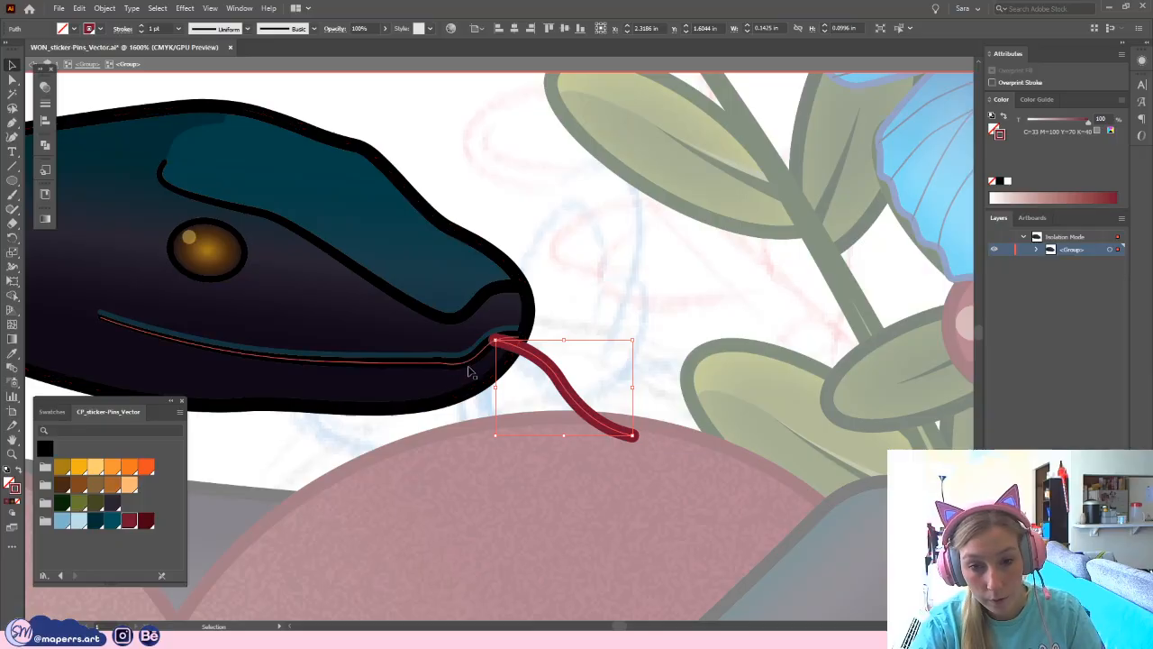
{"action": "left_click", "coordinate": [467, 361]}
{"action": "right_click", "coordinate": [468, 362]}
{"action": "mouse_move", "coordinate": [541, 297]}
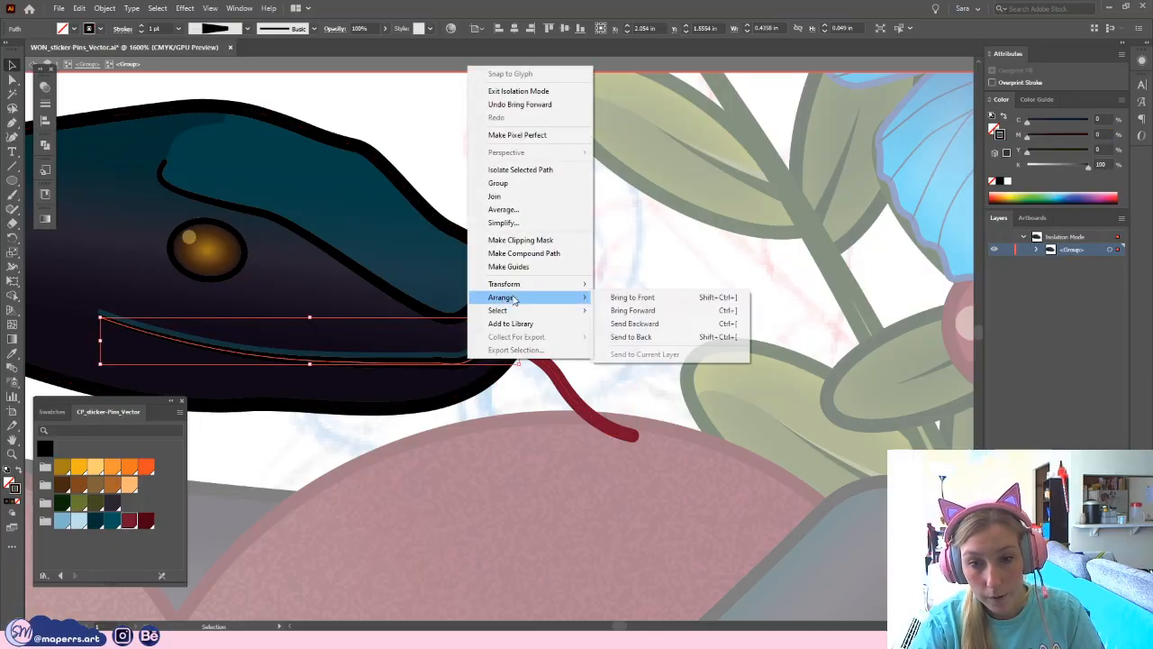
{"action": "left_click", "coordinate": [627, 298]}
{"action": "left_click", "coordinate": [596, 338]}
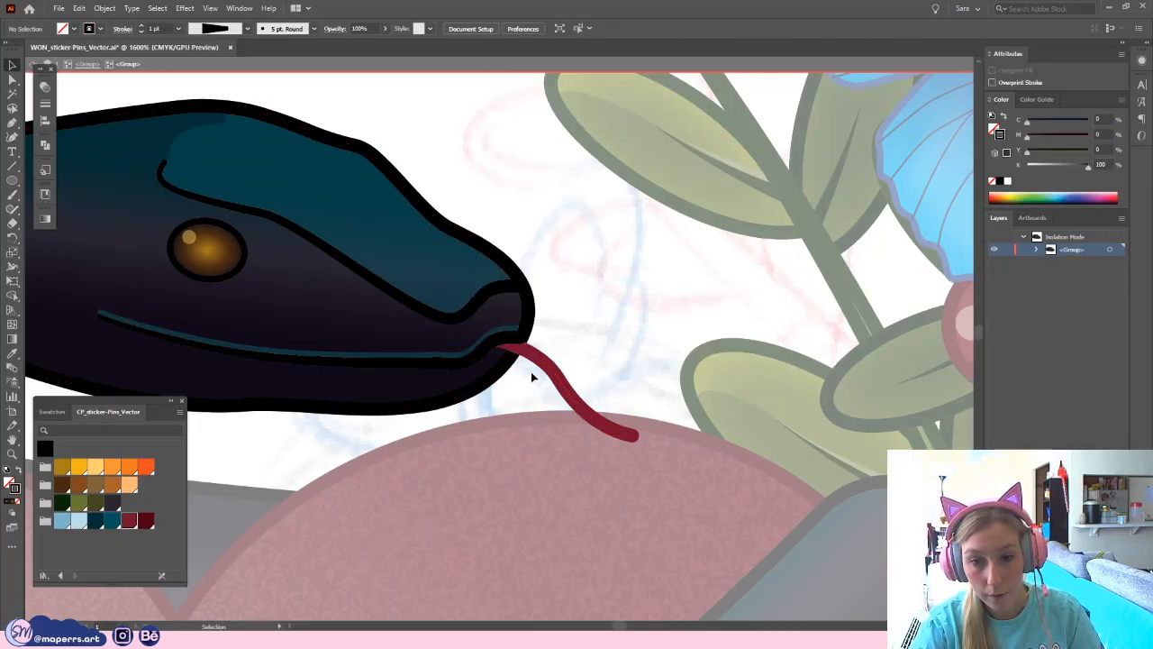
- Nudge the tongue slightly down and left under the mouth line, and pull its tip and middle anchors slightly inward
{"action": "left_click_drag", "start_coordinate": [545, 366], "coordinate": [529, 373]}
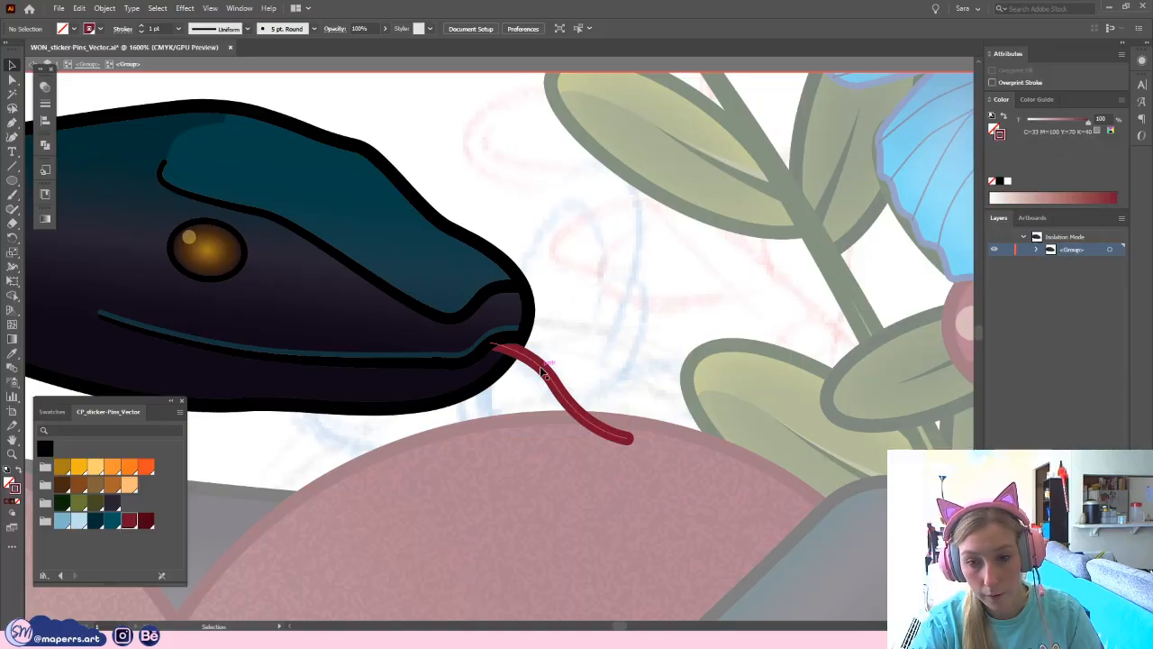
{"action": "left_click", "coordinate": [571, 378]}
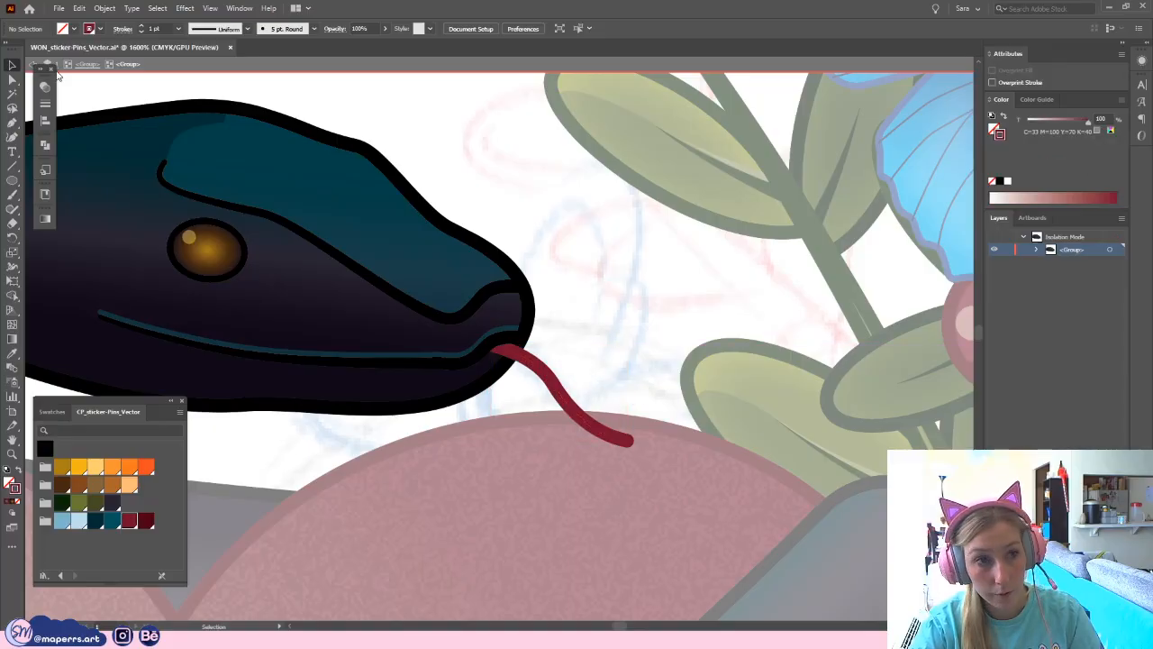
{"action": "left_click", "coordinate": [13, 79]}
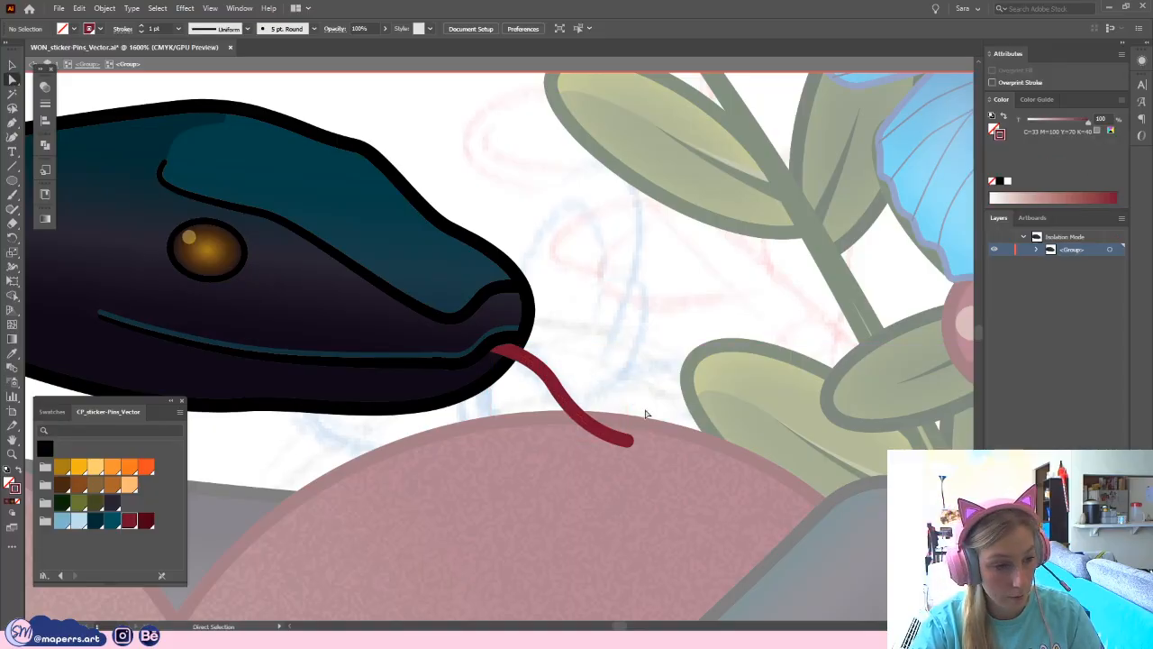
{"action": "left_click", "coordinate": [622, 442]}
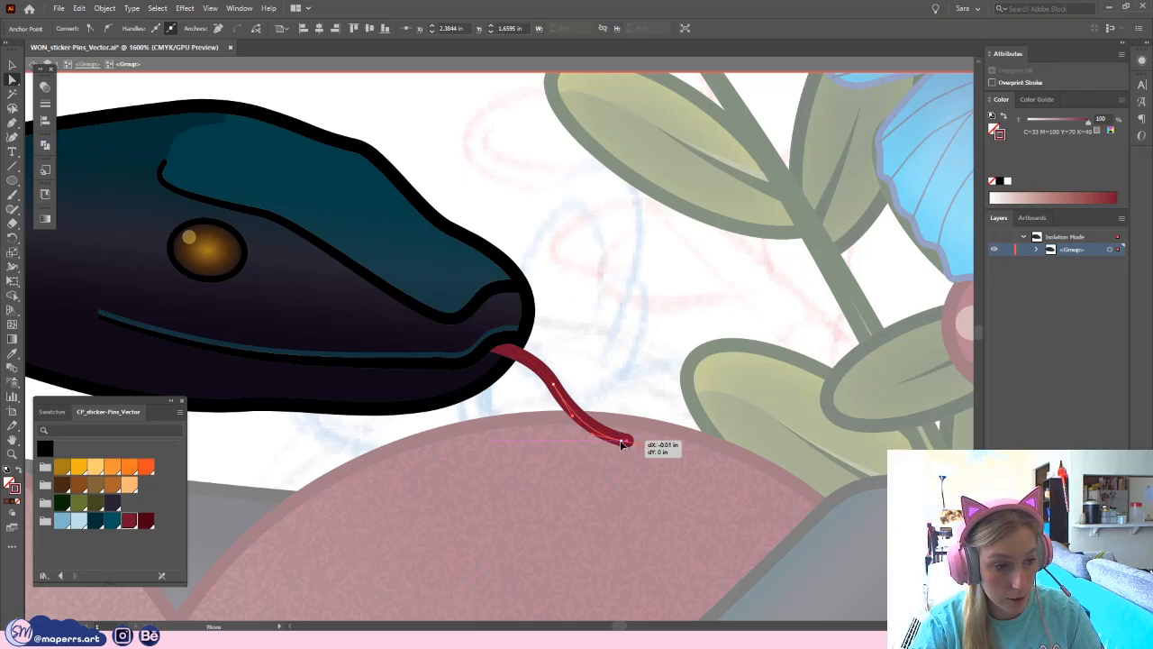
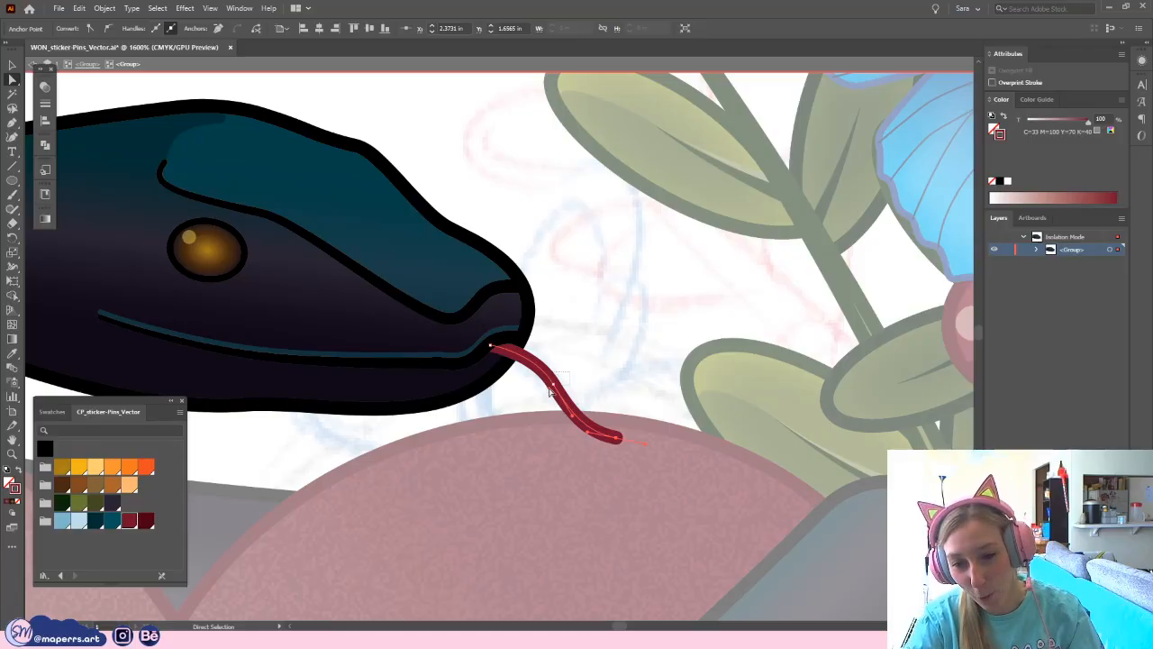
{"action": "left_click_drag", "start_coordinate": [549, 390], "coordinate": [547, 390]}
{"action": "left_click", "coordinate": [587, 362]}
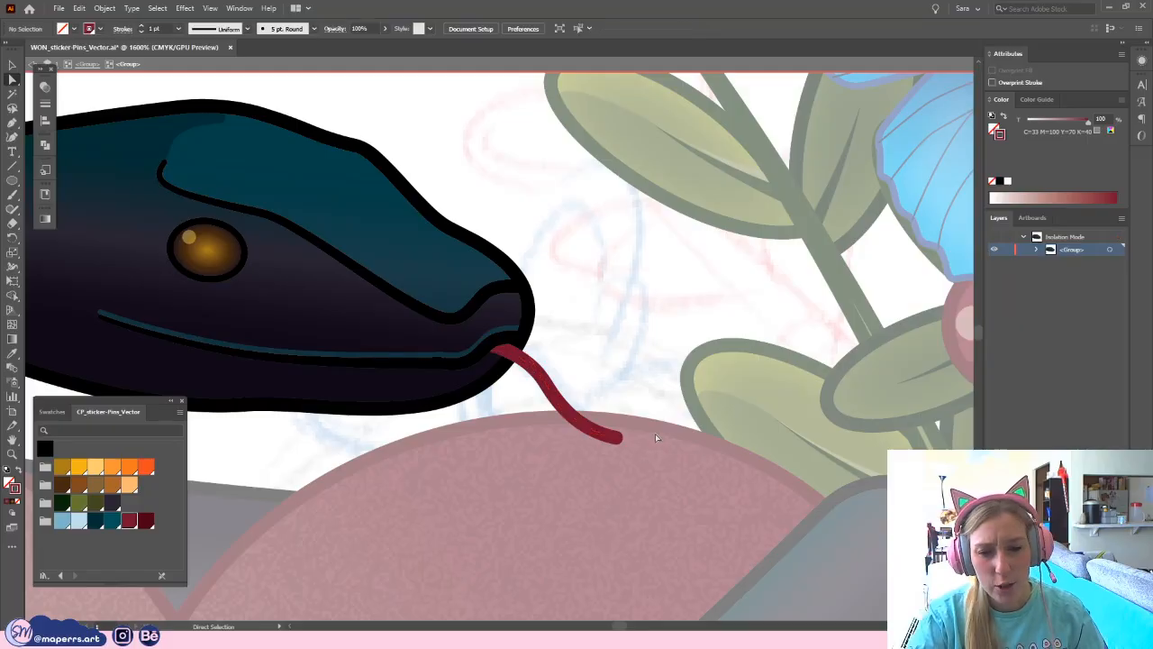
- Shorten the tongue by moving its tip anchor toward the mouth and adjust its lower curve into a smooth bend
{"action": "left_click", "coordinate": [615, 440]}
{"action": "left_click_drag", "start_coordinate": [616, 439], "coordinate": [597, 427]}
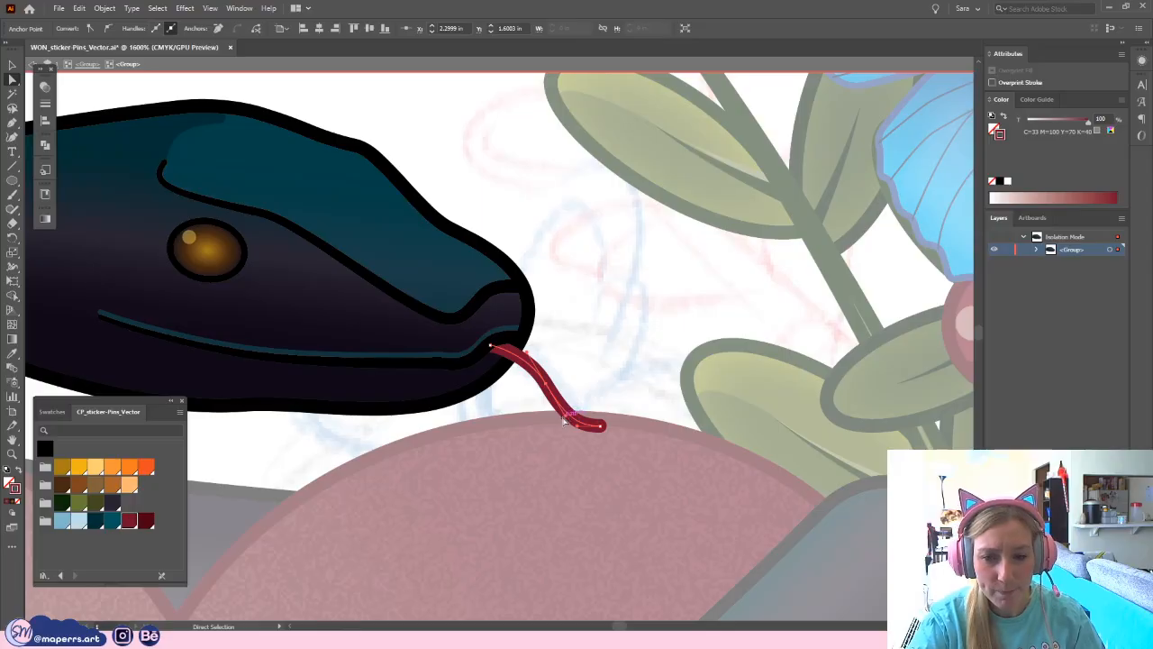
{"action": "left_click", "coordinate": [559, 413]}
{"action": "left_click", "coordinate": [546, 384]}
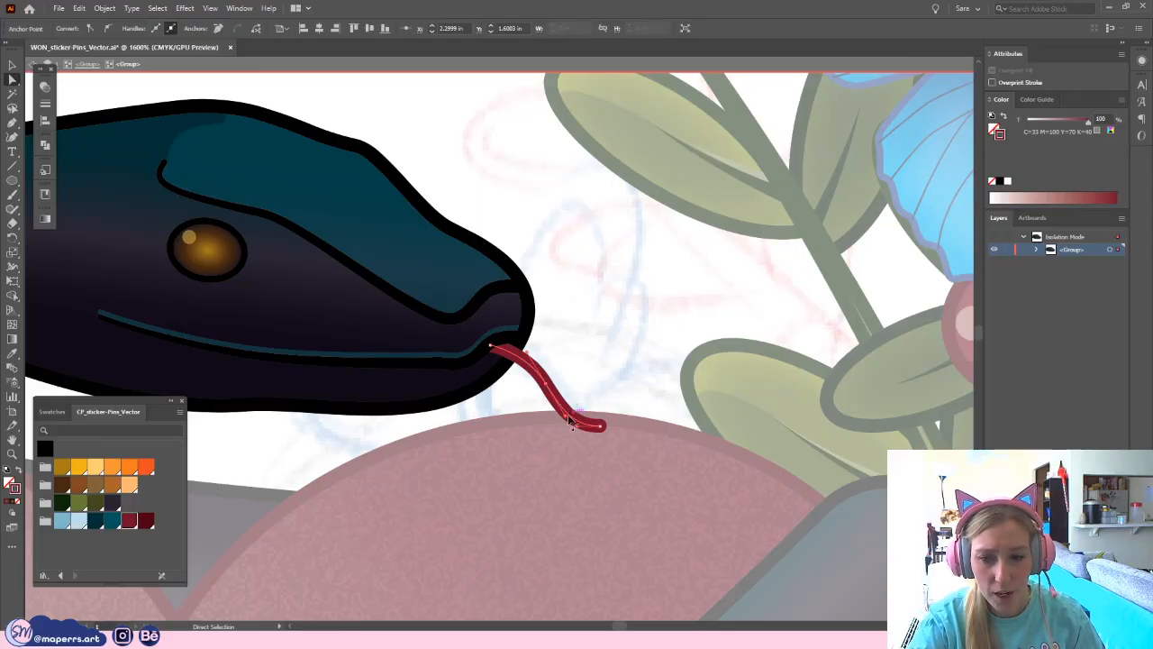
{"action": "left_click", "coordinate": [582, 360]}
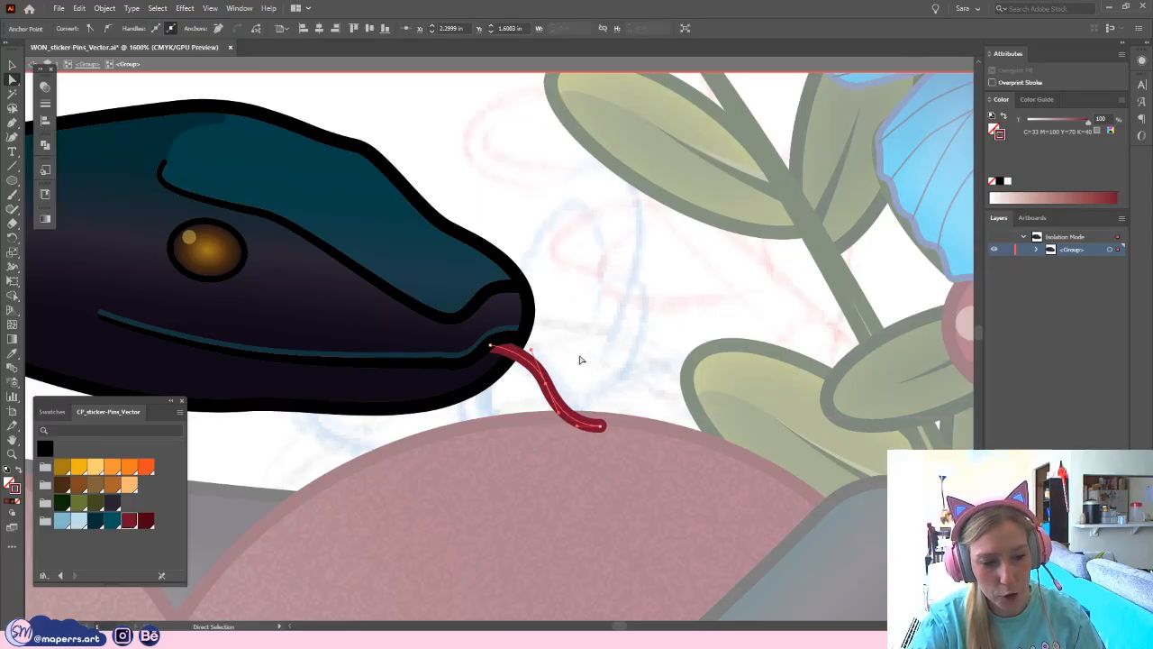
{"action": "left_click", "coordinate": [601, 426]}
{"action": "left_click_drag", "start_coordinate": [601, 425], "coordinate": [601, 431]}
{"action": "left_click", "coordinate": [624, 400]}
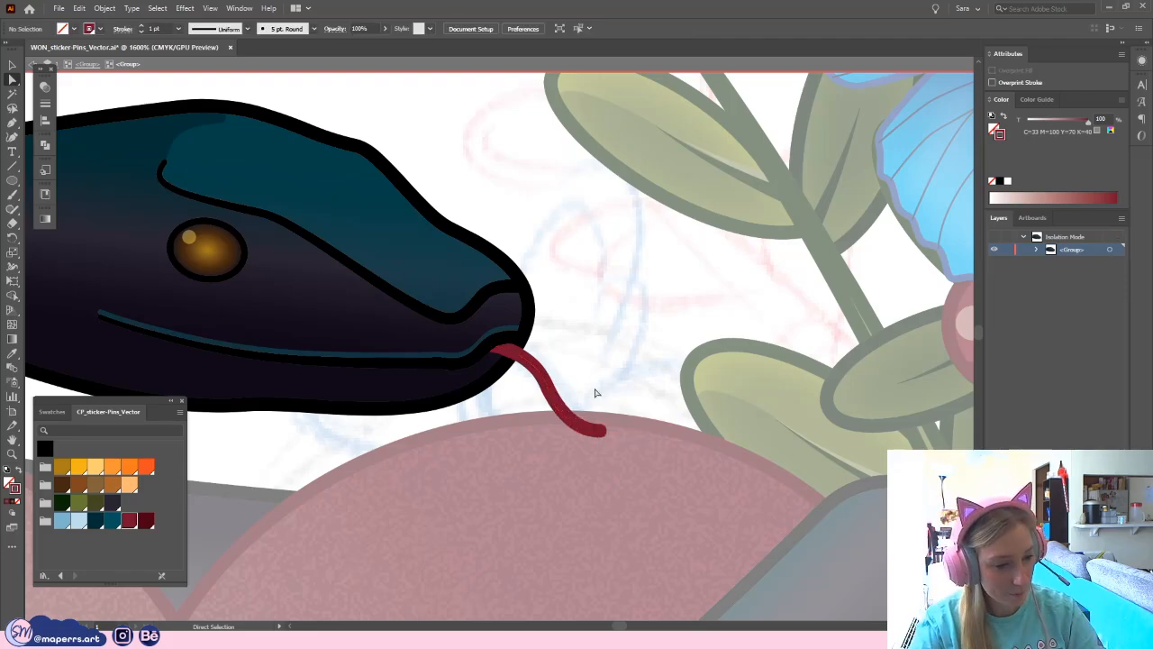
- Taper the tongue's stroke toward its tip with the Width tool
{"action": "left_click_drag", "start_coordinate": [566, 393], "coordinate": [561, 392]}
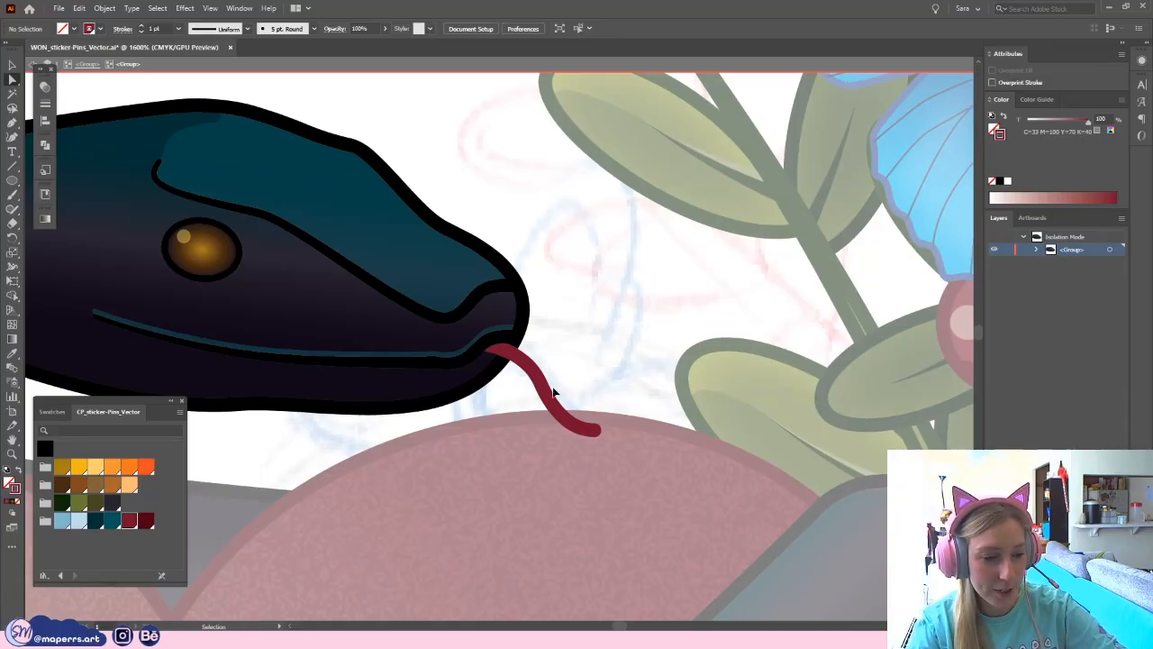
{"action": "key", "text": "ctrl+plus"}
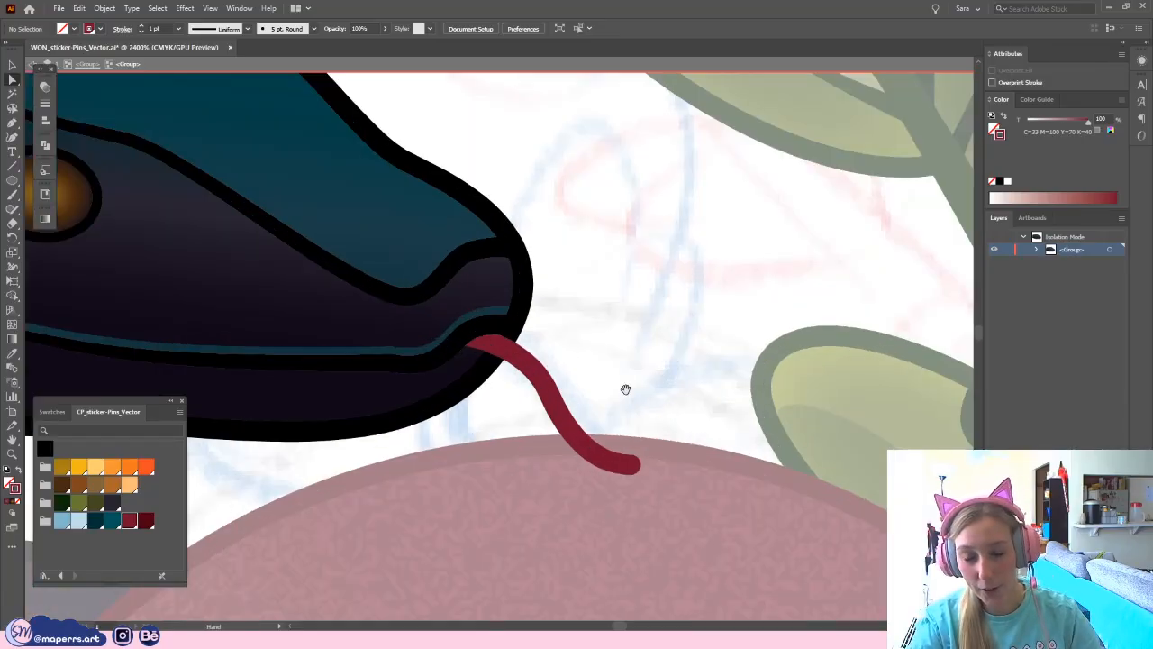
{"action": "left_click_drag", "start_coordinate": [626, 389], "coordinate": [545, 357]}
{"action": "key", "text": "v"}
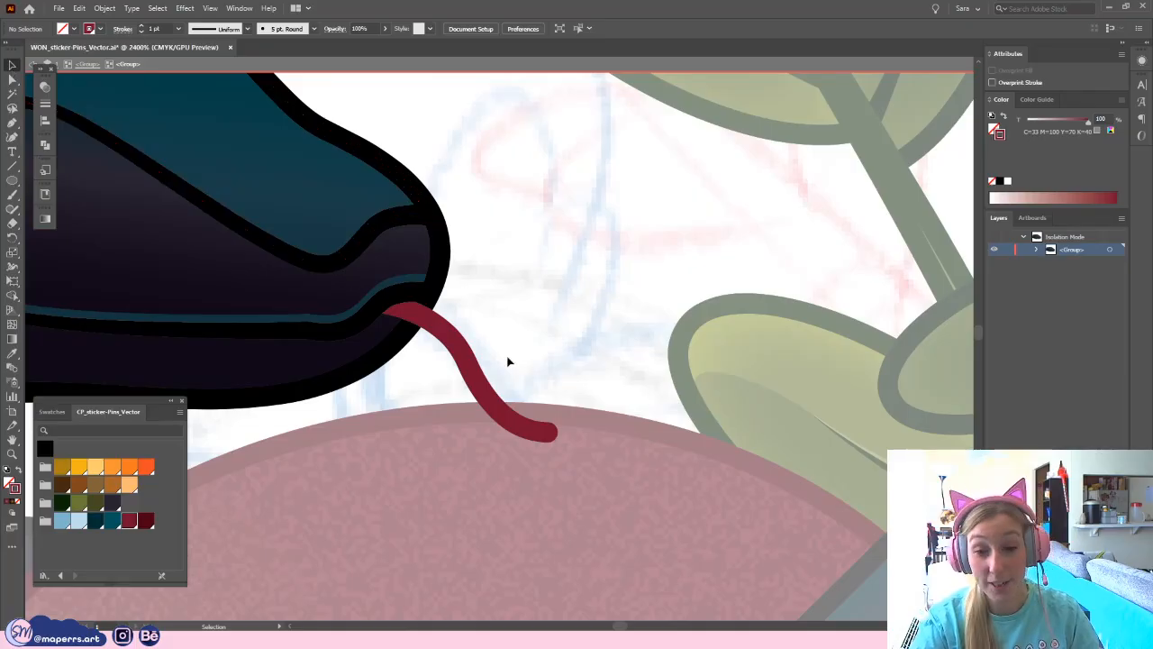
{"action": "left_click", "coordinate": [482, 374]}
{"action": "left_click", "coordinate": [12, 267]}
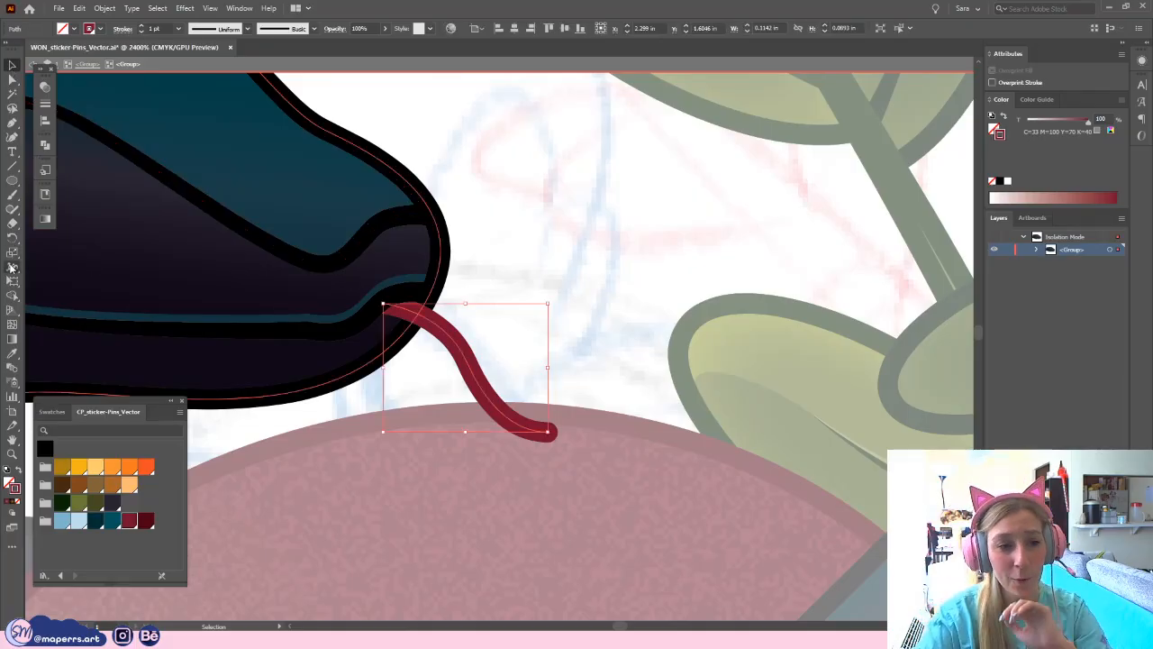
{"action": "left_click_drag", "start_coordinate": [550, 436], "coordinate": [548, 432]}
{"action": "left_click", "coordinate": [12, 67]}
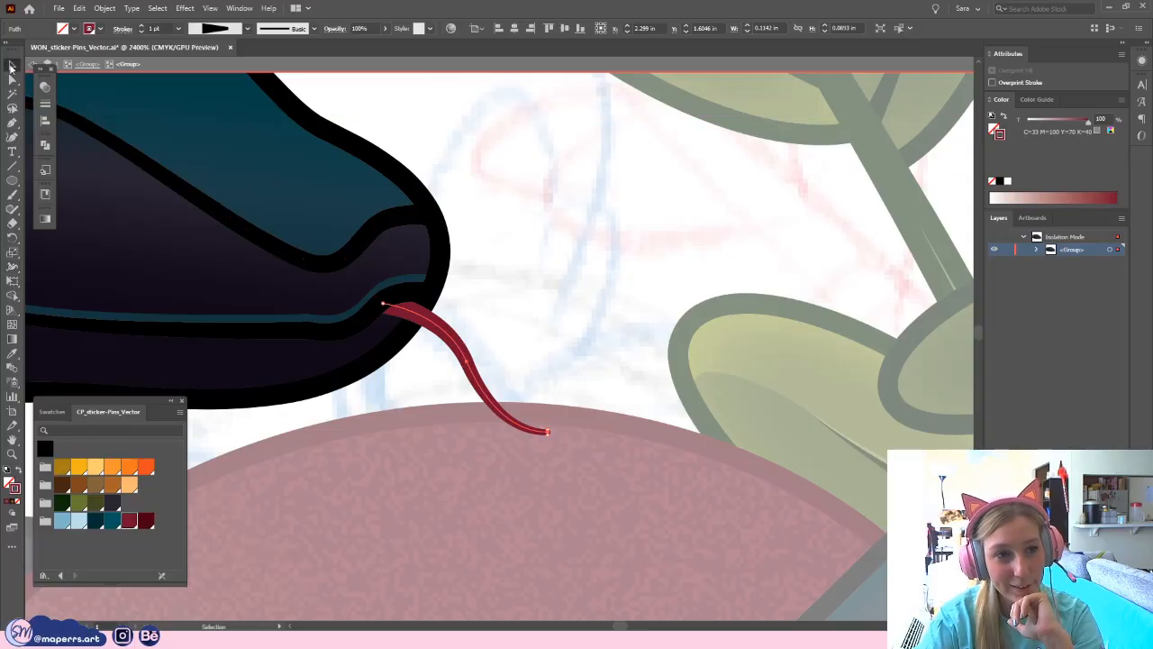
- Copy only the tongue's end segment and paste the duplicate in front, in the same place
{"action": "left_click", "coordinate": [13, 91]}
{"action": "left_click", "coordinate": [12, 81]}
{"action": "left_click", "coordinate": [601, 347]}
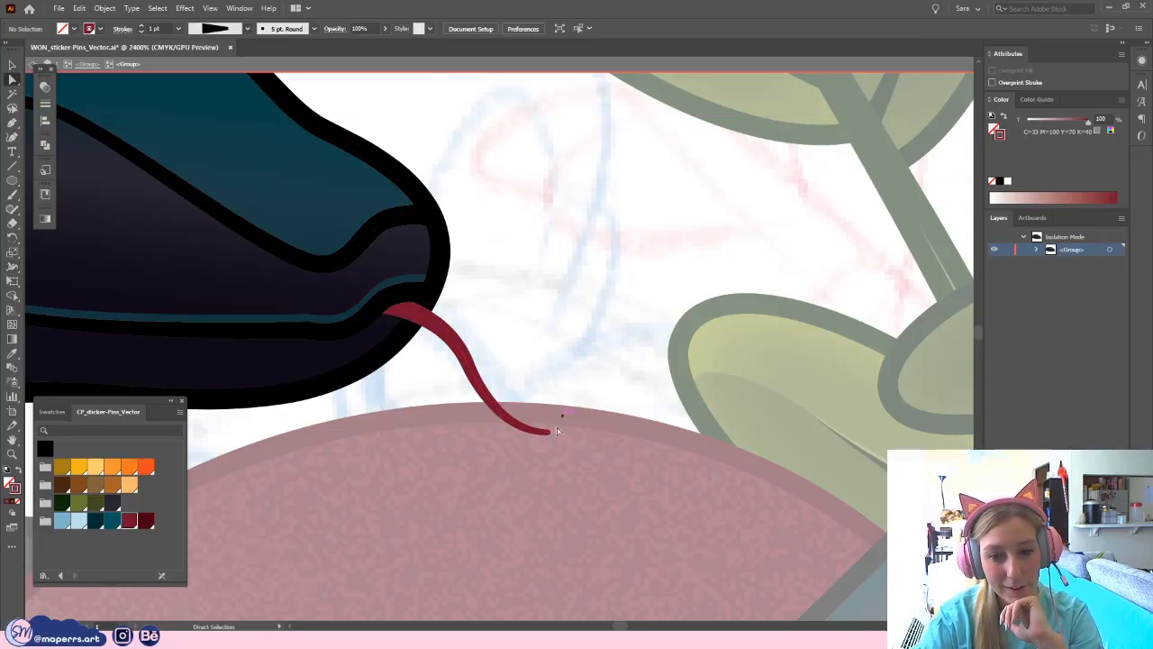
{"action": "left_click", "coordinate": [548, 433]}
{"action": "key", "text": "ctrl+c"}
{"action": "left_click", "coordinate": [642, 374]}
{"action": "key", "text": "ctrl+f"}
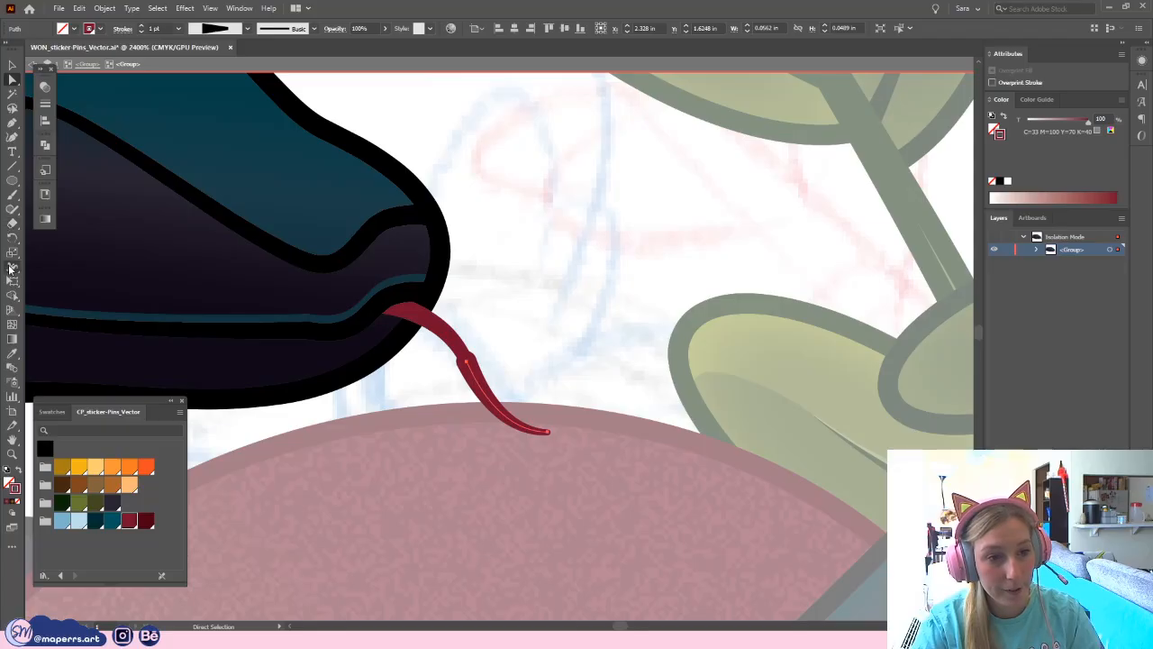
- Move the copied segment's tip and upper anchors down and left to form the second prong of the forked tongue
{"action": "left_click_drag", "start_coordinate": [547, 433], "coordinate": [538, 443]}
{"action": "left_click_drag", "start_coordinate": [466, 361], "coordinate": [463, 364]}
{"action": "left_click_drag", "start_coordinate": [539, 444], "coordinate": [534, 448]}
- Reposition the second prong's upper anchor inside the tongue and adjust its curve handle so the fork branches smoothly
{"action": "key", "text": "ctrl+equal"}
{"action": "key", "text": "ctrl+equal"}
{"action": "scroll", "coordinate": [437, 379], "scroll_direction": "up", "scroll_amount": 2}
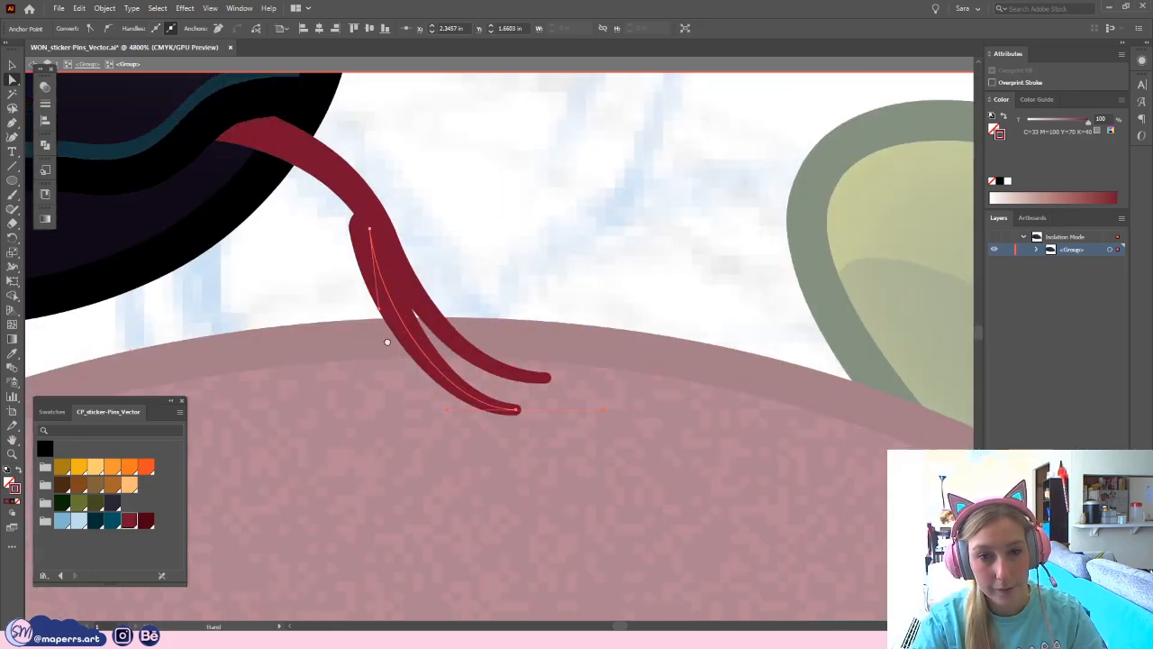
{"action": "left_click", "coordinate": [370, 277]}
{"action": "left_click_drag", "start_coordinate": [369, 277], "coordinate": [376, 267]}
{"action": "left_click_drag", "start_coordinate": [388, 349], "coordinate": [382, 349]}
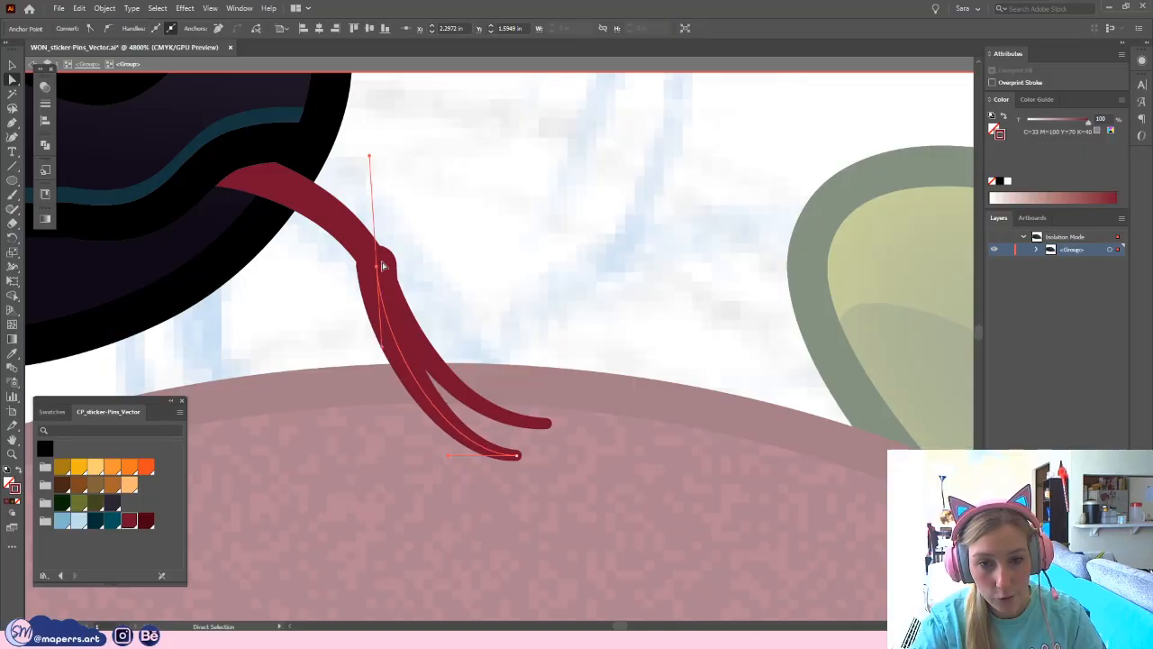
{"action": "left_click_drag", "start_coordinate": [377, 268], "coordinate": [377, 270]}
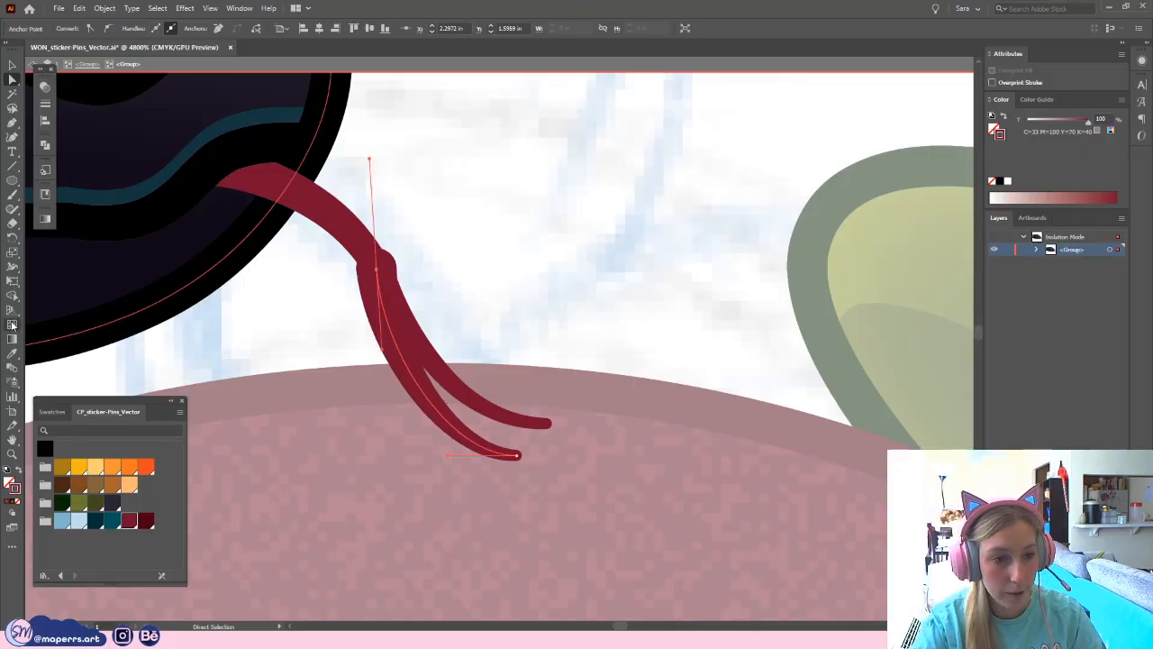
- Narrow the second prong's stroke at the branching point with the Width tool so it blends into the tongue
{"action": "left_click", "coordinate": [13, 265]}
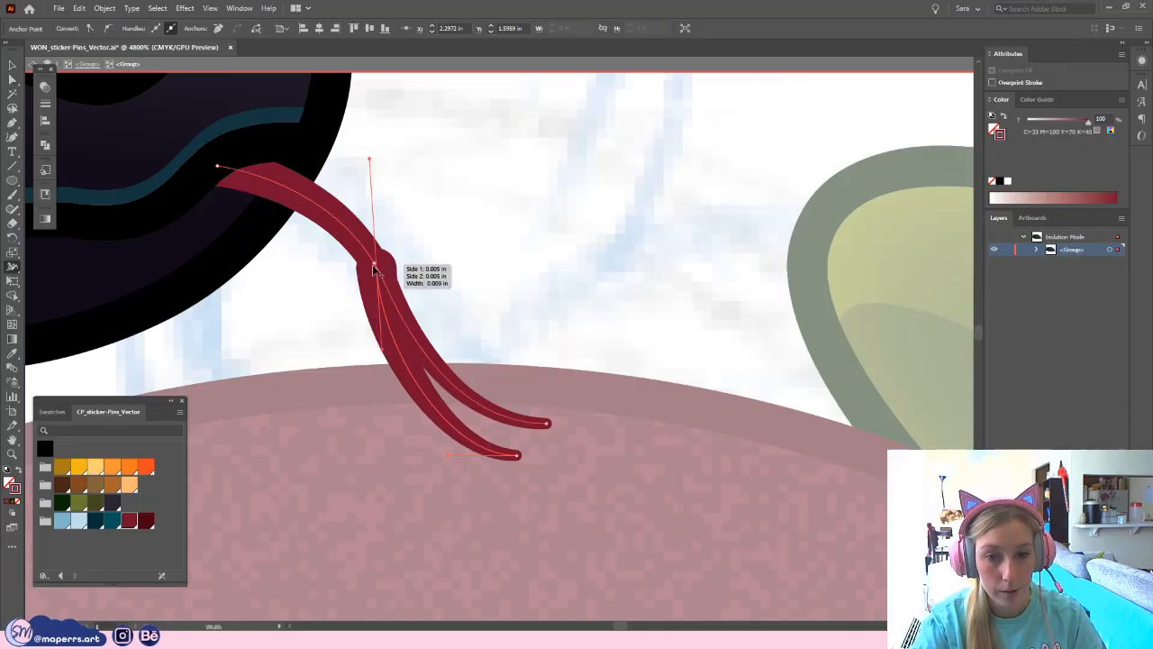
{"action": "left_click_drag", "start_coordinate": [356, 274], "coordinate": [372, 269]}
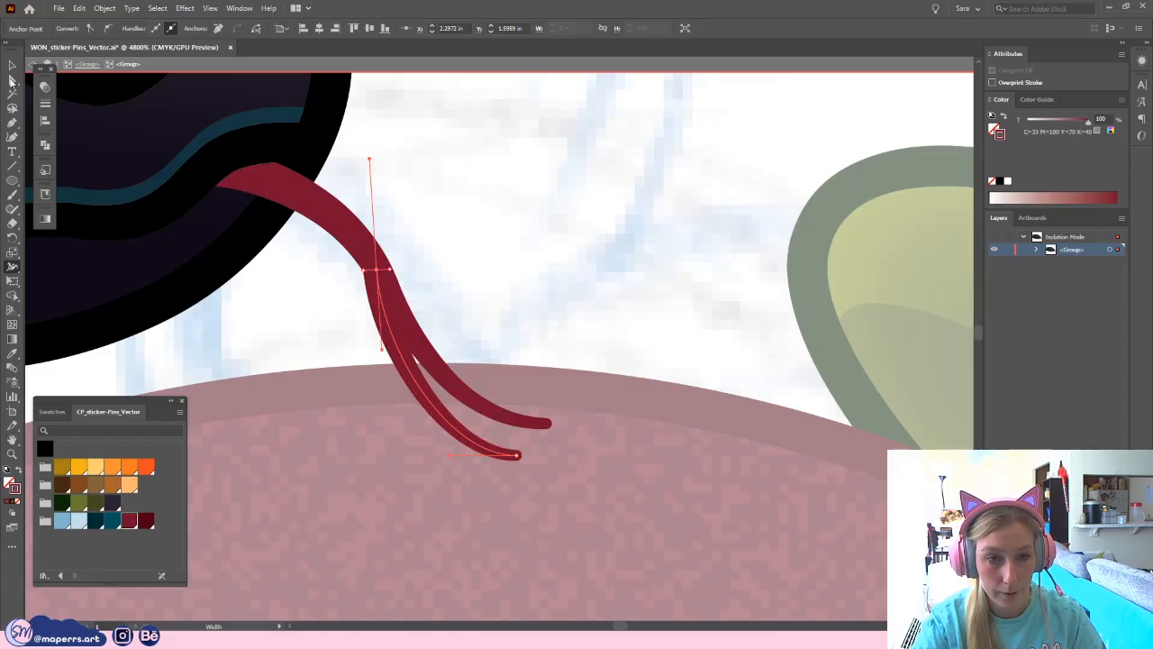
{"action": "left_click", "coordinate": [14, 81]}
{"action": "left_click", "coordinate": [474, 317]}
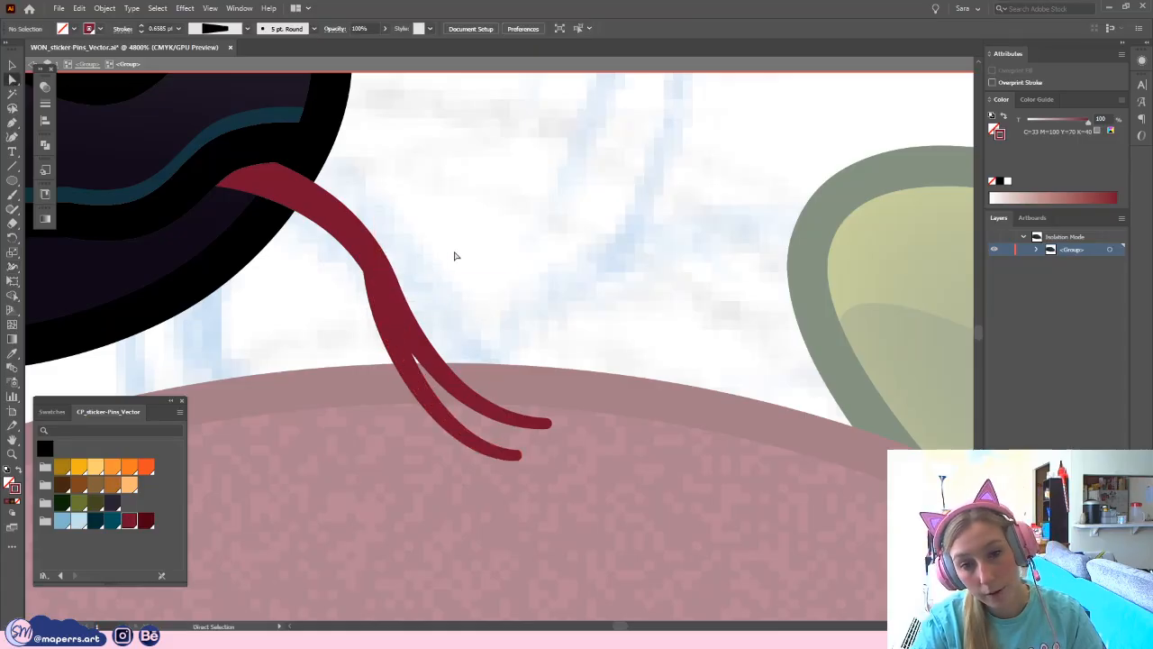
- Expand the appearance of both tongue strokes and unite the resulting shapes into one forked tongue
{"action": "left_click_drag", "start_coordinate": [449, 232], "coordinate": [352, 327]}
{"action": "left_click", "coordinate": [104, 8]}
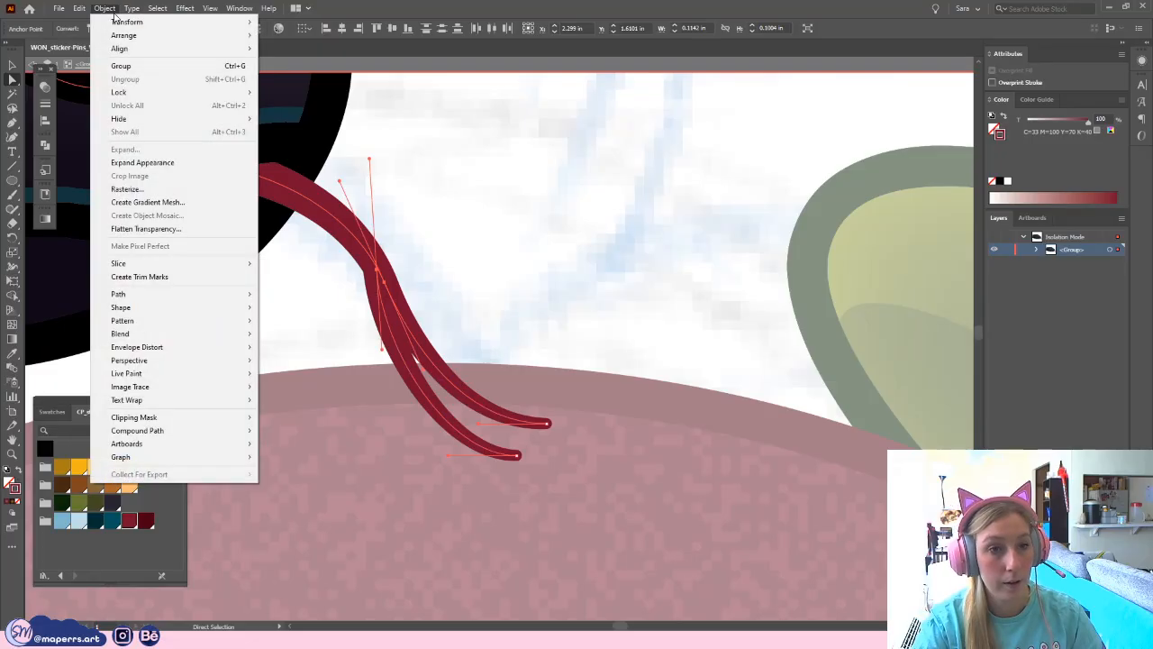
{"action": "left_click", "coordinate": [143, 165]}
{"action": "left_click", "coordinate": [390, 294]}
{"action": "left_click", "coordinate": [416, 335], "text": "shift"}
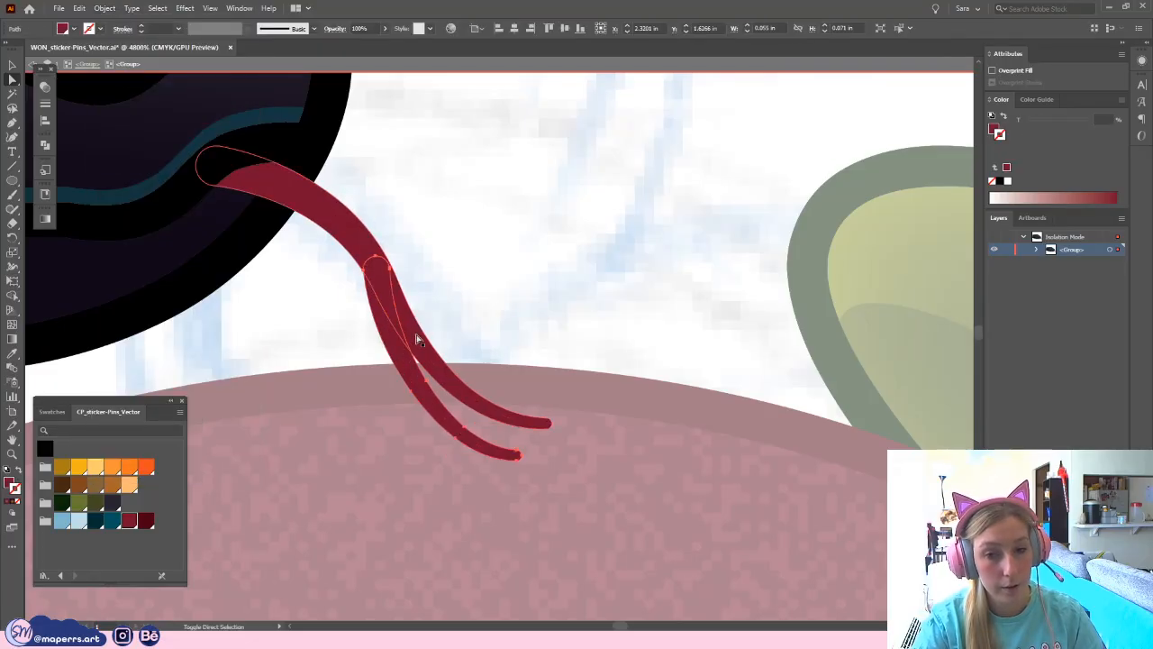
{"action": "left_click", "coordinate": [46, 169]}
{"action": "left_click", "coordinate": [69, 172]}
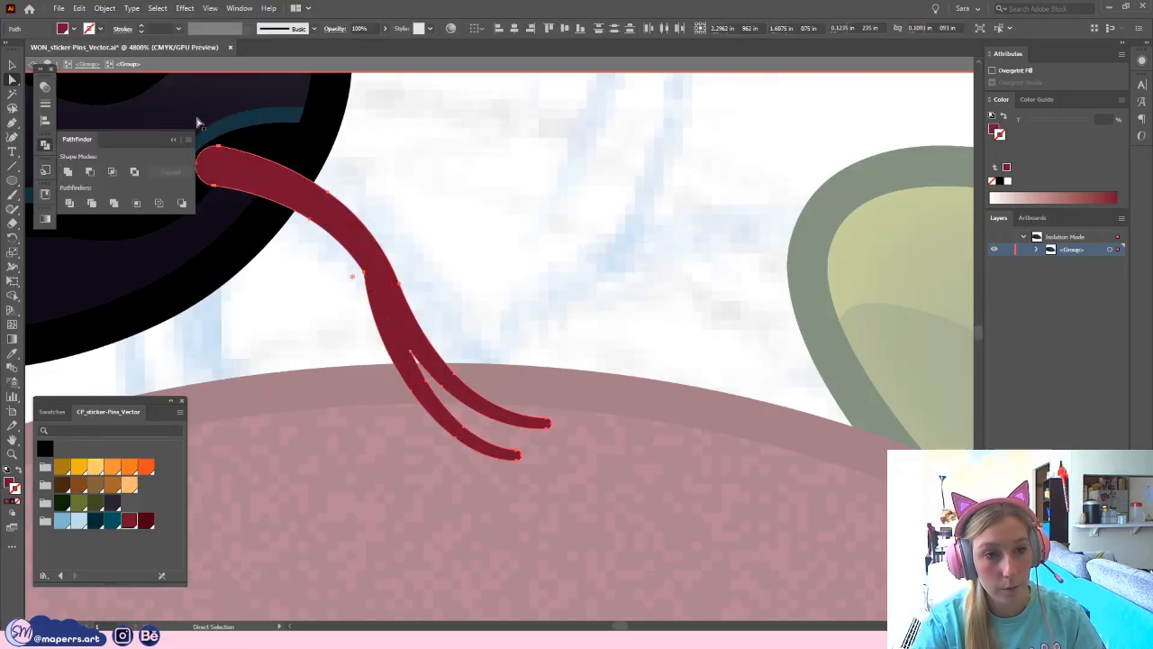
- Smooth the tongue's lower edge where the prong branches by adjusting its anchor and curve handles, and leave isolation mode
{"action": "left_click_drag", "start_coordinate": [368, 281], "coordinate": [290, 295]}
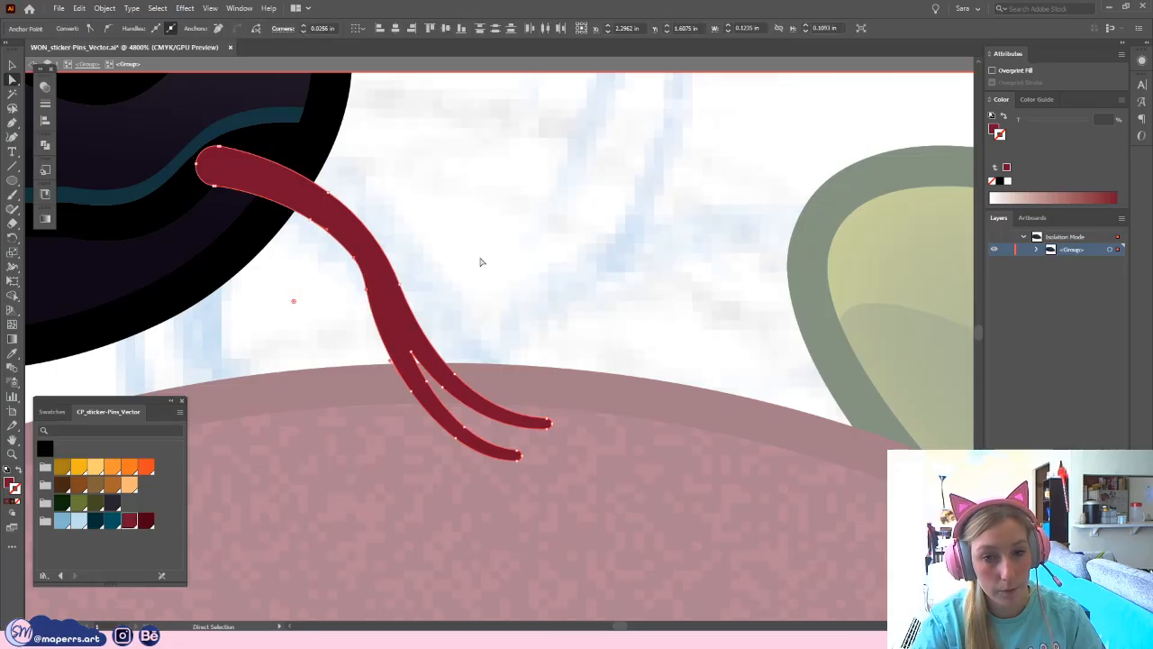
{"action": "left_click", "coordinate": [368, 294]}
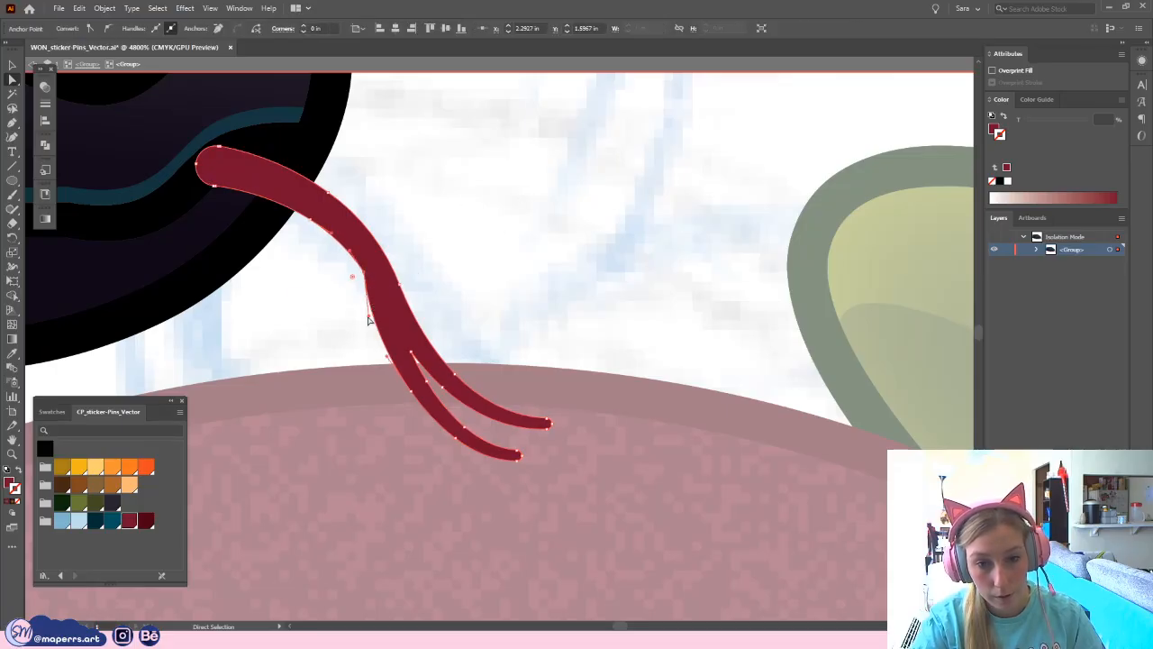
{"action": "left_click_drag", "start_coordinate": [368, 317], "coordinate": [378, 319]}
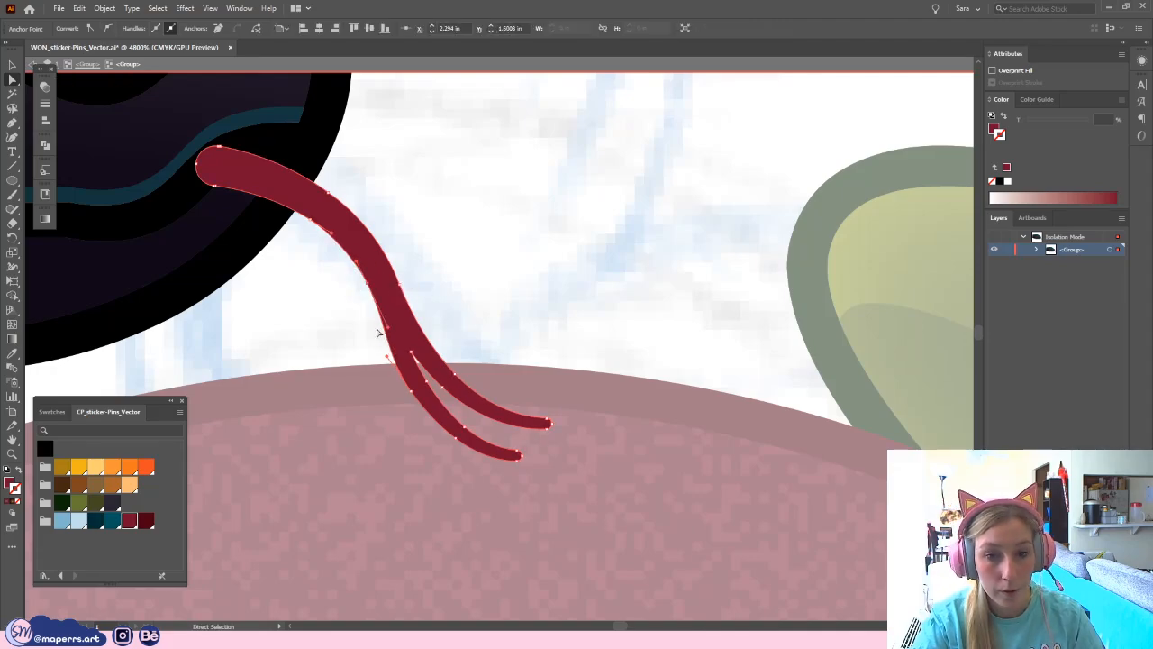
{"action": "left_click", "coordinate": [522, 278]}
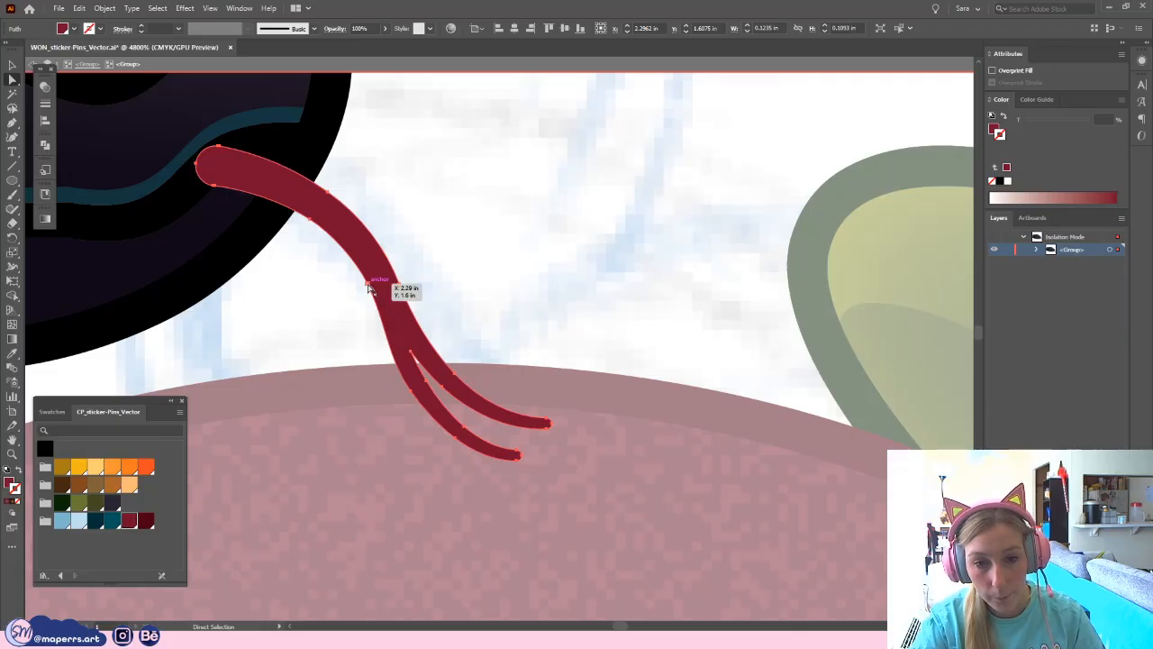
{"action": "left_click", "coordinate": [391, 335]}
{"action": "left_click_drag", "start_coordinate": [389, 327], "coordinate": [387, 322]}
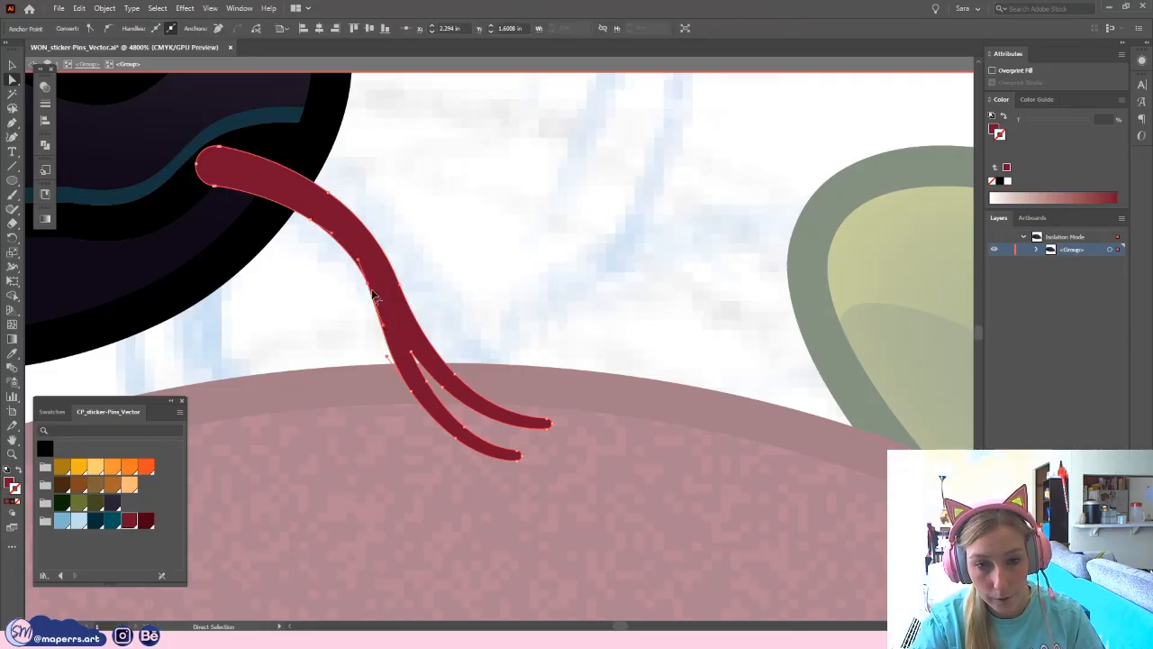
{"action": "left_click_drag", "start_coordinate": [368, 283], "coordinate": [372, 284]}
{"action": "left_click", "coordinate": [483, 264]}
{"action": "double_click", "coordinate": [482, 263]}
- Send the united tongue backward so its base sits beneath the snake's mouth line
{"action": "left_click", "coordinate": [329, 201]}
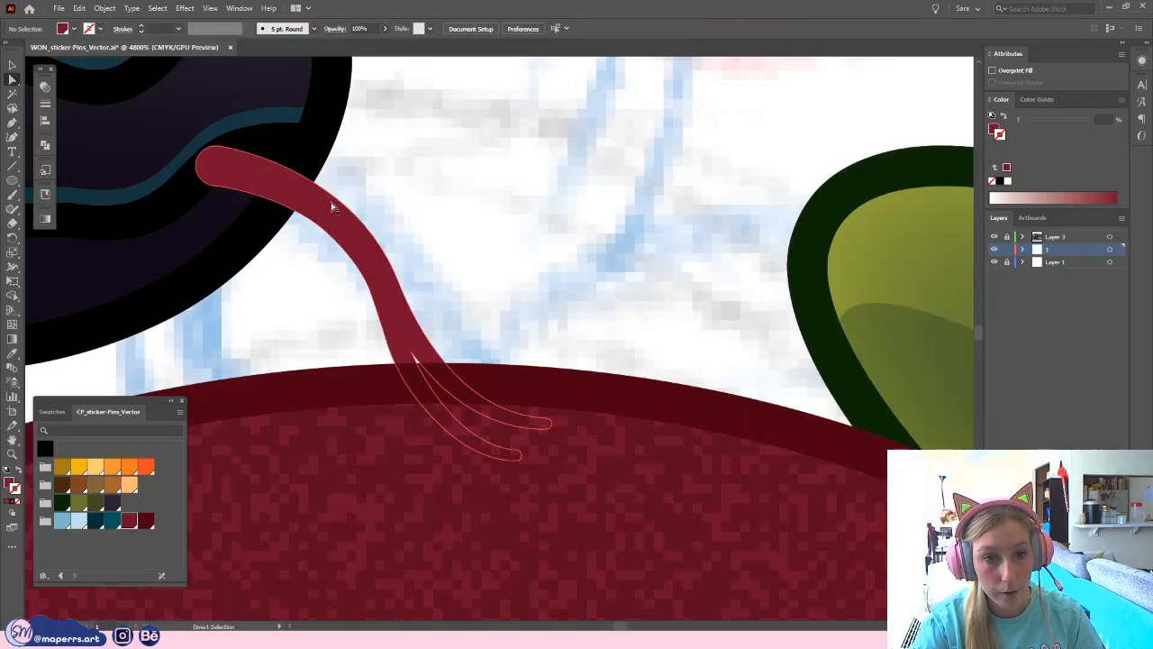
{"action": "key", "text": "v"}
{"action": "key", "text": "ctrl+minus"}
{"action": "key", "text": "ctrl+minus"}
{"action": "key", "text": "ctrl+minus"}
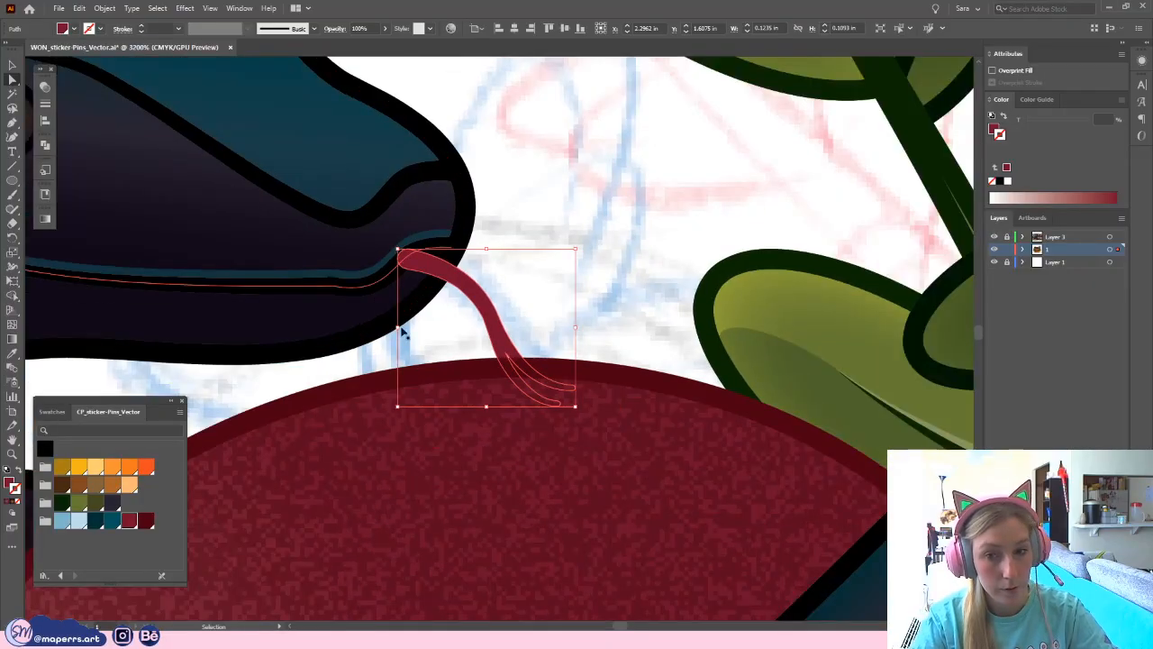
{"action": "left_click", "coordinate": [495, 252]}
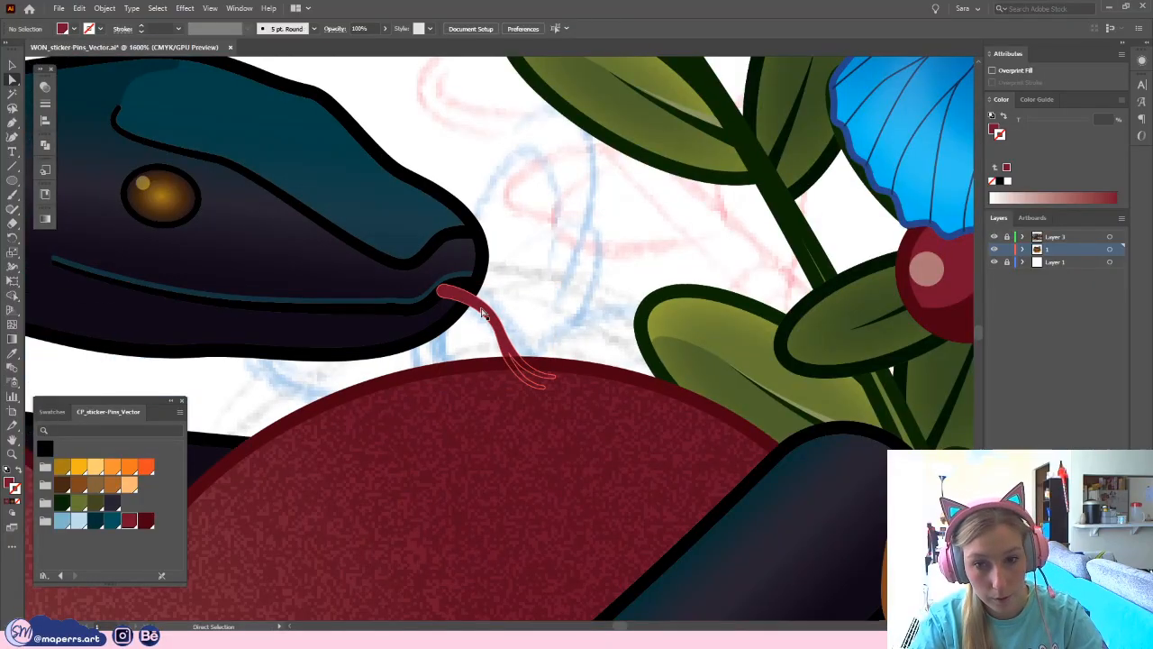
{"action": "left_click", "coordinate": [497, 333], "text": "ctrl"}
{"action": "key", "text": "ctrl+bracketleft"}
{"action": "left_click", "coordinate": [557, 276]}
{"action": "left_click", "coordinate": [12, 65]}
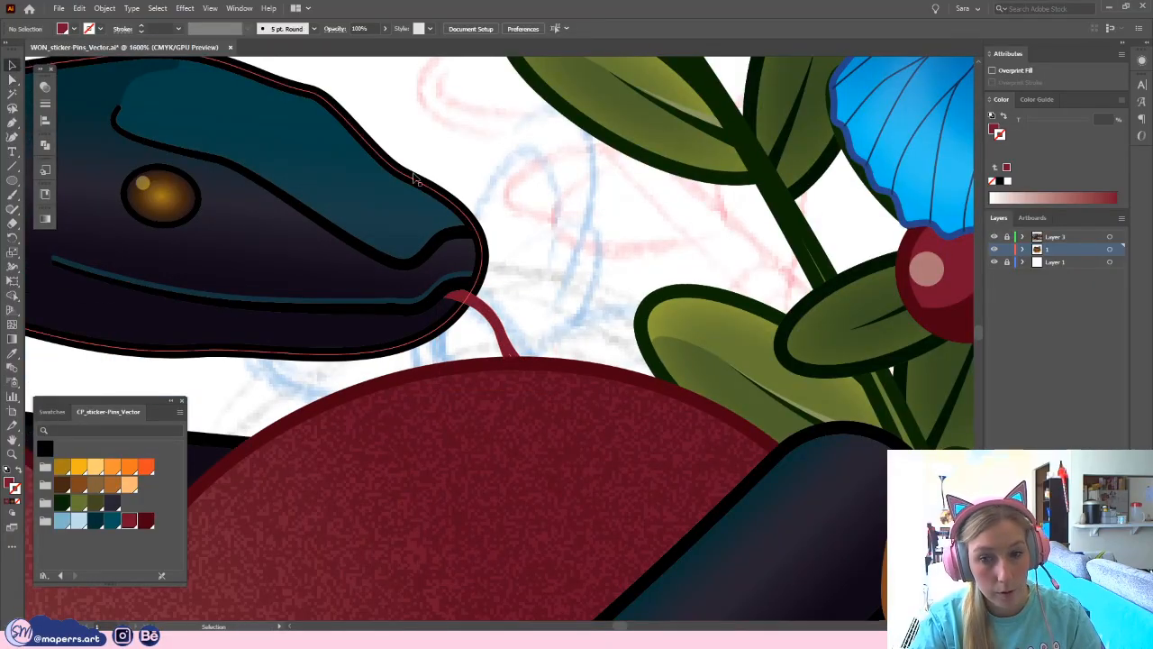
- Try removing the head group from the snake, and undo the deletion
{"action": "key", "text": "ctrl+minus"}
{"action": "key", "text": "ctrl+minus"}
{"action": "key", "text": "ctrl+minus"}
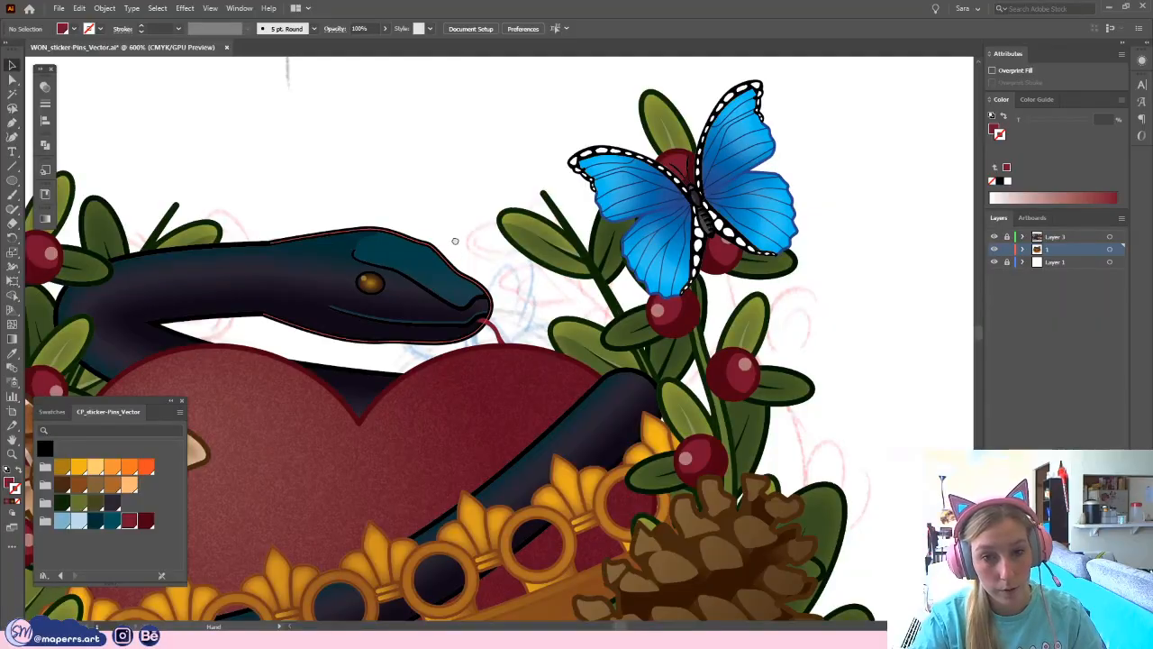
{"action": "left_click", "coordinate": [427, 274]}
{"action": "double_click", "coordinate": [427, 274]}
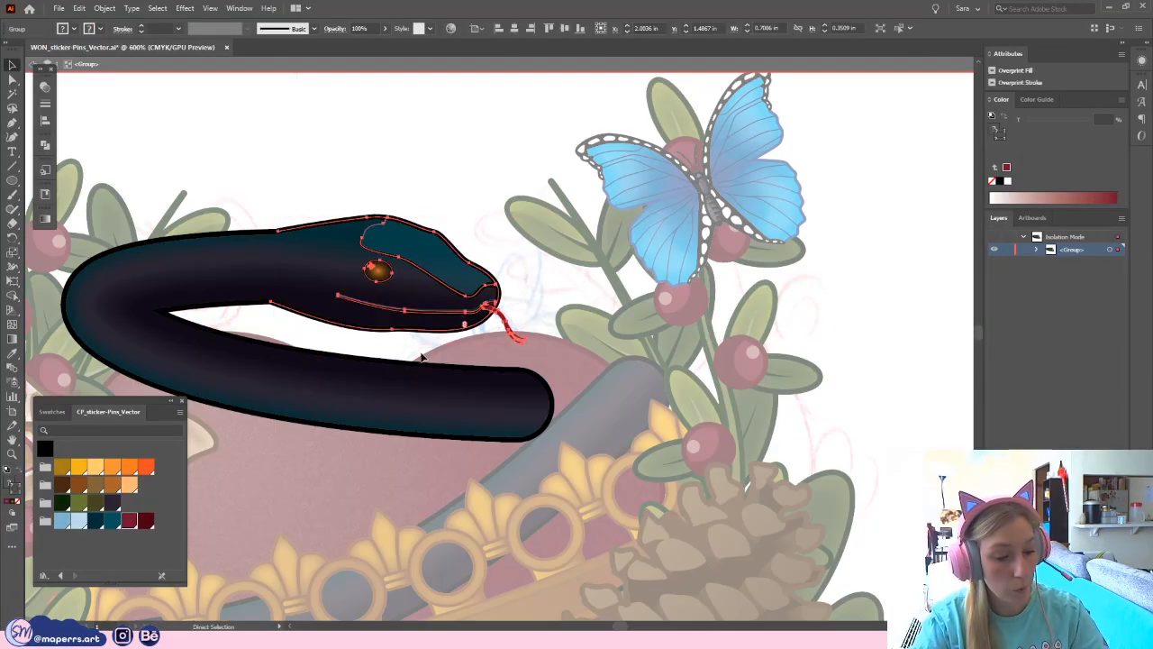
{"action": "key", "text": "Delete"}
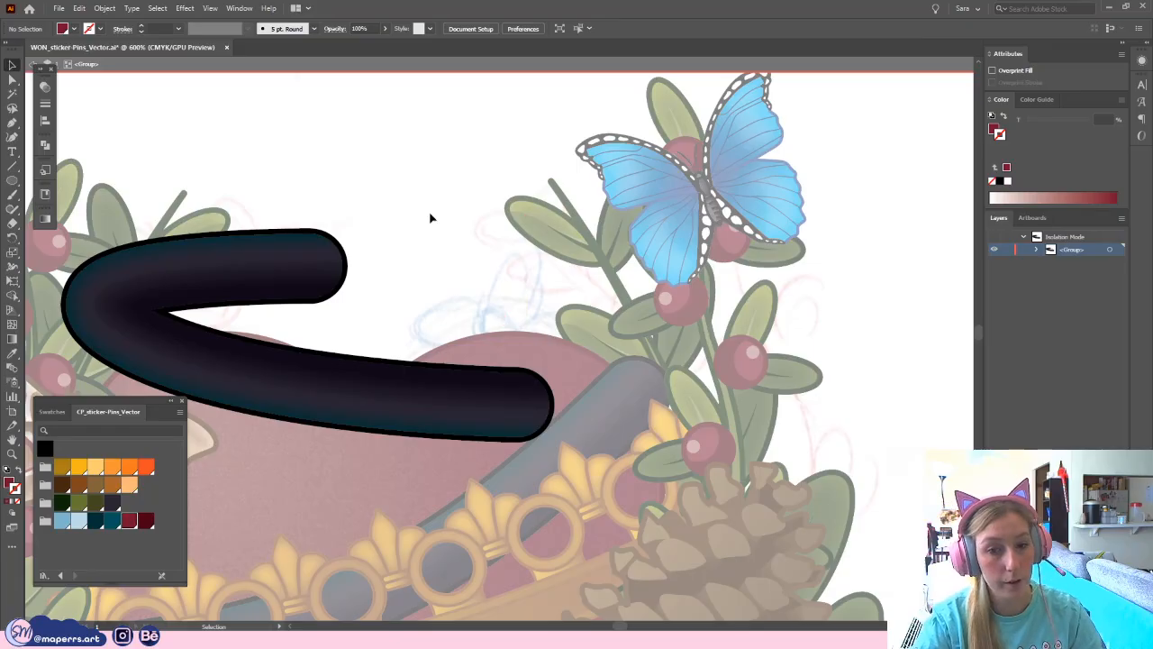
{"action": "double_click", "coordinate": [443, 243]}
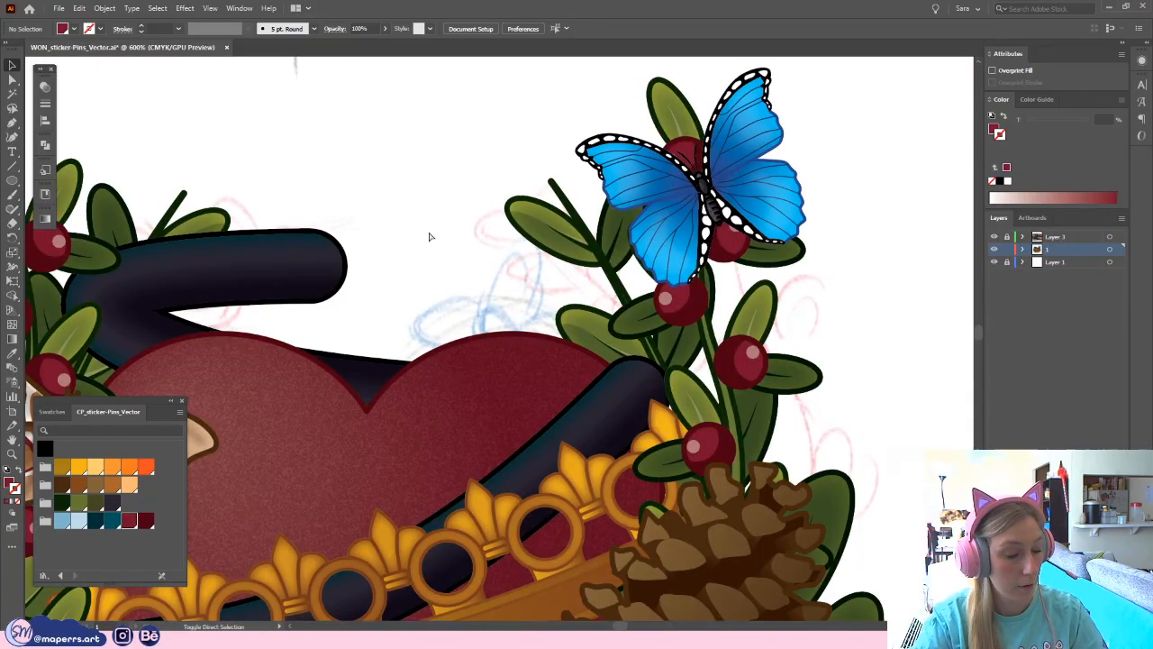
{"action": "key", "text": "ctrl+z"}
{"action": "left_click", "coordinate": [391, 173]}
- Examine the snake's head and tongue up close and within the whole sticker composition
{"action": "scroll", "coordinate": [420, 204], "scroll_direction": "left", "scroll_amount": 1}
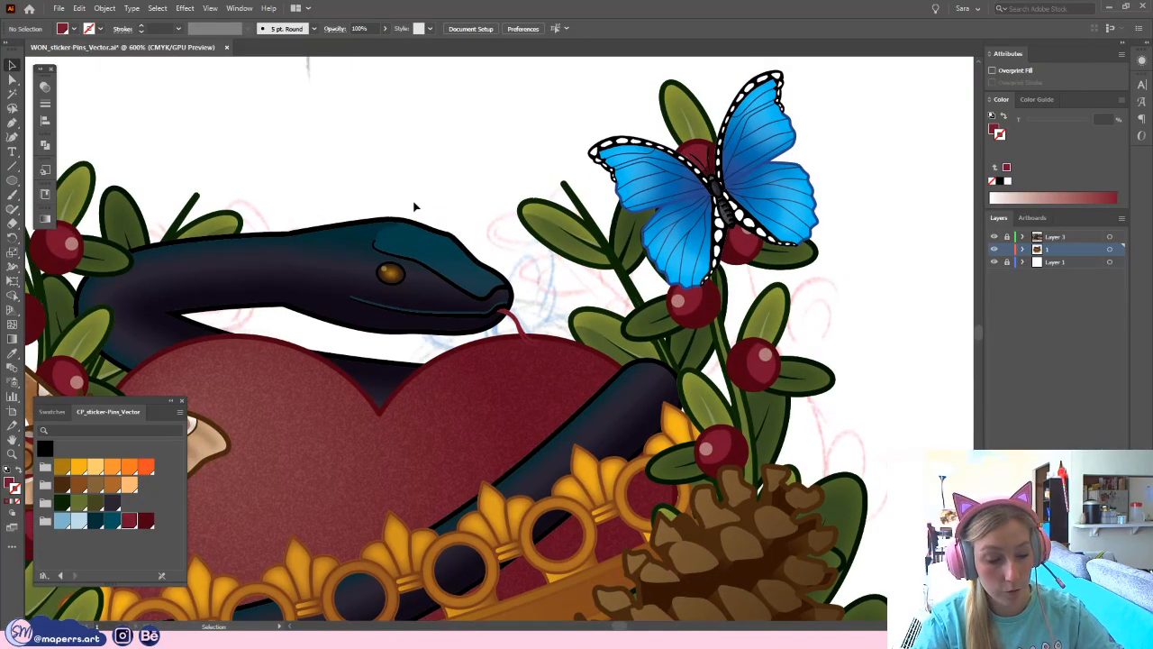
{"action": "key", "text": "ctrl+plus"}
{"action": "key", "text": "a"}
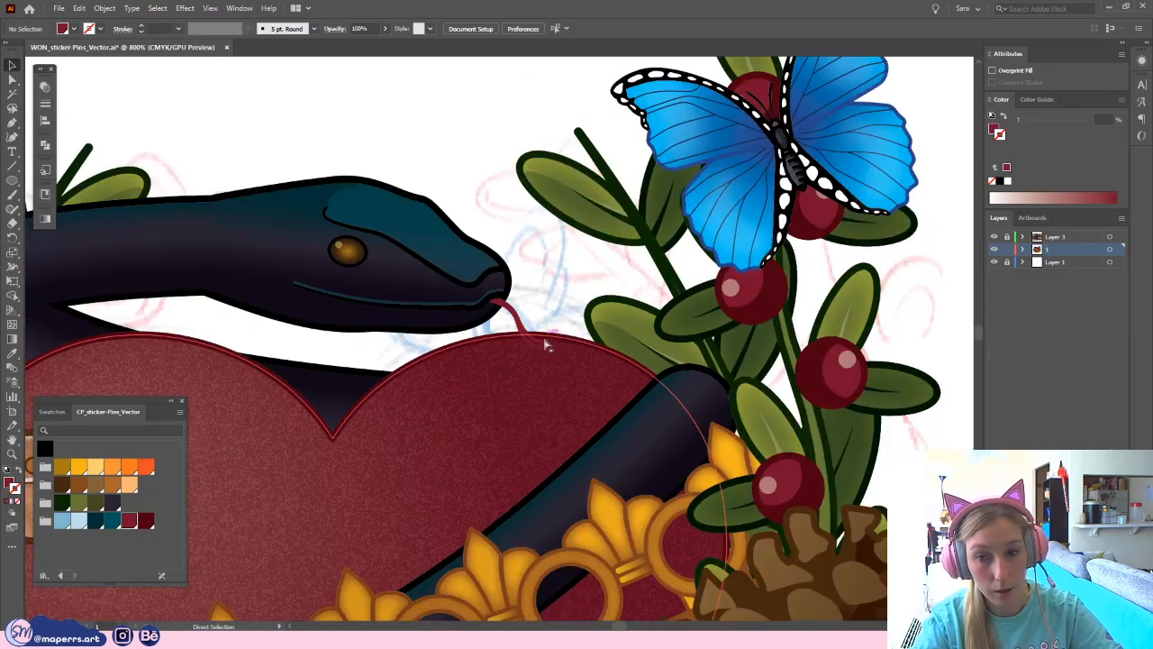
{"action": "left_click_drag", "start_coordinate": [510, 360], "coordinate": [569, 318]}
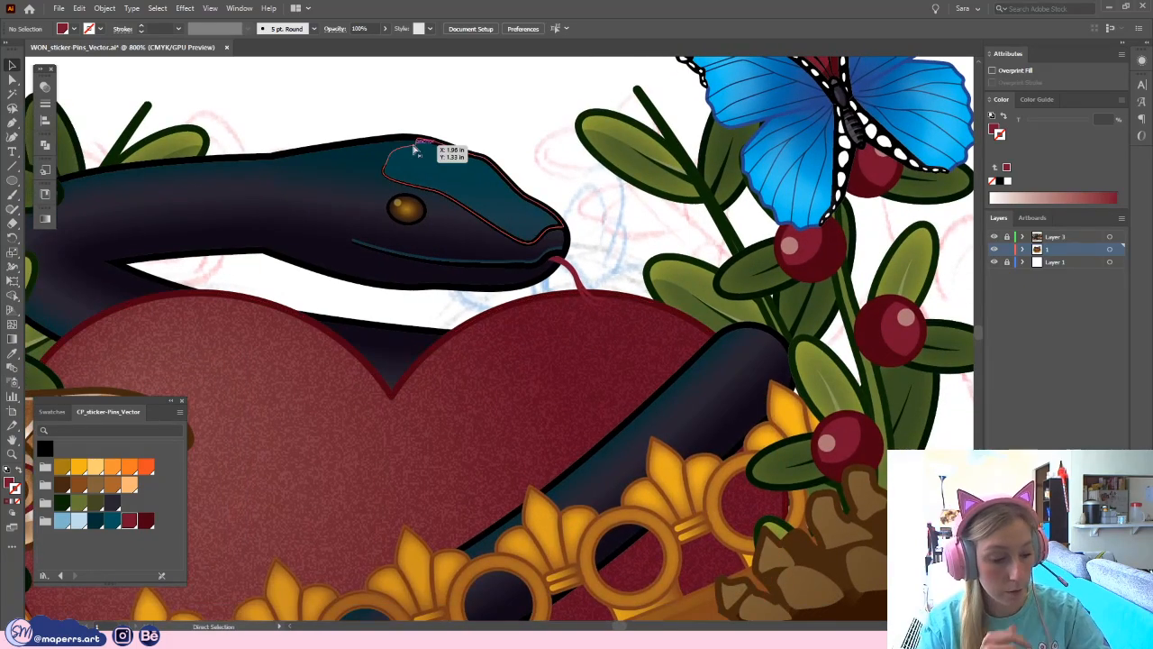
{"action": "key", "text": "ctrl+minus"}
{"action": "key", "text": "ctrl+minus"}
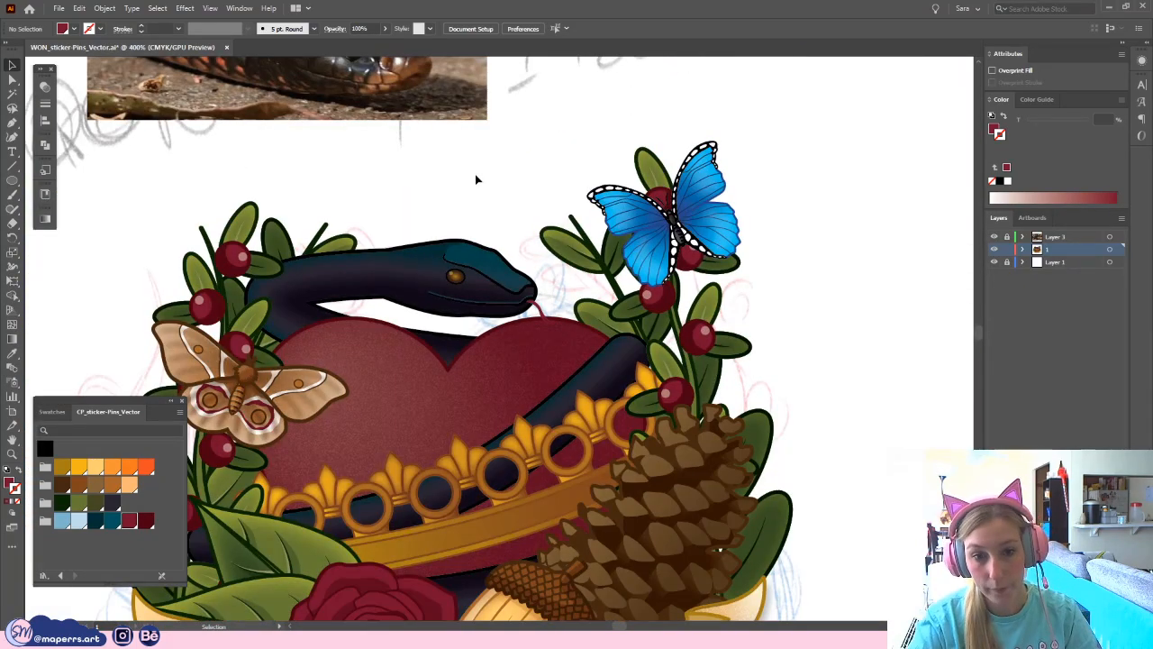
{"action": "left_click_drag", "start_coordinate": [465, 186], "coordinate": [489, 155]}
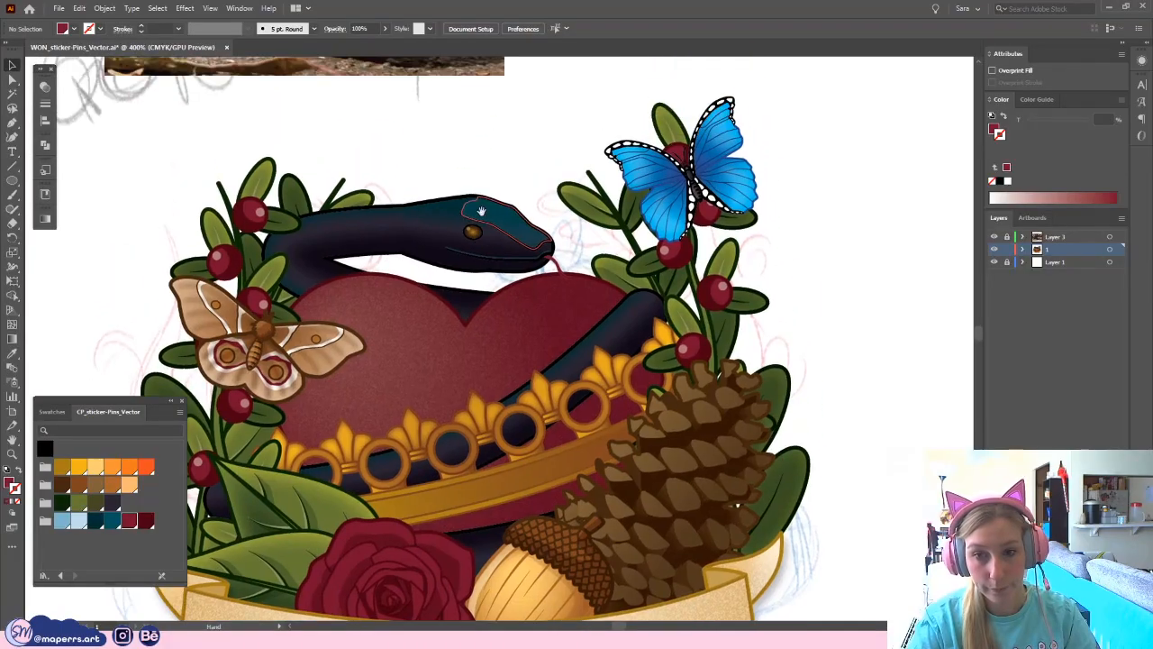
{"action": "key", "text": "ctrl+plus"}
{"action": "key", "text": "ctrl+plus"}
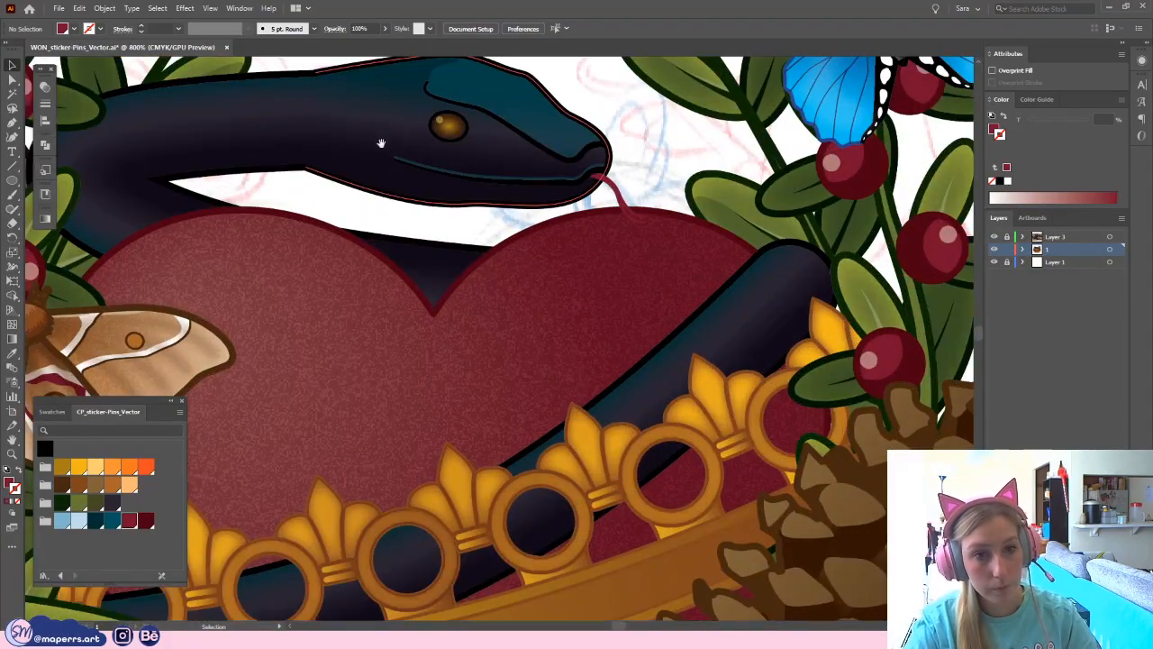
{"action": "left_click_drag", "start_coordinate": [381, 144], "coordinate": [456, 265]}
{"action": "left_click", "coordinate": [339, 225]}
{"action": "left_click", "coordinate": [618, 88]}
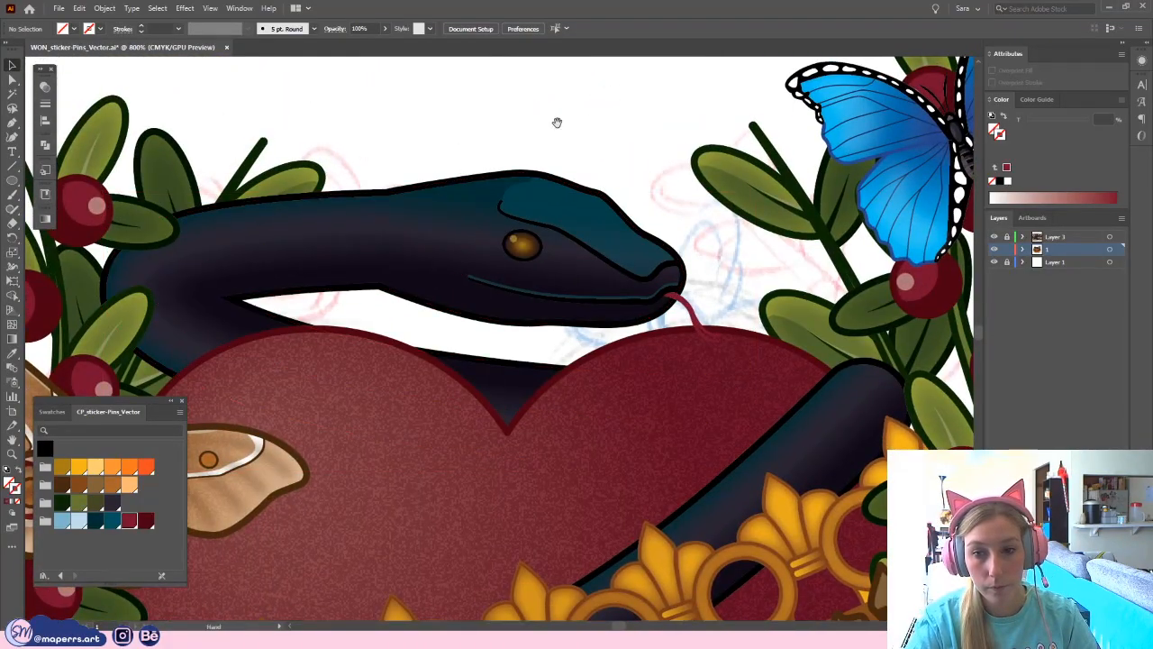
{"action": "left_click_drag", "start_coordinate": [555, 122], "coordinate": [495, 121]}
{"action": "left_click", "coordinate": [265, 246]}
- Isolate the snake's head group and inspect its outline and the teal patch on top of the head
{"action": "left_click", "coordinate": [416, 240]}
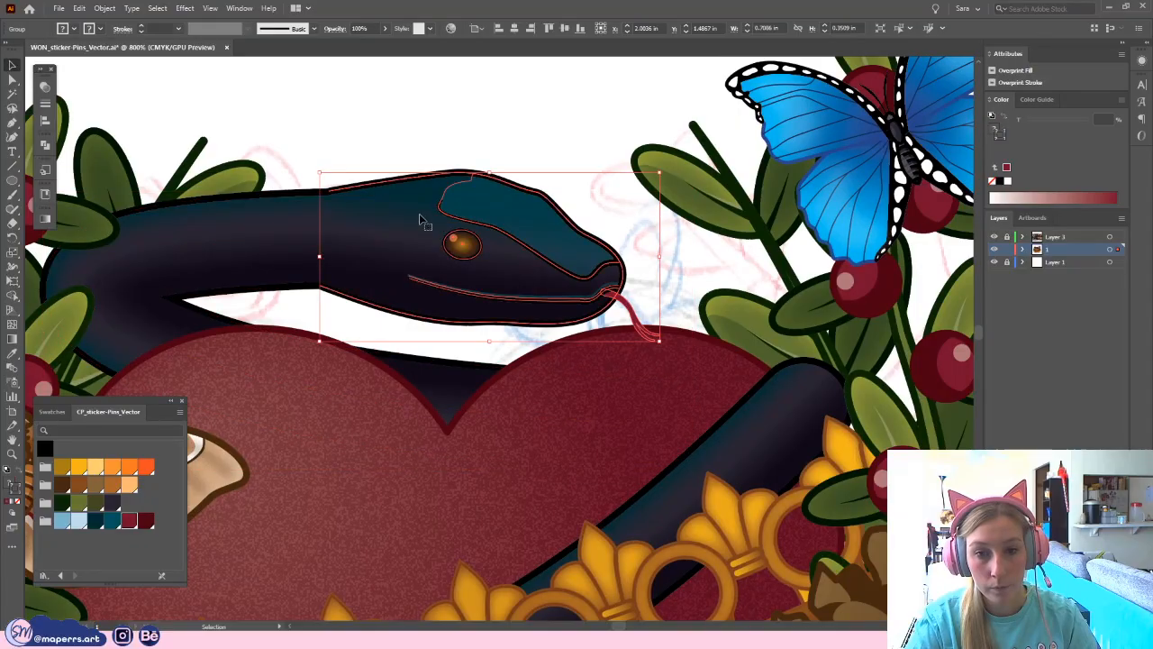
{"action": "double_click", "coordinate": [423, 223]}
{"action": "key", "text": "ctrl+plus"}
{"action": "scroll", "coordinate": [566, 171], "scroll_direction": "up", "scroll_amount": 1}
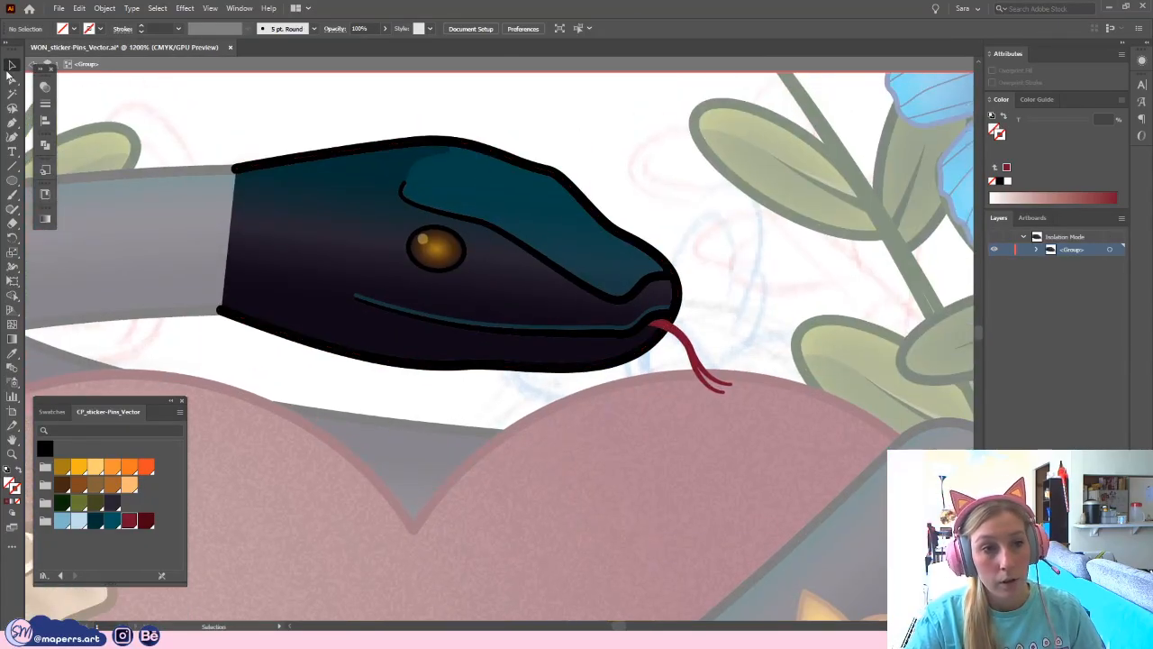
{"action": "left_click", "coordinate": [12, 79]}
{"action": "left_click", "coordinate": [286, 223]}
{"action": "left_click", "coordinate": [527, 225], "text": "shift"}
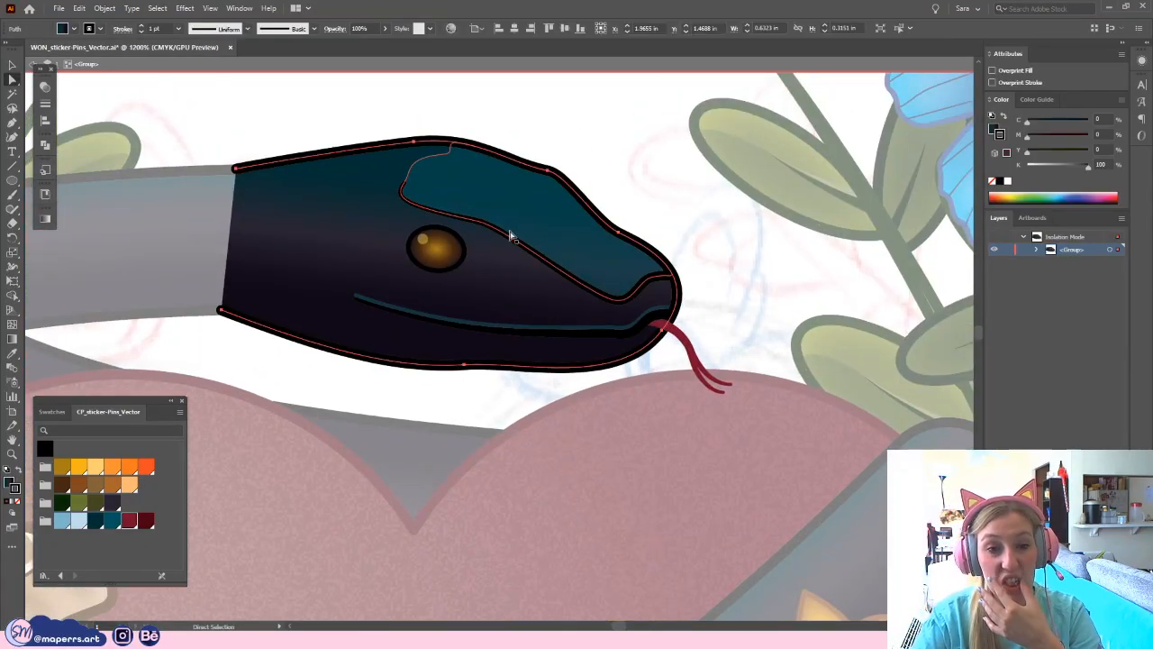
{"action": "left_click", "coordinate": [362, 119]}
{"action": "key", "text": "ctrl+minus"}
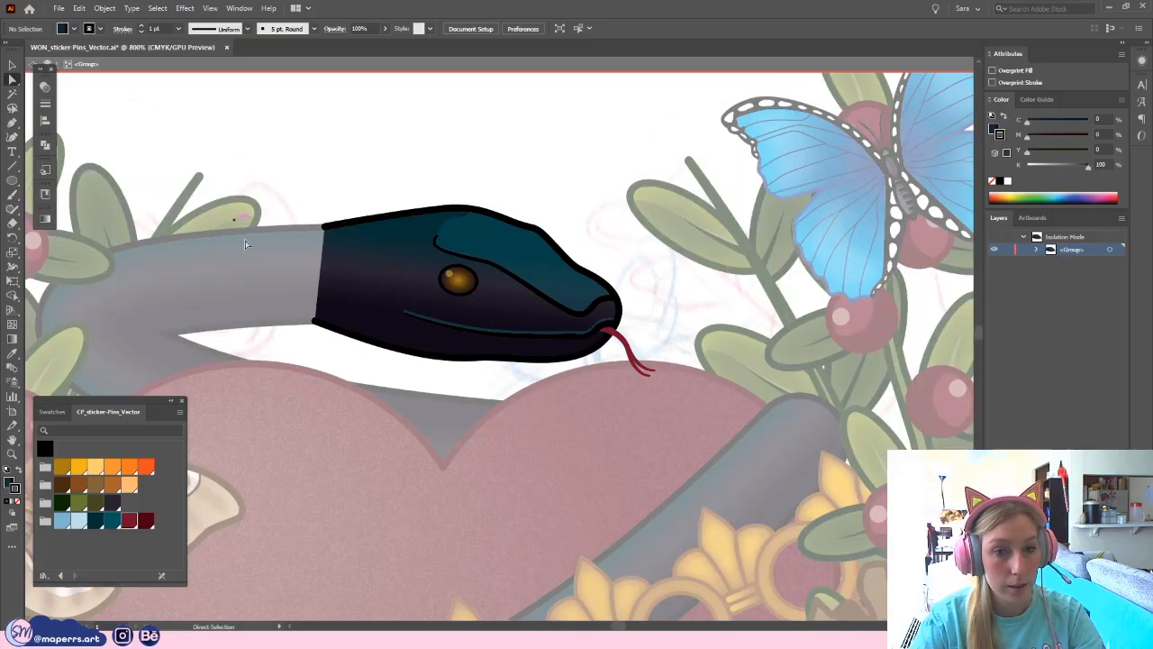
{"action": "double_click", "coordinate": [349, 168]}
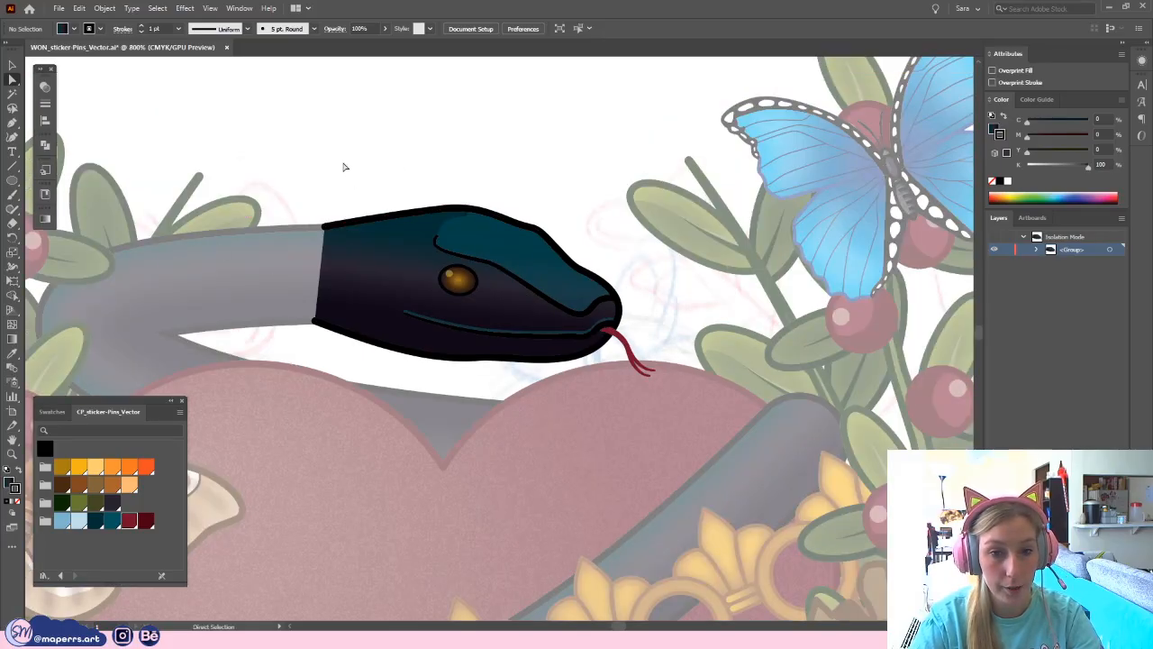
- Set the stroke corners of the snake's upper body outline to Round Join
{"action": "left_click", "coordinate": [200, 333]}
{"action": "left_click", "coordinate": [47, 108]}
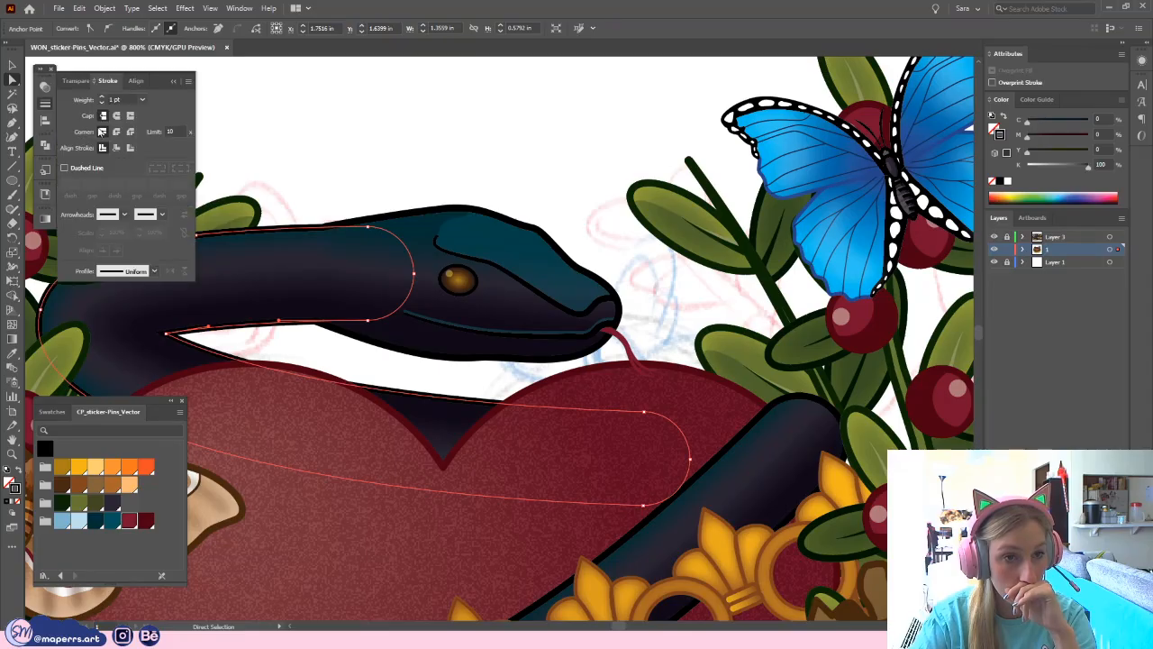
{"action": "left_click", "coordinate": [115, 132]}
{"action": "left_click", "coordinate": [387, 170]}
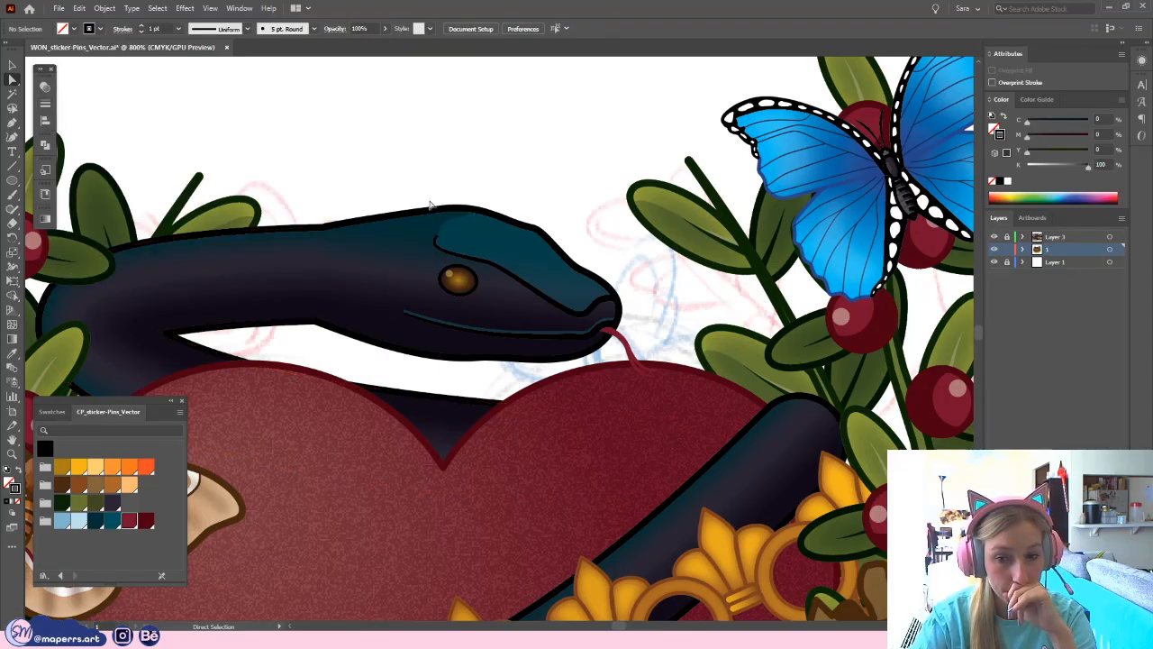
{"action": "scroll", "coordinate": [445, 197], "scroll_direction": "down", "scroll_amount": 3}
{"action": "scroll", "coordinate": [444, 197], "scroll_direction": "down", "scroll_amount": 2}
{"action": "scroll", "coordinate": [451, 189], "scroll_direction": "up", "scroll_amount": 4}
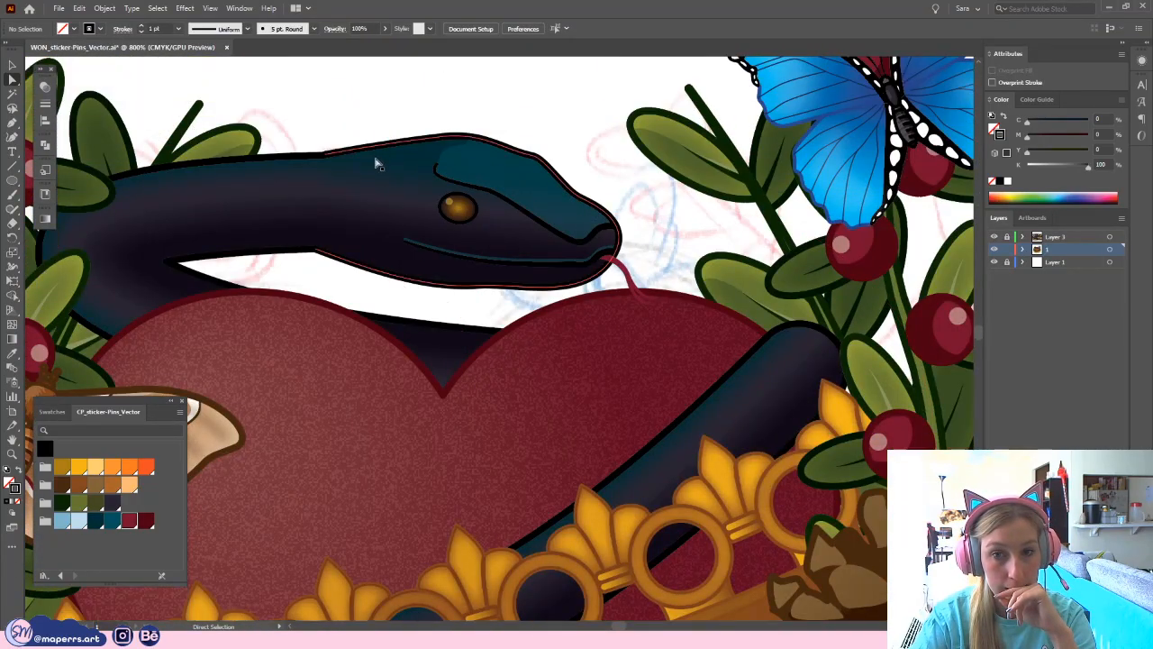
{"action": "scroll", "coordinate": [335, 206], "scroll_direction": "up", "scroll_amount": 2}
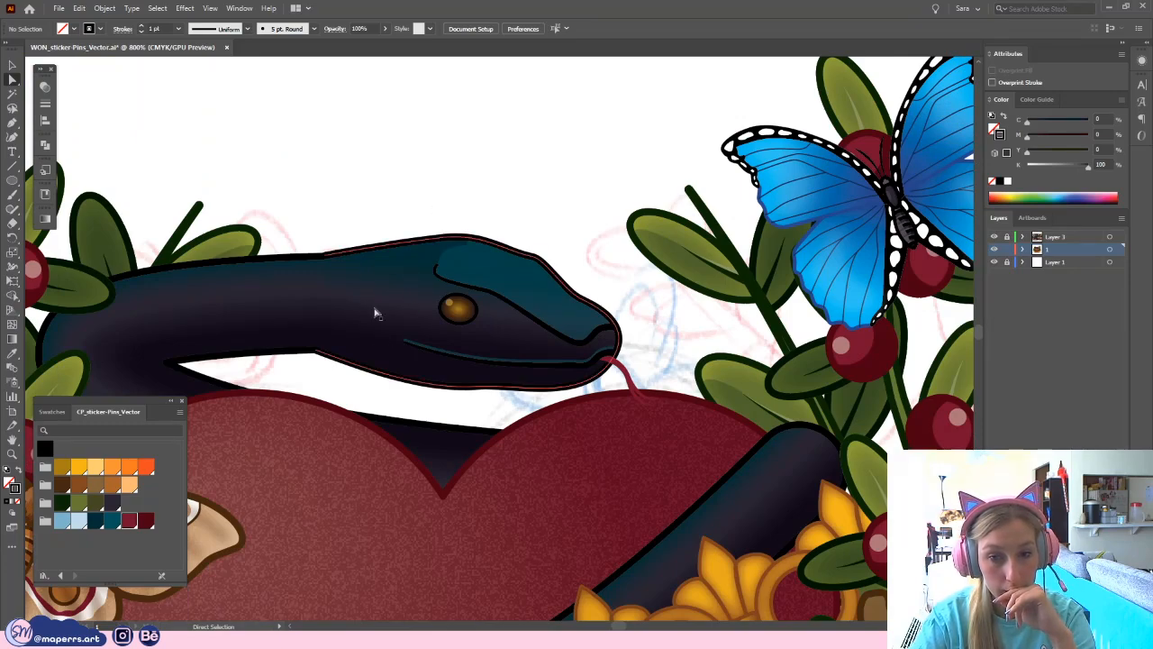
- Isolate the snake's head group for editing
{"action": "scroll", "coordinate": [497, 211], "scroll_direction": "down", "scroll_amount": 5}
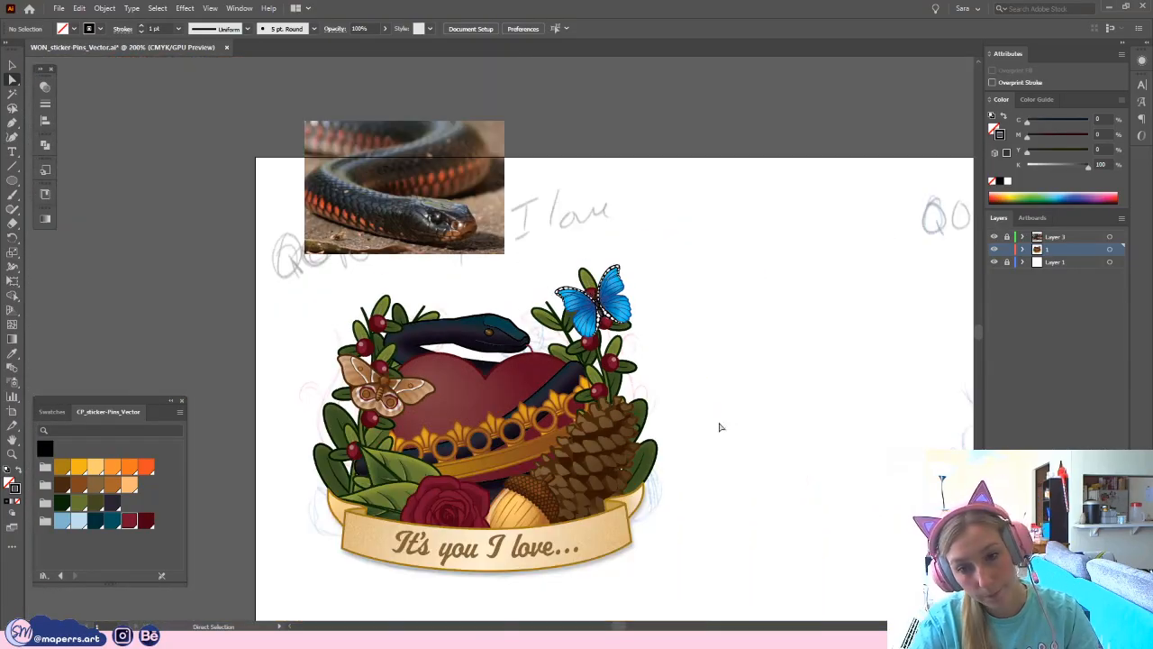
{"action": "left_click_drag", "start_coordinate": [720, 427], "coordinate": [672, 396]}
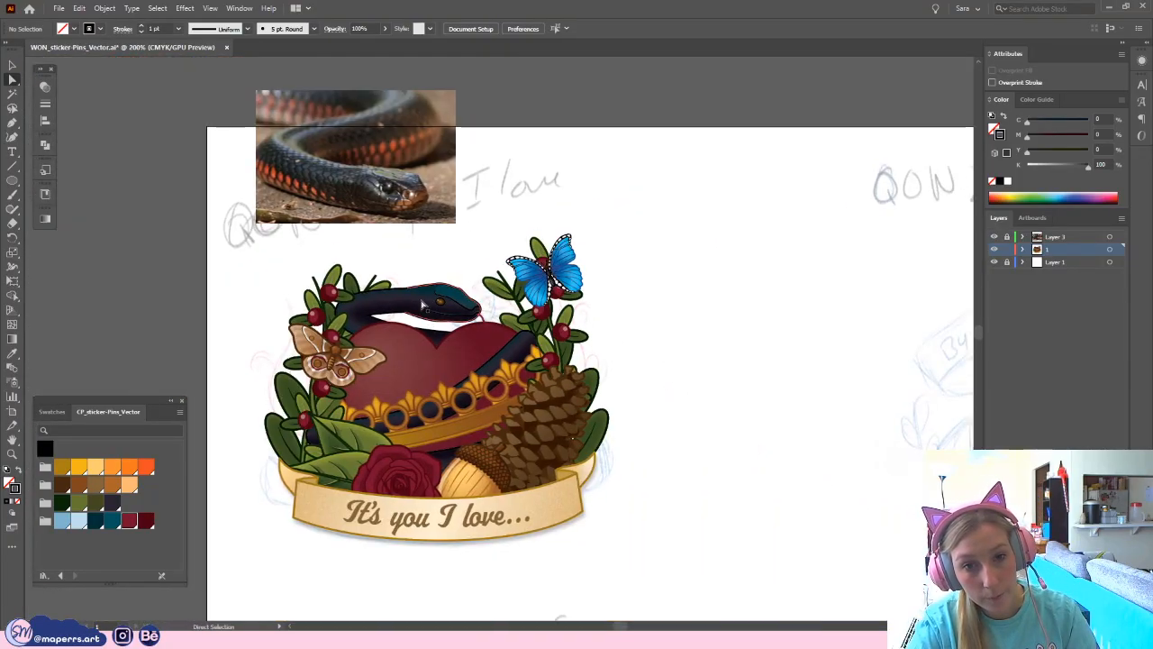
{"action": "scroll", "coordinate": [480, 266], "scroll_direction": "up", "scroll_amount": 8}
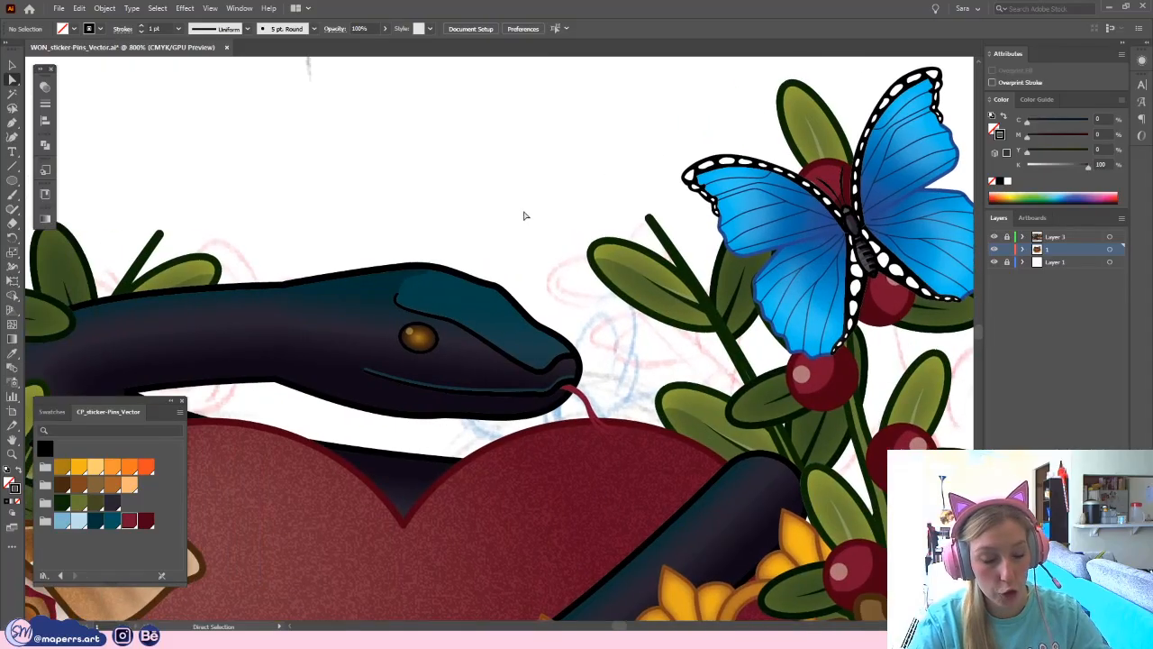
{"action": "scroll", "coordinate": [518, 220], "scroll_direction": "up", "scroll_amount": 2}
{"action": "left_click", "coordinate": [12, 65]}
{"action": "left_click", "coordinate": [384, 341]}
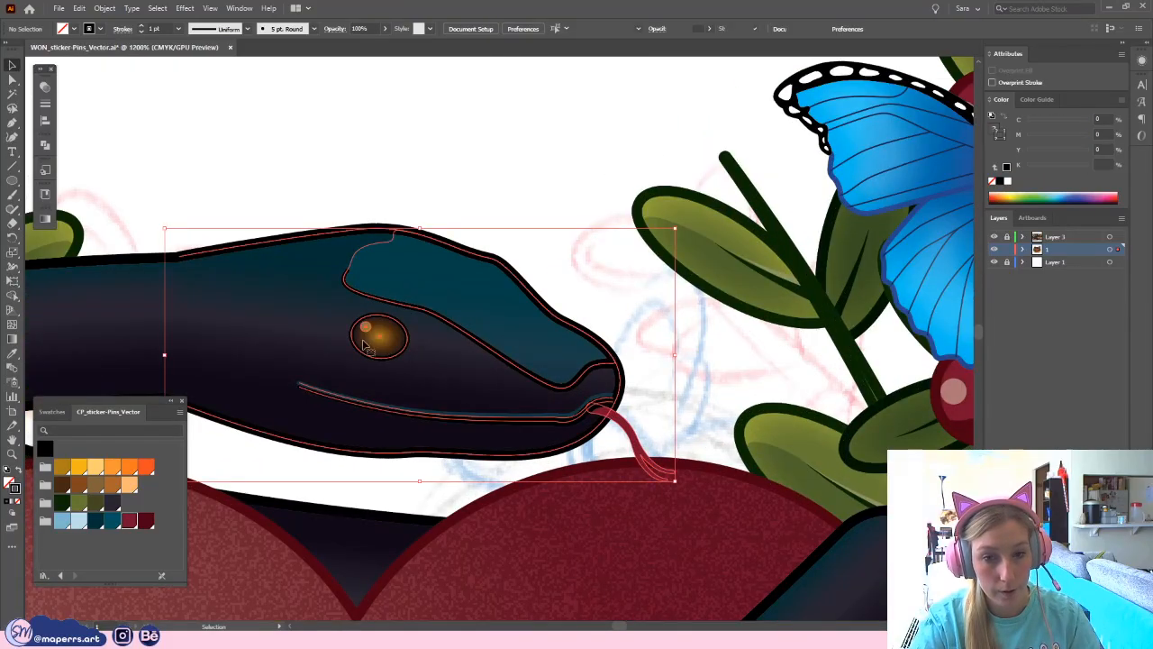
{"action": "double_click", "coordinate": [385, 344]}
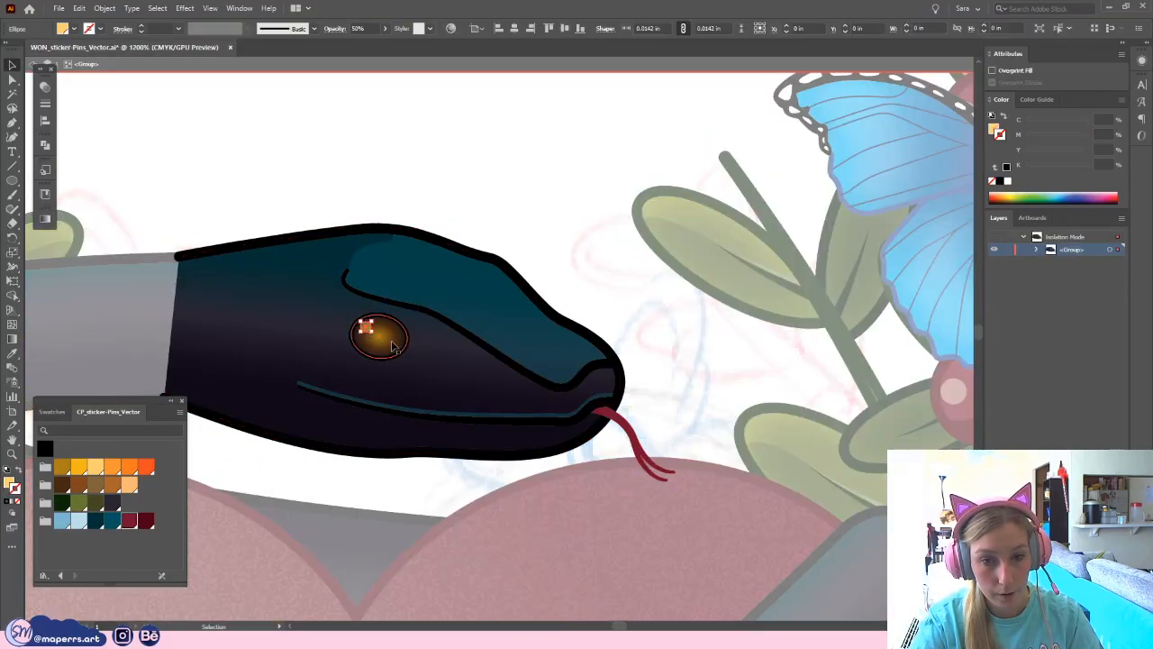
- Move the snake's eye, including its highlight, slightly forward toward the snout
{"action": "left_click", "coordinate": [380, 341]}
{"action": "left_click_drag", "start_coordinate": [396, 343], "coordinate": [427, 338]}
{"action": "left_click", "coordinate": [519, 230]}
{"action": "left_click_drag", "start_coordinate": [566, 124], "coordinate": [573, 149]}
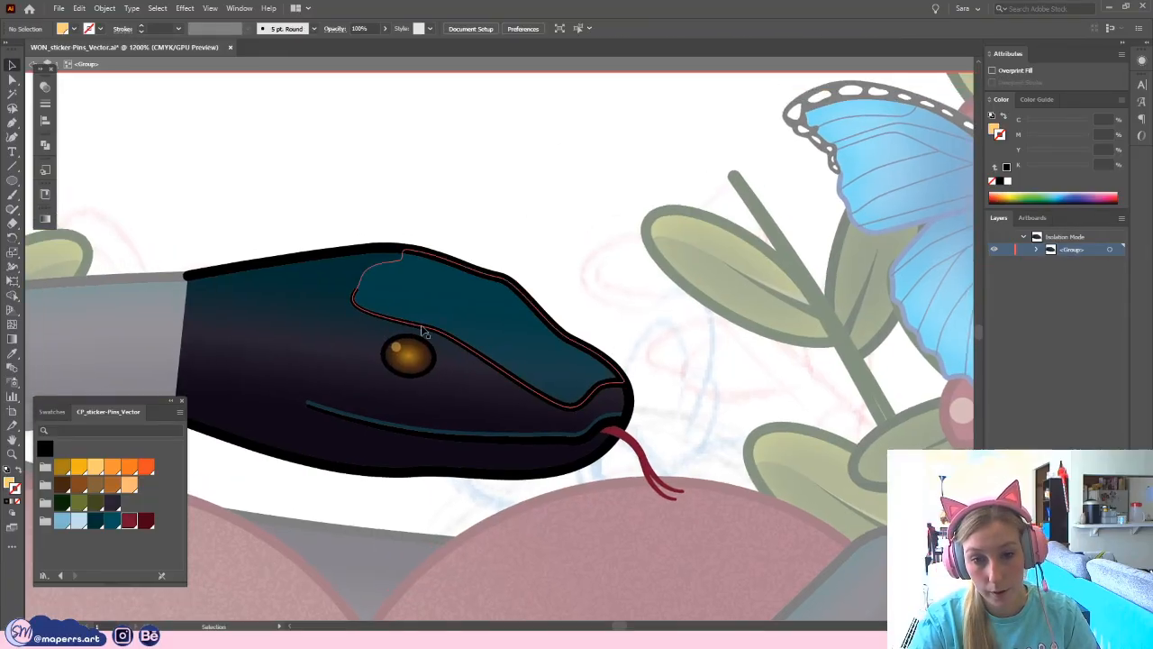
{"action": "left_click_drag", "start_coordinate": [419, 361], "coordinate": [426, 365]}
{"action": "left_click", "coordinate": [551, 237]}
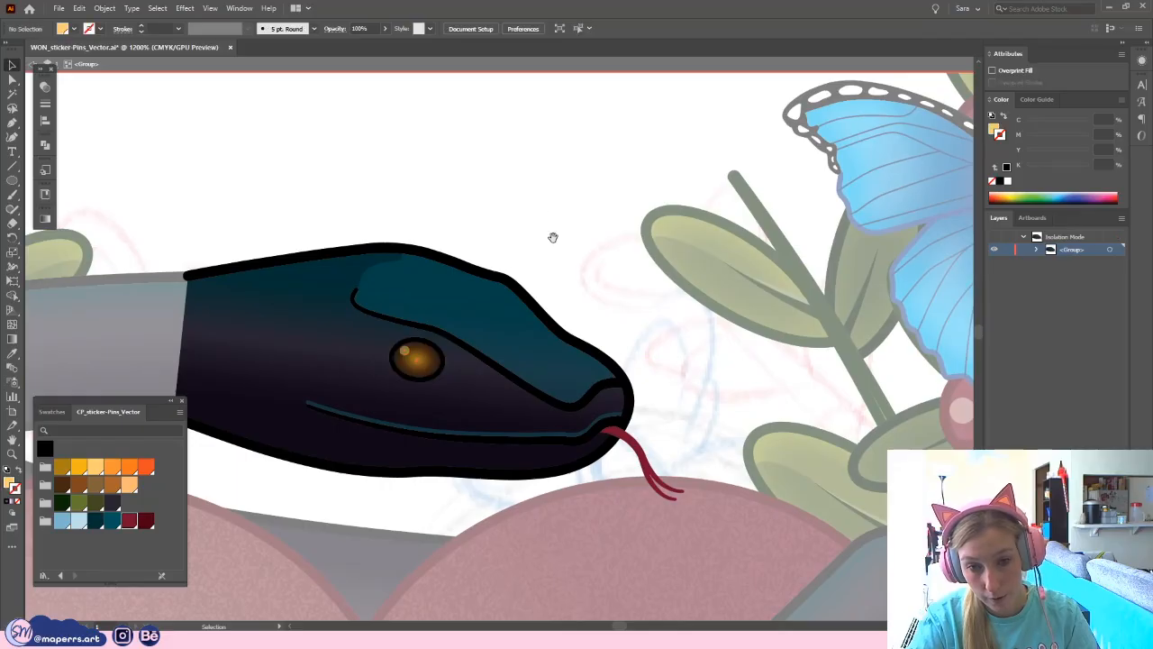
{"action": "scroll", "coordinate": [554, 180], "scroll_direction": "down", "scroll_amount": 1}
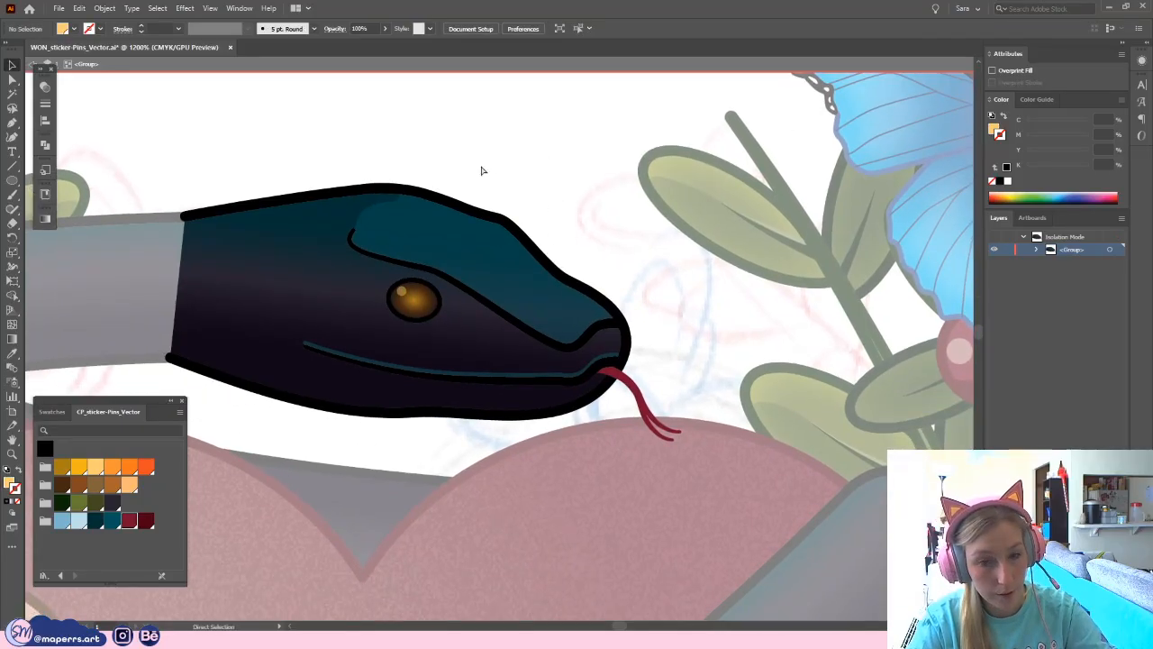
- Expand the appearance of the teal highlight line along the snake's mouth and ungroup the resulting shape
{"action": "key", "text": "ctrl+plus"}
{"action": "left_click", "coordinate": [13, 81]}
{"action": "left_click", "coordinate": [296, 362]}
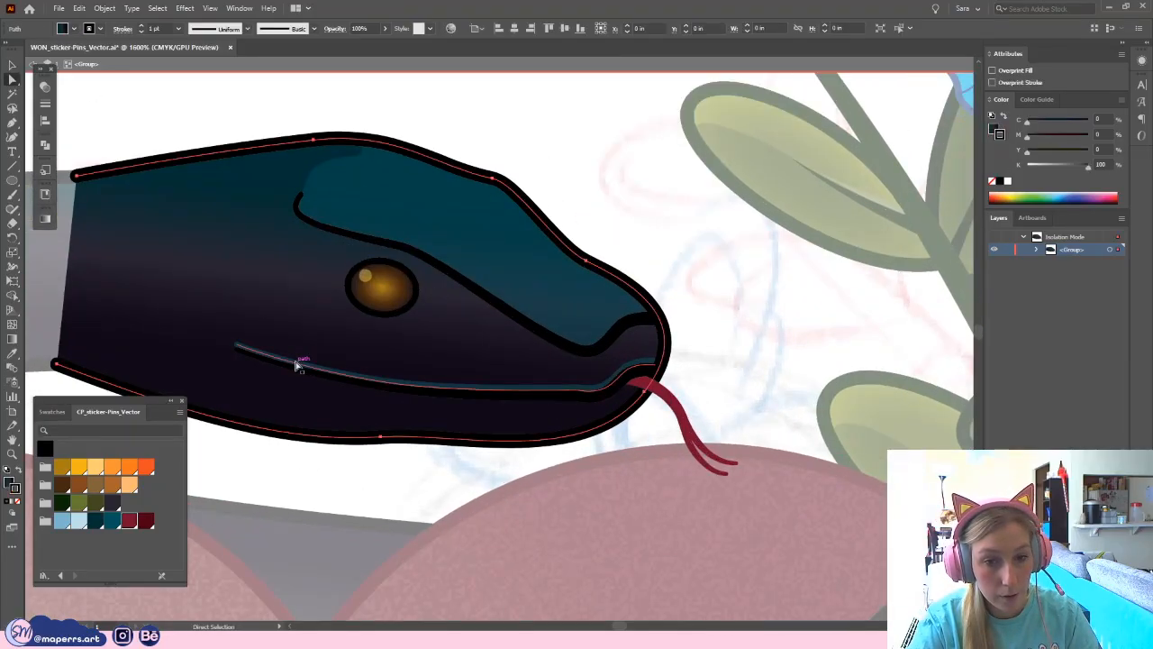
{"action": "left_click", "coordinate": [123, 6]}
{"action": "mouse_move", "coordinate": [104, 7]}
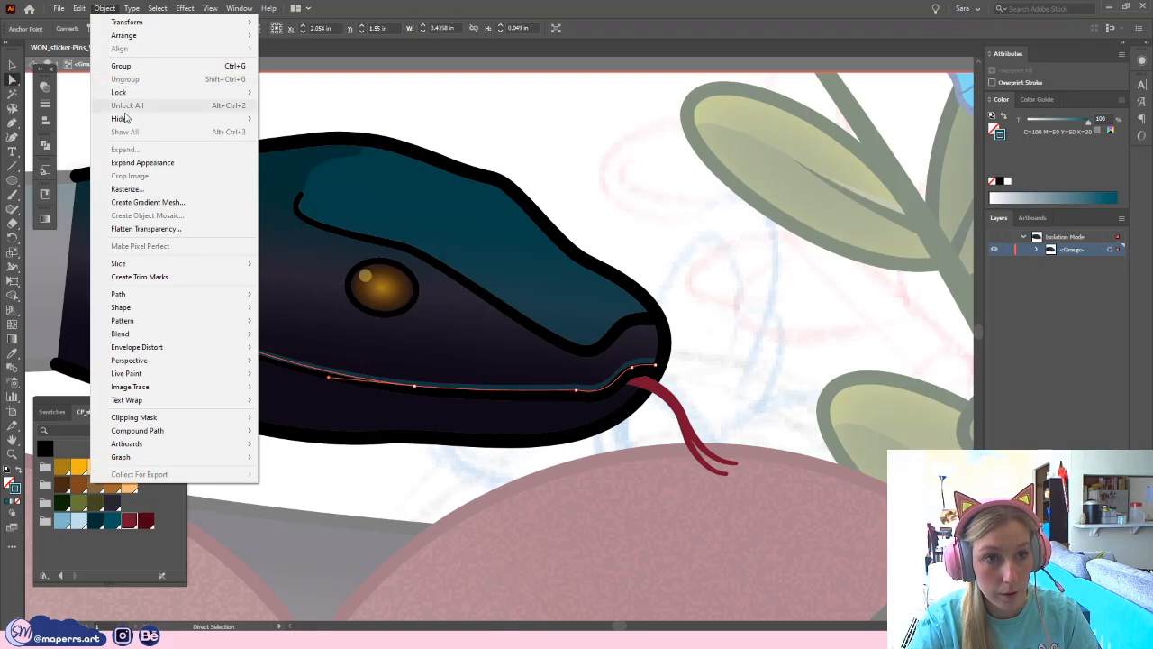
{"action": "left_click", "coordinate": [171, 162]}
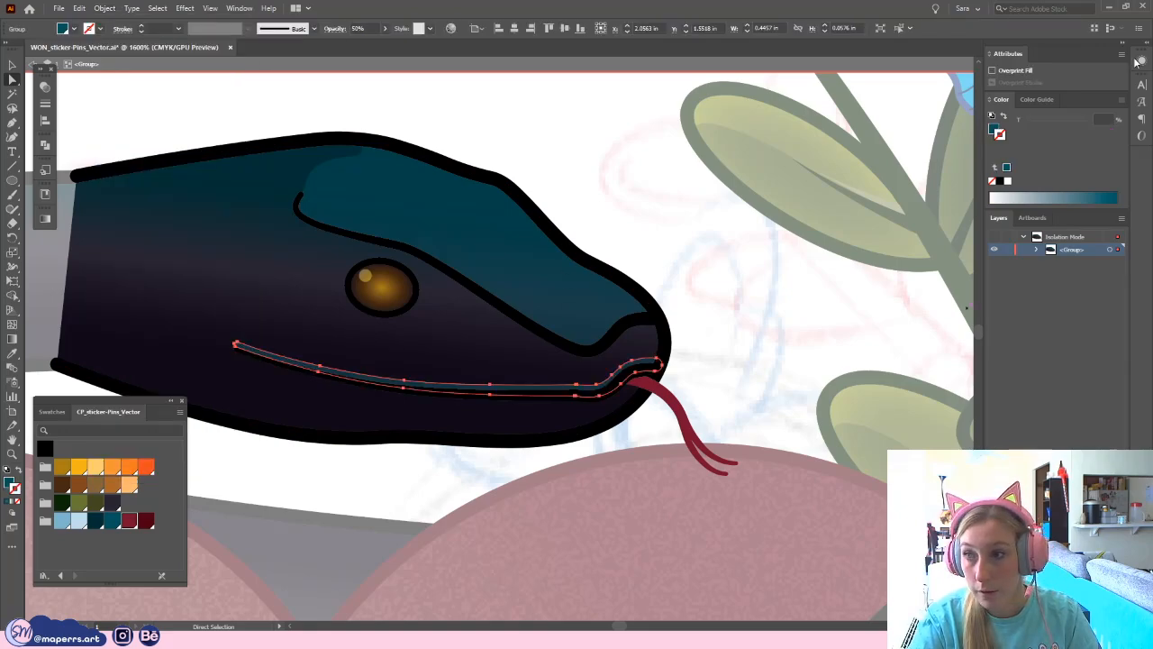
{"action": "left_click", "coordinate": [1142, 60]}
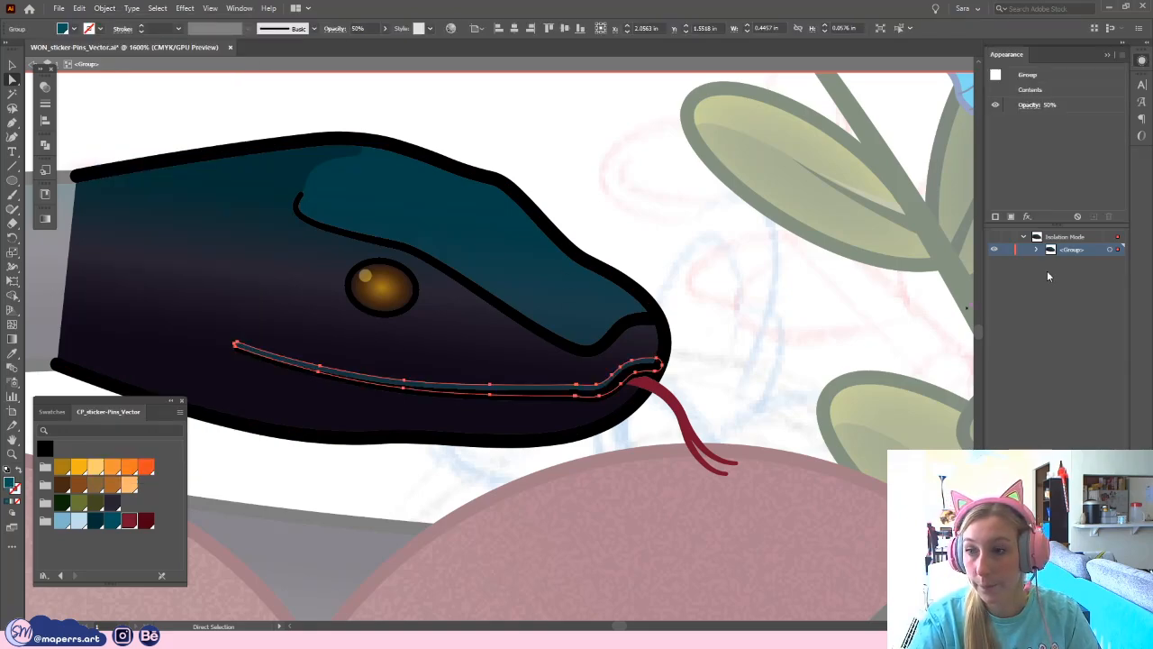
{"action": "right_click", "coordinate": [647, 368]}
{"action": "left_click", "coordinate": [712, 489]}
{"action": "left_click", "coordinate": [1028, 216]}
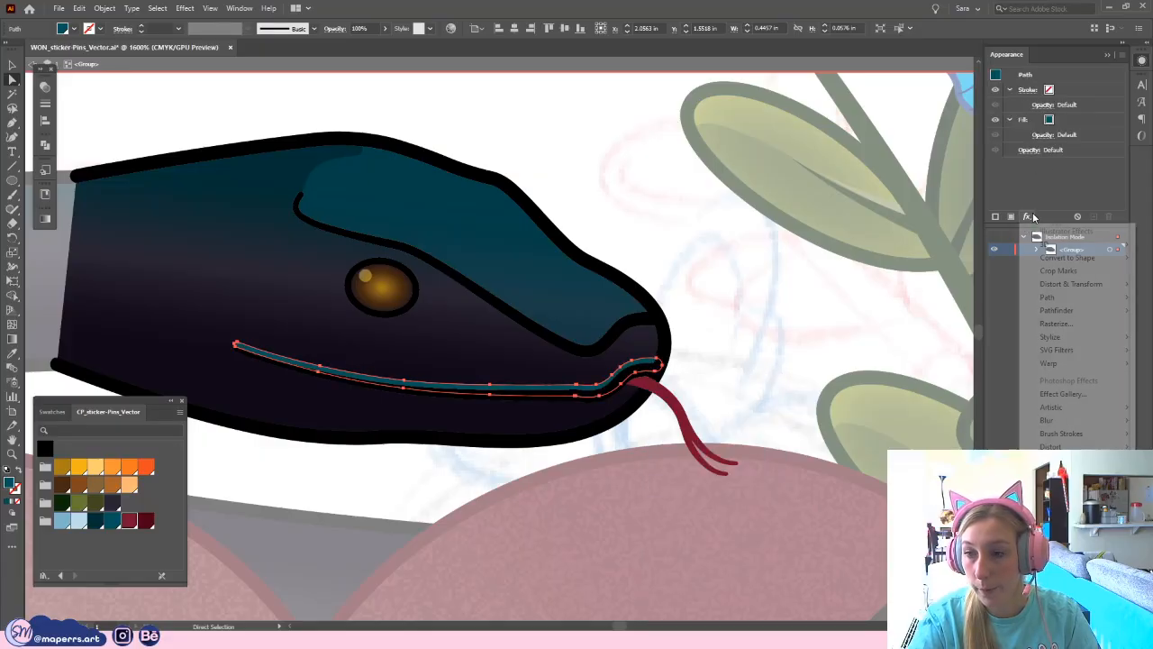
{"action": "mouse_move", "coordinate": [1054, 337]}
{"action": "left_click", "coordinate": [946, 351]}
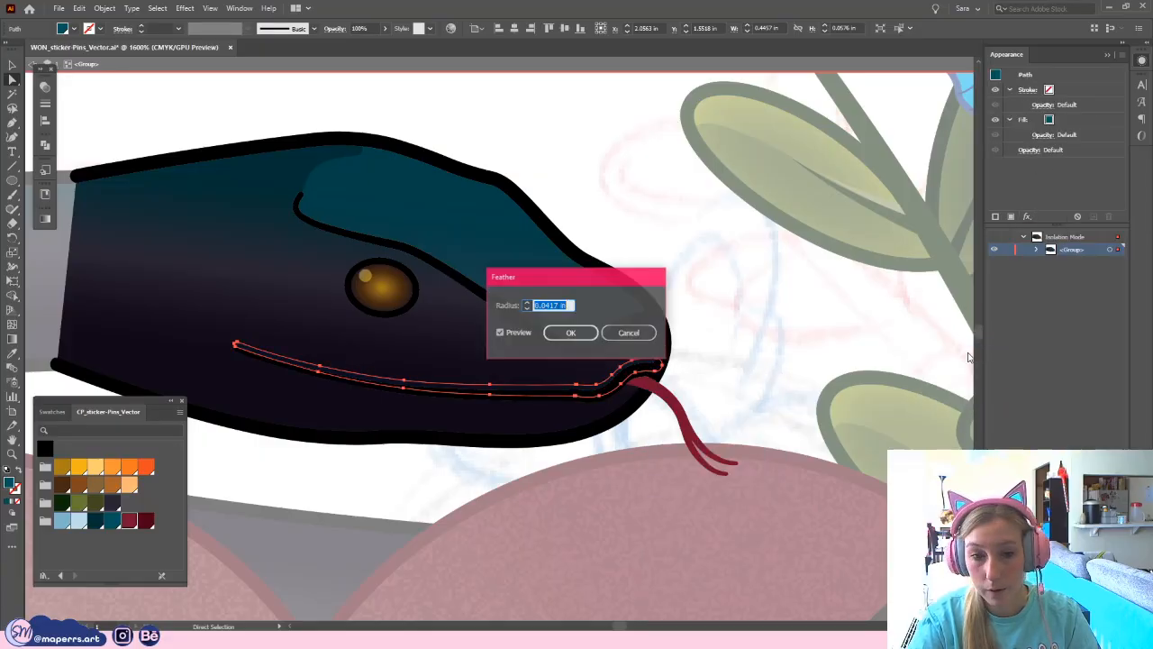
{"action": "left_click", "coordinate": [527, 310]}
{"action": "left_click", "coordinate": [629, 332]}
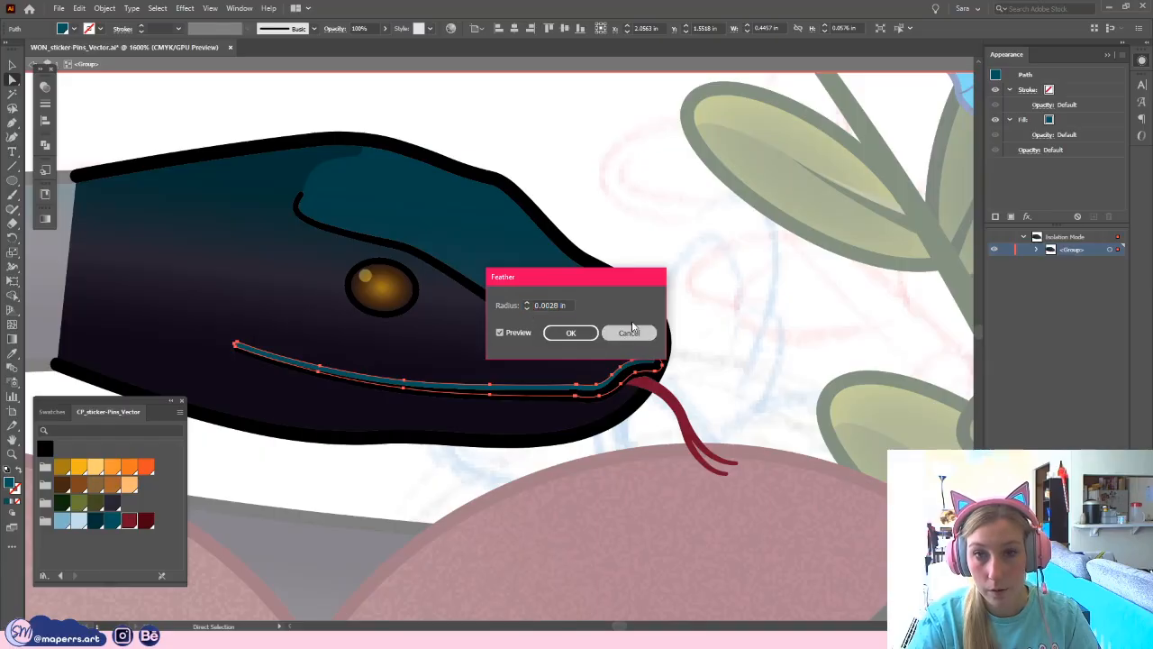
- Change the document units to points
{"action": "key", "text": "ctrl+shift+a"}
{"action": "left_click", "coordinate": [470, 29]}
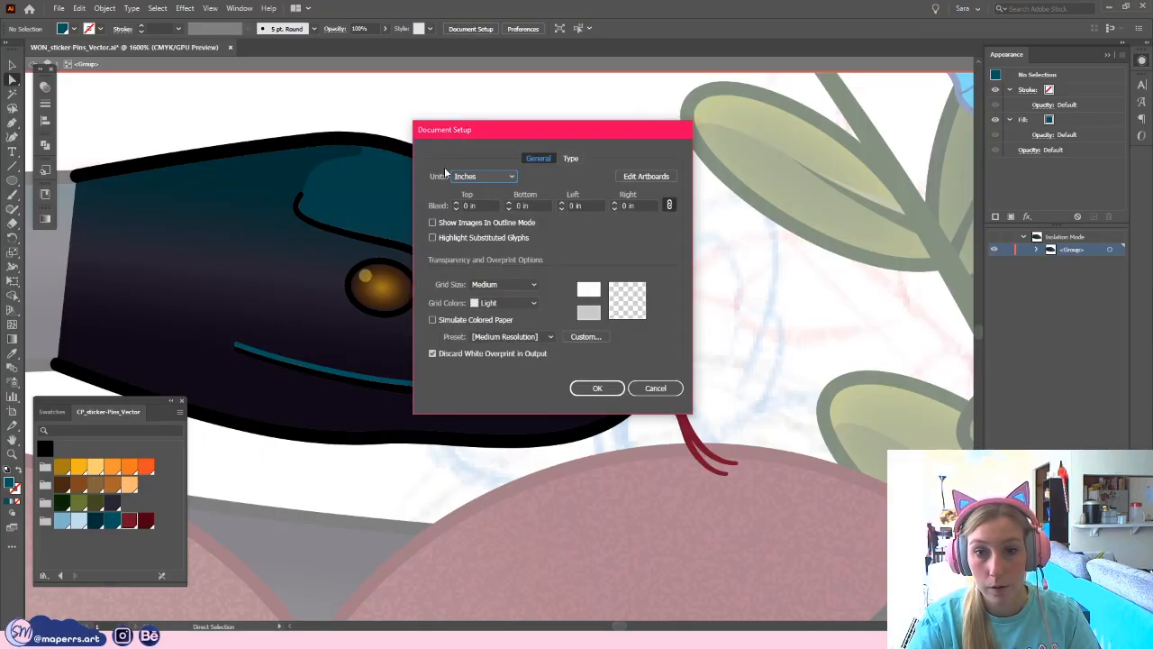
{"action": "left_click", "coordinate": [477, 176]}
{"action": "left_click", "coordinate": [496, 204]}
{"action": "left_click", "coordinate": [594, 388]}
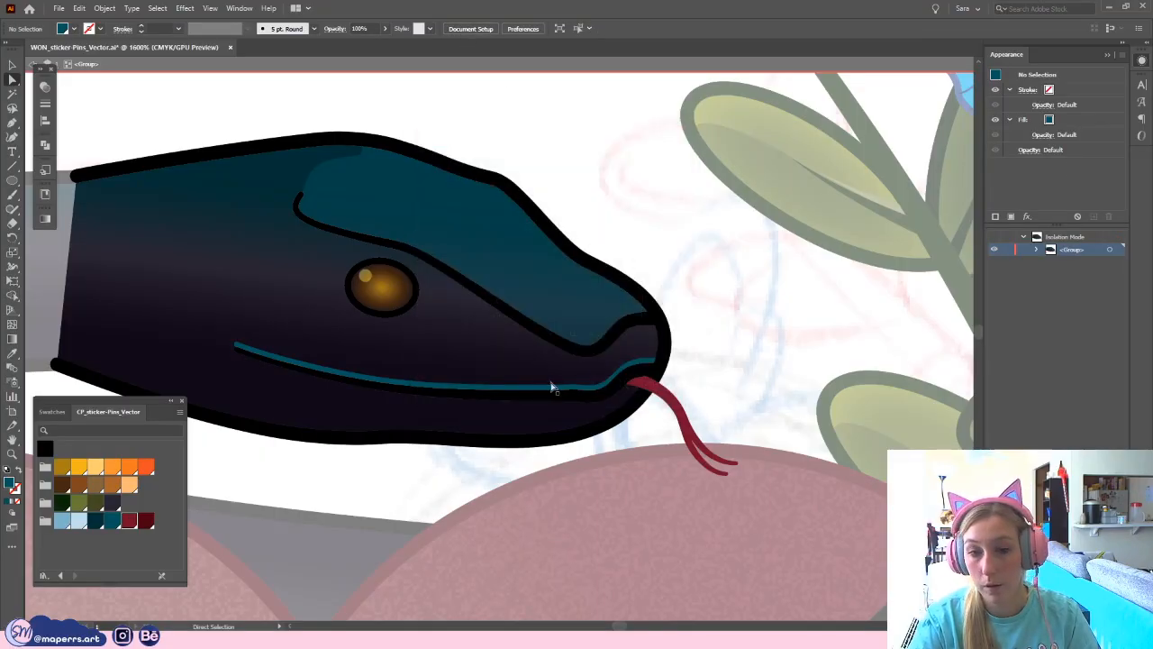
- Apply a Feather effect with a 0.2 pt radius to the teal mouth highlight
{"action": "left_click", "coordinate": [547, 387]}
{"action": "left_click", "coordinate": [1026, 216]}
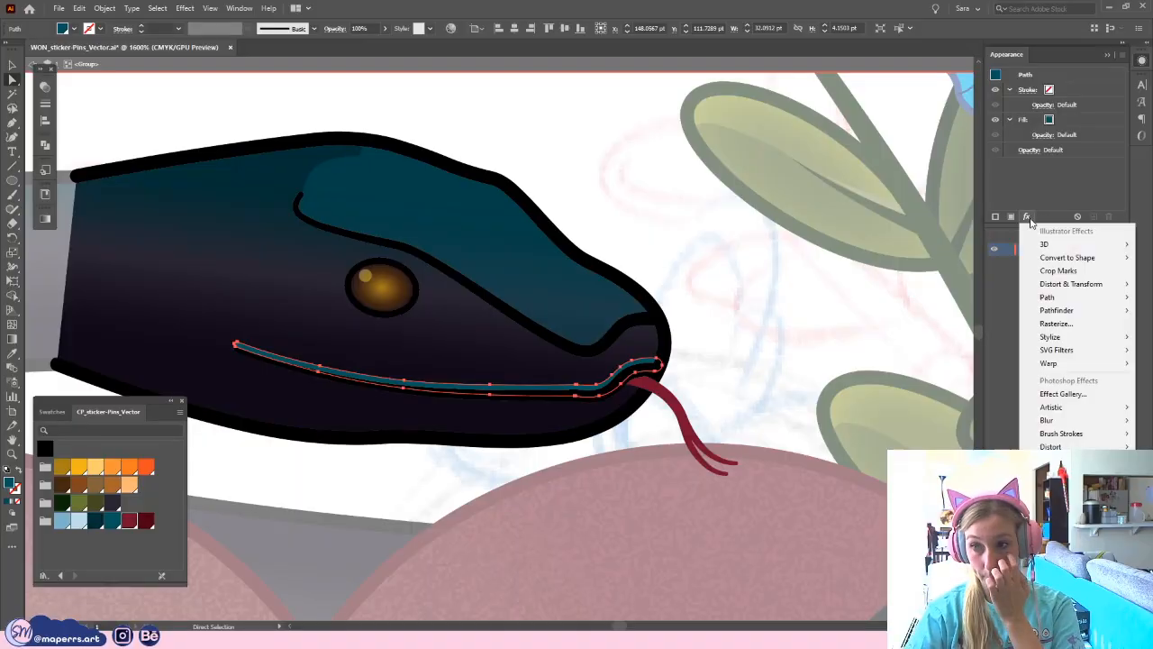
{"action": "mouse_move", "coordinate": [1058, 337]}
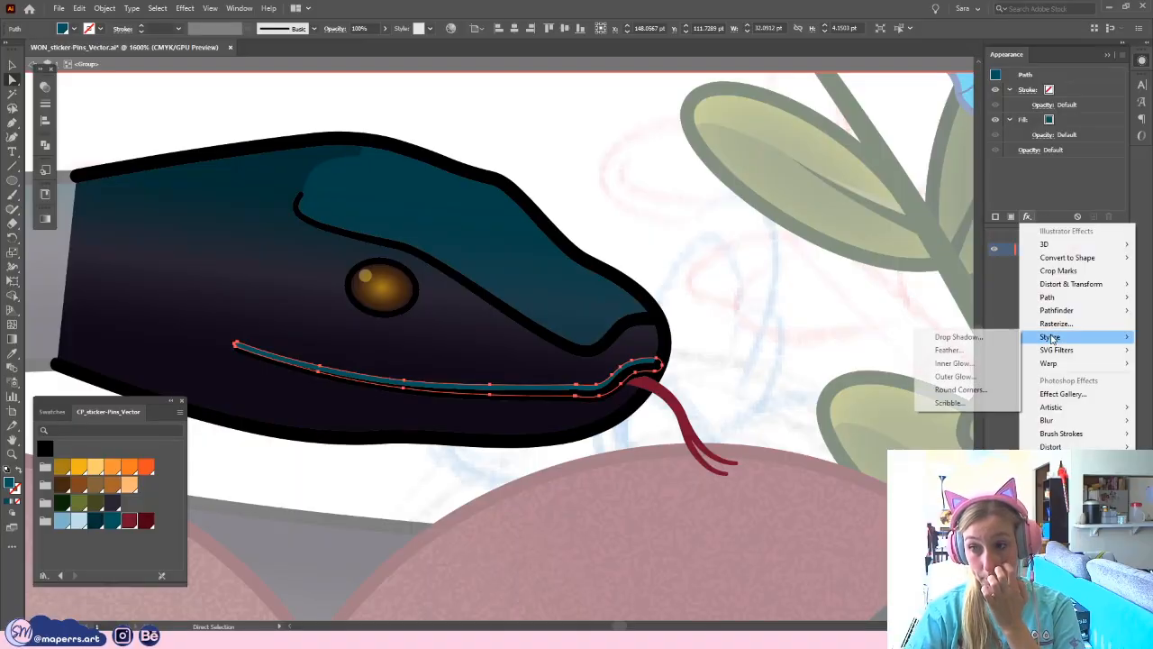
{"action": "left_click", "coordinate": [953, 350]}
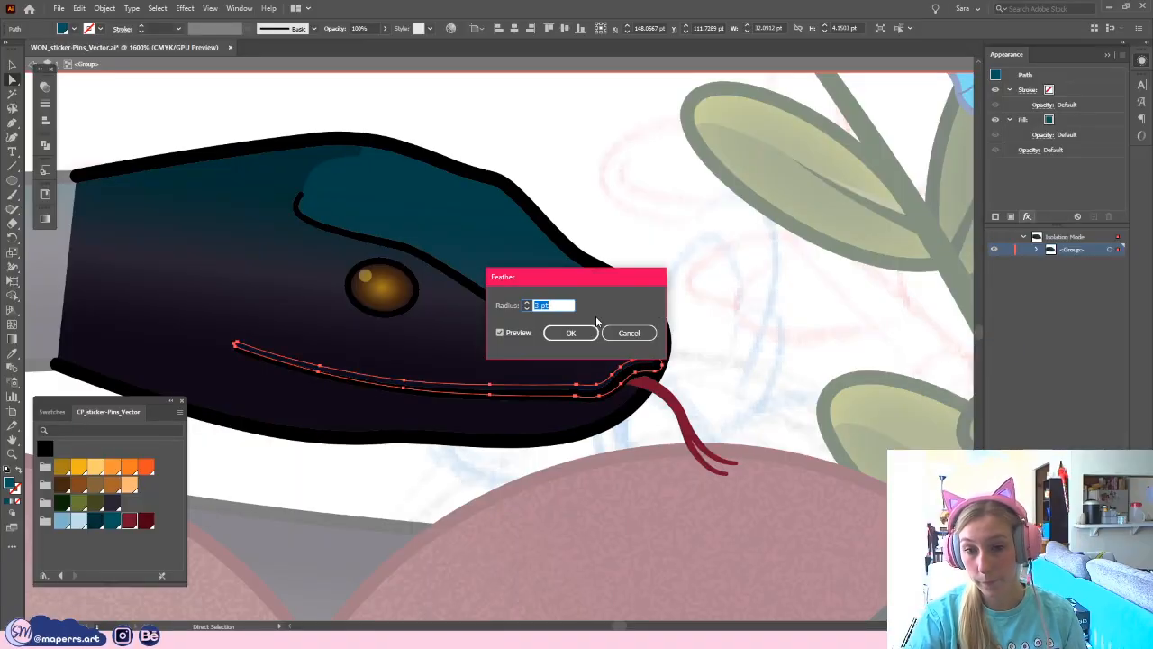
{"action": "left_click", "coordinate": [526, 309]}
{"action": "left_click", "coordinate": [526, 310]}
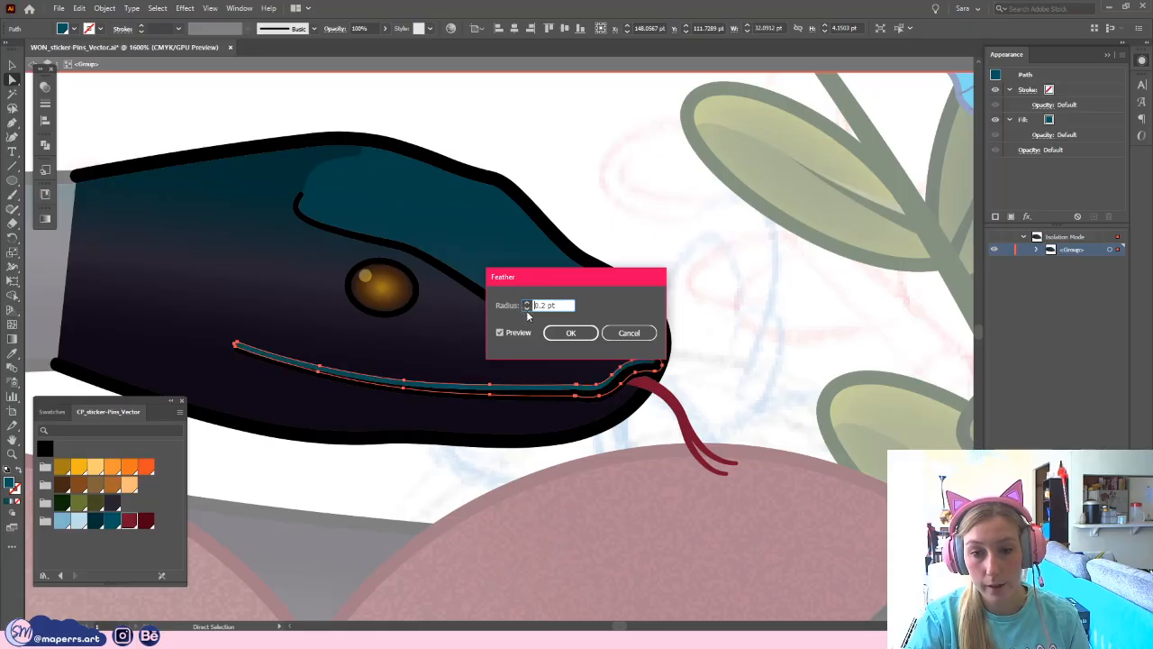
{"action": "left_click", "coordinate": [559, 334]}
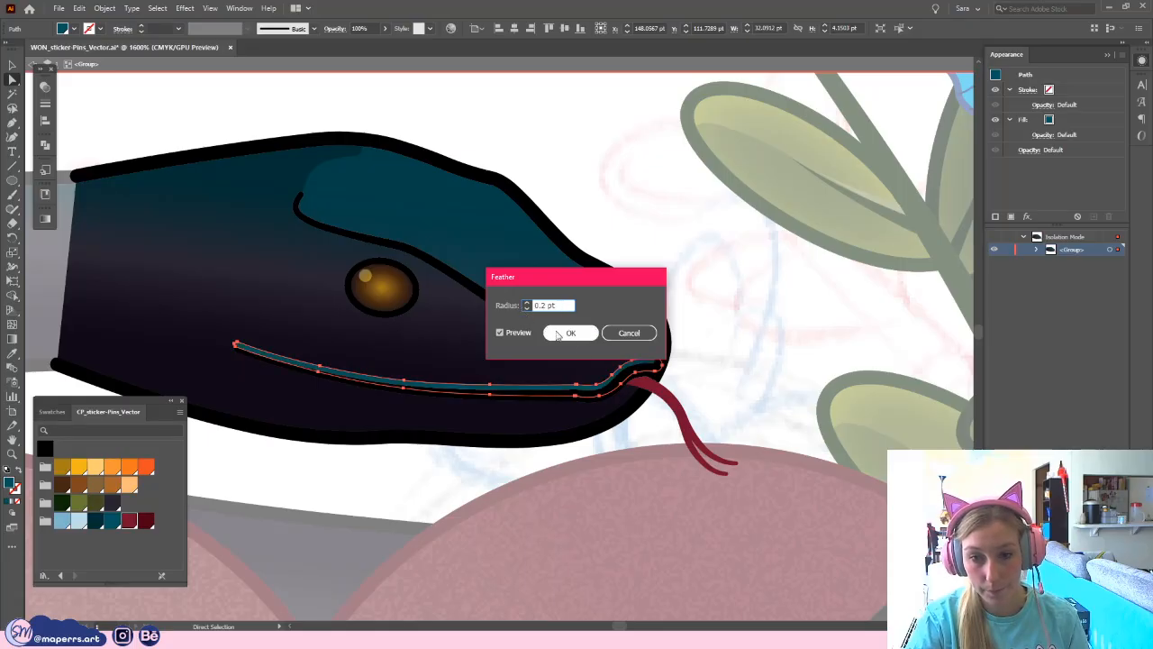
- Thicken the teal mouth highlight by moving the anchor points along its upper edge slightly upward
{"action": "left_click", "coordinate": [12, 66]}
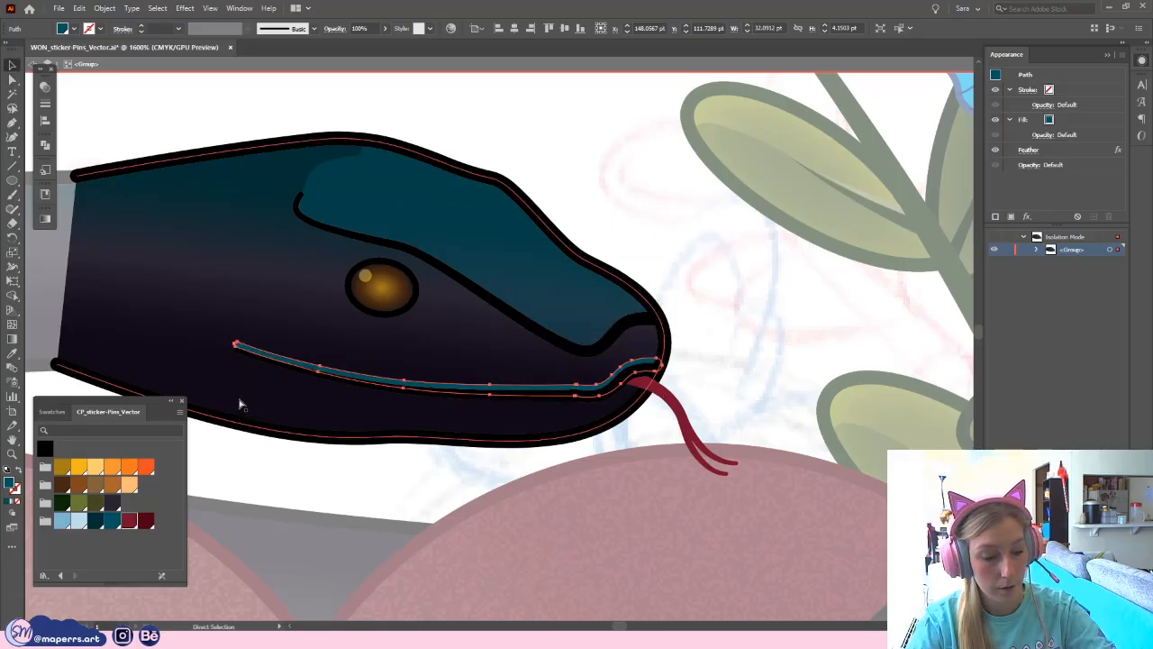
{"action": "key", "text": "ctrl+plus"}
{"action": "left_click", "coordinate": [634, 337]}
{"action": "left_click_drag", "start_coordinate": [506, 282], "coordinate": [502, 282]}
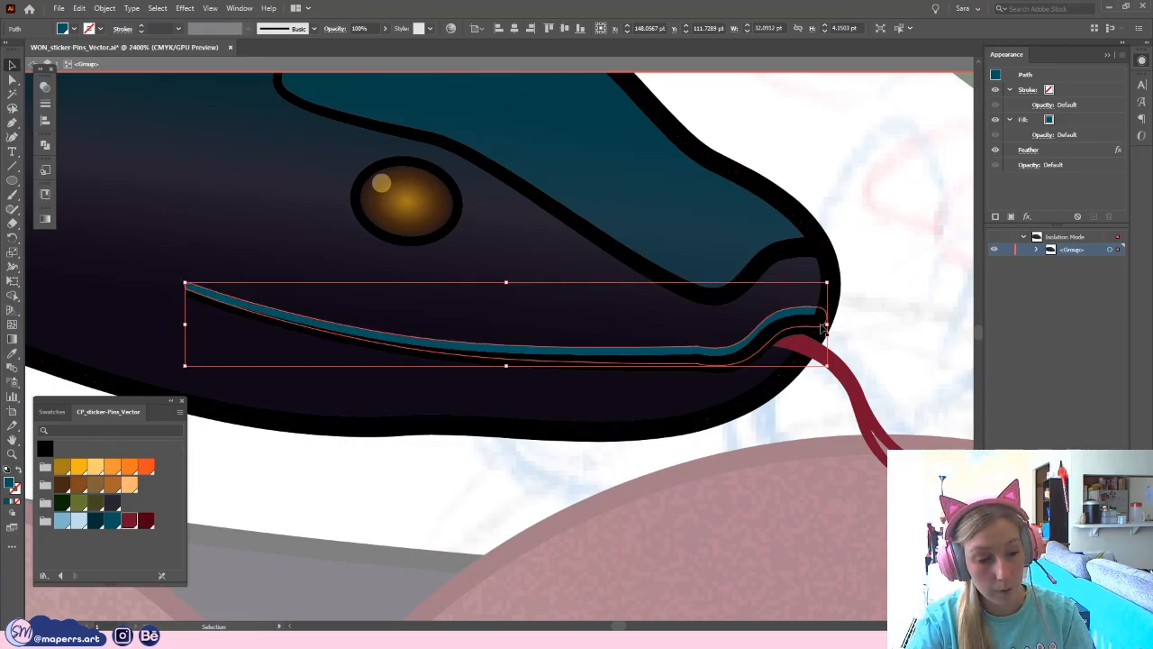
{"action": "left_click", "coordinate": [13, 79]}
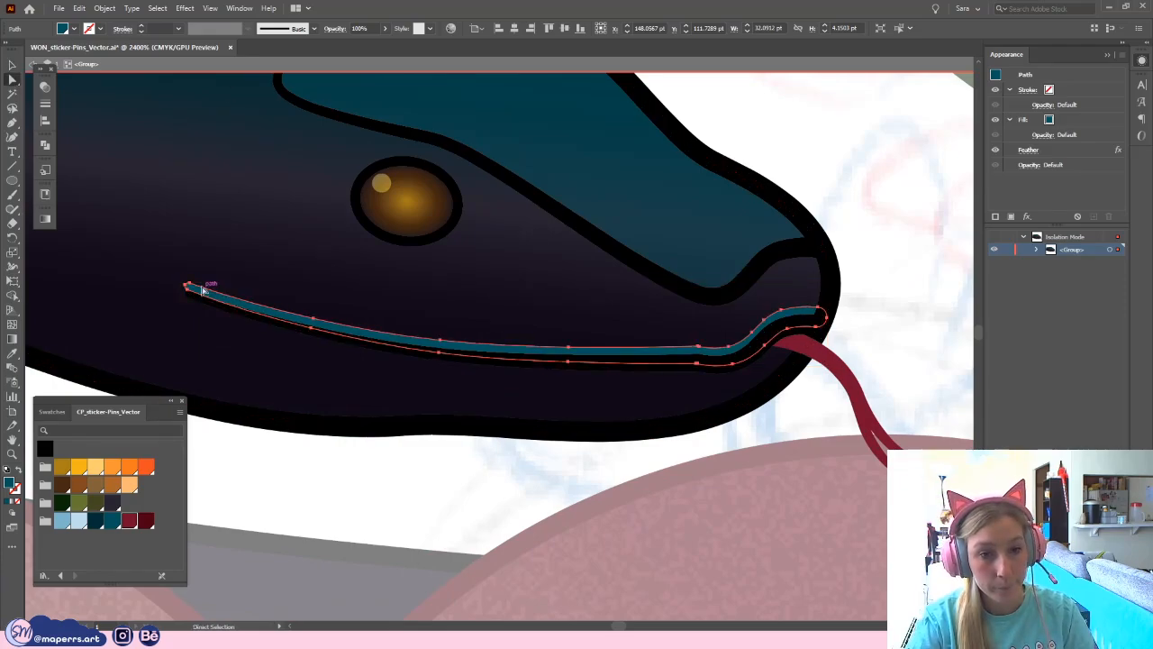
{"action": "left_click", "coordinate": [312, 318]}
{"action": "left_click", "coordinate": [441, 342]}
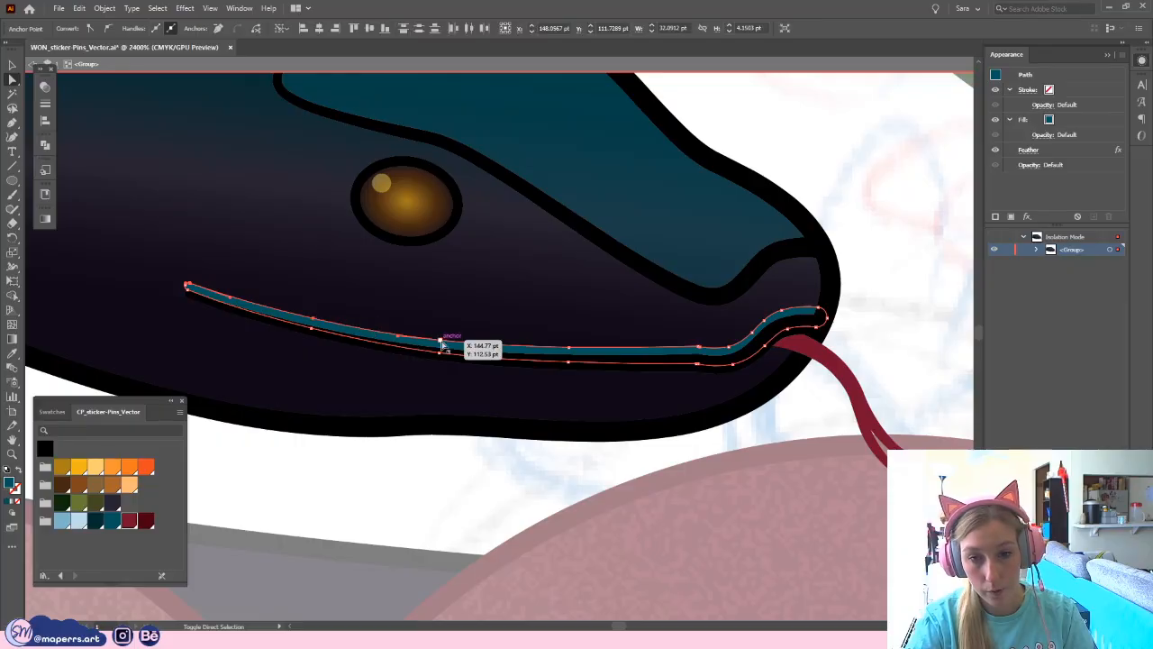
{"action": "left_click", "coordinate": [569, 349]}
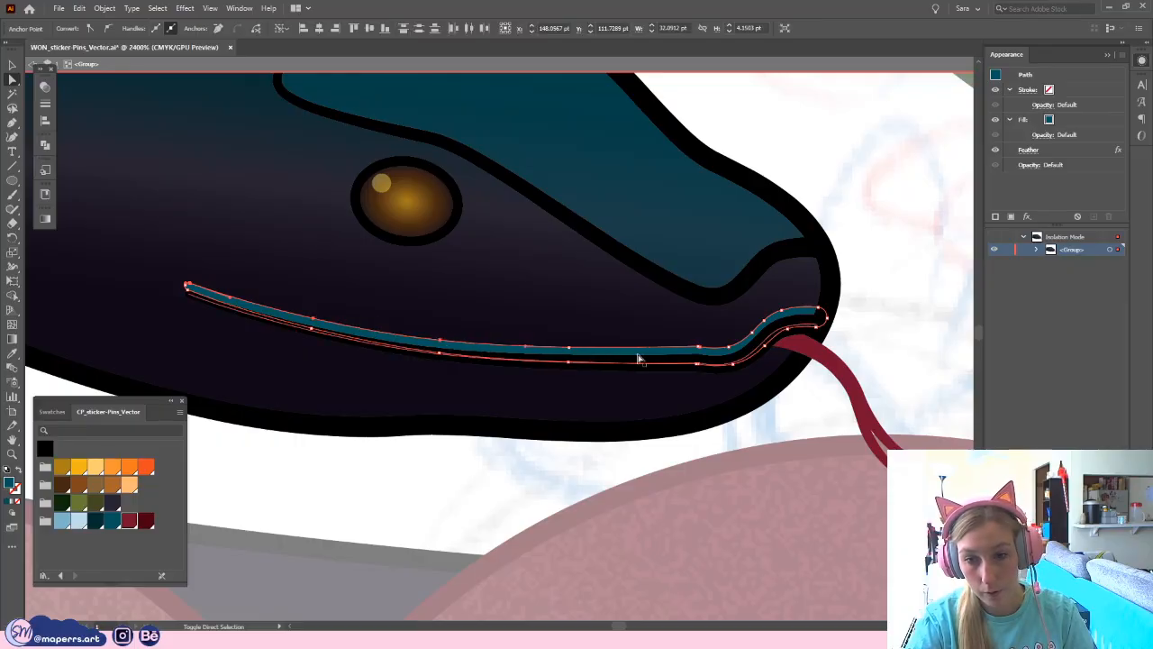
{"action": "left_click", "coordinate": [699, 347]}
{"action": "left_click", "coordinate": [728, 347]}
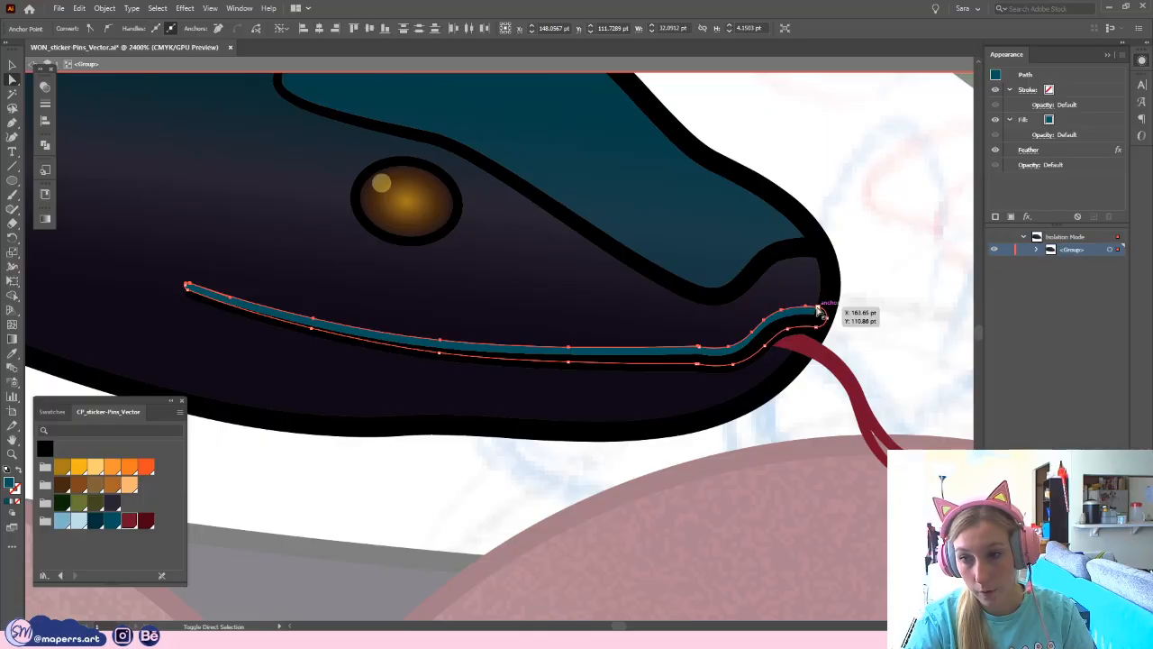
{"action": "left_click_drag", "start_coordinate": [822, 312], "coordinate": [819, 301]}
- Delete the stray anchor points on the mouth highlight's upper edge just before its bend near the snout, undoing any excess deletions
{"action": "key", "text": "p"}
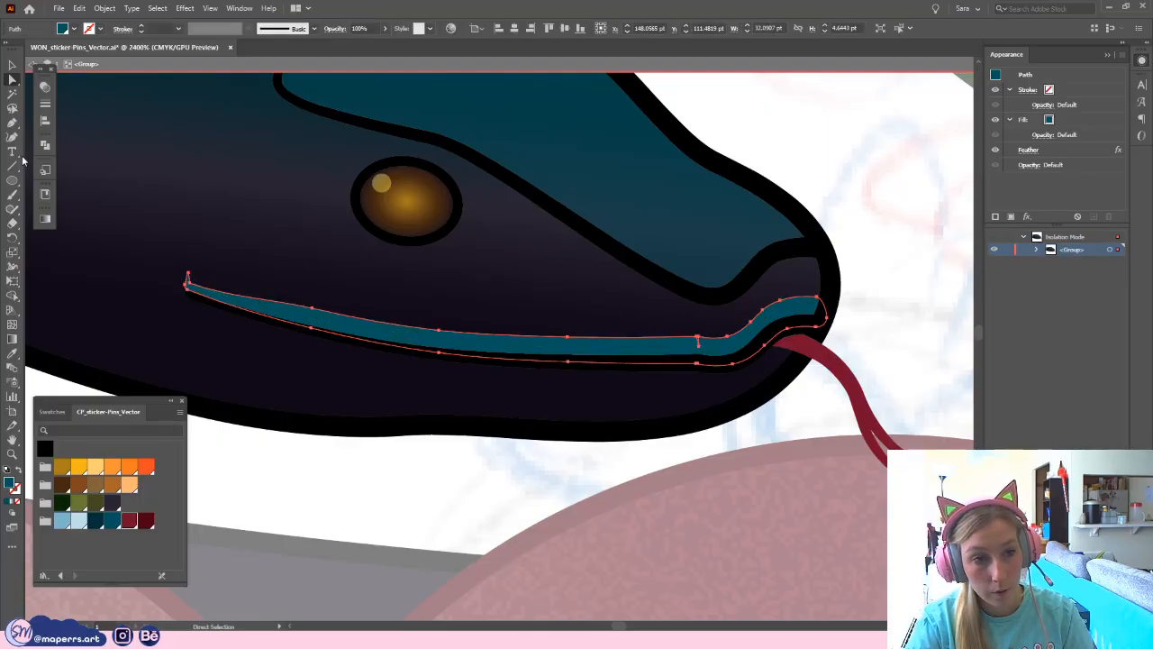
{"action": "left_click", "coordinate": [700, 347]}
{"action": "left_click", "coordinate": [698, 337]}
{"action": "key", "text": "ctrl+z"}
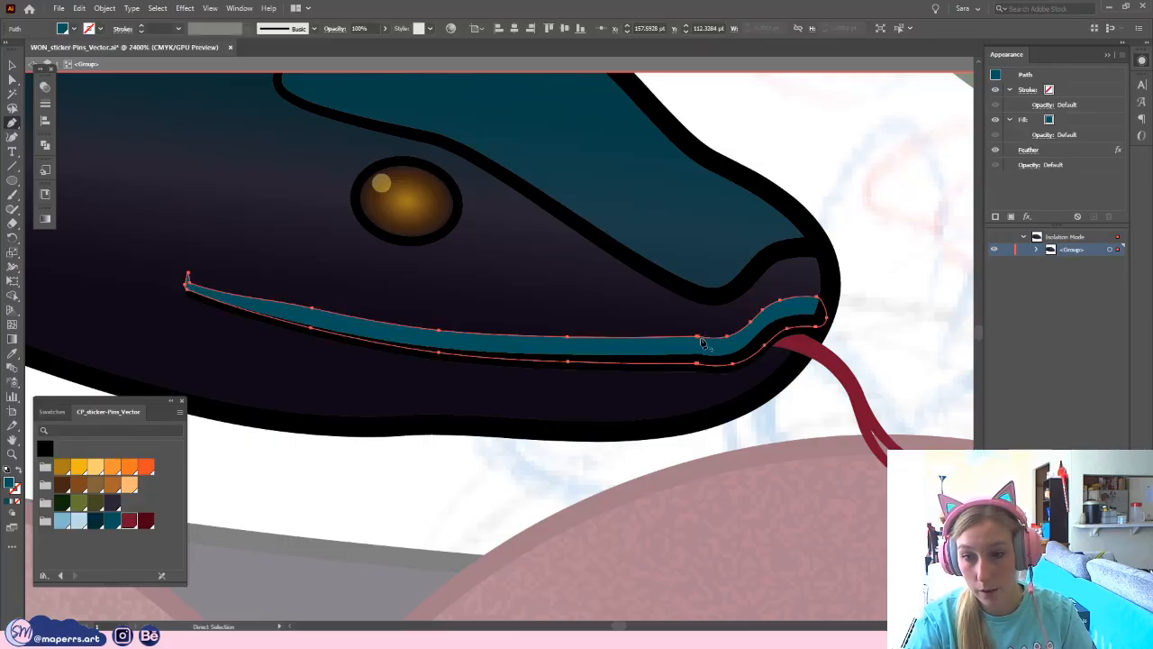
{"action": "left_click", "coordinate": [698, 338]}
{"action": "left_click", "coordinate": [697, 338]}
{"action": "key", "text": "ctrl+z"}
{"action": "key", "text": "ctrl+z"}
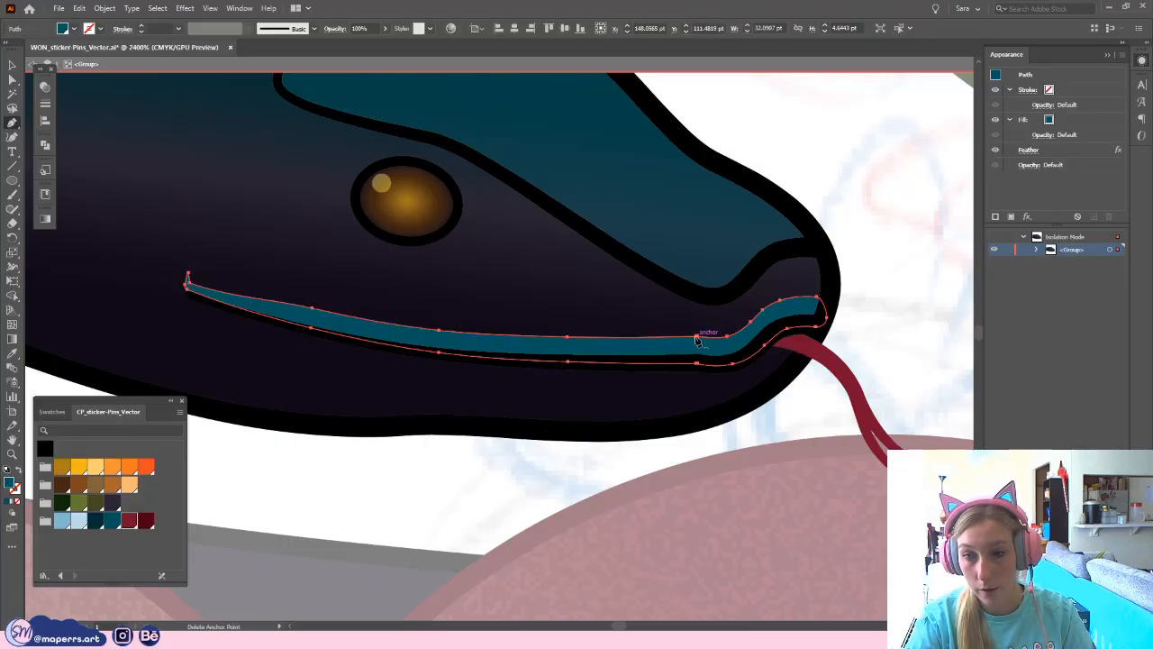
{"action": "left_click", "coordinate": [696, 338]}
{"action": "key", "text": "ctrl+z"}
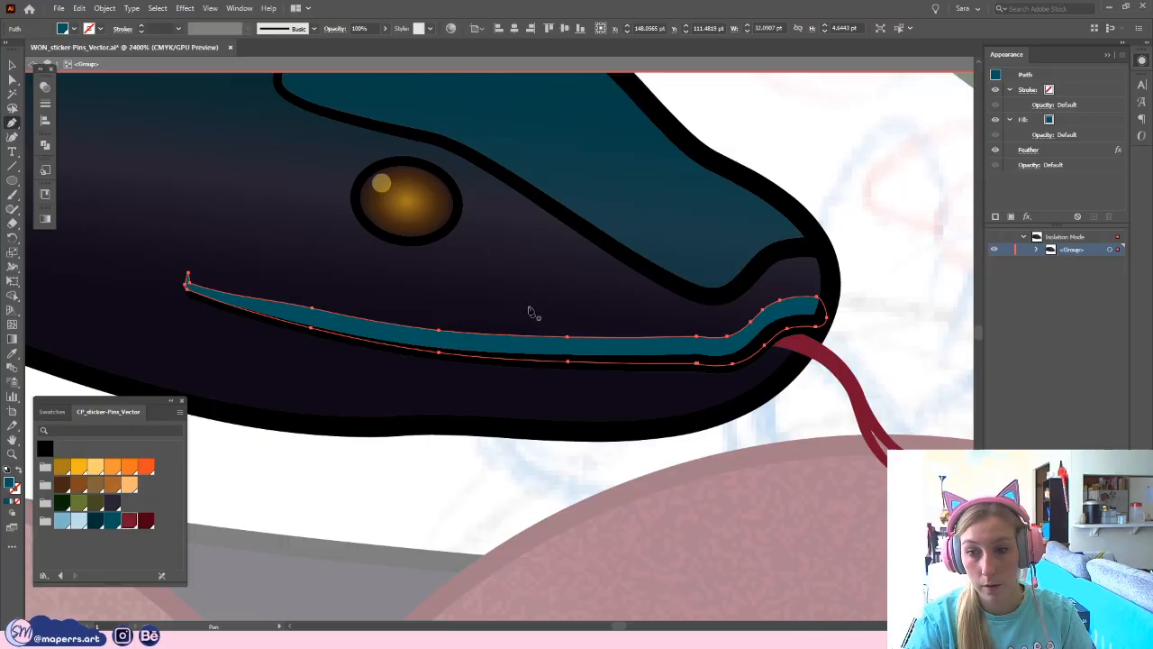
{"action": "left_click", "coordinate": [13, 81]}
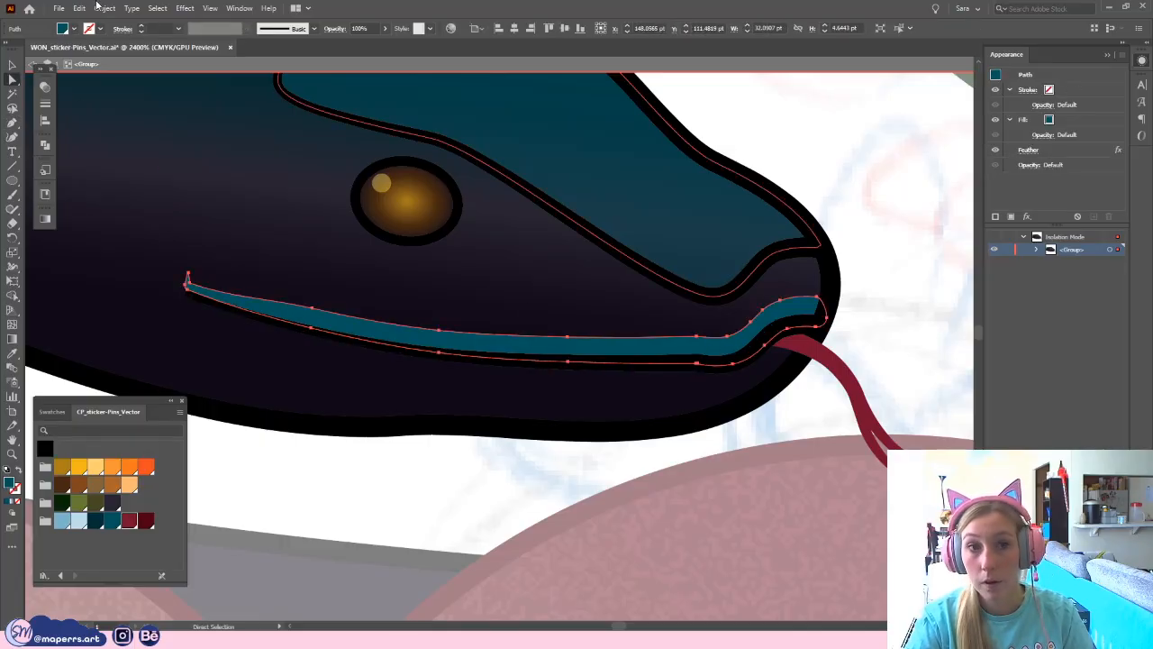
{"action": "left_click", "coordinate": [1031, 151]}
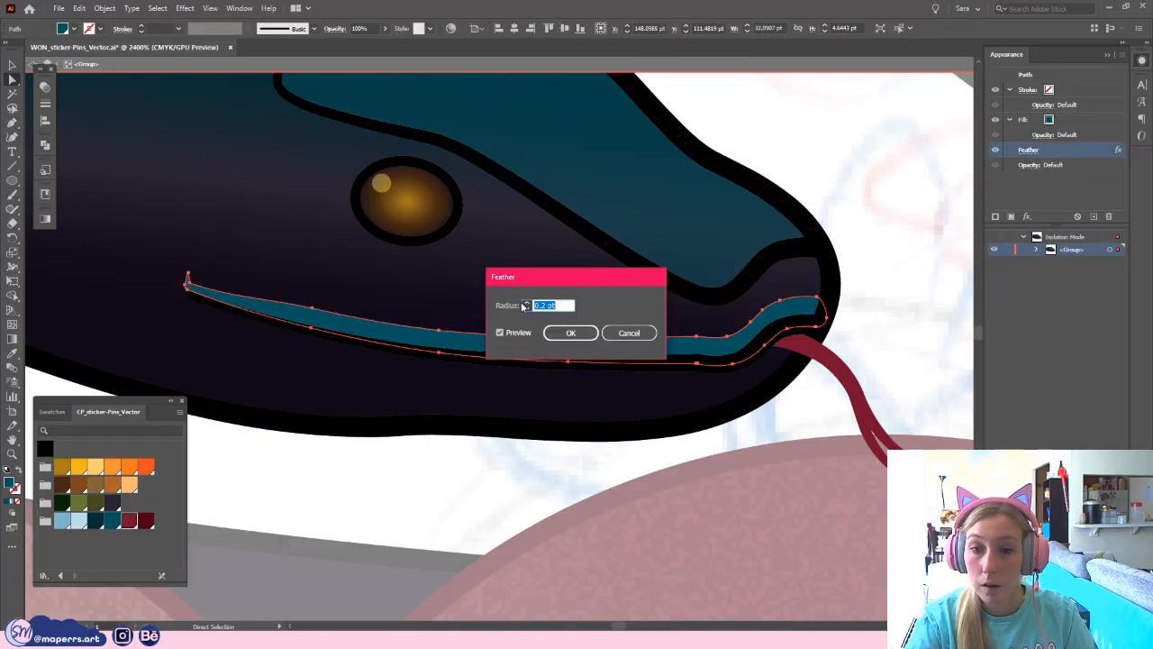
{"action": "type", "text": "1 pt"}
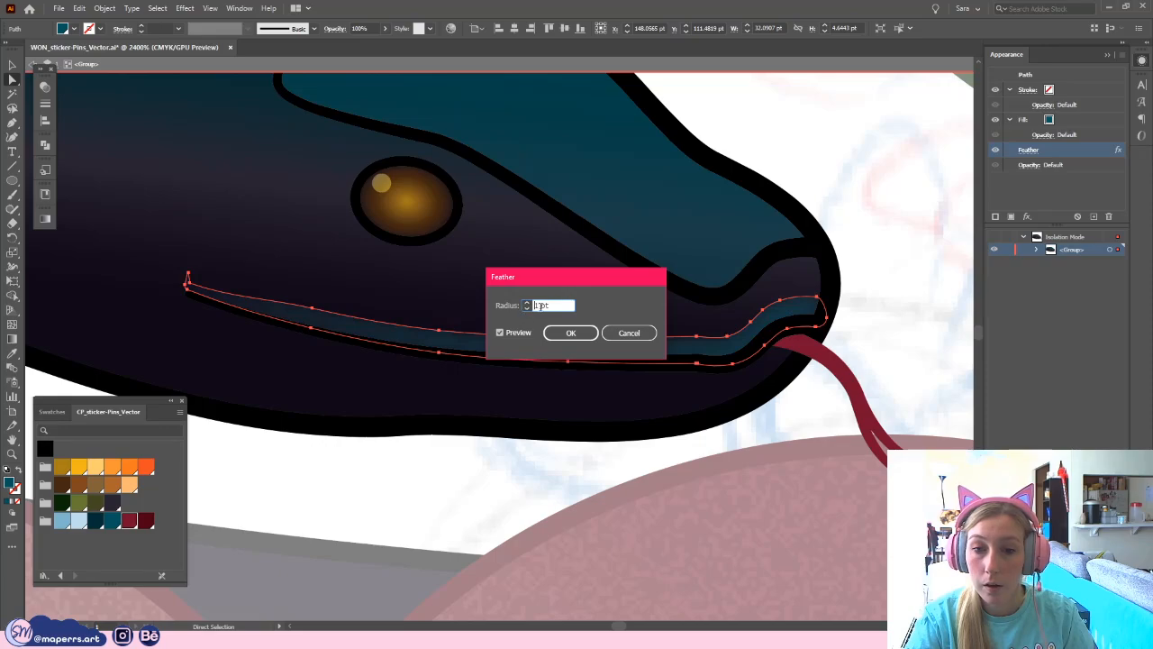
{"action": "key", "text": "ctrl+a"}
{"action": "type", "text": ".5"}
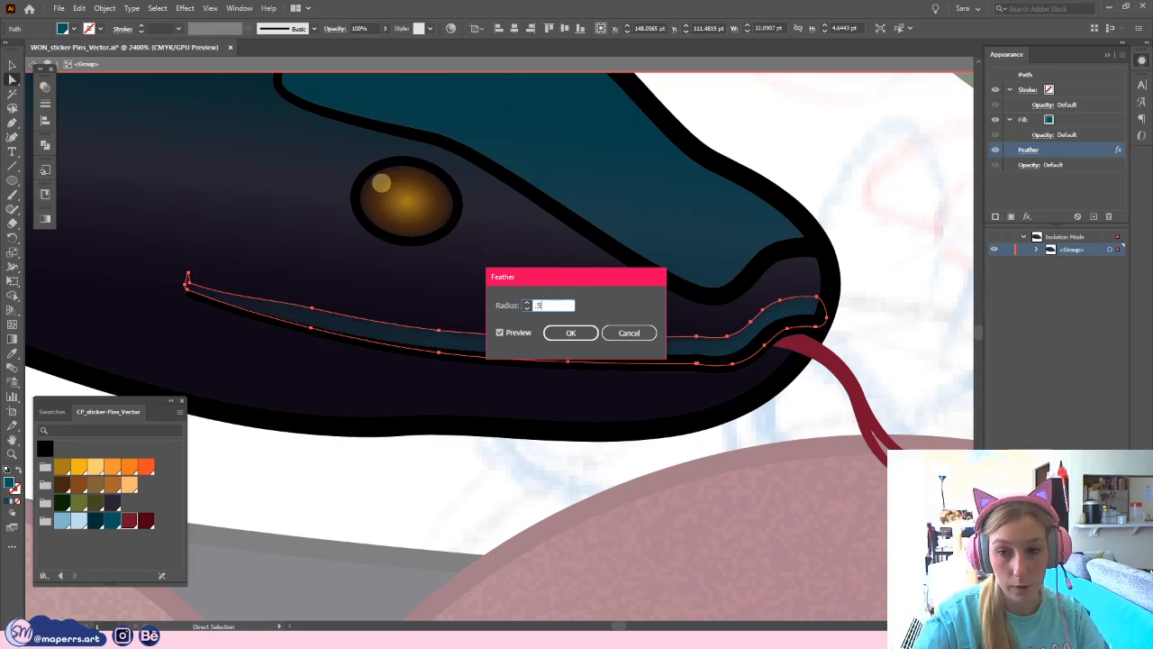
{"action": "left_click", "coordinate": [508, 333]}
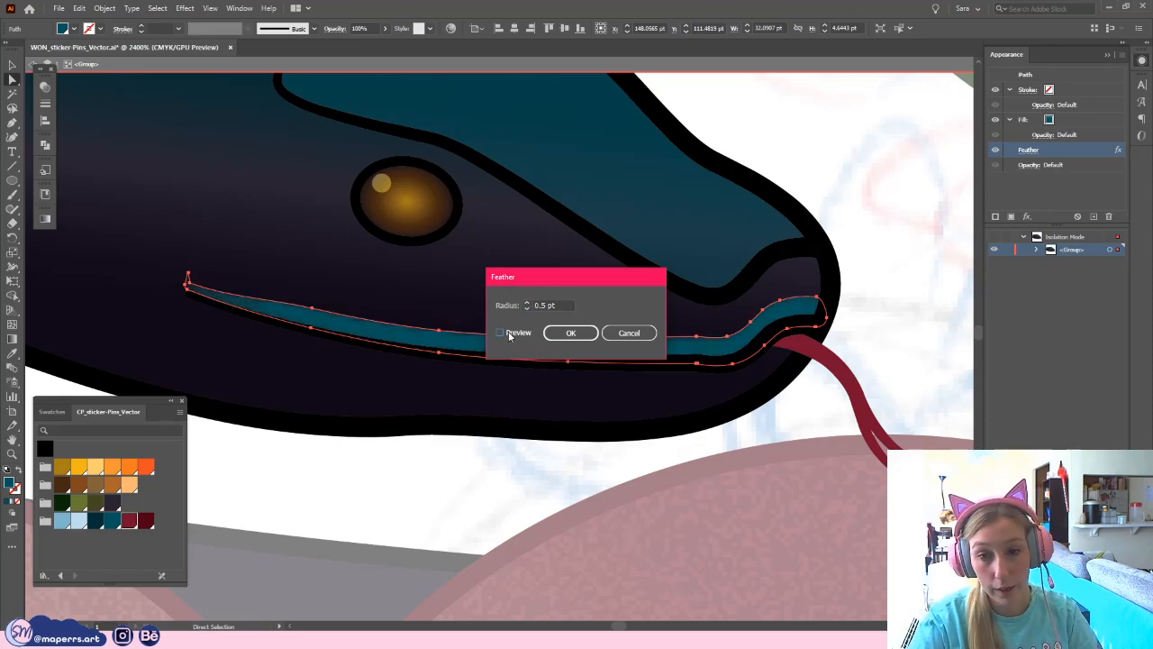
{"action": "left_click", "coordinate": [629, 333]}
{"action": "left_click", "coordinate": [857, 201]}
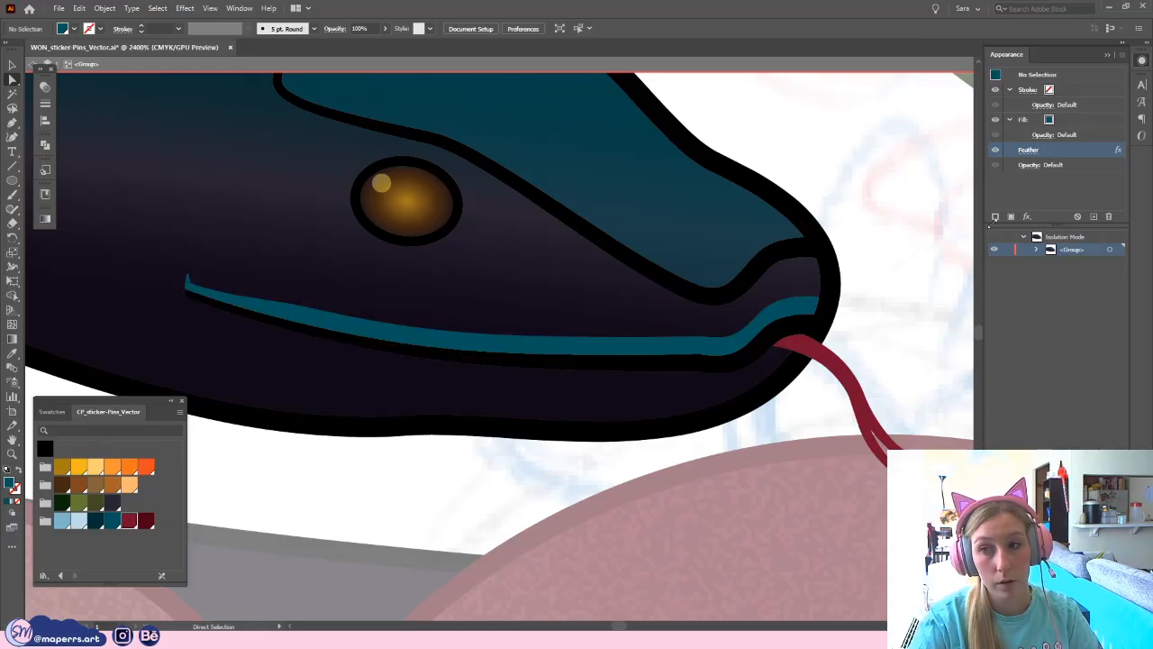
- Replace the teal mouth highlight's Feather effect with a Gaussian Blur of about 2.17 pixels and set its opacity to 50%
{"action": "left_click", "coordinate": [697, 344]}
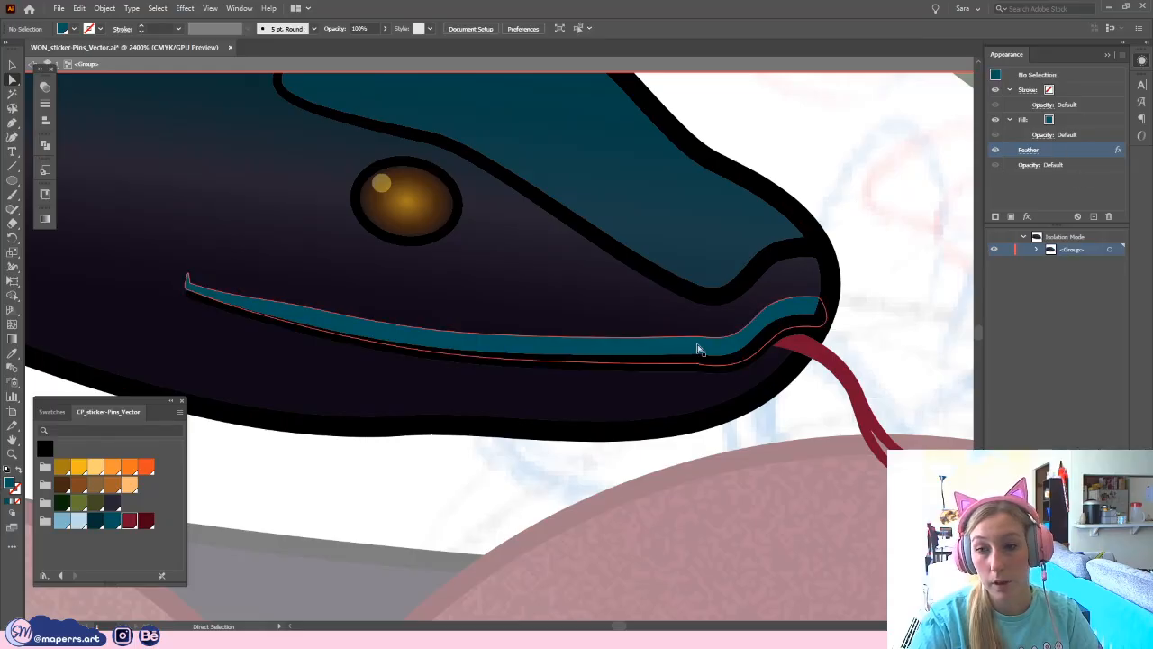
{"action": "left_click", "coordinate": [1108, 216]}
{"action": "left_click", "coordinate": [1027, 217]}
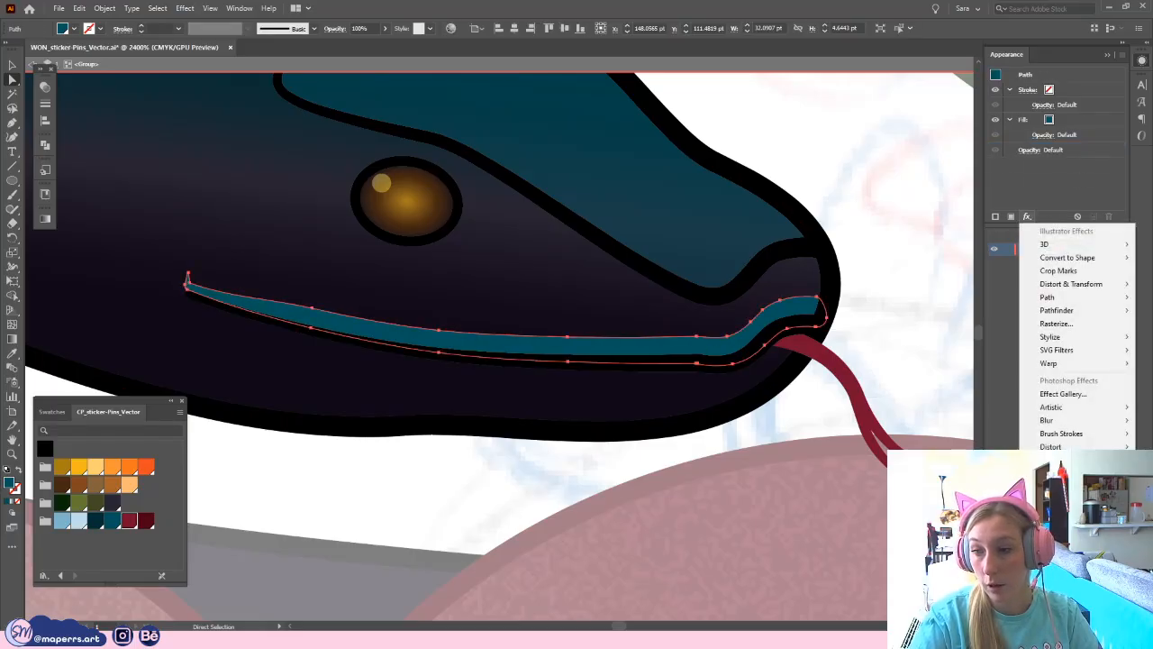
{"action": "mouse_move", "coordinate": [1046, 420]}
{"action": "left_click", "coordinate": [960, 420]}
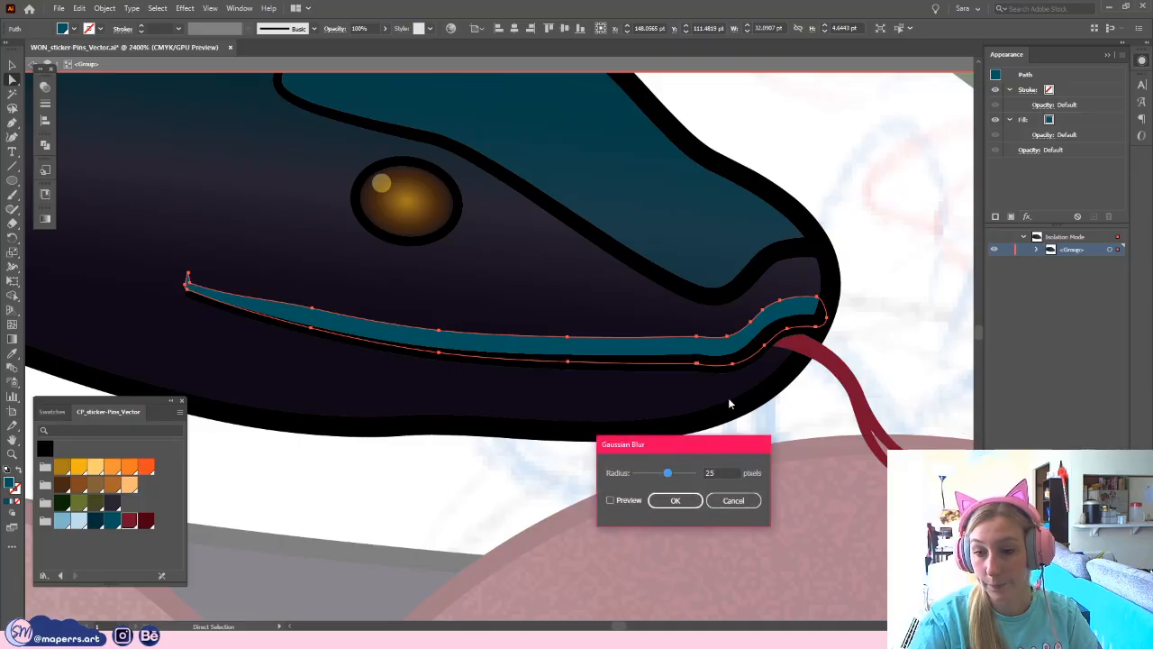
{"action": "left_click", "coordinate": [641, 502]}
{"action": "left_click_drag", "start_coordinate": [652, 473], "coordinate": [641, 475]}
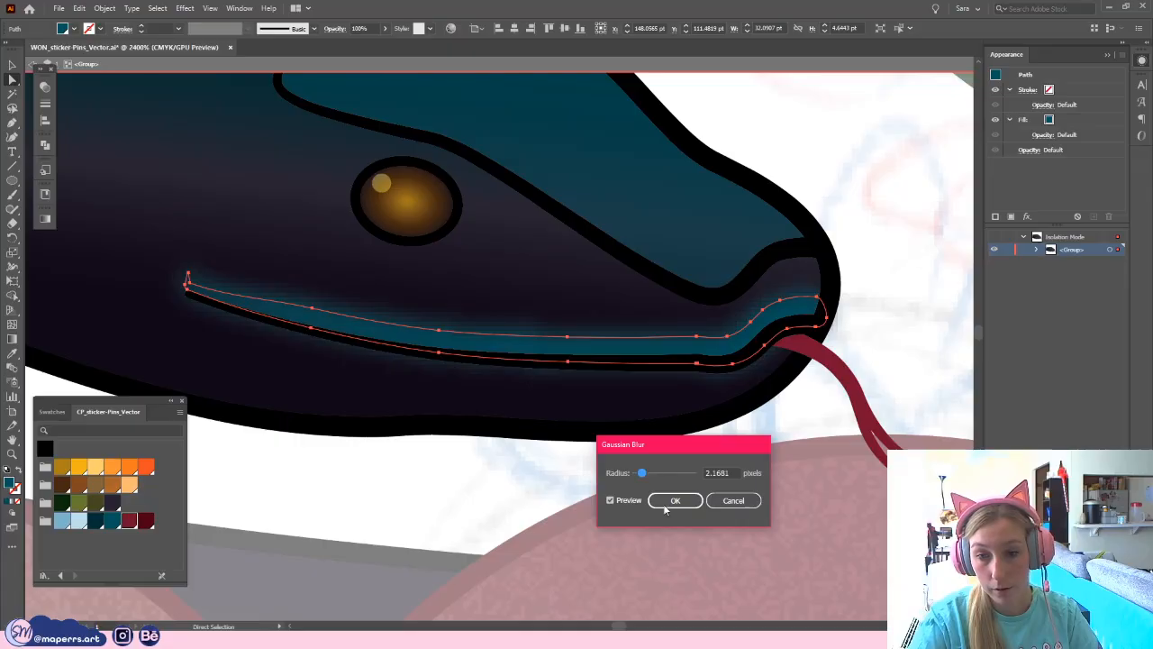
{"action": "left_click", "coordinate": [672, 506]}
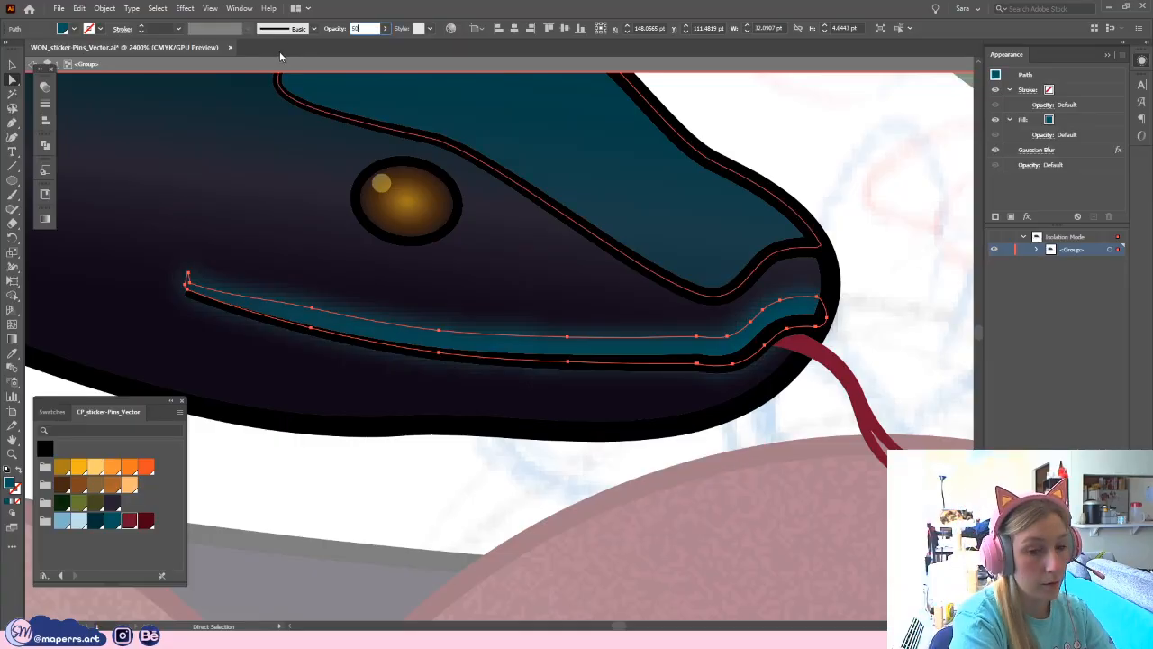
{"action": "key", "text": "Return"}
{"action": "left_click", "coordinate": [825, 210]}
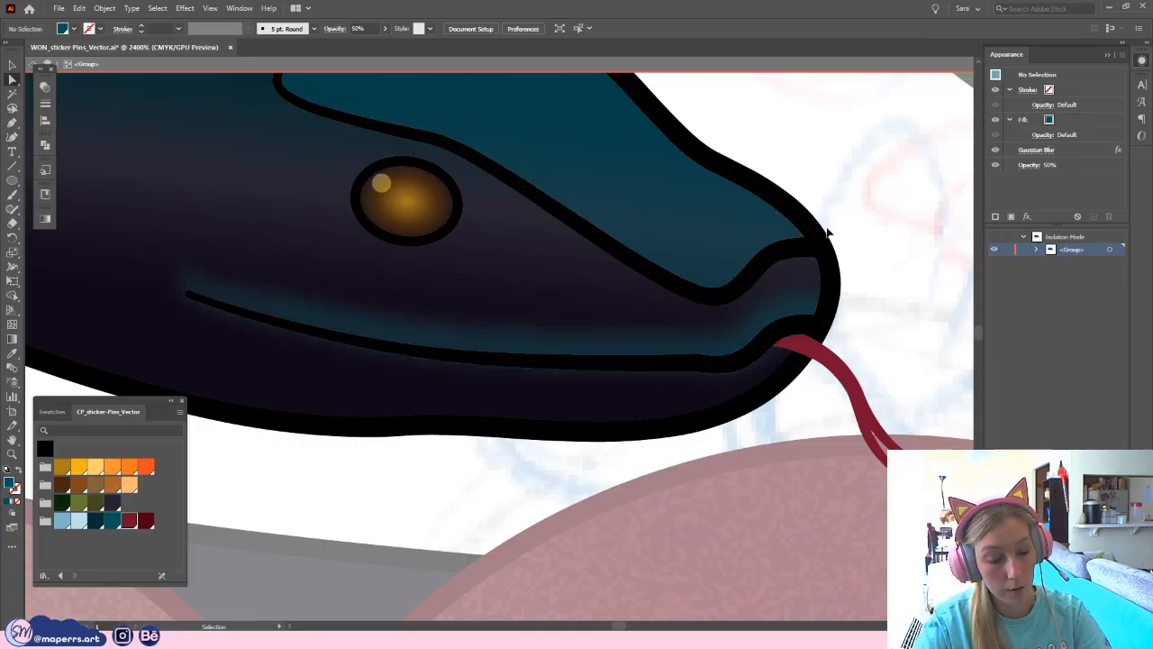
- Examine the snake head within the sticker artwork and against the snake reference photo above it
{"action": "key", "text": "ctrl+minus"}
{"action": "key", "text": "ctrl+minus"}
{"action": "key", "text": "ctrl+minus"}
{"action": "key", "text": "ctrl+minus"}
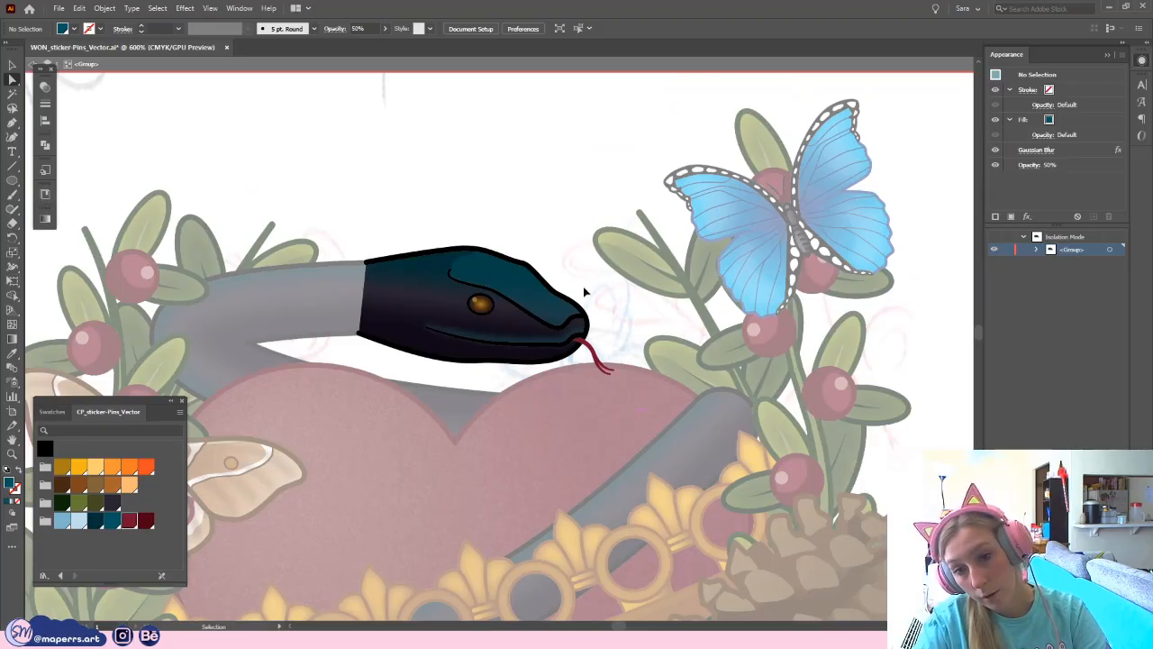
{"action": "key", "text": "ctrl+minus"}
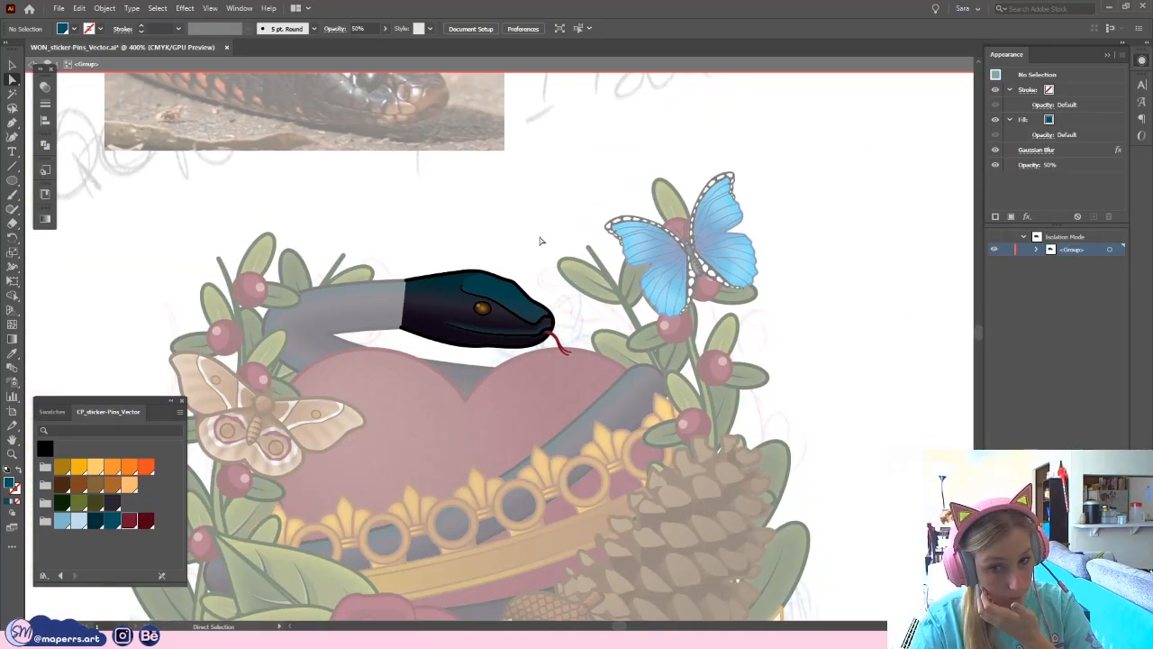
{"action": "key", "text": "ctrl+plus"}
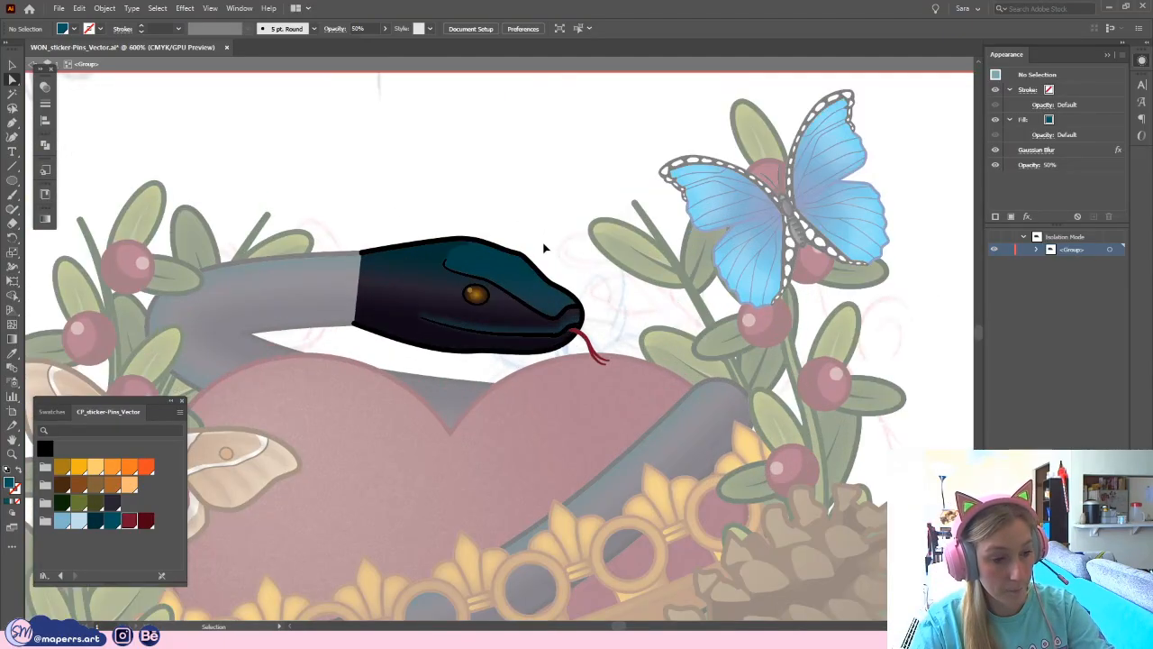
{"action": "key", "text": "ctrl+plus"}
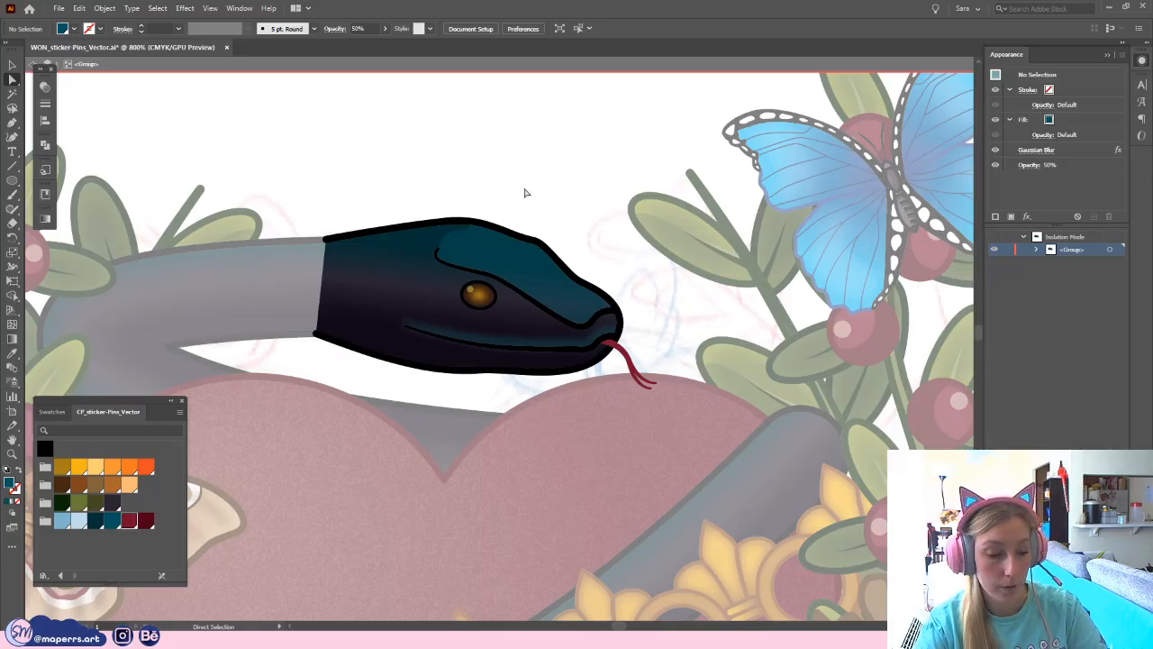
{"action": "mouse_move", "coordinate": [366, 140]}
{"action": "left_mouse_down"}
{"action": "mouse_move", "coordinate": [422, 185]}
{"action": "mouse_move", "coordinate": [548, 417]}
{"action": "mouse_move", "coordinate": [548, 388]}
{"action": "mouse_move", "coordinate": [493, 305]}
{"action": "left_mouse_up"}
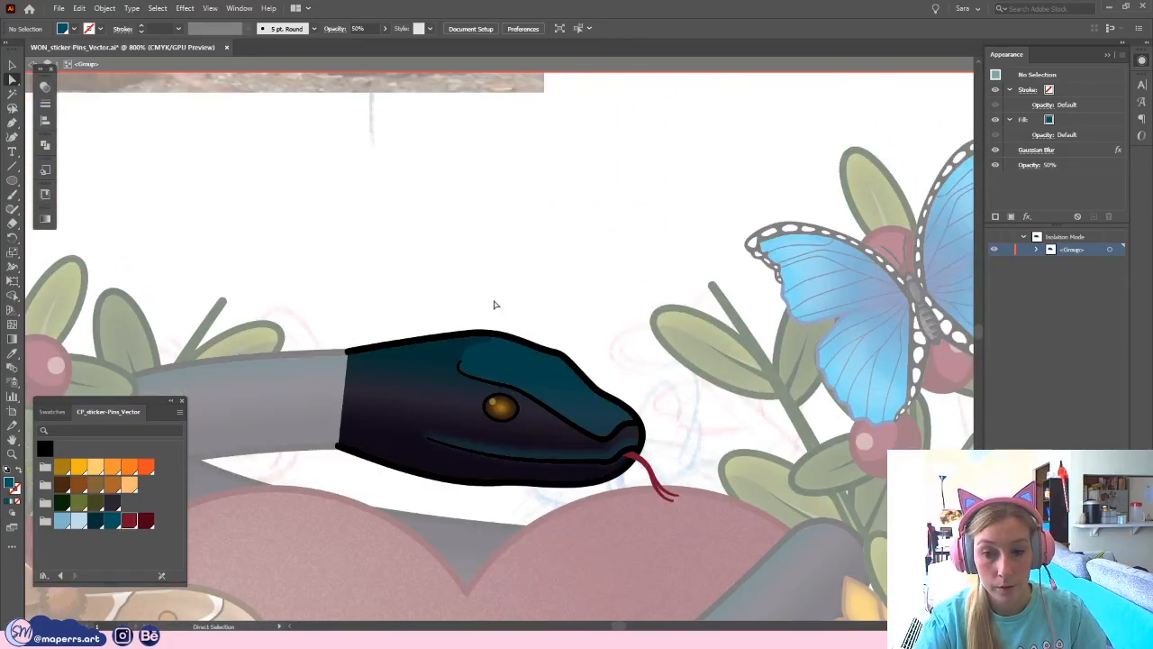
{"action": "left_click_drag", "start_coordinate": [518, 266], "coordinate": [555, 410]}
{"action": "left_click_drag", "start_coordinate": [493, 349], "coordinate": [464, 249]}
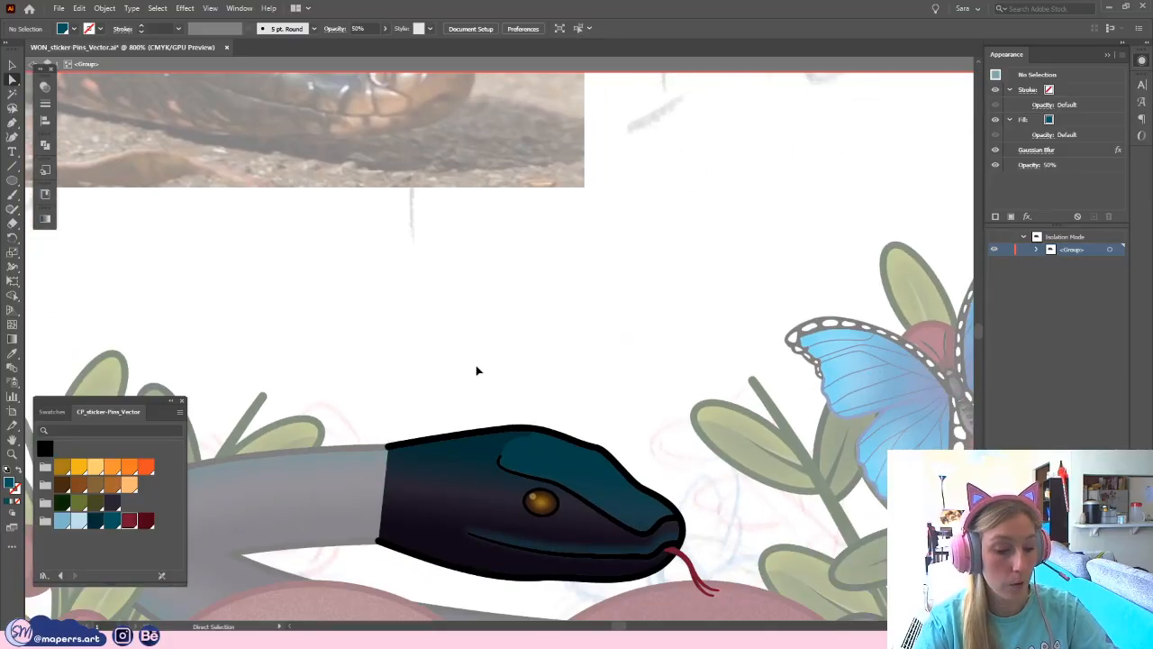
- Raise the lowest bend of the teal head patch's lower outline near the snout, together with the patch's matching edge
{"action": "key", "text": "ctrl+equal"}
{"action": "key", "text": "ctrl+equal"}
{"action": "left_click_drag", "start_coordinate": [689, 504], "coordinate": [491, 190]}
{"action": "left_click_drag", "start_coordinate": [601, 259], "coordinate": [480, 166]}
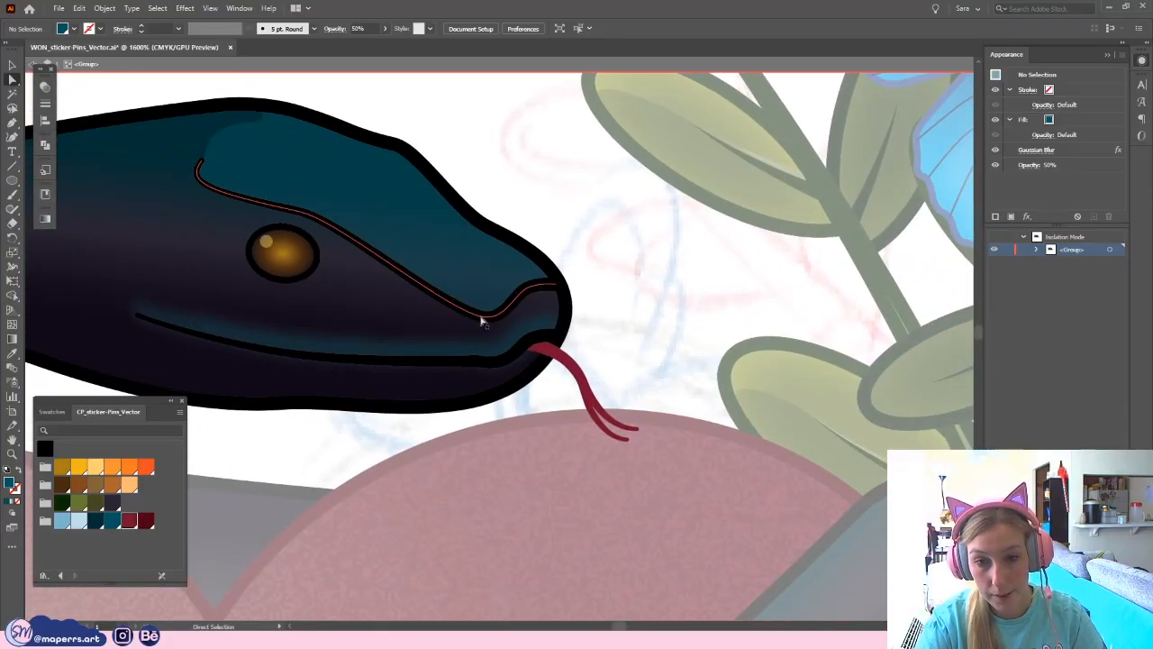
{"action": "left_click", "coordinate": [478, 317]}
{"action": "mouse_move", "coordinate": [479, 317]}
{"action": "left_mouse_down"}
{"action": "mouse_move", "coordinate": [491, 311]}
{"action": "mouse_move", "coordinate": [480, 300]}
{"action": "left_mouse_up"}
{"action": "left_click", "coordinate": [531, 288]}
{"action": "left_click", "coordinate": [484, 314]}
{"action": "left_click", "coordinate": [486, 192]}
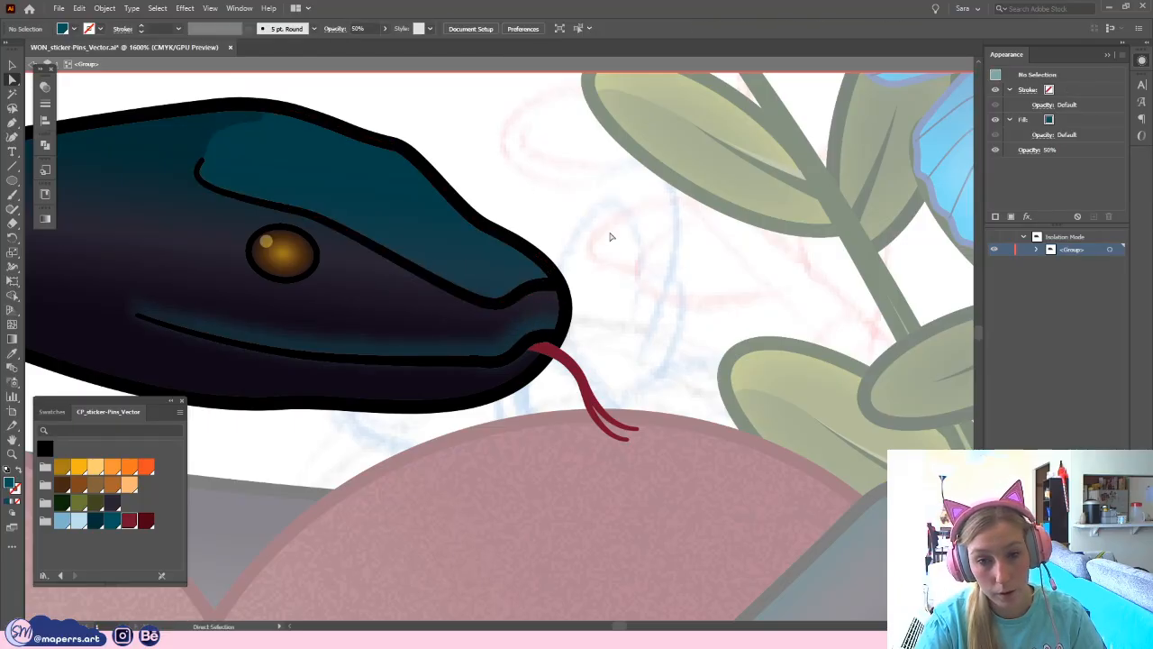
- Draw a small black-filled ellipse about 2.2 pt wide as the nostril, between the head patch and the mouth highlight near the snout
{"action": "scroll", "coordinate": [631, 199], "scroll_direction": "down", "scroll_amount": 2}
{"action": "scroll", "coordinate": [659, 216], "scroll_direction": "left", "scroll_amount": 1}
{"action": "key", "text": "l"}
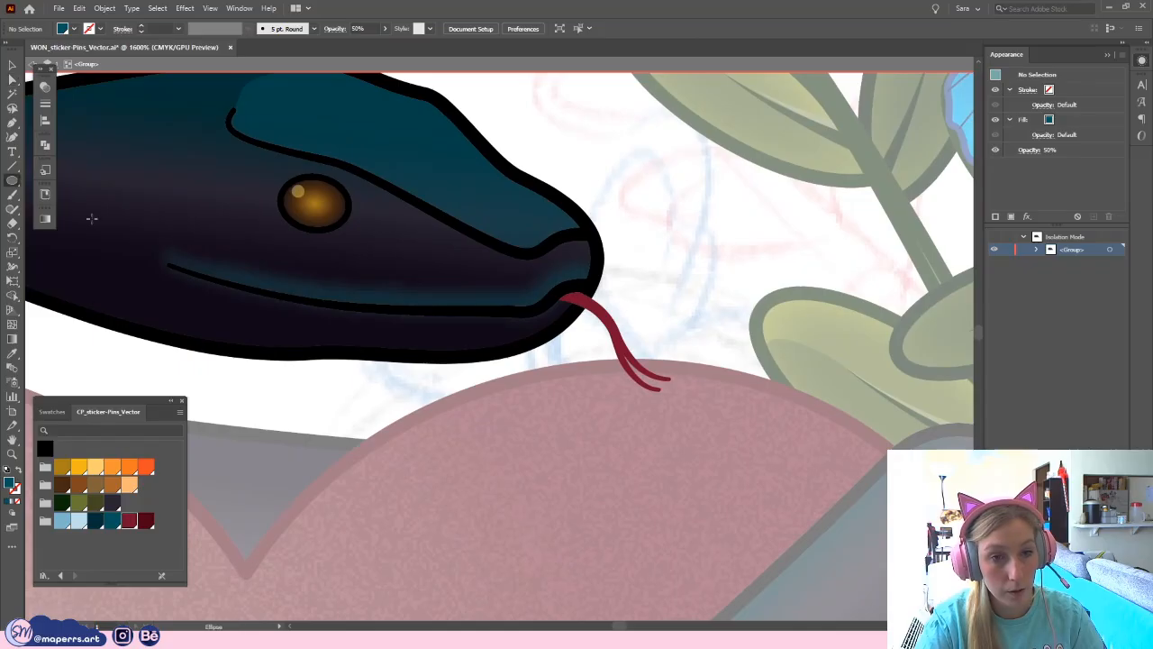
{"action": "left_click_drag", "start_coordinate": [481, 261], "coordinate": [511, 272]}
{"action": "key", "text": "a"}
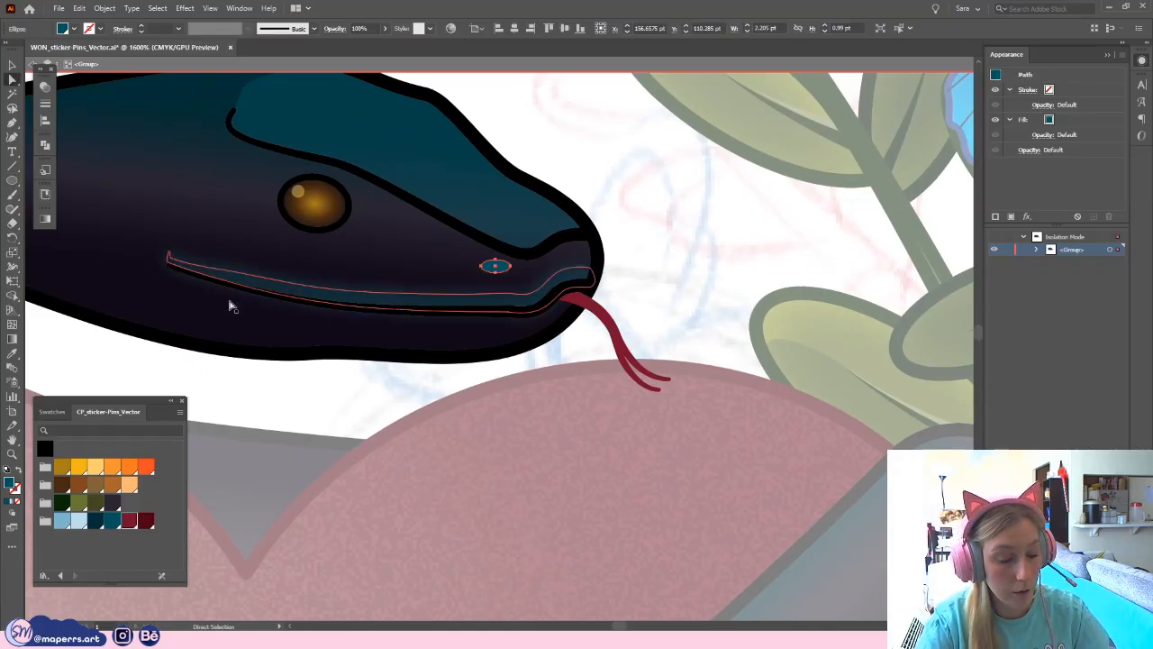
{"action": "key", "text": "i"}
{"action": "left_click", "coordinate": [1141, 60]}
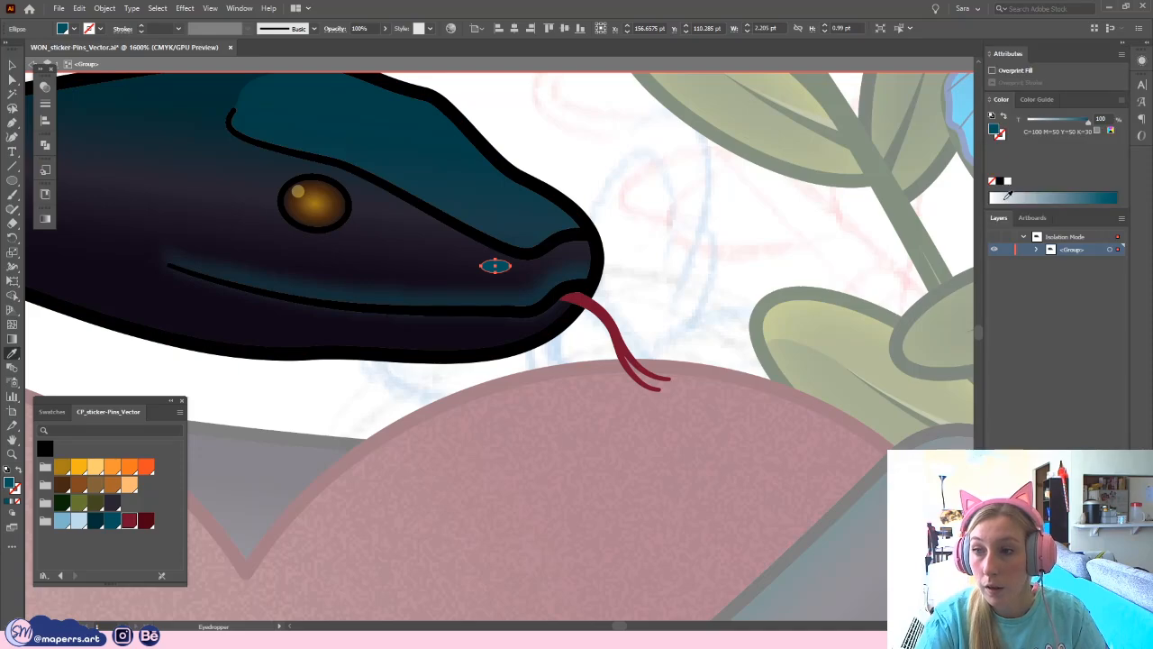
{"action": "left_click", "coordinate": [1007, 181]}
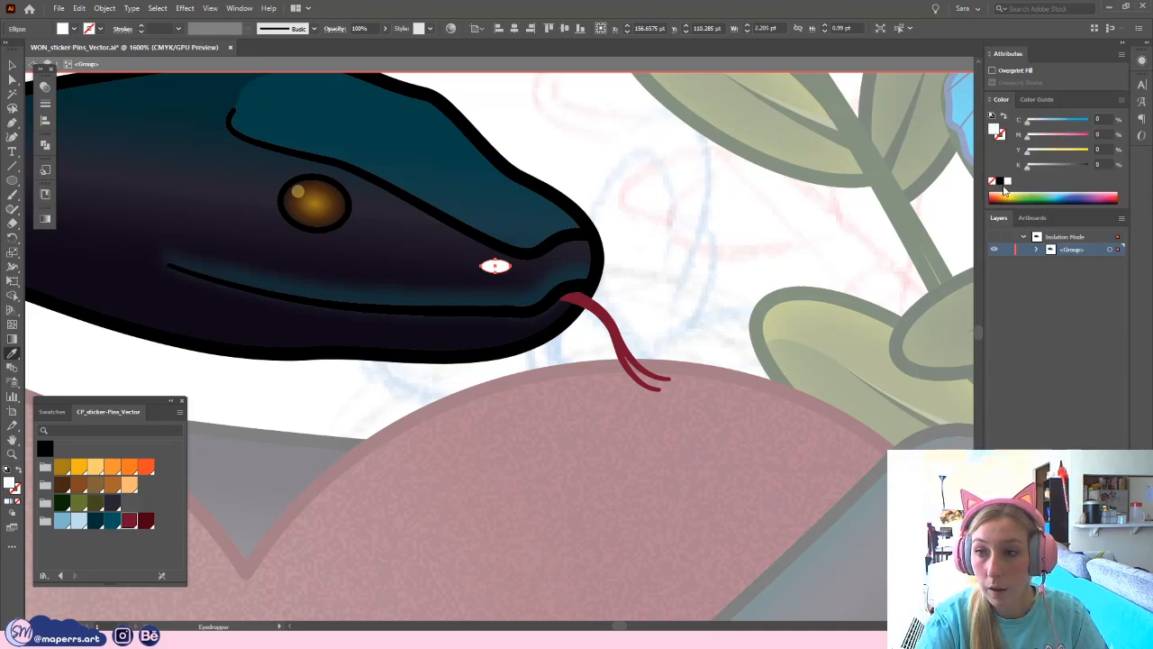
{"action": "left_click", "coordinate": [1001, 181]}
- Reshape the nostril ellipse into a half-moon with a flattened underside
{"action": "left_click", "coordinate": [12, 80]}
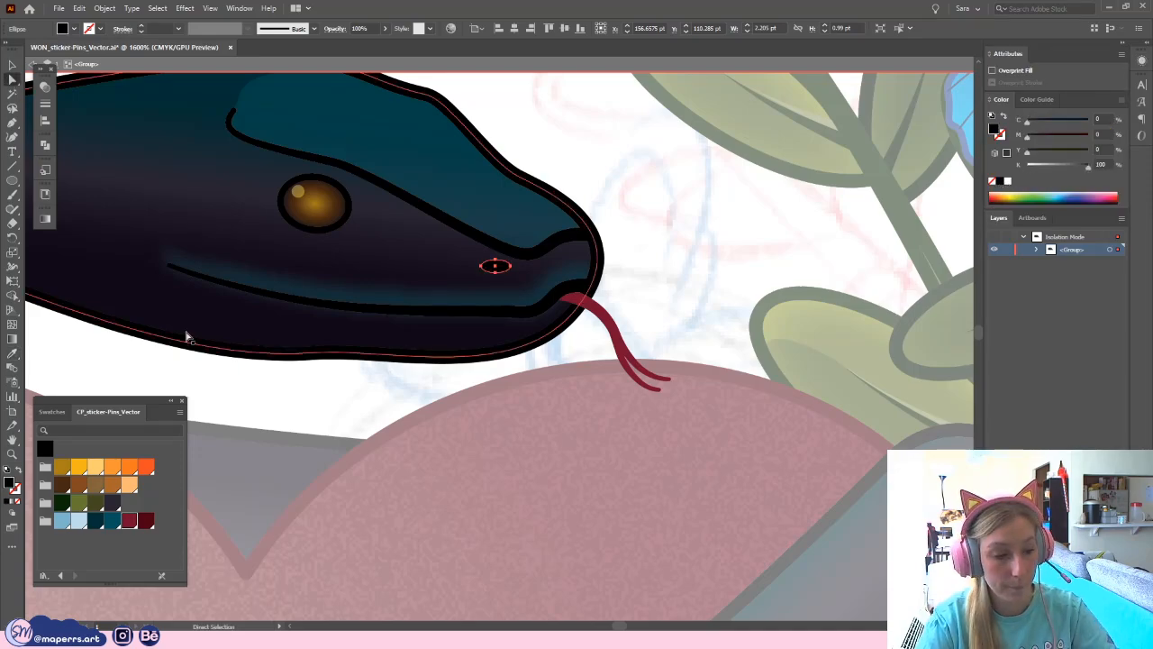
{"action": "key", "text": "ctrl+equal"}
{"action": "left_click_drag", "start_coordinate": [505, 324], "coordinate": [586, 337]}
{"action": "left_click", "coordinate": [504, 350]}
- Rotate the nostril about 10° clockwise to follow the snout's slope and enlarge it to about 3.6 pt wide
{"action": "key", "text": "v"}
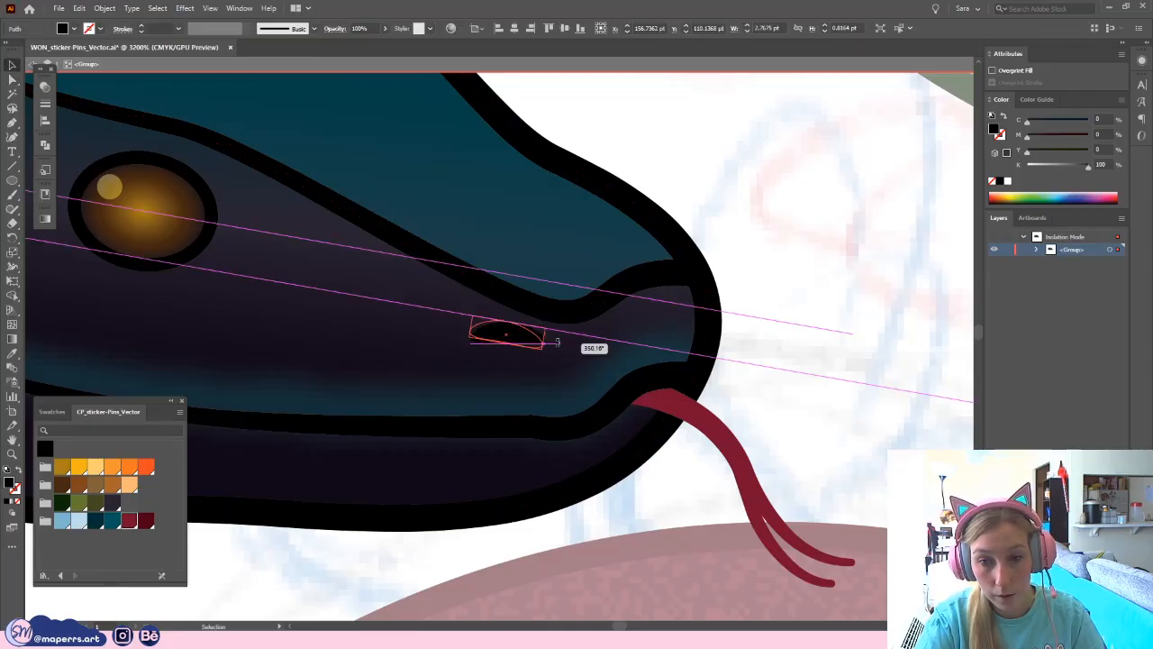
{"action": "left_click", "coordinate": [762, 227]}
{"action": "left_click", "coordinate": [512, 334]}
{"action": "mouse_move", "coordinate": [510, 321]}
{"action": "left_mouse_down"}
{"action": "mouse_move", "coordinate": [519, 340]}
{"action": "mouse_move", "coordinate": [510, 334]}
{"action": "left_mouse_up"}
{"action": "left_click", "coordinate": [507, 353]}
{"action": "left_click", "coordinate": [727, 155]}
{"action": "left_click", "coordinate": [514, 337]}
{"action": "left_click", "coordinate": [335, 29]}
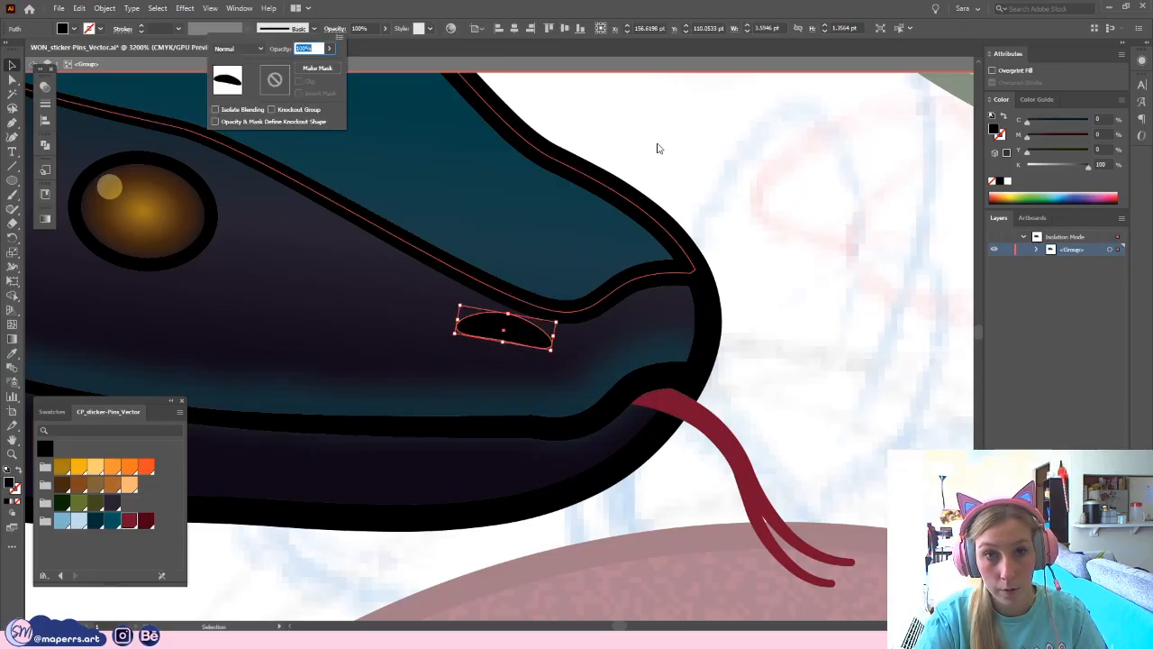
{"action": "left_click", "coordinate": [682, 183]}
- Exit isolation mode for the snake head group to return to the full sticker artwork
{"action": "key", "text": "ctrl+minus"}
{"action": "key", "text": "ctrl+minus"}
{"action": "key", "text": "ctrl+minus"}
{"action": "key", "text": "ctrl+minus"}
{"action": "key", "text": "ctrl+minus"}
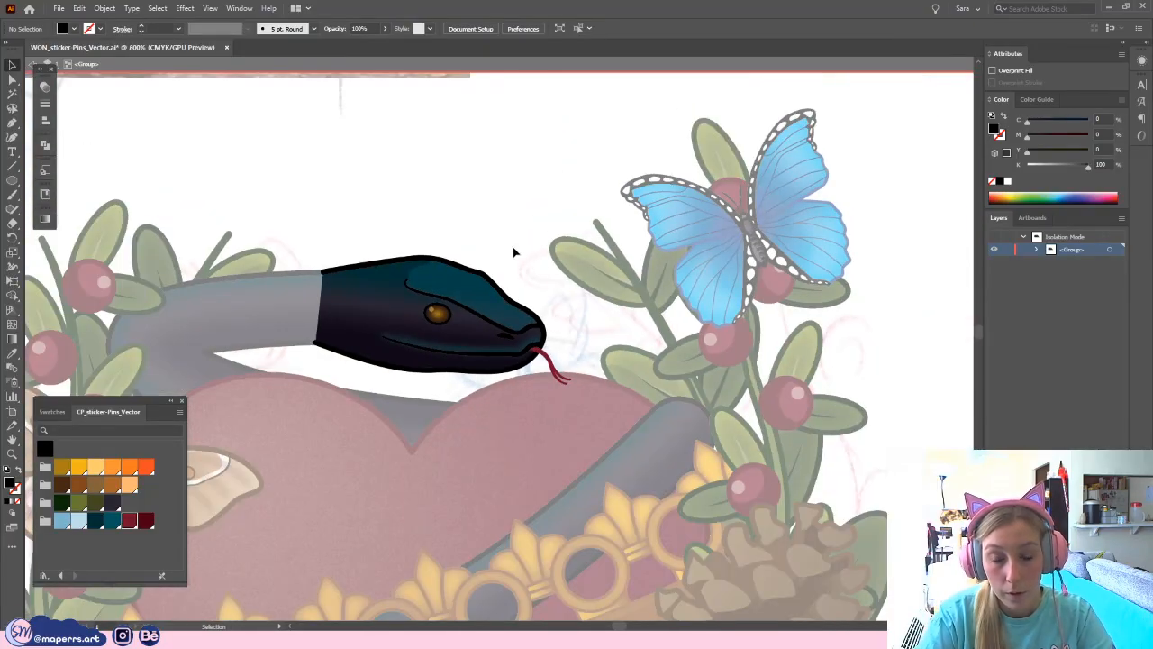
{"action": "double_click", "coordinate": [502, 255]}
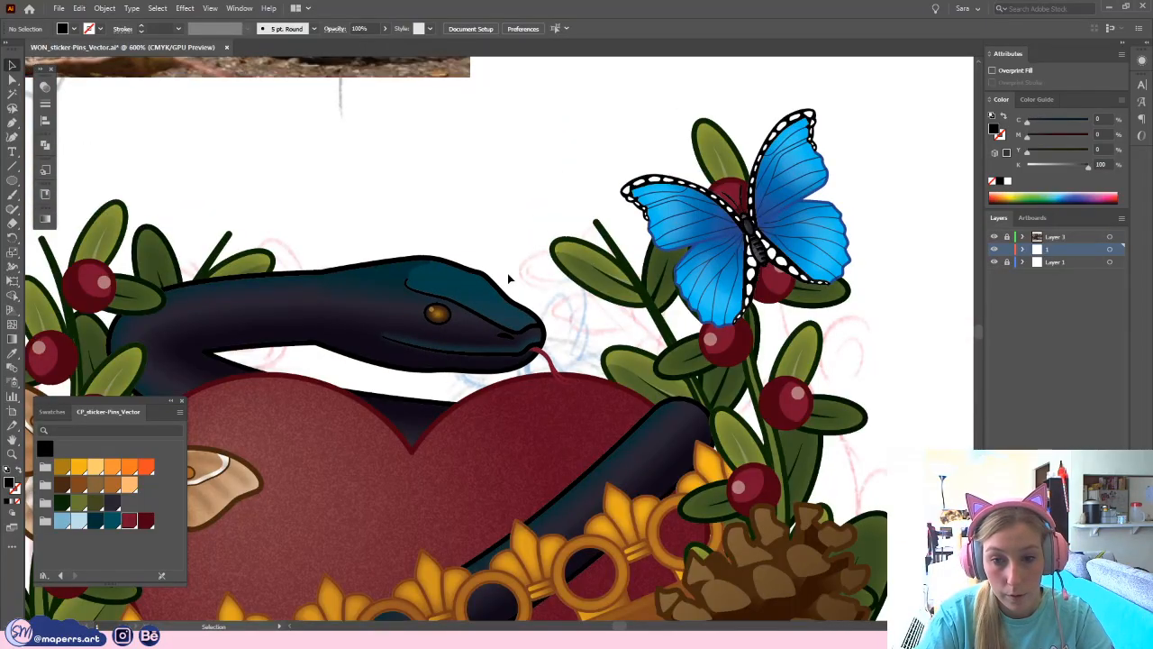
- Apply a Feather effect with a 1 pt radius to the teal patch on top of the snake's head
{"action": "key", "text": "ctrl+plus"}
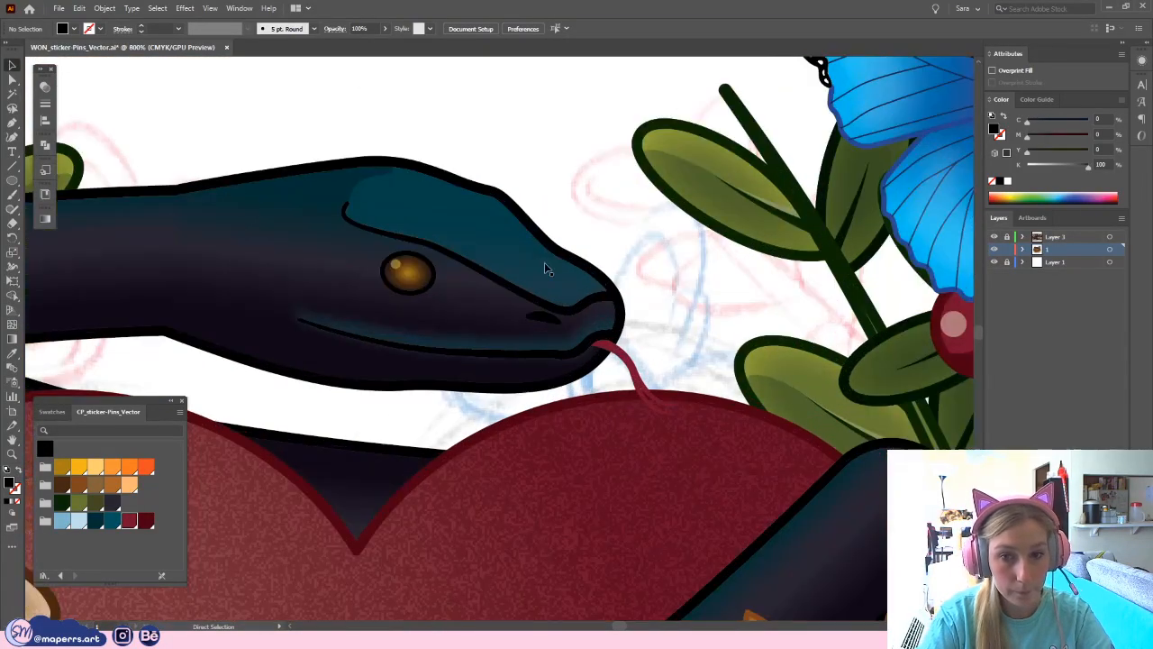
{"action": "key", "text": "a"}
{"action": "left_click", "coordinate": [468, 223]}
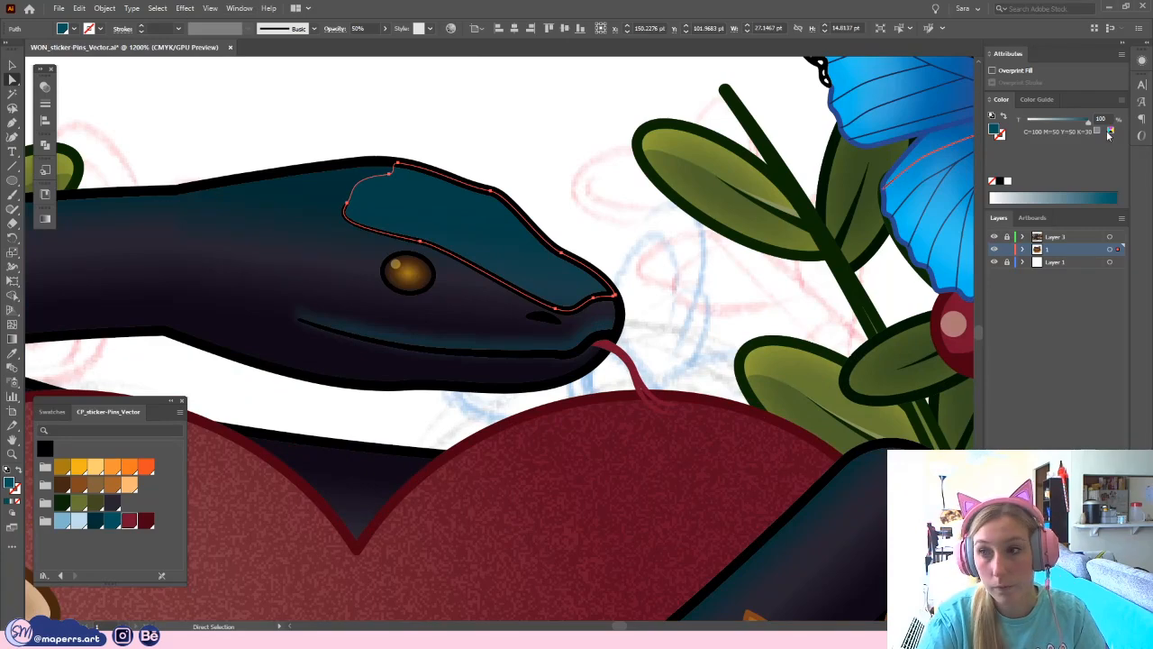
{"action": "left_click", "coordinate": [1140, 59]}
{"action": "left_click", "coordinate": [1027, 216]}
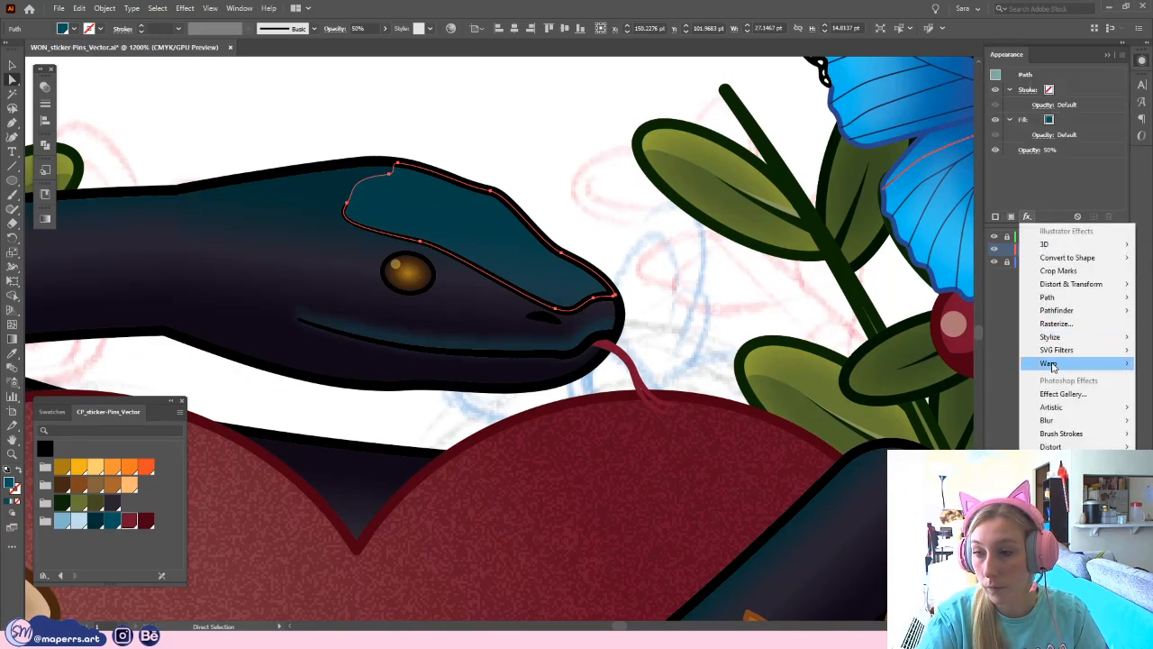
{"action": "mouse_move", "coordinate": [1056, 337]}
{"action": "left_click", "coordinate": [952, 348]}
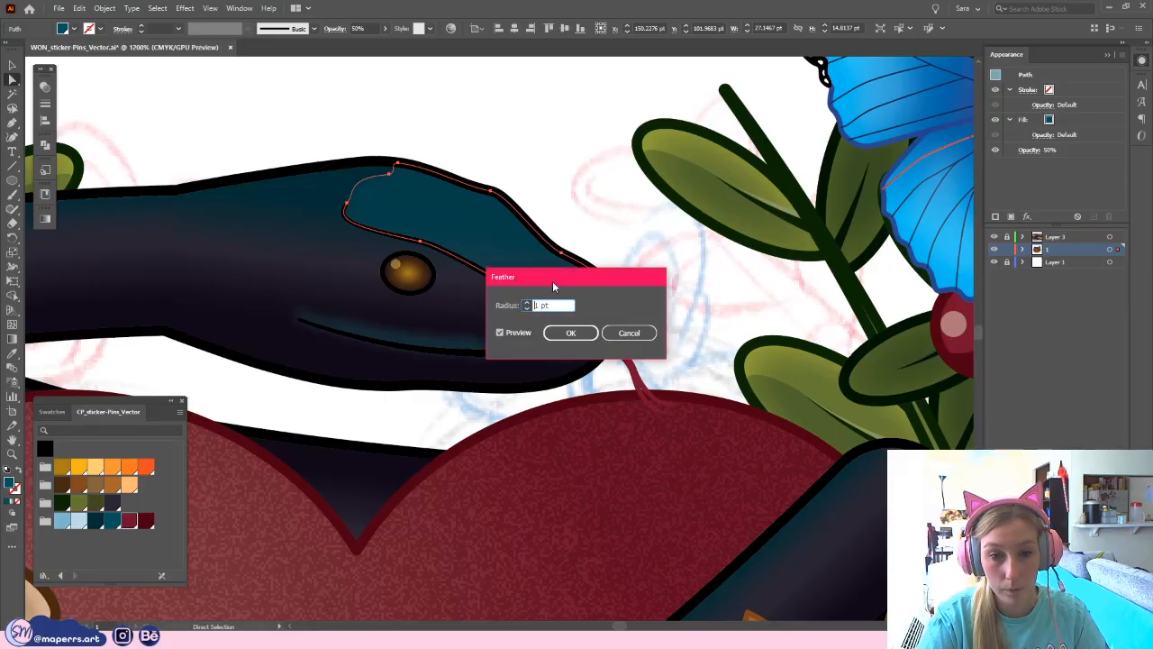
{"action": "left_click_drag", "start_coordinate": [553, 283], "coordinate": [719, 266]}
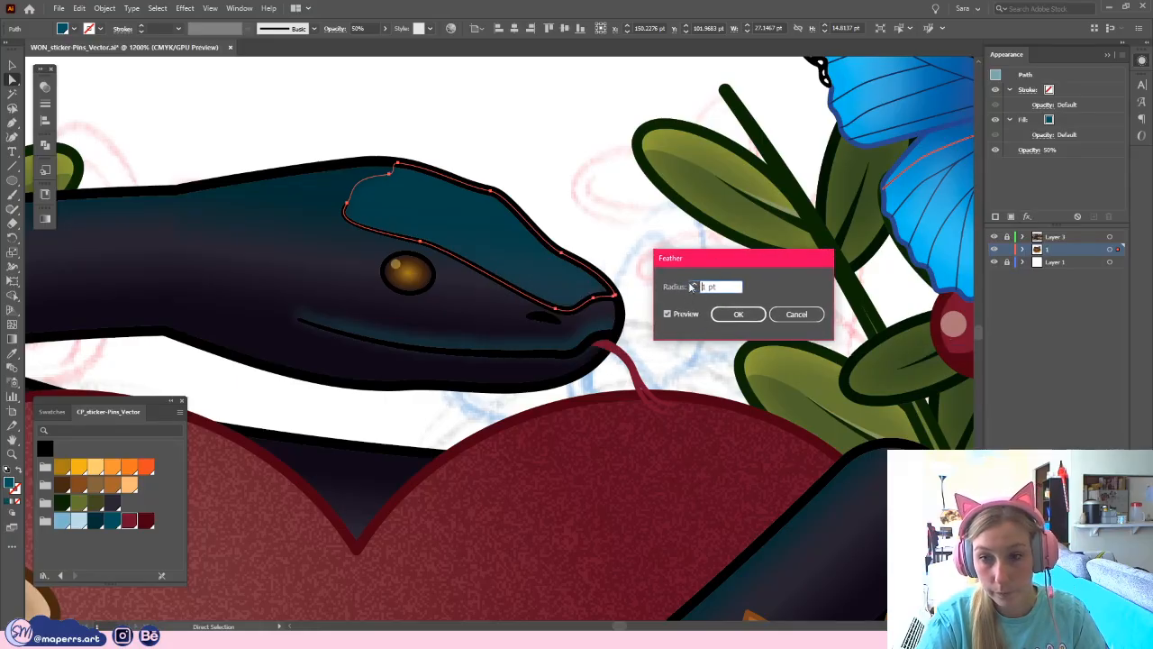
{"action": "left_click", "coordinate": [738, 316]}
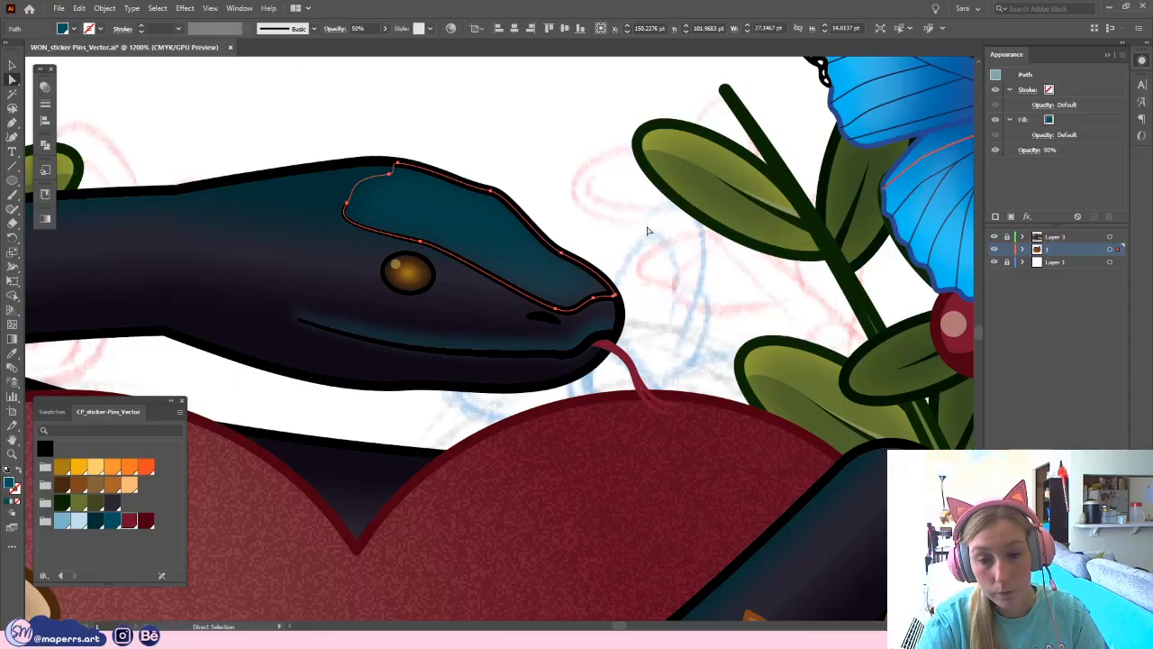
- Examine the feathered snake head within the full sticker artwork and in close-up
{"action": "left_click", "coordinate": [650, 231]}
{"action": "left_click_drag", "start_coordinate": [612, 240], "coordinate": [575, 211]}
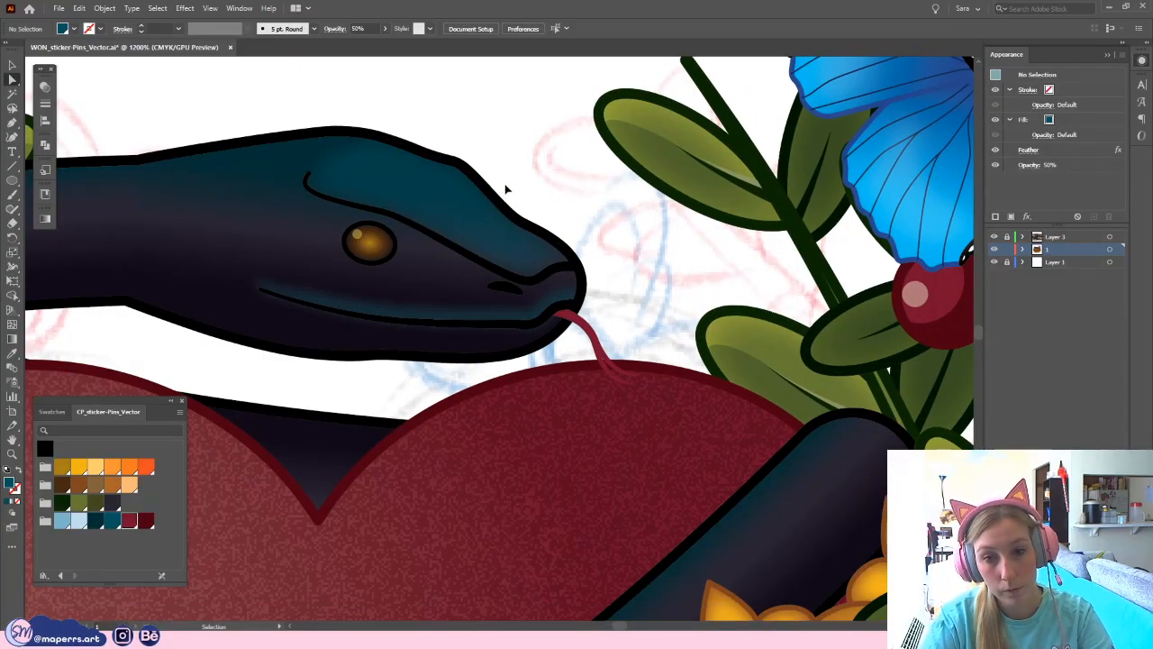
{"action": "key", "text": "ctrl+minus"}
{"action": "key", "text": "ctrl+minus"}
{"action": "key", "text": "ctrl+minus"}
{"action": "key", "text": "ctrl+minus"}
{"action": "left_click_drag", "start_coordinate": [796, 342], "coordinate": [800, 210]}
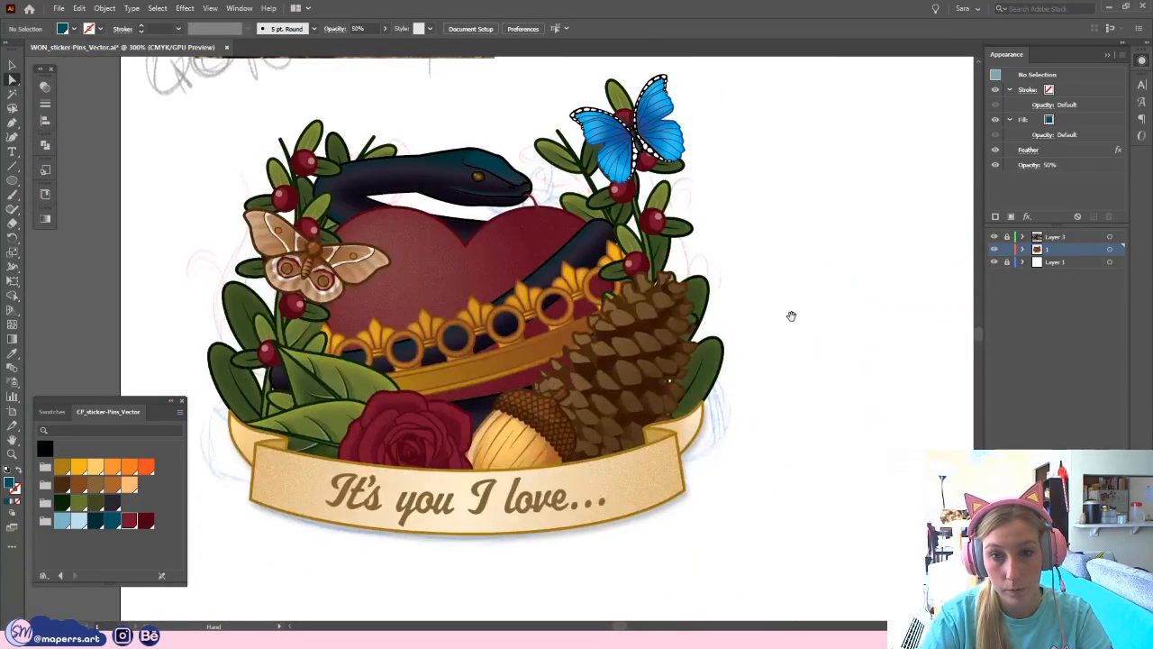
{"action": "left_click_drag", "start_coordinate": [791, 316], "coordinate": [804, 303]}
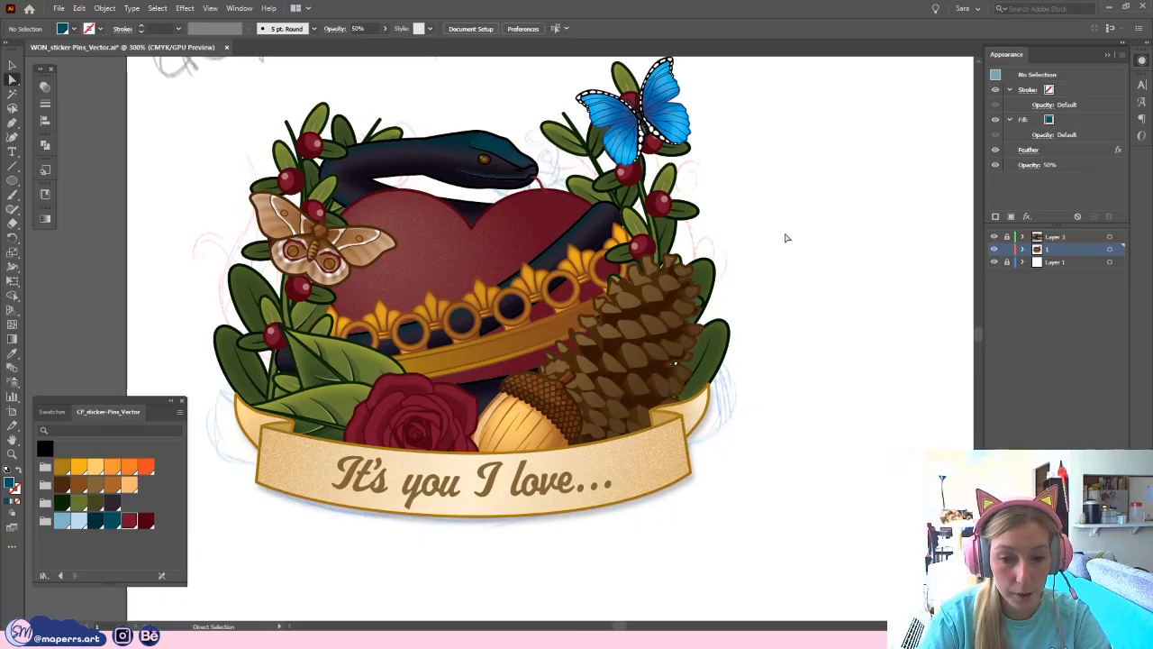
{"action": "scroll", "coordinate": [798, 247], "scroll_direction": "up", "scroll_amount": 2}
{"action": "key", "text": "ctrl+plus"}
{"action": "key", "text": "ctrl+plus"}
{"action": "key", "text": "ctrl+plus"}
{"action": "left_click_drag", "start_coordinate": [482, 111], "coordinate": [501, 410]}
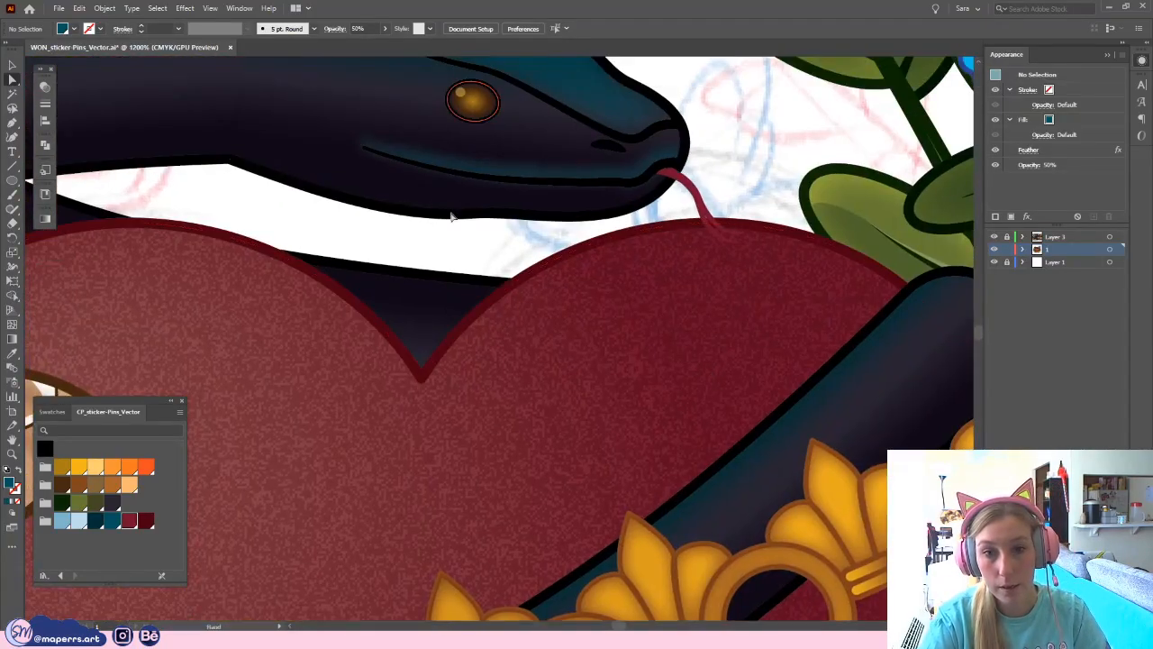
{"action": "left_click_drag", "start_coordinate": [453, 216], "coordinate": [446, 301]}
- Enter isolation mode for the snake head group
{"action": "left_click", "coordinate": [11, 67]}
{"action": "left_click", "coordinate": [405, 210]}
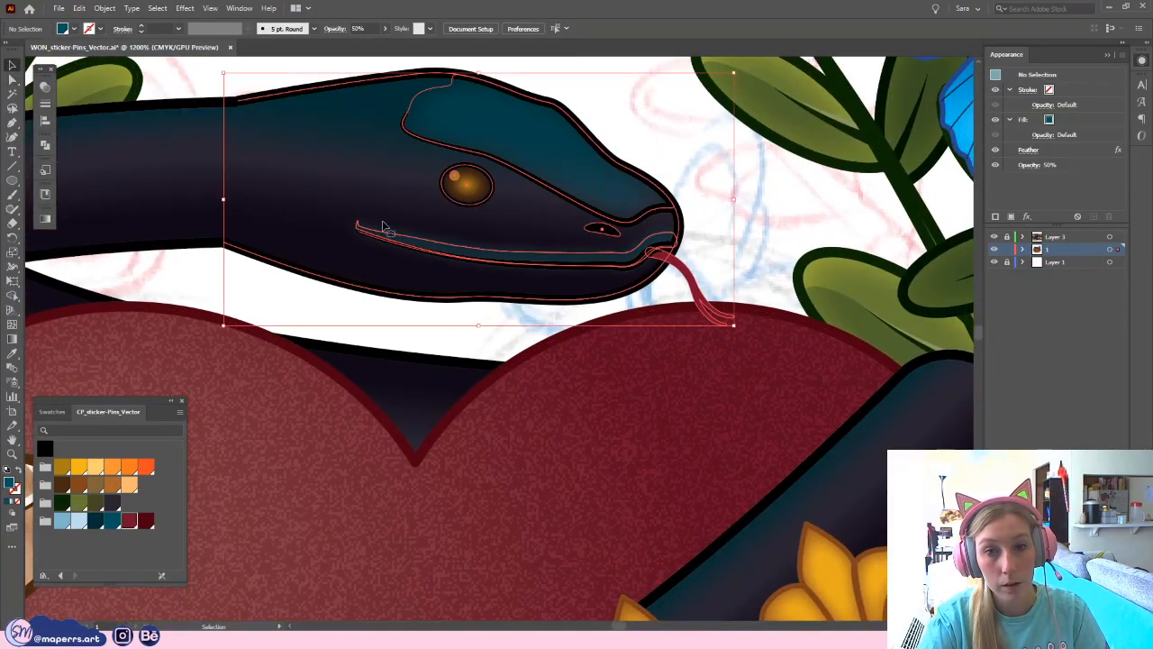
{"action": "double_click", "coordinate": [405, 211]}
{"action": "key", "text": "ctrl+minus"}
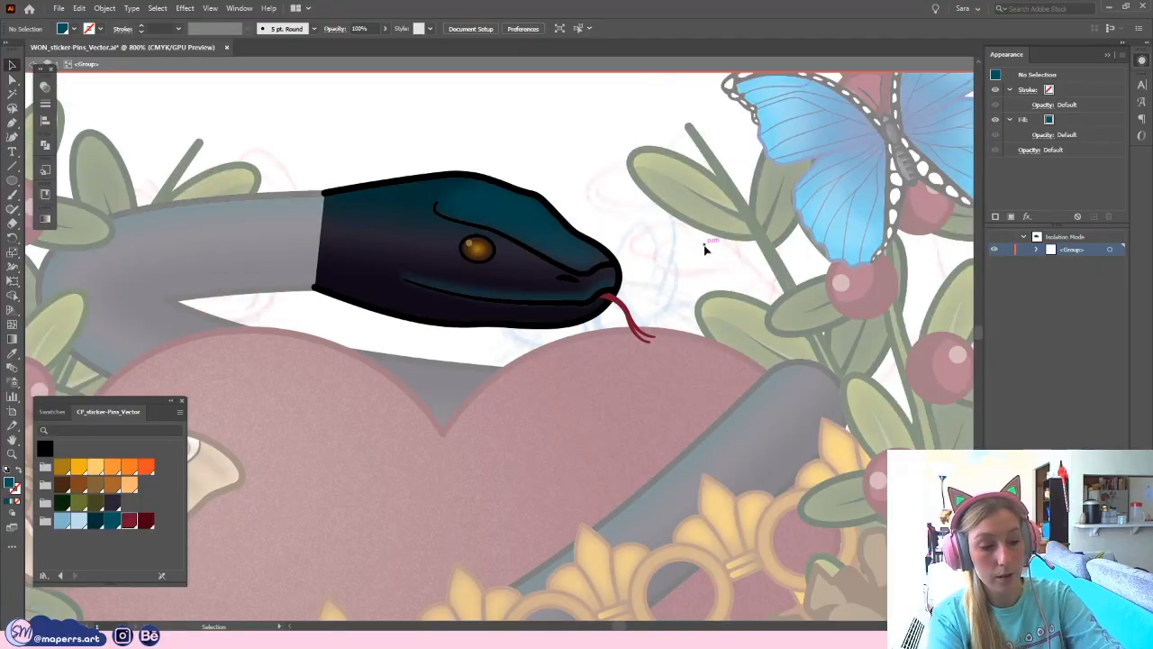
{"action": "key", "text": "ctrl+plus"}
{"action": "key", "text": "ctrl+plus"}
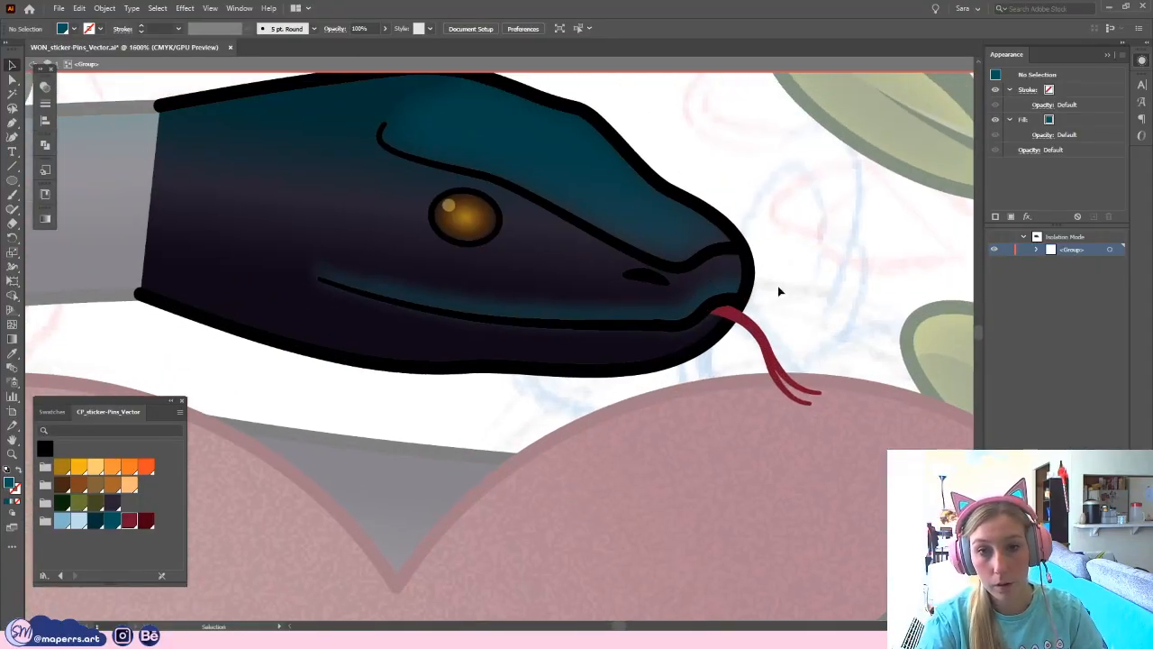
{"action": "left_click_drag", "start_coordinate": [802, 317], "coordinate": [802, 340]}
{"action": "left_click", "coordinate": [10, 79]}
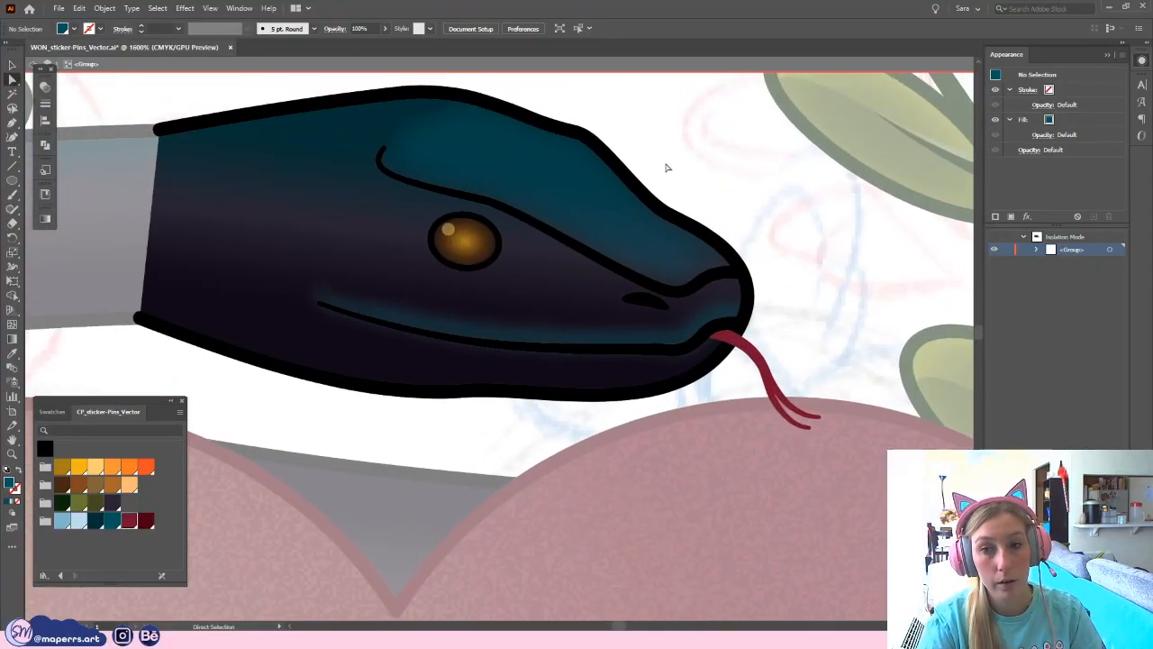
- Compare the snake head's shading with the reference snake photo above the sticker
{"action": "left_click_drag", "start_coordinate": [638, 147], "coordinate": [582, 327]}
{"action": "key", "text": "ctrl+minus"}
{"action": "key", "text": "ctrl+minus"}
{"action": "key", "text": "ctrl+minus"}
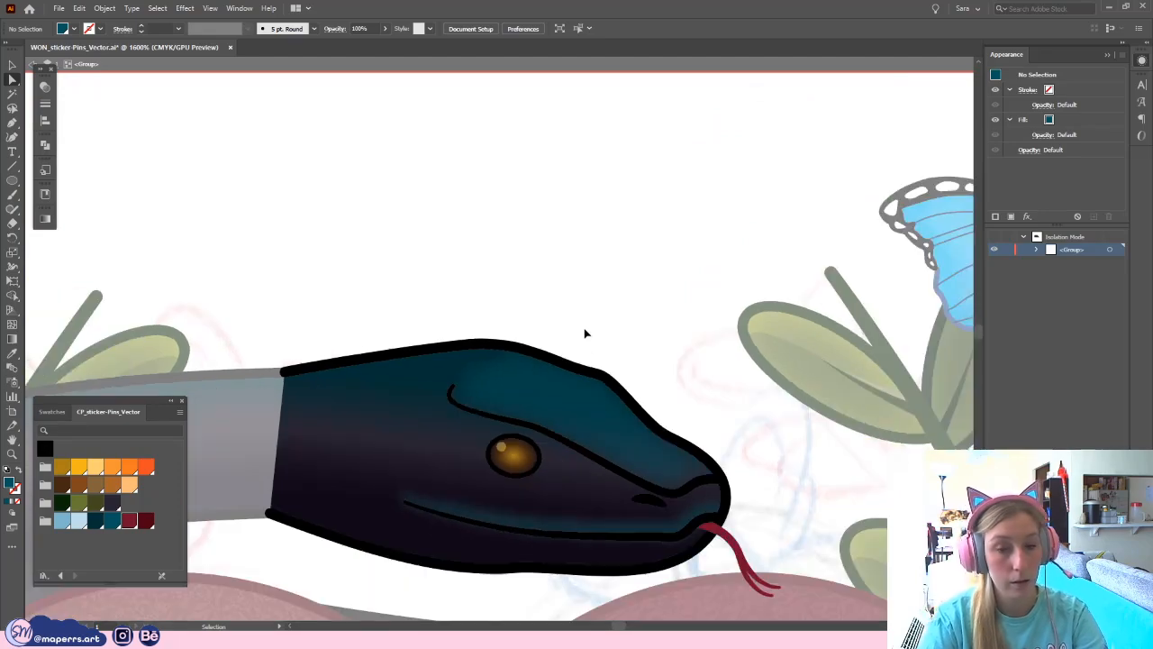
{"action": "left_click_drag", "start_coordinate": [439, 207], "coordinate": [518, 415]}
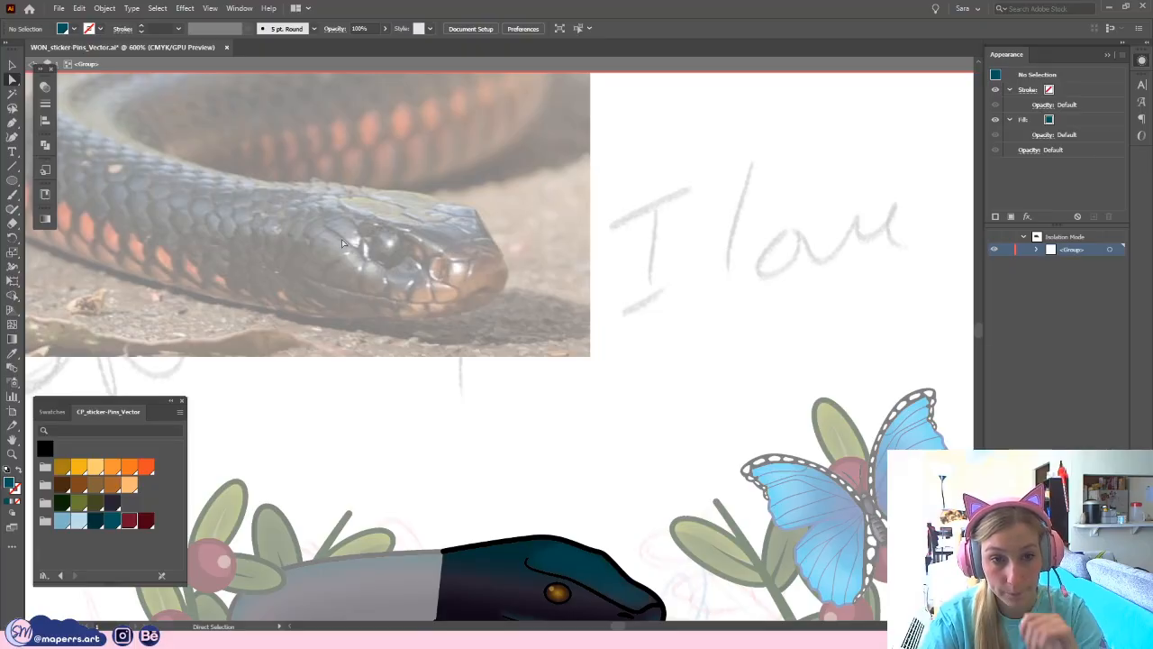
{"action": "left_click_drag", "start_coordinate": [557, 470], "coordinate": [614, 410]}
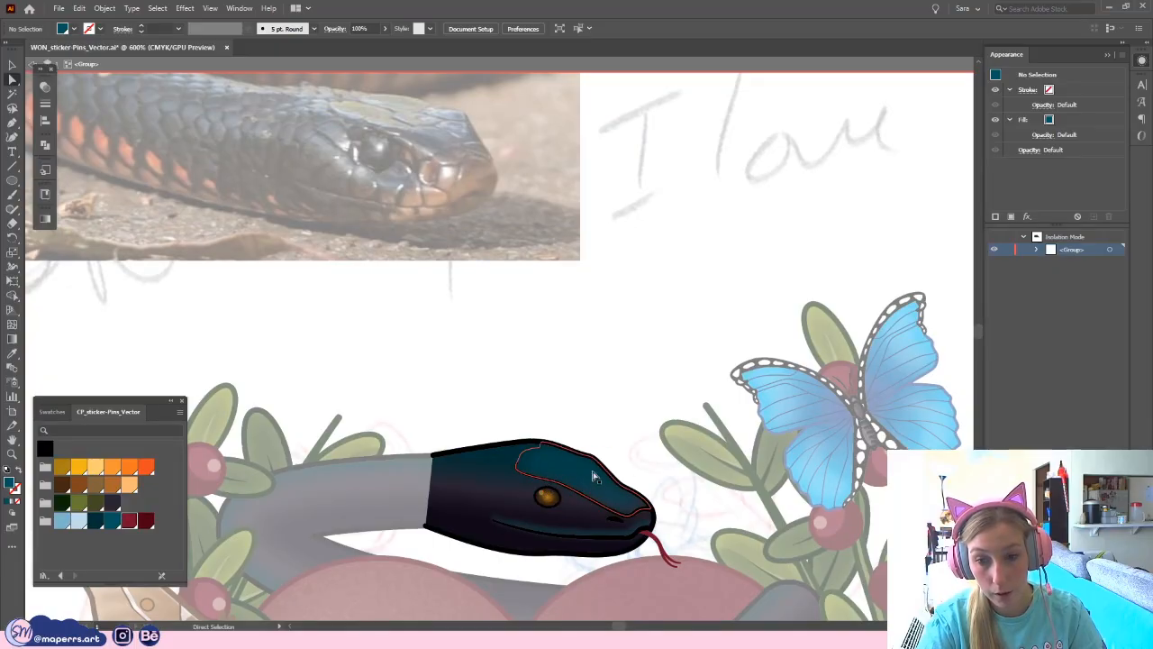
{"action": "scroll", "coordinate": [594, 478], "scroll_direction": "up", "scroll_amount": 5}
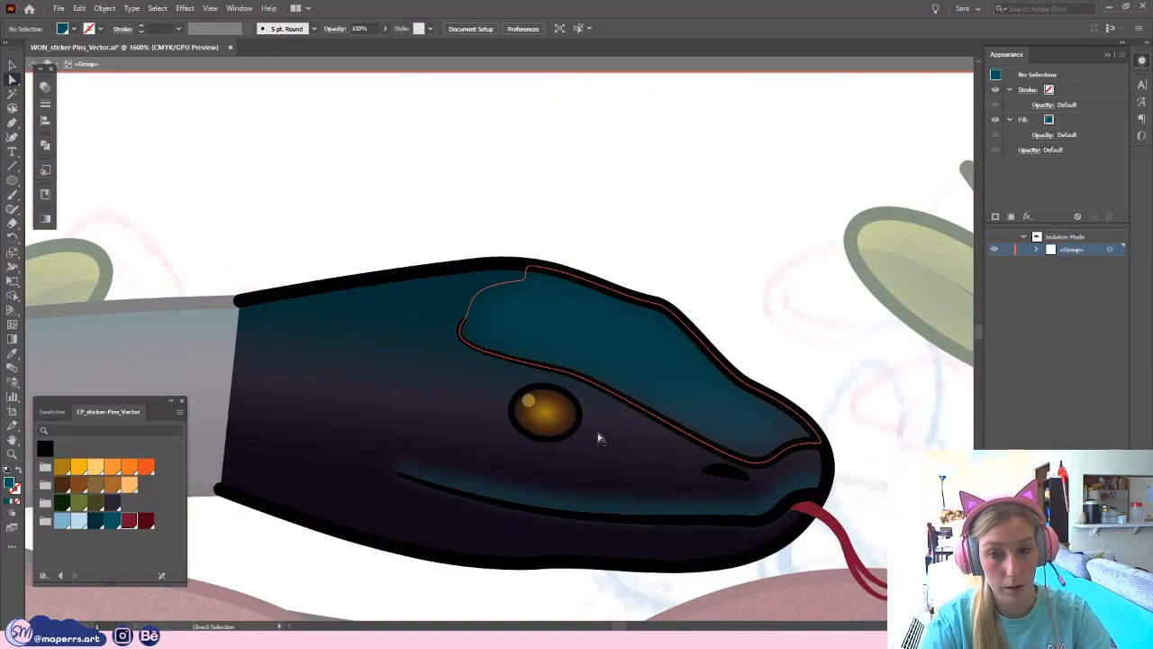
{"action": "scroll", "coordinate": [599, 439], "scroll_direction": "down", "scroll_amount": 3}
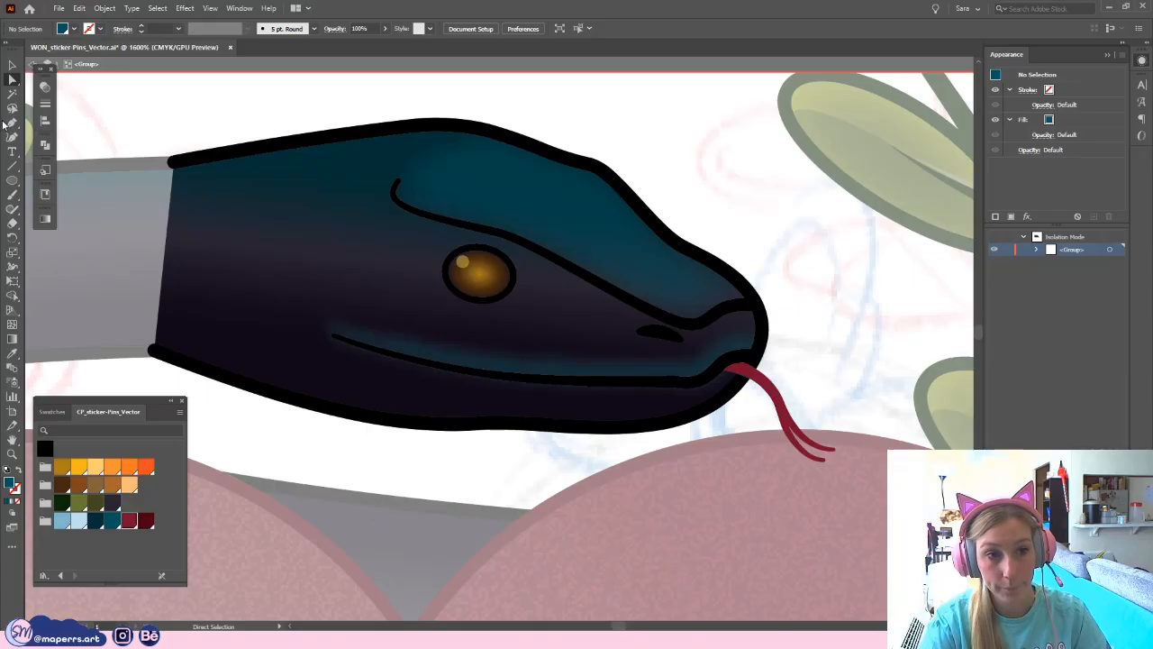
- Draw a closed teal teardrop along the cheek, from behind the eye to below it, about 16 pt wide and 7 pt tall
{"action": "left_click", "coordinate": [12, 123]}
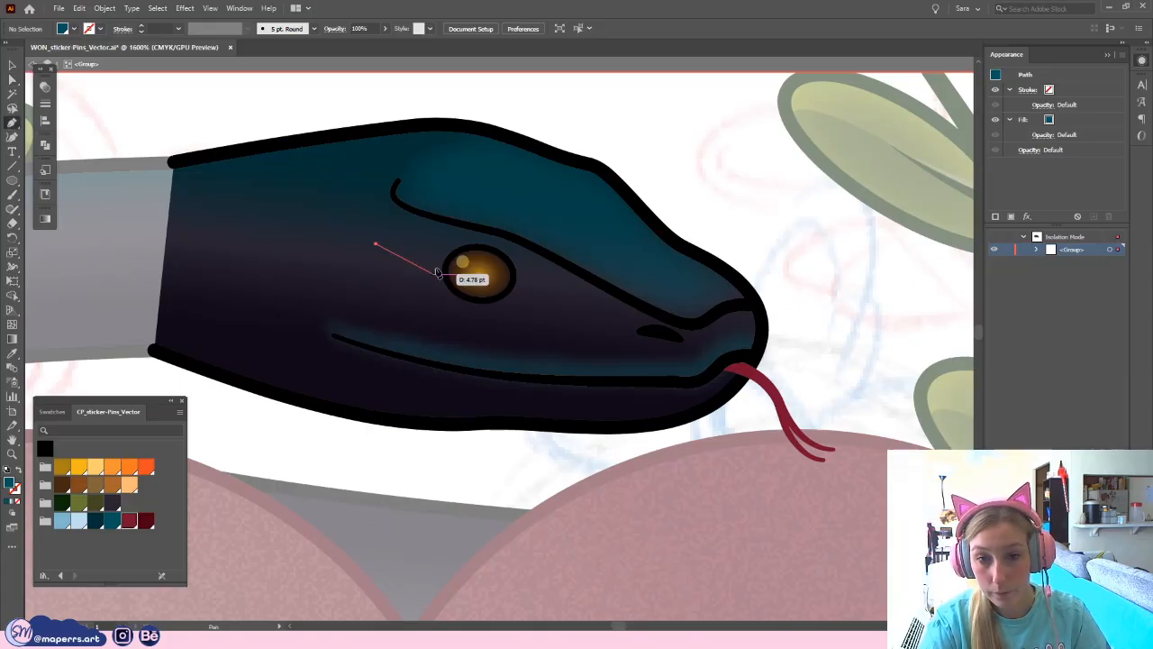
{"action": "left_click_drag", "start_coordinate": [404, 250], "coordinate": [402, 246]}
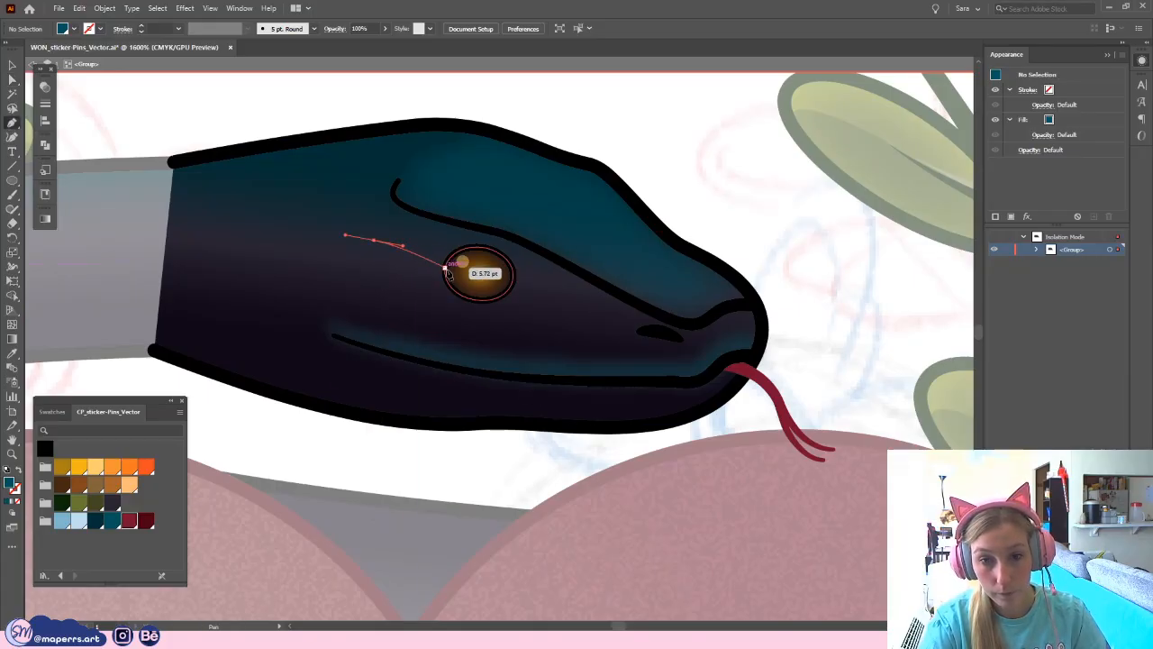
{"action": "left_click_drag", "start_coordinate": [544, 317], "coordinate": [568, 318]}
{"action": "left_click_drag", "start_coordinate": [480, 330], "coordinate": [438, 321]}
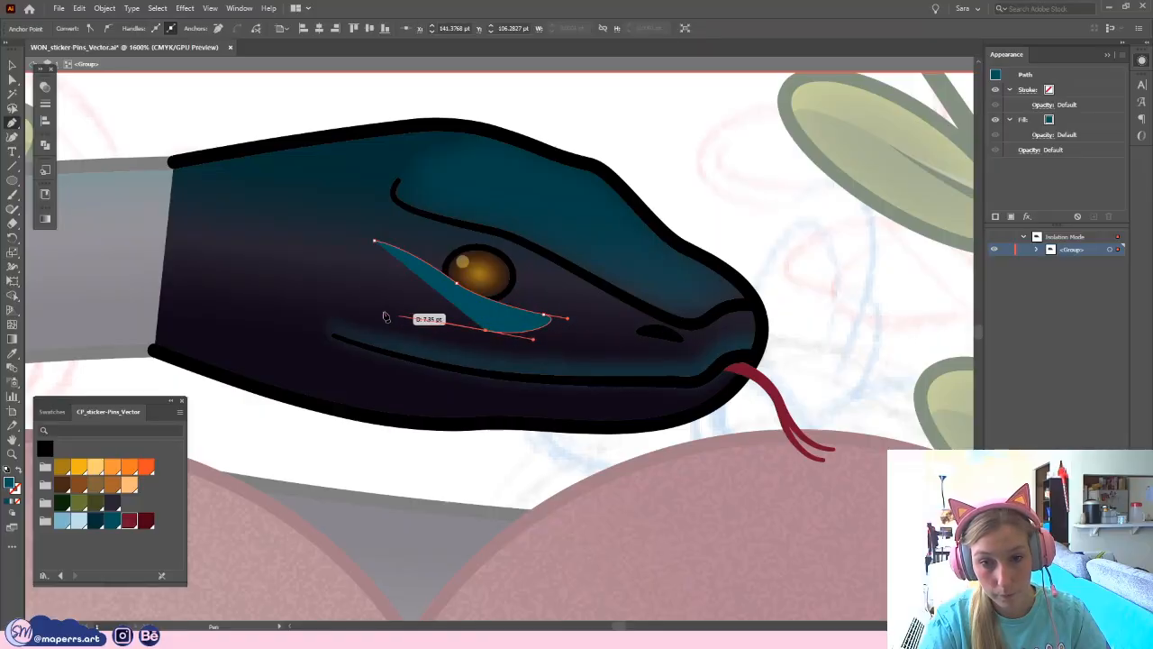
{"action": "left_click_drag", "start_coordinate": [343, 289], "coordinate": [329, 272]}
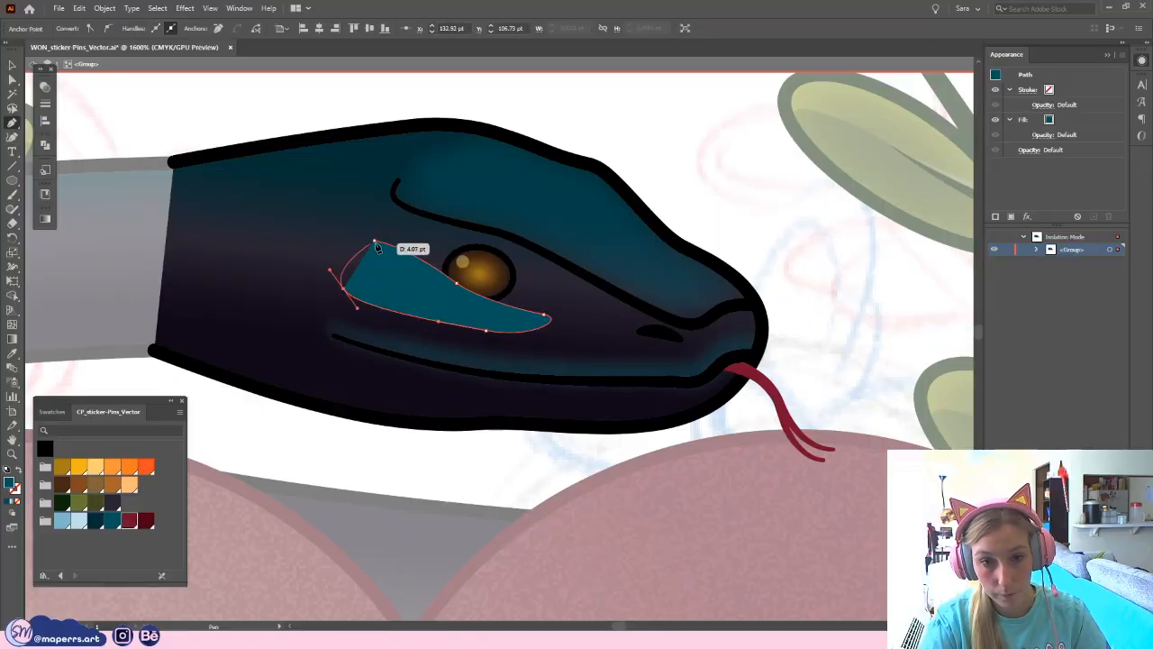
{"action": "left_click_drag", "start_coordinate": [375, 241], "coordinate": [411, 245]}
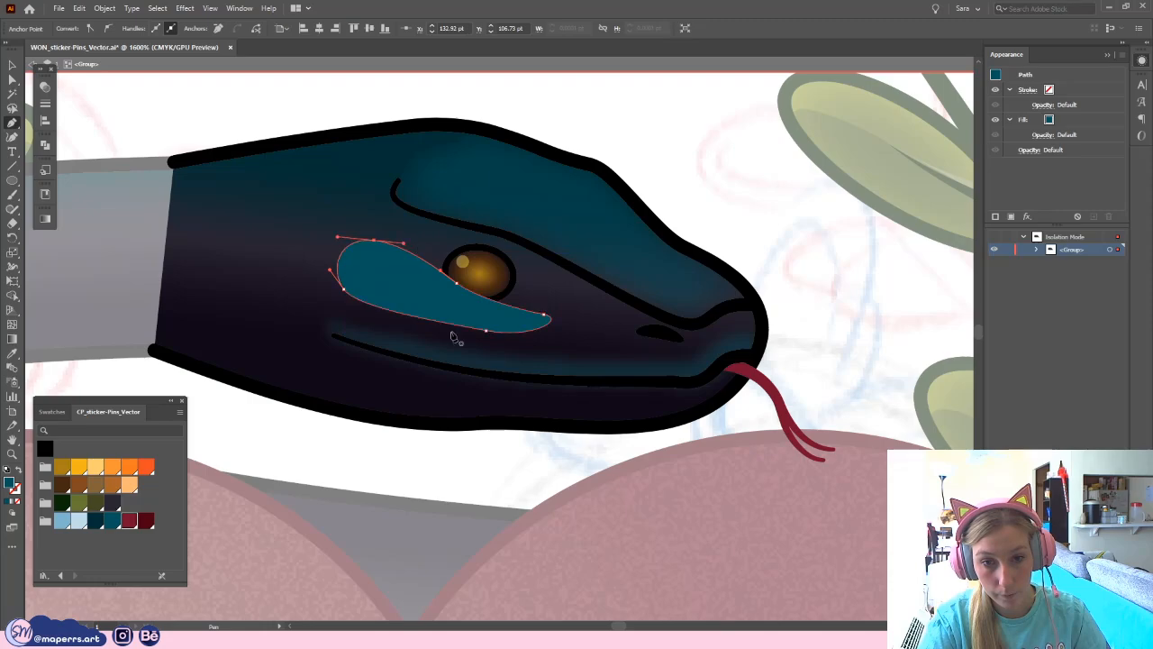
- Send the teal cheek shape backward so it sits behind the snake's eye
{"action": "left_click", "coordinate": [374, 288]}
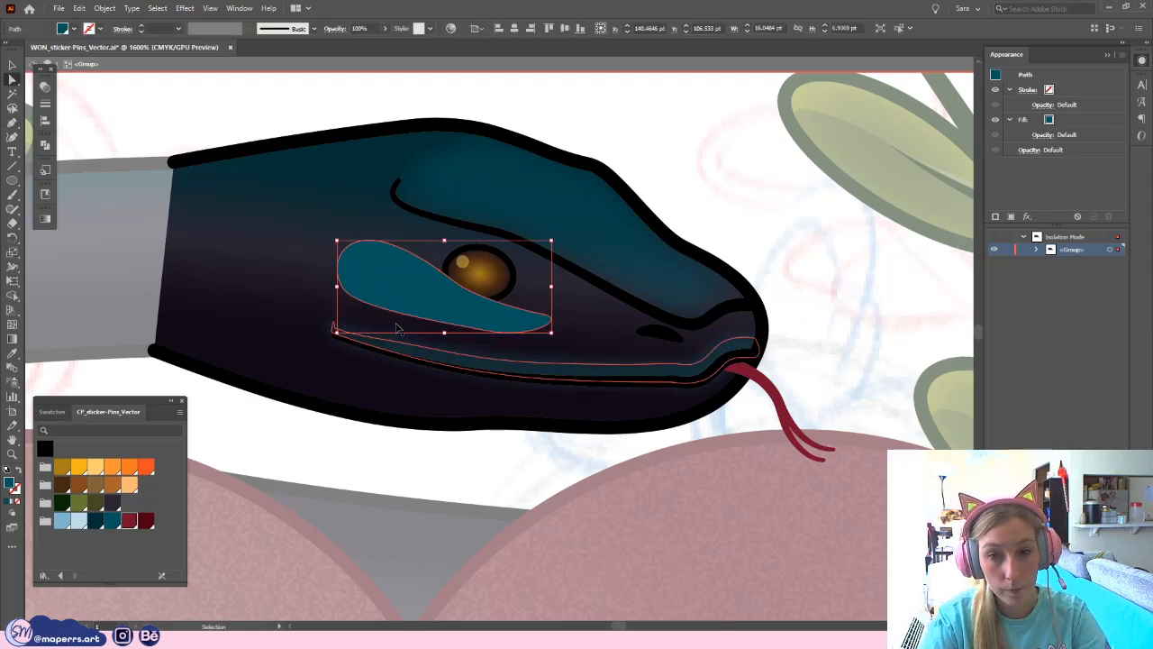
{"action": "key", "text": "ctrl+["}
{"action": "left_click", "coordinate": [924, 250]}
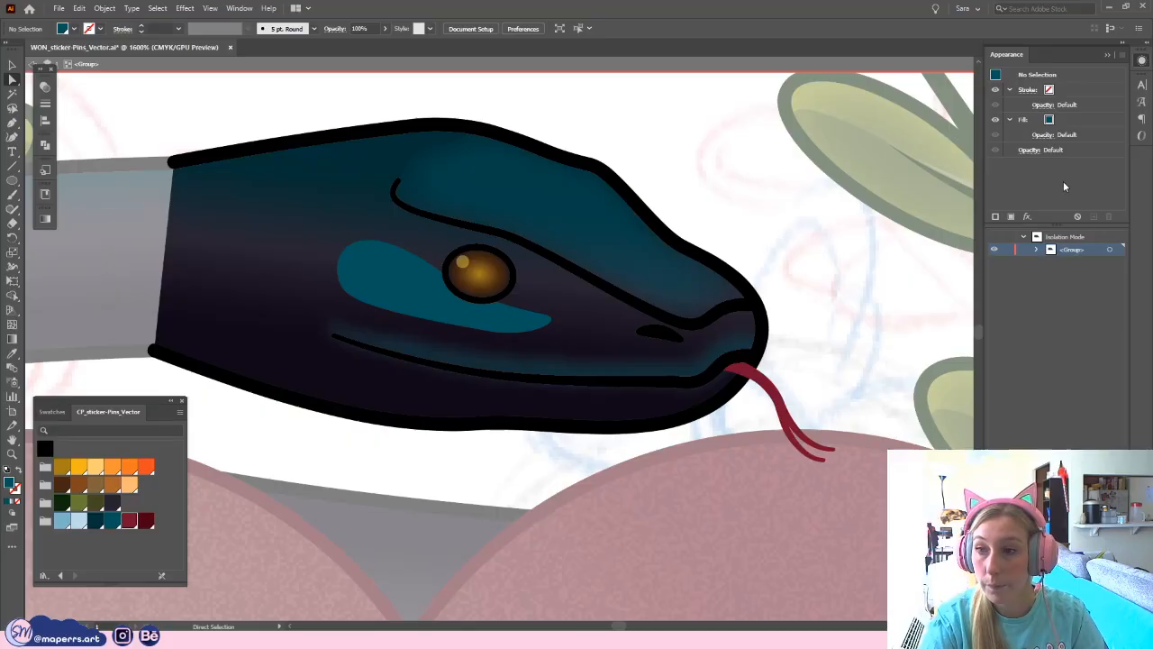
{"action": "left_click", "coordinate": [1028, 216]}
{"action": "mouse_move", "coordinate": [1049, 337]}
{"action": "left_click", "coordinate": [957, 351]}
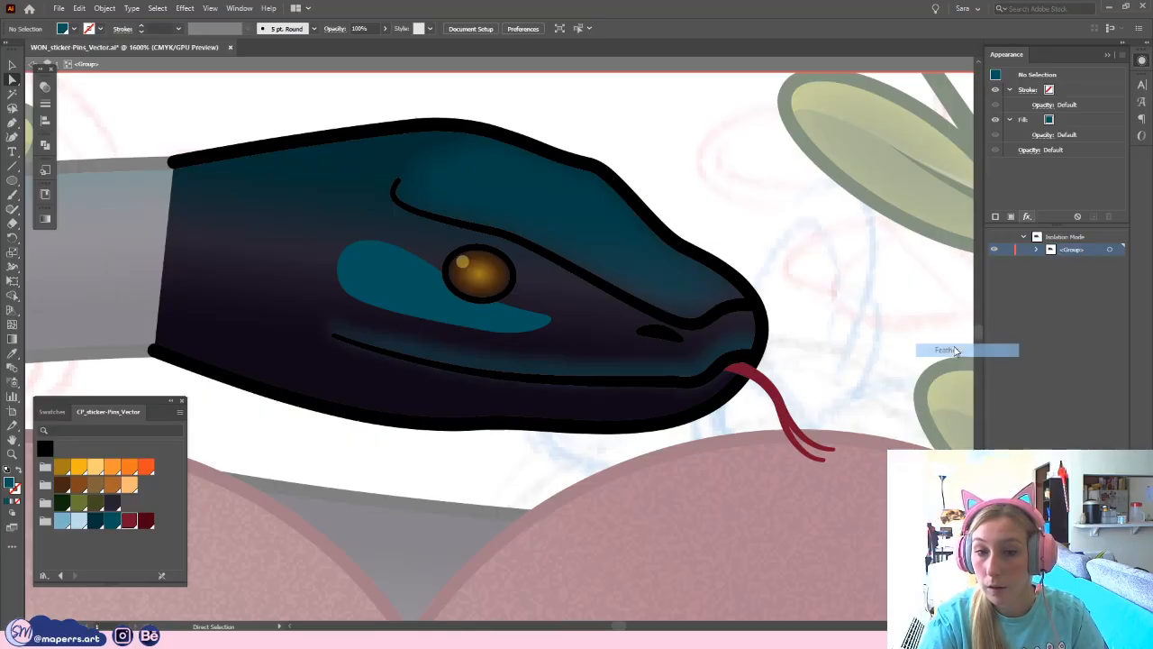
{"action": "left_click", "coordinate": [738, 313]}
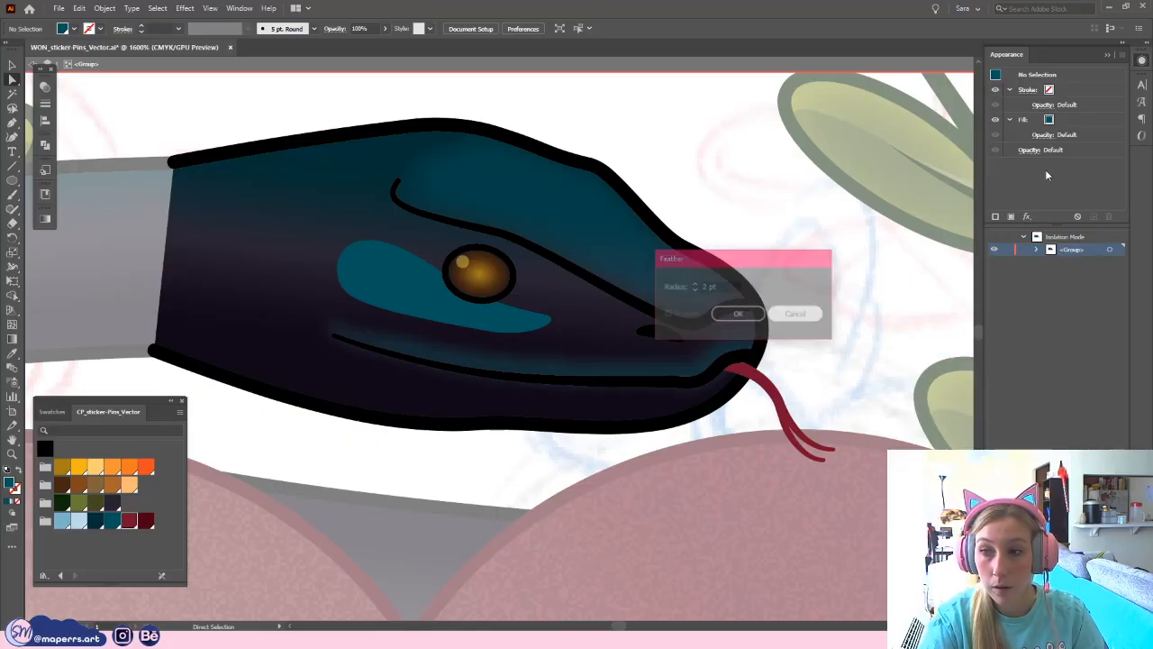
- Apply a Feather effect to the teal cheek shape and set its opacity to 50%
{"action": "left_click", "coordinate": [1027, 217]}
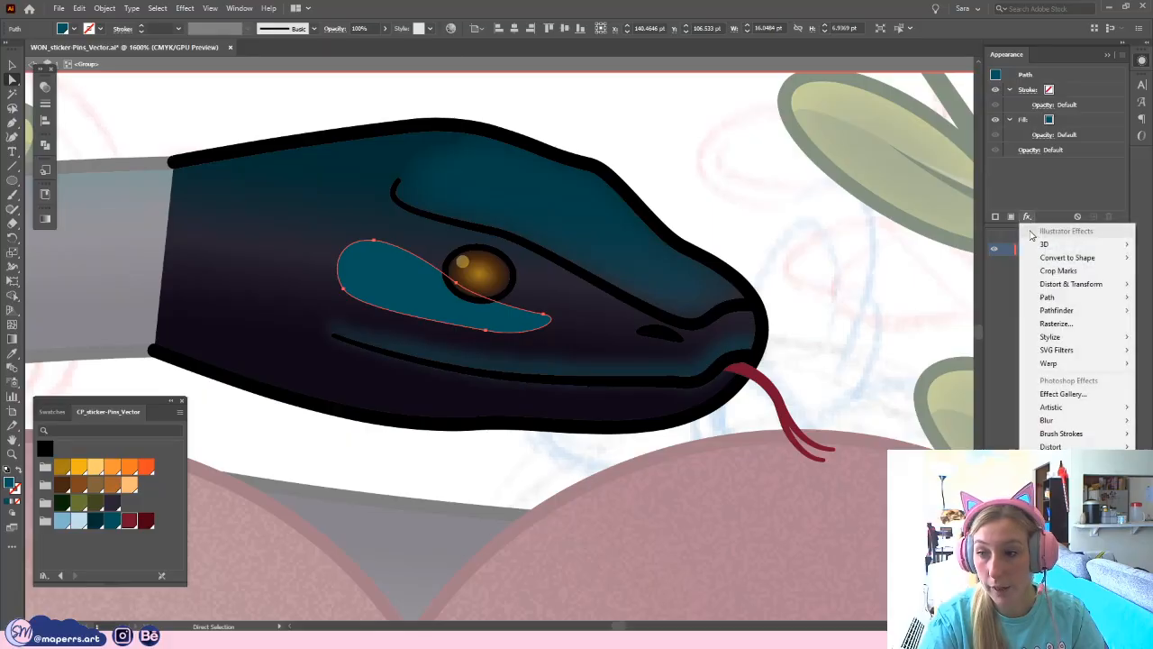
{"action": "mouse_move", "coordinate": [1050, 336]}
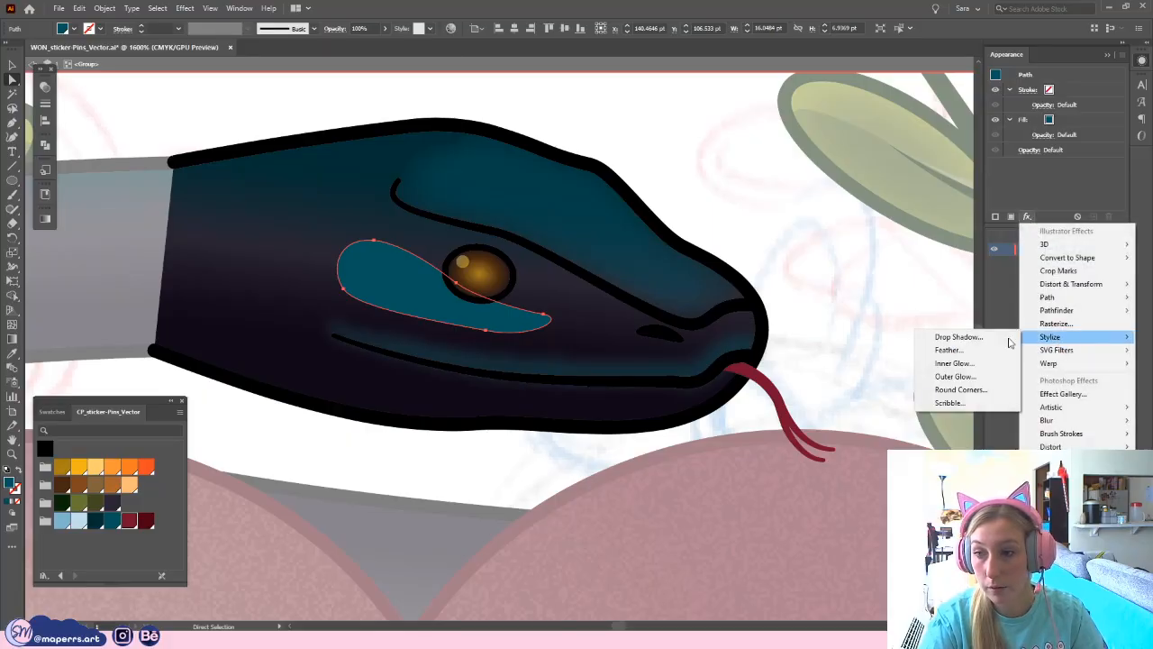
{"action": "left_click", "coordinate": [948, 350]}
{"action": "left_click", "coordinate": [694, 290]}
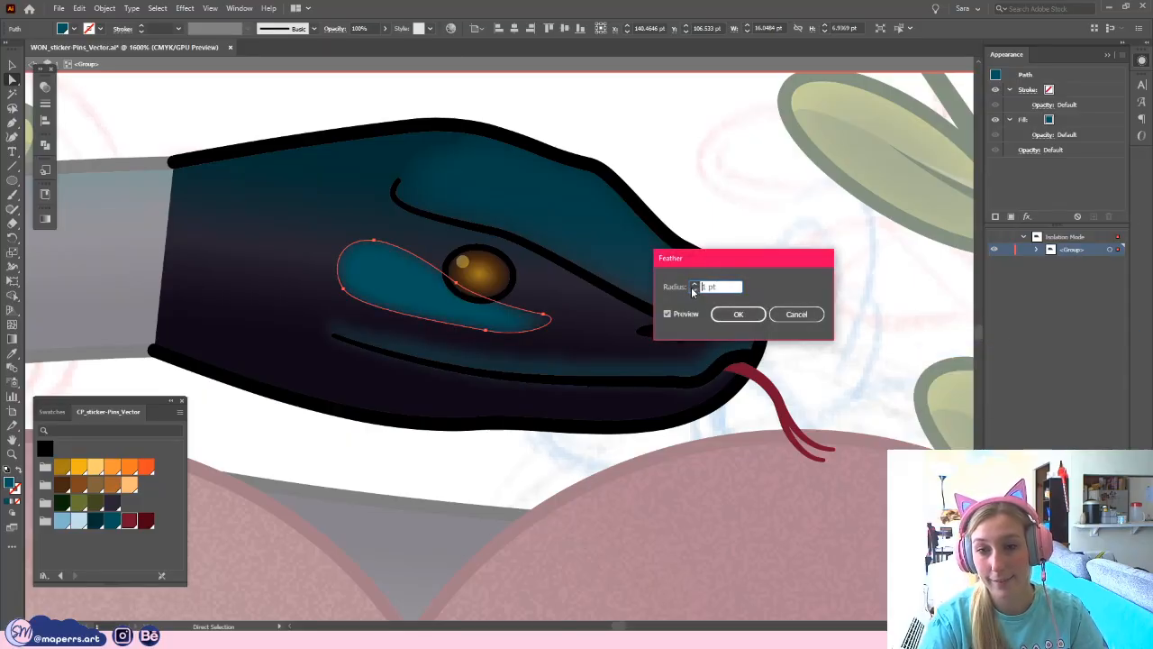
{"action": "left_click", "coordinate": [738, 314]}
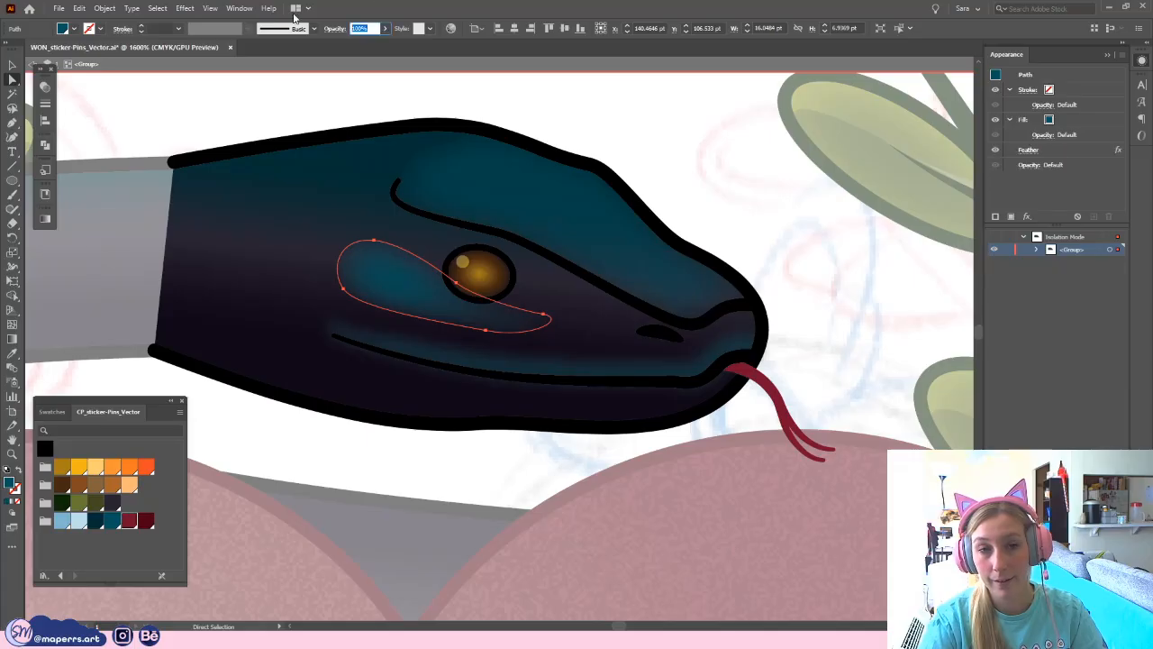
{"action": "type", "text": "50"}
{"action": "key", "text": "Return"}
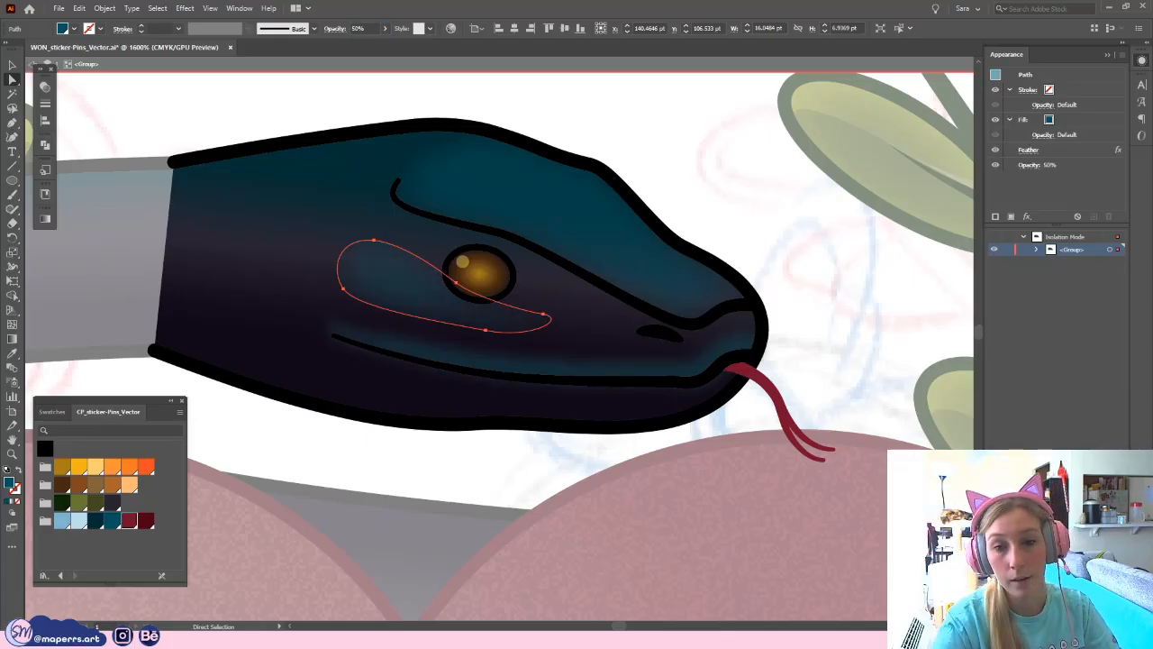
- Lighten the cheek highlight's fill to a 50% tint of the teal swatch
{"action": "left_click", "coordinate": [1142, 63]}
{"action": "left_click_drag", "start_coordinate": [1106, 120], "coordinate": [1061, 121]}
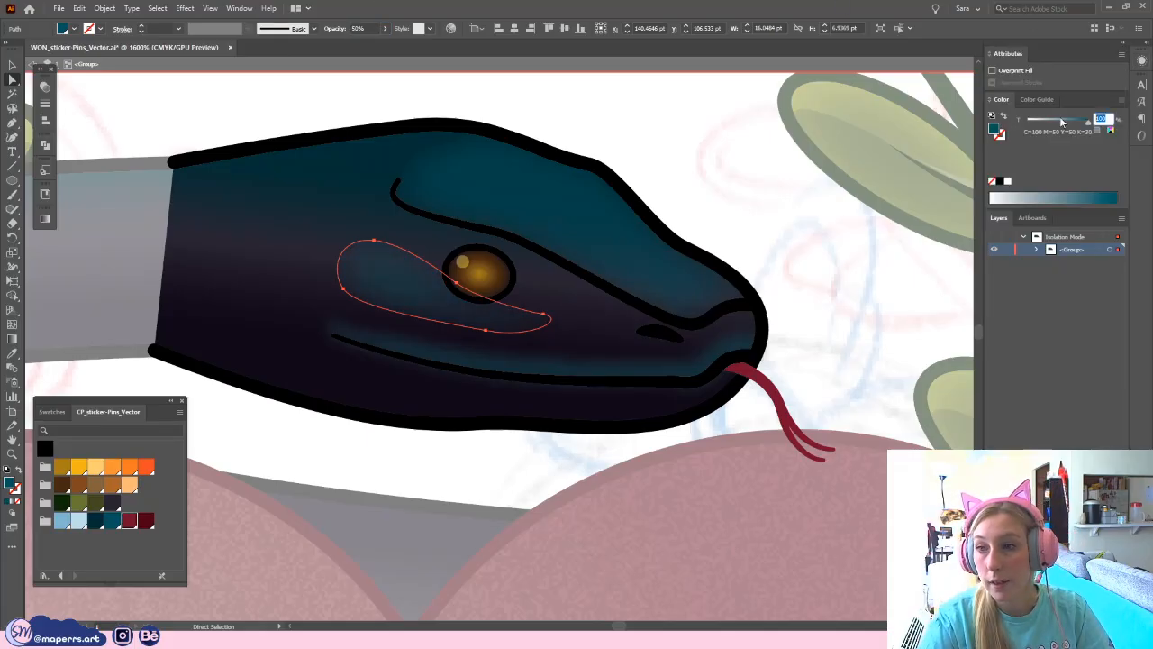
{"action": "type", "text": "70"}
{"action": "key", "text": "Return"}
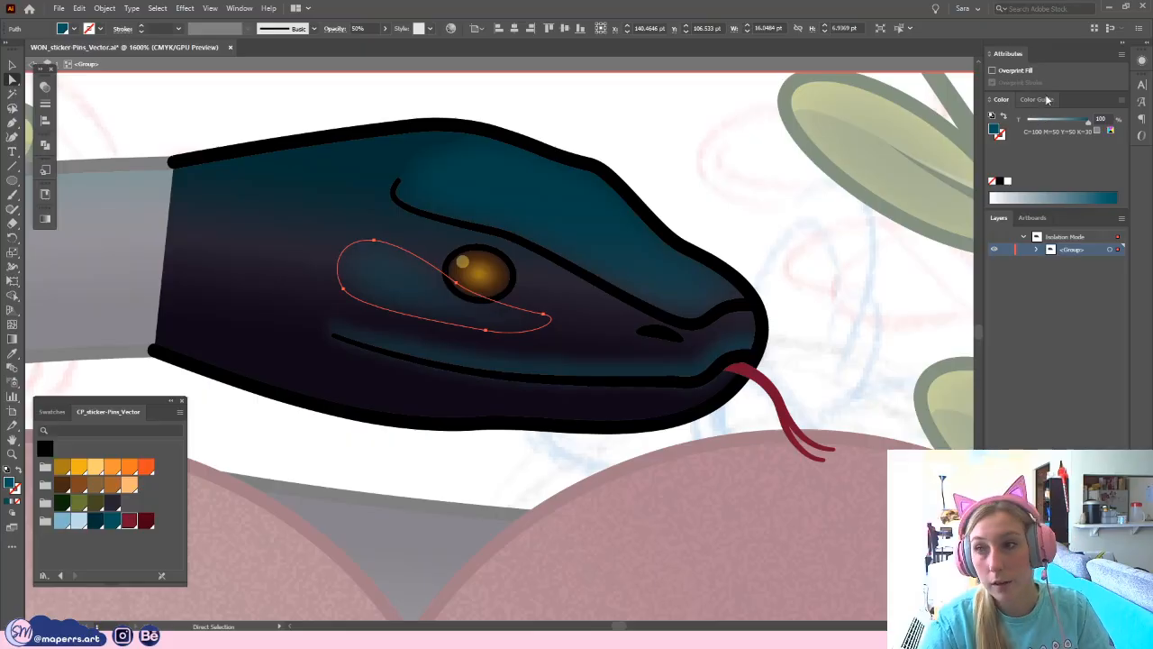
{"action": "left_click_drag", "start_coordinate": [1109, 121], "coordinate": [1022, 121]}
{"action": "type", "text": "30"}
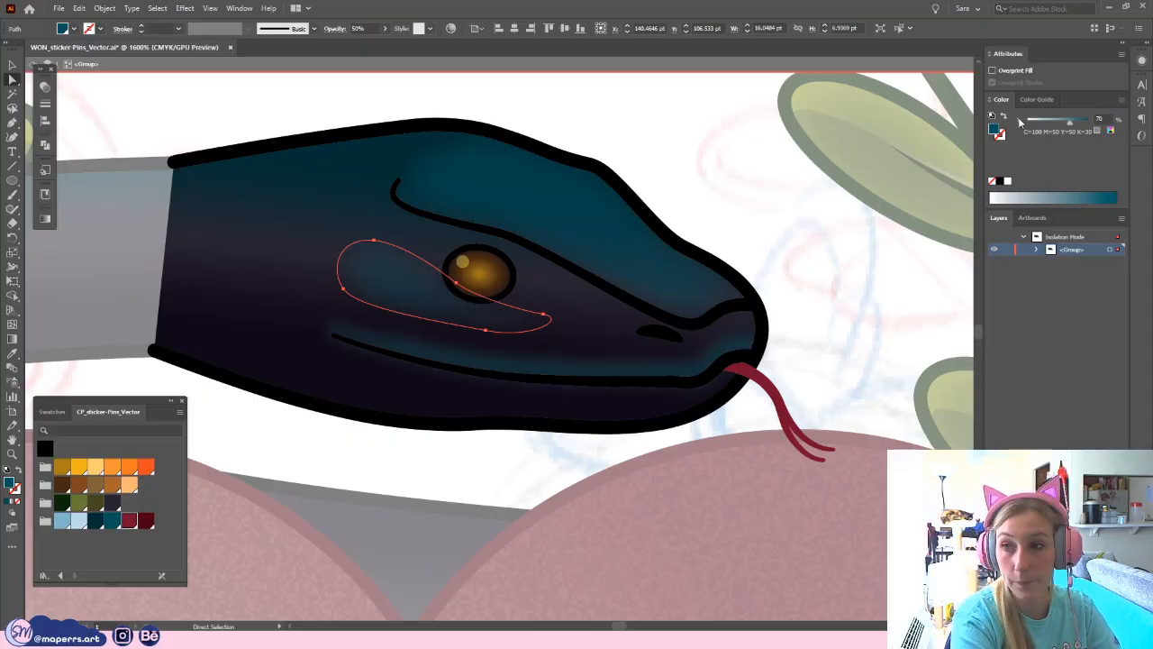
{"action": "key", "text": "Return"}
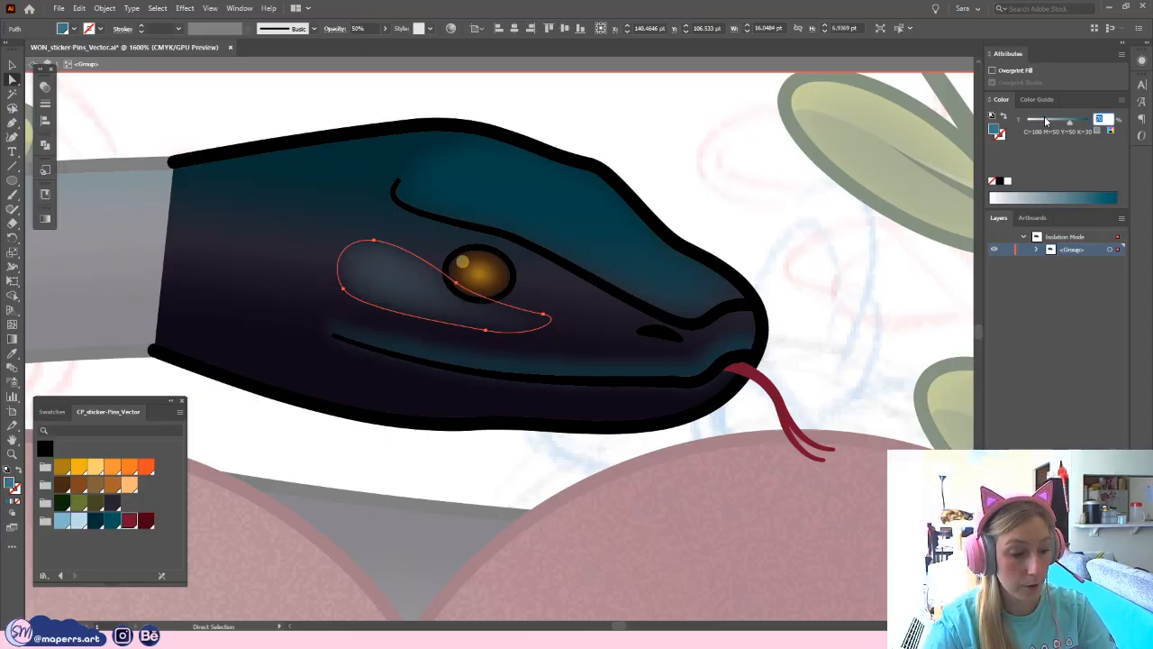
{"action": "key", "text": "Return"}
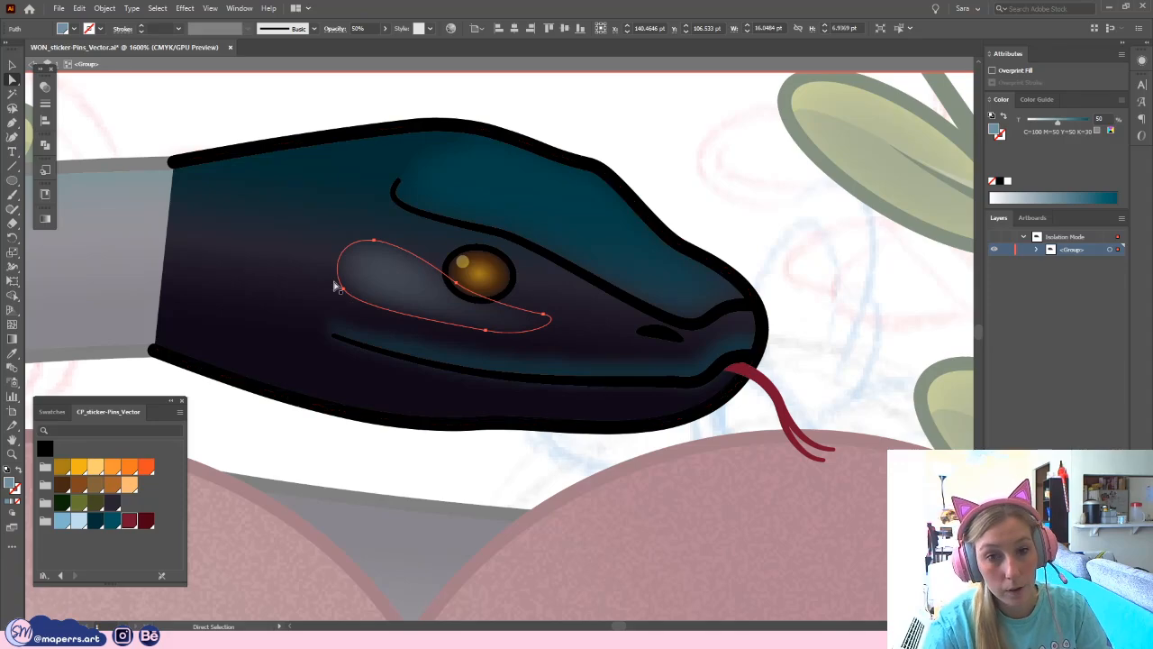
- Stretch the cheek highlight horizontally to about 17.5 pt wide
{"action": "left_click", "coordinate": [12, 64]}
{"action": "left_click_drag", "start_coordinate": [336, 281], "coordinate": [319, 279]}
{"action": "left_click_drag", "start_coordinate": [352, 280], "coordinate": [367, 282]}
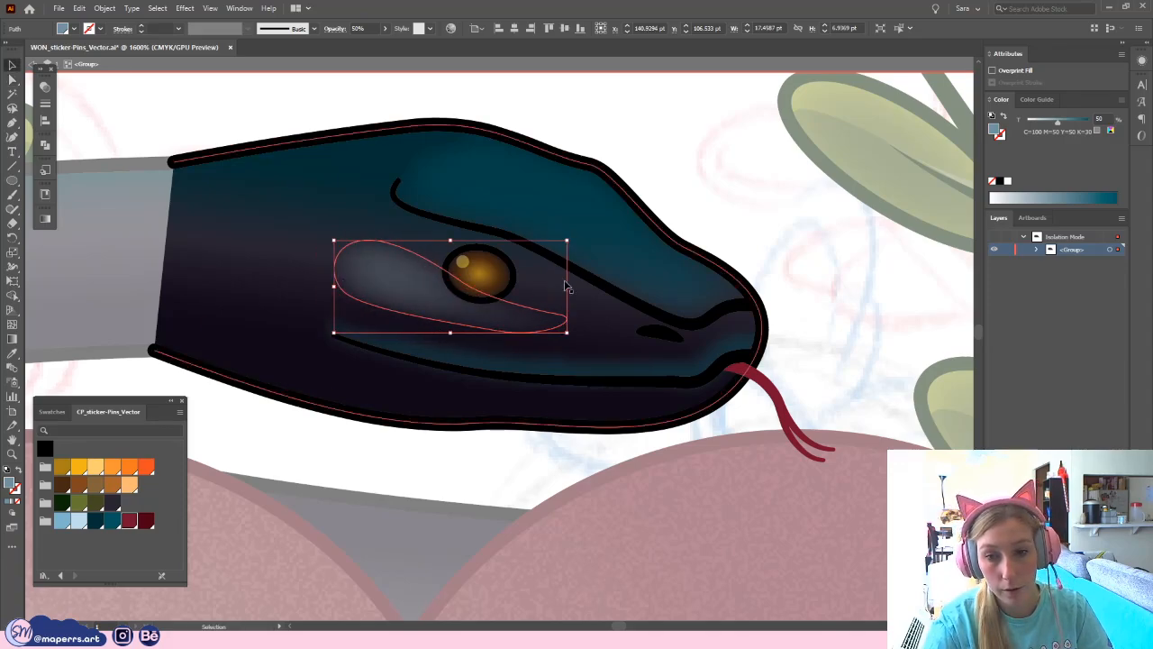
- Compare the cheek highlight with the reference snake photo and examine the whole head from farther out
{"action": "left_click", "coordinate": [11, 79]}
{"action": "left_click_drag", "start_coordinate": [451, 192], "coordinate": [459, 396]}
{"action": "left_click_drag", "start_coordinate": [360, 131], "coordinate": [464, 415]}
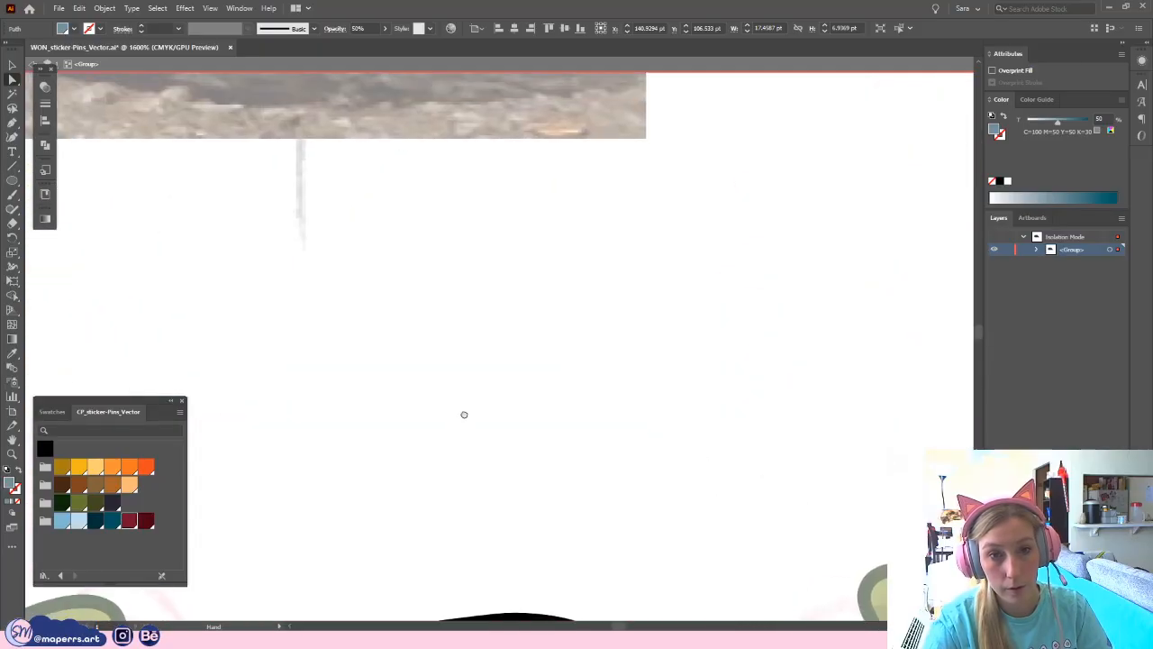
{"action": "left_click_drag", "start_coordinate": [413, 211], "coordinate": [511, 271]}
{"action": "left_click_drag", "start_coordinate": [667, 522], "coordinate": [494, 119]}
{"action": "left_click_drag", "start_coordinate": [547, 277], "coordinate": [500, 149]}
{"action": "left_click", "coordinate": [659, 219]}
{"action": "key", "text": "ctrl+minus"}
{"action": "key", "text": "ctrl+minus"}
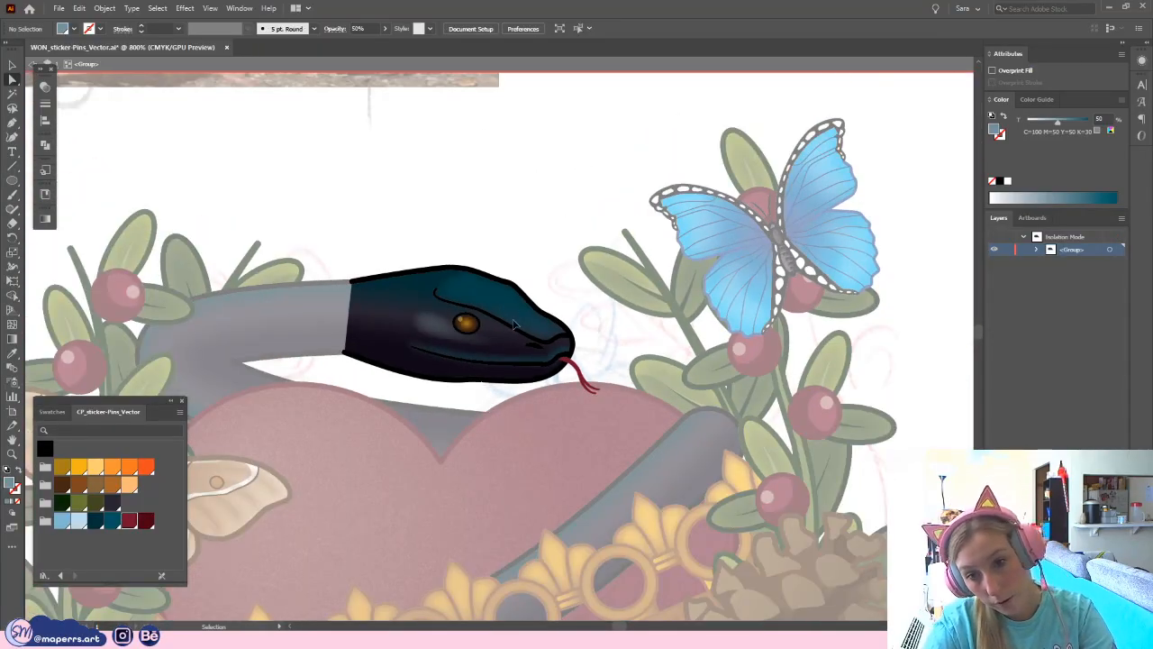
- Leave the isolated snake head group and return to the full artwork
{"action": "key", "text": "ctrl+minus"}
{"action": "key", "text": "ctrl+minus"}
{"action": "key", "text": "ctrl+minus"}
{"action": "double_click", "coordinate": [512, 263]}
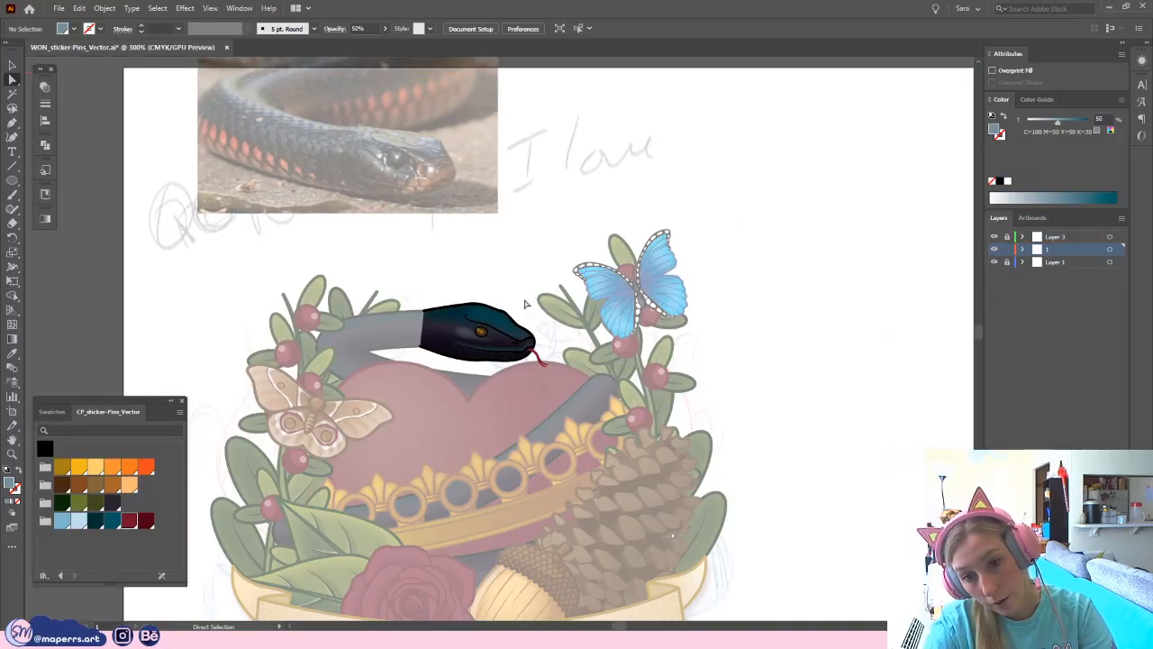
{"action": "key", "text": "ctrl+plus"}
{"action": "key", "text": "ctrl+plus"}
{"action": "key", "text": "ctrl+plus"}
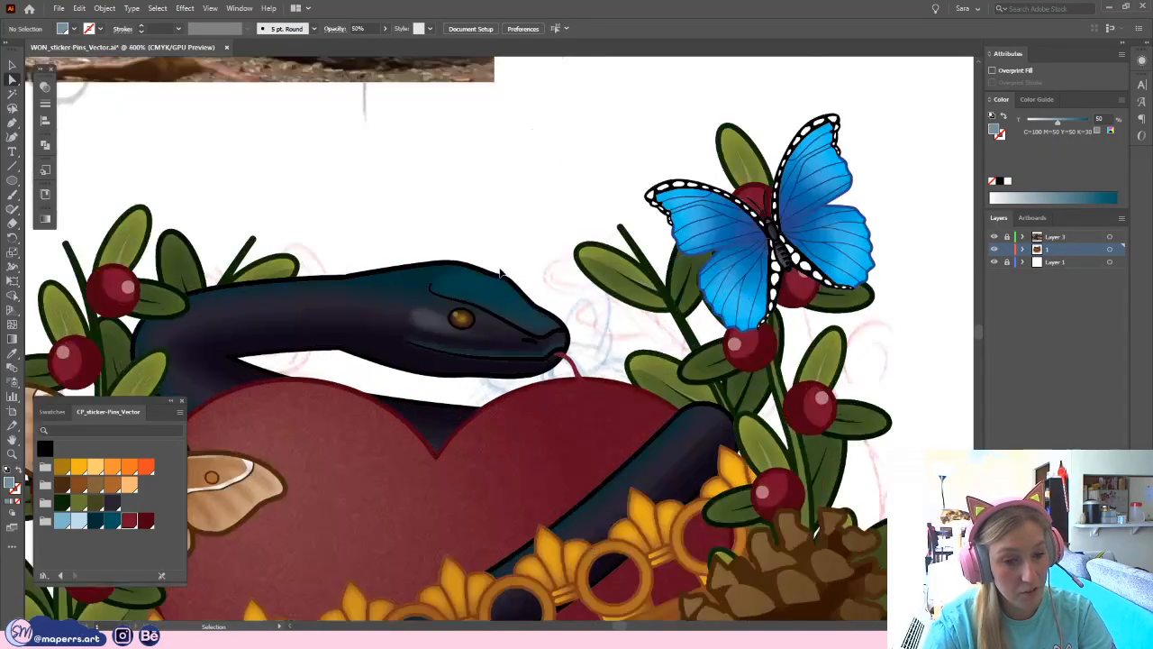
- Set the cheek highlight's teal fill to a 100% tint
{"action": "left_click", "coordinate": [424, 315]}
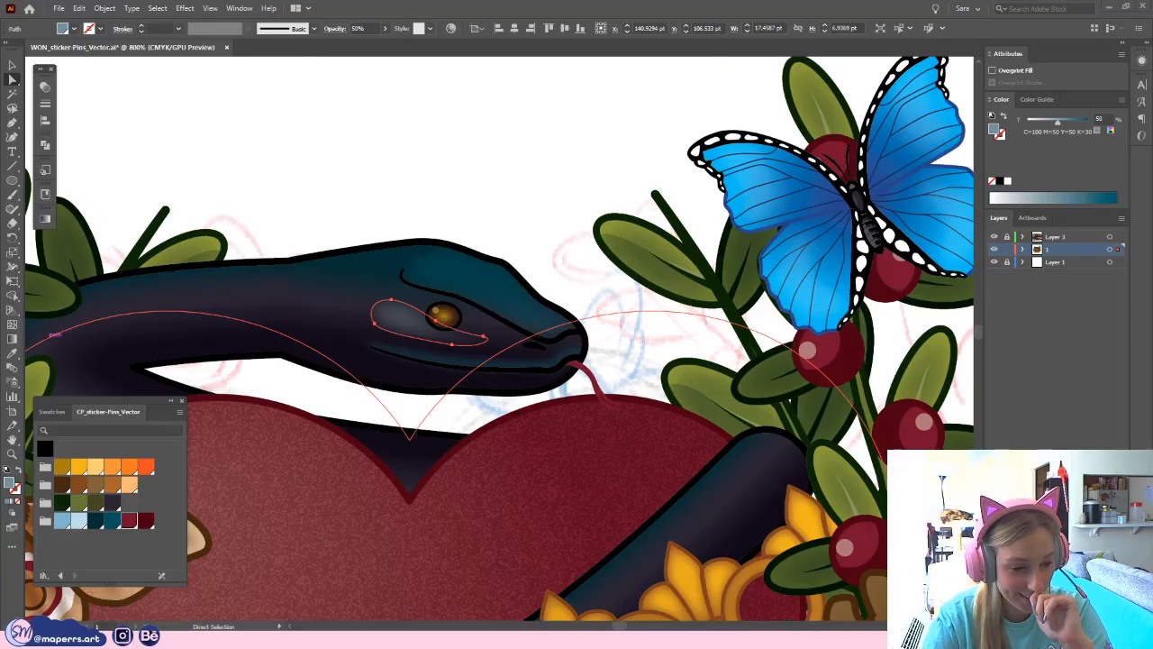
{"action": "left_click", "coordinate": [459, 171]}
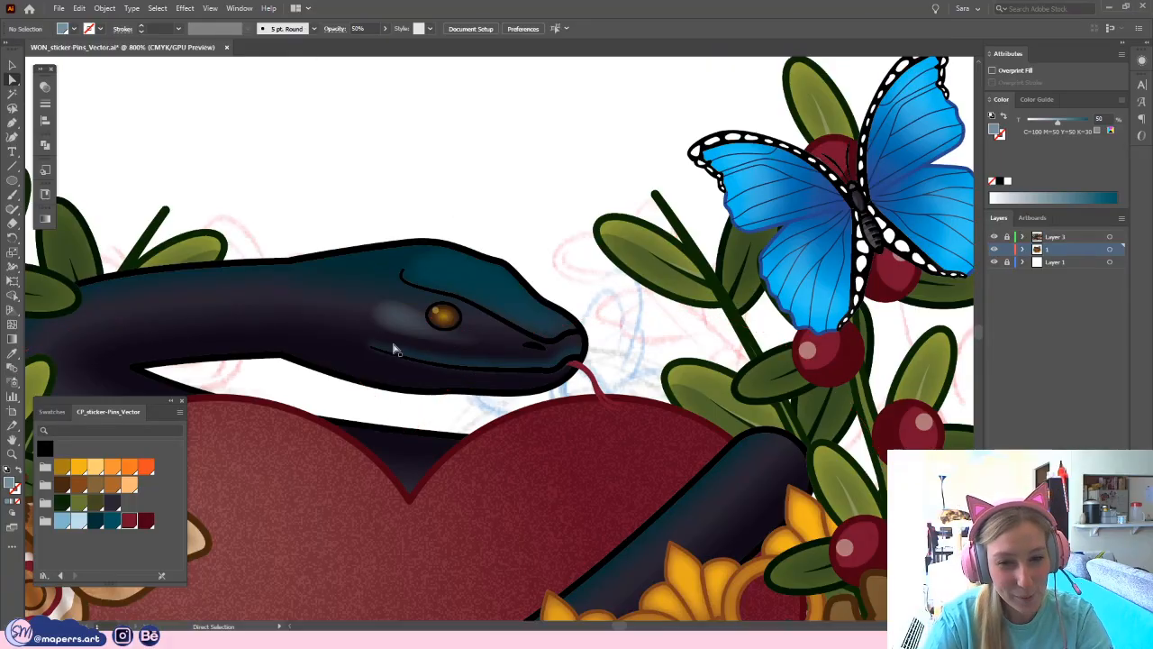
{"action": "left_click", "coordinate": [400, 335]}
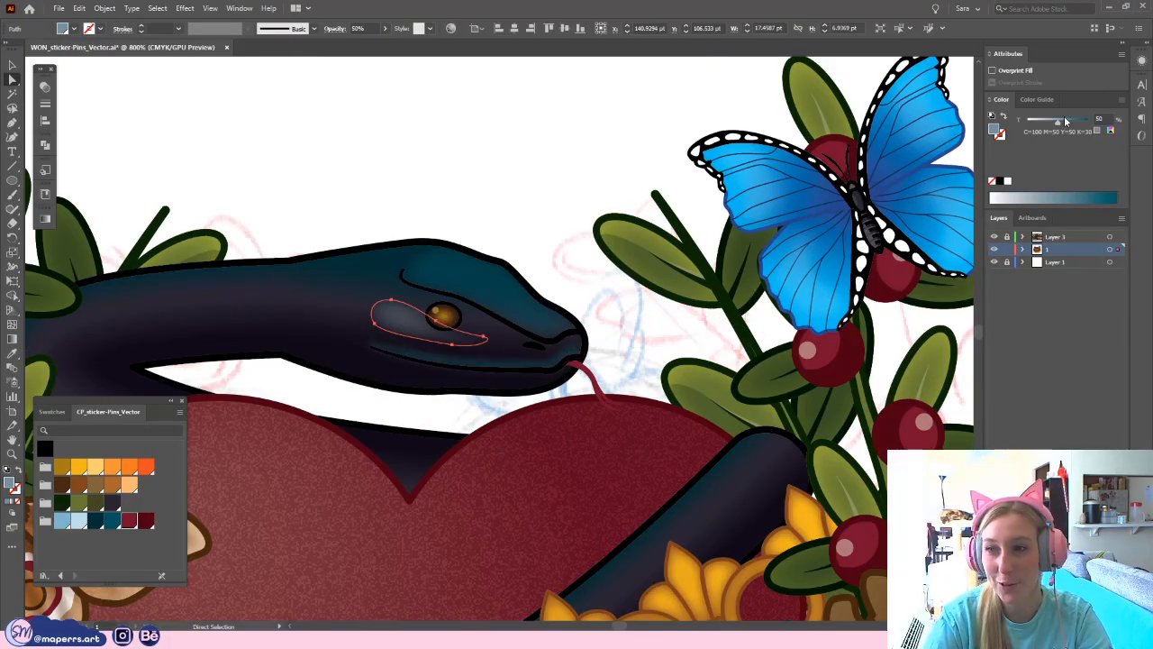
{"action": "left_click", "coordinate": [565, 161]}
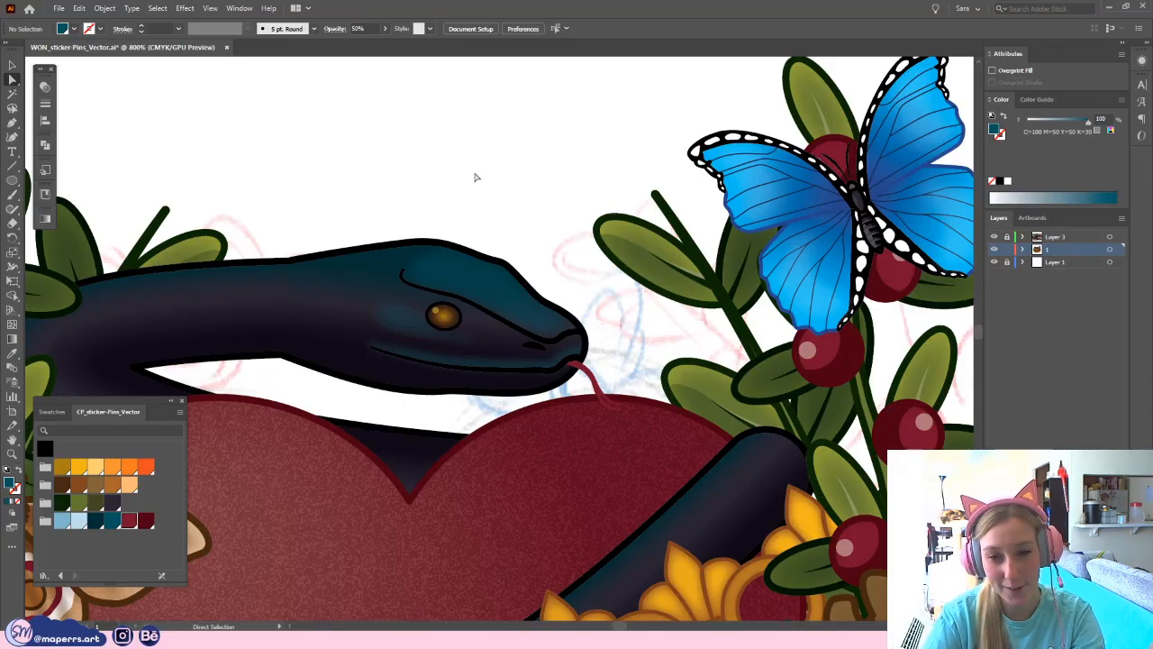
- Reshape the cheek highlight by moving its upper and rear edges slightly outward behind the eye
{"action": "key", "text": "ctrl+equal"}
{"action": "key", "text": "ctrl+equal"}
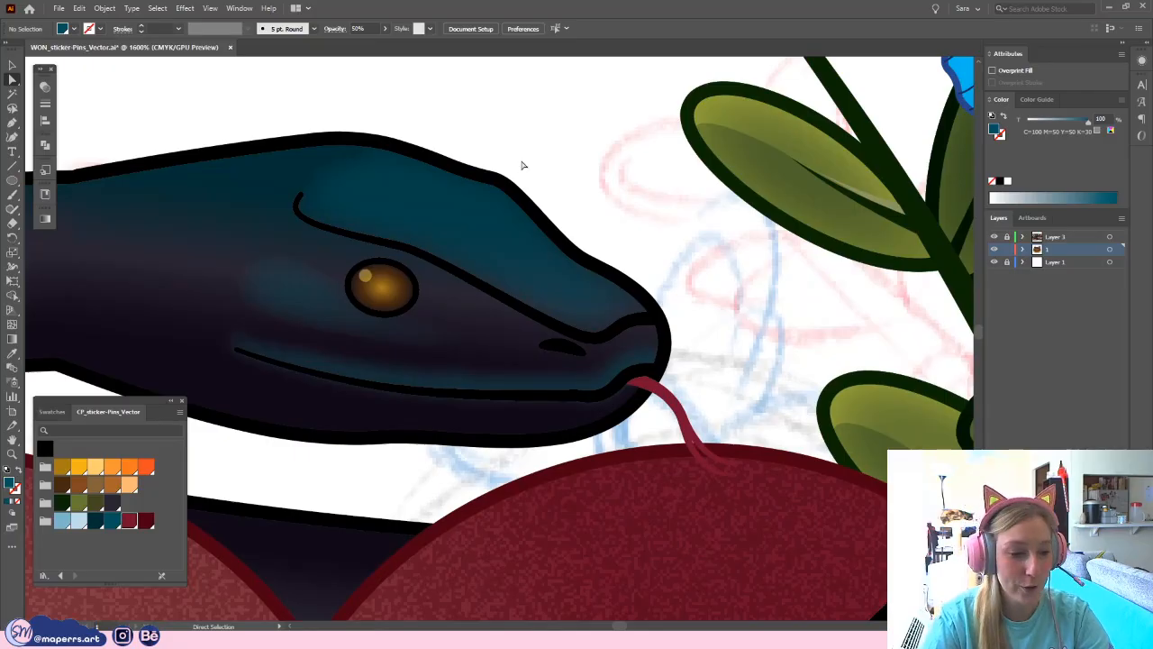
{"action": "left_click", "coordinate": [333, 316]}
{"action": "left_click_drag", "start_coordinate": [277, 256], "coordinate": [283, 251]}
{"action": "left_click_drag", "start_coordinate": [244, 303], "coordinate": [241, 309]}
{"action": "left_click", "coordinate": [474, 113]}
{"action": "key", "text": "ctrl+minus"}
{"action": "key", "text": "ctrl+minus"}
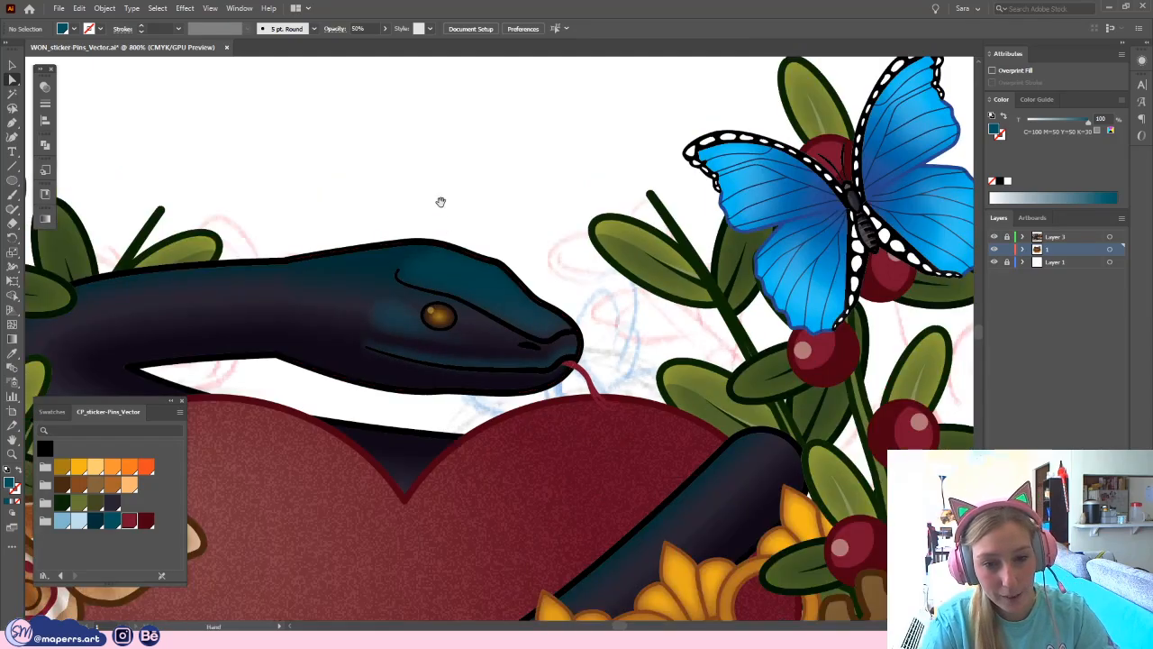
- Examine the brow line and the whole snake head, and compare them with the reference snake photo
{"action": "key", "text": "ctrl+plus"}
{"action": "scroll", "coordinate": [275, 271], "scroll_direction": "up", "scroll_amount": 1}
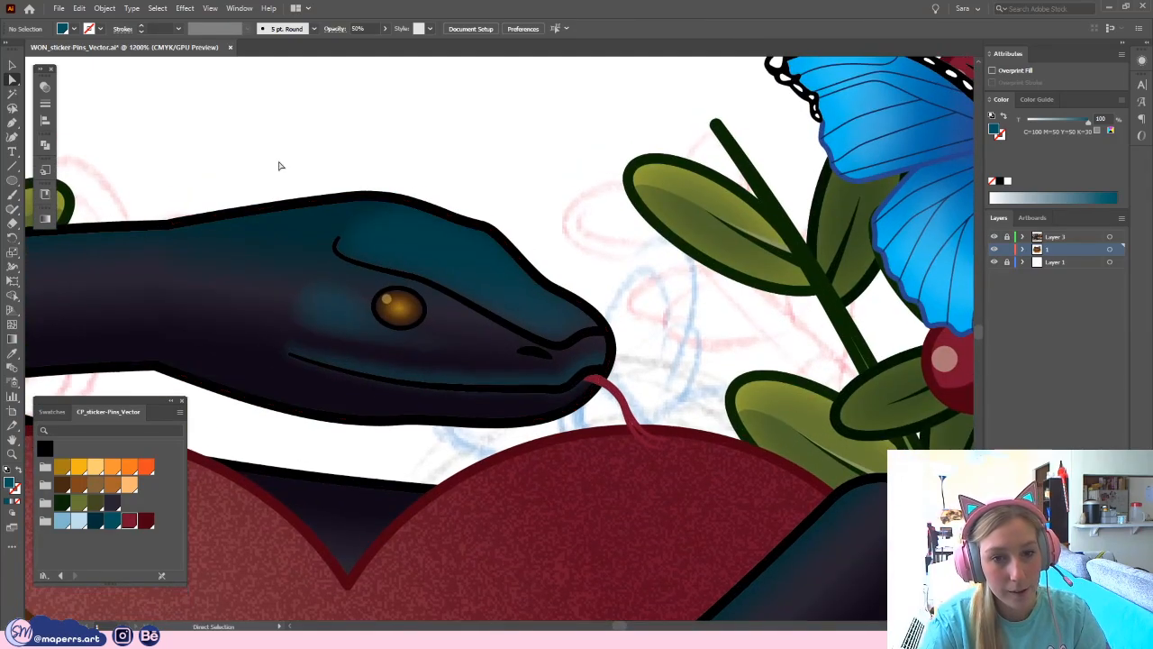
{"action": "left_click", "coordinate": [368, 262]}
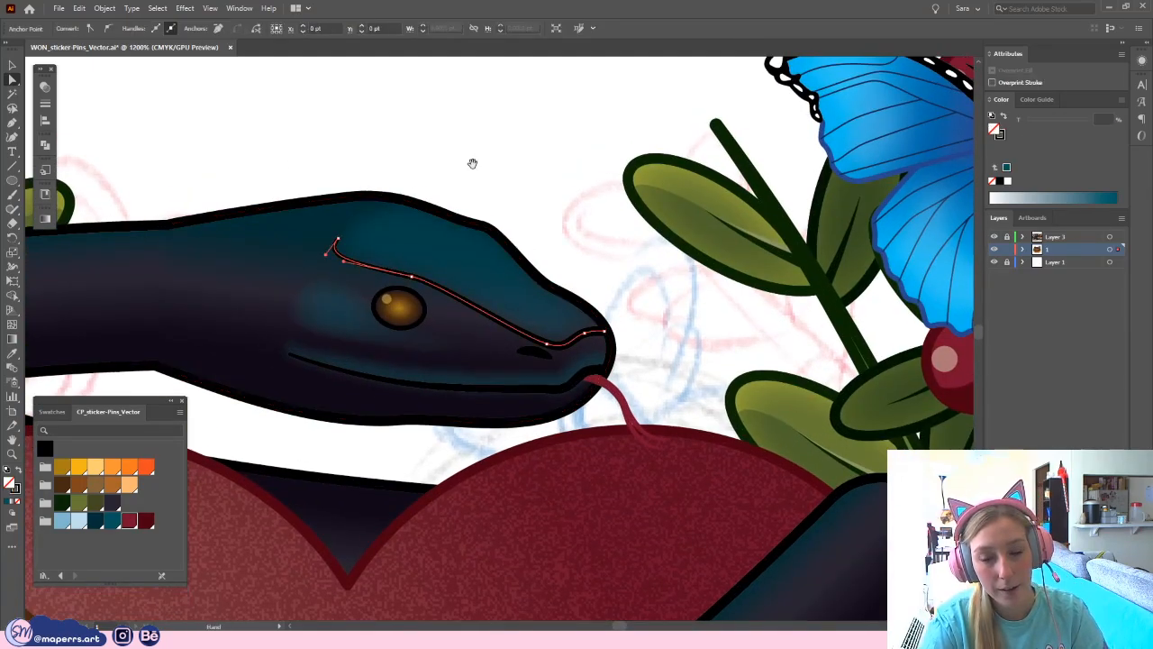
{"action": "scroll", "coordinate": [473, 217], "scroll_direction": "up", "scroll_amount": 5}
{"action": "left_click", "coordinate": [475, 269]}
{"action": "key", "text": "ctrl+minus"}
{"action": "key", "text": "ctrl+minus"}
{"action": "key", "text": "ctrl+minus"}
{"action": "key", "text": "ctrl+minus"}
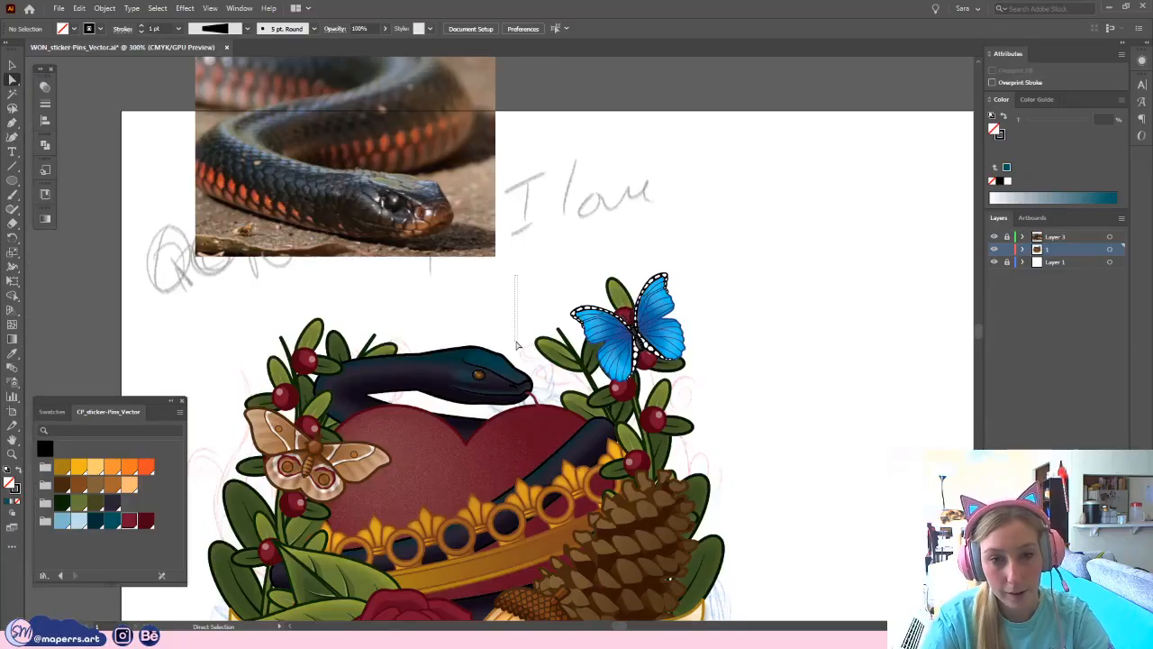
{"action": "mouse_move", "coordinate": [517, 296]}
{"action": "left_mouse_down"}
{"action": "mouse_move", "coordinate": [515, 325]}
{"action": "mouse_move", "coordinate": [519, 276]}
{"action": "mouse_move", "coordinate": [514, 339]}
{"action": "mouse_move", "coordinate": [526, 311]}
{"action": "left_mouse_up"}
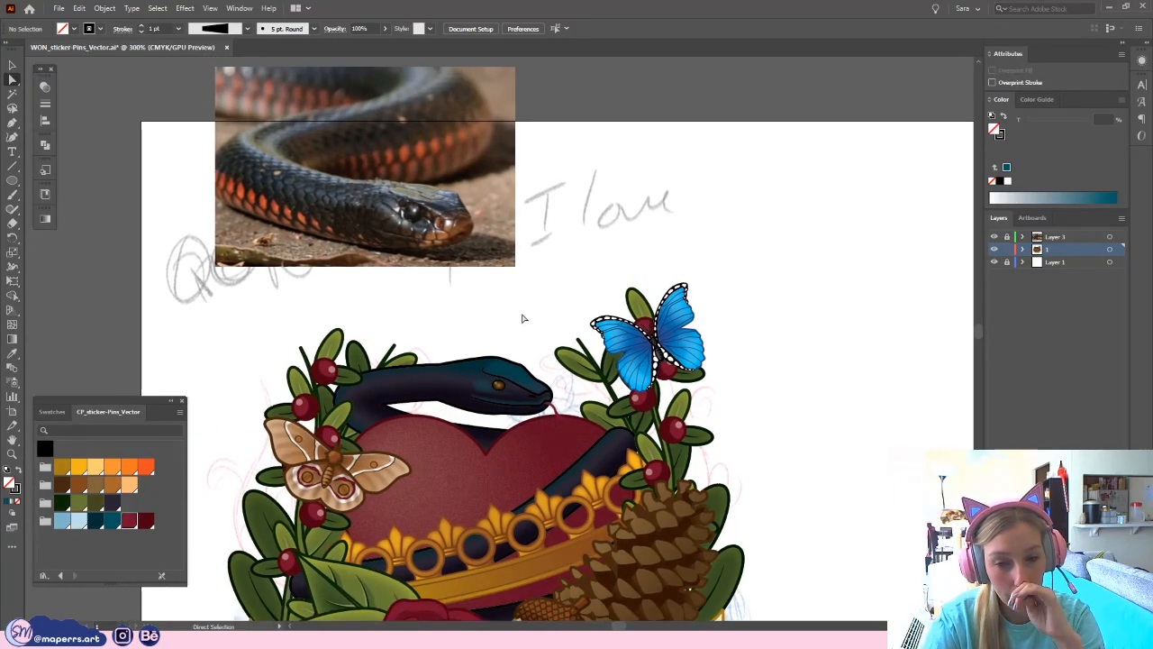
{"action": "left_click", "coordinate": [394, 394]}
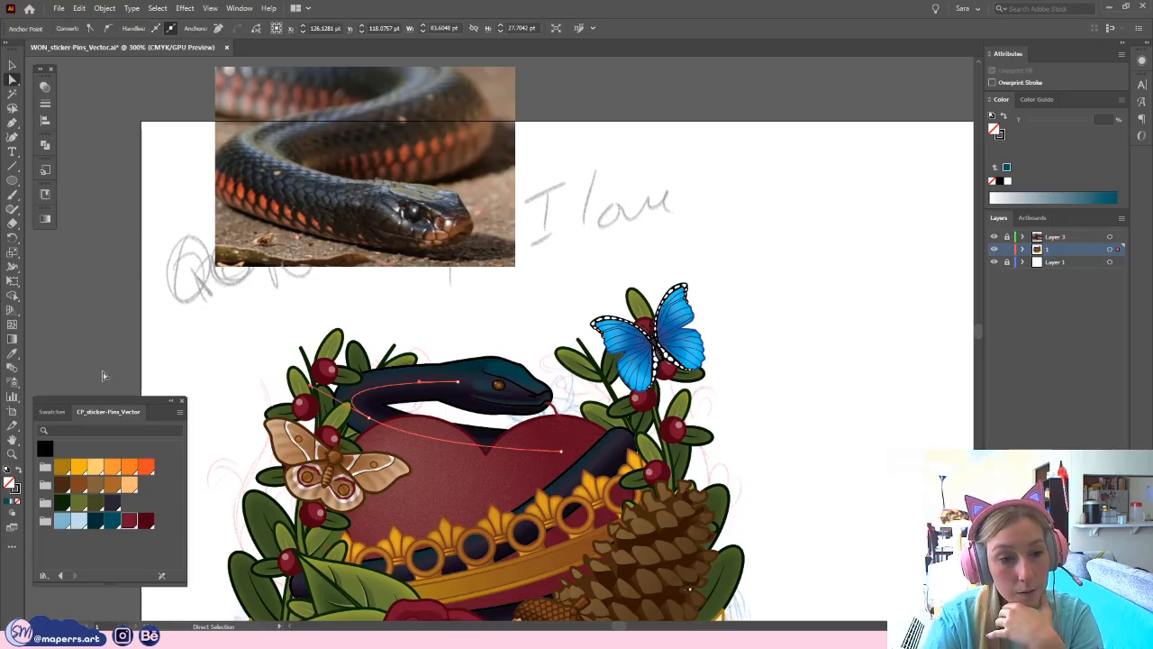
{"action": "left_click", "coordinate": [11, 339]}
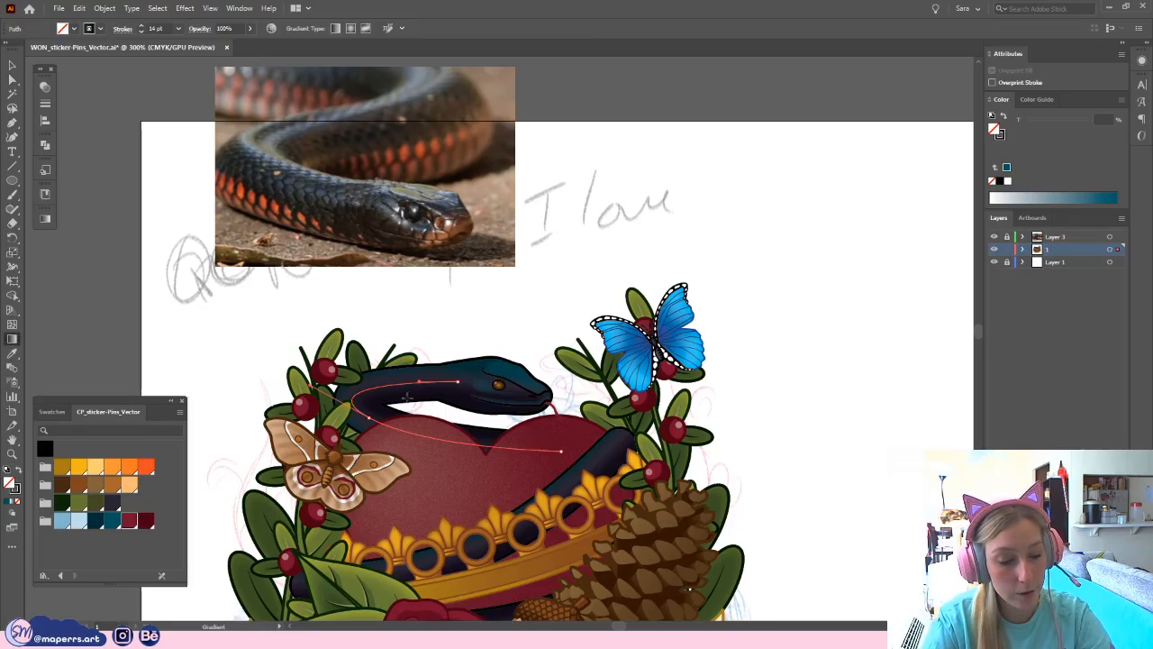
{"action": "left_click", "coordinate": [408, 398], "text": "ctrl"}
{"action": "left_click", "coordinate": [12, 79]}
{"action": "left_click", "coordinate": [578, 268]}
- Draw a curved jaw line with the Pen tool from the head's lower outline up behind the cheek
{"action": "left_click_drag", "start_coordinate": [578, 267], "coordinate": [590, 208]}
{"action": "scroll", "coordinate": [389, 294], "scroll_direction": "up", "scroll_amount": 1}
{"action": "key", "text": "ctrl+plus"}
{"action": "key", "text": "ctrl+plus"}
{"action": "left_click_drag", "start_coordinate": [373, 192], "coordinate": [337, 209]}
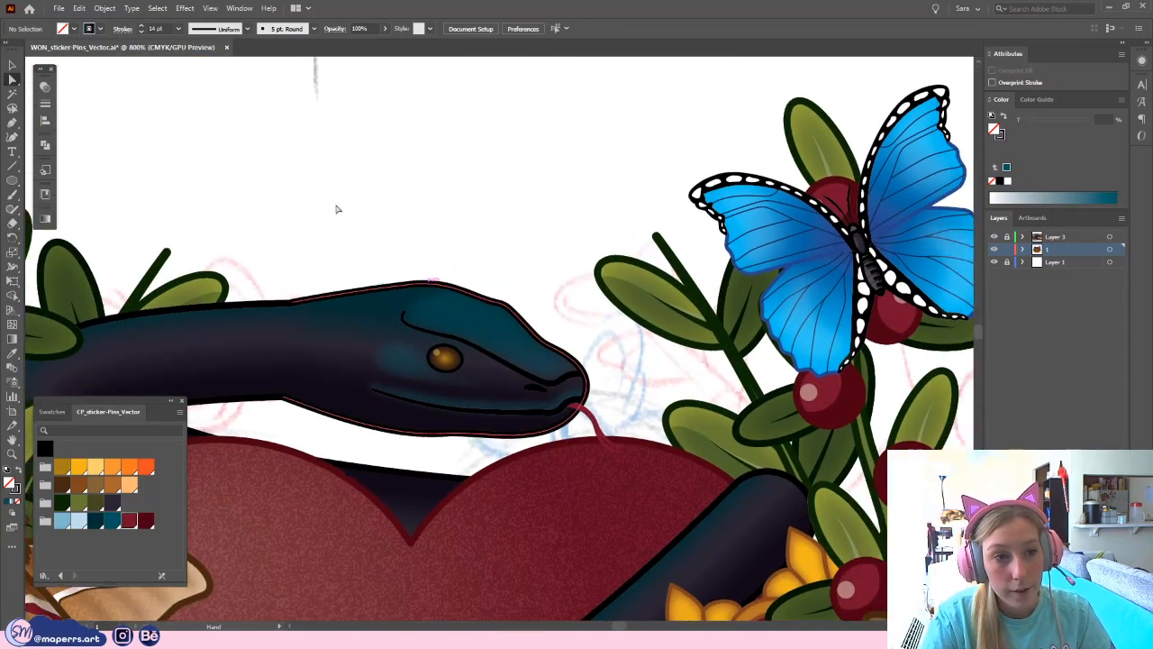
{"action": "left_click", "coordinate": [13, 124]}
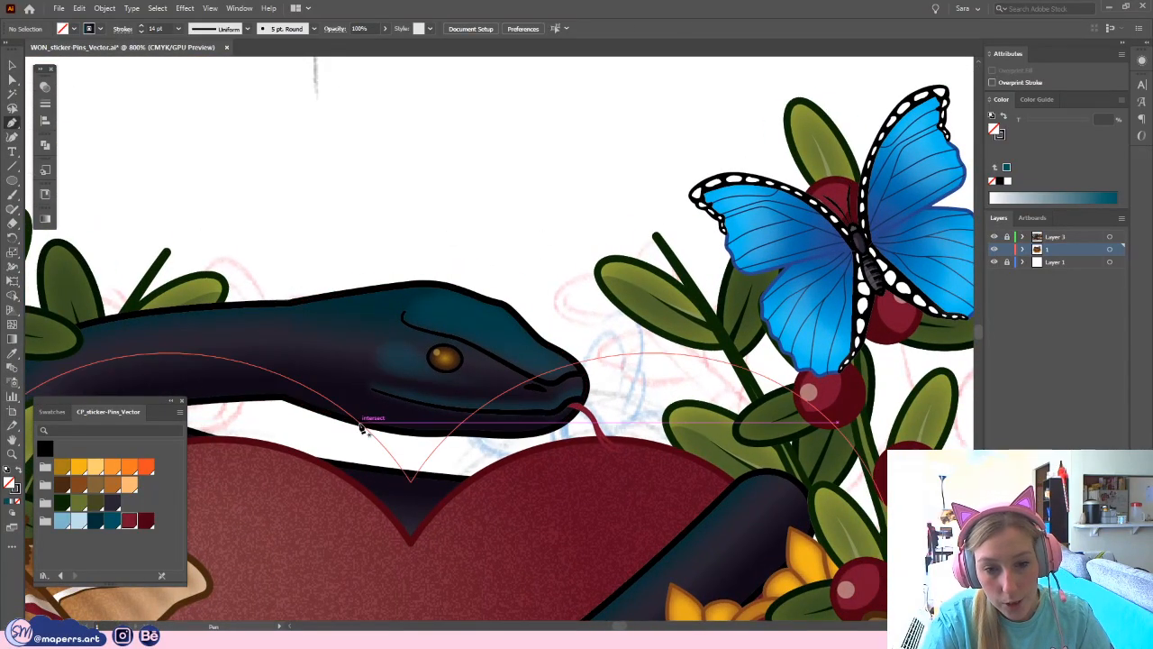
{"action": "left_click", "coordinate": [359, 423]}
{"action": "left_click_drag", "start_coordinate": [343, 339], "coordinate": [399, 290]}
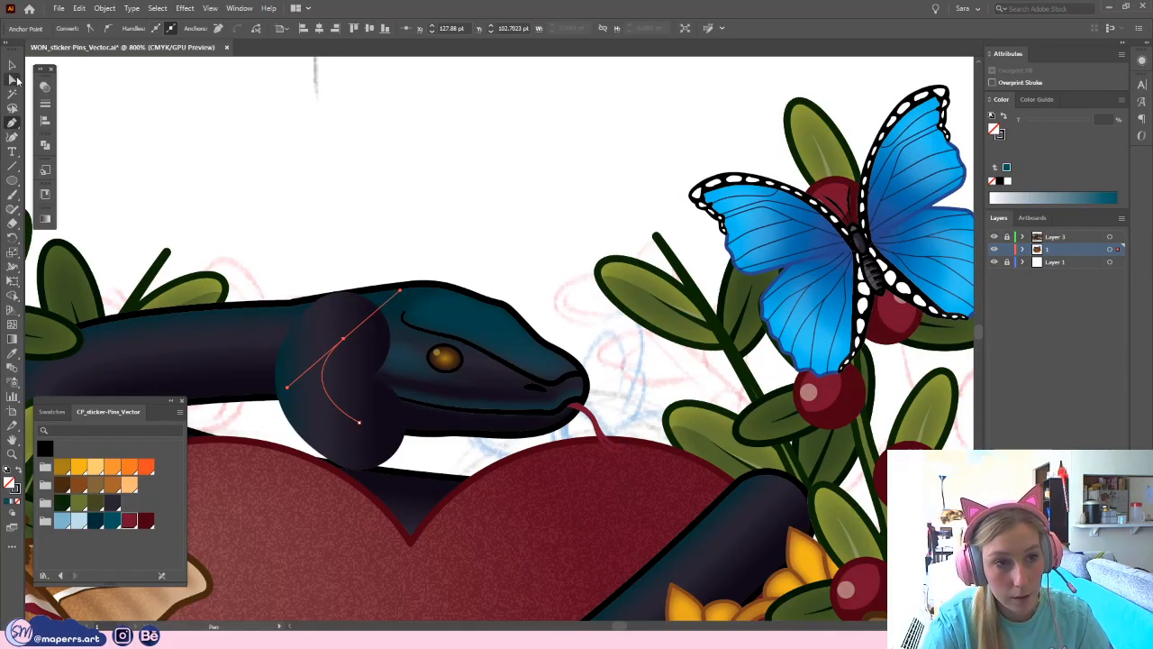
- Match the jaw line's stroke to the black head outline with the Eyedropper
{"action": "key", "text": "i"}
{"action": "left_click", "coordinate": [382, 283]}
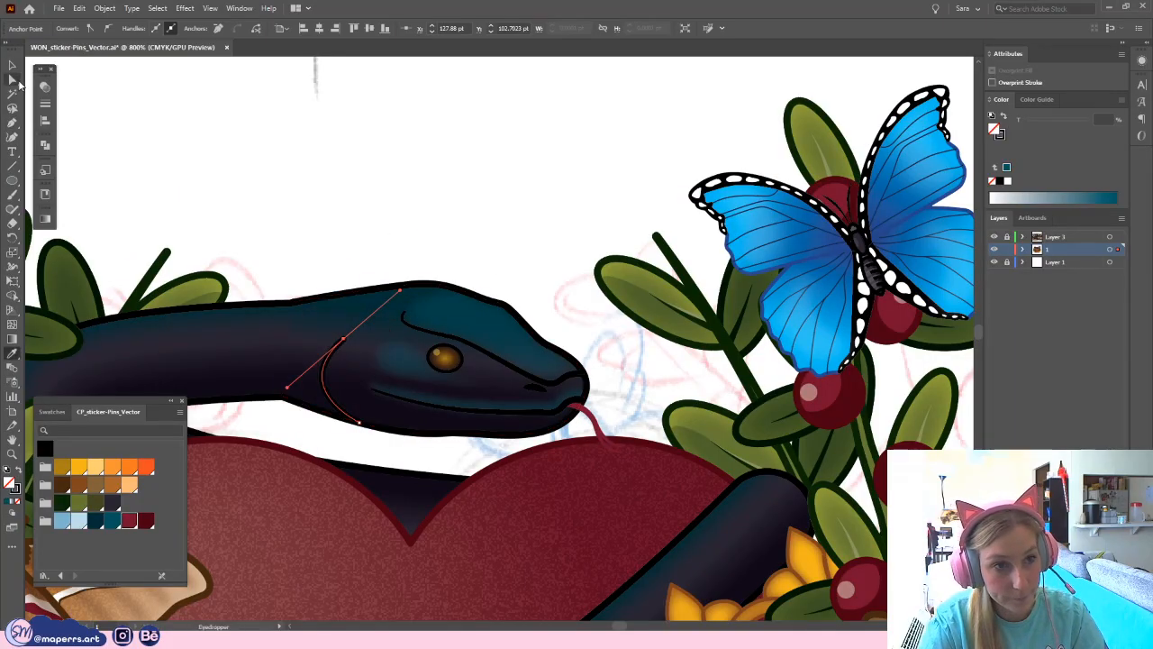
{"action": "left_click", "coordinate": [18, 82]}
- Give the jaw line's lower end point direction handles and adjust its curve where it meets the head's lower outline
{"action": "scroll", "coordinate": [190, 181], "scroll_direction": "down", "scroll_amount": 1}
{"action": "key", "text": "ctrl+plus"}
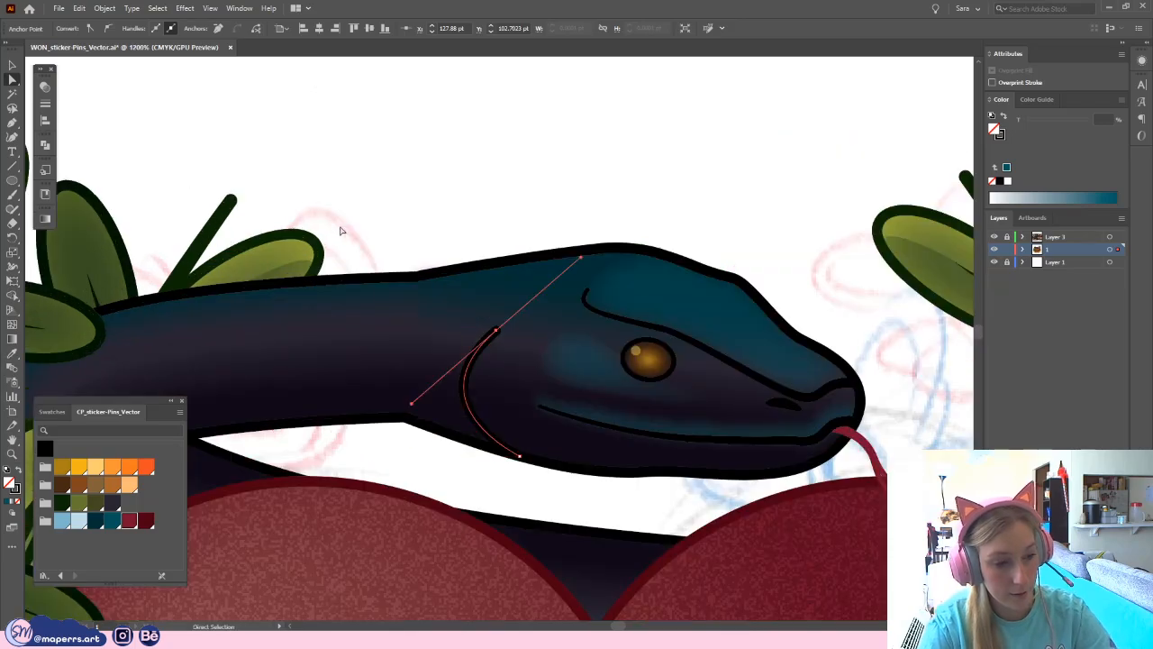
{"action": "left_click_drag", "start_coordinate": [500, 269], "coordinate": [339, 242]}
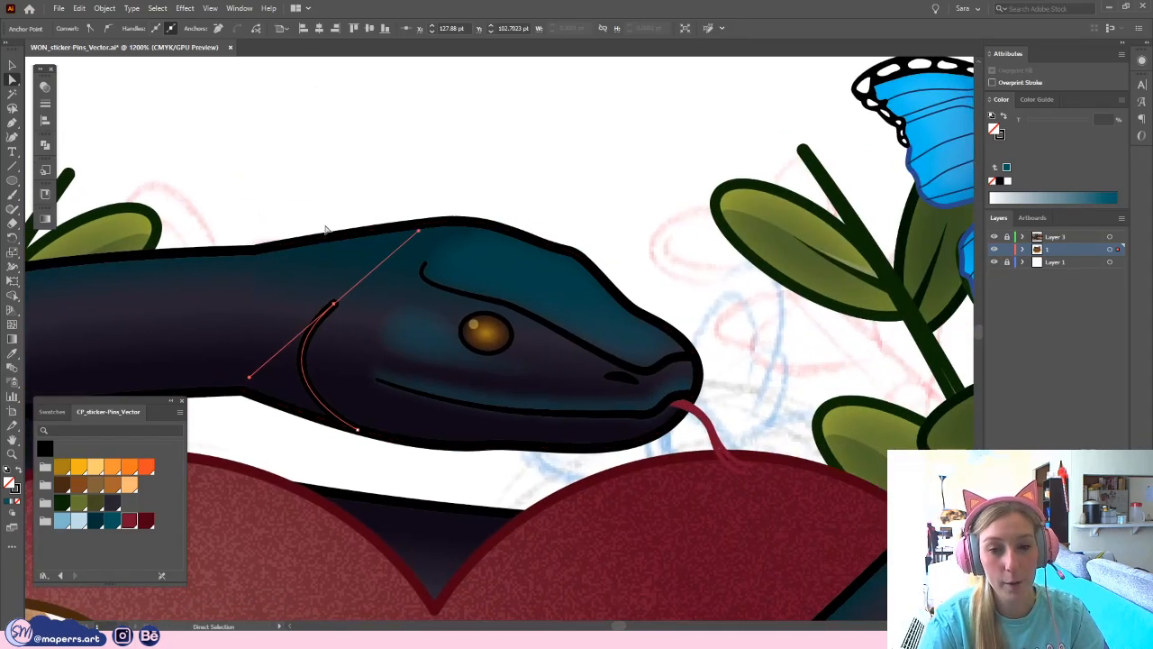
{"action": "left_click", "coordinate": [359, 433]}
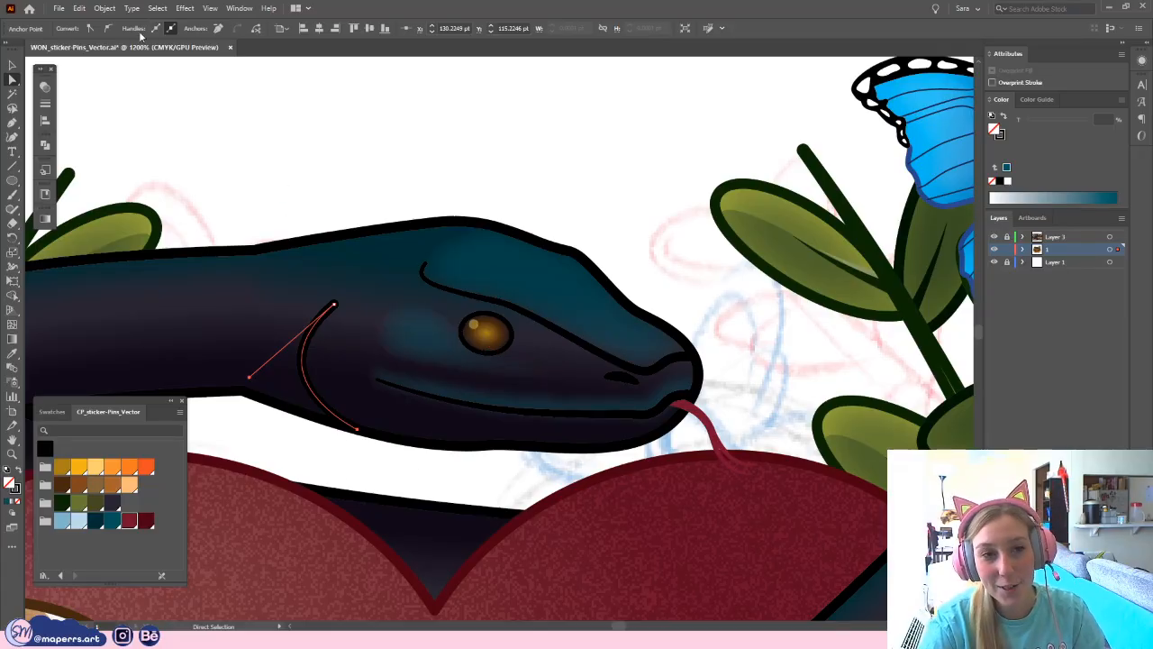
{"action": "left_click", "coordinate": [359, 405]}
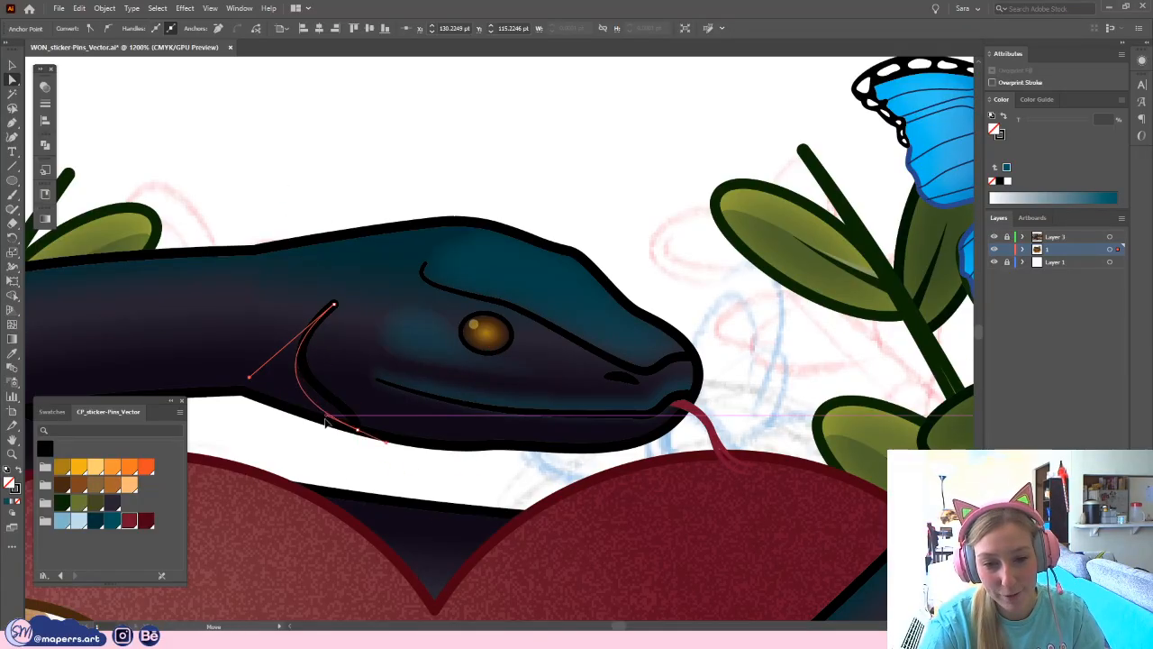
- Raise the upper end of the curved line behind the snake's cheek and reshape its bend using the direction handles at both ends
{"action": "left_click_drag", "start_coordinate": [357, 432], "coordinate": [347, 434]}
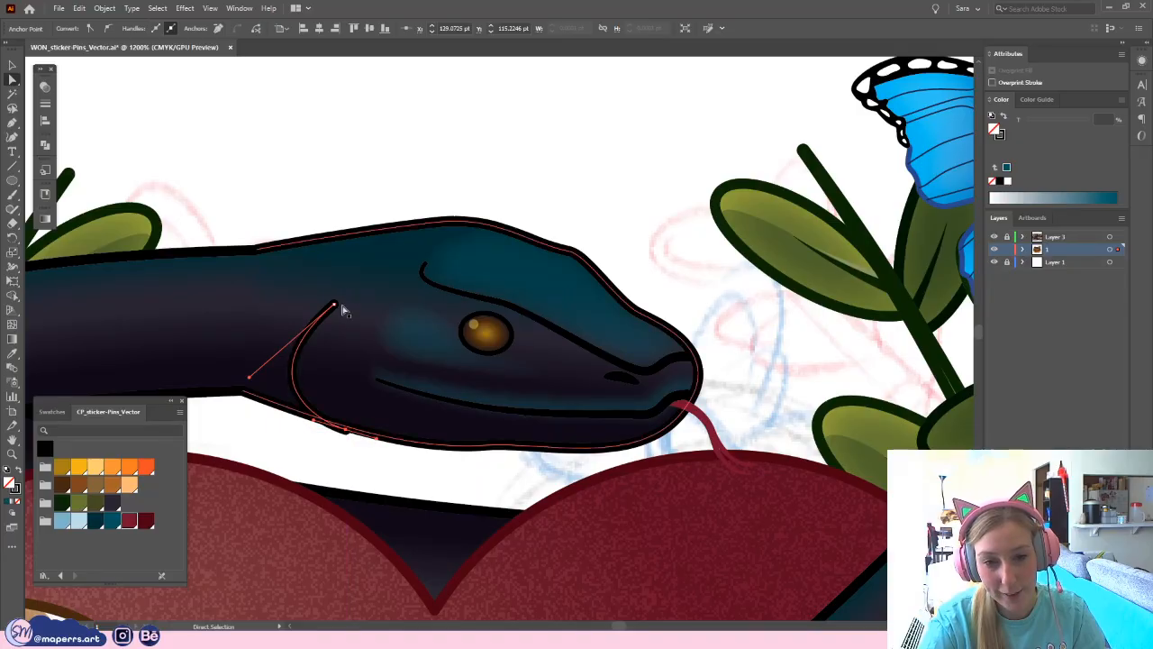
{"action": "key", "text": "ctrl+z"}
{"action": "left_click_drag", "start_coordinate": [334, 306], "coordinate": [338, 289]}
{"action": "left_click_drag", "start_coordinate": [254, 362], "coordinate": [246, 340]}
{"action": "left_click_drag", "start_coordinate": [326, 426], "coordinate": [322, 437]}
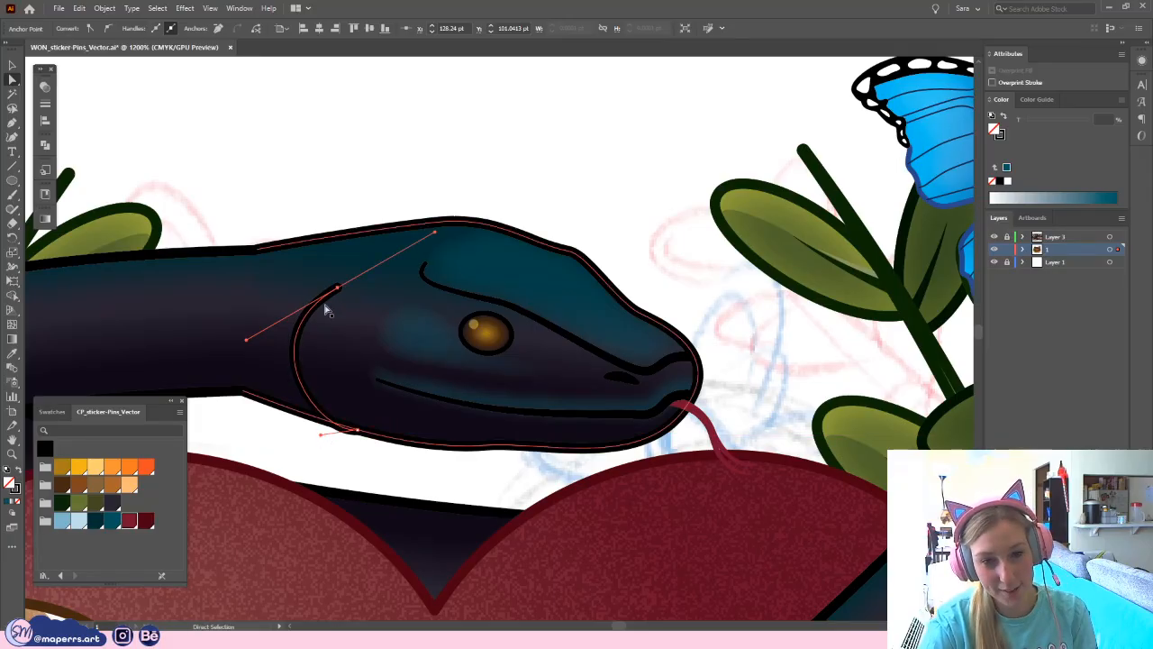
- Move the cheek curve's upper end toward the snake's eye and adjust its handles so the middle bulges back toward the neck
{"action": "left_click_drag", "start_coordinate": [338, 290], "coordinate": [382, 273]}
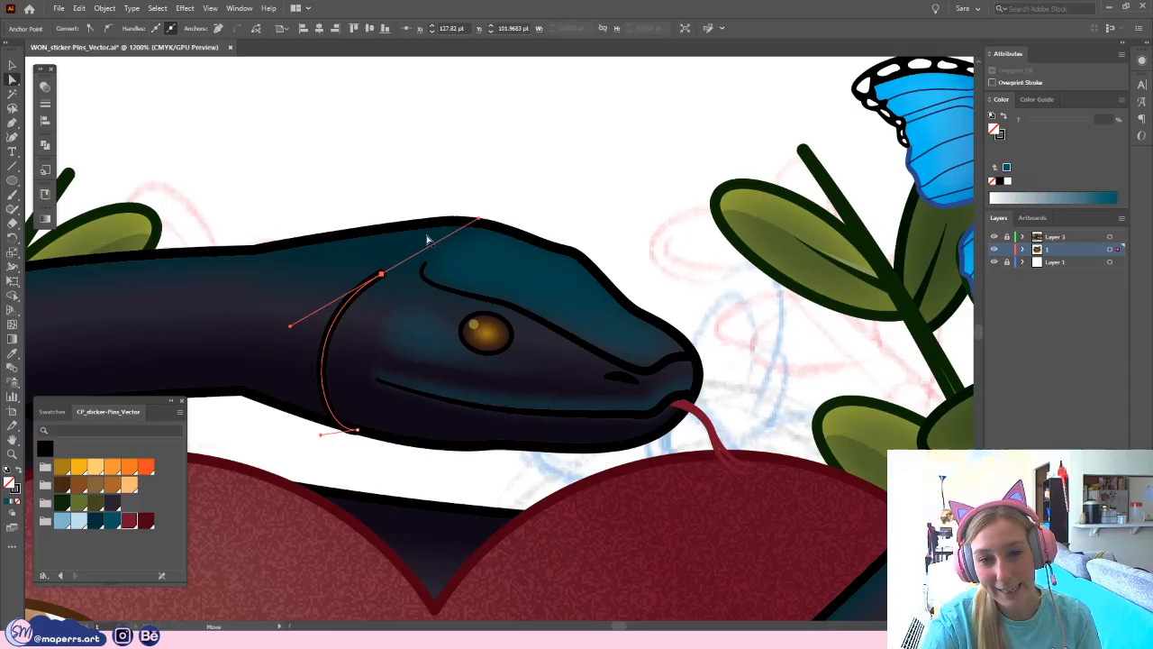
{"action": "left_click", "coordinate": [303, 343]}
{"action": "left_click", "coordinate": [321, 343]}
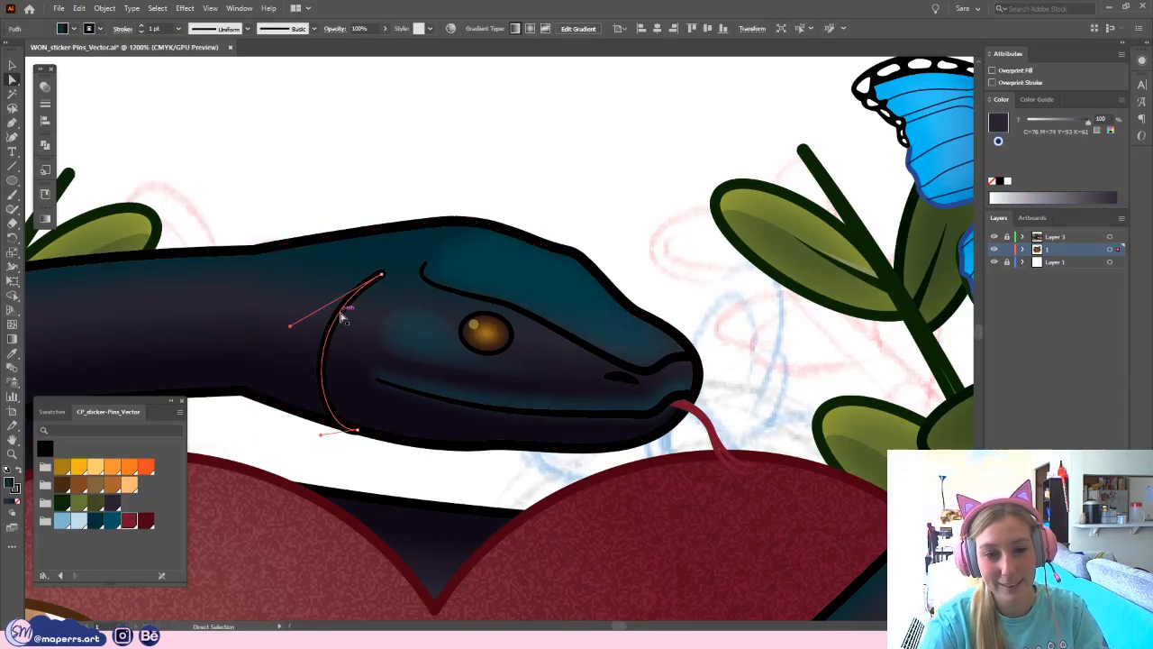
{"action": "left_click_drag", "start_coordinate": [288, 330], "coordinate": [258, 321]}
{"action": "left_click_drag", "start_coordinate": [315, 433], "coordinate": [302, 423]}
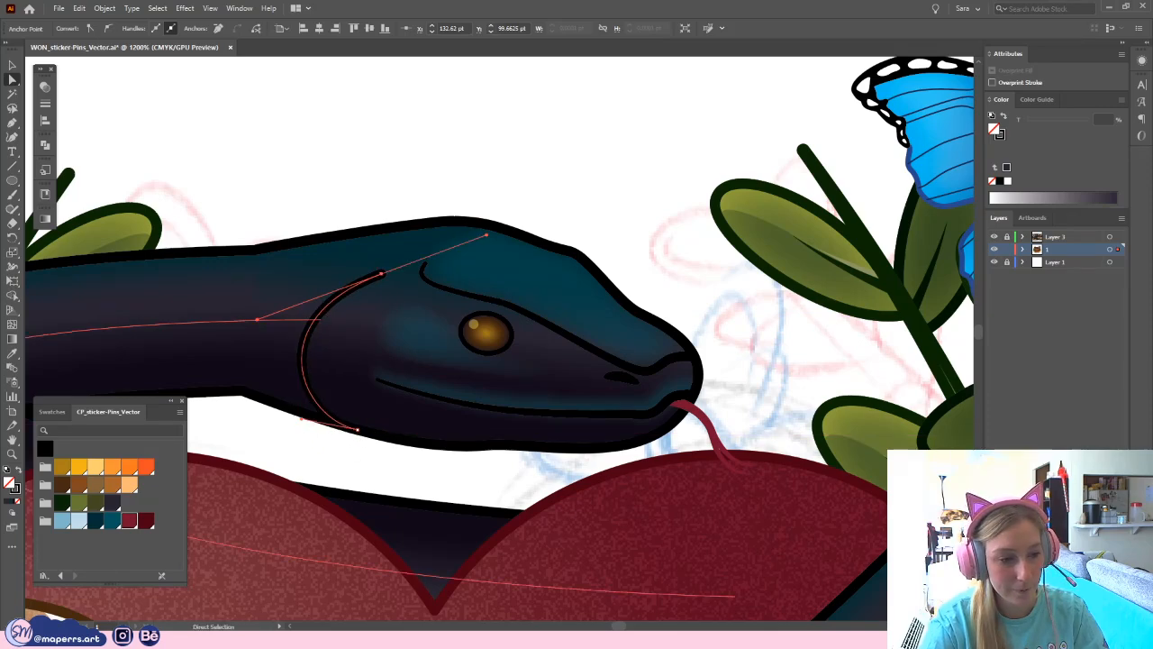
{"action": "left_click", "coordinate": [412, 117]}
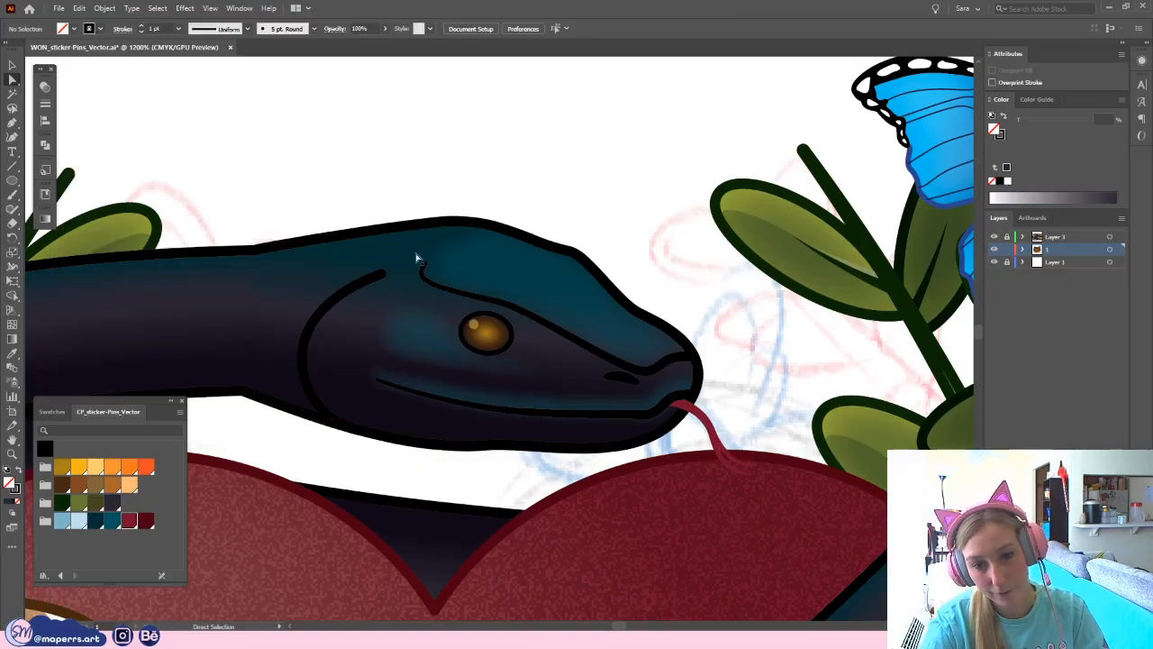
- Fine-tune the position and direction of the cheek curve's upper end against the whole snake illustration
{"action": "left_click", "coordinate": [410, 263]}
{"action": "left_click_drag", "start_coordinate": [382, 274], "coordinate": [378, 287]}
{"action": "key", "text": "ctrl+minus"}
{"action": "key", "text": "ctrl+minus"}
{"action": "key", "text": "ctrl+minus"}
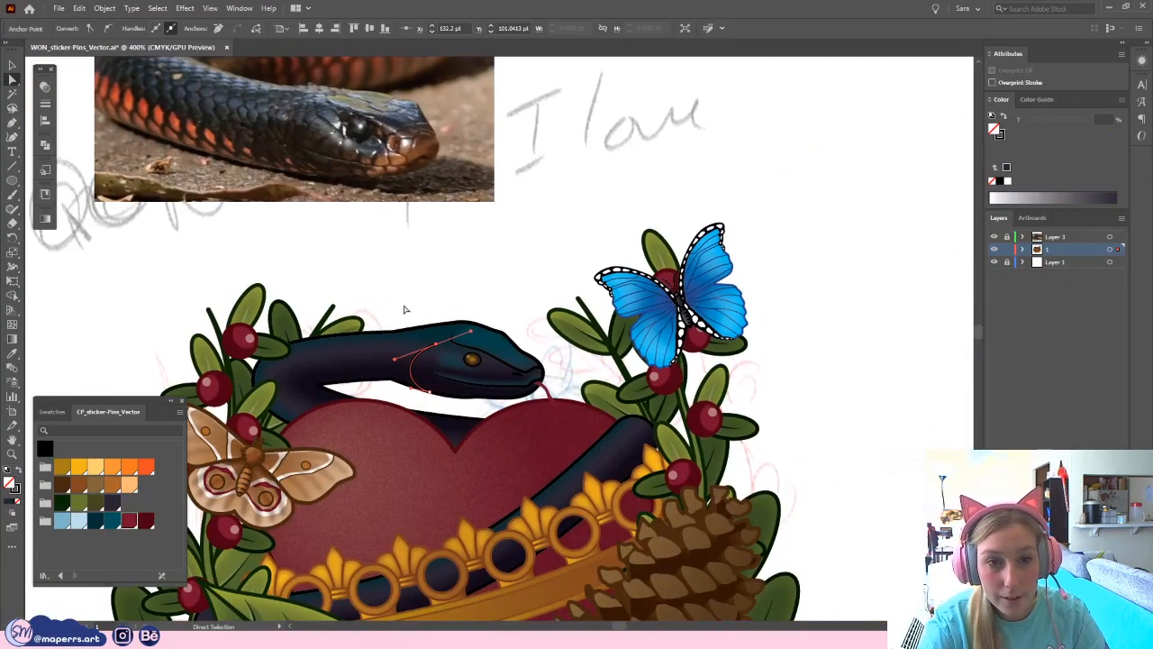
{"action": "left_click_drag", "start_coordinate": [436, 349], "coordinate": [394, 363]}
{"action": "left_click", "coordinate": [522, 260]}
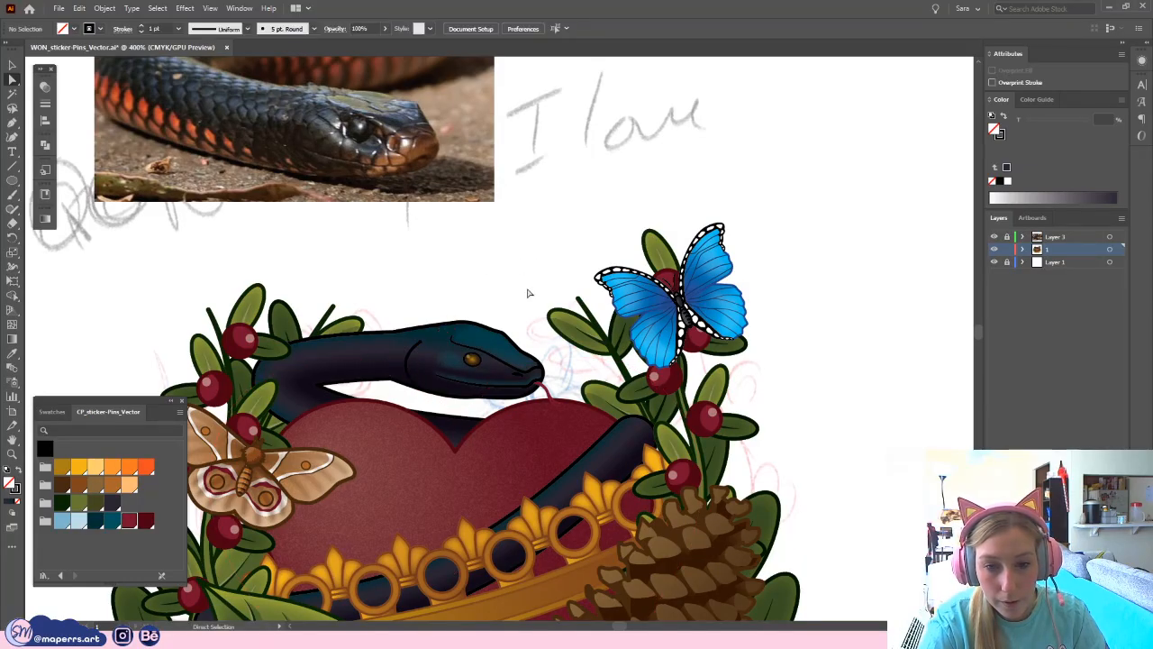
- Shift both ends of the cheek curve forward toward the snake's eye, keeping the lower end near the jaw outline
{"action": "left_click_drag", "start_coordinate": [520, 306], "coordinate": [484, 287], "text": "space"}
{"action": "left_click", "coordinate": [371, 352]}
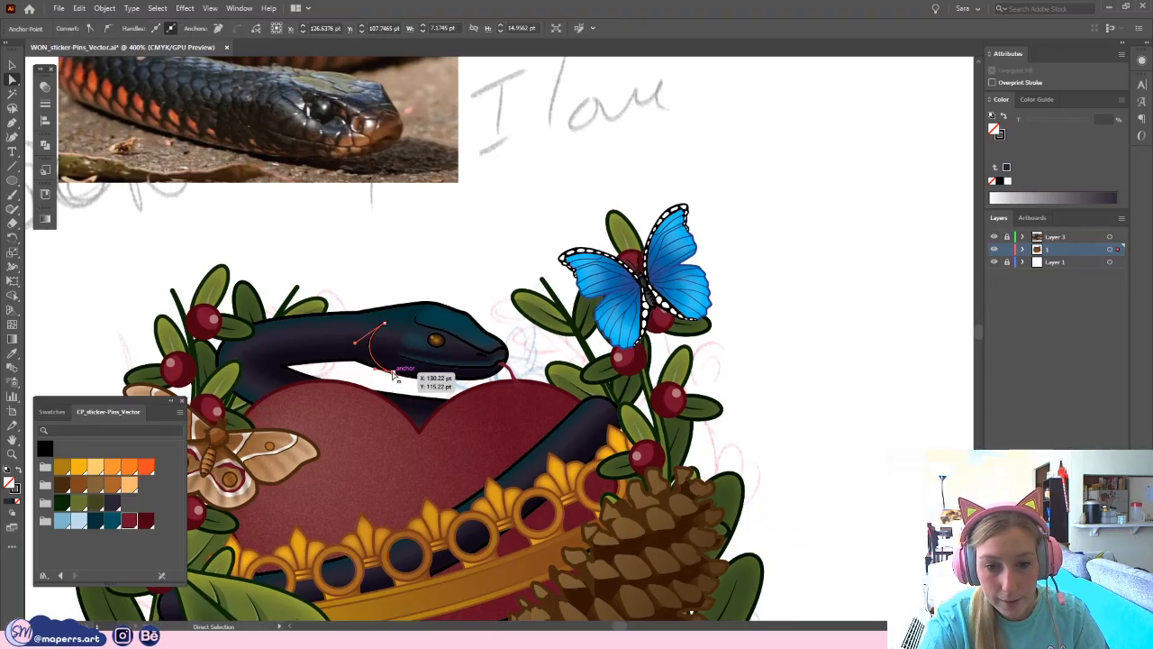
{"action": "left_click_drag", "start_coordinate": [393, 373], "coordinate": [403, 375]}
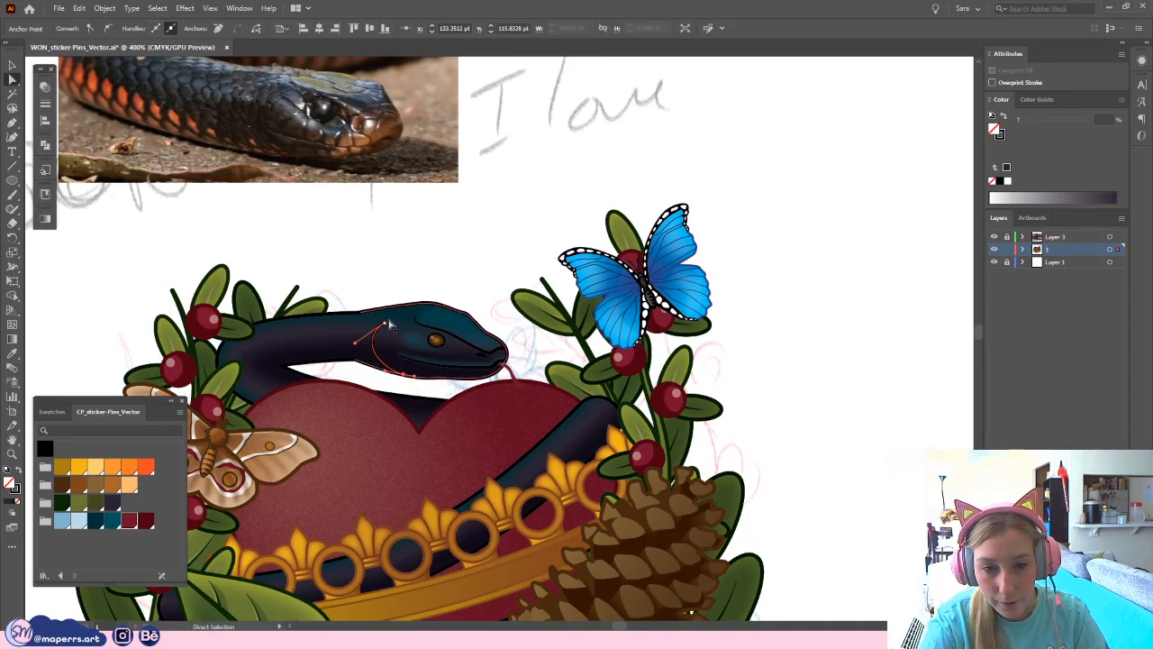
{"action": "left_click_drag", "start_coordinate": [390, 326], "coordinate": [394, 317]}
{"action": "left_click", "coordinate": [510, 216]}
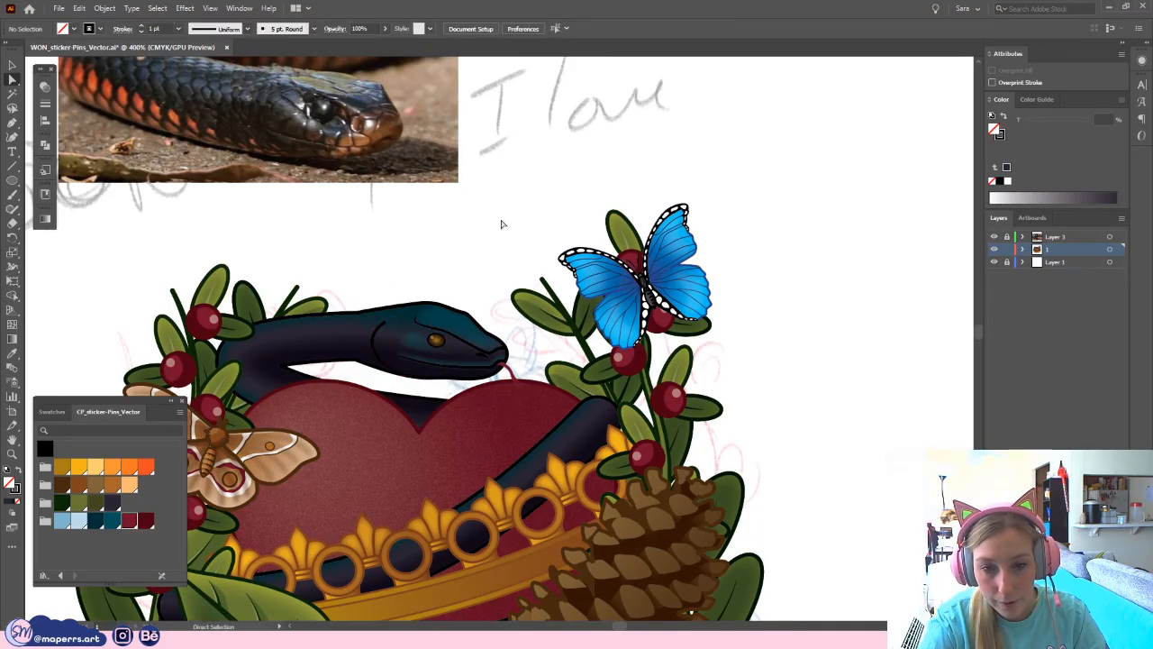
{"action": "left_click_drag", "start_coordinate": [385, 332], "coordinate": [399, 328]}
{"action": "left_click", "coordinate": [498, 225]}
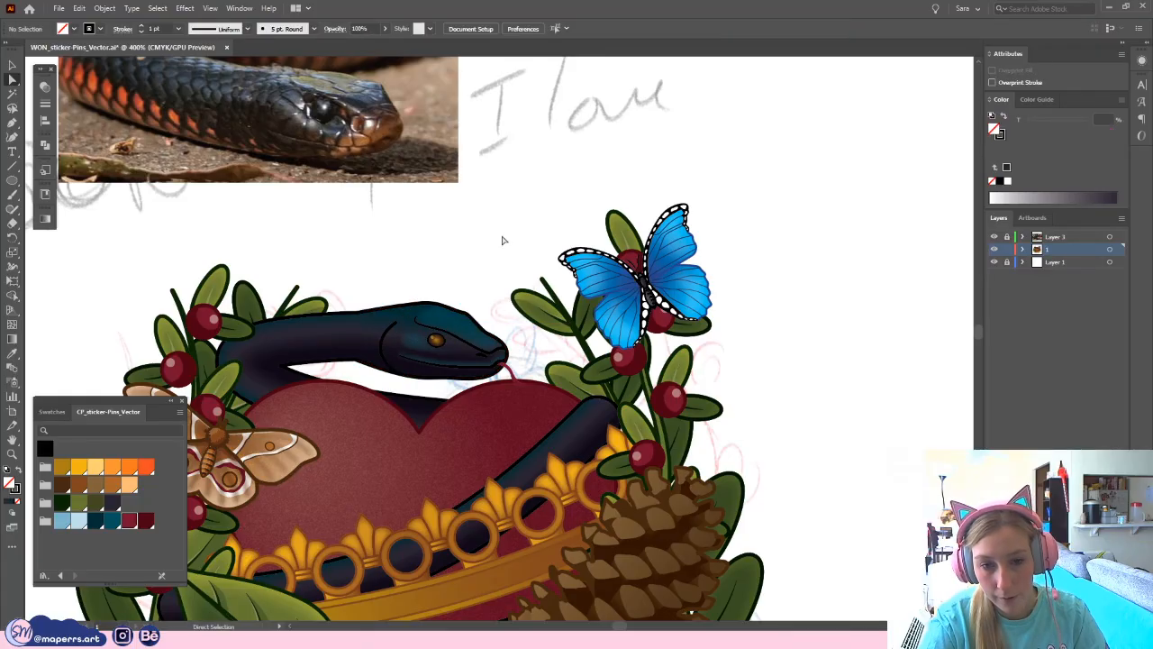
- Reposition the cheek curve back toward the neck, with its lower end on the jaw outline and its upper handle nearly horizontal
{"action": "left_click", "coordinate": [382, 339]}
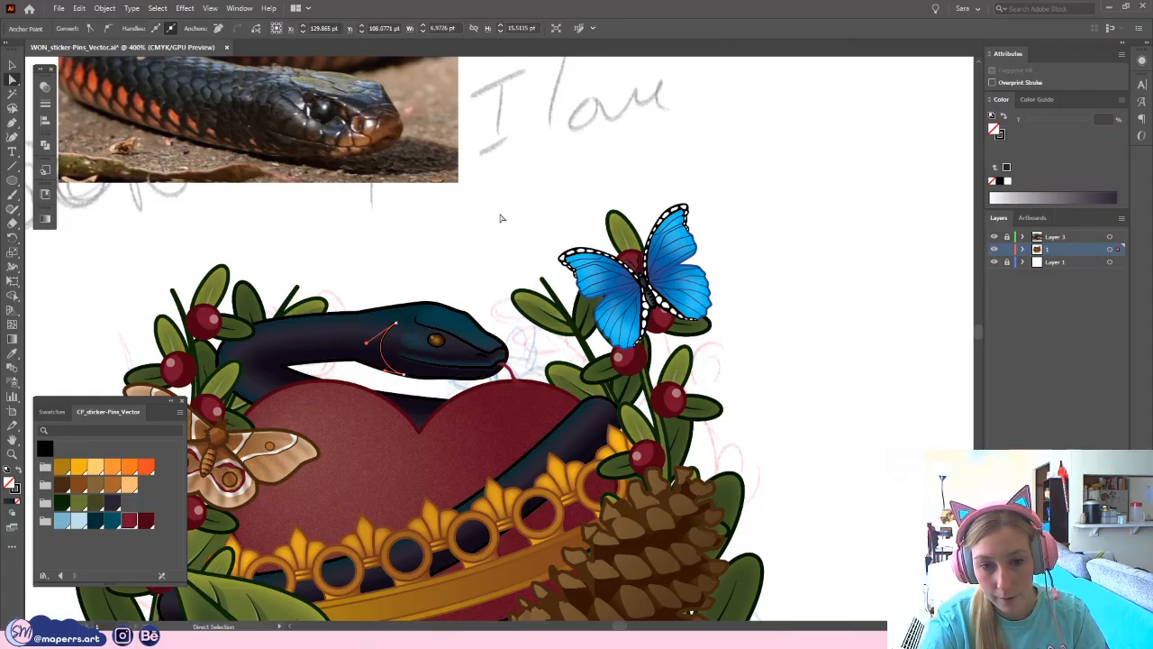
{"action": "left_click", "coordinate": [502, 218]}
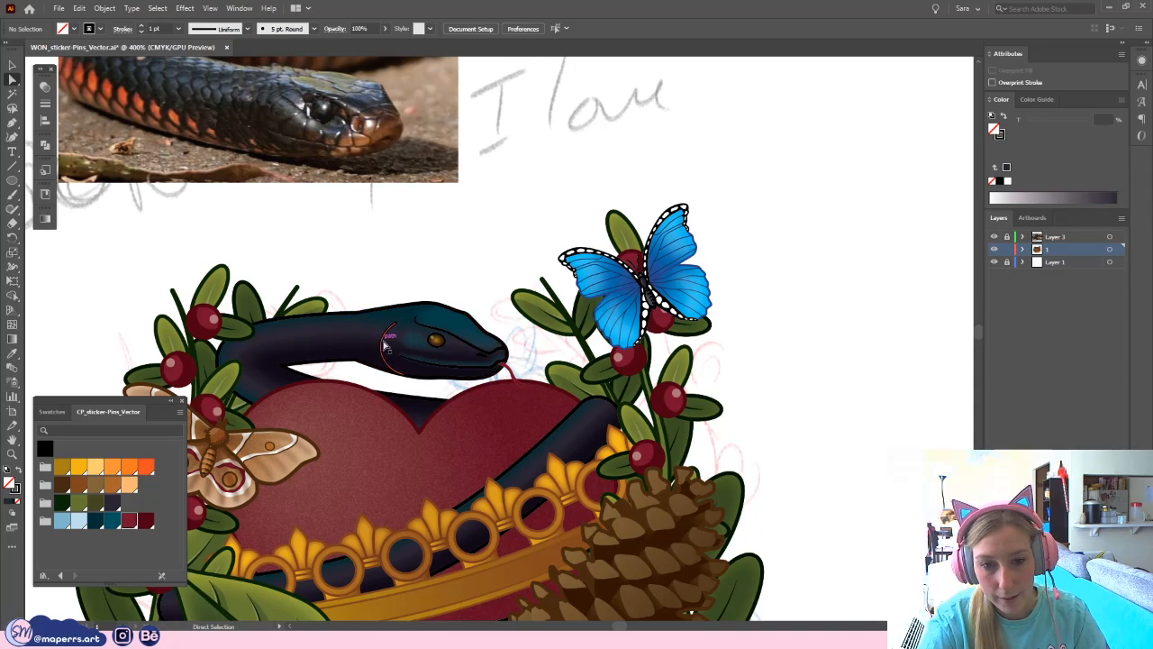
{"action": "left_click", "coordinate": [386, 344]}
{"action": "left_click", "coordinate": [482, 241]}
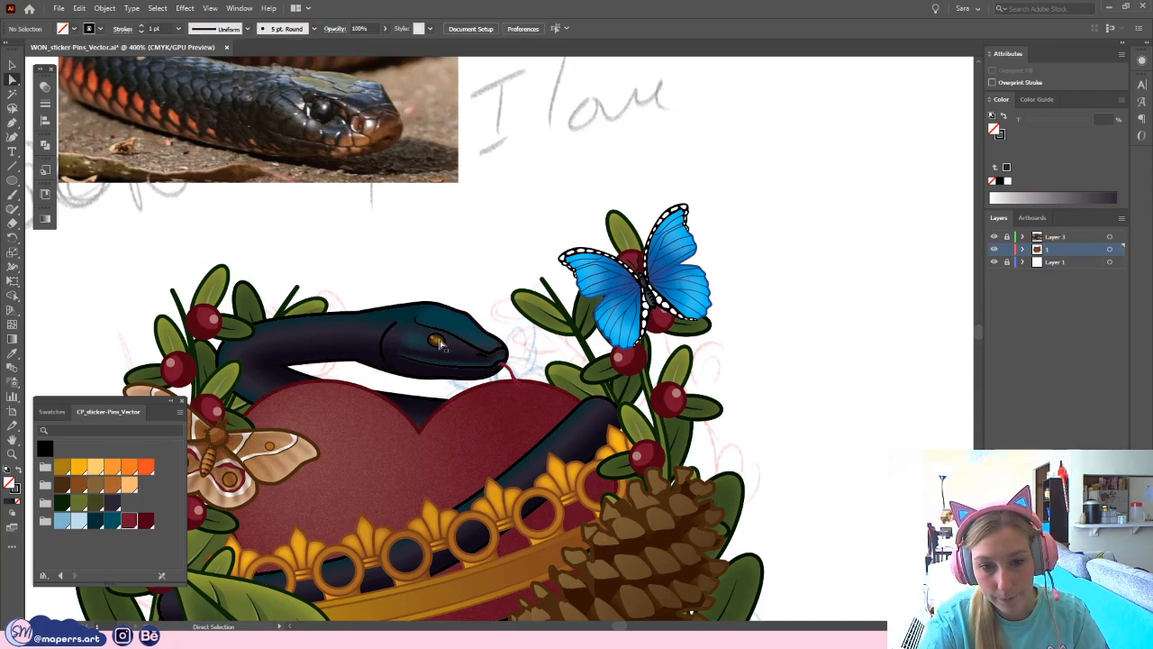
{"action": "left_click_drag", "start_coordinate": [396, 374], "coordinate": [358, 336]}
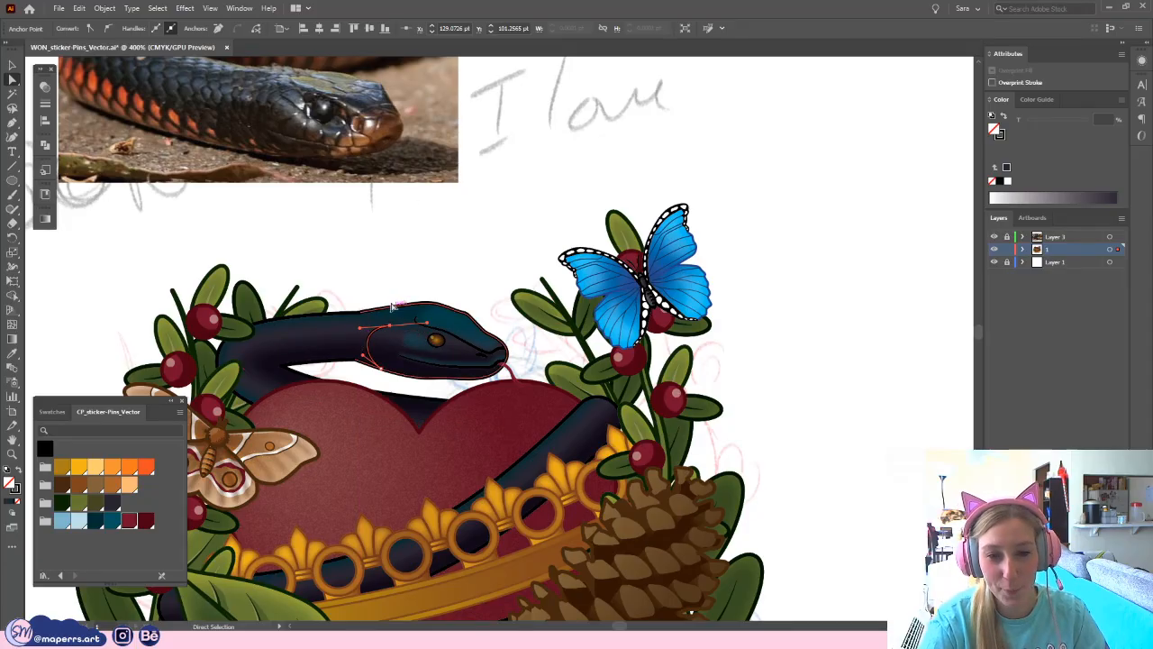
{"action": "left_click", "coordinate": [467, 280]}
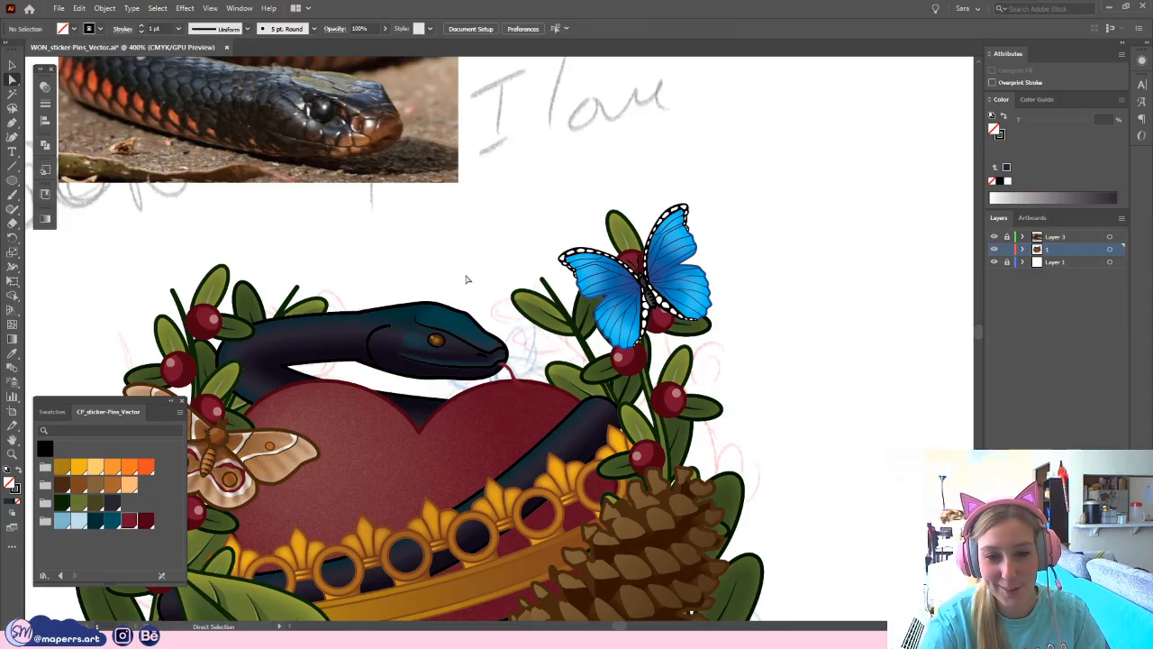
- Refine the cheek curve's placement at the back of the head by sliding its lower end along the jaw outline
{"action": "left_click", "coordinate": [385, 372]}
{"action": "left_click_drag", "start_coordinate": [384, 372], "coordinate": [361, 359]}
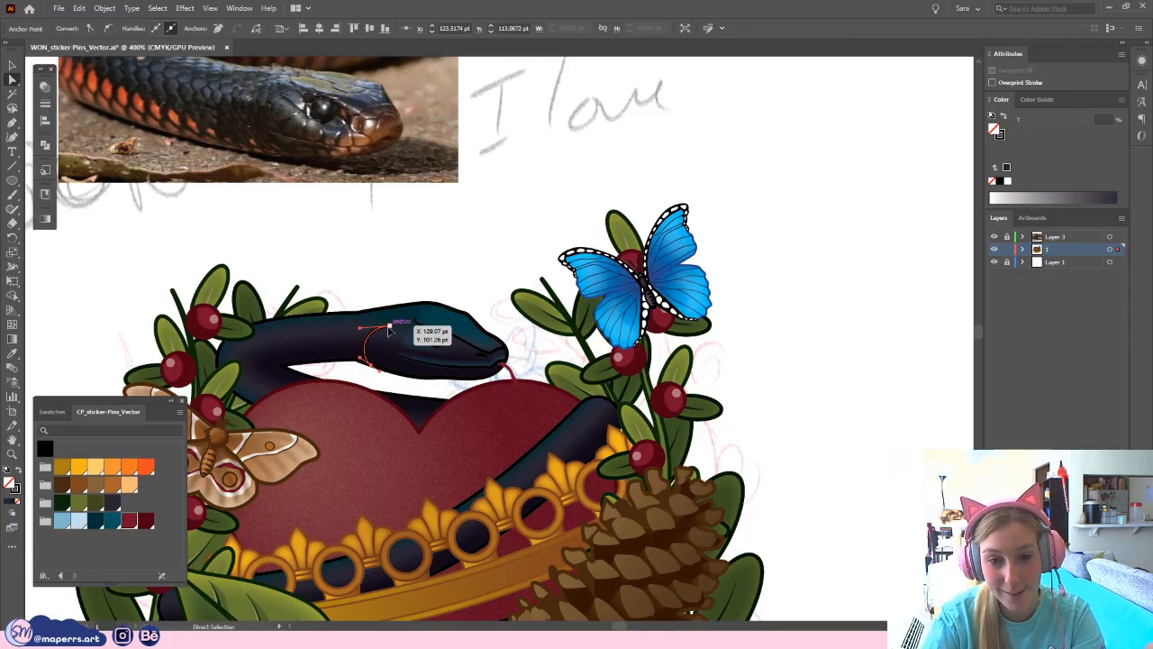
{"action": "left_click", "coordinate": [345, 368]}
{"action": "left_click", "coordinate": [358, 361]}
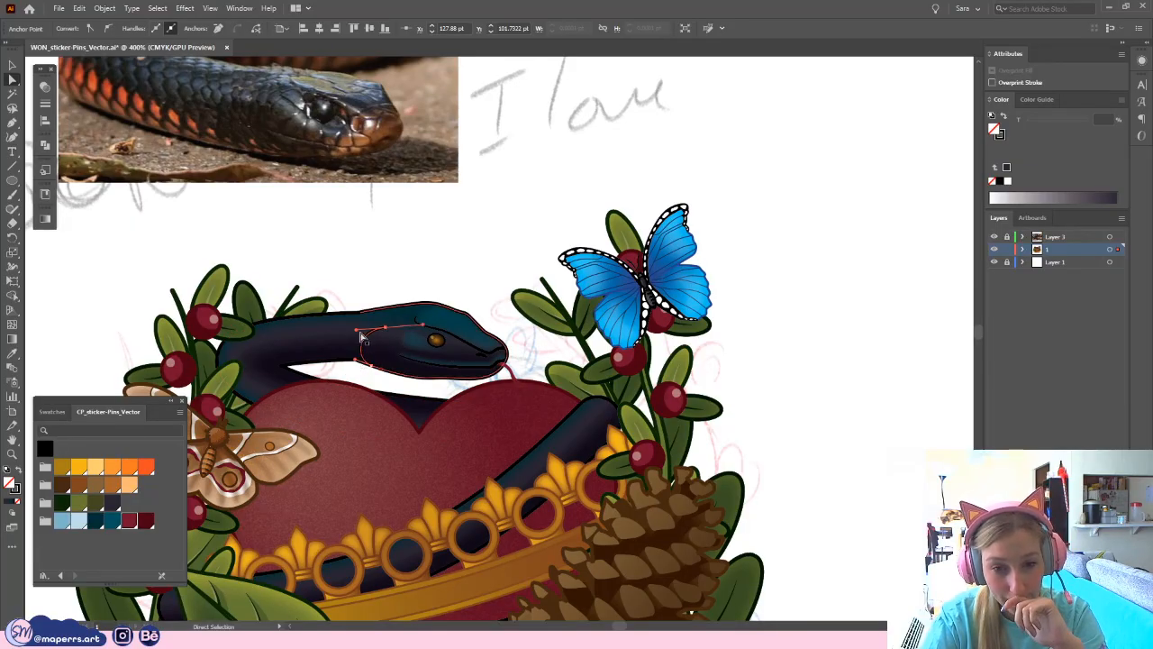
{"action": "left_click", "coordinate": [358, 336]}
{"action": "key", "text": "ctrl+z"}
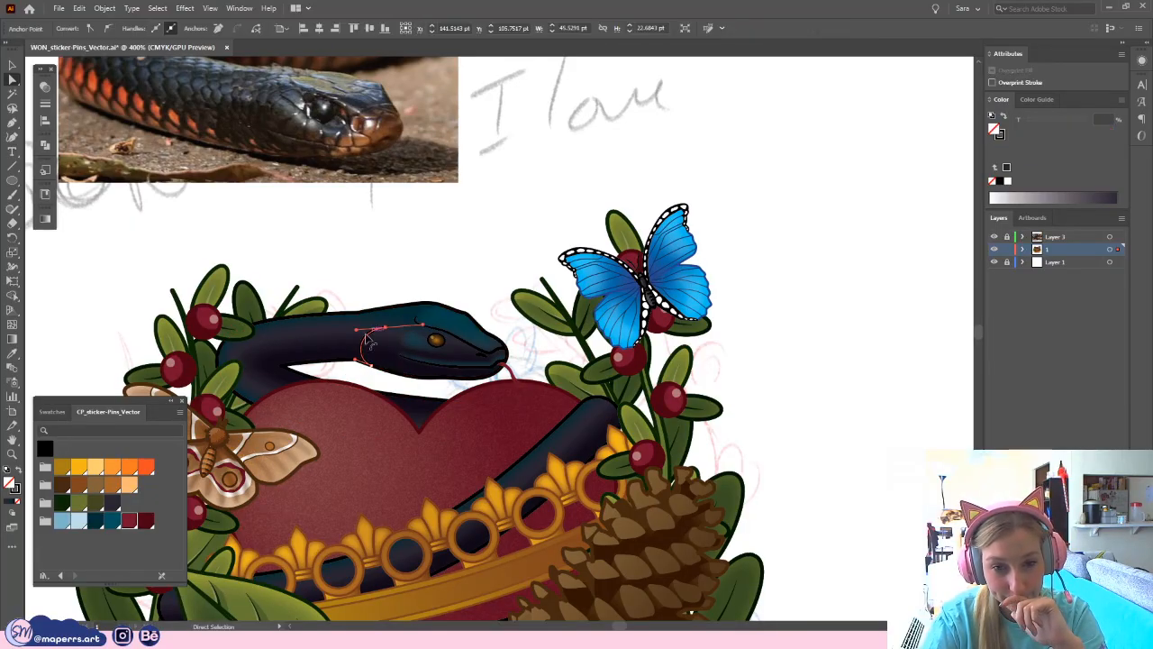
{"action": "left_click", "coordinate": [506, 269]}
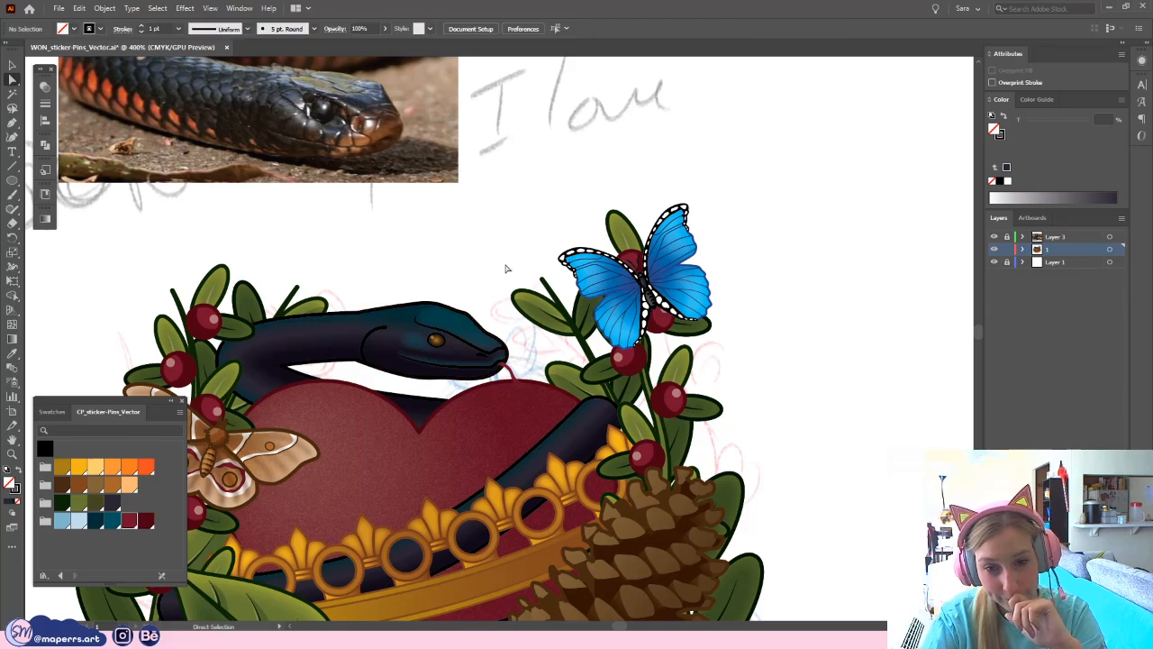
{"action": "left_click_drag", "start_coordinate": [370, 365], "coordinate": [379, 369]}
{"action": "left_click", "coordinate": [463, 231]}
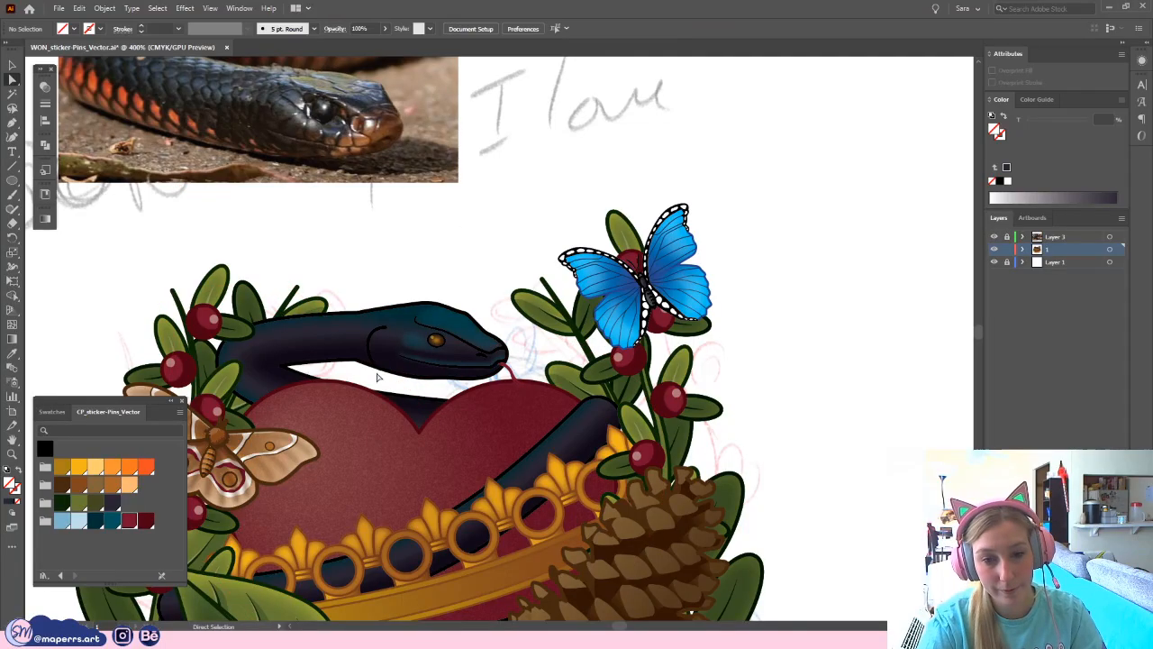
- Lock the red heart's group and its larger clip group
{"action": "key", "text": "v"}
{"action": "left_click", "coordinate": [390, 453]}
{"action": "left_click", "coordinate": [391, 452]}
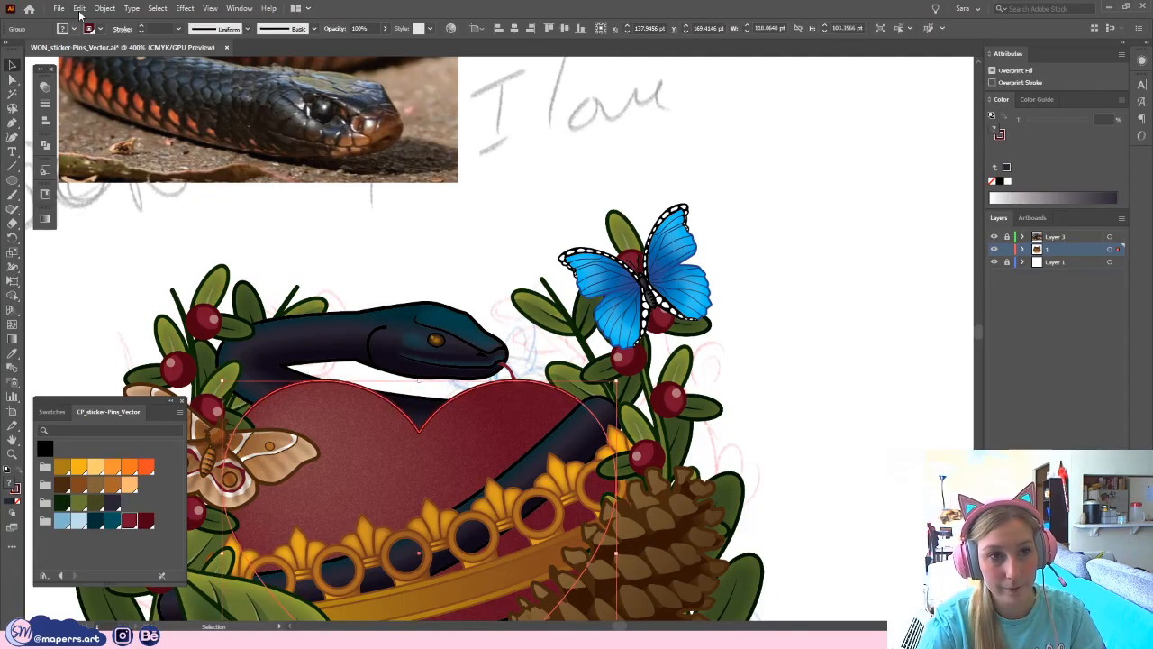
{"action": "left_click", "coordinate": [537, 362]}
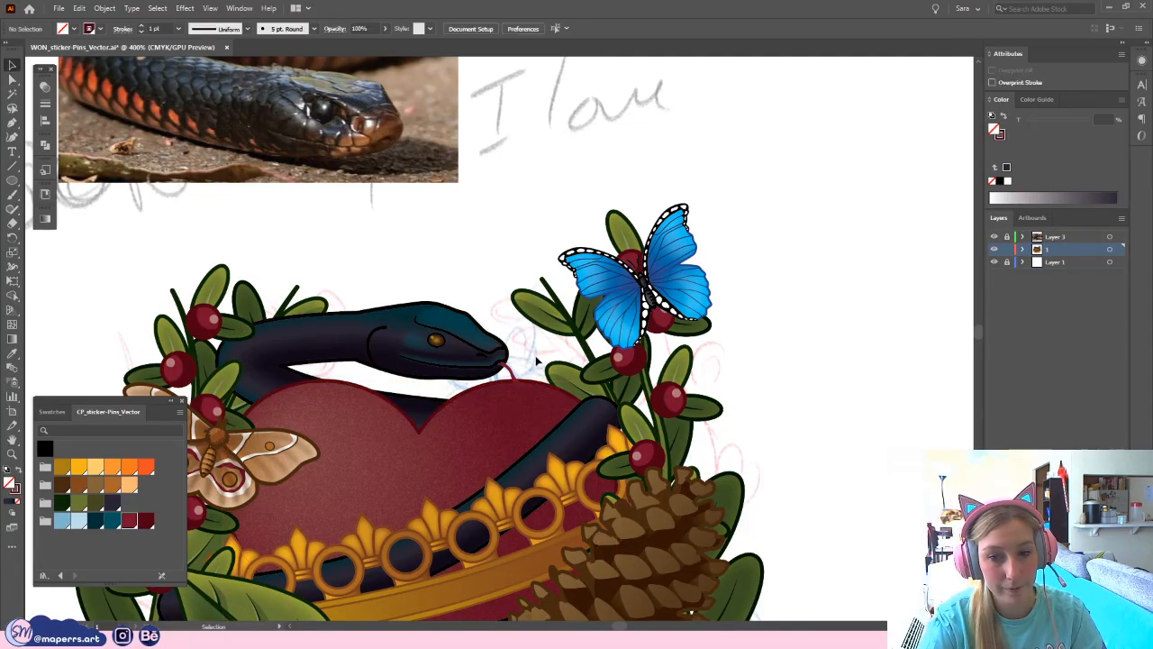
{"action": "left_click_drag", "start_coordinate": [507, 513], "coordinate": [507, 517]}
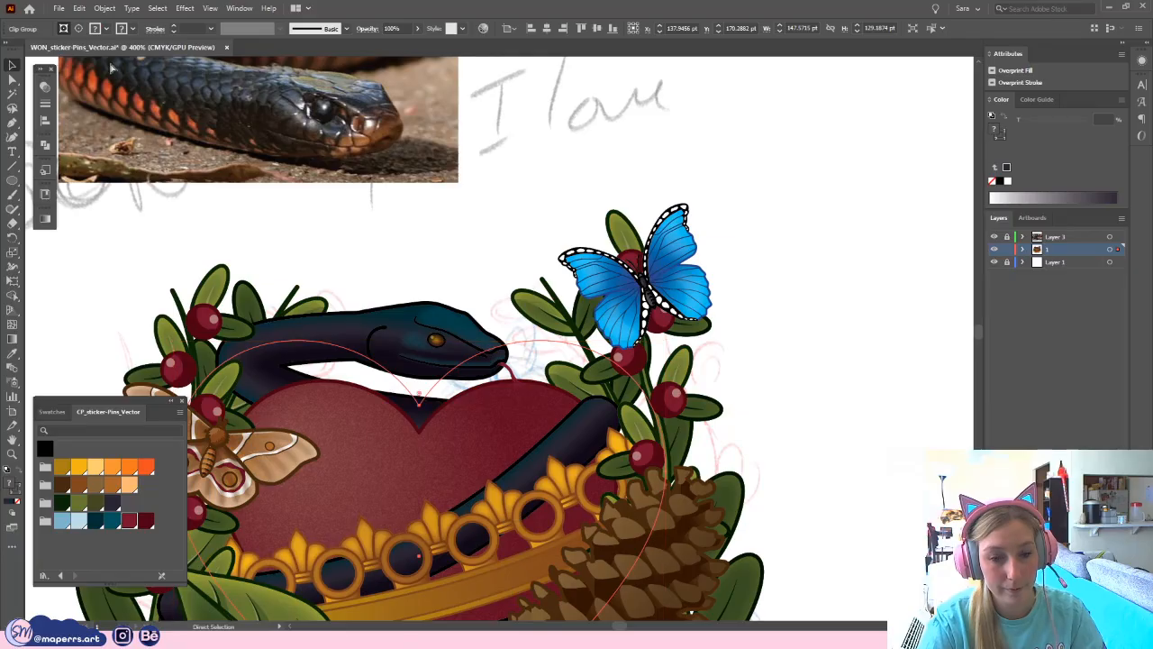
{"action": "left_click", "coordinate": [105, 8]}
{"action": "mouse_move", "coordinate": [133, 119]}
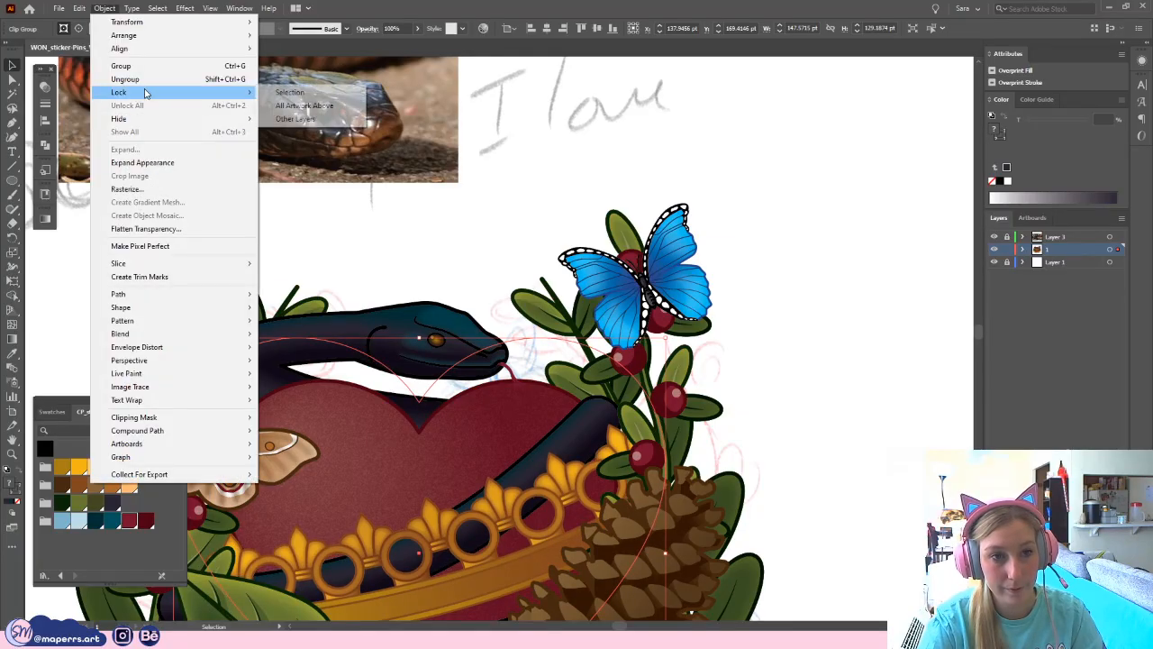
{"action": "left_click", "coordinate": [293, 91]}
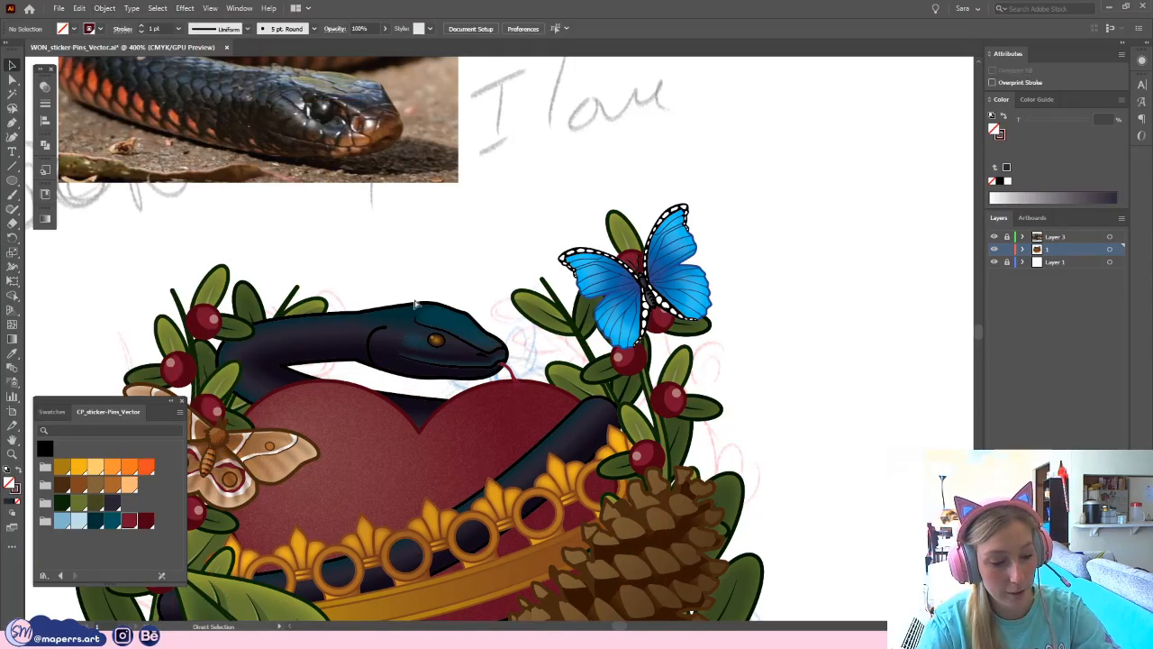
- Align the lower end of the cheek curve precisely with the path of the snake's jaw outline
{"action": "key", "text": "ctrl+plus"}
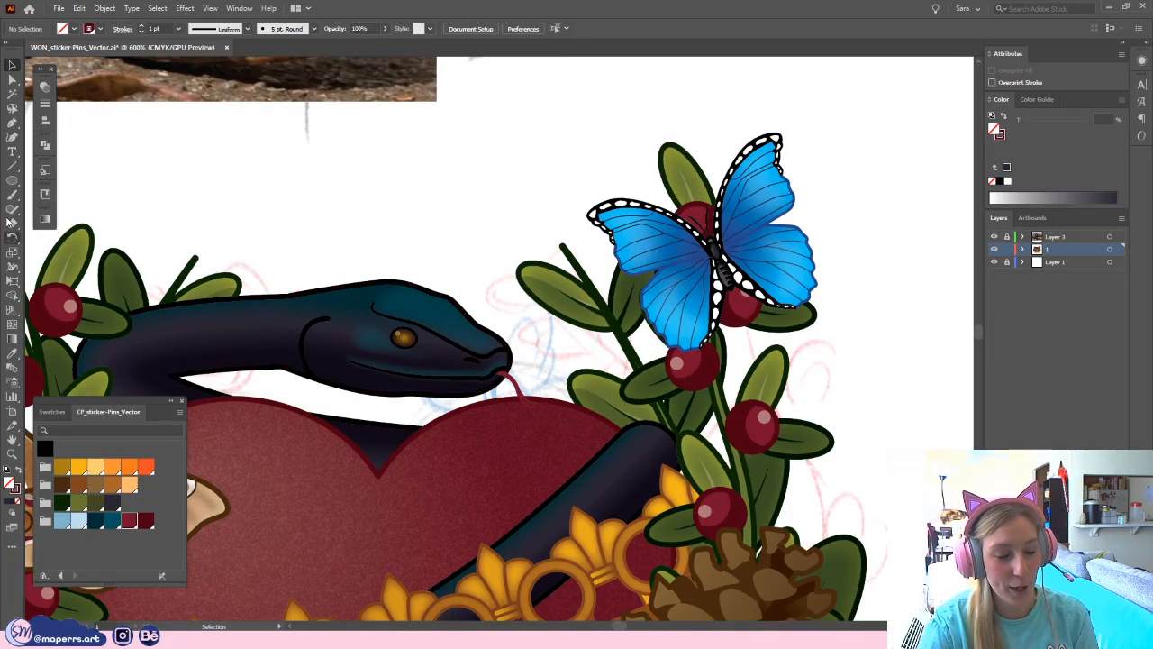
{"action": "key", "text": "a"}
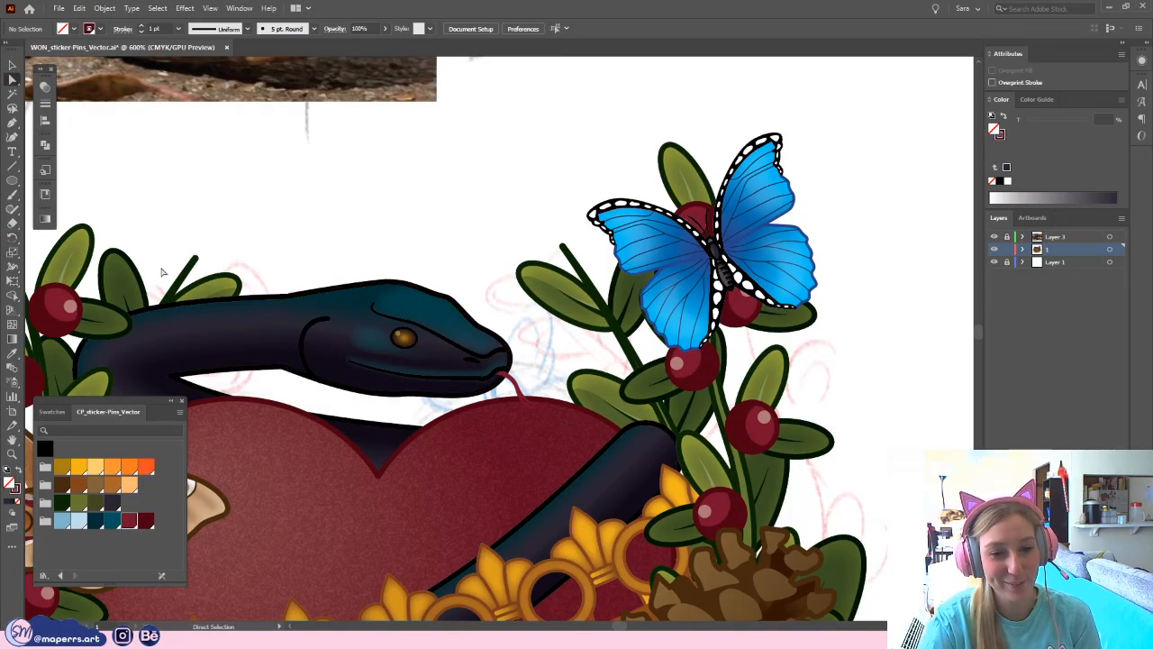
{"action": "left_click", "coordinate": [315, 382]}
{"action": "key", "text": "ctrl+plus"}
{"action": "key", "text": "ctrl+plus"}
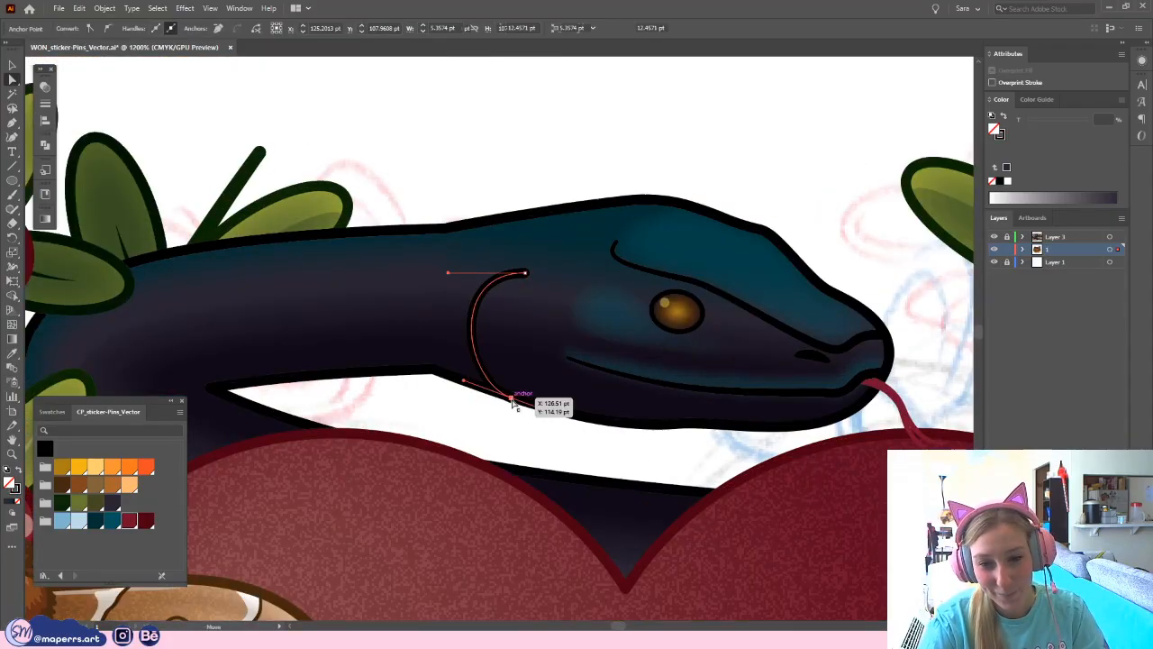
{"action": "key", "text": "ctrl+plus"}
{"action": "key", "text": "ctrl+plus"}
{"action": "key", "text": "ctrl+plus"}
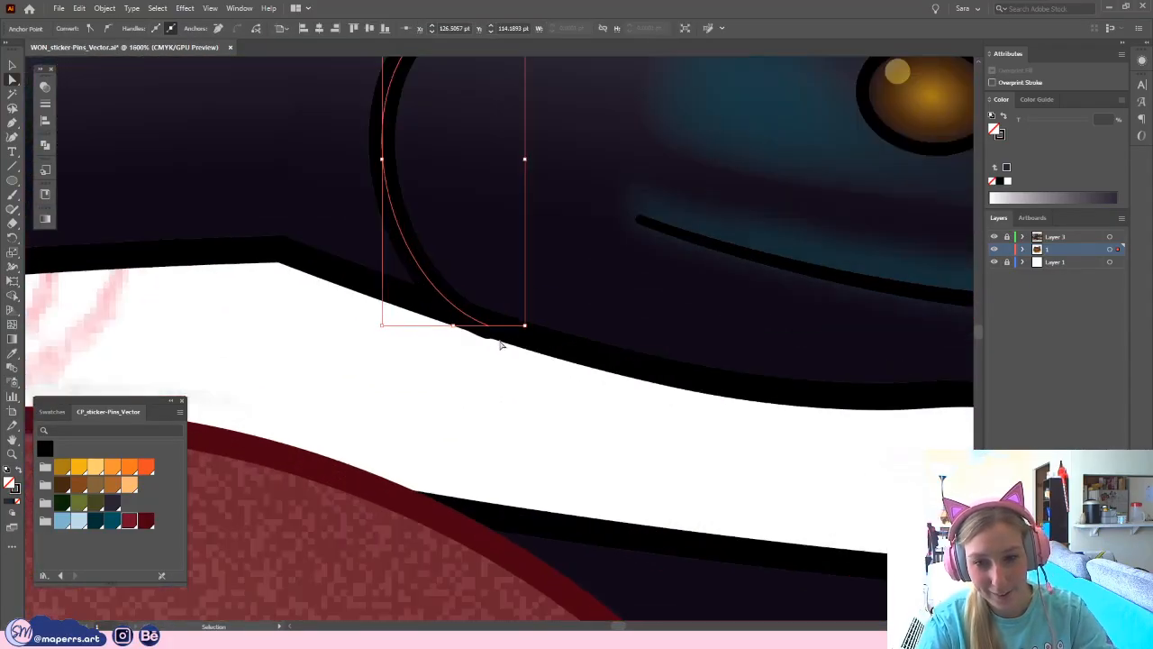
{"action": "left_click_drag", "start_coordinate": [489, 328], "coordinate": [489, 324]}
{"action": "key", "text": "ctrl+minus"}
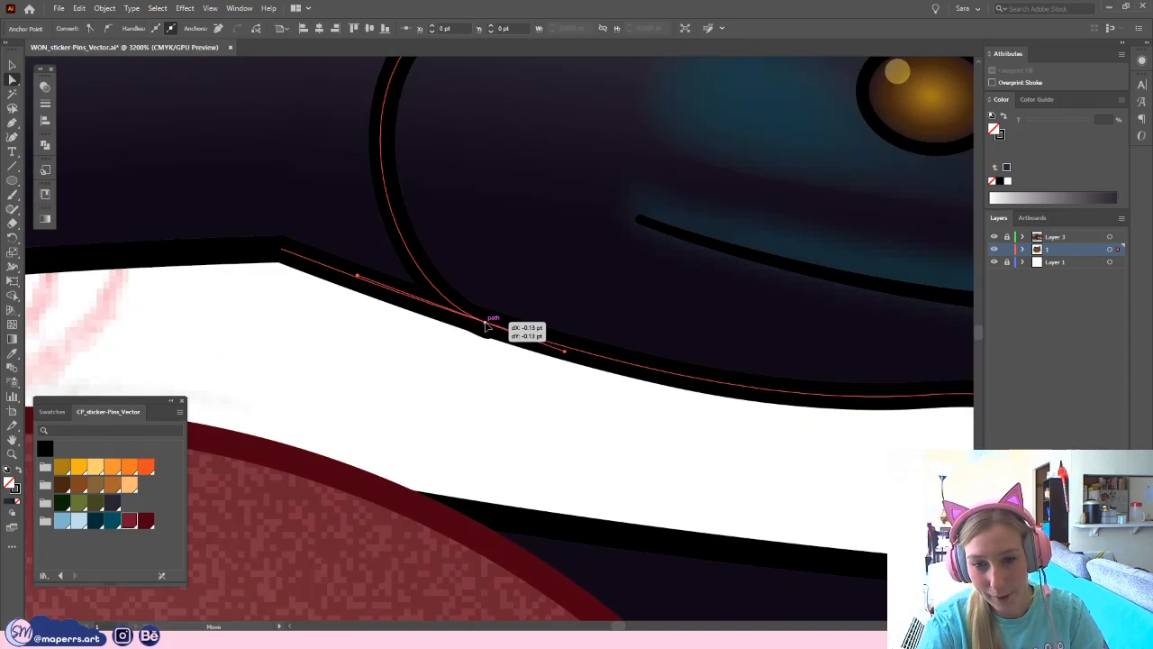
{"action": "key", "text": "ctrl+minus"}
{"action": "left_click_drag", "start_coordinate": [448, 410], "coordinate": [423, 426]}
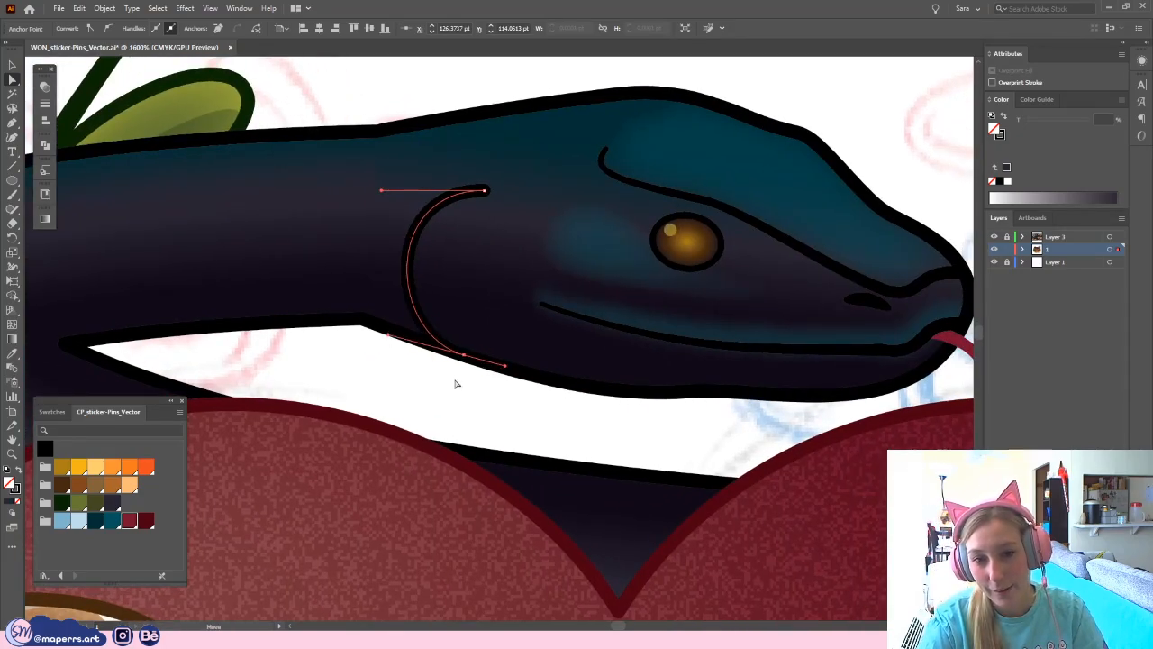
- Tilt the handle at the cheek curve's upper end slightly downward to soften its bend
{"action": "left_click", "coordinate": [484, 191]}
{"action": "left_click_drag", "start_coordinate": [382, 191], "coordinate": [385, 202]}
{"action": "left_click", "coordinate": [440, 405]}
- Move the anchor point on the underside of the snake's jaw outline back toward the neck to smooth the lower jaw
{"action": "scroll", "coordinate": [441, 409], "scroll_direction": "right", "scroll_amount": 5}
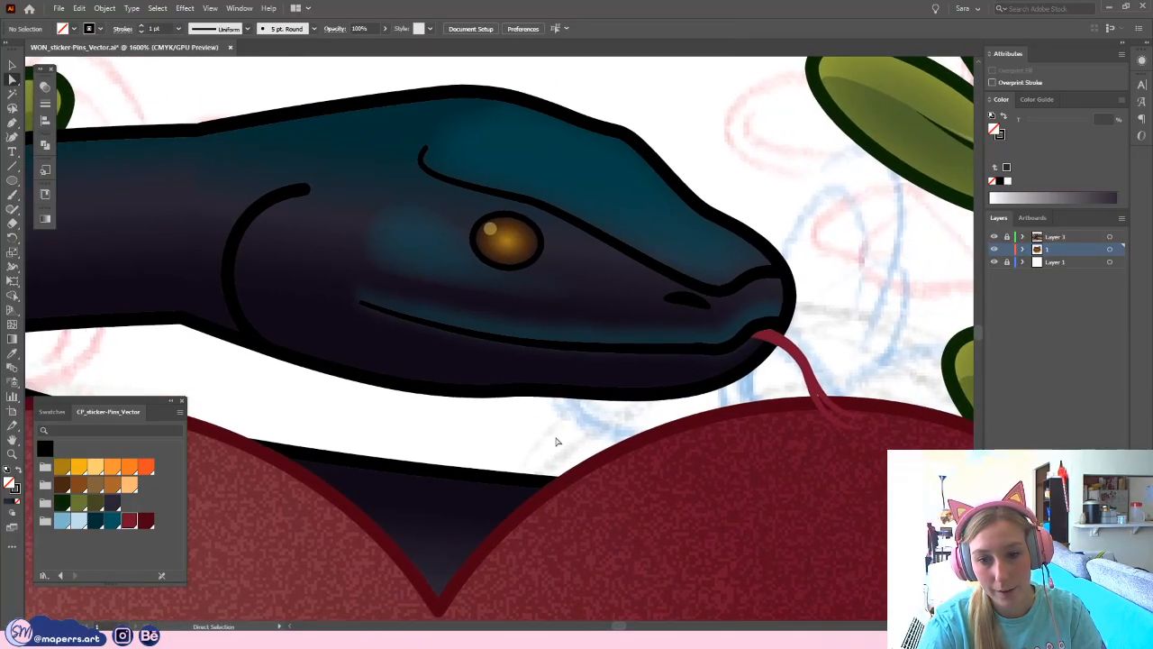
{"action": "left_click_drag", "start_coordinate": [512, 393], "coordinate": [442, 389]}
{"action": "left_click", "coordinate": [464, 436]}
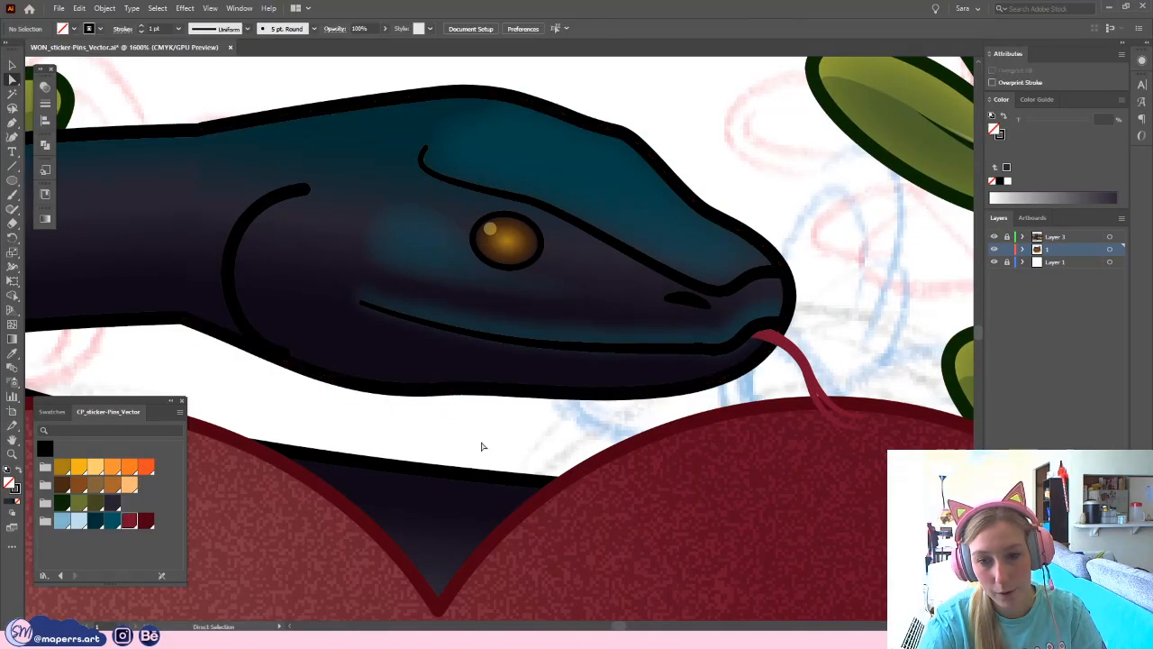
- Move the anchor point on the underside of the snake's jaw outline slightly farther toward the neck
{"action": "left_click_drag", "start_coordinate": [476, 436], "coordinate": [477, 495]}
{"action": "scroll", "coordinate": [617, 161], "scroll_direction": "down", "scroll_amount": 5}
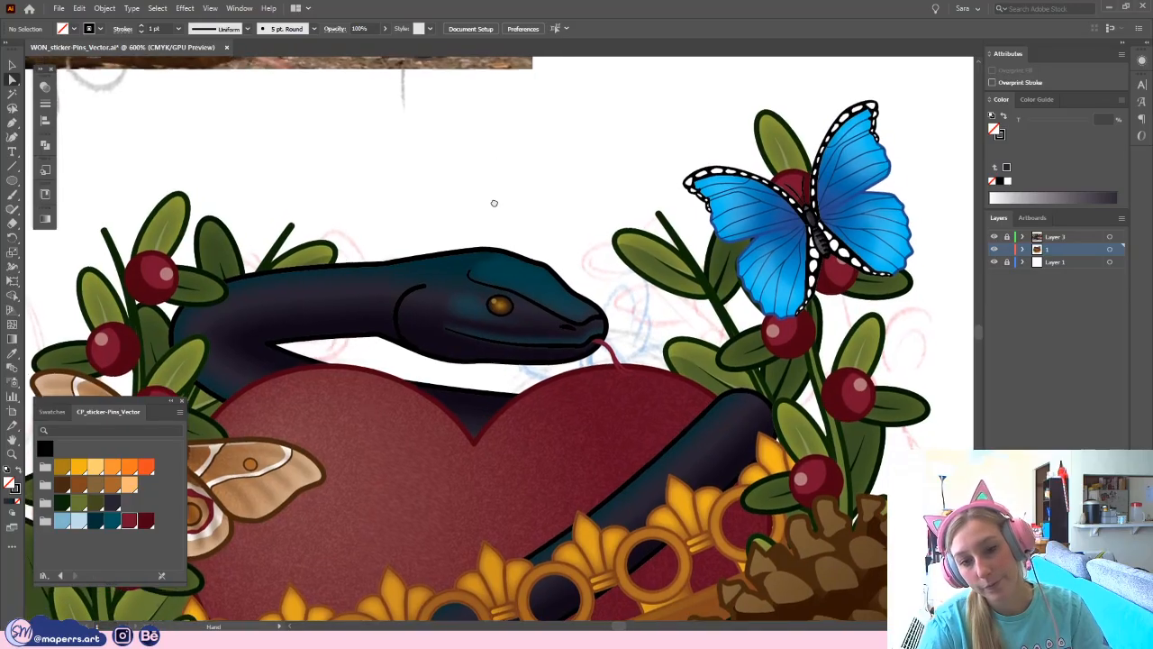
{"action": "key", "text": "ctrl+equal"}
{"action": "key", "text": "ctrl+equal"}
{"action": "left_click", "coordinate": [442, 397]}
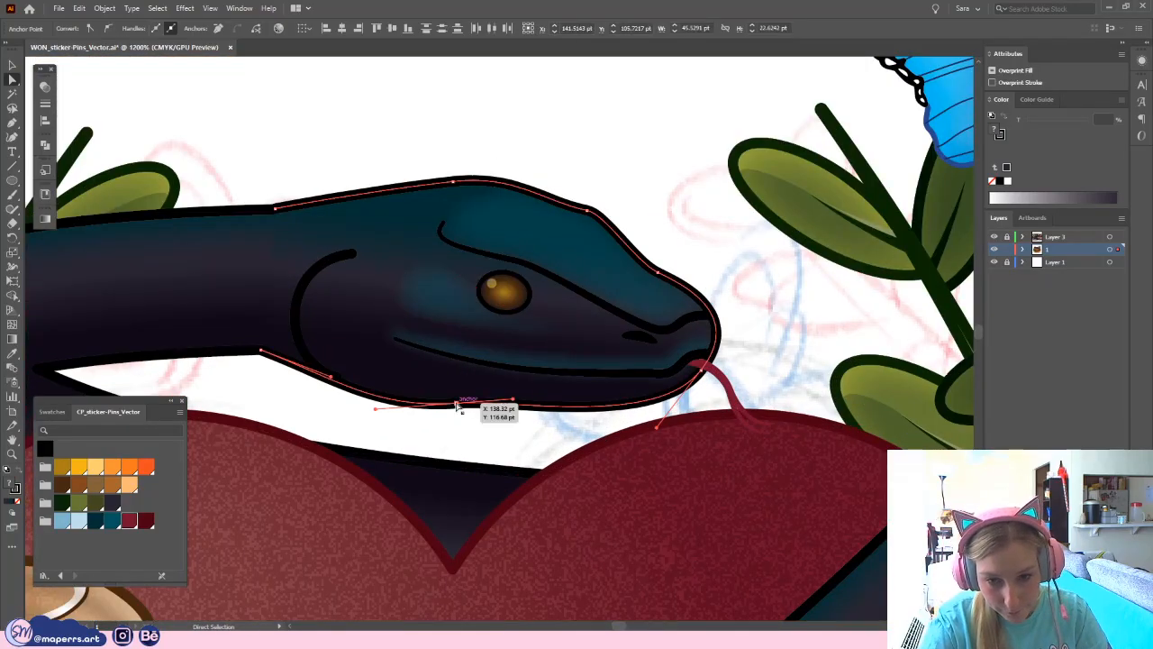
{"action": "left_click", "coordinate": [439, 400]}
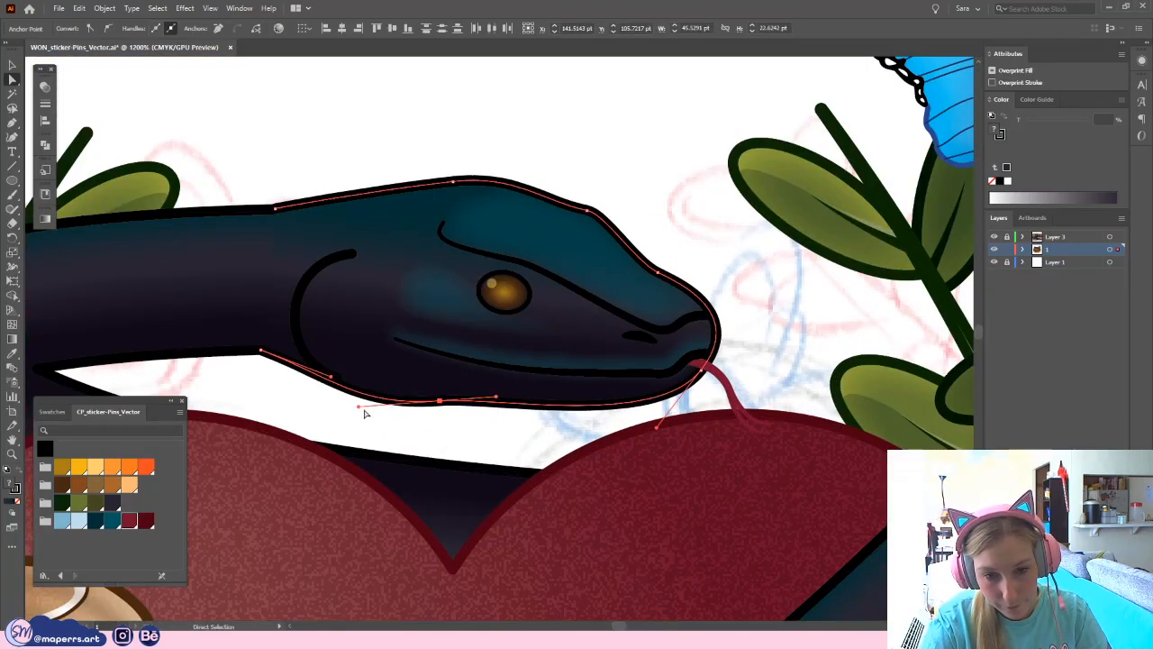
- Extend the neck-side handle of the lower jaw anchor point slightly to smooth the underside of the snake's jaw
{"action": "left_click", "coordinate": [407, 419]}
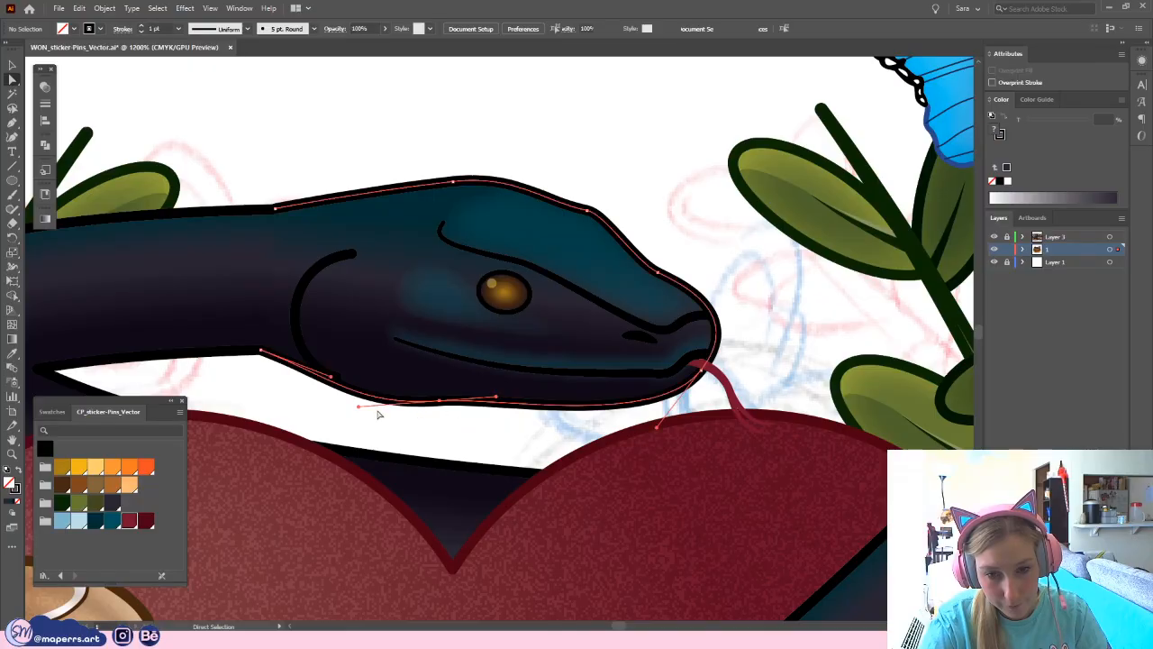
{"action": "left_click_drag", "start_coordinate": [358, 406], "coordinate": [343, 405]}
{"action": "left_click", "coordinate": [362, 413]}
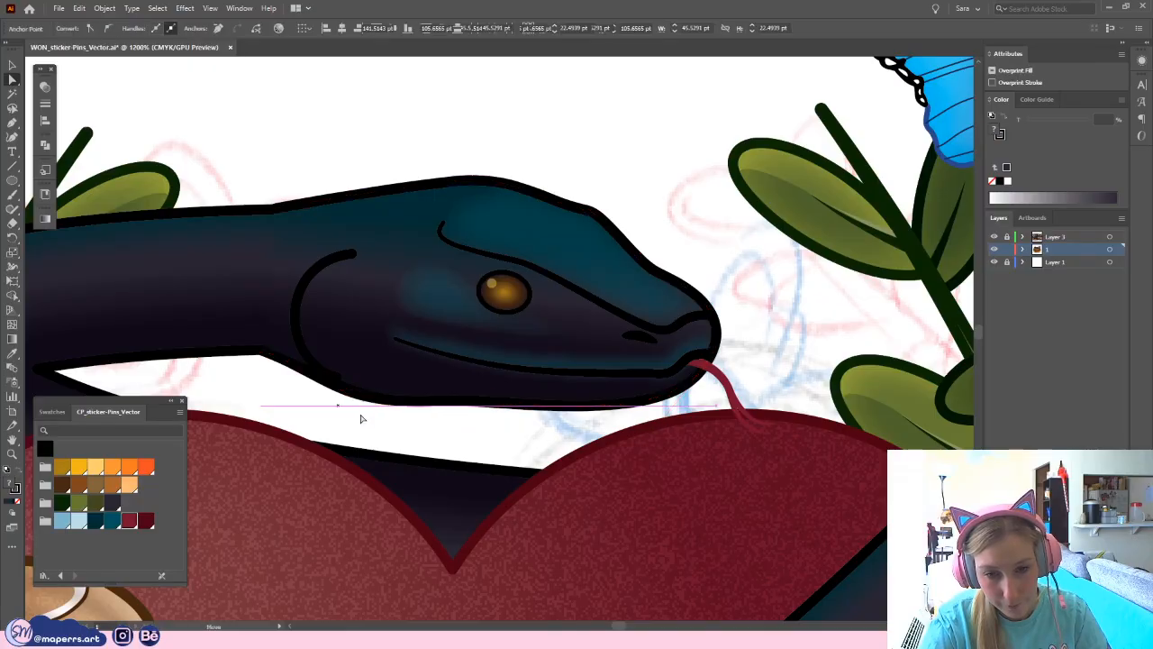
{"action": "left_click", "coordinate": [410, 367]}
{"action": "left_click", "coordinate": [439, 401]}
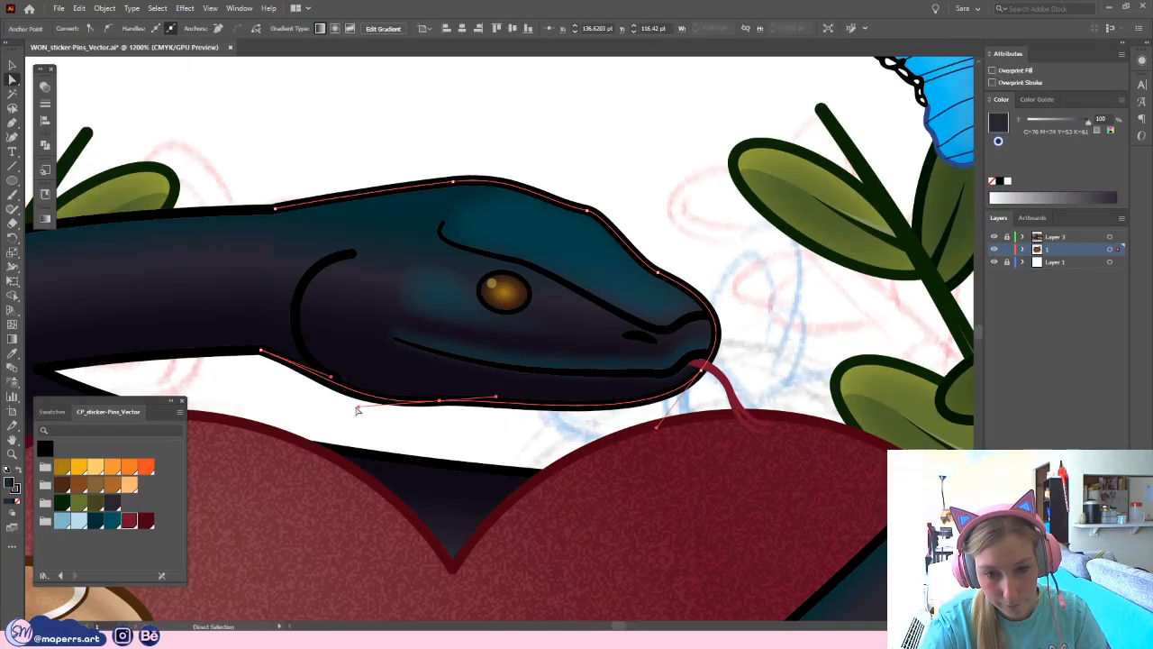
{"action": "left_click_drag", "start_coordinate": [358, 408], "coordinate": [347, 412]}
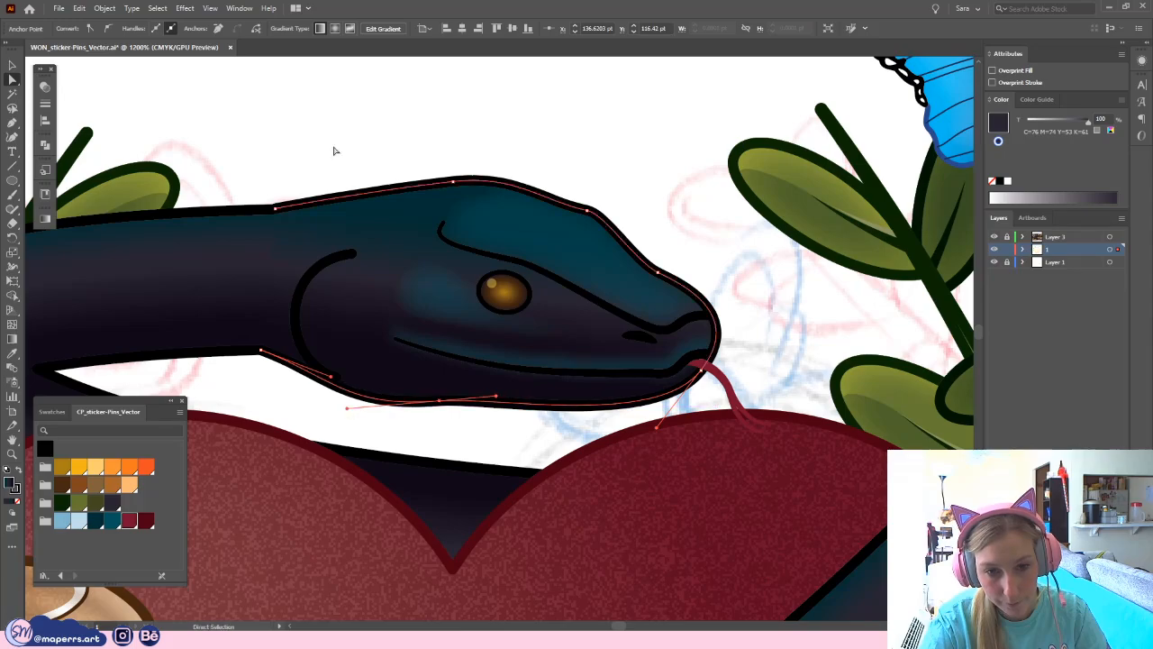
{"action": "left_click", "coordinate": [336, 149]}
- Examine the whole heart sticker and compare the drawn snake's head with the head and jaw in the reference photo
{"action": "left_click_drag", "start_coordinate": [535, 186], "coordinate": [506, 234]}
{"action": "key", "text": "ctrl+minus"}
{"action": "key", "text": "ctrl+minus"}
{"action": "key", "text": "ctrl+minus"}
{"action": "key", "text": "ctrl+minus"}
{"action": "key", "text": "ctrl+minus"}
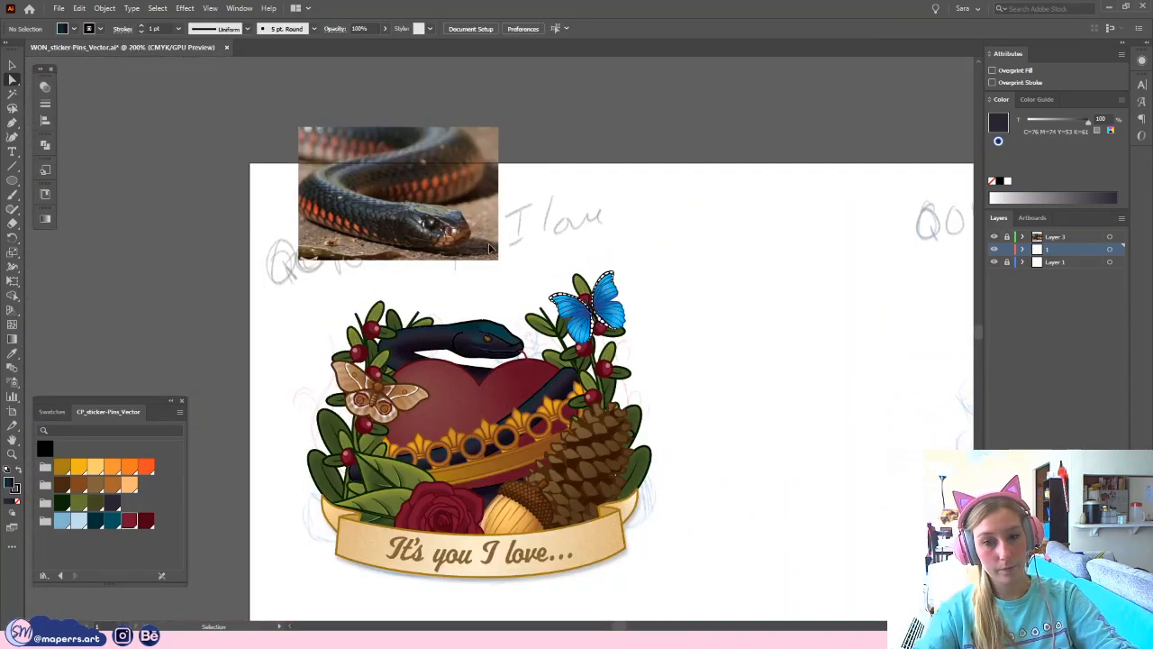
{"action": "key", "text": "ctrl+minus"}
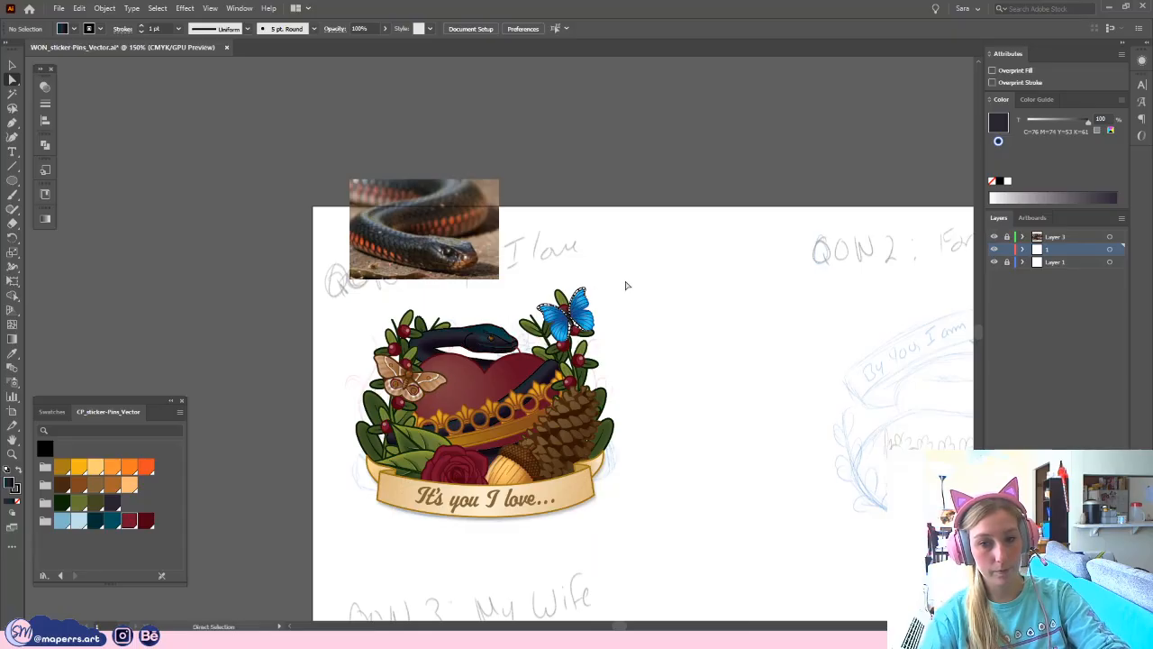
{"action": "key", "text": "ctrl+plus"}
{"action": "key", "text": "ctrl+plus"}
{"action": "key", "text": "ctrl+plus"}
{"action": "key", "text": "ctrl+plus"}
{"action": "key", "text": "ctrl+plus"}
{"action": "key", "text": "ctrl+plus"}
{"action": "left_click_drag", "start_coordinate": [573, 252], "coordinate": [657, 334]}
{"action": "left_click_drag", "start_coordinate": [495, 217], "coordinate": [603, 423]}
{"action": "left_click_drag", "start_coordinate": [590, 309], "coordinate": [637, 438]}
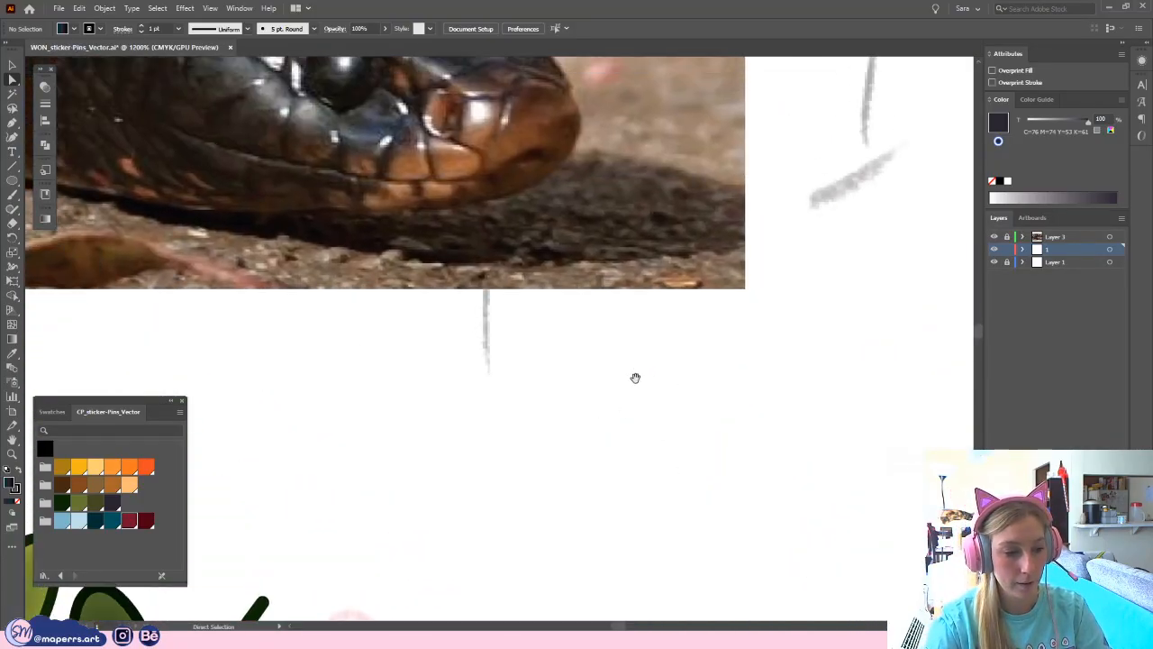
{"action": "left_click_drag", "start_coordinate": [636, 382], "coordinate": [684, 436]}
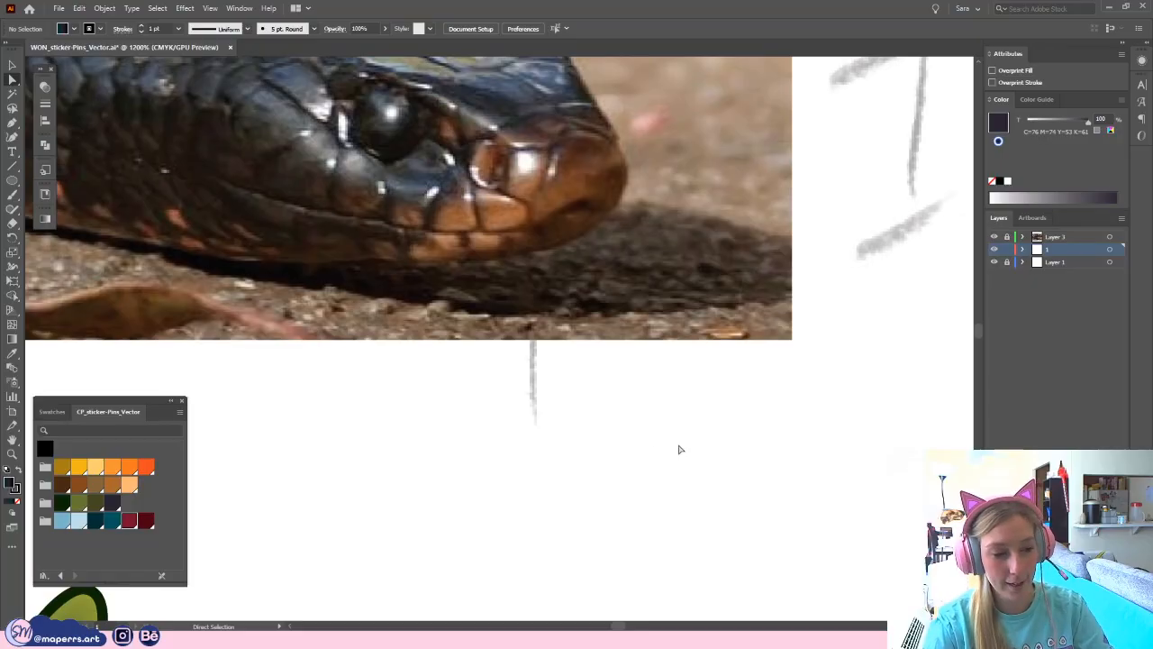
{"action": "key", "text": "ctrl+minus"}
{"action": "key", "text": "ctrl+minus"}
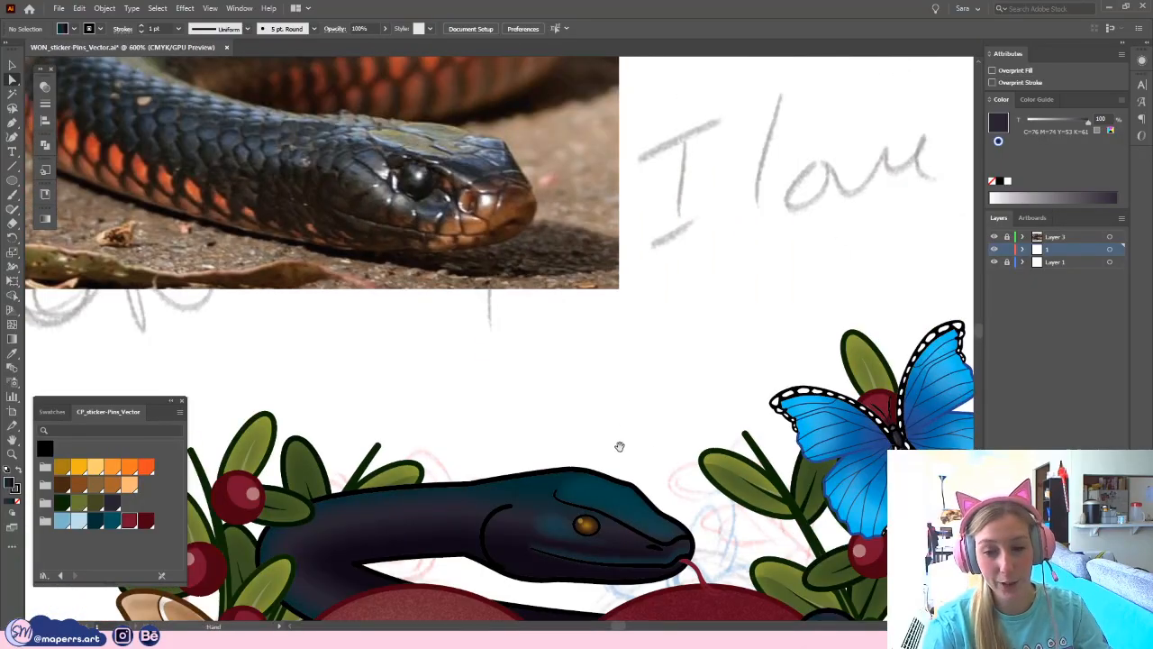
{"action": "left_click_drag", "start_coordinate": [620, 446], "coordinate": [570, 375]}
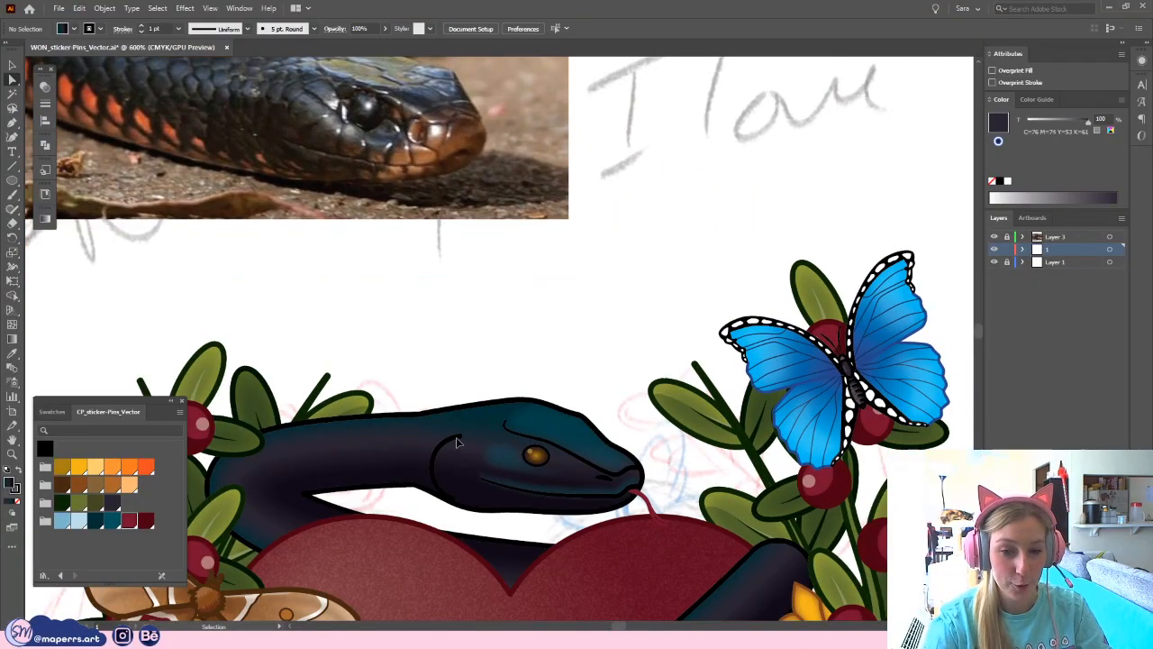
- Save the document and narrow the stroke at the cheek curve's upper end with the Width tool so that it tapers
{"action": "left_click", "coordinate": [455, 443]}
{"action": "left_click", "coordinate": [540, 360]}
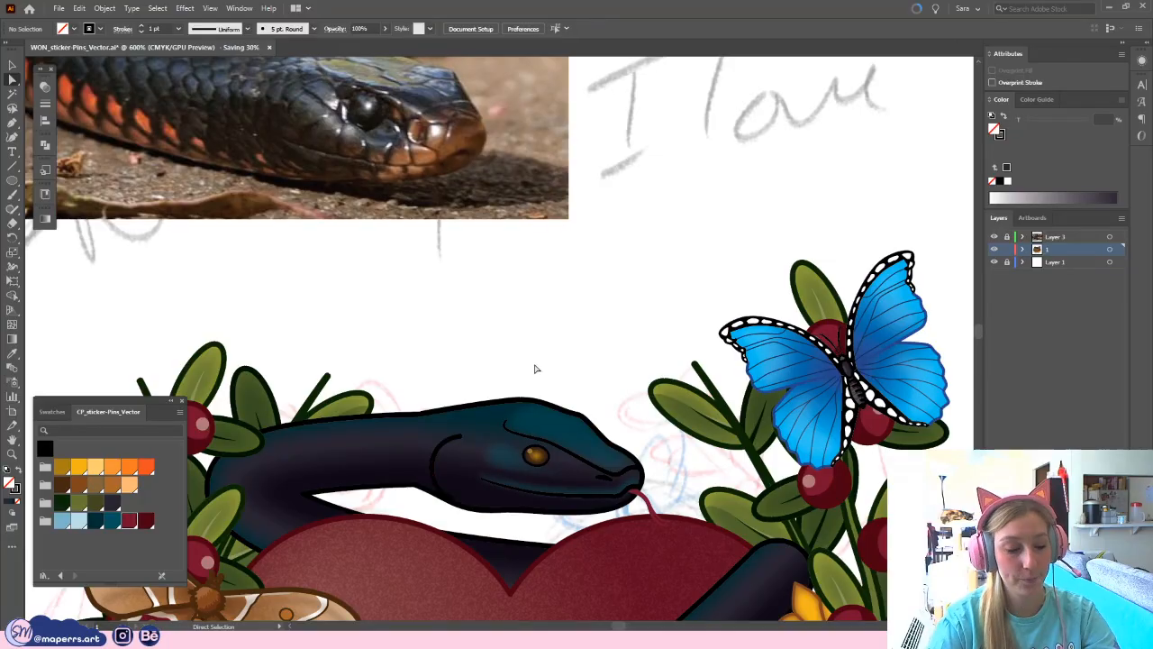
{"action": "key", "text": "ctrl+plus"}
{"action": "key", "text": "ctrl+plus"}
{"action": "left_click_drag", "start_coordinate": [454, 503], "coordinate": [446, 368]}
{"action": "left_click", "coordinate": [405, 397]}
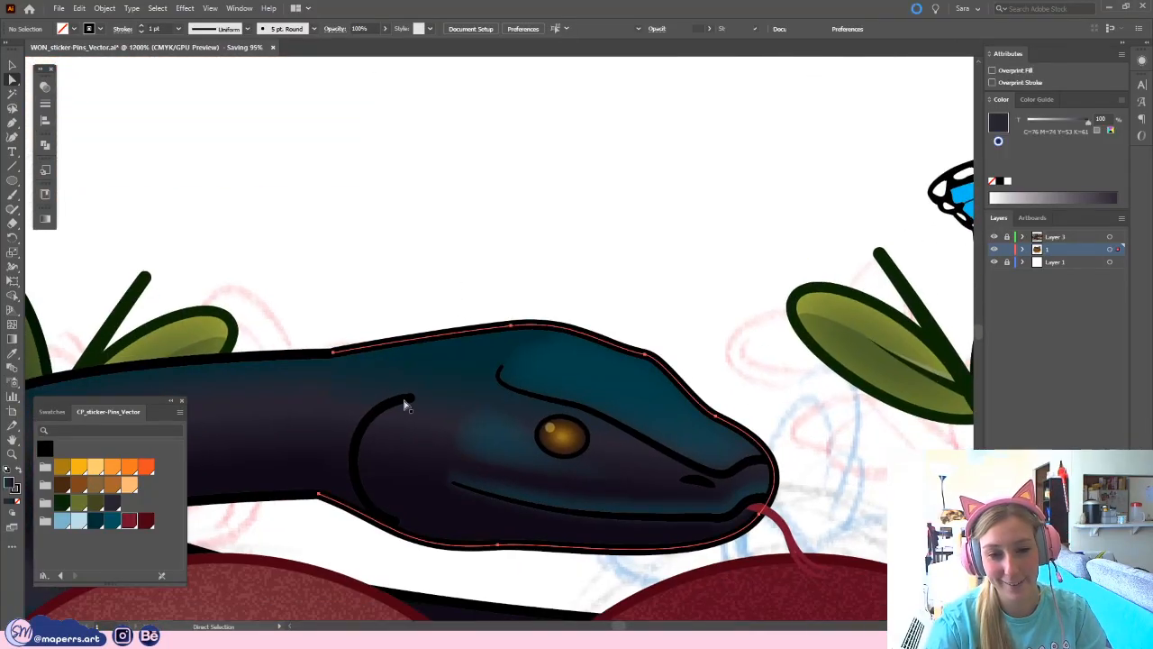
{"action": "left_click", "coordinate": [12, 268]}
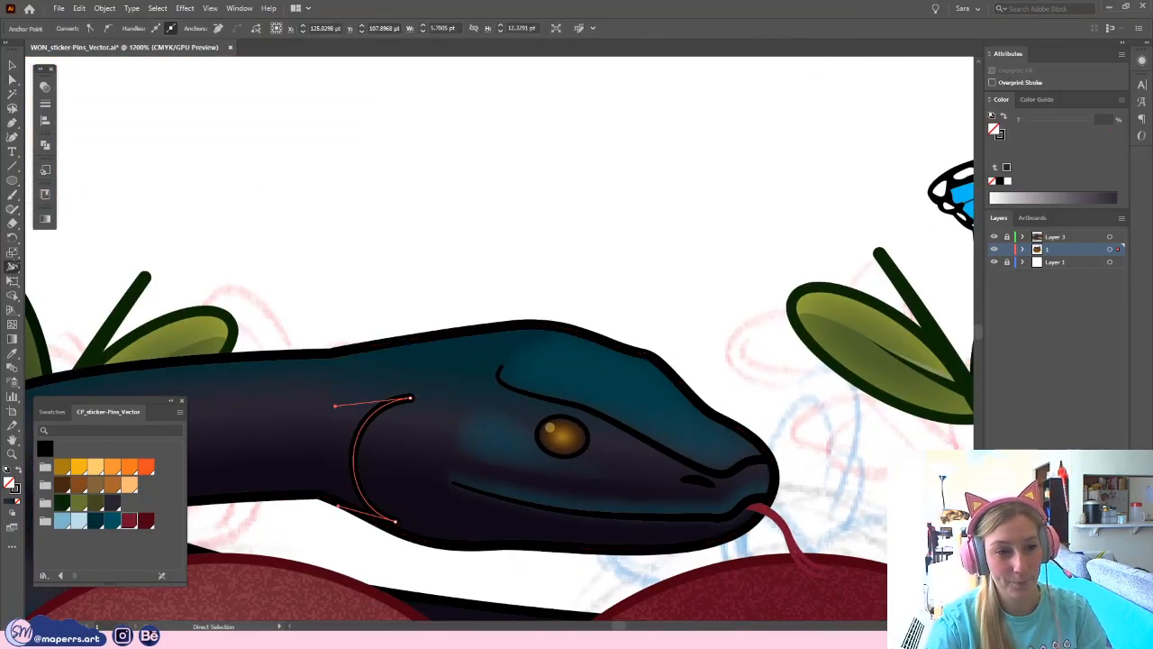
{"action": "left_click_drag", "start_coordinate": [330, 453], "coordinate": [351, 392]}
{"action": "key", "text": "ctrl+plus"}
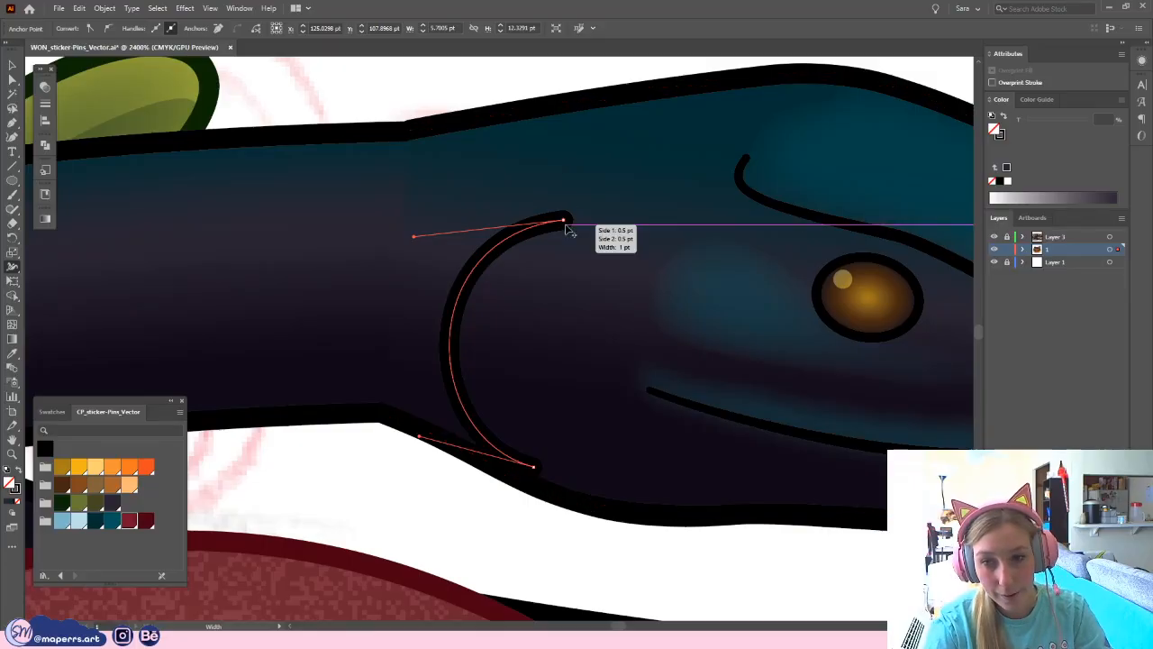
{"action": "left_click_drag", "start_coordinate": [566, 224], "coordinate": [565, 223]}
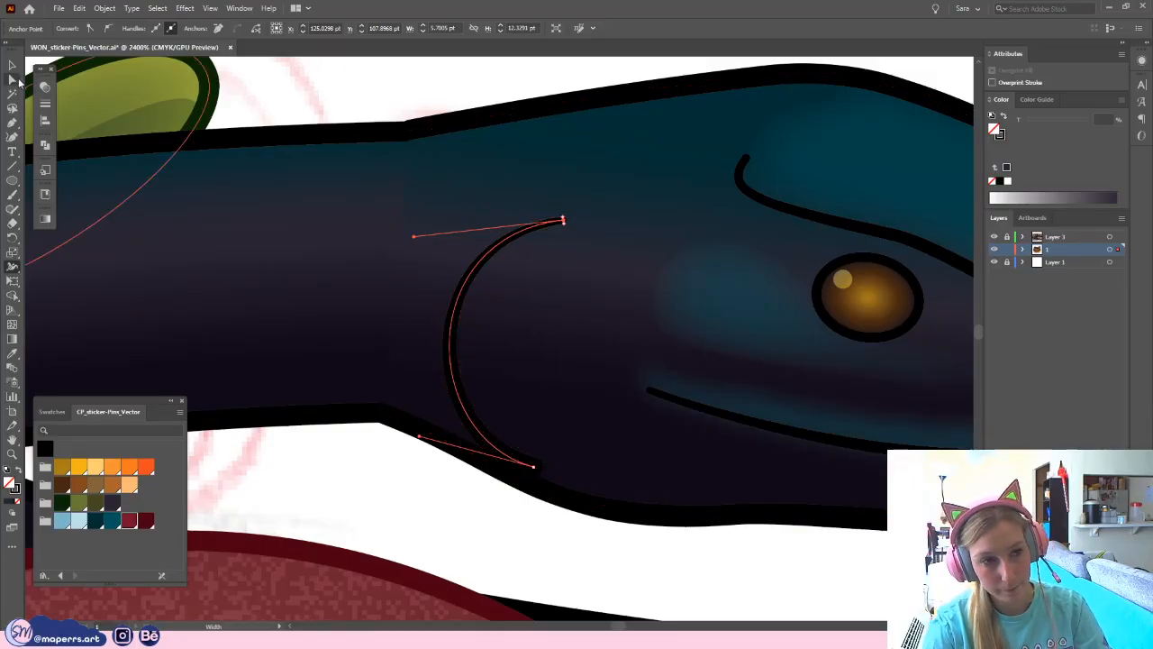
- Lower the cheek curve's bottom anchor point onto the jaw outline and angle its handle to follow that outline
{"action": "left_click", "coordinate": [12, 80]}
{"action": "left_click", "coordinate": [534, 466]}
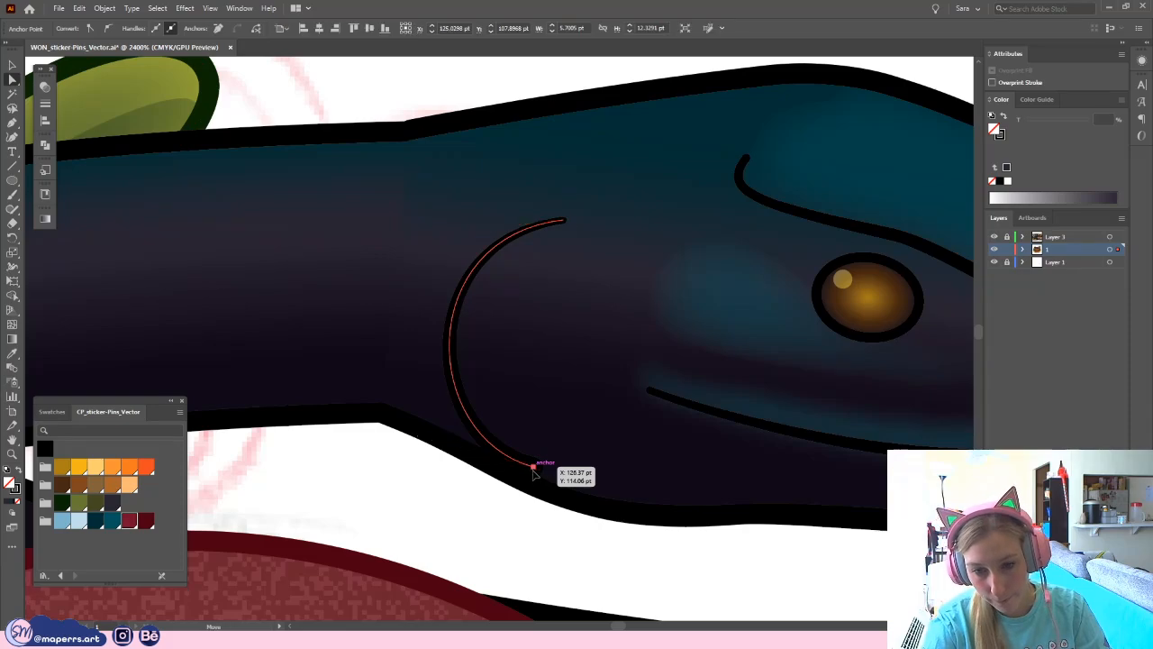
{"action": "left_click_drag", "start_coordinate": [533, 469], "coordinate": [532, 486]}
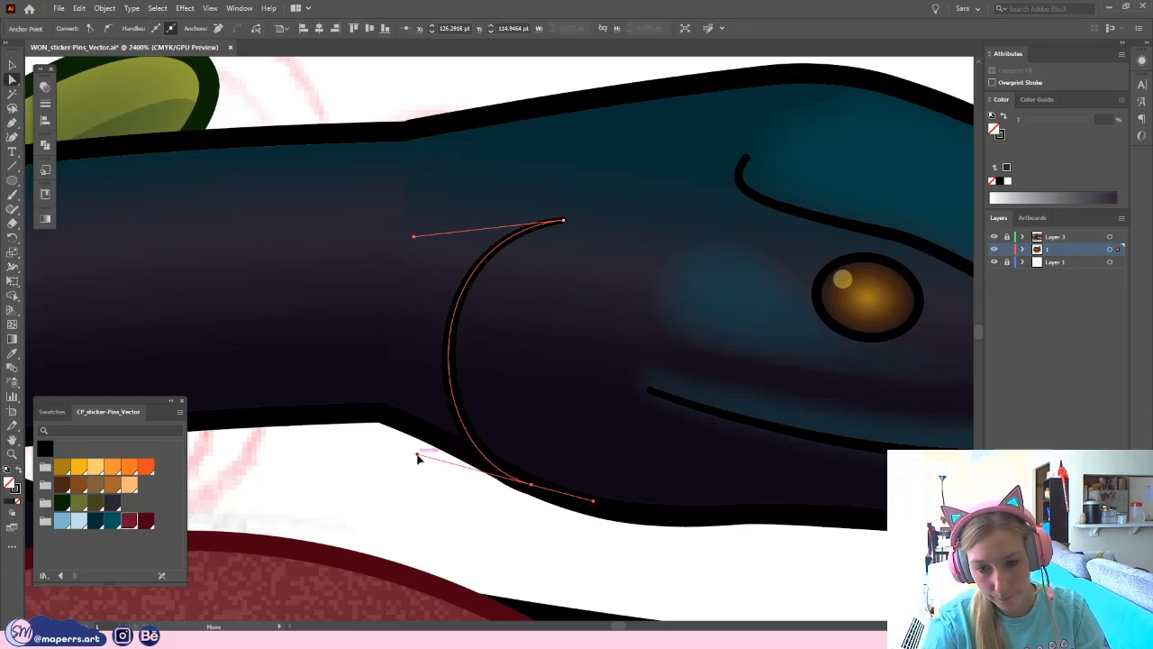
{"action": "left_click_drag", "start_coordinate": [417, 455], "coordinate": [421, 425]}
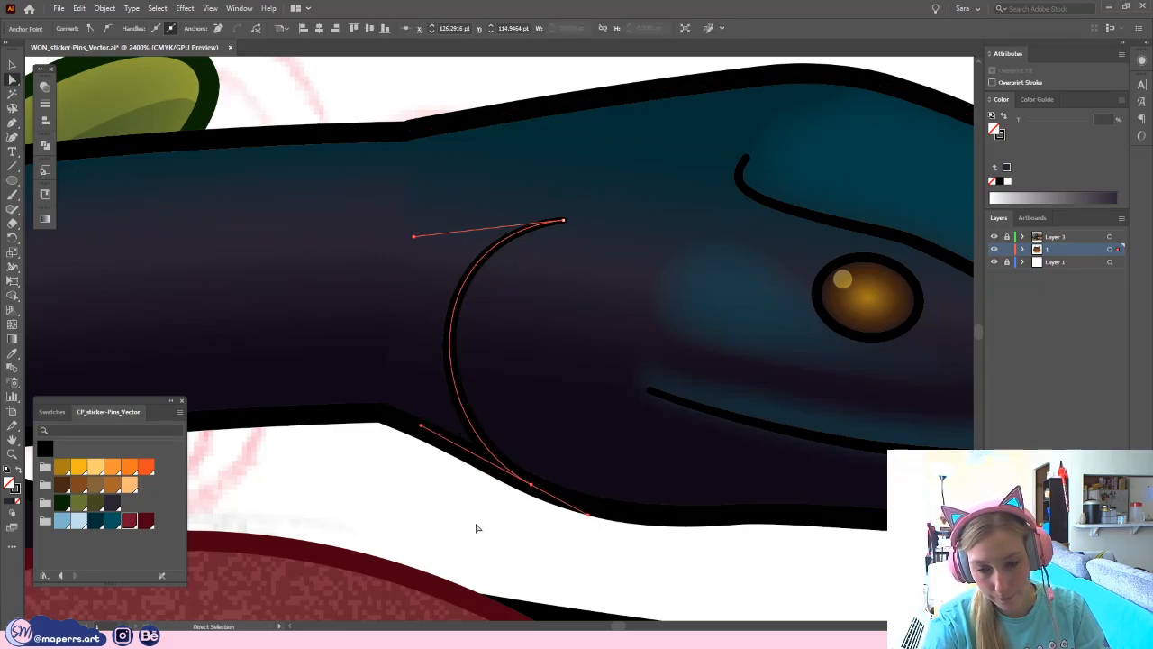
{"action": "left_click", "coordinate": [505, 544]}
- Save the illustration with the tapered cheek curve
{"action": "key", "text": "ctrl+minus"}
{"action": "key", "text": "ctrl+minus"}
{"action": "key", "text": "ctrl+minus"}
{"action": "key", "text": "ctrl+minus"}
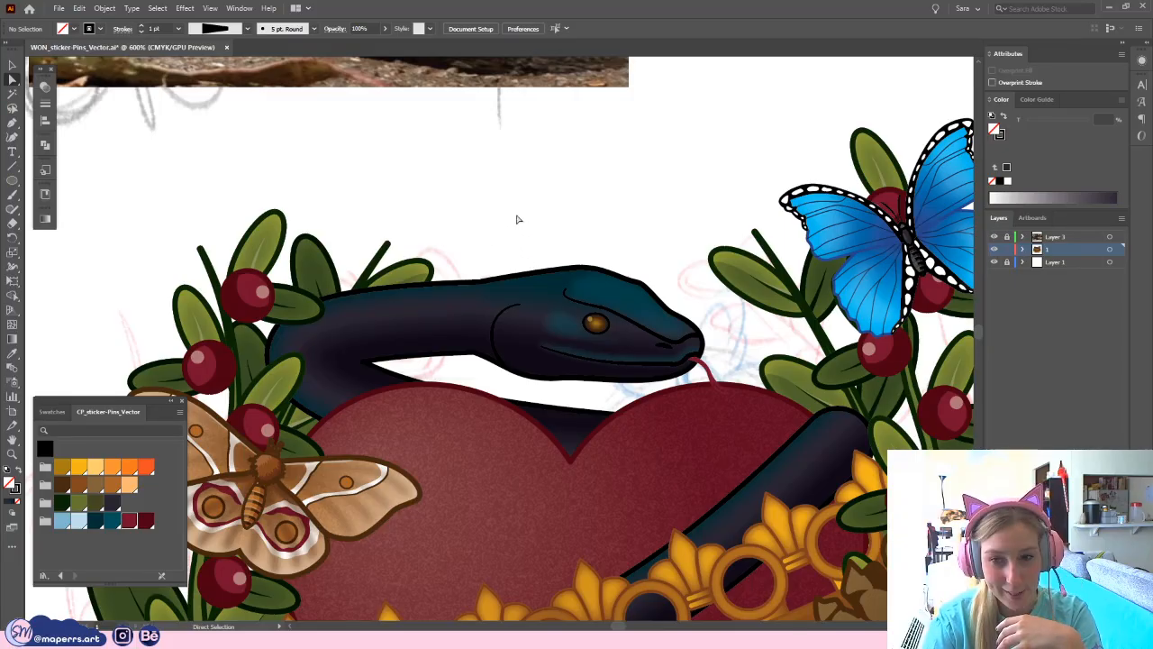
{"action": "left_click_drag", "start_coordinate": [604, 240], "coordinate": [450, 236]}
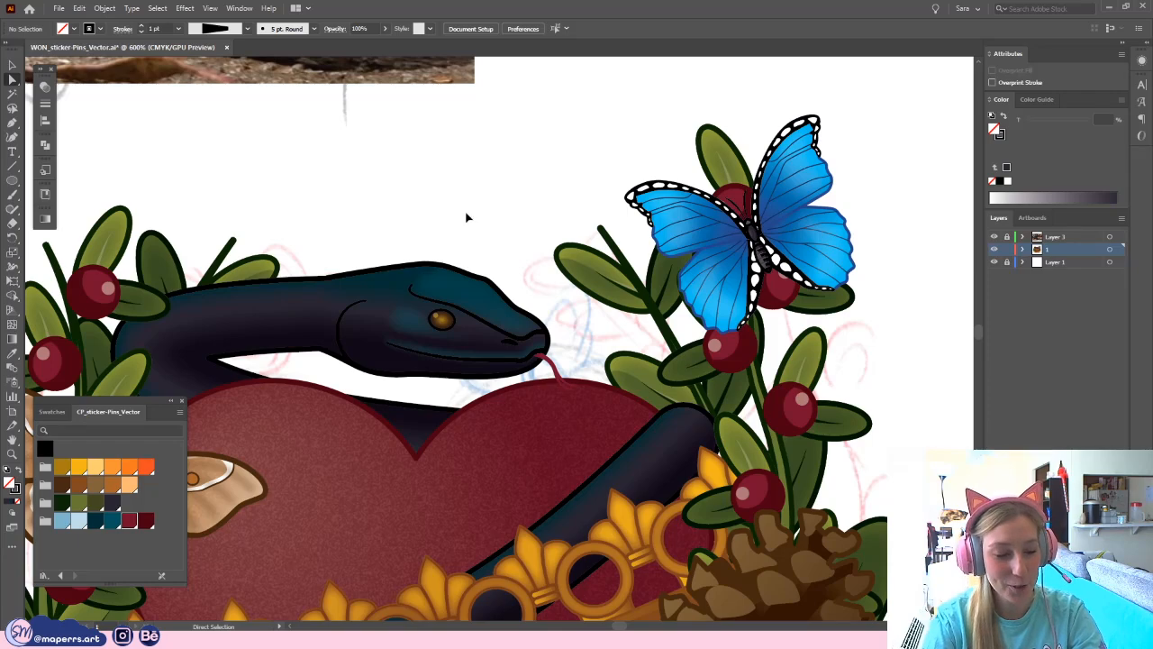
{"action": "key", "text": "ctrl+minus"}
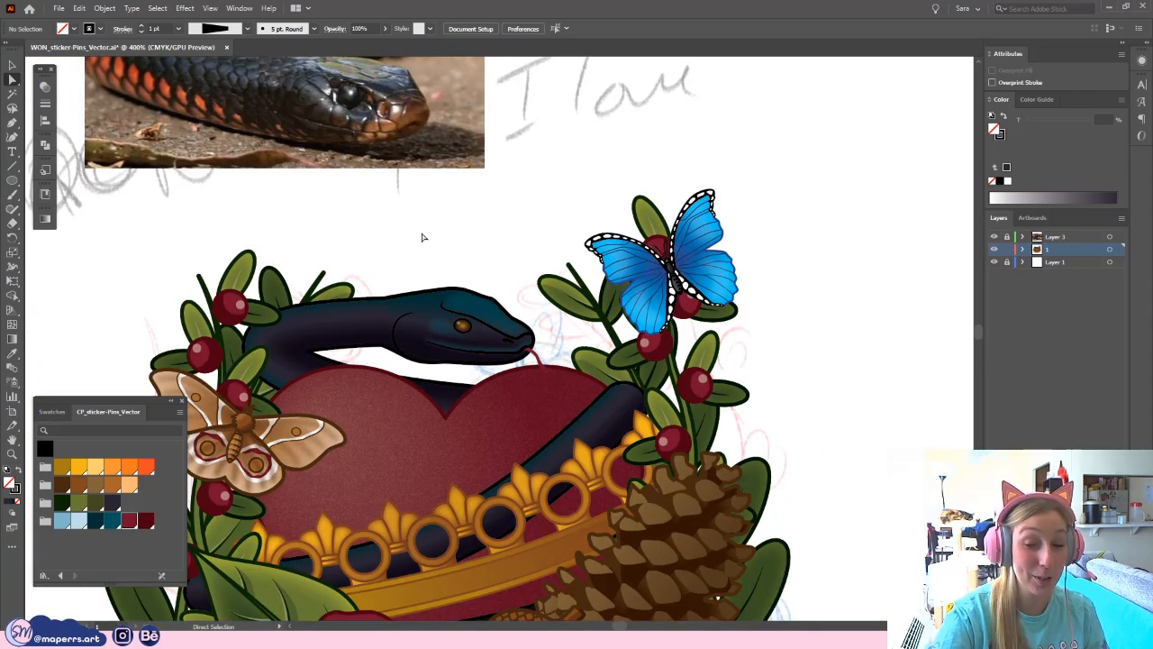
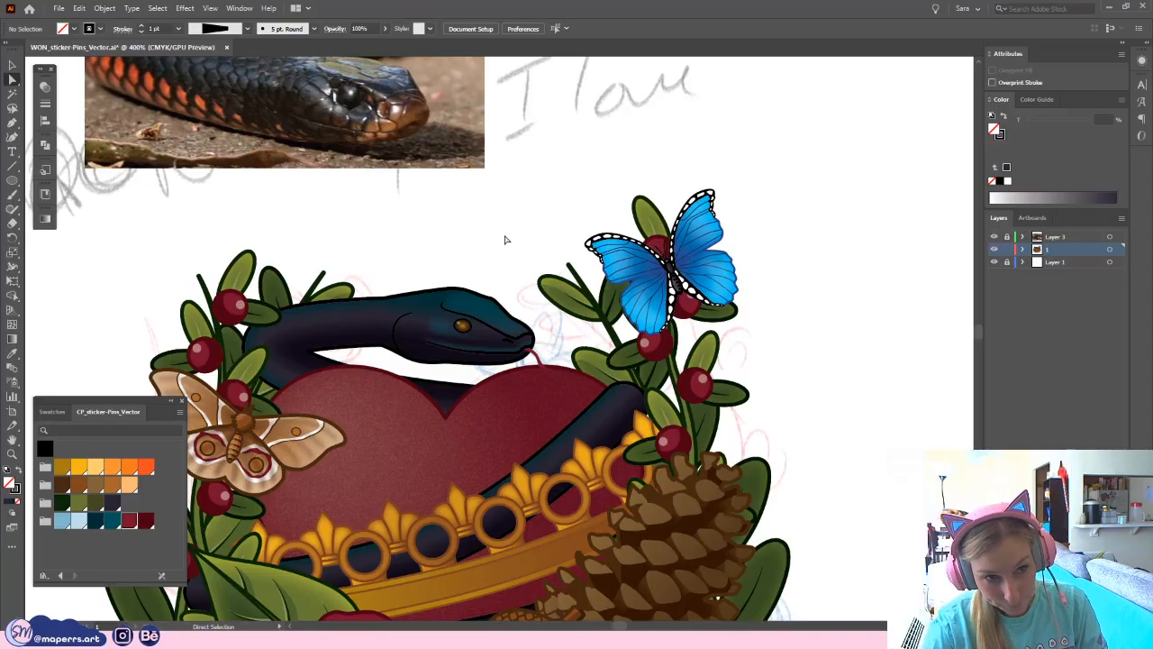
{"action": "left_click", "coordinate": [12, 66]}
{"action": "scroll", "coordinate": [348, 235], "scroll_direction": "up", "scroll_amount": 2}
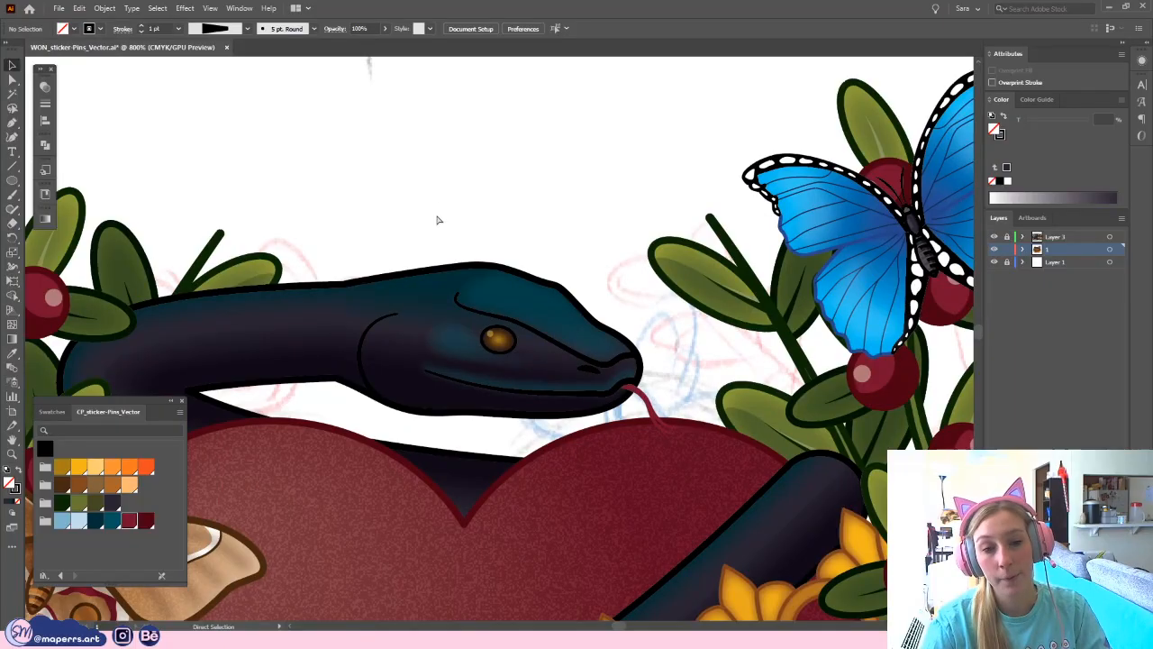
{"action": "key", "text": "ctrl+s"}
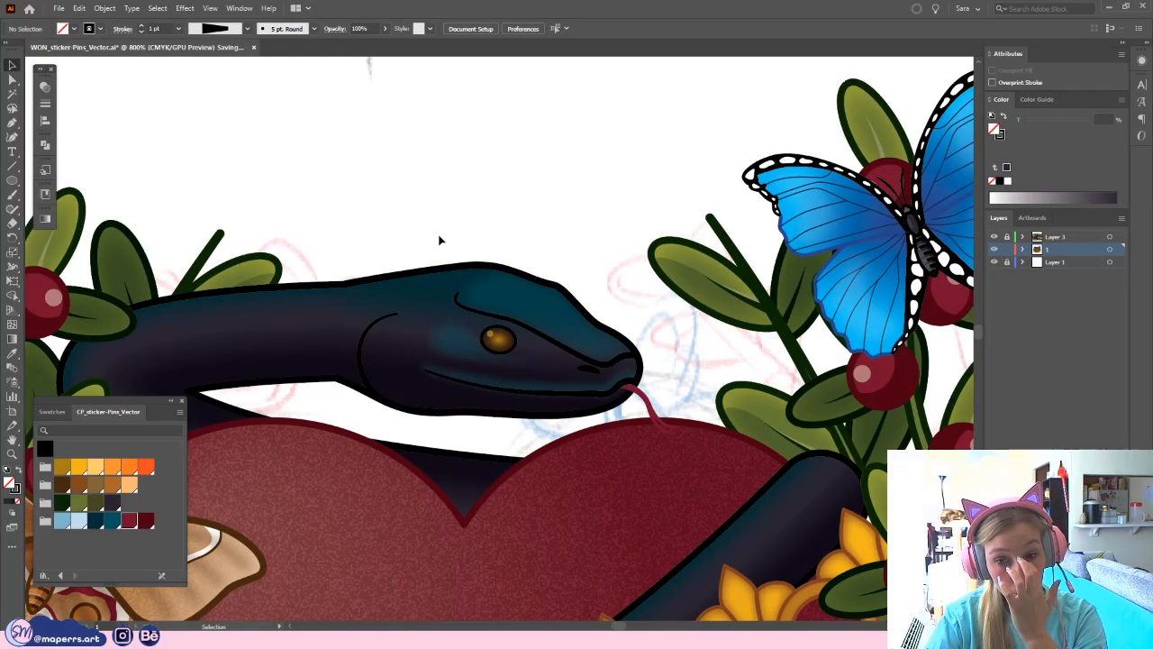
- Enter isolation mode for the snake's head group
{"action": "left_click_drag", "start_coordinate": [408, 210], "coordinate": [444, 280]}
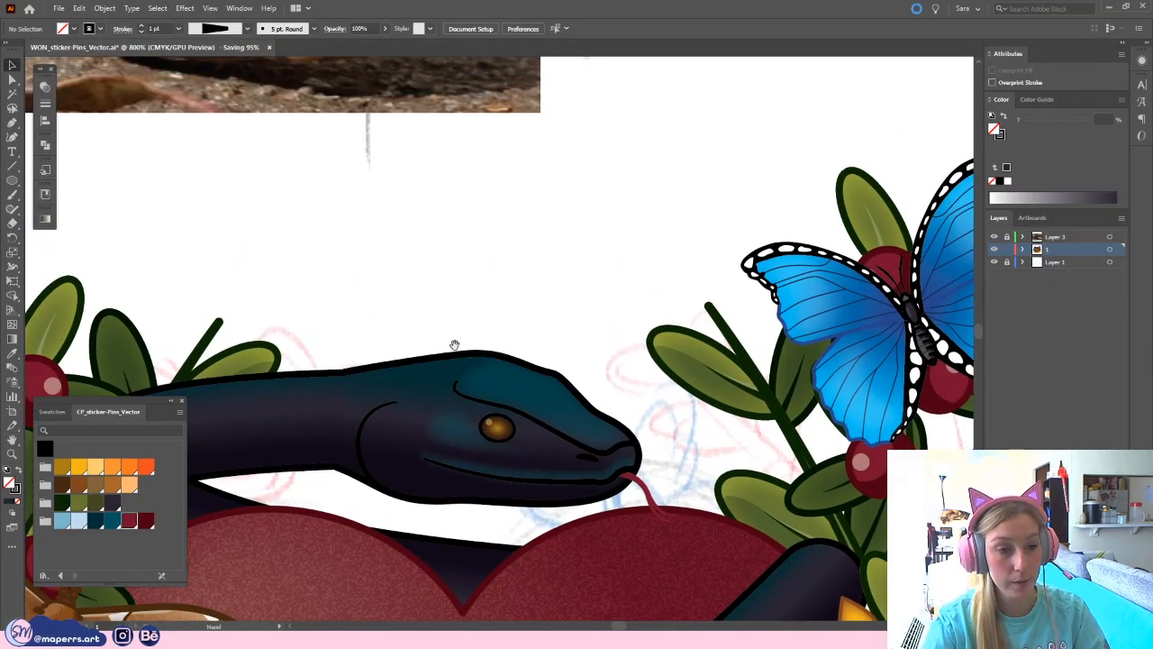
{"action": "left_click_drag", "start_coordinate": [455, 345], "coordinate": [443, 298]}
{"action": "key", "text": "ctrl+plus"}
{"action": "double_click", "coordinate": [557, 365]}
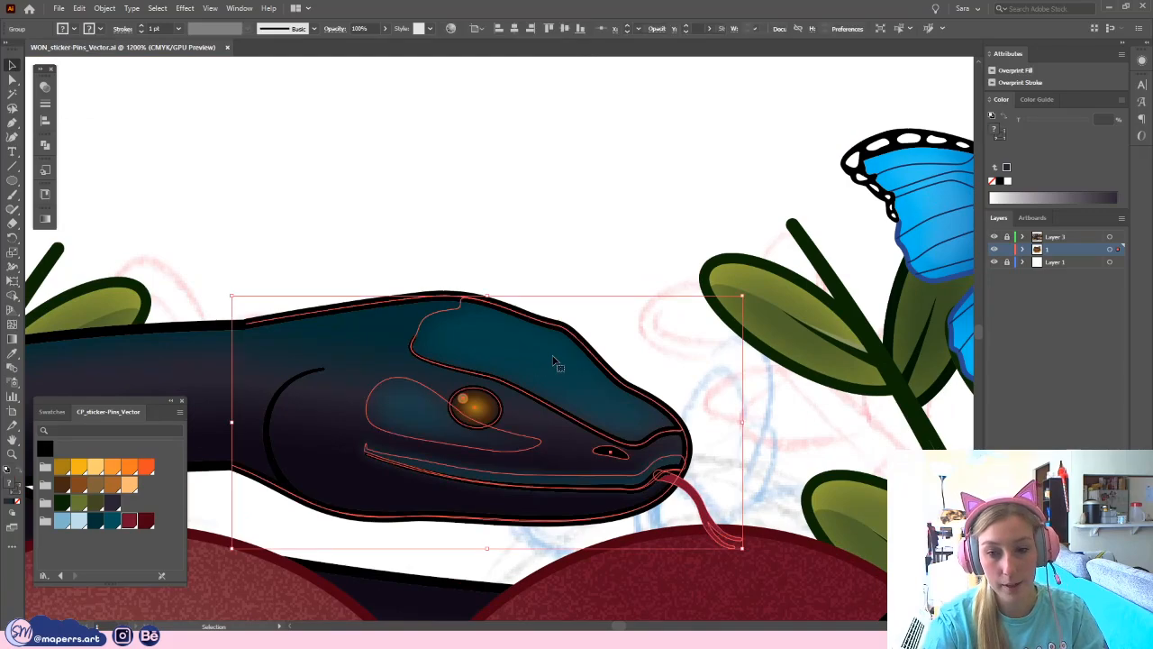
{"action": "left_click_drag", "start_coordinate": [642, 299], "coordinate": [619, 286]}
{"action": "left_click", "coordinate": [504, 225]}
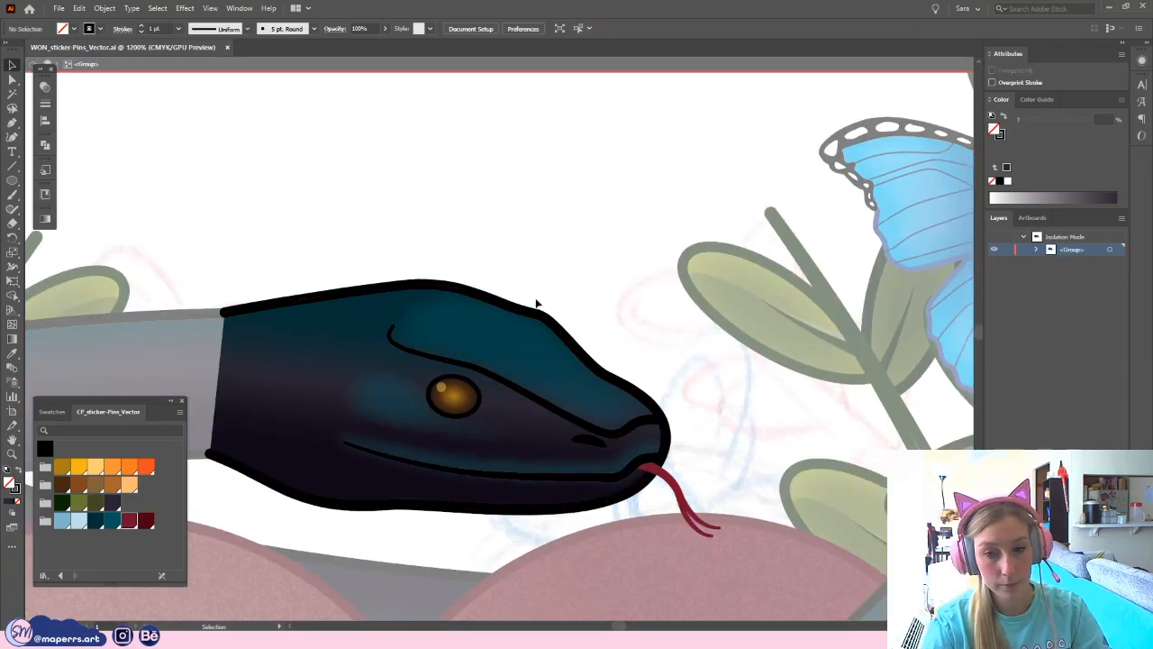
- Duplicate the brow line above the snake's eye, without its snout curve, in front and shift the copy slightly up toward the crown
{"action": "key", "text": "ctrl+plus"}
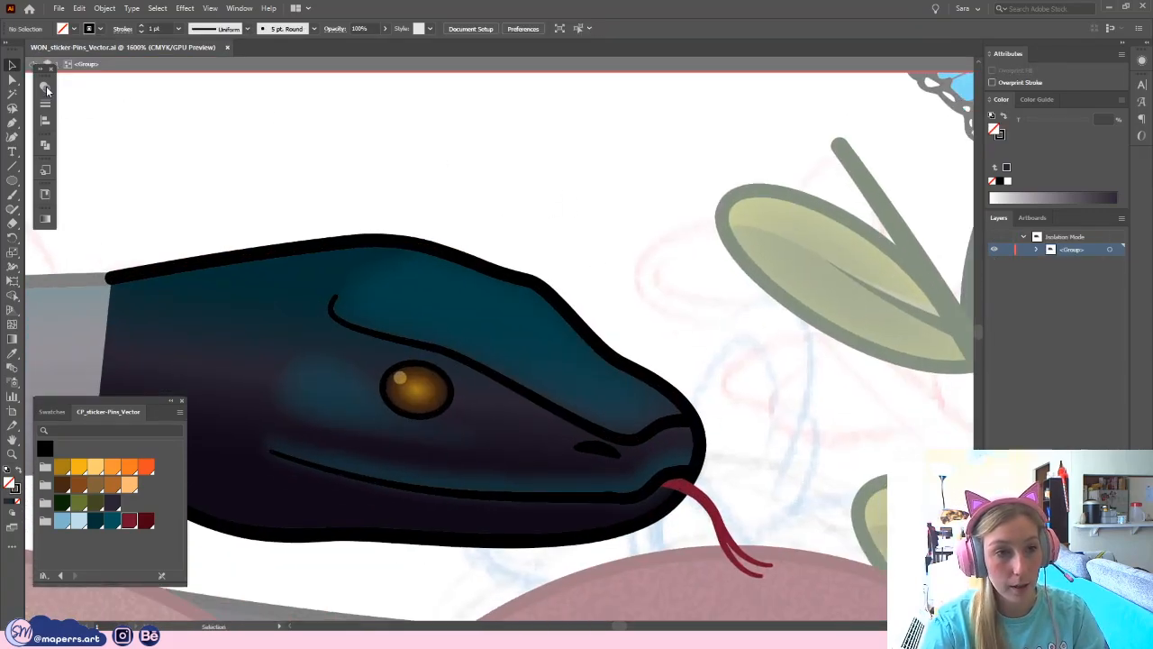
{"action": "key", "text": "a"}
{"action": "left_click", "coordinate": [463, 363]}
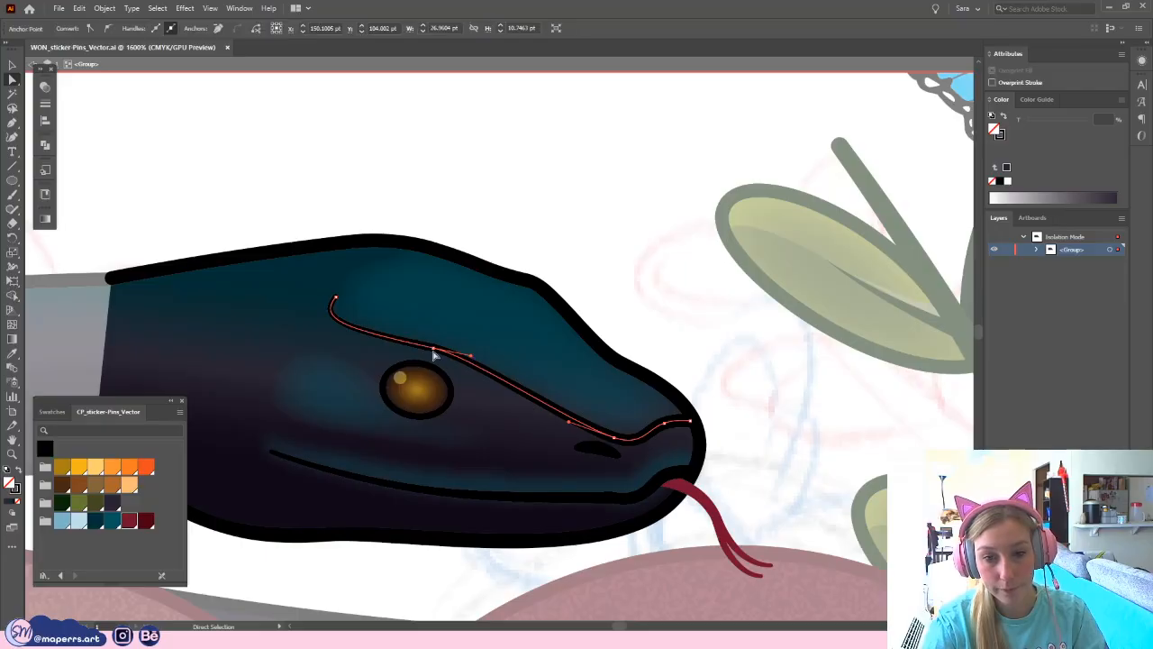
{"action": "left_click", "coordinate": [433, 349]}
{"action": "key", "text": "ctrl+c"}
{"action": "key", "text": "ctrl+f"}
{"action": "left_click_drag", "start_coordinate": [449, 363], "coordinate": [467, 349]}
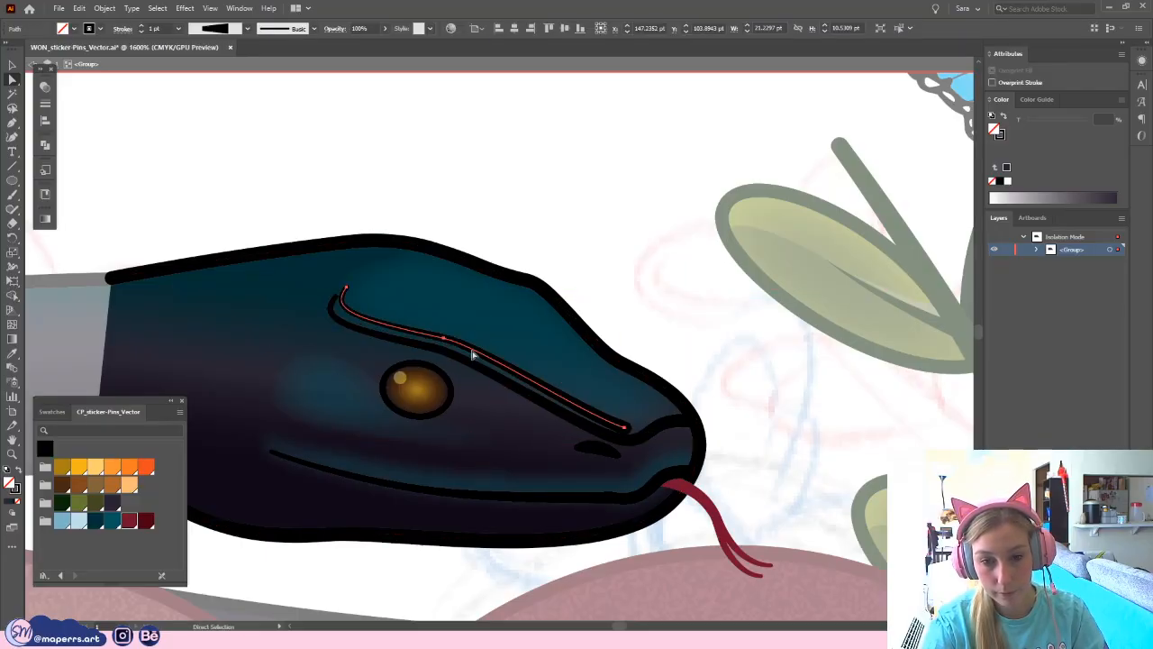
- Add several anchor points along the duplicated brow line with the Pen tool
{"action": "left_click", "coordinate": [9, 123]}
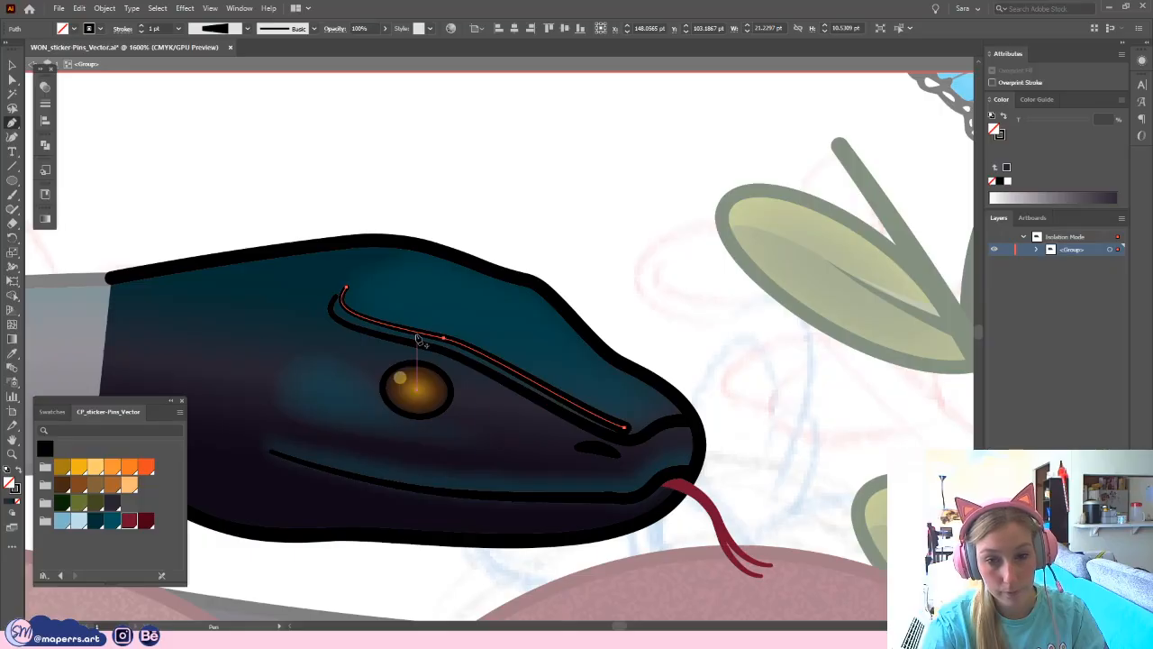
{"action": "key", "text": "a"}
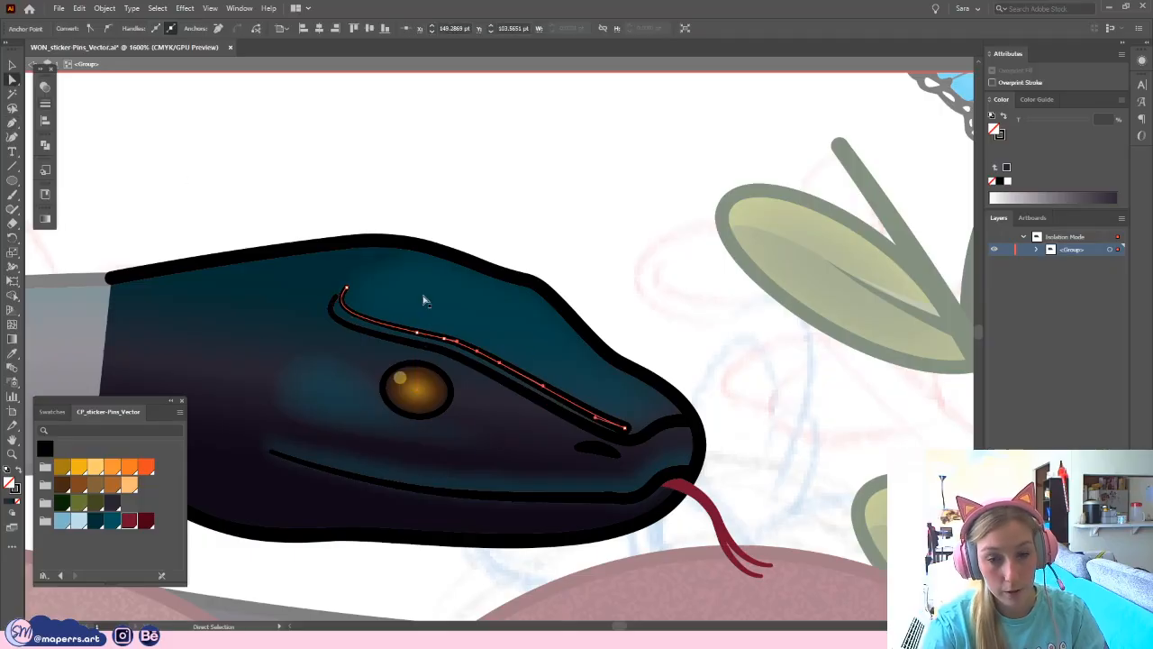
- Delete both end portions of the duplicated brow line and give the remaining short stroke above the eye a uniform width profile
{"action": "left_click", "coordinate": [347, 288]}
{"action": "left_click", "coordinate": [625, 429], "text": "shift"}
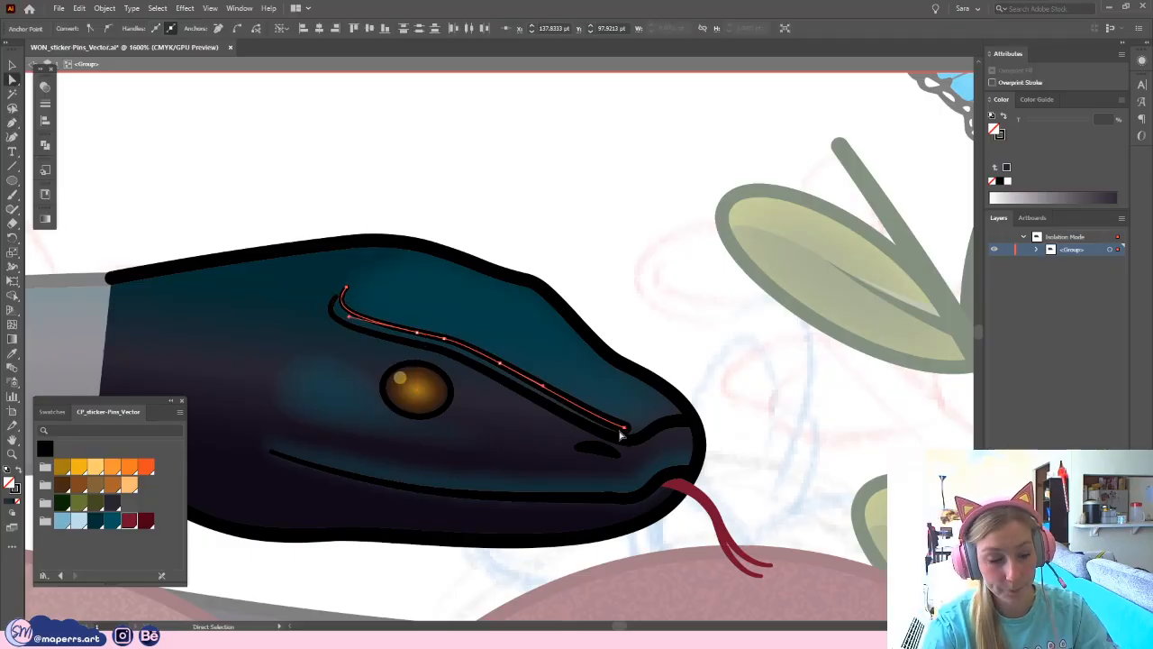
{"action": "key", "text": "Delete"}
{"action": "left_click", "coordinate": [246, 29]}
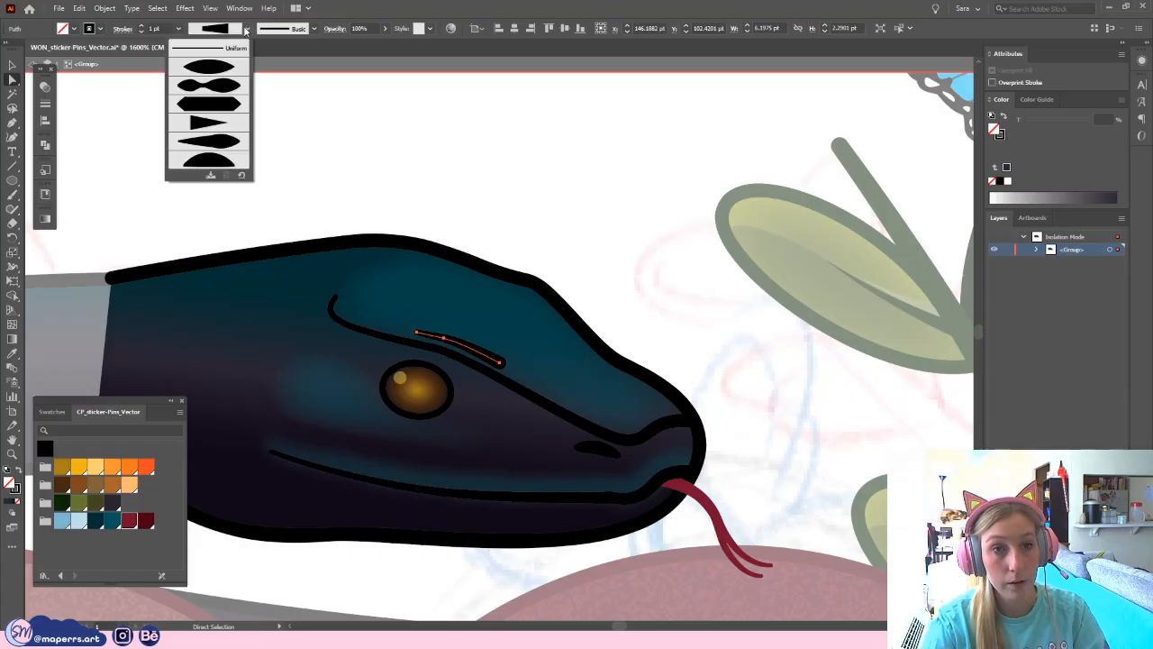
{"action": "left_click", "coordinate": [209, 66]}
{"action": "key", "text": "v"}
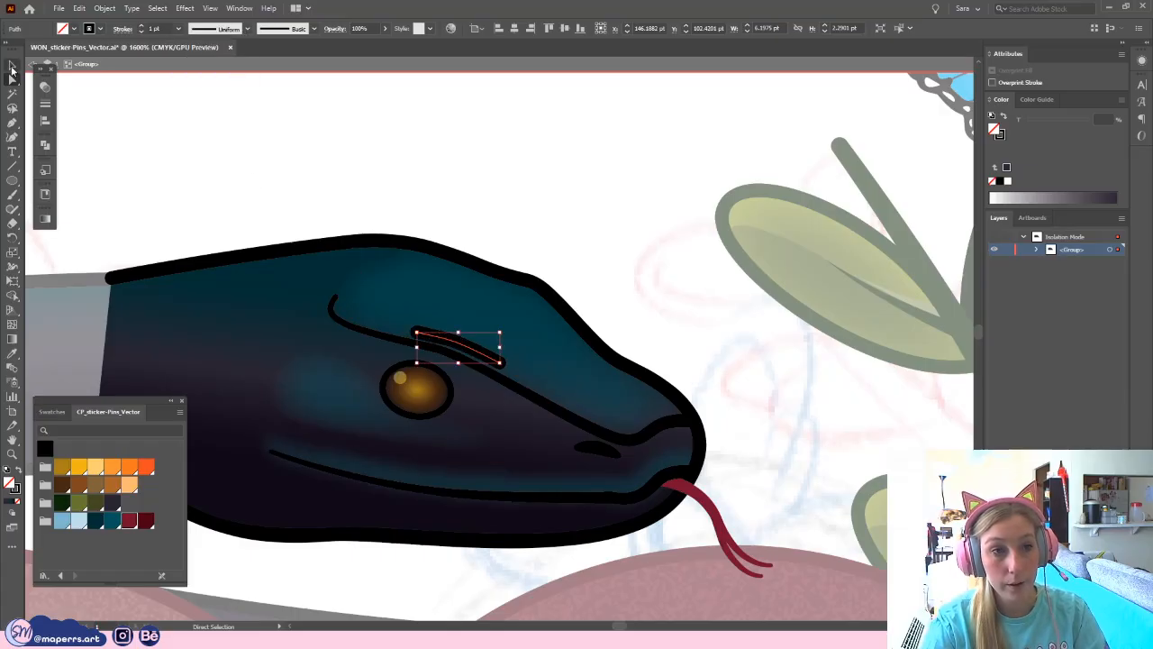
- Lengthen the short brow stroke by moving both end anchors outward, and adjust its middle anchor to follow the brow
{"action": "left_click", "coordinate": [13, 80]}
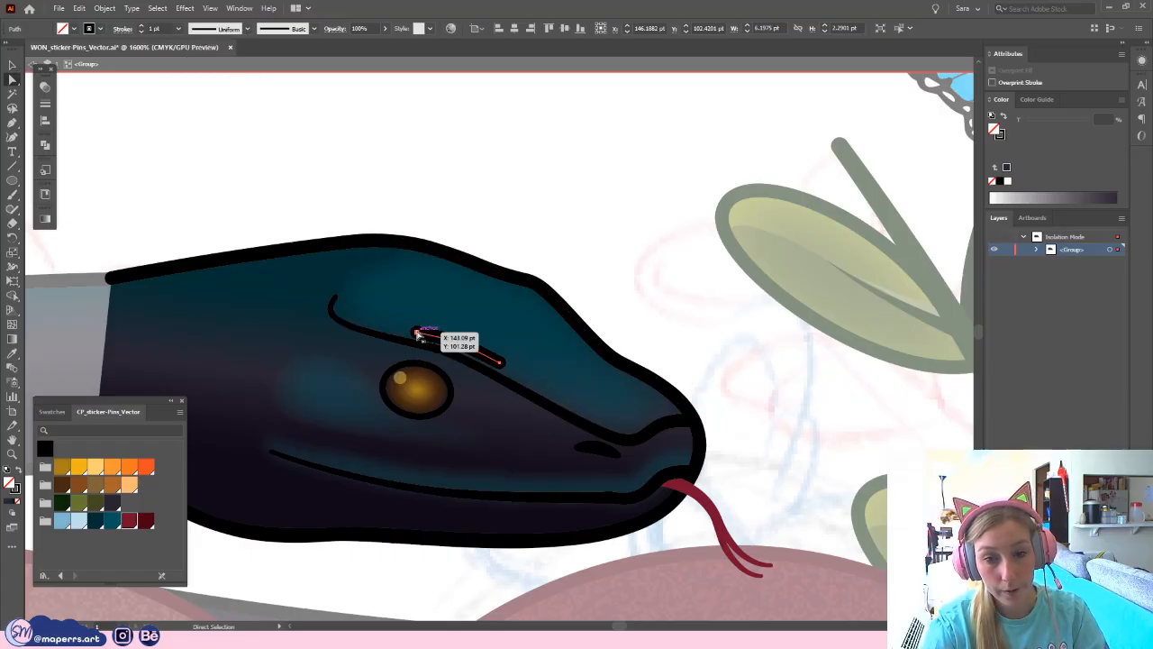
{"action": "left_click_drag", "start_coordinate": [417, 334], "coordinate": [403, 332]}
{"action": "left_click_drag", "start_coordinate": [504, 368], "coordinate": [539, 385]}
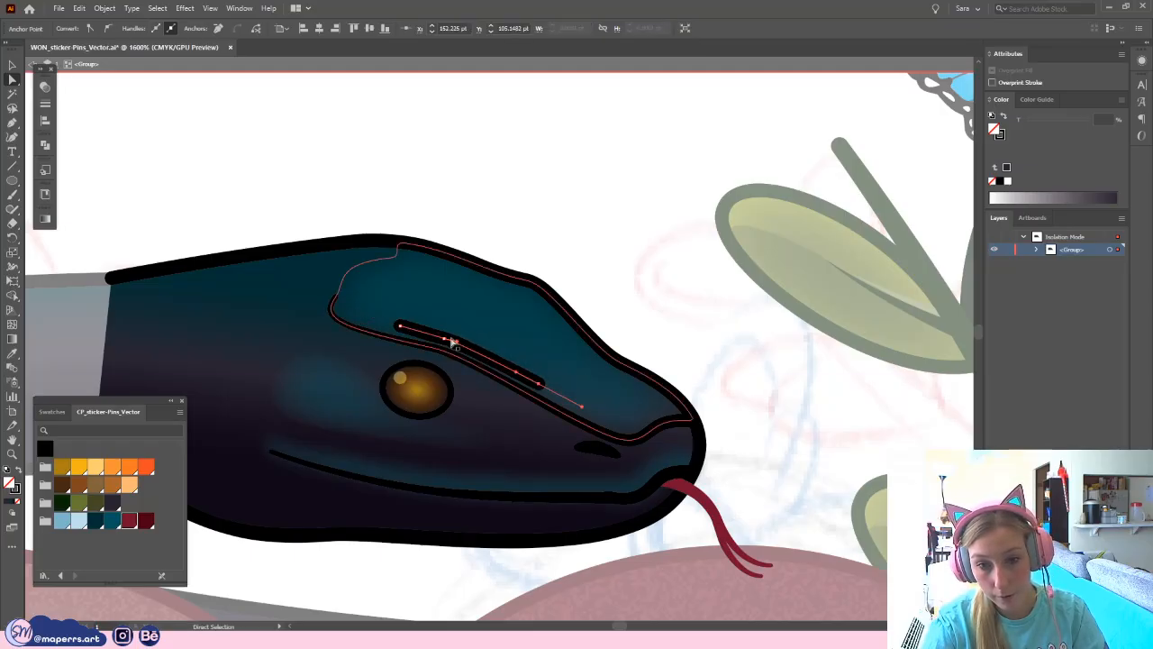
{"action": "left_click_drag", "start_coordinate": [451, 337], "coordinate": [454, 342]}
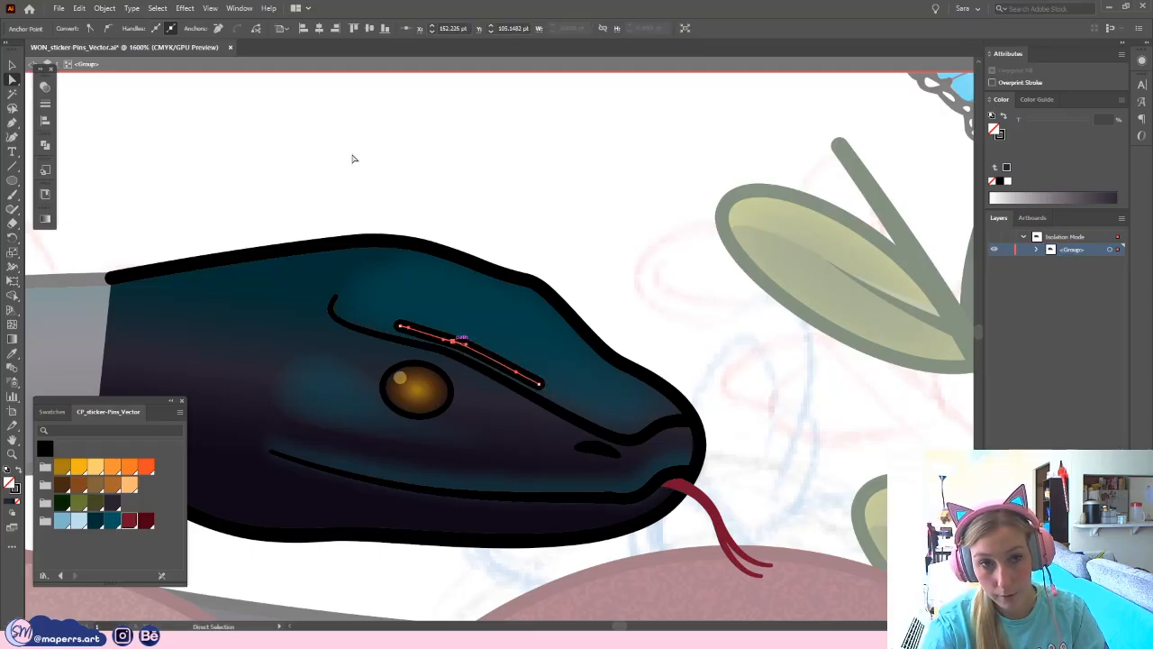
- Expand the short brow stroke's fill and stroke into a shape, and sample the crown's teal shading as its appearance
{"action": "left_click", "coordinate": [99, 8]}
{"action": "left_click", "coordinate": [171, 150]}
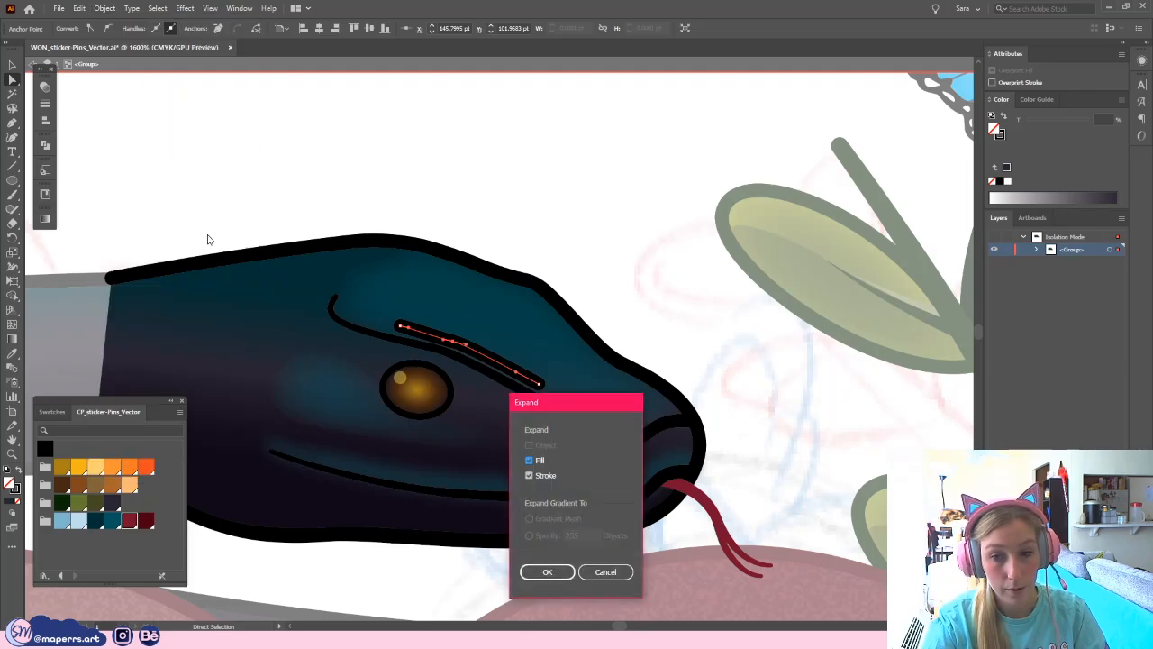
{"action": "left_click", "coordinate": [562, 578]}
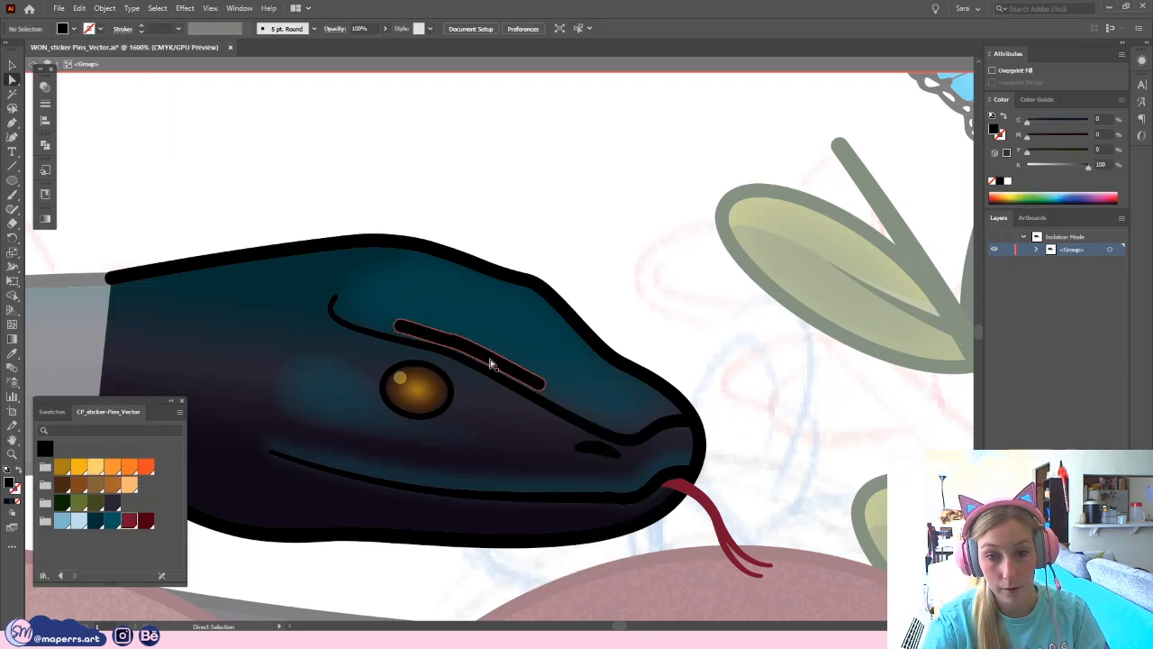
{"action": "key", "text": "i"}
{"action": "left_click", "coordinate": [515, 291]}
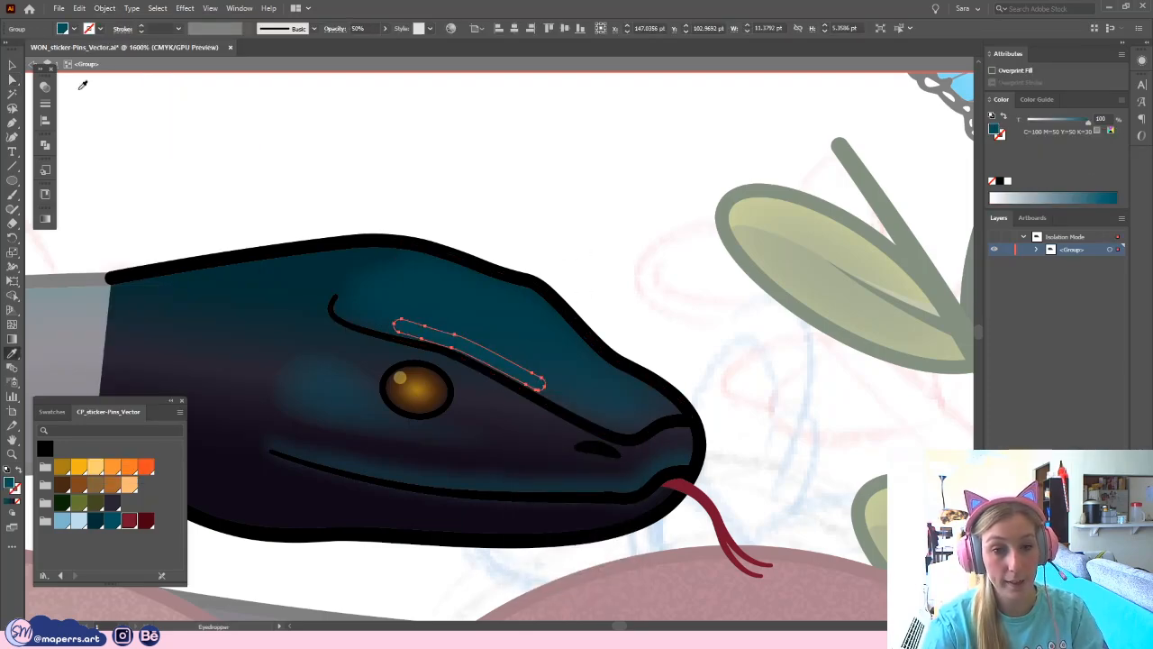
{"action": "left_click", "coordinate": [13, 80]}
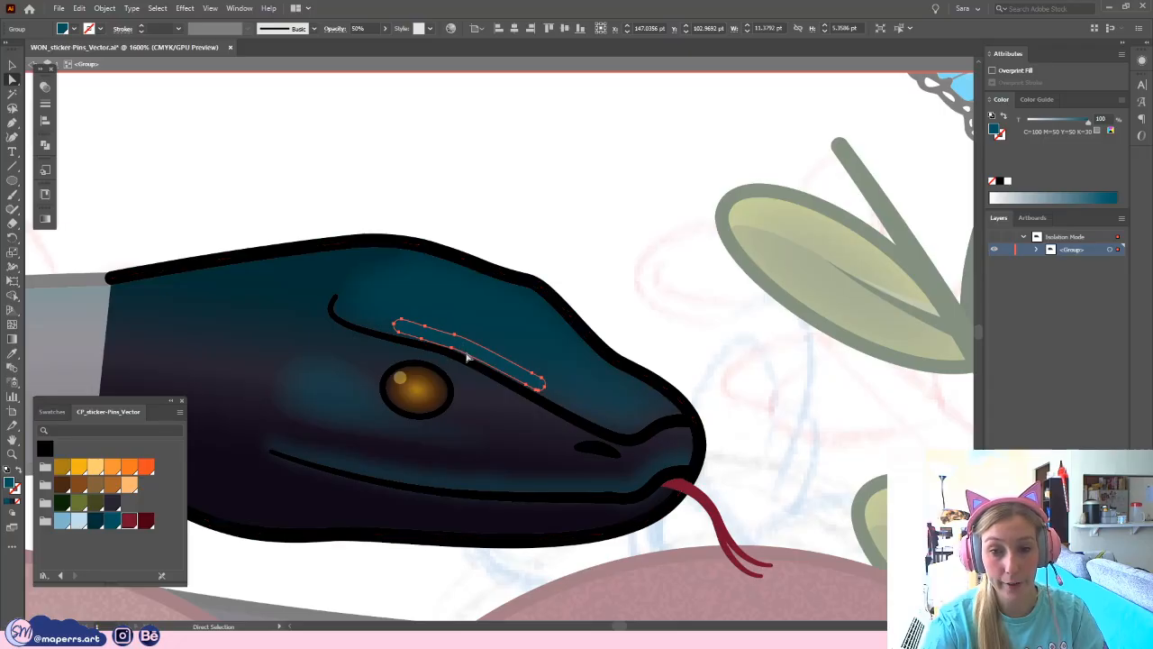
- Nudge the expanded brow highlight slightly toward the crown and set its teal tint to 60%
{"action": "left_click", "coordinate": [1141, 62]}
{"action": "left_click", "coordinate": [1141, 62]}
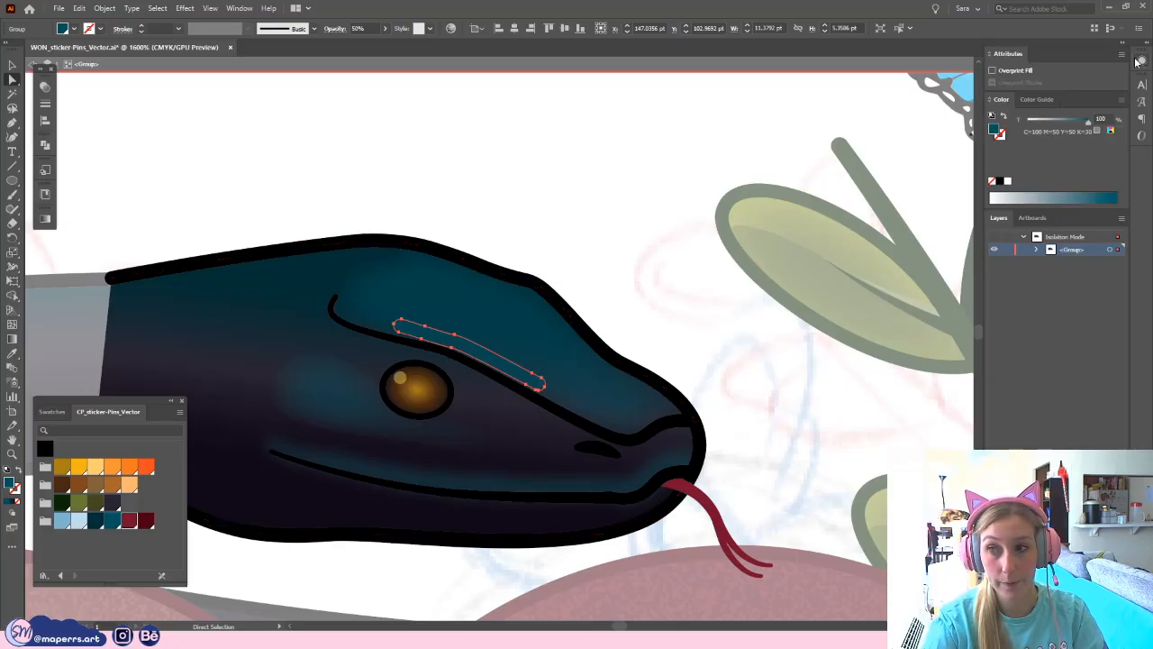
{"action": "left_click", "coordinate": [1105, 119]}
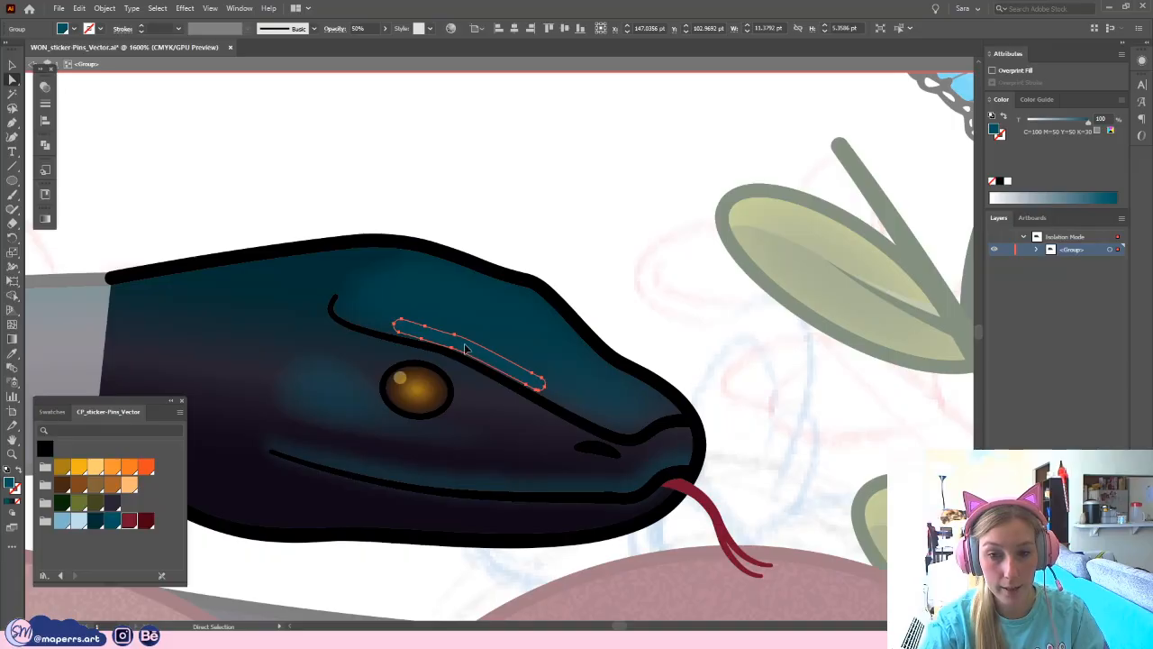
{"action": "left_click_drag", "start_coordinate": [467, 348], "coordinate": [469, 346]}
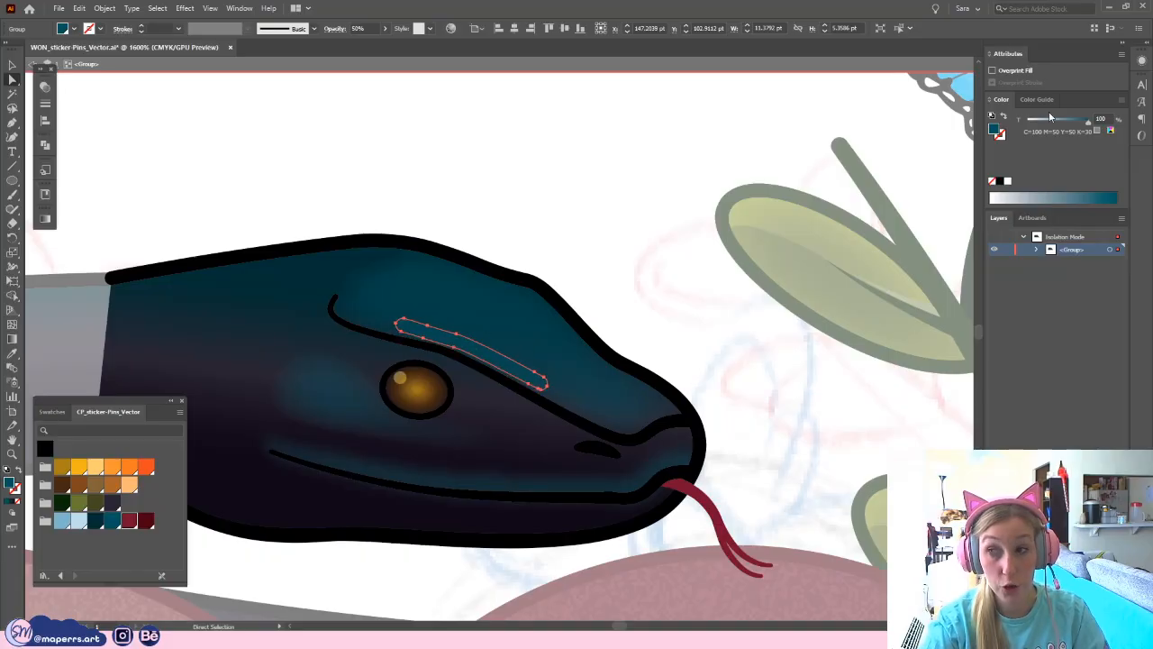
{"action": "left_click", "coordinate": [1099, 118]}
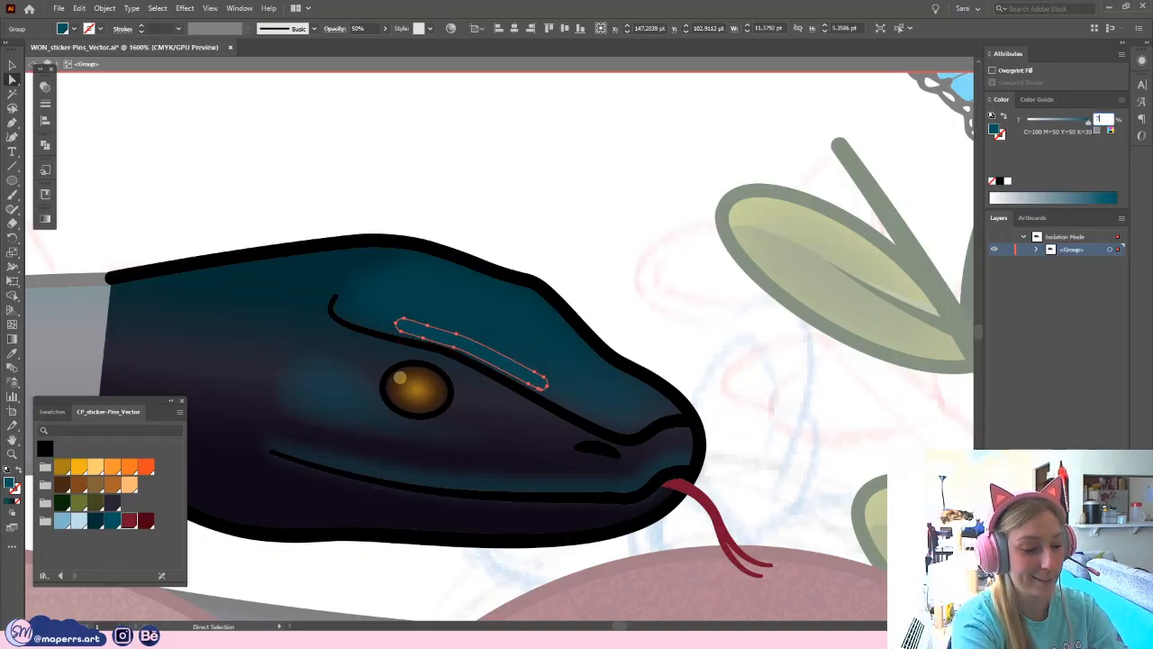
{"action": "type", "text": "0"}
{"action": "key", "text": "Return"}
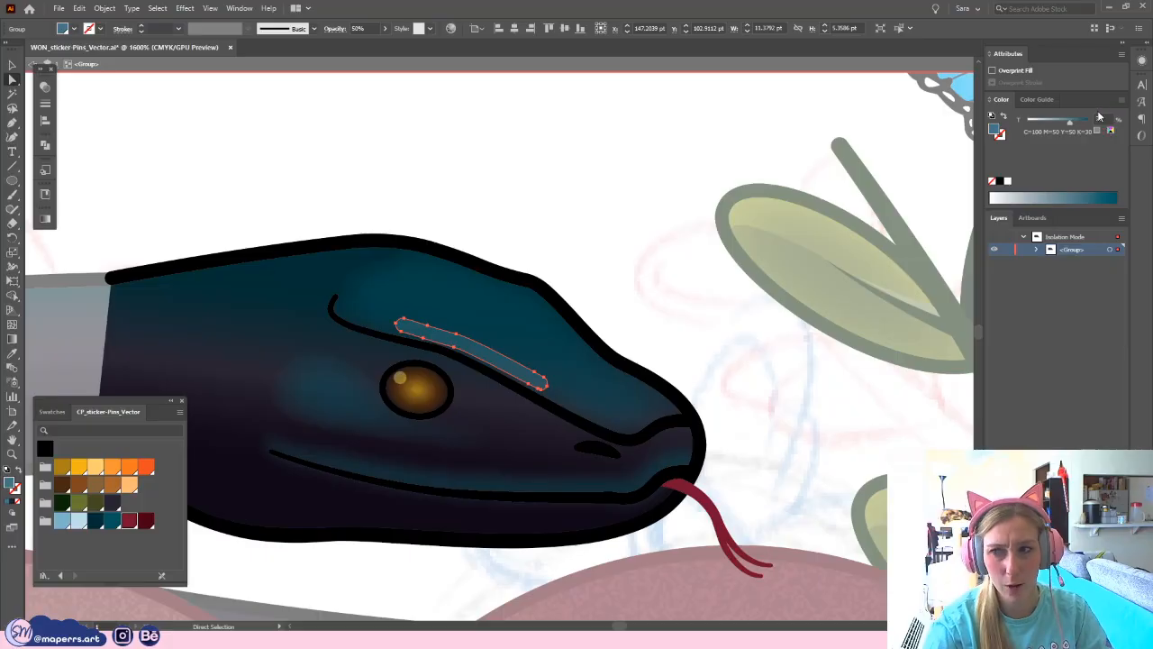
{"action": "key", "text": "Return"}
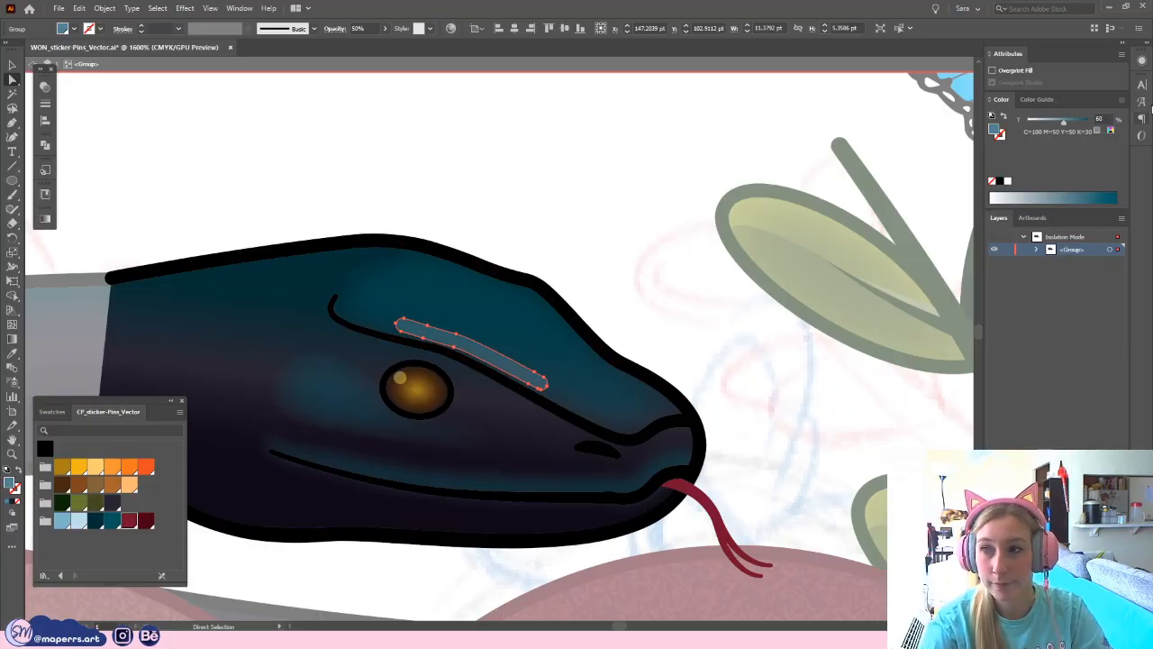
- Try a 2 pt Feather effect on the brow highlight
{"action": "left_click", "coordinate": [1142, 60]}
{"action": "left_click", "coordinate": [1028, 217]}
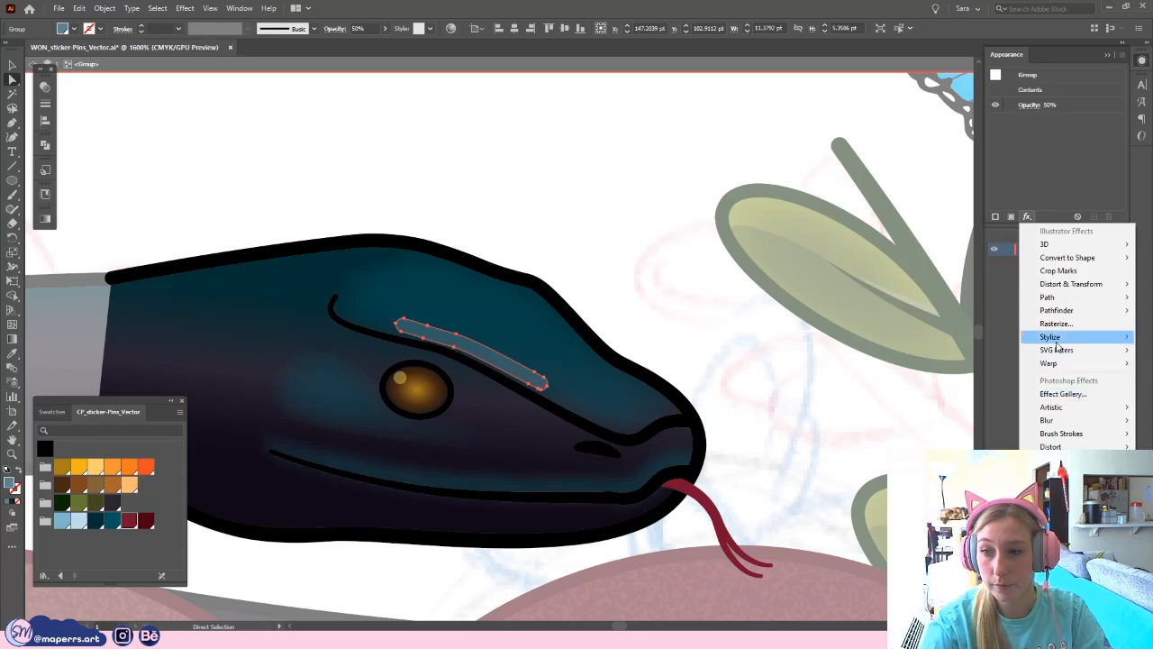
{"action": "mouse_move", "coordinate": [1049, 337]}
{"action": "left_click", "coordinate": [961, 351]}
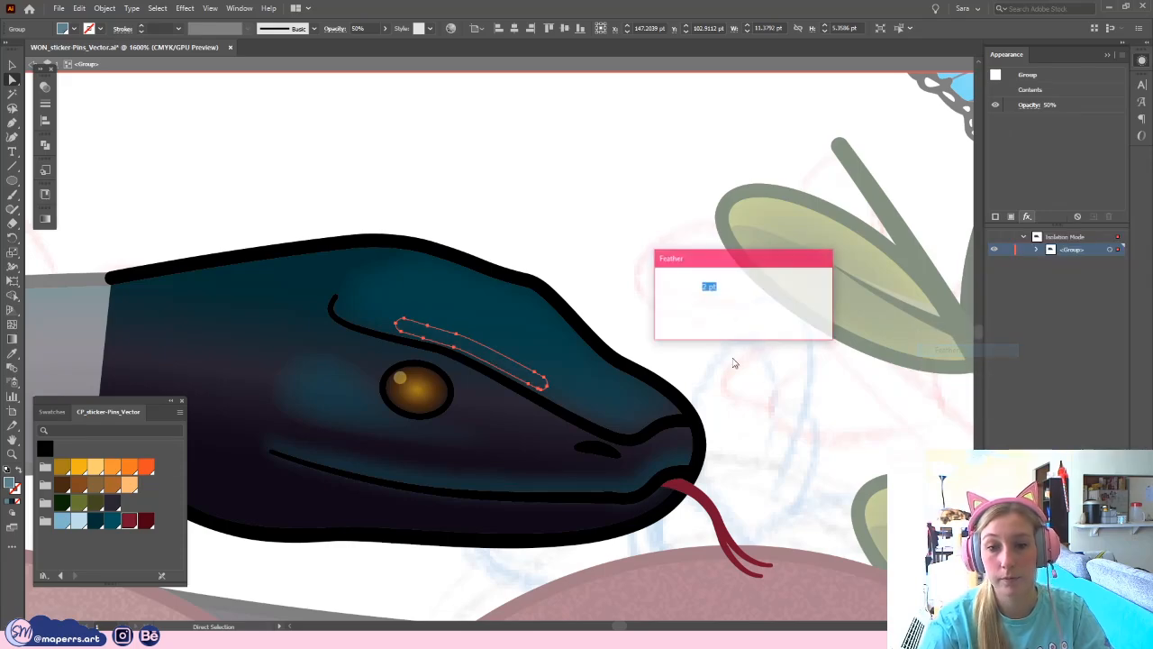
{"action": "left_click", "coordinate": [739, 312]}
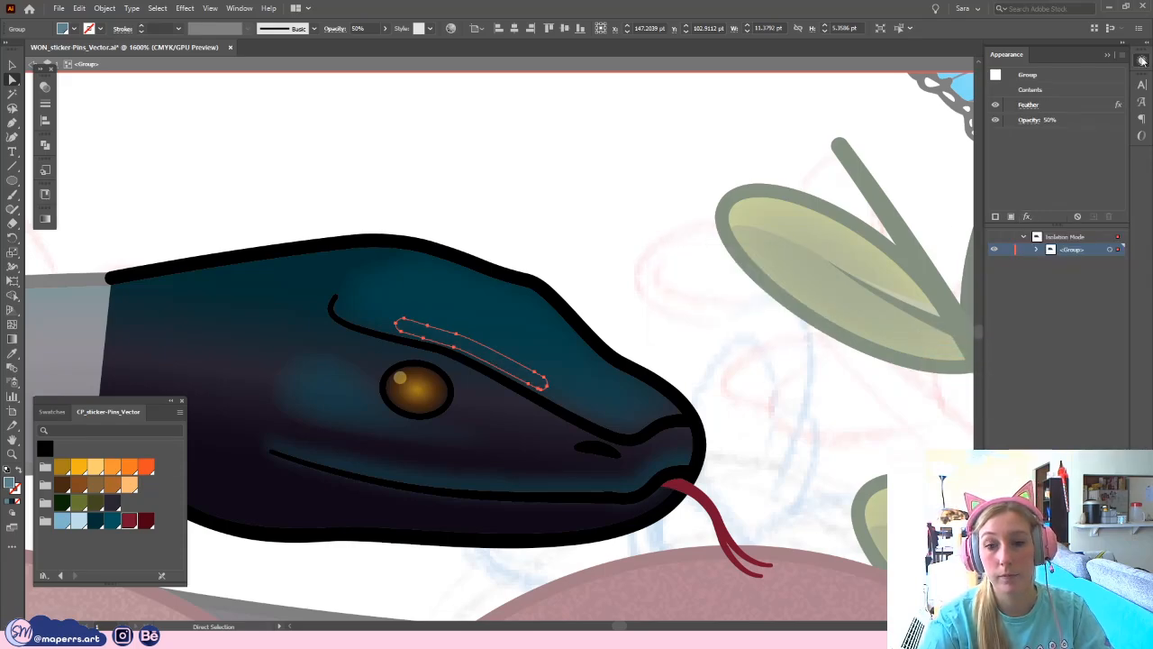
{"action": "left_click", "coordinate": [1142, 60]}
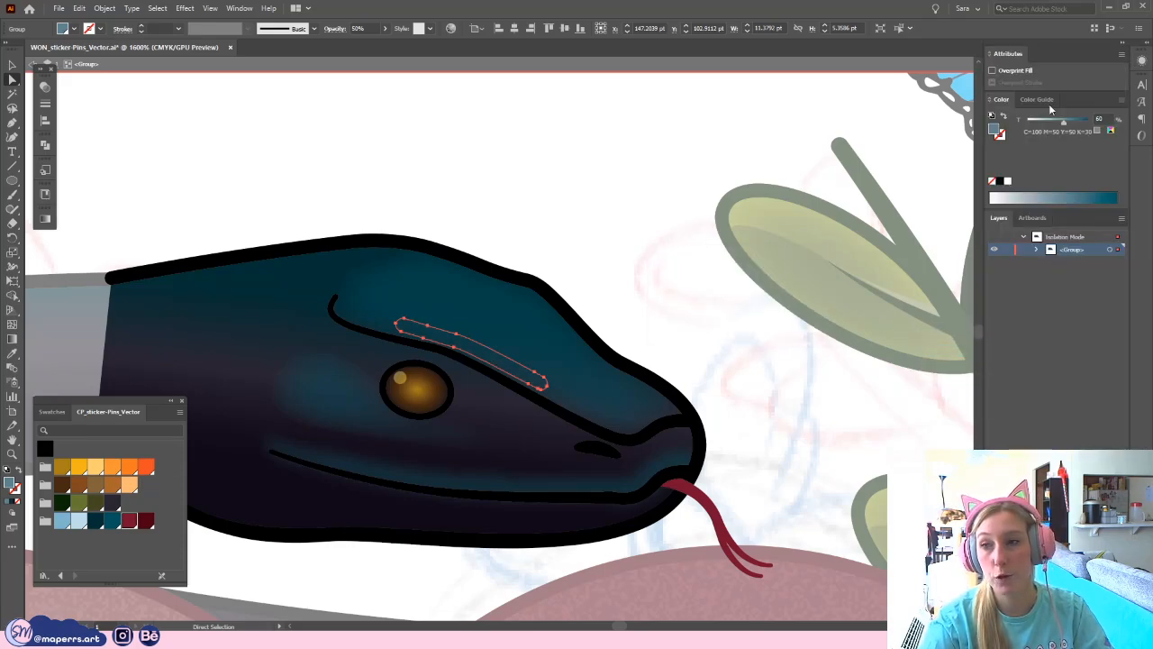
- Apply a Gaussian Blur with a 1.5 pixel radius to the brow highlight
{"action": "left_click", "coordinate": [1141, 60]}
{"action": "left_click", "coordinate": [1027, 216]}
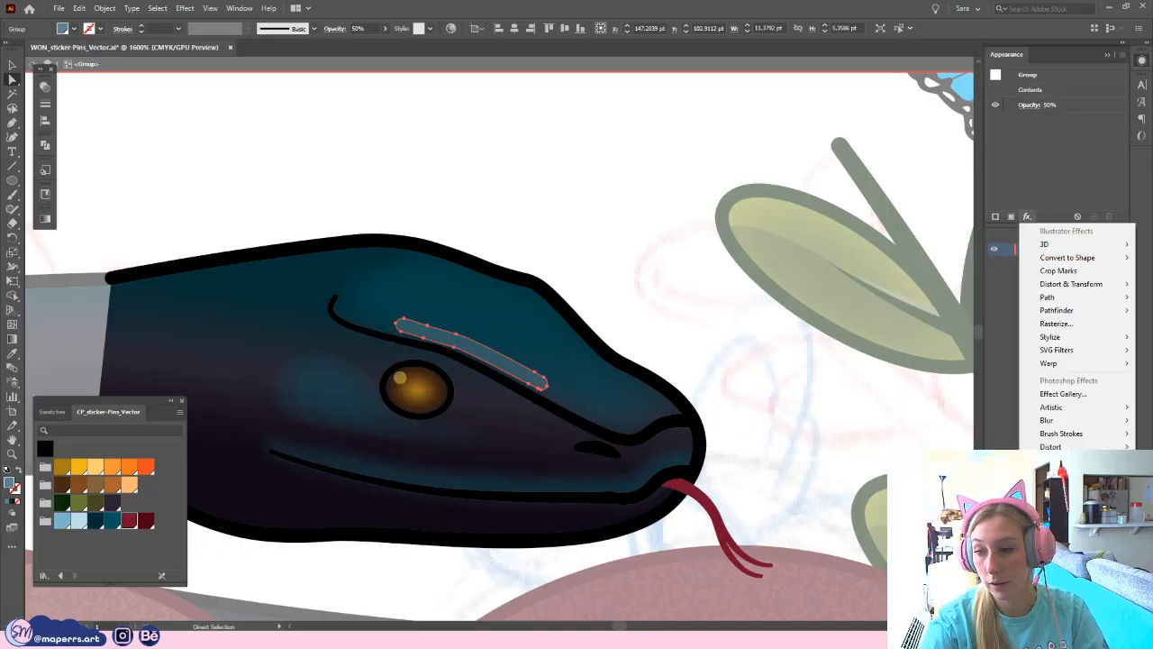
{"action": "mouse_move", "coordinate": [1046, 420]}
{"action": "left_click", "coordinate": [946, 420]}
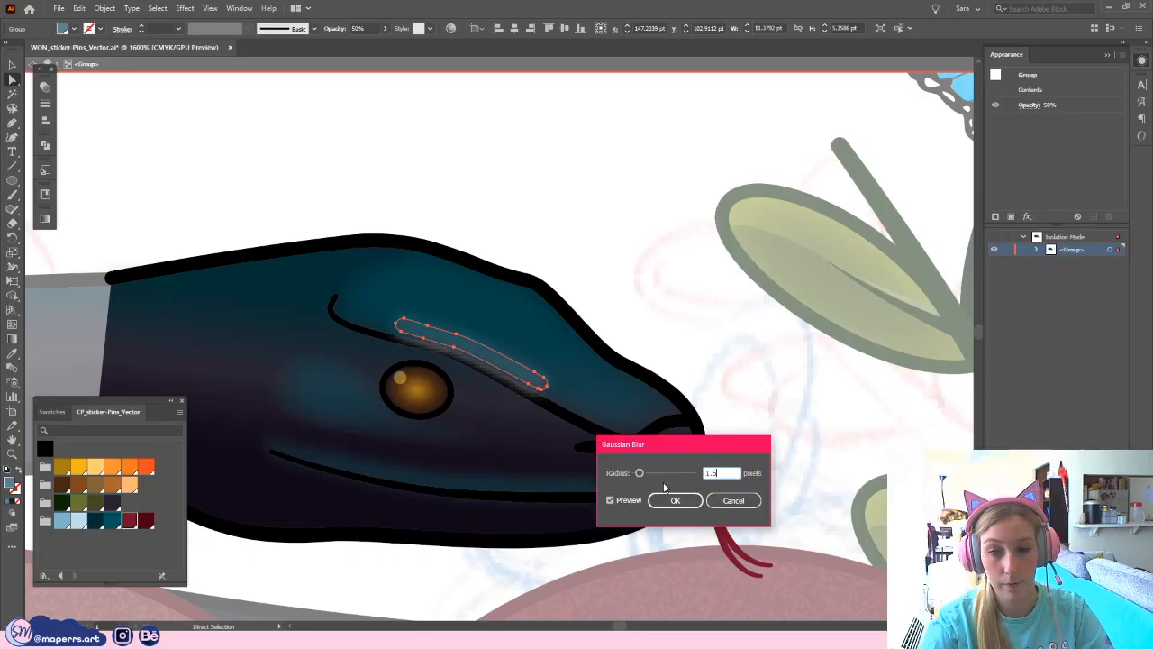
{"action": "left_click", "coordinate": [619, 502]}
{"action": "left_click", "coordinate": [687, 506]}
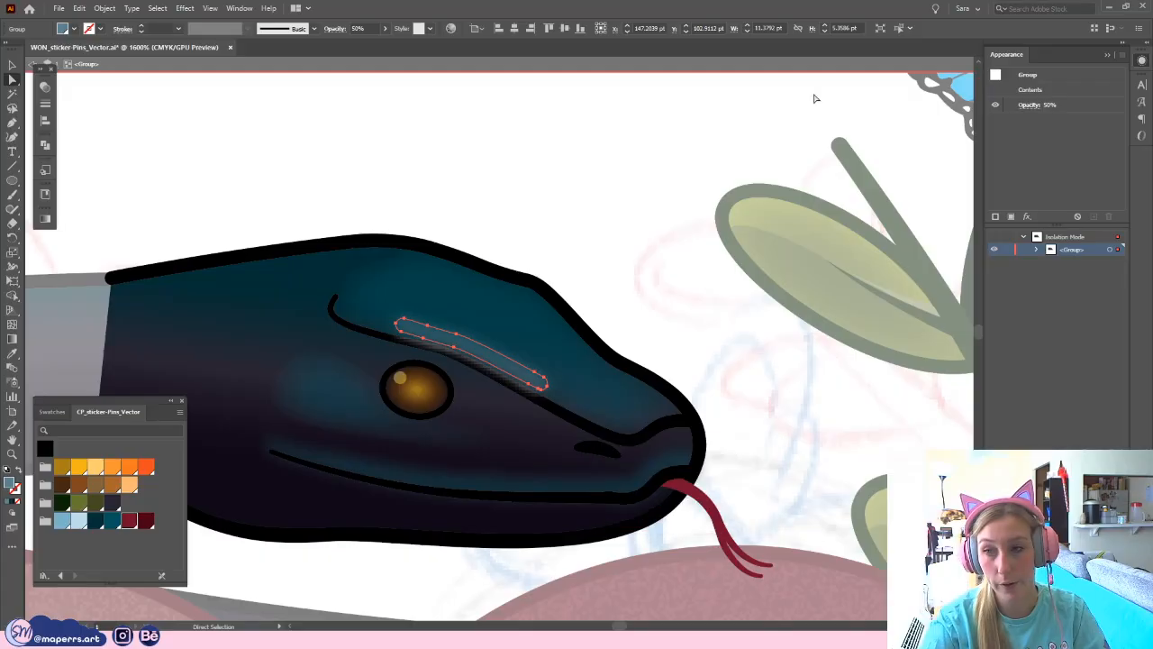
- Set the brow highlight's teal tint to 30% and its opacity to 30%, and deselect it
{"action": "left_click", "coordinate": [1142, 60]}
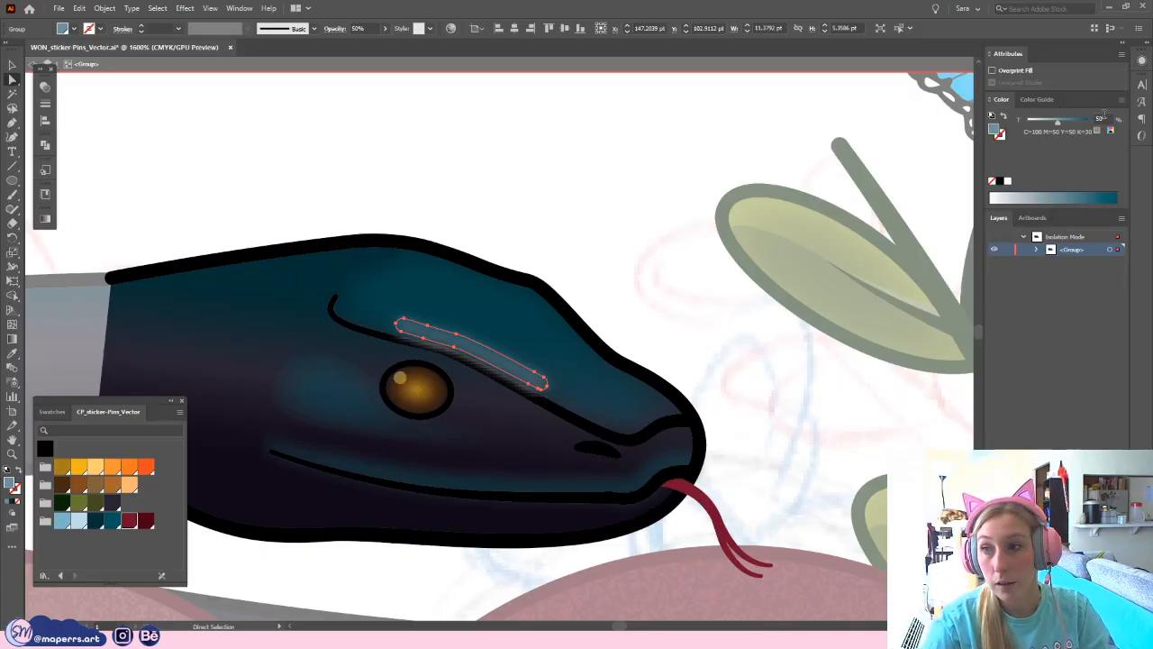
{"action": "key", "text": "Return"}
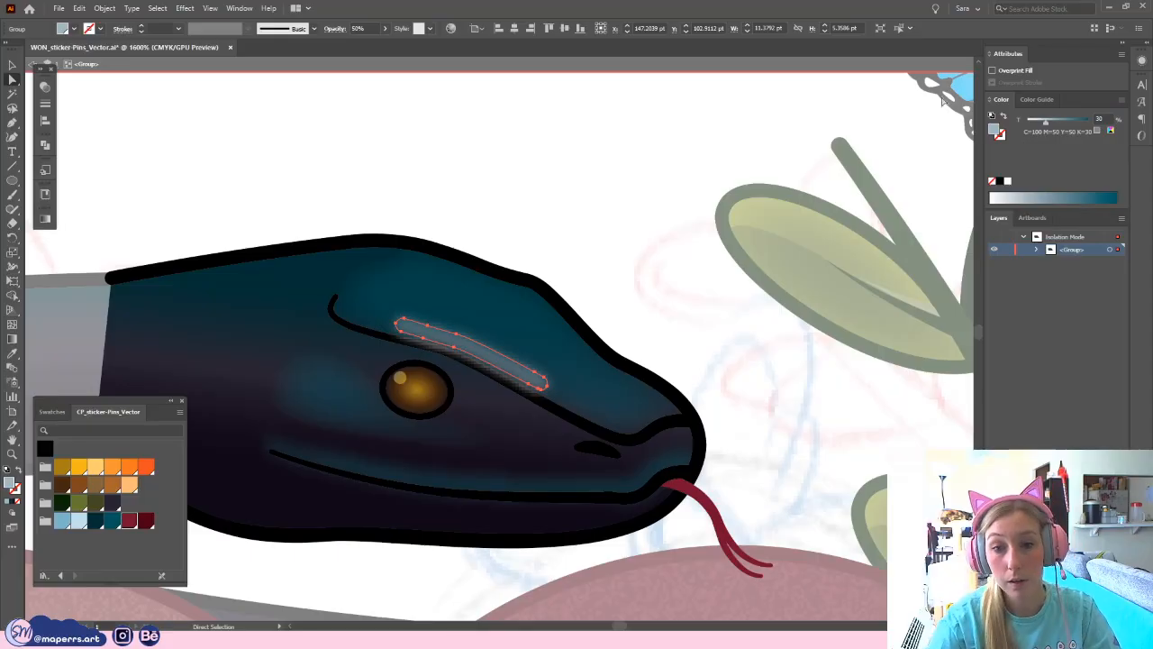
{"action": "type", "text": "30"}
{"action": "key", "text": "Return"}
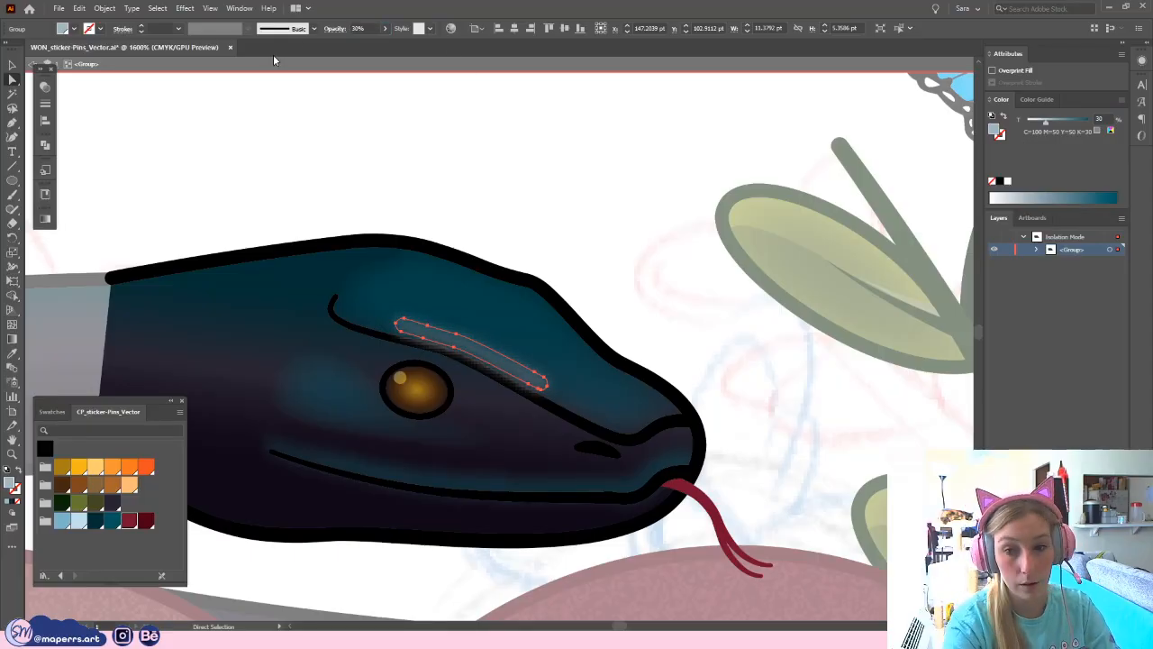
{"action": "left_click", "coordinate": [12, 65]}
{"action": "left_click", "coordinate": [676, 224]}
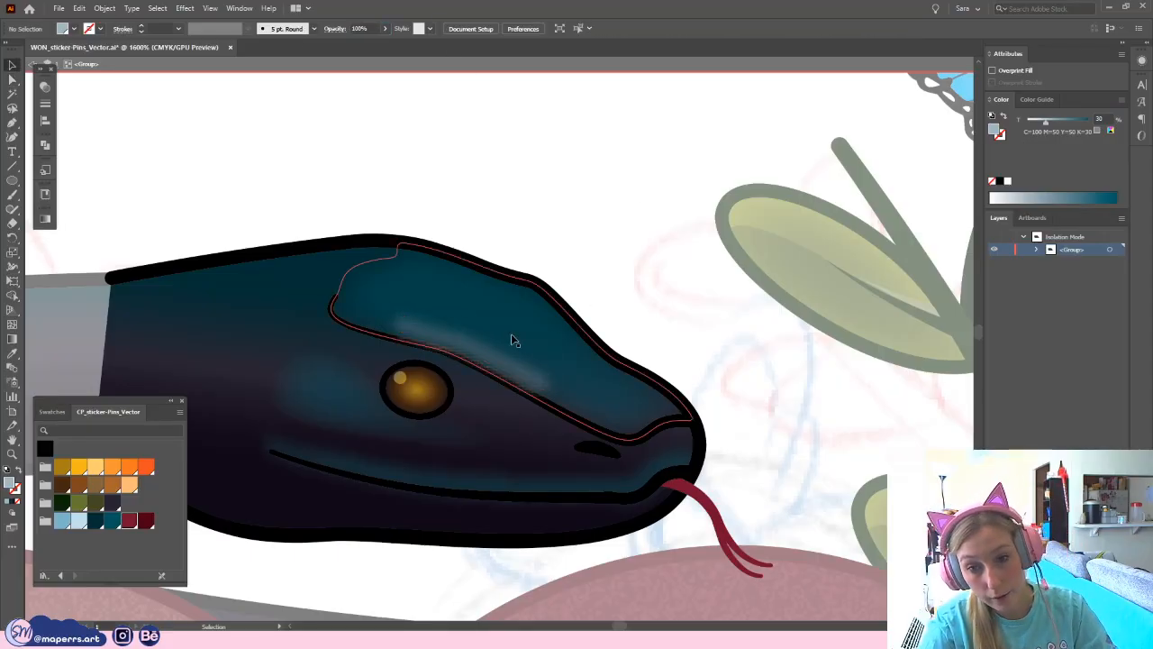
- Send the blurred highlight behind the black brow line and stretch it slightly wider on both sides
{"action": "left_click", "coordinate": [487, 357]}
{"action": "key", "text": "ctrl+["}
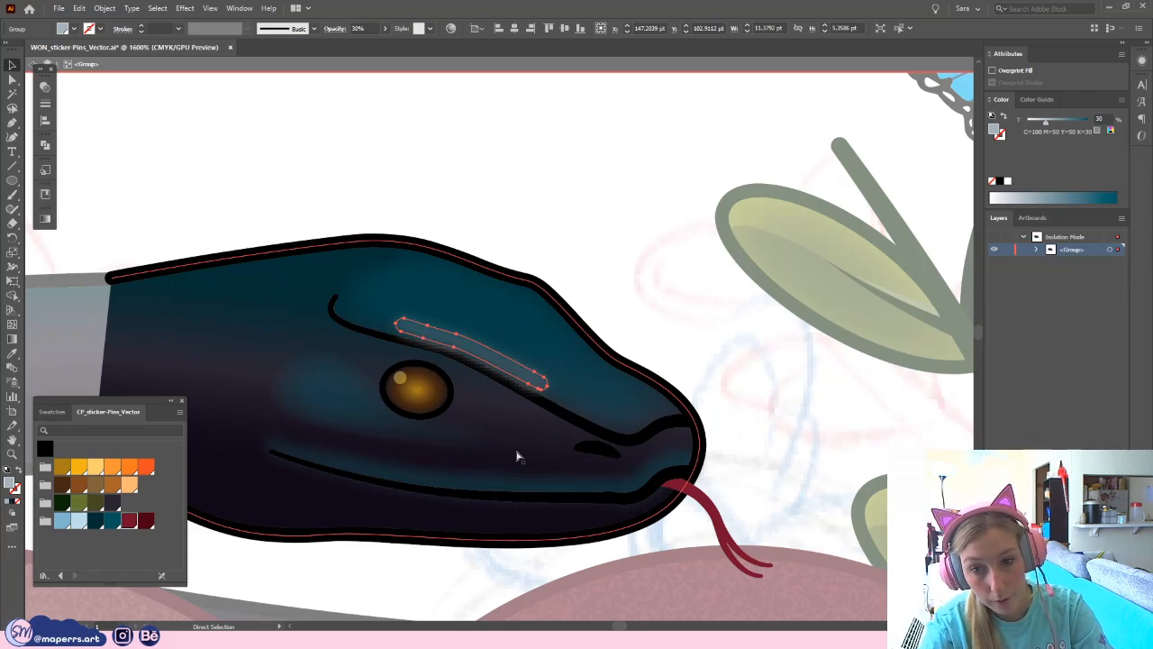
{"action": "key", "text": "v"}
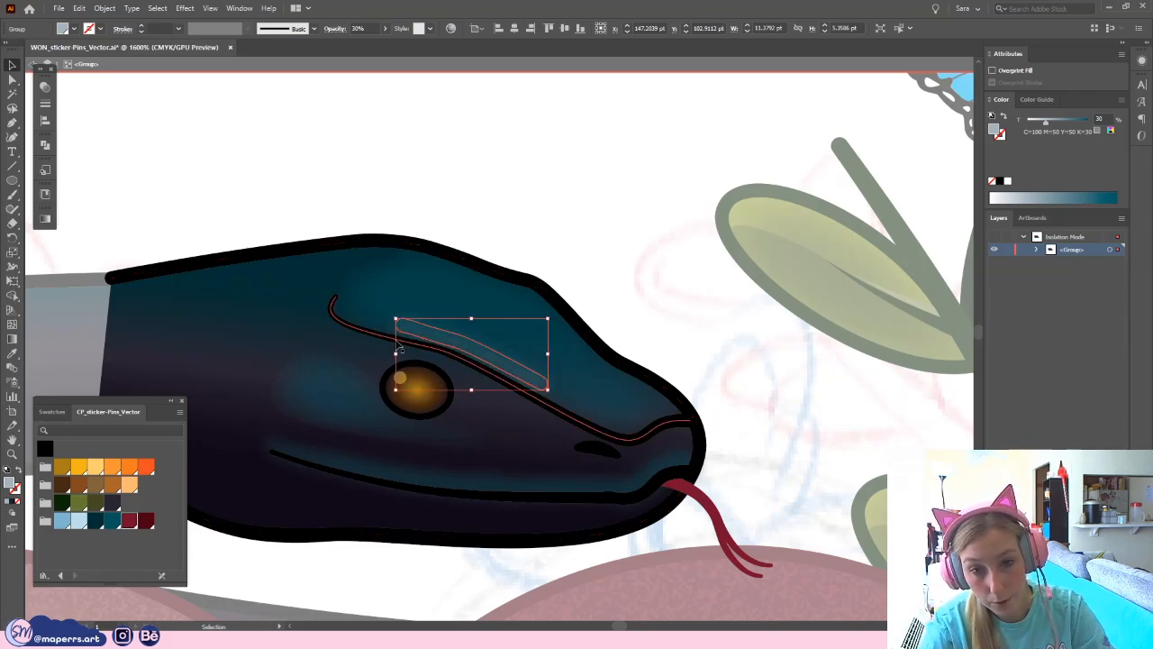
{"action": "left_click_drag", "start_coordinate": [396, 353], "coordinate": [386, 350]}
{"action": "left_click_drag", "start_coordinate": [549, 355], "coordinate": [553, 357]}
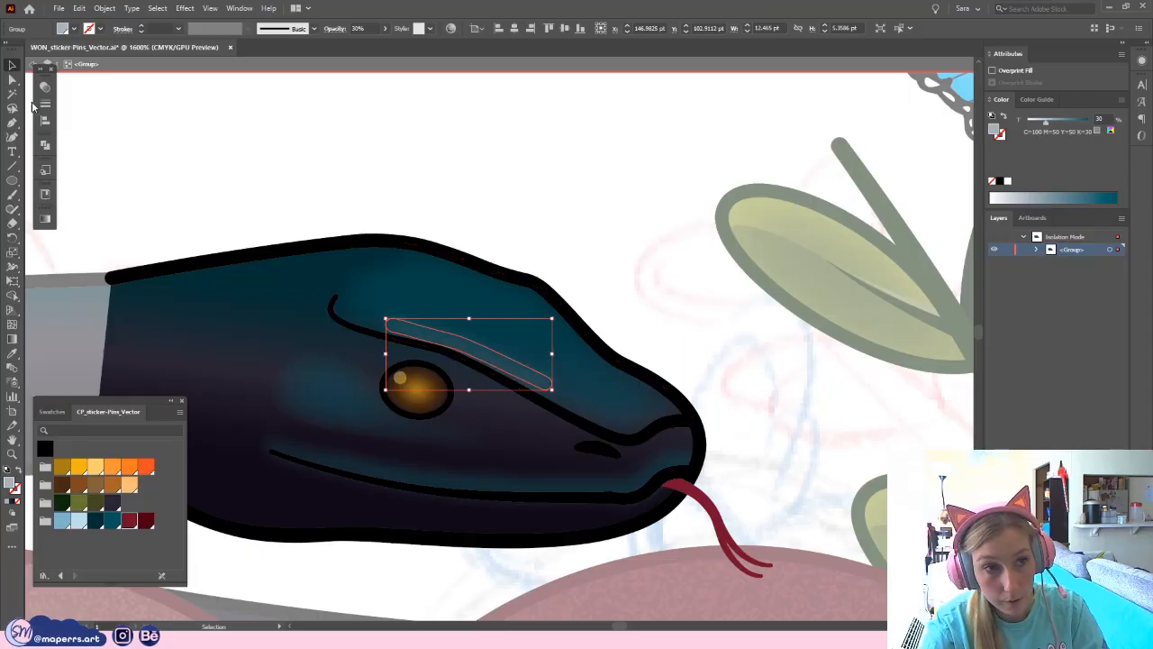
- Shift the highlight's upper middle anchor toward the snout and try the Simplify command on its path
{"action": "left_click", "coordinate": [12, 79]}
{"action": "left_click_drag", "start_coordinate": [457, 336], "coordinate": [470, 337]}
{"action": "right_click", "coordinate": [474, 379]}
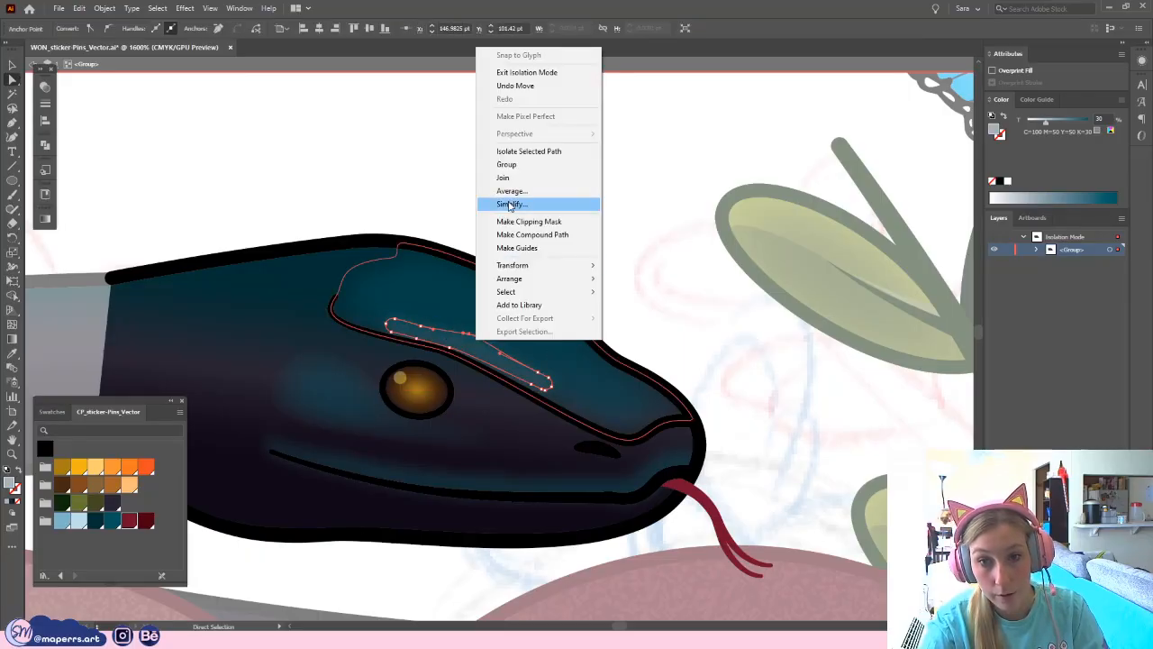
{"action": "left_click", "coordinate": [509, 205]}
{"action": "left_click", "coordinate": [456, 339]}
{"action": "left_click", "coordinate": [472, 349]}
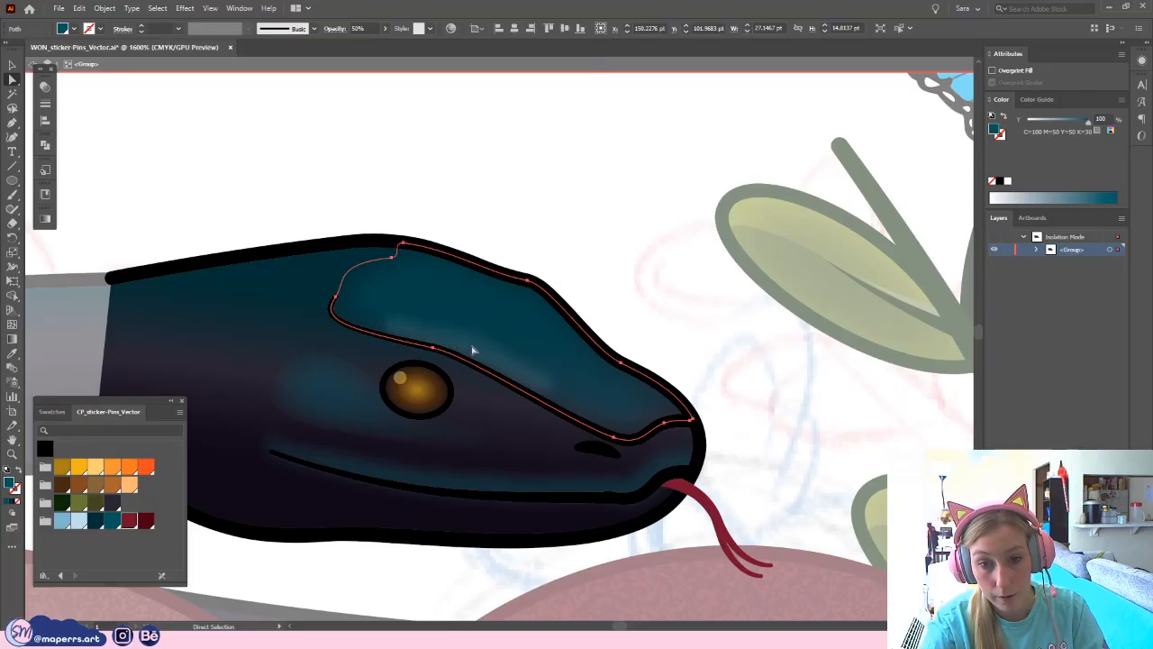
- Select the brow highlight shape using outline view, return to preview, and simplify its path
{"action": "key", "text": "ctrl+y"}
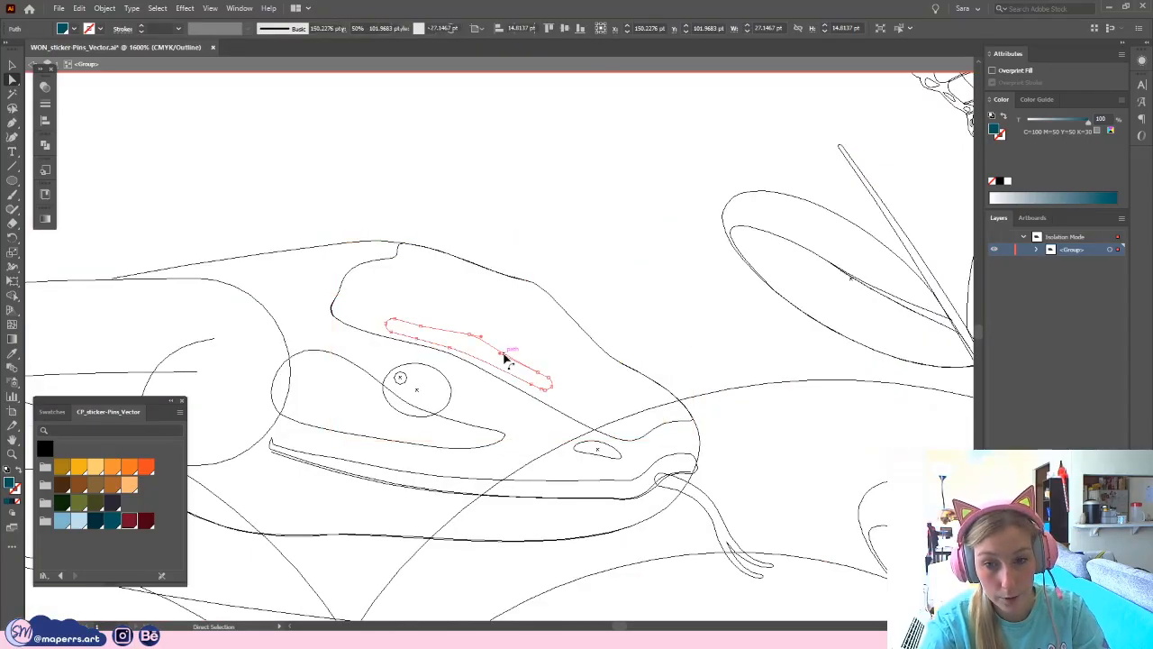
{"action": "key", "text": "v"}
{"action": "left_click", "coordinate": [508, 401]}
{"action": "left_click", "coordinate": [505, 359]}
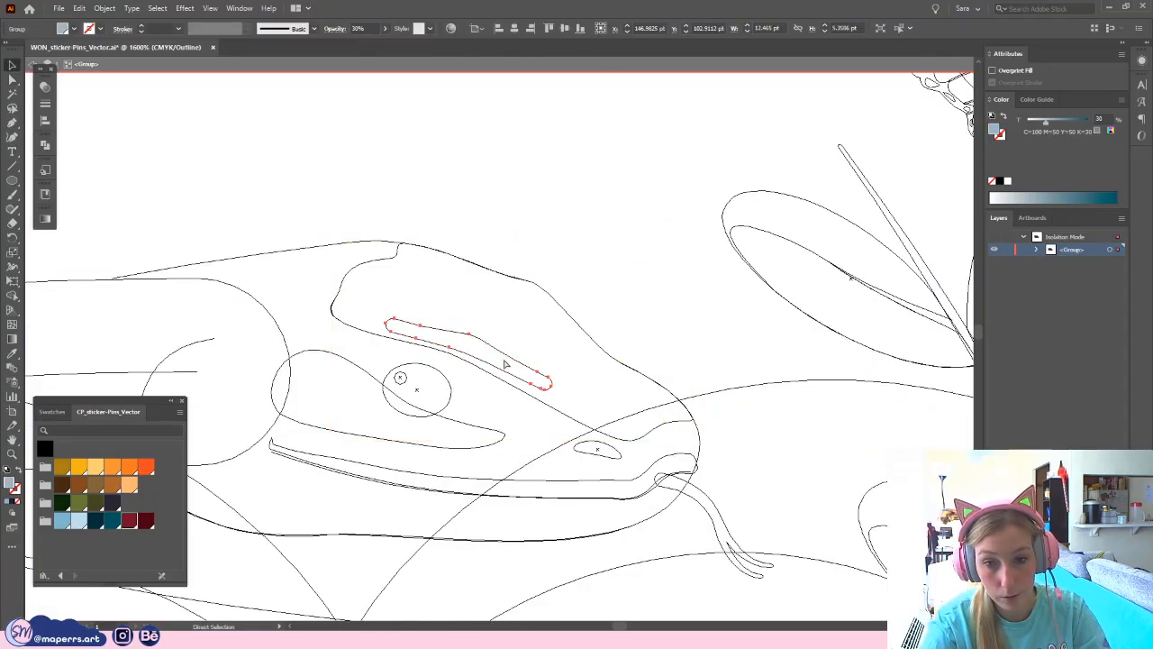
{"action": "key", "text": "ctrl+y"}
{"action": "right_click", "coordinate": [504, 359]}
{"action": "left_click", "coordinate": [595, 491]}
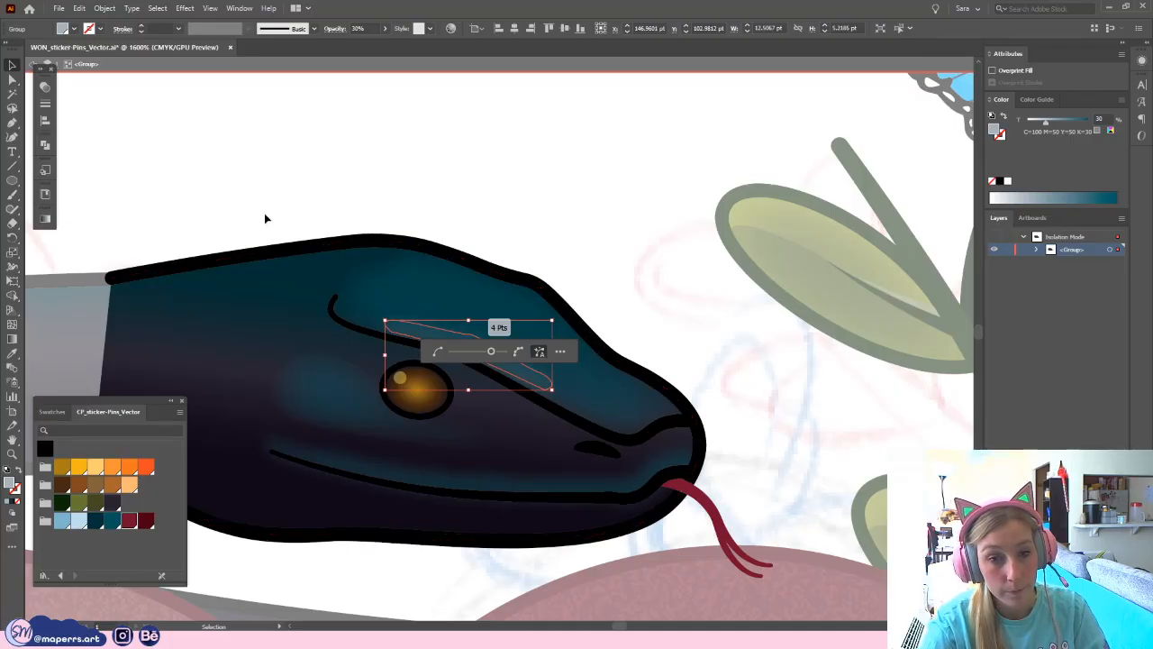
- Move the brow highlight's front anchor closer to the snout along the brow line and angle the rear anchor's handles
{"action": "key", "text": "a"}
{"action": "left_click", "coordinate": [453, 336]}
{"action": "left_click", "coordinate": [468, 338]}
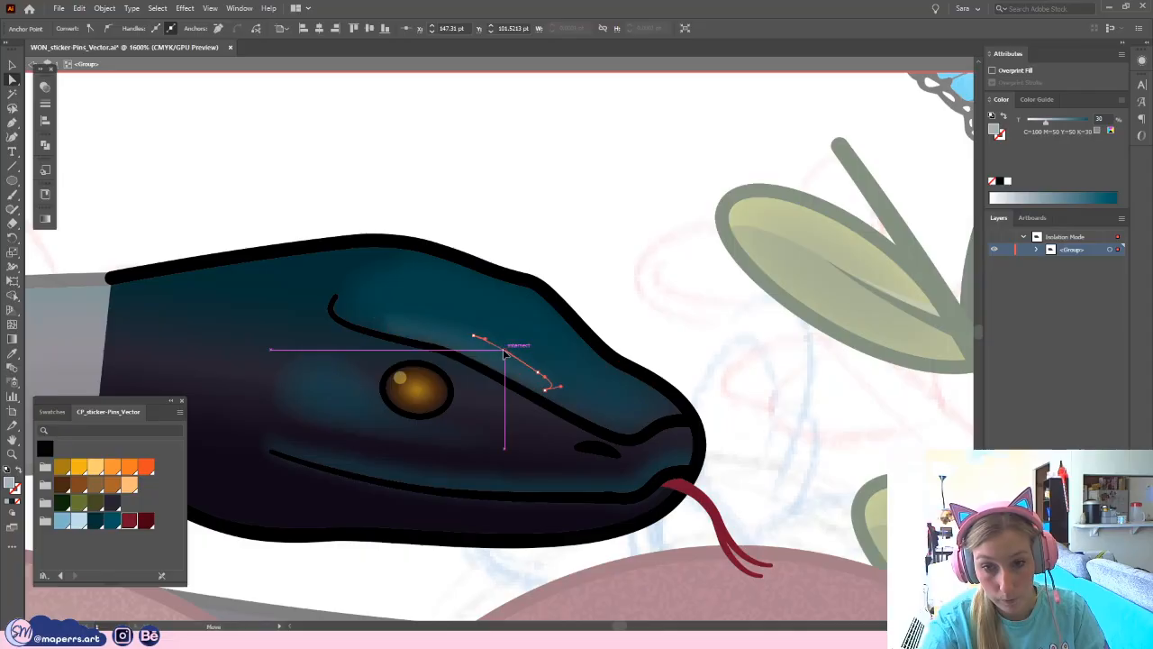
{"action": "left_click", "coordinate": [546, 386]}
{"action": "left_click_drag", "start_coordinate": [546, 384], "coordinate": [578, 408]}
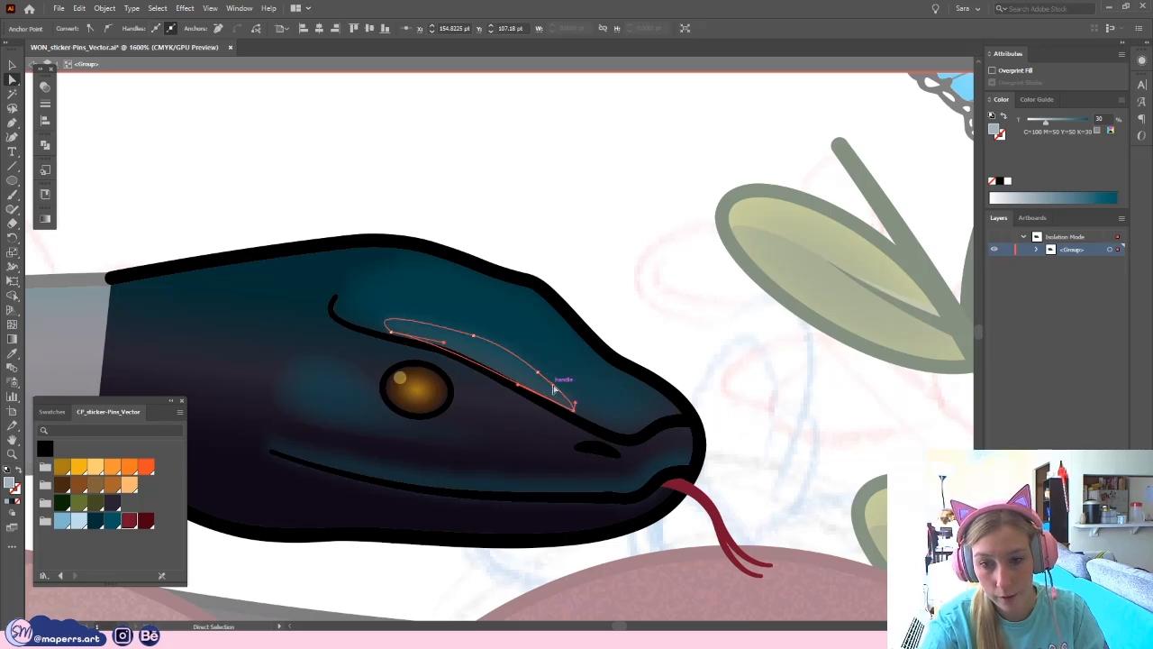
{"action": "left_click", "coordinate": [391, 333]}
{"action": "left_click_drag", "start_coordinate": [356, 300], "coordinate": [353, 313]}
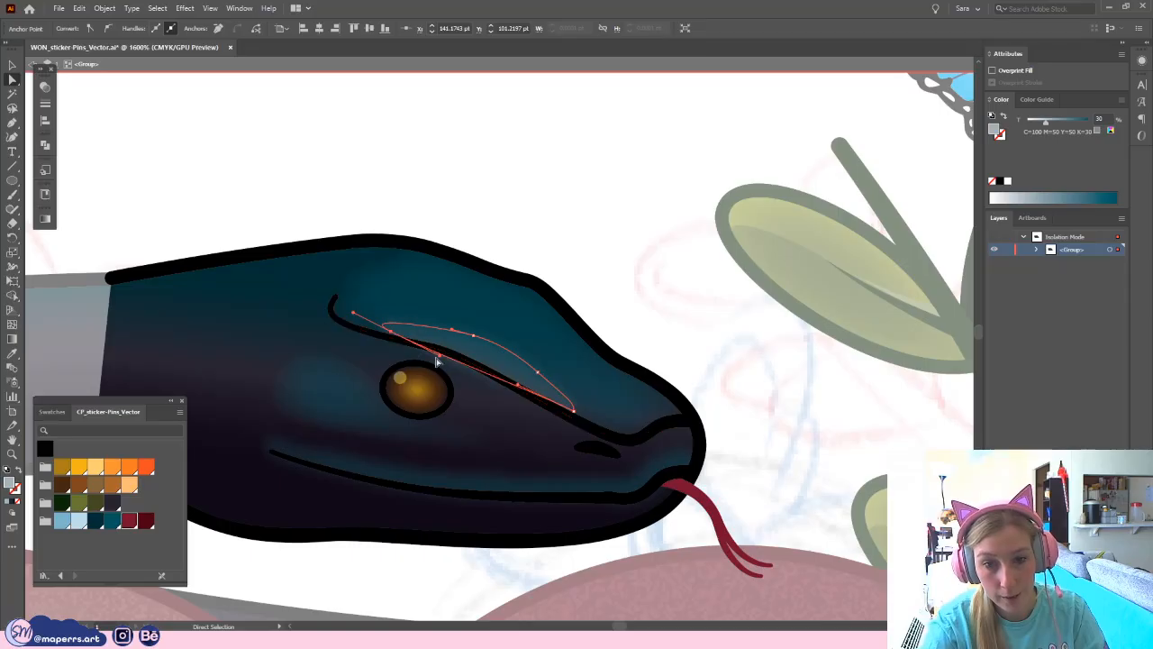
- Adjust the curve of the highlight's lower edge, nudge its two upper anchors slightly back from the snout, and deselect
{"action": "left_click_drag", "start_coordinate": [440, 357], "coordinate": [488, 341]}
{"action": "left_click_drag", "start_coordinate": [538, 372], "coordinate": [532, 371]}
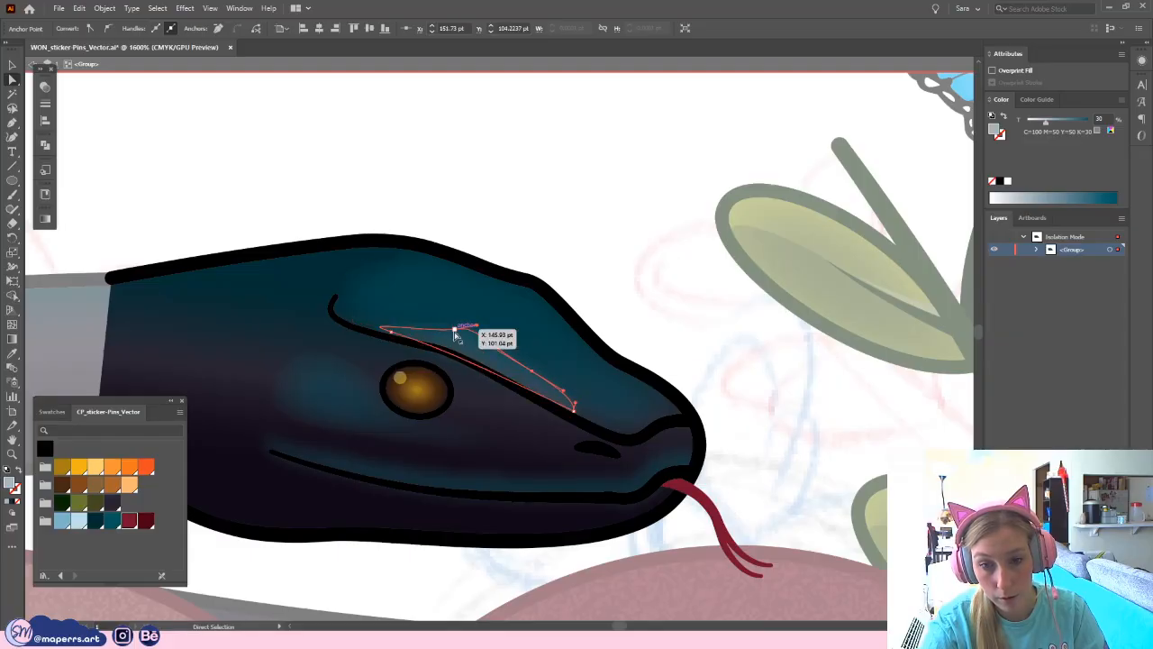
{"action": "left_click_drag", "start_coordinate": [455, 329], "coordinate": [447, 330]}
{"action": "left_click", "coordinate": [667, 248]}
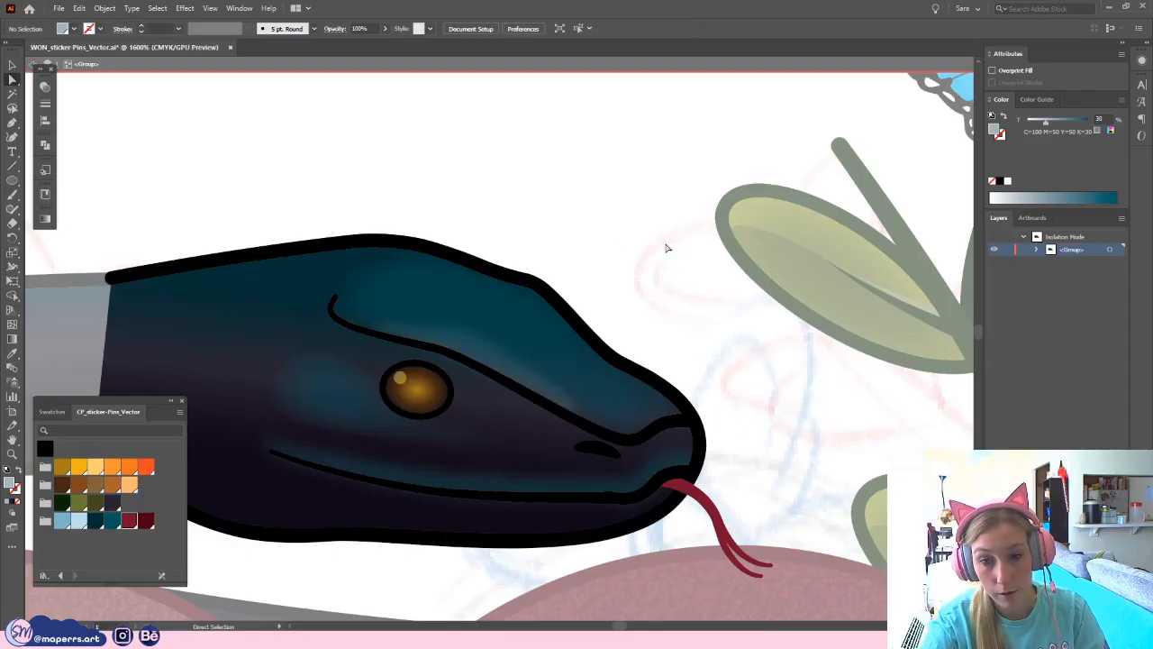
- Select the blurred brow highlight, lower its teal tint to 20%, and leave the isolated head group
{"action": "left_click_drag", "start_coordinate": [633, 298], "coordinate": [616, 276]}
{"action": "left_click", "coordinate": [453, 322]}
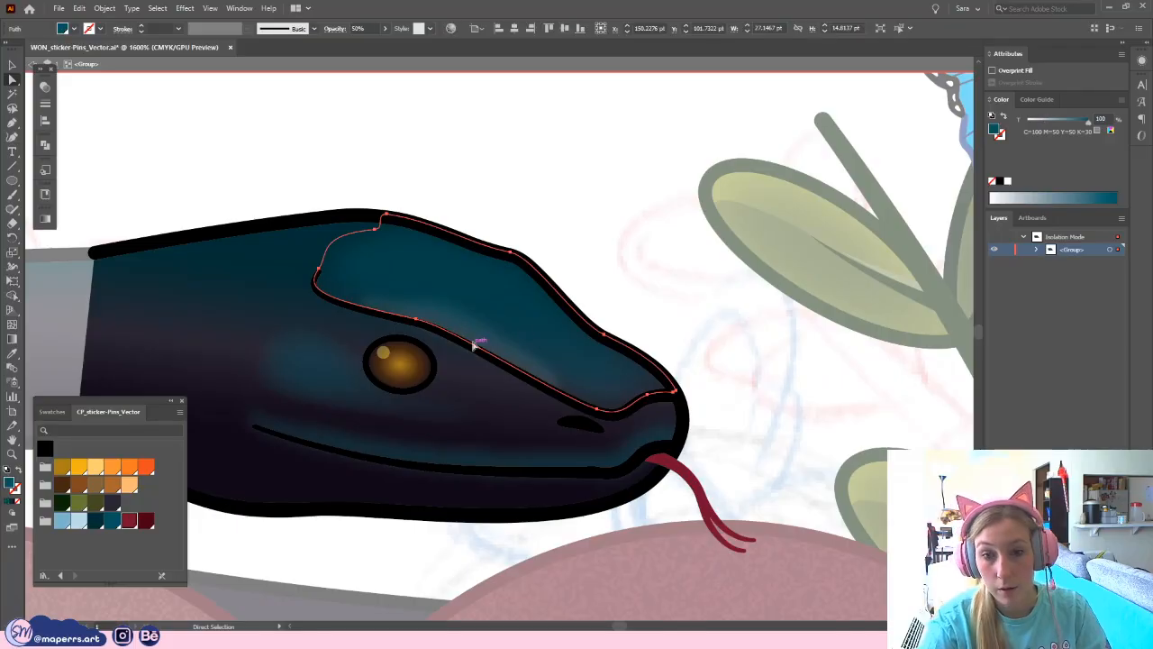
{"action": "key", "text": "ctrl+["}
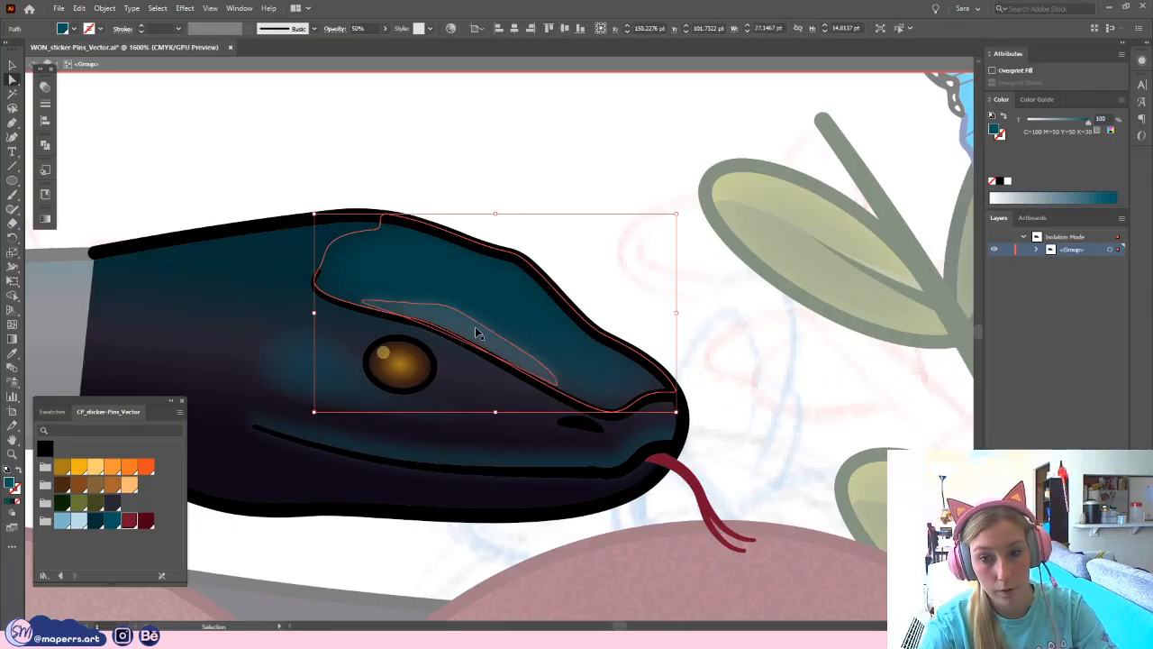
{"action": "left_click", "coordinate": [477, 331]}
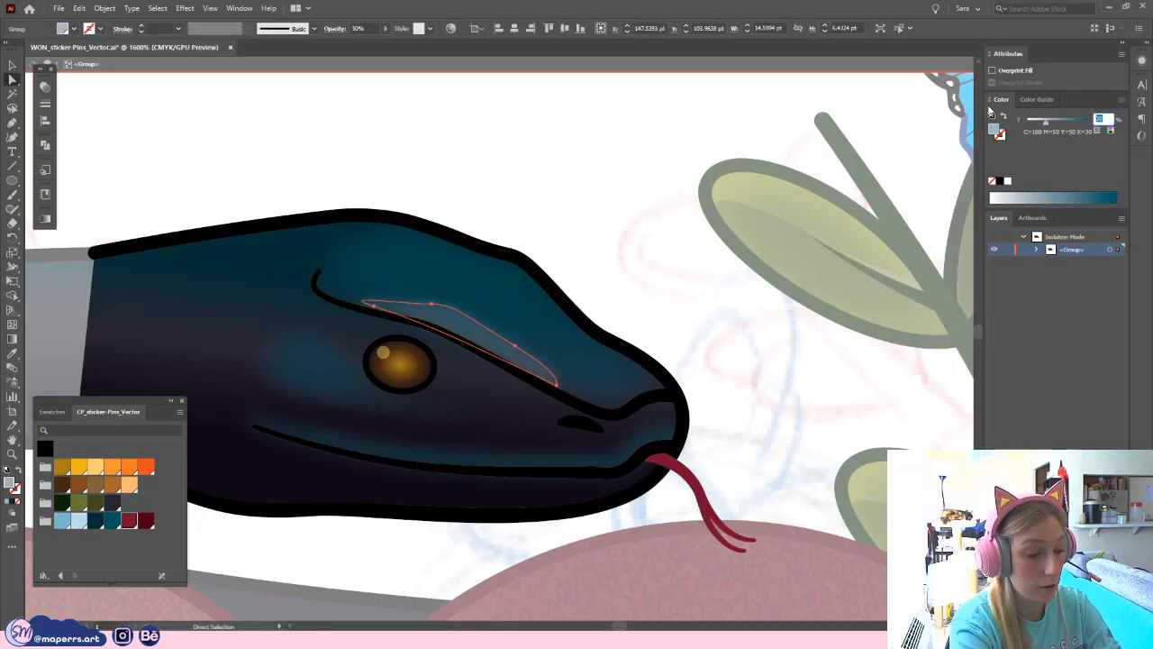
{"action": "double_click", "coordinate": [612, 194]}
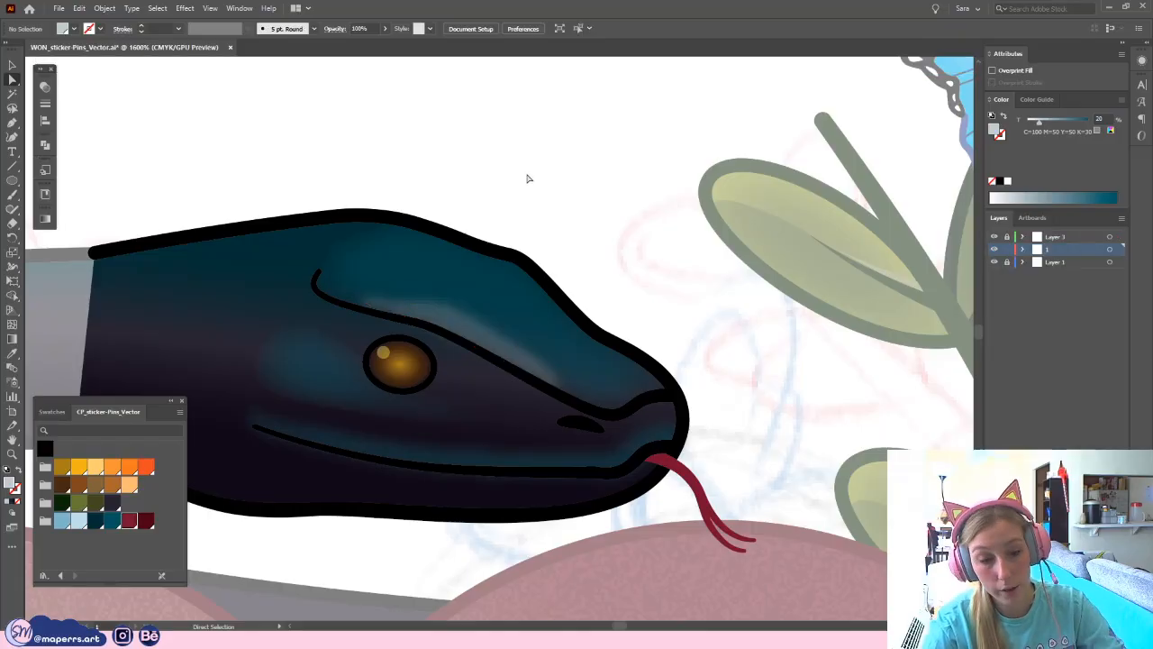
- Examine the whole heart sticker at several zoom levels, including the snake, crown, pine cone and banner
{"action": "scroll", "coordinate": [495, 217], "scroll_direction": "down", "scroll_amount": 6}
{"action": "scroll", "coordinate": [486, 241], "scroll_direction": "down", "scroll_amount": 7}
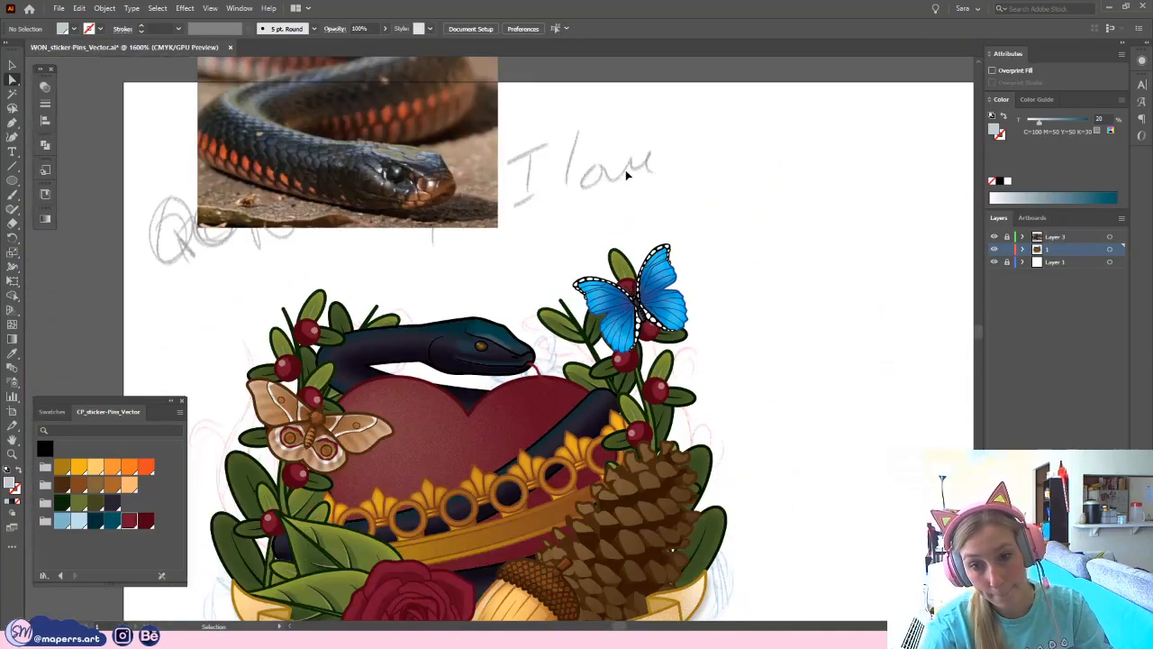
{"action": "scroll", "coordinate": [674, 307], "scroll_direction": "down", "scroll_amount": 2}
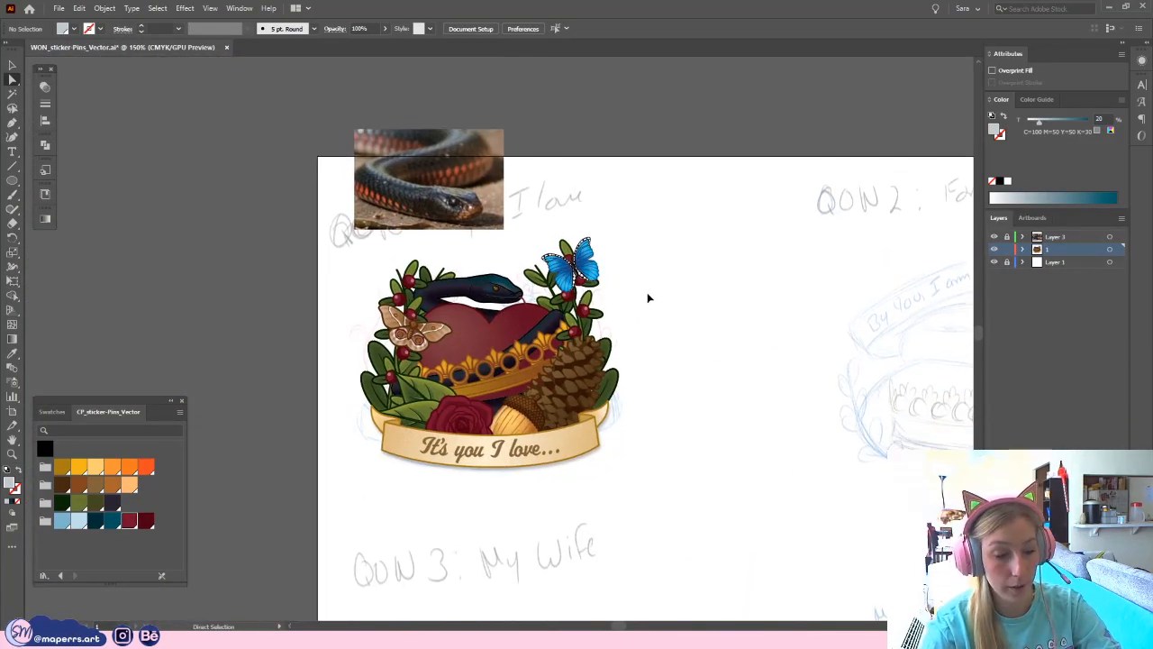
{"action": "scroll", "coordinate": [645, 298], "scroll_direction": "down", "scroll_amount": 2}
{"action": "scroll", "coordinate": [618, 340], "scroll_direction": "up", "scroll_amount": 2}
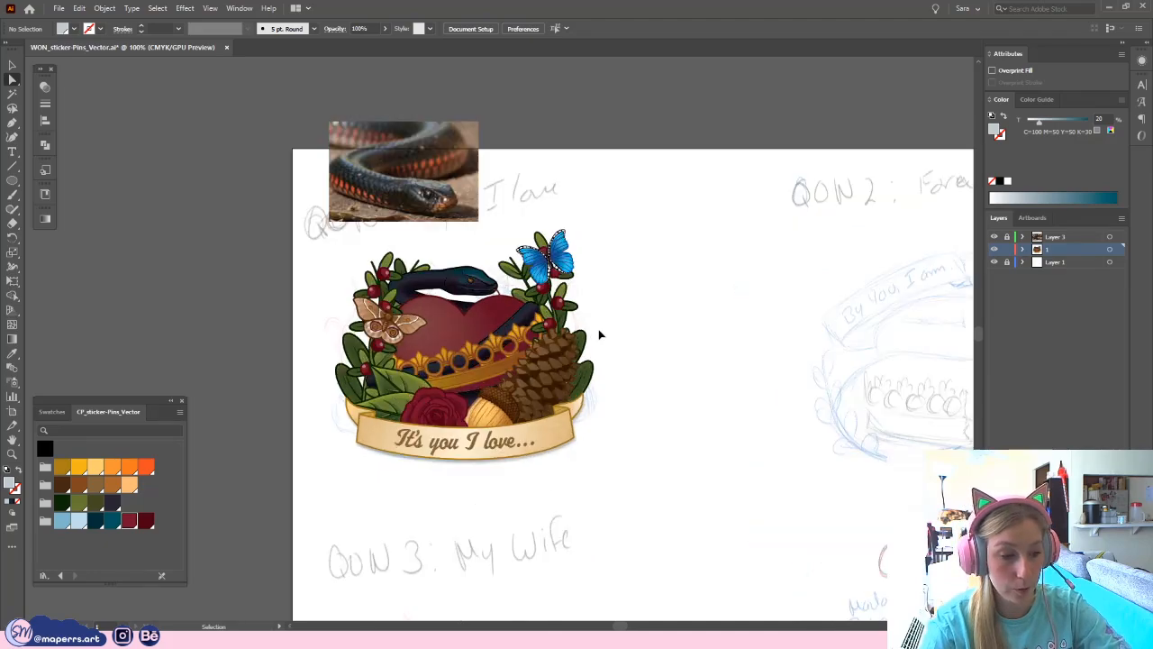
{"action": "key", "text": "ctrl+equal"}
{"action": "key", "text": "ctrl+equal"}
{"action": "key", "text": "ctrl+equal"}
{"action": "key", "text": "ctrl+equal"}
{"action": "left_click_drag", "start_coordinate": [450, 65], "coordinate": [667, 45]}
{"action": "left_click_drag", "start_coordinate": [403, 364], "coordinate": [353, 375]}
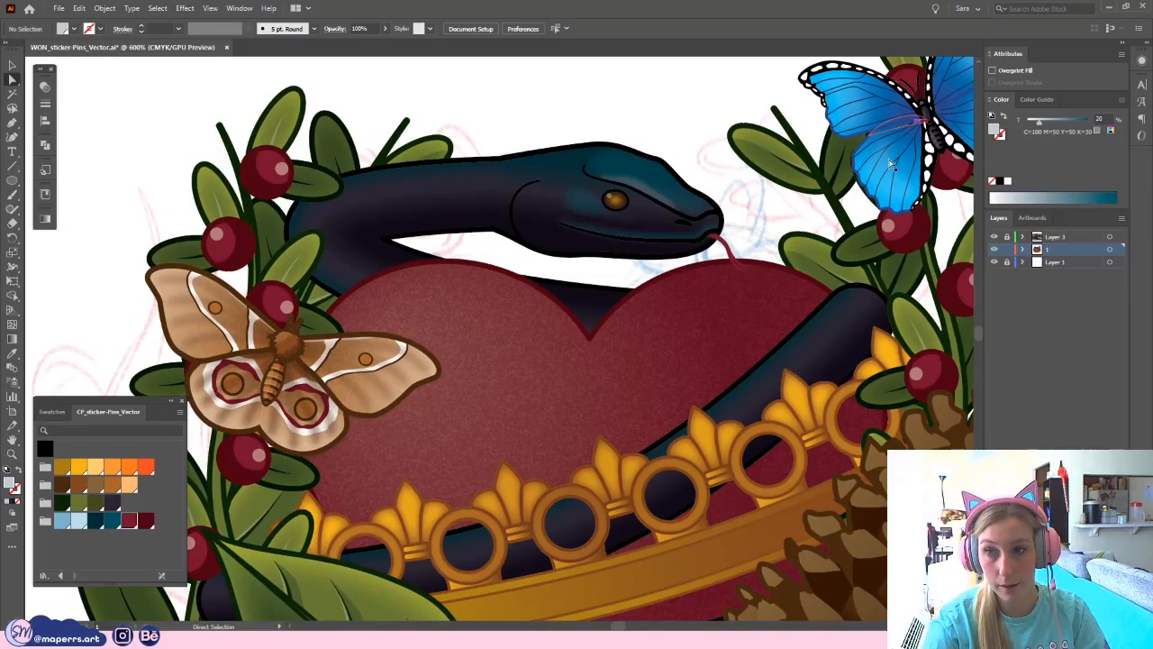
{"action": "left_click_drag", "start_coordinate": [891, 162], "coordinate": [814, 180]}
{"action": "left_click_drag", "start_coordinate": [711, 426], "coordinate": [516, 105]}
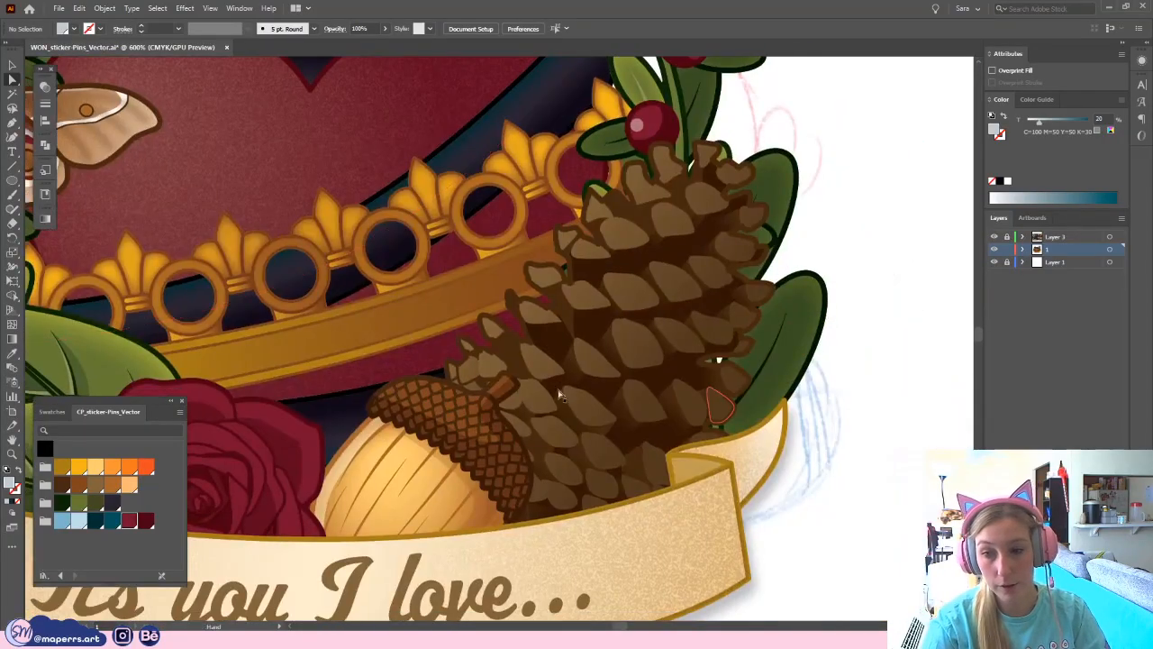
{"action": "key", "text": "ctrl+1"}
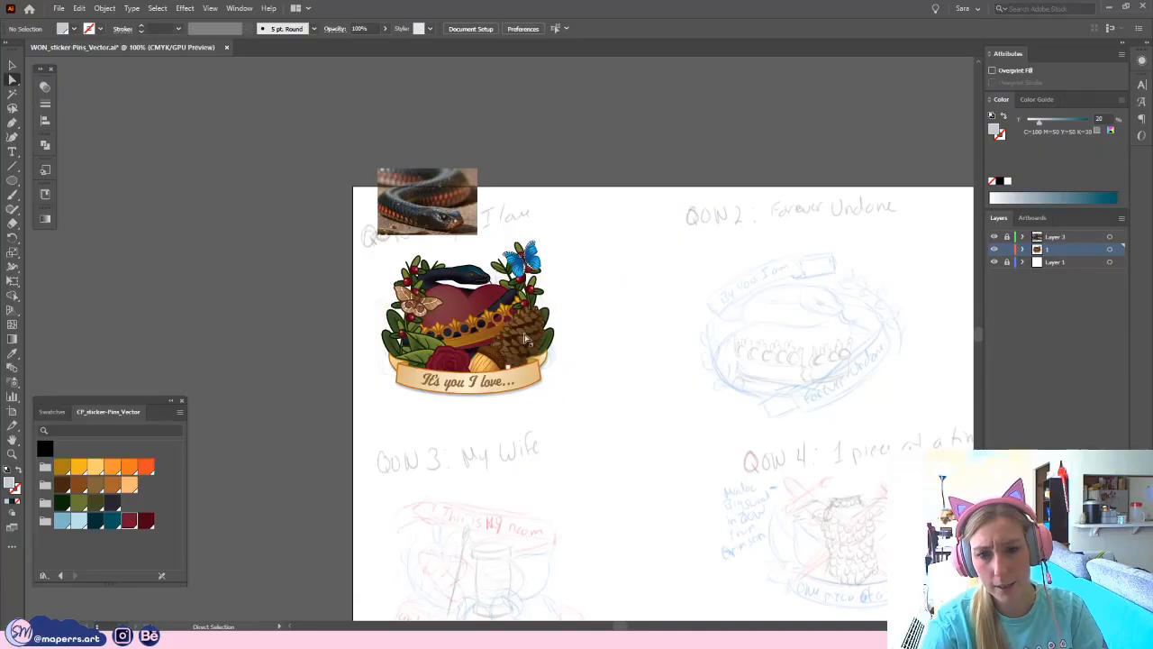
{"action": "scroll", "coordinate": [604, 344], "scroll_direction": "up", "scroll_amount": 1}
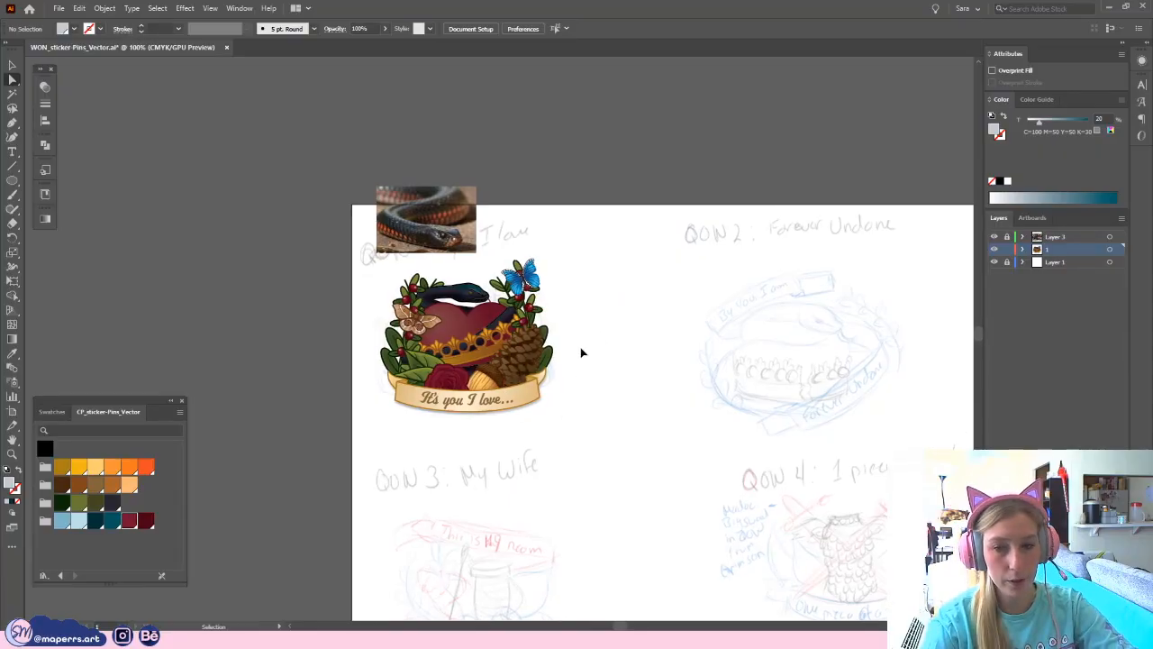
- Isolate the snake's head group and draw an ellipse about 4 by 3.2 pt on the cheek behind the eye
{"action": "scroll", "coordinate": [580, 347], "scroll_direction": "up", "scroll_amount": 4}
{"action": "scroll", "coordinate": [478, 312], "scroll_direction": "up", "scroll_amount": 3}
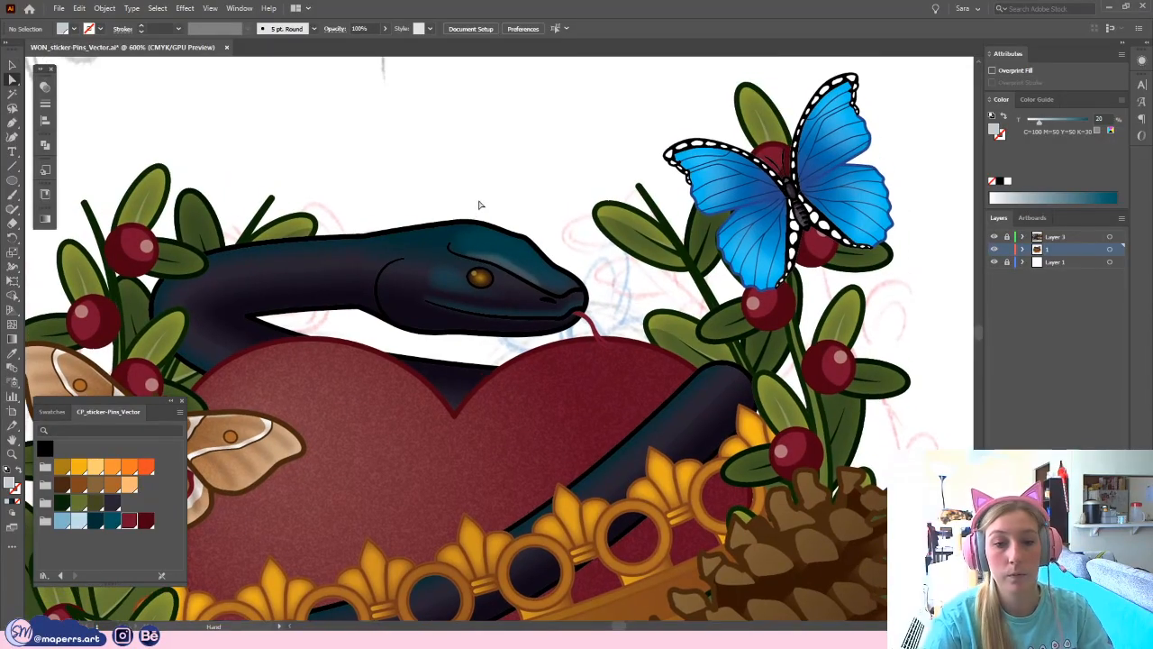
{"action": "scroll", "coordinate": [478, 204], "scroll_direction": "up", "scroll_amount": 2}
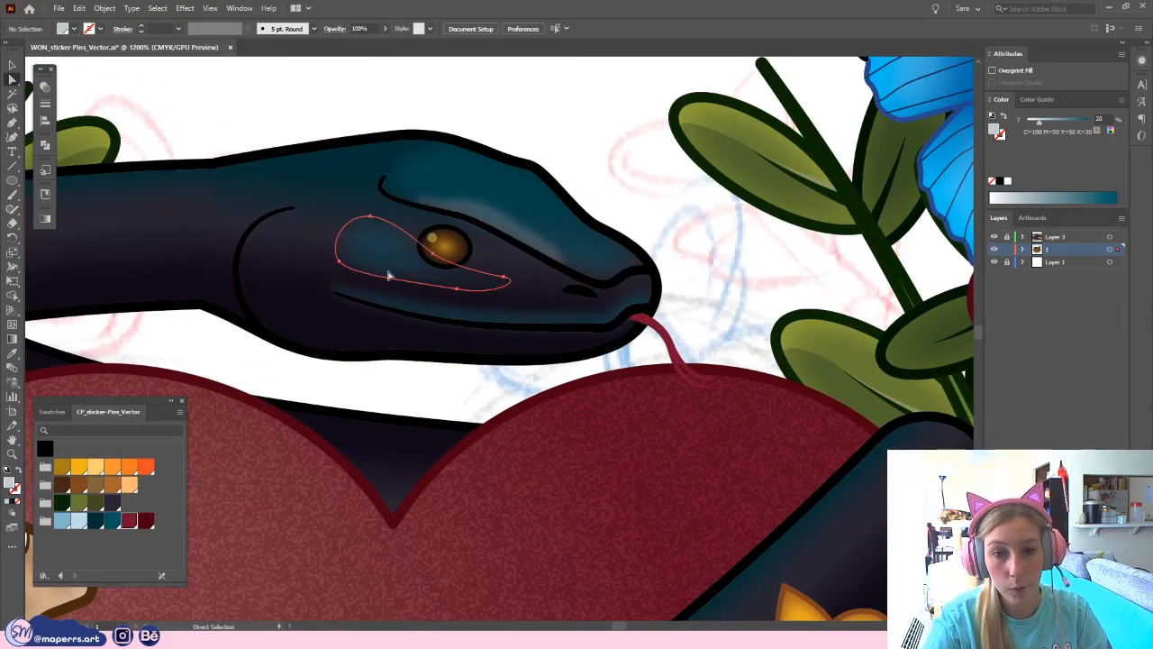
{"action": "left_click", "coordinate": [375, 250]}
{"action": "key", "text": "ctrl+plus"}
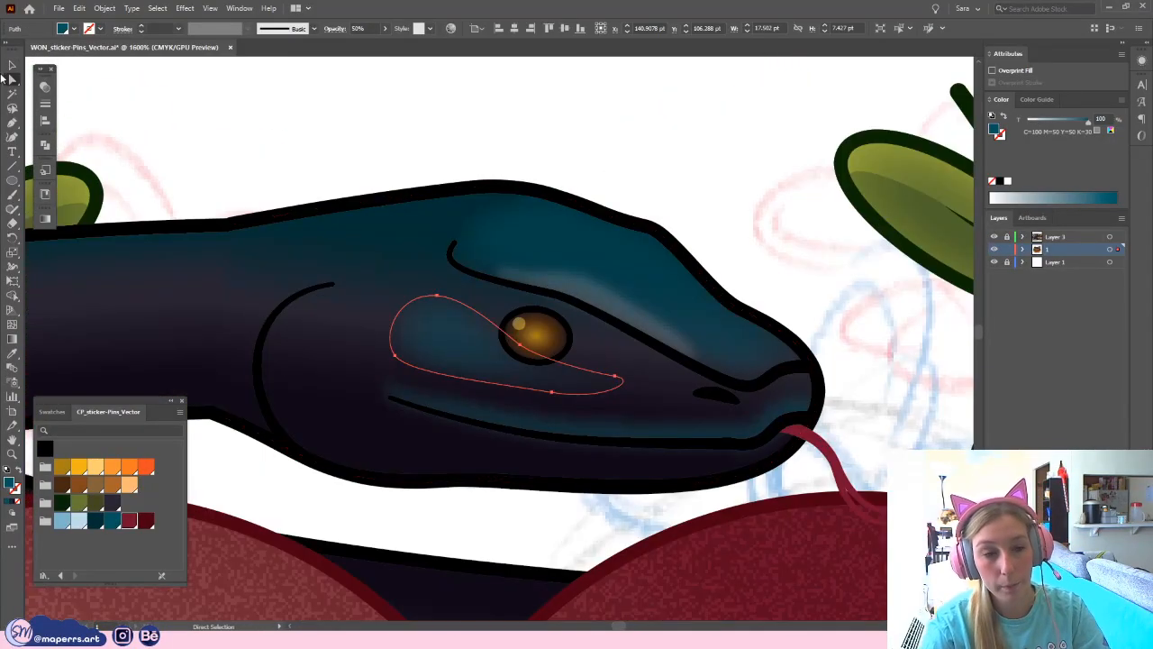
{"action": "key", "text": "v"}
{"action": "left_click", "coordinate": [621, 299]}
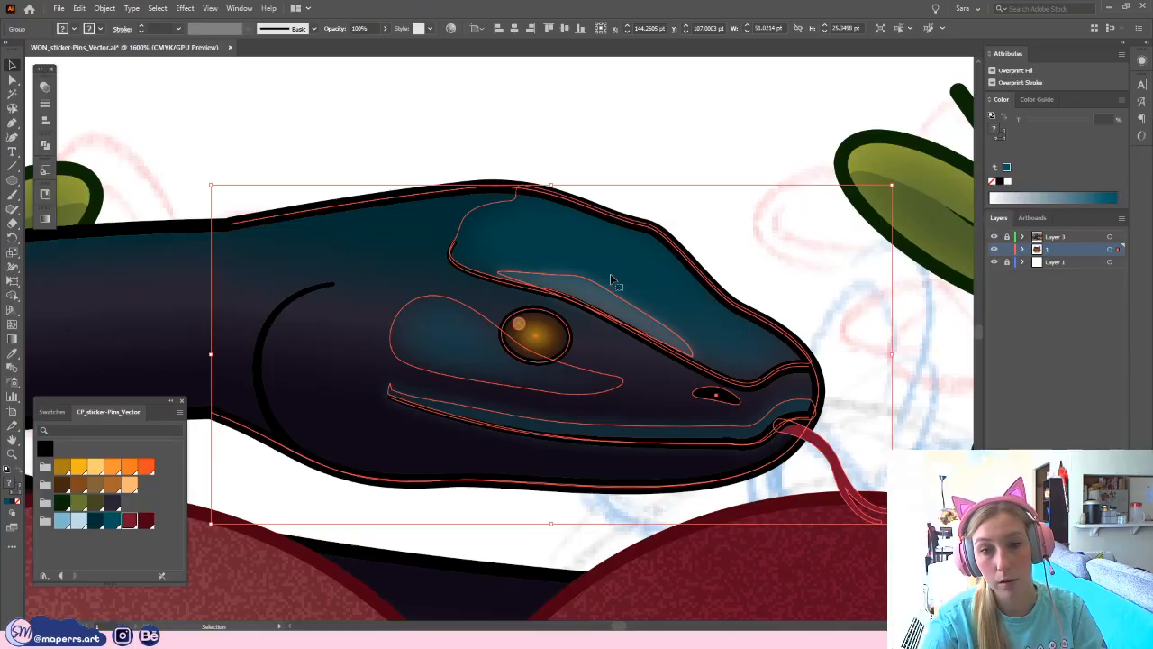
{"action": "double_click", "coordinate": [612, 281]}
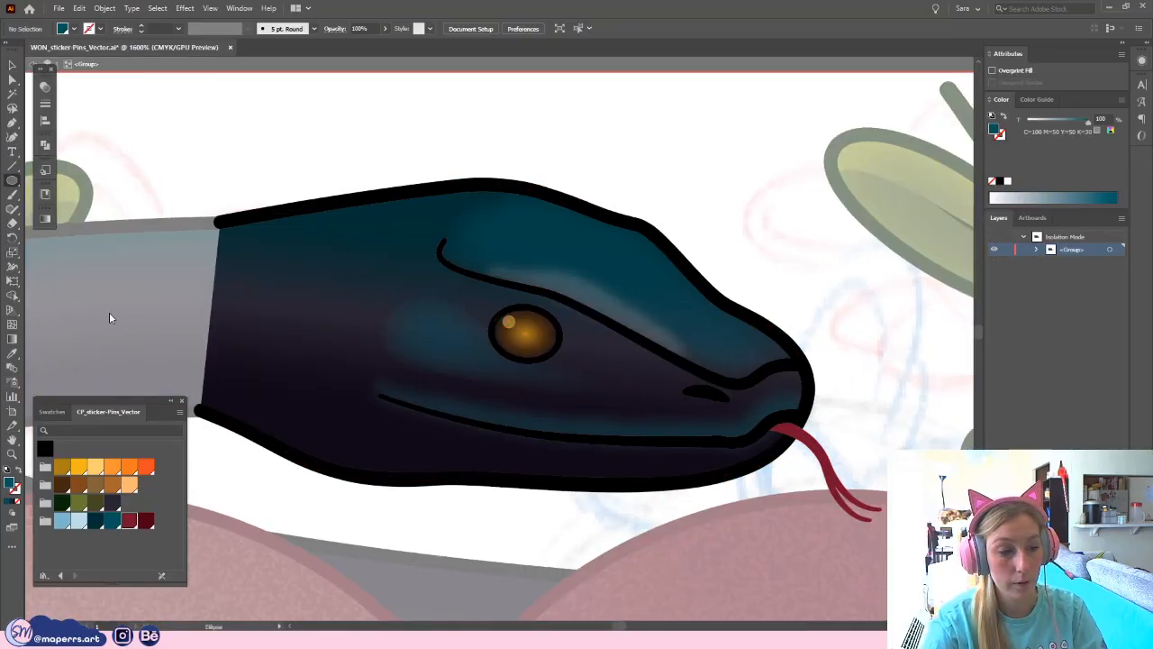
{"action": "left_click_drag", "start_coordinate": [410, 317], "coordinate": [466, 360]}
- Sample the brow highlight's pale teal fill onto the cheek ellipse and apply a Gaussian Blur with a 1.5-pixel radius
{"action": "key", "text": "i"}
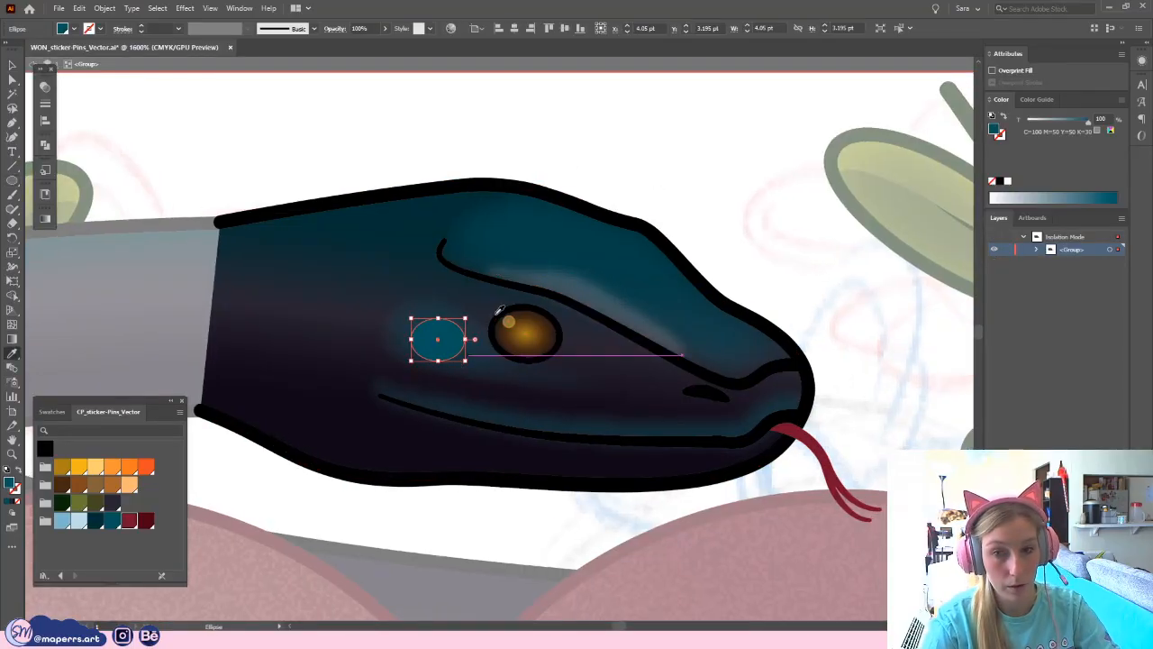
{"action": "left_click", "coordinate": [548, 276]}
{"action": "key", "text": "v"}
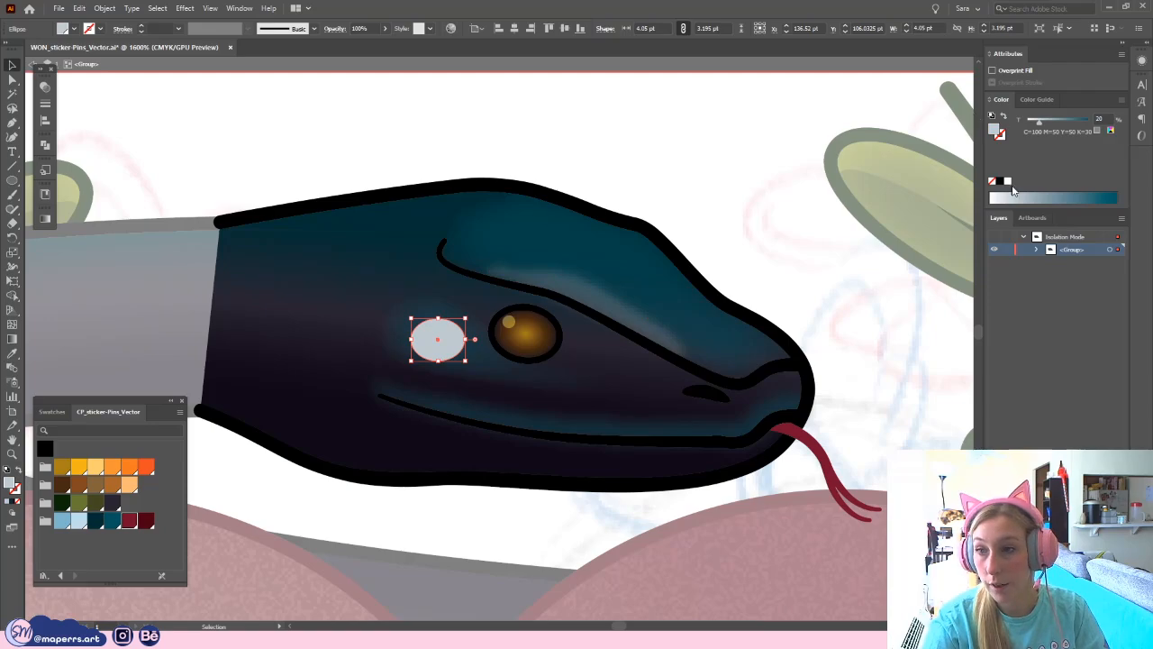
{"action": "left_click", "coordinate": [1142, 60]}
{"action": "left_click", "coordinate": [1027, 216]}
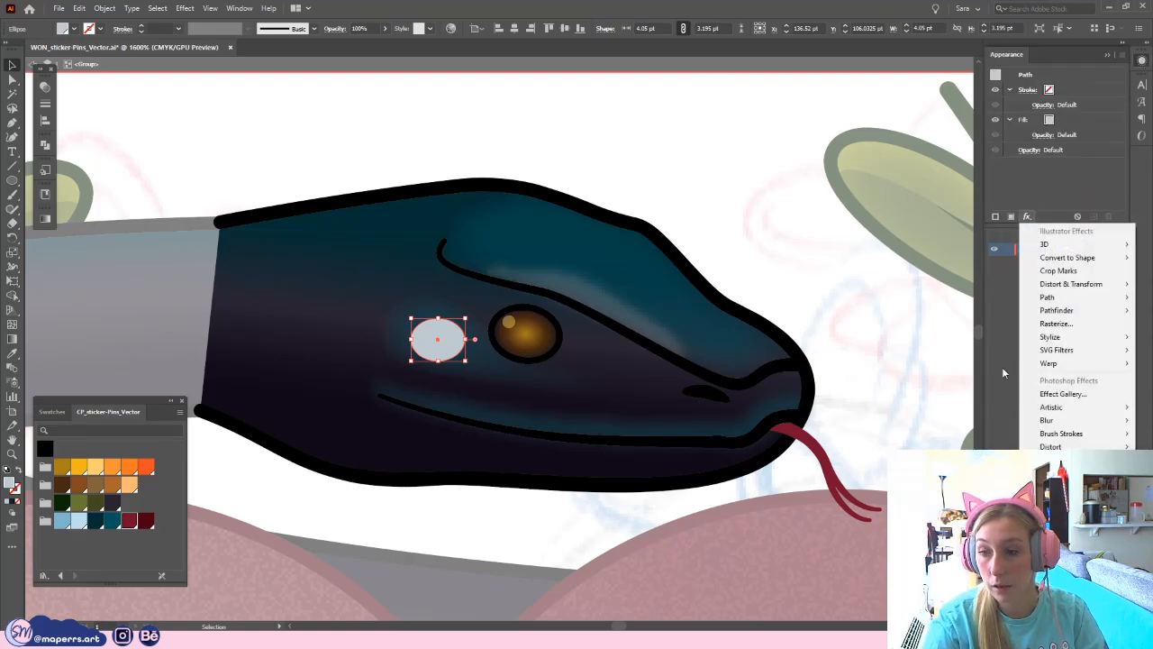
{"action": "left_click", "coordinate": [991, 419]}
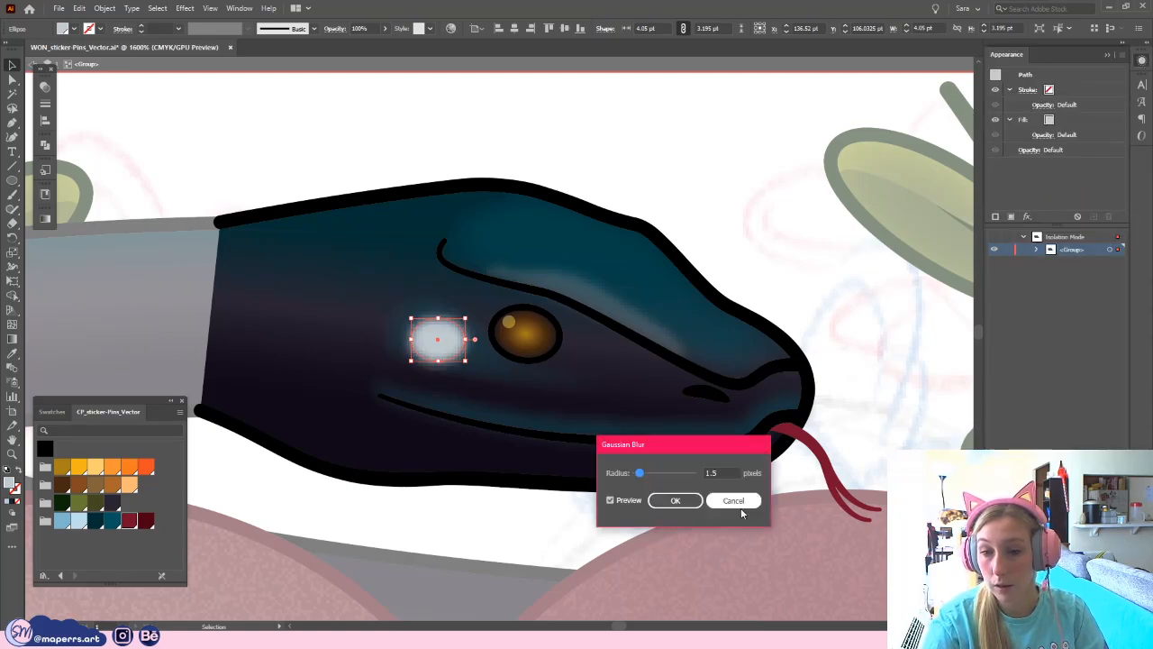
{"action": "left_click", "coordinate": [664, 499]}
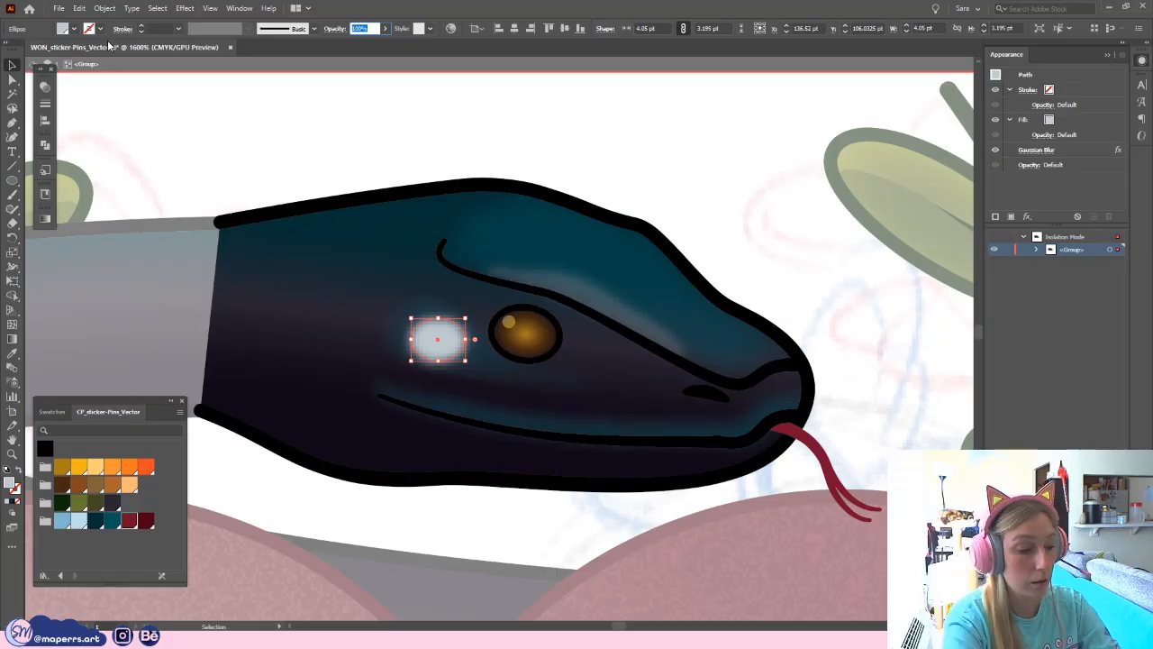
- Set the cheek highlight's opacity to 30%, stretch it to about 6.6 pt long, and tilt it down toward the snout
{"action": "type", "text": "30"}
{"action": "key", "text": "Return"}
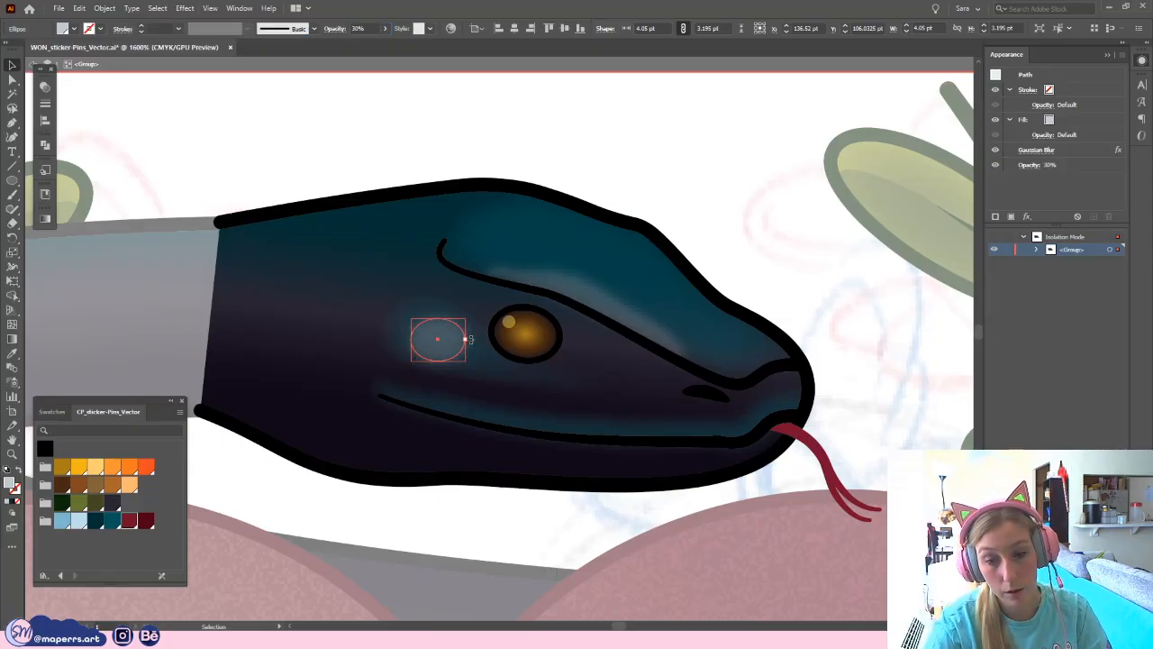
{"action": "left_click_drag", "start_coordinate": [471, 340], "coordinate": [484, 354]}
{"action": "left_click_drag", "start_coordinate": [412, 332], "coordinate": [391, 328]}
{"action": "left_click", "coordinate": [154, 129]}
{"action": "key", "text": "a"}
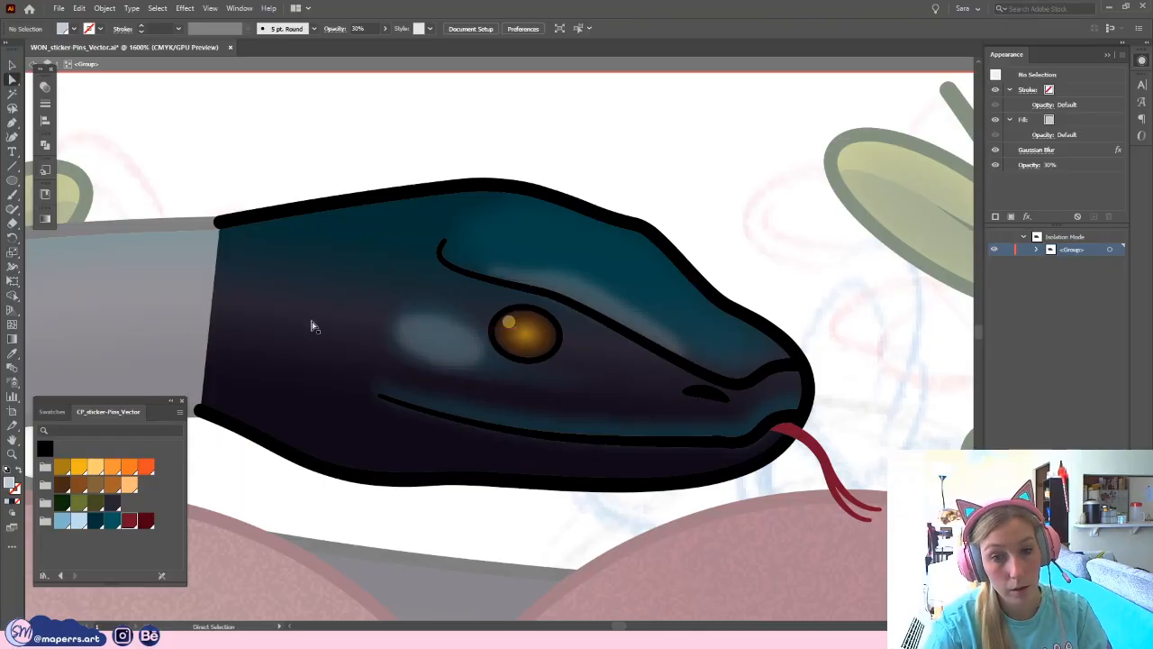
- Reduce the cheek highlight's opacity to 15% and deselect it
{"action": "left_click", "coordinate": [424, 338]}
{"action": "left_click", "coordinate": [357, 29]}
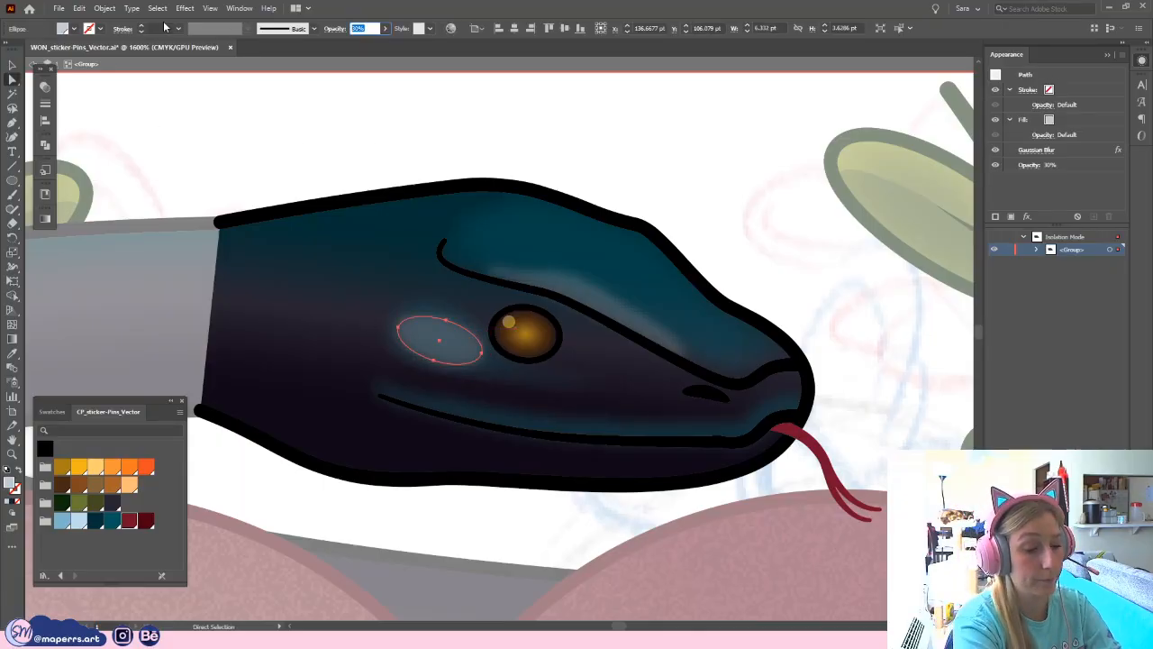
{"action": "type", "text": "15"}
{"action": "key", "text": "Return"}
{"action": "left_click", "coordinate": [376, 141]}
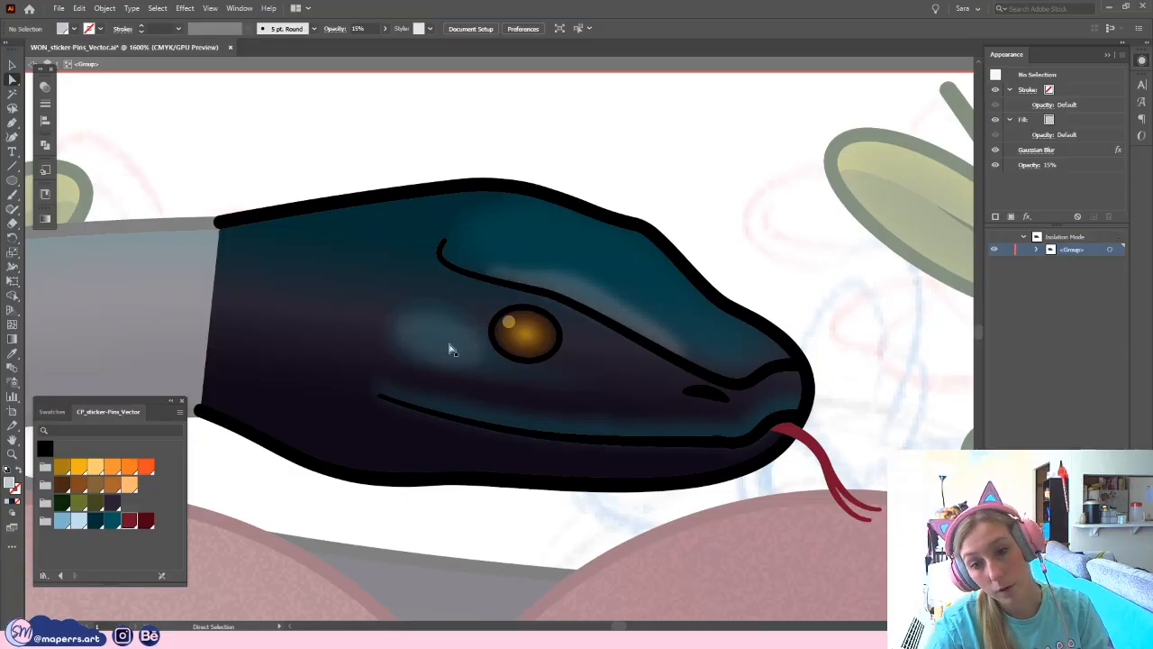
- Scale the cheek highlight down proportionally to about 5.2 by 2.6 pt and deselect it
{"action": "key", "text": "v"}
{"action": "left_click", "coordinate": [455, 339]}
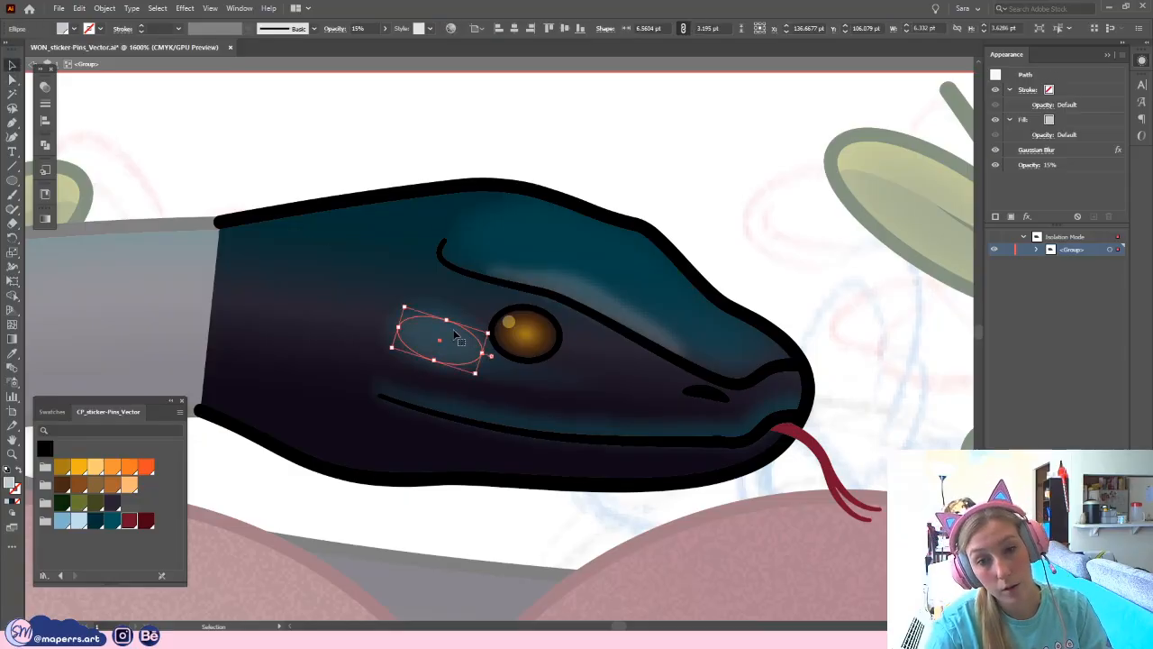
{"action": "left_click", "coordinate": [728, 187]}
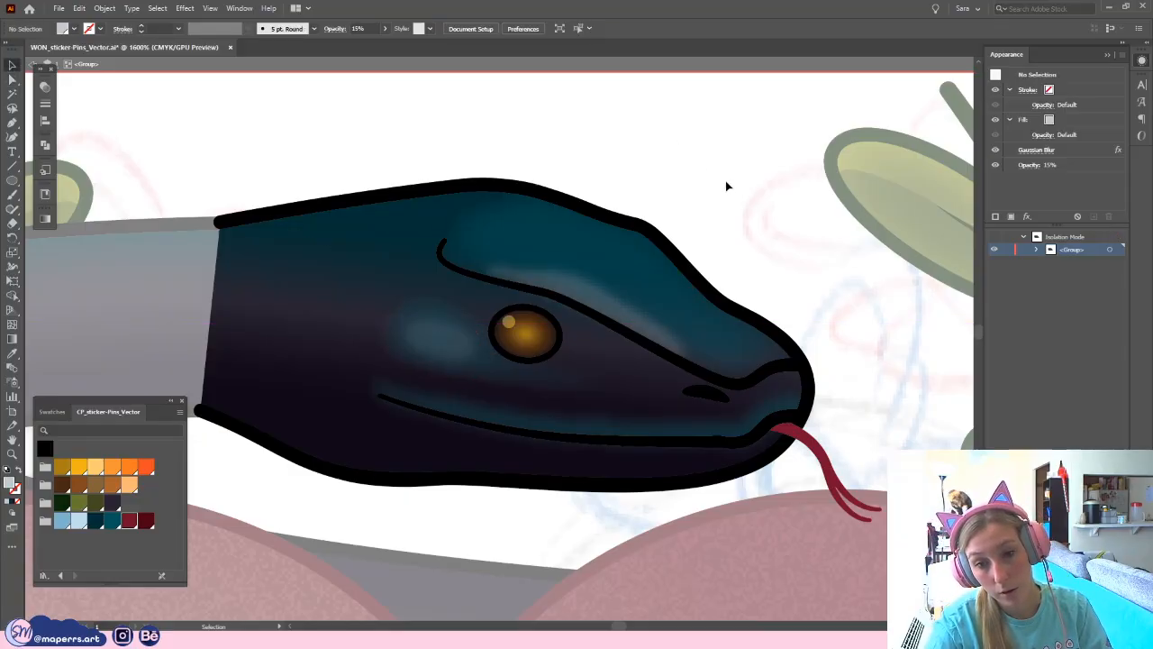
- Examine the snake head's new highlights at a smaller scale against the rest of the sticker and the reference photo
{"action": "left_click", "coordinate": [458, 348]}
{"action": "key", "text": "a"}
{"action": "key", "text": "ctrl+minus"}
{"action": "key", "text": "ctrl+minus"}
{"action": "key", "text": "ctrl+minus"}
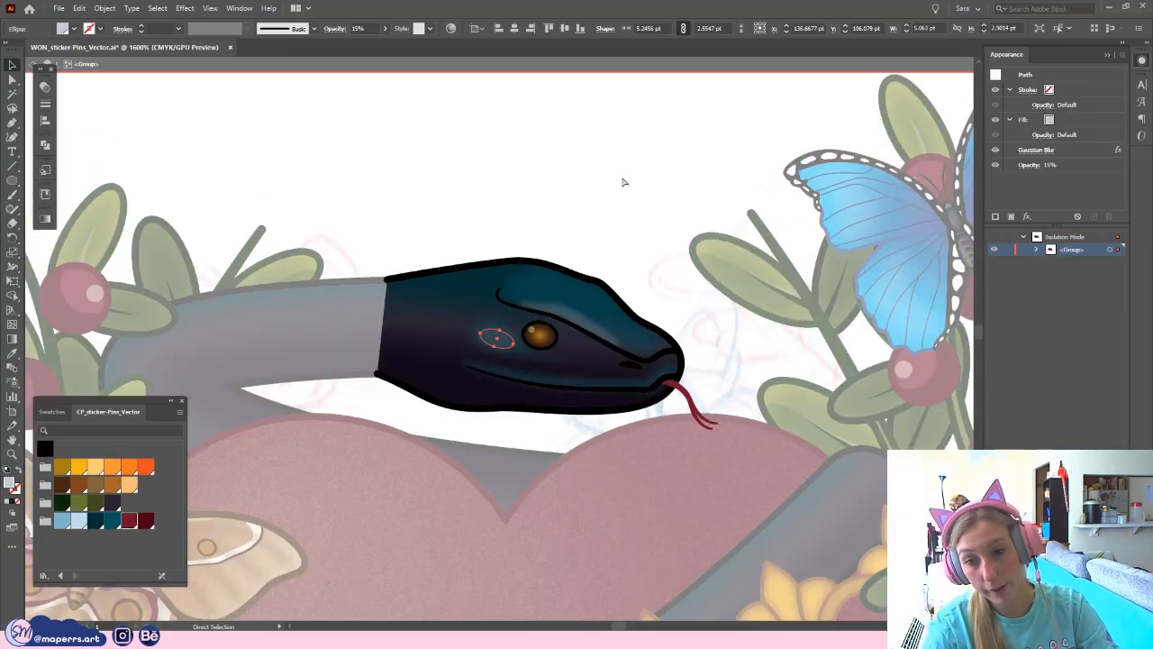
{"action": "key", "text": "ctrl+minus"}
{"action": "left_click", "coordinate": [468, 221]}
{"action": "left_click_drag", "start_coordinate": [411, 274], "coordinate": [456, 227]}
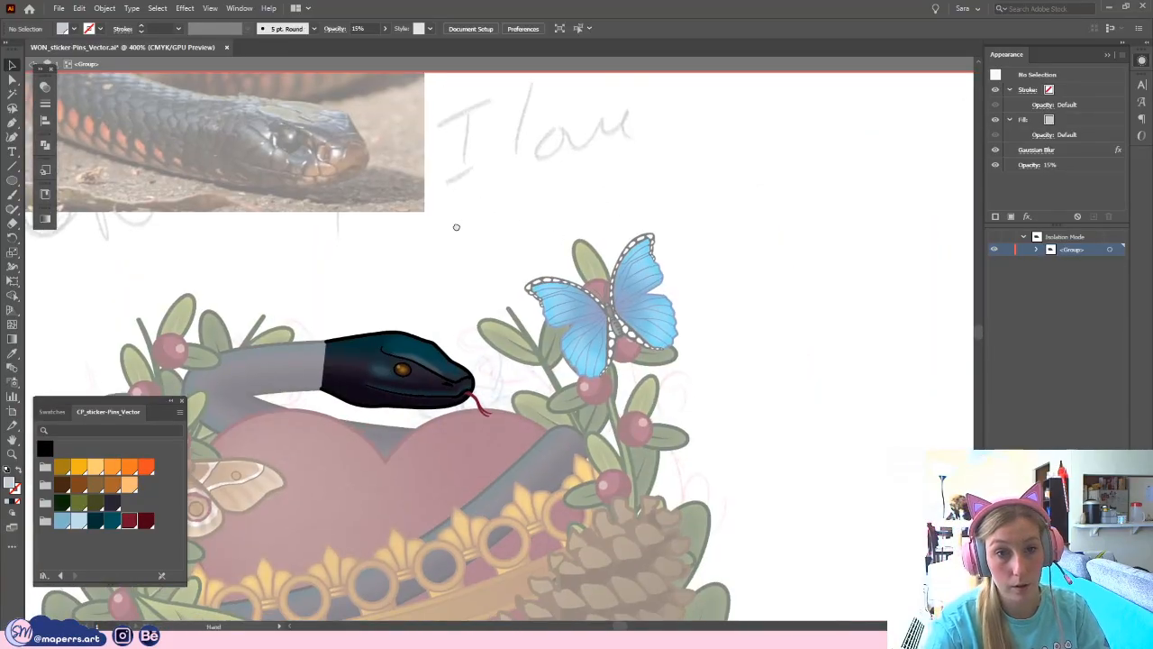
{"action": "left_click_drag", "start_coordinate": [403, 254], "coordinate": [439, 240]}
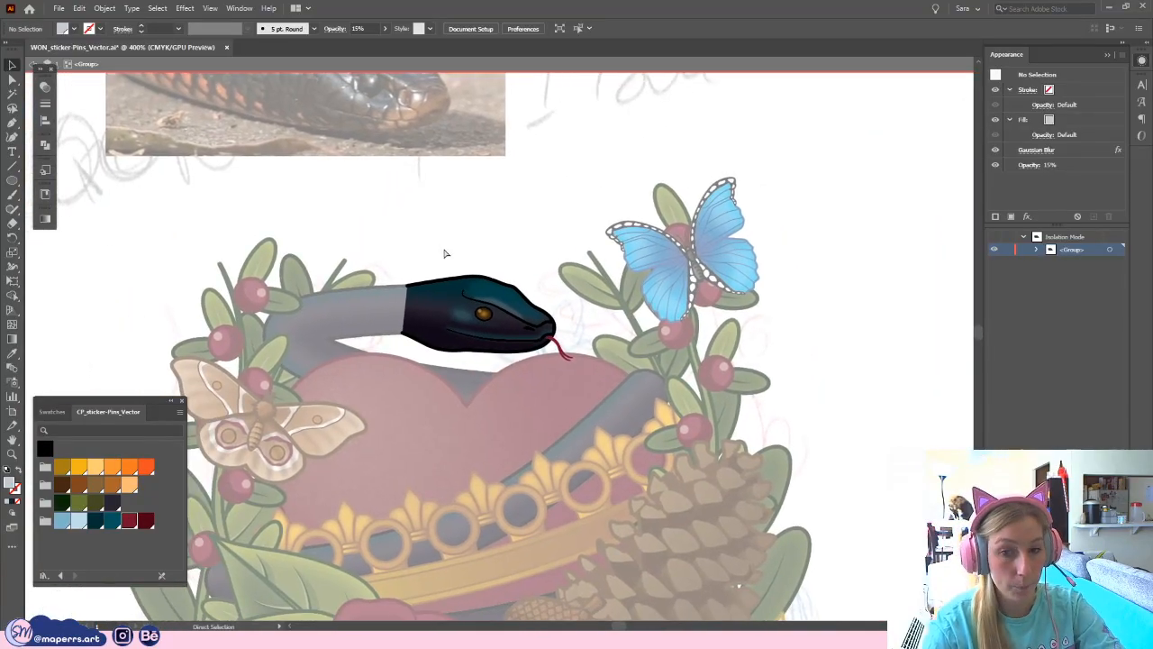
- Replace the small cheek highlight with a teal feathered shape at 50% opacity, reaching from behind to below the eye, and leave the head group
{"action": "key", "text": "ctrl+plus"}
{"action": "key", "text": "ctrl+plus"}
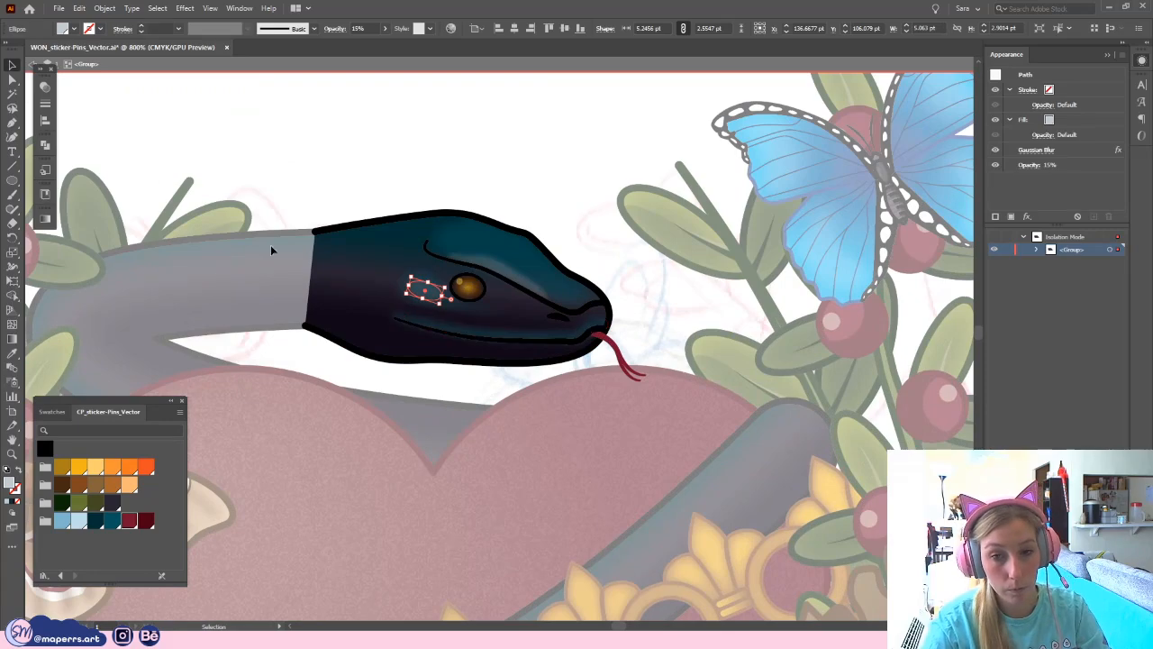
{"action": "left_click", "coordinate": [97, 155]}
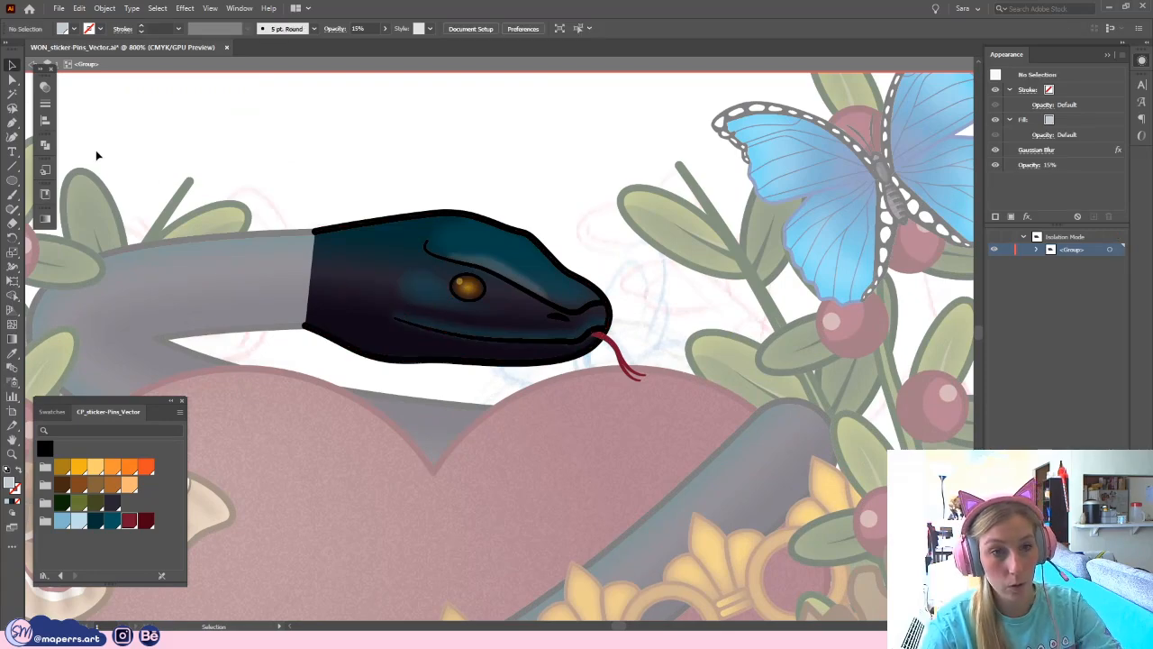
{"action": "left_click", "coordinate": [421, 289]}
{"action": "left_click_drag", "start_coordinate": [398, 296], "coordinate": [414, 270]}
{"action": "double_click", "coordinate": [590, 216]}
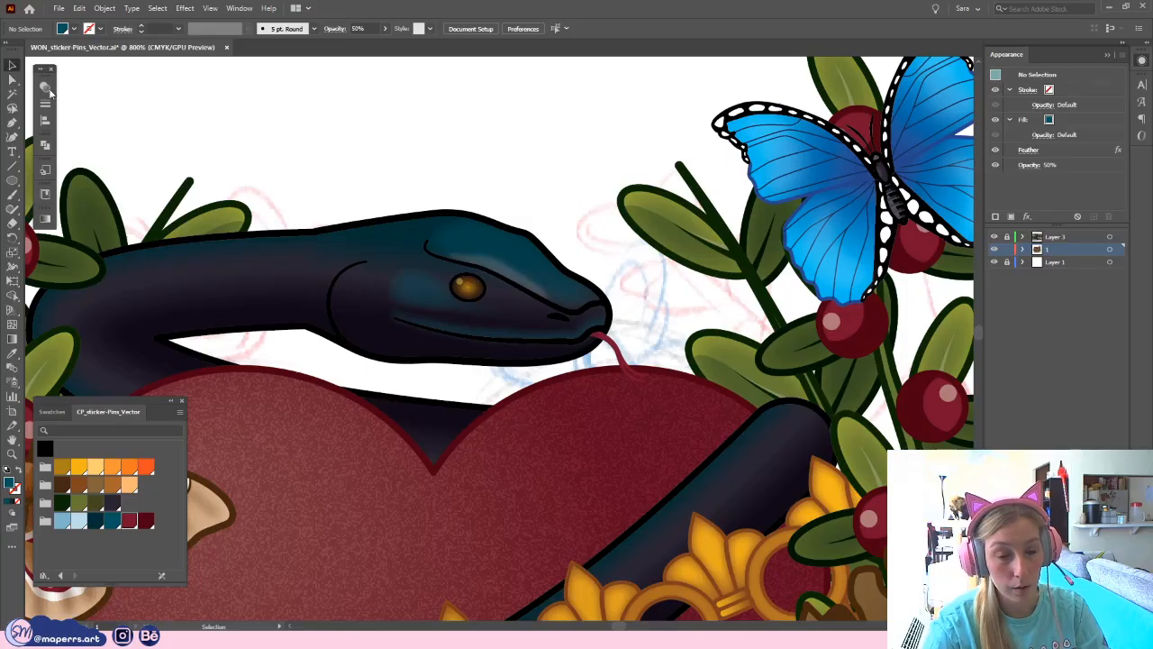
- Move the curved jaw line behind the cheek into the snake's head group and leave the group
{"action": "left_click", "coordinate": [346, 270]}
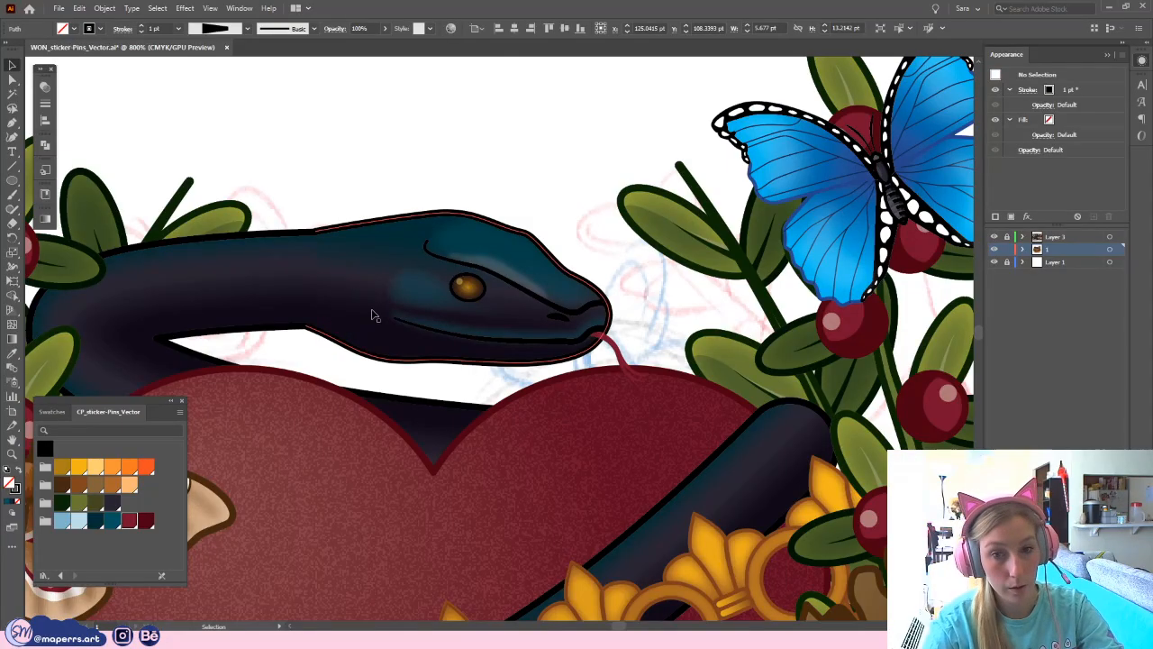
{"action": "double_click", "coordinate": [355, 297]}
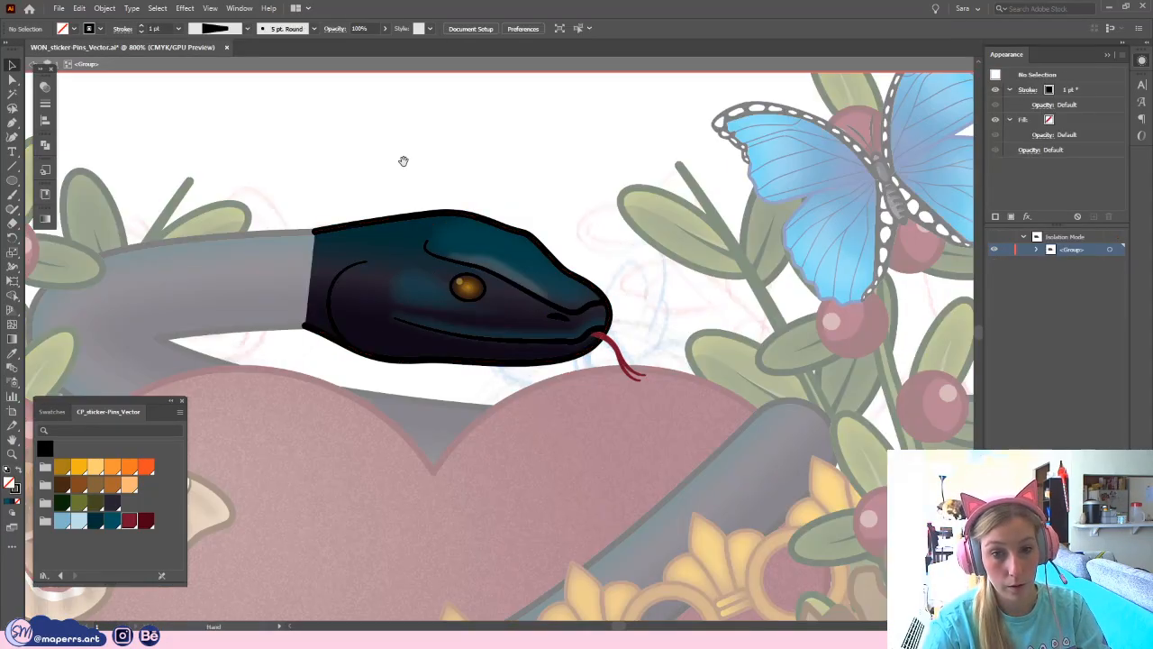
{"action": "left_click_drag", "start_coordinate": [404, 161], "coordinate": [402, 178]}
{"action": "double_click", "coordinate": [402, 184]}
- Give the snake's tongue a dark red outline inside the head group
{"action": "key", "text": "ctrl+minus"}
{"action": "key", "text": "ctrl+minus"}
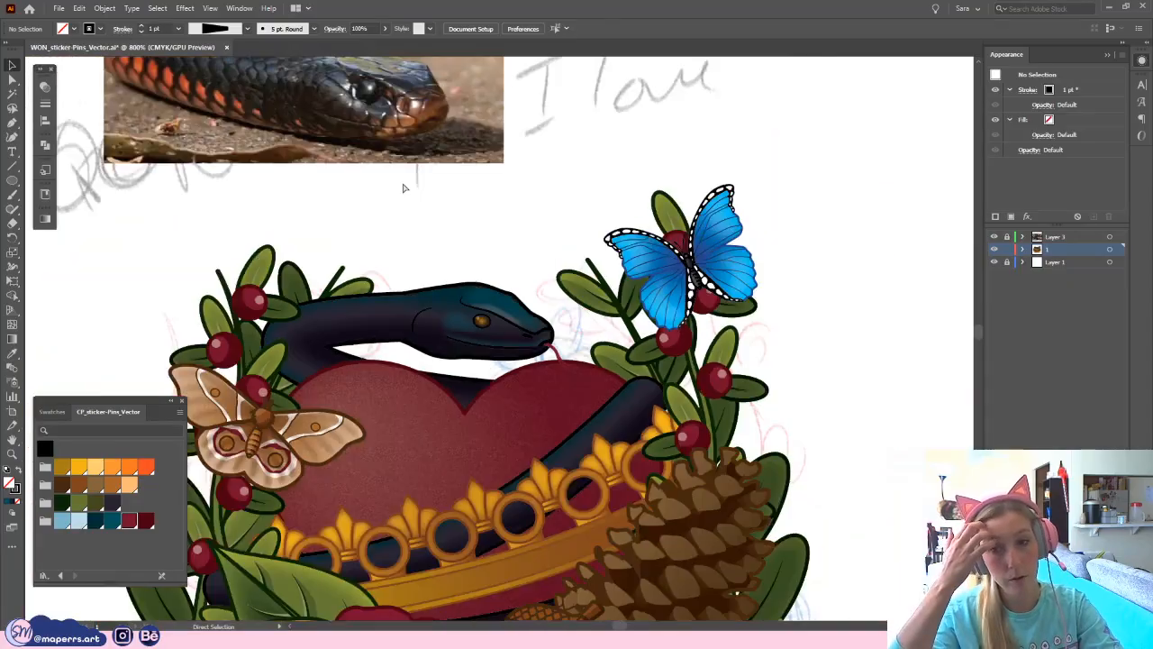
{"action": "key", "text": "ctrl+minus"}
{"action": "key", "text": "ctrl+plus"}
{"action": "key", "text": "ctrl+plus"}
{"action": "key", "text": "ctrl+plus"}
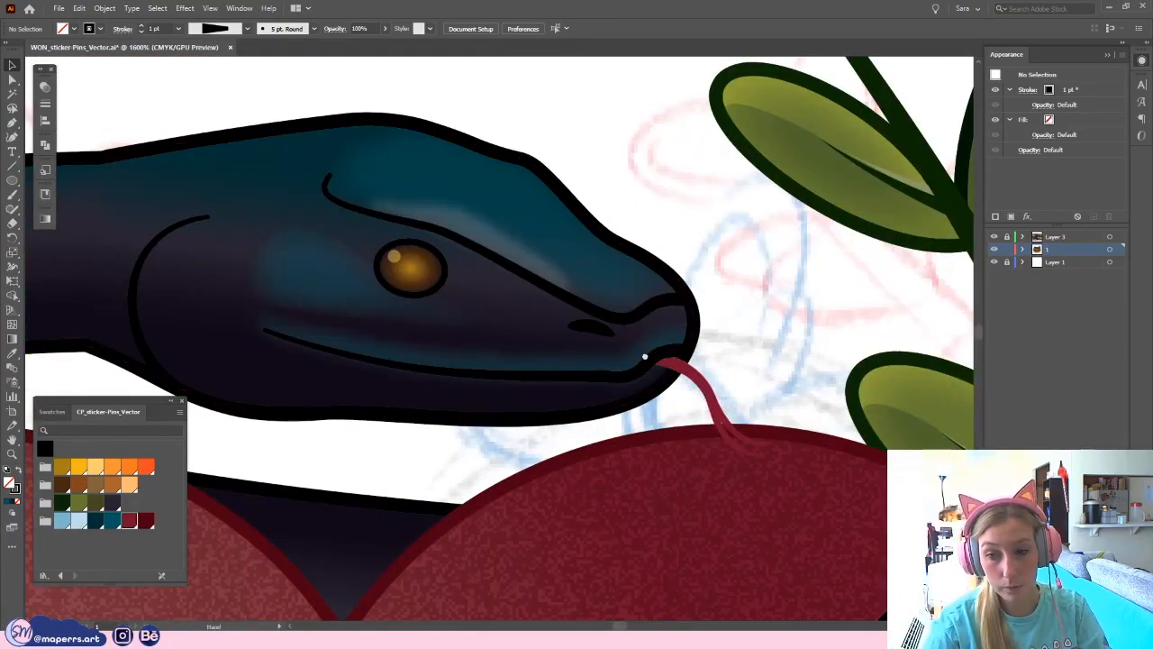
{"action": "left_click_drag", "start_coordinate": [644, 357], "coordinate": [427, 296]}
{"action": "left_click", "coordinate": [491, 333]}
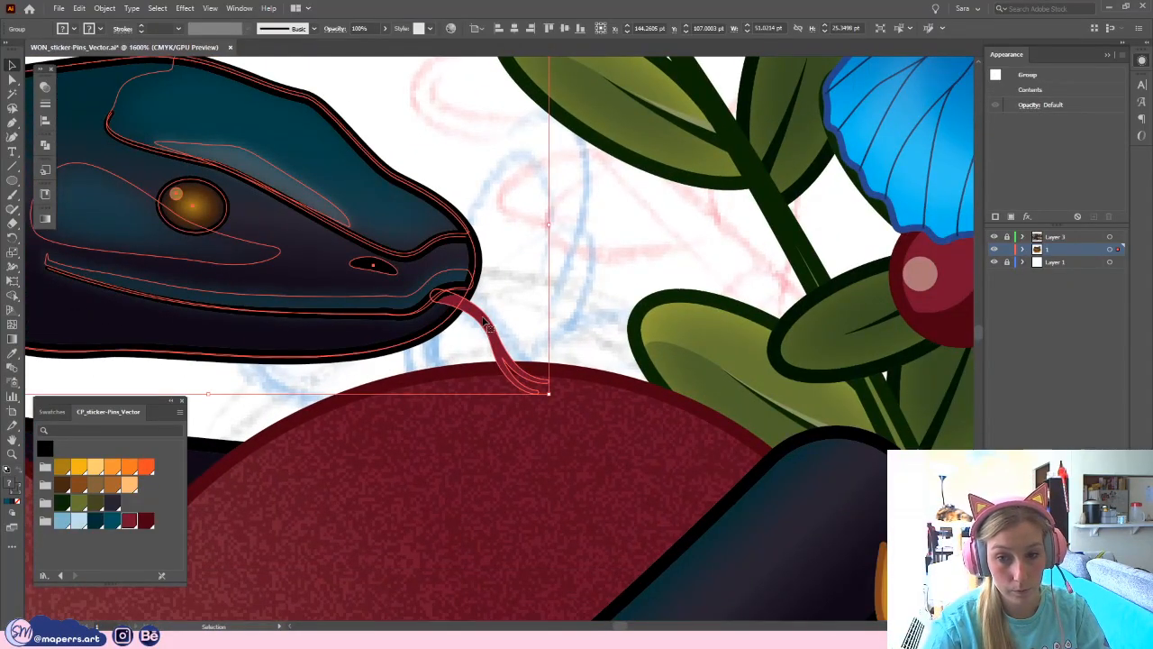
{"action": "double_click", "coordinate": [488, 327]}
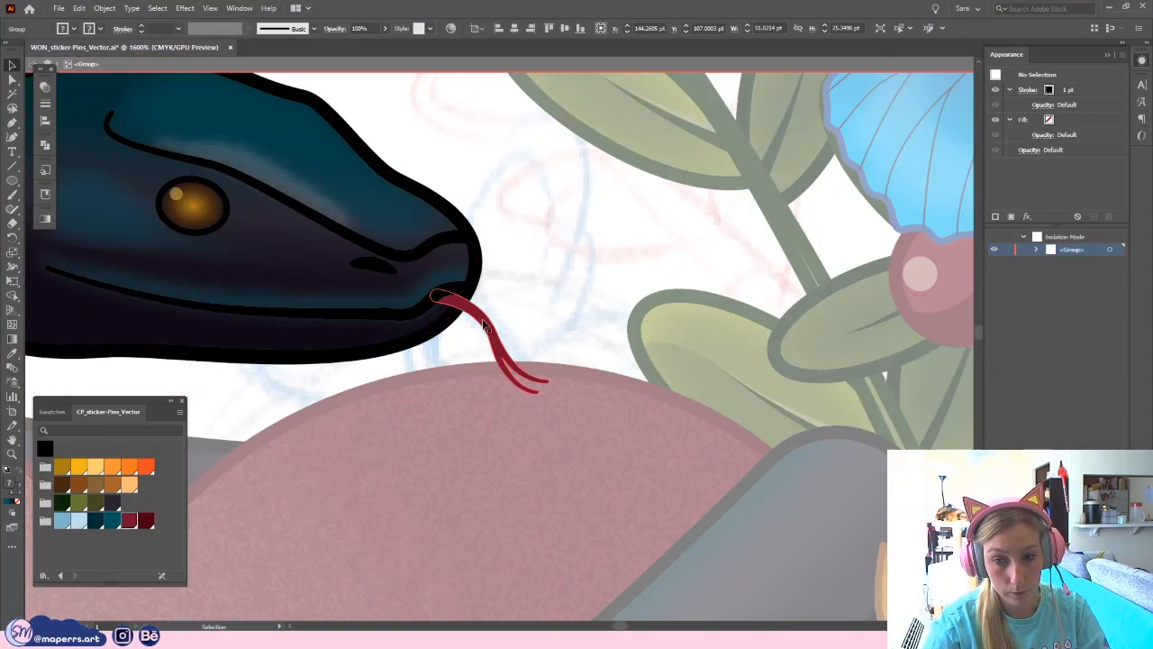
{"action": "left_click", "coordinate": [146, 521]}
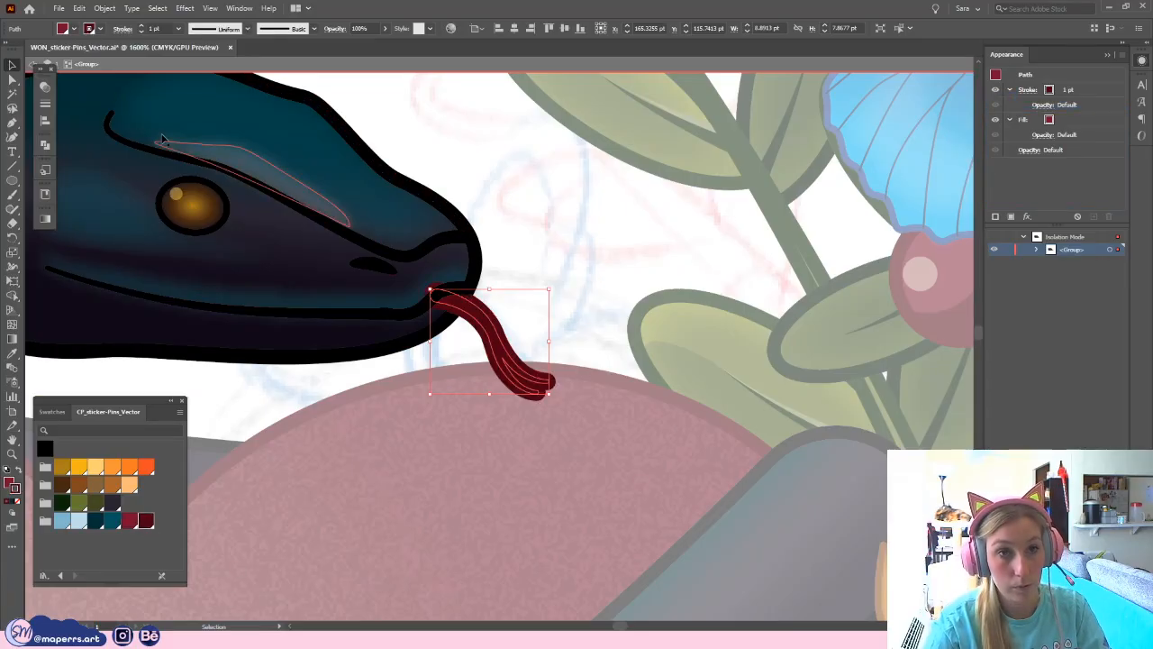
- Thin the tongue's outline to 0.25 pt and leave the head group
{"action": "left_click", "coordinate": [181, 28]}
{"action": "left_click", "coordinate": [193, 41]}
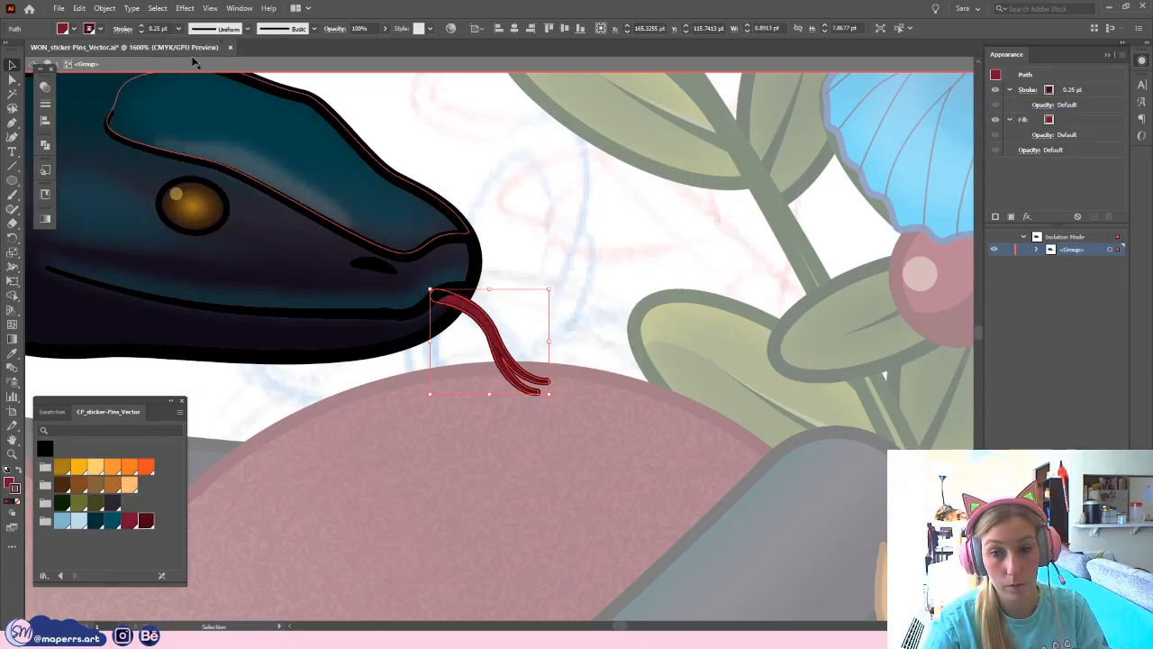
{"action": "left_click", "coordinate": [497, 213]}
{"action": "left_click", "coordinate": [501, 351]}
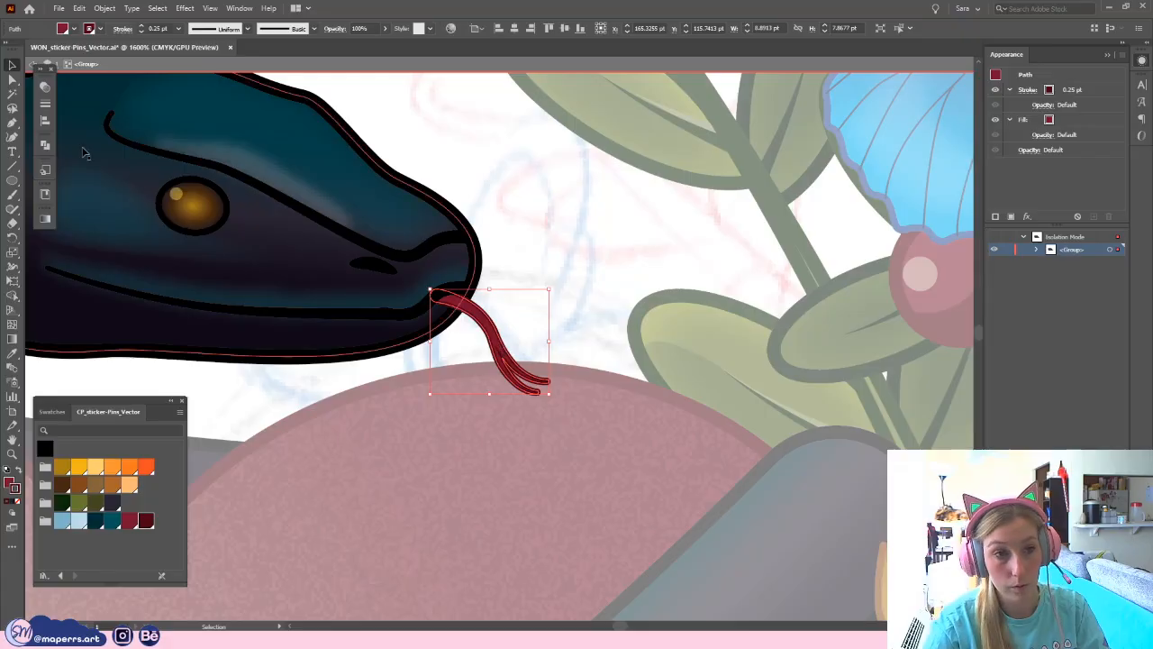
{"action": "left_click", "coordinate": [45, 104]}
{"action": "left_click", "coordinate": [466, 181]}
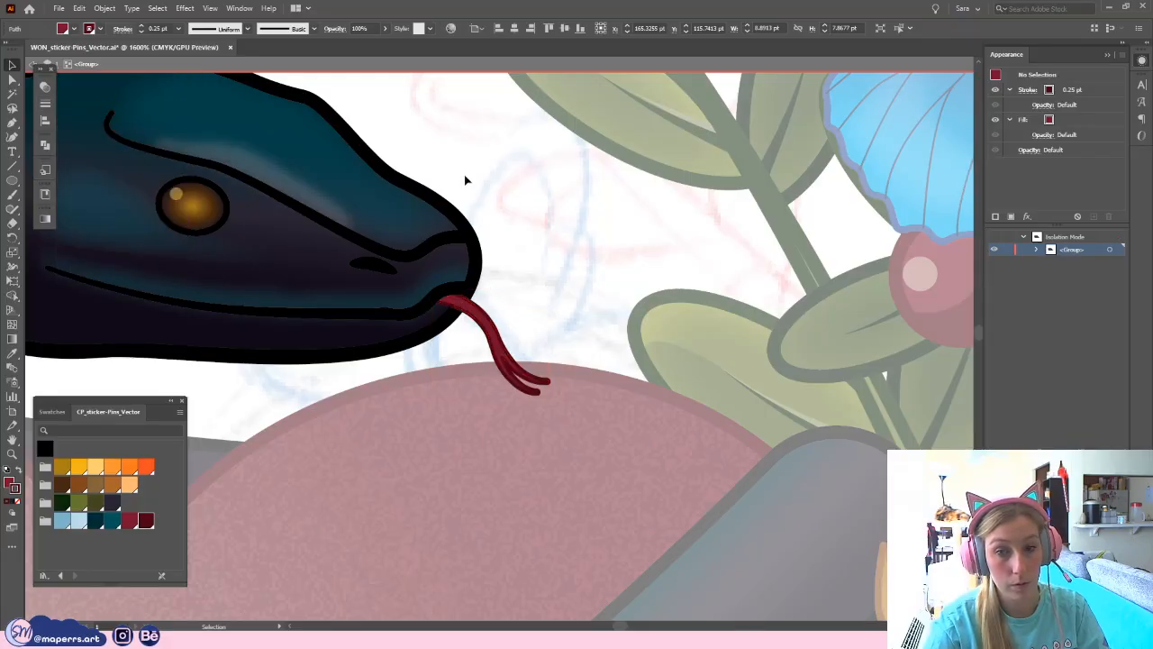
{"action": "key", "text": "ctrl+minus"}
{"action": "double_click", "coordinate": [480, 208]}
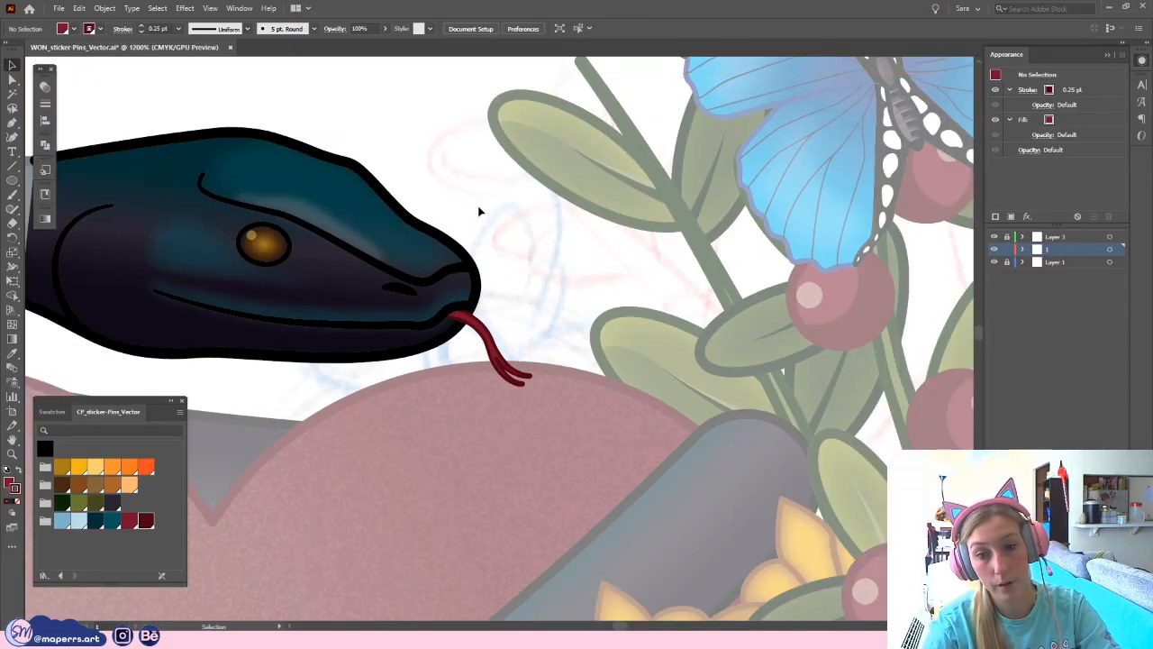
- Examine the whole sticker, from the snake down to the banner, at a reduced scale
{"action": "key", "text": "ctrl+minus"}
{"action": "key", "text": "ctrl+minus"}
{"action": "key", "text": "ctrl+minus"}
{"action": "key", "text": "ctrl+minus"}
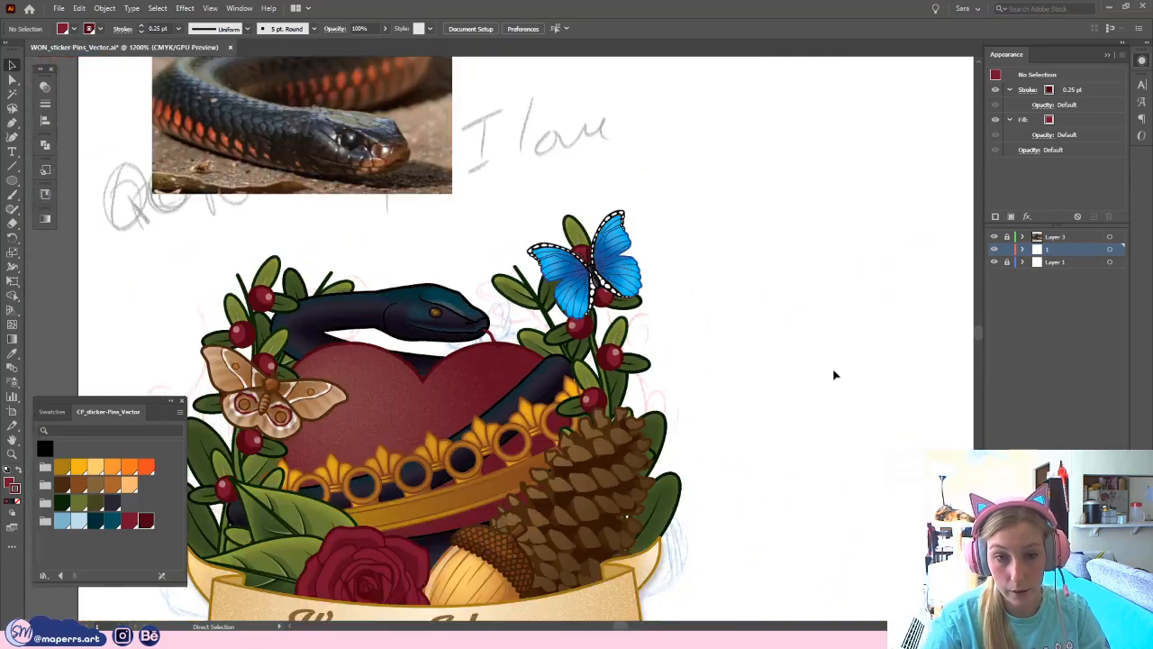
{"action": "left_click_drag", "start_coordinate": [807, 372], "coordinate": [865, 362]}
{"action": "scroll", "coordinate": [820, 370], "scroll_direction": "up", "scroll_amount": 1}
{"action": "scroll", "coordinate": [848, 394], "scroll_direction": "down", "scroll_amount": 4}
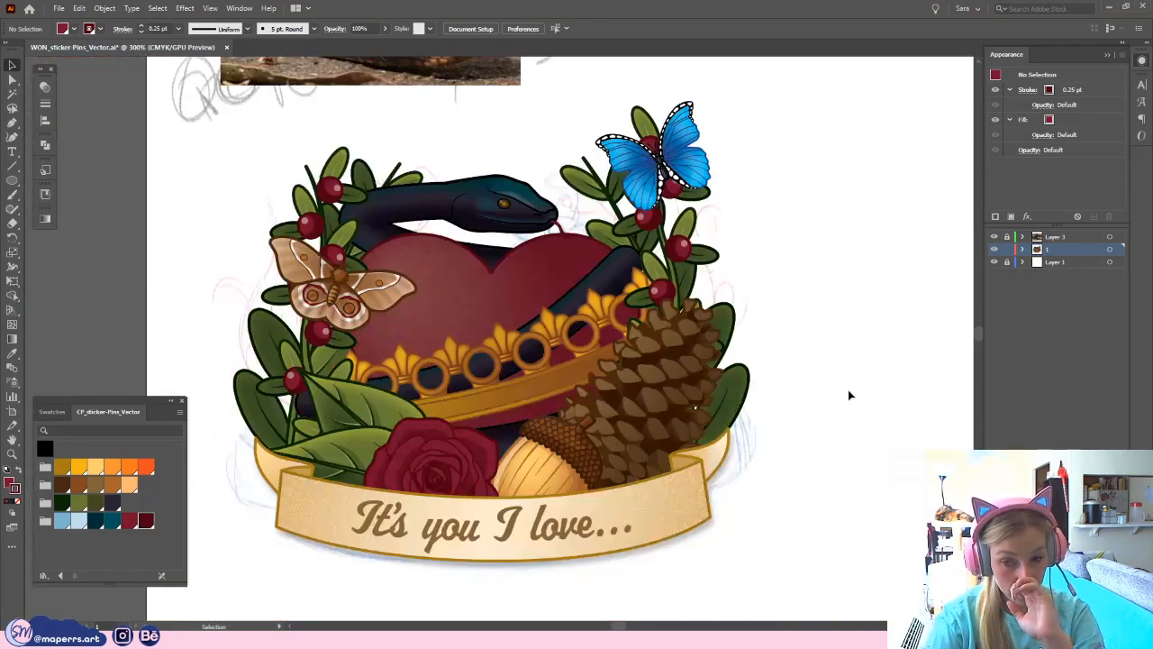
- Inspect the snake's head and neck and compare them with the scales in the reference photo
{"action": "key", "text": "ctrl+plus"}
{"action": "key", "text": "ctrl+plus"}
{"action": "key", "text": "ctrl+plus"}
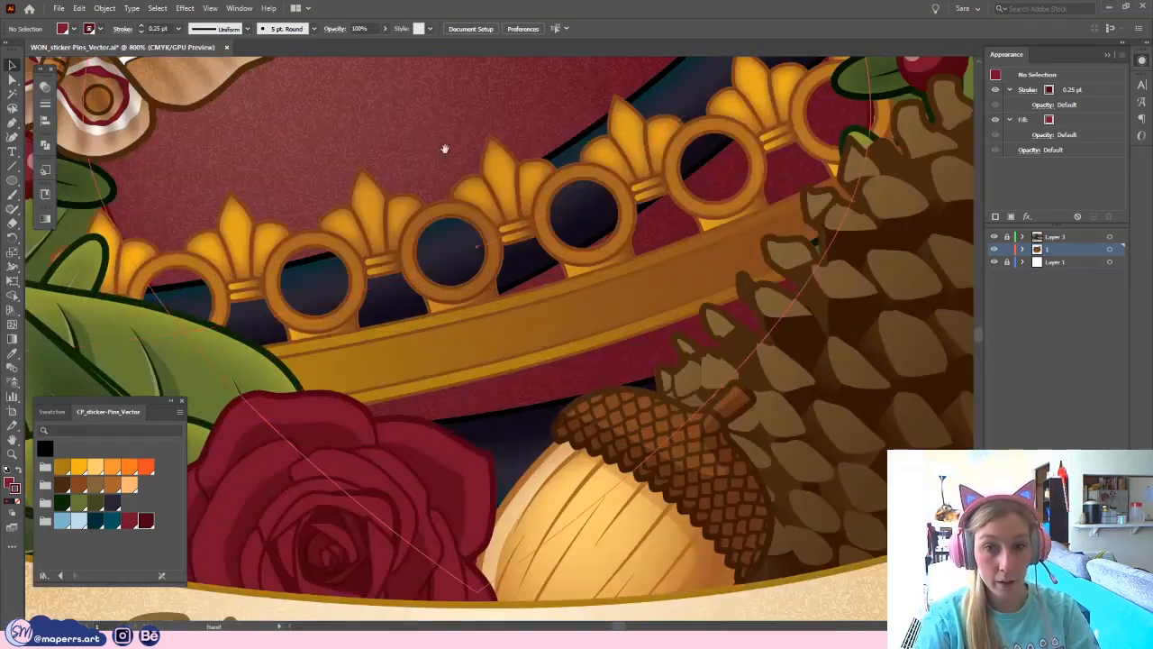
{"action": "left_click_drag", "start_coordinate": [443, 149], "coordinate": [397, 360]}
{"action": "left_click_drag", "start_coordinate": [355, 180], "coordinate": [407, 344]}
{"action": "left_click", "coordinate": [425, 219]}
{"action": "left_click_drag", "start_coordinate": [294, 183], "coordinate": [378, 209]}
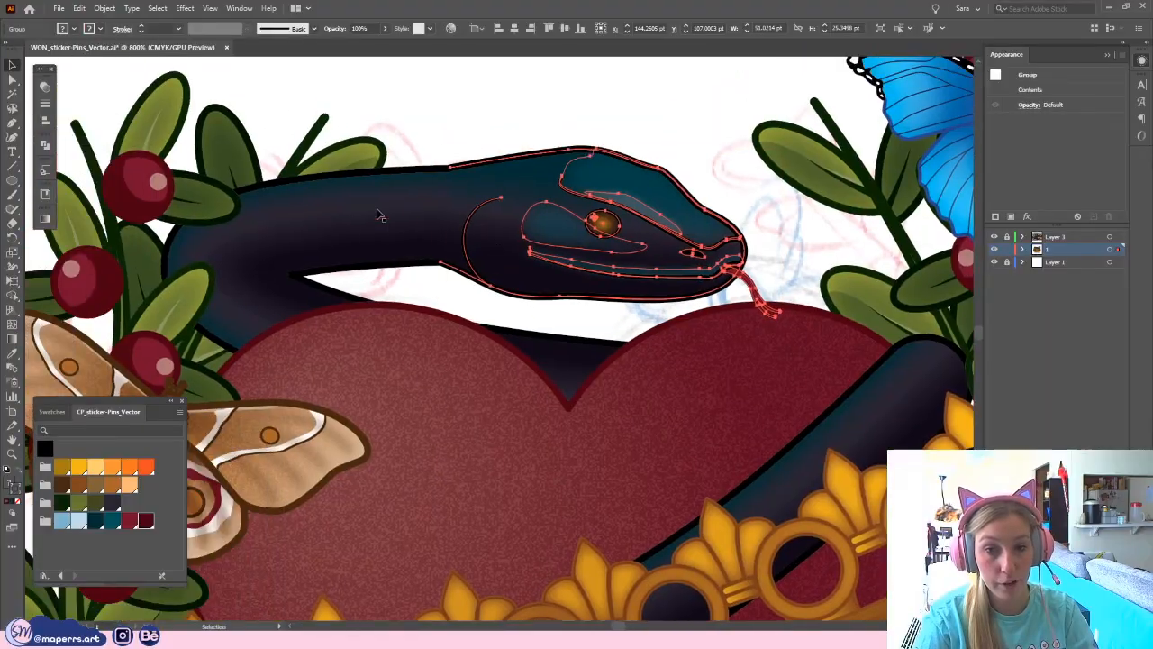
{"action": "left_click", "coordinate": [377, 228]}
{"action": "left_click", "coordinate": [411, 145]}
{"action": "left_click_drag", "start_coordinate": [412, 143], "coordinate": [407, 151]}
{"action": "key", "text": "ctrl+minus"}
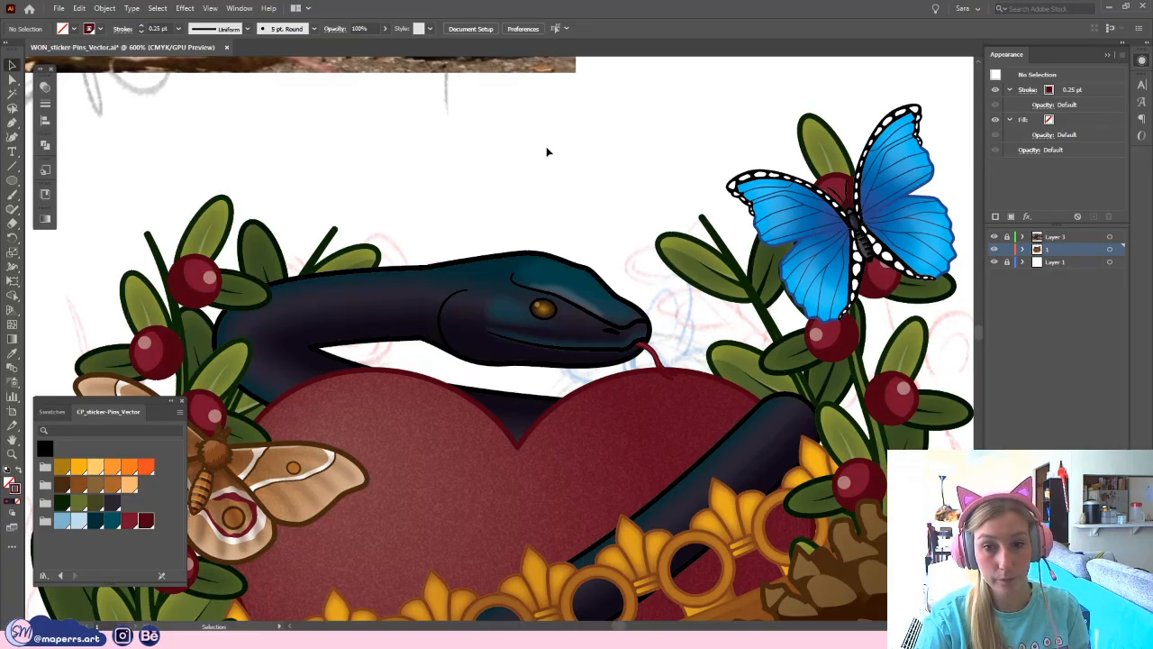
{"action": "key", "text": "ctrl+minus"}
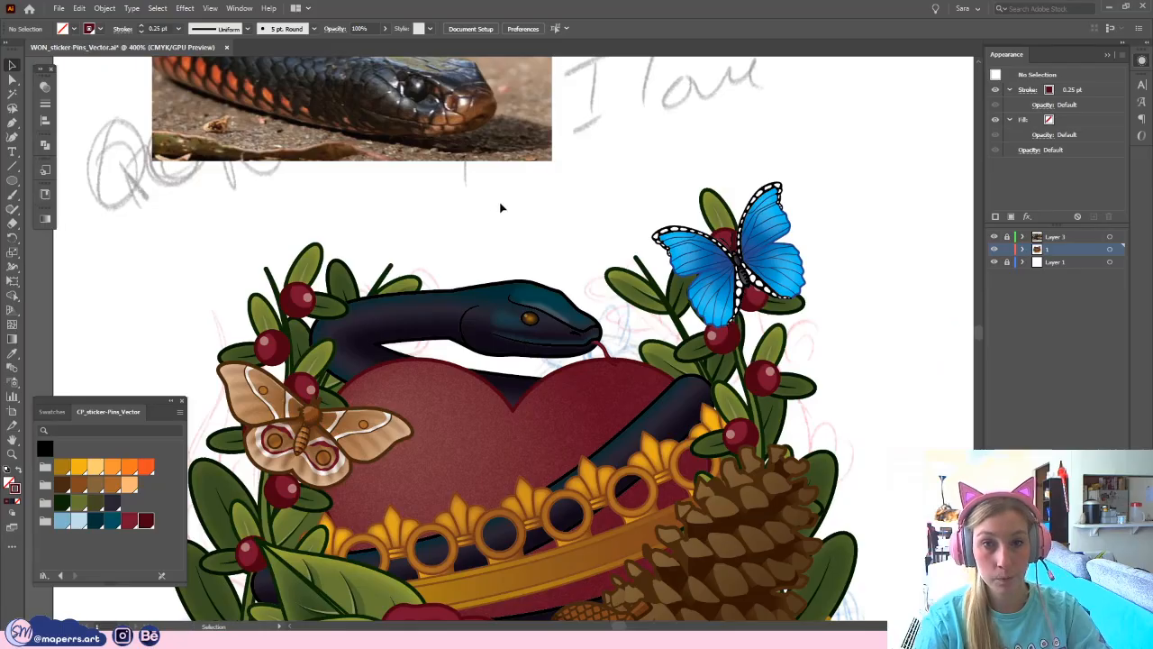
{"action": "left_click_drag", "start_coordinate": [500, 212], "coordinate": [580, 413]}
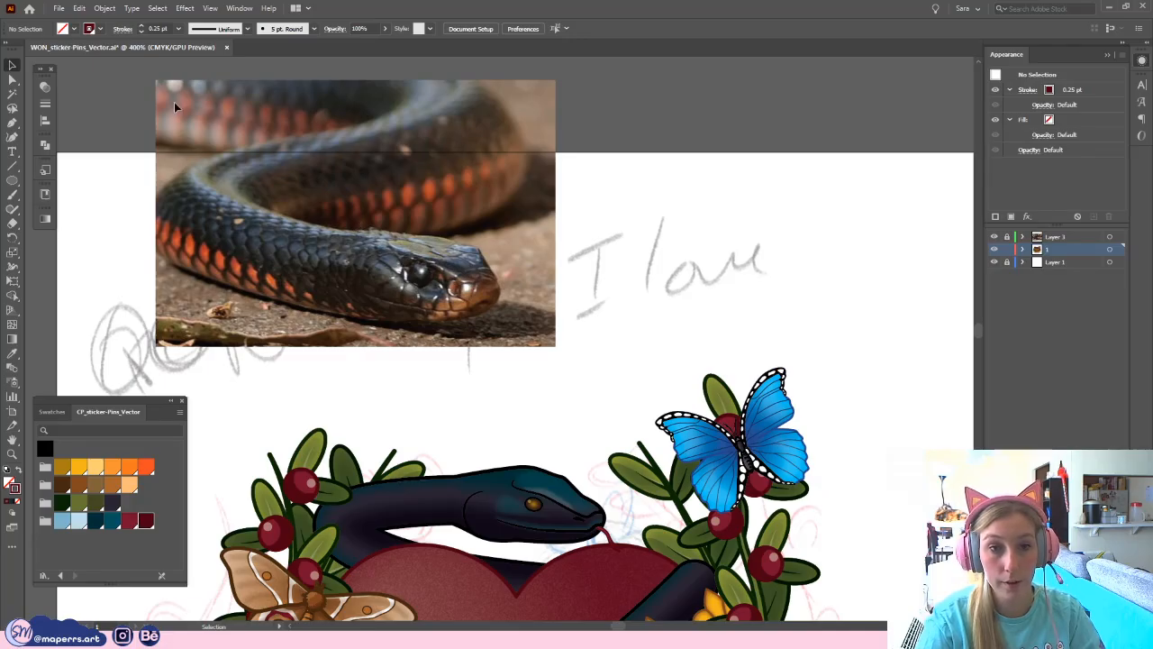
{"action": "left_click_drag", "start_coordinate": [448, 411], "coordinate": [451, 282]}
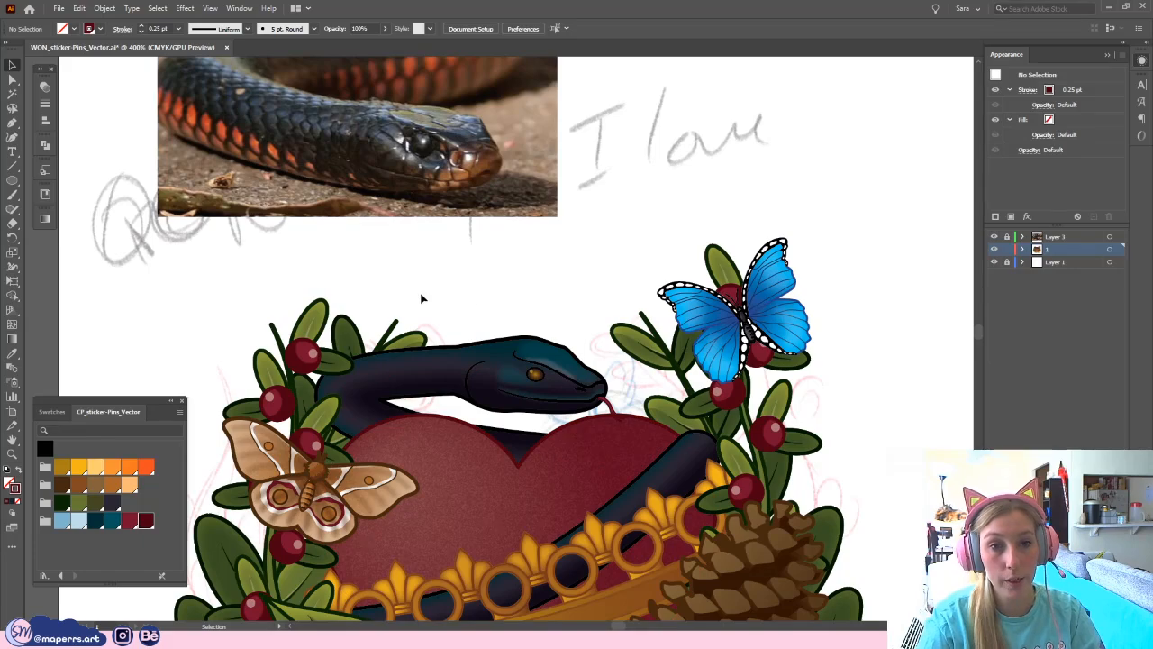
- Draw a circle about 10 pt wide above the snake and cut away its upper half to leave a scale-like arc
{"action": "key", "text": "l"}
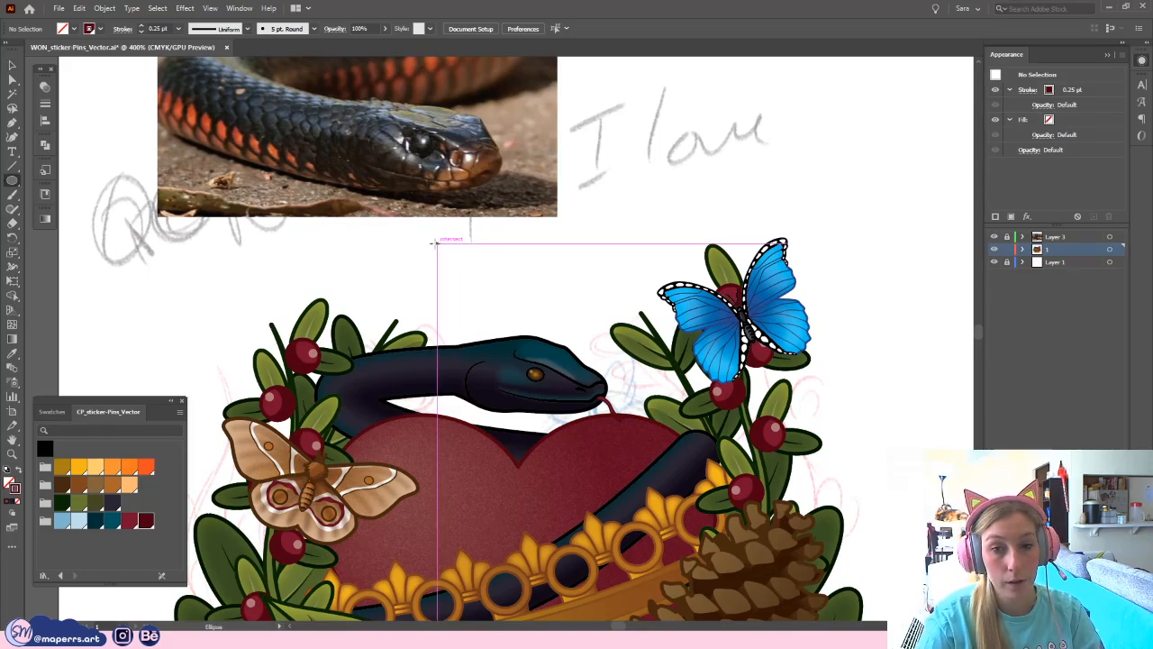
{"action": "mouse_move", "coordinate": [436, 242]}
{"action": "left_mouse_down"}
{"action": "mouse_move", "coordinate": [470, 276]}
{"action": "mouse_move", "coordinate": [431, 252]}
{"action": "left_mouse_up"}
{"action": "key", "text": "a"}
{"action": "key", "text": "Delete"}
{"action": "left_click", "coordinate": [12, 65]}
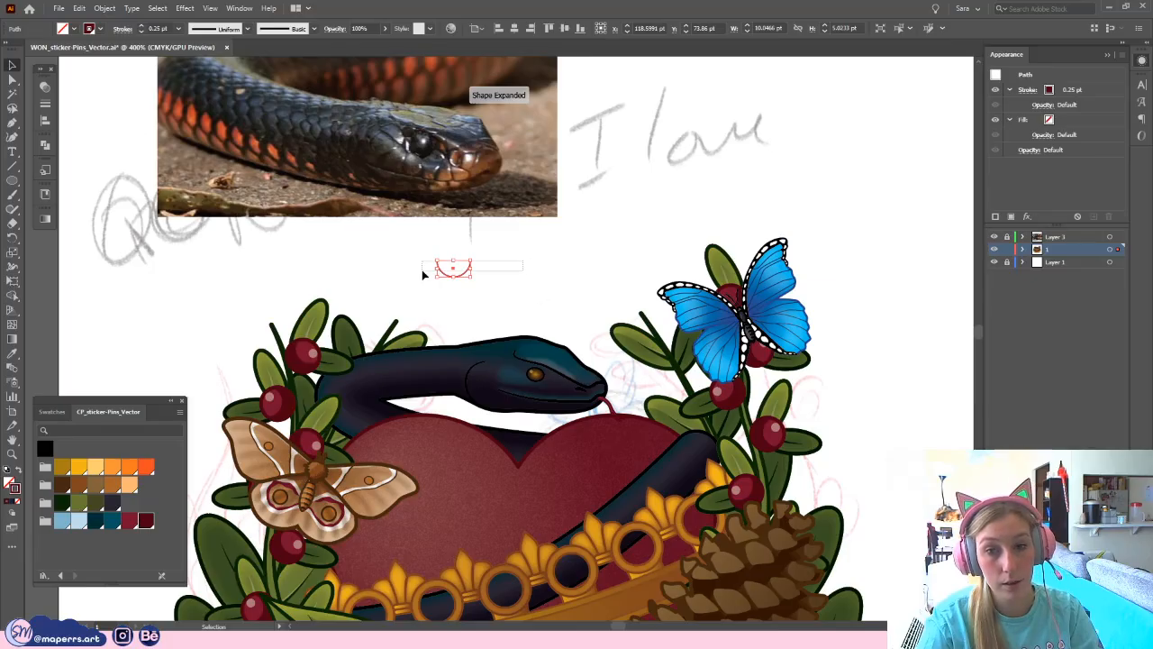
- Set the arc's stroke to 1 pt in dark gold and deselect it
{"action": "left_click", "coordinate": [178, 28]}
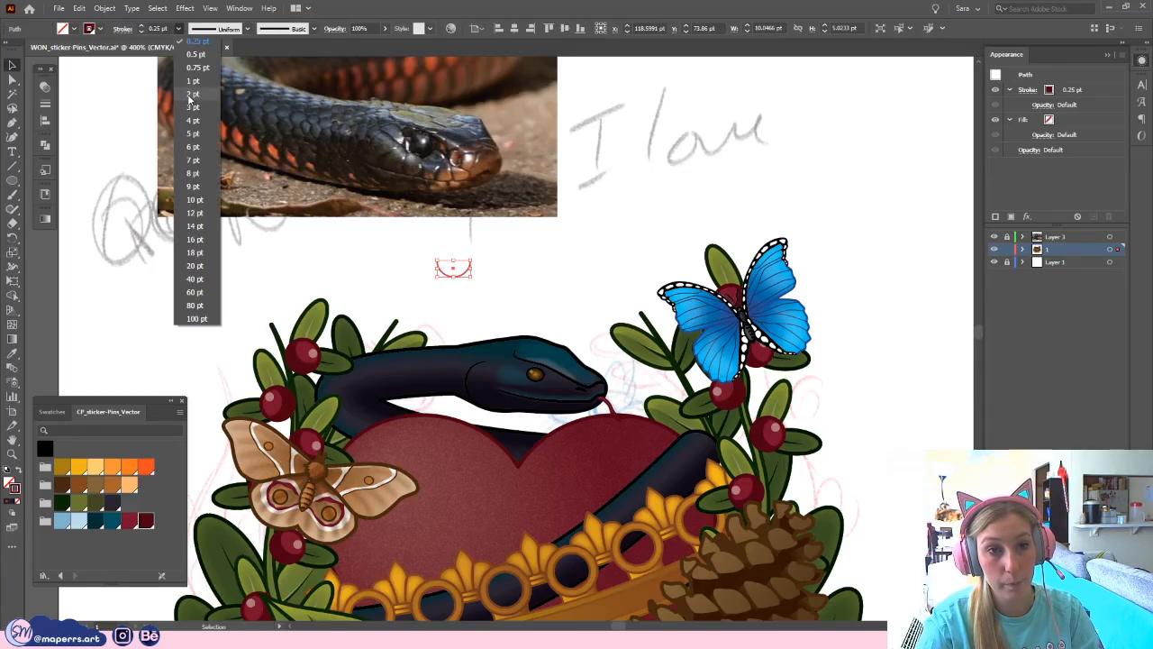
{"action": "left_click", "coordinate": [193, 80]}
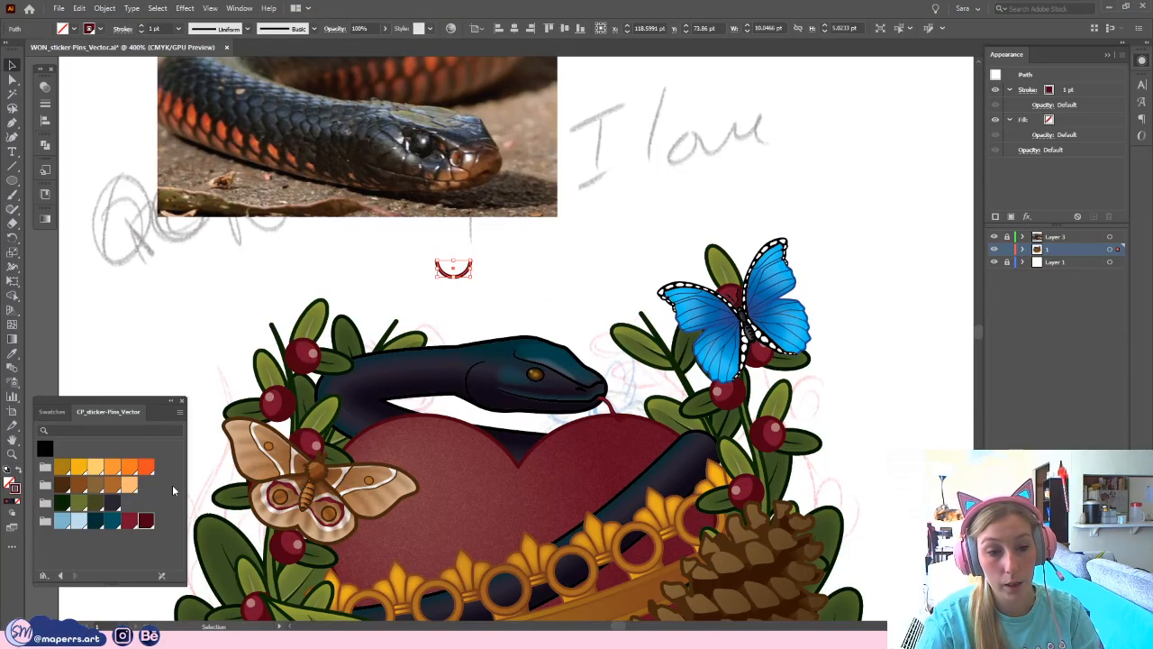
{"action": "left_click", "coordinate": [114, 468]}
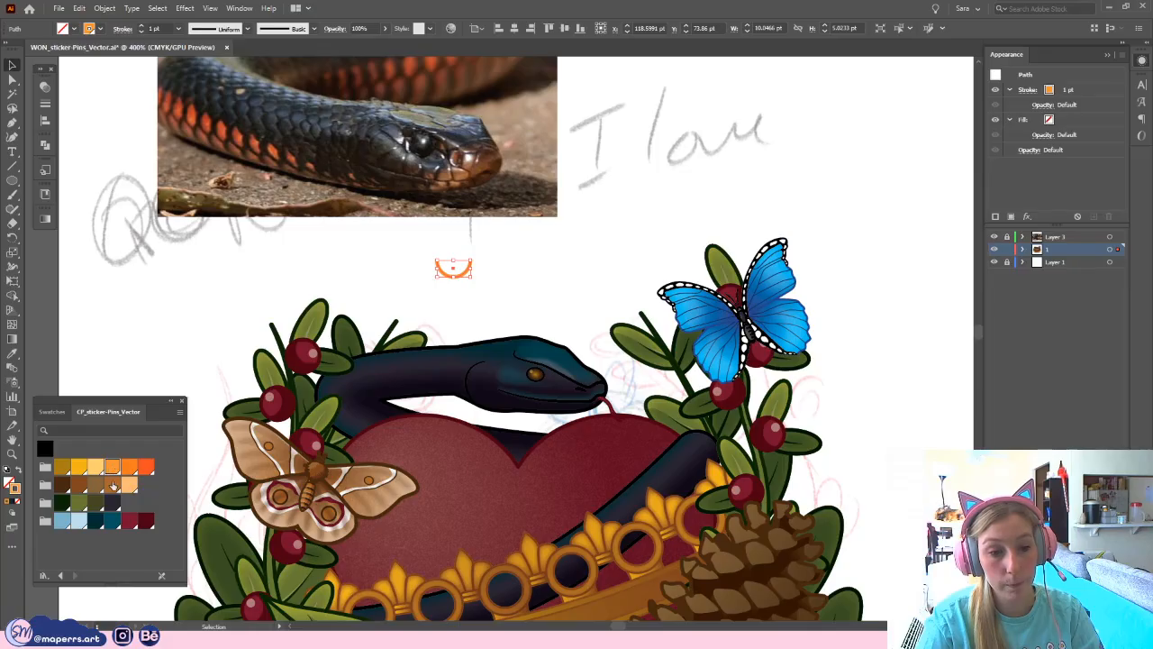
{"action": "left_click", "coordinate": [62, 467]}
{"action": "left_click", "coordinate": [460, 269]}
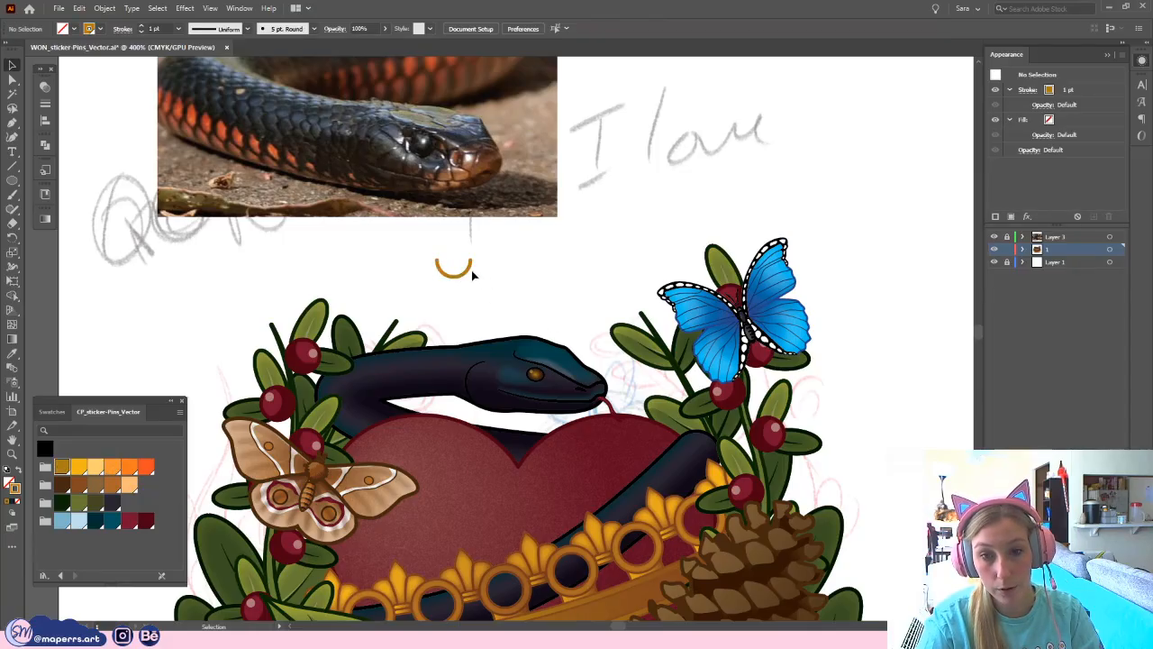
- Try narrowing the gold arc to about 6.6 pt wide, then delete it
{"action": "left_click_drag", "start_coordinate": [472, 268], "coordinate": [459, 268]}
{"action": "left_click", "coordinate": [466, 274]}
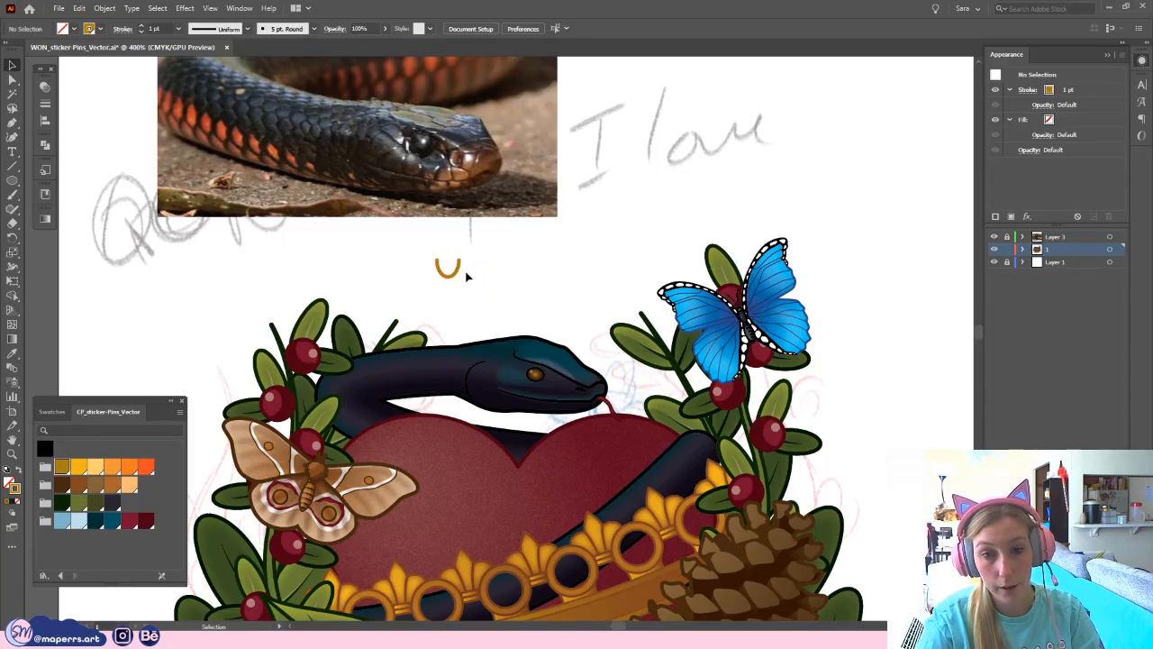
{"action": "left_click", "coordinate": [459, 271]}
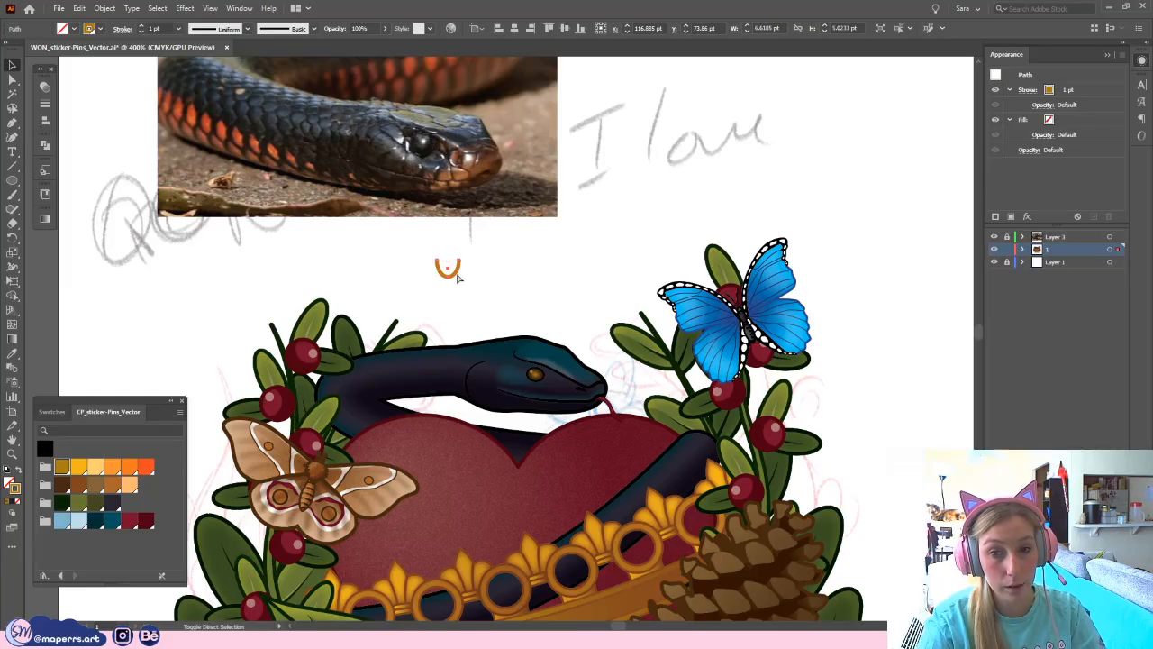
{"action": "left_click", "coordinate": [456, 277]}
{"action": "mouse_move", "coordinate": [455, 276]}
{"action": "left_mouse_down"}
{"action": "mouse_move", "coordinate": [467, 261]}
{"action": "mouse_move", "coordinate": [446, 257]}
{"action": "left_mouse_up"}
{"action": "left_click", "coordinate": [495, 288]}
{"action": "key", "text": "Delete"}
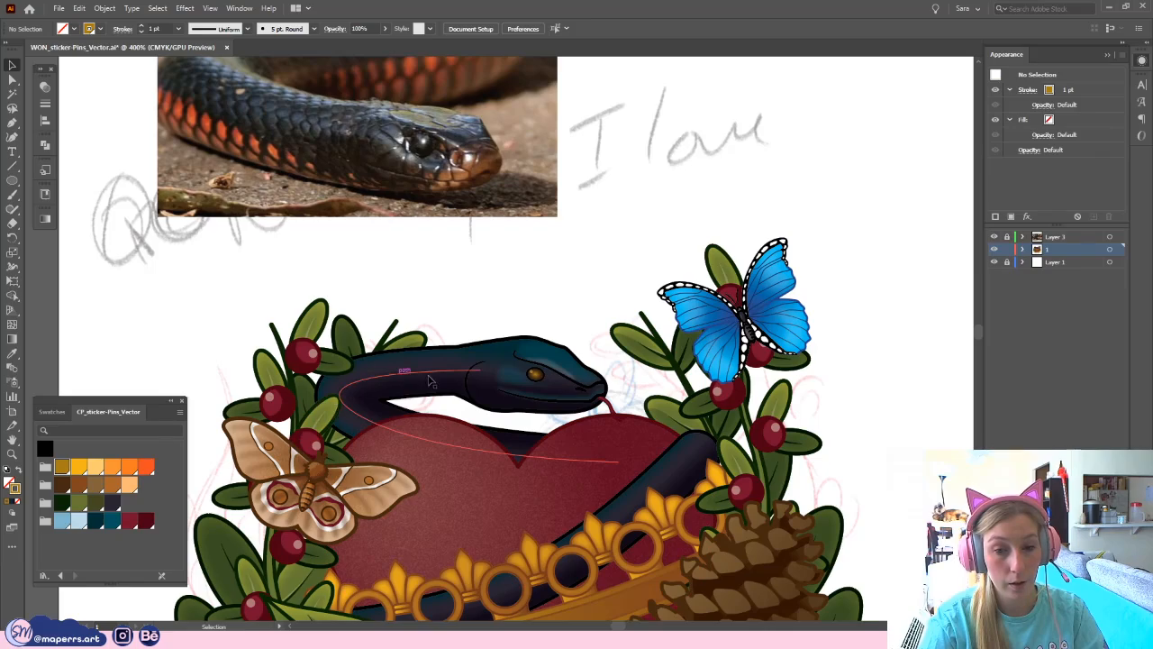
- Look over the snake's head, neck and tongue up close and against the surrounding leaves and heart
{"action": "left_click_drag", "start_coordinate": [519, 254], "coordinate": [515, 243]}
{"action": "key", "text": "ctrl+equal"}
{"action": "key", "text": "ctrl+equal"}
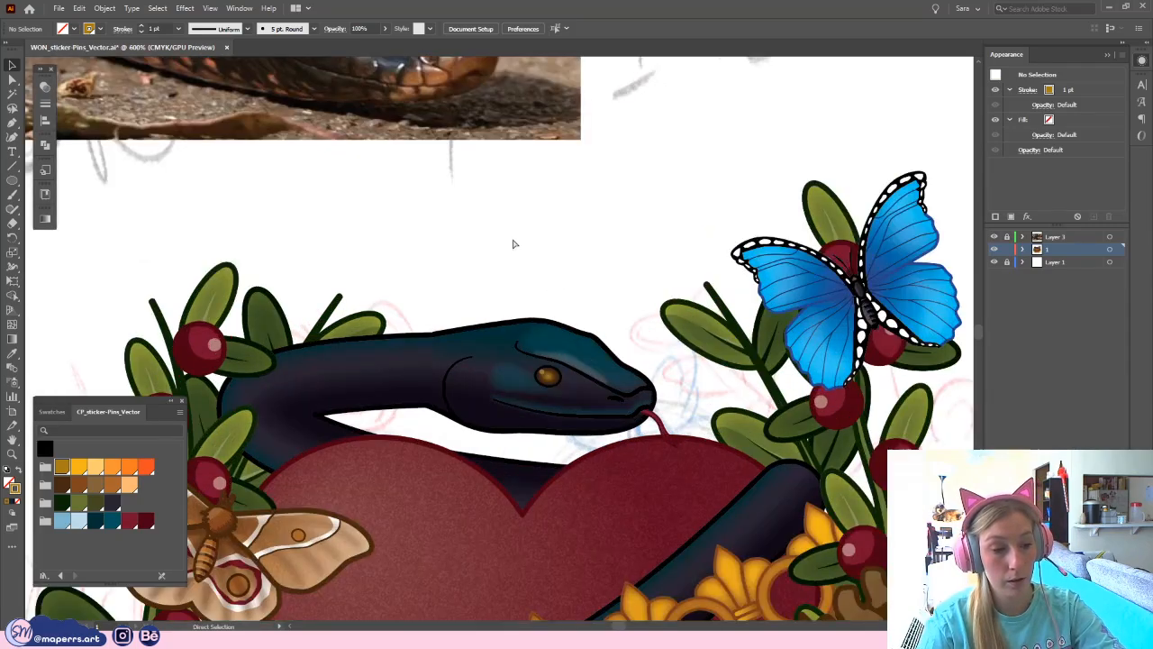
{"action": "left_click_drag", "start_coordinate": [494, 205], "coordinate": [537, 200]}
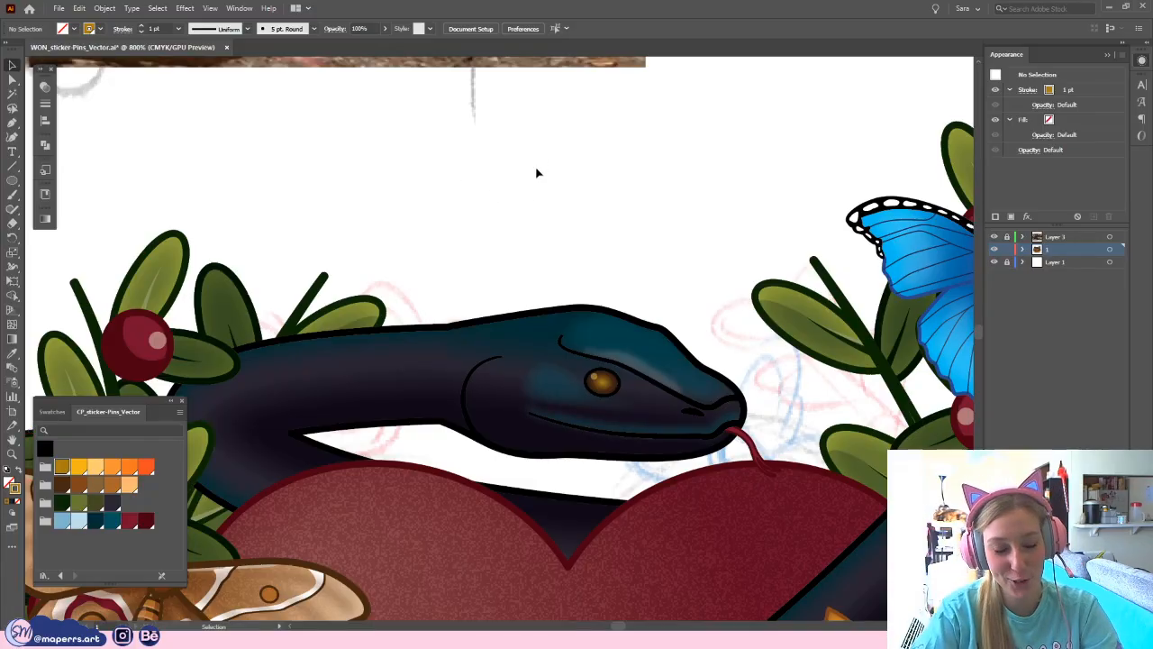
{"action": "scroll", "coordinate": [527, 181], "scroll_direction": "down", "scroll_amount": 2}
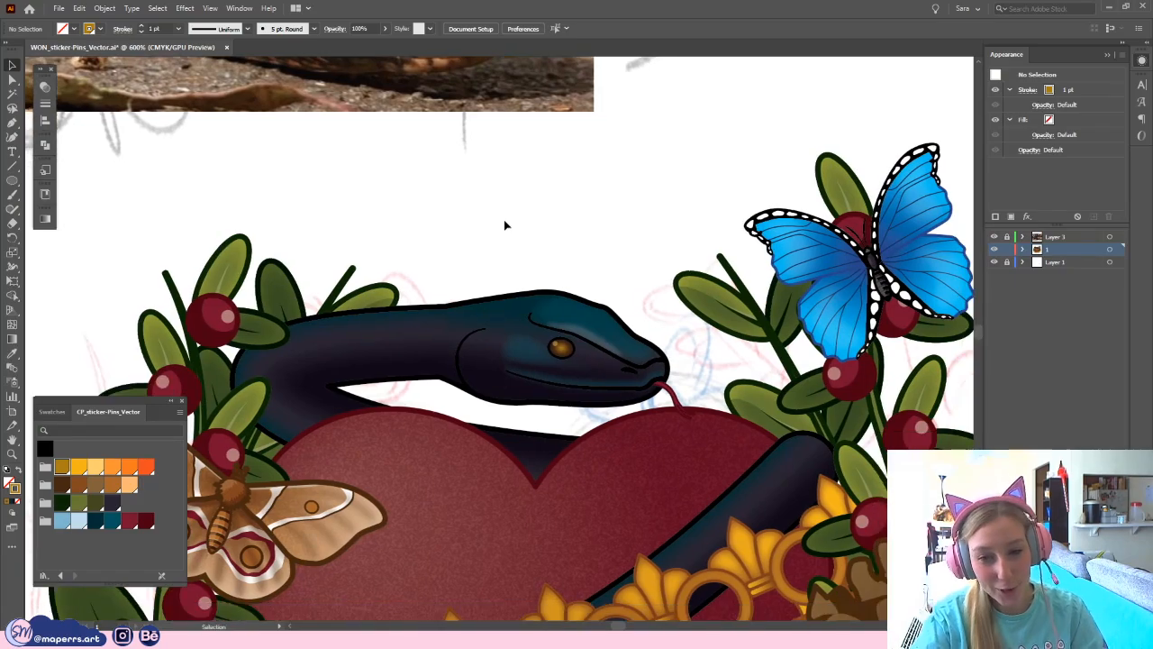
{"action": "scroll", "coordinate": [505, 220], "scroll_direction": "down", "scroll_amount": 1}
{"action": "scroll", "coordinate": [505, 220], "scroll_direction": "right", "scroll_amount": 1}
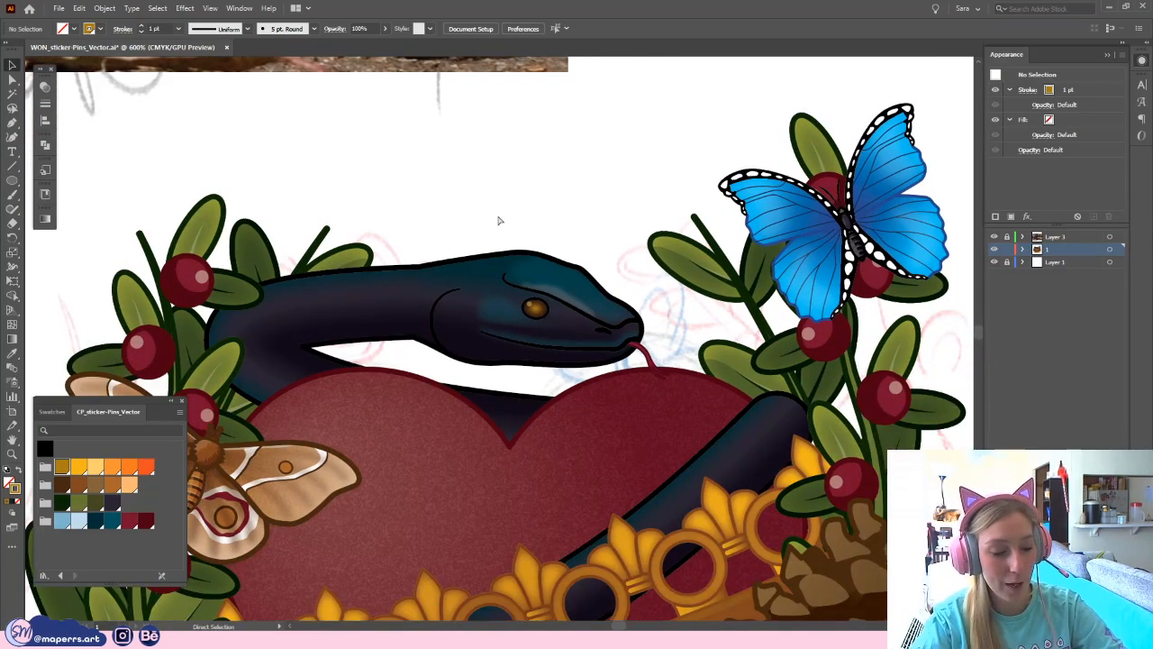
- Draw a circle about 4.9 pt wide with a dark gold stroke in the blank area above the snake's neck
{"action": "scroll", "coordinate": [500, 220], "scroll_direction": "up", "scroll_amount": 2}
{"action": "scroll", "coordinate": [541, 158], "scroll_direction": "down", "scroll_amount": 1}
{"action": "scroll", "coordinate": [566, 150], "scroll_direction": "left", "scroll_amount": 1}
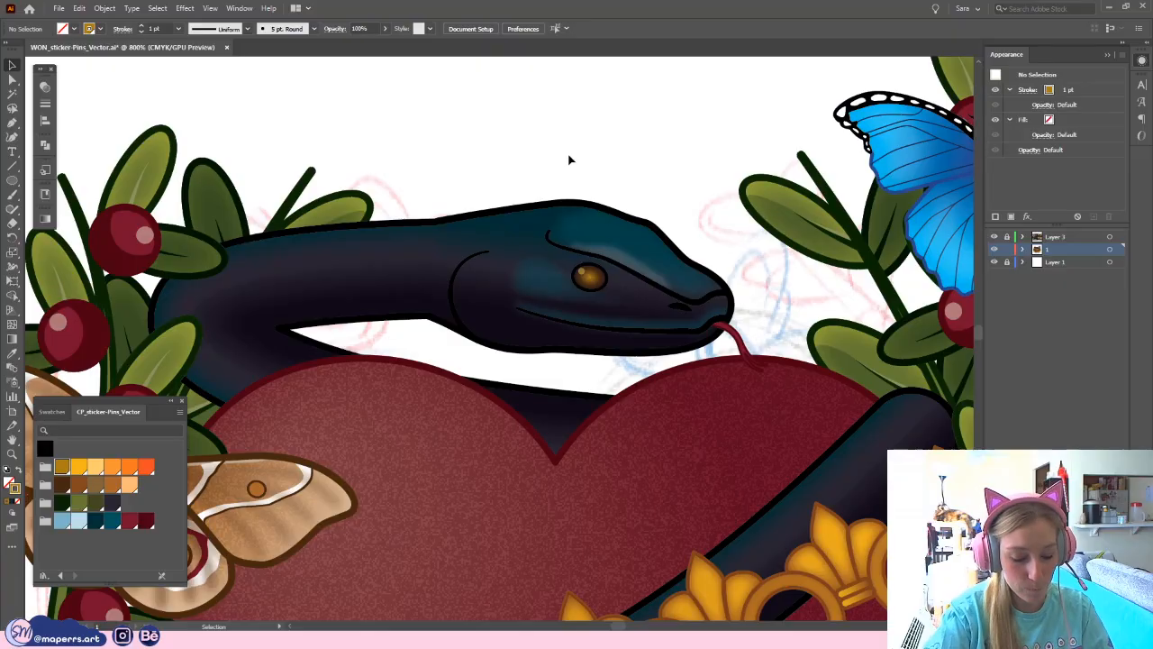
{"action": "left_click_drag", "start_coordinate": [430, 162], "coordinate": [384, 367]}
{"action": "left_click", "coordinate": [11, 181]}
{"action": "left_click_drag", "start_coordinate": [363, 188], "coordinate": [454, 355]}
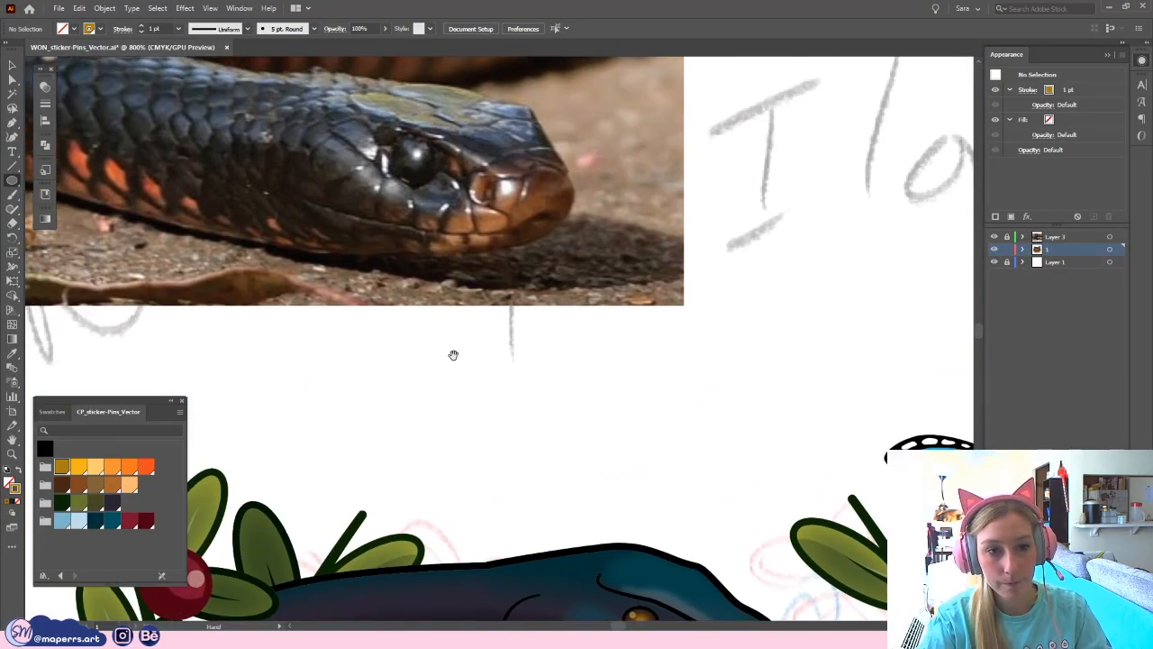
{"action": "key", "text": "ctrl+0"}
{"action": "scroll", "coordinate": [521, 334], "scroll_direction": "up", "scroll_amount": 5}
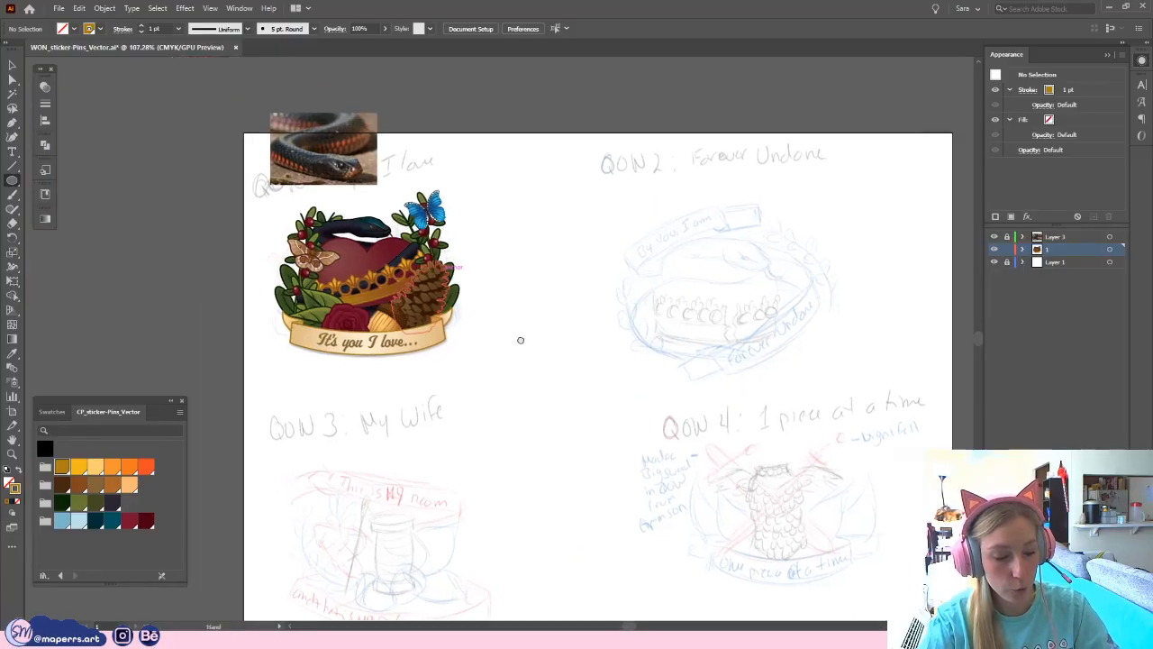
{"action": "scroll", "coordinate": [297, 166], "scroll_direction": "up", "scroll_amount": 4}
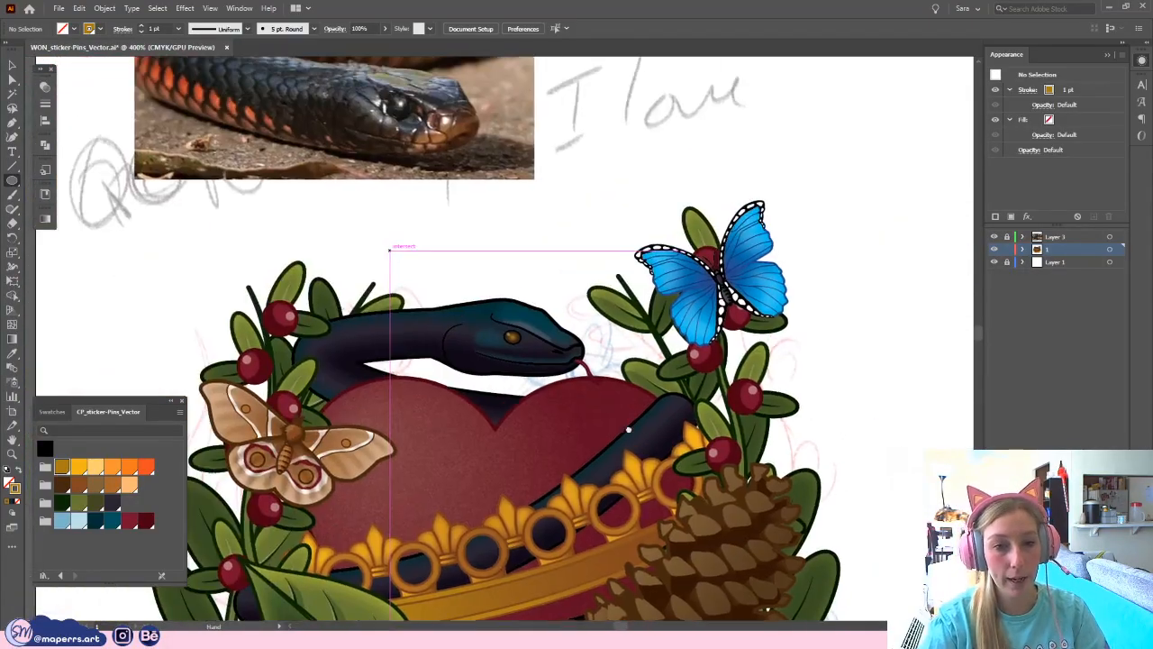
{"action": "scroll", "coordinate": [516, 322], "scroll_direction": "up", "scroll_amount": 2}
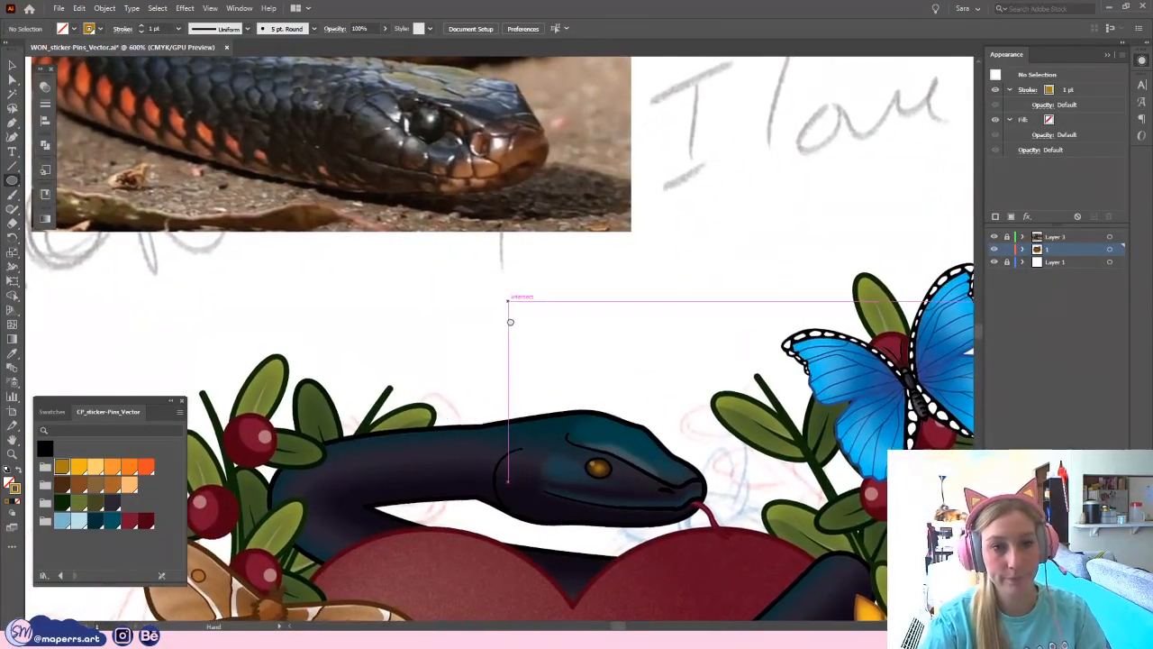
{"action": "left_click_drag", "start_coordinate": [467, 326], "coordinate": [488, 346]}
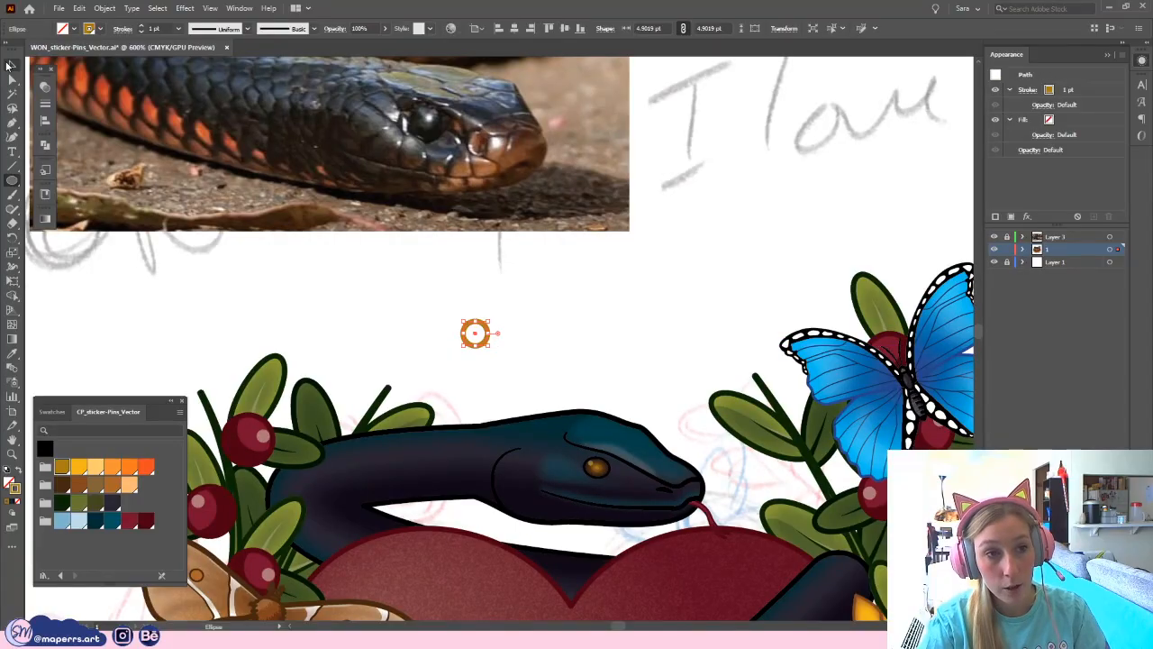
{"action": "key", "text": "v"}
{"action": "key", "text": "z"}
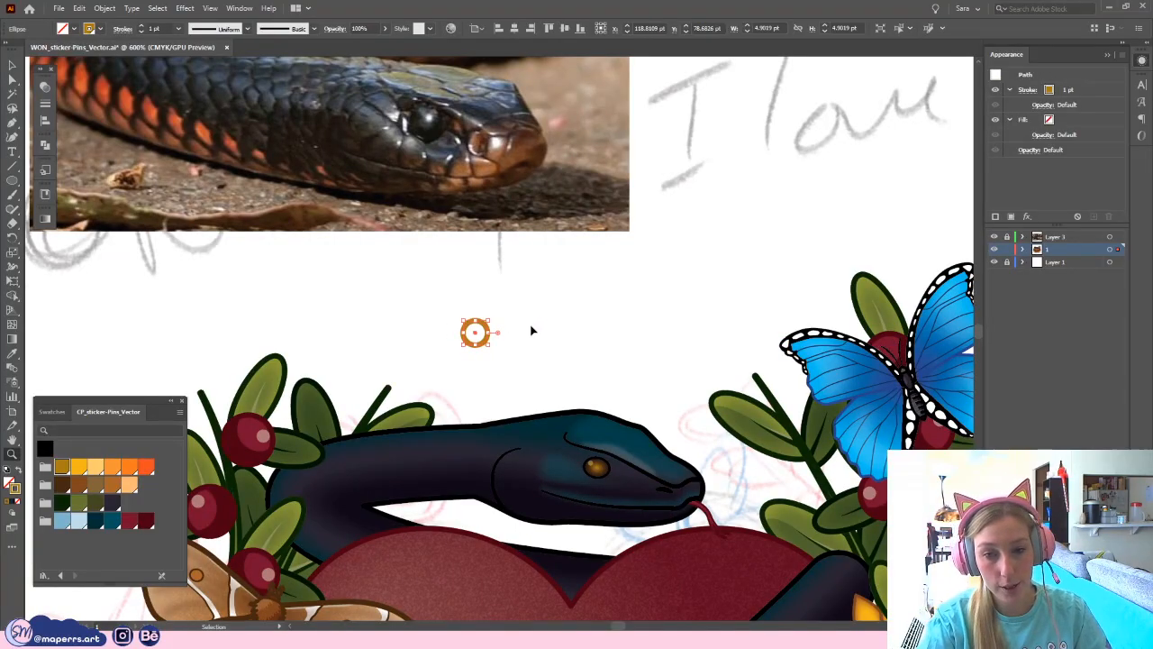
{"action": "left_click", "coordinate": [542, 342]}
{"action": "left_click", "coordinate": [562, 331]}
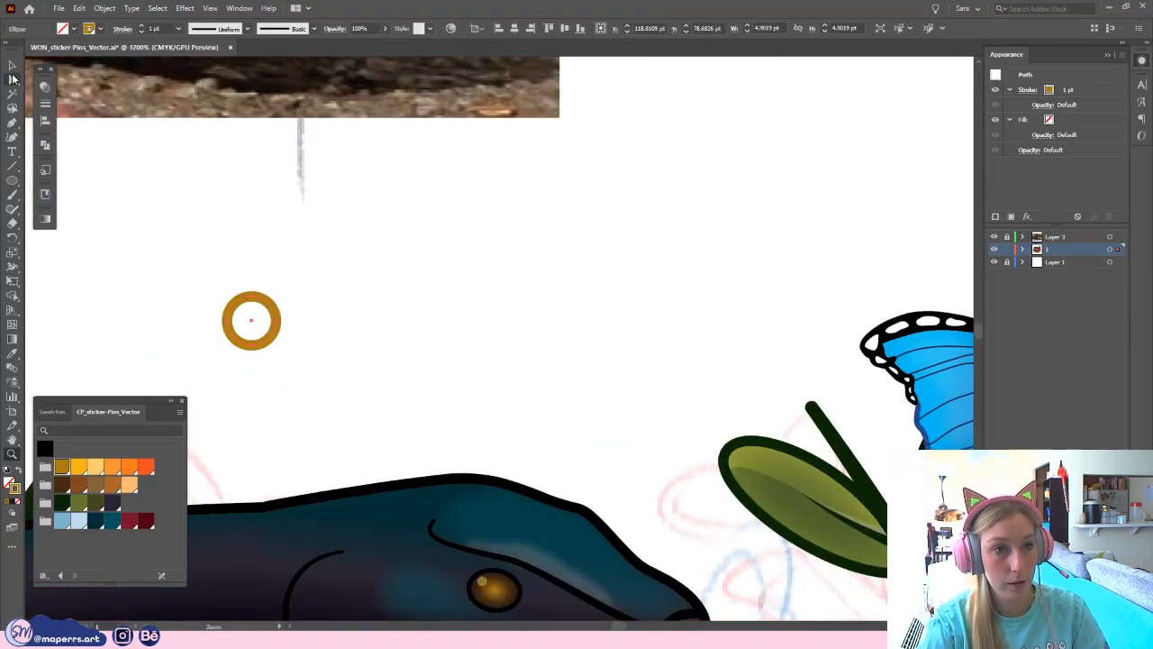
- Look over the heart illustration at smaller scale and the neighbouring sticker sketches, including "Forever Undone"
{"action": "key", "text": "a"}
{"action": "left_click", "coordinate": [337, 236]}
{"action": "key", "text": "ctrl+minus"}
{"action": "key", "text": "ctrl+minus"}
{"action": "key", "text": "ctrl+minus"}
{"action": "key", "text": "ctrl+minus"}
{"action": "key", "text": "ctrl+minus"}
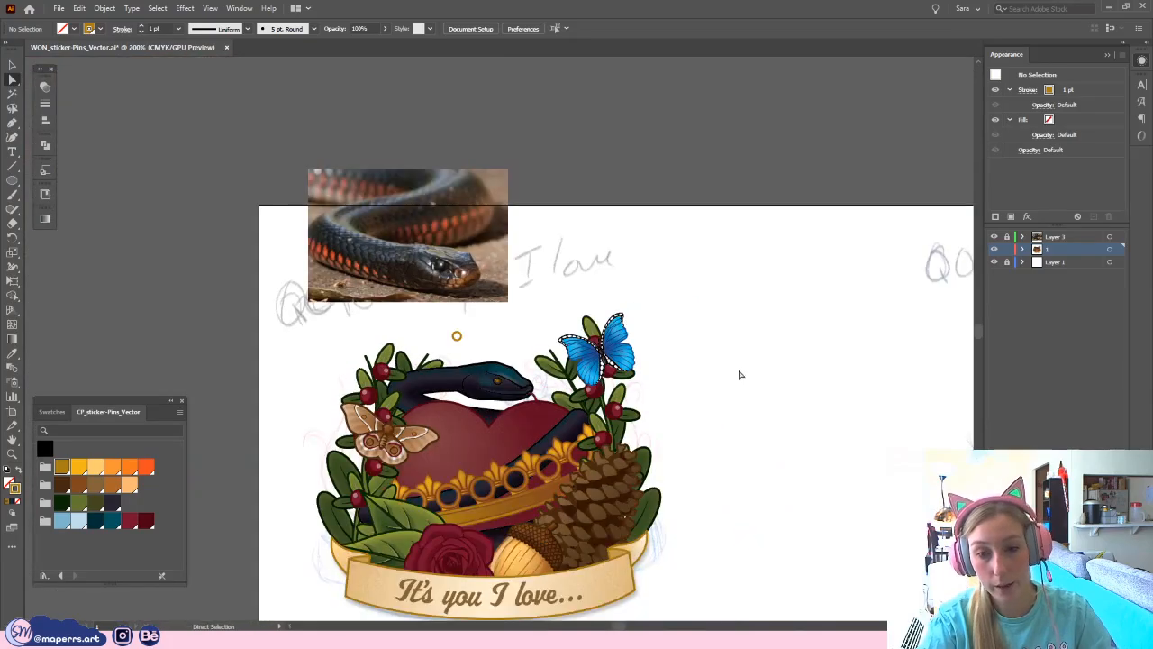
{"action": "left_click_drag", "start_coordinate": [811, 422], "coordinate": [535, 224]}
{"action": "left_click_drag", "start_coordinate": [739, 263], "coordinate": [293, 250]}
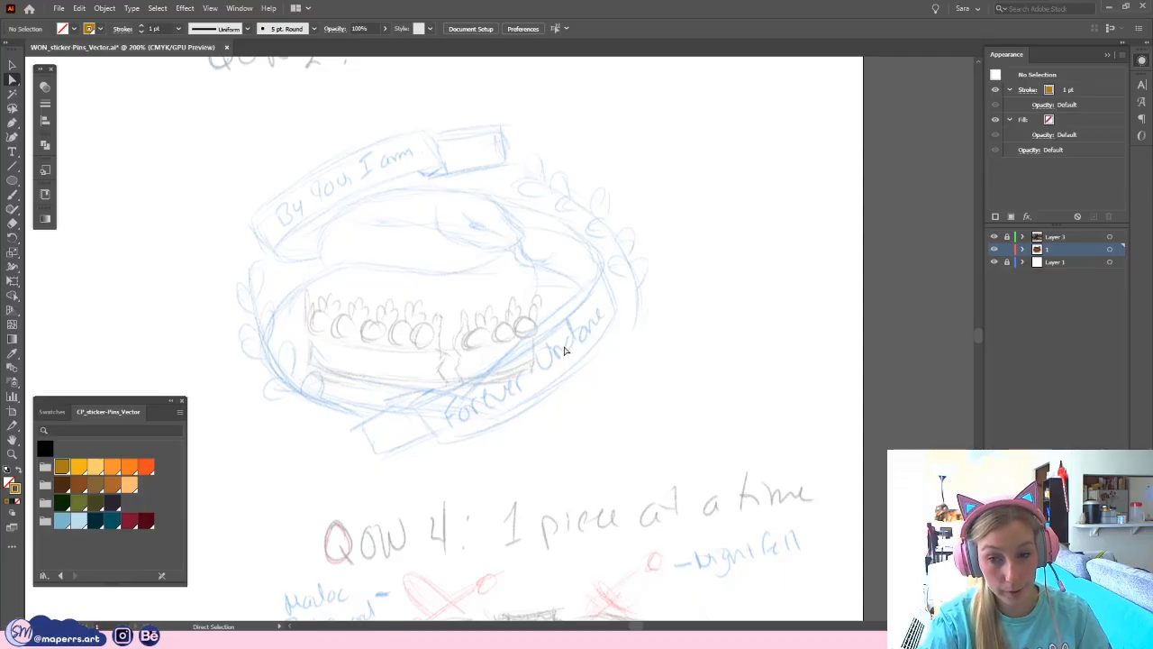
{"action": "left_click_drag", "start_coordinate": [322, 349], "coordinate": [519, 351]}
{"action": "key", "text": "ctrl+minus"}
{"action": "key", "text": "ctrl+minus"}
{"action": "left_click_drag", "start_coordinate": [383, 283], "coordinate": [574, 261]}
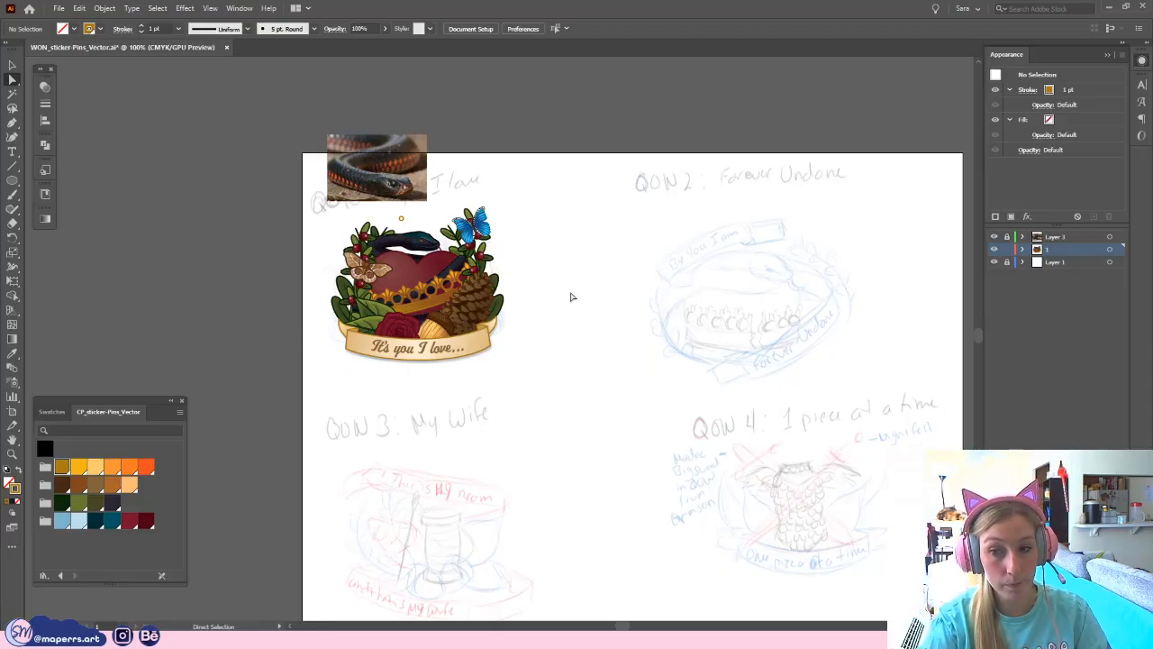
{"action": "key", "text": "ctrl+equal"}
{"action": "key", "text": "ctrl+equal"}
{"action": "key", "text": "ctrl+equal"}
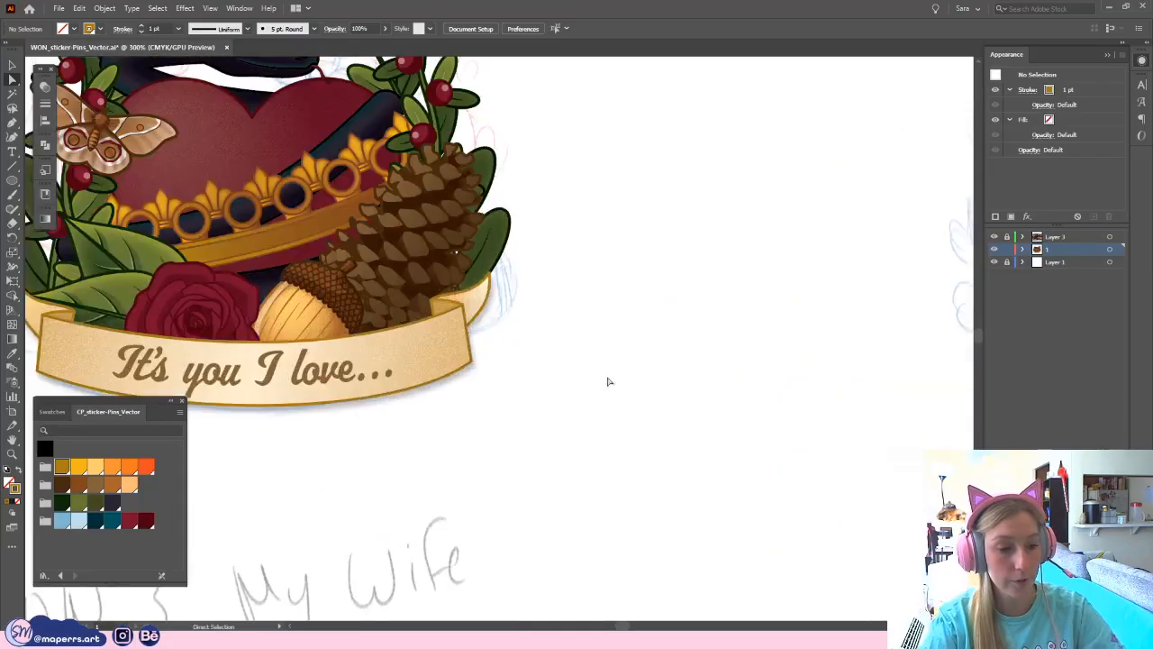
{"action": "left_click_drag", "start_coordinate": [537, 210], "coordinate": [667, 366]}
{"action": "left_click_drag", "start_coordinate": [647, 260], "coordinate": [728, 388]}
{"action": "left_click_drag", "start_coordinate": [482, 259], "coordinate": [561, 275]}
{"action": "key", "text": "ctrl+equal"}
{"action": "key", "text": "ctrl+equal"}
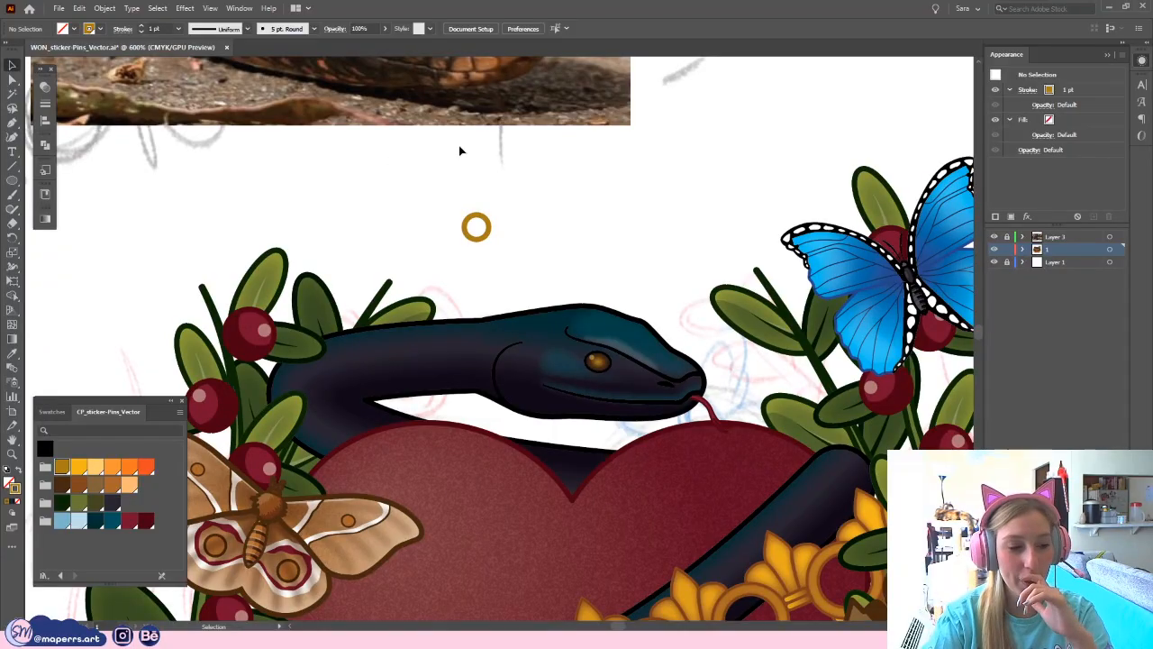
- Swap the small circle's stroke and fill to make it solid dark gold without a stroke
{"action": "left_click", "coordinate": [488, 219]}
{"action": "left_click", "coordinate": [519, 200]}
{"action": "left_click_drag", "start_coordinate": [518, 200], "coordinate": [416, 219]}
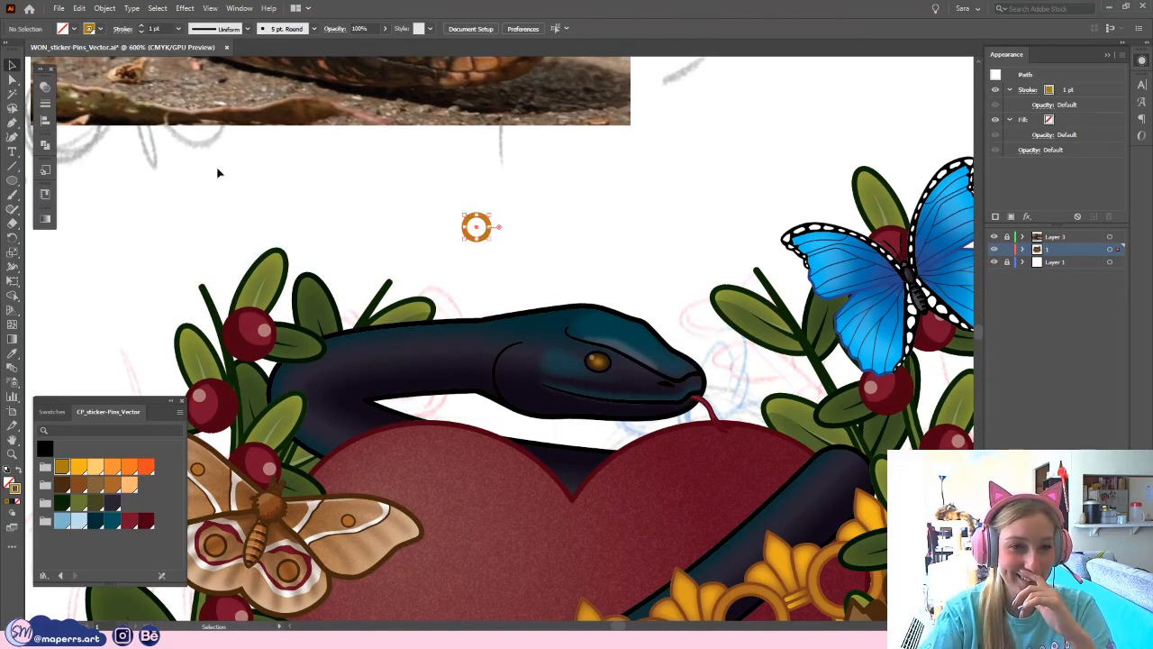
{"action": "left_click", "coordinate": [22, 473]}
{"action": "left_click", "coordinate": [363, 217]}
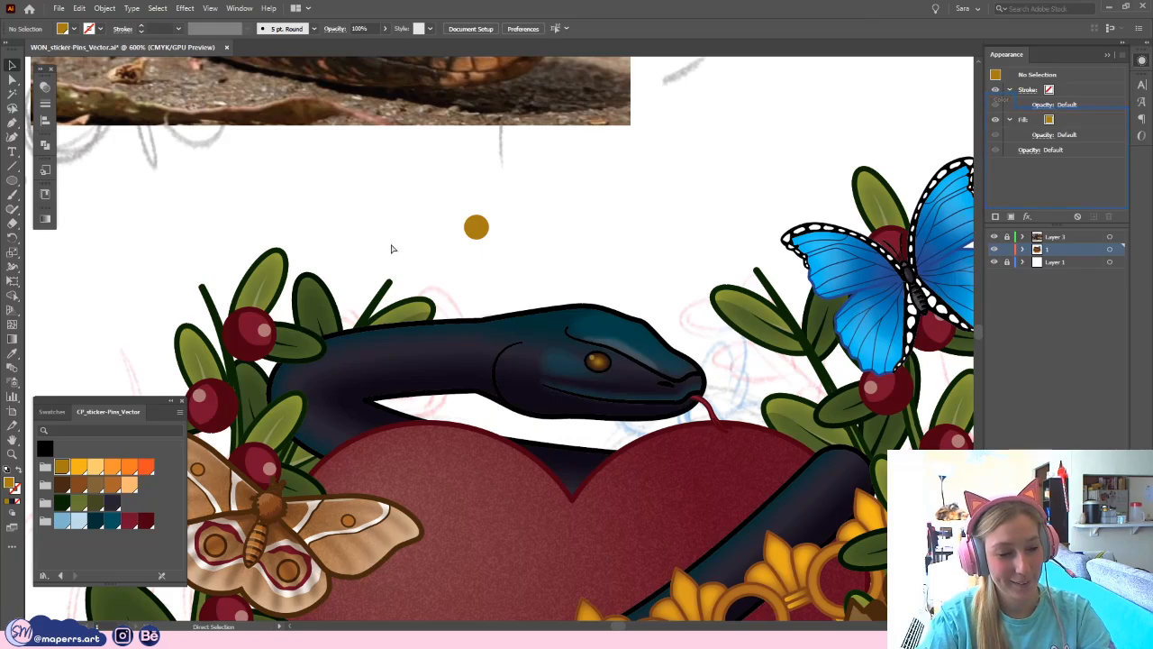
- Try converting the gold circle's top anchor point to a corner, then undo it
{"action": "key", "text": "ctrl+equal"}
{"action": "left_click_drag", "start_coordinate": [529, 234], "coordinate": [618, 330]}
{"action": "left_click", "coordinate": [467, 214]}
{"action": "key", "text": "a"}
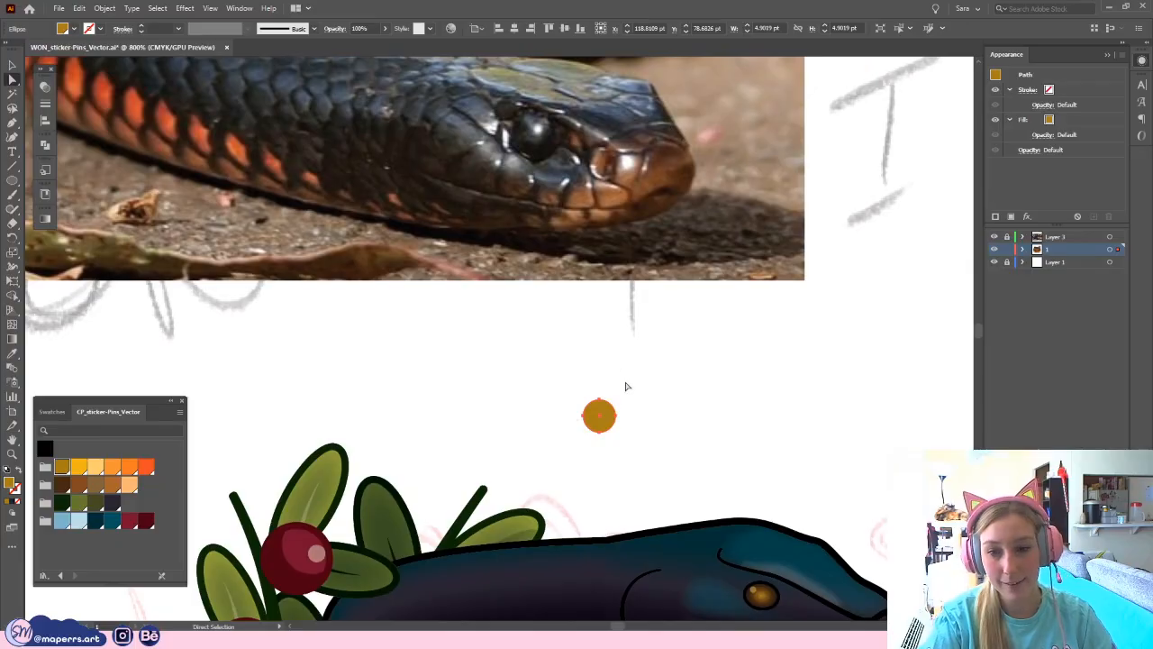
{"action": "left_click", "coordinate": [600, 408]}
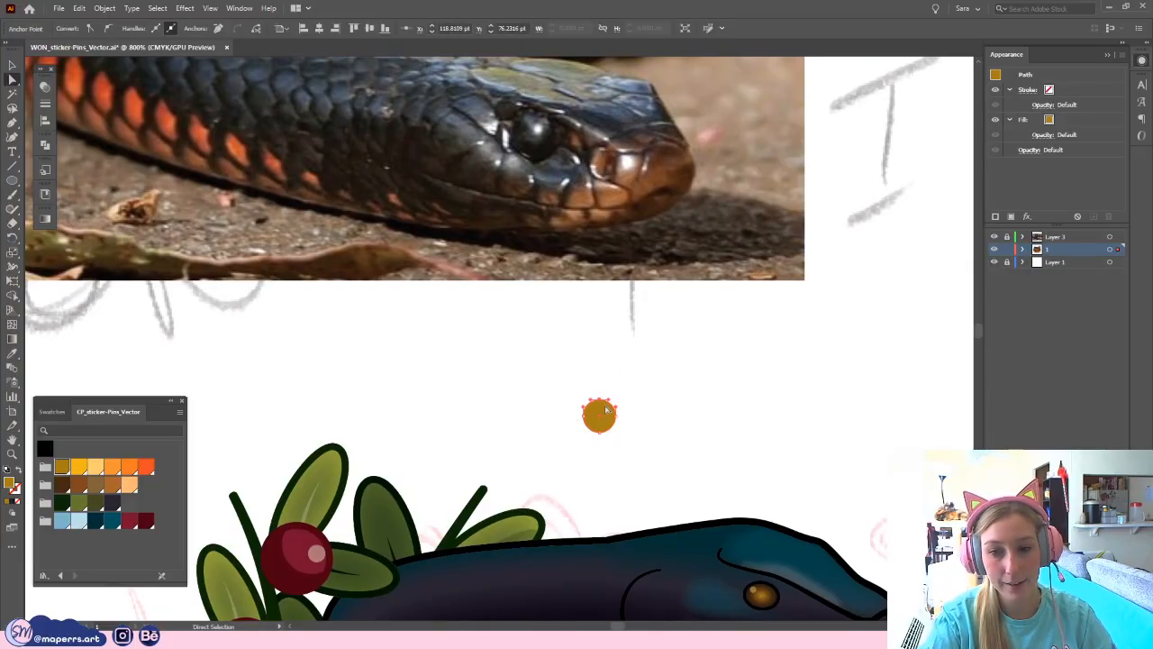
{"action": "left_click", "coordinate": [89, 28]}
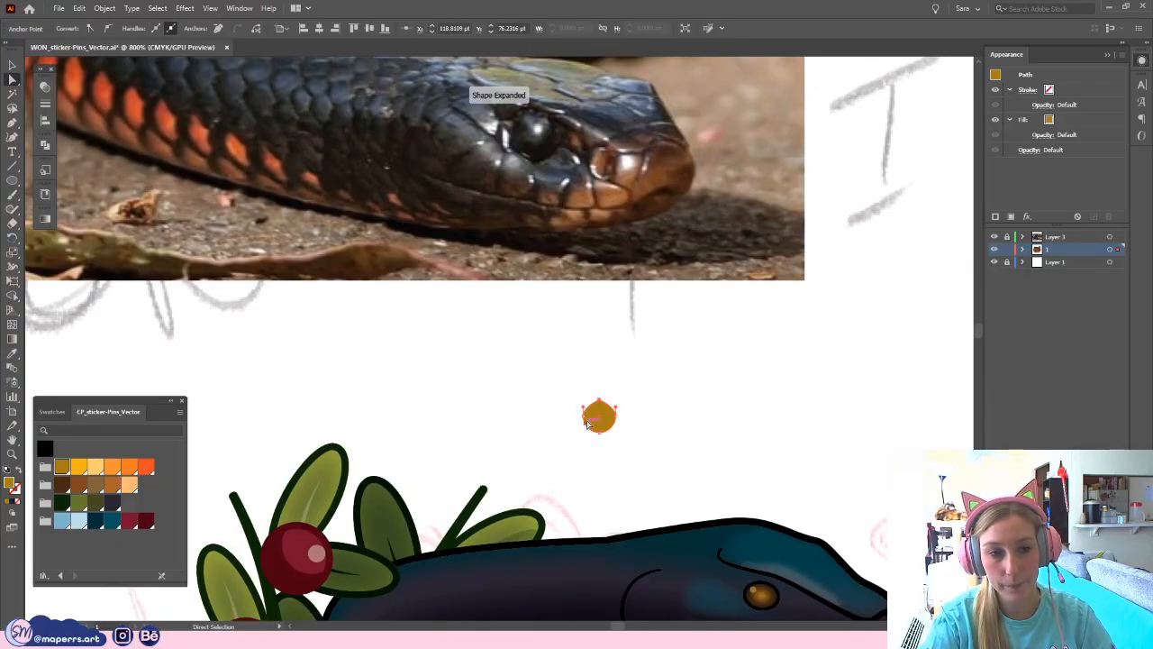
{"action": "key", "text": "ctrl+z"}
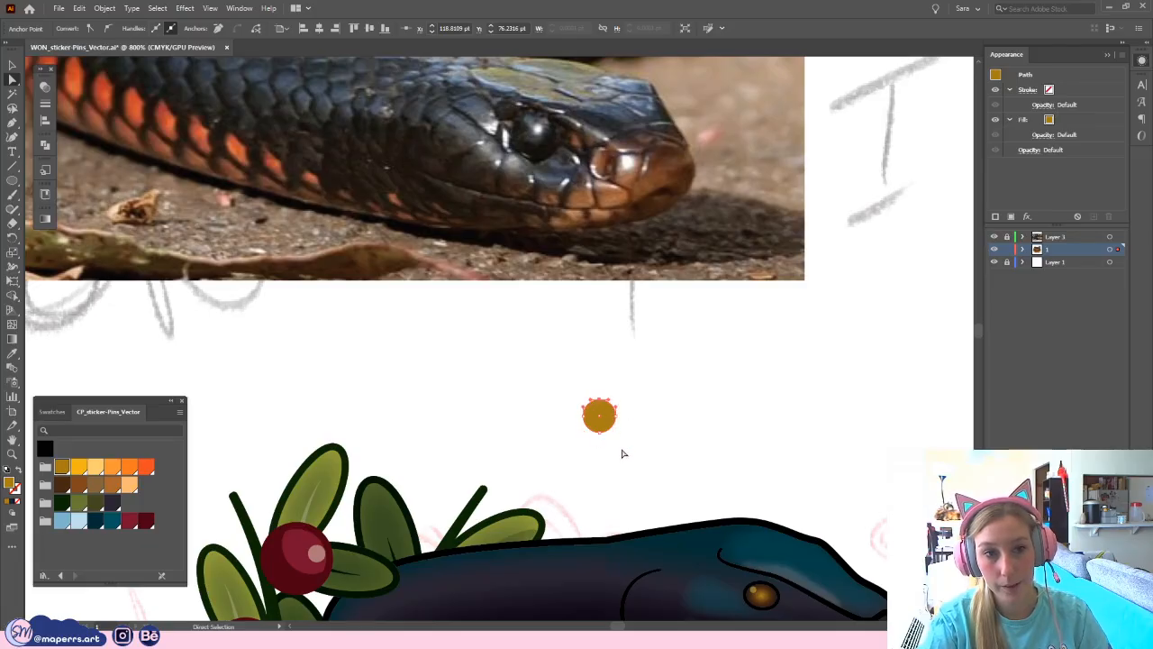
- Convert the gold circle's top anchor point to a corner, keeping the side anchors at their original height
{"action": "scroll", "coordinate": [641, 450], "scroll_direction": "up", "scroll_amount": 4}
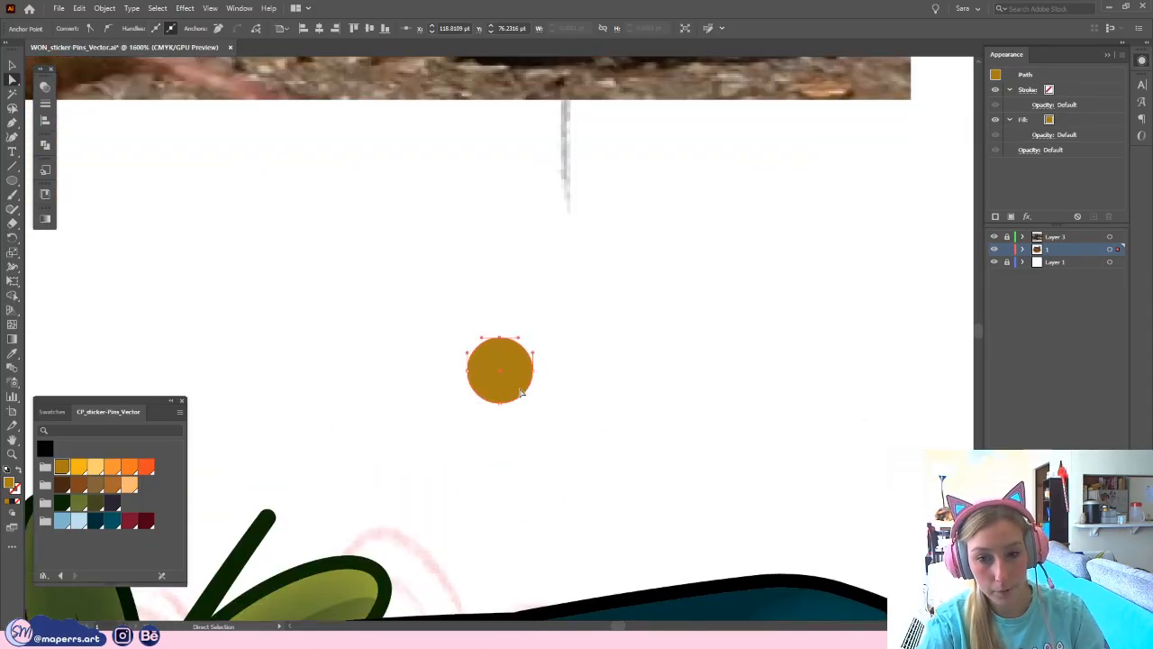
{"action": "left_click", "coordinate": [520, 393]}
{"action": "left_click", "coordinate": [542, 352]}
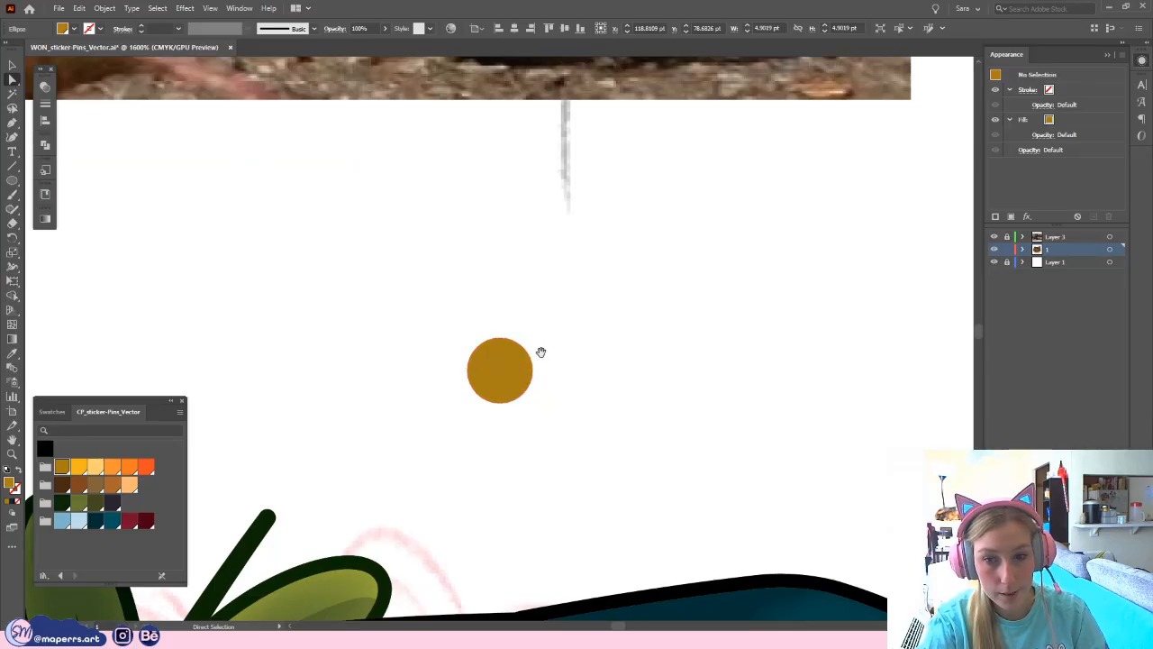
{"action": "left_click_drag", "start_coordinate": [542, 352], "coordinate": [504, 266]}
{"action": "left_click", "coordinate": [462, 252]}
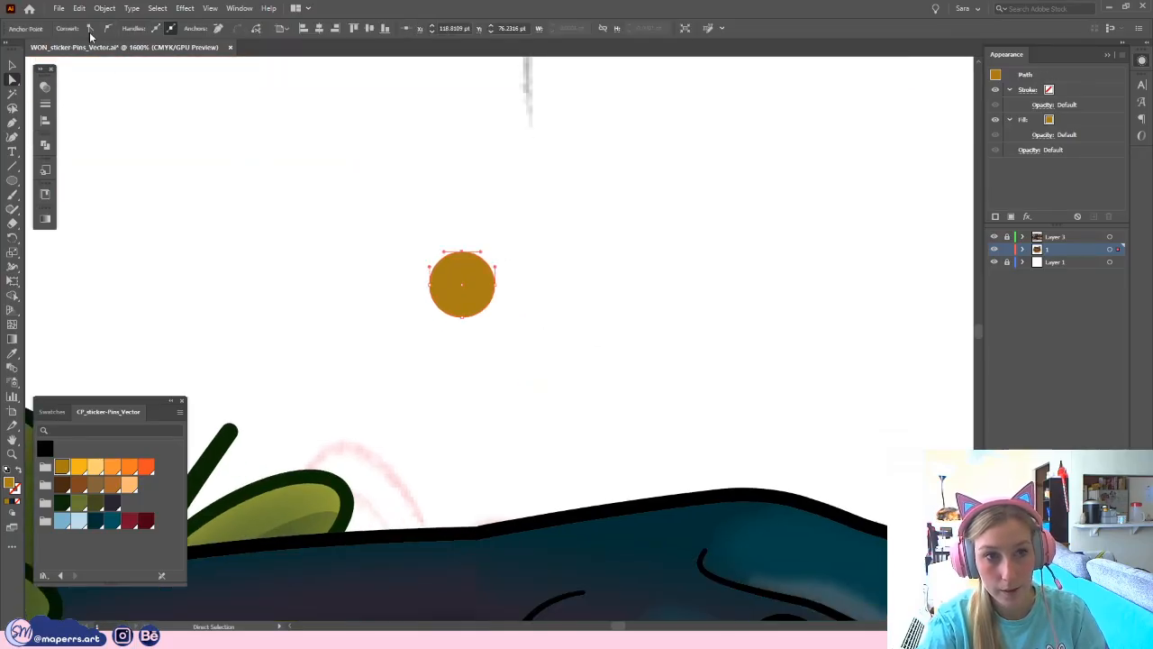
{"action": "left_click", "coordinate": [90, 28]}
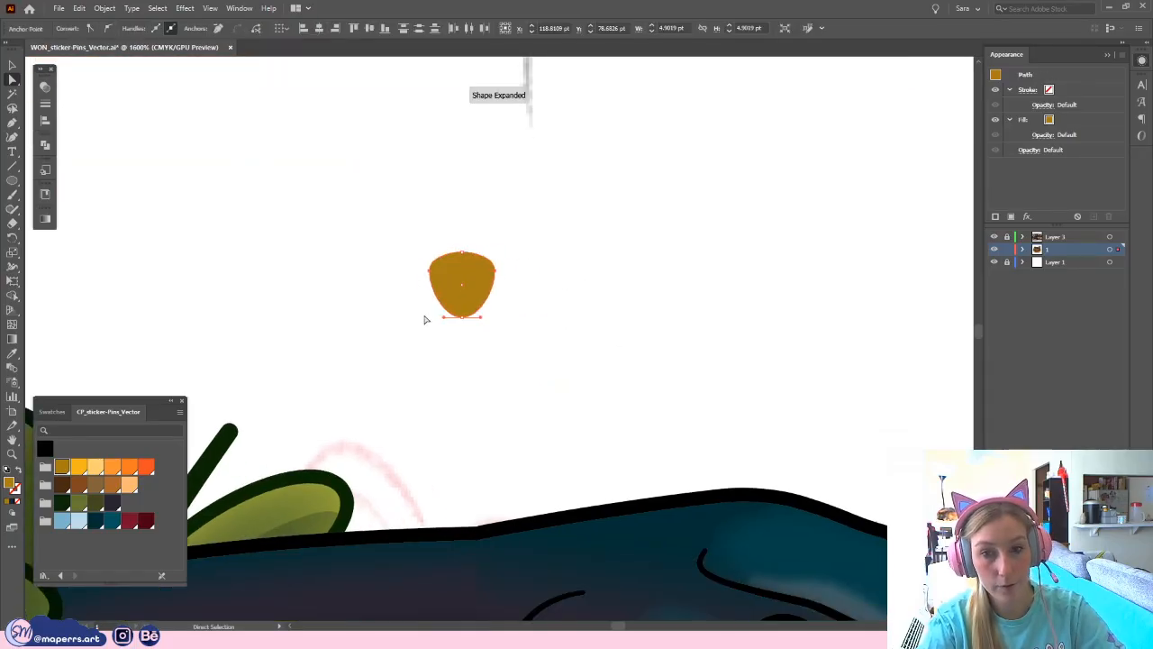
{"action": "key", "text": "ctrl+z"}
- Move the shape's two side anchor points outward symmetrically to widen it to about 6.9 pt
{"action": "left_click_drag", "start_coordinate": [538, 273], "coordinate": [484, 317]}
{"action": "key", "text": "Right"}
{"action": "left_click_drag", "start_coordinate": [402, 257], "coordinate": [448, 297]}
{"action": "key", "text": "Left"}
{"action": "left_click", "coordinate": [515, 292]}
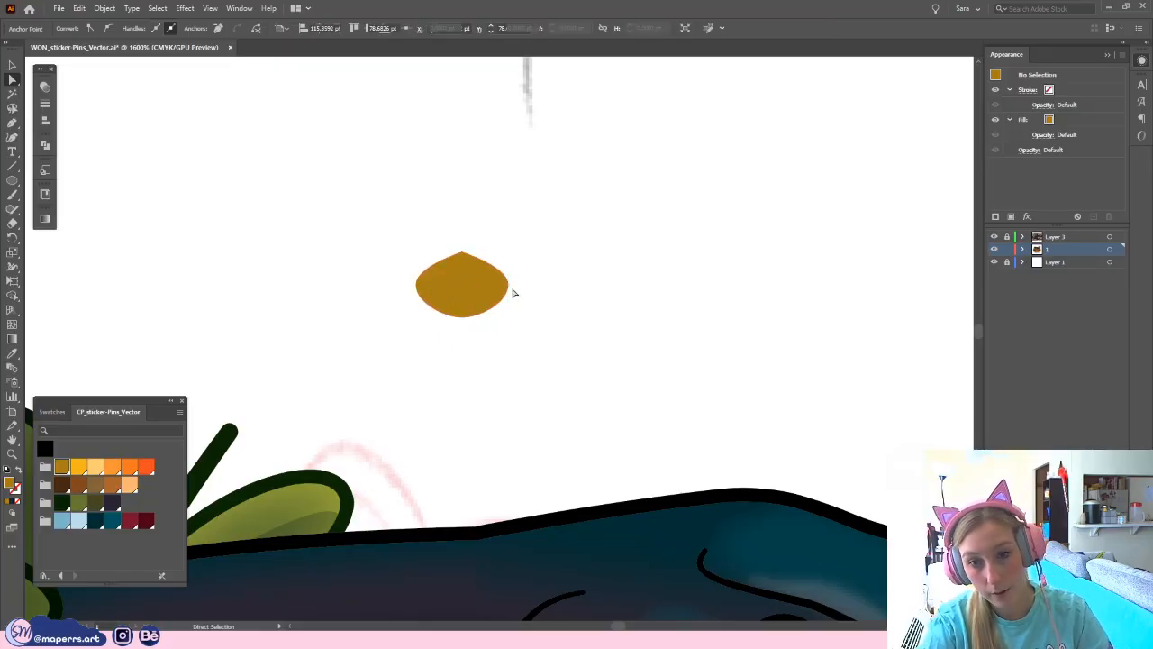
- Collapse the upper handles of both side anchors to straighten the shape's upper edges, and raise both anchors slightly
{"action": "left_click", "coordinate": [509, 280]}
{"action": "left_click", "coordinate": [509, 284]}
{"action": "left_click_drag", "start_coordinate": [508, 267], "coordinate": [508, 285]}
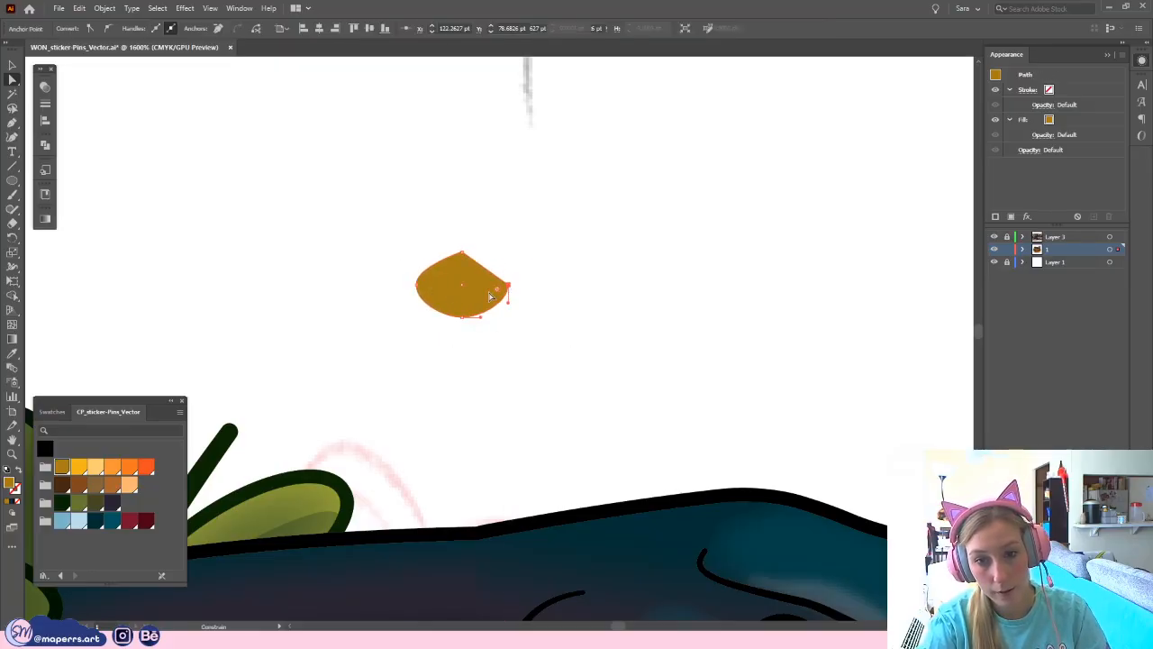
{"action": "left_click", "coordinate": [417, 284]}
{"action": "left_click_drag", "start_coordinate": [417, 268], "coordinate": [419, 287]}
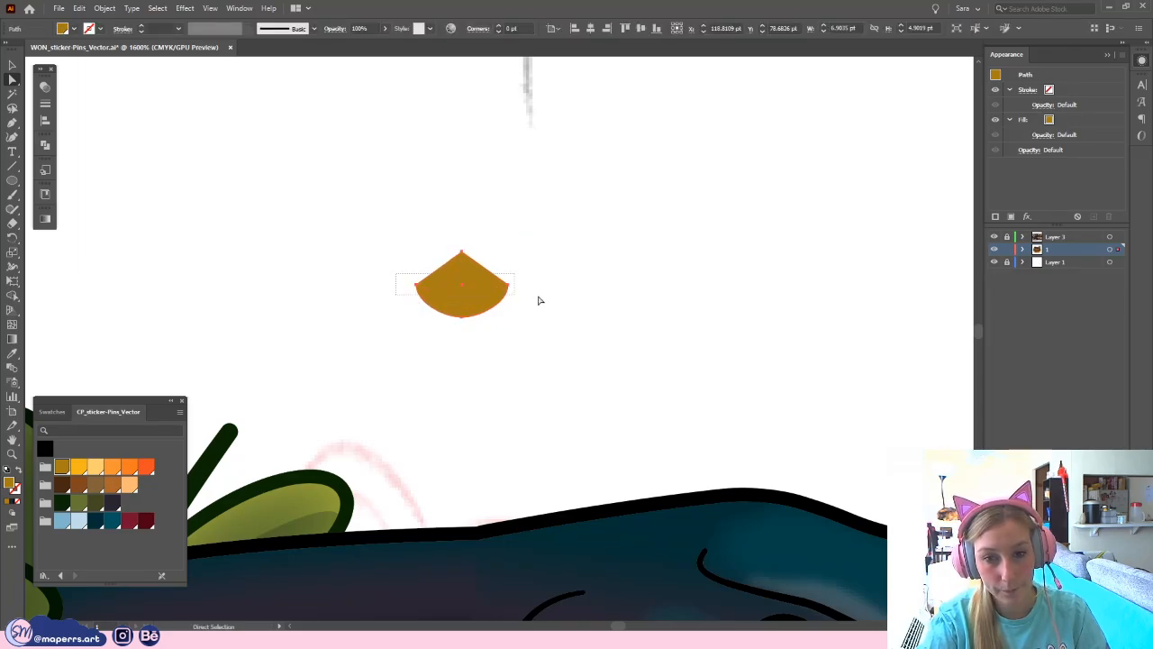
{"action": "left_click_drag", "start_coordinate": [508, 284], "coordinate": [509, 279]}
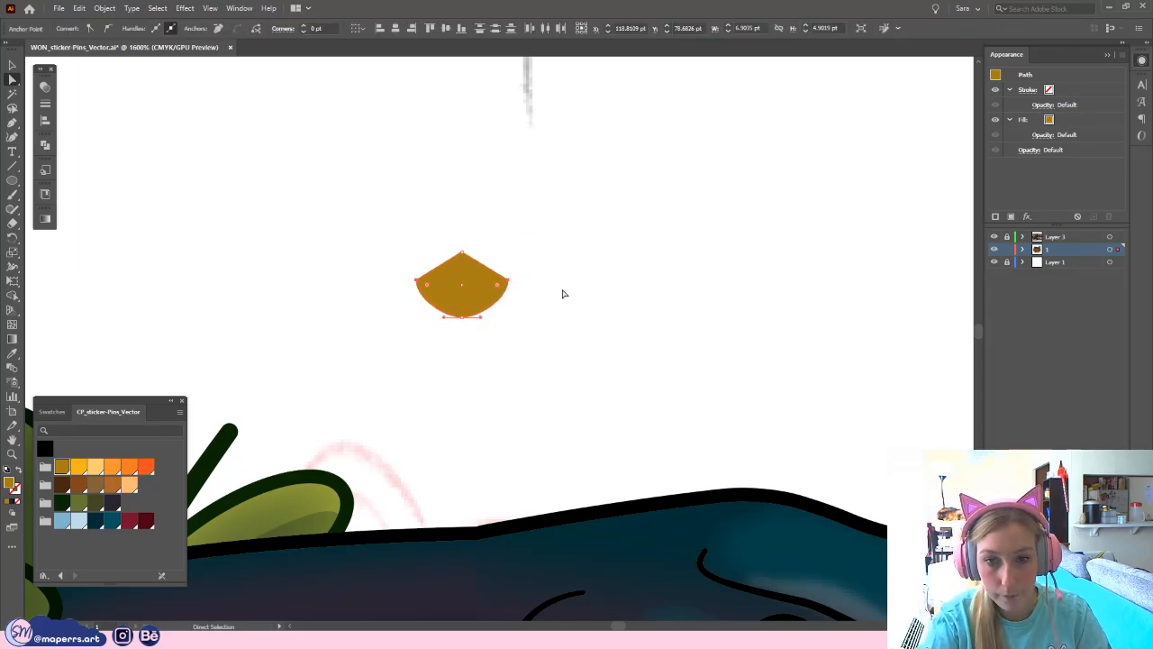
{"action": "left_click", "coordinate": [564, 294]}
- Add an anchor point near the middle of each straight upper edge of the gold shape
{"action": "left_click", "coordinate": [439, 293]}
{"action": "left_click", "coordinate": [139, 149]}
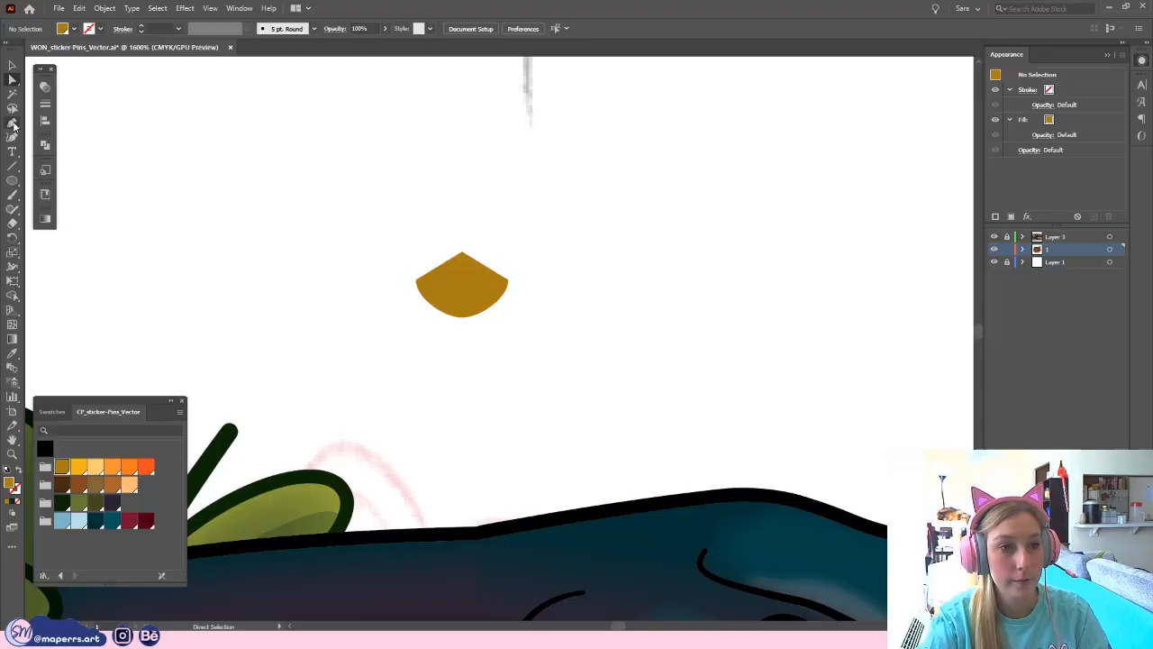
{"action": "left_click", "coordinate": [461, 283]}
{"action": "key", "text": "p"}
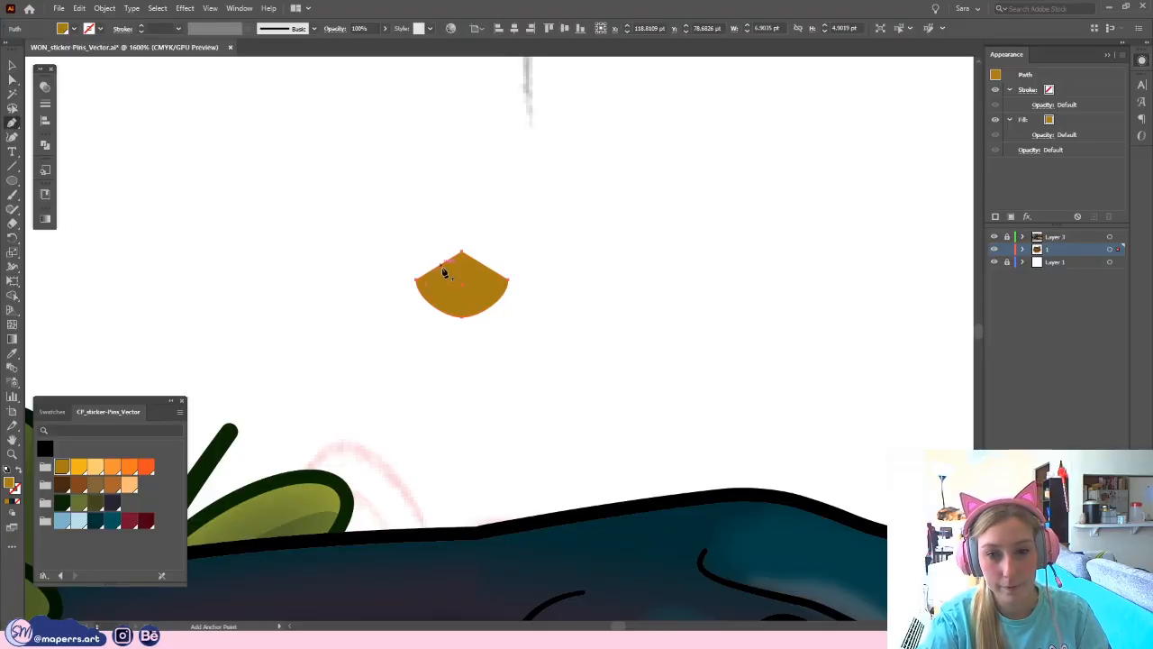
{"action": "key", "text": "a"}
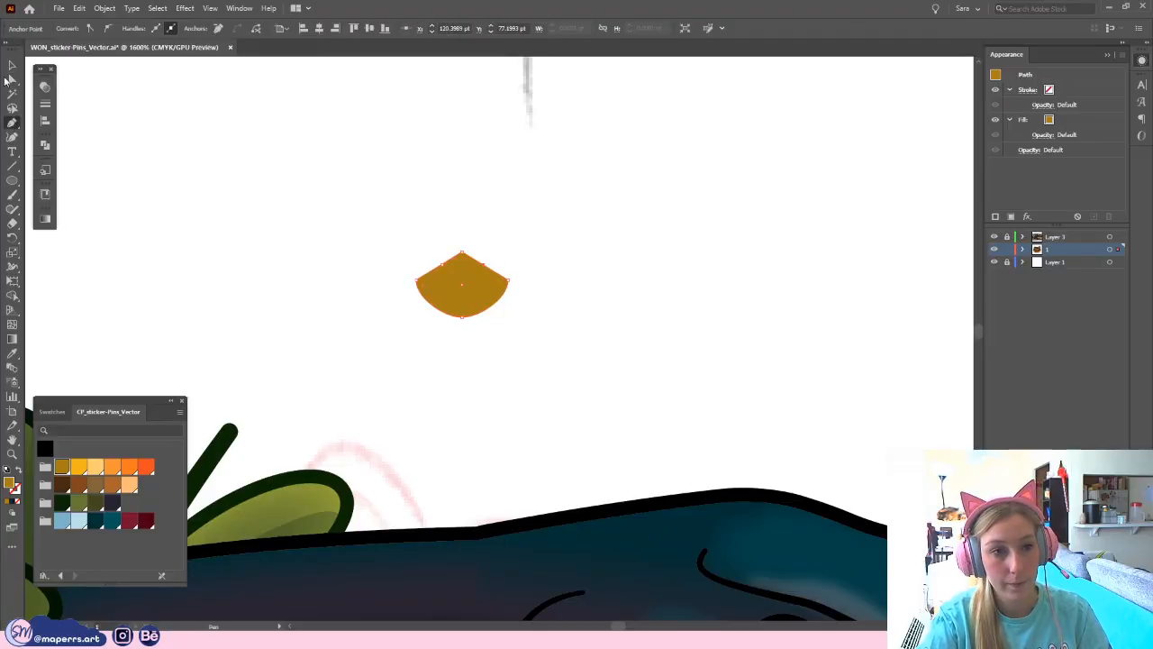
- Move the two added anchor points inward and smooth them to curve the scale's upper edges concavely
{"action": "left_click", "coordinate": [450, 269]}
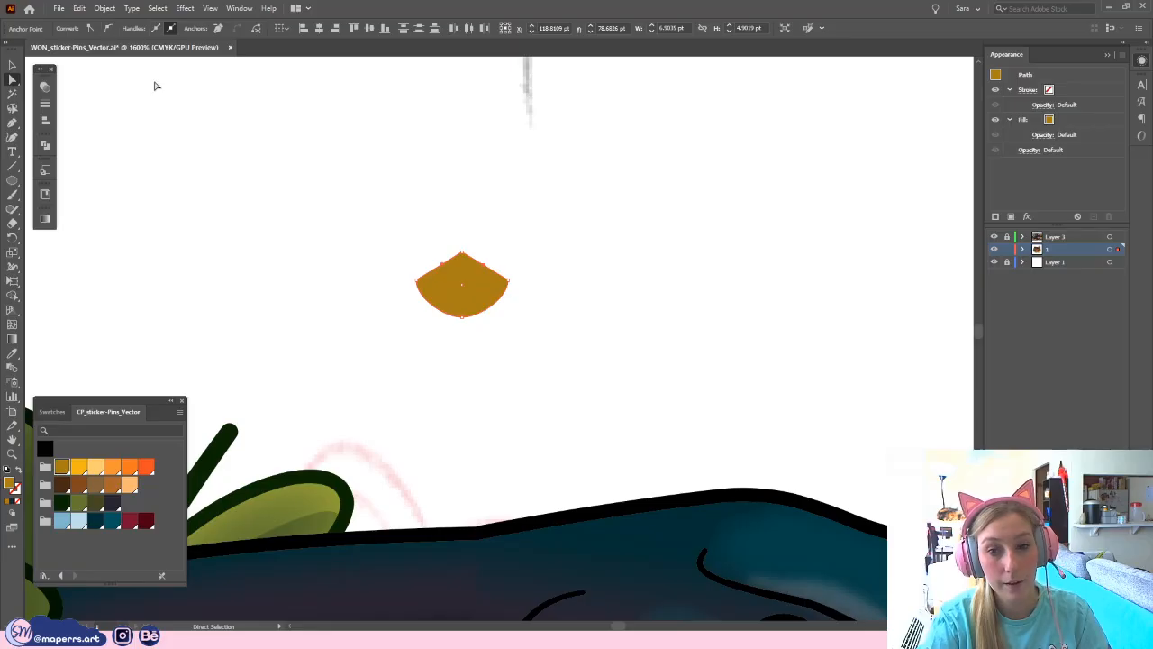
{"action": "left_click_drag", "start_coordinate": [478, 269], "coordinate": [482, 271]}
{"action": "left_click", "coordinate": [538, 261]}
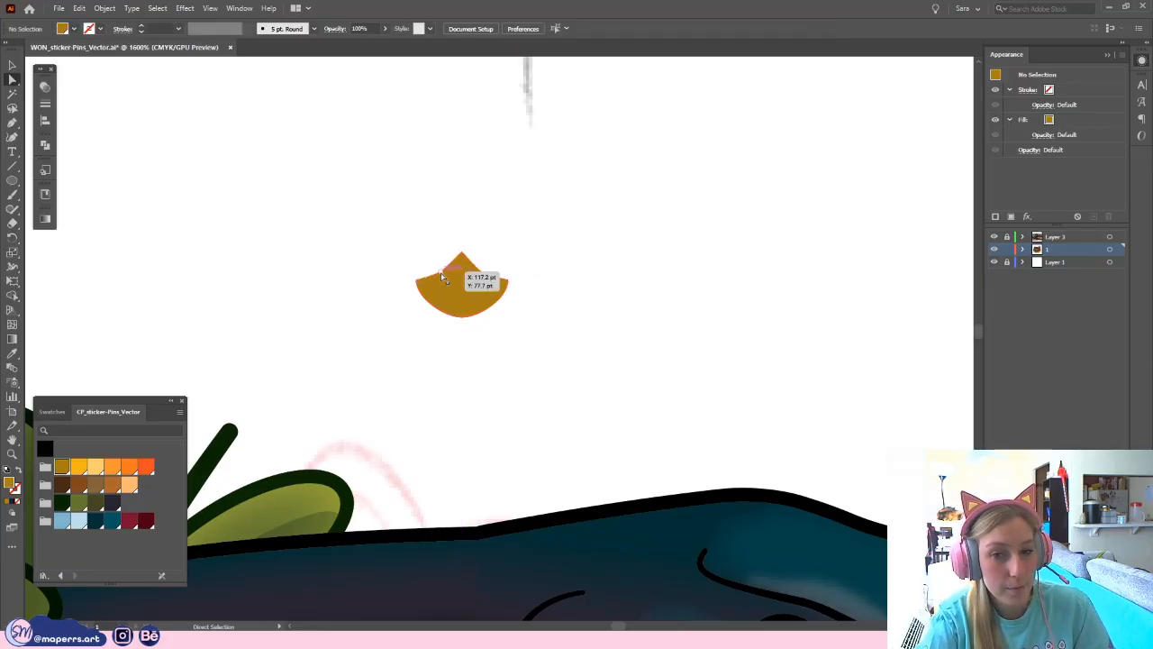
{"action": "left_click", "coordinate": [453, 272]}
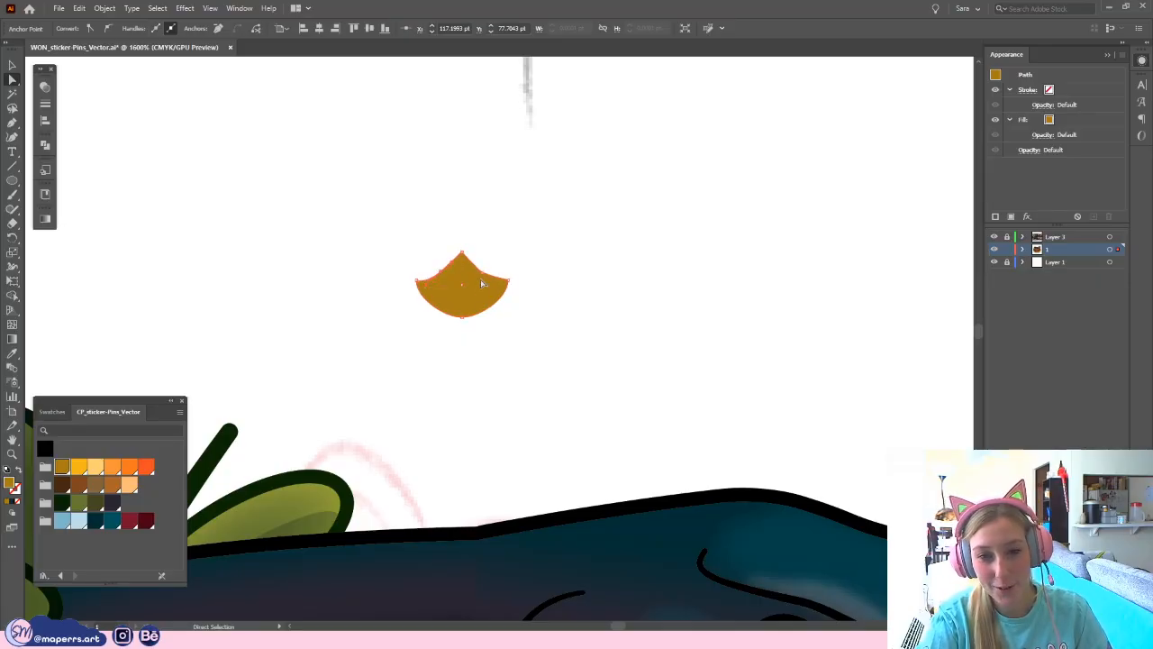
{"action": "left_click", "coordinate": [475, 265]}
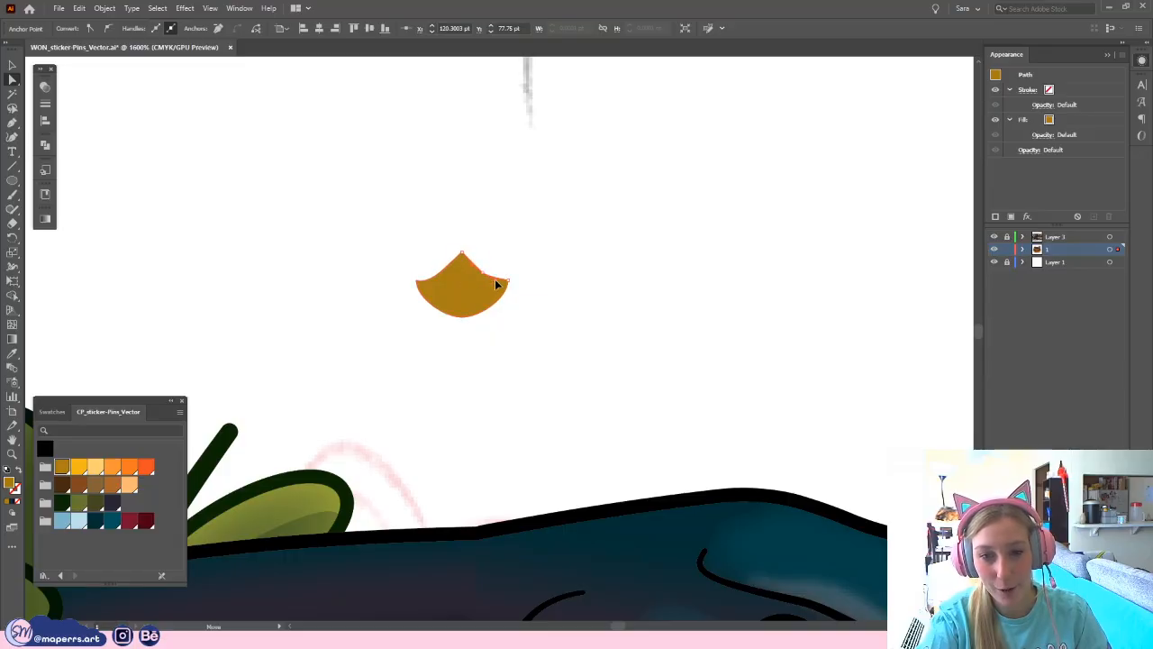
{"action": "left_click", "coordinate": [558, 273]}
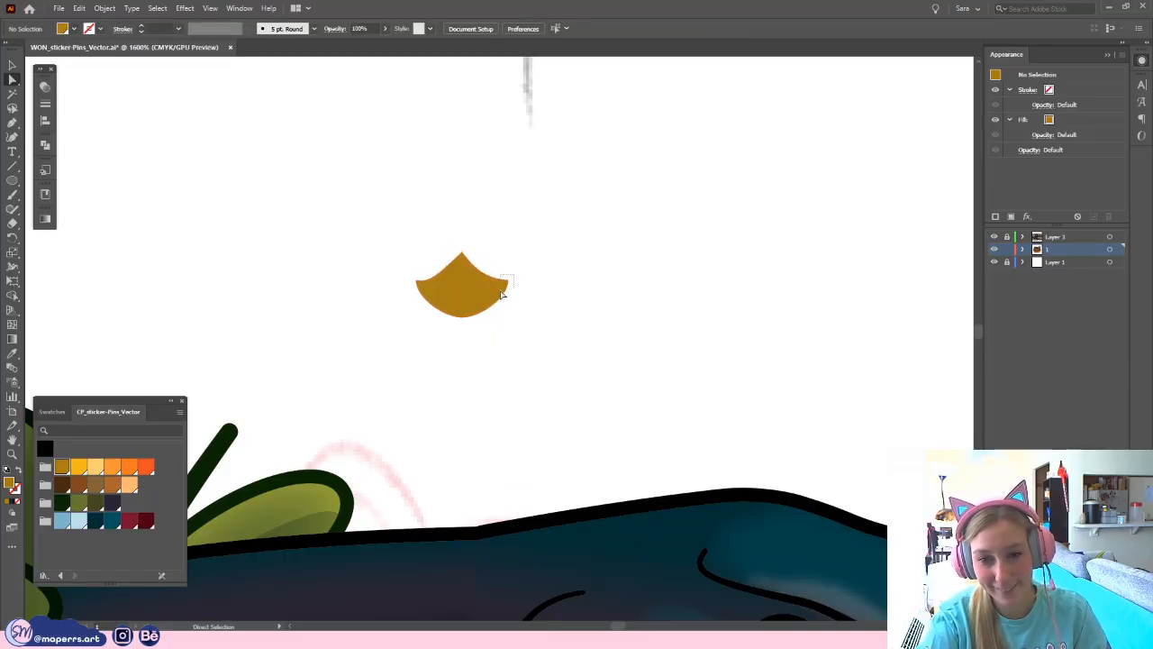
- Round off the side corners and the upper tip of the gold scale shape
{"action": "left_click", "coordinate": [445, 314]}
{"action": "left_click_drag", "start_coordinate": [425, 286], "coordinate": [422, 283]}
{"action": "left_click", "coordinate": [540, 264]}
{"action": "key", "text": "ctrl+minus"}
{"action": "key", "text": "ctrl+minus"}
{"action": "key", "text": "ctrl+minus"}
{"action": "key", "text": "ctrl+minus"}
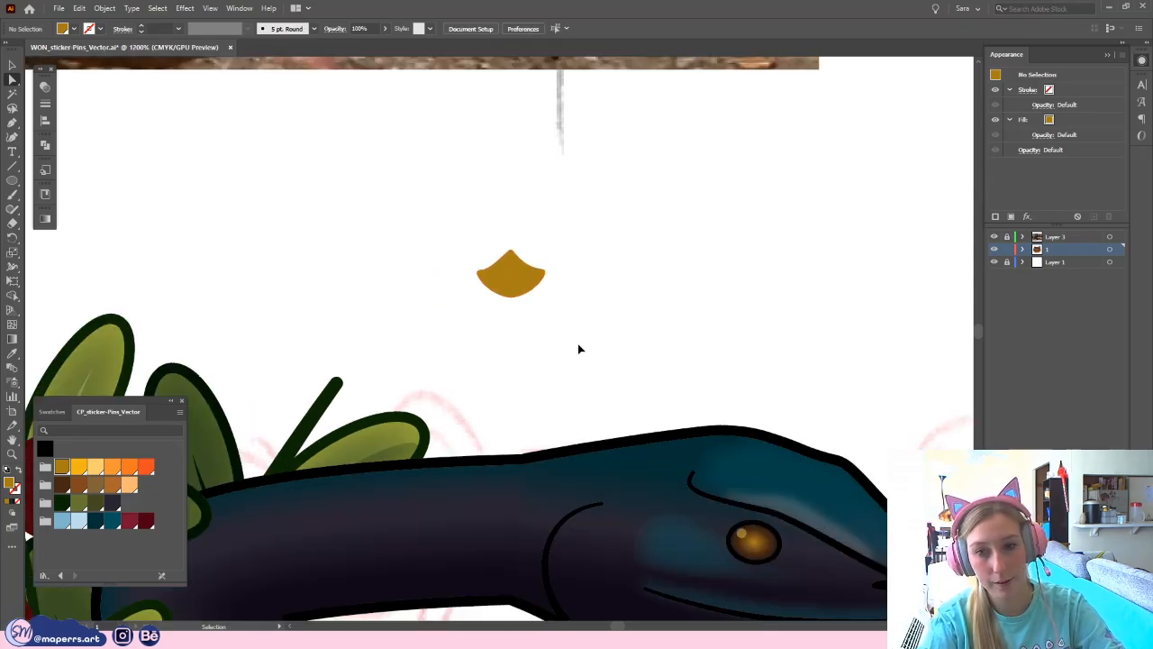
{"action": "key", "text": "ctrl+plus"}
{"action": "key", "text": "ctrl+plus"}
{"action": "key", "text": "ctrl+plus"}
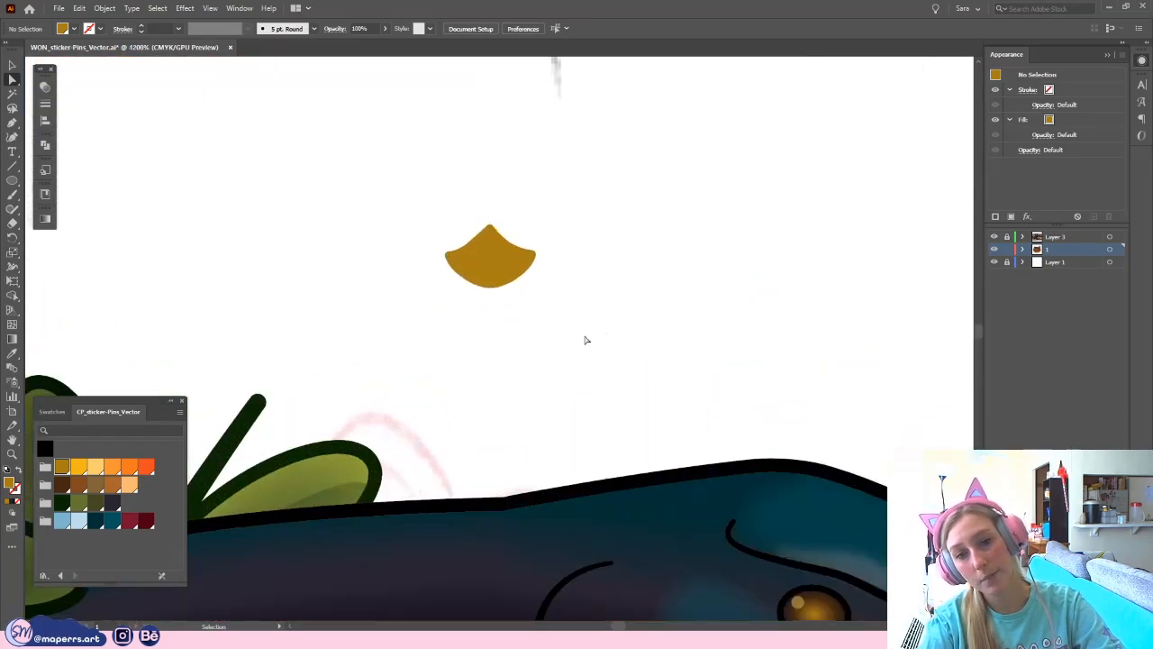
- Scale the gold shape down proportionally to about 4.6 × 3.2 pt
{"action": "left_click", "coordinate": [499, 269]}
{"action": "left_click", "coordinate": [517, 299]}
{"action": "left_click_drag", "start_coordinate": [517, 299], "coordinate": [588, 215]}
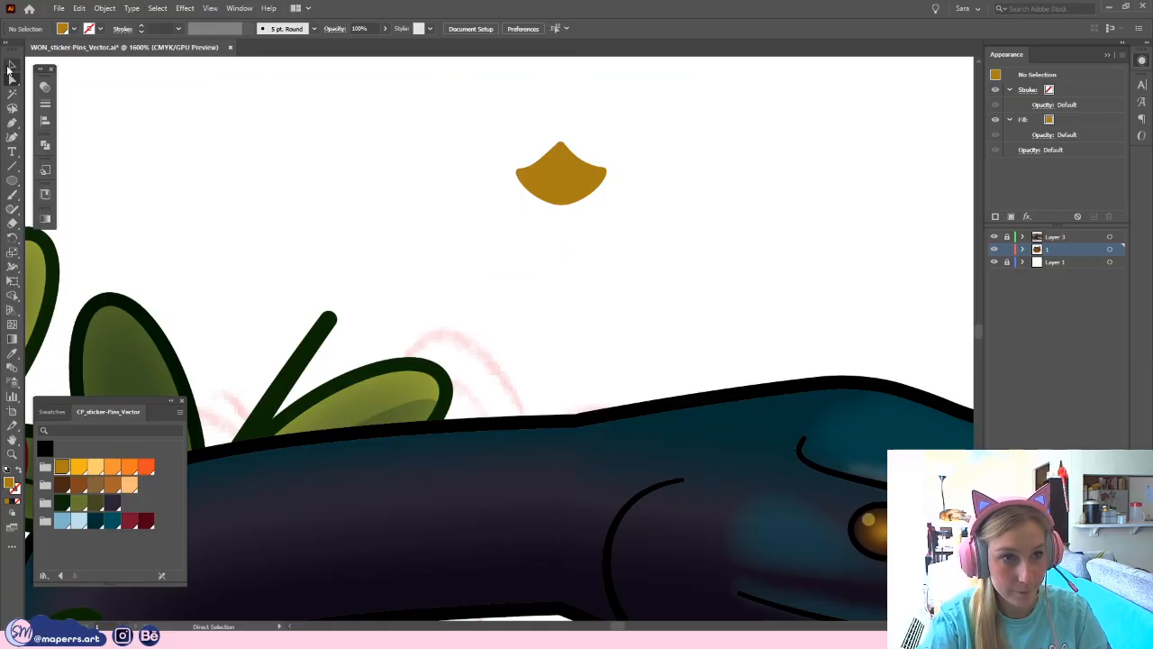
{"action": "left_click", "coordinate": [530, 166]}
{"action": "left_click_drag", "start_coordinate": [606, 173], "coordinate": [592, 174]}
{"action": "left_click_drag", "start_coordinate": [339, 125], "coordinate": [401, 231]}
{"action": "left_click", "coordinate": [404, 234]}
{"action": "key", "text": "ctrl+minus"}
{"action": "key", "text": "ctrl+minus"}
{"action": "key", "text": "ctrl+minus"}
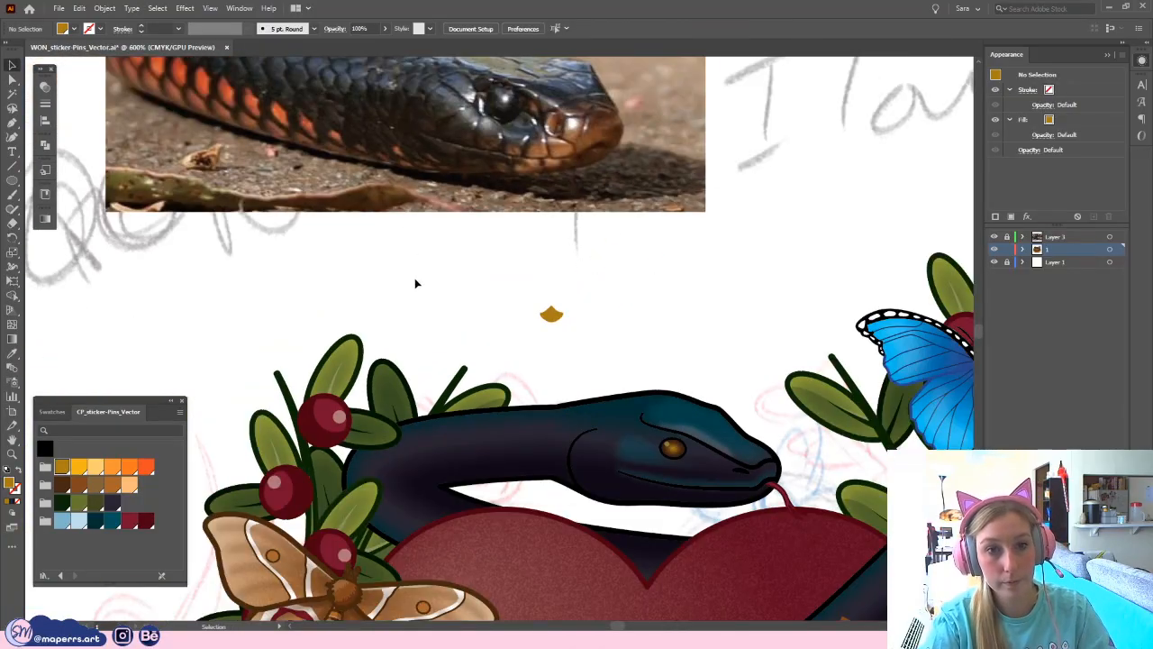
- Fill the gold scale with a radial gradient and delete the gradient's middle colour stop
{"action": "left_click_drag", "start_coordinate": [538, 277], "coordinate": [482, 270]}
{"action": "key", "text": "ctrl+plus"}
{"action": "key", "text": "ctrl+plus"}
{"action": "key", "text": "ctrl+plus"}
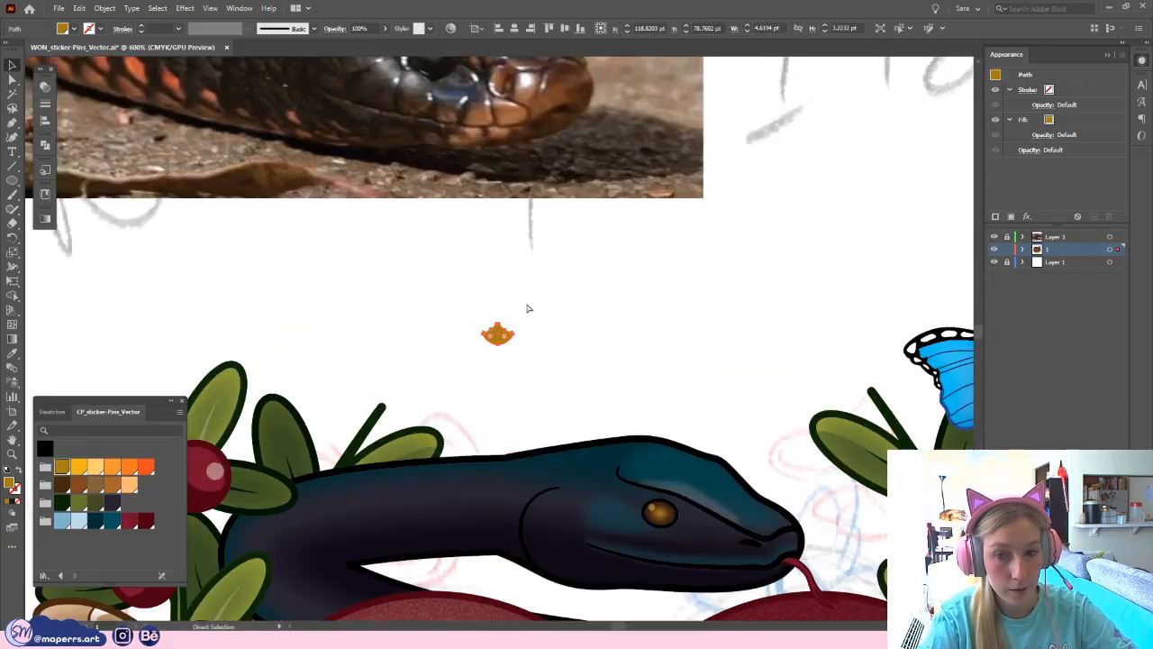
{"action": "left_click_drag", "start_coordinate": [585, 438], "coordinate": [546, 291]}
{"action": "left_click", "coordinate": [456, 181]}
{"action": "left_click_drag", "start_coordinate": [228, 235], "coordinate": [224, 282]}
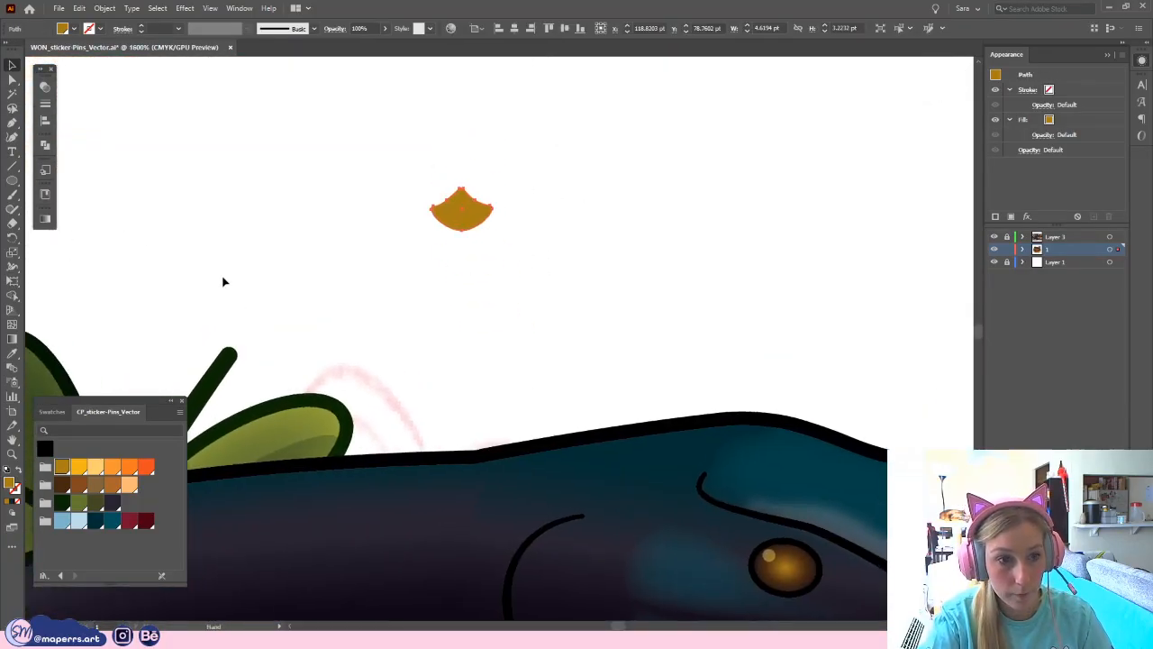
{"action": "left_click", "coordinate": [45, 220]}
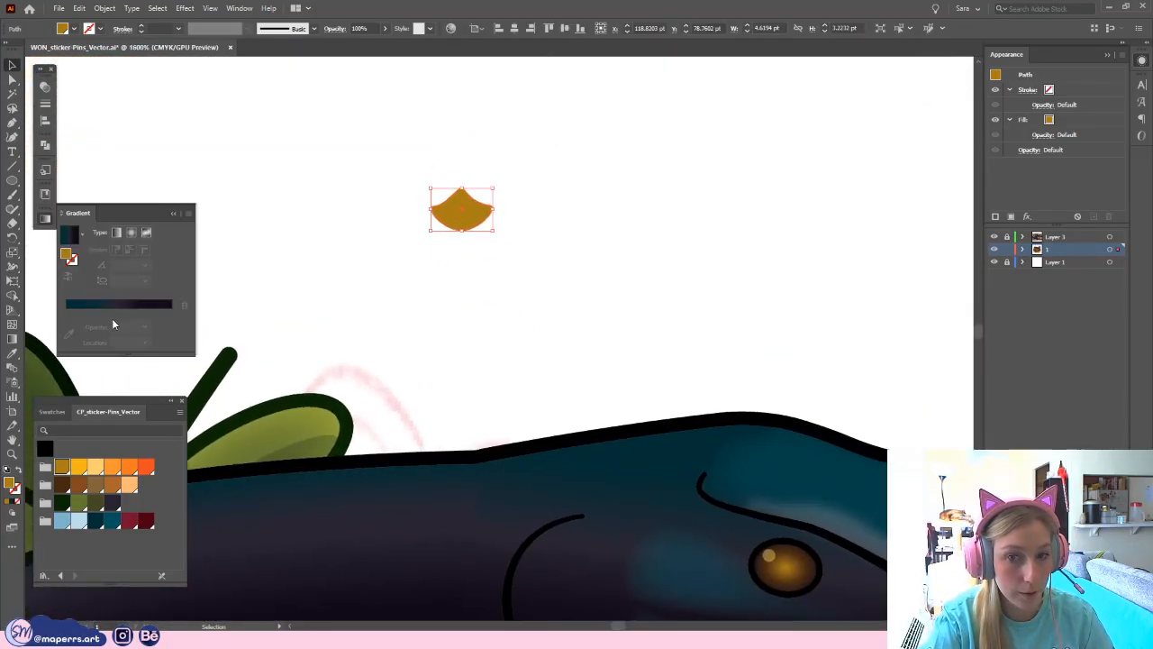
{"action": "left_click", "coordinate": [132, 231]}
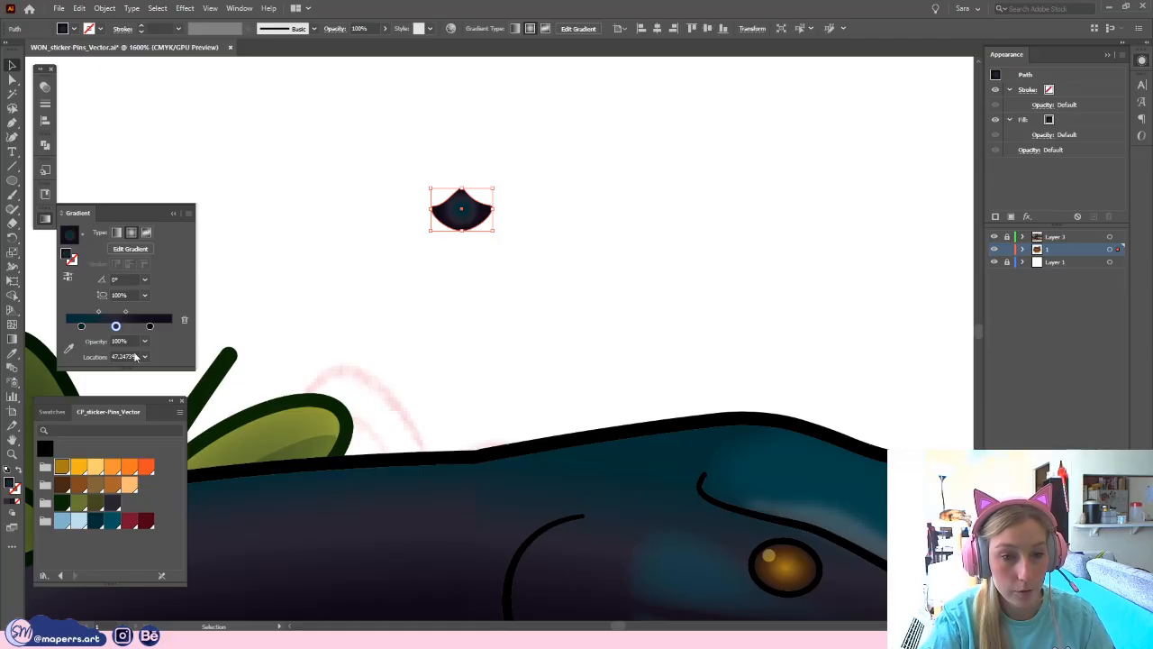
{"action": "left_click", "coordinate": [184, 321]}
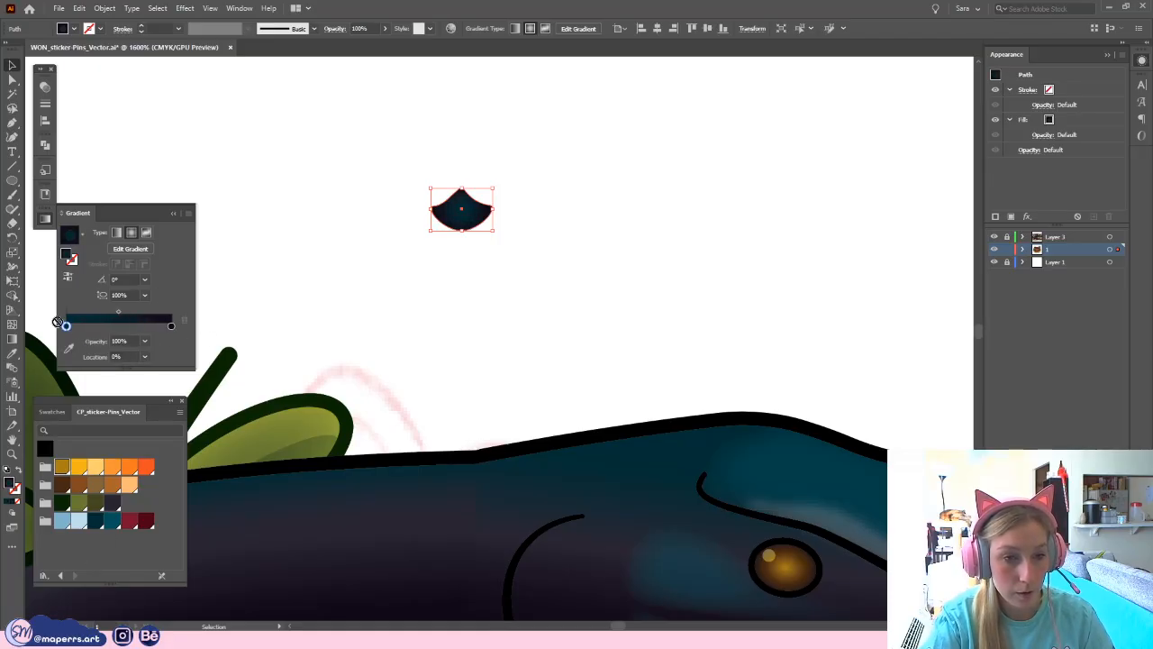
- Recolour the scale's two gradient stops dark gold and orange, and reverse the gradient
{"action": "left_click_drag", "start_coordinate": [56, 321], "coordinate": [66, 325]}
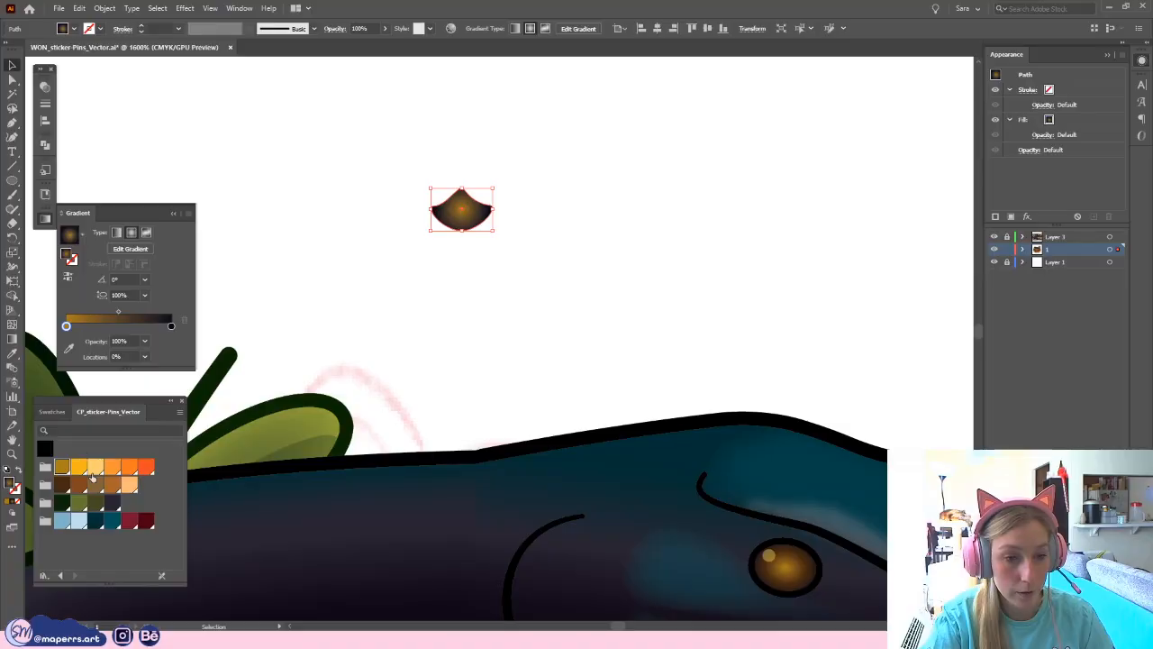
{"action": "left_click_drag", "start_coordinate": [174, 335], "coordinate": [172, 334]}
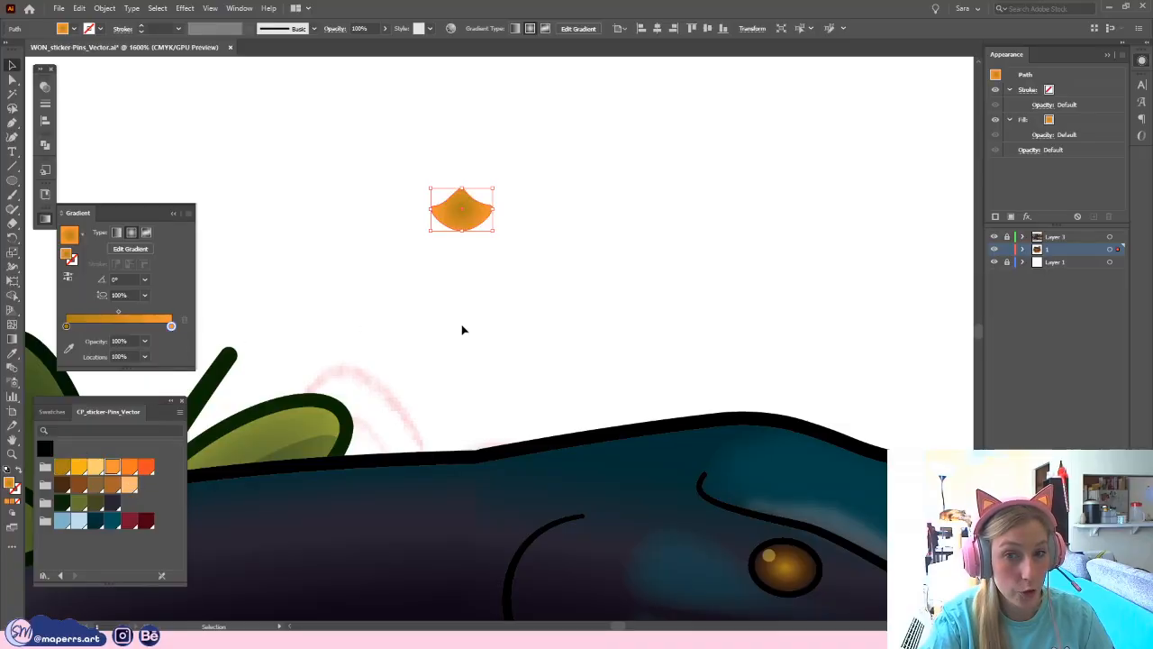
{"action": "left_click", "coordinate": [68, 276]}
- Change the scale's gradient to linear, running vertically from orange at its upper tip to dark gold near its lower edge
{"action": "left_click_drag", "start_coordinate": [431, 270], "coordinate": [450, 322]}
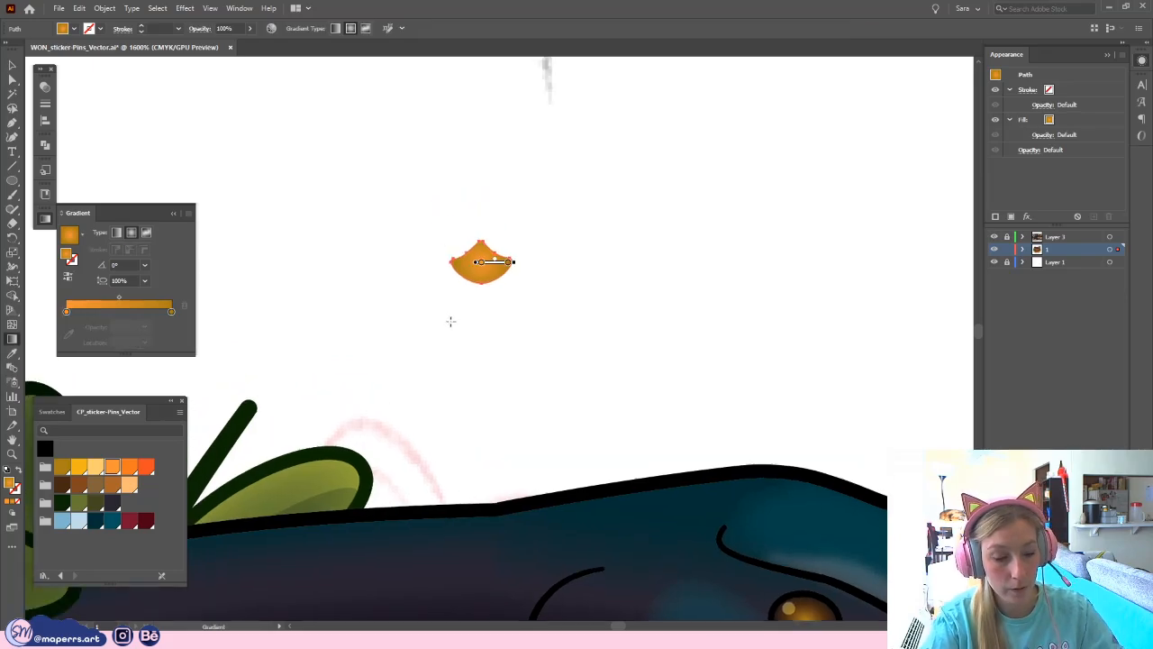
{"action": "key", "text": "ctrl+equal"}
{"action": "key", "text": "ctrl+equal"}
{"action": "left_click", "coordinate": [117, 233]}
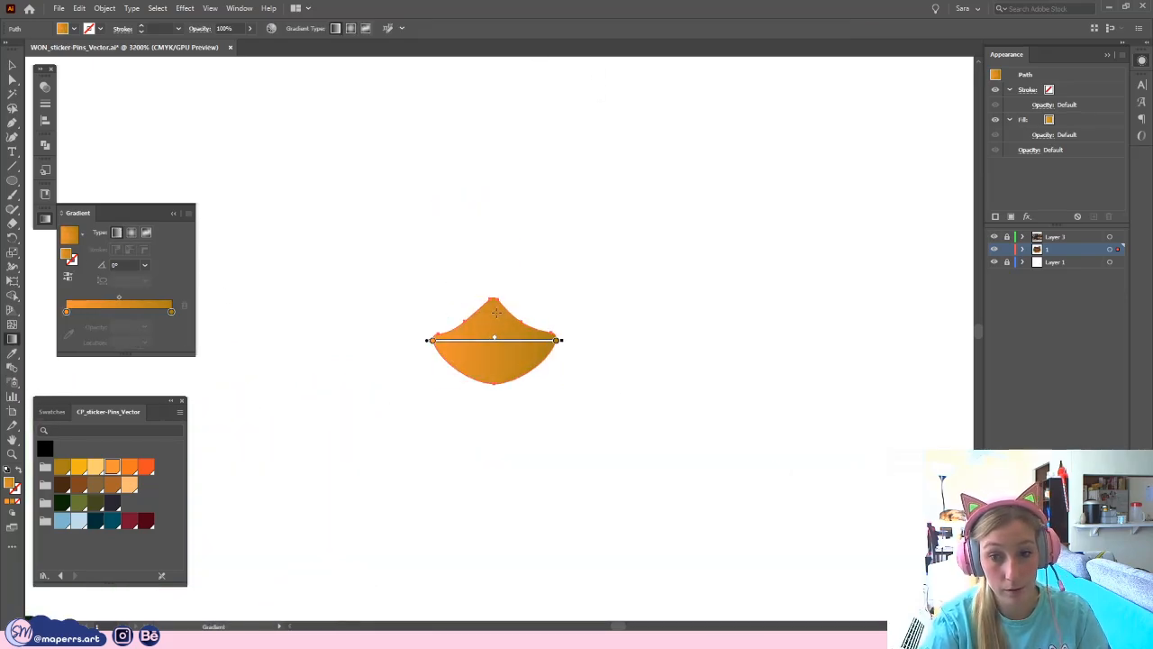
{"action": "left_click_drag", "start_coordinate": [492, 299], "coordinate": [493, 370]}
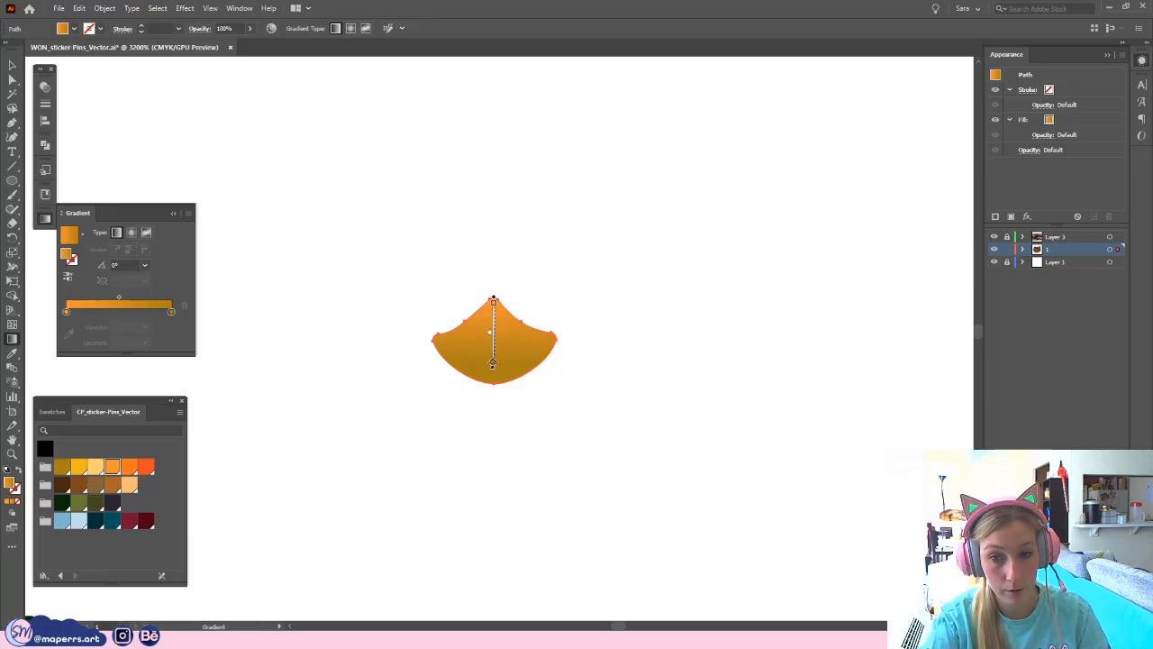
{"action": "left_click", "coordinate": [173, 214]}
{"action": "left_click", "coordinate": [13, 79]}
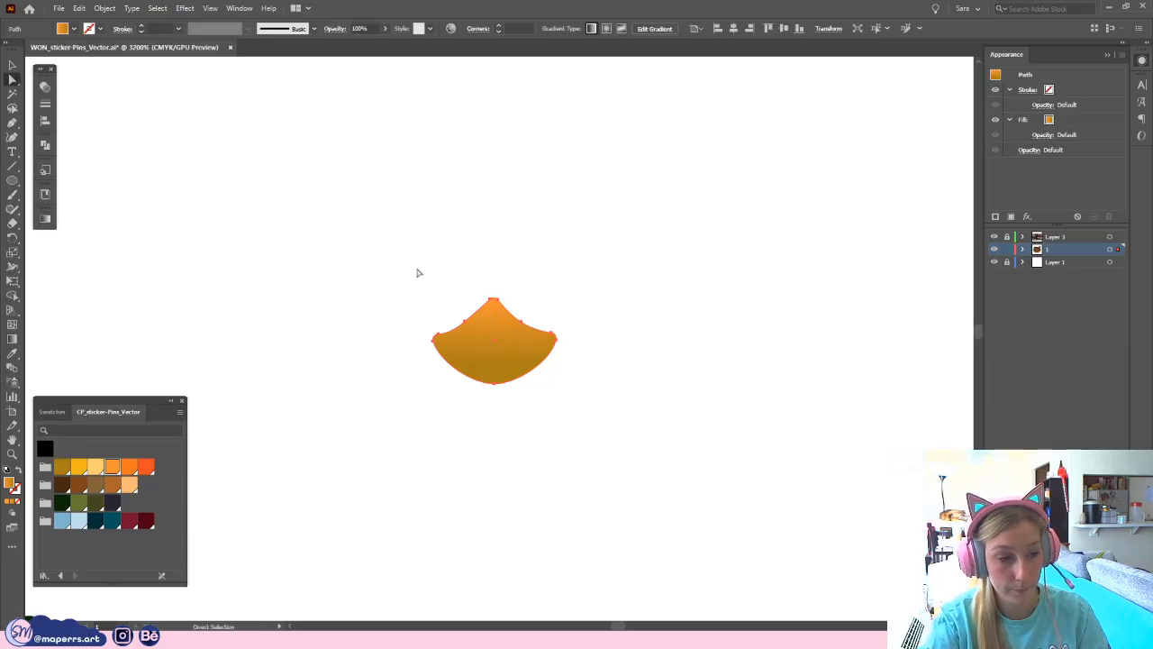
{"action": "left_click", "coordinate": [418, 272]}
- Check the finished scale's size and colour against the snake, the reference photo and the whole sticker illustration
{"action": "left_click_drag", "start_coordinate": [543, 297], "coordinate": [575, 276]}
{"action": "key", "text": "ctrl+minus"}
{"action": "key", "text": "ctrl+minus"}
{"action": "key", "text": "ctrl+minus"}
{"action": "key", "text": "ctrl+minus"}
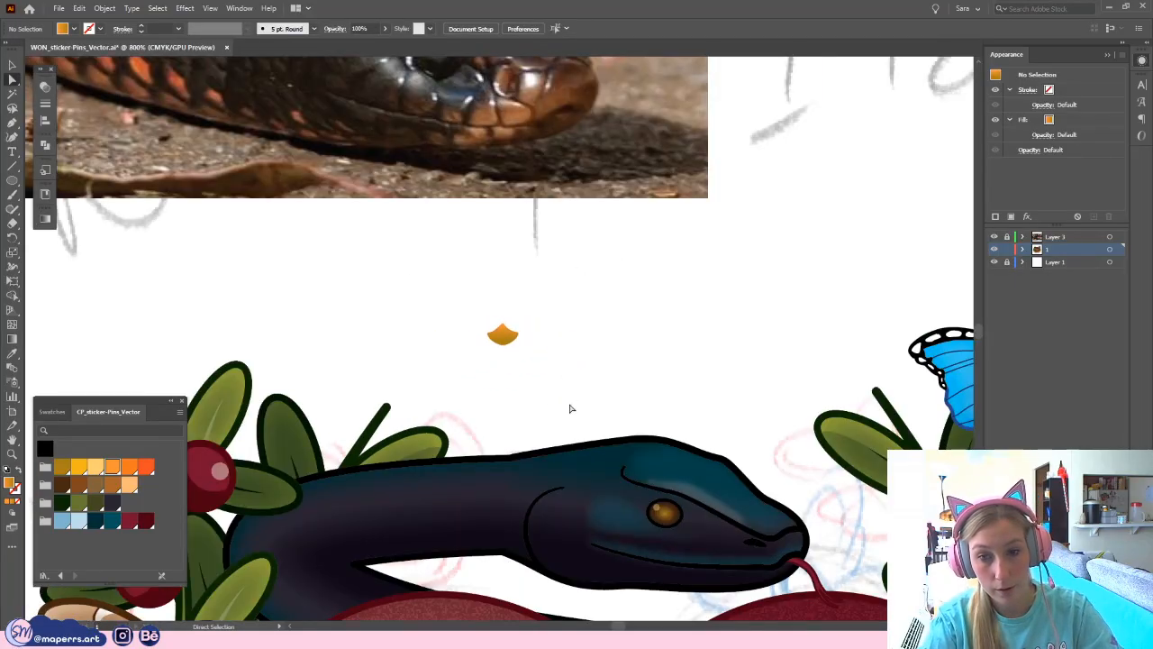
{"action": "left_click_drag", "start_coordinate": [597, 346], "coordinate": [615, 266]}
{"action": "key", "text": "ctrl+minus"}
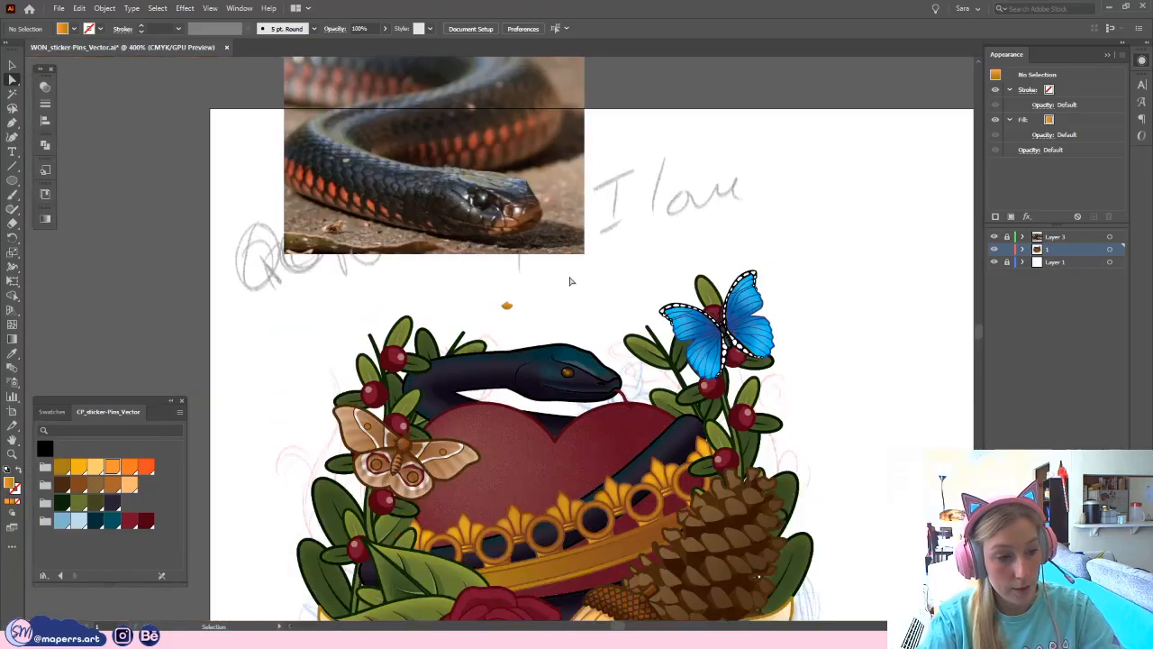
{"action": "left_click_drag", "start_coordinate": [577, 298], "coordinate": [562, 189]}
{"action": "left_click_drag", "start_coordinate": [838, 381], "coordinate": [672, 302]}
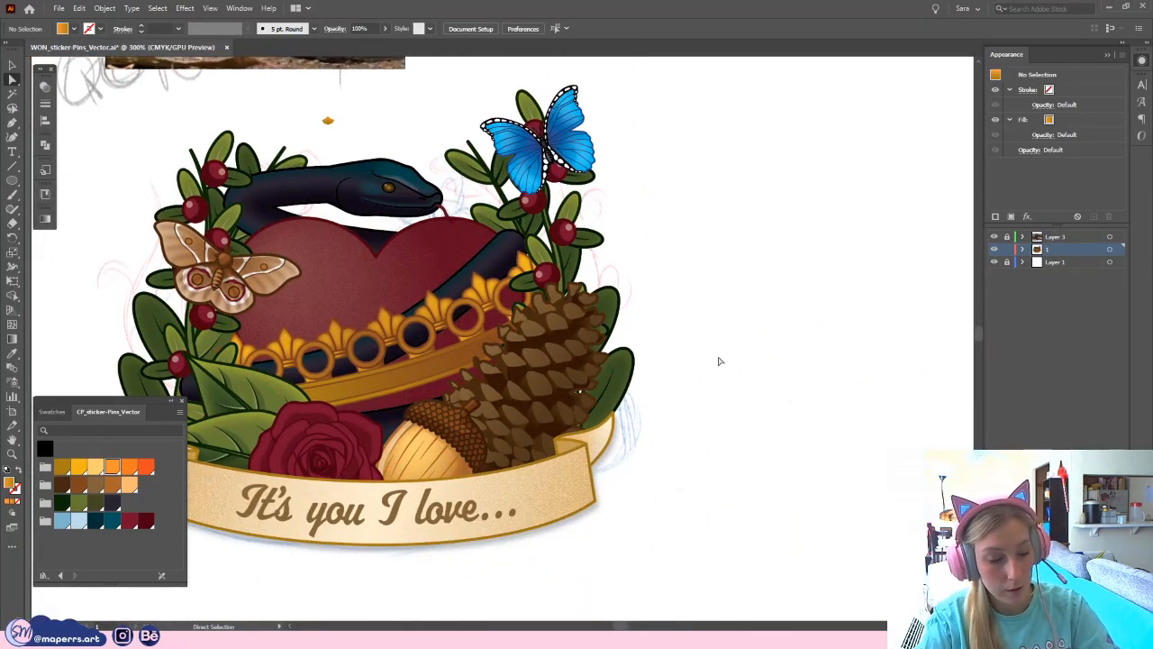
{"action": "key", "text": "ctrl+minus"}
{"action": "key", "text": "ctrl+minus"}
{"action": "key", "text": "ctrl+minus"}
{"action": "left_click_drag", "start_coordinate": [698, 439], "coordinate": [611, 321]}
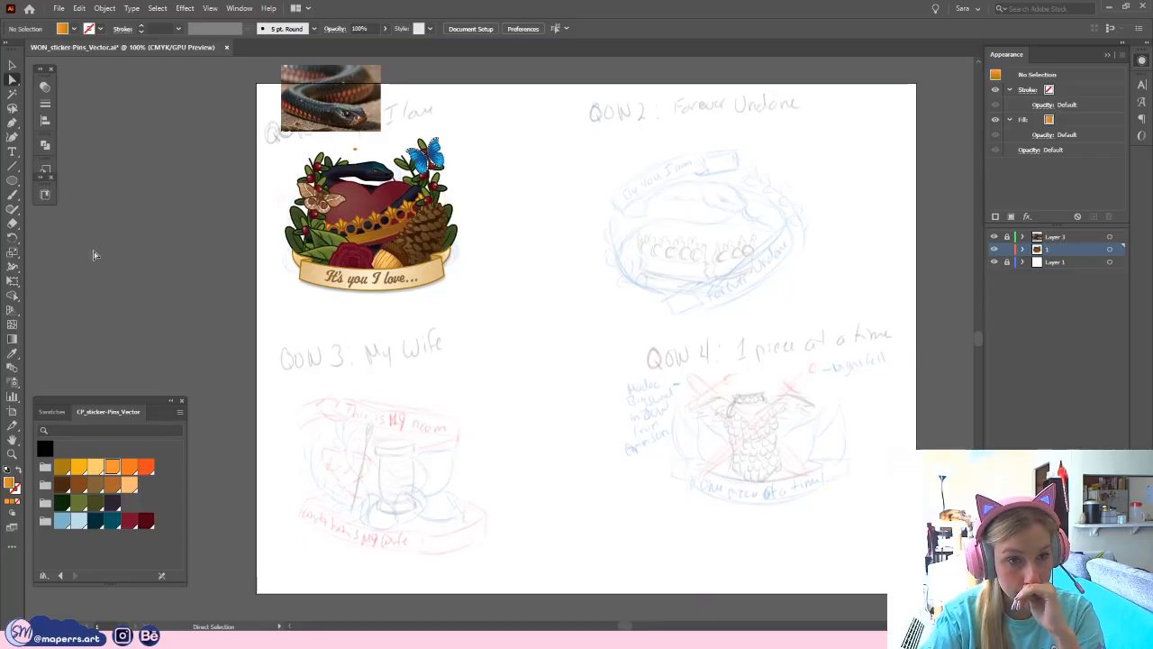
- Browse the saved graphics in My Library, including The Cruel Prince Stickers group
{"action": "left_click_drag", "start_coordinate": [43, 189], "coordinate": [44, 208]}
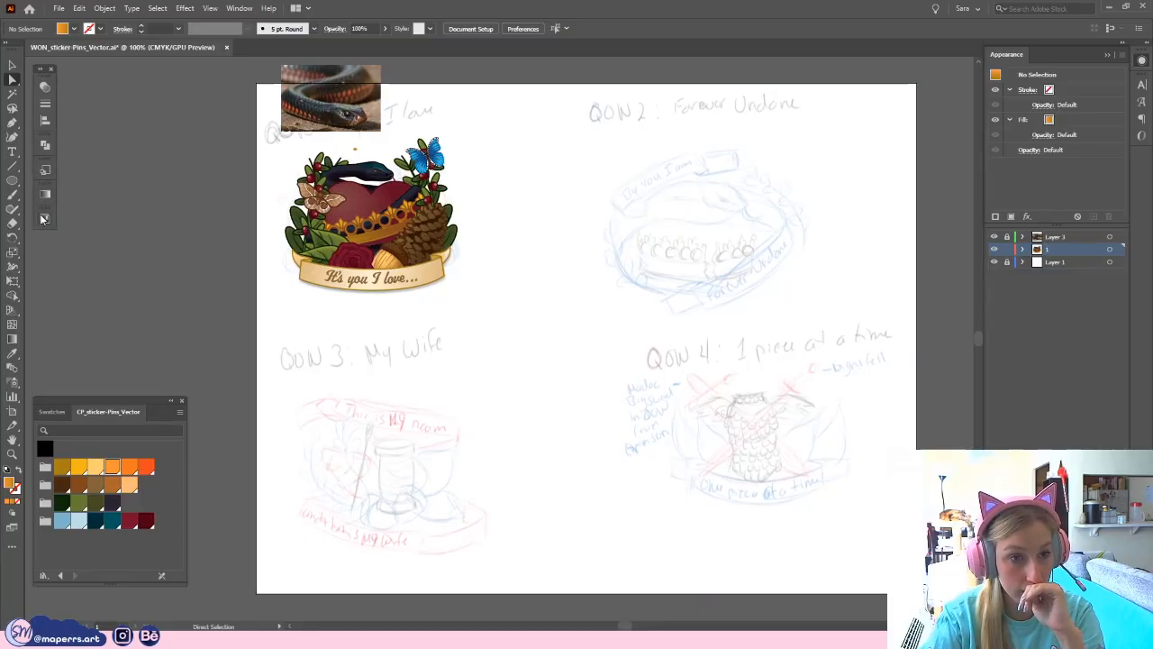
{"action": "left_click", "coordinate": [43, 219]}
{"action": "scroll", "coordinate": [194, 304], "scroll_direction": "down", "scroll_amount": 3}
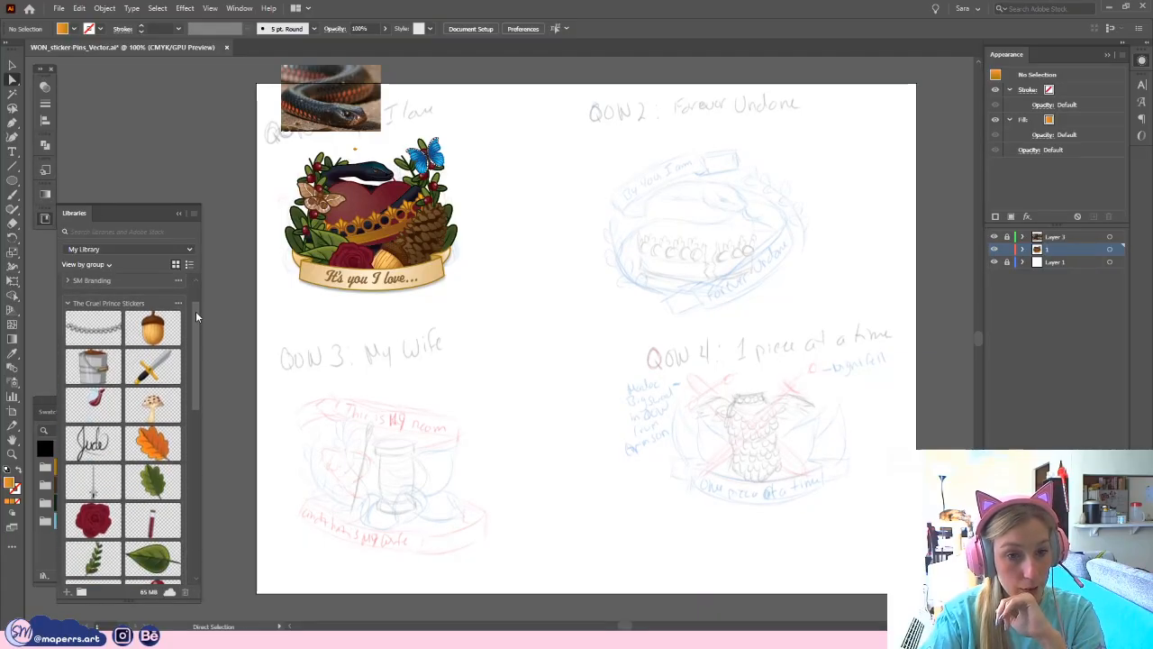
{"action": "left_click_drag", "start_coordinate": [211, 320], "coordinate": [195, 298]}
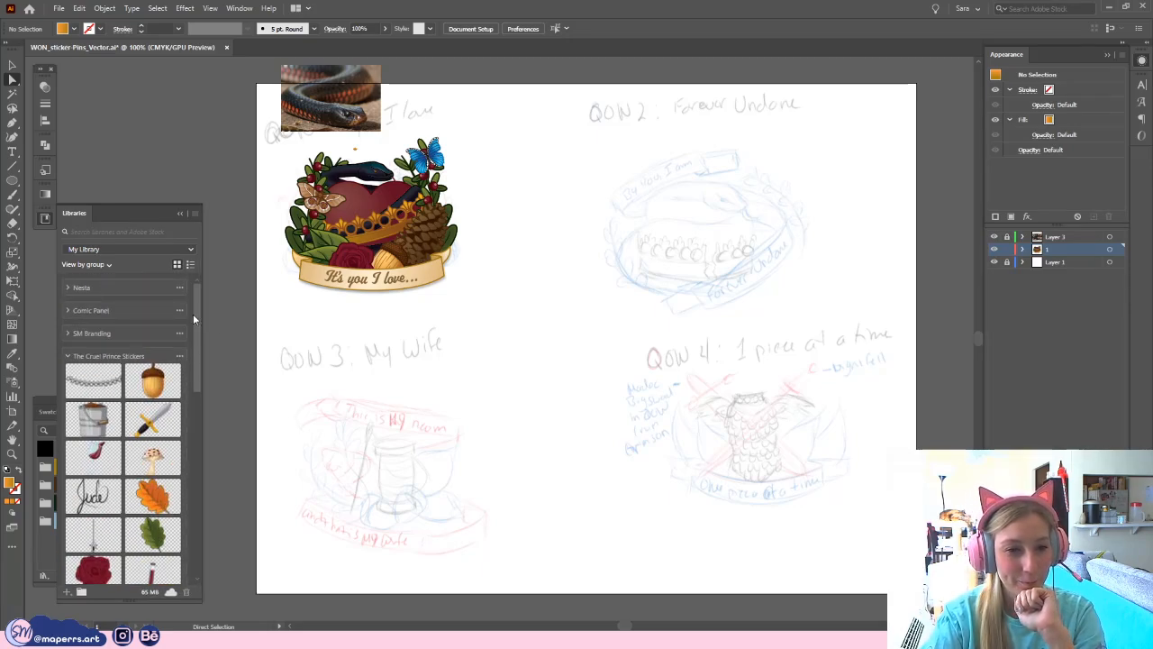
{"action": "left_click", "coordinate": [179, 214]}
- Hide the butterfly, moth, berry branches, pinecone, acorn, rose, leaves and heart that cover the snake
{"action": "key", "text": "ctrl+equal"}
{"action": "key", "text": "ctrl+equal"}
{"action": "key", "text": "ctrl+equal"}
{"action": "key", "text": "ctrl+equal"}
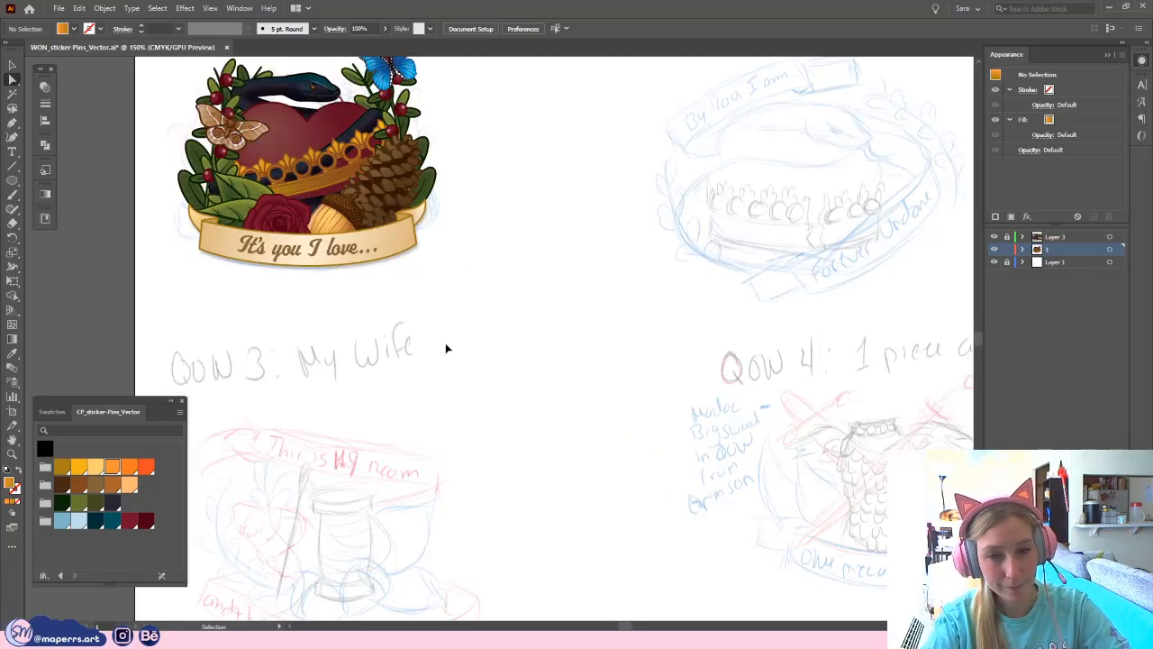
{"action": "key", "text": "space"}
{"action": "left_click_drag", "start_coordinate": [350, 107], "coordinate": [793, 566]}
{"action": "left_click_drag", "start_coordinate": [484, 254], "coordinate": [515, 462]}
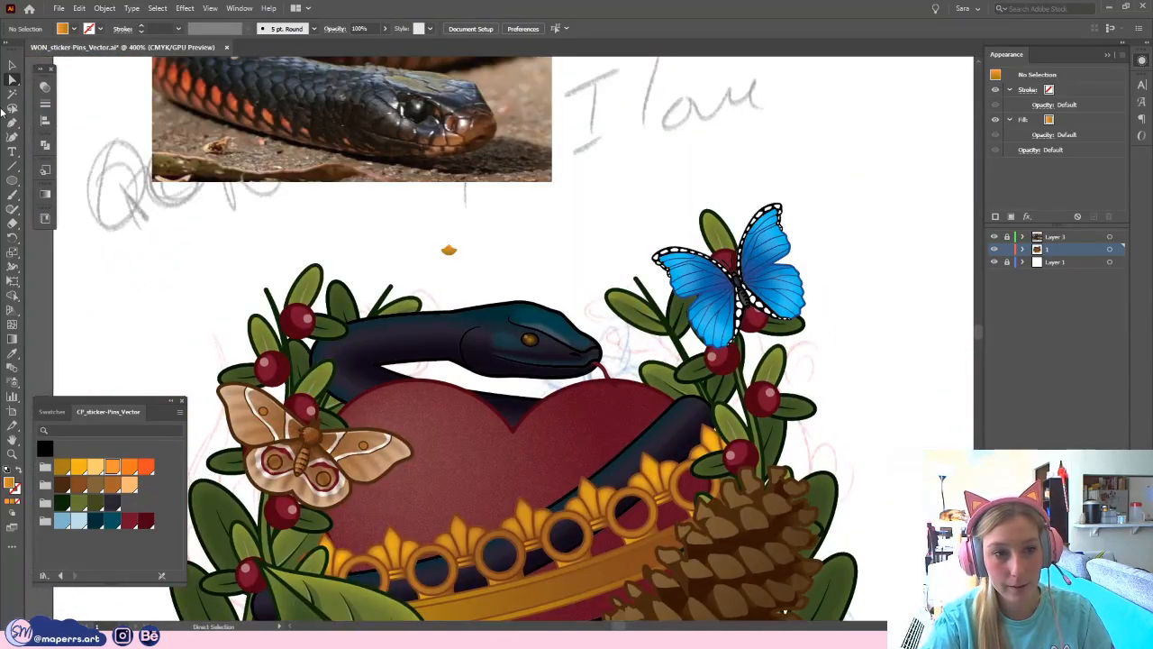
{"action": "left_click_drag", "start_coordinate": [596, 280], "coordinate": [544, 206]}
{"action": "left_click", "coordinate": [700, 214]}
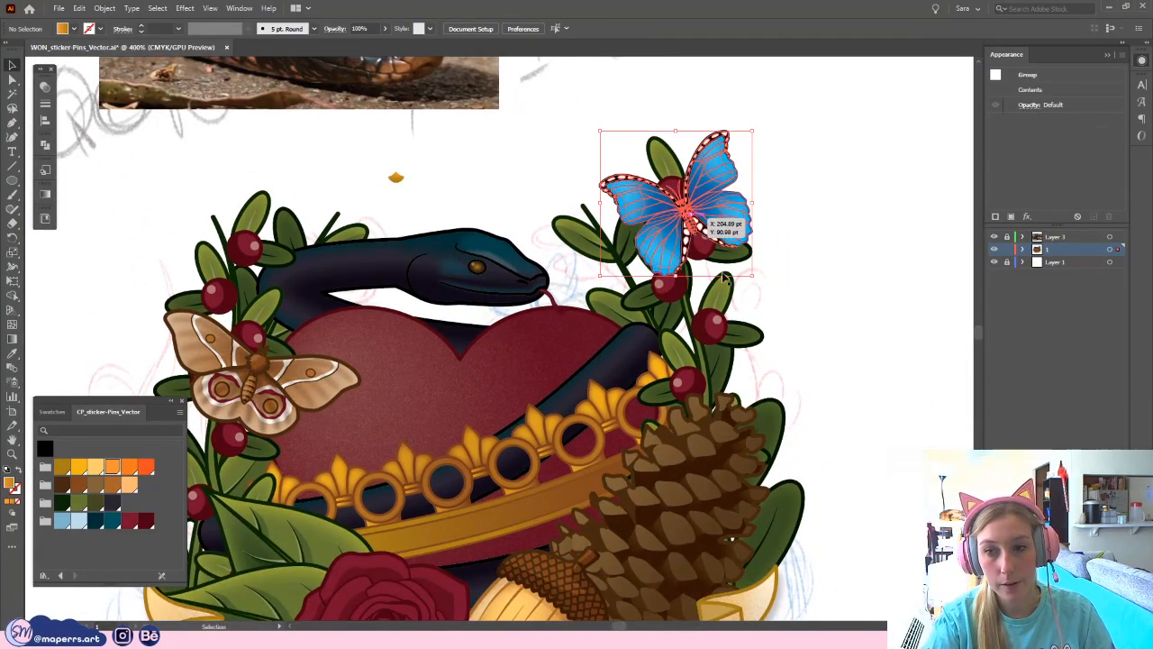
{"action": "left_click", "coordinate": [628, 248], "text": "shift"}
{"action": "left_click", "coordinate": [663, 529], "text": "shift"}
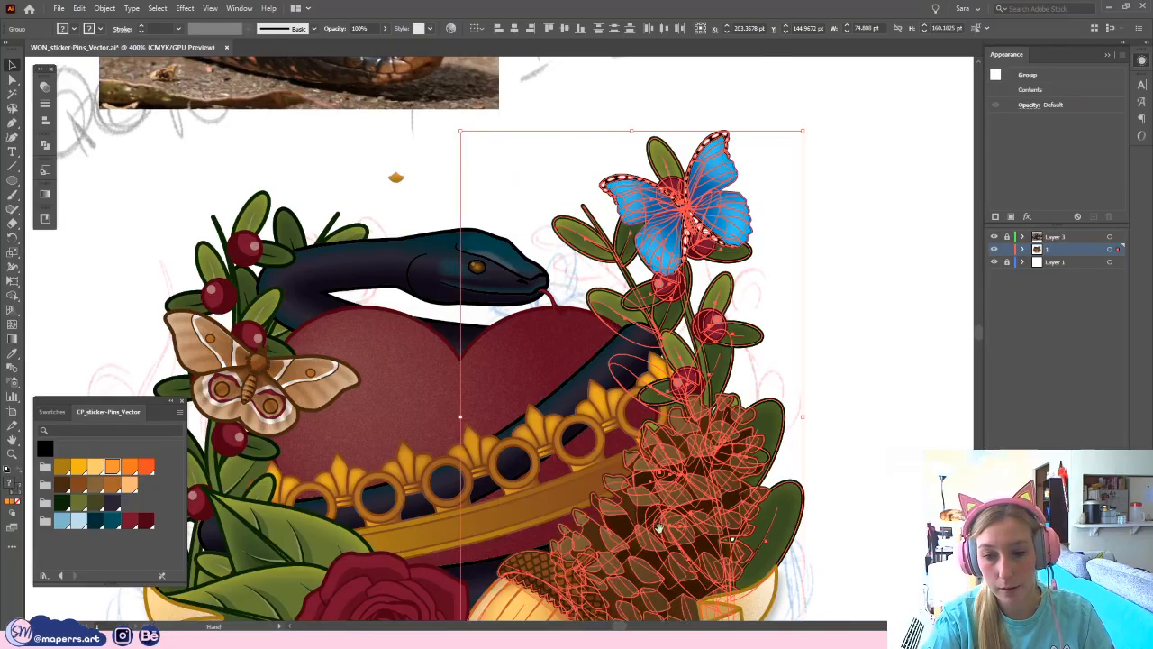
{"action": "key", "text": "space"}
{"action": "left_click_drag", "start_coordinate": [540, 615], "coordinate": [559, 489]}
{"action": "left_click", "coordinate": [557, 489], "text": "shift"}
{"action": "left_click", "coordinate": [310, 410], "text": "shift"}
{"action": "left_click", "coordinate": [204, 349], "text": "shift"}
{"action": "left_click", "coordinate": [214, 311], "text": "shift"}
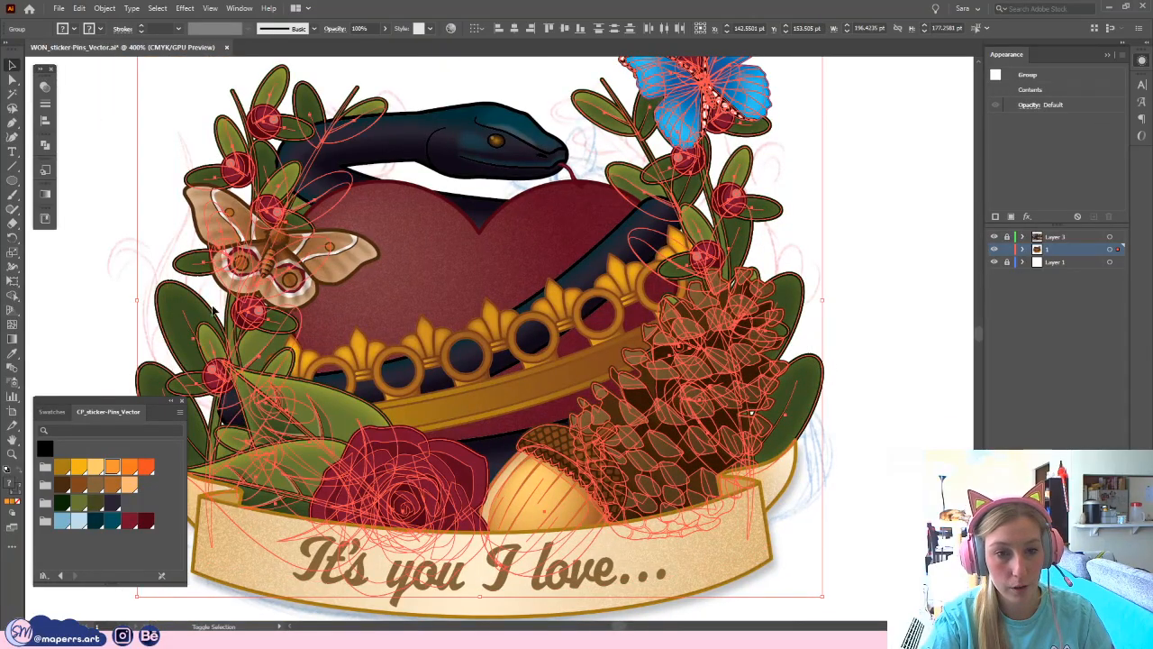
{"action": "left_click", "coordinate": [333, 273], "text": "shift"}
{"action": "left_click", "coordinate": [451, 250], "text": "shift"}
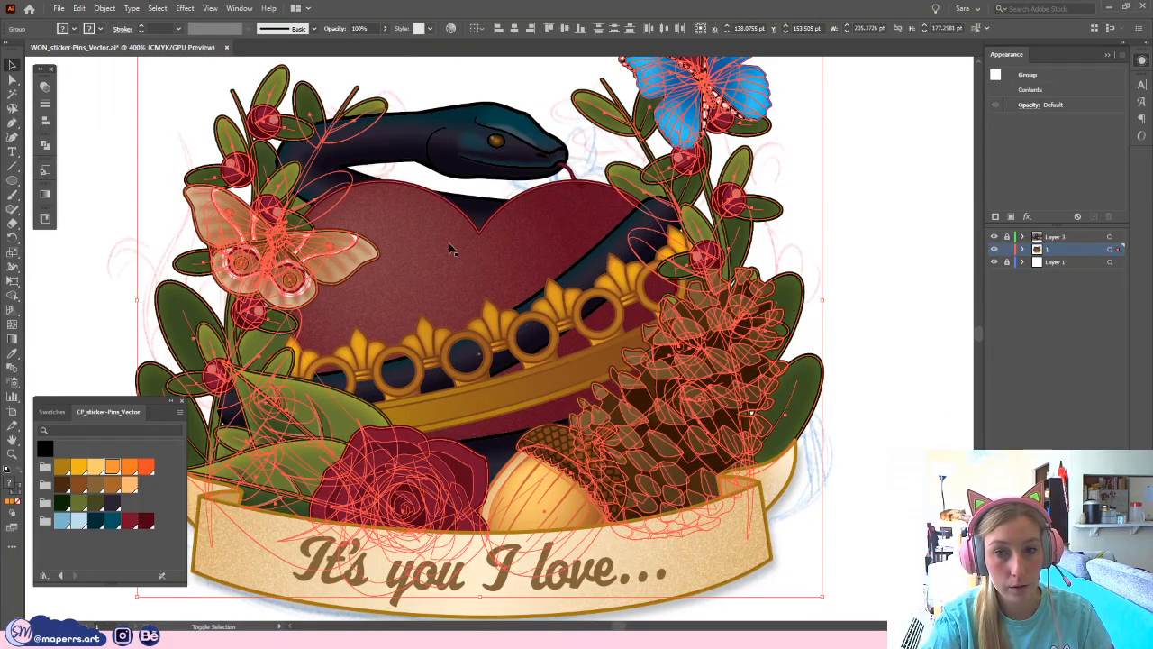
{"action": "left_click", "coordinate": [106, 8]}
{"action": "mouse_move", "coordinate": [125, 121]}
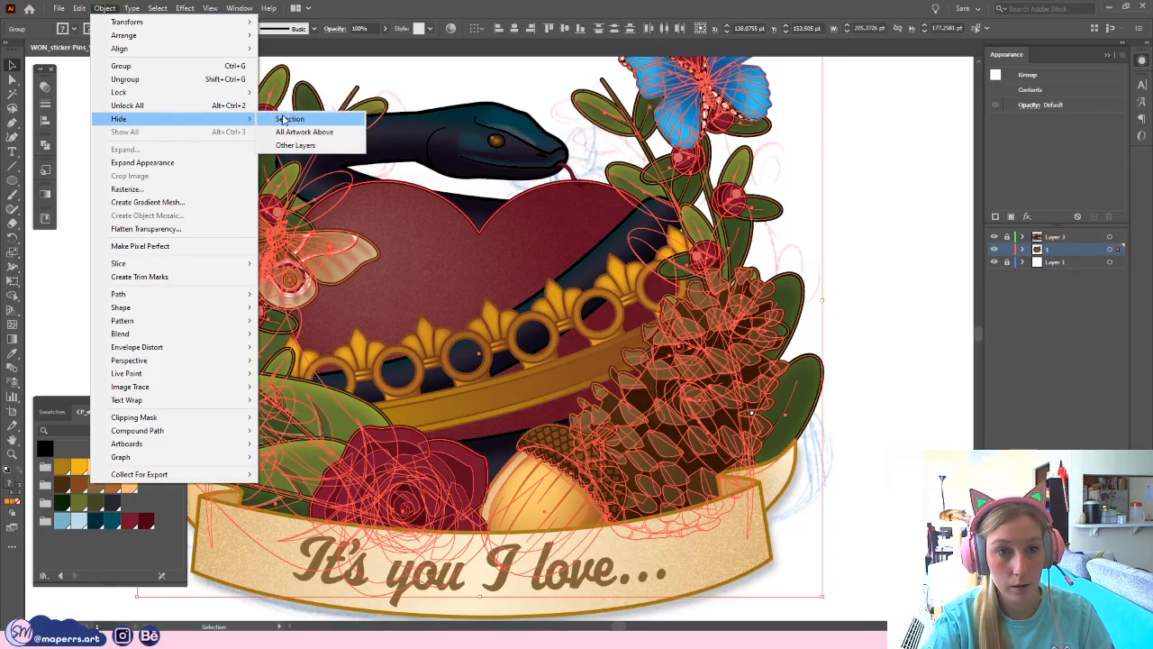
{"action": "left_click", "coordinate": [289, 119]}
- Hide the clipped crown group so only the snake and banner remain in the heart illustration
{"action": "left_click", "coordinate": [107, 8]}
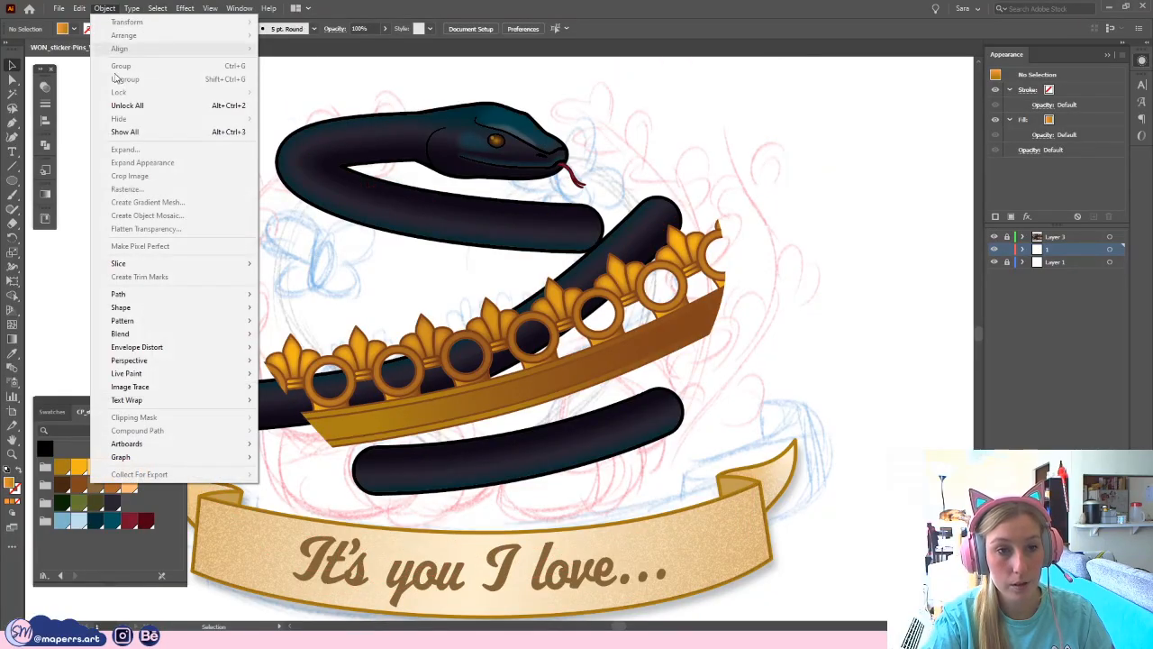
{"action": "left_click", "coordinate": [126, 124]}
{"action": "left_click", "coordinate": [432, 417]}
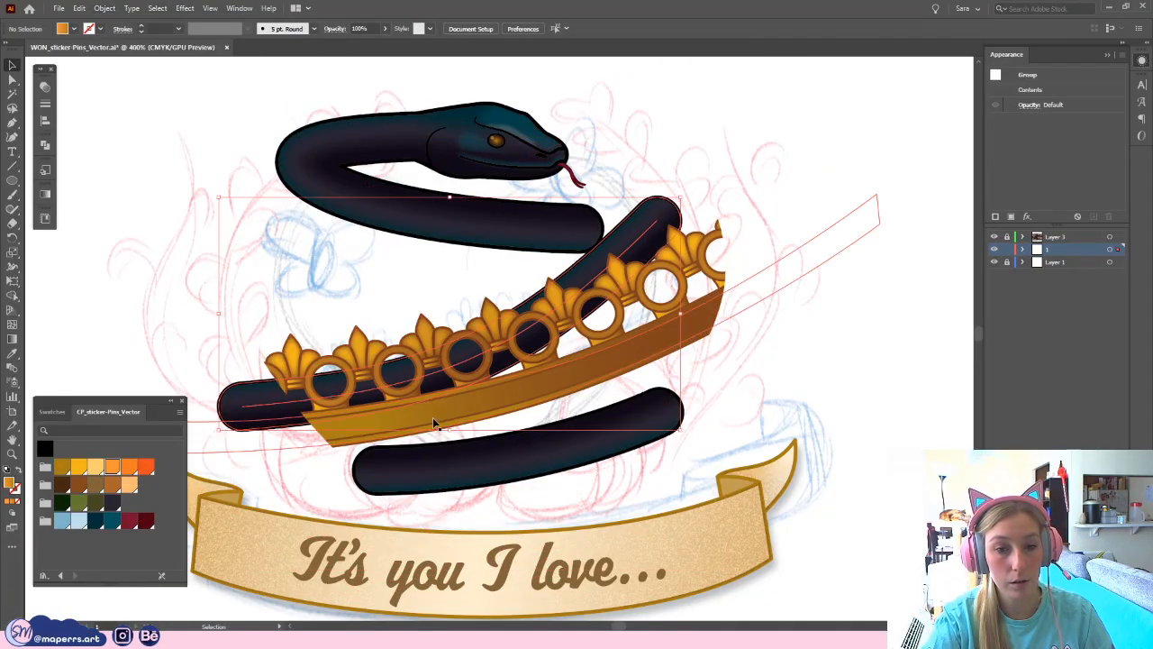
{"action": "left_click", "coordinate": [106, 8]}
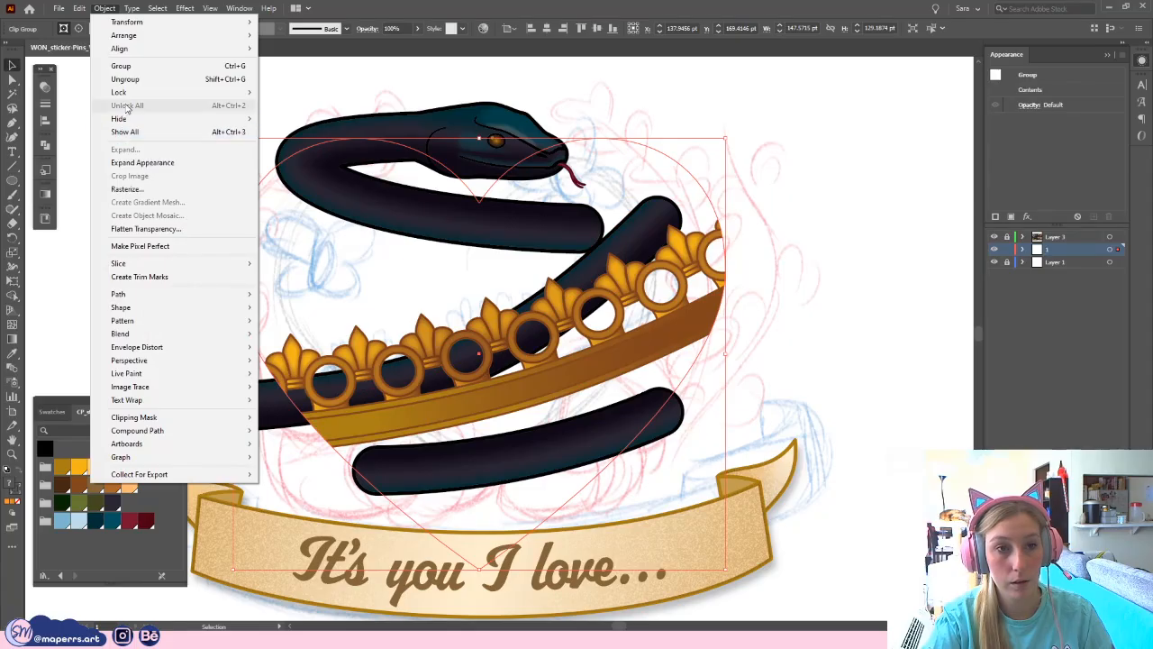
{"action": "mouse_move", "coordinate": [126, 118]}
{"action": "left_click", "coordinate": [286, 118]}
- Examine the uncovered snake body segments next to the reference photo and the gold scale
{"action": "left_click_drag", "start_coordinate": [678, 136], "coordinate": [693, 228]}
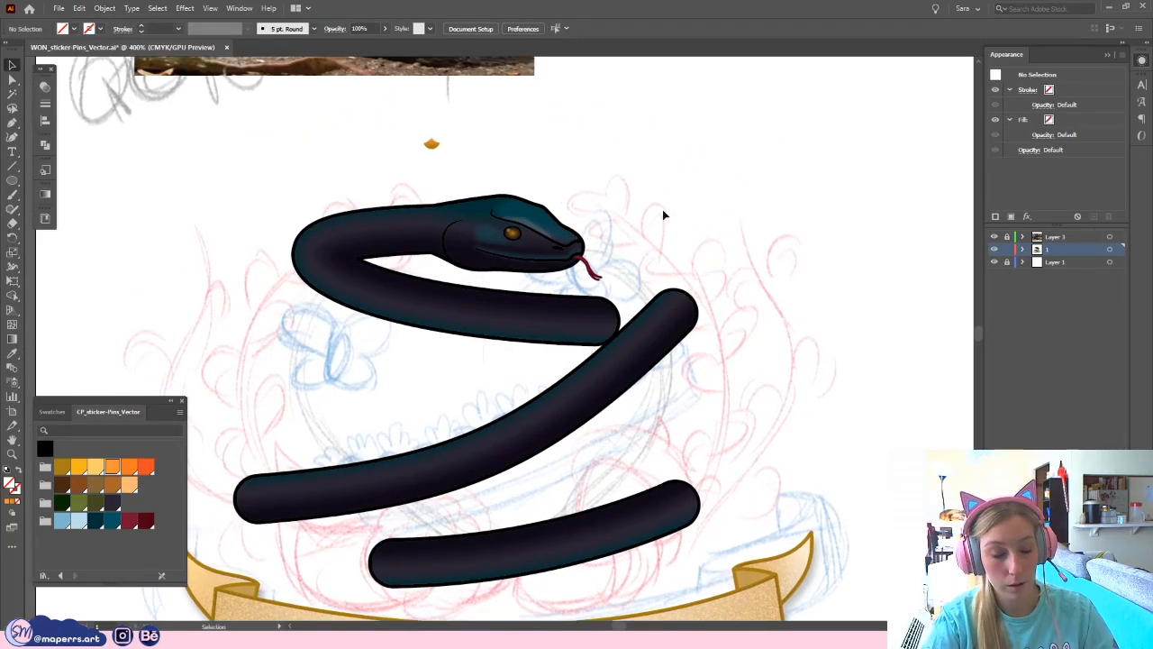
{"action": "key", "text": "ctrl+equal"}
{"action": "key", "text": "ctrl+equal"}
{"action": "left_click_drag", "start_coordinate": [744, 291], "coordinate": [614, 294]}
{"action": "key", "text": "ctrl+minus"}
{"action": "key", "text": "ctrl+minus"}
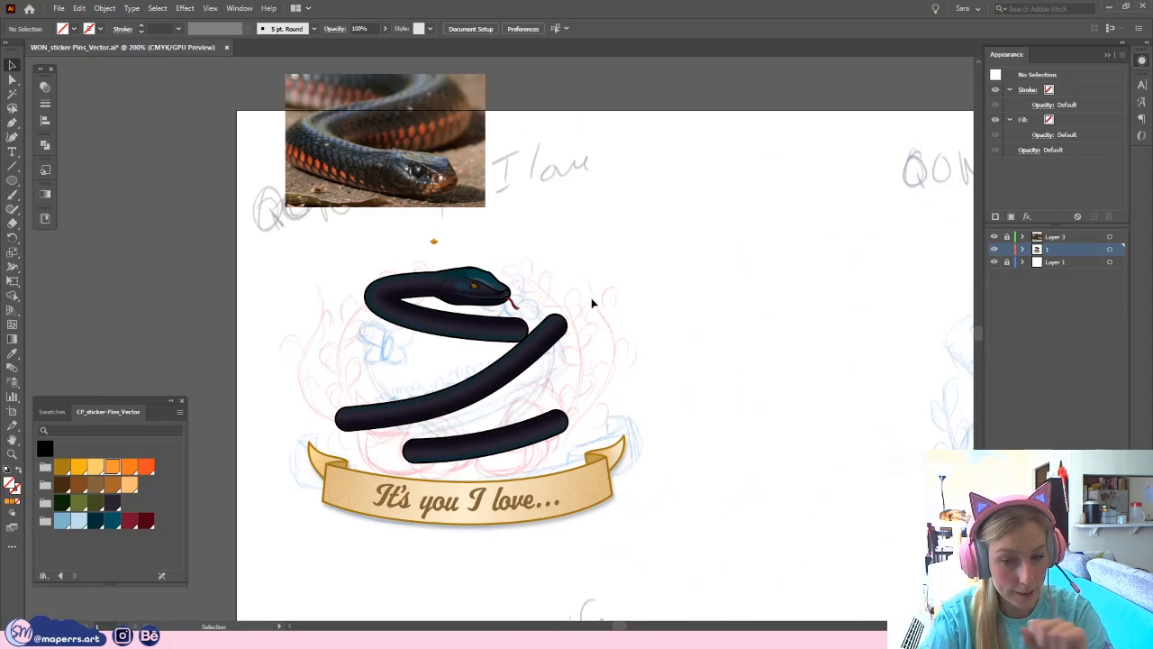
{"action": "key", "text": "ctrl+equal"}
{"action": "key", "text": "ctrl+equal"}
{"action": "key", "text": "ctrl+equal"}
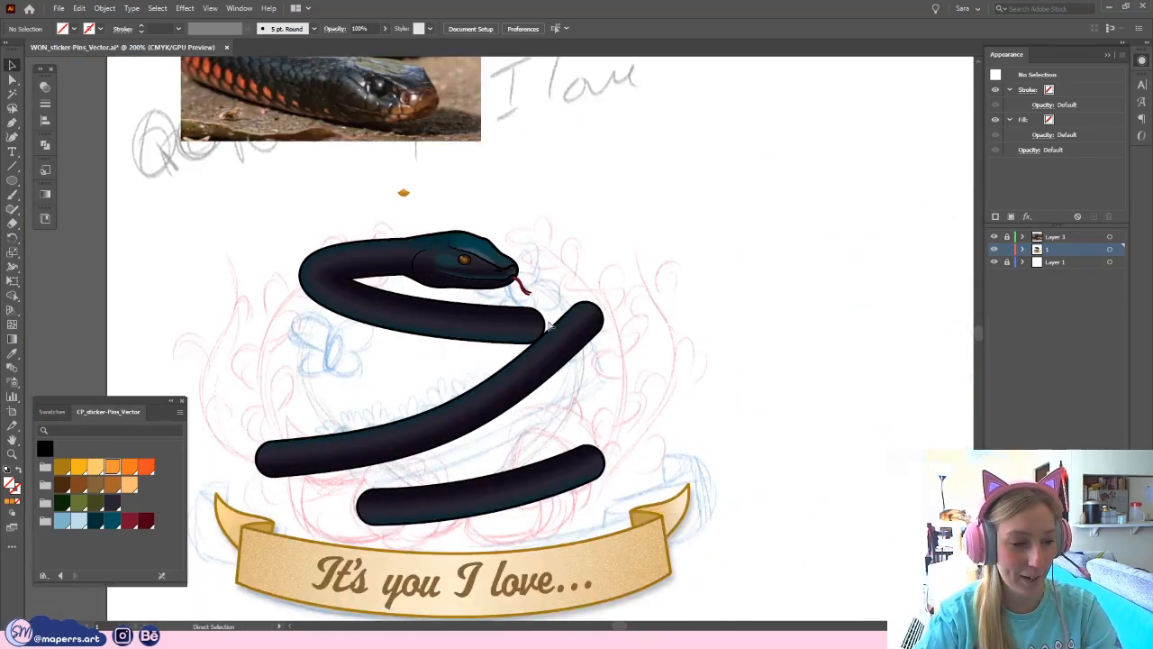
- Place the gold scale on the snake's neck just behind the jaw and rotate it to follow the body
{"action": "left_click_drag", "start_coordinate": [298, 295], "coordinate": [389, 373]}
{"action": "left_click_drag", "start_coordinate": [460, 134], "coordinate": [482, 161]}
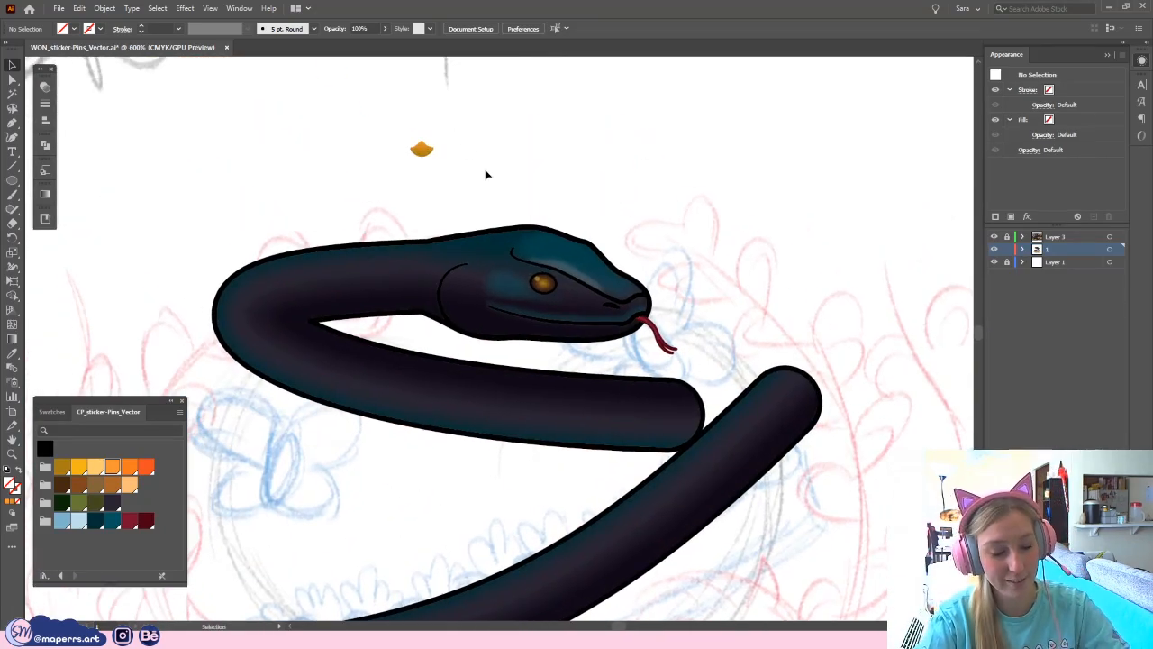
{"action": "key", "text": "ctrl+equal"}
{"action": "left_click_drag", "start_coordinate": [395, 93], "coordinate": [324, 297]}
{"action": "key", "text": "ctrl+equal"}
{"action": "key", "text": "ctrl+equal"}
{"action": "key", "text": "v"}
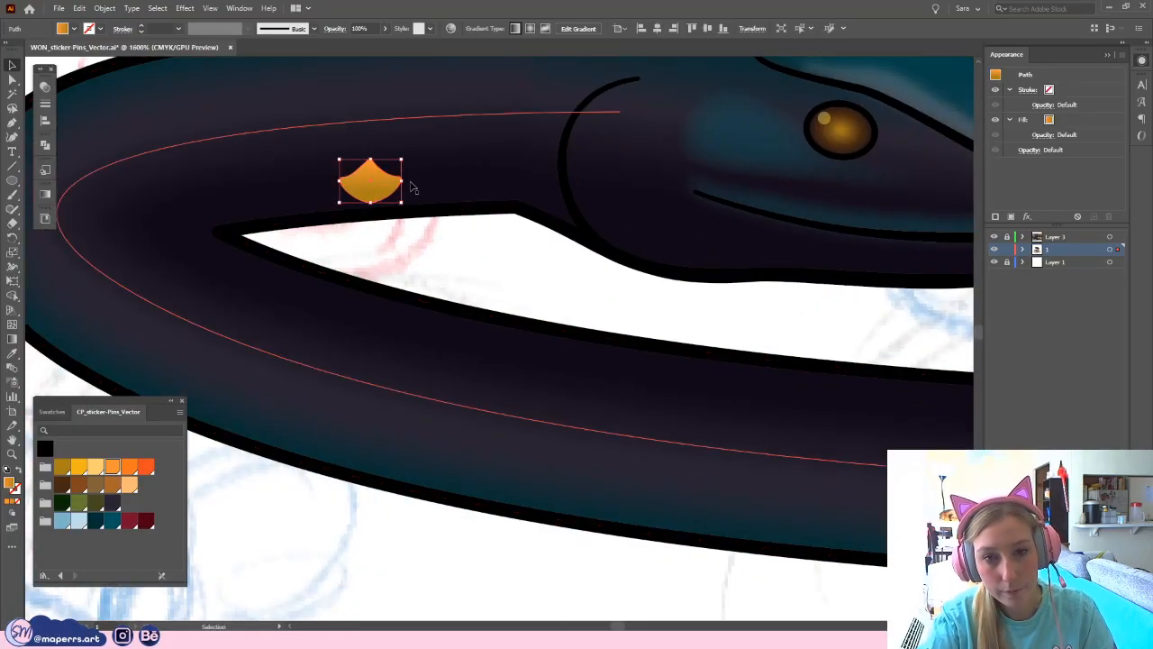
{"action": "left_click_drag", "start_coordinate": [410, 181], "coordinate": [479, 183]}
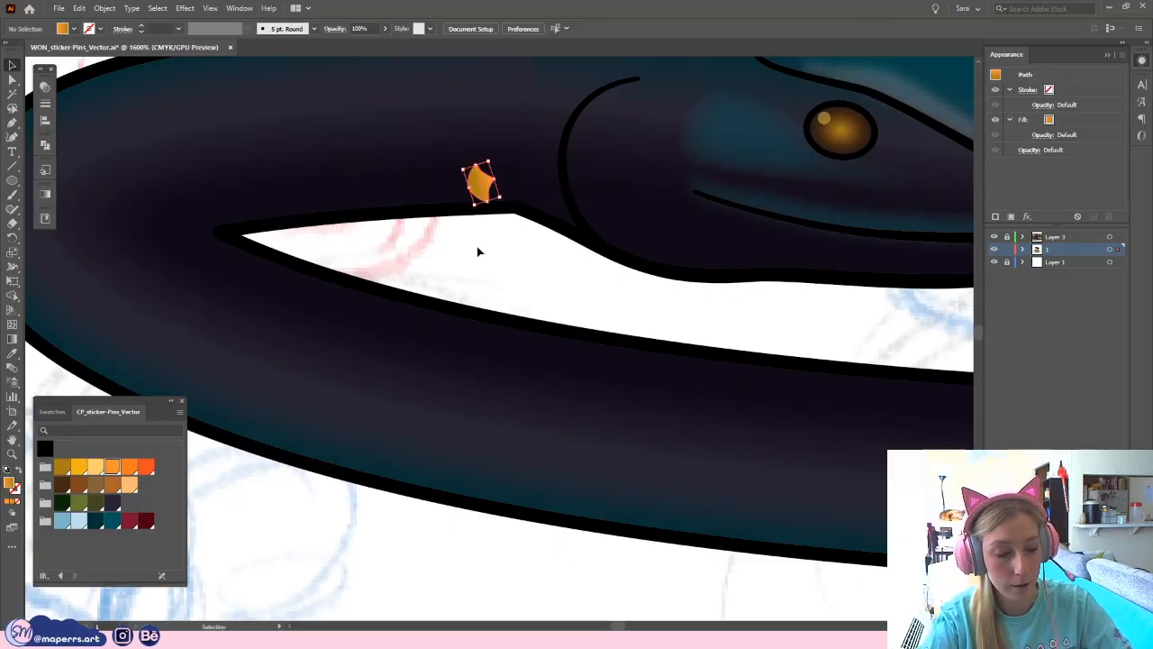
- Shrink the gold scale and shift it slightly closer to the snake's jaw line
{"action": "key", "text": "ctrl+minus"}
{"action": "key", "text": "ctrl+minus"}
{"action": "key", "text": "ctrl+minus"}
{"action": "left_click_drag", "start_coordinate": [546, 154], "coordinate": [501, 132]}
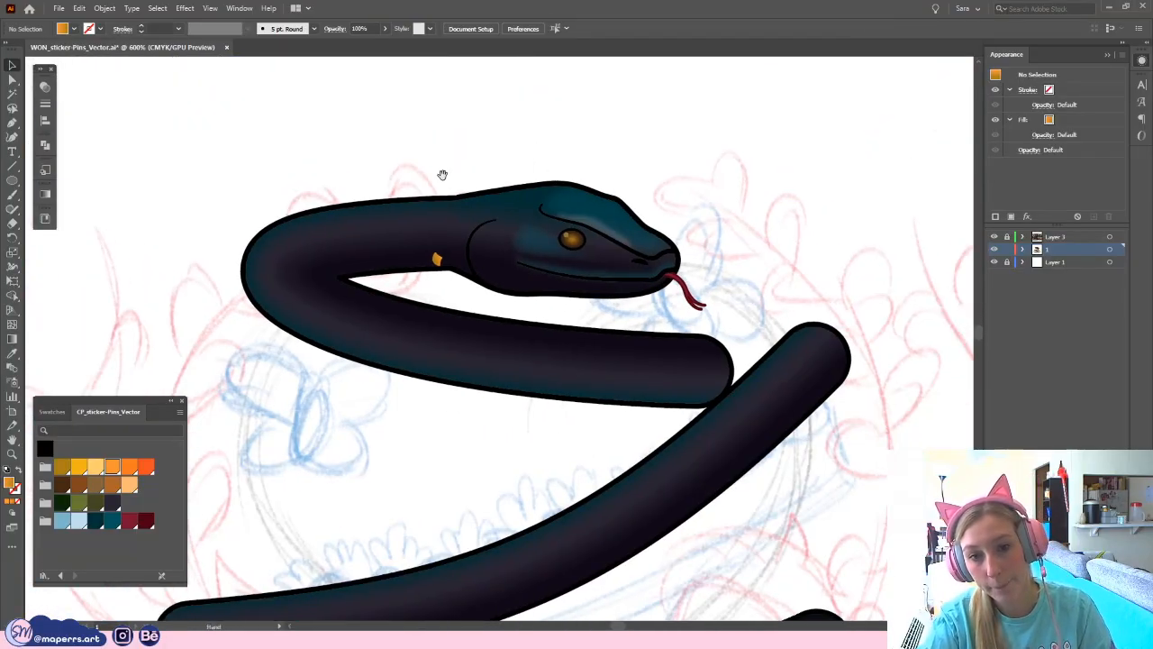
{"action": "left_click_drag", "start_coordinate": [442, 175], "coordinate": [463, 296]}
{"action": "key", "text": "ctrl+plus"}
{"action": "key", "text": "ctrl+plus"}
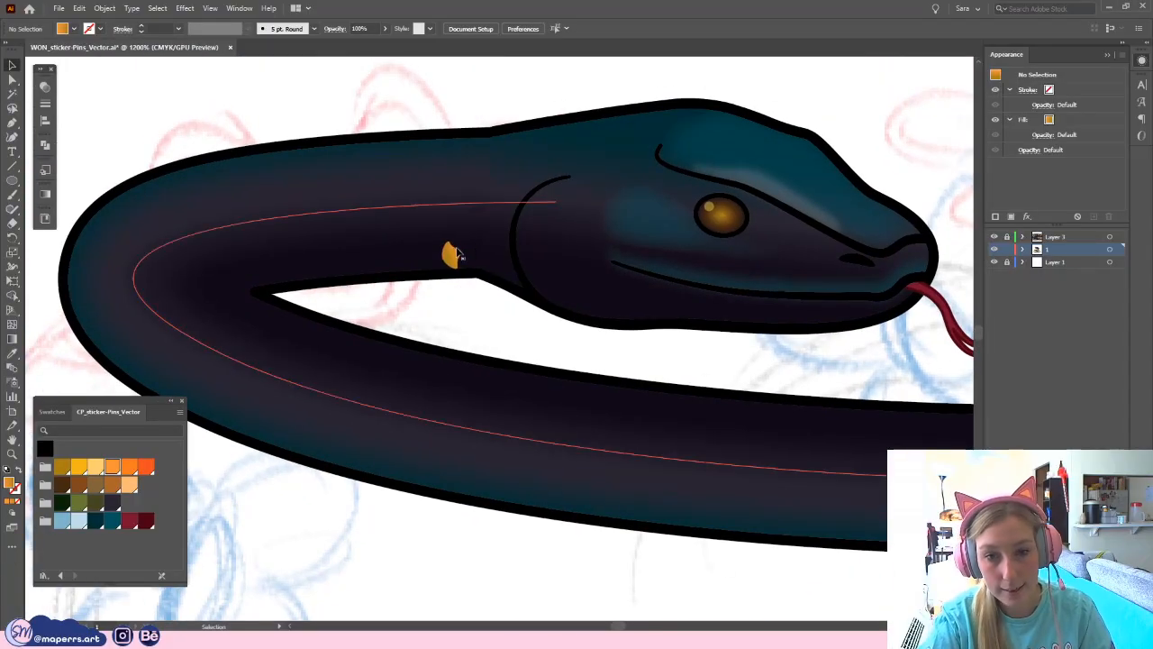
{"action": "left_click", "coordinate": [458, 255]}
{"action": "left_click_drag", "start_coordinate": [463, 252], "coordinate": [468, 267]}
{"action": "left_click", "coordinate": [481, 307]}
- Duplicate the gold scale diagonally behind the first one, on the lower edge of the neck
{"action": "left_click_drag", "start_coordinate": [466, 321], "coordinate": [441, 326]}
{"action": "left_click", "coordinate": [429, 329]}
{"action": "left_click_drag", "start_coordinate": [436, 266], "coordinate": [418, 280]}
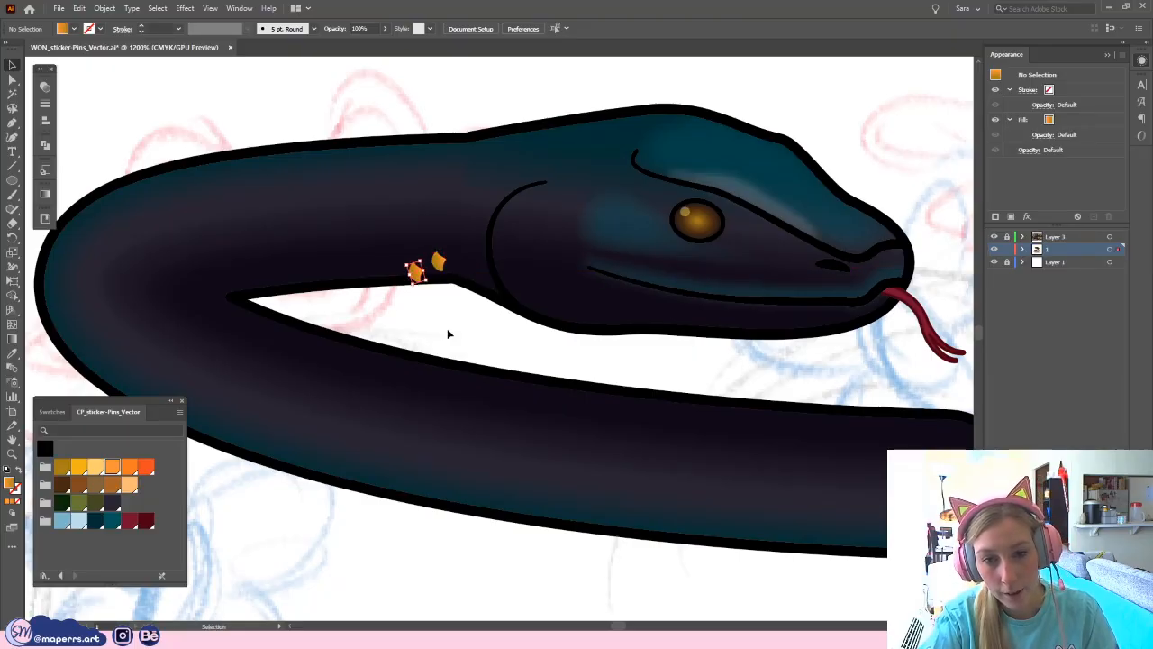
{"action": "left_click", "coordinate": [448, 331]}
{"action": "mouse_move", "coordinate": [469, 337]}
{"action": "left_mouse_down"}
{"action": "mouse_move", "coordinate": [399, 323]}
{"action": "mouse_move", "coordinate": [480, 331]}
{"action": "left_mouse_up"}
- Try to separate the snake's body outline from its fill by moving the parts, and undo the moves
{"action": "left_click", "coordinate": [399, 297]}
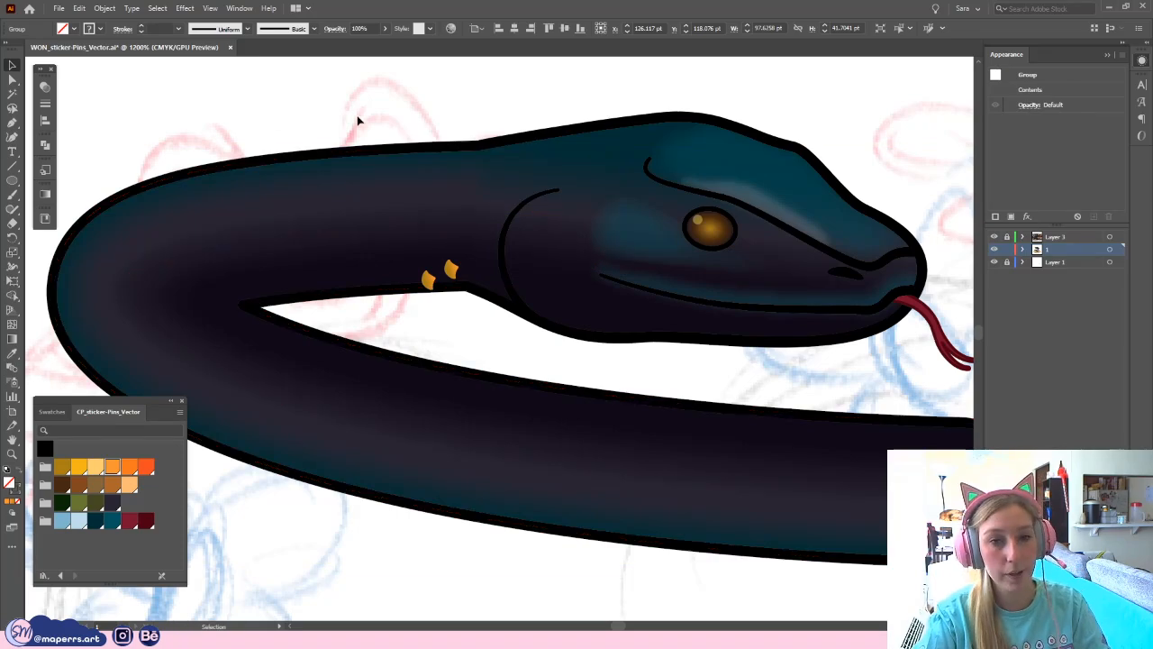
{"action": "left_click", "coordinate": [330, 159]}
{"action": "left_click_drag", "start_coordinate": [354, 160], "coordinate": [347, 116]}
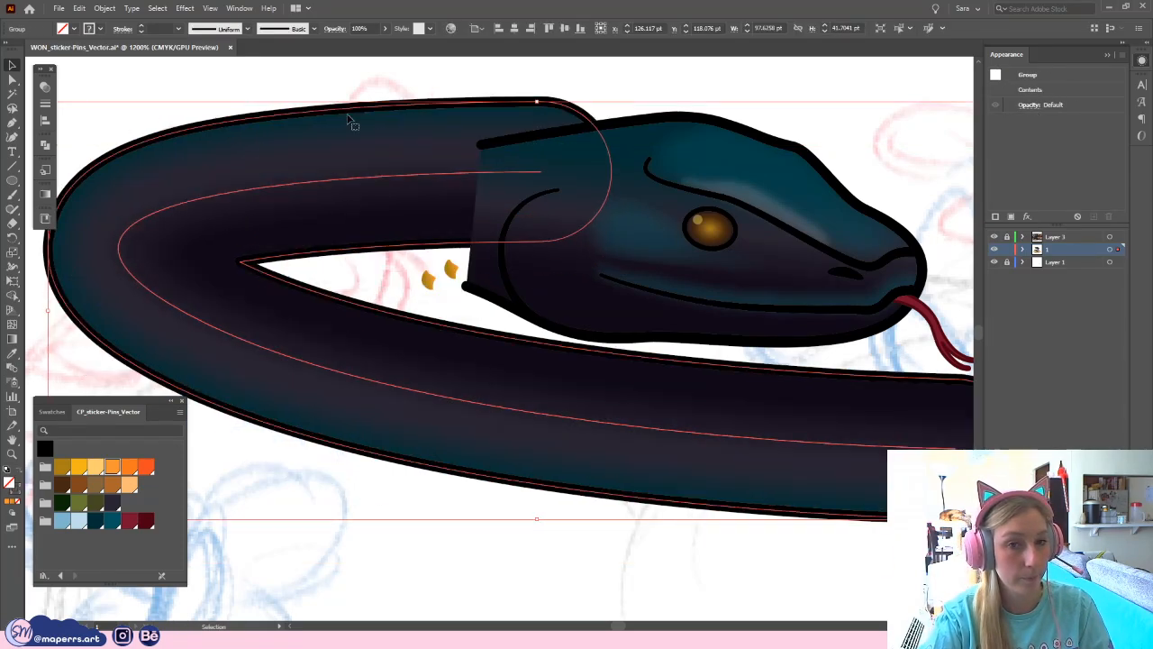
{"action": "key", "text": "ctrl+z"}
{"action": "key", "text": "ctrl+2"}
{"action": "left_click_drag", "start_coordinate": [328, 156], "coordinate": [338, 93]}
{"action": "key", "text": "ctrl+z"}
{"action": "key", "text": "ctrl+2"}
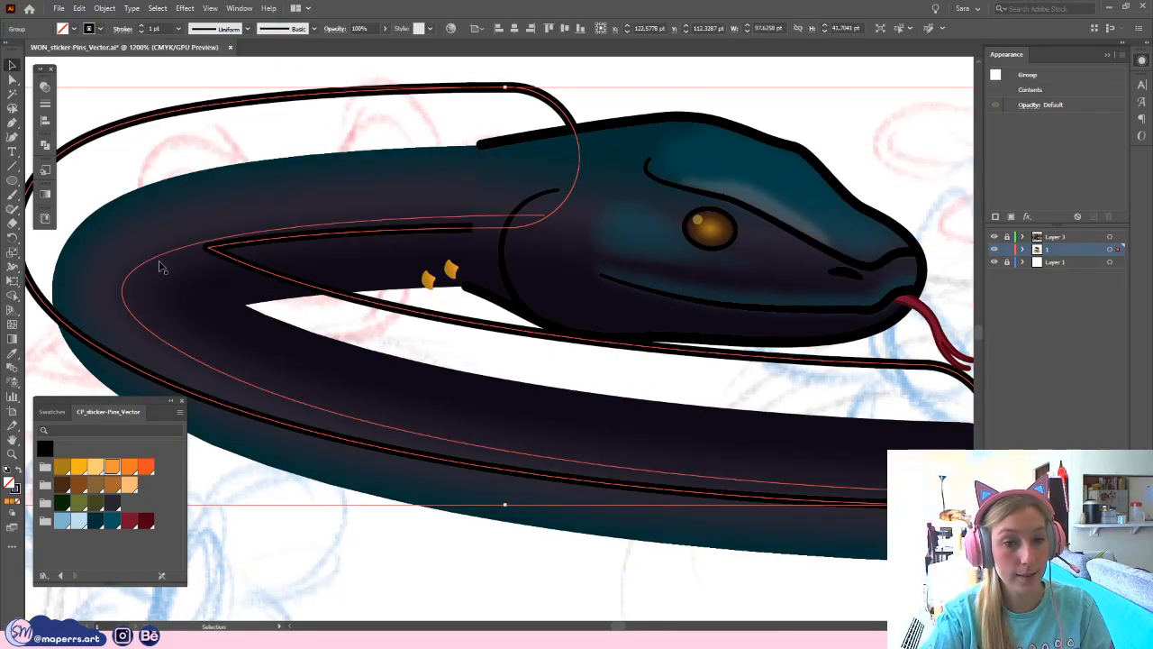
{"action": "left_click", "coordinate": [160, 258]}
{"action": "key", "text": "ctrl+z"}
{"action": "key", "text": "ctrl+z"}
{"action": "key", "text": "ctrl+z"}
{"action": "key", "text": "ctrl+z"}
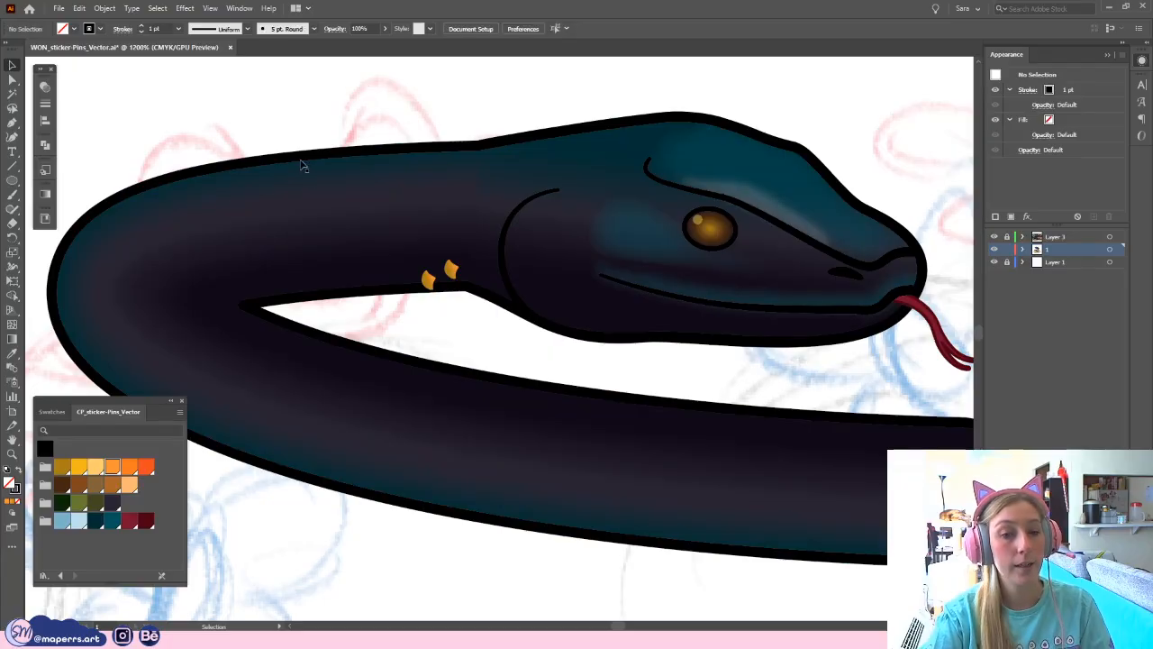
- Examine the two scales against the whole snake, the banner and the reference photo
{"action": "left_click_drag", "start_coordinate": [384, 375], "coordinate": [309, 334]}
{"action": "key", "text": "ctrl+minus"}
{"action": "key", "text": "ctrl+minus"}
{"action": "key", "text": "ctrl+minus"}
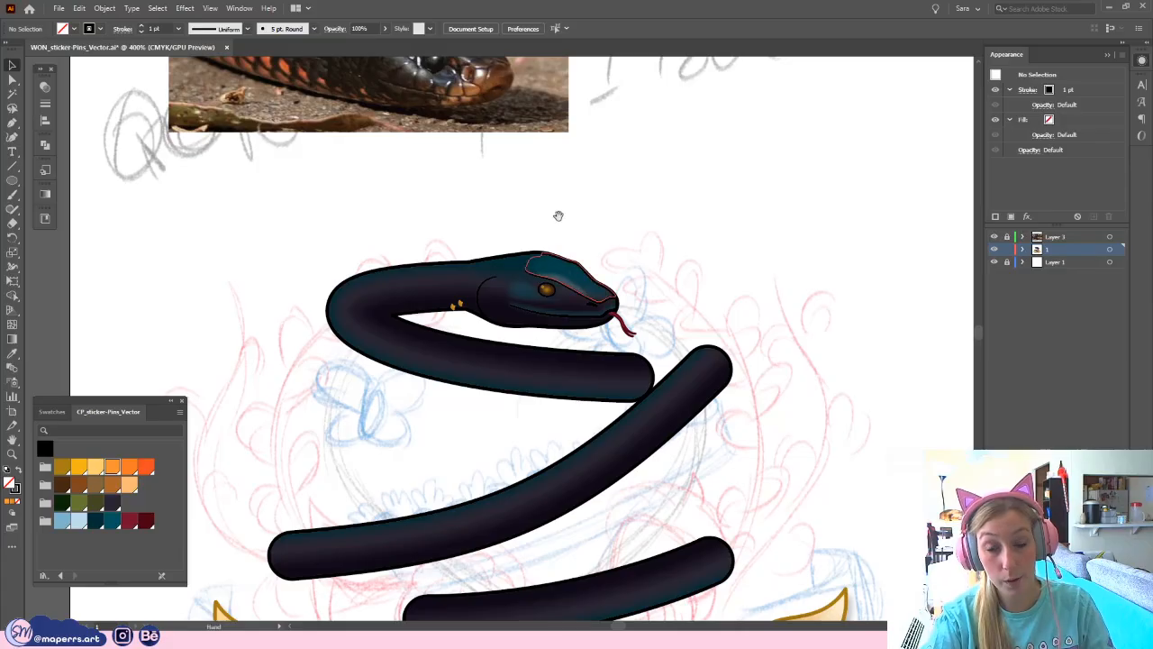
{"action": "scroll", "coordinate": [330, 321], "scroll_direction": "down", "scroll_amount": 5}
{"action": "key", "text": "ctrl+minus"}
{"action": "key", "text": "ctrl+minus"}
{"action": "key", "text": "ctrl+minus"}
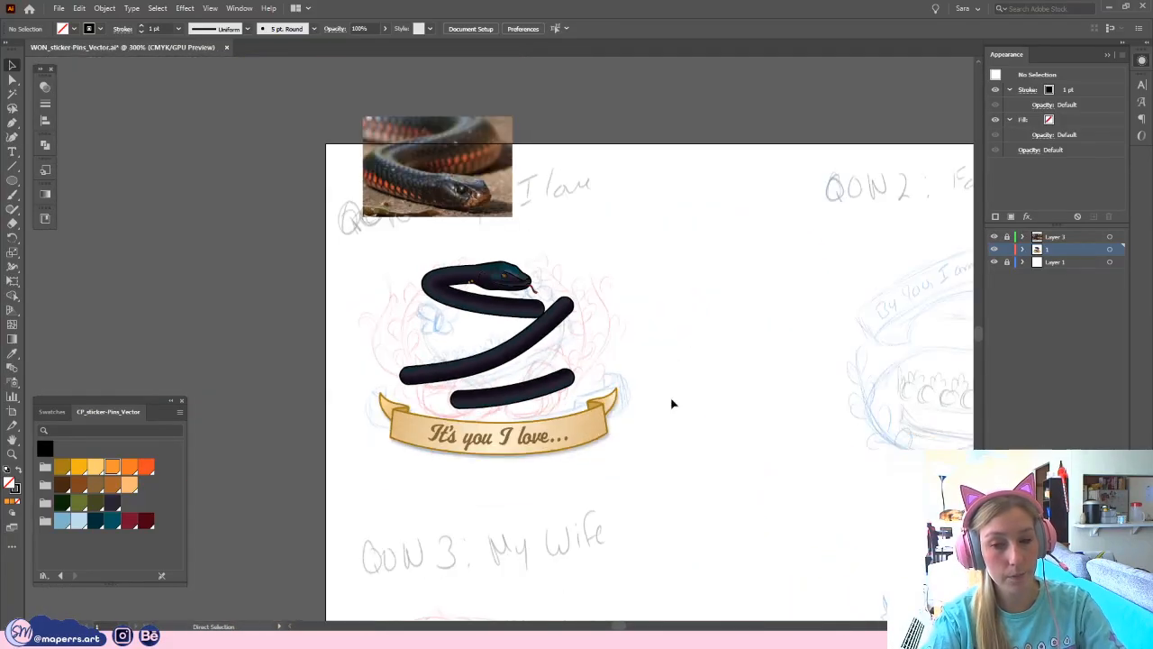
{"action": "scroll", "coordinate": [523, 450], "scroll_direction": "up", "scroll_amount": 5}
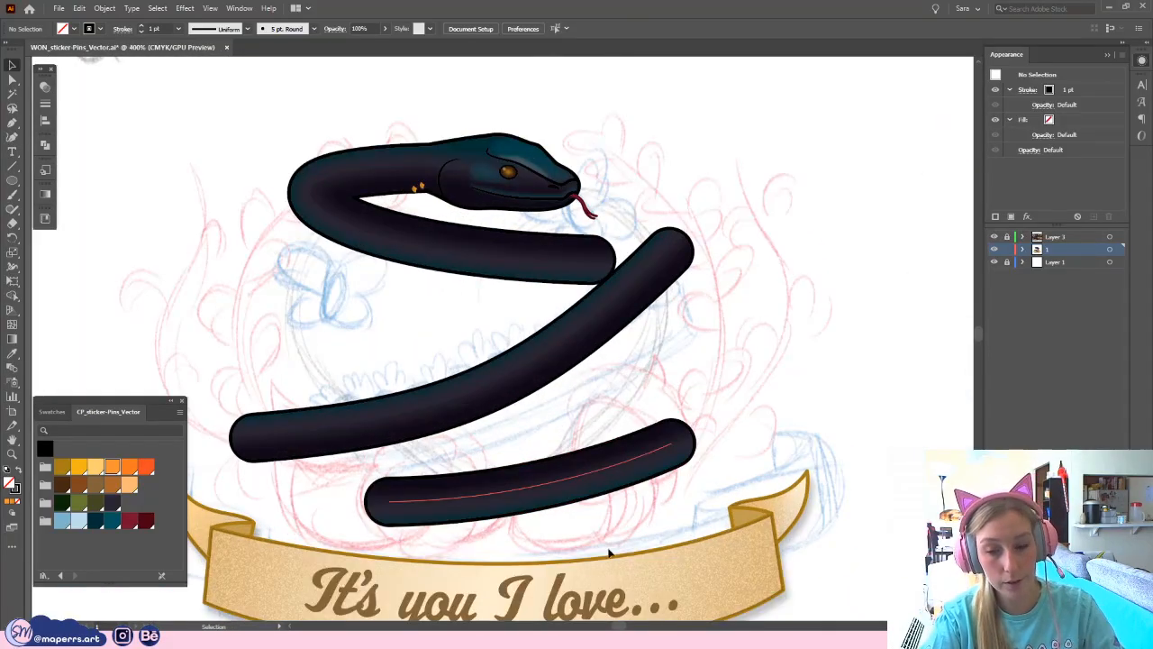
{"action": "scroll", "coordinate": [352, 249], "scroll_direction": "down", "scroll_amount": 5}
{"action": "scroll", "coordinate": [381, 340], "scroll_direction": "up", "scroll_amount": 8}
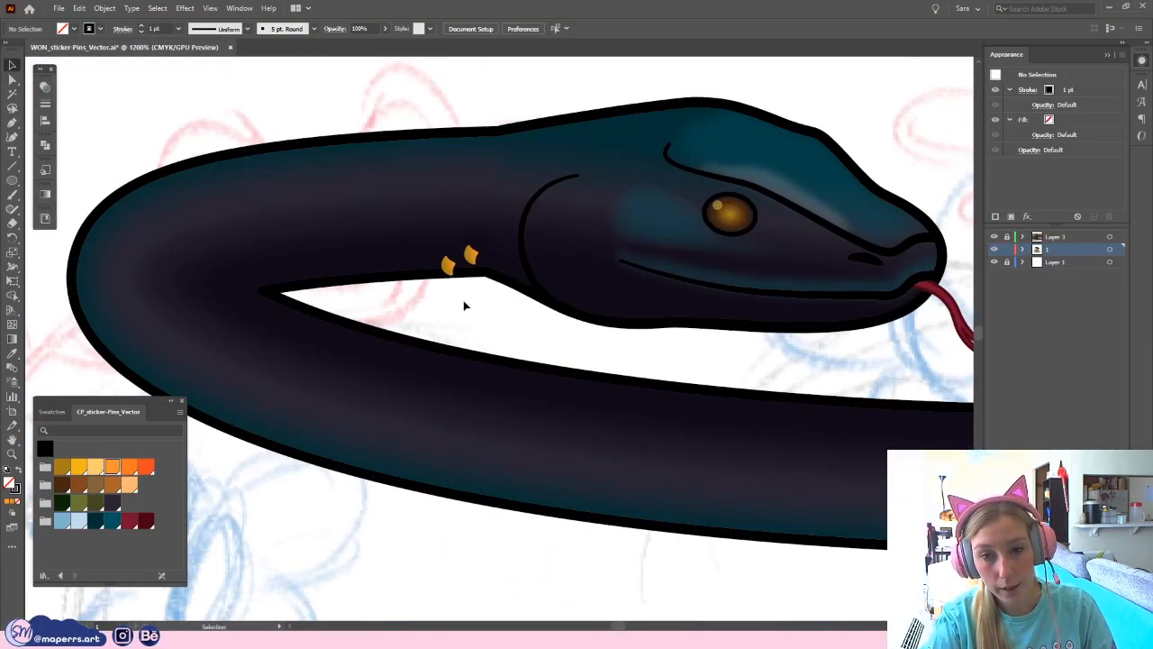
{"action": "left_click", "coordinate": [387, 279]}
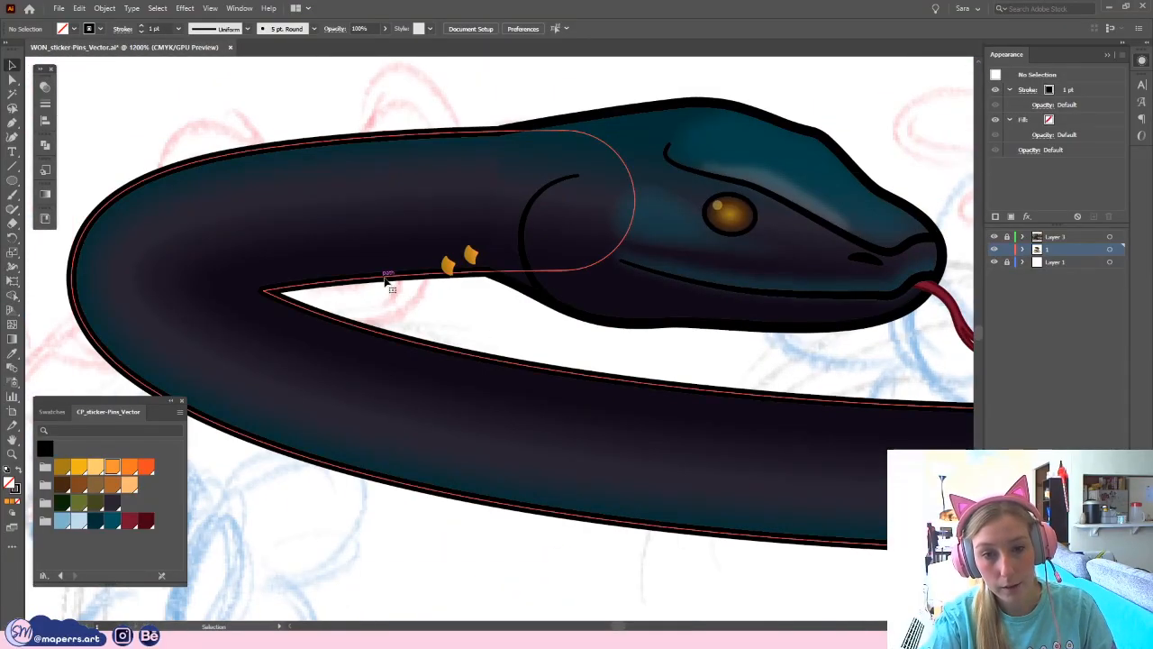
{"action": "right_click", "coordinate": [410, 298]}
{"action": "left_click", "coordinate": [380, 283]}
{"action": "left_click", "coordinate": [455, 259]}
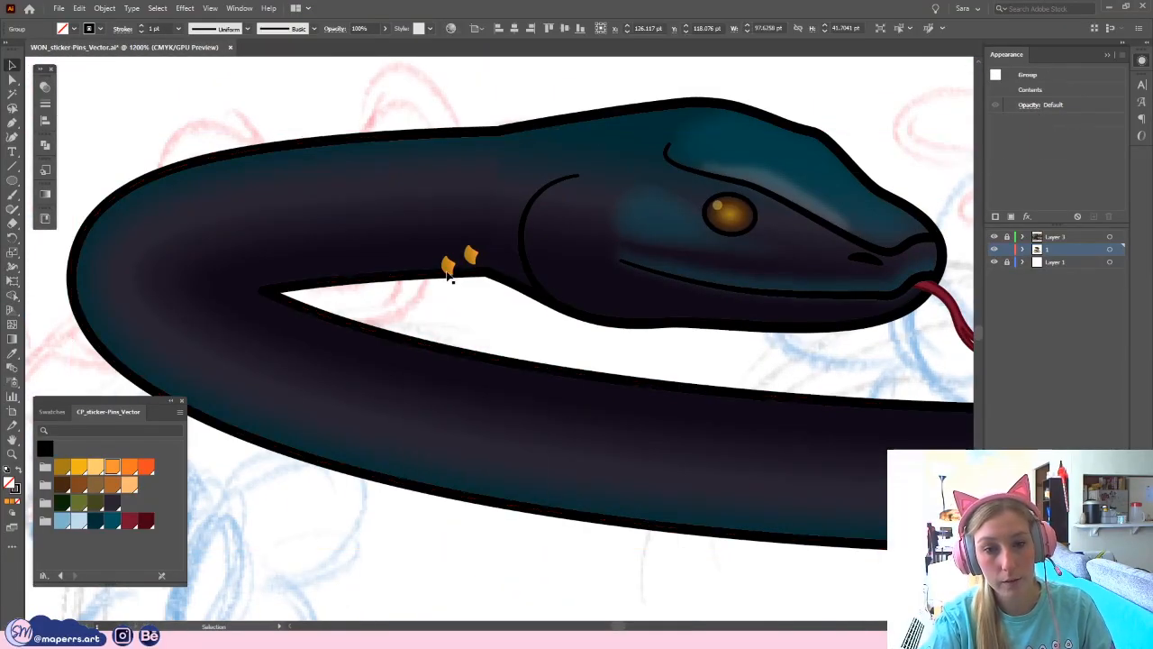
{"action": "left_click", "coordinate": [356, 280]}
{"action": "right_click", "coordinate": [359, 289]}
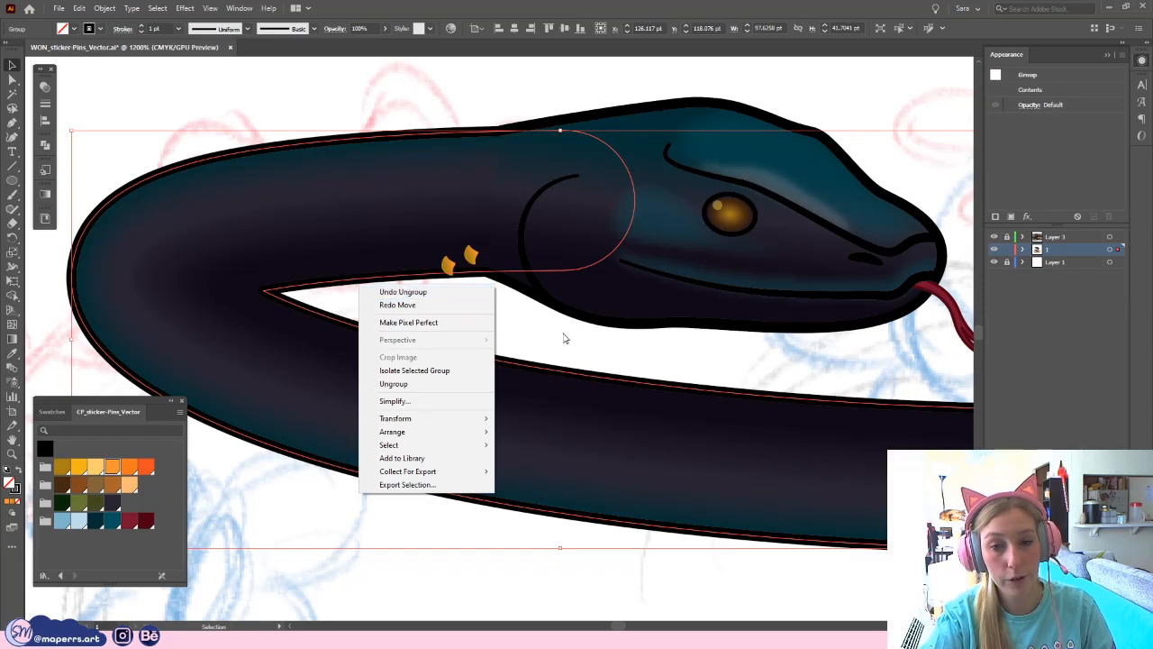
{"action": "left_click", "coordinate": [469, 304]}
- Duplicate a third gold scale into the upper row on the neck, slightly enlarged and farther from the head
{"action": "key", "text": "ctrl+plus"}
{"action": "left_click_drag", "start_coordinate": [435, 244], "coordinate": [450, 221]}
{"action": "left_click", "coordinate": [454, 277]}
{"action": "left_click", "coordinate": [437, 226]}
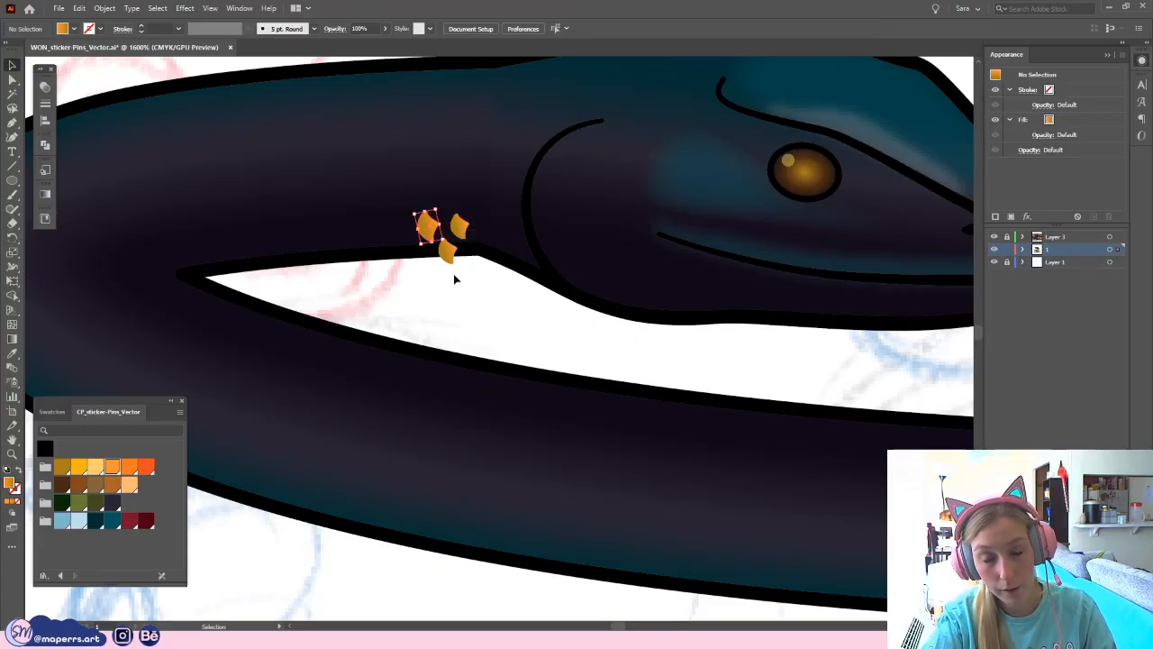
{"action": "left_click", "coordinate": [453, 278]}
- Examine the size and spacing of the three scales on the neck, both close up and against the full snake
{"action": "key", "text": "space"}
{"action": "key", "text": "ctrl+minus"}
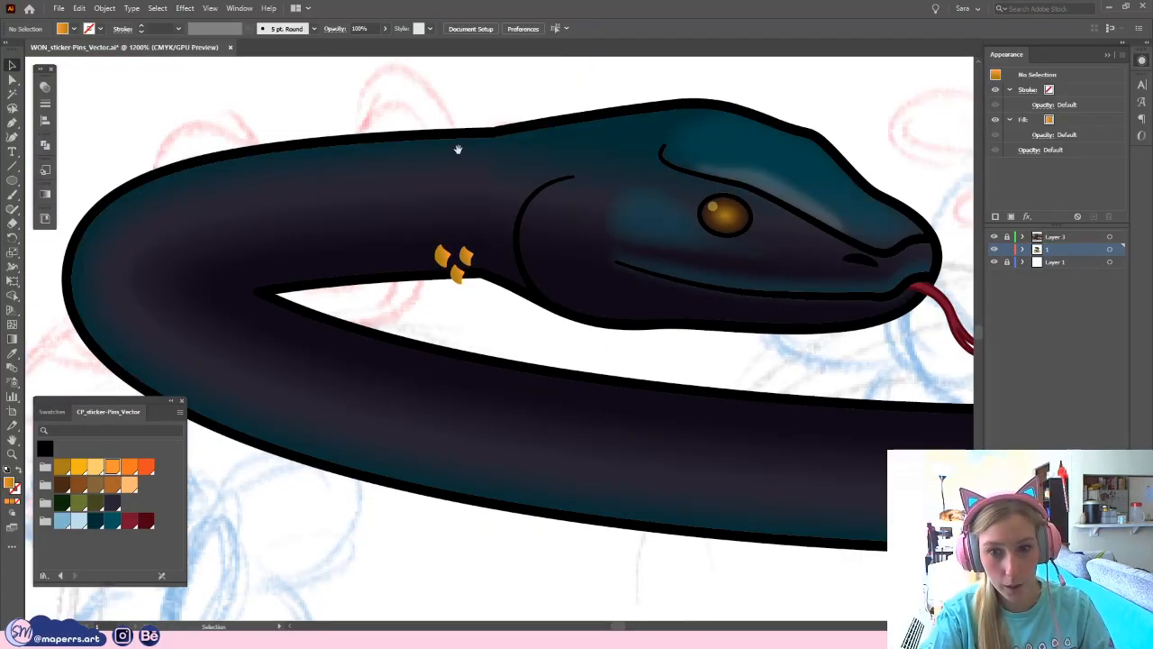
{"action": "left_click_drag", "start_coordinate": [457, 148], "coordinate": [404, 135]}
{"action": "key", "text": "space"}
{"action": "left_click_drag", "start_coordinate": [428, 306], "coordinate": [477, 250]}
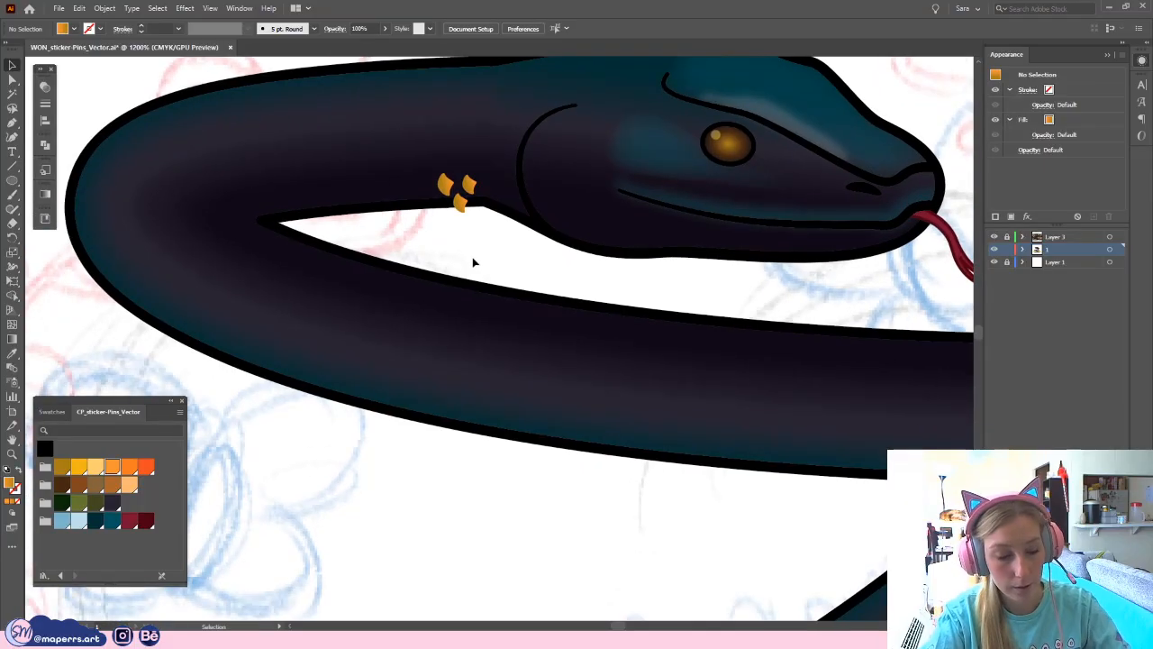
{"action": "key", "text": "ctrl+plus"}
{"action": "key", "text": "space"}
{"action": "left_click_drag", "start_coordinate": [437, 181], "coordinate": [507, 283]}
{"action": "key", "text": "space"}
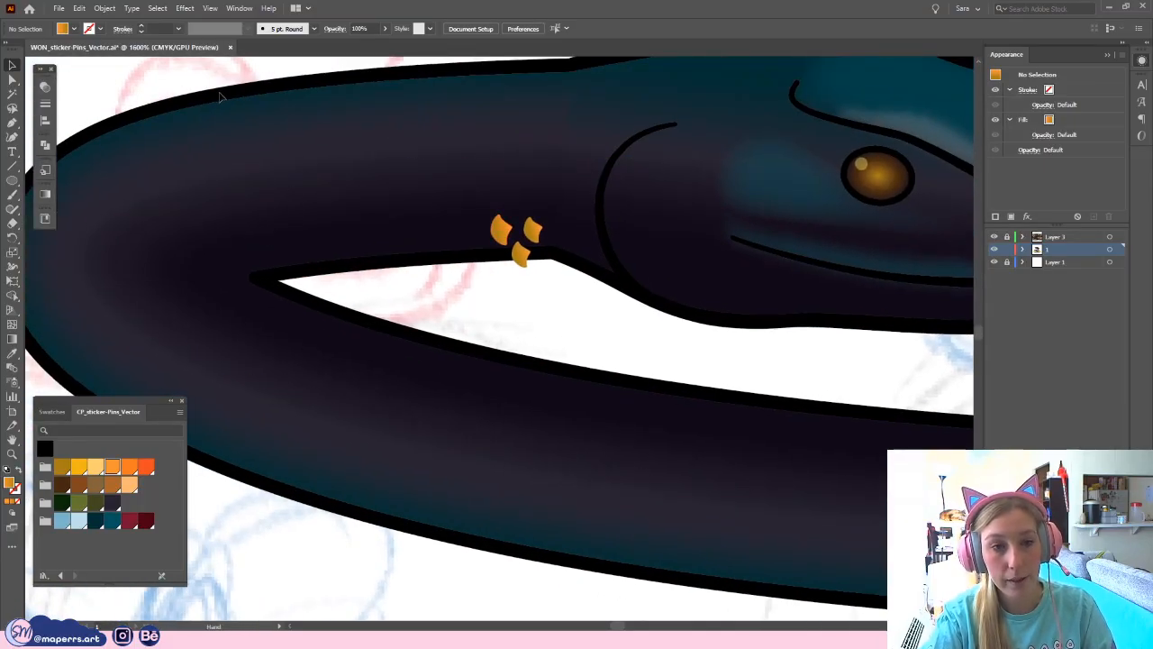
{"action": "key", "text": "ctrl+minus"}
{"action": "key", "text": "ctrl+minus"}
{"action": "key", "text": "ctrl+minus"}
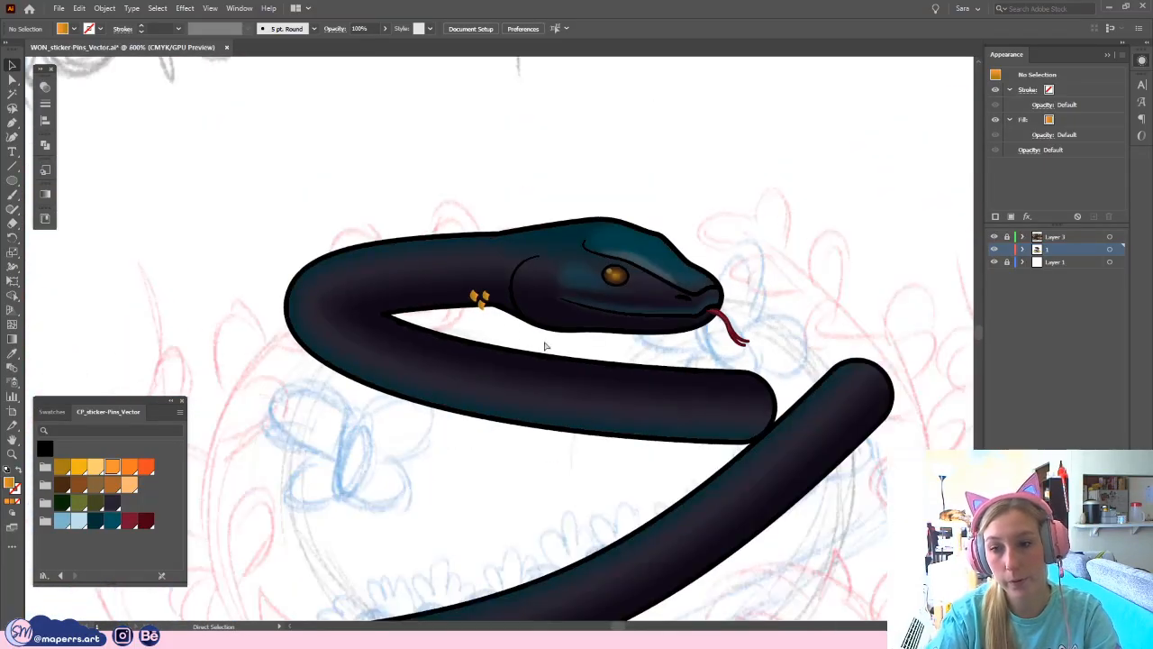
{"action": "key", "text": "ctrl+minus"}
{"action": "key", "text": "space"}
{"action": "left_click_drag", "start_coordinate": [664, 360], "coordinate": [582, 182]}
{"action": "left_click_drag", "start_coordinate": [432, 193], "coordinate": [452, 322]}
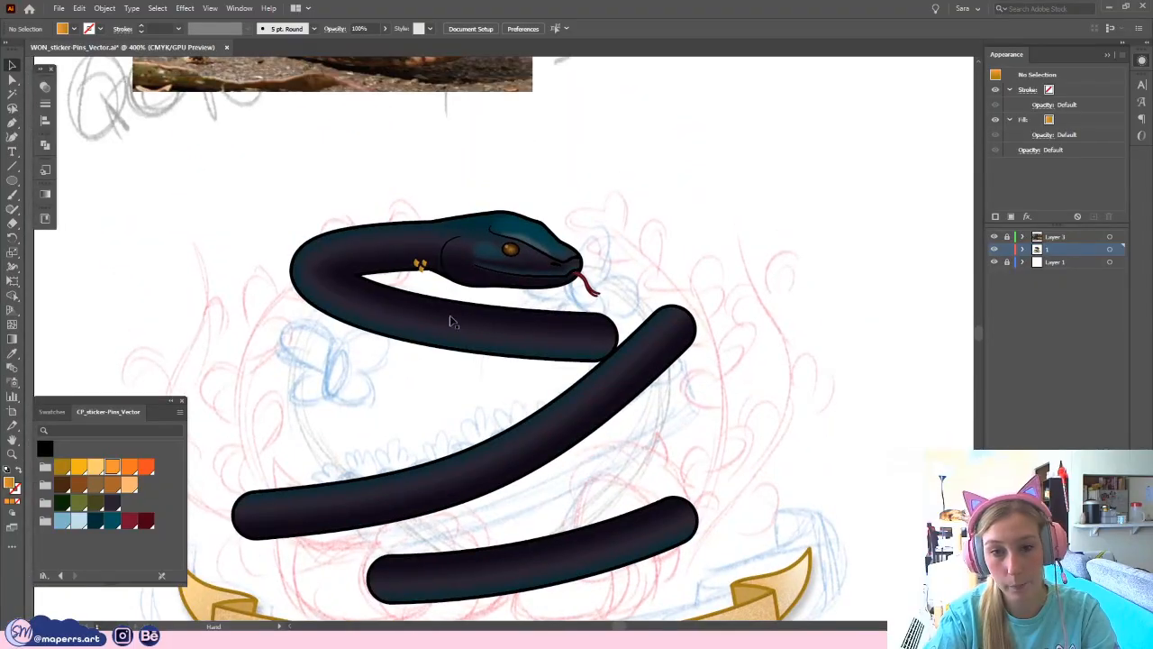
{"action": "key", "text": "ctrl+plus"}
{"action": "key", "text": "ctrl+plus"}
{"action": "key", "text": "ctrl+plus"}
{"action": "key", "text": "space"}
{"action": "left_click_drag", "start_coordinate": [267, 174], "coordinate": [431, 324]}
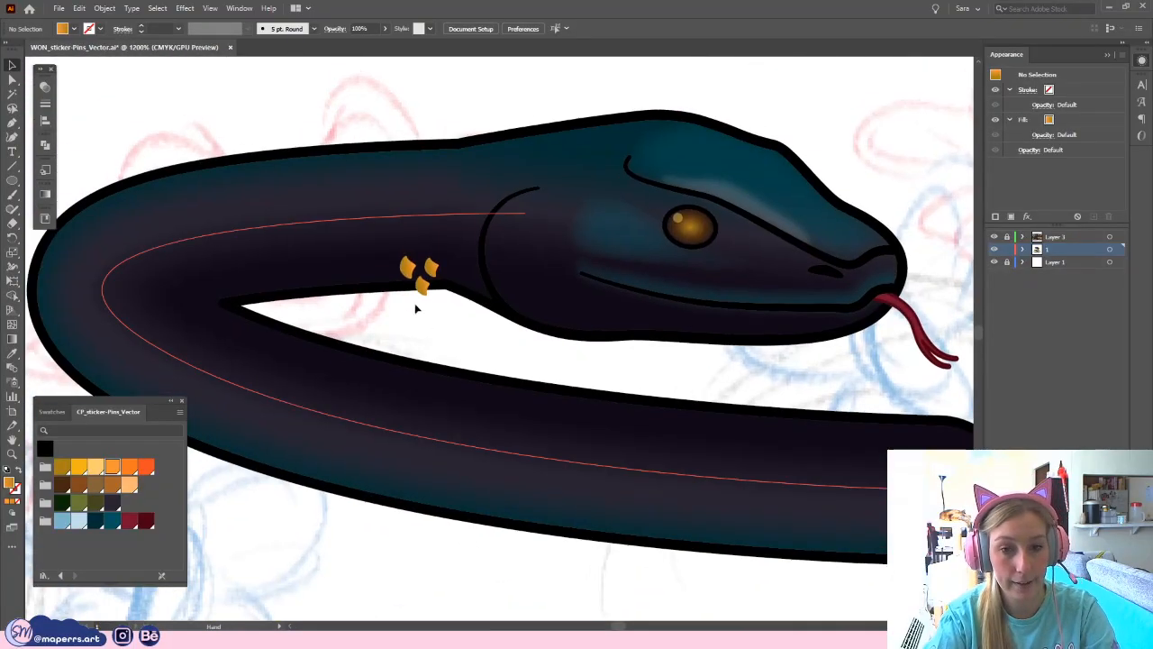
- Duplicate a fourth gold scale onto the neck's lower edge, behind the existing lower scale
{"action": "left_click", "coordinate": [409, 268]}
{"action": "key", "text": "ctrl+plus"}
{"action": "key", "text": "space"}
{"action": "left_click_drag", "start_coordinate": [477, 373], "coordinate": [412, 317]}
{"action": "left_click", "coordinate": [438, 297]}
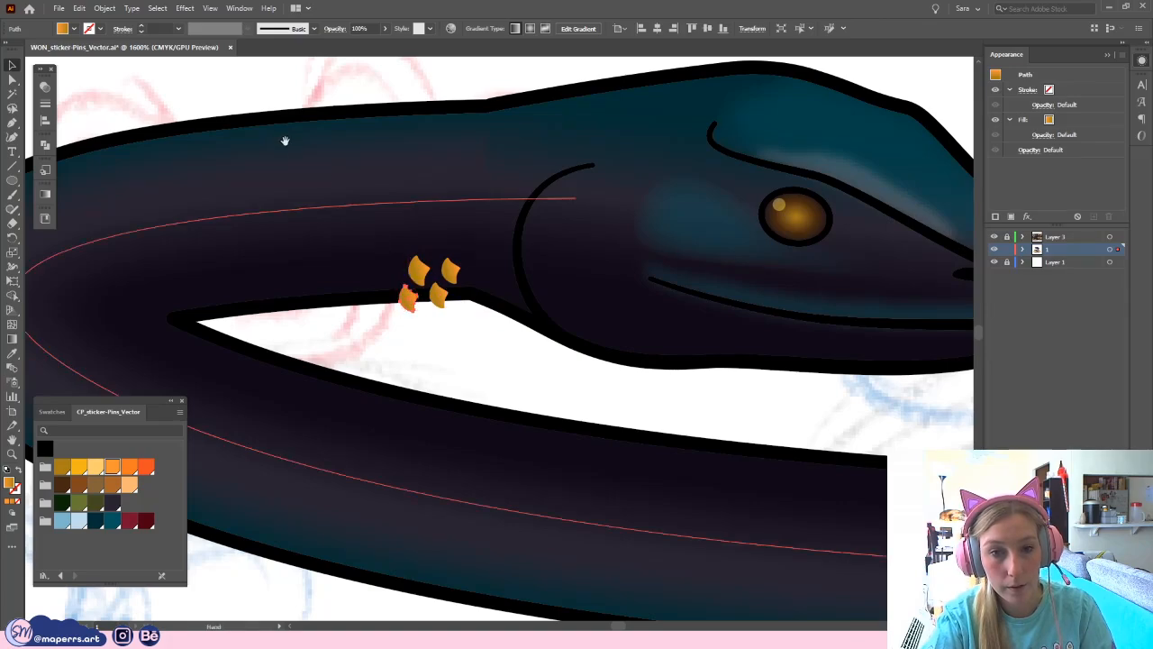
{"action": "key", "text": "space"}
{"action": "left_click_drag", "start_coordinate": [283, 142], "coordinate": [332, 276]}
{"action": "left_click", "coordinate": [309, 186]}
- Examine the orange belly scale pattern in the snake reference photo and compare it with the drawn scales
{"action": "key", "text": "ctrl+minus"}
{"action": "key", "text": "ctrl+minus"}
{"action": "key", "text": "space"}
{"action": "left_click_drag", "start_coordinate": [268, 108], "coordinate": [517, 390]}
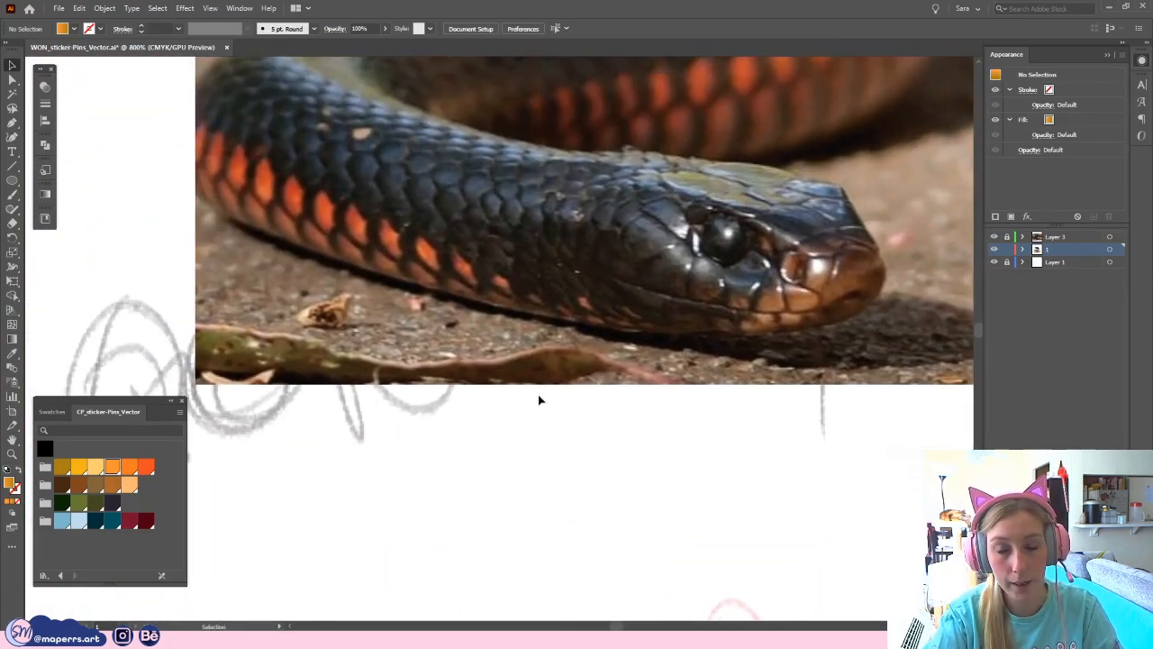
{"action": "key", "text": "space"}
{"action": "mouse_move", "coordinate": [658, 604]}
{"action": "left_mouse_down"}
{"action": "mouse_move", "coordinate": [553, 360]}
{"action": "mouse_move", "coordinate": [417, 174]}
{"action": "mouse_move", "coordinate": [371, 169]}
{"action": "left_mouse_up"}
{"action": "key", "text": "ctrl+plus"}
{"action": "key", "text": "ctrl+plus"}
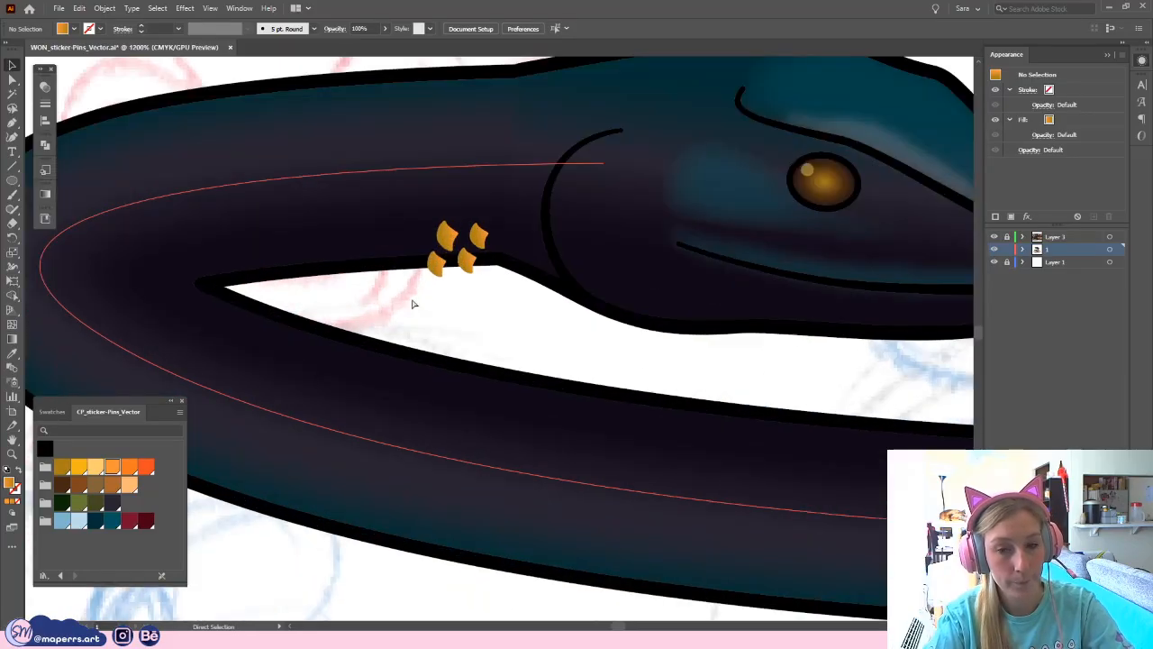
- Duplicate the last upper-row scale farther along the neck and enlarge the copy slightly
{"action": "key", "text": "ctrl+plus"}
{"action": "key", "text": "ctrl+plus"}
{"action": "left_click", "coordinate": [482, 240]}
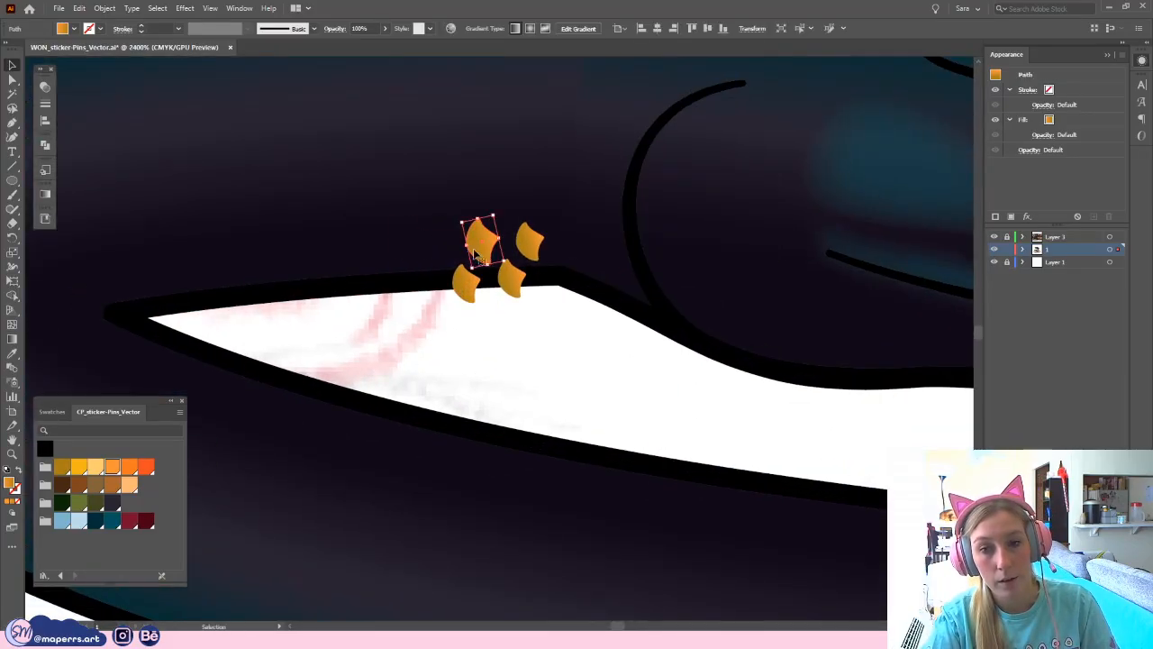
{"action": "left_click_drag", "start_coordinate": [482, 240], "coordinate": [436, 253]}
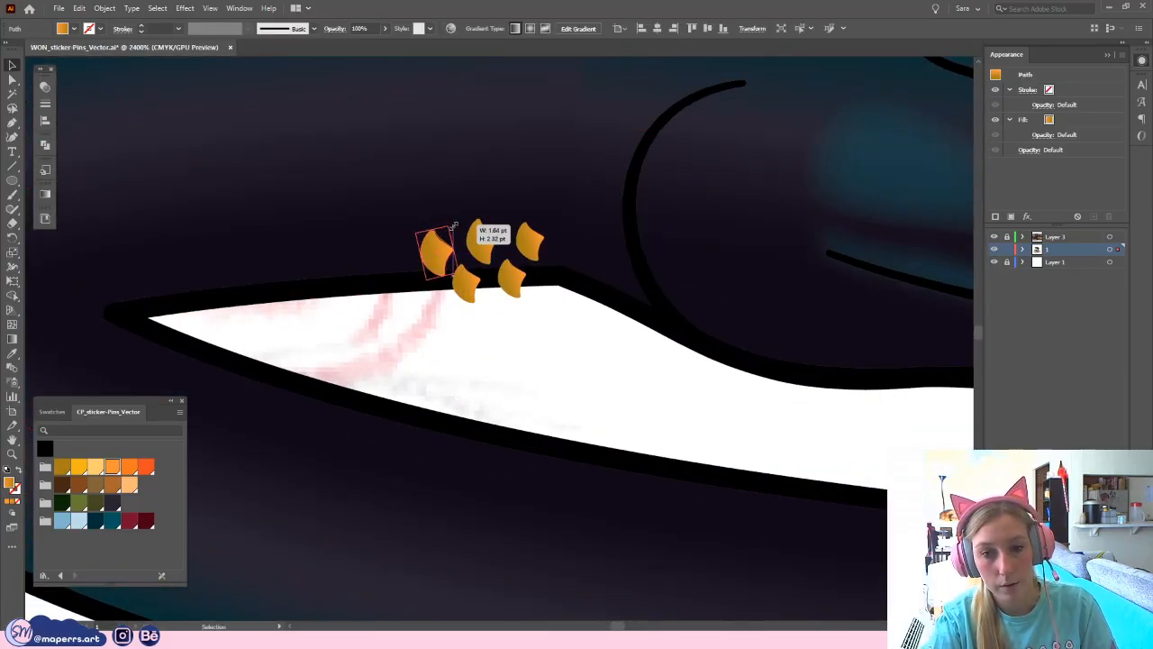
{"action": "left_click", "coordinate": [425, 355]}
- Duplicate the newest scale down onto the neck's lower edge to extend the lower row
{"action": "left_click_drag", "start_coordinate": [419, 258], "coordinate": [387, 292]}
{"action": "left_click", "coordinate": [442, 363]}
{"action": "left_click_drag", "start_coordinate": [443, 355], "coordinate": [481, 381]}
{"action": "left_click", "coordinate": [481, 303]}
{"action": "left_click", "coordinate": [466, 351]}
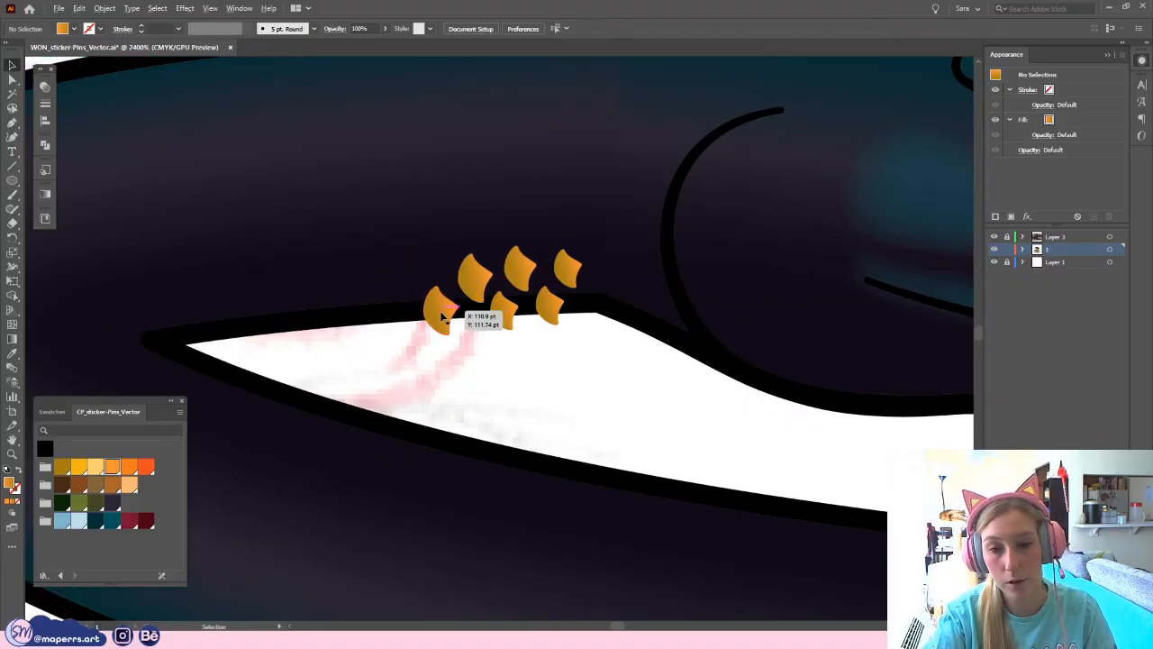
- Extend the upper and lower rows with one larger gold scale each, toward the body bend
{"action": "left_click_drag", "start_coordinate": [438, 309], "coordinate": [425, 271]}
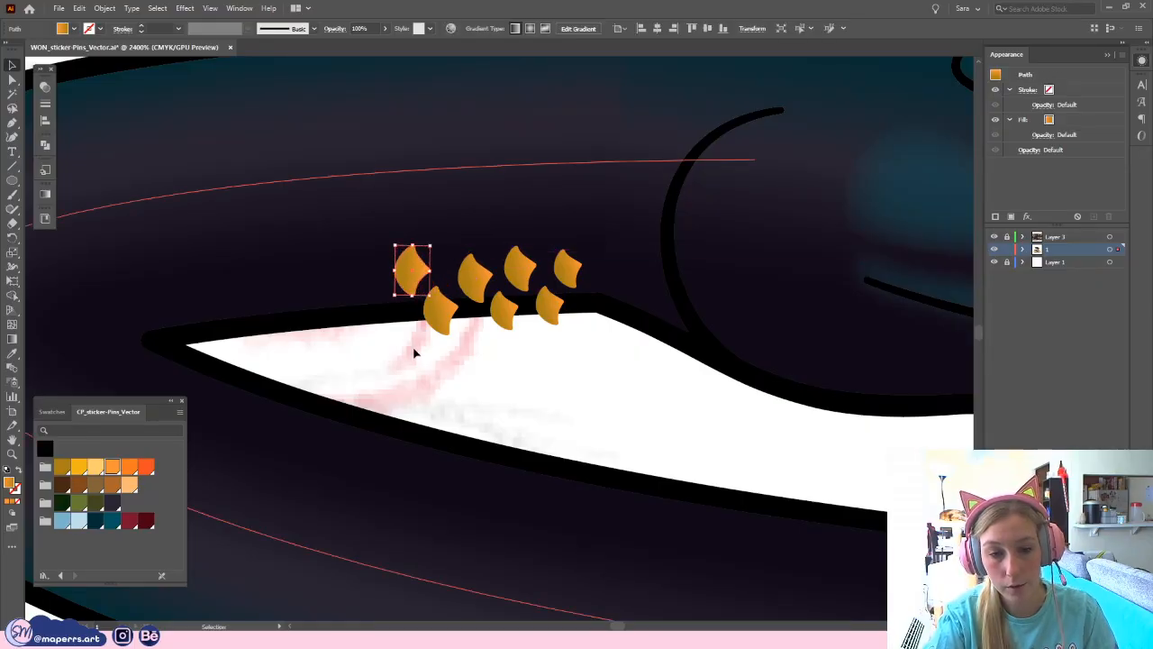
{"action": "key", "text": "Delete"}
{"action": "left_click_drag", "start_coordinate": [477, 302], "coordinate": [388, 312]}
{"action": "left_click", "coordinate": [444, 268]}
{"action": "left_click", "coordinate": [422, 272]}
{"action": "left_click", "coordinate": [513, 381]}
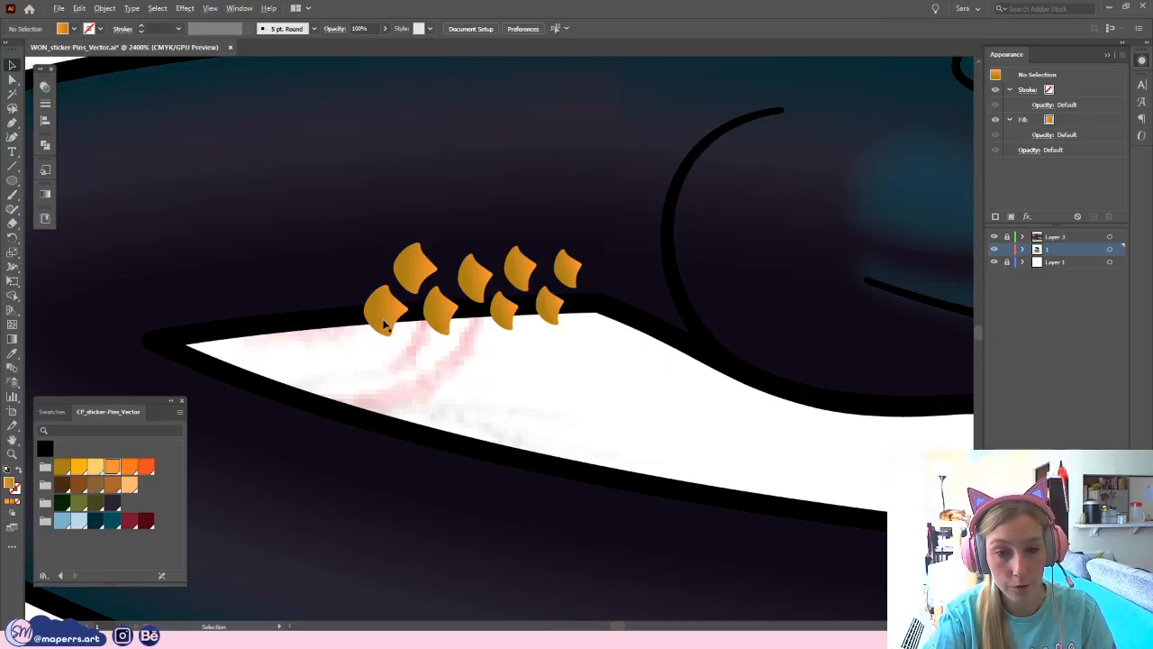
- Try to place the last lower-row scale farther along the neck, and undo each attempt
{"action": "left_click_drag", "start_coordinate": [381, 321], "coordinate": [205, 288]}
{"action": "key", "text": "ctrl+z"}
{"action": "left_click_drag", "start_coordinate": [382, 311], "coordinate": [306, 311]}
{"action": "key", "text": "ctrl+z"}
- Duplicate the last upper-row scale farther along the neck and nudge the last lower-row scale slightly toward the head
{"action": "left_click_drag", "start_coordinate": [405, 365], "coordinate": [458, 386]}
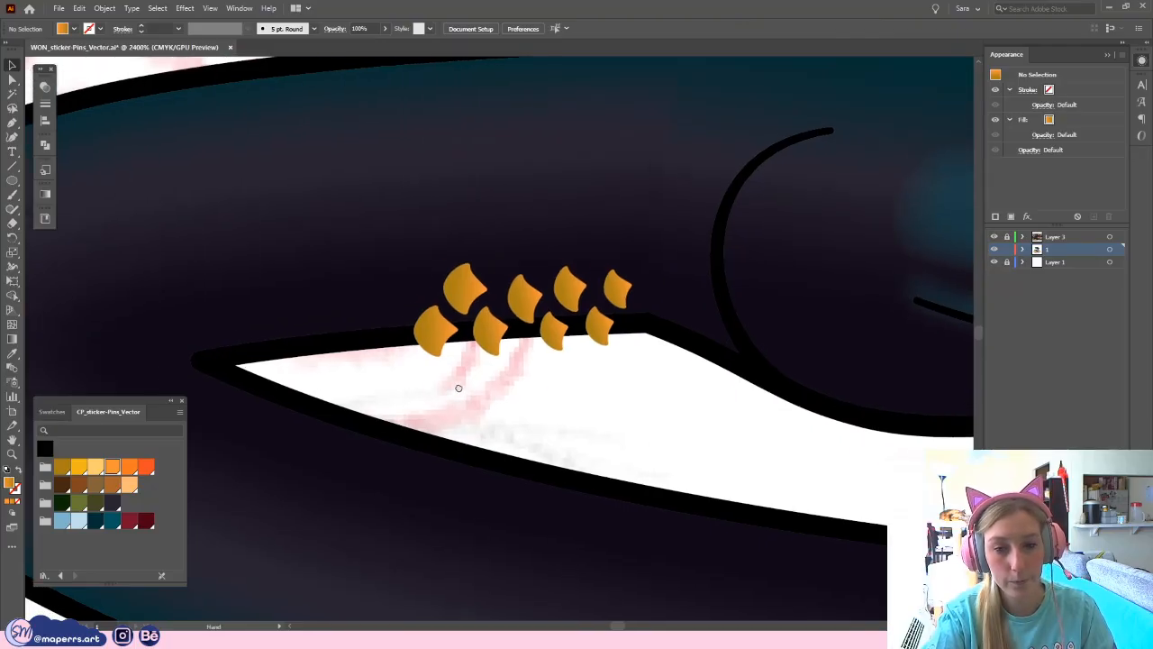
{"action": "left_click_drag", "start_coordinate": [462, 295], "coordinate": [404, 302]}
{"action": "left_click", "coordinate": [454, 401]}
{"action": "left_click_drag", "start_coordinate": [454, 401], "coordinate": [385, 382]}
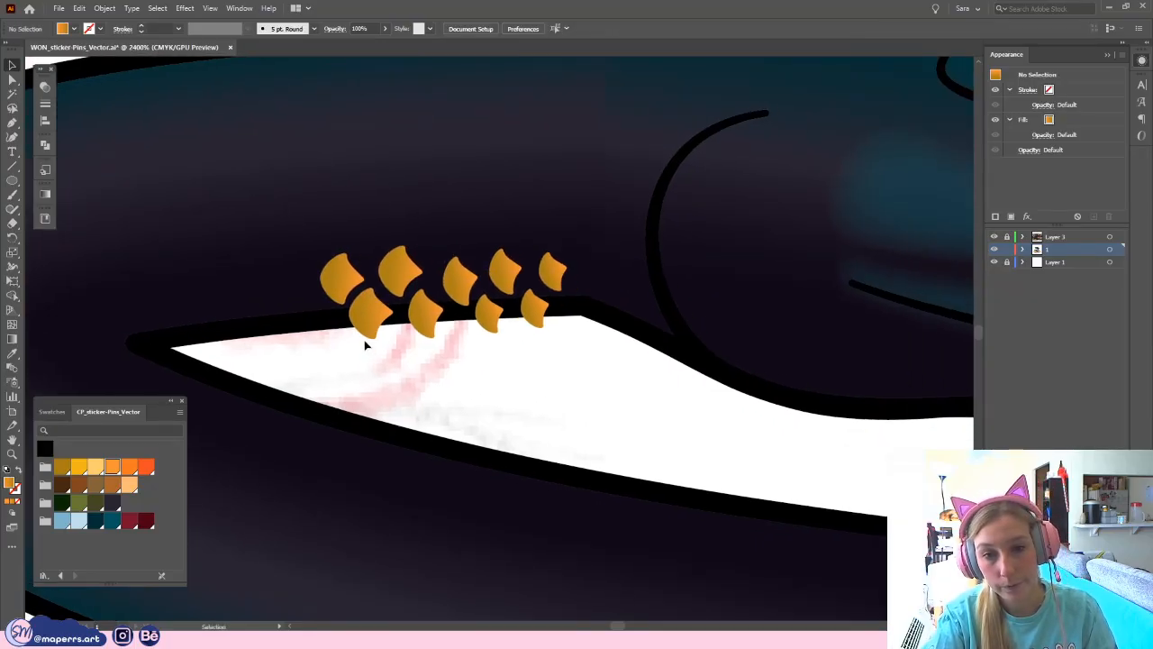
{"action": "left_click_drag", "start_coordinate": [377, 326], "coordinate": [382, 326]}
{"action": "key", "text": "ctrl+shift+a"}
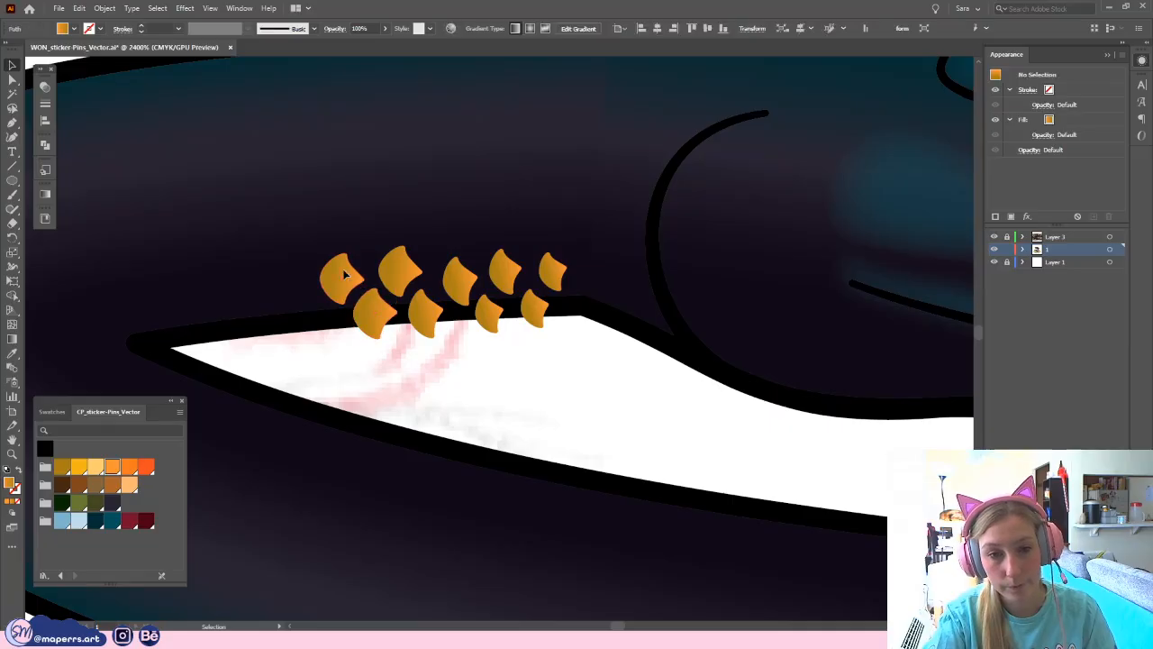
- Nudge the last upper-row scale slightly farther from the head, toward the body bend
{"action": "left_click_drag", "start_coordinate": [345, 275], "coordinate": [334, 278]}
{"action": "key", "text": "ctrl+shift+a"}
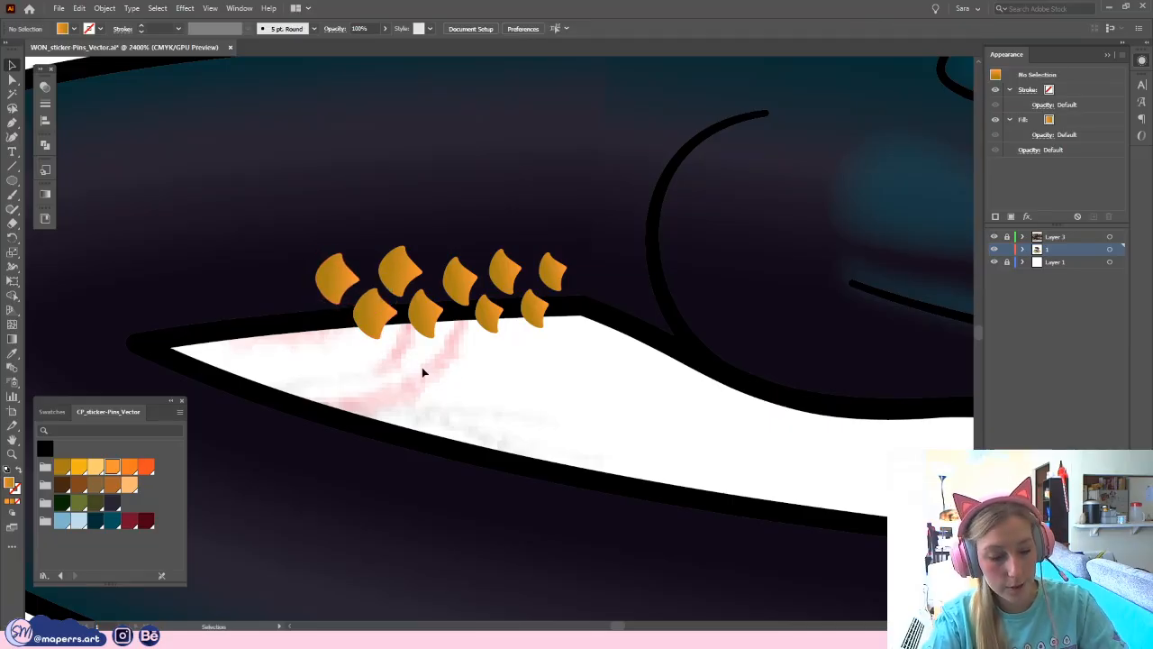
- Check the spacing and size progression of the gold scales against the snake's whole head and neck
{"action": "key", "text": "ctrl+minus"}
{"action": "key", "text": "ctrl+minus"}
{"action": "key", "text": "ctrl+minus"}
{"action": "left_click_drag", "start_coordinate": [717, 307], "coordinate": [575, 246]}
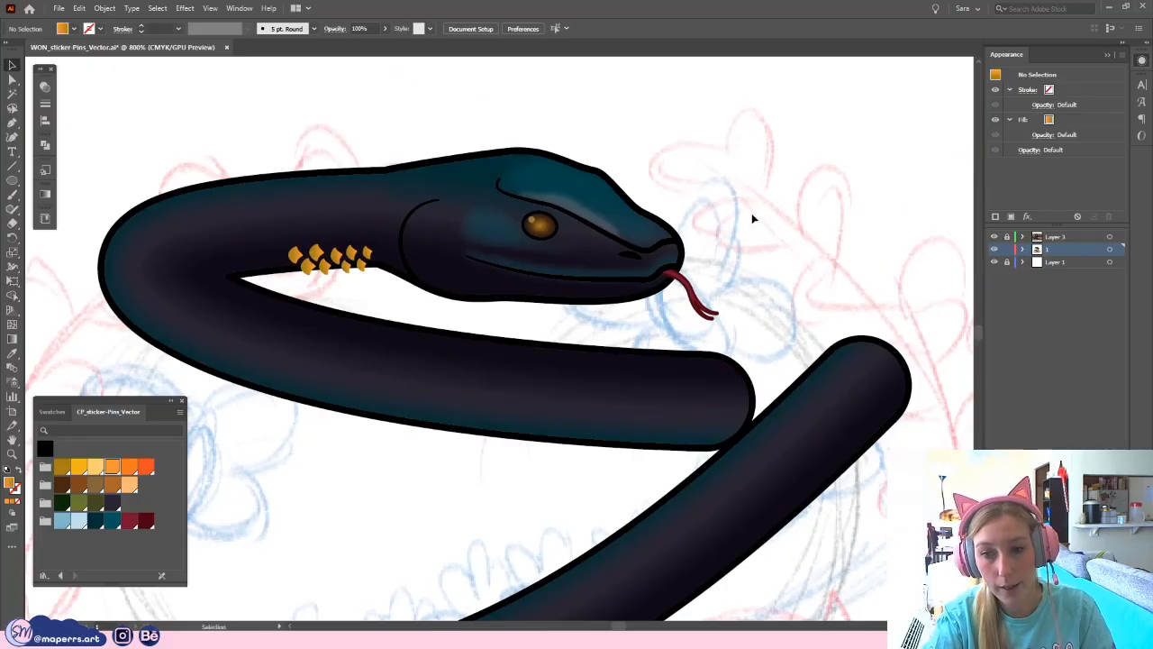
{"action": "mouse_move", "coordinate": [774, 286]}
{"action": "left_mouse_down"}
{"action": "mouse_move", "coordinate": [773, 244]}
{"action": "mouse_move", "coordinate": [778, 277]}
{"action": "left_mouse_up"}
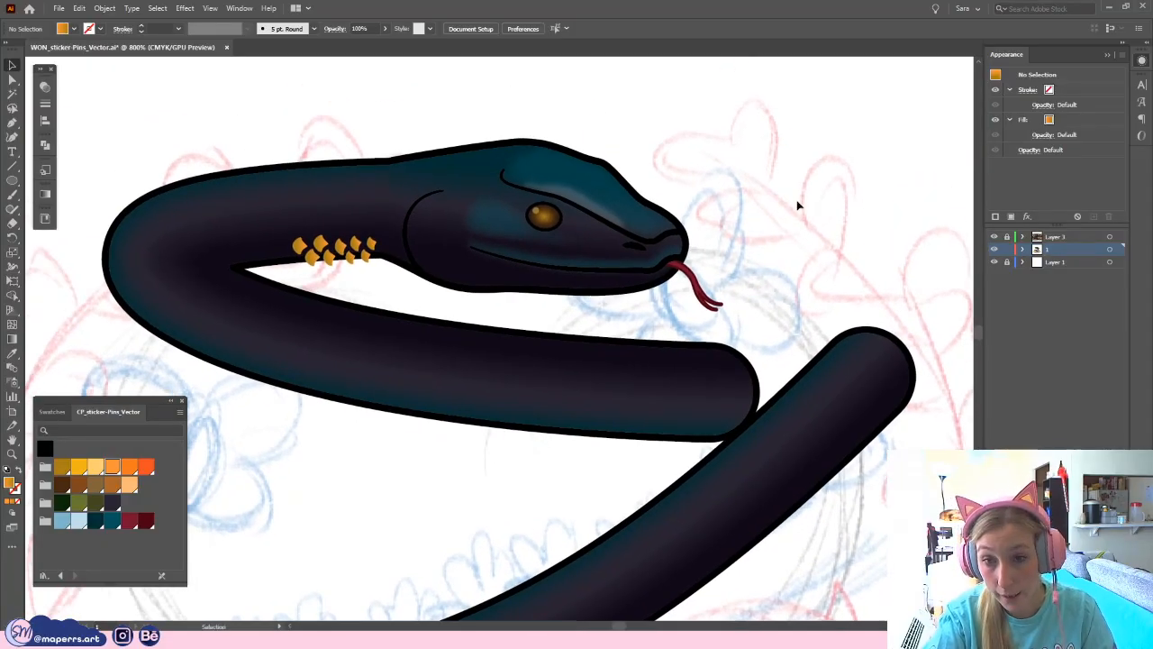
{"action": "left_click_drag", "start_coordinate": [356, 146], "coordinate": [405, 159]}
{"action": "key", "text": "ctrl+plus"}
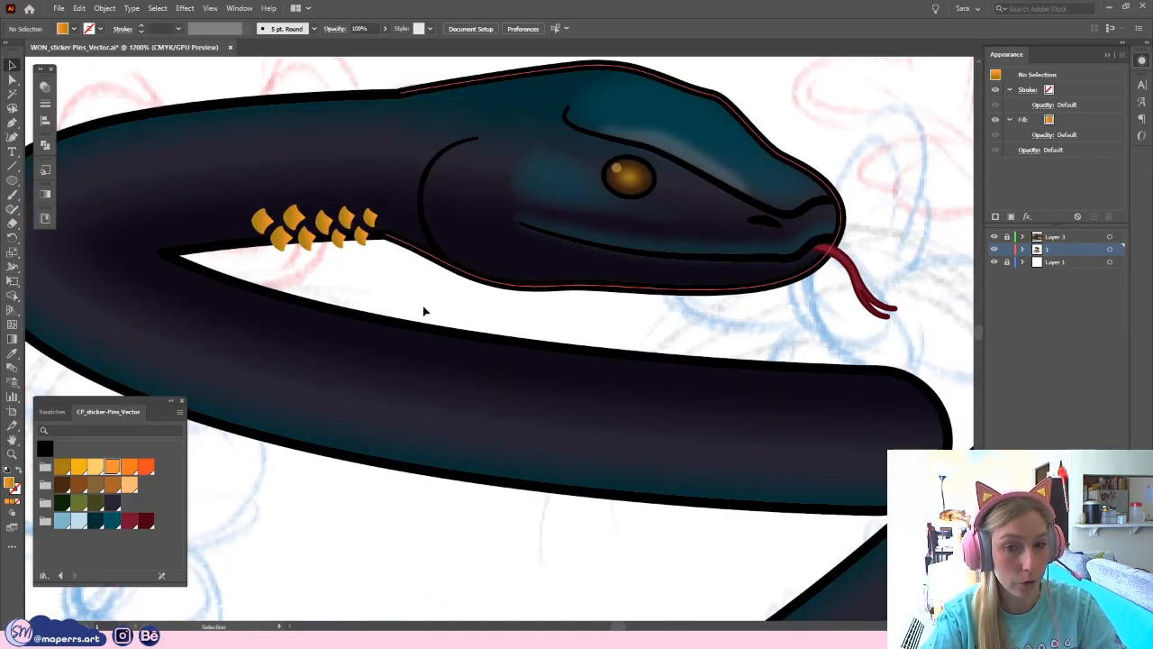
{"action": "left_click_drag", "start_coordinate": [382, 306], "coordinate": [433, 321]}
{"action": "key", "text": "ctrl+plus"}
{"action": "left_click_drag", "start_coordinate": [390, 283], "coordinate": [493, 324]}
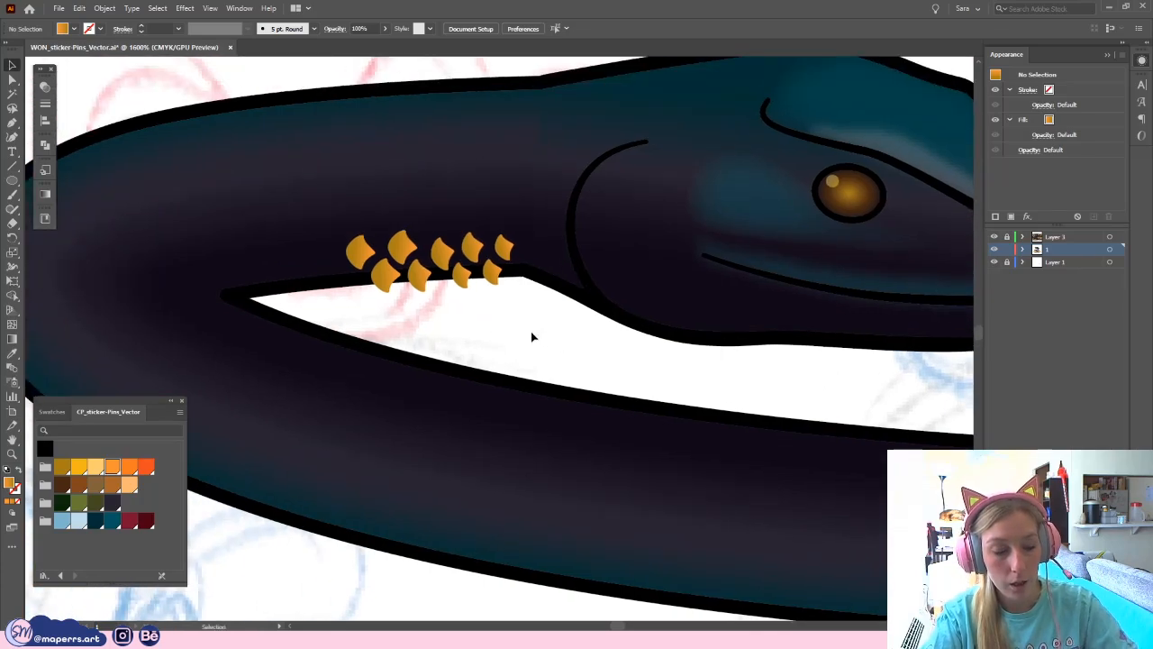
{"action": "key", "text": "ctrl+plus"}
{"action": "left_click_drag", "start_coordinate": [353, 294], "coordinate": [476, 349]}
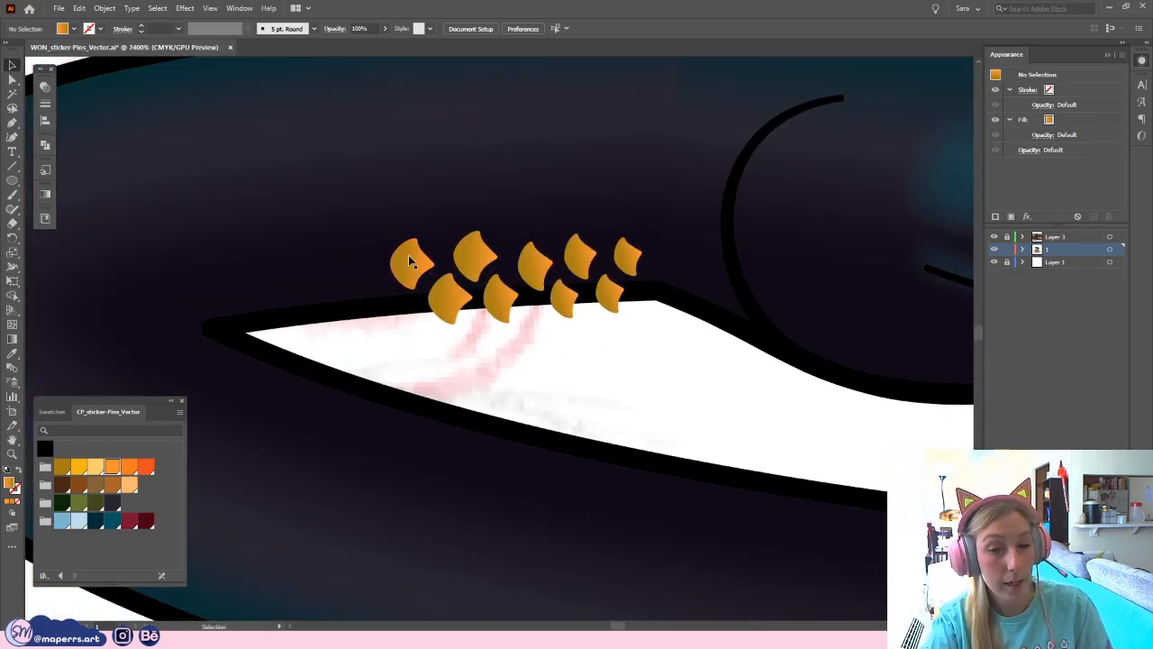
- Duplicate the last upper-row scale down to the end of the lower row and nudge the copy slightly toward the head
{"action": "left_click_drag", "start_coordinate": [420, 257], "coordinate": [378, 314]}
{"action": "left_click", "coordinate": [541, 320]}
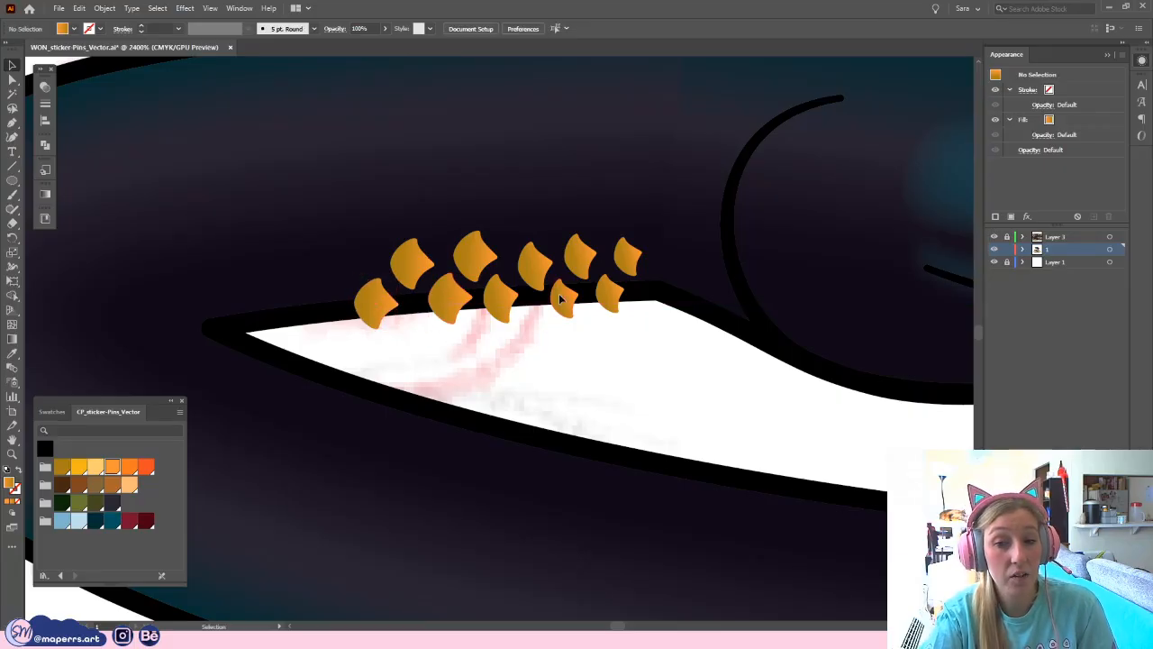
{"action": "left_click_drag", "start_coordinate": [558, 293], "coordinate": [376, 318]}
{"action": "key", "text": "ctrl+z"}
{"action": "left_click", "coordinate": [427, 345]}
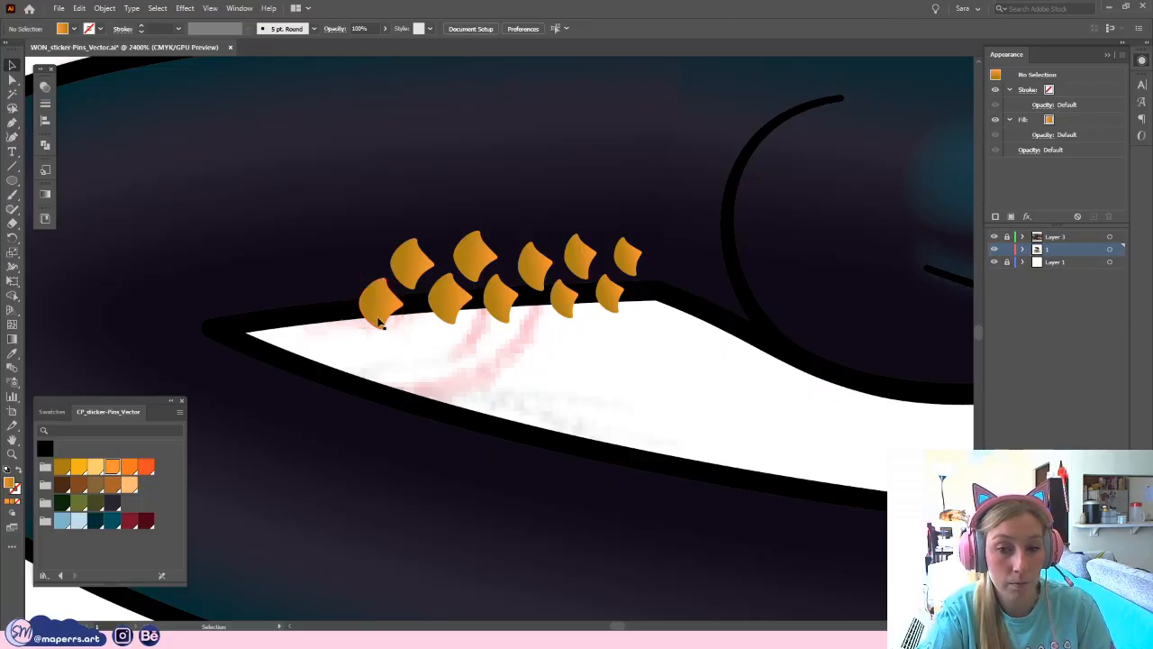
{"action": "left_click", "coordinate": [381, 321]}
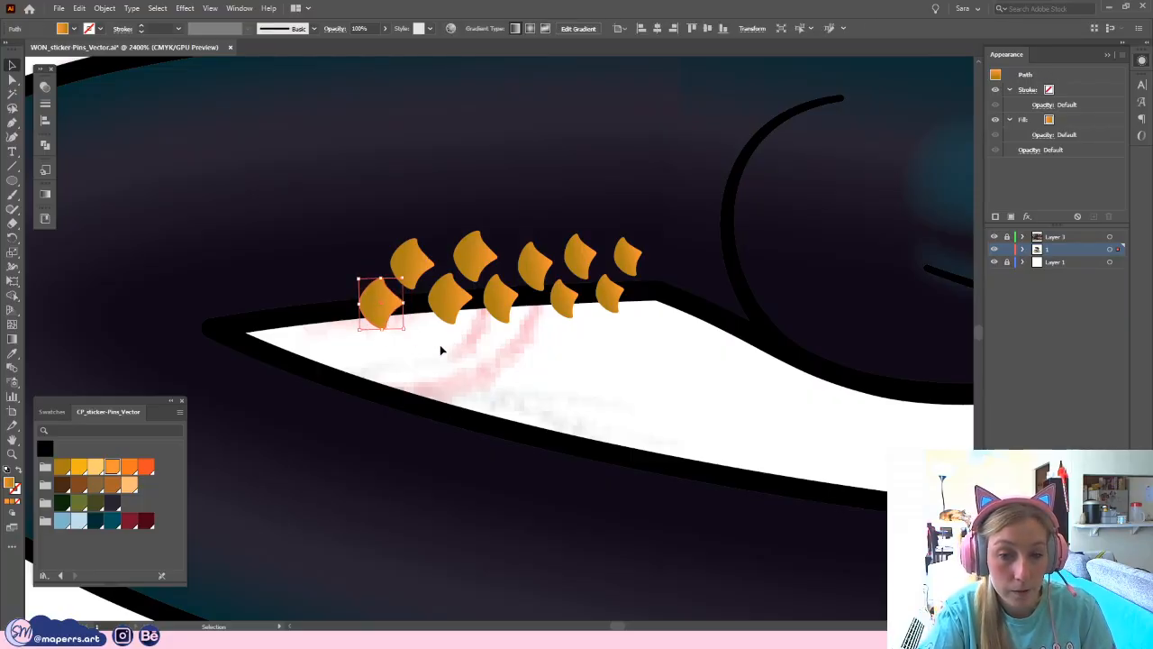
{"action": "left_click", "coordinate": [441, 339]}
- Extend both rows with one more gold scale each and nudge the new lower-row scale slightly toward the head
{"action": "left_click_drag", "start_coordinate": [406, 261], "coordinate": [309, 318]}
{"action": "left_click", "coordinate": [441, 368]}
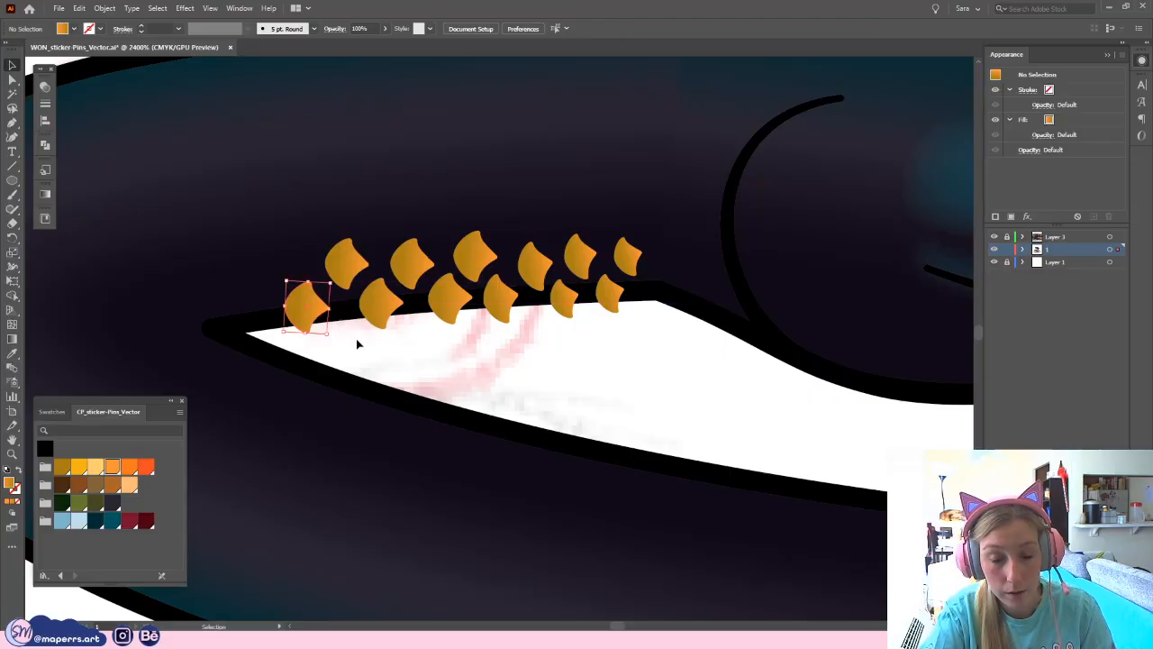
{"action": "left_click", "coordinate": [427, 368]}
{"action": "left_click_drag", "start_coordinate": [431, 368], "coordinate": [564, 371]}
{"action": "left_click", "coordinate": [447, 319]}
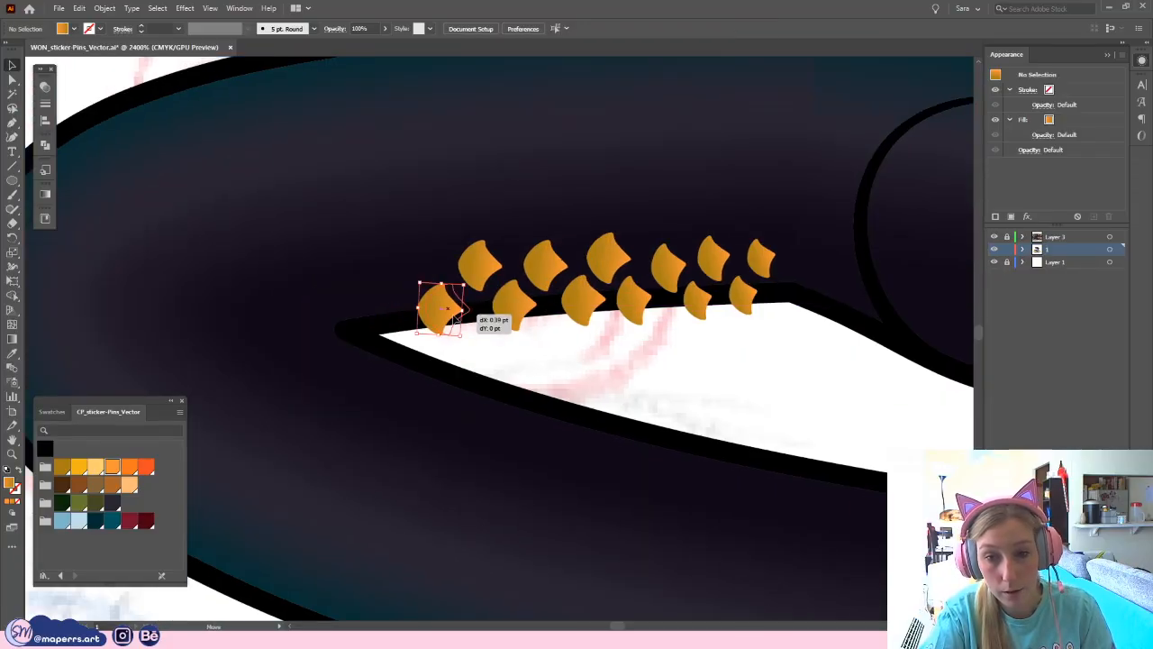
{"action": "left_click_drag", "start_coordinate": [475, 344], "coordinate": [458, 313]}
{"action": "left_click", "coordinate": [534, 361]}
{"action": "left_click", "coordinate": [519, 340]}
- Add another gold scale to each row so both reach the inner crease of the body bend
{"action": "left_click_drag", "start_coordinate": [471, 264], "coordinate": [381, 309]}
{"action": "left_click", "coordinate": [497, 335]}
{"action": "key", "text": "ctrl+minus"}
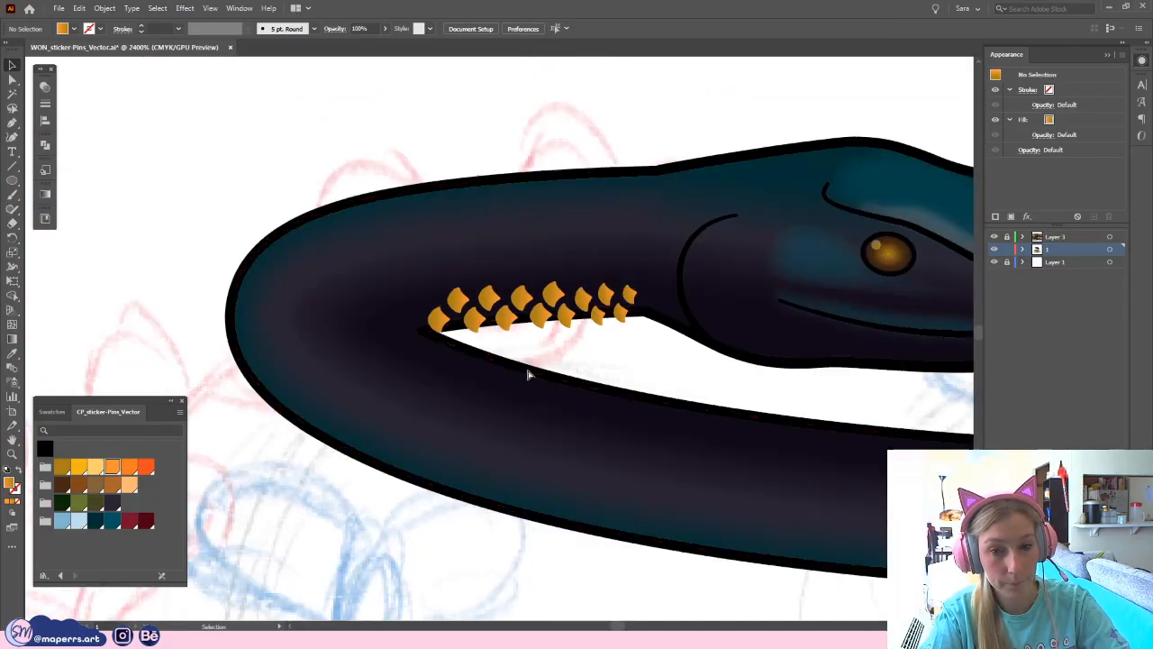
{"action": "key", "text": "ctrl+minus"}
{"action": "left_click_drag", "start_coordinate": [574, 361], "coordinate": [498, 350]}
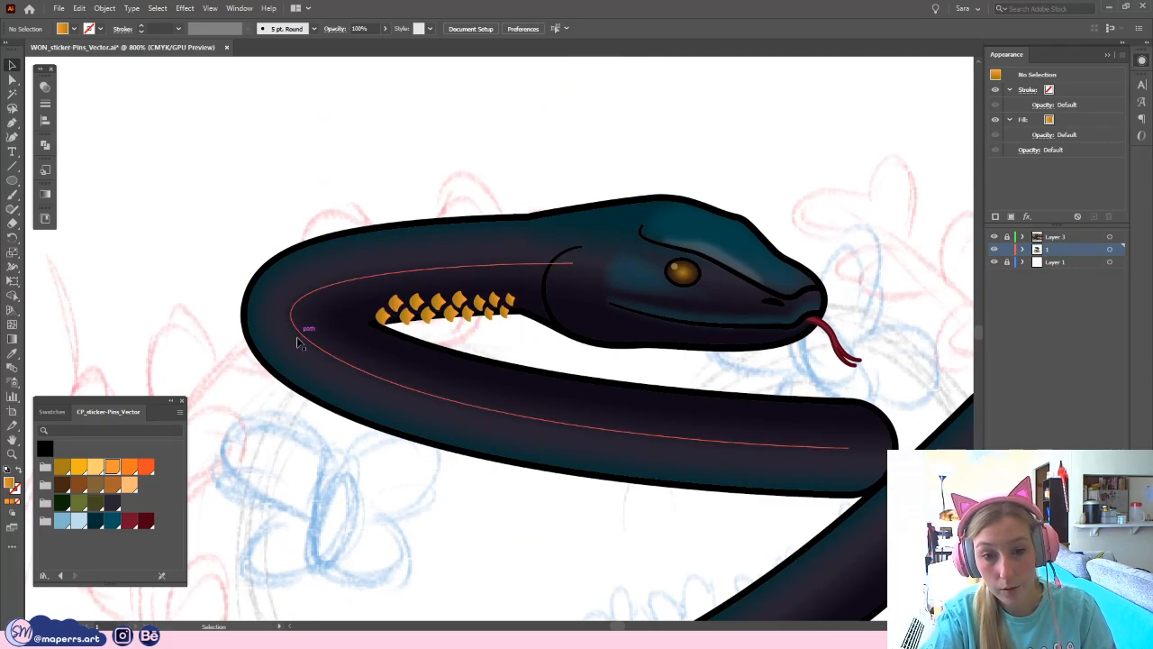
- Copy the last three scales of each row and place the group, rotated, along the body's outer edge below the bend
{"action": "left_click_drag", "start_coordinate": [465, 455], "coordinate": [469, 447]}
{"action": "left_click", "coordinate": [472, 442]}
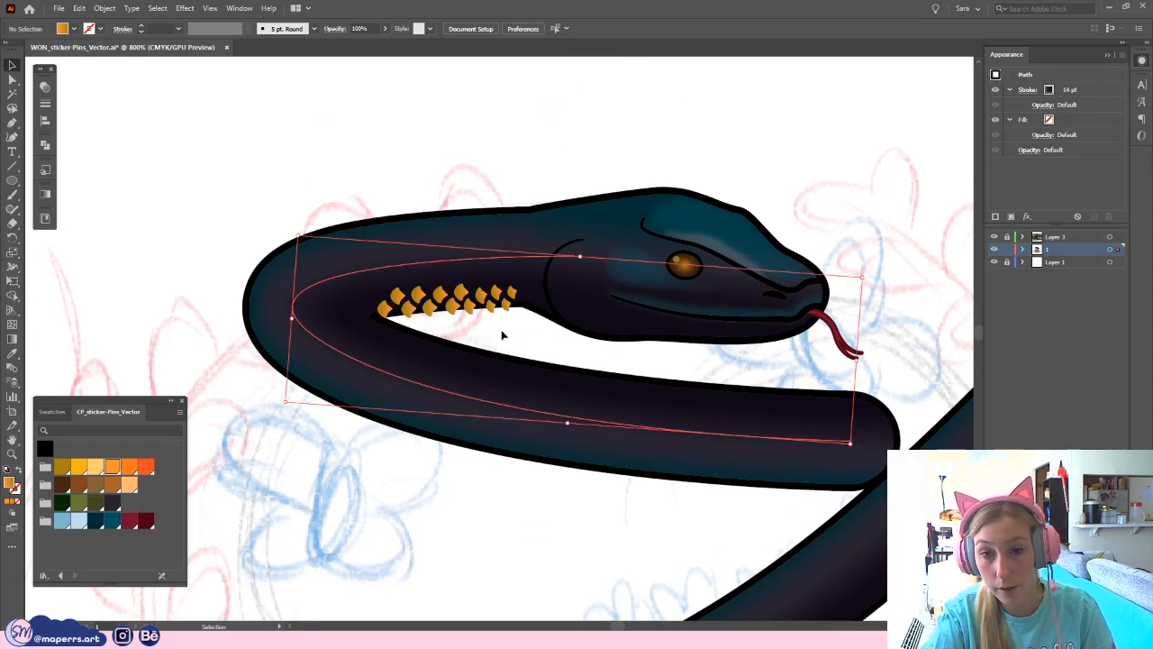
{"action": "left_click", "coordinate": [515, 321]}
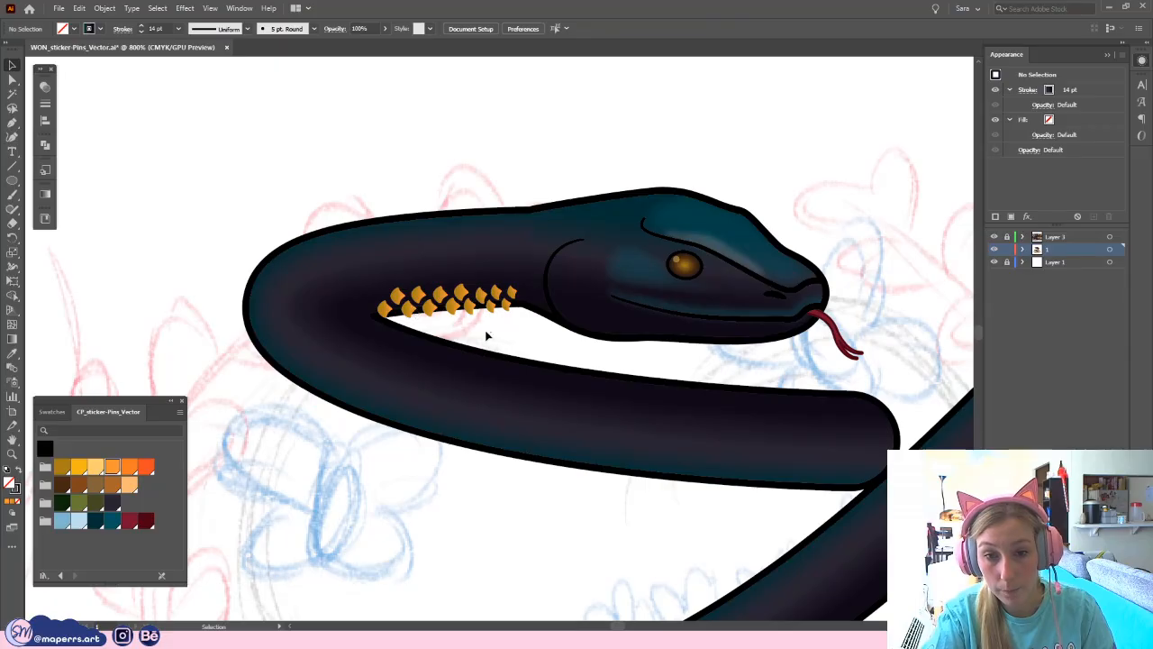
{"action": "left_click", "coordinate": [443, 327]}
{"action": "left_click", "coordinate": [536, 317], "text": "shift"}
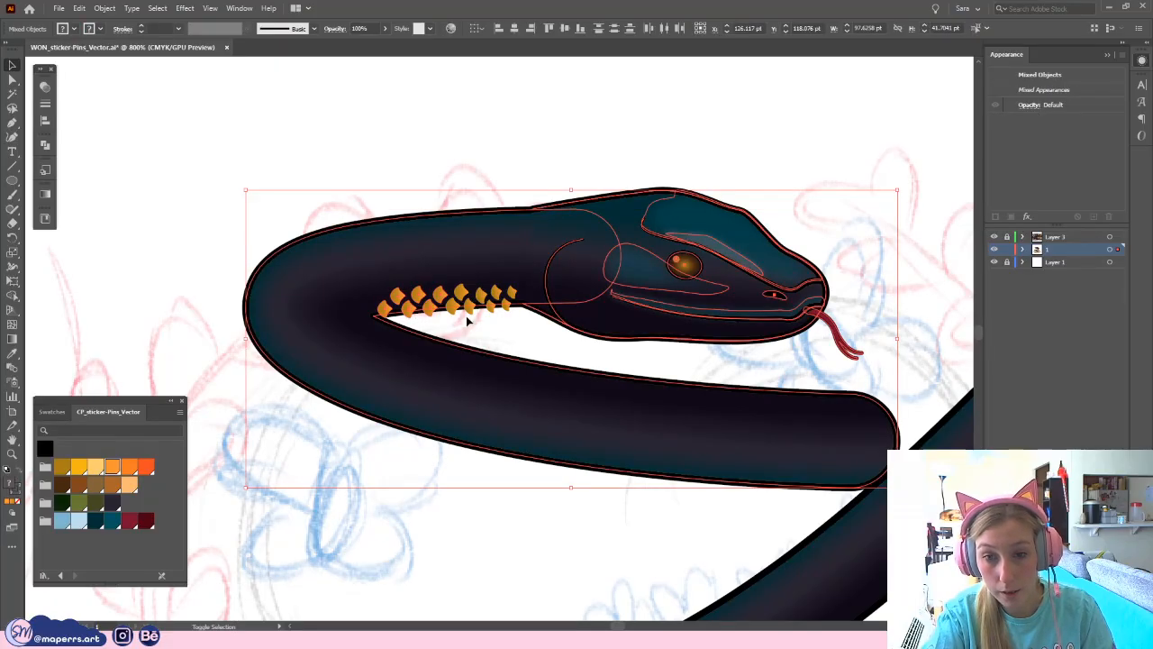
{"action": "left_click", "coordinate": [413, 314]}
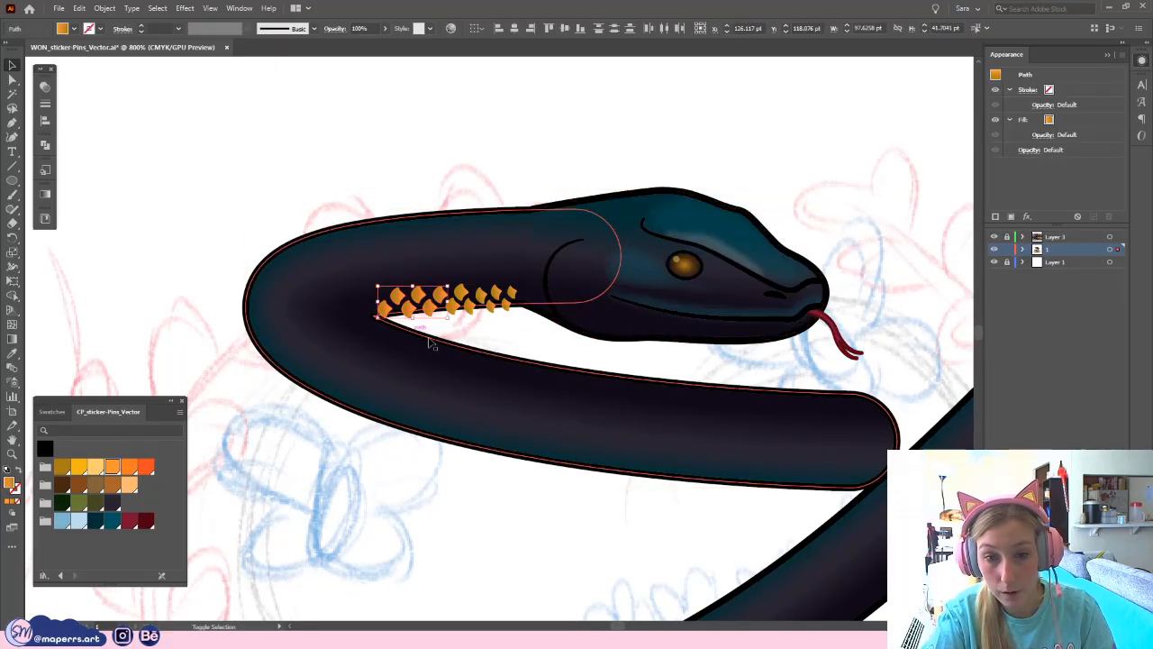
{"action": "key", "text": "ctrl+v"}
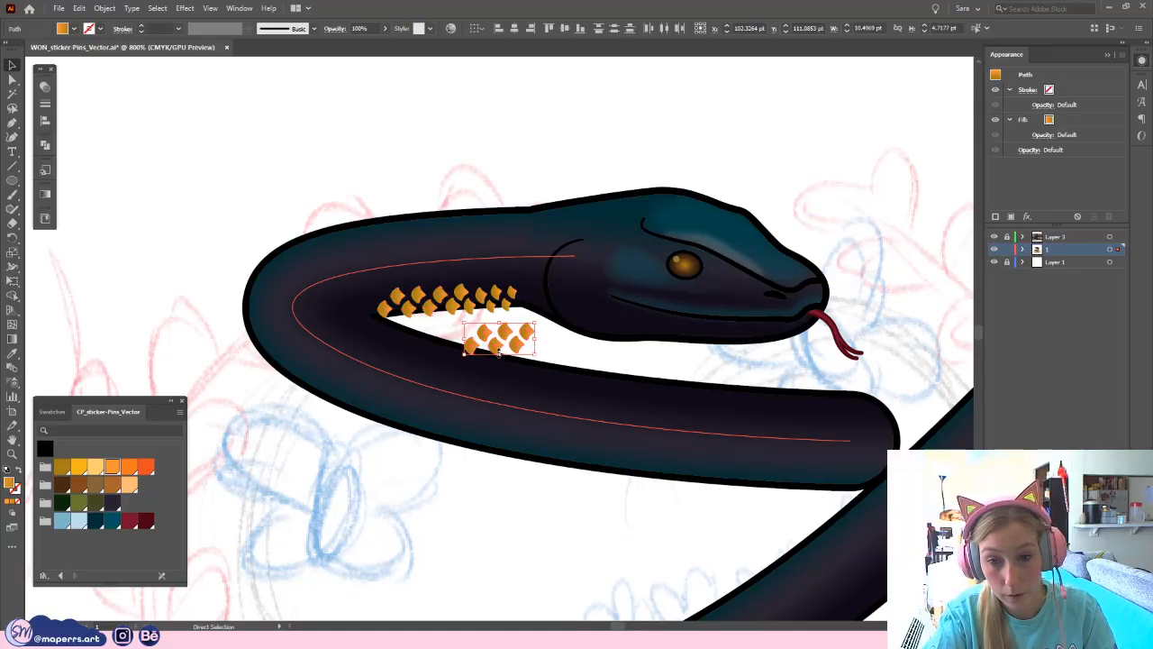
{"action": "left_click_drag", "start_coordinate": [469, 351], "coordinate": [302, 407]}
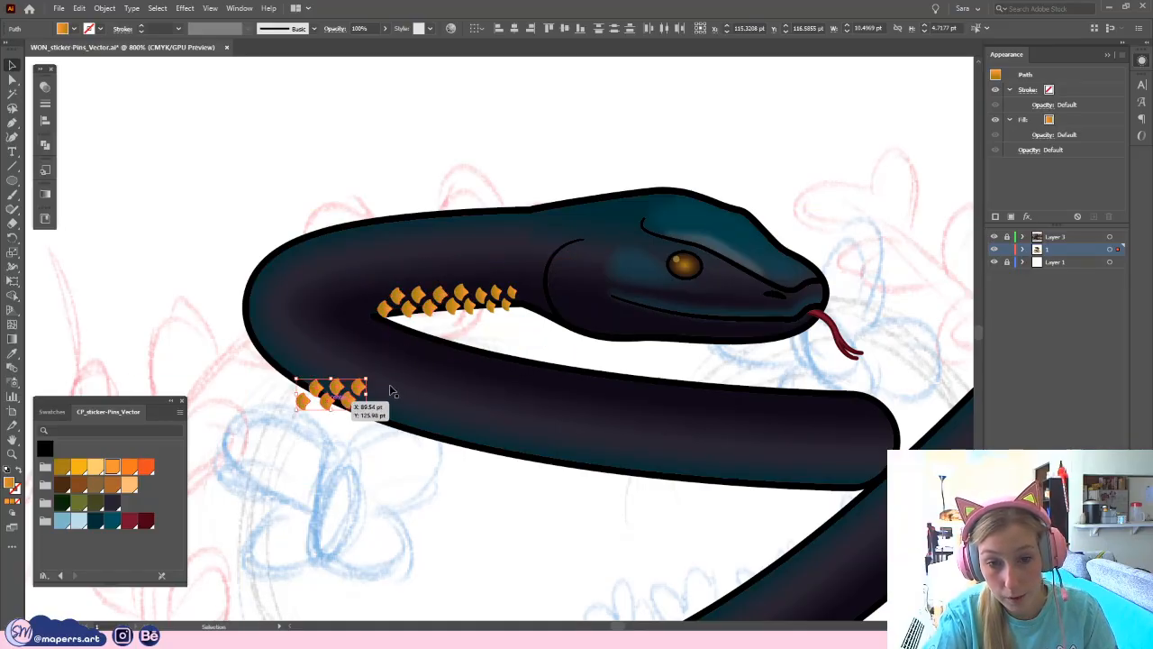
{"action": "left_click_drag", "start_coordinate": [372, 377], "coordinate": [328, 385]}
{"action": "left_click", "coordinate": [416, 488]}
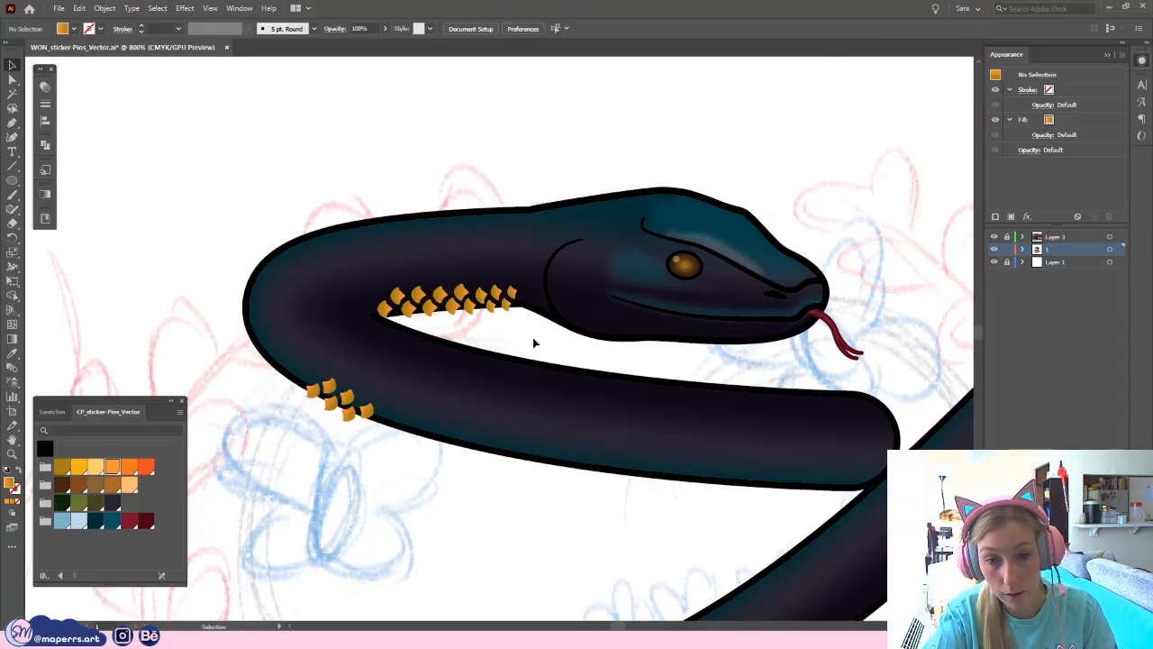
- Draw a curved guide path with the Pen tool from the inner crease across the bend to the outer edge near the copied scales
{"action": "left_click_drag", "start_coordinate": [549, 354], "coordinate": [563, 365]}
{"action": "key", "text": "ctrl+plus"}
{"action": "left_click_drag", "start_coordinate": [472, 348], "coordinate": [521, 315]}
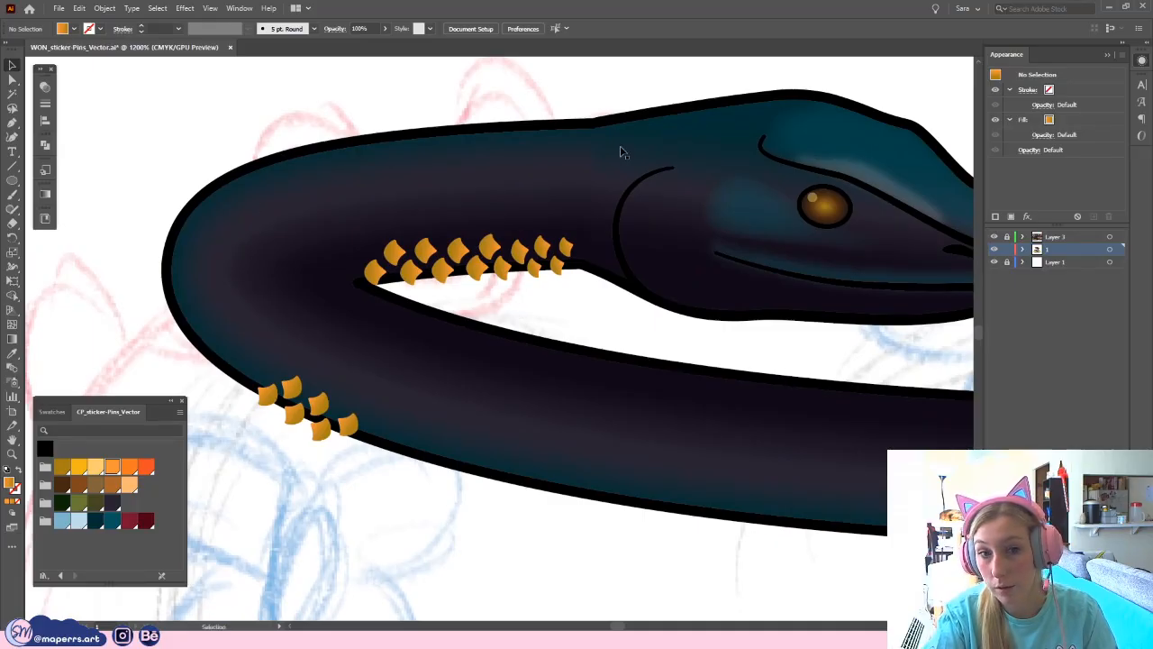
{"action": "left_click", "coordinate": [11, 121]}
{"action": "left_click", "coordinate": [363, 280]}
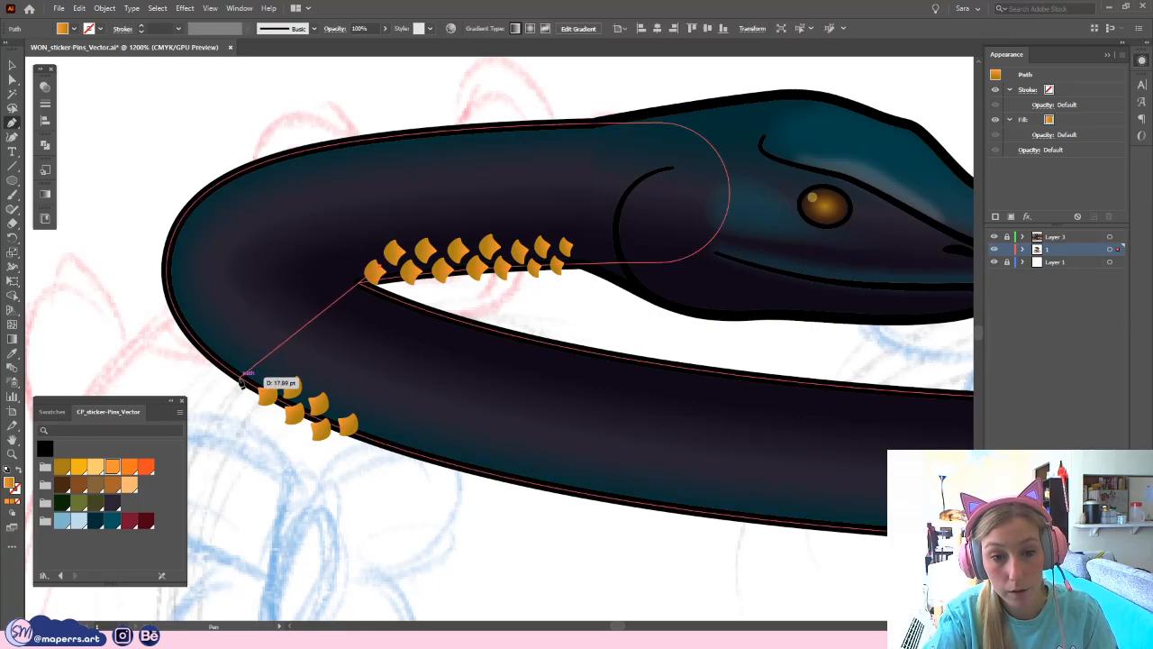
{"action": "left_click_drag", "start_coordinate": [239, 378], "coordinate": [406, 463]}
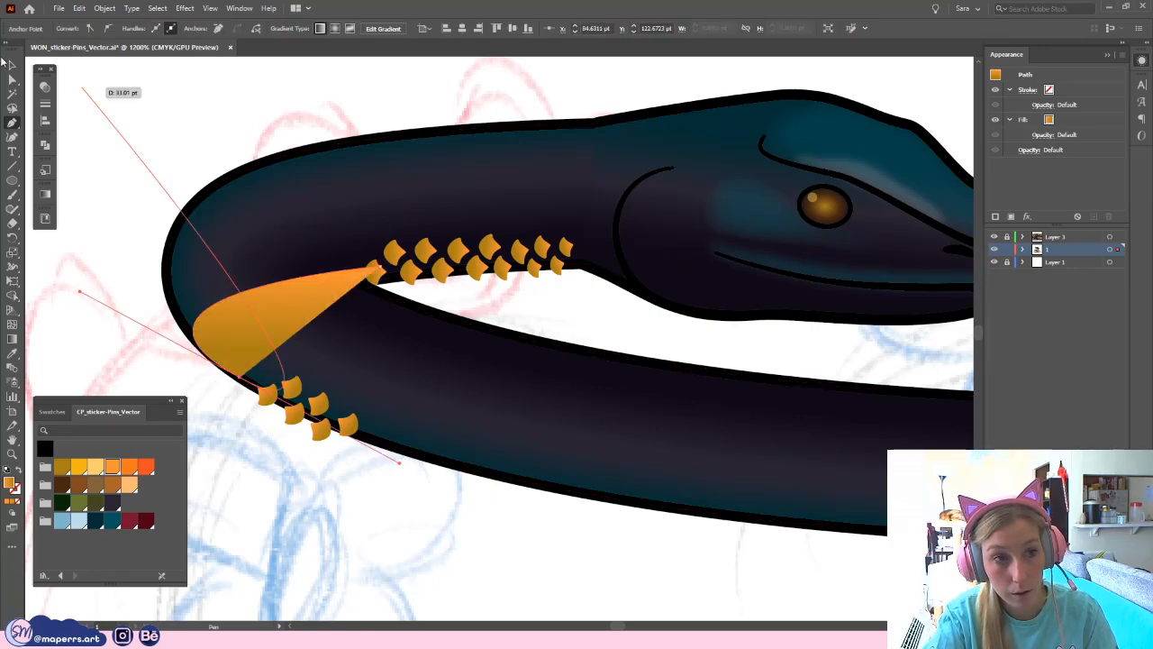
- Give the curved guide path a bright orange stroke and no fill
{"action": "key", "text": "v"}
{"action": "left_click", "coordinate": [147, 467]}
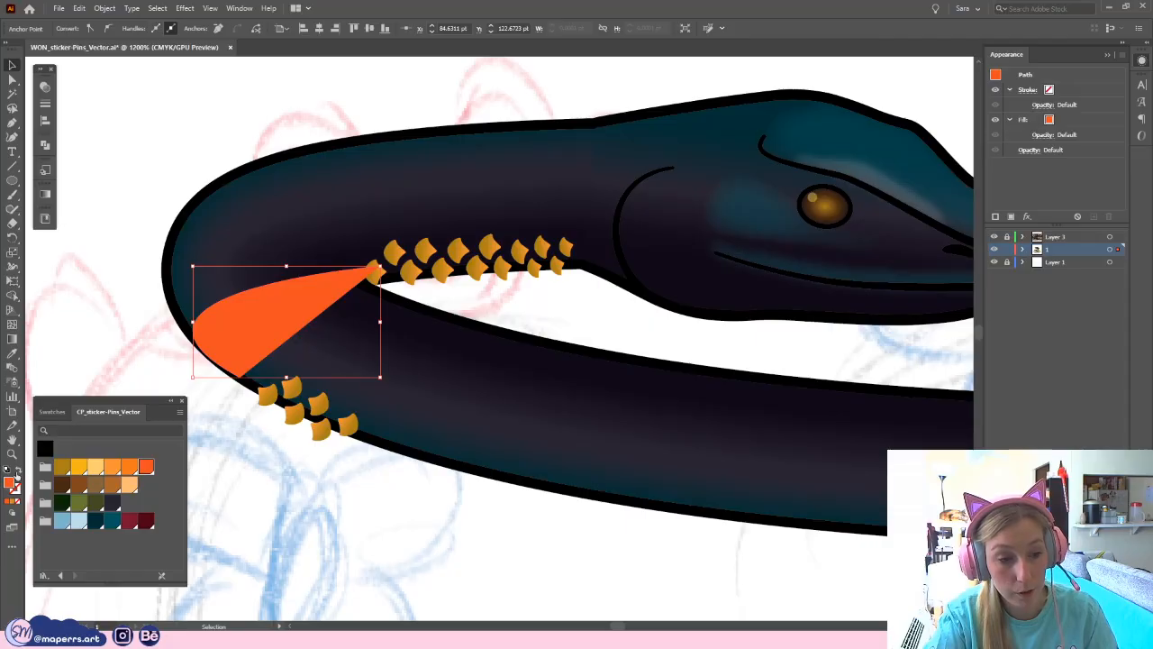
{"action": "left_click", "coordinate": [17, 472]}
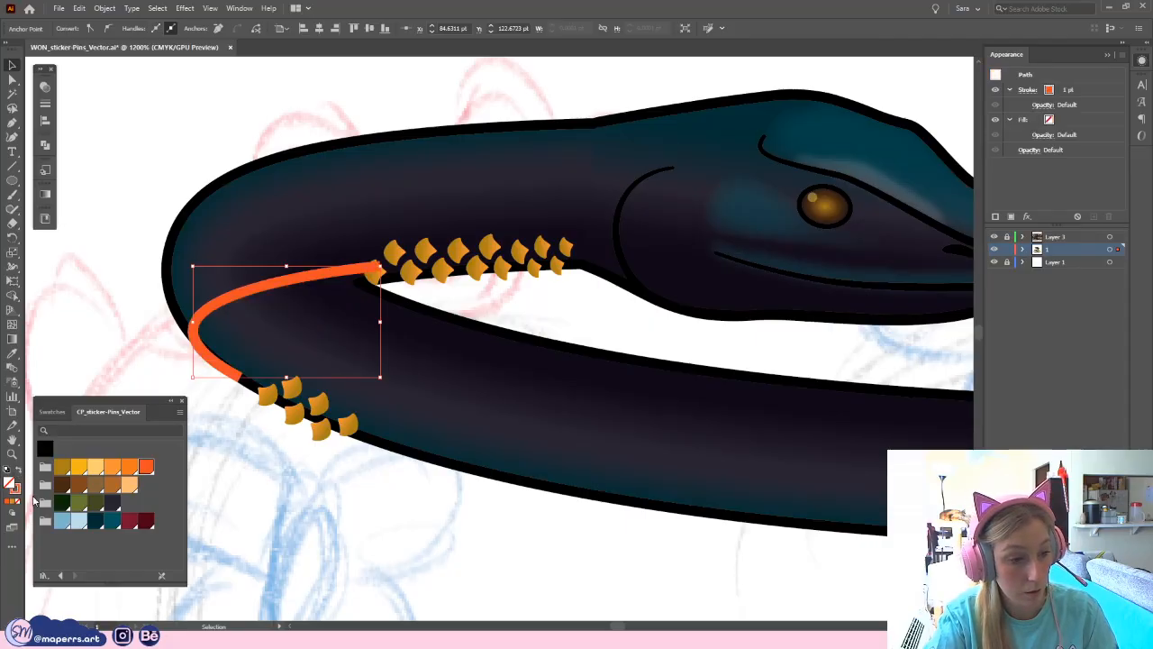
{"action": "scroll", "coordinate": [176, 351], "scroll_direction": "up", "scroll_amount": 1}
{"action": "scroll", "coordinate": [202, 359], "scroll_direction": "up", "scroll_amount": 1}
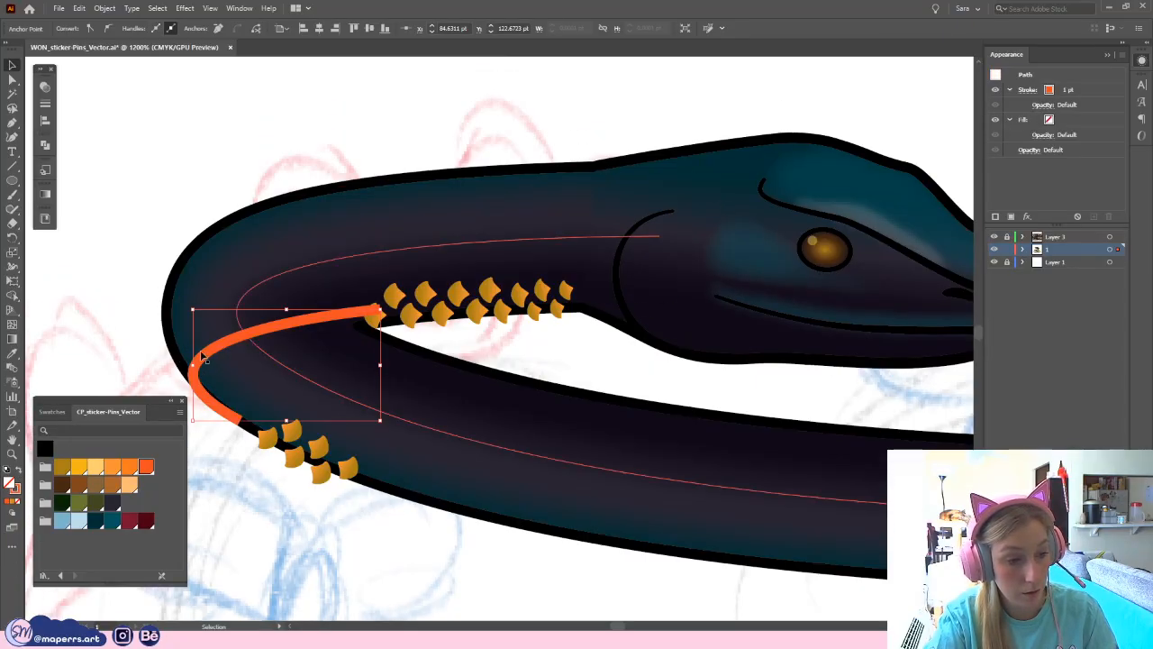
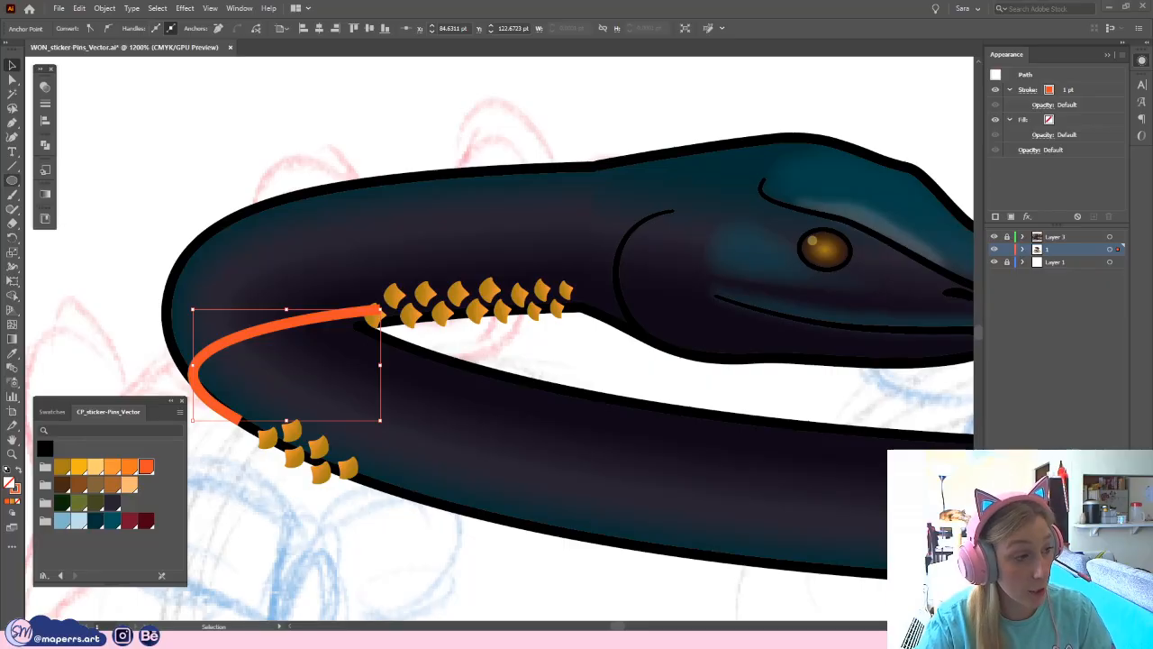
- Set the orange guide path's stroke weight to 0.25 pt
{"action": "left_click", "coordinate": [295, 335]}
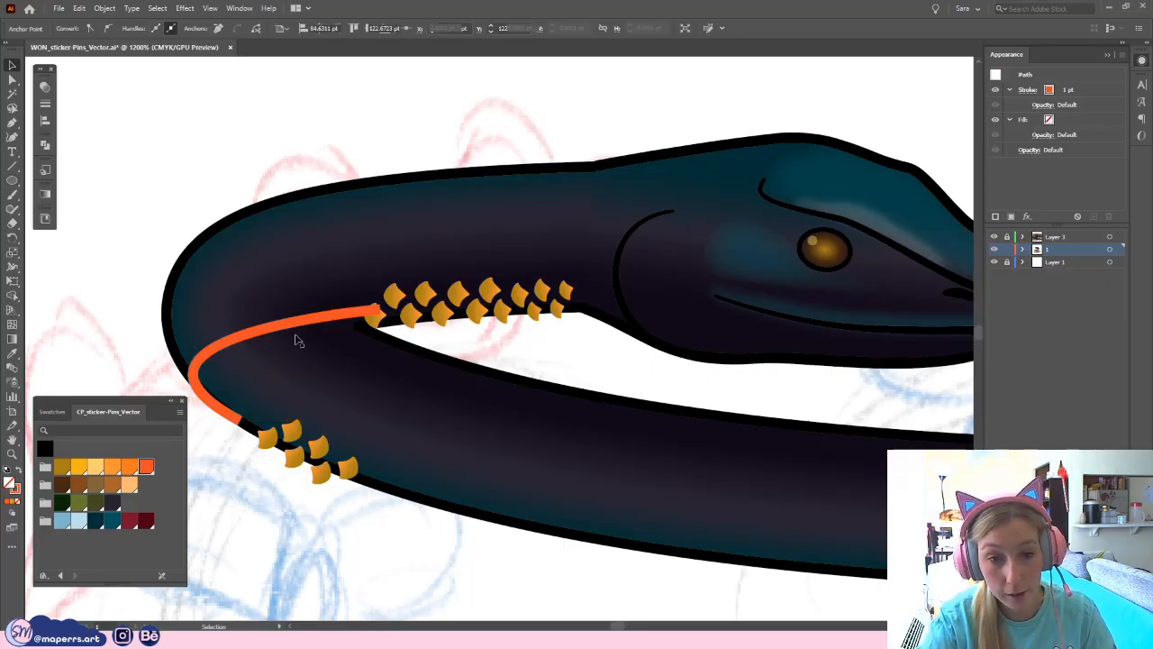
{"action": "left_click", "coordinate": [302, 319]}
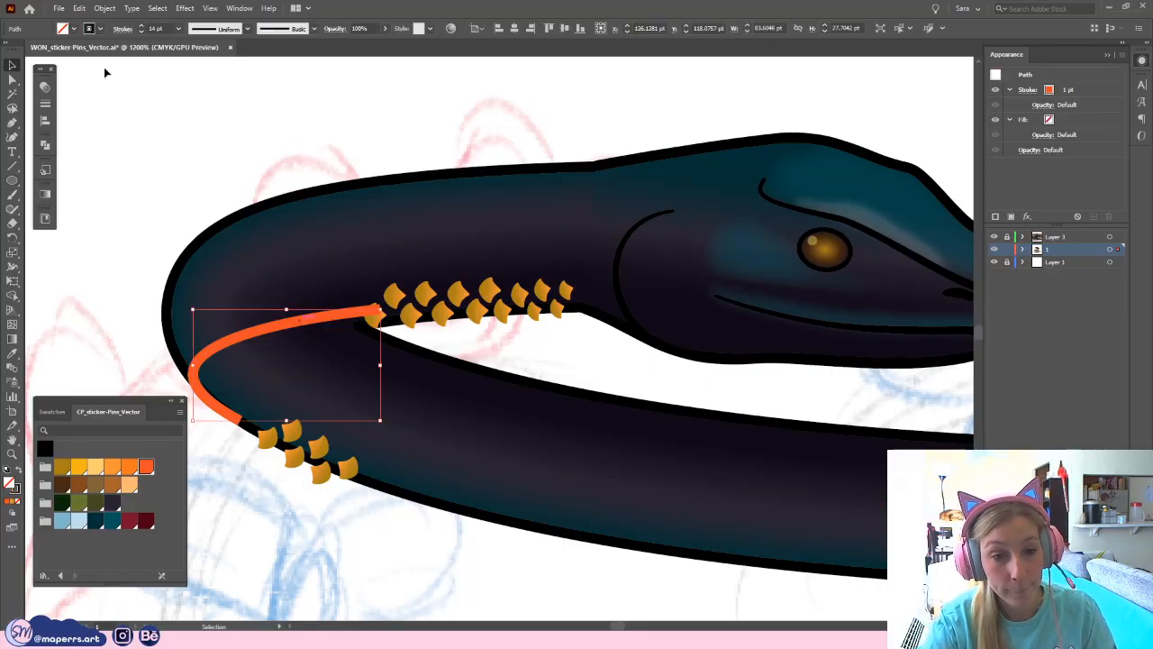
{"action": "left_click", "coordinate": [178, 28]}
{"action": "left_click", "coordinate": [194, 44]}
{"action": "left_click", "coordinate": [248, 118]}
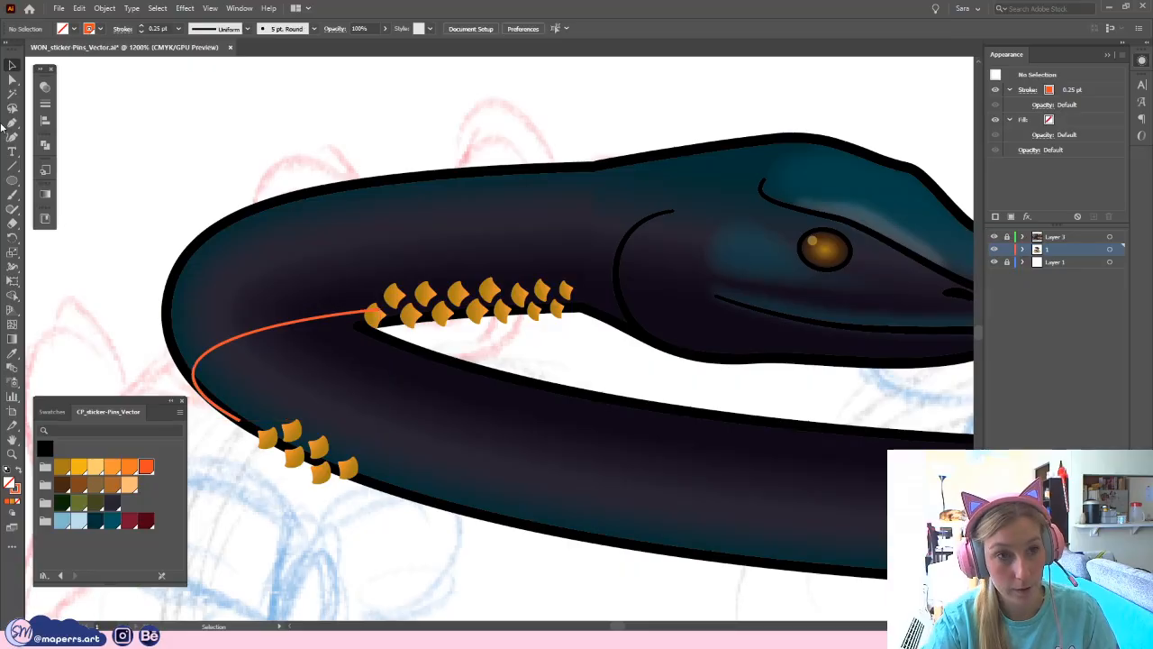
- Lock the orange guide path that crosses the body bend
{"action": "left_click_drag", "start_coordinate": [195, 155], "coordinate": [170, 81]}
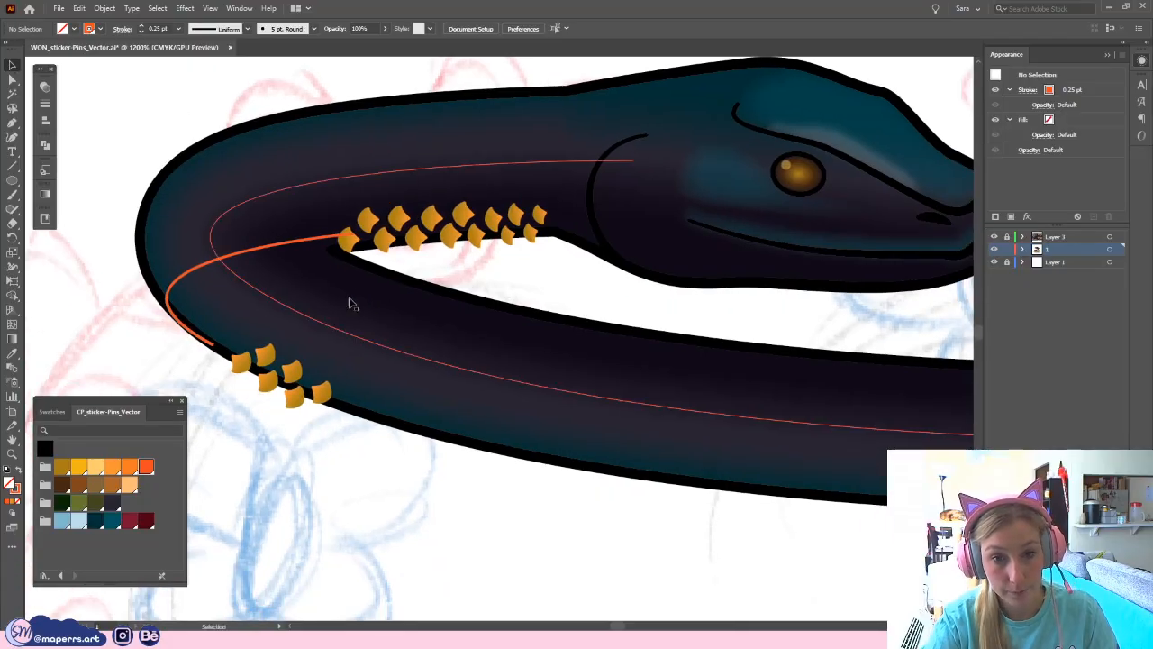
{"action": "left_click", "coordinate": [326, 236]}
{"action": "left_click", "coordinate": [105, 9]}
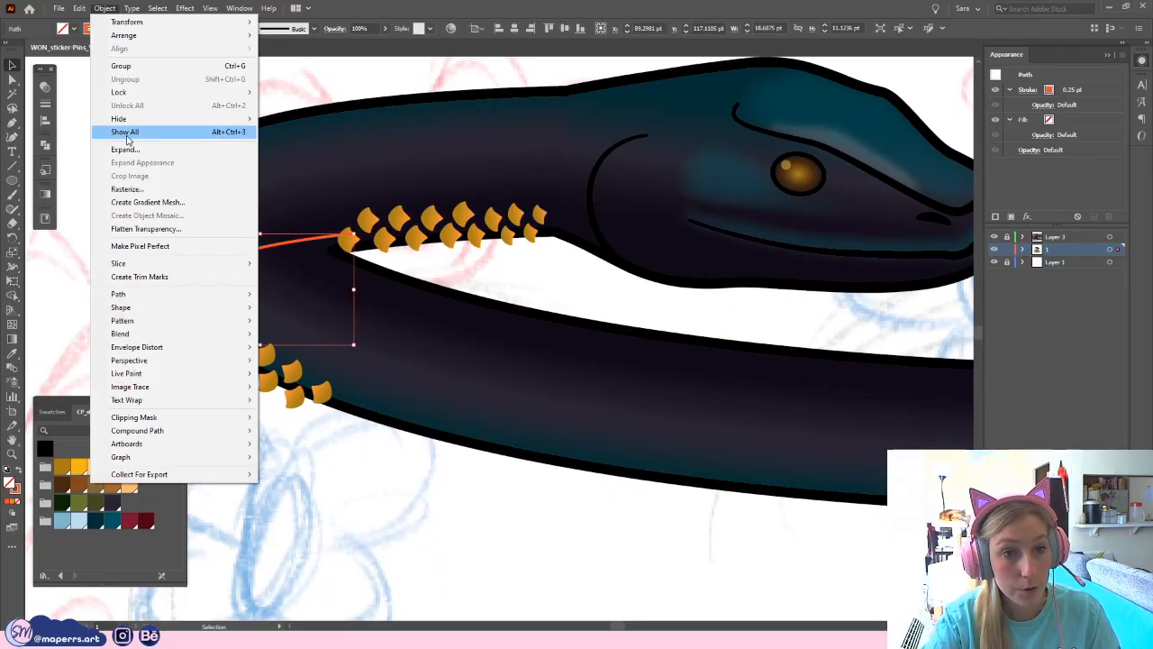
{"action": "mouse_move", "coordinate": [126, 92]}
{"action": "left_click", "coordinate": [292, 92]}
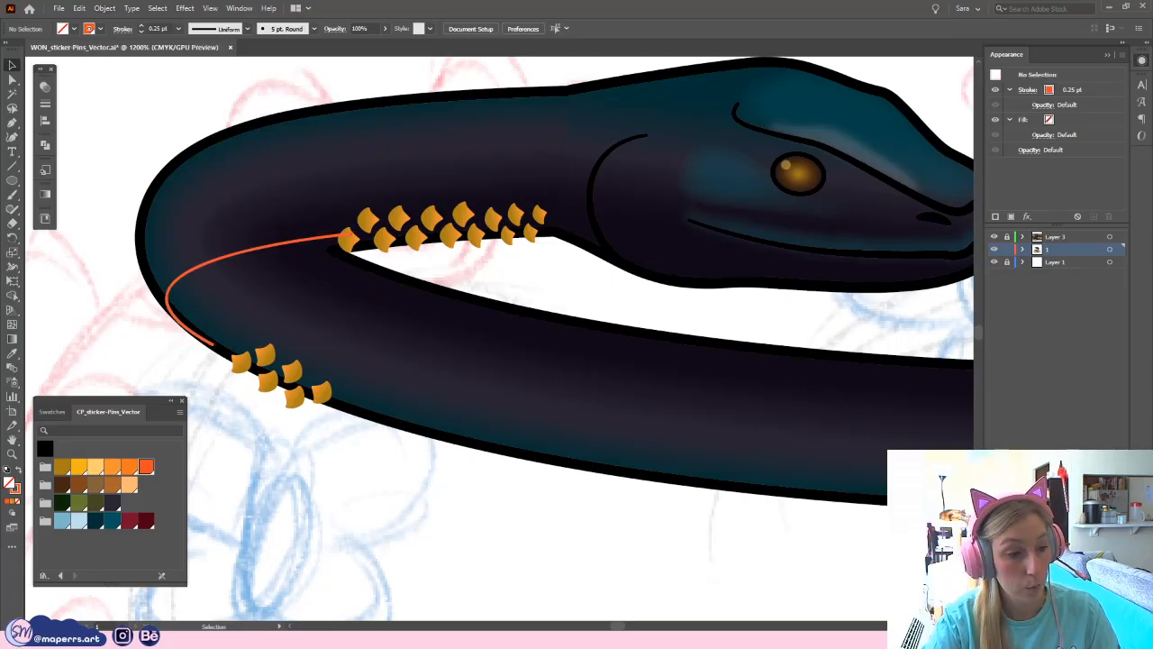
- Duplicate the six scales nearest the body's inner crease and place the copies along the start of the orange guide path
{"action": "key", "text": "ctrl+plus"}
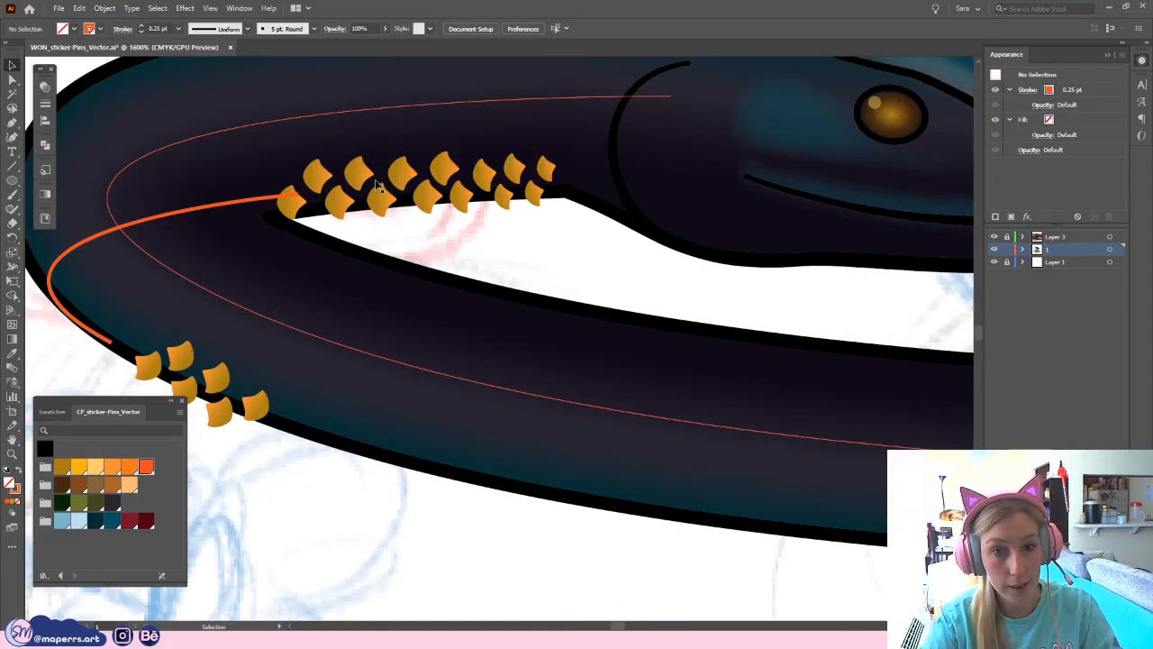
{"action": "left_click_drag", "start_coordinate": [291, 244], "coordinate": [384, 279]}
{"action": "left_click", "coordinate": [424, 194], "text": "shift"}
{"action": "left_click", "coordinate": [415, 211], "text": "shift"}
{"action": "left_click", "coordinate": [416, 169], "text": "shift"}
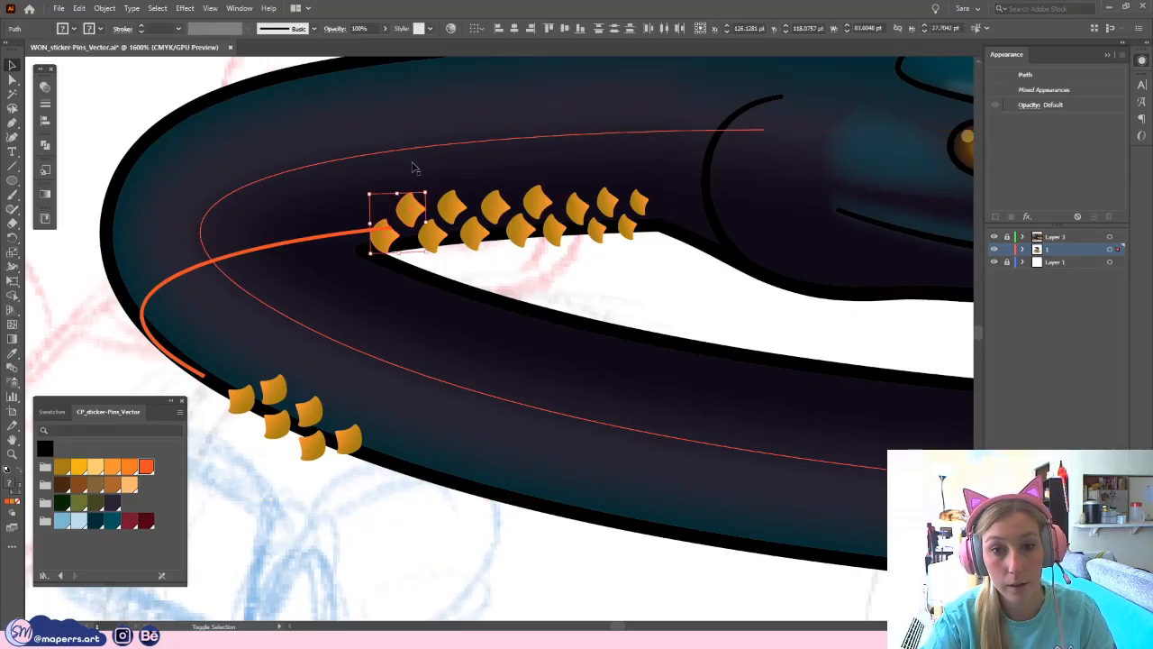
{"action": "left_click", "coordinate": [452, 208], "text": "shift"}
{"action": "left_click", "coordinate": [438, 236], "text": "shift"}
{"action": "left_click", "coordinate": [479, 236], "text": "shift"}
{"action": "left_click", "coordinate": [501, 208], "text": "shift"}
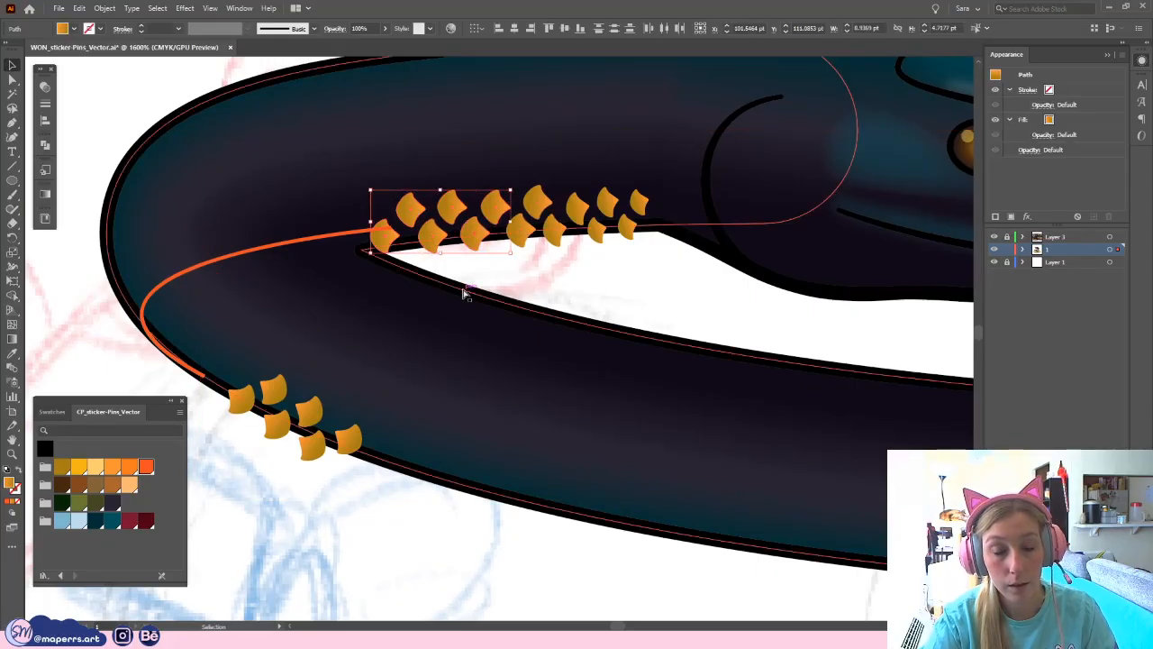
{"action": "key", "text": "ctrl+c"}
{"action": "key", "text": "ctrl+v"}
{"action": "left_click_drag", "start_coordinate": [522, 340], "coordinate": [357, 217]}
- Reposition the copied lower-row scales individually so they sit below the orange guide path
{"action": "left_click", "coordinate": [502, 285]}
{"action": "left_click", "coordinate": [333, 256]}
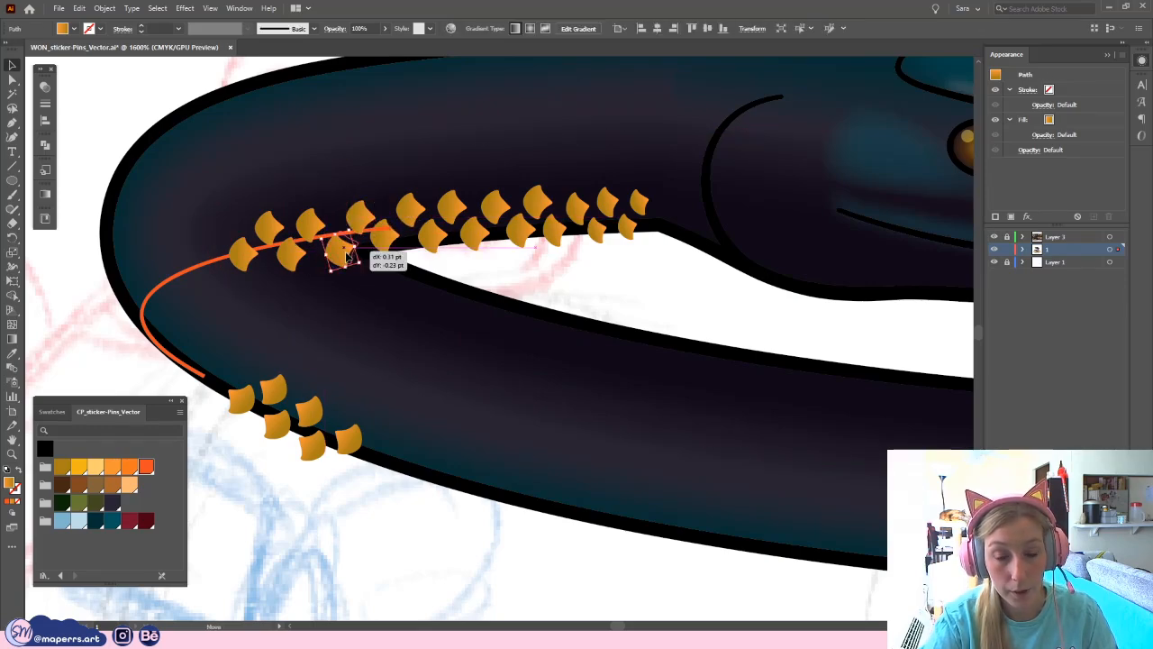
{"action": "left_click", "coordinate": [531, 273]}
{"action": "left_click_drag", "start_coordinate": [290, 258], "coordinate": [312, 269]}
{"action": "left_click", "coordinate": [560, 272]}
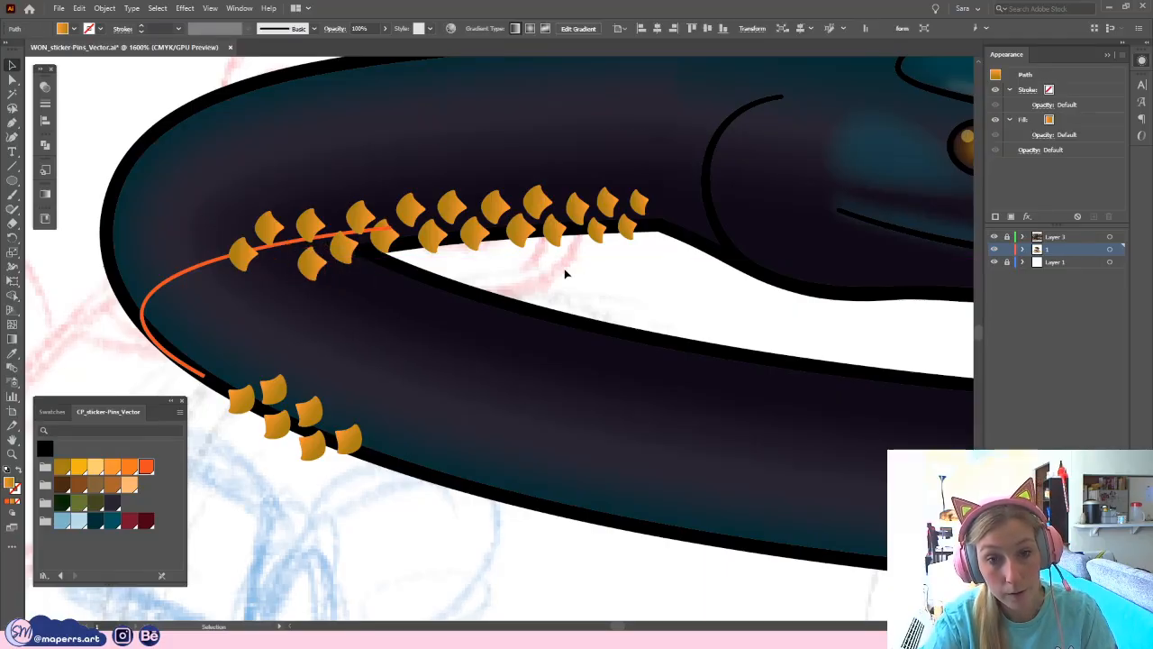
- Show all hidden artwork around the snake and clear the selection
{"action": "scroll", "coordinate": [511, 314], "scroll_direction": "down", "scroll_amount": 1}
{"action": "scroll", "coordinate": [502, 328], "scroll_direction": "down", "scroll_amount": 1}
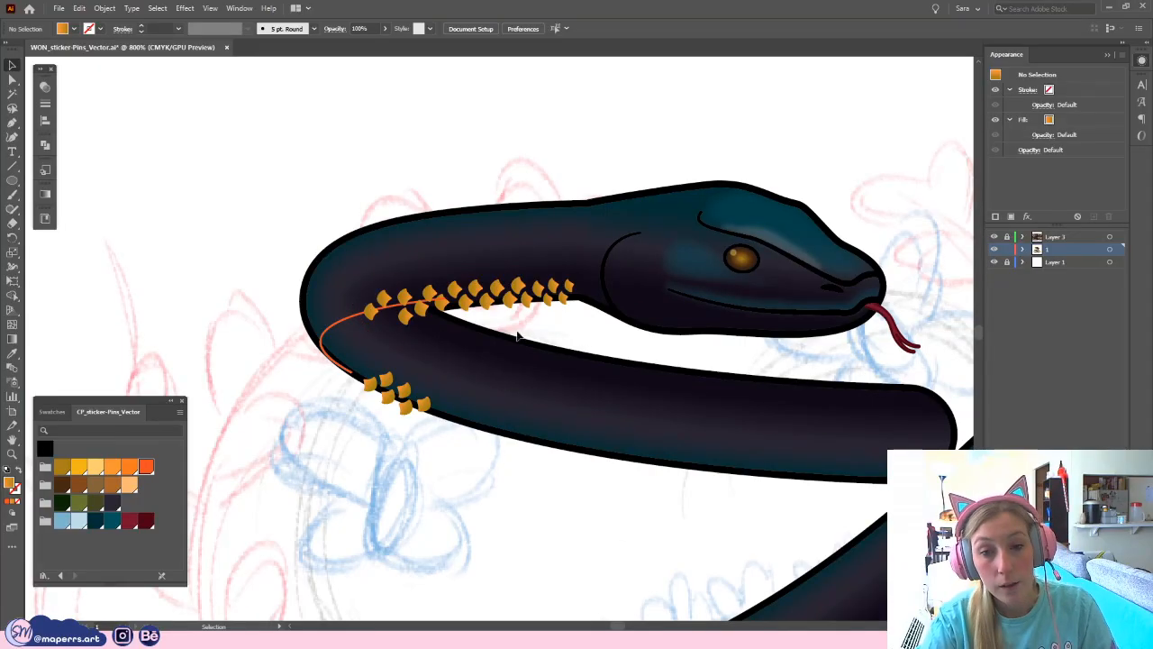
{"action": "left_click", "coordinate": [579, 304]}
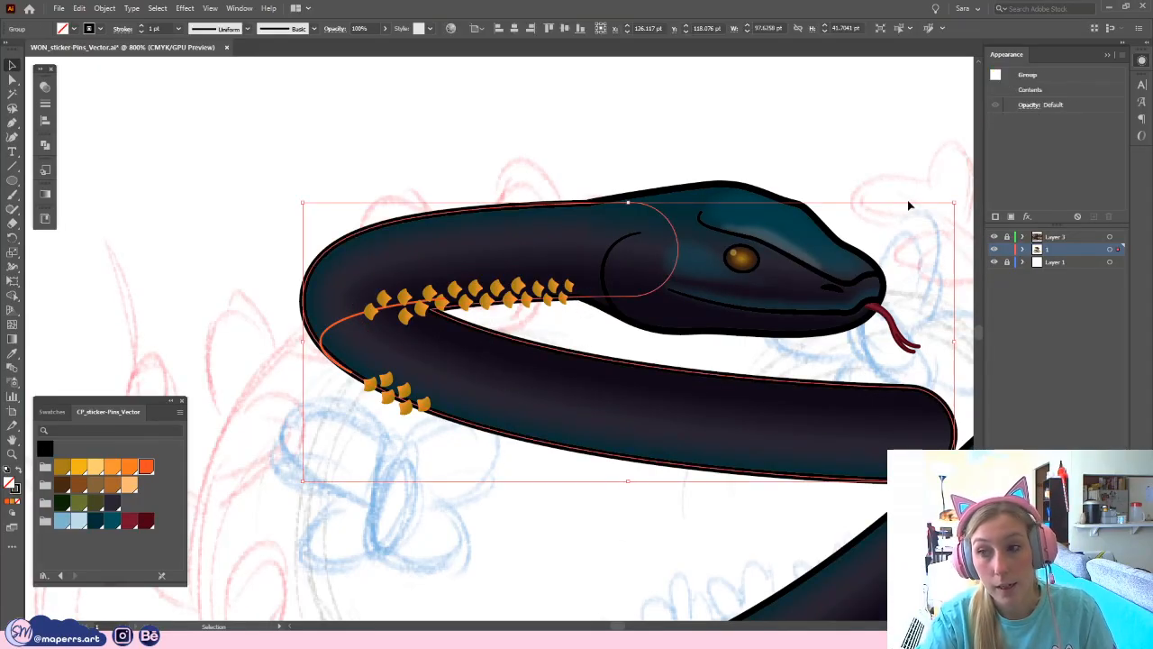
{"action": "left_click", "coordinate": [562, 143]}
{"action": "left_click_drag", "start_coordinate": [530, 142], "coordinate": [518, 168]}
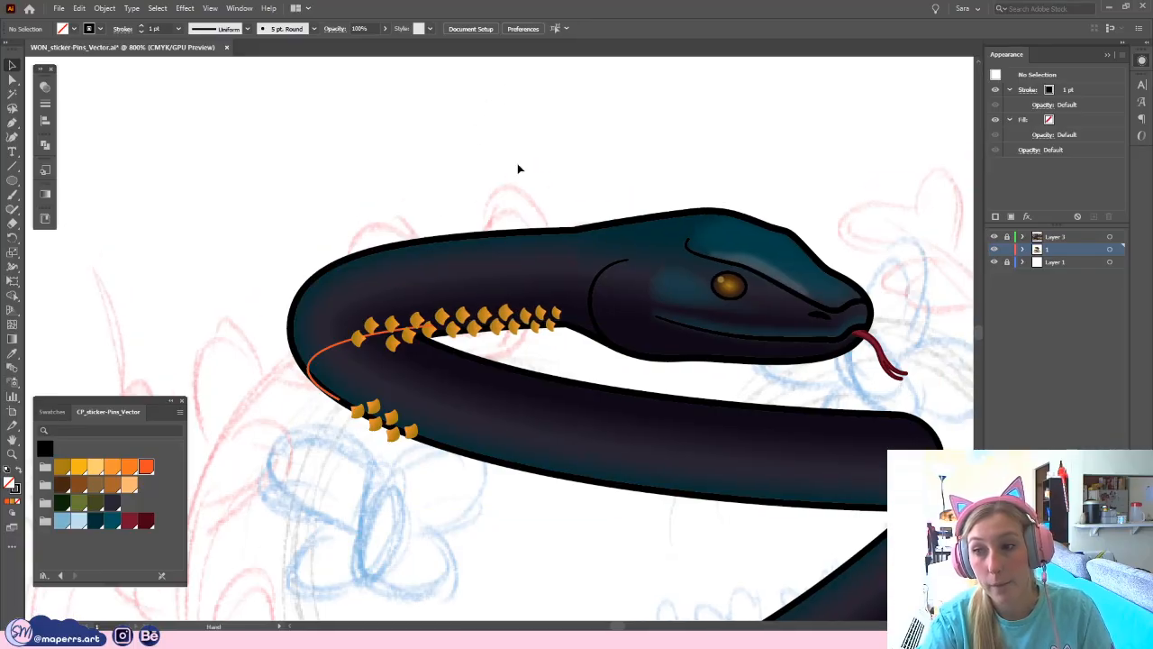
{"action": "left_click", "coordinate": [103, 9]}
{"action": "left_click", "coordinate": [144, 134]}
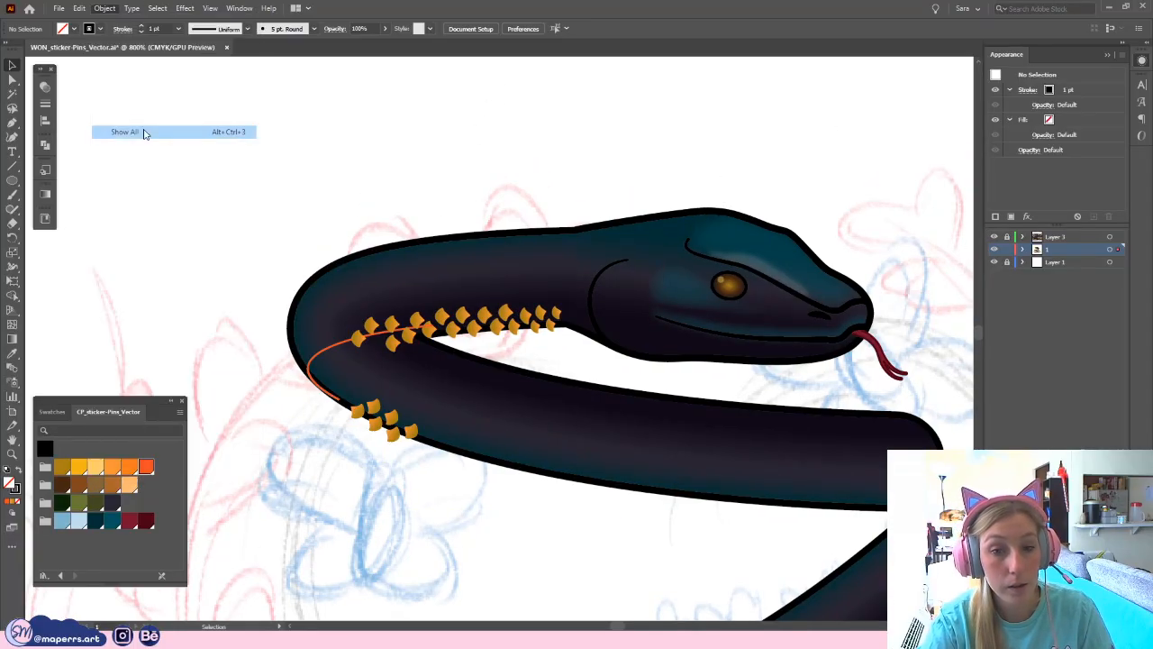
{"action": "left_click_drag", "start_coordinate": [316, 189], "coordinate": [309, 140]}
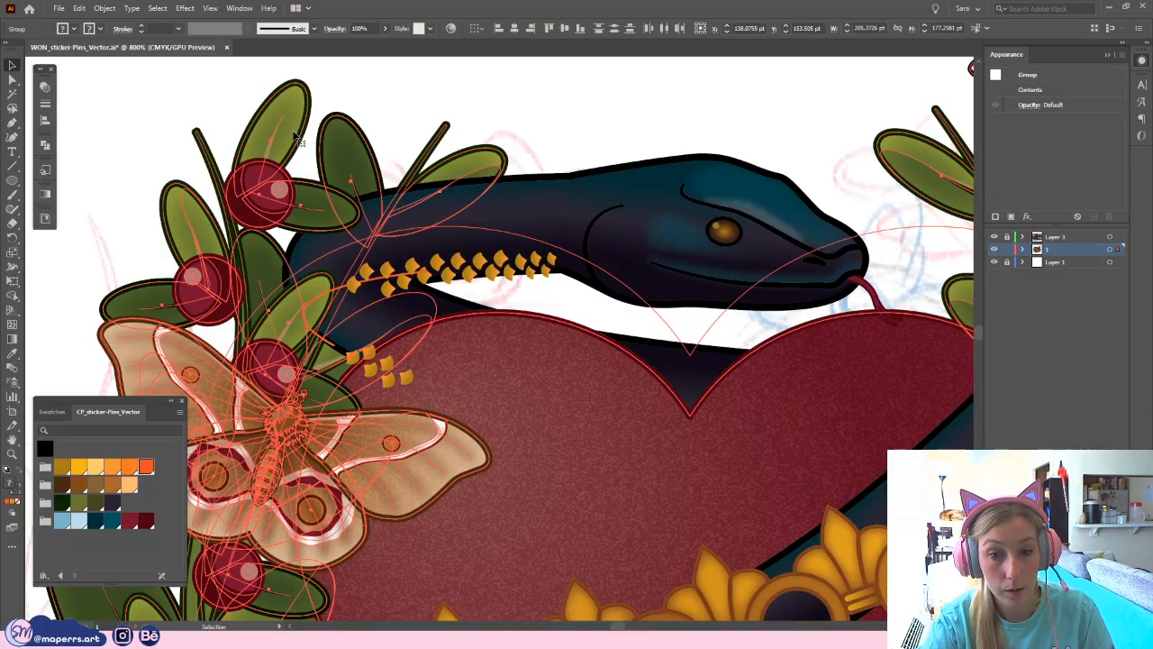
{"action": "left_click", "coordinate": [178, 167]}
- Hide the berry branches, leaves, moth, rose, acorn, pinecone and blue butterfly, keeping the snake, heart, crown and banner shown
{"action": "key", "text": "ctrl+minus"}
{"action": "key", "text": "ctrl+minus"}
{"action": "key", "text": "ctrl+minus"}
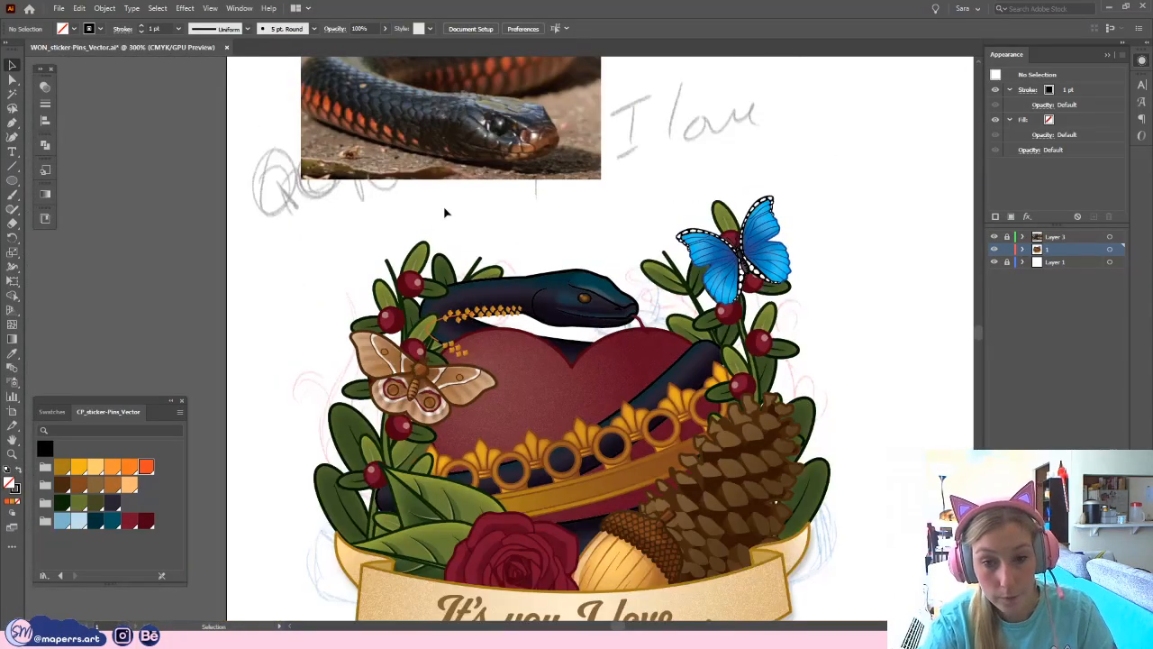
{"action": "left_click_drag", "start_coordinate": [456, 252], "coordinate": [354, 219]}
{"action": "left_click", "coordinate": [340, 237]}
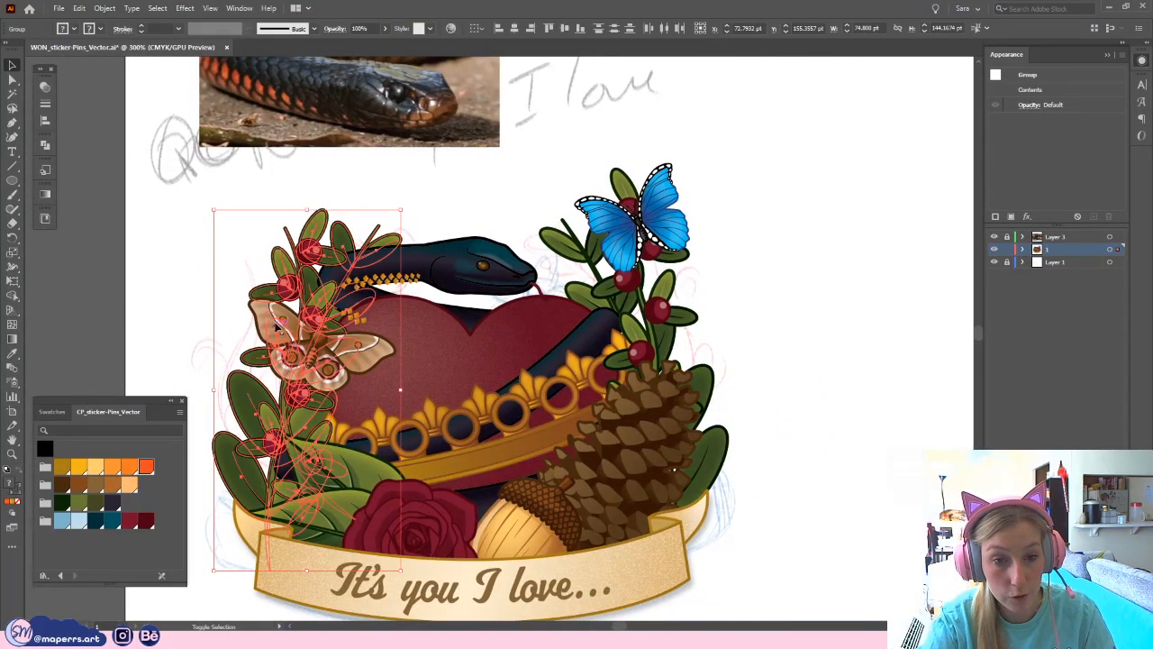
{"action": "left_click", "coordinate": [413, 516], "text": "shift"}
{"action": "left_click", "coordinate": [633, 462], "text": "shift"}
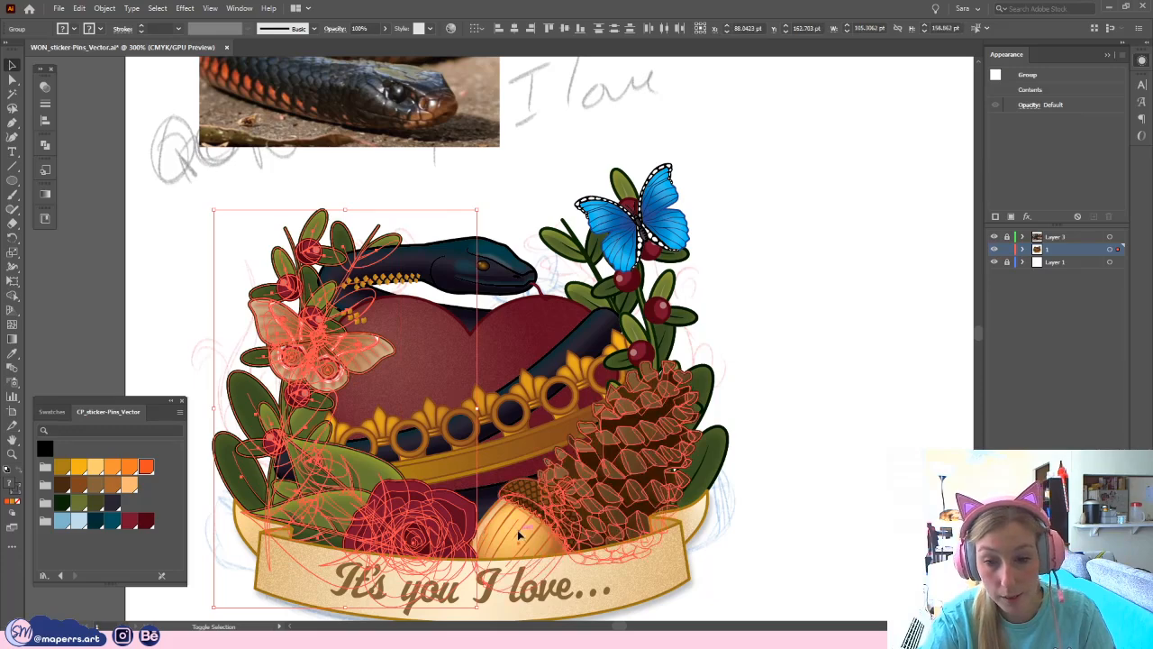
{"action": "left_click", "coordinate": [662, 316], "text": "shift"}
{"action": "left_click", "coordinate": [662, 255], "text": "shift"}
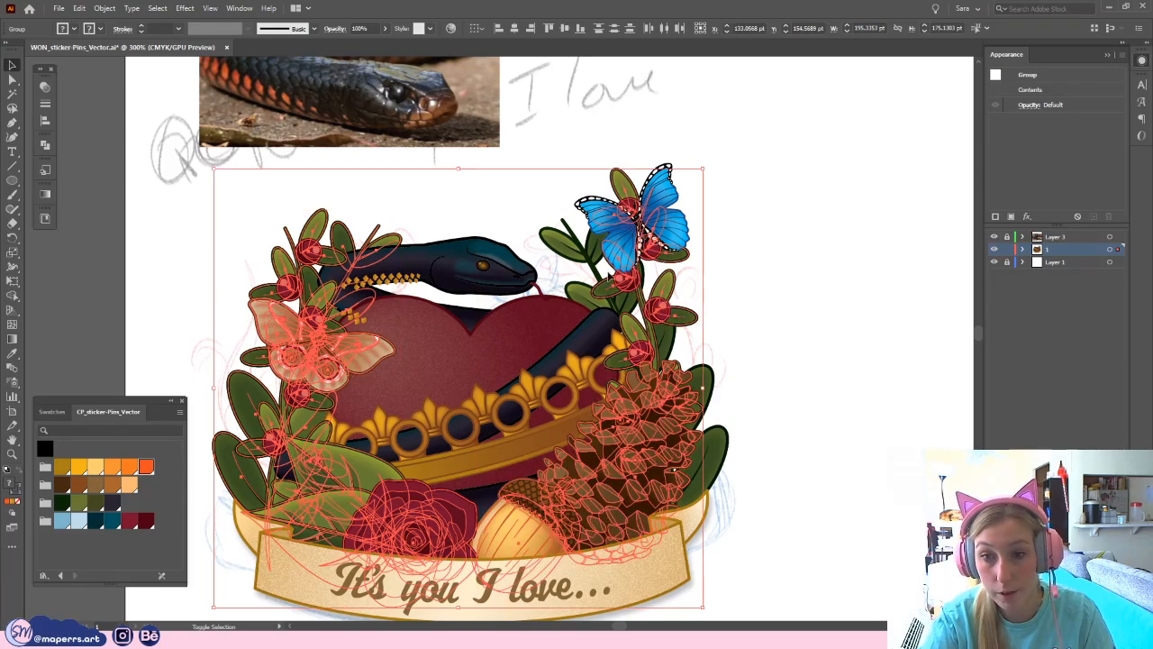
{"action": "left_click", "coordinate": [674, 469], "text": "shift"}
{"action": "left_click", "coordinate": [686, 220], "text": "shift"}
{"action": "left_click", "coordinate": [104, 8]}
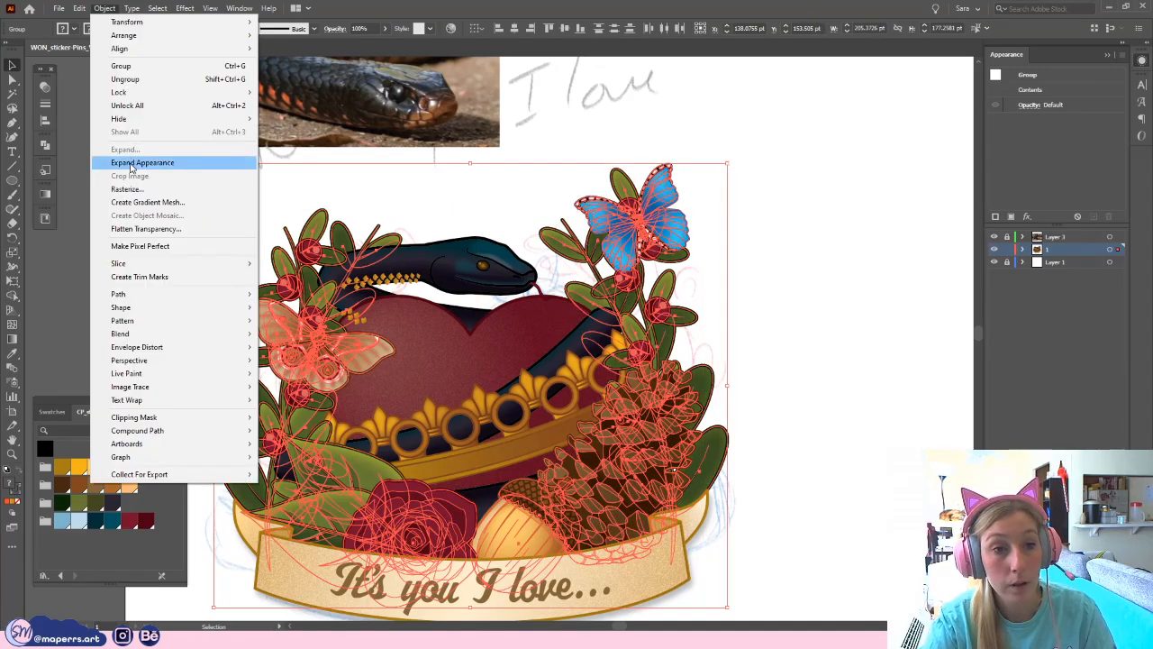
{"action": "mouse_move", "coordinate": [244, 122]}
{"action": "left_click", "coordinate": [284, 118]}
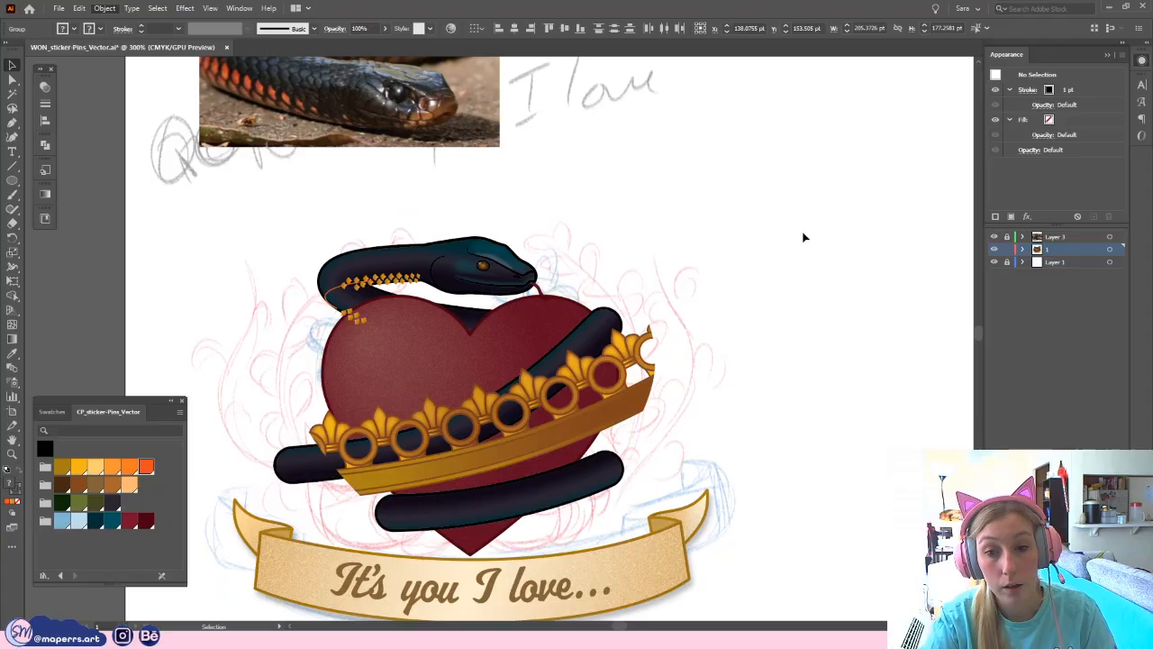
- Lock the heart's clip group
{"action": "left_click", "coordinate": [646, 396]}
{"action": "left_click", "coordinate": [105, 8]}
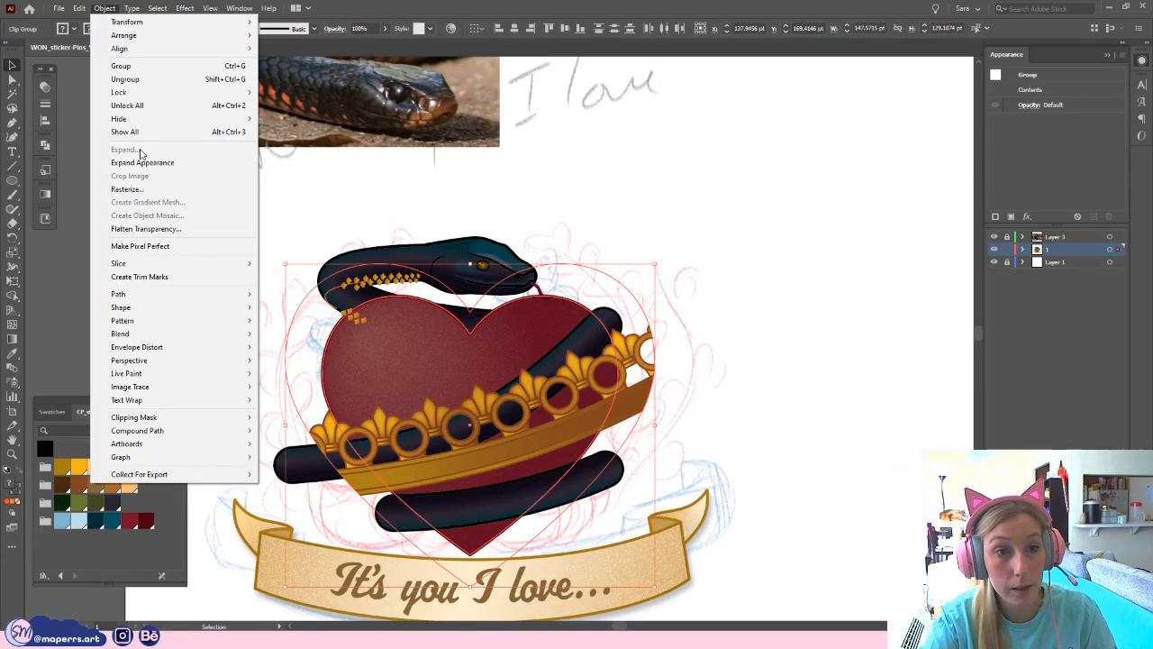
{"action": "mouse_move", "coordinate": [122, 92]}
{"action": "left_click", "coordinate": [286, 92]}
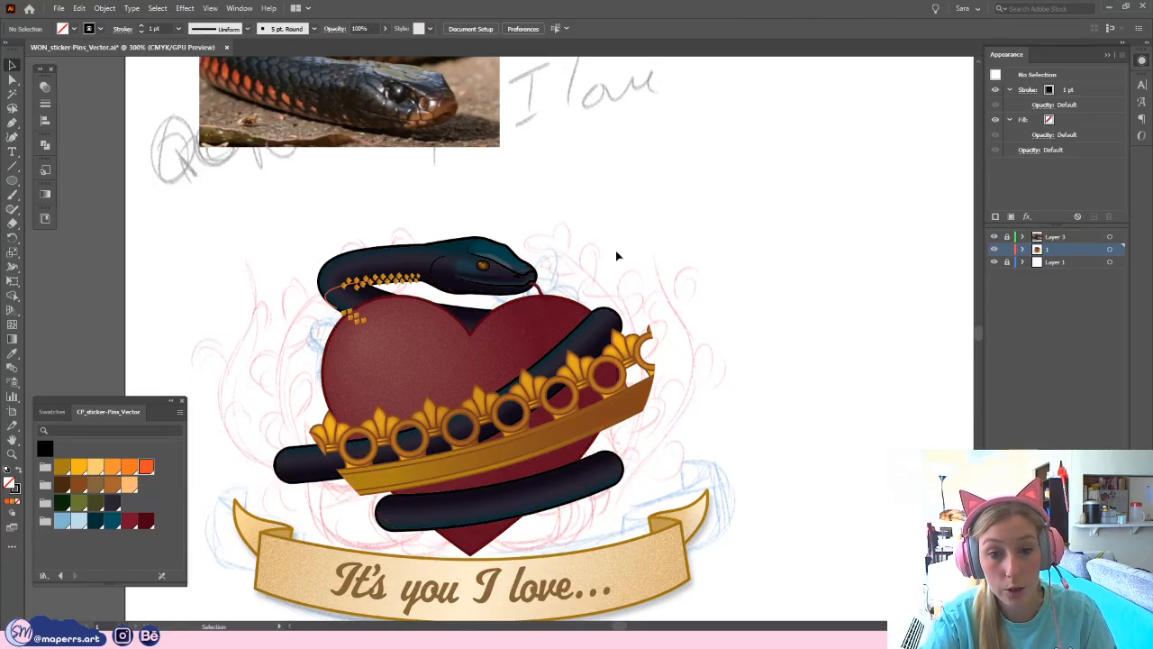
- Rotate and reposition the copied scales beside the inner crease so both rows follow the start of the guide path
{"action": "scroll", "coordinate": [363, 386], "scroll_direction": "up", "scroll_amount": 4}
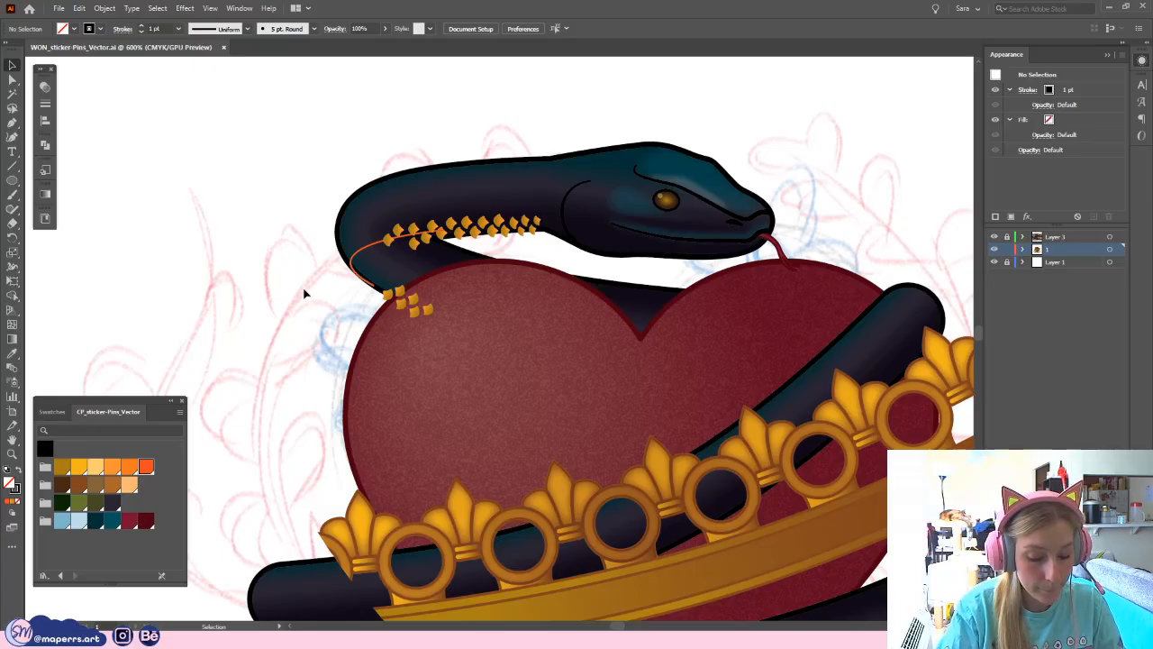
{"action": "scroll", "coordinate": [304, 293], "scroll_direction": "up", "scroll_amount": 3}
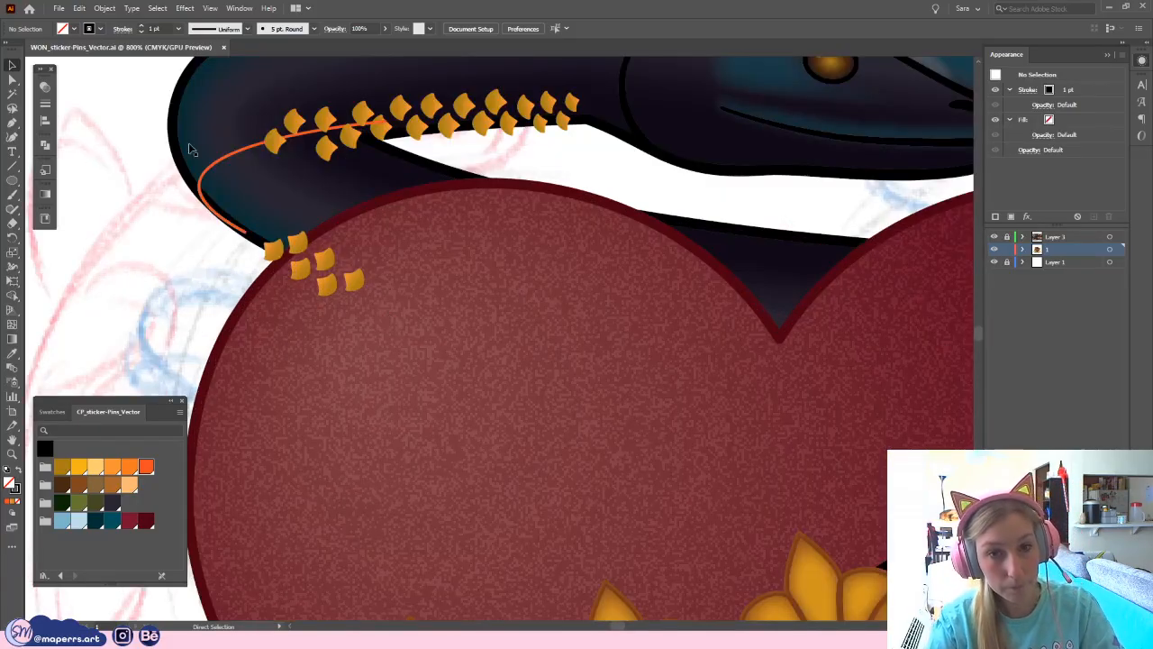
{"action": "left_click_drag", "start_coordinate": [315, 221], "coordinate": [338, 211]}
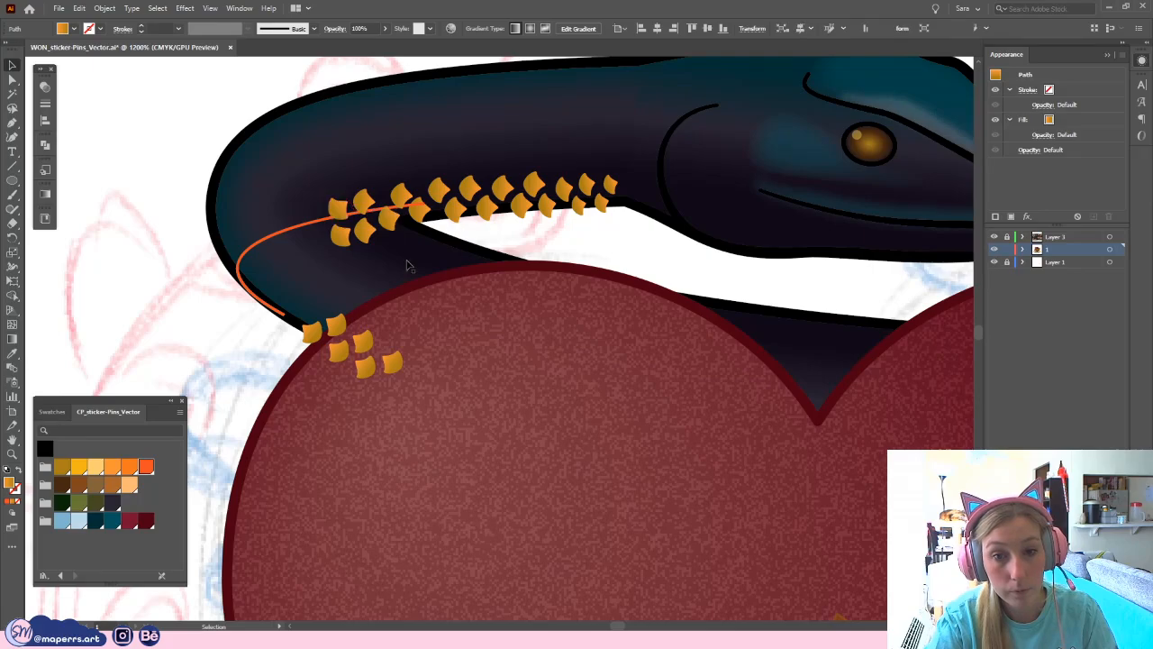
{"action": "left_click", "coordinate": [341, 235]}
{"action": "left_click", "coordinate": [365, 232]}
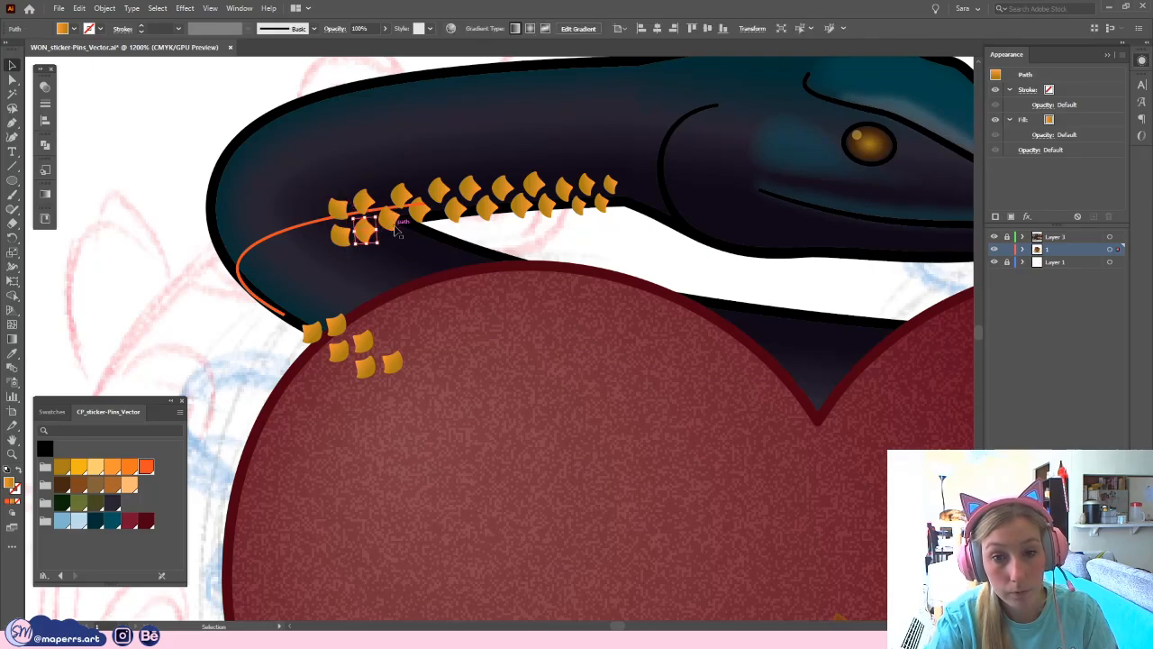
{"action": "left_click", "coordinate": [393, 222]}
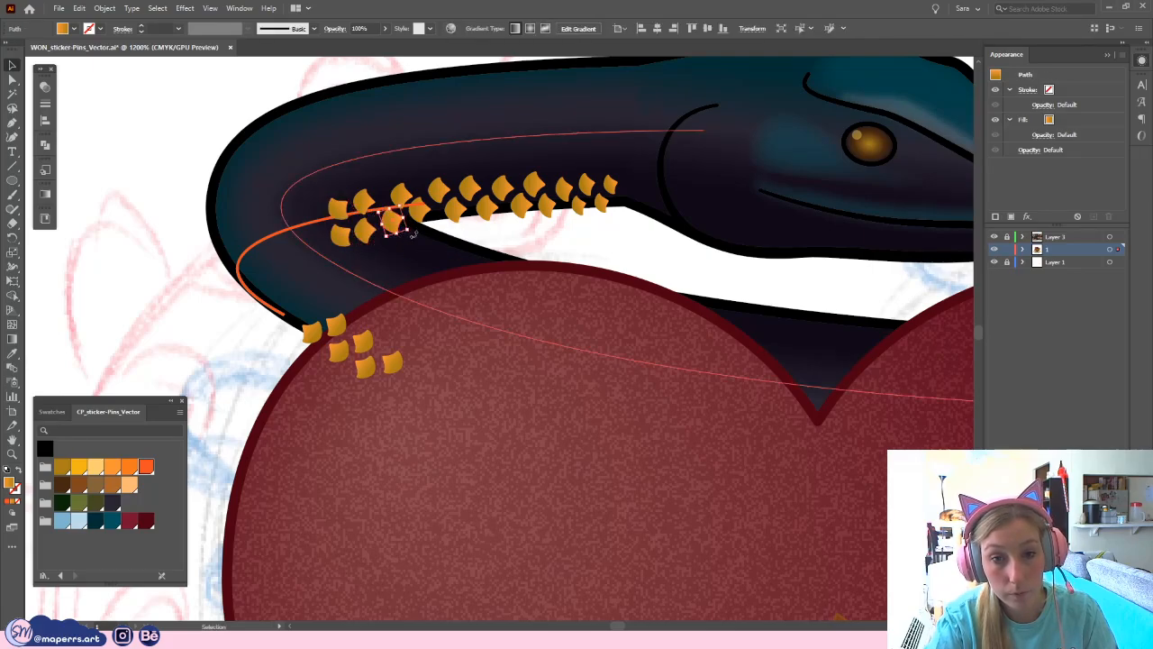
{"action": "left_click_drag", "start_coordinate": [414, 234], "coordinate": [423, 226]}
{"action": "left_click", "coordinate": [507, 243]}
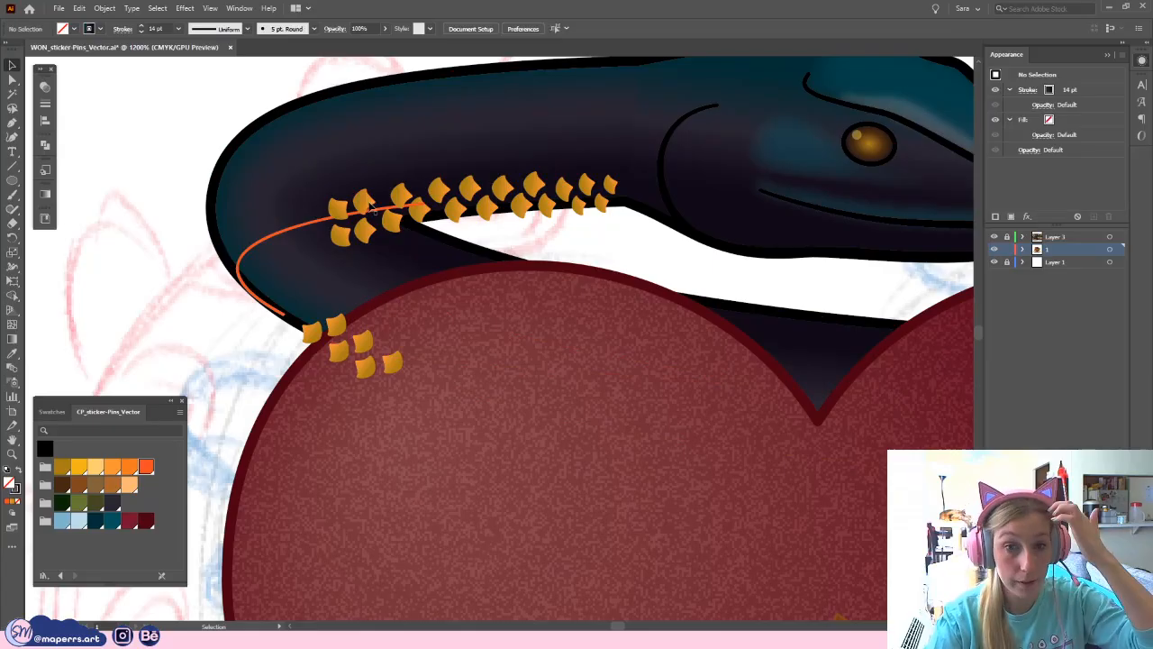
- Move the second copied scale of the upper row closer to its neighbour on the head side
{"action": "left_click_drag", "start_coordinate": [366, 204], "coordinate": [379, 204]}
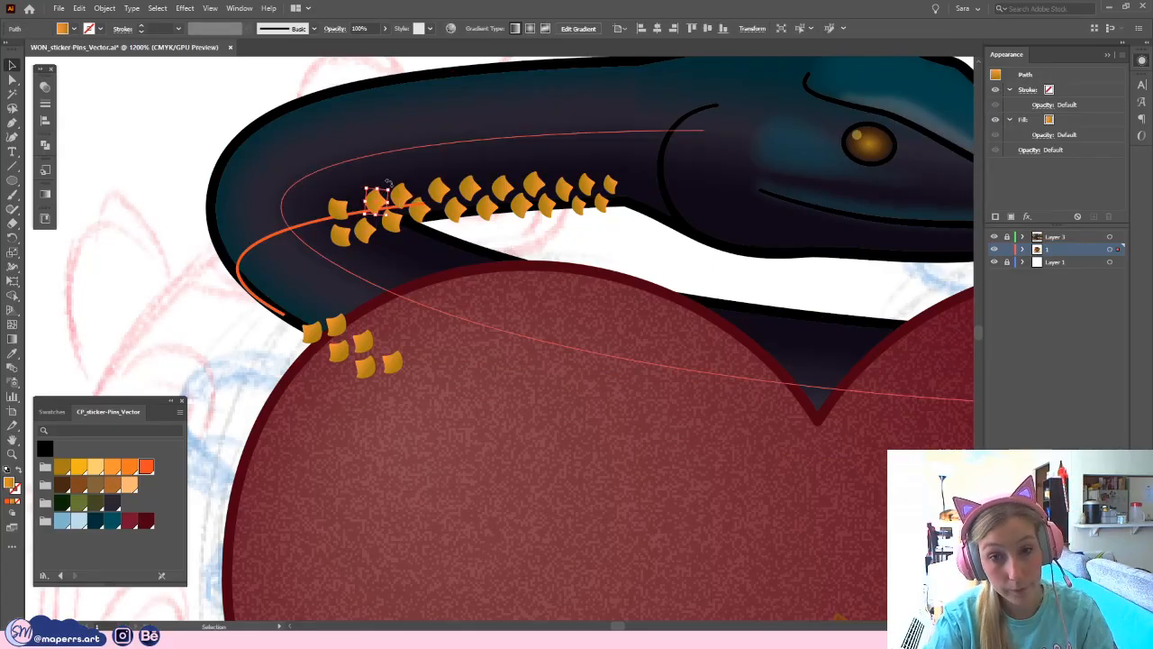
{"action": "key", "text": "ctrl+equal"}
{"action": "left_click", "coordinate": [510, 253]}
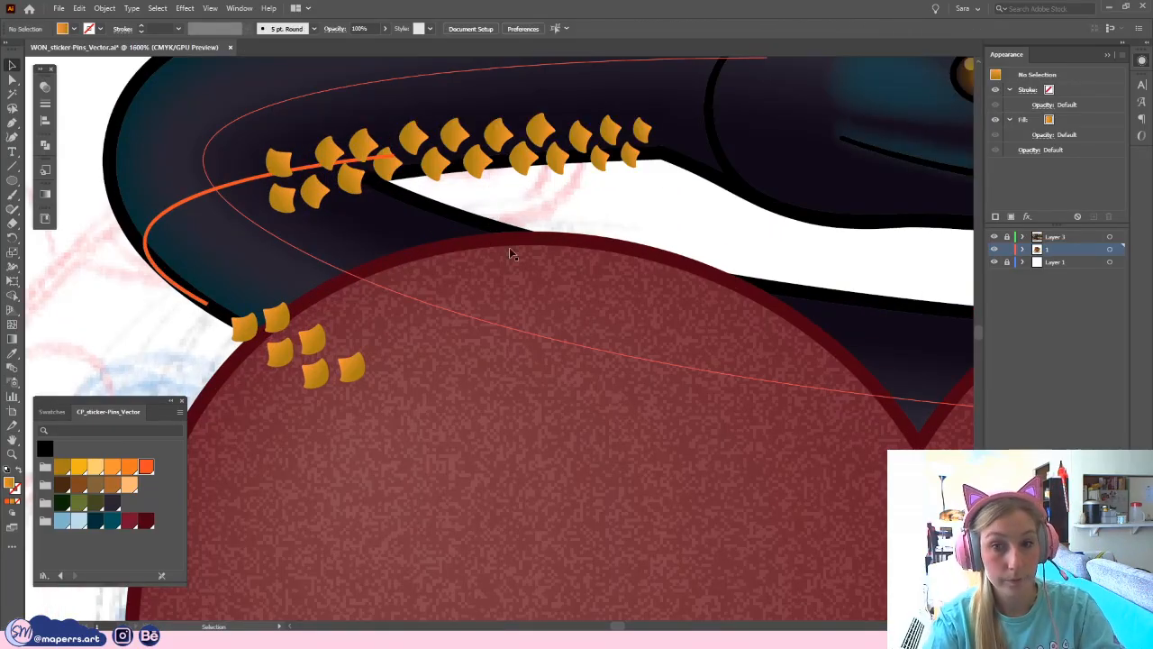
- Duplicate the pair of scales at the heart's edge twice and place the copies up the outer bend near the guide path's end
{"action": "left_click_drag", "start_coordinate": [531, 200], "coordinate": [554, 246]}
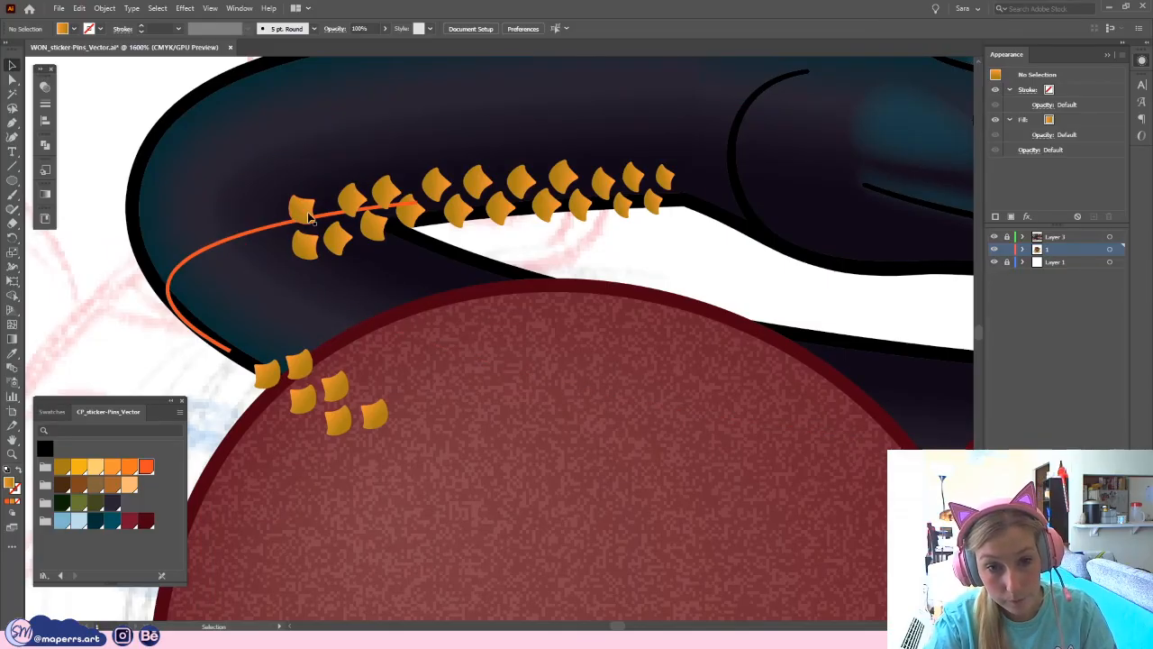
{"action": "left_click", "coordinate": [277, 362]}
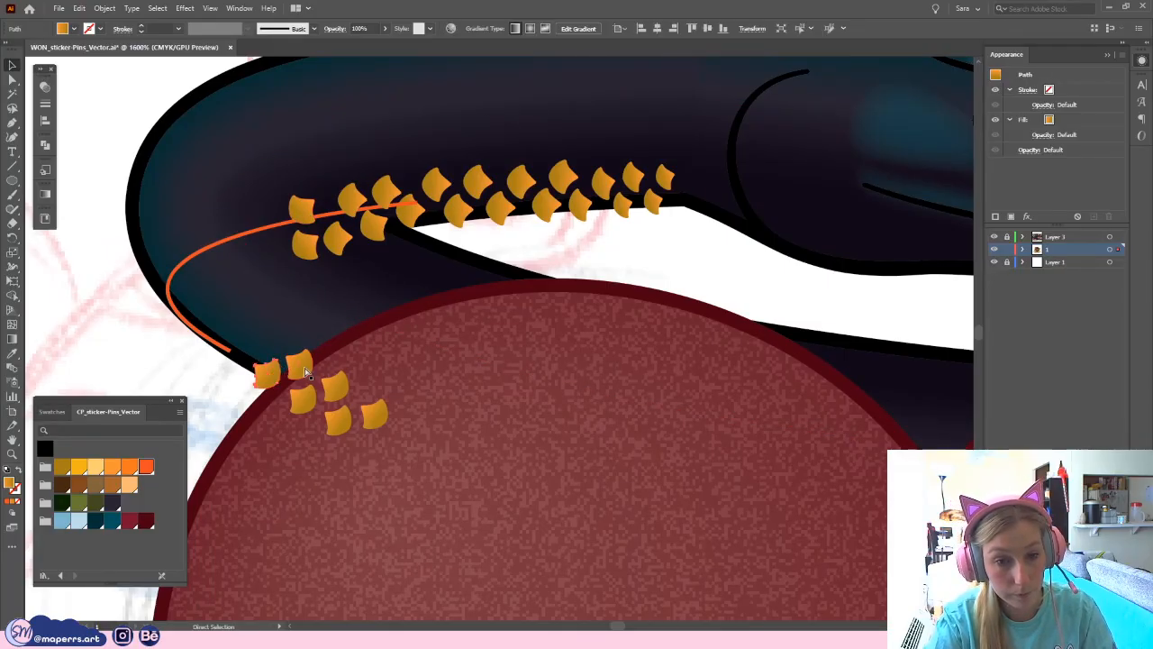
{"action": "left_click", "coordinate": [299, 373], "text": "shift"}
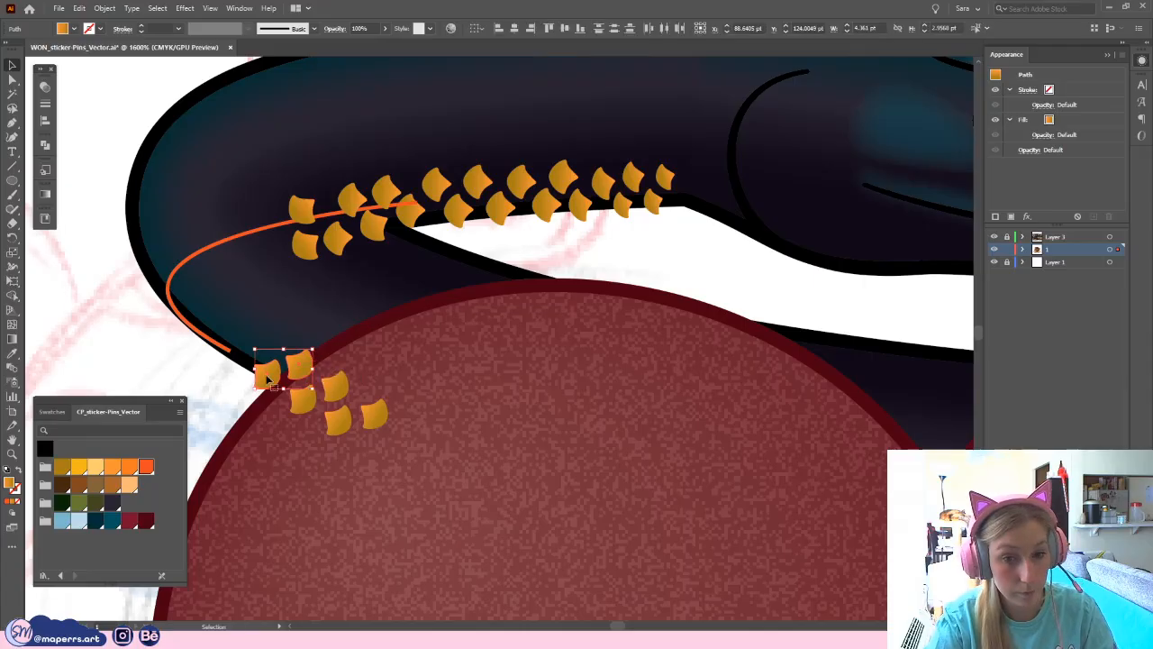
{"action": "left_click_drag", "start_coordinate": [266, 380], "coordinate": [223, 319]}
{"action": "key", "text": "ctrl+z"}
{"action": "left_click", "coordinate": [172, 391]}
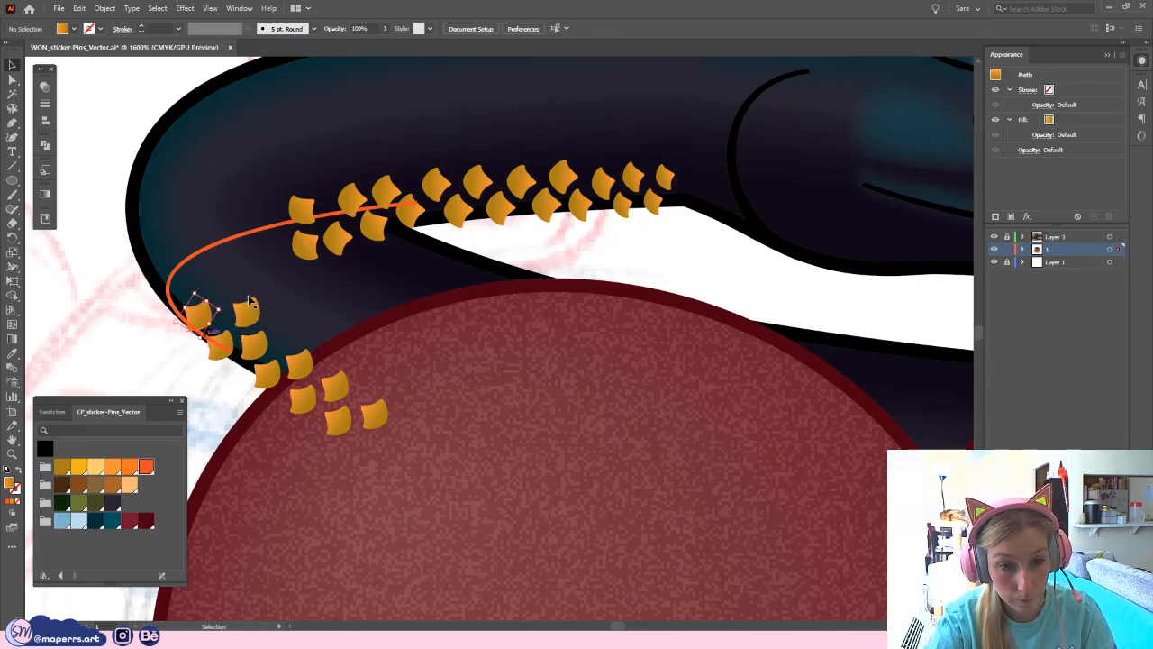
{"action": "left_click", "coordinate": [250, 298]}
{"action": "left_click_drag", "start_coordinate": [214, 316], "coordinate": [215, 316]}
{"action": "left_click", "coordinate": [231, 393]}
{"action": "left_click_drag", "start_coordinate": [219, 400], "coordinate": [231, 419]}
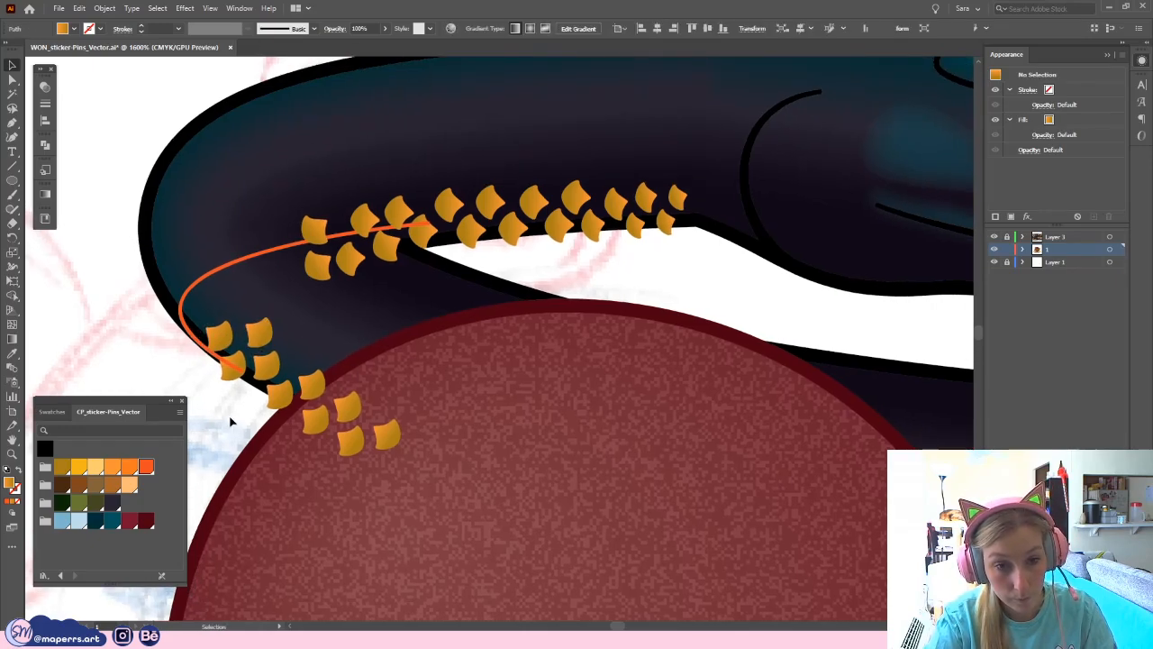
- Shift the two uppermost copied scales on the outer bend inward to form a staggered inner row
{"action": "left_click", "coordinate": [301, 389]}
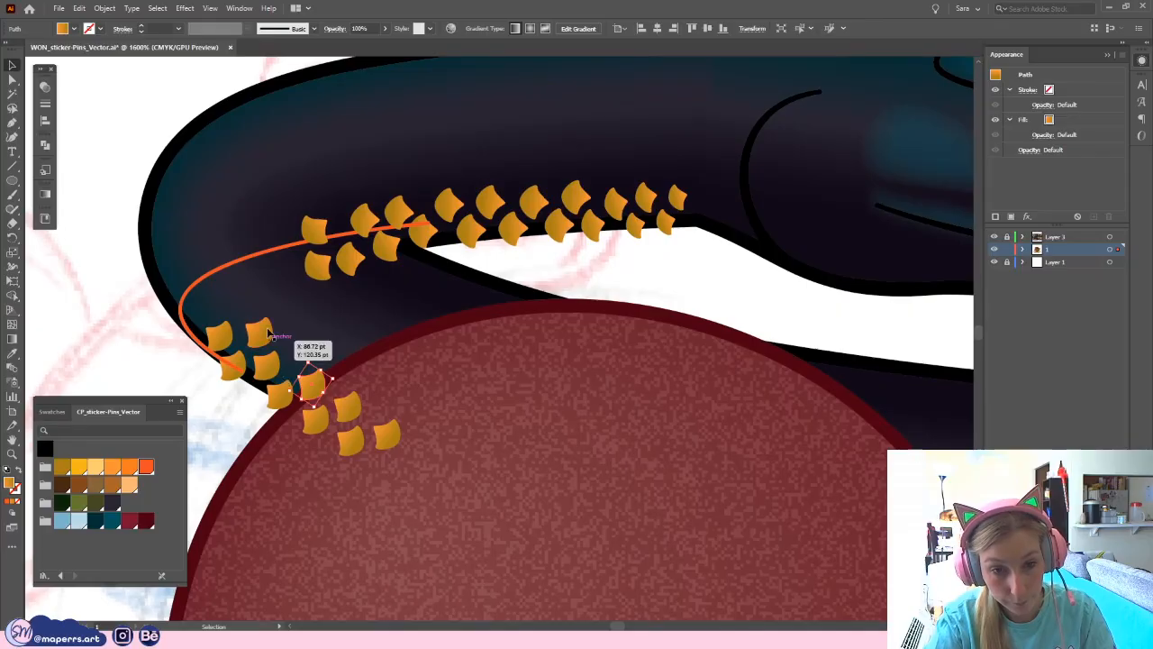
{"action": "left_click_drag", "start_coordinate": [268, 333], "coordinate": [306, 352]}
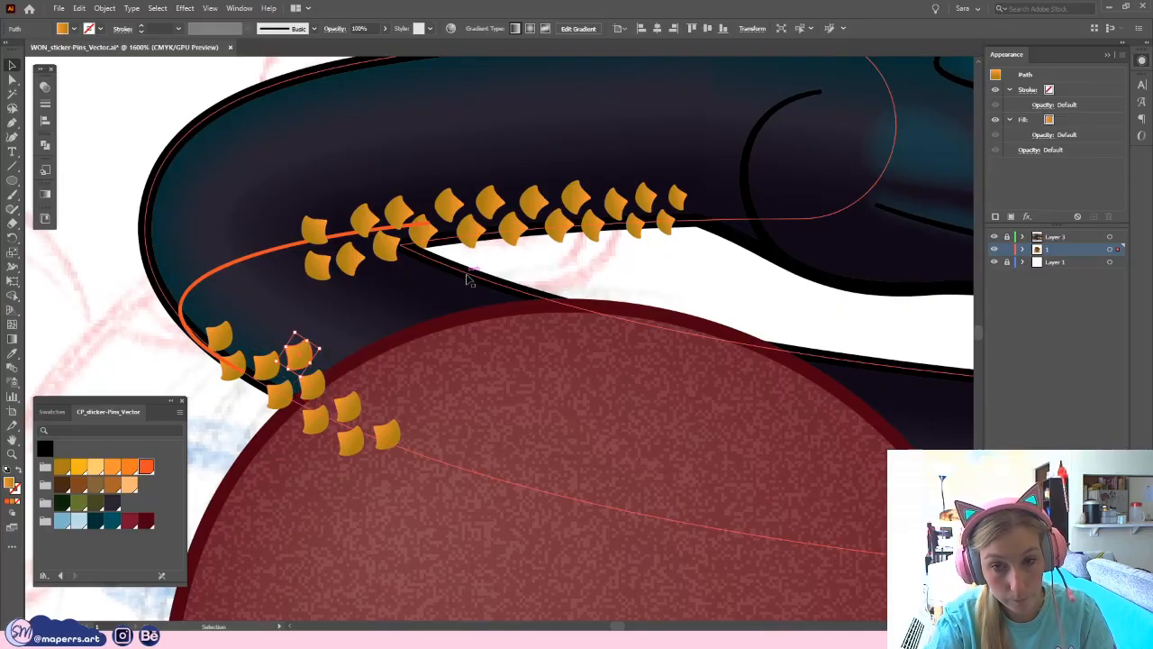
{"action": "left_click", "coordinate": [257, 326]}
{"action": "left_click_drag", "start_coordinate": [221, 335], "coordinate": [260, 336]}
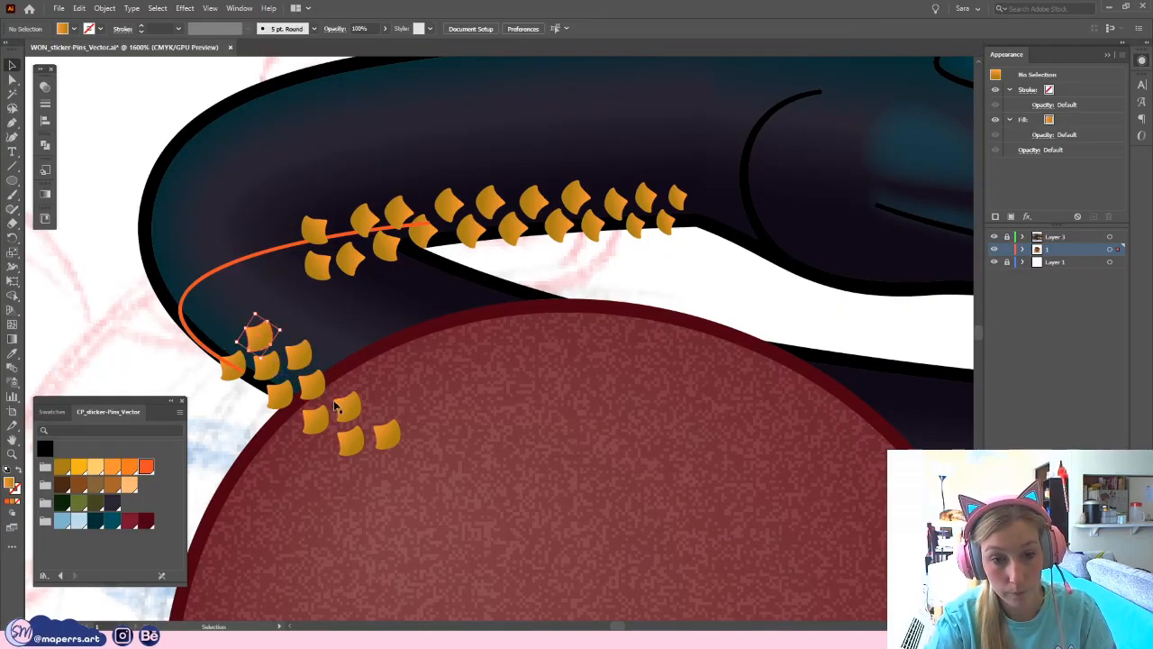
- Move two scales from over the heart to the outer bend, extending the scale group across the guide path
{"action": "left_click_drag", "start_coordinate": [351, 417], "coordinate": [229, 344]}
{"action": "left_click_drag", "start_coordinate": [352, 444], "coordinate": [186, 340]}
{"action": "left_click", "coordinate": [366, 469]}
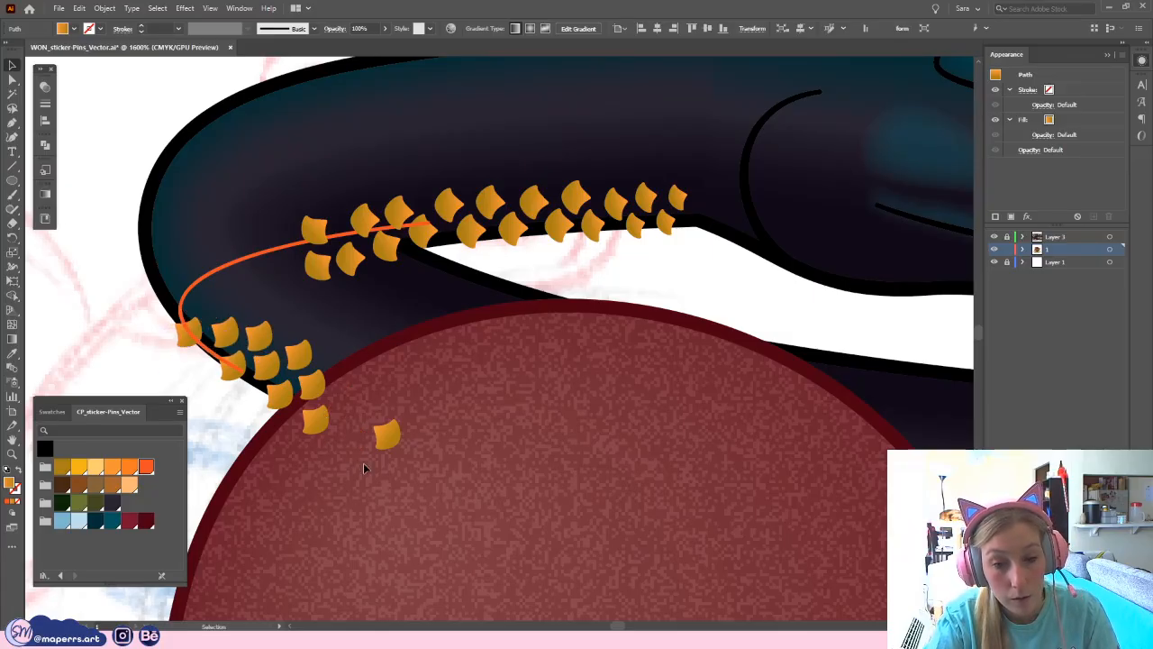
- Move the two remaining scales off the heart, one into the bend's inner row and the other just outside the snake's outline
{"action": "left_click_drag", "start_coordinate": [387, 441], "coordinate": [277, 330]}
{"action": "left_click_drag", "start_coordinate": [315, 417], "coordinate": [98, 279]}
{"action": "key", "text": "ctrl+minus"}
{"action": "key", "text": "ctrl+minus"}
{"action": "key", "text": "ctrl+minus"}
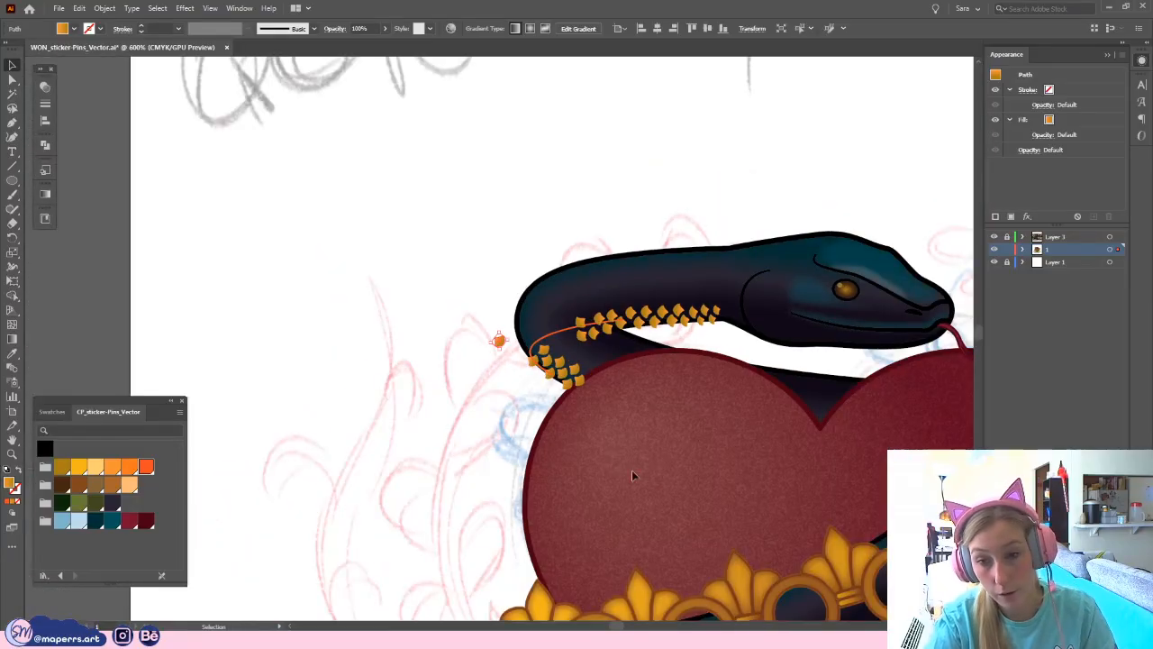
{"action": "left_click_drag", "start_coordinate": [626, 469], "coordinate": [349, 401]}
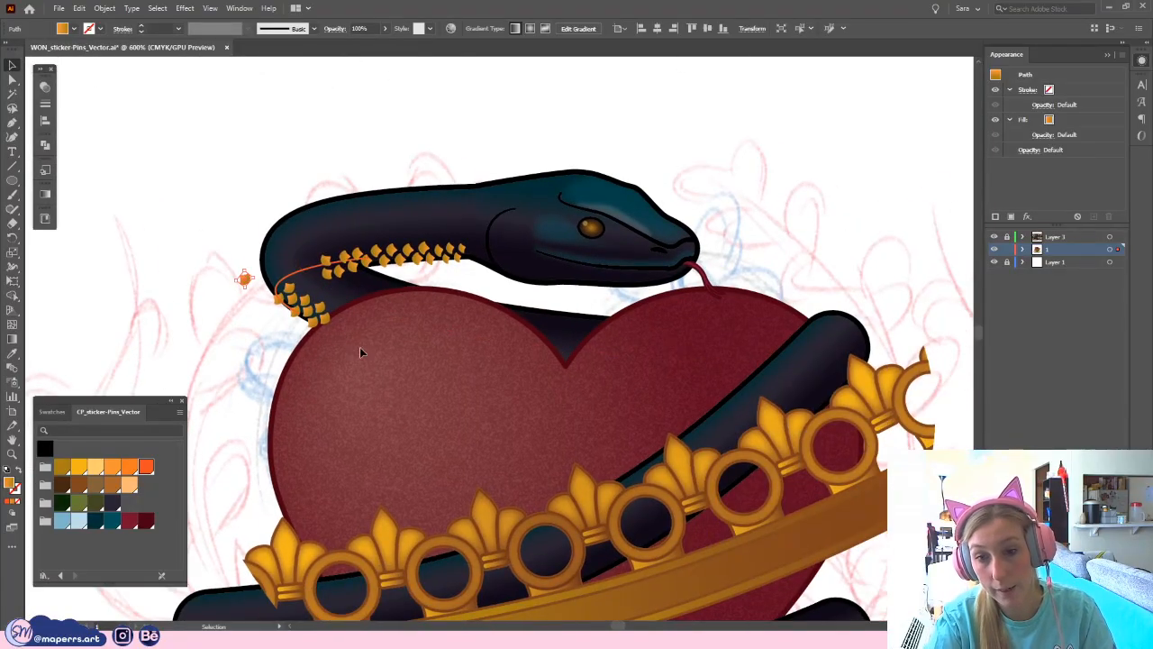
{"action": "left_click_drag", "start_coordinate": [597, 435], "coordinate": [523, 266]}
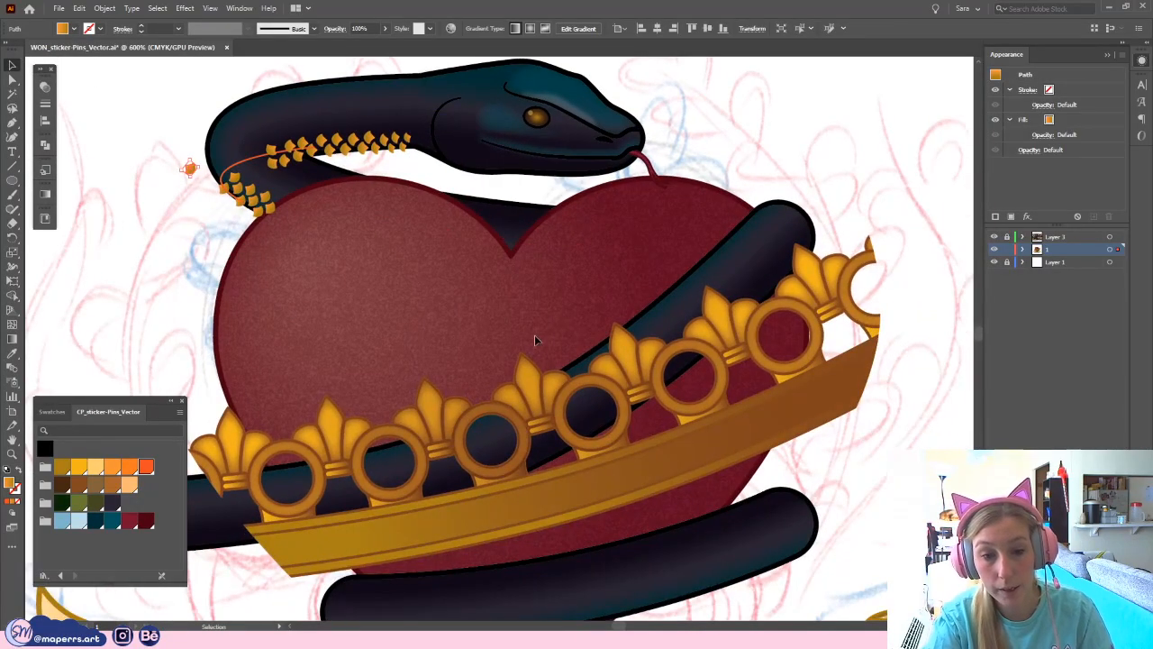
{"action": "left_click", "coordinate": [829, 214]}
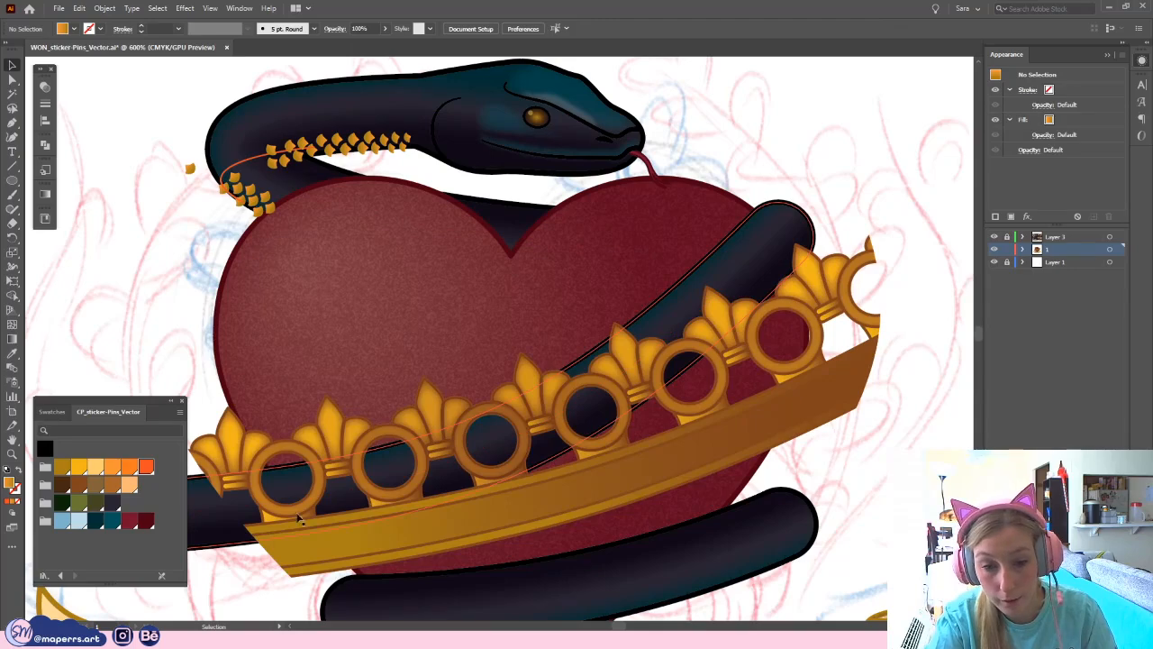
- Reverse the stroke gradient on the centre path of the snake's lowest coil, below the crown band, so teal runs along its upper edge
{"action": "scroll", "coordinate": [300, 518], "scroll_direction": "down", "scroll_amount": 5}
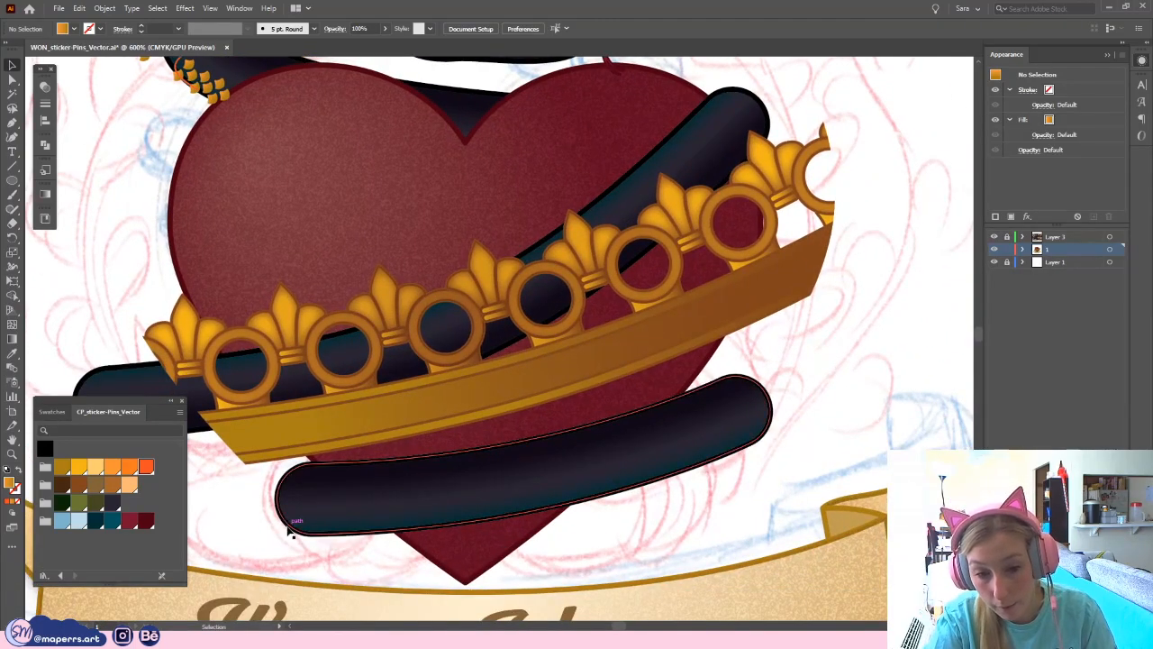
{"action": "left_click", "coordinate": [520, 494]}
{"action": "left_click", "coordinate": [12, 80]}
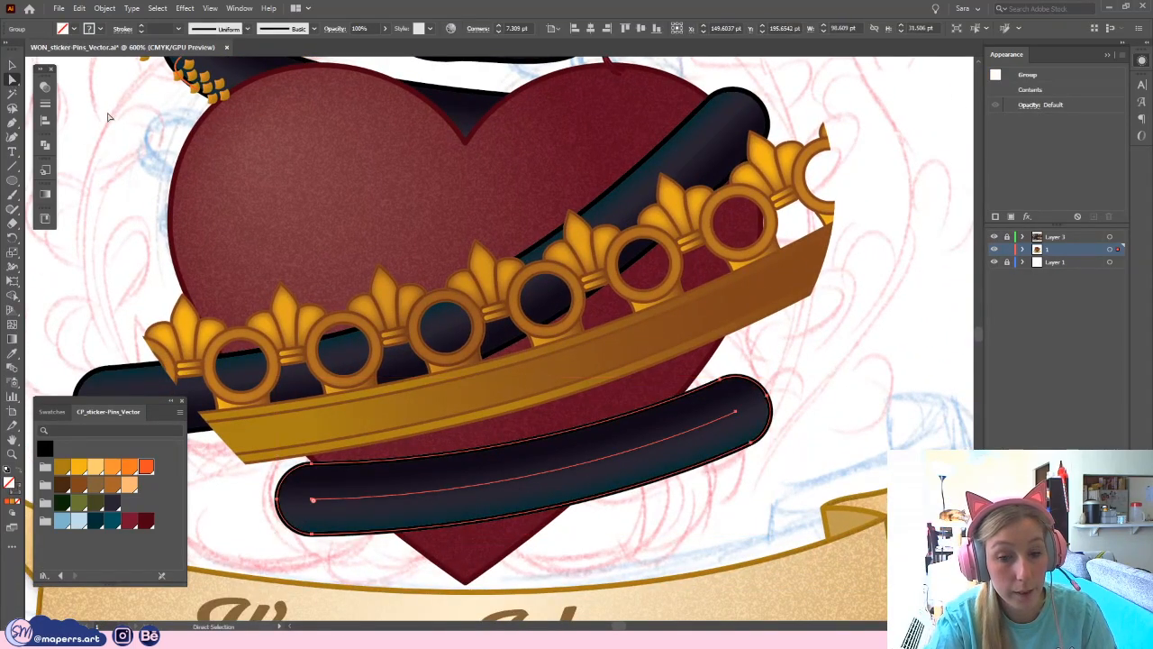
{"action": "left_click", "coordinate": [109, 110]}
{"action": "left_click", "coordinate": [229, 226]}
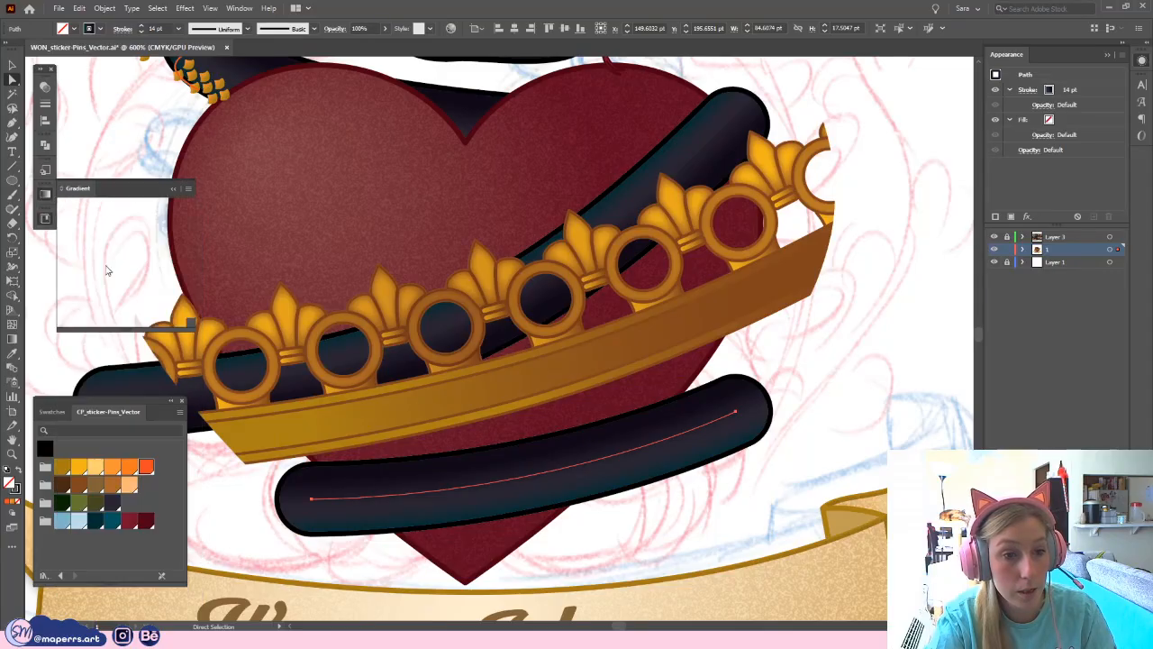
{"action": "left_click", "coordinate": [45, 193]}
{"action": "left_click", "coordinate": [73, 229]}
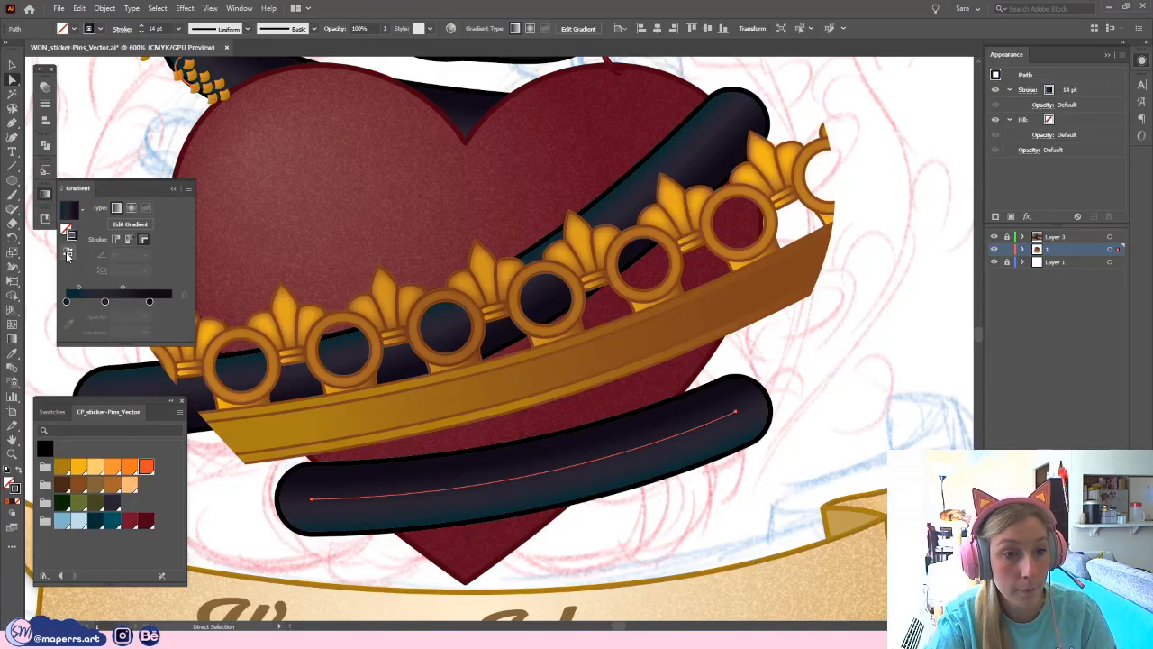
{"action": "left_click", "coordinate": [876, 399]}
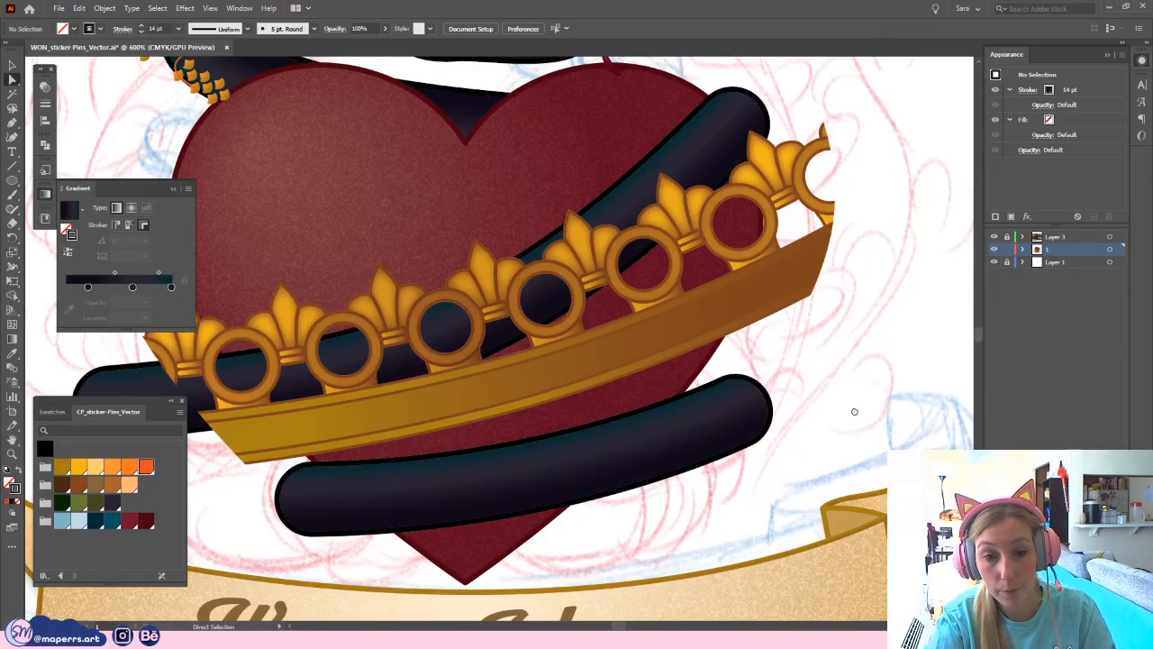
{"action": "left_click_drag", "start_coordinate": [854, 412], "coordinate": [840, 487]}
{"action": "left_click", "coordinate": [174, 189]}
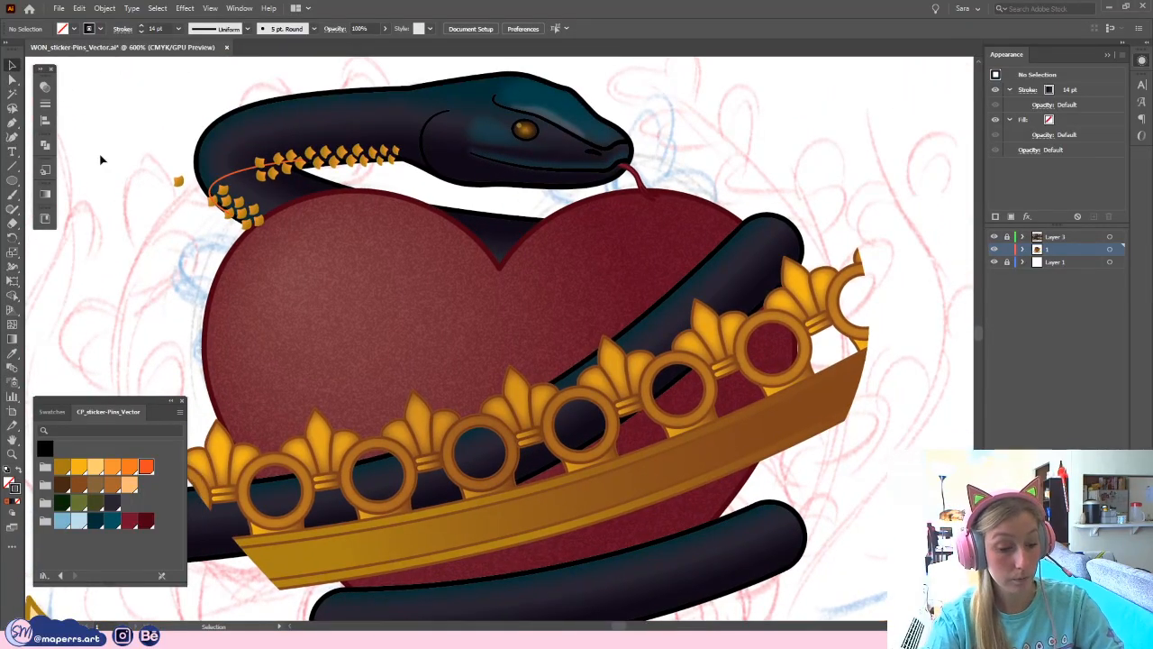
- Move the spare scale beside the snake onto the outer edge of the bend and place a copy beside it on the inner side
{"action": "key", "text": "ctrl+plus"}
{"action": "key", "text": "ctrl+plus"}
{"action": "left_click_drag", "start_coordinate": [243, 243], "coordinate": [644, 441]}
{"action": "left_click_drag", "start_coordinate": [202, 310], "coordinate": [154, 289]}
{"action": "key", "text": "ctrl+plus"}
{"action": "left_click_drag", "start_coordinate": [118, 250], "coordinate": [263, 280]}
{"action": "left_click", "coordinate": [284, 295]}
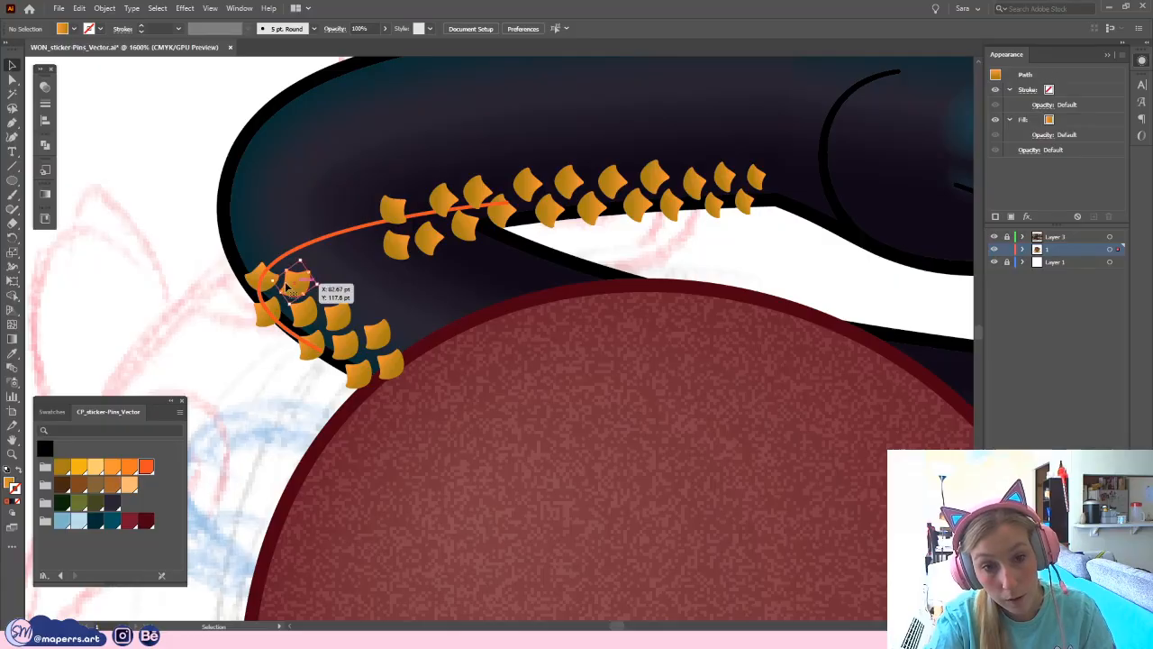
- Duplicate the two uppermost scales of the bend and place the copies further up along the guide path toward the upper rows
{"action": "left_click_drag", "start_coordinate": [262, 276], "coordinate": [294, 252]}
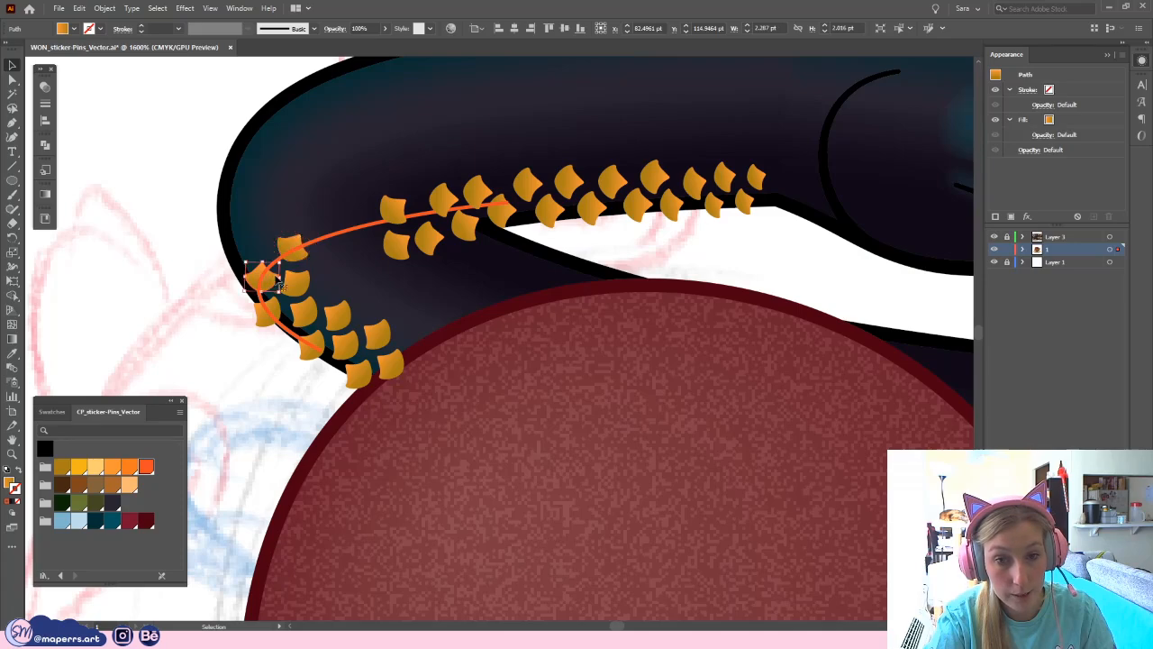
{"action": "left_click_drag", "start_coordinate": [146, 328], "coordinate": [122, 309]}
{"action": "left_click", "coordinate": [124, 308]}
{"action": "left_click", "coordinate": [277, 263]}
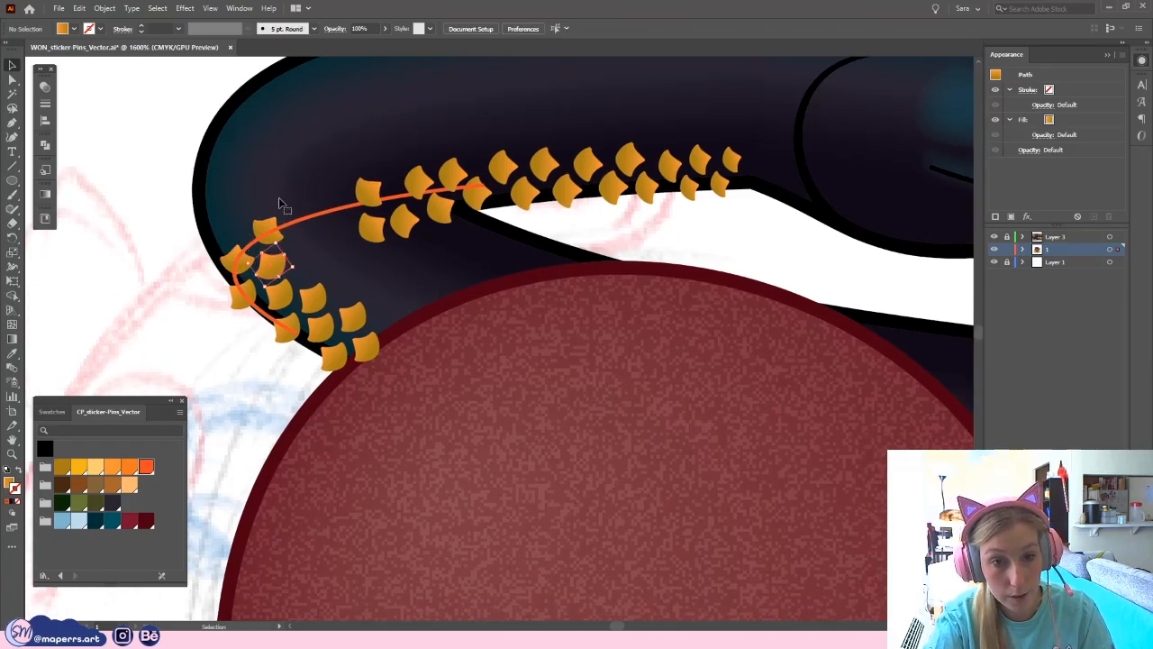
{"action": "left_click_drag", "start_coordinate": [273, 263], "coordinate": [303, 236]}
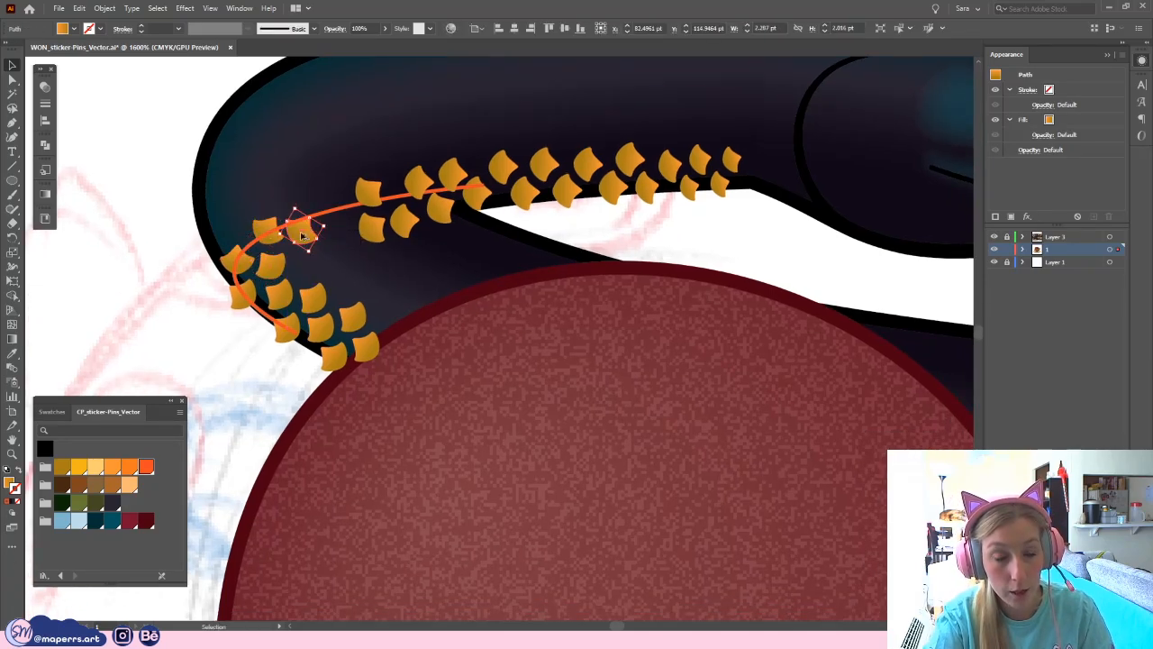
{"action": "left_click_drag", "start_coordinate": [223, 379], "coordinate": [203, 390]}
{"action": "left_click", "coordinate": [202, 390]}
{"action": "key", "text": "ctrl+minus"}
{"action": "key", "text": "ctrl+minus"}
{"action": "key", "text": "ctrl+minus"}
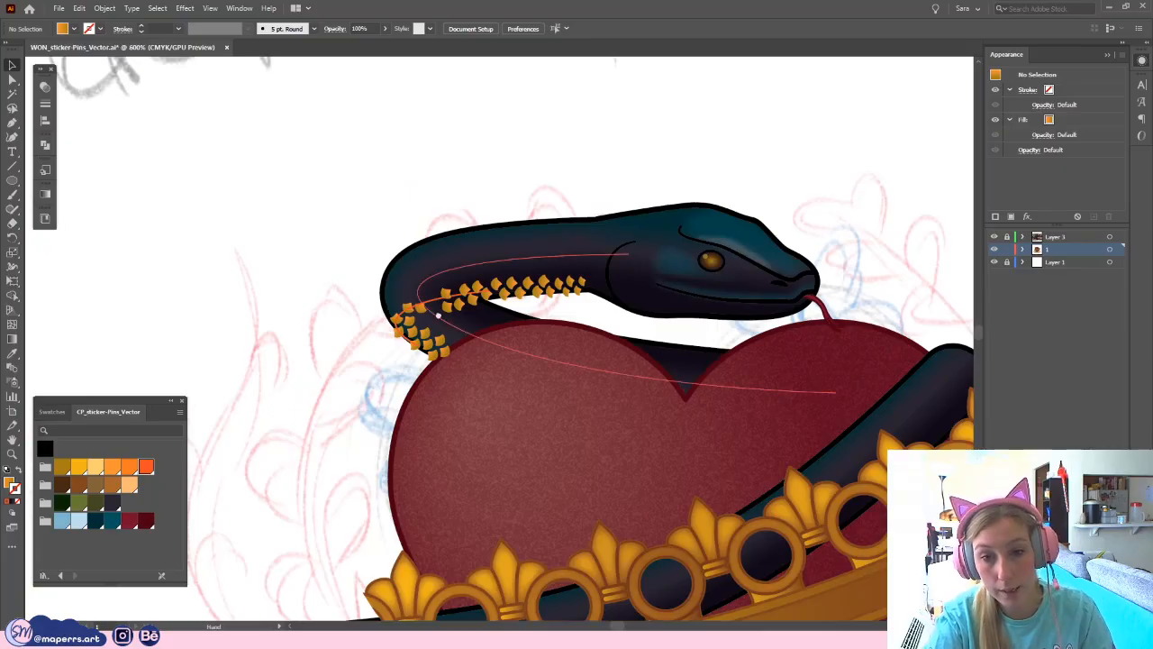
{"action": "left_click_drag", "start_coordinate": [453, 308], "coordinate": [368, 305]}
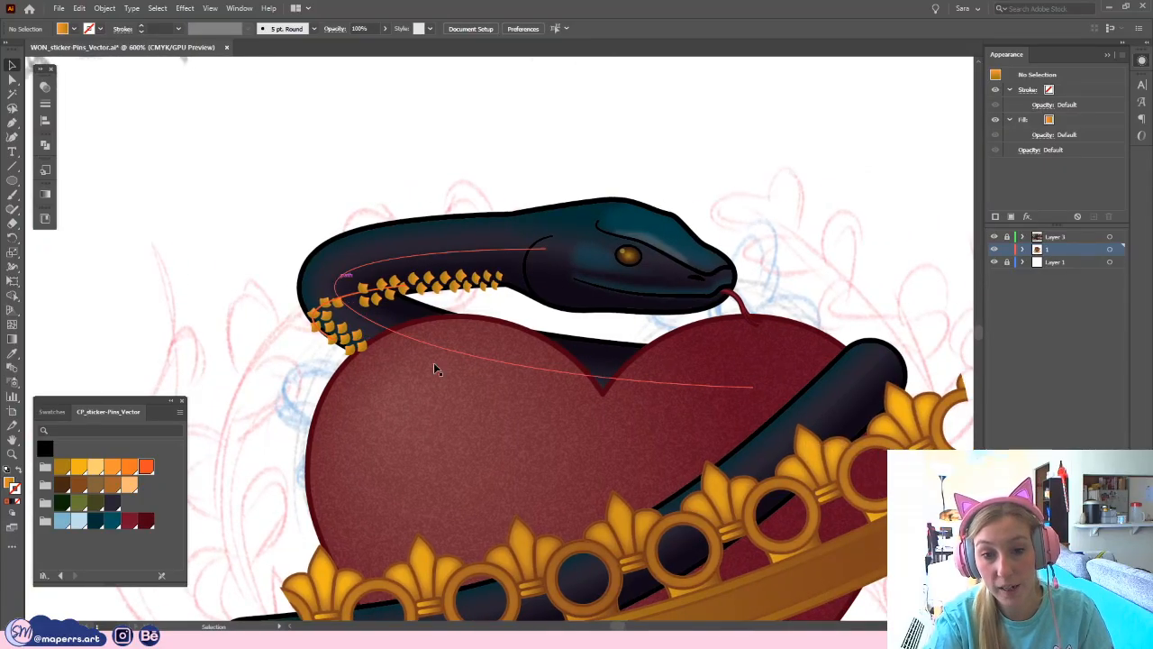
- Duplicate the orange scale at the snake's neck bend and place the copy further along the guide line
{"action": "key", "text": "ctrl+plus"}
{"action": "key", "text": "ctrl+plus"}
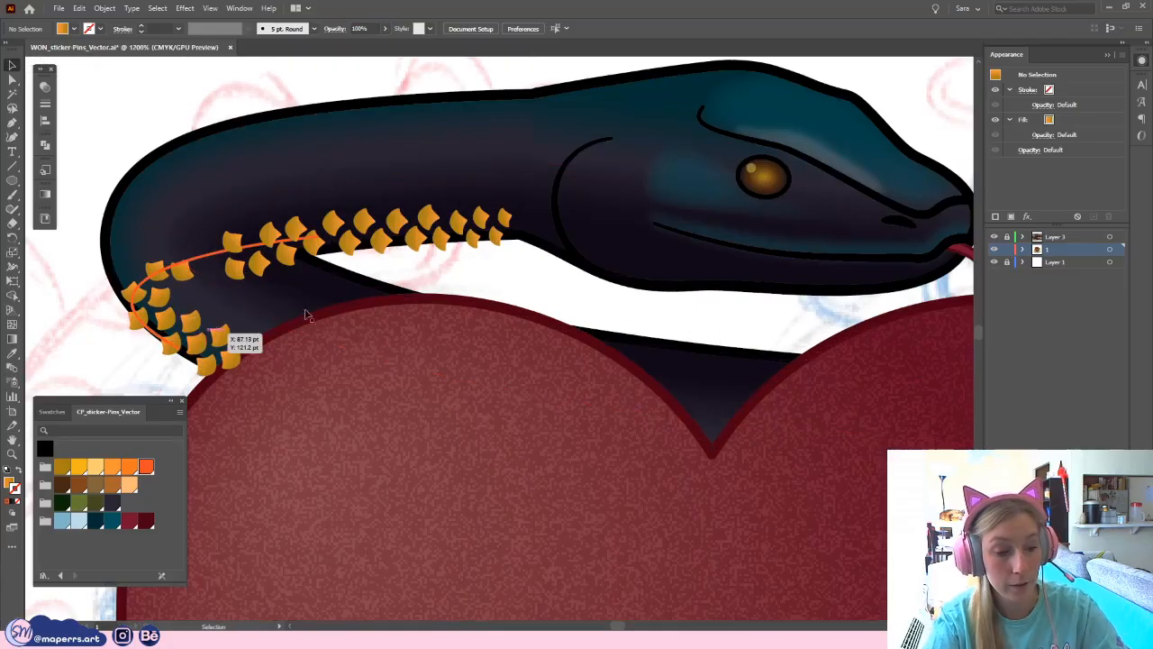
{"action": "left_click_drag", "start_coordinate": [313, 263], "coordinate": [404, 245]}
{"action": "left_click", "coordinate": [265, 261]}
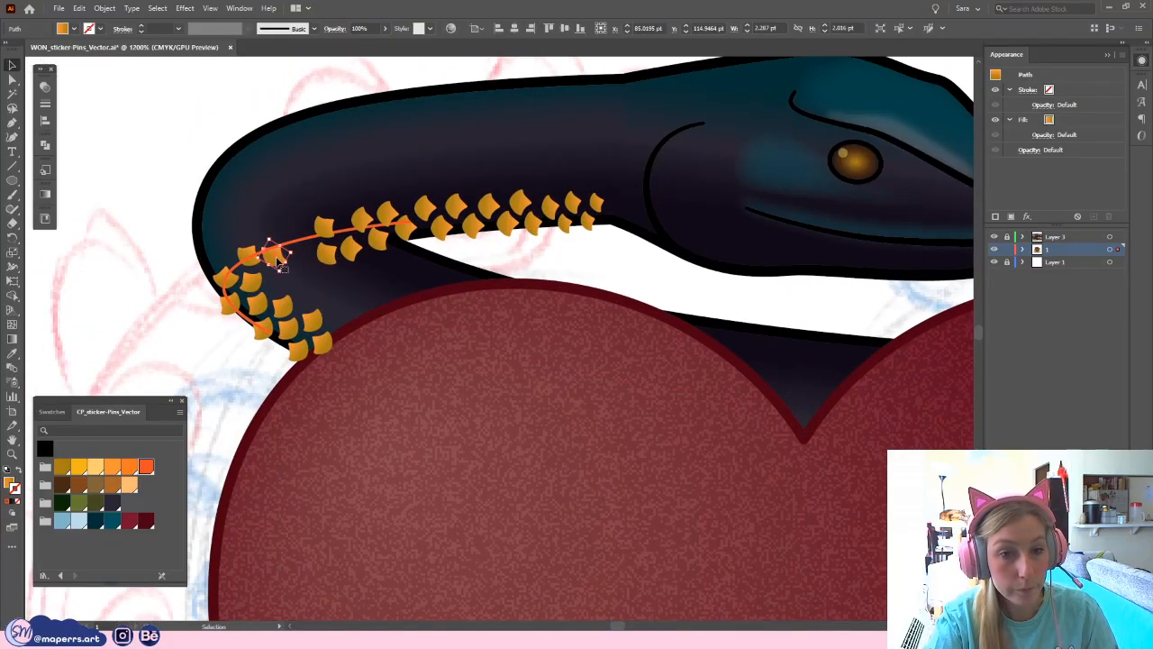
{"action": "left_click_drag", "start_coordinate": [267, 261], "coordinate": [293, 253]}
{"action": "left_click", "coordinate": [159, 203]}
{"action": "key", "text": "ctrl+z"}
{"action": "left_click", "coordinate": [105, 239]}
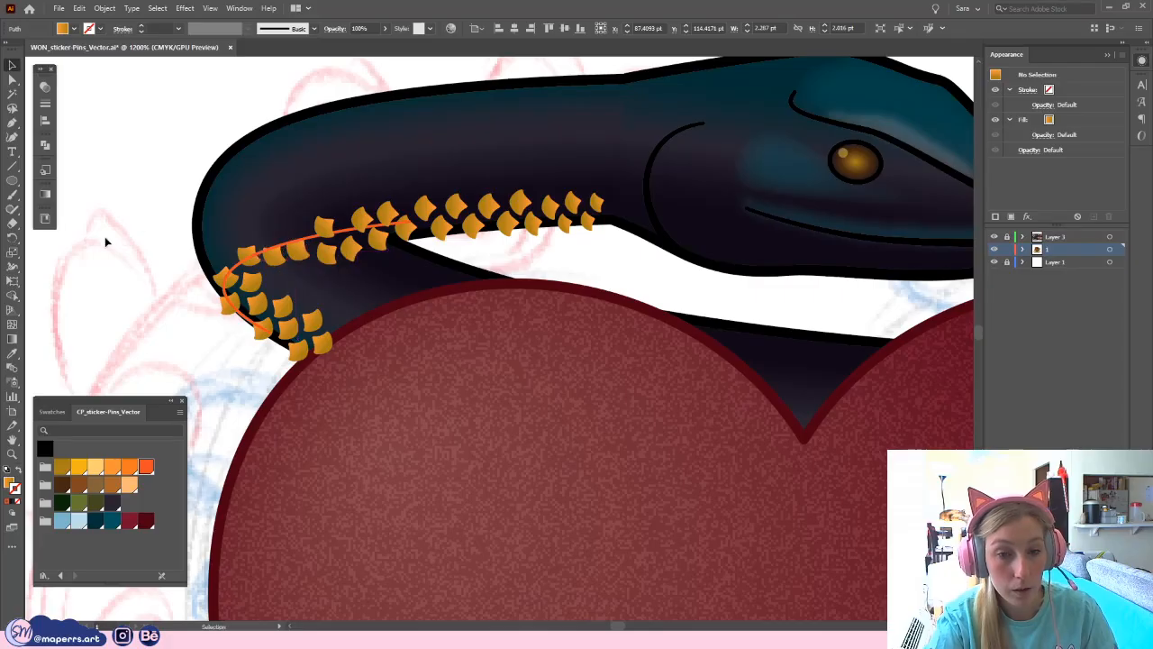
- Delete the surplus scale above the guide line and space the remaining scales along the neck bend more evenly
{"action": "left_click_drag", "start_coordinate": [117, 248], "coordinate": [173, 219]}
{"action": "key", "text": "ctrl+plus"}
{"action": "left_click_drag", "start_coordinate": [284, 187], "coordinate": [342, 282]}
{"action": "left_click", "coordinate": [379, 242]}
{"action": "left_click_drag", "start_coordinate": [379, 243], "coordinate": [322, 262]}
{"action": "left_click", "coordinate": [397, 254]}
{"action": "key", "text": "Delete"}
{"action": "left_click", "coordinate": [273, 281]}
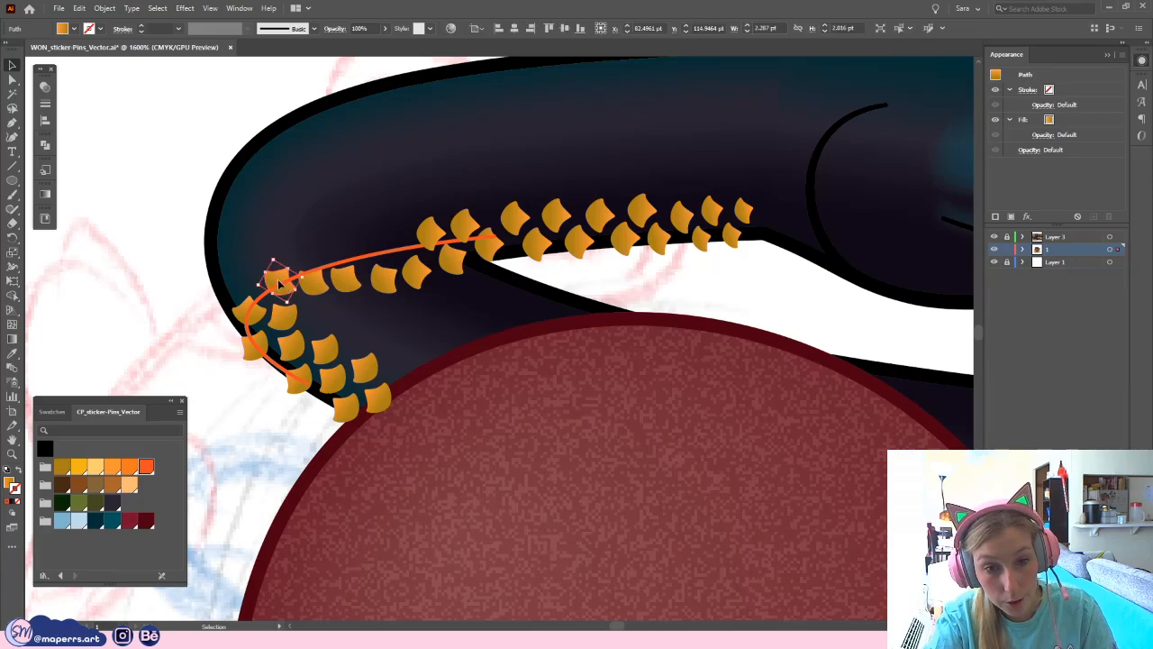
{"action": "mouse_move", "coordinate": [378, 270]}
{"action": "left_mouse_down"}
{"action": "mouse_move", "coordinate": [385, 263]}
{"action": "mouse_move", "coordinate": [391, 291]}
{"action": "mouse_move", "coordinate": [363, 291]}
{"action": "mouse_move", "coordinate": [387, 279]}
{"action": "mouse_move", "coordinate": [371, 282]}
{"action": "left_mouse_up"}
{"action": "left_click", "coordinate": [135, 220]}
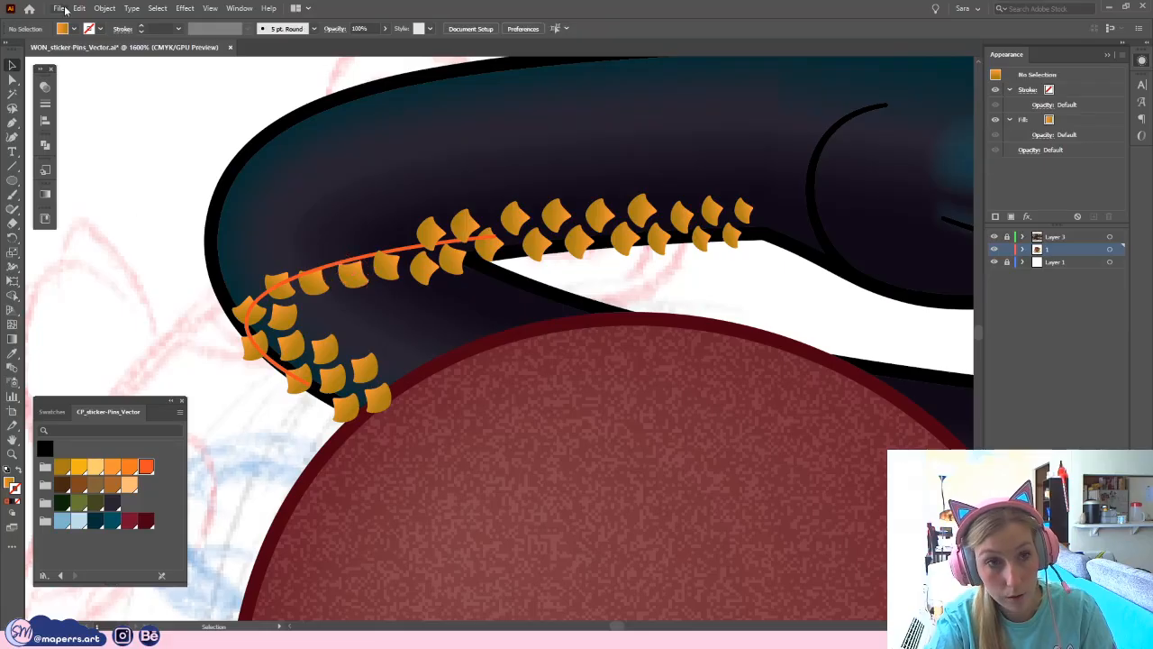
- Unlock all artwork and delete the thin orange guide line running through the scales
{"action": "left_click", "coordinate": [104, 8]}
{"action": "left_click", "coordinate": [121, 110]}
{"action": "left_click", "coordinate": [163, 182]}
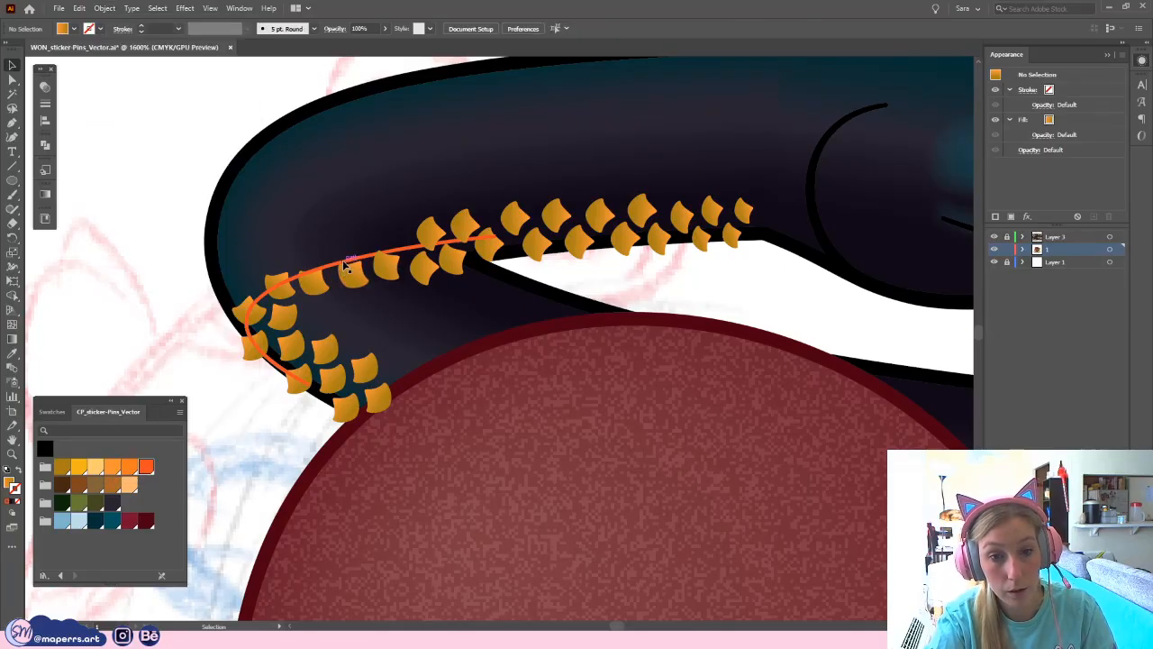
{"action": "left_click", "coordinate": [345, 264]}
{"action": "key", "text": "Delete"}
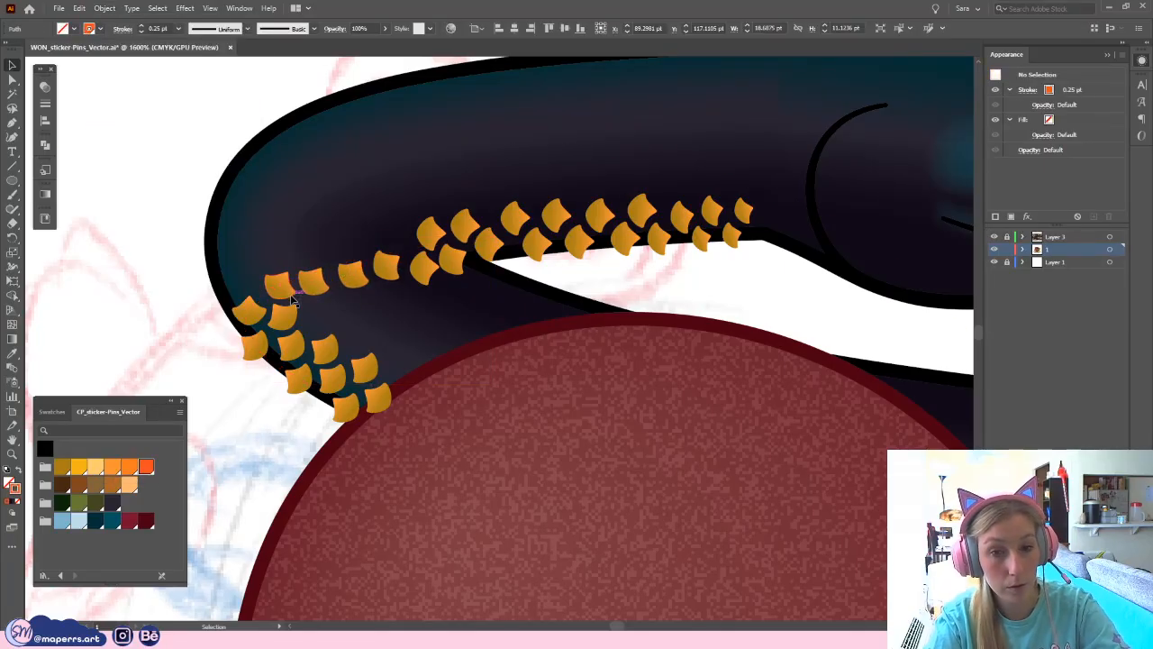
- Lock the textured red heart group
{"action": "key", "text": "ctrl+minus"}
{"action": "key", "text": "ctrl+minus"}
{"action": "key", "text": "ctrl+minus"}
{"action": "key", "text": "ctrl+minus"}
{"action": "left_click", "coordinate": [490, 443]}
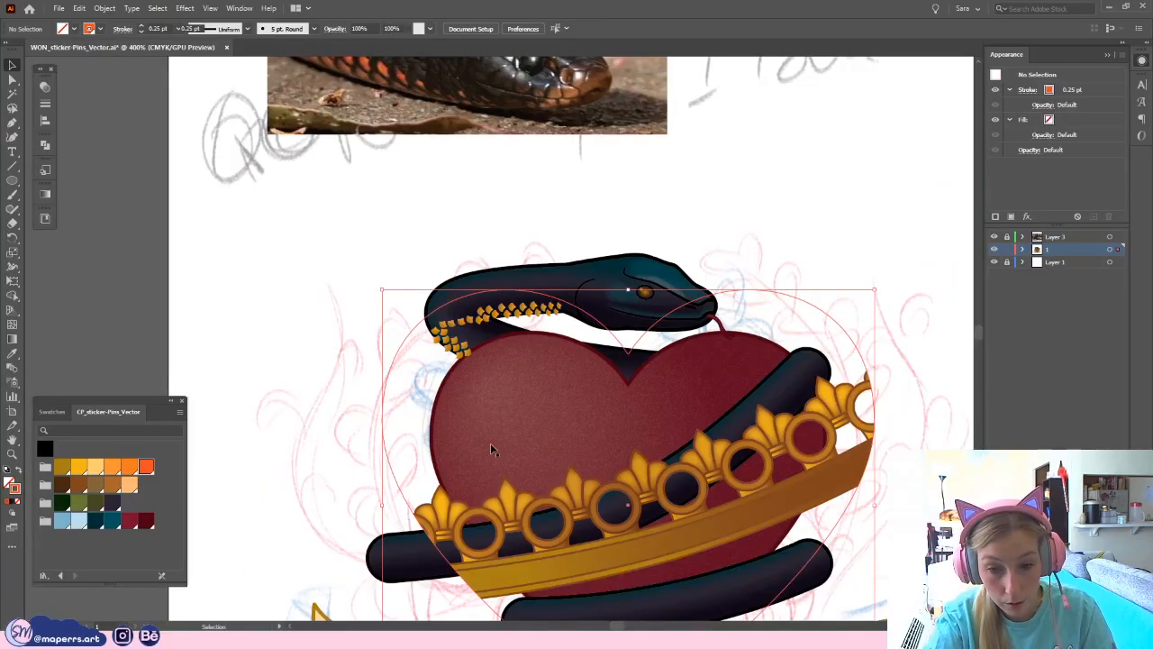
{"action": "left_click", "coordinate": [104, 9]}
{"action": "mouse_move", "coordinate": [131, 93]}
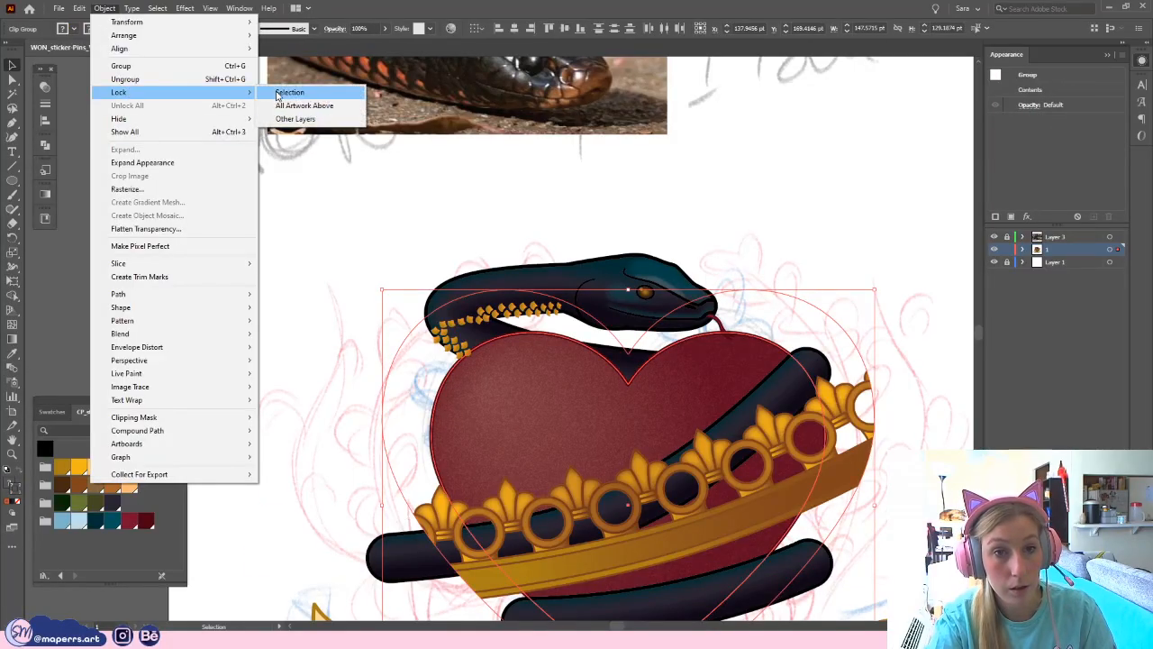
{"action": "left_click", "coordinate": [283, 94]}
- Select the outline shape along the snake's neck and set its stroke to none
{"action": "left_click_drag", "start_coordinate": [311, 284], "coordinate": [264, 302]}
{"action": "key", "text": "ctrl+plus"}
{"action": "key", "text": "ctrl+plus"}
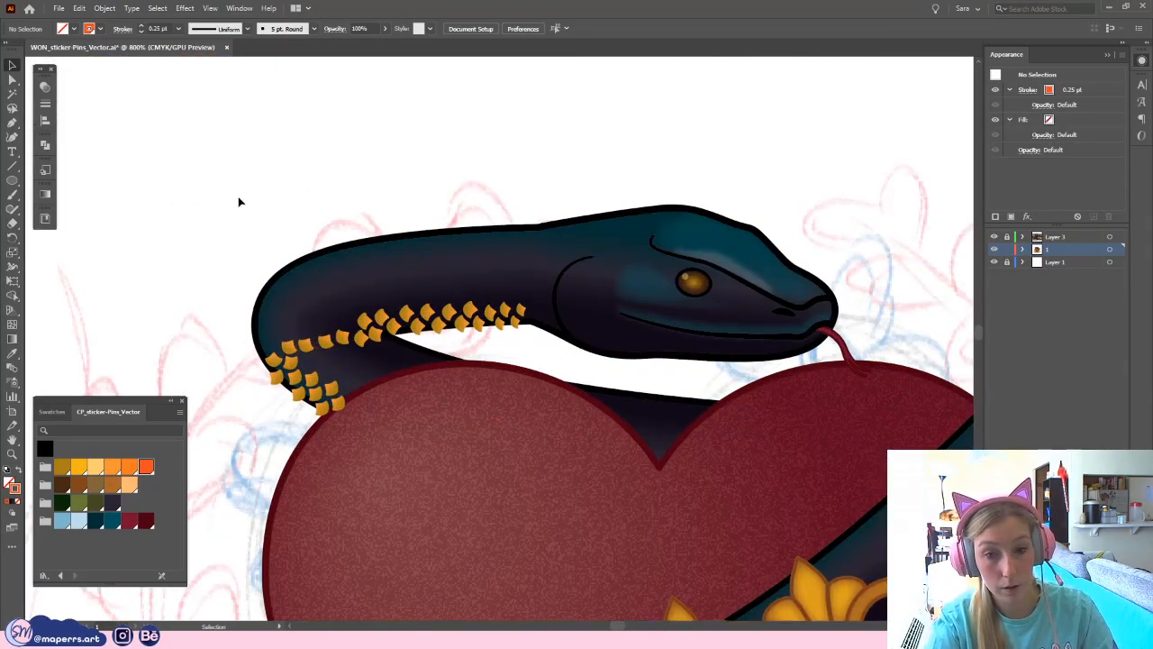
{"action": "left_click_drag", "start_coordinate": [314, 203], "coordinate": [376, 198]}
{"action": "key", "text": "ctrl+plus"}
{"action": "left_click", "coordinate": [351, 193]}
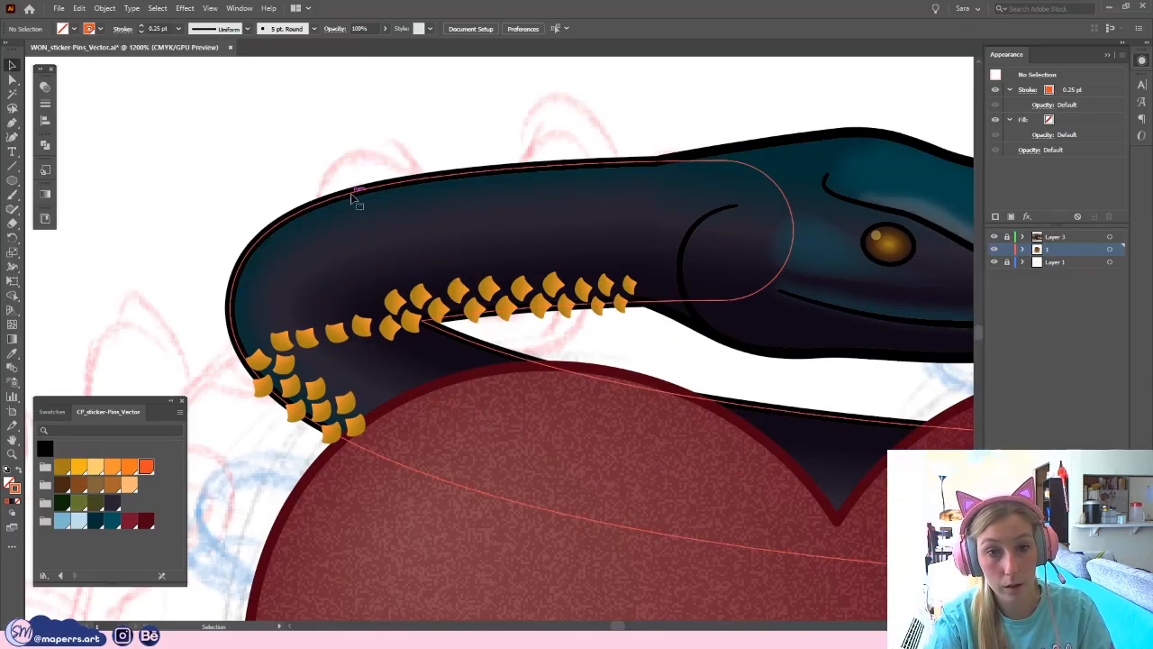
{"action": "scroll", "coordinate": [255, 147], "scroll_direction": "down", "scroll_amount": 3}
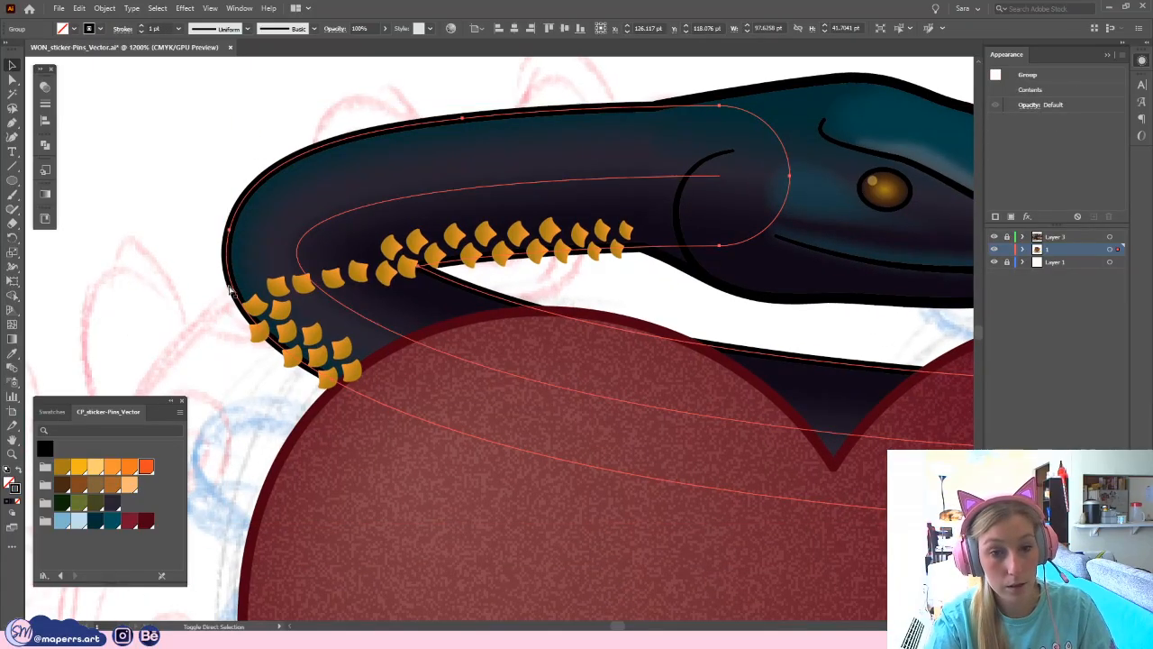
{"action": "left_click", "coordinate": [12, 508]}
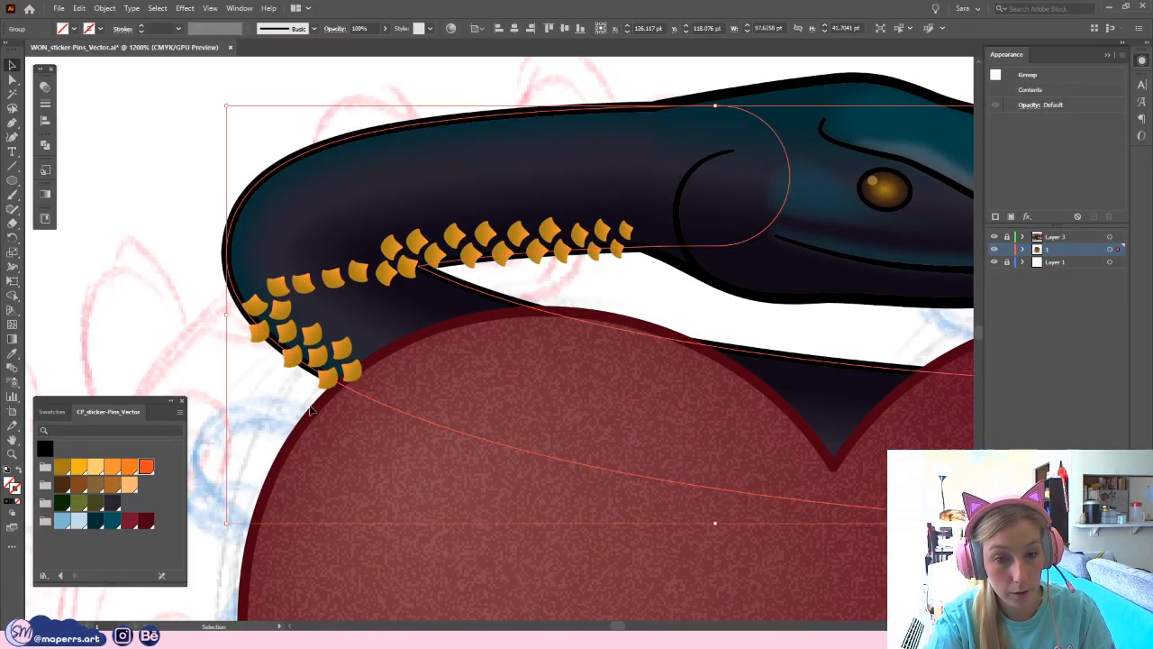
- Select the orange scales together with the unstroked neck shape, excluding the neck's inner path, and make a clipping mask
{"action": "left_click", "coordinate": [338, 351], "text": "shift"}
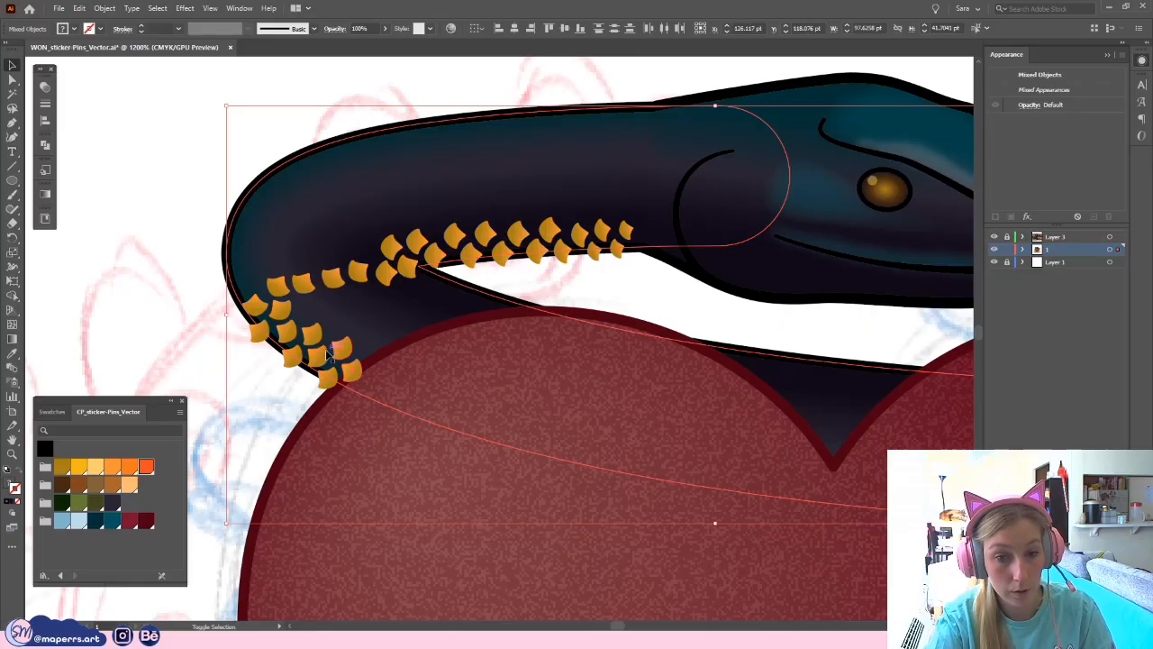
{"action": "left_click", "coordinate": [263, 401]}
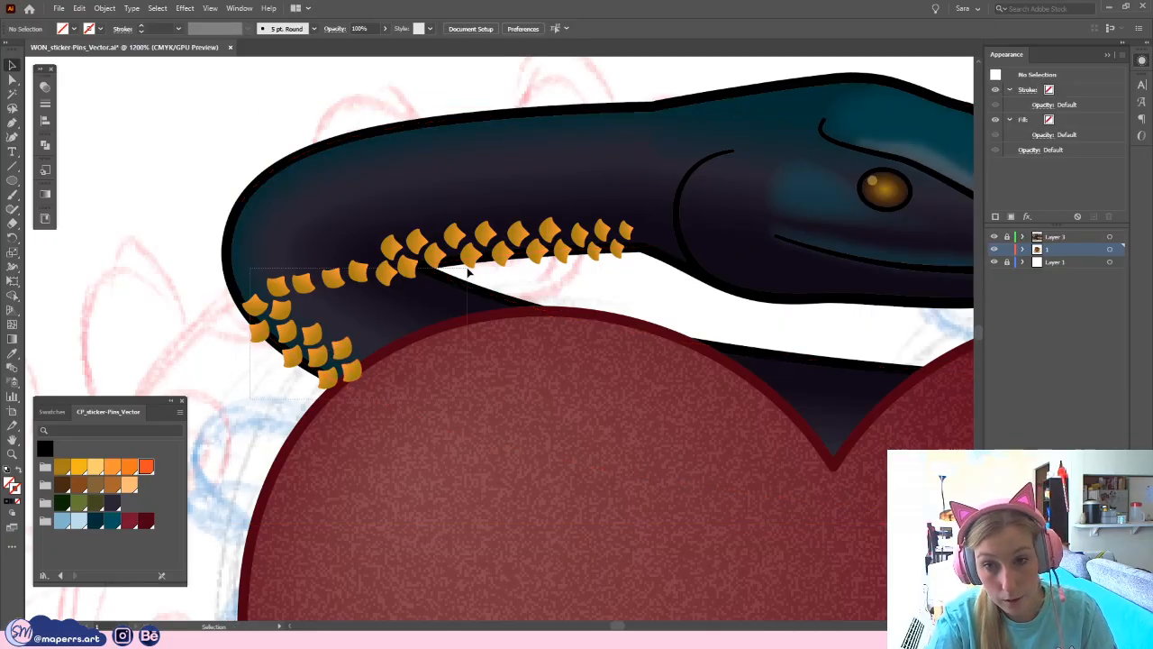
{"action": "left_click_drag", "start_coordinate": [633, 200], "coordinate": [632, 205]}
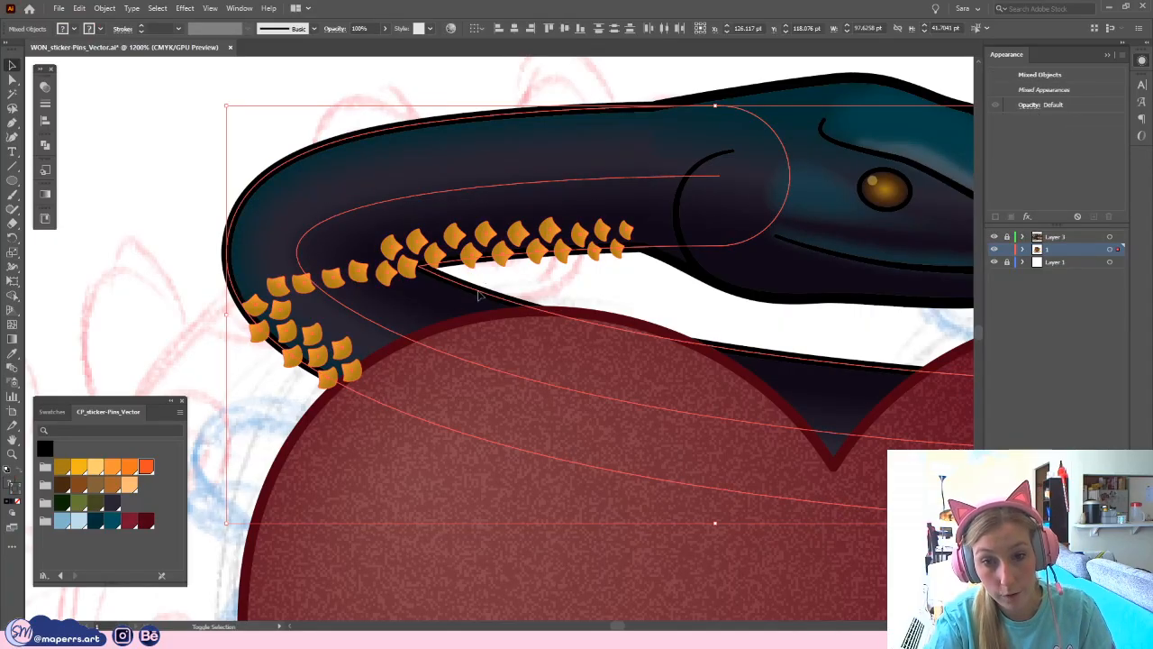
{"action": "left_click", "coordinate": [466, 302], "text": "shift"}
{"action": "left_click", "coordinate": [243, 204], "text": "shift"}
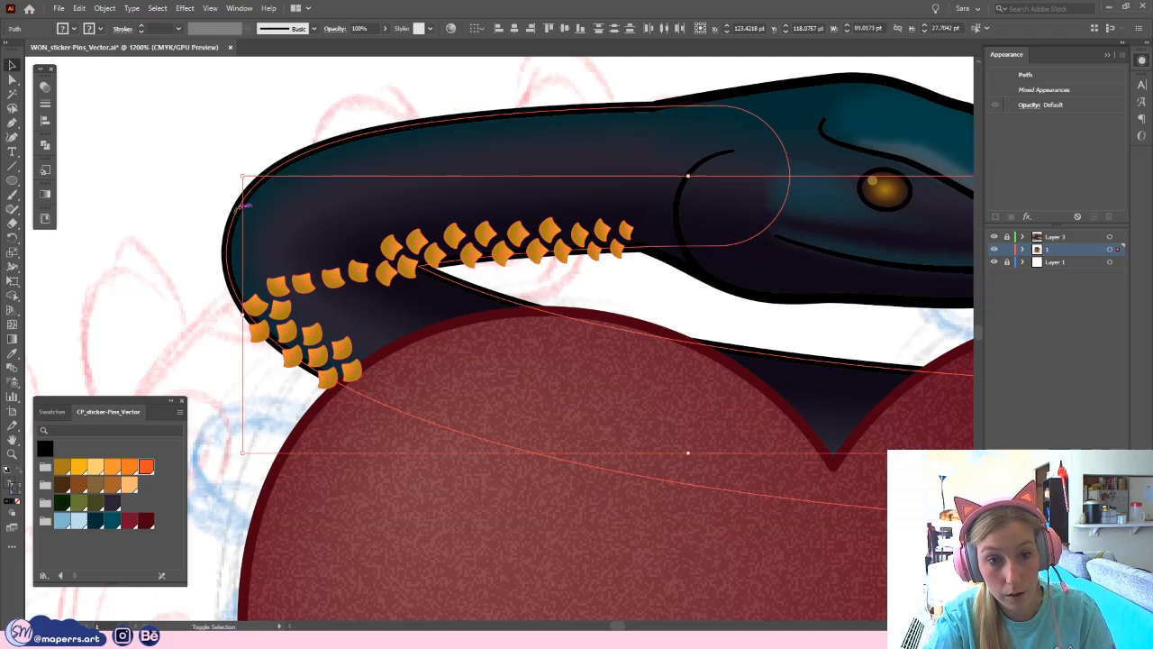
{"action": "right_click", "coordinate": [284, 295]}
{"action": "left_click", "coordinate": [272, 177], "text": "shift"}
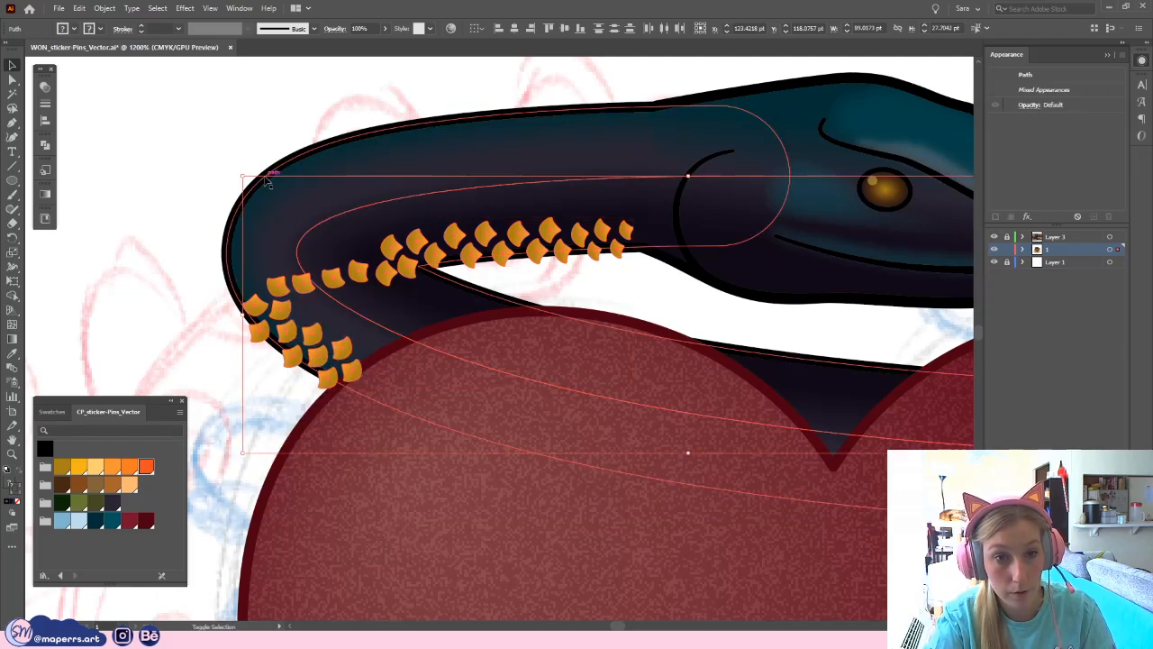
{"action": "left_click", "coordinate": [272, 178], "text": "shift"}
{"action": "left_click", "coordinate": [276, 171], "text": "shift"}
{"action": "right_click", "coordinate": [395, 231]}
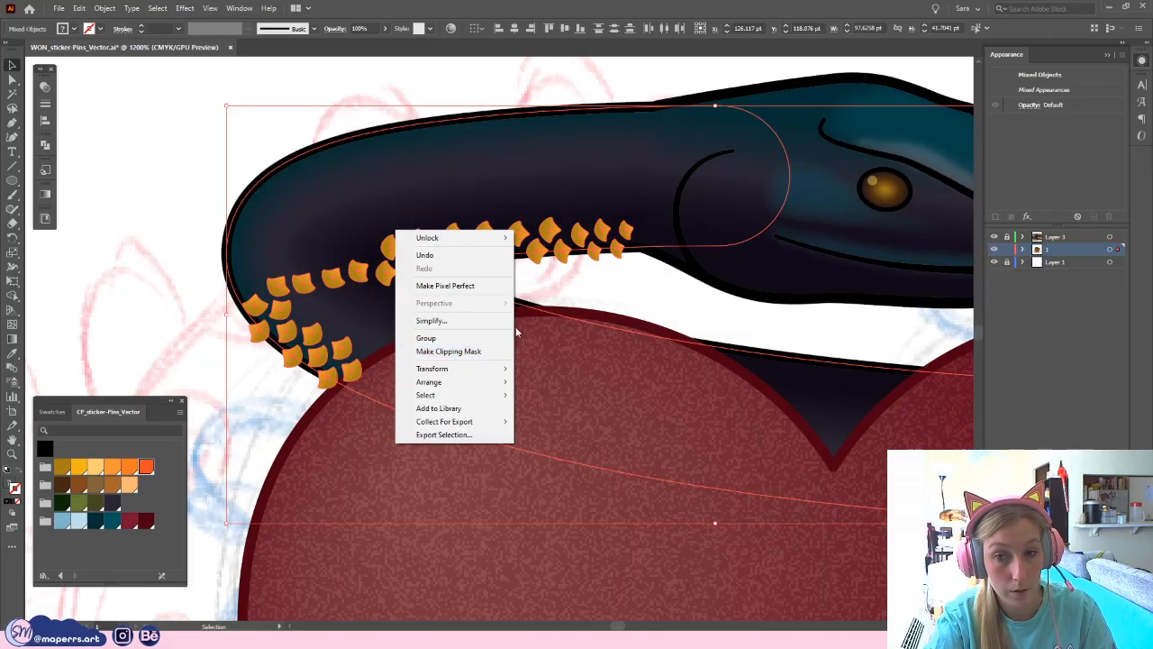
{"action": "left_click", "coordinate": [486, 352]}
{"action": "left_click", "coordinate": [164, 300]}
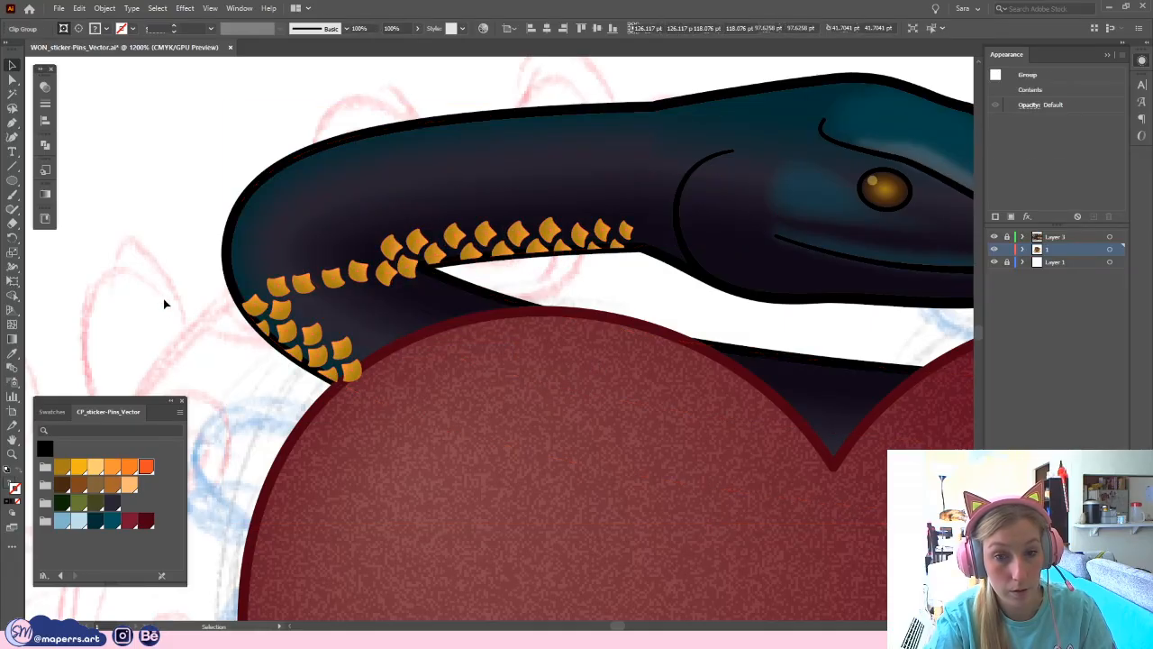
- Examine the clipped scales within the whole heart artwork and against the snake reference photo
{"action": "key", "text": "ctrl+minus"}
{"action": "key", "text": "ctrl+minus"}
{"action": "key", "text": "ctrl+minus"}
{"action": "key", "text": "ctrl+minus"}
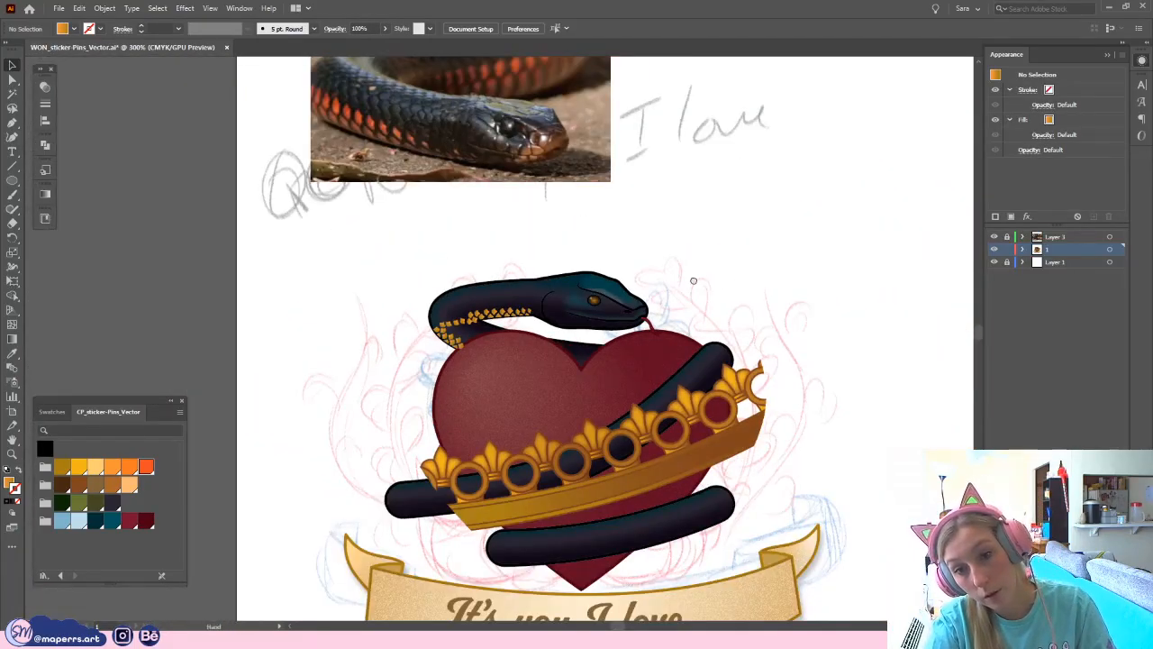
{"action": "left_click_drag", "start_coordinate": [693, 281], "coordinate": [657, 302]}
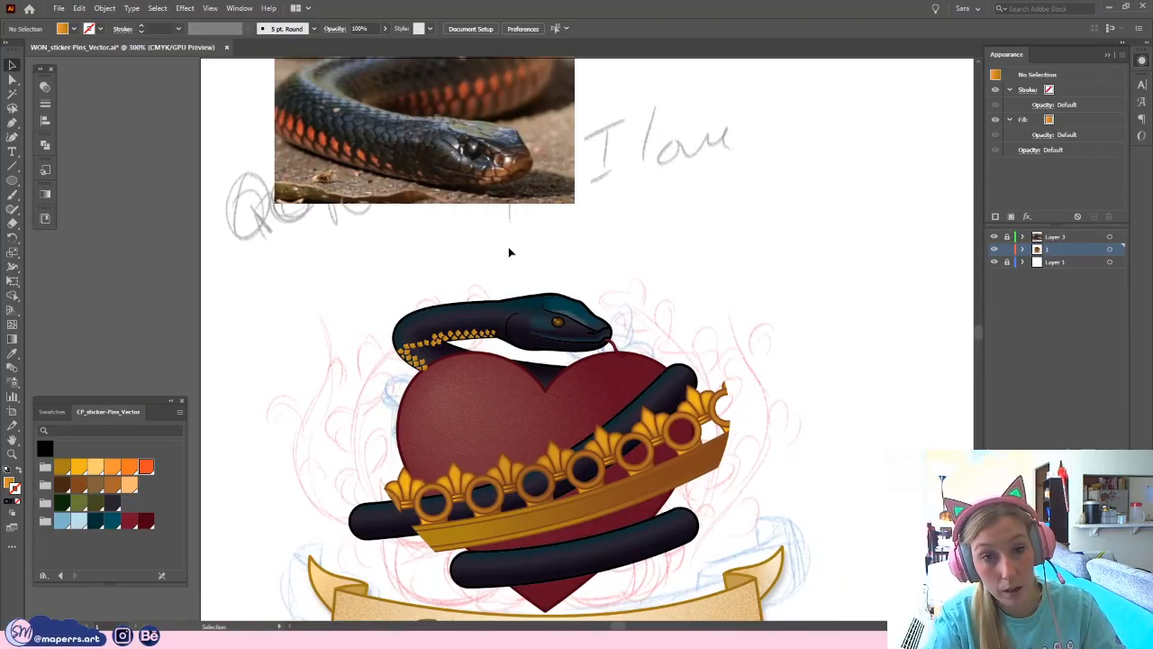
{"action": "key", "text": "ctrl+plus"}
{"action": "key", "text": "ctrl+plus"}
{"action": "left_click_drag", "start_coordinate": [397, 217], "coordinate": [406, 190]}
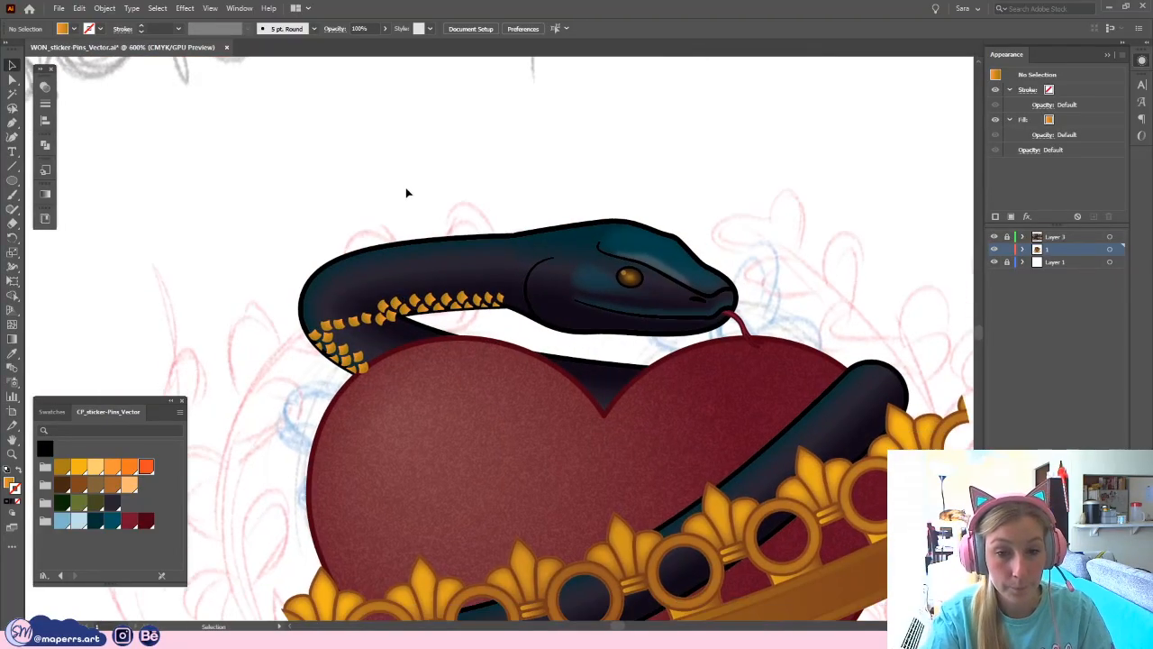
{"action": "left_click_drag", "start_coordinate": [337, 220], "coordinate": [344, 208]}
{"action": "key", "text": "ctrl+plus"}
{"action": "key", "text": "ctrl+plus"}
{"action": "left_click_drag", "start_coordinate": [271, 328], "coordinate": [379, 327]}
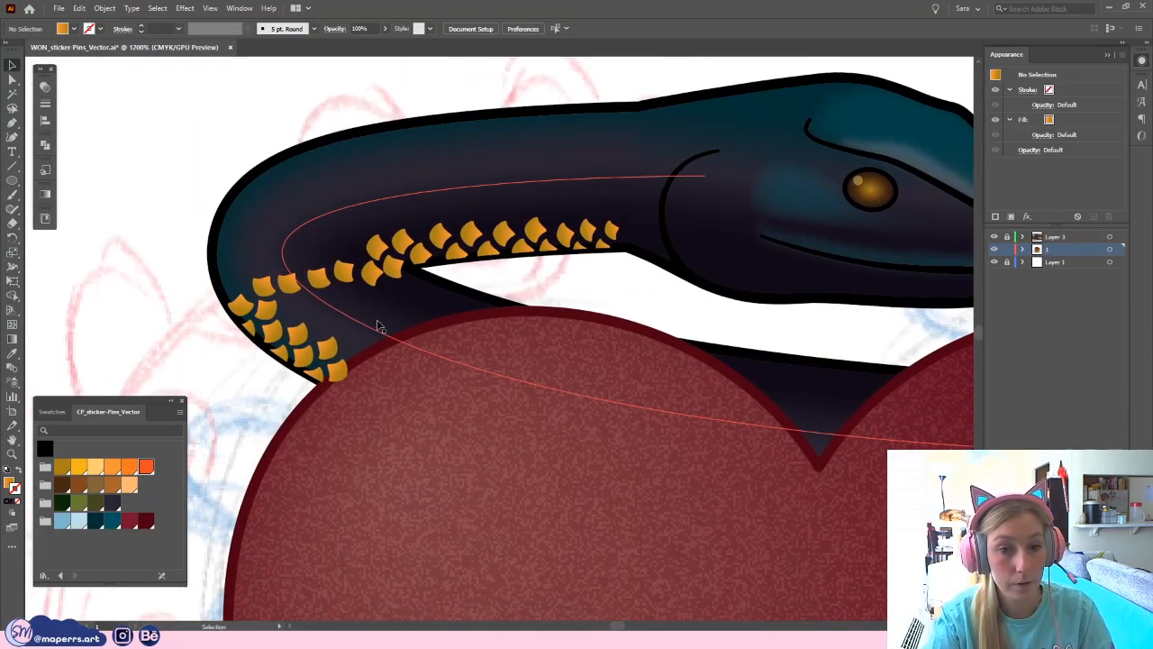
- Lock the clipped group of orange scales on the snake's neck
{"action": "left_click", "coordinate": [503, 283]}
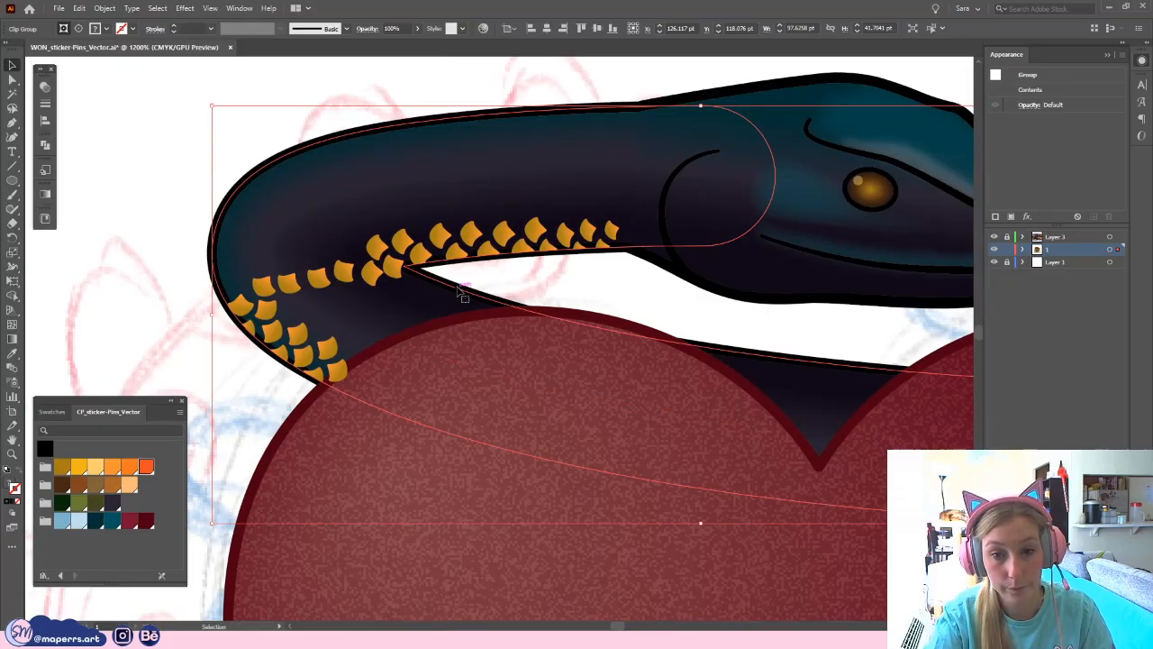
{"action": "double_click", "coordinate": [461, 289]}
{"action": "double_click", "coordinate": [538, 286]}
{"action": "left_click", "coordinate": [420, 259]}
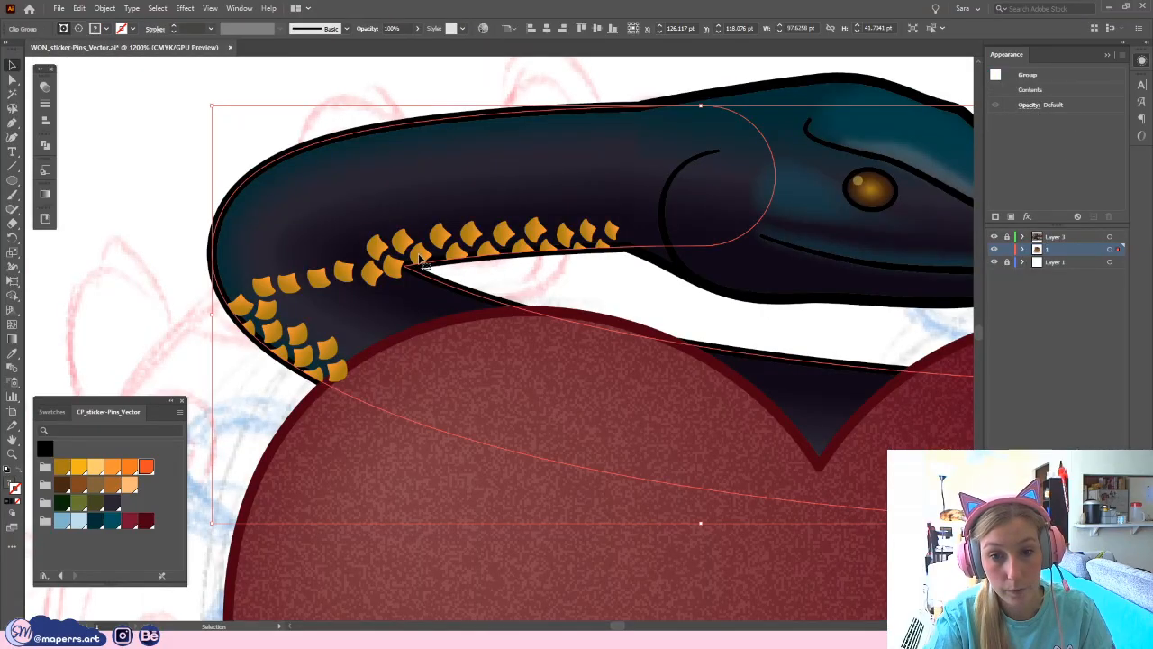
{"action": "left_click", "coordinate": [104, 7]}
{"action": "left_click", "coordinate": [104, 8]}
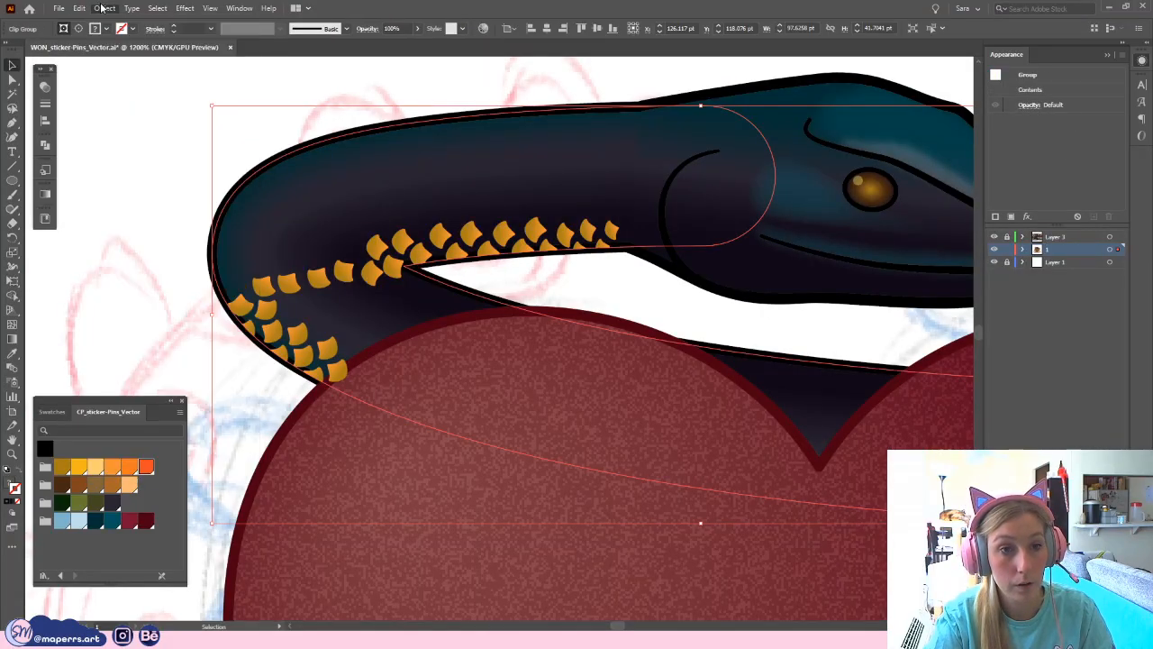
{"action": "left_click", "coordinate": [105, 8]}
{"action": "left_click", "coordinate": [138, 133]}
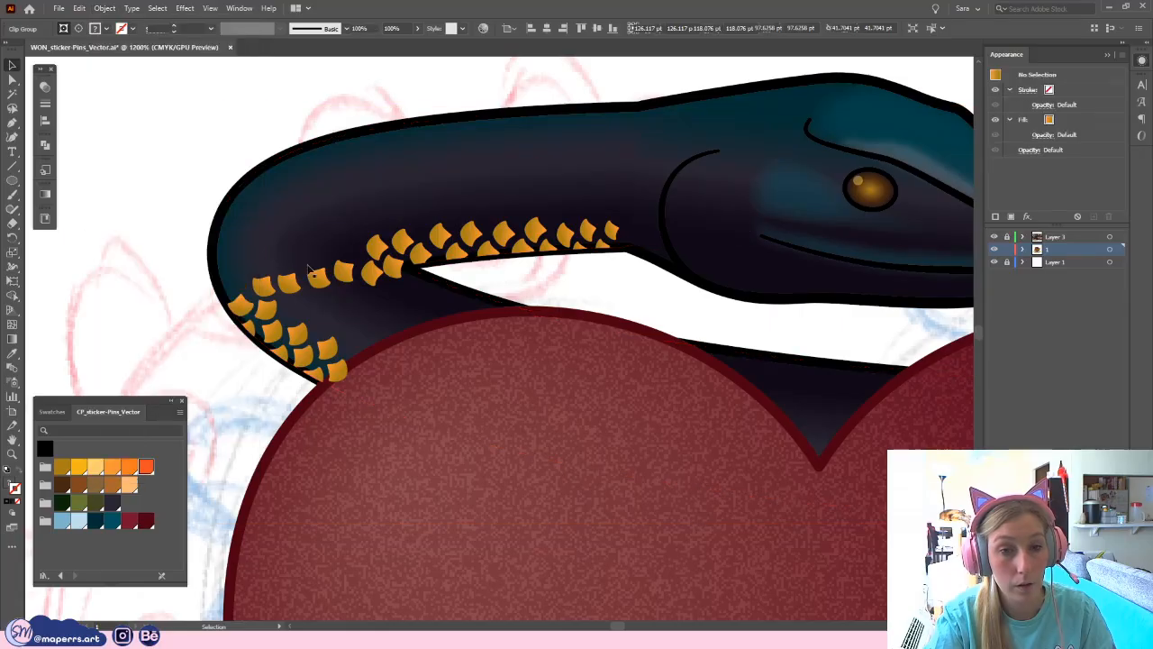
- Lock the 14 pt gradient path that forms the snake's neck
{"action": "left_click", "coordinate": [101, 8]}
{"action": "mouse_move", "coordinate": [126, 118]}
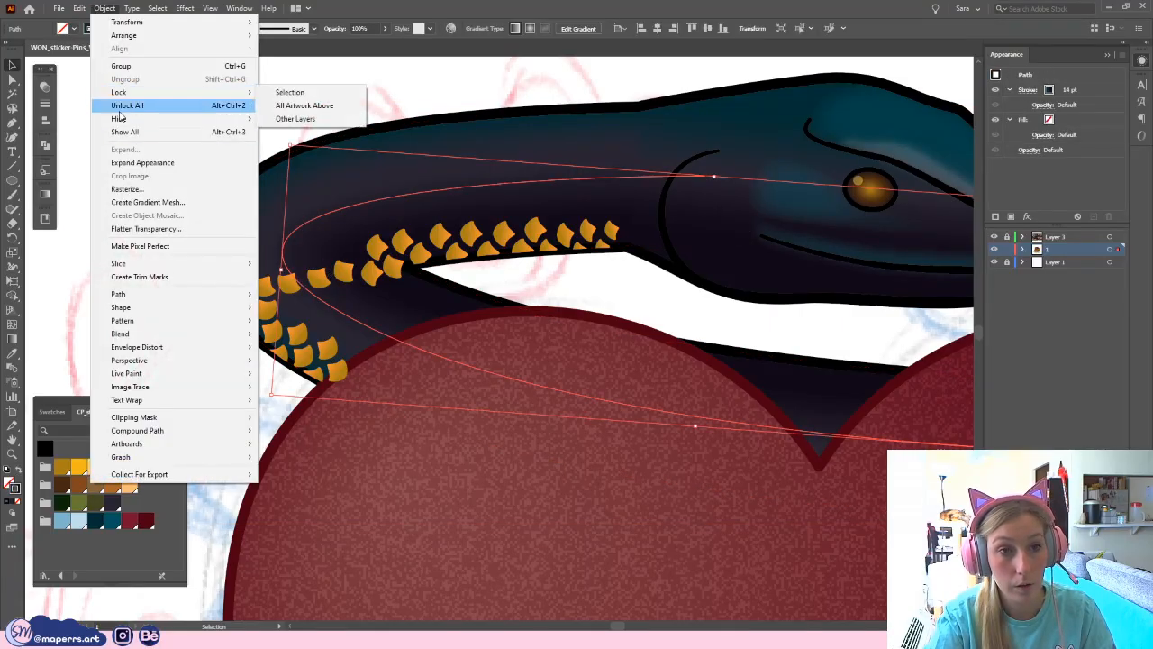
{"action": "left_click", "coordinate": [305, 90]}
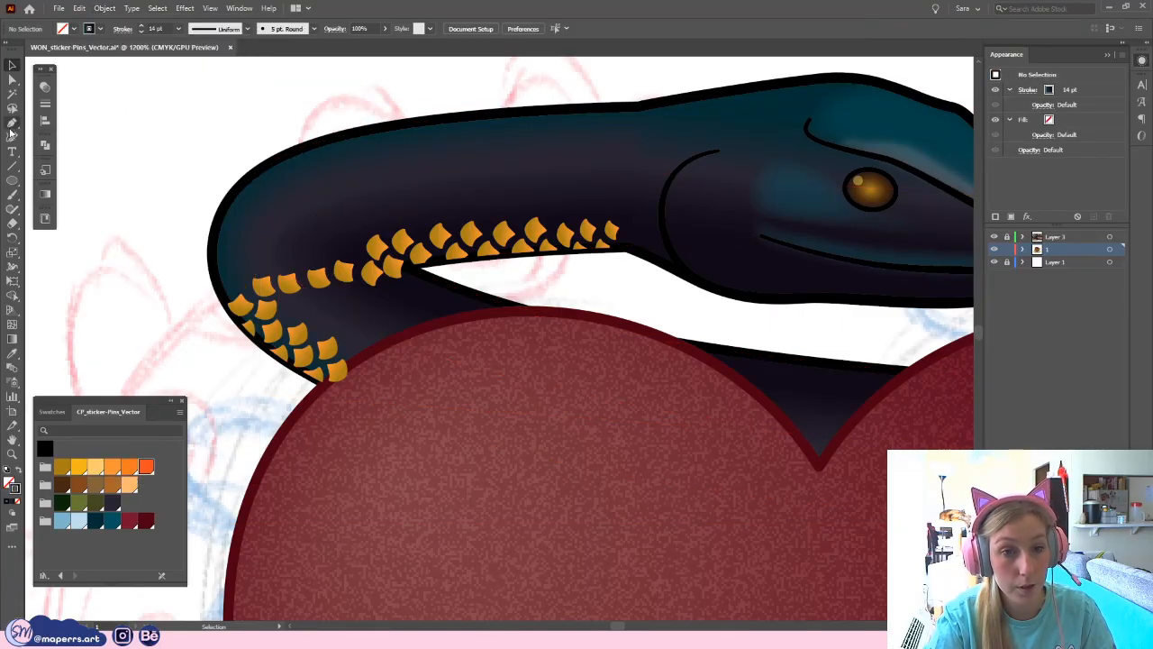
- Draw a curved crease with the Pen tool from the neck's inner corner across the scales, and copy the head outline's 1 pt black stroke onto it
{"action": "left_click_drag", "start_coordinate": [405, 269], "coordinate": [315, 302]}
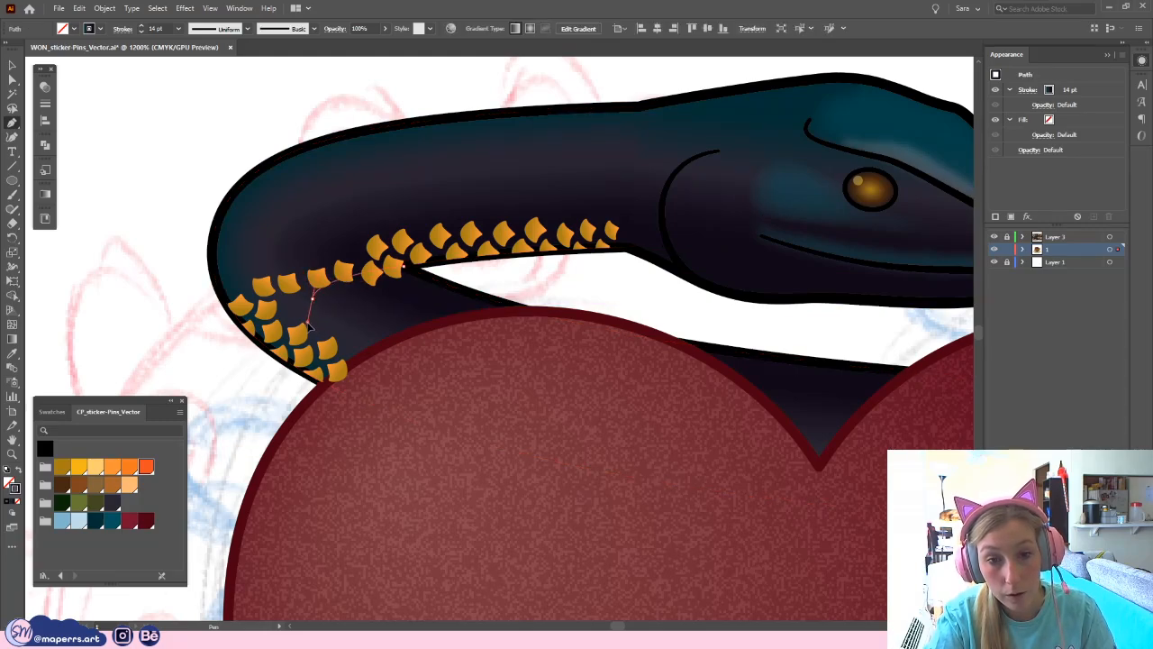
{"action": "left_click_drag", "start_coordinate": [289, 328], "coordinate": [289, 327]}
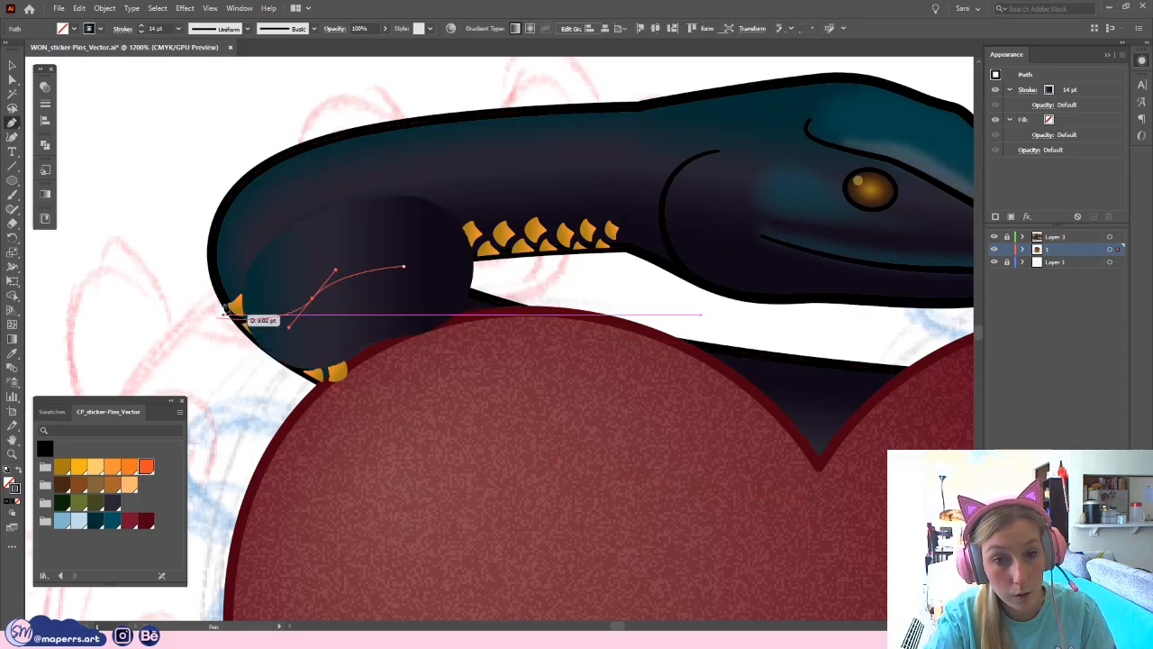
{"action": "key", "text": "i"}
{"action": "left_click", "coordinate": [410, 122]}
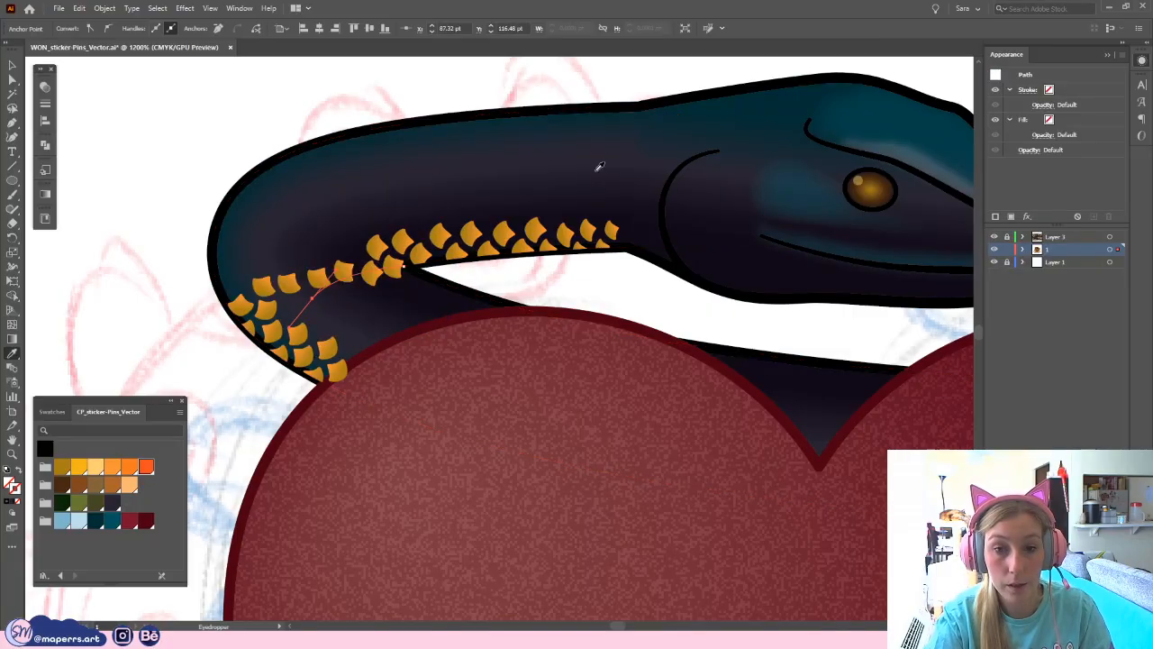
{"action": "left_click", "coordinate": [800, 290]}
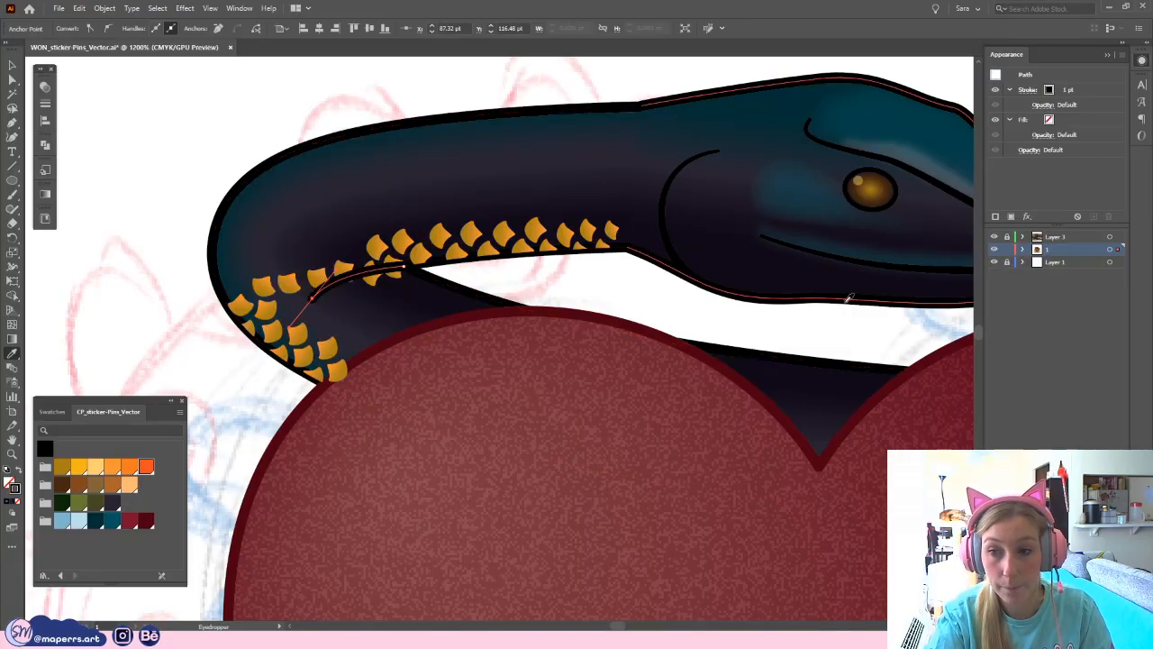
{"action": "left_click", "coordinate": [13, 81]}
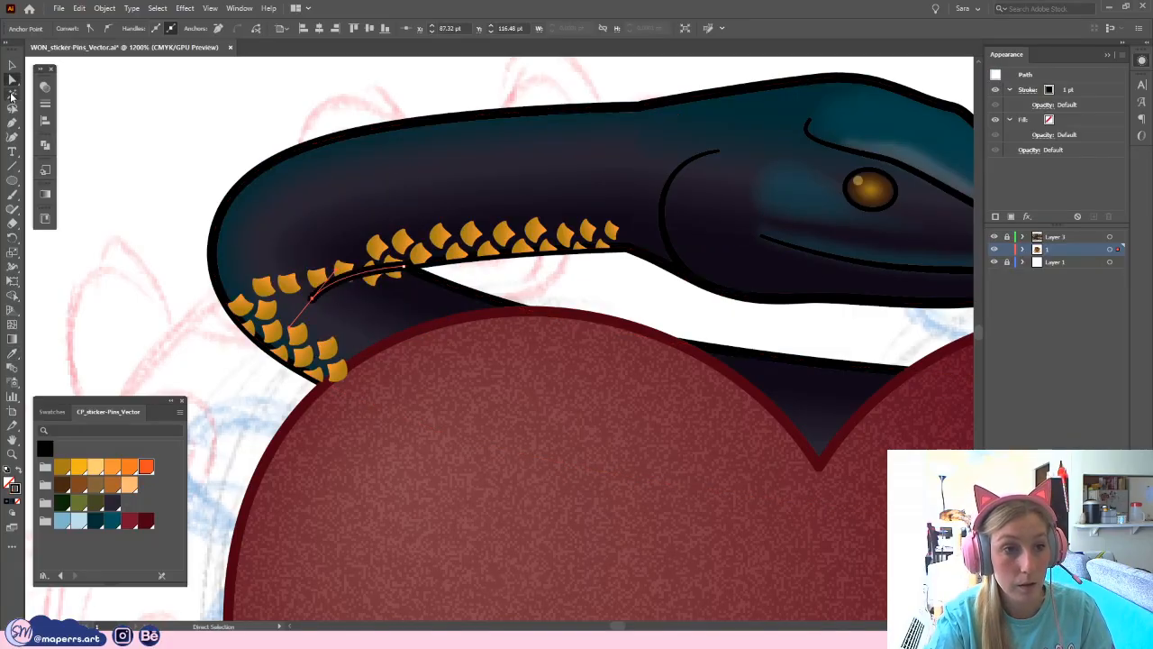
- Unlock all locked artwork in the document
{"action": "left_click", "coordinate": [92, 275]}
{"action": "left_click", "coordinate": [344, 277]}
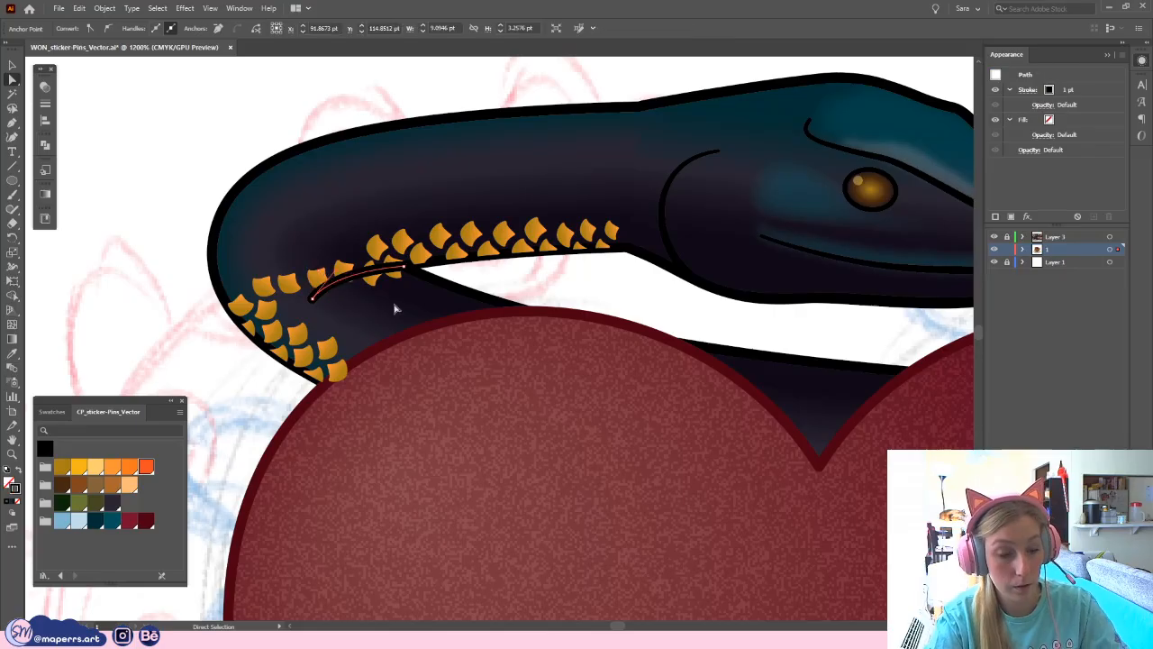
{"action": "scroll", "coordinate": [394, 309], "scroll_direction": "up", "scroll_amount": 3}
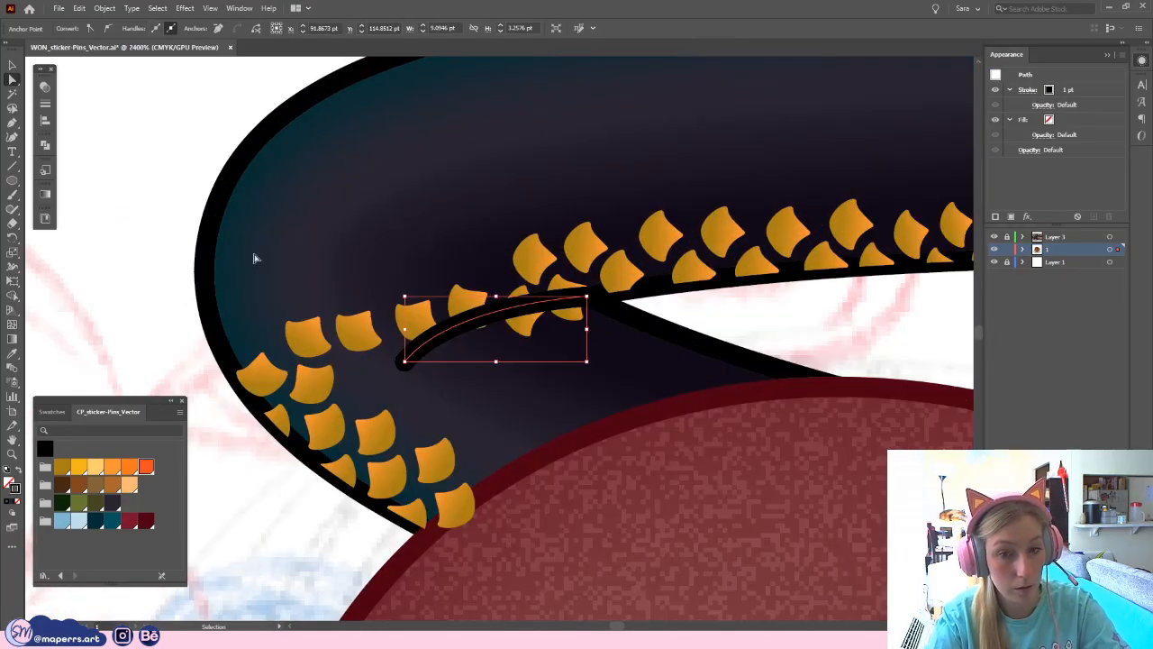
{"action": "scroll", "coordinate": [219, 275], "scroll_direction": "down", "scroll_amount": 3}
{"action": "left_click", "coordinate": [105, 7]}
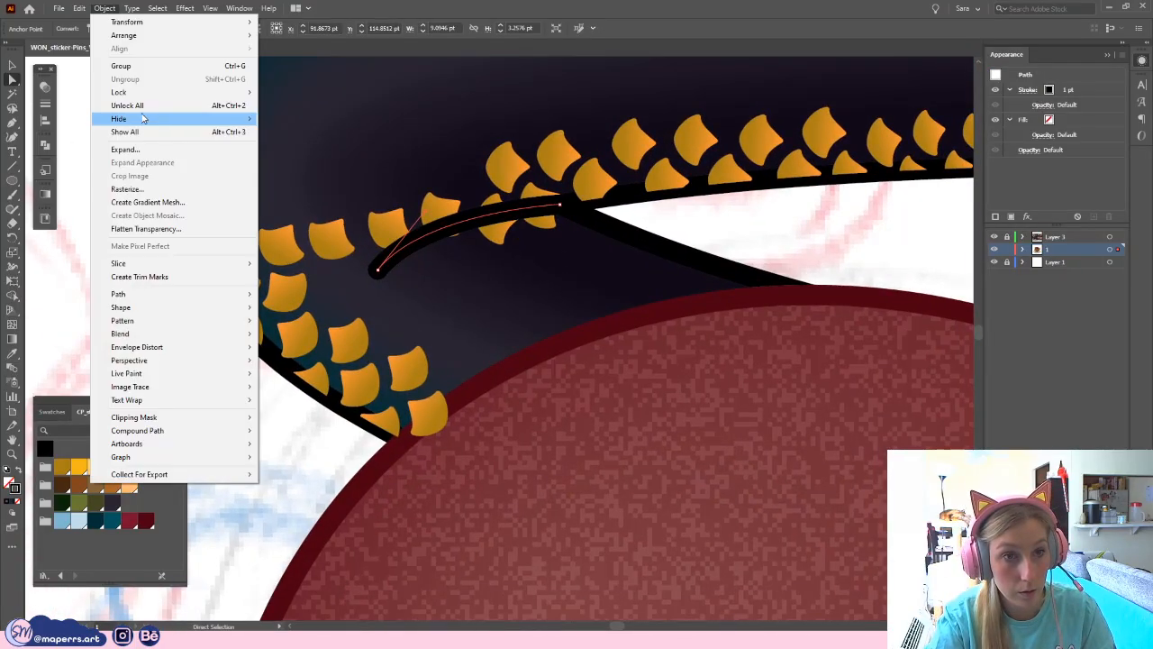
{"action": "left_click", "coordinate": [135, 105]}
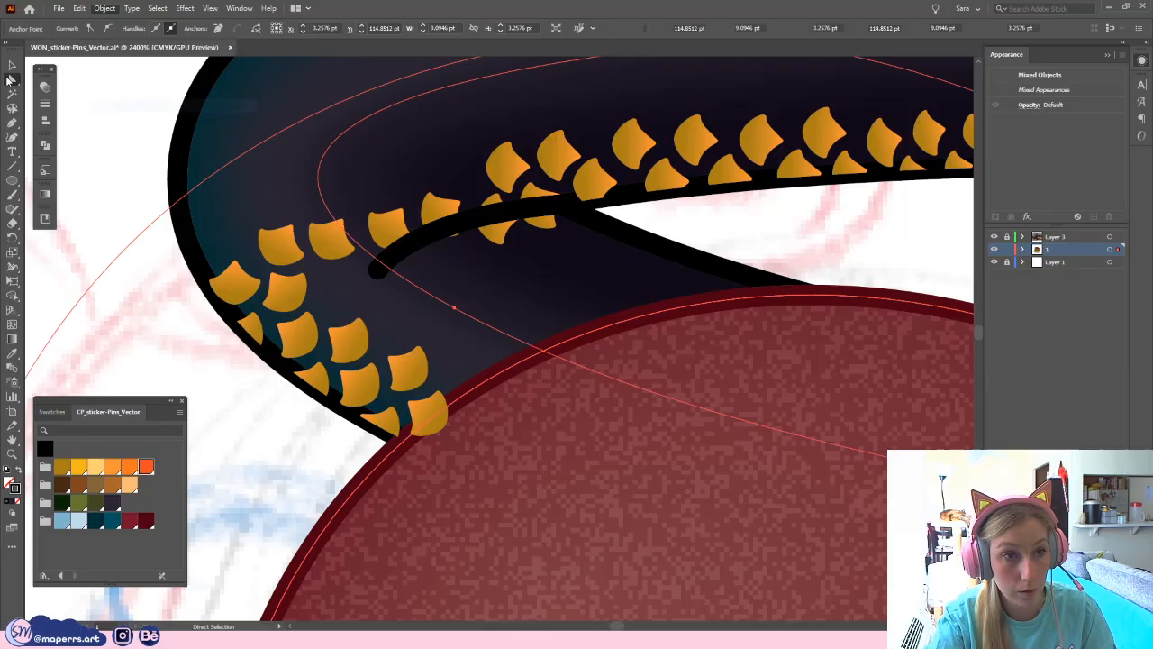
{"action": "left_click", "coordinate": [129, 134]}
- Lock the heart's clip group
{"action": "scroll", "coordinate": [570, 556], "scroll_direction": "down", "scroll_amount": 3}
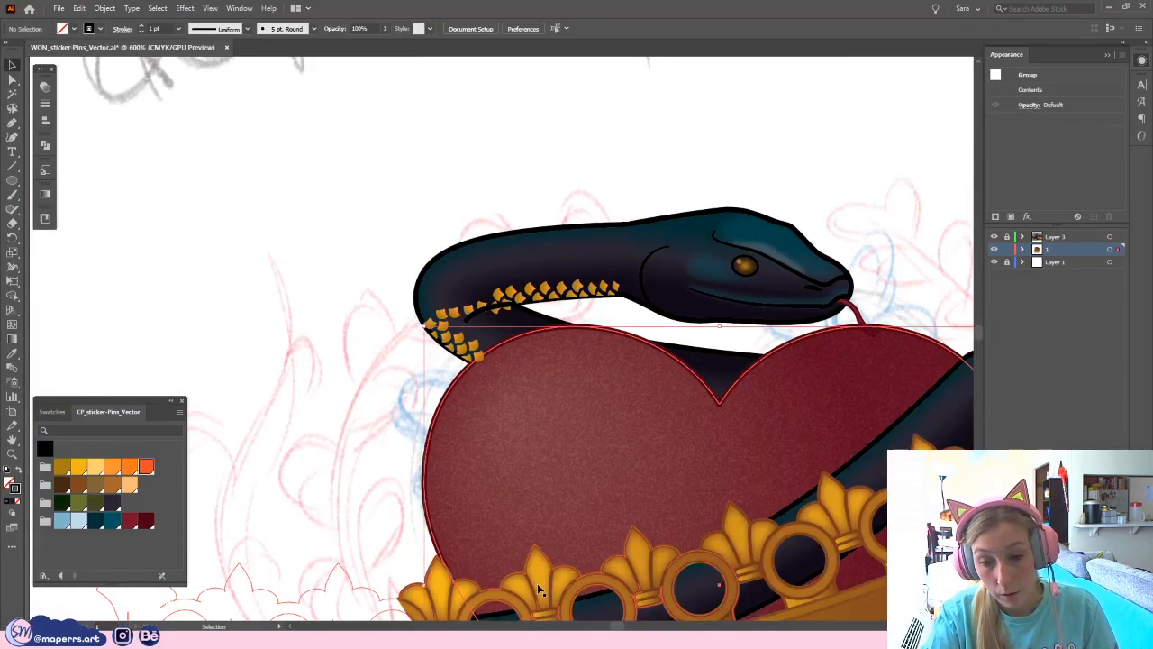
{"action": "left_click", "coordinate": [477, 467]}
{"action": "left_click", "coordinate": [105, 8]}
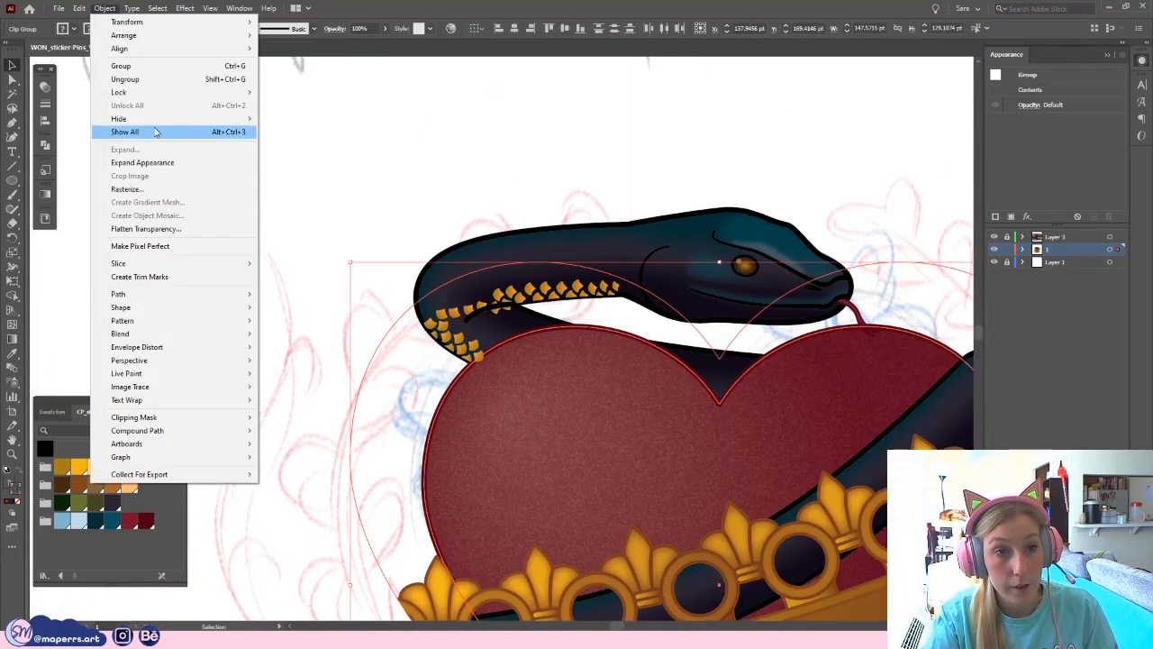
{"action": "mouse_move", "coordinate": [147, 95]}
{"action": "left_click", "coordinate": [287, 94]}
{"action": "left_click_drag", "start_coordinate": [267, 234], "coordinate": [257, 265]}
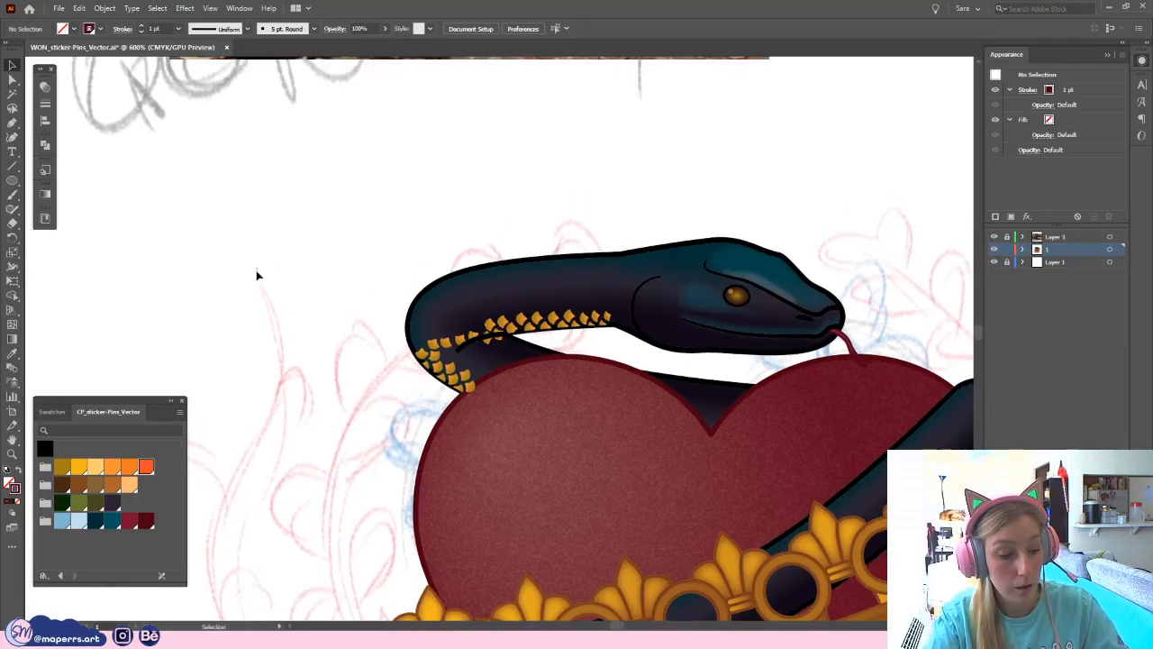
- Taper the free end of the black crease on the snake's neck with the Width tool
{"action": "key", "text": "ctrl+plus"}
{"action": "key", "text": "ctrl+plus"}
{"action": "key", "text": "ctrl+plus"}
{"action": "left_click_drag", "start_coordinate": [241, 211], "coordinate": [245, 139]}
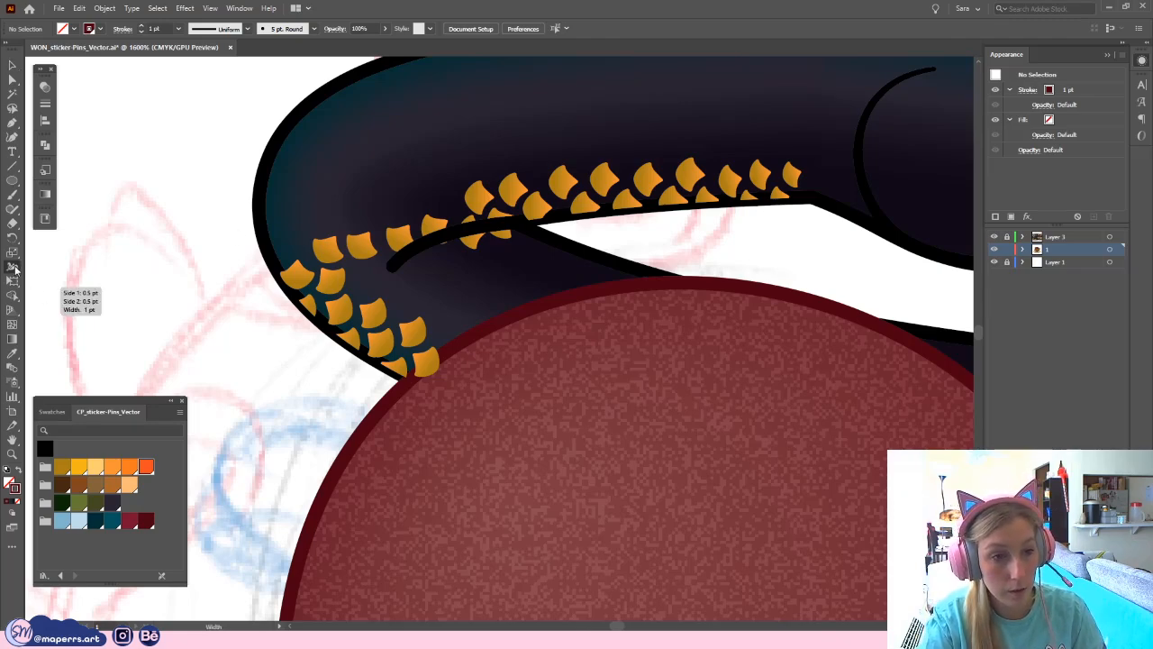
{"action": "left_click", "coordinate": [399, 259]}
{"action": "key", "text": "Delete"}
{"action": "left_click", "coordinate": [390, 258]}
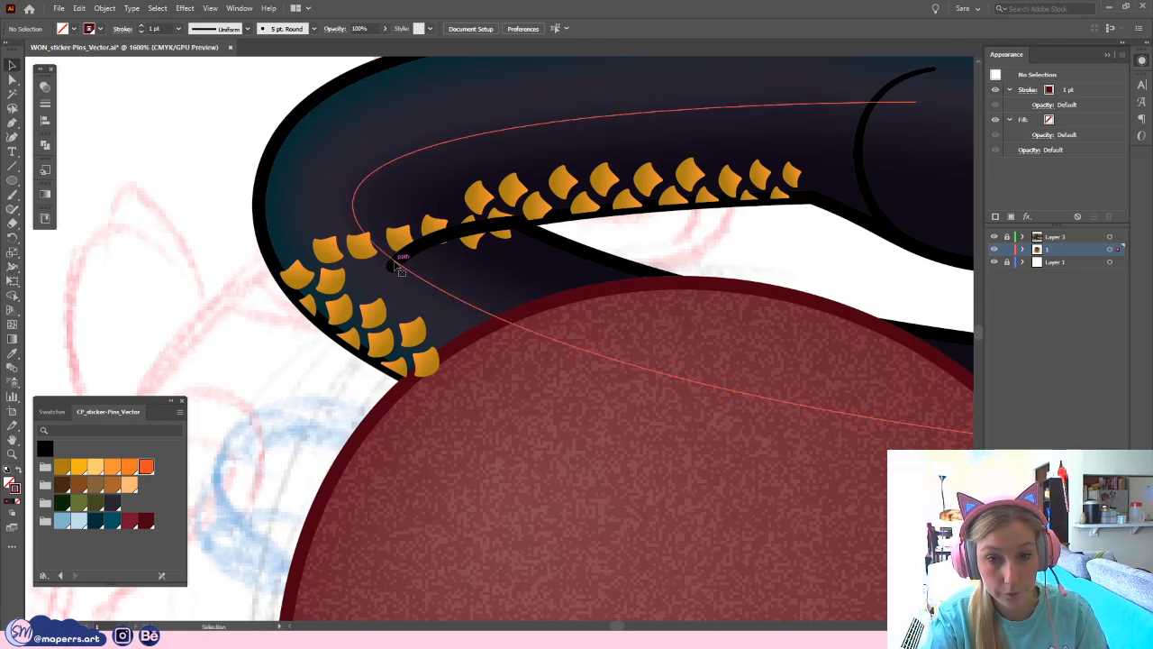
{"action": "key", "text": "ctrl+z"}
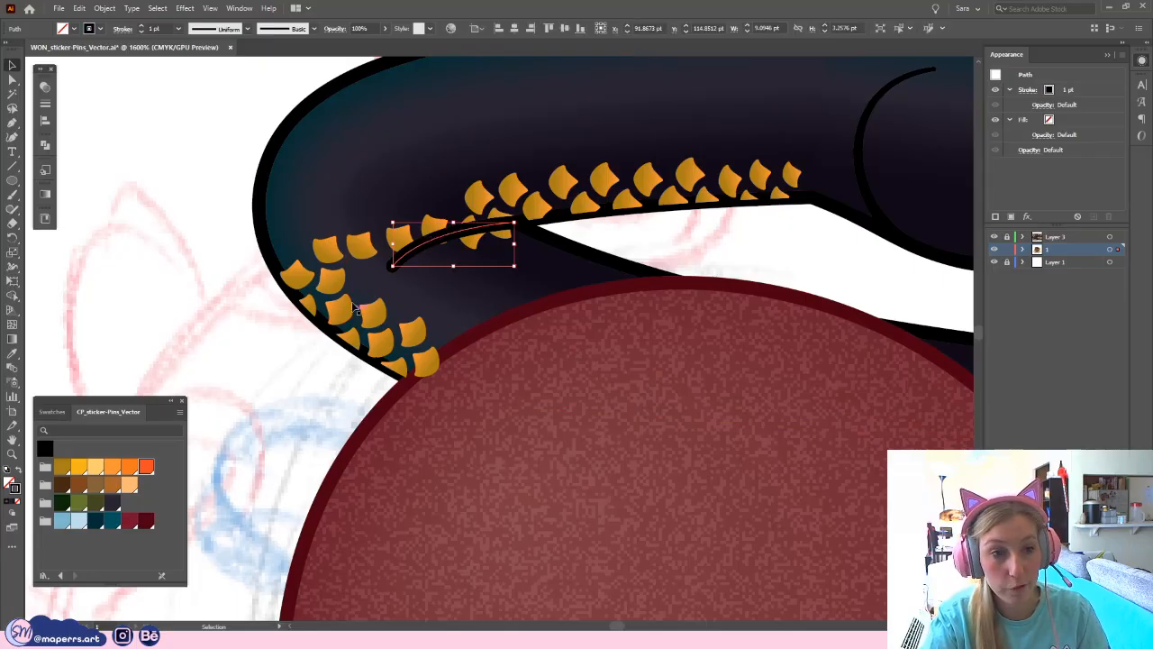
{"action": "left_click", "coordinate": [13, 266]}
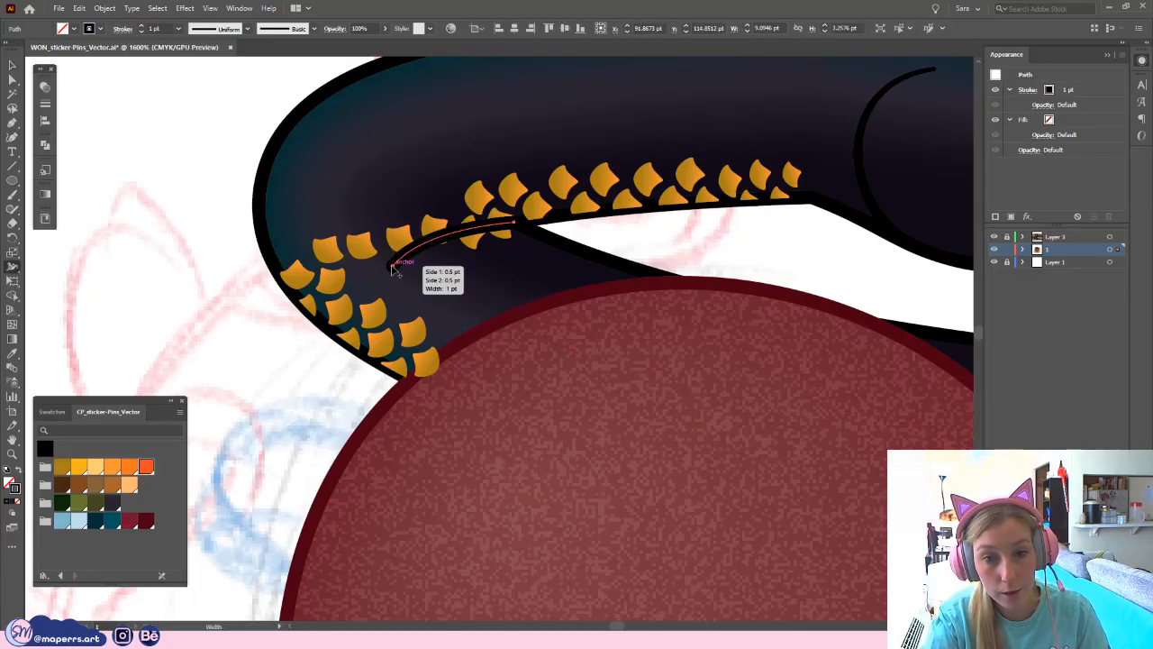
{"action": "left_click_drag", "start_coordinate": [396, 269], "coordinate": [392, 264]}
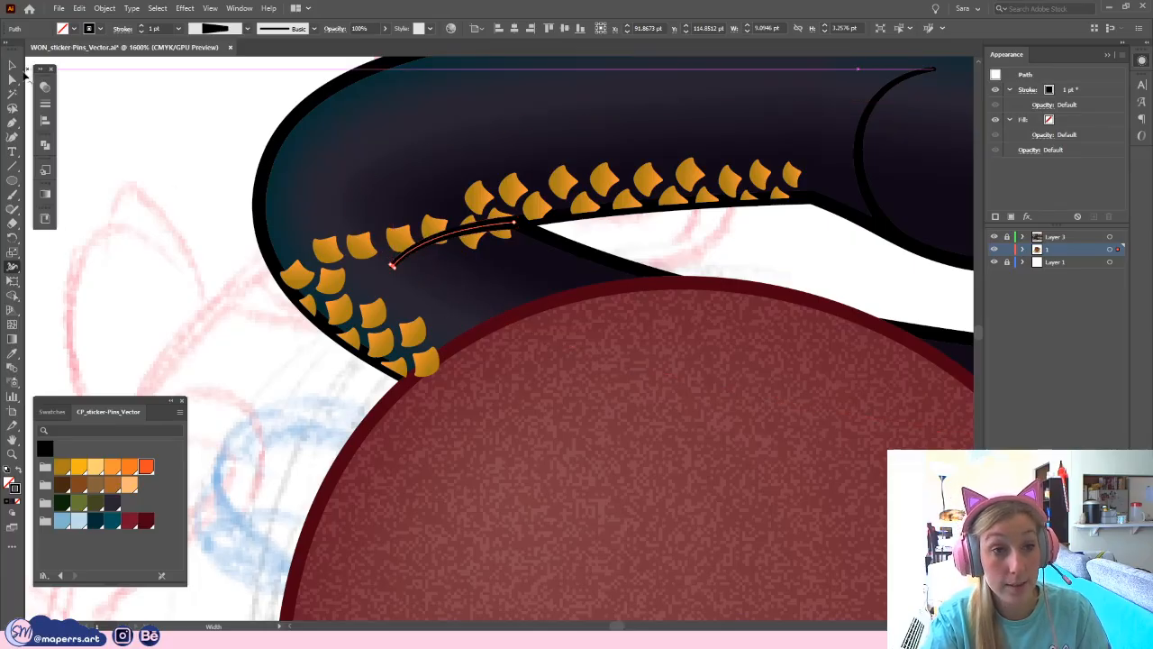
- Move the crease's other end anchor onto the neck's inner corner and adjust its handle to form a smooth arch
{"action": "key", "text": "a"}
{"action": "left_click_drag", "start_coordinate": [519, 223], "coordinate": [520, 227]}
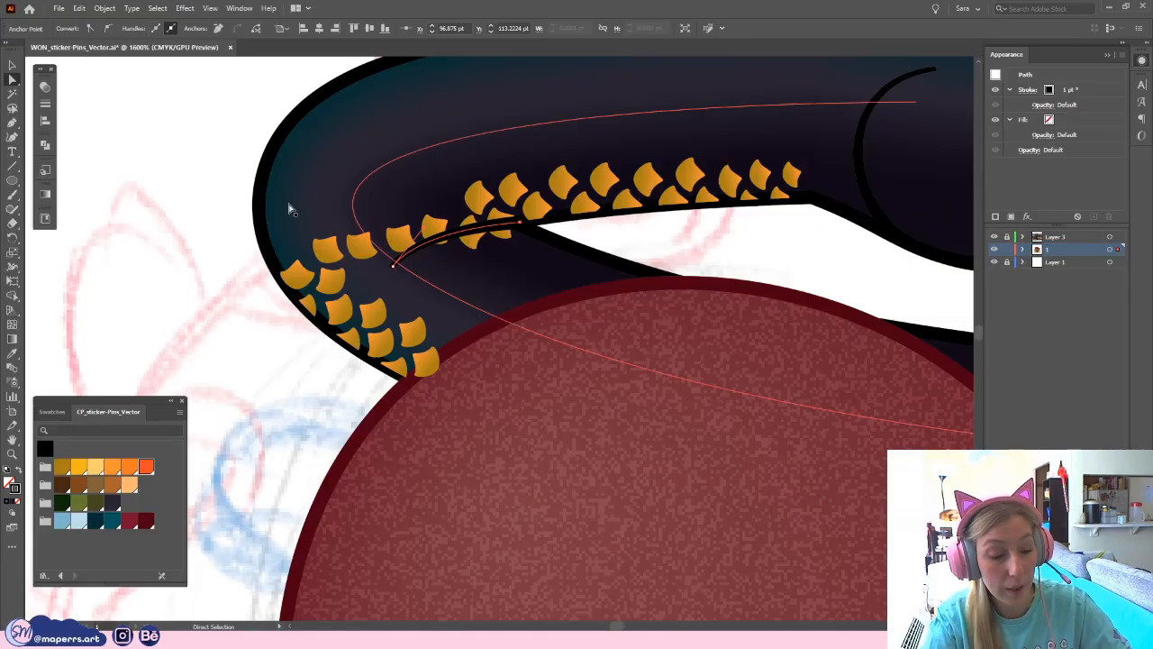
{"action": "key", "text": "ctrl+="}
{"action": "key", "text": "ctrl+="}
{"action": "left_click_drag", "start_coordinate": [505, 337], "coordinate": [506, 346]}
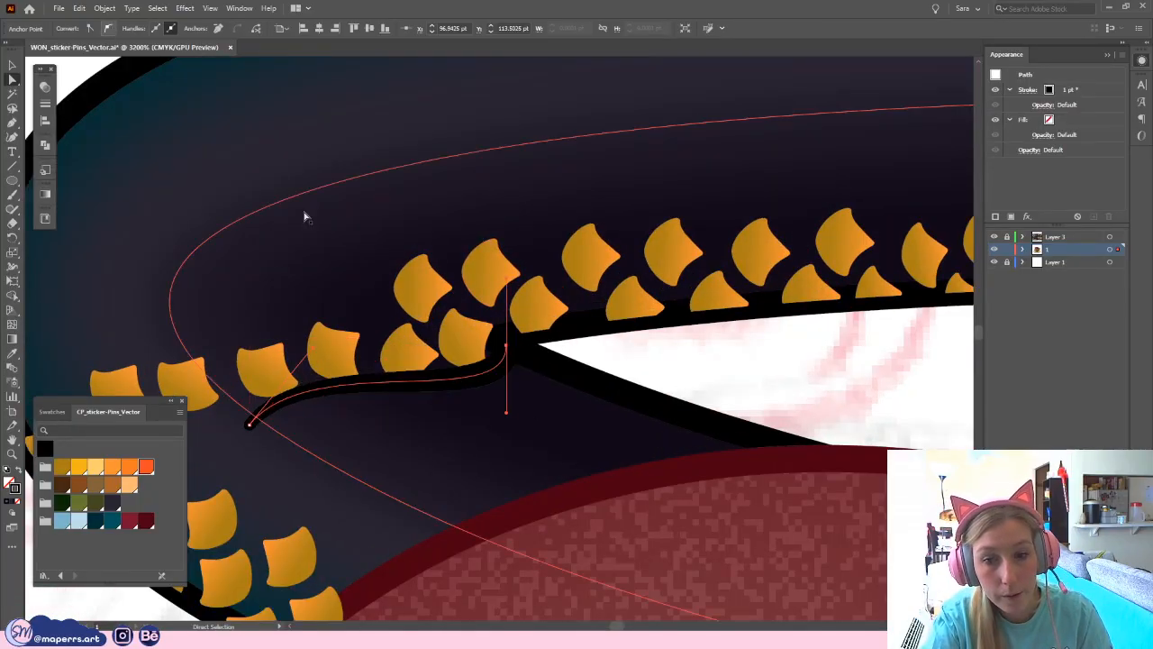
{"action": "left_click_drag", "start_coordinate": [506, 413], "coordinate": [449, 338]}
{"action": "left_click", "coordinate": [681, 354]}
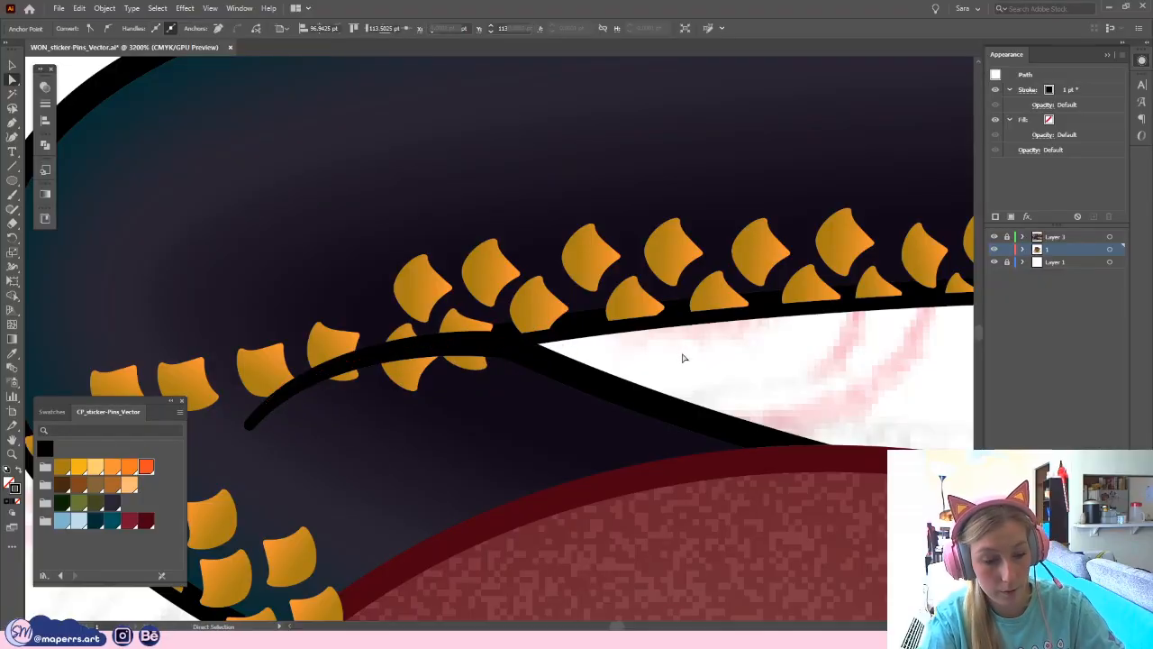
- Examine the reshaped crease in the context of the neck and heart
{"action": "key", "text": "ctrl+minus"}
{"action": "key", "text": "ctrl+minus"}
{"action": "key", "text": "ctrl+minus"}
{"action": "key", "text": "ctrl+minus"}
{"action": "left_click_drag", "start_coordinate": [585, 186], "coordinate": [480, 178]}
{"action": "key", "text": "ctrl+plus"}
{"action": "key", "text": "ctrl+plus"}
{"action": "left_click_drag", "start_coordinate": [425, 312], "coordinate": [581, 303]}
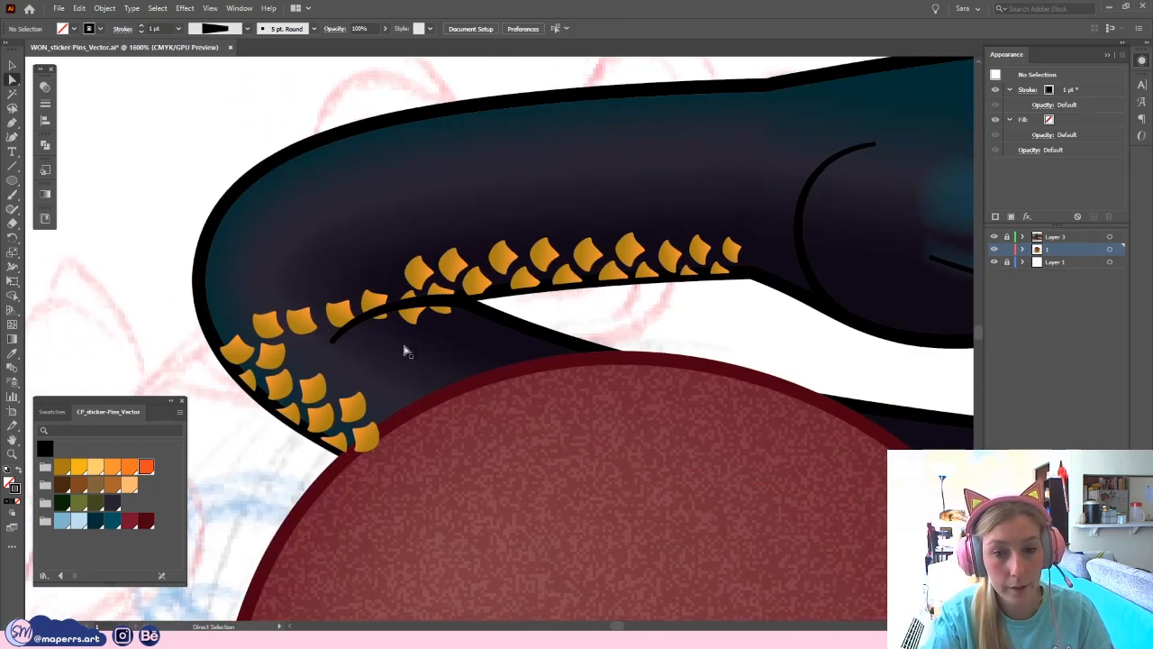
- Remove the lower corner anchor of the middle scale crossing the crease and shift the scale up so its edge hides behind the line
{"action": "left_click", "coordinate": [417, 312]}
{"action": "left_click", "coordinate": [407, 308]}
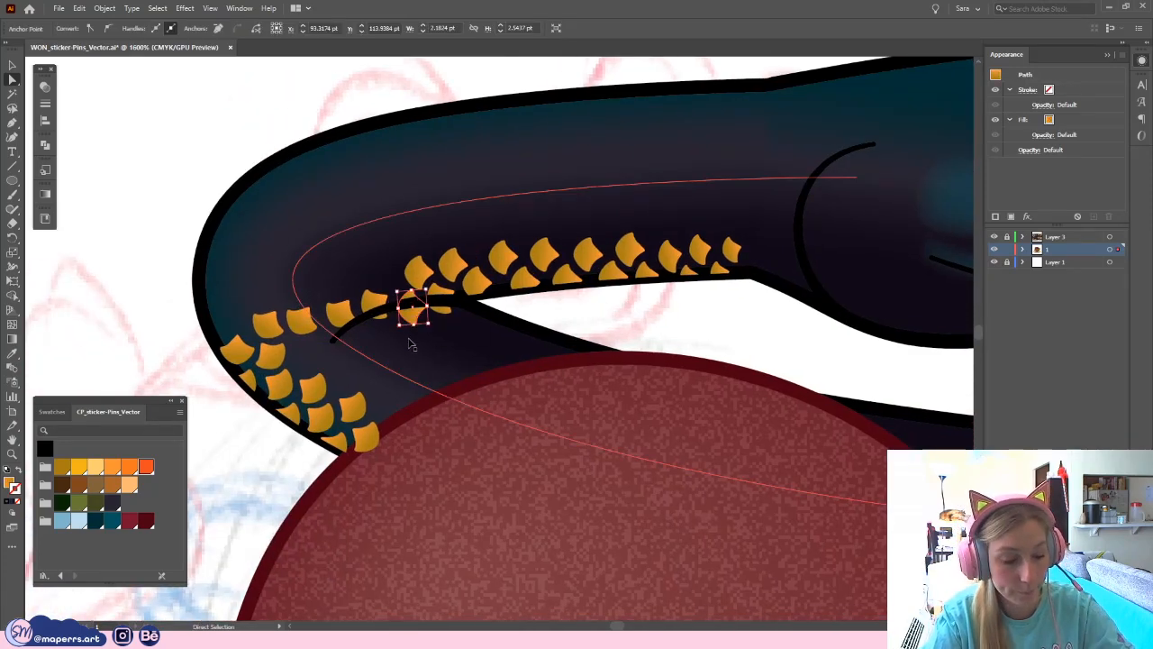
{"action": "key", "text": "ctrl+plus"}
{"action": "key", "text": "ctrl+plus"}
{"action": "key", "text": "p"}
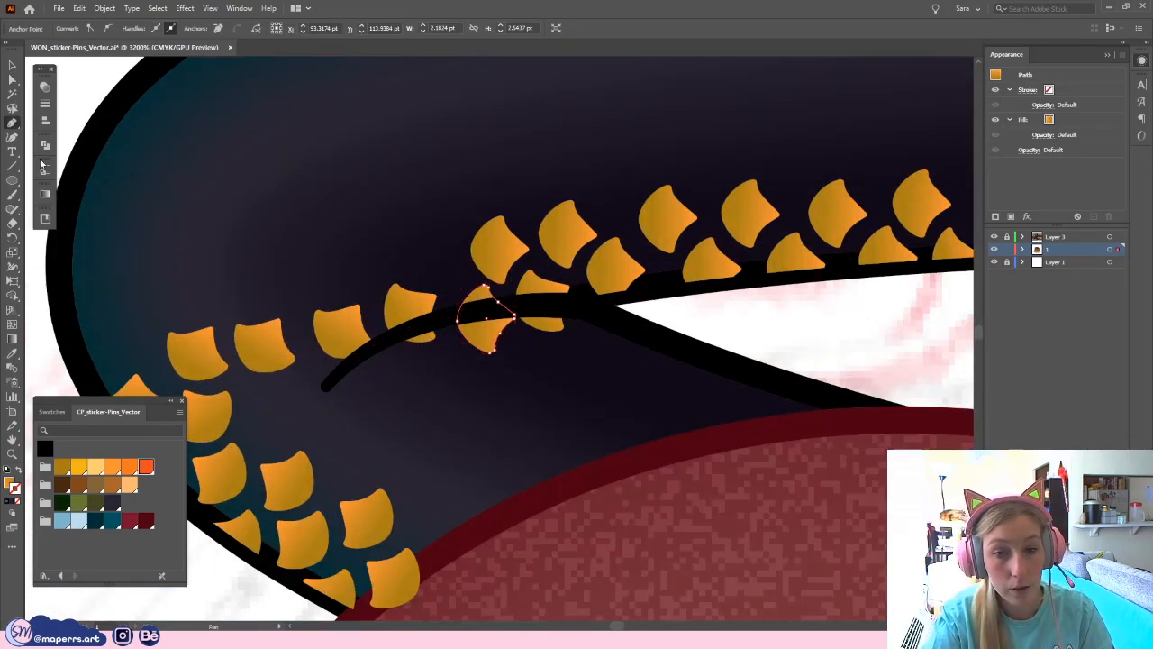
{"action": "left_click", "coordinate": [491, 353]}
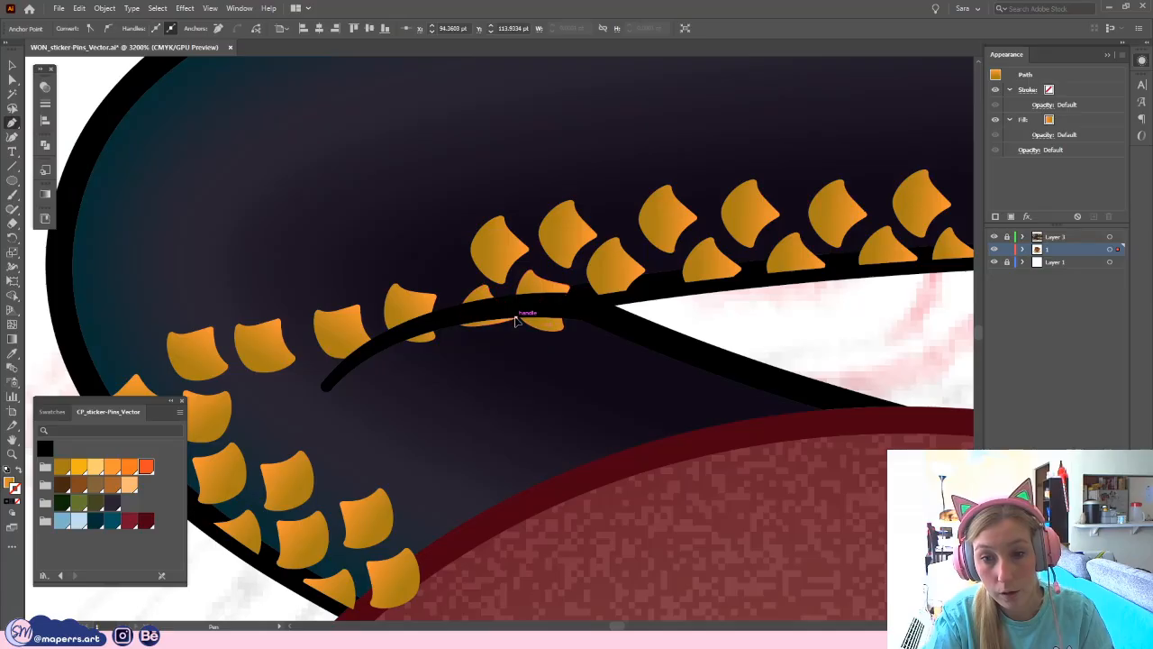
{"action": "mouse_move", "coordinate": [516, 321]}
{"action": "left_mouse_down"}
{"action": "mouse_move", "coordinate": [468, 288]}
{"action": "mouse_move", "coordinate": [520, 316]}
{"action": "left_mouse_up"}
{"action": "left_click", "coordinate": [12, 66]}
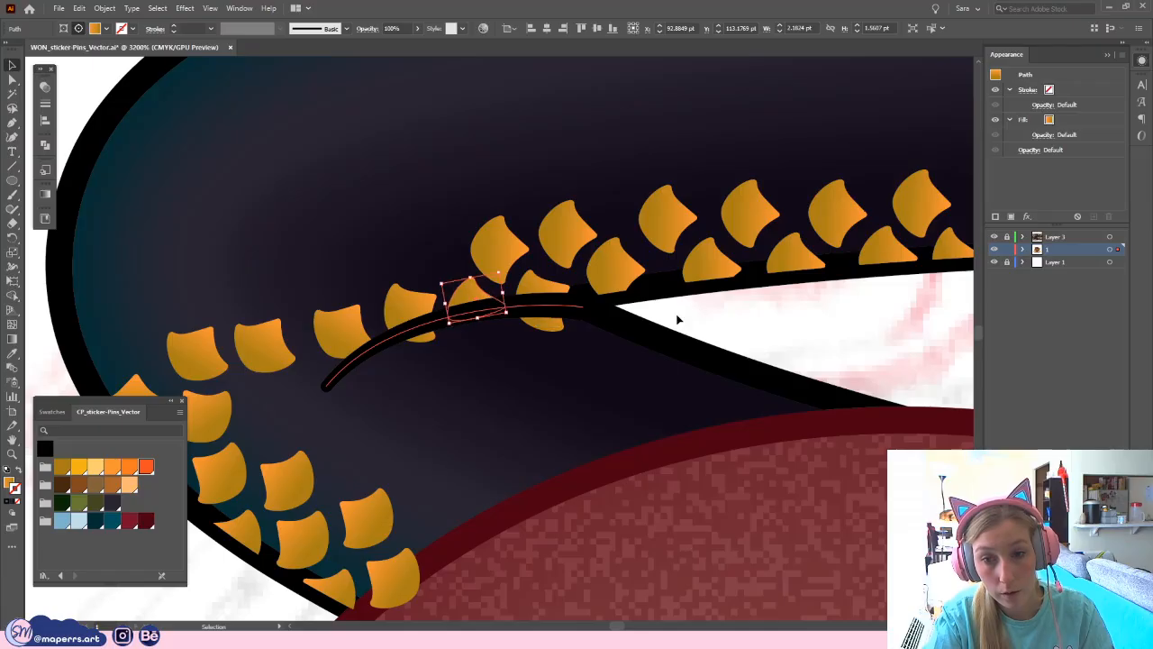
{"action": "left_click", "coordinate": [678, 319]}
- Trim the scale beside the neck's inner corner by deleting its lower corner anchor and raising its bottom edge behind the crease
{"action": "left_click", "coordinate": [545, 290]}
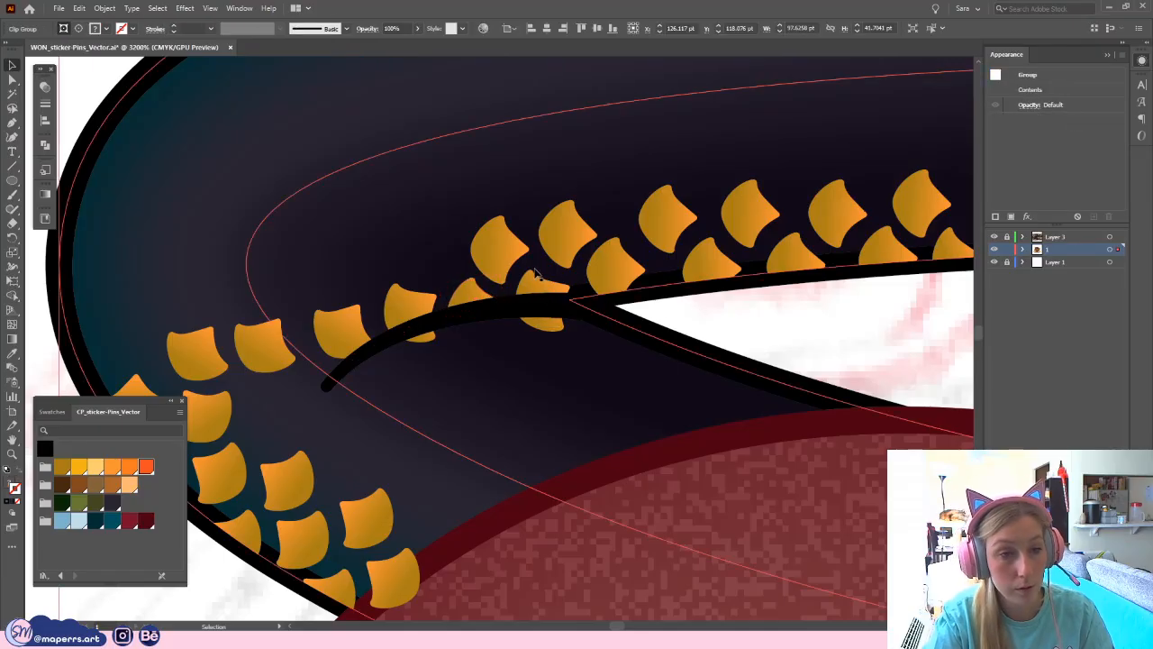
{"action": "key", "text": "a"}
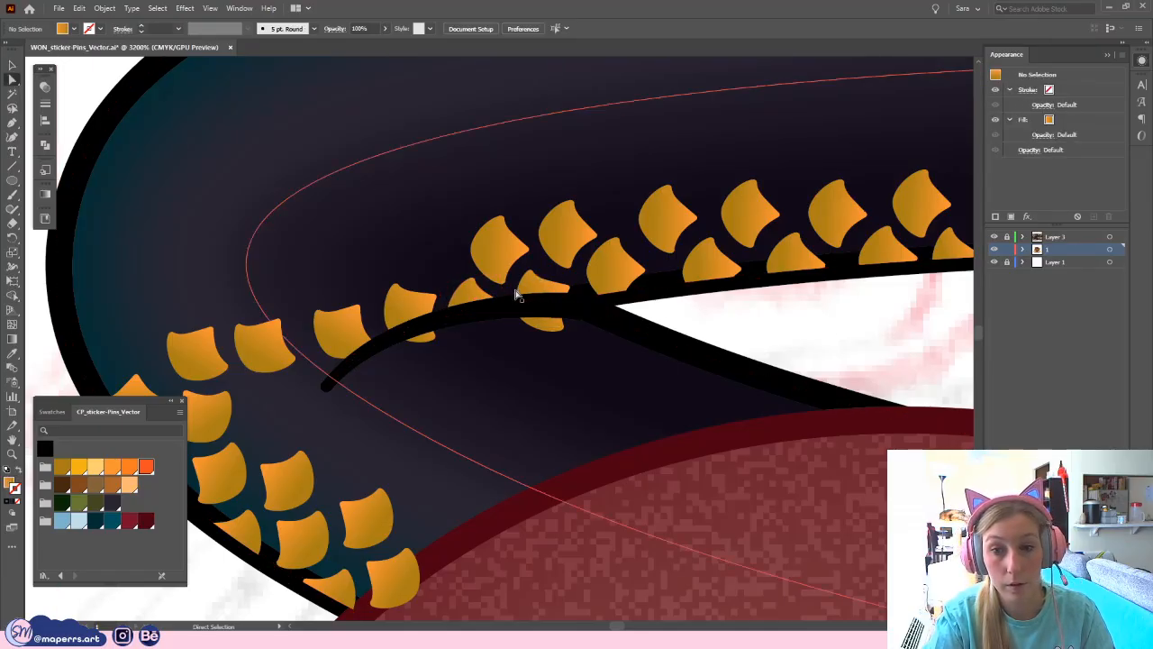
{"action": "left_click", "coordinate": [545, 298]}
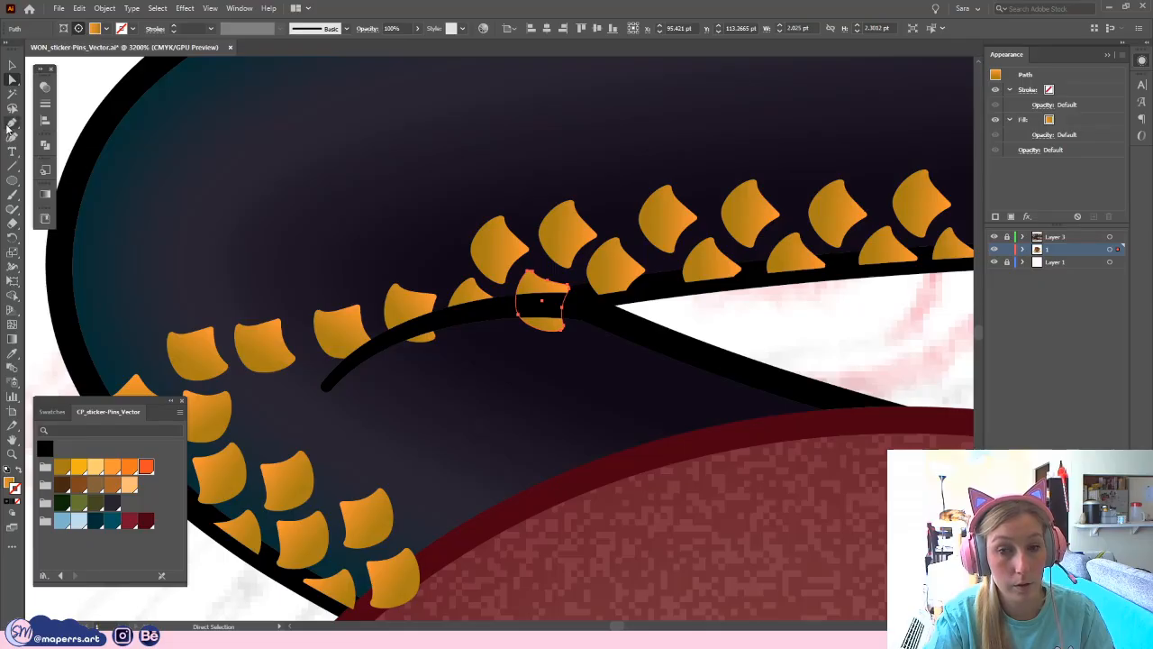
{"action": "left_click", "coordinate": [560, 329]}
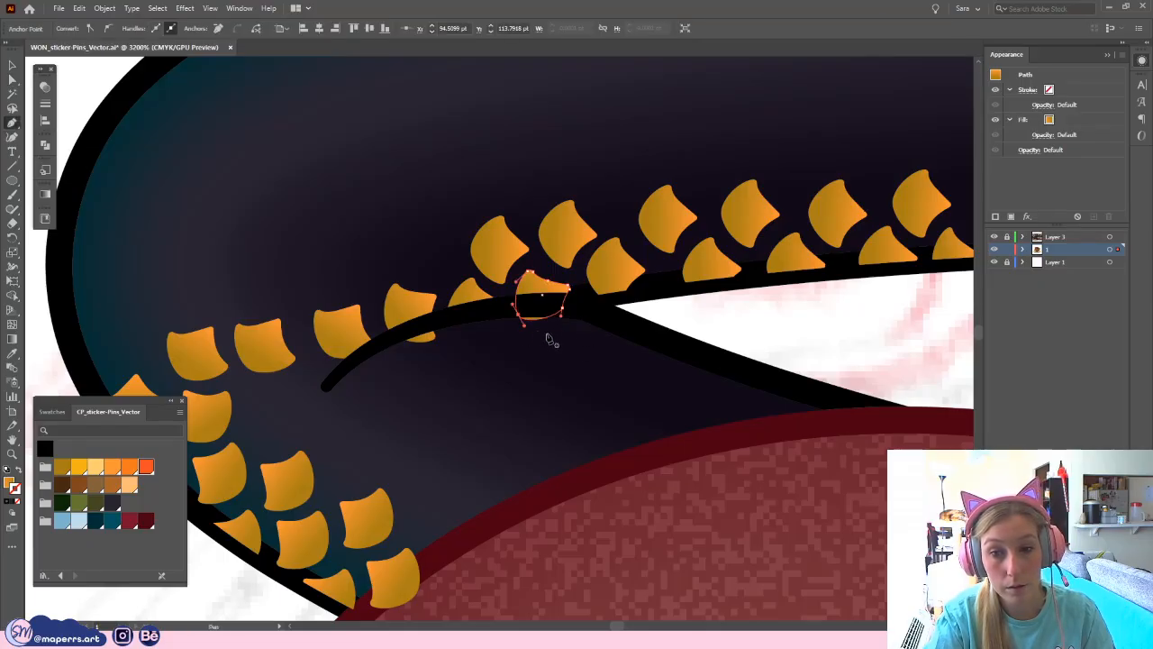
{"action": "left_click", "coordinate": [16, 81]}
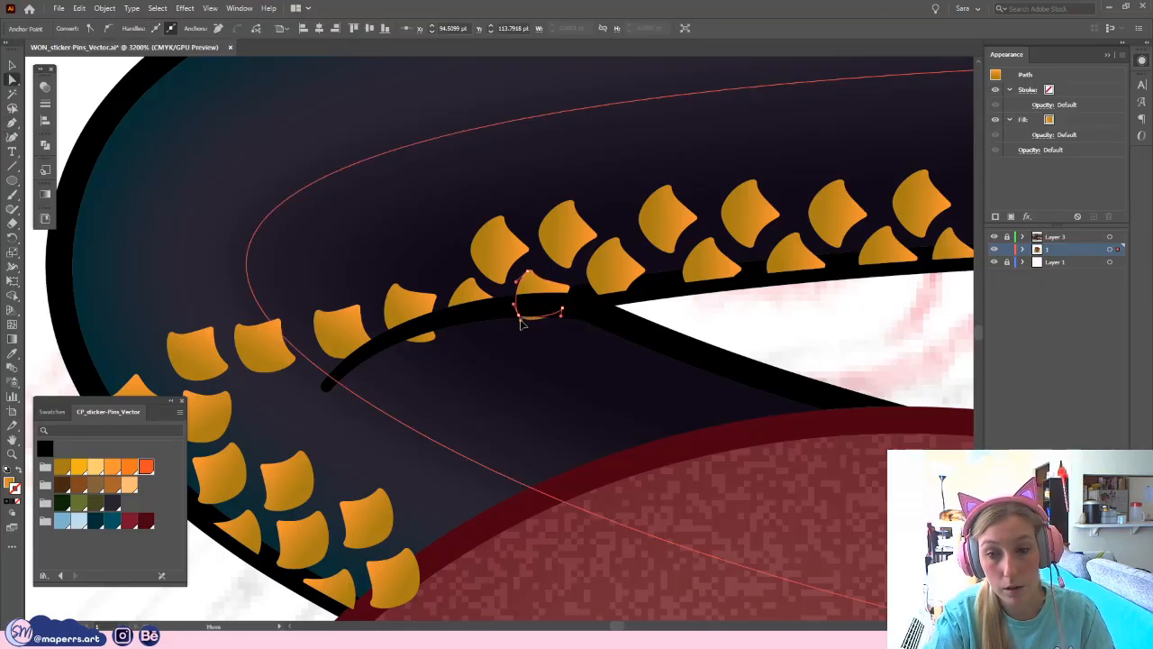
{"action": "left_click_drag", "start_coordinate": [519, 316], "coordinate": [517, 312]}
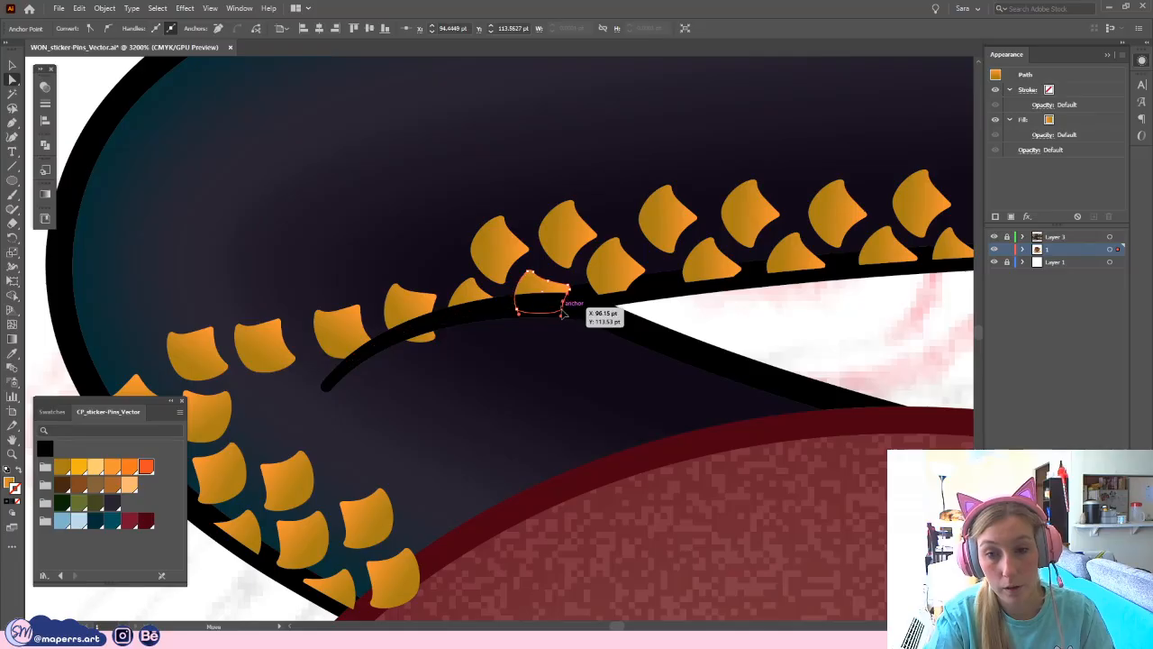
{"action": "left_click", "coordinate": [562, 308]}
{"action": "left_click", "coordinate": [566, 405]}
- Examine the trimmed scales along the crease on the snake's whole neck
{"action": "key", "text": "ctrl+minus"}
{"action": "key", "text": "ctrl+minus"}
{"action": "key", "text": "ctrl+minus"}
{"action": "key", "text": "ctrl+minus"}
{"action": "key", "text": "ctrl+minus"}
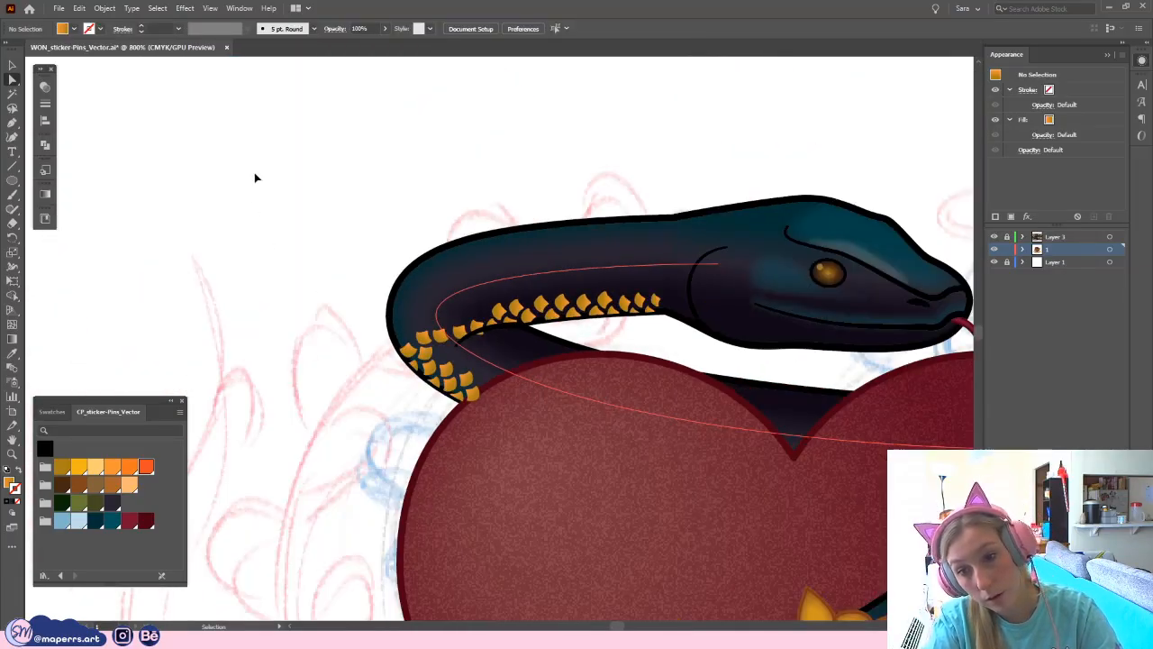
{"action": "key", "text": "ctrl+plus"}
{"action": "key", "text": "ctrl+plus"}
{"action": "key", "text": "ctrl+plus"}
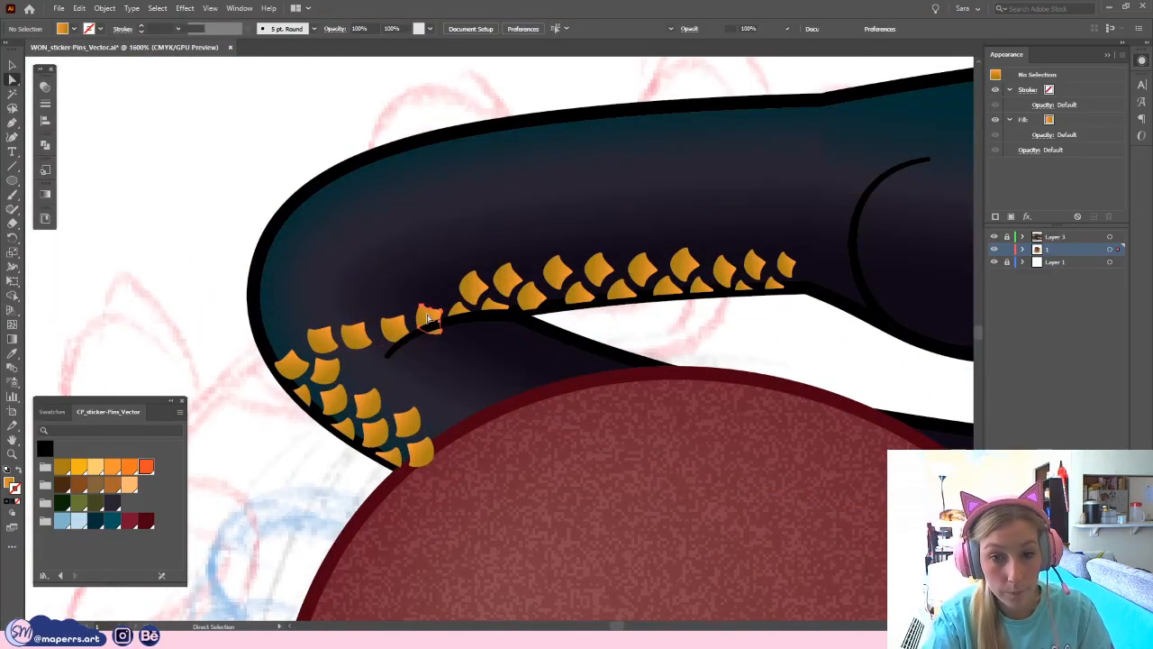
- Duplicate the scale at the middle of the crease just above it to extend the upper row, and rotate the copy to match its neighbours
{"action": "left_click", "coordinate": [427, 315]}
{"action": "left_click_drag", "start_coordinate": [430, 320], "coordinate": [438, 288]}
{"action": "key", "text": "v"}
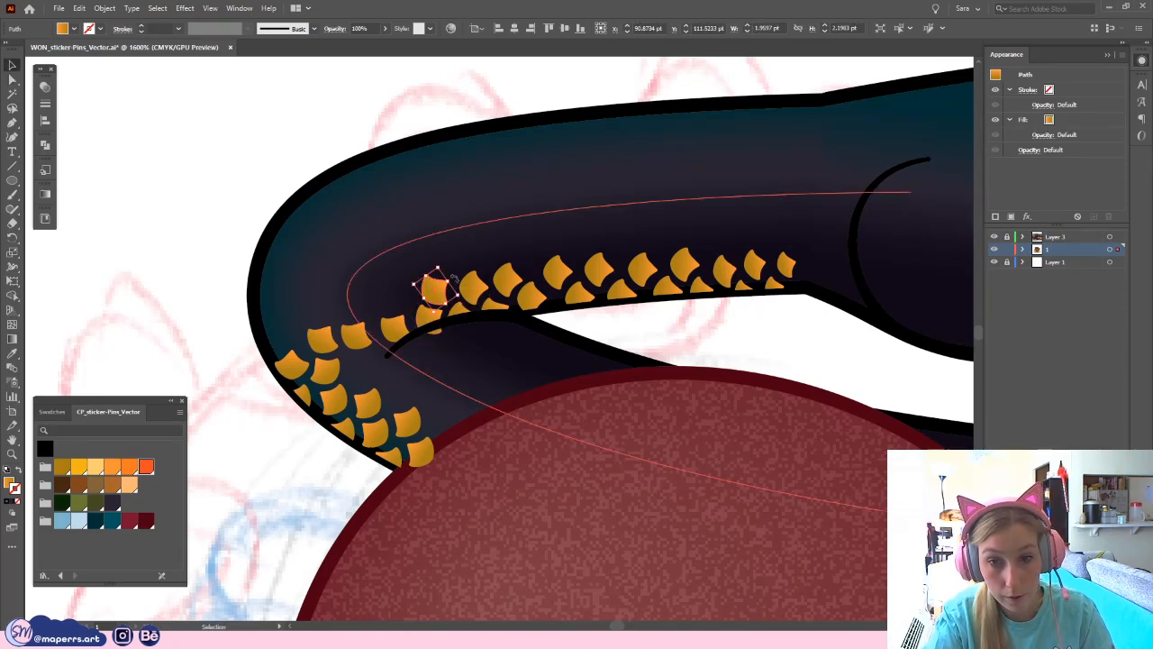
{"action": "left_click_drag", "start_coordinate": [441, 296], "coordinate": [442, 296]}
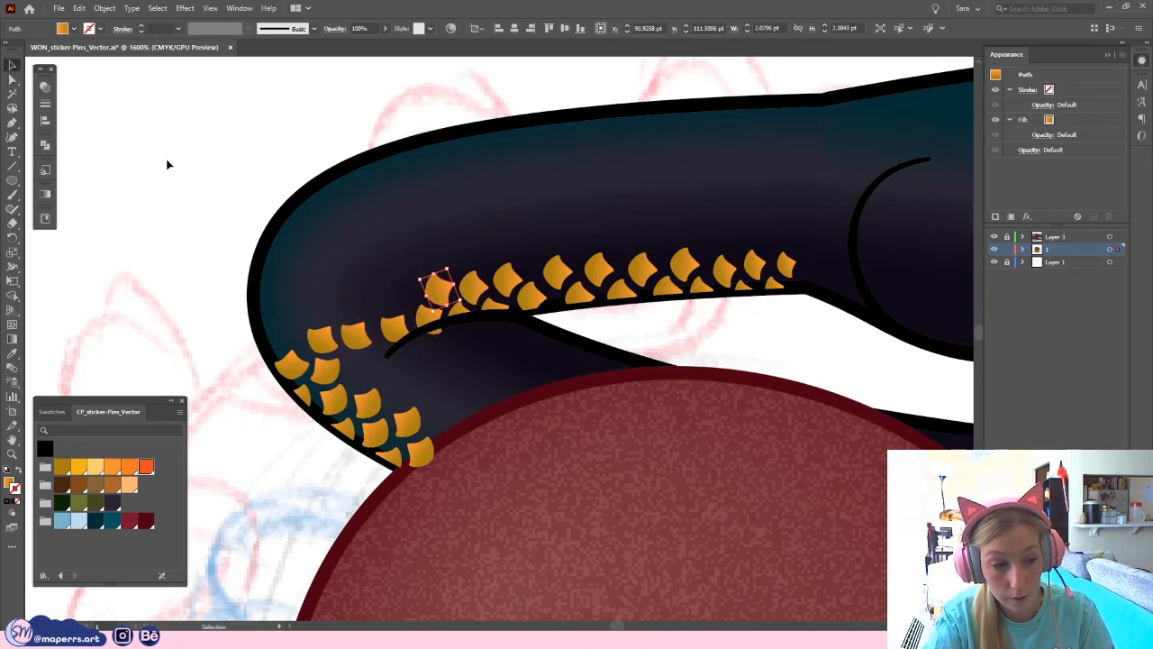
{"action": "left_click", "coordinate": [221, 177]}
- Examine the extended scale rows close up and within the heart artwork
{"action": "scroll", "coordinate": [222, 180], "scroll_direction": "up", "scroll_amount": 1}
{"action": "scroll", "coordinate": [226, 185], "scroll_direction": "down", "scroll_amount": 1}
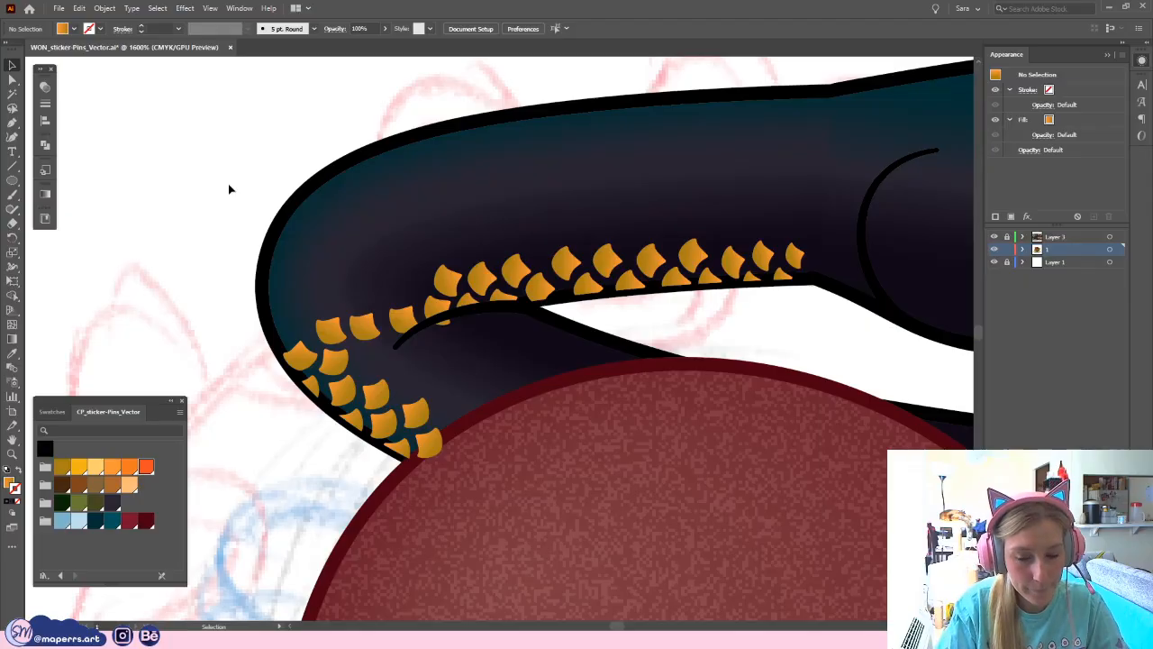
{"action": "scroll", "coordinate": [168, 139], "scroll_direction": "down", "scroll_amount": 5}
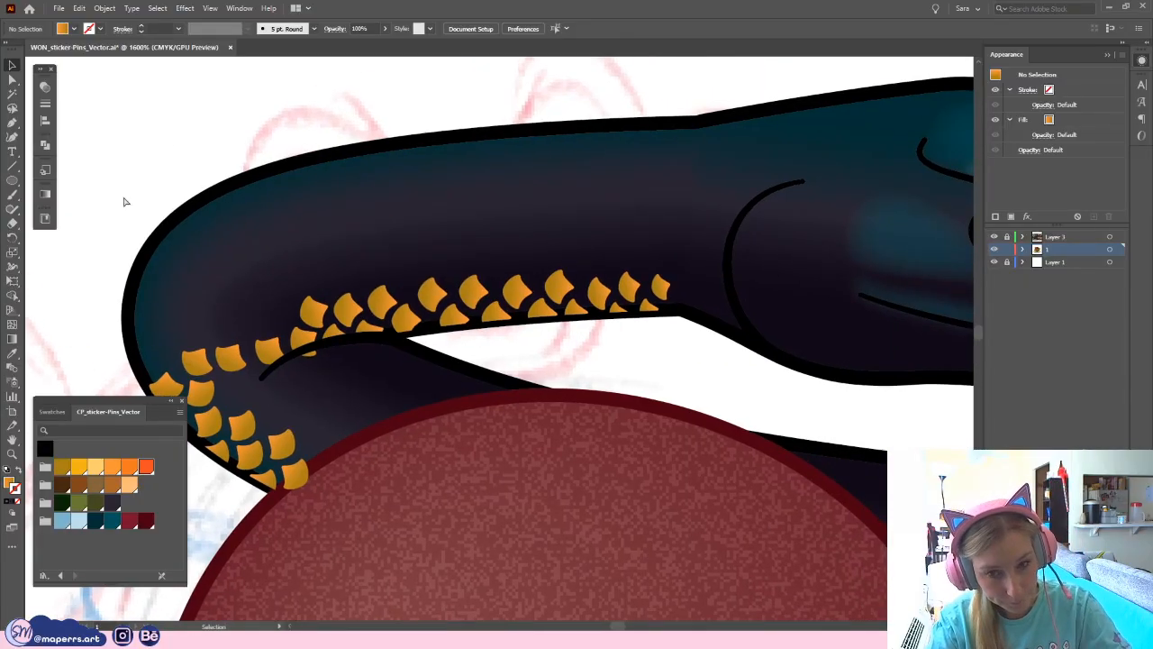
{"action": "scroll", "coordinate": [177, 300], "scroll_direction": "down", "scroll_amount": 2}
{"action": "scroll", "coordinate": [176, 300], "scroll_direction": "up", "scroll_amount": 5}
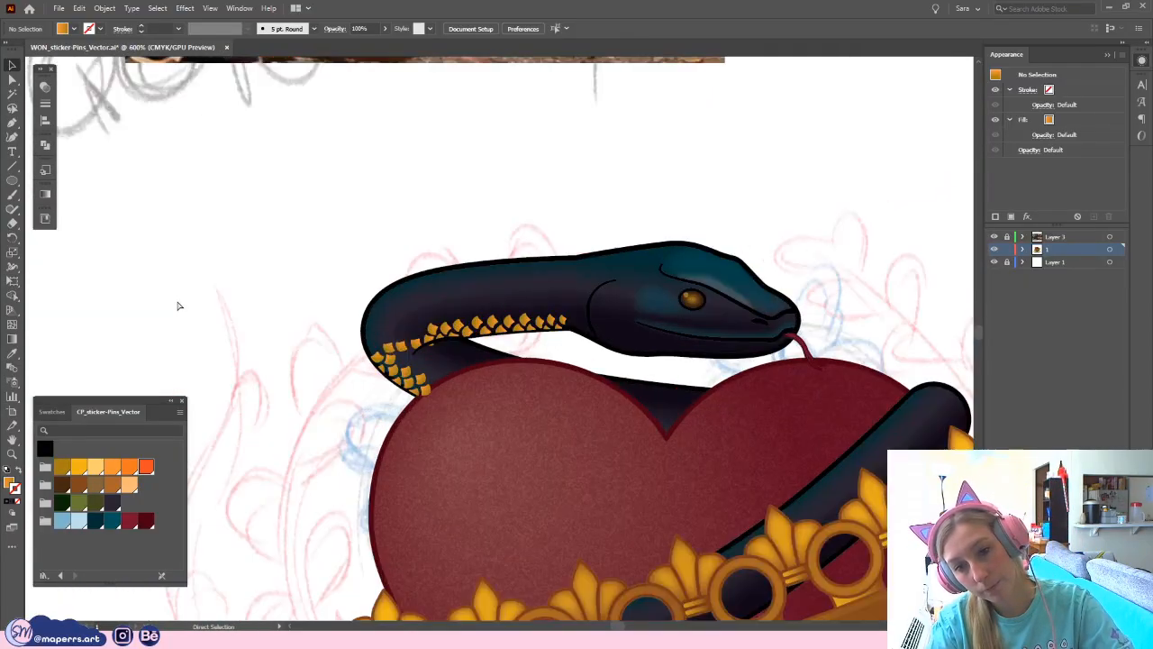
{"action": "left_click_drag", "start_coordinate": [377, 312], "coordinate": [388, 299]}
{"action": "key", "text": "ctrl+equal"}
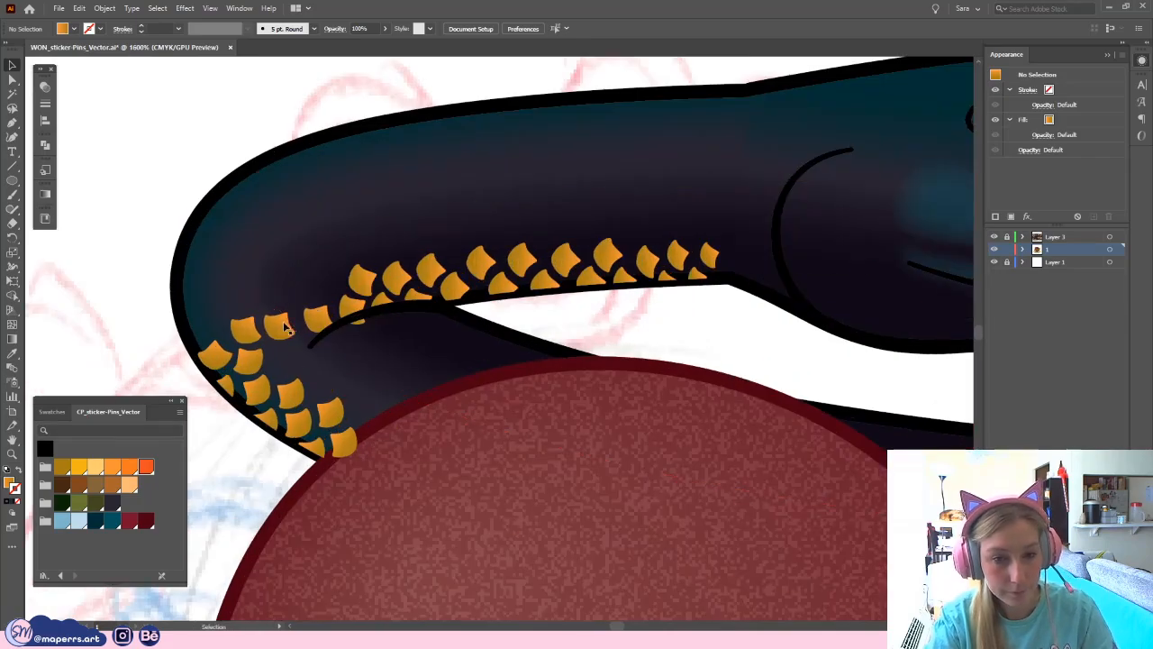
- Move the scale just before the crease down beside the crease's tapered end
{"action": "left_click", "coordinate": [284, 326]}
{"action": "key", "text": "a"}
{"action": "left_click", "coordinate": [115, 149]}
{"action": "left_click_drag", "start_coordinate": [278, 326], "coordinate": [294, 349]}
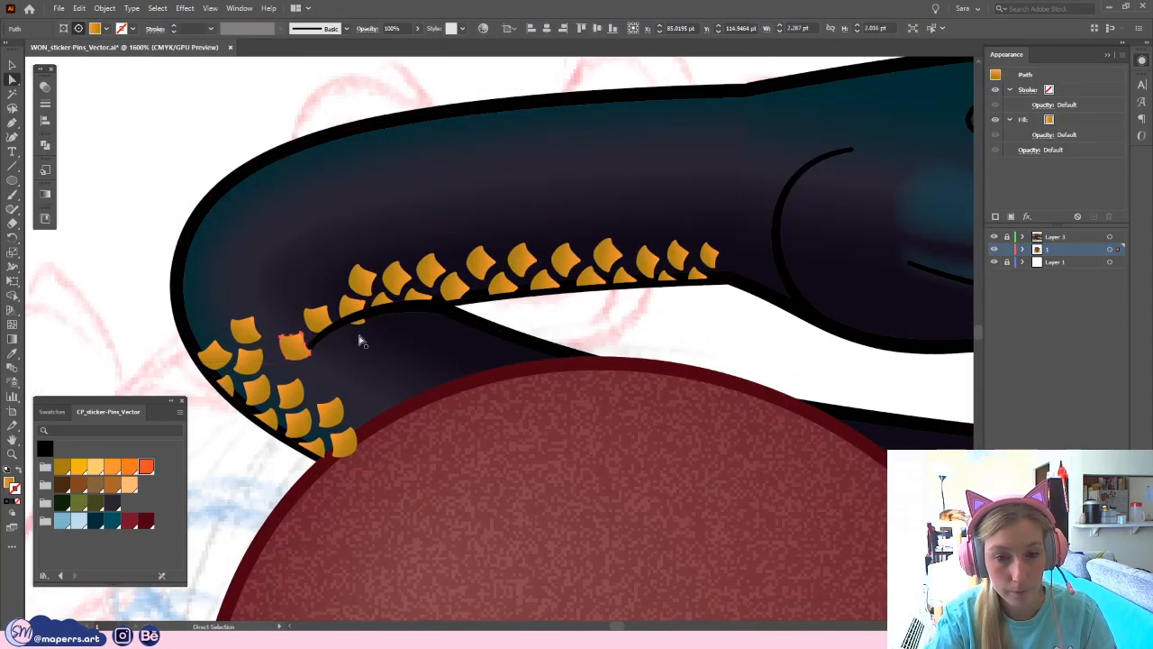
- Trim the scale overlapping the crease by removing its anchor points below the line with the Pen tool
{"action": "left_click", "coordinate": [364, 324]}
{"action": "key", "text": "ctrl+equal"}
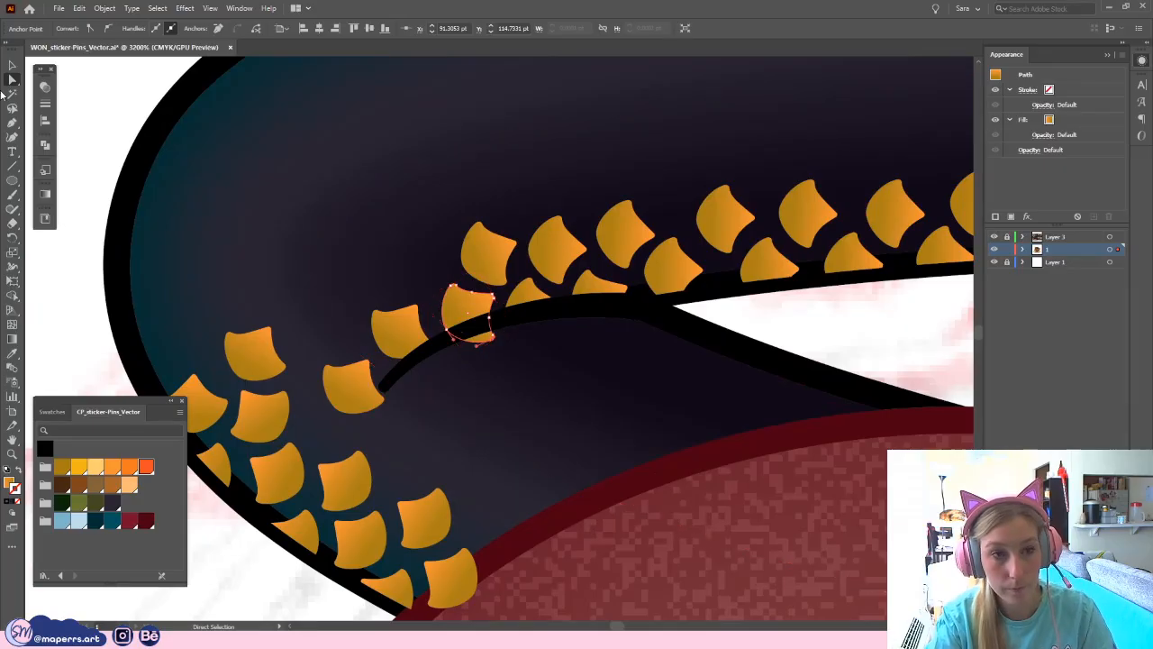
{"action": "left_click", "coordinate": [12, 123]}
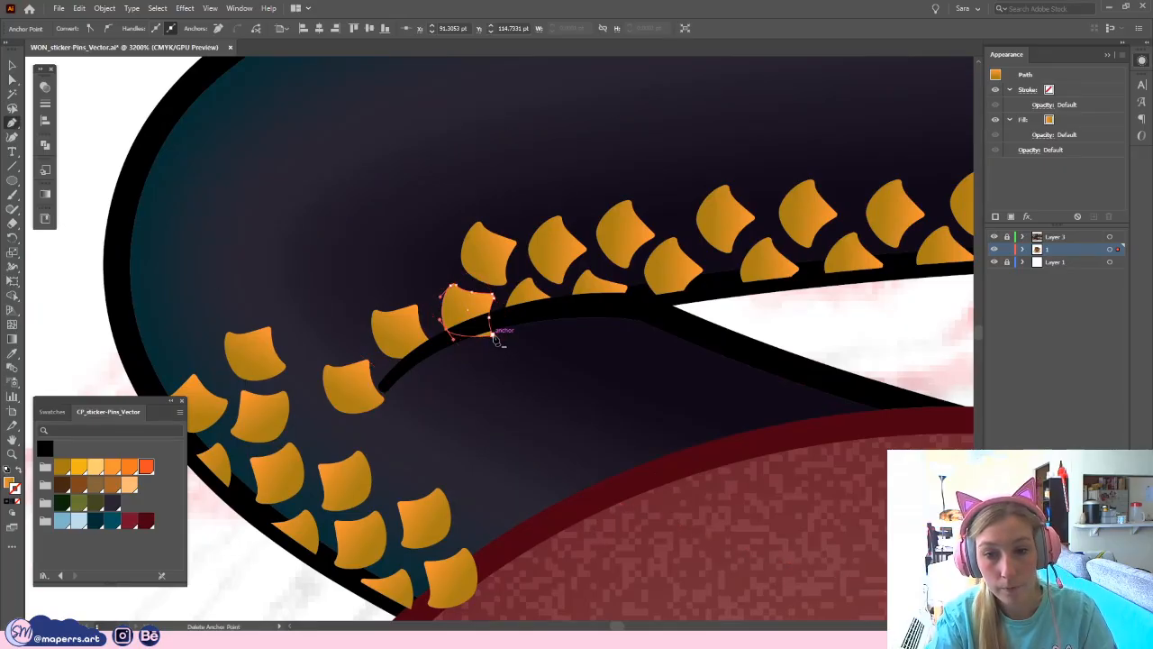
- Duplicate the next scale along the crease straight above itself in the upper row and rotate the copy to match its neighbours
{"action": "left_click", "coordinate": [405, 346]}
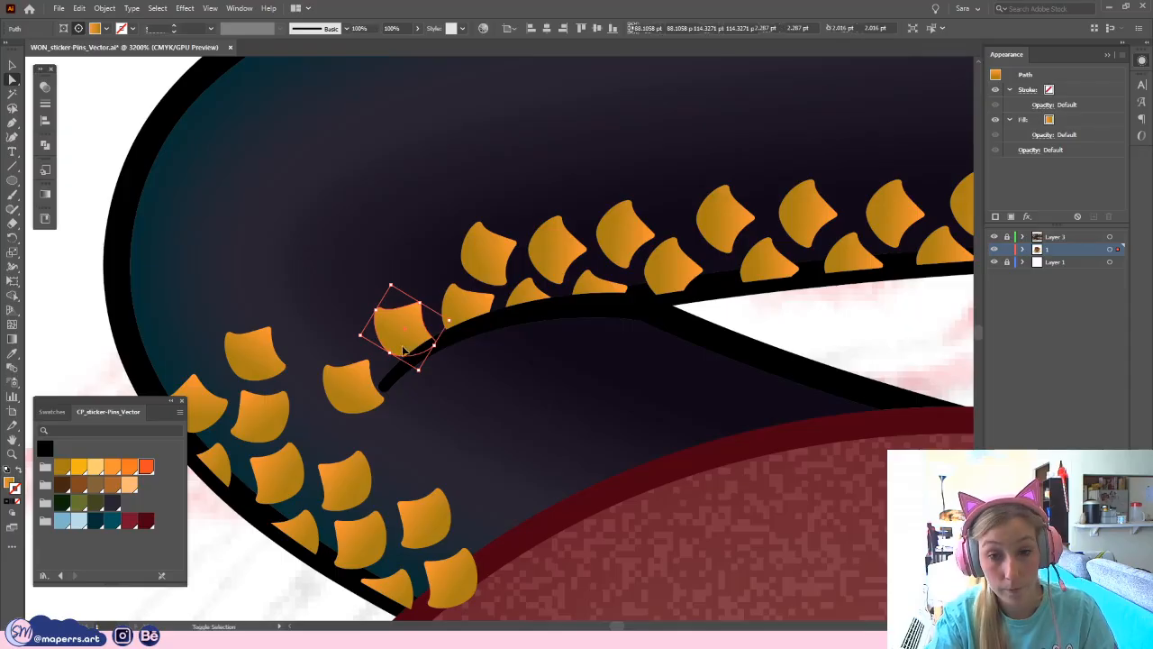
{"action": "left_click_drag", "start_coordinate": [405, 350], "coordinate": [411, 283]}
{"action": "key", "text": "v"}
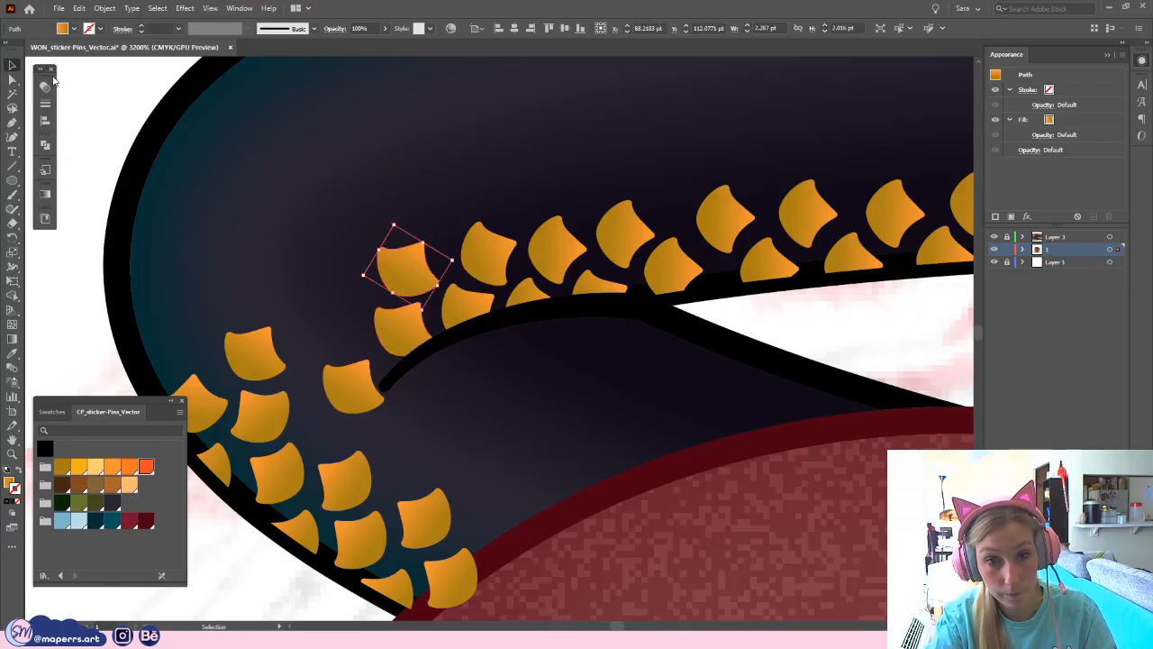
{"action": "left_click_drag", "start_coordinate": [433, 237], "coordinate": [433, 276]}
- Rotate the original scale below that copy to follow the curve of the crease
{"action": "left_click", "coordinate": [394, 335]}
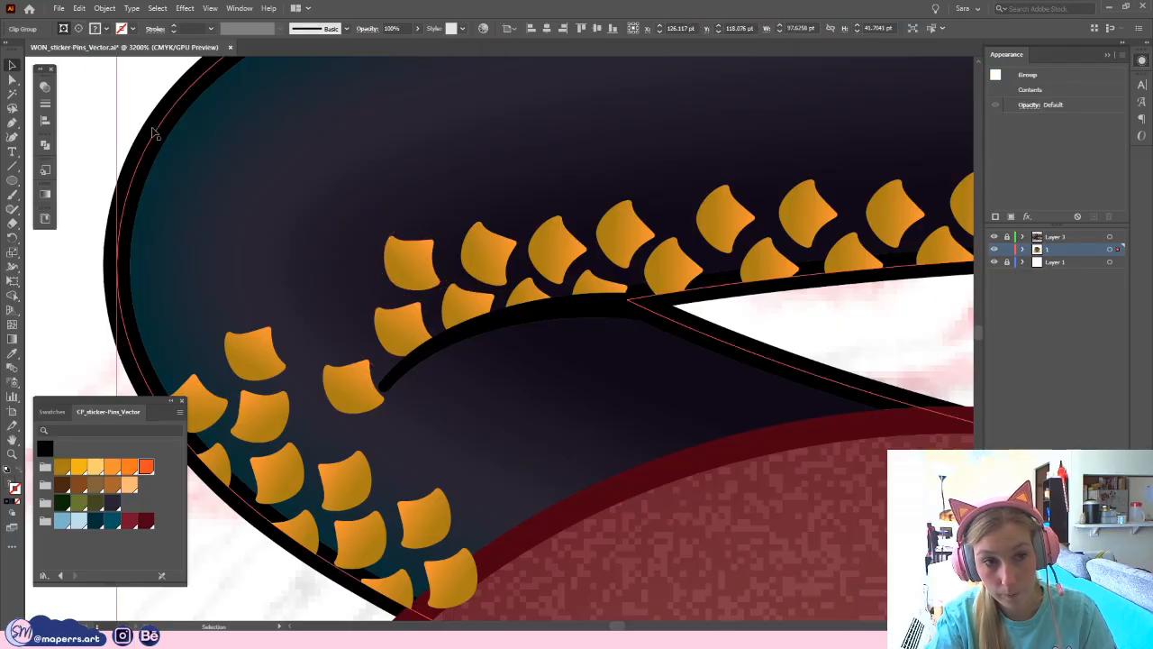
{"action": "key", "text": "a"}
{"action": "left_click", "coordinate": [671, 311]}
{"action": "key", "text": "v"}
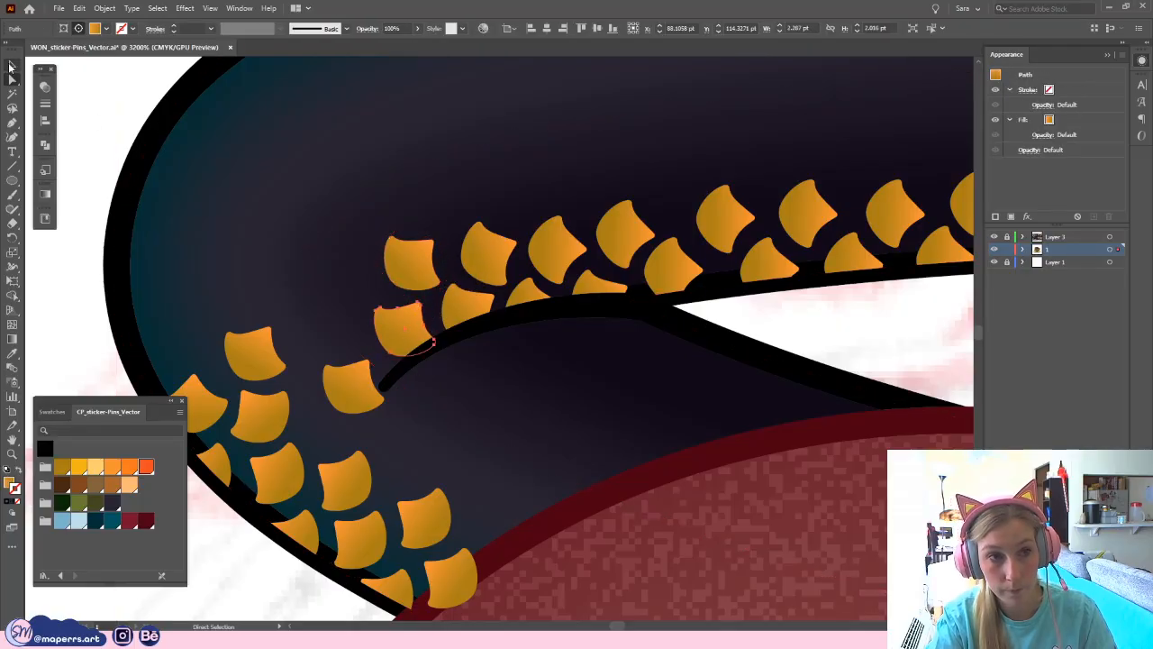
{"action": "left_click", "coordinate": [403, 322]}
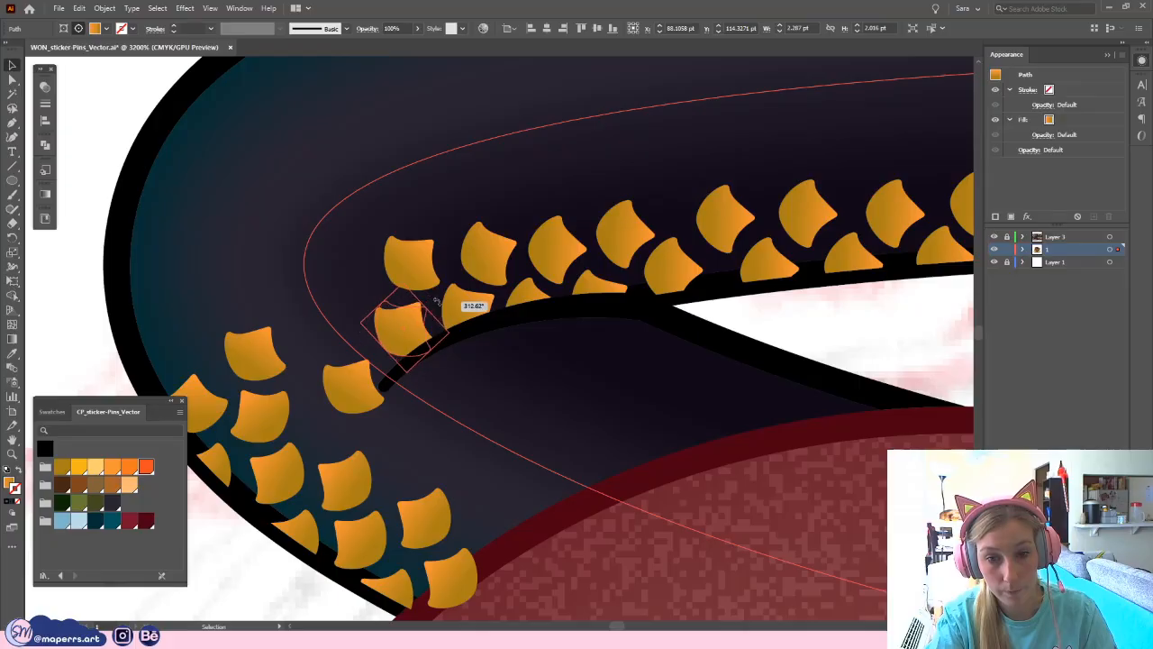
- Examine the scale rows within the whole heart artwork and compare them with the snake reference photo
{"action": "key", "text": "a"}
{"action": "left_click", "coordinate": [102, 96]}
{"action": "left_click_drag", "start_coordinate": [102, 96], "coordinate": [165, 116]}
{"action": "key", "text": "ctrl+minus"}
{"action": "key", "text": "ctrl+minus"}
{"action": "key", "text": "ctrl+minus"}
{"action": "key", "text": "ctrl+minus"}
{"action": "key", "text": "ctrl+minus"}
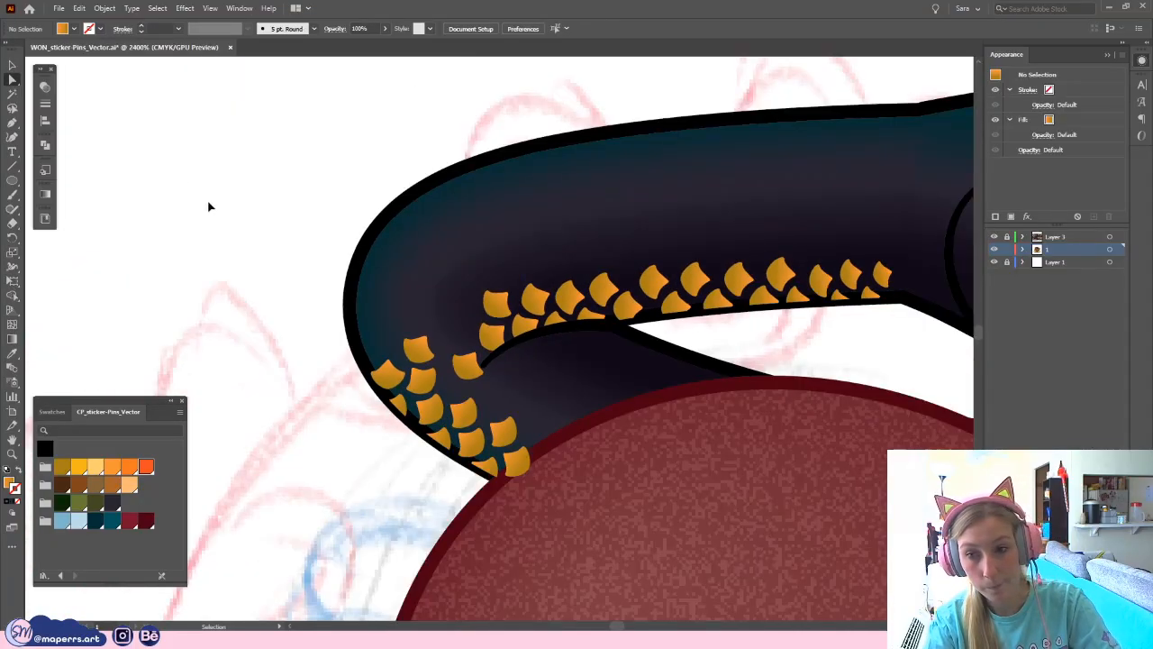
{"action": "left_click_drag", "start_coordinate": [491, 263], "coordinate": [285, 171]}
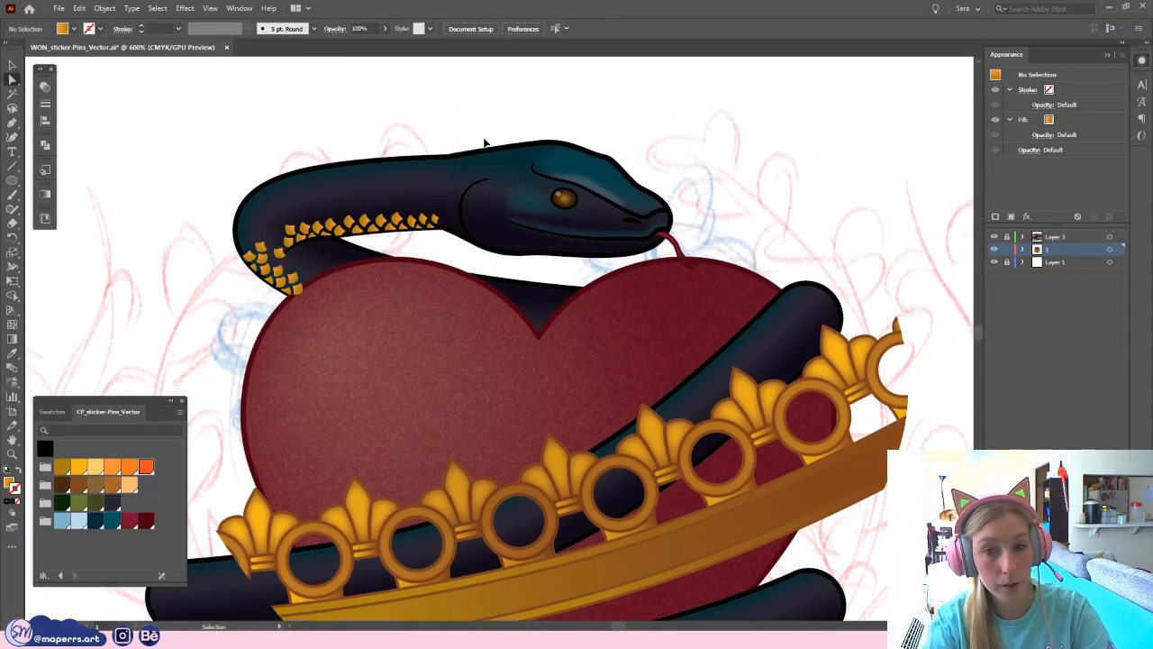
{"action": "key", "text": "ctrl+minus"}
{"action": "key", "text": "ctrl+minus"}
{"action": "key", "text": "ctrl+minus"}
{"action": "key", "text": "ctrl+plus"}
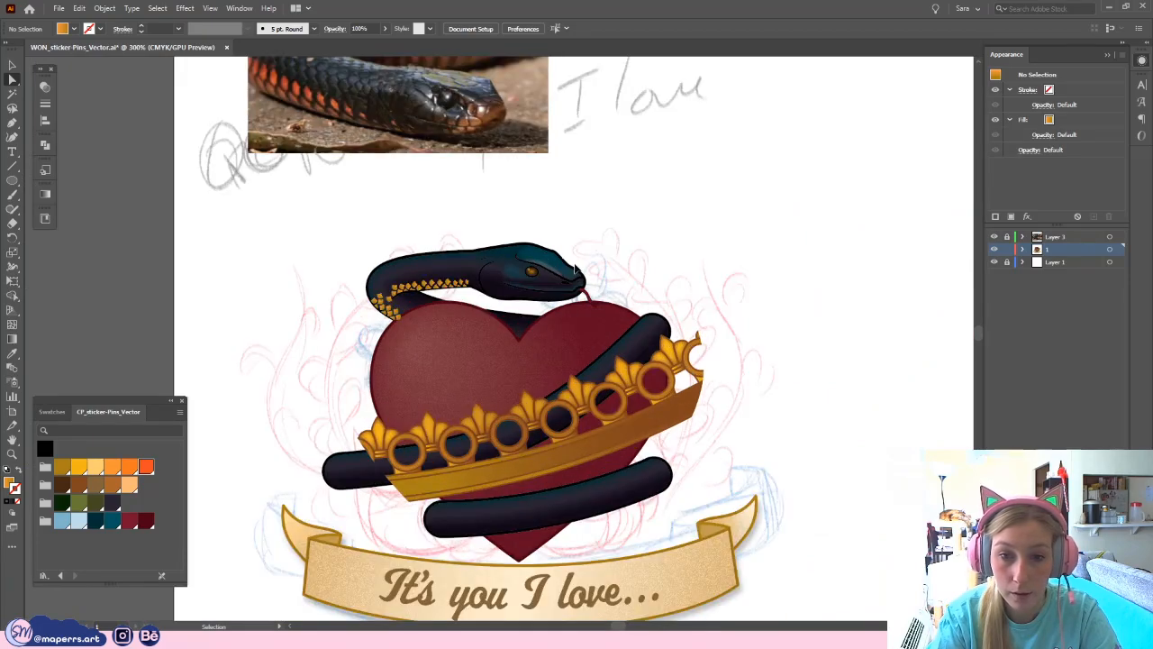
{"action": "key", "text": "ctrl+plus"}
{"action": "mouse_move", "coordinate": [357, 152]}
{"action": "left_mouse_down"}
{"action": "mouse_move", "coordinate": [432, 382]}
{"action": "mouse_move", "coordinate": [453, 371]}
{"action": "left_mouse_up"}
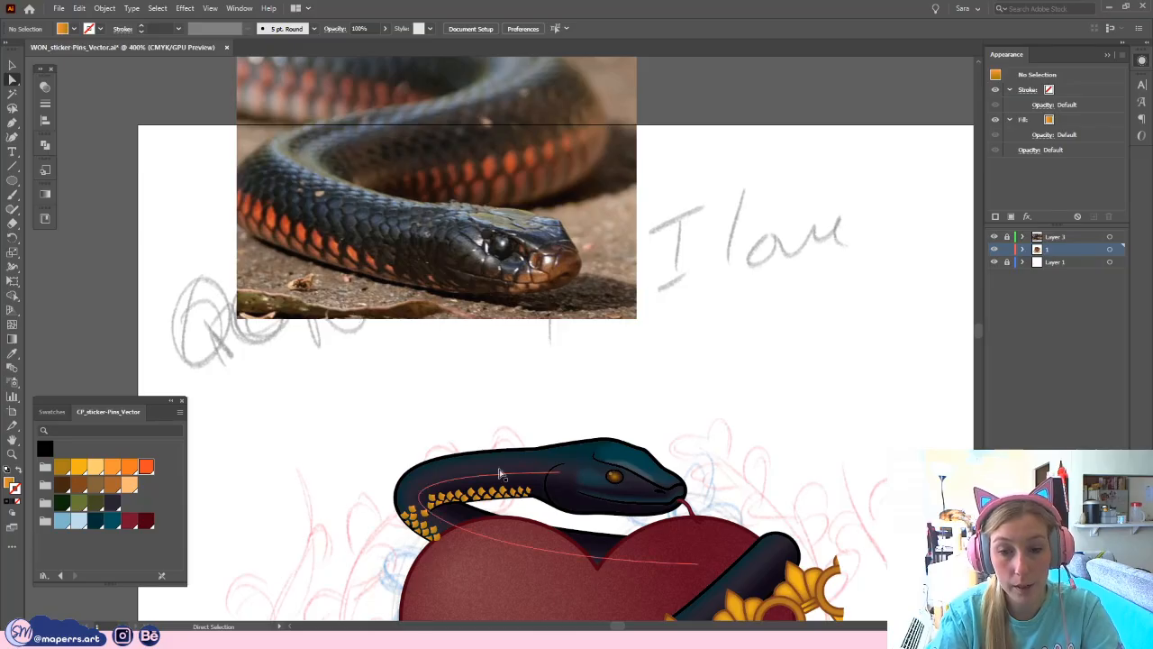
{"action": "left_click_drag", "start_coordinate": [432, 413], "coordinate": [449, 360]}
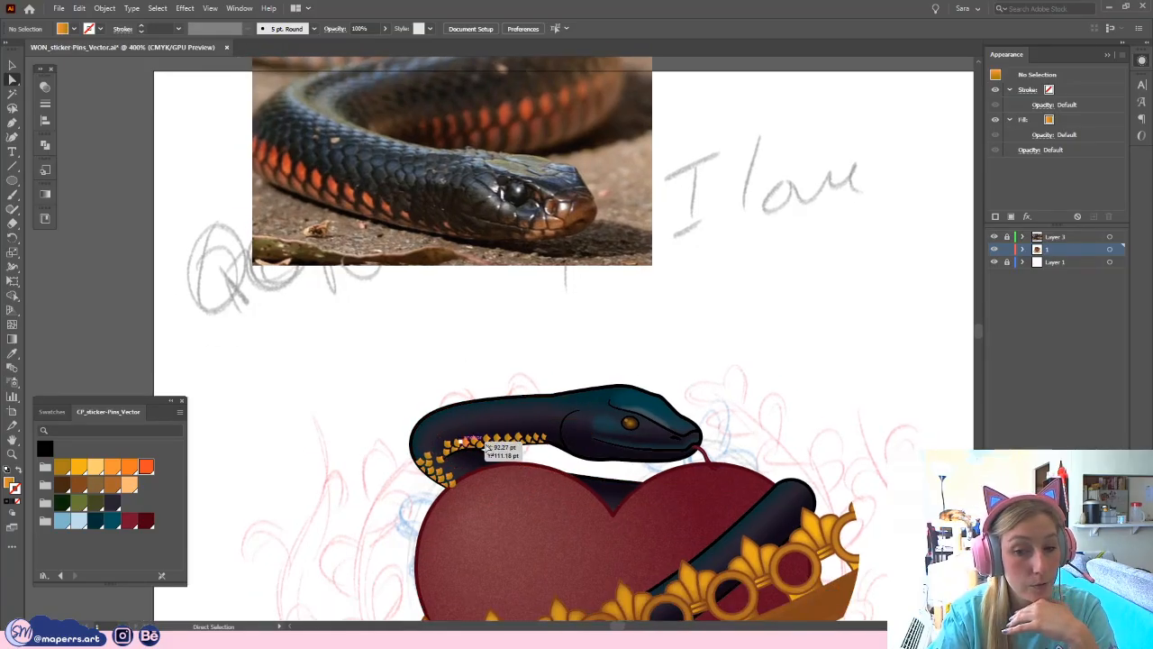
- Cut the lowest scale beside the heart's edge and paste it in place inside the snake's clipping group
{"action": "scroll", "coordinate": [523, 382], "scroll_direction": "down", "scroll_amount": 5}
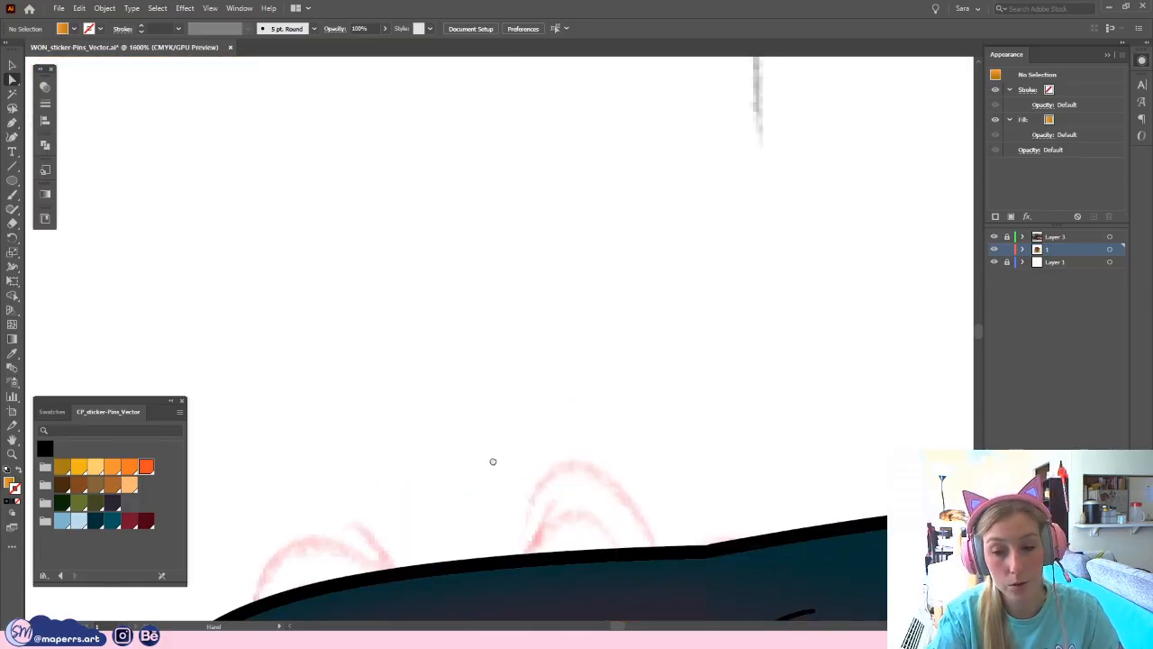
{"action": "scroll", "coordinate": [492, 464], "scroll_direction": "up", "scroll_amount": 4}
{"action": "left_click_drag", "start_coordinate": [341, 449], "coordinate": [369, 448]}
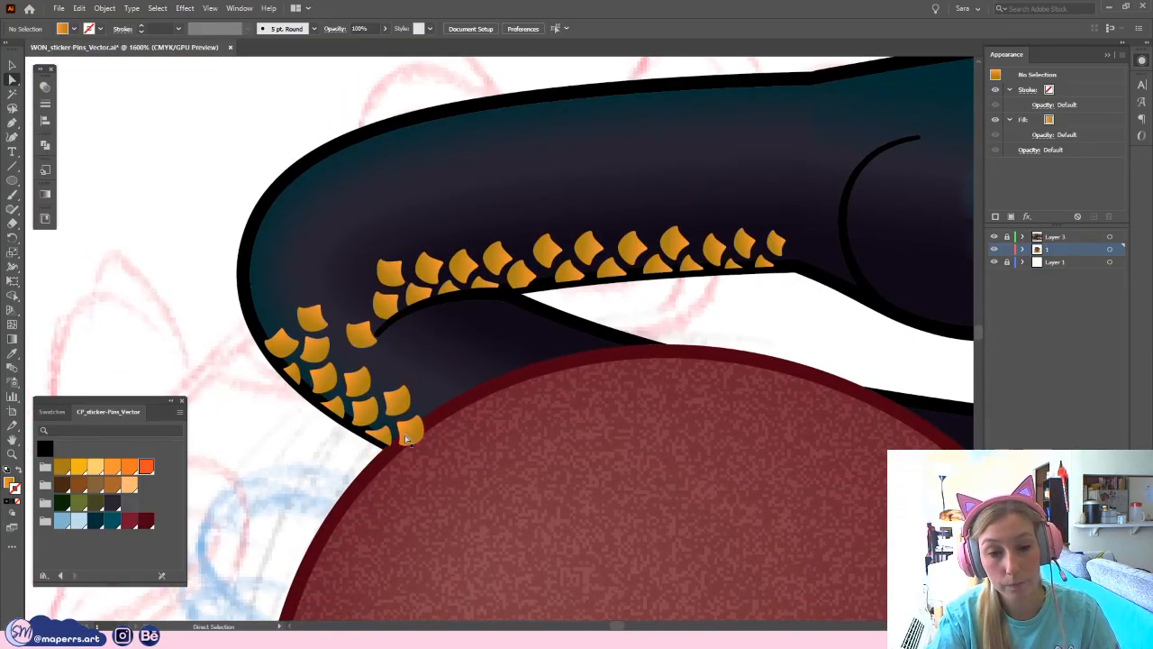
{"action": "left_click", "coordinate": [414, 433]}
{"action": "left_click", "coordinate": [423, 460]}
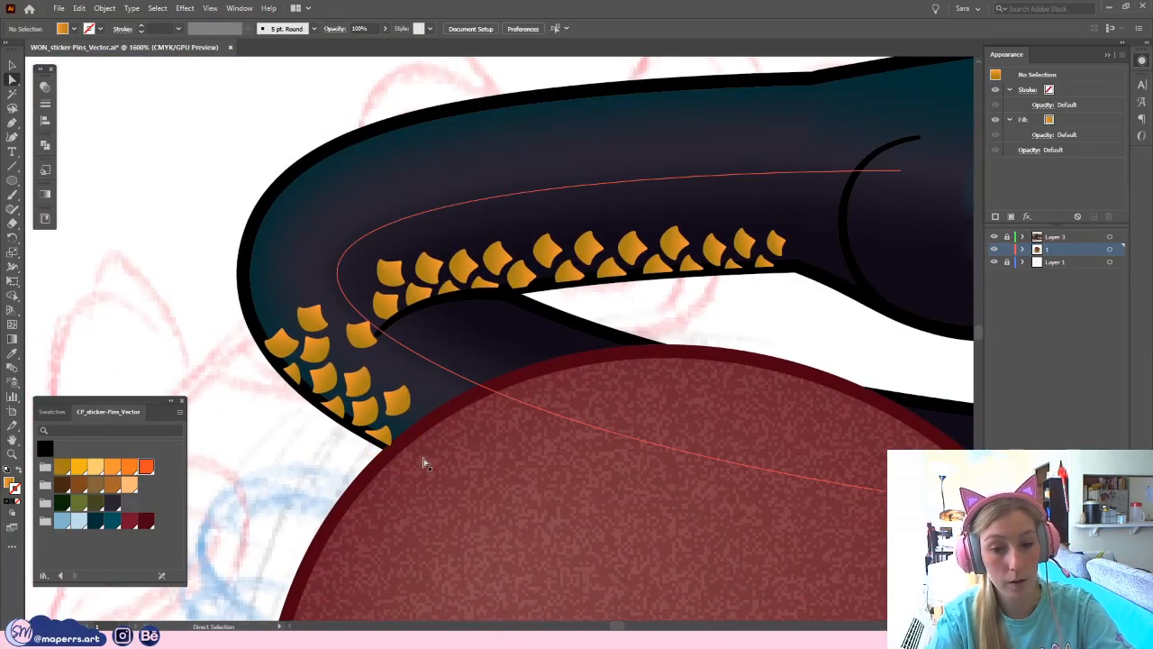
{"action": "left_click_drag", "start_coordinate": [389, 435], "coordinate": [414, 432]}
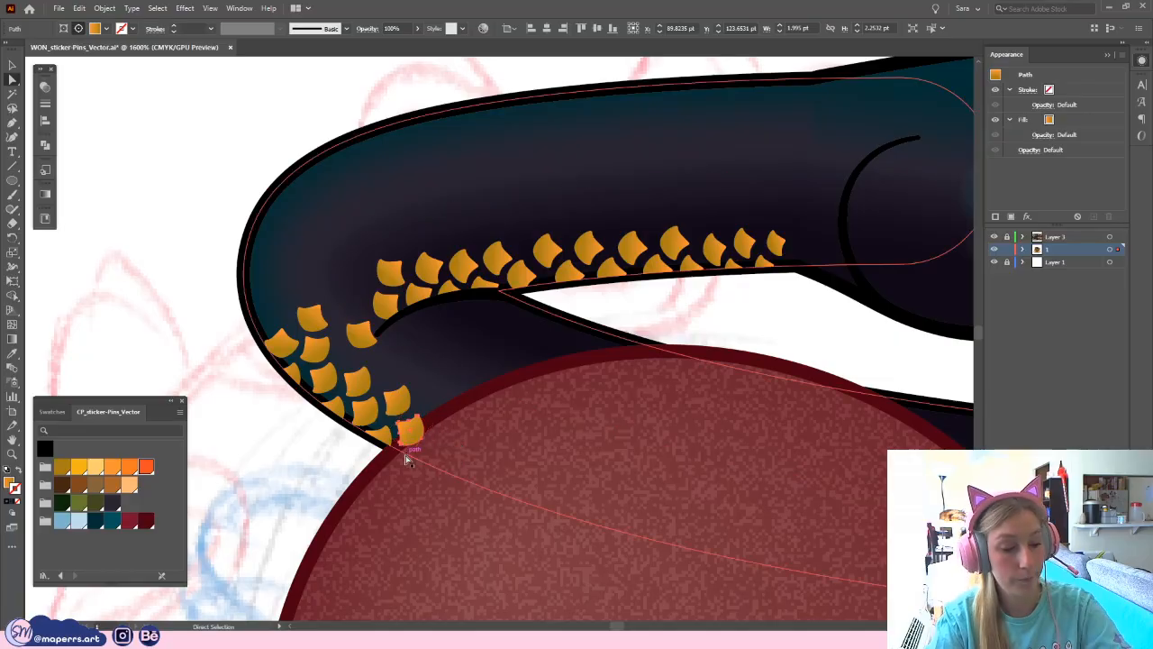
{"action": "key", "text": "ctrl+z"}
{"action": "double_click", "coordinate": [355, 330]}
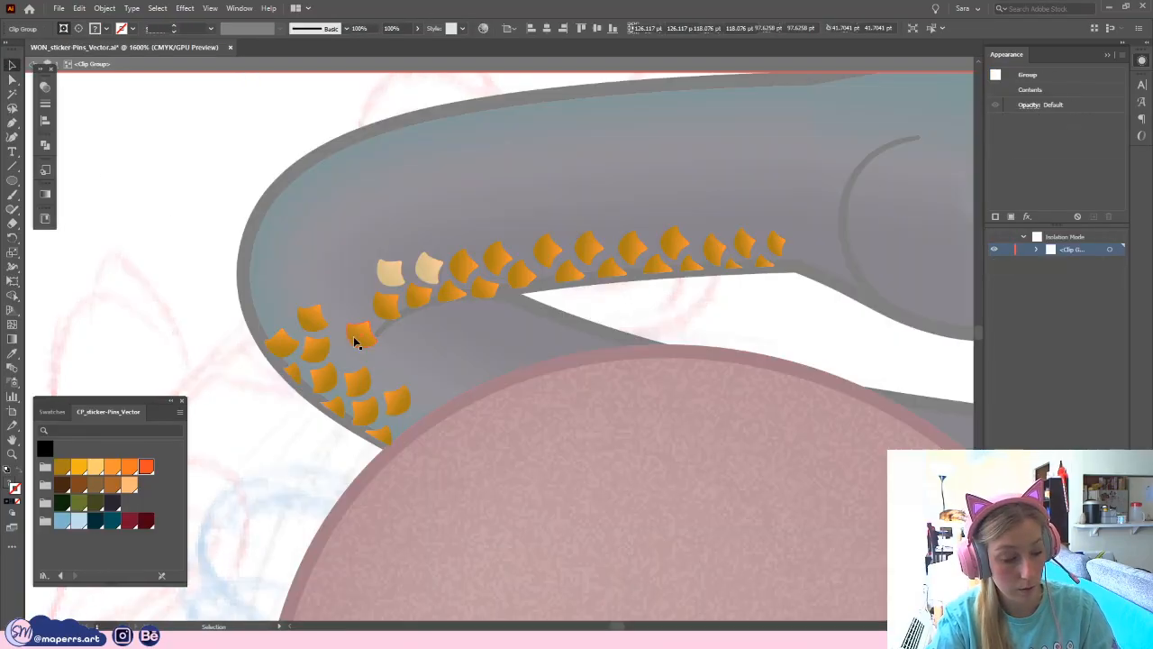
{"action": "double_click", "coordinate": [326, 466]}
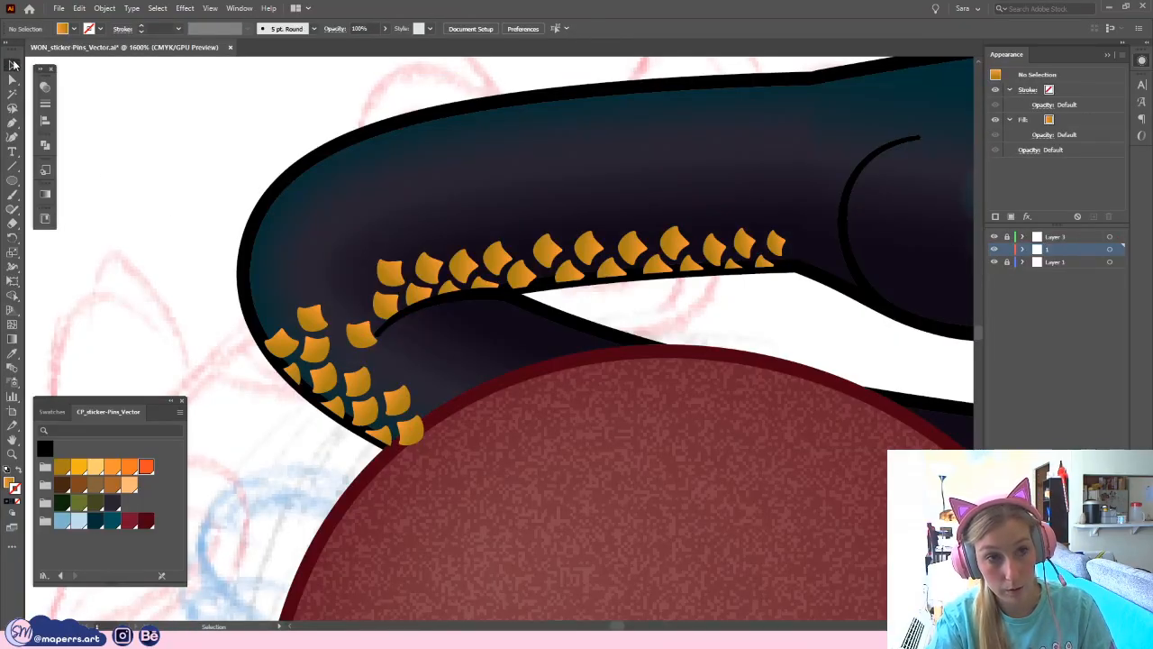
- Cut the two new upper-row scales above the crease and paste them in place inside the snake's clipping group
{"action": "left_click", "coordinate": [431, 278]}
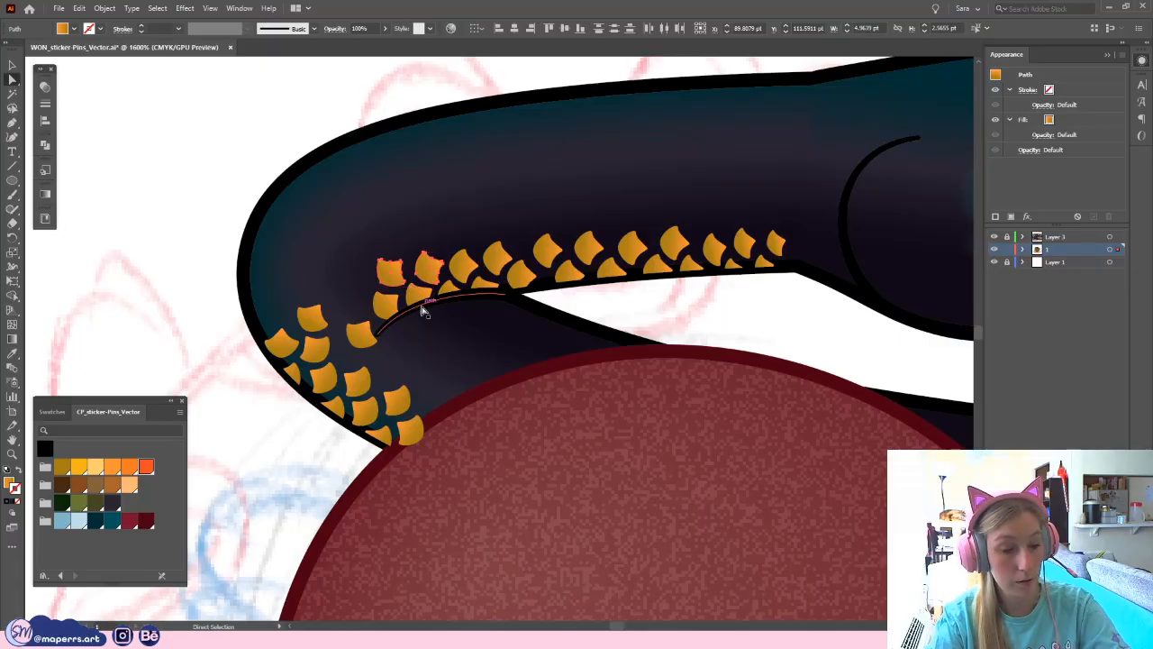
{"action": "key", "text": "Delete"}
{"action": "key", "text": "v"}
{"action": "double_click", "coordinate": [441, 272]}
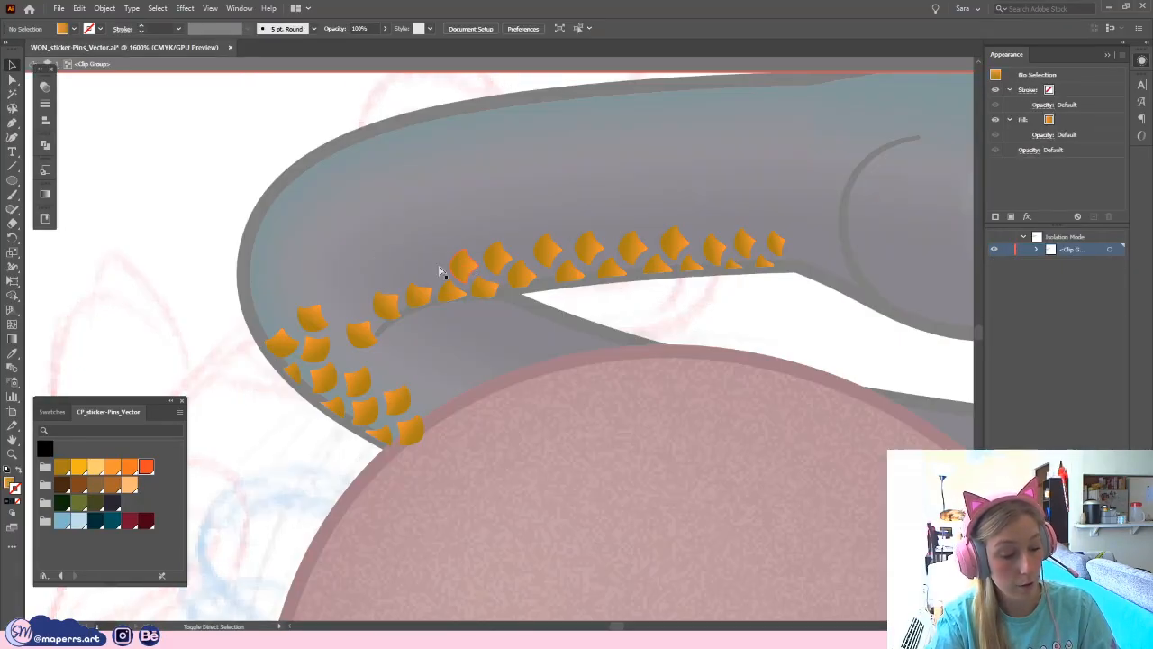
{"action": "double_click", "coordinate": [160, 128]}
- Move the scale at the crease's tapered end slightly upward and tilt it along the line
{"action": "left_click_drag", "start_coordinate": [231, 273], "coordinate": [268, 265]}
{"action": "key", "text": "ctrl+plus"}
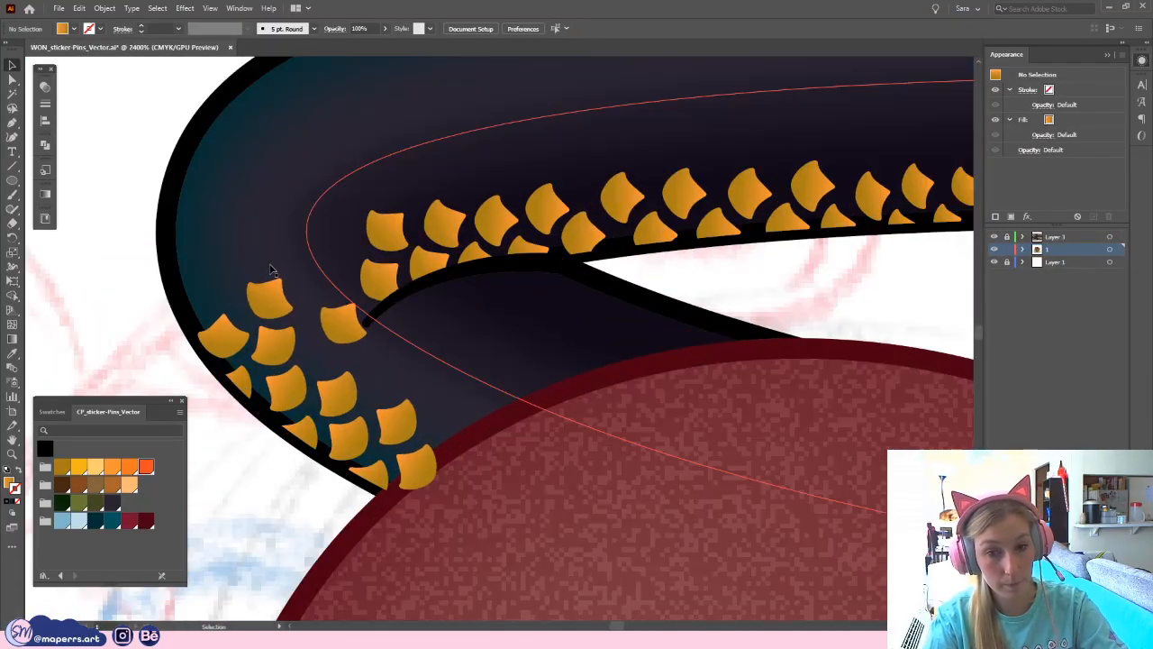
{"action": "mouse_move", "coordinate": [340, 332]}
{"action": "left_mouse_down"}
{"action": "mouse_move", "coordinate": [350, 315]}
{"action": "mouse_move", "coordinate": [378, 323]}
{"action": "mouse_move", "coordinate": [341, 315]}
{"action": "left_mouse_up"}
- Duplicate the scale at the crease's tapered end up into the gap in the upper row
{"action": "key", "text": "v"}
{"action": "left_click", "coordinate": [259, 297]}
{"action": "key", "text": "a"}
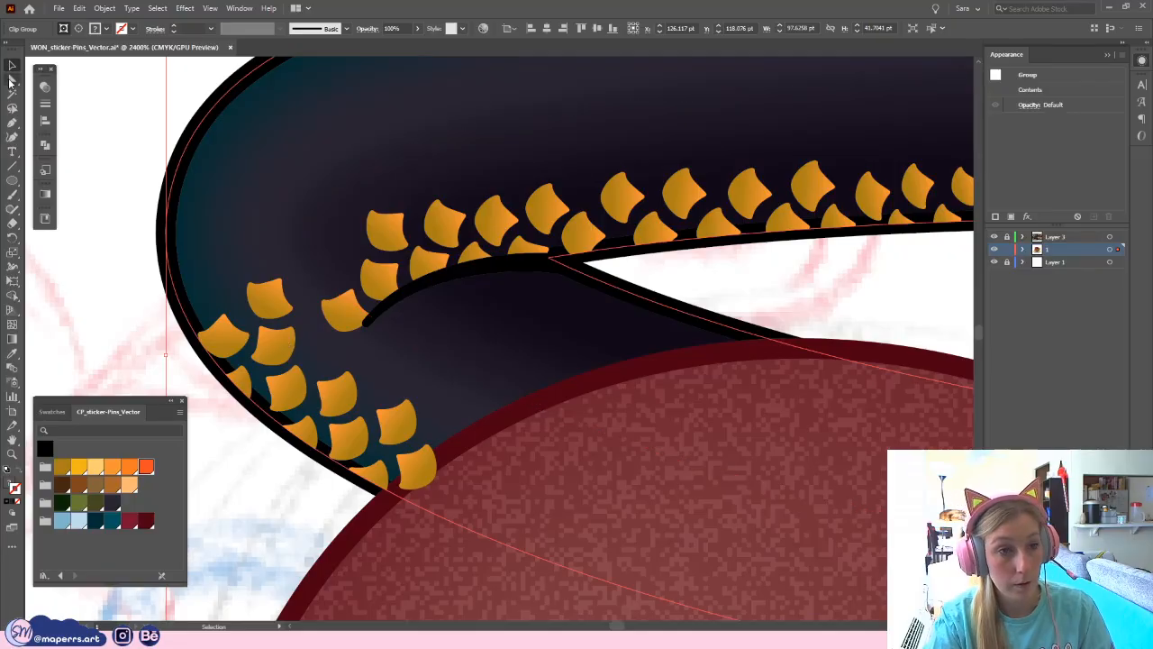
{"action": "left_click", "coordinate": [88, 315]}
{"action": "left_click_drag", "start_coordinate": [329, 315], "coordinate": [306, 273]}
- Duplicate a neighbouring scale into the gap just below the crease's tapered end and rotate the copy to fit
{"action": "left_click_drag", "start_coordinate": [268, 350], "coordinate": [365, 339]}
{"action": "left_click", "coordinate": [12, 65]}
{"action": "left_click_drag", "start_coordinate": [337, 356], "coordinate": [363, 347]}
{"action": "left_click_drag", "start_coordinate": [334, 357], "coordinate": [338, 354]}
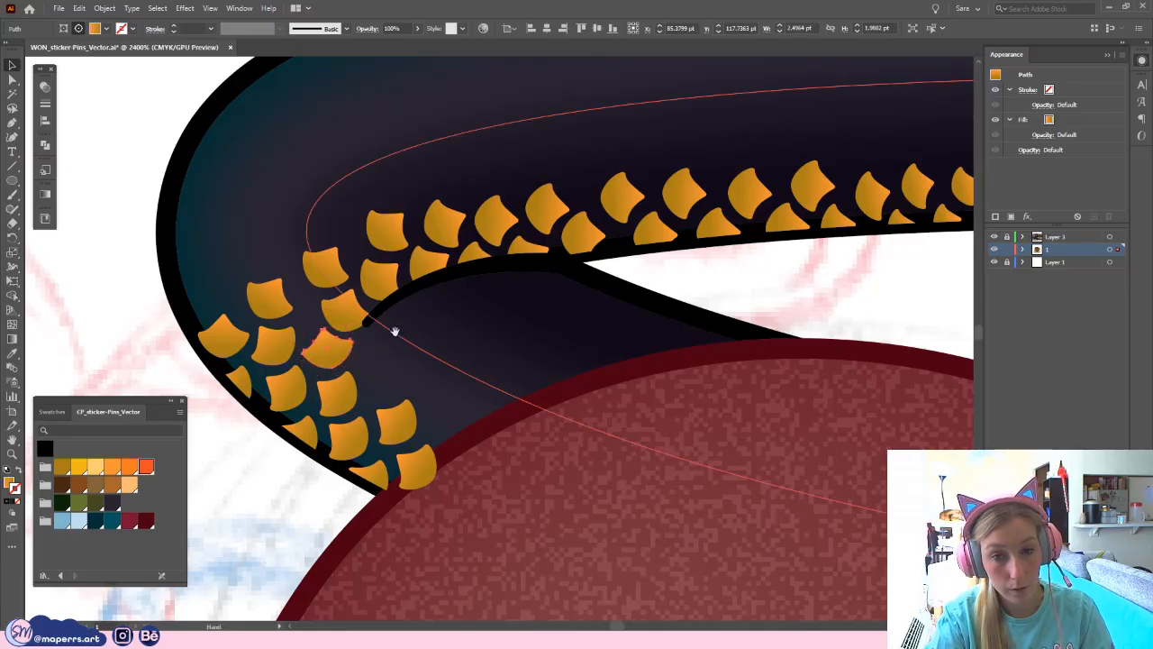
- Release the clipping mask on the snake's neck scales
{"action": "left_click_drag", "start_coordinate": [393, 328], "coordinate": [362, 358]}
{"action": "left_click", "coordinate": [403, 317]}
{"action": "left_click", "coordinate": [12, 79]}
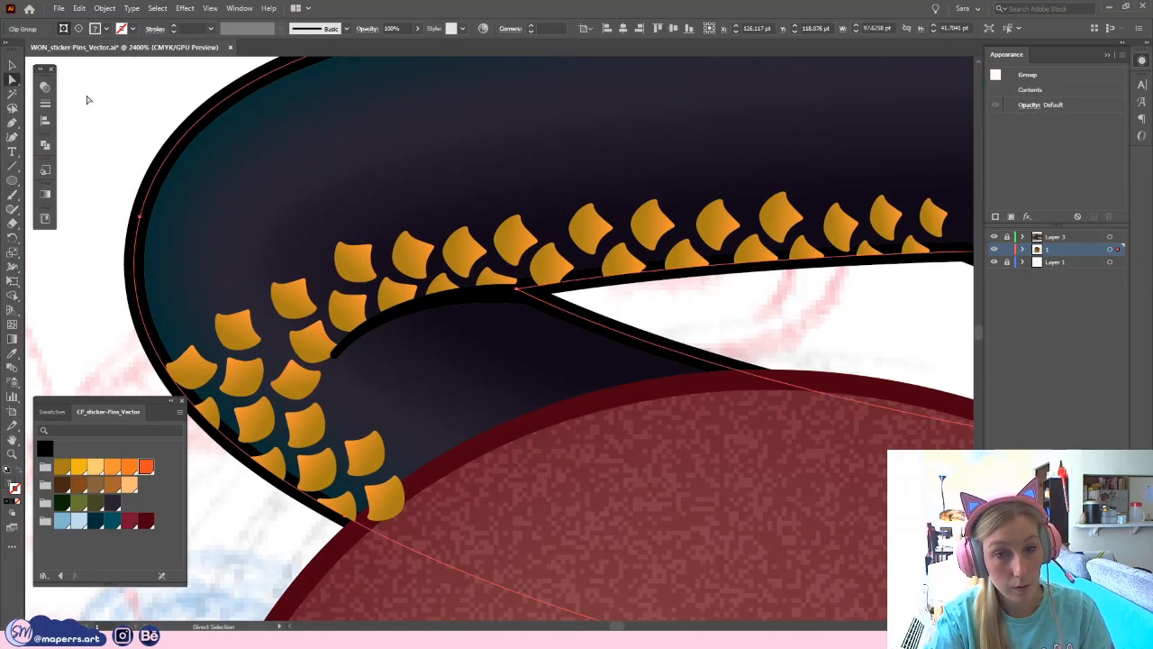
{"action": "left_click", "coordinate": [348, 308]}
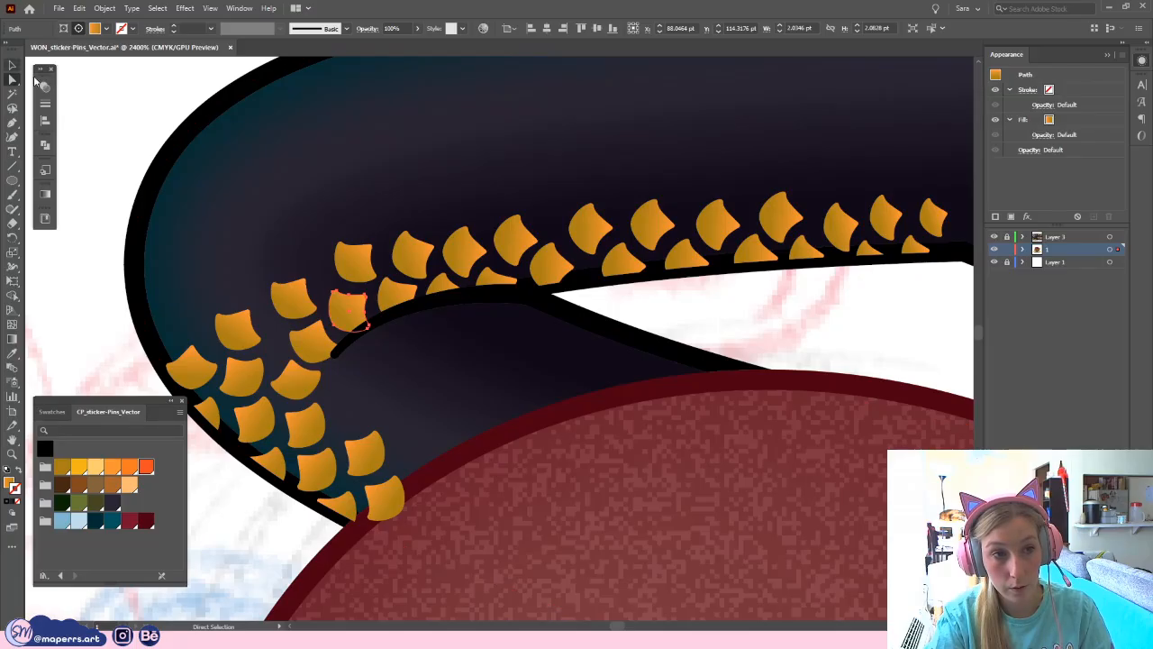
{"action": "left_click", "coordinate": [13, 63]}
{"action": "left_click", "coordinate": [194, 150]}
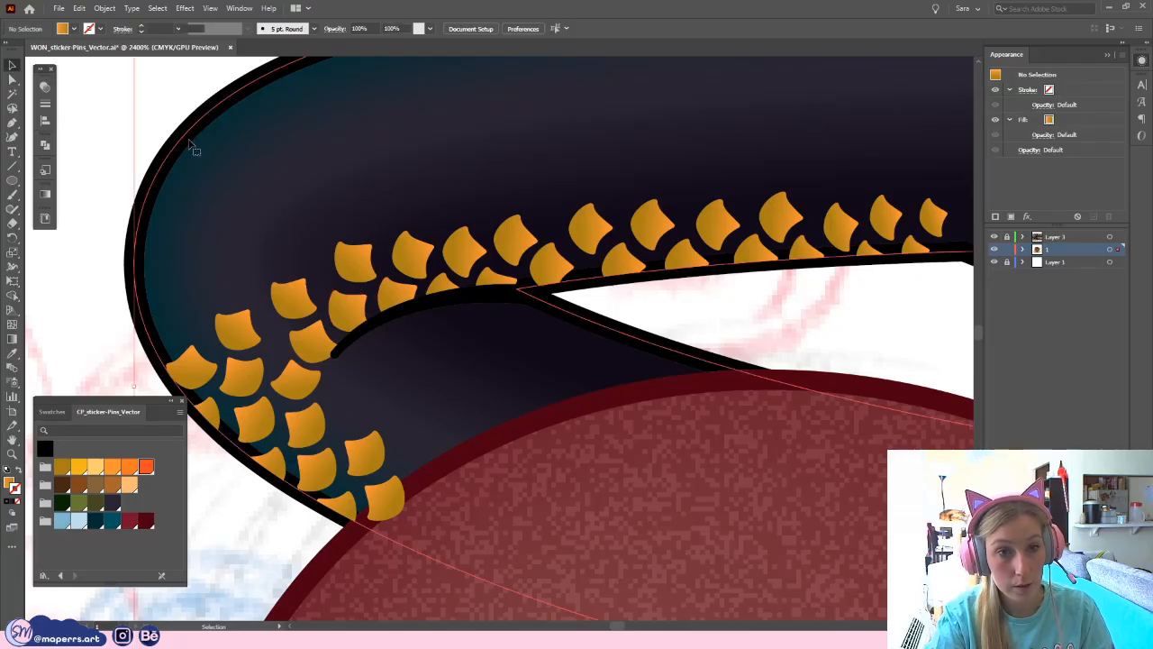
{"action": "right_click", "coordinate": [194, 156]}
{"action": "left_click", "coordinate": [248, 273]}
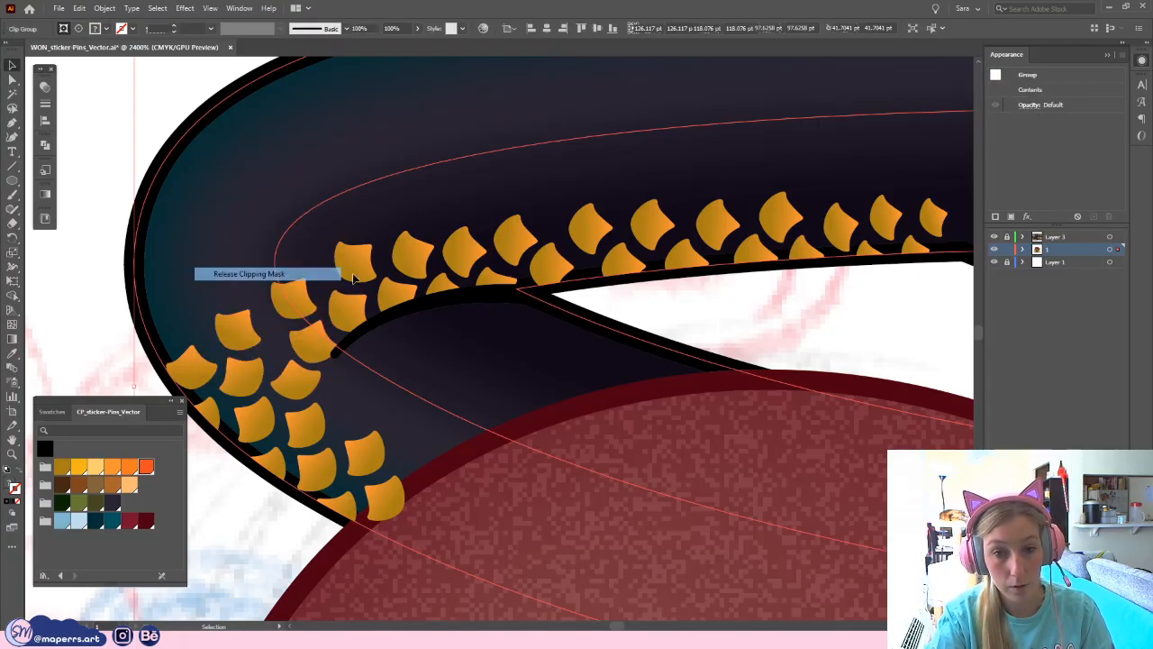
{"action": "left_click", "coordinate": [804, 336]}
{"action": "left_click", "coordinate": [646, 339]}
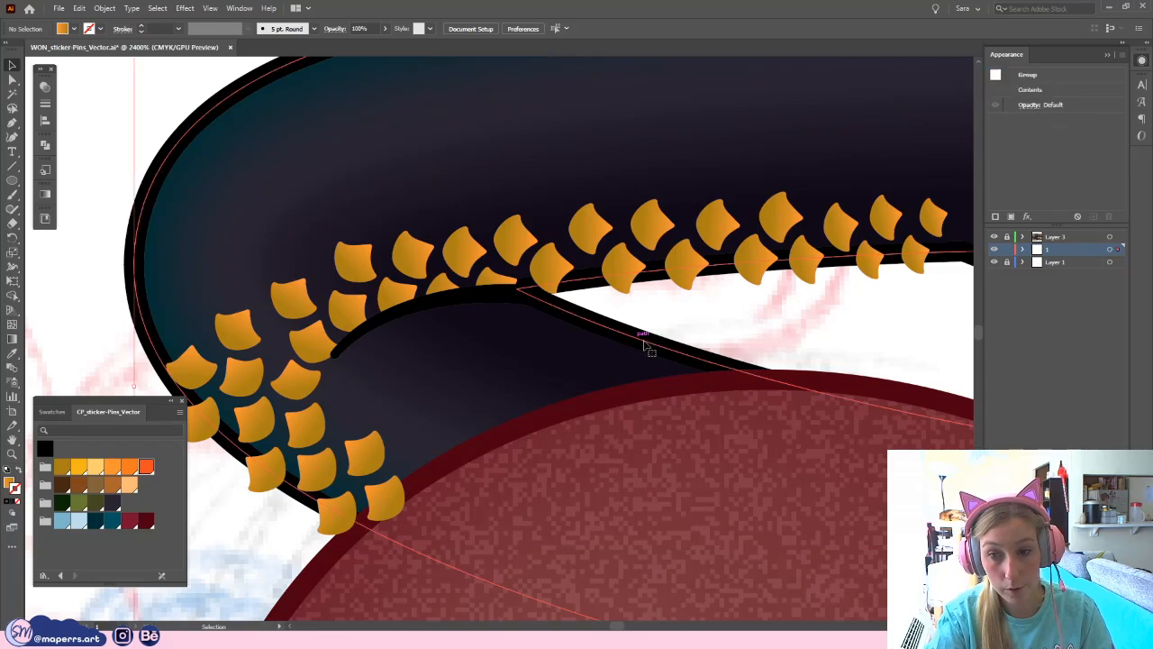
{"action": "right_click", "coordinate": [645, 341]}
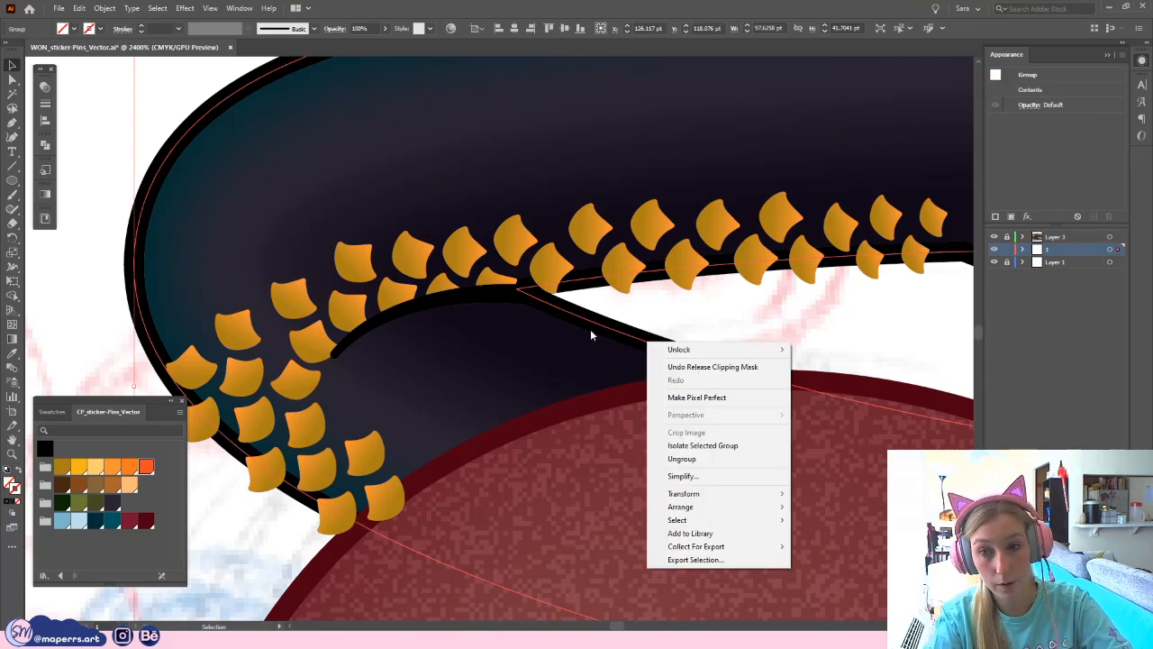
{"action": "left_click", "coordinate": [617, 329]}
- Narrow an upper-row scale above the crease to about 1.98 pt and shift the lower-row scale where the crease begins towards the head
{"action": "left_click_drag", "start_coordinate": [322, 417], "coordinate": [408, 362]}
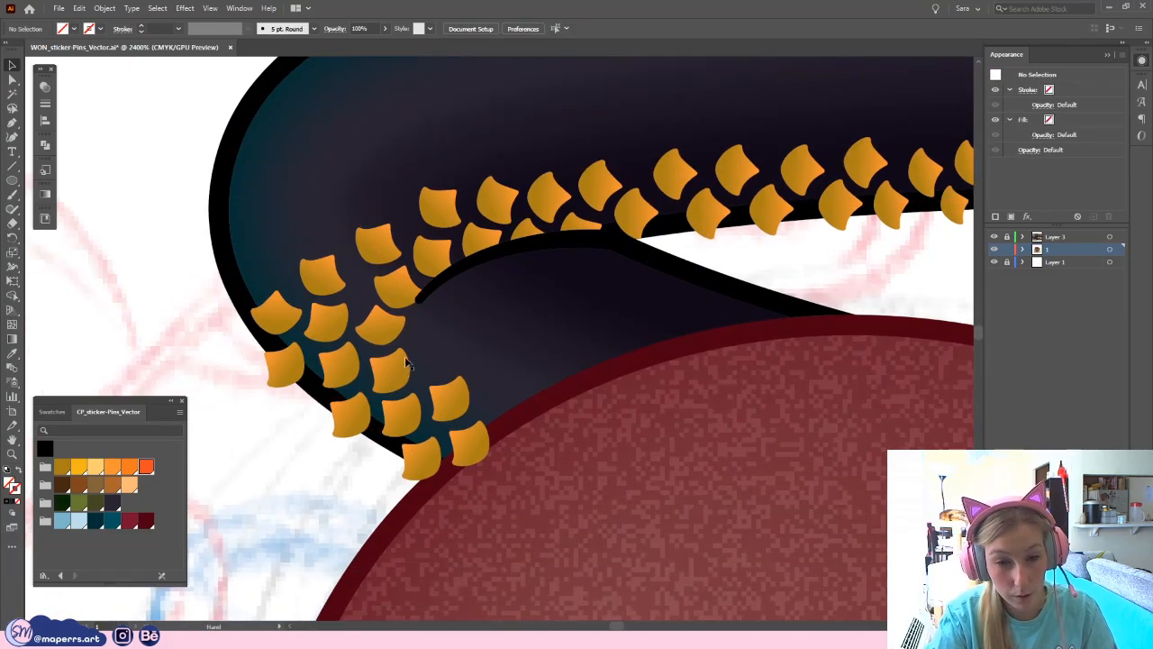
{"action": "left_click_drag", "start_coordinate": [453, 259], "coordinate": [348, 305]}
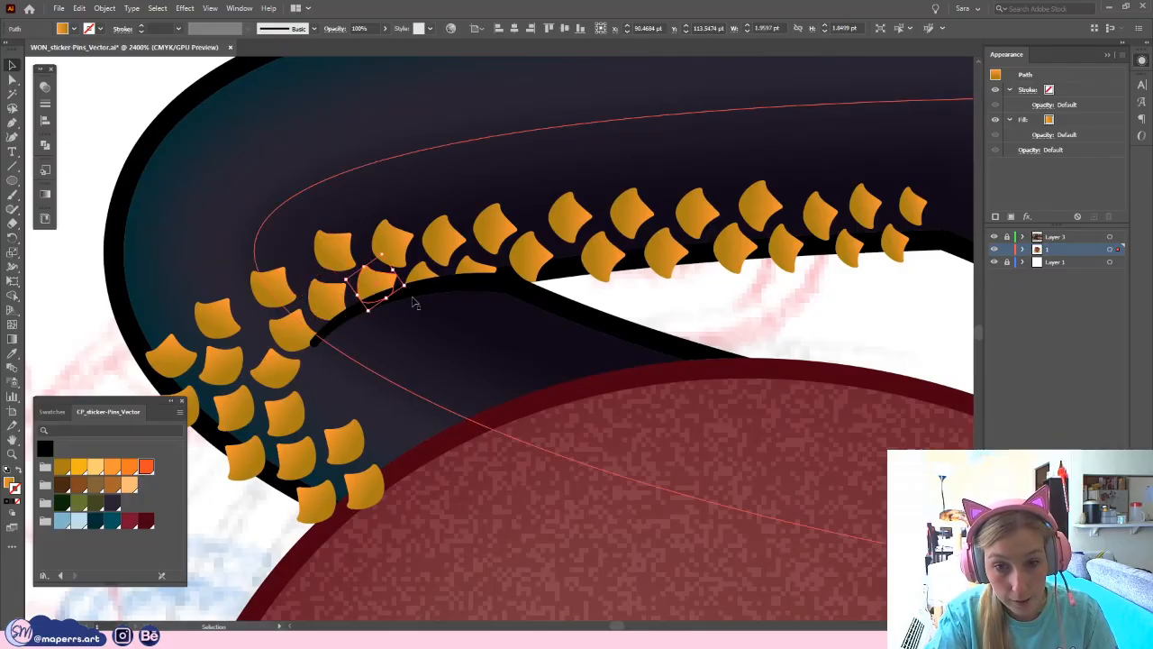
{"action": "left_click", "coordinate": [436, 276]}
{"action": "left_click", "coordinate": [399, 241]}
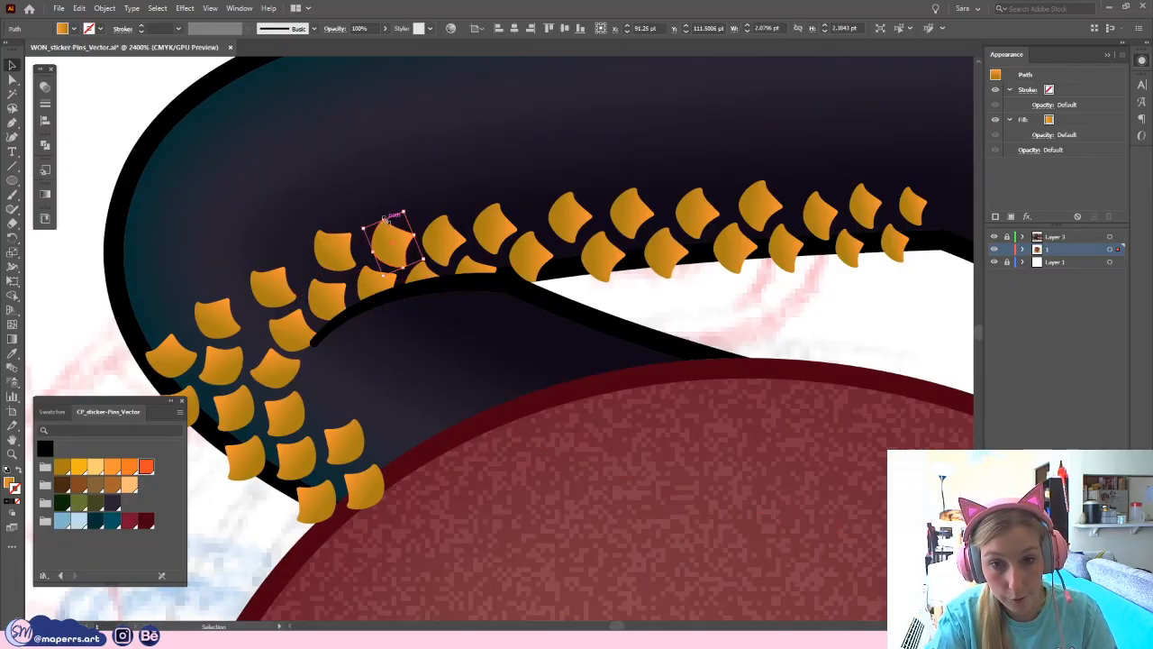
{"action": "left_click", "coordinate": [434, 239]}
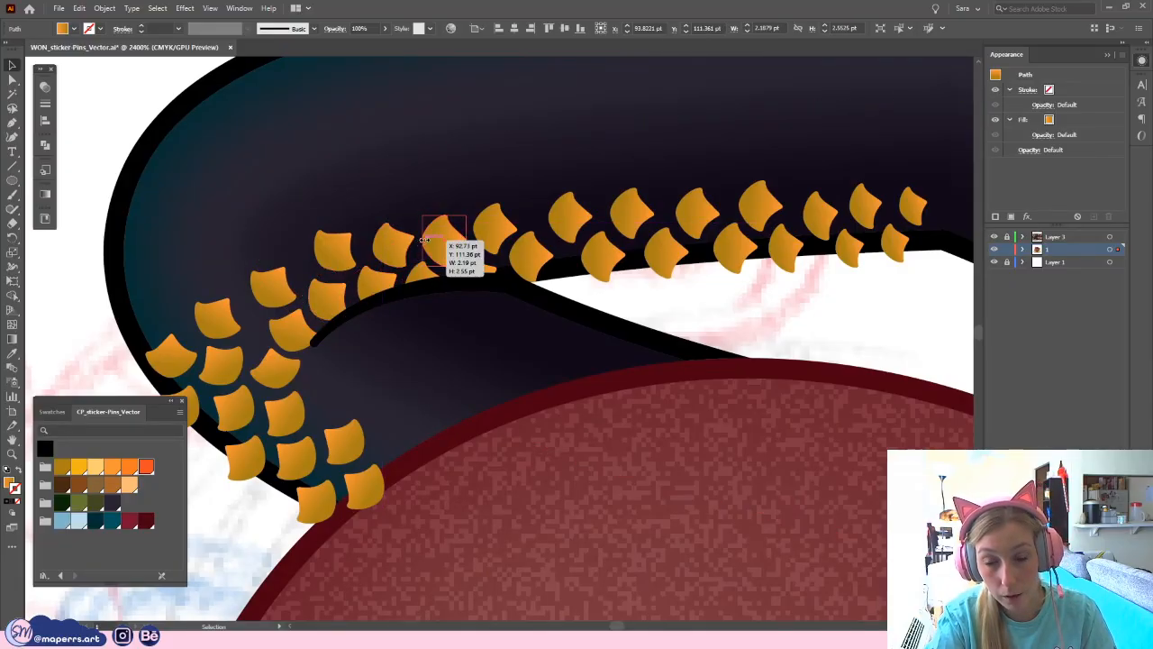
{"action": "left_click_drag", "start_coordinate": [424, 240], "coordinate": [465, 239]}
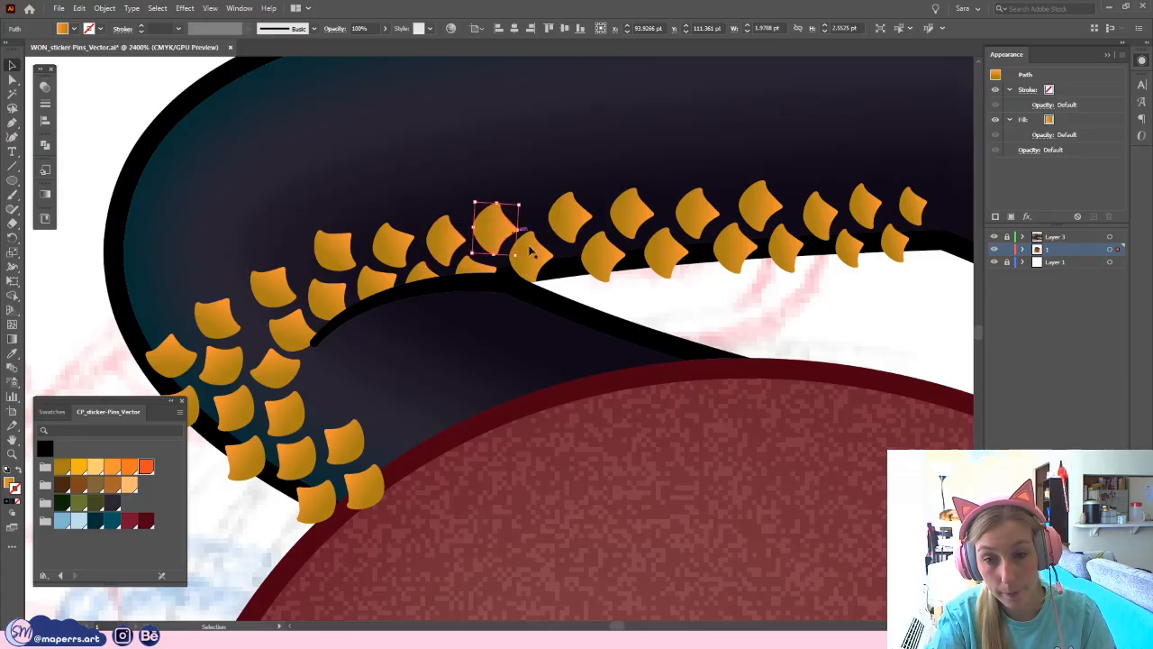
{"action": "left_click", "coordinate": [532, 259]}
{"action": "left_click_drag", "start_coordinate": [545, 259], "coordinate": [552, 259]}
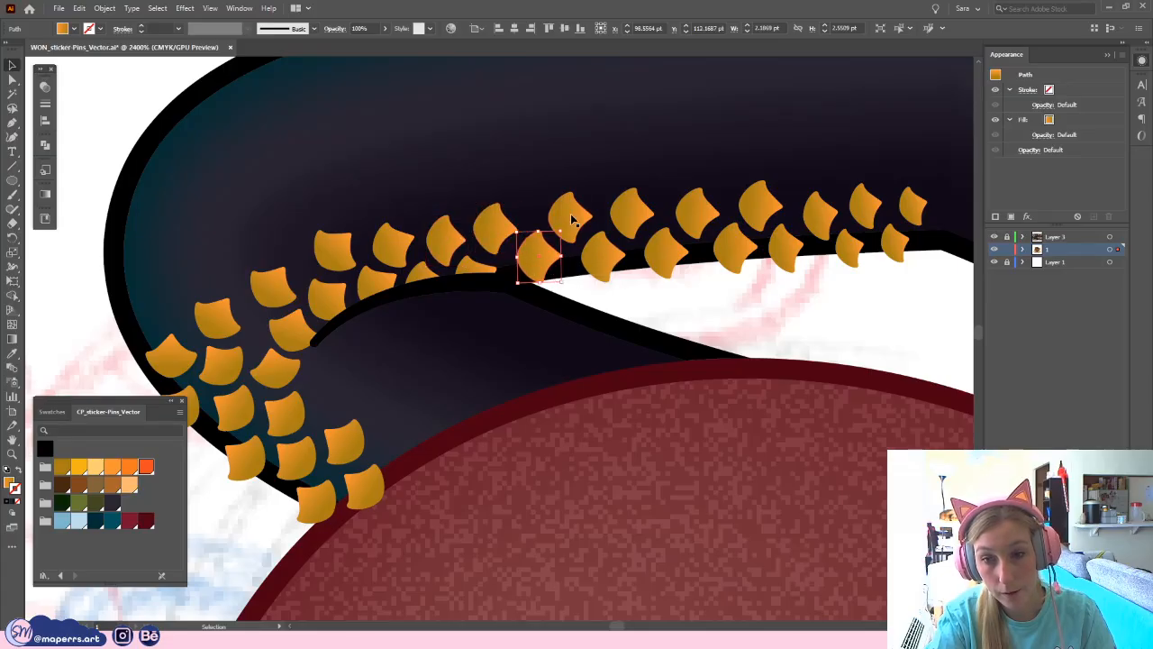
- Nudge the upper-row scale above the crease and four scales along the outer bend of the neck to even out the spacing
{"action": "left_click_drag", "start_coordinate": [573, 219], "coordinate": [572, 214]}
{"action": "key", "text": "space"}
{"action": "left_click_drag", "start_coordinate": [270, 335], "coordinate": [361, 269]}
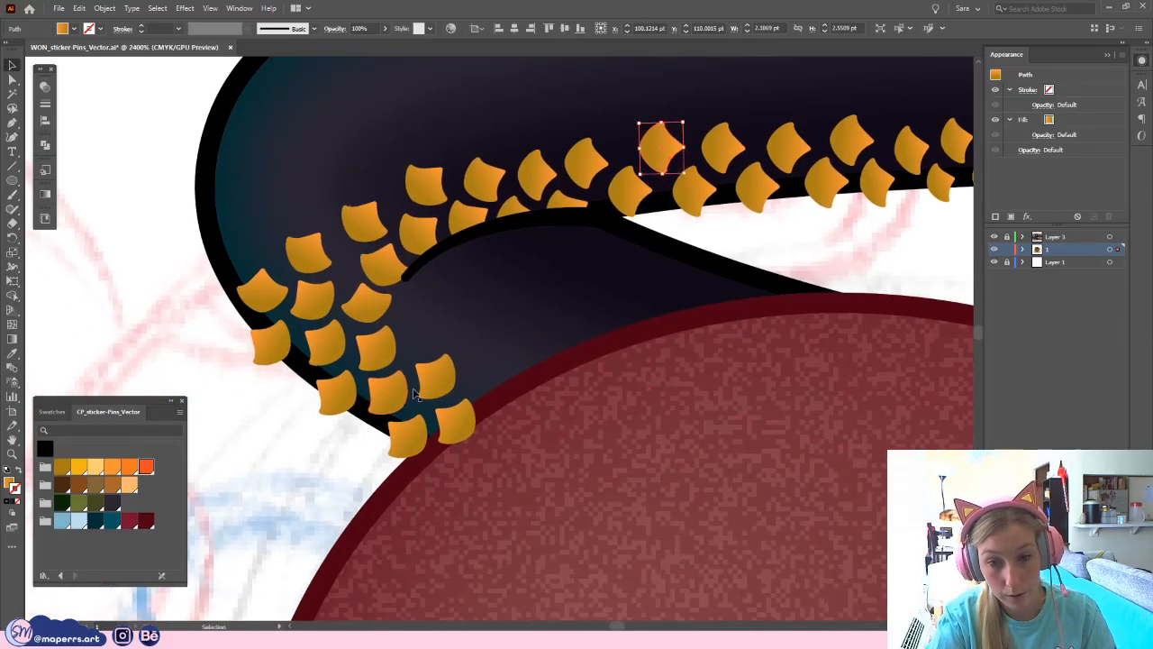
{"action": "left_click_drag", "start_coordinate": [342, 395], "coordinate": [340, 396]}
{"action": "left_click_drag", "start_coordinate": [274, 339], "coordinate": [281, 339]}
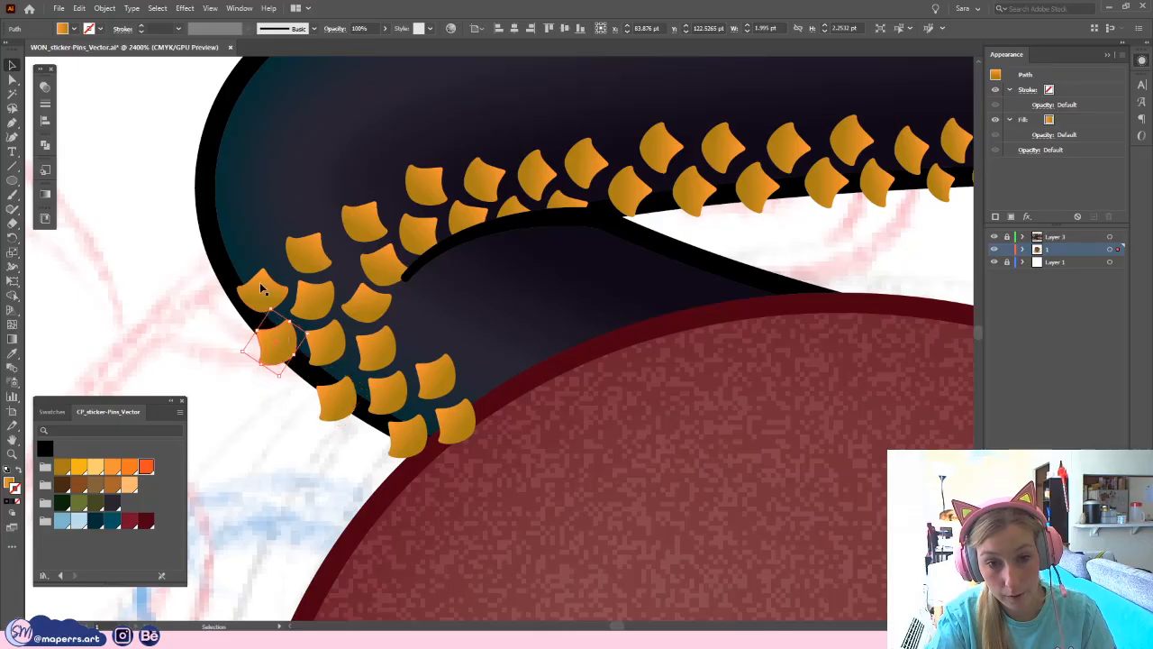
{"action": "left_click_drag", "start_coordinate": [259, 296], "coordinate": [258, 296]}
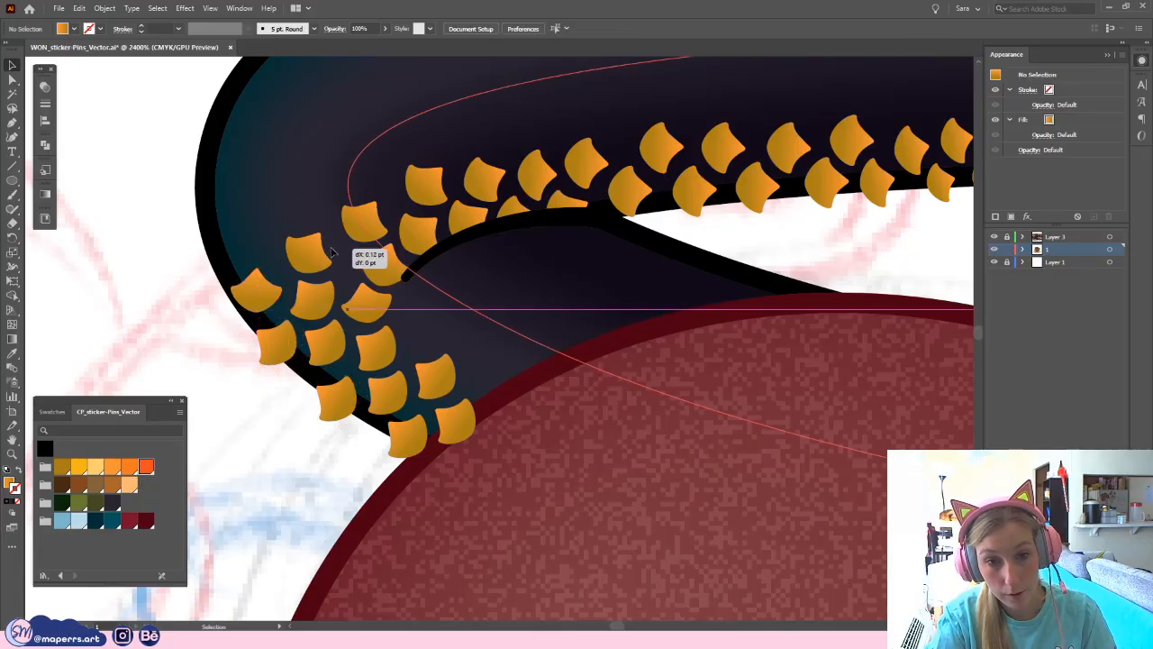
{"action": "left_click_drag", "start_coordinate": [313, 257], "coordinate": [322, 257]}
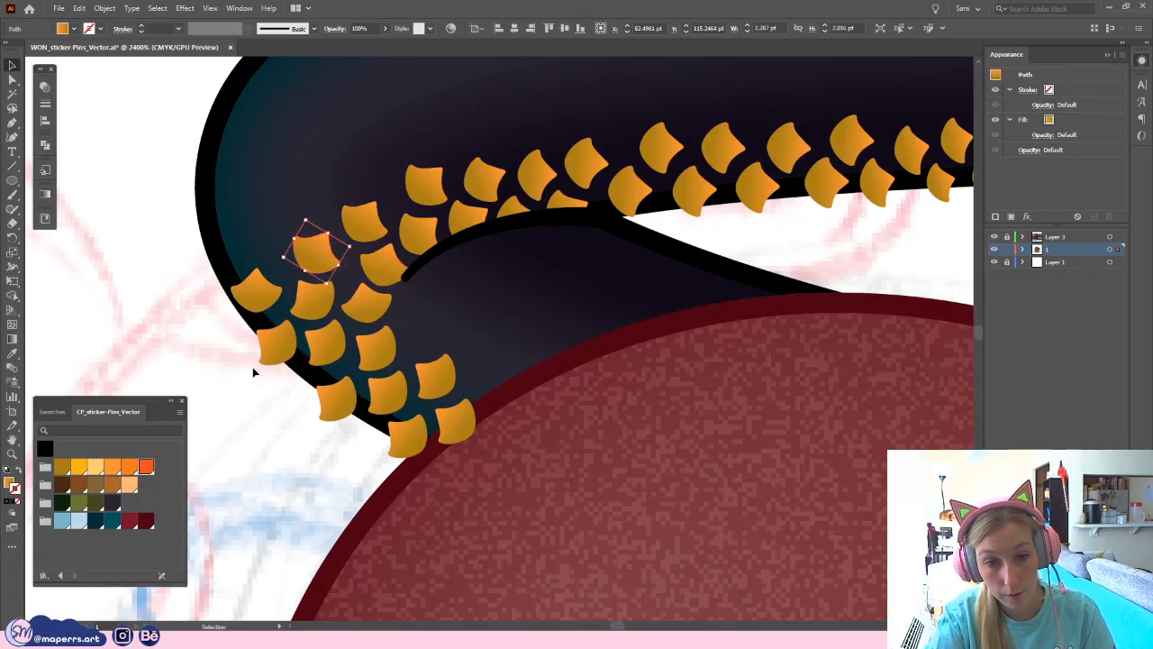
- Examine the golden scale rows in the context of the whole snake, heart and crown illustration
{"action": "left_click_drag", "start_coordinate": [340, 468], "coordinate": [308, 460]}
{"action": "left_click", "coordinate": [417, 419]}
{"action": "key", "text": "ctrl+minus"}
{"action": "key", "text": "ctrl+minus"}
{"action": "key", "text": "ctrl+minus"}
{"action": "key", "text": "ctrl+minus"}
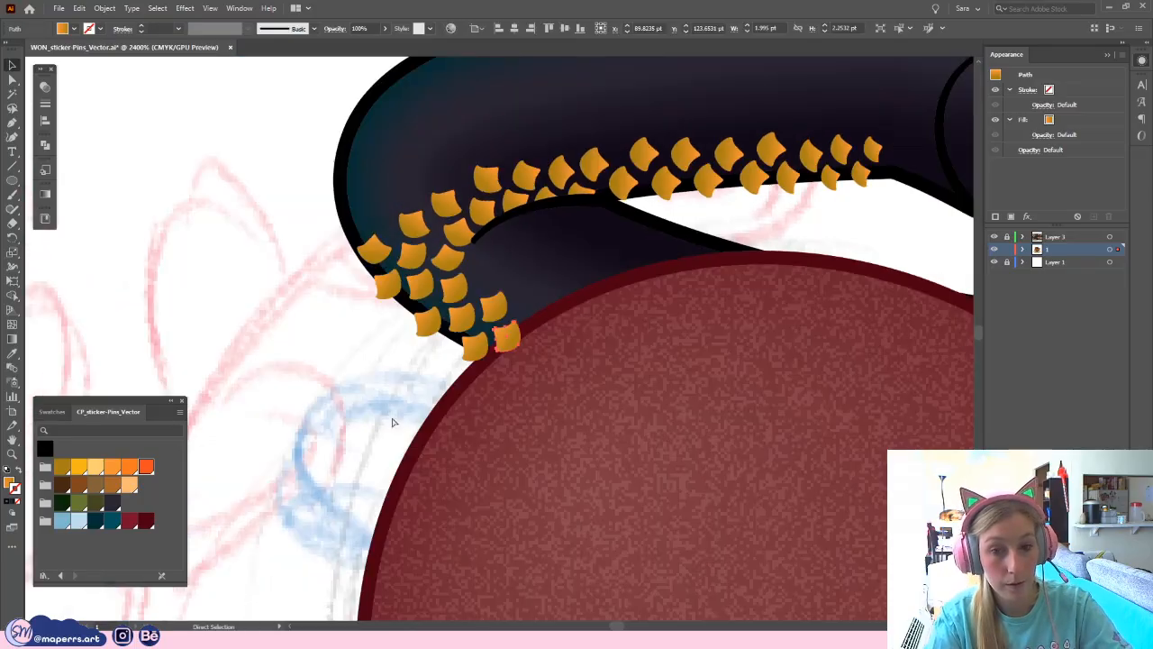
{"action": "key", "text": "ctrl+minus"}
{"action": "left_click", "coordinate": [373, 292]}
{"action": "left_click_drag", "start_coordinate": [414, 307], "coordinate": [389, 301]}
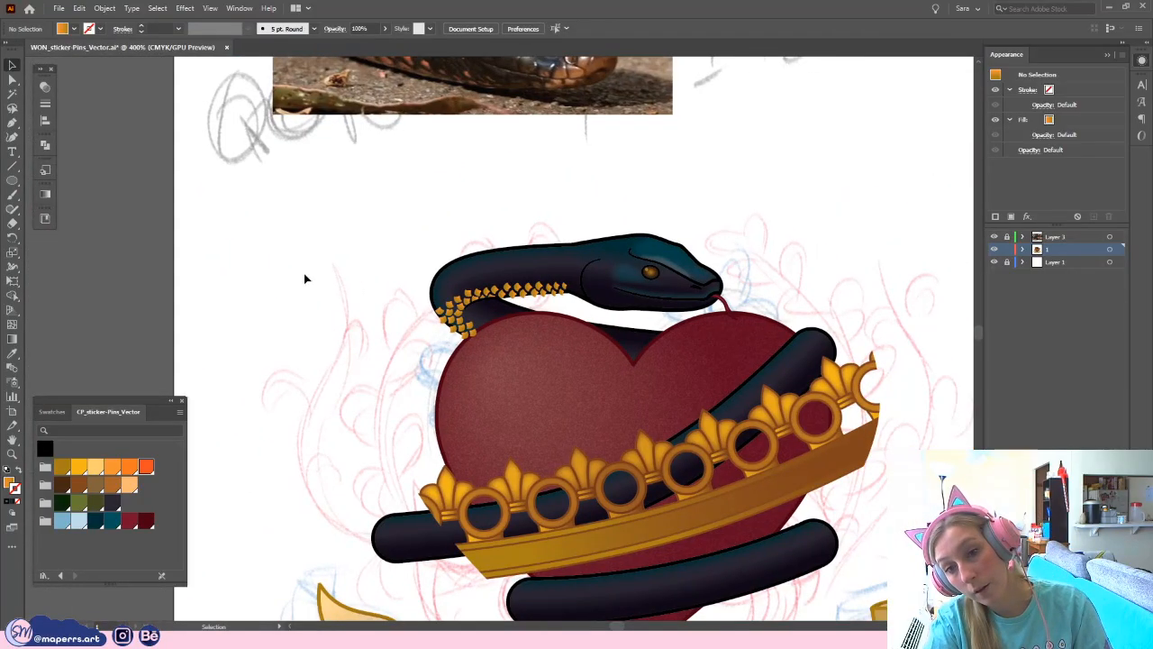
- Bring the neck-shaped outline group to the front and remove its stroke
{"action": "left_click_drag", "start_coordinate": [312, 310], "coordinate": [306, 316]}
{"action": "key", "text": "ctrl+plus"}
{"action": "left_click", "coordinate": [528, 291]}
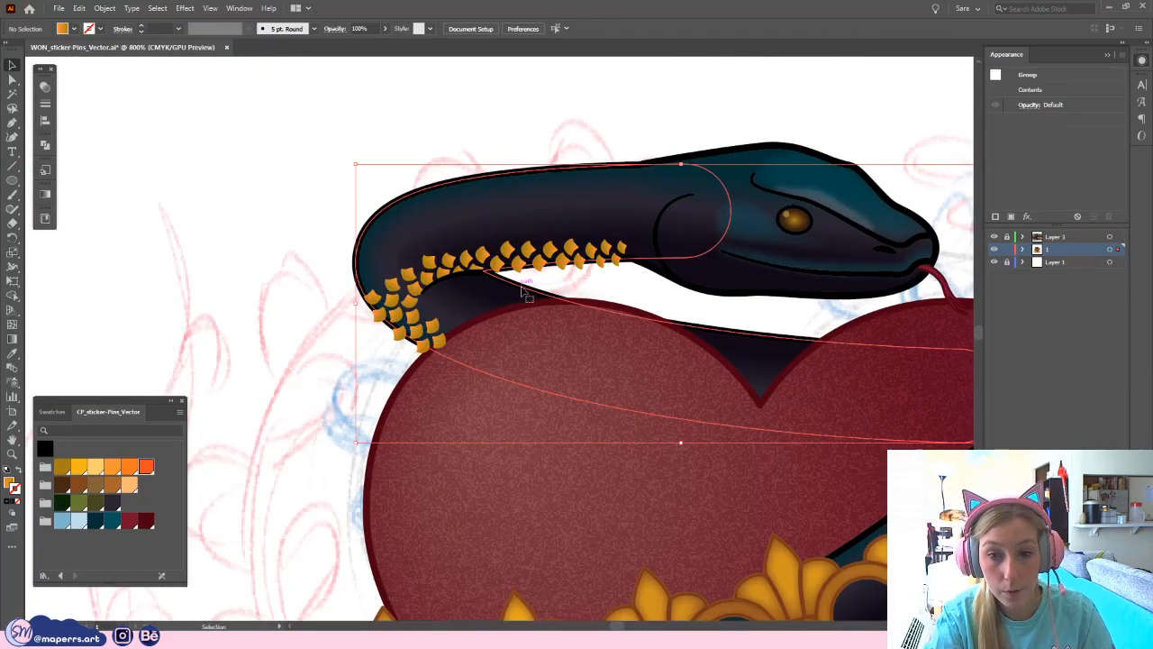
{"action": "key", "text": "ctrl+shift+]"}
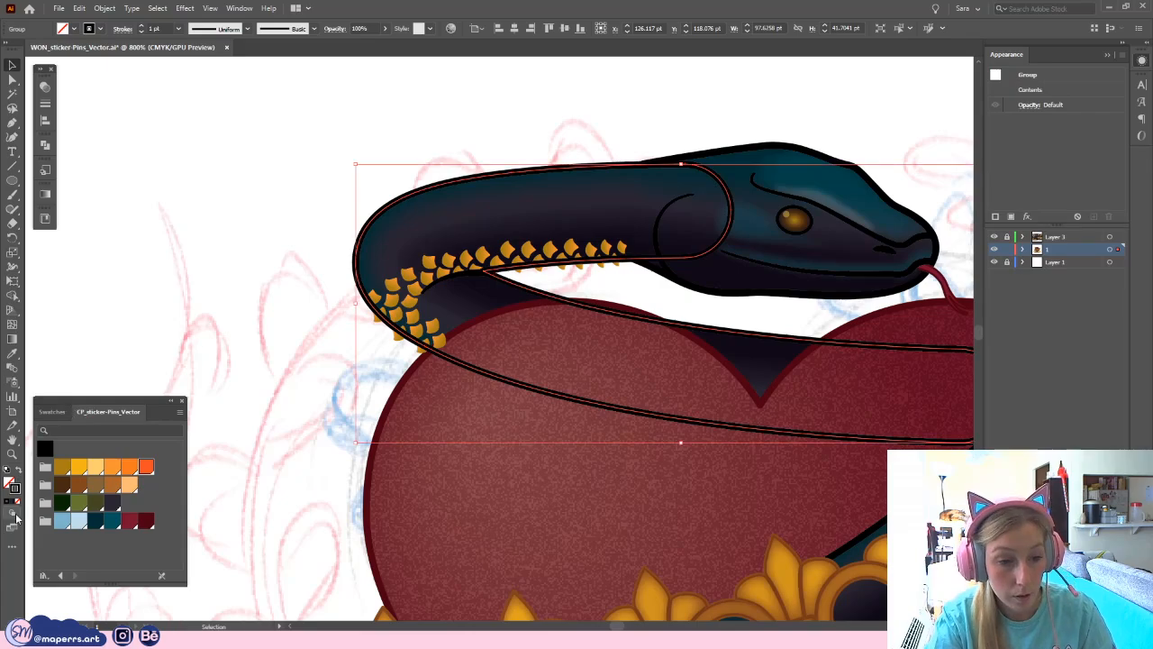
{"action": "left_click", "coordinate": [17, 506]}
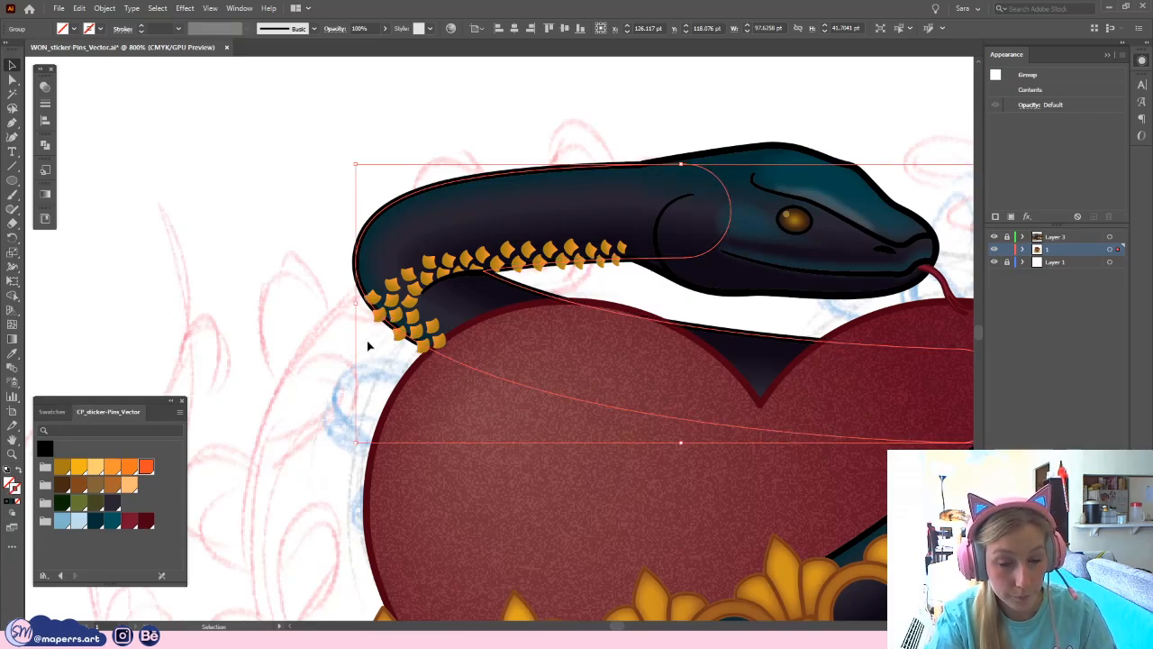
{"action": "left_click", "coordinate": [368, 345]}
- Select all the golden neck scales together with the neck-shaped outline group and make a clipping mask from them
{"action": "left_click_drag", "start_coordinate": [630, 397], "coordinate": [638, 311]}
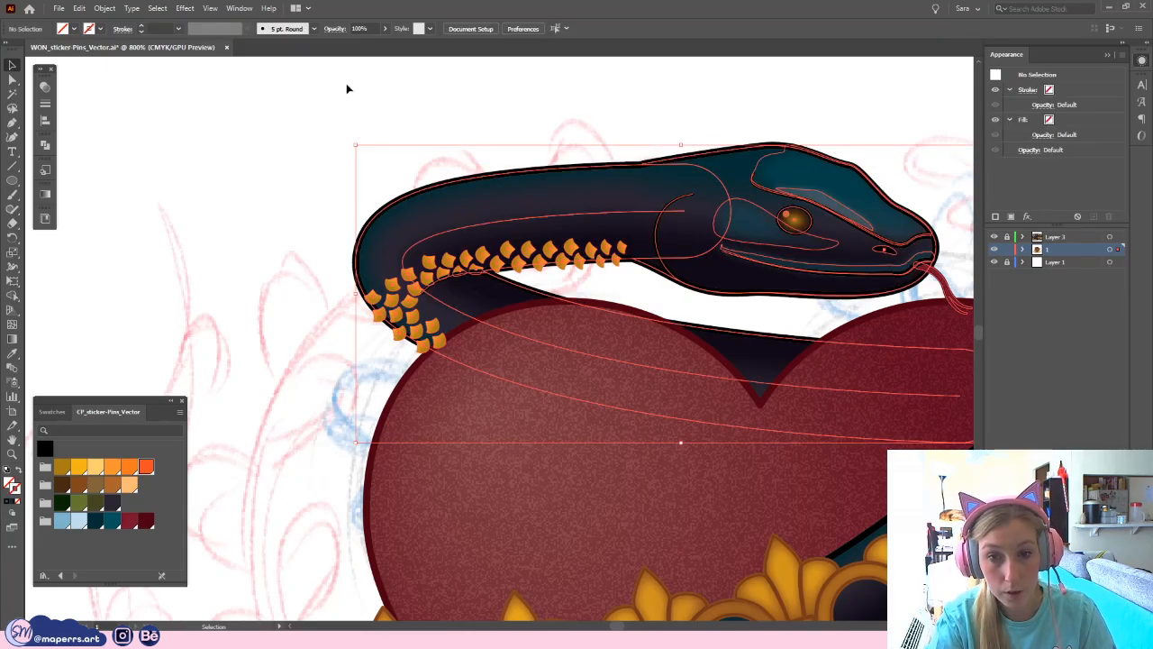
{"action": "left_click", "coordinate": [501, 231], "text": "shift"}
{"action": "left_click", "coordinate": [442, 293], "text": "shift"}
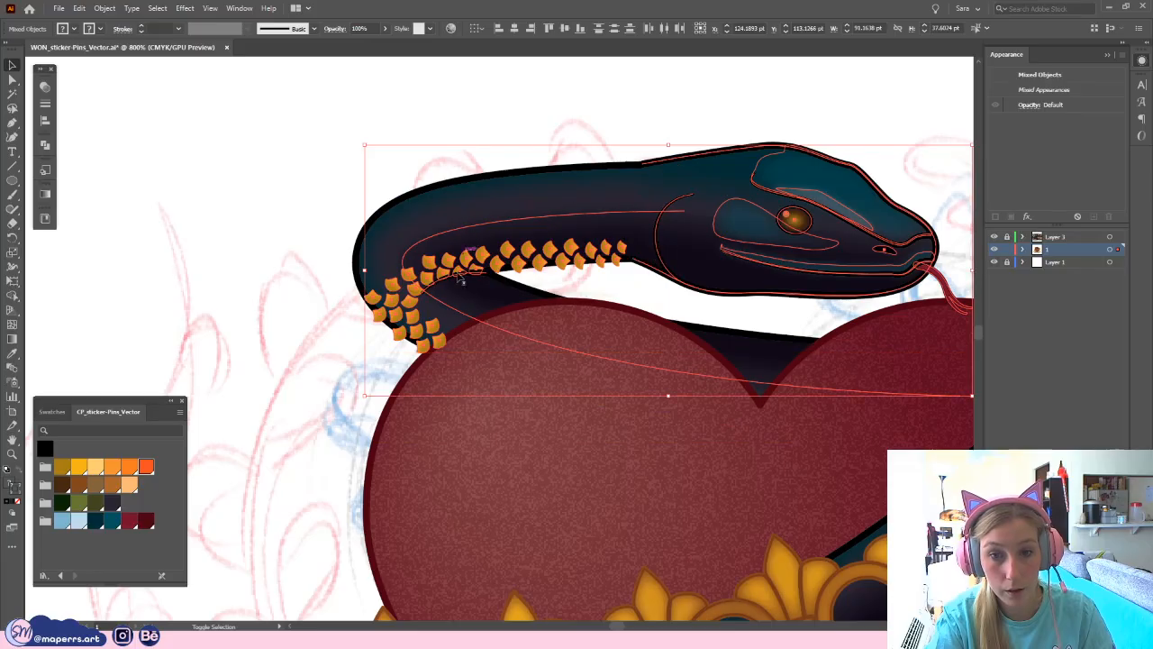
{"action": "left_click", "coordinate": [479, 227], "text": "shift"}
{"action": "left_click", "coordinate": [803, 204], "text": "shift"}
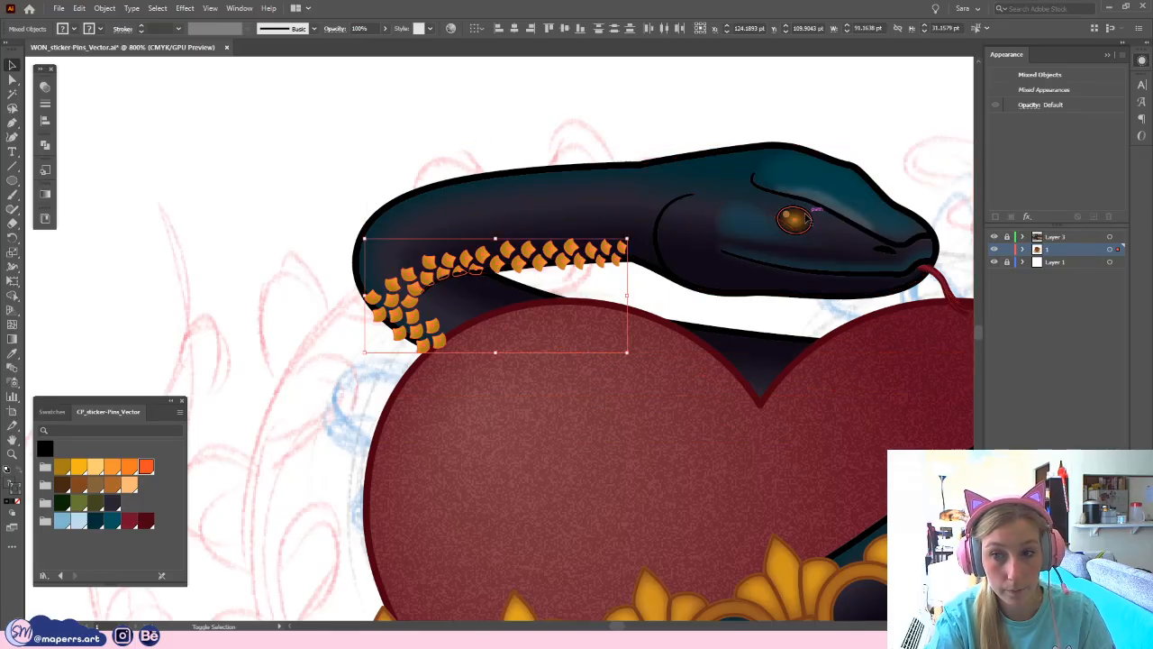
{"action": "left_click", "coordinate": [390, 181], "text": "shift"}
{"action": "right_click", "coordinate": [480, 186]}
{"action": "left_click", "coordinate": [492, 309]}
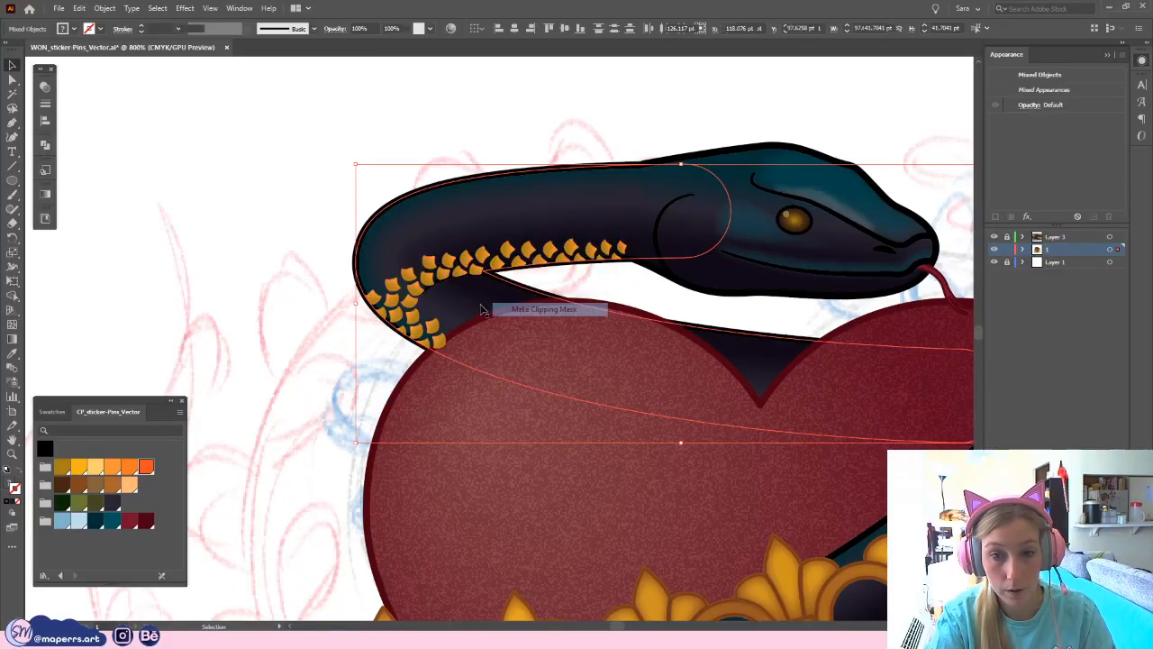
{"action": "left_click", "coordinate": [262, 252]}
{"action": "scroll", "coordinate": [193, 264], "scroll_direction": "down", "scroll_amount": 2}
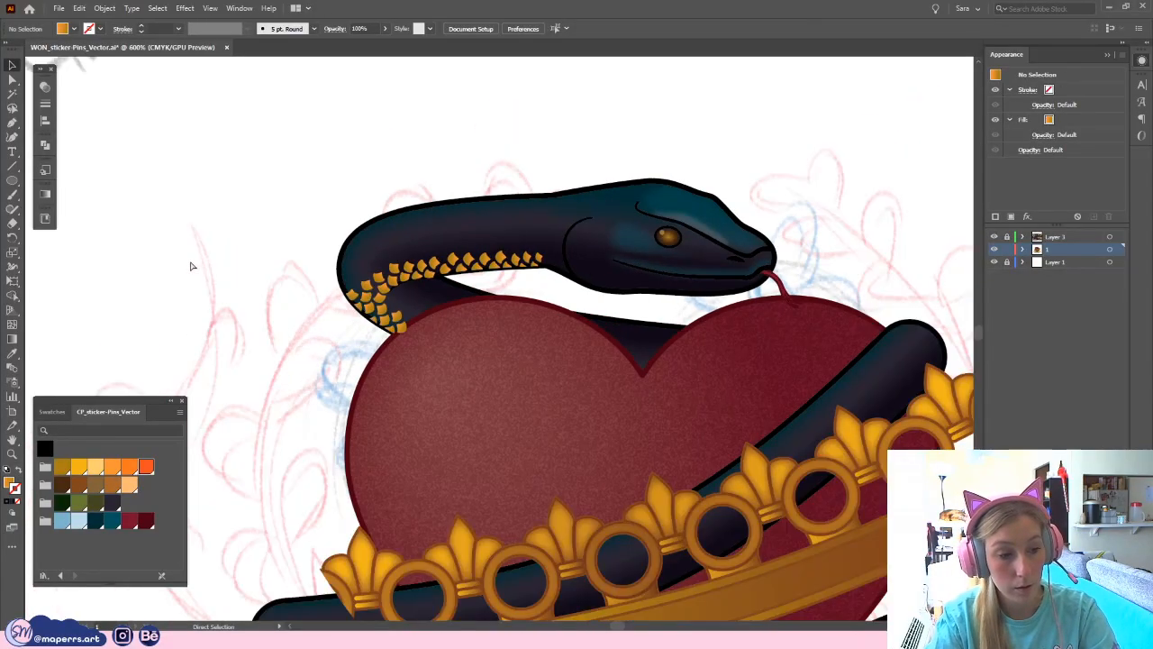
{"action": "scroll", "coordinate": [191, 266], "scroll_direction": "down", "scroll_amount": 3}
{"action": "scroll", "coordinate": [252, 312], "scroll_direction": "up", "scroll_amount": 4}
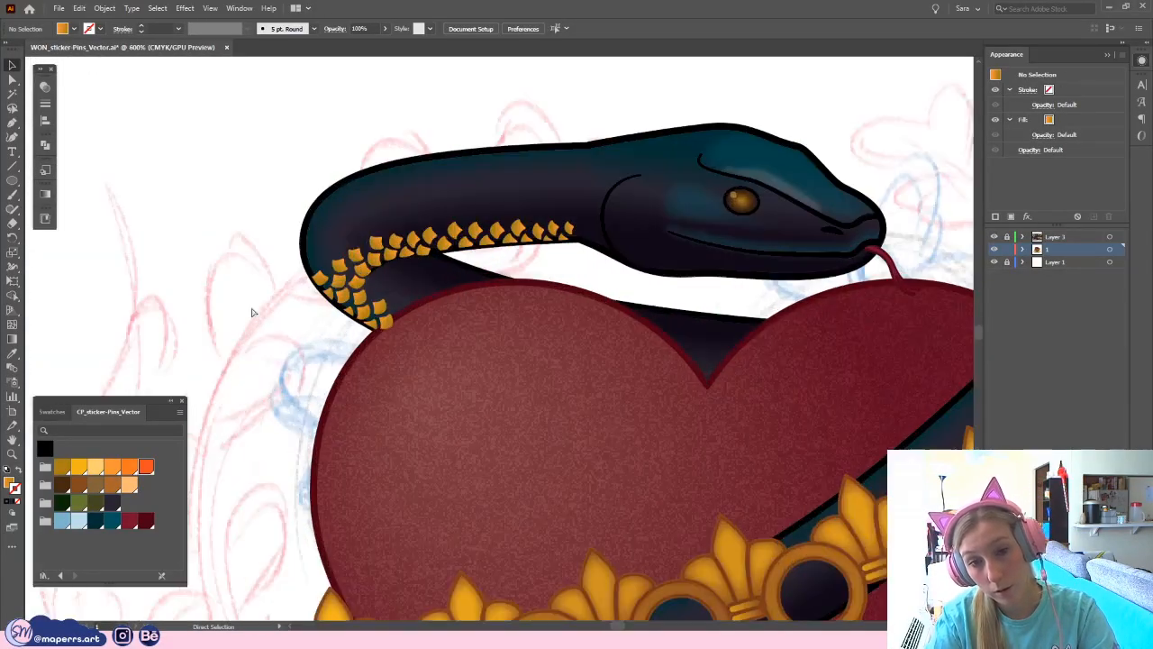
- Try to send the clipped neck scales to the back, behind the snake's outline
{"action": "left_click", "coordinate": [421, 242]}
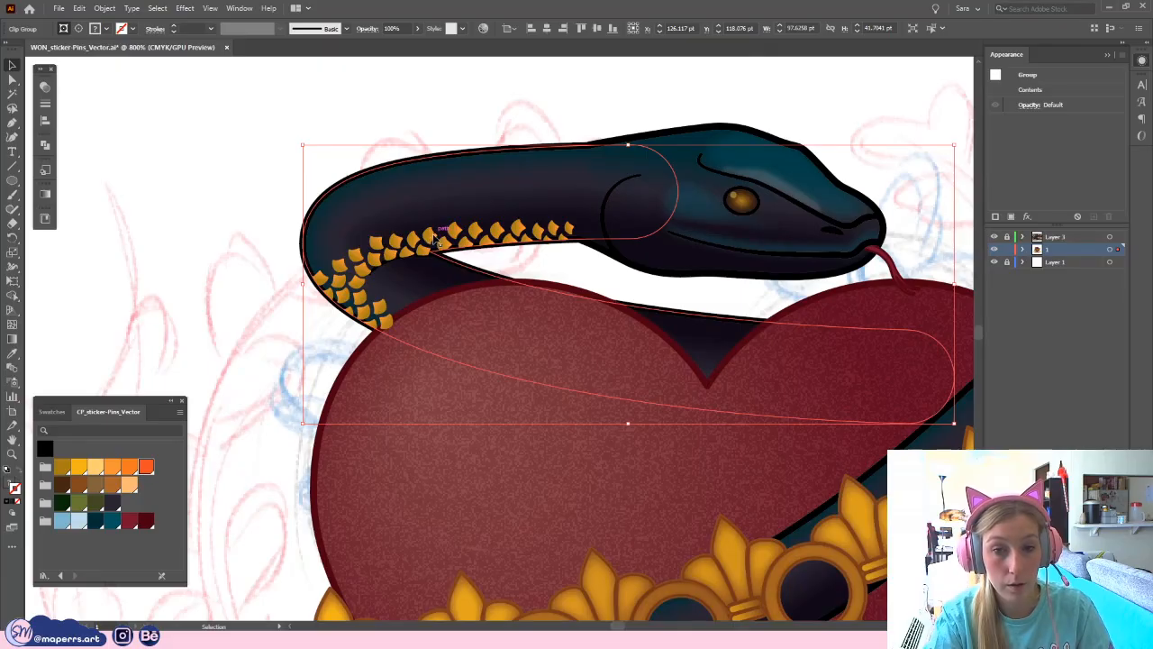
{"action": "left_click", "coordinate": [496, 269]}
{"action": "left_click", "coordinate": [333, 191]}
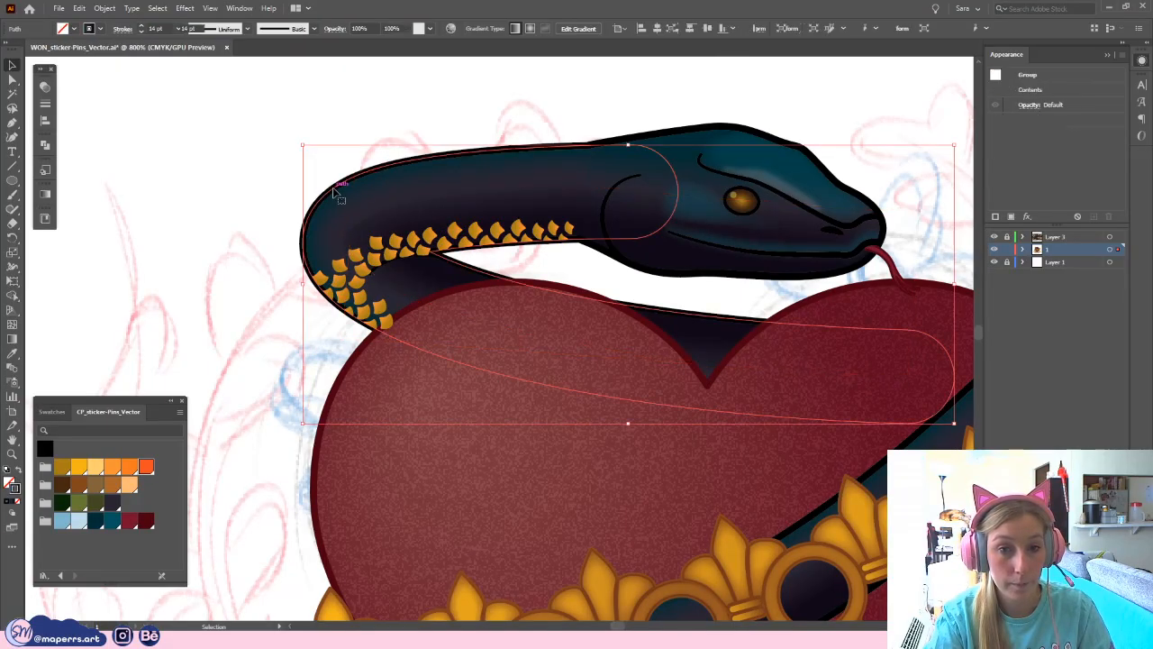
{"action": "left_click", "coordinate": [108, 9]}
{"action": "left_click", "coordinate": [103, 7]}
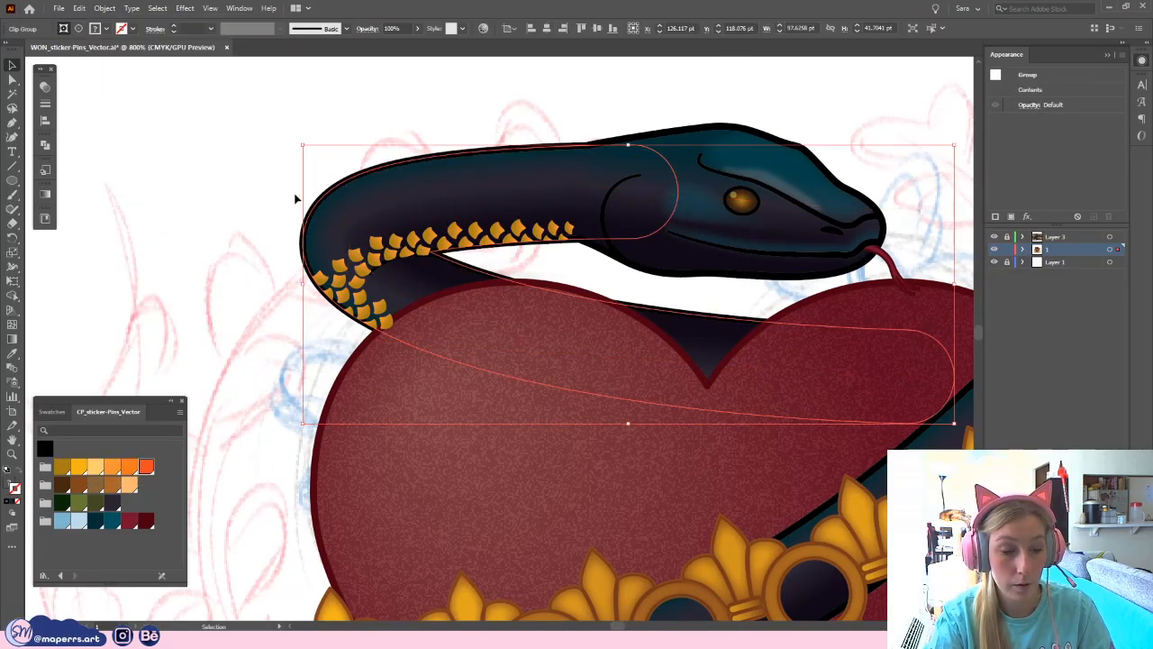
{"action": "left_click", "coordinate": [387, 216]}
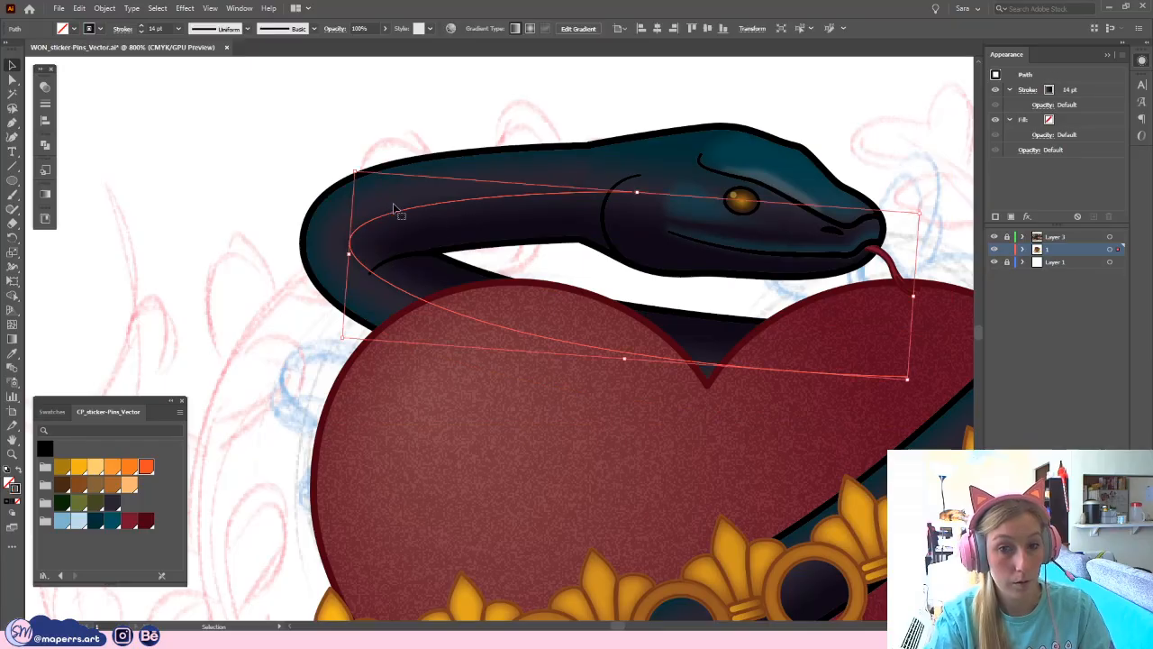
{"action": "left_click", "coordinate": [360, 173]}
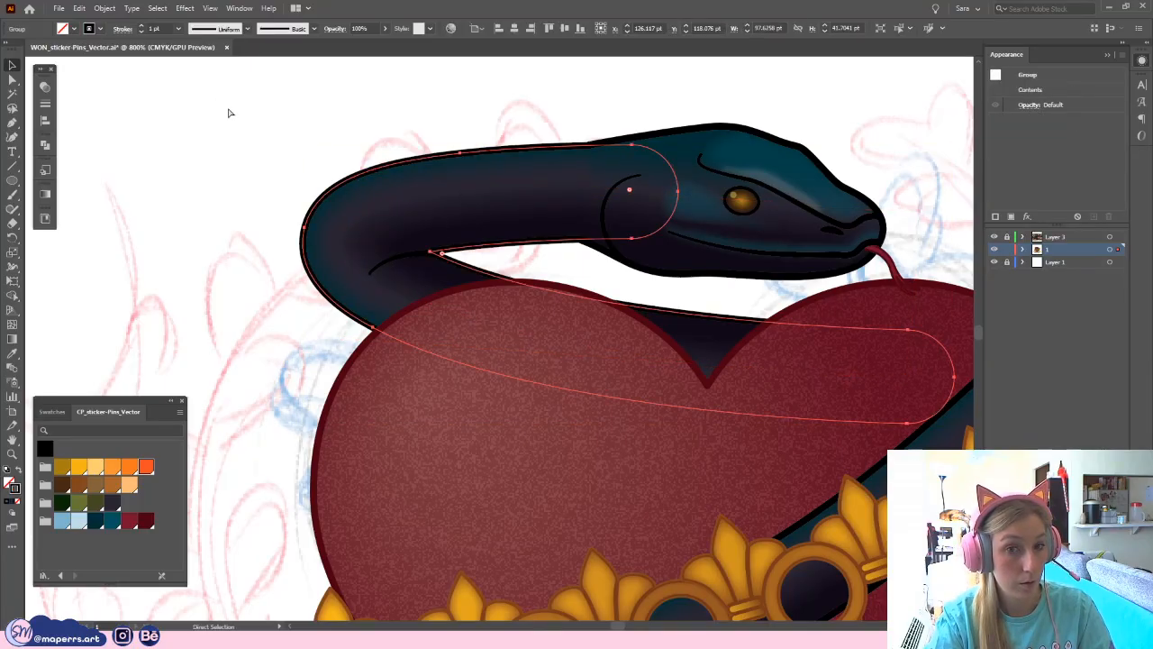
{"action": "key", "text": "ctrl+shift+["}
{"action": "left_click", "coordinate": [235, 143]}
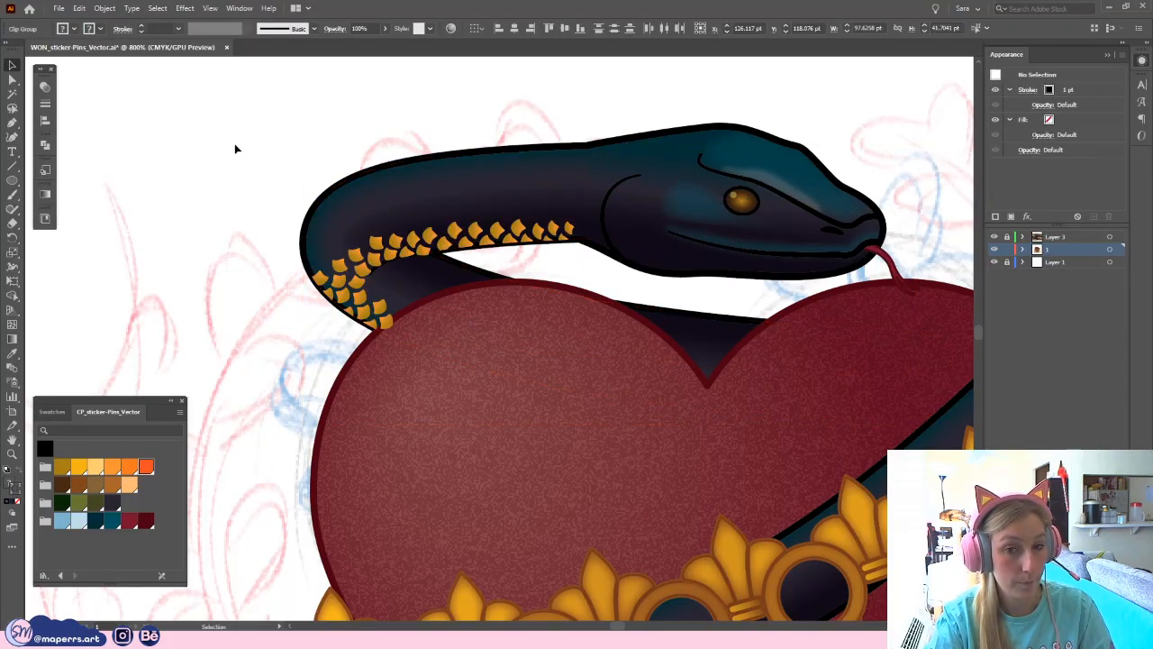
- Isolate the scales' clip group, give its neck-shaped outline group a black fill, delete that group and leave isolation mode
{"action": "left_click", "coordinate": [334, 210]}
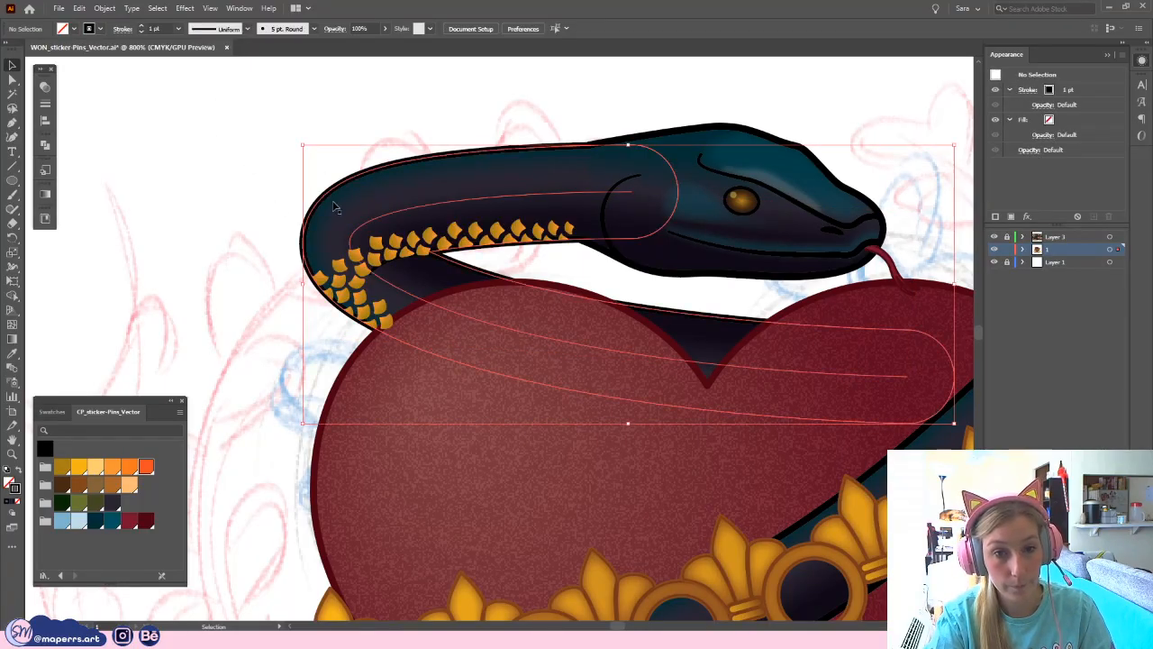
{"action": "key", "text": "v"}
{"action": "double_click", "coordinate": [383, 281]}
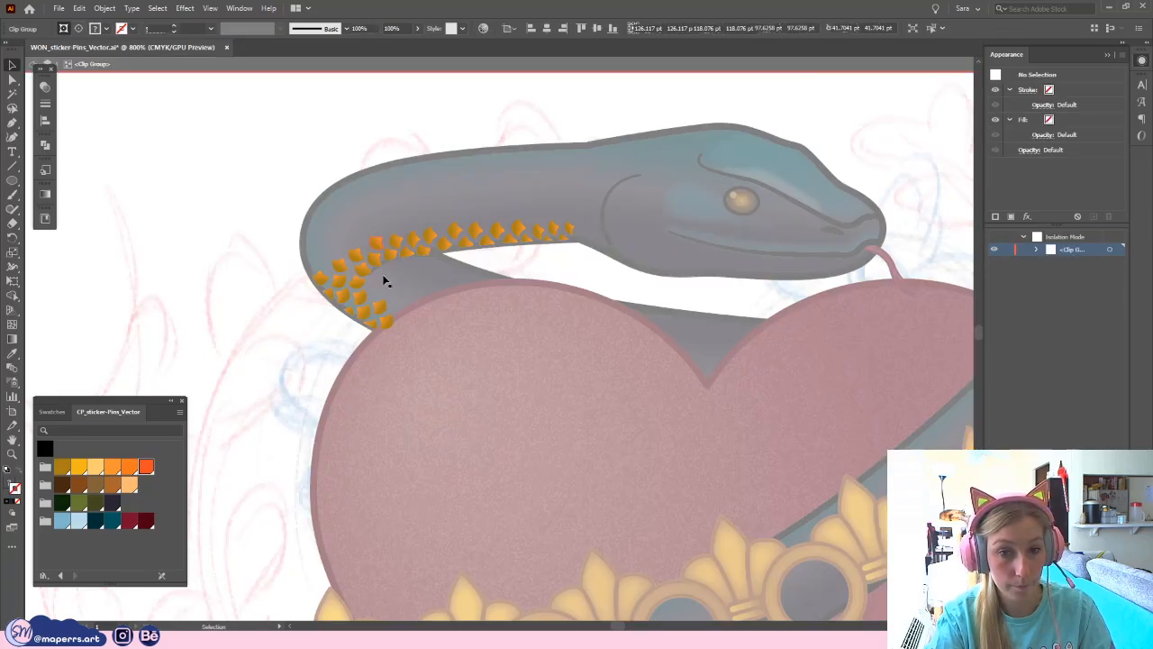
{"action": "left_click", "coordinate": [379, 330]}
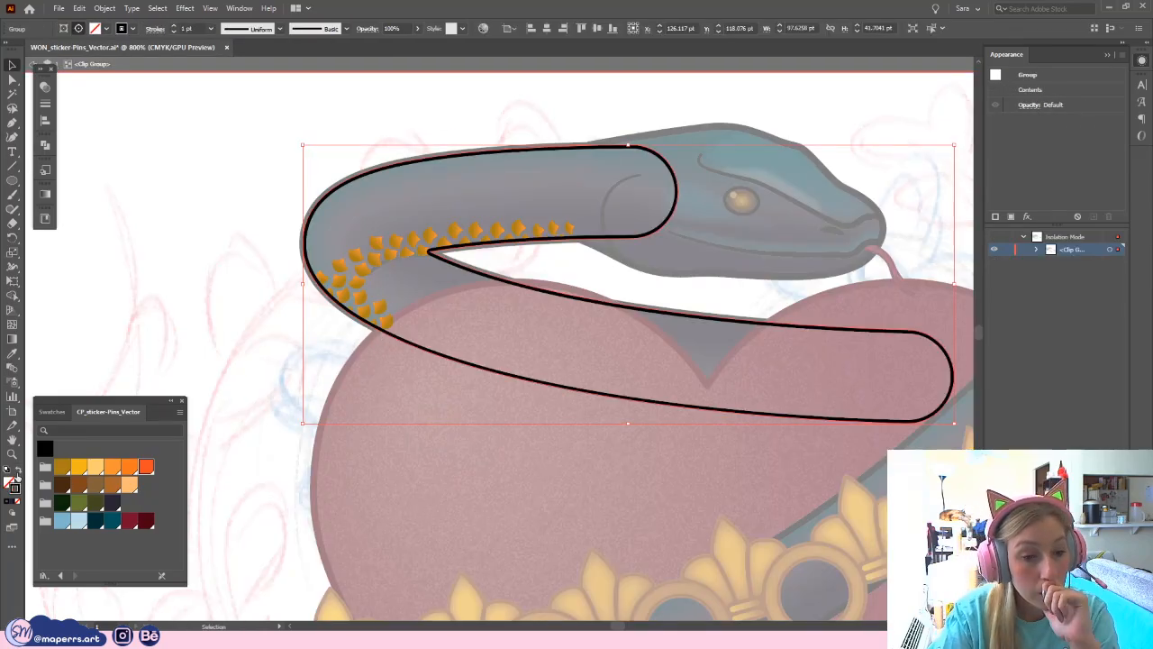
{"action": "left_click", "coordinate": [17, 476]}
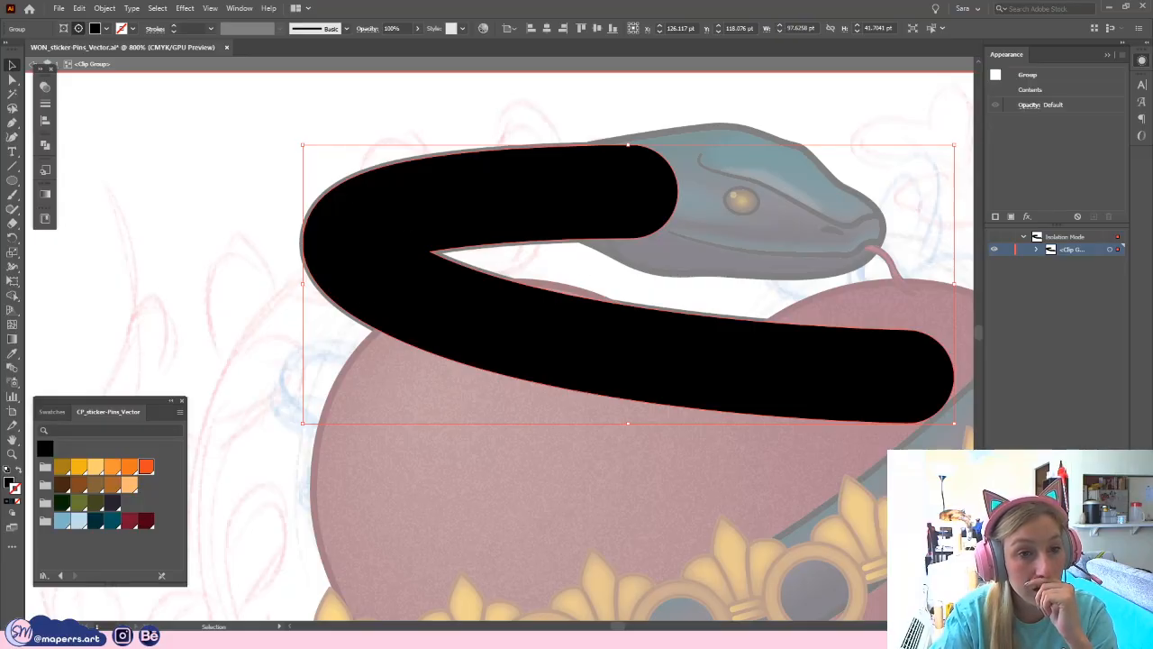
{"action": "key", "text": "ctrl+z"}
{"action": "left_click", "coordinate": [234, 141]}
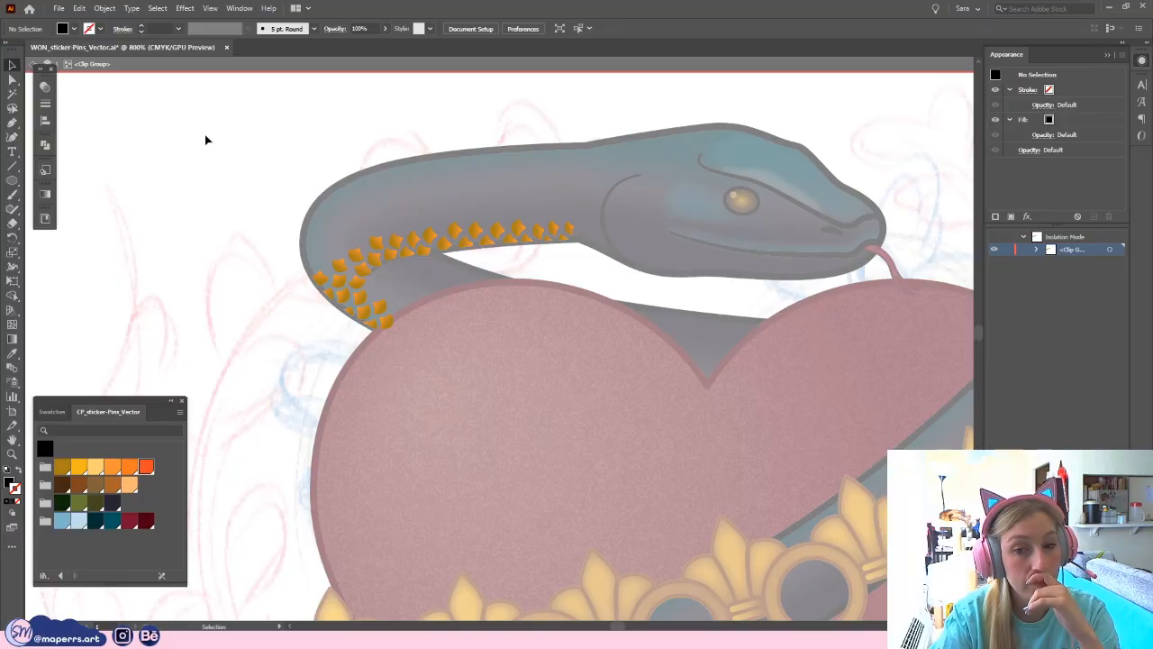
{"action": "double_click", "coordinate": [180, 138]}
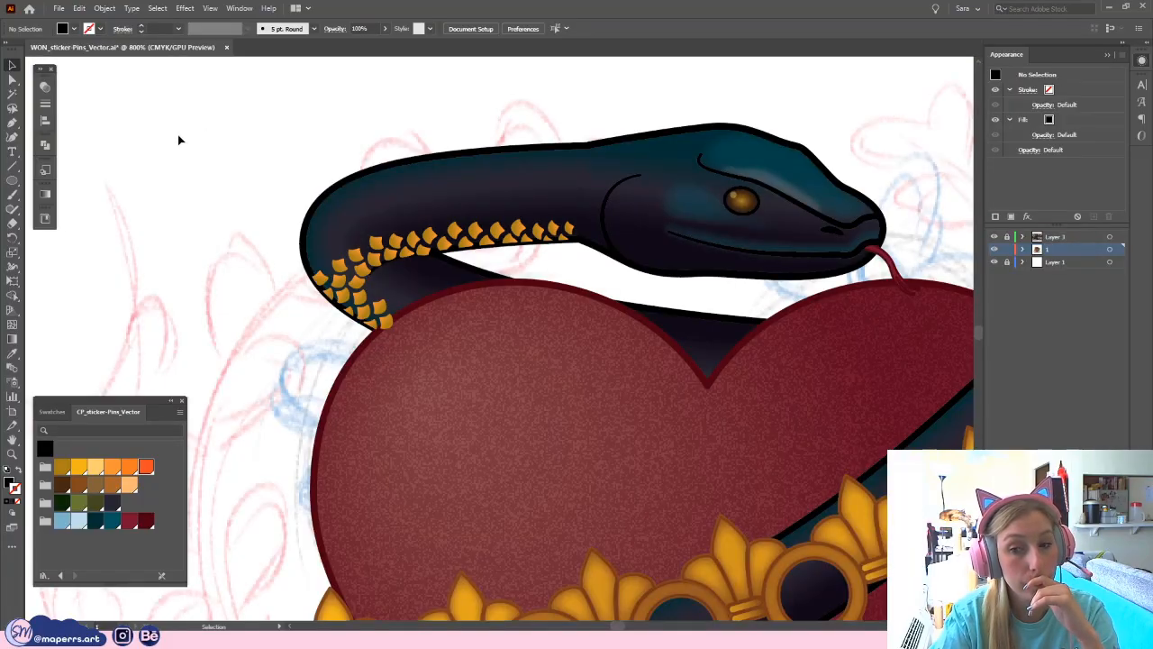
- Send the clipped scales and the neck's body shape to the back, keeping the scales above the body but behind the outline and heart
{"action": "left_click", "coordinate": [362, 295]}
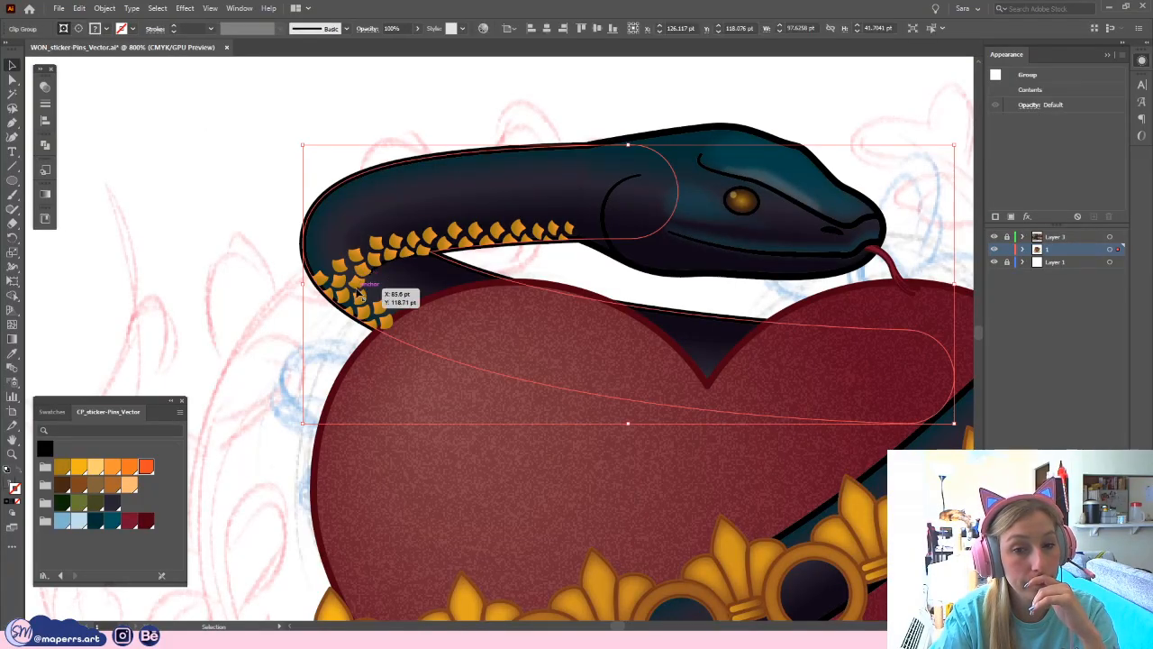
{"action": "left_click_drag", "start_coordinate": [283, 168], "coordinate": [415, 262]}
{"action": "right_click", "coordinate": [416, 263]}
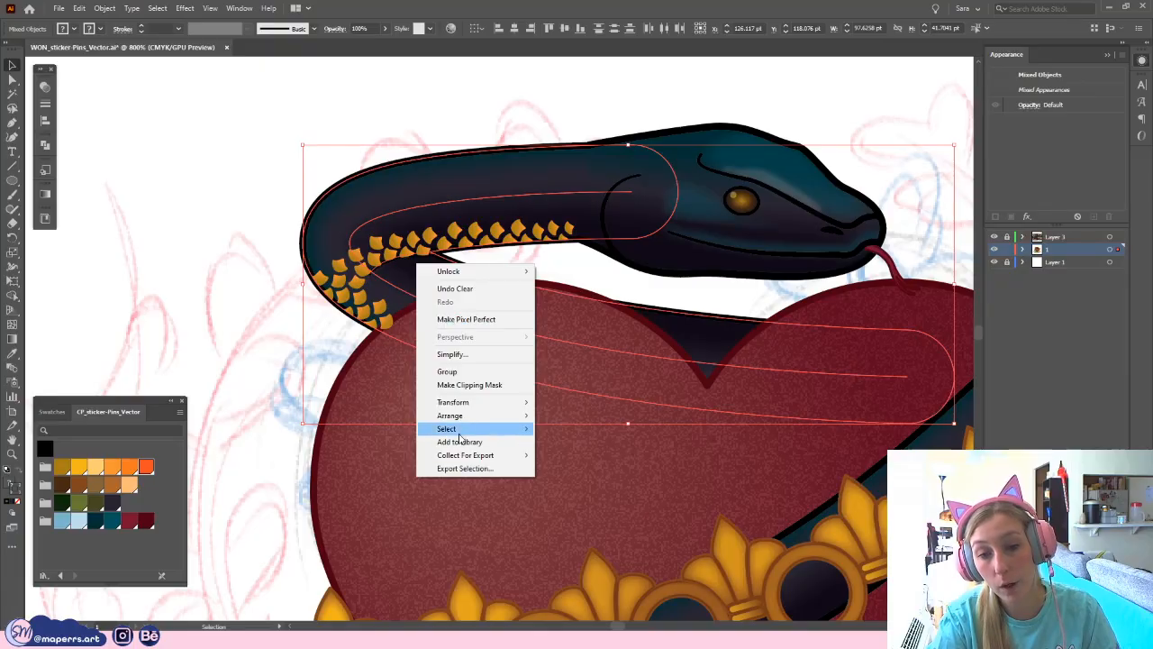
{"action": "mouse_move", "coordinate": [479, 428]}
{"action": "left_click", "coordinate": [602, 455]}
{"action": "left_click", "coordinate": [171, 325]}
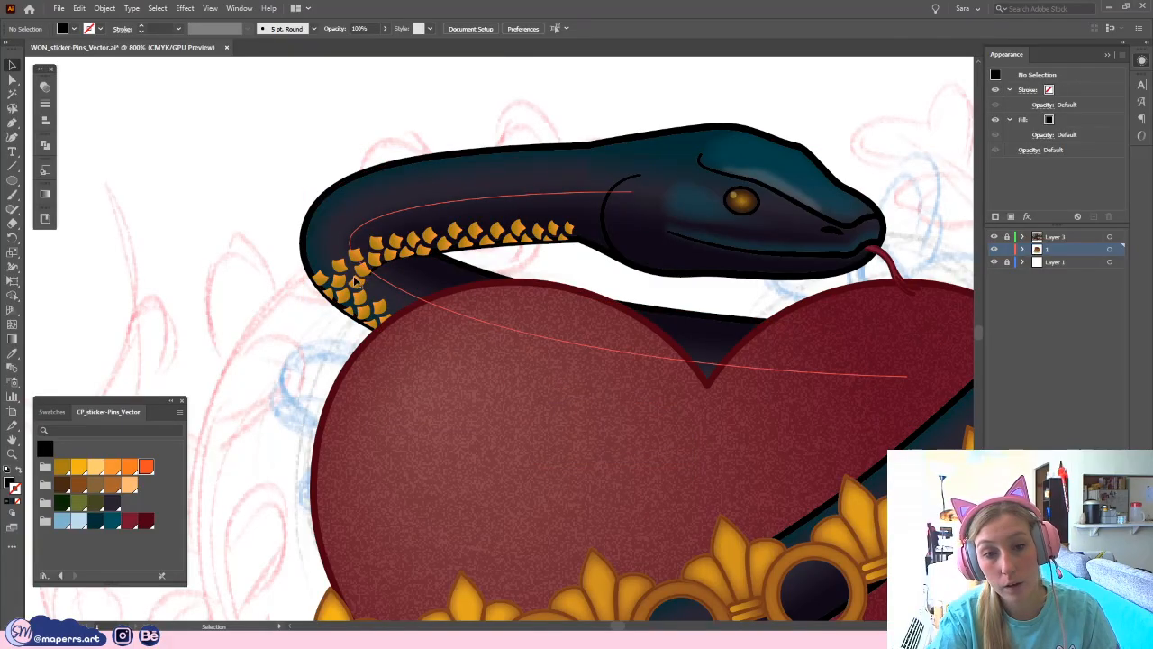
{"action": "left_click", "coordinate": [365, 300]}
{"action": "key", "text": "a"}
{"action": "key", "text": "ctrl+shift+["}
{"action": "left_click", "coordinate": [222, 363]}
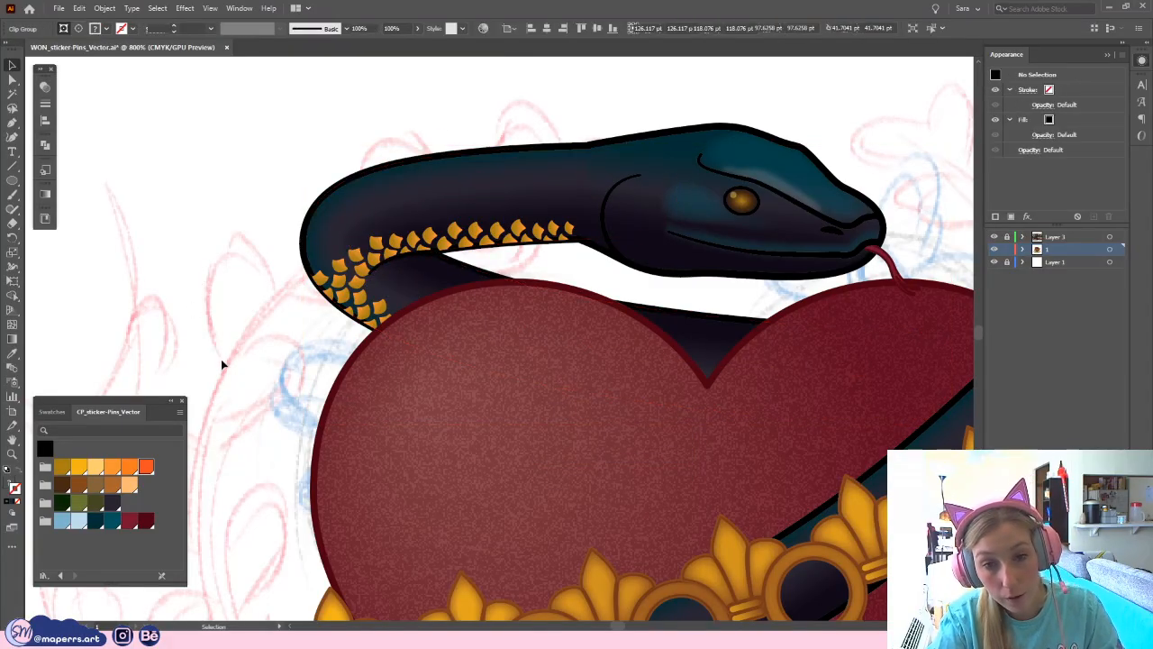
- Delete the scale just below the crease's tapered end inside the clipped scale group
{"action": "left_click_drag", "start_coordinate": [137, 301], "coordinate": [115, 289]}
{"action": "key", "text": "ctrl+="}
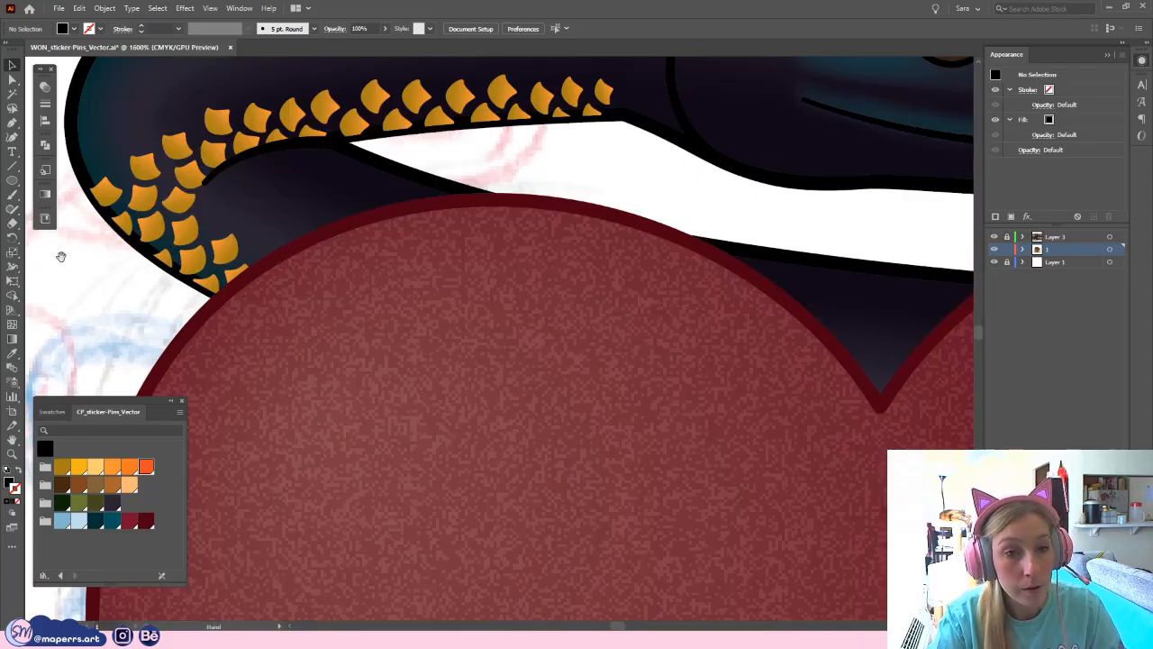
{"action": "left_click_drag", "start_coordinate": [60, 256], "coordinate": [256, 335]}
{"action": "left_click", "coordinate": [370, 287]}
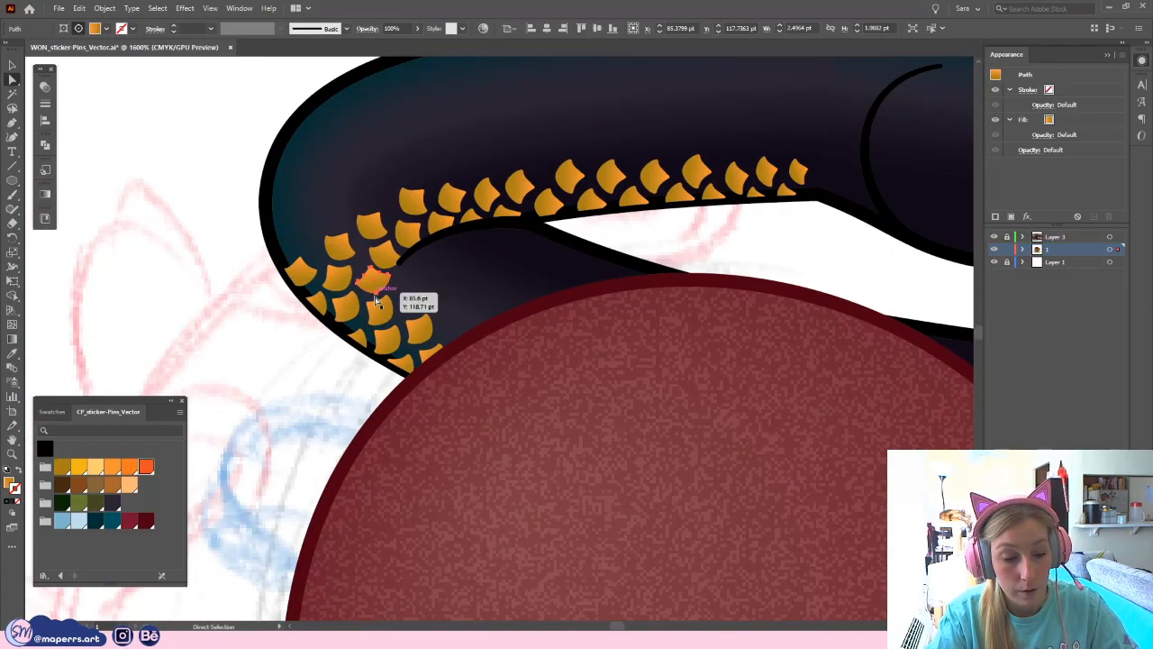
{"action": "key", "text": "Delete"}
- Shift the neighbouring scales on the neck bend up towards the crease to close the gap
{"action": "left_click_drag", "start_coordinate": [385, 309], "coordinate": [386, 296]}
{"action": "left_click", "coordinate": [309, 386]}
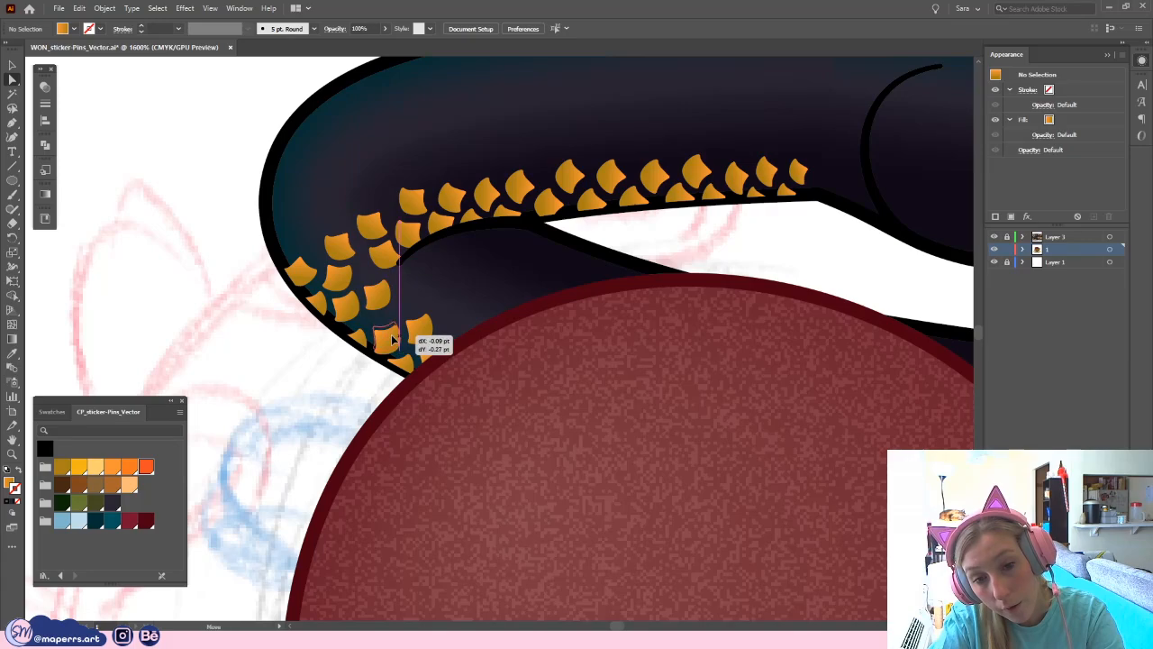
{"action": "left_click_drag", "start_coordinate": [419, 331], "coordinate": [344, 282]}
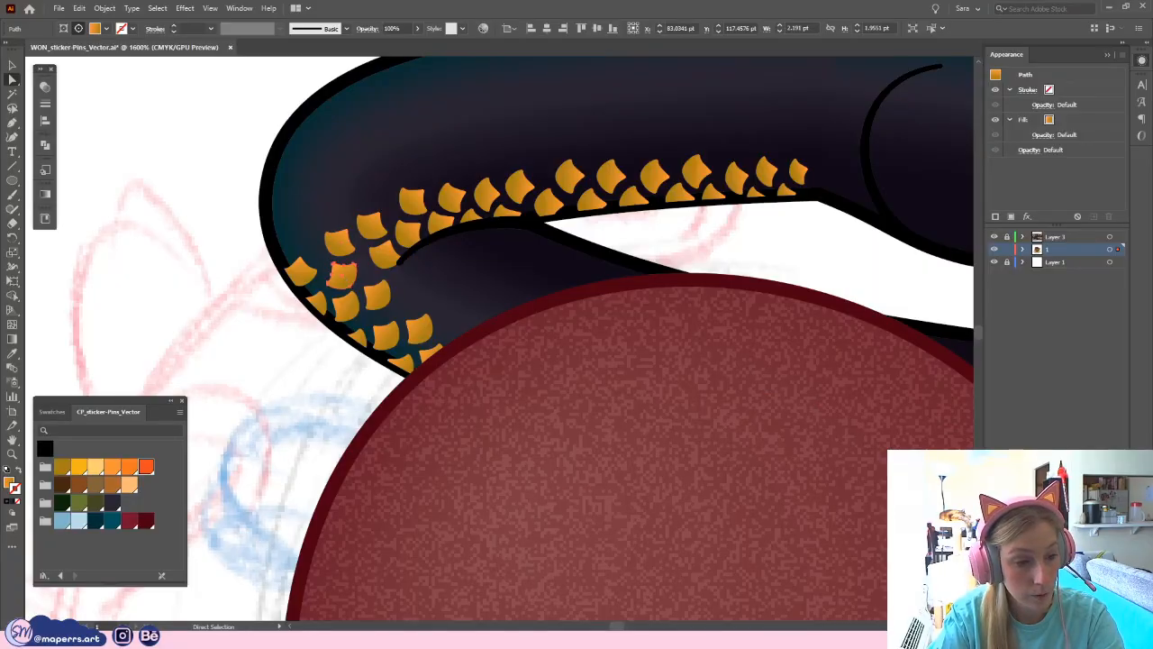
- Send the clipped belly scales backward so they sit behind the neck's black outline
{"action": "left_click", "coordinate": [263, 322]}
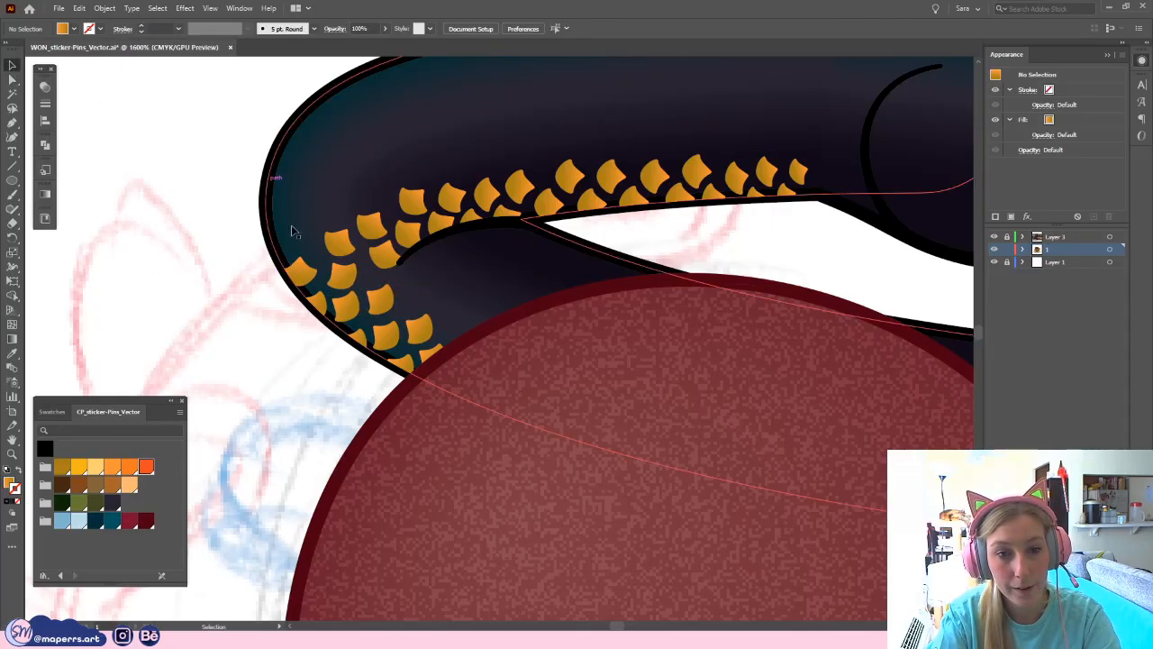
{"action": "left_click", "coordinate": [343, 237]}
{"action": "key", "text": "ctrl+bracketleft"}
{"action": "left_click", "coordinate": [205, 279]}
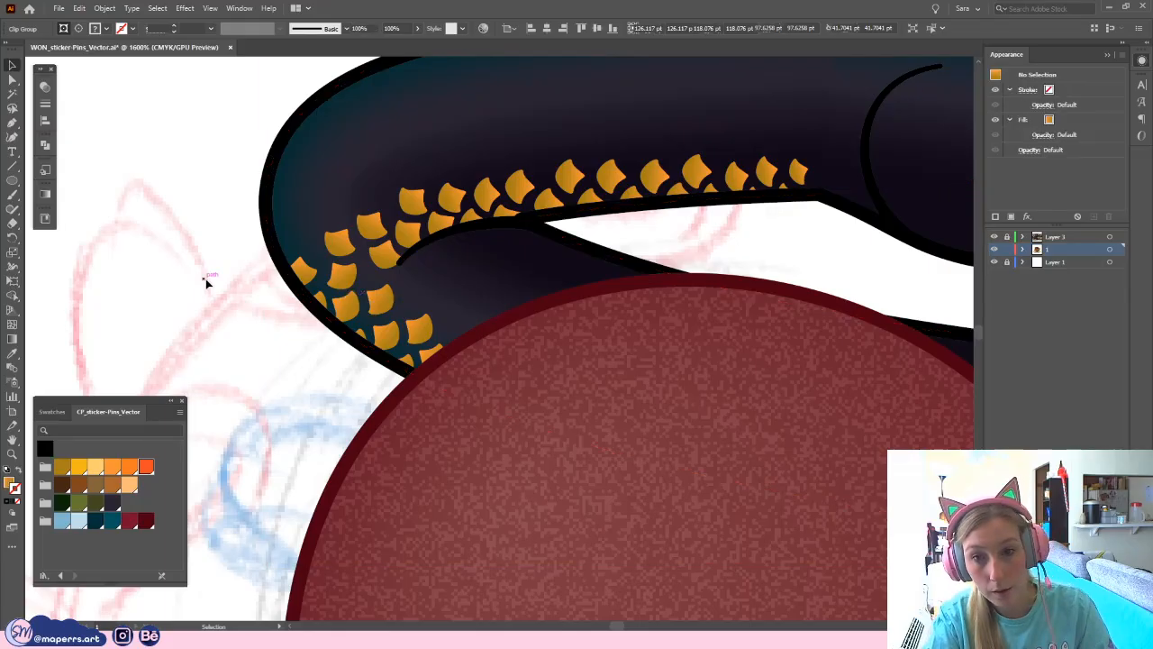
{"action": "left_click_drag", "start_coordinate": [196, 274], "coordinate": [146, 314]}
{"action": "key", "text": "ctrl+minus"}
{"action": "key", "text": "ctrl+minus"}
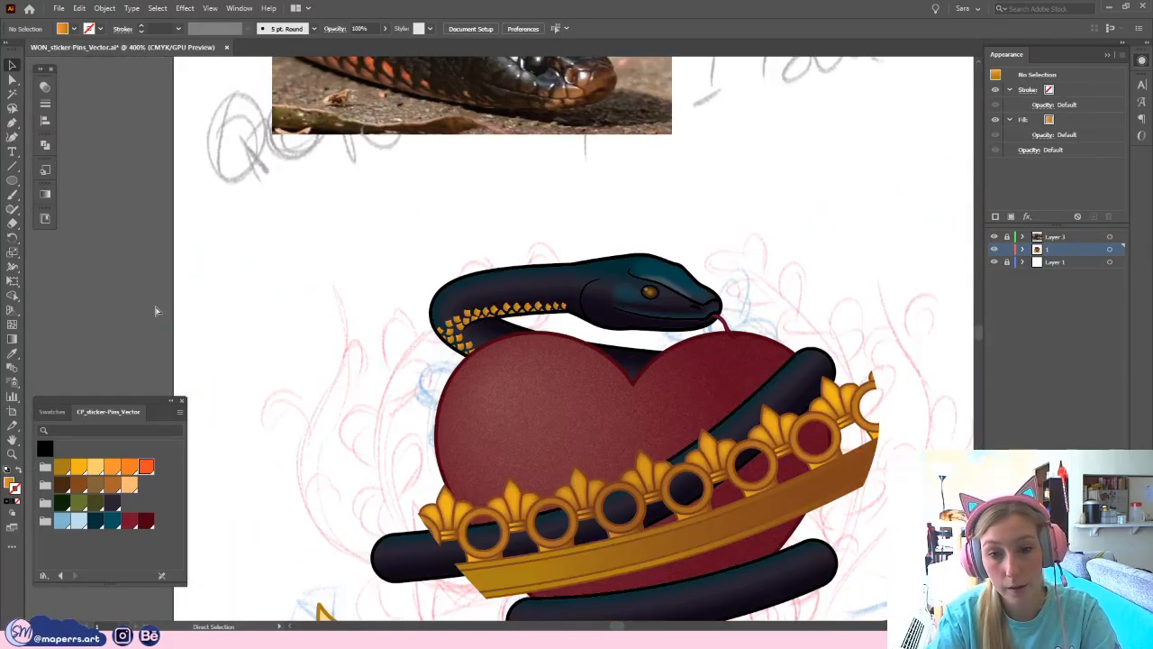
- Copy a cluster of neighbouring scales from both rows along the neck's underside, above the heart's left lobe
{"action": "left_click_drag", "start_coordinate": [545, 222], "coordinate": [291, 243]}
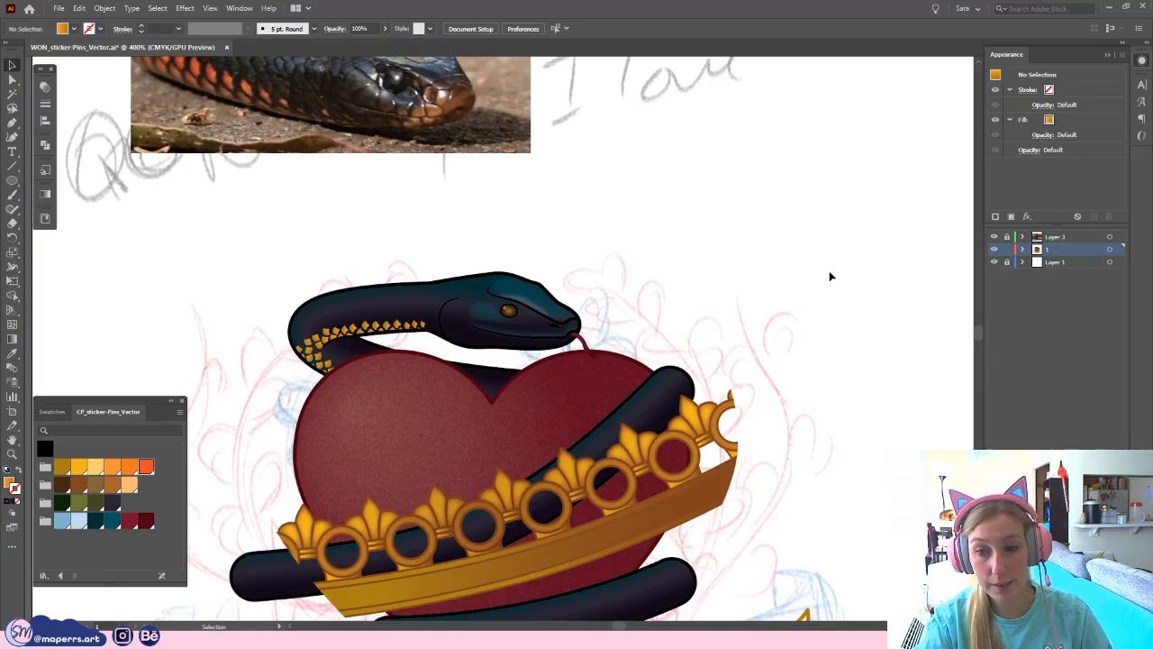
{"action": "scroll", "coordinate": [767, 234], "scroll_direction": "down", "scroll_amount": 1}
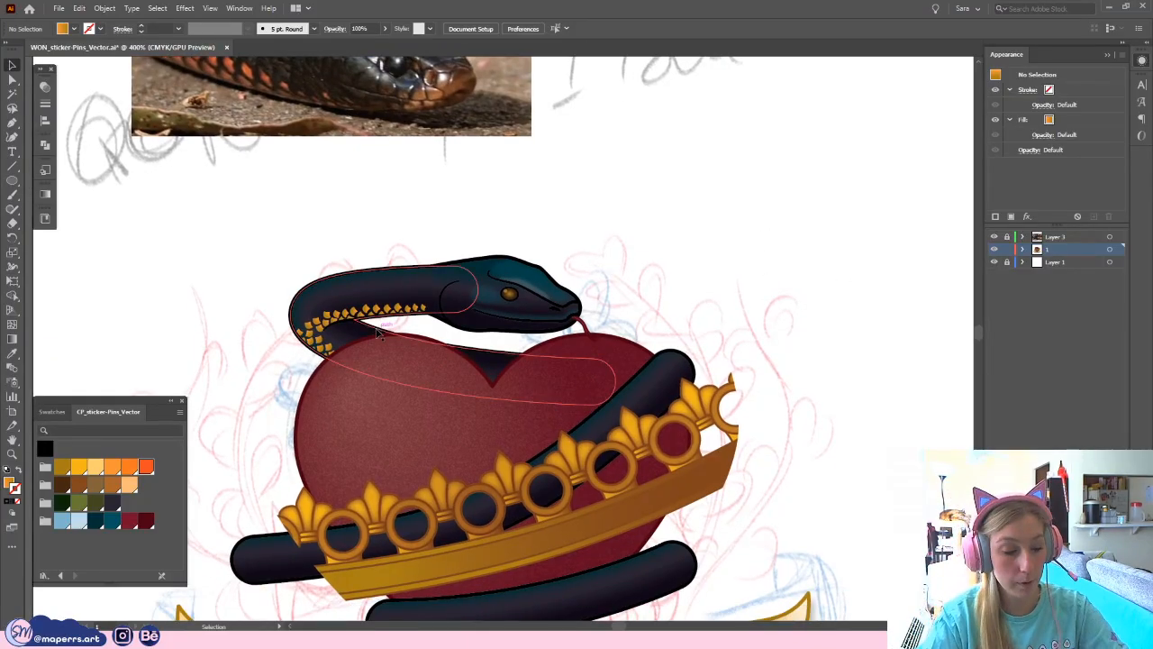
{"action": "key", "text": "ctrl+equal"}
{"action": "left_click_drag", "start_coordinate": [330, 313], "coordinate": [454, 299]}
{"action": "key", "text": "a"}
{"action": "scroll", "coordinate": [291, 149], "scroll_direction": "left", "scroll_amount": 4}
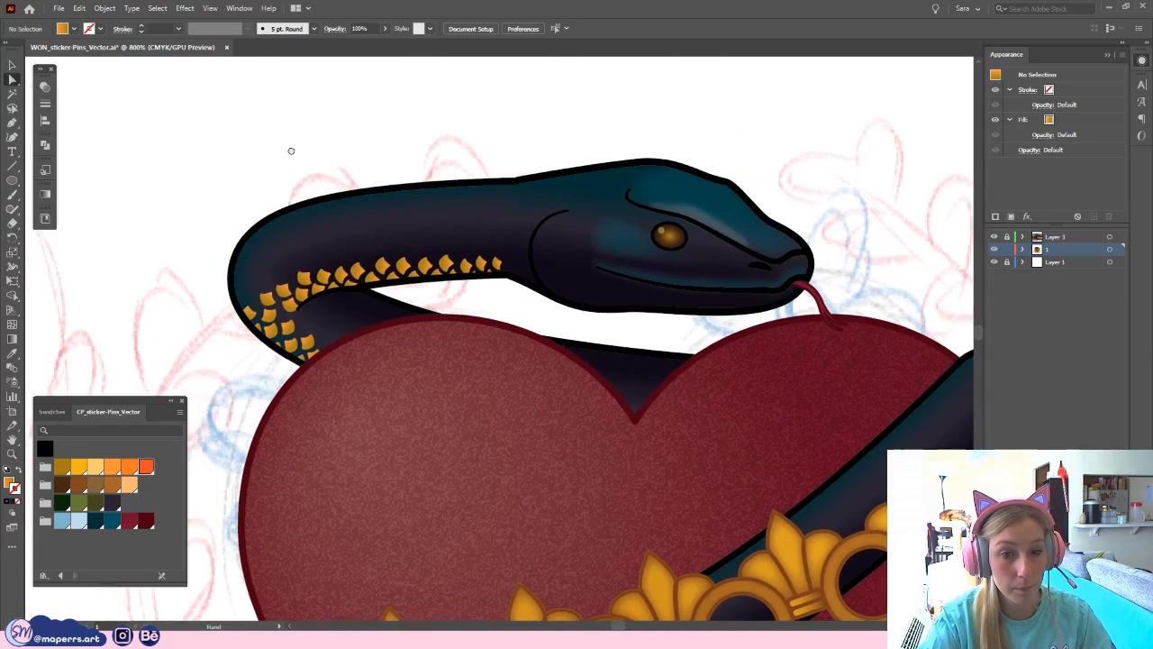
{"action": "key", "text": "ctrl+equal"}
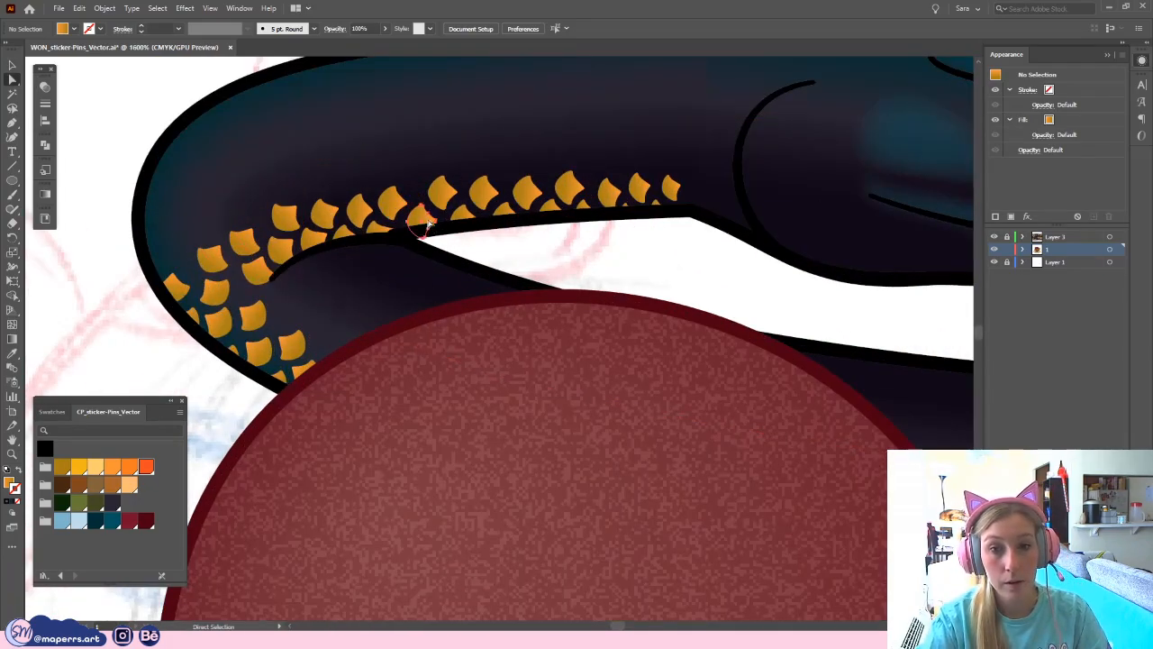
{"action": "left_click", "coordinate": [462, 223]}
{"action": "left_click", "coordinate": [389, 201], "text": "shift"}
{"action": "left_click", "coordinate": [484, 200], "text": "shift"}
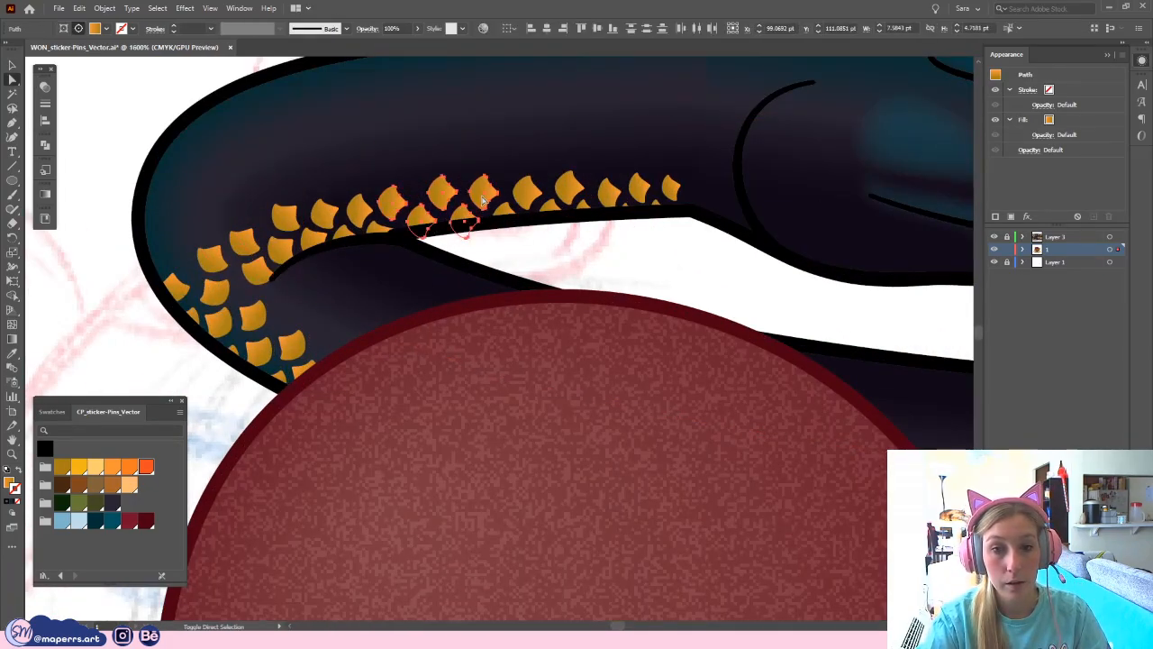
{"action": "left_click", "coordinate": [506, 220], "text": "shift"}
{"action": "key", "text": "v"}
{"action": "left_click", "coordinate": [658, 275]}
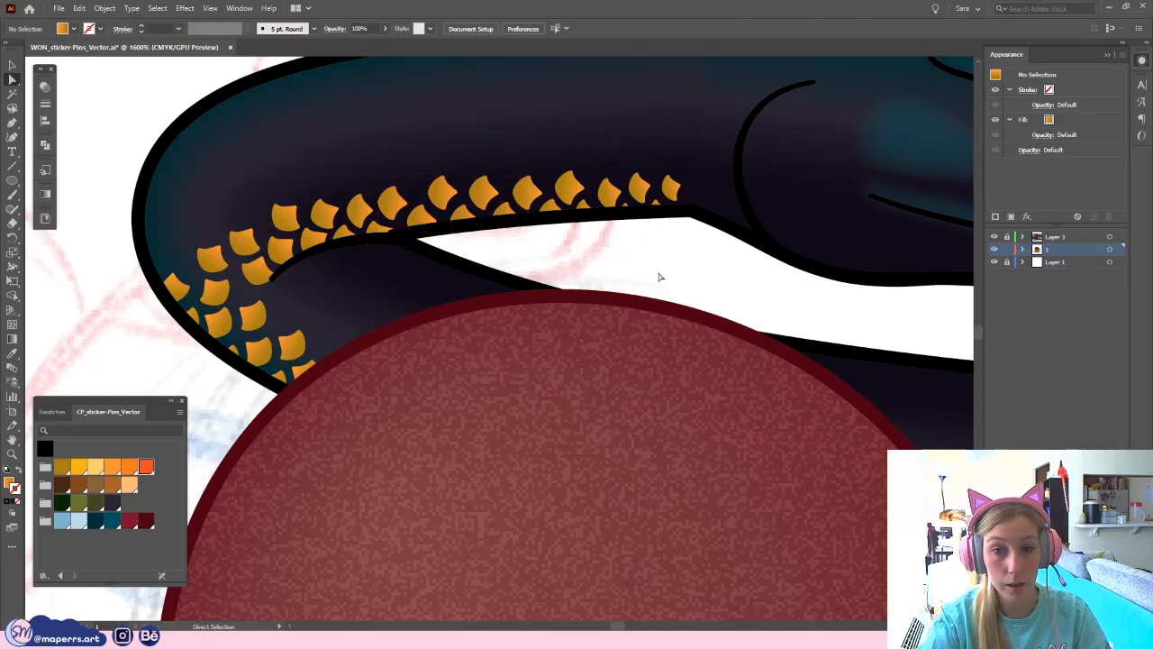
- Isolate the group of the upper snake coil that crosses the heart behind the crown
{"action": "left_click_drag", "start_coordinate": [658, 274], "coordinate": [457, 200]}
{"action": "left_click", "coordinate": [12, 66]}
{"action": "key", "text": "ctrl+minus"}
{"action": "key", "text": "ctrl+minus"}
{"action": "key", "text": "ctrl+minus"}
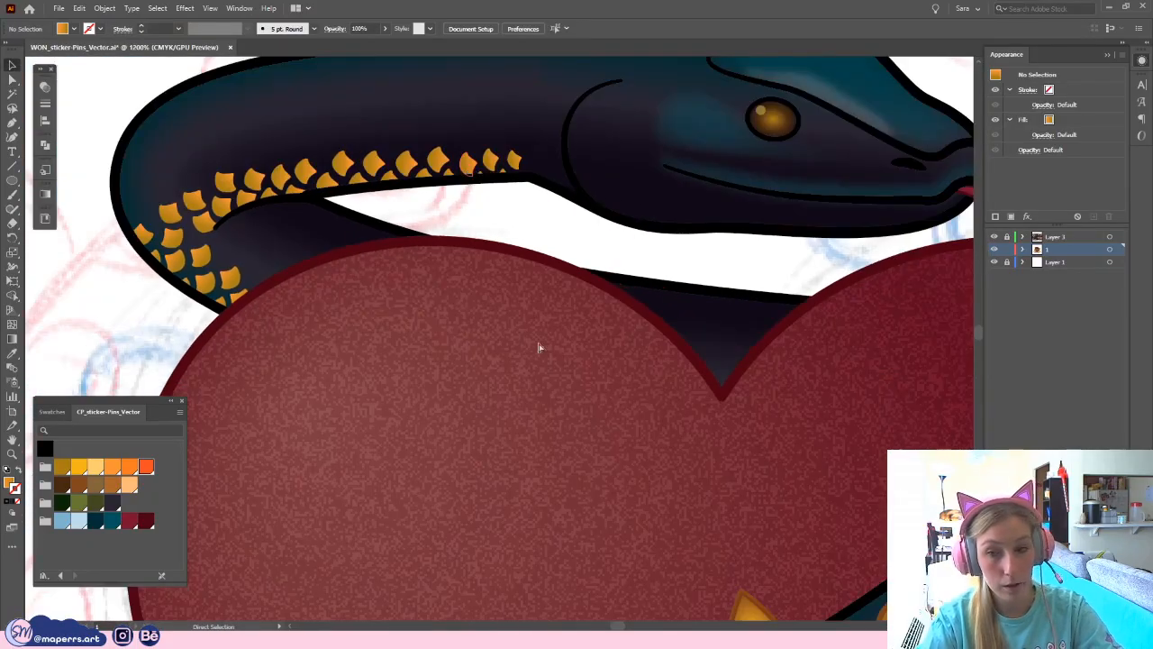
{"action": "left_click", "coordinate": [879, 351]}
{"action": "double_click", "coordinate": [880, 352]}
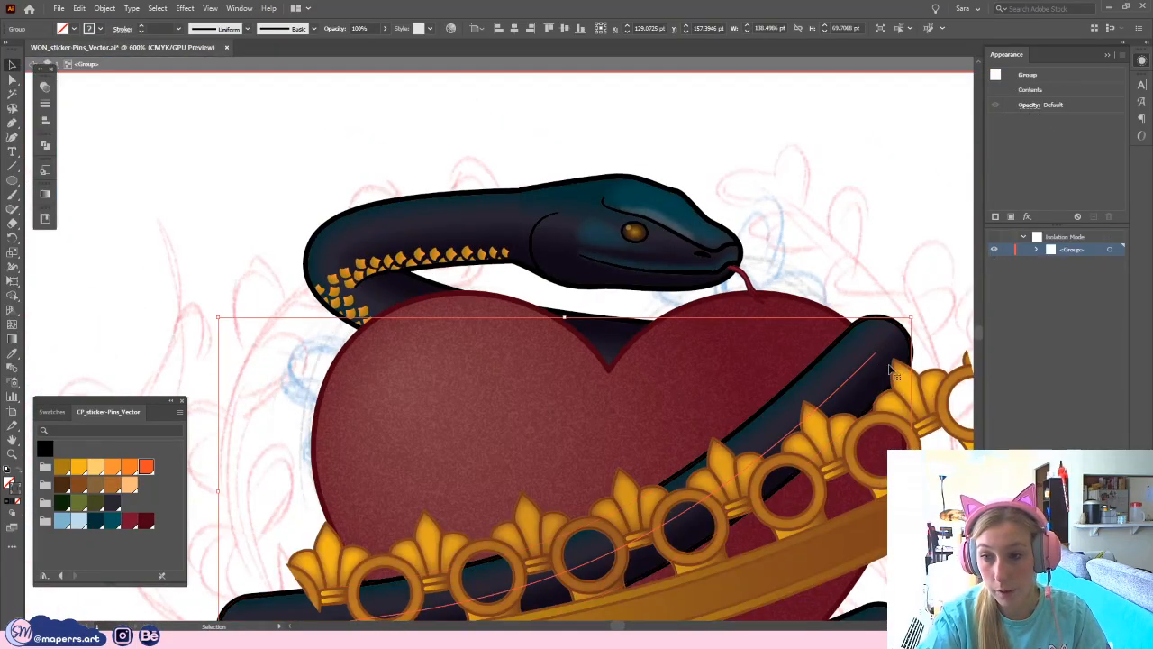
- Paste the copied scales onto the middle of the isolated coil
{"action": "key", "text": "ctrl+plus"}
{"action": "key", "text": "ctrl+plus"}
{"action": "left_click_drag", "start_coordinate": [659, 359], "coordinate": [499, 447]}
{"action": "key", "text": "ctrl+minus"}
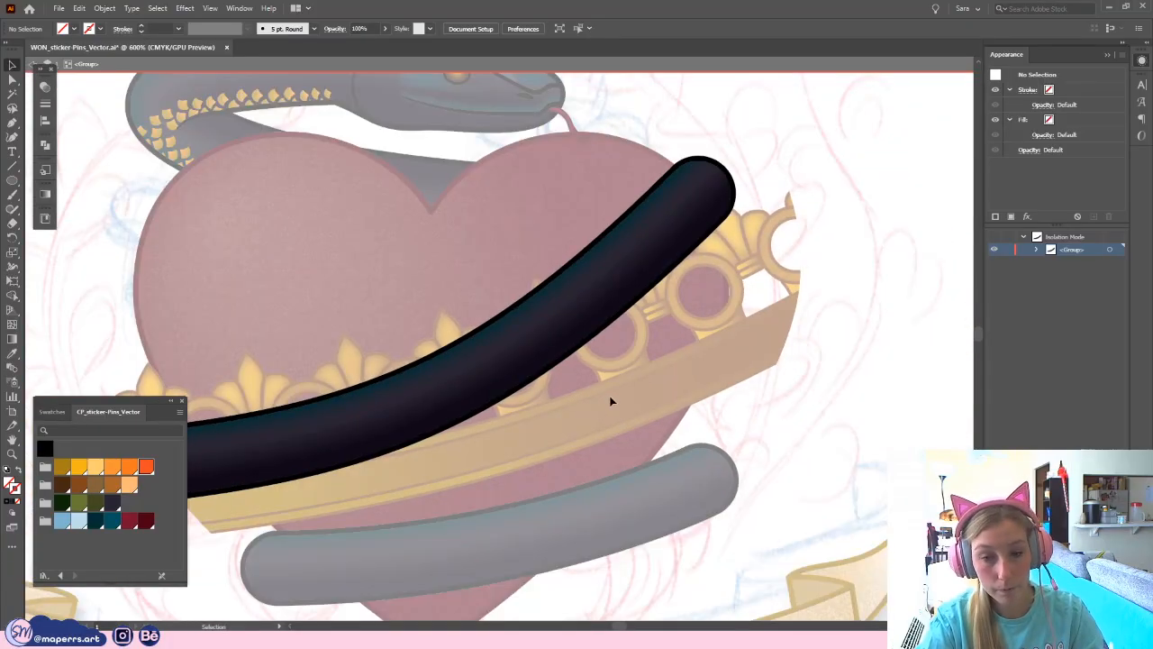
{"action": "key", "text": "v"}
{"action": "left_click", "coordinate": [501, 340]}
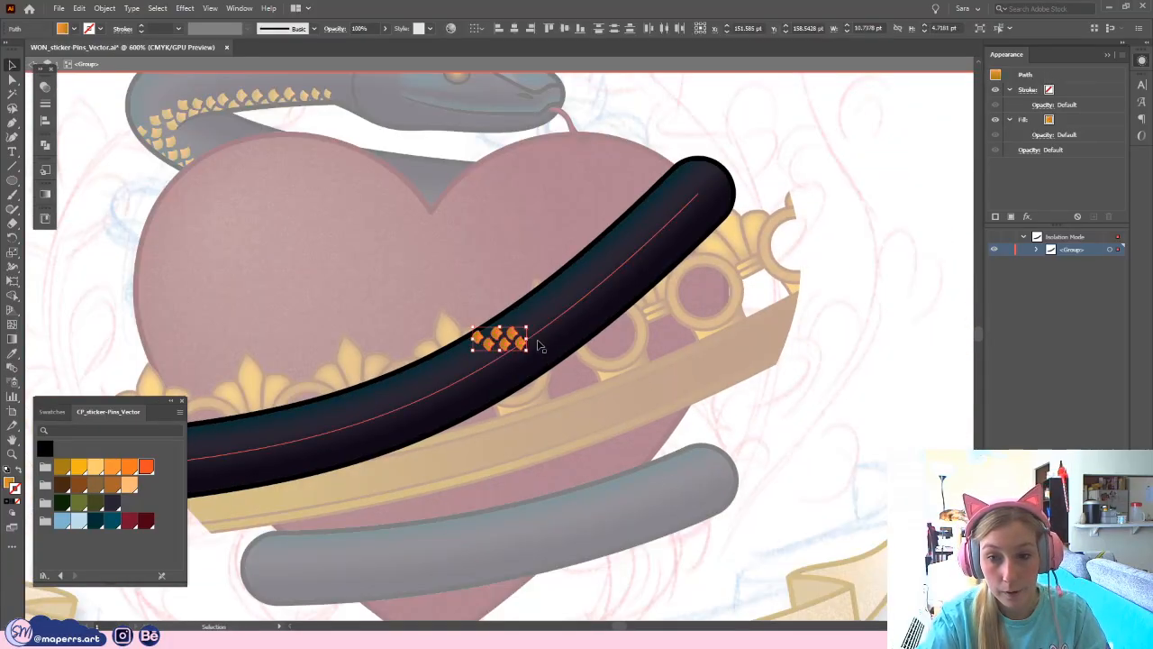
- Move the pasted scales to the coil's upper tip and rotate them to follow its lower edge
{"action": "left_click_drag", "start_coordinate": [532, 335], "coordinate": [743, 190]}
{"action": "key", "text": "ctrl+plus"}
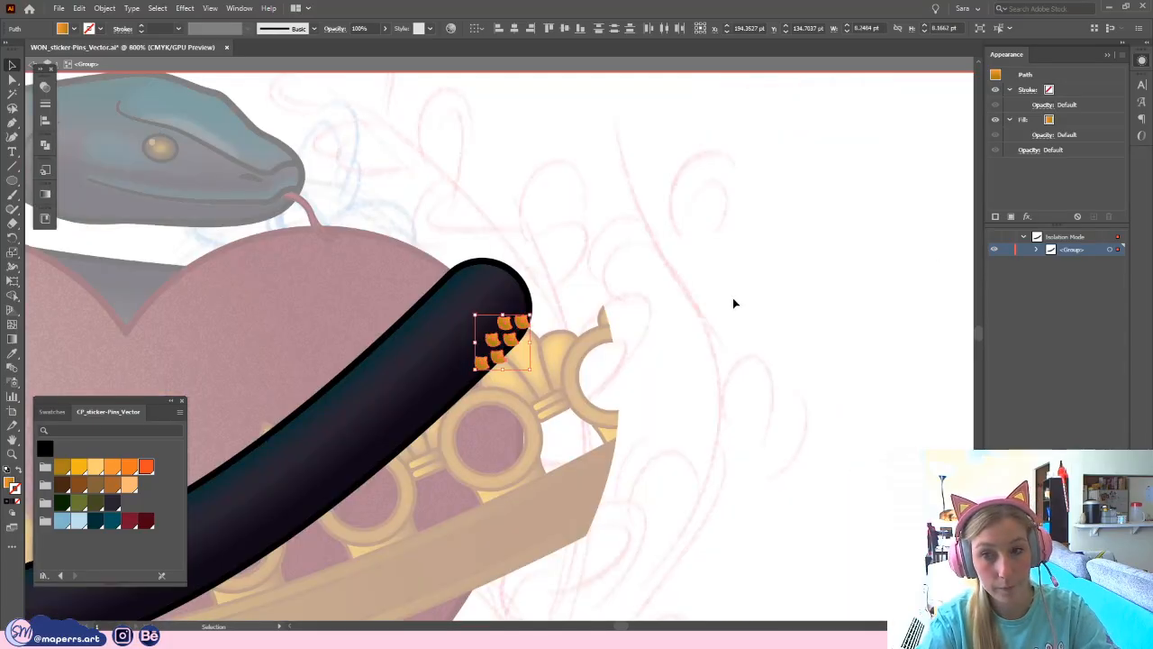
{"action": "left_click_drag", "start_coordinate": [520, 333], "coordinate": [523, 321]}
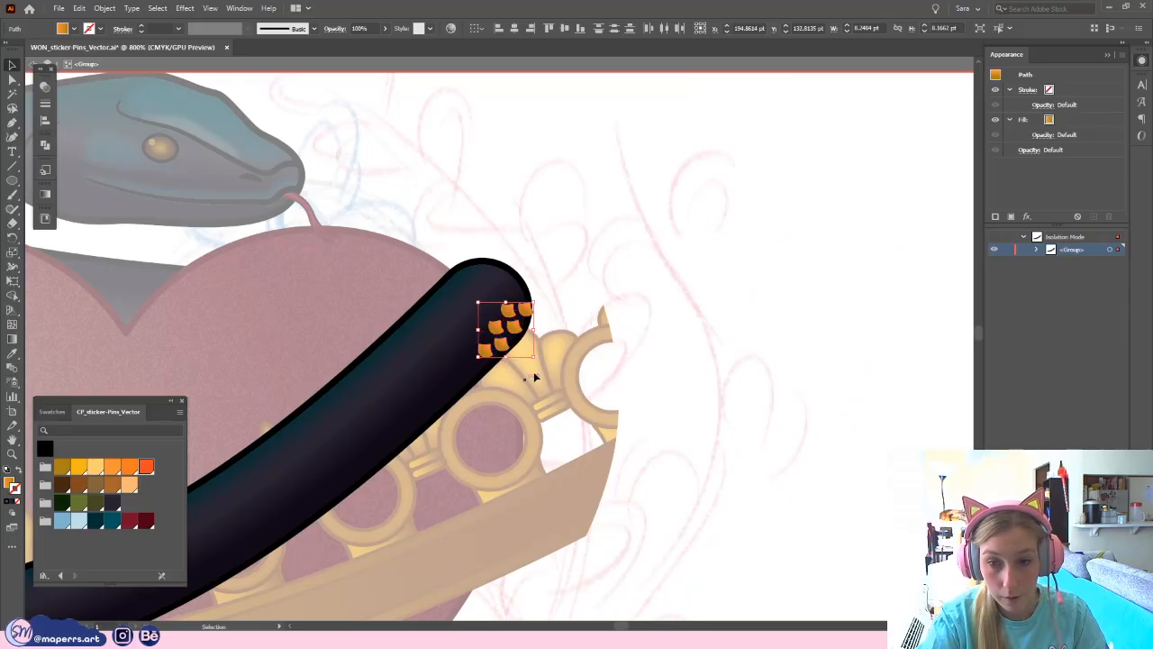
{"action": "left_click_drag", "start_coordinate": [539, 362], "coordinate": [519, 329]}
{"action": "left_click_drag", "start_coordinate": [521, 397], "coordinate": [669, 215]}
{"action": "key", "text": "ctrl+plus"}
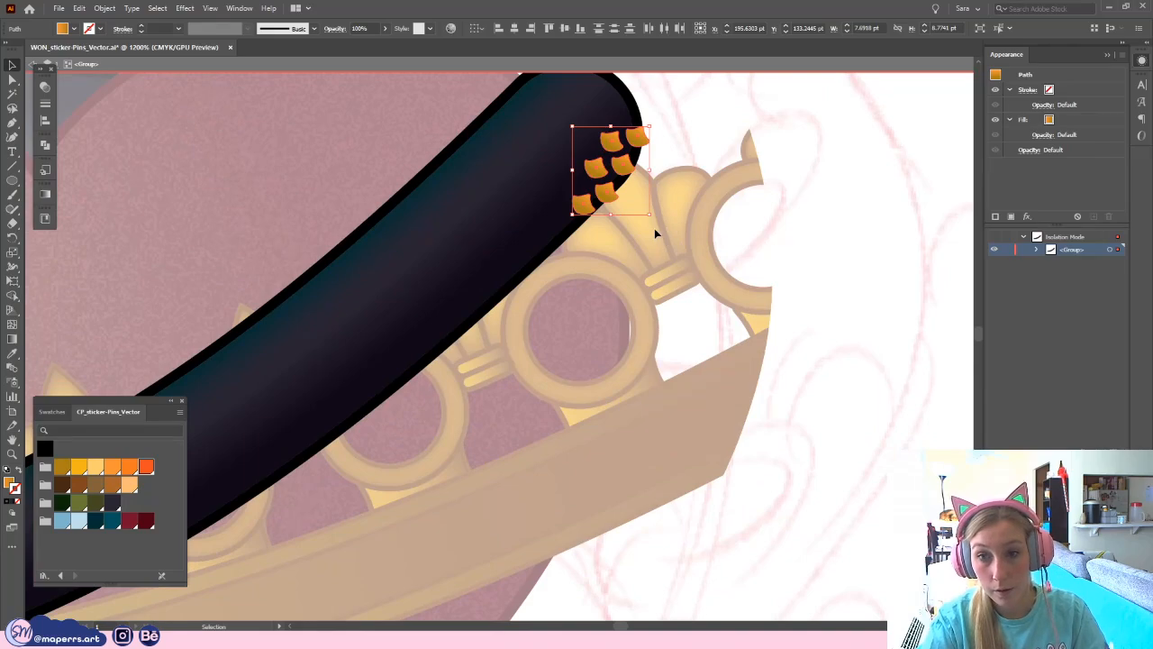
- Duplicate the scale cluster further down along the coil's lower edge
{"action": "key", "text": "ctrl"}
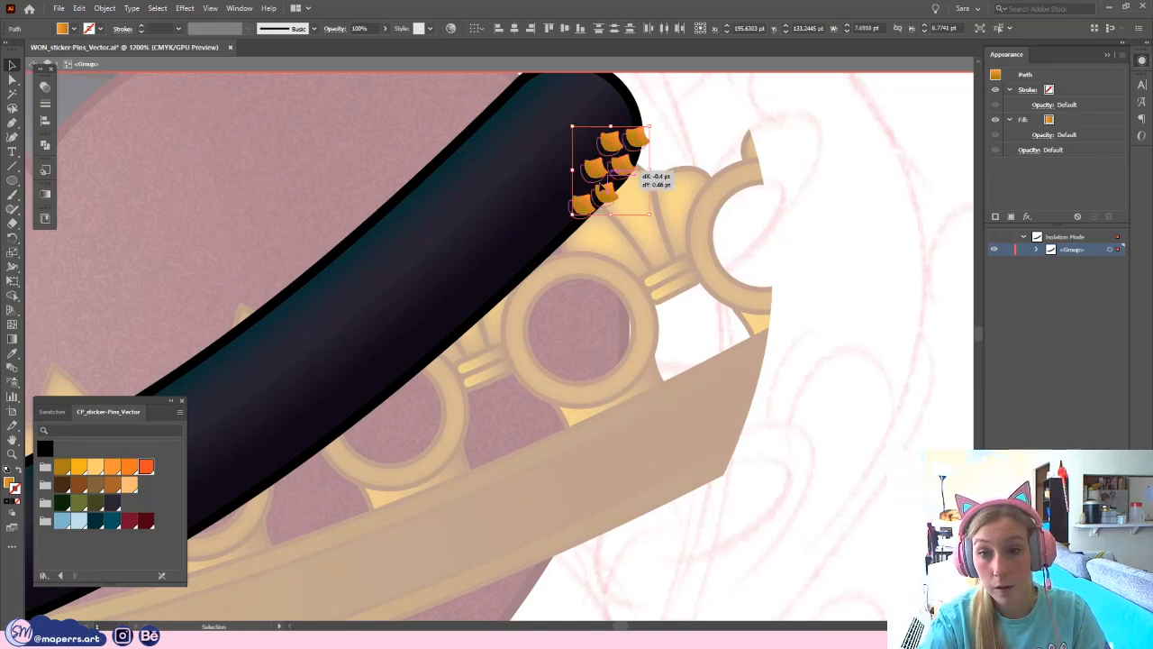
{"action": "left_click_drag", "start_coordinate": [608, 170], "coordinate": [578, 179]}
{"action": "left_click", "coordinate": [600, 271]}
{"action": "scroll", "coordinate": [680, 216], "scroll_direction": "up", "scroll_amount": 1}
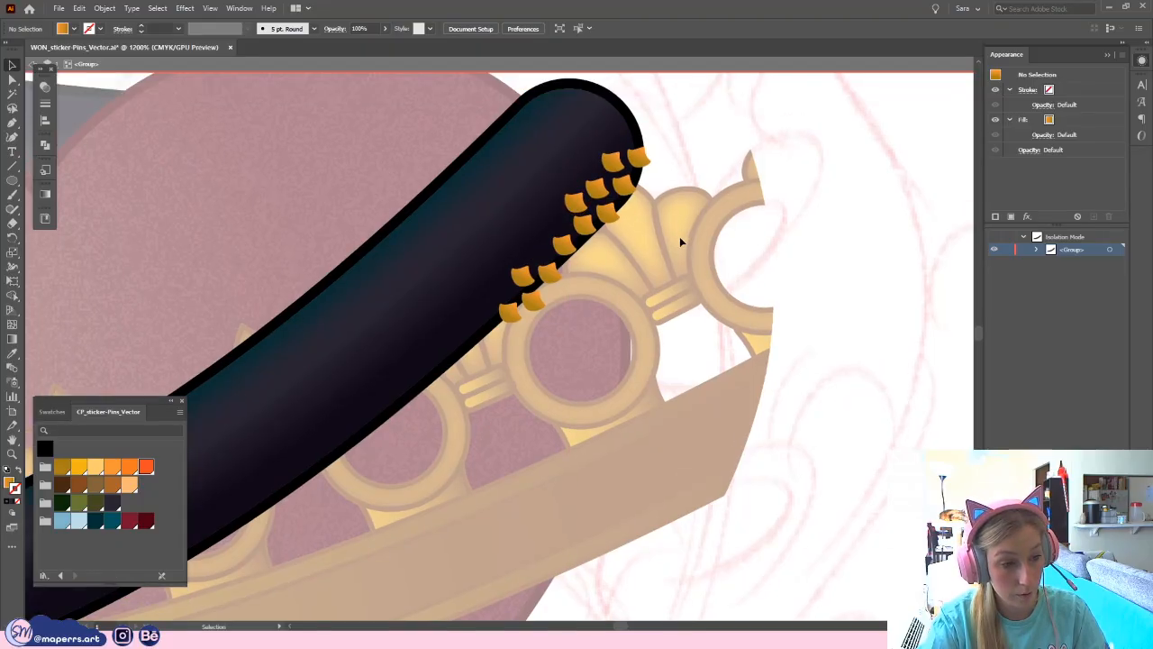
- Reposition the duplicated scales one by one to close the gap and continue two even rows along the coil's edge
{"action": "left_click_drag", "start_coordinate": [518, 281], "coordinate": [573, 275]}
{"action": "left_click", "coordinate": [582, 261]}
{"action": "left_click", "coordinate": [559, 263]}
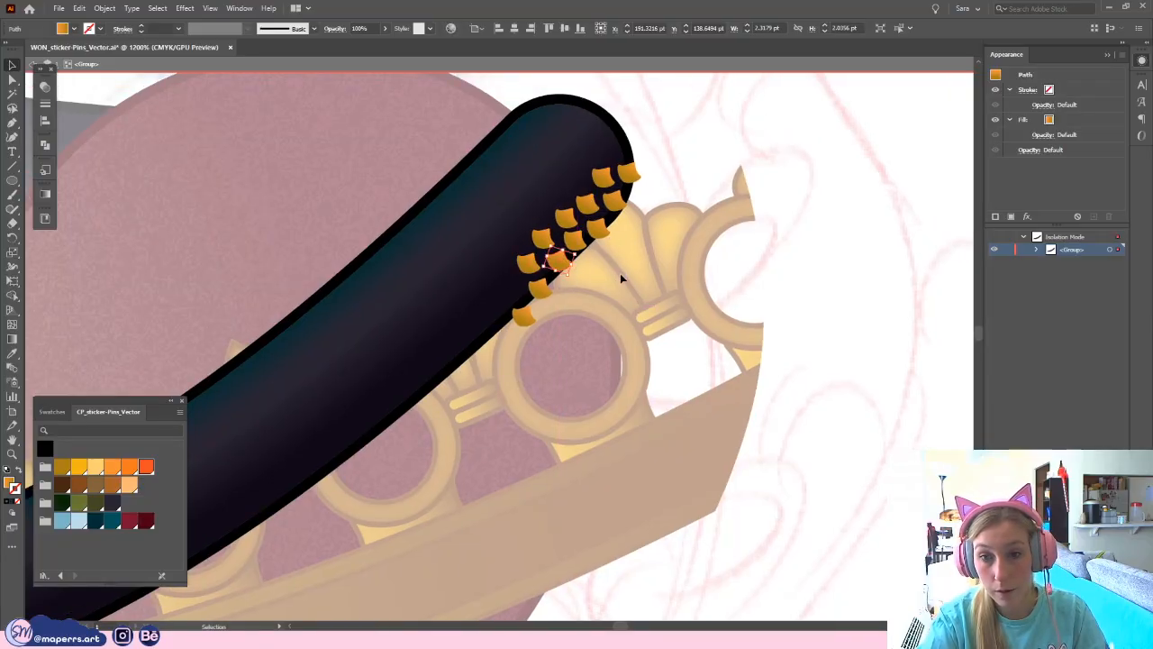
{"action": "left_click", "coordinate": [622, 279]}
{"action": "left_click", "coordinate": [599, 230]}
{"action": "left_click_drag", "start_coordinate": [667, 278], "coordinate": [662, 349]}
{"action": "left_click", "coordinate": [629, 367]}
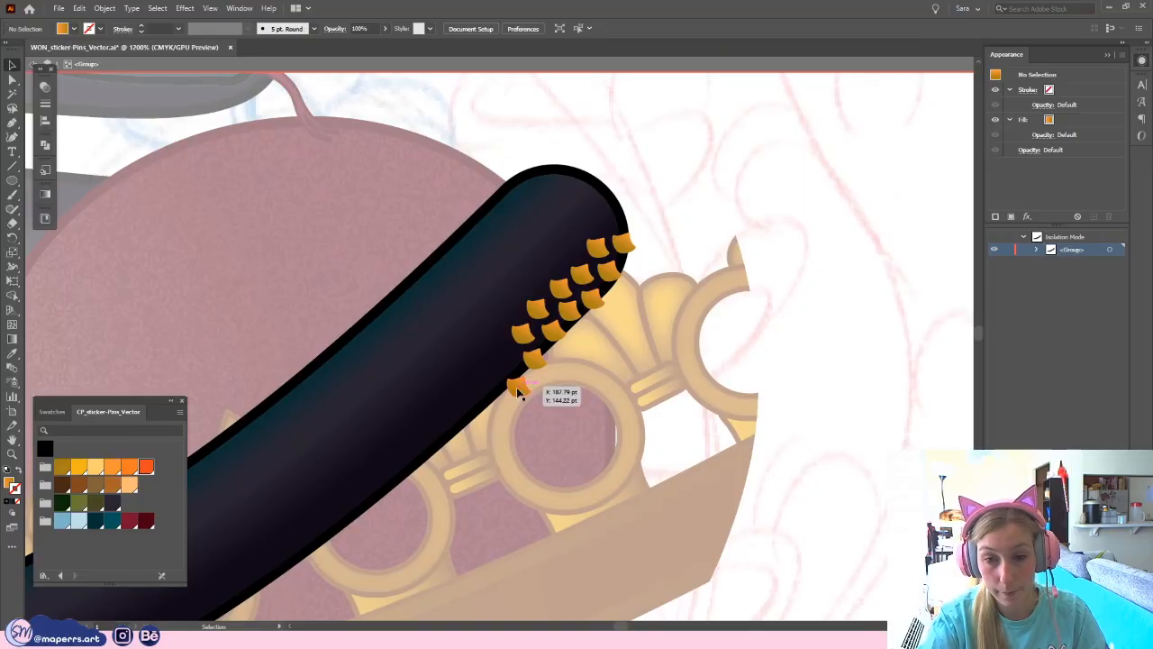
{"action": "left_click_drag", "start_coordinate": [518, 392], "coordinate": [533, 339]}
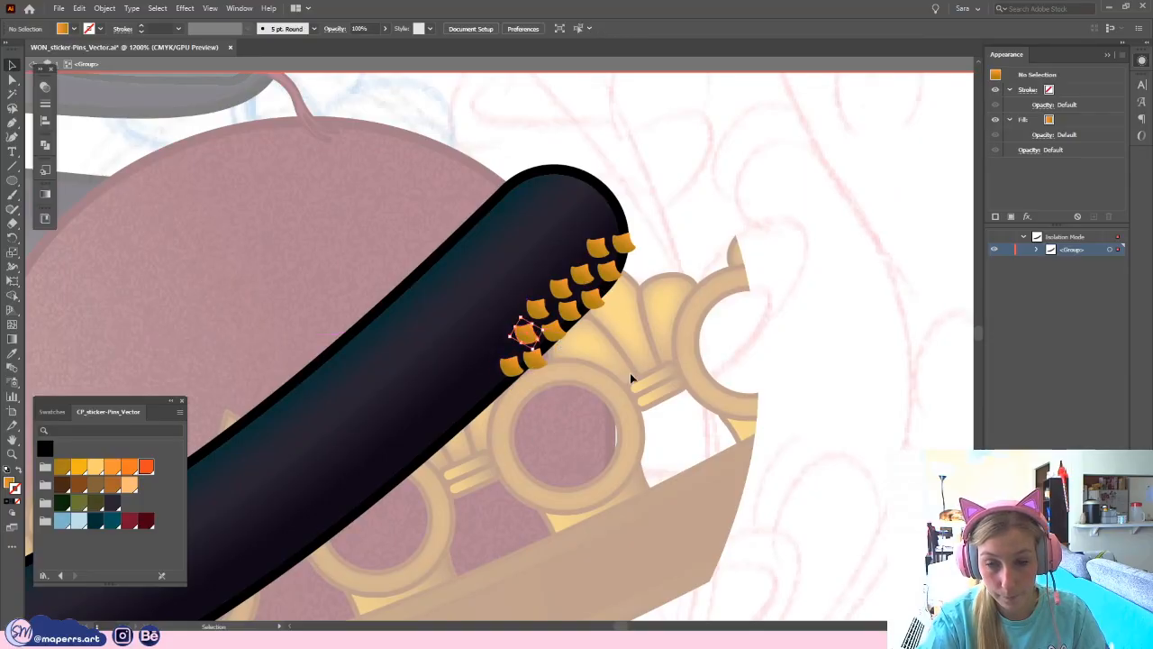
{"action": "scroll", "coordinate": [585, 397], "scroll_direction": "up", "scroll_amount": 1}
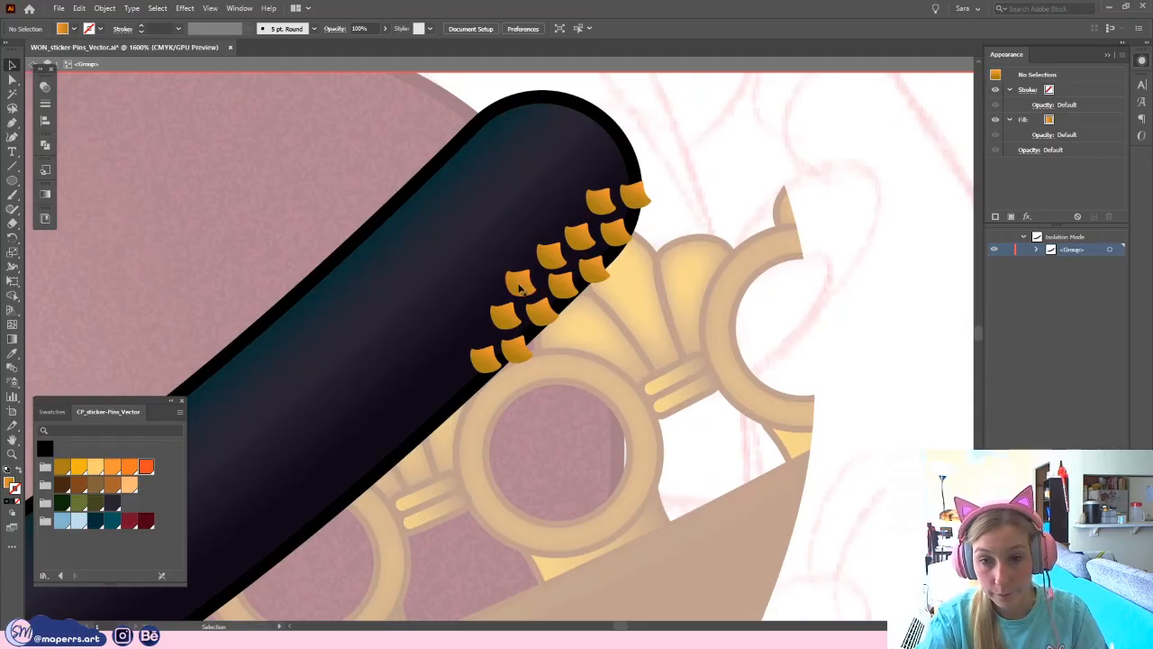
{"action": "left_click_drag", "start_coordinate": [520, 287], "coordinate": [526, 287]}
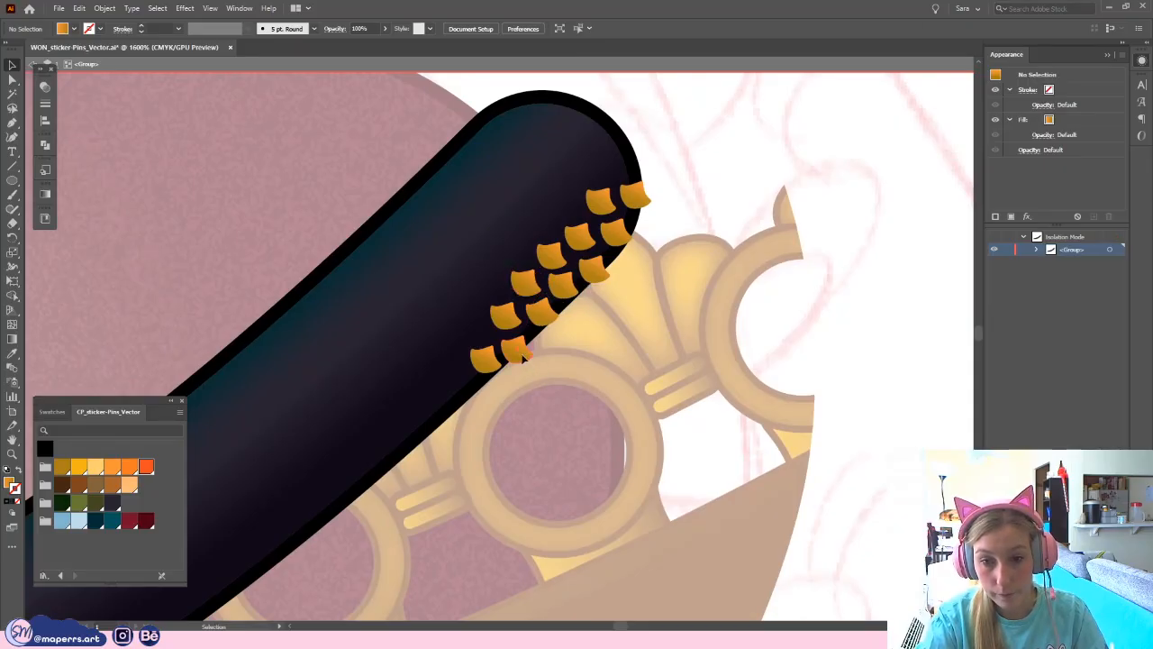
{"action": "left_click", "coordinate": [583, 403]}
{"action": "left_click_drag", "start_coordinate": [548, 346], "coordinate": [524, 368]}
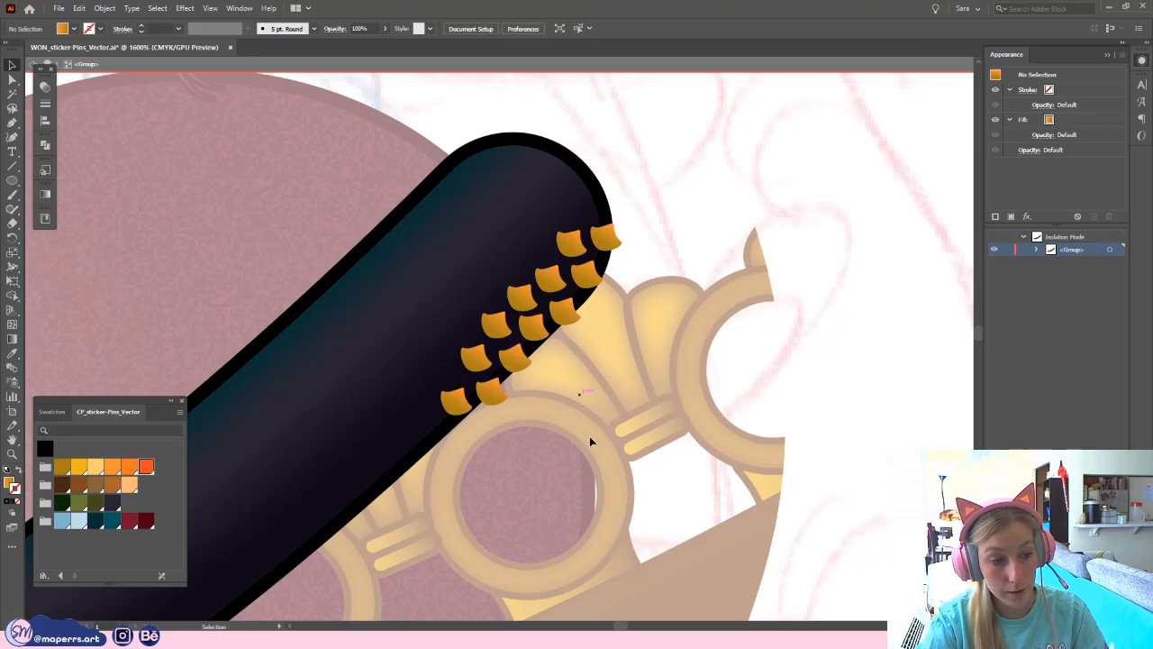
- Adjust the angles of the individual scales nearest the coil's tip to follow its rounded edge
{"action": "left_click", "coordinate": [569, 322]}
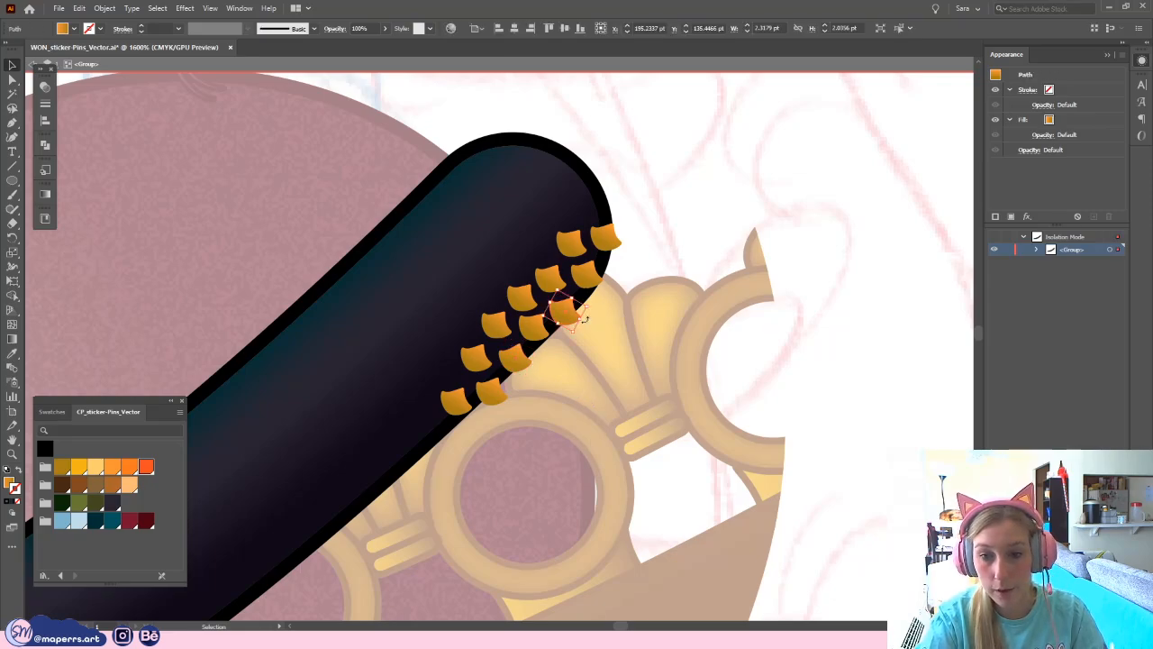
{"action": "left_click", "coordinate": [618, 328]}
{"action": "left_click", "coordinate": [606, 285]}
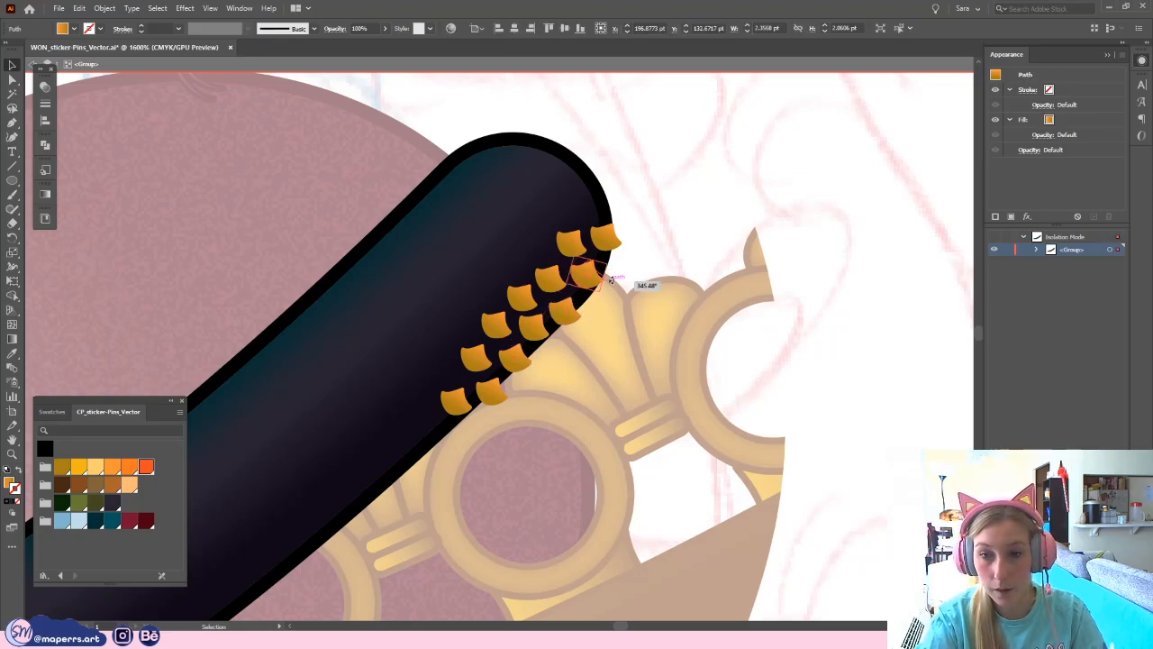
{"action": "left_click", "coordinate": [615, 246]}
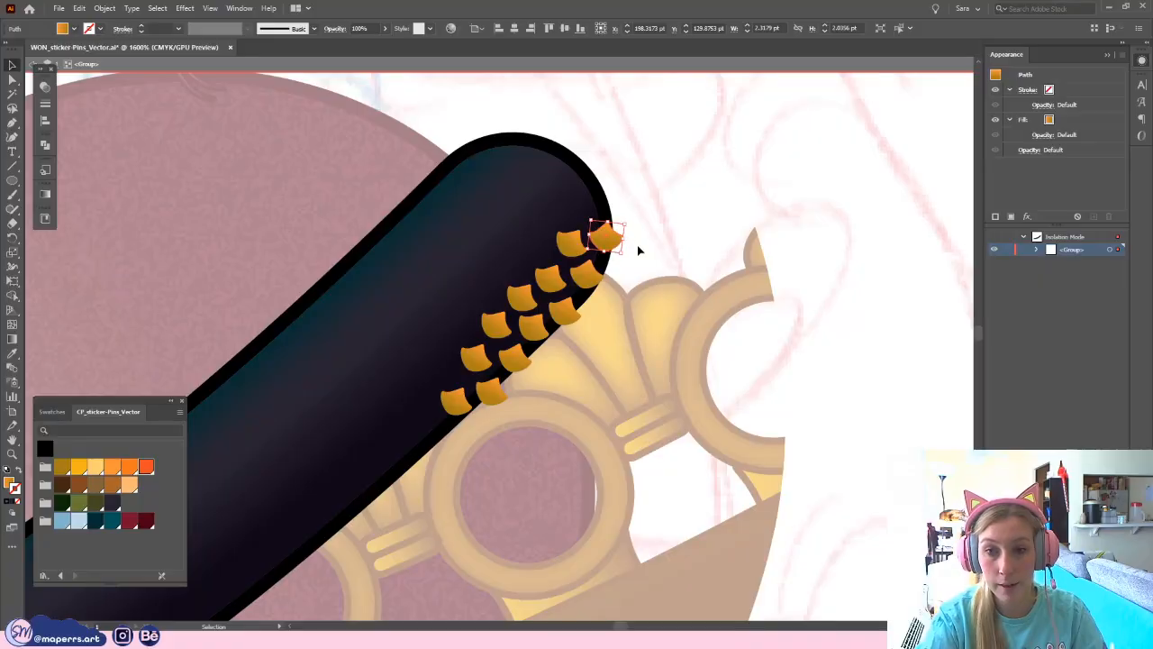
{"action": "left_click", "coordinate": [588, 251]}
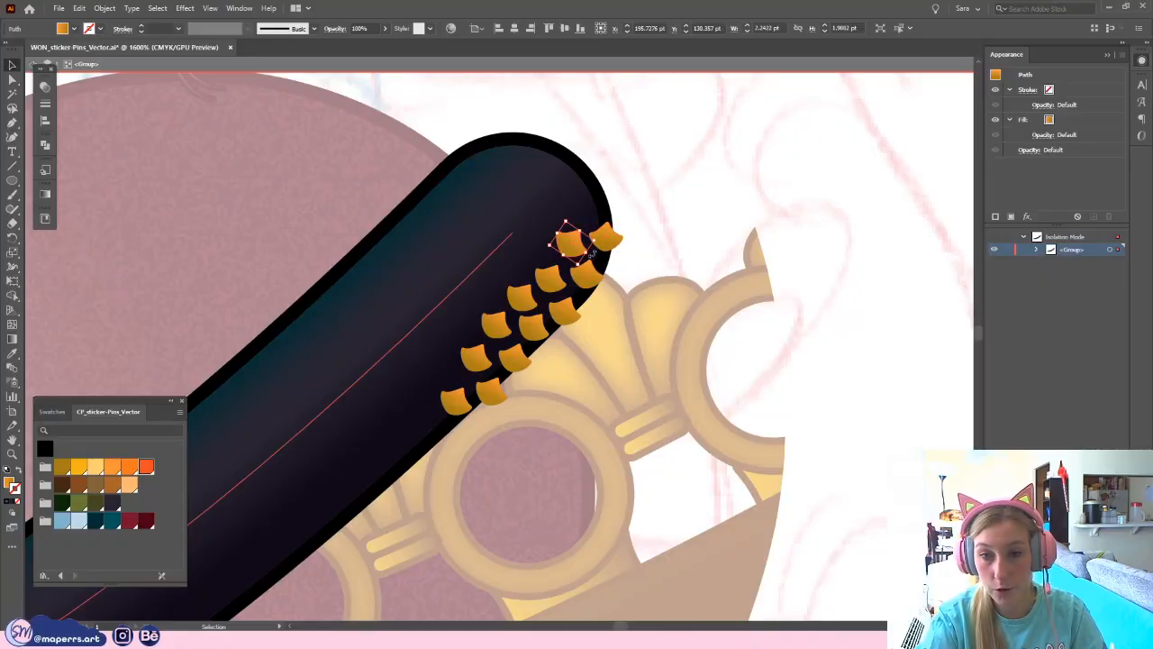
{"action": "left_click_drag", "start_coordinate": [595, 254], "coordinate": [595, 256]}
{"action": "left_click", "coordinate": [683, 270]}
- Select all the coil's scales without its body shapes and duplicate them further down the lower edge
{"action": "key", "text": "ctrl+minus"}
{"action": "key", "text": "ctrl+minus"}
{"action": "key", "text": "ctrl+minus"}
{"action": "key", "text": "ctrl+minus"}
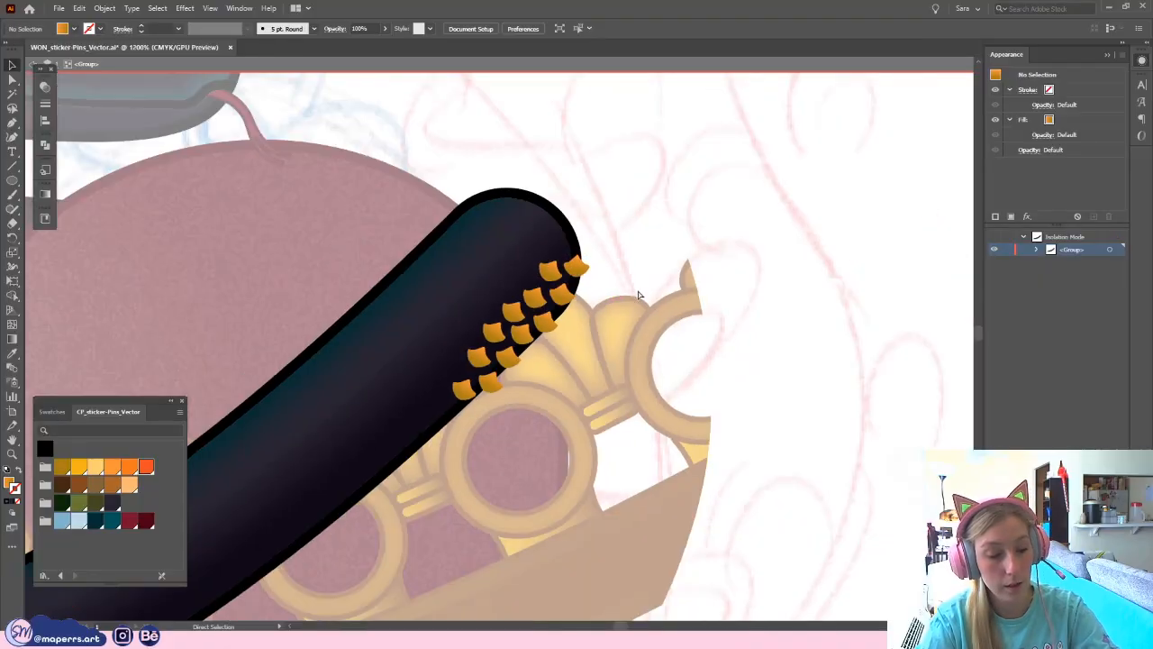
{"action": "left_click_drag", "start_coordinate": [632, 364], "coordinate": [673, 301]}
{"action": "double_click", "coordinate": [596, 266]}
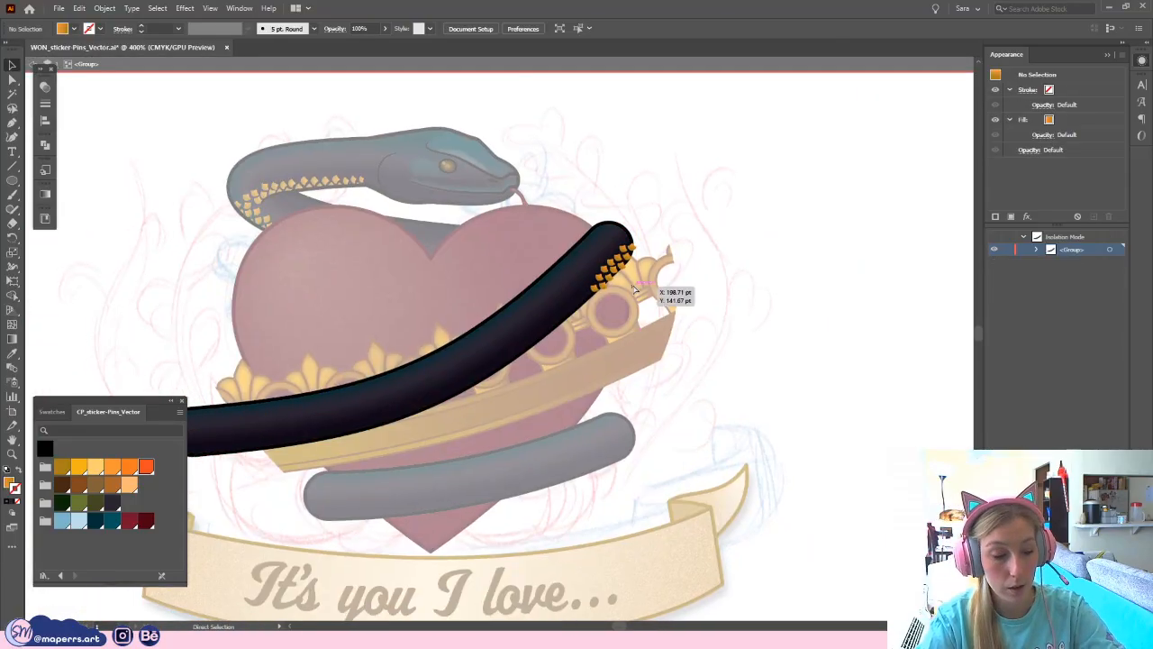
{"action": "key", "text": "ctrl+plus"}
{"action": "left_click_drag", "start_coordinate": [592, 400], "coordinate": [664, 371]}
{"action": "left_click_drag", "start_coordinate": [691, 266], "coordinate": [671, 302]}
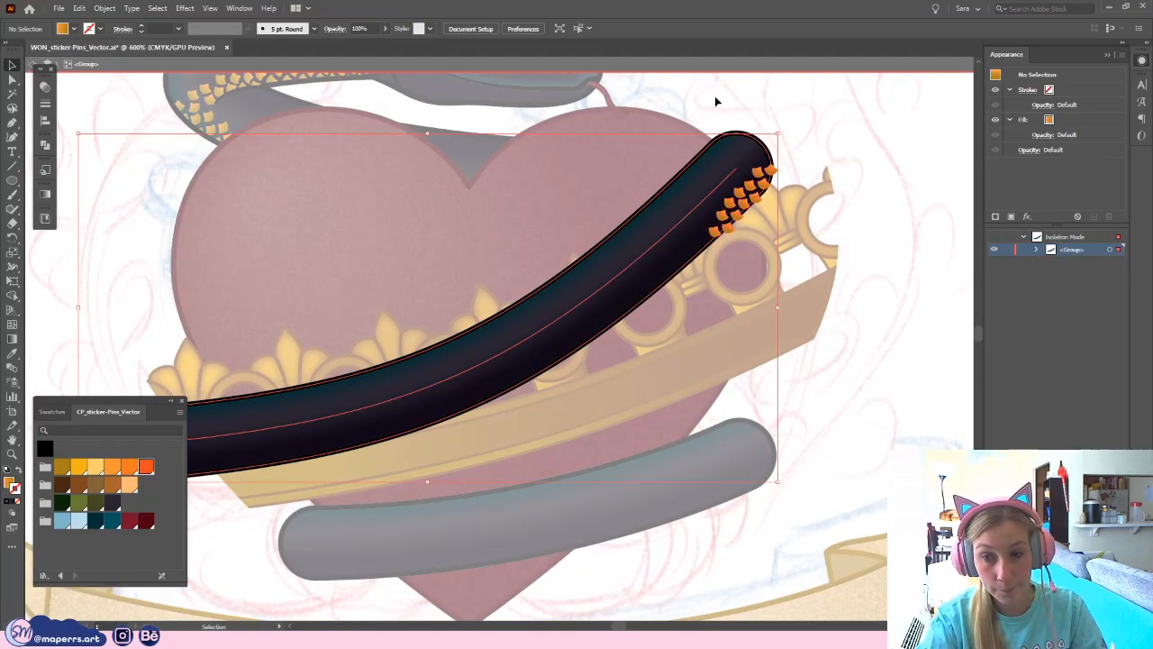
{"action": "left_click", "coordinate": [723, 151], "text": "shift"}
{"action": "left_click", "coordinate": [643, 258], "text": "shift"}
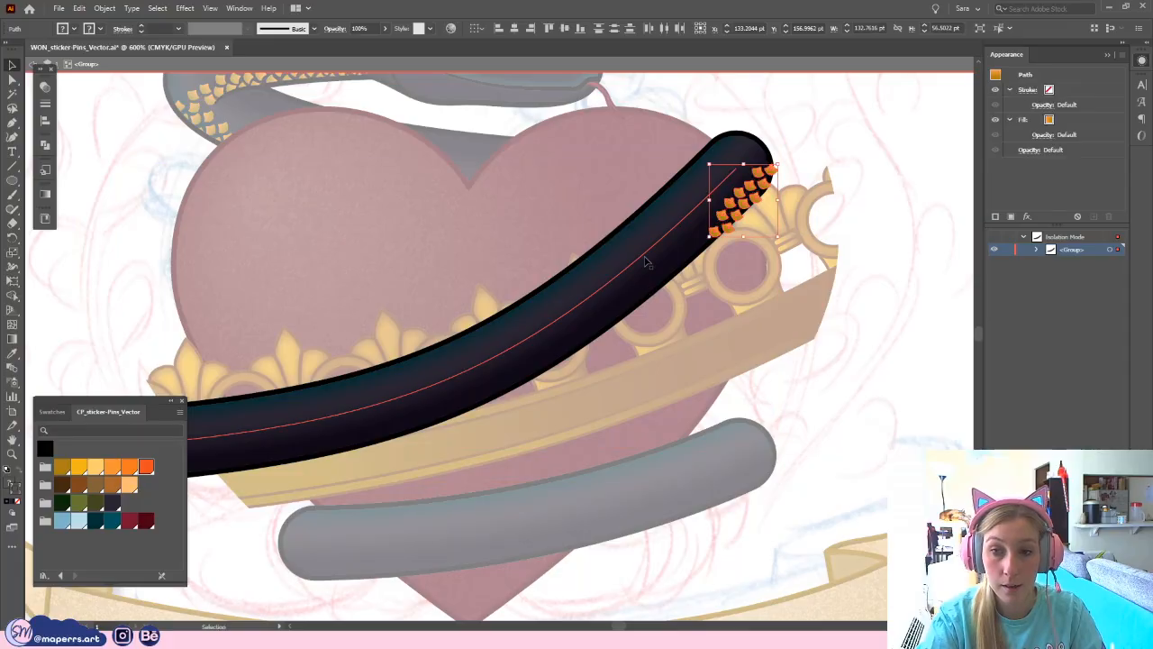
{"action": "left_click_drag", "start_coordinate": [723, 232], "coordinate": [665, 323]}
- Shift the upper scales of the new copy towards the first set to close the gap between them
{"action": "key", "text": "ctrl+equal"}
{"action": "key", "text": "ctrl+equal"}
{"action": "left_click", "coordinate": [501, 402]}
{"action": "left_click_drag", "start_coordinate": [495, 312], "coordinate": [508, 313]}
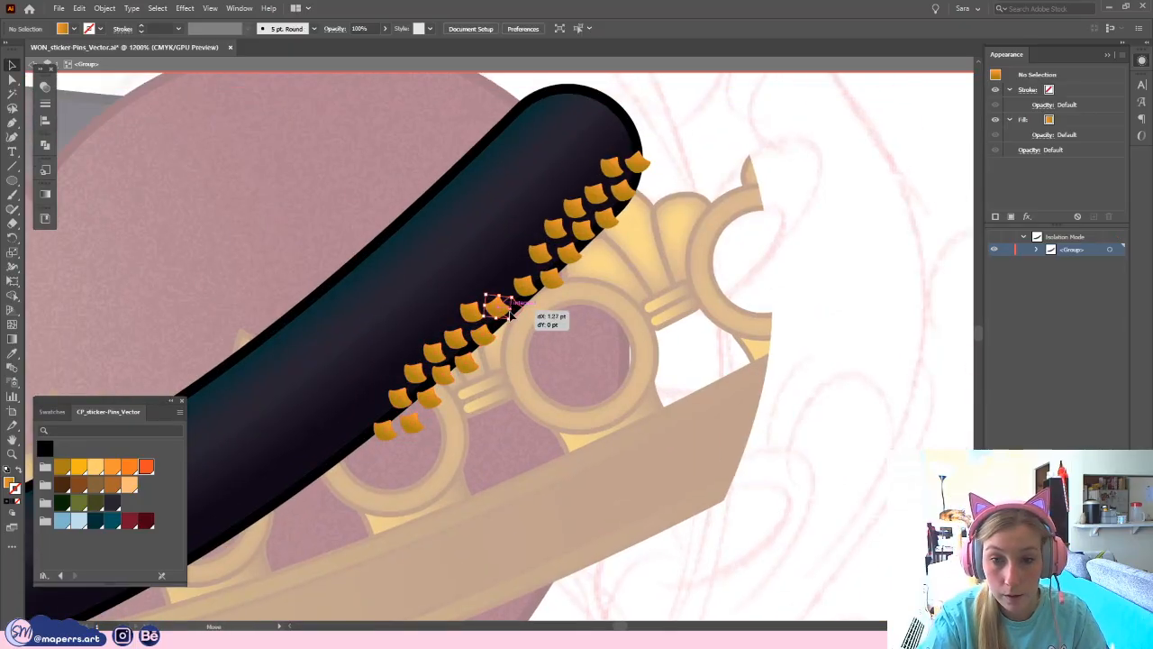
{"action": "left_click", "coordinate": [587, 323]}
{"action": "left_click_drag", "start_coordinate": [507, 368], "coordinate": [514, 283]}
{"action": "left_click_drag", "start_coordinate": [567, 330], "coordinate": [591, 296]}
{"action": "left_click", "coordinate": [591, 297]}
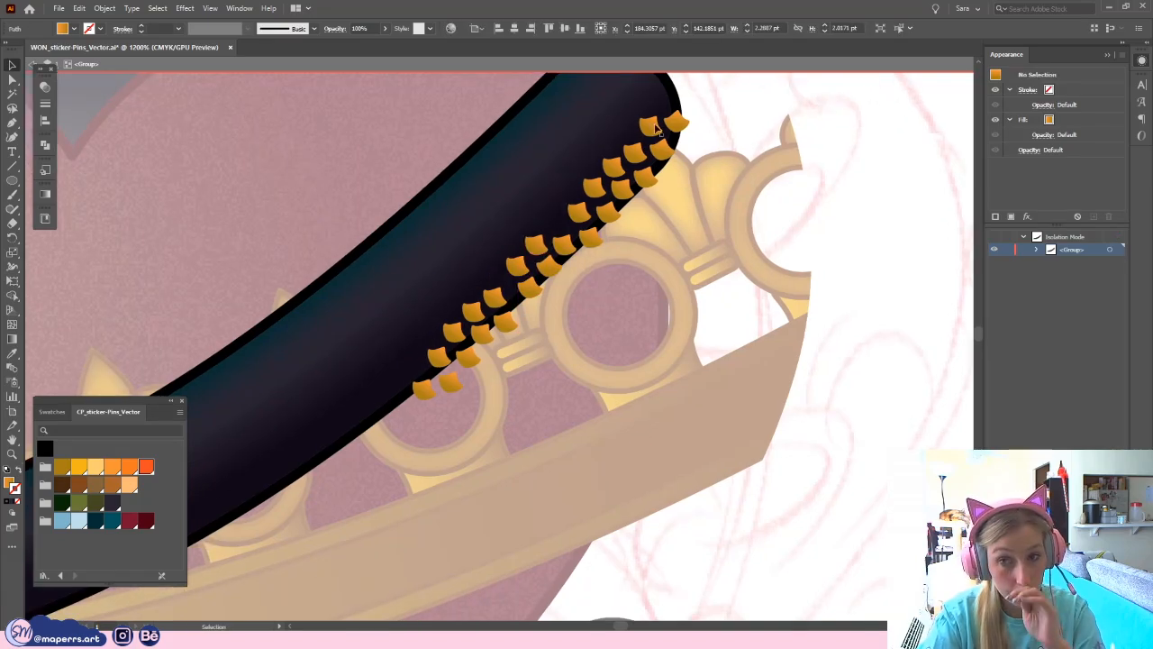
- Reposition the lowest scales of the new copy one by one so both rows continue evenly along the coil's lower edge
{"action": "left_click_drag", "start_coordinate": [499, 302], "coordinate": [558, 306]}
{"action": "left_click", "coordinate": [530, 326]}
{"action": "left_click", "coordinate": [532, 318]}
{"action": "left_click", "coordinate": [581, 329]}
{"action": "key", "text": "ctrl+plus"}
{"action": "left_click_drag", "start_coordinate": [468, 362], "coordinate": [565, 302]}
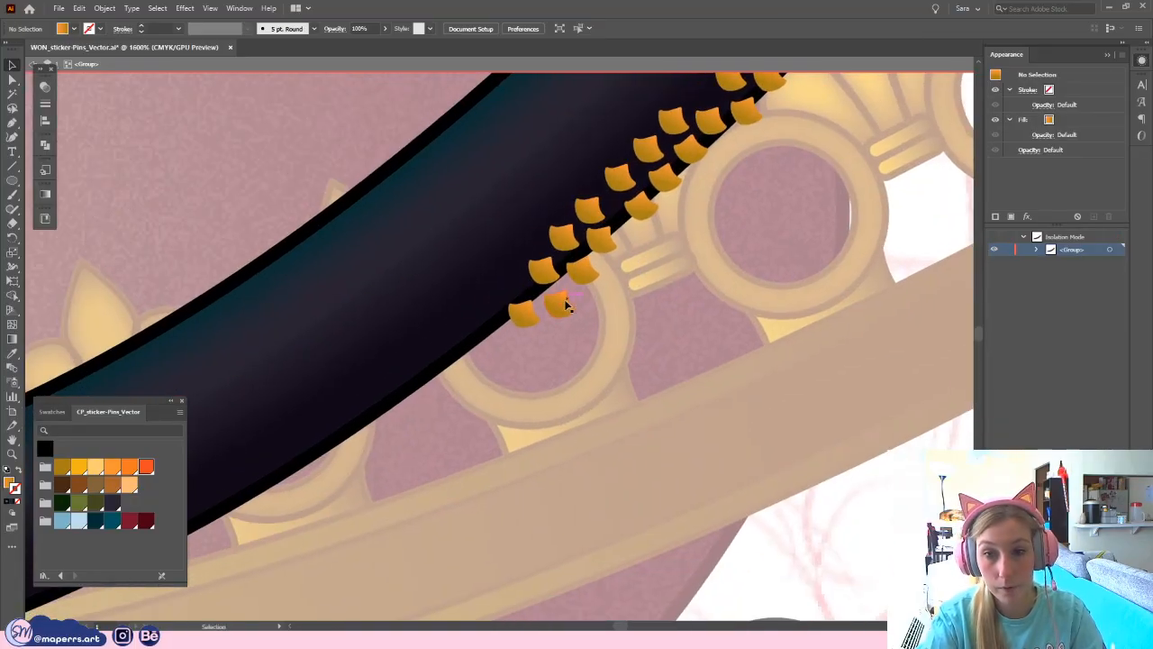
{"action": "left_click_drag", "start_coordinate": [623, 259], "coordinate": [540, 313]}
{"action": "left_click_drag", "start_coordinate": [508, 265], "coordinate": [477, 233]}
{"action": "mouse_move", "coordinate": [524, 293]}
{"action": "left_mouse_down"}
{"action": "mouse_move", "coordinate": [530, 282]}
{"action": "mouse_move", "coordinate": [543, 293]}
{"action": "left_mouse_up"}
{"action": "left_click", "coordinate": [541, 290]}
{"action": "left_click_drag", "start_coordinate": [485, 235], "coordinate": [518, 259]}
{"action": "left_click_drag", "start_coordinate": [481, 296], "coordinate": [451, 297]}
{"action": "left_click_drag", "start_coordinate": [440, 369], "coordinate": [439, 354]}
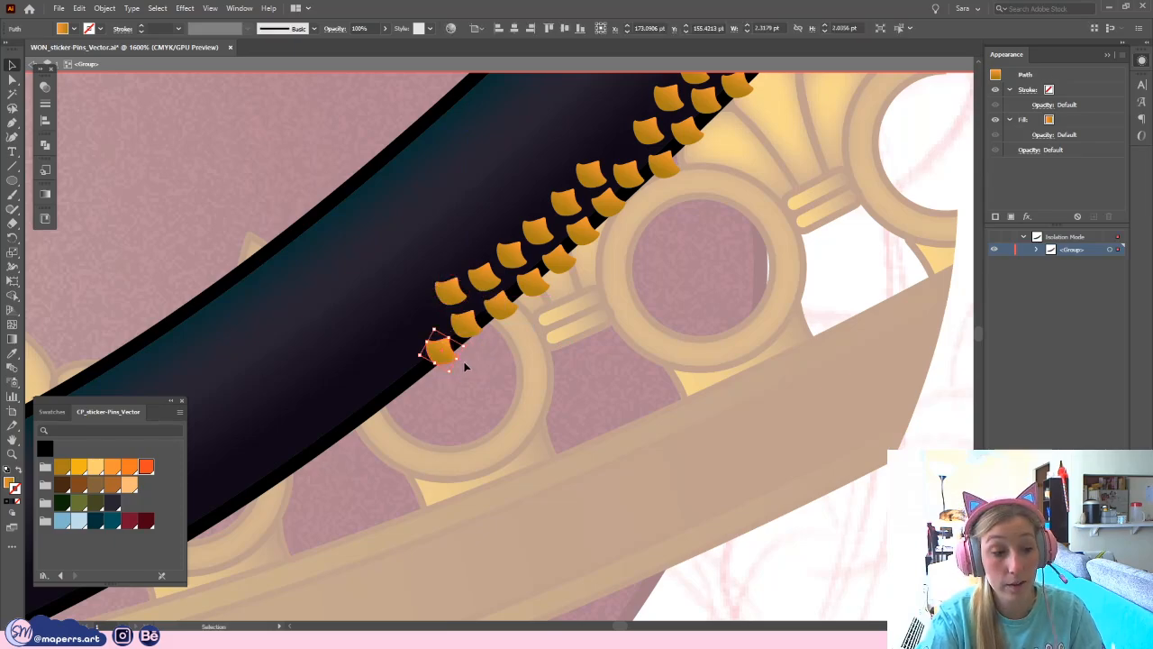
- Rotate the lowest scale of the outer row to match the slope of the coil's edge
{"action": "left_click", "coordinate": [465, 366]}
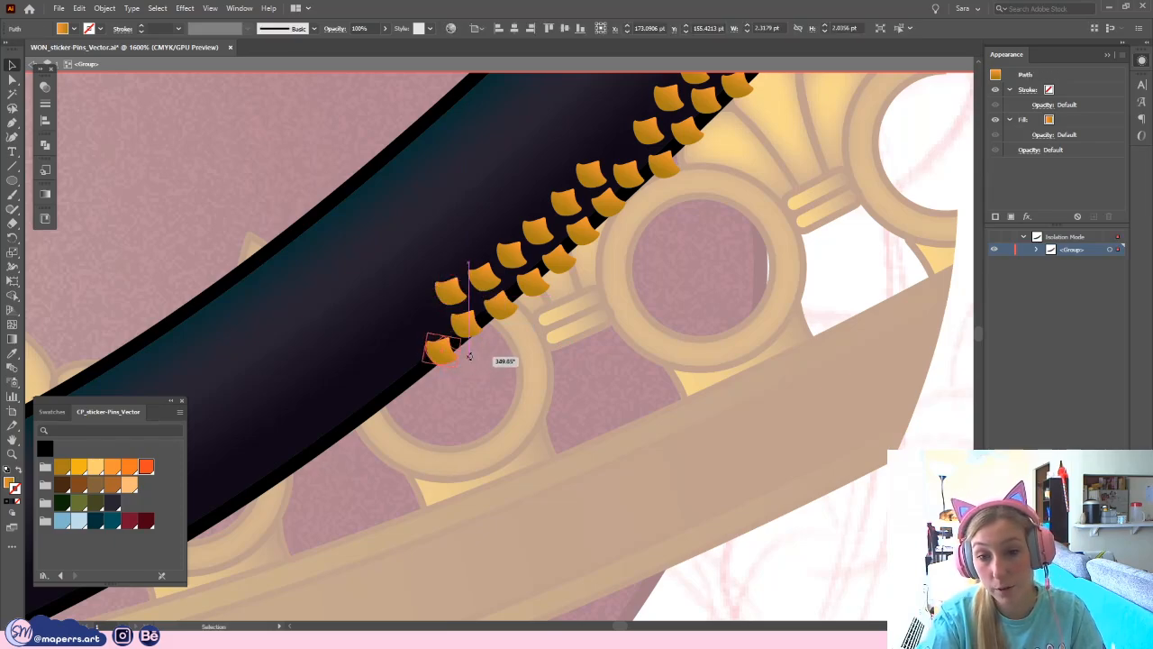
{"action": "left_click", "coordinate": [539, 383]}
{"action": "left_click", "coordinate": [450, 358]}
{"action": "left_click_drag", "start_coordinate": [540, 368], "coordinate": [502, 427]}
{"action": "left_click", "coordinate": [539, 393]}
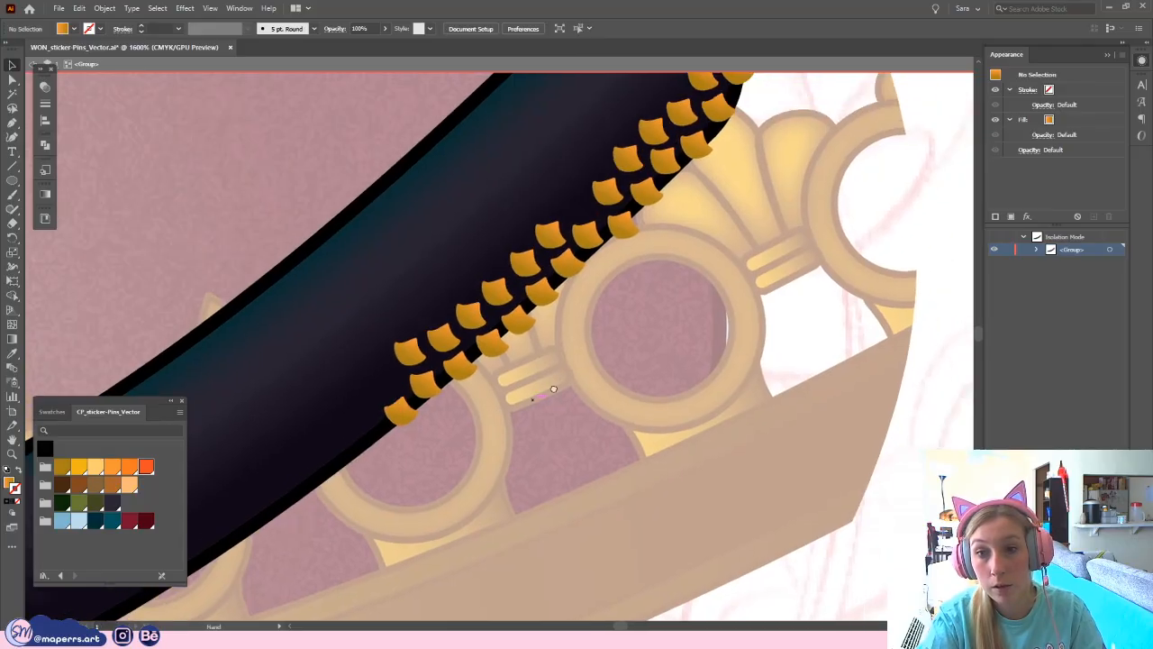
{"action": "left_click_drag", "start_coordinate": [539, 393], "coordinate": [463, 447]}
- Shrink one inner-row scale midway along the coil so it is smaller than its outer-row neighbours
{"action": "left_click", "coordinate": [477, 296]}
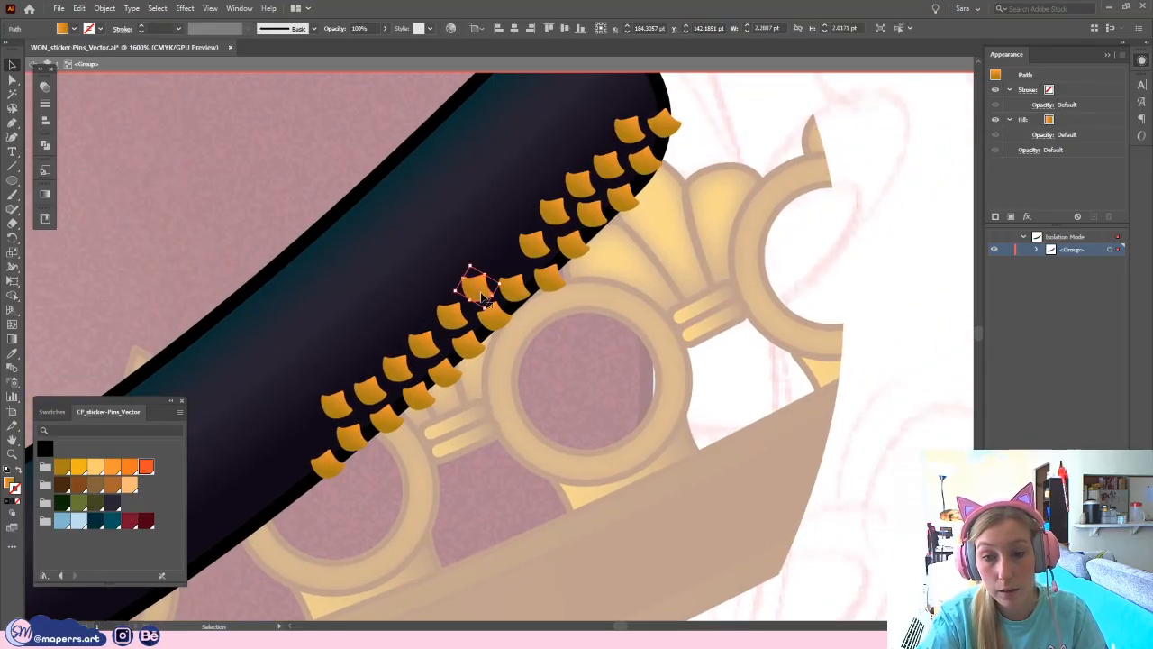
{"action": "left_click_drag", "start_coordinate": [472, 294], "coordinate": [513, 263]}
{"action": "left_click", "coordinate": [502, 264]}
{"action": "left_click", "coordinate": [457, 321]}
{"action": "left_click_drag", "start_coordinate": [633, 237], "coordinate": [575, 304]}
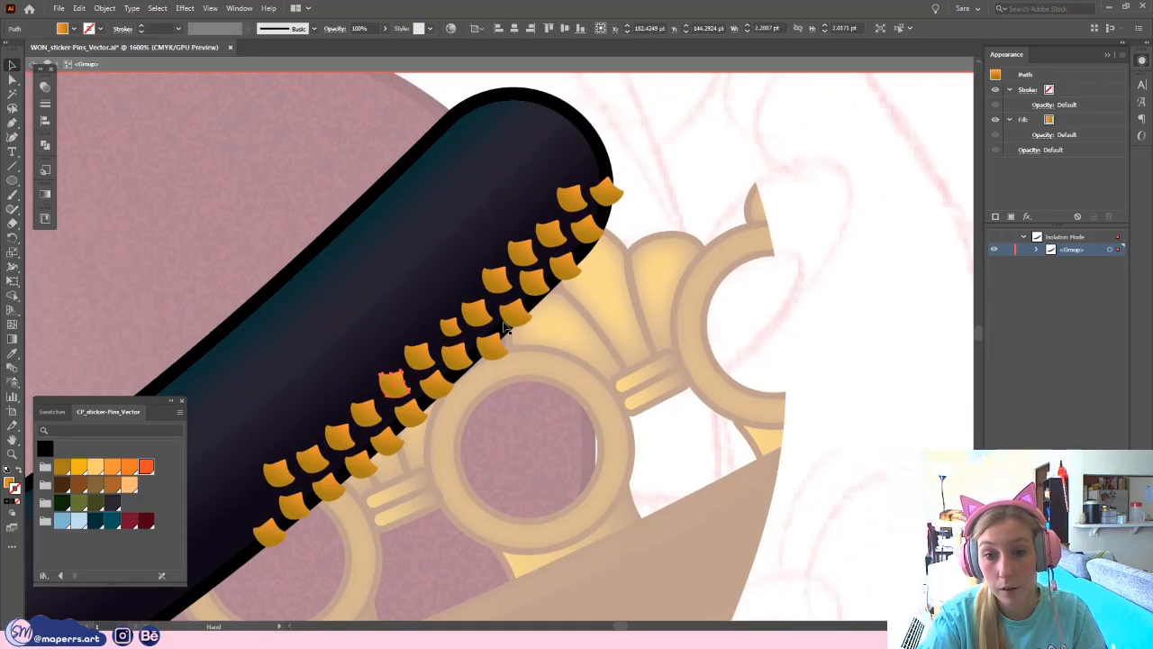
- Scale the five inner-row scales nearest the coil's tip to 80% horizontally and vertically with Transform Each
{"action": "left_click", "coordinate": [478, 313]}
{"action": "left_click", "coordinate": [497, 280], "text": "shift"}
{"action": "left_click", "coordinate": [522, 253], "text": "shift"}
{"action": "left_click", "coordinate": [550, 234], "text": "shift"}
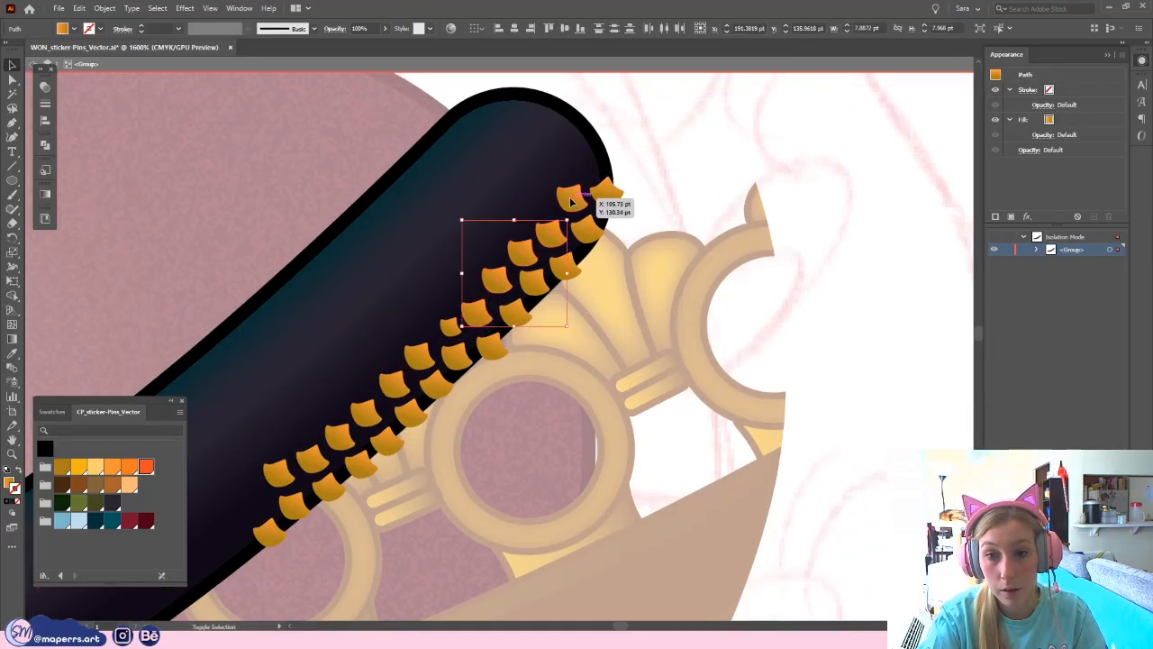
{"action": "left_click", "coordinate": [571, 202], "text": "shift"}
{"action": "left_click", "coordinate": [105, 8]}
{"action": "mouse_move", "coordinate": [126, 22]}
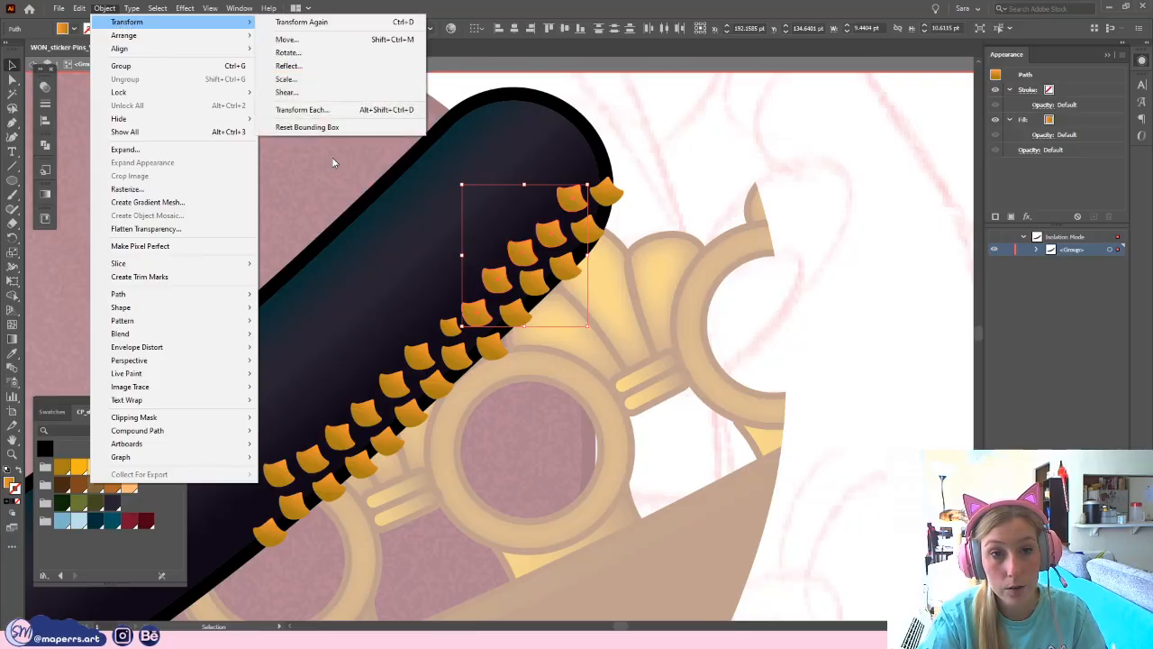
{"action": "left_click", "coordinate": [312, 109]}
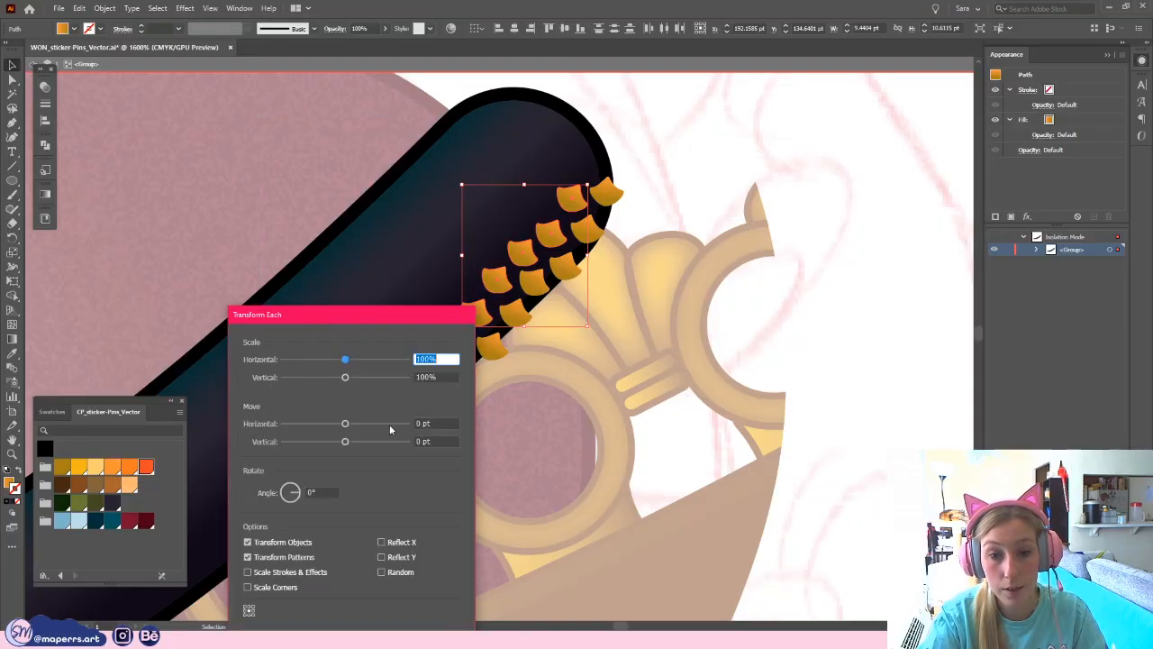
{"action": "left_click_drag", "start_coordinate": [385, 325], "coordinate": [312, 166]}
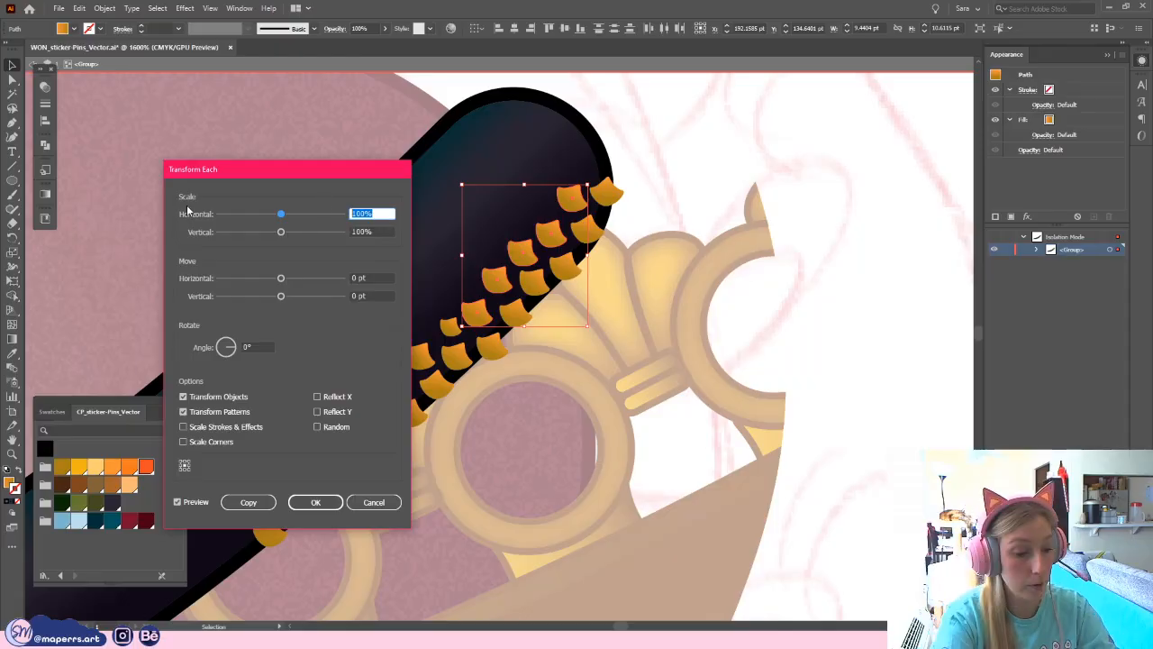
{"action": "key", "text": "Tab"}
{"action": "type", "text": "8-"}
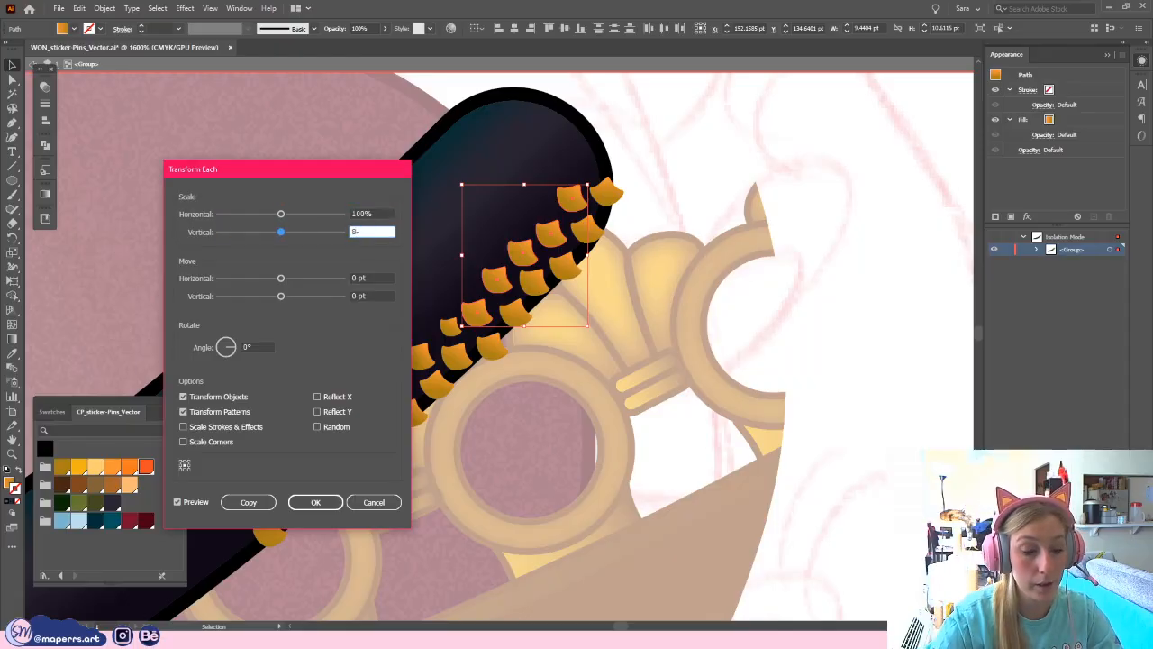
{"action": "key", "text": "BackSpace"}
{"action": "type", "text": "0"}
{"action": "left_click", "coordinate": [356, 212]}
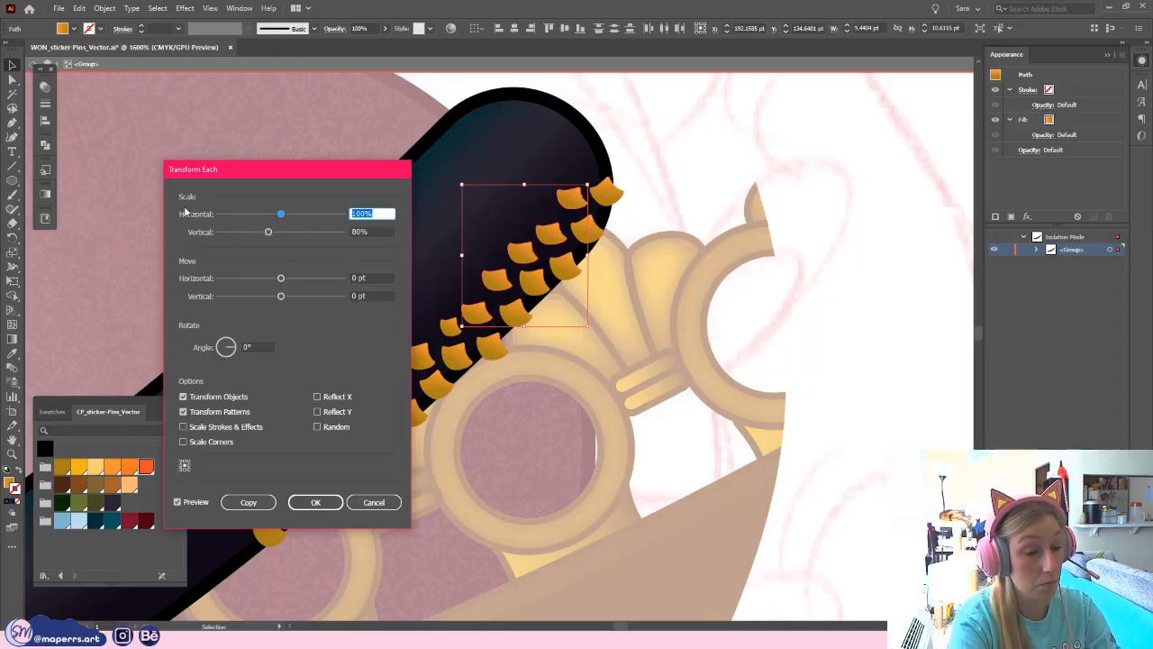
{"action": "type", "text": "80"}
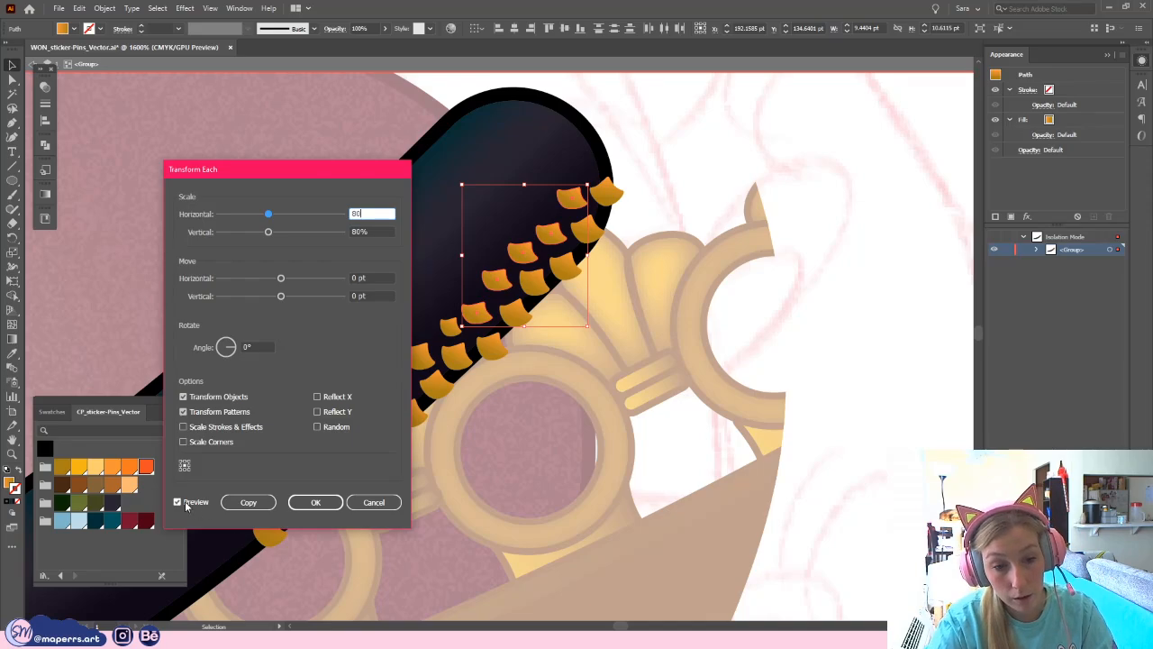
{"action": "left_click", "coordinate": [180, 502]}
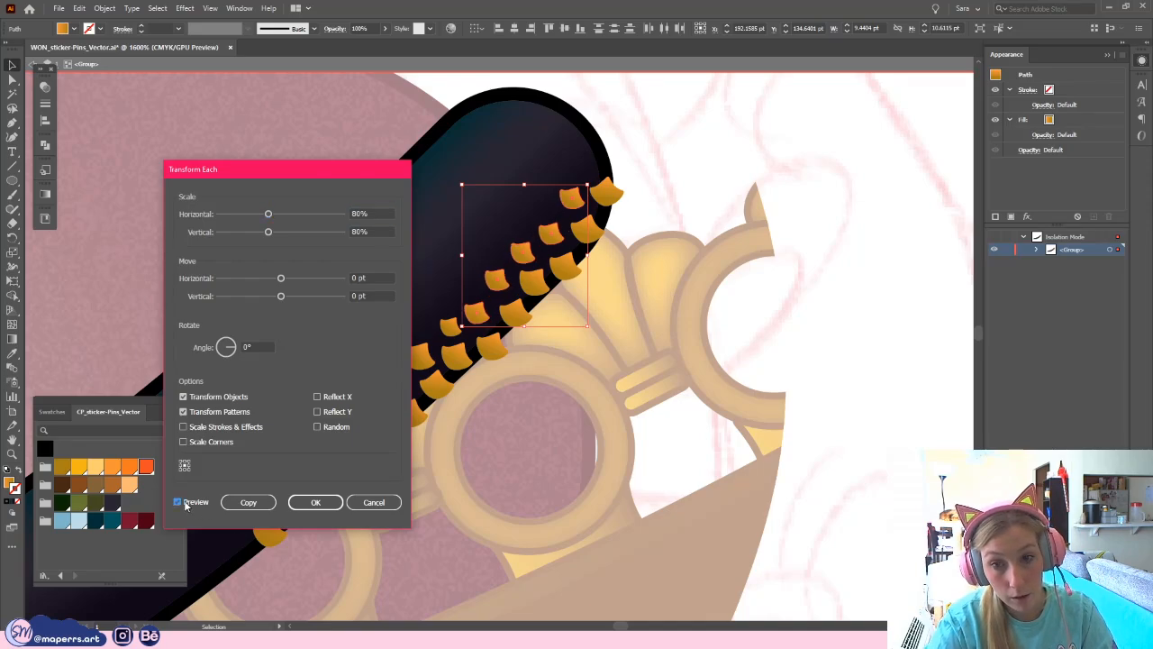
{"action": "left_click", "coordinate": [315, 502]}
{"action": "left_click", "coordinate": [631, 338]}
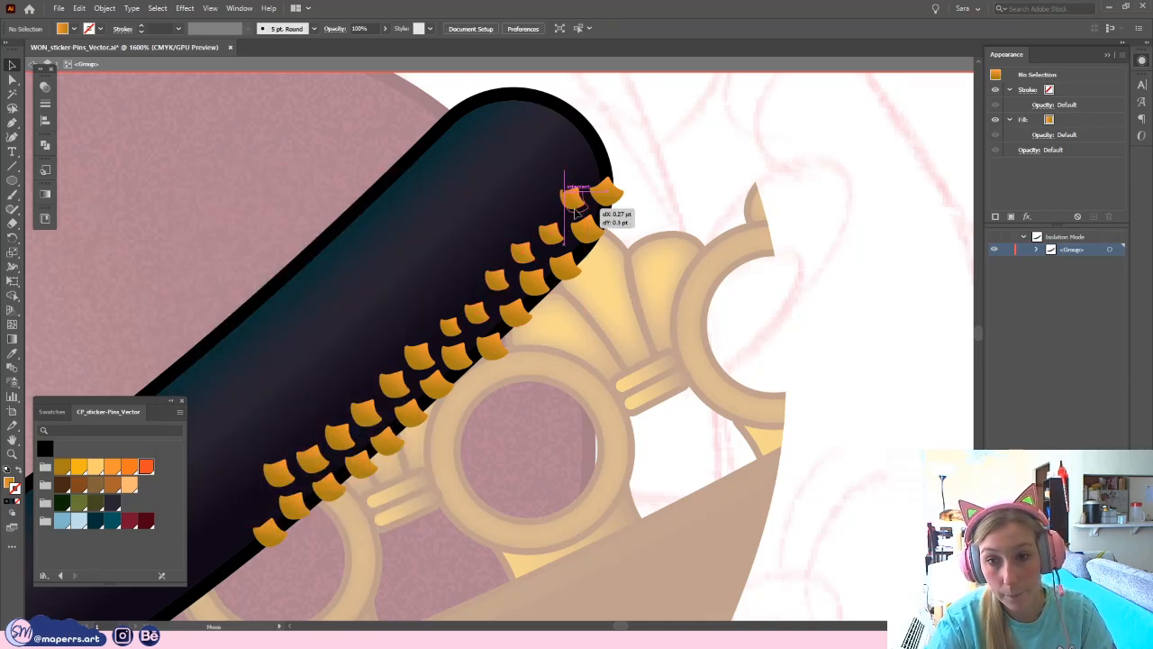
- Nudge the shrunken inner-row scales near the coil's tip closer to the outer row, spacing them evenly
{"action": "left_click_drag", "start_coordinate": [599, 240], "coordinate": [531, 253]}
{"action": "left_click", "coordinate": [649, 271]}
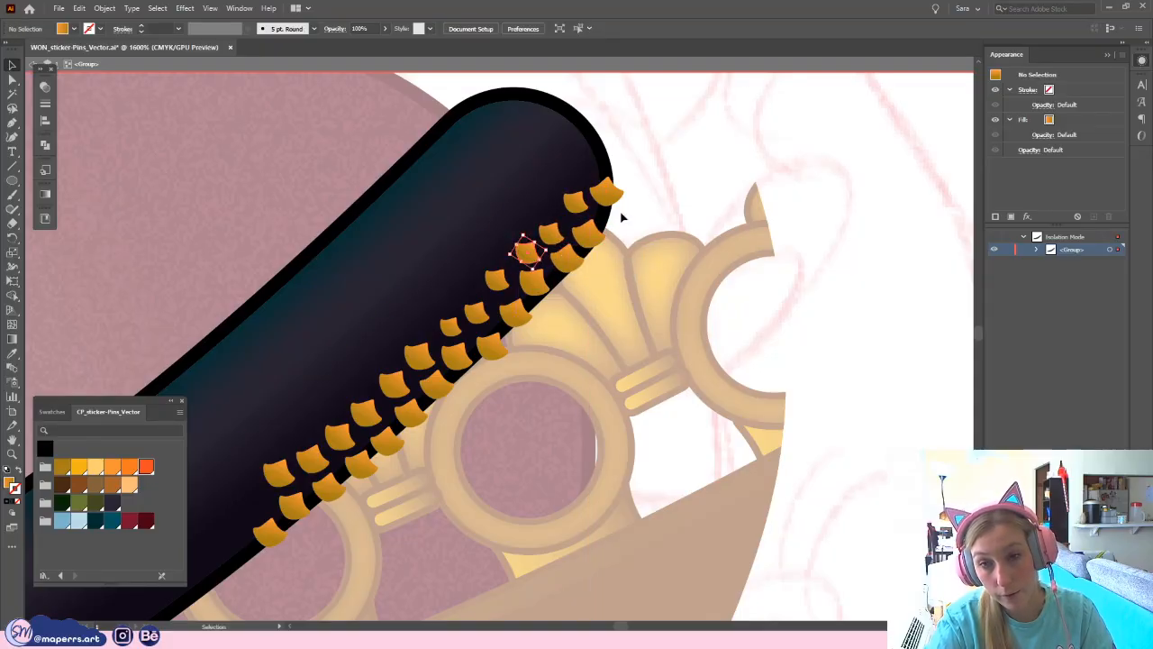
{"action": "left_click", "coordinate": [622, 218]}
{"action": "left_click_drag", "start_coordinate": [577, 207], "coordinate": [577, 211]}
{"action": "left_click", "coordinate": [688, 214]}
{"action": "left_click", "coordinate": [616, 198]}
{"action": "left_click", "coordinate": [605, 342]}
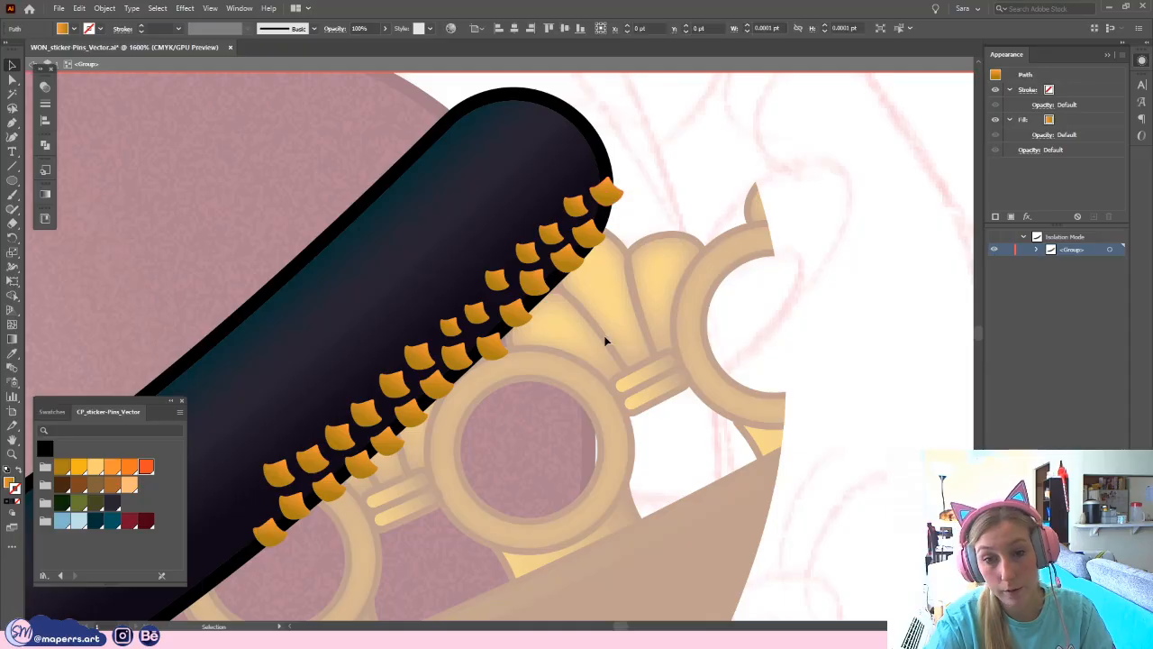
{"action": "left_click_drag", "start_coordinate": [477, 314], "coordinate": [481, 319]}
{"action": "left_click", "coordinate": [573, 304]}
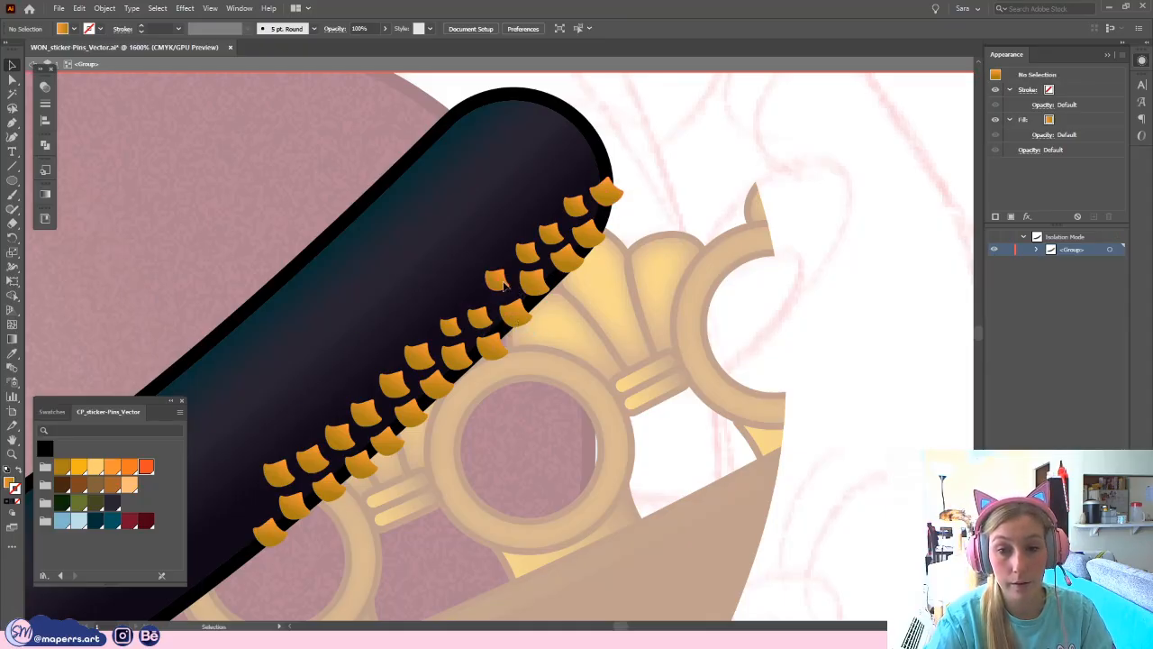
{"action": "left_click", "coordinate": [502, 283]}
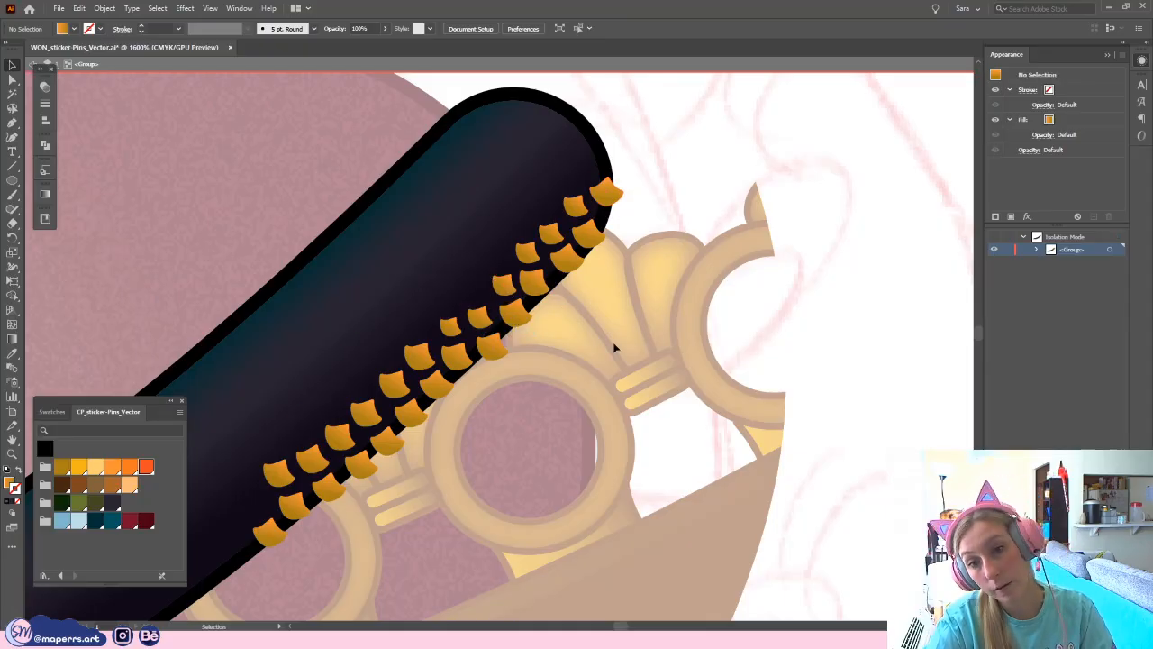
- Scale the remaining full-size inner-row scales further down the coil to 80% in both directions with Transform Each
{"action": "key", "text": "ctrl+minus"}
{"action": "key", "text": "ctrl+minus"}
{"action": "key", "text": "ctrl+minus"}
{"action": "key", "text": "ctrl+minus"}
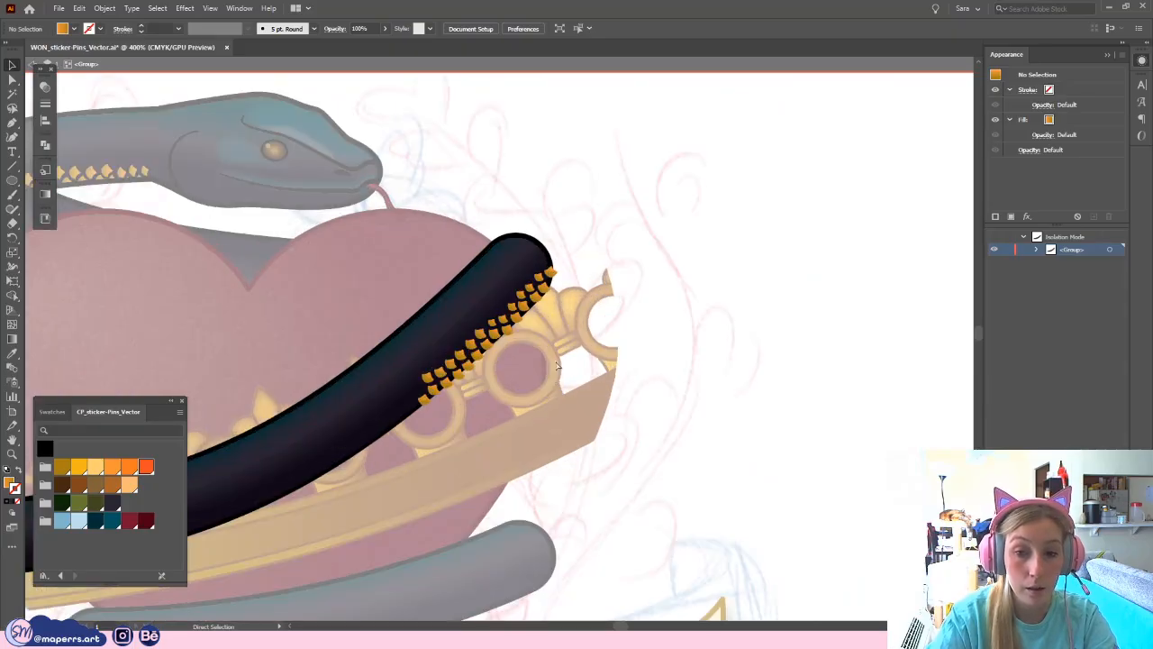
{"action": "key", "text": "ctrl+plus"}
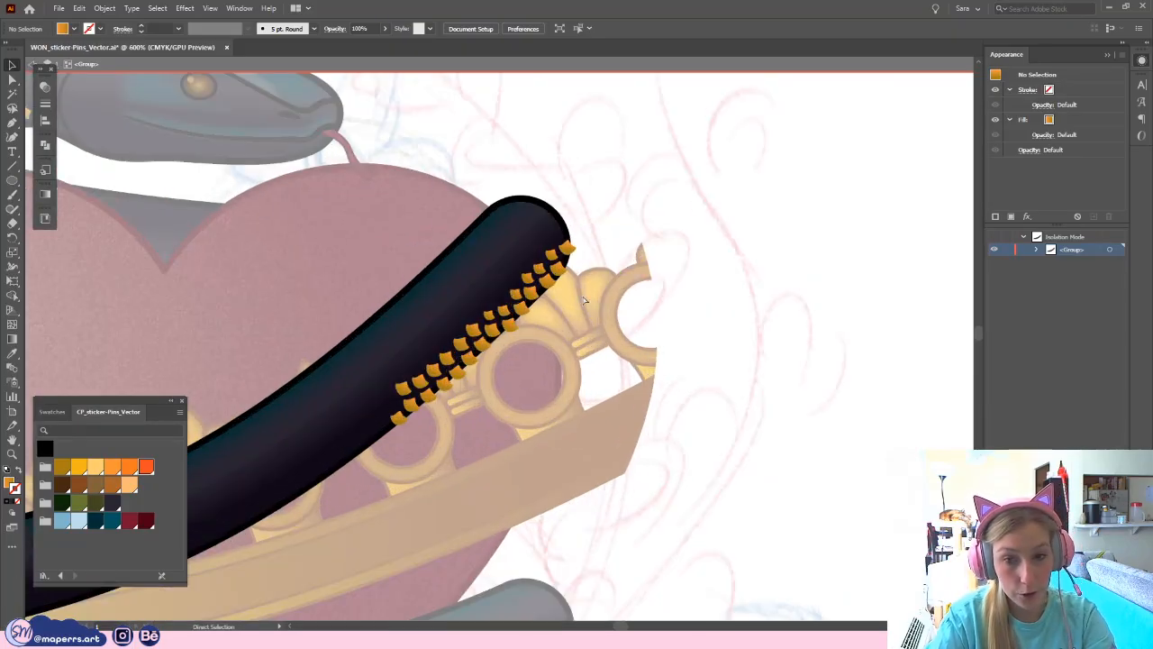
{"action": "left_click_drag", "start_coordinate": [545, 410], "coordinate": [626, 318]}
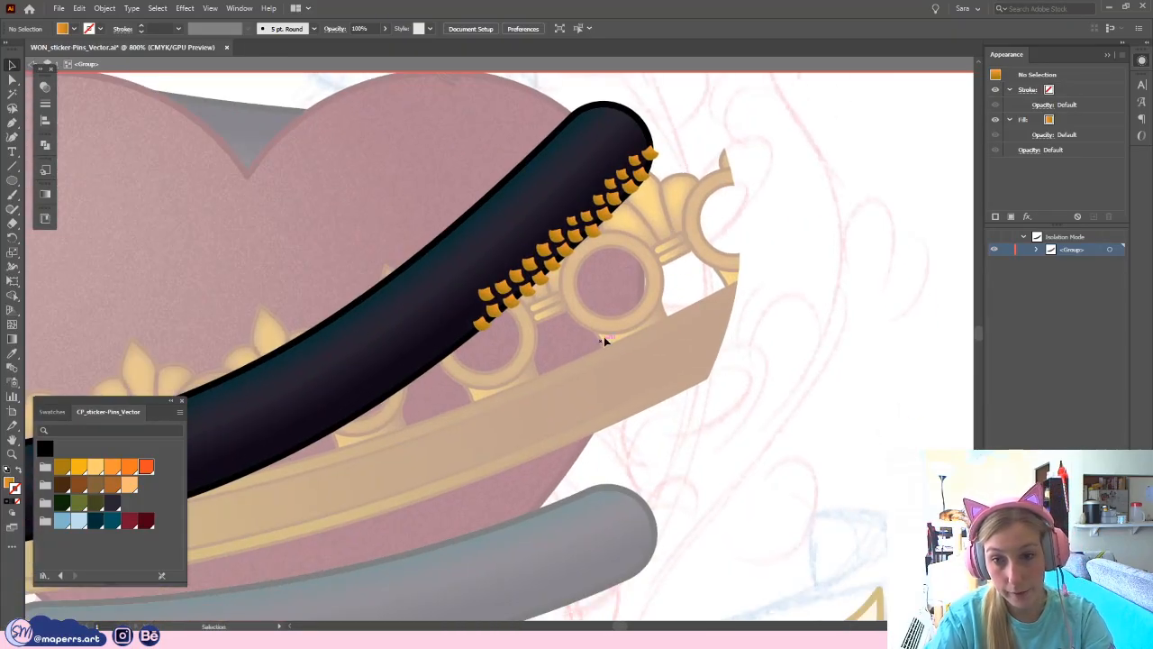
{"action": "left_click", "coordinate": [544, 251], "text": "shift"}
{"action": "left_click", "coordinate": [529, 264], "text": "shift"}
{"action": "left_click", "coordinate": [516, 277], "text": "shift"}
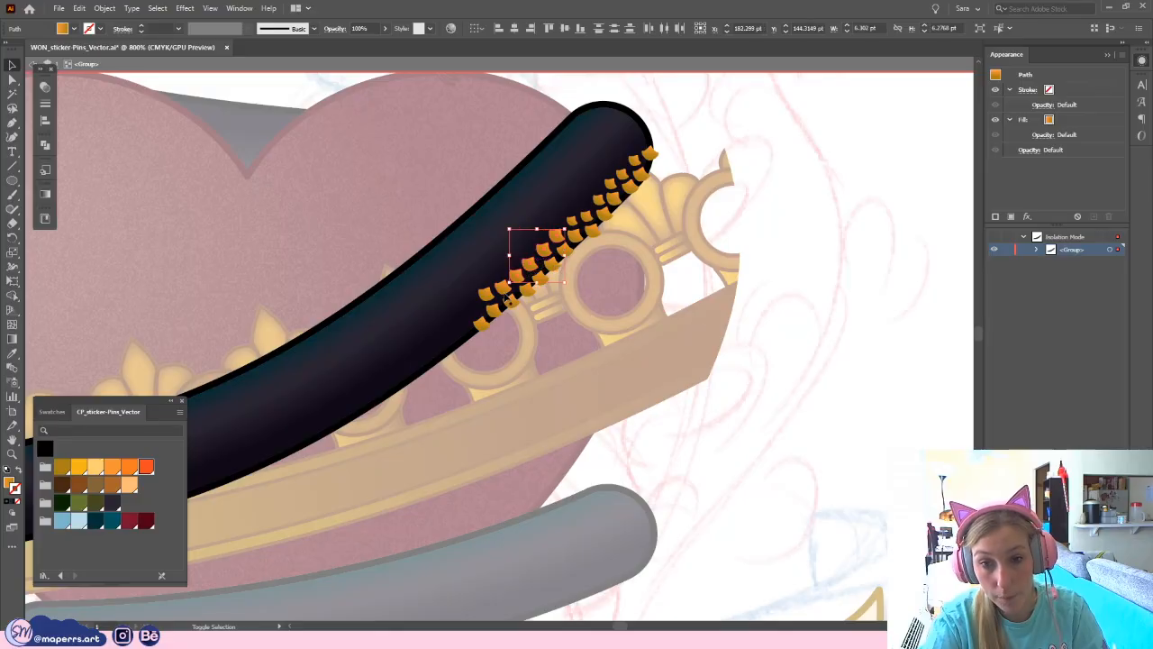
{"action": "left_click", "coordinate": [503, 288], "text": "shift"}
{"action": "left_click", "coordinate": [113, 7]}
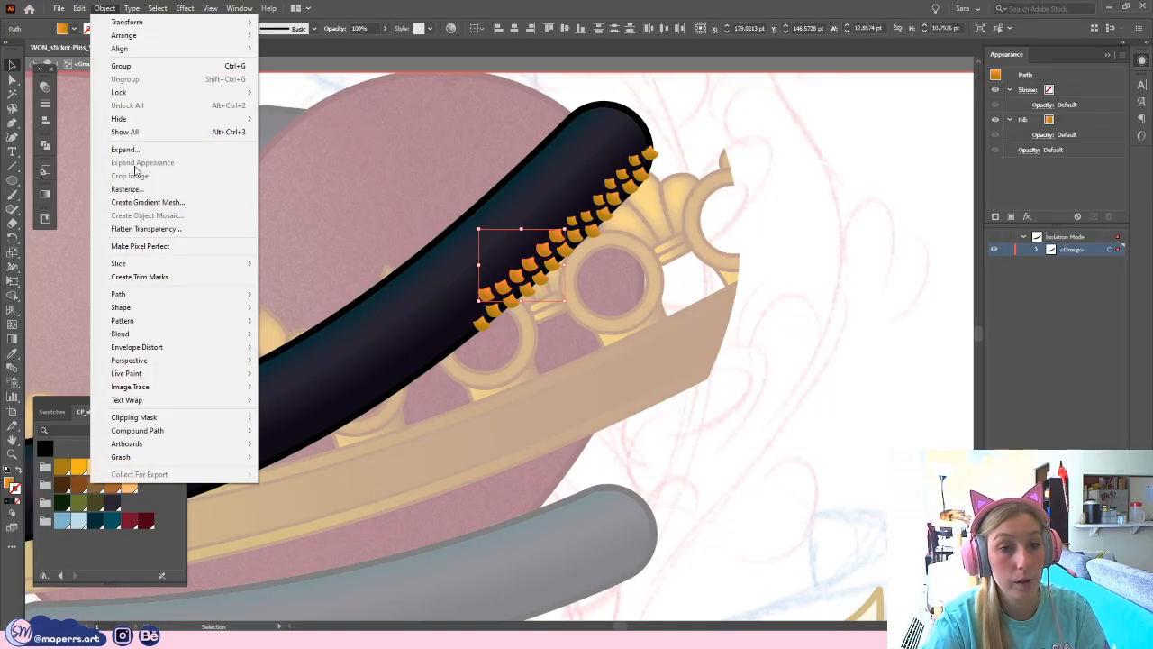
{"action": "mouse_move", "coordinate": [118, 22]}
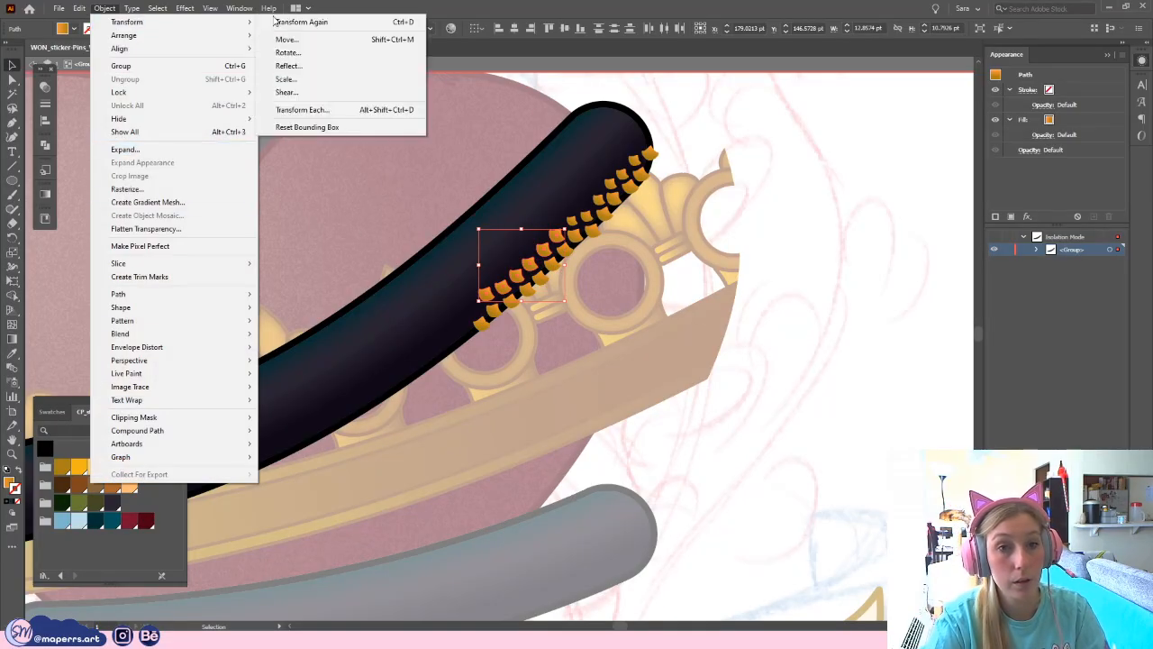
{"action": "left_click", "coordinate": [306, 112]}
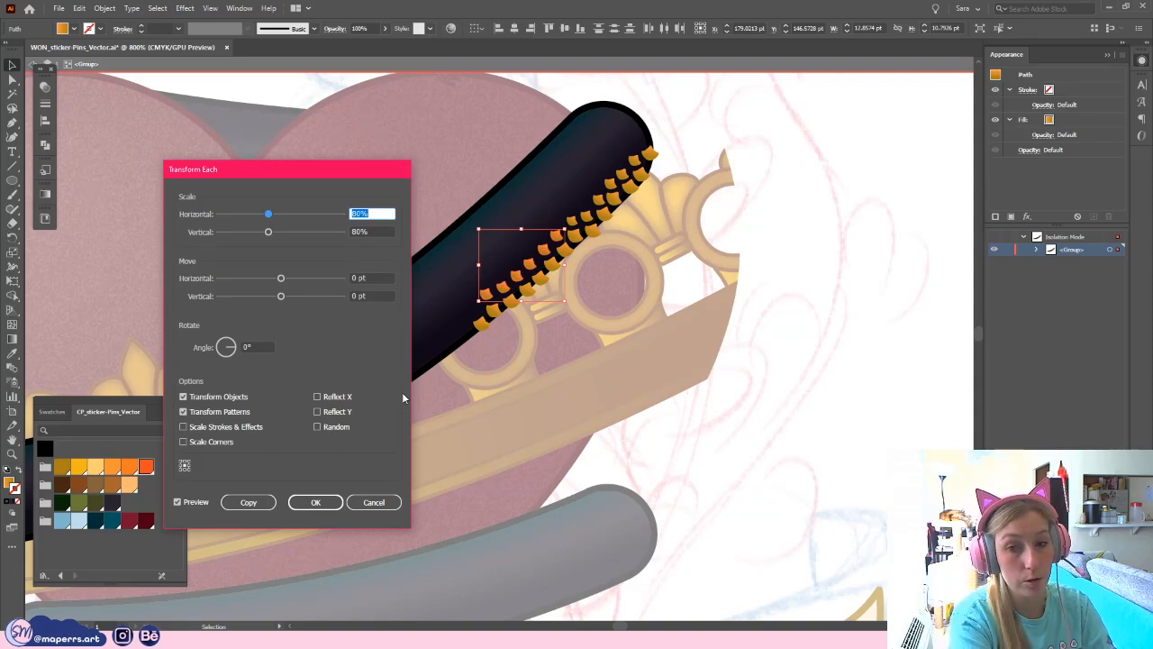
{"action": "key", "text": "Return"}
{"action": "key", "text": "ctrl+equal"}
{"action": "key", "text": "ctrl+equal"}
{"action": "left_click", "coordinate": [786, 474]}
- Adjust the positions and angles of the shrunken inner-row scales midway along the coil to even out the row
{"action": "left_click_drag", "start_coordinate": [657, 408], "coordinate": [659, 352]}
{"action": "left_click_drag", "start_coordinate": [523, 290], "coordinate": [528, 294]}
{"action": "left_click_drag", "start_coordinate": [552, 257], "coordinate": [578, 267]}
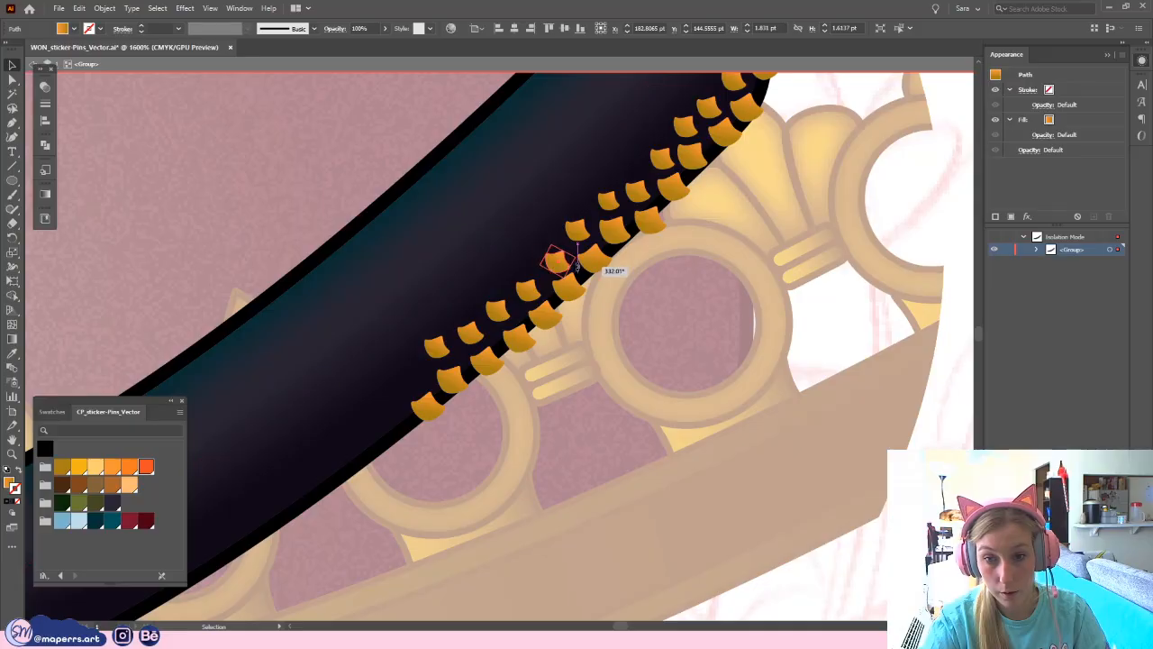
{"action": "left_click_drag", "start_coordinate": [690, 322], "coordinate": [694, 373]}
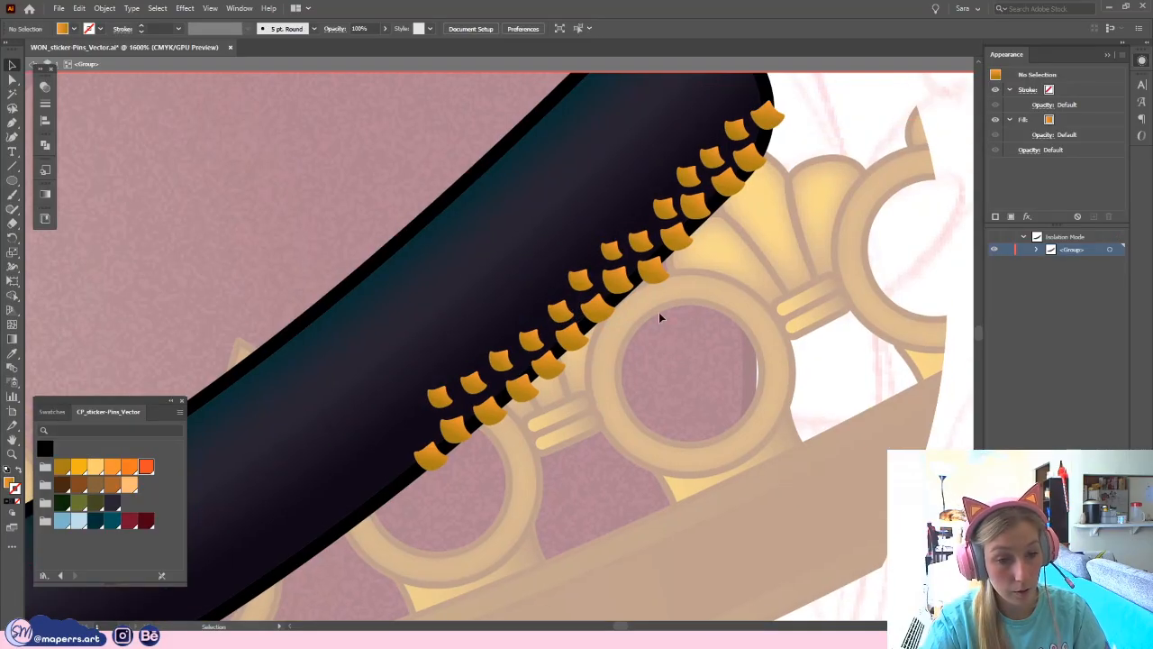
{"action": "left_click", "coordinate": [581, 280]}
{"action": "left_click_drag", "start_coordinate": [601, 273], "coordinate": [602, 285]}
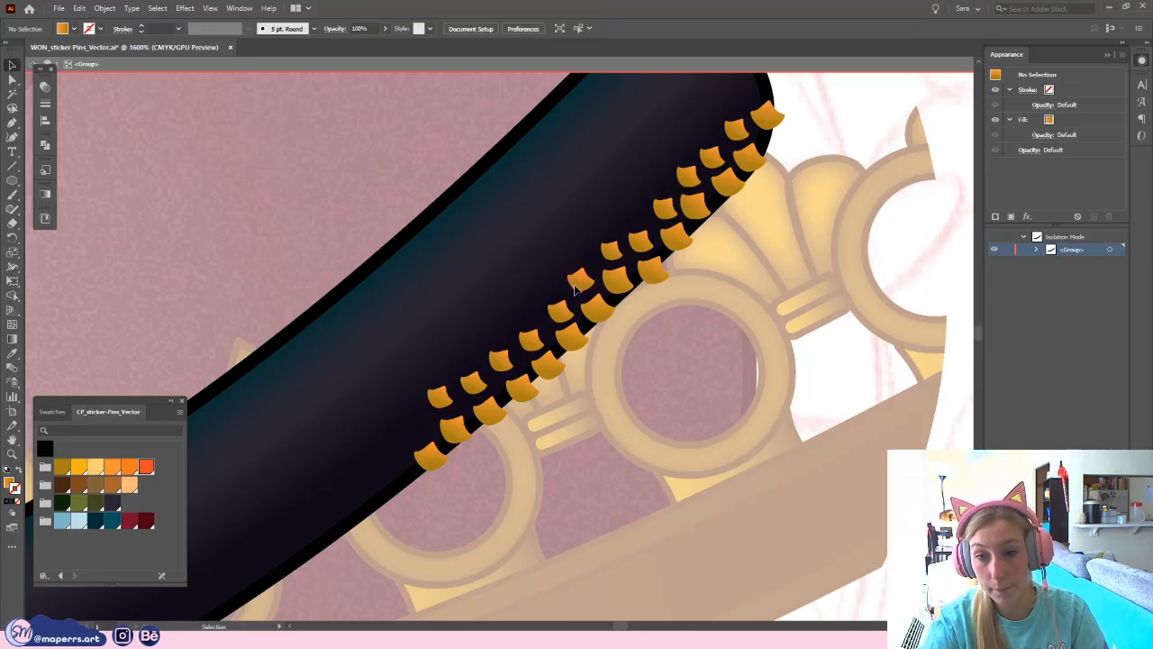
{"action": "left_click_drag", "start_coordinate": [575, 286], "coordinate": [577, 288]}
{"action": "left_click", "coordinate": [631, 412]}
- Shift the shrunken inner-row scales at the lower end towards the outer row and realign the outer scale beside them
{"action": "left_click_drag", "start_coordinate": [632, 409], "coordinate": [611, 304]}
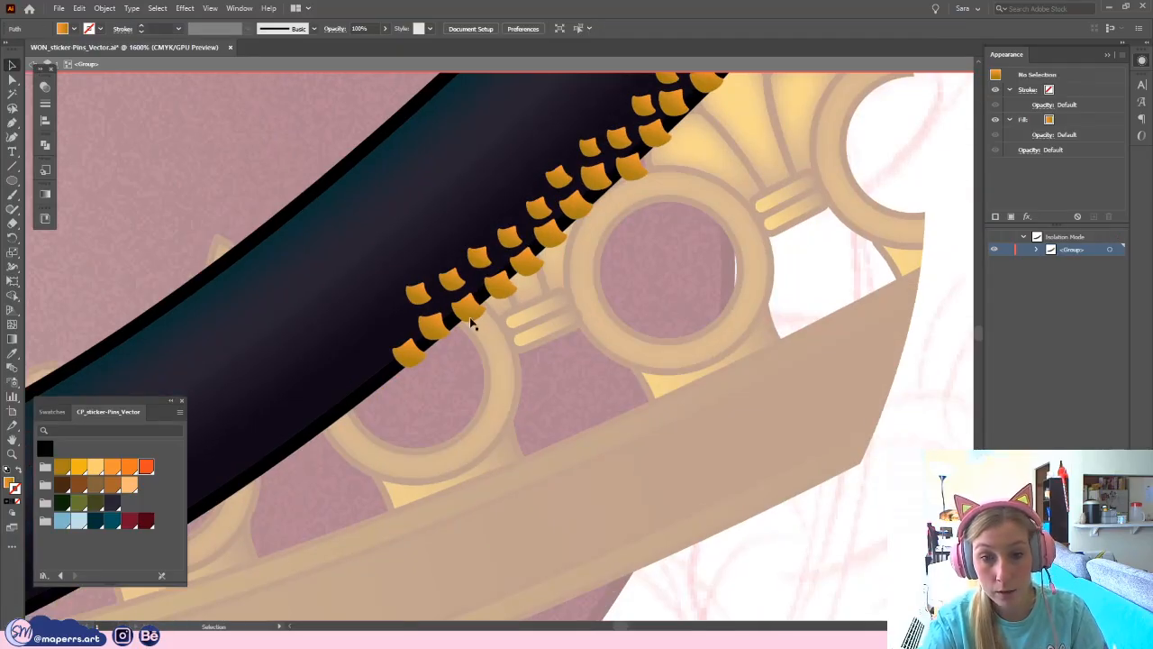
{"action": "left_click_drag", "start_coordinate": [451, 283], "coordinate": [483, 310]}
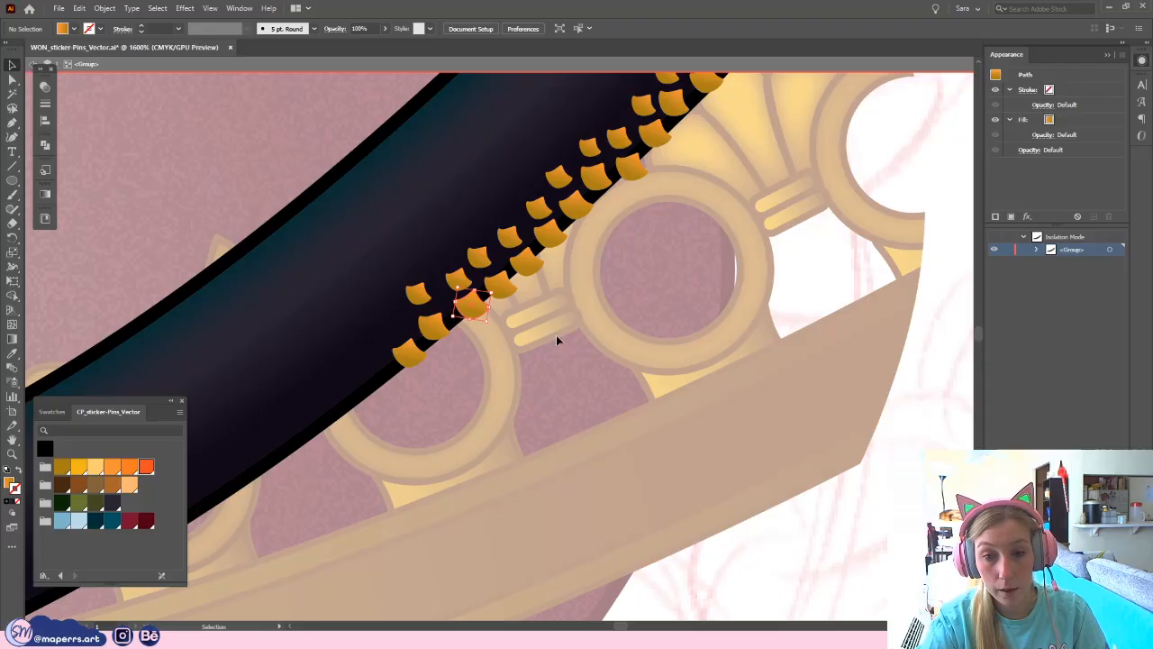
{"action": "left_click", "coordinate": [476, 311]}
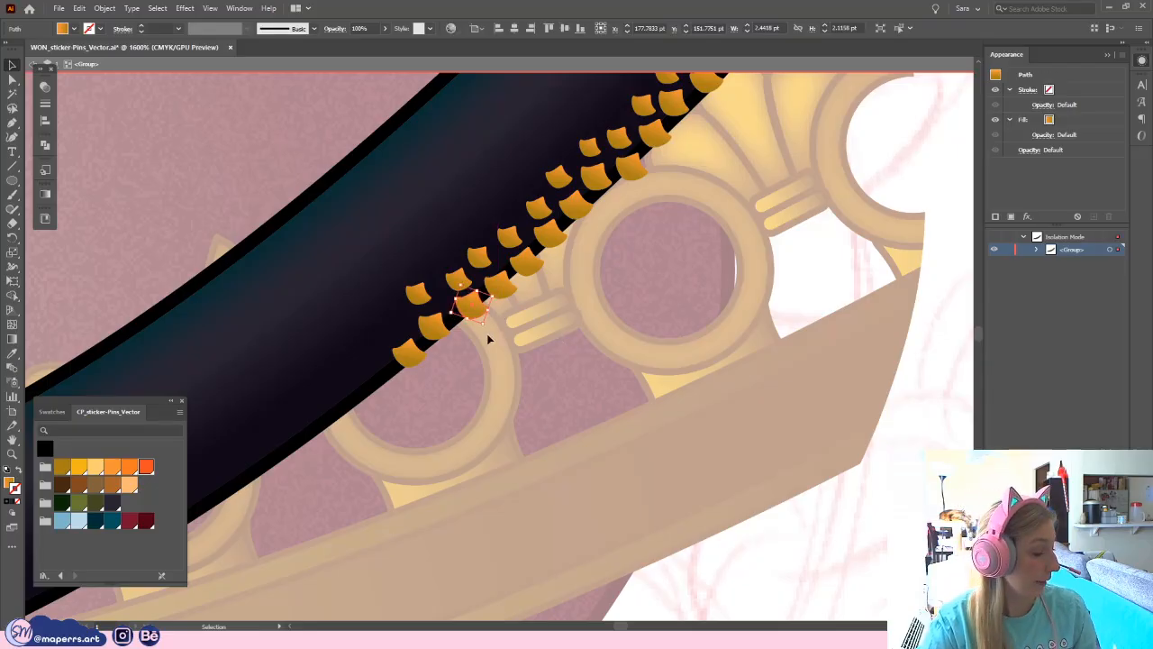
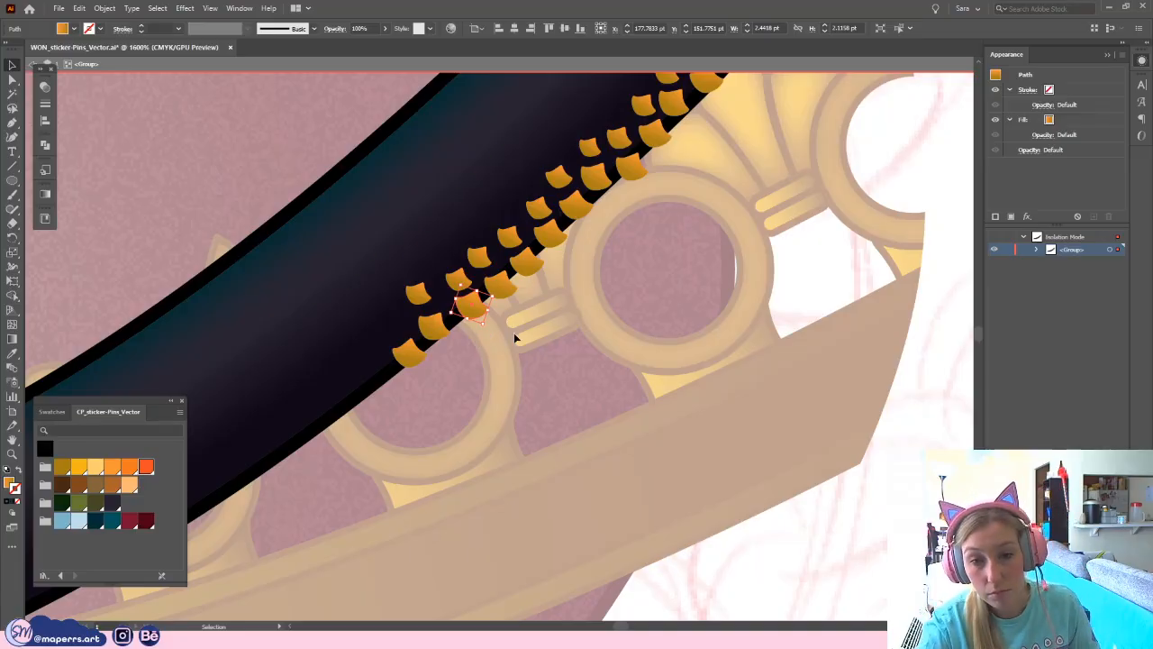
{"action": "left_click", "coordinate": [513, 337]}
{"action": "left_click_drag", "start_coordinate": [422, 299], "coordinate": [431, 300]}
{"action": "left_click_drag", "start_coordinate": [532, 337], "coordinate": [540, 333]}
{"action": "left_click", "coordinate": [540, 333]}
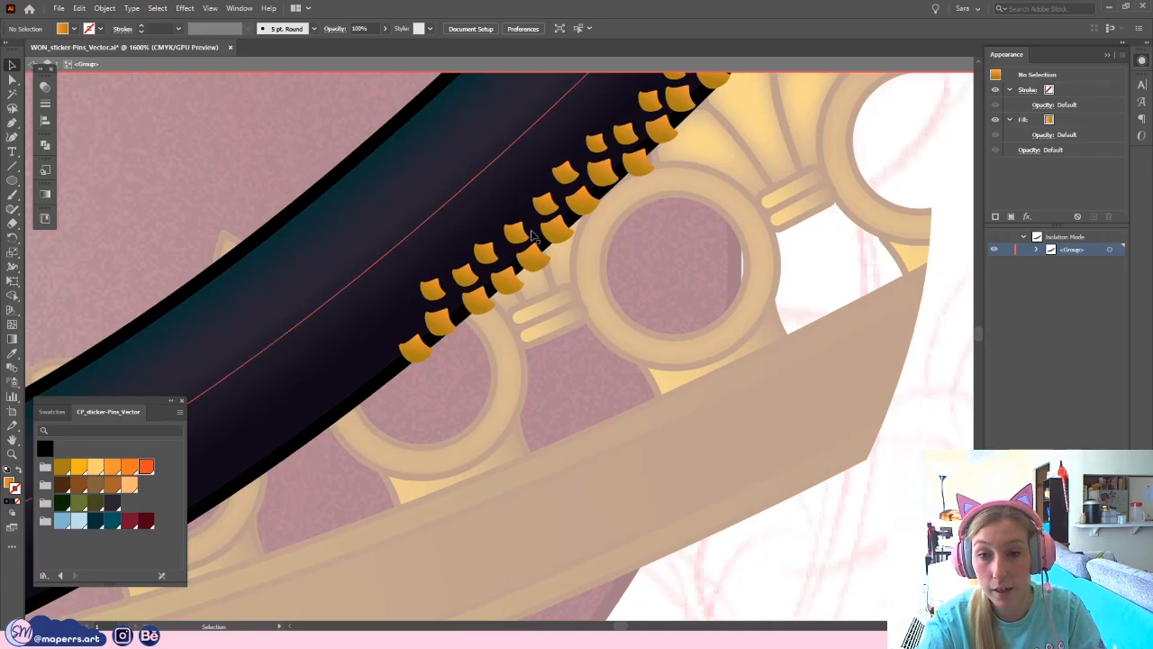
{"action": "left_click_drag", "start_coordinate": [486, 257], "coordinate": [494, 257]}
{"action": "left_click", "coordinate": [600, 275]}
{"action": "left_click_drag", "start_coordinate": [577, 296], "coordinate": [569, 316]}
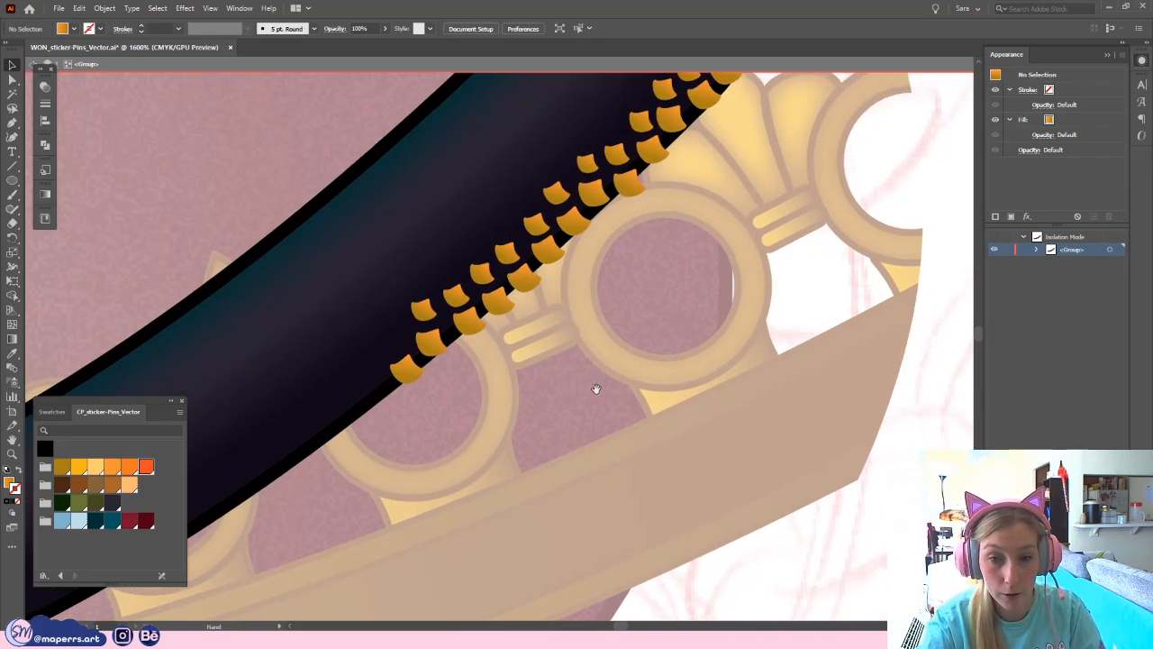
- Duplicate the lowest small inner-row scale beside the last outer scale, and adjust that outer scale to sit on the coil's edge
{"action": "left_click", "coordinate": [424, 309]}
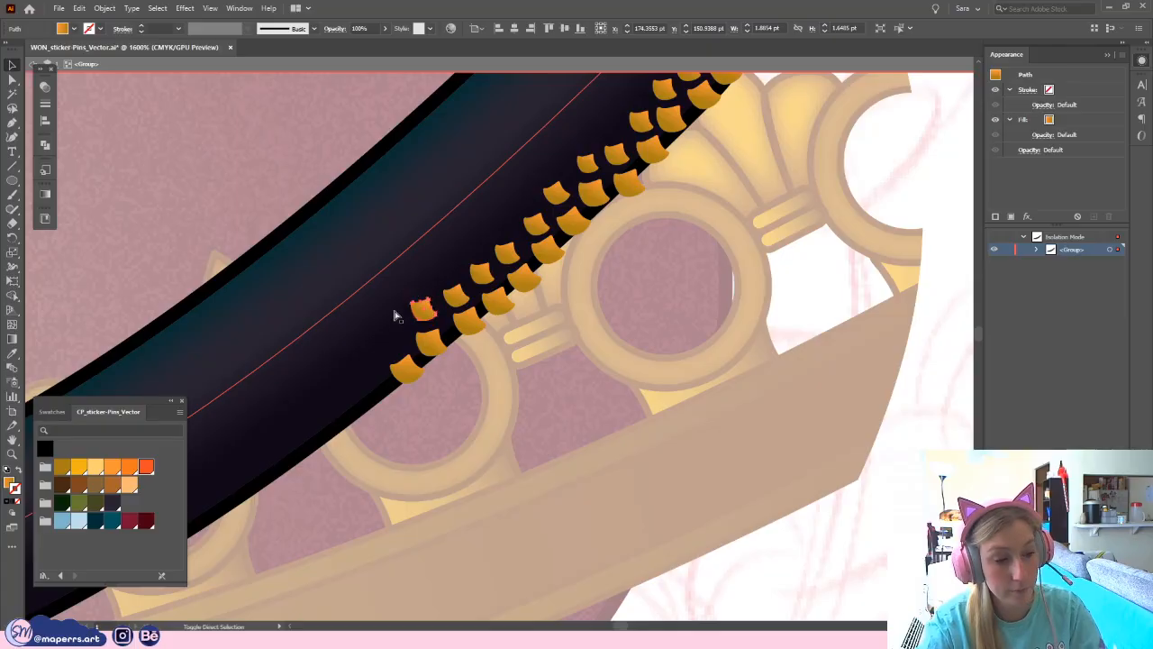
{"action": "left_click_drag", "start_coordinate": [421, 308], "coordinate": [400, 344]}
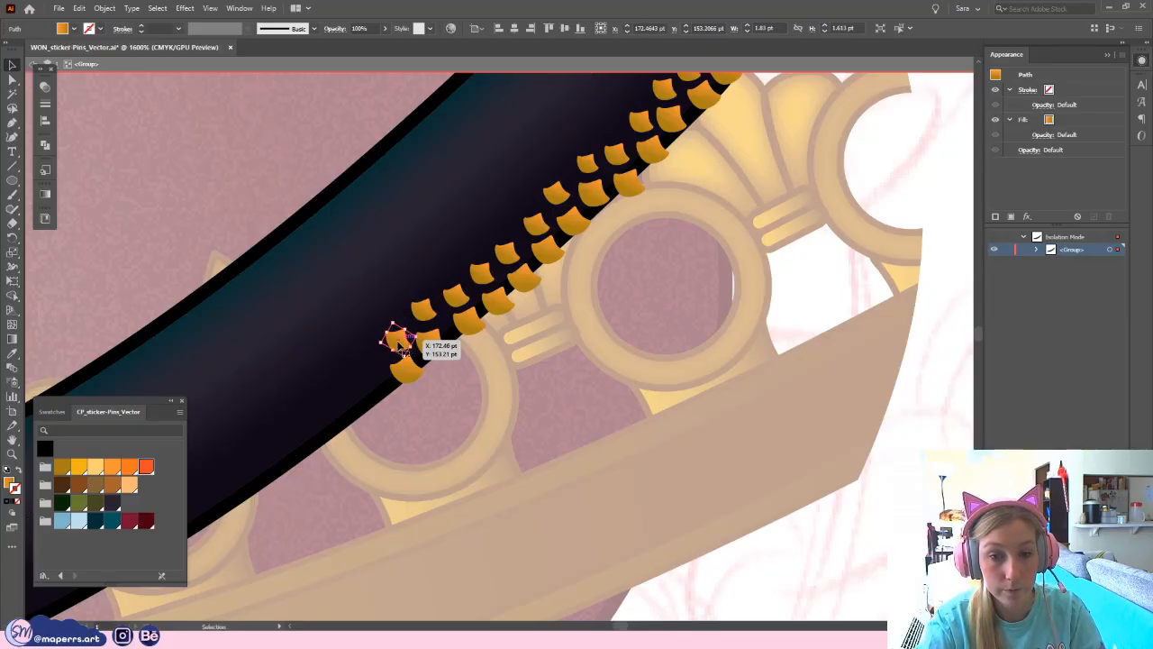
{"action": "left_click", "coordinate": [407, 366]}
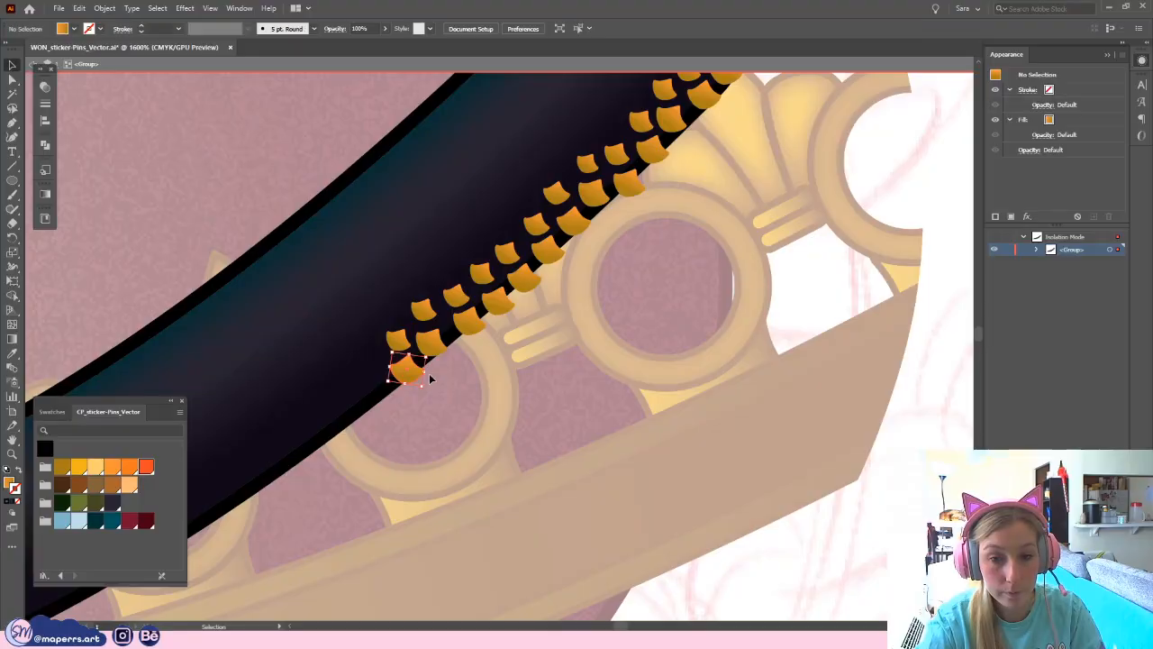
{"action": "left_click_drag", "start_coordinate": [431, 377], "coordinate": [525, 383]}
{"action": "double_click", "coordinate": [475, 396]}
- Duplicate both finished scale rows and place the copy further down the coil, angled to follow its lower edge
{"action": "key", "text": "ctrl+minus"}
{"action": "key", "text": "ctrl+minus"}
{"action": "key", "text": "ctrl+minus"}
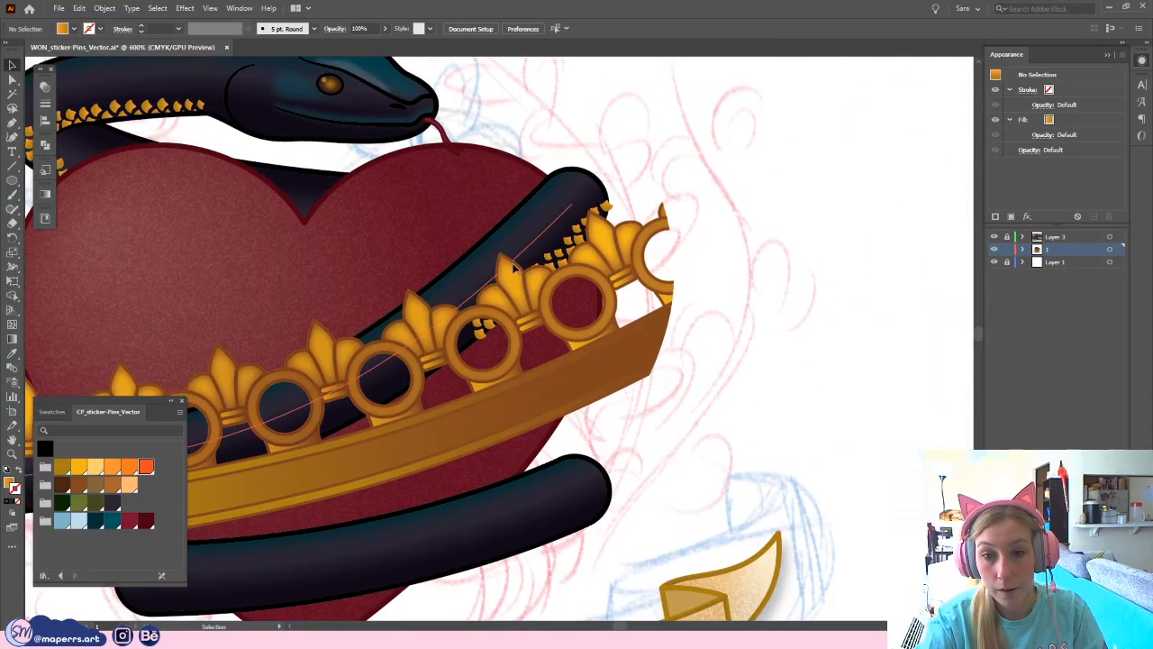
{"action": "double_click", "coordinate": [542, 235]}
{"action": "left_click_drag", "start_coordinate": [479, 322], "coordinate": [432, 376]}
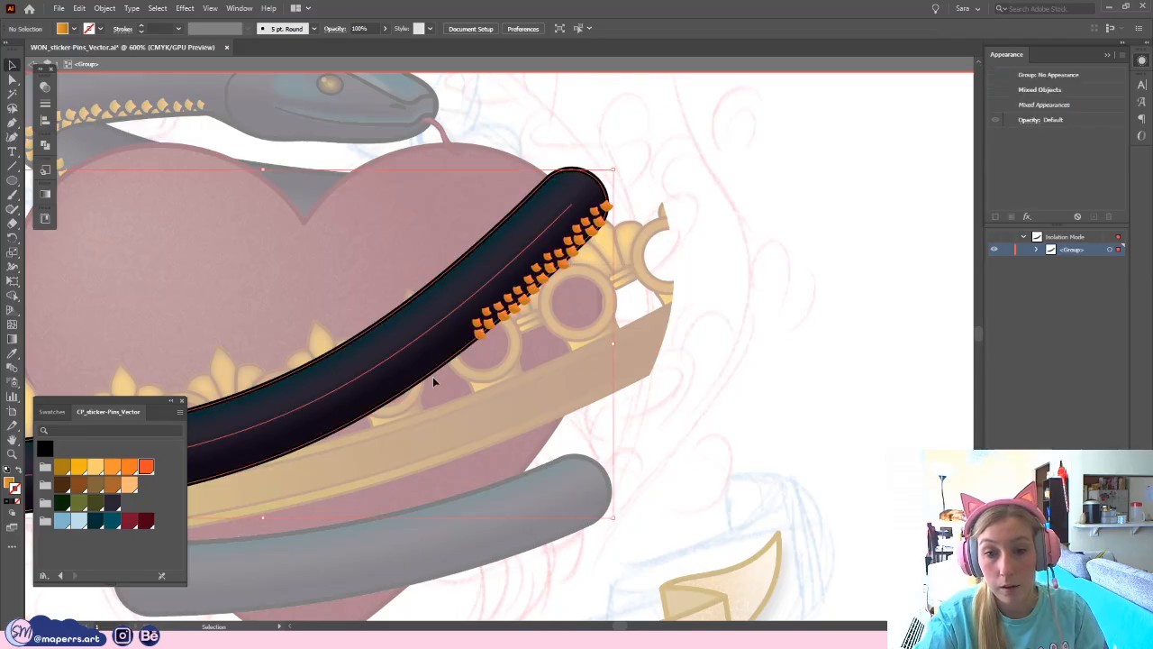
{"action": "left_click_drag", "start_coordinate": [359, 274], "coordinate": [450, 421]}
{"action": "left_click", "coordinate": [632, 159]}
{"action": "left_click_drag", "start_coordinate": [632, 159], "coordinate": [399, 382]}
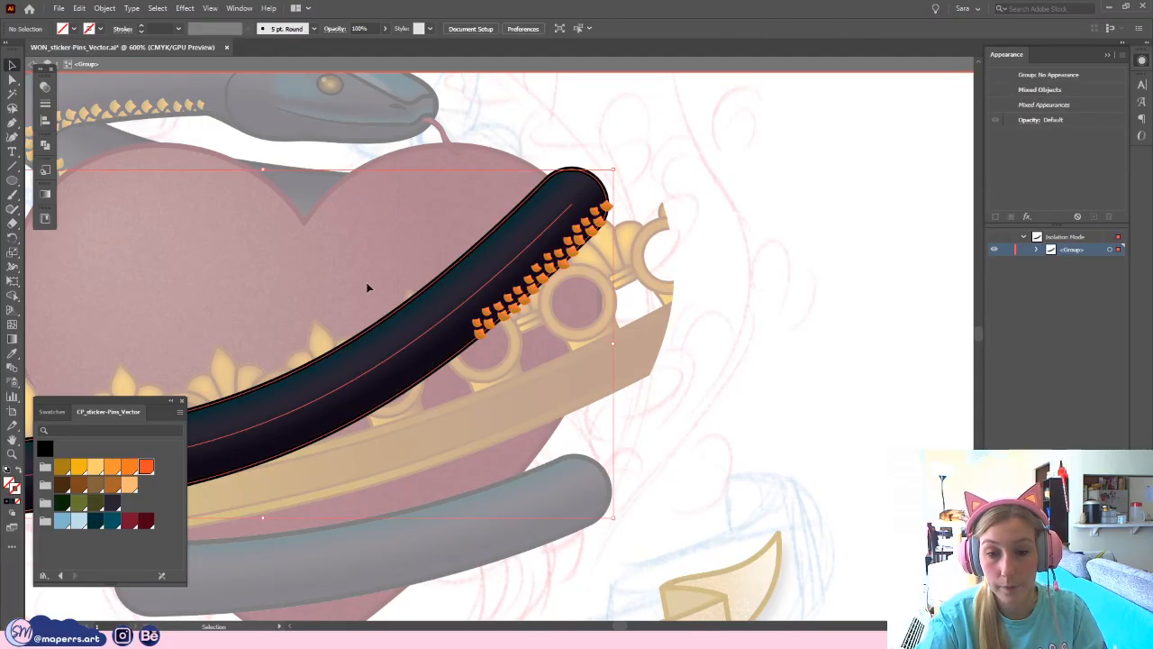
{"action": "left_click_drag", "start_coordinate": [367, 285], "coordinate": [395, 445]}
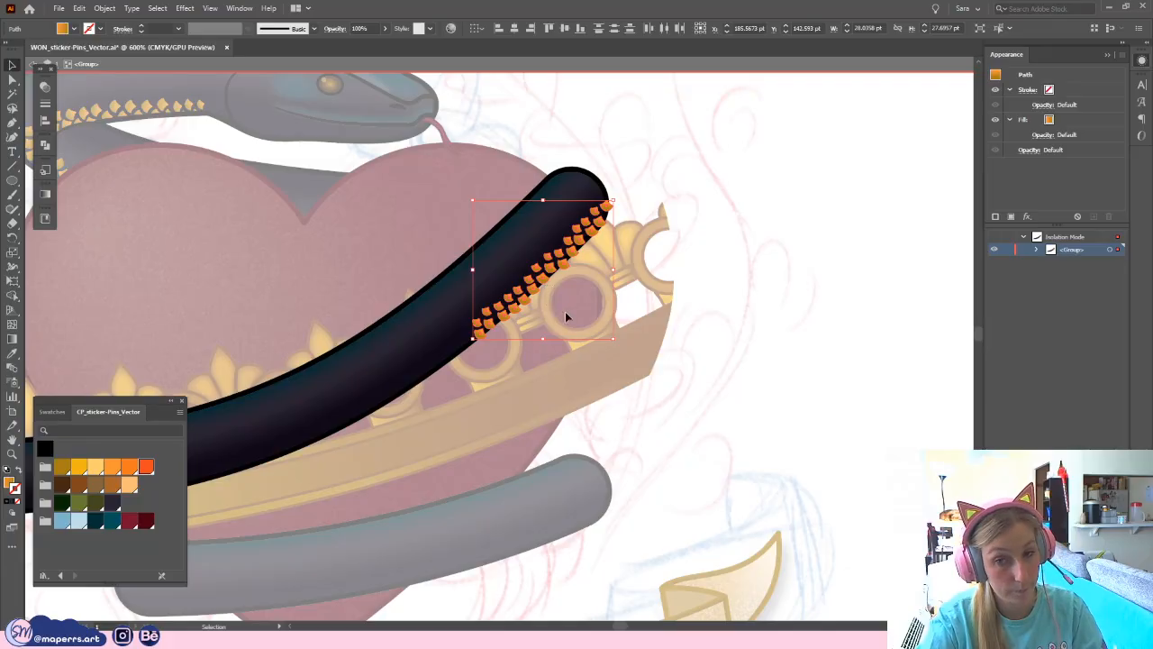
{"action": "mouse_move", "coordinate": [566, 316]}
{"action": "left_mouse_down"}
{"action": "mouse_move", "coordinate": [554, 302]}
{"action": "mouse_move", "coordinate": [469, 377]}
{"action": "mouse_move", "coordinate": [504, 338]}
{"action": "mouse_move", "coordinate": [529, 346]}
{"action": "mouse_move", "coordinate": [457, 374]}
{"action": "mouse_move", "coordinate": [457, 354]}
{"action": "mouse_move", "coordinate": [581, 325]}
{"action": "left_mouse_up"}
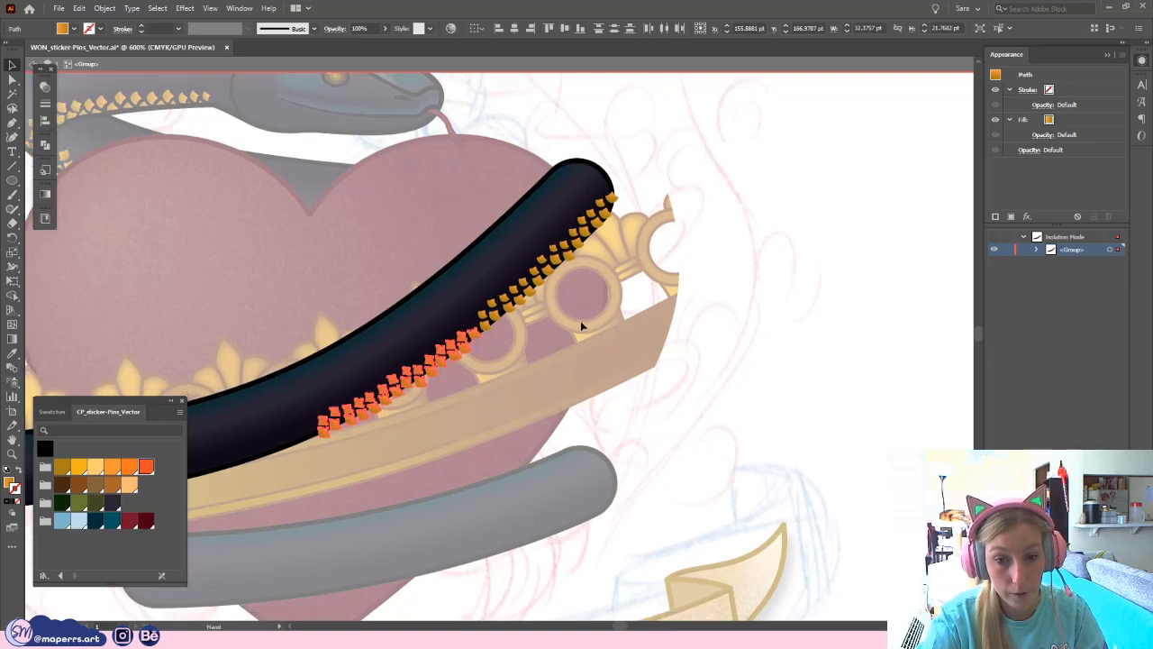
{"action": "left_click_drag", "start_coordinate": [521, 368], "coordinate": [549, 328]}
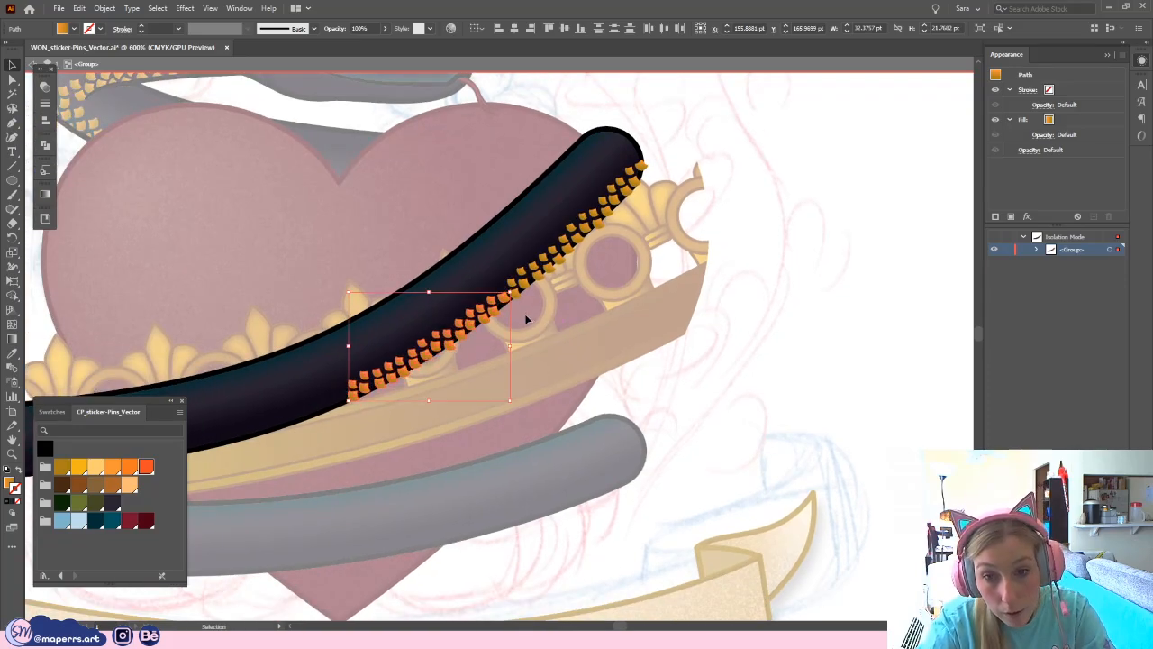
{"action": "key", "text": "Left"}
- Fill the gap in the inner row where the two scale sets meet and realign the neighbouring outer scale
{"action": "key", "text": "ctrl+plus"}
{"action": "key", "text": "ctrl+plus"}
{"action": "left_click_drag", "start_coordinate": [614, 339], "coordinate": [481, 366]}
{"action": "mouse_move", "coordinate": [518, 268]}
{"action": "left_mouse_down"}
{"action": "mouse_move", "coordinate": [527, 282]}
{"action": "mouse_move", "coordinate": [496, 271]}
{"action": "mouse_move", "coordinate": [502, 291]}
{"action": "mouse_move", "coordinate": [505, 264]}
{"action": "mouse_move", "coordinate": [525, 259]}
{"action": "left_mouse_up"}
{"action": "left_click", "coordinate": [527, 286]}
{"action": "left_click", "coordinate": [505, 300]}
{"action": "left_click", "coordinate": [508, 298]}
{"action": "left_click", "coordinate": [588, 330]}
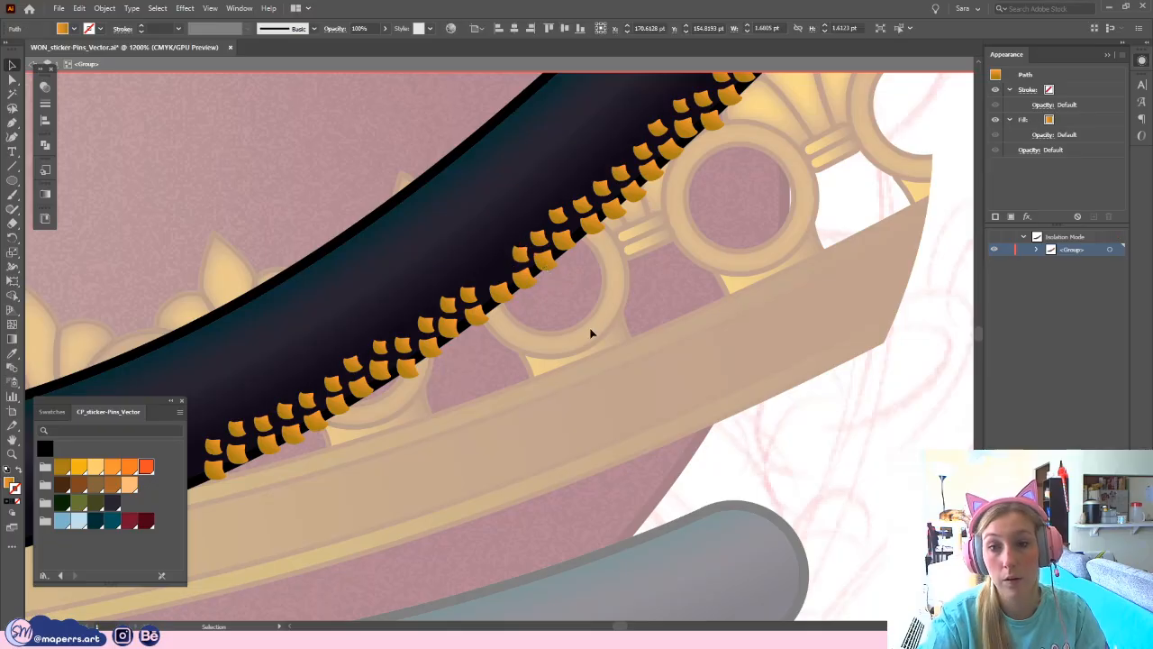
{"action": "left_click_drag", "start_coordinate": [496, 329], "coordinate": [541, 147]}
{"action": "left_click", "coordinate": [568, 201]}
{"action": "left_click_drag", "start_coordinate": [569, 202], "coordinate": [560, 264]}
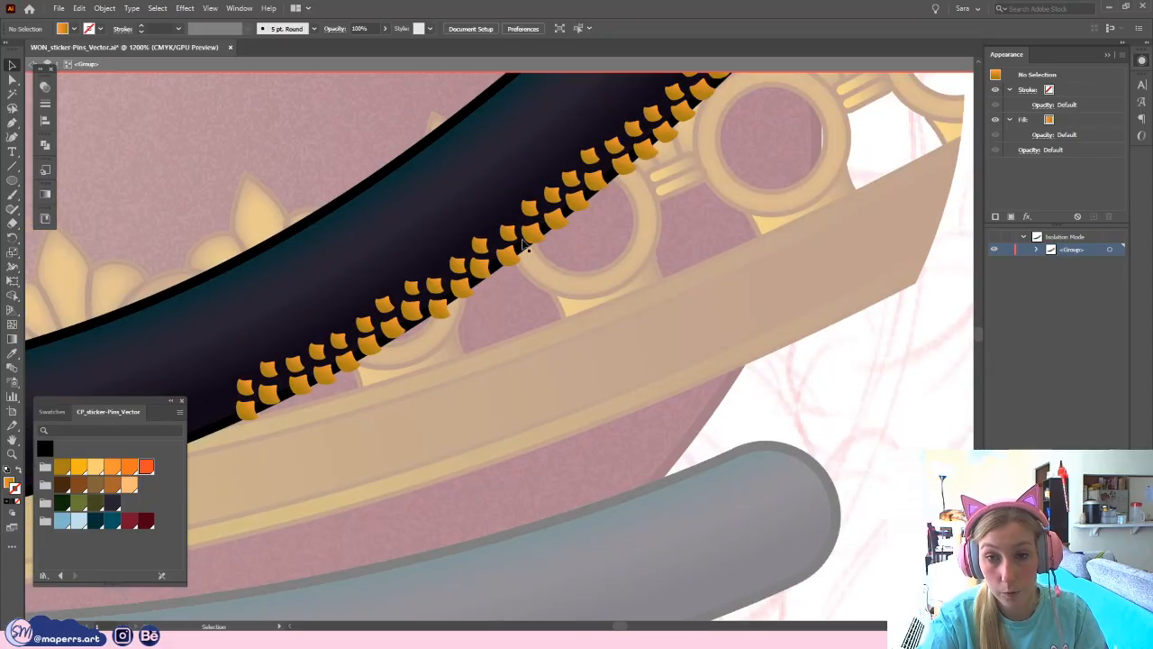
{"action": "left_click_drag", "start_coordinate": [512, 235], "coordinate": [532, 257]}
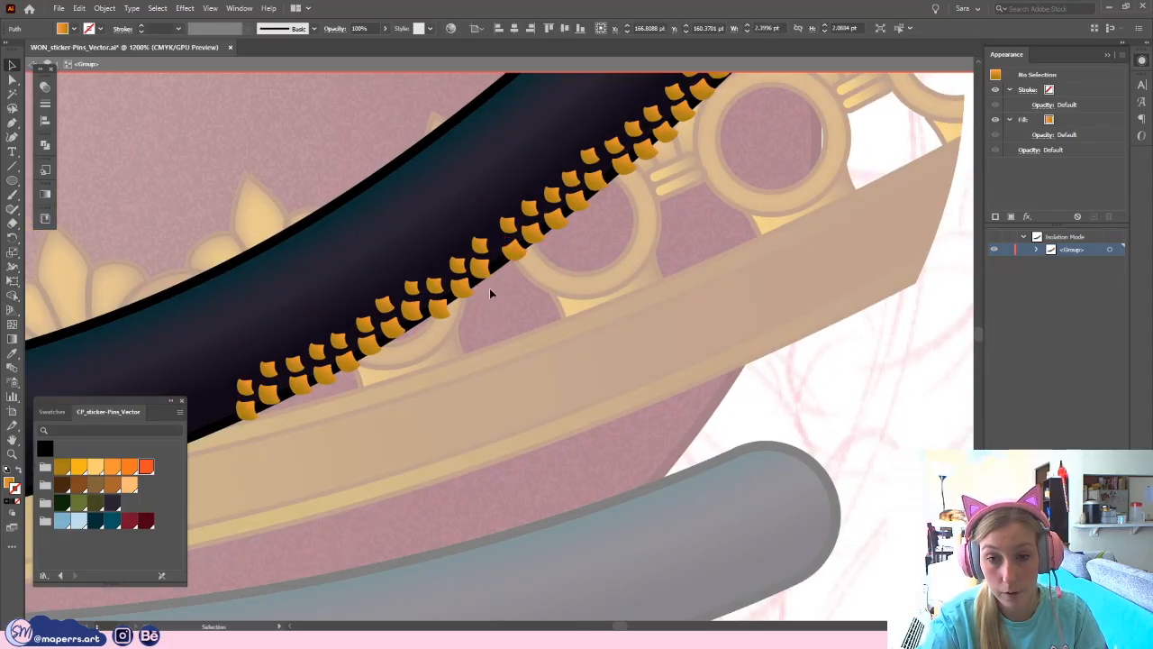
- Shift the copied scale rows up along the coil to close the gap with the first set
{"action": "left_click_drag", "start_coordinate": [489, 288], "coordinate": [520, 261]}
{"action": "left_click_drag", "start_coordinate": [250, 207], "coordinate": [257, 209]}
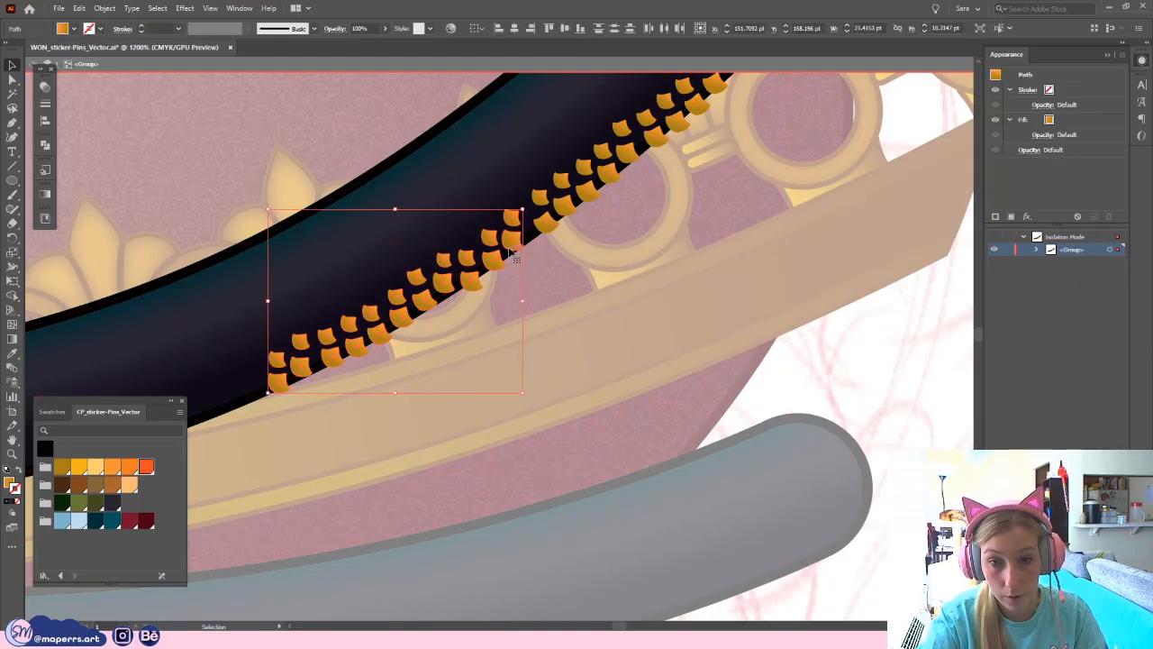
{"action": "left_click_drag", "start_coordinate": [520, 244], "coordinate": [527, 239]}
{"action": "left_click", "coordinate": [571, 265]}
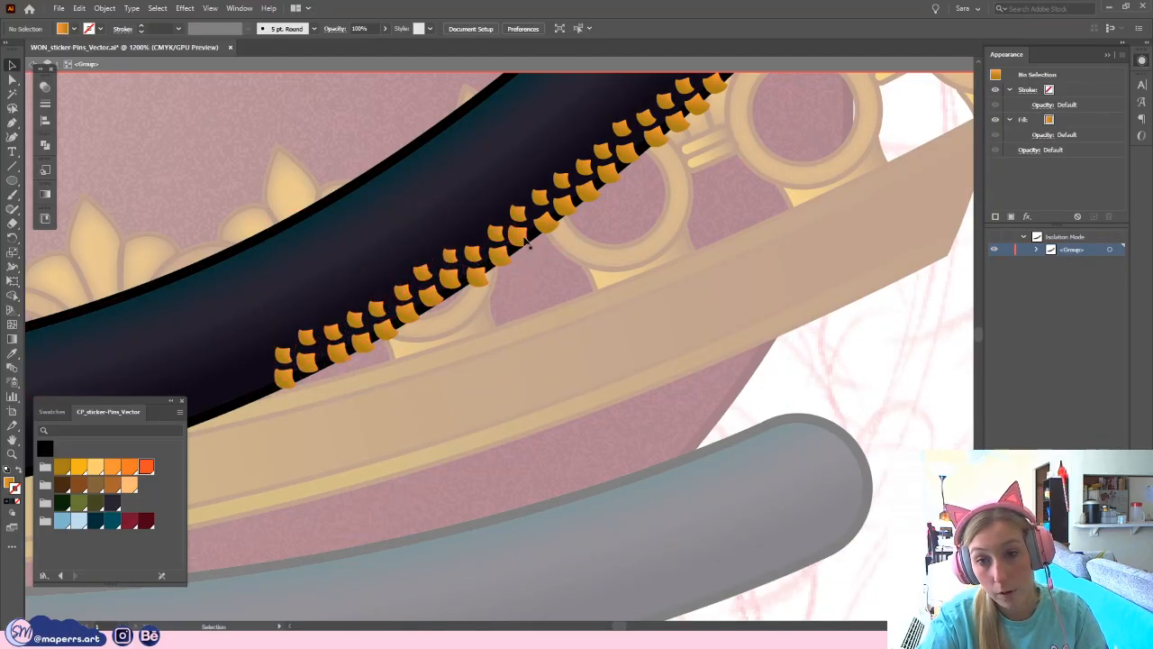
- Fine-tune the outer and inner scales at the join so both rows run evenly across it
{"action": "left_click", "coordinate": [520, 234]}
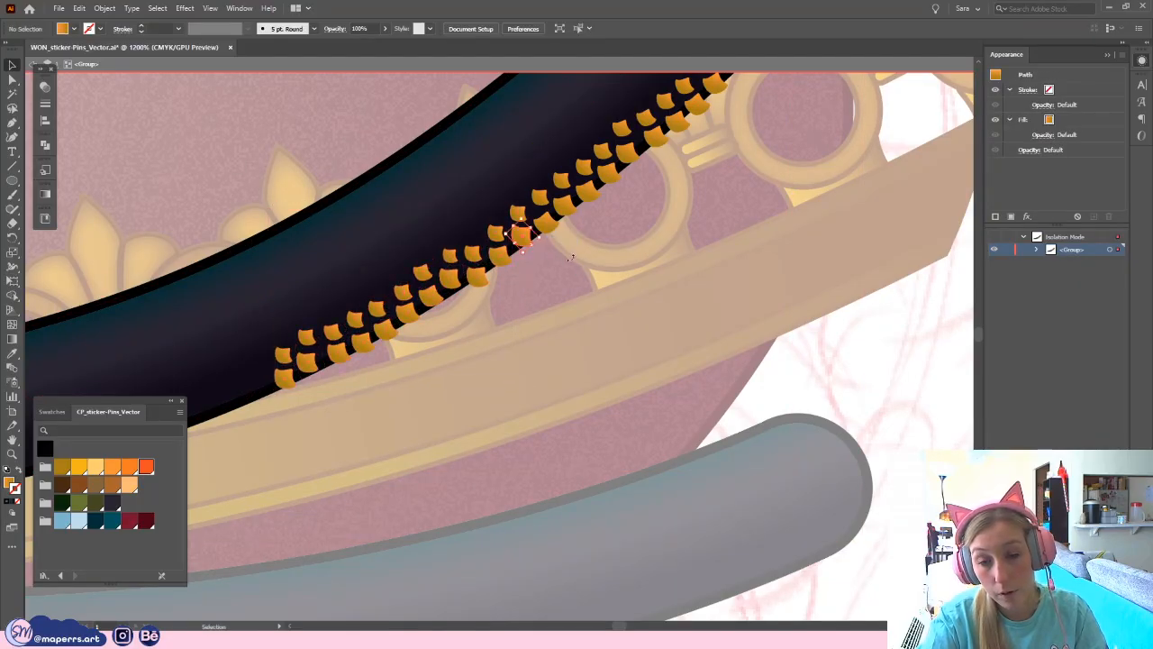
{"action": "left_click", "coordinate": [516, 212]}
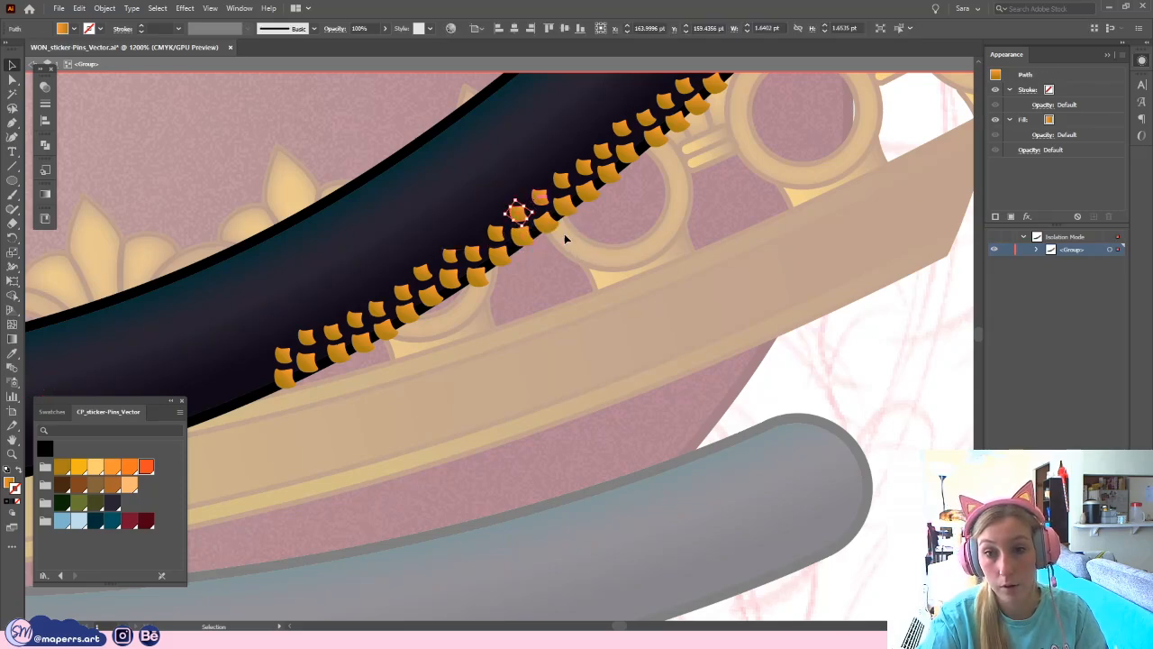
{"action": "left_click_drag", "start_coordinate": [517, 312], "coordinate": [523, 310]}
{"action": "left_click_drag", "start_coordinate": [486, 250], "coordinate": [504, 282]}
{"action": "left_click", "coordinate": [495, 295]}
{"action": "left_click", "coordinate": [526, 309]}
- Nudge the outer and inner scales midway along the copied rows to even out their spacing along the coil's edge
{"action": "scroll", "coordinate": [518, 317], "scroll_direction": "up", "scroll_amount": 1}
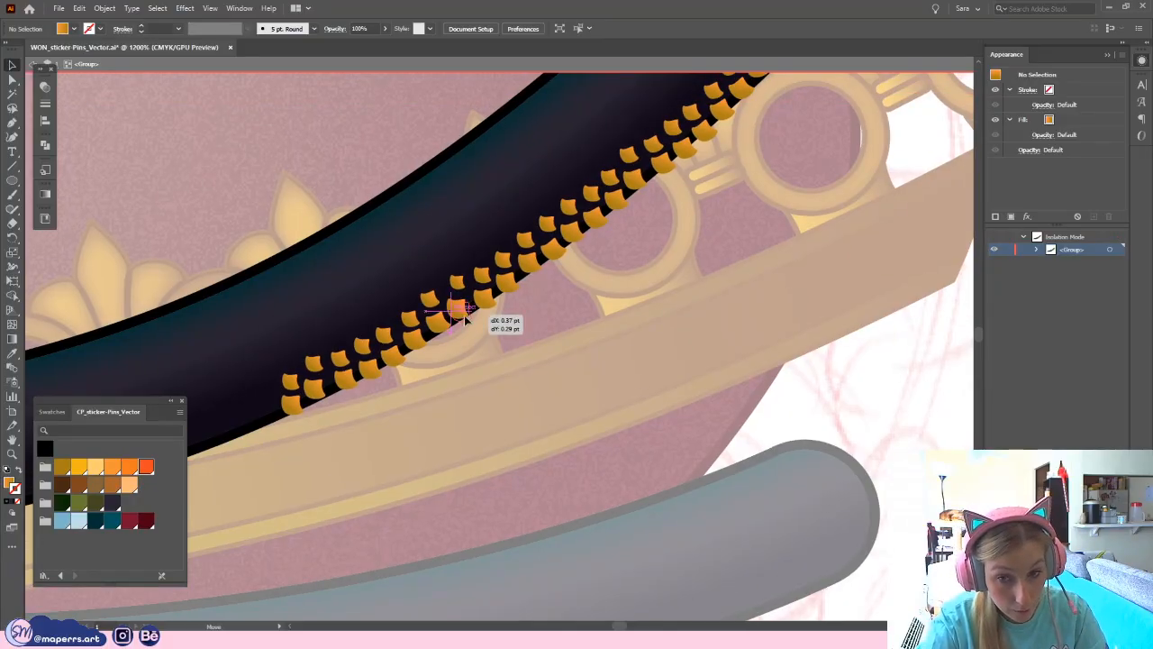
{"action": "left_click", "coordinate": [437, 331]}
{"action": "left_click_drag", "start_coordinate": [438, 335], "coordinate": [439, 336]}
{"action": "left_click", "coordinate": [421, 355]}
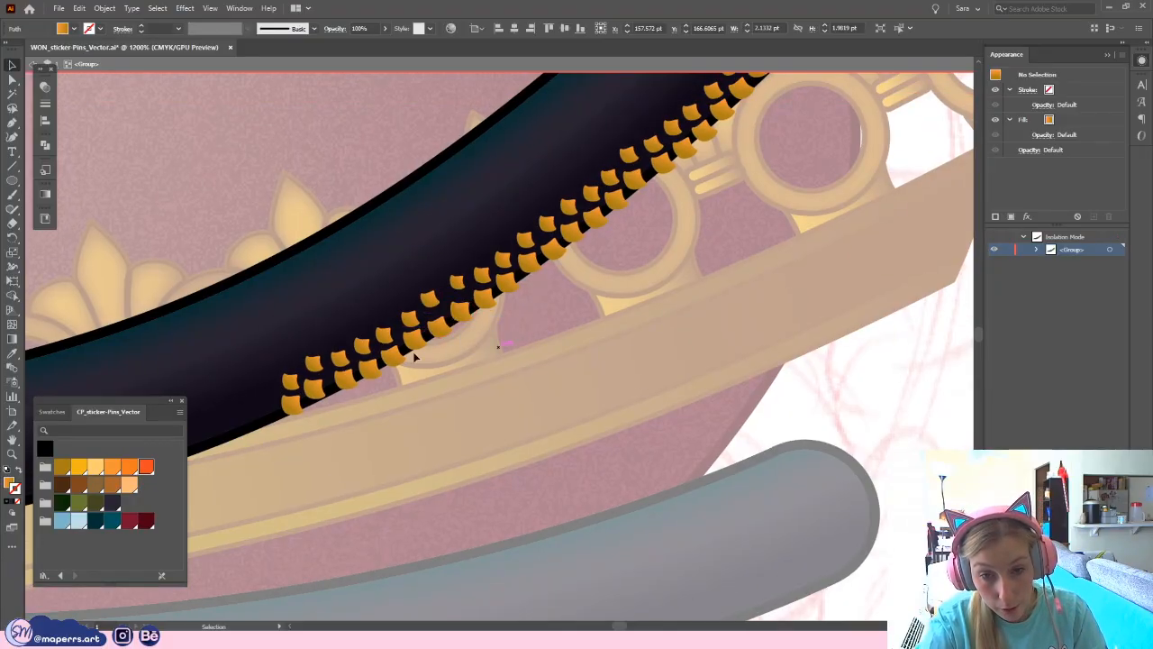
{"action": "left_click", "coordinate": [415, 346]}
{"action": "left_click", "coordinate": [403, 371]}
{"action": "left_click", "coordinate": [396, 360]}
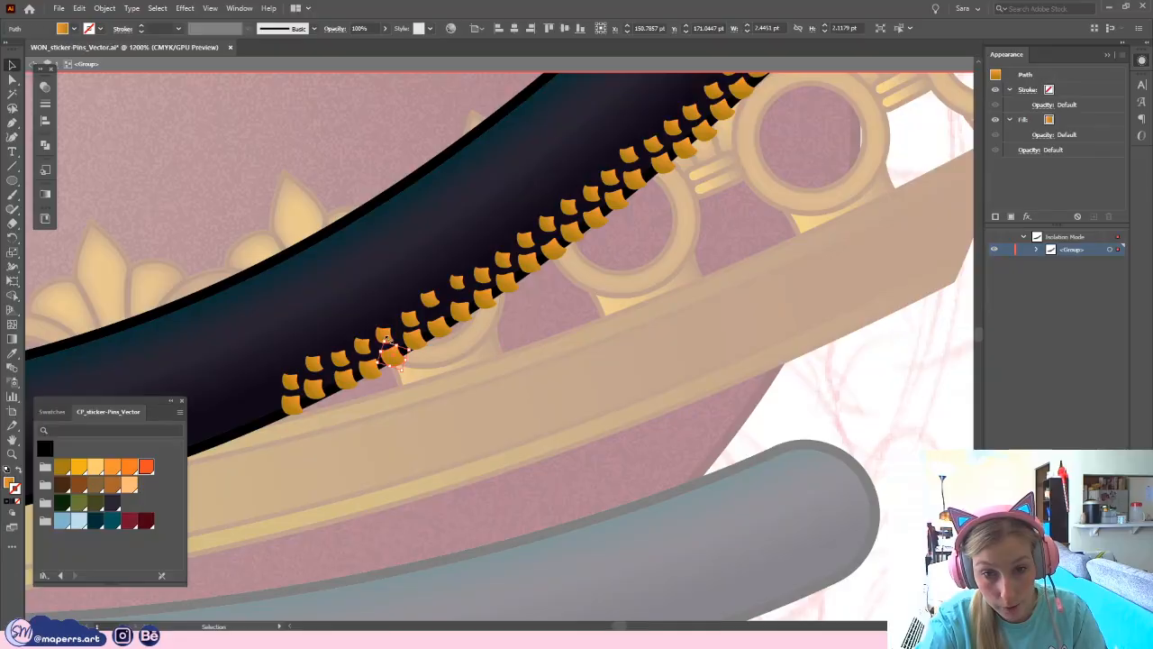
{"action": "left_click_drag", "start_coordinate": [385, 337], "coordinate": [461, 289]}
{"action": "left_click", "coordinate": [519, 328]}
- Duplicate the entire double row of scales and fit the copy along the rest of the coil to its rounded lower end
{"action": "scroll", "coordinate": [510, 337], "scroll_direction": "up", "scroll_amount": 1}
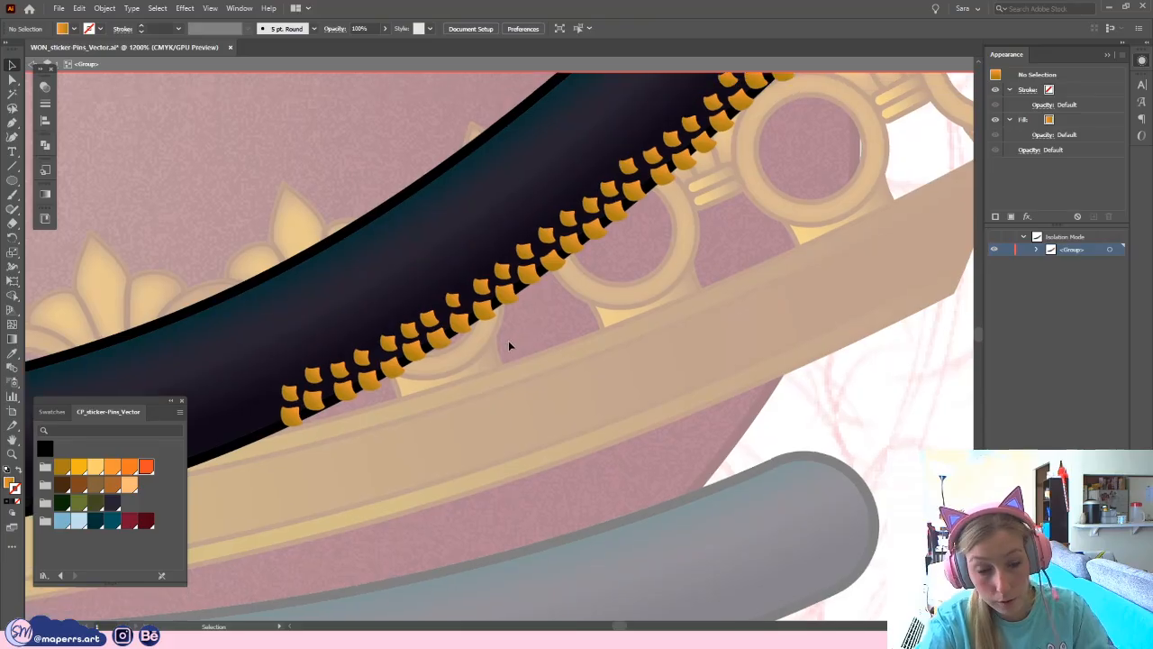
{"action": "scroll", "coordinate": [508, 340], "scroll_direction": "down", "scroll_amount": 1}
{"action": "scroll", "coordinate": [477, 365], "scroll_direction": "down", "scroll_amount": 5}
{"action": "scroll", "coordinate": [469, 369], "scroll_direction": "up", "scroll_amount": 5}
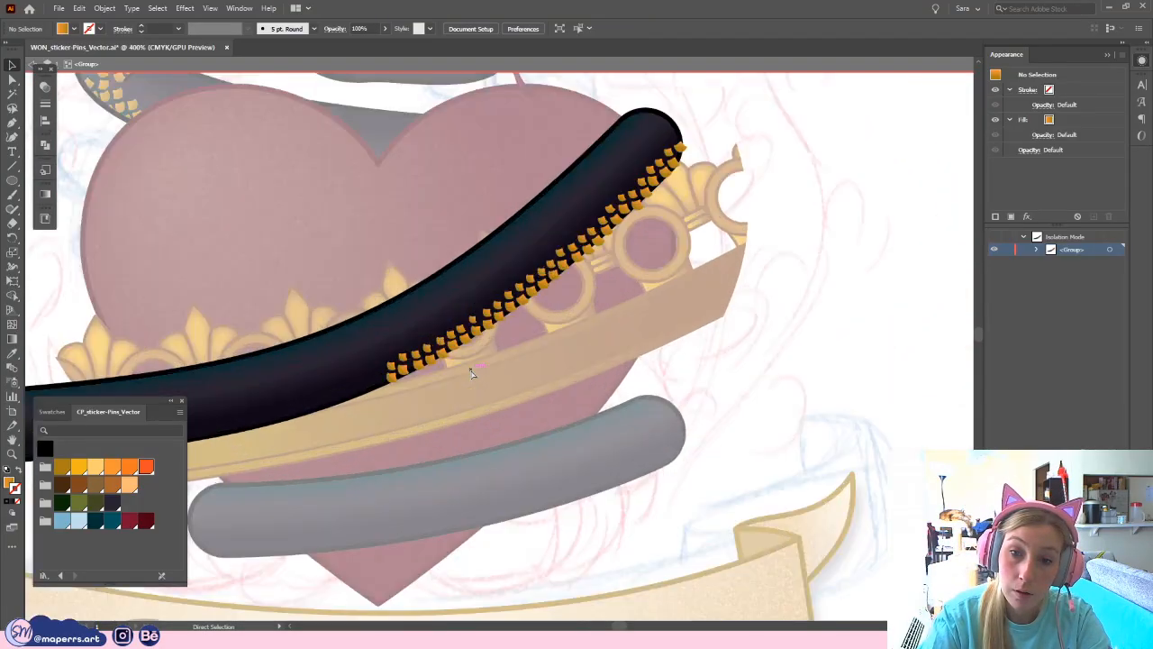
{"action": "scroll", "coordinate": [469, 381], "scroll_direction": "up", "scroll_amount": 1}
{"action": "scroll", "coordinate": [467, 385], "scroll_direction": "down", "scroll_amount": 2}
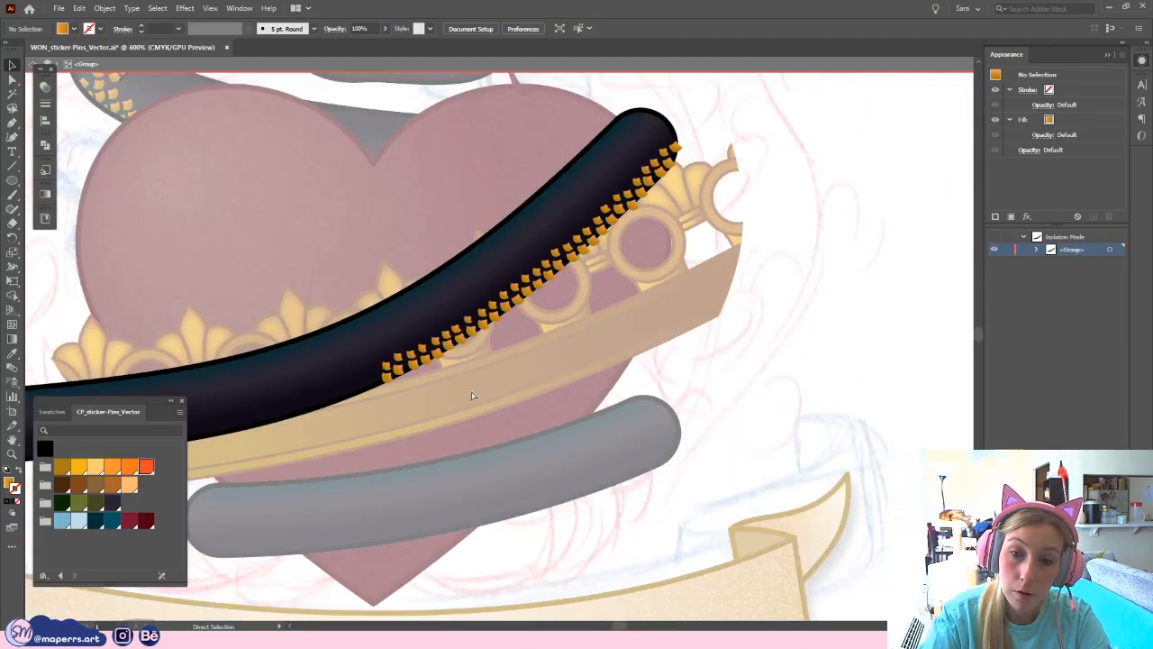
{"action": "left_click_drag", "start_coordinate": [499, 359], "coordinate": [549, 336]}
{"action": "left_click_drag", "start_coordinate": [517, 383], "coordinate": [590, 359]}
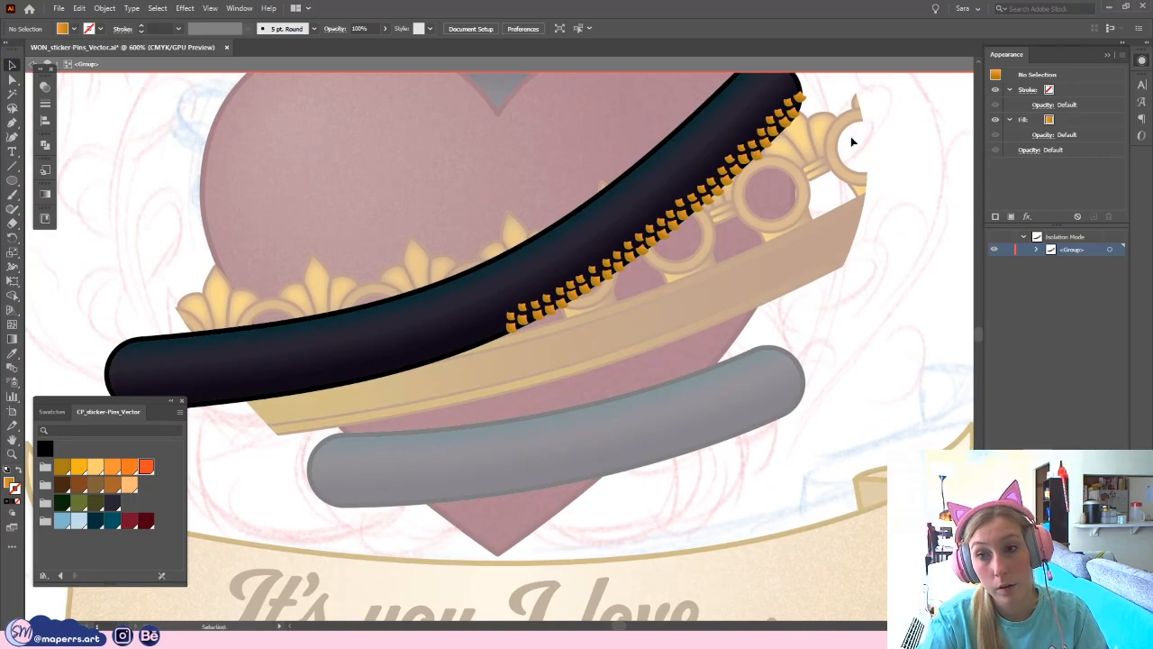
{"action": "left_click_drag", "start_coordinate": [513, 335], "coordinate": [455, 382]}
{"action": "left_click", "coordinate": [440, 315], "text": "shift"}
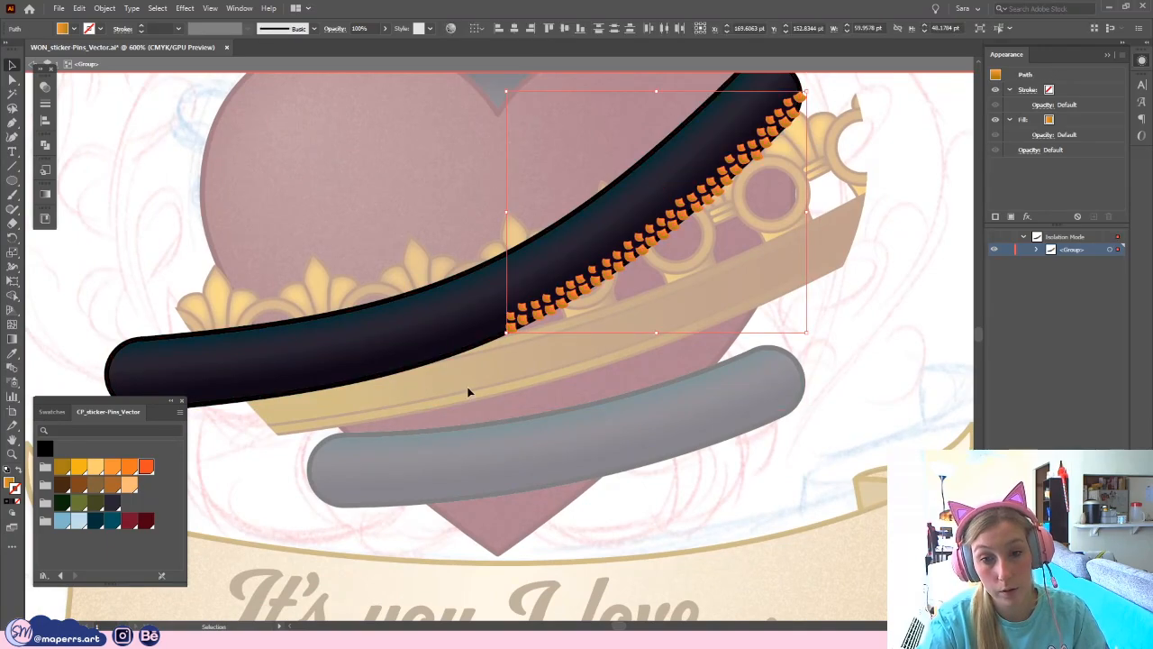
{"action": "left_click_drag", "start_coordinate": [765, 169], "coordinate": [525, 373]}
{"action": "left_click_drag", "start_coordinate": [456, 402], "coordinate": [508, 290]}
{"action": "left_click_drag", "start_coordinate": [592, 302], "coordinate": [583, 265]}
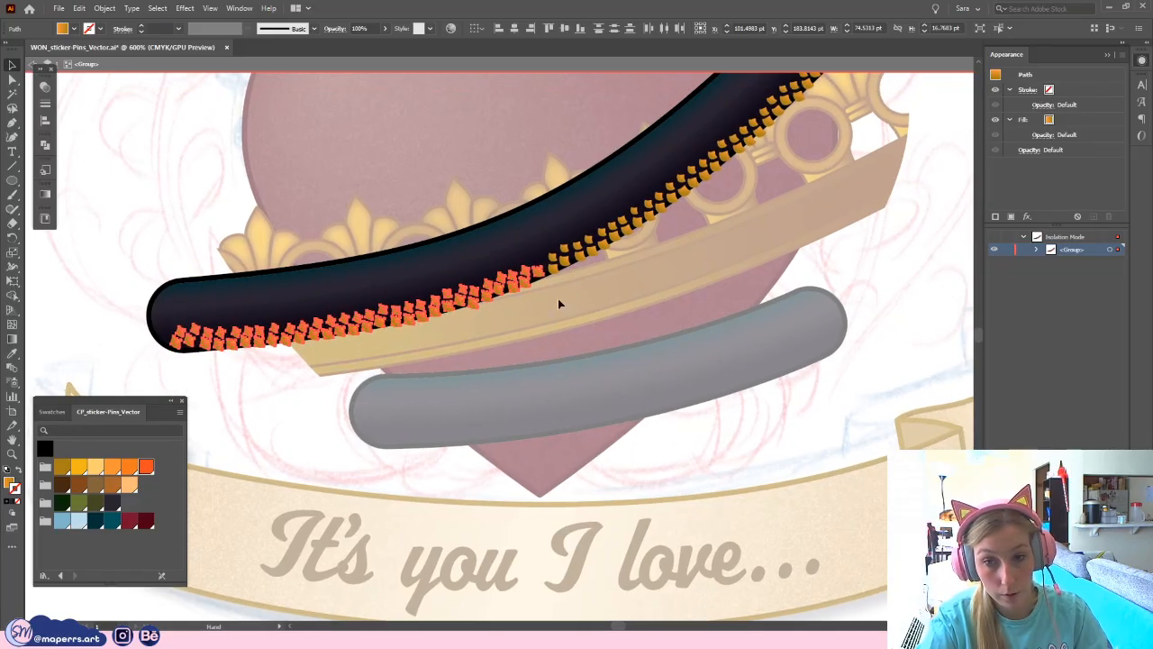
- Remove the surplus scale where the newly copied rows meet the upper scale rows
{"action": "left_click", "coordinate": [565, 310]}
{"action": "scroll", "coordinate": [565, 311], "scroll_direction": "up", "scroll_amount": 3}
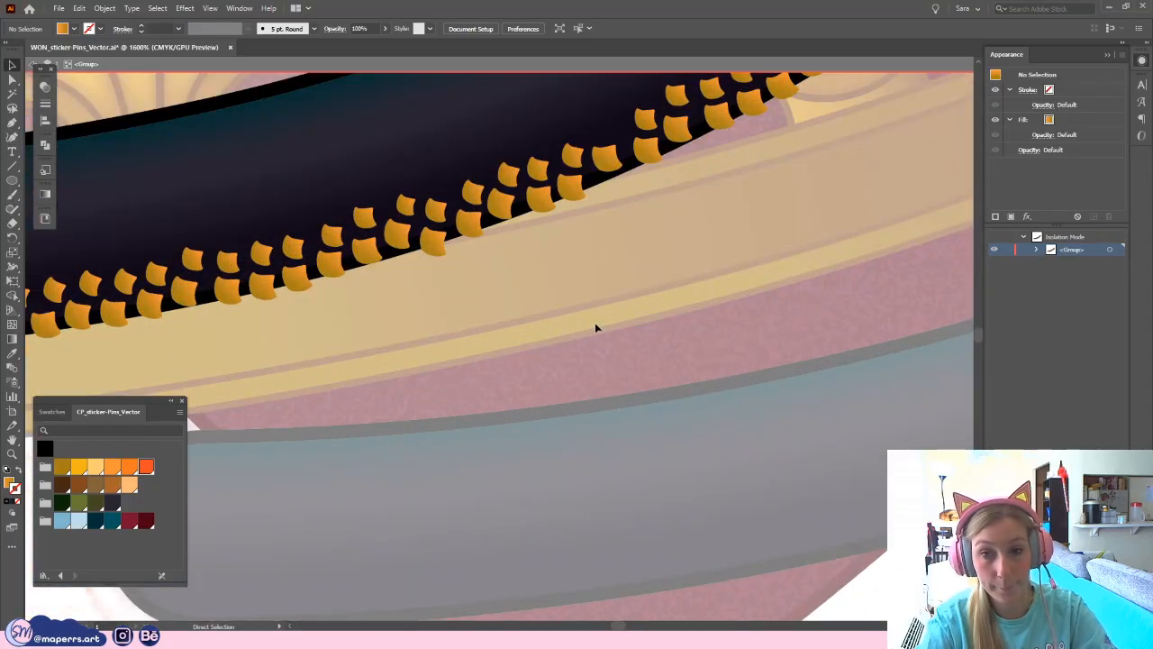
{"action": "left_click_drag", "start_coordinate": [468, 294], "coordinate": [470, 271]}
{"action": "scroll", "coordinate": [470, 271], "scroll_direction": "down", "scroll_amount": 5}
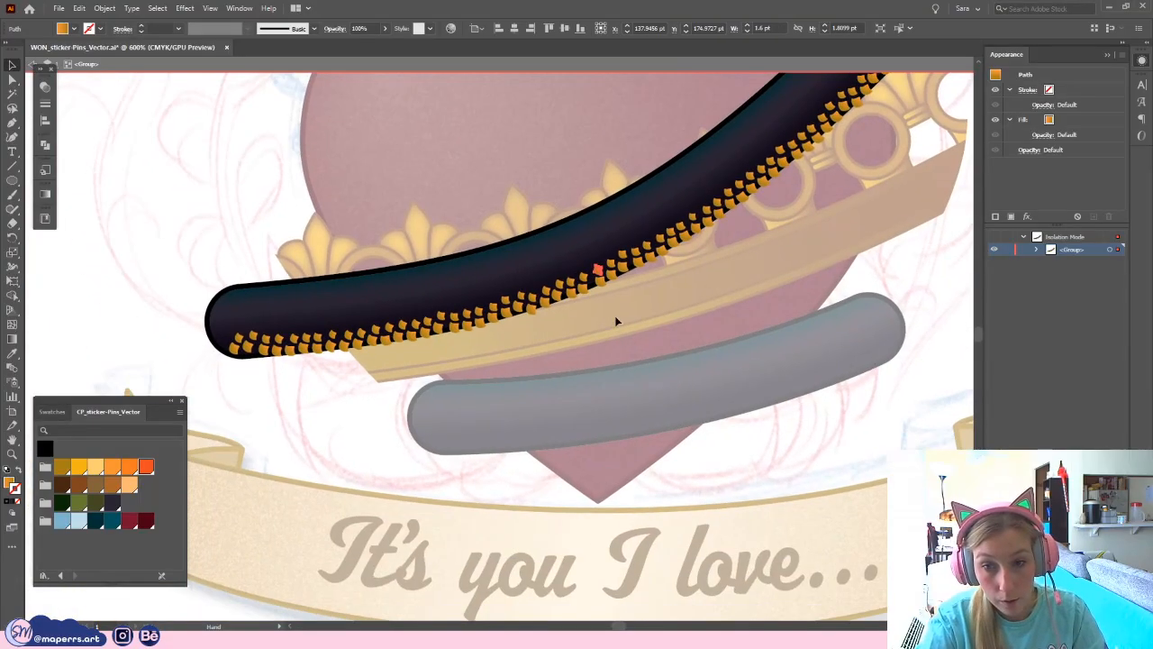
{"action": "left_click", "coordinate": [616, 321]}
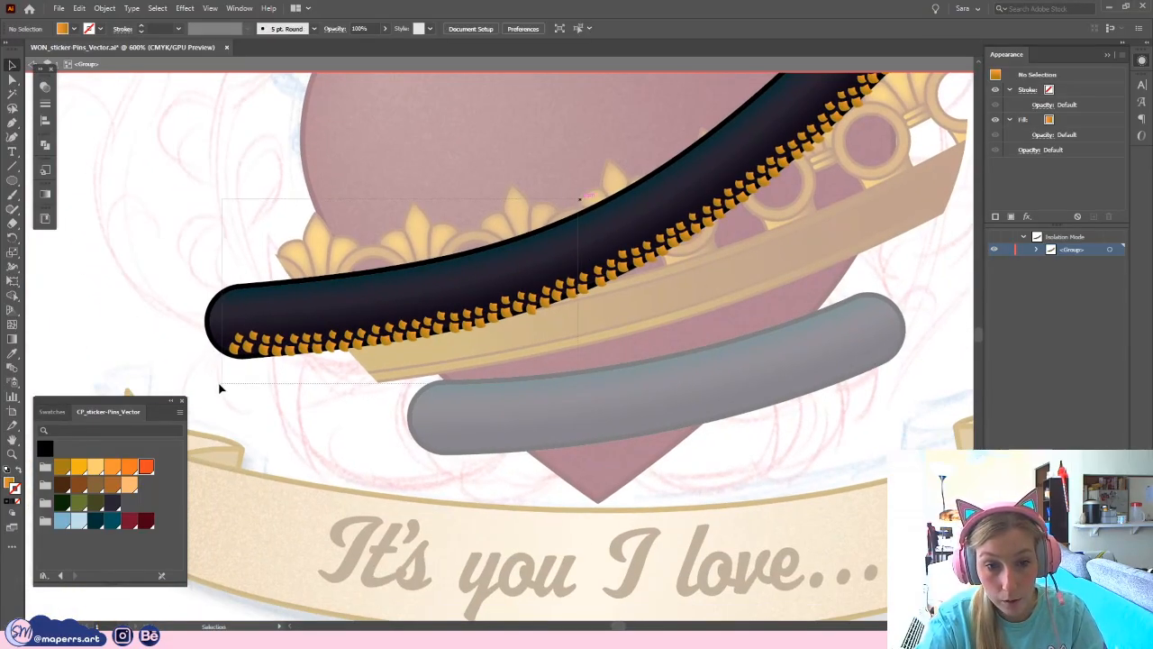
- Select all the newly copied scales without the coil's paths and shift them up against the upper rows to close the gap
{"action": "left_click", "coordinate": [419, 271]}
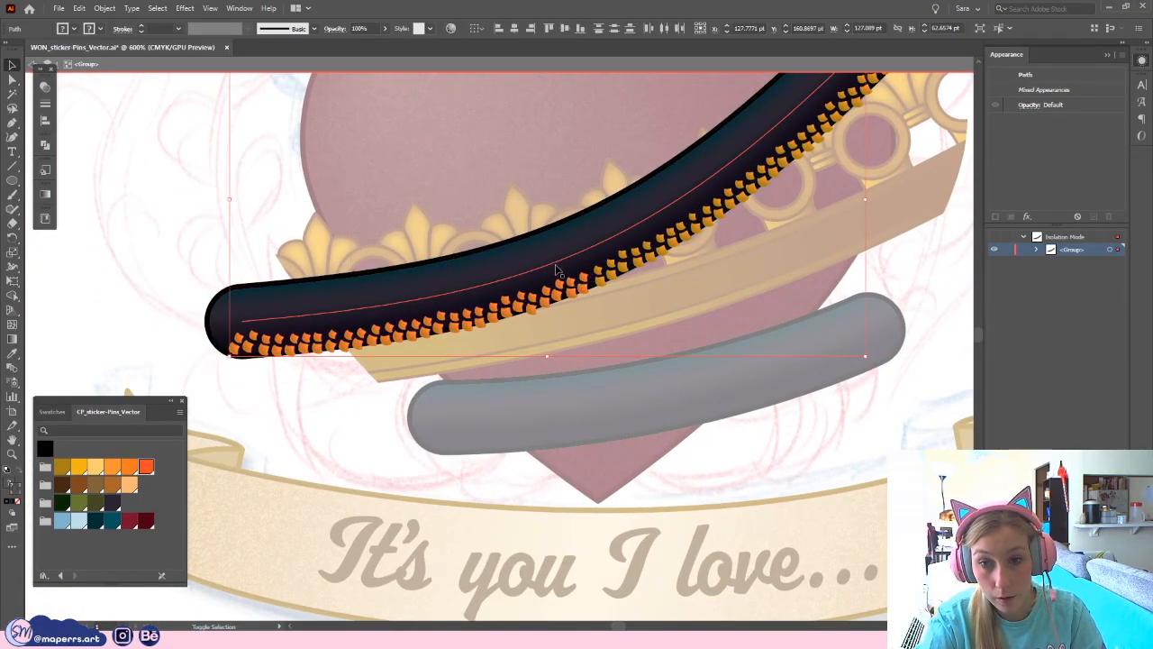
{"action": "scroll", "coordinate": [576, 315], "scroll_direction": "up", "scroll_amount": 5}
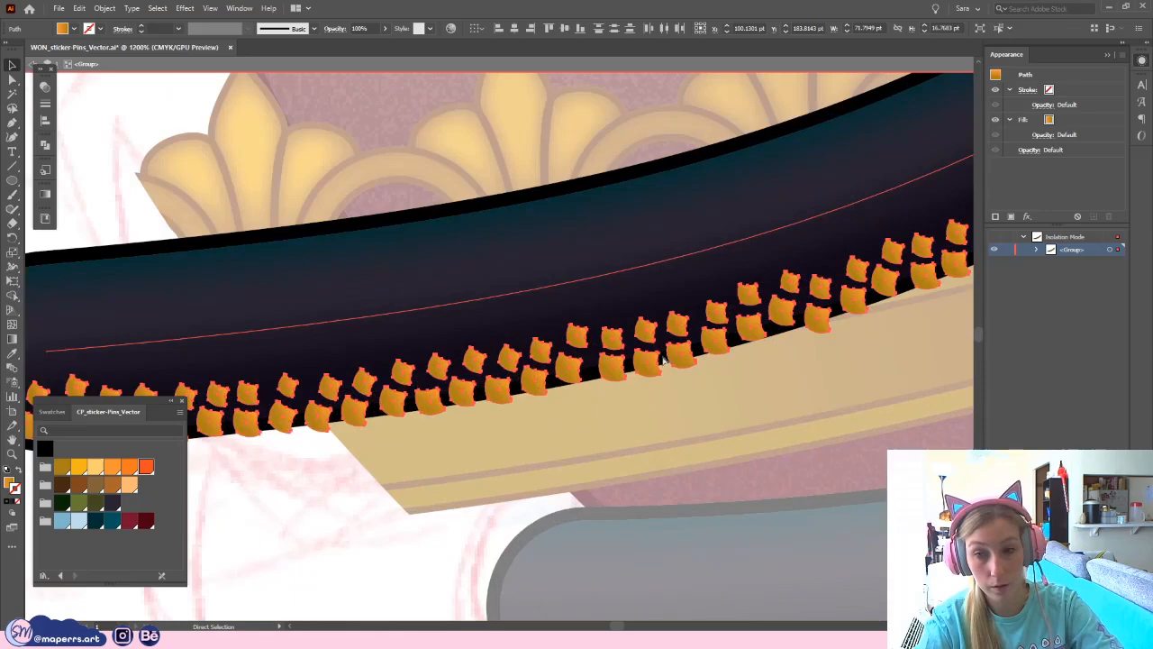
{"action": "left_click_drag", "start_coordinate": [504, 359], "coordinate": [457, 368]}
{"action": "key", "text": "ctrl+z"}
{"action": "left_click_drag", "start_coordinate": [813, 345], "coordinate": [317, 307]}
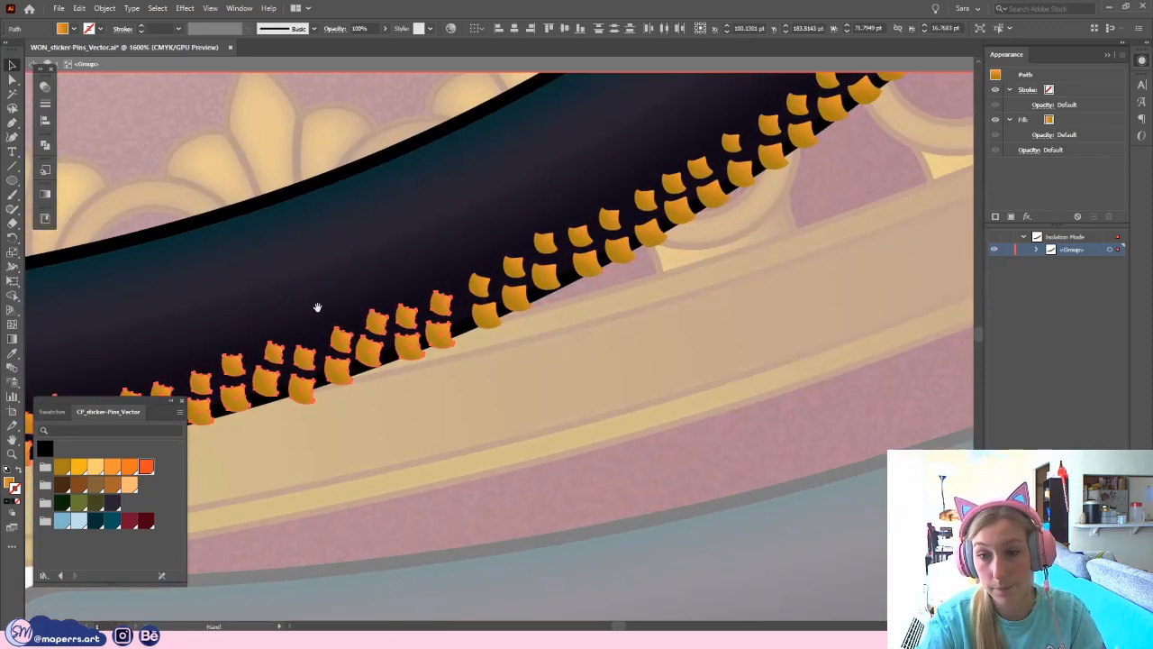
{"action": "left_click_drag", "start_coordinate": [499, 391], "coordinate": [460, 398]}
{"action": "left_click_drag", "start_coordinate": [399, 350], "coordinate": [409, 345]}
- Move the outer and inner scales over the crown's band down towards the coil's lower edge, one by one, to smooth both rows
{"action": "left_click_drag", "start_coordinate": [455, 377], "coordinate": [649, 355]}
{"action": "left_click", "coordinate": [491, 410]}
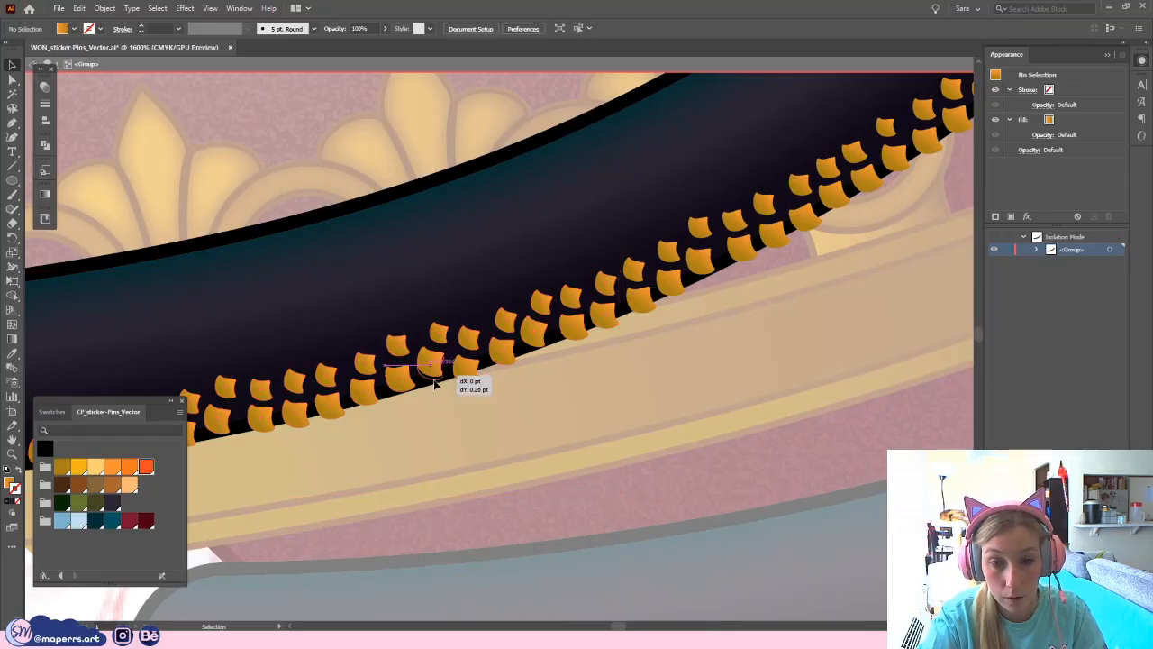
{"action": "left_click_drag", "start_coordinate": [445, 337], "coordinate": [445, 344]}
{"action": "left_click", "coordinate": [499, 426]}
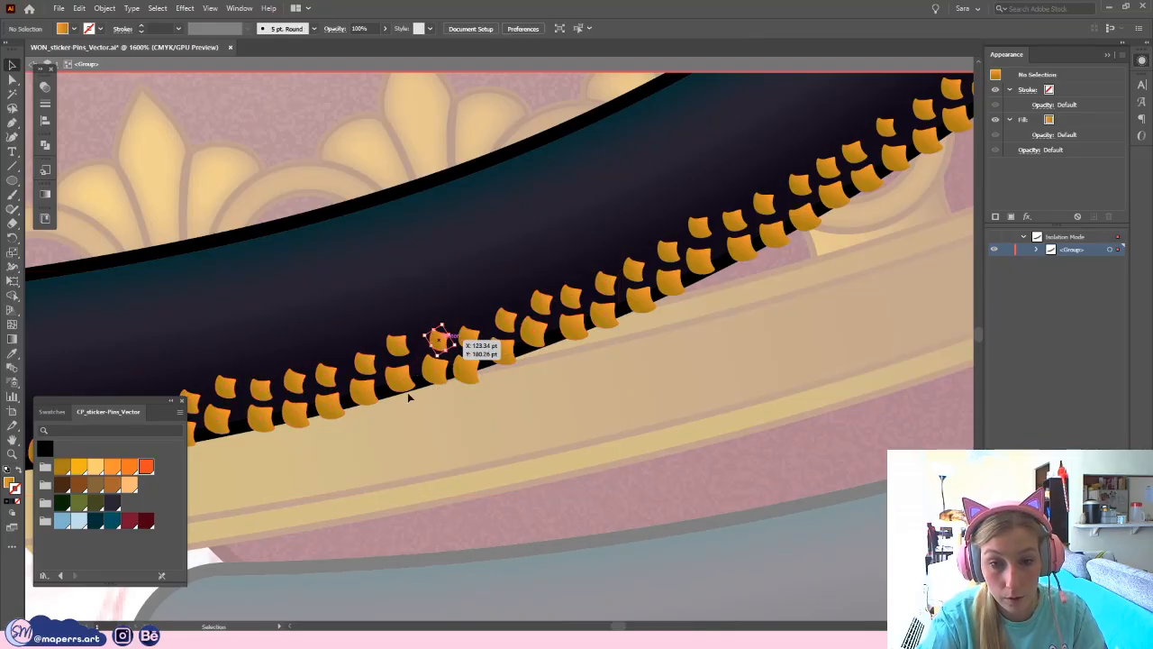
{"action": "left_click_drag", "start_coordinate": [408, 384], "coordinate": [410, 390]}
{"action": "left_click", "coordinate": [478, 434]}
{"action": "left_click_drag", "start_coordinate": [407, 348], "coordinate": [409, 358]}
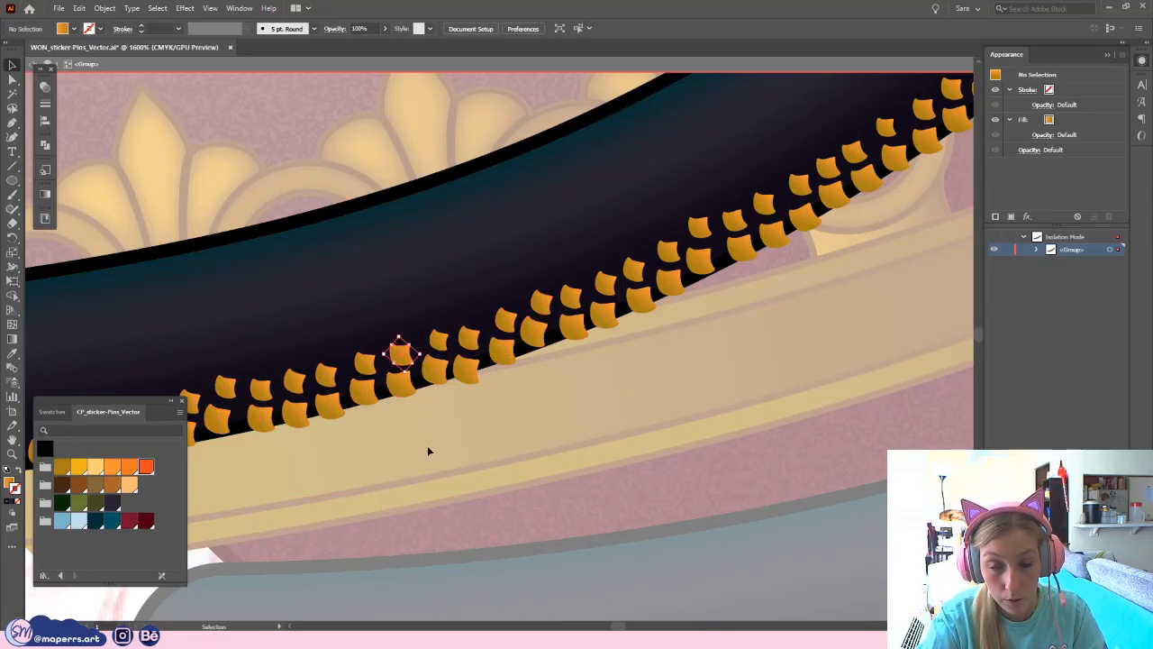
{"action": "left_click_drag", "start_coordinate": [408, 463], "coordinate": [759, 367]}
{"action": "left_click_drag", "start_coordinate": [422, 445], "coordinate": [665, 391]}
{"action": "left_click", "coordinate": [587, 418]}
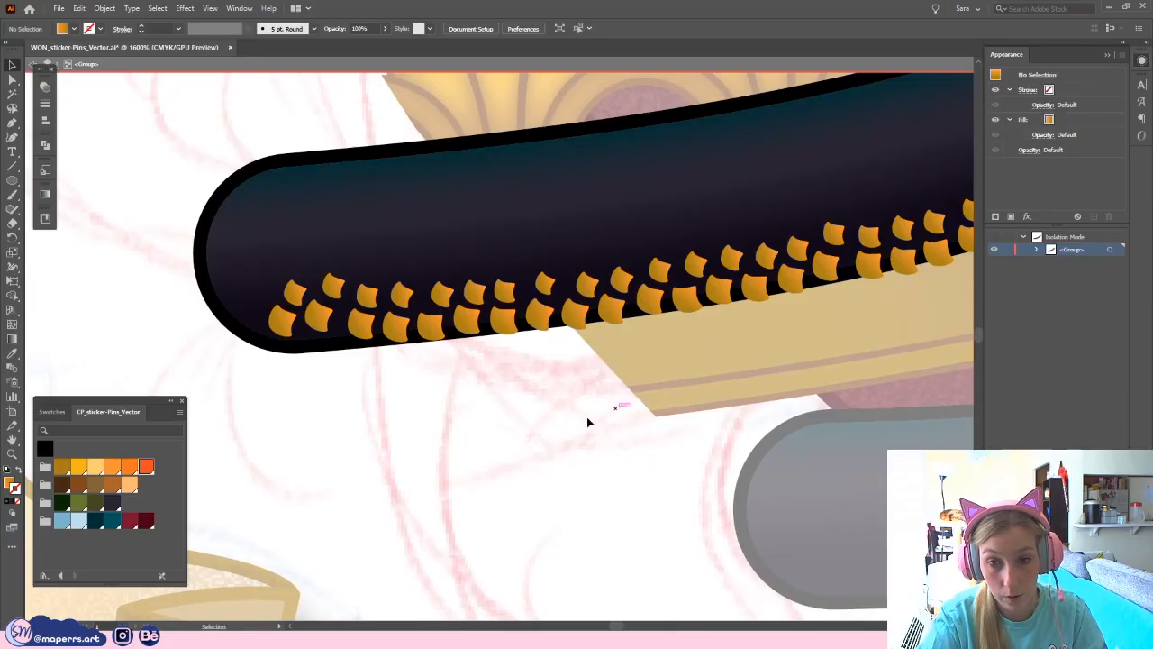
- Move the outer and inner scales near the coil's rounded lower end down towards its lower edge
{"action": "left_click_drag", "start_coordinate": [308, 326], "coordinate": [350, 348]}
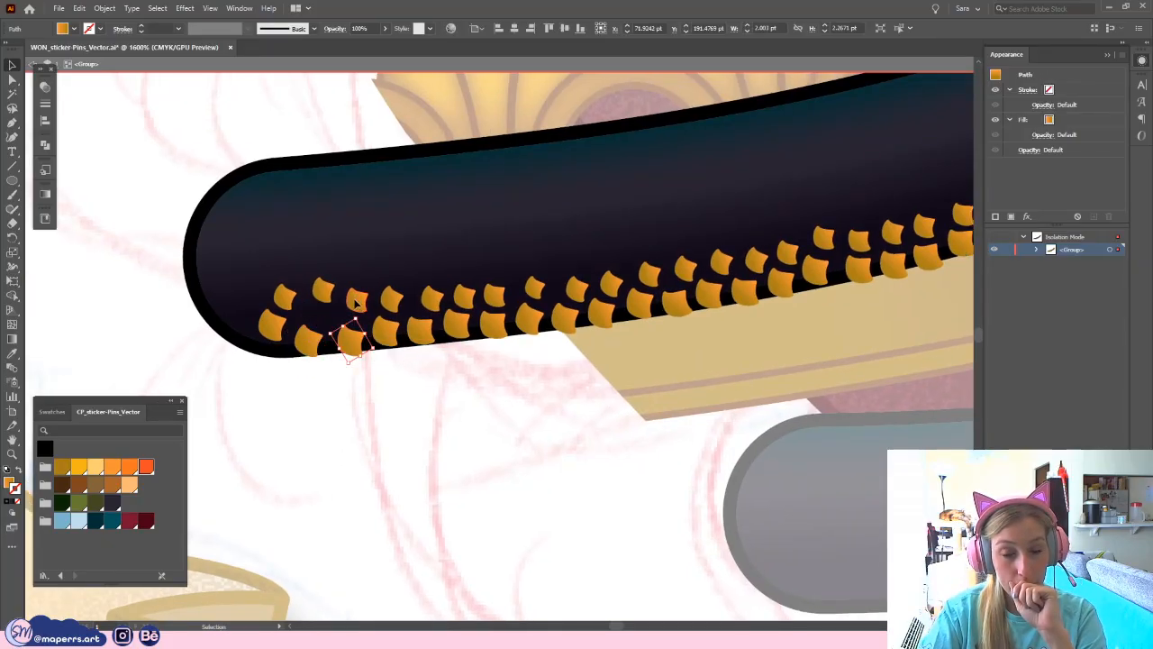
{"action": "left_click_drag", "start_coordinate": [354, 304], "coordinate": [324, 310]}
{"action": "left_click", "coordinate": [374, 328]}
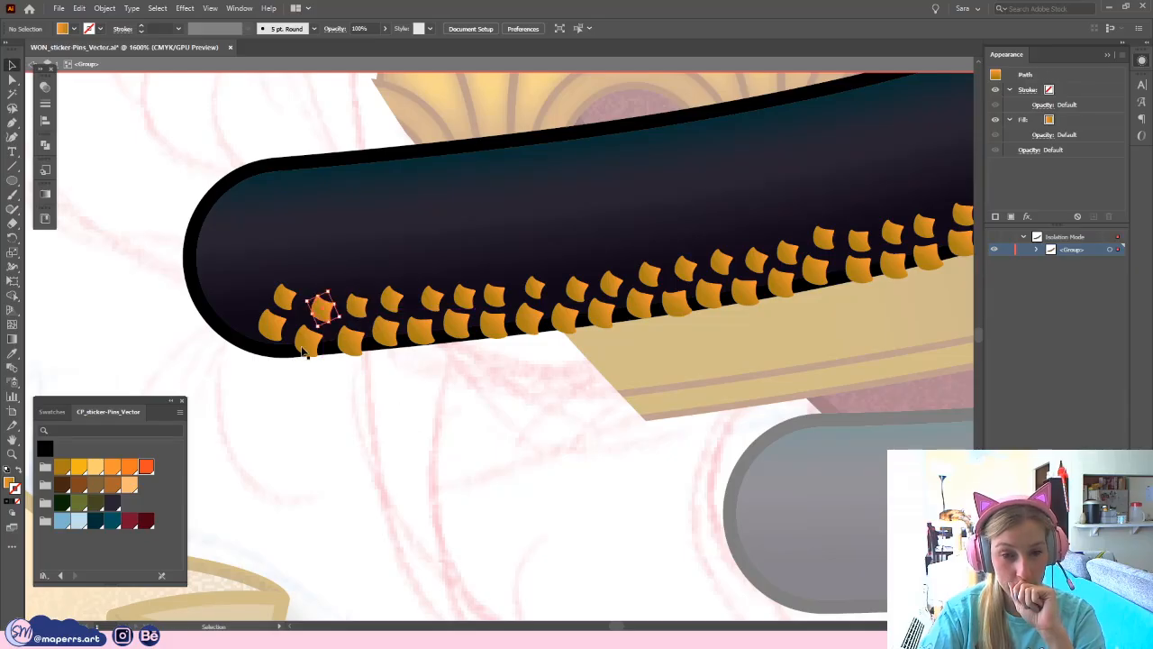
{"action": "left_click_drag", "start_coordinate": [305, 351], "coordinate": [315, 365]}
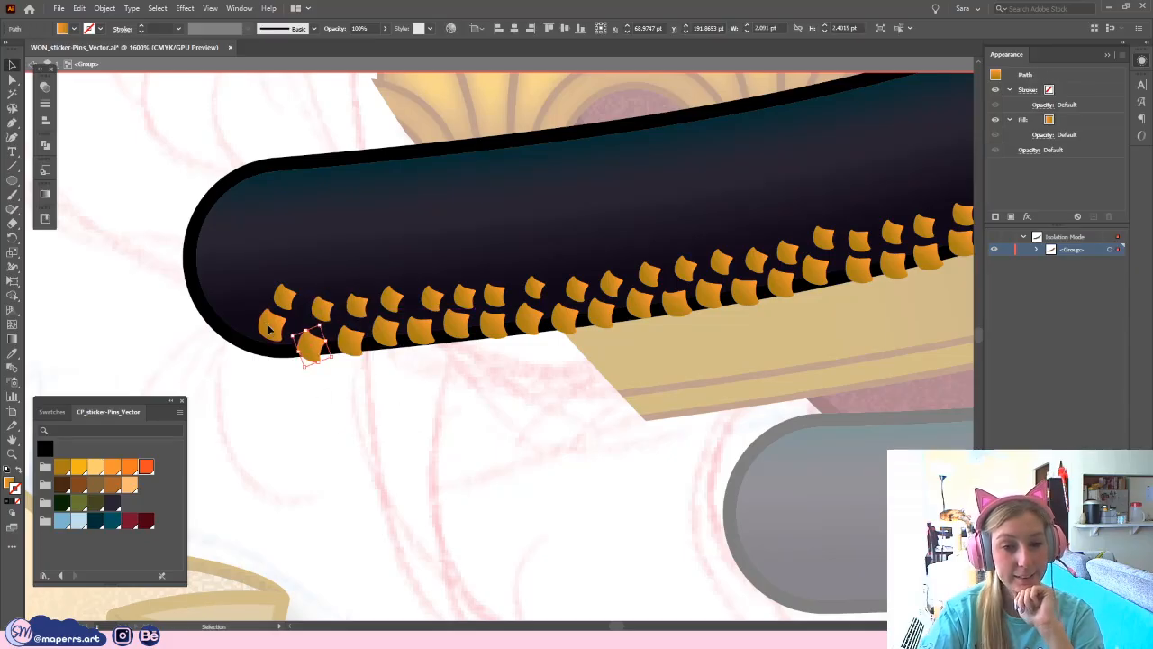
{"action": "left_click_drag", "start_coordinate": [269, 330], "coordinate": [277, 369]}
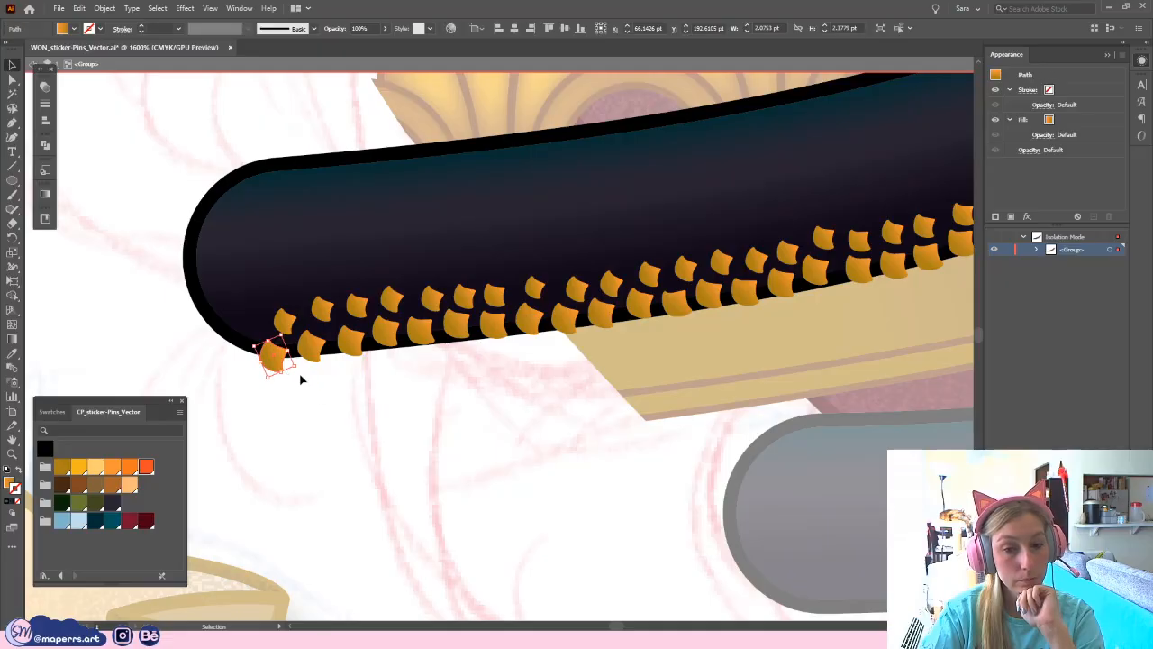
- Rotate the last inner scale at the coil's rounded end and nudge the neighbouring scales to even out both rows
{"action": "left_click", "coordinate": [287, 325]}
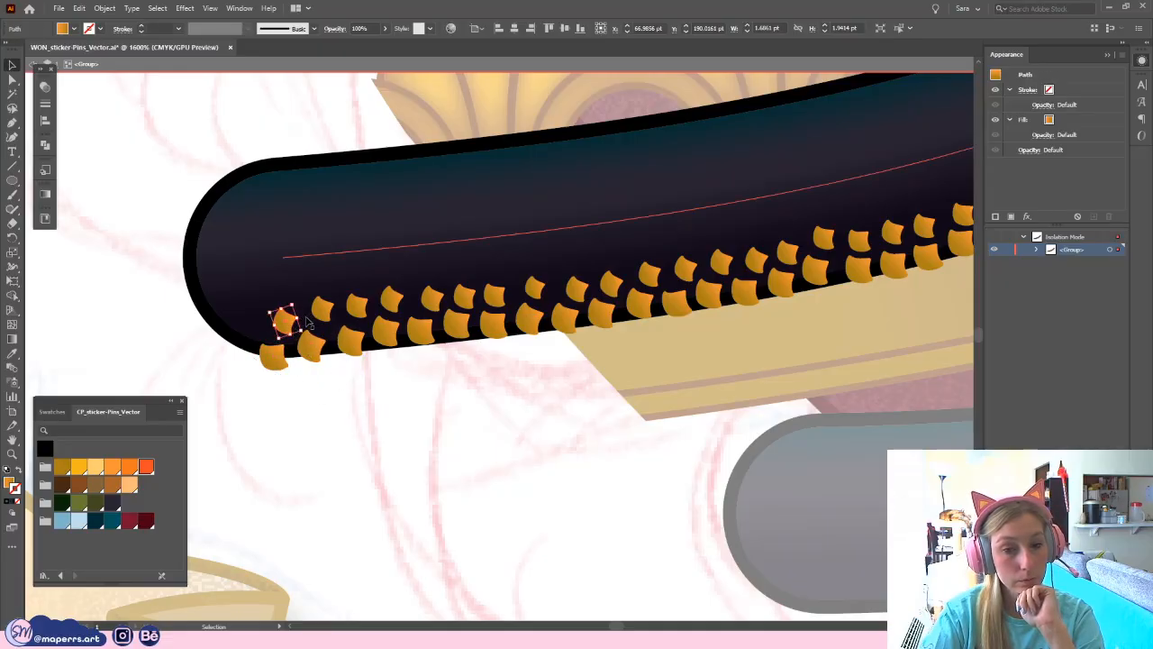
{"action": "left_click_drag", "start_coordinate": [307, 320], "coordinate": [315, 310]}
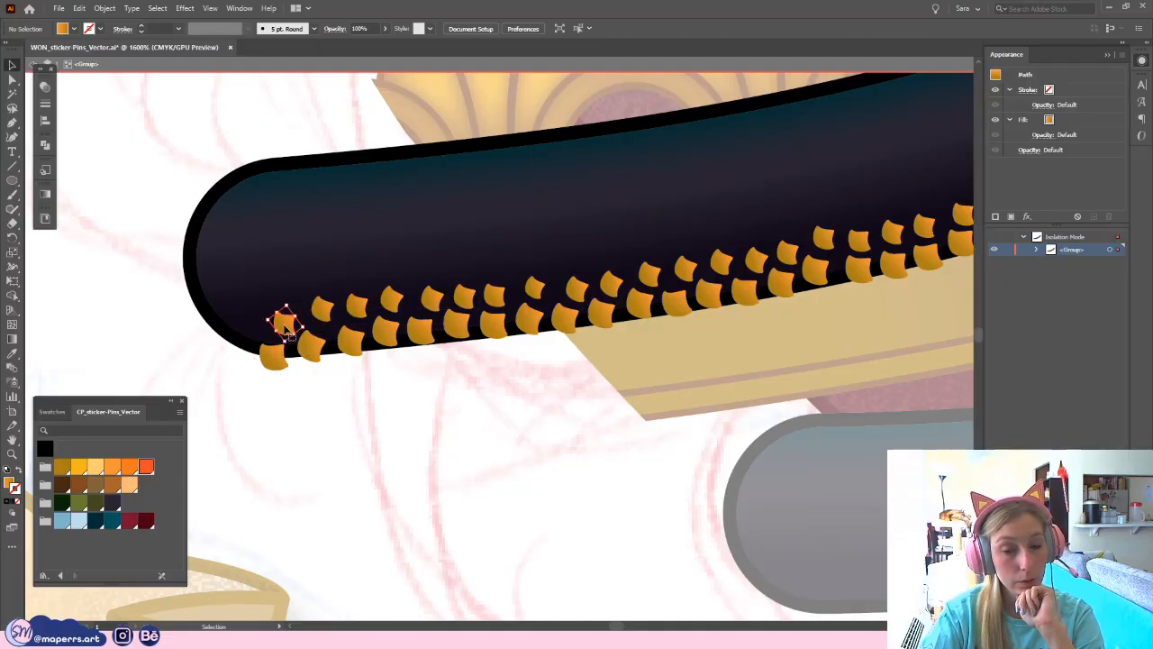
{"action": "left_click_drag", "start_coordinate": [281, 358], "coordinate": [292, 359]}
{"action": "left_click", "coordinate": [373, 404]}
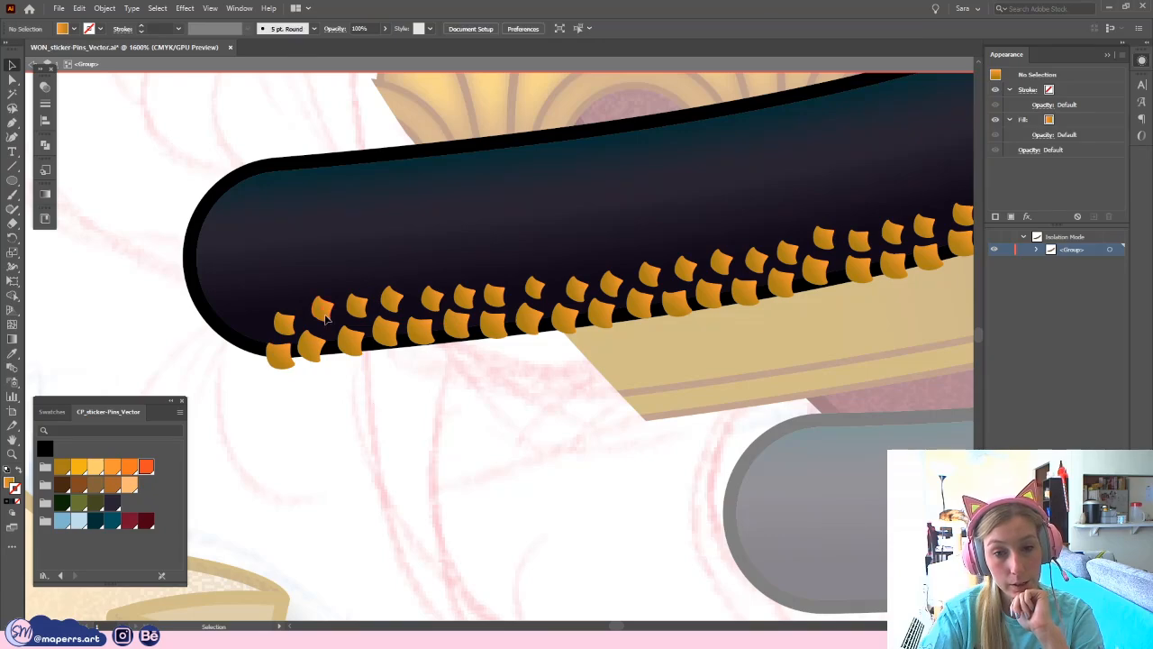
{"action": "left_click", "coordinate": [356, 311]}
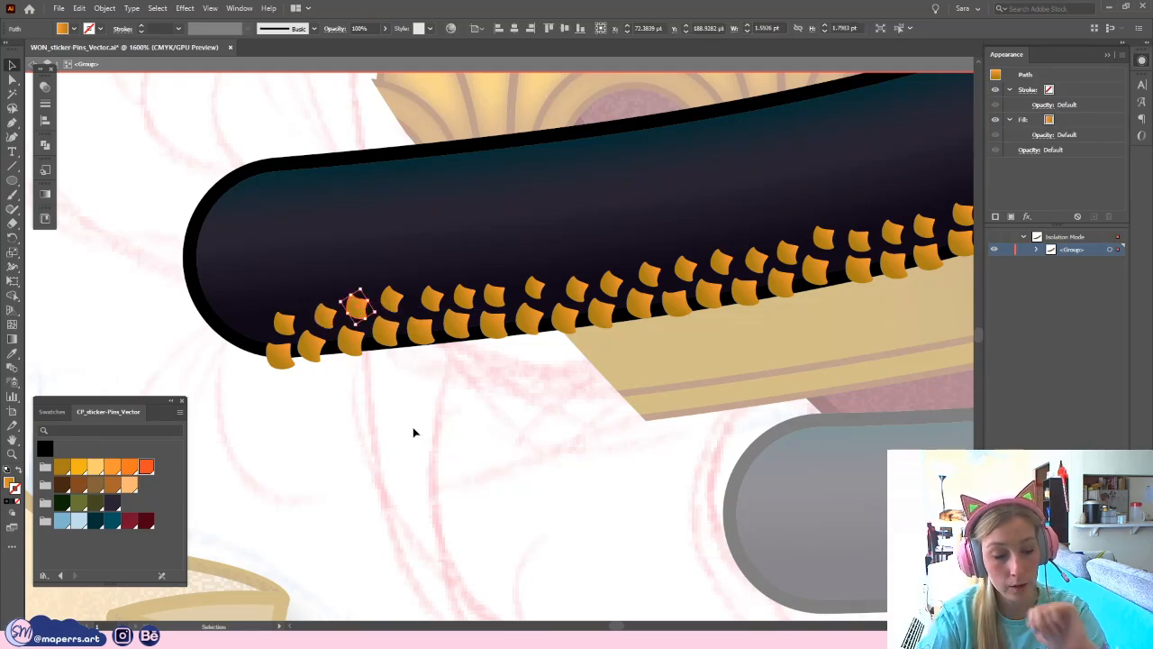
{"action": "left_click", "coordinate": [409, 453]}
- Select the coil's outline shape together with all its scales and clip the scales to it with a clipping mask
{"action": "key", "text": "ctrl+minus"}
{"action": "key", "text": "ctrl+minus"}
{"action": "key", "text": "ctrl+minus"}
{"action": "key", "text": "ctrl+minus"}
{"action": "left_click_drag", "start_coordinate": [597, 430], "coordinate": [413, 485]}
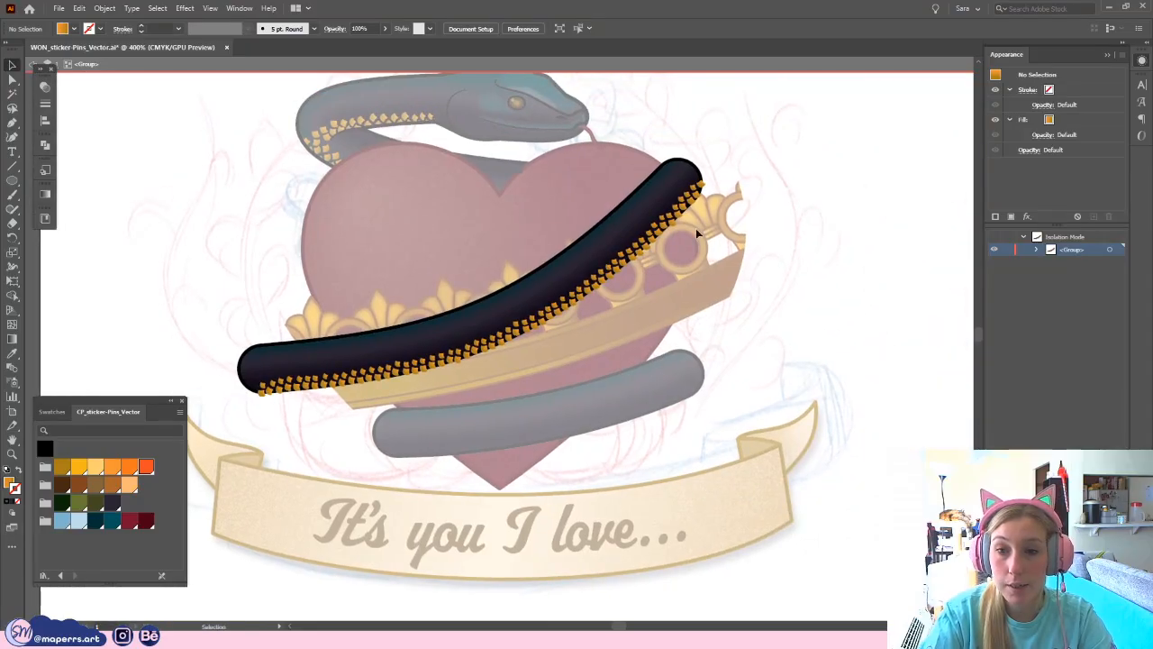
{"action": "left_click", "coordinate": [619, 218]}
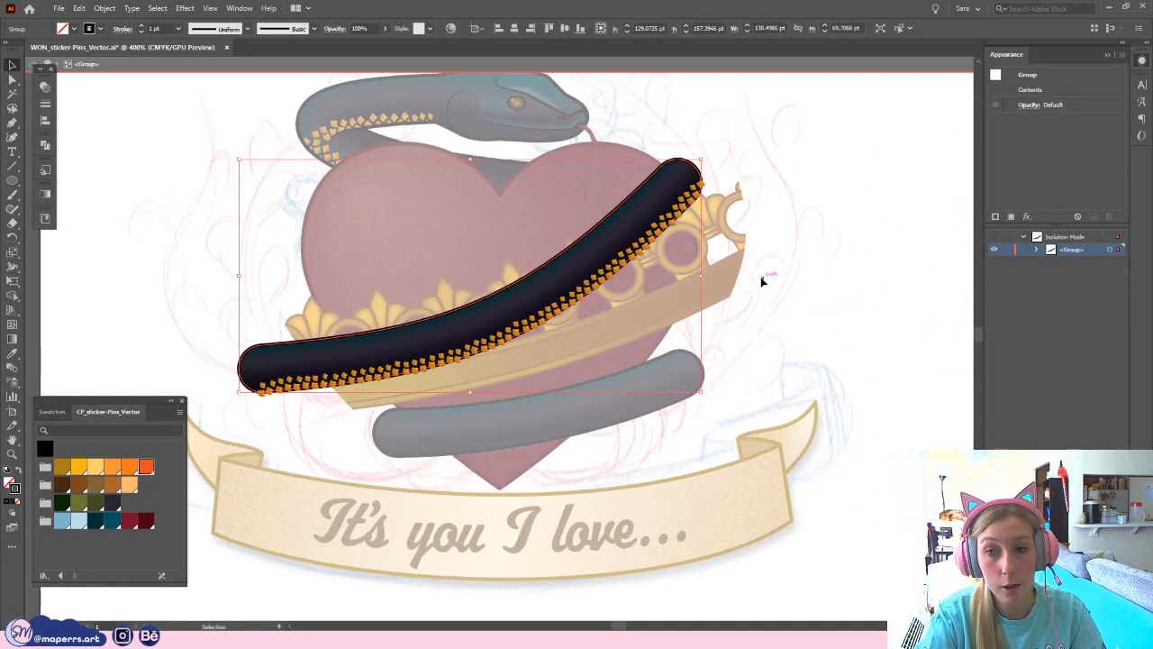
{"action": "left_click_drag", "start_coordinate": [723, 151], "coordinate": [211, 442]}
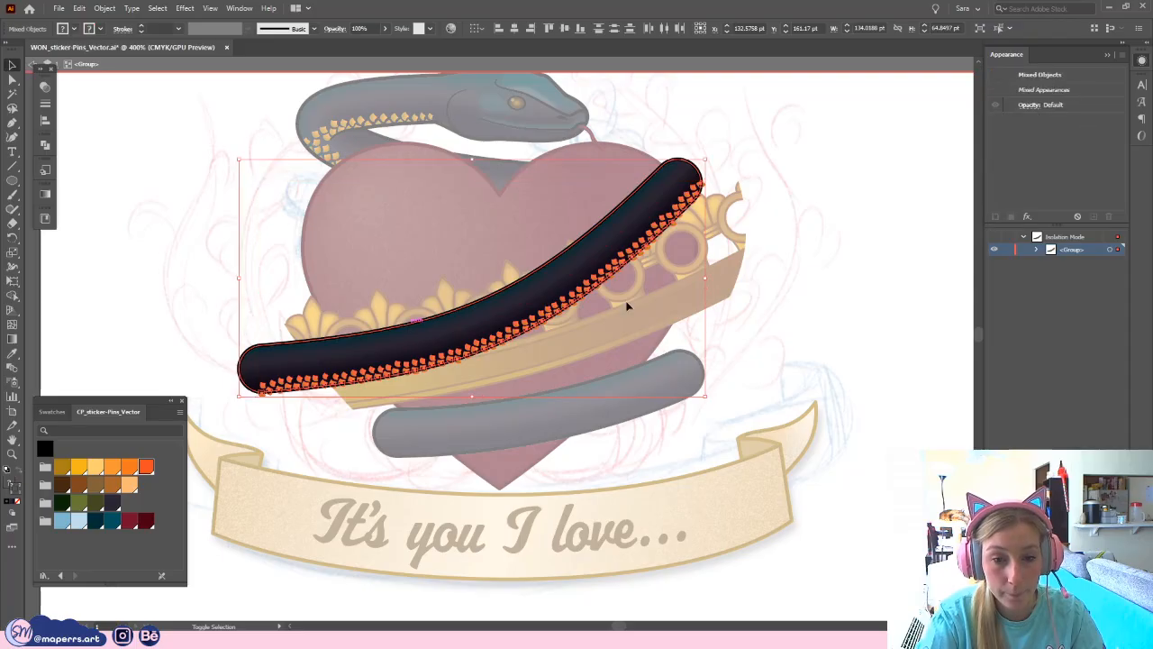
{"action": "right_click", "coordinate": [639, 387]}
{"action": "left_click", "coordinate": [708, 504]}
{"action": "left_click", "coordinate": [827, 486]}
{"action": "left_click_drag", "start_coordinate": [660, 462], "coordinate": [686, 478]}
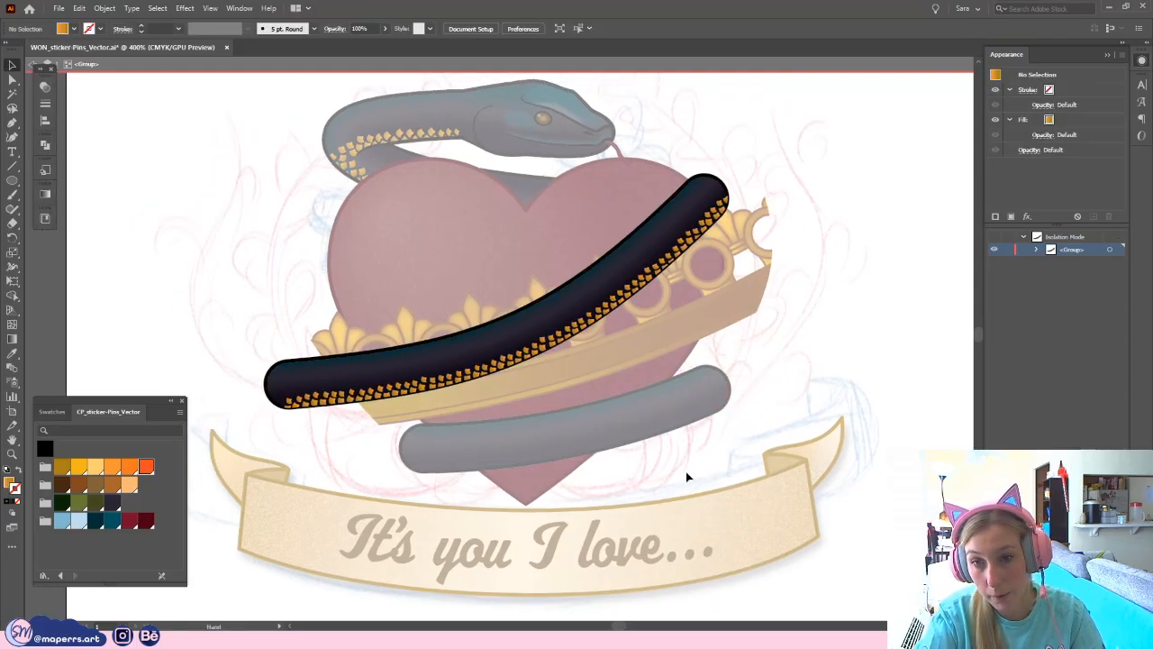
- Send the clipped scales backward so they sit beneath the coil's black outline
{"action": "left_click", "coordinate": [612, 309]}
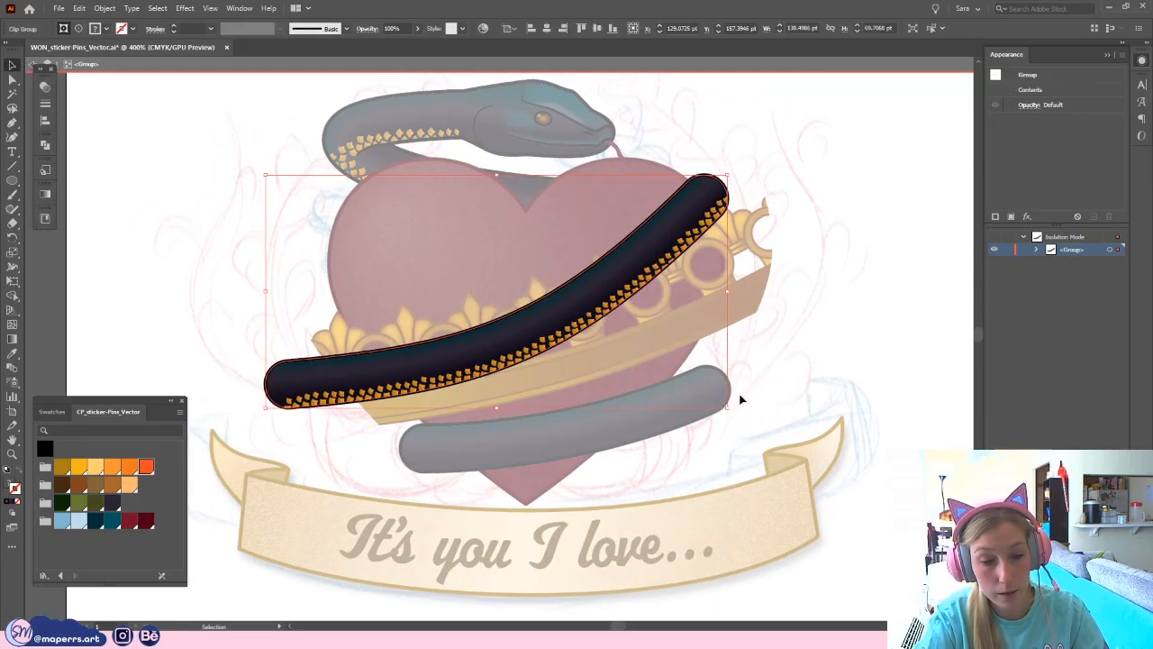
{"action": "key", "text": "ctrl+["}
{"action": "key", "text": "ctrl+]"}
{"action": "left_click", "coordinate": [840, 352]}
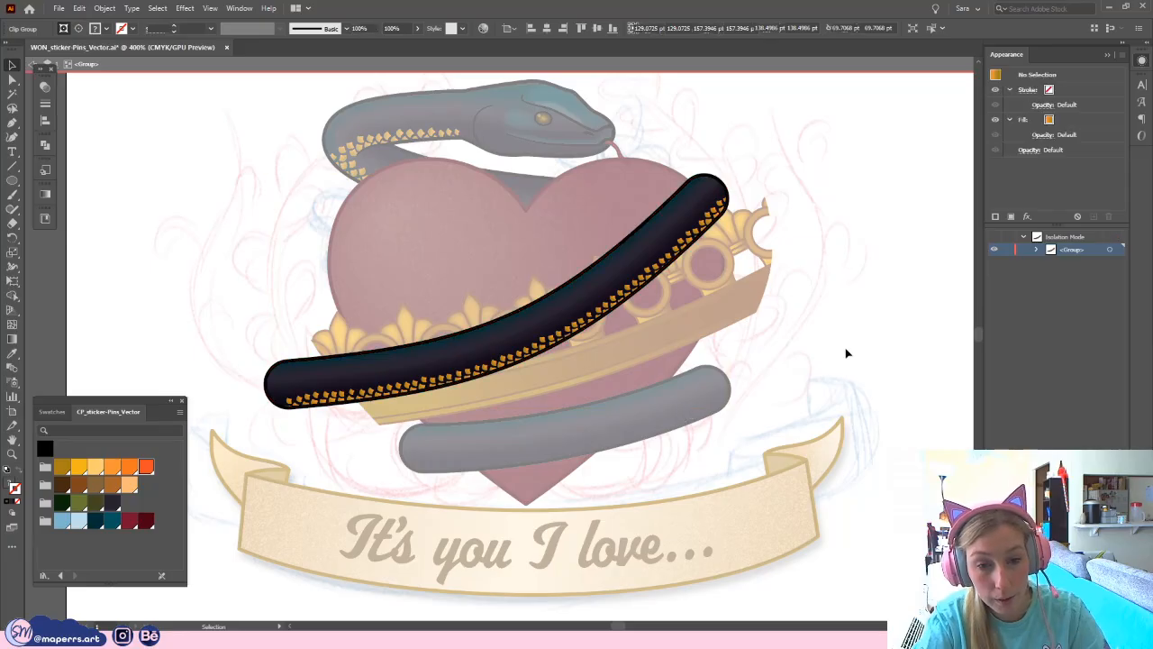
- Leave isolation mode and examine how the clipped scales look under the crown and in the whole sticker
{"action": "left_click_drag", "start_coordinate": [851, 289], "coordinate": [839, 332]}
{"action": "key", "text": "ctrl+minus"}
{"action": "key", "text": "ctrl+minus"}
{"action": "double_click", "coordinate": [710, 301]}
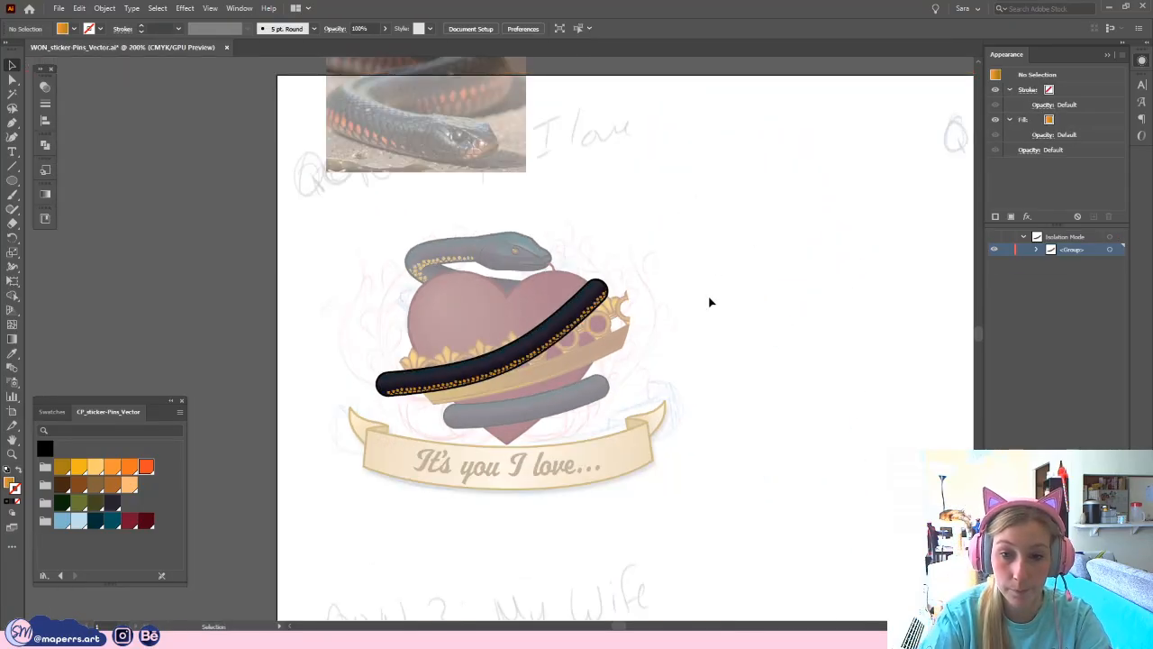
{"action": "left_click_drag", "start_coordinate": [689, 249], "coordinate": [691, 280]}
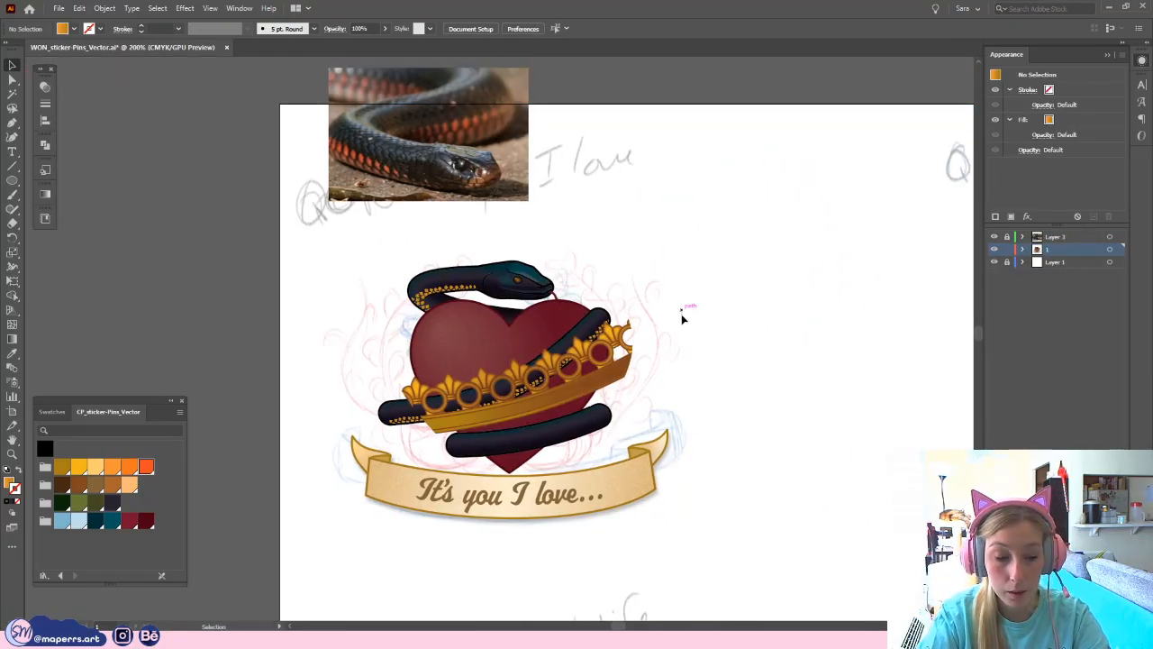
{"action": "key", "text": "ctrl+plus"}
{"action": "left_click_drag", "start_coordinate": [722, 251], "coordinate": [718, 269]}
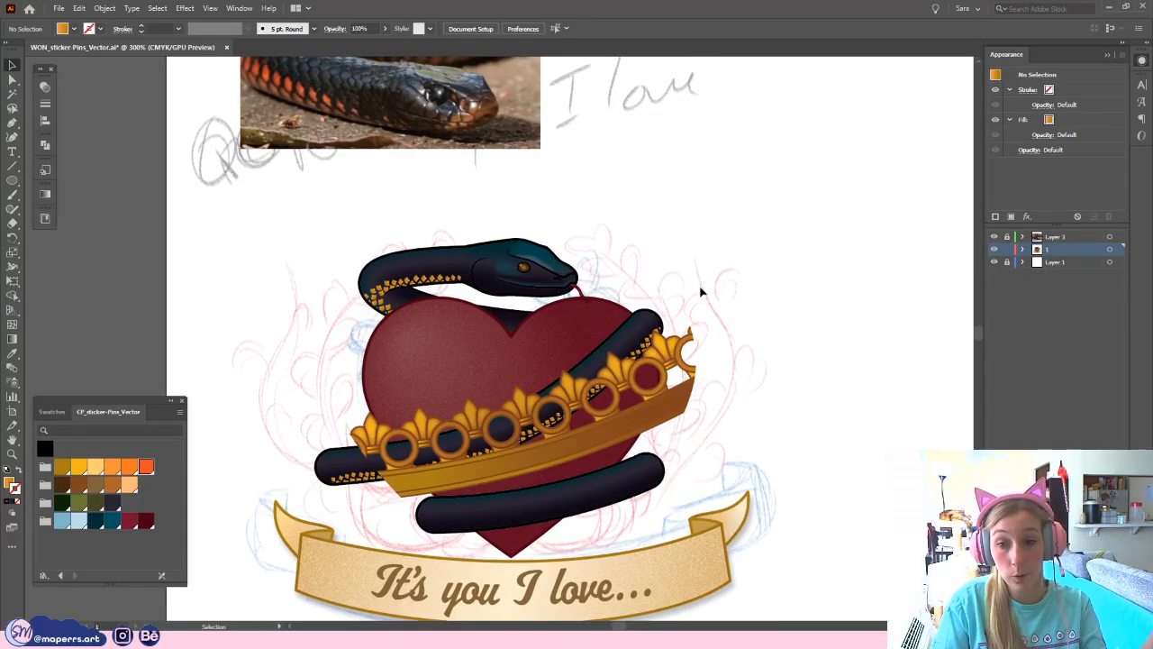
{"action": "scroll", "coordinate": [773, 324], "scroll_direction": "down", "scroll_amount": 1}
{"action": "key", "text": "ctrl+plus"}
{"action": "key", "text": "ctrl+plus"}
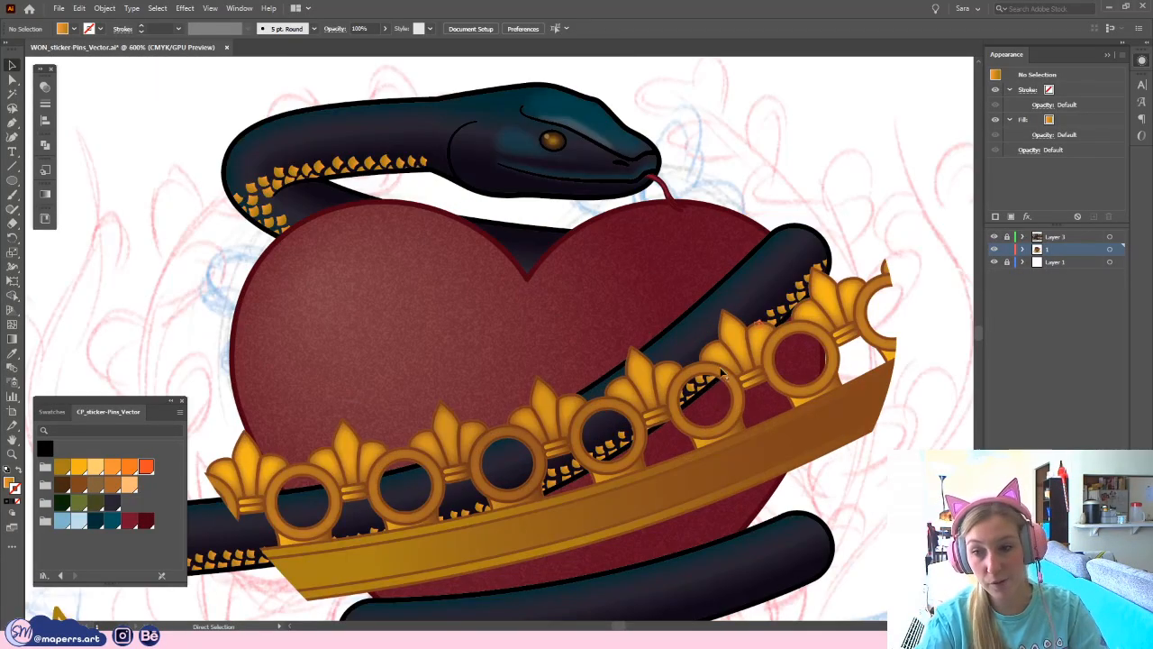
- Isolate the clipped scales on the coil crossing the heart and copy only the scales of its middle section
{"action": "double_click", "coordinate": [798, 301]}
{"action": "scroll", "coordinate": [739, 381], "scroll_direction": "down", "scroll_amount": 3}
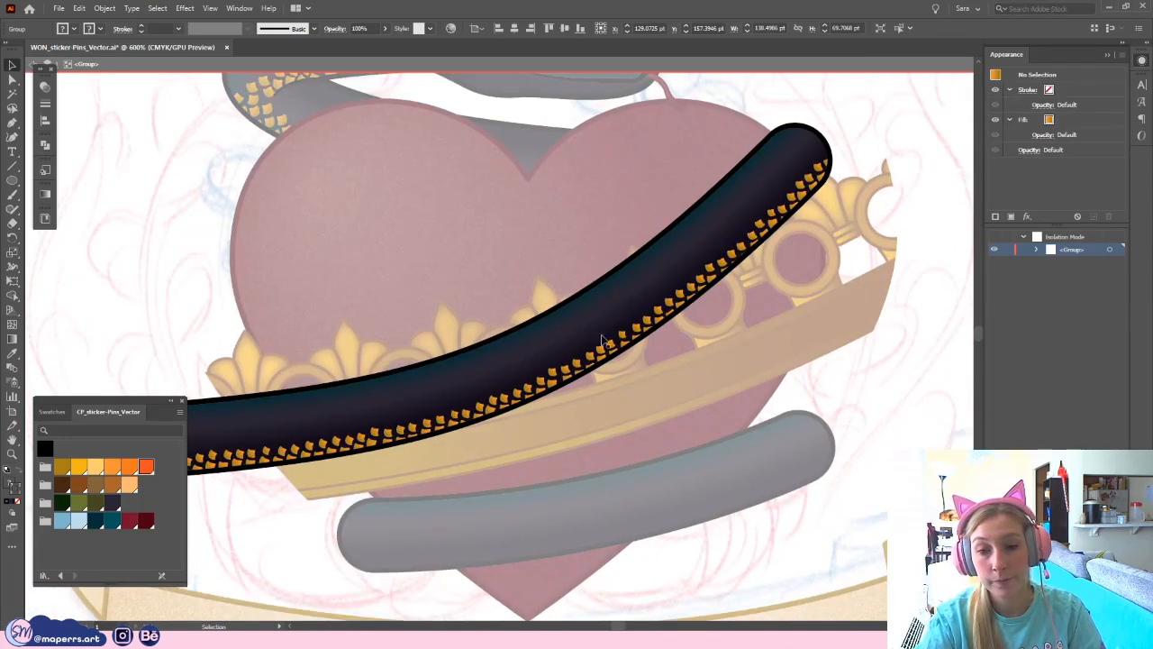
{"action": "left_click", "coordinate": [519, 397]}
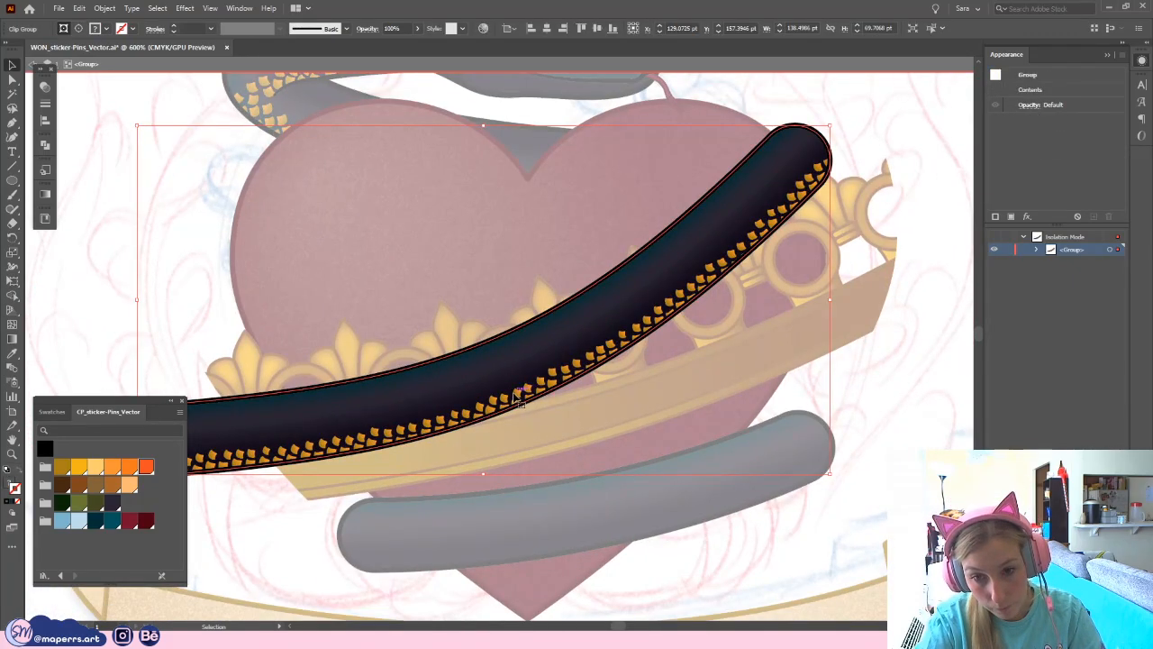
{"action": "double_click", "coordinate": [519, 396]}
{"action": "scroll", "coordinate": [376, 295], "scroll_direction": "down", "scroll_amount": 1}
{"action": "scroll", "coordinate": [376, 296], "scroll_direction": "left", "scroll_amount": 1}
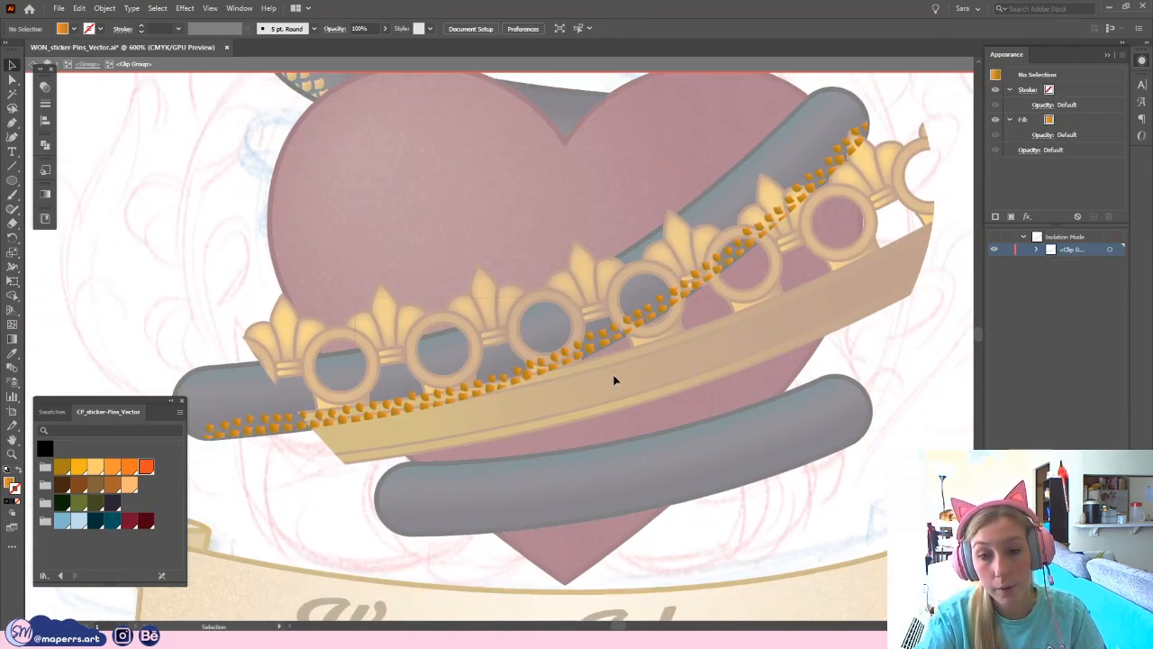
{"action": "left_click", "coordinate": [695, 363]}
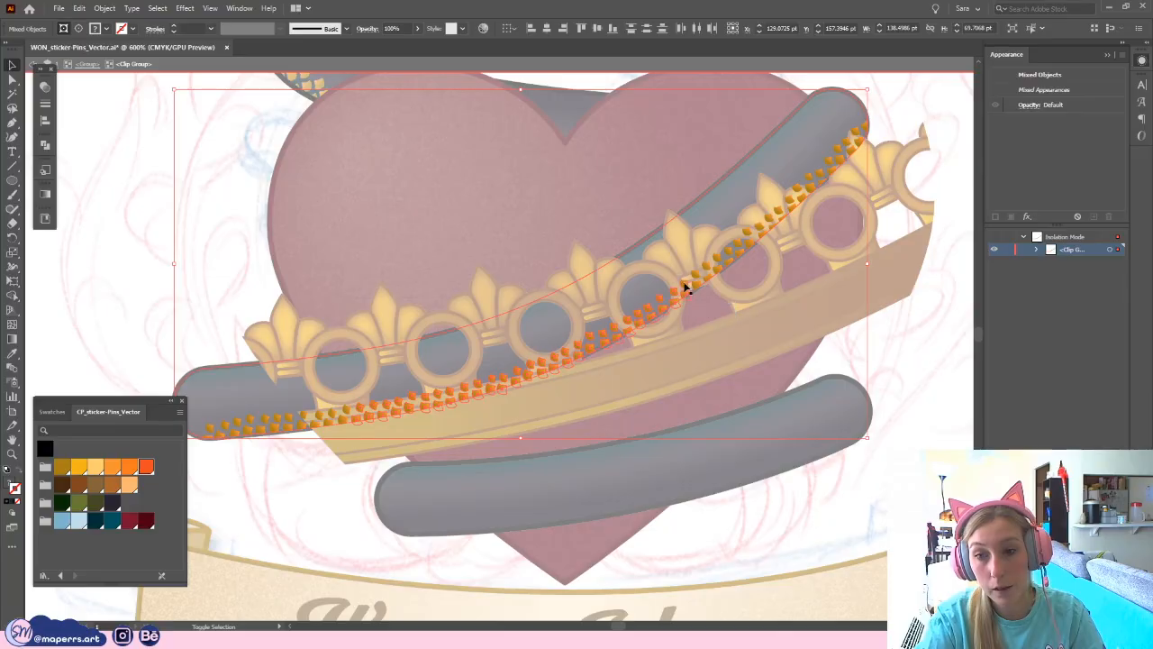
{"action": "left_click", "coordinate": [669, 330]}
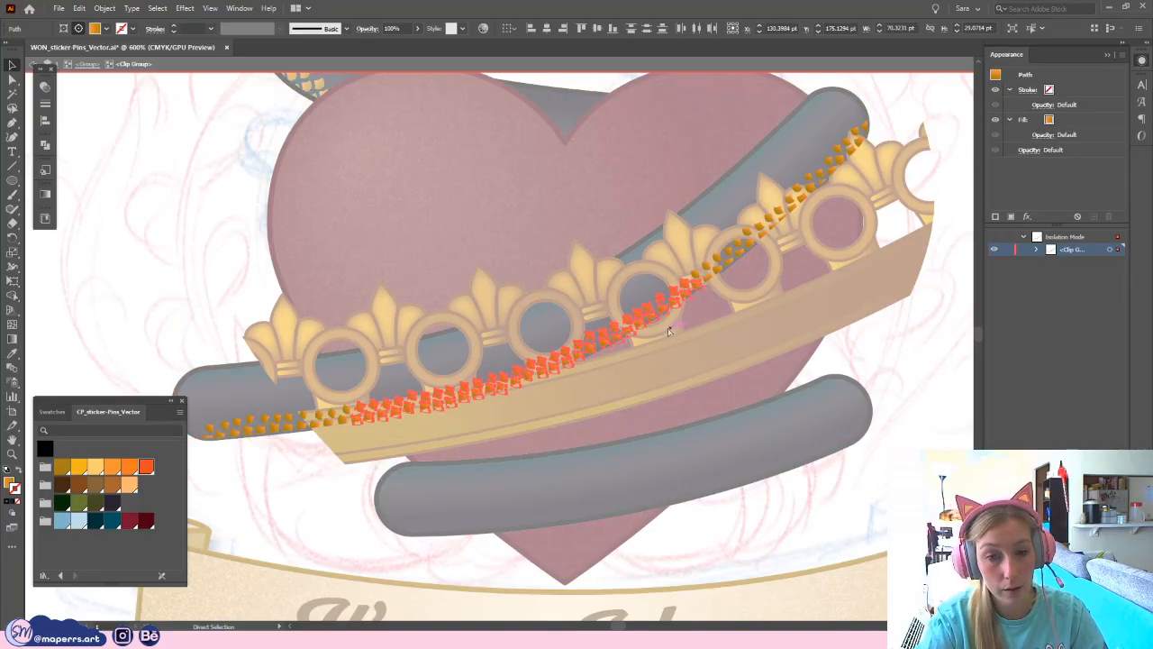
{"action": "double_click", "coordinate": [656, 409]}
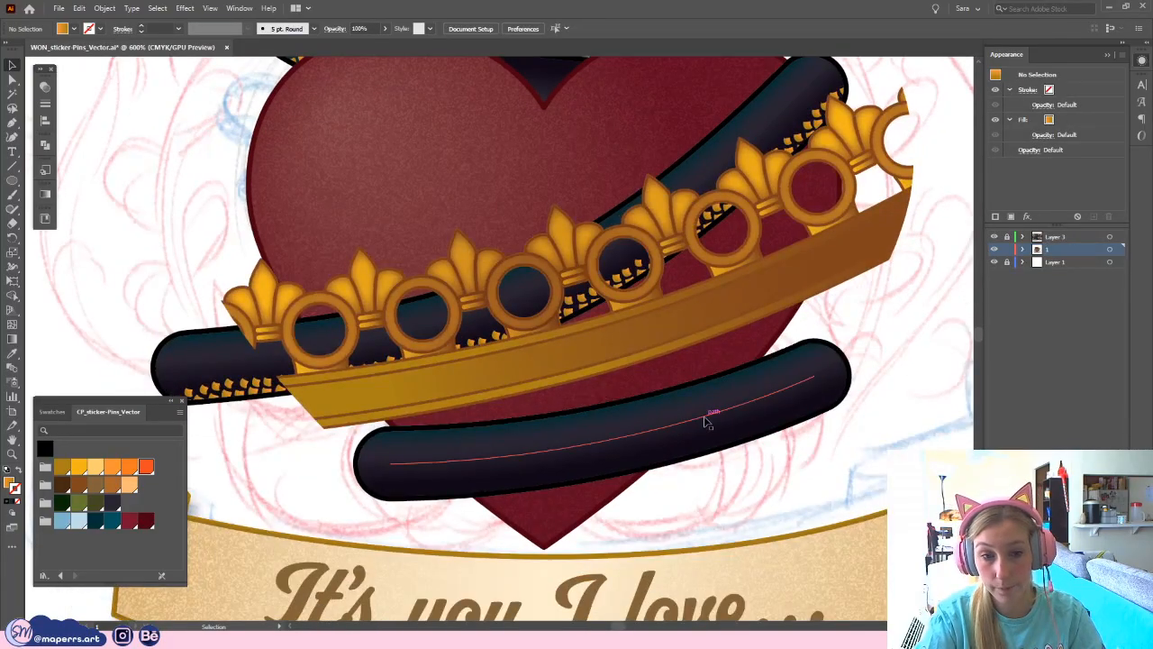
- Isolate the lower coil's group, paste the copied scales, and place them along its lower edge up to the upper rounded end
{"action": "left_click", "coordinate": [694, 441]}
{"action": "left_click_drag", "start_coordinate": [686, 412], "coordinate": [607, 384]}
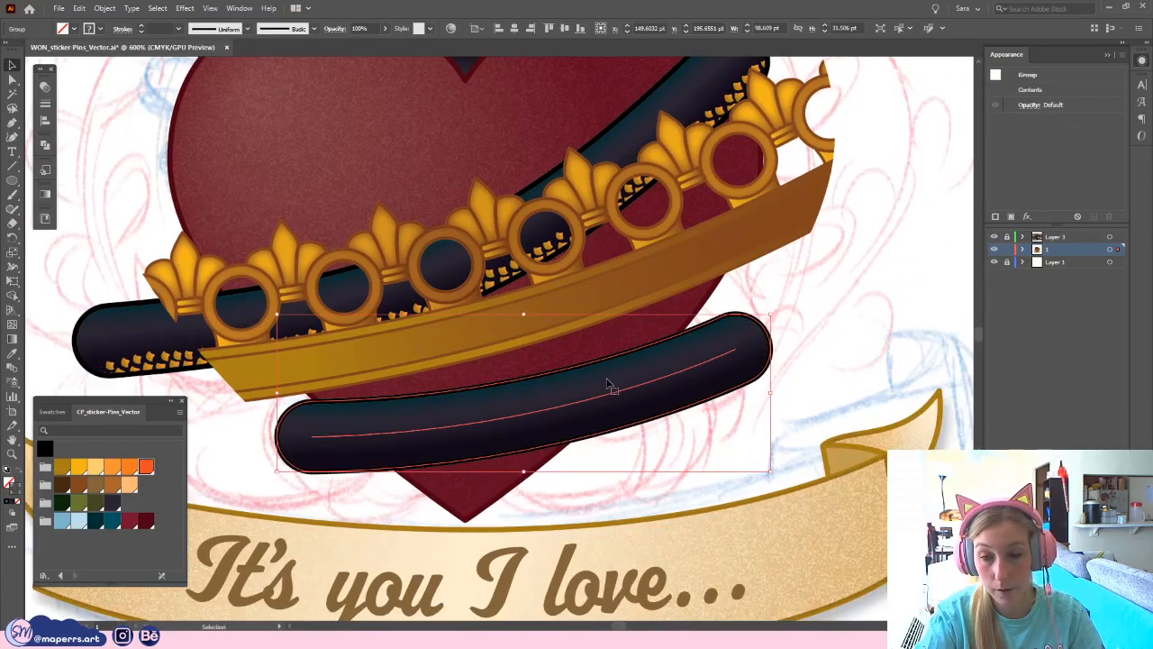
{"action": "double_click", "coordinate": [578, 403]}
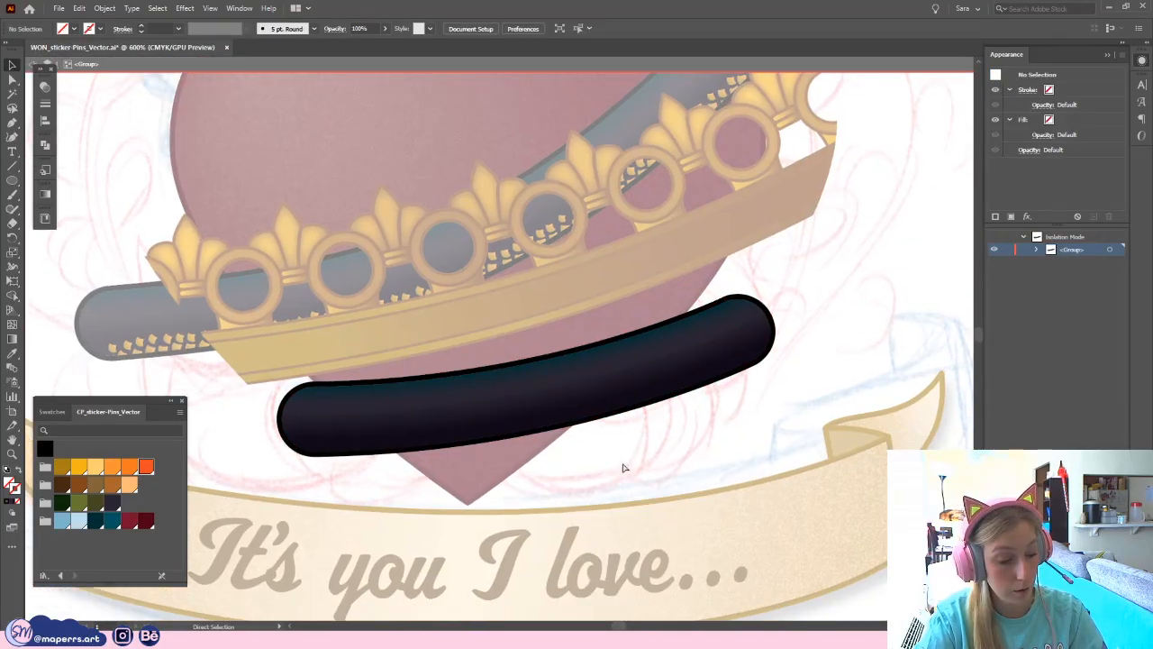
{"action": "key", "text": "ctrl+v"}
{"action": "left_click_drag", "start_coordinate": [681, 263], "coordinate": [762, 354]}
{"action": "key", "text": "a"}
{"action": "key", "text": "ctrl+plus"}
{"action": "key", "text": "ctrl+plus"}
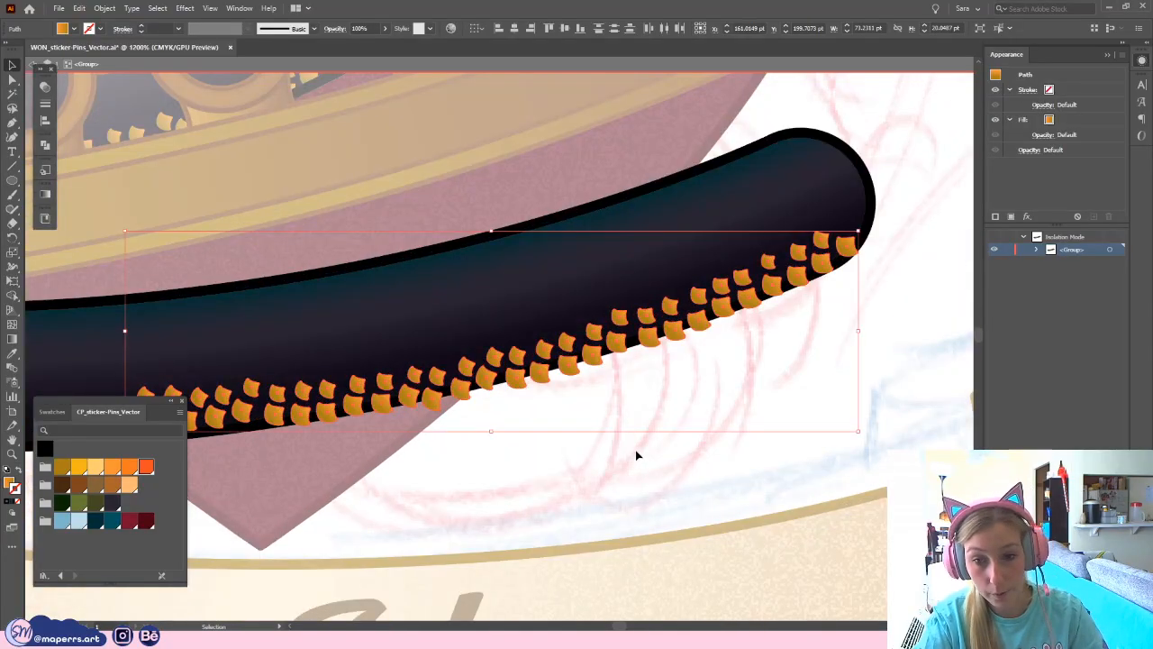
- Select the pasted scales over the heart's tip and shift them down towards the lower coil's edge
{"action": "left_click", "coordinate": [633, 451]}
{"action": "left_click_drag", "start_coordinate": [594, 450], "coordinate": [718, 434]}
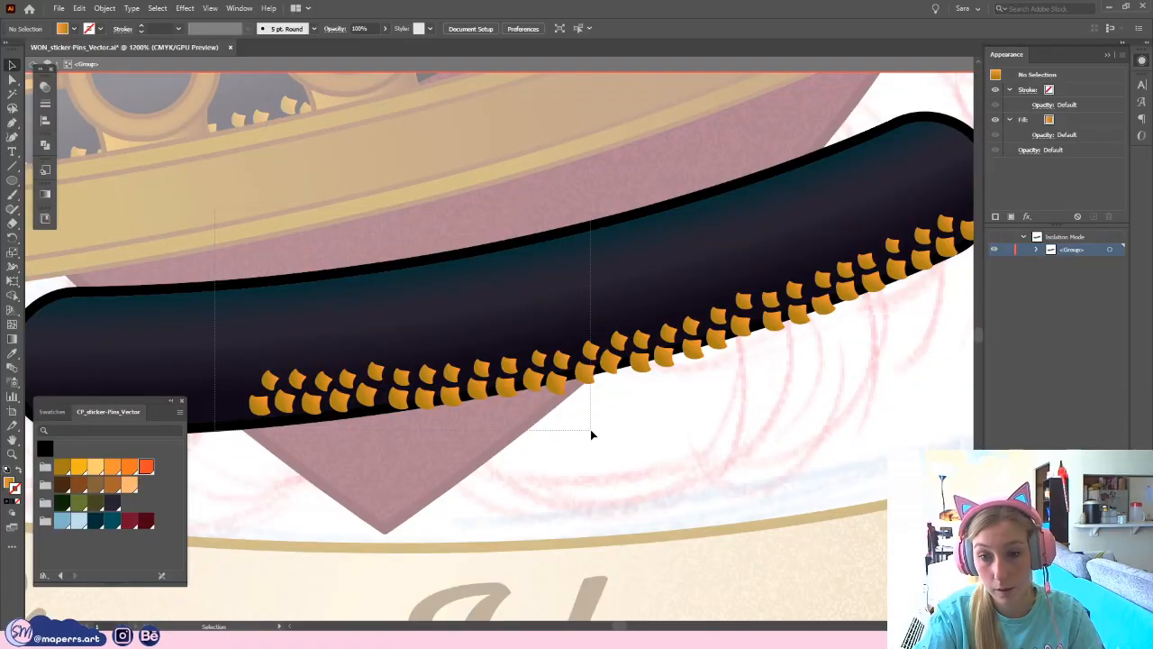
{"action": "left_click_drag", "start_coordinate": [591, 434], "coordinate": [591, 435]}
{"action": "left_click", "coordinate": [454, 374]}
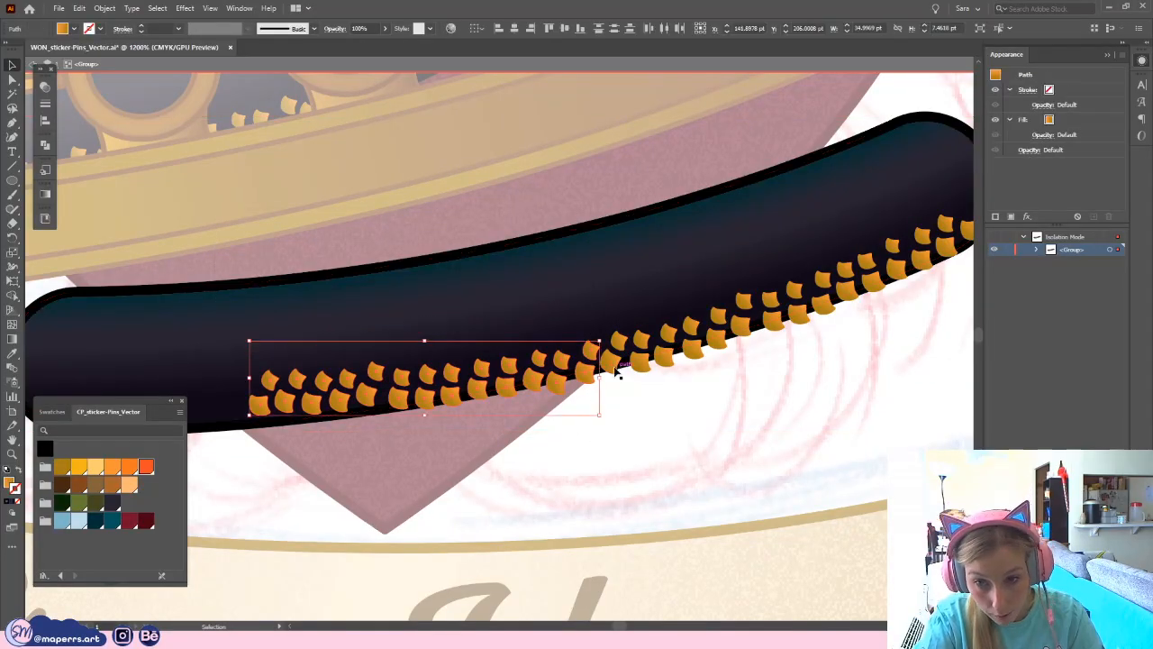
{"action": "left_click", "coordinate": [539, 440]}
{"action": "left_click_drag", "start_coordinate": [414, 463], "coordinate": [508, 423]}
- Adjust the last pasted scales beside the heart's tip so both rows follow the lower coil's edge
{"action": "left_click_drag", "start_coordinate": [467, 356], "coordinate": [361, 357]}
{"action": "left_click", "coordinate": [502, 414]}
{"action": "left_click", "coordinate": [478, 406]}
{"action": "left_click", "coordinate": [478, 434]}
{"action": "left_click", "coordinate": [427, 410]}
{"action": "left_click", "coordinate": [431, 428]}
{"action": "left_click", "coordinate": [405, 417]}
{"action": "left_click", "coordinate": [425, 405]}
{"action": "left_click", "coordinate": [412, 412]}
- Duplicate the end section of the scales, without the coil's paths, along the remaining edge to the lower coil's rounded end
{"action": "left_click_drag", "start_coordinate": [459, 413], "coordinate": [443, 412]}
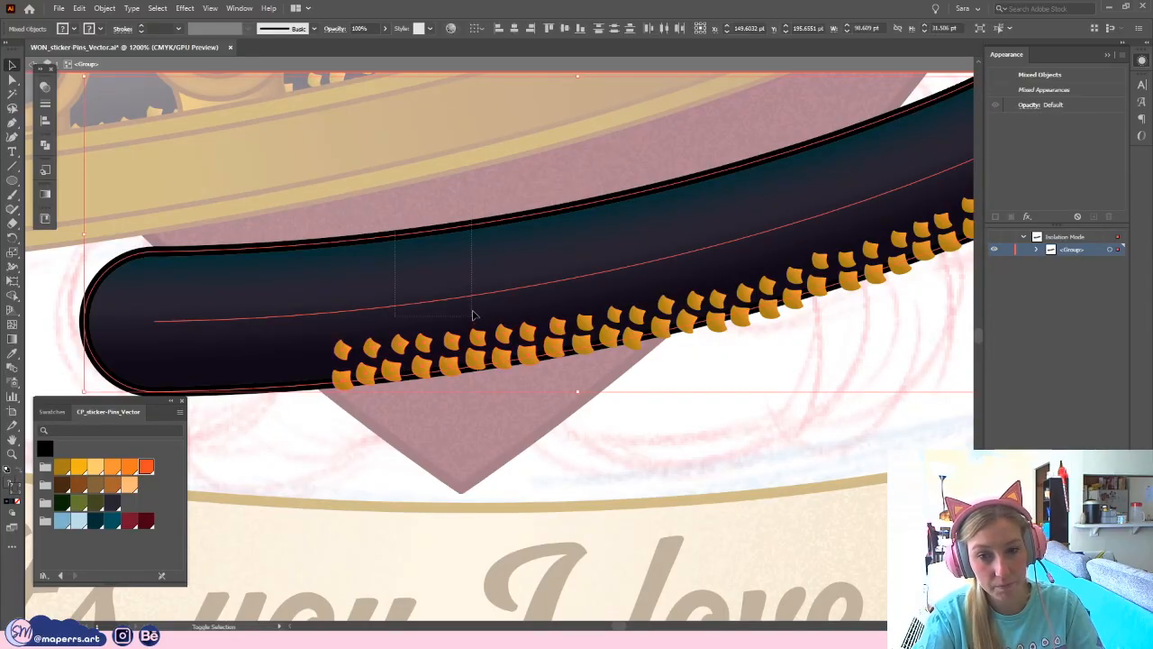
{"action": "left_click", "coordinate": [467, 318]}
{"action": "left_click_drag", "start_coordinate": [440, 403], "coordinate": [503, 394]}
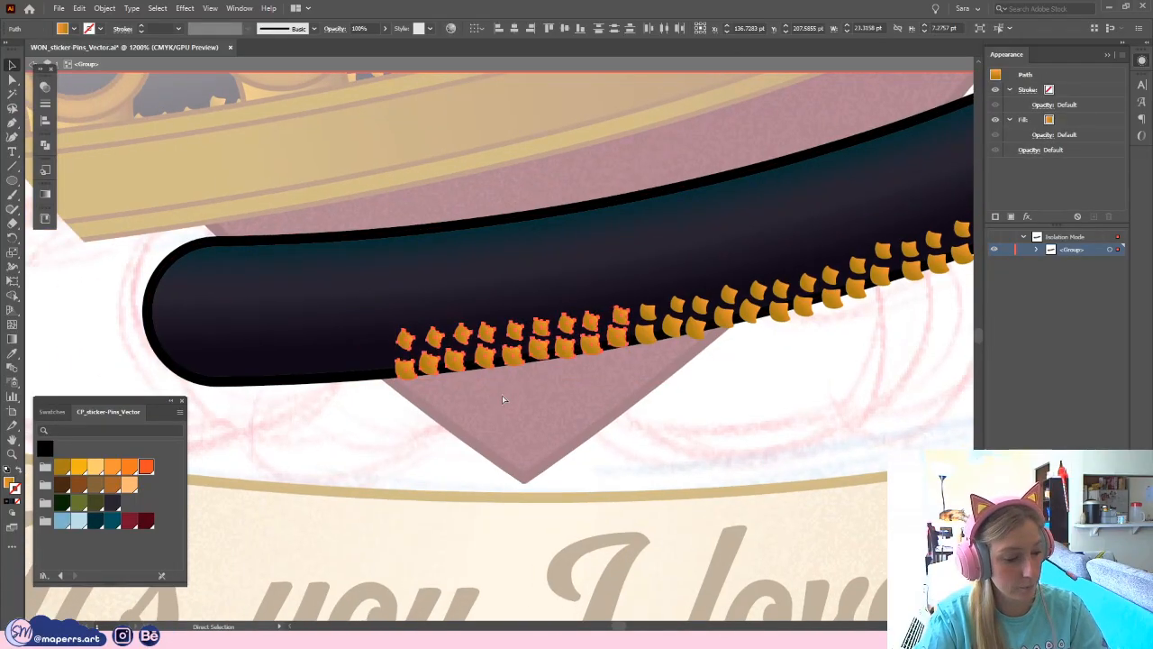
{"action": "left_click_drag", "start_coordinate": [578, 342], "coordinate": [393, 357]}
{"action": "left_click", "coordinate": [373, 438]}
{"action": "left_click_drag", "start_coordinate": [287, 437], "coordinate": [359, 423]}
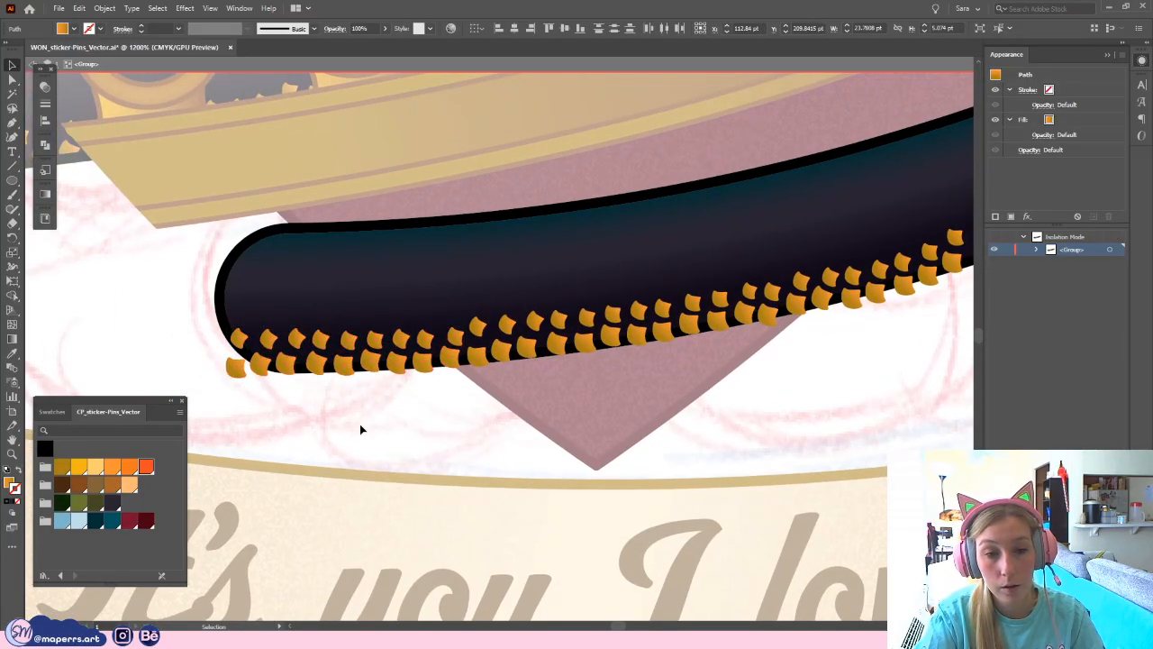
- Delete the surplus outer scale beyond the lower coil's rounded end and place another scale on the end's curve
{"action": "left_click", "coordinate": [233, 368], "text": "shift"}
{"action": "key", "text": "Delete"}
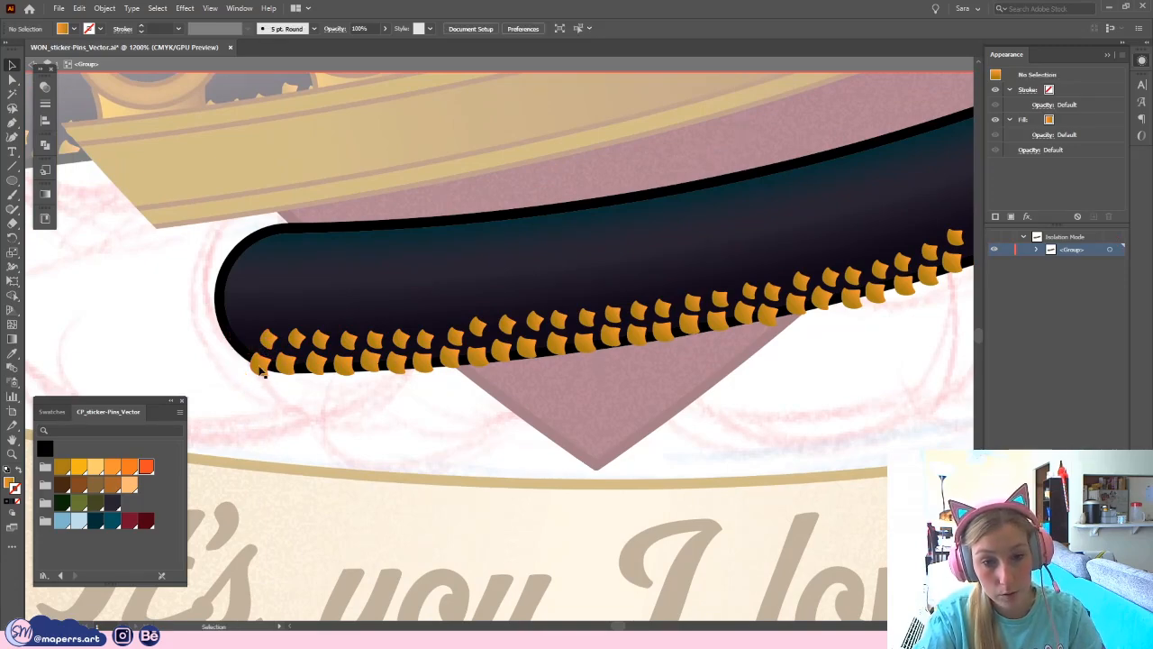
{"action": "left_click_drag", "start_coordinate": [269, 346], "coordinate": [267, 347]}
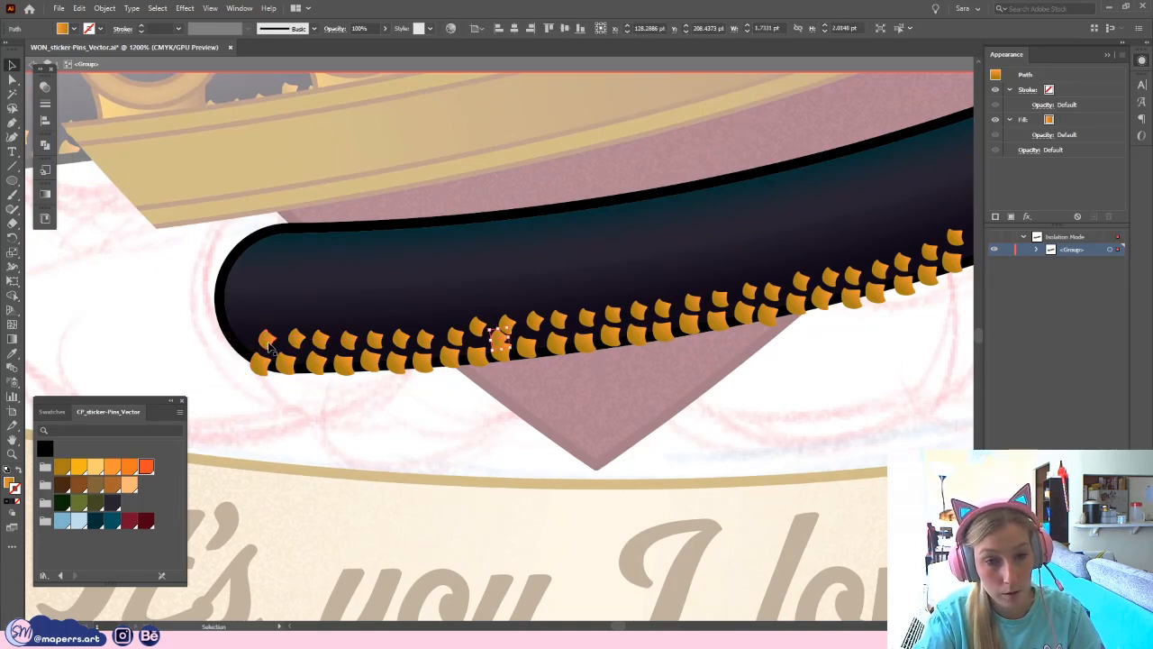
{"action": "left_click_drag", "start_coordinate": [497, 330], "coordinate": [244, 343]}
{"action": "left_click", "coordinate": [320, 426]}
{"action": "left_click_drag", "start_coordinate": [407, 419], "coordinate": [338, 419]}
{"action": "key", "text": "ctrl+minus"}
{"action": "key", "text": "ctrl+minus"}
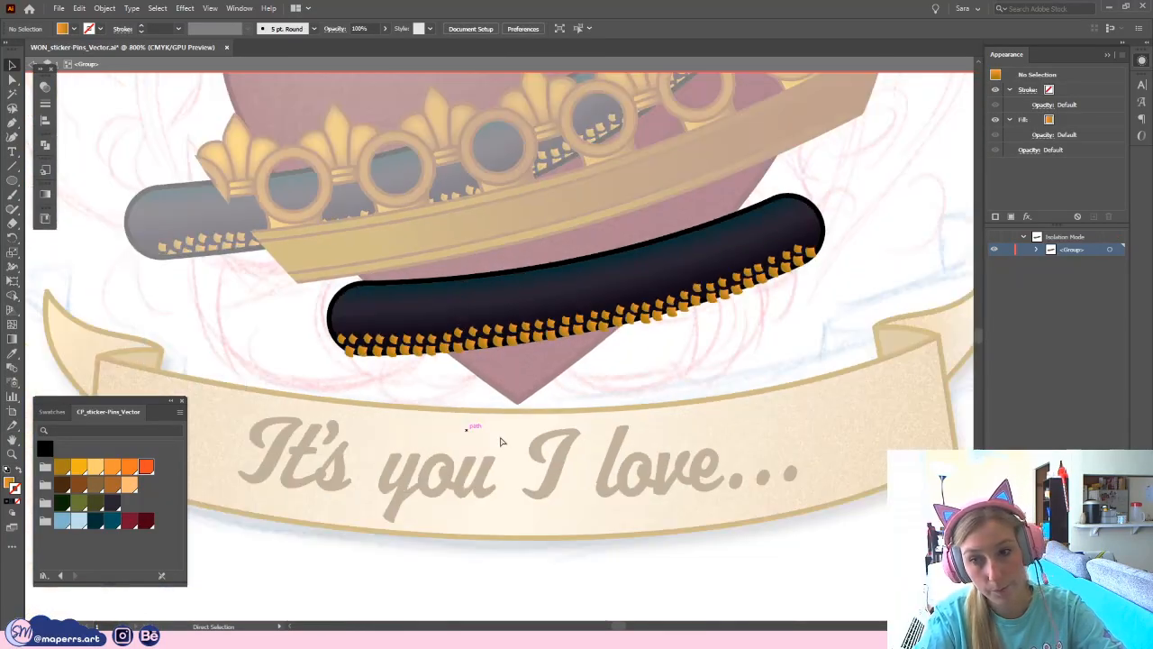
- Clip the golden scales to the lower coil's shape with a clipping mask and bring the coil's black outline in front
{"action": "key", "text": "ctrl+minus"}
{"action": "key", "text": "ctrl+minus"}
{"action": "key", "text": "ctrl+minus"}
{"action": "left_click_drag", "start_coordinate": [664, 355], "coordinate": [635, 357]}
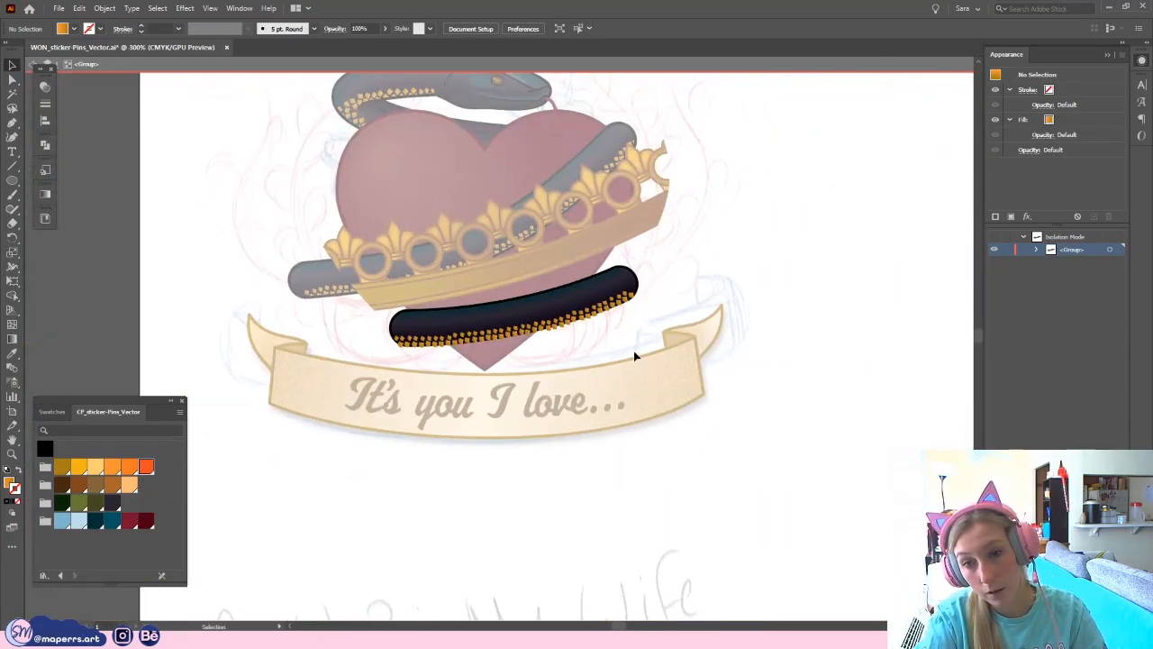
{"action": "key", "text": "ctrl+plus"}
{"action": "key", "text": "ctrl+plus"}
{"action": "key", "text": "ctrl+plus"}
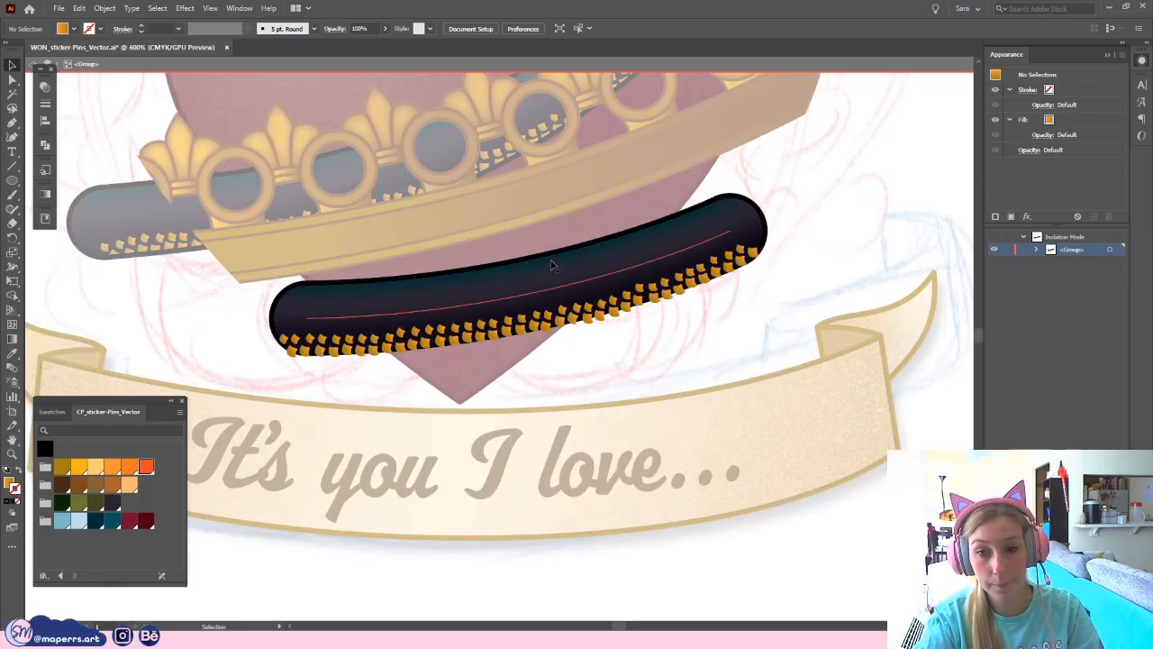
{"action": "left_click", "coordinate": [555, 260]}
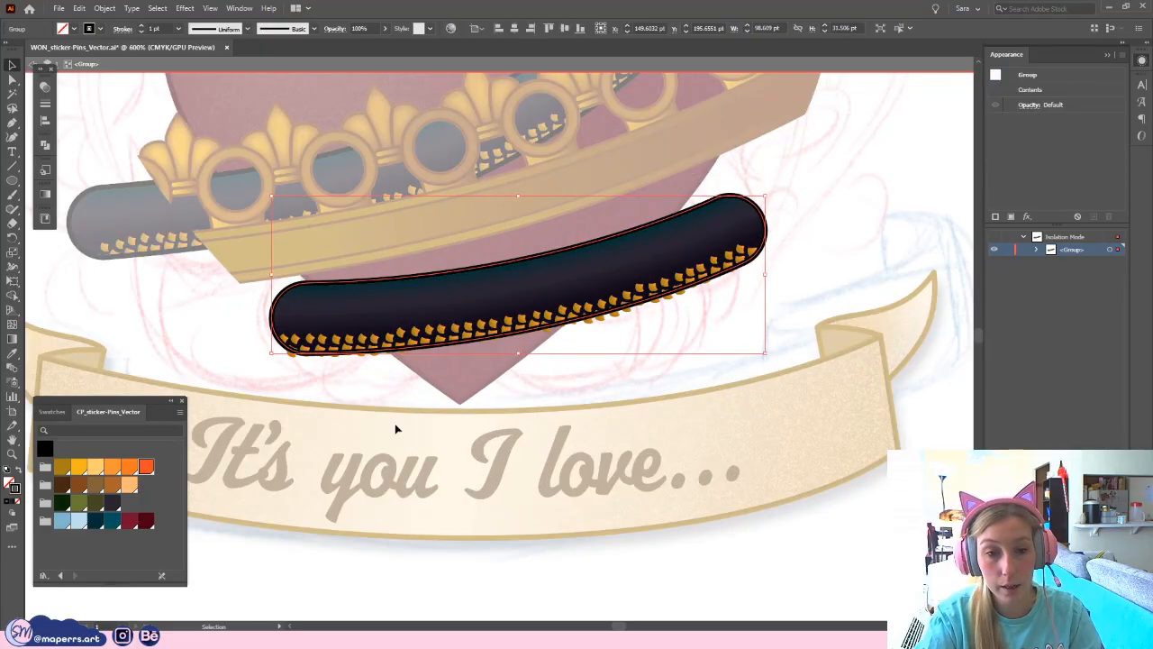
{"action": "left_click", "coordinate": [682, 362]}
{"action": "left_click_drag", "start_coordinate": [811, 182], "coordinate": [313, 425]}
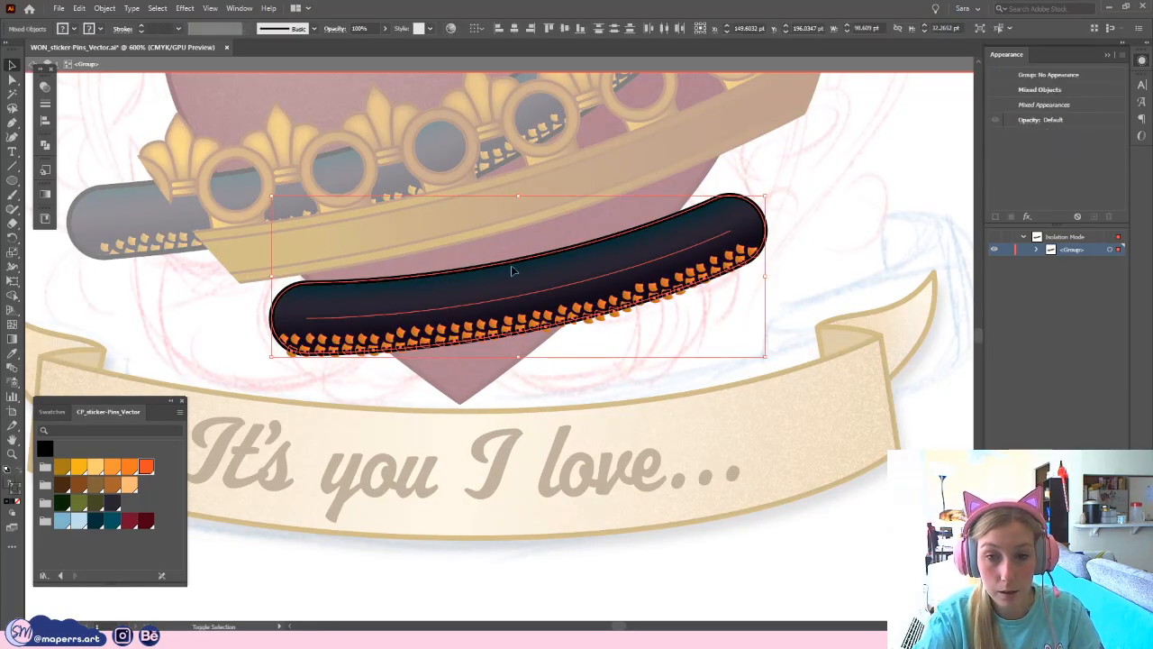
{"action": "right_click", "coordinate": [608, 259]}
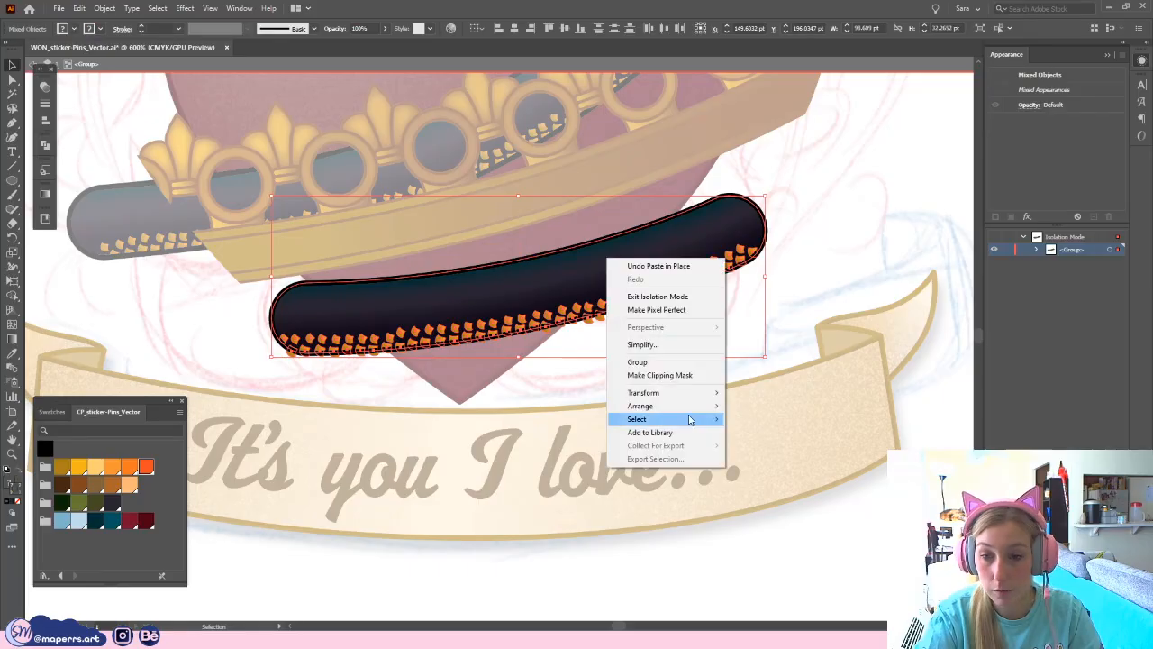
{"action": "left_click", "coordinate": [668, 376]}
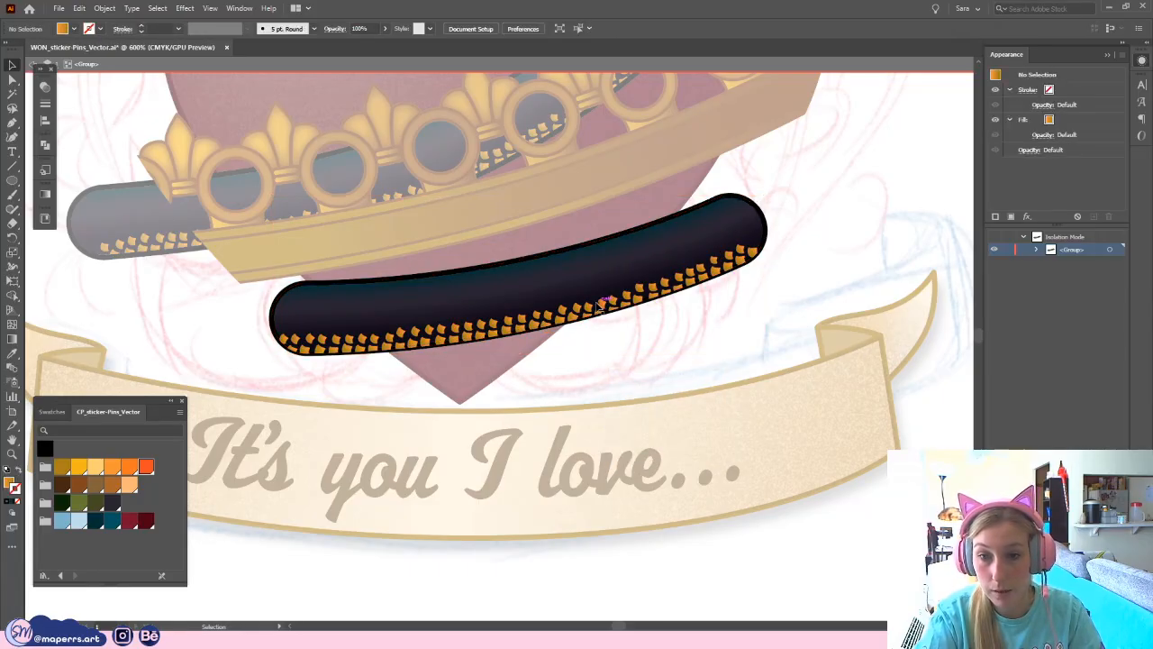
{"action": "key", "text": "a"}
{"action": "double_click", "coordinate": [712, 365]}
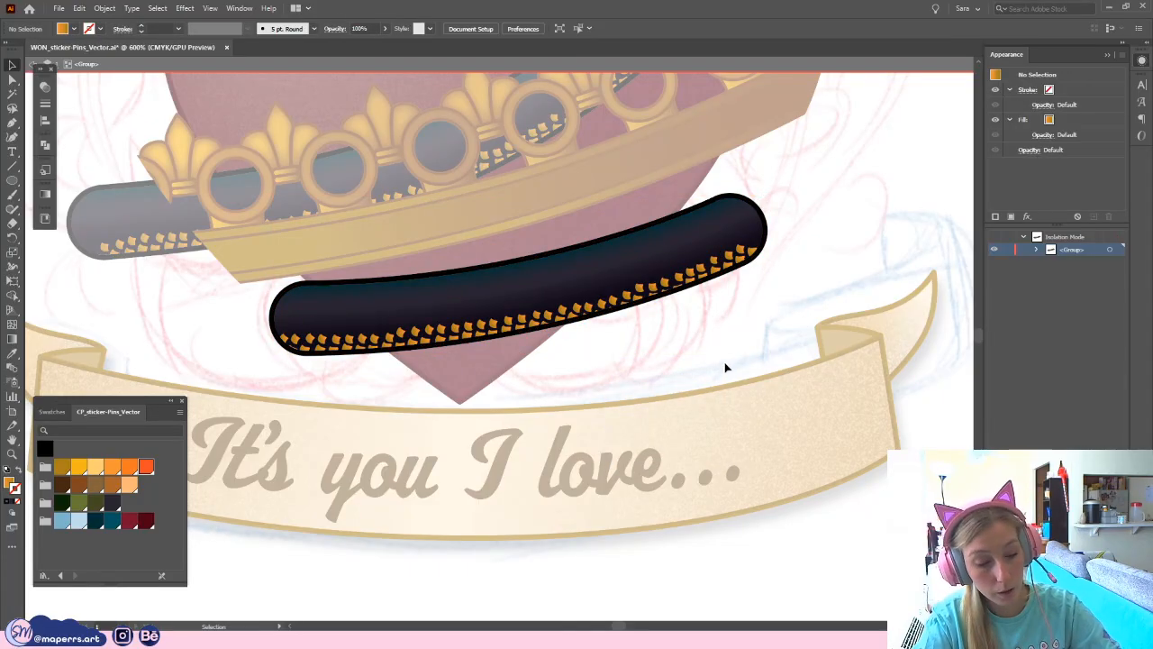
- Show all the hidden artwork around the heart again and deselect it
{"action": "scroll", "coordinate": [726, 366], "scroll_direction": "down", "scroll_amount": 6}
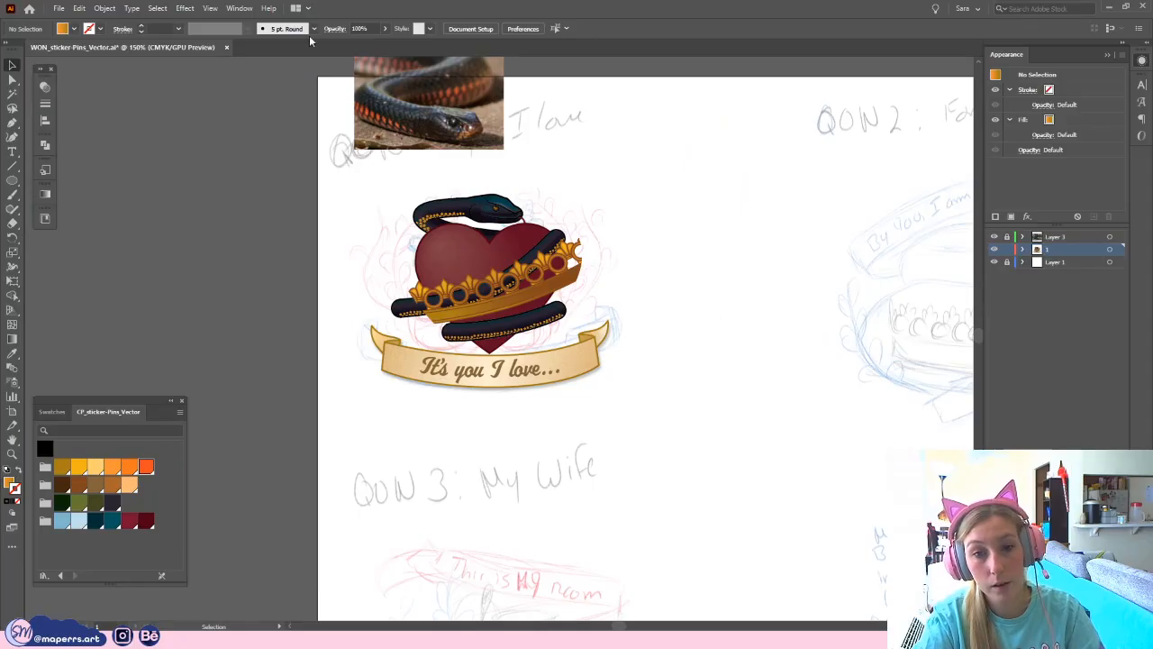
{"action": "left_click", "coordinate": [104, 8]}
{"action": "left_click", "coordinate": [142, 133]}
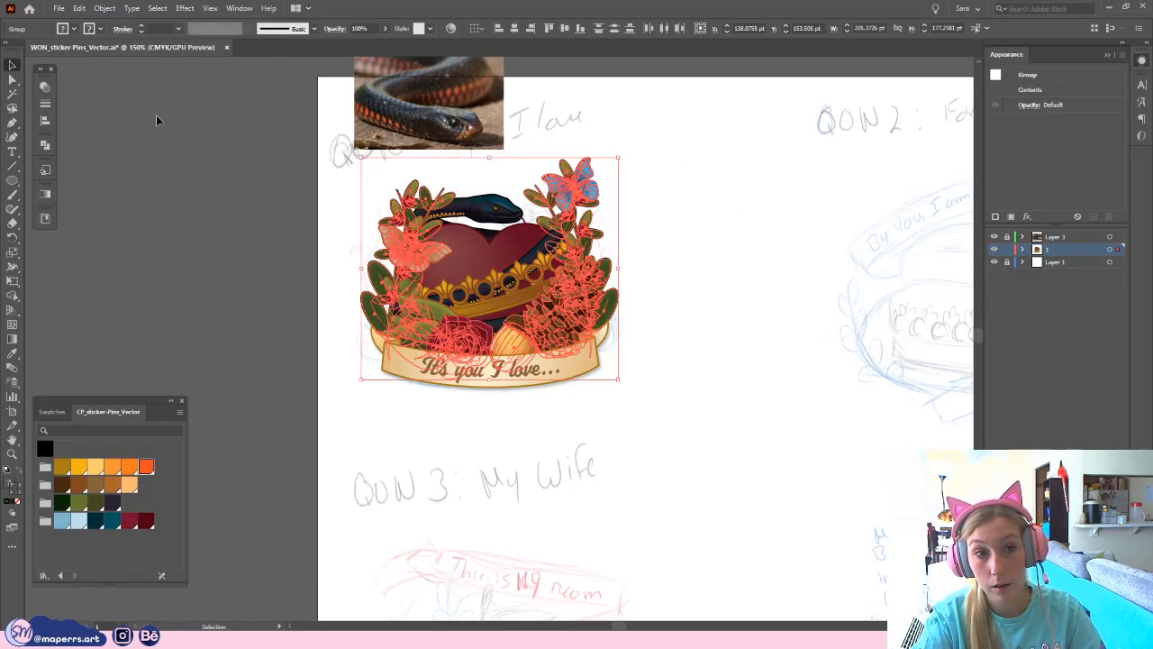
{"action": "left_click", "coordinate": [110, 9]}
{"action": "left_click", "coordinate": [766, 229]}
{"action": "key", "text": "space"}
{"action": "left_click_drag", "start_coordinate": [716, 220], "coordinate": [713, 236]}
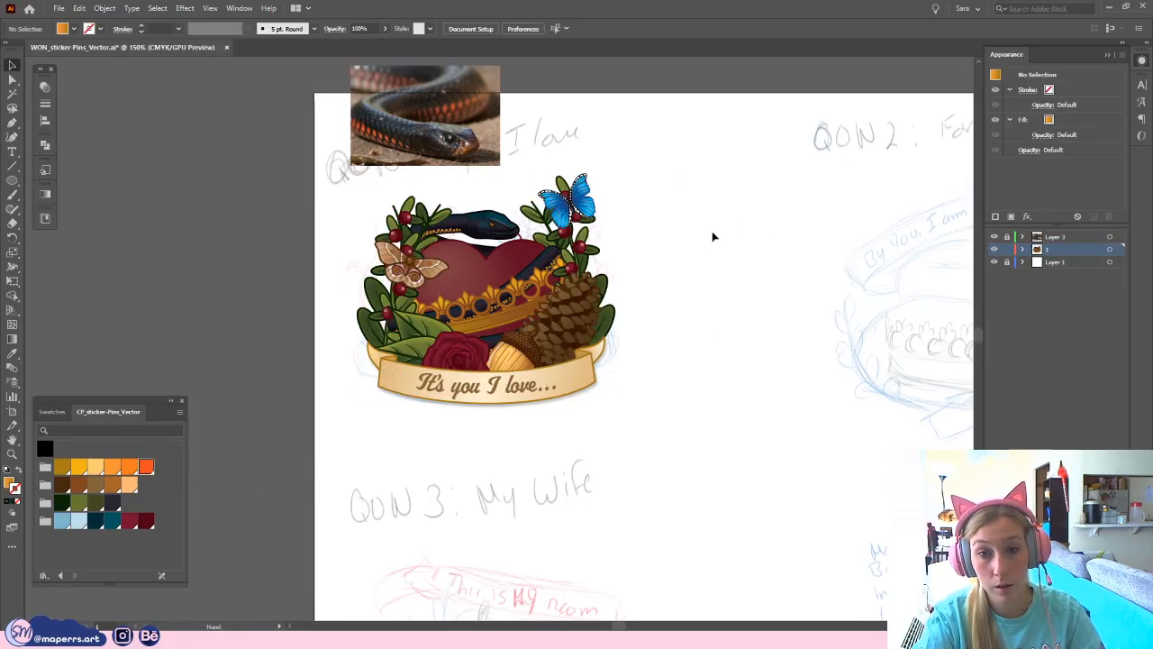
{"action": "key", "text": "ctrl+="}
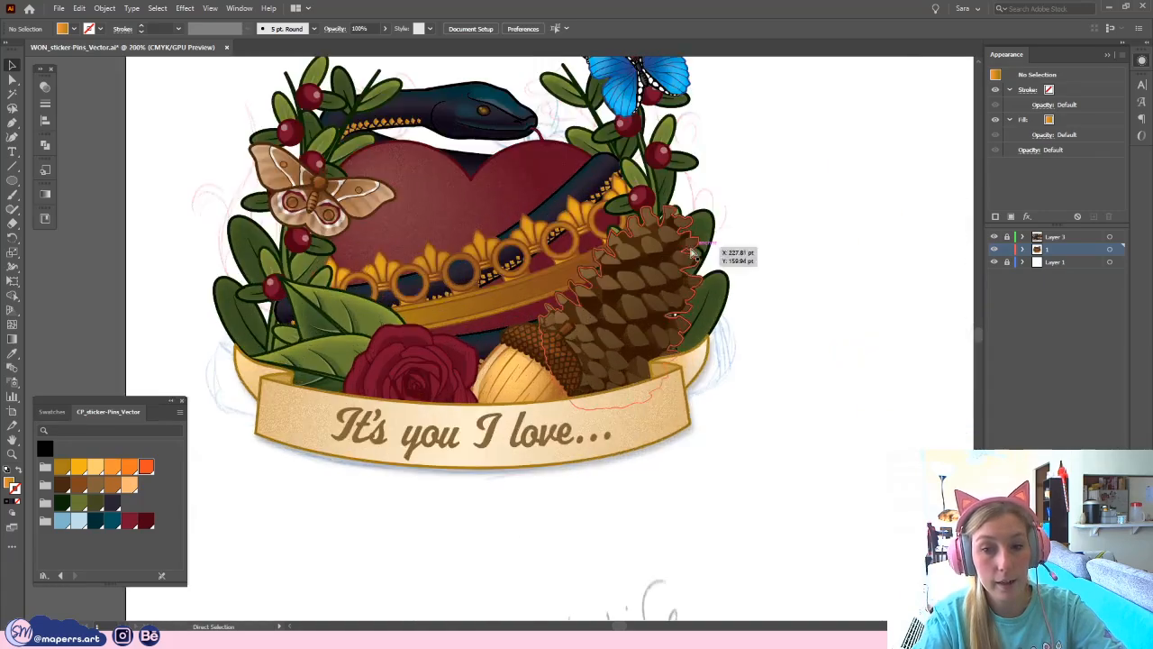
- Nudge the lower snake coil about 3 pt up and 1 pt left behind the rose and acorn
{"action": "left_click", "coordinate": [482, 371]}
{"action": "left_click_drag", "start_coordinate": [482, 371], "coordinate": [482, 365]}
{"action": "left_click", "coordinate": [795, 408]}
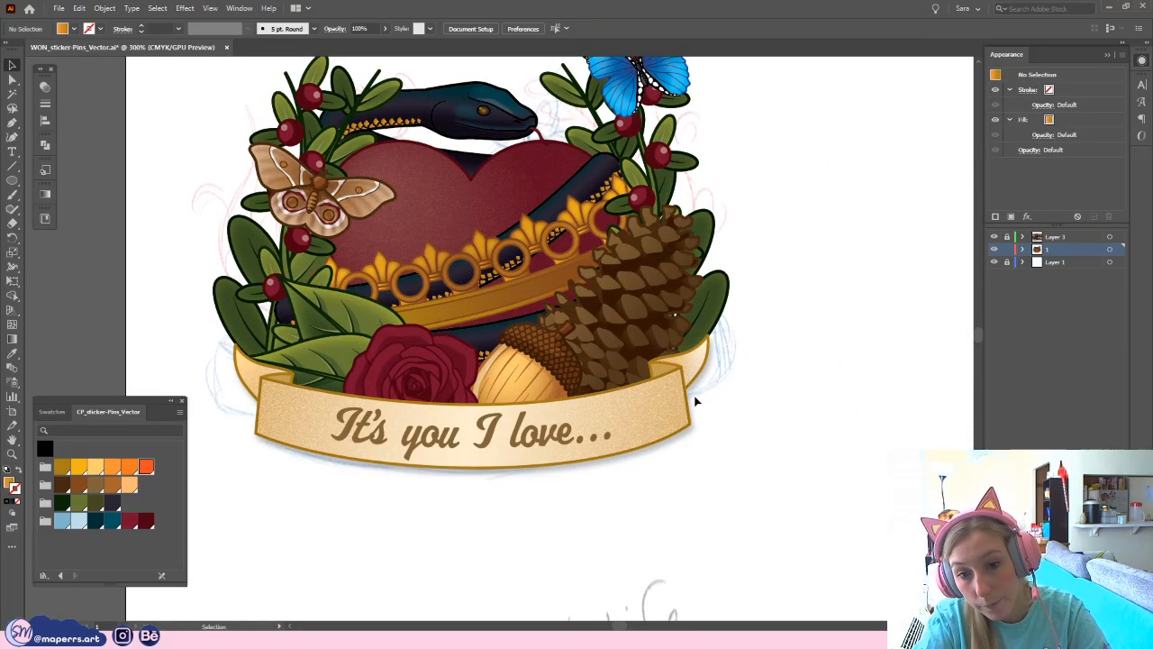
{"action": "left_click", "coordinate": [501, 333]}
{"action": "key", "text": "Left"}
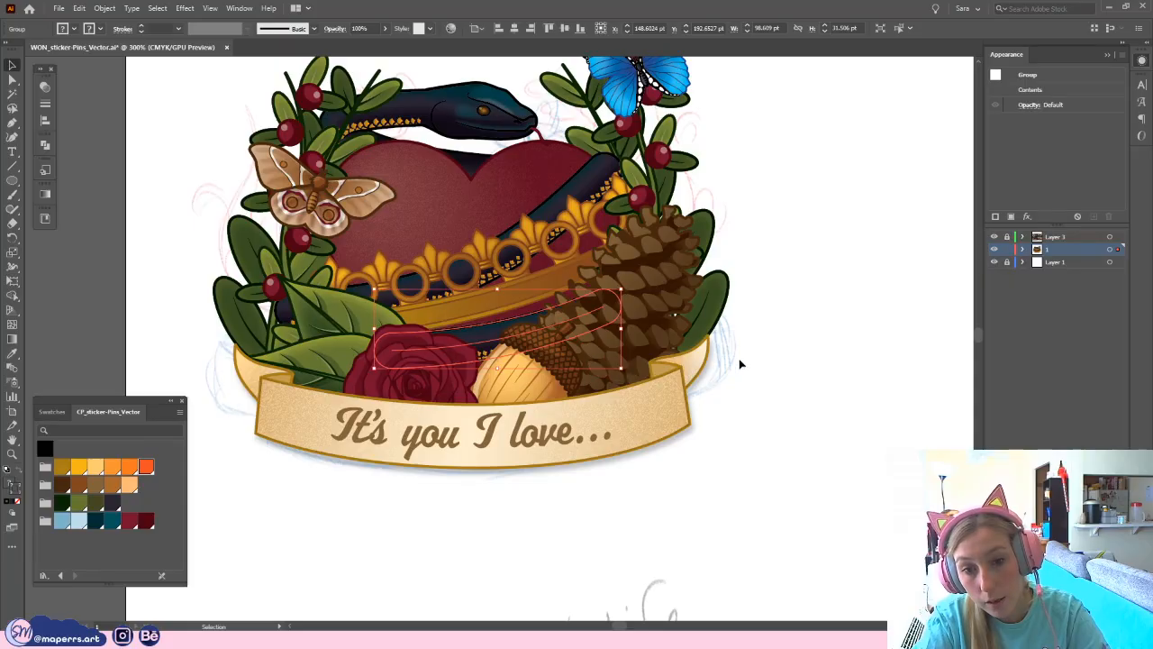
{"action": "left_click", "coordinate": [804, 360]}
- Examine the whole sticker, the neighbouring "By You, I am Forever Undone" sketch and the snake coil crossing the heart
{"action": "left_click_drag", "start_coordinate": [812, 324], "coordinate": [816, 329]}
{"action": "key", "text": "ctrl+minus"}
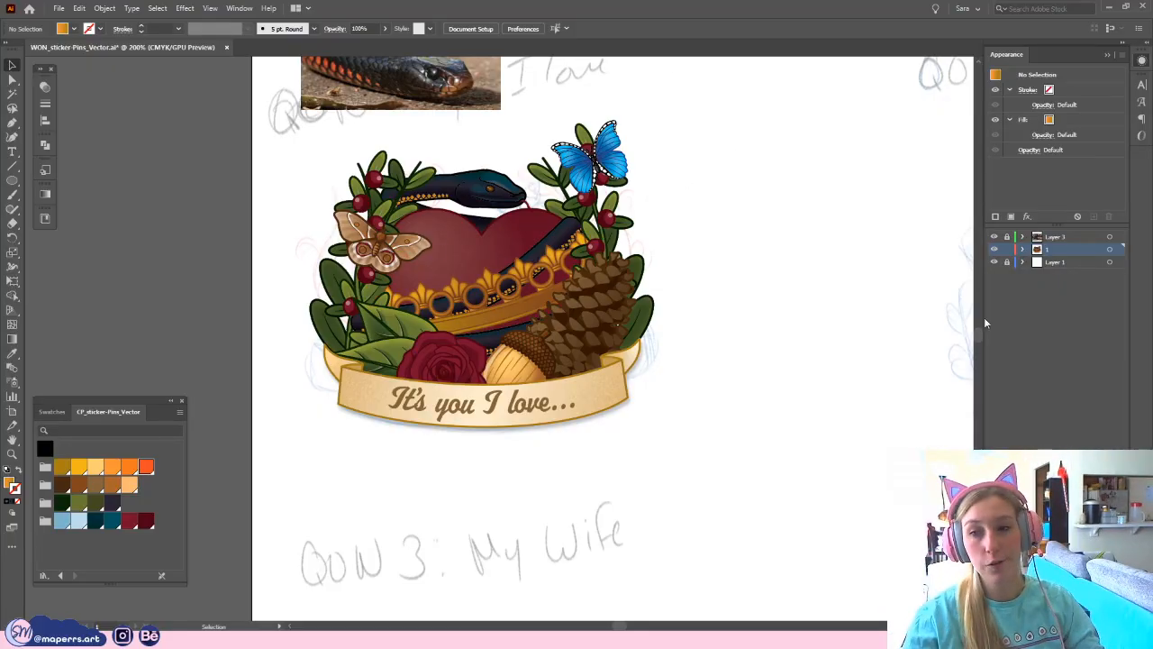
{"action": "scroll", "coordinate": [405, 368], "scroll_direction": "right", "scroll_amount": 10}
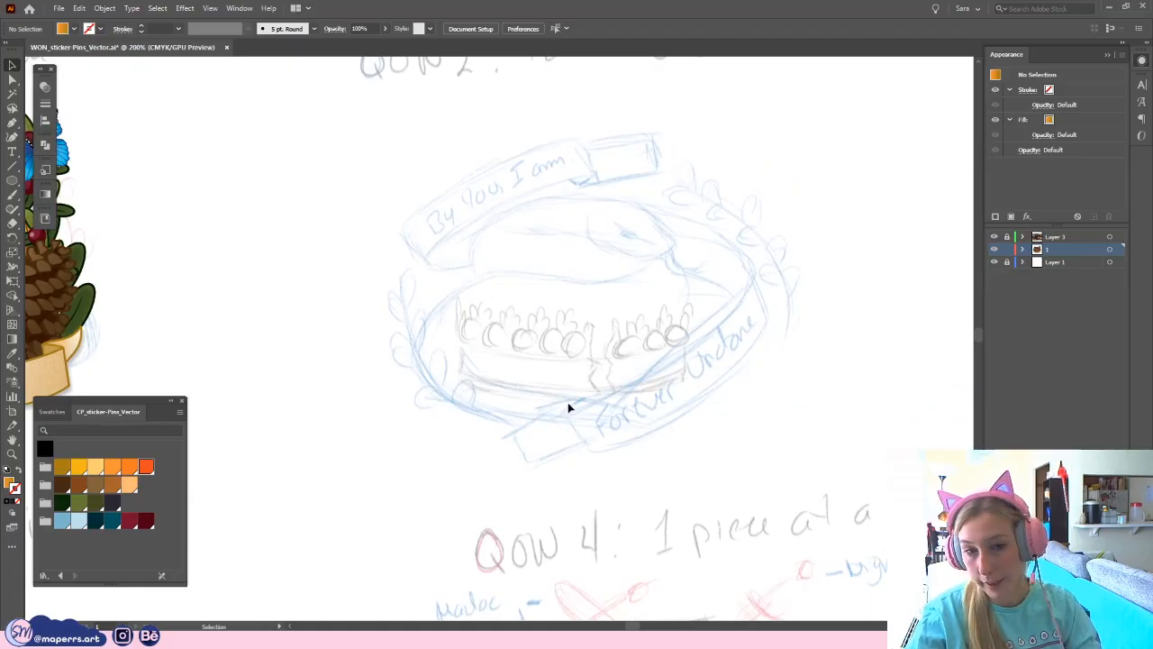
{"action": "scroll", "coordinate": [569, 408], "scroll_direction": "left", "scroll_amount": 12}
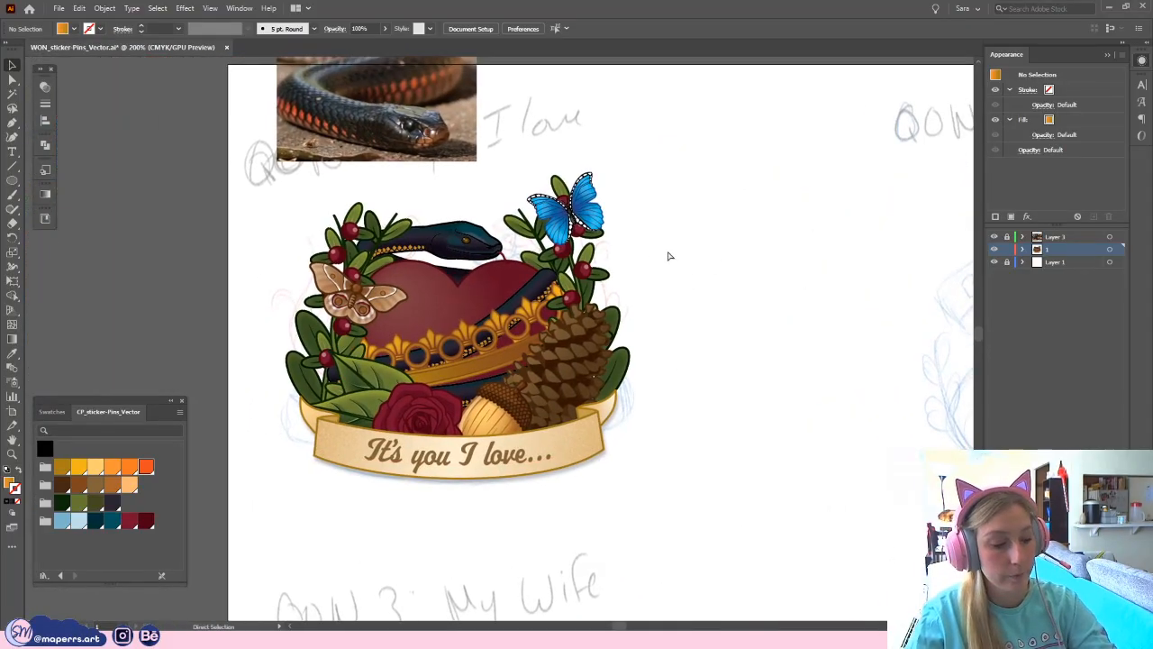
{"action": "key", "text": "ctrl+plus"}
{"action": "left_click_drag", "start_coordinate": [734, 322], "coordinate": [788, 291]}
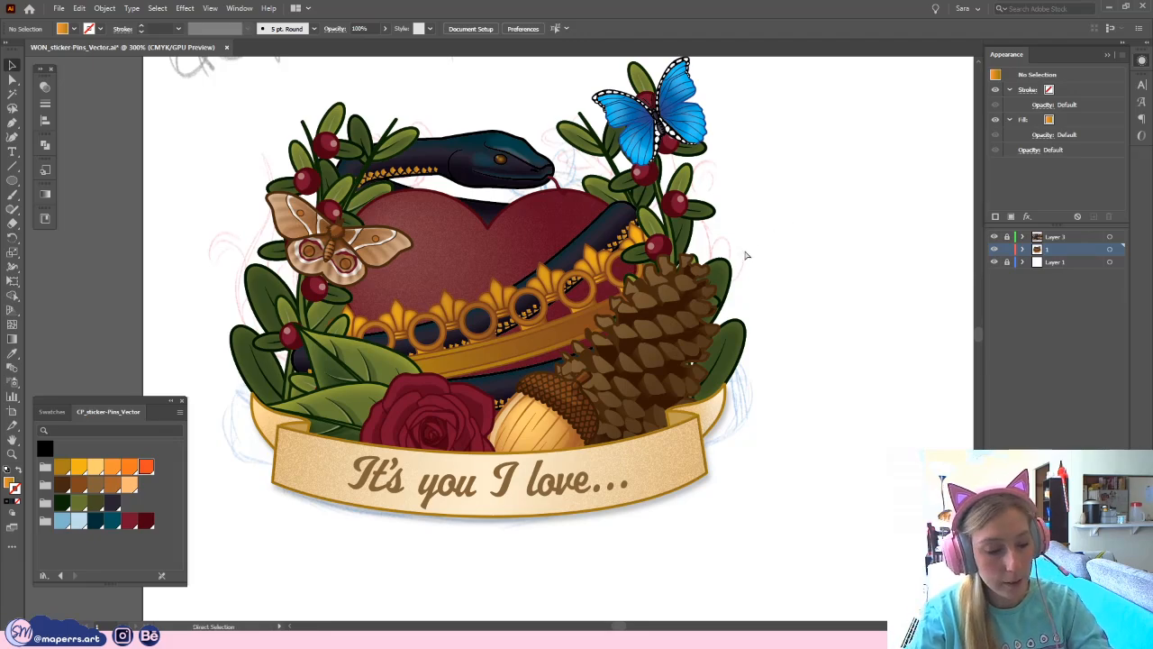
{"action": "key", "text": "ctrl+plus"}
{"action": "left_click_drag", "start_coordinate": [831, 197], "coordinate": [828, 201]}
{"action": "key", "text": "ctrl+minus"}
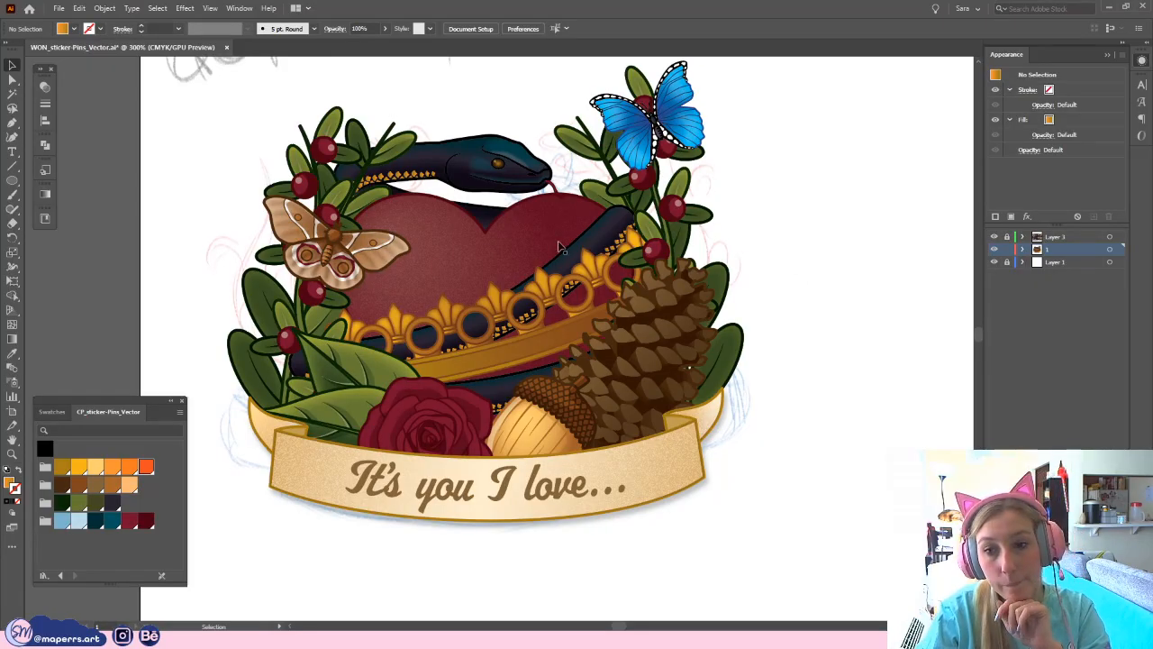
{"action": "left_click", "coordinate": [586, 241]}
{"action": "double_click", "coordinate": [586, 241]}
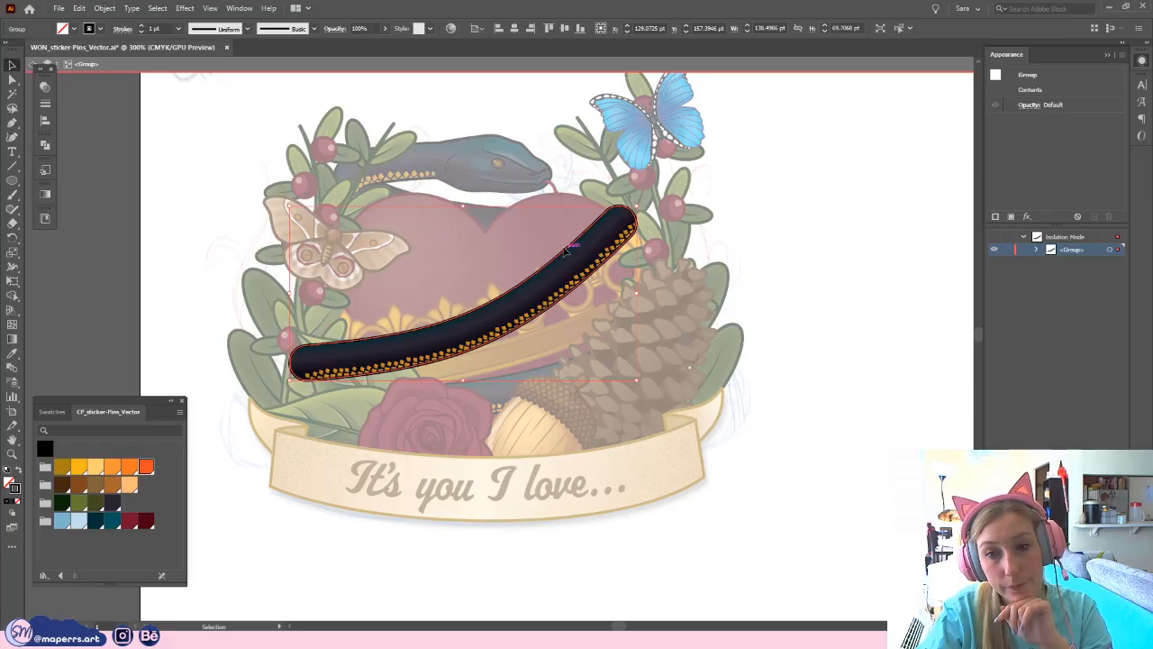
{"action": "double_click", "coordinate": [785, 319]}
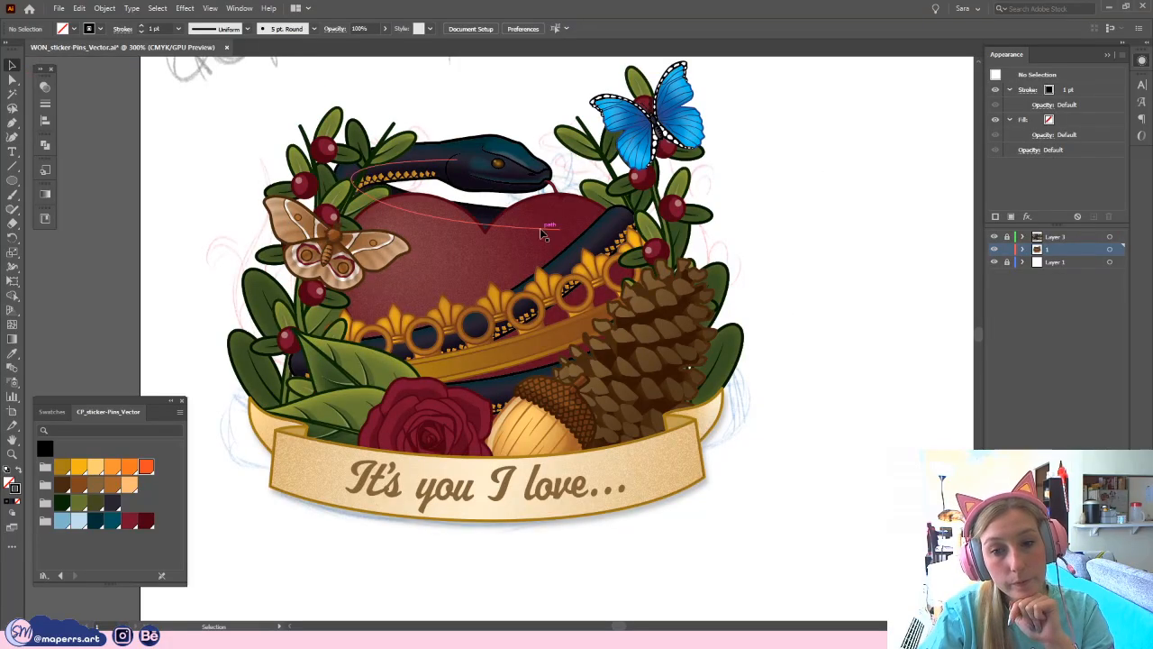
- Draw a closed Pen path that follows the heart-crossing coil and loops around below the banner and beyond the pinecone
{"action": "left_click", "coordinate": [12, 122]}
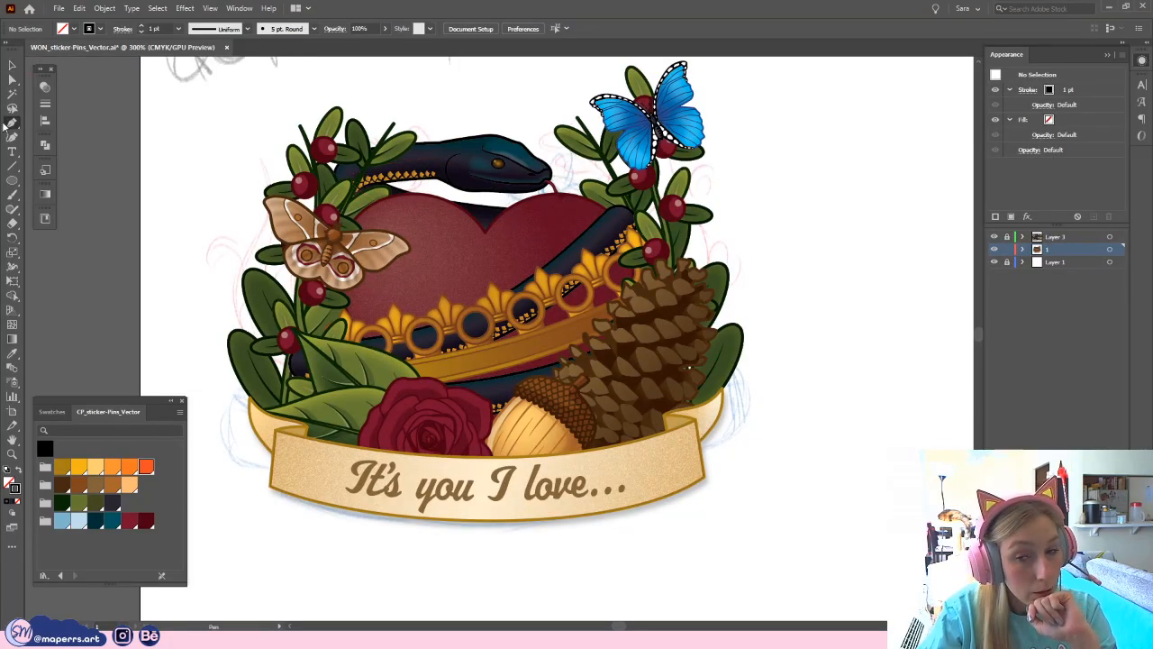
{"action": "left_click", "coordinate": [625, 219]}
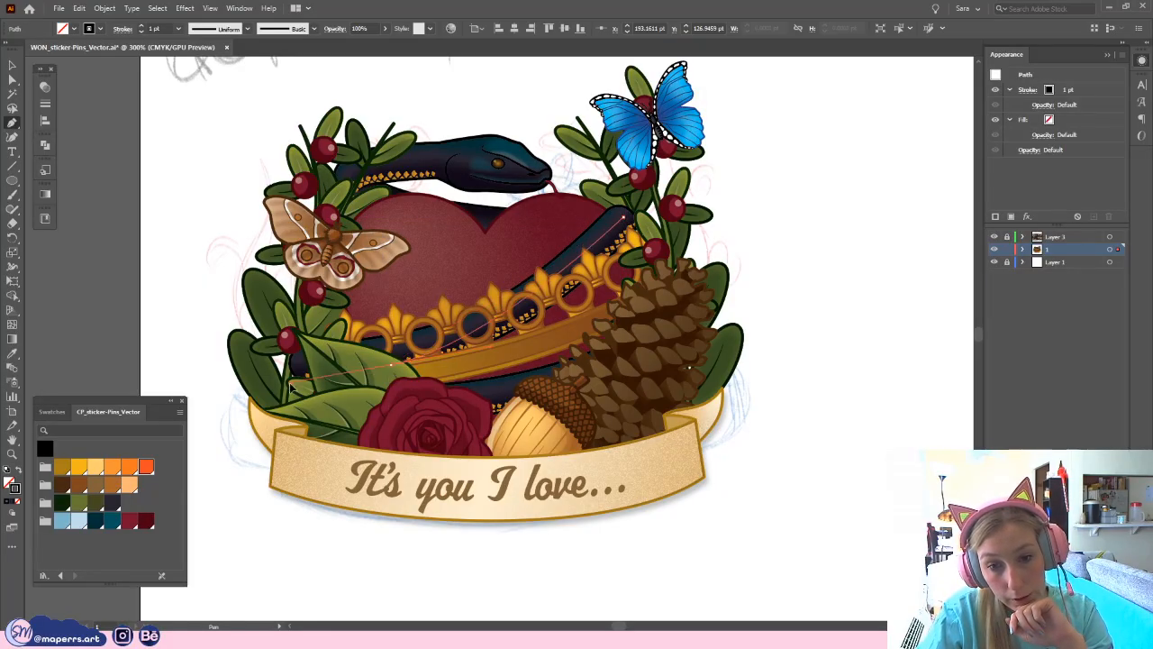
{"action": "left_click_drag", "start_coordinate": [290, 384], "coordinate": [282, 385]}
{"action": "left_click_drag", "start_coordinate": [287, 448], "coordinate": [306, 498]}
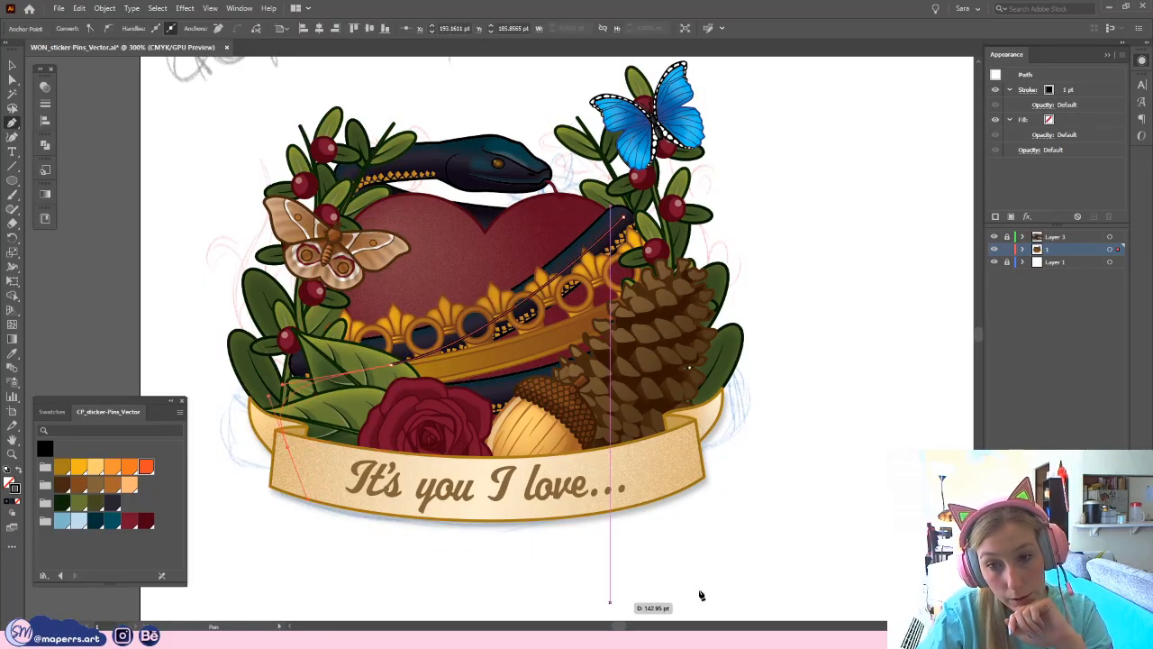
{"action": "left_click", "coordinate": [610, 602]}
{"action": "left_click", "coordinate": [836, 445]}
{"action": "left_click", "coordinate": [797, 296]}
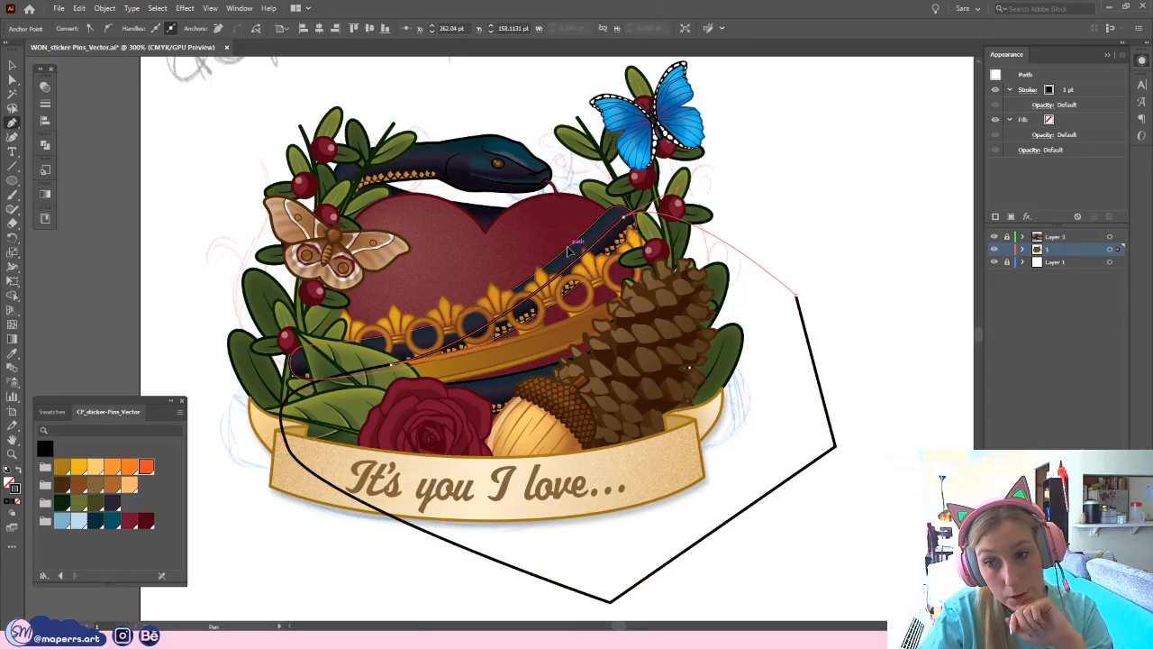
{"action": "left_click_drag", "start_coordinate": [567, 248], "coordinate": [567, 249]}
{"action": "left_click", "coordinate": [13, 66]}
{"action": "left_click", "coordinate": [118, 234]}
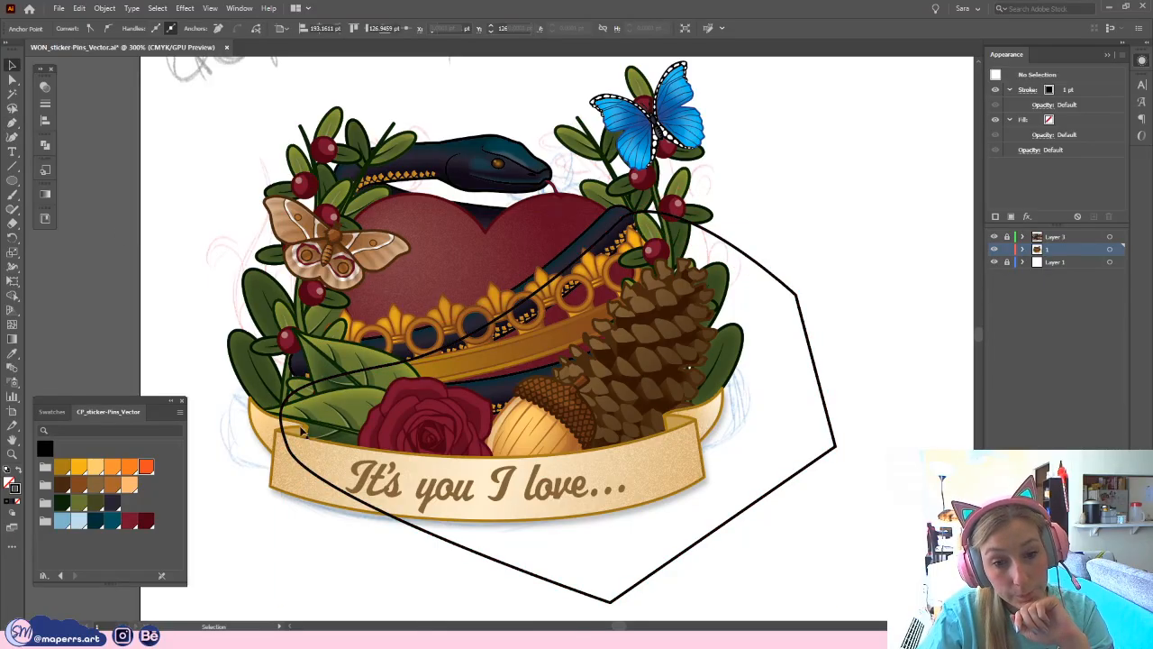
- Cut the closed path and paste it in place inside the isolated heart group
{"action": "left_click", "coordinate": [320, 393]}
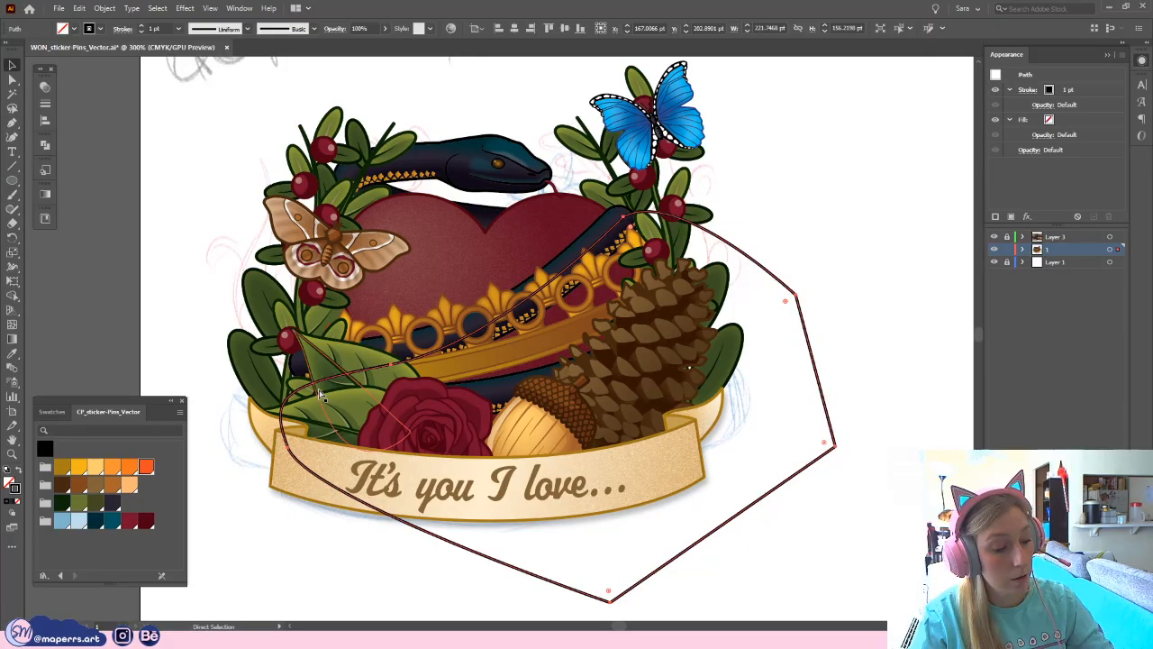
{"action": "key", "text": "Delete"}
{"action": "key", "text": "v"}
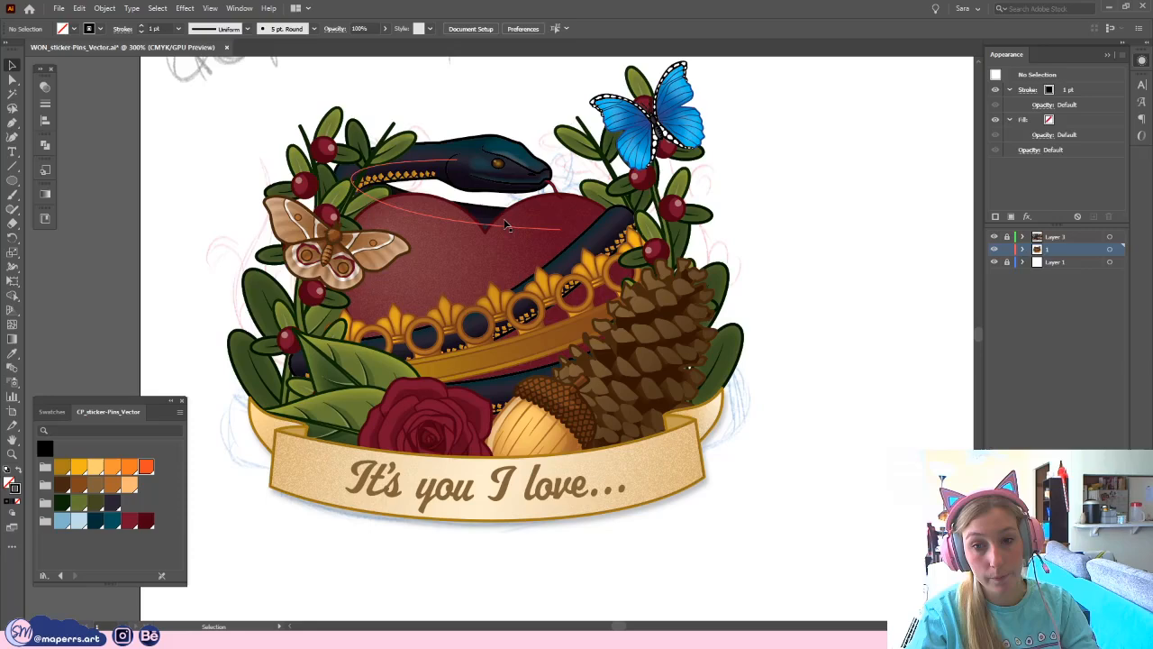
{"action": "left_click", "coordinate": [508, 225]}
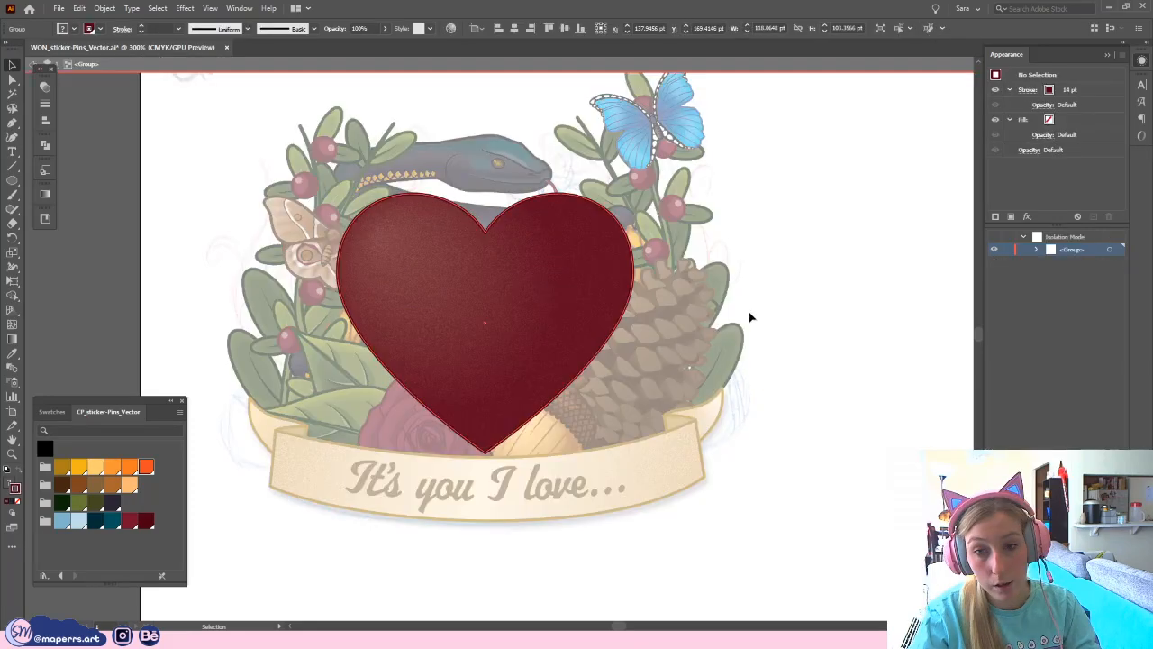
{"action": "key", "text": "ctrl+f"}
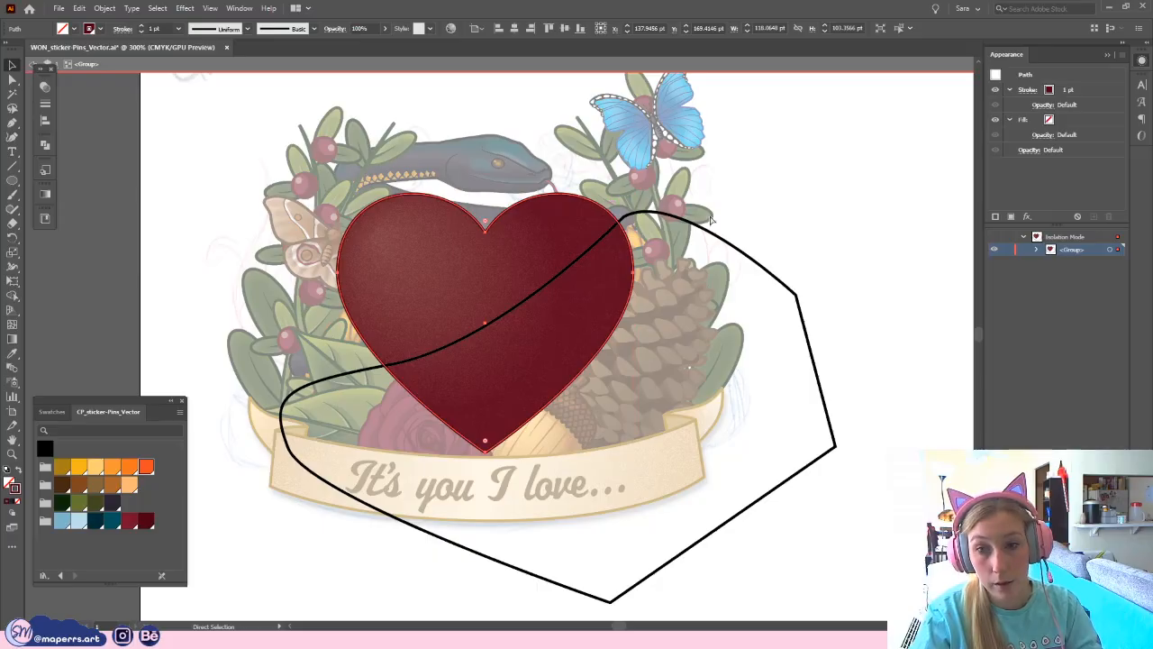
- Intersect the pasted path with the copy of the heart's outline, leaving only the area below the coil
{"action": "key", "text": "ctrl+a"}
{"action": "left_click", "coordinate": [45, 144]}
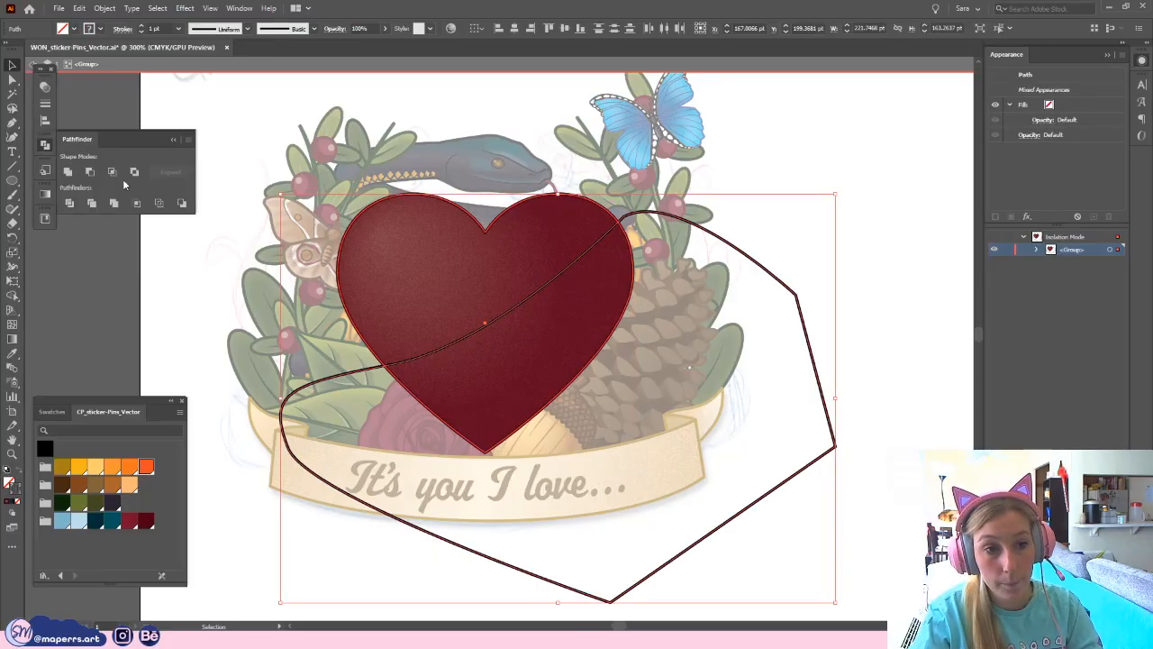
{"action": "left_click", "coordinate": [133, 200]}
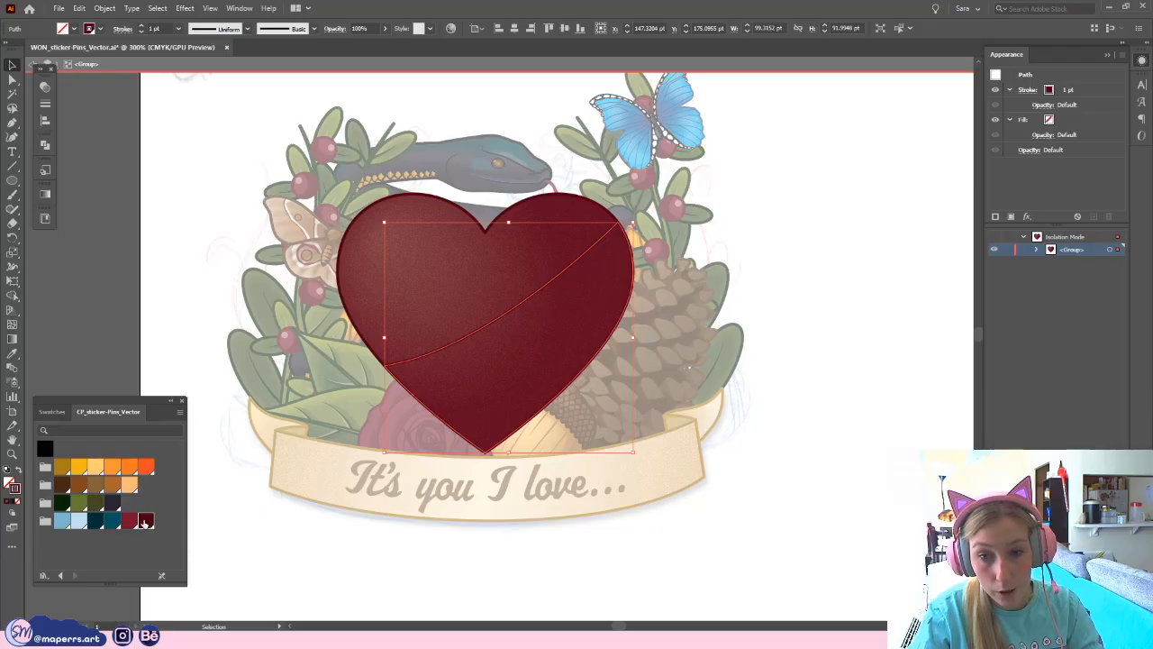
- Fill the intersected lower heart shape with the dark red swatch and no stroke
{"action": "left_click", "coordinate": [14, 473]}
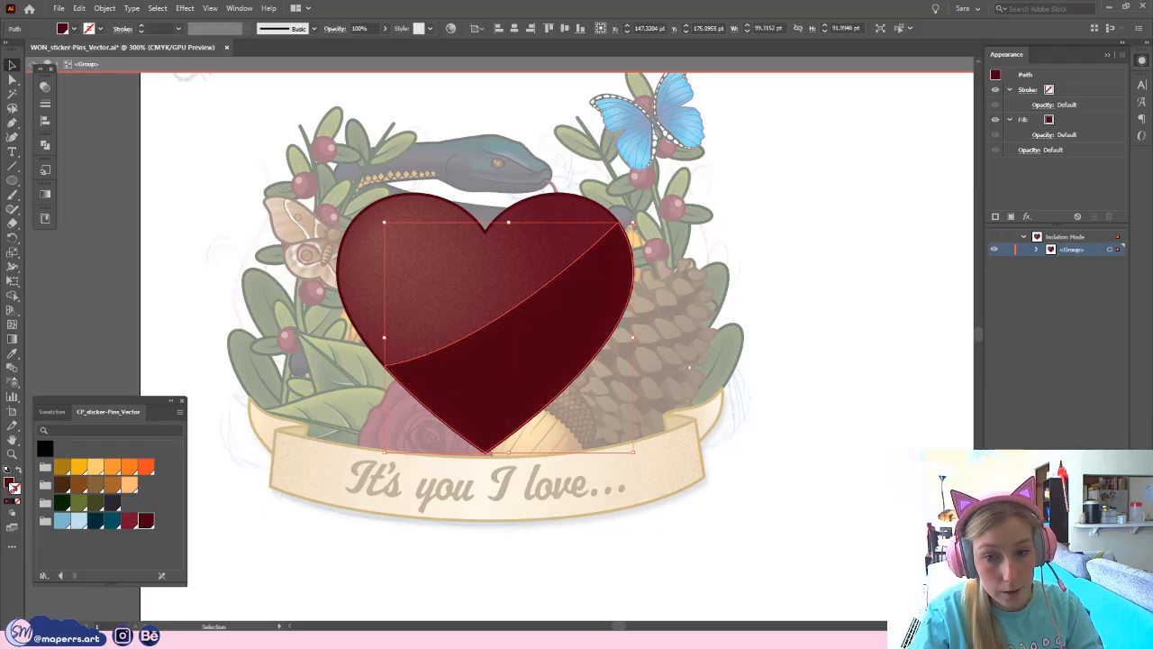
{"action": "left_click", "coordinate": [1143, 60]}
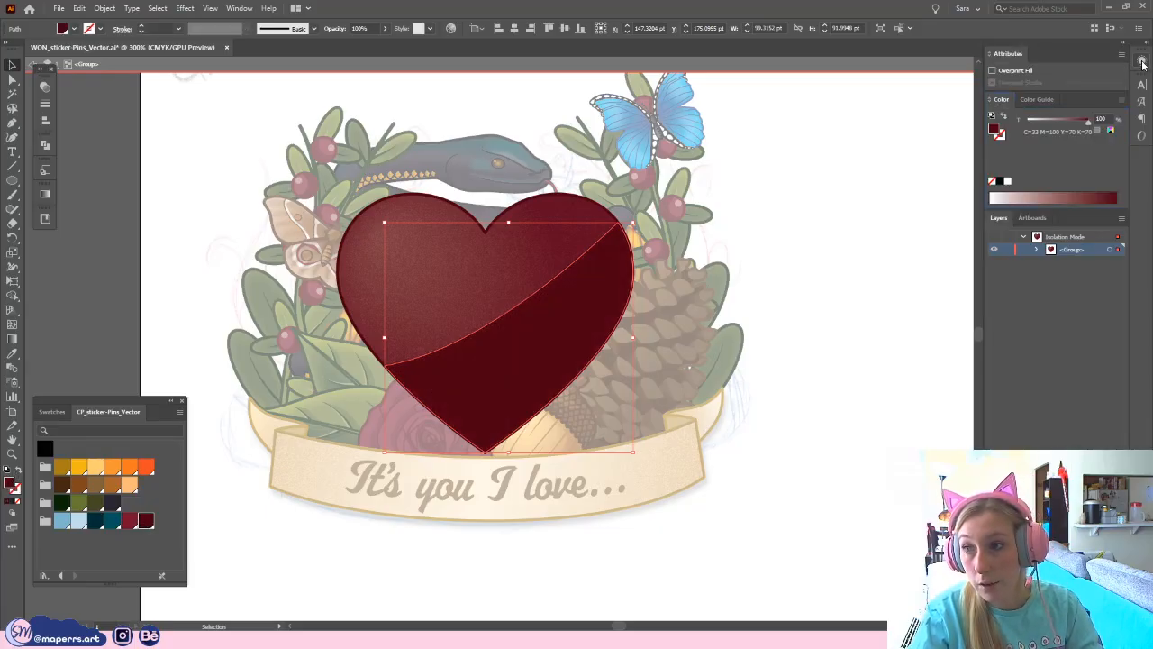
{"action": "left_click", "coordinate": [1142, 62]}
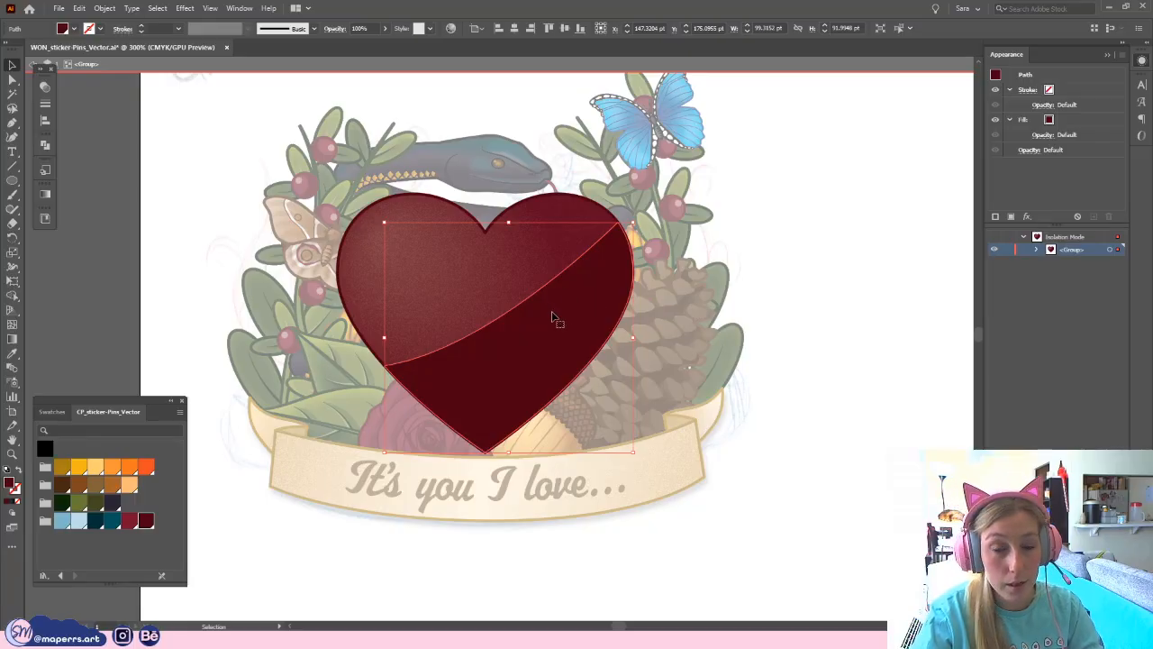
{"action": "left_click", "coordinate": [369, 151]}
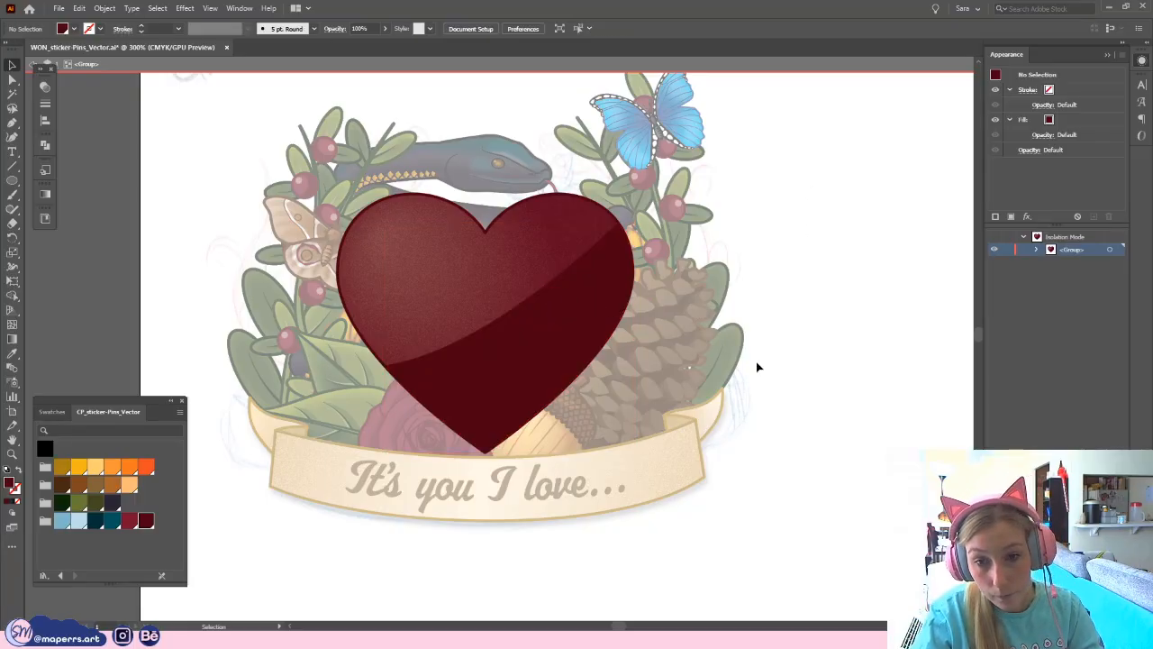
- Set the dark red lower heart shape to Multiply at 30% opacity and return to the full artwork
{"action": "left_click", "coordinate": [461, 372]}
{"action": "left_click", "coordinate": [334, 28]}
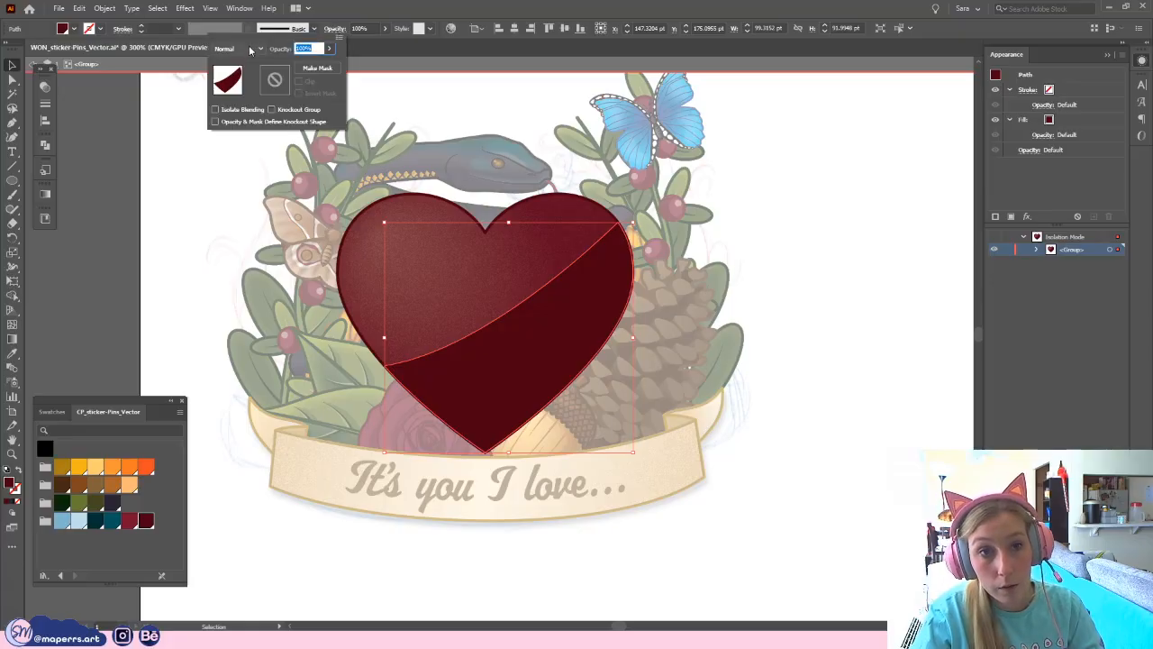
{"action": "left_click", "coordinate": [246, 47]}
{"action": "left_click", "coordinate": [236, 91]}
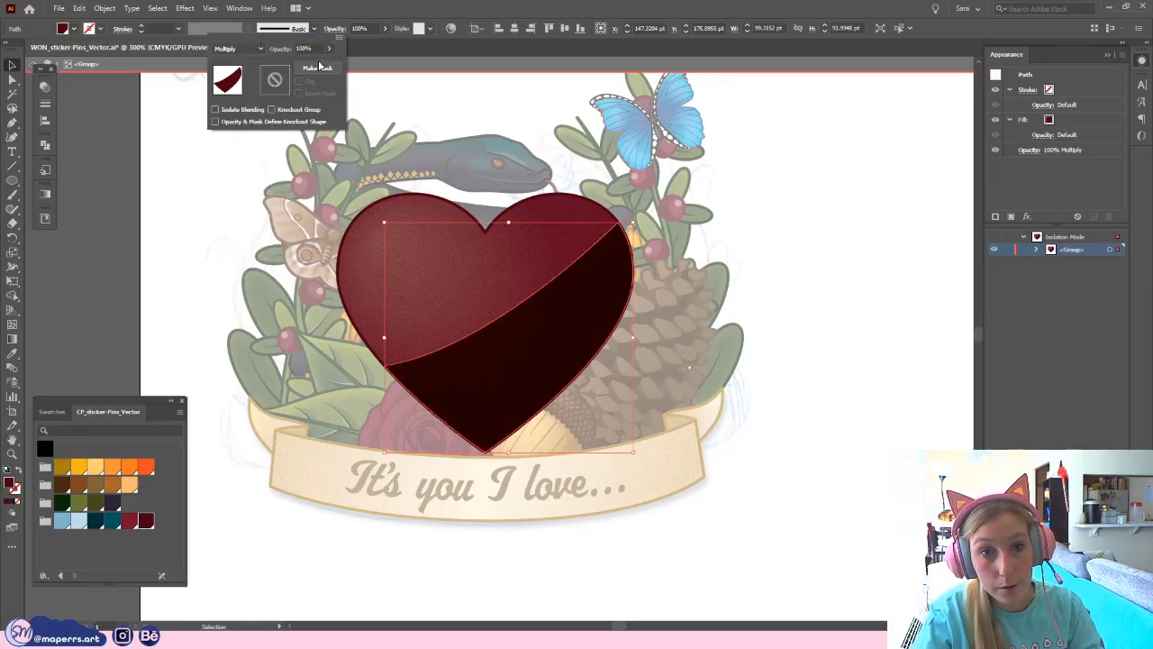
{"action": "type", "text": "30"}
{"action": "key", "text": "Return"}
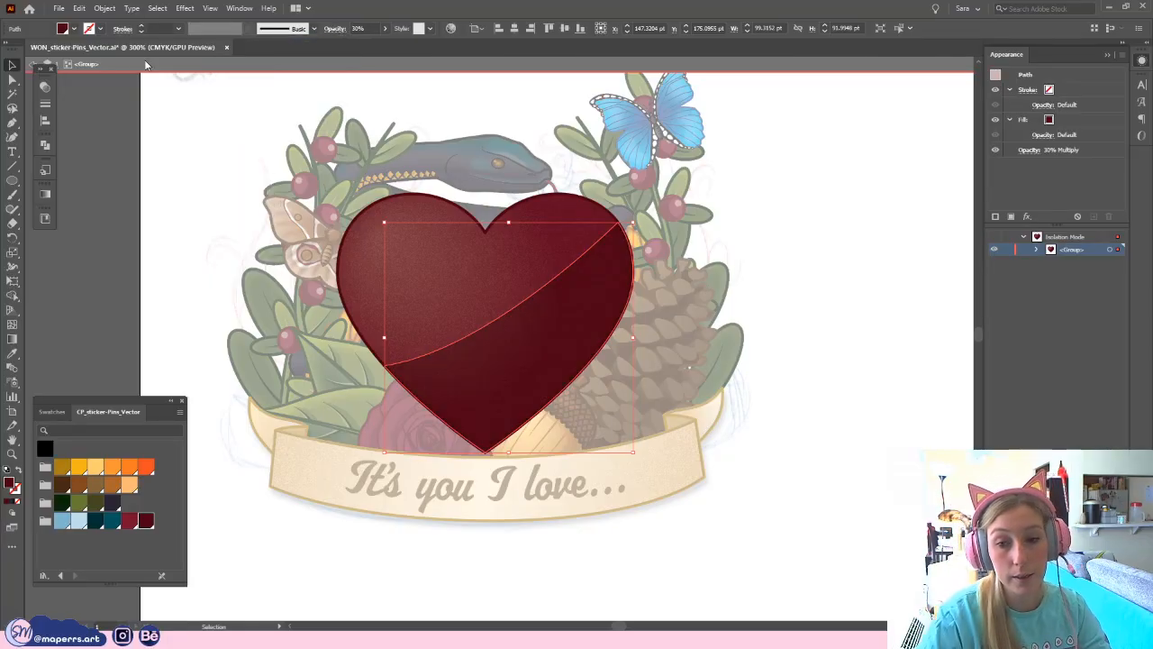
{"action": "left_click", "coordinate": [809, 327]}
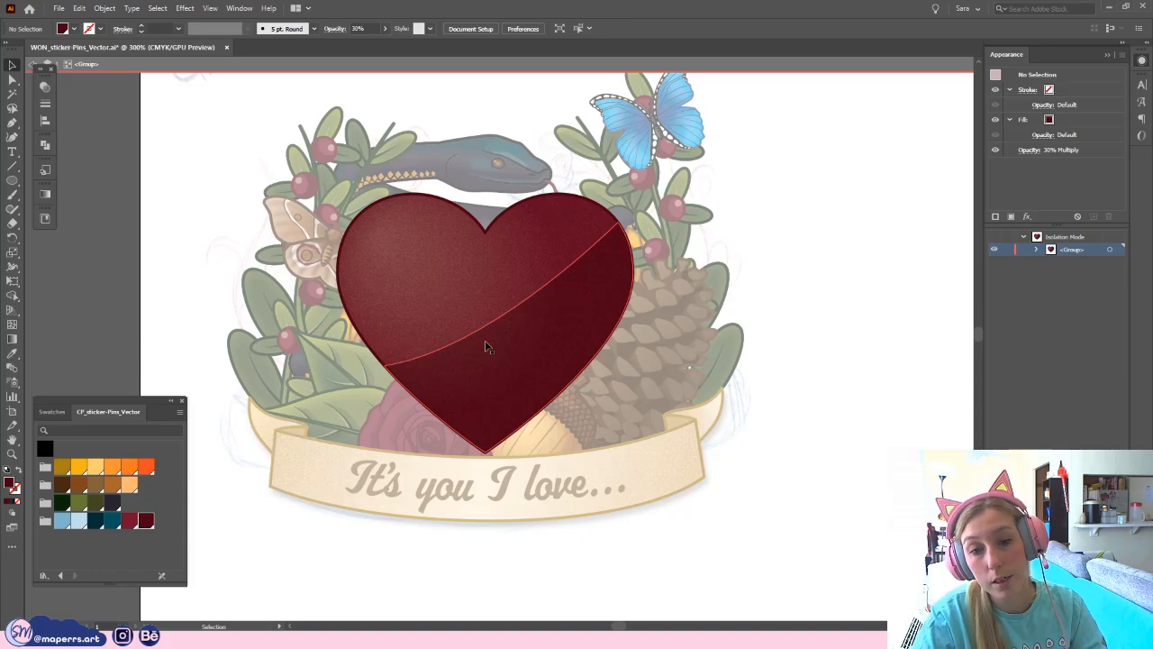
{"action": "double_click", "coordinate": [790, 225]}
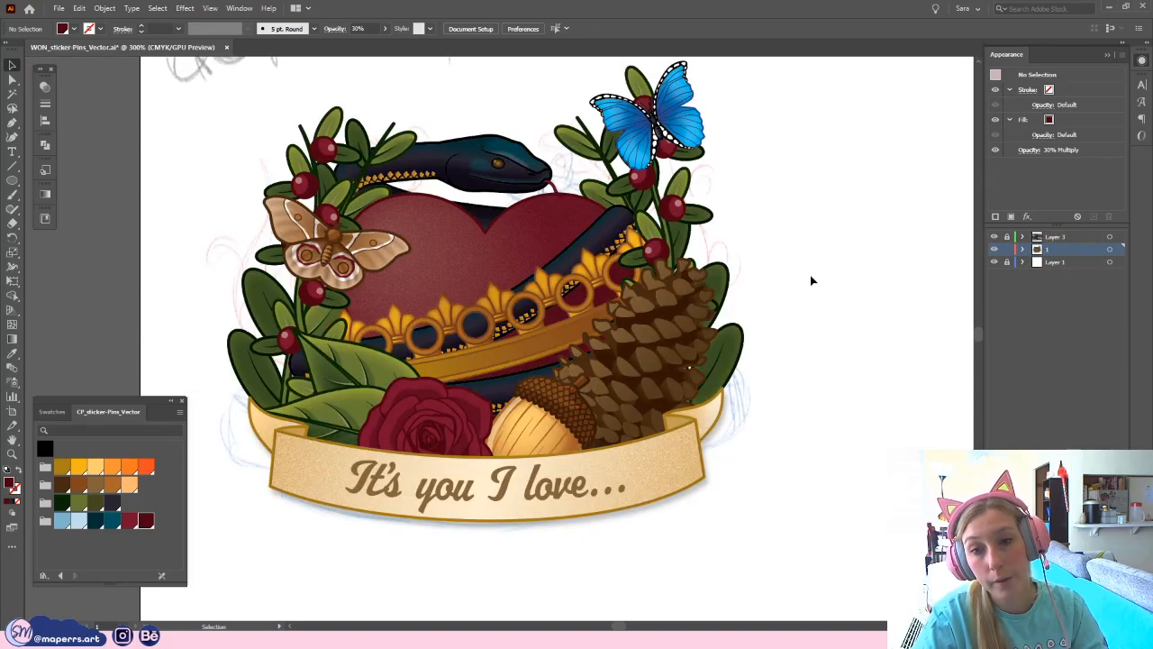
- Raise the opacity of the Multiply shadow on the lower heart to 40%
{"action": "left_click", "coordinate": [12, 79]}
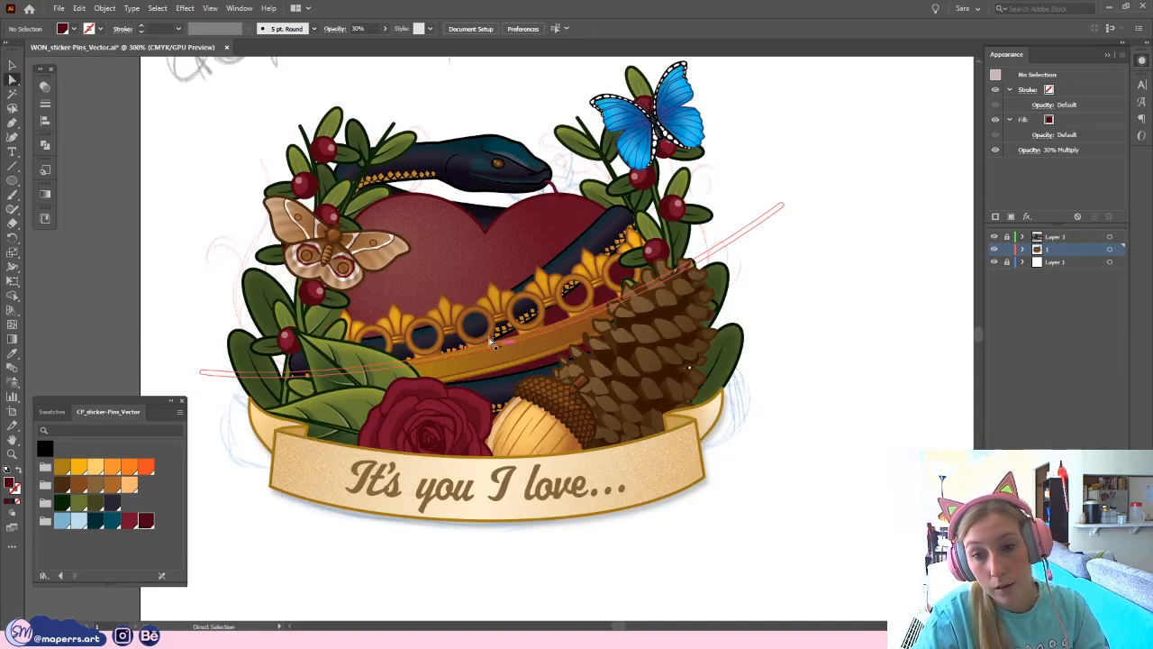
{"action": "left_click", "coordinate": [554, 331]}
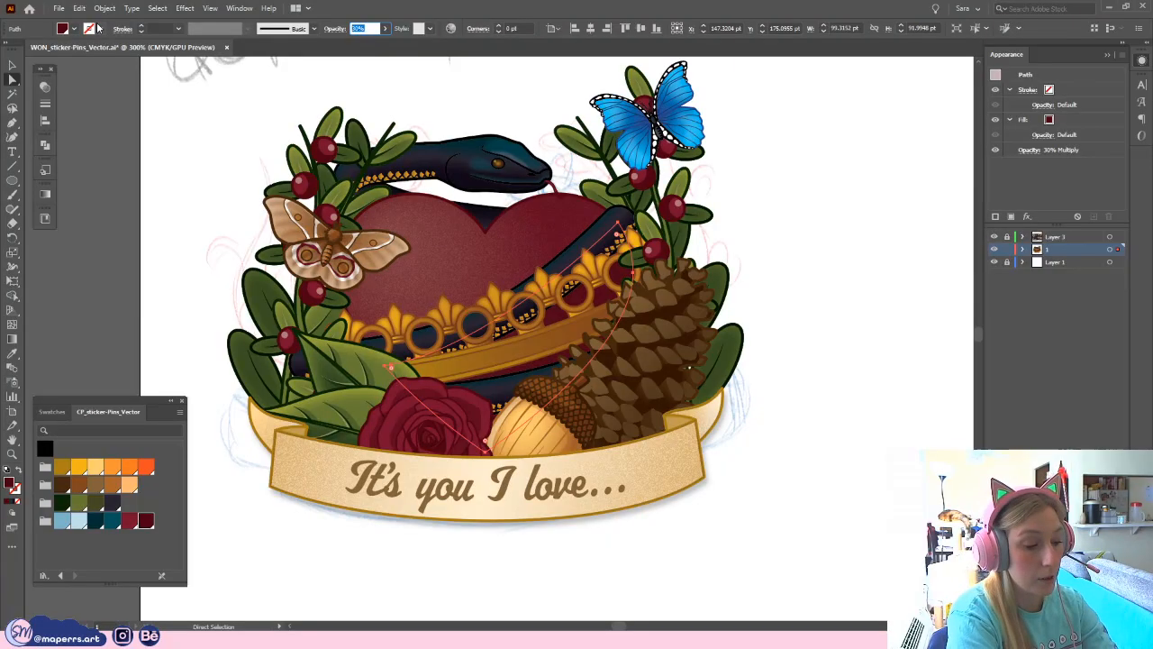
{"action": "type", "text": "40"}
{"action": "key", "text": "Return"}
{"action": "left_click", "coordinate": [817, 268]}
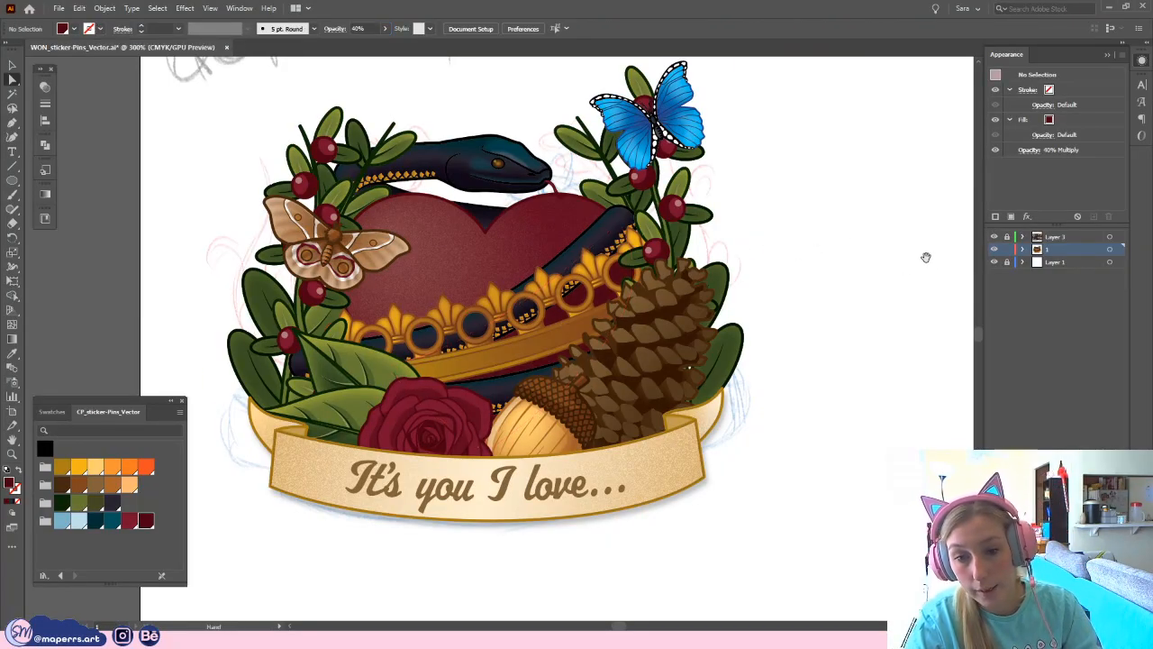
{"action": "key", "text": "ctrl+minus"}
{"action": "key", "text": "ctrl+minus"}
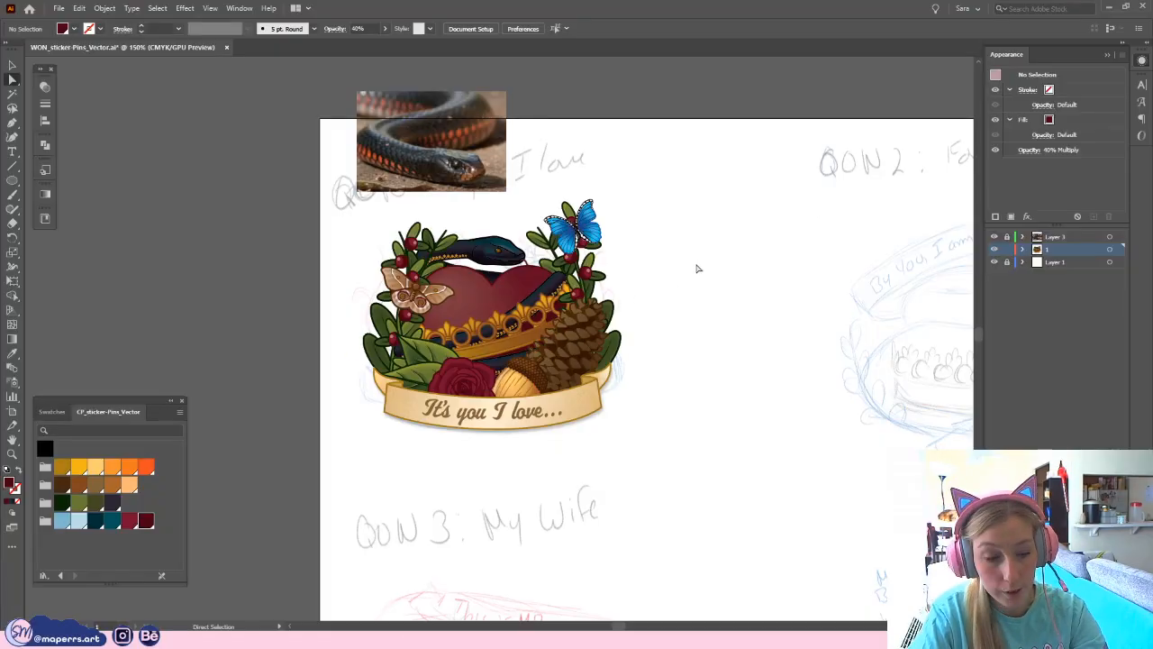
{"action": "key", "text": "ctrl+plus"}
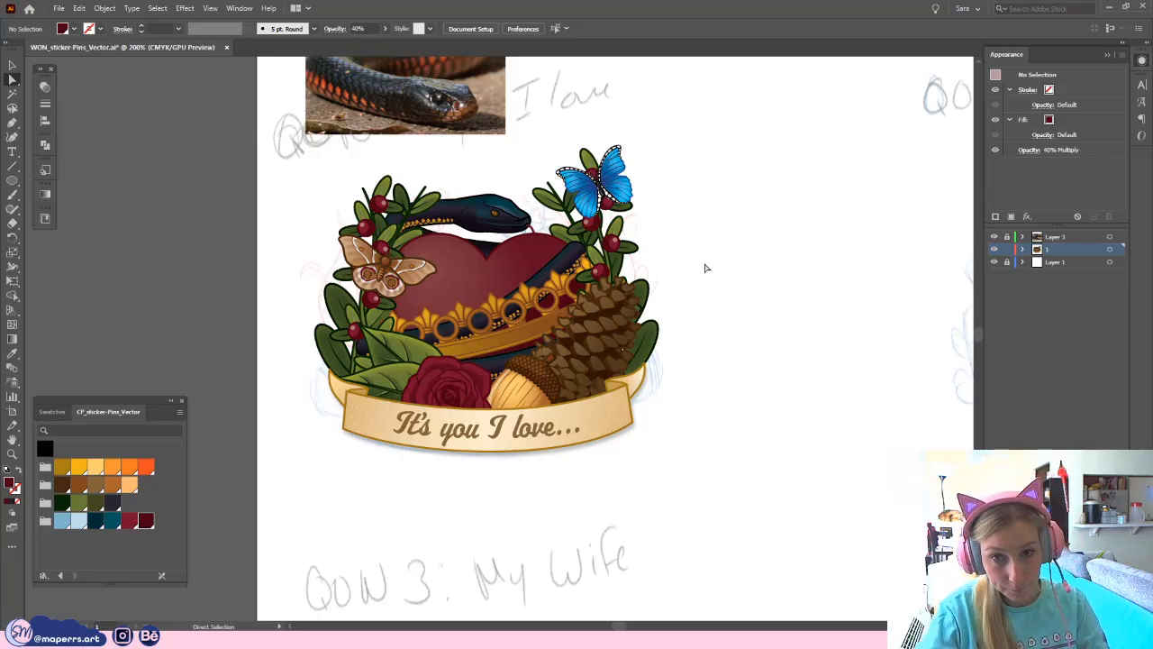
{"action": "left_click_drag", "start_coordinate": [725, 286], "coordinate": [644, 310]}
{"action": "left_click_drag", "start_coordinate": [612, 237], "coordinate": [656, 243]}
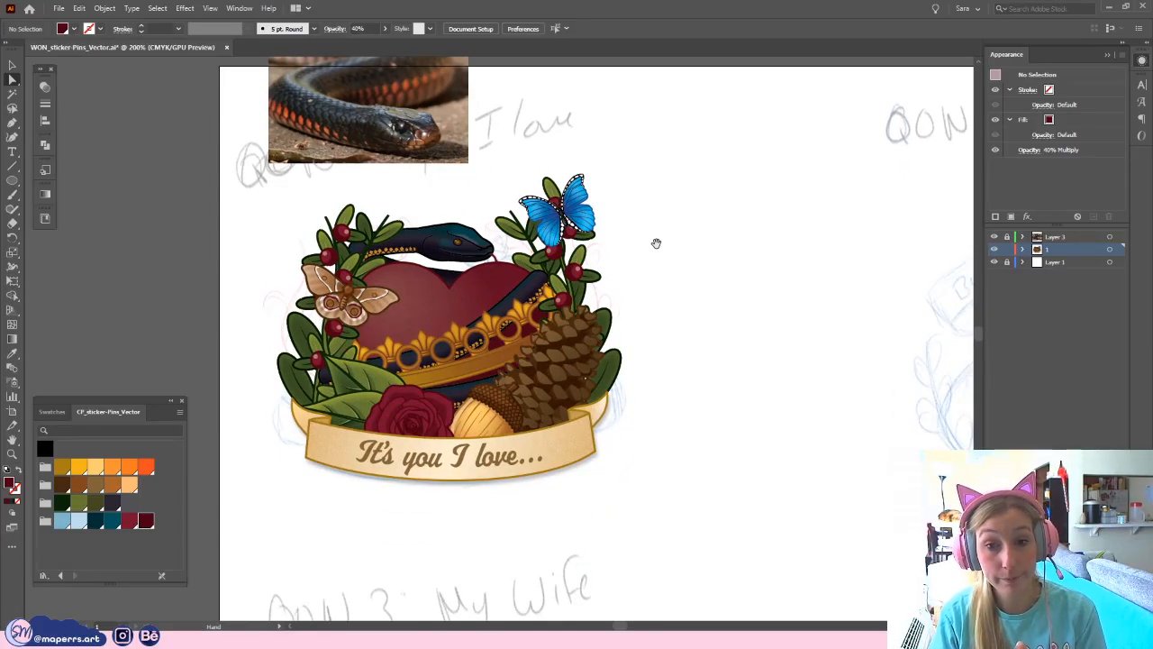
{"action": "key", "text": "v"}
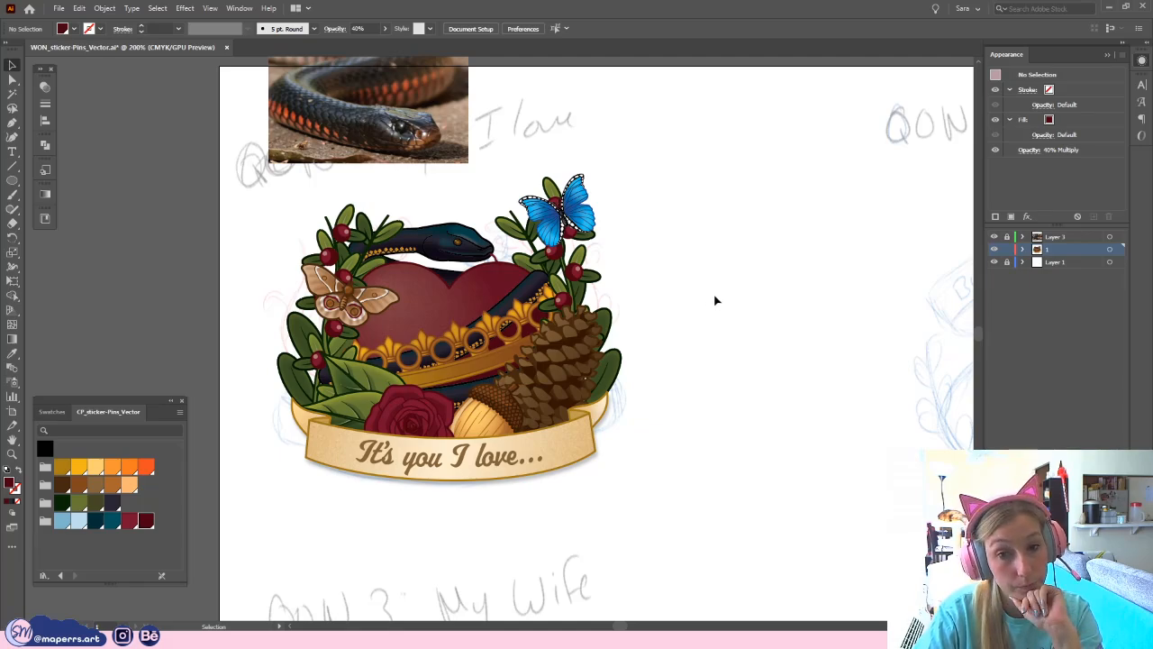
- Isolate the group of the snake coil crossing the heart and select the coil's outline path
{"action": "double_click", "coordinate": [531, 290]}
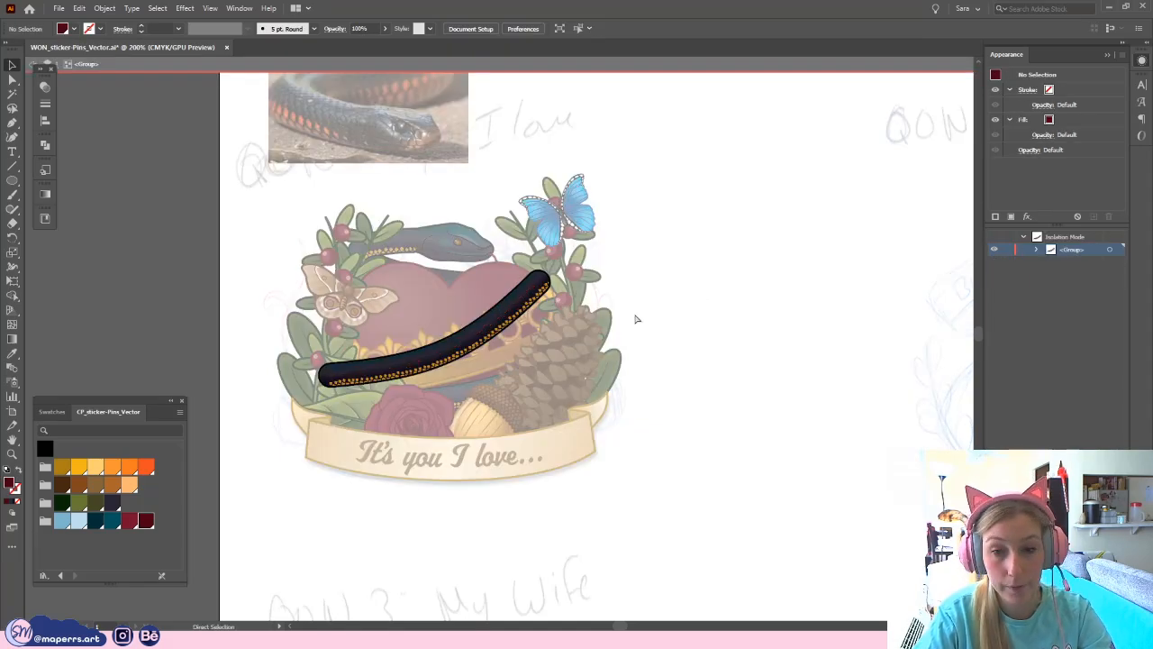
{"action": "key", "text": "ctrl+plus"}
{"action": "key", "text": "ctrl+plus"}
{"action": "left_click_drag", "start_coordinate": [322, 237], "coordinate": [366, 188]}
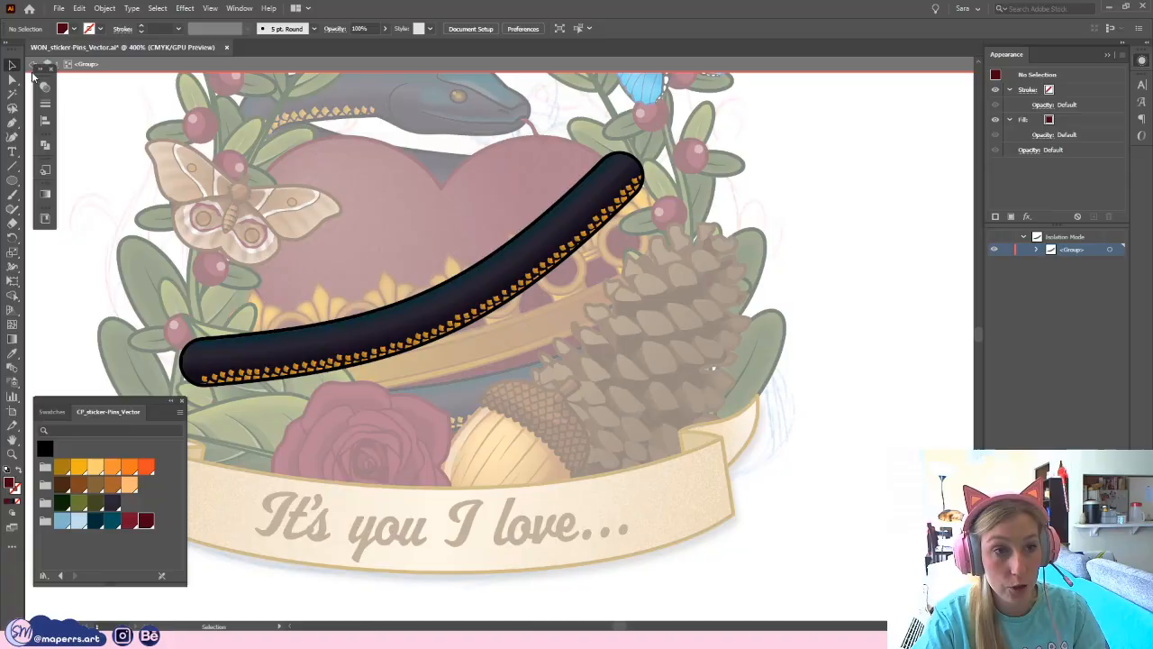
{"action": "left_click", "coordinate": [347, 342]}
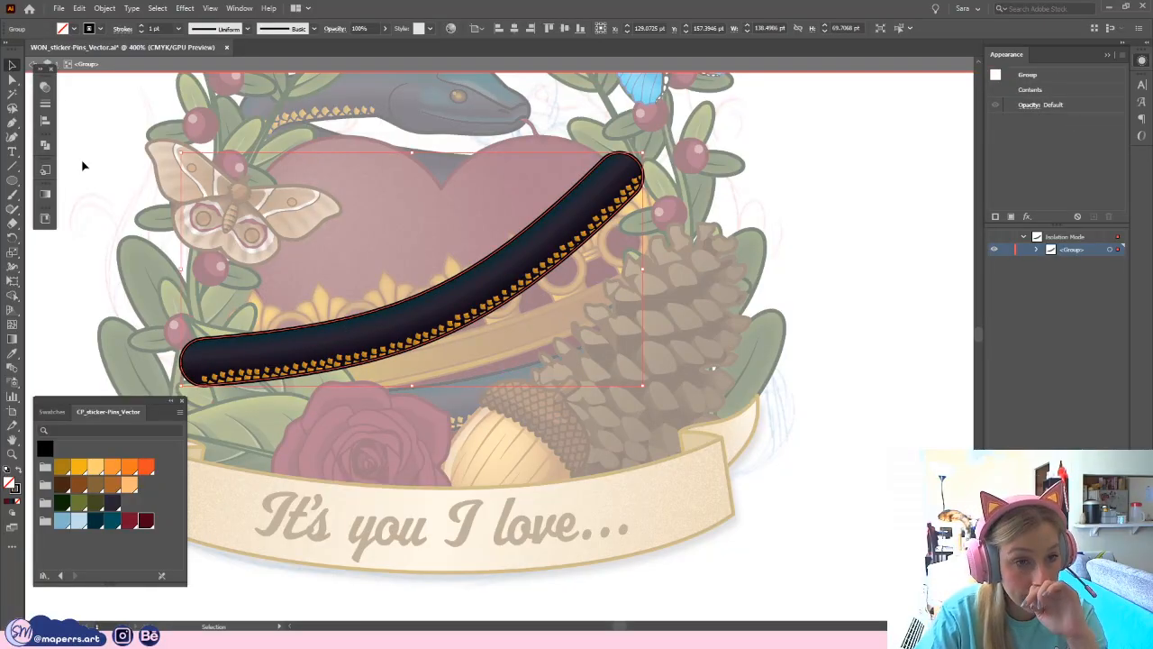
- Remove the upper-edge anchor points from the selected coil outline and add a new anchor near each end
{"action": "left_click", "coordinate": [12, 122]}
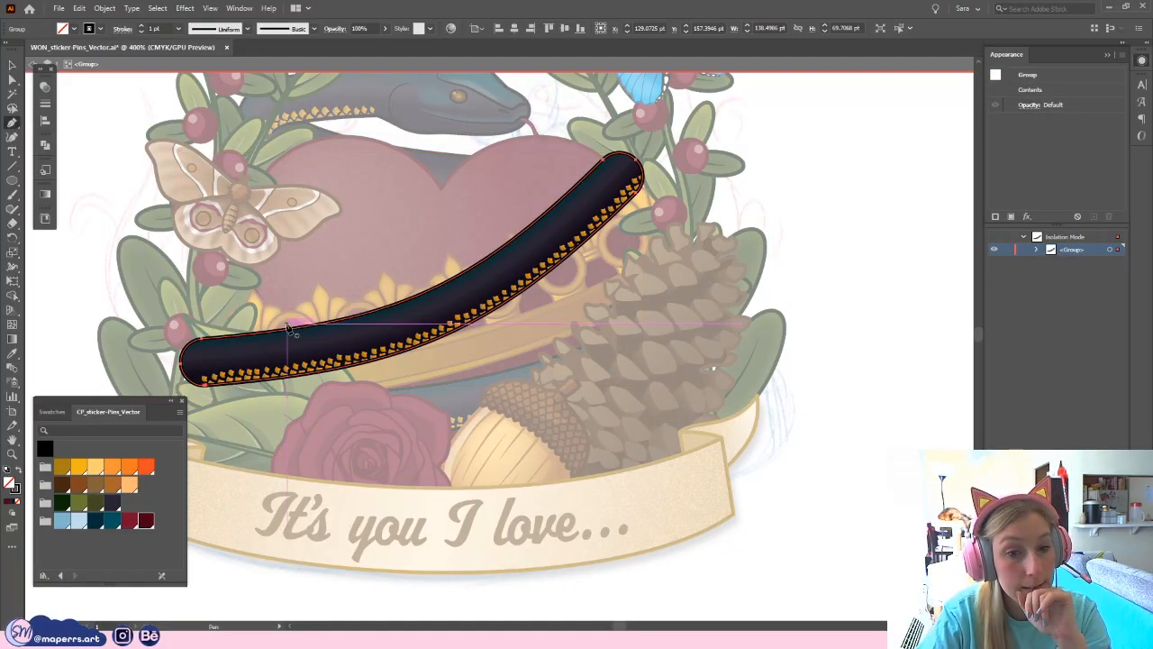
{"action": "left_click", "coordinate": [205, 345]}
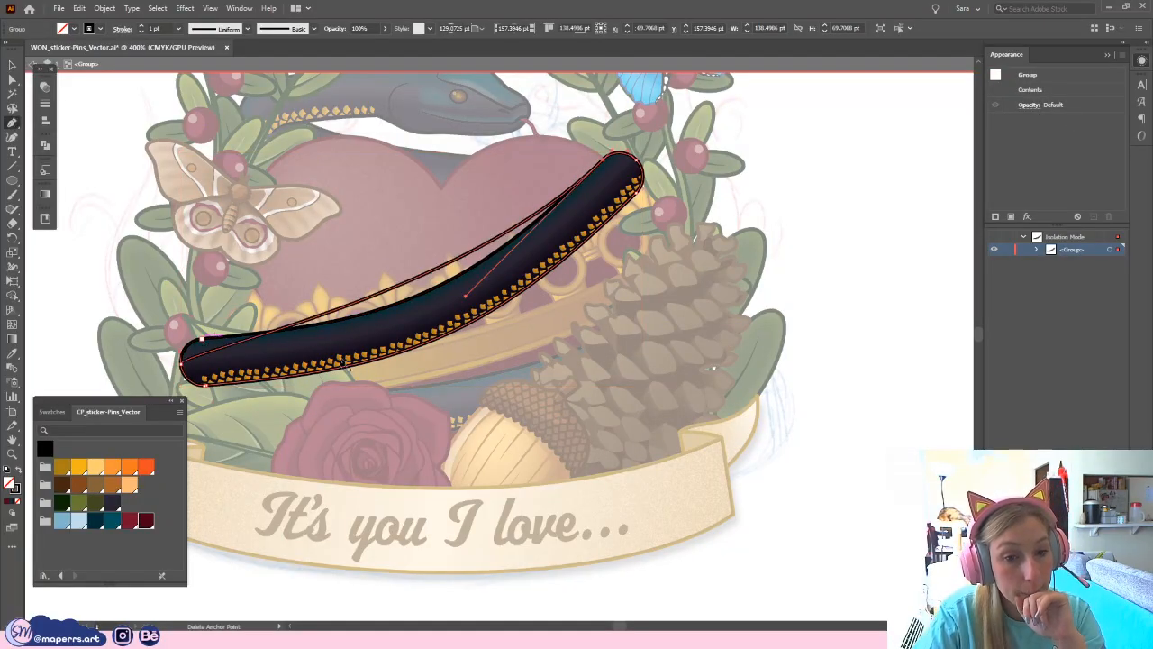
{"action": "left_click", "coordinate": [605, 162]}
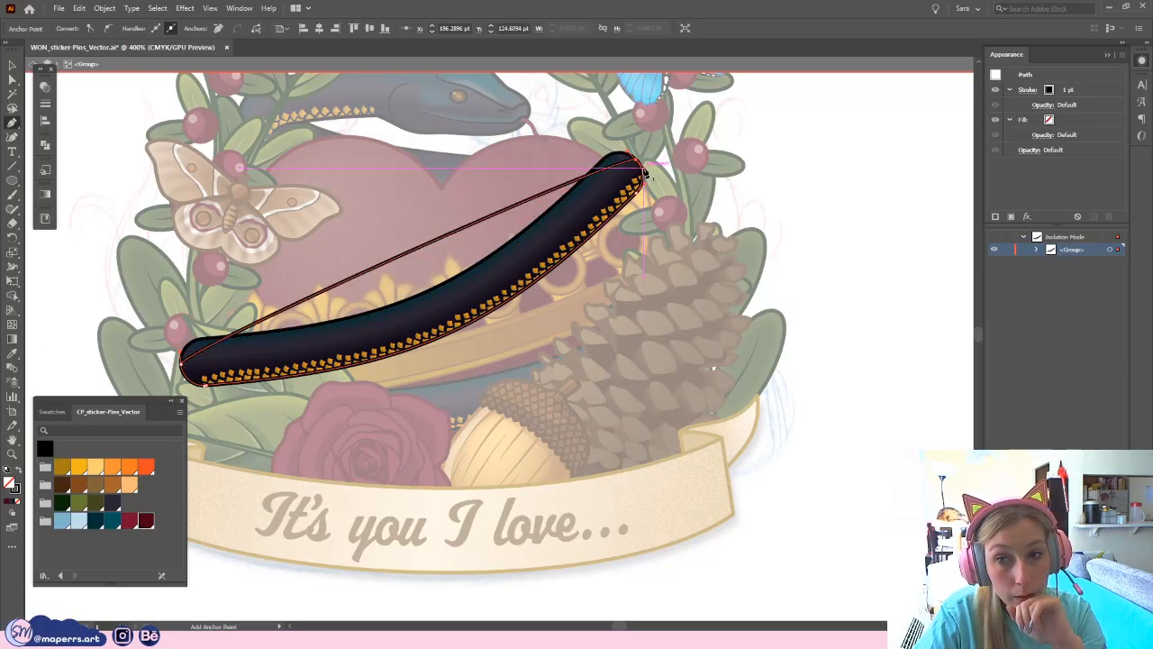
{"action": "left_click", "coordinate": [644, 175]}
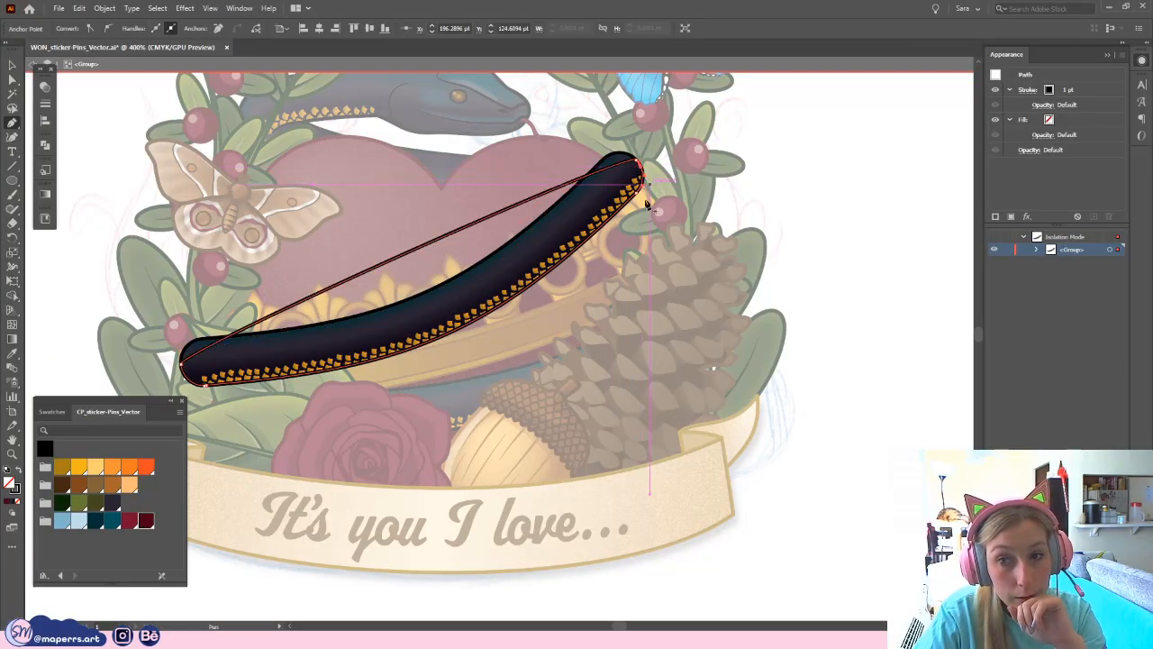
{"action": "left_click", "coordinate": [183, 372]}
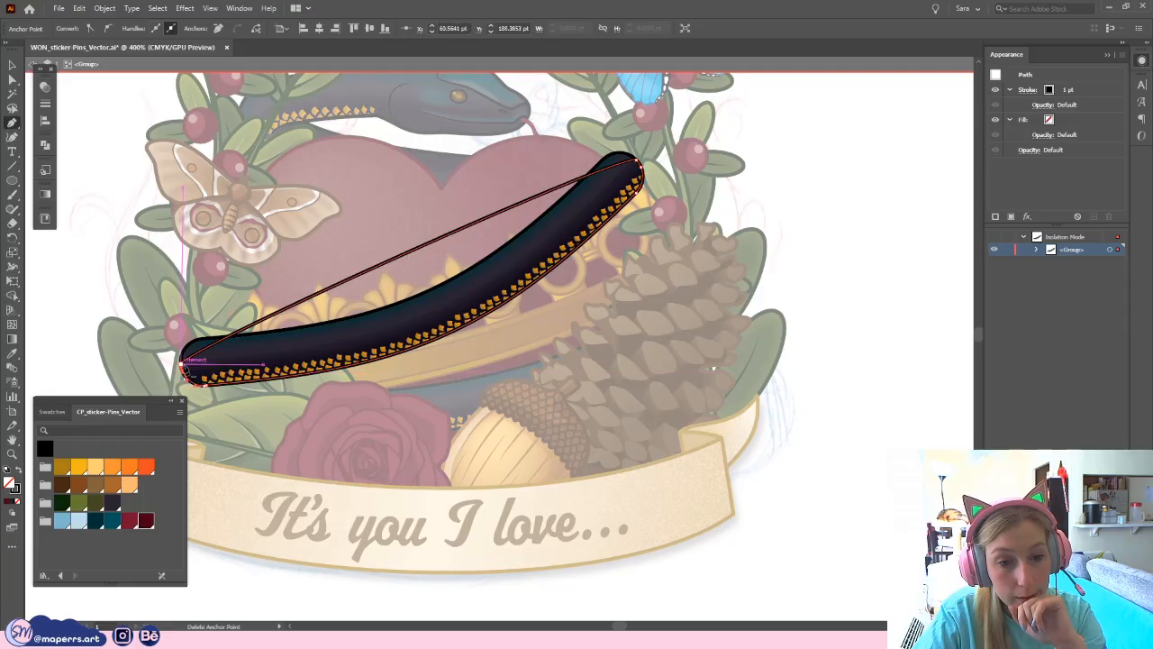
{"action": "left_click", "coordinate": [182, 364]}
{"action": "left_click", "coordinate": [636, 162]}
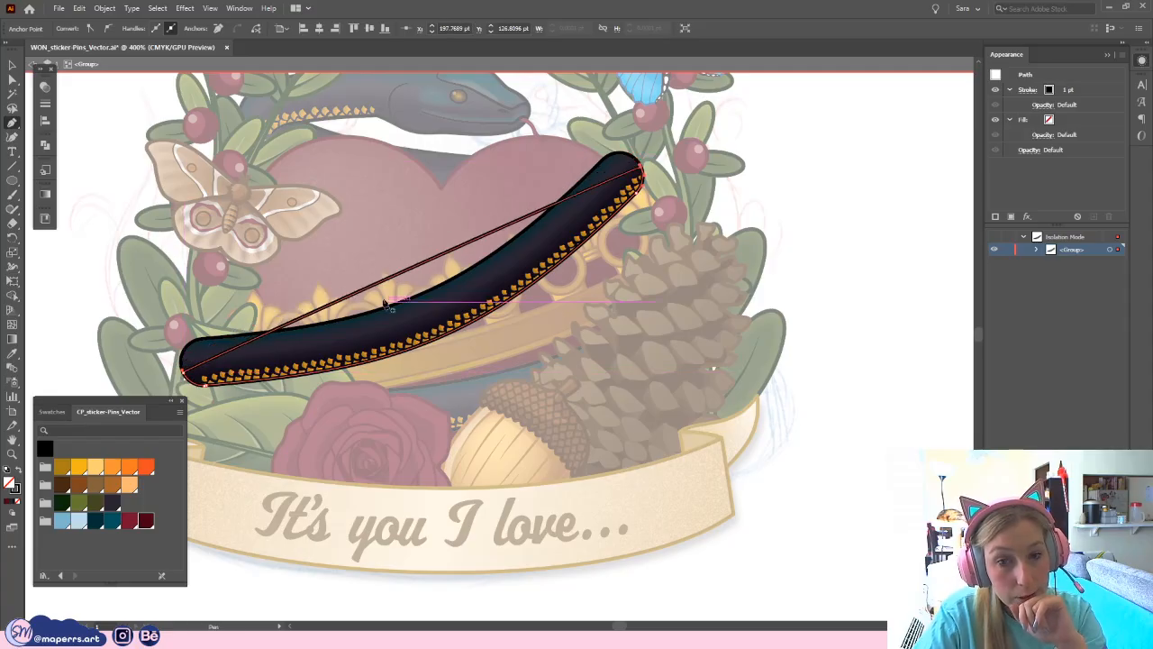
{"action": "left_click", "coordinate": [403, 274]}
{"action": "key", "text": "ctrl+z"}
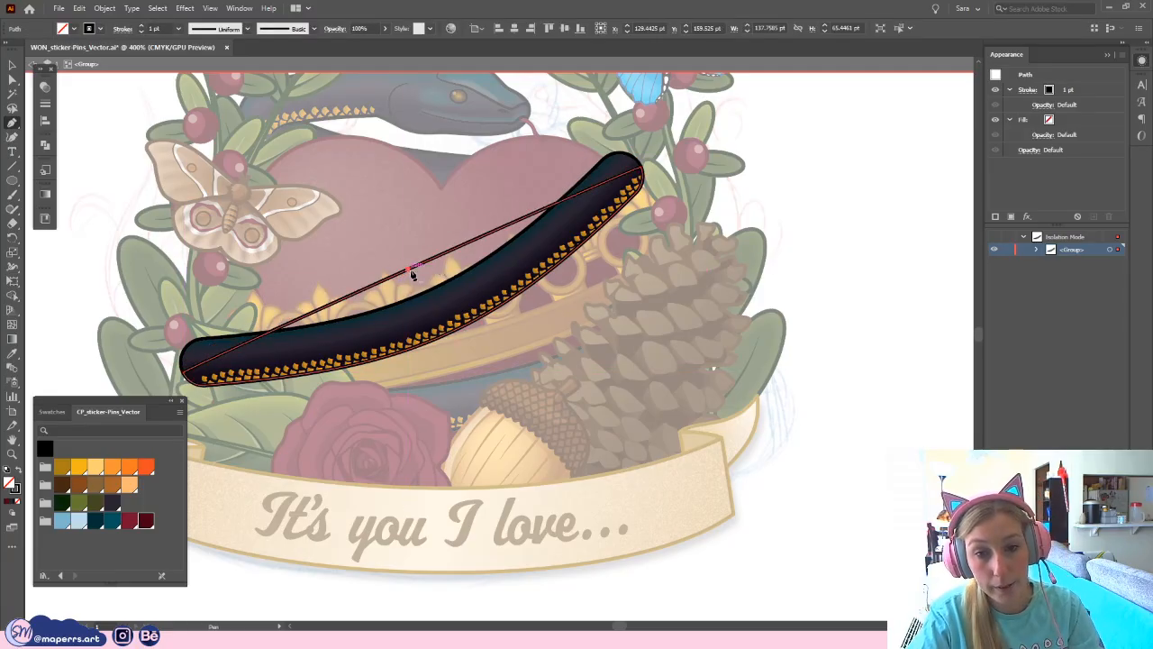
{"action": "left_click", "coordinate": [411, 272]}
{"action": "key", "text": "ctrl+z"}
{"action": "key", "text": "v"}
{"action": "left_click", "coordinate": [443, 299]}
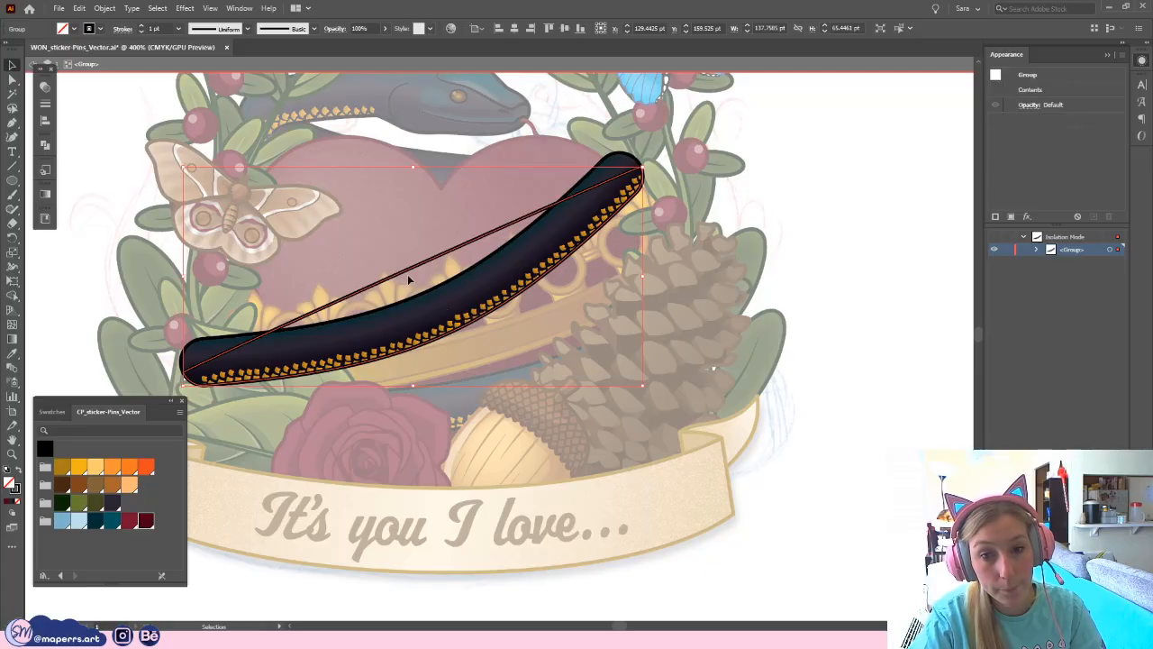
- Add an anchor midway along the path's straight edge and bend that edge down to follow the coil's belly scales
{"action": "left_click", "coordinate": [11, 124]}
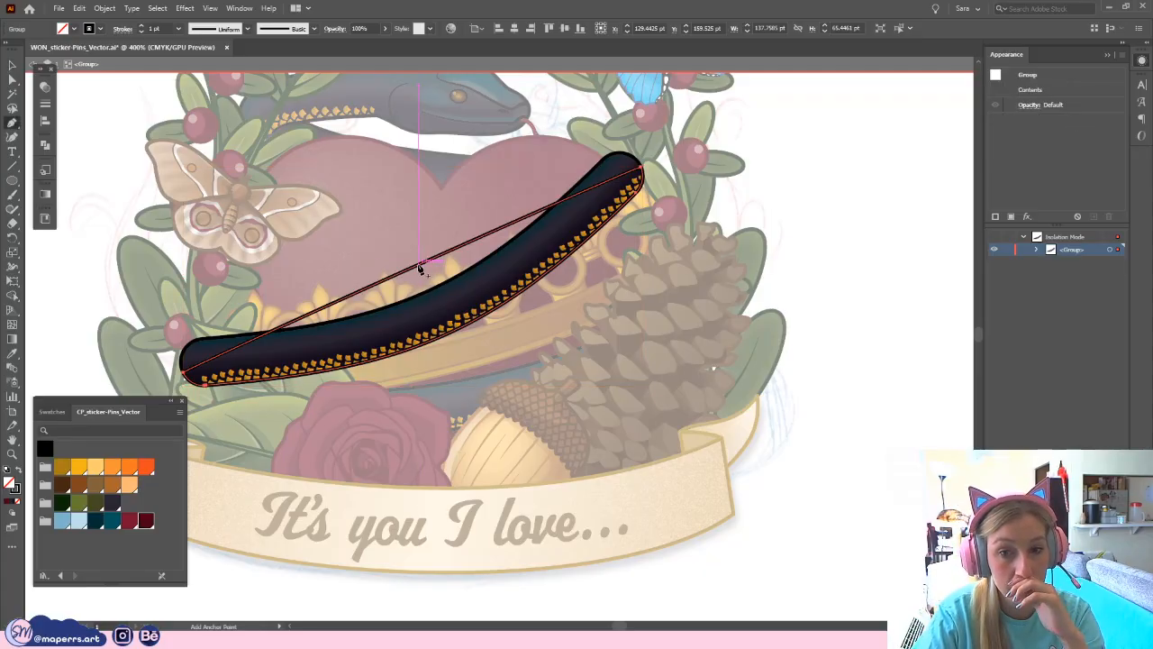
{"action": "left_click", "coordinate": [418, 264]}
{"action": "left_click", "coordinate": [12, 66]}
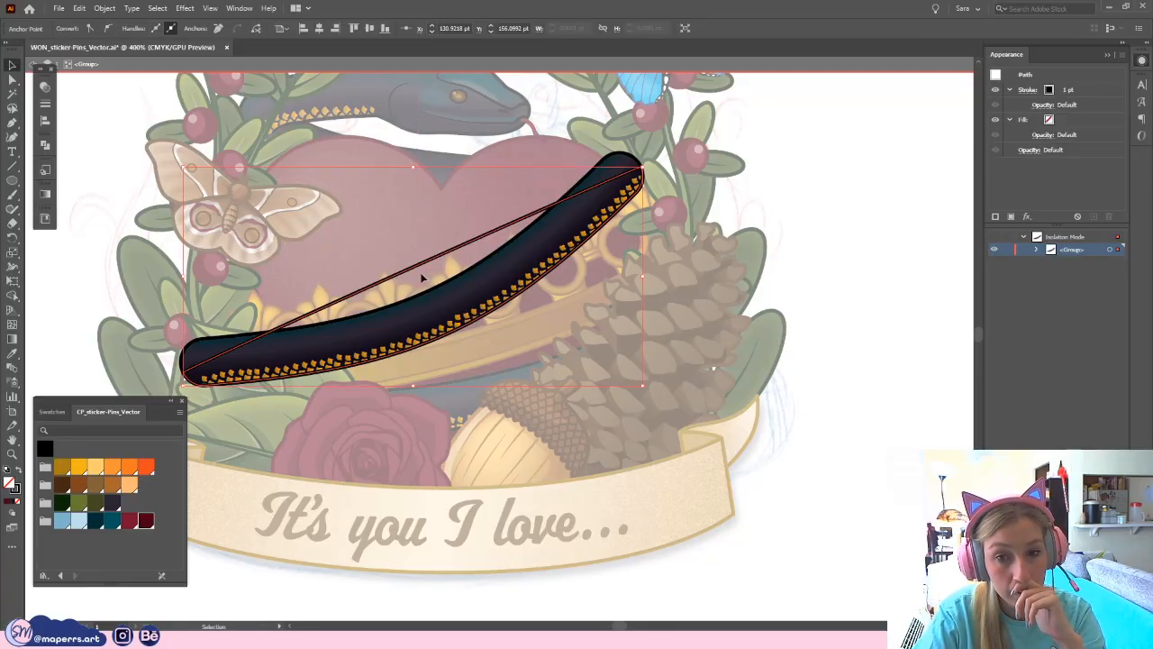
{"action": "left_click", "coordinate": [10, 80]}
{"action": "left_click_drag", "start_coordinate": [418, 267], "coordinate": [435, 316]}
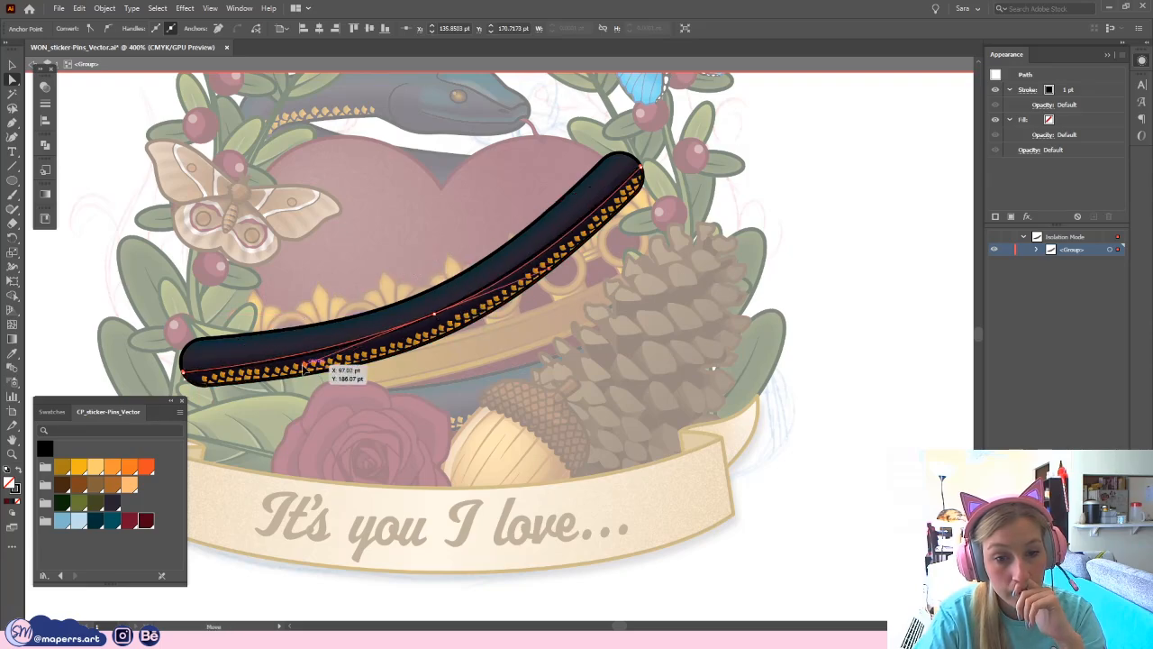
{"action": "left_click_drag", "start_coordinate": [436, 318], "coordinate": [437, 326]}
{"action": "left_click_drag", "start_coordinate": [551, 272], "coordinate": [569, 269]}
{"action": "left_click", "coordinate": [830, 259]}
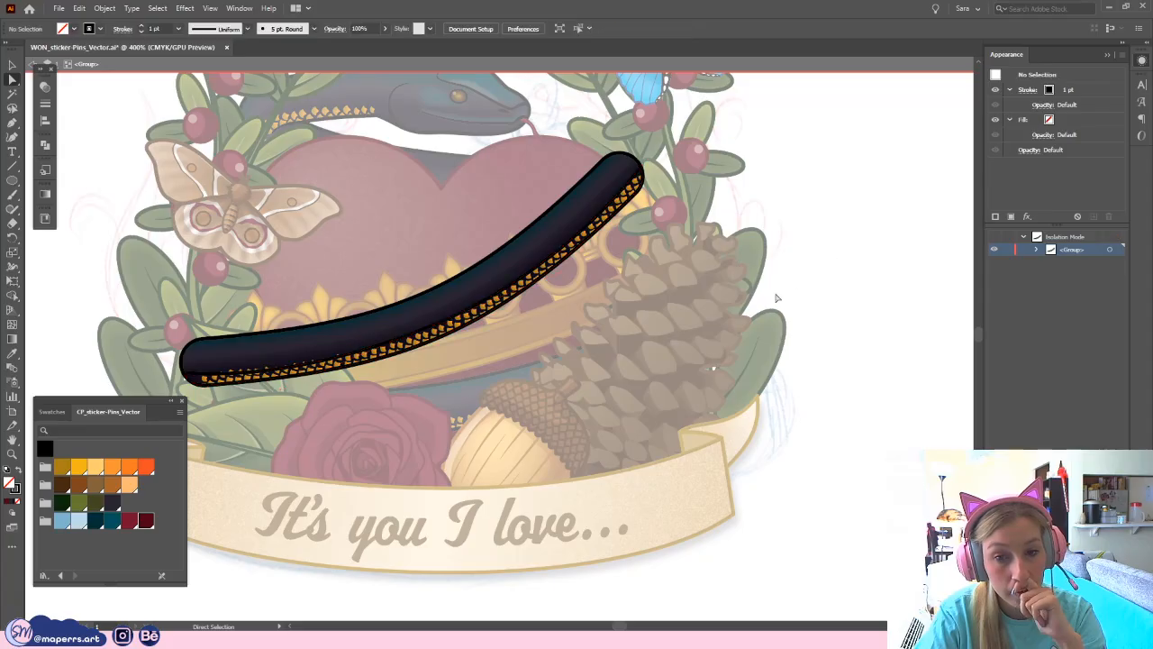
- Swap the fill and stroke of the belly strip path to give it a black fill and no stroke
{"action": "key", "text": "v"}
{"action": "left_click", "coordinate": [304, 367]}
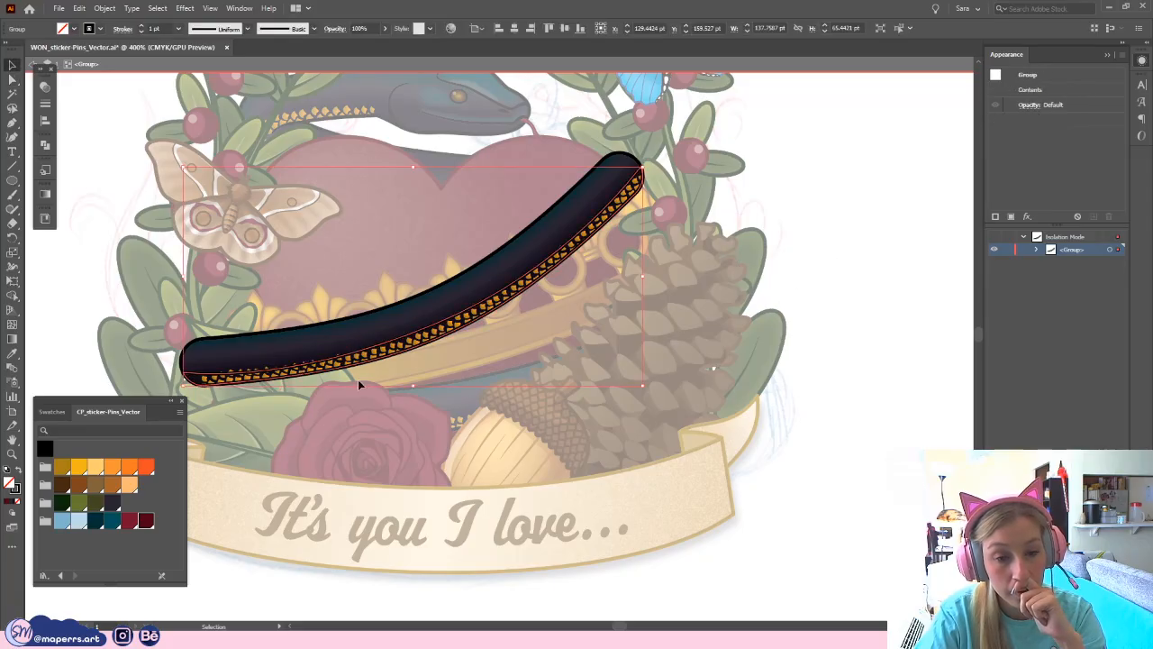
{"action": "left_click", "coordinate": [22, 475]}
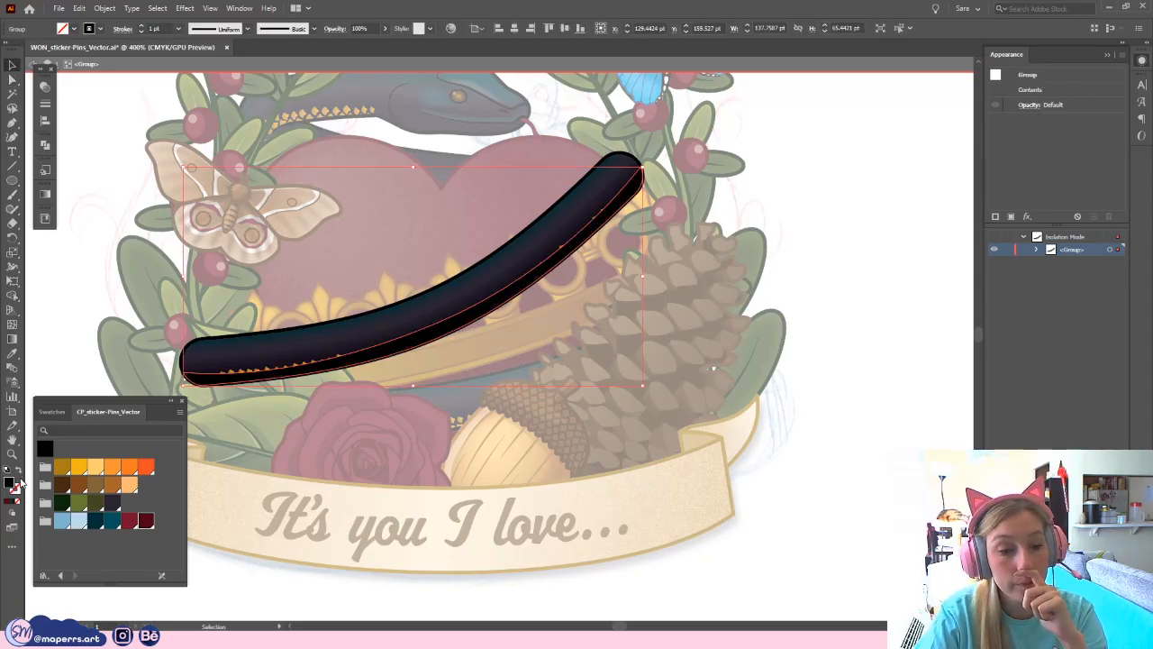
- Shift the middle anchor point on the black belly strip's upper edge slightly up along the coil
{"action": "key", "text": "a"}
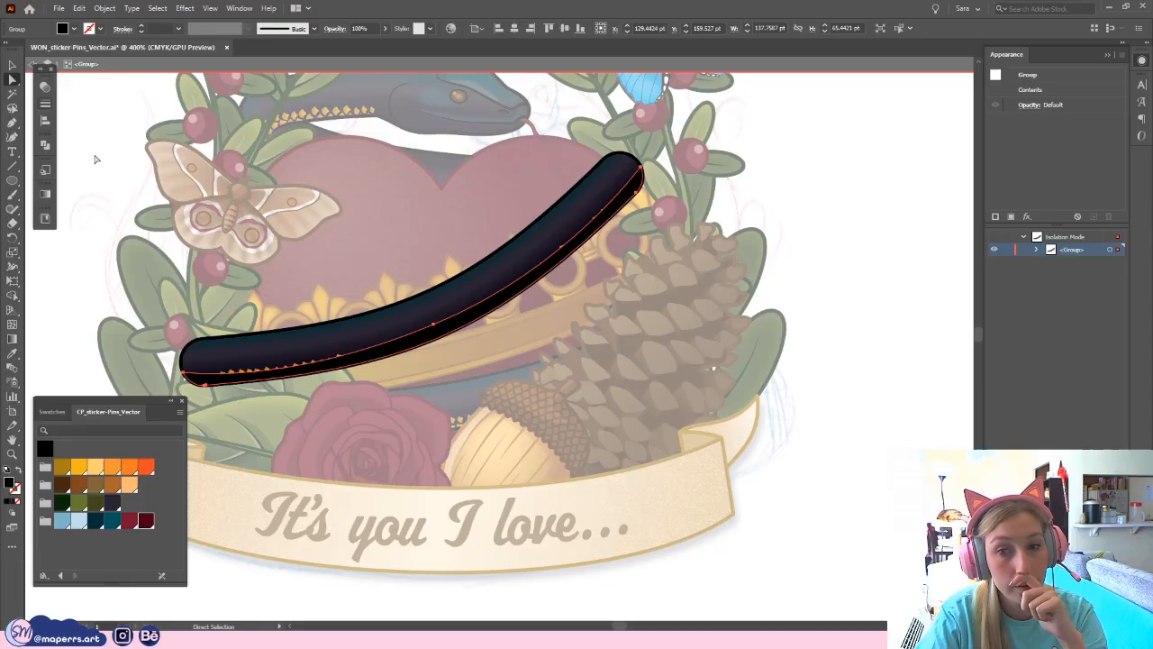
{"action": "left_click", "coordinate": [440, 326]}
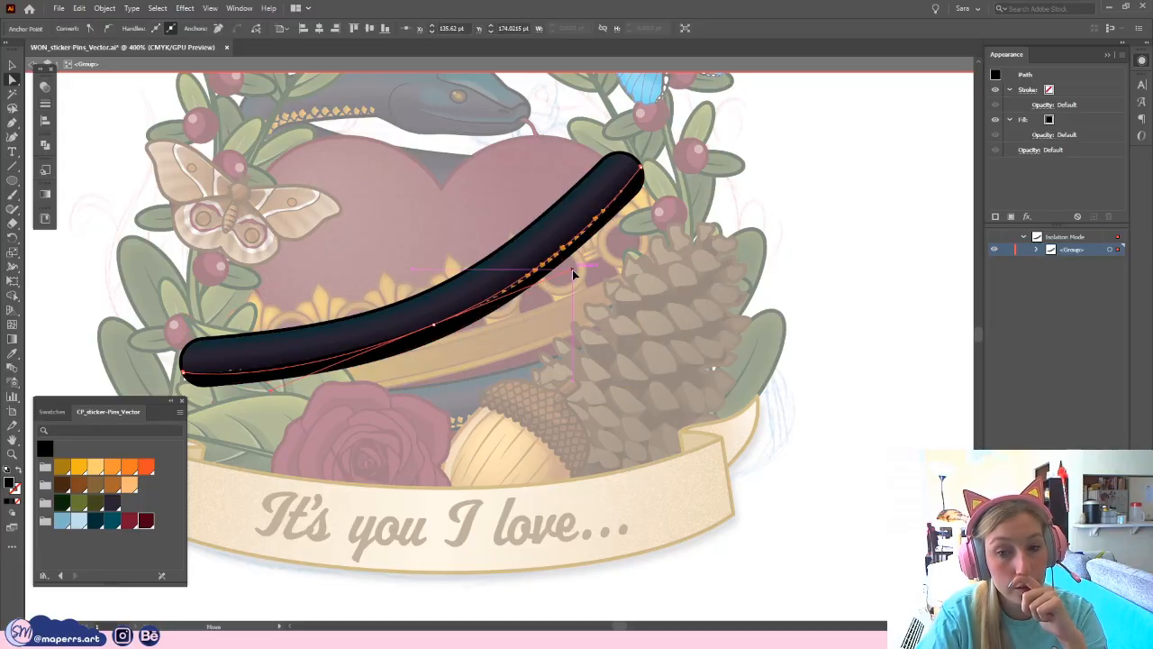
{"action": "left_click_drag", "start_coordinate": [439, 327], "coordinate": [461, 335]}
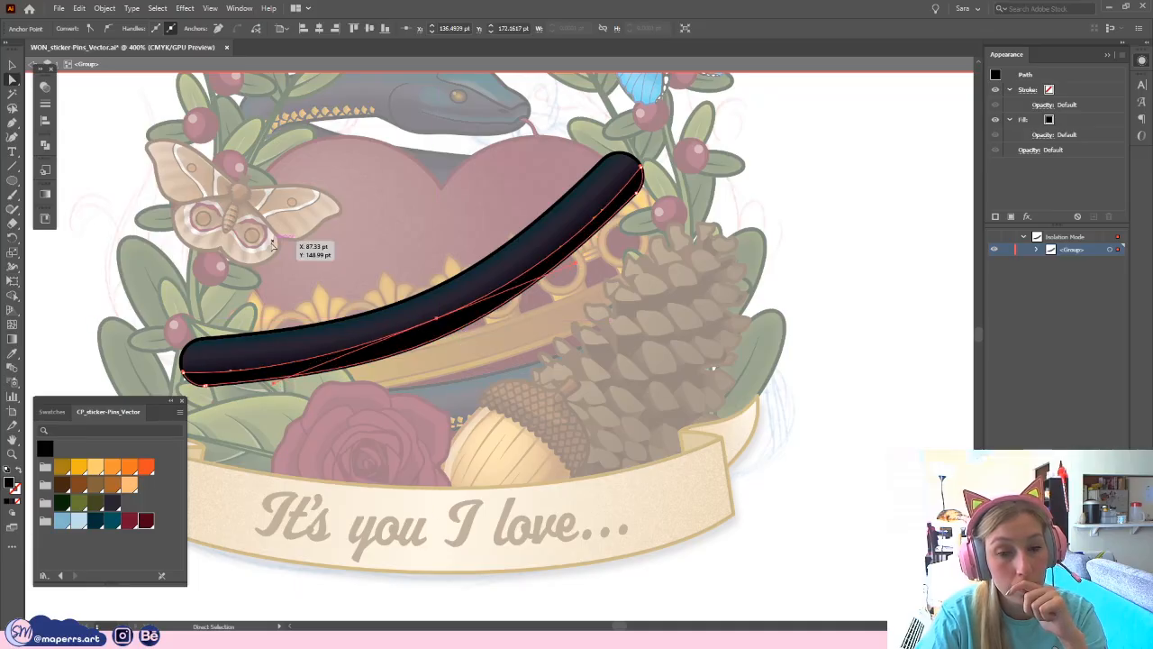
{"action": "left_click", "coordinate": [262, 273]}
{"action": "left_click", "coordinate": [395, 354]}
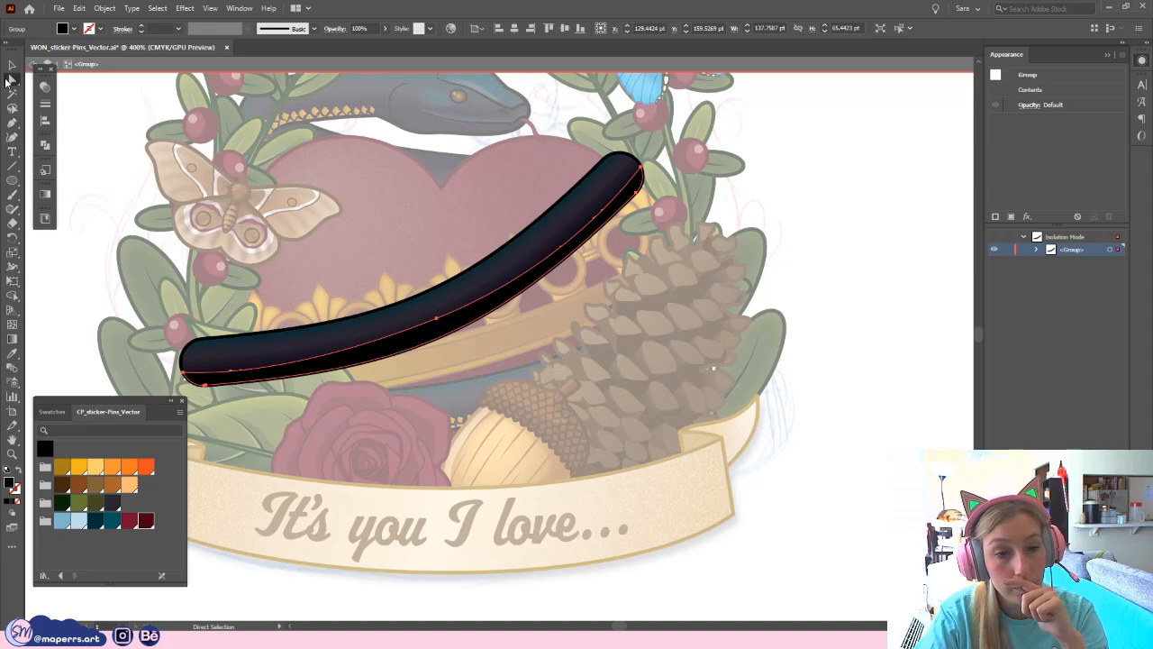
- Add an anchor point near each end of the black strip's upper edge and delete the middle anchor
{"action": "left_click", "coordinate": [204, 384]}
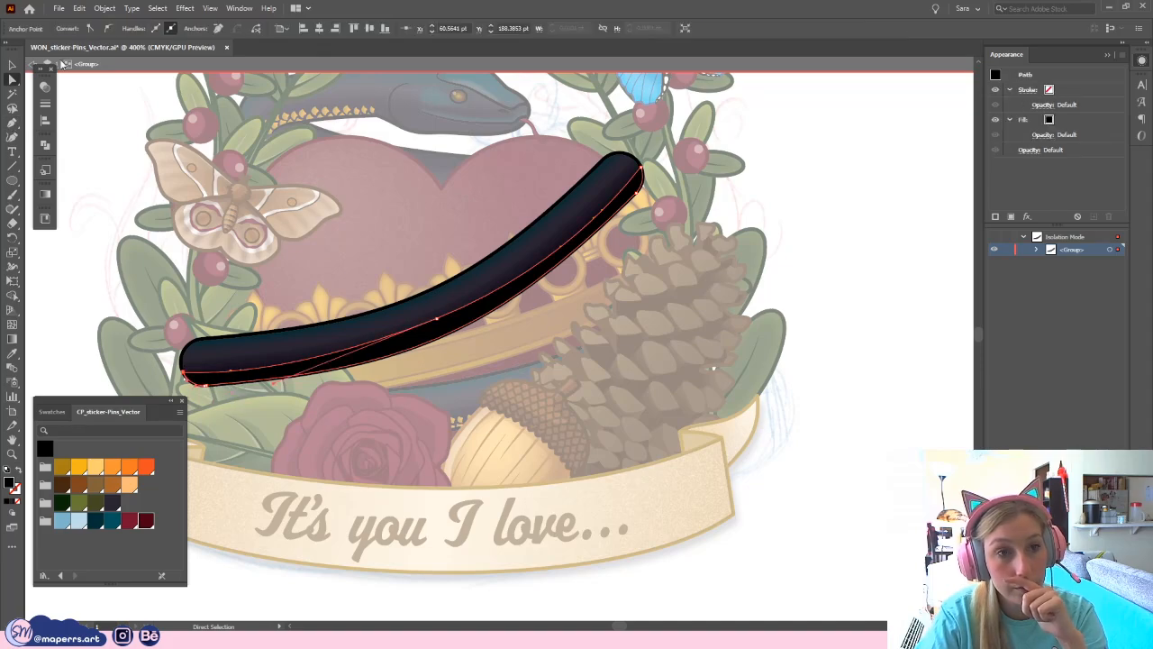
{"action": "left_click", "coordinate": [45, 165]}
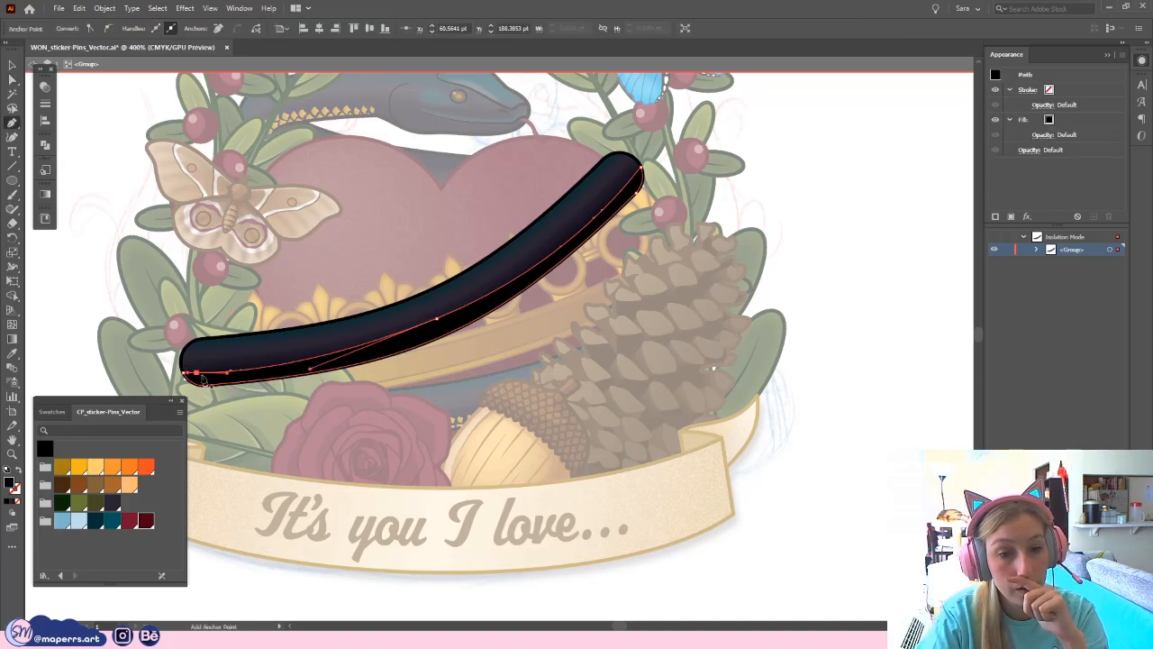
{"action": "left_click", "coordinate": [637, 172]}
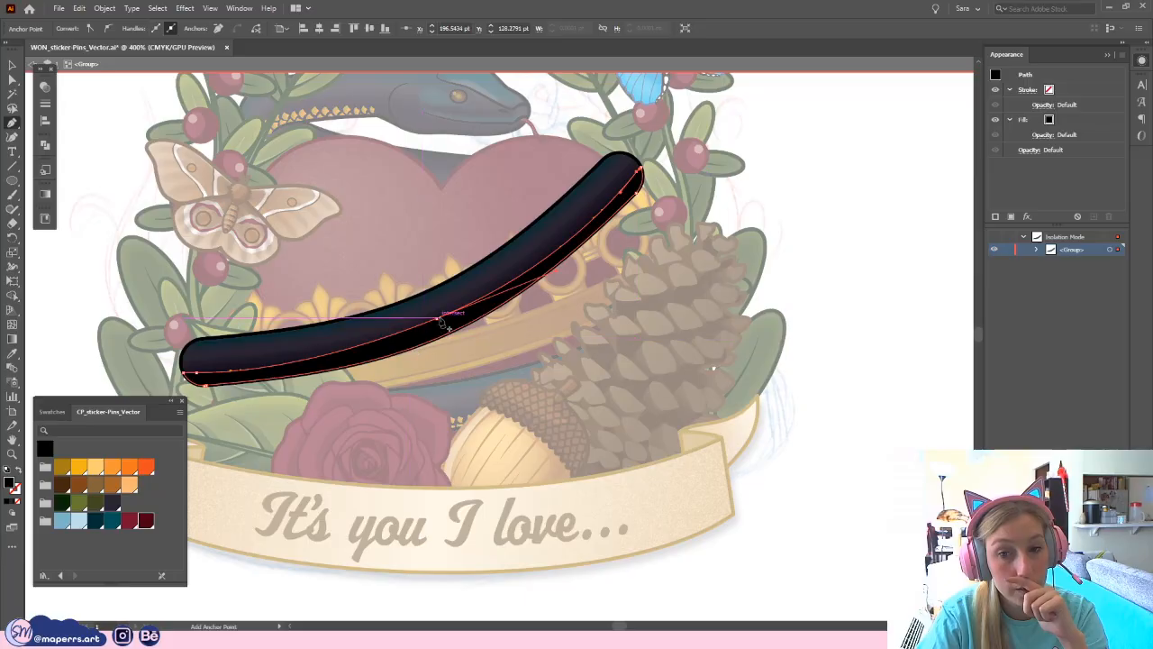
{"action": "left_click", "coordinate": [453, 323]}
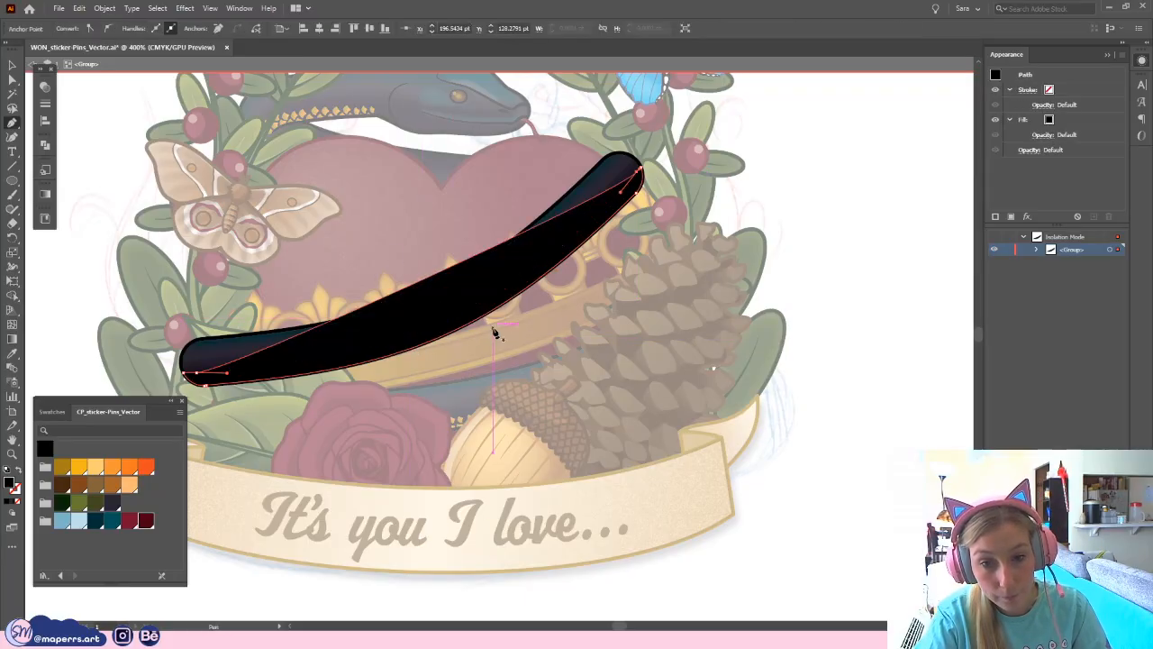
- Extend the direction handles of the two end anchors to bend the strip's straight upper edge down along the coil's belly
{"action": "left_click", "coordinate": [13, 81]}
{"action": "left_click_drag", "start_coordinate": [227, 373], "coordinate": [420, 379]}
{"action": "left_click_drag", "start_coordinate": [622, 194], "coordinate": [604, 224]}
{"action": "key", "text": "ctrl+z"}
{"action": "left_click", "coordinate": [637, 178]}
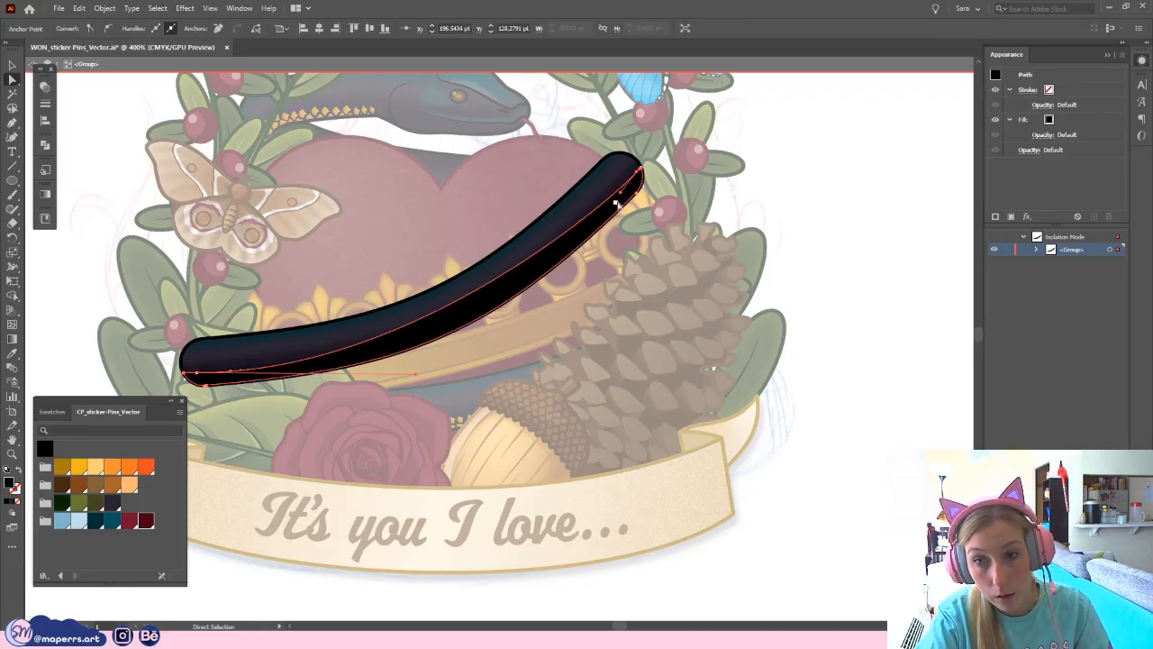
{"action": "left_click_drag", "start_coordinate": [637, 178], "coordinate": [594, 239]}
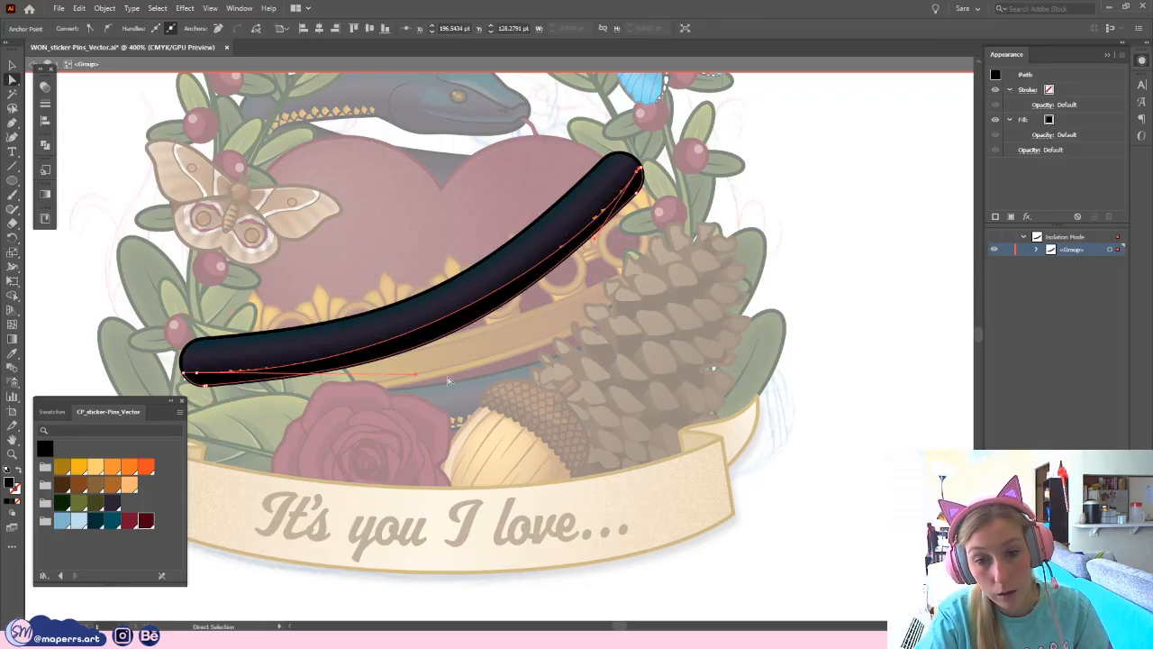
{"action": "left_click_drag", "start_coordinate": [416, 374], "coordinate": [409, 369]}
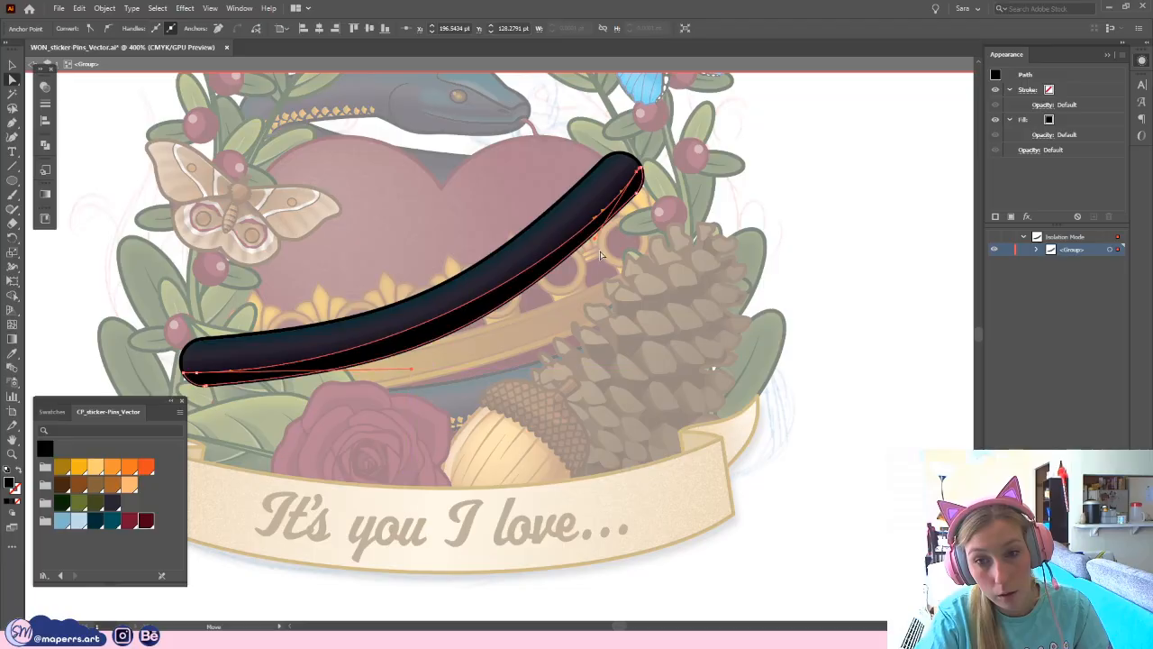
{"action": "left_click_drag", "start_coordinate": [594, 240], "coordinate": [601, 213]}
- Add an anchor midway along the strip's upper edge, nudge it down and adjust the neighbouring handles to smooth the curve
{"action": "left_click", "coordinate": [13, 124]}
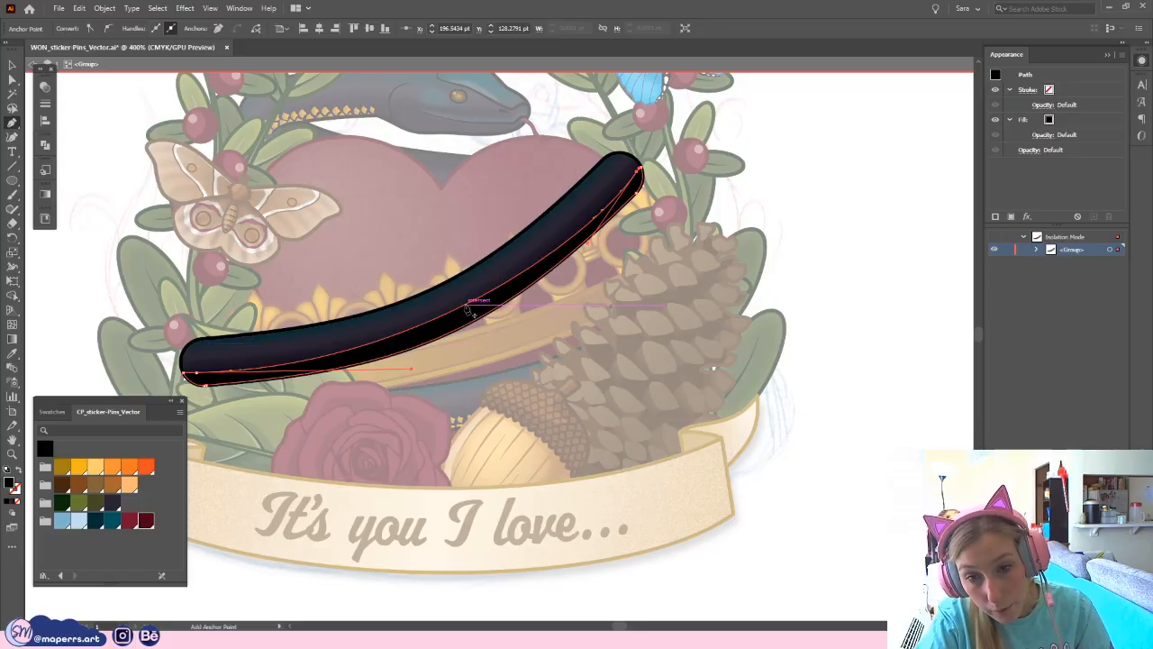
{"action": "left_click", "coordinate": [11, 80]}
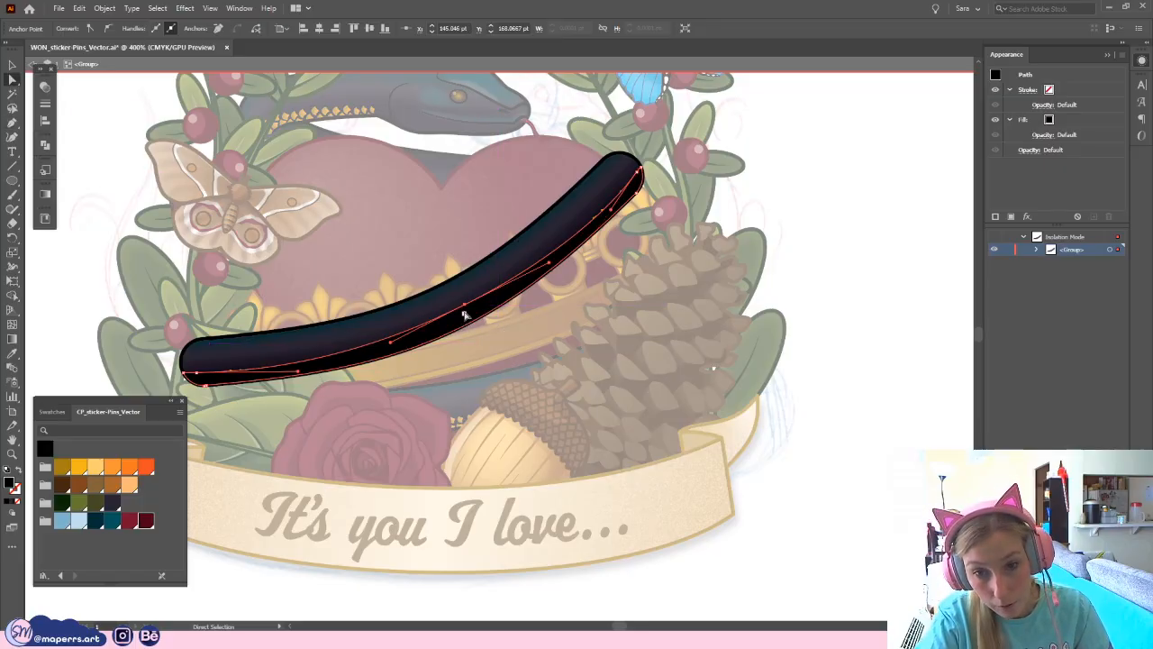
{"action": "left_click_drag", "start_coordinate": [464, 307], "coordinate": [463, 312]}
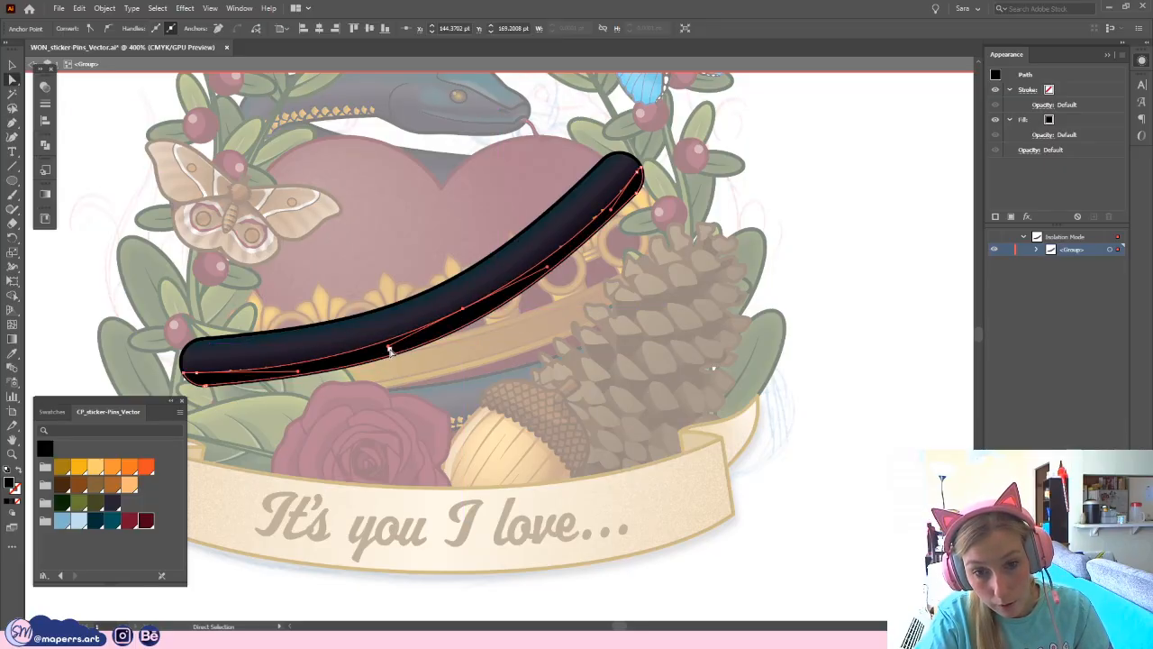
{"action": "left_click_drag", "start_coordinate": [389, 347], "coordinate": [378, 350]}
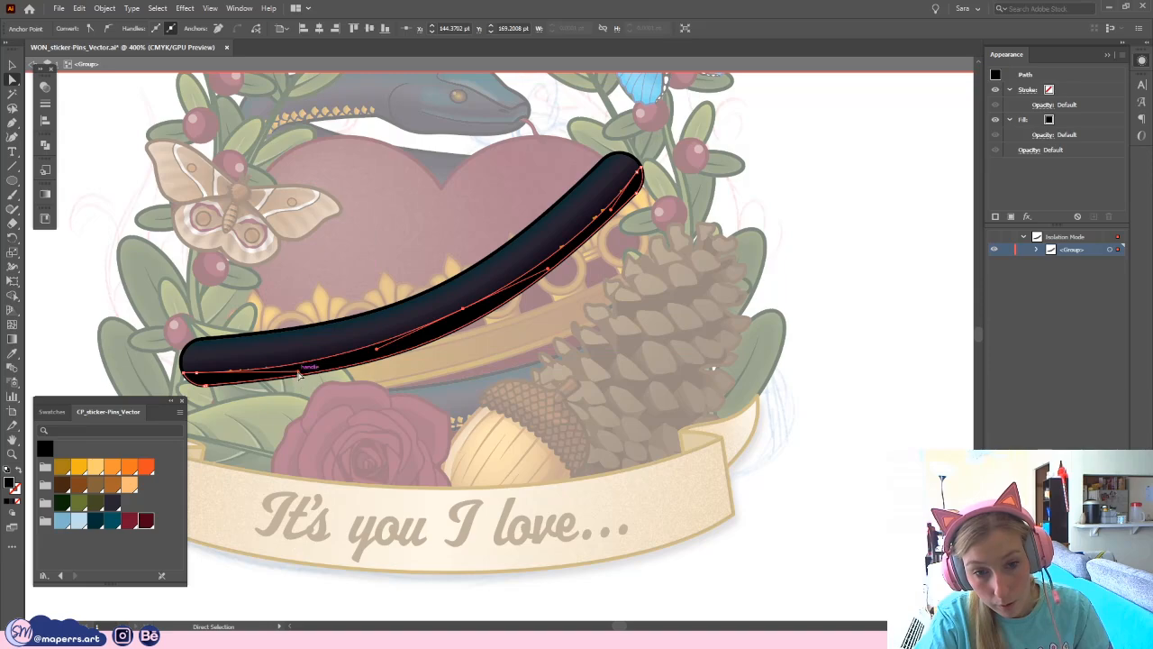
{"action": "left_click_drag", "start_coordinate": [297, 371], "coordinate": [297, 368]}
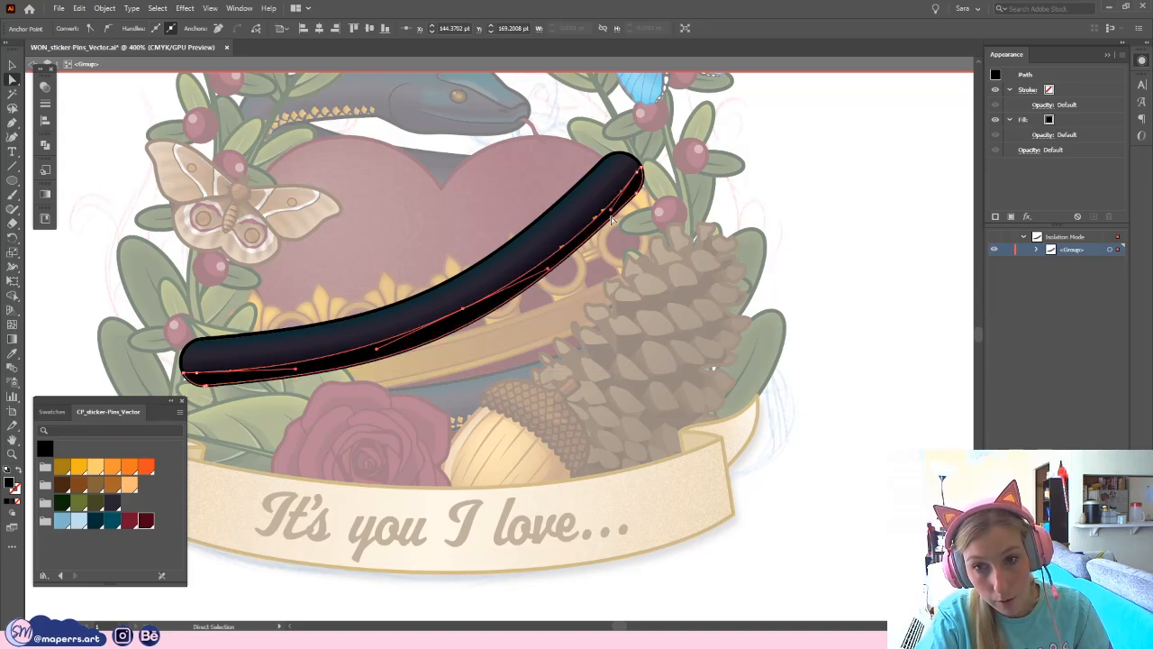
{"action": "left_click_drag", "start_coordinate": [613, 211], "coordinate": [614, 213]}
- Undo the last handle tweaks and raise the middle anchor's upper-right handle to refine the strip's curve
{"action": "key", "text": "ctrl+z"}
{"action": "key", "text": "ctrl+z"}
{"action": "key", "text": "ctrl+z"}
{"action": "key", "text": "ctrl+z"}
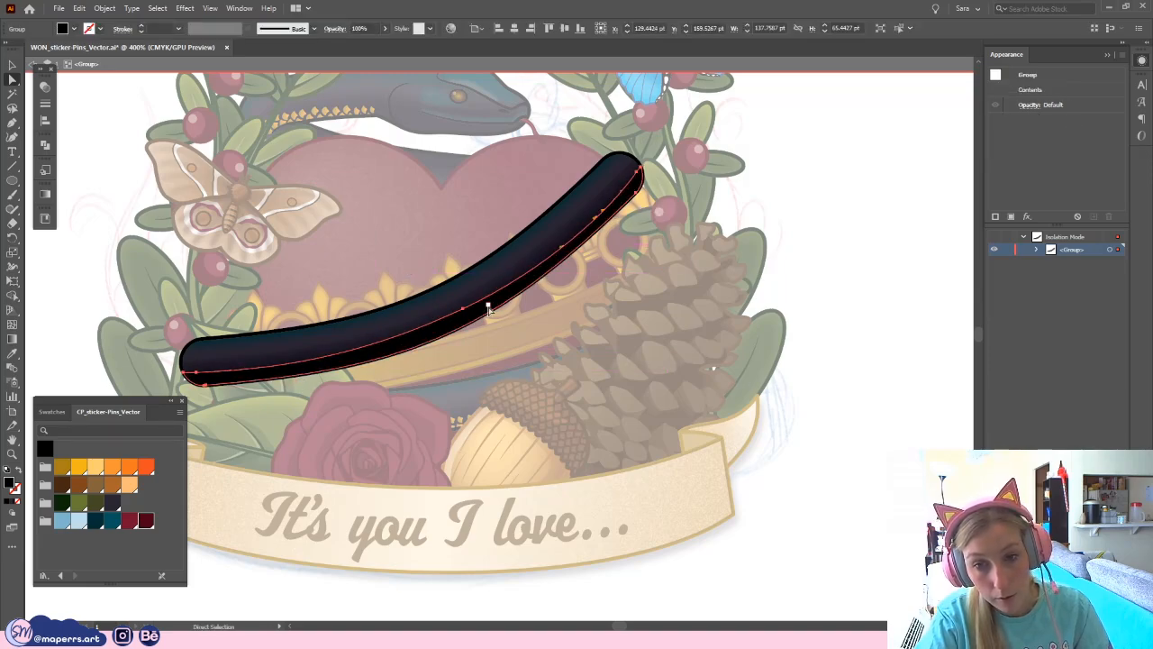
{"action": "left_click", "coordinate": [475, 310]}
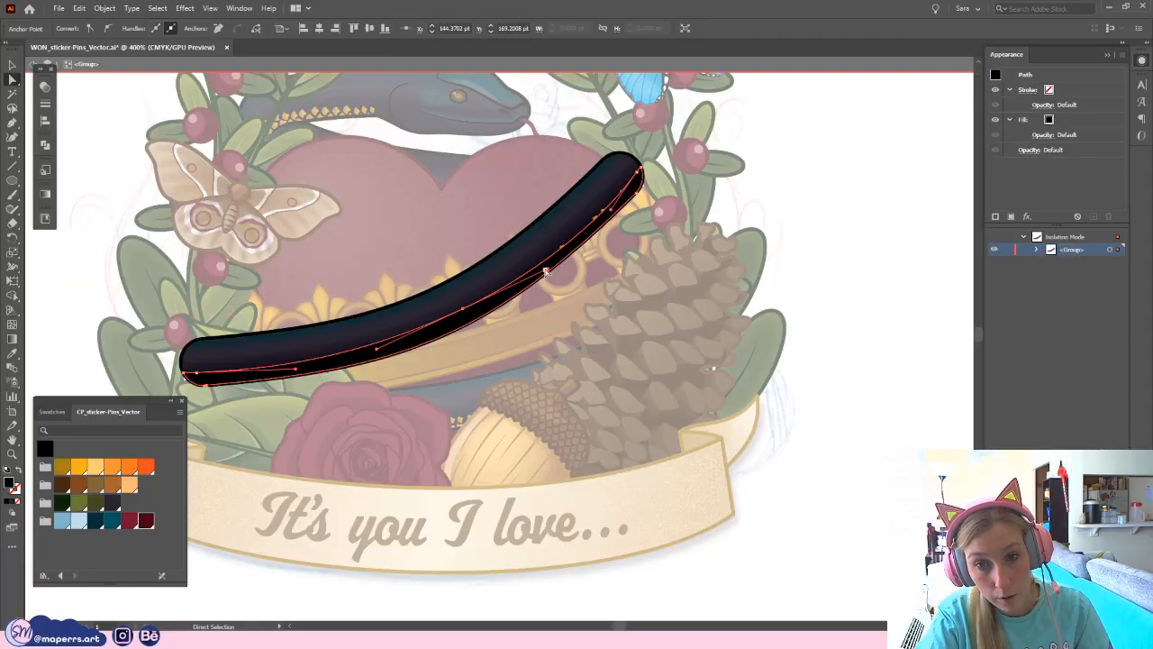
{"action": "left_click_drag", "start_coordinate": [548, 271], "coordinate": [548, 262]}
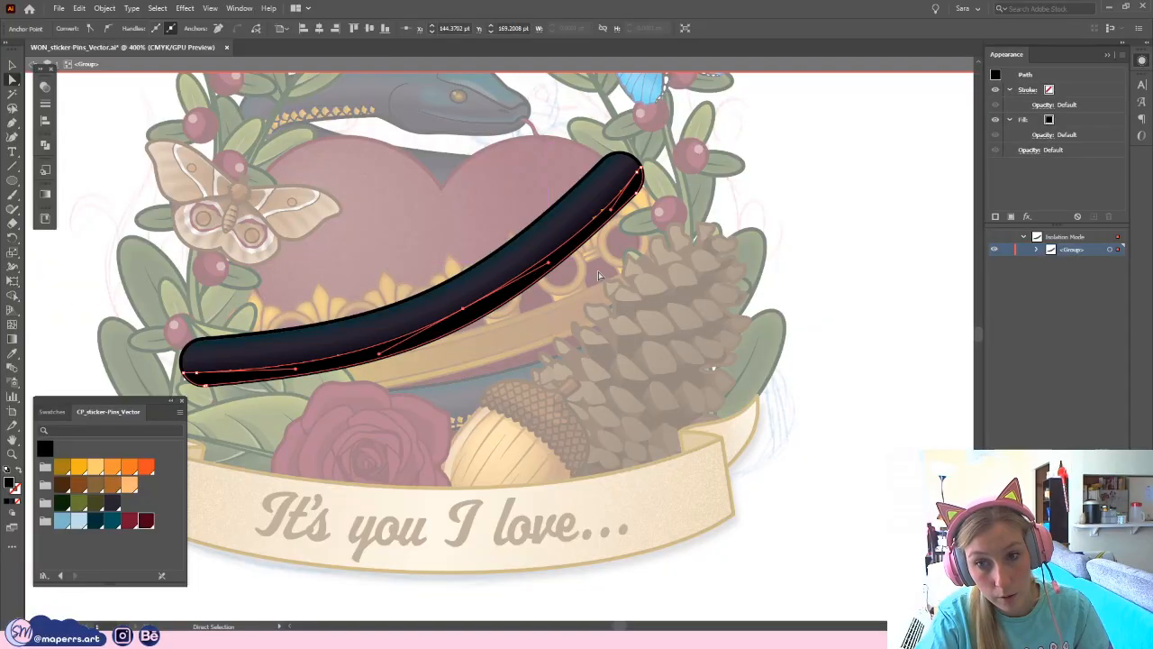
- Fill the belly strip with the dark teal-to-purple linear gradient, keeping only its two end color stops
{"action": "left_click", "coordinate": [45, 218]}
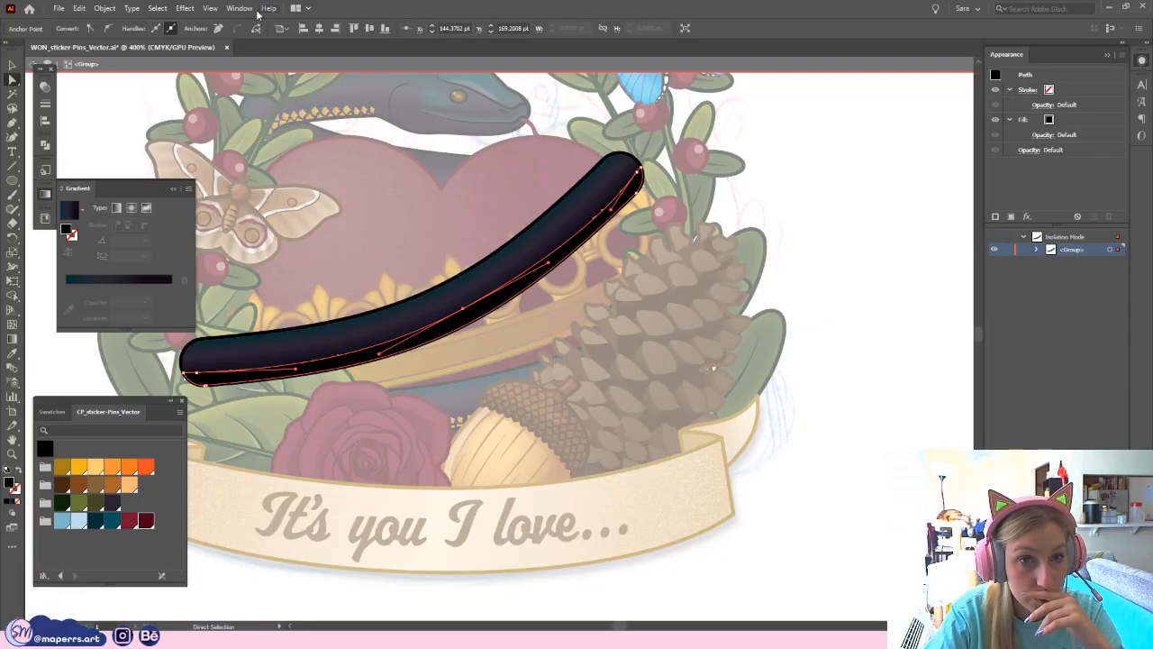
{"action": "left_click", "coordinate": [68, 210]}
{"action": "left_click", "coordinate": [105, 302]}
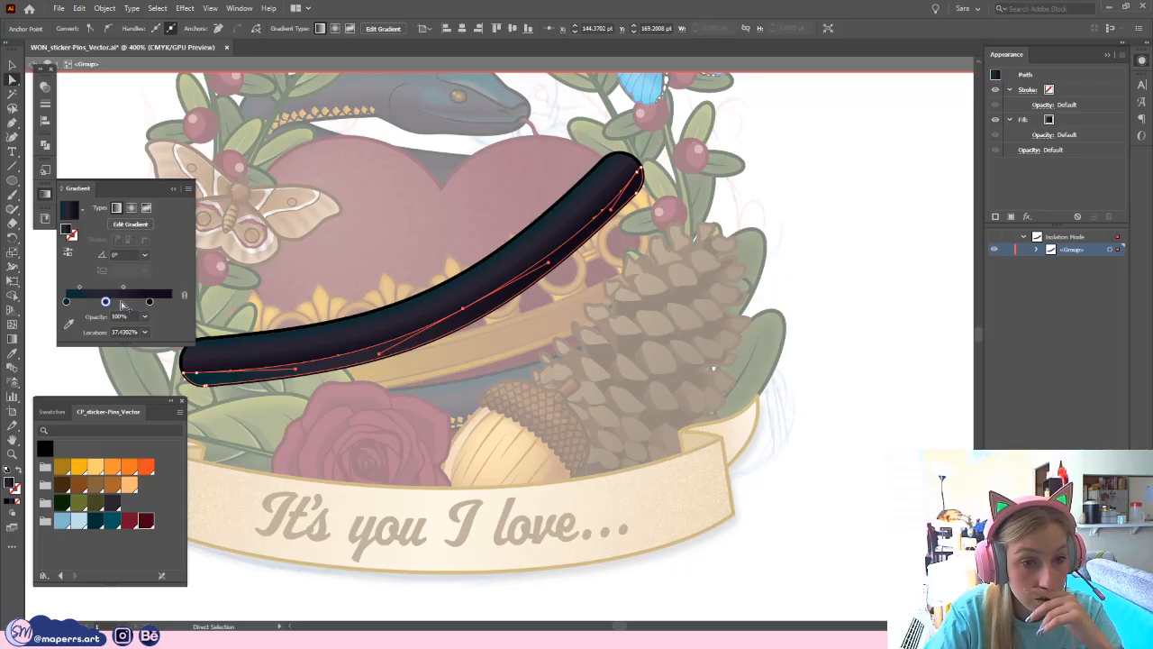
{"action": "key", "text": "ctrl+z"}
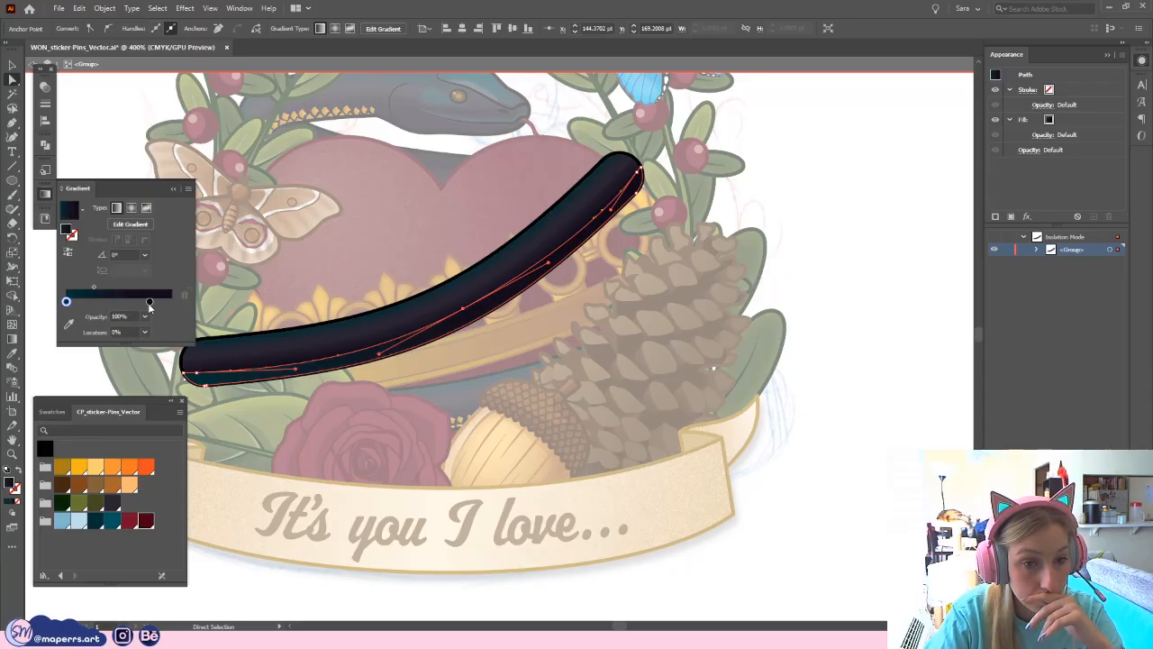
- Recolor the start stop of the snake body shading's gradient black and move its end stop to 100%
{"action": "left_click", "coordinate": [1140, 61]}
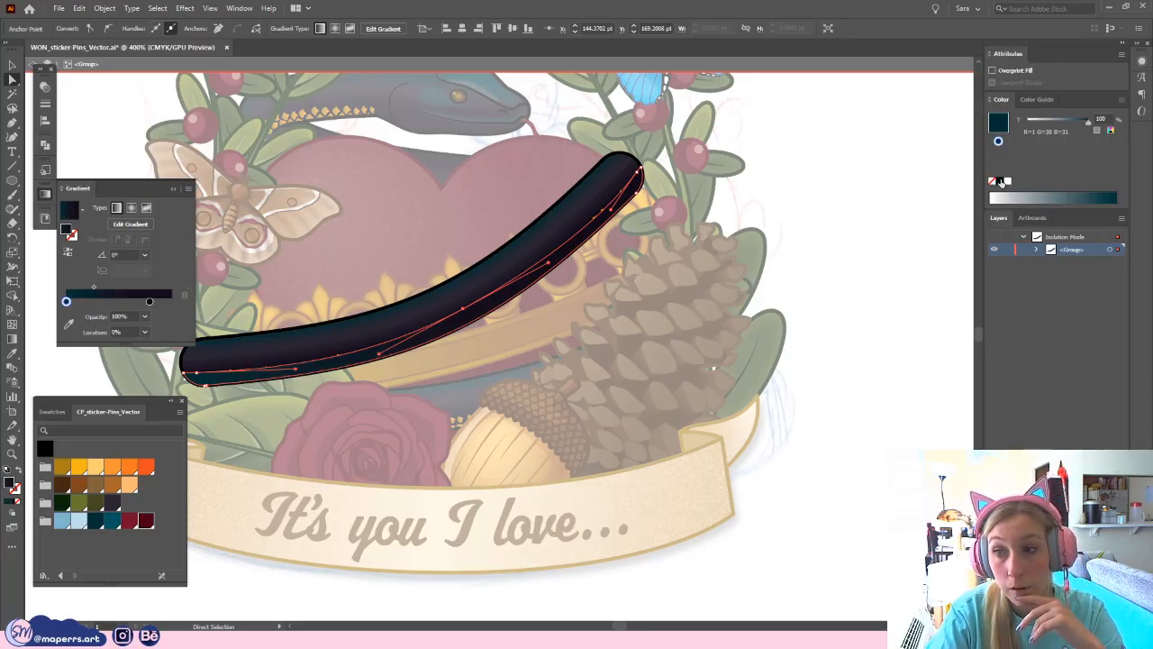
{"action": "left_click", "coordinate": [148, 301]}
{"action": "left_click_drag", "start_coordinate": [147, 302], "coordinate": [315, 301]}
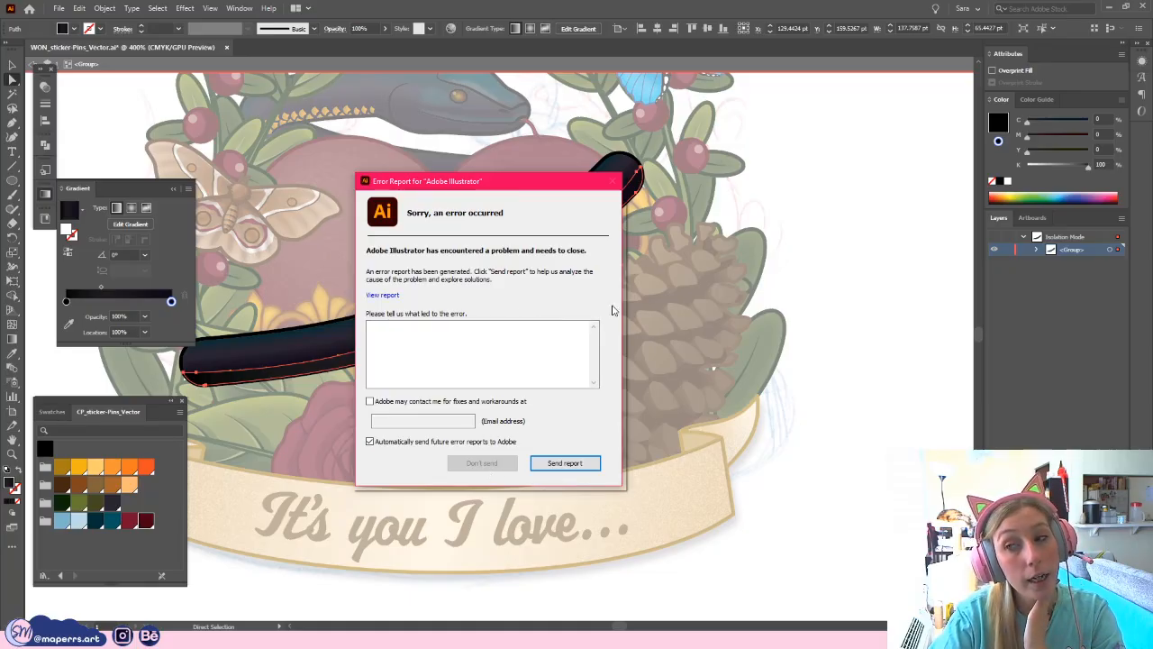
- Dismiss the crash report, accept recovery of the unsaved sticker document, and maximize the reopened Illustrator window
{"action": "left_click_drag", "start_coordinate": [512, 185], "coordinate": [585, 192]}
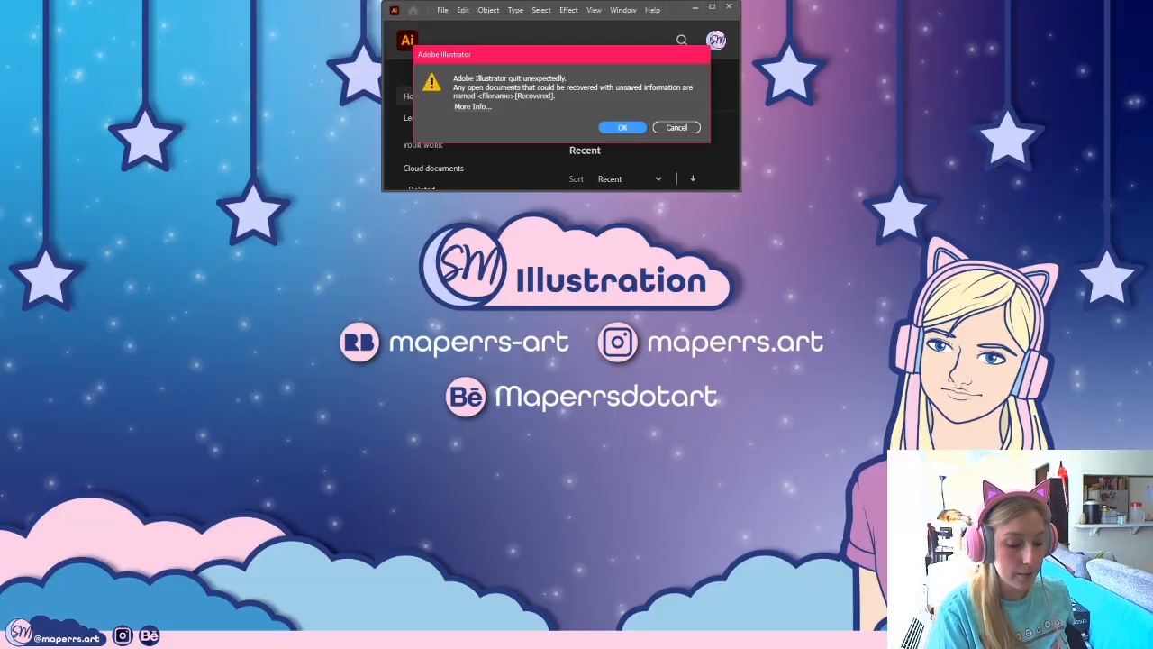
{"action": "left_click", "coordinate": [622, 128]}
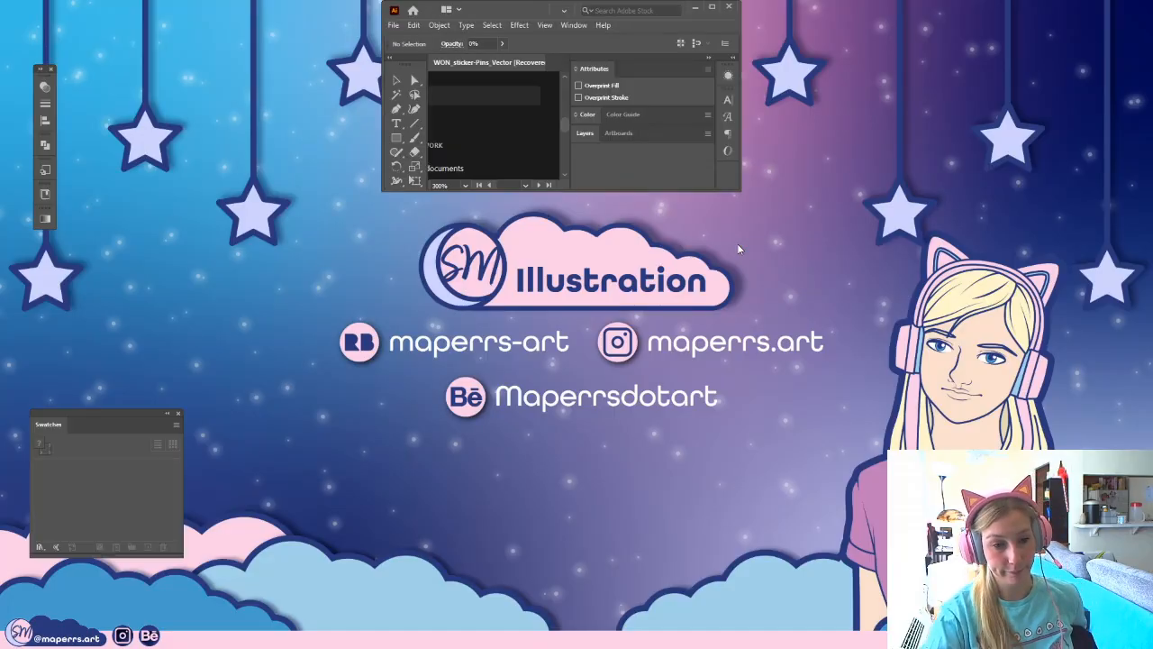
{"action": "left_click", "coordinate": [710, 7]}
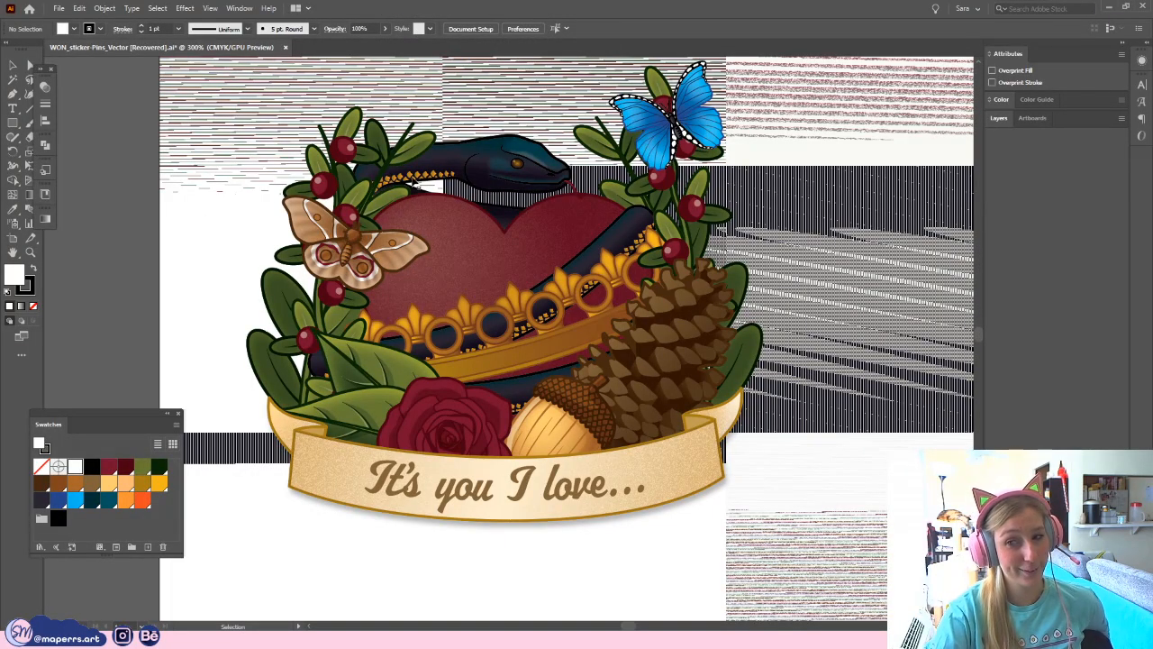
- Inspect the recovered sticker artboard for corrupted areas around the artwork
{"action": "left_click", "coordinate": [365, 214]}
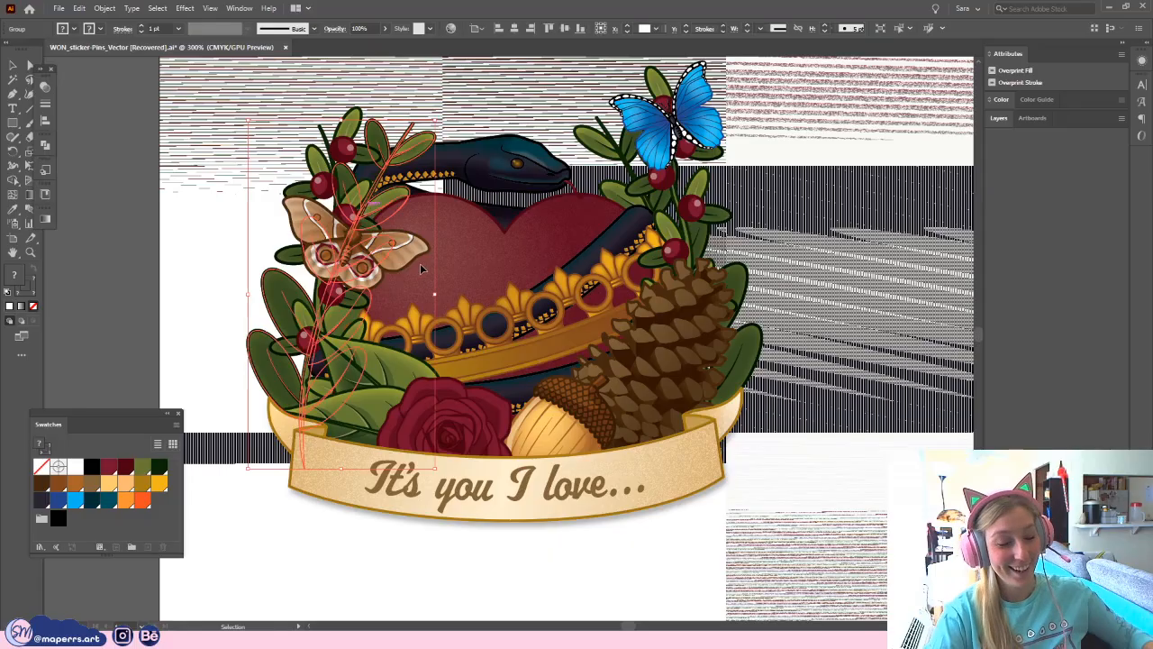
{"action": "key", "text": "ctrl+minus"}
{"action": "left_click_drag", "start_coordinate": [849, 316], "coordinate": [443, 224]}
{"action": "key", "text": "ctrl+minus"}
{"action": "key", "text": "ctrl+minus"}
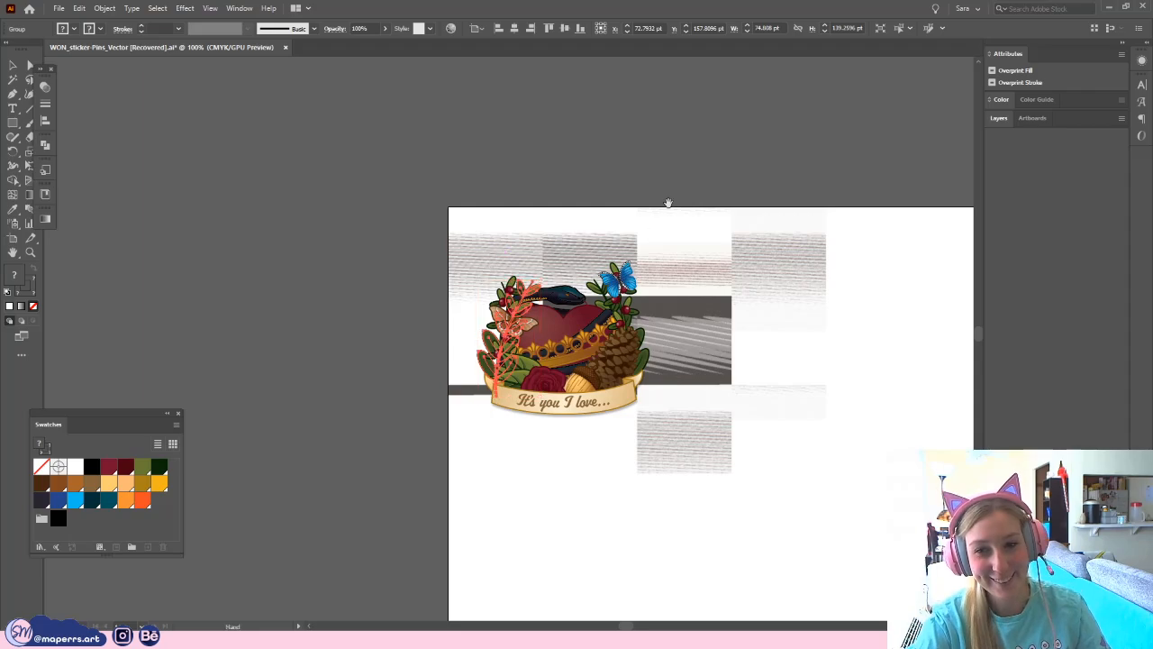
{"action": "left_click_drag", "start_coordinate": [599, 182], "coordinate": [528, 155]}
{"action": "left_click", "coordinate": [551, 157]}
- Unlock all objects in the recovered document and copy the entire sticker artwork, leaving out the corrupted background
{"action": "left_click_drag", "start_coordinate": [654, 178], "coordinate": [239, 436]}
{"action": "key", "text": "a"}
{"action": "key", "text": "v"}
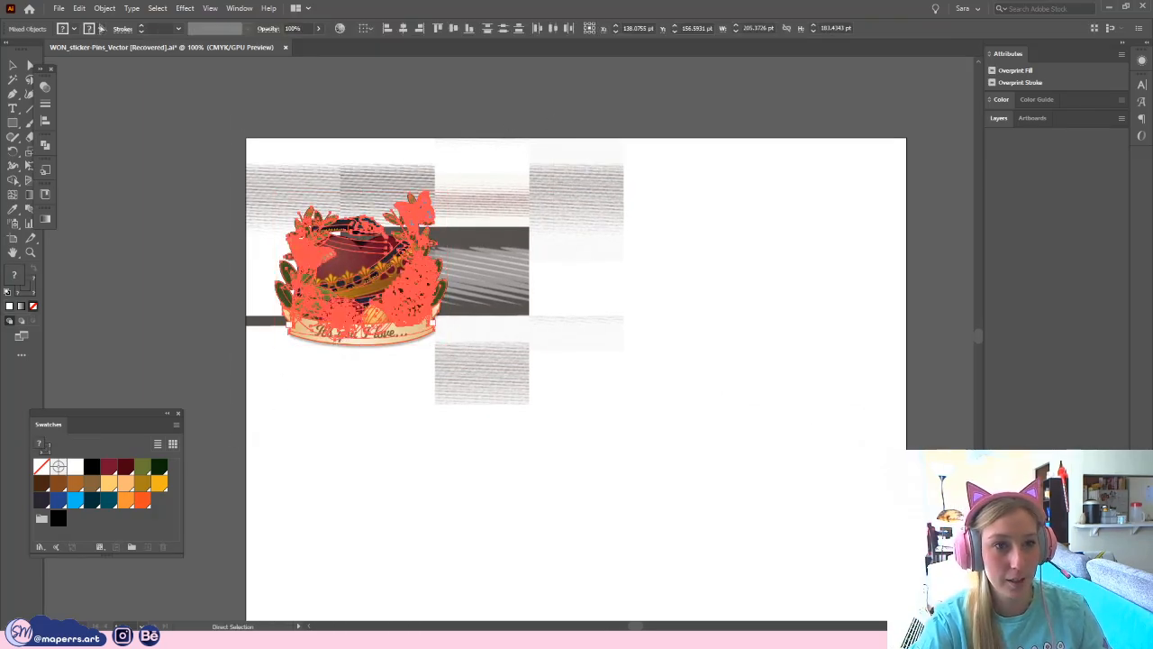
{"action": "left_click", "coordinate": [113, 97]}
{"action": "left_click", "coordinate": [108, 11]}
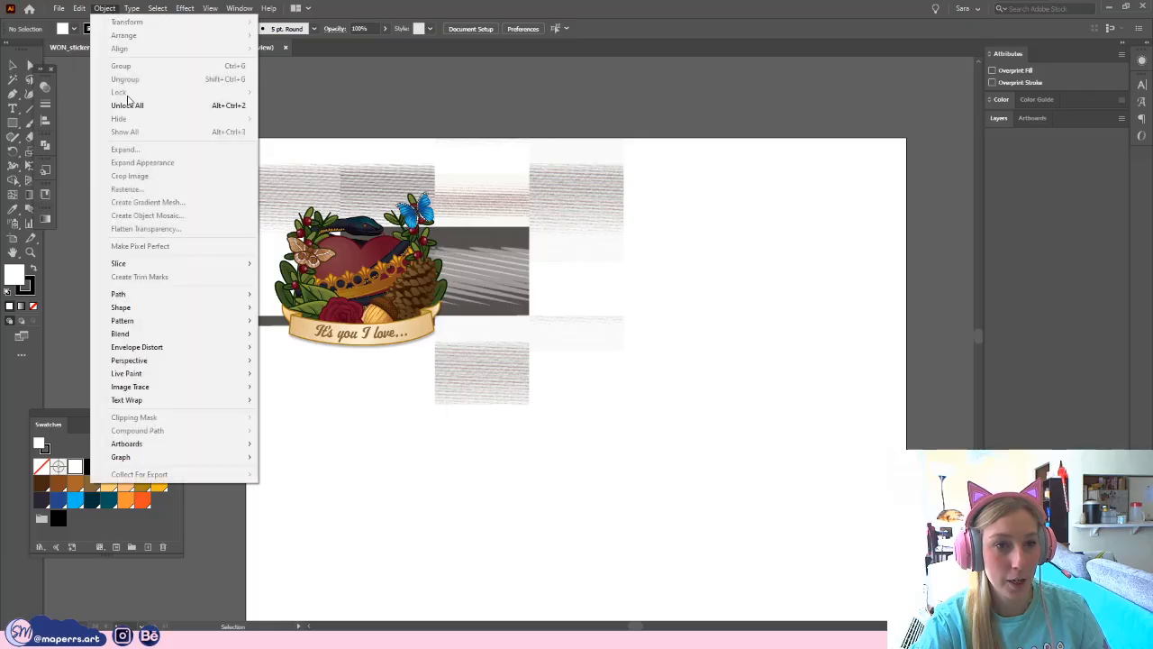
{"action": "left_click", "coordinate": [127, 105]}
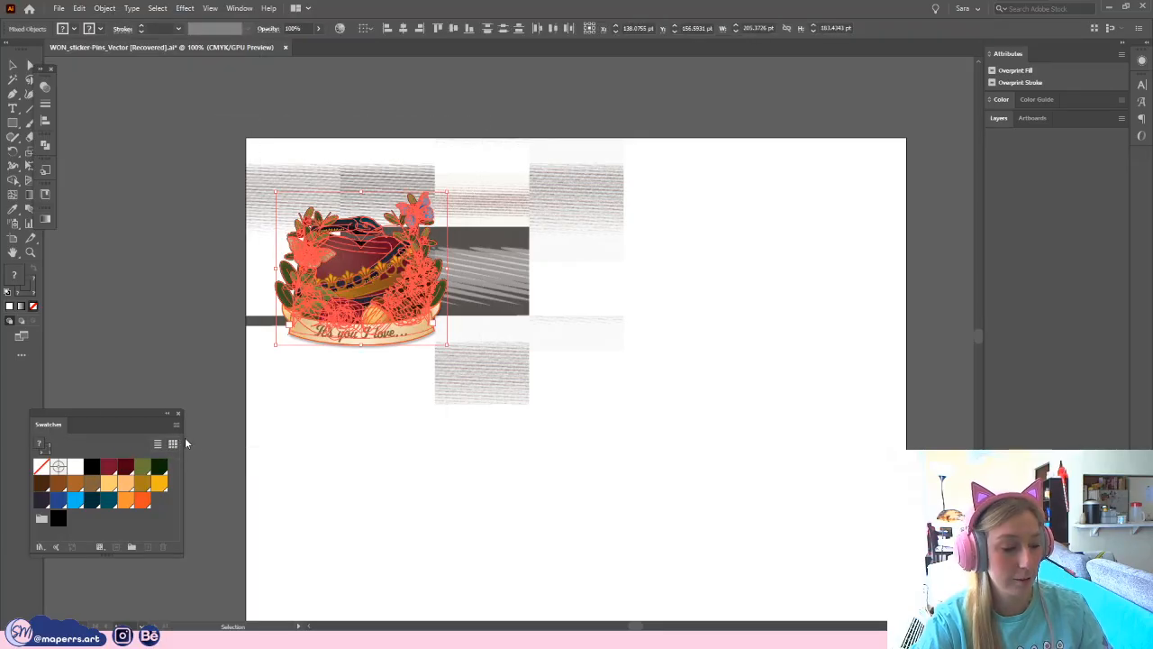
{"action": "left_click", "coordinate": [109, 189]}
- Create a landscape Letter document of 11 × 8.5 in with CMYK color and paste the copied sticker artwork into it
{"action": "left_click", "coordinate": [59, 8]}
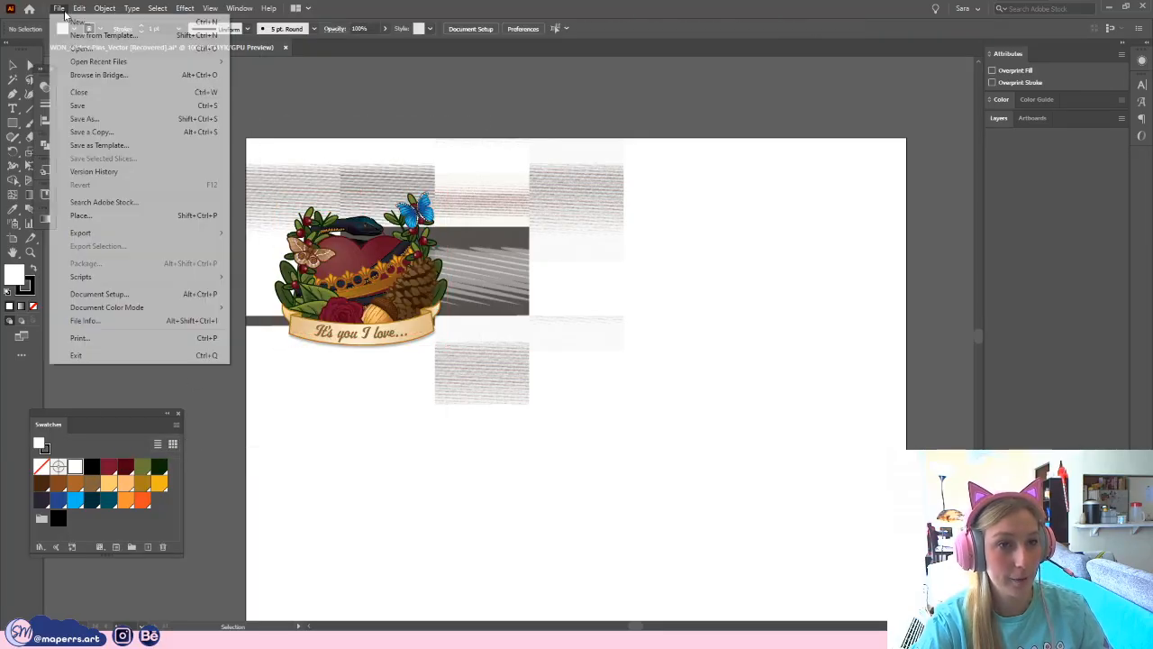
{"action": "left_click", "coordinate": [67, 25]}
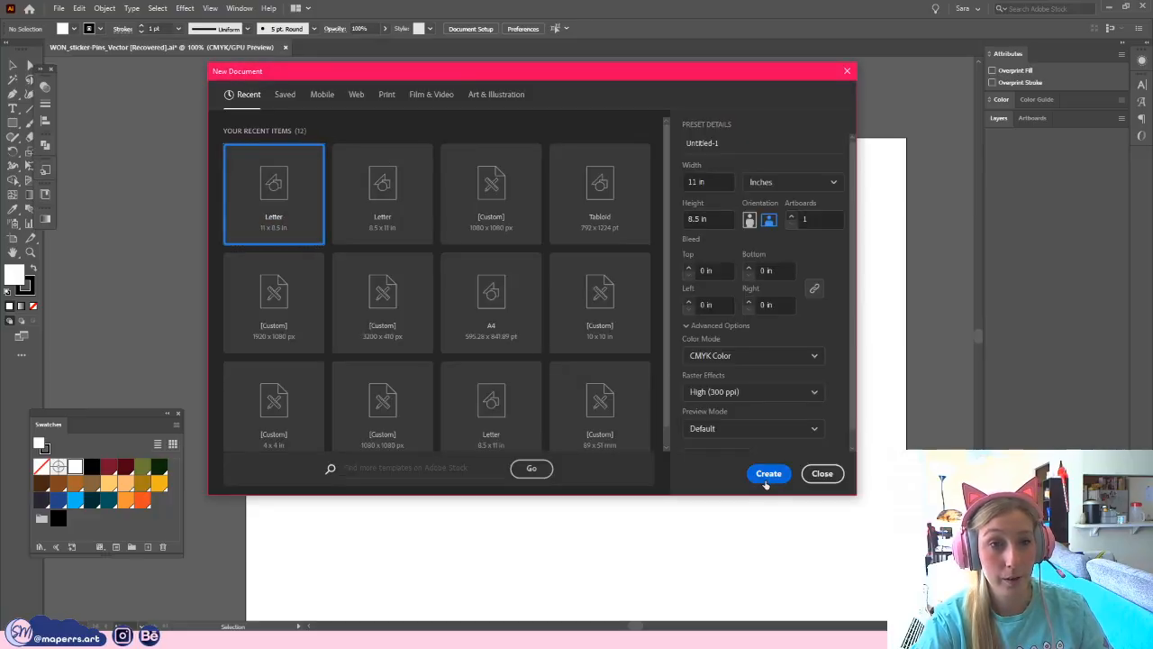
{"action": "left_click", "coordinate": [766, 477]}
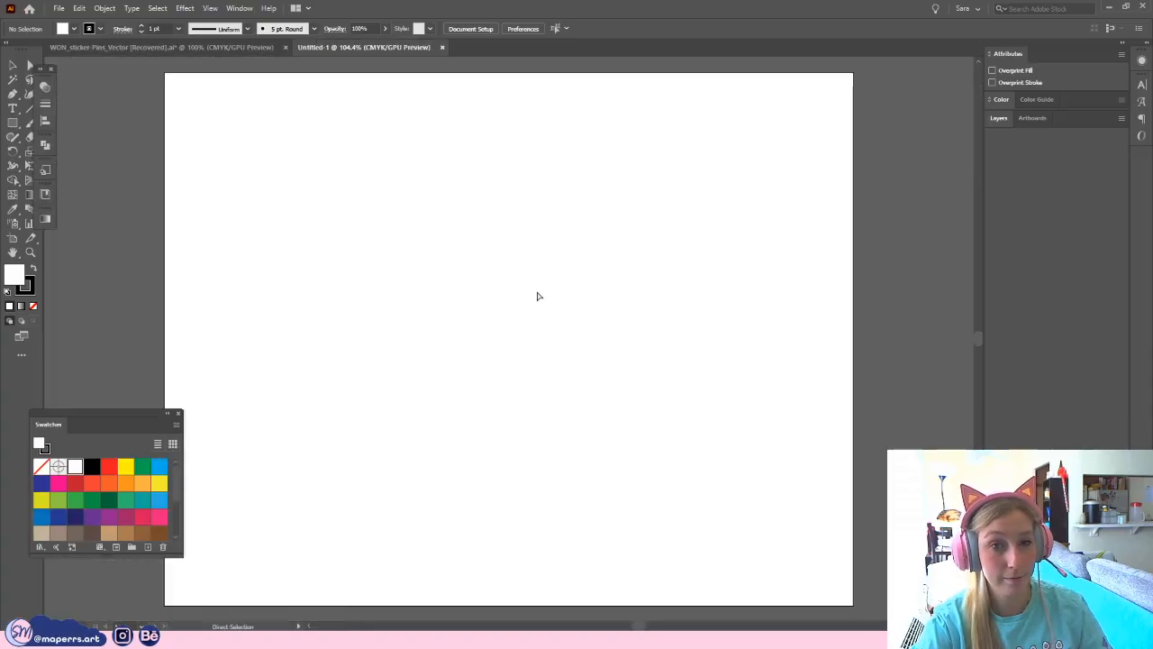
{"action": "key", "text": "ctrl+v"}
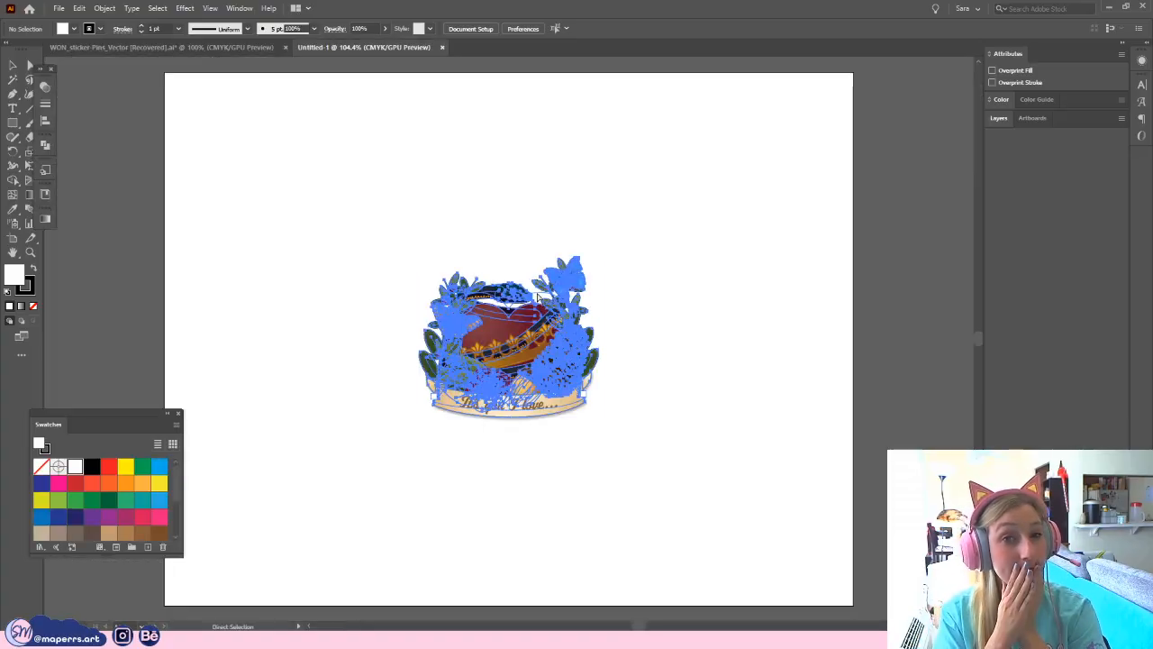
{"action": "left_click", "coordinate": [584, 196]}
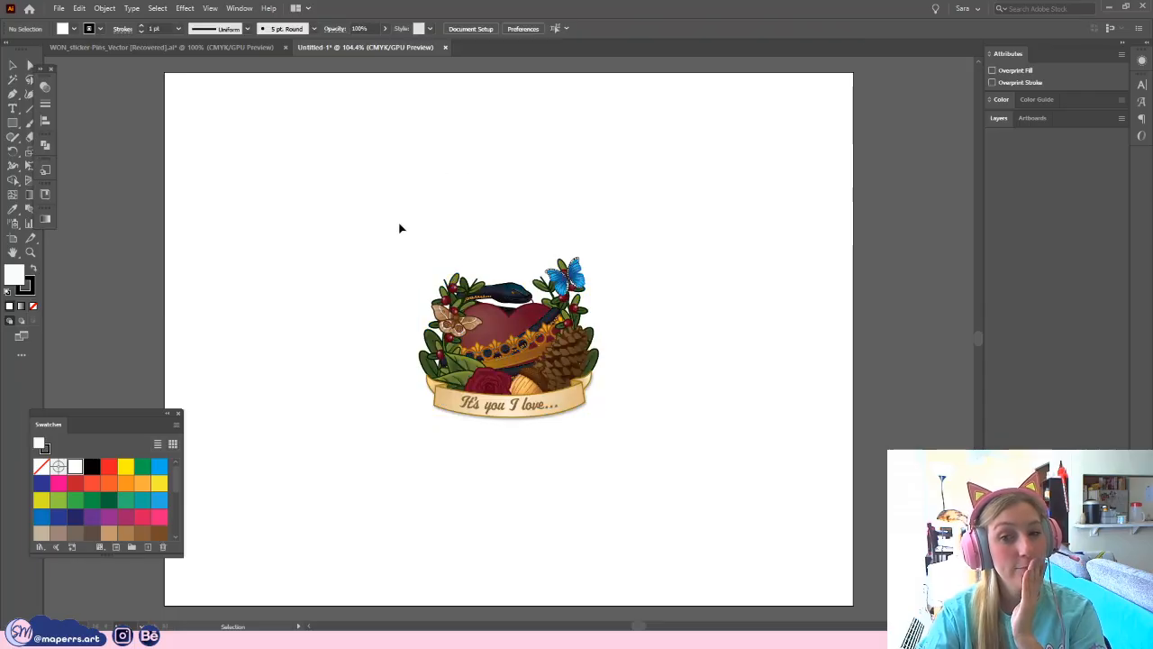
- Save the new document to the Desktop as QON_Sticker in Illustrator 2020 format, keeping the default options
{"action": "left_click", "coordinate": [58, 8]}
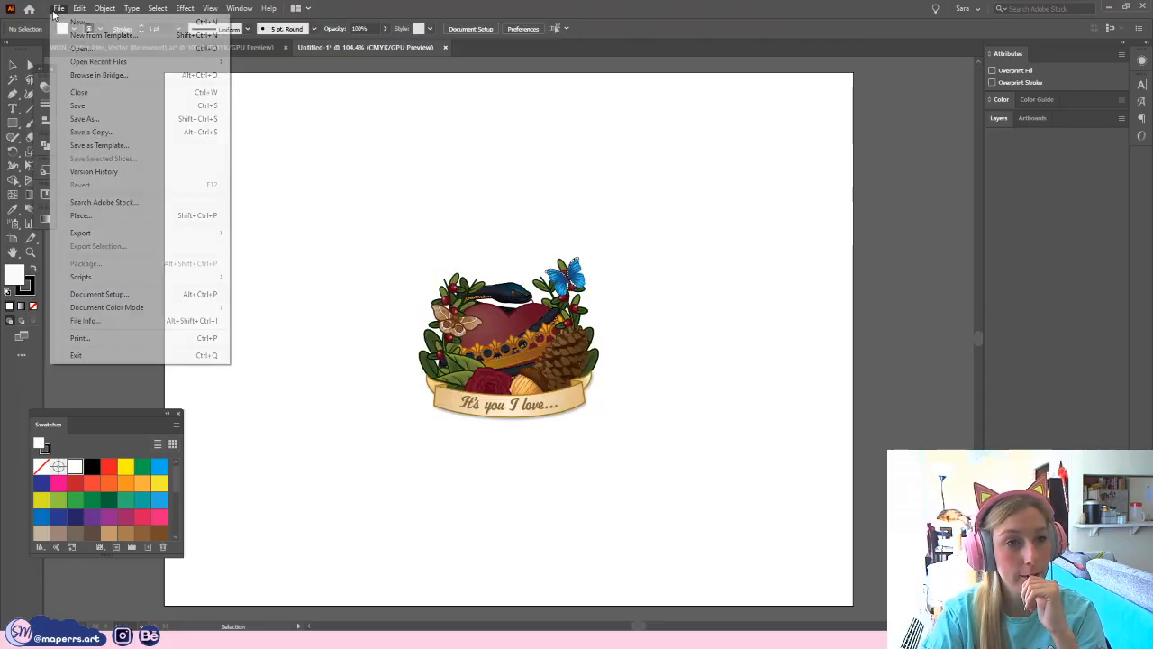
{"action": "left_click", "coordinate": [113, 118]}
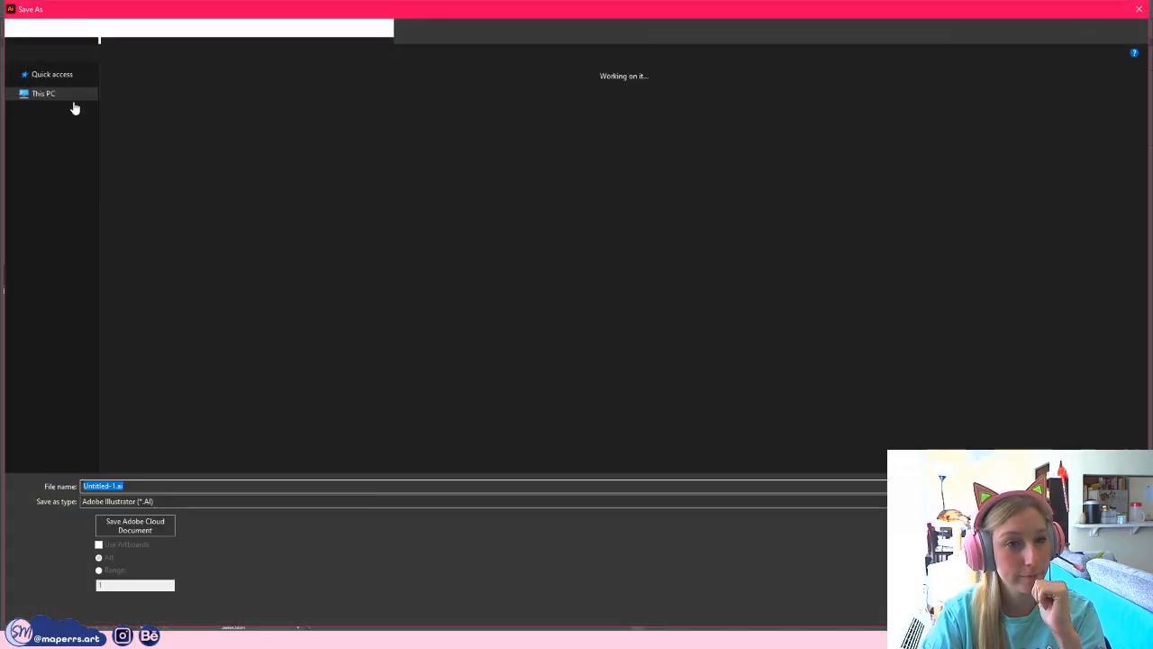
{"action": "left_click", "coordinate": [50, 94]}
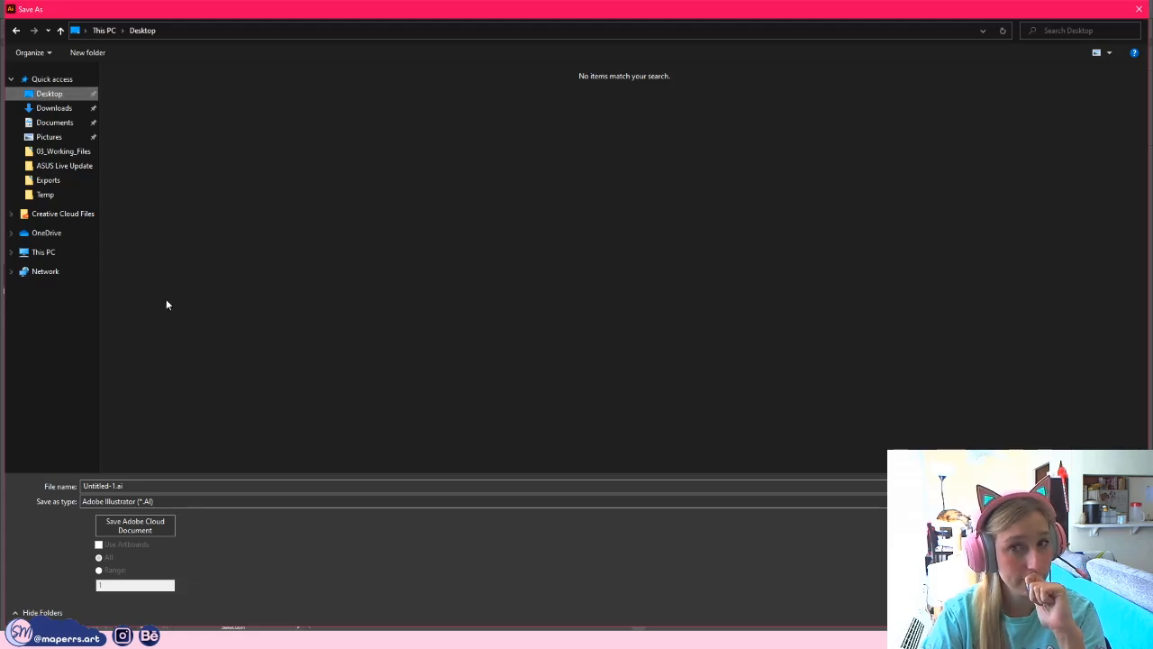
{"action": "left_click", "coordinate": [369, 484]}
{"action": "type", "text": "WON"}
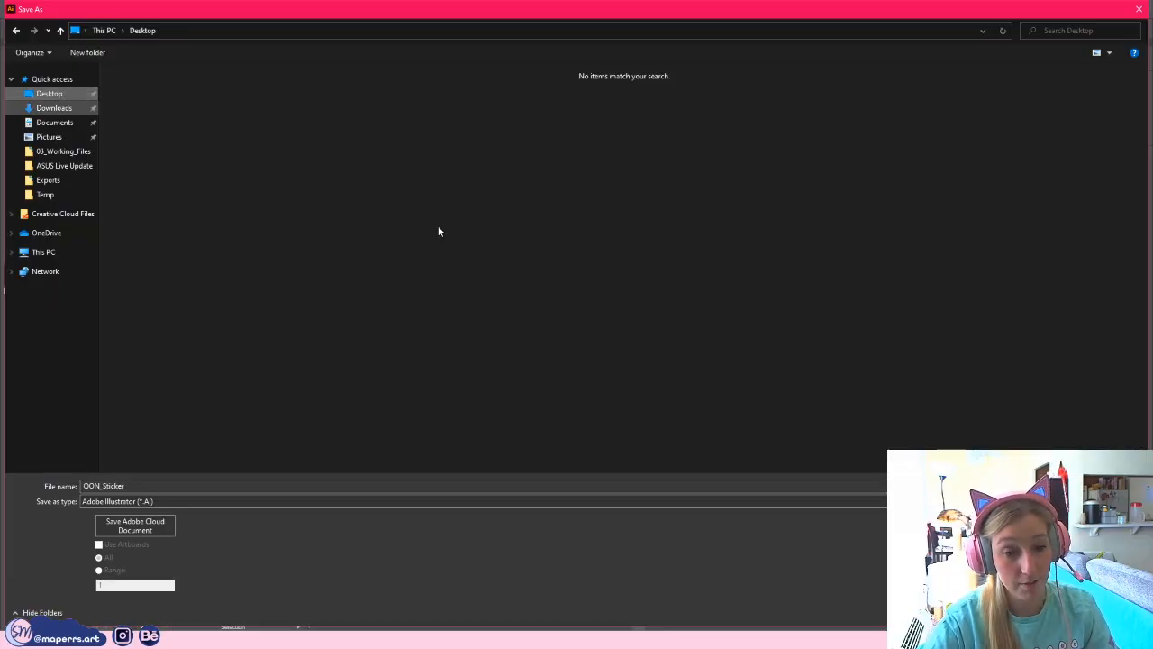
{"action": "key", "text": "Return"}
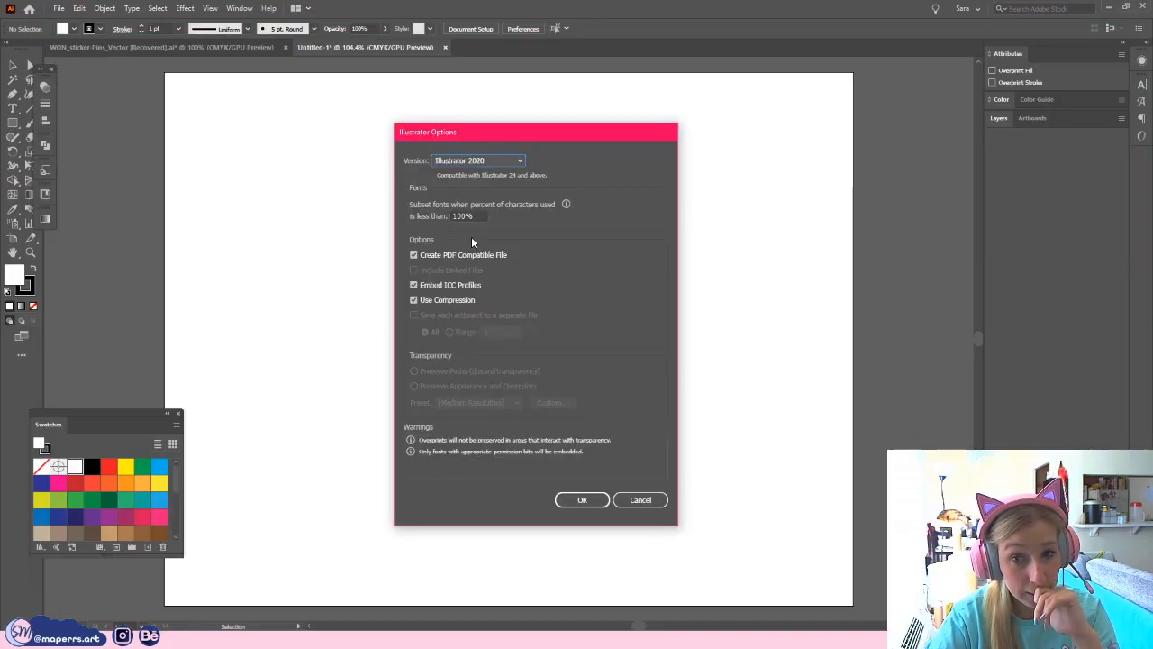
{"action": "left_click", "coordinate": [575, 499]}
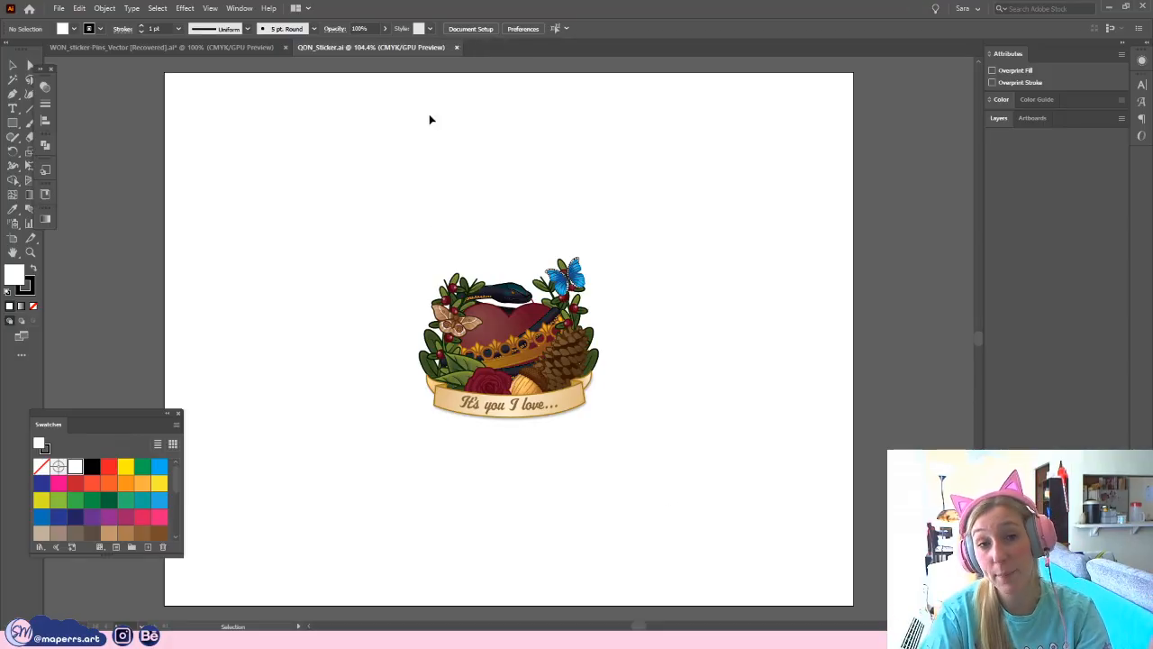
- Arrange the toolbar in a single column and check the contents of layer 1 in the recovered document by toggling its visibility
{"action": "left_click", "coordinate": [7, 54]}
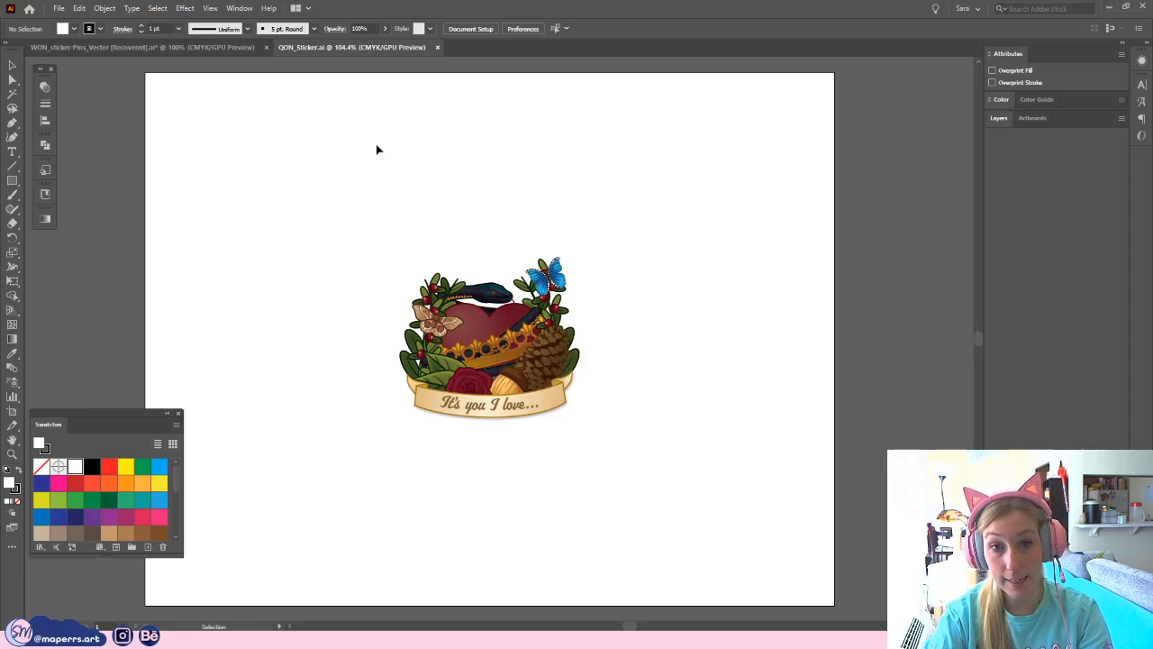
{"action": "left_click", "coordinate": [252, 52]}
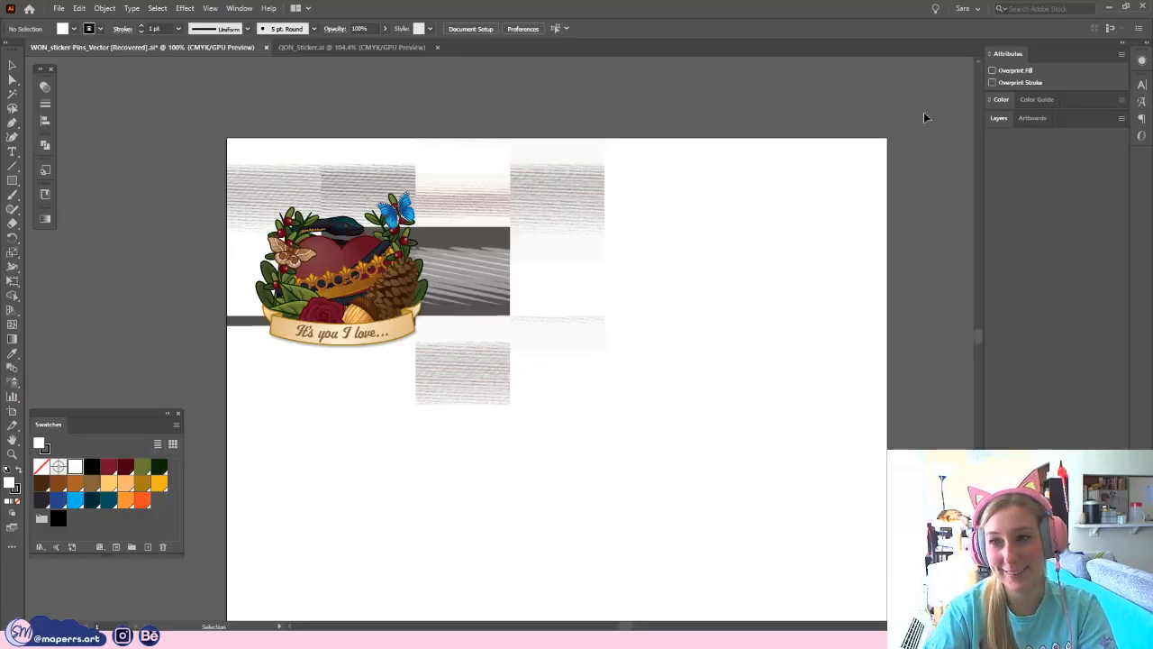
{"action": "left_click", "coordinate": [1000, 120]}
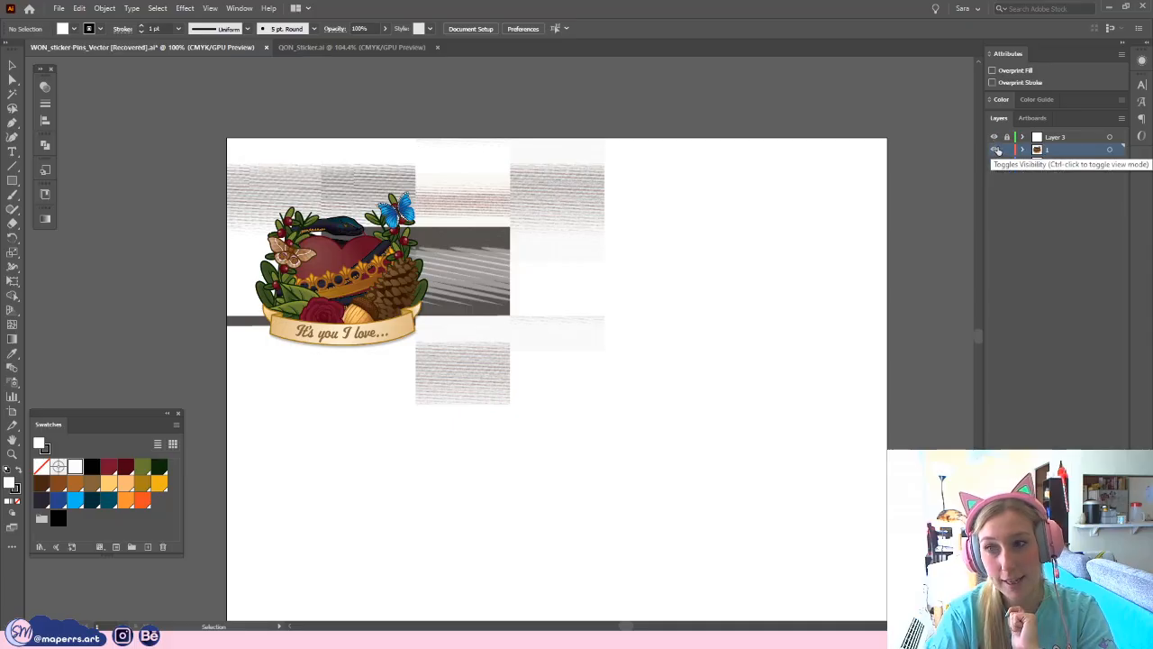
{"action": "left_click", "coordinate": [995, 149]}
{"action": "left_click", "coordinate": [995, 150]}
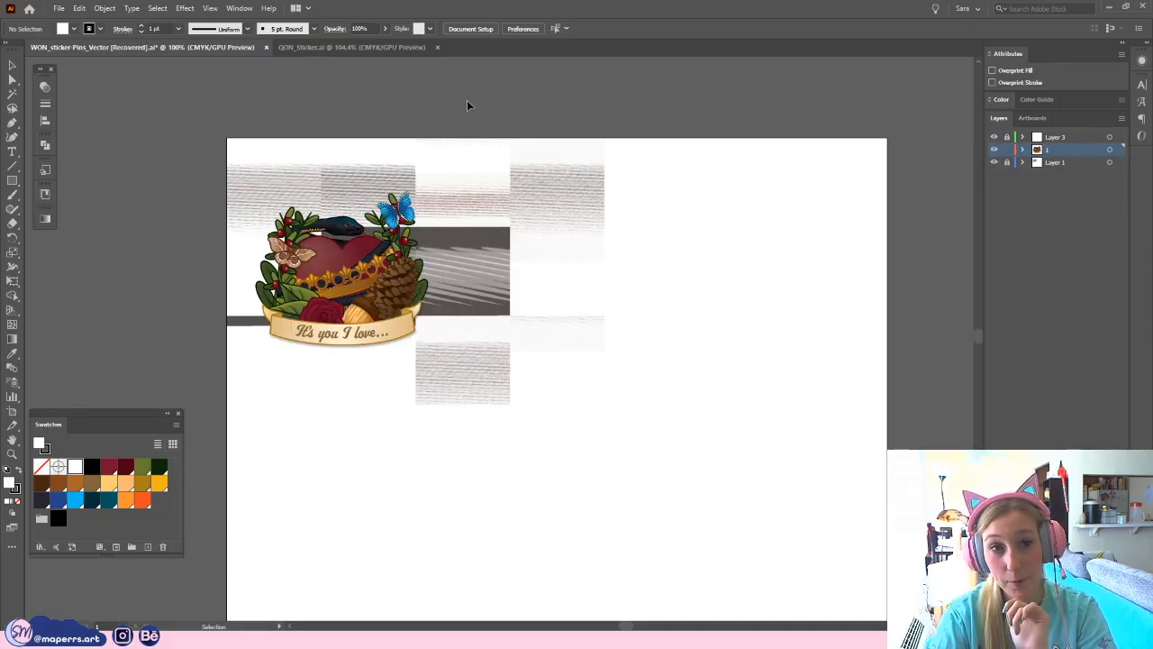
- Close the recovered WON_sticker-Pins_Vector document and collapse the floating Swatches panel in QON_Sticker
{"action": "left_click", "coordinate": [266, 46]}
{"action": "left_click", "coordinate": [642, 337]}
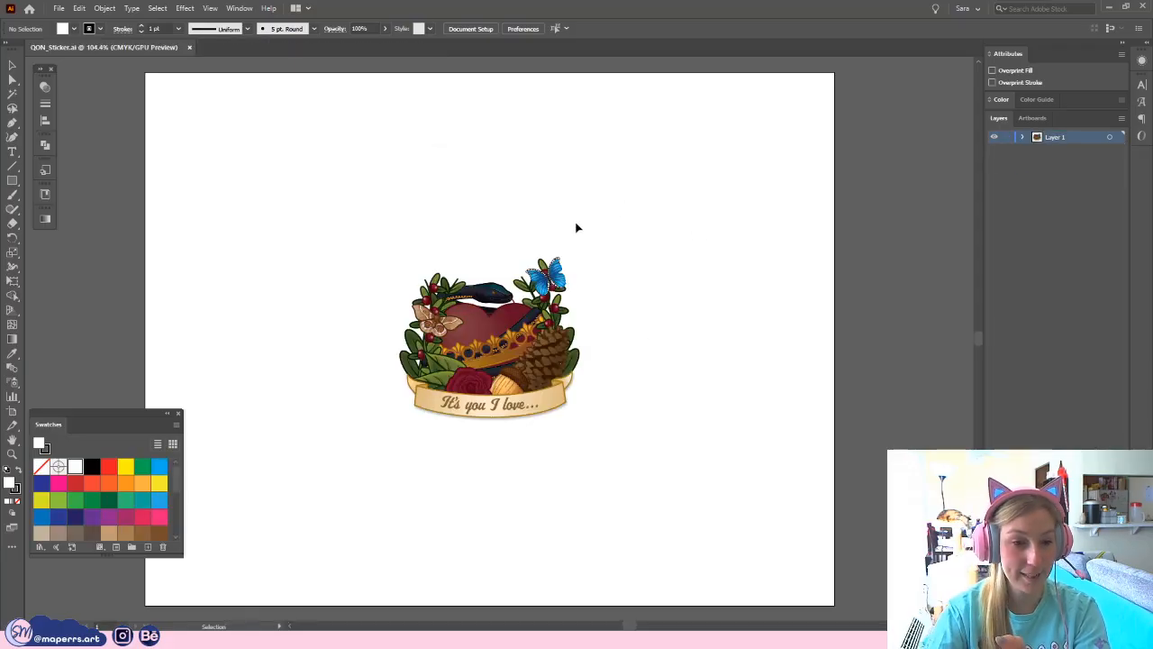
{"action": "left_click", "coordinate": [167, 417]}
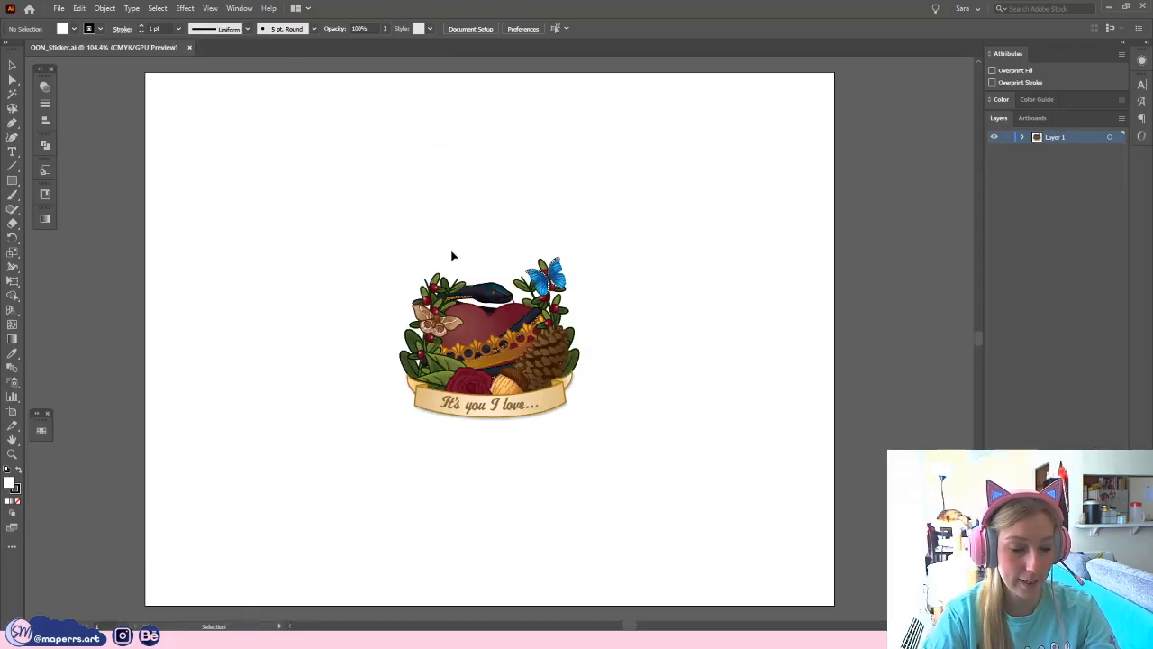
- Select every part of the sticker artwork and group it into a single object
{"action": "key", "text": "ctrl+equal"}
{"action": "key", "text": "ctrl+equal"}
{"action": "scroll", "coordinate": [729, 260], "scroll_direction": "down", "scroll_amount": 3}
{"action": "scroll", "coordinate": [744, 387], "scroll_direction": "up", "scroll_amount": 3}
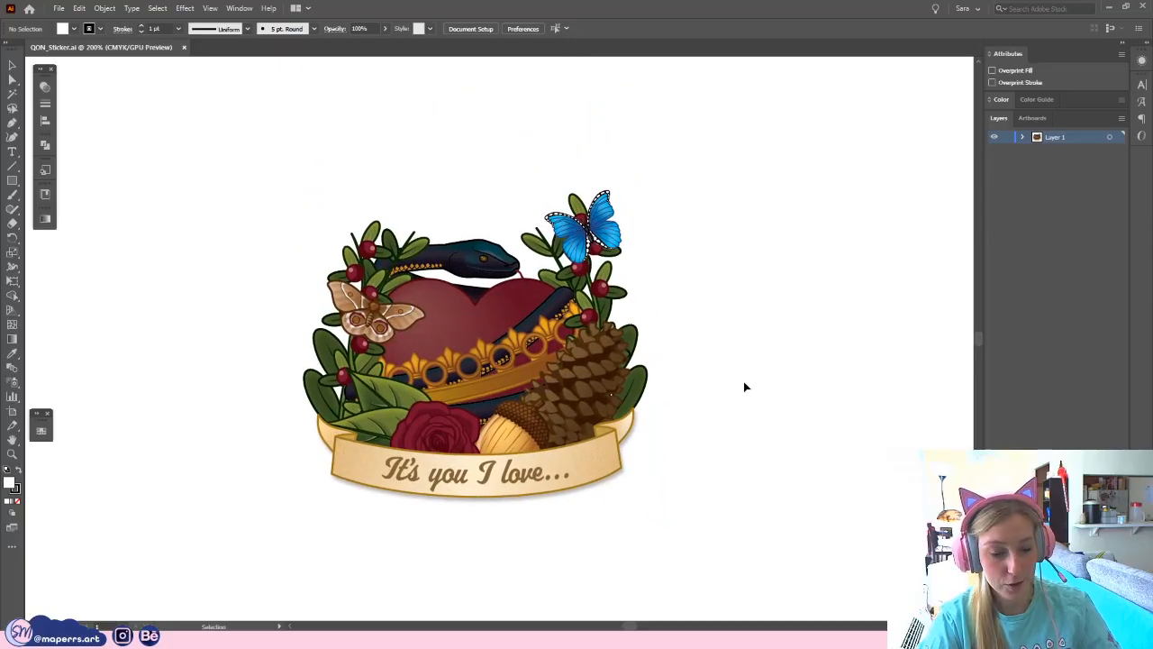
{"action": "key", "text": "ctrl+minus"}
{"action": "key", "text": "ctrl+minus"}
{"action": "key", "text": "v"}
{"action": "left_click_drag", "start_coordinate": [610, 361], "coordinate": [724, 410]}
{"action": "left_click", "coordinate": [635, 425]}
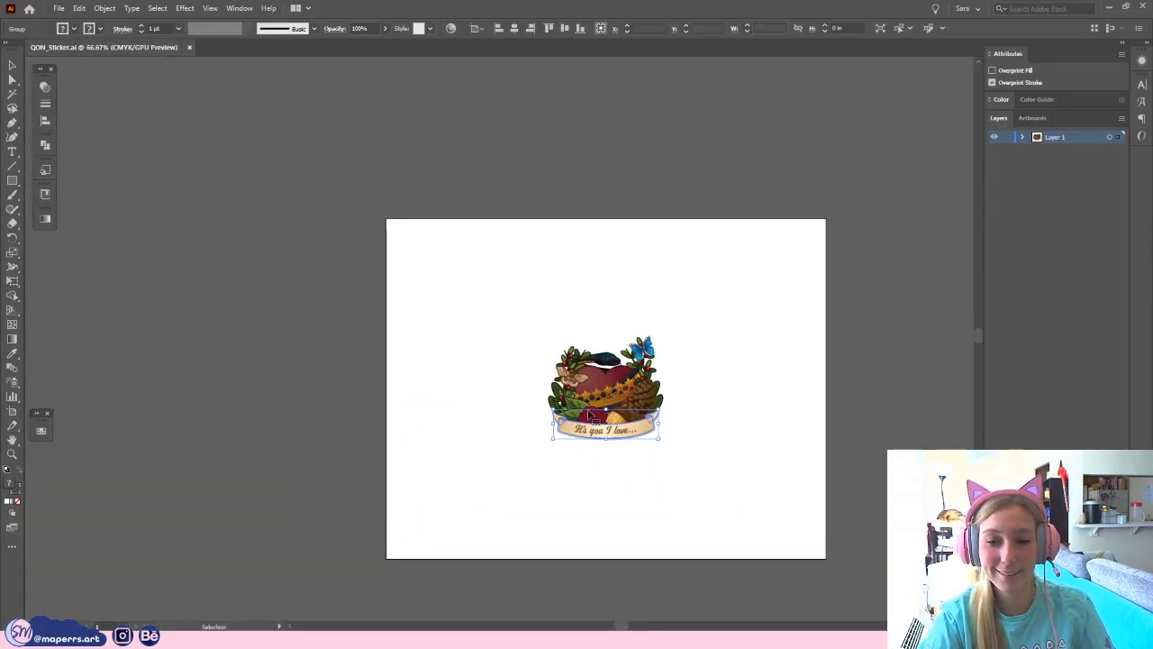
{"action": "left_click_drag", "start_coordinate": [727, 296], "coordinate": [481, 480]}
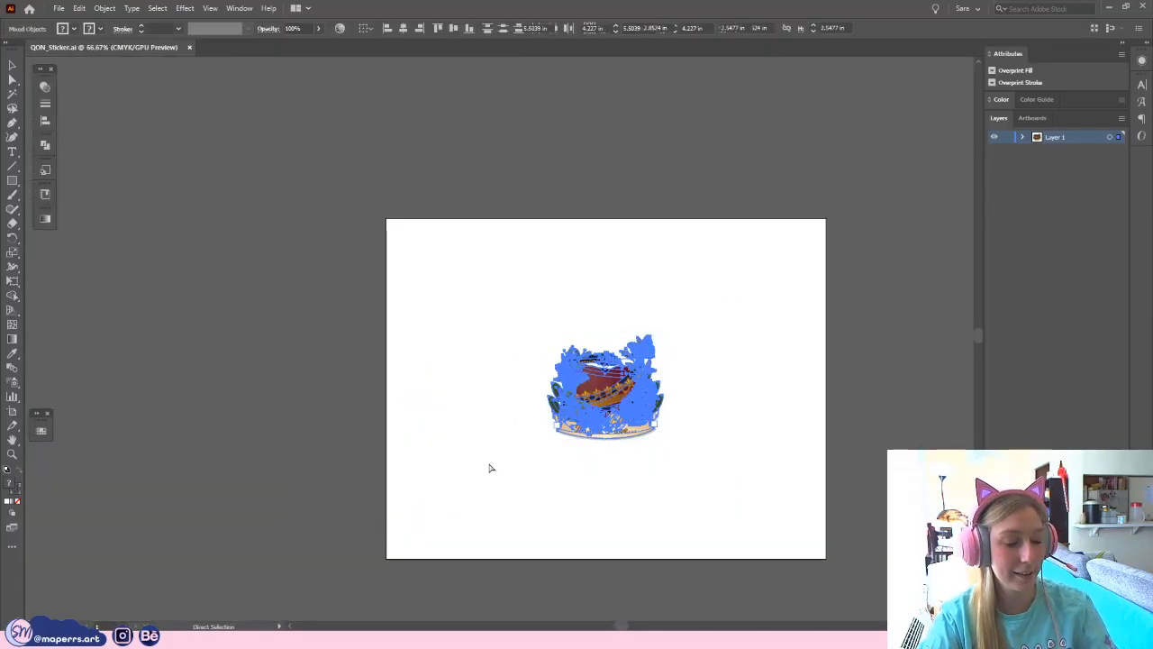
- Move the grouped sticker about 3.55 in left and 2.42 in up, into the artboard's upper-left area, and deselect it
{"action": "left_click_drag", "start_coordinate": [606, 395], "coordinate": [461, 298]}
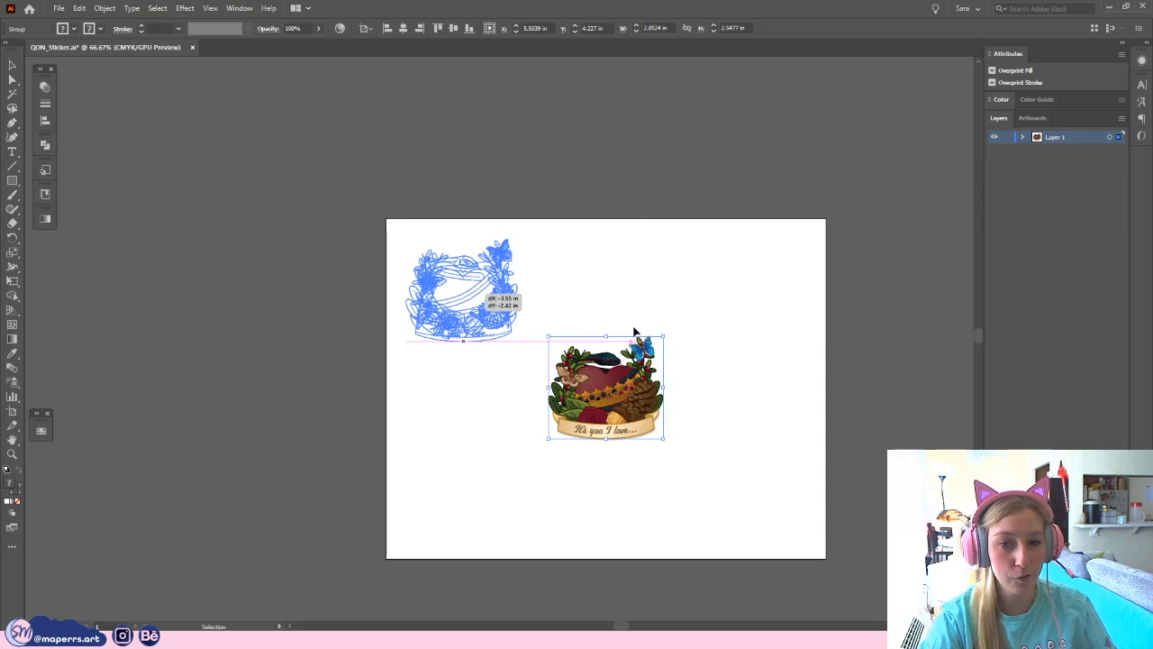
{"action": "left_click_drag", "start_coordinate": [634, 332], "coordinate": [634, 332]}
{"action": "left_click", "coordinate": [645, 299]}
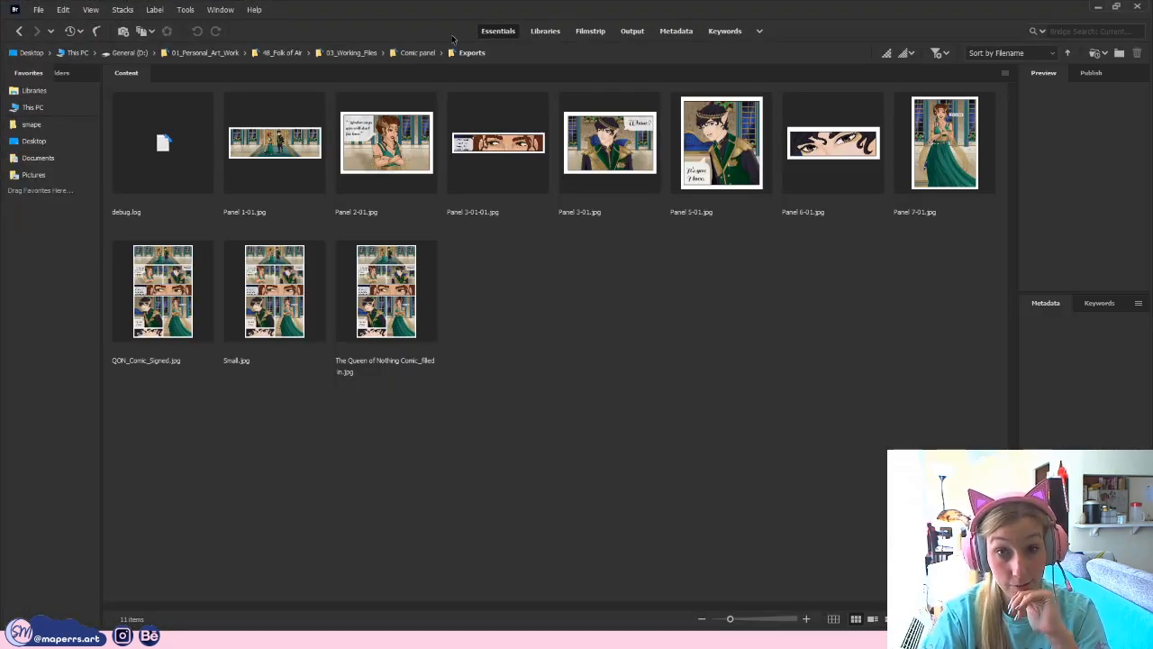
- In Adobe Bridge, open the Sticker Sets folder under 03_Working_Files and place the QON pin-sticker sketch file into the QON_Sticker document
{"action": "left_click", "coordinate": [418, 52]}
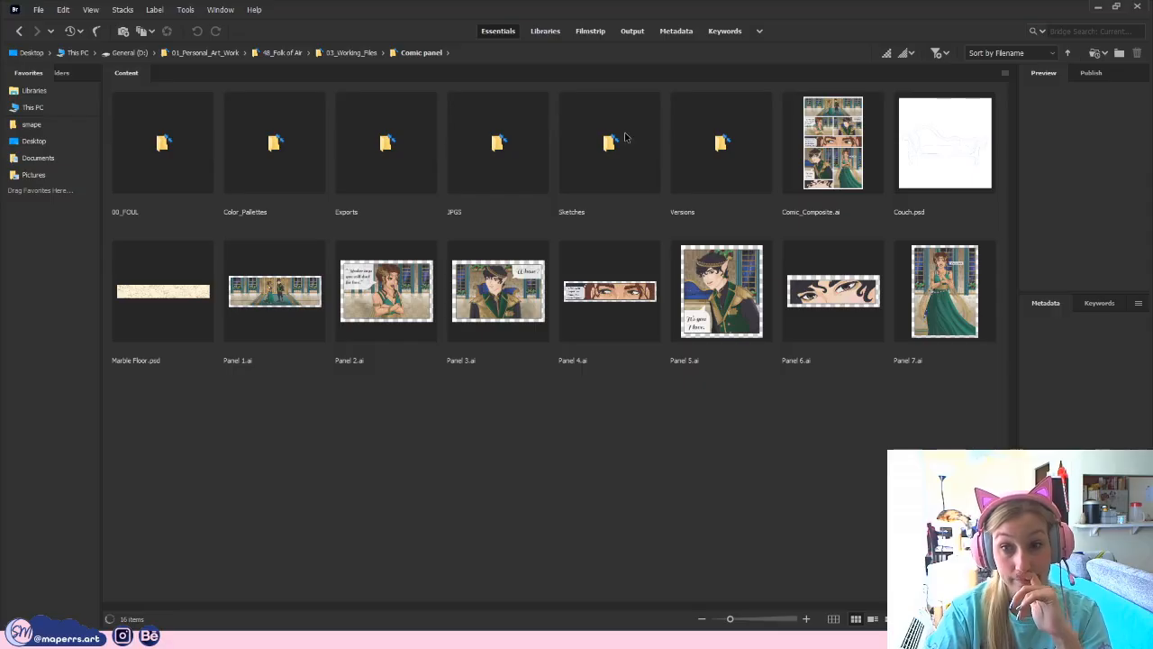
{"action": "left_click", "coordinate": [363, 54]}
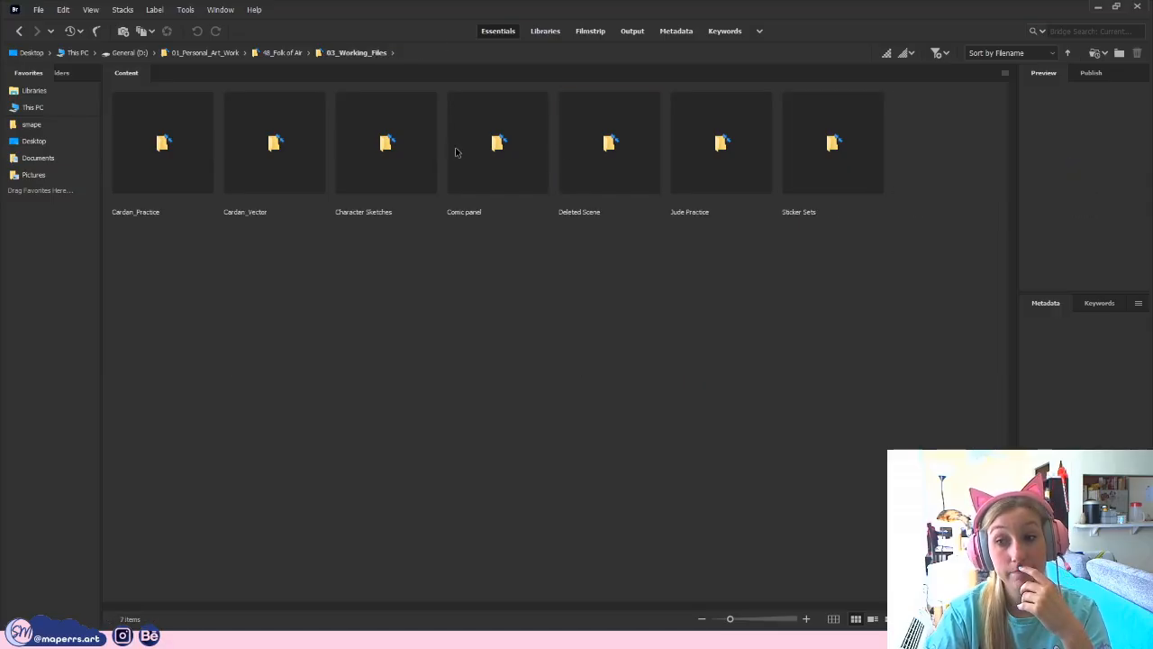
{"action": "double_click", "coordinate": [811, 155]}
{"action": "left_click_drag", "start_coordinate": [723, 147], "coordinate": [667, 438]}
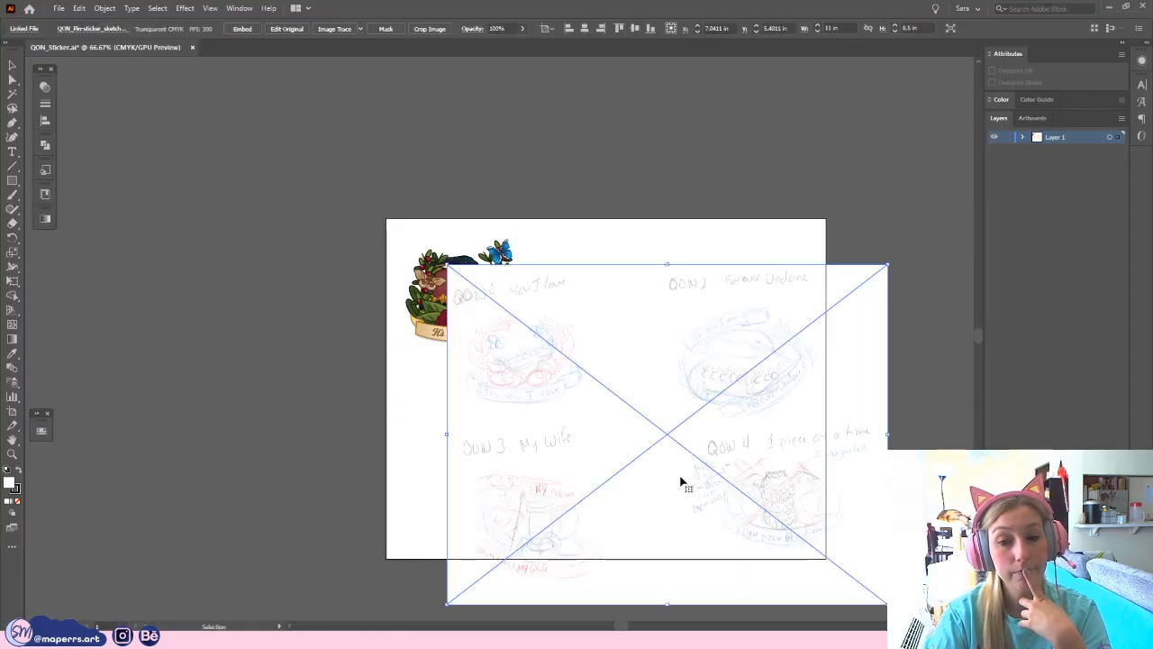
- Centre the placed sketch sheet horizontally and vertically on the artboard and embed it flattened to a single image
{"action": "left_click", "coordinate": [585, 29]}
{"action": "left_click", "coordinate": [635, 29]}
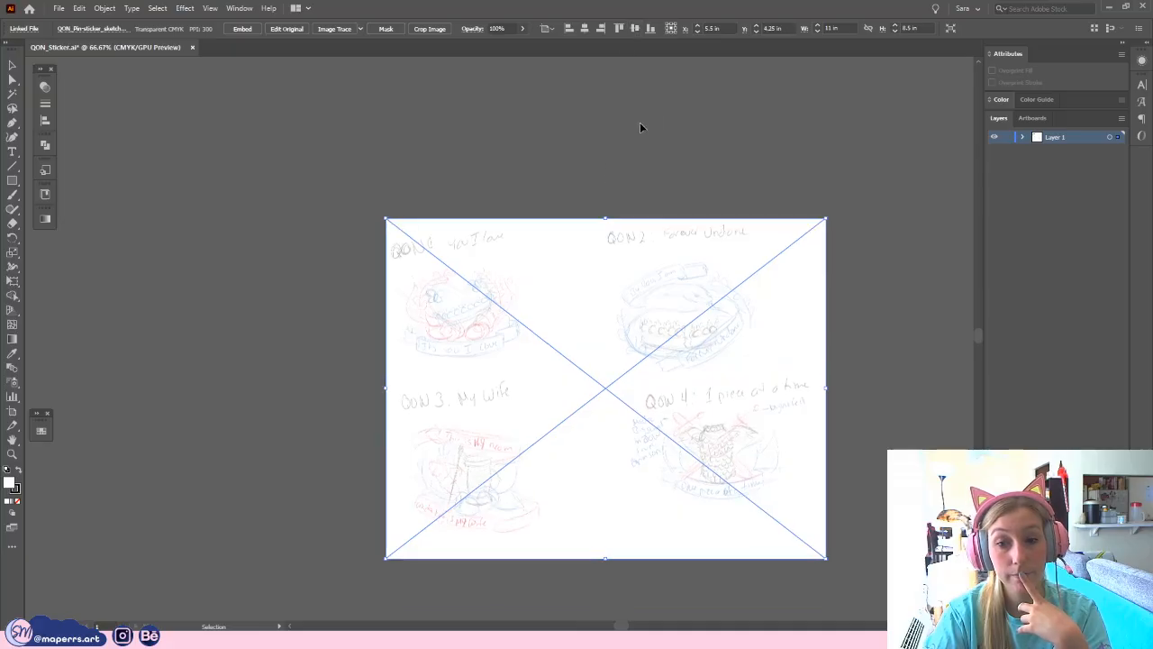
{"action": "left_click", "coordinate": [640, 121]}
{"action": "left_click", "coordinate": [674, 337]}
{"action": "left_click", "coordinate": [242, 29]}
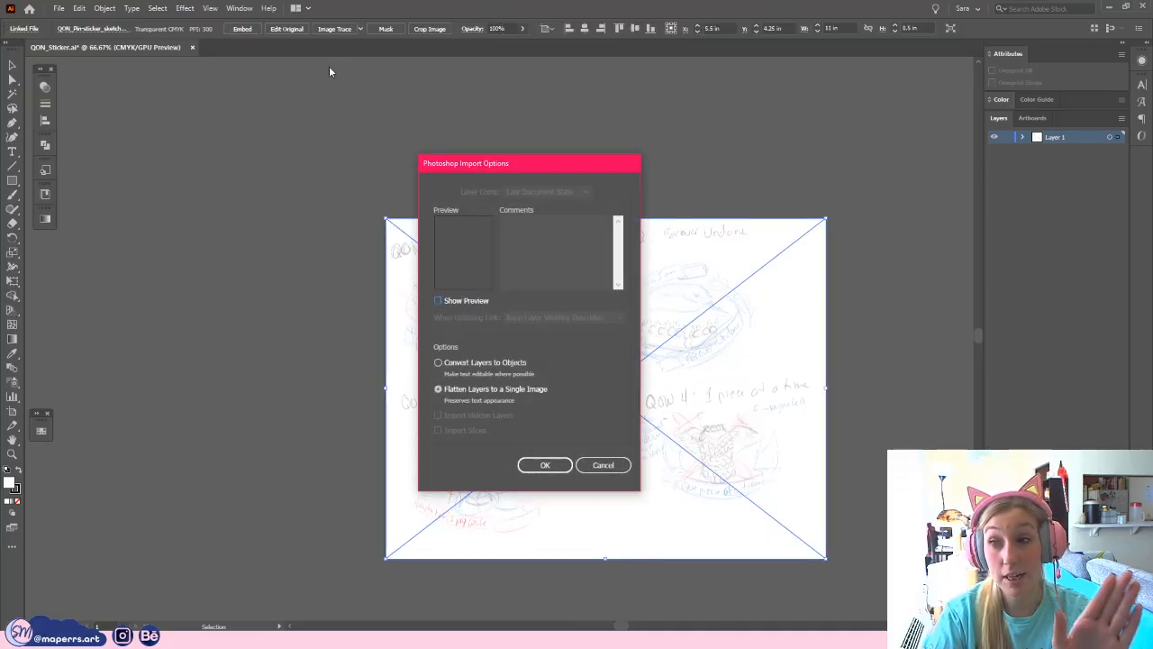
{"action": "left_click", "coordinate": [543, 465]}
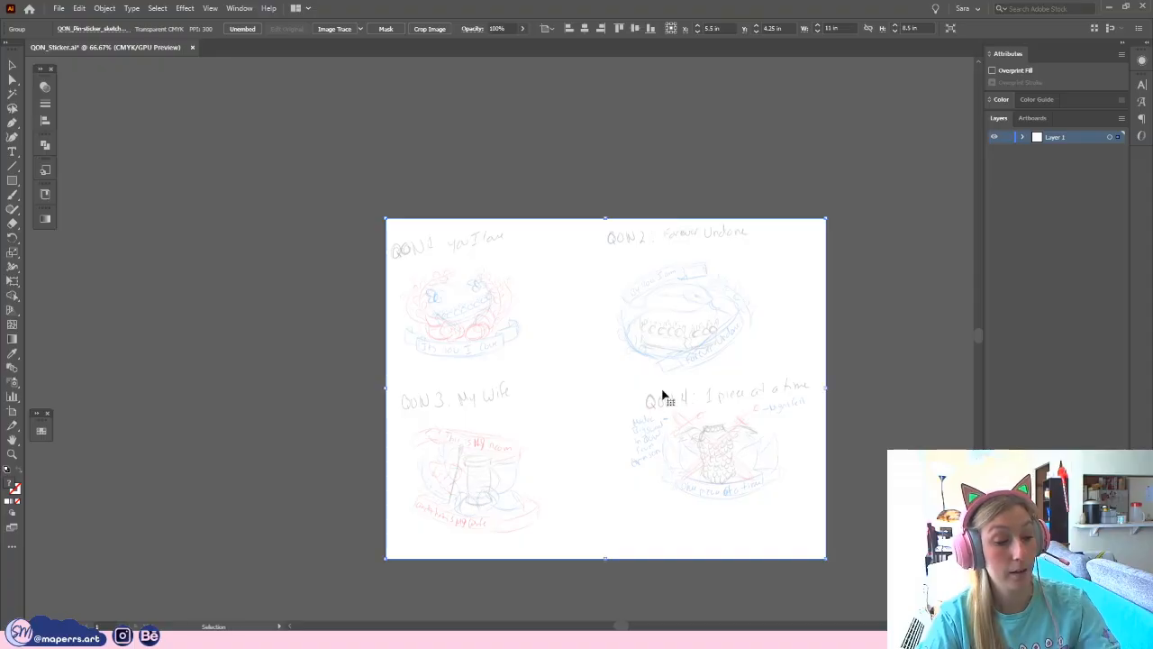
- Move the sketch sheet in place onto a new layer and put that layer beneath the sticker artwork's layer
{"action": "key", "text": "Delete"}
{"action": "key", "text": "ctrl+l"}
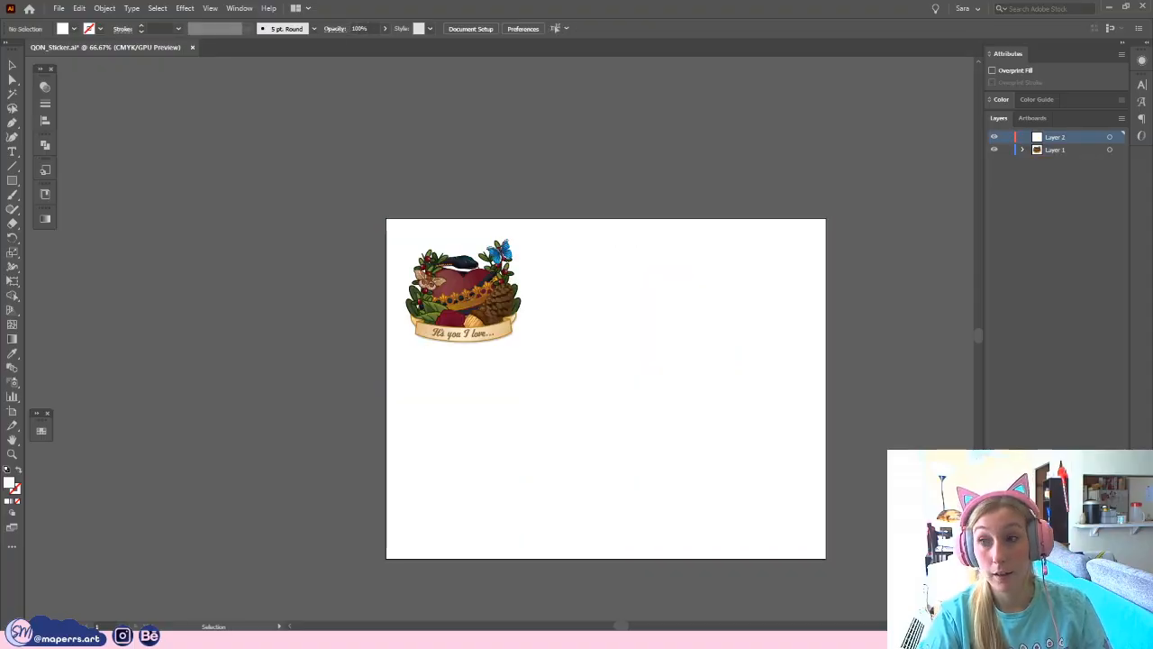
{"action": "key", "text": "ctrl+f"}
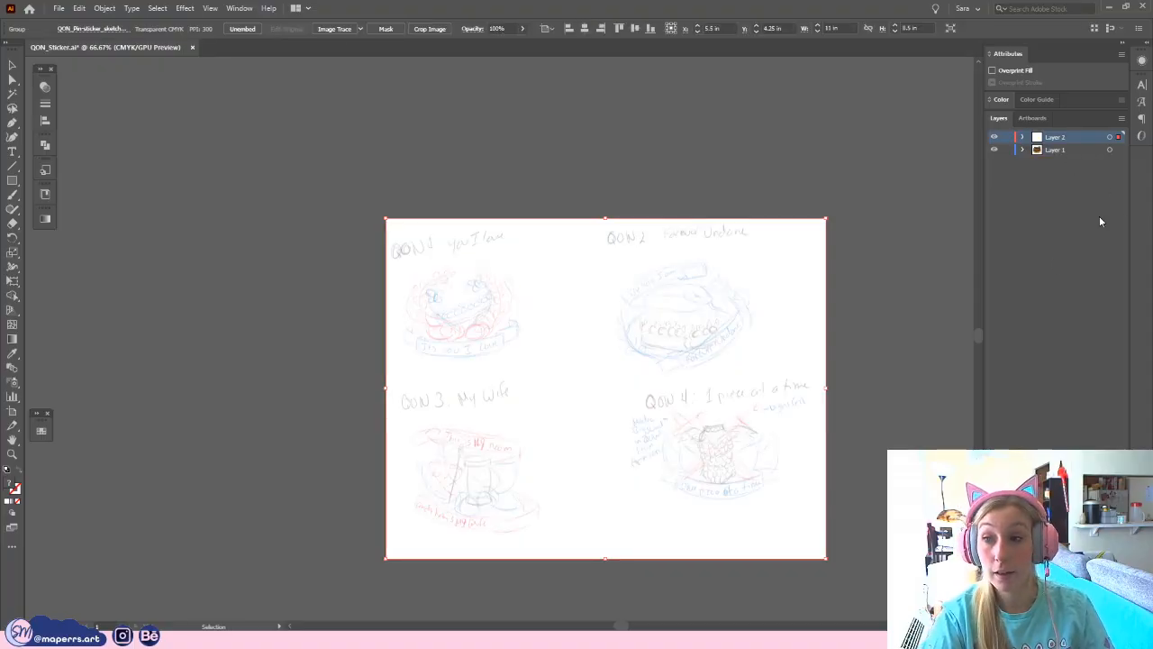
{"action": "left_click_drag", "start_coordinate": [1075, 140], "coordinate": [1062, 155]}
- Rename the sketch sheet's layer "Sketch" and the sticker artwork's layer "Sticker 1"
{"action": "double_click", "coordinate": [1054, 150]}
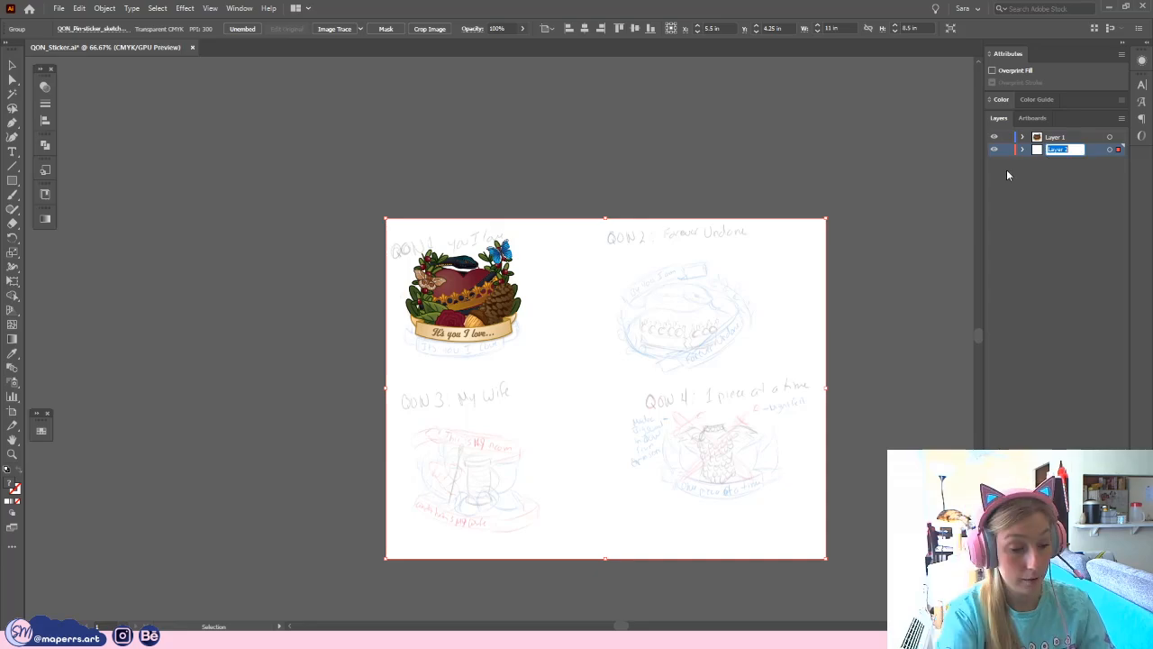
{"action": "type", "text": "Sketch"}
{"action": "key", "text": "Return"}
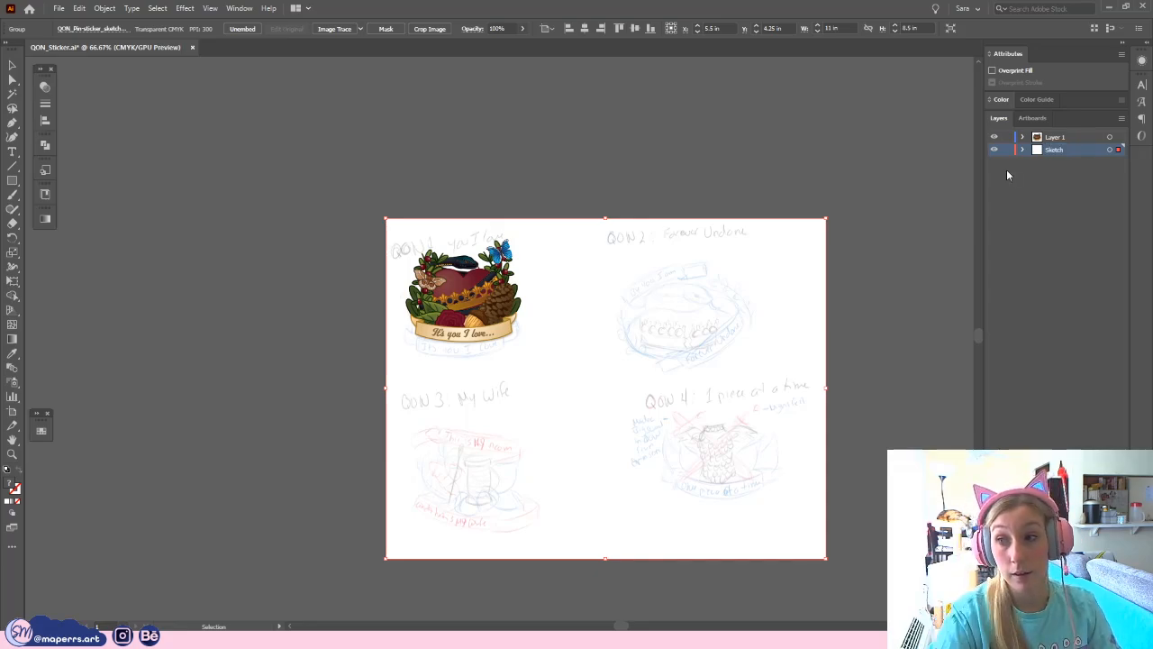
{"action": "double_click", "coordinate": [1058, 137]}
{"action": "type", "text": "Stick"}
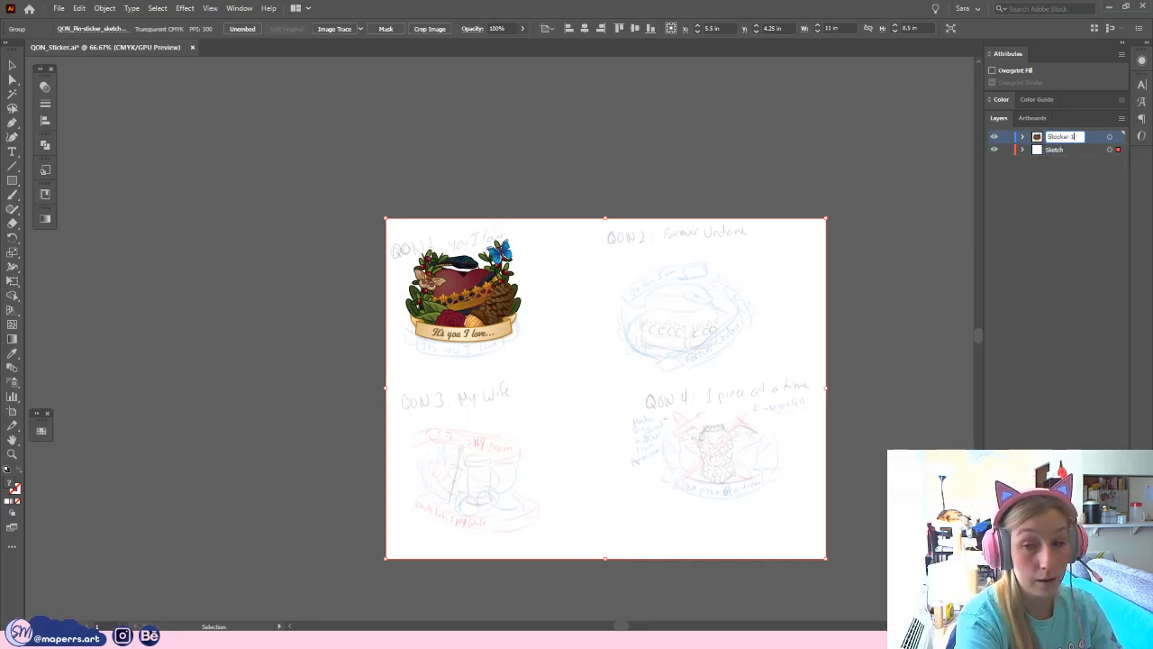
{"action": "key", "text": "Return"}
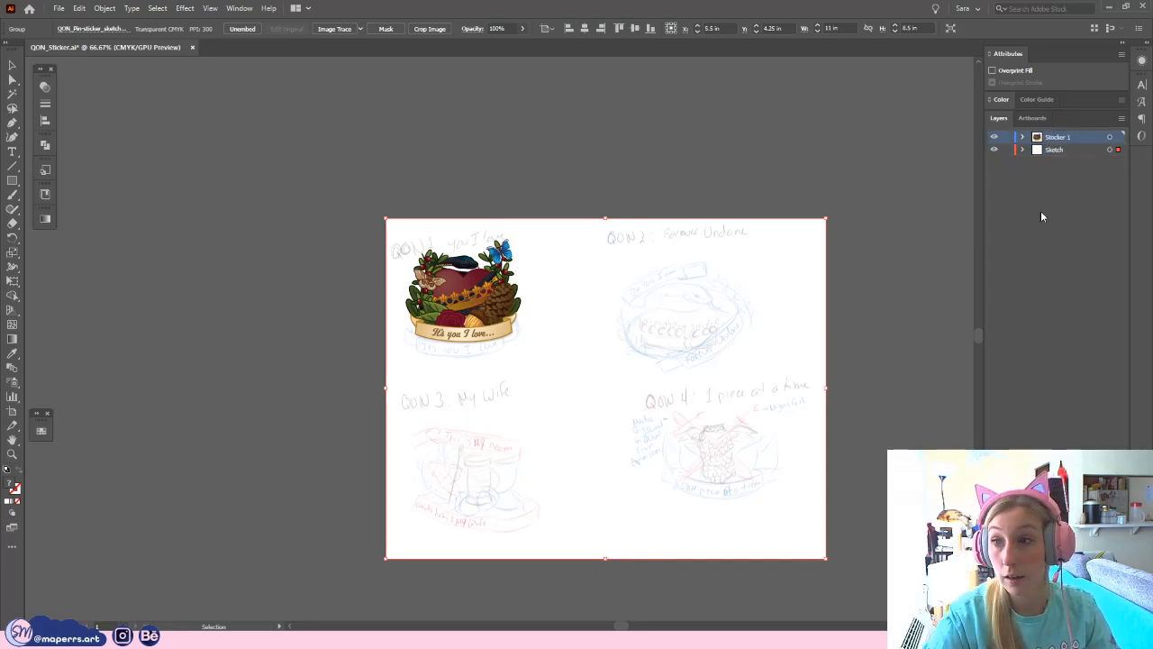
{"action": "double_click", "coordinate": [1058, 138]}
{"action": "type", "text": "Sticker "}
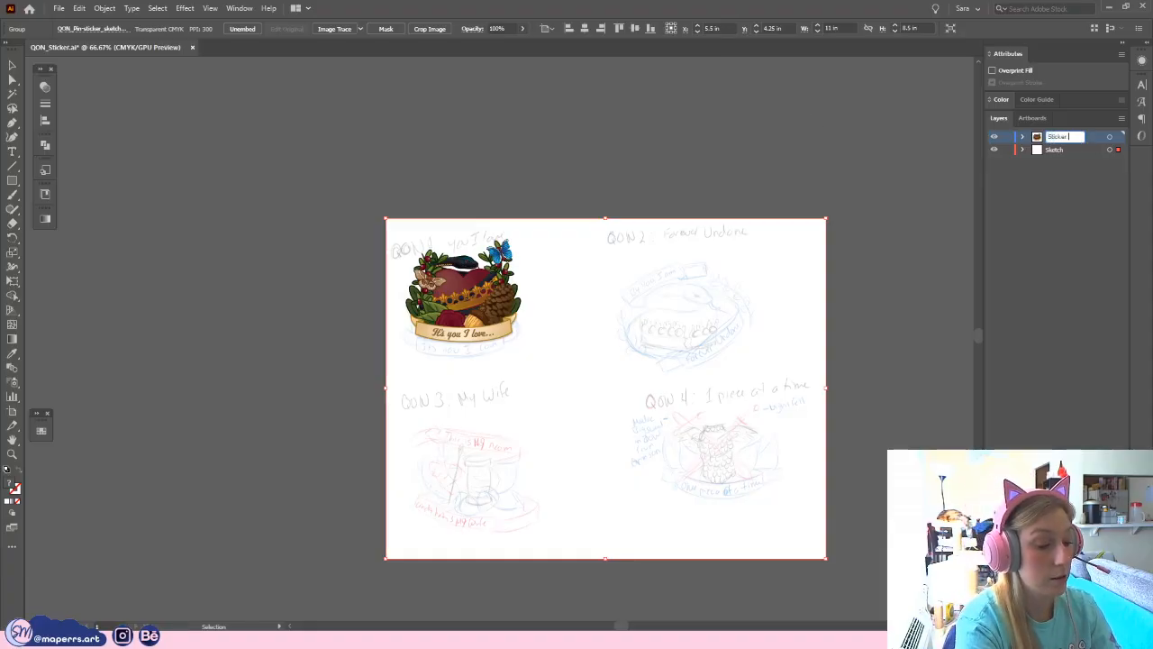
{"action": "type", "text": "1"}
{"action": "key", "text": "Return"}
- Expand the Color panel to show the CMYK sliders and deselect the sketch sheet
{"action": "left_click", "coordinate": [1003, 99]}
{"action": "left_click", "coordinate": [726, 165]}
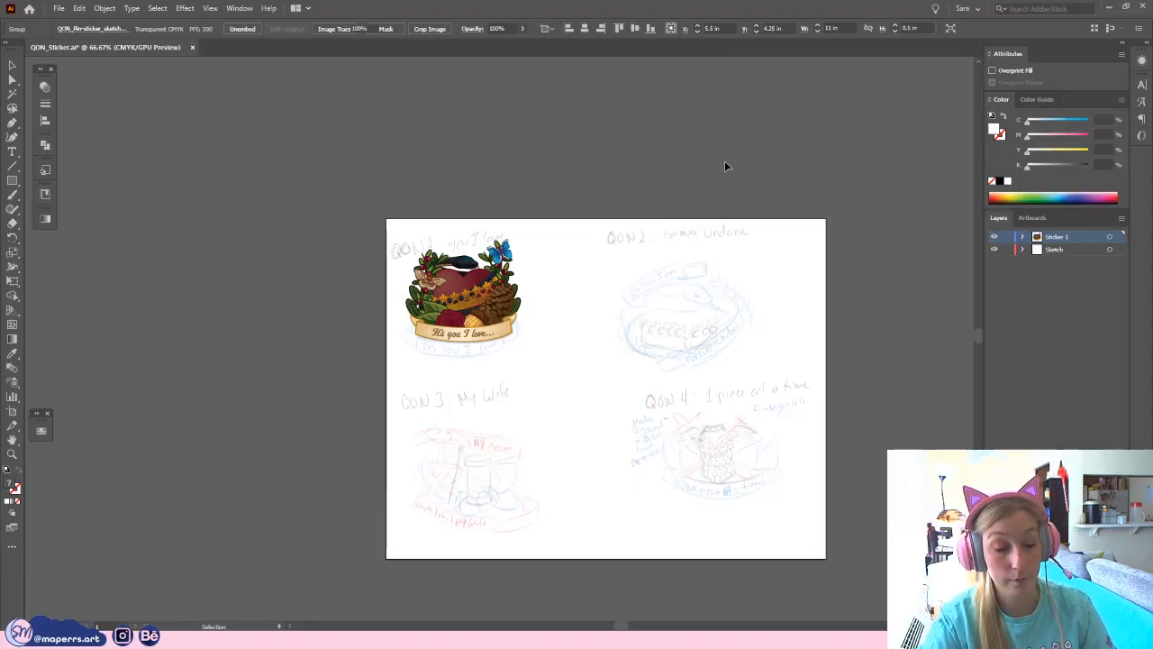
{"action": "key", "text": "a"}
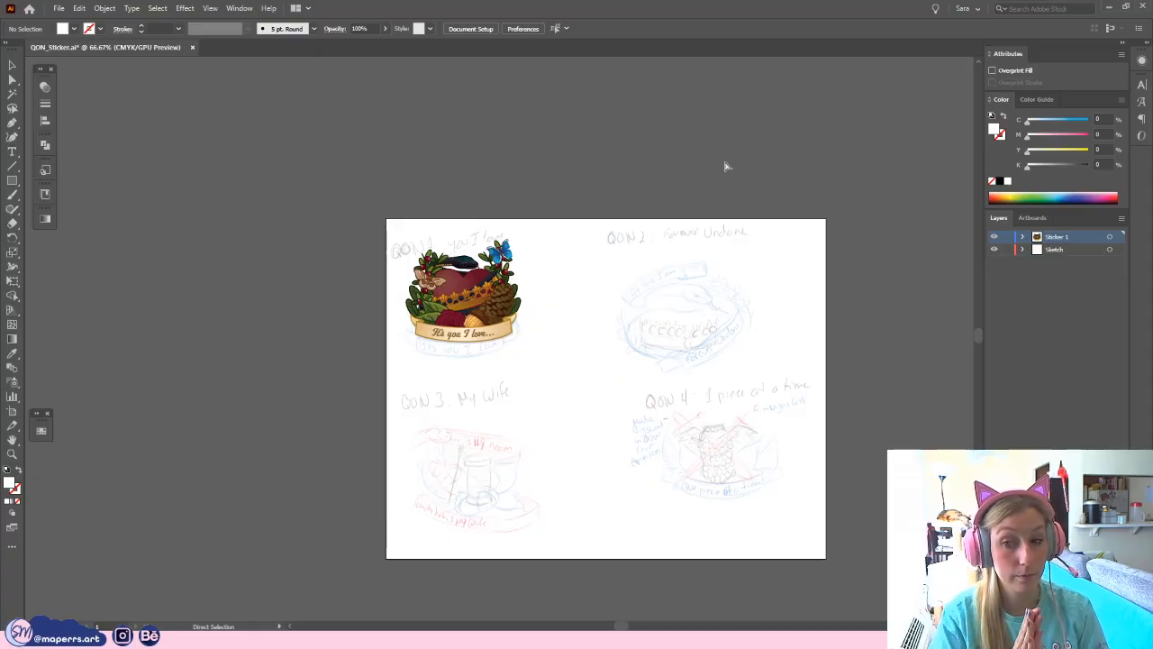
{"action": "key", "text": "v"}
- Save the QON_Sticker document and close it
{"action": "key", "text": "ctrl+s"}
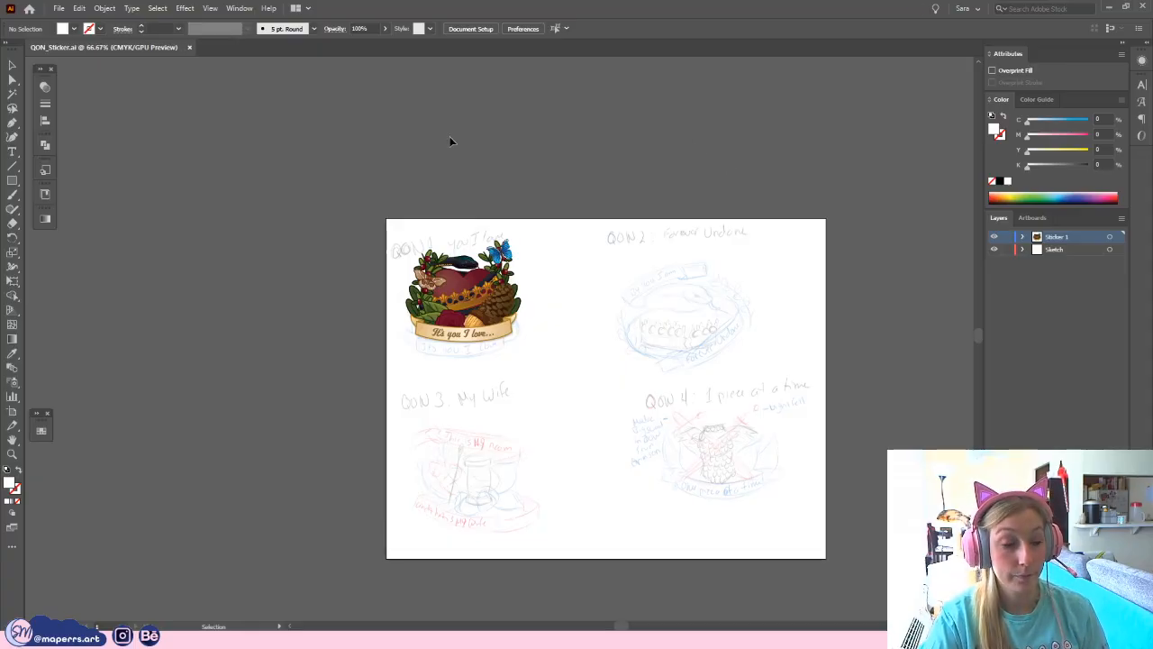
{"action": "key", "text": "a"}
{"action": "key", "text": "ctrl+w"}
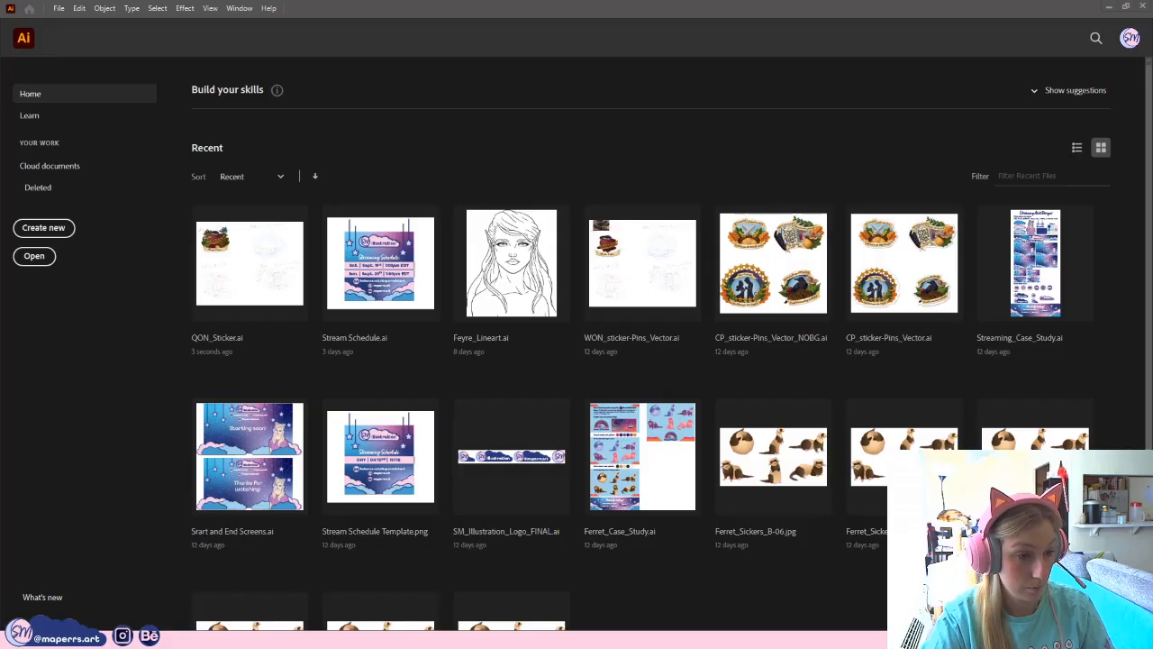
- In Adobe Bridge, add the prefix "OLD_" to the file name of WON_sticker-Pins_Vector.ai in the Sticker Sets folder
{"action": "left_click", "coordinate": [414, 639]}
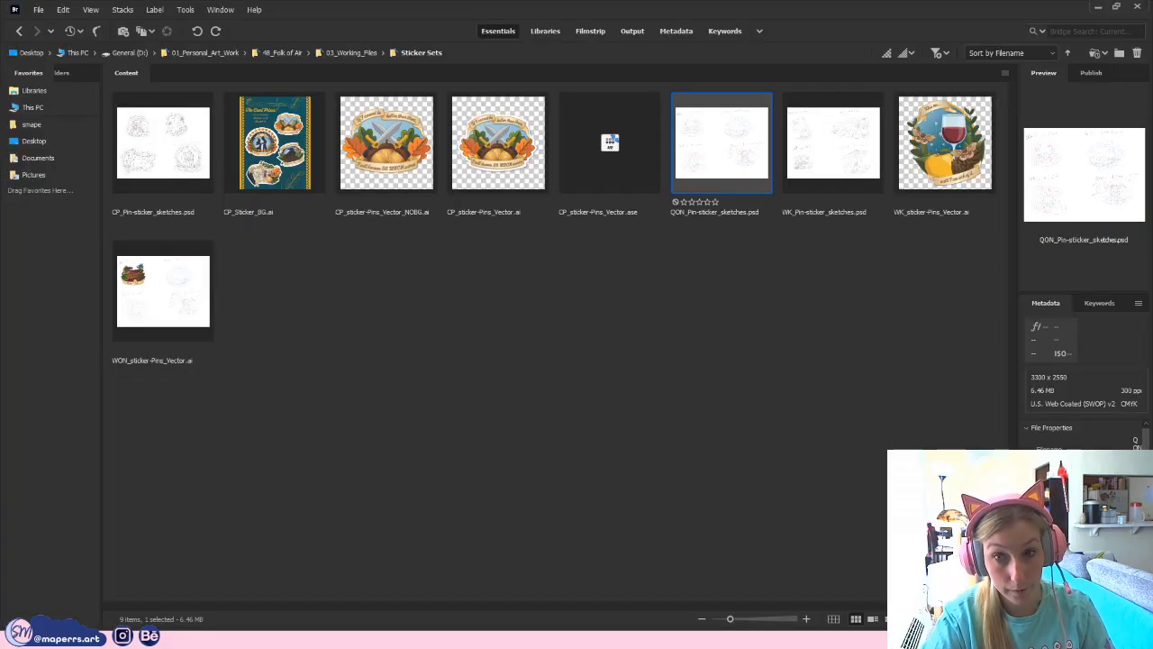
{"action": "left_click", "coordinate": [764, 402]}
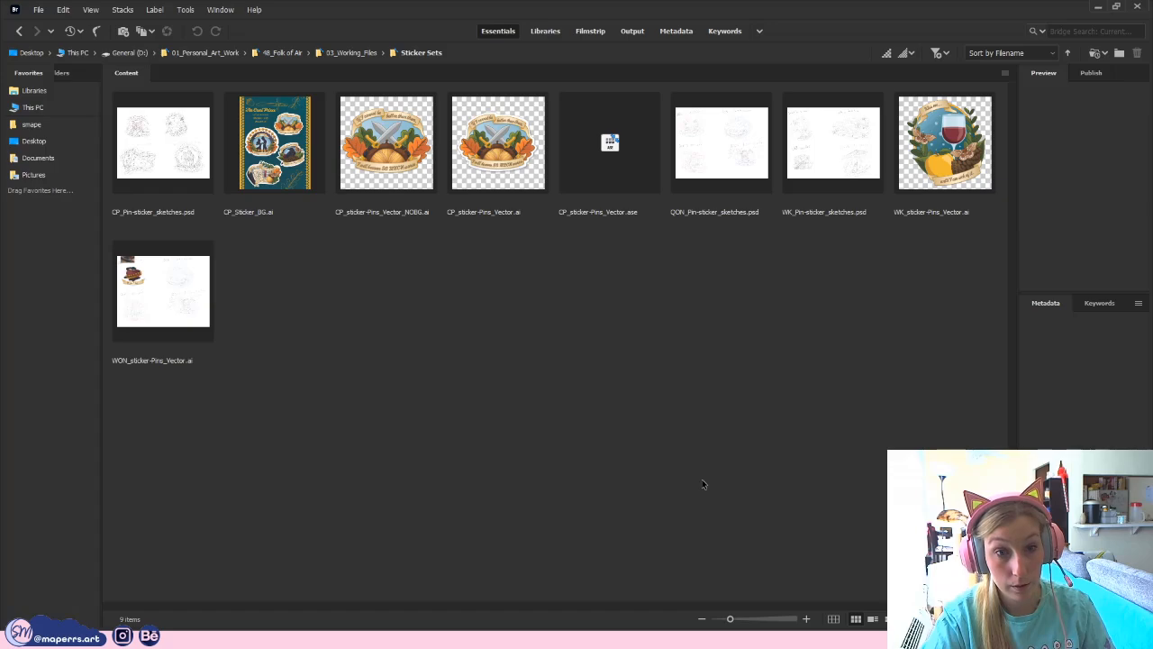
{"action": "right_click", "coordinate": [210, 337]}
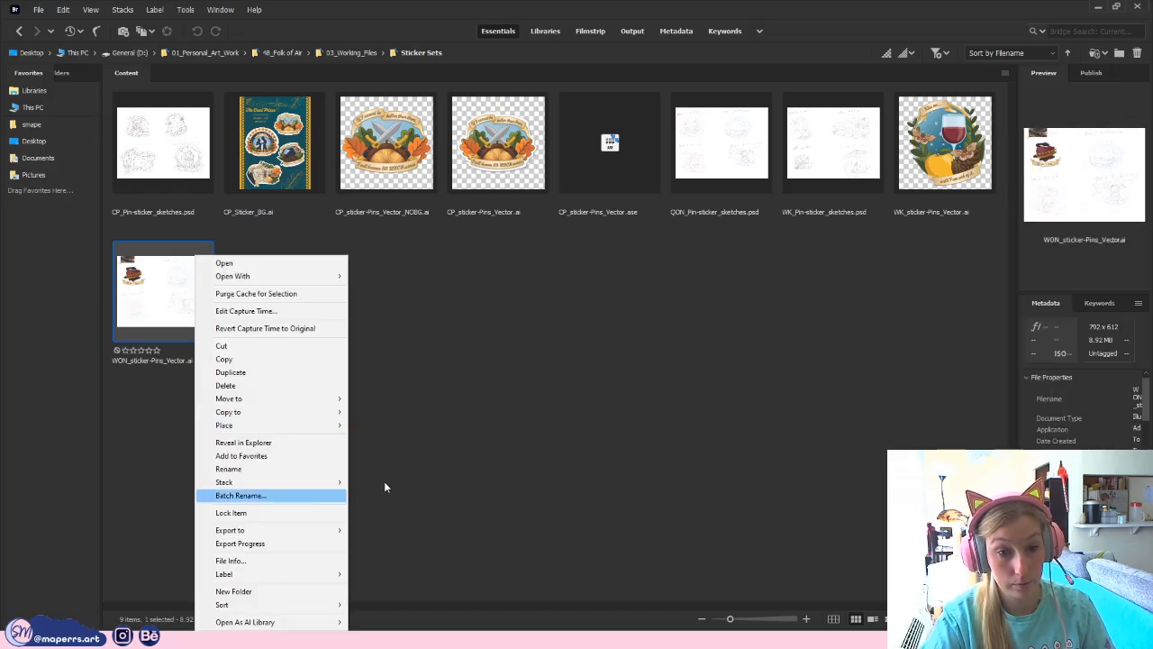
{"action": "left_click", "coordinate": [228, 344]}
{"action": "left_click", "coordinate": [175, 317]}
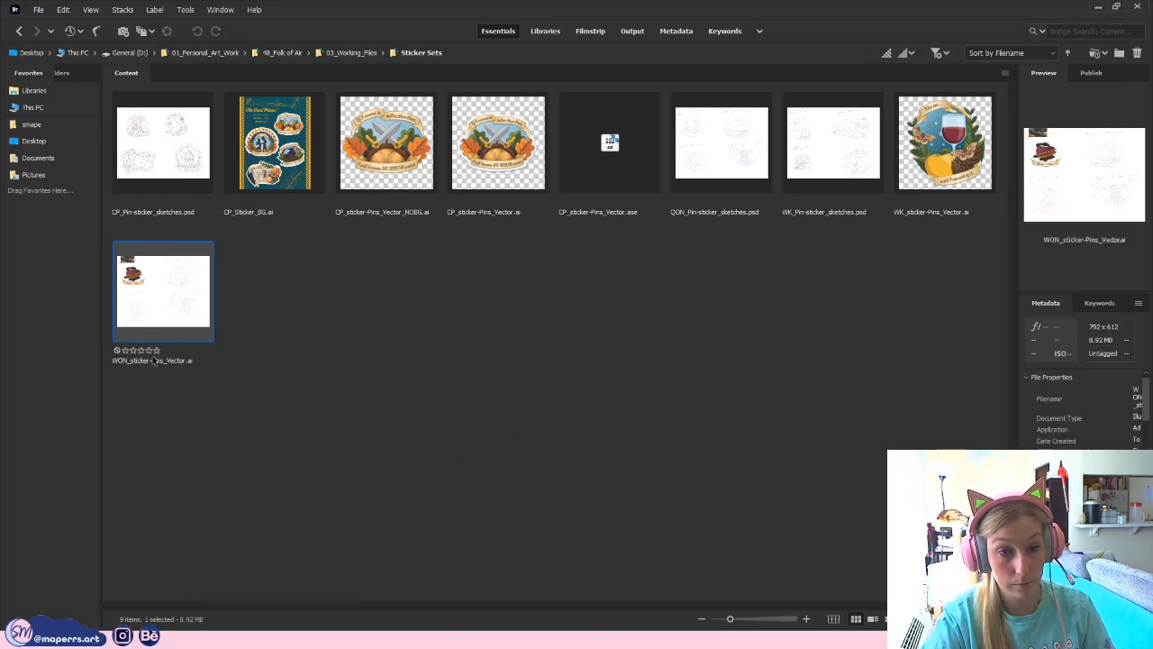
{"action": "left_click", "coordinate": [154, 360]}
{"action": "key", "text": "Left"}
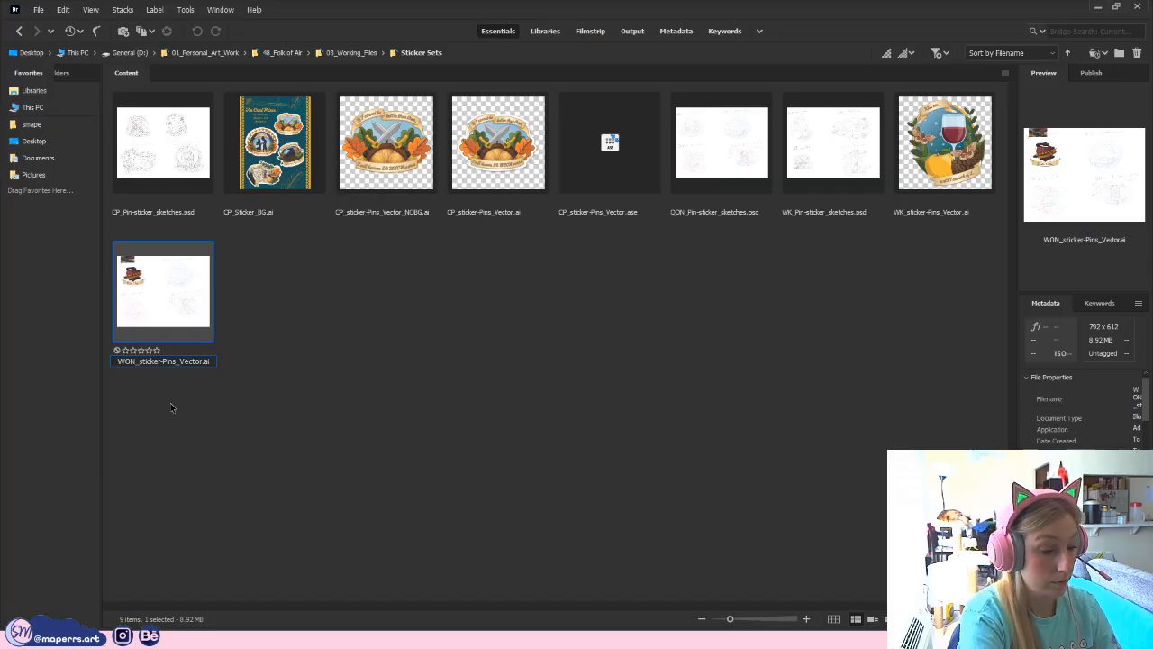
{"action": "type", "text": "OLD_"}
{"action": "key", "text": "Return"}
{"action": "left_click", "coordinate": [486, 370]}
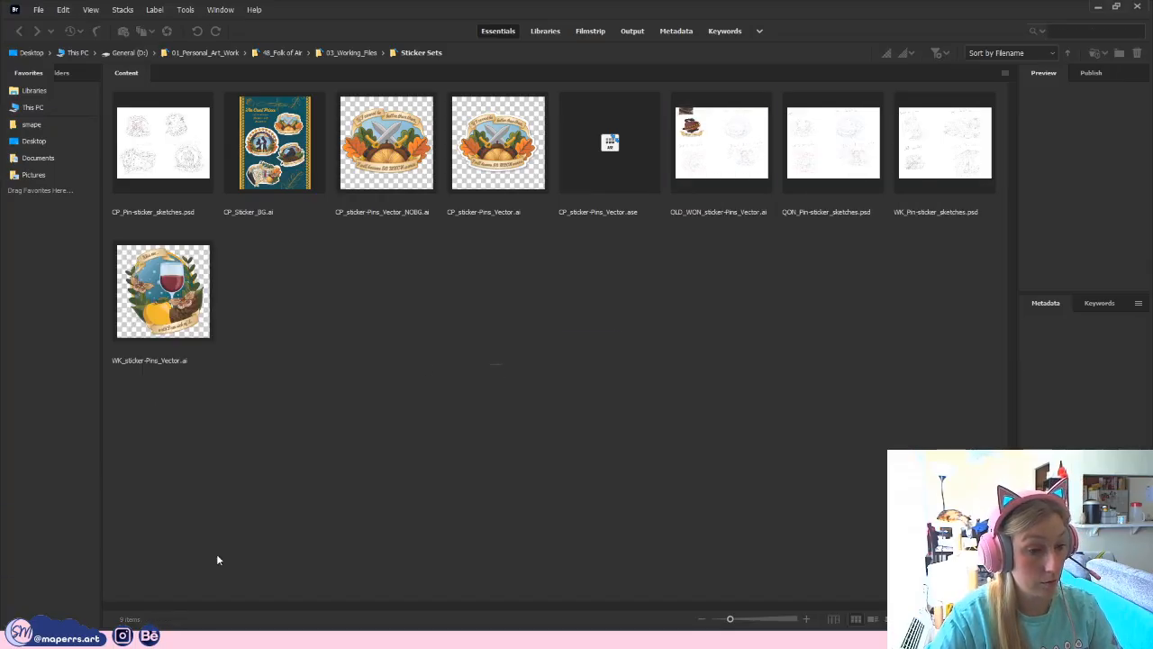
- Open QON_Sticker.ai from the Sticker Sets folder in Illustrator
{"action": "left_click_drag", "start_coordinate": [219, 559], "coordinate": [538, 371]}
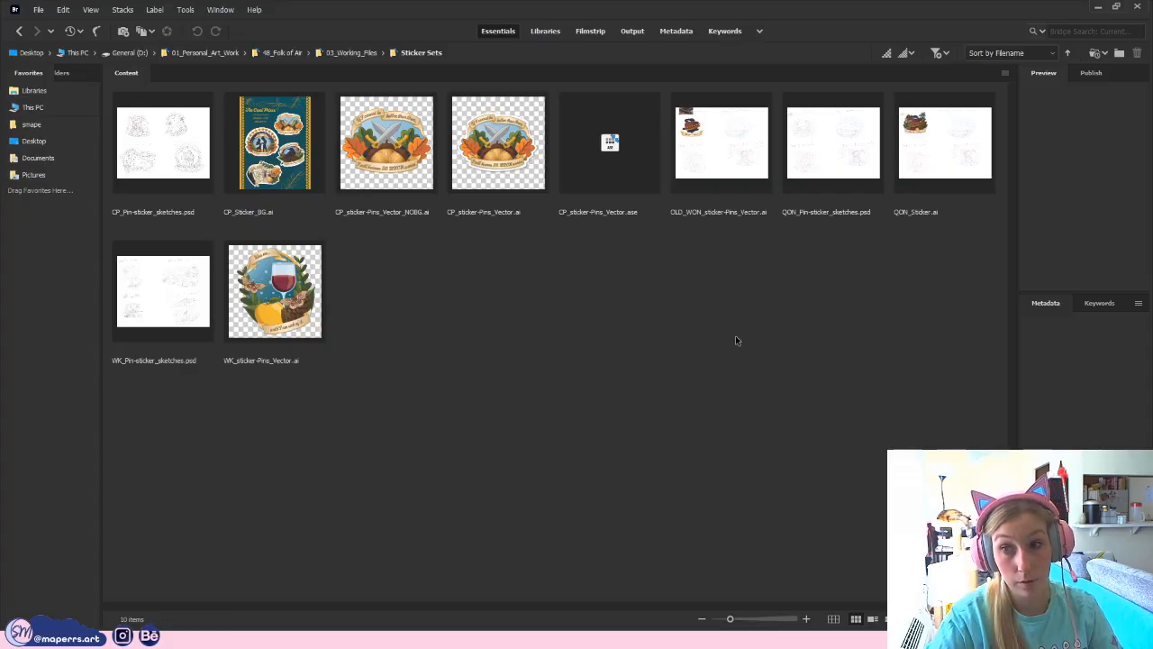
{"action": "left_click", "coordinate": [940, 135]}
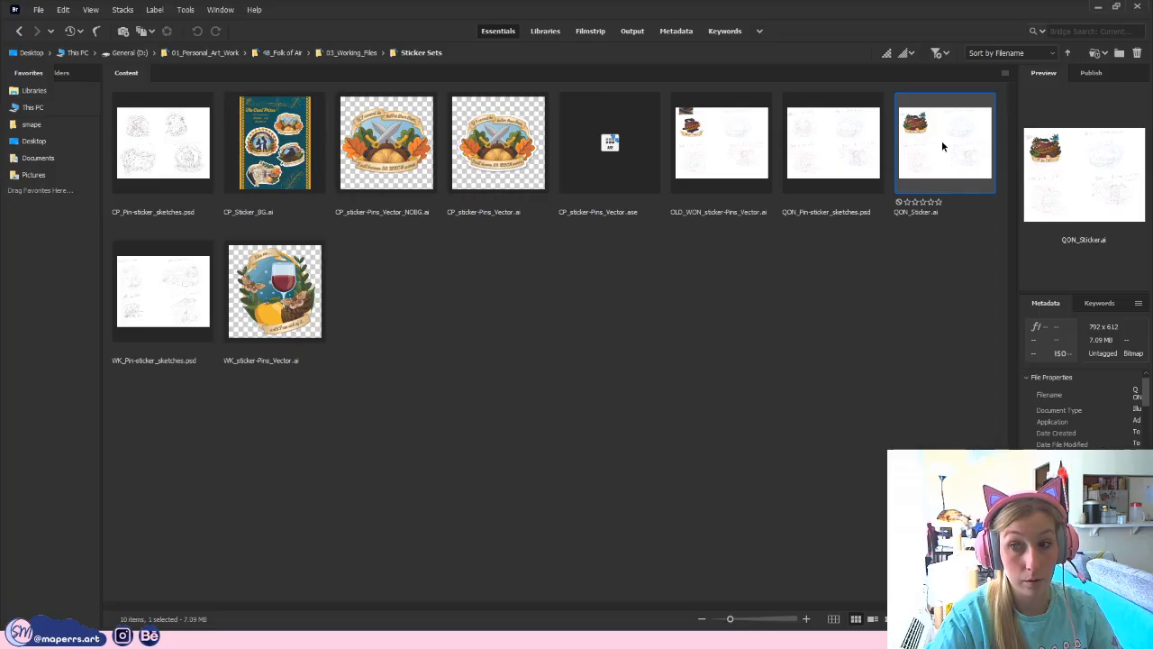
{"action": "double_click", "coordinate": [945, 150]}
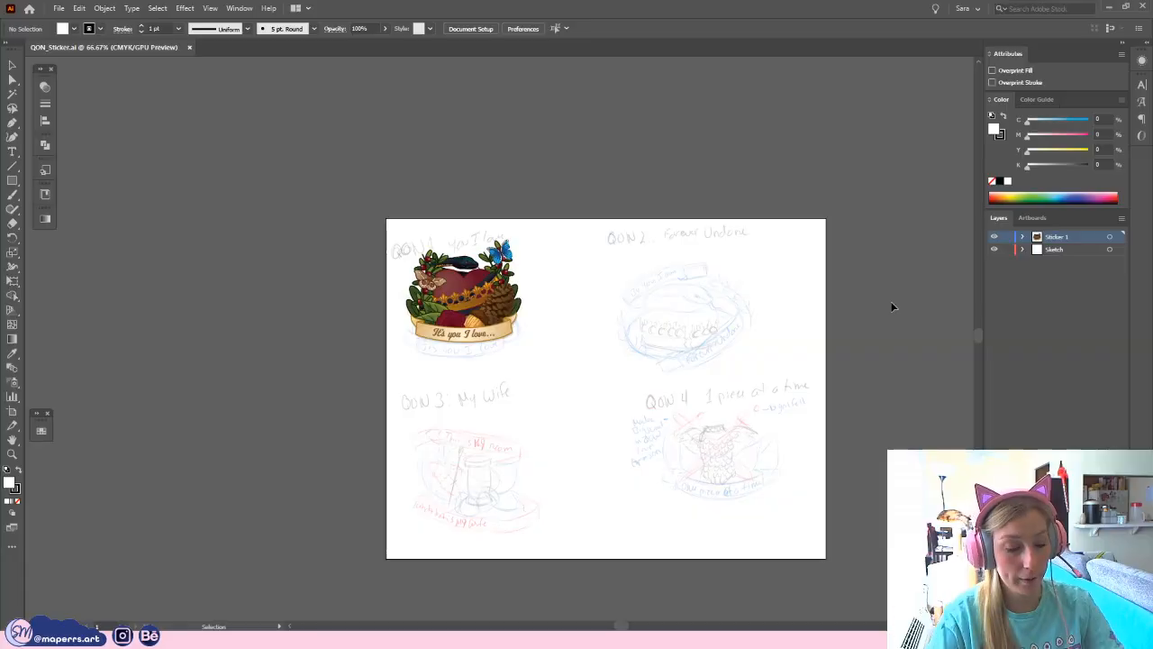
- Lock the Sketch layer of the QON_Sticker document
{"action": "key", "text": "ctrl+equal"}
{"action": "key", "text": "ctrl+equal"}
{"action": "left_click_drag", "start_coordinate": [703, 320], "coordinate": [526, 286]}
{"action": "left_click_drag", "start_coordinate": [615, 258], "coordinate": [554, 278]}
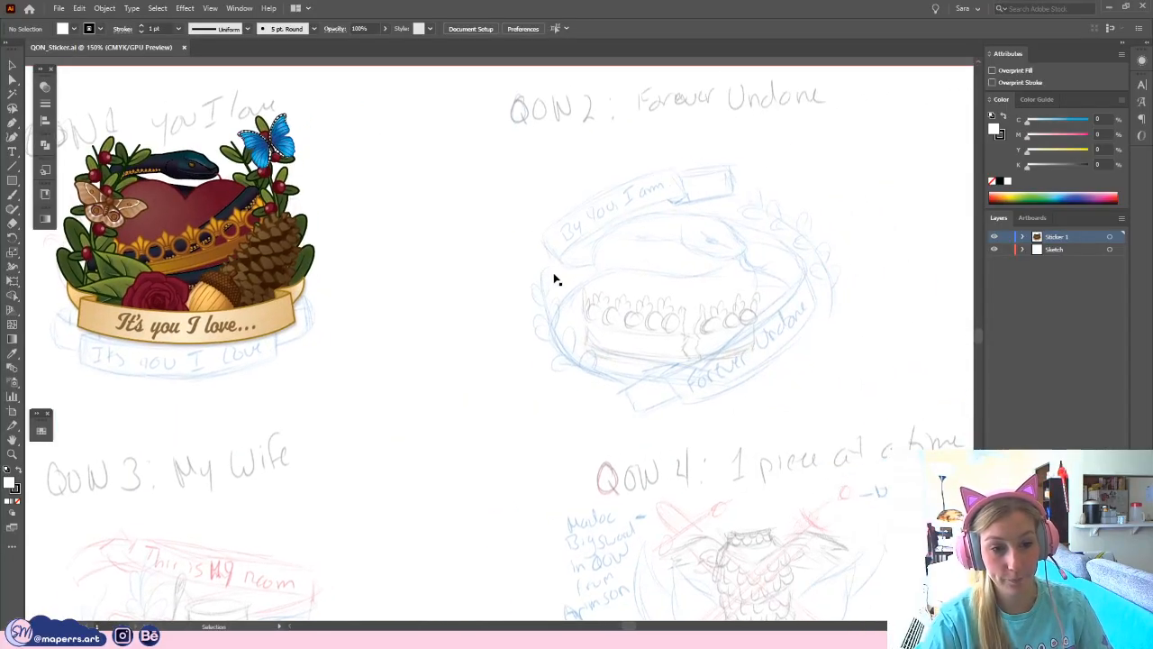
{"action": "left_click", "coordinate": [1050, 248]}
{"action": "left_click", "coordinate": [1007, 249]}
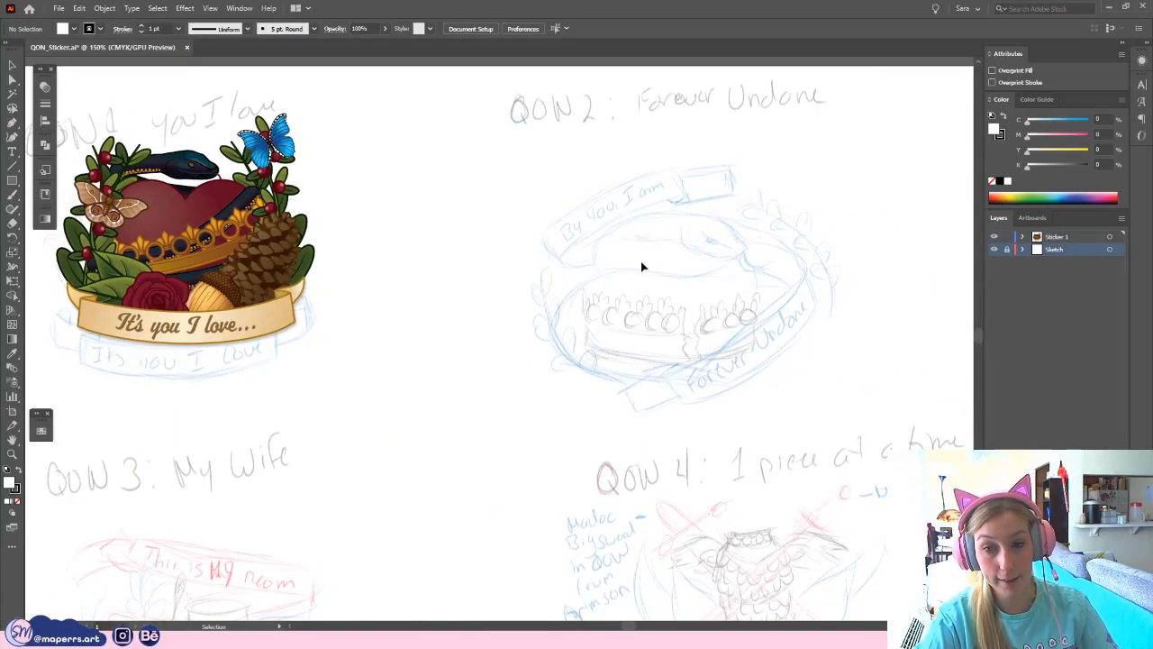
{"action": "key", "text": "ctrl+minus"}
{"action": "key", "text": "ctrl+minus"}
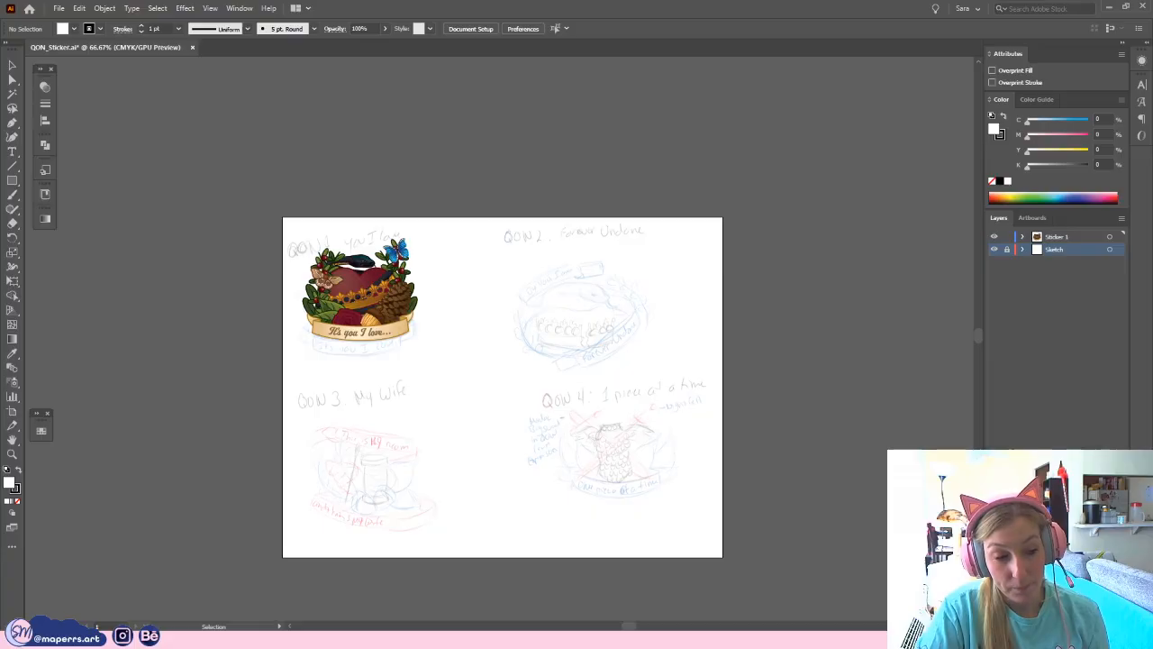
{"action": "key", "text": "ctrl+plus"}
{"action": "key", "text": "ctrl+plus"}
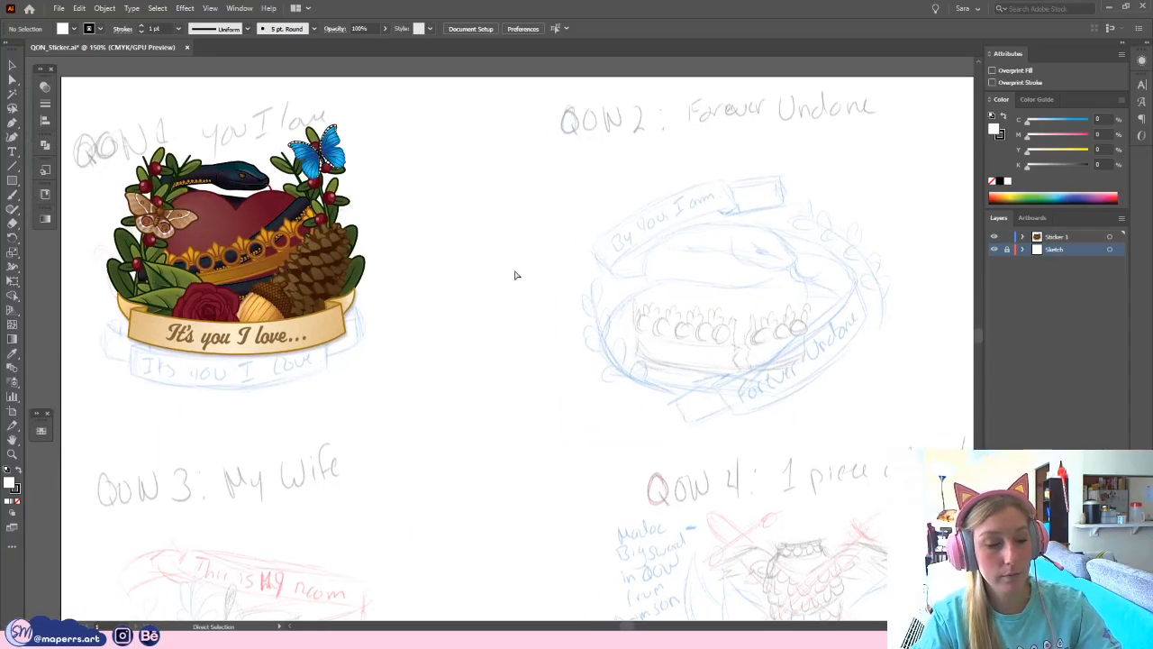
{"action": "key", "text": "ctrl+minus"}
{"action": "key", "text": "ctrl+minus"}
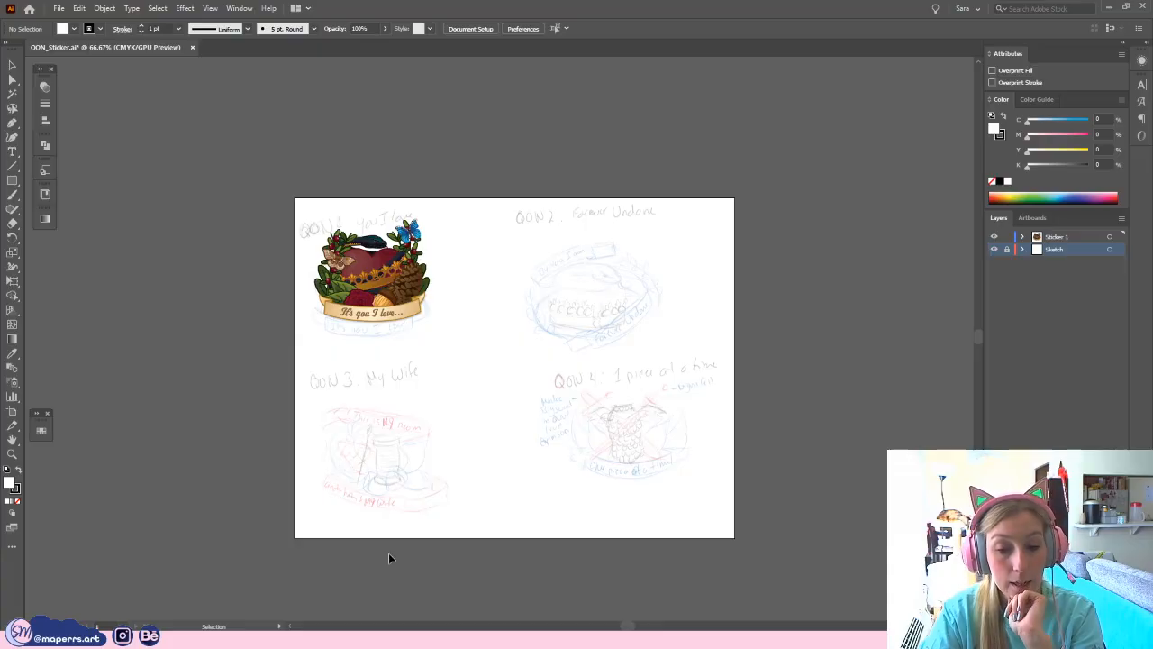
- Switch to Adobe Bridge and open WK_sticker-Pins_Vector.ai from the Sticker Sets folder in Illustrator
{"action": "mouse_move", "coordinate": [343, 639]}
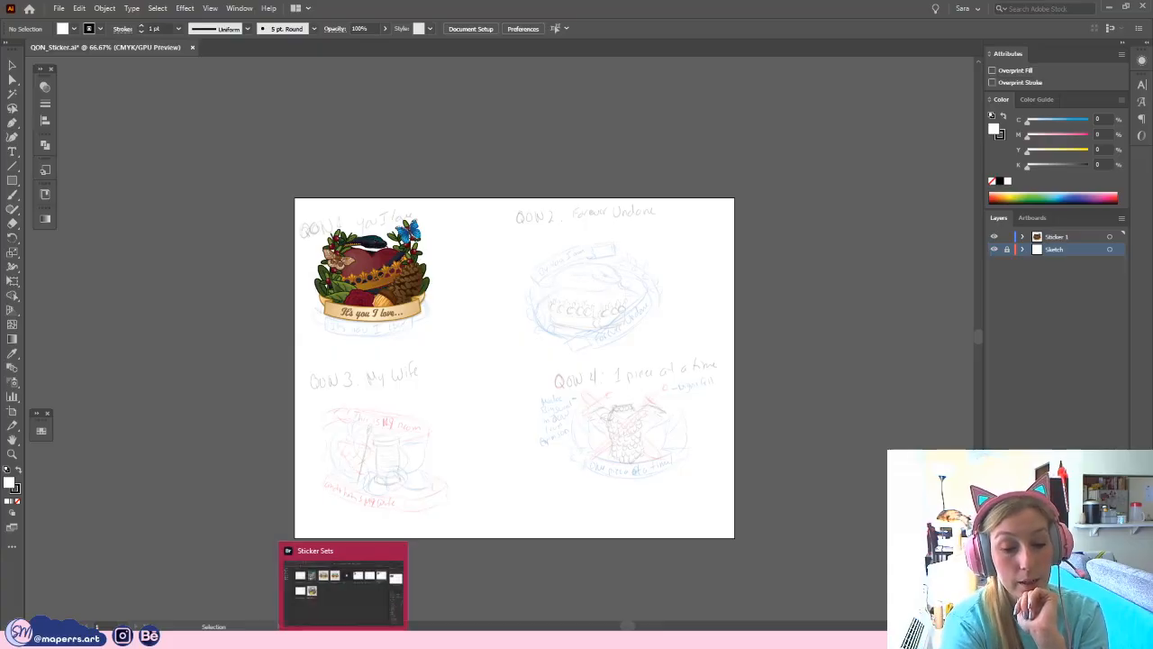
{"action": "left_click", "coordinate": [343, 584]}
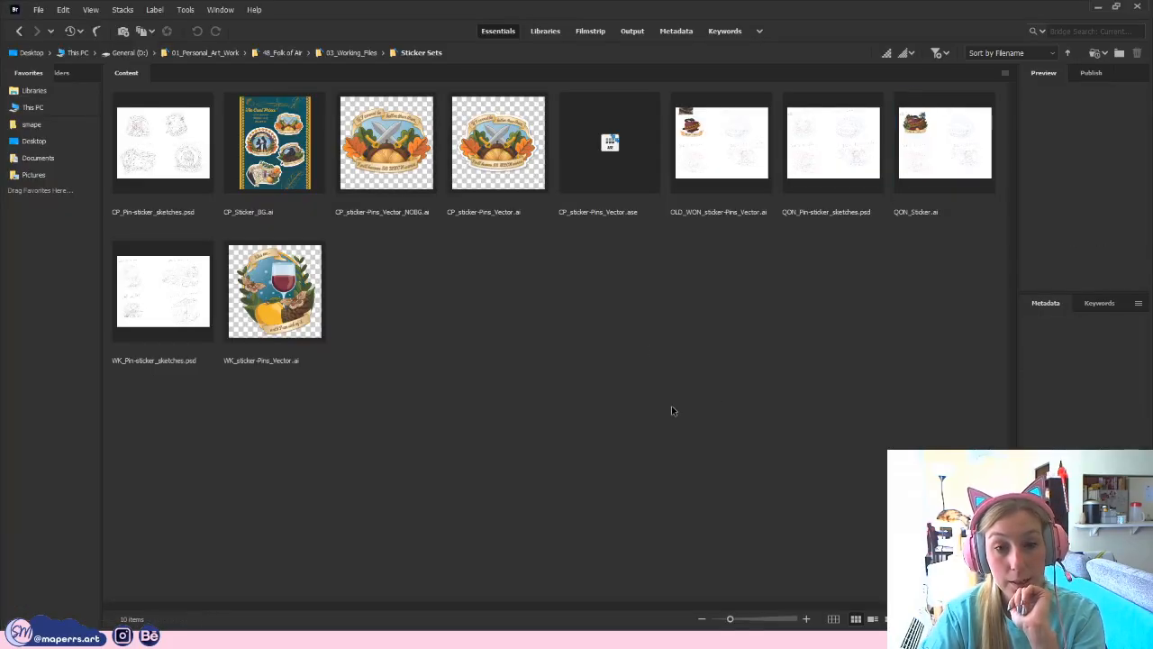
{"action": "double_click", "coordinate": [270, 297]}
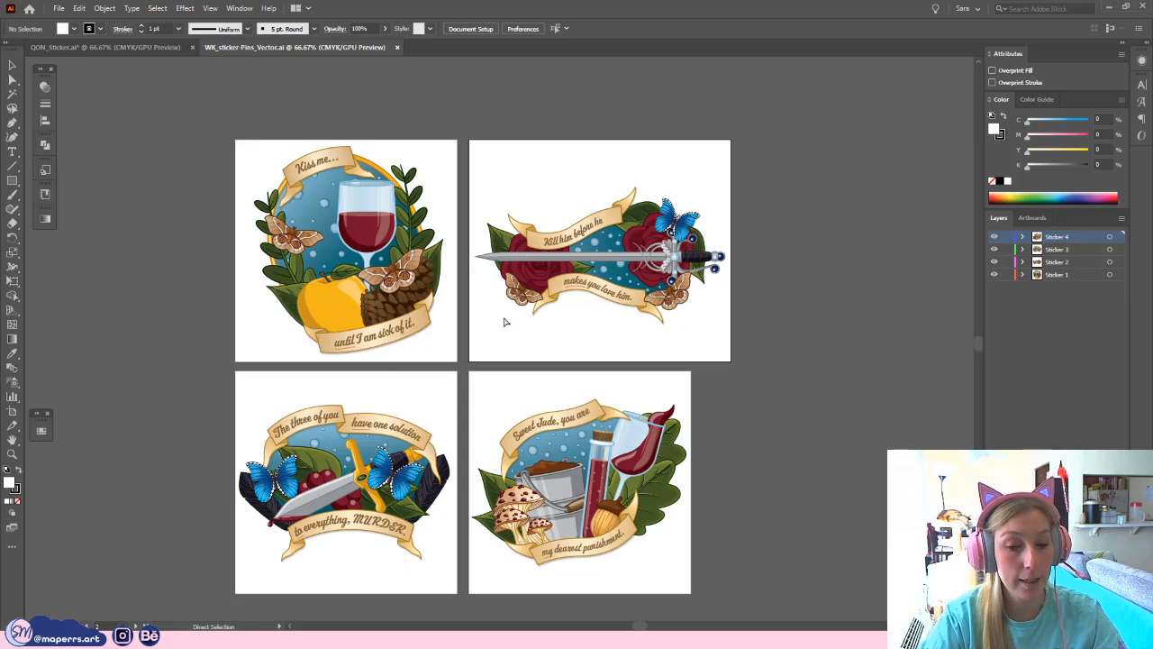
- Examine the four finished WK stickers up close, comparing their banners, lettering, backgrounds and decorative elements
{"action": "key", "text": "ctrl+plus"}
{"action": "key", "text": "ctrl+plus"}
{"action": "left_click_drag", "start_coordinate": [357, 275], "coordinate": [535, 435]}
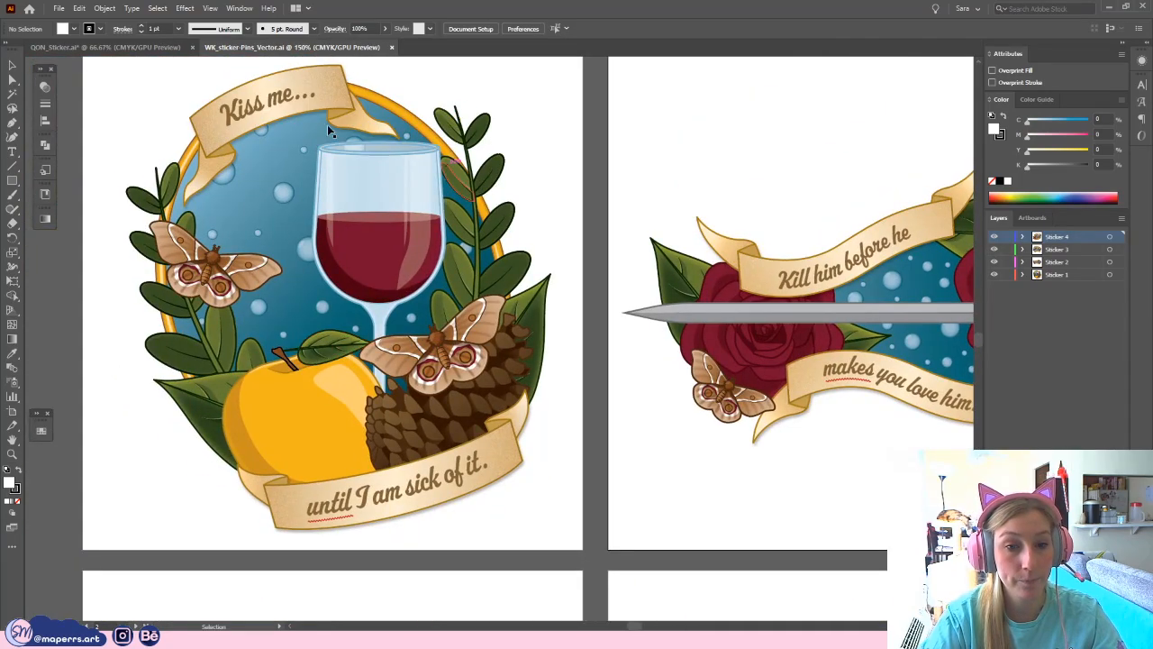
{"action": "left_click_drag", "start_coordinate": [613, 523], "coordinate": [545, 262]}
{"action": "left_click_drag", "start_coordinate": [604, 411], "coordinate": [573, 172]}
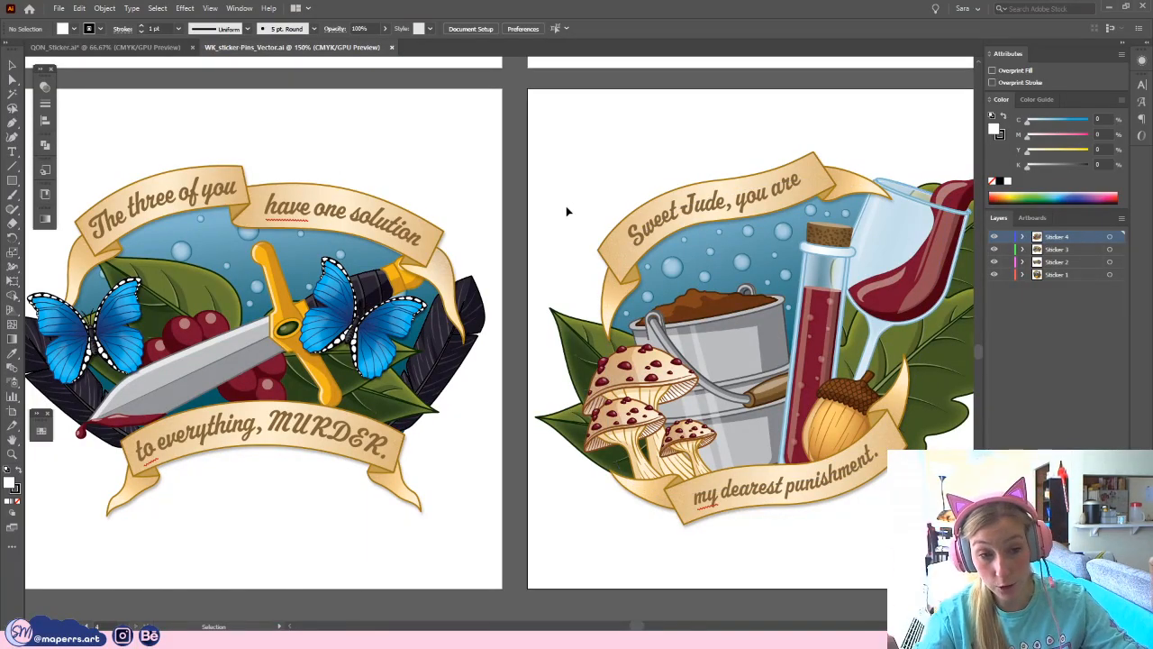
{"action": "scroll", "coordinate": [433, 225], "scroll_direction": "up", "scroll_amount": 3}
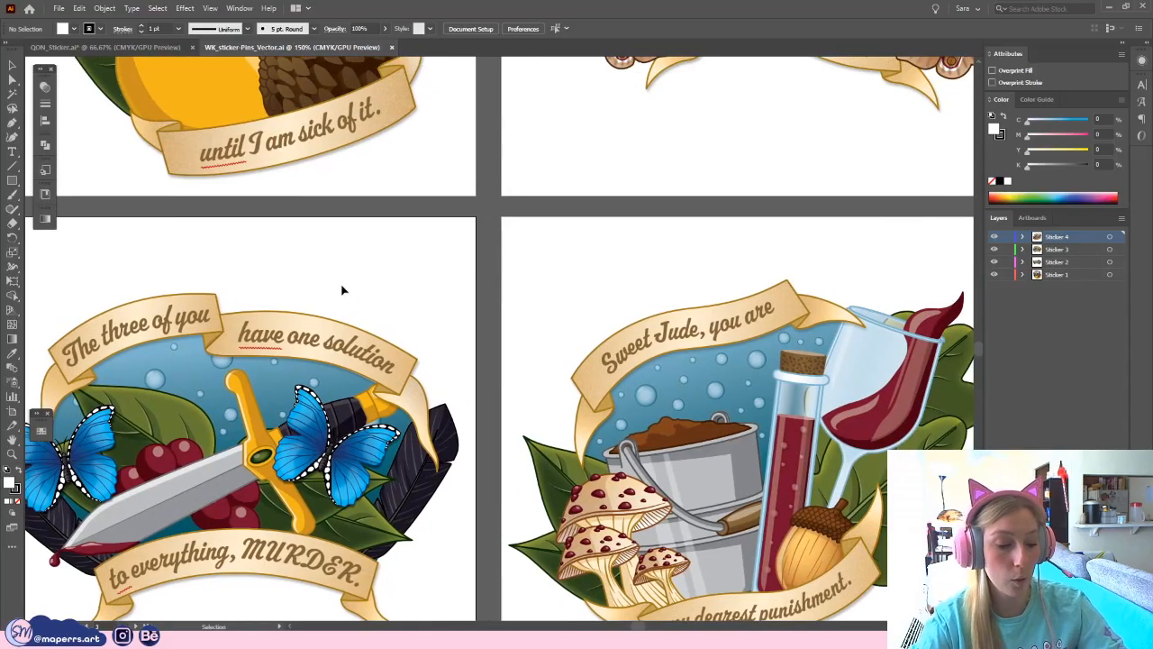
{"action": "key", "text": "ctrl+minus"}
{"action": "scroll", "coordinate": [691, 257], "scroll_direction": "up", "scroll_amount": 2}
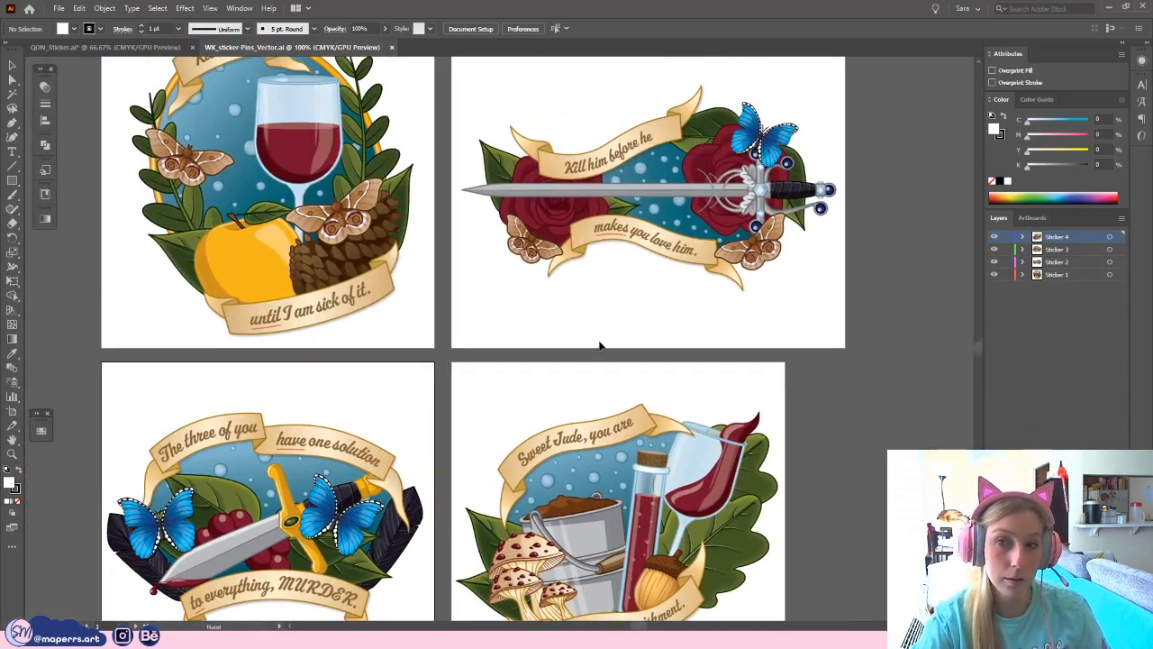
- Close the WK_sticker-Pins_Vector.ai document after a last look at its sword sticker
{"action": "left_click", "coordinate": [683, 224]}
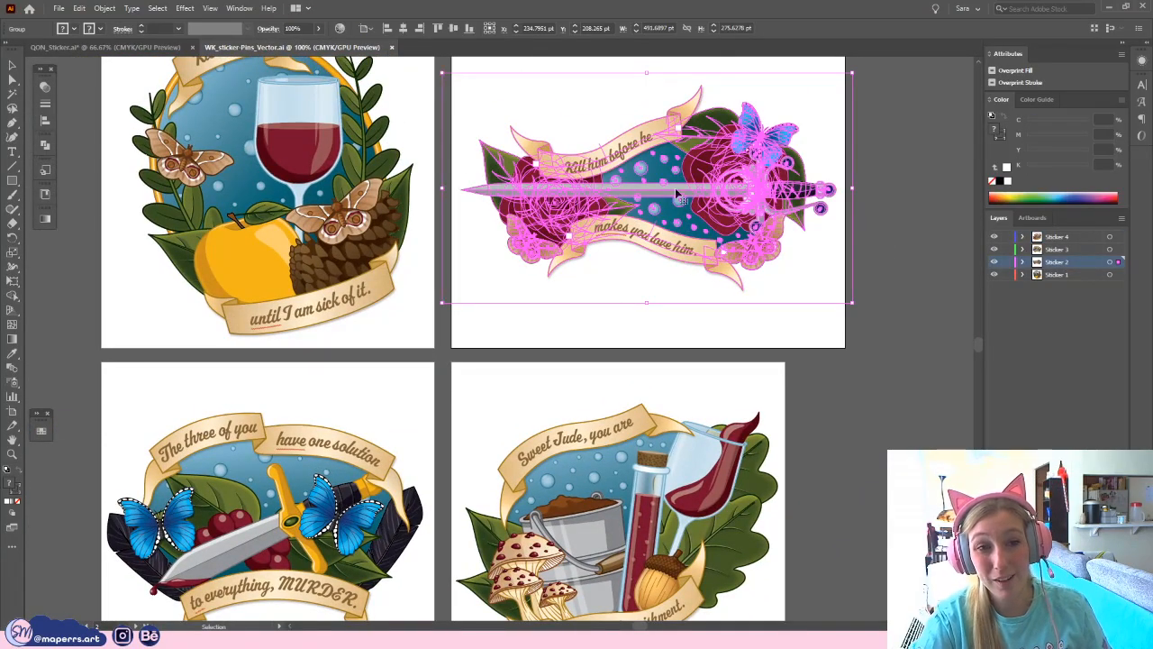
{"action": "left_click", "coordinate": [648, 322]}
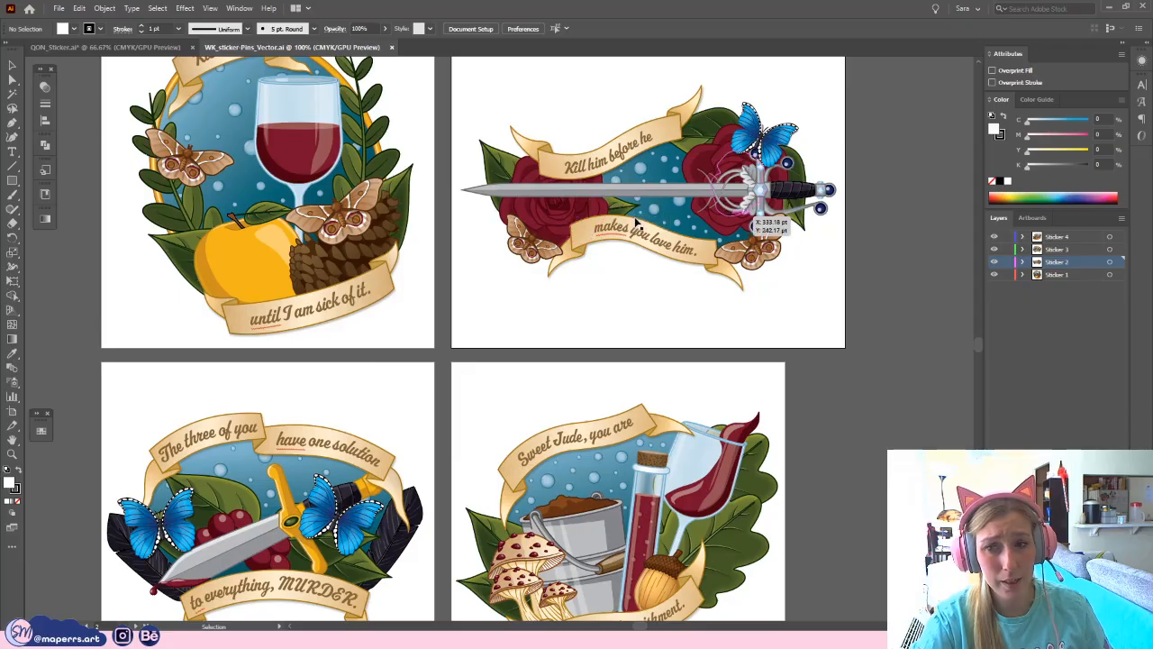
{"action": "scroll", "coordinate": [599, 331], "scroll_direction": "up", "scroll_amount": 2}
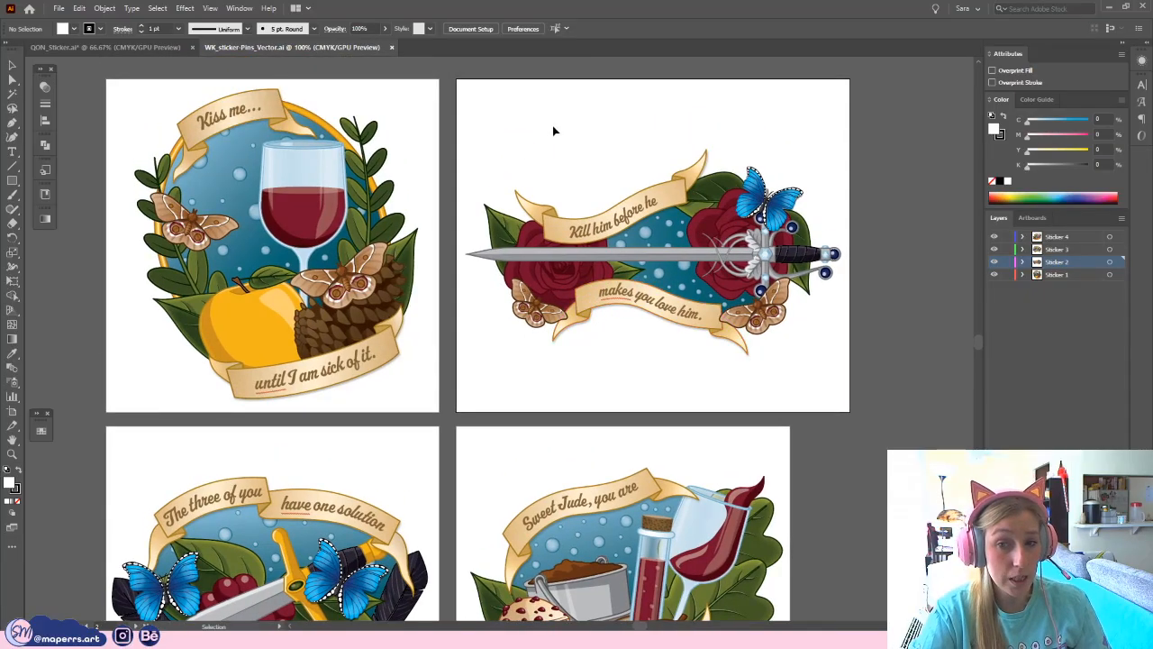
{"action": "key", "text": "a"}
{"action": "key", "text": "ctrl+w"}
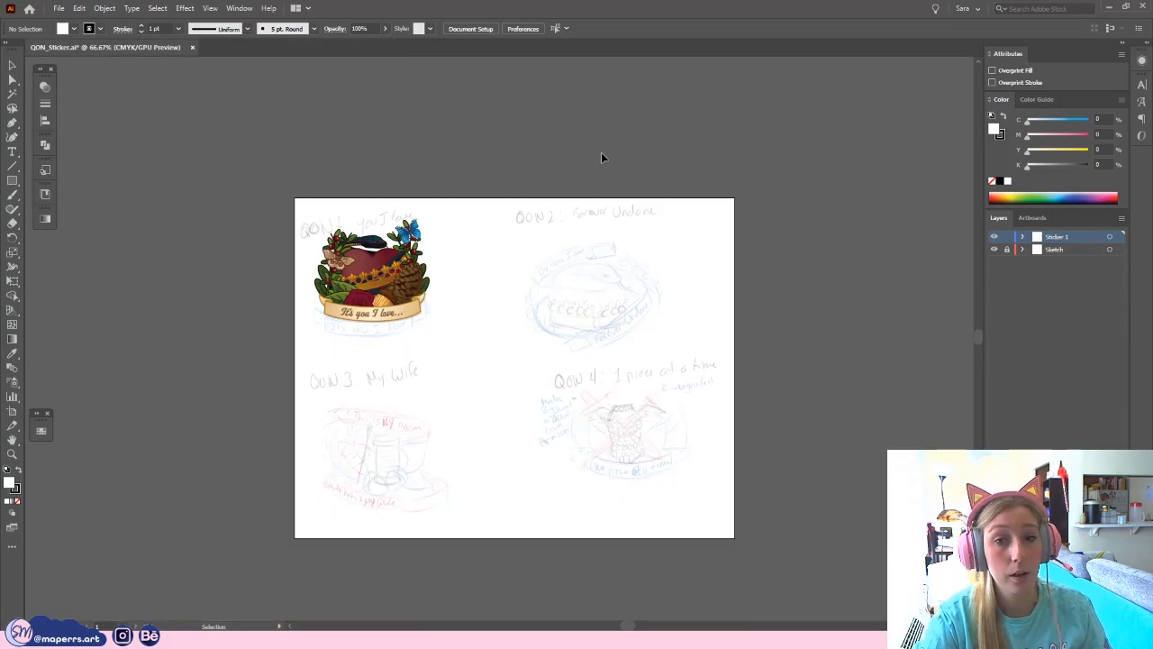
- Move the finished "It's you I love..." sticker slightly down, clear of its handwritten title and over its sketch
{"action": "key", "text": "ctrl+equal"}
{"action": "key", "text": "ctrl+equal"}
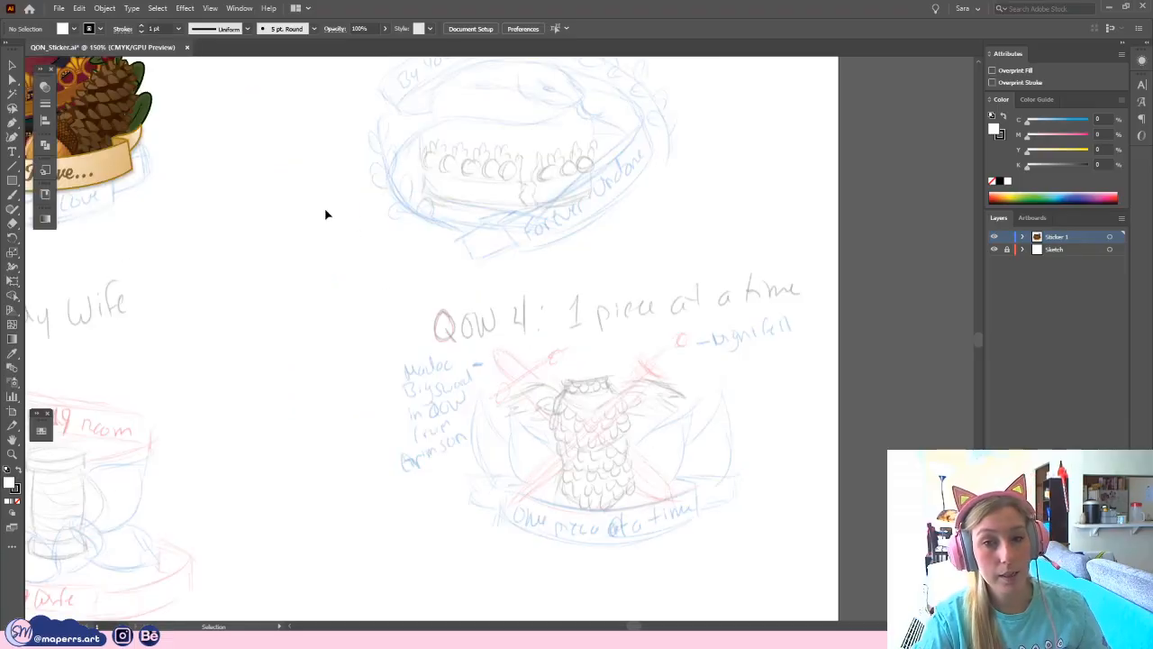
{"action": "left_click_drag", "start_coordinate": [327, 214], "coordinate": [558, 320]}
{"action": "left_click_drag", "start_coordinate": [466, 420], "coordinate": [531, 304]}
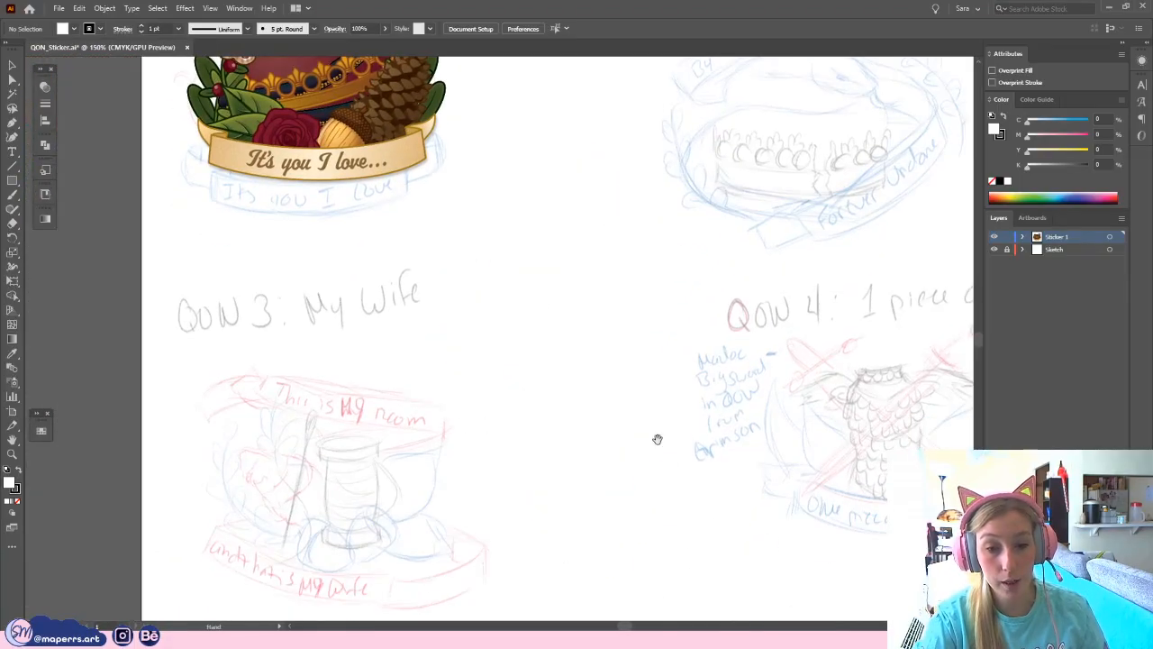
{"action": "left_click_drag", "start_coordinate": [657, 440], "coordinate": [610, 267]}
{"action": "left_click_drag", "start_coordinate": [449, 113], "coordinate": [528, 443]}
{"action": "left_click", "coordinate": [396, 194]}
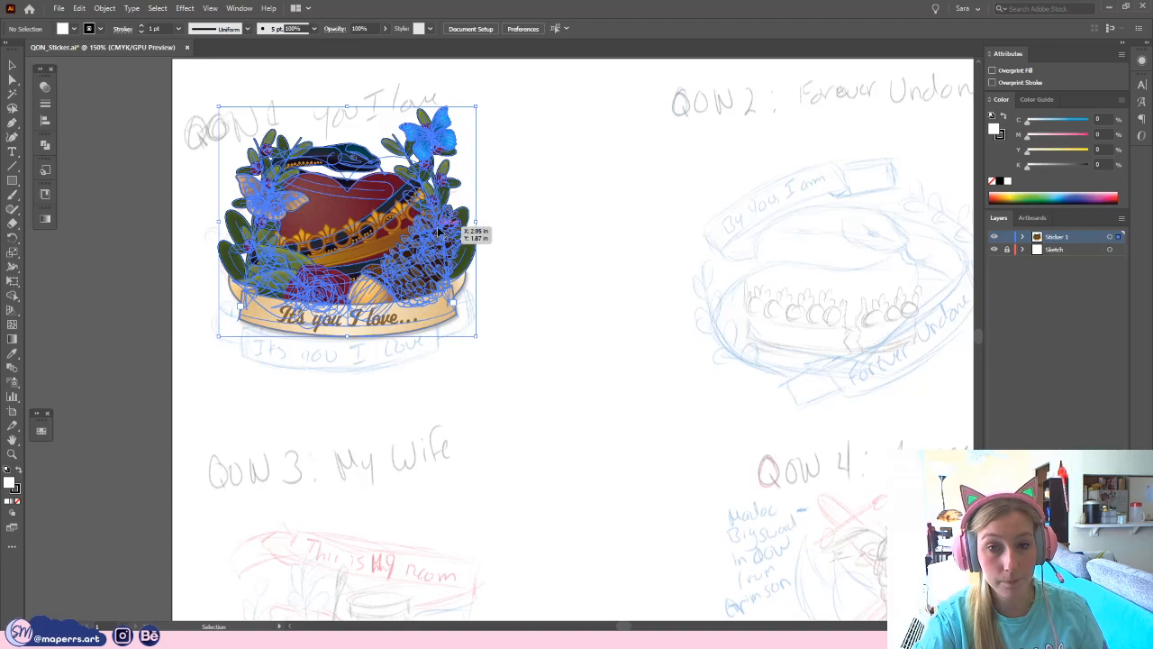
{"action": "left_click_drag", "start_coordinate": [437, 232], "coordinate": [439, 267]}
{"action": "left_click", "coordinate": [595, 281]}
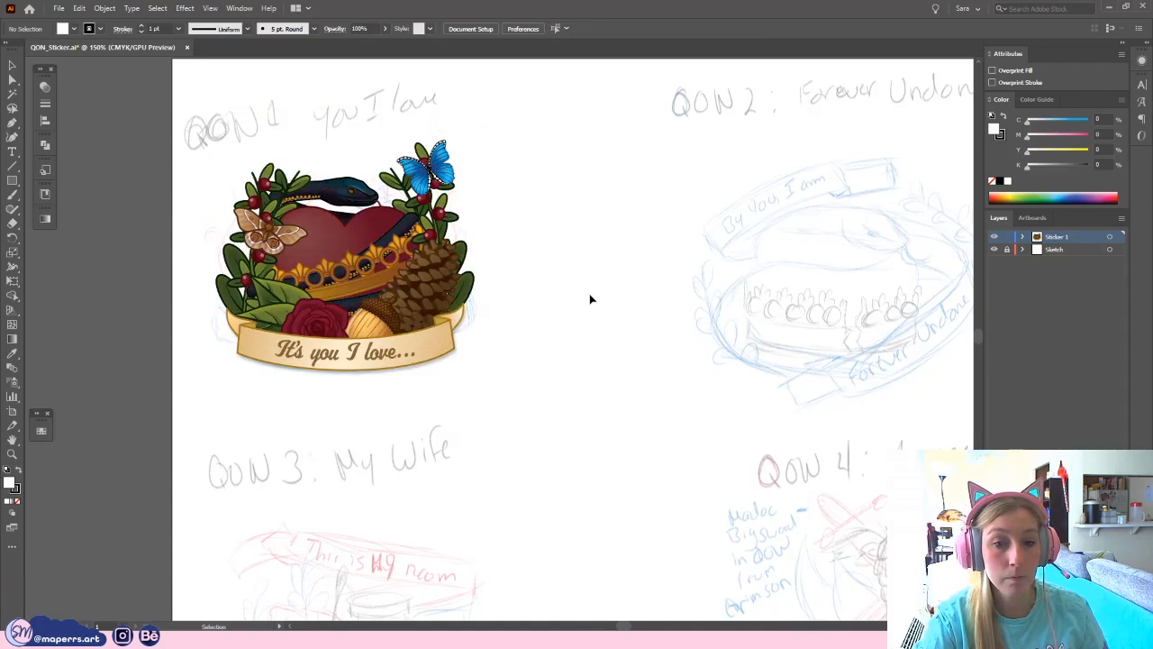
- Lock the Sticker 1 layer of the QON_Sticker document
{"action": "left_click_drag", "start_coordinate": [572, 382], "coordinate": [420, 283]}
{"action": "key", "text": "ctrl+0"}
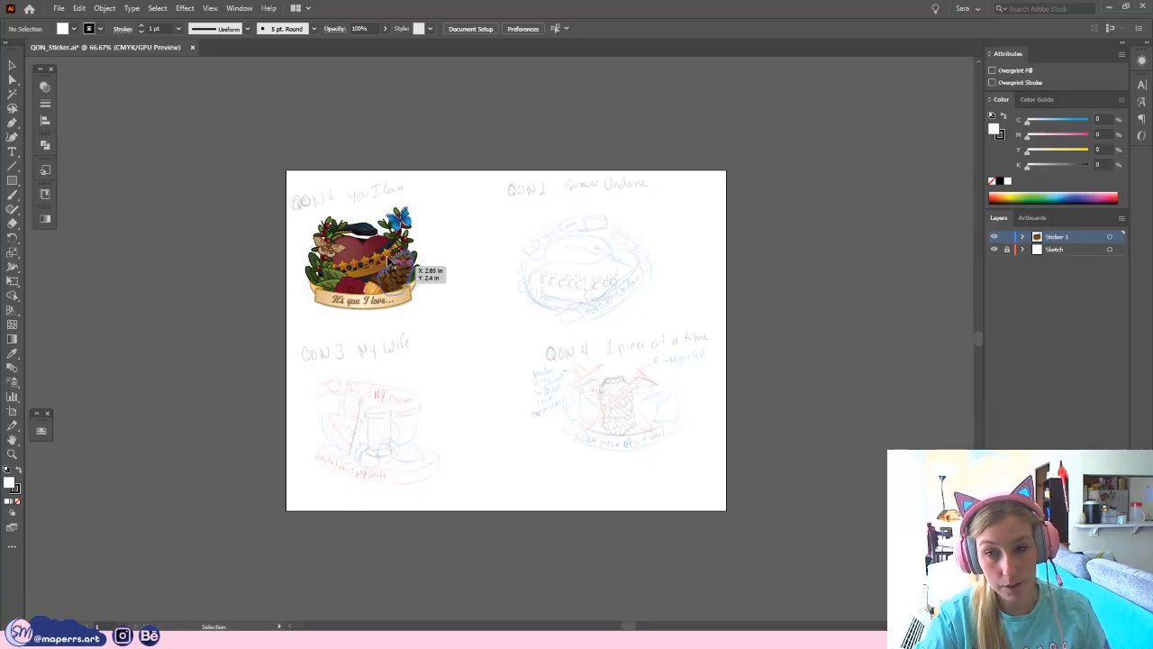
{"action": "left_click", "coordinate": [1007, 236]}
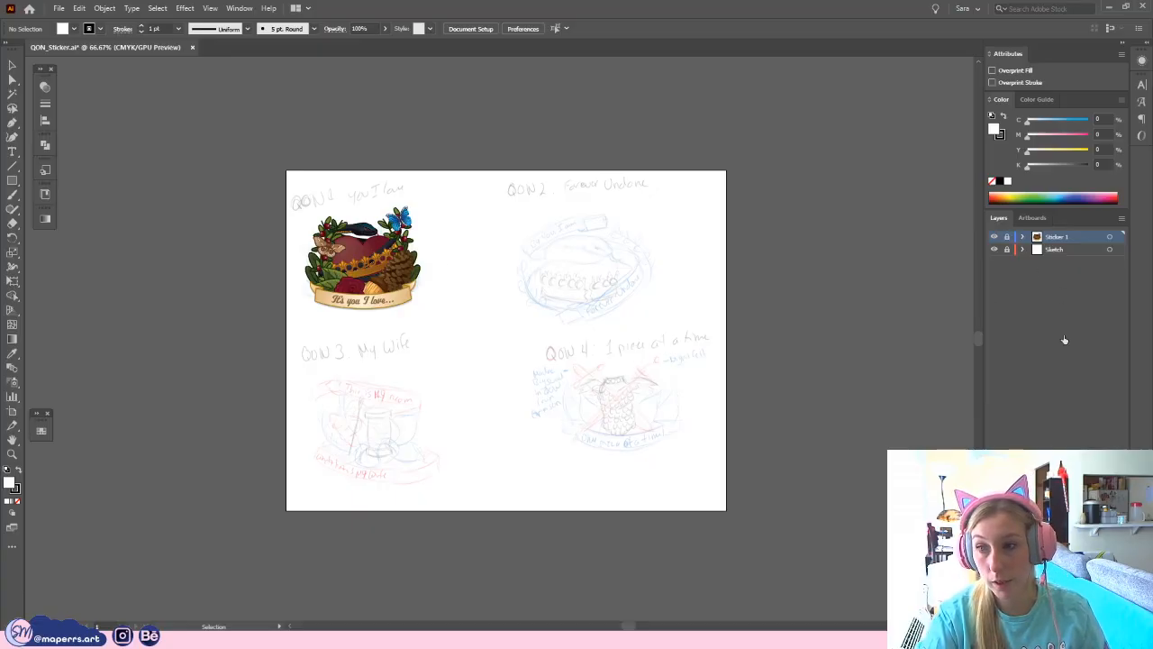
- Create a new layer above Sticker 1 and name it Sticker 2
{"action": "key", "text": "ctrl+l"}
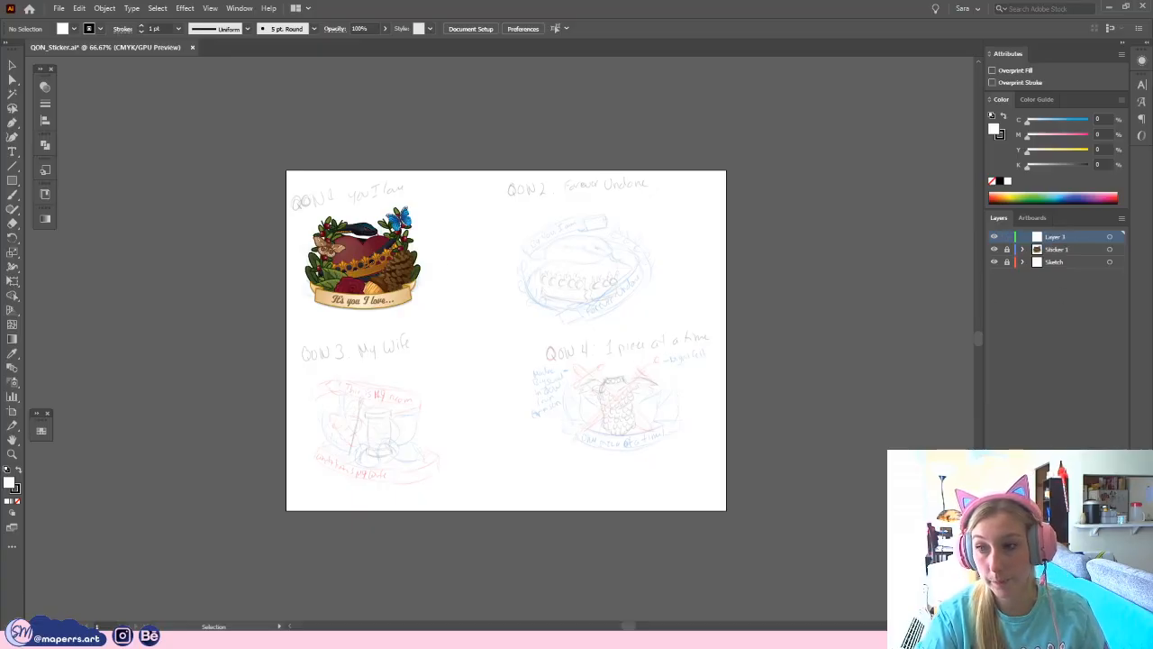
{"action": "double_click", "coordinate": [1058, 236]}
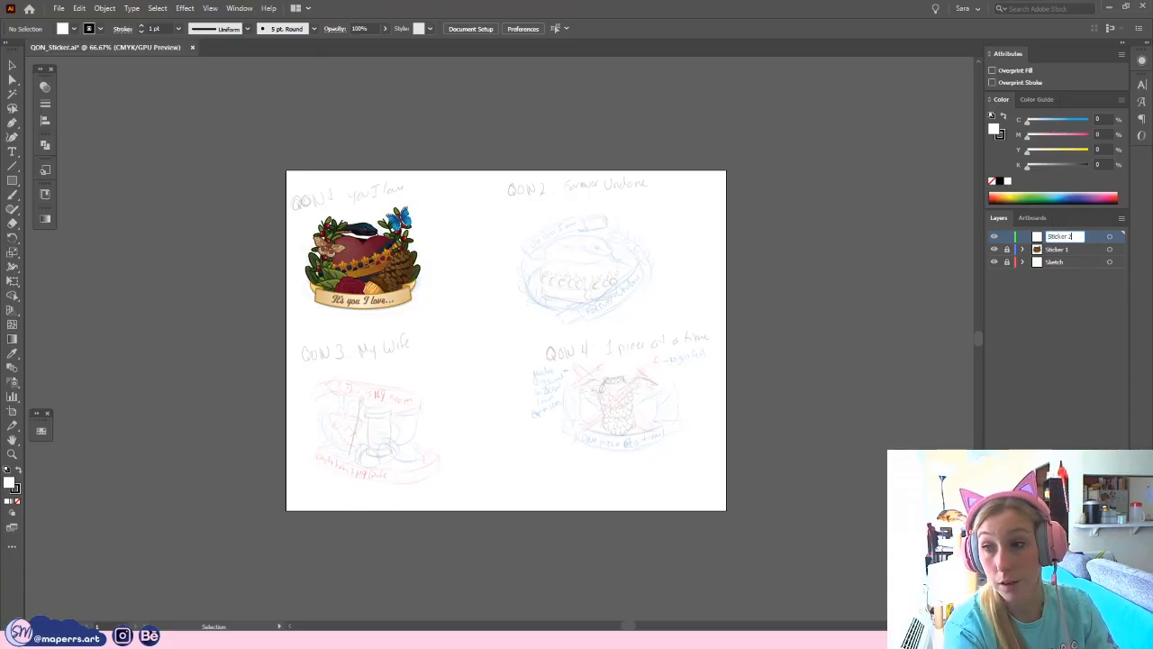
{"action": "key", "text": "Return"}
{"action": "key", "text": "a"}
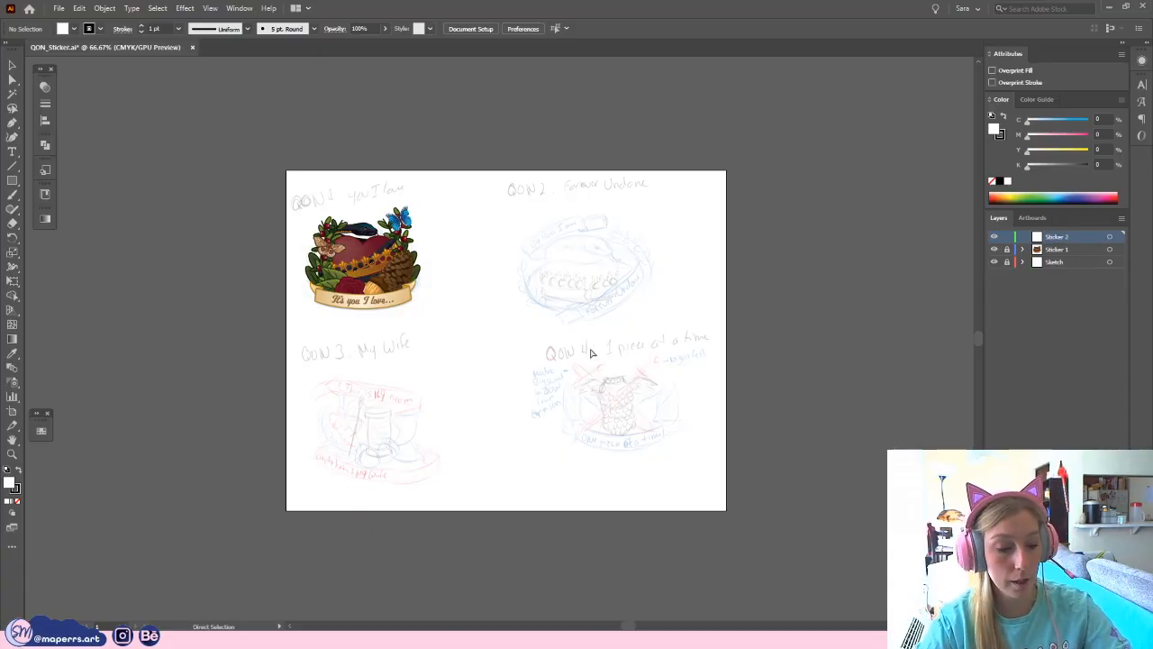
- Examine the sketches for stickers 2, 3 and 4 up close and compare them with the finished first sticker
{"action": "scroll", "coordinate": [581, 363], "scroll_direction": "up", "scroll_amount": 3}
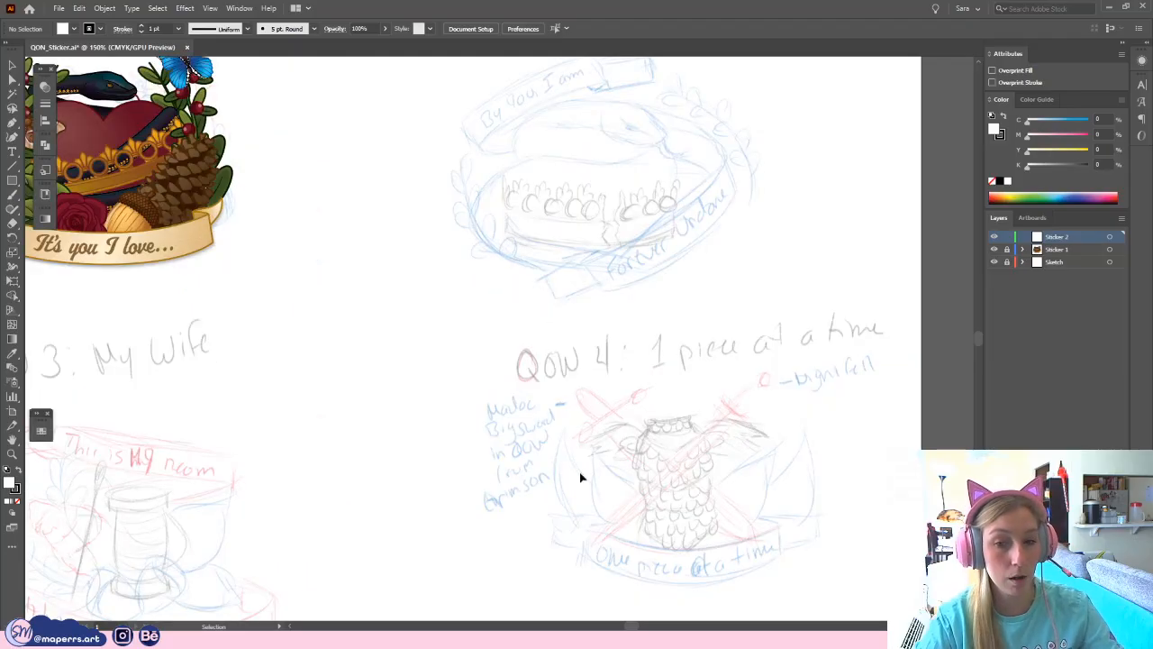
{"action": "key", "text": "space"}
{"action": "left_click_drag", "start_coordinate": [624, 457], "coordinate": [510, 420]}
{"action": "left_click_drag", "start_coordinate": [641, 505], "coordinate": [651, 417]}
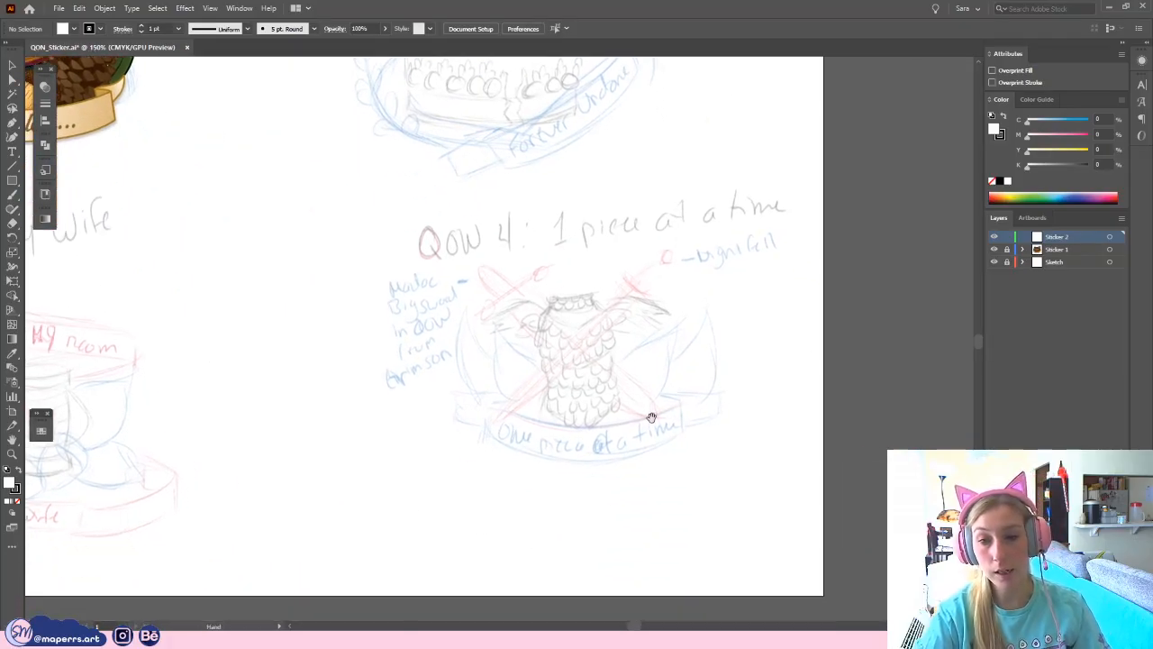
{"action": "mouse_move", "coordinate": [454, 480]}
{"action": "left_mouse_down"}
{"action": "mouse_move", "coordinate": [509, 481]}
{"action": "mouse_move", "coordinate": [591, 454]}
{"action": "left_mouse_up"}
{"action": "mouse_move", "coordinate": [463, 442]}
{"action": "left_mouse_down"}
{"action": "mouse_move", "coordinate": [486, 438]}
{"action": "mouse_move", "coordinate": [523, 394]}
{"action": "left_mouse_up"}
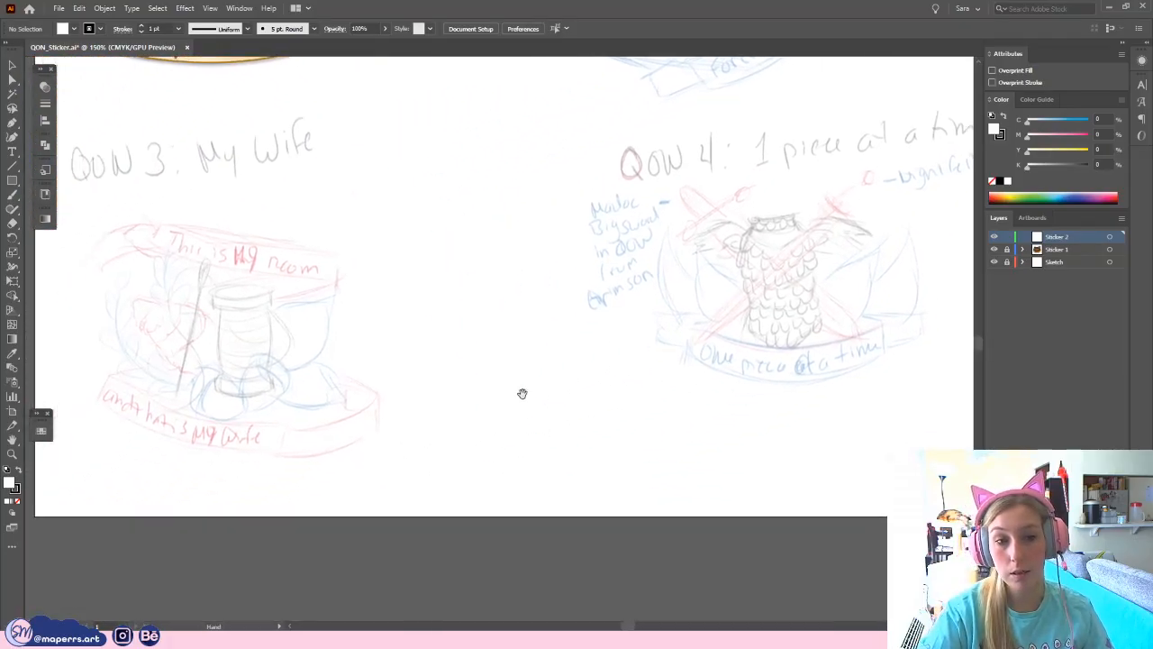
{"action": "left_click_drag", "start_coordinate": [530, 307], "coordinate": [589, 348]}
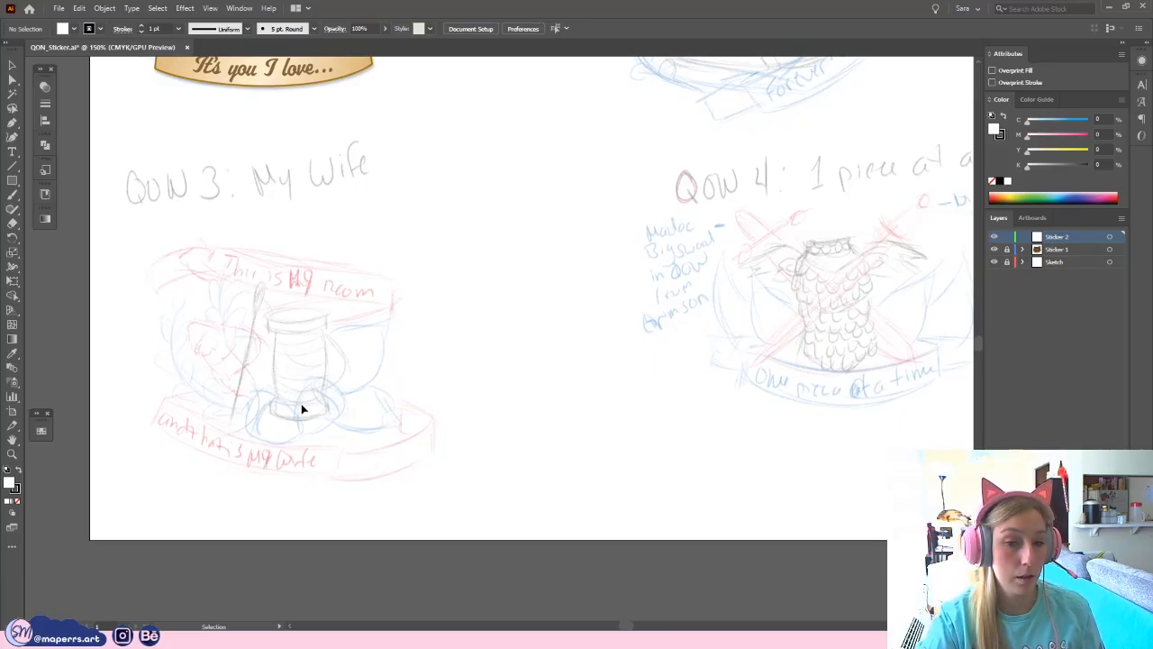
{"action": "left_click_drag", "start_coordinate": [400, 186], "coordinate": [456, 343]}
{"action": "left_click_drag", "start_coordinate": [489, 256], "coordinate": [495, 289]}
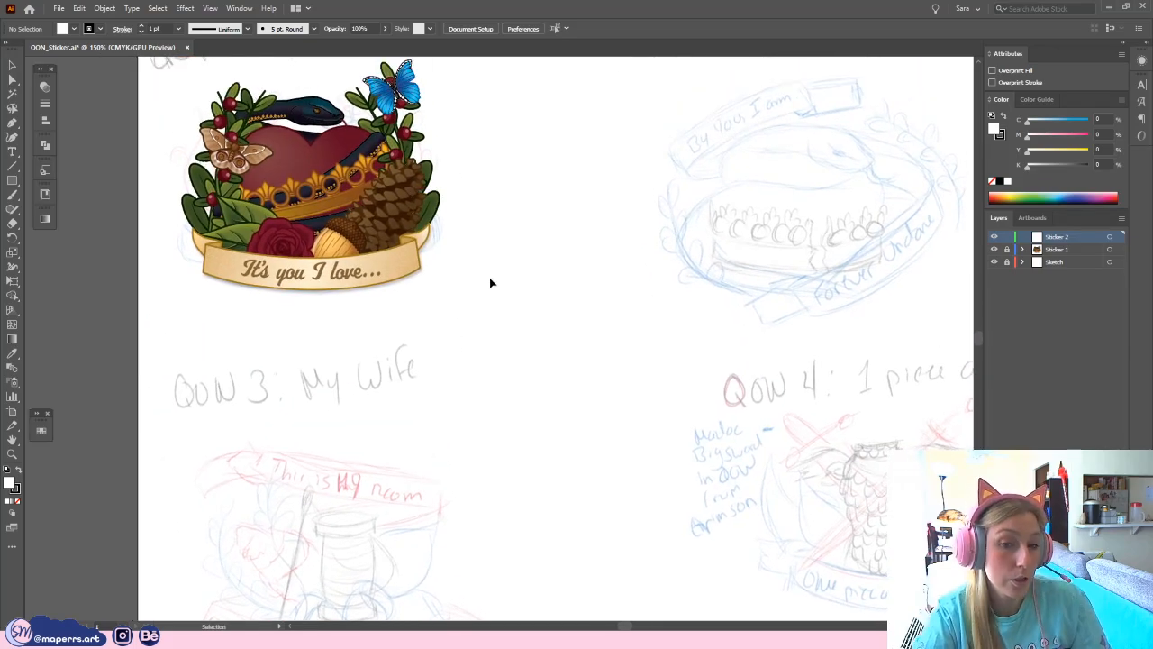
{"action": "scroll", "coordinate": [495, 307], "scroll_direction": "down", "scroll_amount": 4}
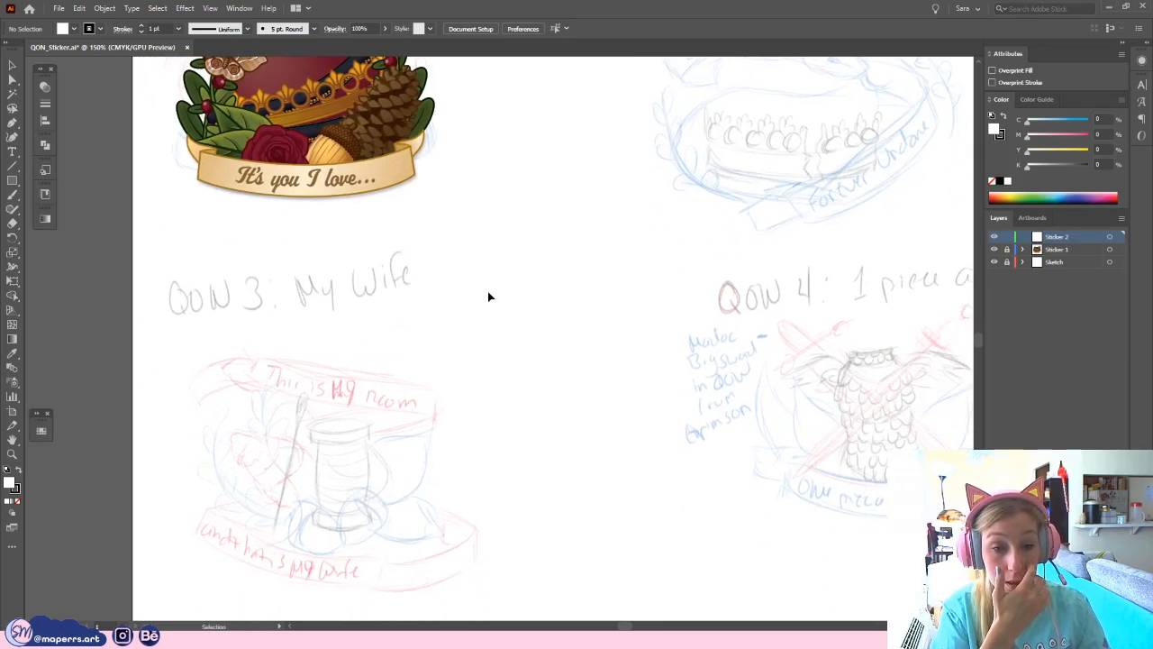
{"action": "scroll", "coordinate": [451, 325], "scroll_direction": "right", "scroll_amount": 10}
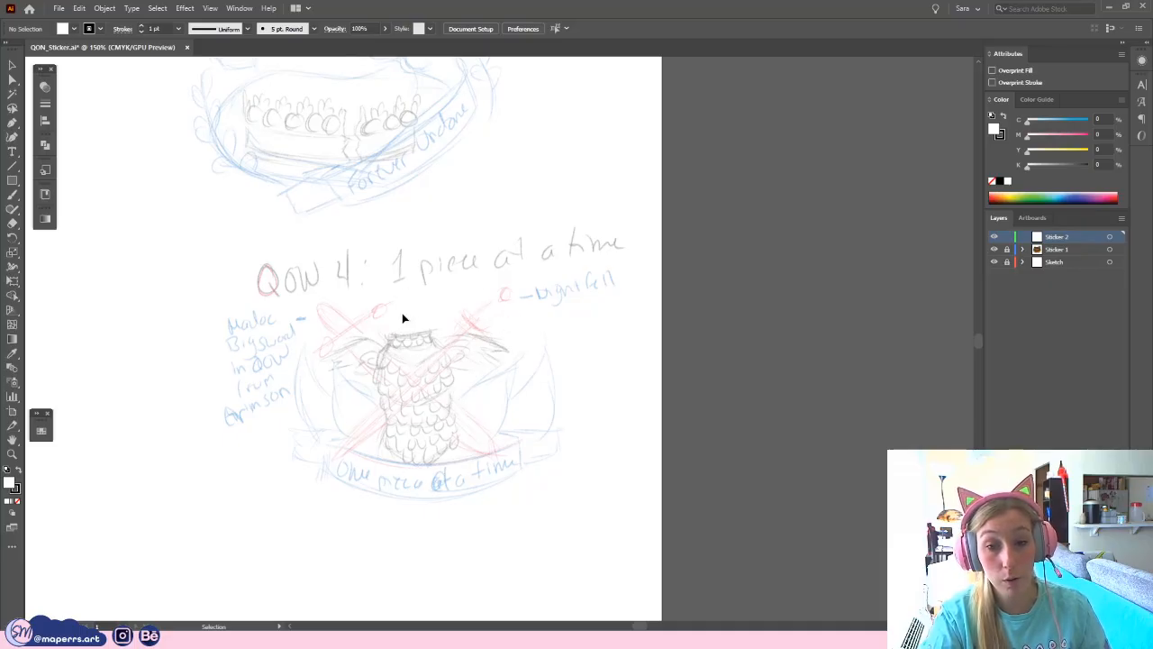
{"action": "left_click_drag", "start_coordinate": [415, 320], "coordinate": [464, 426]}
{"action": "mouse_move", "coordinate": [439, 301]}
{"action": "left_mouse_down"}
{"action": "mouse_move", "coordinate": [512, 388]}
{"action": "mouse_move", "coordinate": [511, 445]}
{"action": "left_mouse_up"}
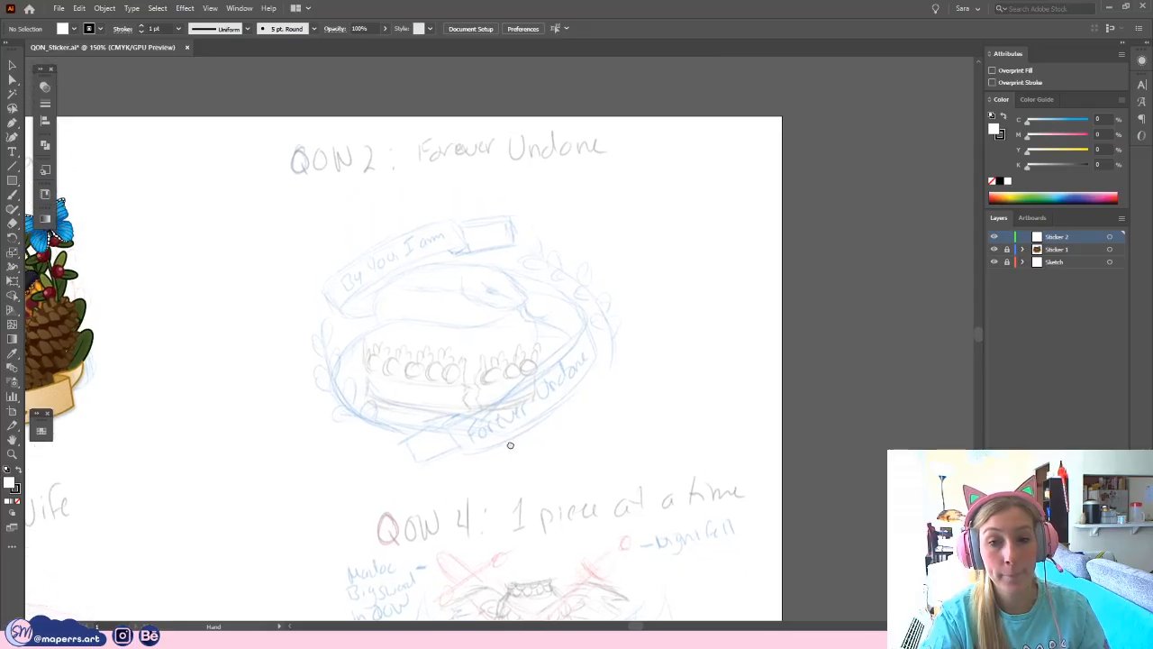
{"action": "left_click_drag", "start_coordinate": [434, 352], "coordinate": [771, 318]}
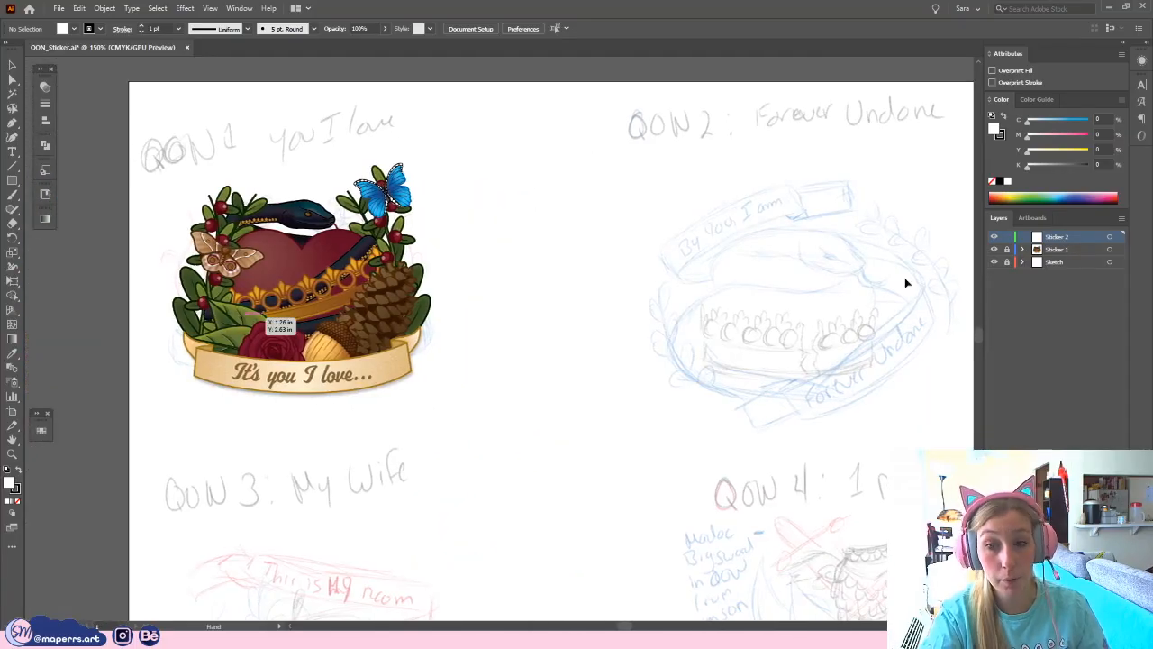
{"action": "left_click_drag", "start_coordinate": [696, 415], "coordinate": [618, 465]}
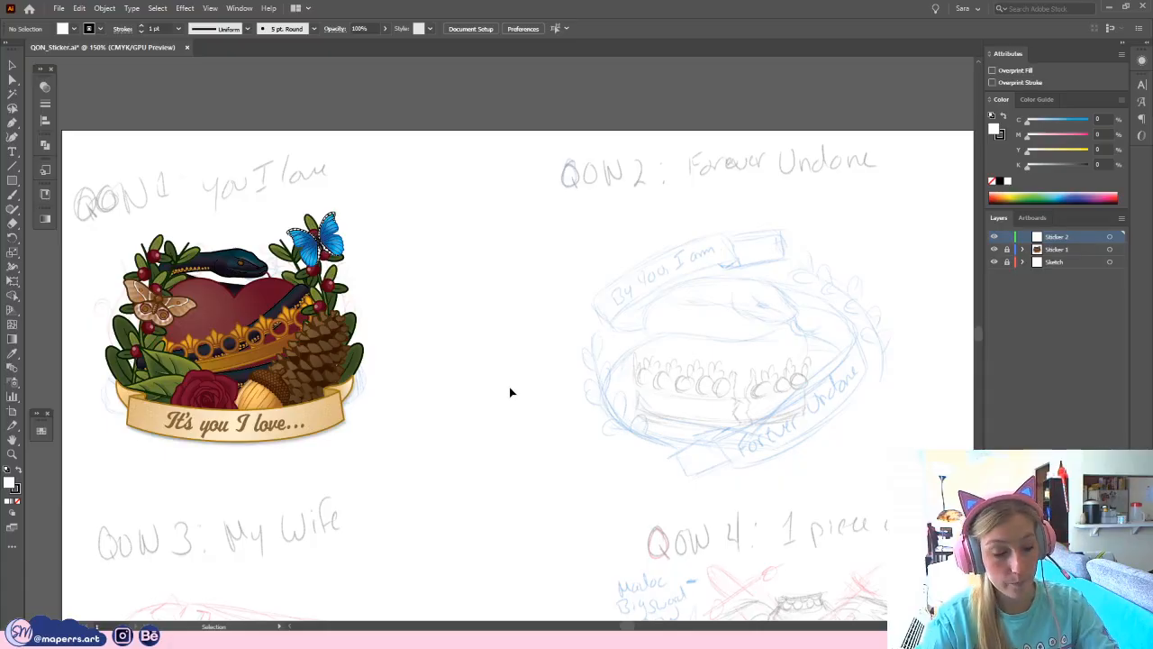
{"action": "key", "text": "ctrl+minus"}
{"action": "left_click_drag", "start_coordinate": [476, 451], "coordinate": [426, 299]}
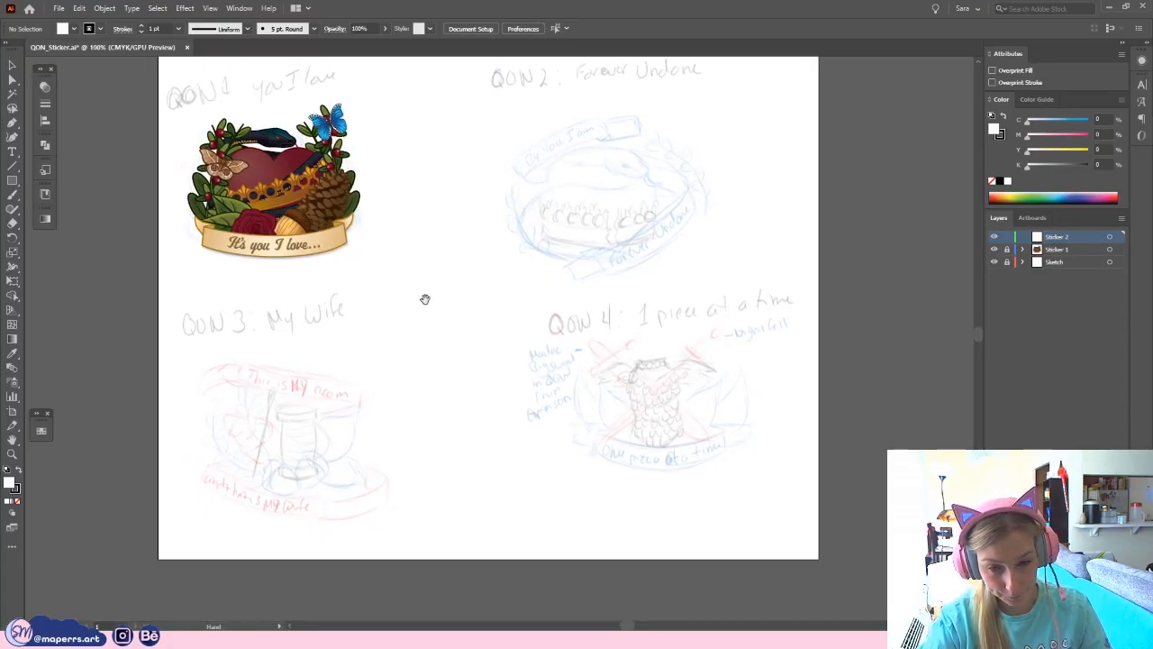
- Move the Libraries panel to the end of its collapsed panel group and open it at The Cruel Prince Stickers assets
{"action": "left_click", "coordinate": [45, 205]}
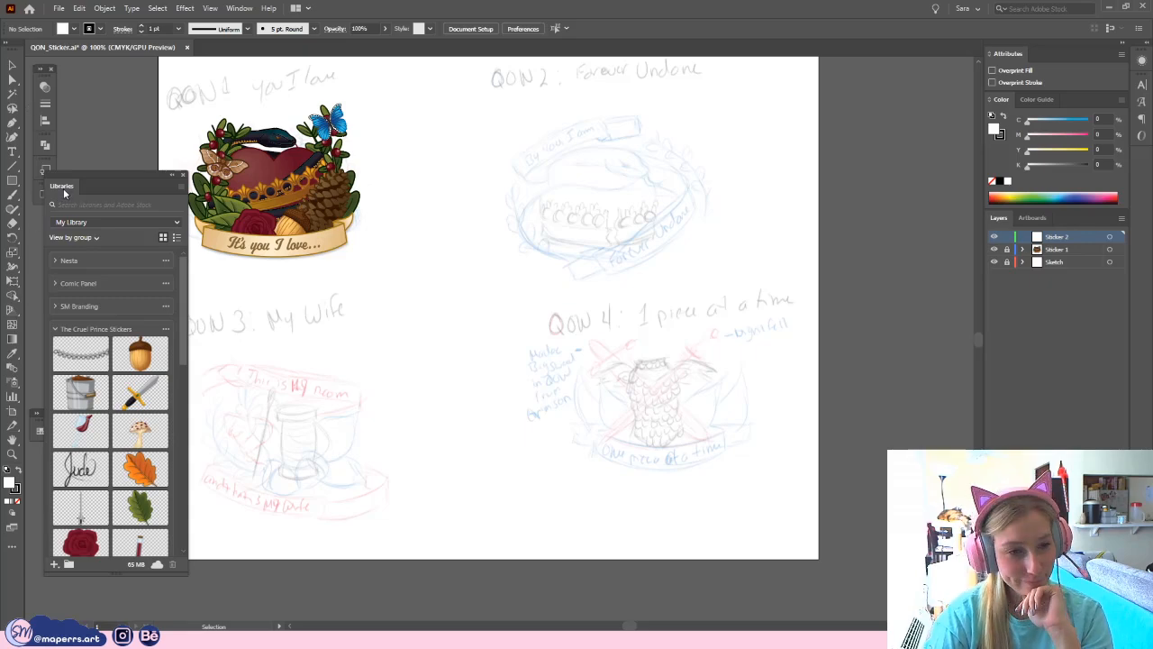
{"action": "left_click_drag", "start_coordinate": [64, 191], "coordinate": [47, 218]}
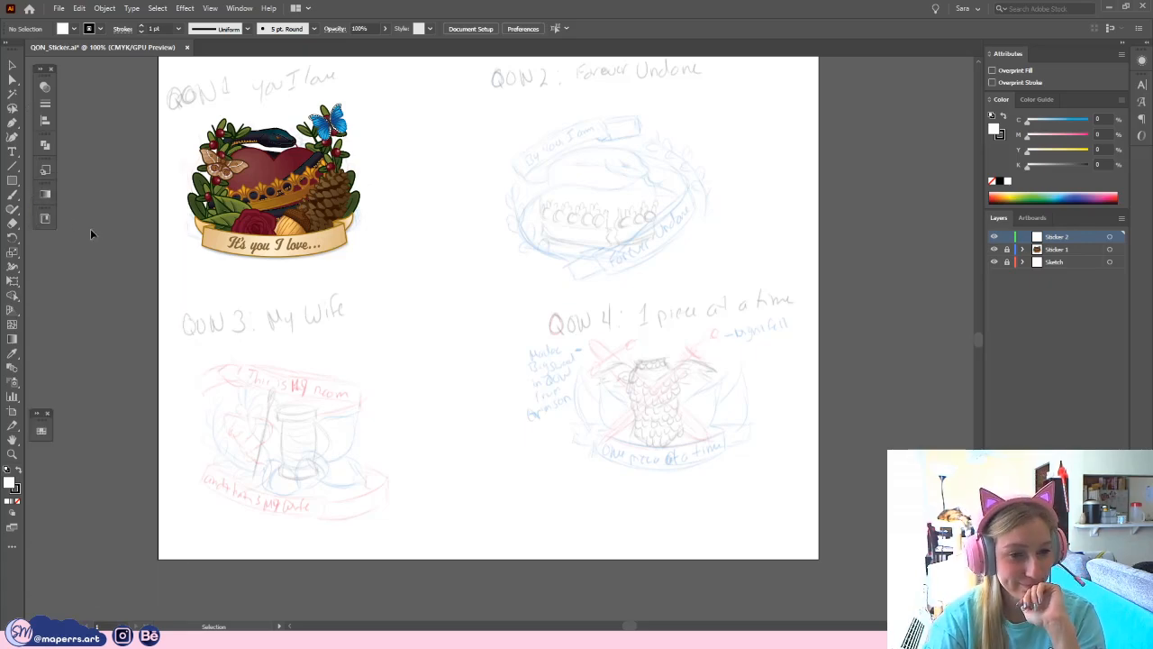
{"action": "left_click", "coordinate": [45, 218]}
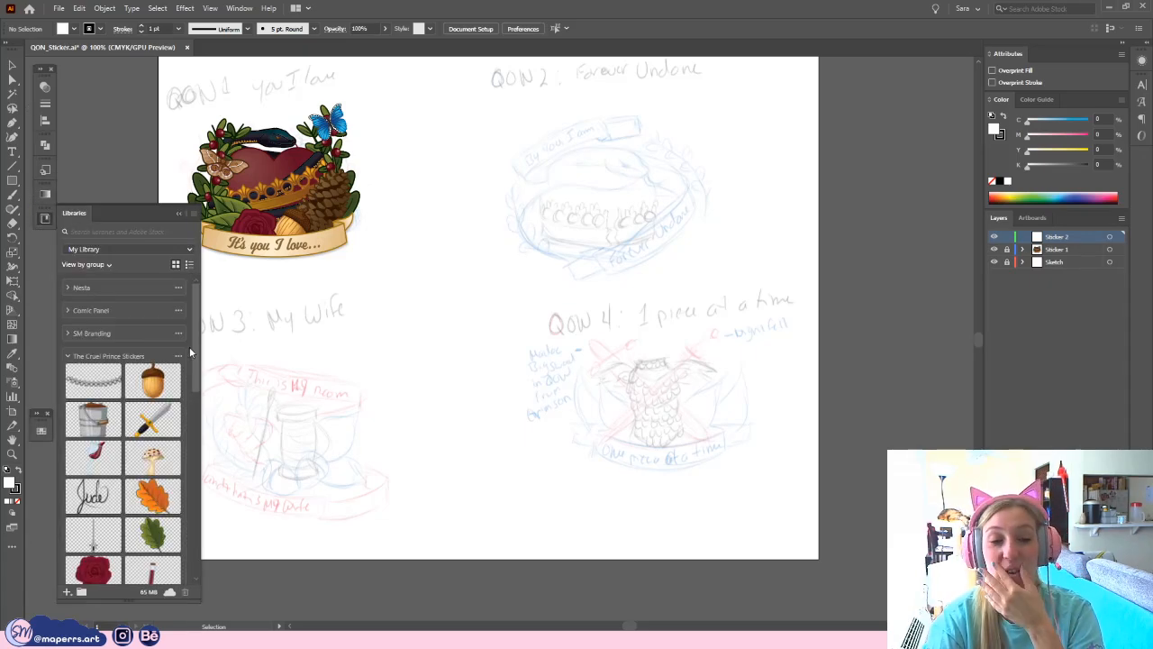
{"action": "left_click_drag", "start_coordinate": [195, 317], "coordinate": [196, 344]}
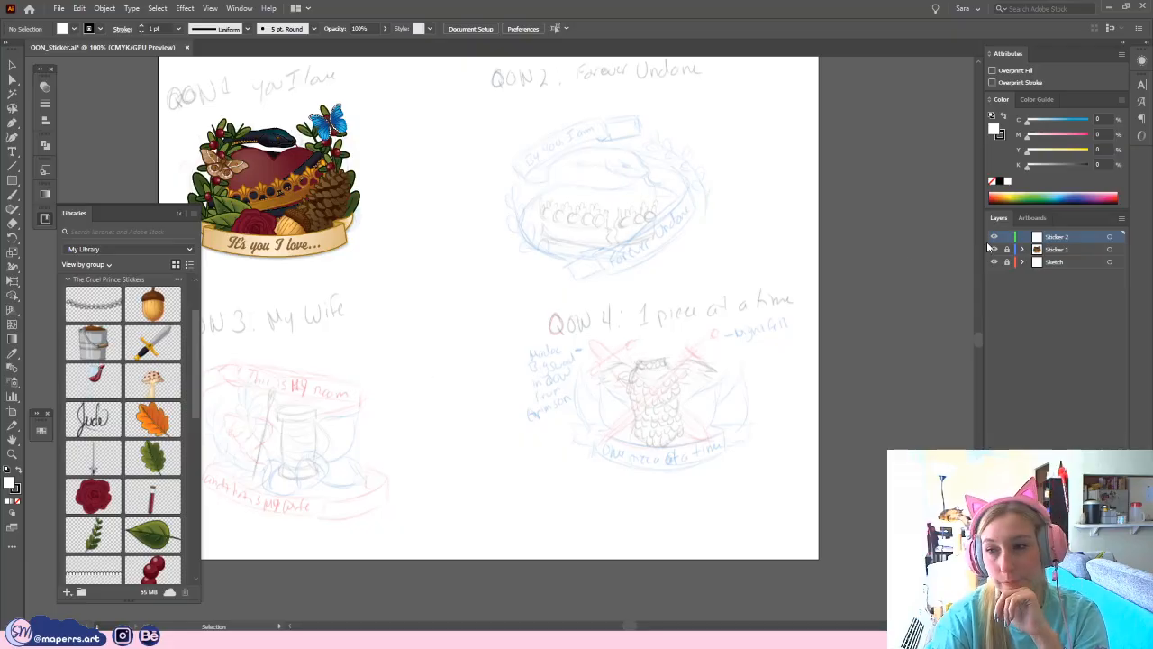
- Create a new layer above Sticker 2 and name it Sticker 3
{"action": "key", "text": "ctrl+l"}
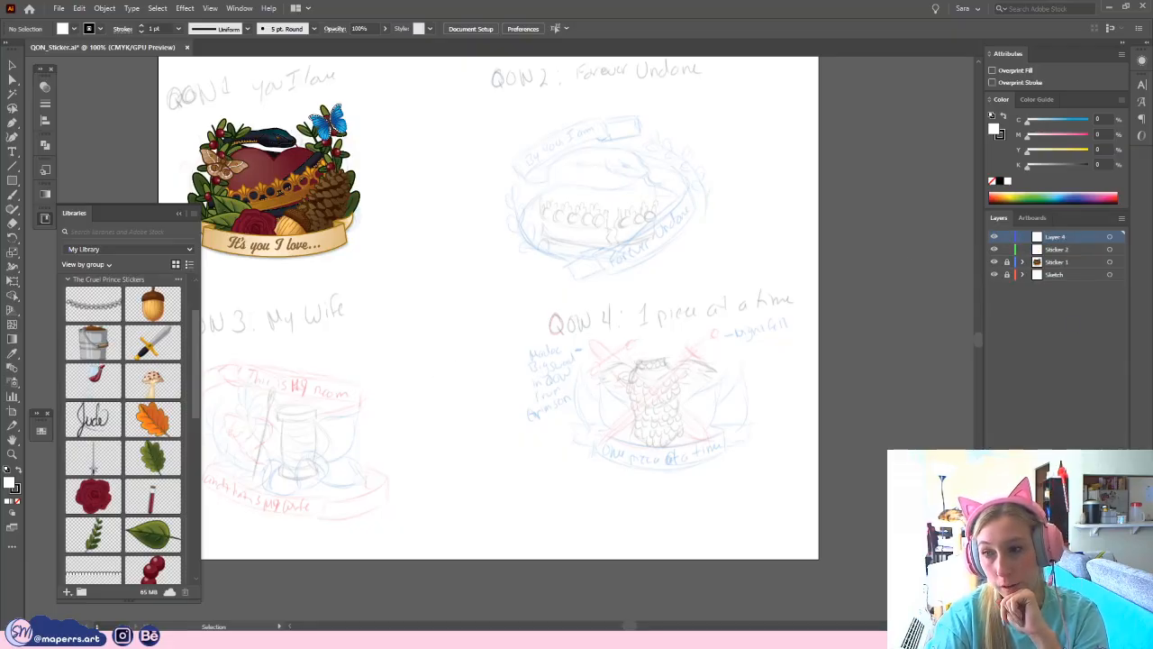
{"action": "double_click", "coordinate": [1061, 238]}
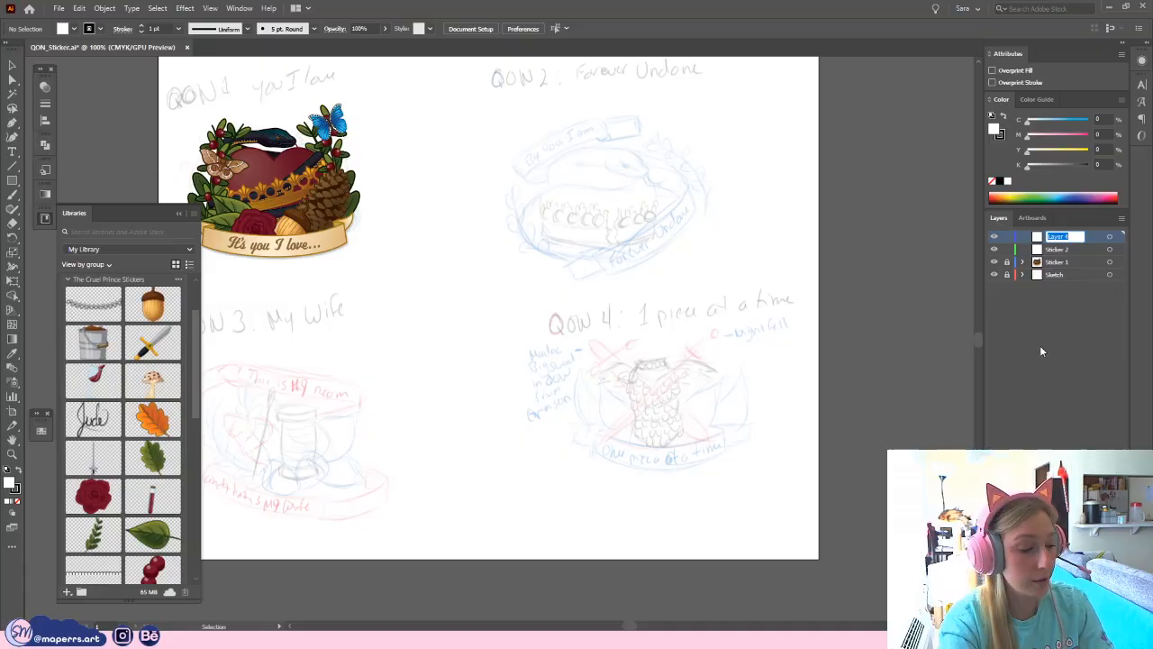
{"action": "type", "text": "Sticker"}
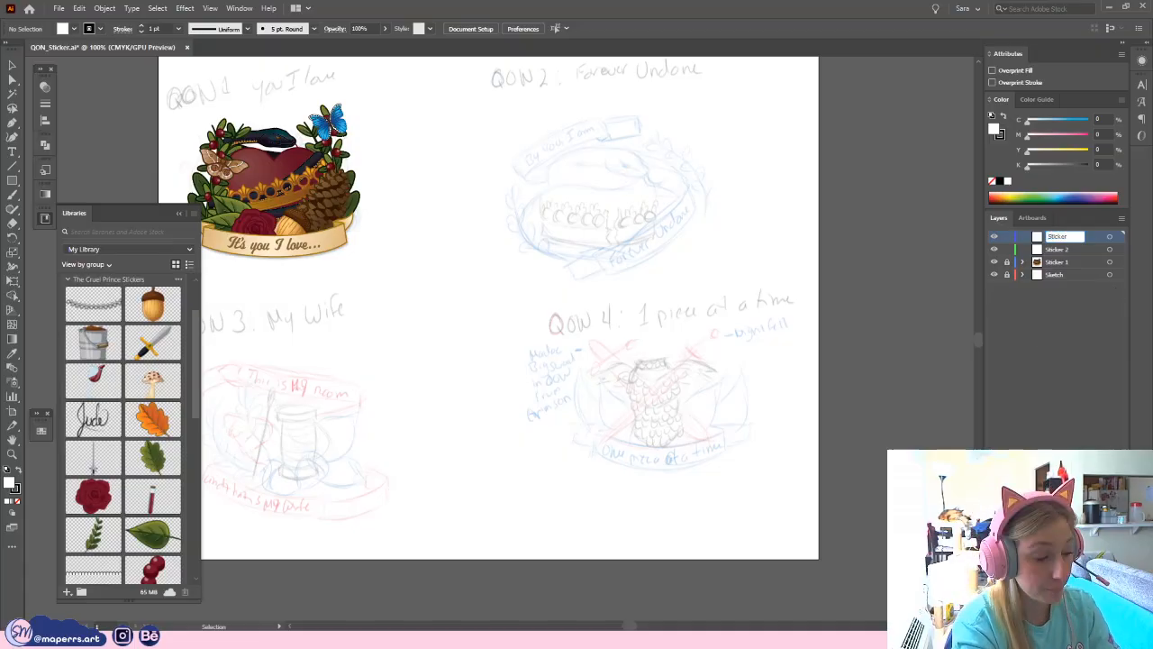
{"action": "type", "text": " 3"}
{"action": "key", "text": "Return"}
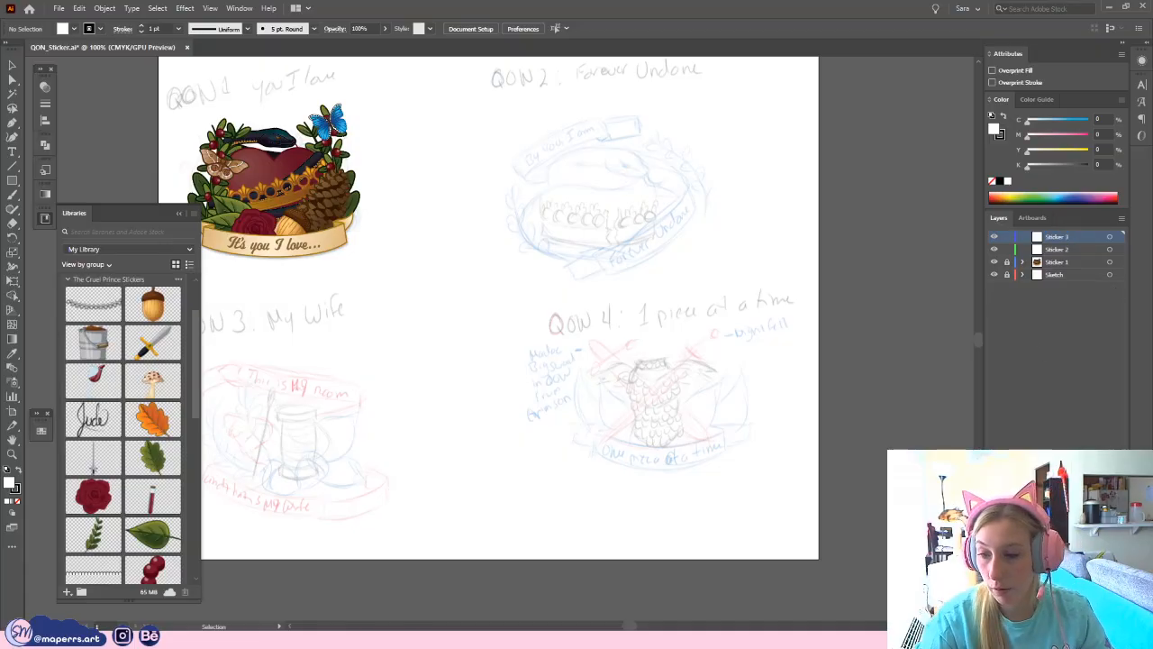
- Create a new layer above Sticker 3 and name it Sticker 4
{"action": "key", "text": "ctrl+l"}
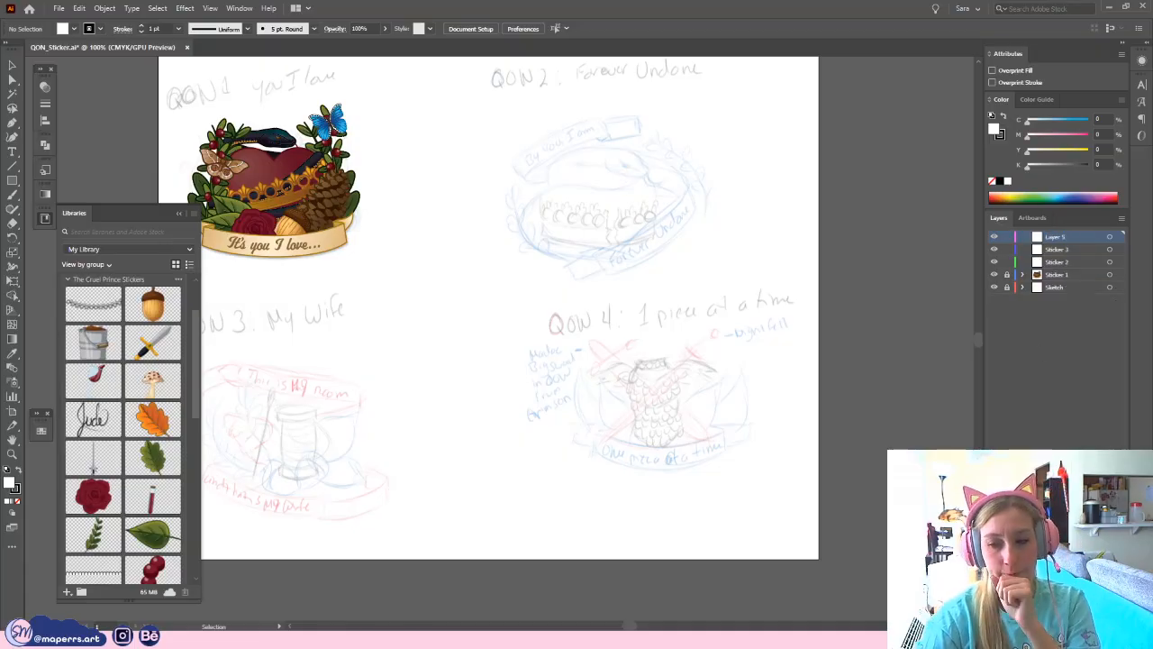
{"action": "double_click", "coordinate": [1052, 236]}
{"action": "type", "text": "Sticker 4"}
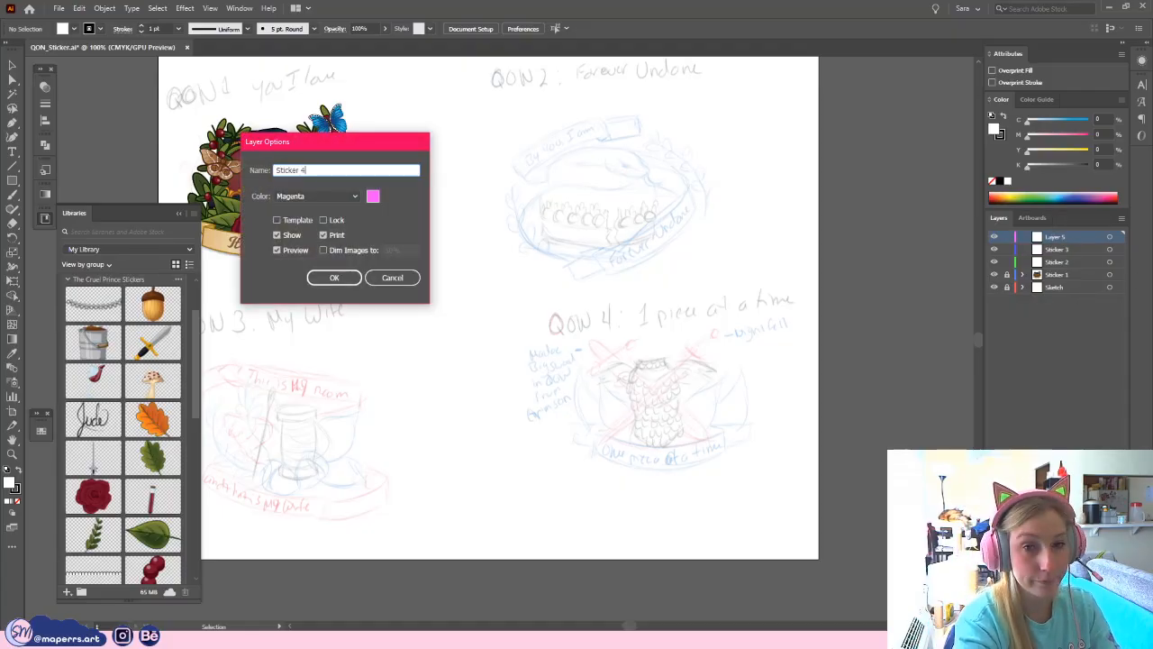
{"action": "key", "text": "Return"}
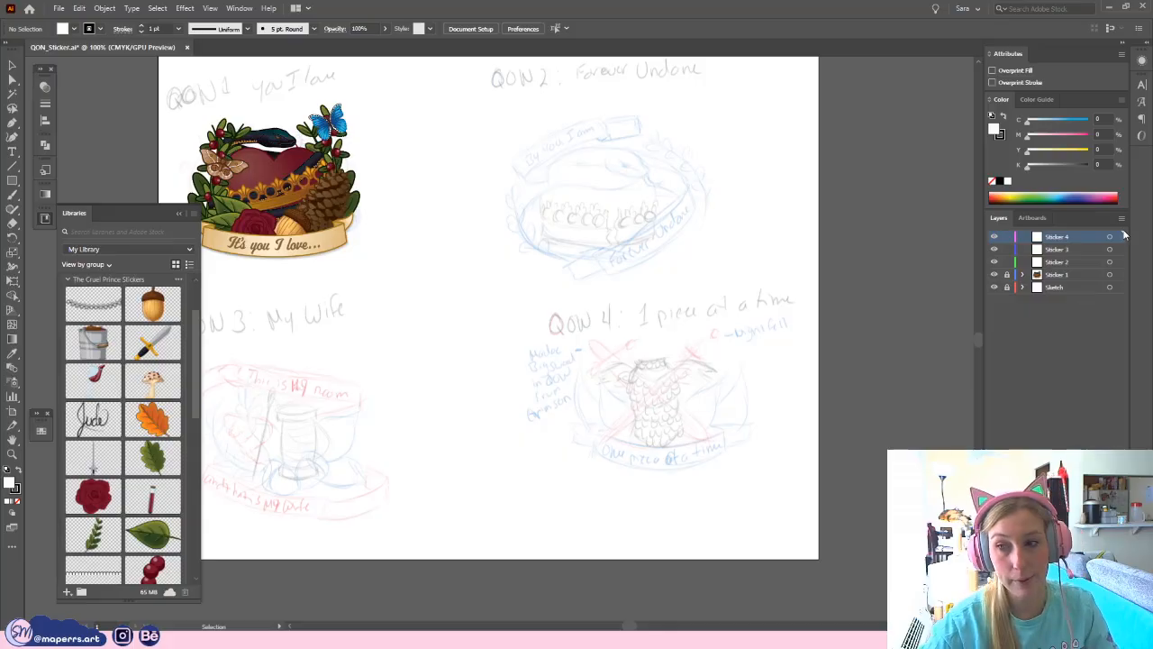
- Unlock the Sticker 1 layer to make the first sticker's artwork selectable
{"action": "scroll", "coordinate": [554, 364], "scroll_direction": "down", "scroll_amount": 2}
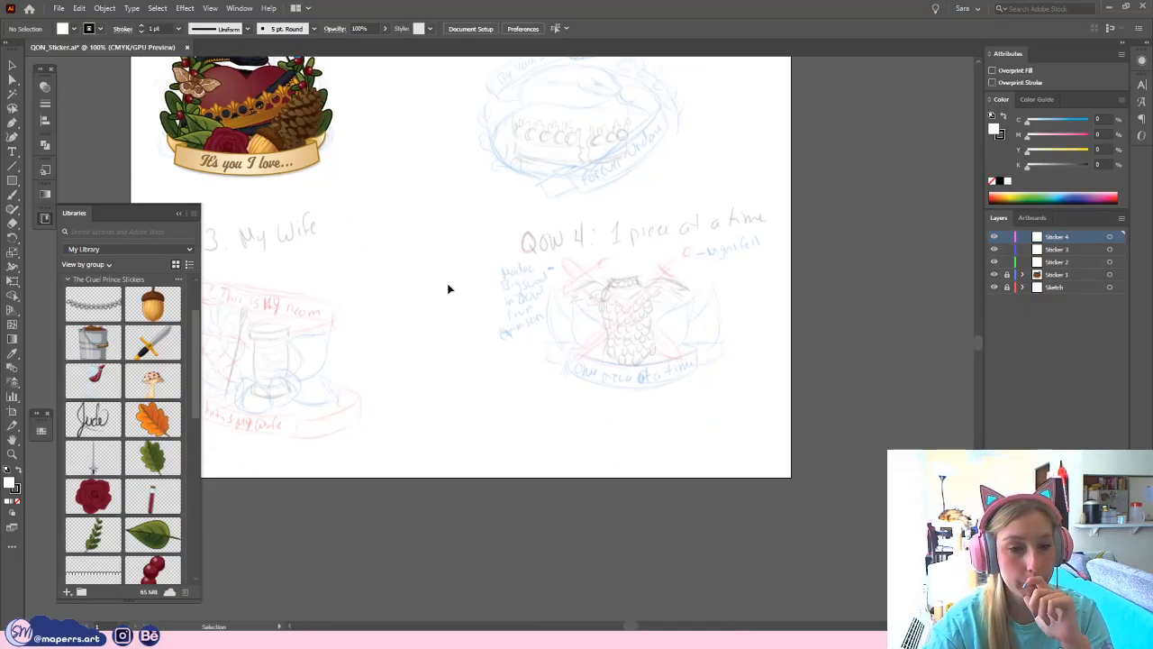
{"action": "scroll", "coordinate": [469, 295], "scroll_direction": "up", "scroll_amount": 2}
{"action": "key", "text": "ctrl+plus"}
{"action": "key", "text": "space"}
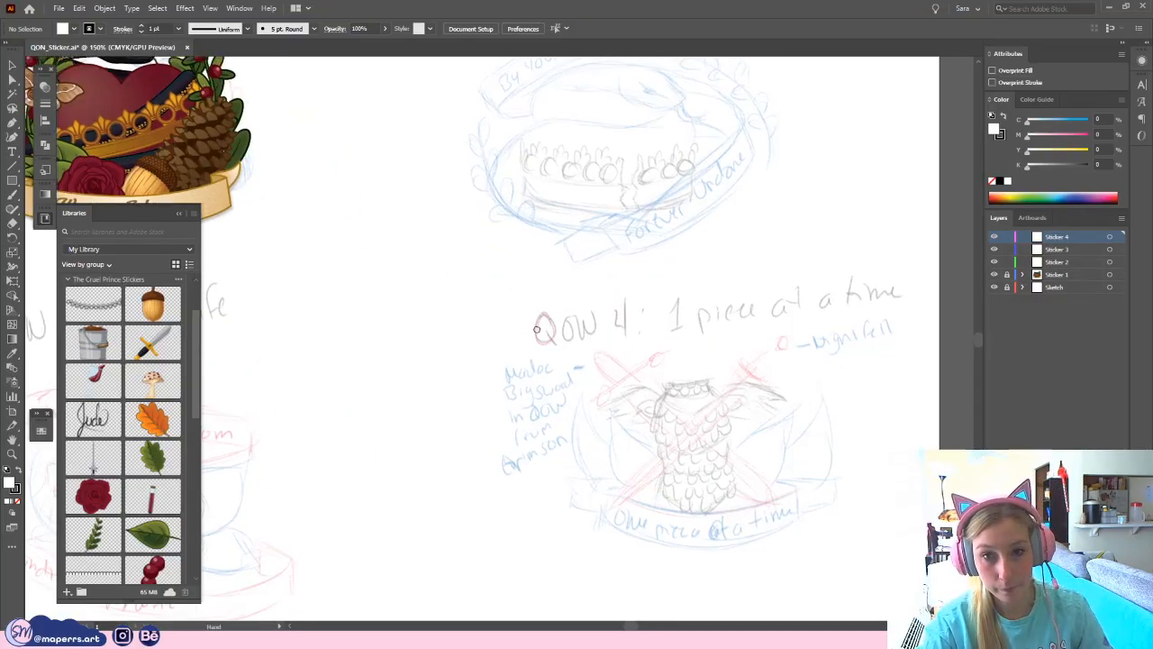
{"action": "left_click_drag", "start_coordinate": [380, 227], "coordinate": [636, 357]}
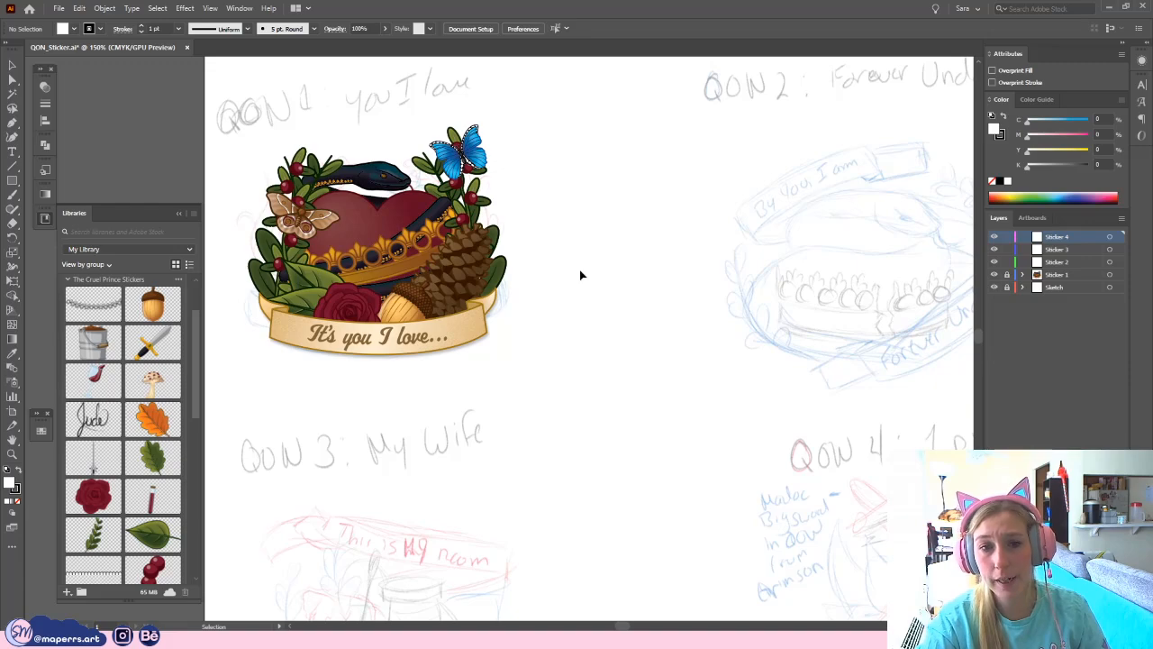
{"action": "key", "text": "space"}
{"action": "left_click_drag", "start_coordinate": [686, 302], "coordinate": [642, 298]}
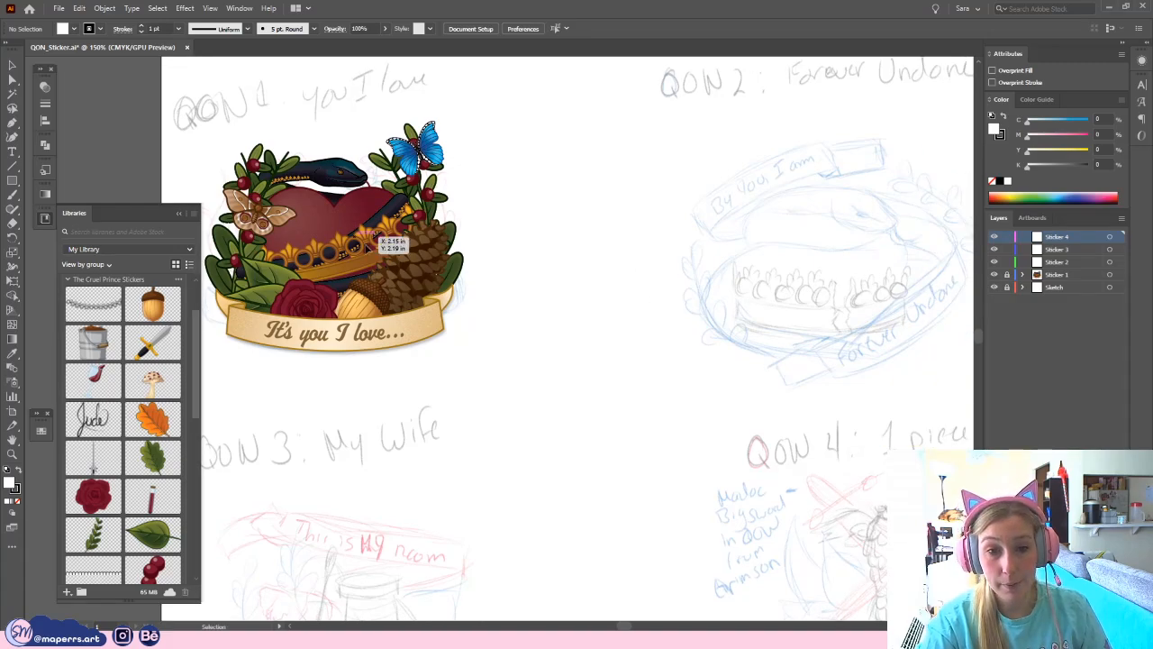
{"action": "left_click", "coordinate": [456, 286]}
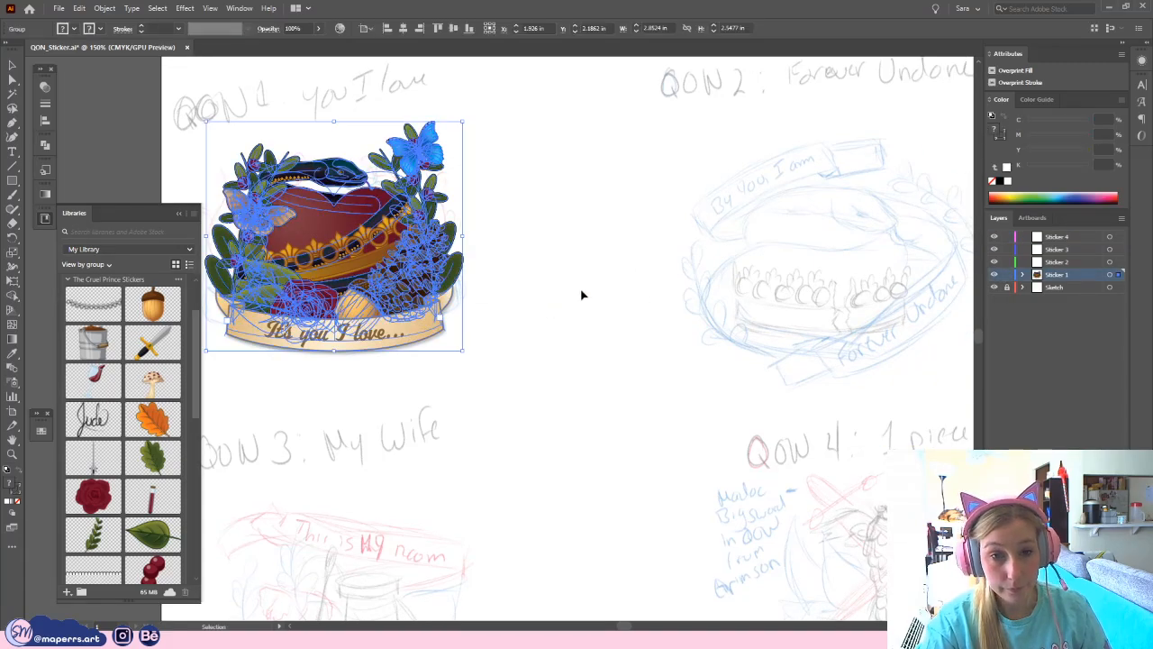
{"action": "left_click", "coordinate": [591, 227]}
- Isolate the first sticker's group and copy the snake's head together with its upper body piece
{"action": "left_click", "coordinate": [337, 187]}
{"action": "double_click", "coordinate": [337, 188]}
{"action": "left_click", "coordinate": [335, 177]}
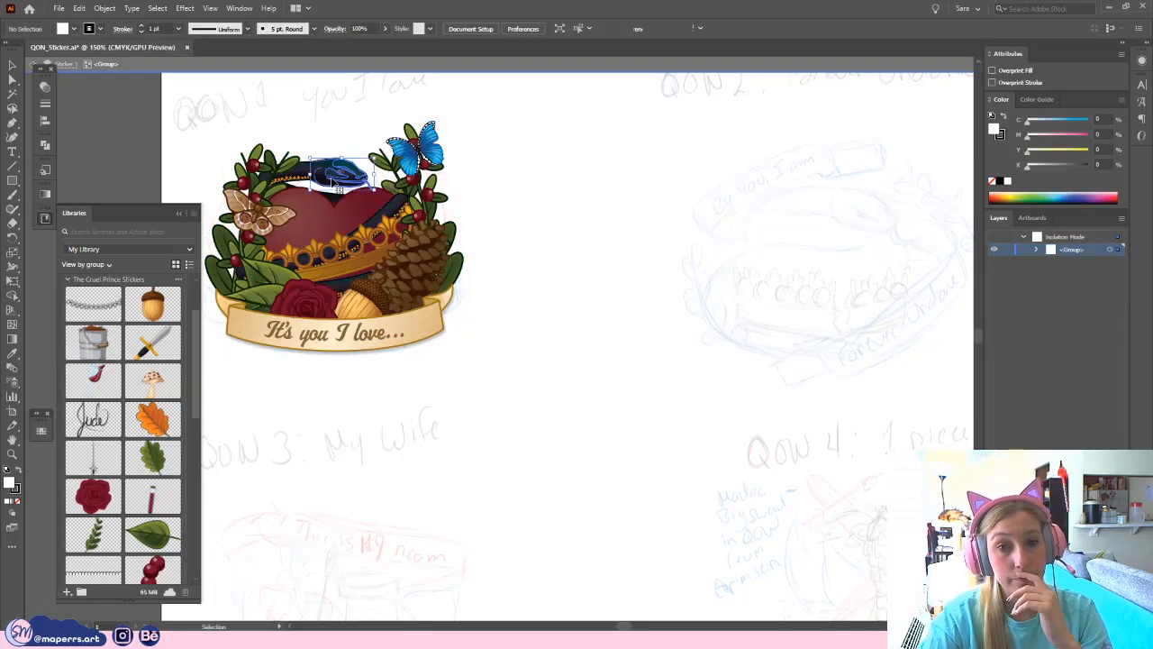
{"action": "left_click", "coordinate": [299, 184], "text": "shift"}
{"action": "key", "text": "ctrl+c"}
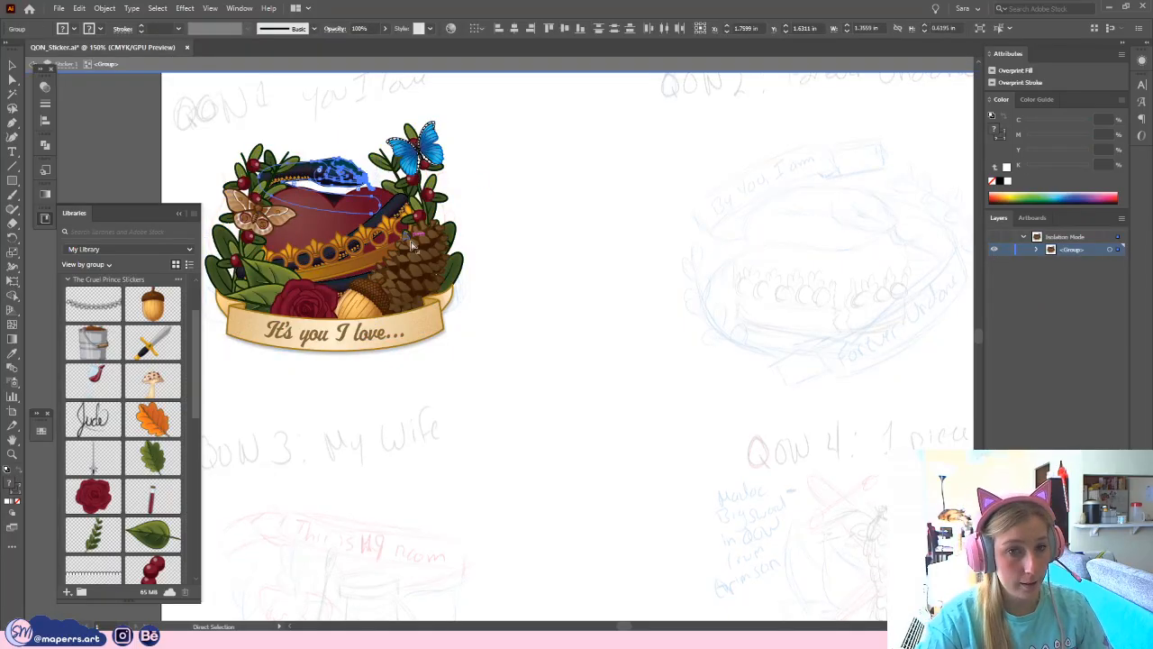
- Paste the copied snake pieces onto the Sticker 2 layer and move them above the right end of the QON 2 sketch
{"action": "double_click", "coordinate": [595, 240]}
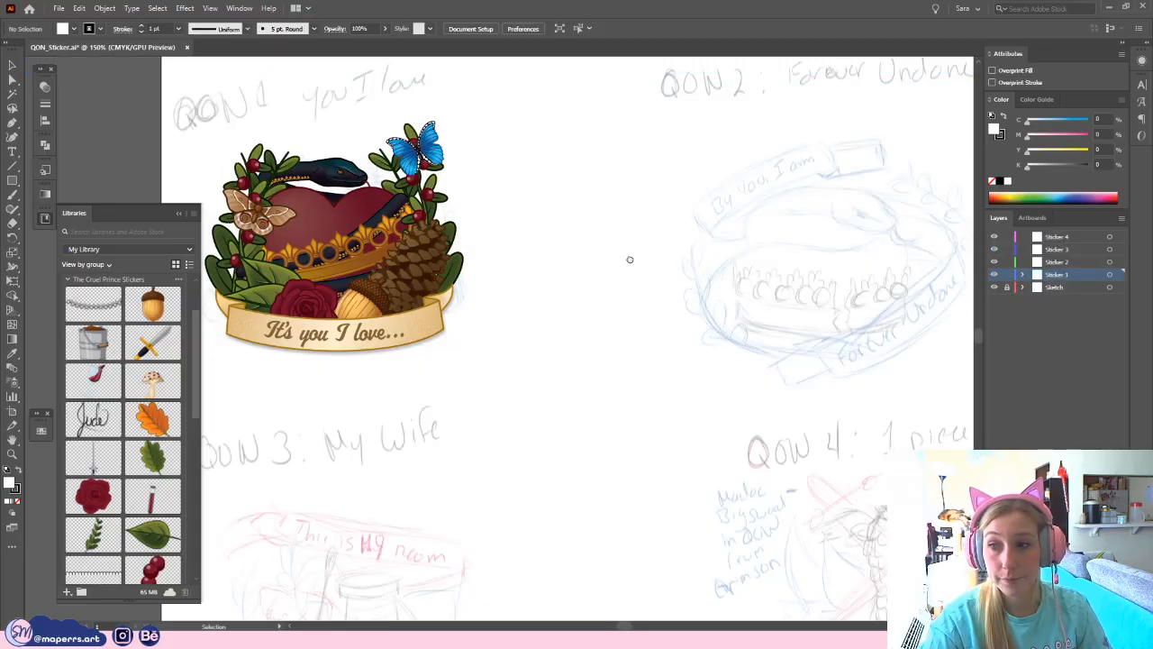
{"action": "mouse_move", "coordinate": [630, 258]}
{"action": "left_mouse_down"}
{"action": "mouse_move", "coordinate": [551, 261]}
{"action": "mouse_move", "coordinate": [622, 277]}
{"action": "left_mouse_up"}
{"action": "left_click", "coordinate": [1075, 263]}
{"action": "left_click", "coordinate": [1077, 274]}
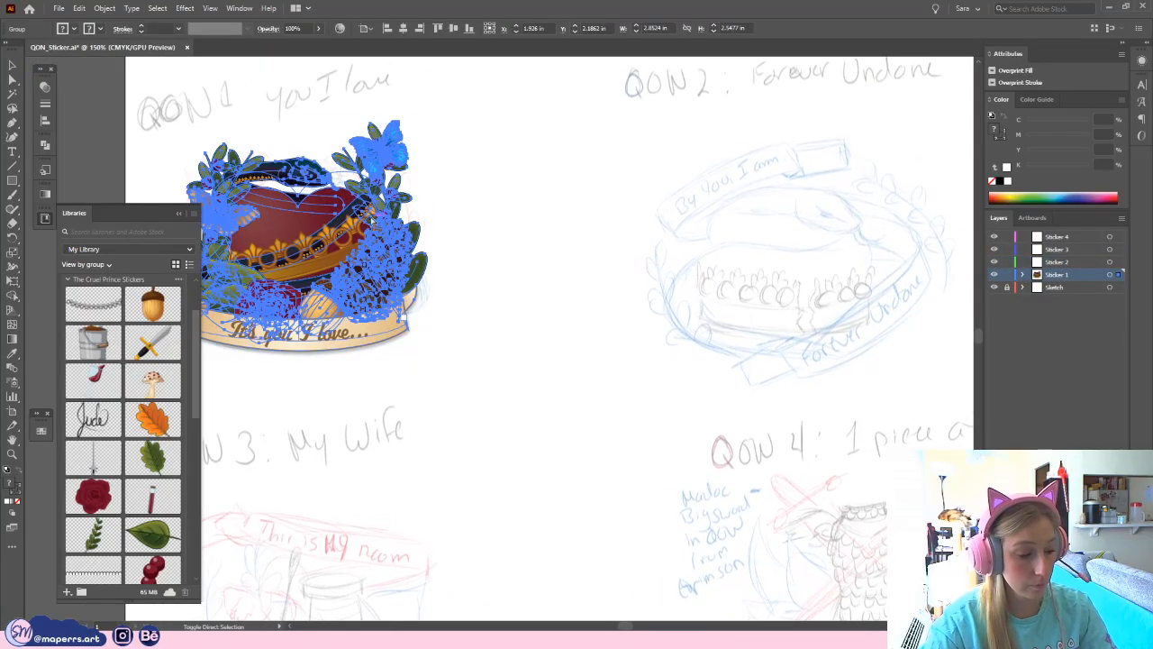
{"action": "left_click", "coordinate": [1074, 261]}
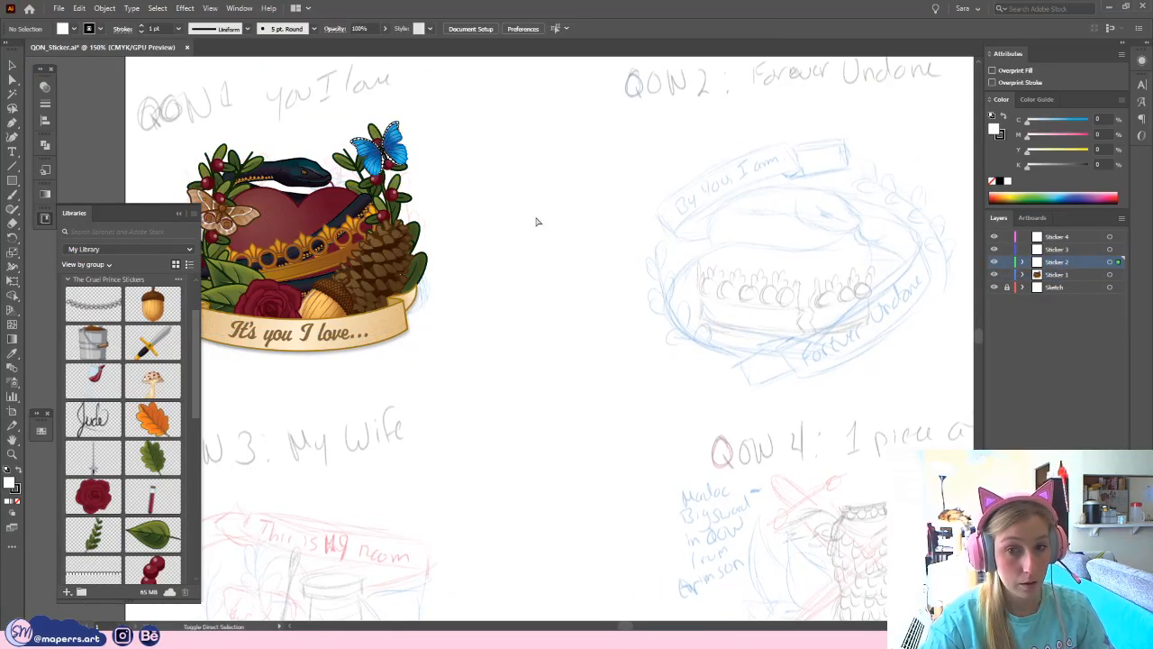
{"action": "key", "text": "ctrl+f"}
{"action": "left_click_drag", "start_coordinate": [321, 169], "coordinate": [932, 109]}
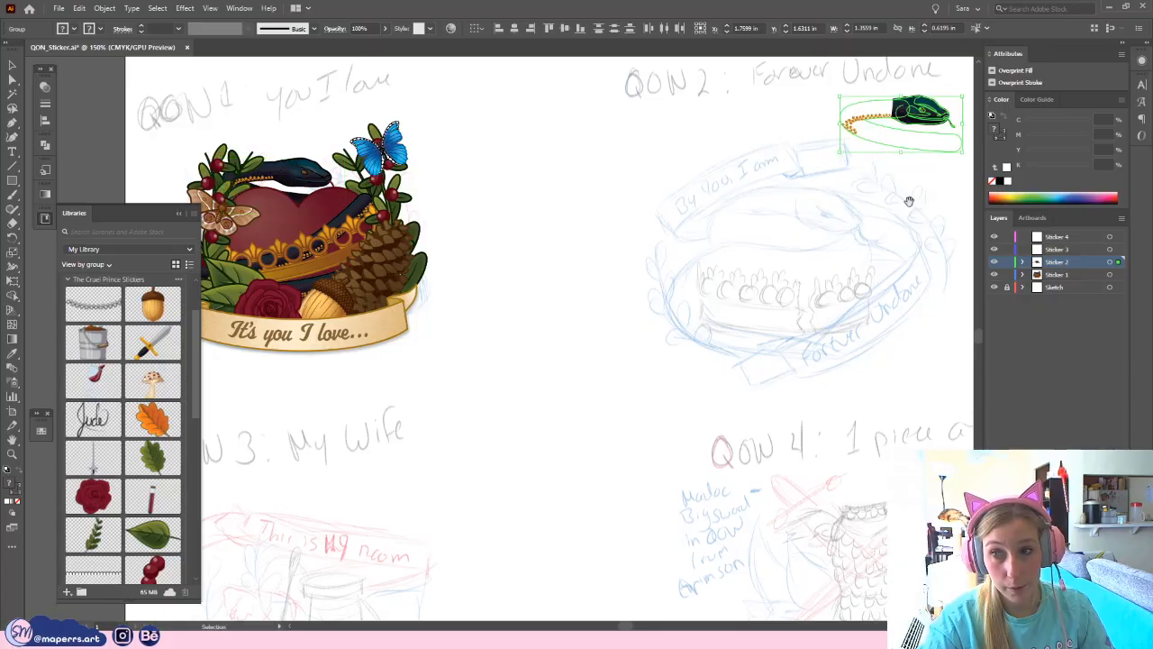
- Adjust the pasted snake's position slightly, and remove it from the Sticker 2 layer
{"action": "left_click_drag", "start_coordinate": [909, 204], "coordinate": [733, 184]}
{"action": "left_click_drag", "start_coordinate": [734, 110], "coordinate": [755, 111]}
{"action": "left_click_drag", "start_coordinate": [556, 170], "coordinate": [656, 190]}
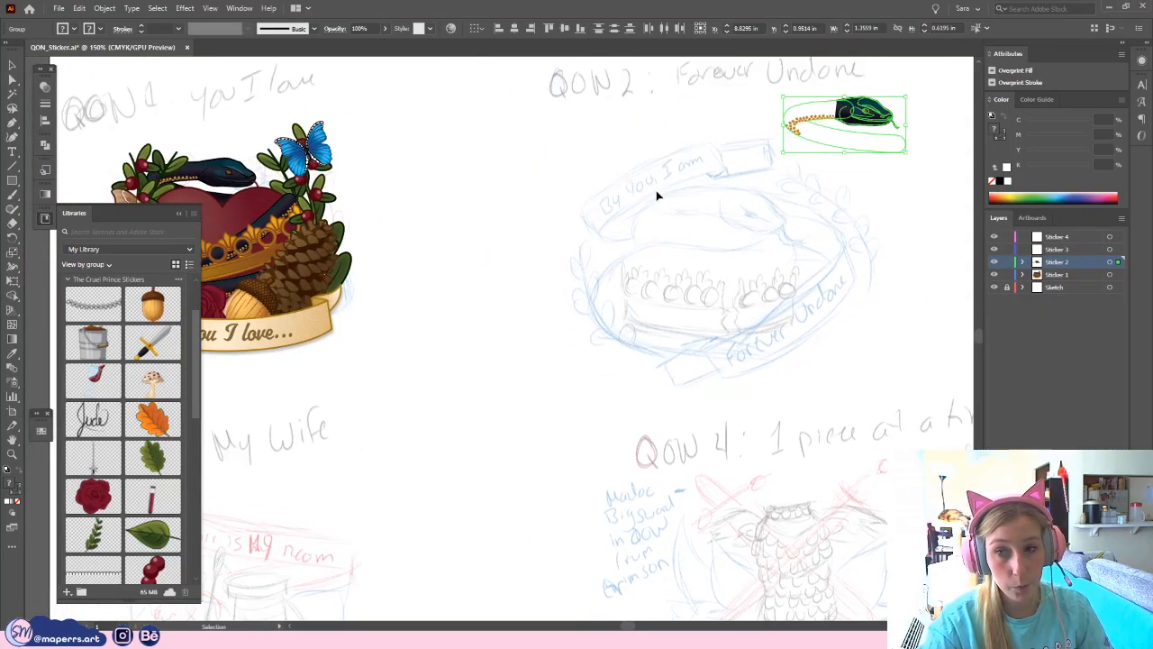
{"action": "left_click", "coordinate": [404, 126]}
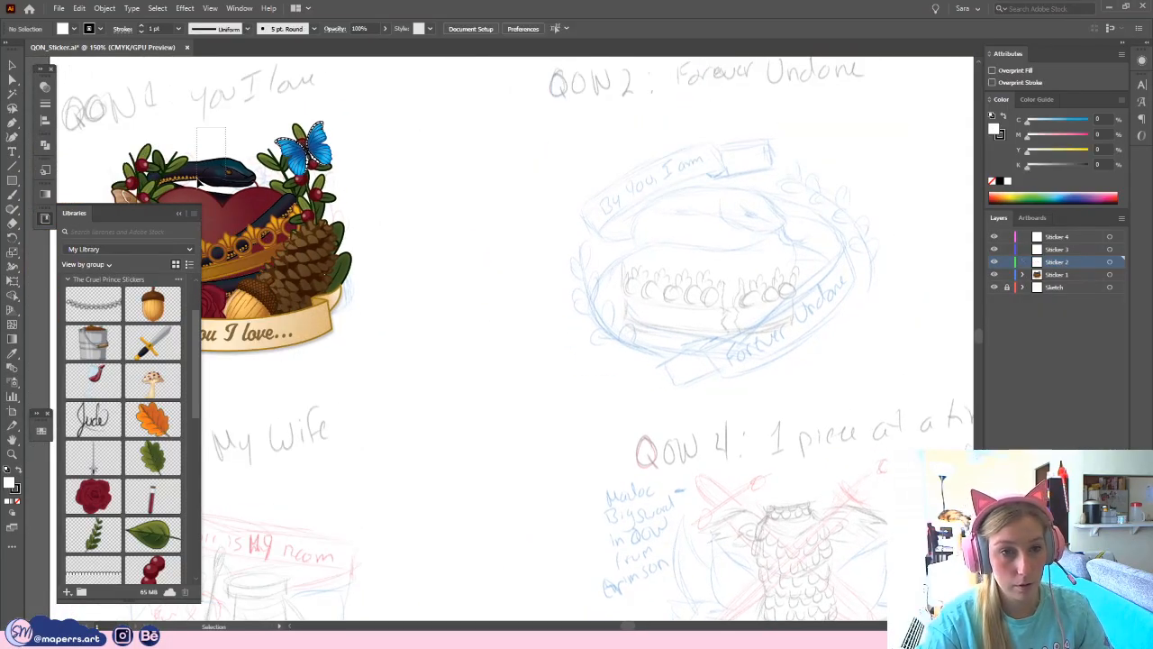
- Copy the complete snake head and neck artwork from the first sticker and place the copy above the right end of the QON 2 sketch
{"action": "left_click", "coordinate": [202, 185]}
{"action": "left_click_drag", "start_coordinate": [207, 135], "coordinate": [249, 123]}
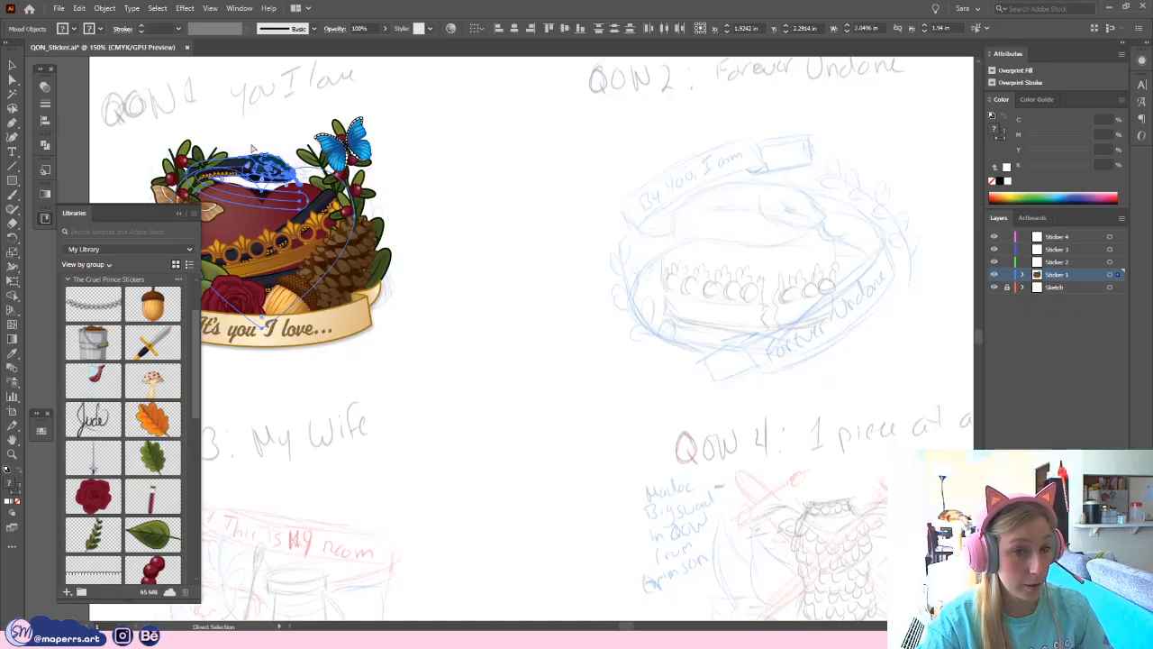
{"action": "left_click", "coordinate": [303, 171], "text": "shift"}
{"action": "left_click_drag", "start_coordinate": [496, 218], "coordinate": [458, 224]}
{"action": "key", "text": "ctrl+v"}
{"action": "mouse_move", "coordinate": [586, 272]}
{"action": "left_mouse_down"}
{"action": "mouse_move", "coordinate": [553, 262]}
{"action": "mouse_move", "coordinate": [574, 273]}
{"action": "left_mouse_up"}
{"action": "key", "text": "v"}
{"action": "left_click_drag", "start_coordinate": [512, 335], "coordinate": [606, 253]}
{"action": "left_click", "coordinate": [908, 254]}
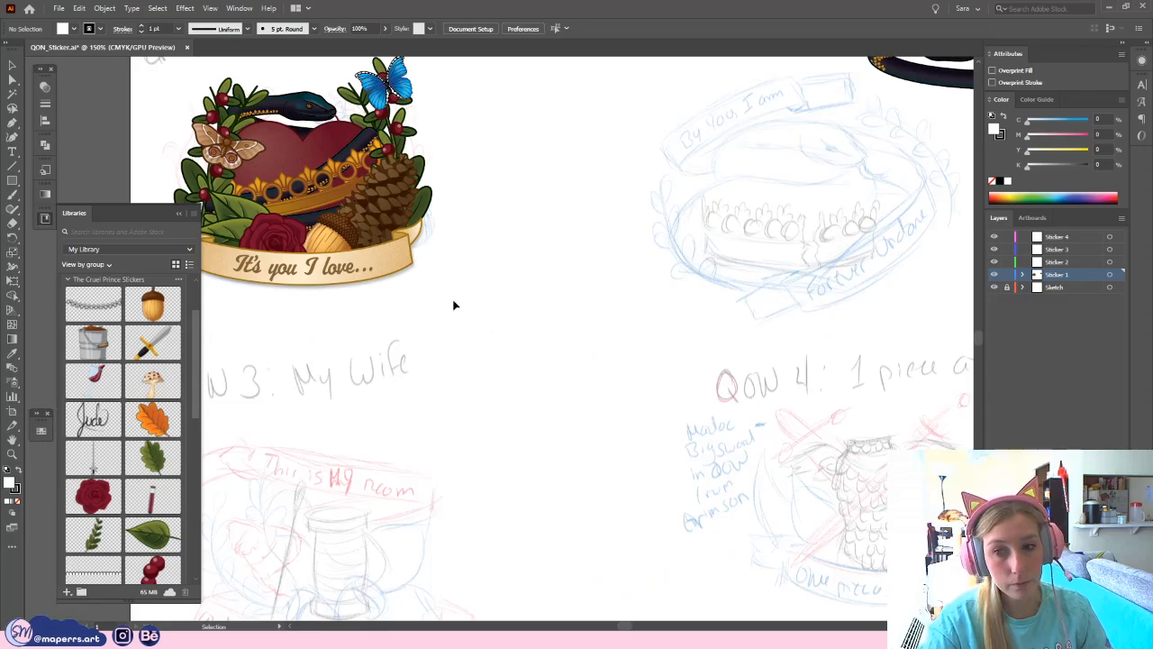
- Place a copy of the Leaf library asset on the left side of the sticker 4 armor sketch, tilted to point up and outward
{"action": "left_click_drag", "start_coordinate": [552, 327], "coordinate": [515, 315]}
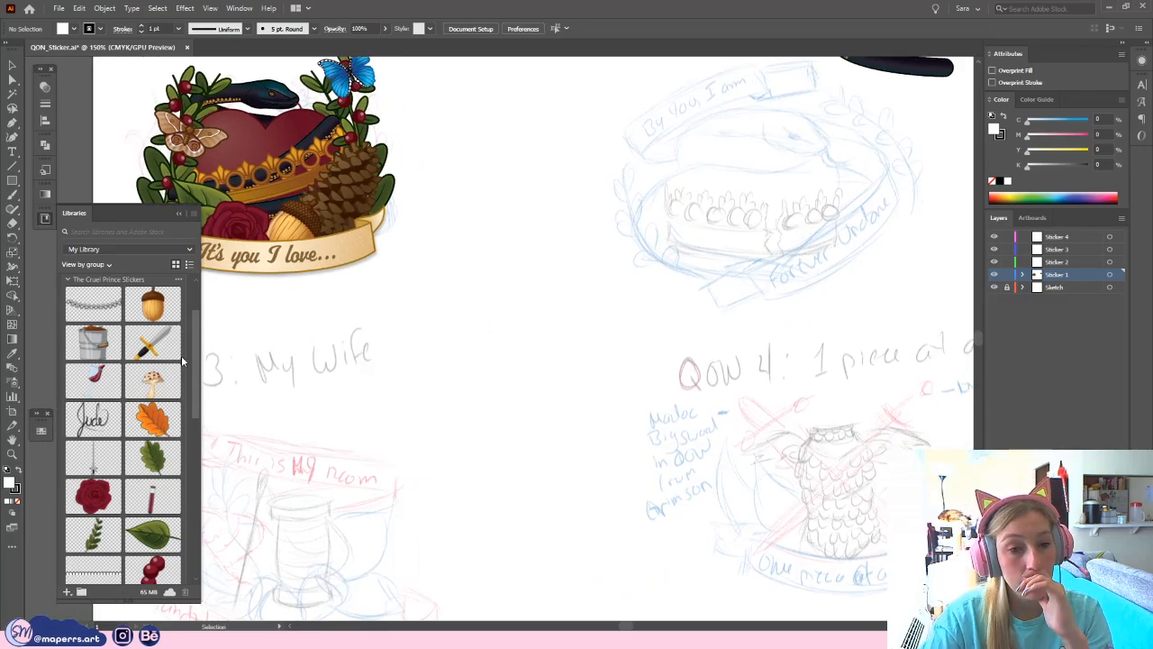
{"action": "left_click_drag", "start_coordinate": [194, 347], "coordinate": [216, 369]}
{"action": "scroll", "coordinate": [577, 424], "scroll_direction": "up", "scroll_amount": 2}
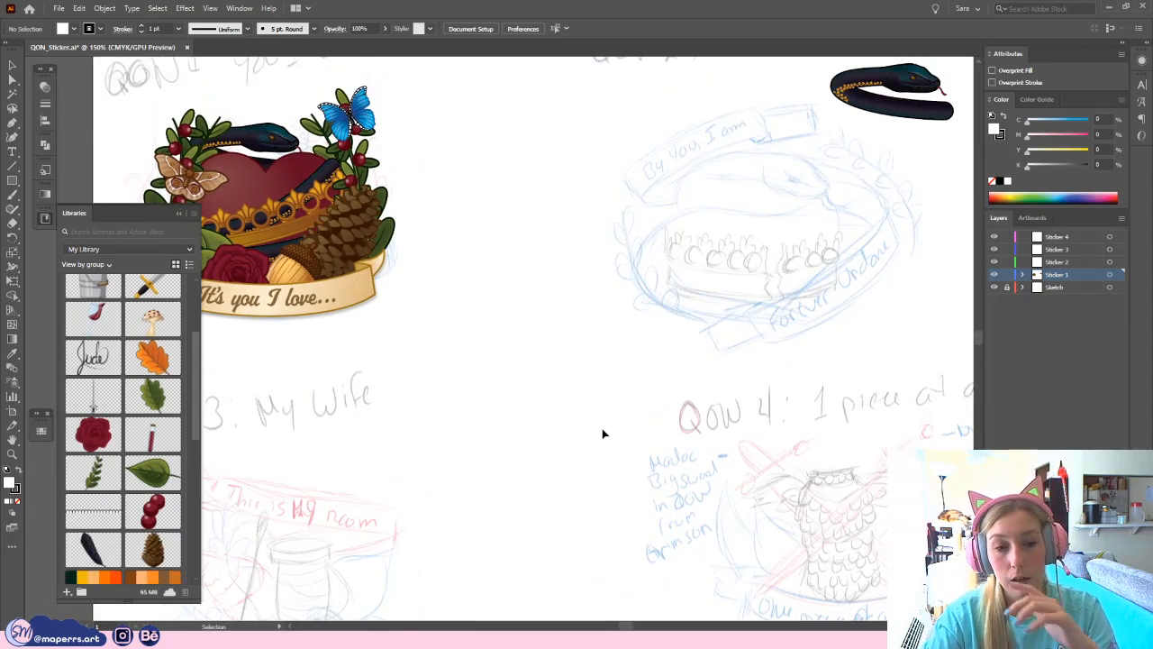
{"action": "scroll", "coordinate": [606, 433], "scroll_direction": "down", "scroll_amount": 3}
{"action": "left_click_drag", "start_coordinate": [635, 469], "coordinate": [468, 317]}
{"action": "scroll", "coordinate": [495, 358], "scroll_direction": "down", "scroll_amount": 2}
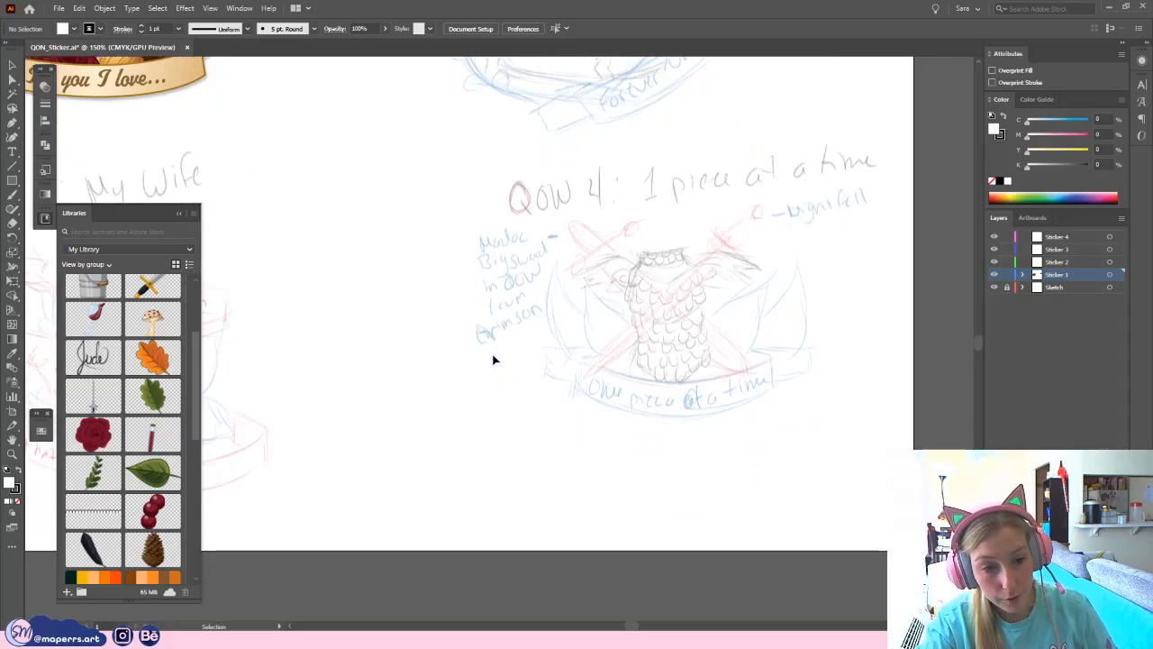
{"action": "scroll", "coordinate": [505, 365], "scroll_direction": "up", "scroll_amount": 1}
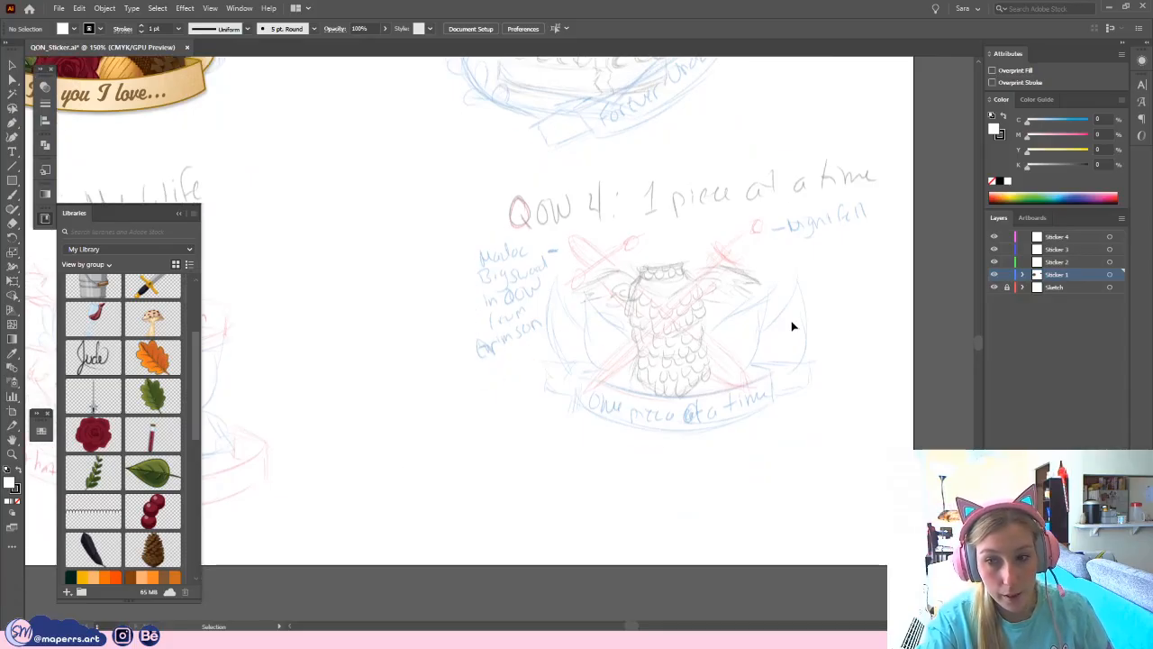
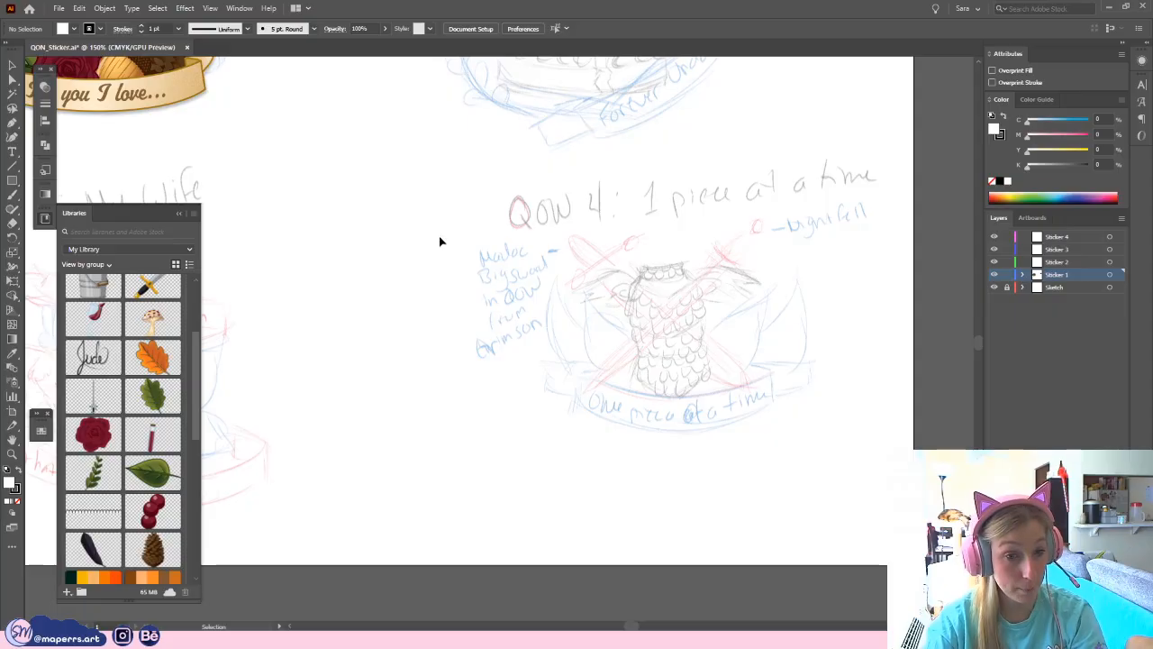
{"action": "right_click", "coordinate": [149, 477]}
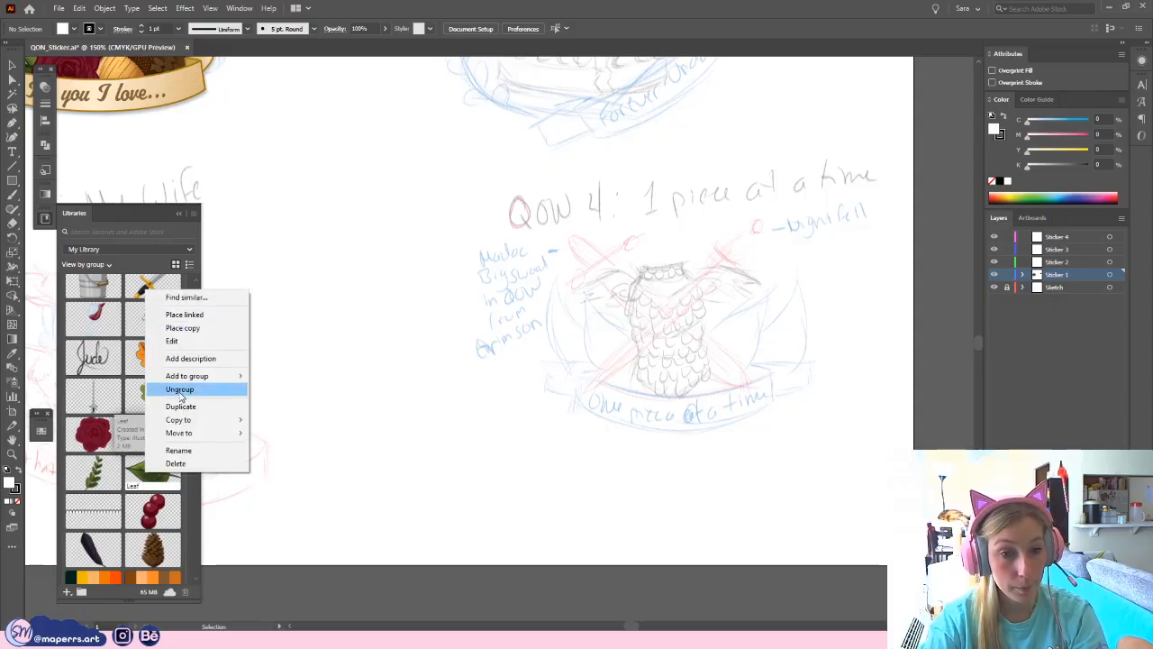
{"action": "left_click", "coordinate": [180, 328]}
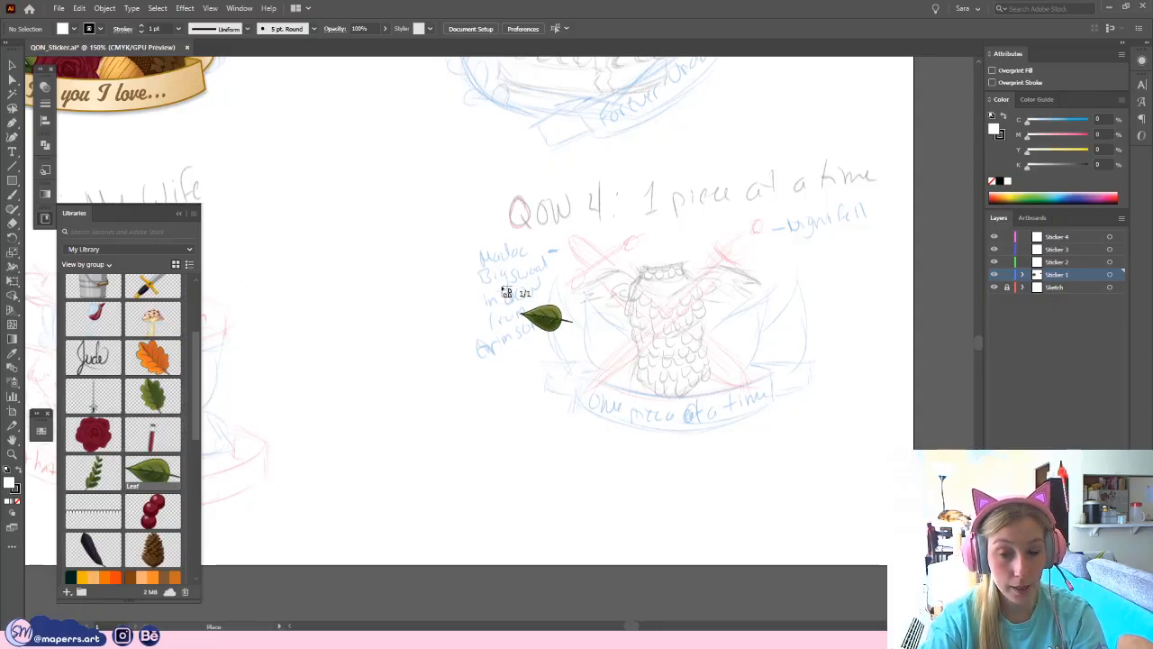
{"action": "mouse_move", "coordinate": [501, 287]}
{"action": "left_mouse_down"}
{"action": "mouse_move", "coordinate": [604, 315]}
{"action": "mouse_move", "coordinate": [627, 349]}
{"action": "mouse_move", "coordinate": [622, 373]}
{"action": "left_mouse_up"}
{"action": "left_click_drag", "start_coordinate": [554, 329], "coordinate": [603, 357]}
{"action": "left_click", "coordinate": [714, 374]}
- Place a second copy of the Leaf asset so that it overlaps the lower left of the first leaf
{"action": "right_click", "coordinate": [150, 478]}
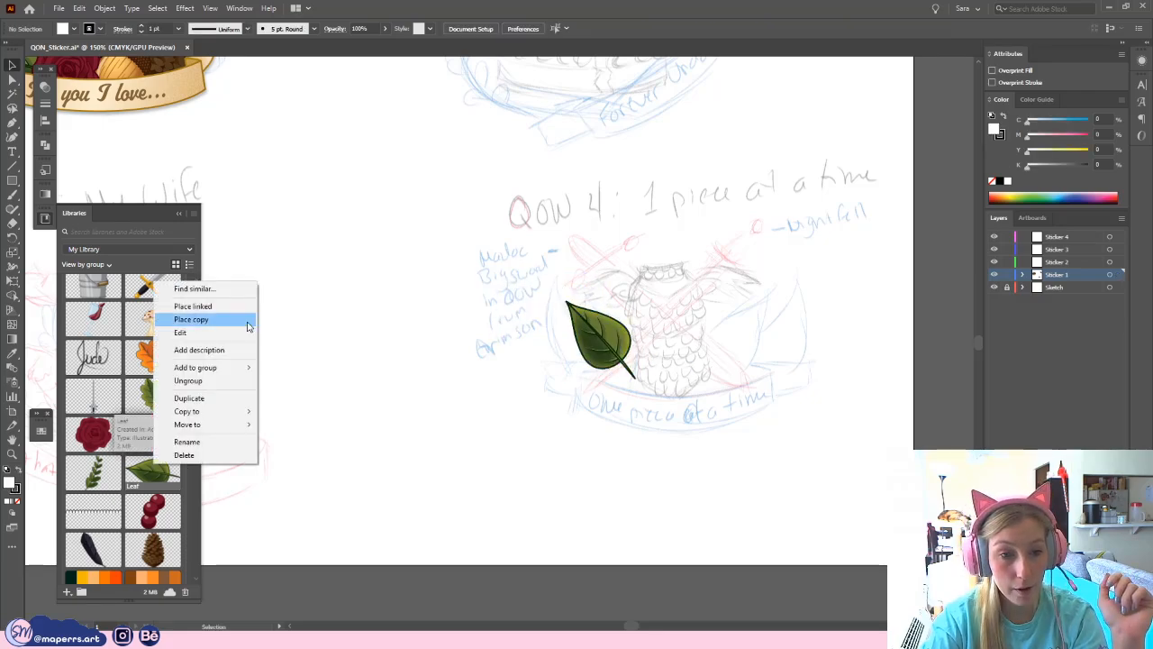
{"action": "left_click", "coordinate": [191, 319]}
{"action": "mouse_move", "coordinate": [685, 327]}
{"action": "left_mouse_down"}
{"action": "mouse_move", "coordinate": [788, 360]}
{"action": "mouse_move", "coordinate": [644, 368]}
{"action": "mouse_move", "coordinate": [666, 393]}
{"action": "mouse_move", "coordinate": [653, 397]}
{"action": "mouse_move", "coordinate": [600, 366]}
{"action": "left_mouse_up"}
{"action": "right_click", "coordinate": [600, 366]}
{"action": "mouse_move", "coordinate": [642, 512]}
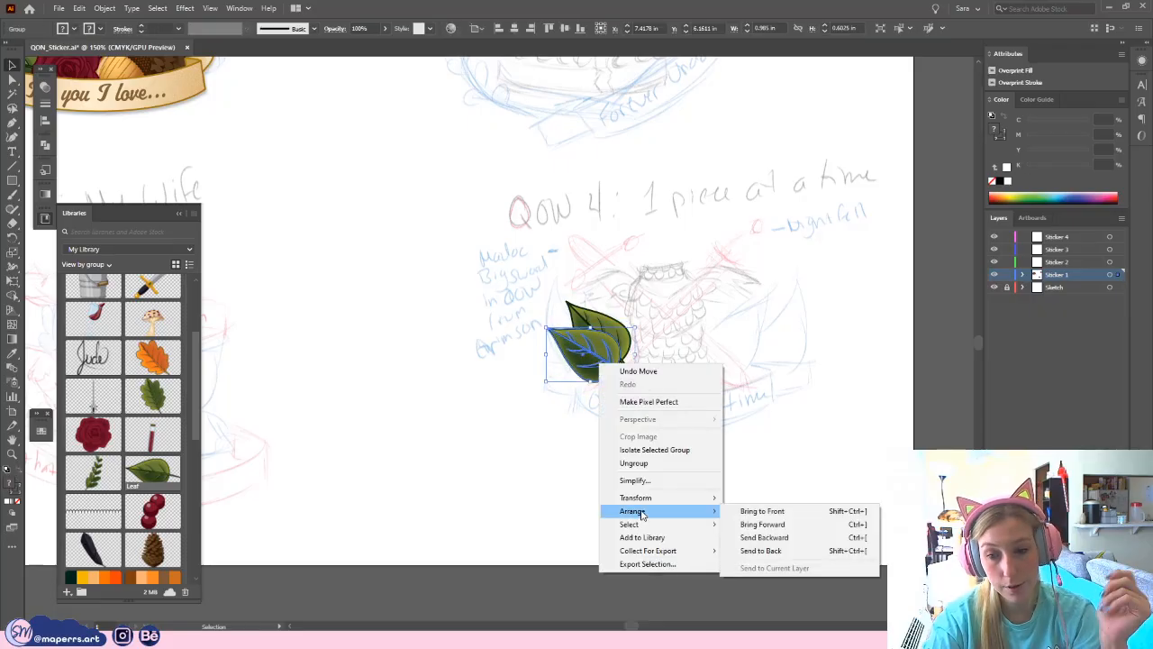
{"action": "left_click", "coordinate": [773, 316]}
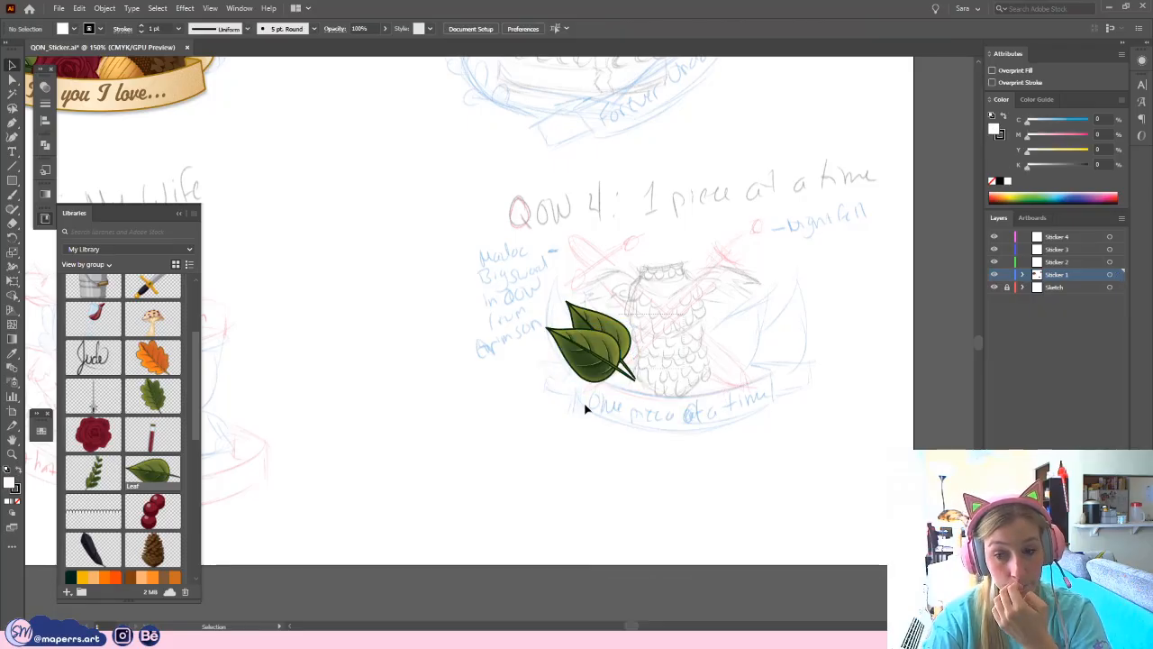
- Group the two leaves, enlarge the pair to about 1.12 by 1.01 in, and paste a copy in place
{"action": "left_click_drag", "start_coordinate": [585, 408], "coordinate": [694, 396]}
{"action": "key", "text": "a"}
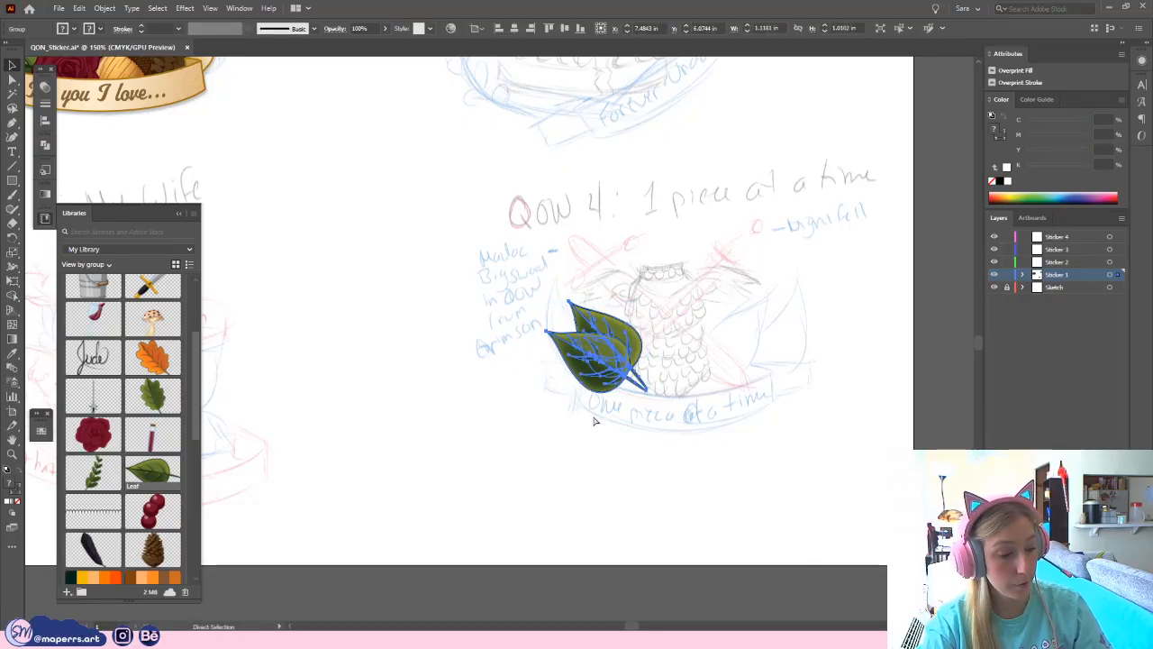
{"action": "key", "text": "v"}
- Reflect the copied leaf pair across the vertical axis and move it to the right side of the armor sketch
{"action": "right_click", "coordinate": [626, 346]}
{"action": "mouse_move", "coordinate": [665, 479]}
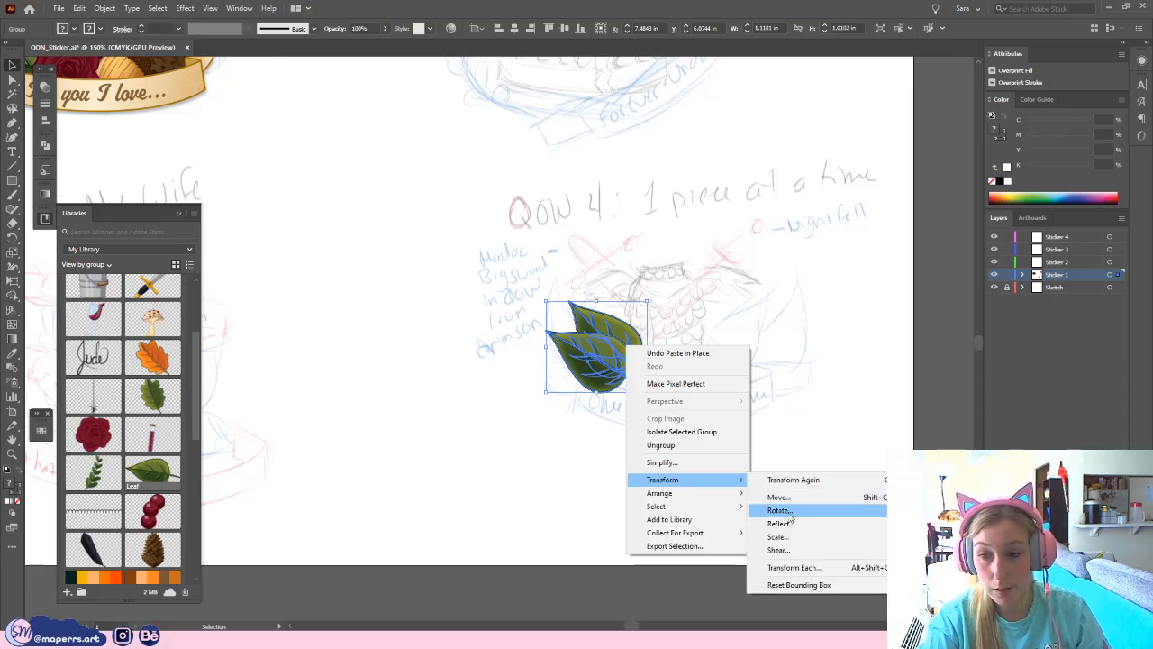
{"action": "left_click", "coordinate": [786, 524]}
{"action": "left_click", "coordinate": [579, 397]}
{"action": "left_click_drag", "start_coordinate": [649, 364], "coordinate": [799, 364]}
{"action": "left_click", "coordinate": [841, 407]}
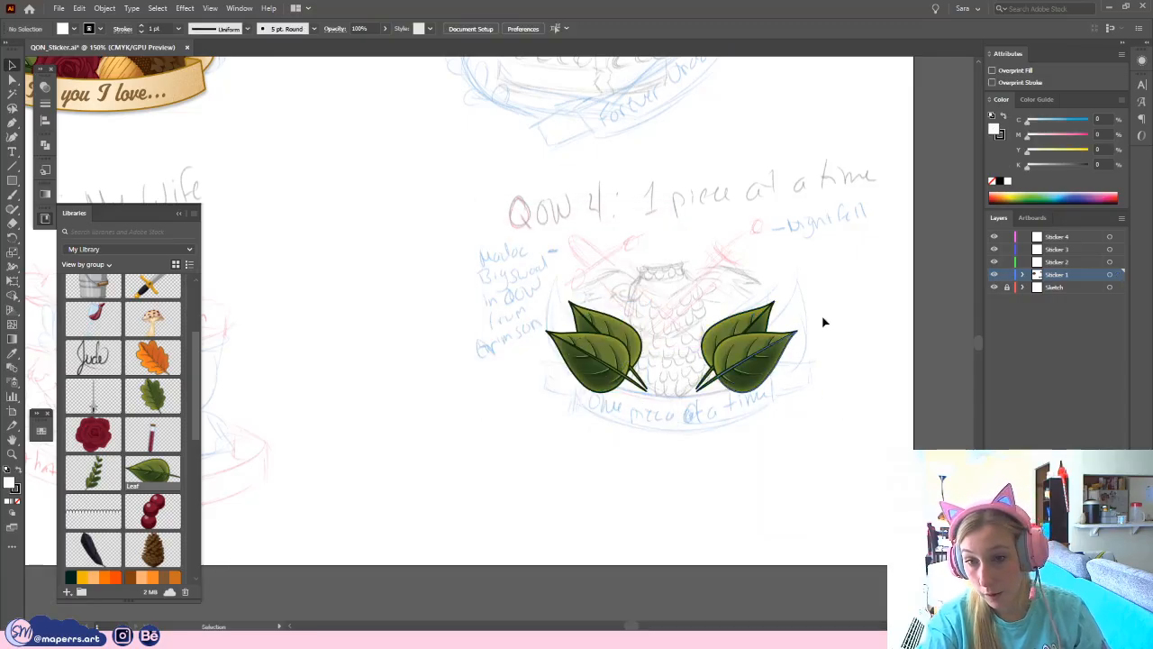
{"action": "left_click", "coordinate": [739, 377]}
{"action": "left_click_drag", "start_coordinate": [686, 465], "coordinate": [685, 467]}
{"action": "left_click", "coordinate": [686, 469]}
- Place a copy of the Nightfell sword library asset just to the right of the sticker 4 armor sketch
{"action": "right_click", "coordinate": [118, 395]}
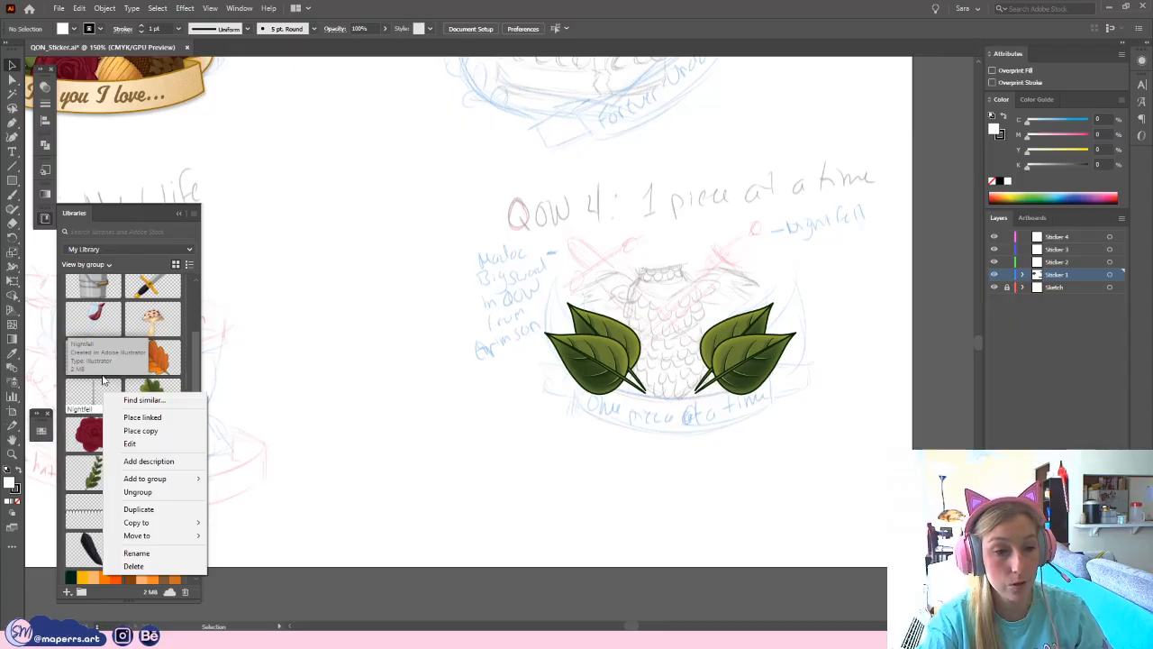
{"action": "left_click", "coordinate": [143, 431]}
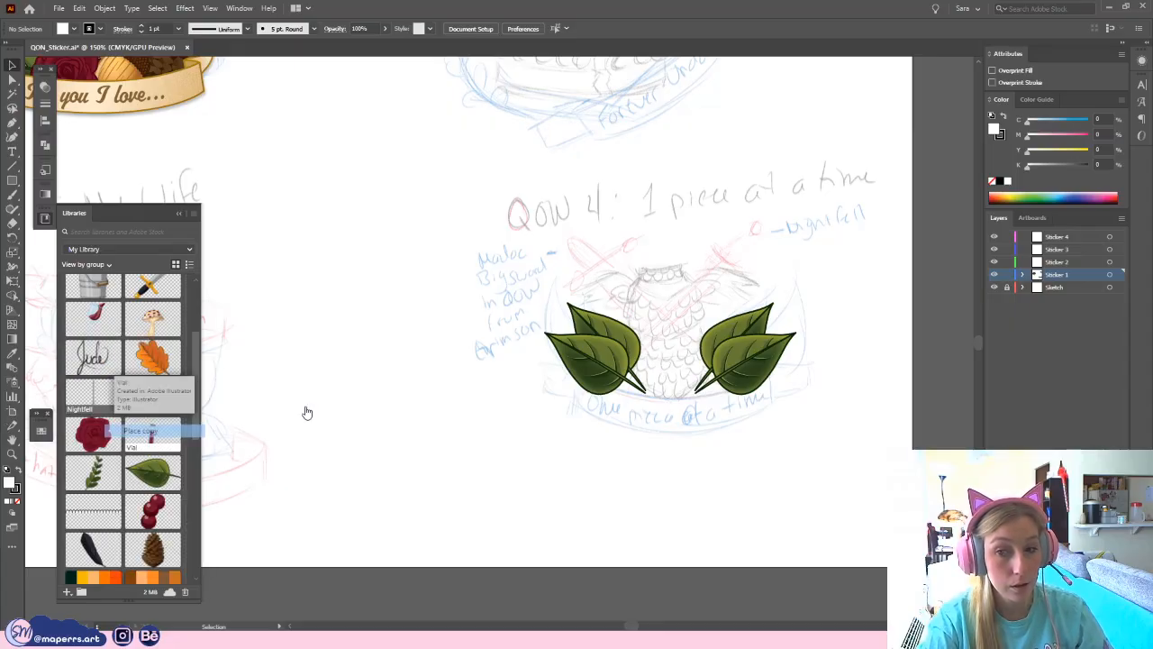
{"action": "left_click", "coordinate": [814, 236]}
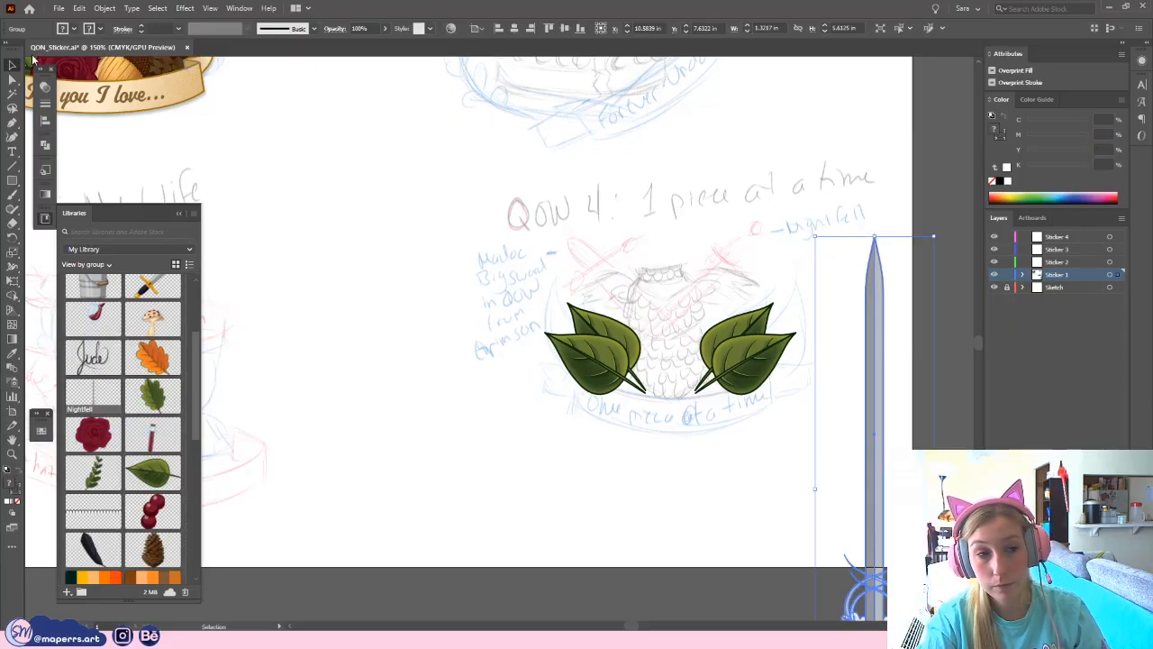
{"action": "left_click_drag", "start_coordinate": [822, 318], "coordinate": [822, 326]}
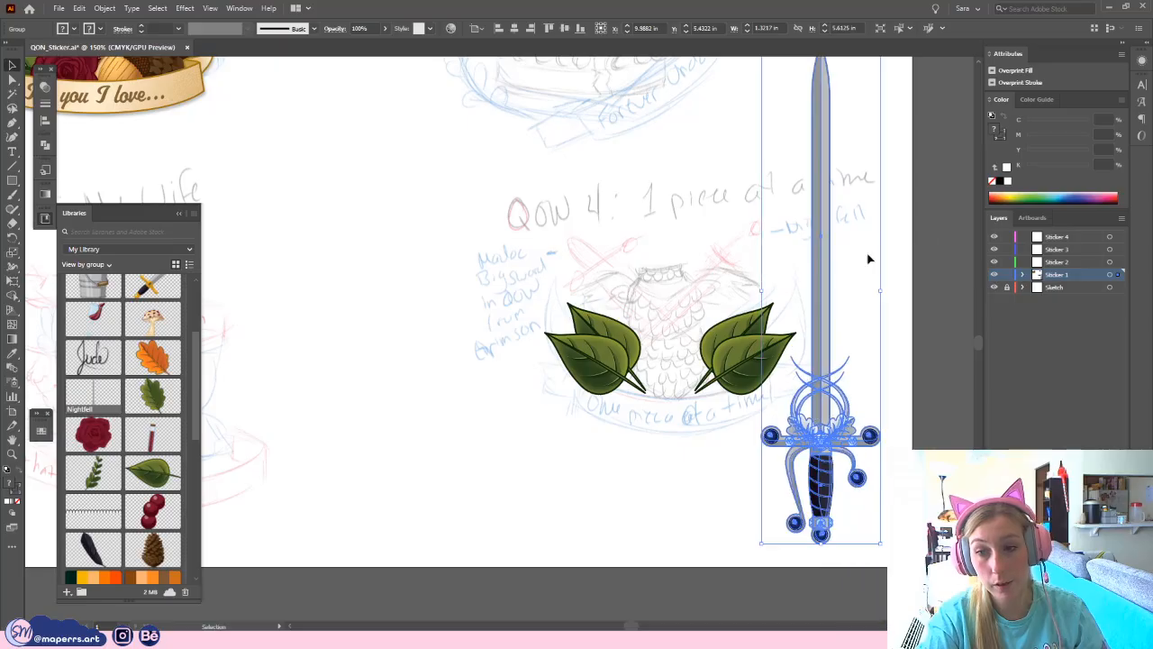
{"action": "left_click_drag", "start_coordinate": [835, 404], "coordinate": [751, 428]}
{"action": "left_click", "coordinate": [848, 261]}
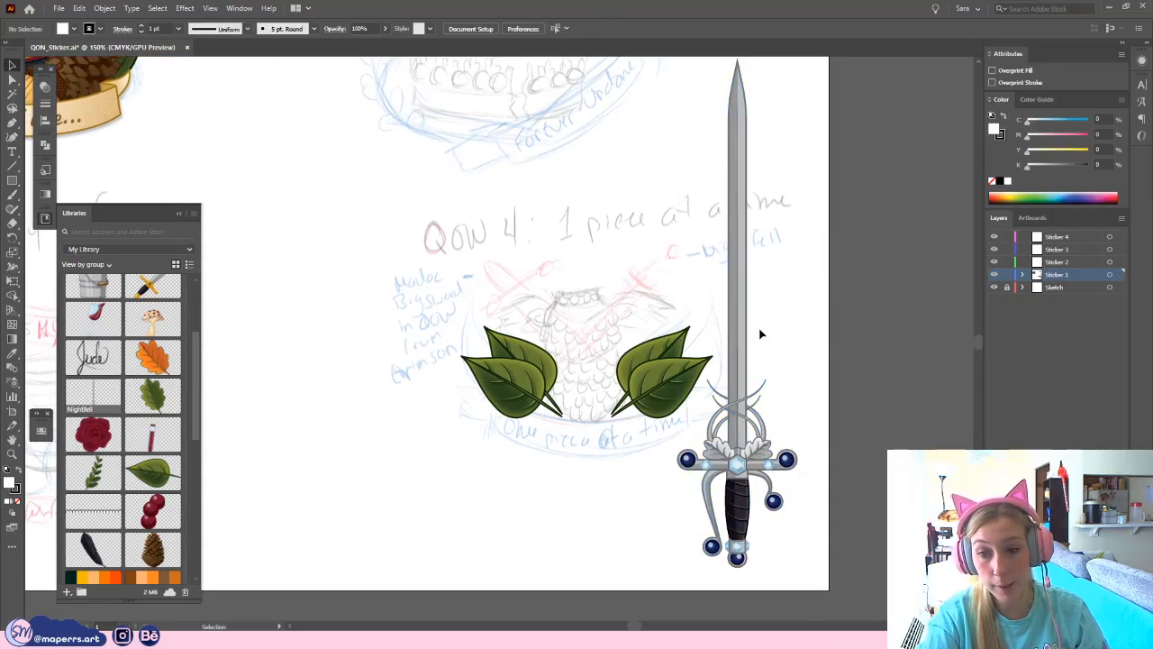
{"action": "left_click_drag", "start_coordinate": [820, 375], "coordinate": [778, 374]}
- Scale down the Nightfell sword and rotate it diagonally across the armor sketch, with its hilt at the upper right
{"action": "left_click", "coordinate": [694, 99]}
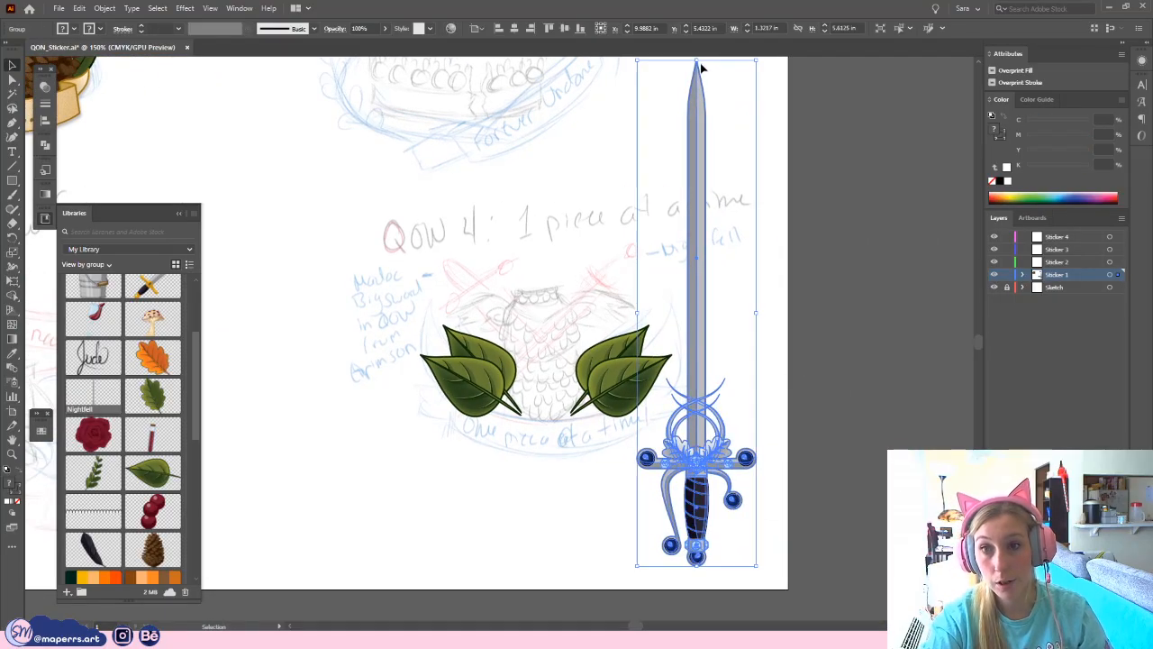
{"action": "left_click_drag", "start_coordinate": [697, 63], "coordinate": [726, 326]}
{"action": "left_click_drag", "start_coordinate": [732, 570], "coordinate": [805, 337]}
{"action": "left_click_drag", "start_coordinate": [795, 382], "coordinate": [659, 230]}
{"action": "left_click", "coordinate": [705, 264]}
{"action": "left_click", "coordinate": [618, 274]}
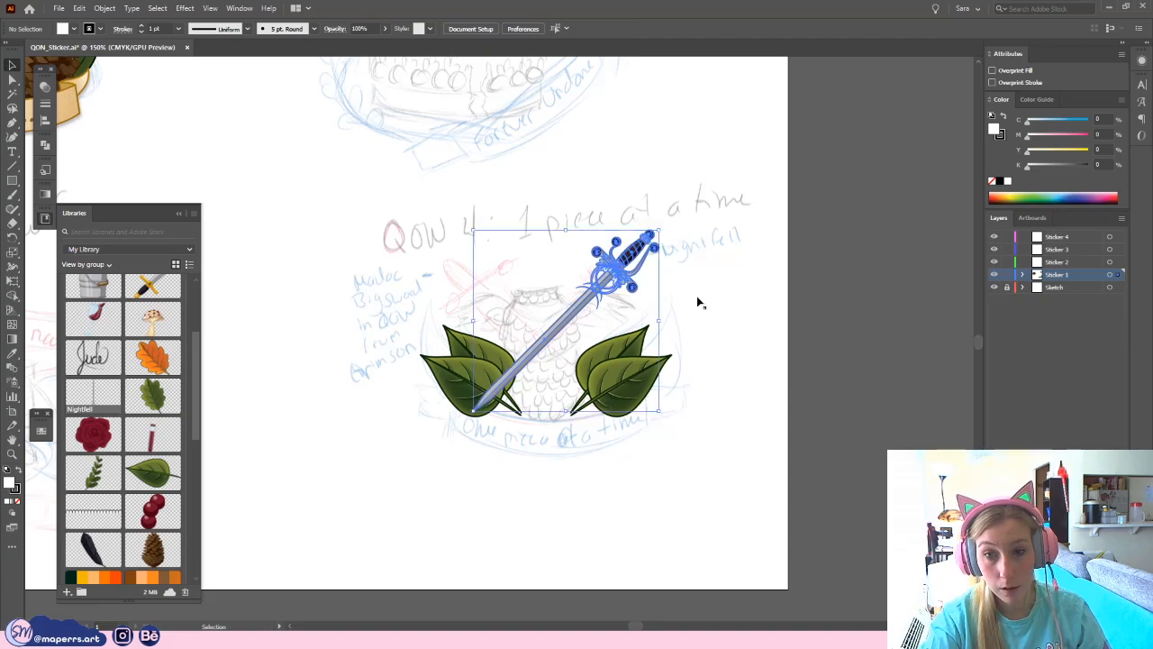
- Check the berry branch on the first sticker and browse the library assets for foliage to reuse on the other stickers
{"action": "left_click", "coordinate": [706, 310]}
{"action": "key", "text": "space"}
{"action": "left_click_drag", "start_coordinate": [668, 321], "coordinate": [675, 330]}
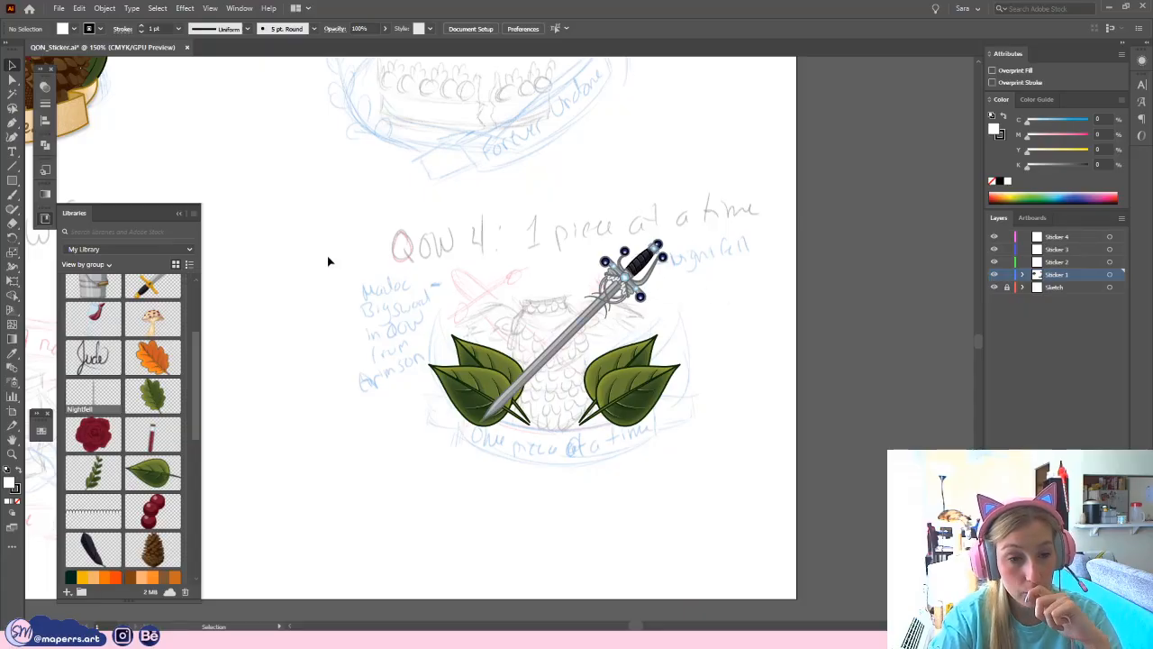
{"action": "left_click_drag", "start_coordinate": [337, 342], "coordinate": [472, 510]}
{"action": "left_click_drag", "start_coordinate": [498, 345], "coordinate": [442, 423]}
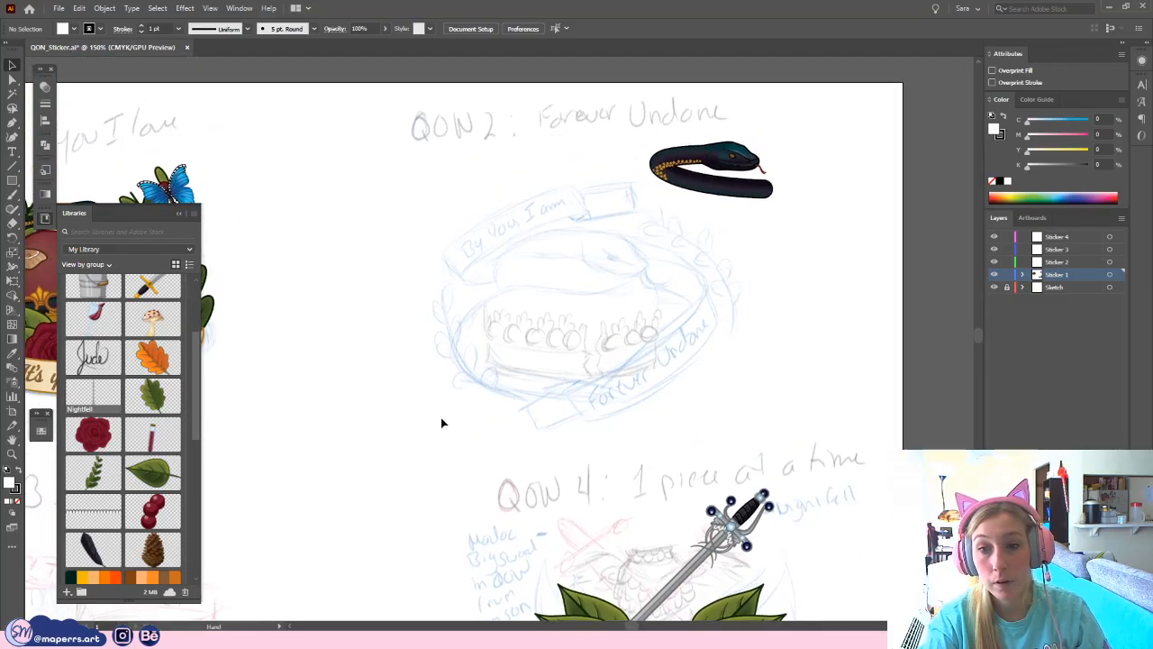
{"action": "left_click_drag", "start_coordinate": [444, 364], "coordinate": [634, 317]}
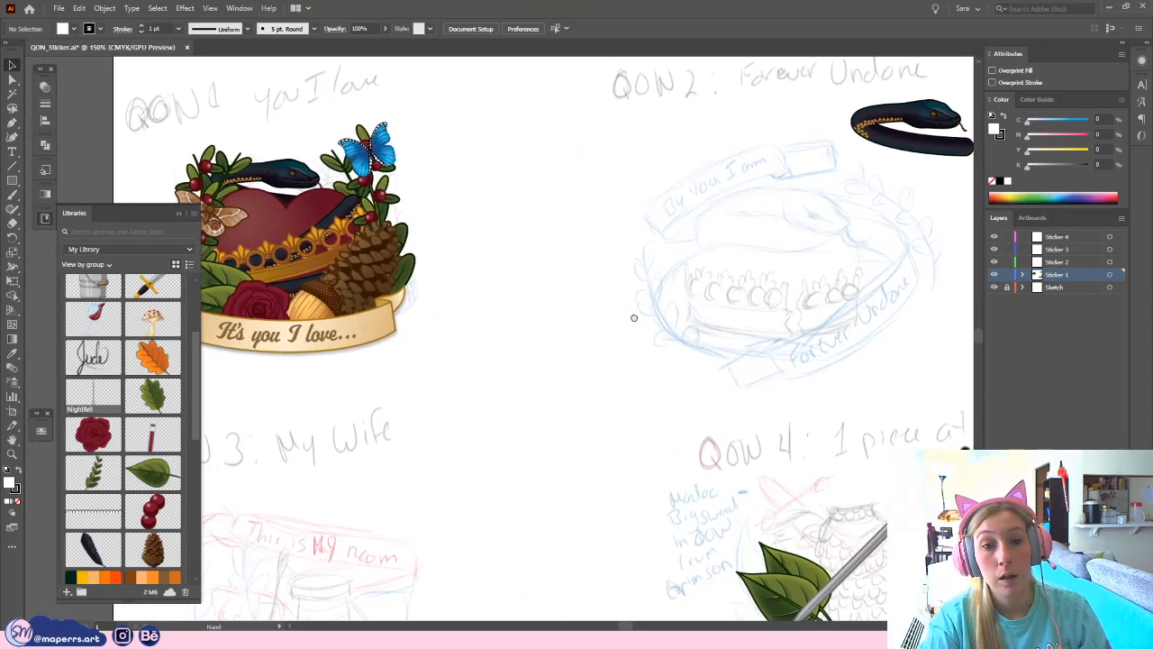
{"action": "left_click", "coordinate": [396, 200]}
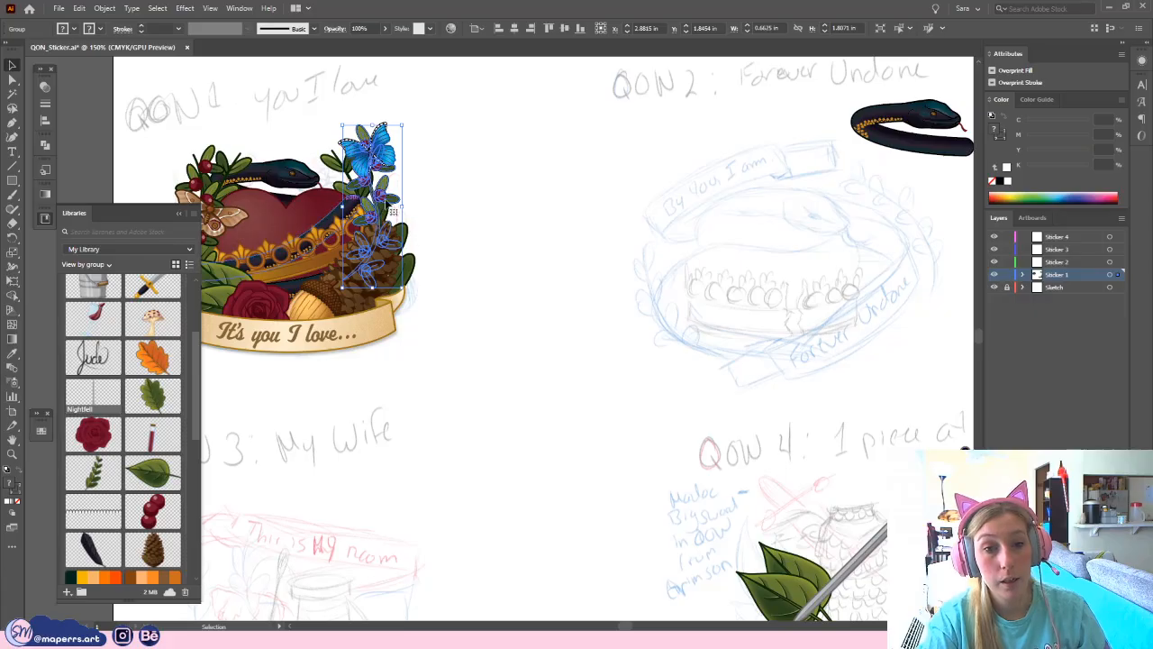
{"action": "left_click", "coordinate": [439, 354]}
{"action": "left_click", "coordinate": [370, 195]}
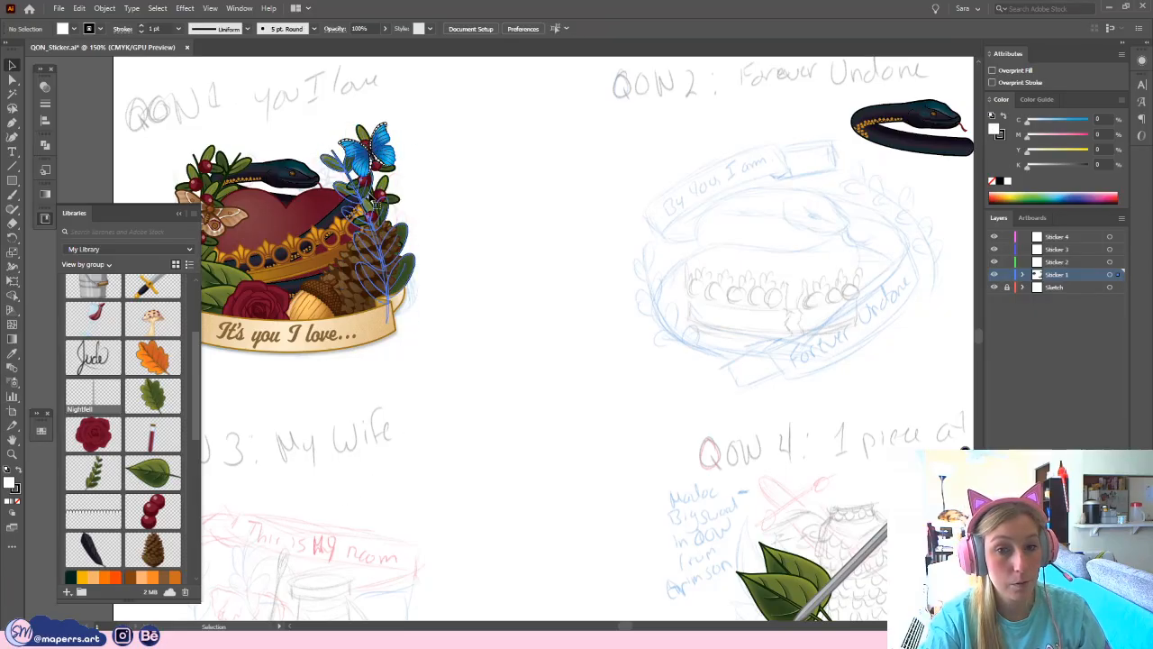
{"action": "left_click", "coordinate": [381, 204]}
{"action": "left_click_drag", "start_coordinate": [378, 200], "coordinate": [190, 350]}
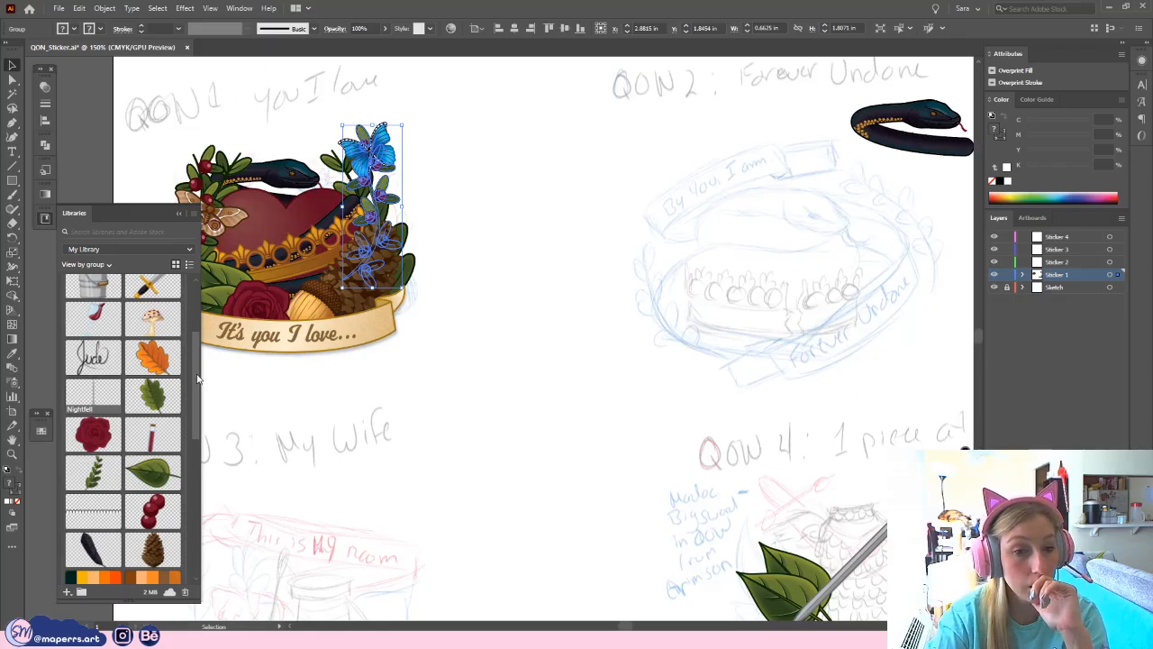
{"action": "scroll", "coordinate": [197, 378], "scroll_direction": "down", "scroll_amount": 2}
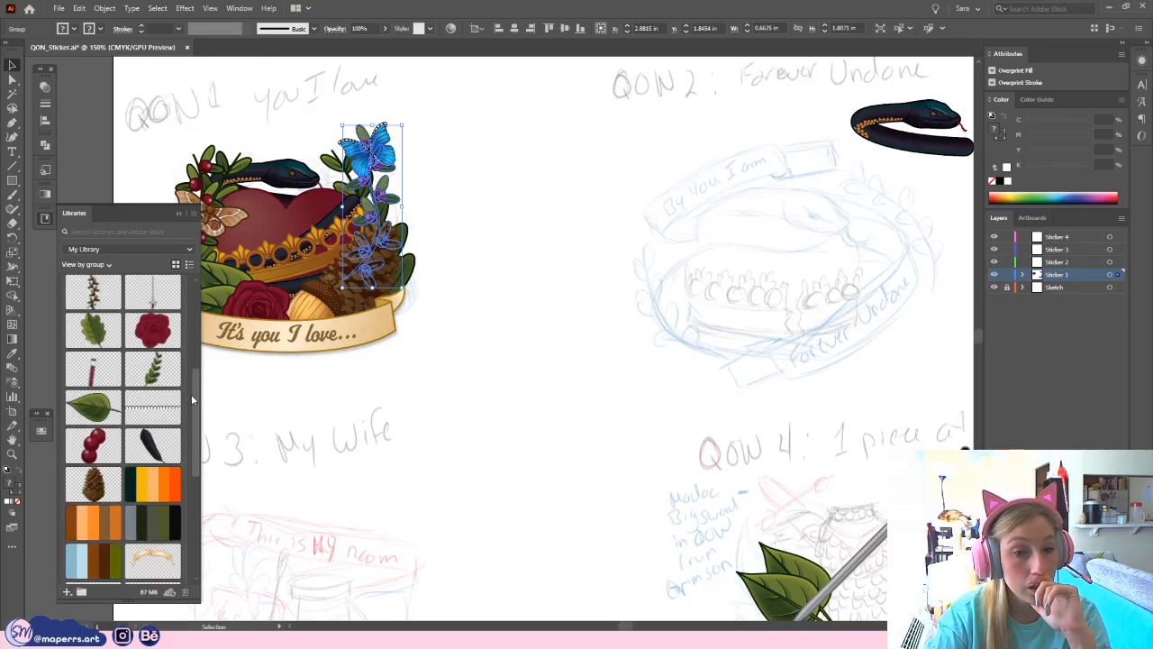
{"action": "left_click_drag", "start_coordinate": [198, 393], "coordinate": [192, 336]}
{"action": "scroll", "coordinate": [186, 360], "scroll_direction": "down", "scroll_amount": 3}
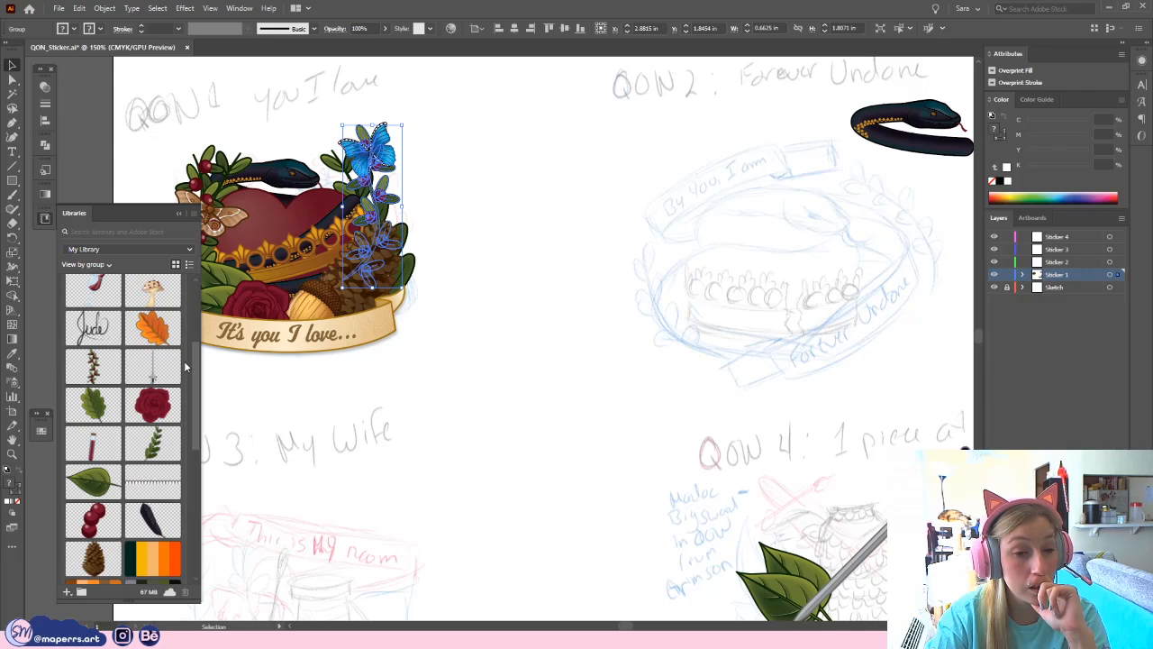
{"action": "left_click", "coordinate": [604, 330]}
{"action": "scroll", "coordinate": [541, 284], "scroll_direction": "right", "scroll_amount": 1}
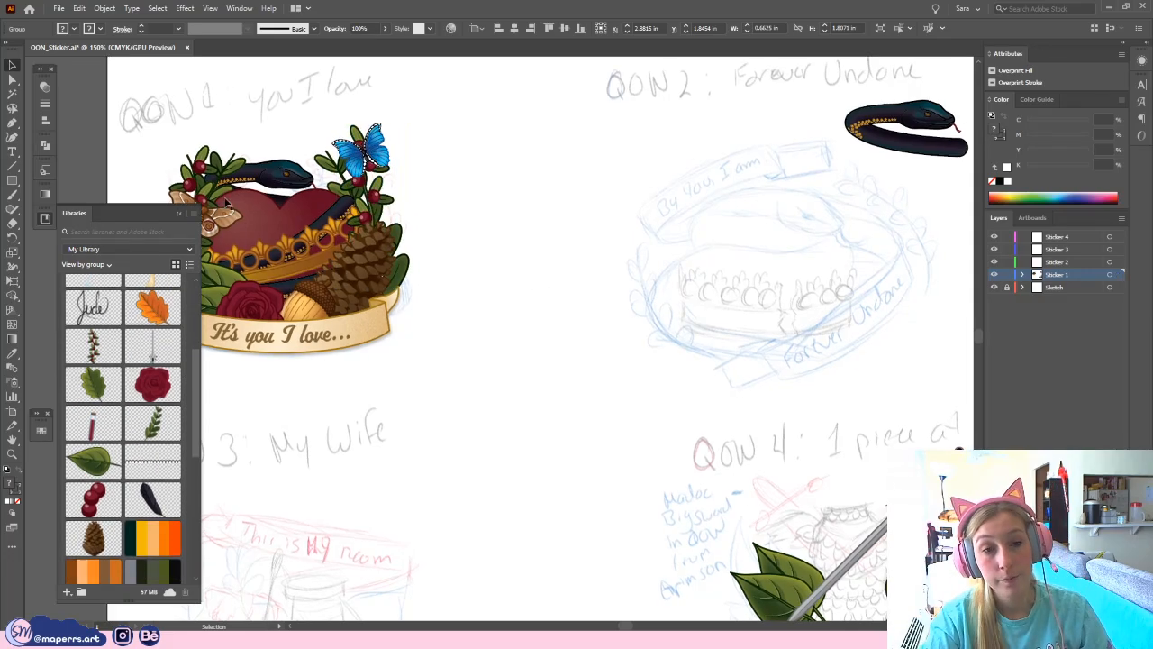
- Place copies of the first sticker's two berry branches over the QON 2 snake sketch on the Sticker 2 layer
{"action": "left_click", "coordinate": [203, 169]}
{"action": "left_click", "coordinate": [390, 194]}
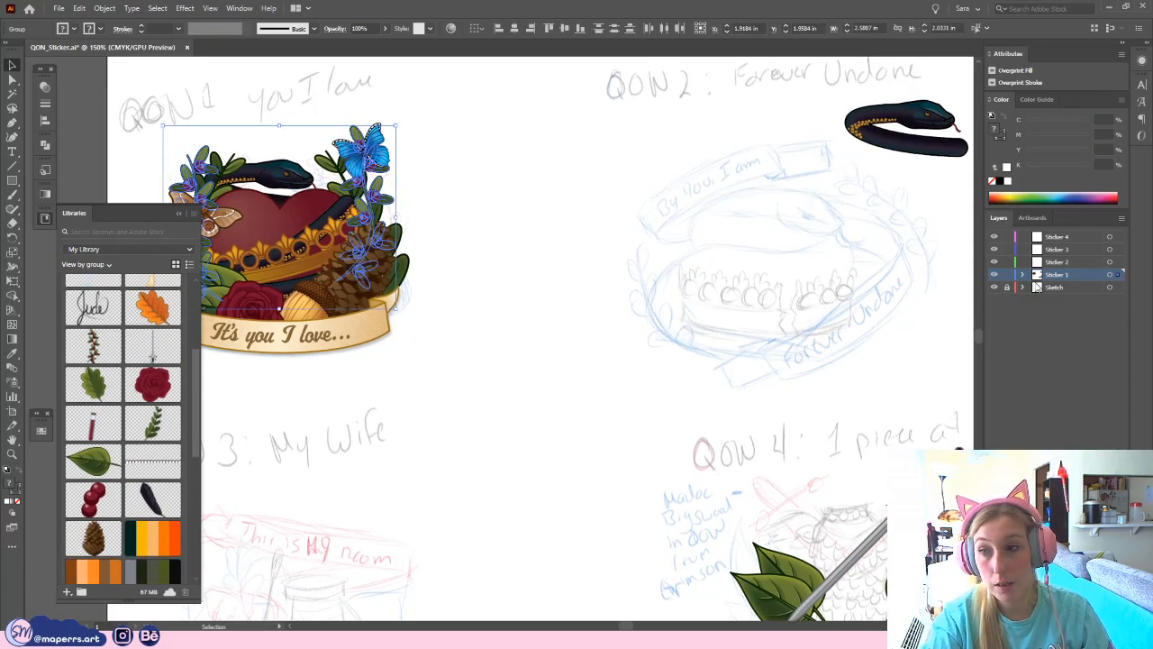
{"action": "mouse_move", "coordinate": [370, 193]}
{"action": "left_mouse_down"}
{"action": "mouse_move", "coordinate": [814, 267]}
{"action": "mouse_move", "coordinate": [790, 252]}
{"action": "left_mouse_up"}
- Move both leaf pairs and the Nightfell sword onto the Sticker 4 layer, keeping them in place
{"action": "left_click_drag", "start_coordinate": [893, 451], "coordinate": [573, 248]}
{"action": "left_click_drag", "start_coordinate": [644, 302], "coordinate": [329, 480]}
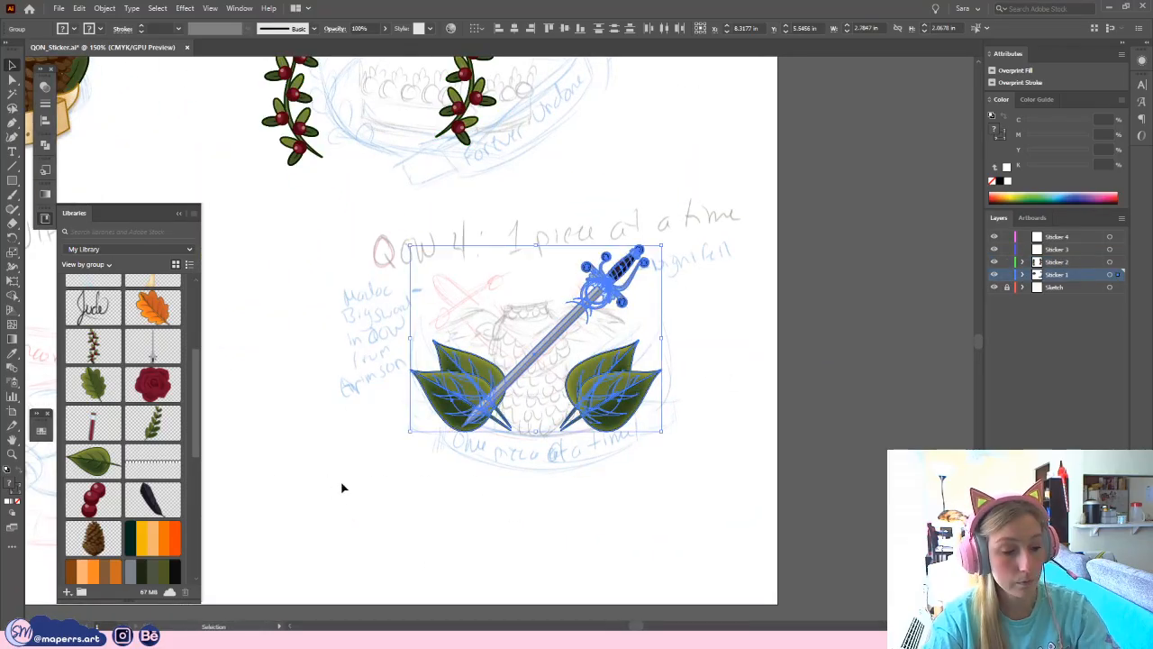
{"action": "key", "text": "Delete"}
{"action": "left_click", "coordinate": [1075, 238]}
{"action": "key", "text": "ctrl+z"}
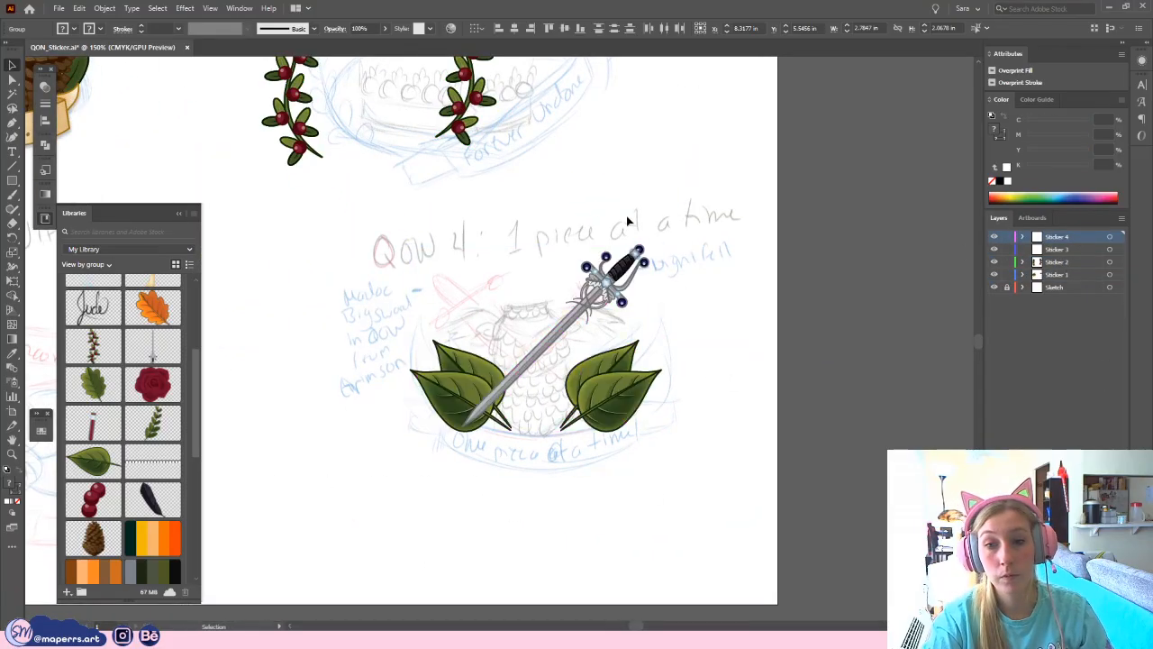
- Angle the berry branches diagonally and fit one of them along the upper-right curve of the QON 2 sketch
{"action": "scroll", "coordinate": [627, 265], "scroll_direction": "up", "scroll_amount": 2}
{"action": "scroll", "coordinate": [697, 291], "scroll_direction": "up", "scroll_amount": 3}
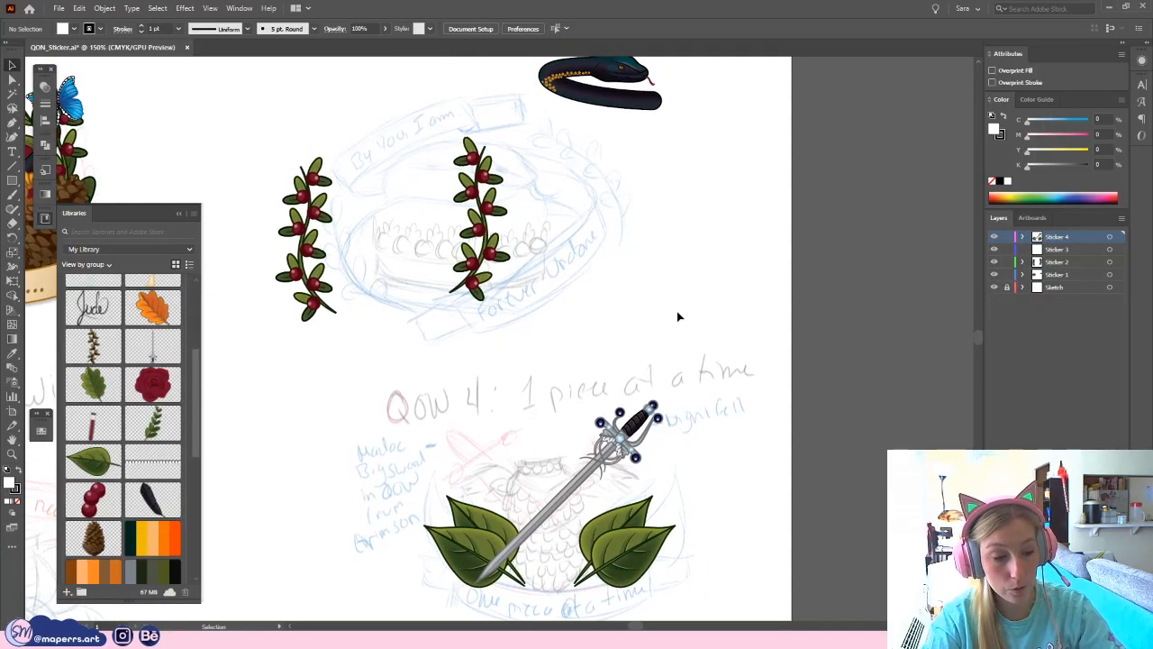
{"action": "scroll", "coordinate": [664, 318], "scroll_direction": "up", "scroll_amount": 2}
{"action": "left_click_drag", "start_coordinate": [554, 343], "coordinate": [327, 453]}
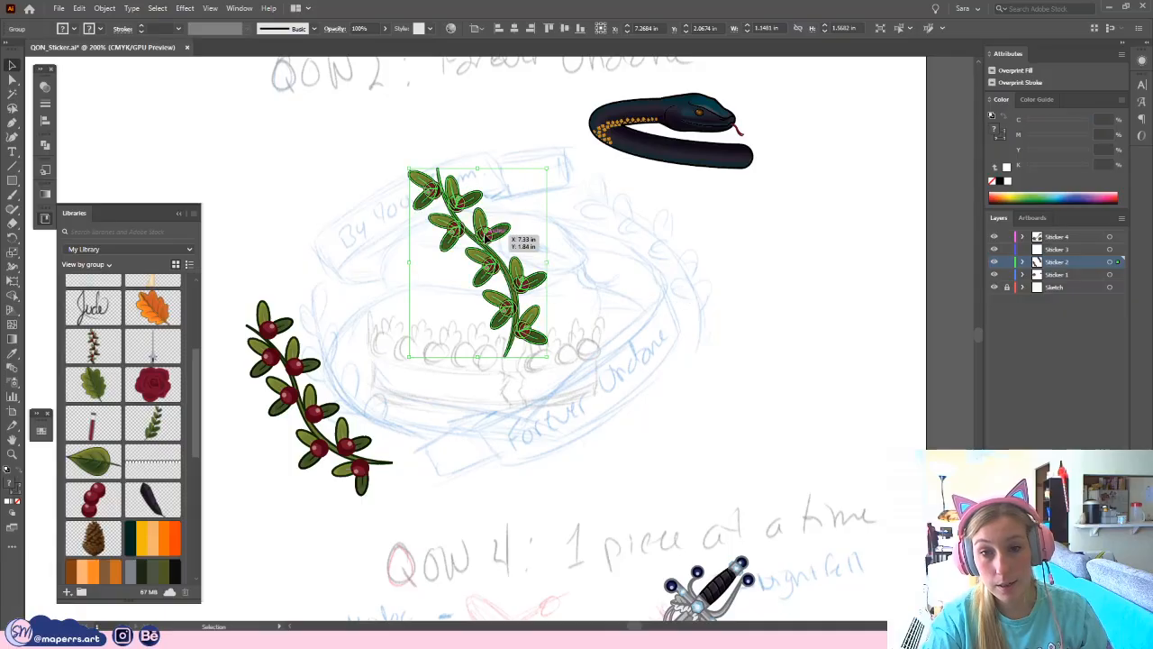
{"action": "left_click_drag", "start_coordinate": [505, 227], "coordinate": [659, 222]}
{"action": "left_click_drag", "start_coordinate": [705, 353], "coordinate": [700, 300]}
- Fit the other berry branch along the lower-left curve of the QON 2 sketch and fine-tune the position of both branches
{"action": "left_click", "coordinate": [632, 398]}
{"action": "mouse_move", "coordinate": [363, 464]}
{"action": "left_mouse_down"}
{"action": "mouse_move", "coordinate": [430, 449]}
{"action": "mouse_move", "coordinate": [424, 440]}
{"action": "mouse_move", "coordinate": [471, 464]}
{"action": "mouse_move", "coordinate": [577, 474]}
{"action": "left_mouse_up"}
{"action": "left_click", "coordinate": [374, 504]}
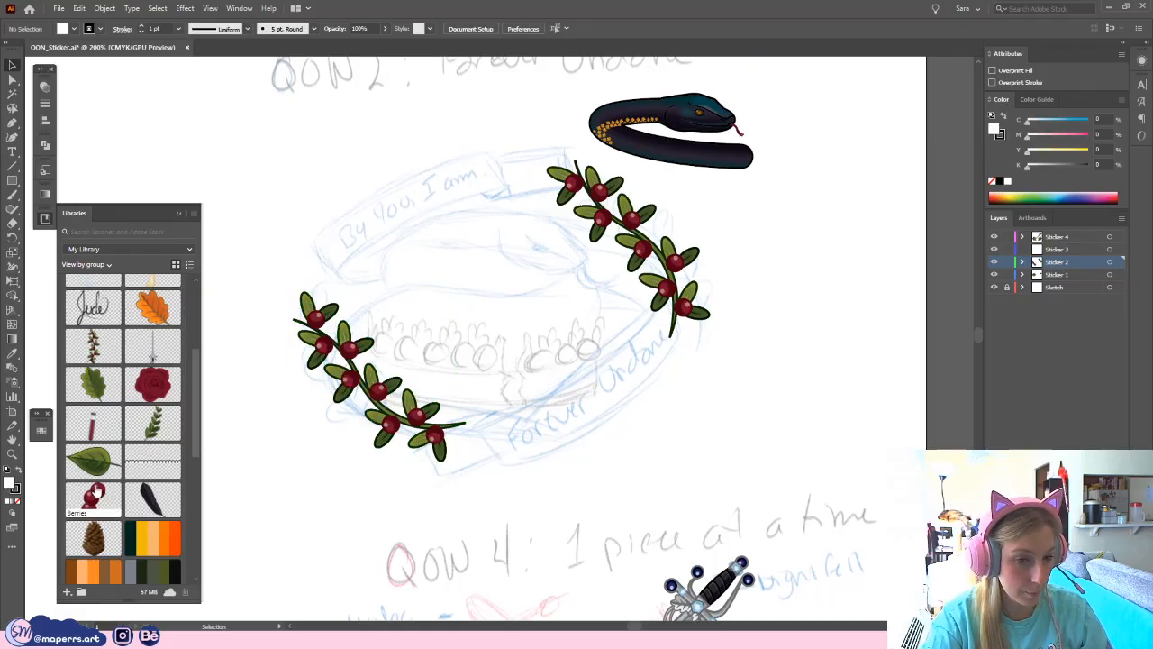
{"action": "left_click", "coordinate": [441, 445]}
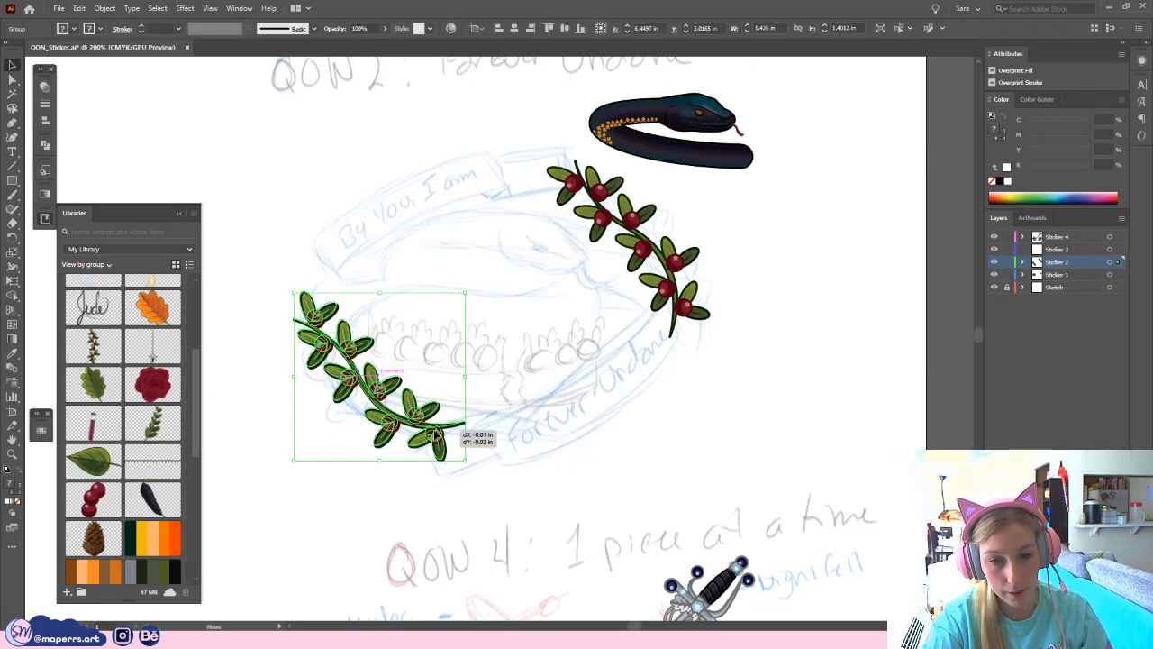
{"action": "left_click", "coordinate": [487, 455]}
{"action": "left_click", "coordinate": [690, 302]}
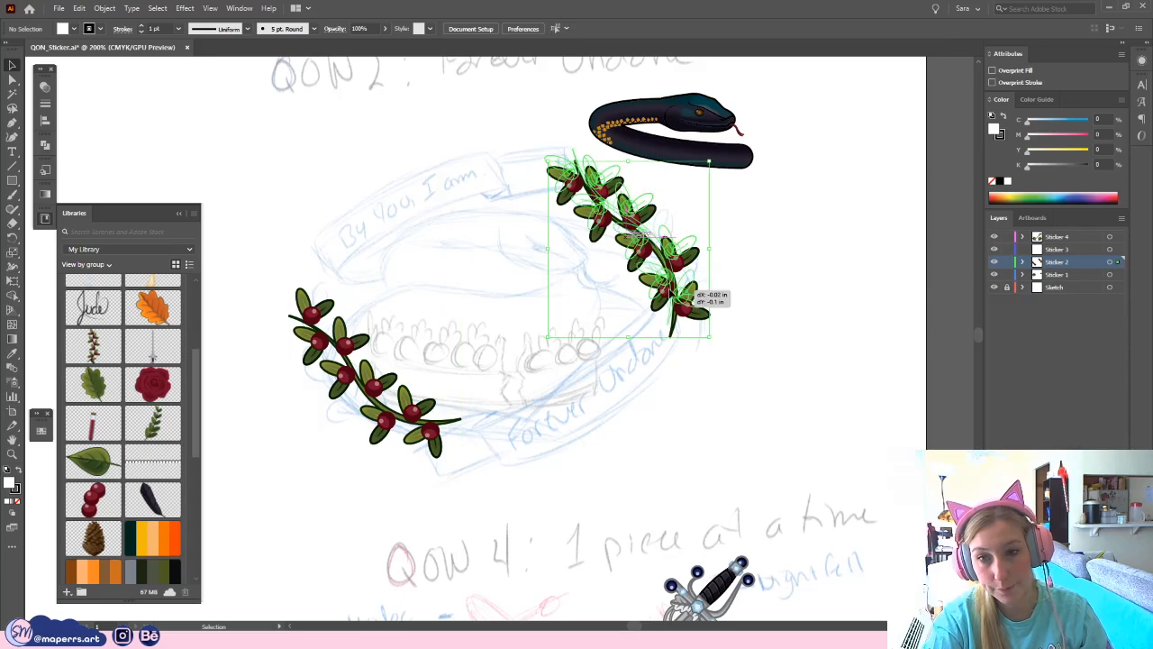
{"action": "left_click_drag", "start_coordinate": [702, 319], "coordinate": [704, 328]}
- Move the snake slightly up and to the left, just above the upper-right berry branch
{"action": "left_click", "coordinate": [799, 177]}
{"action": "left_click_drag", "start_coordinate": [810, 196], "coordinate": [795, 247]}
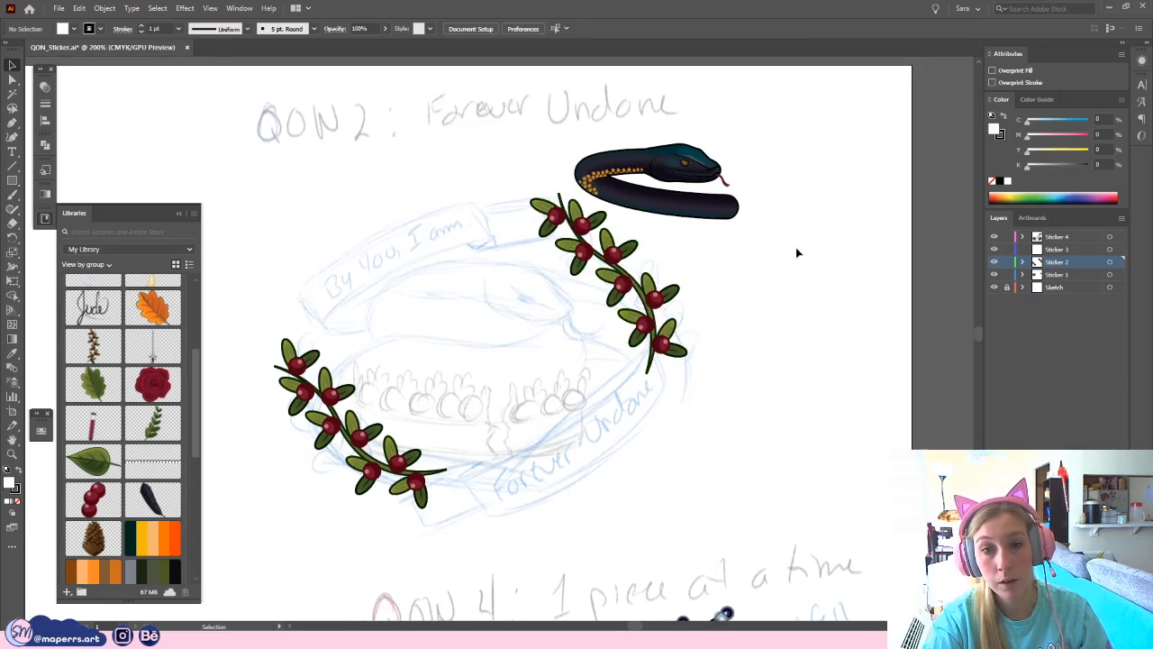
{"action": "left_click_drag", "start_coordinate": [753, 135], "coordinate": [675, 193]}
{"action": "left_click", "coordinate": [774, 223]}
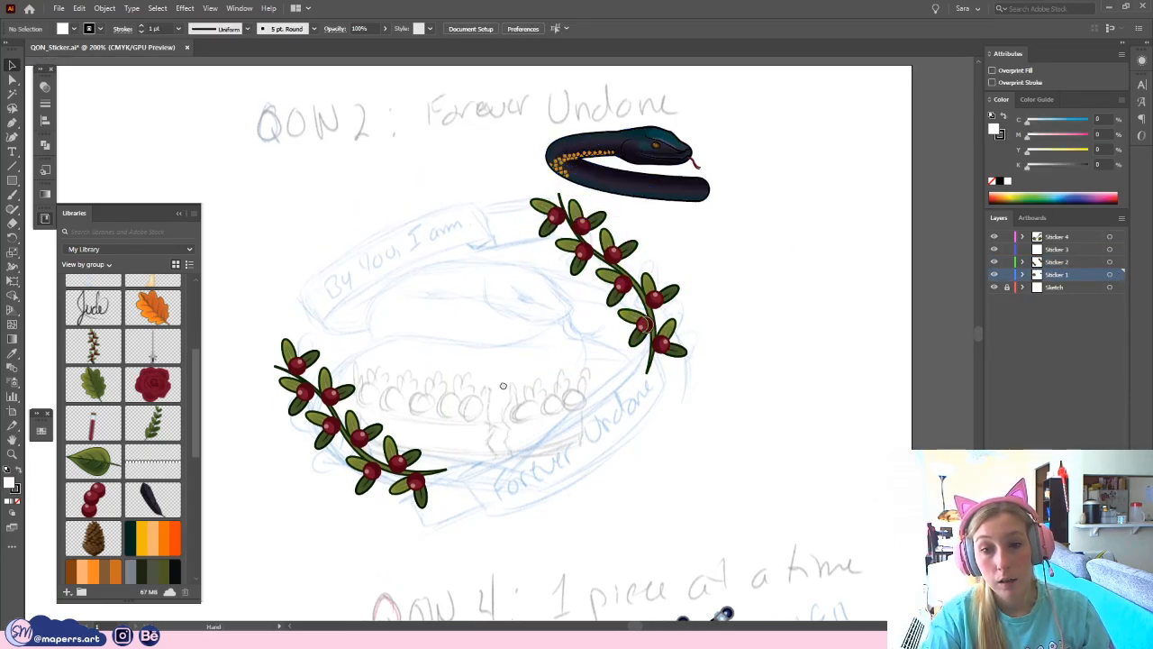
- Review the sticker sketches and examine the QON 3 "My Wife" sketch up close for elements that can be reused
{"action": "left_click_drag", "start_coordinate": [502, 386], "coordinate": [563, 344]}
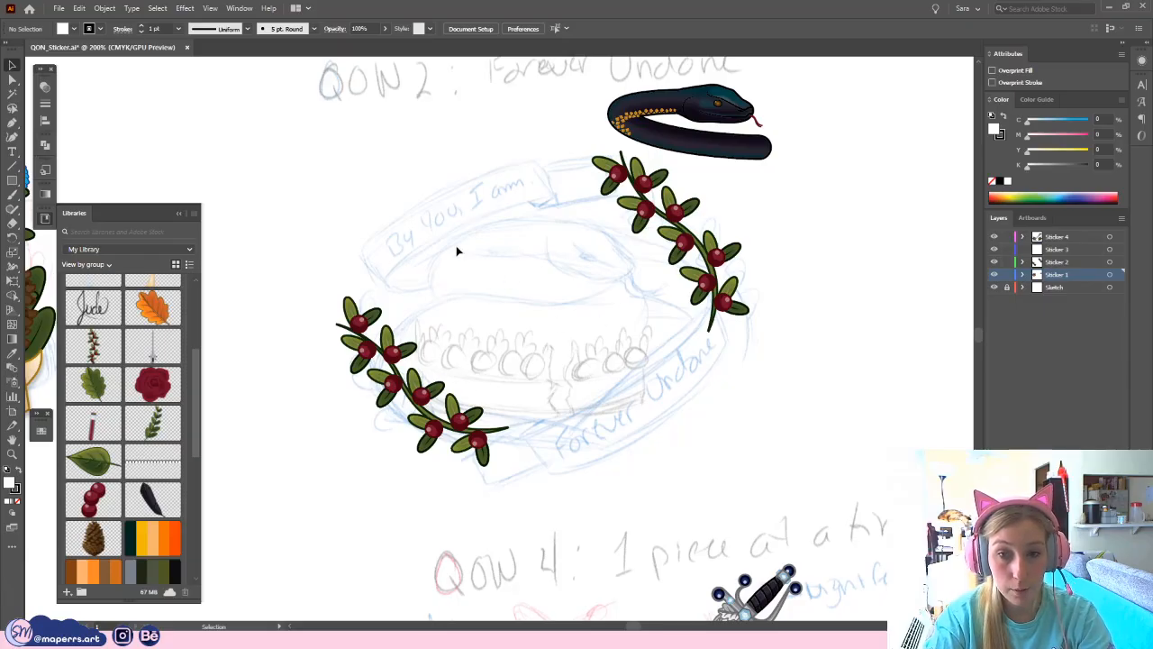
{"action": "key", "text": "ctrl+minus"}
{"action": "key", "text": "ctrl+minus"}
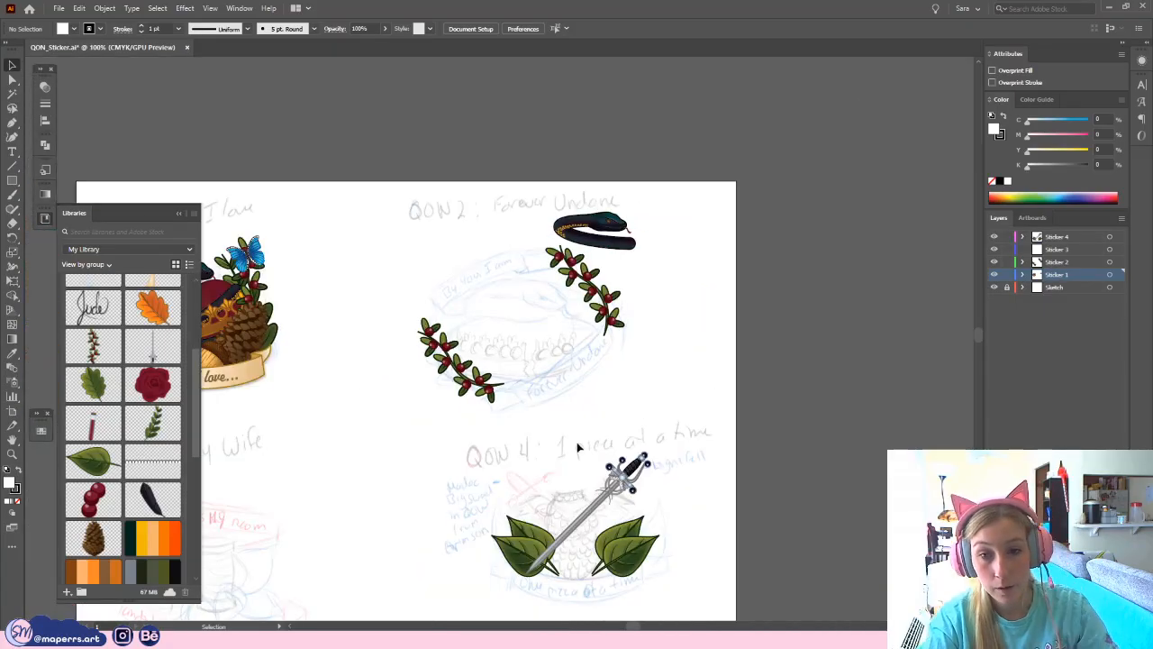
{"action": "left_click_drag", "start_coordinate": [475, 452], "coordinate": [745, 255]}
{"action": "left_click_drag", "start_coordinate": [544, 466], "coordinate": [568, 398]}
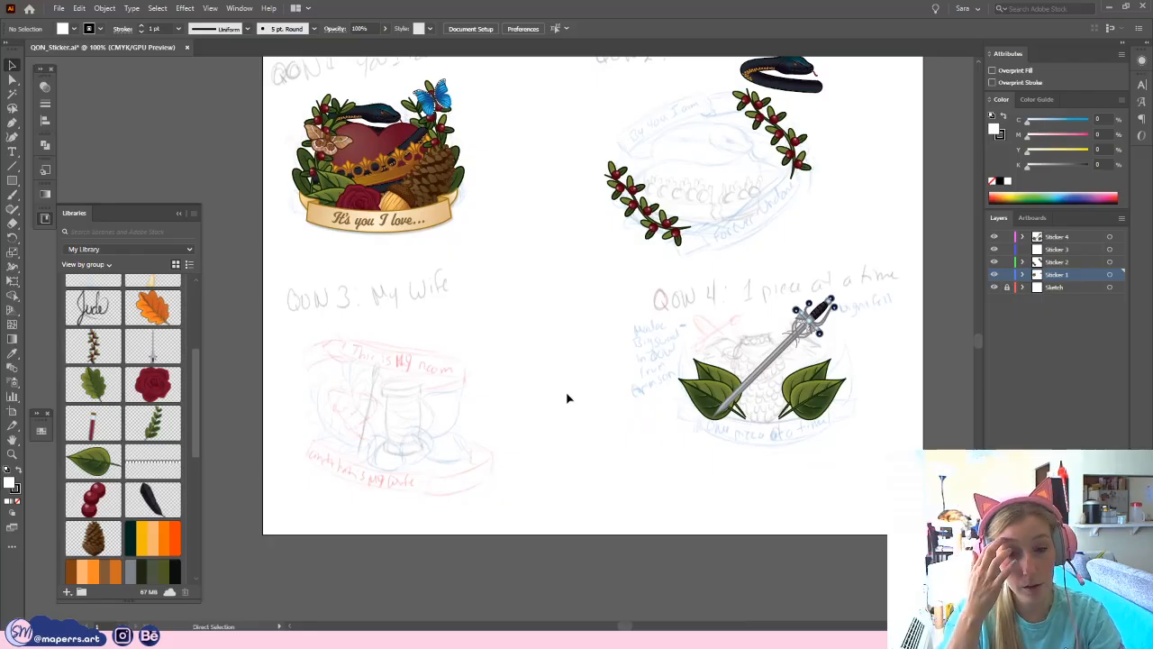
{"action": "key", "text": "ctrl+plus"}
{"action": "key", "text": "ctrl+plus"}
{"action": "left_click_drag", "start_coordinate": [530, 485], "coordinate": [650, 343]}
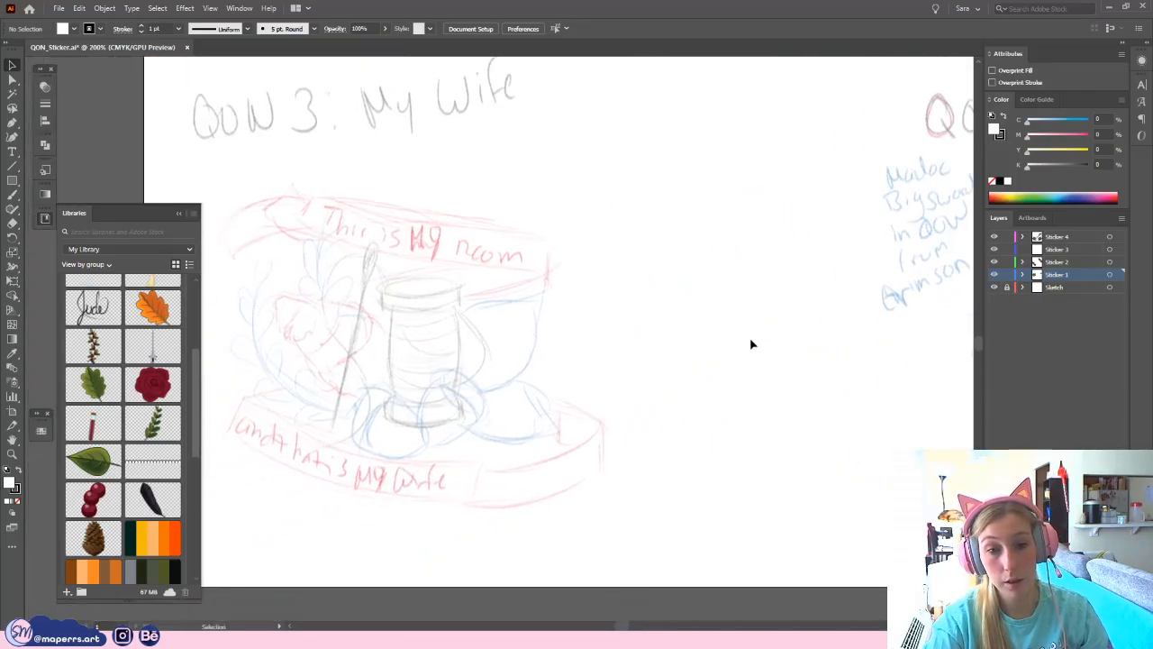
{"action": "key", "text": "ctrl+minus"}
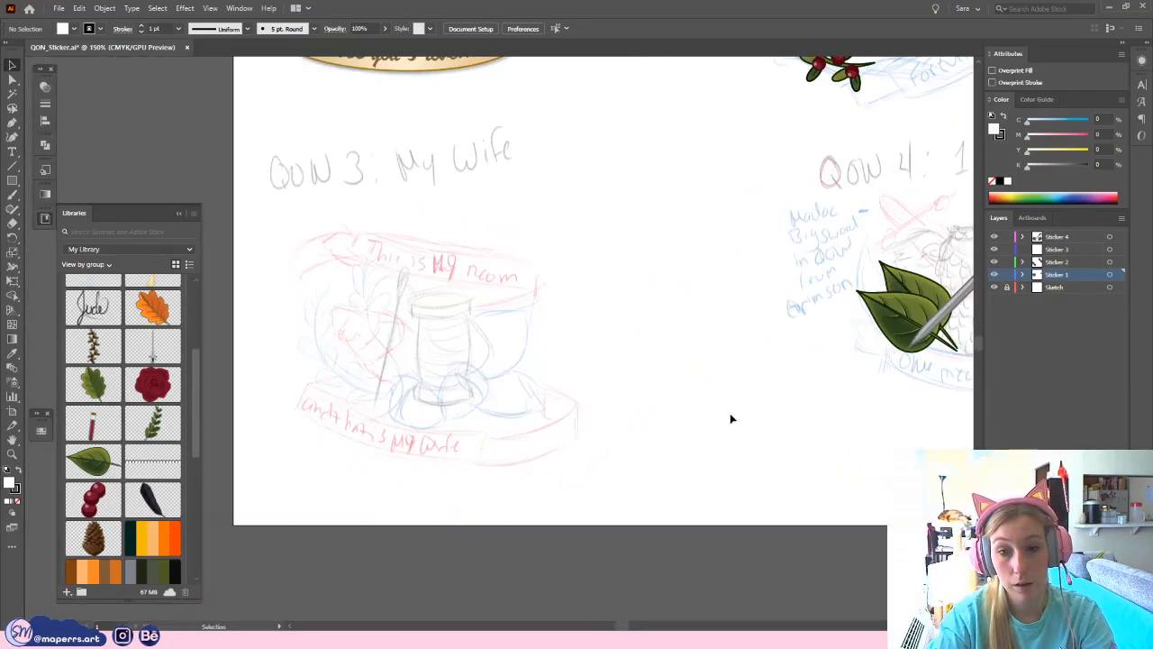
- Copy the right-hand leaf pair from sticker 4 and place it over the right side of the QON 3 sketch
{"action": "left_click_drag", "start_coordinate": [844, 404], "coordinate": [650, 427]}
{"action": "left_click", "coordinate": [870, 362]}
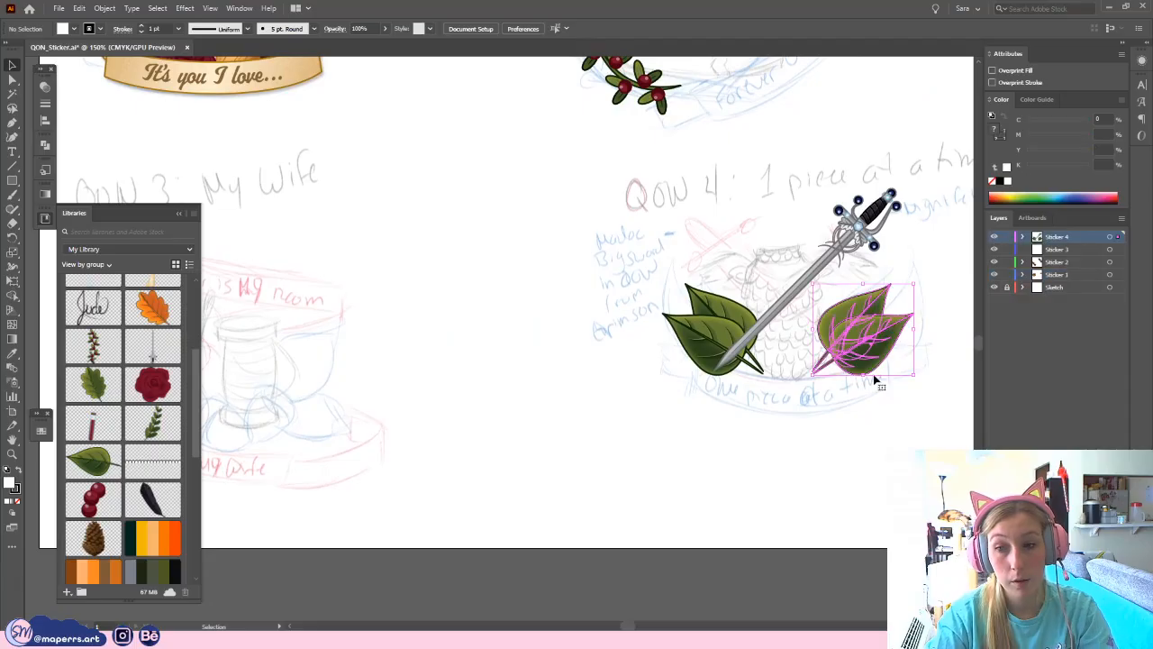
{"action": "key", "text": "ctrl+c"}
{"action": "left_click_drag", "start_coordinate": [416, 427], "coordinate": [689, 424]}
{"action": "key", "text": "ctrl+v"}
{"action": "left_click_drag", "start_coordinate": [535, 350], "coordinate": [650, 382]}
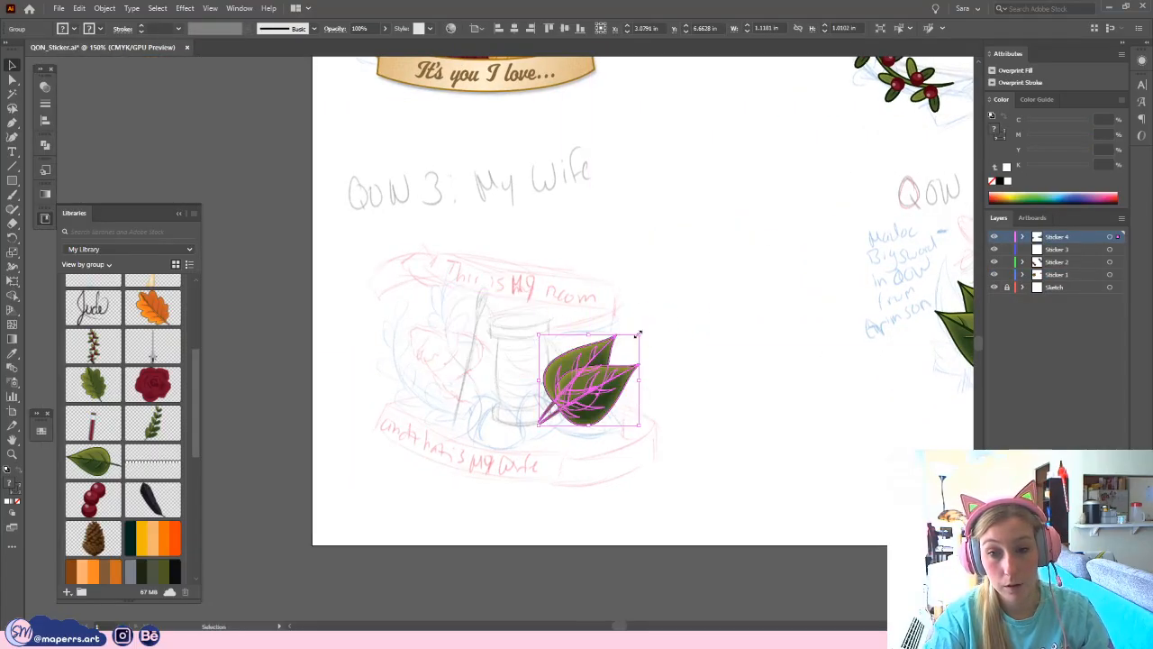
- Rotate the copied leaf pair clockwise and enlarge it to about 1.45 by 1.07 in beside the QON 3 spool sketch
{"action": "left_click_drag", "start_coordinate": [637, 334], "coordinate": [662, 440]}
{"action": "left_click_drag", "start_coordinate": [605, 411], "coordinate": [604, 425]}
{"action": "left_click_drag", "start_coordinate": [656, 338], "coordinate": [678, 399]}
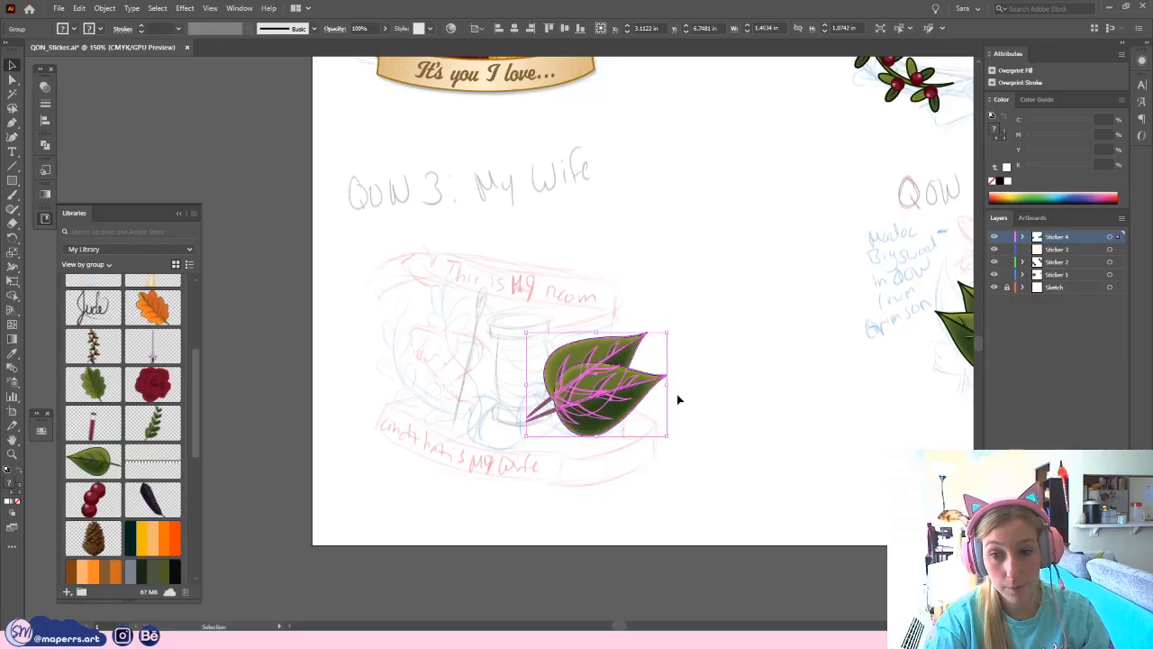
- Rotate only the upper QON 3 leaf to a more upright angle and shift the lower leaf slightly
{"action": "left_click", "coordinate": [708, 376]}
{"action": "left_click", "coordinate": [618, 349]}
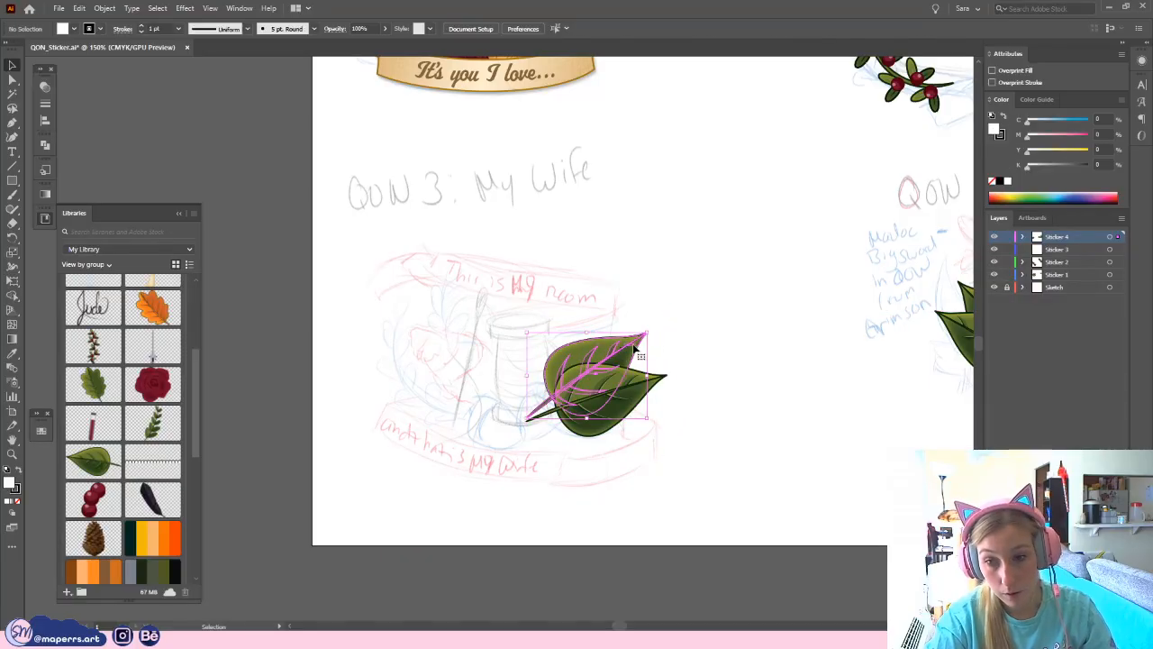
{"action": "mouse_move", "coordinate": [652, 331]}
{"action": "left_mouse_down"}
{"action": "mouse_move", "coordinate": [674, 317]}
{"action": "mouse_move", "coordinate": [636, 345]}
{"action": "left_mouse_up"}
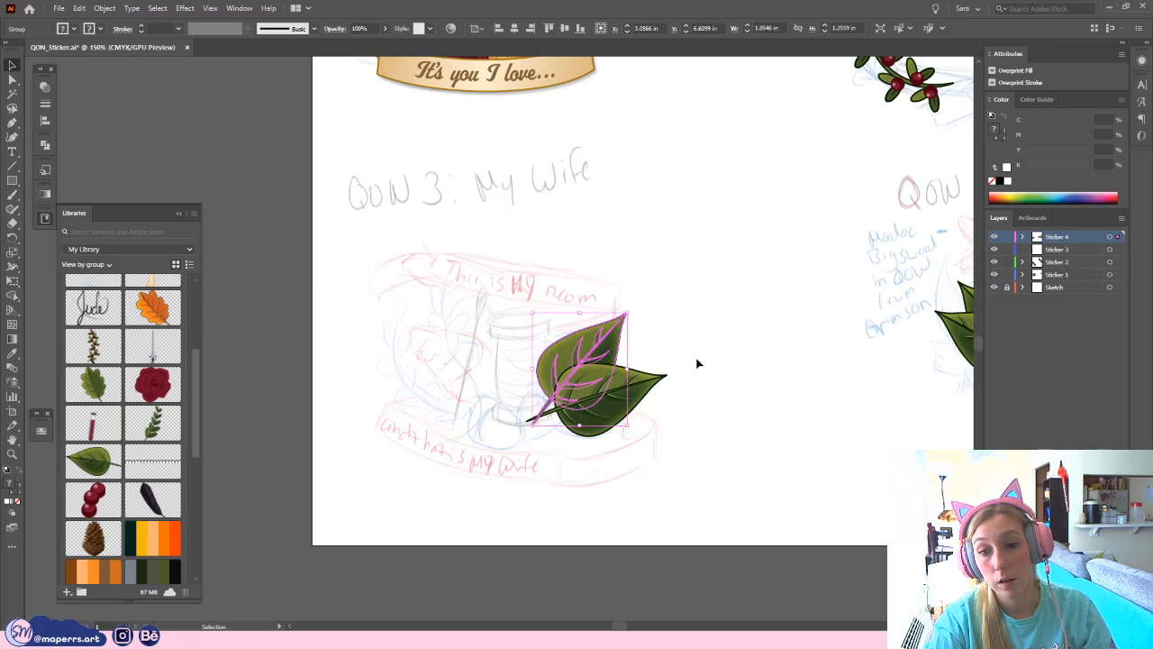
{"action": "left_click", "coordinate": [697, 363]}
{"action": "left_click_drag", "start_coordinate": [628, 404], "coordinate": [622, 408]}
- Group the two QON 3 leaves and move the group back in the stacking order
{"action": "left_click_drag", "start_coordinate": [673, 336], "coordinate": [570, 419]}
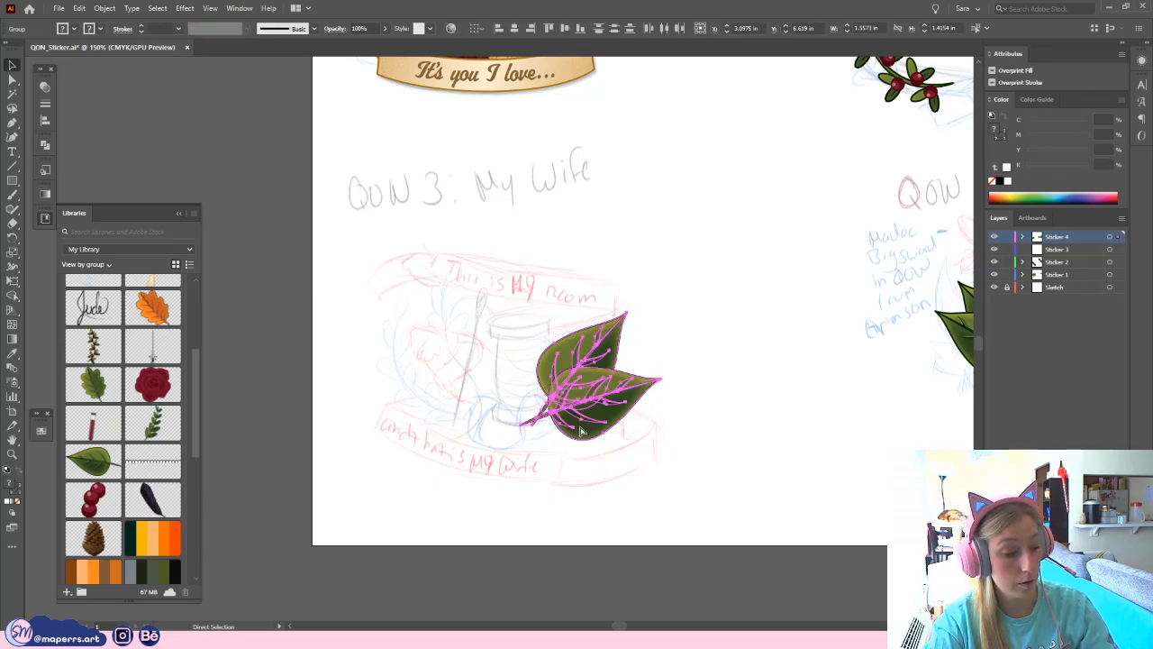
{"action": "right_click", "coordinate": [635, 376]}
{"action": "mouse_move", "coordinate": [690, 522]}
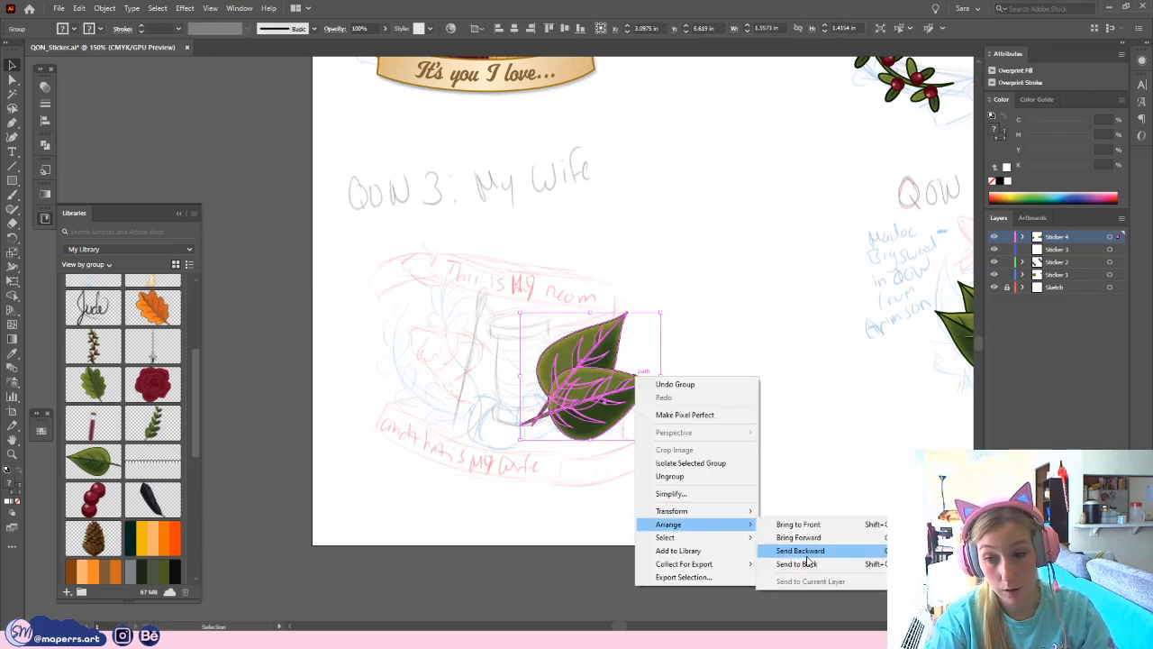
{"action": "left_click", "coordinate": [806, 558]}
{"action": "left_click", "coordinate": [725, 377]}
- Copy the lower-left berry branch from sticker 2 and place it over the left side of the QON 3 sketch
{"action": "scroll", "coordinate": [726, 354], "scroll_direction": "up", "scroll_amount": 2}
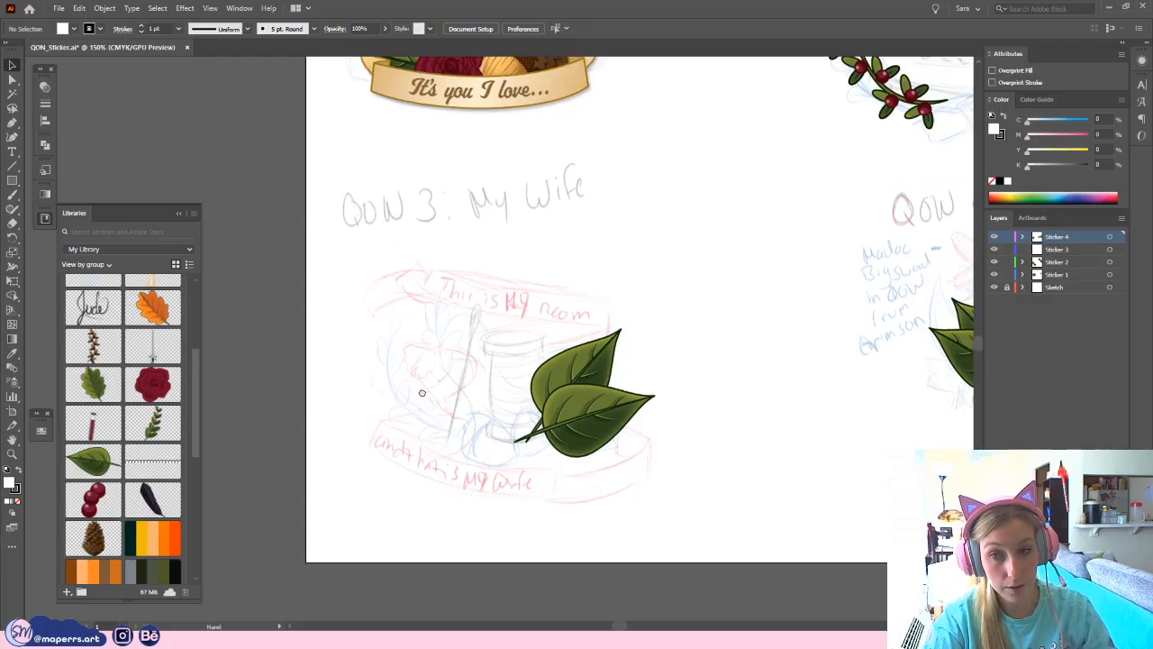
{"action": "left_click", "coordinate": [884, 142]}
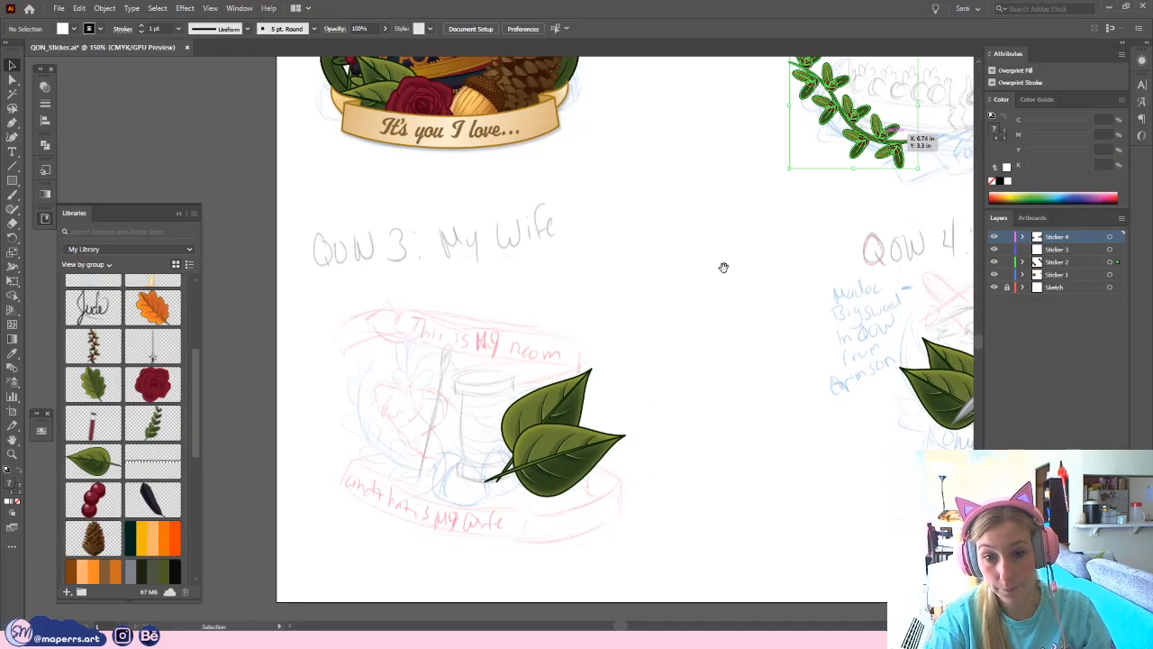
{"action": "left_click_drag", "start_coordinate": [724, 266], "coordinate": [766, 231]}
{"action": "key", "text": "ctrl+c"}
{"action": "key", "text": "ctrl+v"}
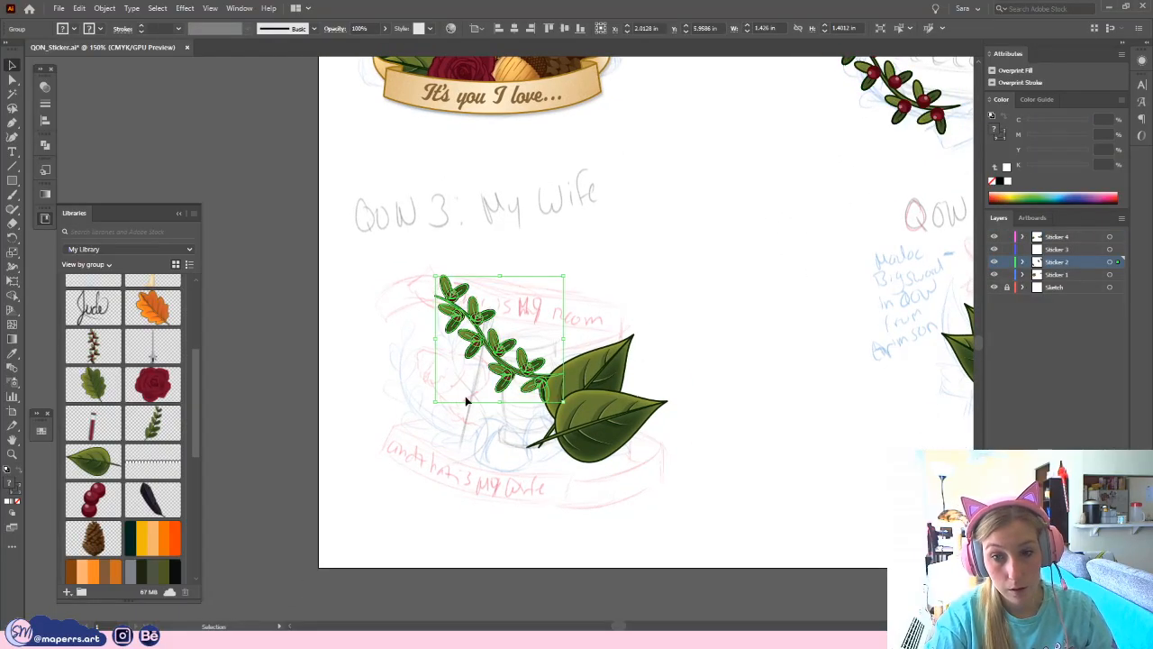
{"action": "left_click_drag", "start_coordinate": [466, 399], "coordinate": [446, 414]}
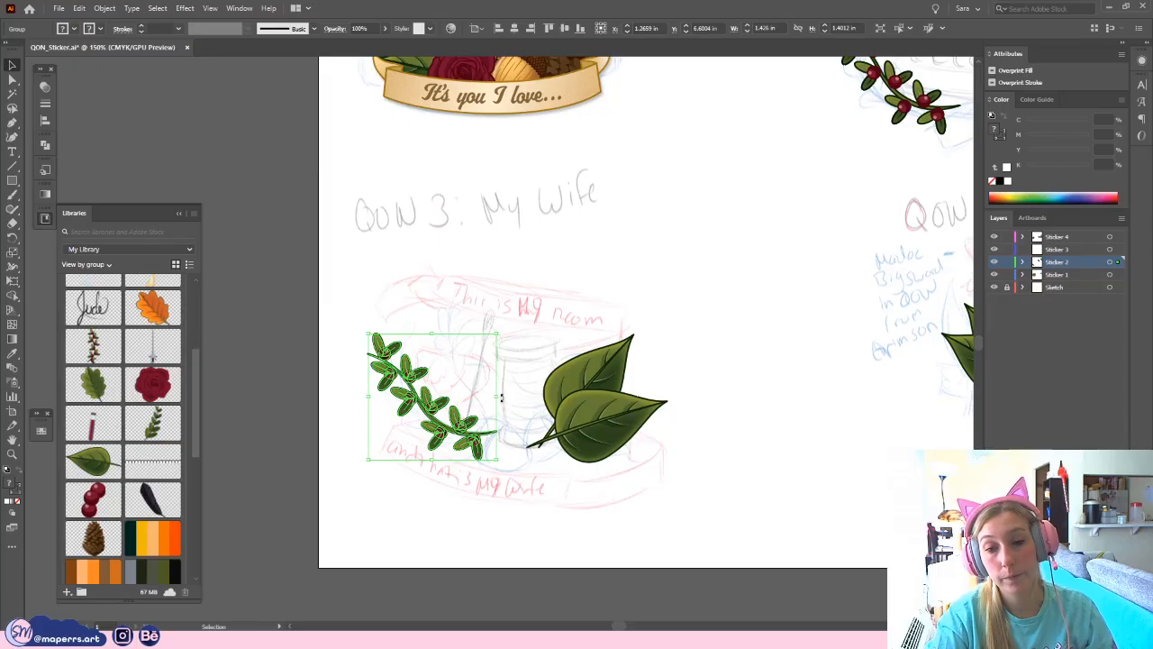
- Rotate the berry branch on the QON 3 sketch to a steeper angle and save the document
{"action": "mouse_move", "coordinate": [501, 398]}
{"action": "left_mouse_down"}
{"action": "mouse_move", "coordinate": [468, 412]}
{"action": "mouse_move", "coordinate": [477, 388]}
{"action": "mouse_move", "coordinate": [480, 455]}
{"action": "mouse_move", "coordinate": [519, 397]}
{"action": "left_mouse_up"}
{"action": "left_click", "coordinate": [473, 380]}
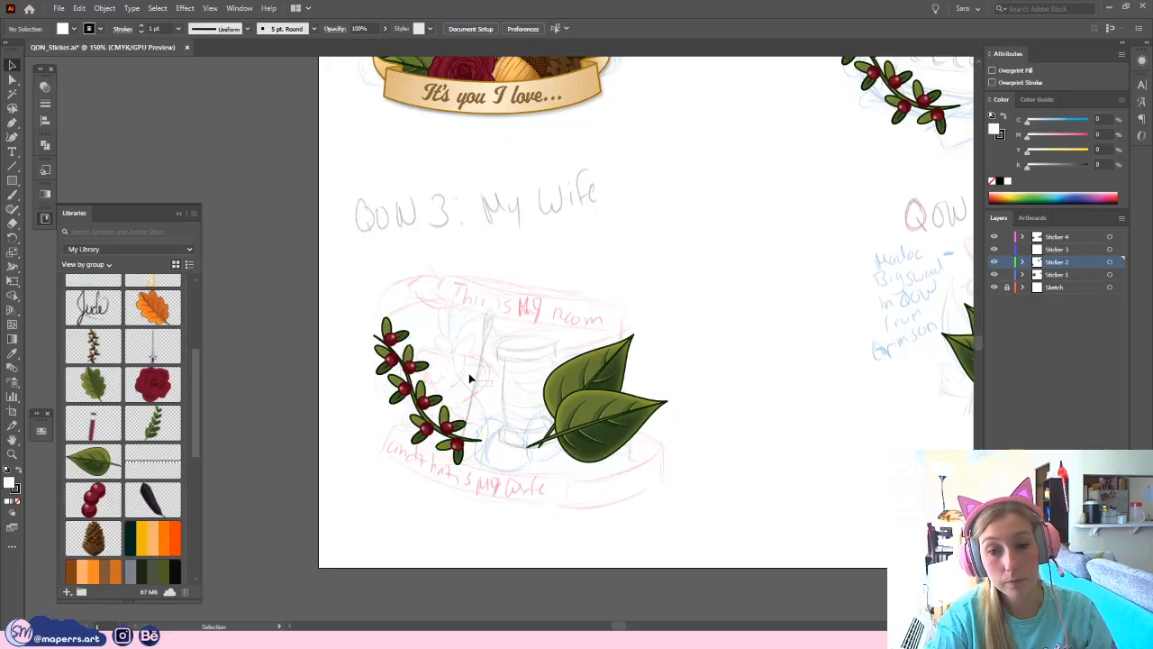
{"action": "mouse_move", "coordinate": [670, 219]}
{"action": "left_mouse_down"}
{"action": "mouse_move", "coordinate": [374, 366]}
{"action": "mouse_move", "coordinate": [492, 237]}
{"action": "left_mouse_up"}
{"action": "left_click_drag", "start_coordinate": [462, 344], "coordinate": [491, 326]}
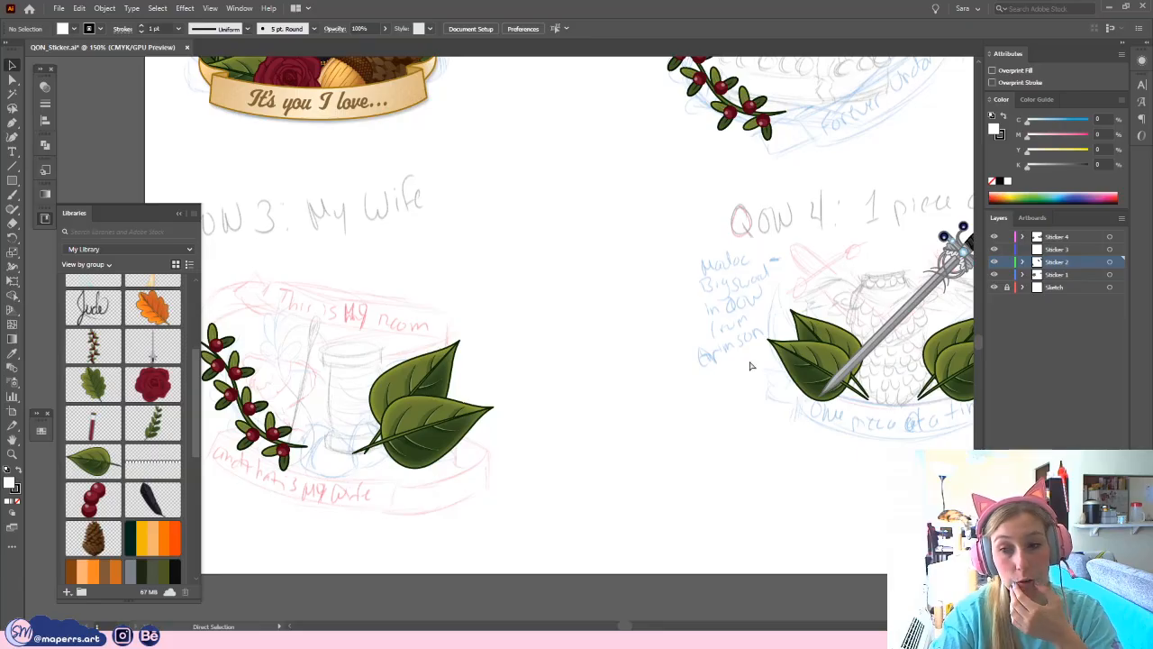
{"action": "left_click_drag", "start_coordinate": [483, 350], "coordinate": [481, 352]}
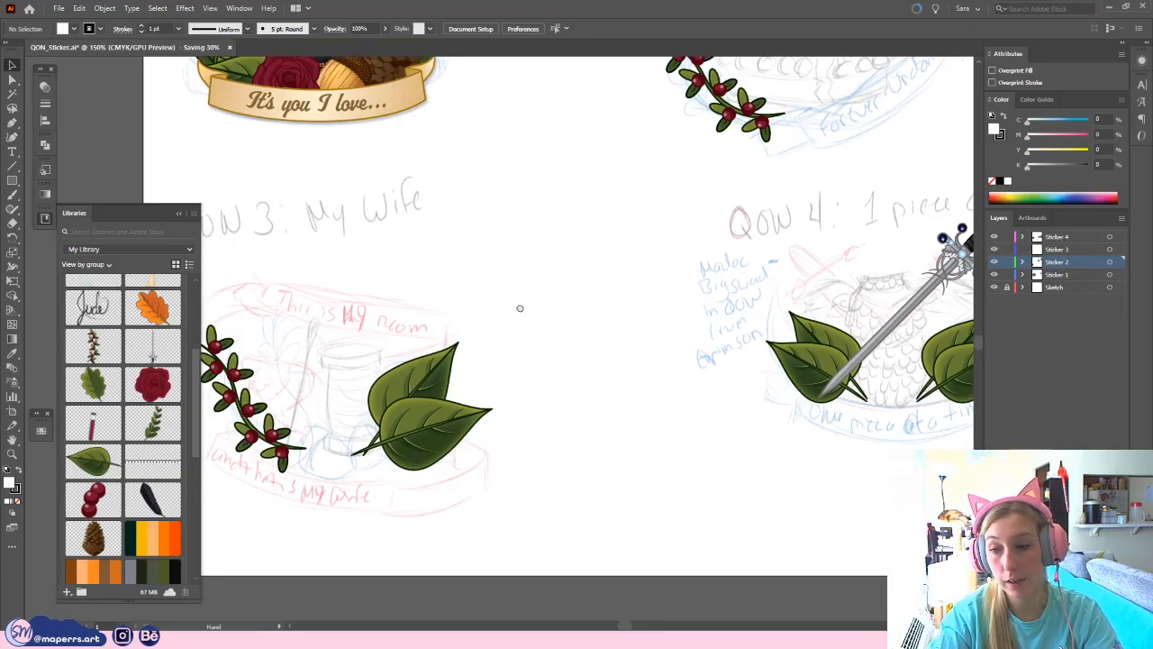
- Review all four sticker layouts on the artboard and inspect the QON 3 design up close
{"action": "left_click_drag", "start_coordinate": [520, 308], "coordinate": [430, 305]}
{"action": "left_click_drag", "start_coordinate": [505, 225], "coordinate": [535, 365]}
{"action": "left_click_drag", "start_coordinate": [489, 201], "coordinate": [748, 146]}
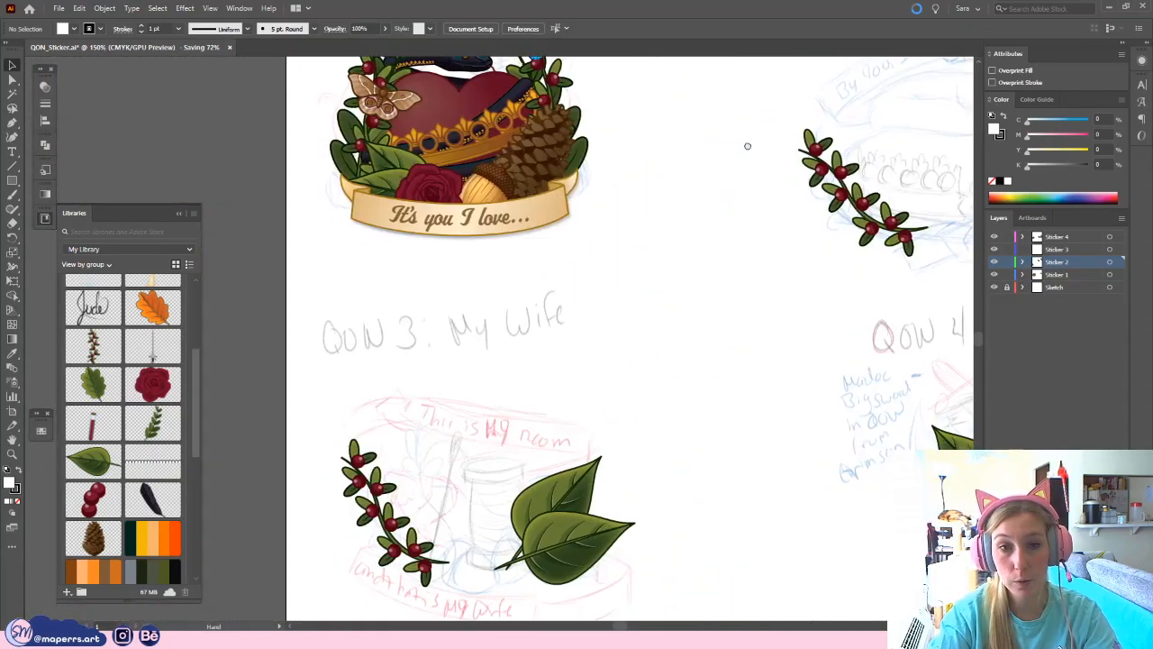
{"action": "key", "text": "ctrl+minus"}
{"action": "left_click_drag", "start_coordinate": [715, 201], "coordinate": [629, 200]}
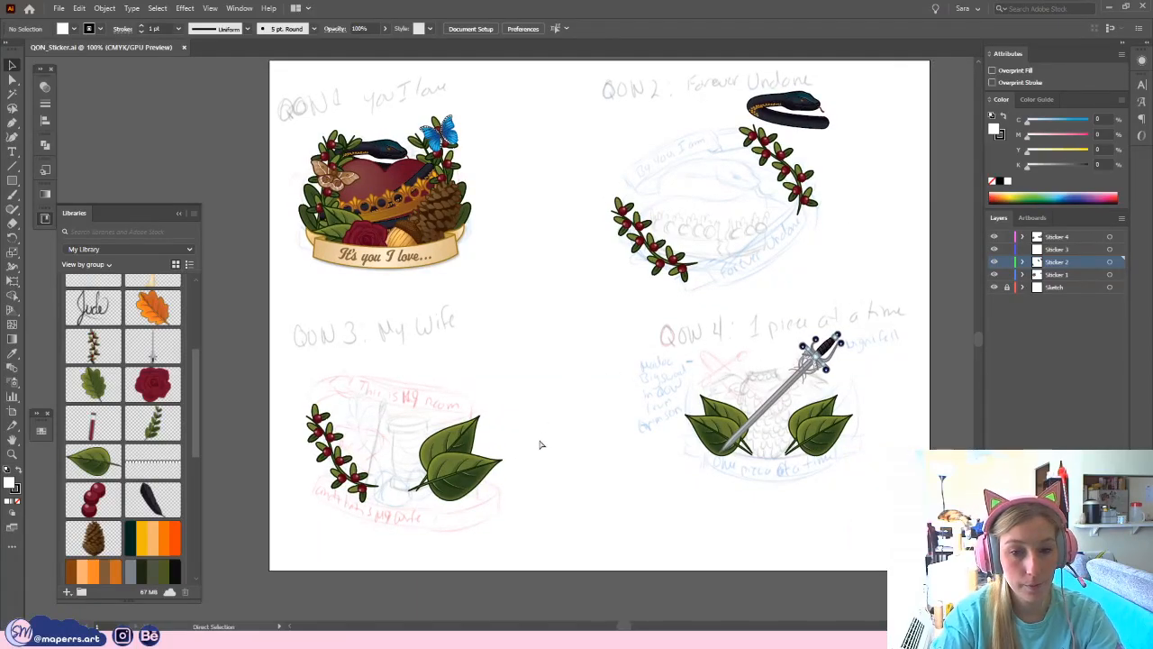
{"action": "key", "text": "ctrl+plus"}
{"action": "key", "text": "ctrl+plus"}
{"action": "left_click_drag", "start_coordinate": [543, 398], "coordinate": [634, 222]}
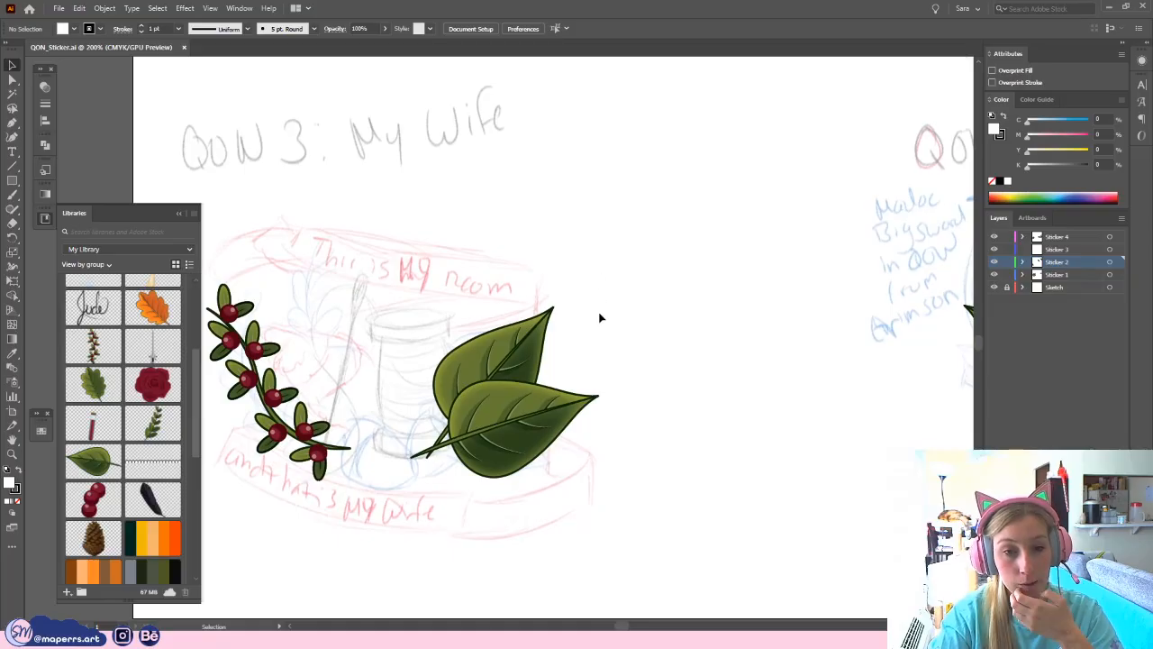
{"action": "left_click_drag", "start_coordinate": [571, 175], "coordinate": [626, 164]}
- Place an unlinked copy of the Feather library asset beside the QON 3 sketch
{"action": "left_click_drag", "start_coordinate": [196, 397], "coordinate": [193, 428]}
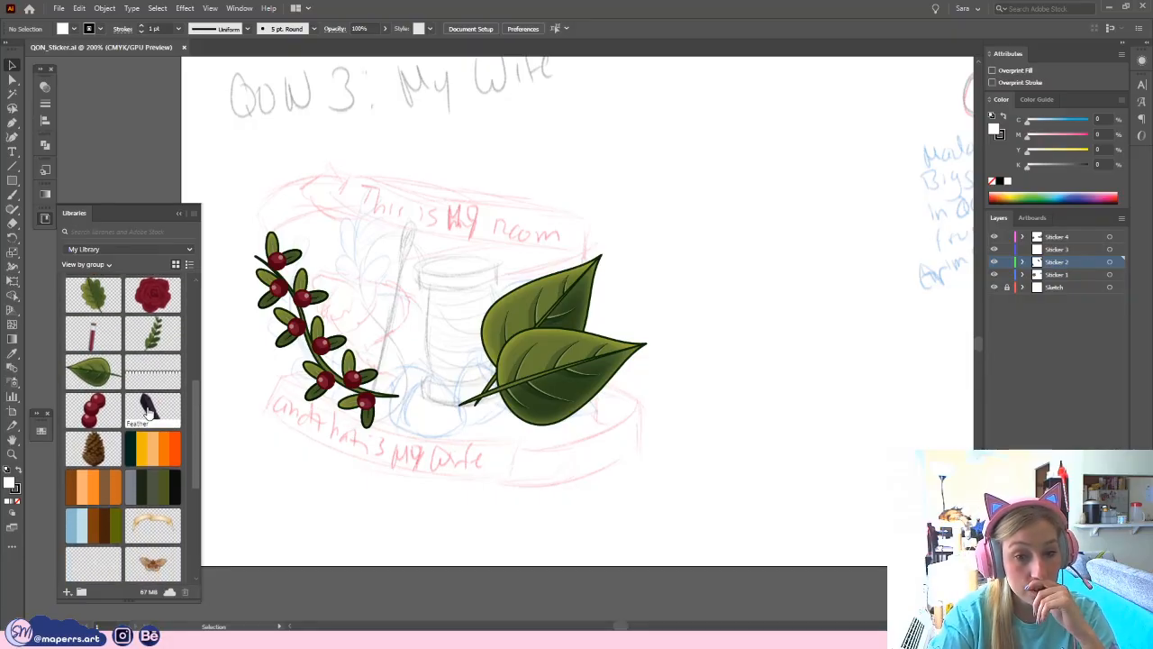
{"action": "right_click", "coordinate": [154, 408]}
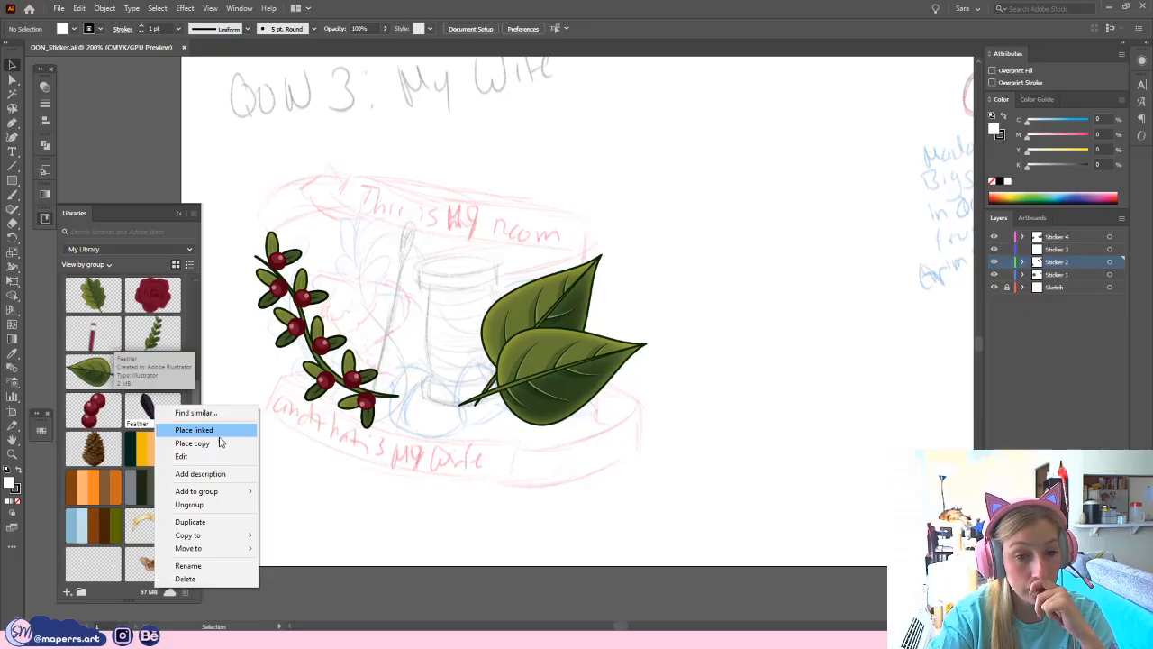
{"action": "left_click", "coordinate": [220, 442]}
{"action": "left_click", "coordinate": [675, 186]}
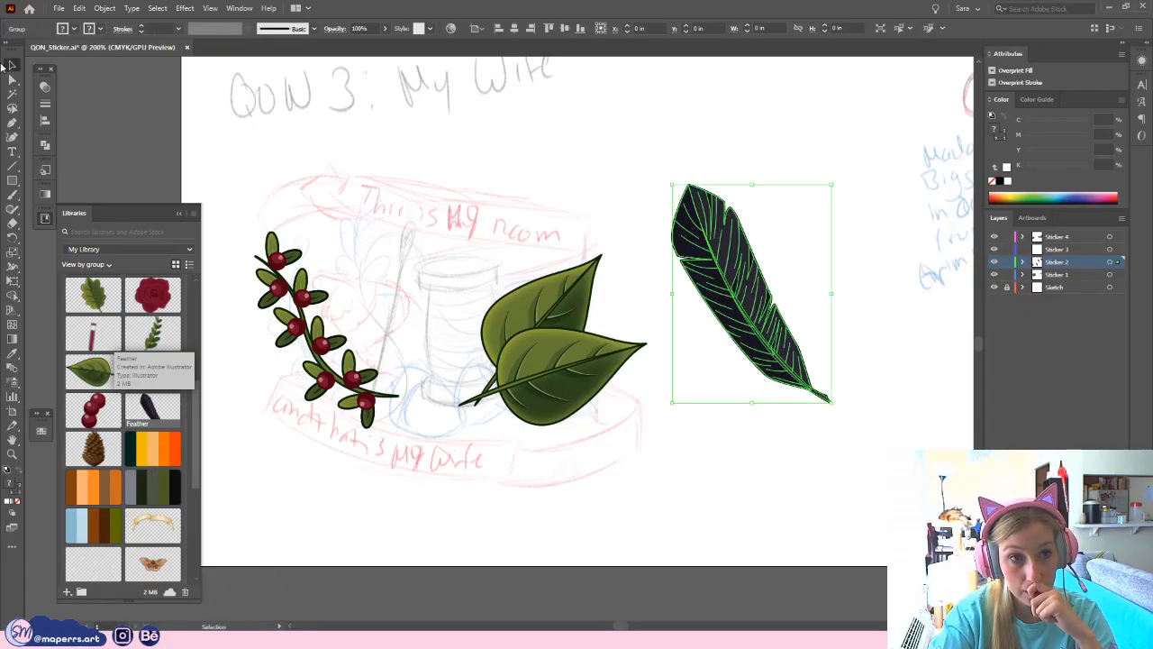
{"action": "left_click", "coordinate": [545, 136]}
- Move the feather over the berry branch on the QON 3 sketch and rotate it slightly counterclockwise
{"action": "left_click_drag", "start_coordinate": [774, 350], "coordinate": [409, 375]}
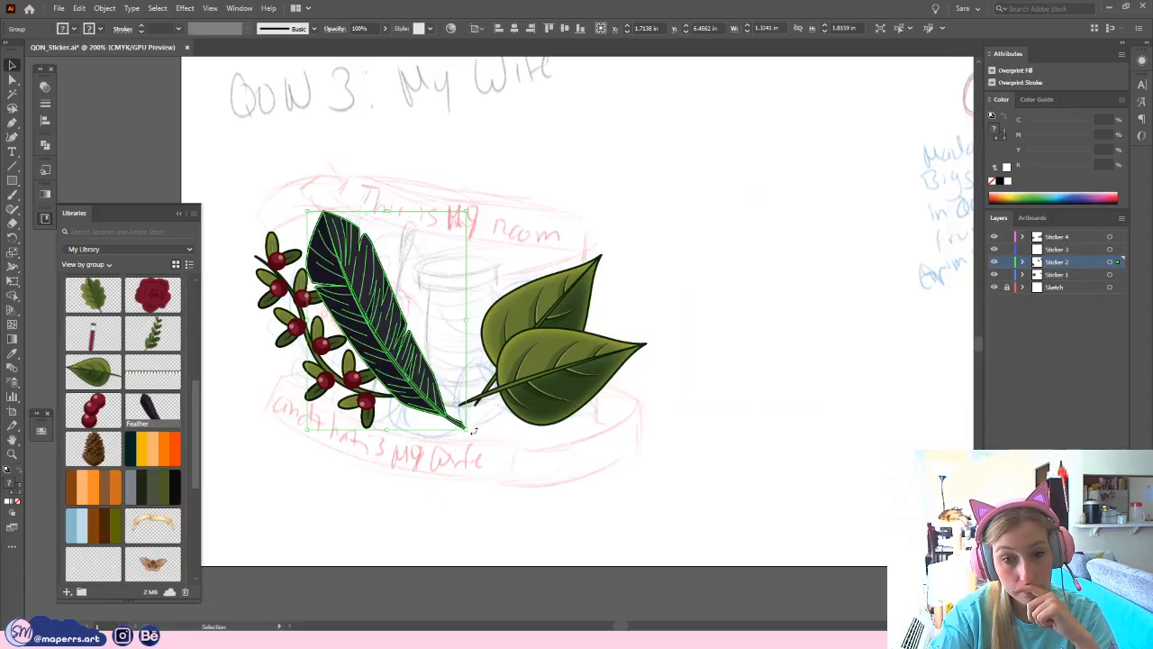
{"action": "mouse_move", "coordinate": [473, 430]}
{"action": "left_mouse_down"}
{"action": "mouse_move", "coordinate": [456, 410]}
{"action": "mouse_move", "coordinate": [477, 431]}
{"action": "mouse_move", "coordinate": [464, 428]}
{"action": "left_mouse_up"}
{"action": "left_click", "coordinate": [514, 405]}
{"action": "left_click_drag", "start_coordinate": [389, 379], "coordinate": [385, 378]}
{"action": "left_click", "coordinate": [670, 394]}
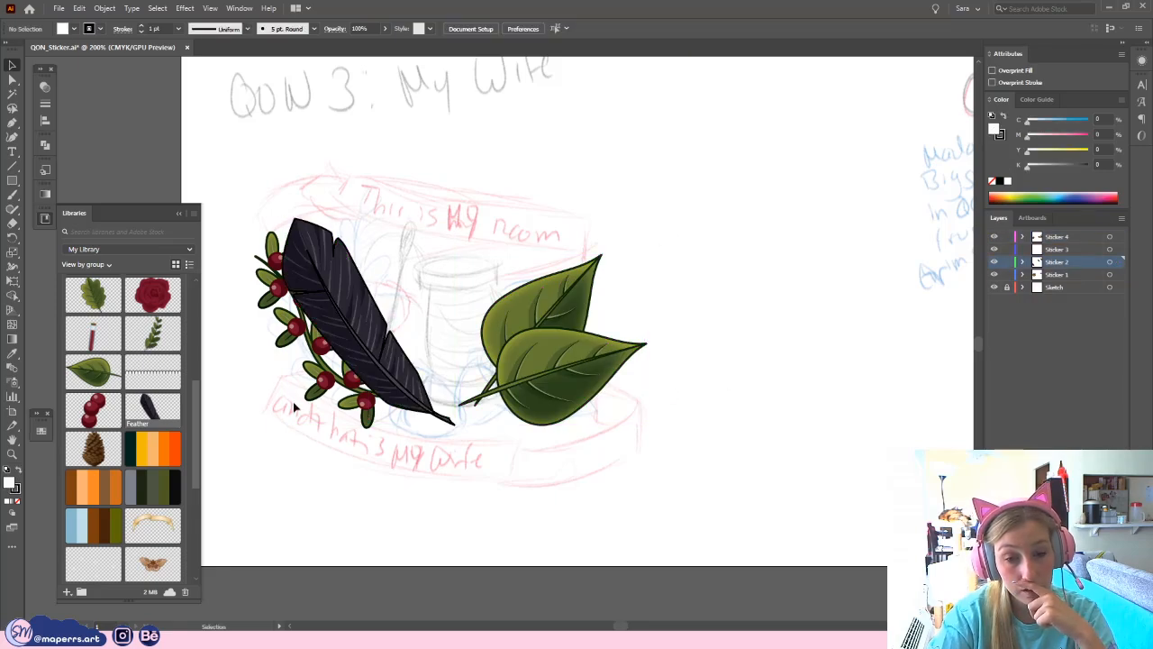
- Bring the QON 3 berry branch in front of the feather and shift it slightly to overlap the feather
{"action": "left_click", "coordinate": [356, 404]}
{"action": "mouse_move", "coordinate": [403, 329]}
{"action": "left_mouse_down"}
{"action": "mouse_move", "coordinate": [438, 327]}
{"action": "mouse_move", "coordinate": [407, 329]}
{"action": "left_mouse_up"}
{"action": "key", "text": "a"}
{"action": "key", "text": "ctrl+shift+a"}
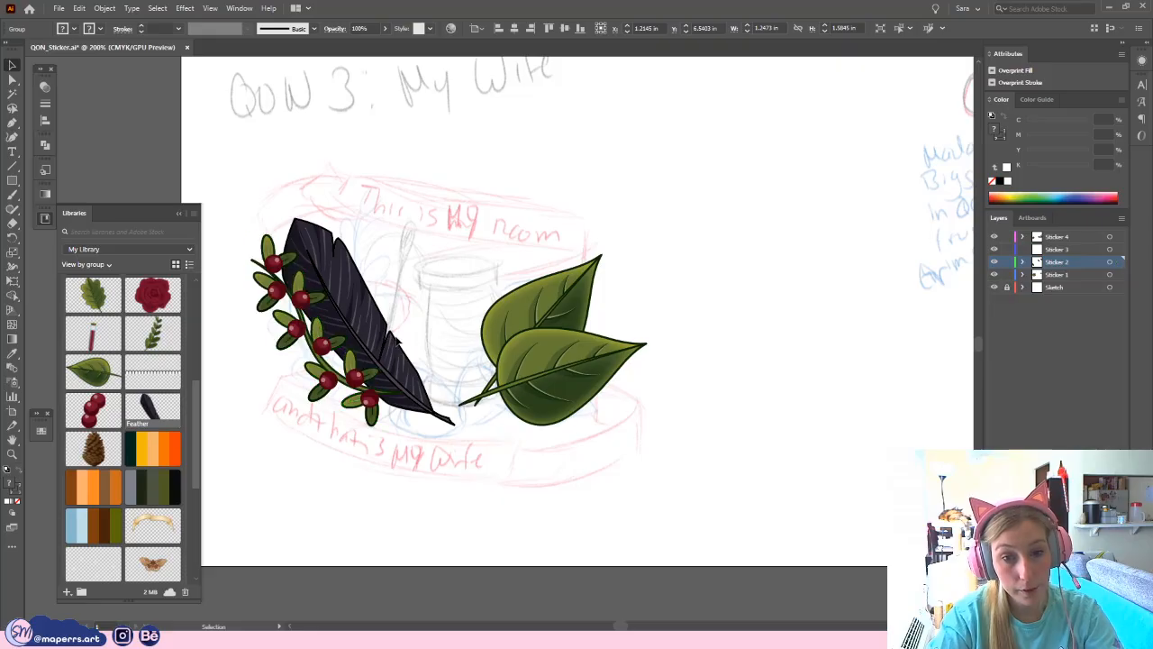
{"action": "left_click_drag", "start_coordinate": [373, 382], "coordinate": [401, 389]}
{"action": "left_click", "coordinate": [645, 374]}
- Place an unlinked copy of the Rose library asset in the empty space beside the QON 3 leaves
{"action": "scroll", "coordinate": [163, 446], "scroll_direction": "down", "scroll_amount": 5}
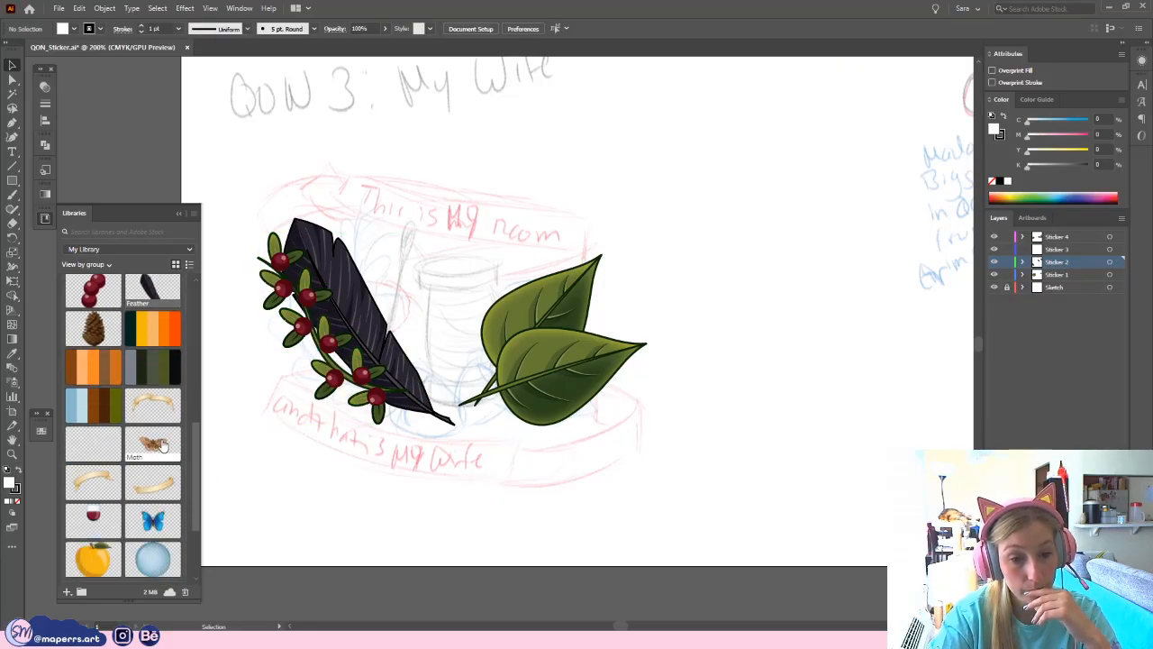
{"action": "scroll", "coordinate": [164, 449], "scroll_direction": "up", "scroll_amount": 5}
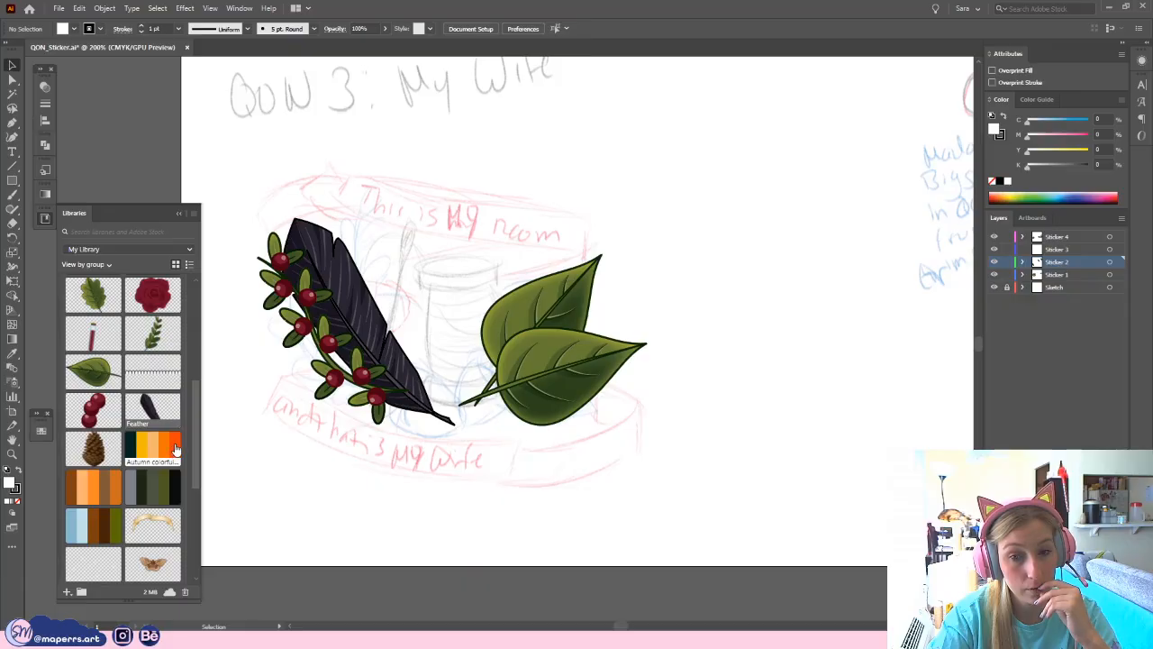
{"action": "scroll", "coordinate": [171, 451], "scroll_direction": "up", "scroll_amount": 3}
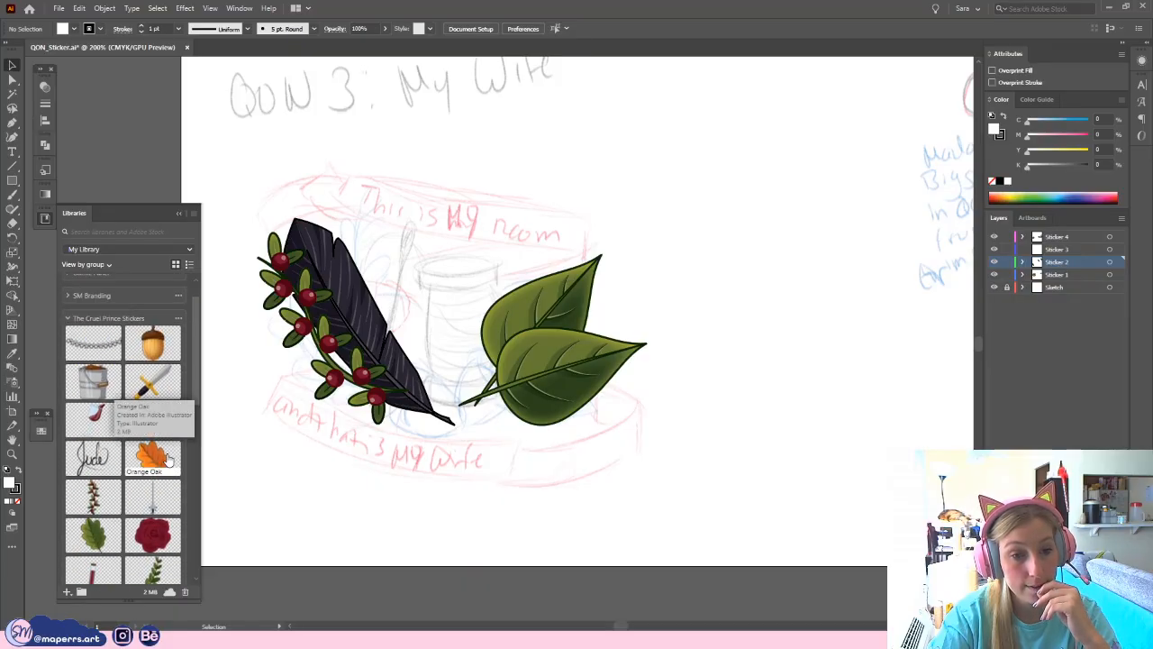
{"action": "scroll", "coordinate": [168, 459], "scroll_direction": "up", "scroll_amount": 2}
{"action": "scroll", "coordinate": [172, 455], "scroll_direction": "down", "scroll_amount": 3}
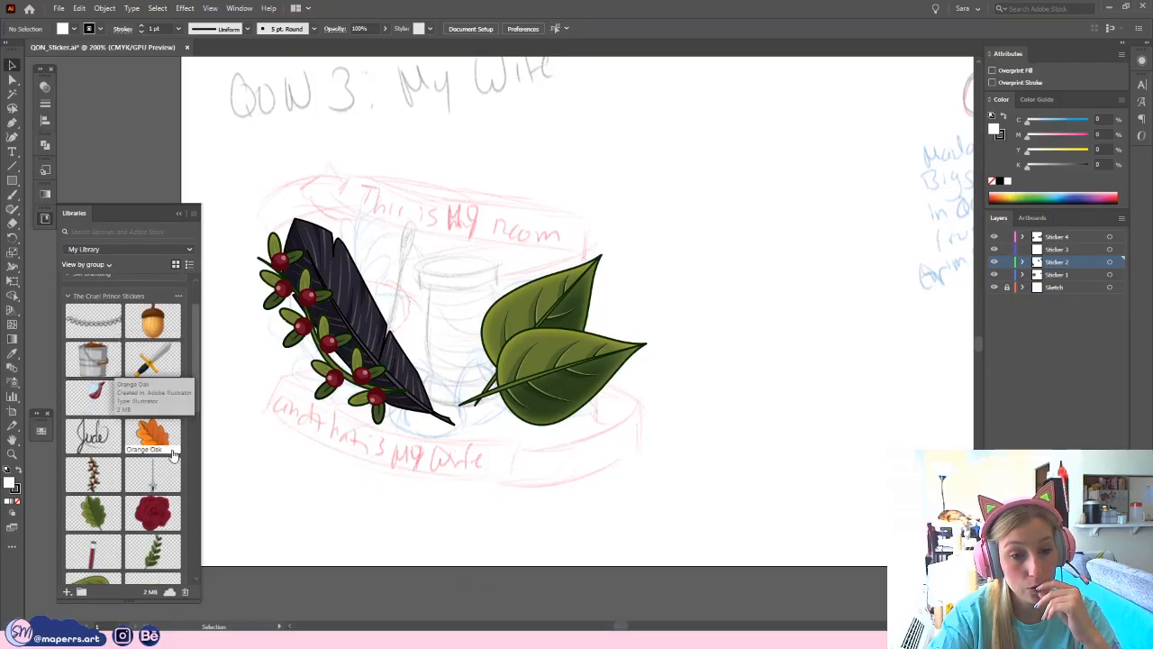
{"action": "scroll", "coordinate": [173, 455], "scroll_direction": "down", "scroll_amount": 2}
{"action": "right_click", "coordinate": [160, 451]}
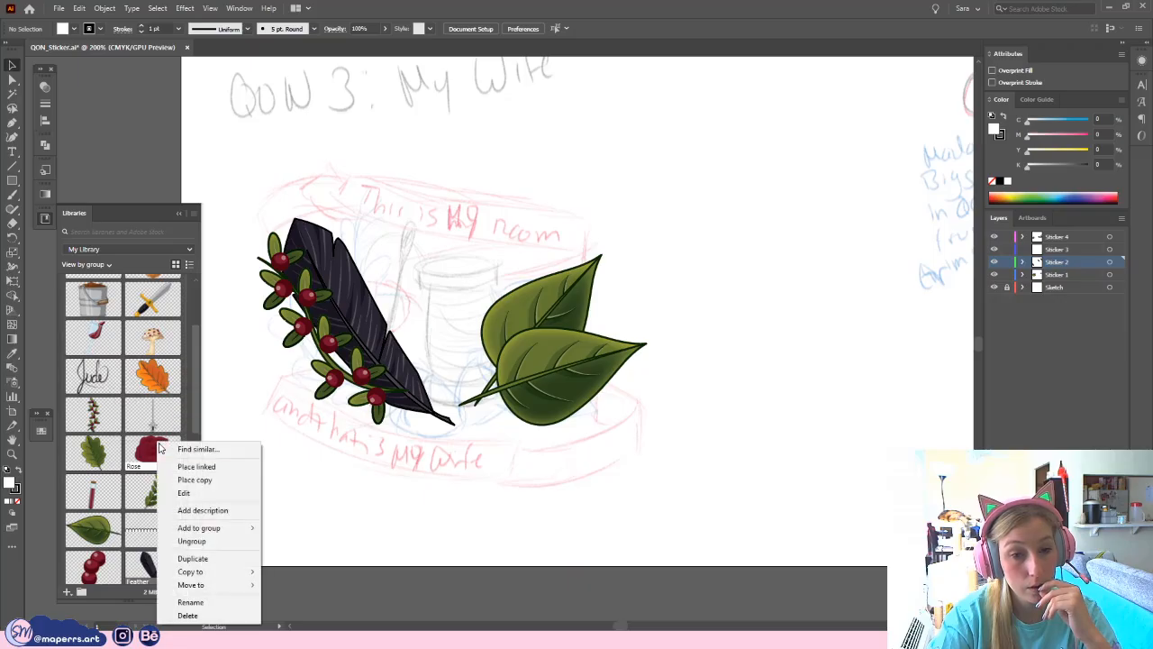
{"action": "left_click", "coordinate": [207, 480]}
{"action": "left_click", "coordinate": [710, 188]}
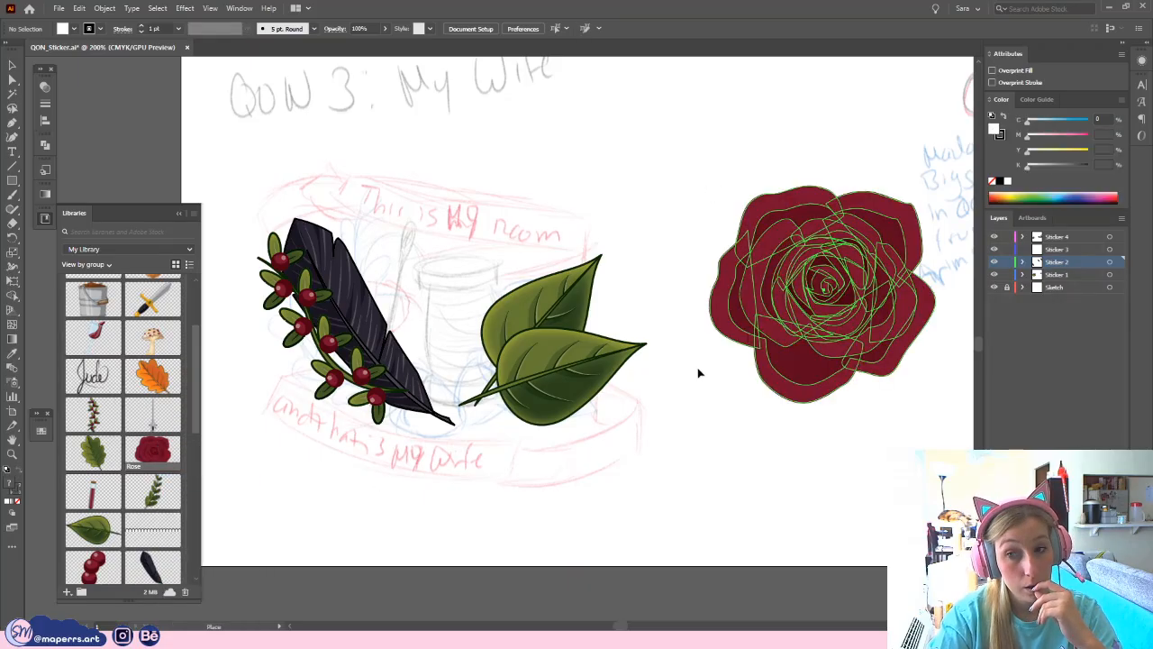
- Scale the placed rose down to about two thirds of its size and keep it beside the QON 3 leaves
{"action": "left_click_drag", "start_coordinate": [804, 308], "coordinate": [569, 173]}
{"action": "key", "text": "space"}
{"action": "left_click_drag", "start_coordinate": [674, 241], "coordinate": [507, 343]}
{"action": "left_click_drag", "start_coordinate": [552, 145], "coordinate": [520, 176]}
{"action": "left_click_drag", "start_coordinate": [454, 275], "coordinate": [555, 364]}
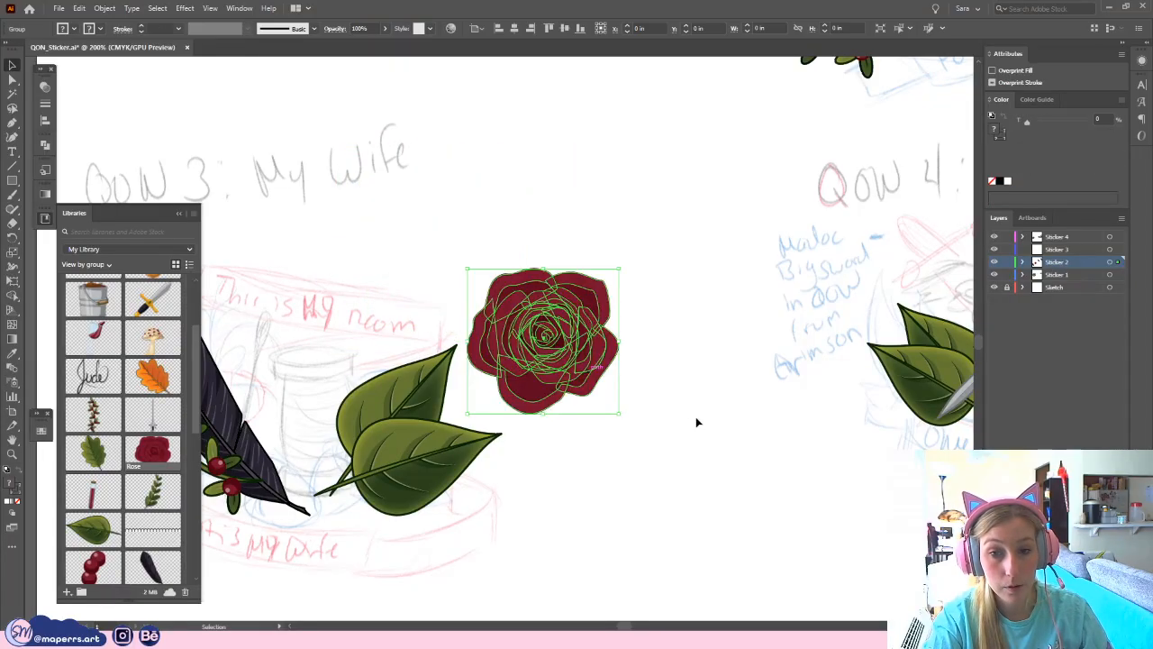
{"action": "left_click", "coordinate": [695, 420]}
- Isolate the library rose and duplicate its five outer petals in place, in front of the originals
{"action": "double_click", "coordinate": [556, 339]}
{"action": "key", "text": "ctrl+equal"}
{"action": "key", "text": "ctrl+equal"}
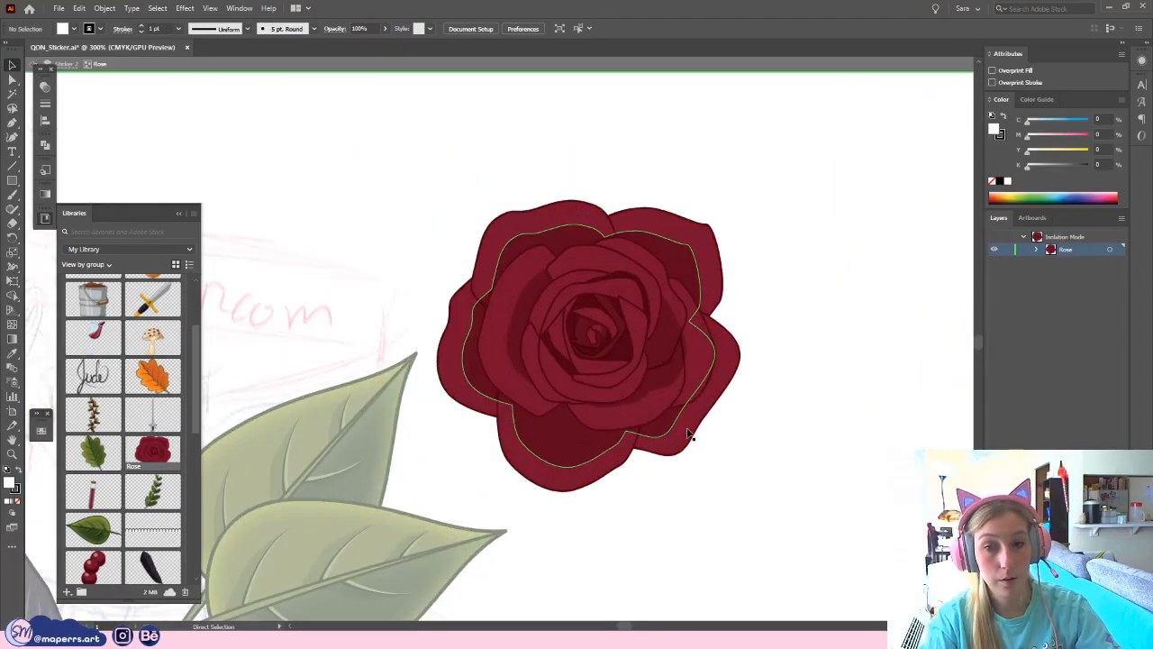
{"action": "left_click_drag", "start_coordinate": [722, 402], "coordinate": [616, 360]}
{"action": "left_click", "coordinate": [179, 214]}
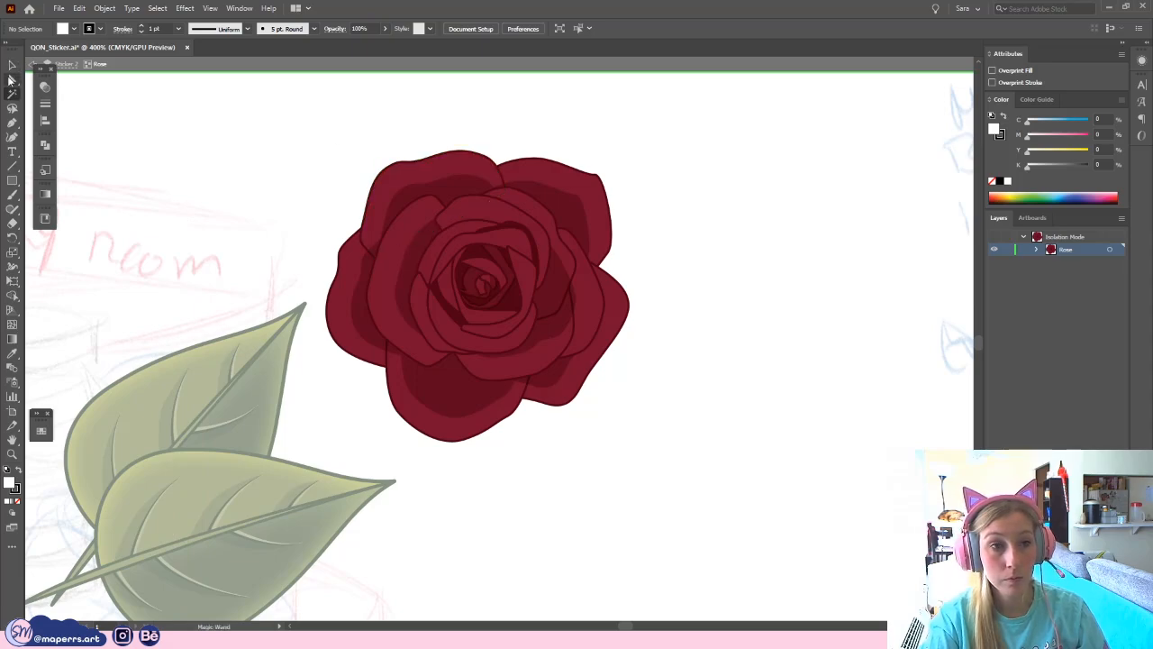
{"action": "left_click", "coordinate": [338, 300]}
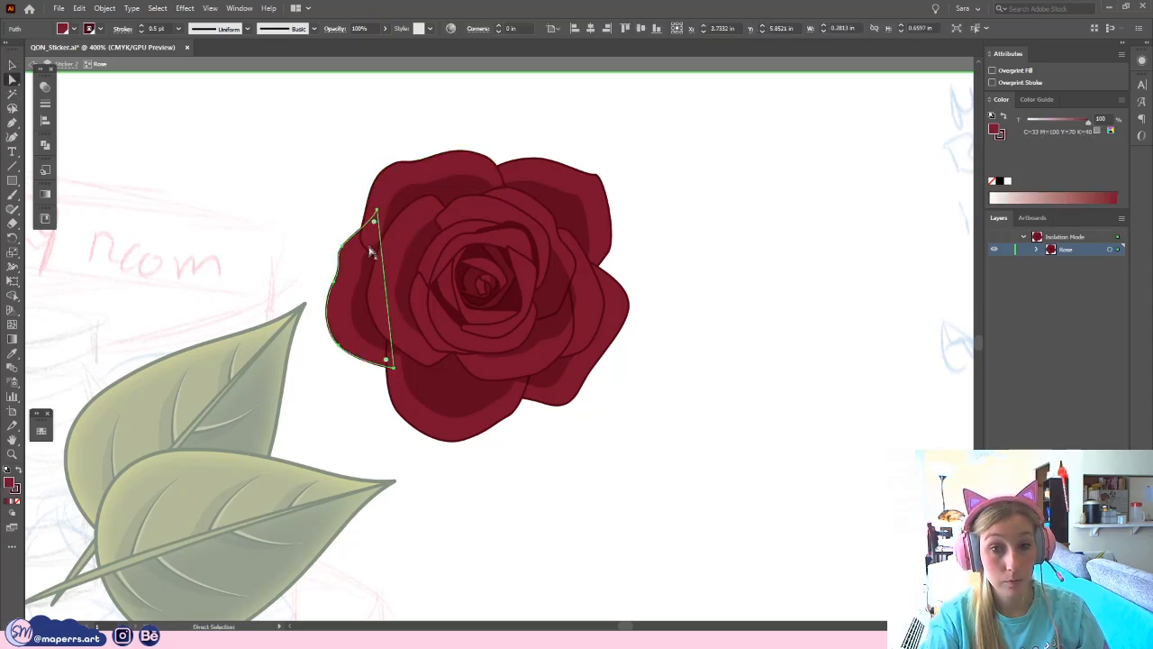
{"action": "mouse_move", "coordinate": [370, 254]}
{"action": "left_mouse_down"}
{"action": "mouse_move", "coordinate": [571, 170]}
{"action": "mouse_move", "coordinate": [594, 315]}
{"action": "mouse_move", "coordinate": [633, 298]}
{"action": "mouse_move", "coordinate": [455, 428]}
{"action": "left_mouse_up"}
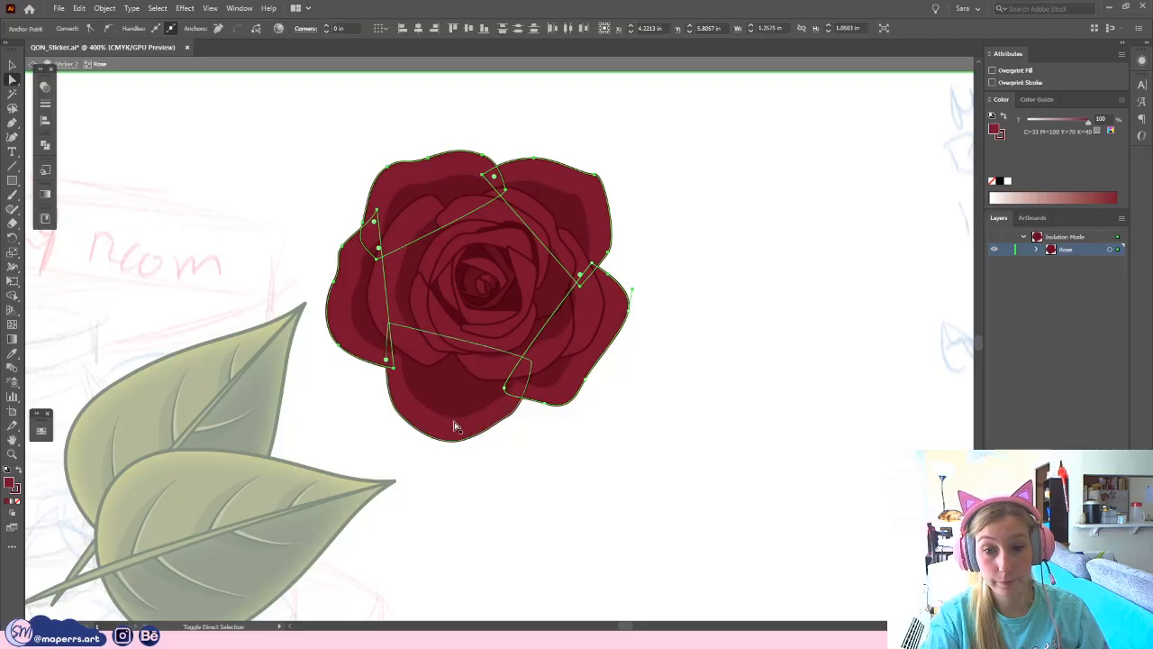
{"action": "key", "text": "ctrl+c"}
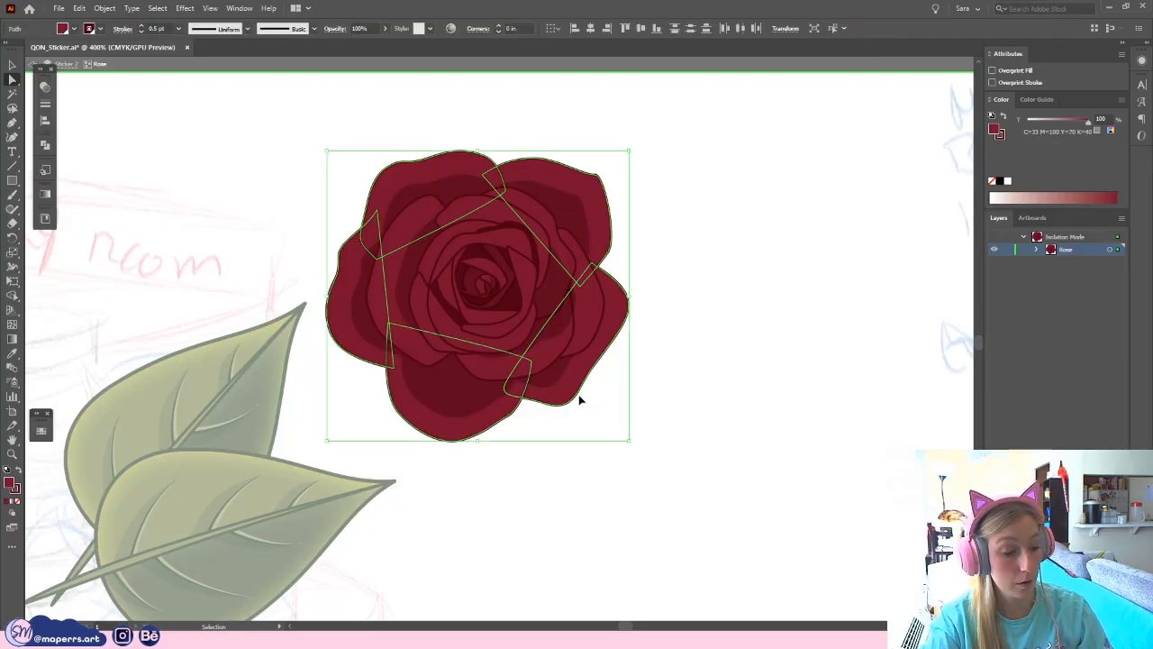
{"action": "key", "text": "ctrl+f"}
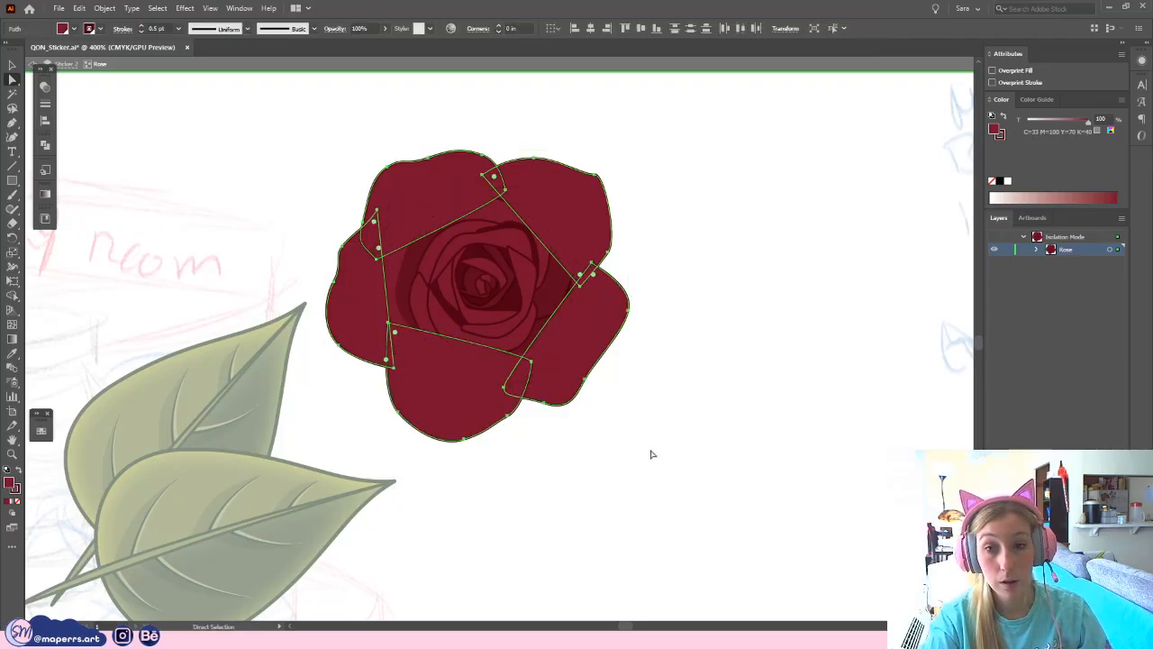
- Exit the rose's isolation mode and delete the whole library rose
{"action": "left_click", "coordinate": [13, 65]}
{"action": "double_click", "coordinate": [672, 185]}
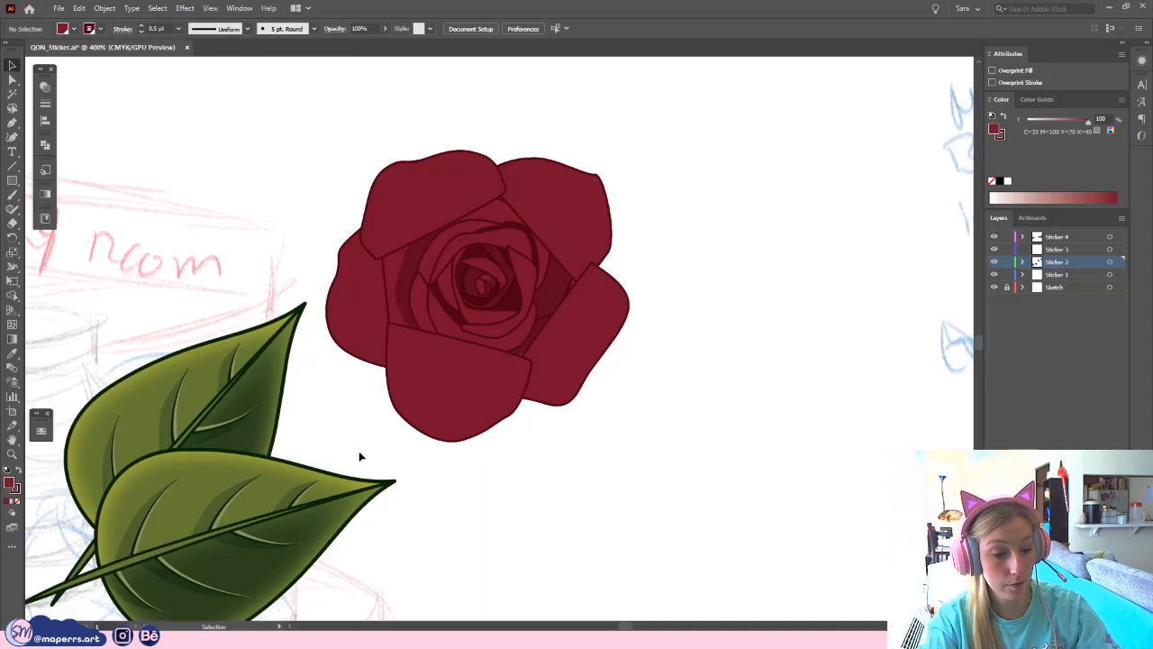
{"action": "left_click_drag", "start_coordinate": [632, 185], "coordinate": [329, 426]}
{"action": "key", "text": "ctrl+x"}
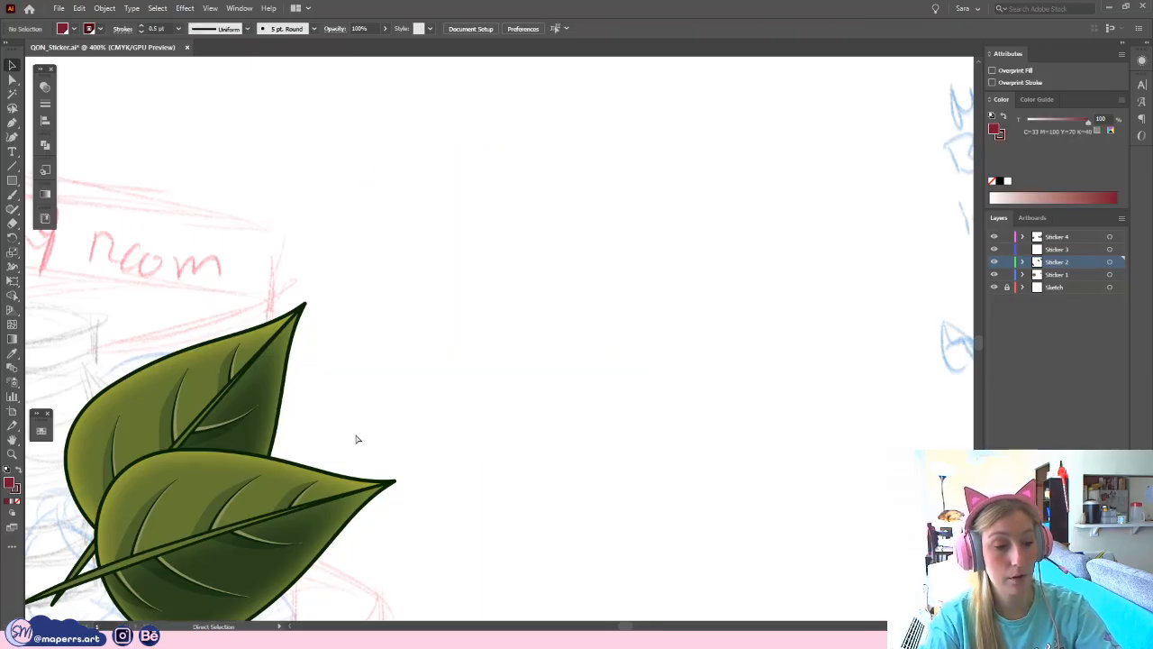
- Copy the rose-and-leaves group from sticker 1 and paste it onto the Sticker 3 layer
{"action": "key", "text": "ctrl+minus"}
{"action": "key", "text": "ctrl+minus"}
{"action": "key", "text": "ctrl+minus"}
{"action": "left_click_drag", "start_coordinate": [298, 139], "coordinate": [379, 279]}
{"action": "left_click", "coordinate": [331, 218]}
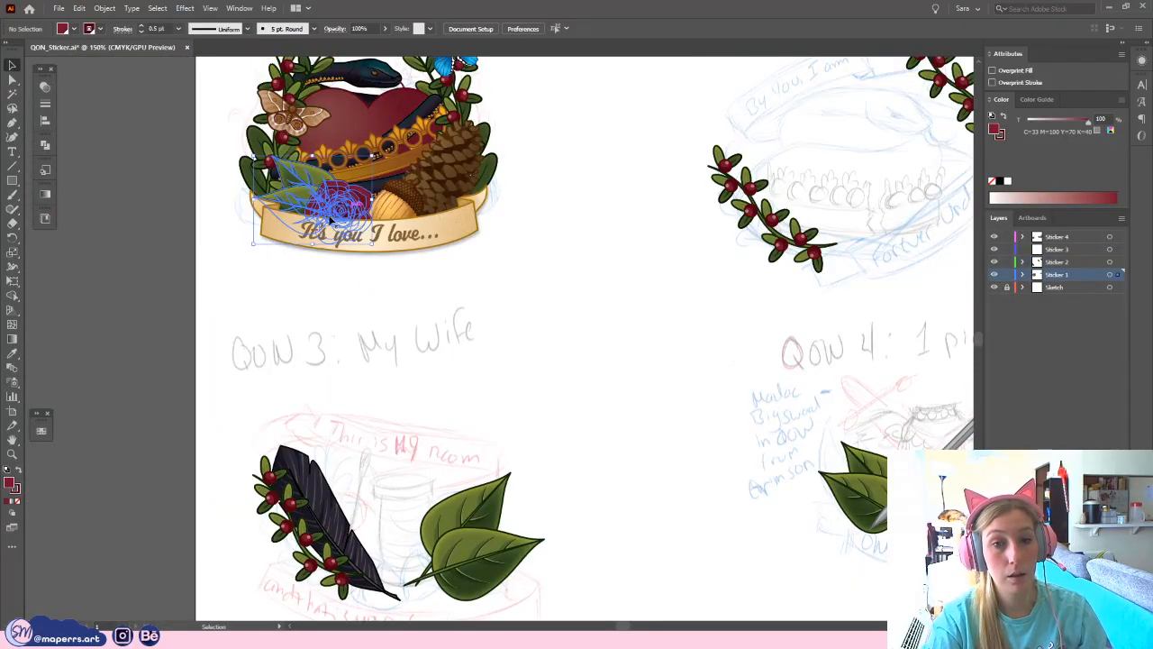
{"action": "left_click", "coordinate": [1073, 251]}
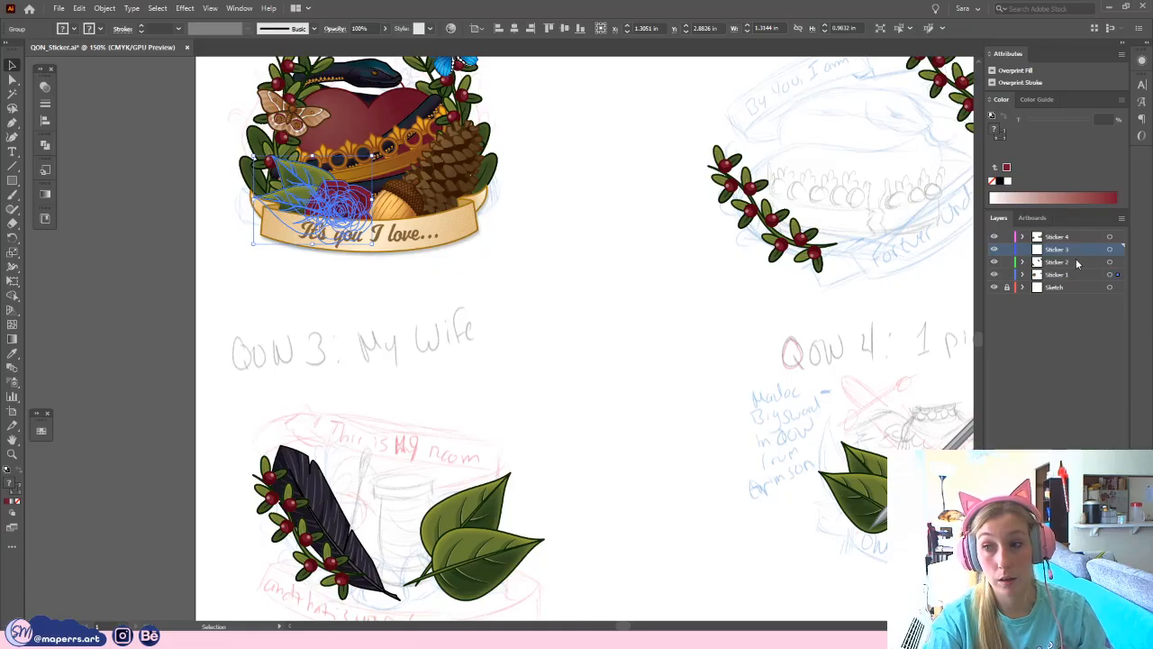
{"action": "key", "text": "ctrl+v"}
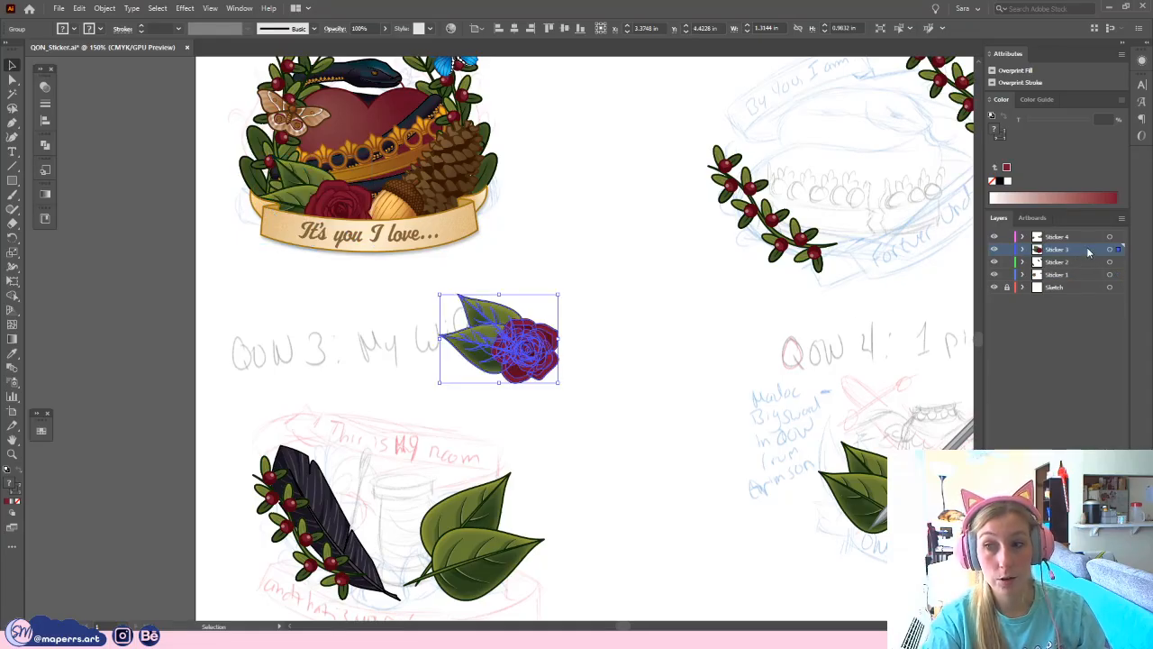
{"action": "left_click", "coordinate": [611, 315]}
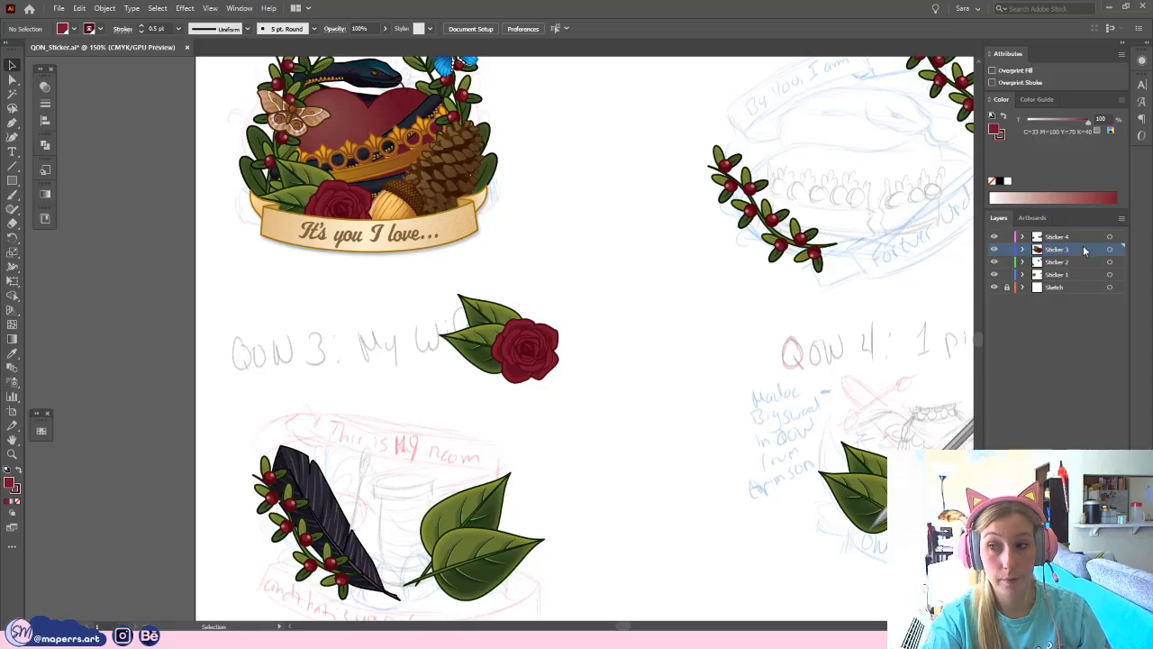
- Change the Sticker 3 layer's identifying colour in its layer options
{"action": "double_click", "coordinate": [1093, 251]}
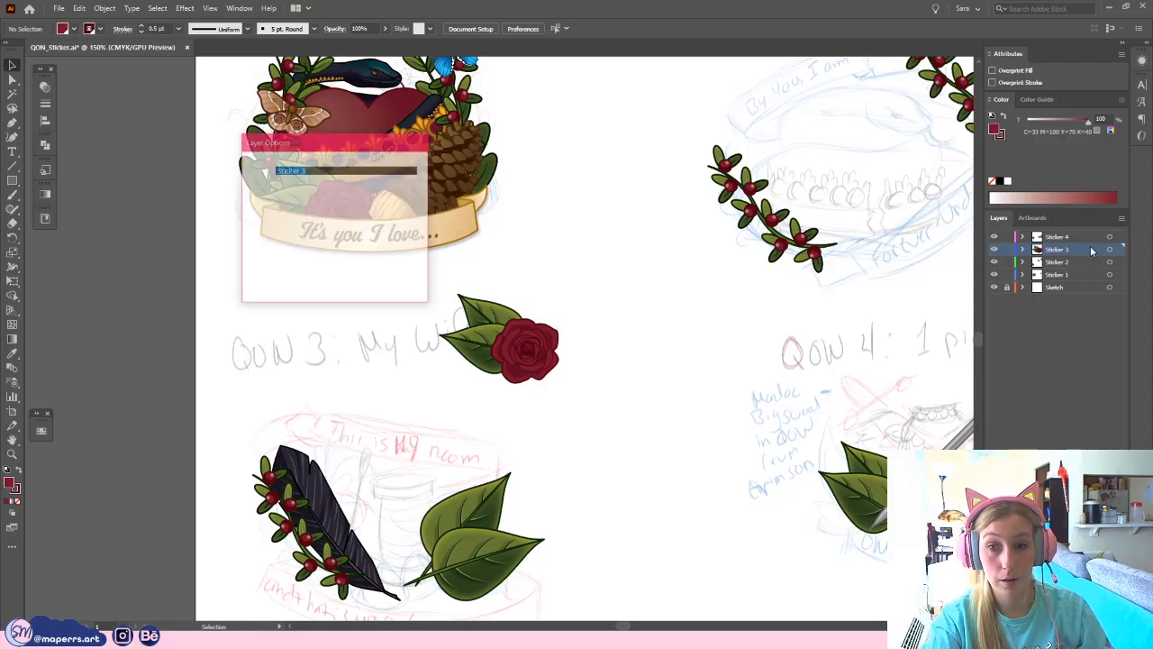
{"action": "left_click", "coordinate": [356, 197]}
{"action": "left_click", "coordinate": [302, 293]}
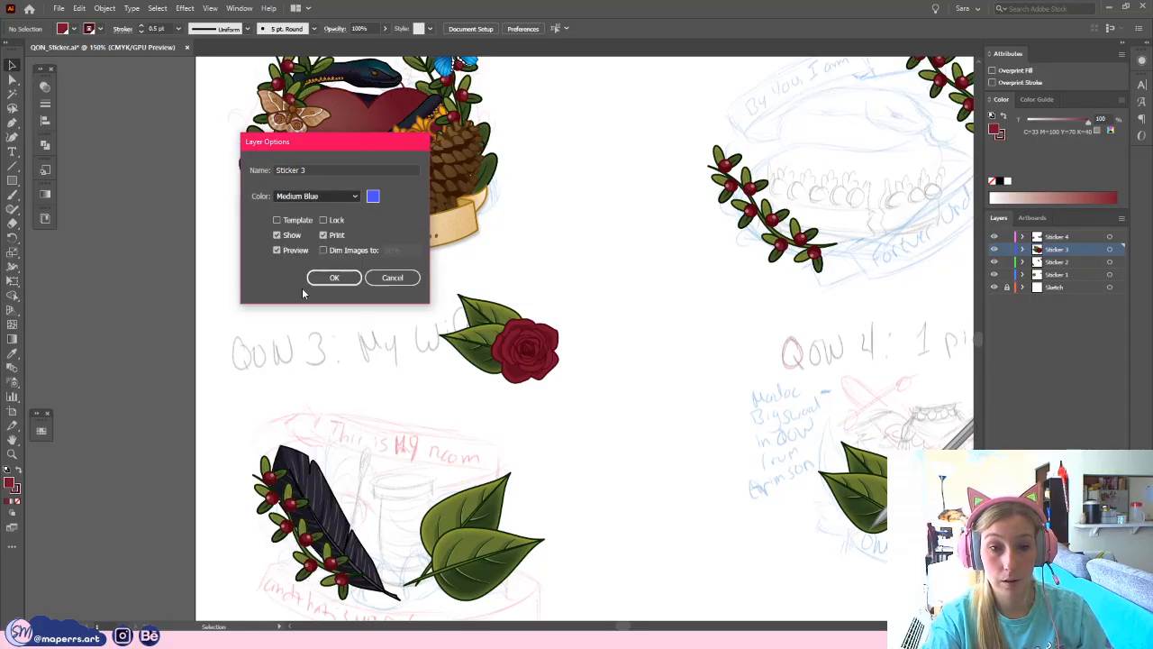
{"action": "left_click", "coordinate": [337, 278]}
- Move the pasted rose-and-leaves group down beside the large leaf pair of the QON 3 design
{"action": "left_click", "coordinate": [552, 336]}
{"action": "left_click_drag", "start_coordinate": [581, 383], "coordinate": [627, 226]}
{"action": "left_click_drag", "start_coordinate": [590, 196], "coordinate": [685, 436]}
{"action": "left_click", "coordinate": [759, 427]}
{"action": "left_click_drag", "start_coordinate": [757, 425], "coordinate": [674, 321]}
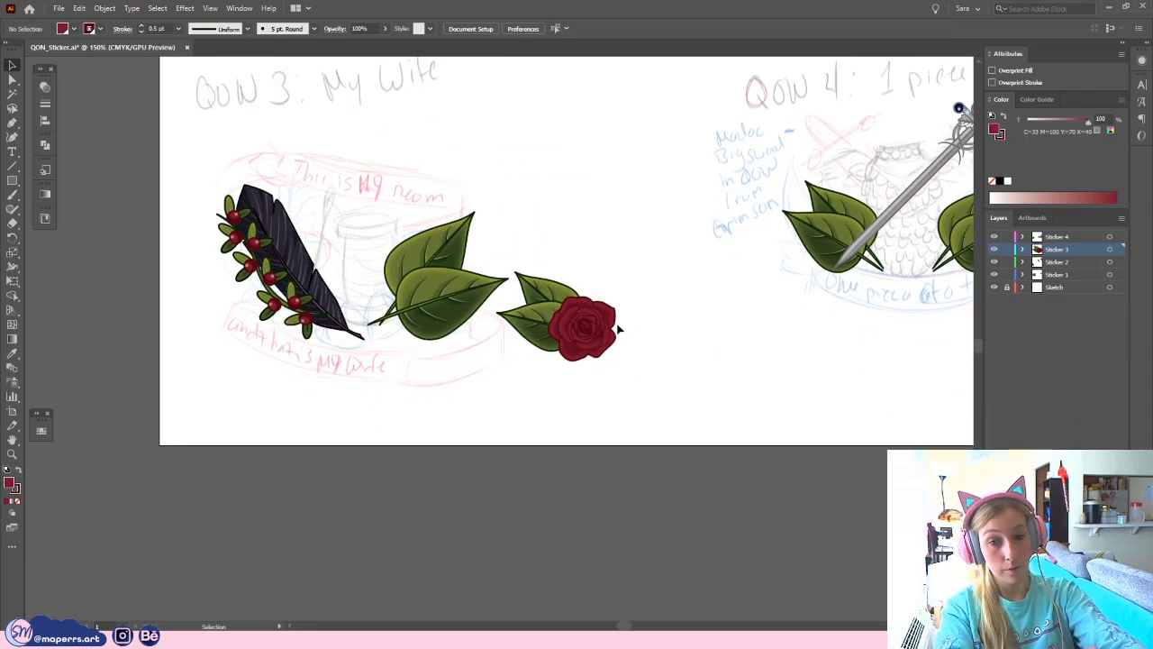
{"action": "key", "text": "ctrl+plus"}
{"action": "key", "text": "ctrl+plus"}
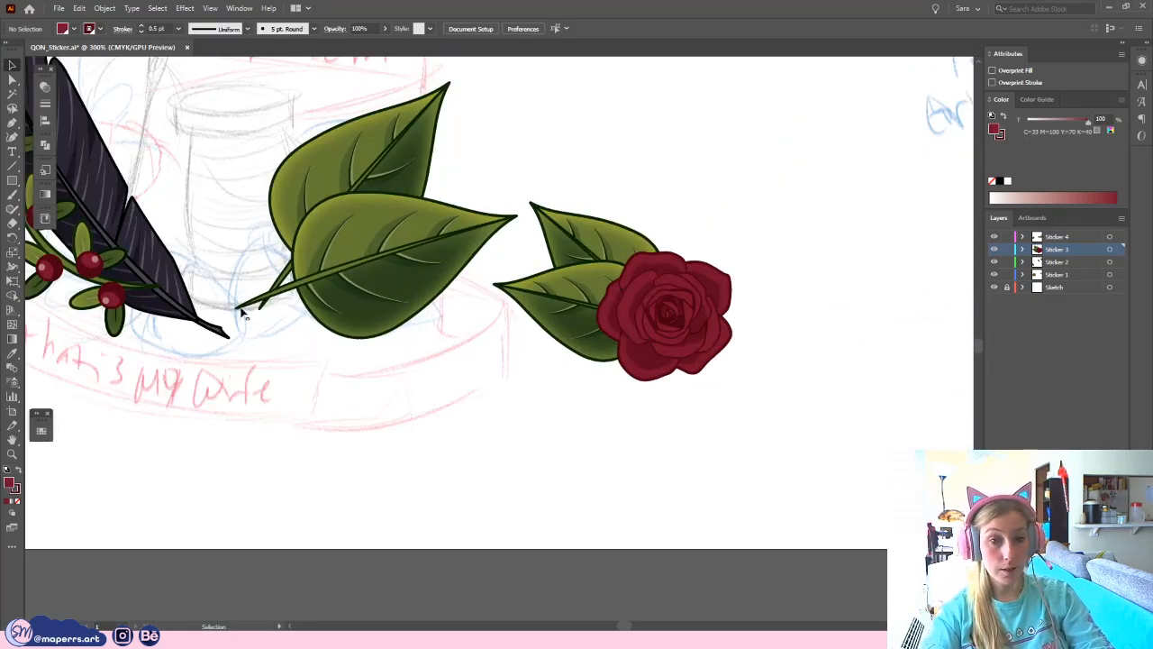
- Look over all four sticker designs on the artboard and return to the rose group in the QON 3 design
{"action": "key", "text": "ctrl+minus"}
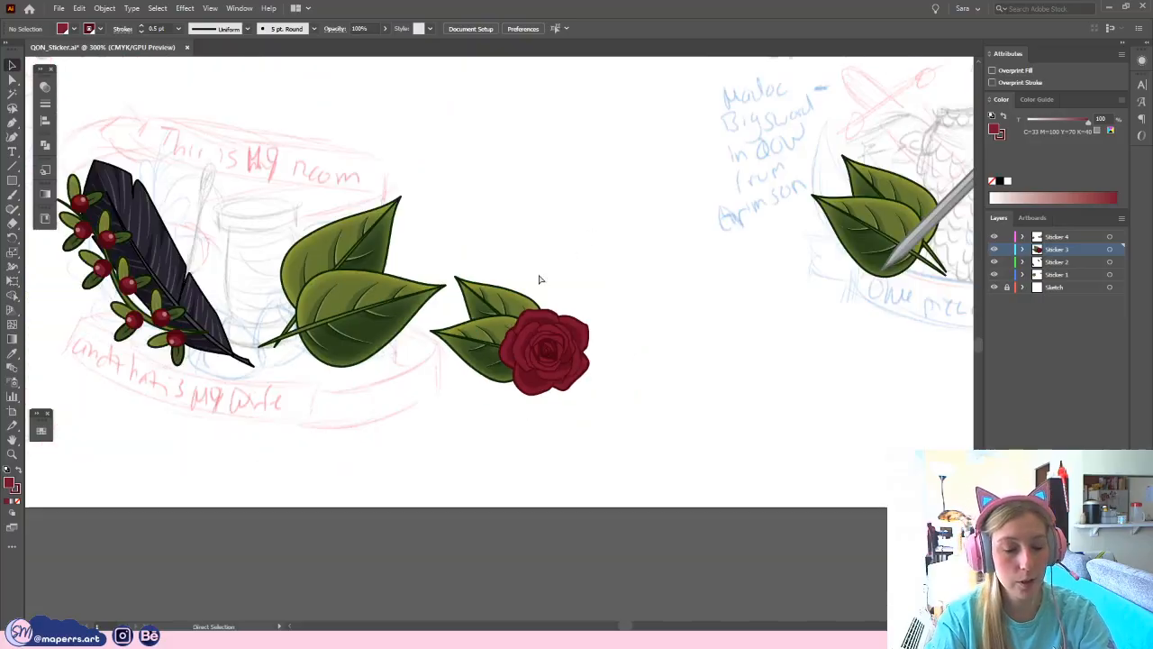
{"action": "key", "text": "ctrl+minus"}
{"action": "key", "text": "ctrl+minus"}
{"action": "key", "text": "ctrl+minus"}
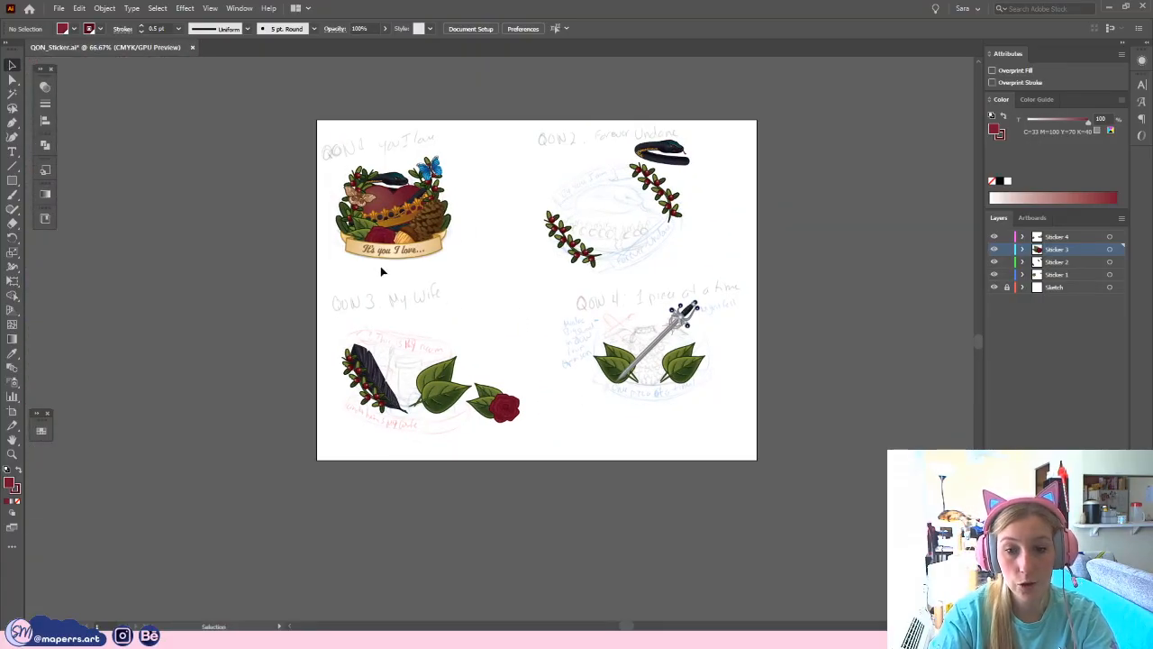
{"action": "left_click_drag", "start_coordinate": [516, 373], "coordinate": [495, 321]}
{"action": "key", "text": "ctrl+plus"}
{"action": "key", "text": "ctrl+plus"}
{"action": "key", "text": "ctrl+plus"}
{"action": "key", "text": "ctrl+plus"}
{"action": "left_click_drag", "start_coordinate": [504, 365], "coordinate": [528, 300]}
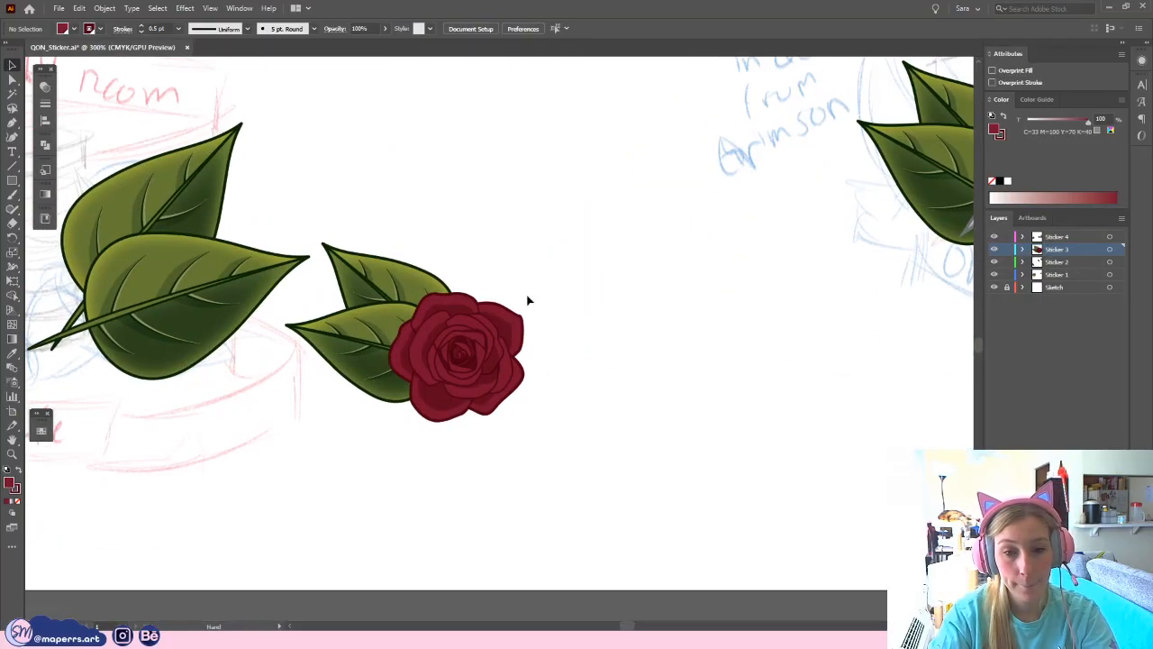
- Isolate the pasted rose-and-leaves group, then the rose inside it, so its individual petals can be edited
{"action": "left_click", "coordinate": [455, 347]}
{"action": "double_click", "coordinate": [455, 347]}
{"action": "left_click", "coordinate": [375, 292]}
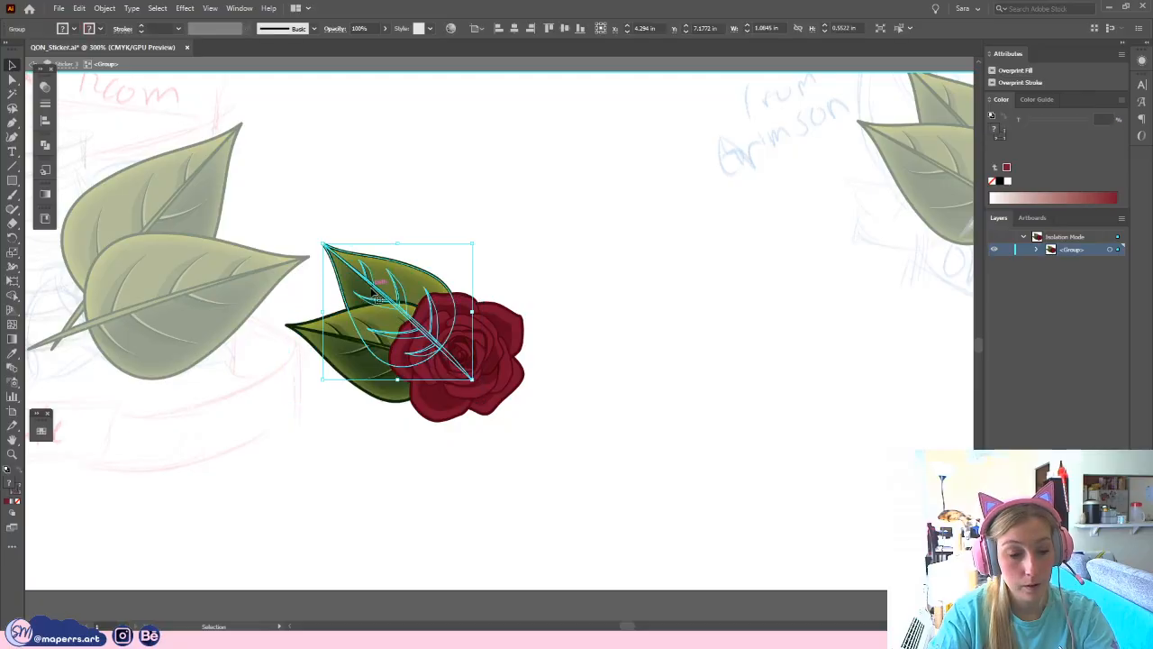
{"action": "left_click", "coordinate": [343, 367]}
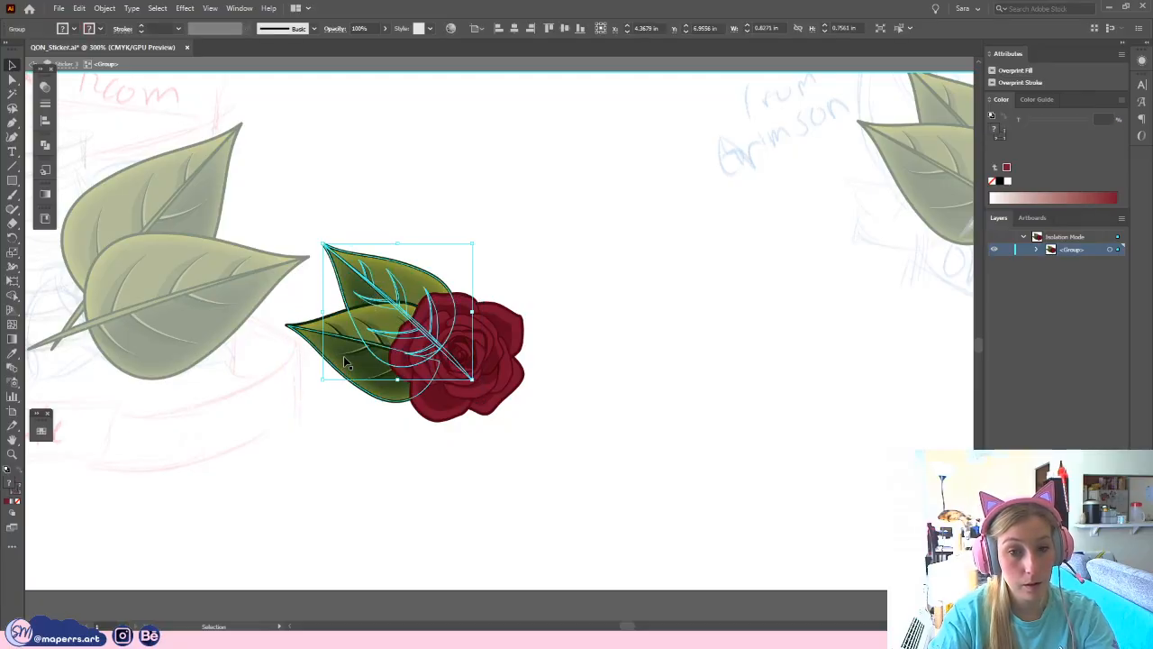
{"action": "left_click", "coordinate": [552, 298]}
{"action": "key", "text": "ctrl+equal"}
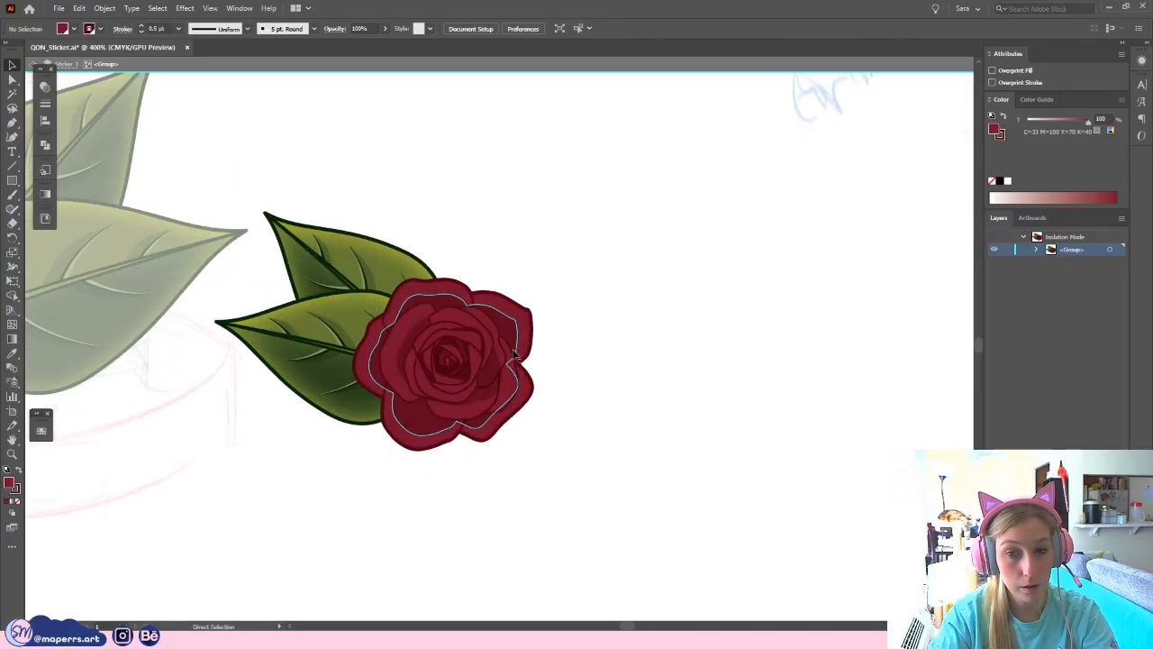
{"action": "left_click", "coordinate": [526, 334]}
{"action": "double_click", "coordinate": [526, 326]}
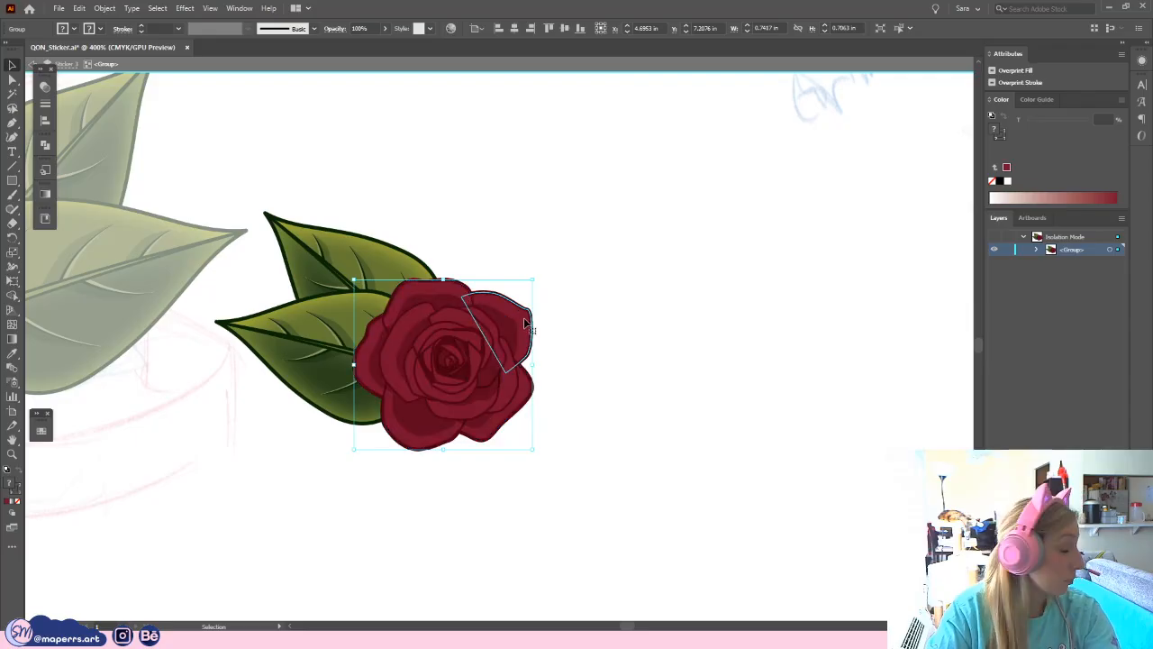
{"action": "key", "text": "g"}
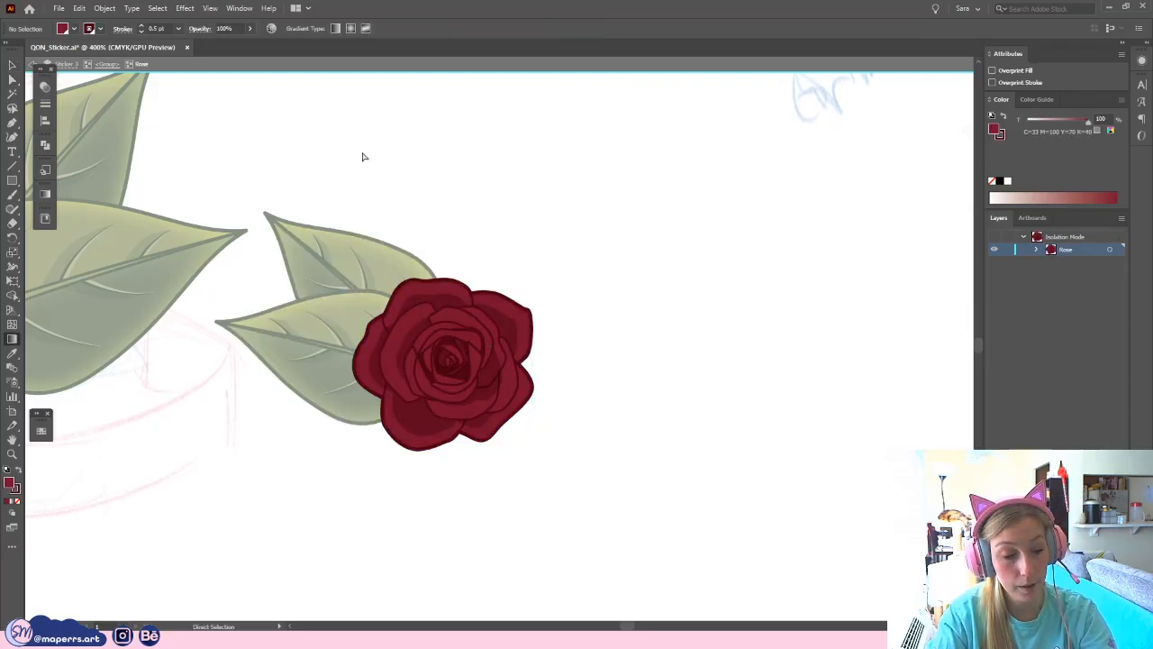
{"action": "key", "text": "ctrl+equal"}
{"action": "left_click_drag", "start_coordinate": [591, 317], "coordinate": [593, 254]}
{"action": "left_click", "coordinate": [541, 267]}
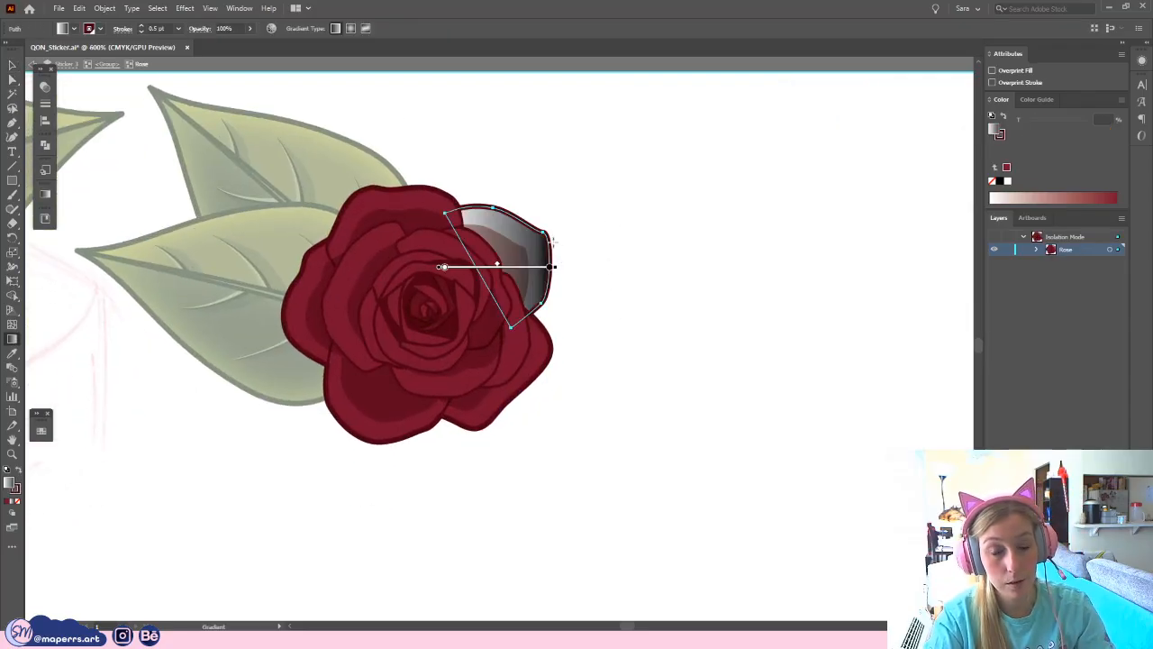
{"action": "key", "text": "ctrl+z"}
- Select all the rose petals that share the same red fill and fill them with white
{"action": "left_click", "coordinate": [13, 80]}
{"action": "left_click", "coordinate": [538, 259]}
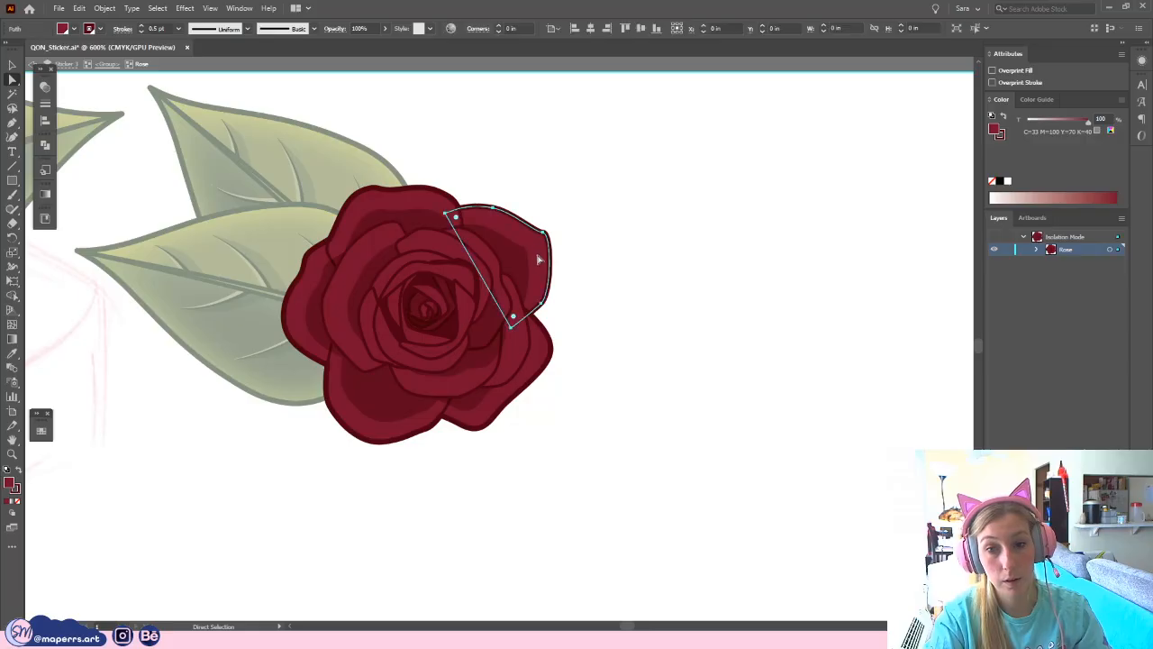
{"action": "left_click", "coordinate": [139, 8]}
{"action": "left_click", "coordinate": [159, 8]}
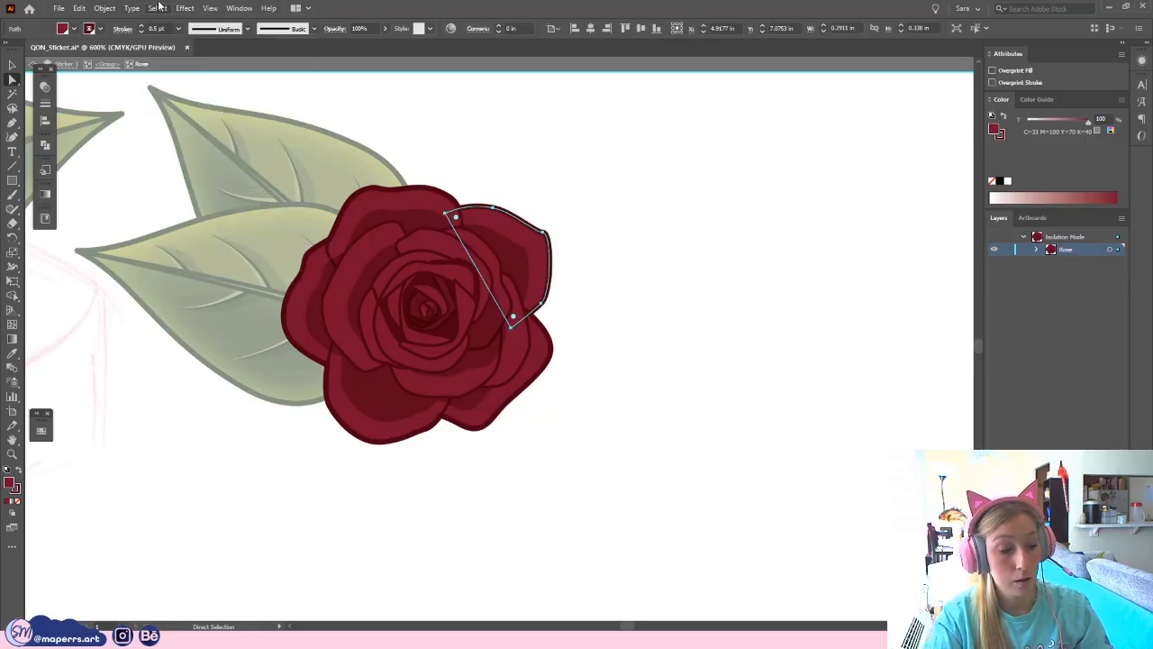
{"action": "key", "text": "ctrl+a"}
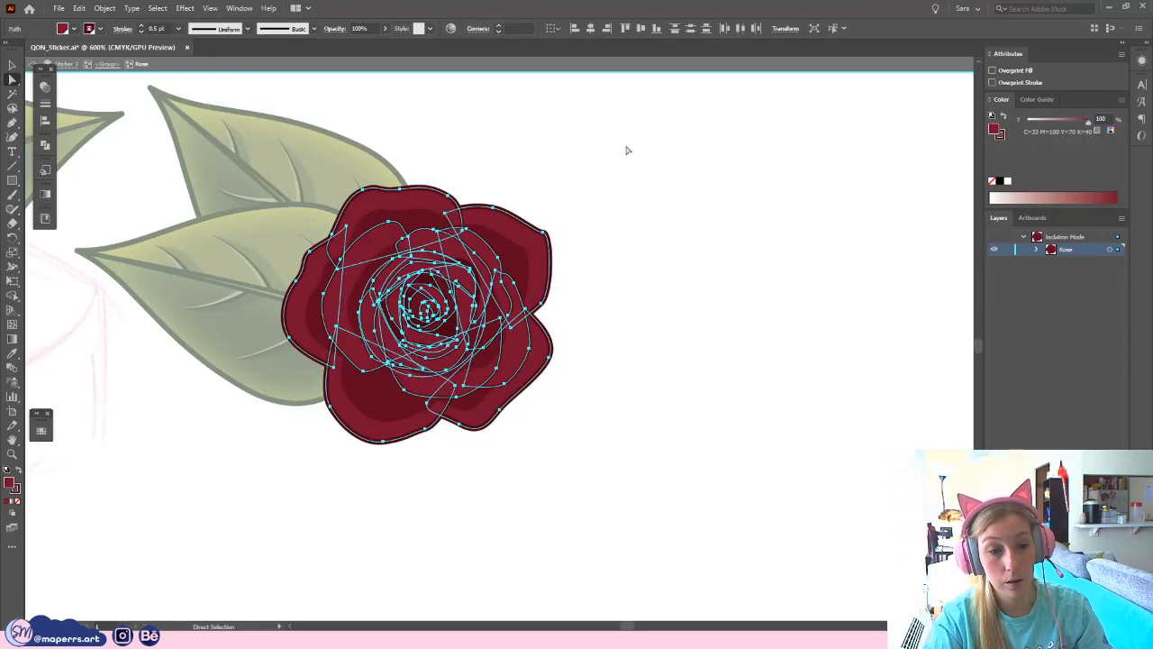
{"action": "left_click", "coordinate": [617, 254]}
{"action": "left_click", "coordinate": [541, 264]}
{"action": "key", "text": "ctrl+6"}
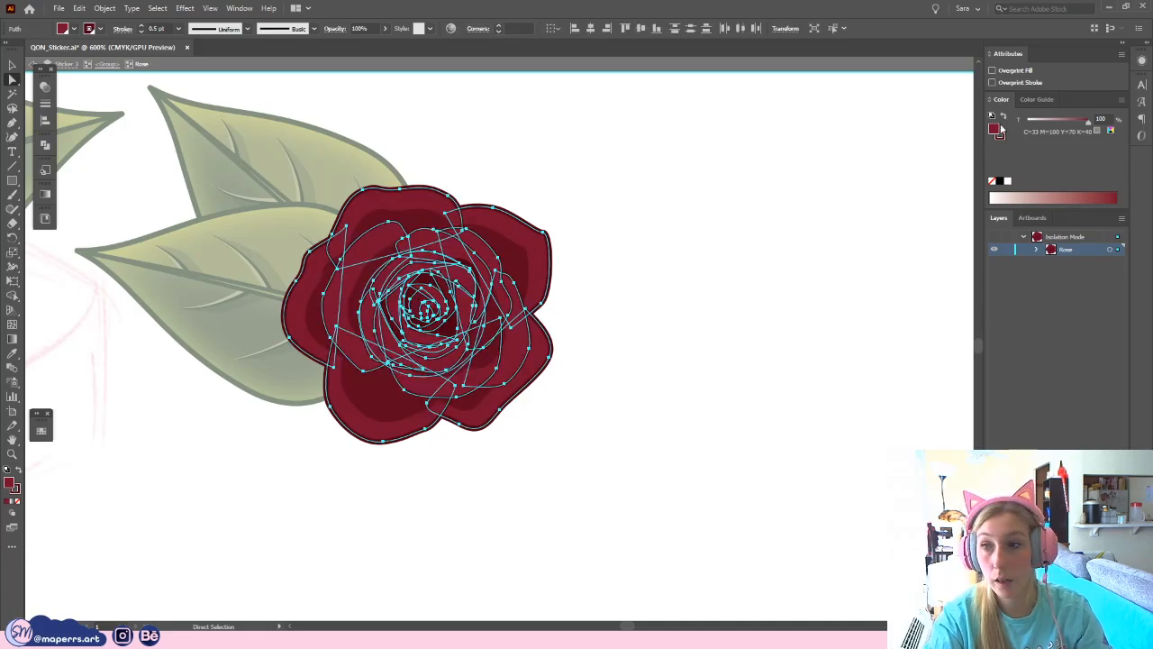
{"action": "left_click", "coordinate": [1007, 181]}
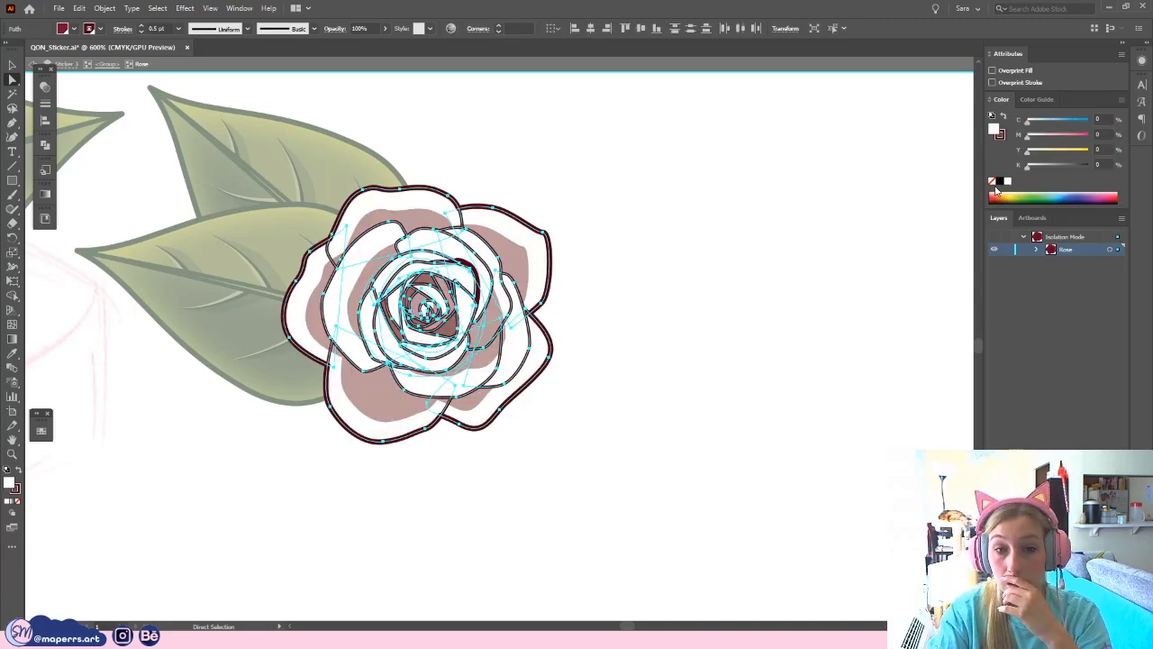
{"action": "left_click", "coordinate": [637, 292]}
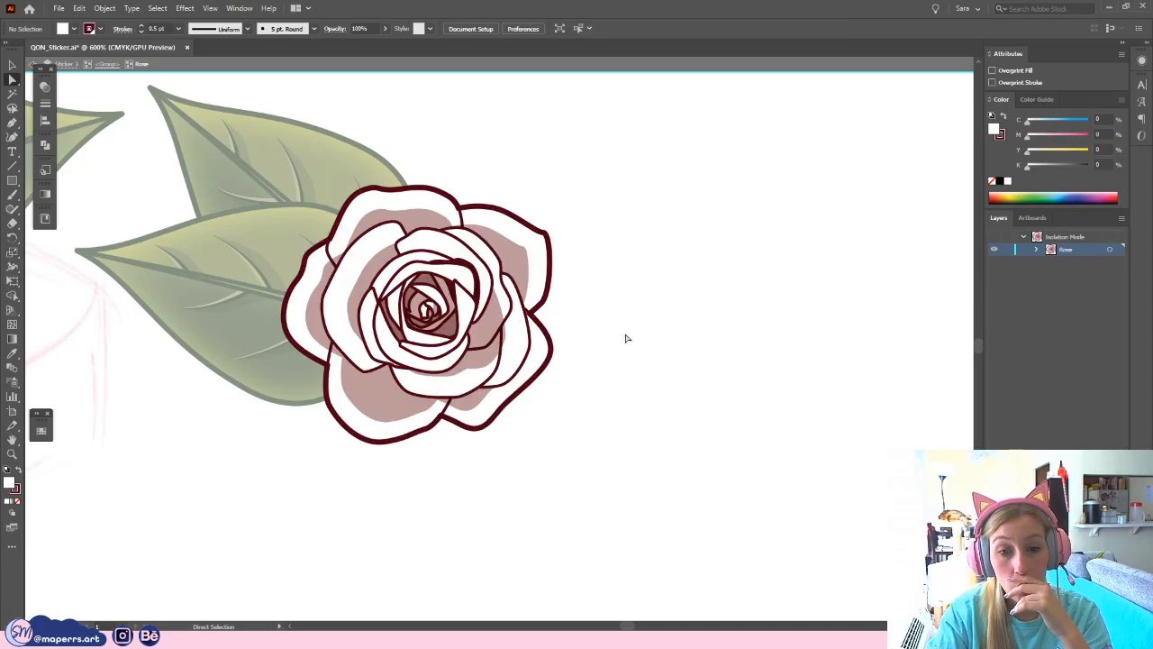
- Select all rose paths with the same stroke colour and set their stroke to 60% black
{"action": "left_click", "coordinate": [497, 381]}
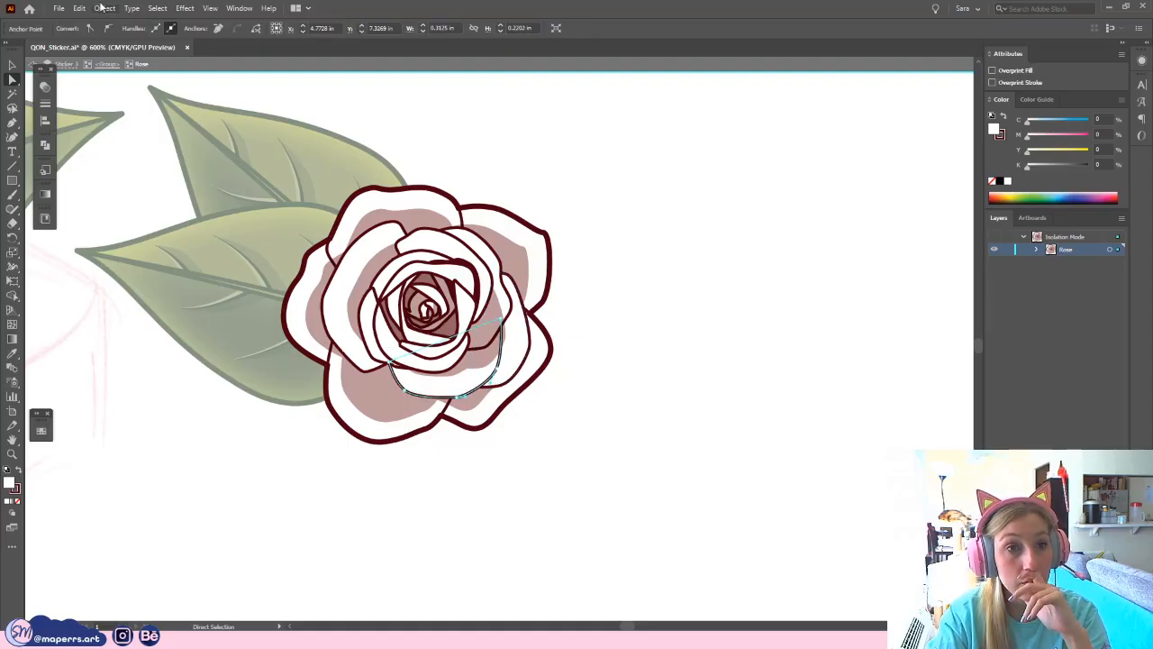
{"action": "left_click", "coordinate": [157, 8]}
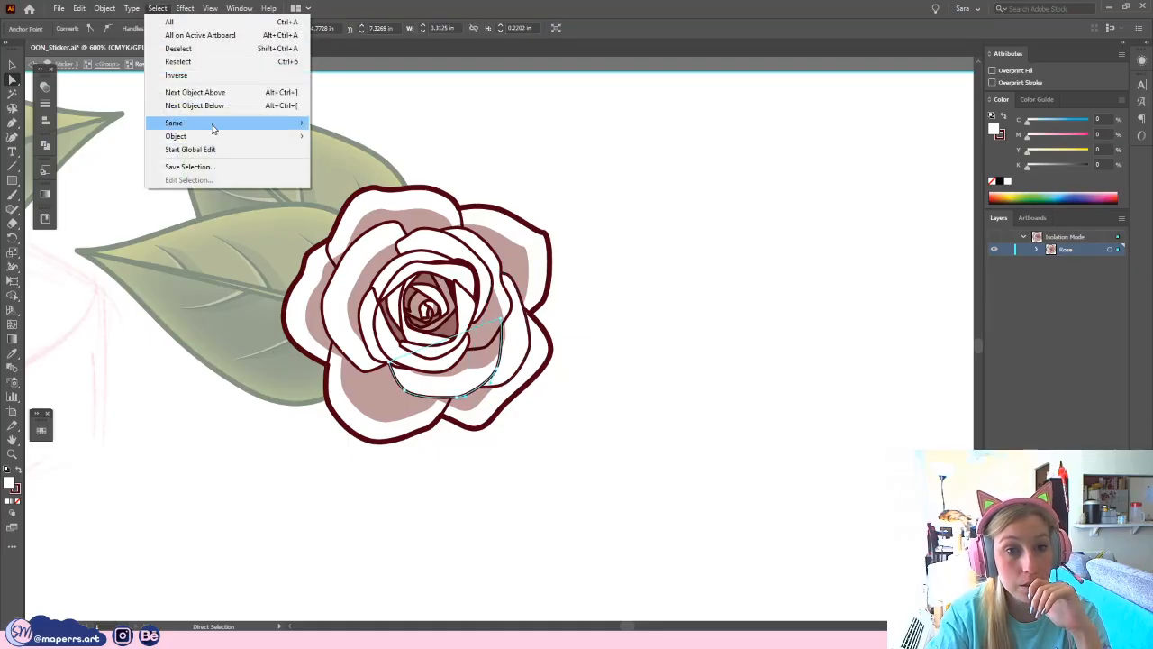
{"action": "mouse_move", "coordinate": [214, 124]}
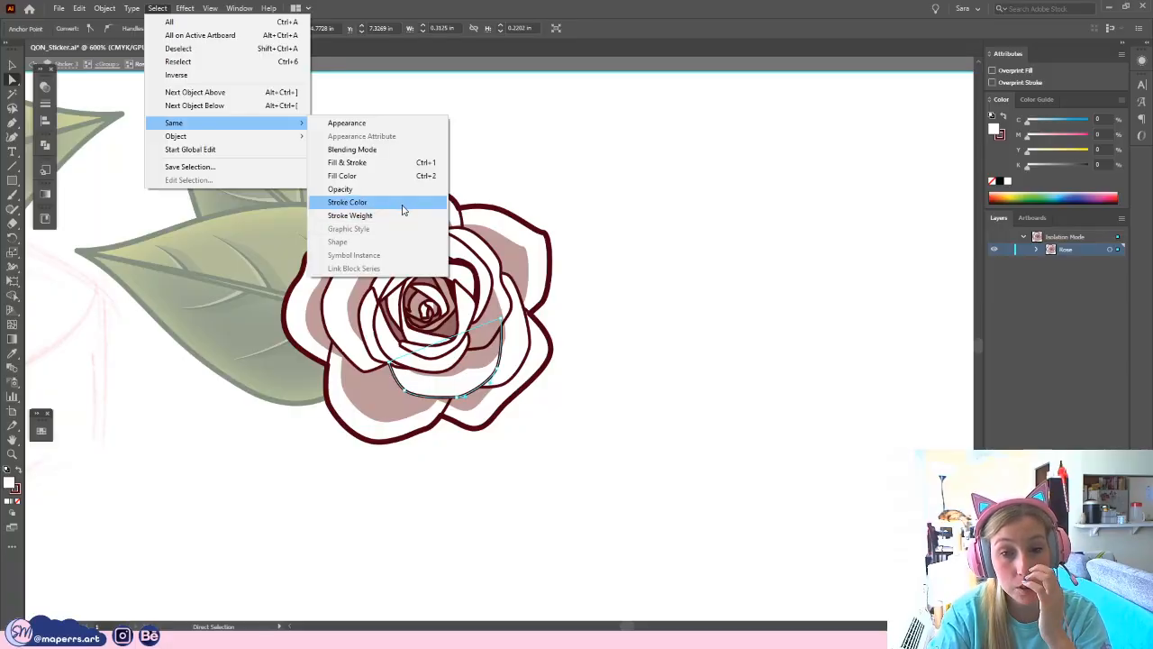
{"action": "left_click", "coordinate": [403, 209]}
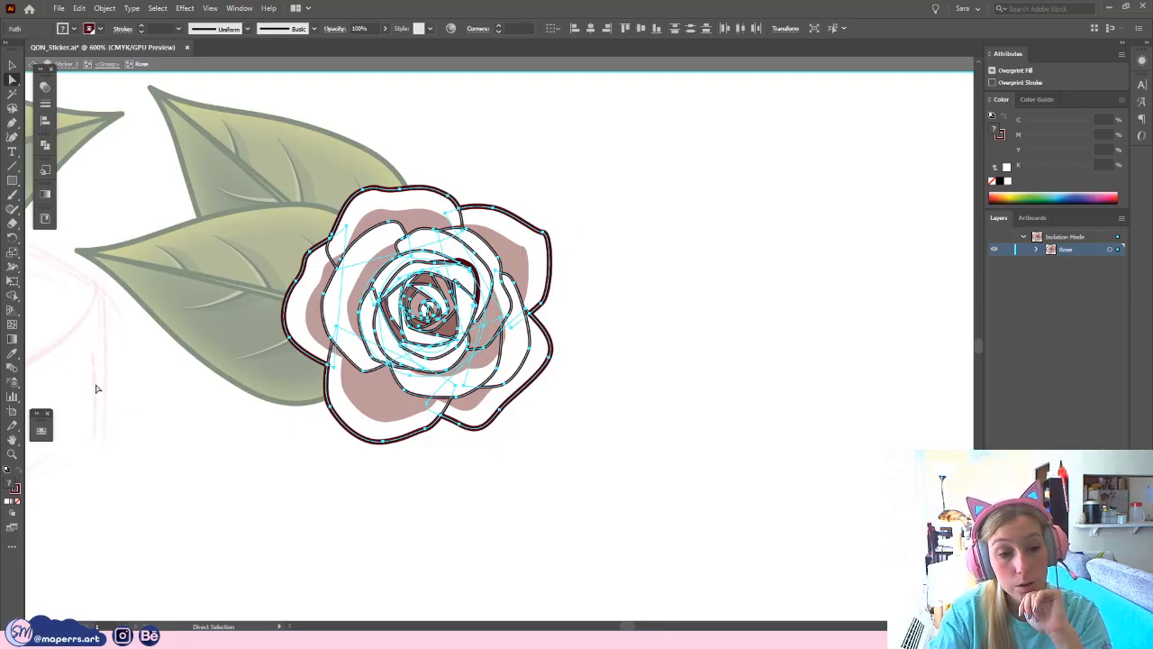
{"action": "left_click", "coordinate": [20, 490]}
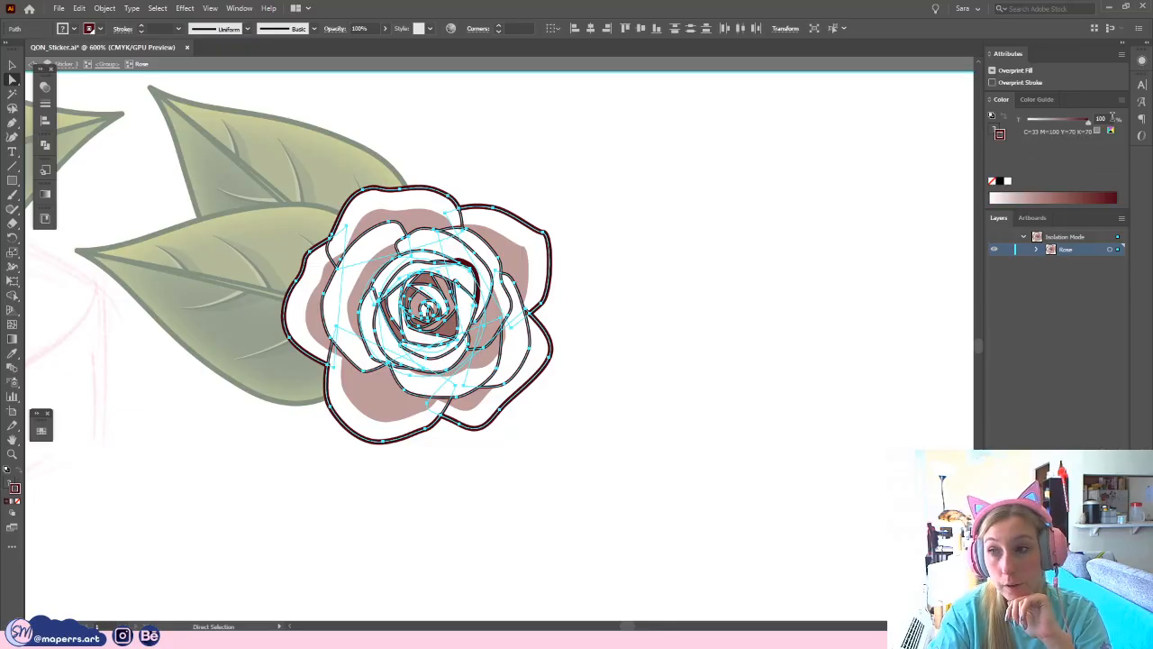
{"action": "left_click", "coordinate": [998, 182]}
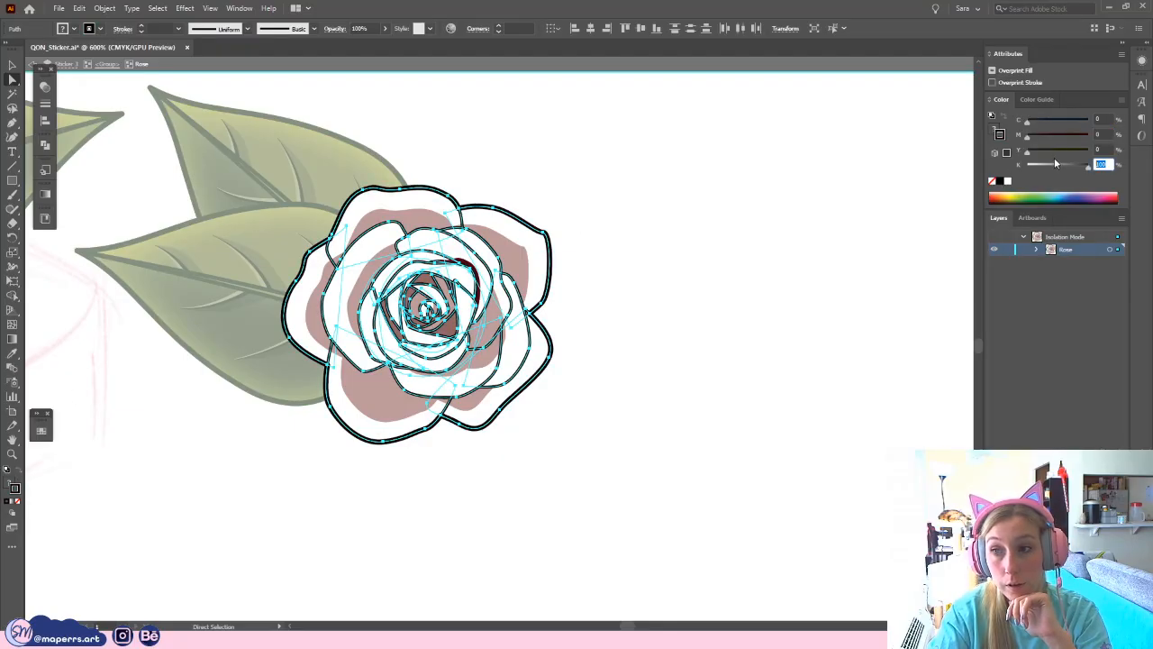
{"action": "type", "text": "60"}
{"action": "key", "text": "Return"}
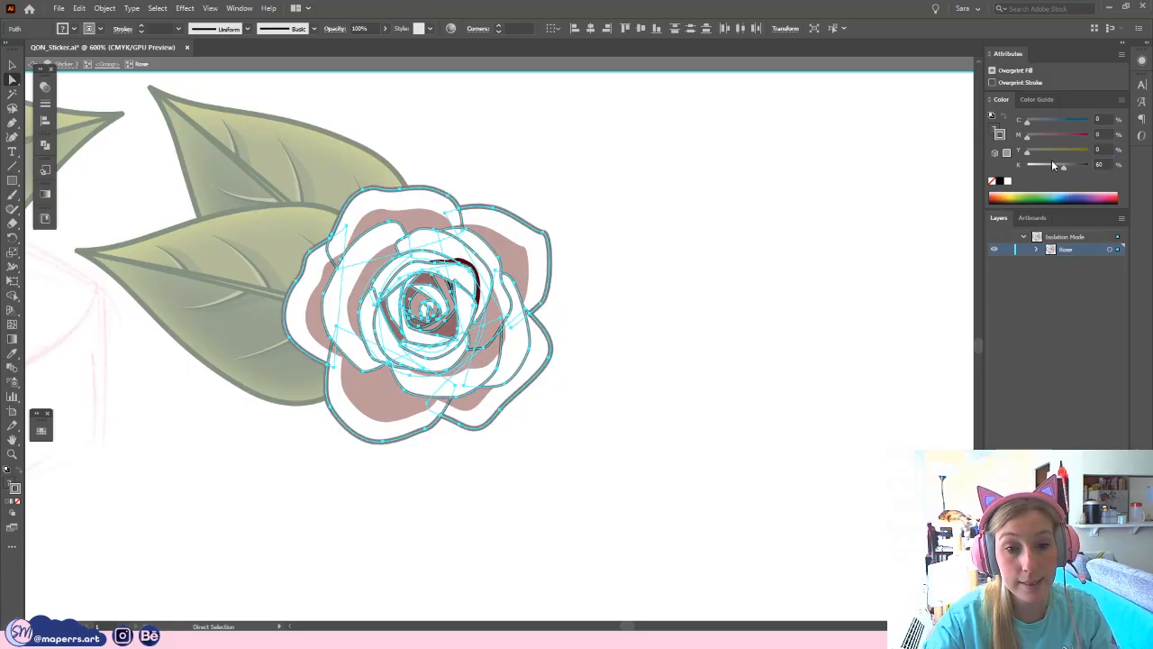
{"action": "left_click", "coordinate": [663, 330]}
- Match the dark inner-petal shadow to the other shadows, then fill all shadows of the same appearance with 50% black
{"action": "left_click", "coordinate": [459, 261]}
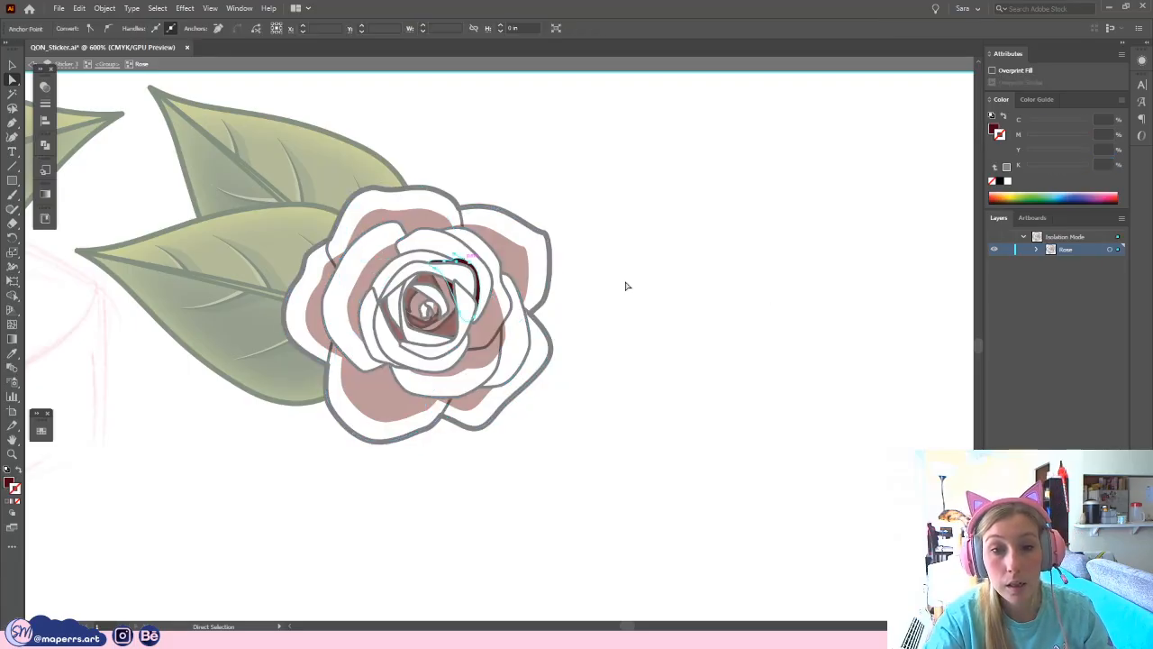
{"action": "key", "text": "i"}
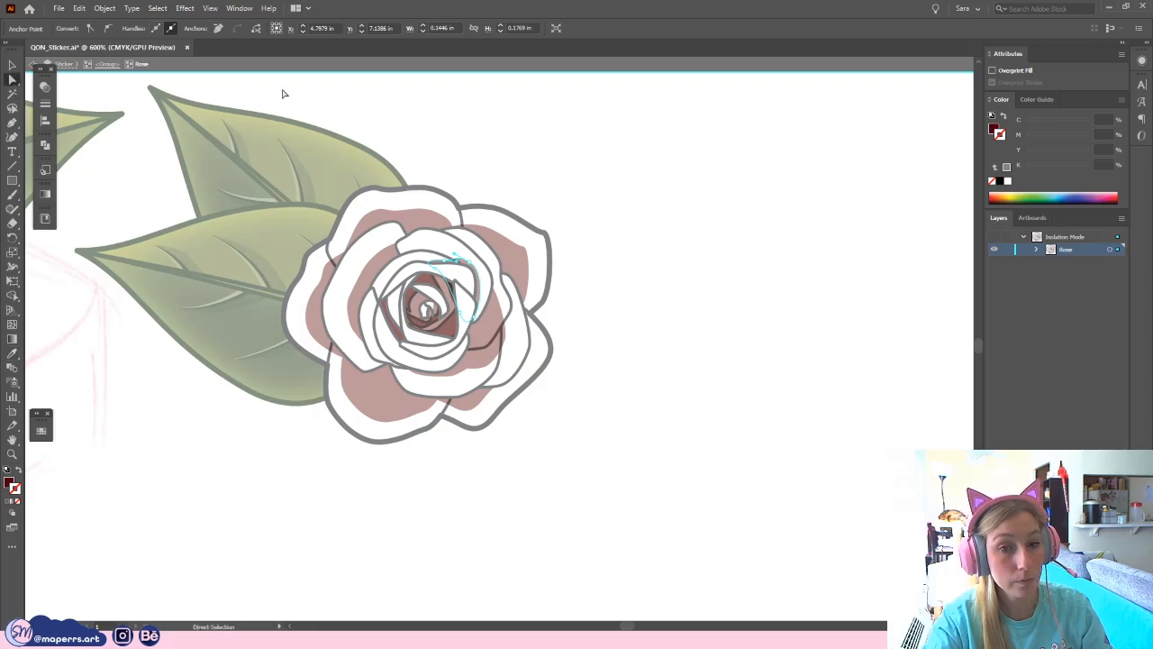
{"action": "left_click", "coordinate": [376, 220]}
{"action": "left_click", "coordinate": [157, 8]}
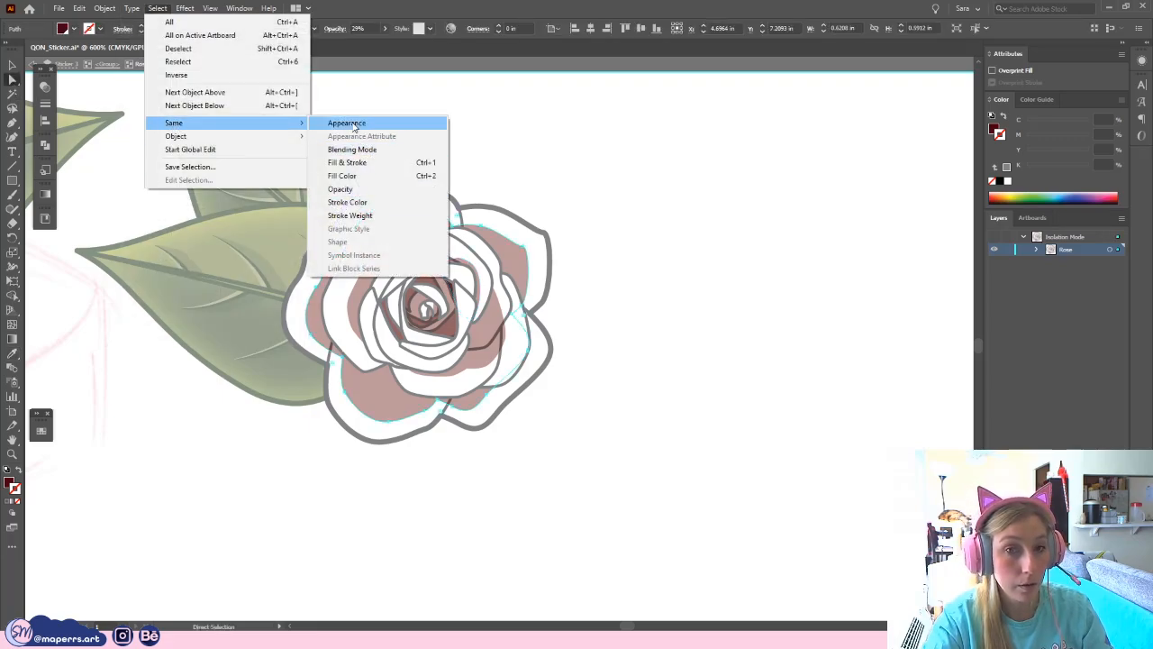
{"action": "left_click", "coordinate": [353, 123]}
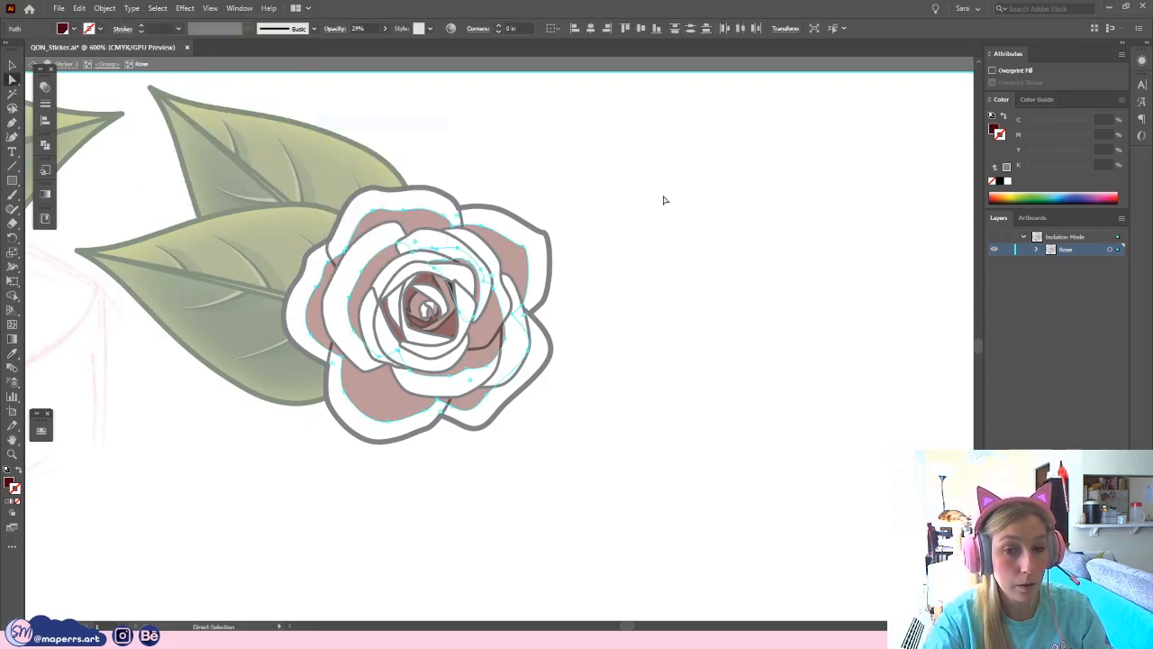
{"action": "left_click", "coordinate": [11, 485]}
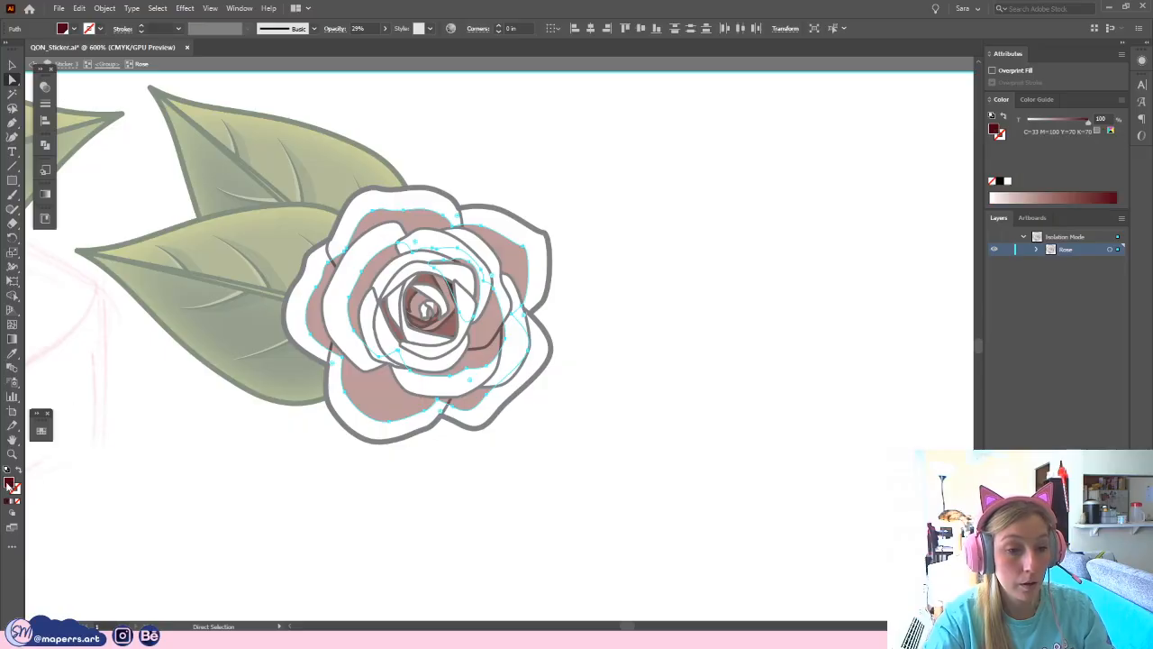
{"action": "left_click", "coordinate": [1007, 181]}
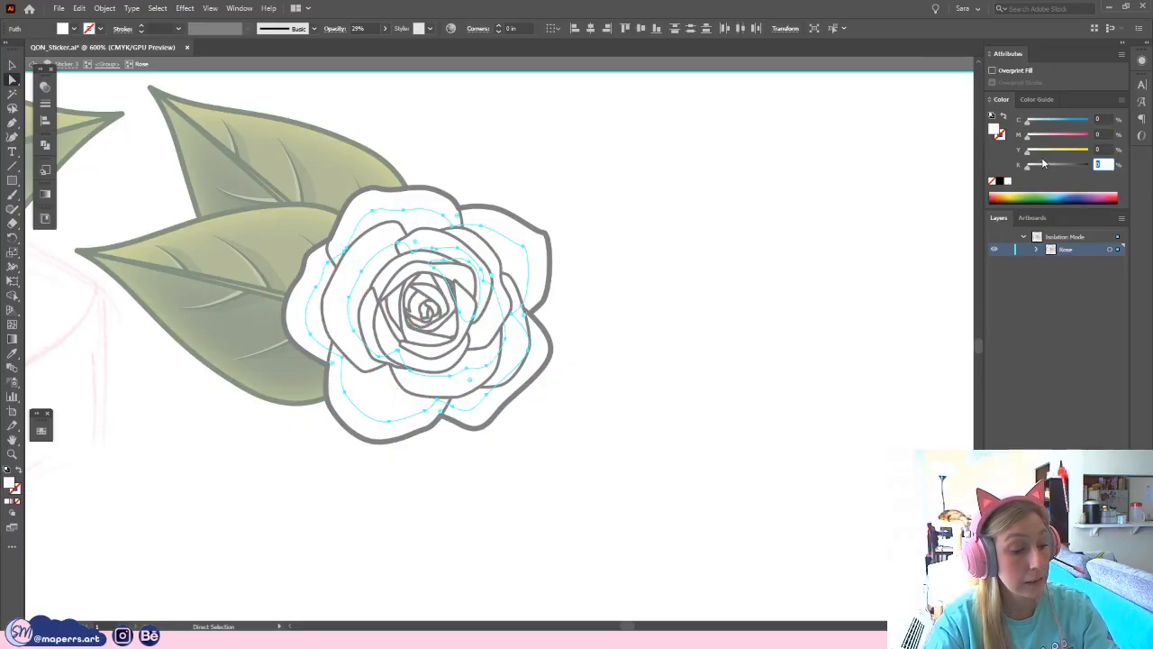
{"action": "type", "text": "50"}
{"action": "key", "text": "Return"}
{"action": "double_click", "coordinate": [703, 263]}
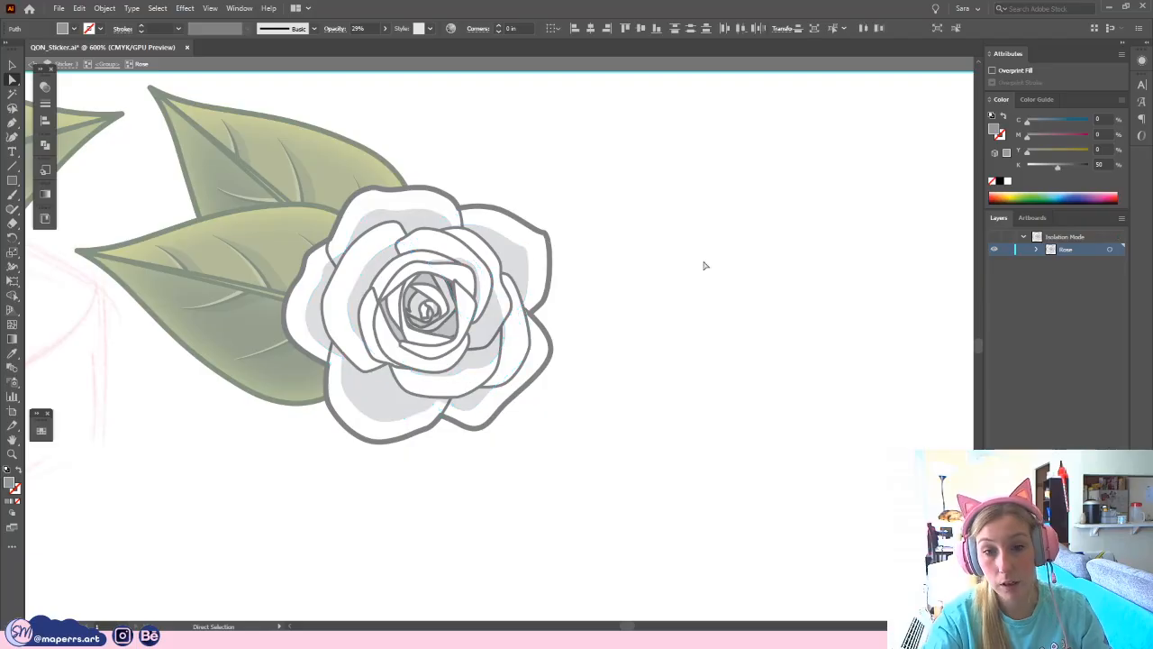
- Move the white rose group below the large leaf pair and delete the two small leaves from the group
{"action": "key", "text": "ctrl+minus"}
{"action": "key", "text": "ctrl+minus"}
{"action": "key", "text": "ctrl+minus"}
{"action": "key", "text": "ctrl+minus"}
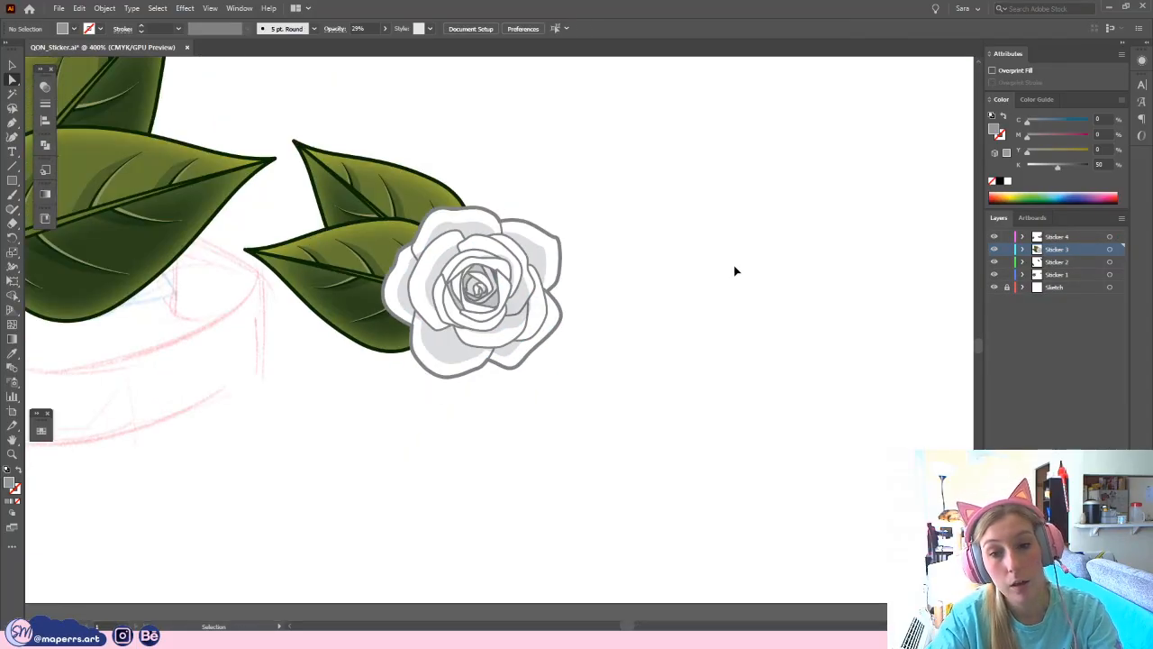
{"action": "left_click_drag", "start_coordinate": [533, 264], "coordinate": [590, 262]}
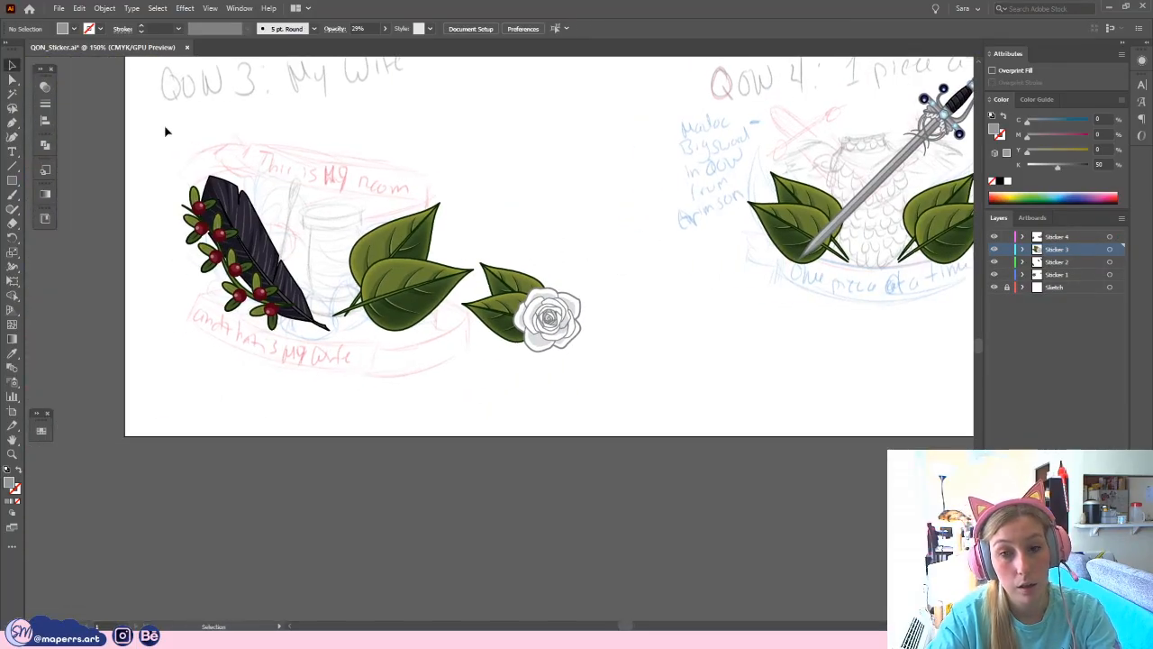
{"action": "key", "text": "ctrl+plus"}
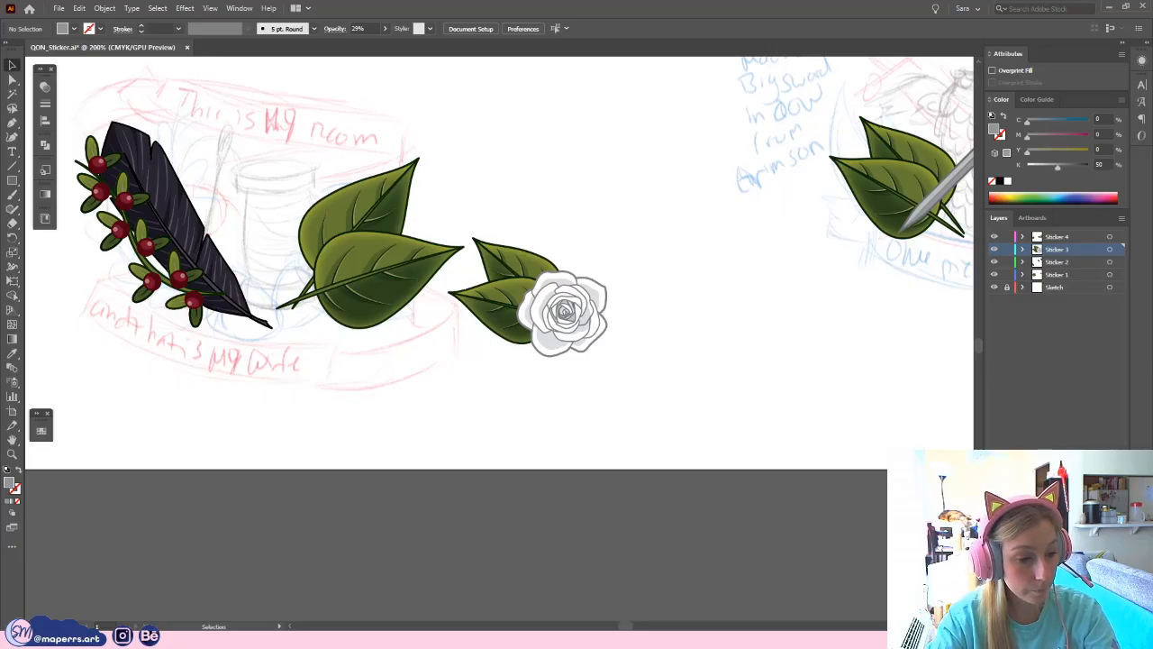
{"action": "left_click", "coordinate": [577, 310]}
{"action": "left_click_drag", "start_coordinate": [592, 329], "coordinate": [516, 411]}
{"action": "double_click", "coordinate": [428, 396]}
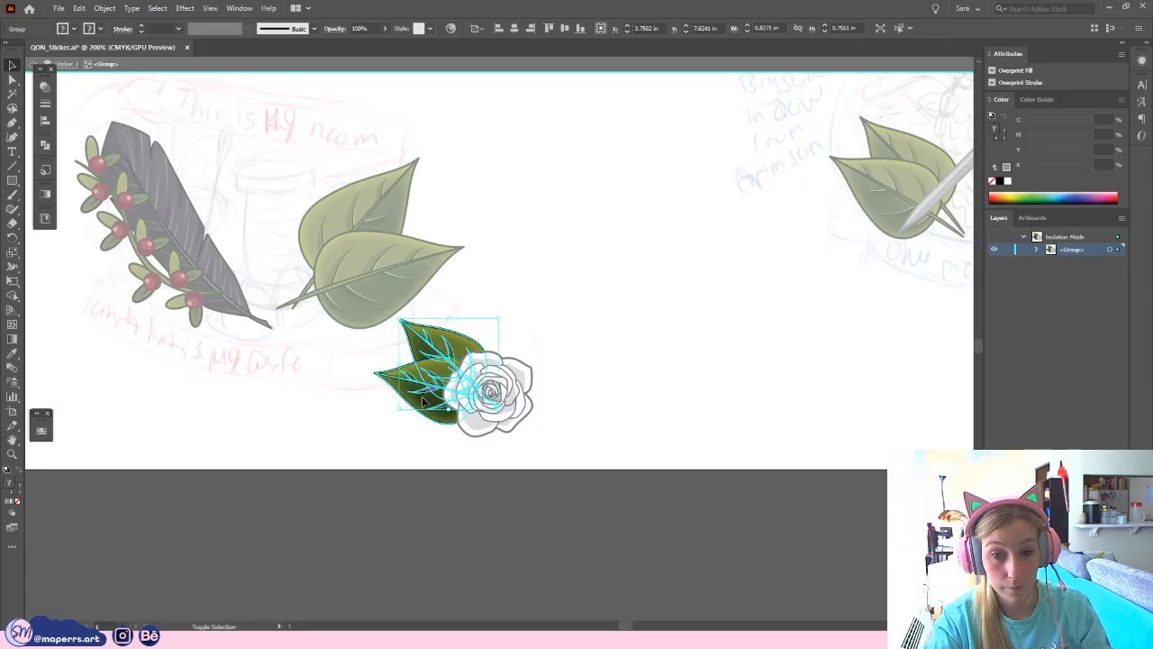
{"action": "key", "text": "Delete"}
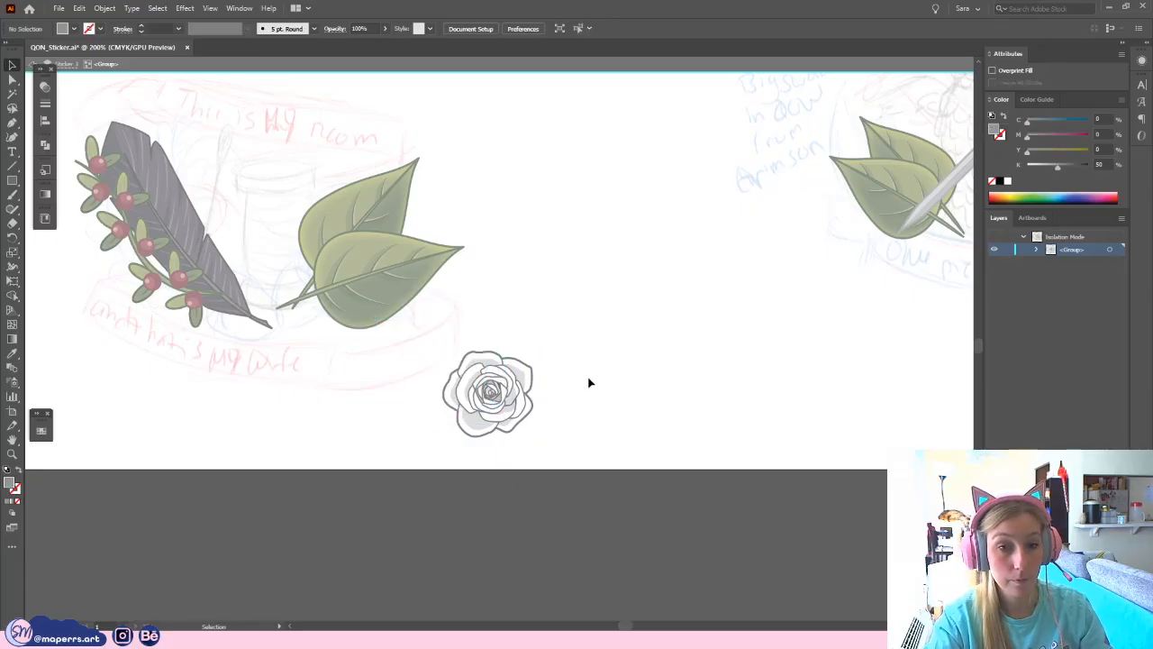
- Exit isolation mode and place the white rose at the feather's base, beside the stems of the large leaves
{"action": "double_click", "coordinate": [590, 383]}
{"action": "left_click_drag", "start_coordinate": [500, 432], "coordinate": [293, 357]}
{"action": "left_click", "coordinate": [465, 419]}
{"action": "left_click_drag", "start_coordinate": [371, 428], "coordinate": [427, 436]}
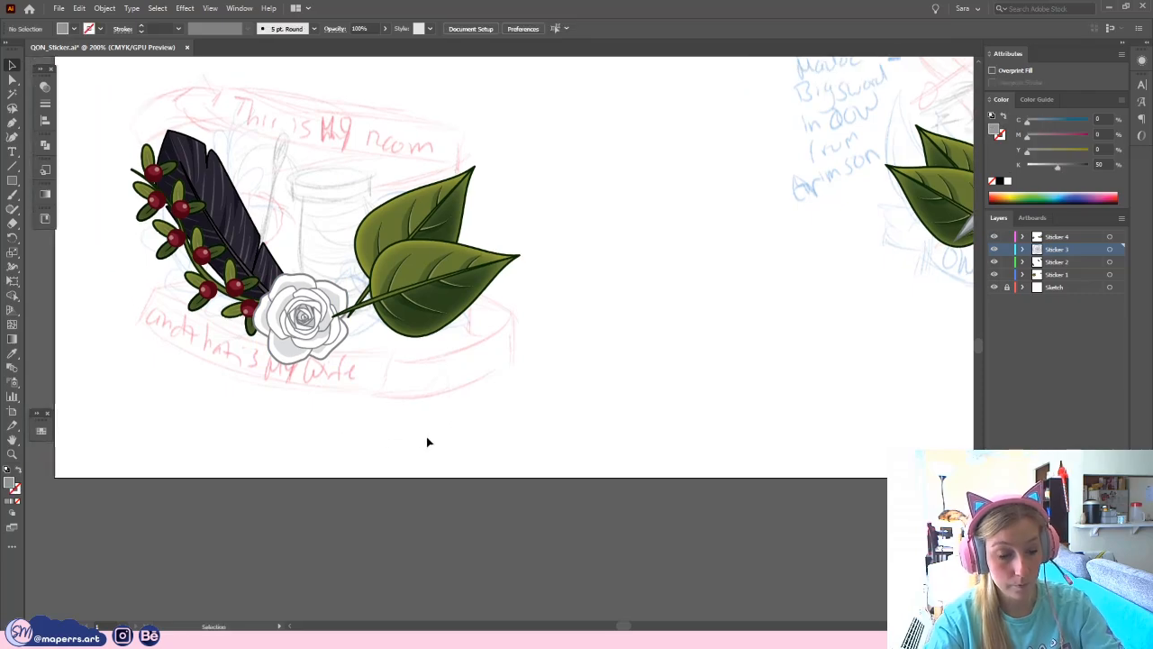
- Try to bring the white rose in front of the large leaves' stems
{"action": "key", "text": "ctrl+plus"}
{"action": "left_click_drag", "start_coordinate": [351, 409], "coordinate": [472, 443]}
{"action": "right_click", "coordinate": [348, 323]}
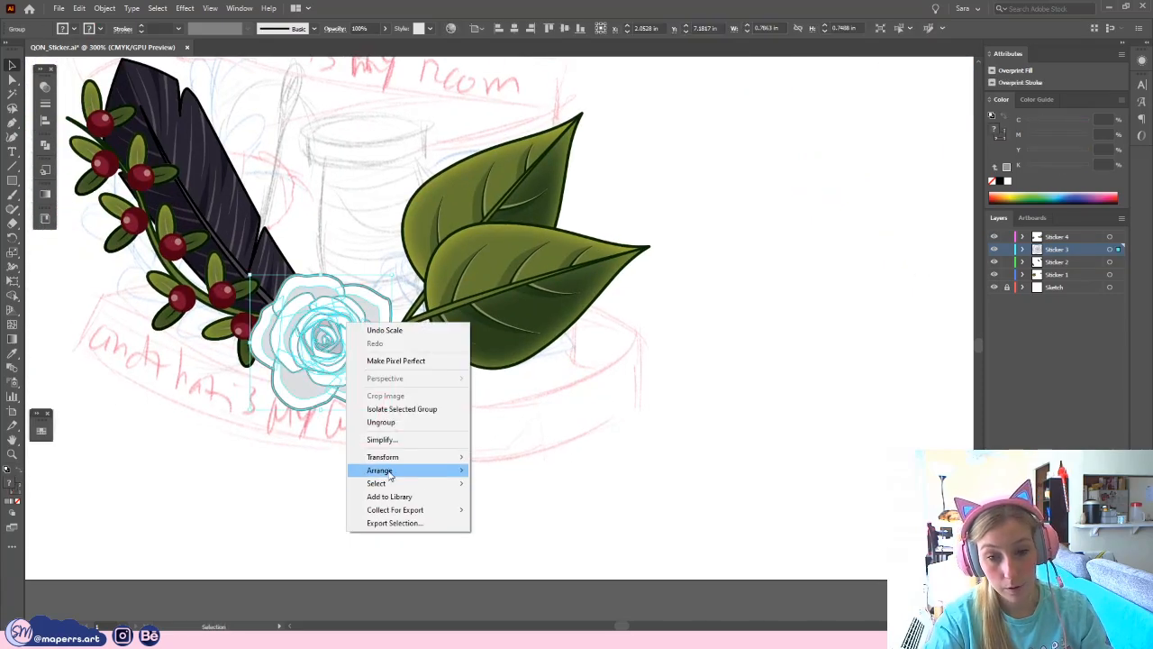
{"action": "mouse_move", "coordinate": [397, 470]}
{"action": "left_click", "coordinate": [533, 461]}
{"action": "right_click", "coordinate": [333, 343]}
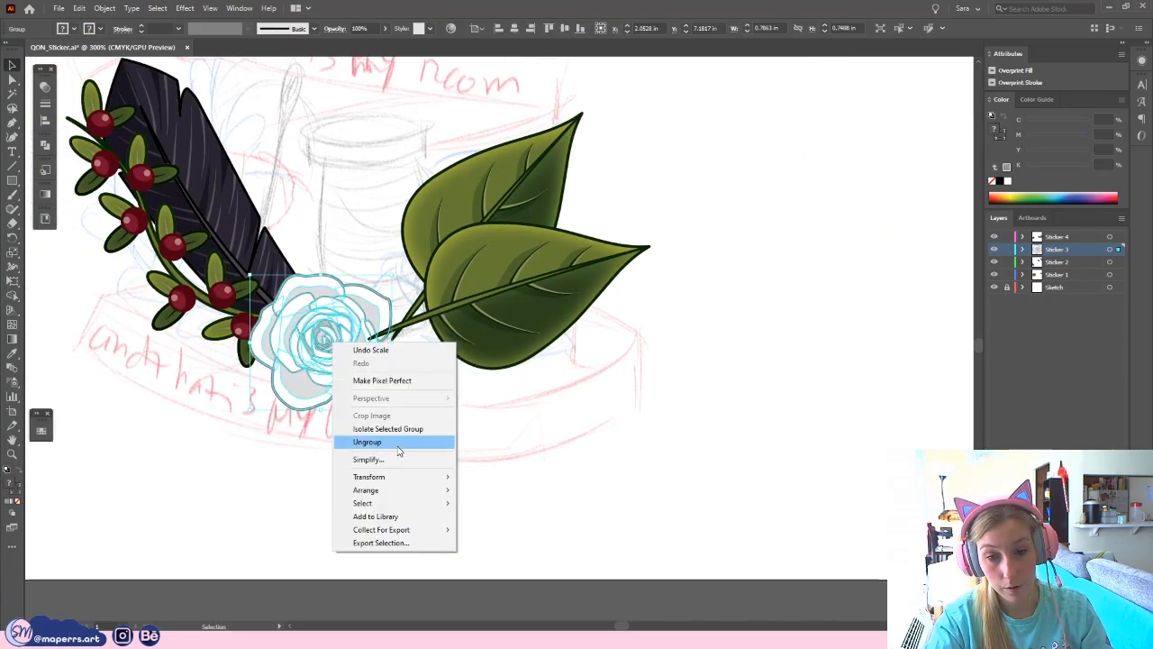
{"action": "left_click", "coordinate": [623, 458]}
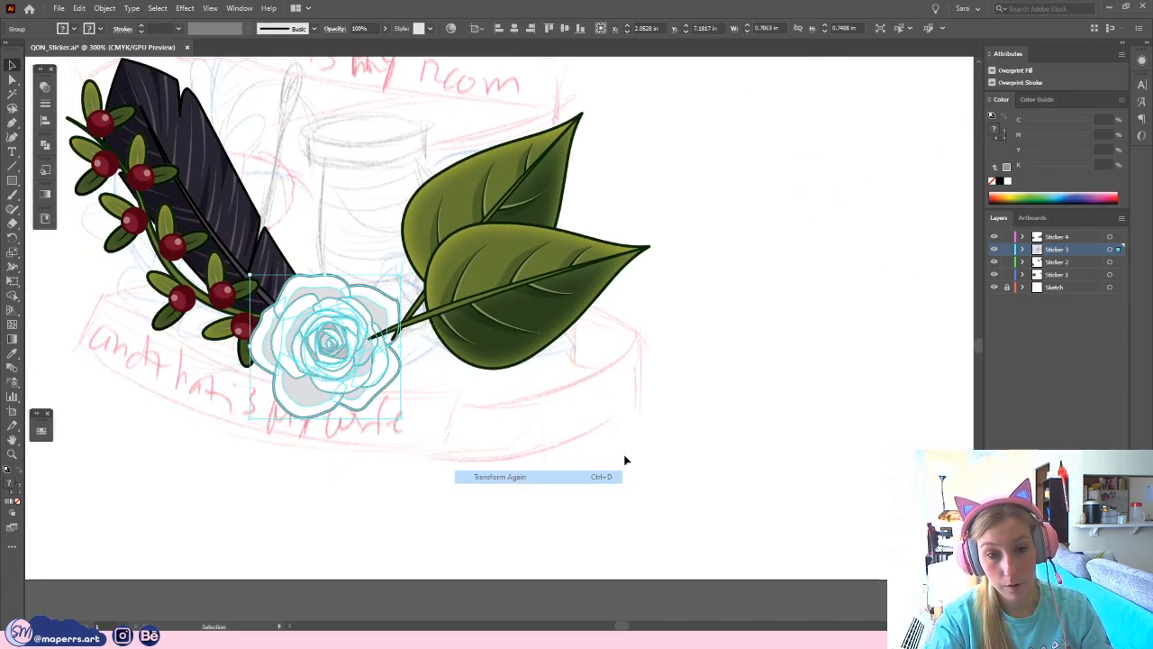
{"action": "right_click", "coordinate": [327, 317]}
{"action": "left_click", "coordinate": [514, 462]}
{"action": "left_click", "coordinate": [682, 463]}
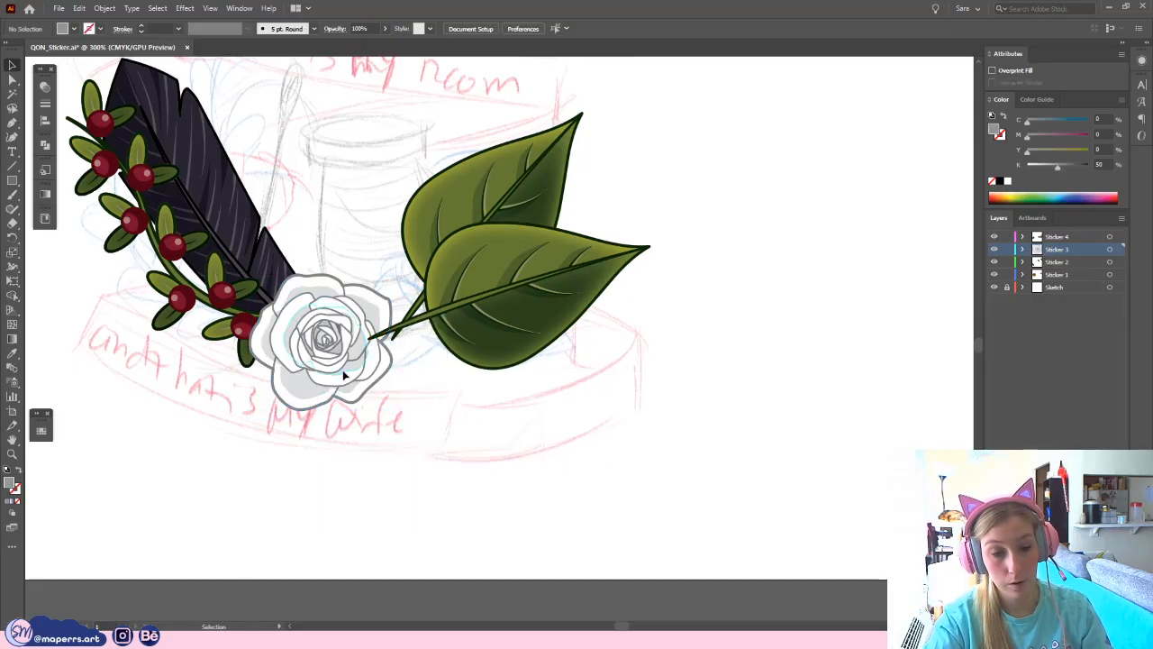
- Move the large leaf pair onto the Sticker 3 layer and send it behind the white rose
{"action": "left_click", "coordinate": [348, 360]}
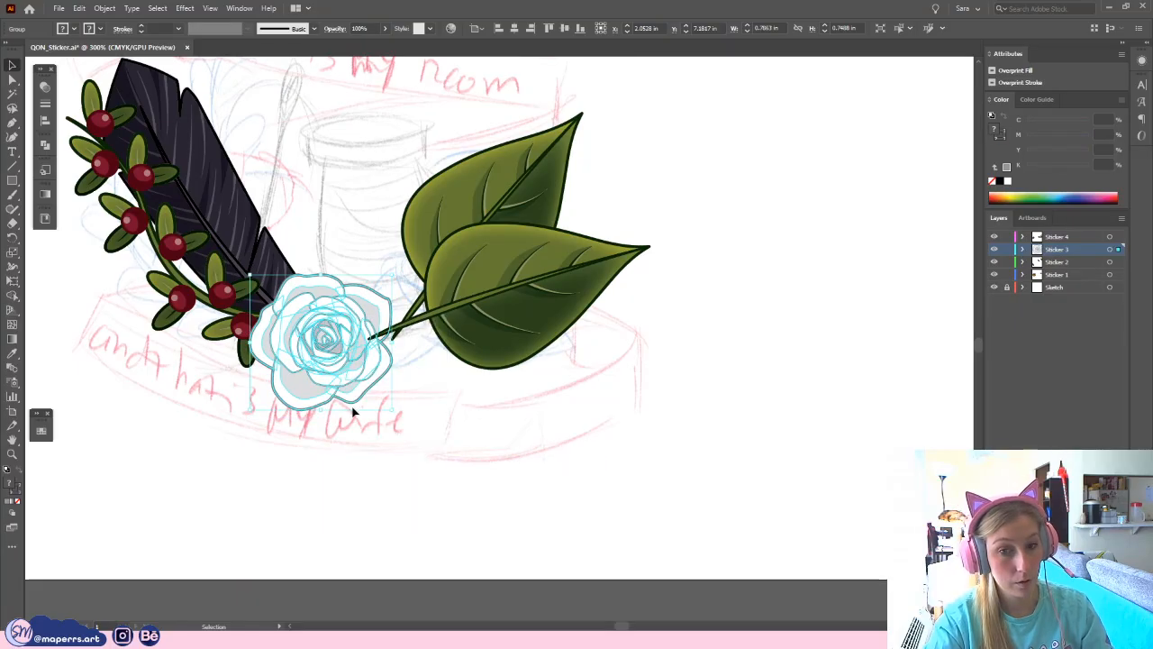
{"action": "left_click", "coordinate": [528, 297]}
{"action": "key", "text": "Delete"}
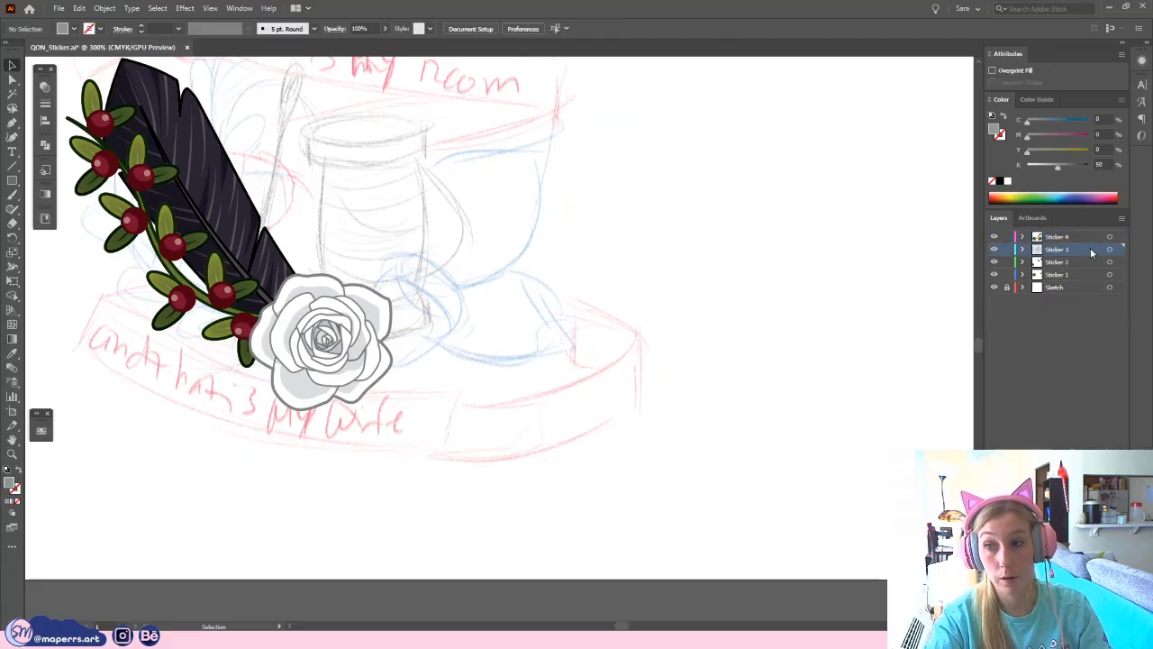
{"action": "key", "text": "ctrl+z"}
{"action": "left_click", "coordinate": [765, 288]}
{"action": "left_click", "coordinate": [532, 290]}
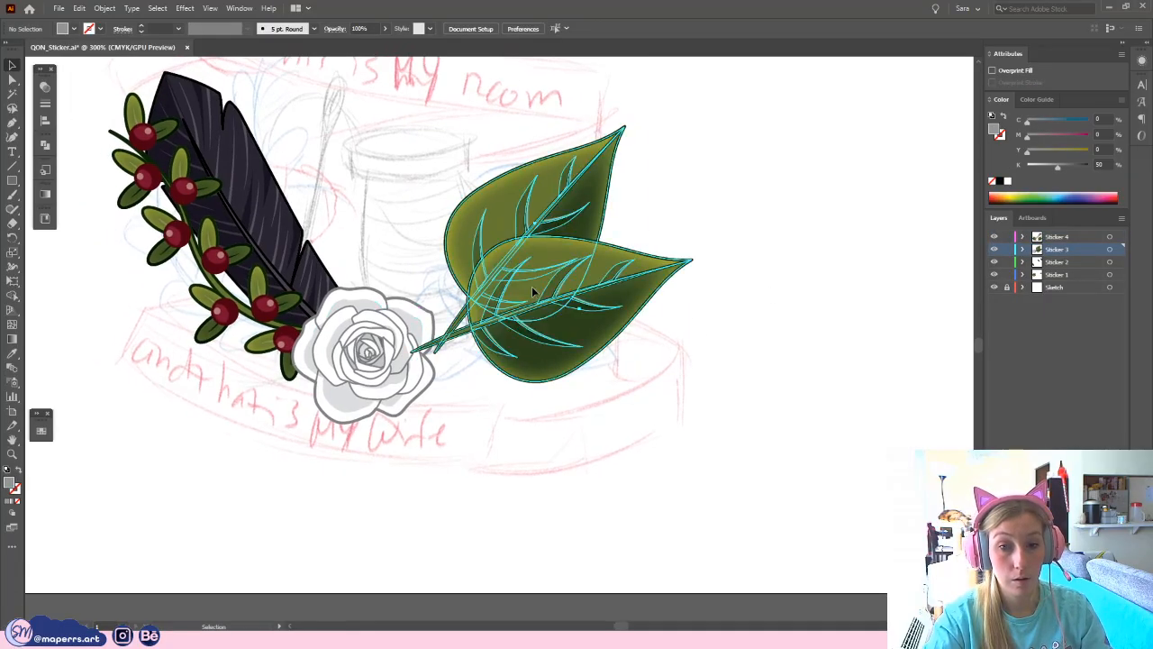
{"action": "right_click", "coordinate": [534, 288]}
{"action": "mouse_move", "coordinate": [567, 437]}
{"action": "left_click", "coordinate": [737, 476]}
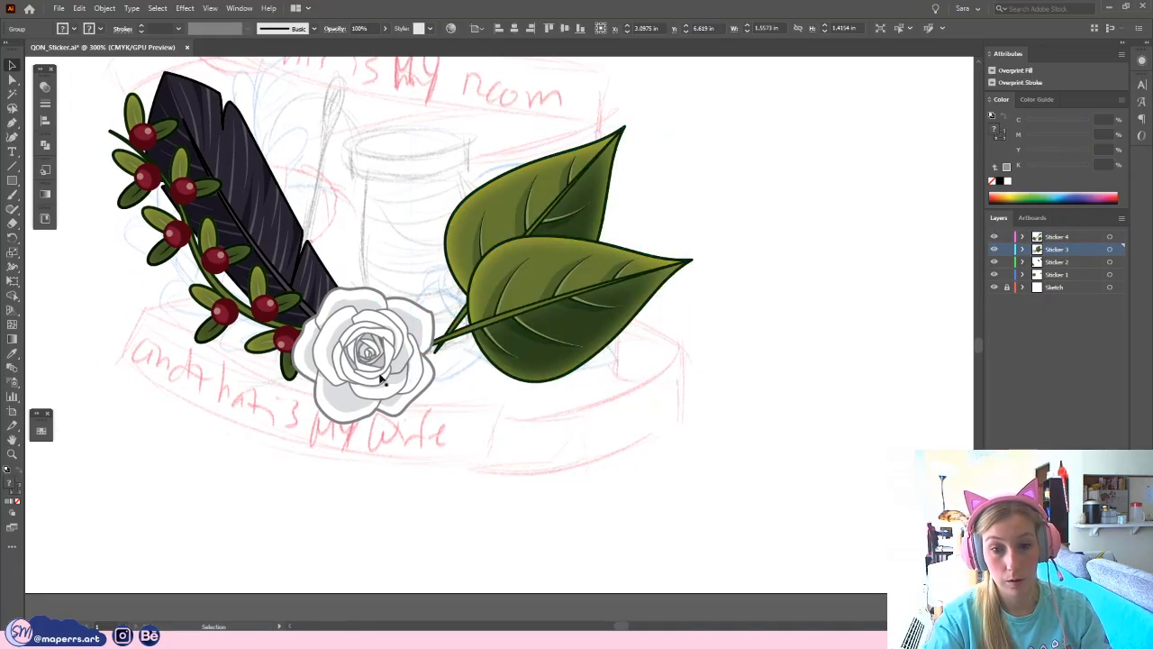
- Duplicate the white rose and place the copy beside it, overlapping the base of the large leaves
{"action": "left_click", "coordinate": [381, 373]}
{"action": "left_click_drag", "start_coordinate": [381, 373], "coordinate": [491, 379]}
{"action": "left_click", "coordinate": [546, 413]}
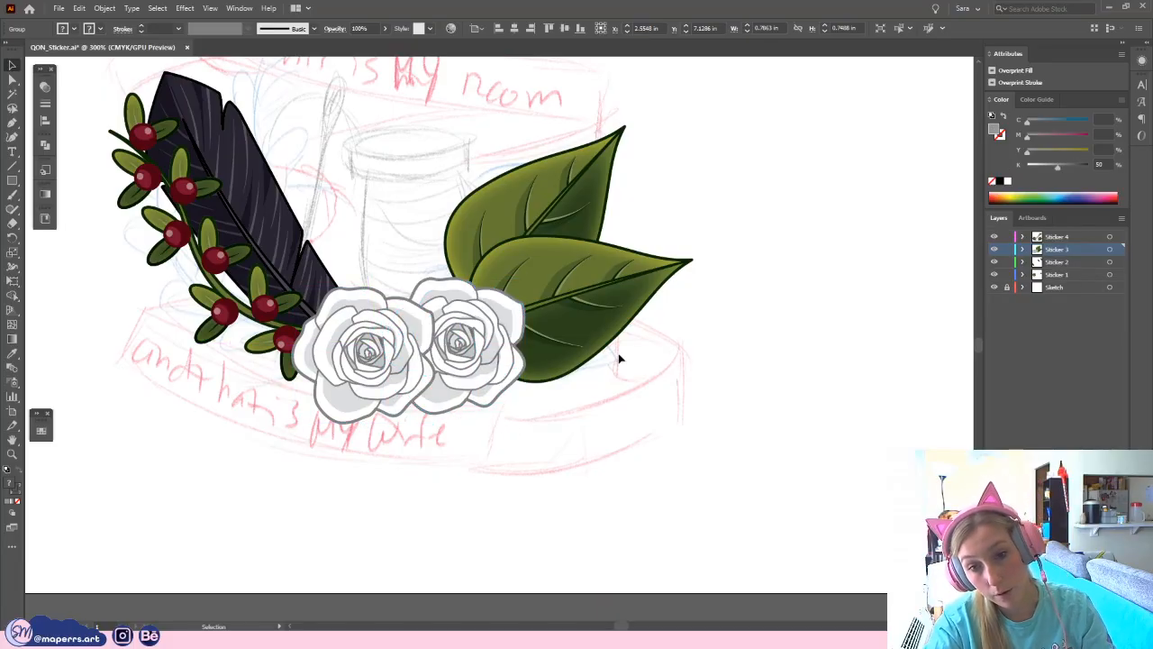
- Scale both white roses down together to about 0.97 in wide overall
{"action": "left_click", "coordinate": [399, 378]}
{"action": "left_click", "coordinate": [471, 368], "text": "shift"}
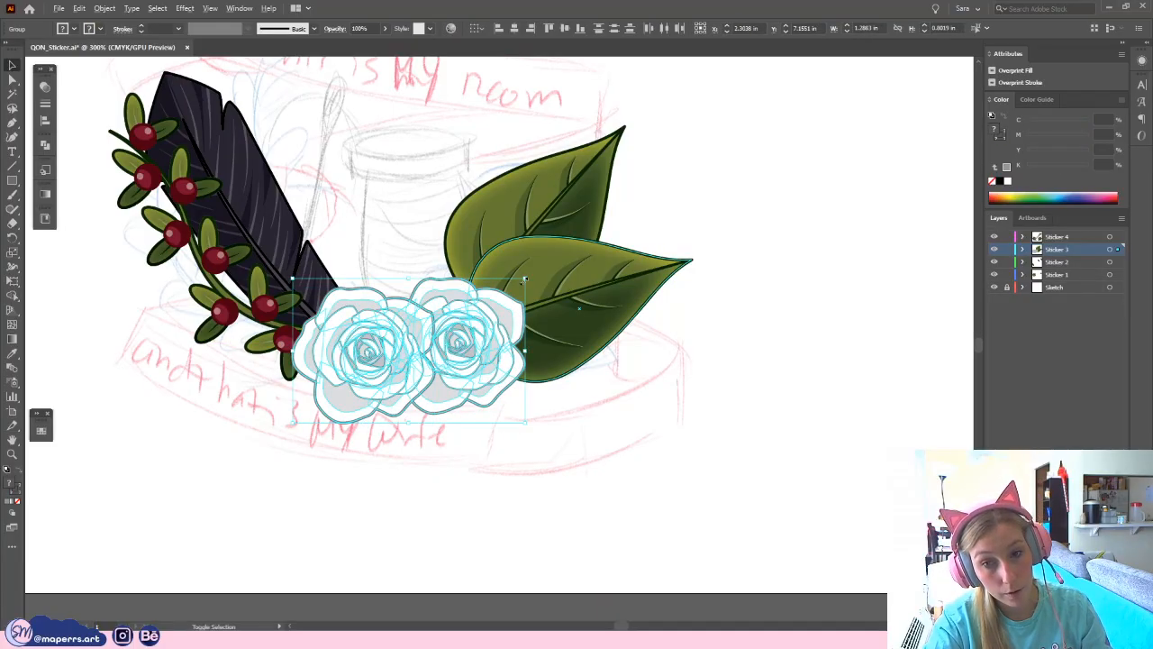
{"action": "left_click_drag", "start_coordinate": [526, 278], "coordinate": [496, 297]}
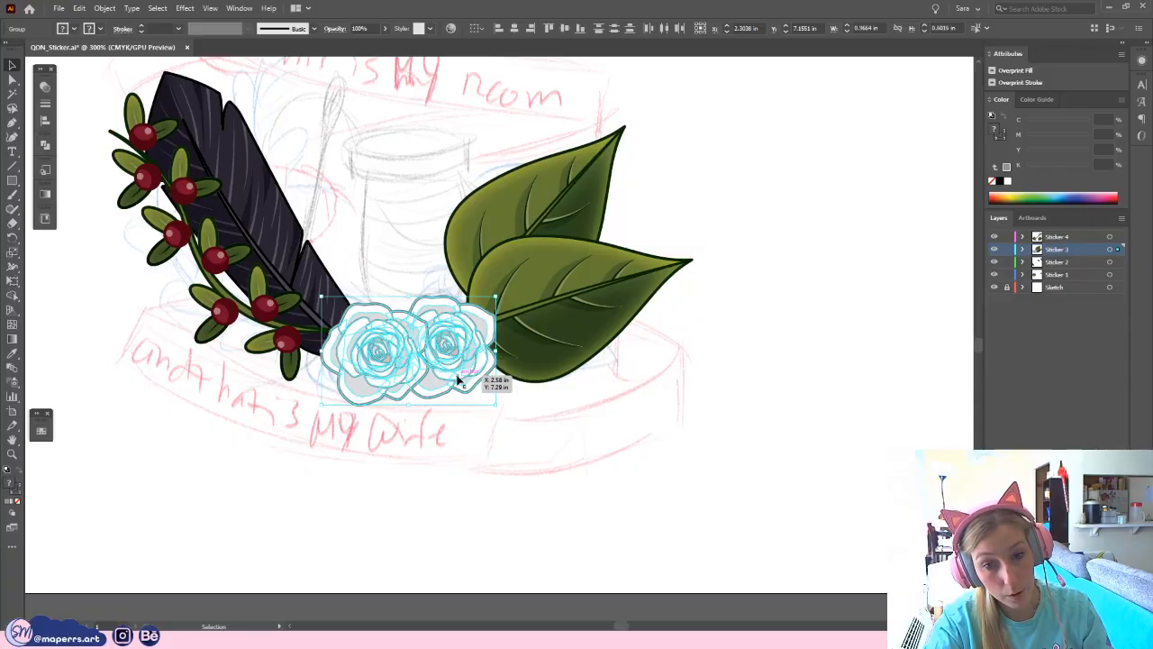
{"action": "left_click_drag", "start_coordinate": [457, 380], "coordinate": [499, 434]}
{"action": "left_click", "coordinate": [604, 427]}
- Adjust the position of each white rose so the pair sits closely side by side between the feather and the leaves
{"action": "left_click", "coordinate": [454, 382]}
{"action": "left_click_drag", "start_coordinate": [372, 363], "coordinate": [363, 365]}
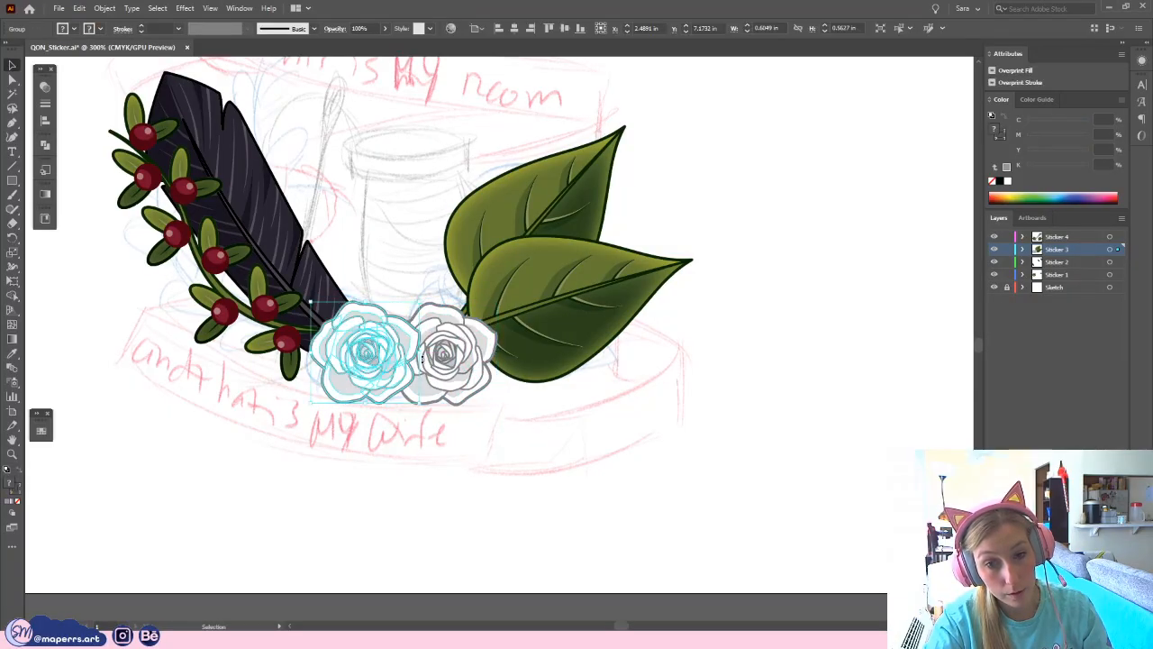
{"action": "left_click_drag", "start_coordinate": [454, 376], "coordinate": [461, 382]}
{"action": "left_click", "coordinate": [379, 361]}
{"action": "left_click", "coordinate": [379, 354]}
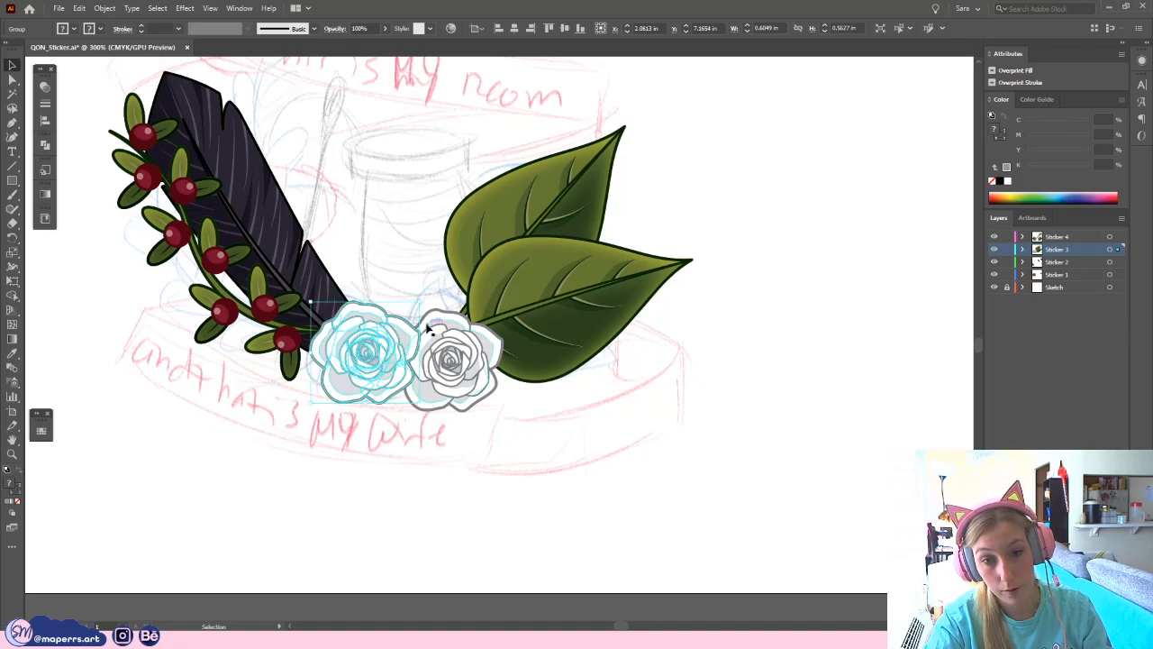
{"action": "left_click", "coordinate": [553, 419]}
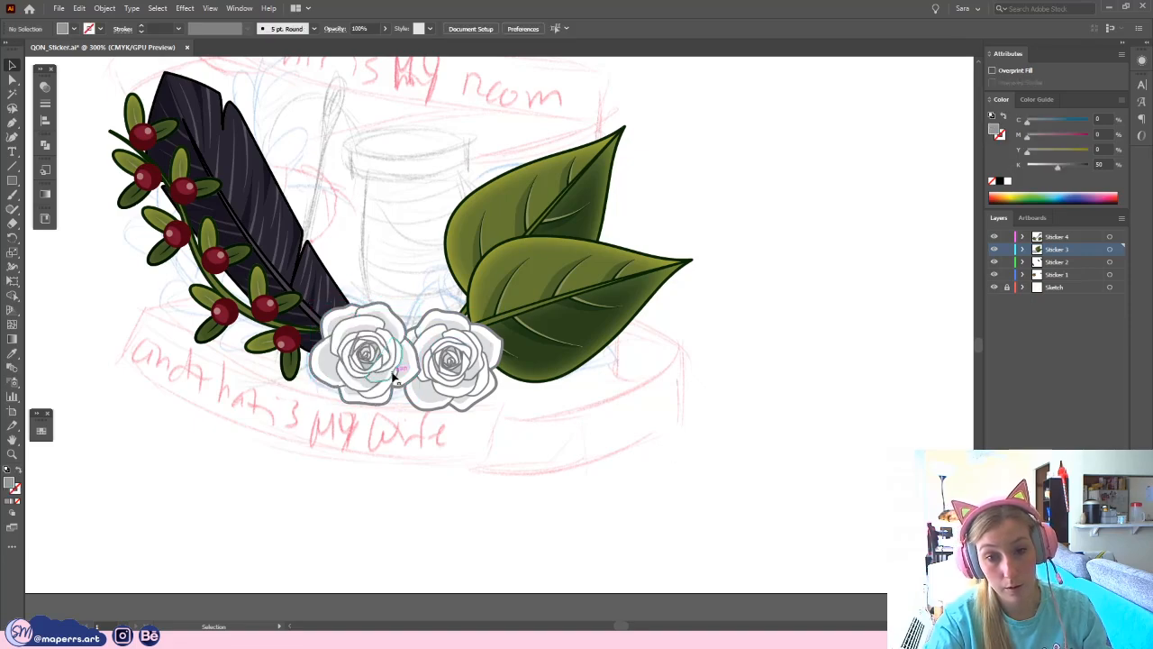
{"action": "left_click_drag", "start_coordinate": [395, 374], "coordinate": [403, 380]}
{"action": "left_click", "coordinate": [582, 420]}
- Shift the large leaf pair slightly outward and down, then the feather and berry branch together slightly outward and down
{"action": "left_click_drag", "start_coordinate": [575, 314], "coordinate": [604, 322]}
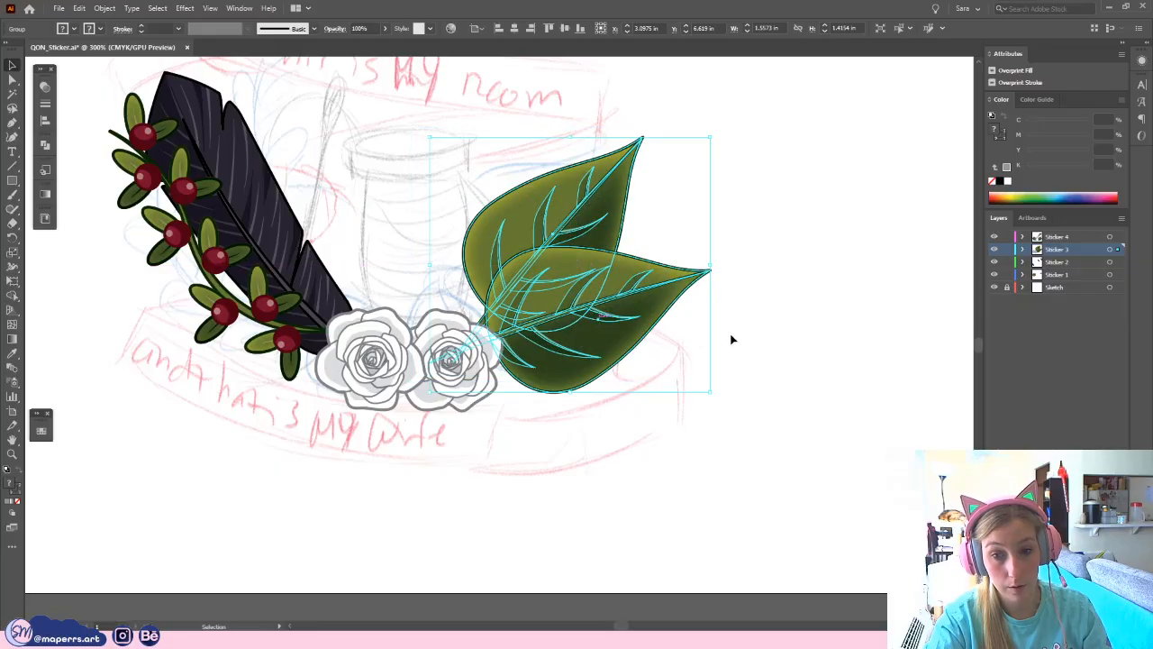
{"action": "left_click", "coordinate": [731, 337]}
{"action": "left_click_drag", "start_coordinate": [434, 478], "coordinate": [513, 499]}
{"action": "left_click", "coordinate": [353, 333]}
{"action": "left_click", "coordinate": [358, 277], "text": "shift"}
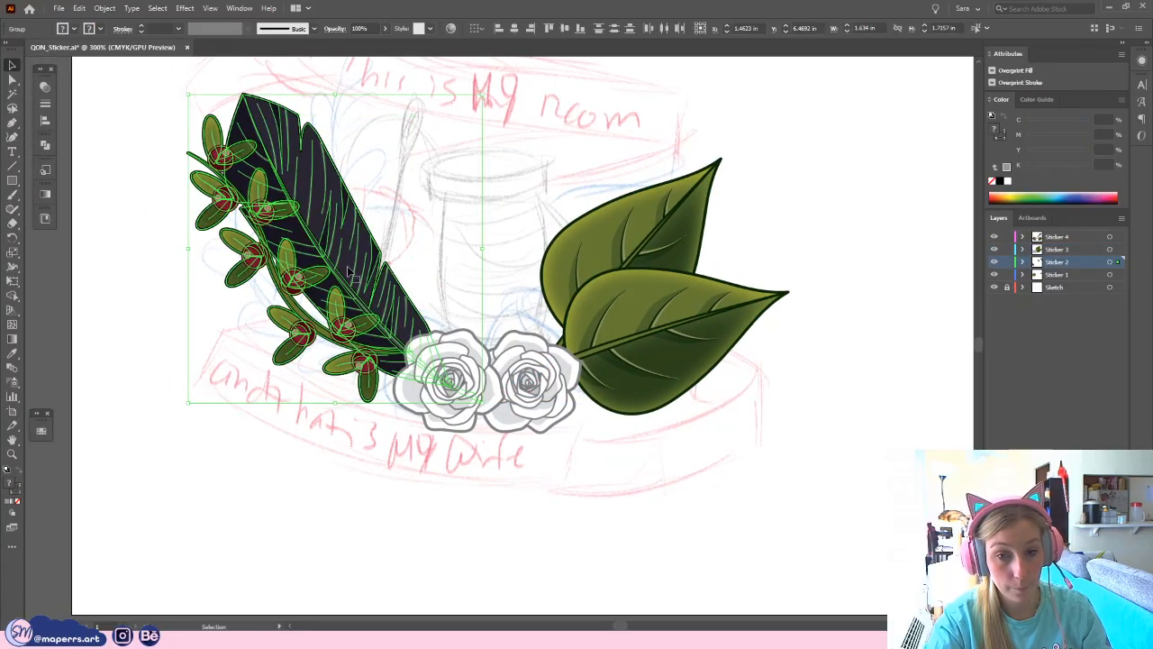
{"action": "left_click_drag", "start_coordinate": [347, 273], "coordinate": [337, 279]}
{"action": "left_click", "coordinate": [303, 404]}
- Move the berry branch slightly away from the feather and rotate it a little outward
{"action": "left_click_drag", "start_coordinate": [258, 391], "coordinate": [227, 417]}
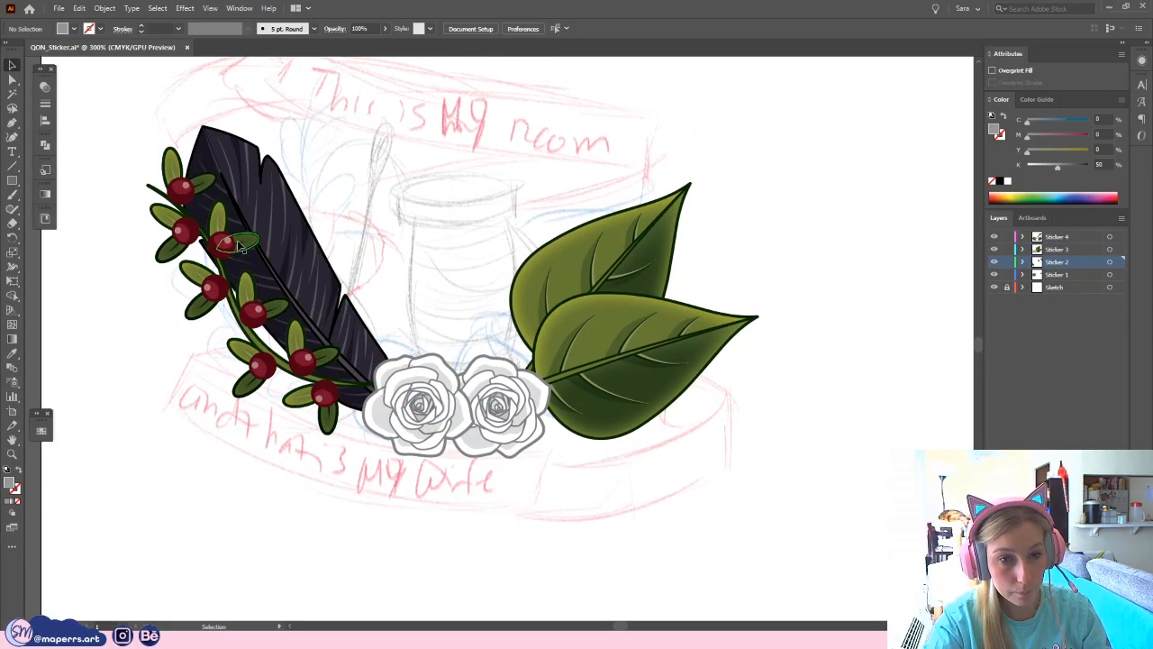
{"action": "left_click_drag", "start_coordinate": [215, 252], "coordinate": [208, 252]}
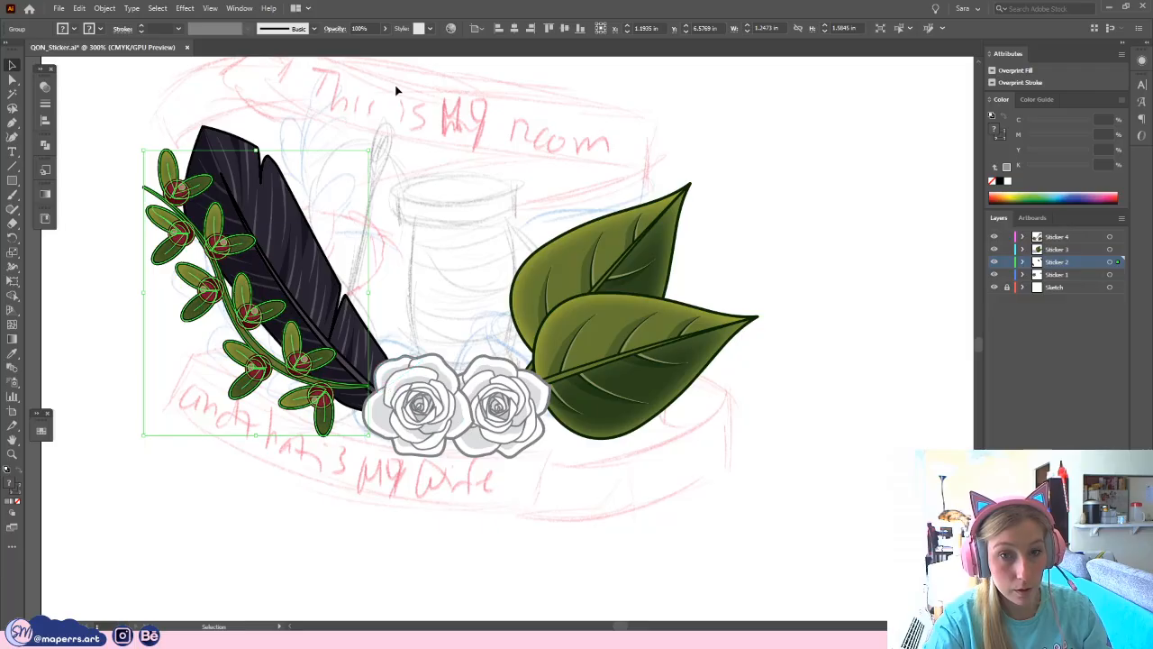
{"action": "left_click", "coordinate": [412, 191]}
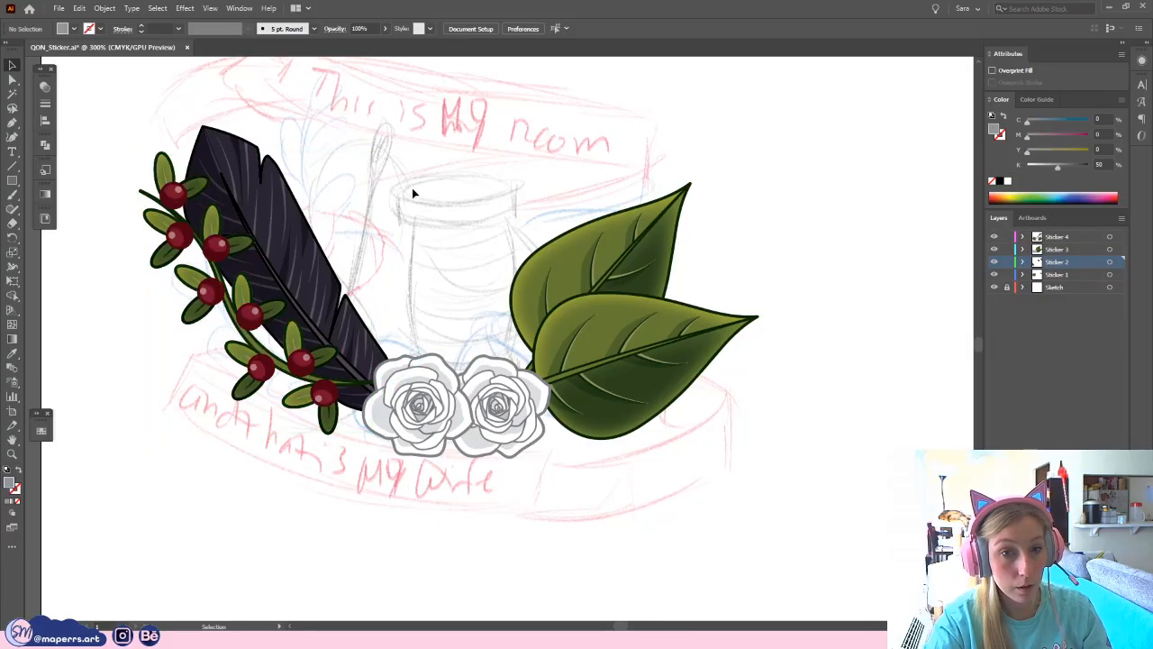
{"action": "left_click", "coordinate": [245, 317]}
{"action": "left_click", "coordinate": [166, 458]}
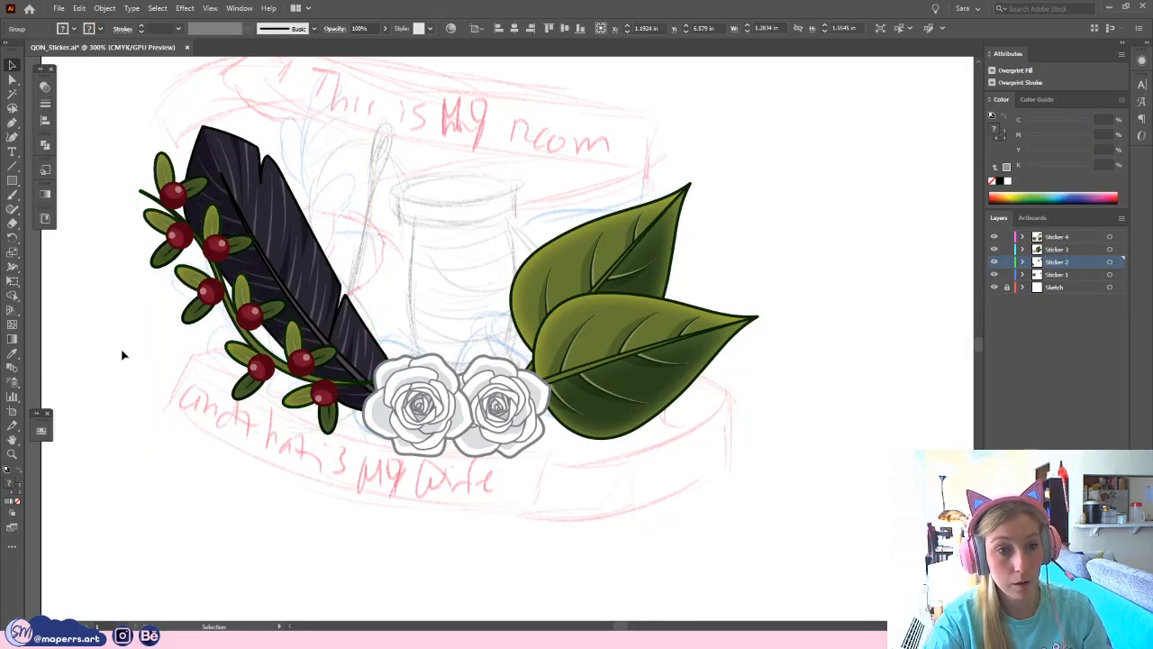
- Place an unlinked copy of the Fern asset from My Library onto the third sticker
{"action": "left_click", "coordinate": [45, 219]}
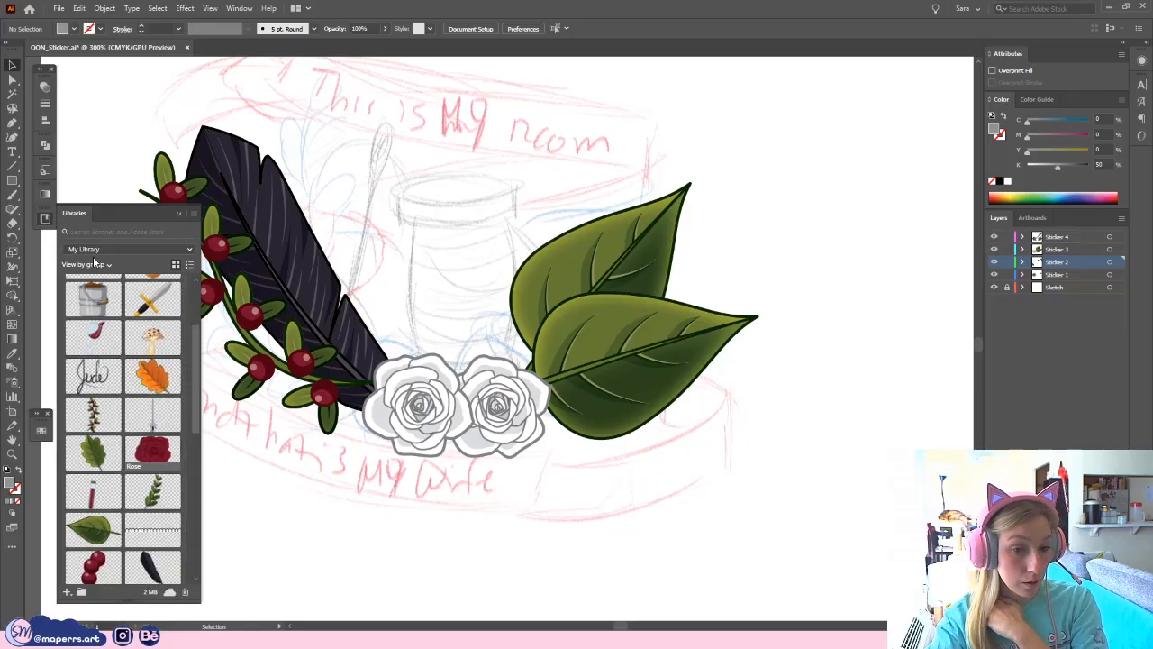
{"action": "scroll", "coordinate": [153, 379], "scroll_direction": "down", "scroll_amount": 2}
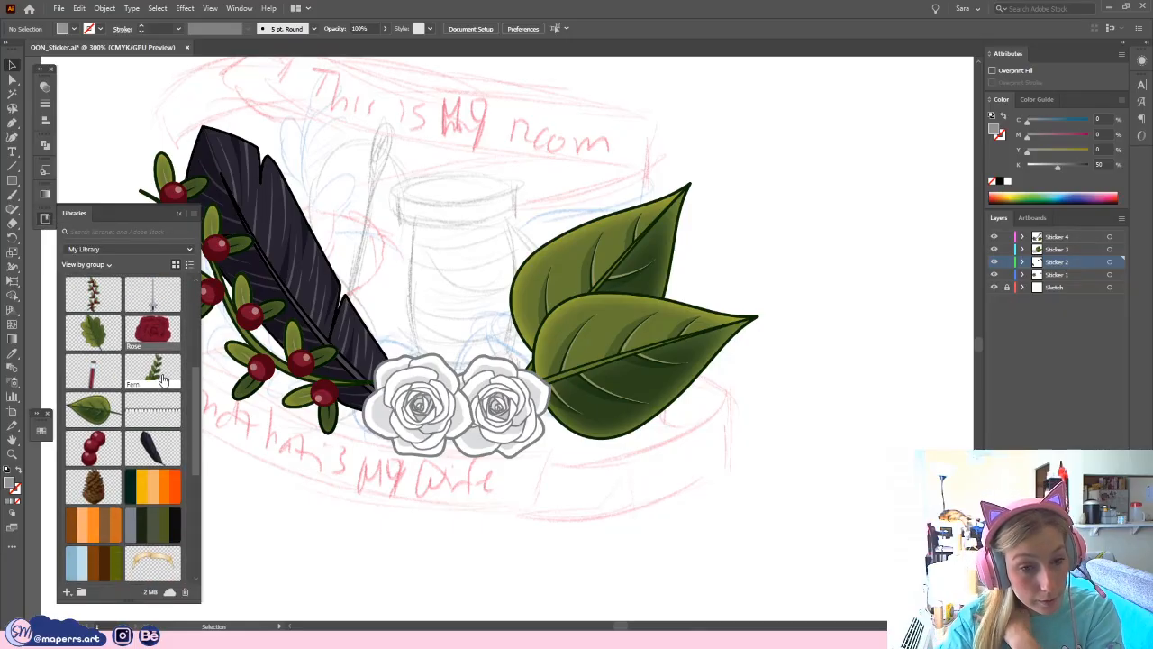
{"action": "scroll", "coordinate": [163, 379], "scroll_direction": "down", "scroll_amount": 3}
{"action": "scroll", "coordinate": [160, 347], "scroll_direction": "down", "scroll_amount": 5}
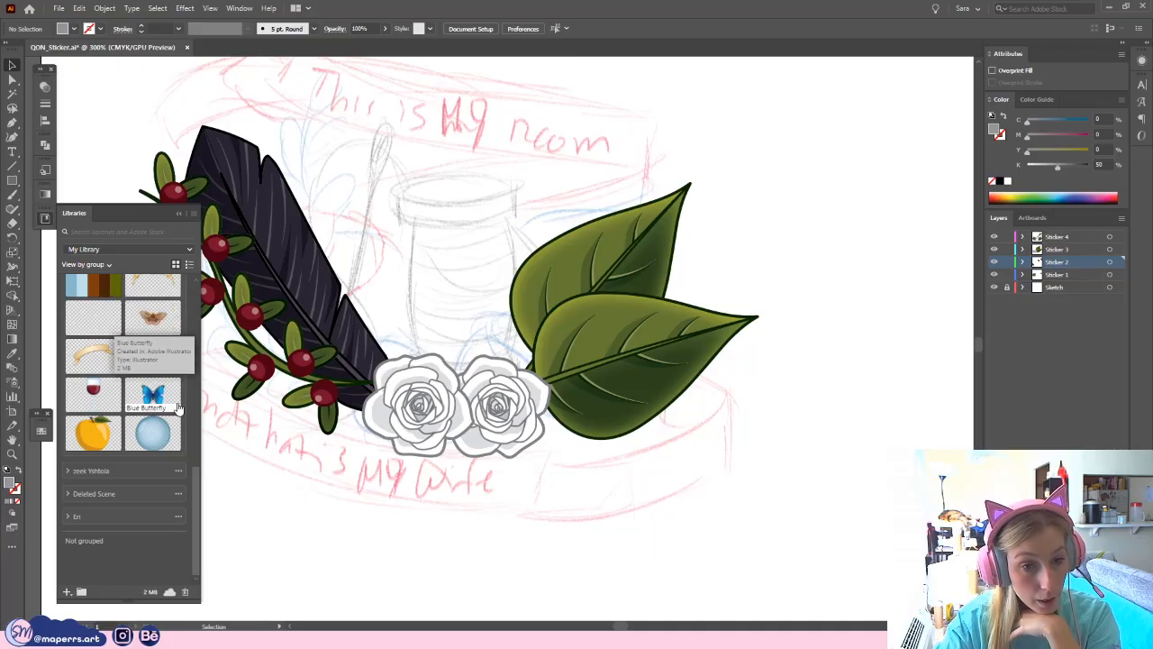
{"action": "scroll", "coordinate": [176, 401], "scroll_direction": "up", "scroll_amount": 4}
{"action": "scroll", "coordinate": [180, 406], "scroll_direction": "up", "scroll_amount": 3}
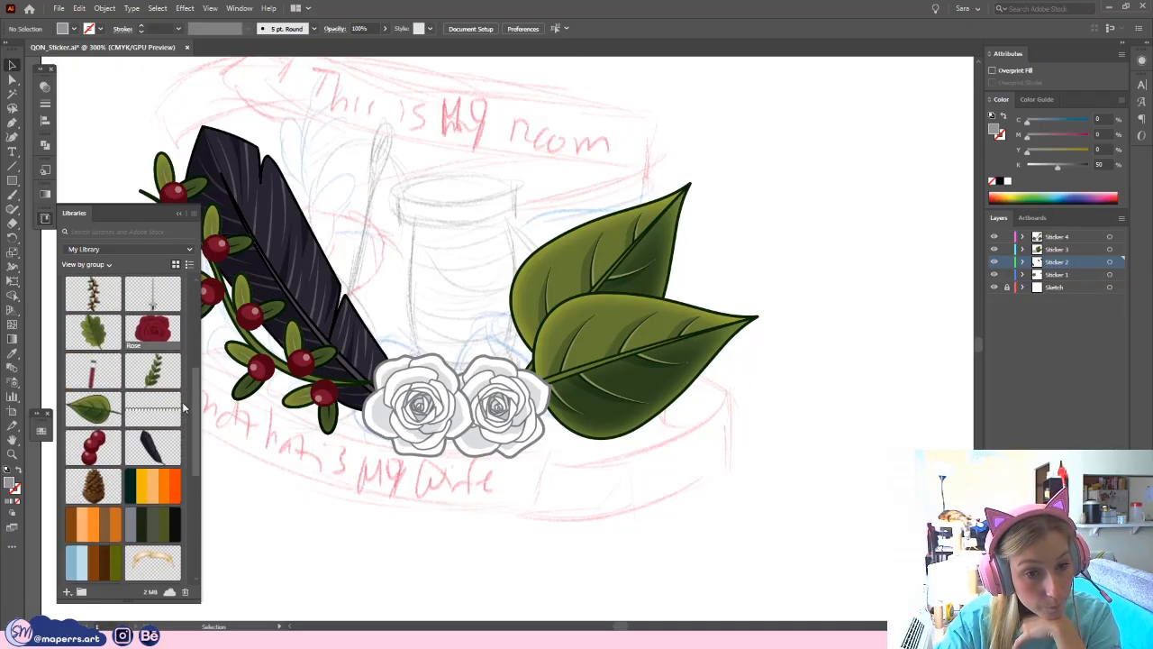
{"action": "right_click", "coordinate": [158, 390]}
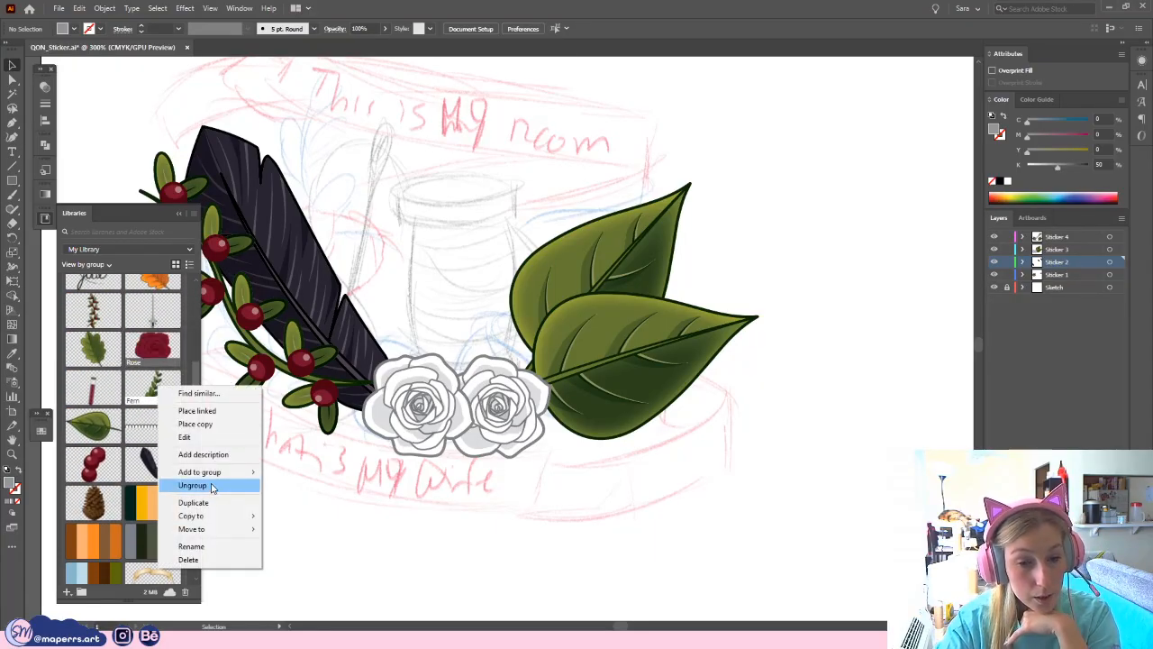
{"action": "left_click", "coordinate": [197, 423]}
{"action": "left_click_drag", "start_coordinate": [442, 98], "coordinate": [615, 431]}
- Move the fern above the feather and reflect it so that it leans the other way
{"action": "scroll", "coordinate": [505, 271], "scroll_direction": "up", "scroll_amount": 2}
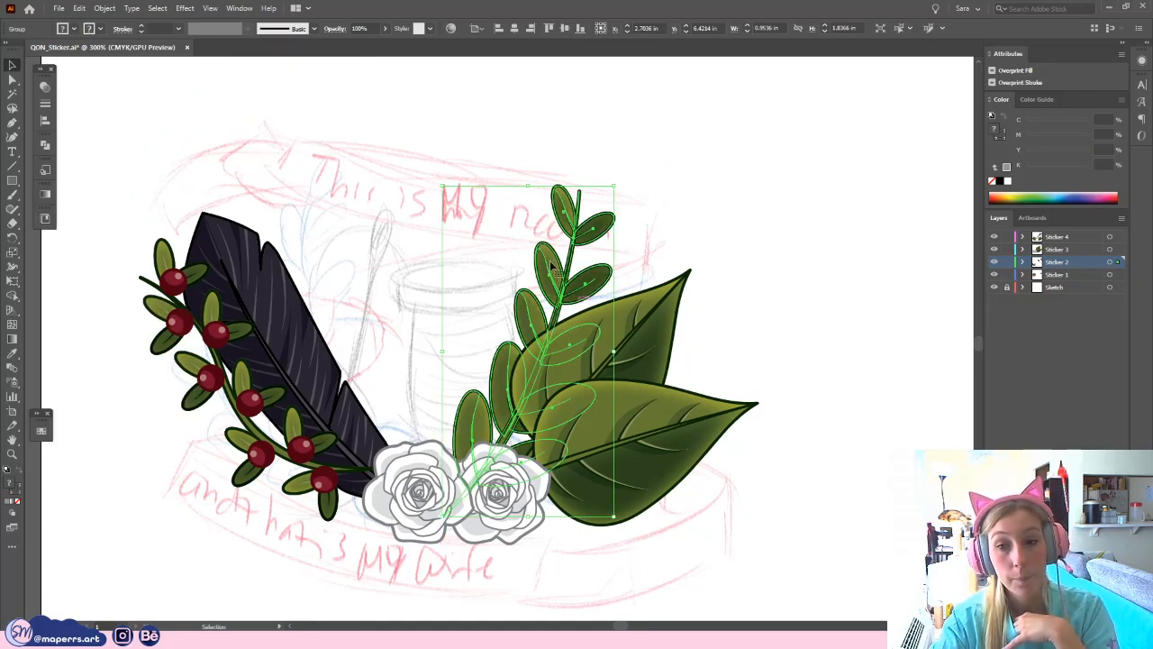
{"action": "left_click_drag", "start_coordinate": [573, 210], "coordinate": [393, 104]}
{"action": "right_click", "coordinate": [402, 117]}
{"action": "mouse_move", "coordinate": [453, 250]}
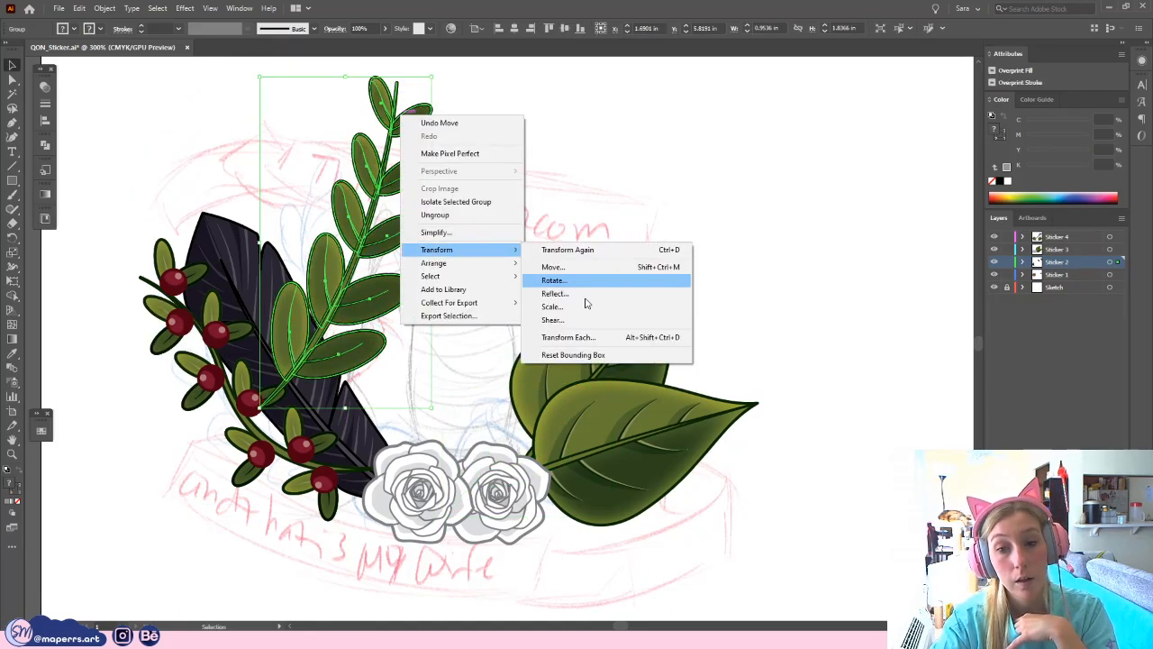
{"action": "left_click", "coordinate": [586, 296]}
{"action": "left_click", "coordinate": [578, 402]}
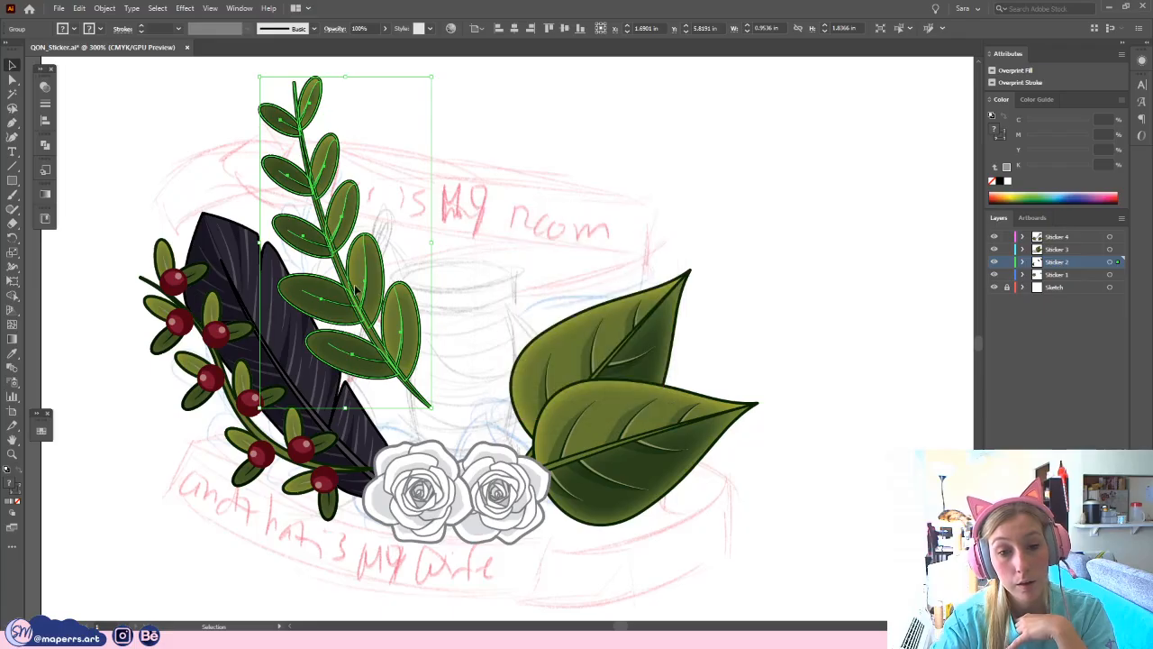
- Place the fern over the feather and send it to the back, behind the feather and berry branch
{"action": "left_click_drag", "start_coordinate": [358, 289], "coordinate": [333, 360]}
{"action": "right_click", "coordinate": [333, 360]}
{"action": "mouse_move", "coordinate": [403, 508]}
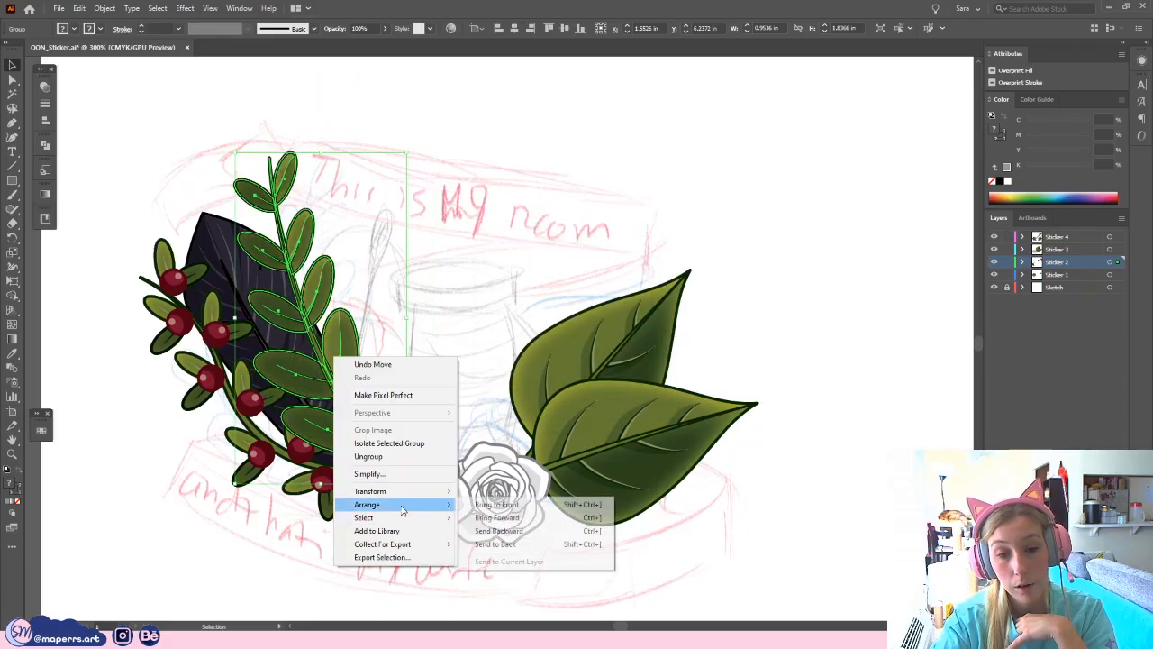
{"action": "left_click", "coordinate": [519, 548]}
{"action": "left_click", "coordinate": [440, 396]}
- Fine-tune the fern's position and rotation so its leaves fan out behind the feather's inner edge and its stem meets the roses
{"action": "left_click_drag", "start_coordinate": [388, 403], "coordinate": [398, 408]}
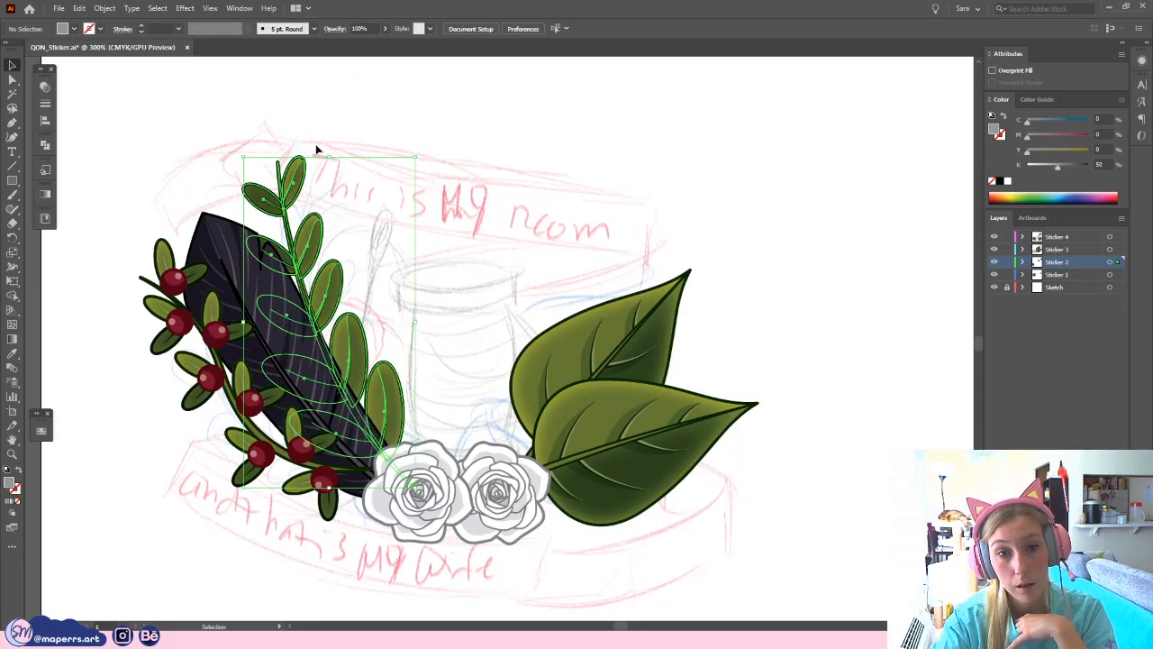
{"action": "left_click_drag", "start_coordinate": [357, 282], "coordinate": [373, 291]}
{"action": "left_click", "coordinate": [542, 142]}
{"action": "left_click", "coordinate": [356, 365]}
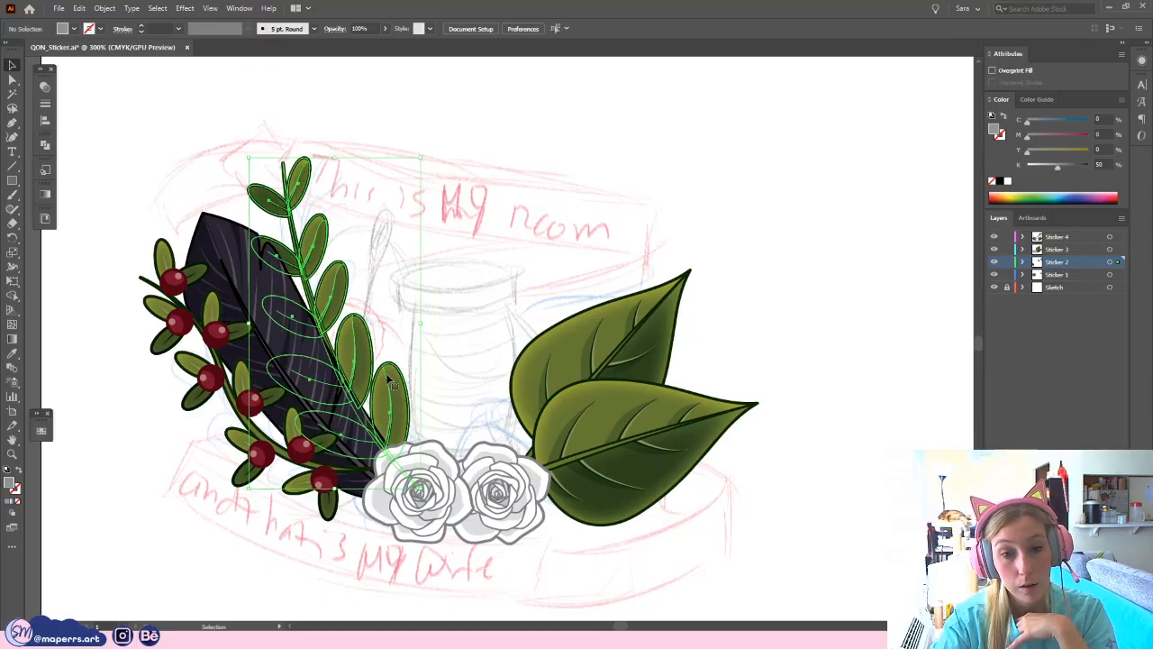
{"action": "left_click_drag", "start_coordinate": [425, 151], "coordinate": [436, 158]}
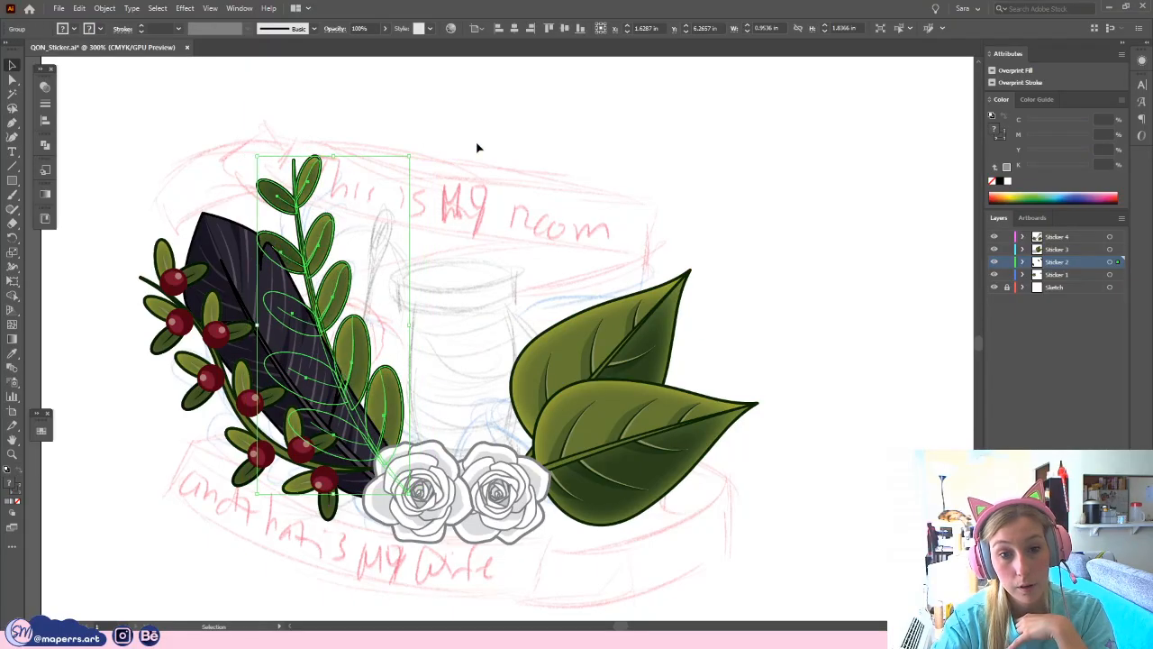
{"action": "left_click", "coordinate": [478, 148]}
{"action": "left_click_drag", "start_coordinate": [341, 306], "coordinate": [347, 307]}
{"action": "left_click", "coordinate": [481, 164]}
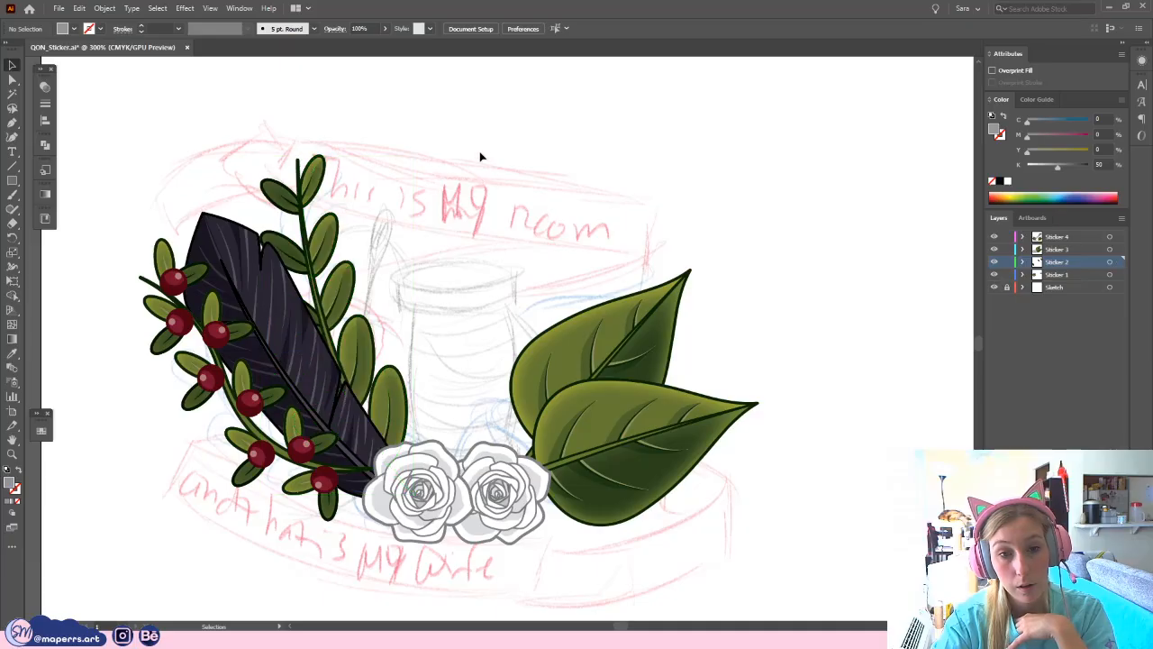
{"action": "key", "text": "ctrl+minus"}
{"action": "key", "text": "ctrl+minus"}
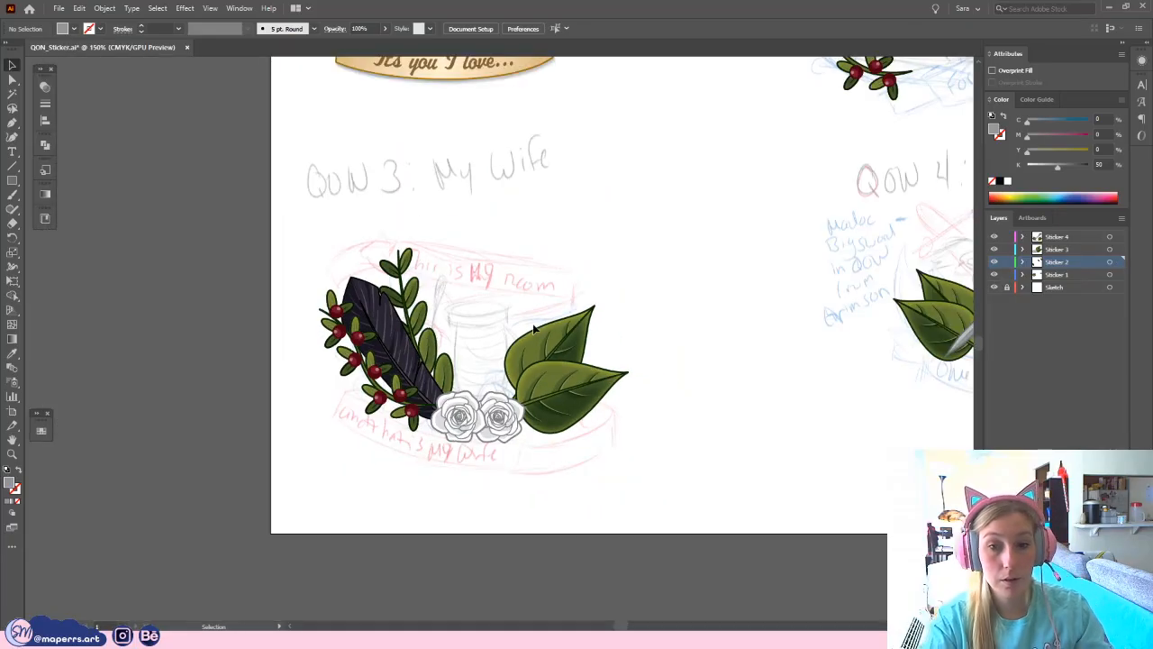
{"action": "left_click_drag", "start_coordinate": [605, 199], "coordinate": [558, 162]}
{"action": "key", "text": "ctrl+equal"}
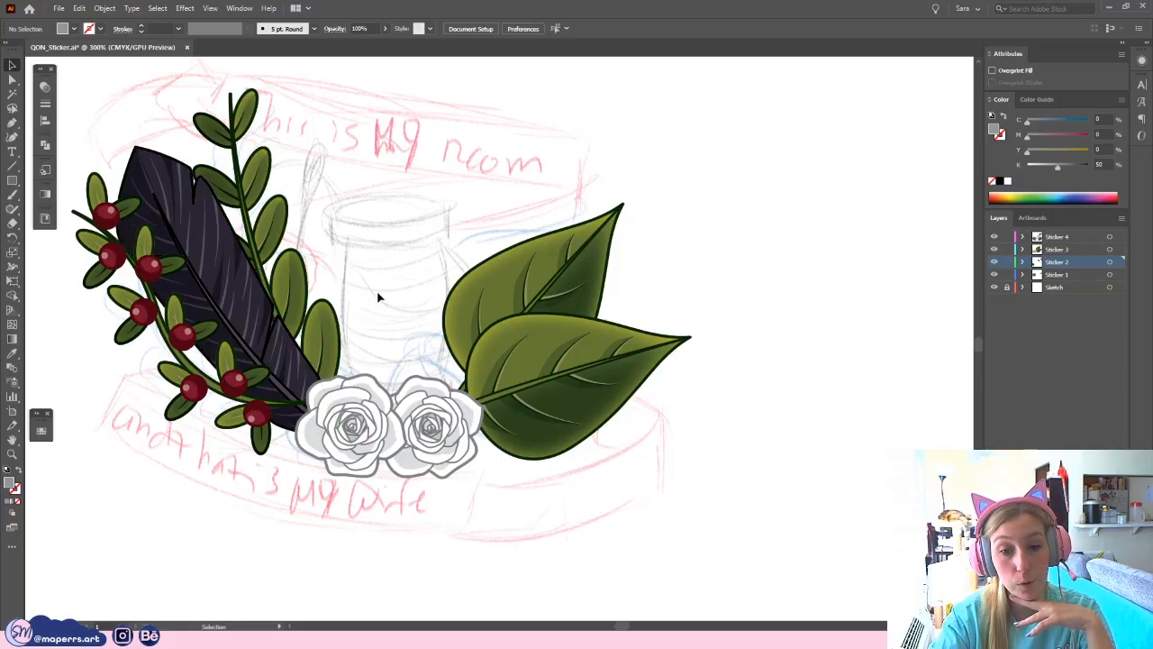
- Place an unlinked copy of the Artwork 2 banner from My Library onto the third sticker
{"action": "key", "text": "ctrl+minus"}
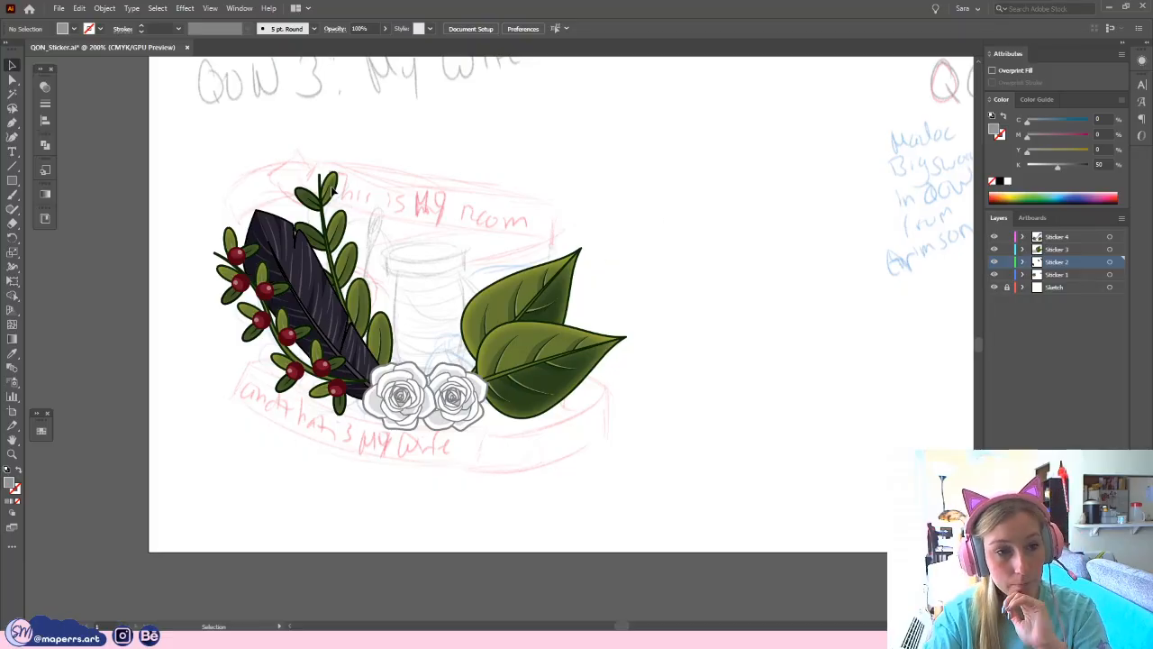
{"action": "left_click", "coordinate": [40, 218]}
{"action": "scroll", "coordinate": [135, 405], "scroll_direction": "down", "scroll_amount": 5}
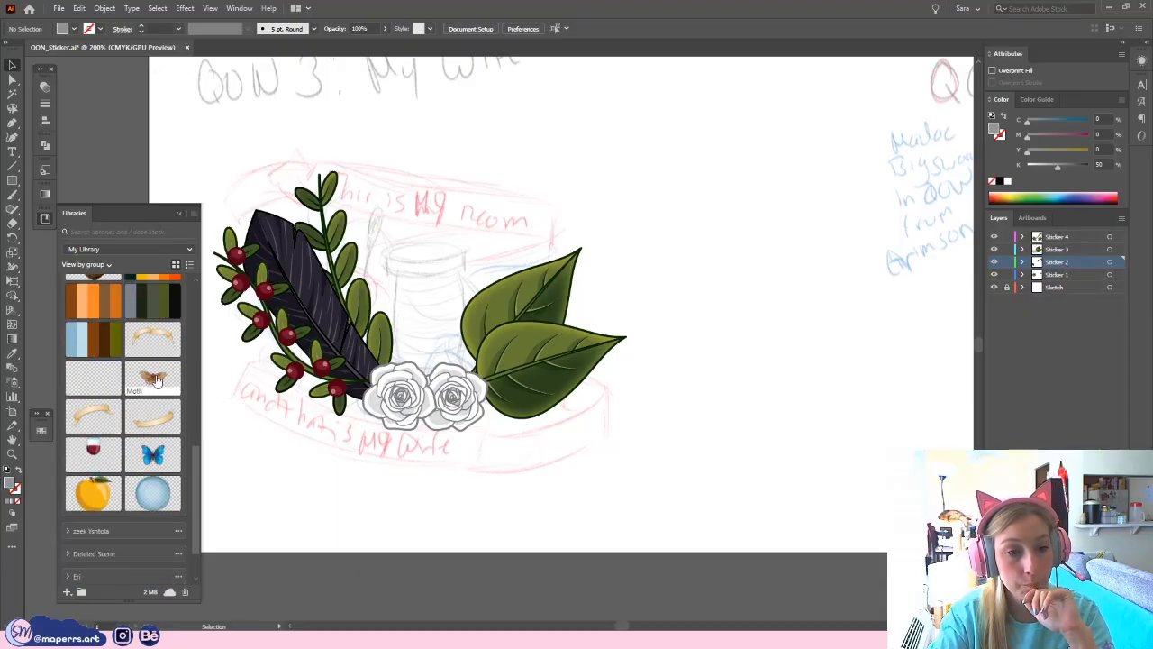
{"action": "scroll", "coordinate": [153, 385], "scroll_direction": "up", "scroll_amount": 5}
{"action": "scroll", "coordinate": [154, 382], "scroll_direction": "up", "scroll_amount": 5}
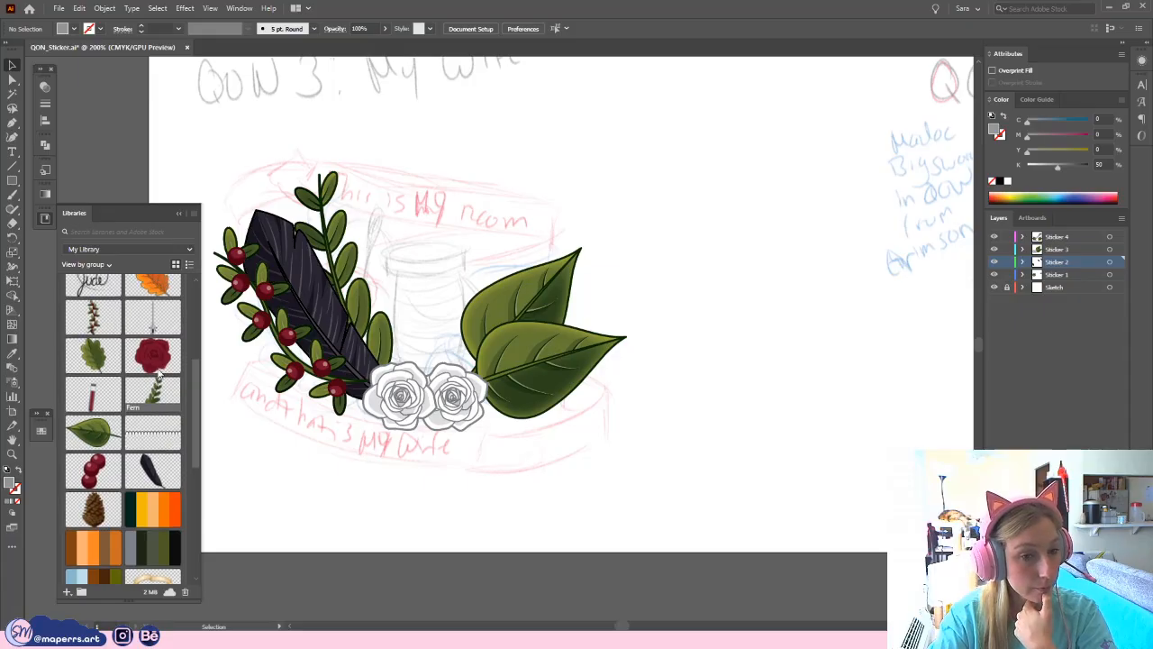
{"action": "scroll", "coordinate": [153, 377], "scroll_direction": "down", "scroll_amount": 10}
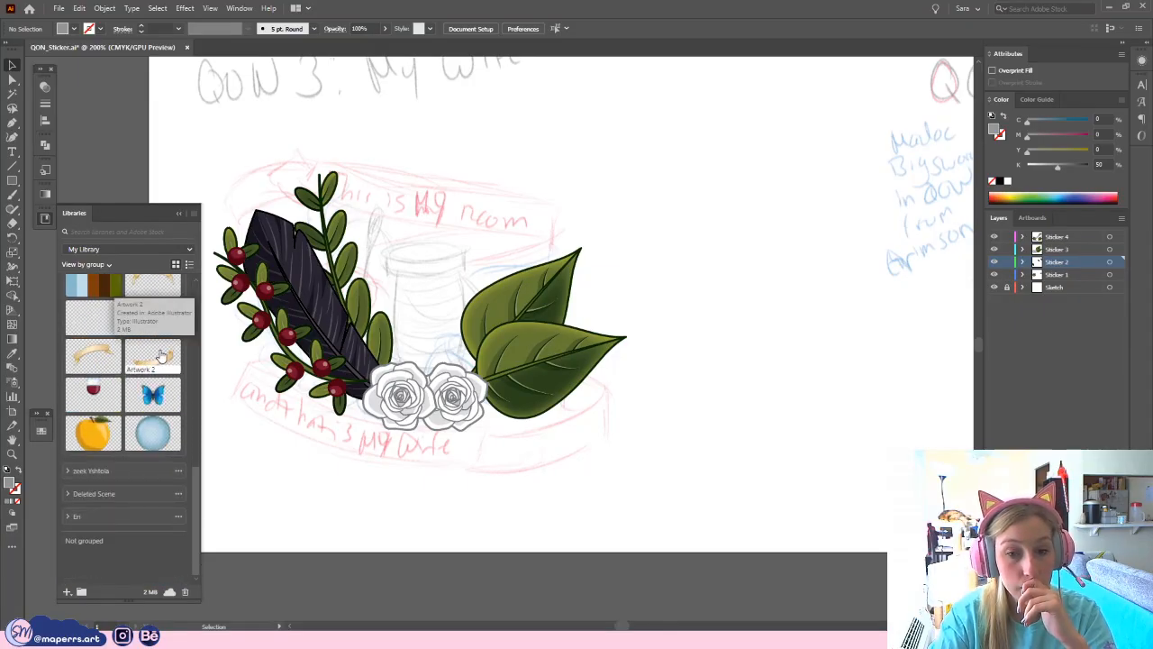
{"action": "right_click", "coordinate": [159, 351]}
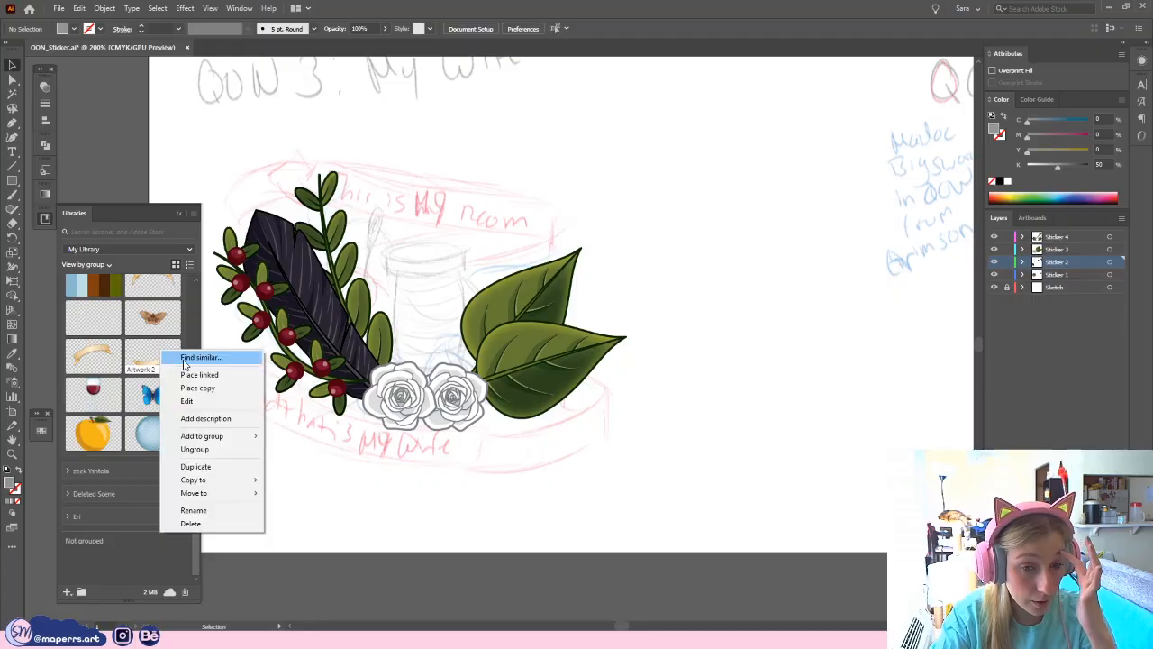
{"action": "left_click", "coordinate": [198, 388]}
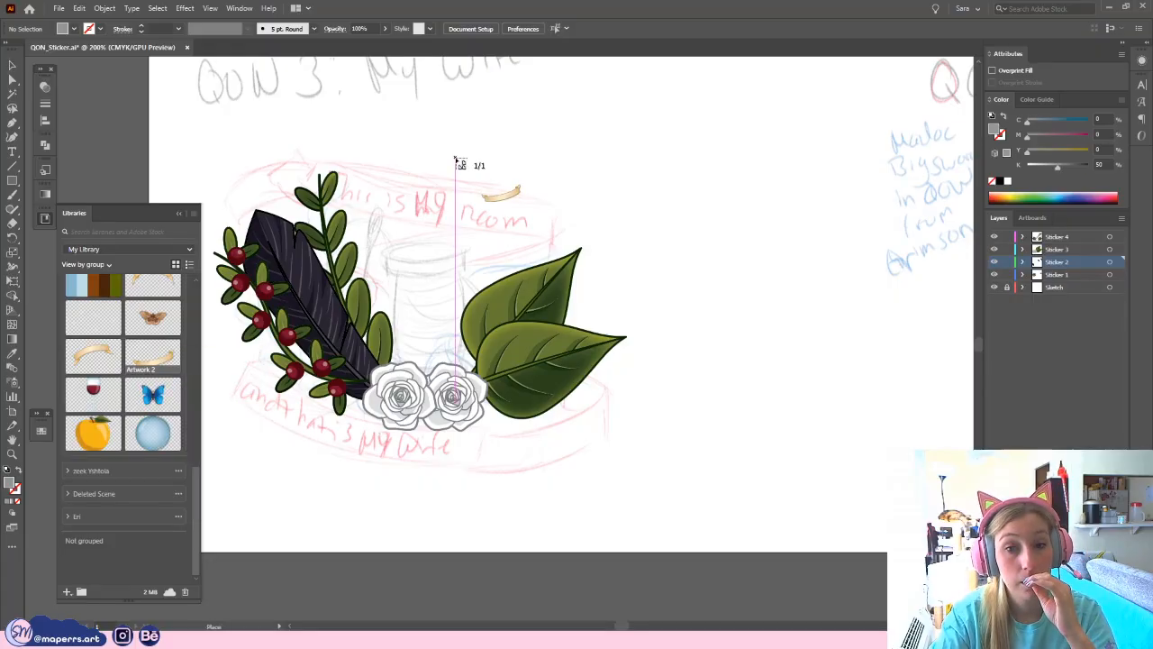
{"action": "left_click", "coordinate": [458, 168]}
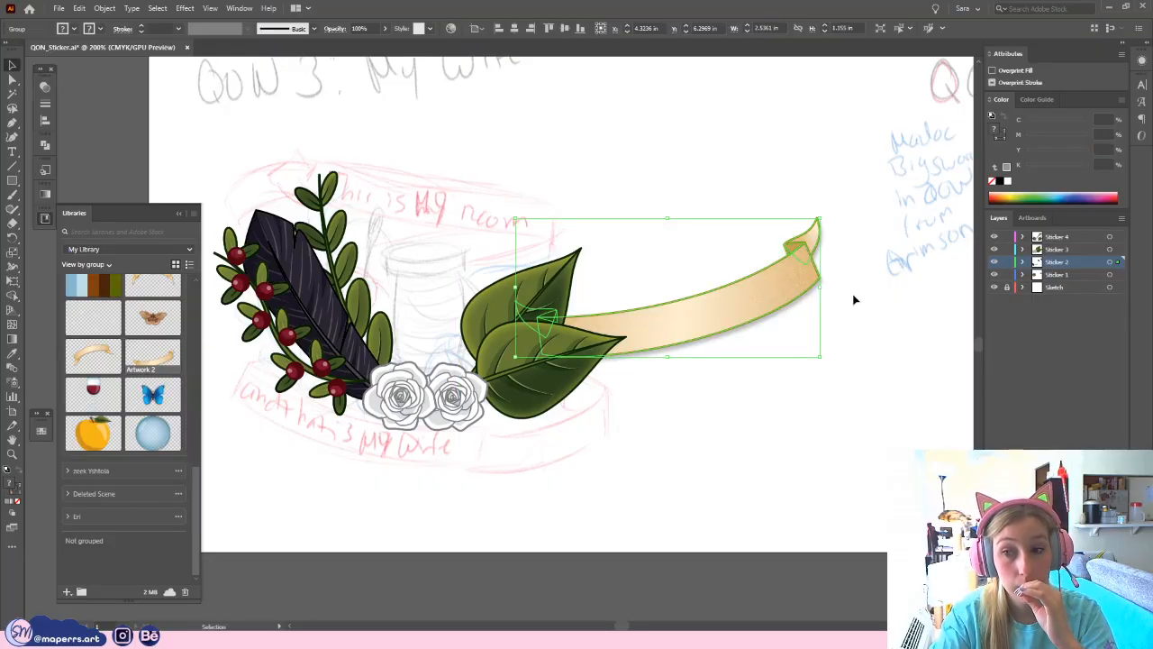
- Rotate the banner clockwise, lay it over the lower sketched ribbon beneath the roses and bring it to the front
{"action": "left_click_drag", "start_coordinate": [830, 289], "coordinate": [822, 335]}
{"action": "left_click_drag", "start_coordinate": [783, 325], "coordinate": [539, 441]}
{"action": "right_click", "coordinate": [554, 441]}
{"action": "mouse_move", "coordinate": [595, 368]}
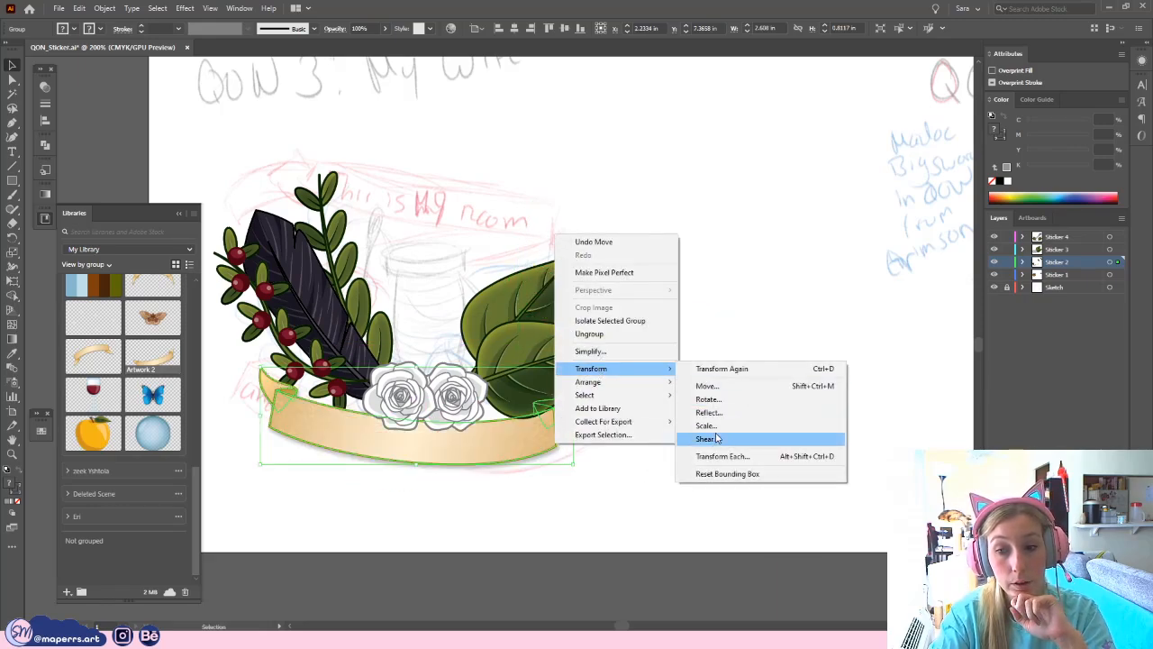
{"action": "mouse_move", "coordinate": [627, 383]}
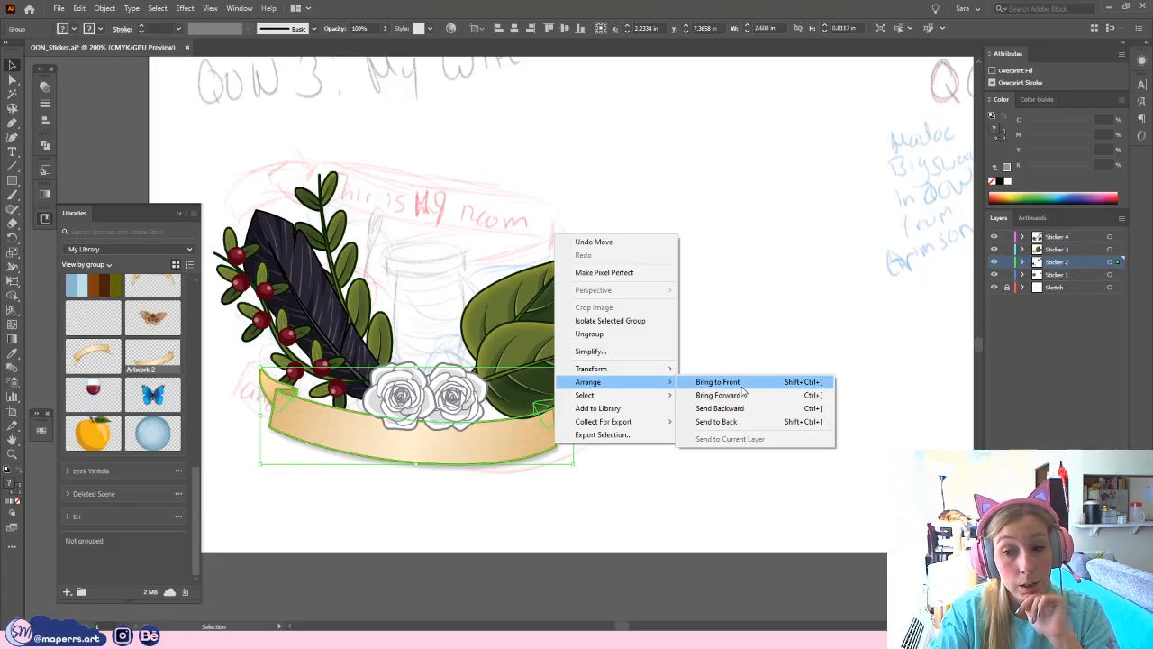
{"action": "left_click", "coordinate": [742, 384]}
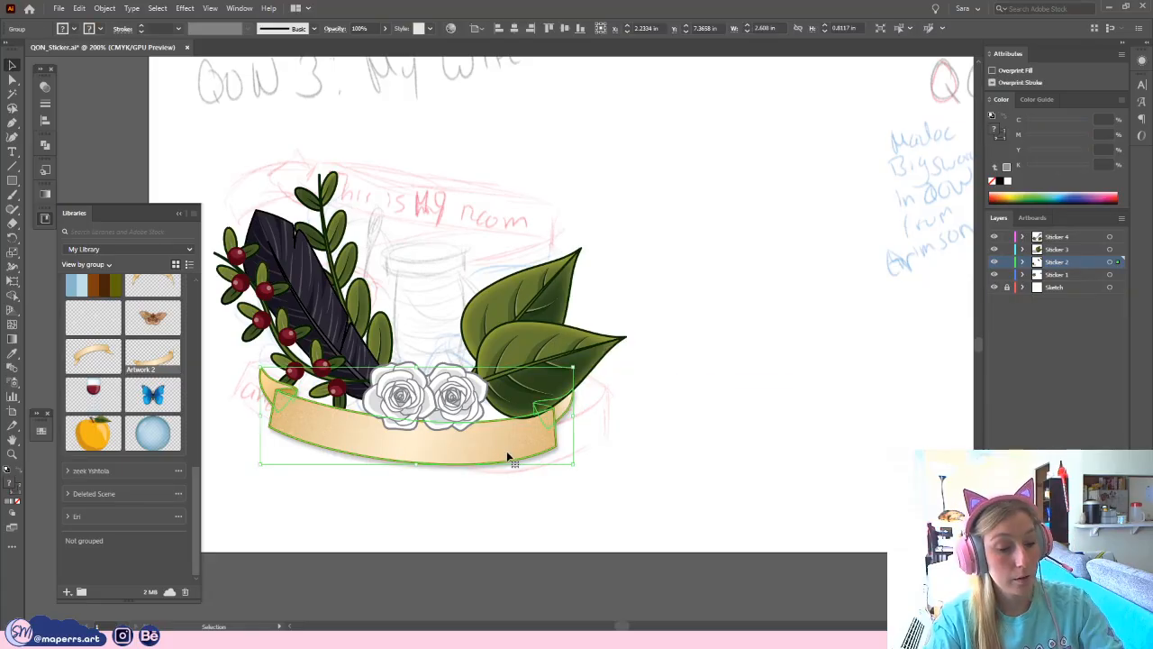
- Move the banner onto the Sticker 3 layer in front of the roses and shift it slightly up
{"action": "key", "text": "ctrl+x"}
{"action": "left_click", "coordinate": [1088, 252]}
{"action": "key", "text": "ctrl+f"}
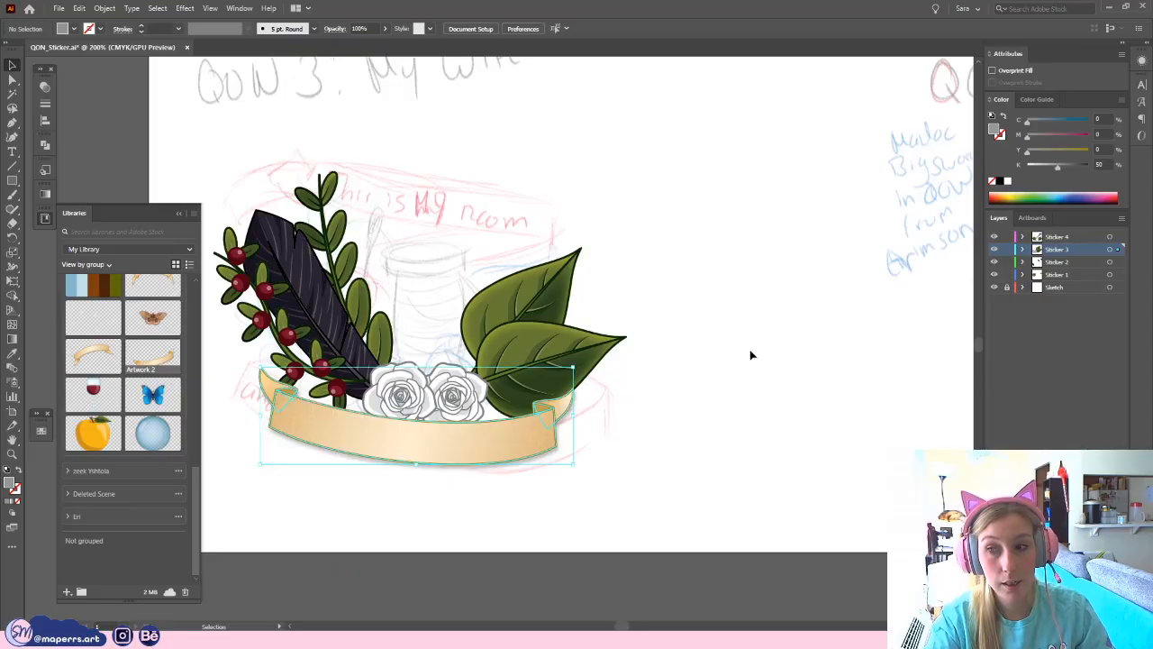
{"action": "left_click_drag", "start_coordinate": [525, 446], "coordinate": [520, 439]}
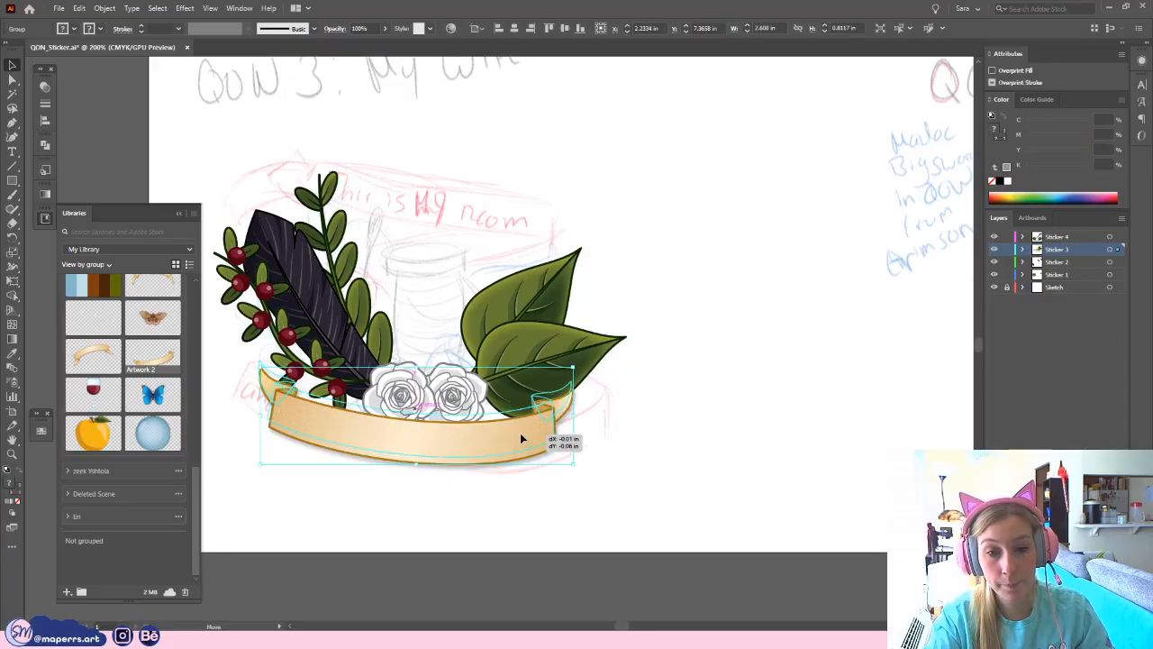
{"action": "left_click_drag", "start_coordinate": [569, 411], "coordinate": [583, 415]}
{"action": "left_click", "coordinate": [548, 430], "text": "shift"}
{"action": "left_click", "coordinate": [548, 430]}
{"action": "key", "text": "ctrl+z"}
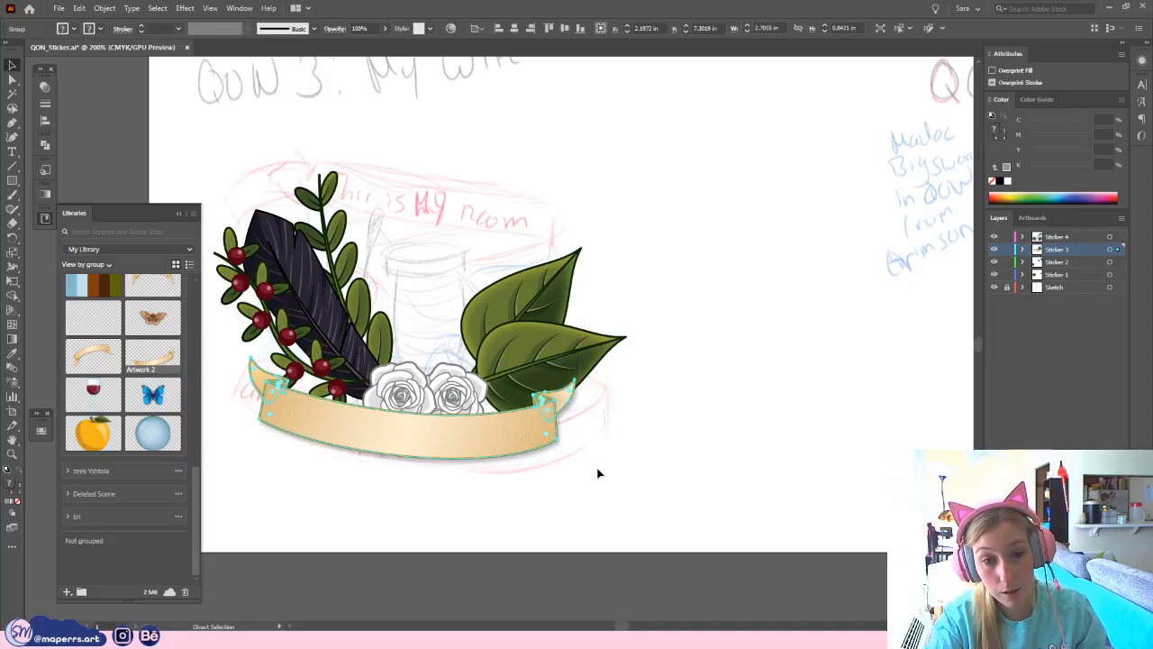
{"action": "key", "text": "ctrl+z"}
- Isolate the lower banner and lengthen it by moving the anchor points of its right and left ends outward
{"action": "double_click", "coordinate": [510, 438]}
{"action": "key", "text": "a"}
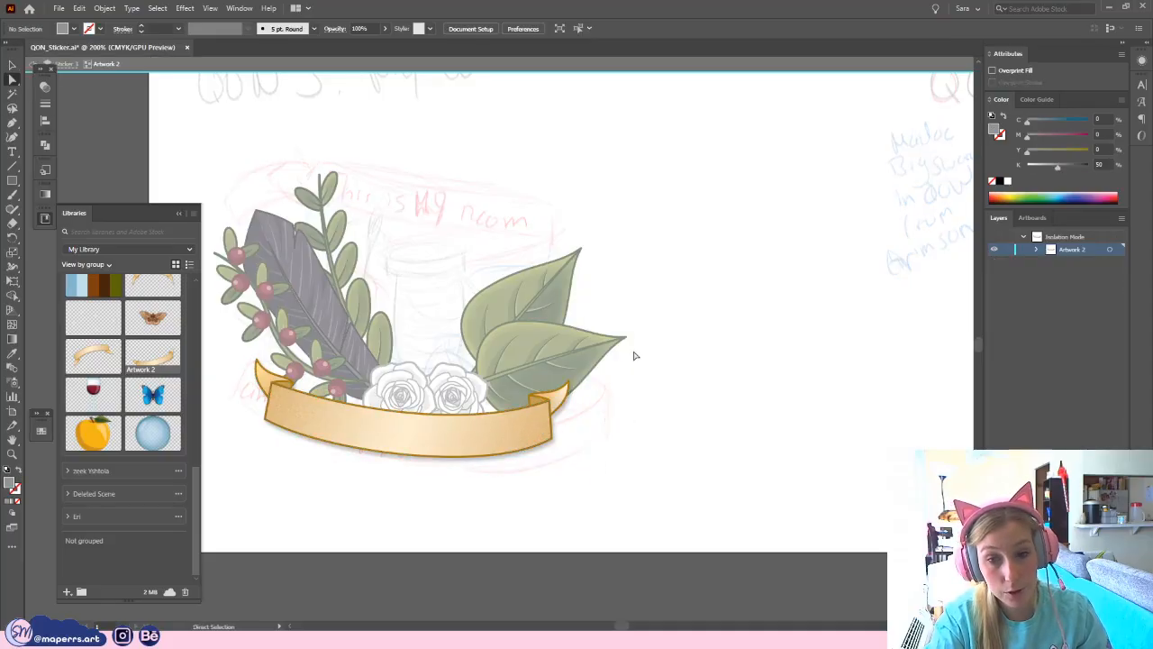
{"action": "left_click_drag", "start_coordinate": [623, 330], "coordinate": [450, 502]}
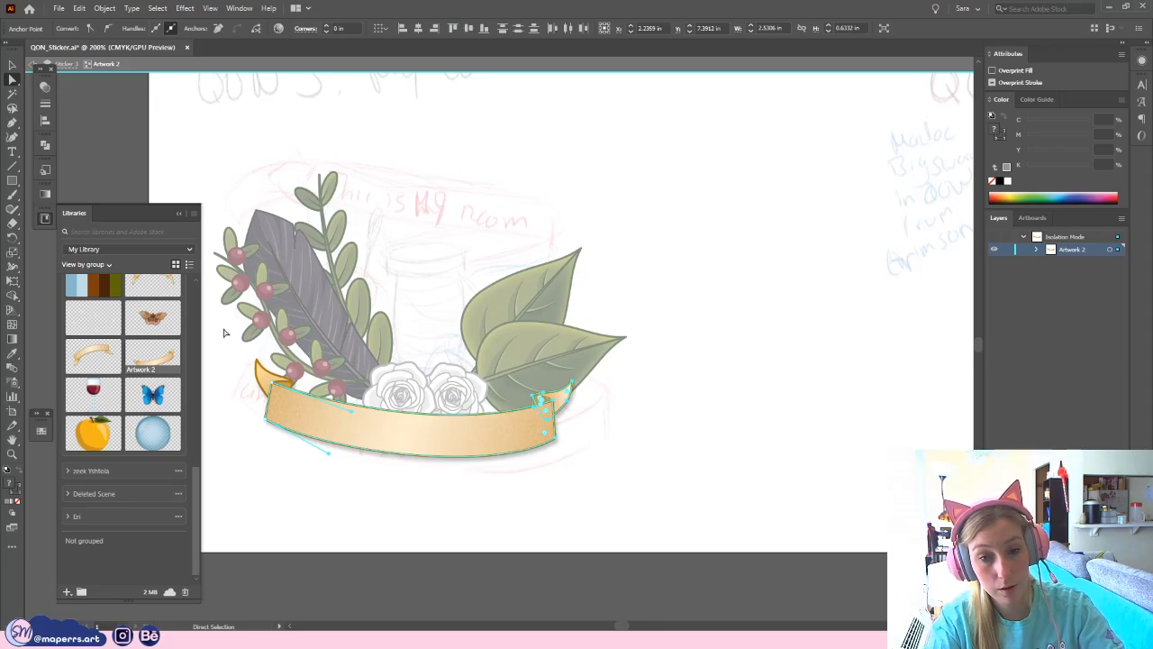
{"action": "left_click_drag", "start_coordinate": [233, 333], "coordinate": [325, 493]}
{"action": "key", "text": "Left"}
{"action": "key", "text": "Left"}
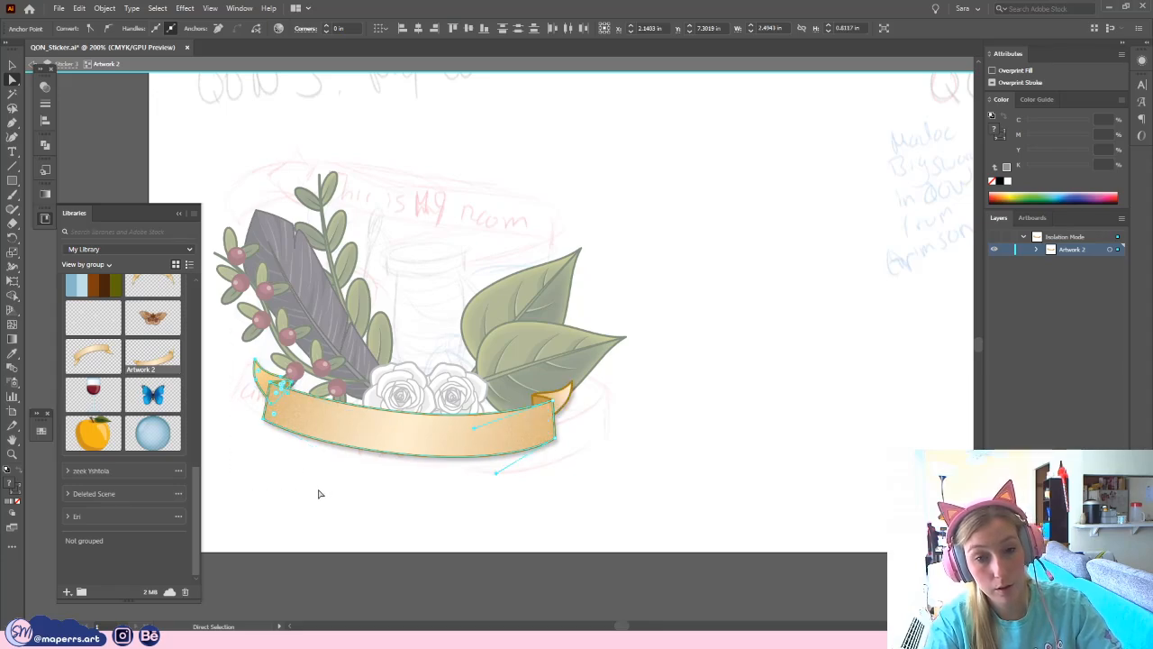
{"action": "key", "text": "Left"}
{"action": "key", "text": "Left"}
{"action": "key", "text": "v"}
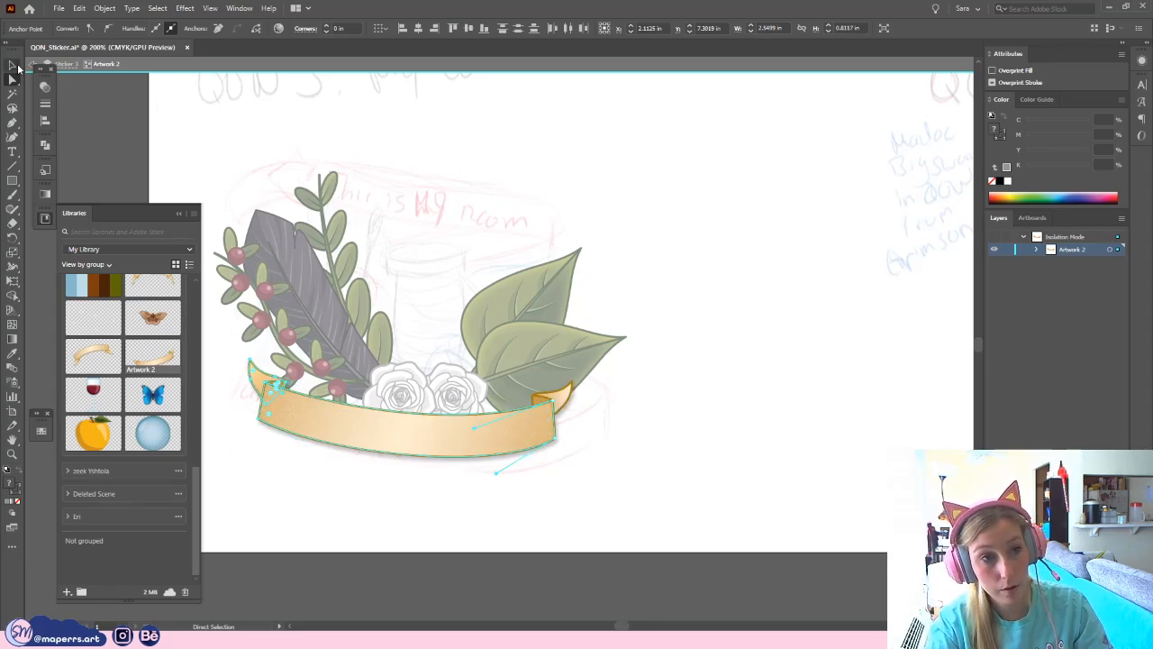
{"action": "left_click", "coordinate": [397, 160]}
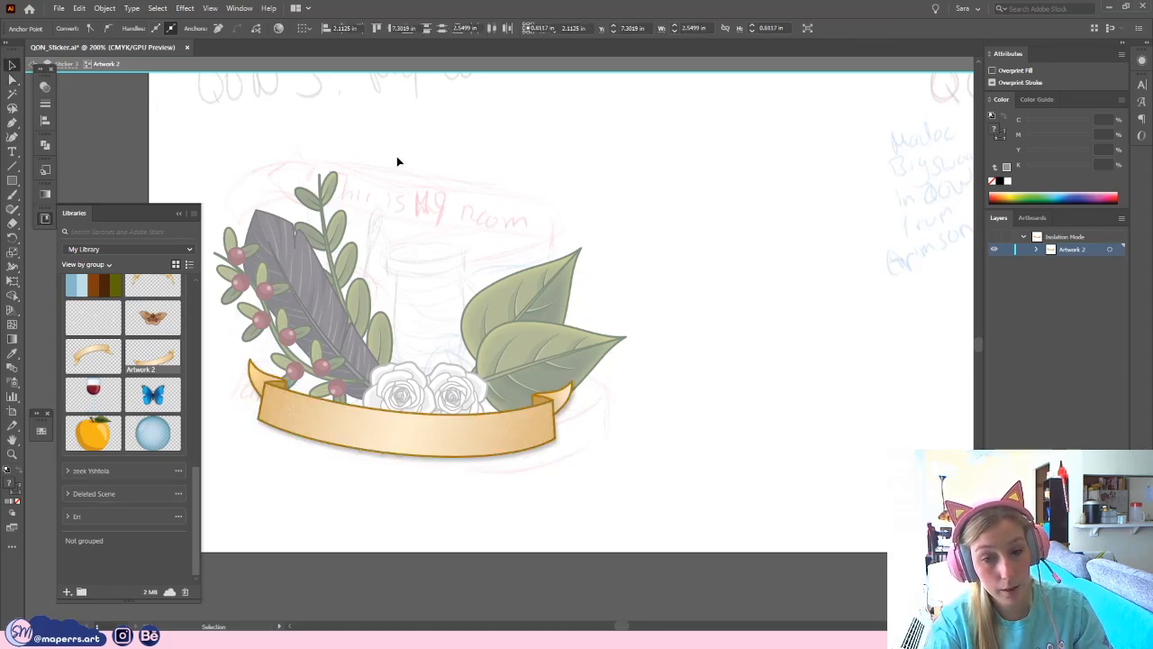
{"action": "double_click", "coordinate": [595, 445]}
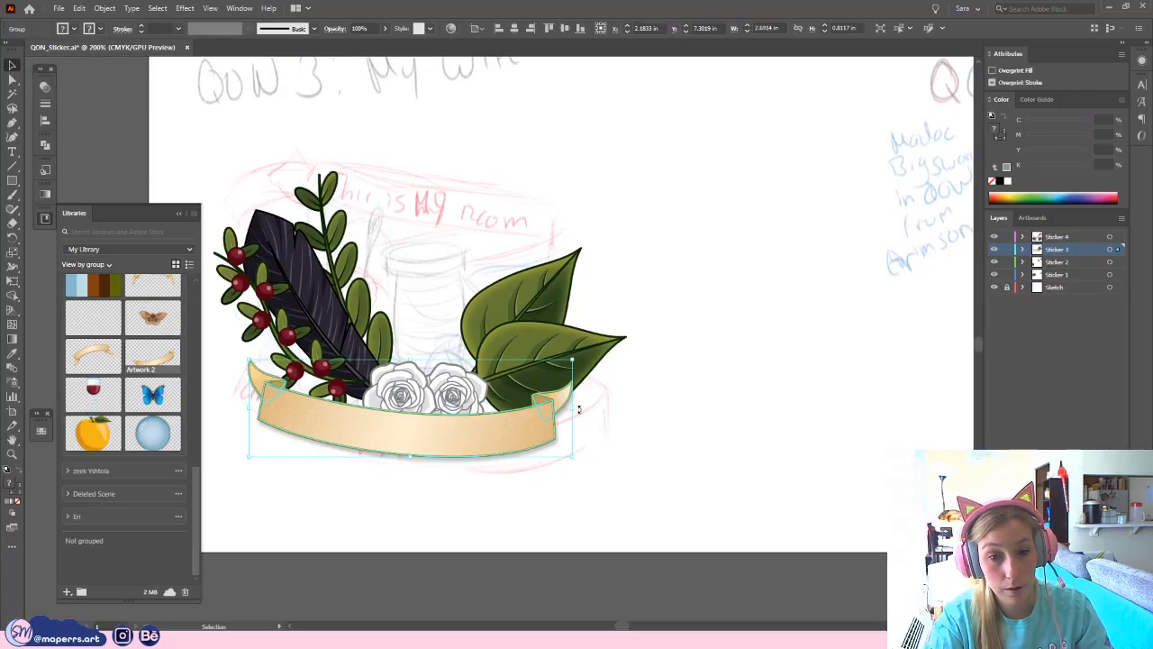
- Rotate the lower banner slightly clockwise to follow the tilt of the sketched ribbon
{"action": "left_click_drag", "start_coordinate": [579, 409], "coordinate": [527, 436]}
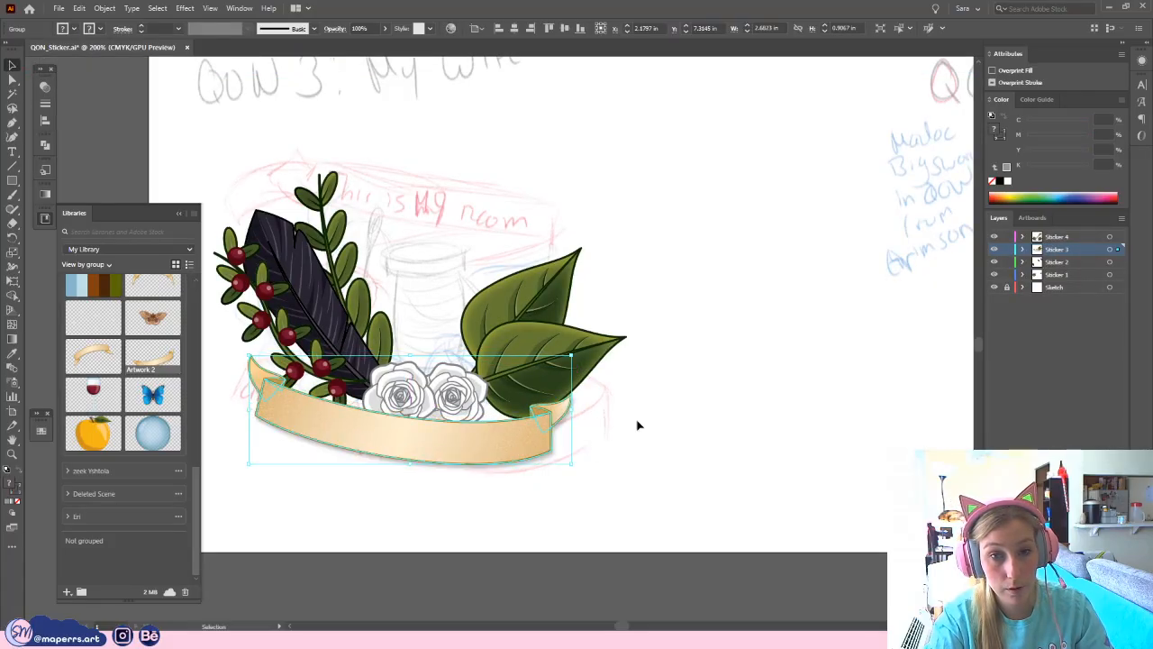
{"action": "left_click", "coordinate": [655, 433]}
{"action": "left_click", "coordinate": [401, 433]}
{"action": "key", "text": "a"}
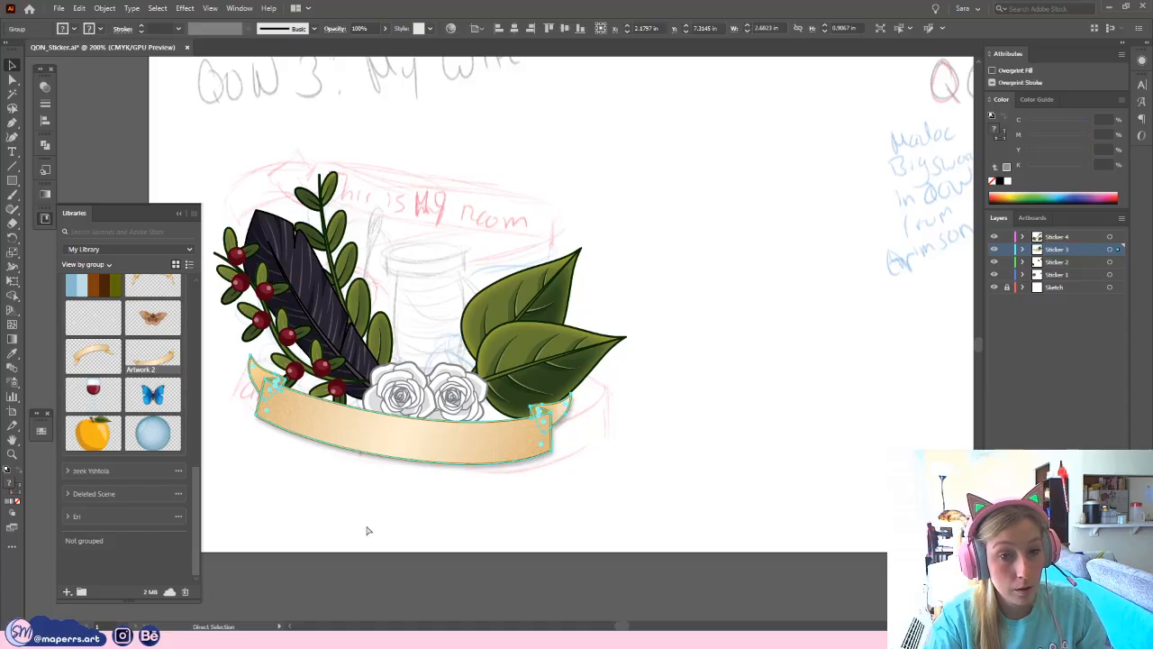
{"action": "key", "text": "v"}
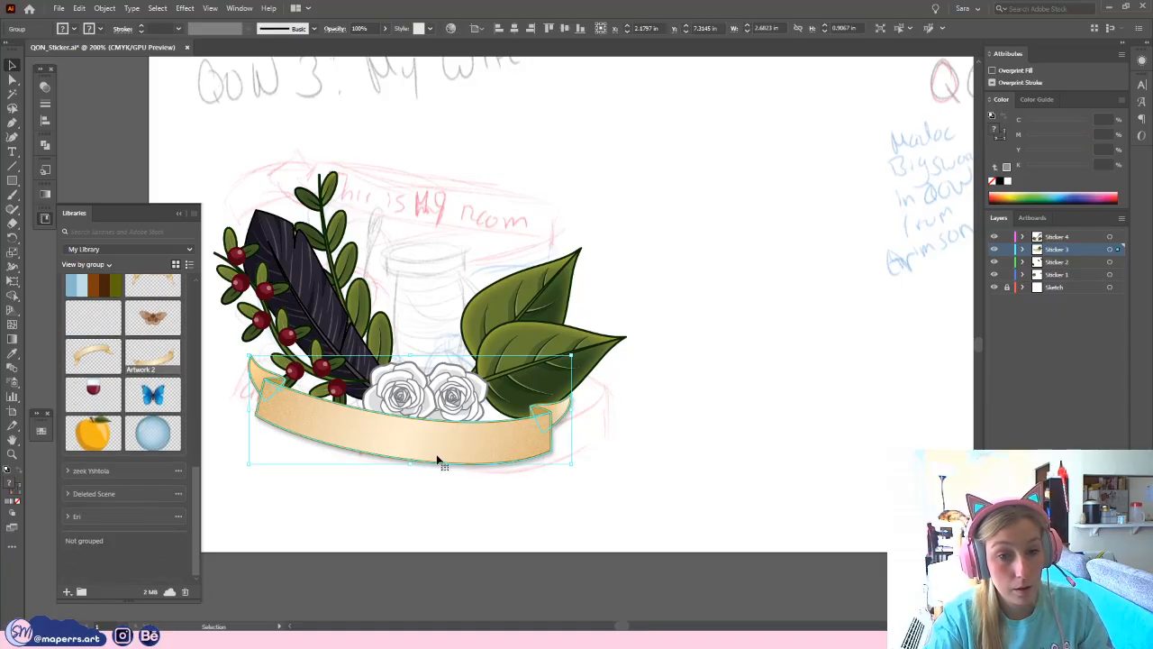
{"action": "key", "text": "a"}
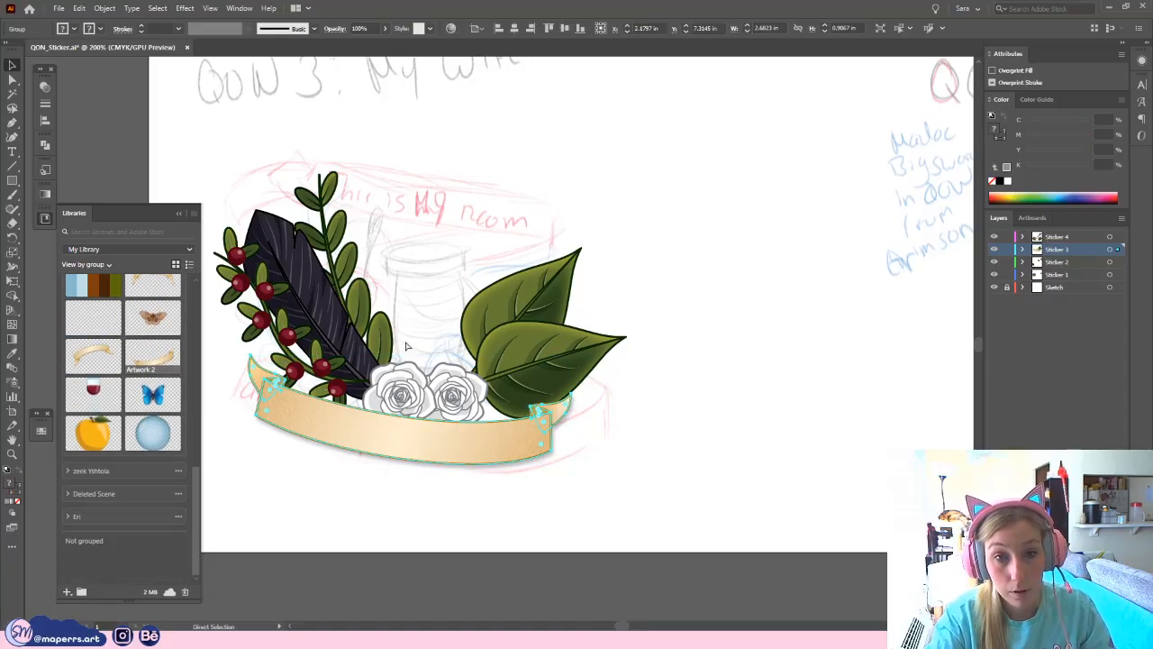
{"action": "key", "text": "v"}
- Duplicate the lower banner to the top of the third sticker and reflect the copy across the horizontal axis
{"action": "left_click_drag", "start_coordinate": [494, 449], "coordinate": [526, 218]}
{"action": "right_click", "coordinate": [525, 219]}
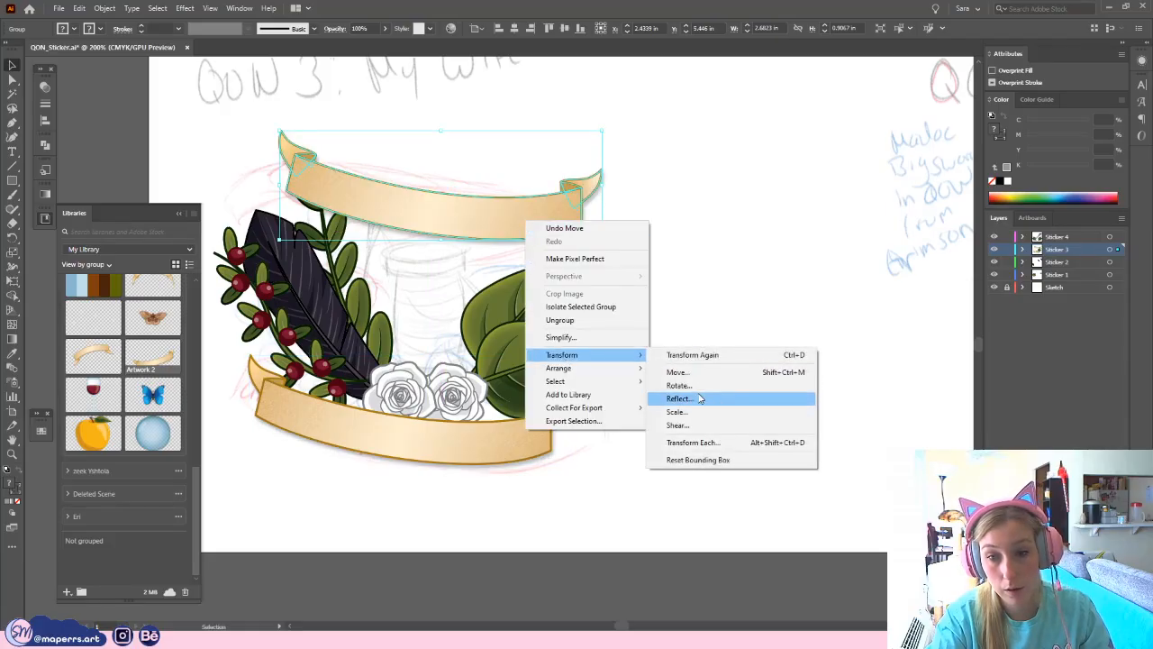
{"action": "left_click", "coordinate": [698, 399]}
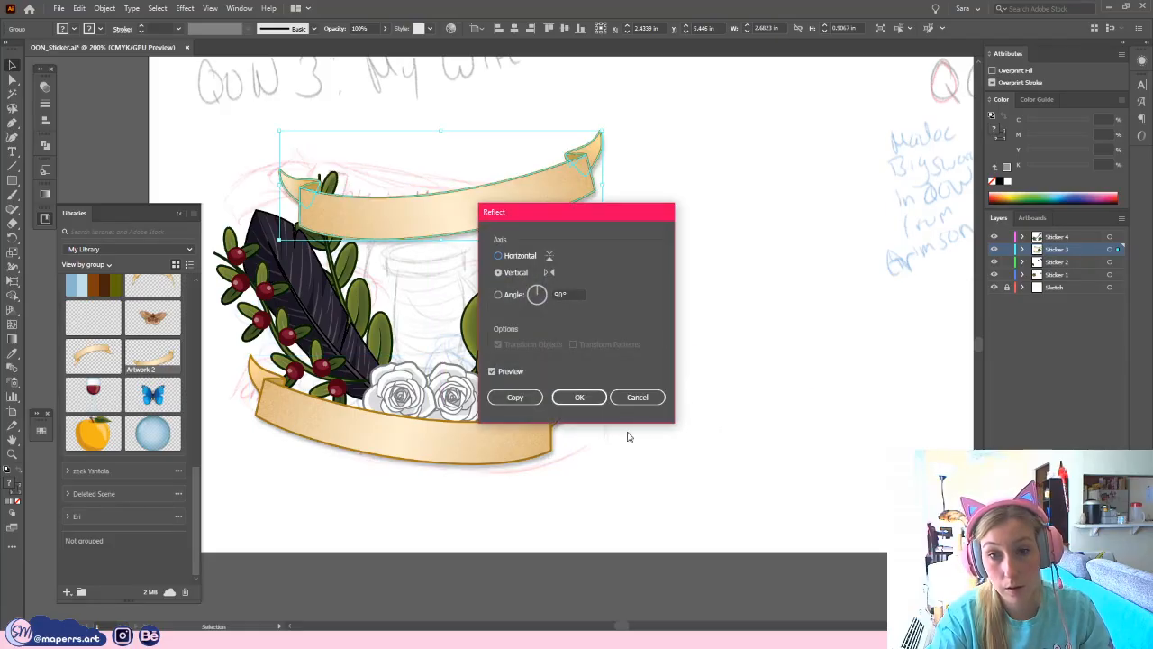
{"action": "left_click", "coordinate": [579, 397]}
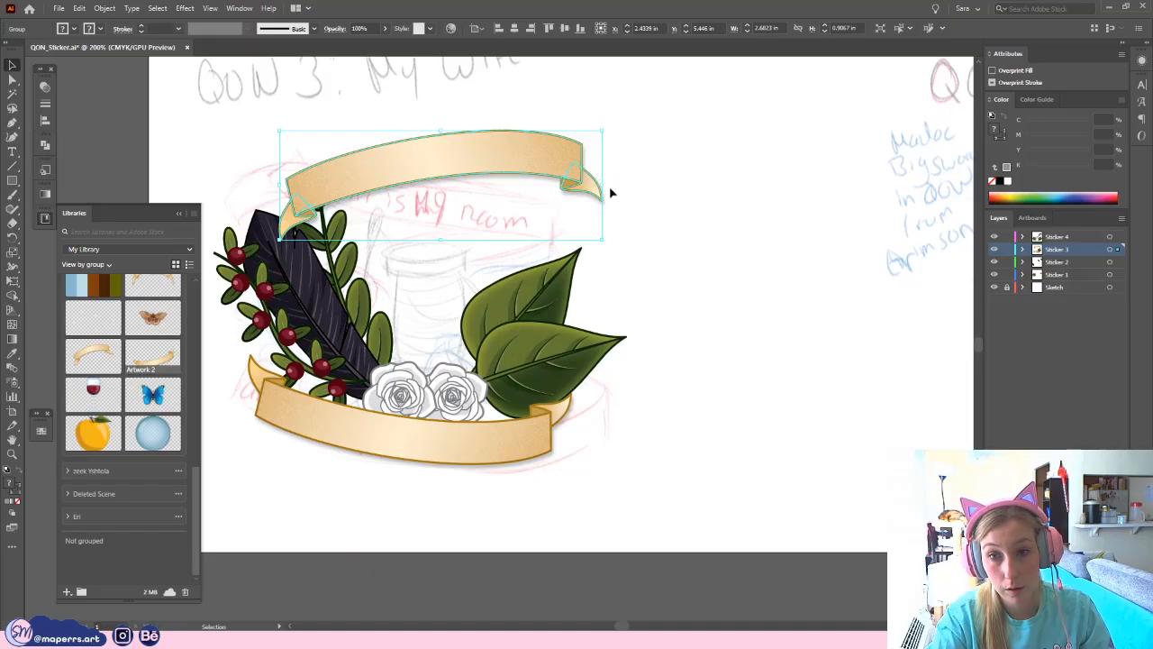
- Rotate the upper banner clockwise and position it over the upper sketched ribbon above the feather and leaves
{"action": "left_click_drag", "start_coordinate": [610, 192], "coordinate": [549, 237]}
{"action": "left_click", "coordinate": [720, 253]}
{"action": "left_click", "coordinate": [646, 234]}
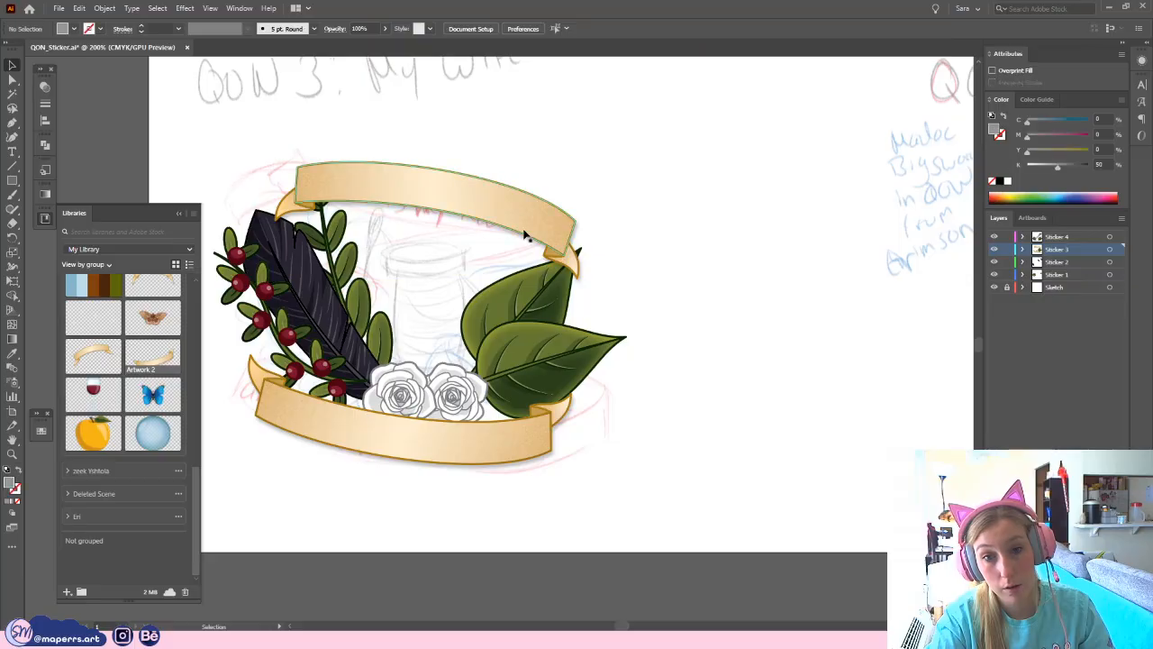
- Select the upper and lower banners together and rotate them slightly counterclockwise
{"action": "left_click", "coordinate": [522, 235]}
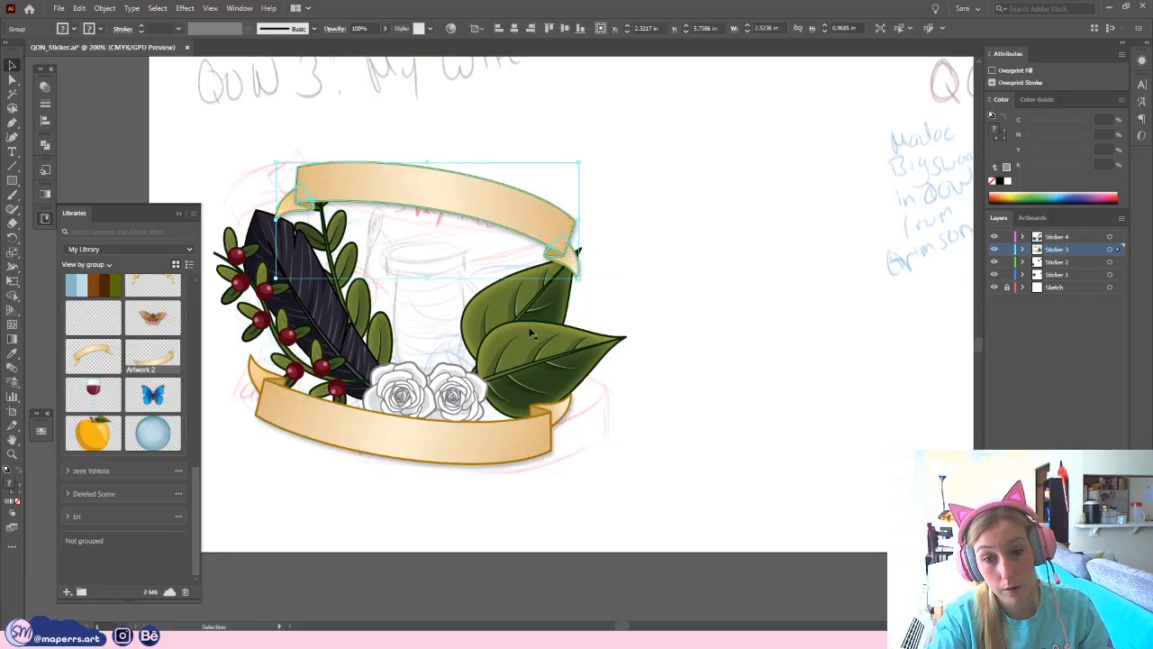
{"action": "left_click", "coordinate": [512, 435], "text": "shift"}
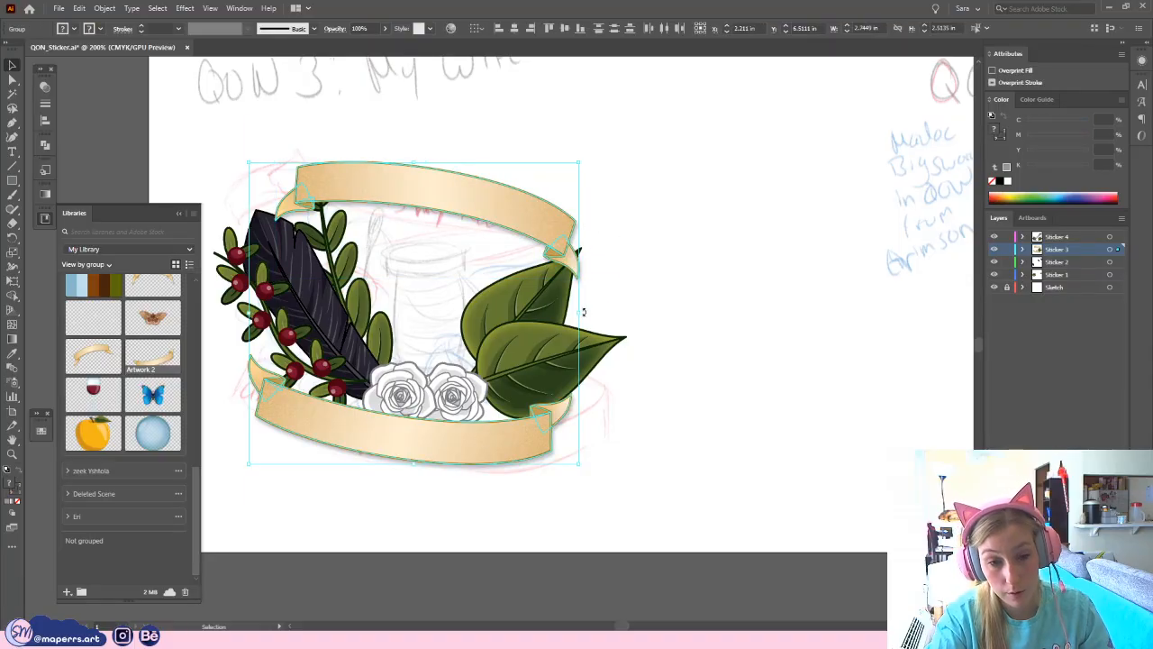
{"action": "mouse_move", "coordinate": [583, 312]}
{"action": "left_mouse_down"}
{"action": "mouse_move", "coordinate": [606, 313]}
{"action": "mouse_move", "coordinate": [585, 306]}
{"action": "left_mouse_up"}
{"action": "left_click", "coordinate": [703, 321]}
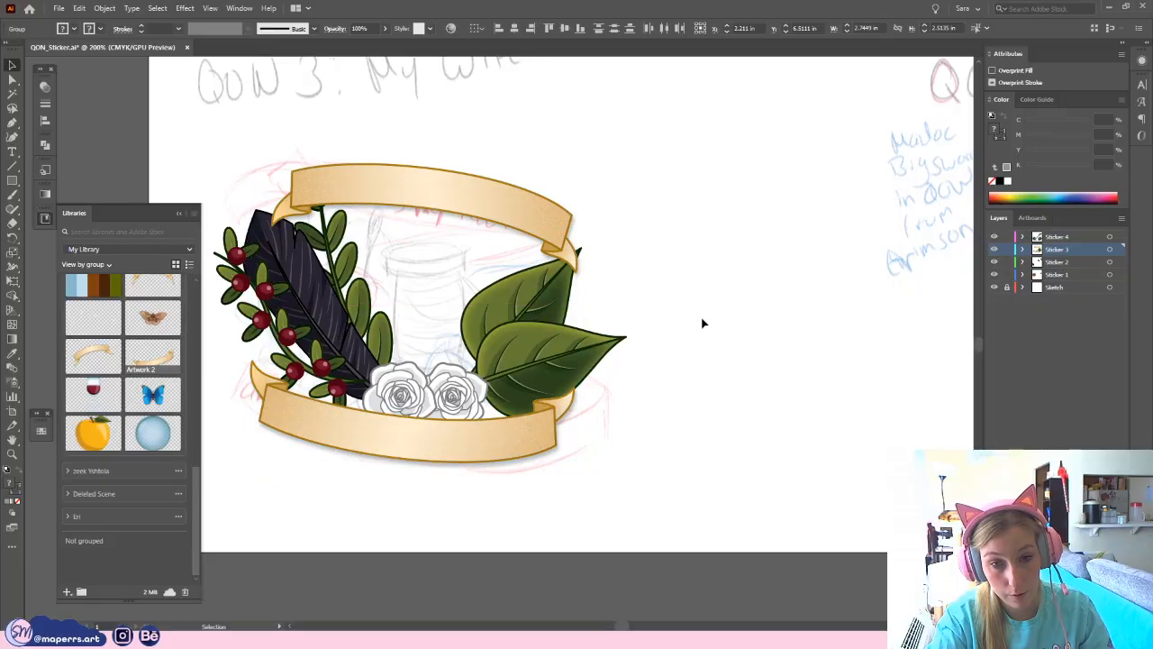
- Rotate only the upper banner about 2° counterclockwise
{"action": "left_click", "coordinate": [553, 227]}
{"action": "left_click_drag", "start_coordinate": [584, 219], "coordinate": [585, 216]}
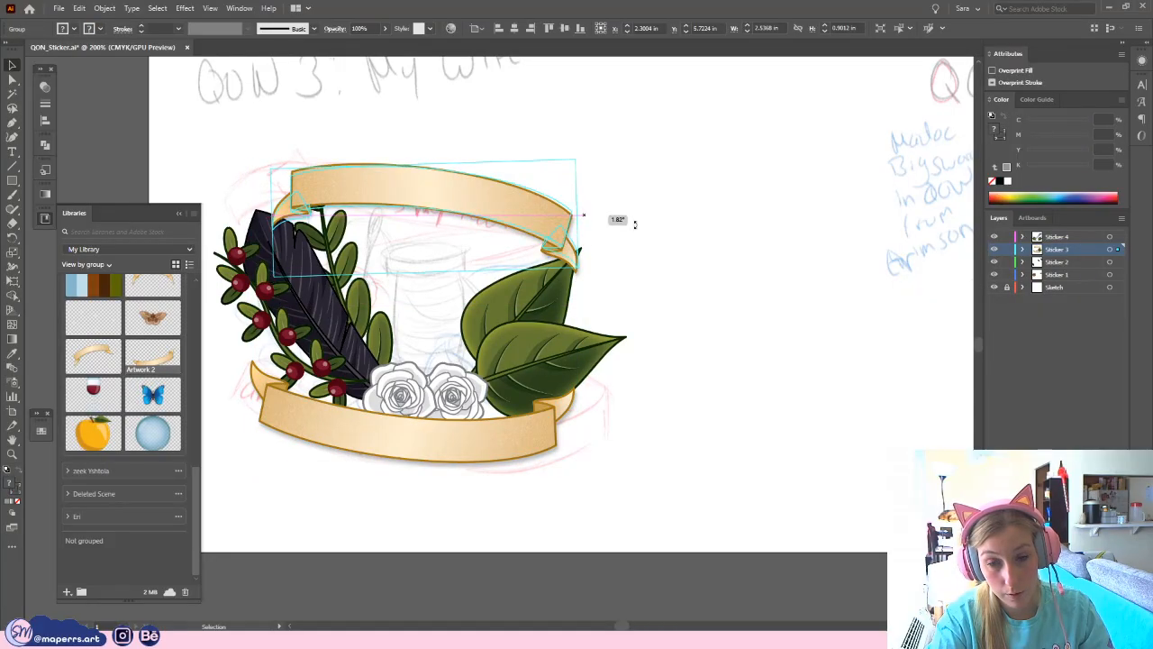
{"action": "left_click", "coordinate": [635, 227]}
- Review the third sticker's banner arrangement alongside the other sticker designs, ending with its upper banner selected
{"action": "key", "text": "ctrl+minus"}
{"action": "key", "text": "ctrl+minus"}
{"action": "key", "text": "ctrl+minus"}
{"action": "key", "text": "ctrl+minus"}
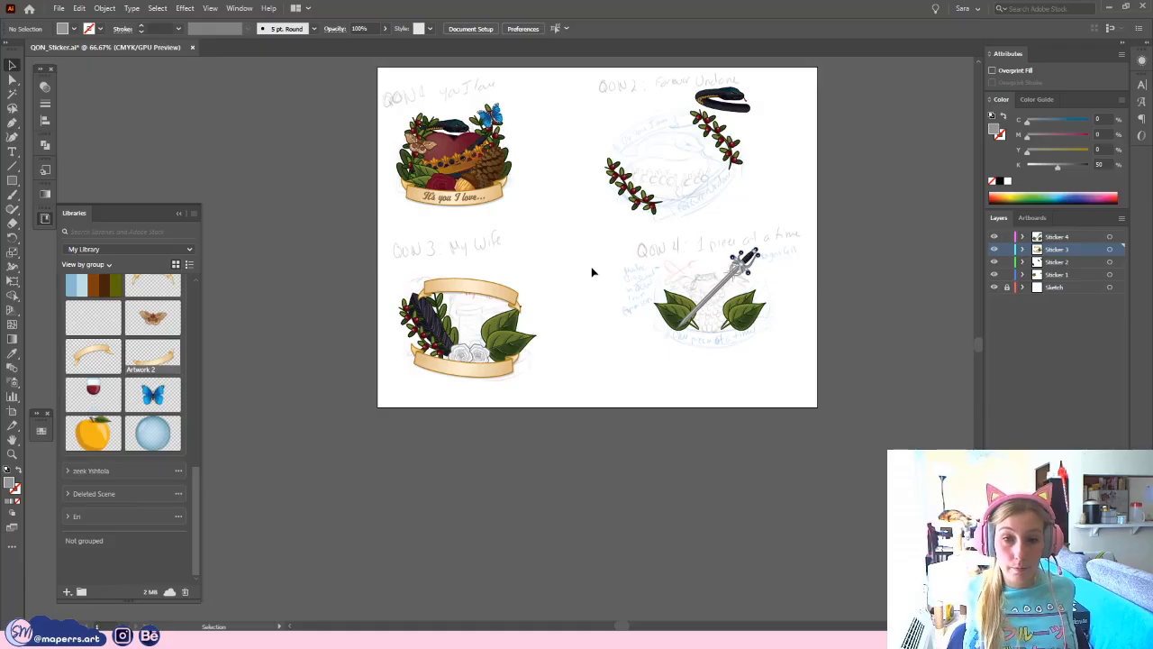
{"action": "key", "text": "ctrl+plus"}
{"action": "key", "text": "ctrl+plus"}
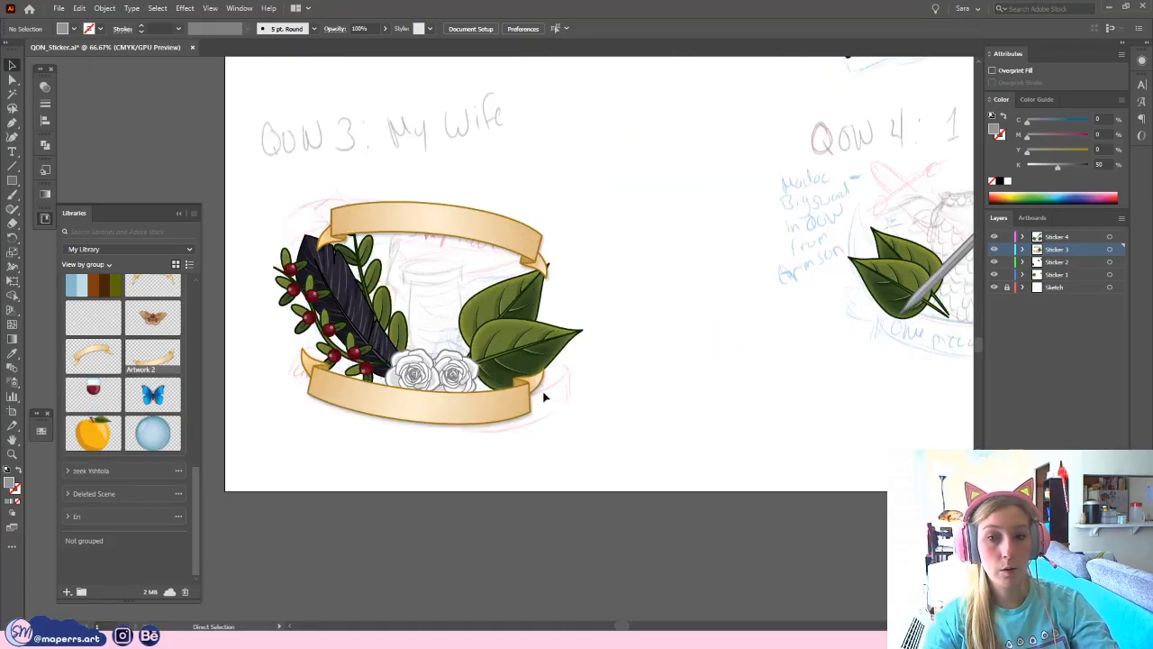
{"action": "left_click_drag", "start_coordinate": [691, 360], "coordinate": [673, 342]}
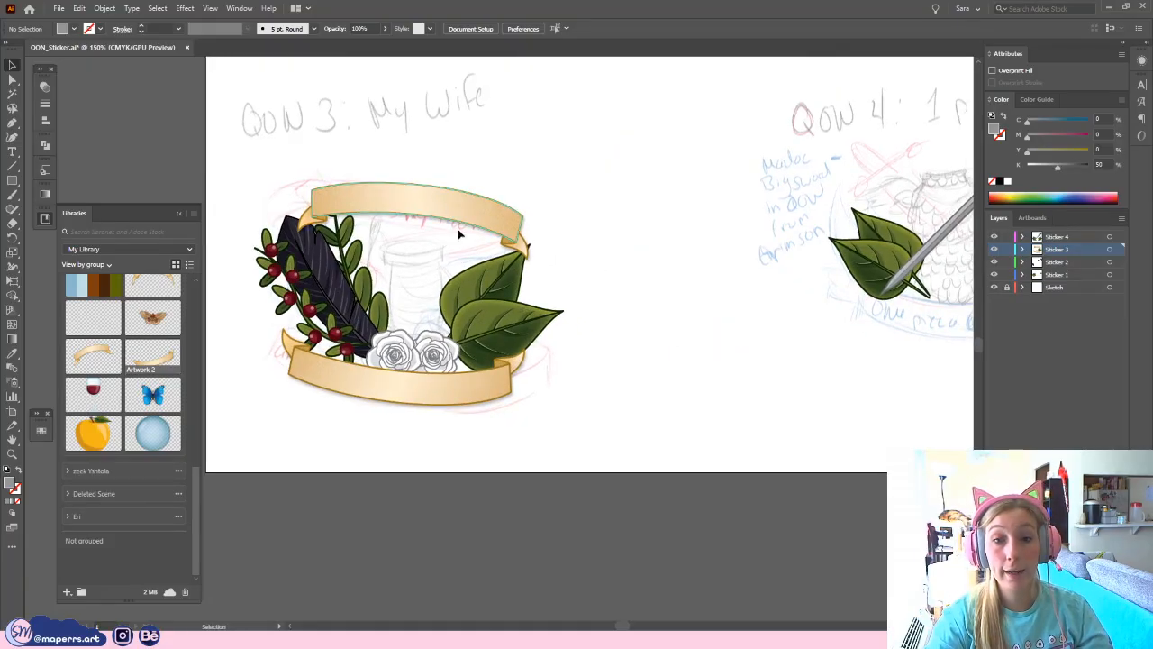
{"action": "left_click", "coordinate": [491, 221]}
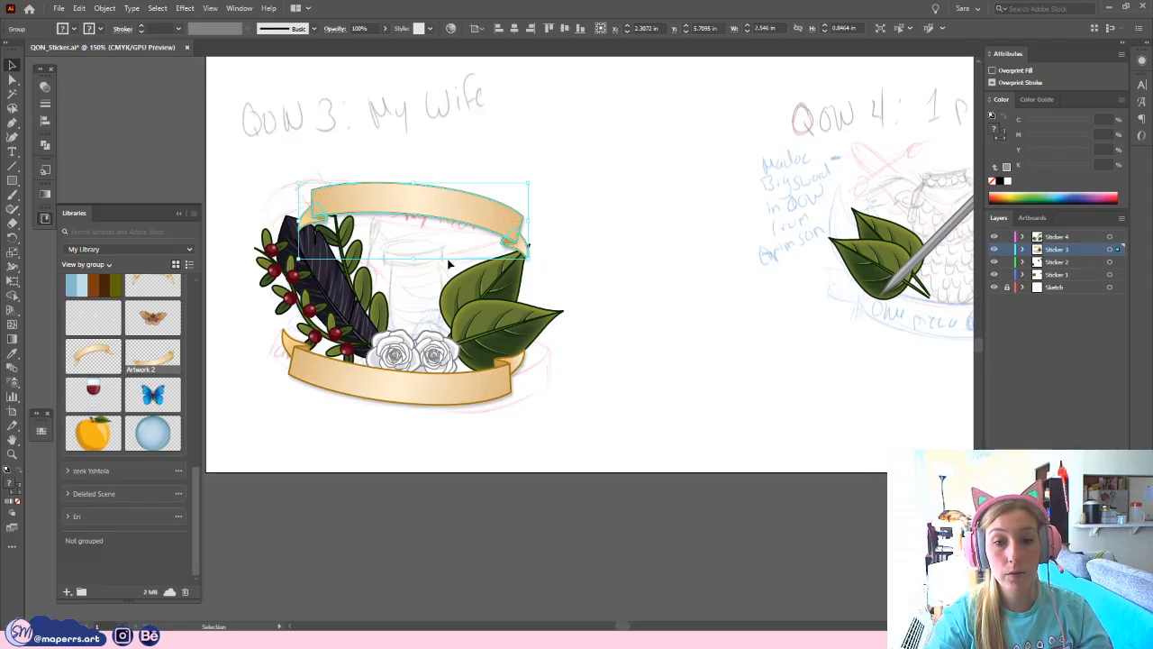
- Deselect the upper banner and examine the third sticker's arrangement against its sketch and the neighbouring fourth sticker
{"action": "left_click", "coordinate": [615, 247]}
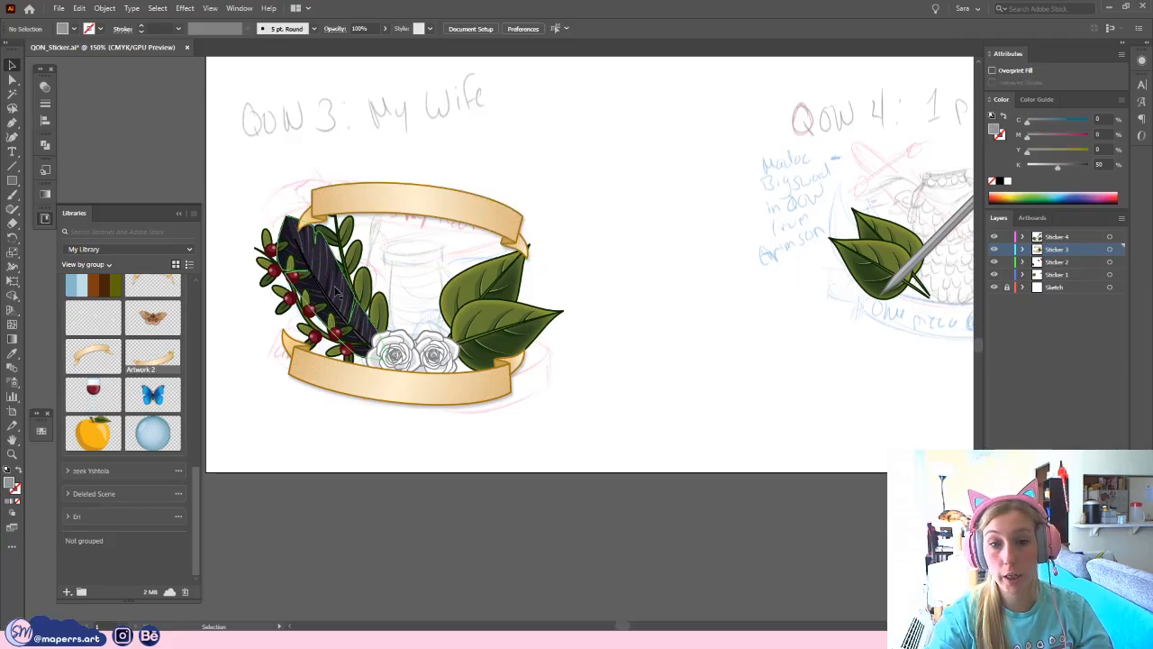
{"action": "left_click_drag", "start_coordinate": [496, 346], "coordinate": [520, 325]}
{"action": "key", "text": "ctrl+="}
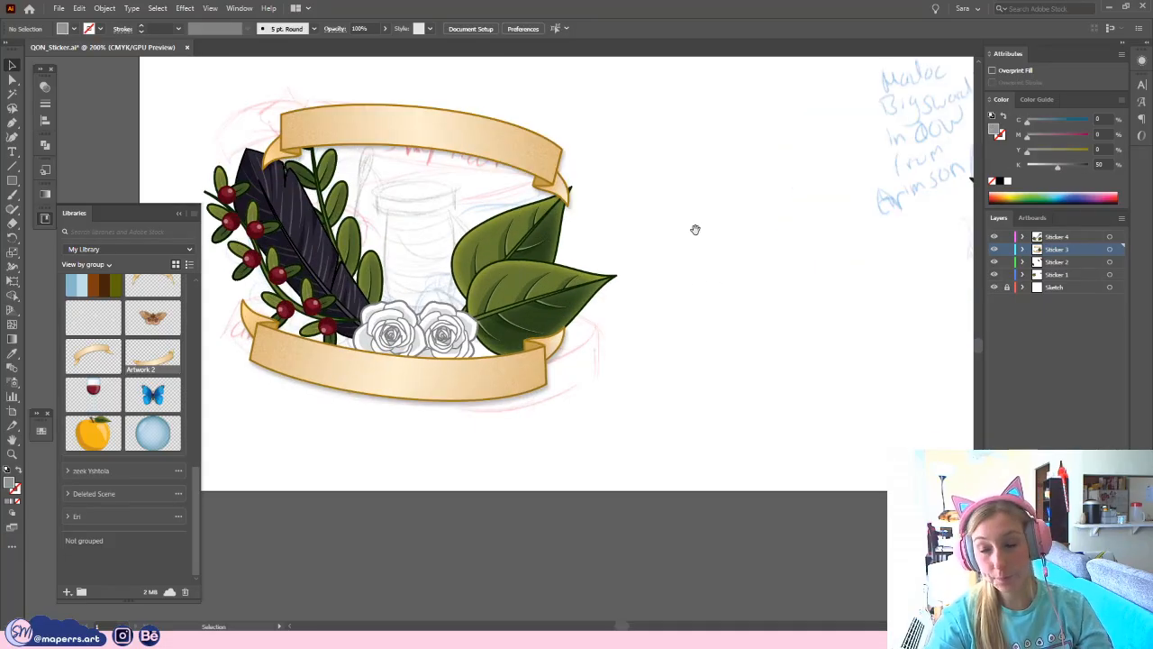
{"action": "left_click_drag", "start_coordinate": [738, 253], "coordinate": [762, 270]}
{"action": "mouse_move", "coordinate": [196, 487]}
{"action": "left_mouse_down"}
{"action": "mouse_move", "coordinate": [177, 364]}
{"action": "mouse_move", "coordinate": [189, 297]}
{"action": "mouse_move", "coordinate": [209, 484]}
{"action": "left_mouse_up"}
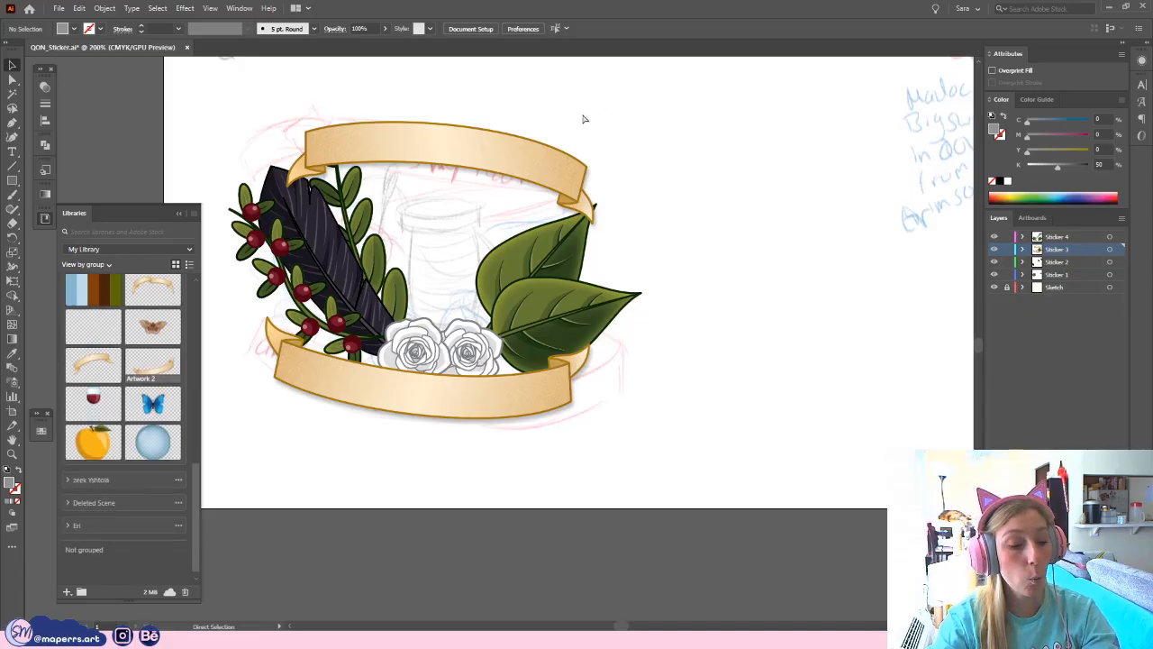
{"action": "key", "text": "ctrl+minus"}
{"action": "key", "text": "ctrl+minus"}
{"action": "left_click_drag", "start_coordinate": [586, 258], "coordinate": [457, 267]}
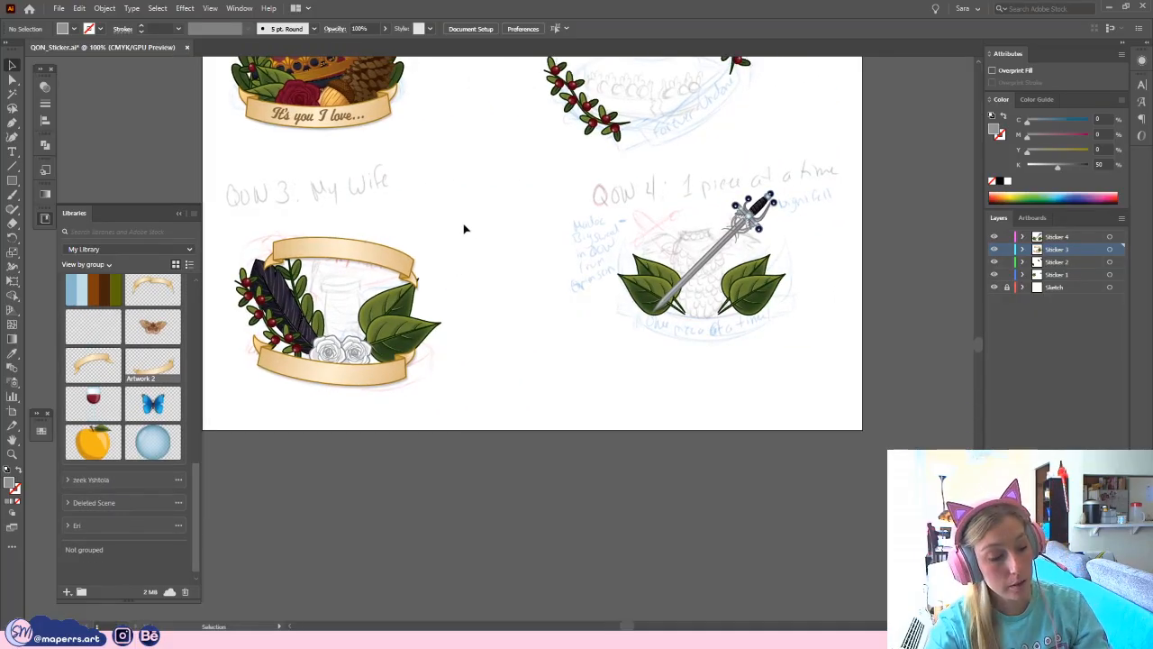
{"action": "scroll", "coordinate": [506, 254], "scroll_direction": "right", "scroll_amount": 2}
{"action": "scroll", "coordinate": [435, 265], "scroll_direction": "up", "scroll_amount": 1}
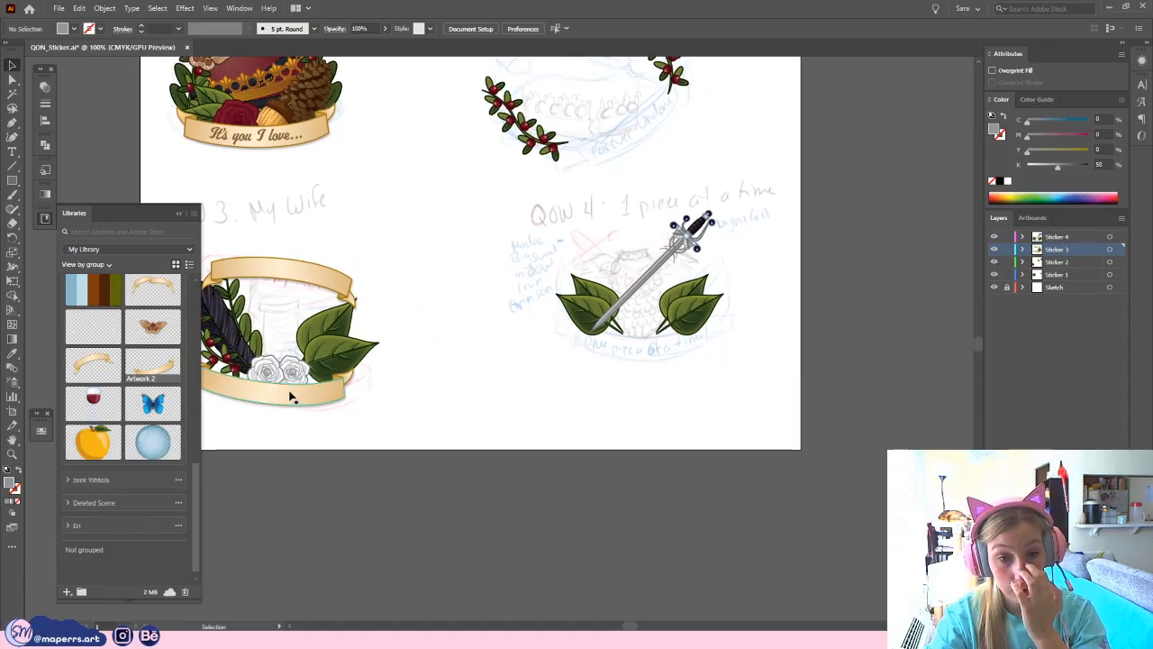
- Place a copy of the upward-curving Artwork 2 banner from the library and put it on the Sticker 4 layer
{"action": "right_click", "coordinate": [160, 367]}
{"action": "left_click", "coordinate": [199, 406]}
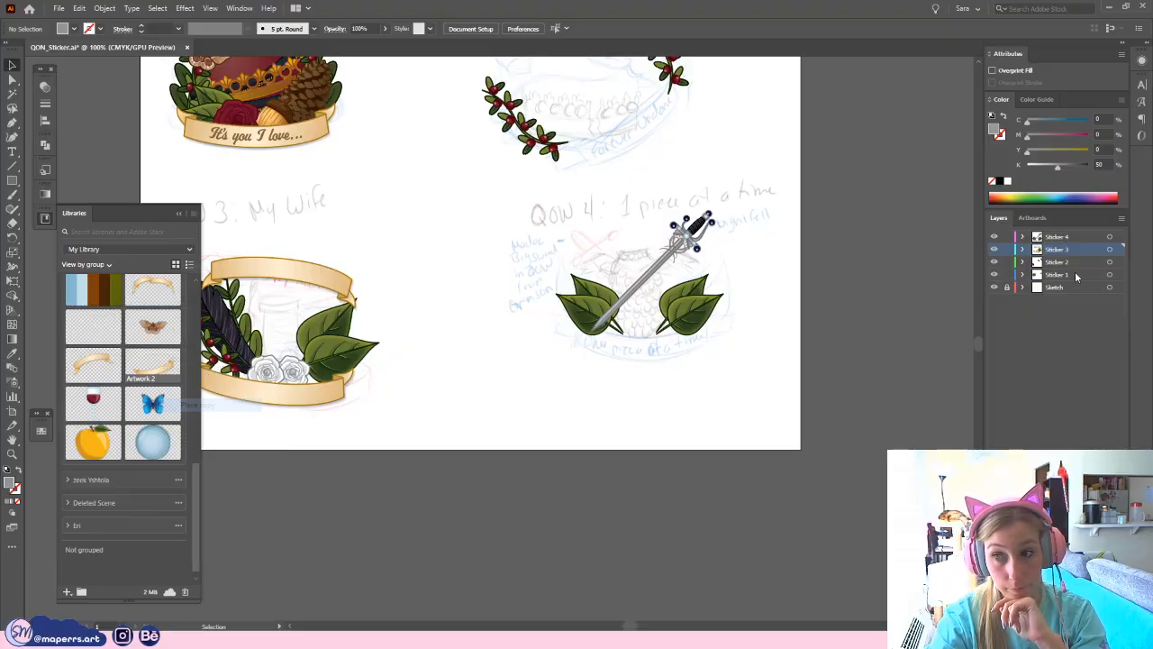
{"action": "left_click", "coordinate": [663, 392]}
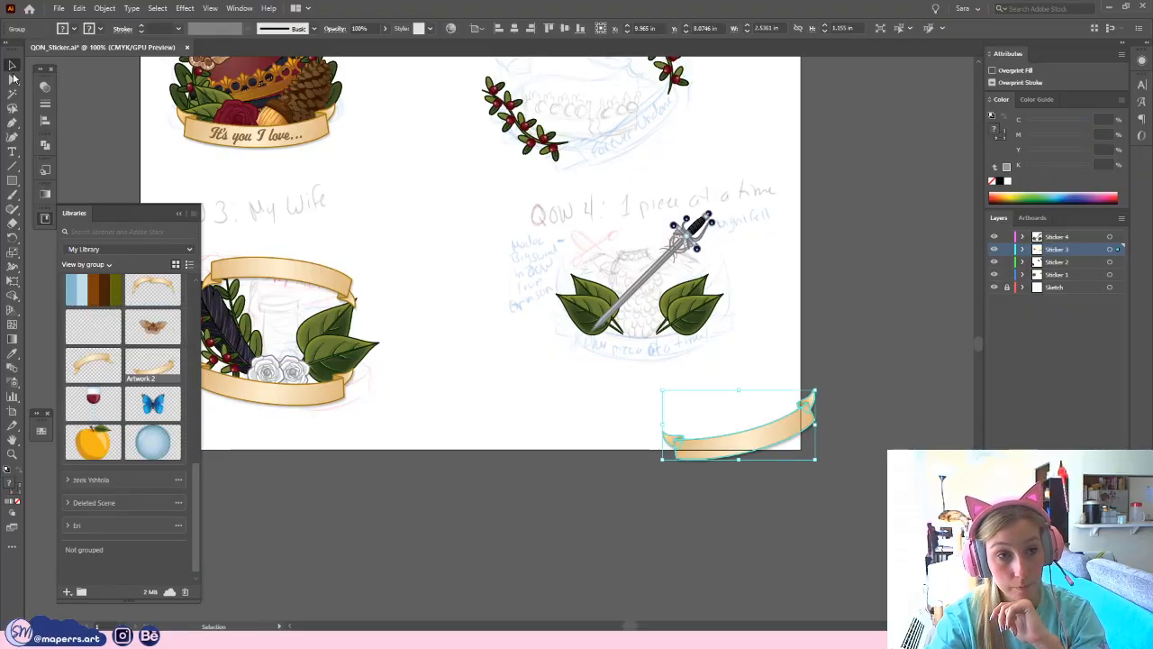
{"action": "key", "text": "ctrl+z"}
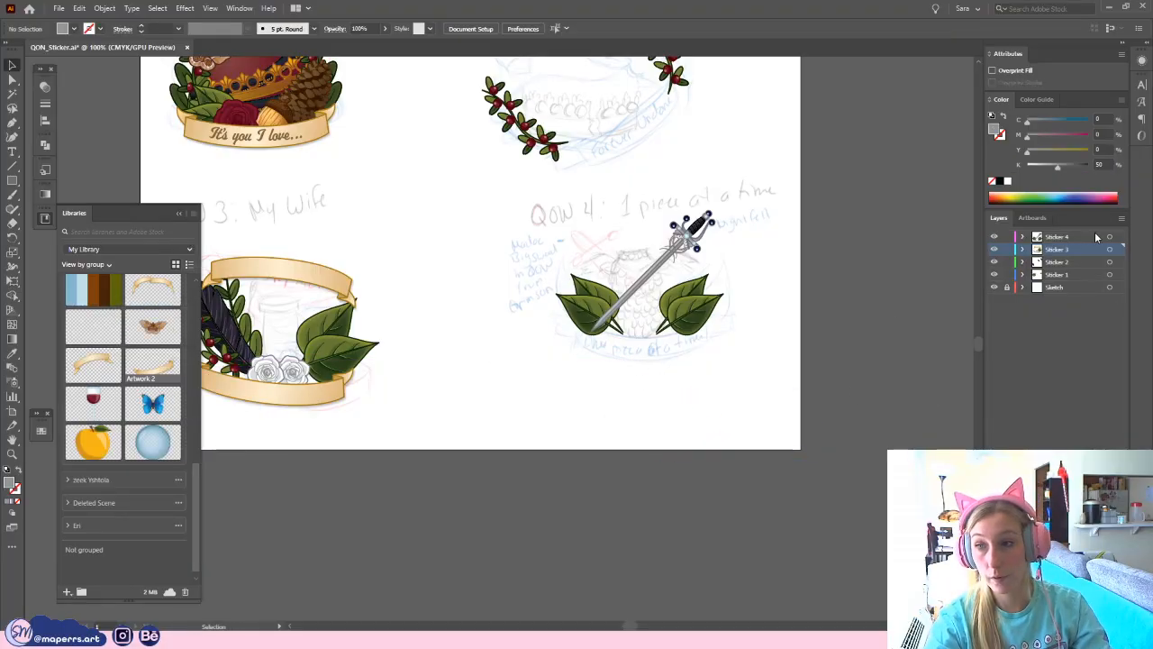
{"action": "key", "text": "ctrl+shift+z"}
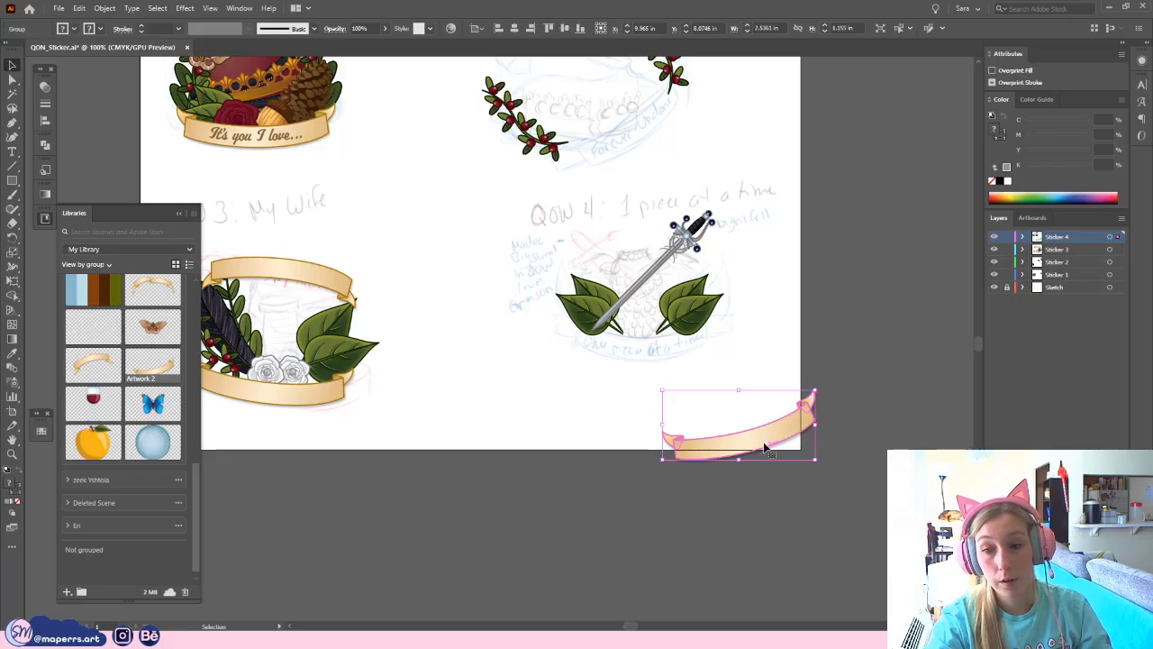
- Move the new banner over the fourth sticker's lower sketched ribbon and rotate it roughly level beneath the sword and leaves
{"action": "left_click_drag", "start_coordinate": [771, 447], "coordinate": [663, 400]}
{"action": "key", "text": "ctrl+equal"}
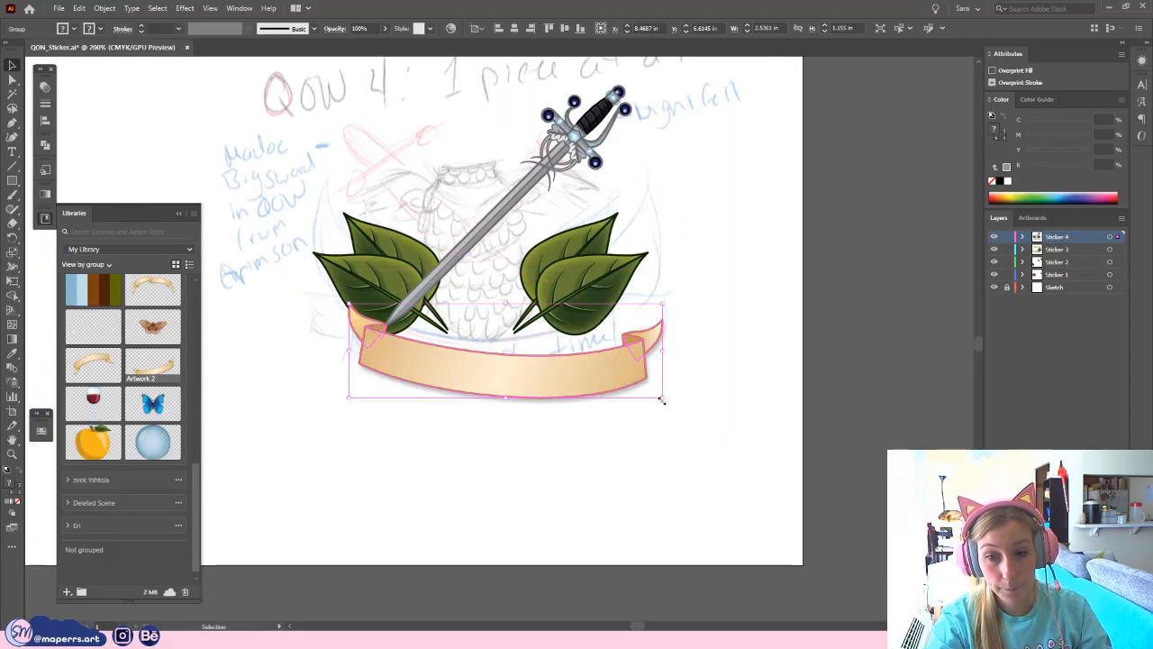
{"action": "mouse_move", "coordinate": [670, 348]}
{"action": "left_mouse_down"}
{"action": "mouse_move", "coordinate": [676, 324]}
{"action": "mouse_move", "coordinate": [648, 345]}
{"action": "mouse_move", "coordinate": [646, 330]}
{"action": "mouse_move", "coordinate": [654, 351]}
{"action": "mouse_move", "coordinate": [655, 325]}
{"action": "mouse_move", "coordinate": [678, 342]}
{"action": "left_mouse_up"}
{"action": "left_click", "coordinate": [639, 366]}
{"action": "left_click", "coordinate": [639, 348]}
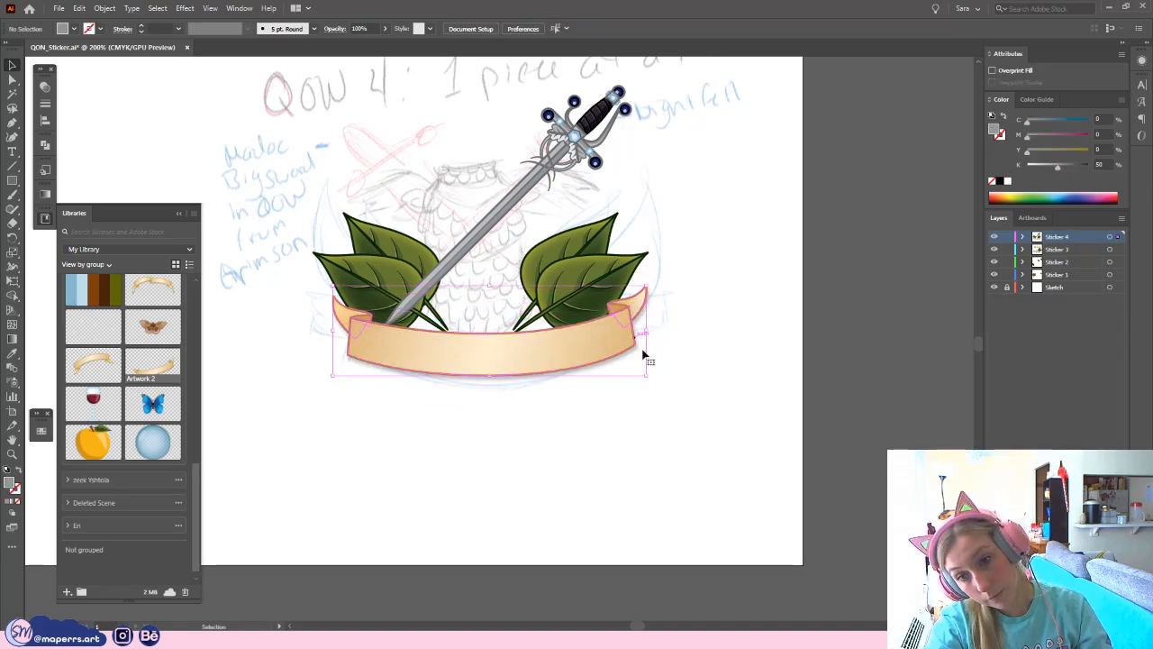
- Rotate the fourth sticker's banner slightly clockwise, nudge it left over the sketched ribbon, and deselect it
{"action": "left_click", "coordinate": [650, 376]}
{"action": "left_click", "coordinate": [621, 369]}
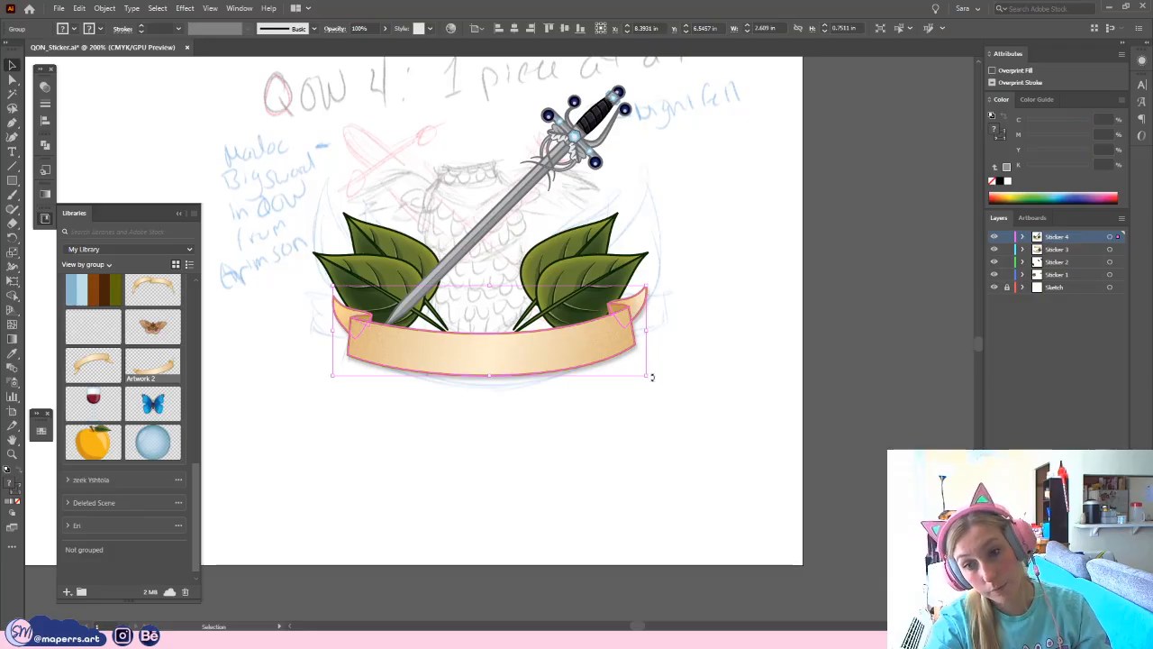
{"action": "left_click_drag", "start_coordinate": [646, 375], "coordinate": [658, 380]}
{"action": "left_click_drag", "start_coordinate": [517, 340], "coordinate": [512, 342]}
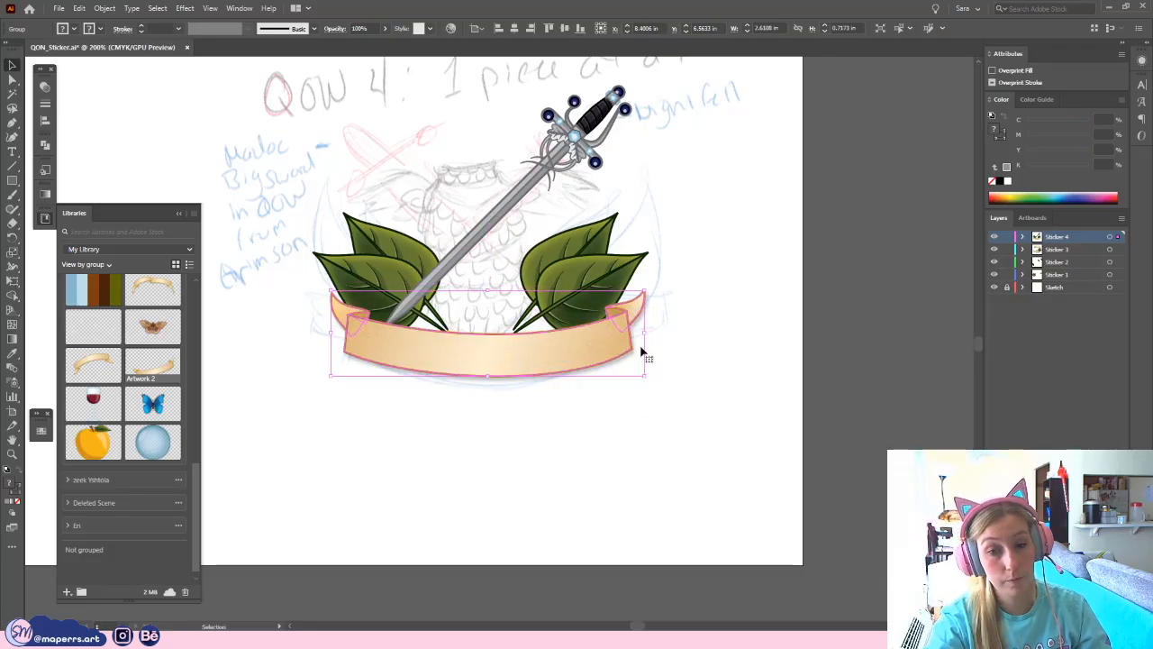
{"action": "left_click", "coordinate": [684, 282]}
- Review all four sticker layouts side by side, focusing on the second sticker's sketched ribbons and crown
{"action": "left_click_drag", "start_coordinate": [381, 344], "coordinate": [413, 434]}
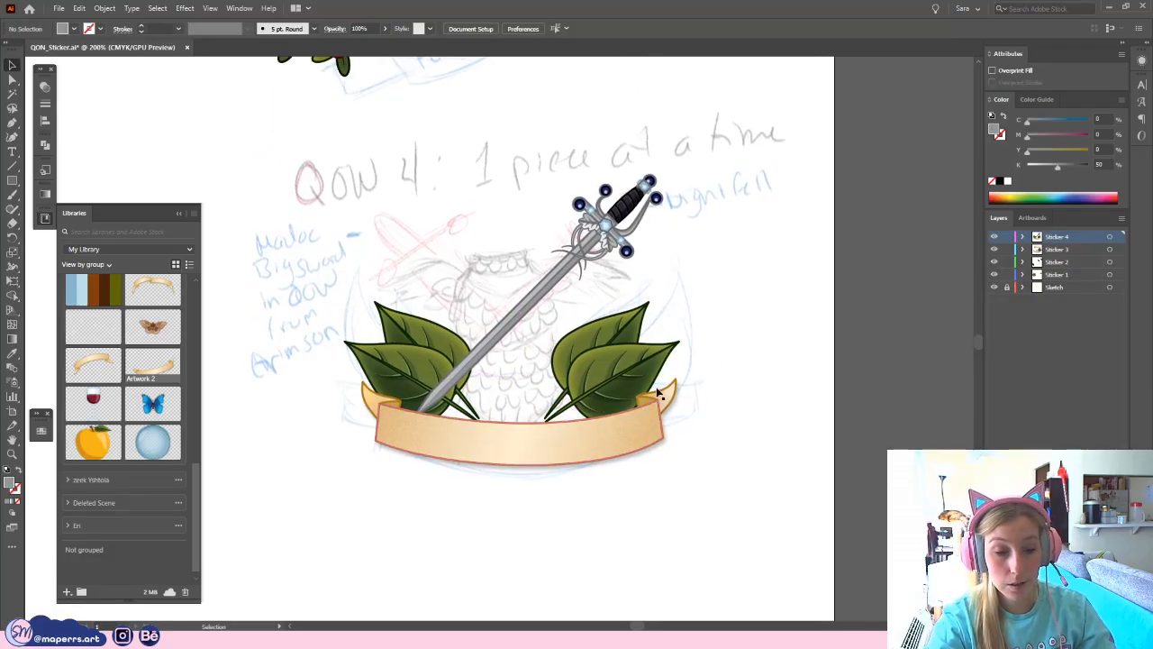
{"action": "key", "text": "ctrl+minus"}
{"action": "key", "text": "ctrl+minus"}
{"action": "left_click_drag", "start_coordinate": [486, 296], "coordinate": [606, 334]}
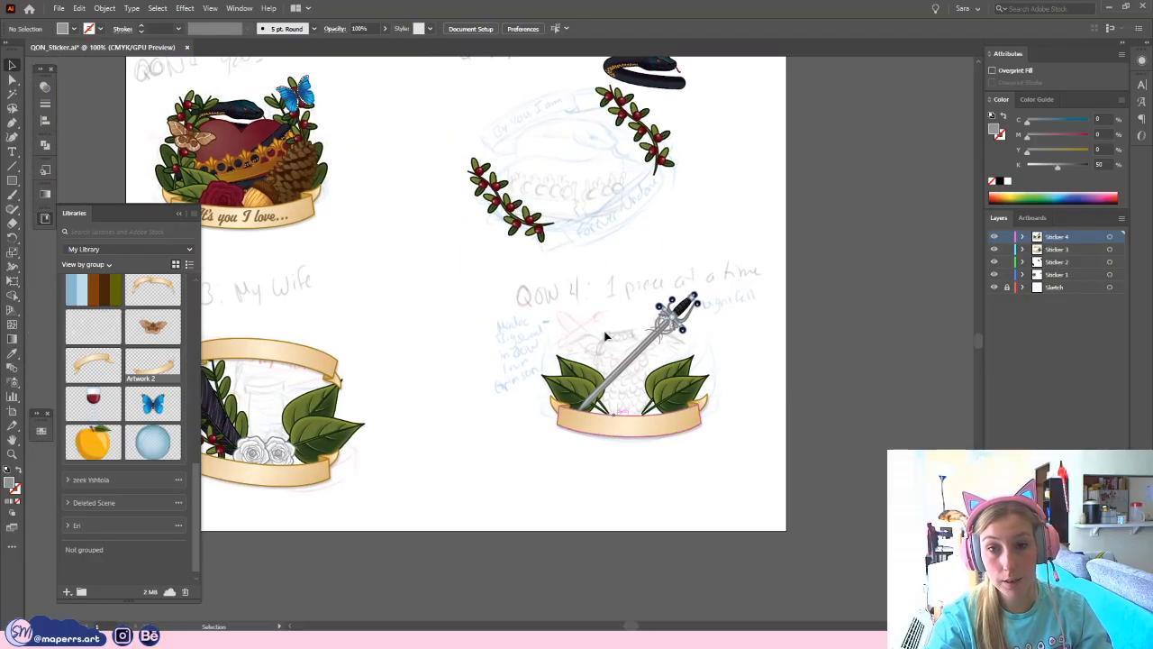
{"action": "left_click_drag", "start_coordinate": [697, 192], "coordinate": [702, 212]}
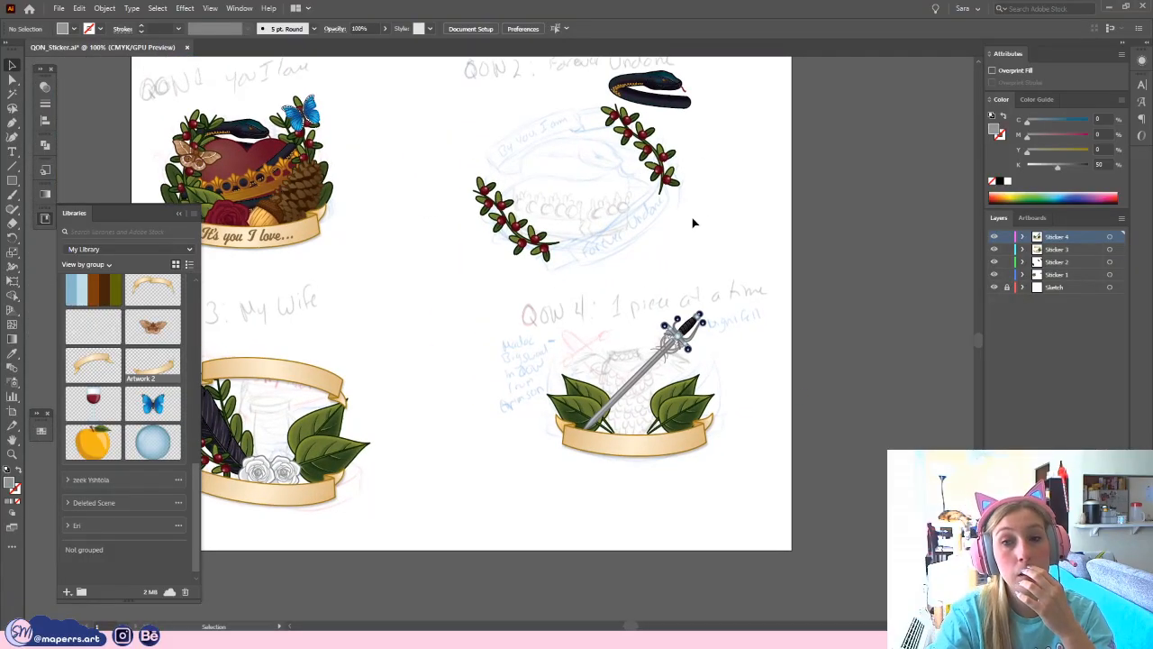
{"action": "scroll", "coordinate": [679, 243], "scroll_direction": "up", "scroll_amount": 4}
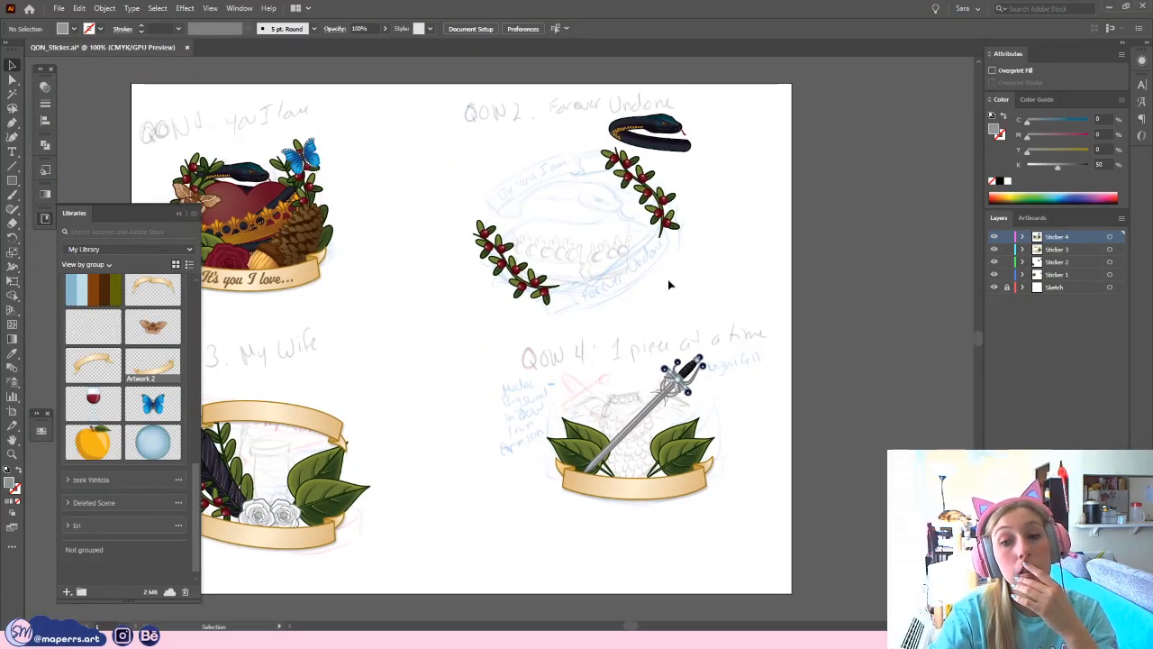
{"action": "scroll", "coordinate": [637, 313], "scroll_direction": "up", "scroll_amount": 1}
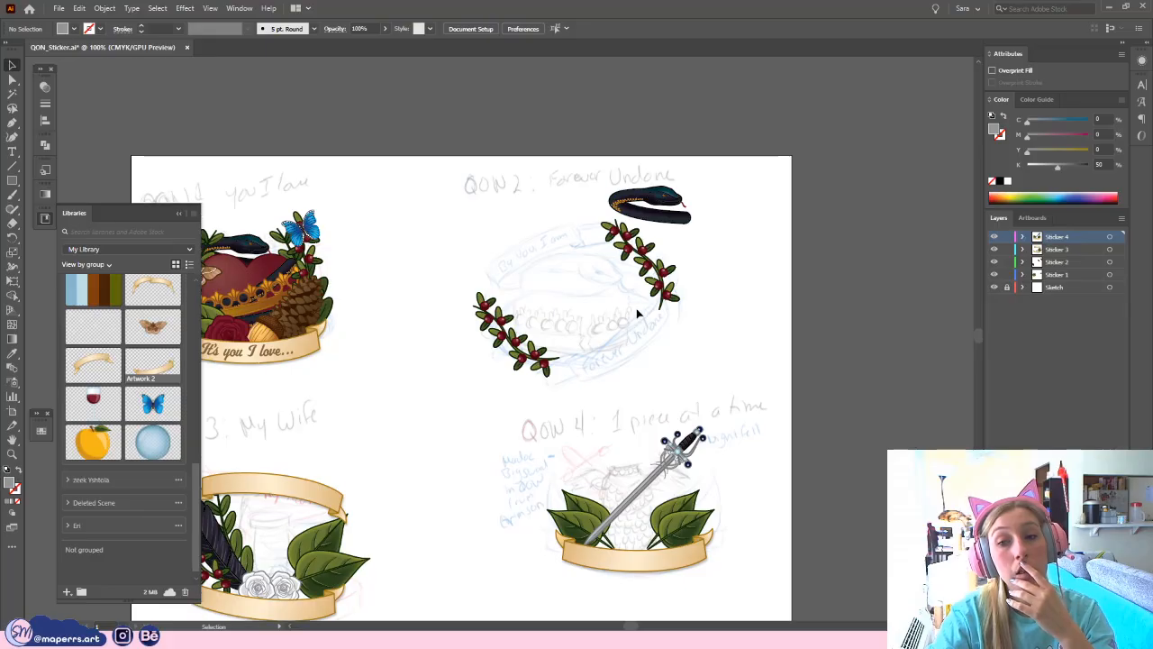
{"action": "scroll", "coordinate": [708, 302], "scroll_direction": "down", "scroll_amount": 2}
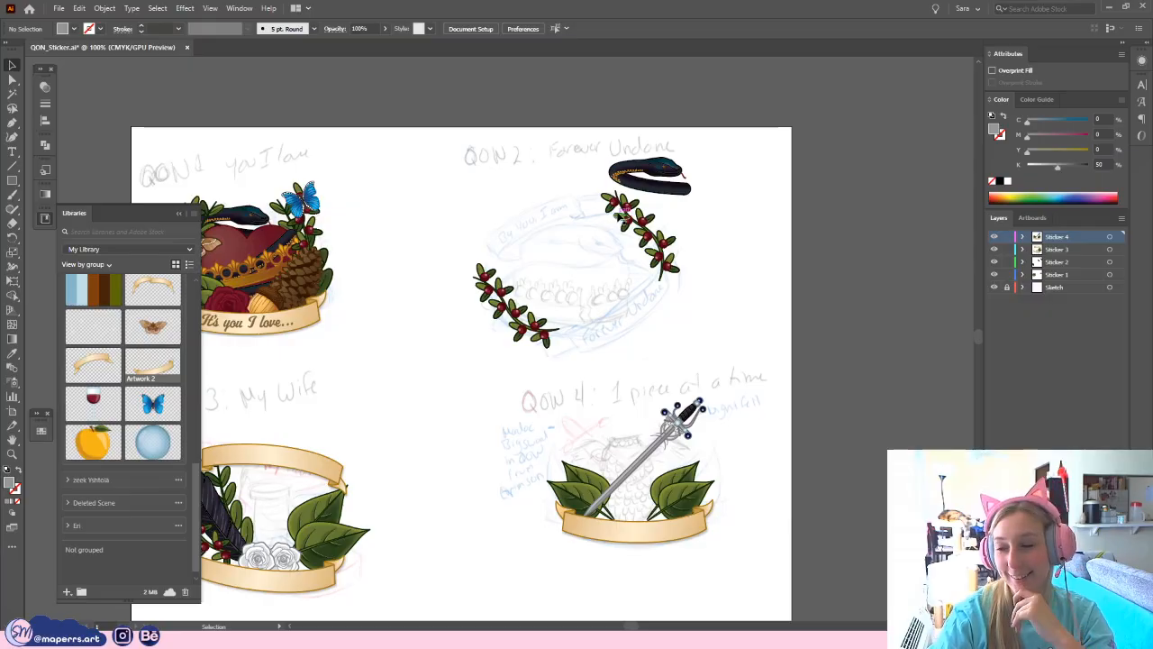
{"action": "scroll", "coordinate": [623, 219], "scroll_direction": "up", "scroll_amount": 1}
{"action": "key", "text": "ctrl+plus"}
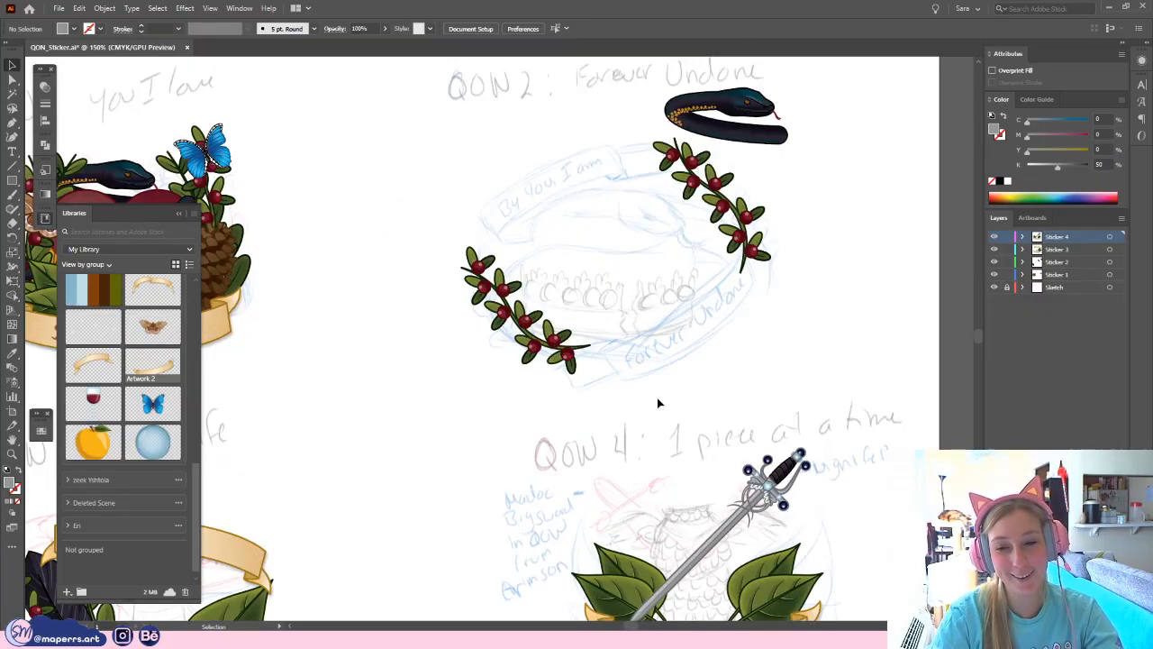
{"action": "left_click_drag", "start_coordinate": [790, 346], "coordinate": [553, 364]}
{"action": "left_click_drag", "start_coordinate": [501, 335], "coordinate": [710, 281]}
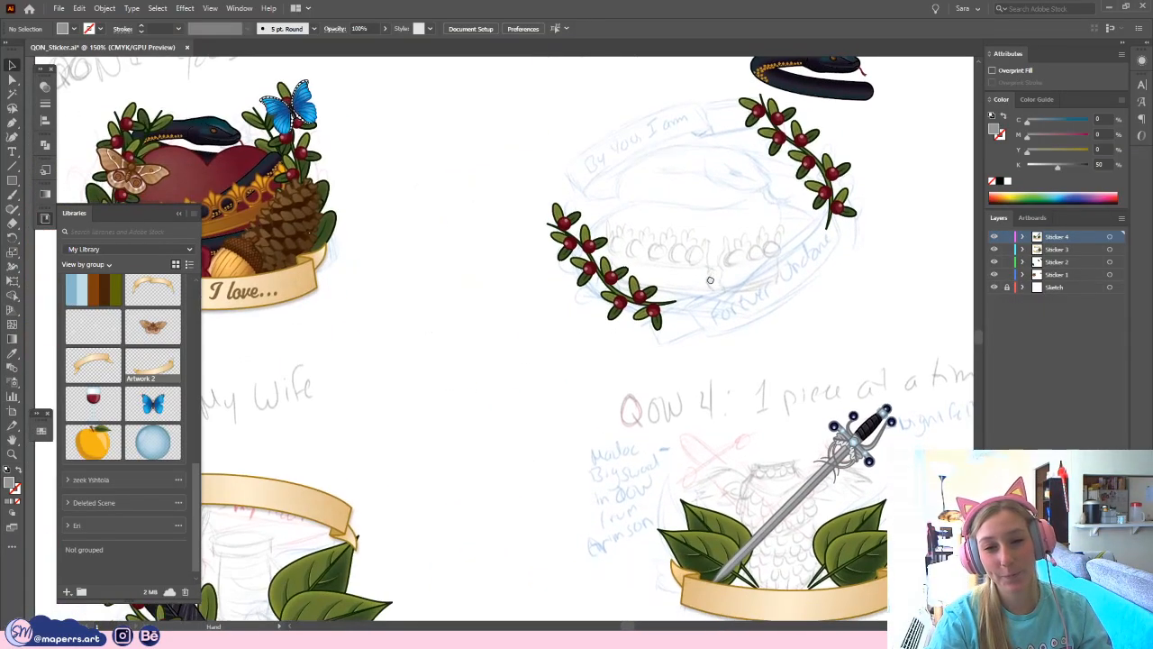
{"action": "left_click_drag", "start_coordinate": [536, 427], "coordinate": [552, 368]}
{"action": "left_click_drag", "start_coordinate": [913, 249], "coordinate": [643, 325]}
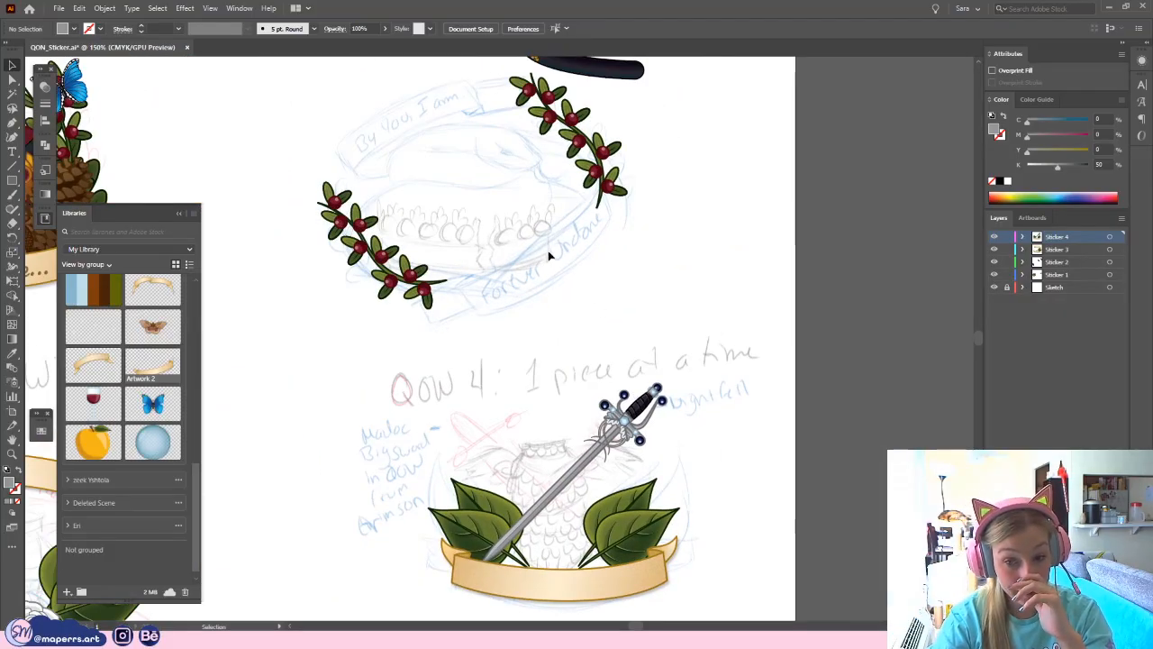
{"action": "scroll", "coordinate": [541, 293], "scroll_direction": "up", "scroll_amount": 5}
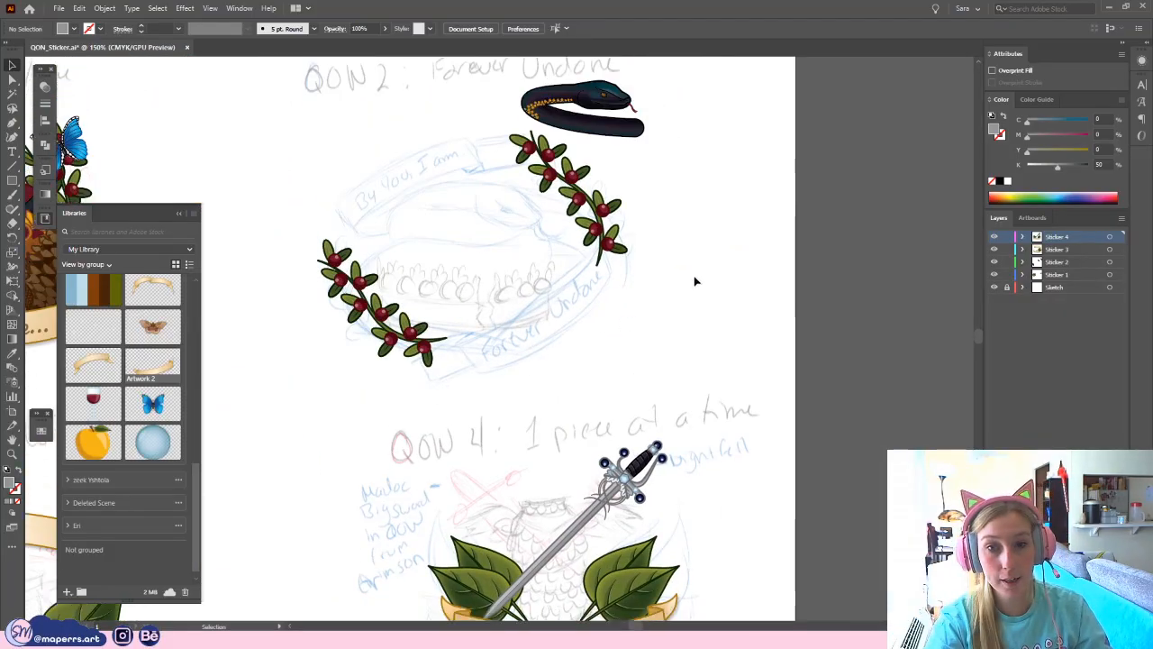
{"action": "scroll", "coordinate": [703, 241], "scroll_direction": "down", "scroll_amount": 1}
{"action": "left_click_drag", "start_coordinate": [696, 191], "coordinate": [763, 217]}
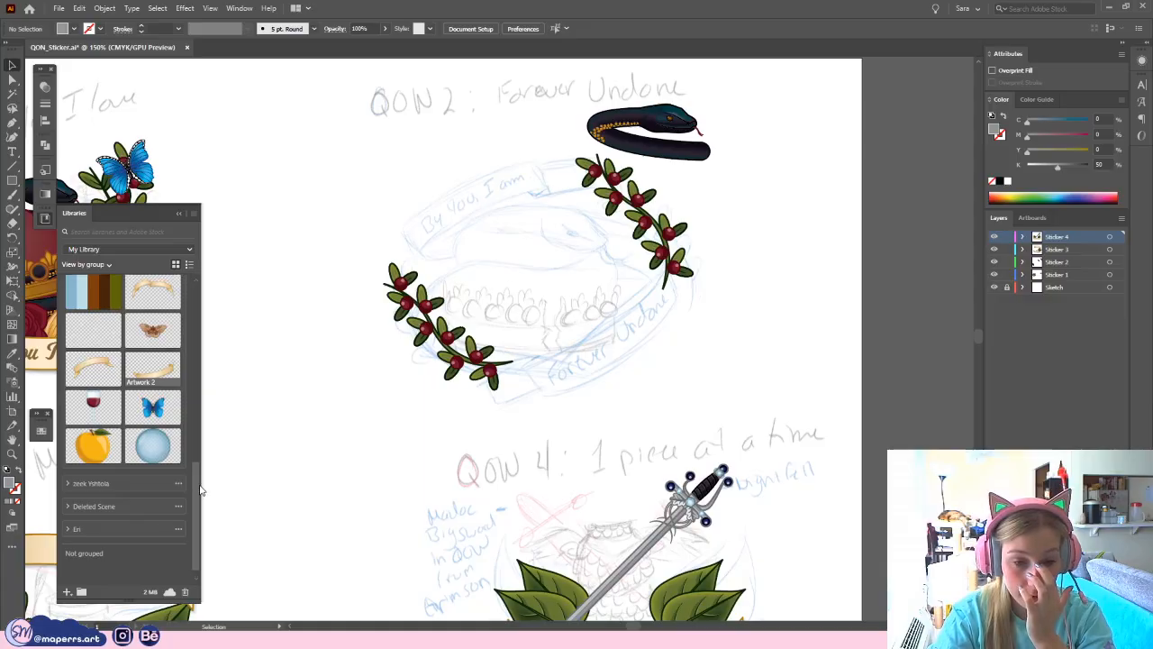
- Place a copy of the Crown Brush asset from The Cruel Prince Stickers library group just below the second sticker's sketch
{"action": "left_click_drag", "start_coordinate": [195, 501], "coordinate": [190, 323]}
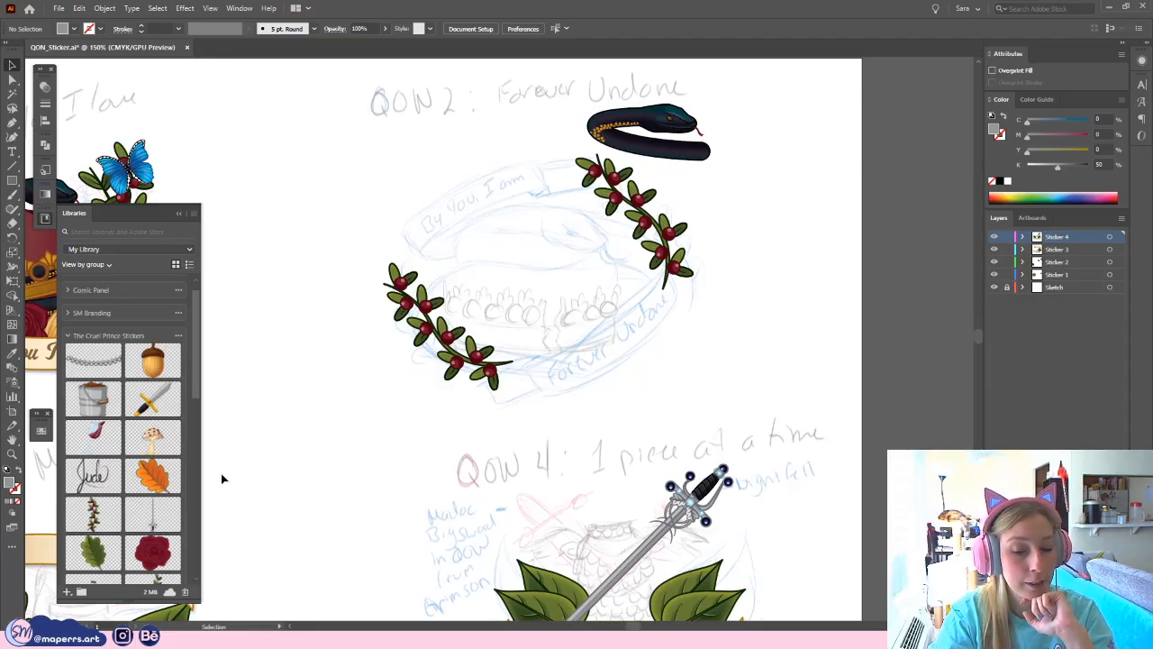
{"action": "scroll", "coordinate": [352, 461], "scroll_direction": "down", "scroll_amount": 1}
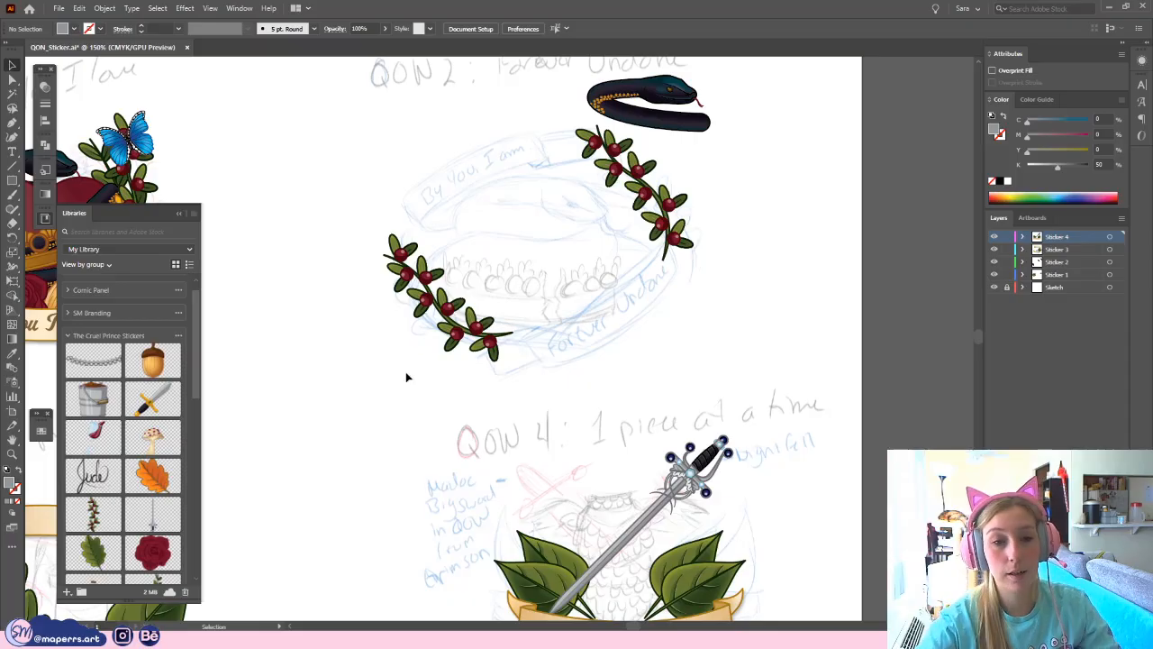
{"action": "scroll", "coordinate": [321, 334], "scroll_direction": "left", "scroll_amount": 5}
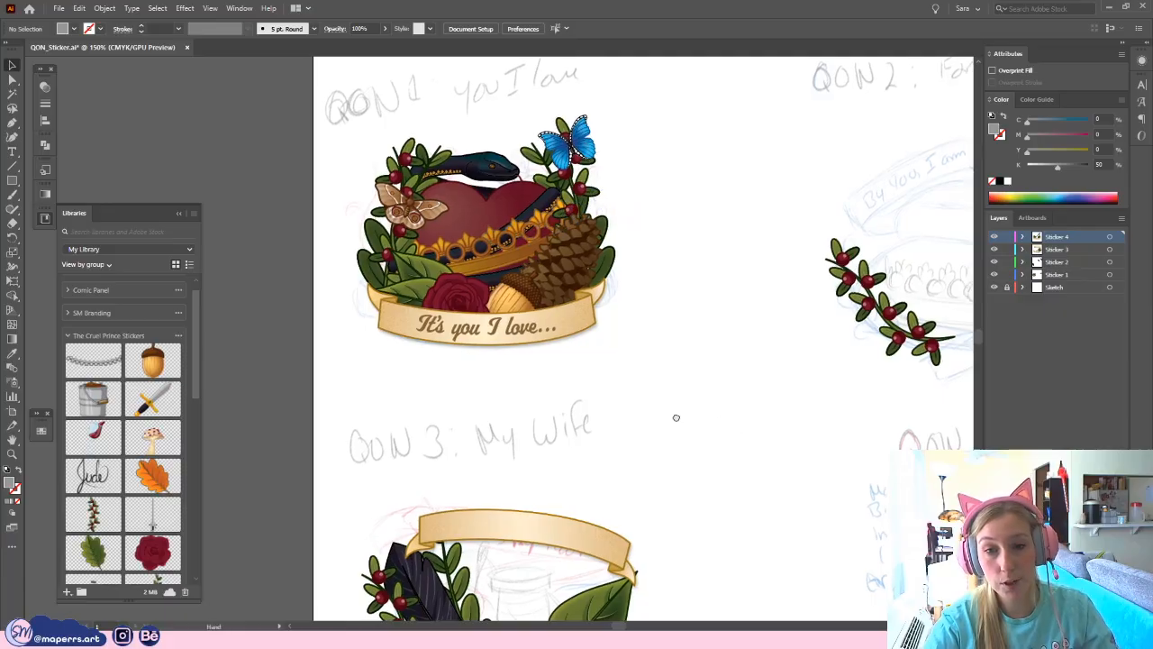
{"action": "scroll", "coordinate": [683, 413], "scroll_direction": "right", "scroll_amount": 1}
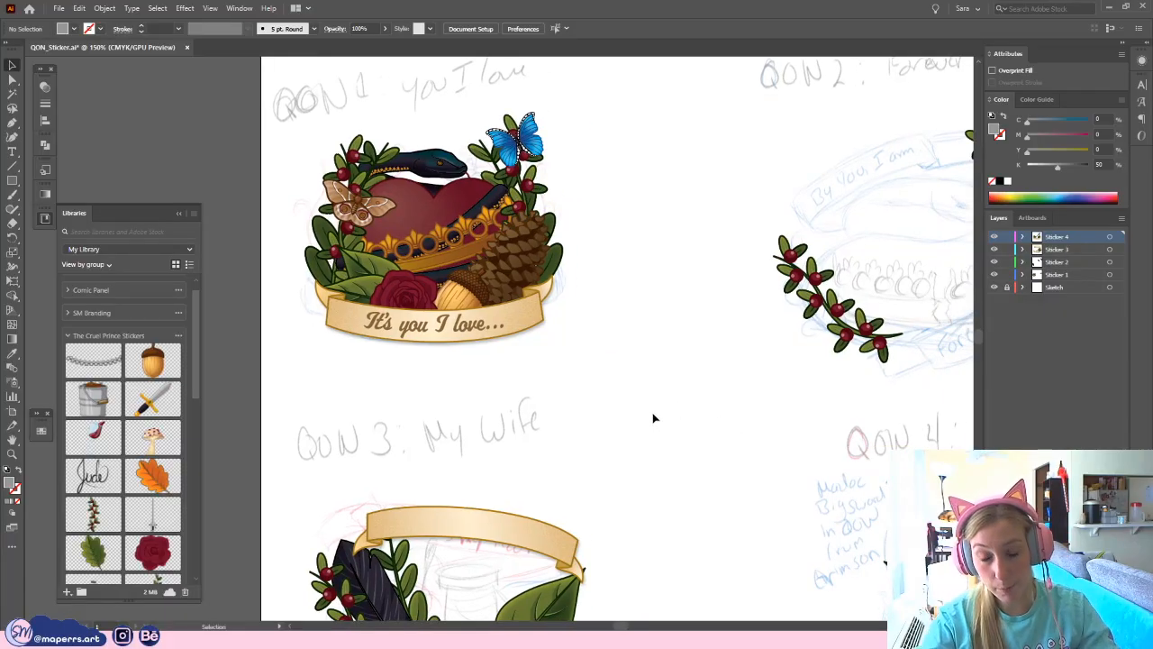
{"action": "scroll", "coordinate": [682, 425], "scroll_direction": "right", "scroll_amount": 3}
{"action": "scroll", "coordinate": [621, 458], "scroll_direction": "right", "scroll_amount": 2}
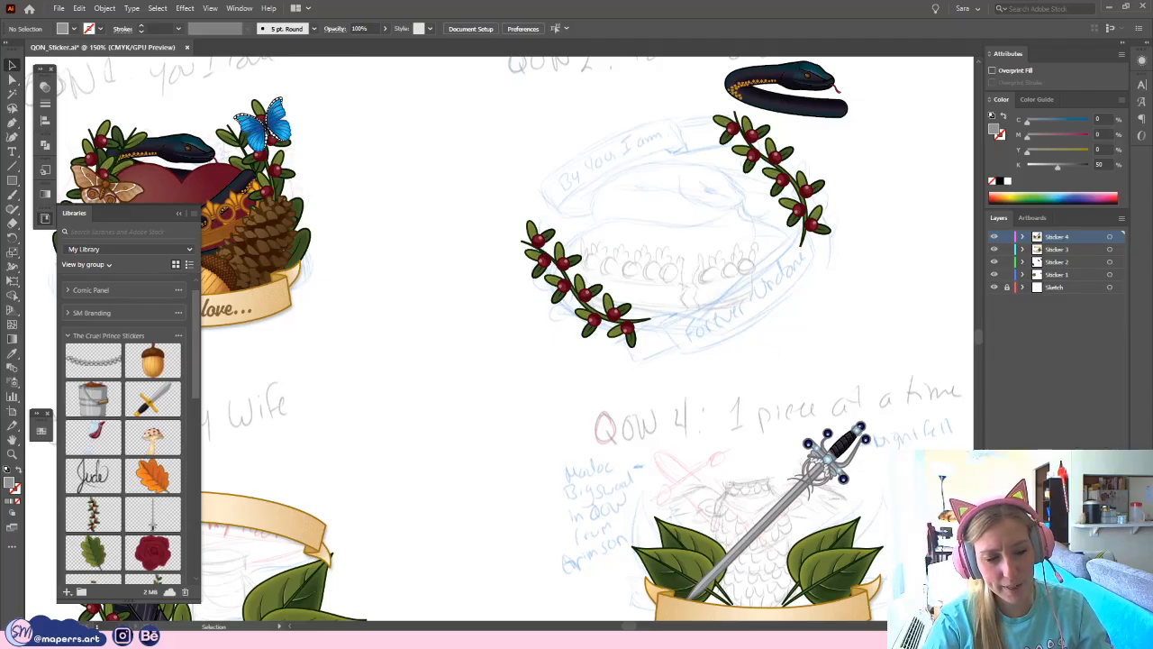
{"action": "scroll", "coordinate": [751, 196], "scroll_direction": "right", "scroll_amount": 2}
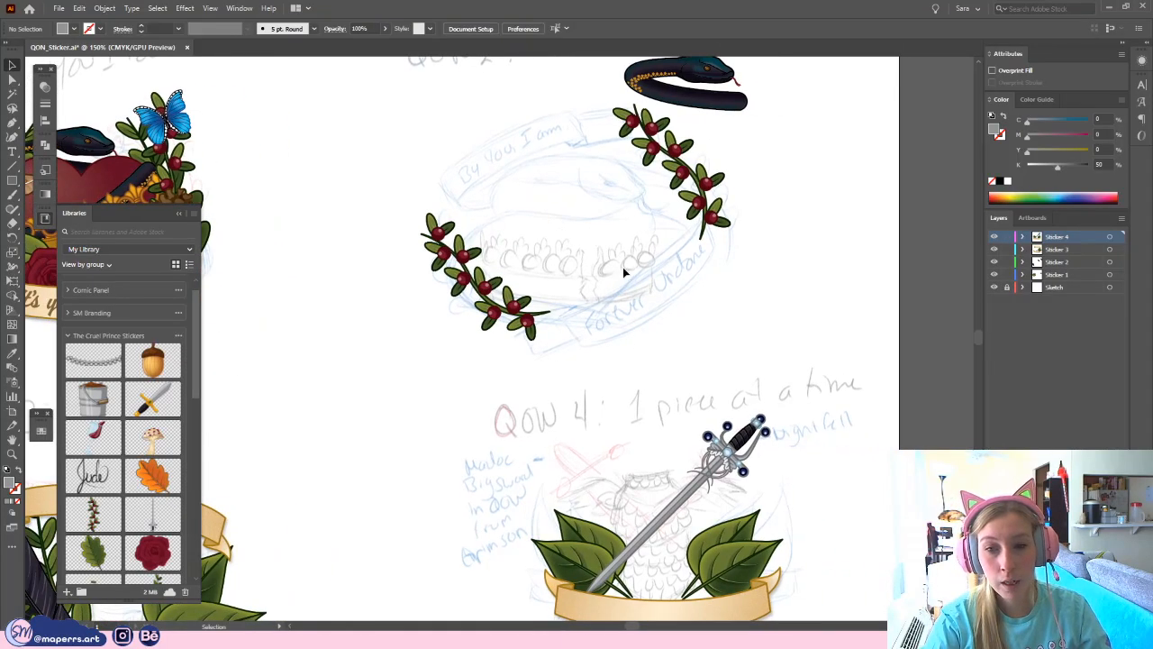
{"action": "right_click", "coordinate": [86, 354]}
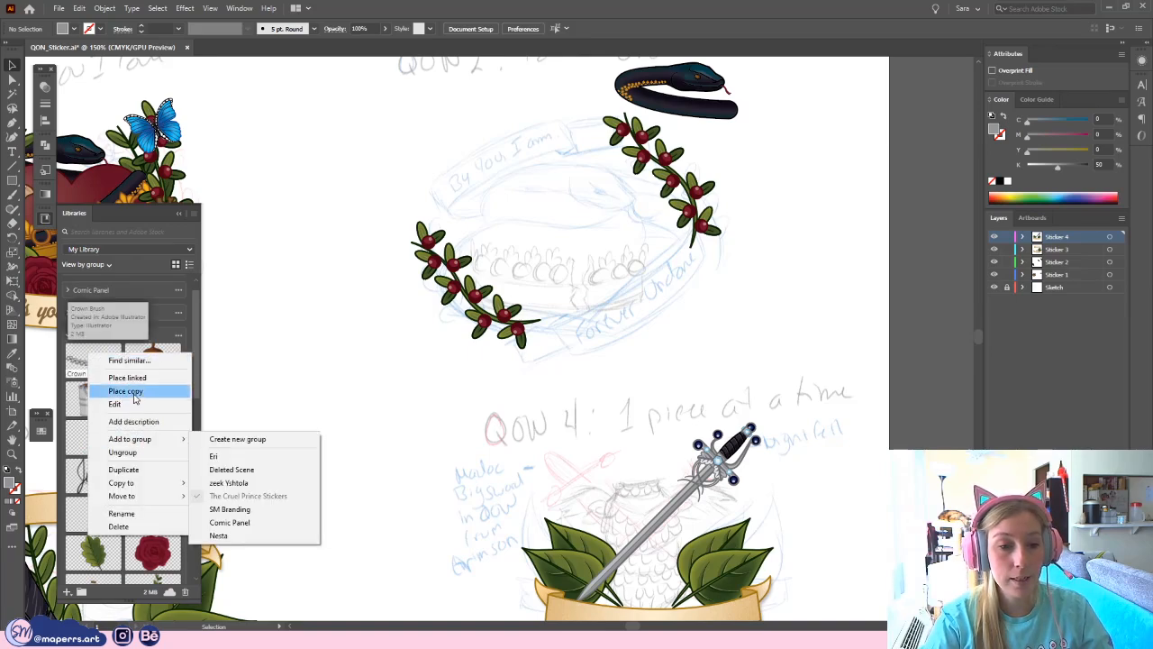
{"action": "left_click", "coordinate": [125, 391]}
{"action": "left_click", "coordinate": [366, 339]}
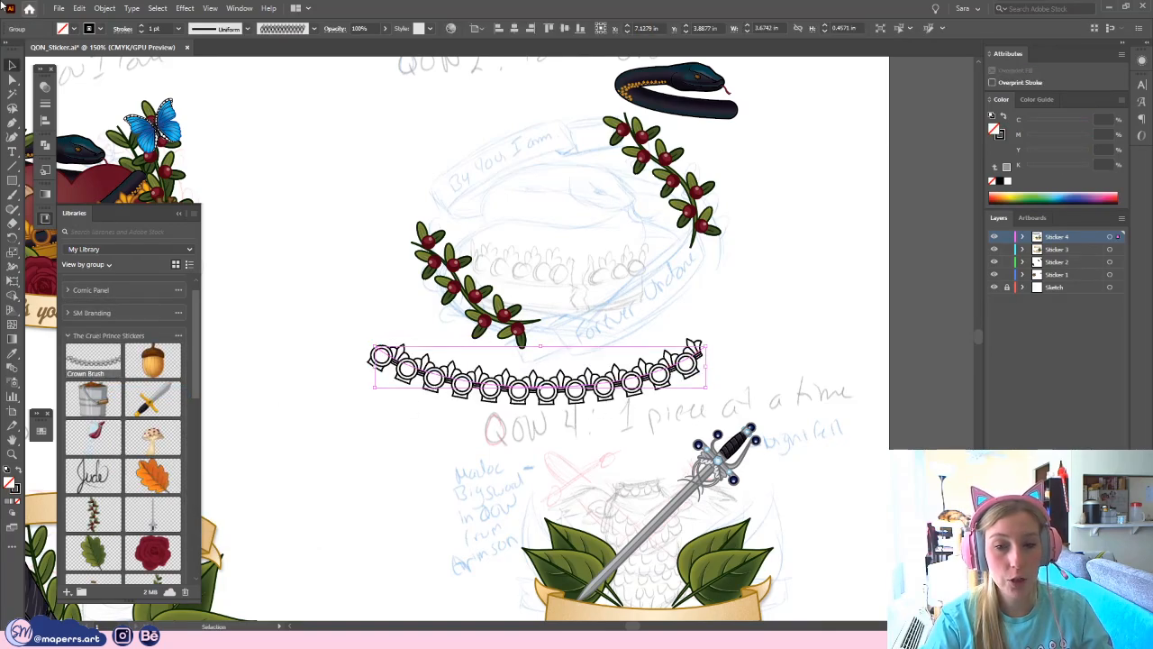
{"action": "left_click", "coordinate": [393, 327]}
{"action": "left_click", "coordinate": [544, 402]}
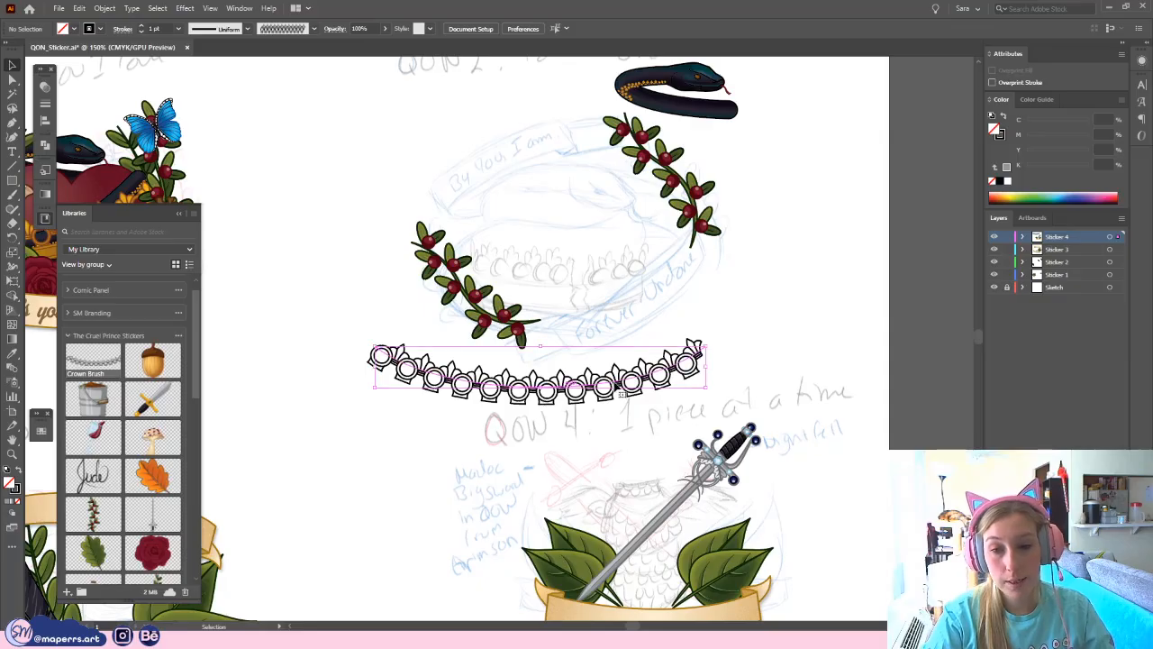
- Draw a straight horizontal line with the Pen tool below the second sticker's heading, left of the snake, and deselect it
{"action": "left_click", "coordinate": [332, 145]}
{"action": "left_click_drag", "start_coordinate": [333, 145], "coordinate": [412, 255]}
{"action": "left_click", "coordinate": [17, 124]}
{"action": "left_click", "coordinate": [434, 212]}
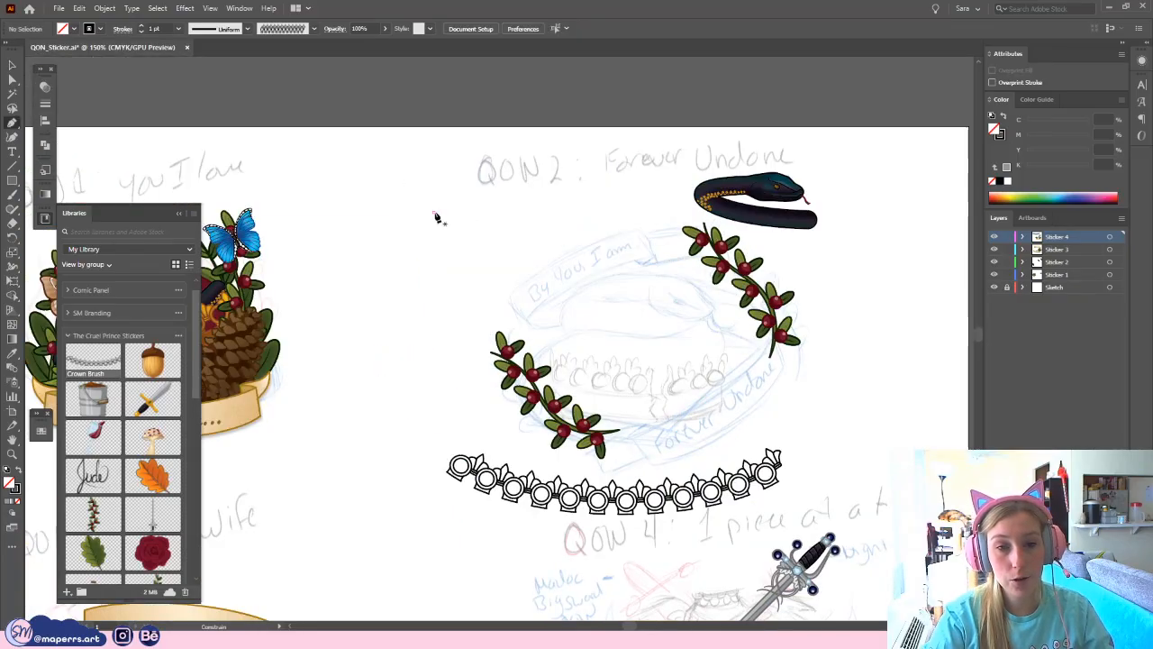
{"action": "left_click", "coordinate": [612, 212]}
{"action": "key", "text": "v"}
{"action": "left_click", "coordinate": [547, 252]}
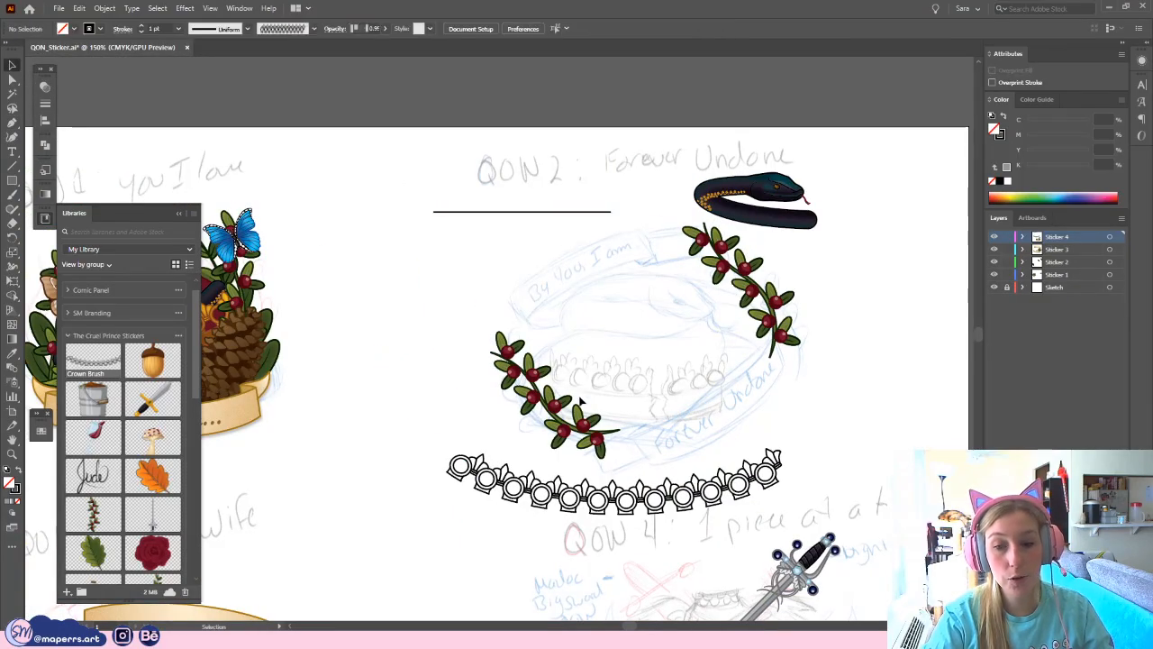
- Apply the crown pattern brush to the straight horizontal line below the second sticker's heading and deselect it
{"action": "left_click_drag", "start_coordinate": [436, 304], "coordinate": [368, 284]}
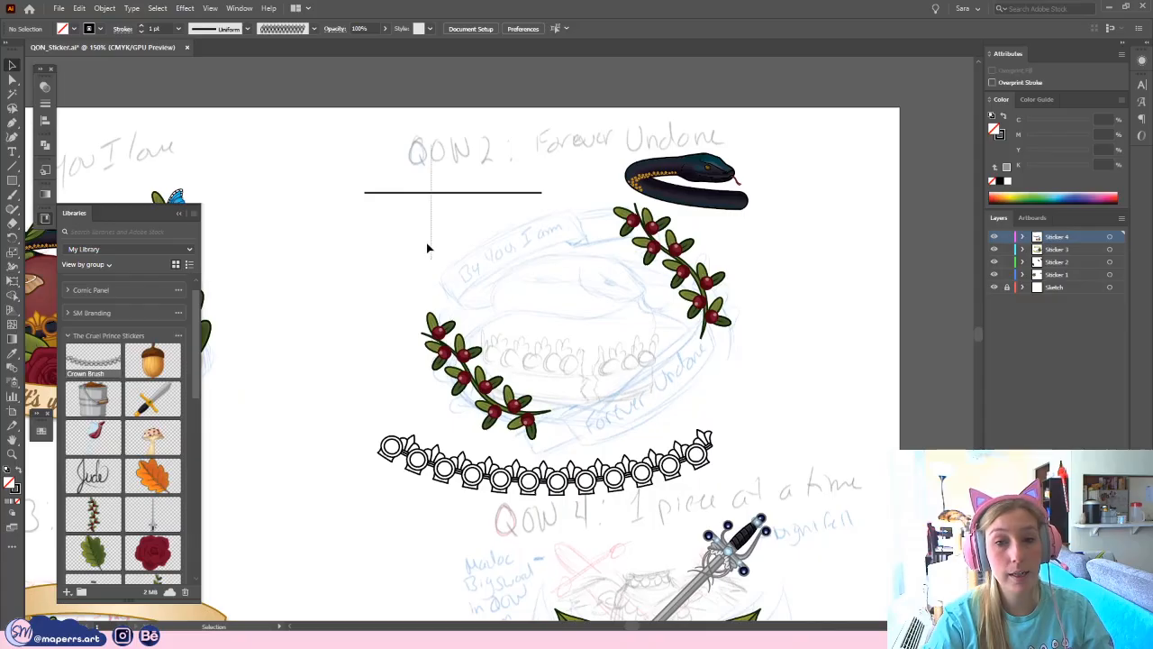
{"action": "left_click", "coordinate": [410, 191]}
{"action": "left_click", "coordinate": [314, 28]}
{"action": "scroll", "coordinate": [299, 90], "scroll_direction": "down", "scroll_amount": 2}
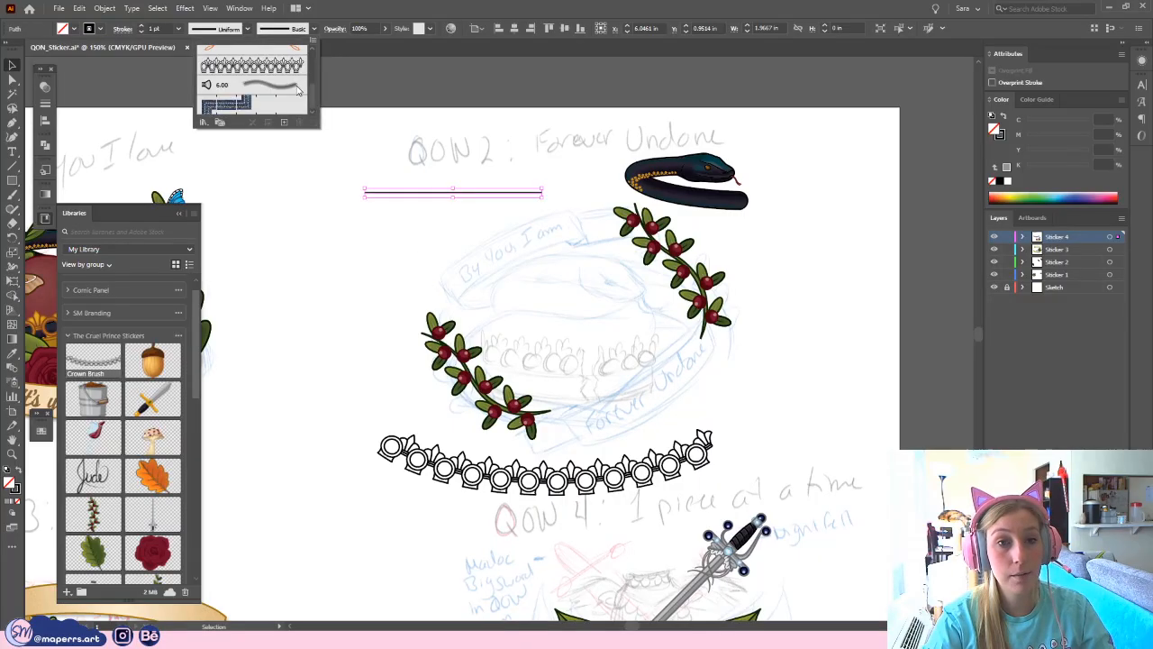
{"action": "left_click", "coordinate": [269, 65]}
{"action": "left_click", "coordinate": [488, 288]}
{"action": "left_click", "coordinate": [565, 225]}
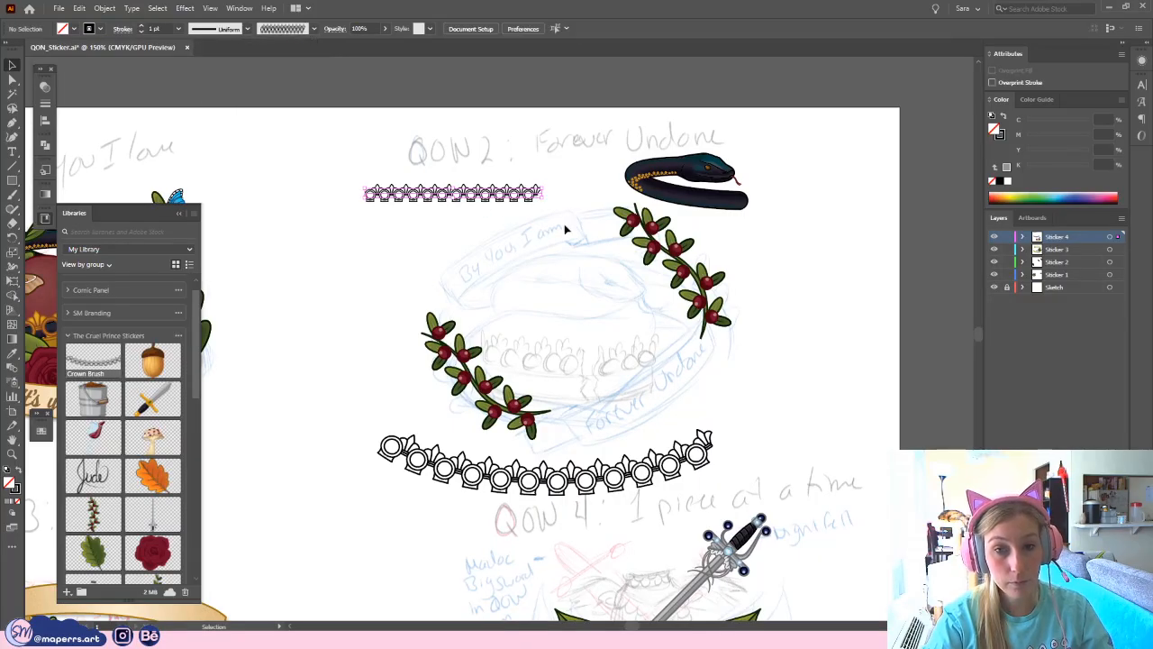
- Try a 9 pt stroke weight on the crown-brushed line, then undo the changes
{"action": "left_click", "coordinate": [179, 28]}
{"action": "left_click", "coordinate": [194, 187]}
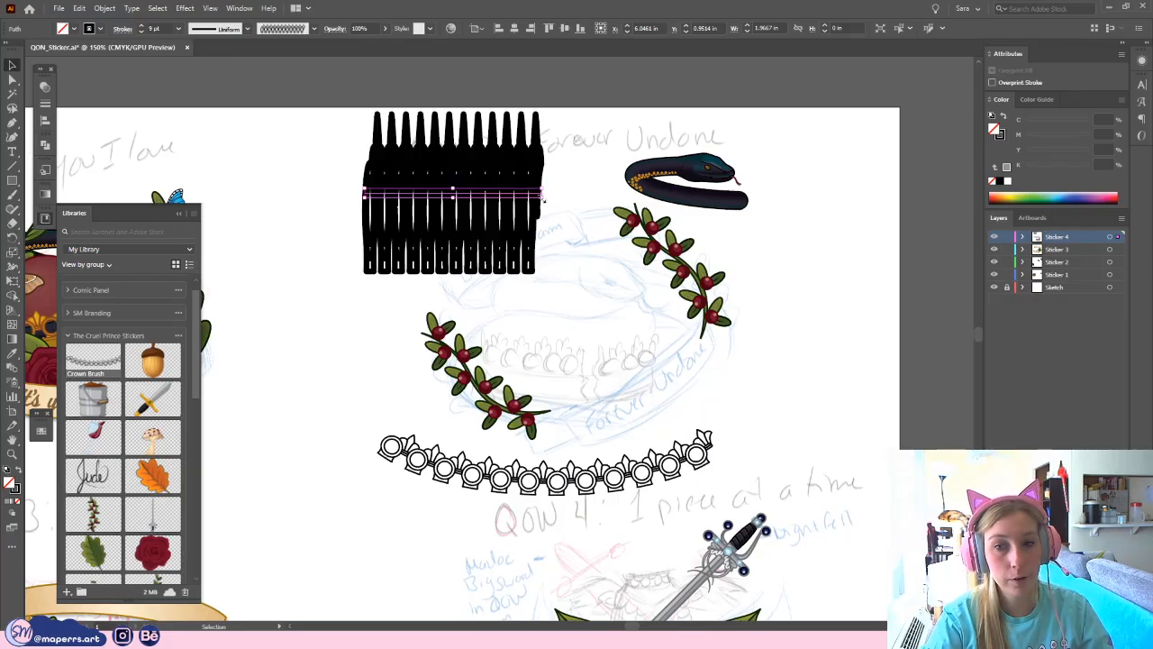
{"action": "mouse_move", "coordinate": [544, 192]}
{"action": "left_mouse_down"}
{"action": "mouse_move", "coordinate": [842, 252]}
{"action": "mouse_move", "coordinate": [843, 298]}
{"action": "left_mouse_up"}
{"action": "key", "text": "ctrl+z"}
{"action": "key", "text": "ctrl+z"}
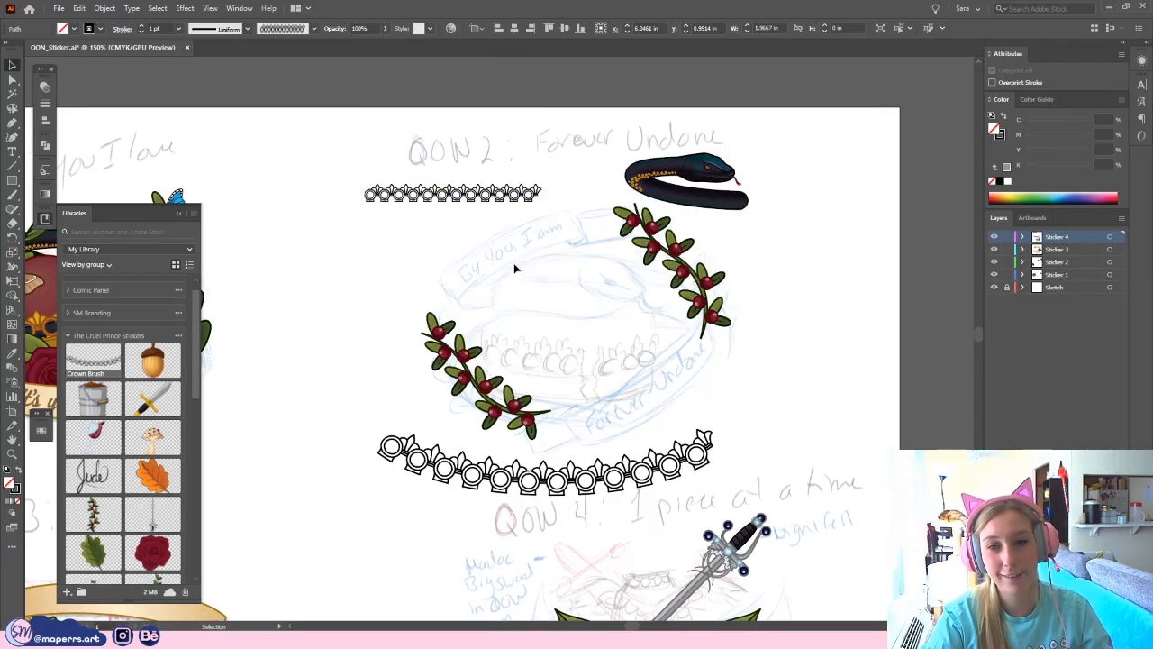
- Try a thinner 0.5 pt stroke weight on the crown-brushed line below the second sticker's heading
{"action": "left_click", "coordinate": [244, 83]}
{"action": "left_click", "coordinate": [390, 183]}
{"action": "left_click", "coordinate": [177, 28]}
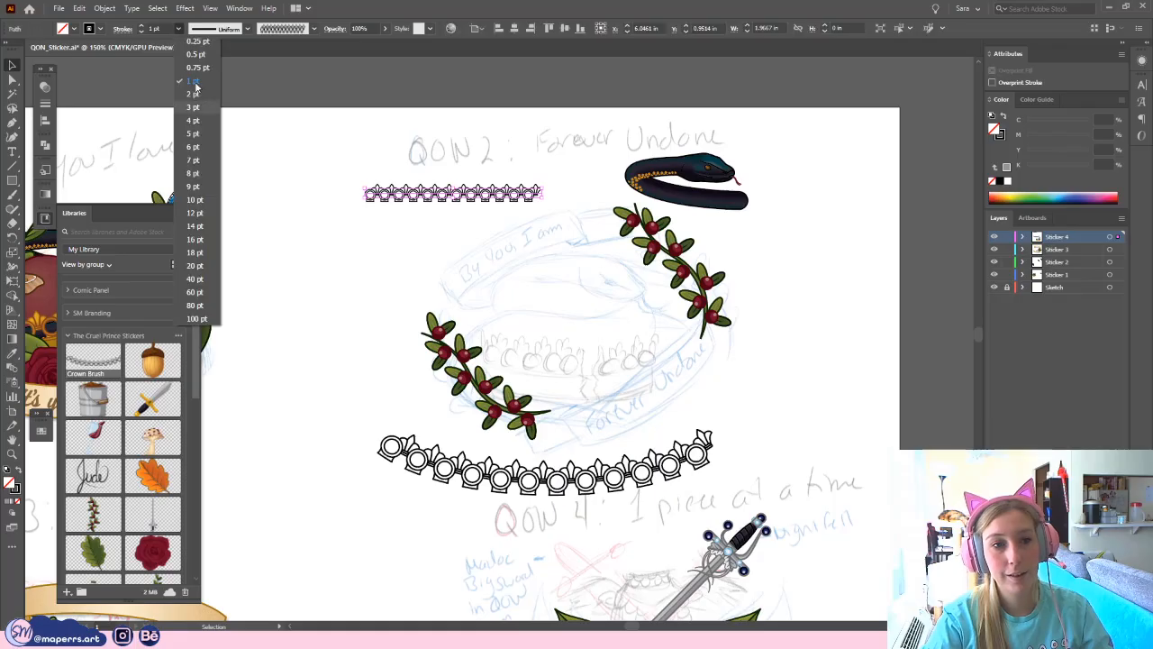
{"action": "left_click", "coordinate": [194, 59]}
{"action": "left_click", "coordinate": [434, 220]}
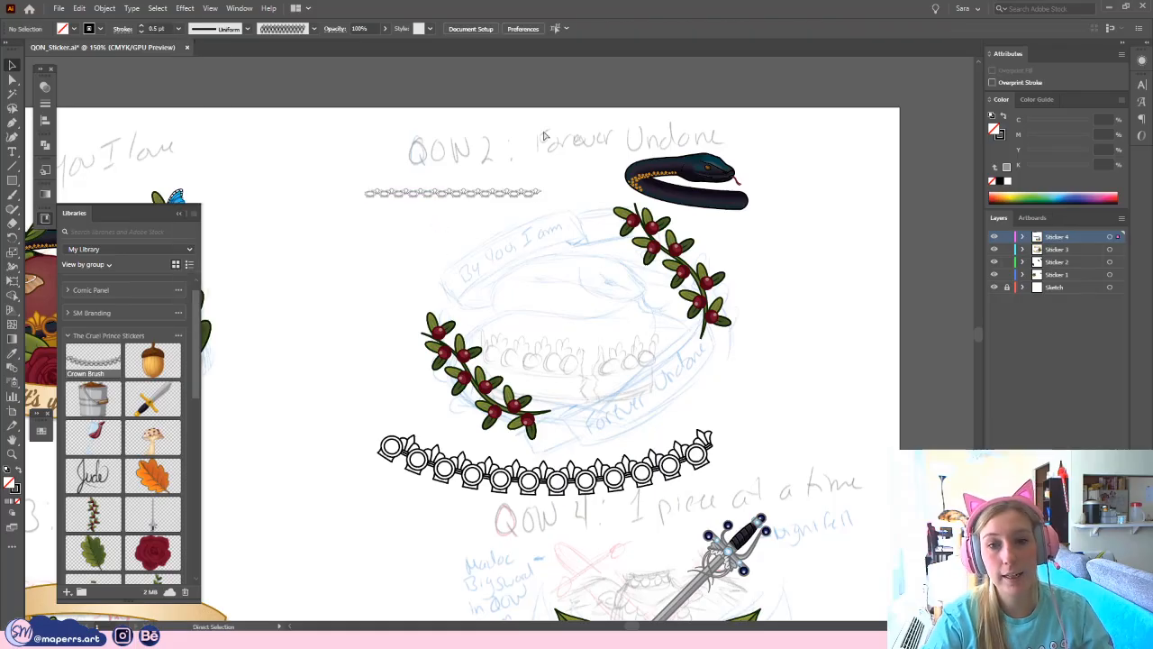
- Delete the crown-brushed line below the second sticker's heading
{"action": "left_click", "coordinate": [532, 192]}
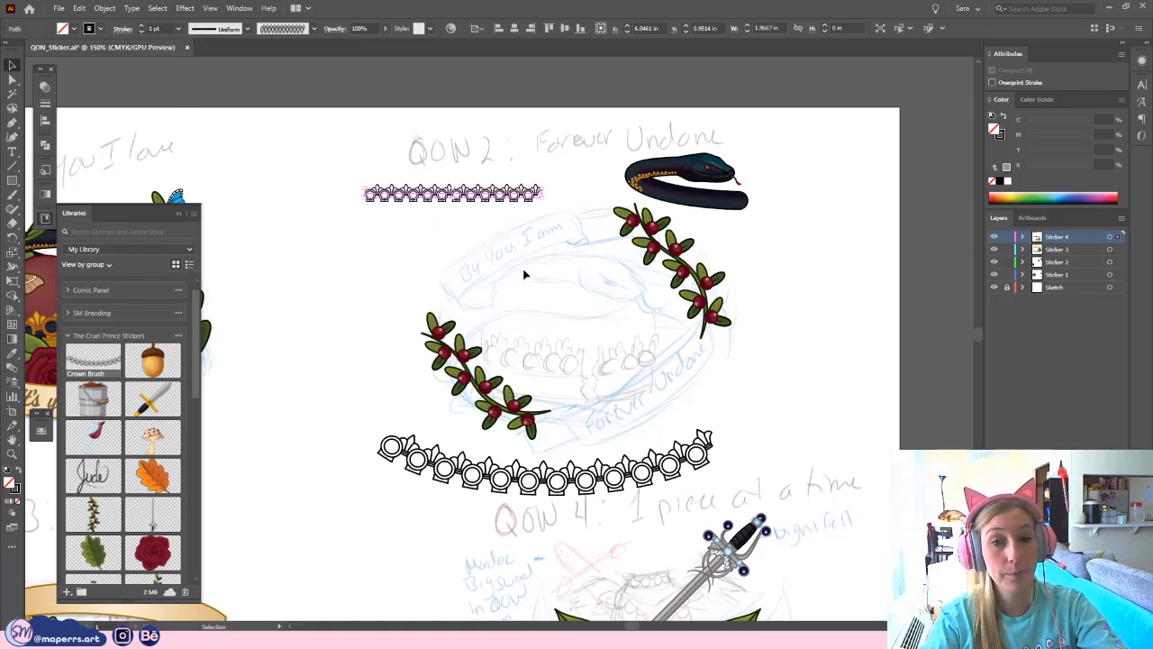
{"action": "key", "text": "Delete"}
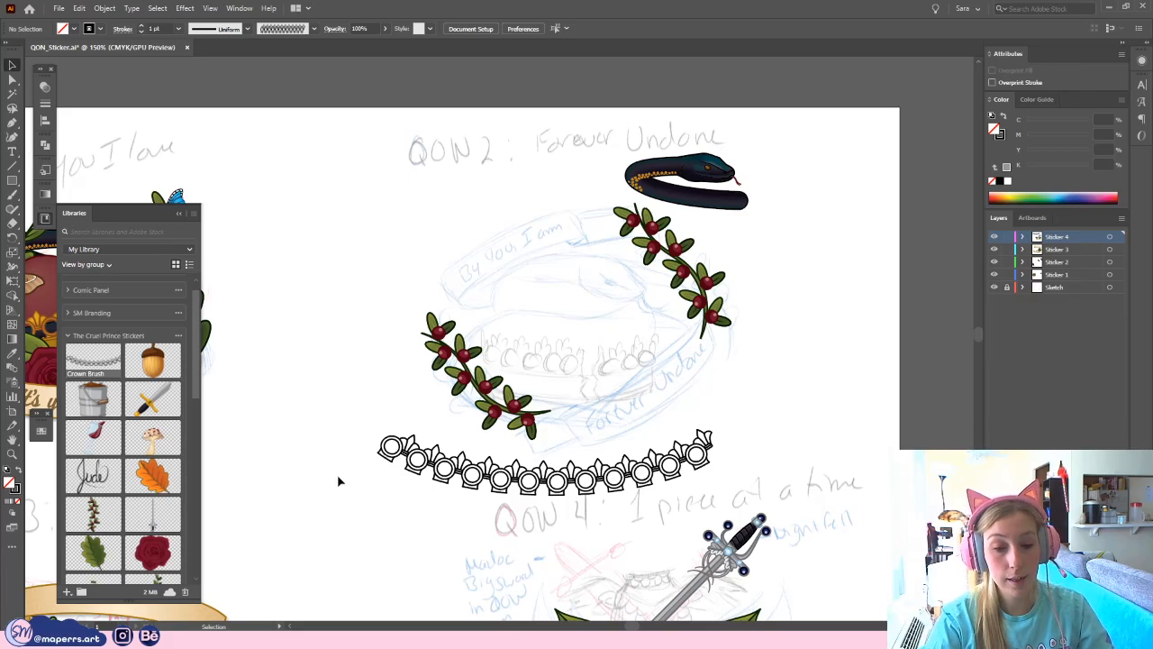
- Switch to Bridge and preview the portrait in the Cardan_Vector folder of 03_Working_Files to examine how its crown is built
{"action": "key", "text": "alt+Tab"}
{"action": "left_click", "coordinate": [466, 453]}
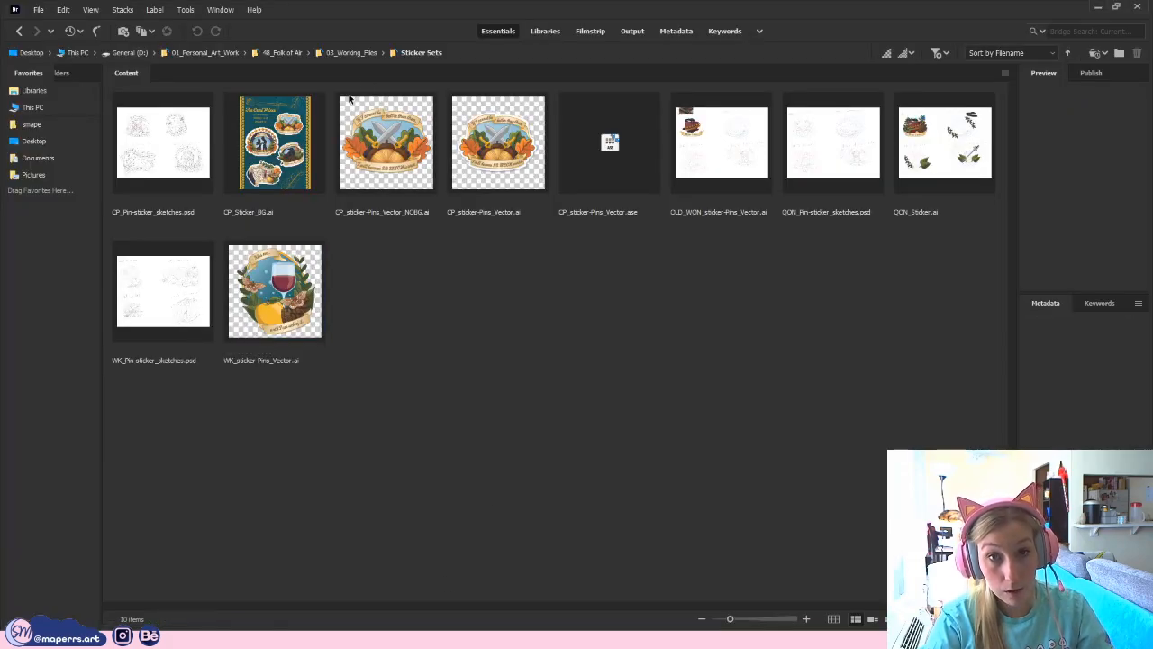
{"action": "left_click", "coordinate": [352, 51]}
{"action": "double_click", "coordinate": [273, 144]}
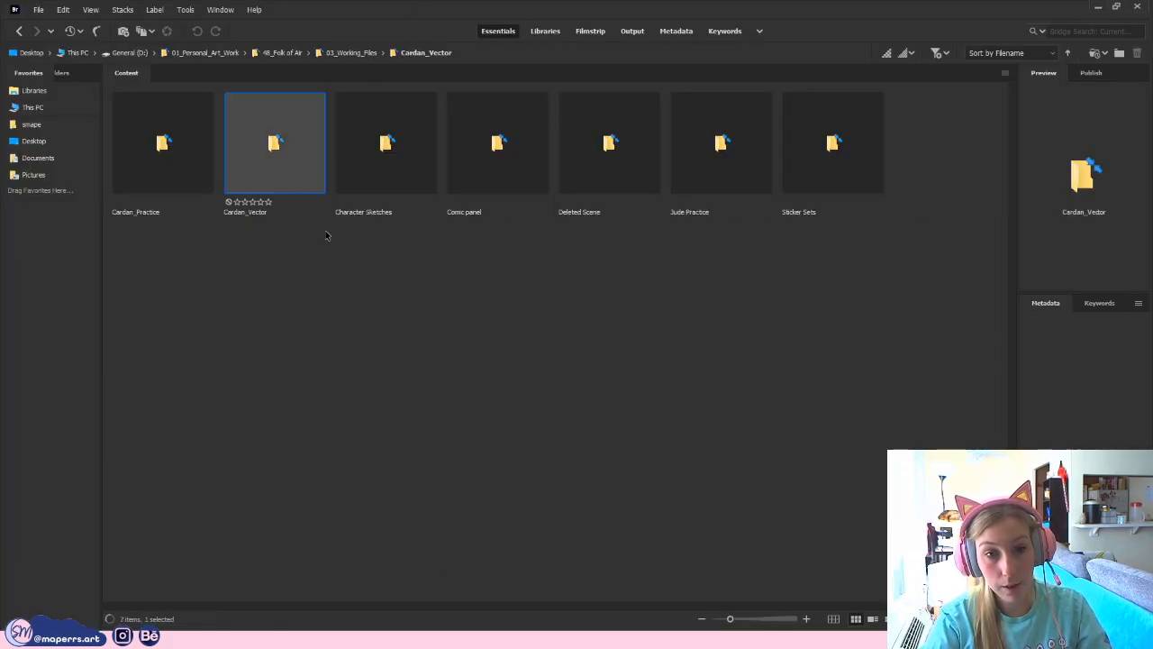
{"action": "left_click", "coordinate": [163, 160]}
{"action": "key", "text": "space"}
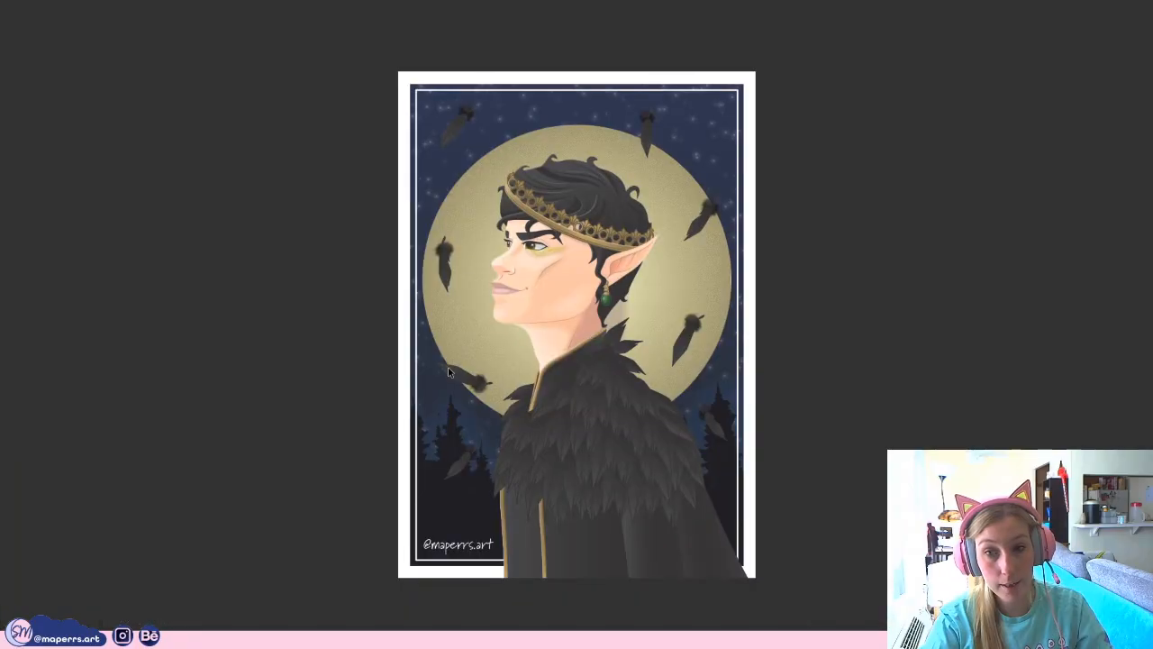
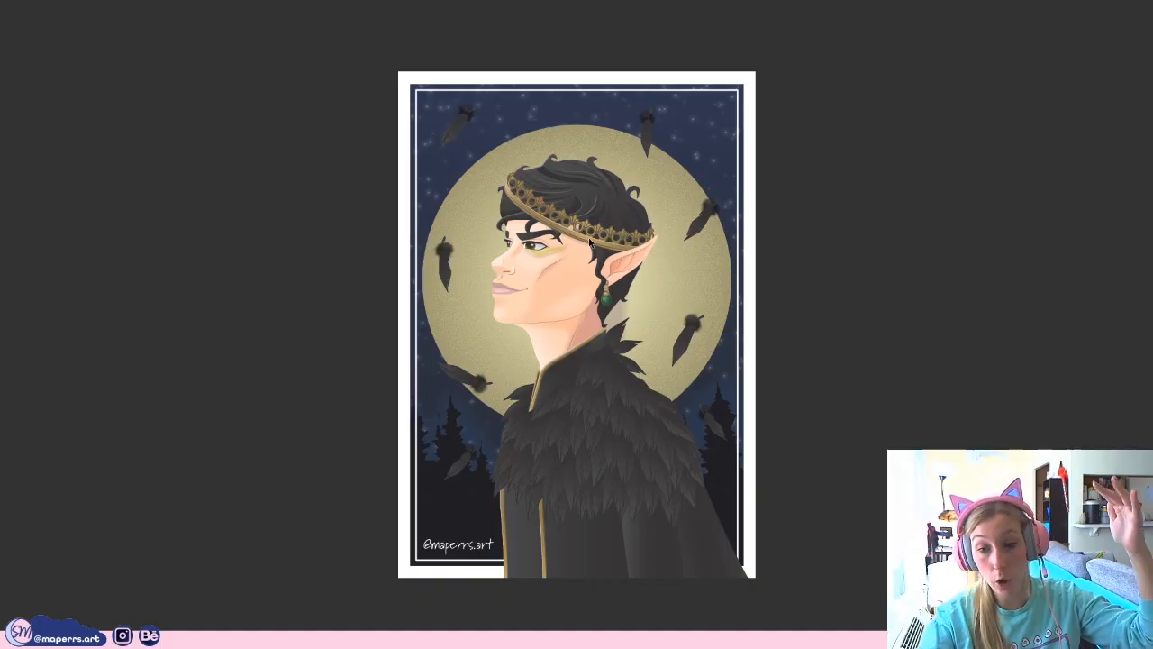
{"action": "key", "text": "space"}
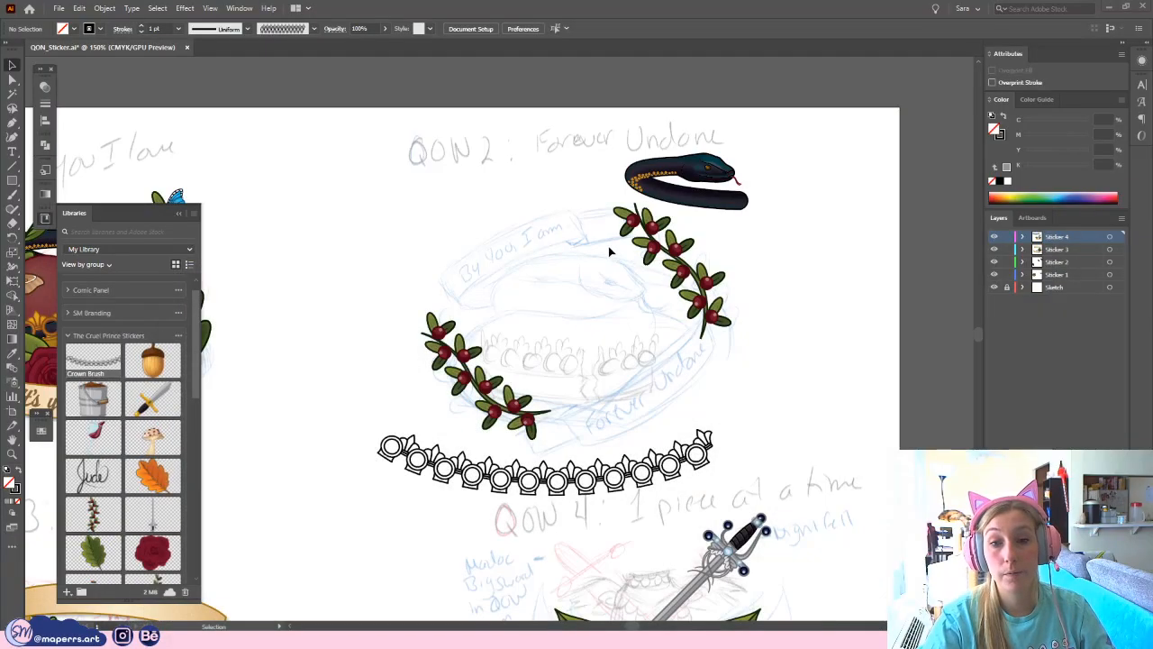
- Examine the full gold crown inside the clip group of the "It's you I love" sticker and compare it with the outlined crown
{"action": "scroll", "coordinate": [648, 226], "scroll_direction": "down", "scroll_amount": 2}
{"action": "left_click_drag", "start_coordinate": [352, 216], "coordinate": [658, 252]}
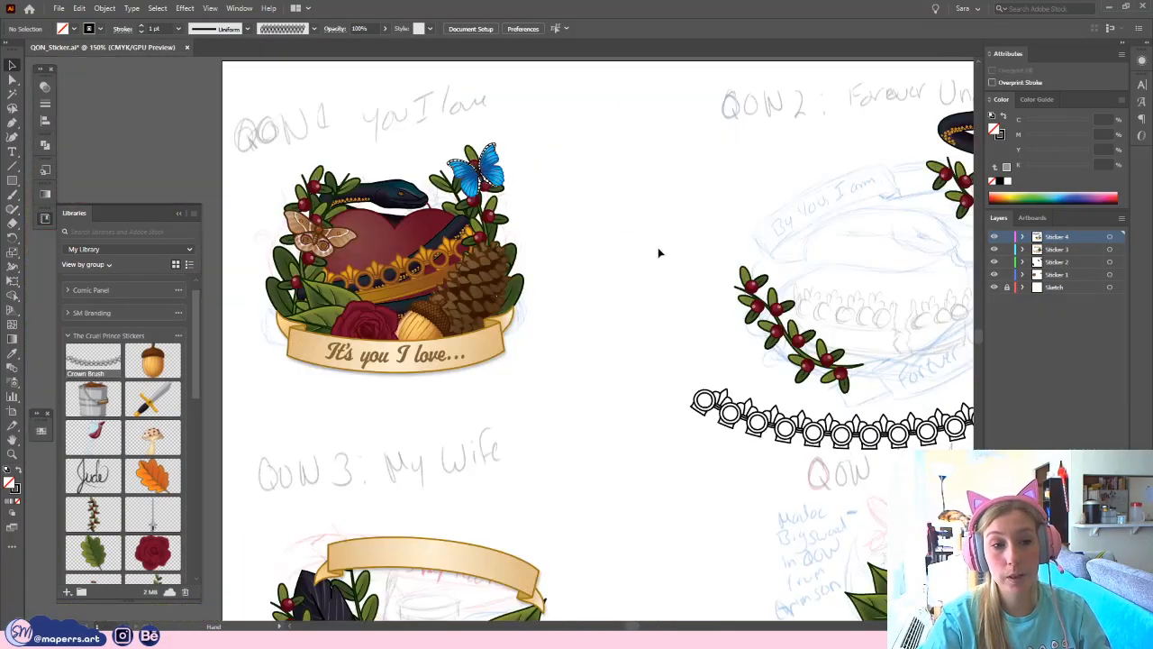
{"action": "double_click", "coordinate": [389, 278]}
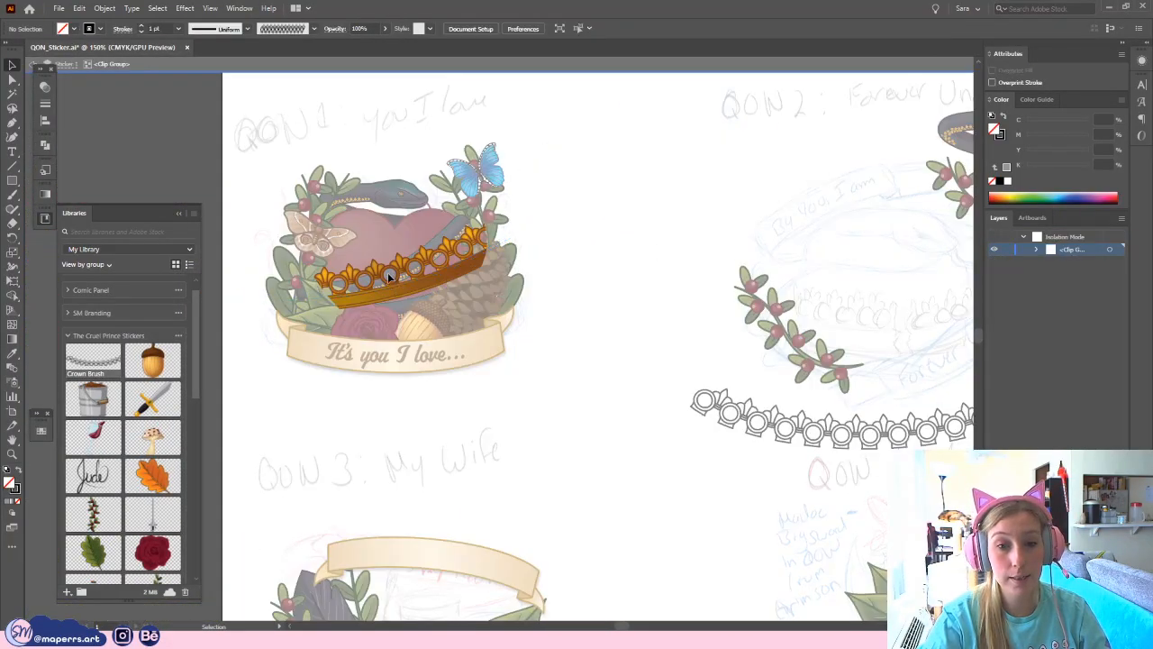
{"action": "double_click", "coordinate": [401, 270]}
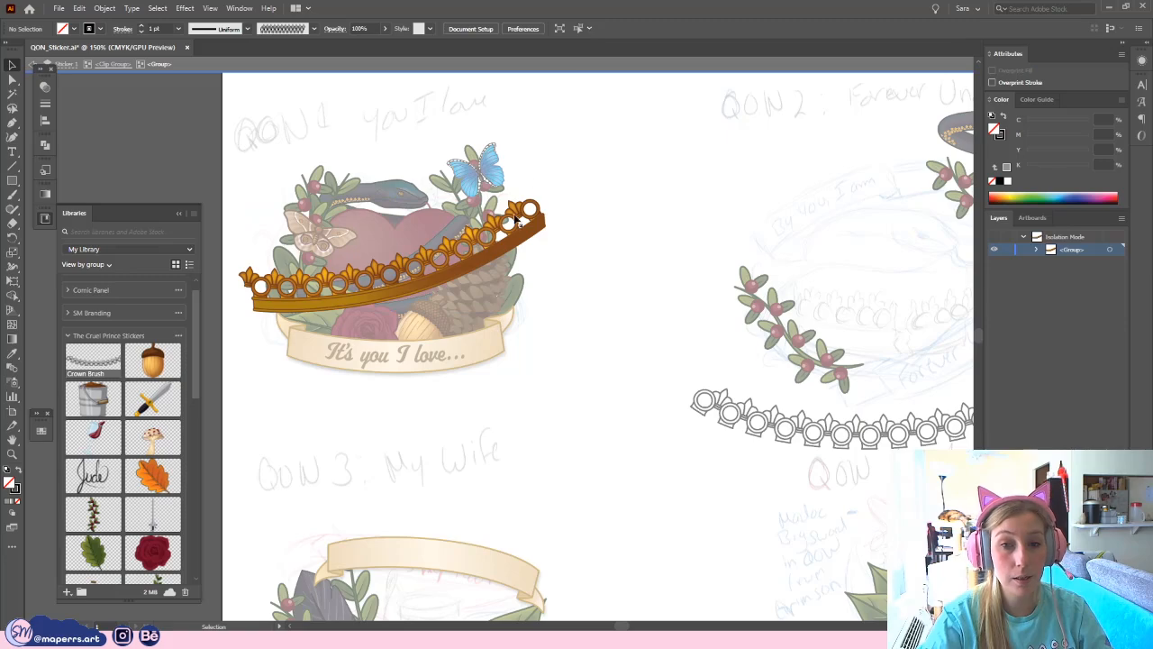
{"action": "scroll", "coordinate": [621, 358], "scroll_direction": "right", "scroll_amount": 3}
{"action": "scroll", "coordinate": [621, 358], "scroll_direction": "down", "scroll_amount": 1}
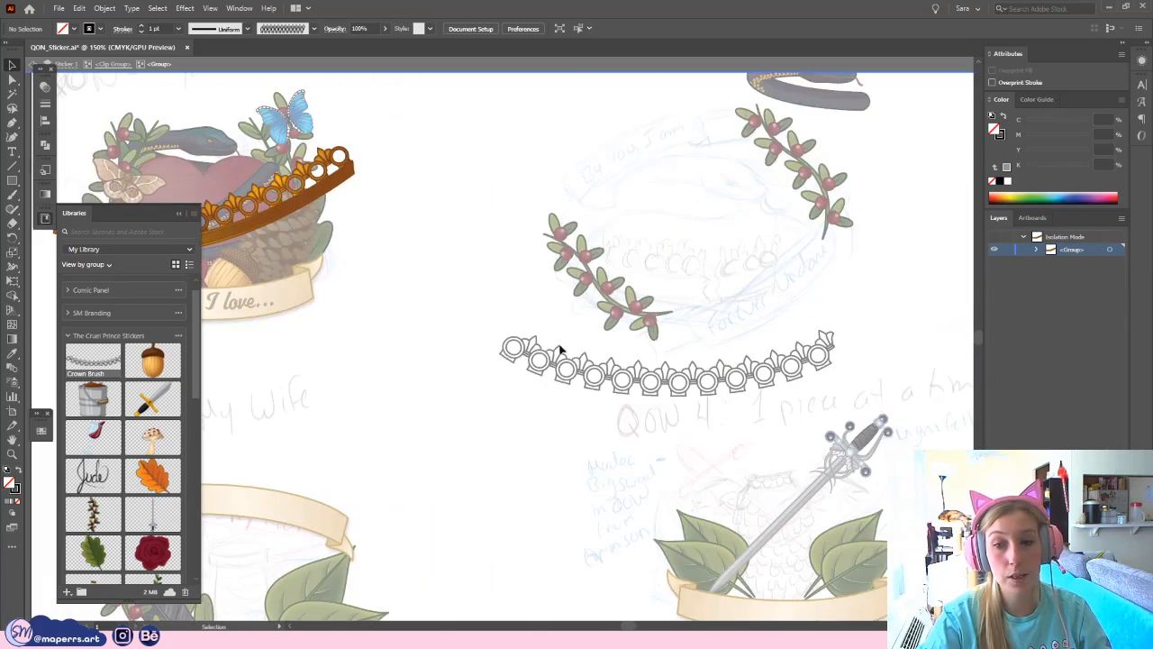
{"action": "scroll", "coordinate": [824, 338], "scroll_direction": "left", "scroll_amount": 1}
{"action": "scroll", "coordinate": [824, 338], "scroll_direction": "down", "scroll_amount": 1}
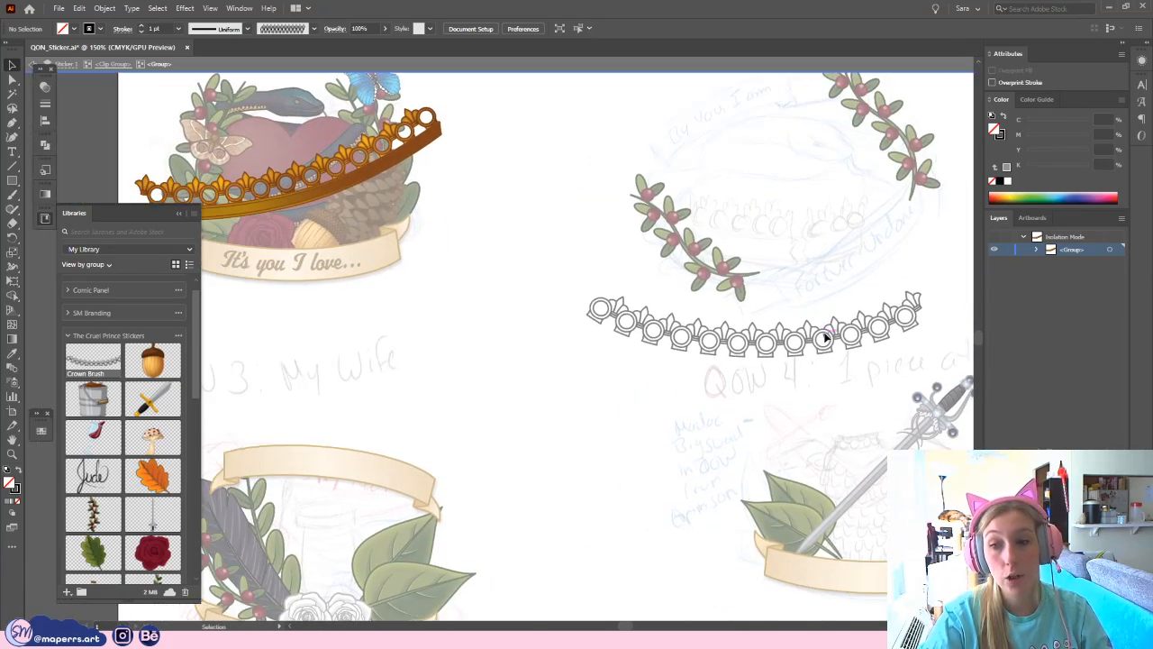
- Delete the unfilled outlined crown below the "Forever Undone" sketch
{"action": "double_click", "coordinate": [687, 420]}
{"action": "left_click", "coordinate": [732, 339]}
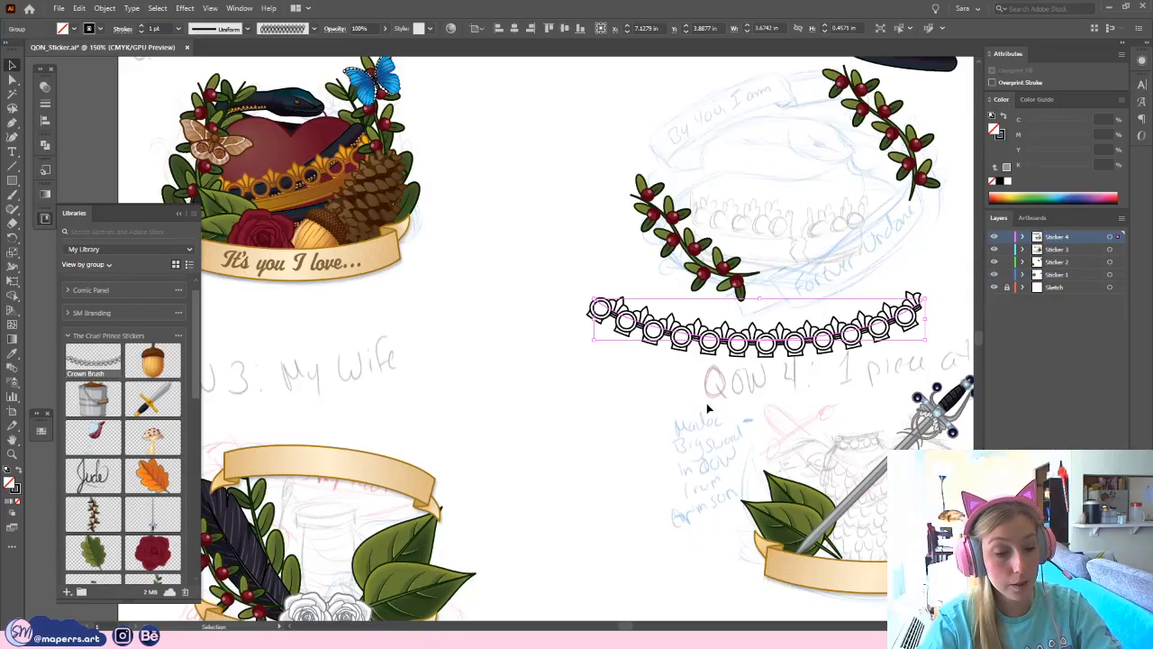
{"action": "key", "text": "Delete"}
- Copy all pieces of the full gold crown from inside the clip group of the "It's you I love" sticker
{"action": "double_click", "coordinate": [300, 180]}
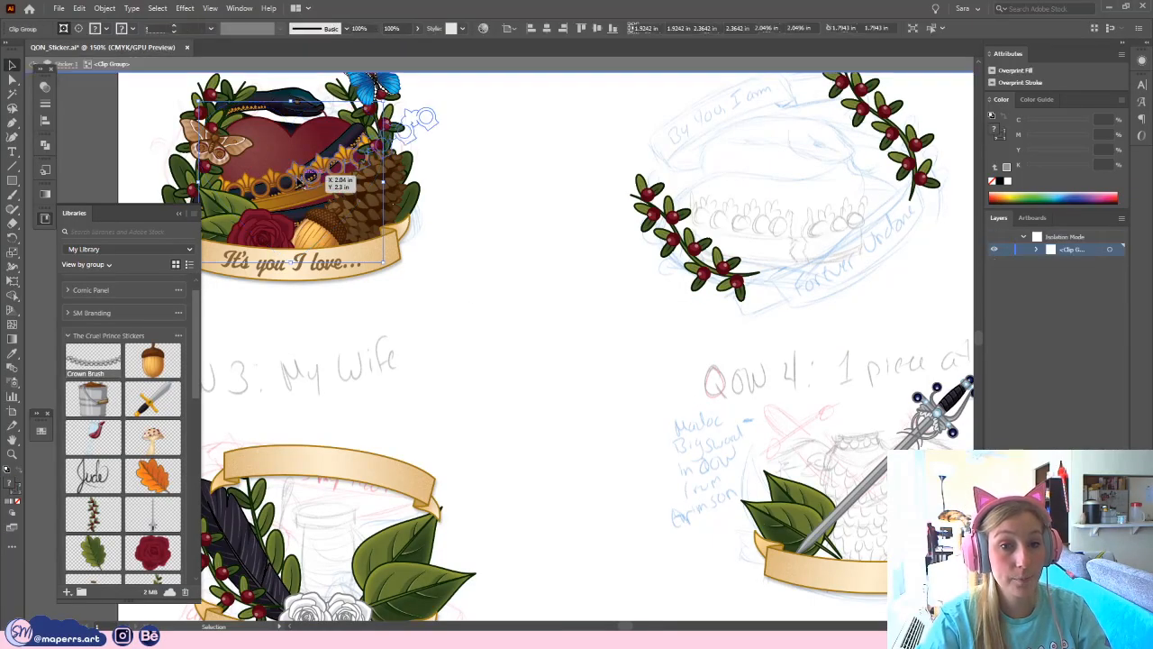
{"action": "left_click", "coordinate": [300, 180]}
{"action": "scroll", "coordinate": [340, 194], "scroll_direction": "up", "scroll_amount": 1}
{"action": "scroll", "coordinate": [340, 194], "scroll_direction": "left", "scroll_amount": 1}
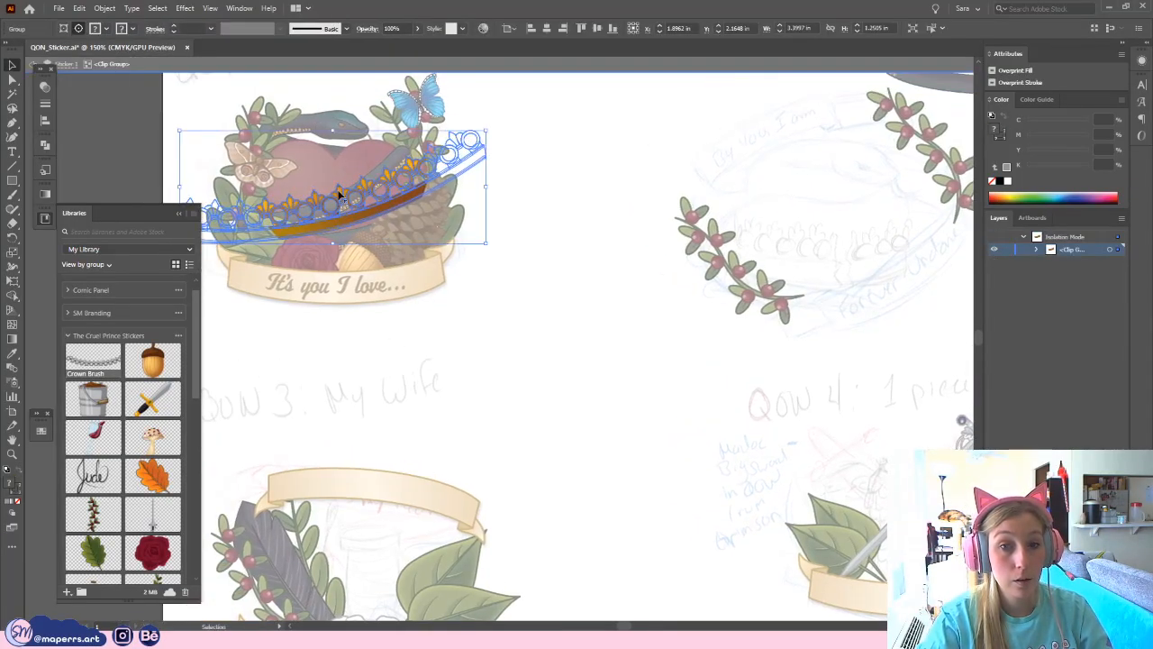
{"action": "double_click", "coordinate": [342, 196]}
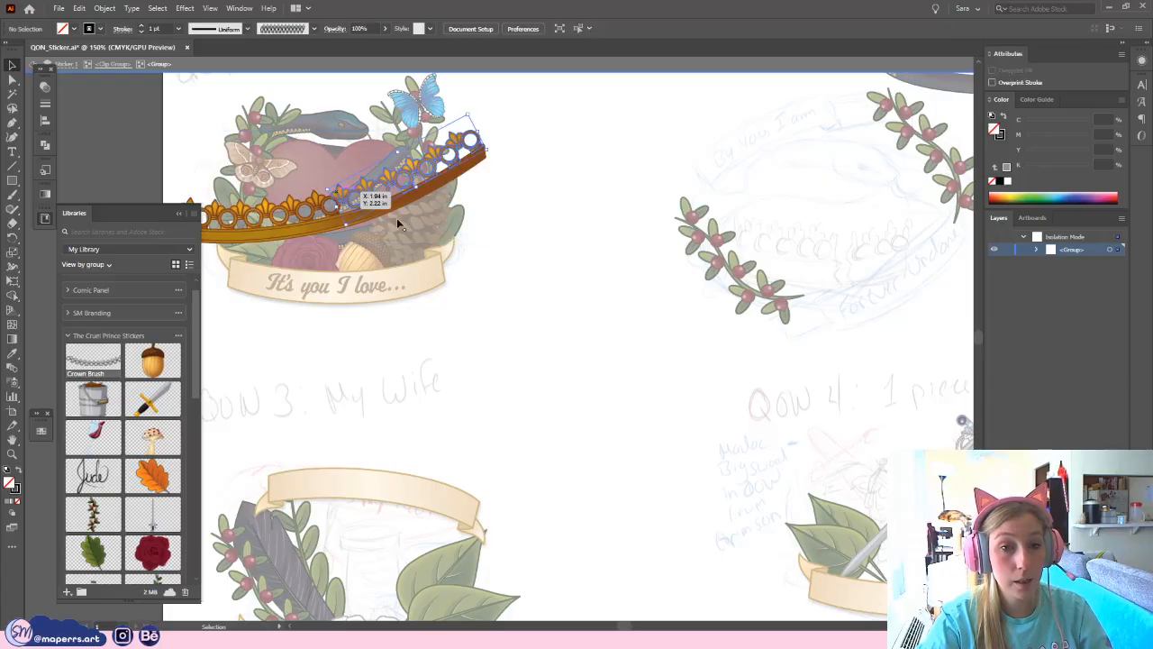
{"action": "left_click_drag", "start_coordinate": [512, 205], "coordinate": [605, 217]}
{"action": "left_click_drag", "start_coordinate": [617, 121], "coordinate": [257, 306]}
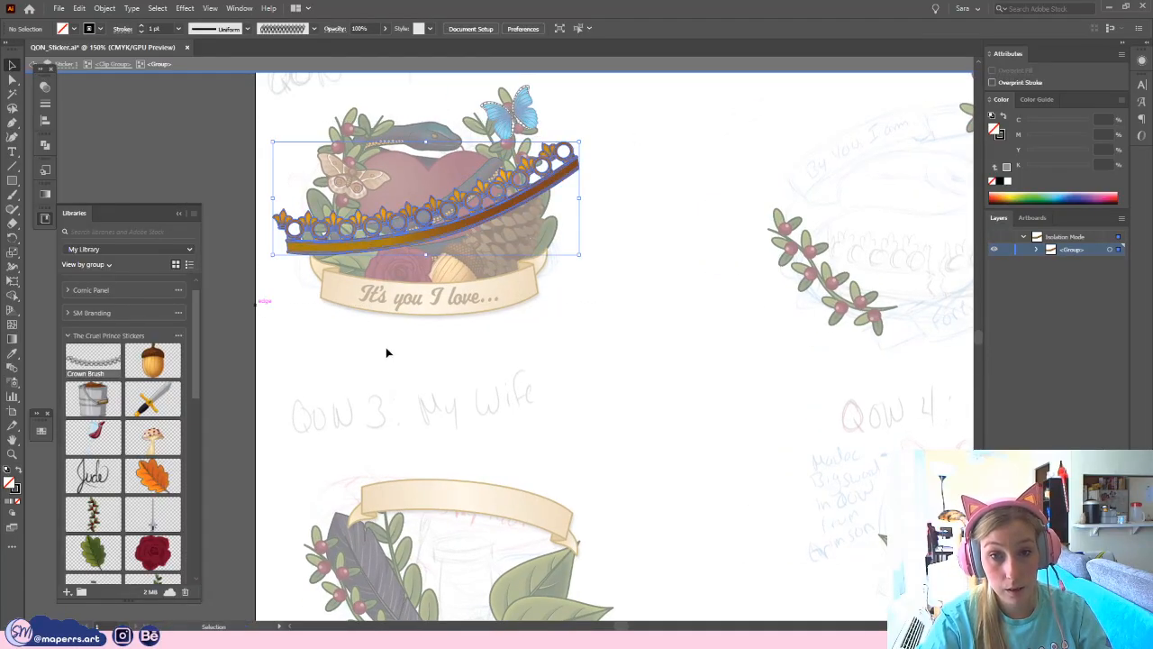
{"action": "left_click_drag", "start_coordinate": [552, 308], "coordinate": [496, 326]}
{"action": "double_click", "coordinate": [566, 342]}
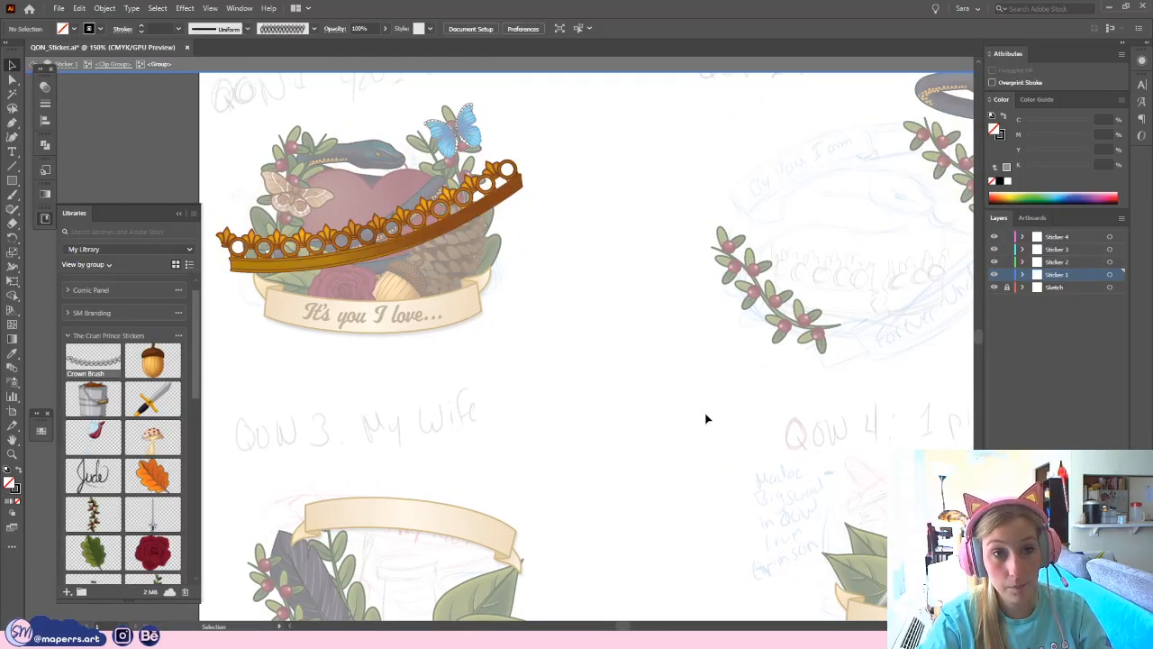
{"action": "scroll", "coordinate": [485, 375], "scroll_direction": "right", "scroll_amount": 2}
{"action": "scroll", "coordinate": [337, 363], "scroll_direction": "right", "scroll_amount": 1}
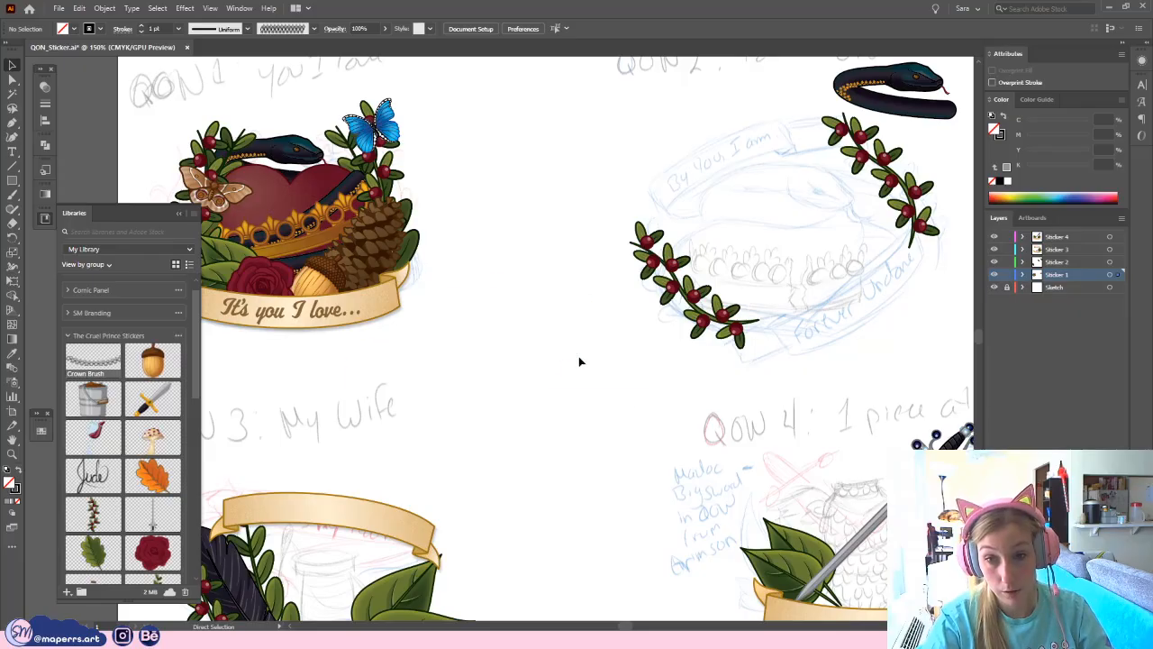
{"action": "key", "text": "ctrl+v"}
{"action": "scroll", "coordinate": [512, 384], "scroll_direction": "right", "scroll_amount": 4}
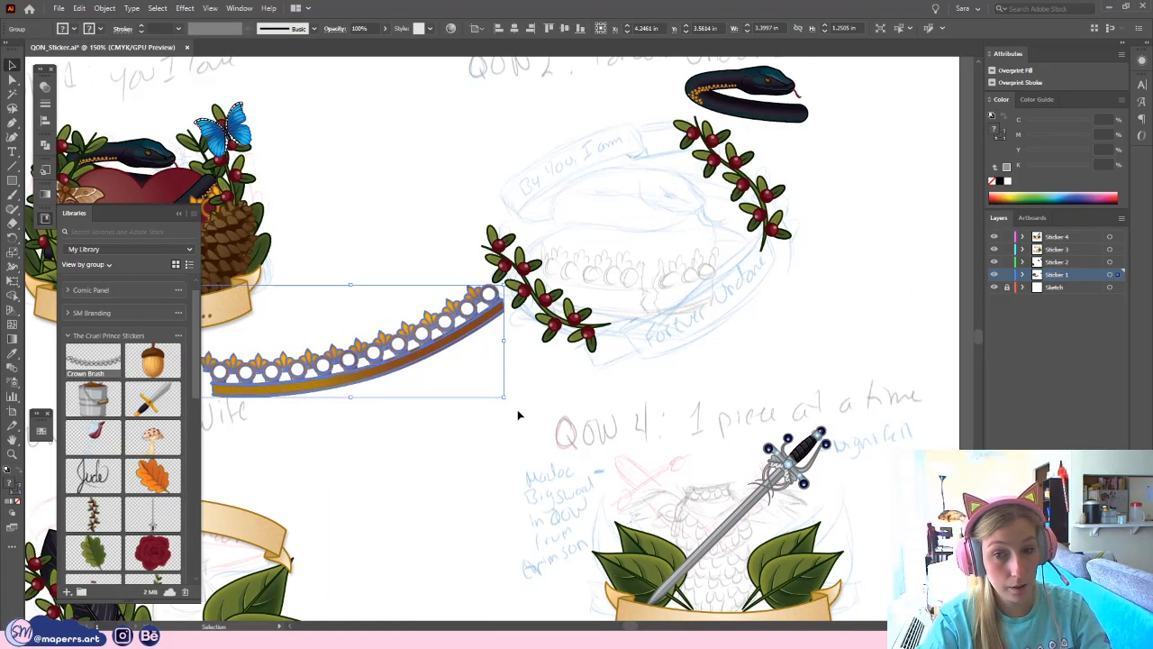
{"action": "key", "text": "Delete"}
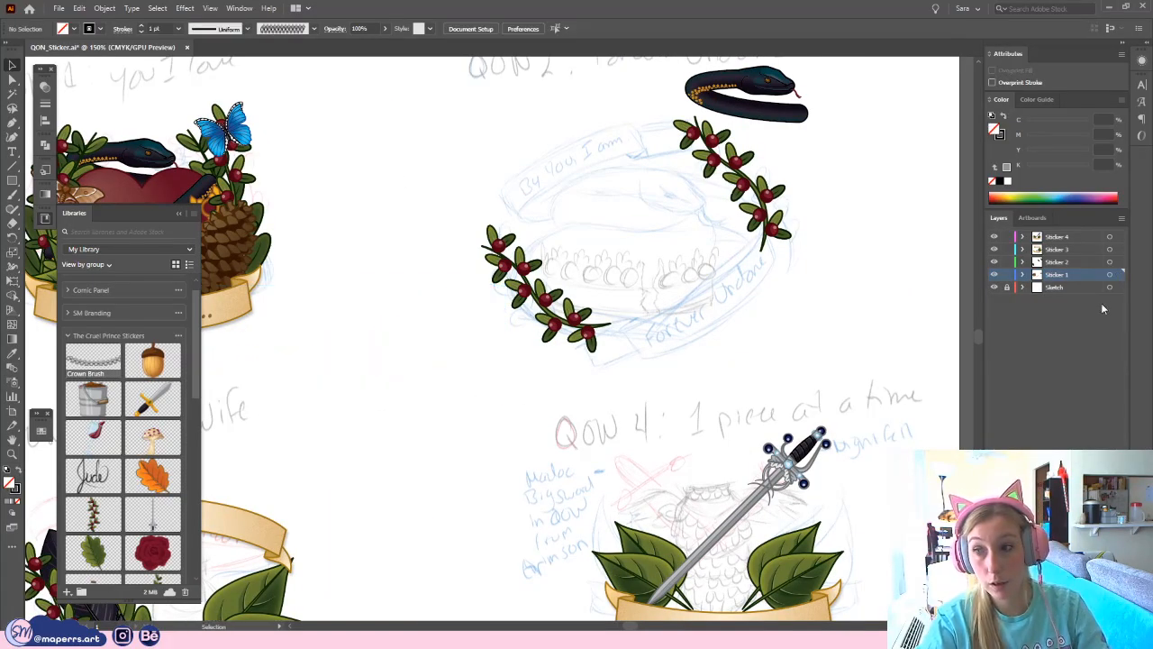
- Paste the gold crown onto the Sticker 2 layer, position it over the sketched crown and rotate it to sit nearly level
{"action": "left_click", "coordinate": [1090, 263]}
{"action": "key", "text": "ctrl+v"}
{"action": "left_click_drag", "start_coordinate": [481, 304], "coordinate": [824, 318]}
{"action": "left_click_drag", "start_coordinate": [692, 290], "coordinate": [681, 288]}
{"action": "left_click_drag", "start_coordinate": [848, 328], "coordinate": [704, 346]}
{"action": "left_click", "coordinate": [703, 345]}
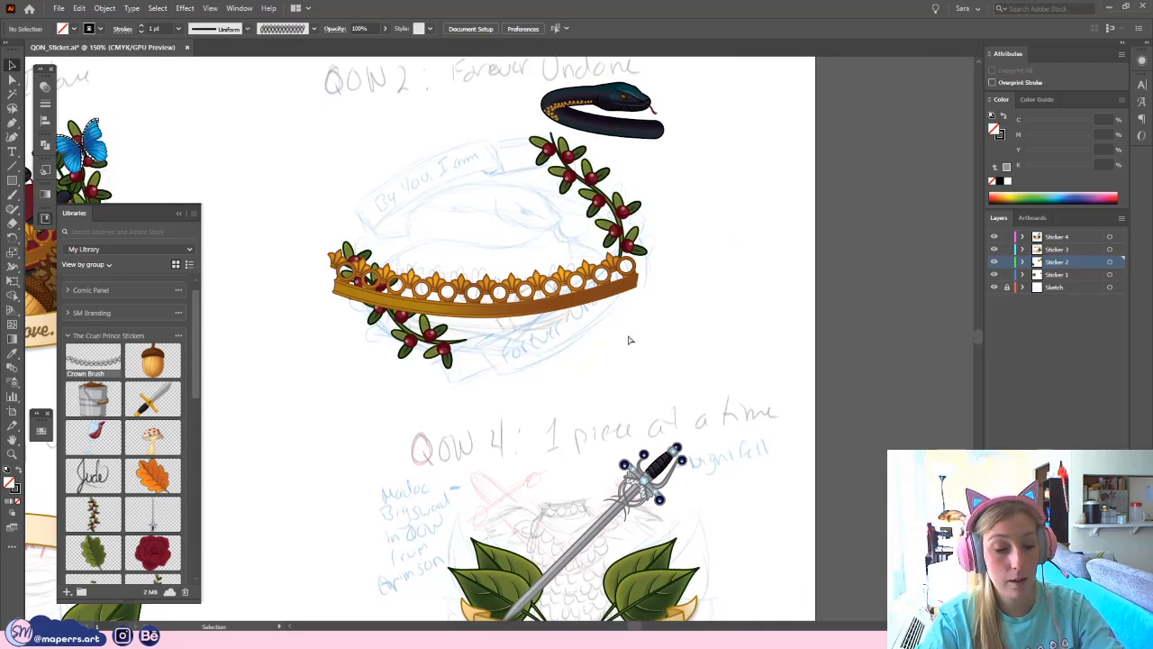
- Isolate the pasted crown group and examine how its band and its right-half ornaments are grouped
{"action": "key", "text": "ctrl+equal"}
{"action": "key", "text": "ctrl+equal"}
{"action": "key", "text": "ctrl+equal"}
{"action": "left_click_drag", "start_coordinate": [516, 335], "coordinate": [552, 387]}
{"action": "left_click", "coordinate": [178, 215]}
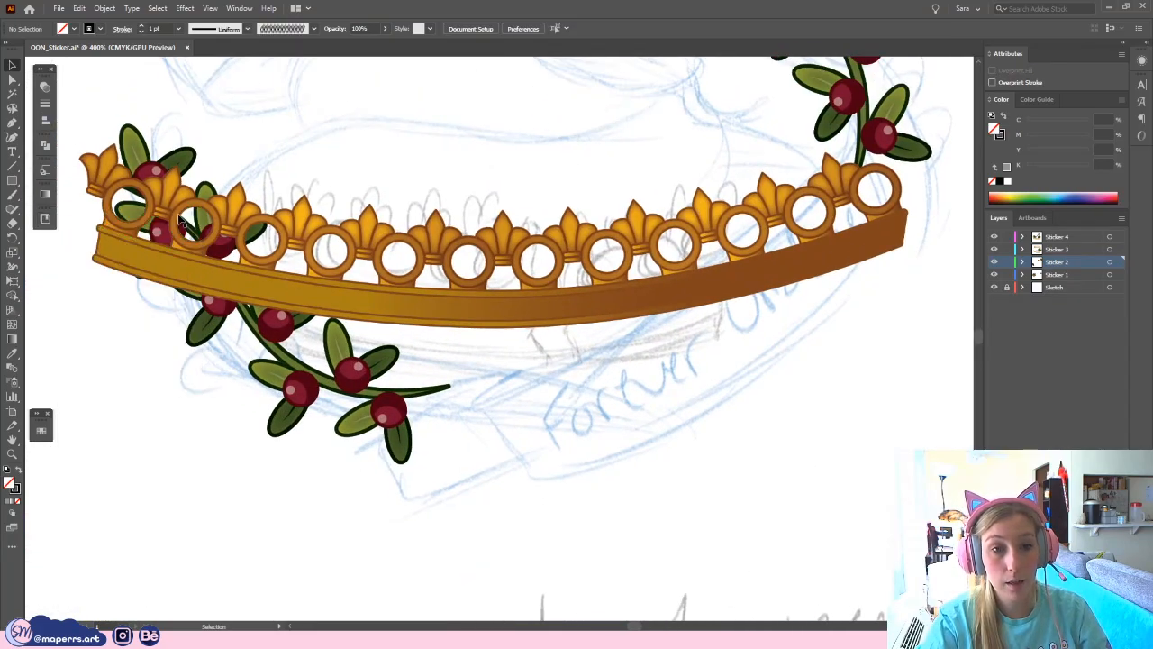
{"action": "left_click", "coordinate": [465, 250]}
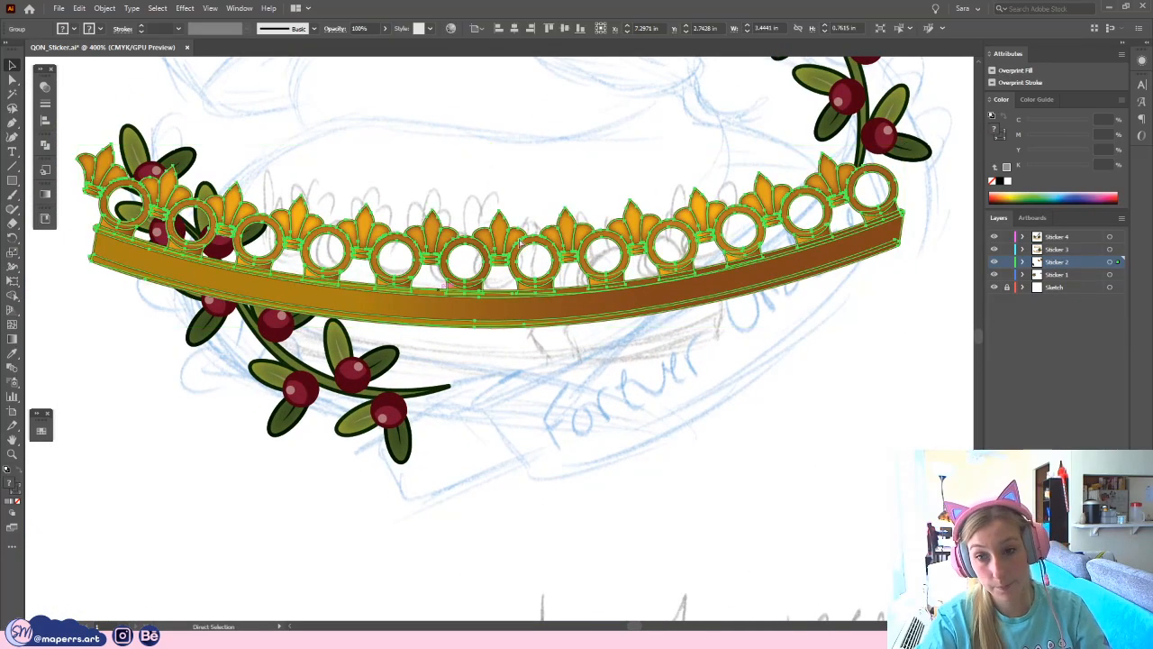
{"action": "double_click", "coordinate": [560, 236]}
{"action": "left_click", "coordinate": [569, 311]}
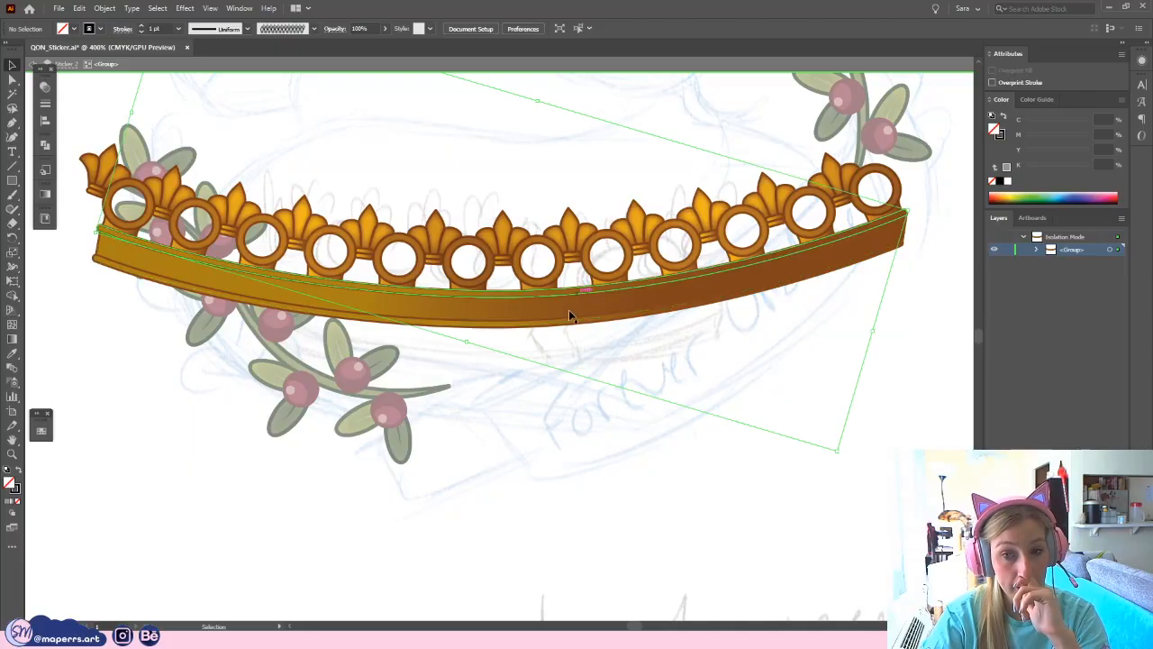
{"action": "left_click", "coordinate": [505, 235]}
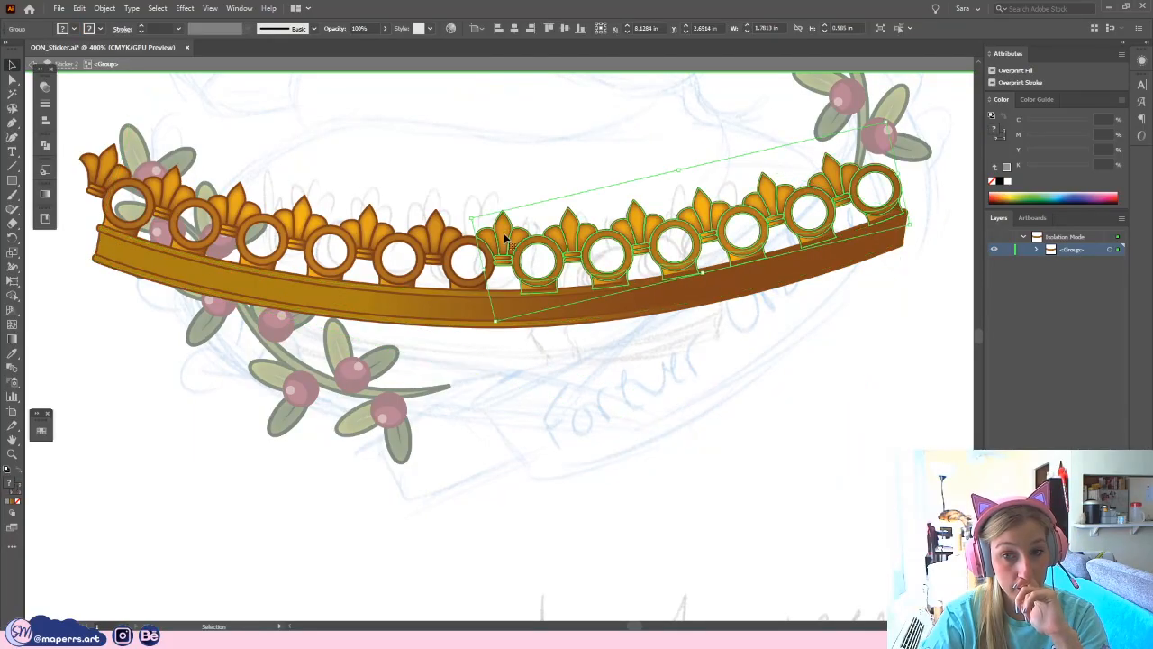
- Try moving the right-half crown ornaments and their 40% opacity overlay away from the band
{"action": "left_click_drag", "start_coordinate": [506, 237], "coordinate": [457, 178]}
{"action": "double_click", "coordinate": [503, 238]}
{"action": "left_click", "coordinate": [502, 231]}
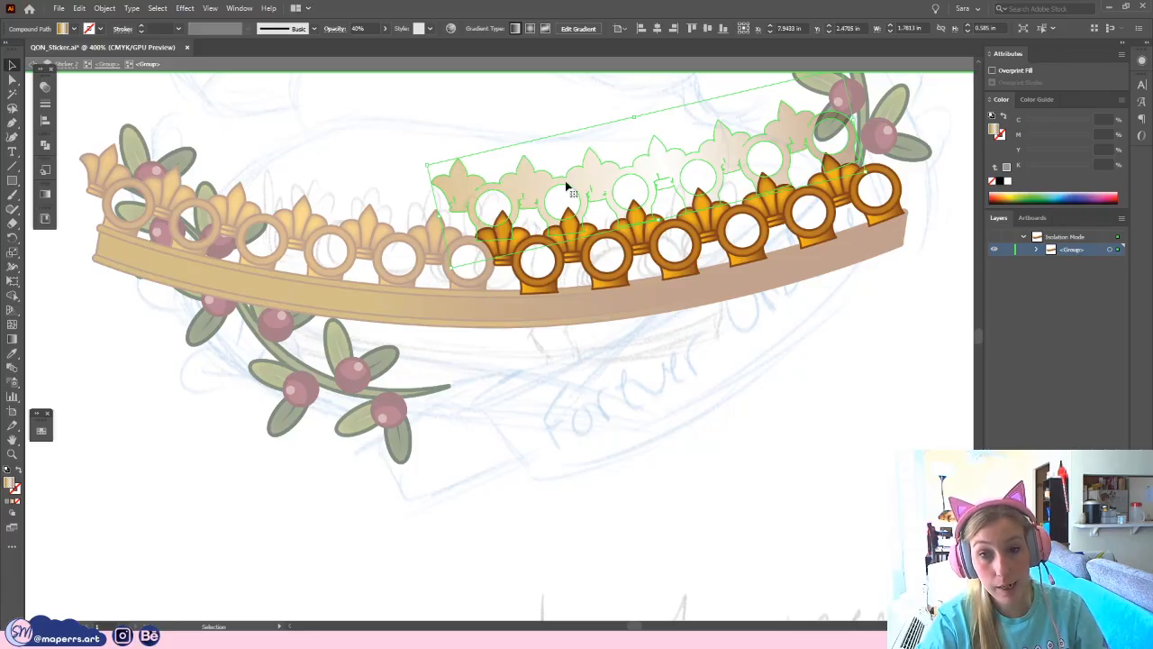
{"action": "key", "text": "a"}
{"action": "key", "text": "Delete"}
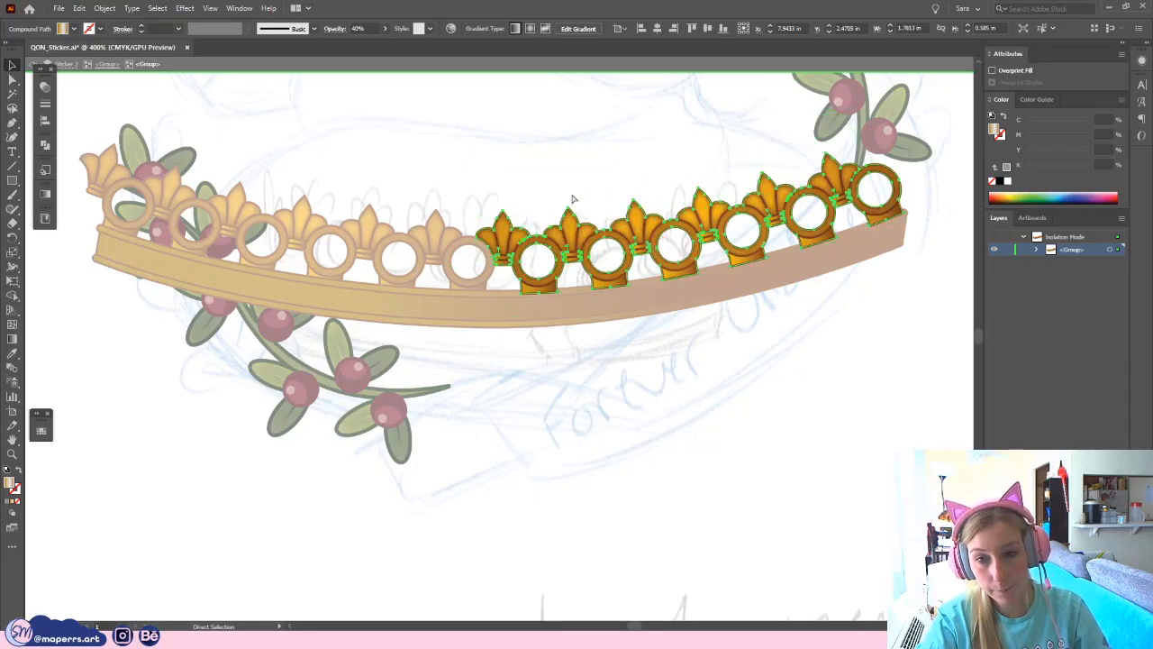
{"action": "key", "text": "v"}
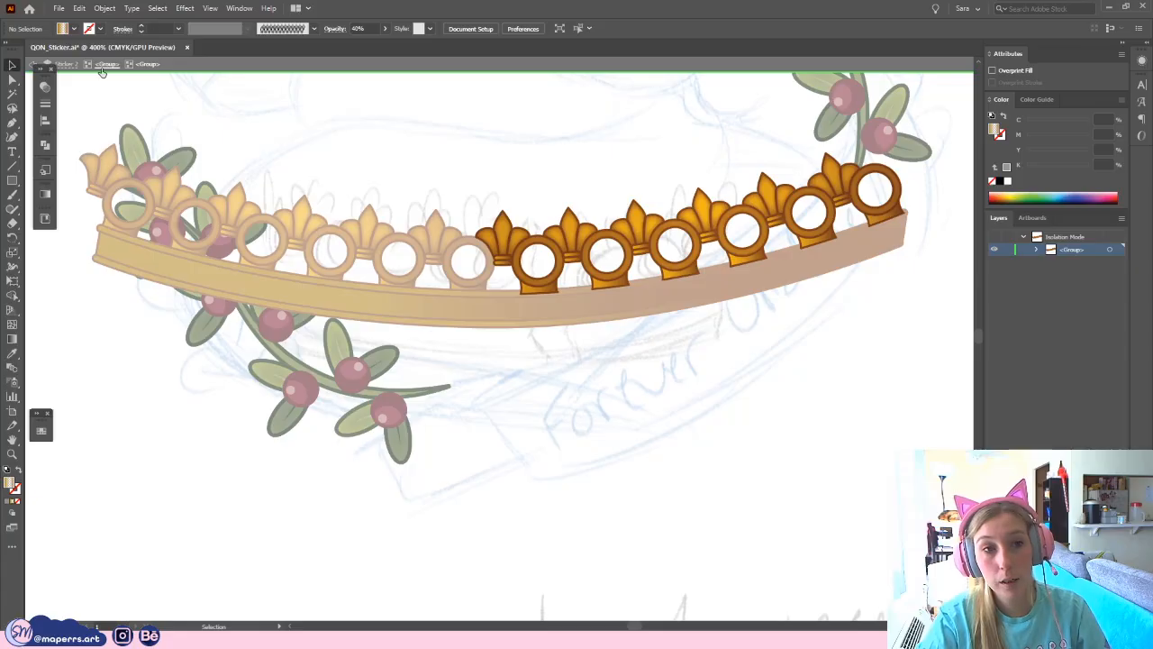
{"action": "key", "text": "Escape"}
{"action": "left_click", "coordinate": [492, 232]}
{"action": "left_click_drag", "start_coordinate": [466, 174], "coordinate": [479, 253]}
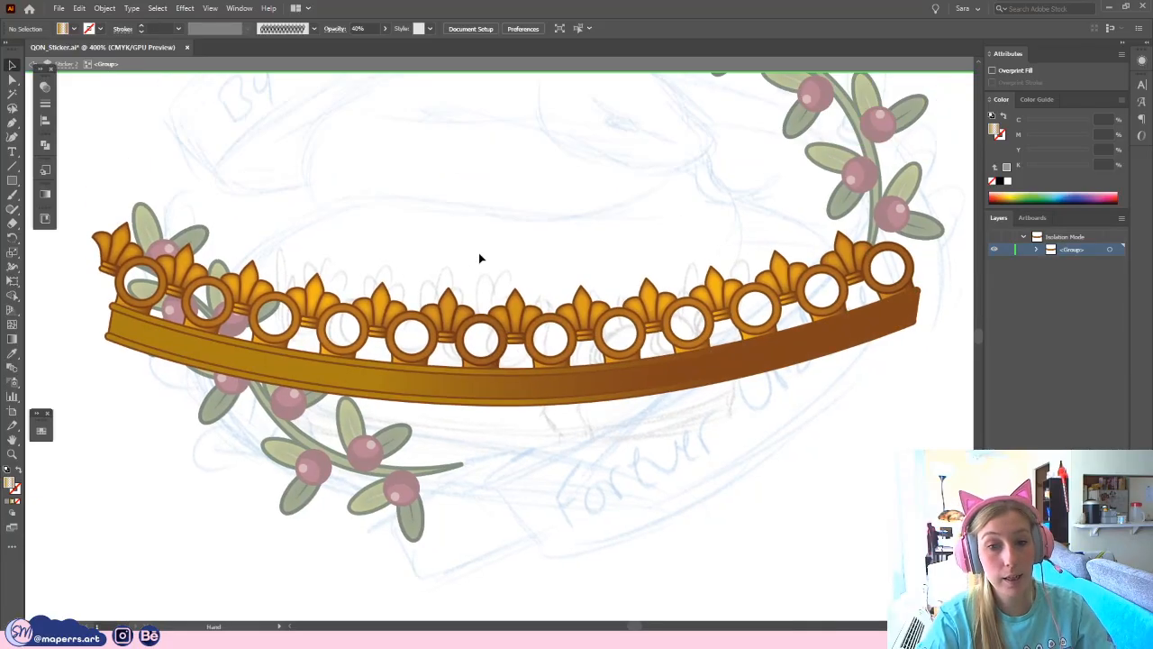
{"action": "left_click", "coordinate": [556, 394]}
{"action": "left_click", "coordinate": [507, 247]}
{"action": "double_click", "coordinate": [507, 247]}
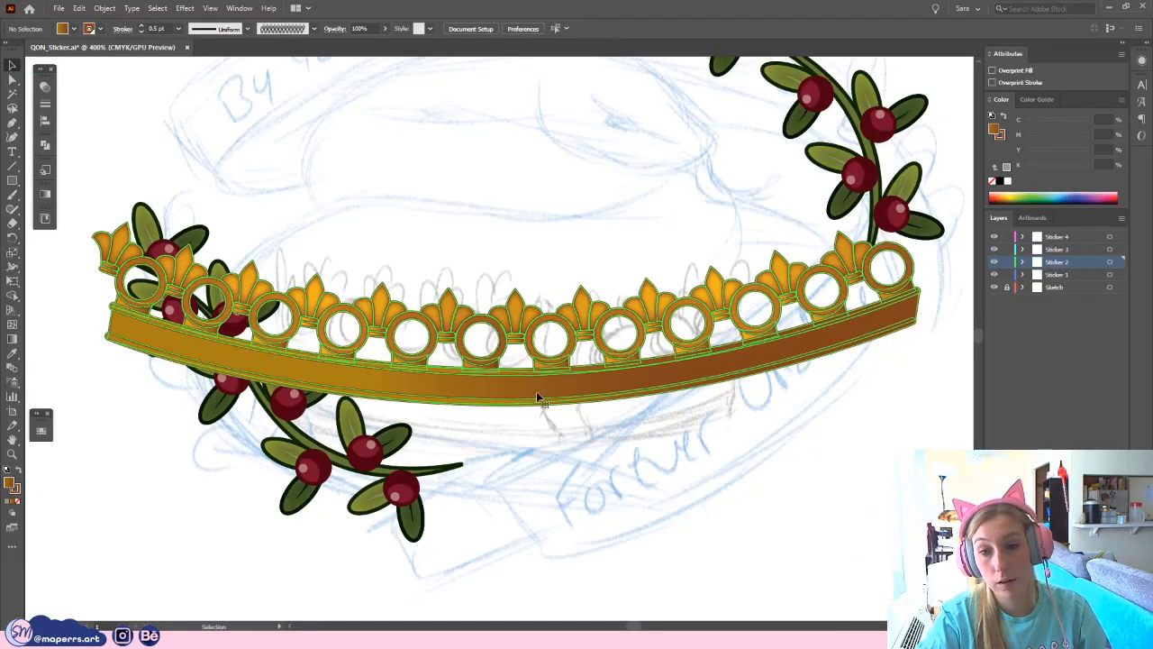
- Move the whole crown up above the sketched broken crown to uncover the sketch
{"action": "left_click_drag", "start_coordinate": [558, 393], "coordinate": [548, 287]}
{"action": "left_click", "coordinate": [594, 427]}
{"action": "left_click_drag", "start_coordinate": [594, 427], "coordinate": [577, 359]}
{"action": "key", "text": "ctrl+minus"}
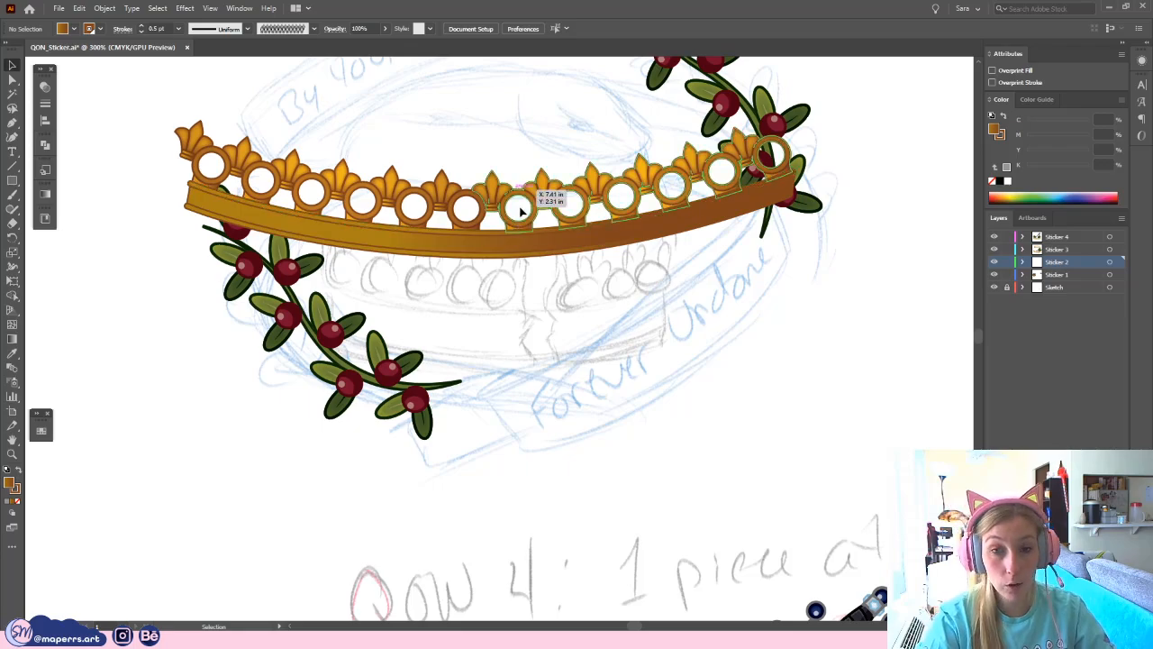
{"action": "left_click", "coordinate": [493, 237]}
{"action": "left_click_drag", "start_coordinate": [493, 236], "coordinate": [500, 213]}
{"action": "left_click_drag", "start_coordinate": [512, 258], "coordinate": [519, 334]}
{"action": "left_click", "coordinate": [528, 193]}
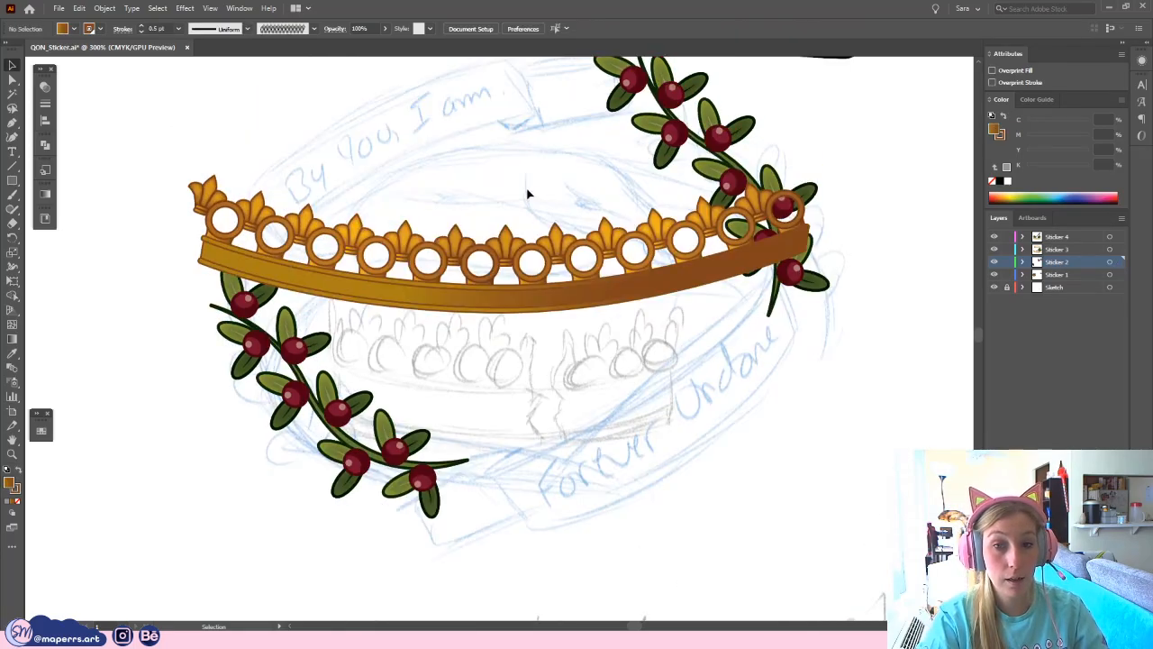
{"action": "key", "text": "ctrl+minus"}
{"action": "key", "text": "ctrl+minus"}
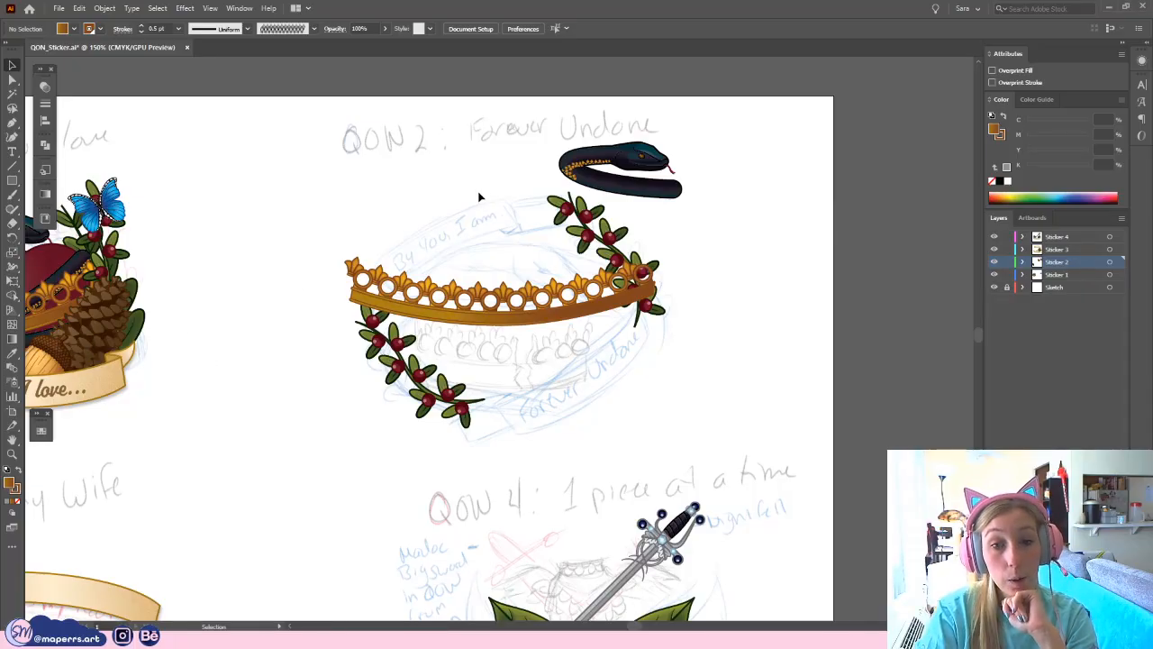
{"action": "key", "text": "ctrl+minus"}
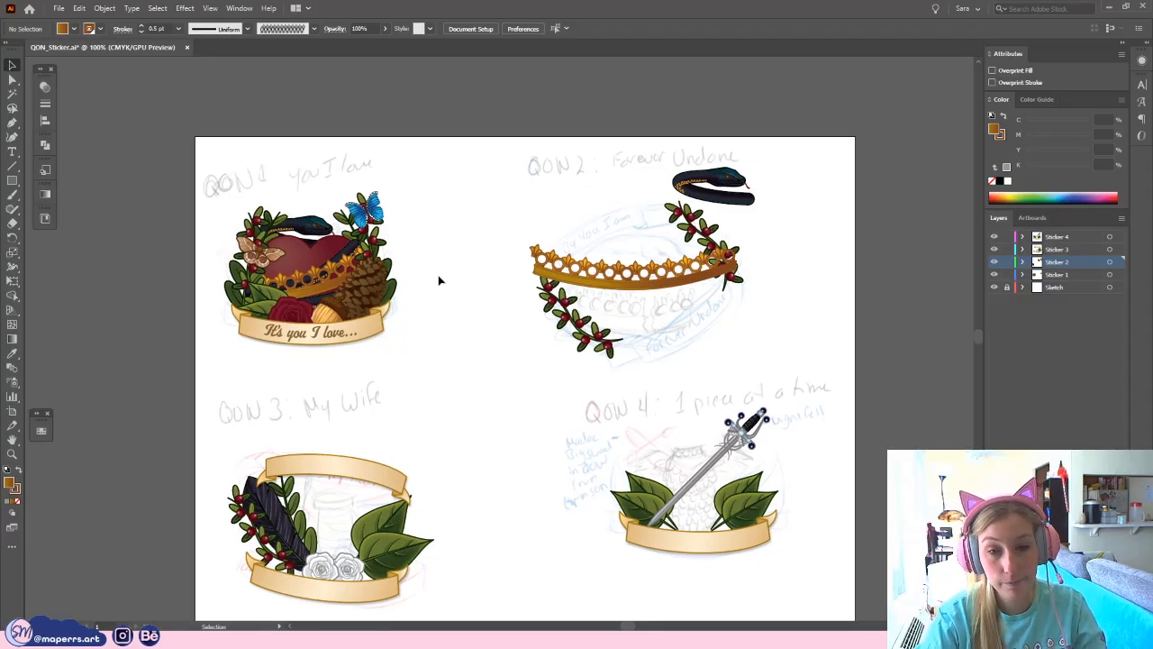
{"action": "left_click", "coordinate": [620, 262]}
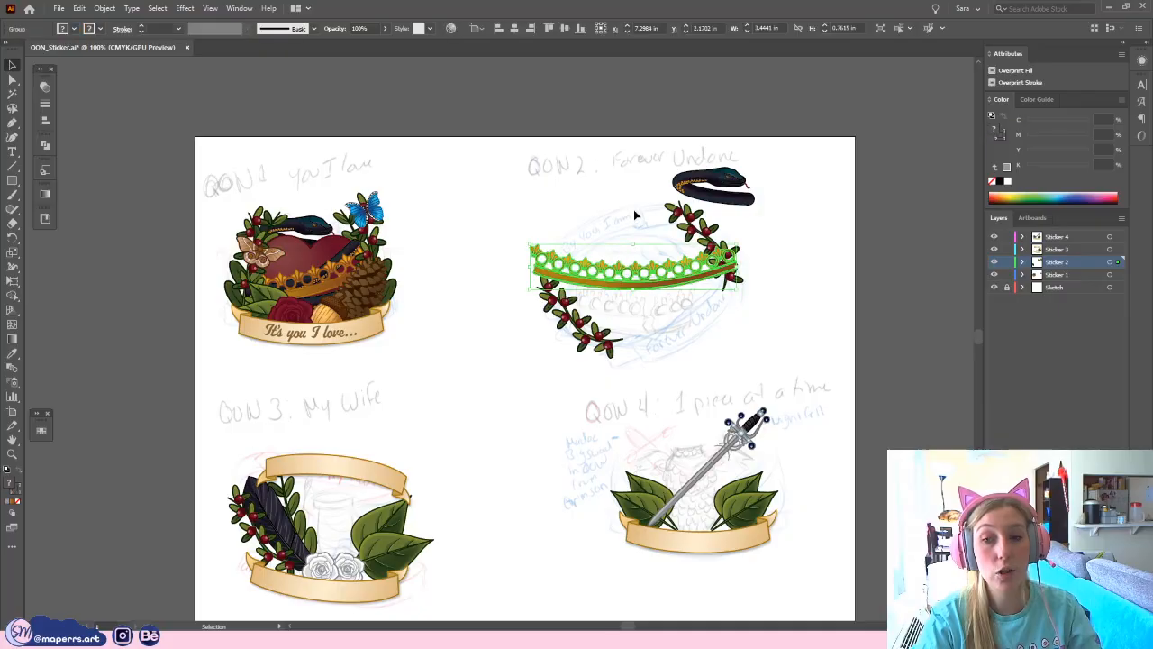
{"action": "left_click", "coordinate": [851, 223]}
{"action": "left_click", "coordinate": [723, 273]}
{"action": "left_click", "coordinate": [780, 296]}
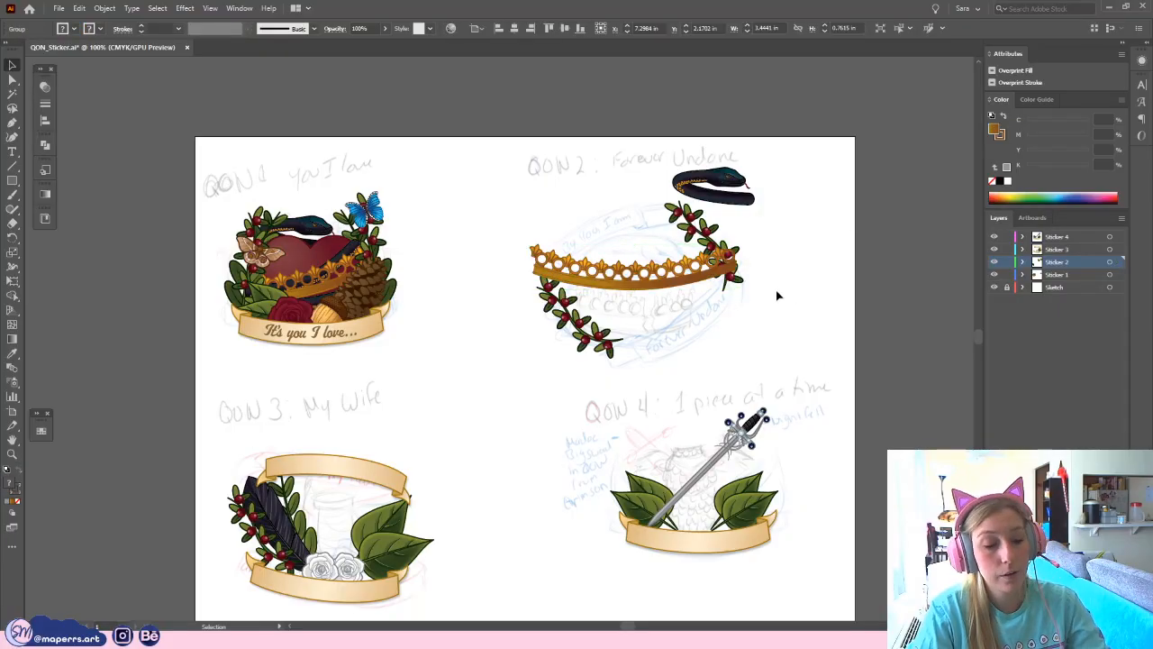
- Move the crown back down over the sketched broken crown, between the two berry branches
{"action": "scroll", "coordinate": [731, 311], "scroll_direction": "up", "scroll_amount": 3}
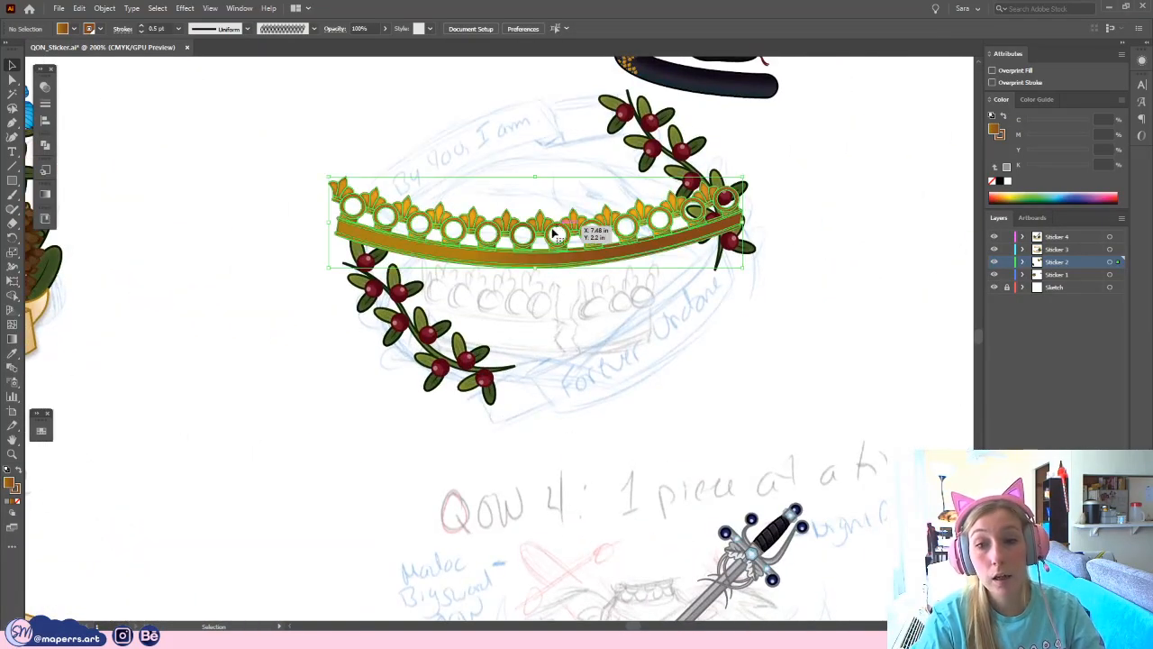
{"action": "left_click_drag", "start_coordinate": [553, 232], "coordinate": [568, 311]}
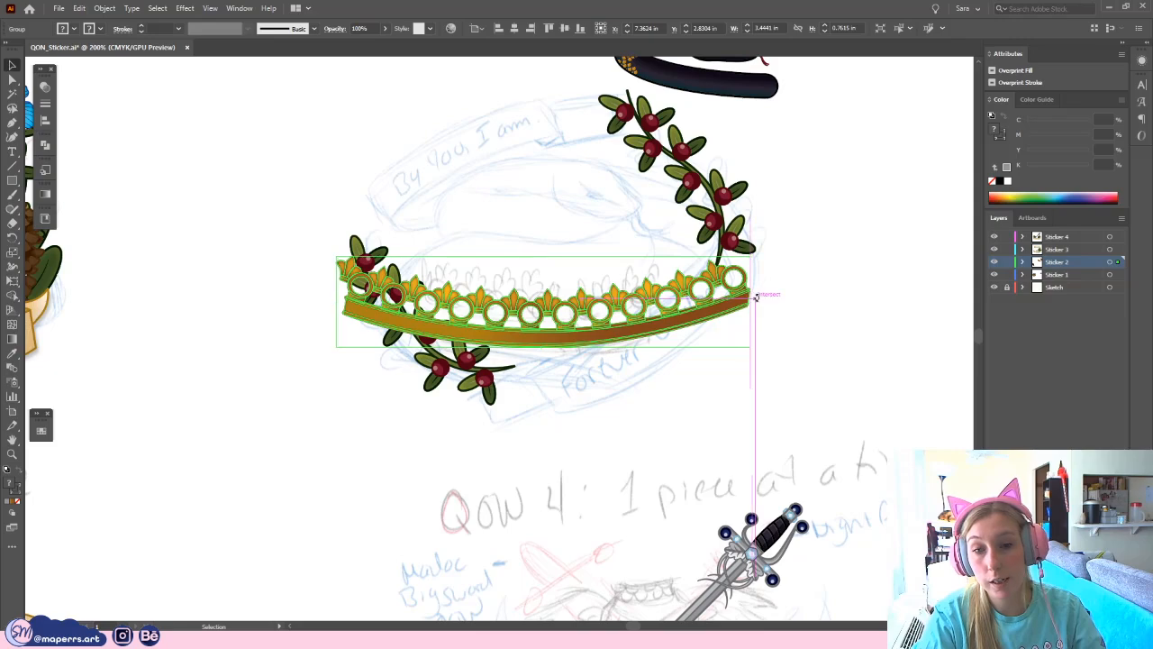
{"action": "left_click", "coordinate": [762, 299]}
{"action": "left_click_drag", "start_coordinate": [683, 316], "coordinate": [687, 319]}
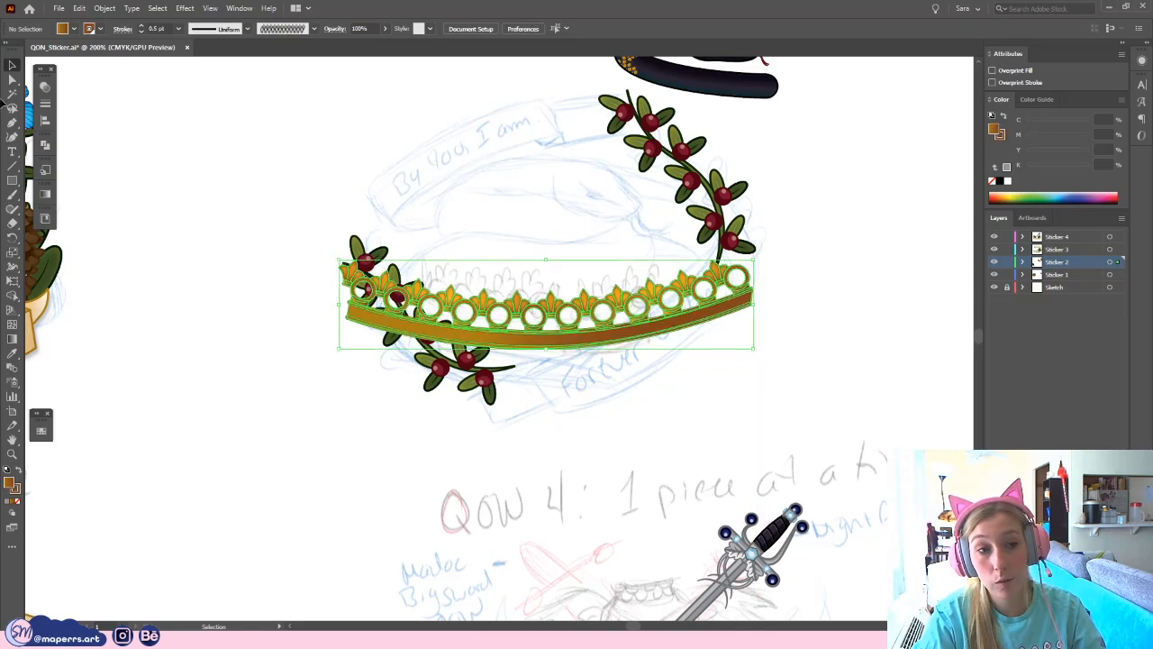
{"action": "left_click", "coordinate": [769, 339]}
- Draw a circle about 2.71 in across over the "Forever Undone" sketch with the Ellipse tool
{"action": "left_click_drag", "start_coordinate": [13, 181], "coordinate": [54, 214]}
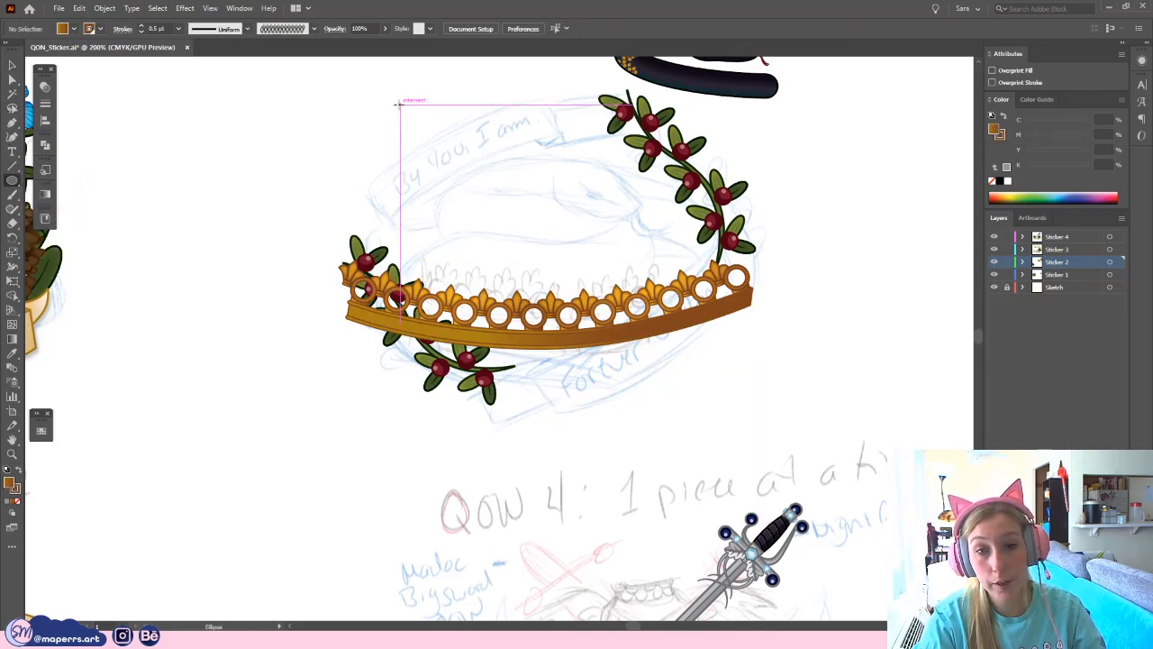
{"action": "left_click_drag", "start_coordinate": [373, 87], "coordinate": [700, 412]}
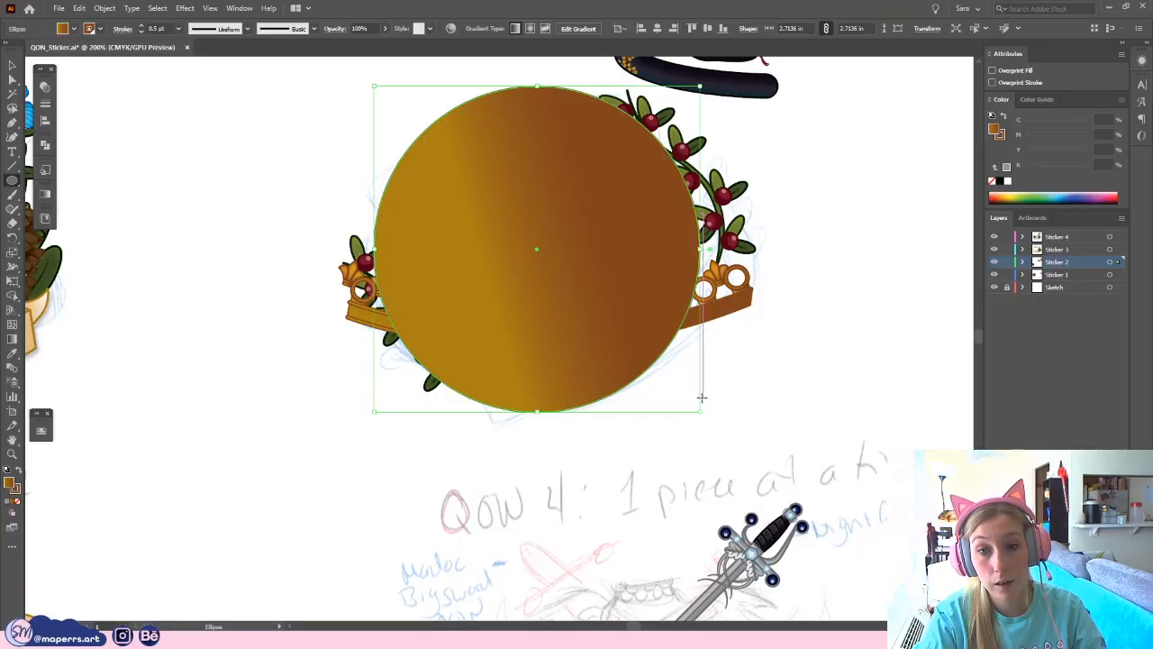
- Remove both the fill and the stroke from the circle
{"action": "left_click", "coordinate": [17, 489]}
{"action": "left_click", "coordinate": [17, 501]}
{"action": "key", "text": "/"}
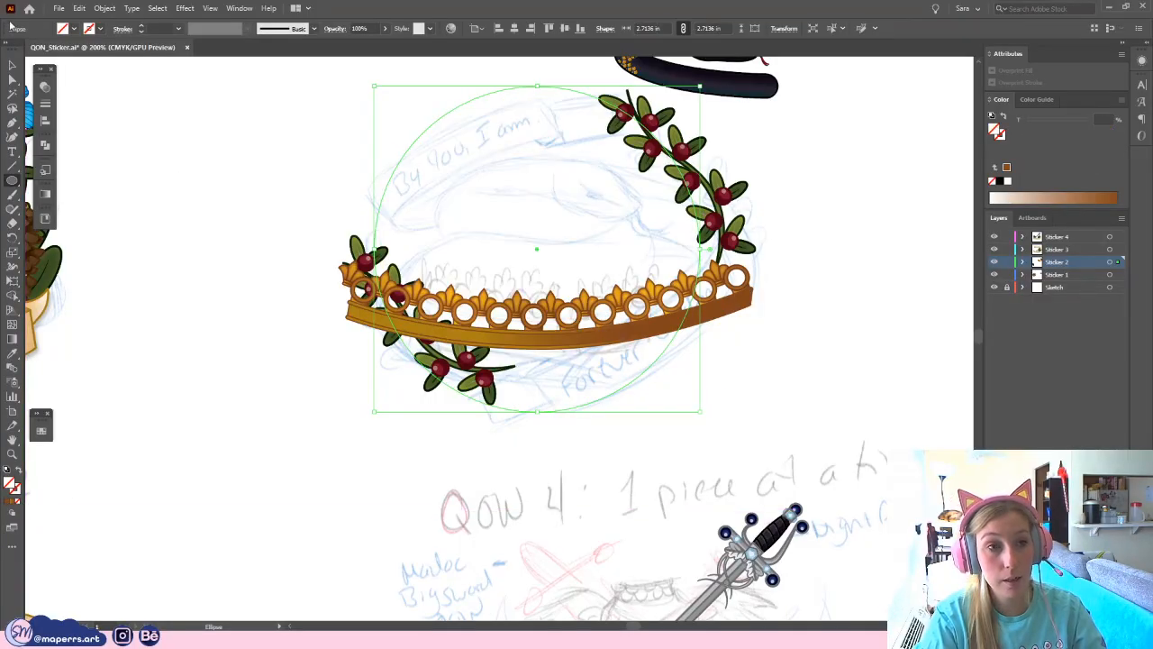
- Move the crown slightly down and clip it to the circle with a clipping mask
{"action": "left_click", "coordinate": [12, 66]}
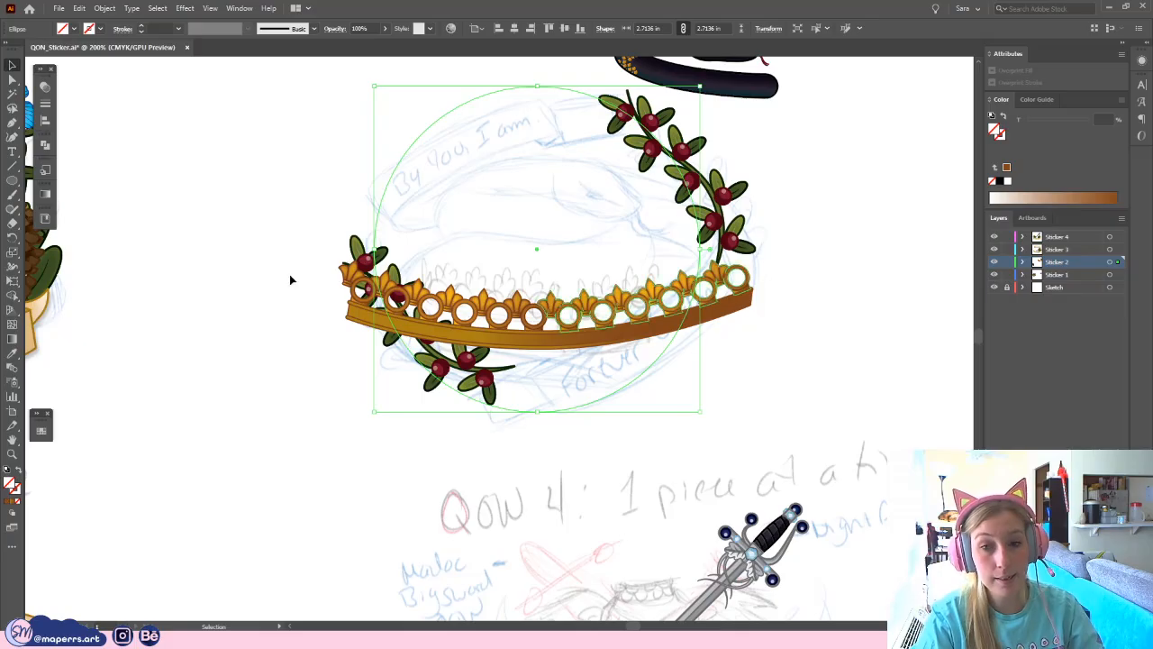
{"action": "left_click_drag", "start_coordinate": [577, 338], "coordinate": [579, 346]}
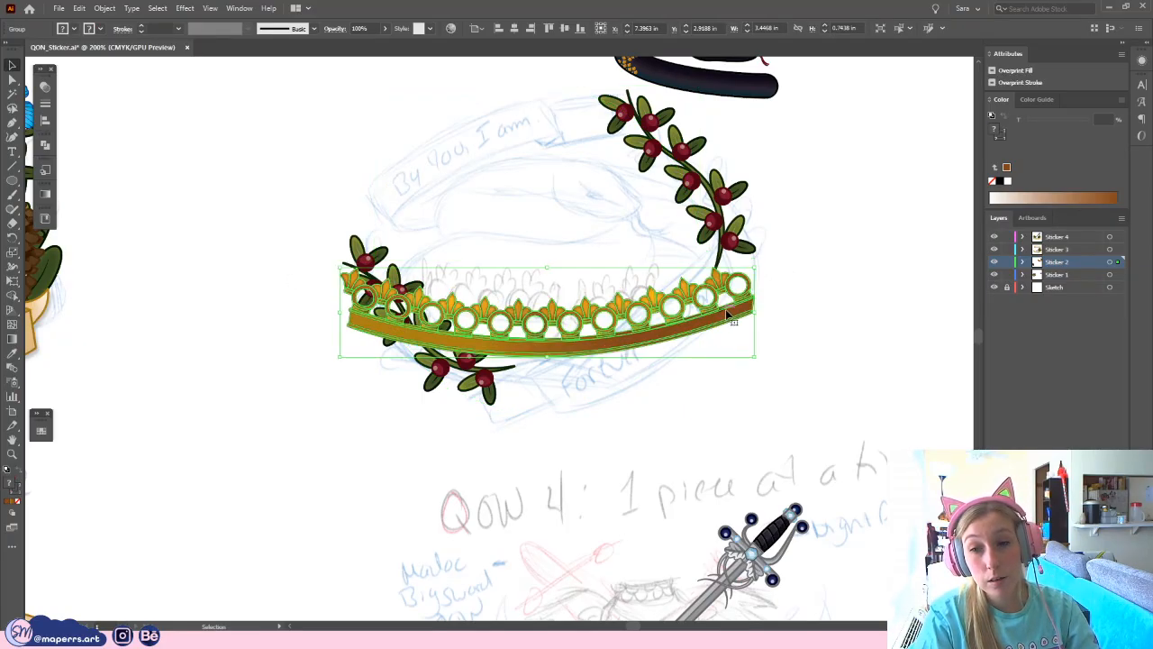
{"action": "left_click", "coordinate": [519, 88], "text": "shift"}
{"action": "left_click_drag", "start_coordinate": [543, 164], "coordinate": [527, 191]}
{"action": "right_click", "coordinate": [527, 191]}
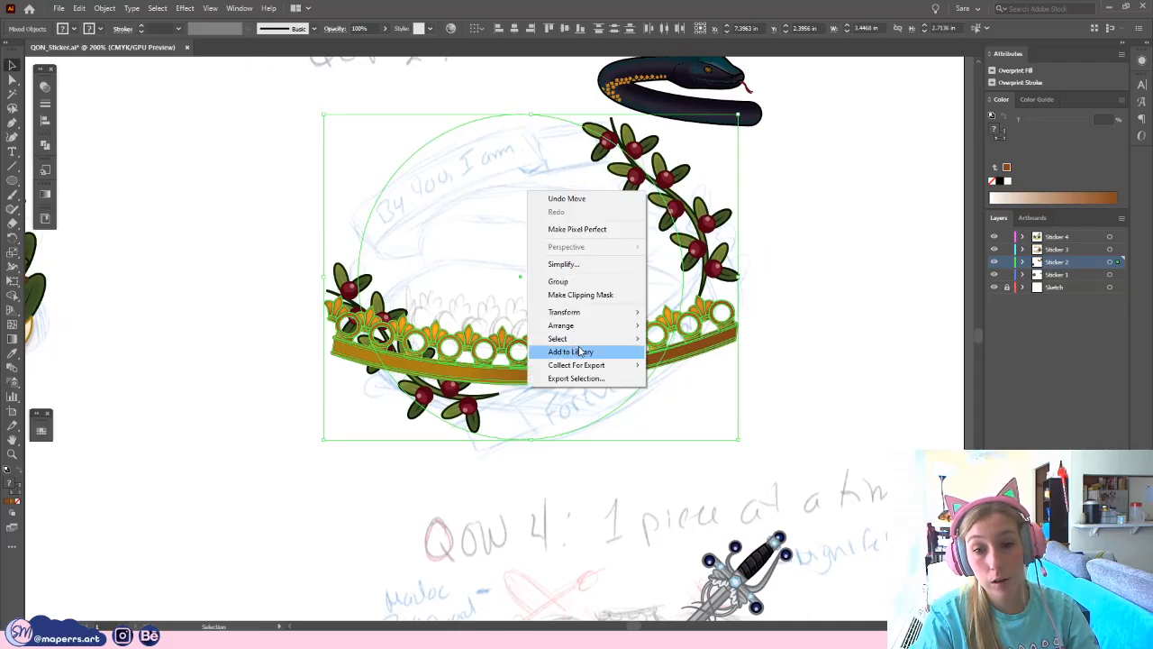
{"action": "left_click", "coordinate": [573, 295]}
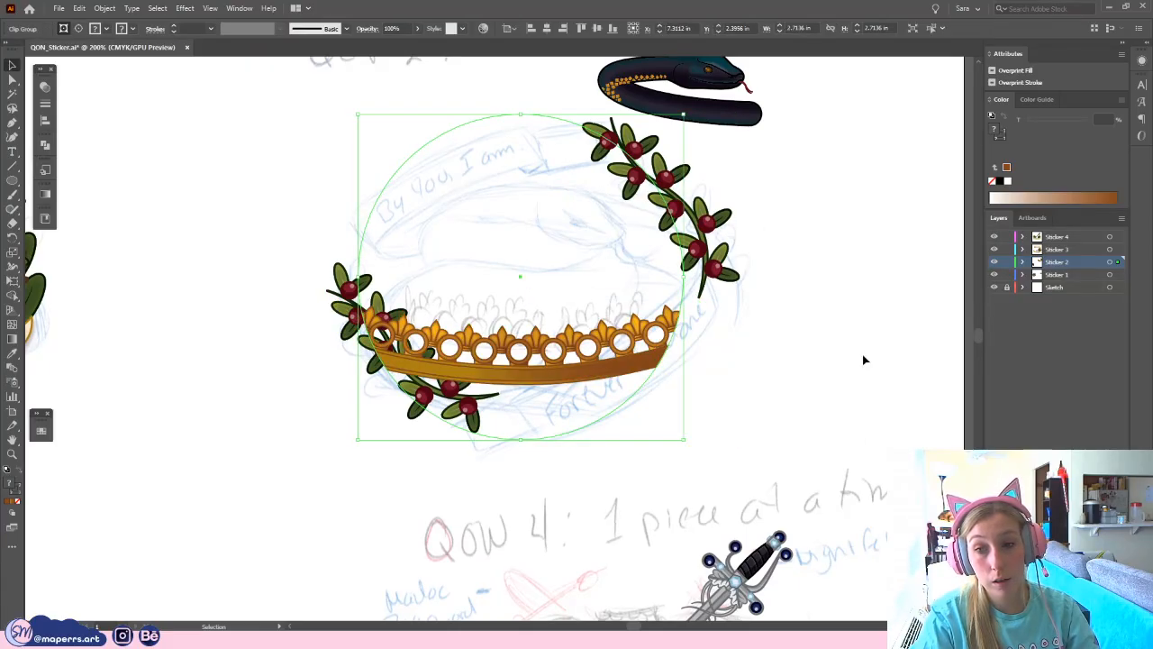
{"action": "left_click", "coordinate": [822, 396]}
- Move the clipped crown up and slightly right, fitting it between the two berry branches
{"action": "left_click", "coordinate": [459, 369]}
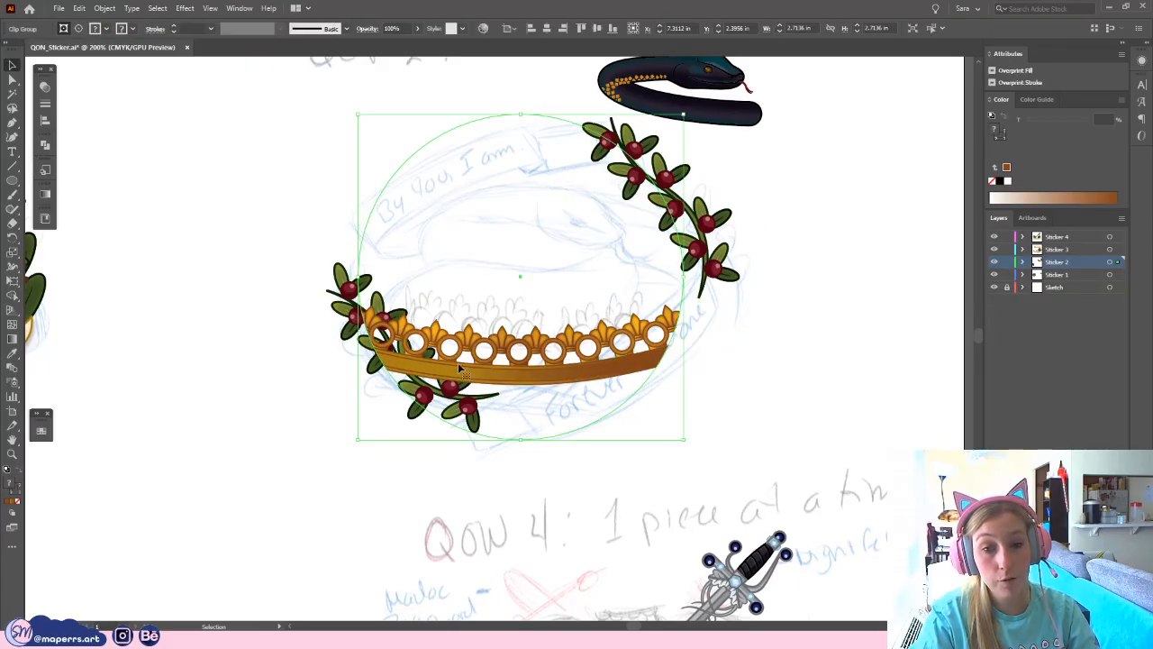
{"action": "left_click", "coordinate": [355, 302]}
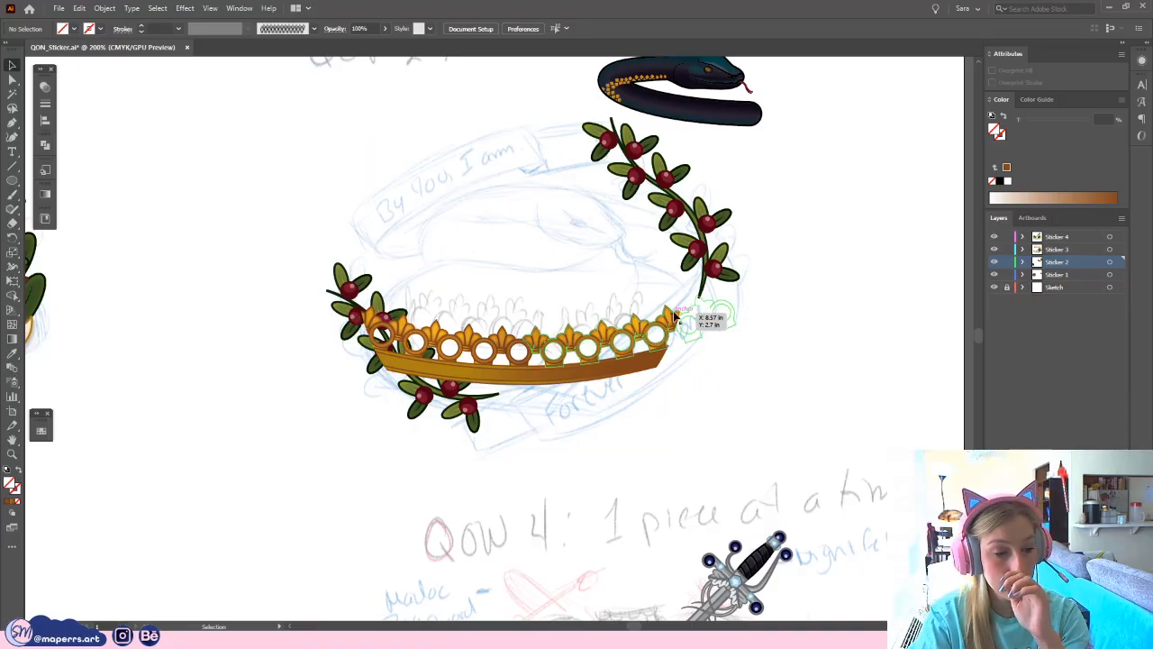
{"action": "left_click", "coordinate": [501, 440]}
{"action": "left_click", "coordinate": [830, 344]}
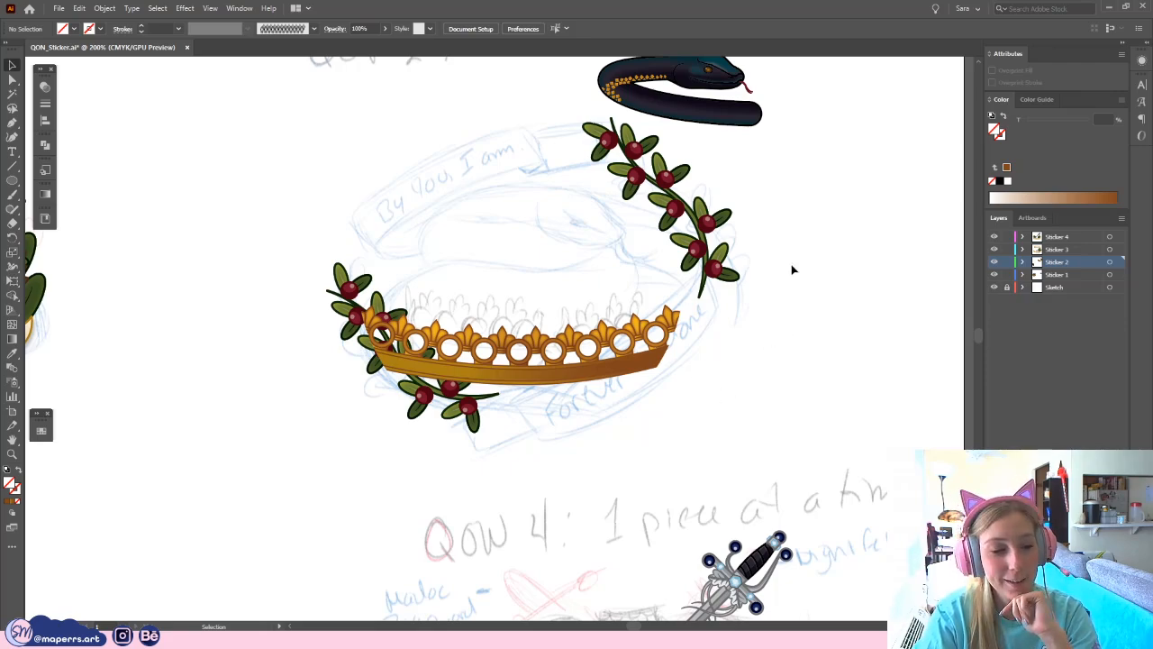
{"action": "left_click", "coordinate": [642, 319]}
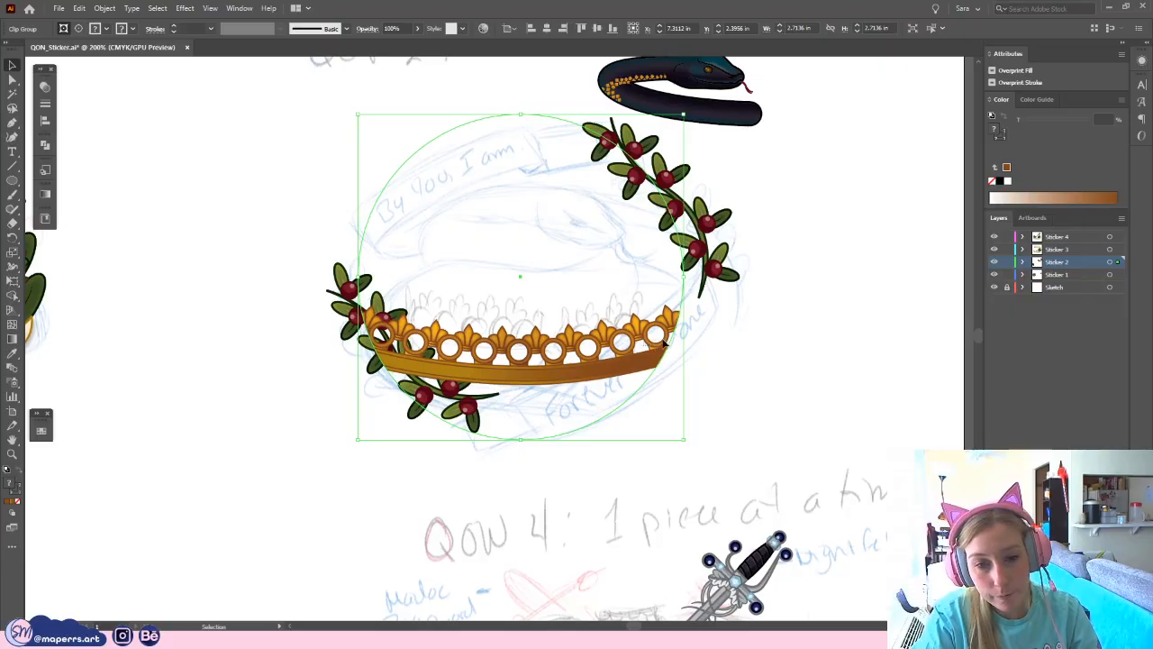
{"action": "mouse_move", "coordinate": [667, 342]}
{"action": "left_mouse_down"}
{"action": "mouse_move", "coordinate": [672, 328]}
{"action": "mouse_move", "coordinate": [679, 336]}
{"action": "left_mouse_up"}
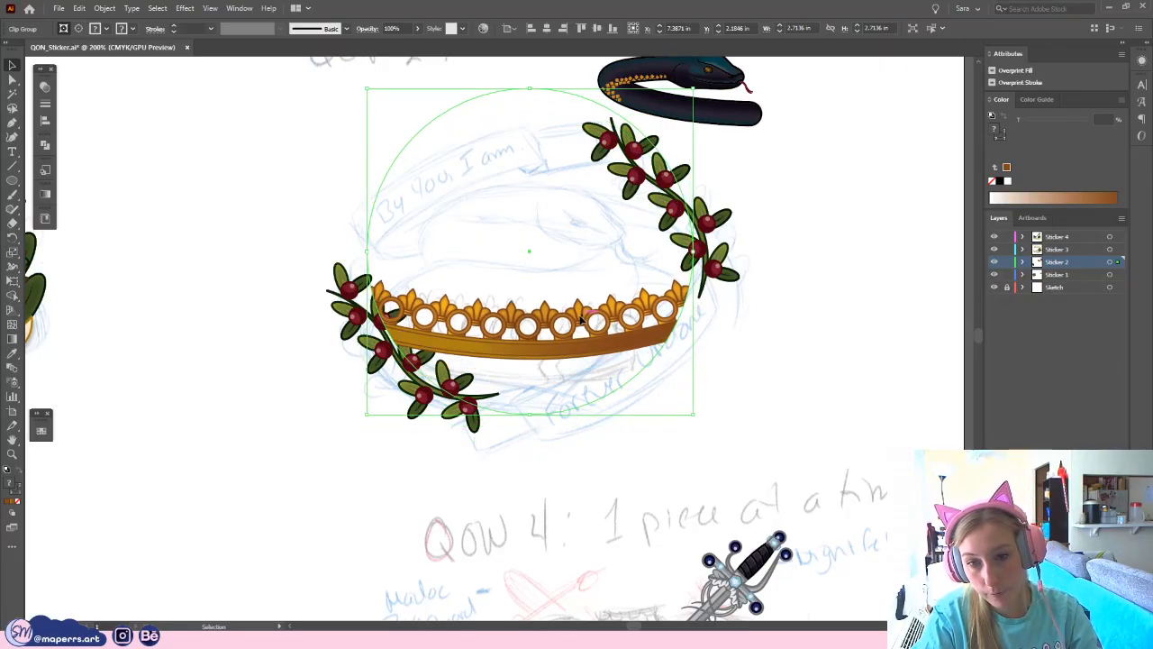
{"action": "left_click_drag", "start_coordinate": [609, 346], "coordinate": [617, 345]}
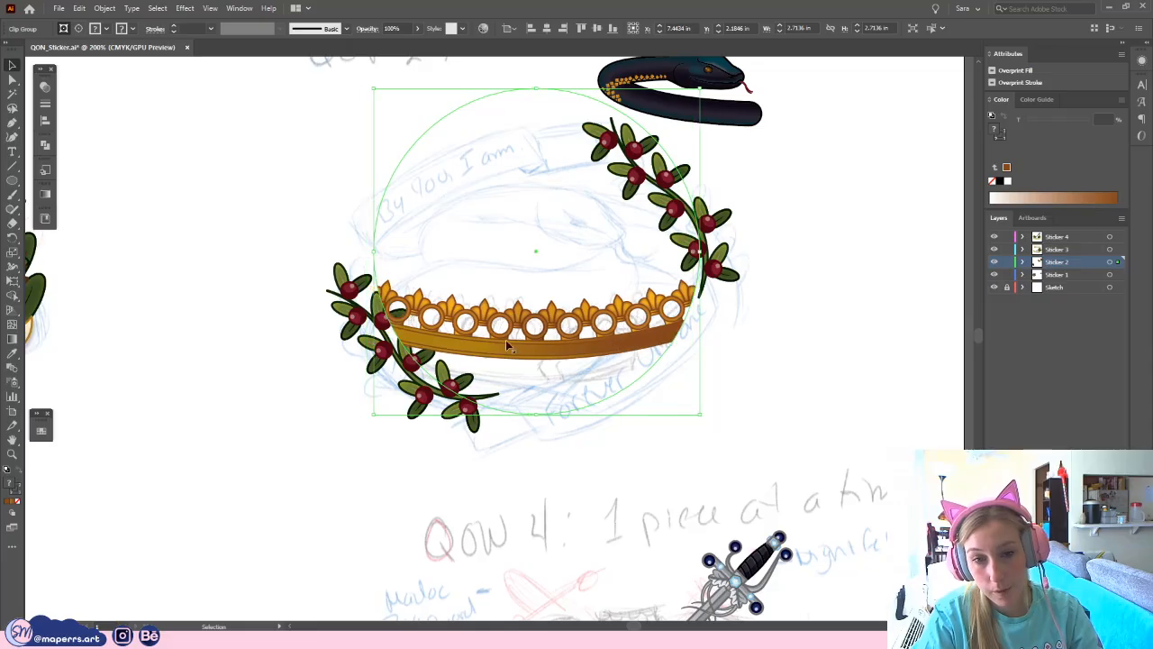
- Rotate the crown slightly counter-clockwise inside its clip group, and leave isolation mode
{"action": "double_click", "coordinate": [503, 352]}
{"action": "left_click", "coordinate": [505, 356]}
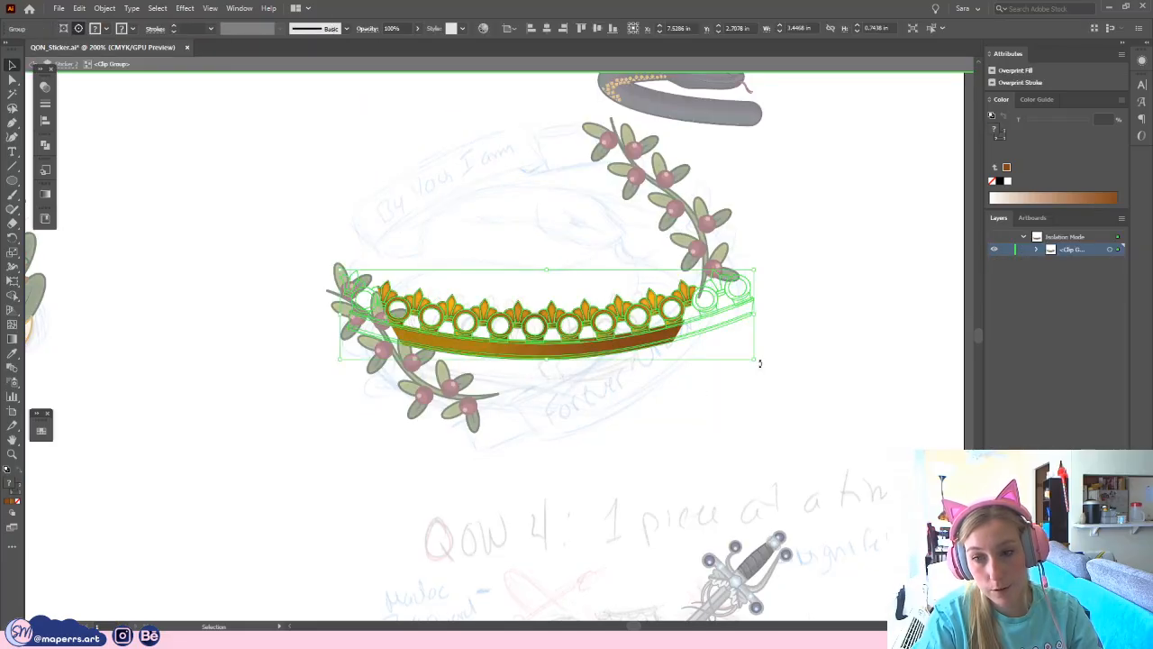
{"action": "left_click_drag", "start_coordinate": [759, 363], "coordinate": [800, 379]}
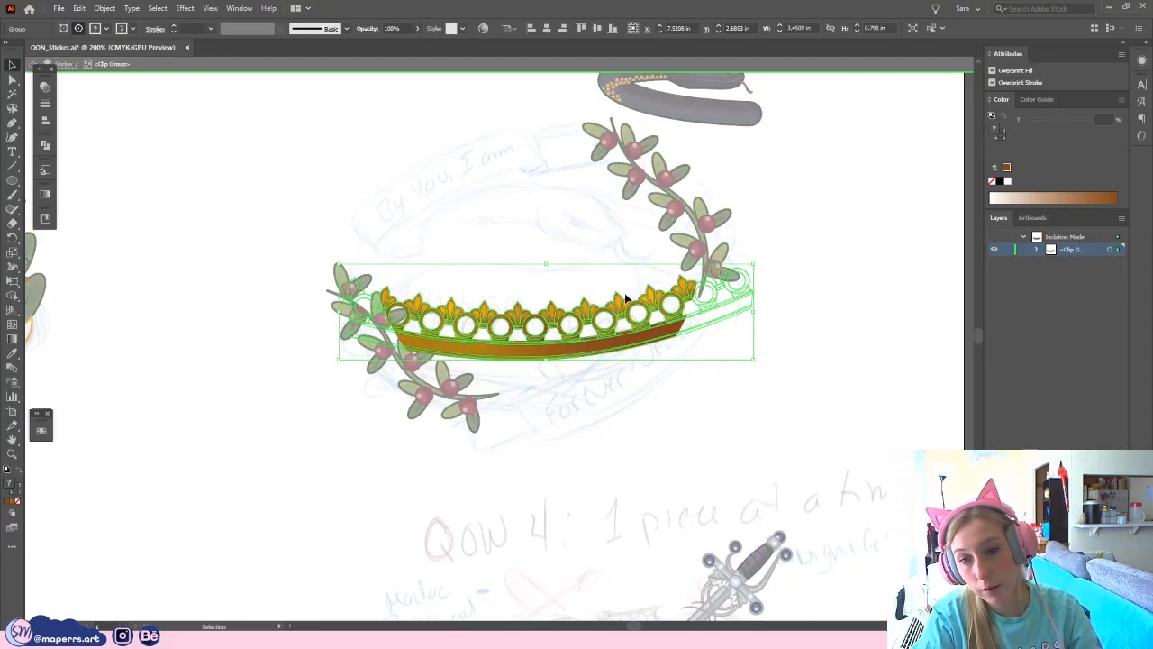
{"action": "left_click", "coordinate": [583, 245]}
{"action": "left_click", "coordinate": [682, 309]}
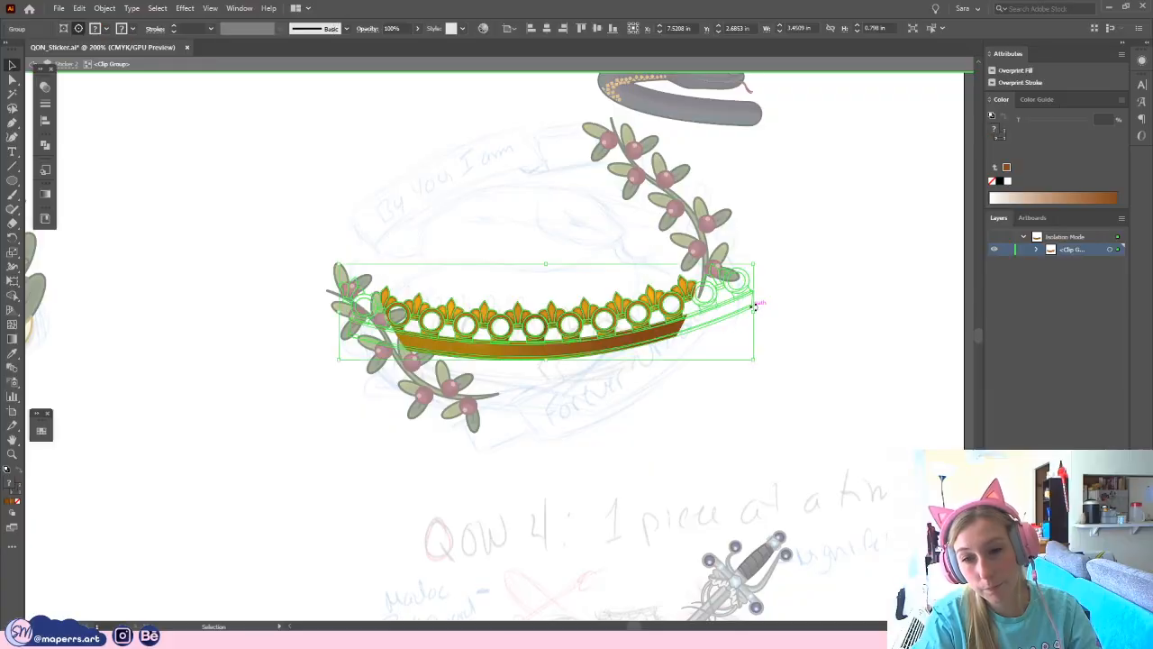
{"action": "left_click_drag", "start_coordinate": [761, 311], "coordinate": [766, 310]}
{"action": "double_click", "coordinate": [583, 222]}
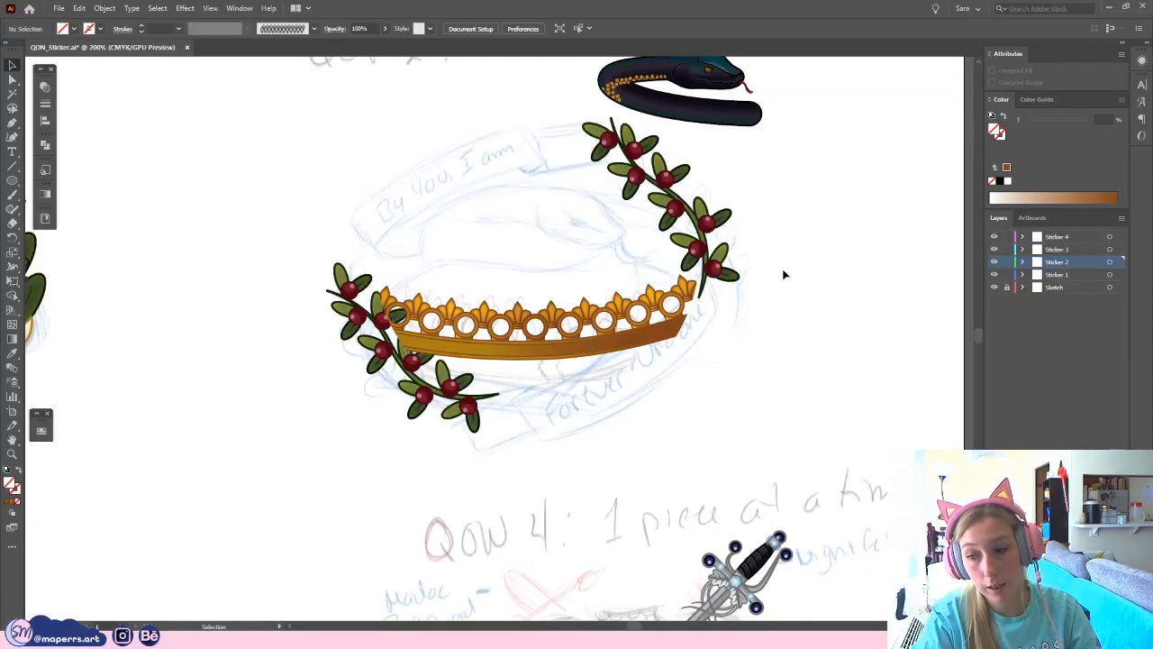
- Bring both berry branches to the front so they overlap the crown
{"action": "scroll", "coordinate": [759, 285], "scroll_direction": "down", "scroll_amount": 5}
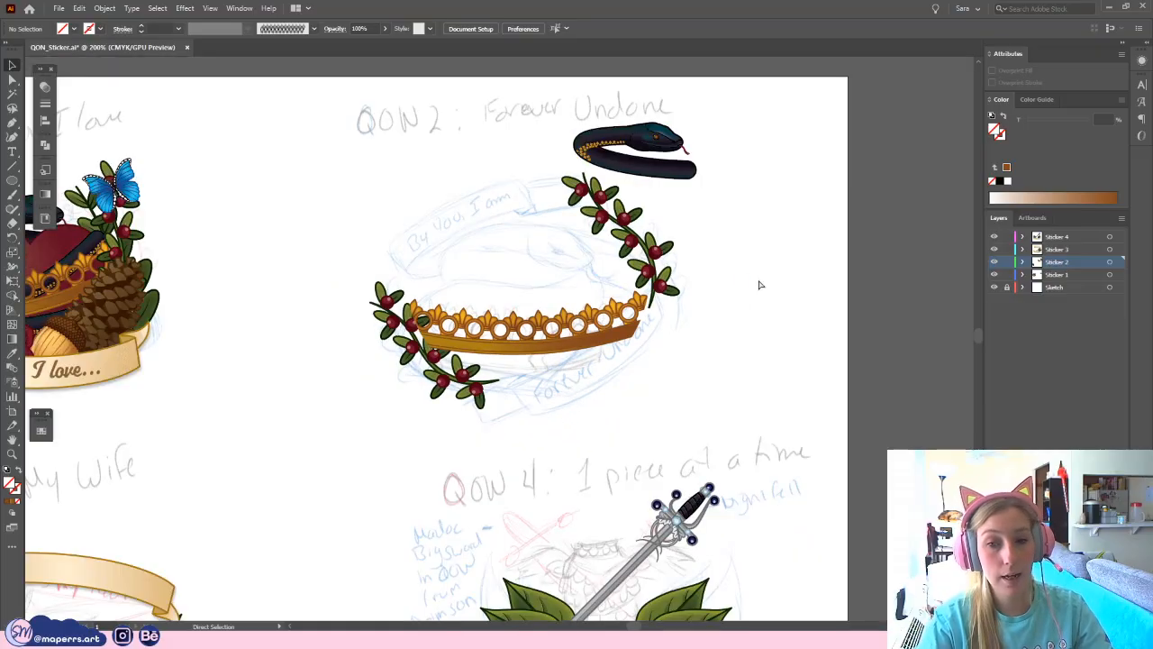
{"action": "key", "text": "p"}
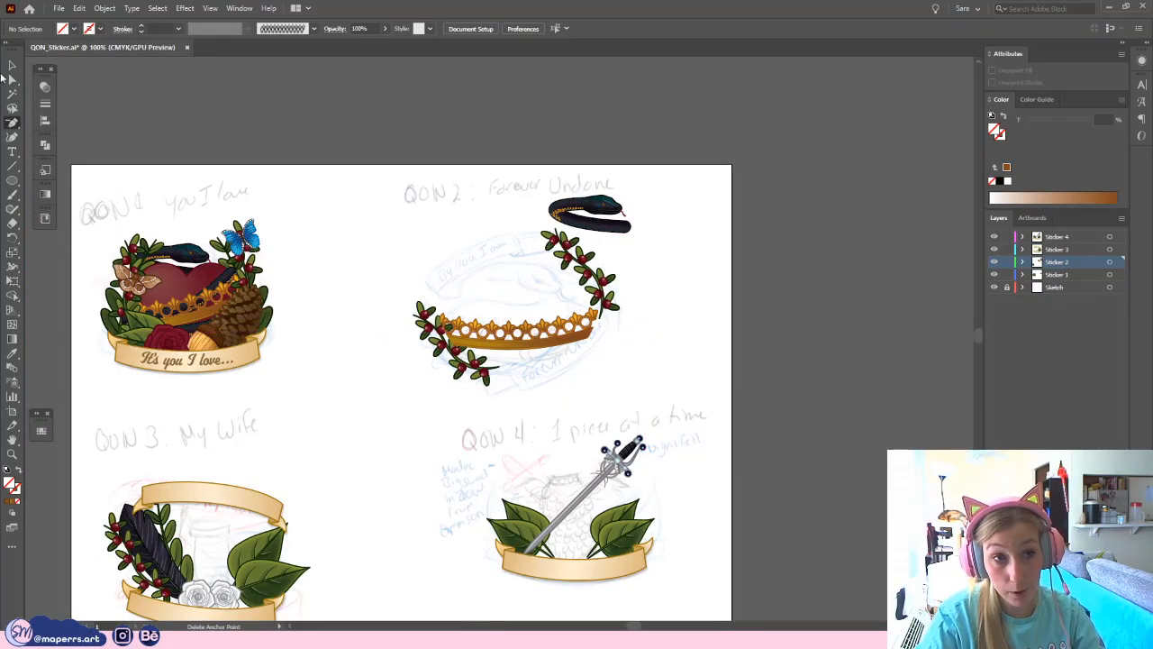
{"action": "key", "text": "v"}
{"action": "scroll", "coordinate": [528, 438], "scroll_direction": "up", "scroll_amount": 5}
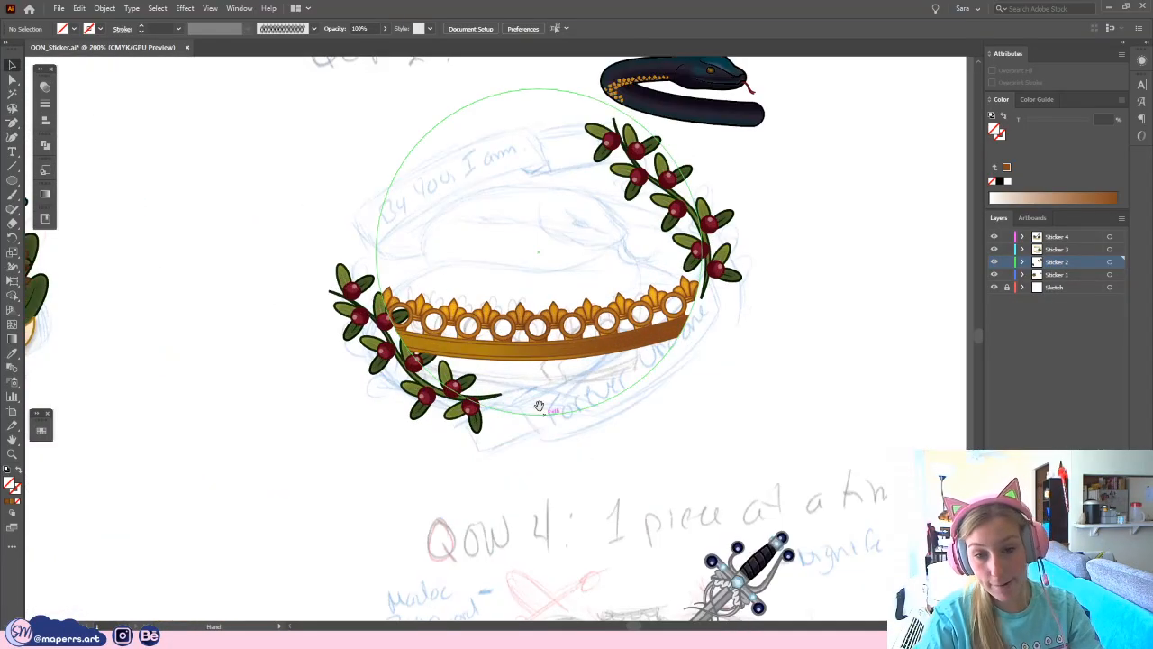
{"action": "left_click", "coordinate": [383, 407]}
{"action": "left_click", "coordinate": [383, 407]}
{"action": "left_click", "coordinate": [394, 404]}
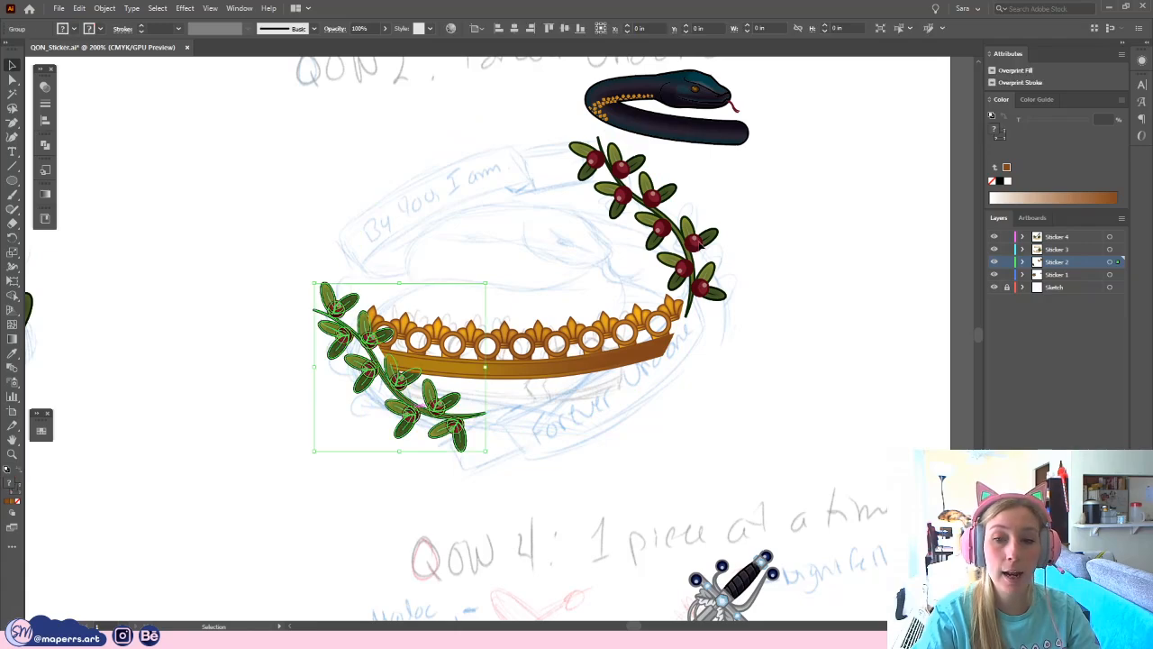
{"action": "left_click", "coordinate": [701, 248], "text": "shift"}
{"action": "right_click", "coordinate": [695, 240]}
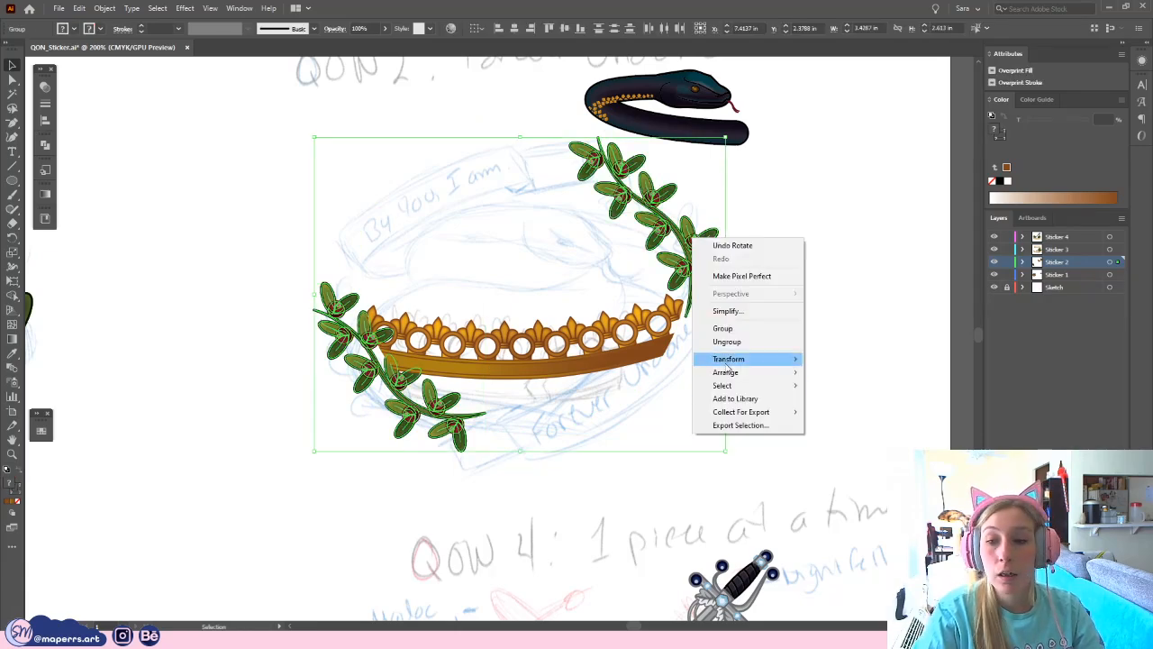
{"action": "mouse_move", "coordinate": [763, 380]}
{"action": "left_click", "coordinate": [861, 372]}
{"action": "left_click", "coordinate": [837, 205]}
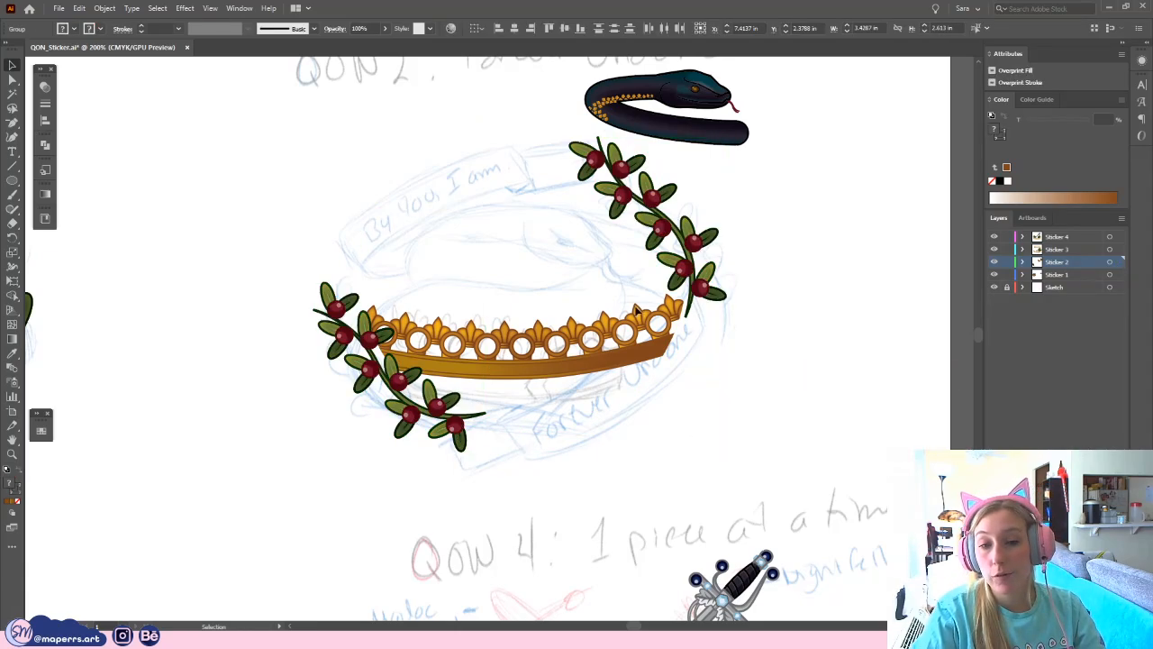
- Shift the left berry branch slightly up and right, and the right branch slightly down and left, closer to the crown
{"action": "left_click", "coordinate": [363, 405]}
{"action": "left_click_drag", "start_coordinate": [456, 424], "coordinate": [462, 412]}
{"action": "left_click", "coordinate": [755, 355]}
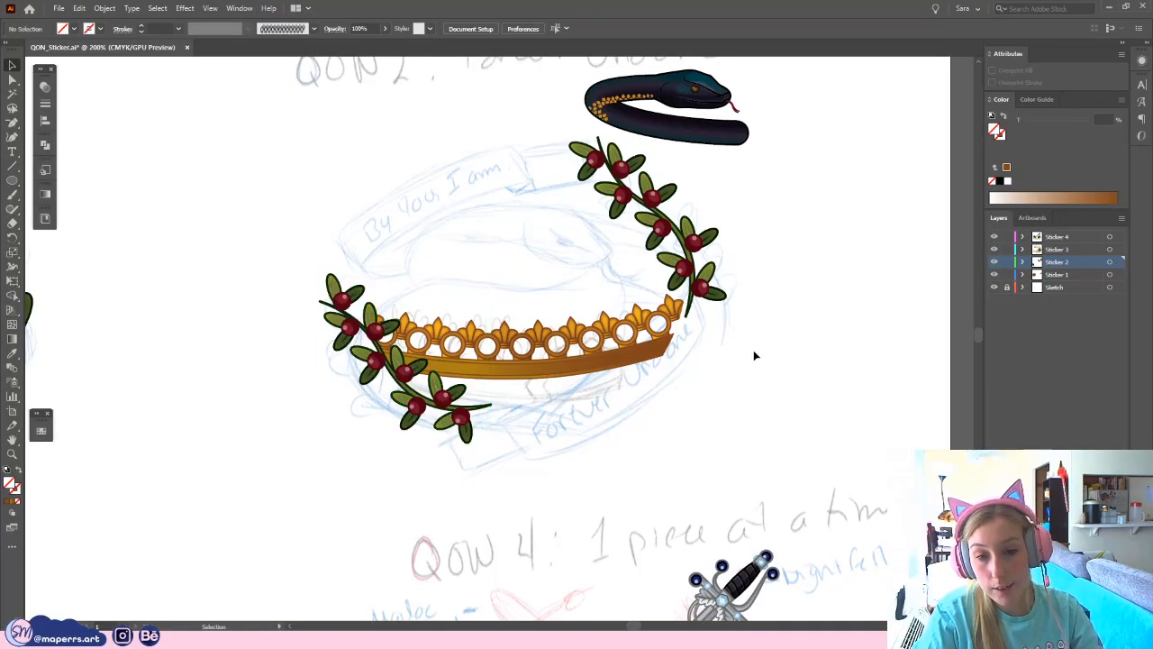
{"action": "left_click", "coordinate": [694, 211]}
{"action": "left_click_drag", "start_coordinate": [697, 256], "coordinate": [700, 261]}
{"action": "left_click", "coordinate": [766, 219]}
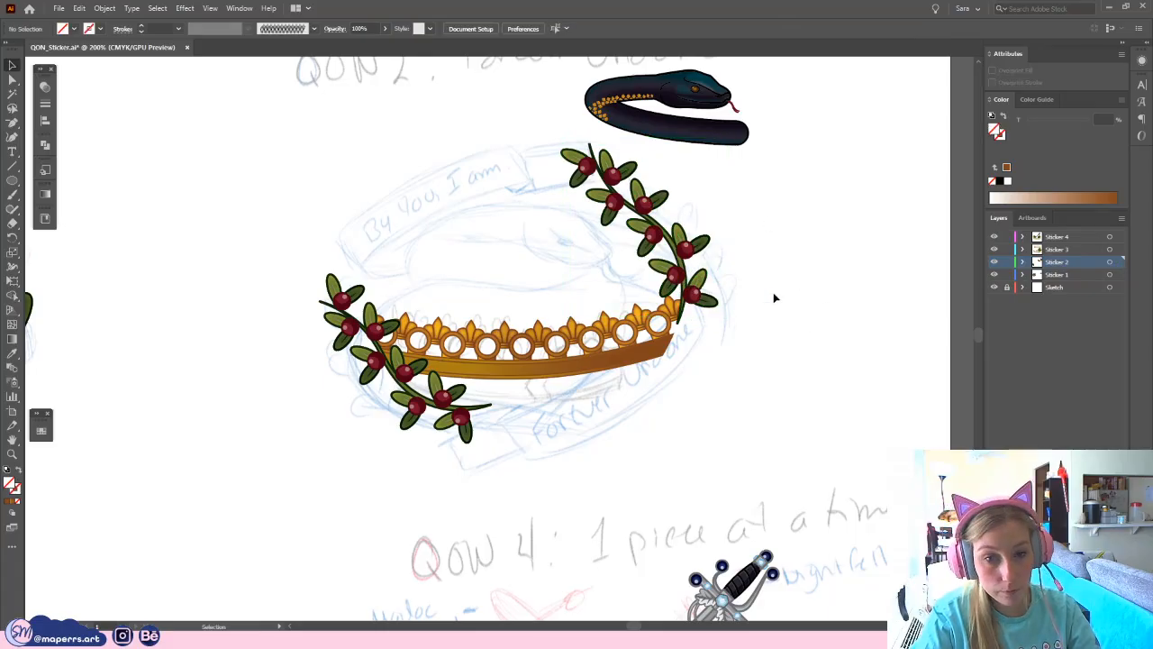
- Copy the pair of ribbons from the "My Wife" sticker and paste it on the Sticker 2 layer
{"action": "left_click_drag", "start_coordinate": [789, 311], "coordinate": [787, 256]}
{"action": "left_click_drag", "start_coordinate": [735, 321], "coordinate": [716, 211]}
{"action": "key", "text": "ctrl+minus"}
{"action": "key", "text": "ctrl+minus"}
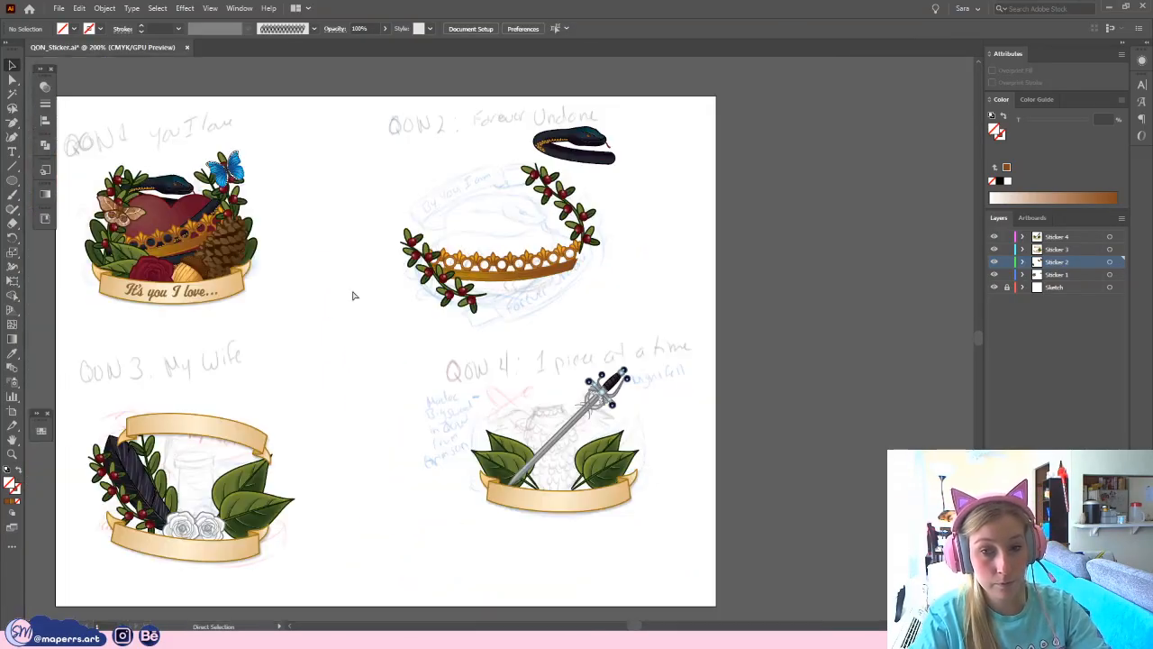
{"action": "key", "text": "ctrl+minus"}
{"action": "key", "text": "ctrl+minus"}
{"action": "key", "text": "ctrl+minus"}
{"action": "left_click", "coordinate": [302, 482]}
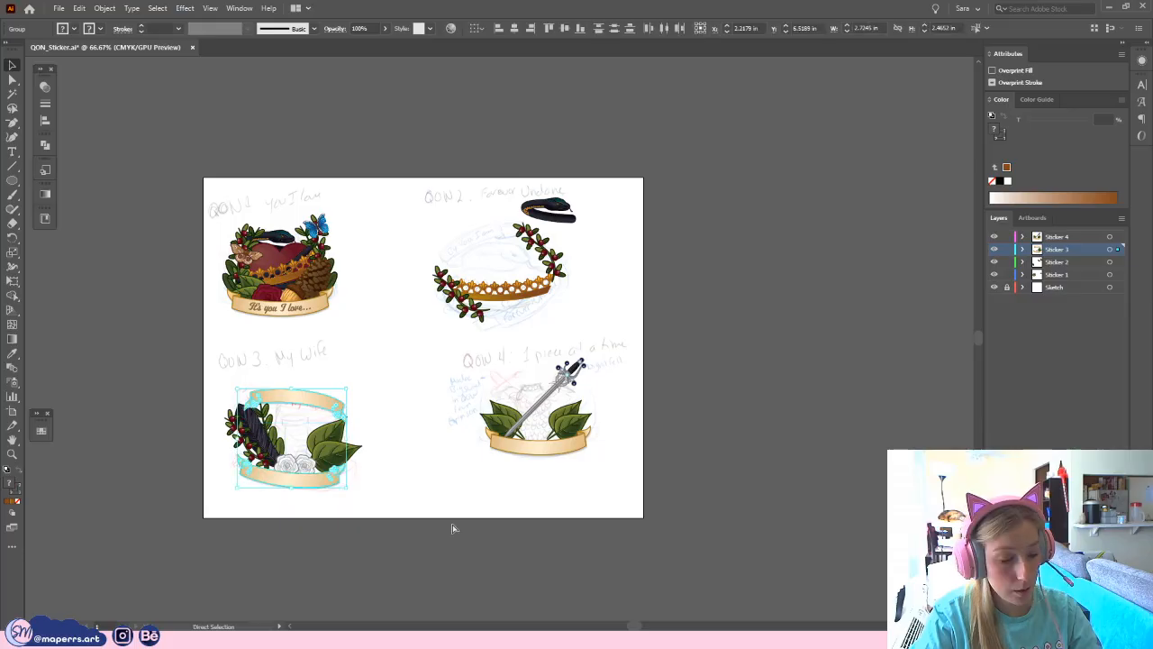
{"action": "left_click", "coordinate": [775, 256]}
{"action": "left_click", "coordinate": [1058, 261]}
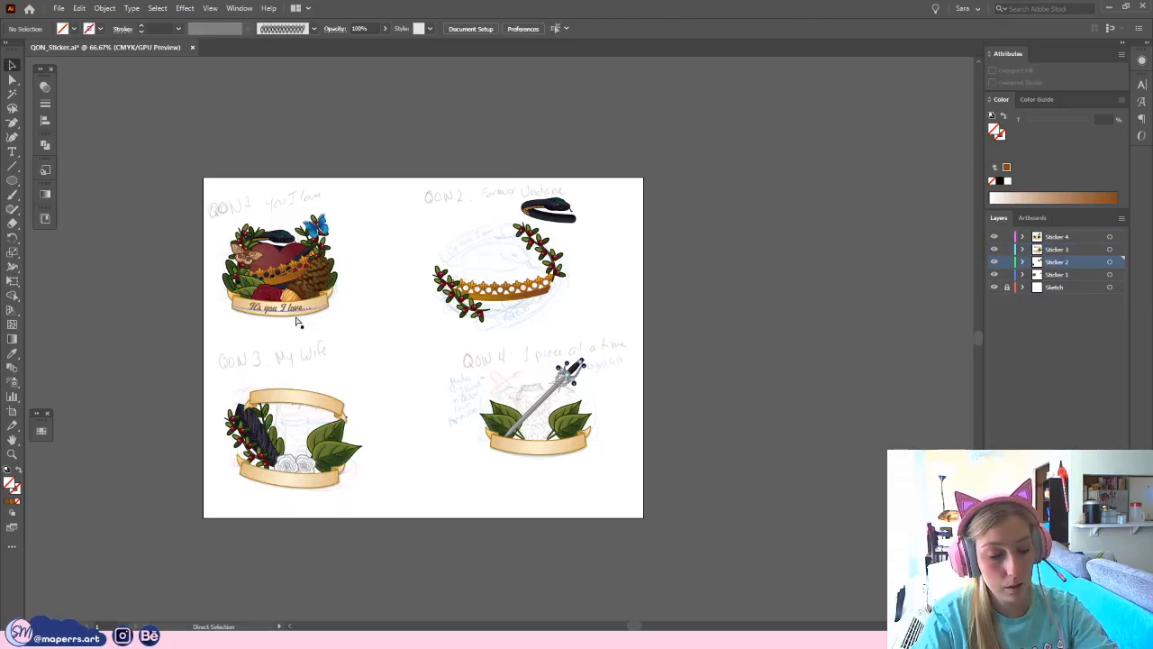
{"action": "key", "text": "ctrl+plus"}
{"action": "key", "text": "ctrl+plus"}
{"action": "left_click_drag", "start_coordinate": [373, 382], "coordinate": [406, 450]}
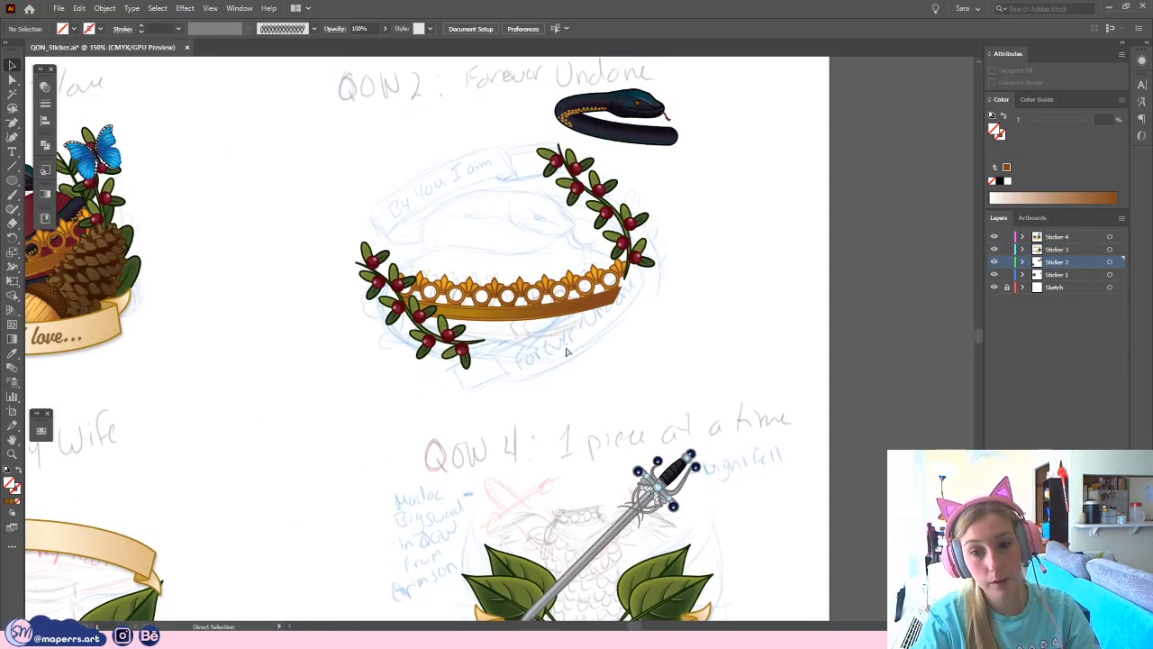
{"action": "key", "text": "ctrl+v"}
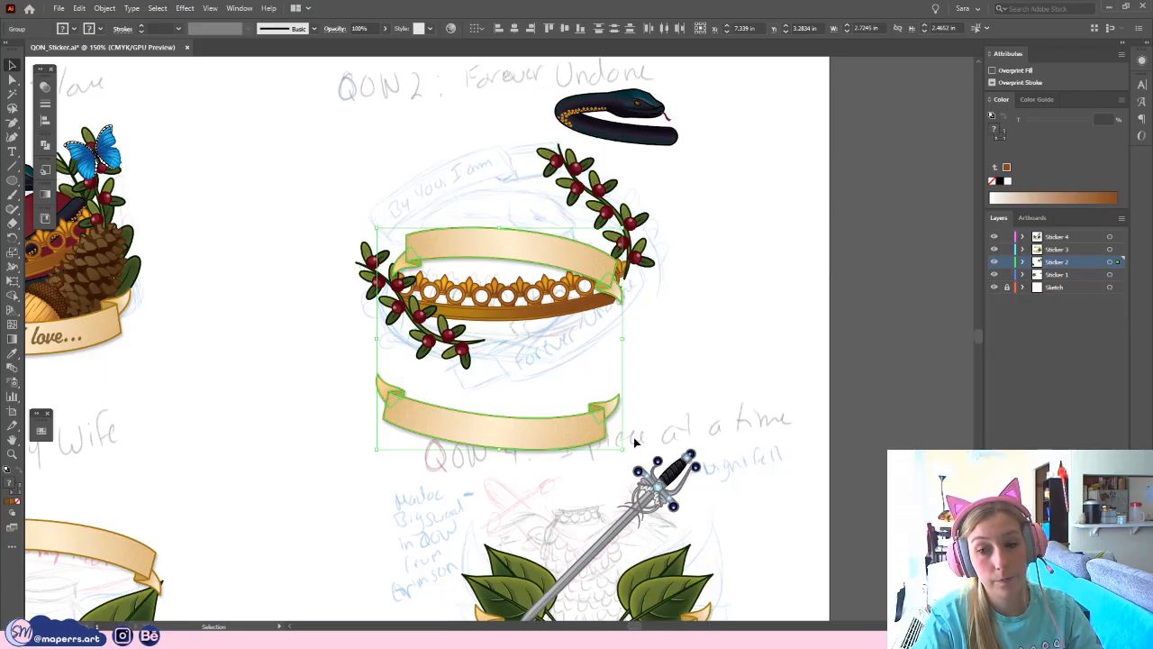
- Rotate the pasted ribbon pair counter-clockwise and place it over the sketched banners above and below the crown
{"action": "left_click_drag", "start_coordinate": [627, 336], "coordinate": [658, 293]}
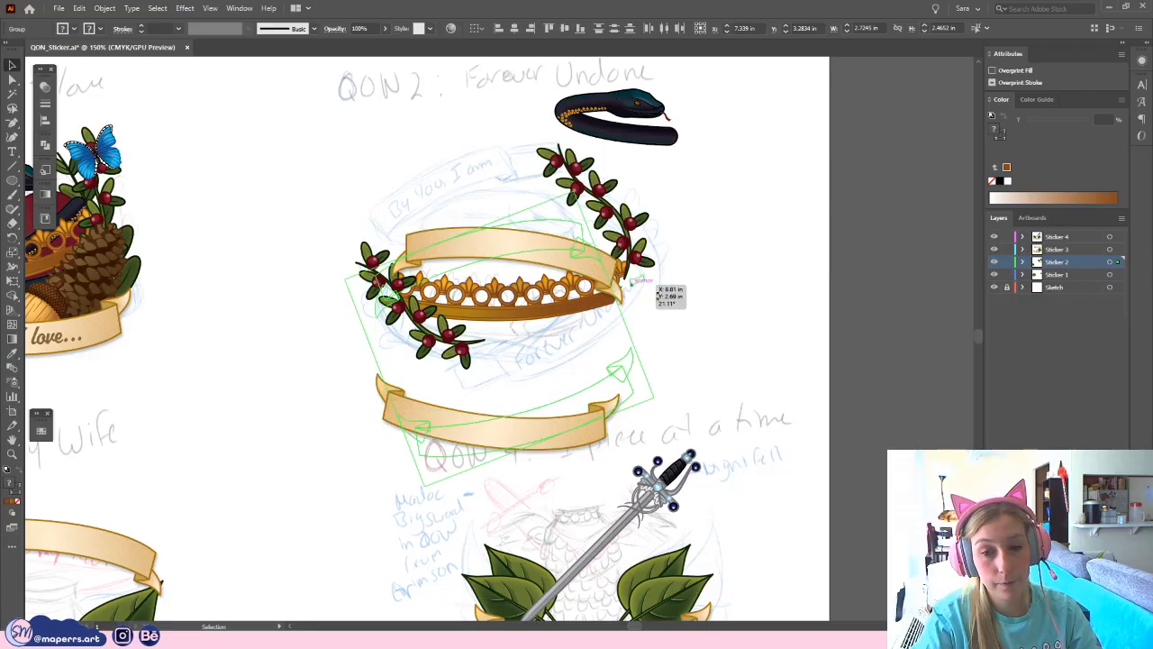
{"action": "left_click_drag", "start_coordinate": [553, 240], "coordinate": [544, 170]}
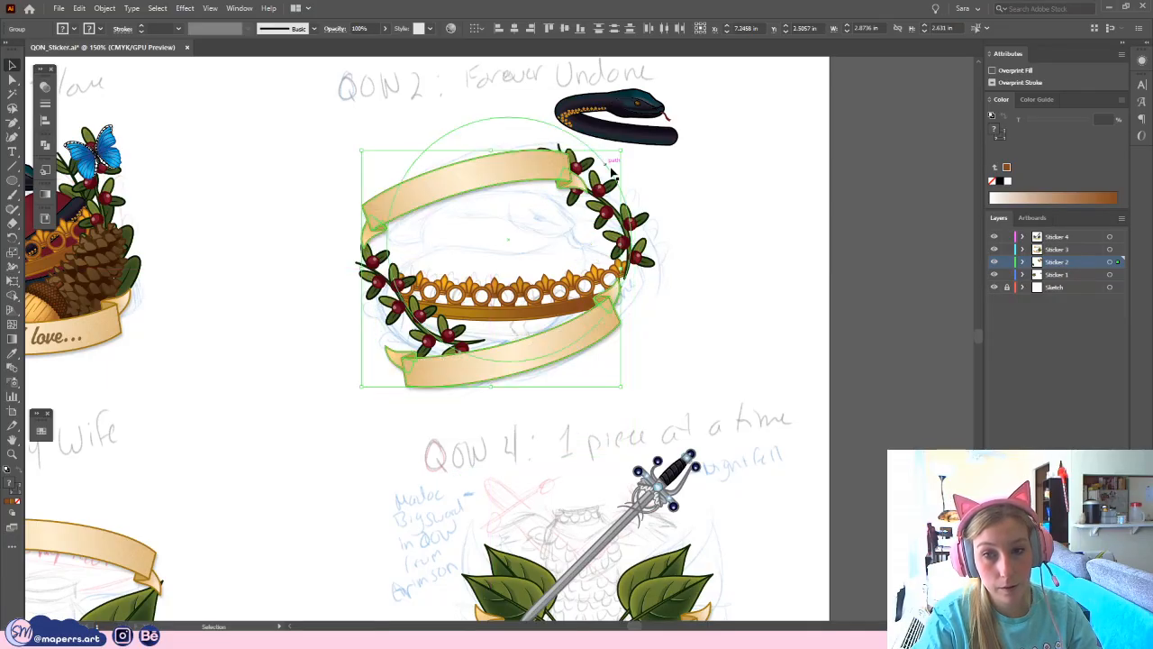
{"action": "left_click_drag", "start_coordinate": [631, 270], "coordinate": [722, 275]}
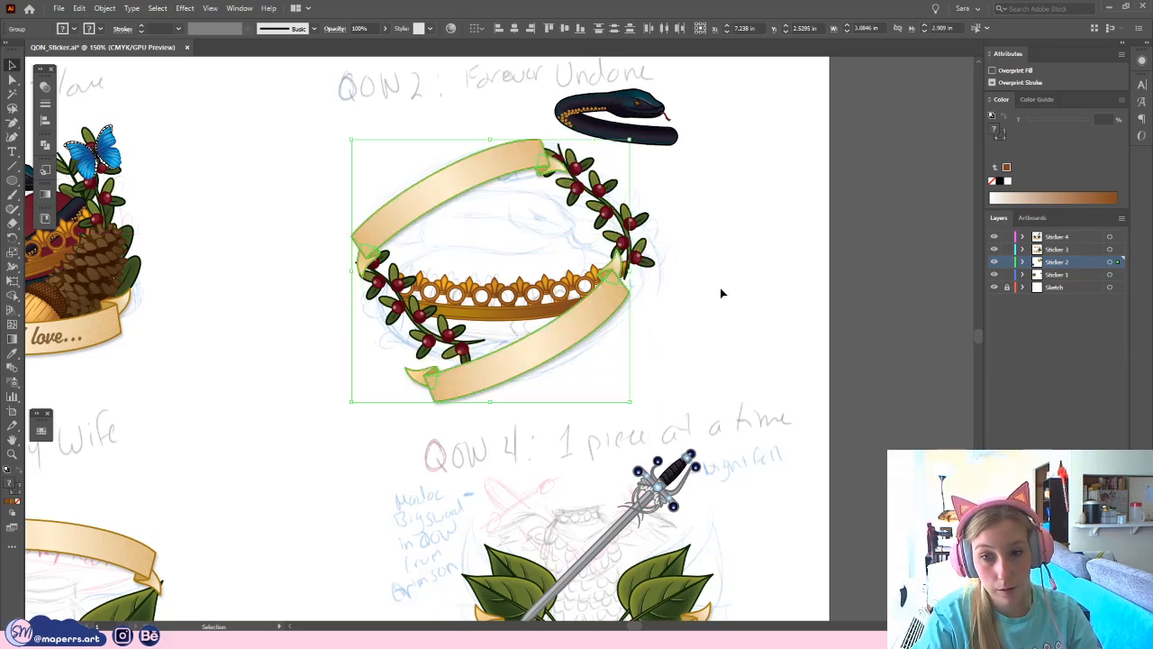
{"action": "left_click_drag", "start_coordinate": [581, 324], "coordinate": [612, 312]}
- Try deleting the upper ribbon and moving the lower ribbon down and right, away from the crown
{"action": "left_click", "coordinate": [690, 321]}
{"action": "left_click", "coordinate": [475, 172]}
{"action": "key", "text": "Delete"}
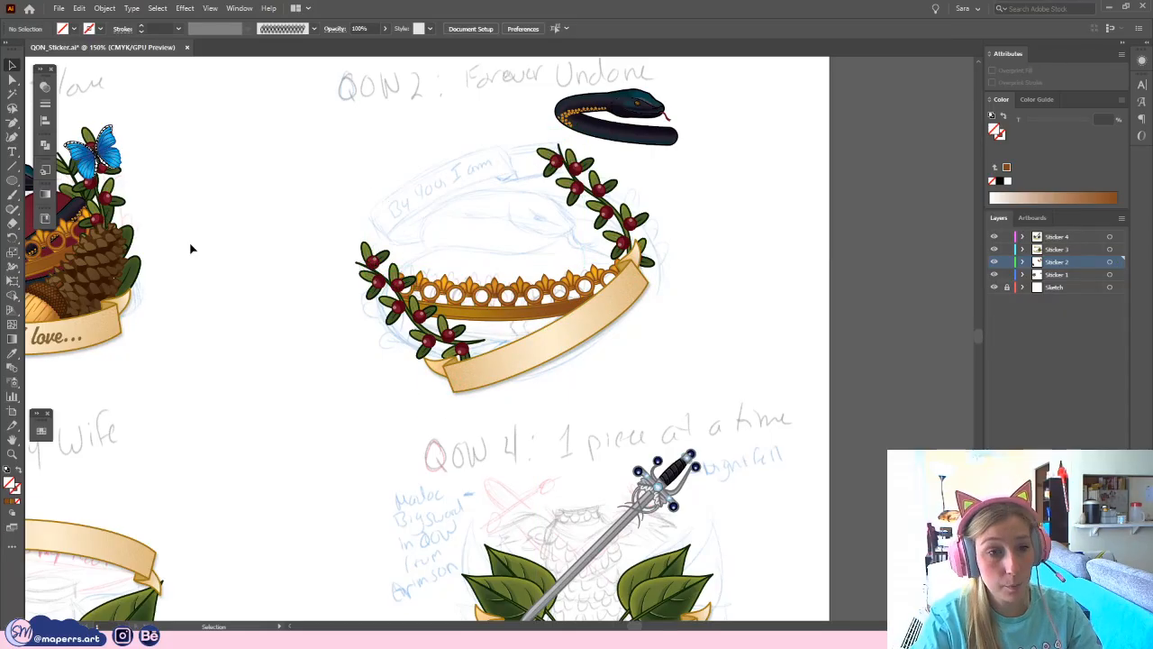
{"action": "left_click_drag", "start_coordinate": [490, 348], "coordinate": [572, 404]}
{"action": "left_click", "coordinate": [749, 247]}
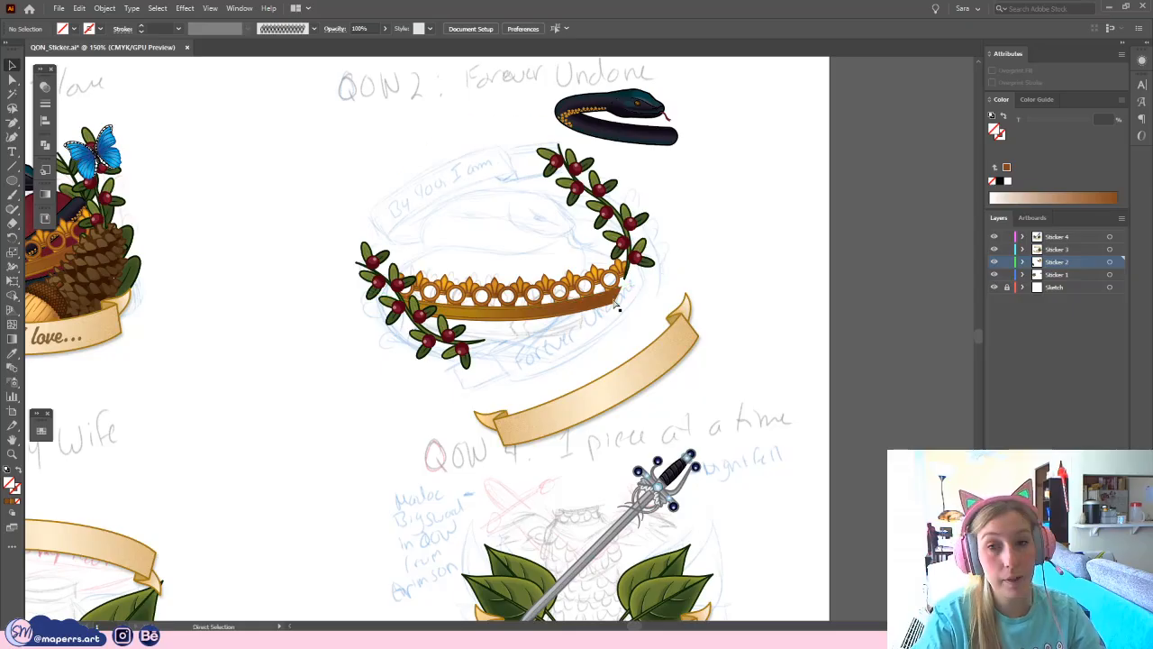
{"action": "key", "text": "ctrl+z"}
{"action": "key", "text": "ctrl+z"}
{"action": "left_click", "coordinate": [278, 131]}
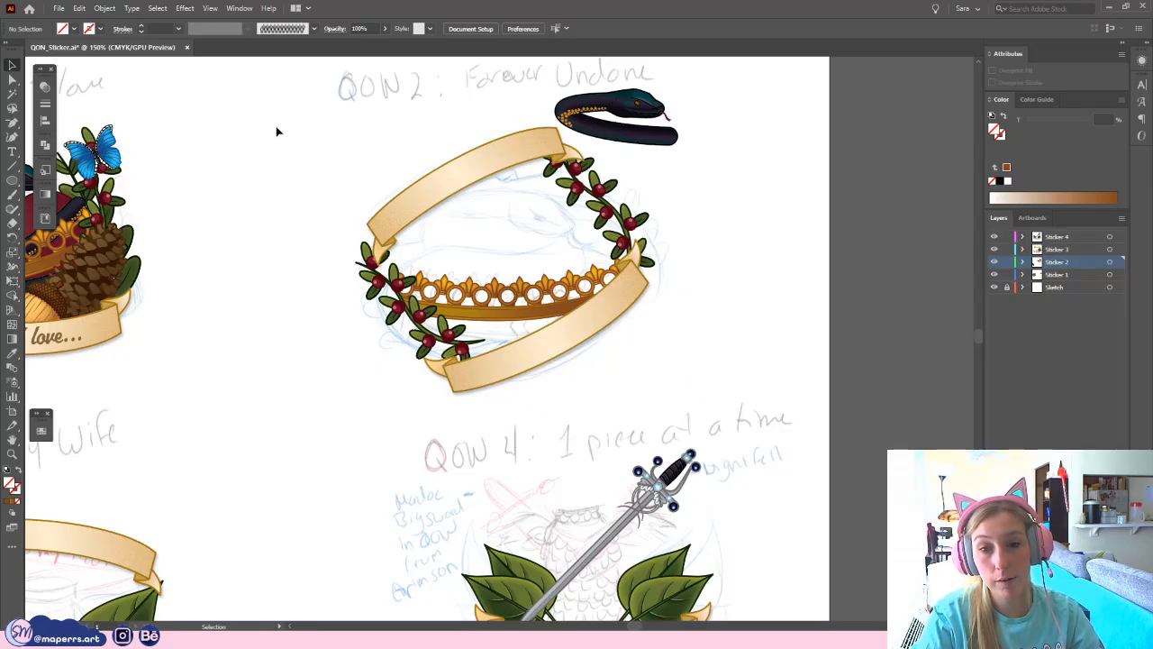
{"action": "left_click", "coordinate": [470, 174]}
{"action": "left_click", "coordinate": [522, 182]}
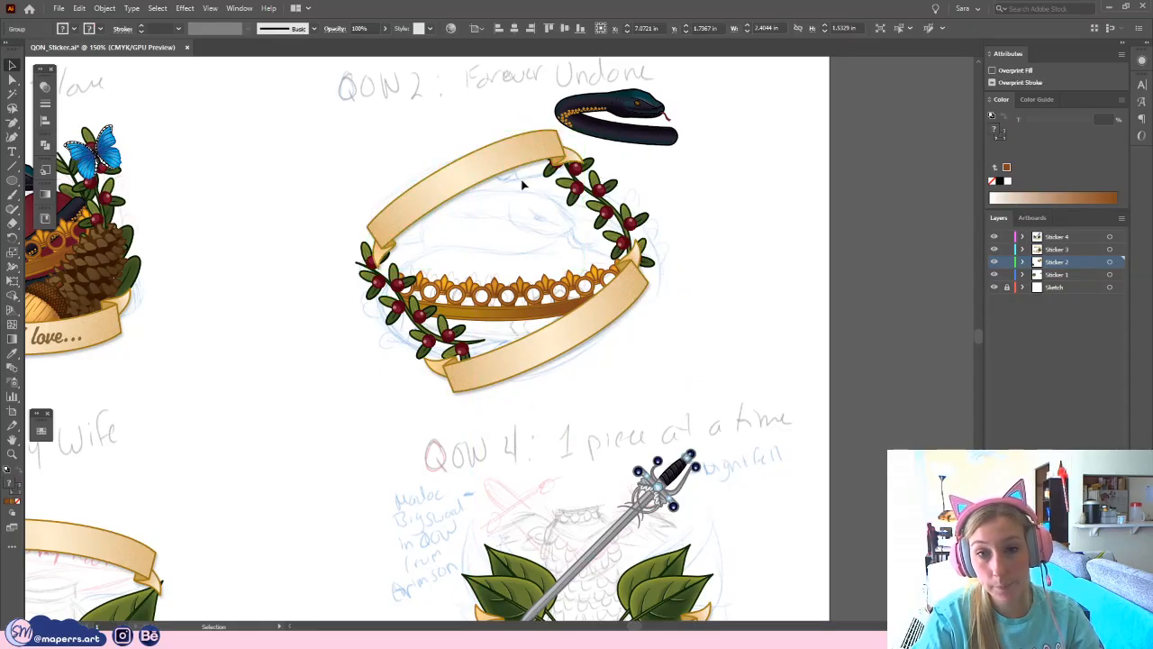
{"action": "left_click", "coordinate": [472, 165]}
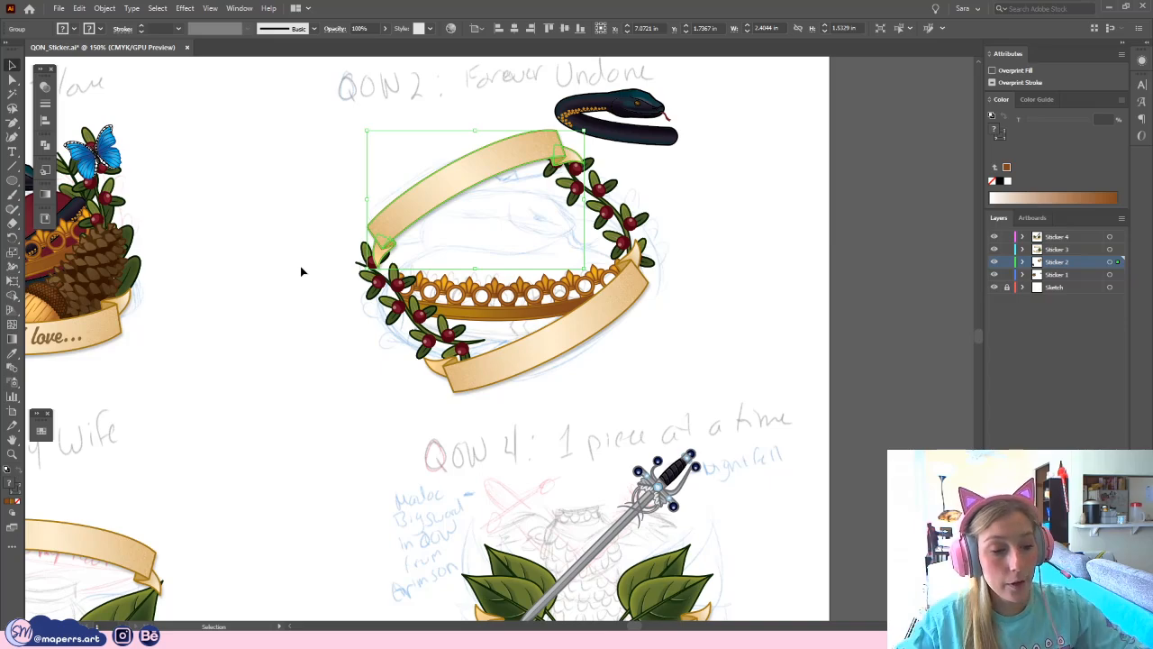
{"action": "left_click", "coordinate": [430, 103]}
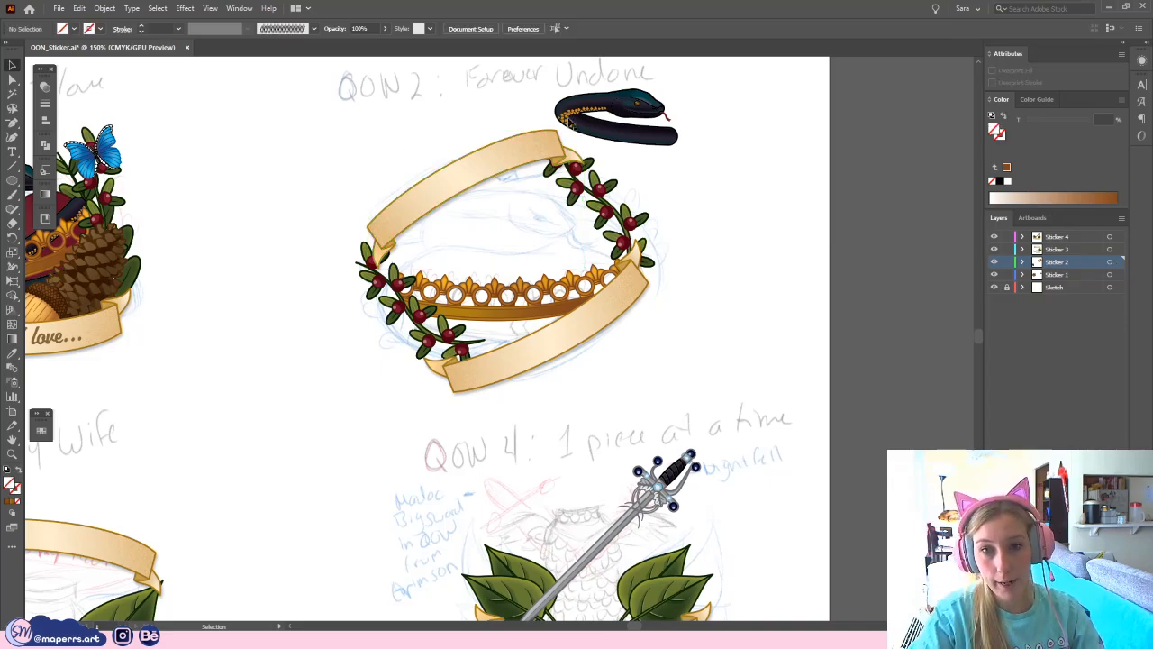
- Try placing the snake inside the ribbon frame, above the crown of the "Forever Undone" sticker
{"action": "left_click_drag", "start_coordinate": [759, 208], "coordinate": [739, 229]}
{"action": "key", "text": "ctrl+minus"}
{"action": "left_click_drag", "start_coordinate": [630, 176], "coordinate": [570, 247]}
{"action": "left_click_drag", "start_coordinate": [592, 198], "coordinate": [517, 265]}
{"action": "left_click", "coordinate": [633, 303]}
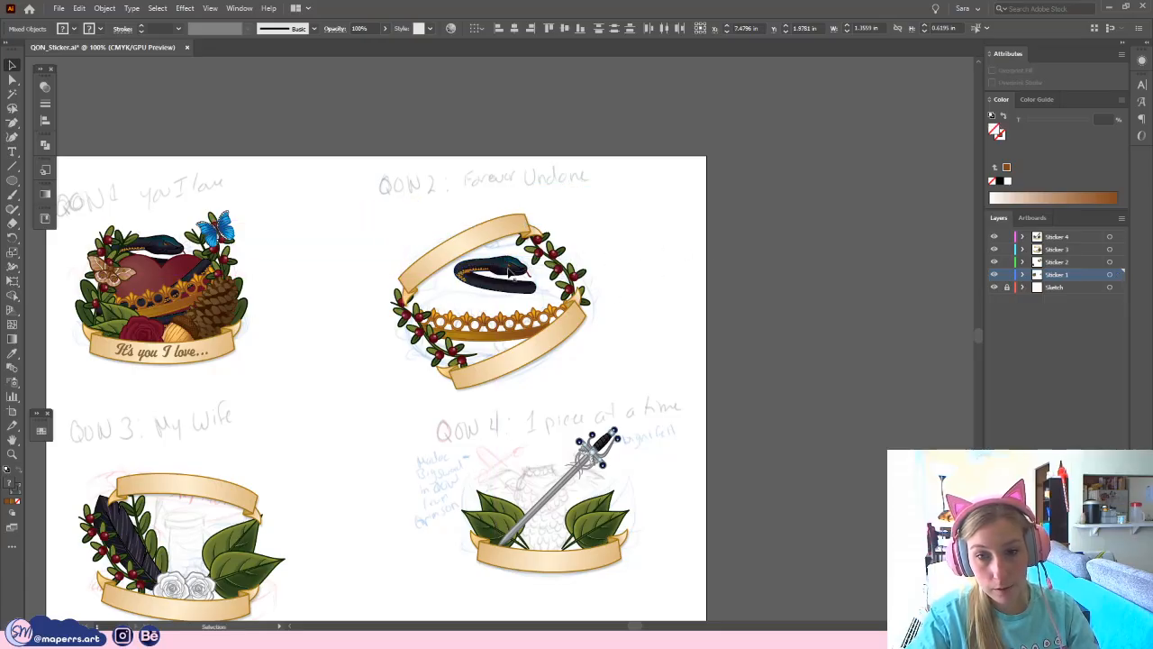
- Move the snake back out of the frame, beside the upper ribbon's end under the "Forever Undone" title
{"action": "left_click", "coordinate": [507, 279]}
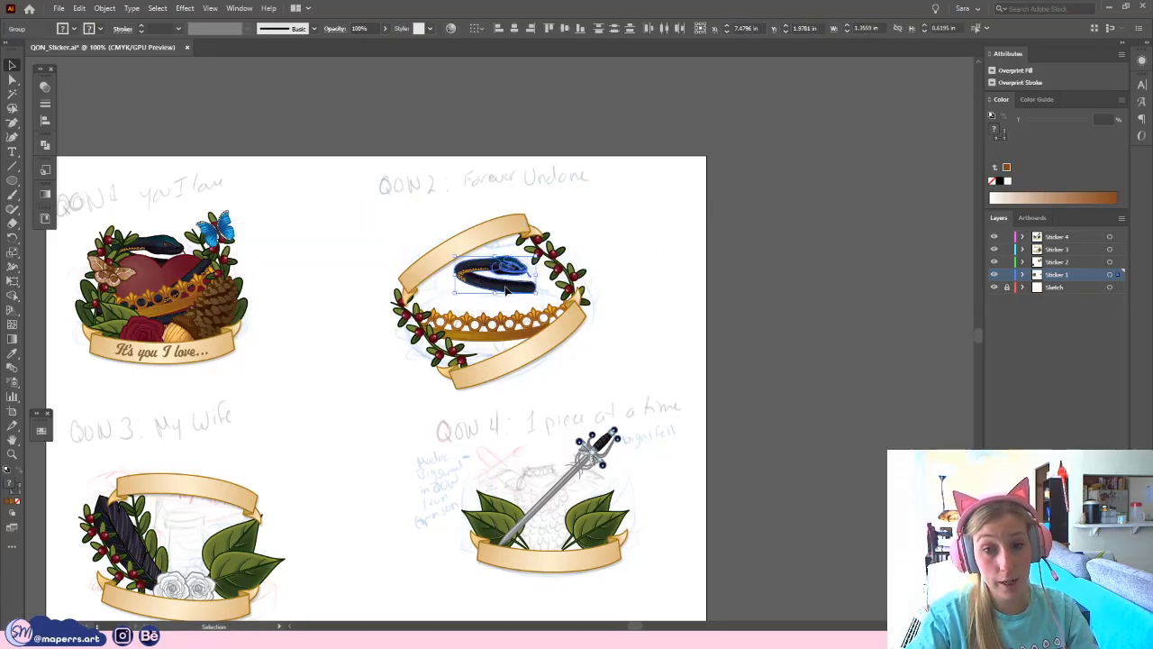
{"action": "left_click_drag", "start_coordinate": [505, 290], "coordinate": [592, 217]}
{"action": "key", "text": "ctrl+z"}
{"action": "left_click", "coordinate": [514, 304]}
{"action": "left_click_drag", "start_coordinate": [519, 304], "coordinate": [484, 273]}
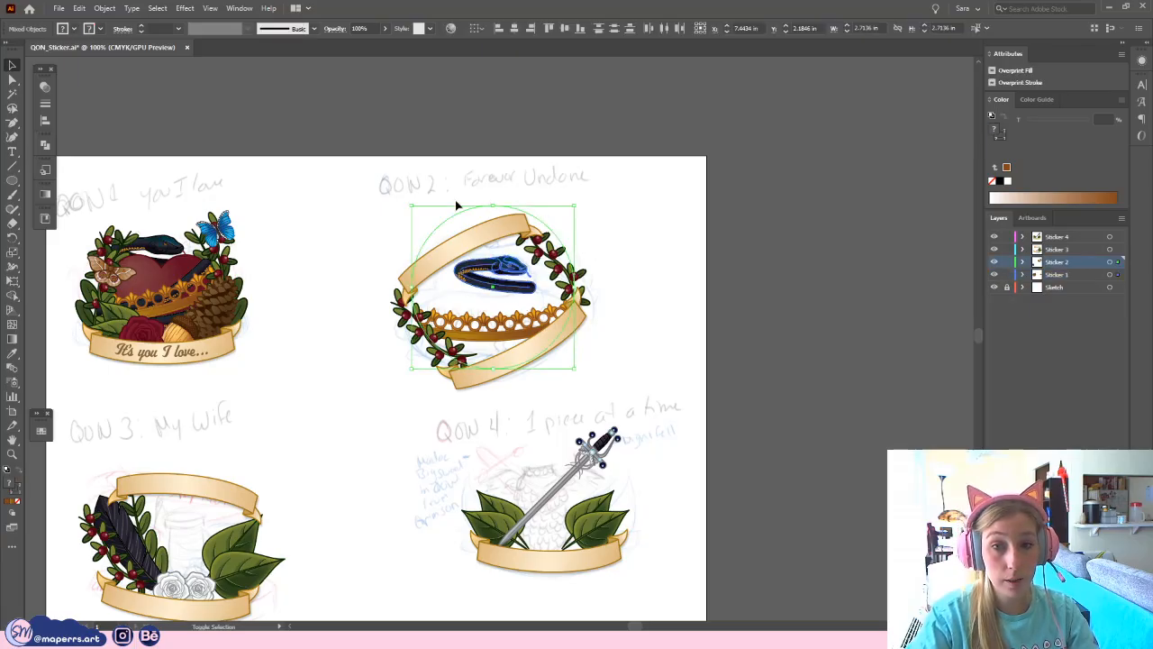
{"action": "left_click", "coordinate": [516, 267]}
{"action": "left_click_drag", "start_coordinate": [516, 267], "coordinate": [601, 206]}
{"action": "left_click", "coordinate": [640, 228]}
{"action": "left_click_drag", "start_coordinate": [704, 264], "coordinate": [718, 239]}
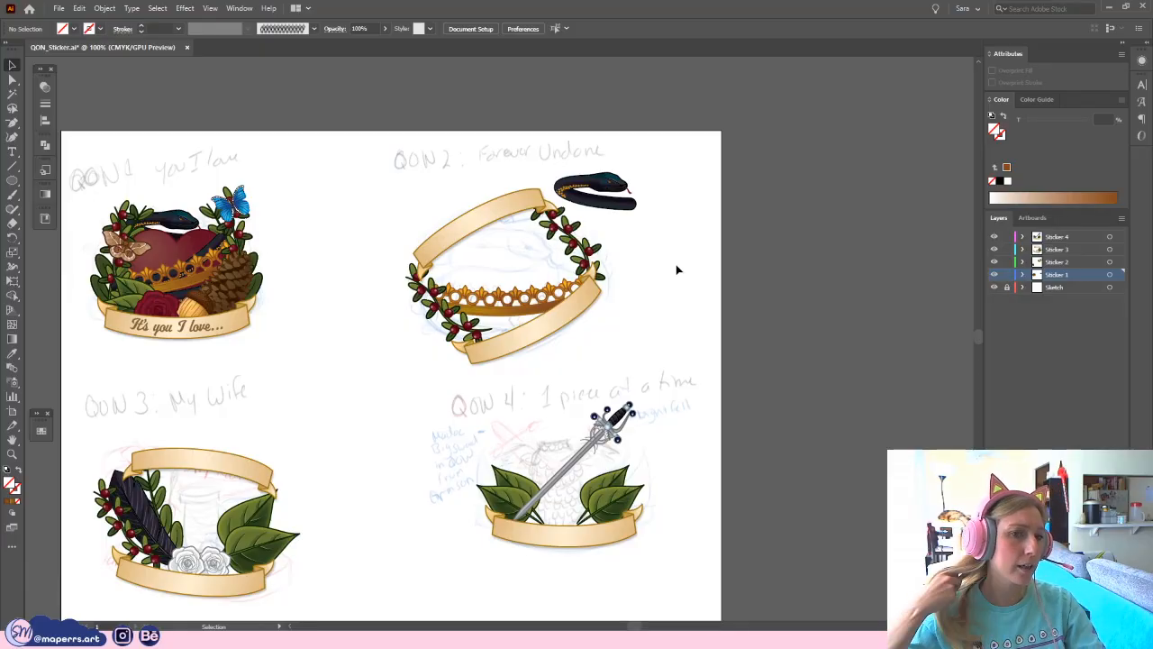
- Check the text settings of the "It's you I love..." lettering on the first sticker's ribbon
{"action": "left_click_drag", "start_coordinate": [660, 248], "coordinate": [718, 227]}
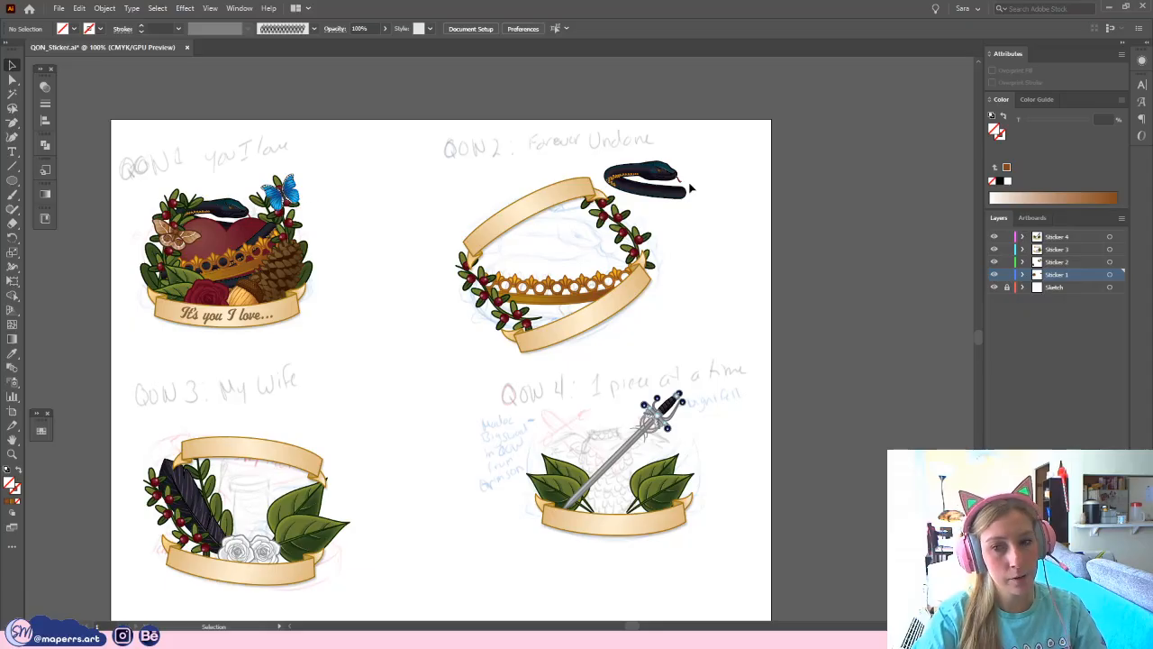
{"action": "left_click_drag", "start_coordinate": [419, 280], "coordinate": [437, 244]}
{"action": "left_click", "coordinate": [504, 258]}
{"action": "left_click", "coordinate": [533, 375]}
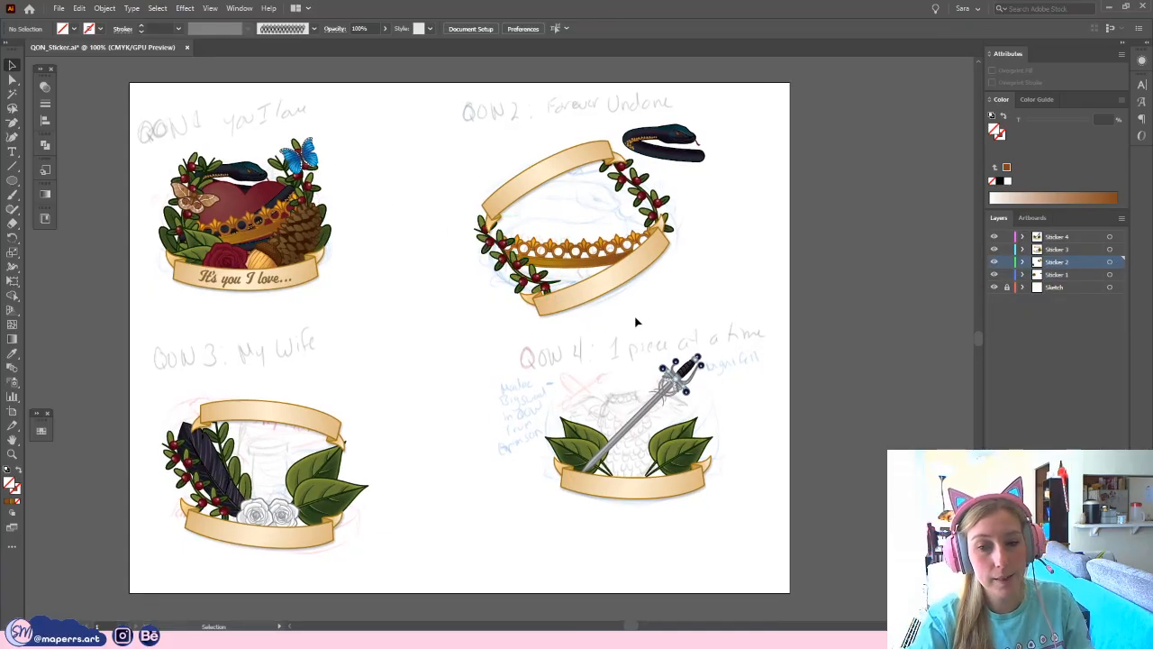
{"action": "left_click_drag", "start_coordinate": [428, 433], "coordinate": [619, 330]}
{"action": "key", "text": "ctrl+equal"}
{"action": "key", "text": "ctrl+equal"}
{"action": "left_click_drag", "start_coordinate": [516, 307], "coordinate": [571, 389]}
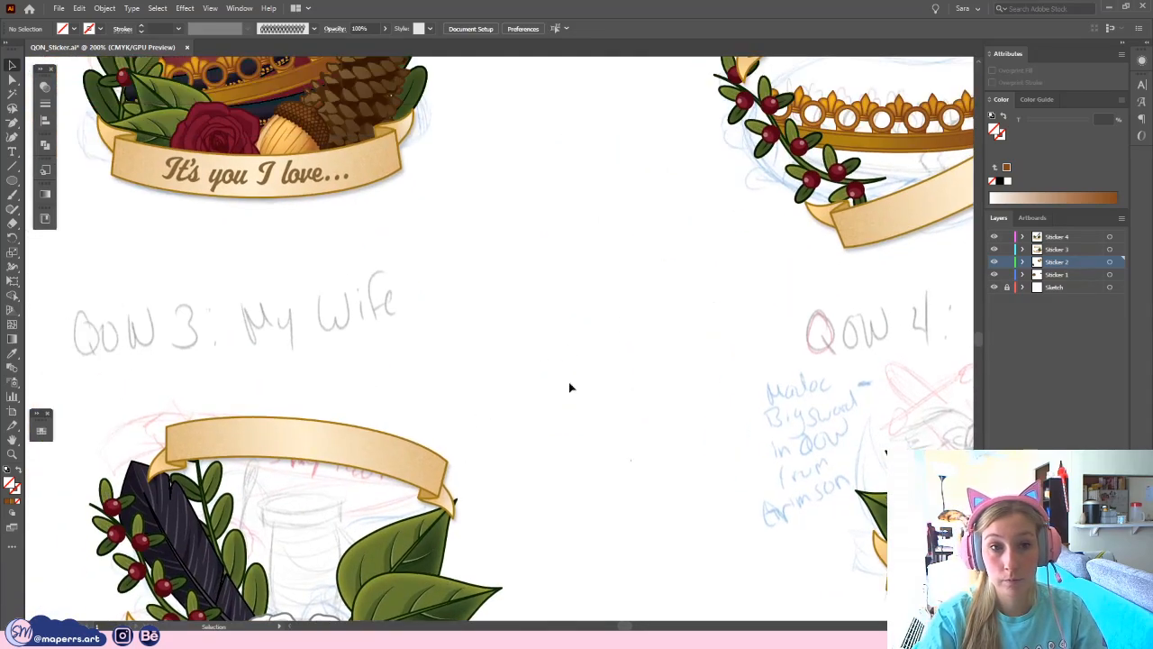
{"action": "left_click", "coordinate": [347, 175]}
{"action": "mouse_move", "coordinate": [450, 239]}
{"action": "left_mouse_down"}
{"action": "mouse_move", "coordinate": [425, 294]}
{"action": "mouse_move", "coordinate": [364, 296]}
{"action": "left_mouse_up"}
{"action": "left_click", "coordinate": [451, 294]}
{"action": "left_click", "coordinate": [209, 236]}
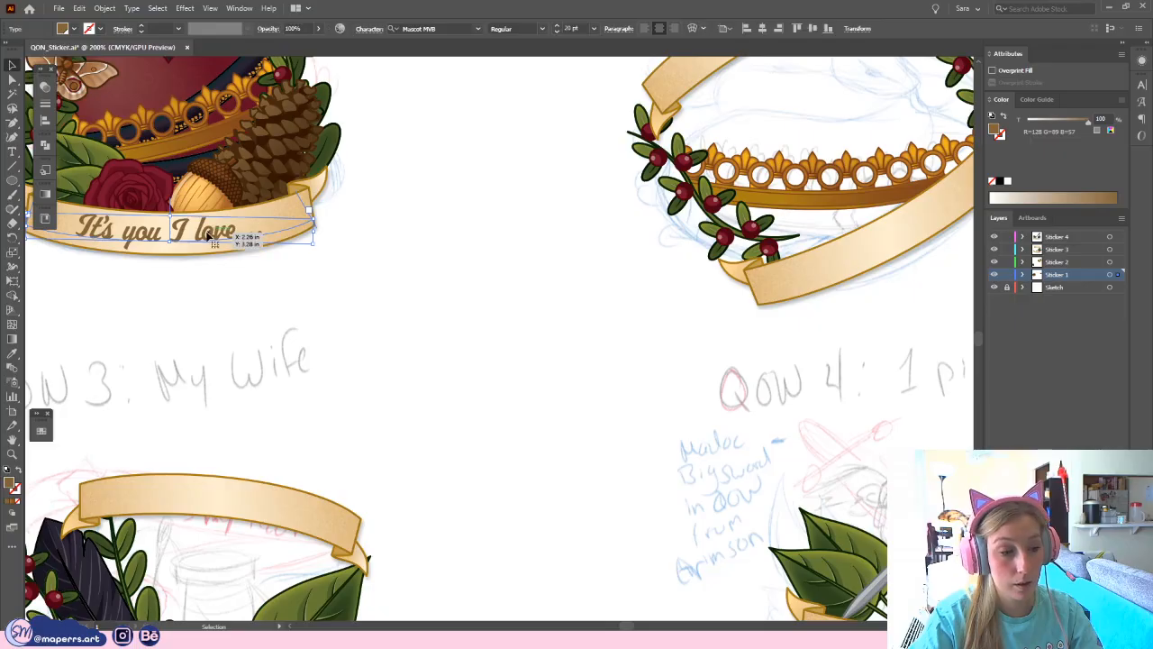
{"action": "triple_click", "coordinate": [210, 236]}
{"action": "key", "text": "Escape"}
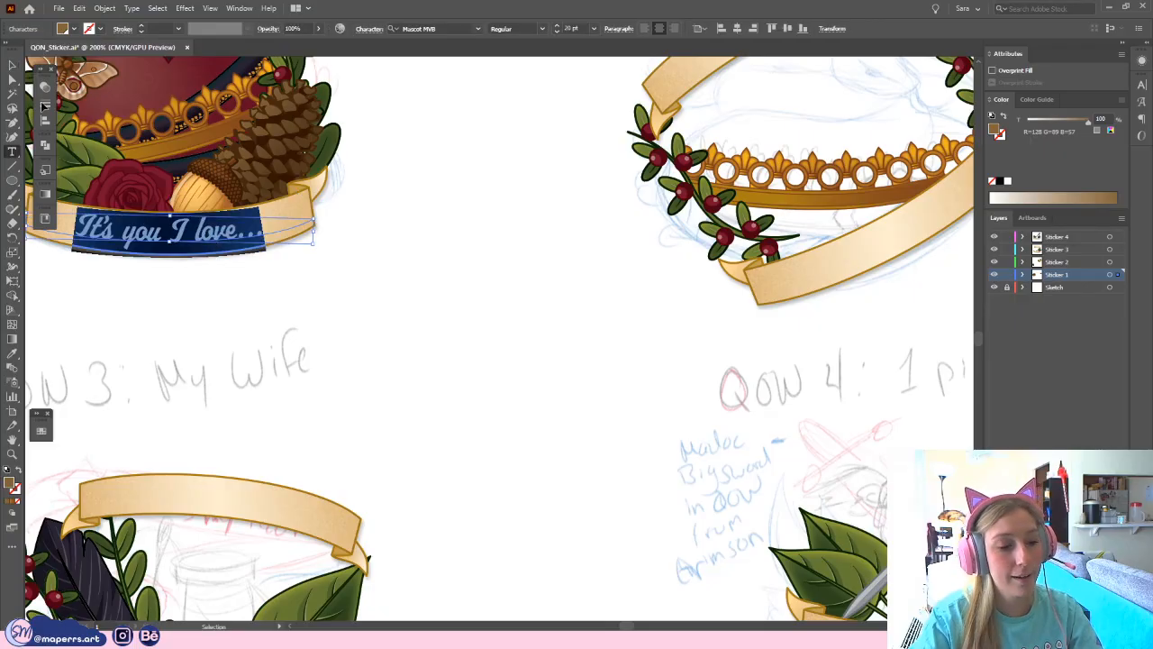
{"action": "left_click", "coordinate": [11, 64]}
{"action": "left_click", "coordinate": [417, 243]}
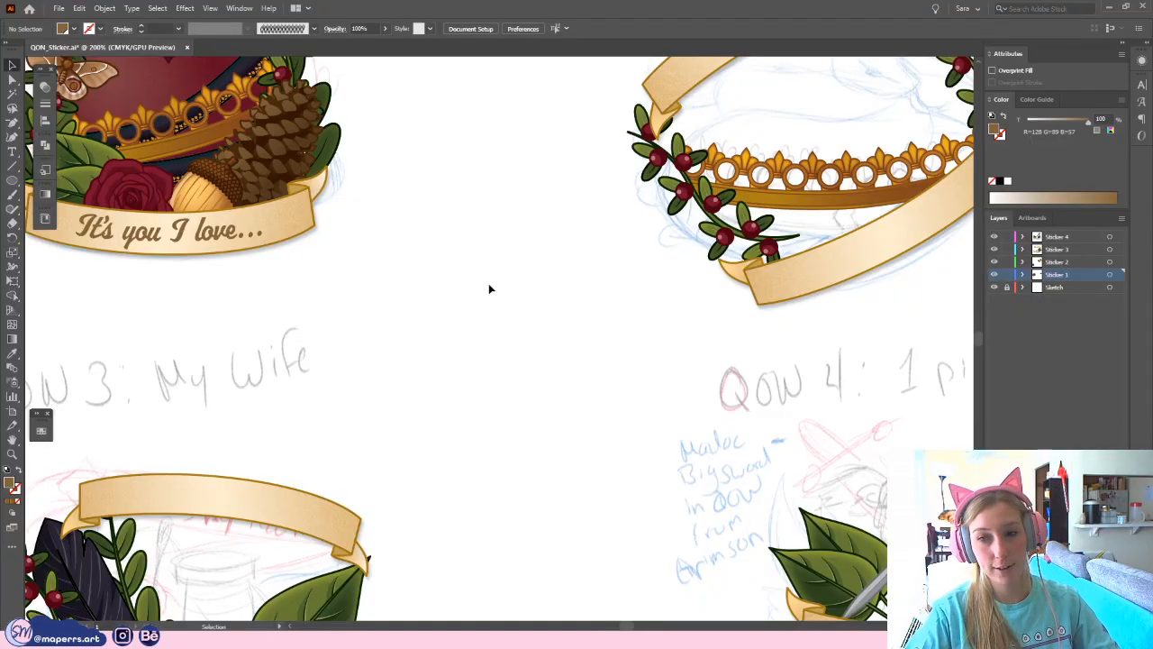
- Review the layout of all four stickers and examine the "My Wife" sticker up close
{"action": "scroll", "coordinate": [454, 321], "scroll_direction": "down", "scroll_amount": 4}
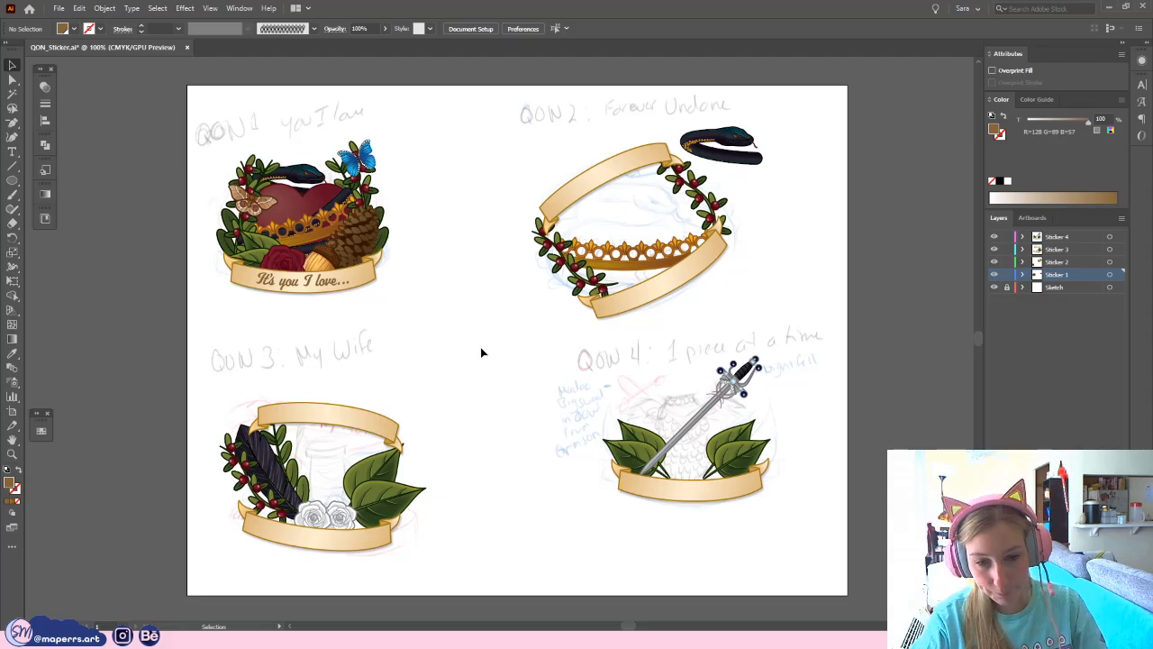
{"action": "left_click_drag", "start_coordinate": [421, 403], "coordinate": [487, 340]}
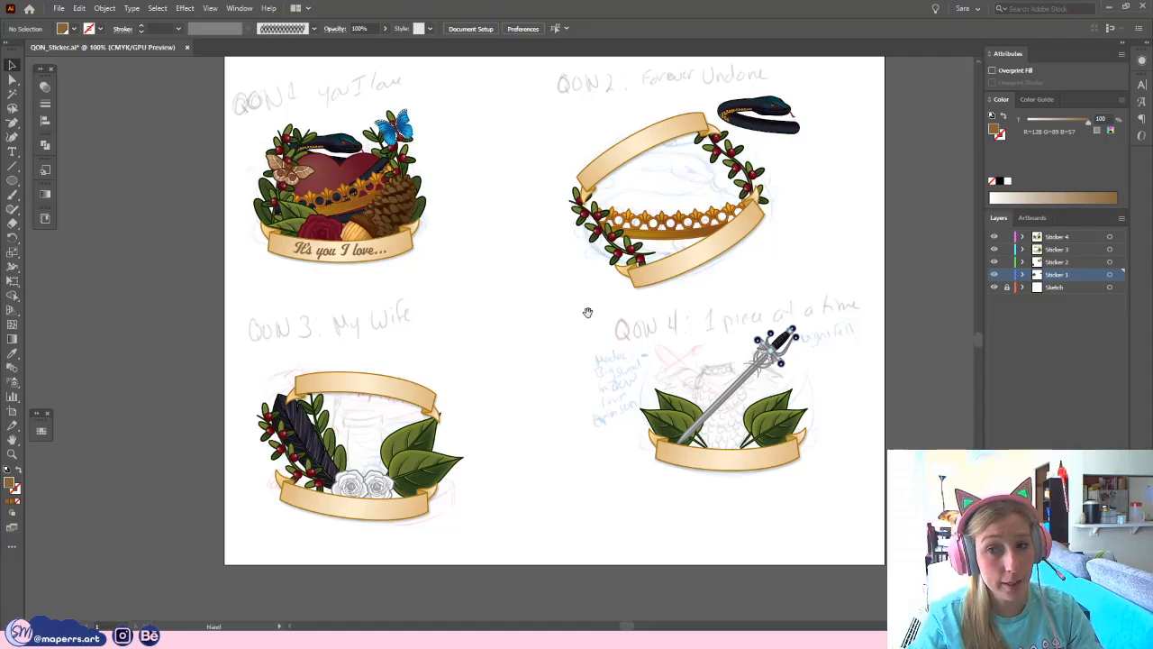
{"action": "left_click_drag", "start_coordinate": [587, 312], "coordinate": [568, 294]}
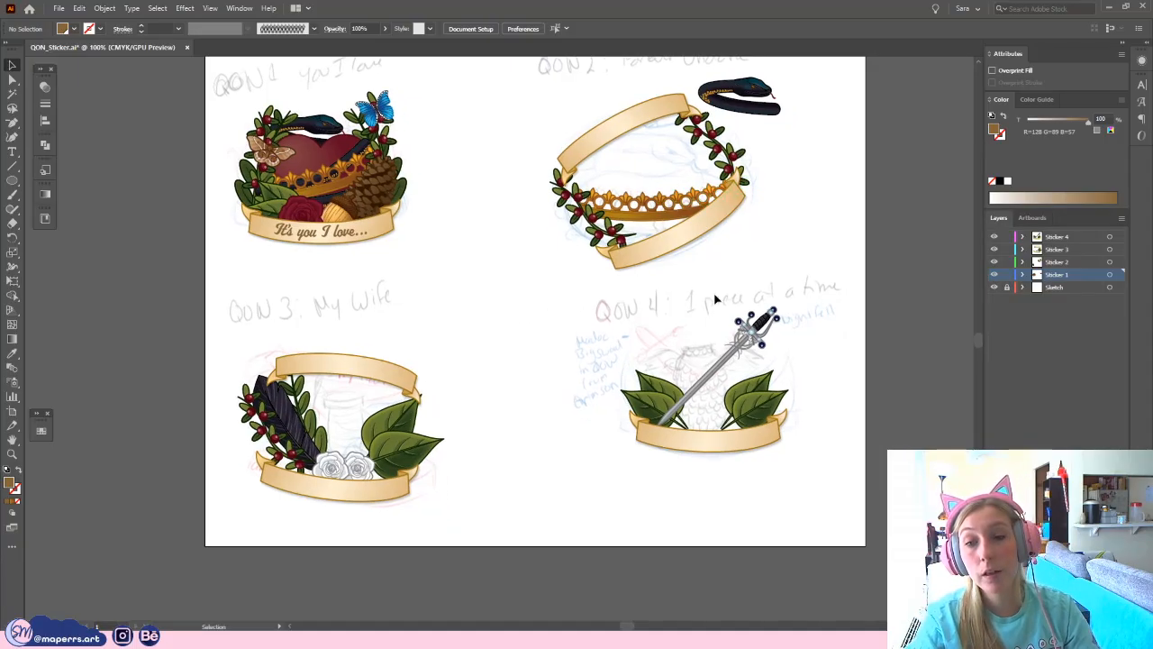
{"action": "left_click", "coordinate": [711, 136]}
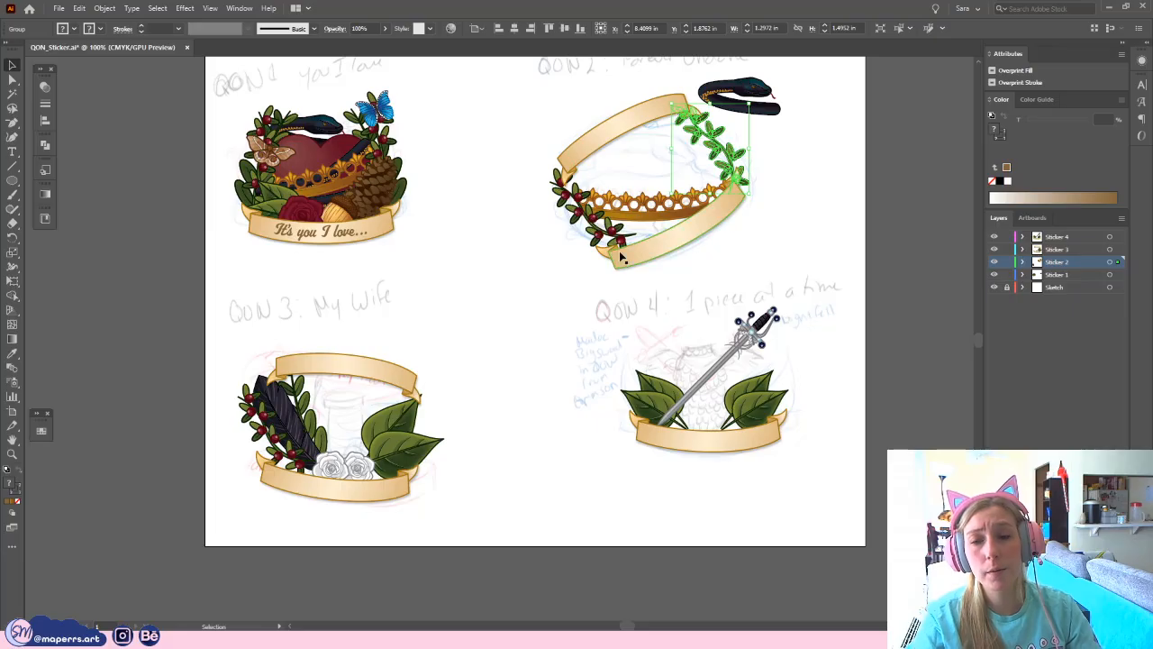
{"action": "left_click", "coordinate": [579, 359]}
{"action": "left_click_drag", "start_coordinate": [562, 379], "coordinate": [575, 376]}
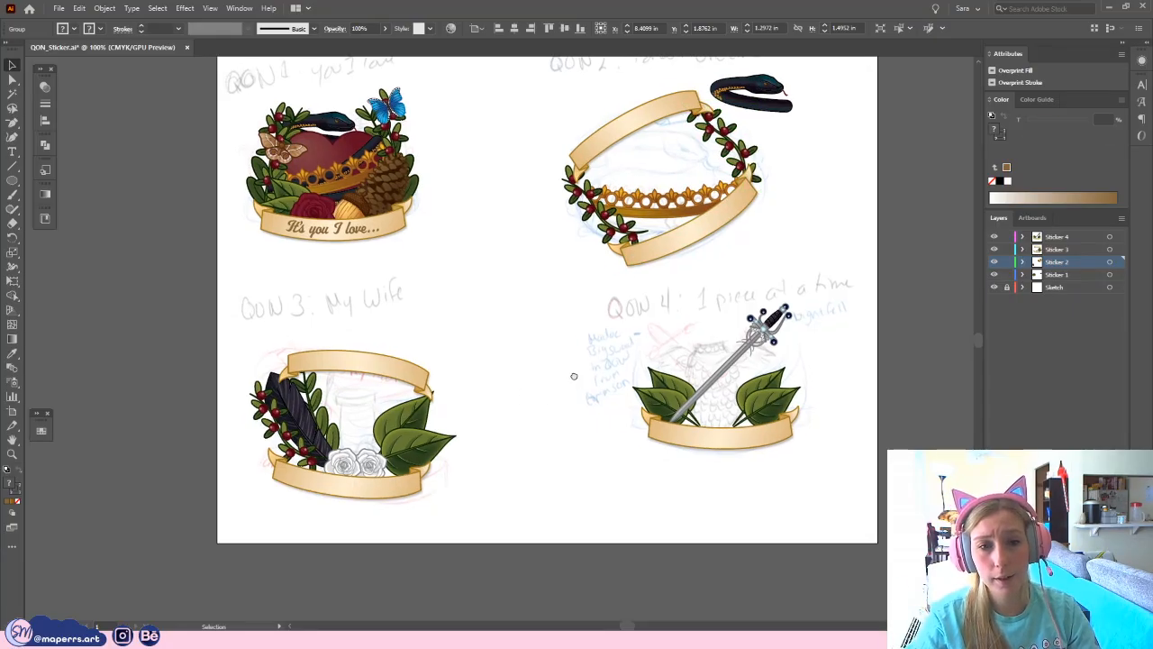
{"action": "left_click_drag", "start_coordinate": [512, 322], "coordinate": [554, 357]}
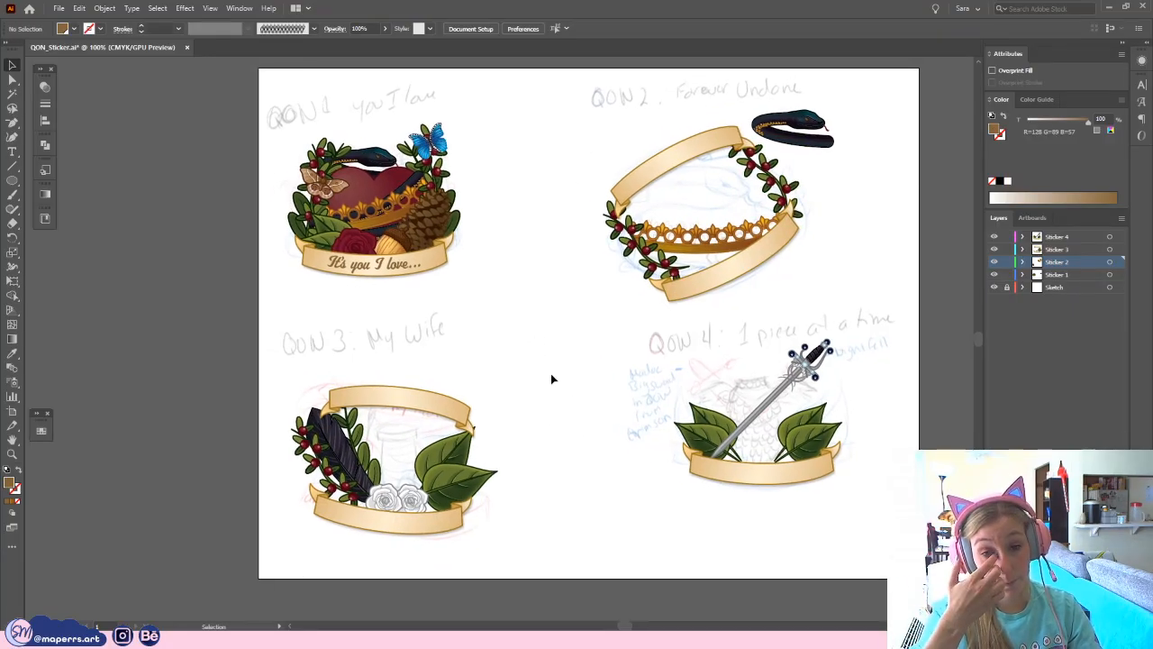
{"action": "left_click_drag", "start_coordinate": [548, 425], "coordinate": [561, 402]}
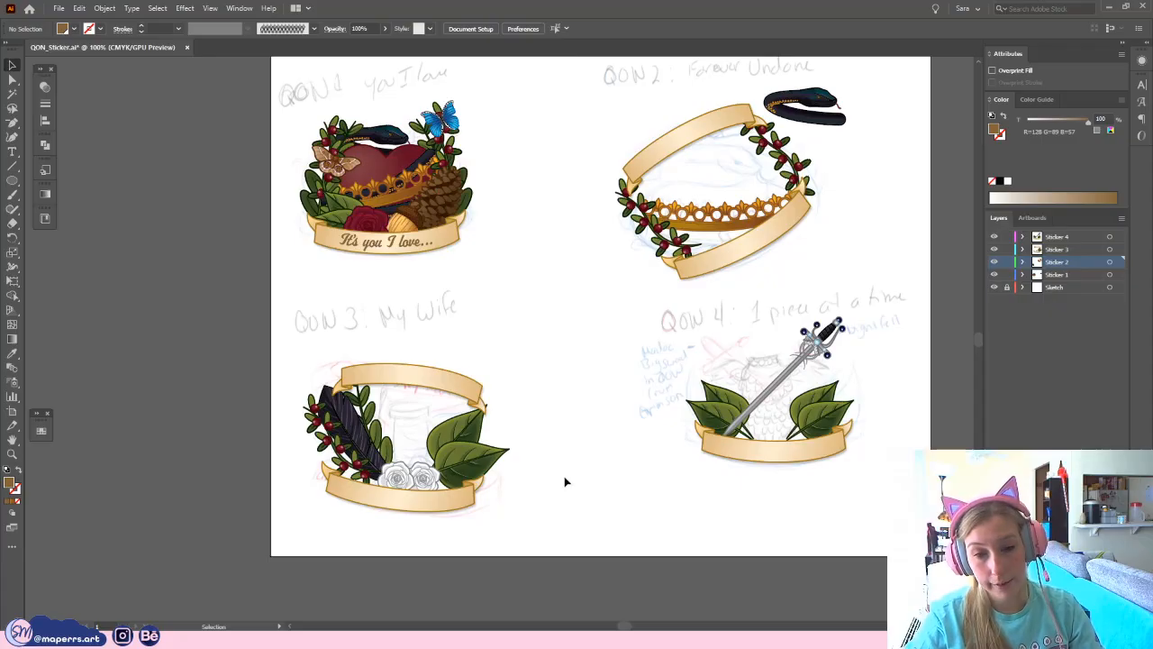
{"action": "left_click_drag", "start_coordinate": [569, 450], "coordinate": [604, 376]}
{"action": "key", "text": "ctrl+equal"}
{"action": "key", "text": "ctrl+equal"}
{"action": "left_click", "coordinate": [497, 294]}
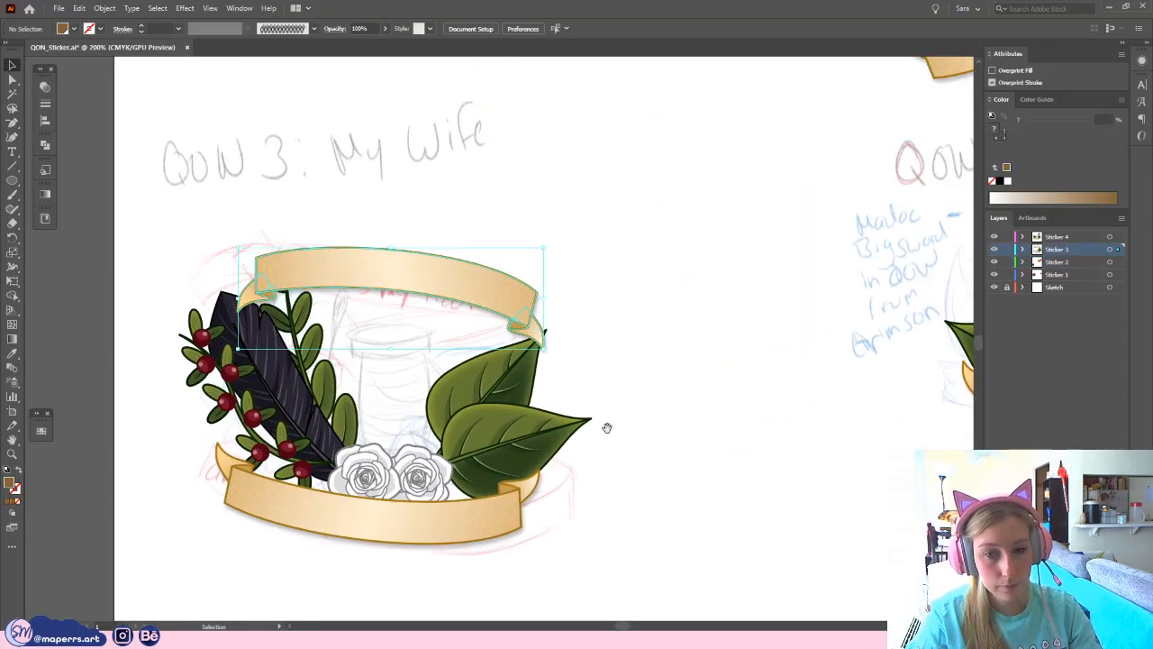
{"action": "left_click_drag", "start_coordinate": [607, 428], "coordinate": [647, 342]}
{"action": "left_click", "coordinate": [583, 425]}
{"action": "left_click_drag", "start_coordinate": [715, 419], "coordinate": [740, 400]}
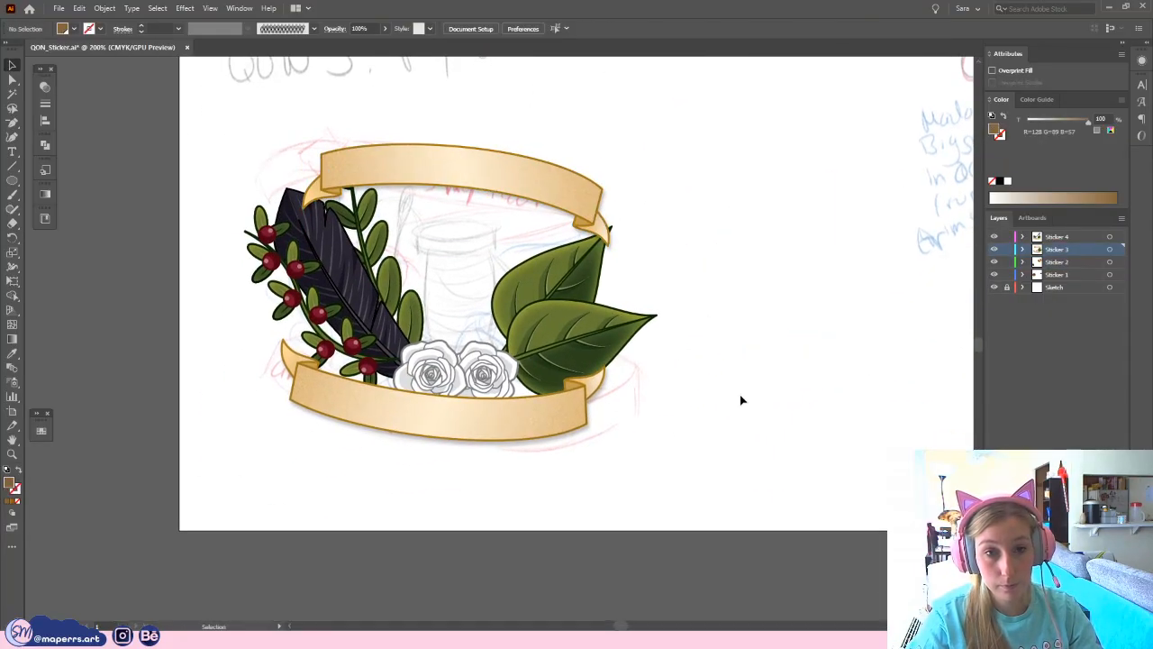
- Lock the Sticker 2, Sticker 3 and Sticker 4 layers and make Sticker 1 the active layer
{"action": "left_click", "coordinate": [1018, 276]}
{"action": "scroll", "coordinate": [685, 247], "scroll_direction": "up", "scroll_amount": 10}
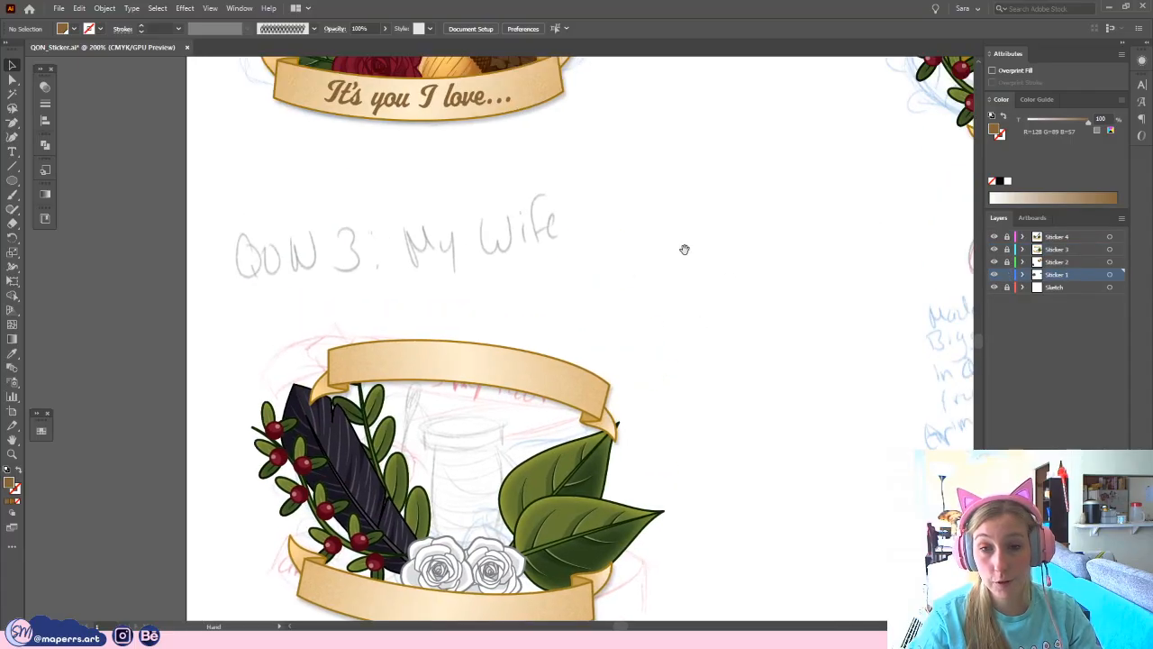
{"action": "left_click_drag", "start_coordinate": [670, 222], "coordinate": [673, 321]}
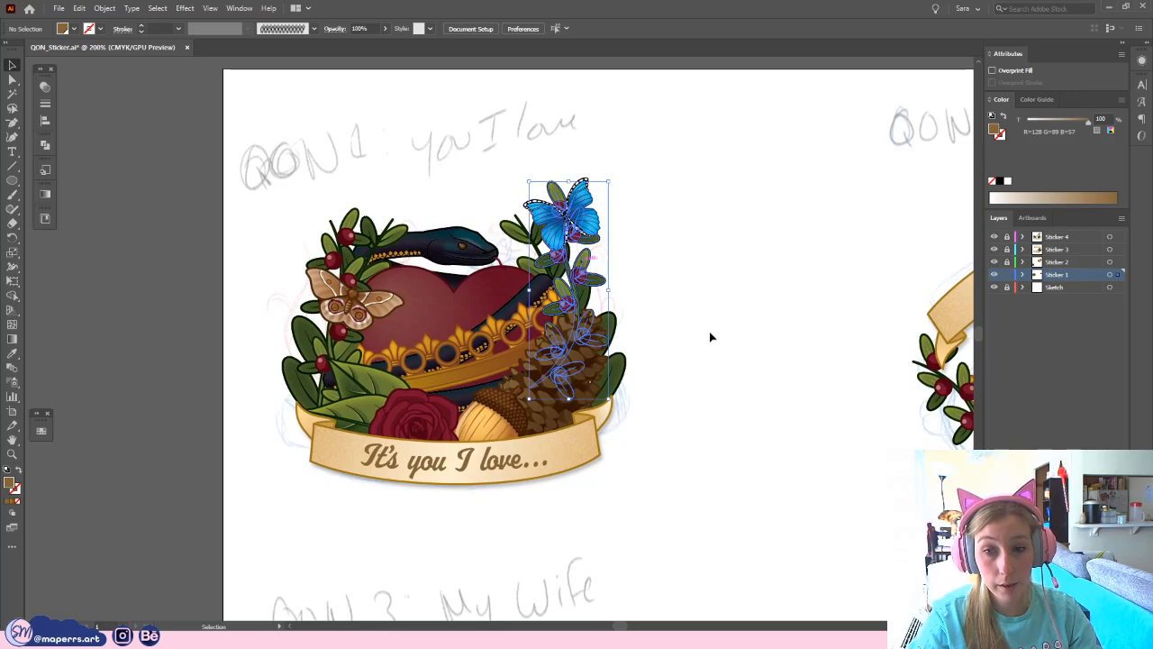
{"action": "left_click_drag", "start_coordinate": [662, 169], "coordinate": [226, 529]}
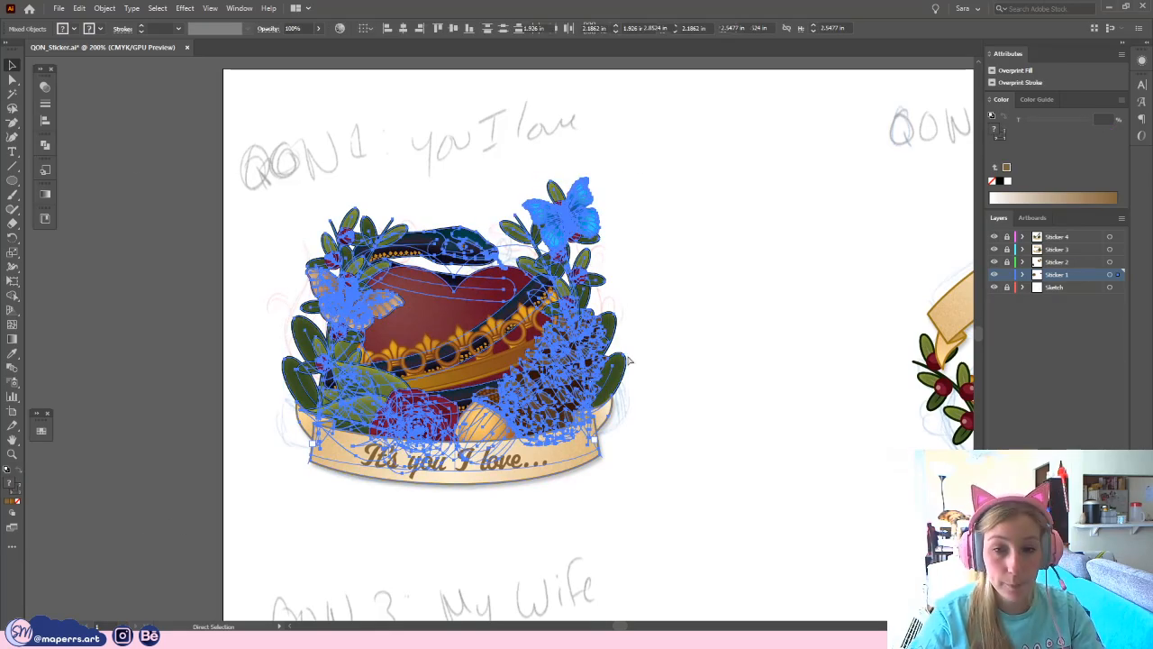
{"action": "left_click", "coordinate": [720, 342]}
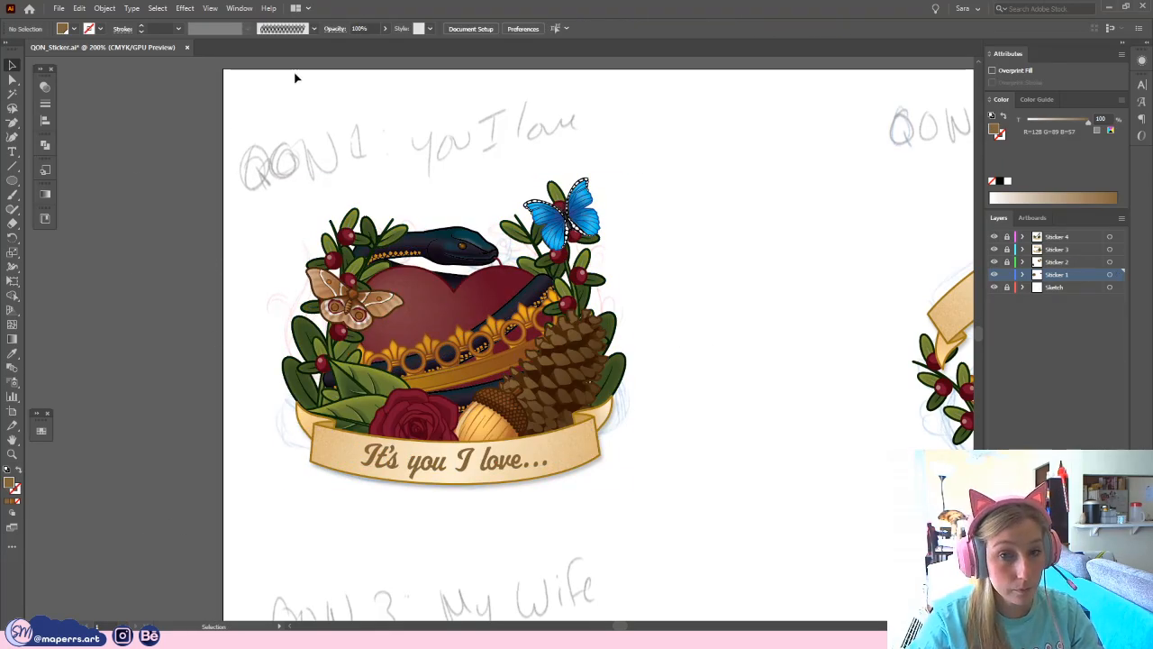
- Draw a brown ellipse about 2.75 by 2.55 in over the "You I love" artwork, reaching down onto its ribbon
{"action": "left_click", "coordinate": [12, 181]}
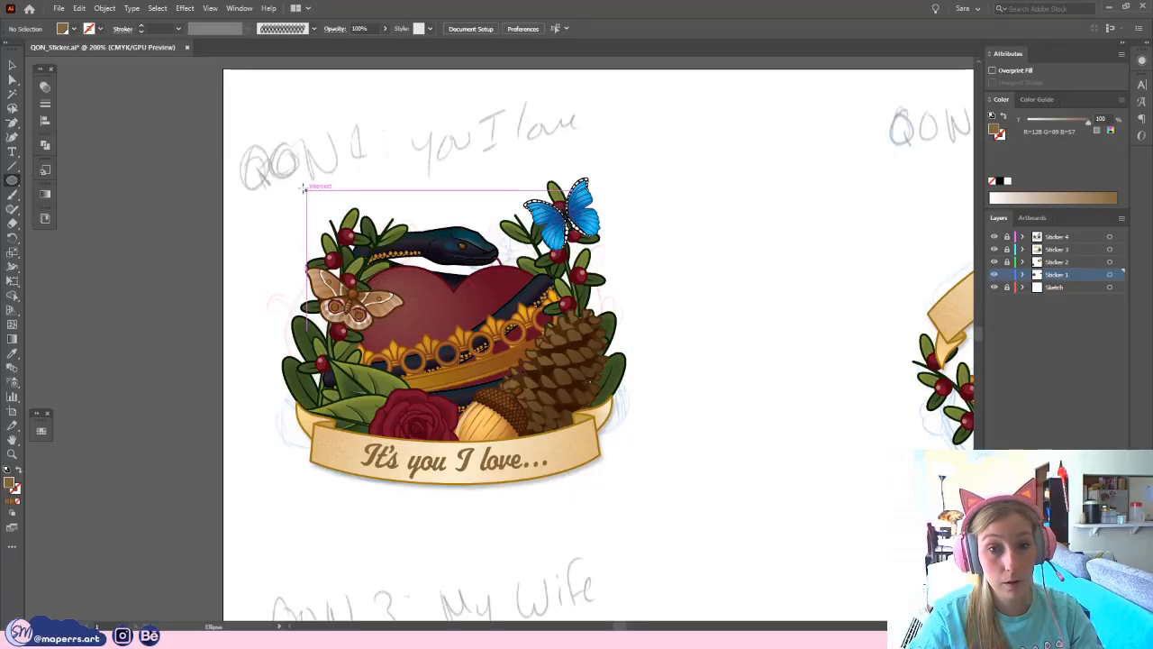
{"action": "left_click_drag", "start_coordinate": [297, 180], "coordinate": [617, 473]}
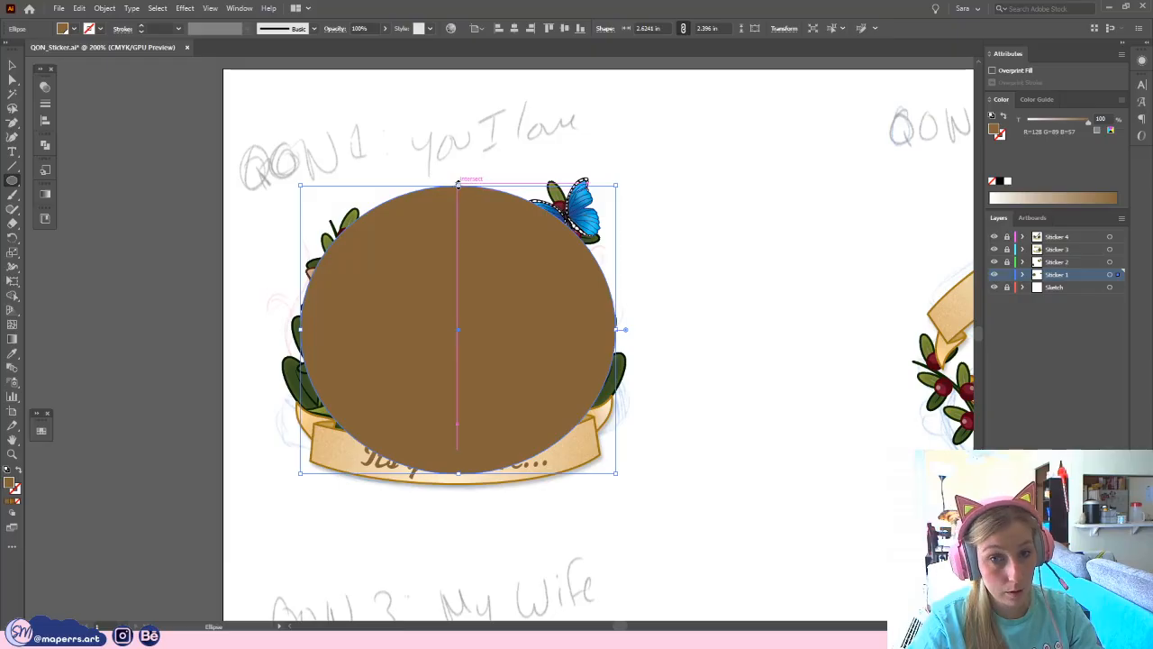
{"action": "left_click_drag", "start_coordinate": [458, 185], "coordinate": [457, 168]}
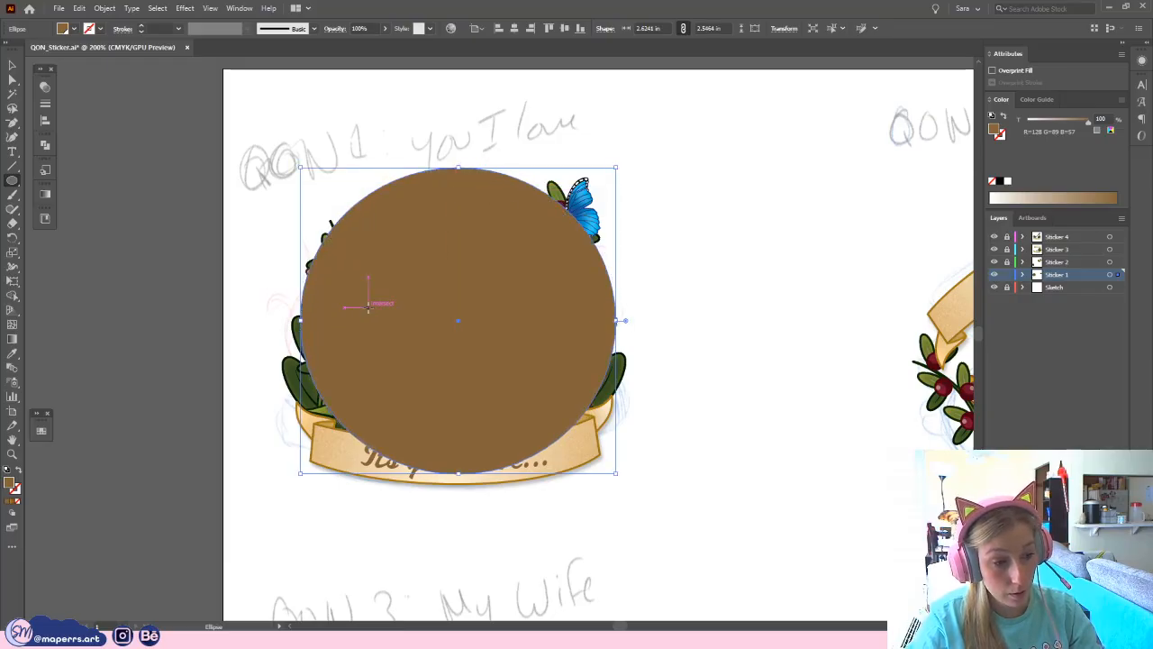
{"action": "left_click_drag", "start_coordinate": [300, 320], "coordinate": [284, 319]}
{"action": "left_click", "coordinate": [11, 65]}
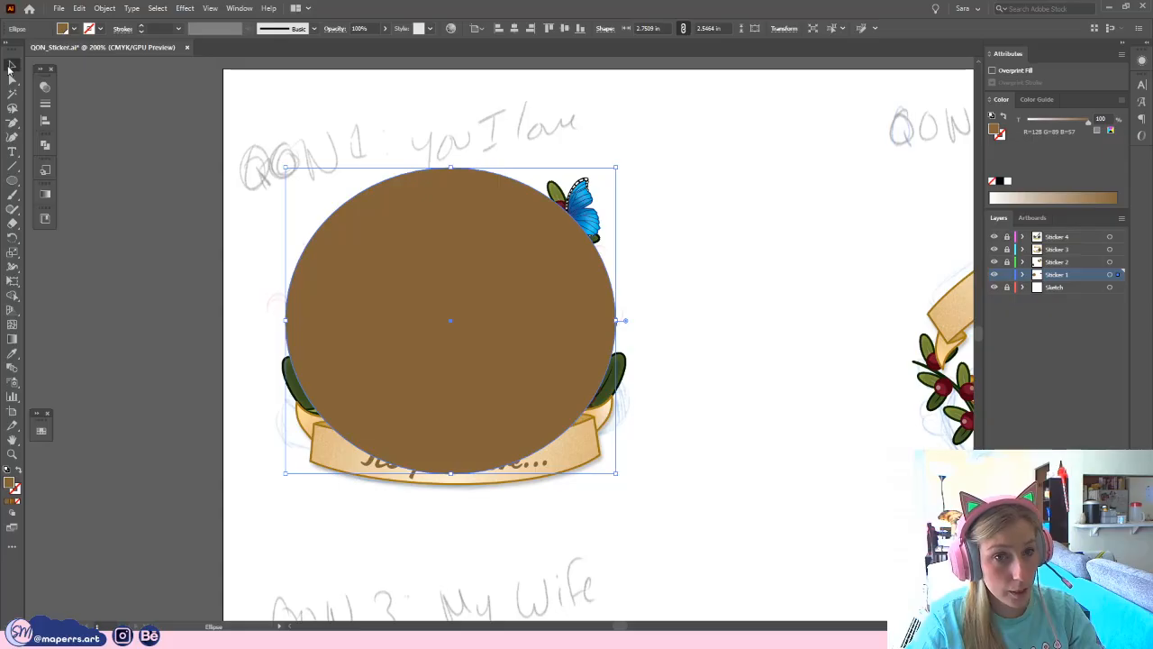
- Send the brown ellipse to the back, behind all the artwork on the first sticker
{"action": "left_click", "coordinate": [521, 119]}
{"action": "right_click", "coordinate": [495, 253]}
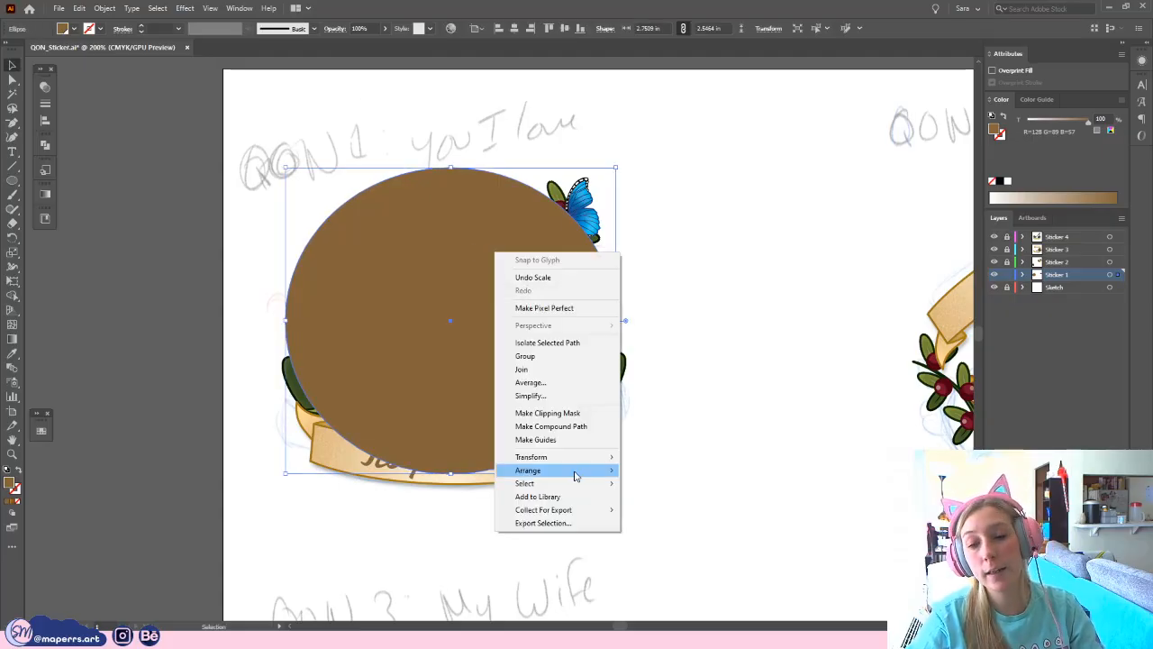
{"action": "mouse_move", "coordinate": [573, 474]}
{"action": "left_click", "coordinate": [660, 510]}
{"action": "left_click", "coordinate": [712, 410]}
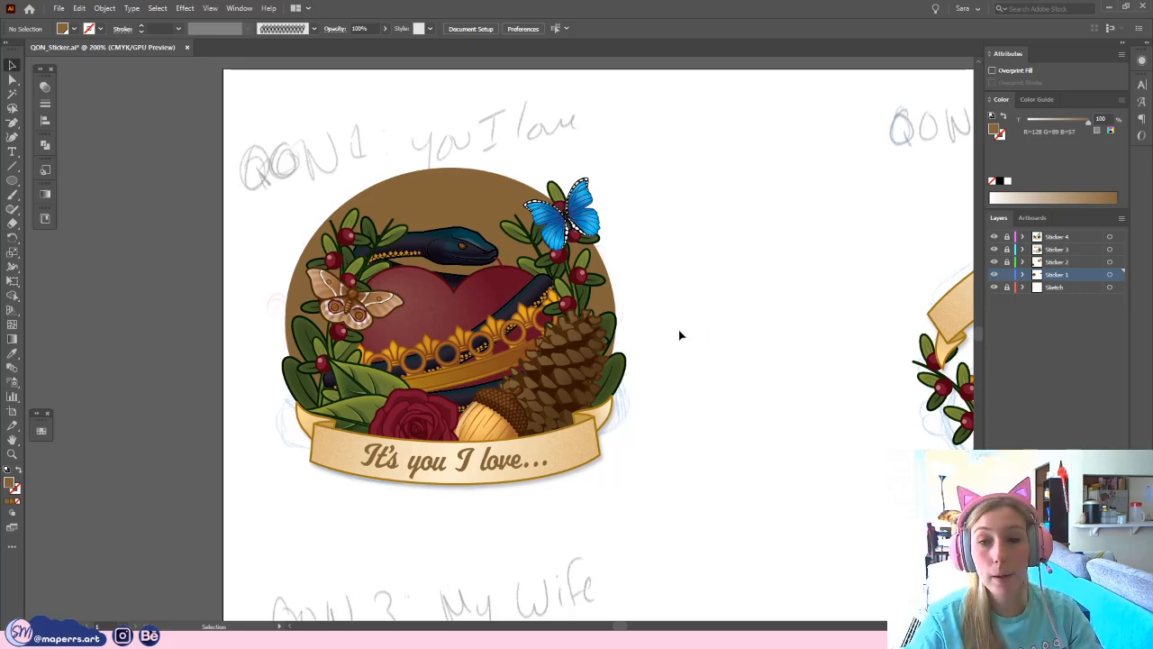
{"action": "left_click", "coordinate": [433, 174]}
{"action": "left_click", "coordinate": [692, 288]}
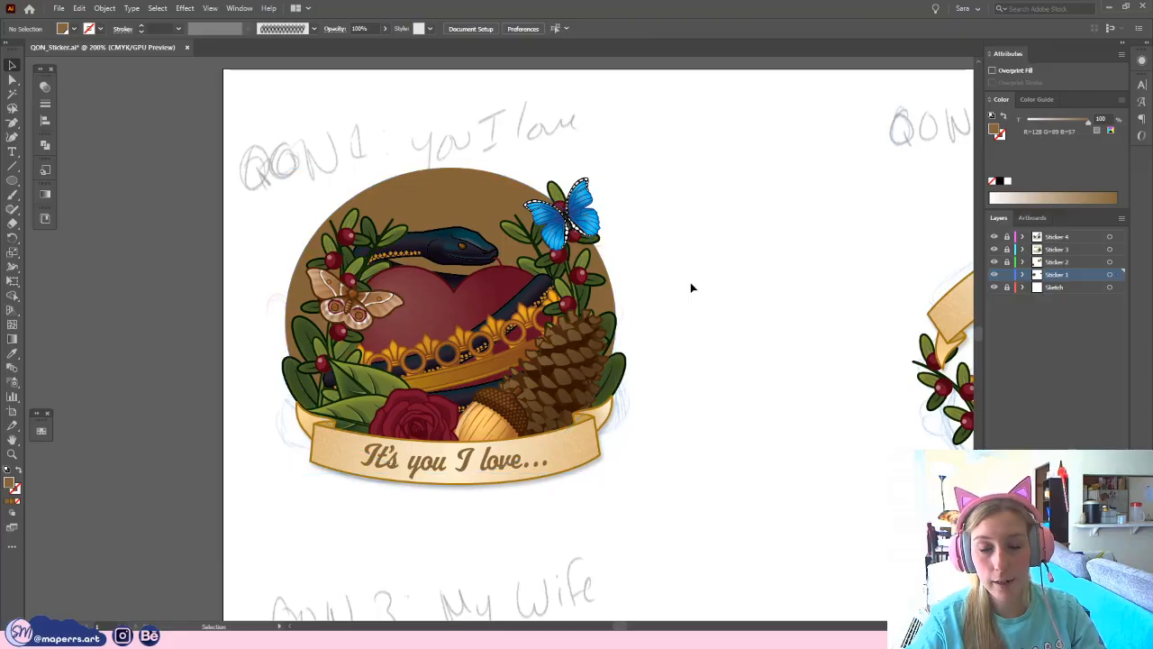
{"action": "left_click", "coordinate": [485, 183]}
{"action": "left_click", "coordinate": [692, 229]}
{"action": "scroll", "coordinate": [695, 233], "scroll_direction": "down", "scroll_amount": 1}
{"action": "key", "text": "ctrl+minus"}
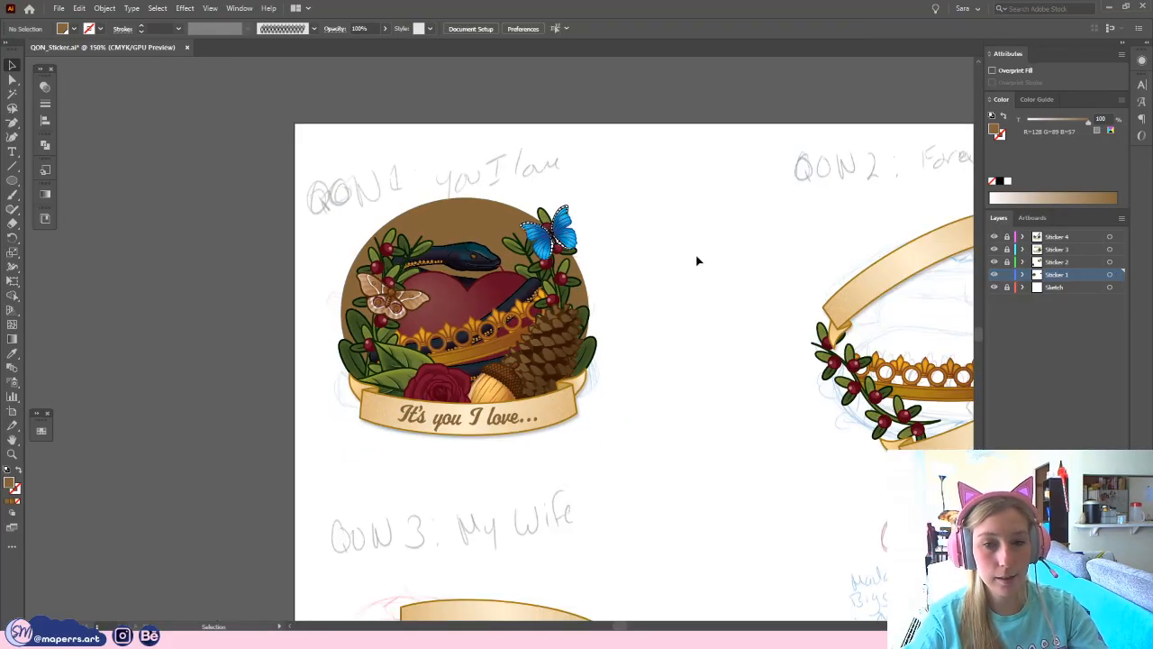
- Expand the Swatches panel, place it higher beside the first sticker and enlarge it to show all the document's swatches
{"action": "left_click", "coordinate": [473, 202]}
{"action": "left_click", "coordinate": [41, 429]}
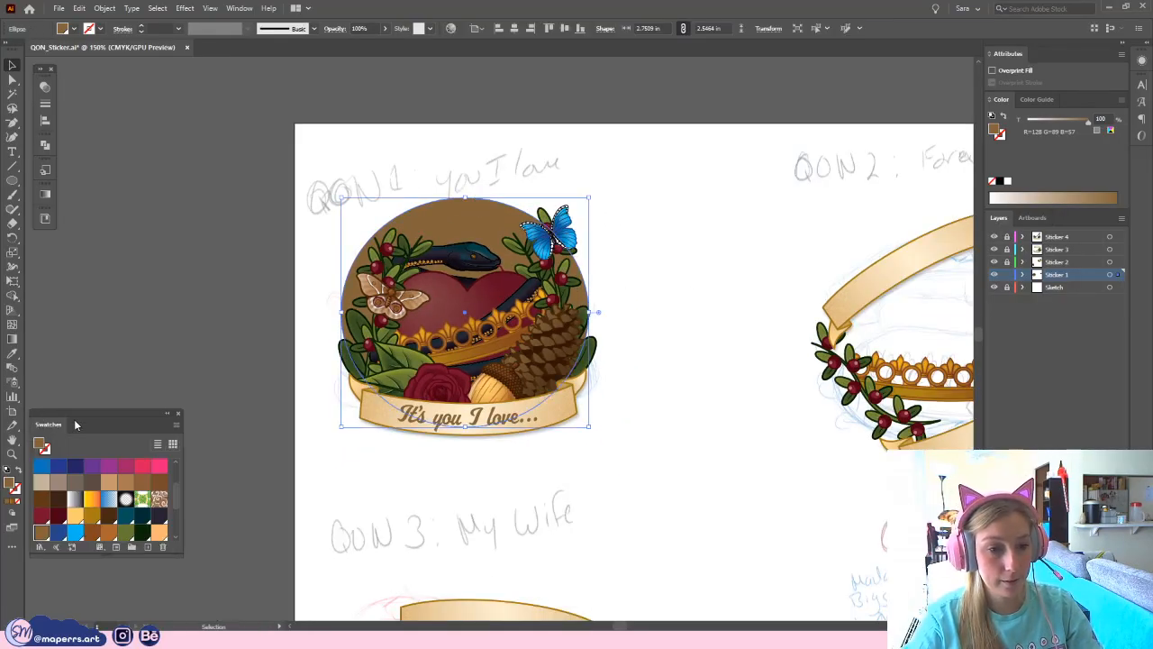
{"action": "left_click_drag", "start_coordinate": [73, 410], "coordinate": [78, 331]}
{"action": "left_click_drag", "start_coordinate": [121, 487], "coordinate": [108, 601]}
{"action": "left_click", "coordinate": [231, 231]}
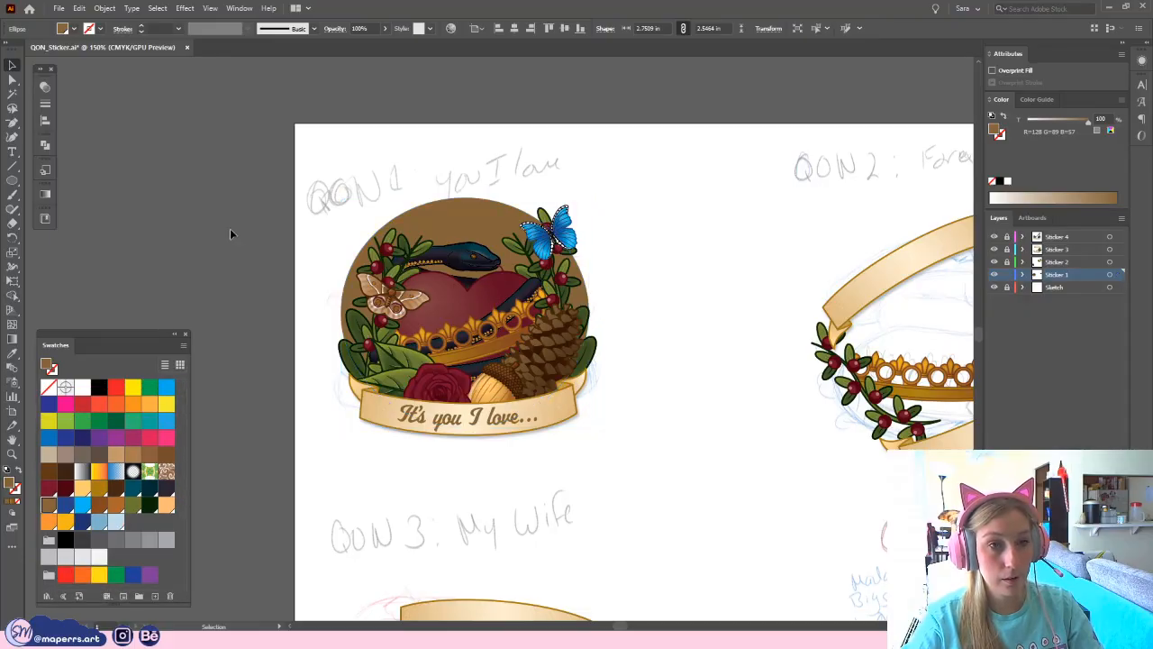
- Select all unused swatches and delete them from the document's swatches
{"action": "left_click", "coordinate": [72, 28]}
{"action": "left_click", "coordinate": [133, 42]}
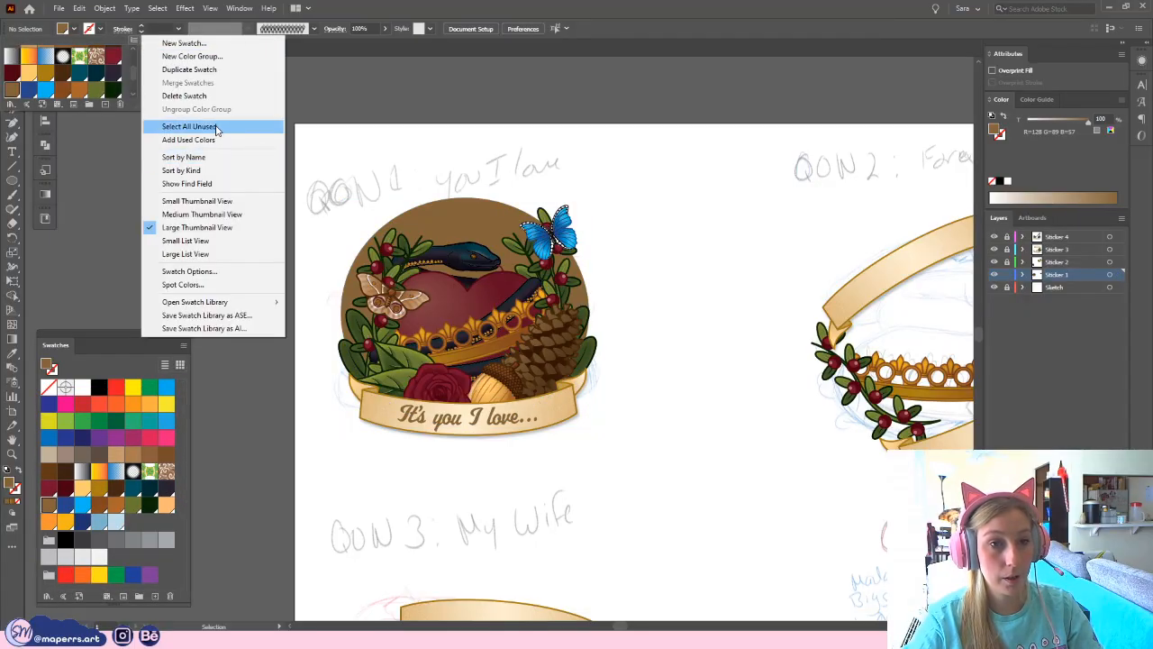
{"action": "left_click", "coordinate": [216, 126]}
{"action": "left_click", "coordinate": [573, 339]}
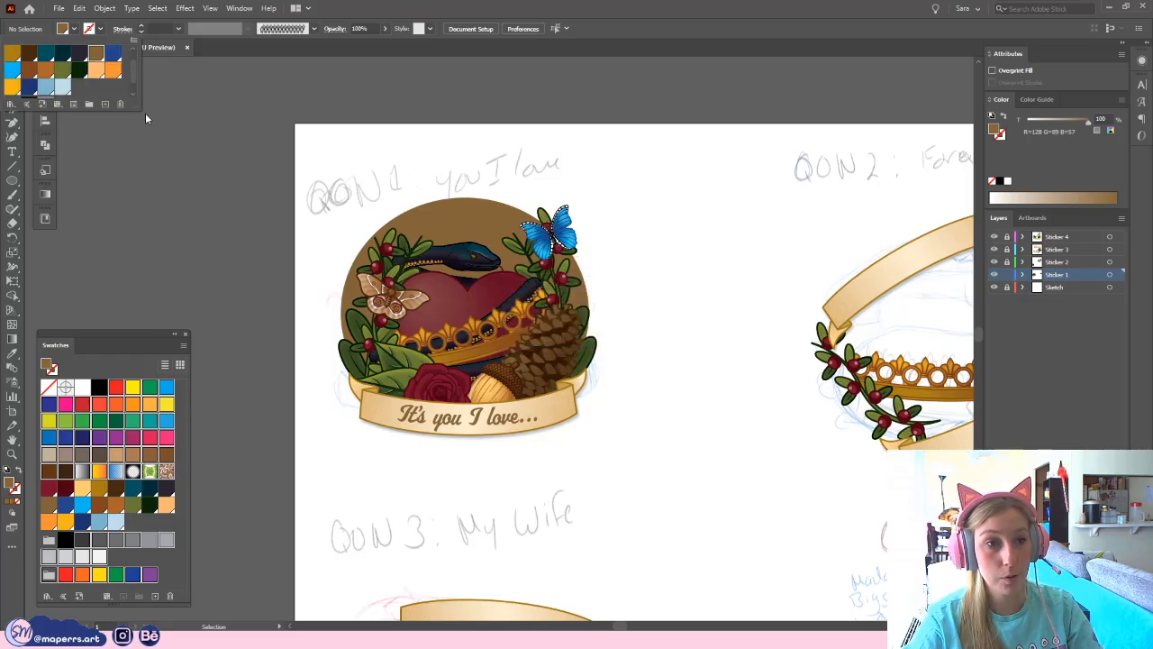
{"action": "left_click", "coordinate": [211, 286]}
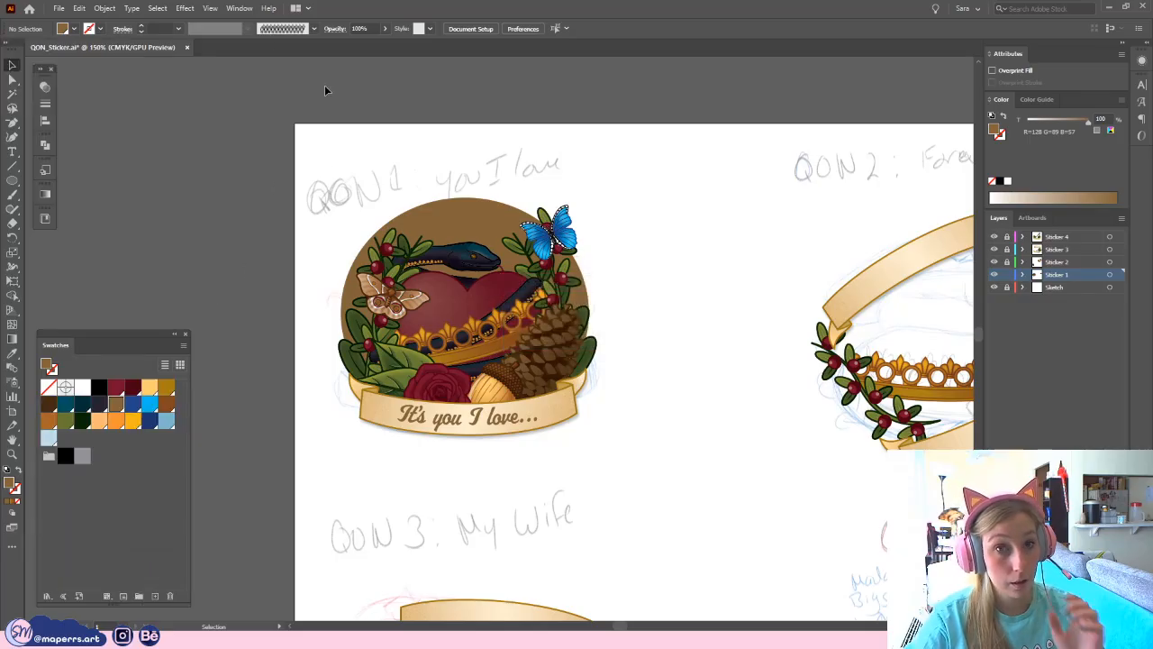
- Start loading an external swatch library and browse to the 01_Personal_Art_Work folder on drive D
{"action": "left_click", "coordinate": [239, 8]}
{"action": "mouse_move", "coordinate": [301, 624]}
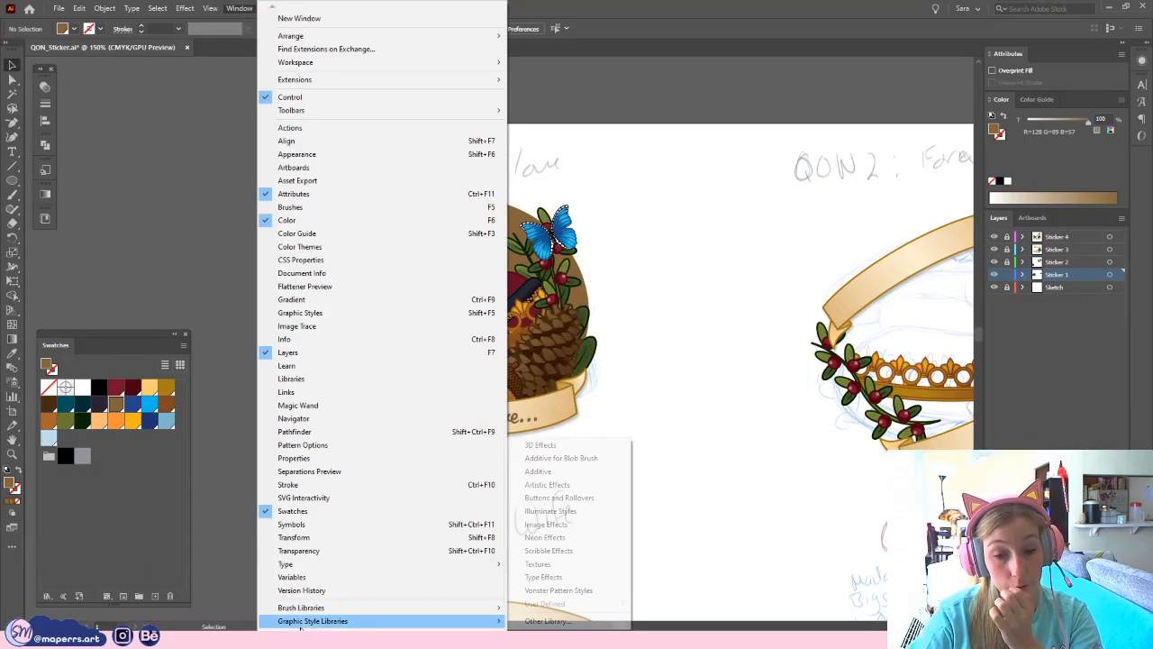
{"action": "mouse_move", "coordinate": [306, 590]}
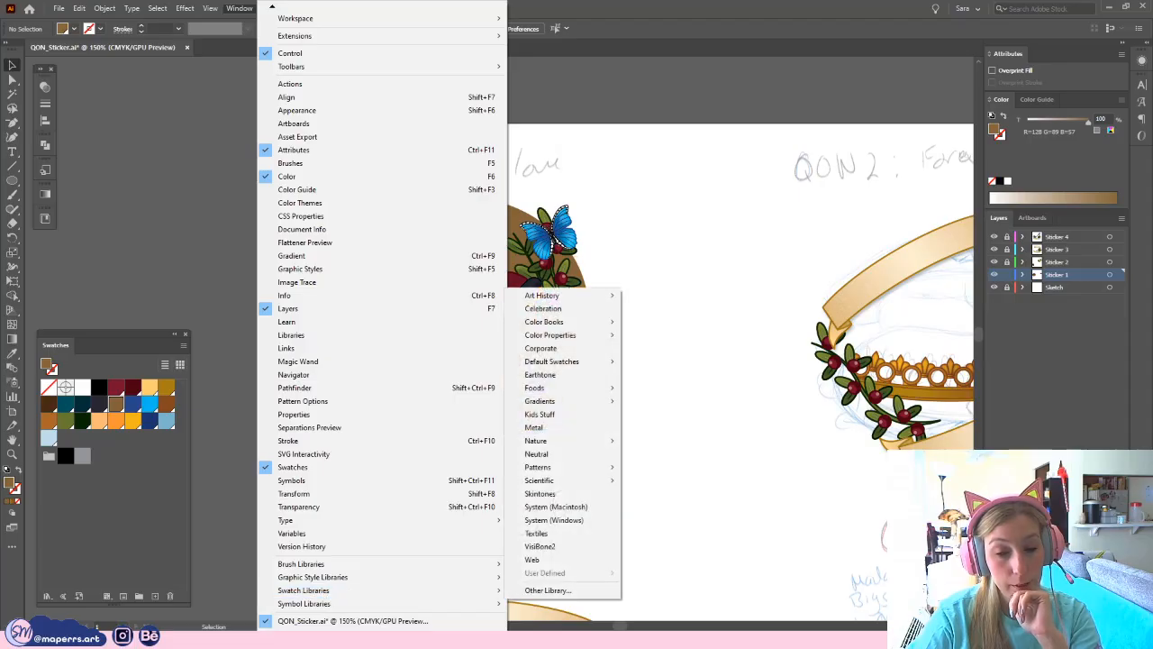
{"action": "left_click", "coordinate": [603, 590]}
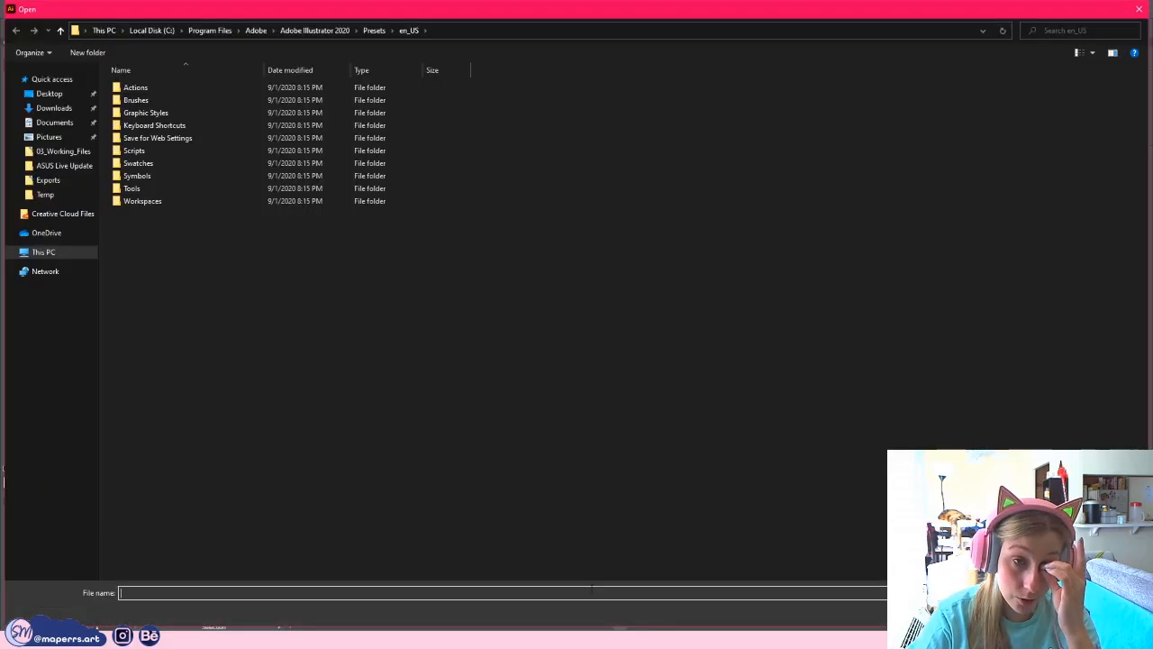
{"action": "left_click", "coordinate": [56, 166]}
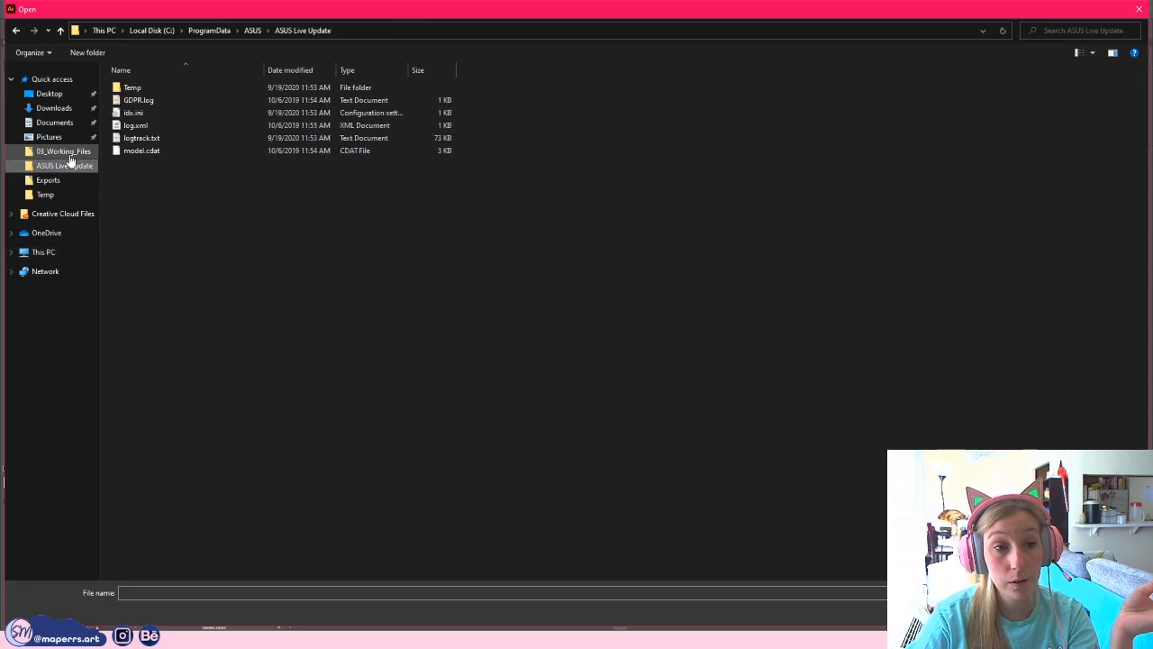
{"action": "left_click", "coordinate": [69, 153]}
{"action": "left_click", "coordinate": [211, 30]}
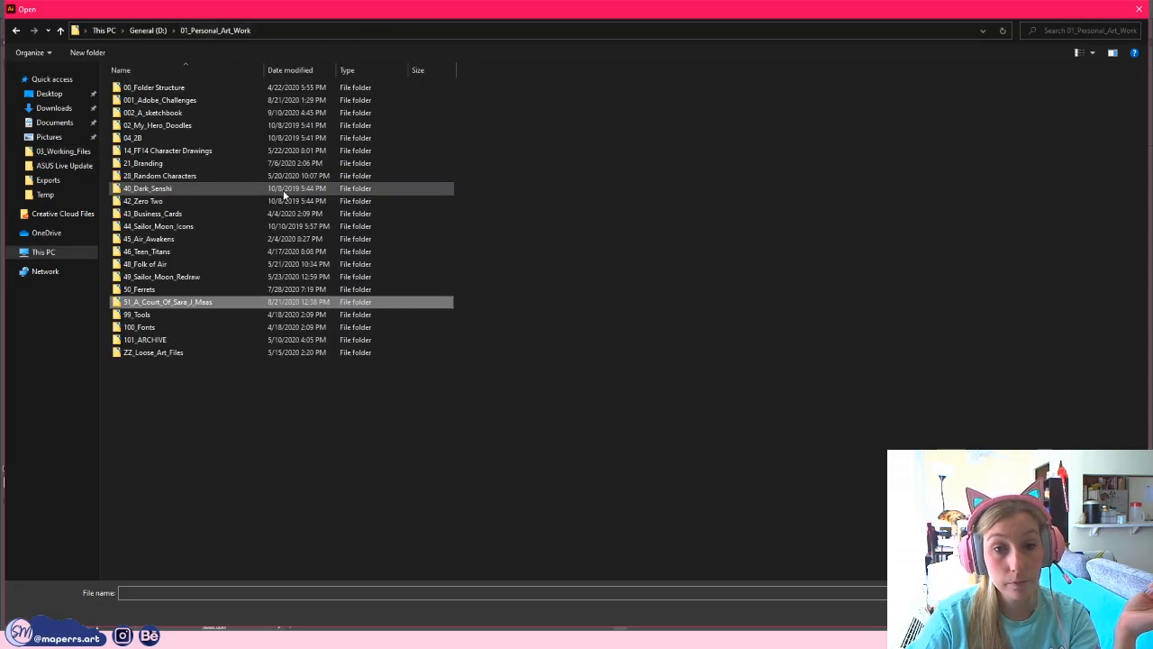
- Load the swatch library CP_sticker-Pins_Vector.ase from the 48_Folk of Air project's Sticker Sets working folder and dock it with the Swatches
{"action": "left_click", "coordinate": [153, 264]}
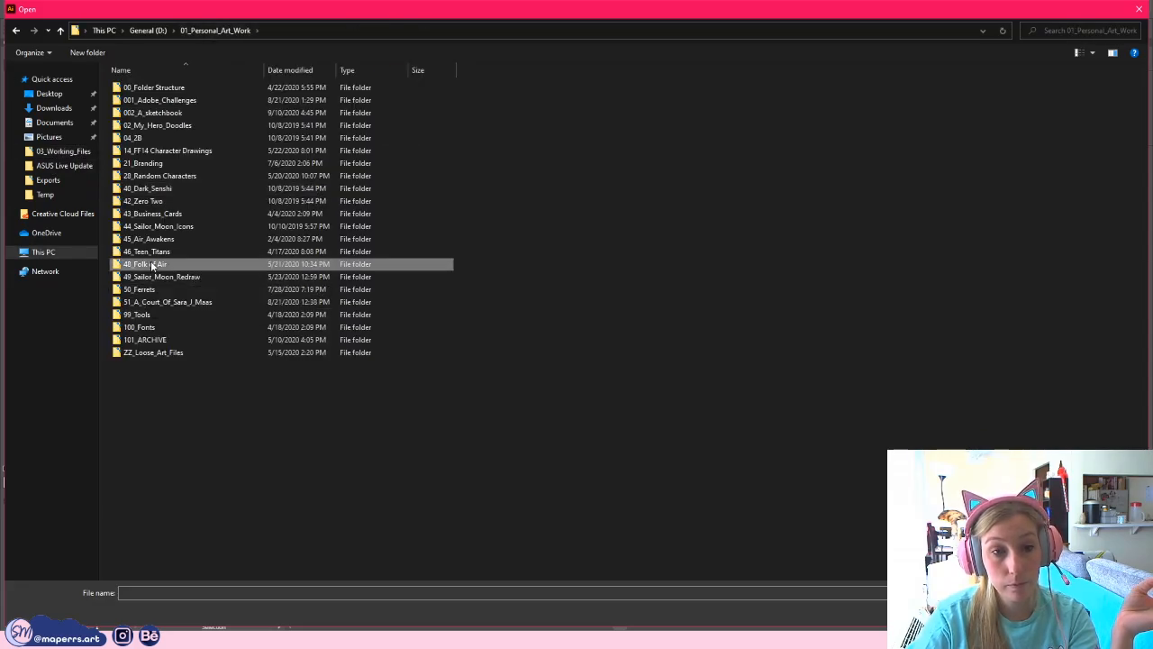
{"action": "double_click", "coordinate": [154, 264]}
{"action": "double_click", "coordinate": [171, 126]}
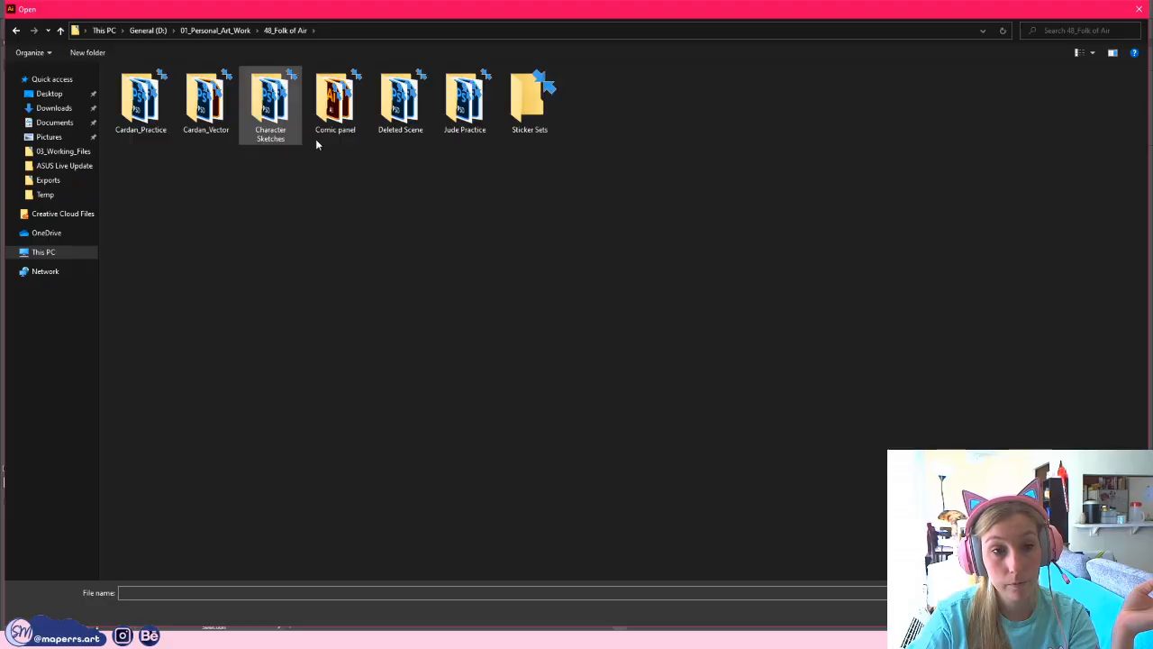
{"action": "left_click", "coordinate": [519, 124]}
{"action": "double_click", "coordinate": [535, 119]}
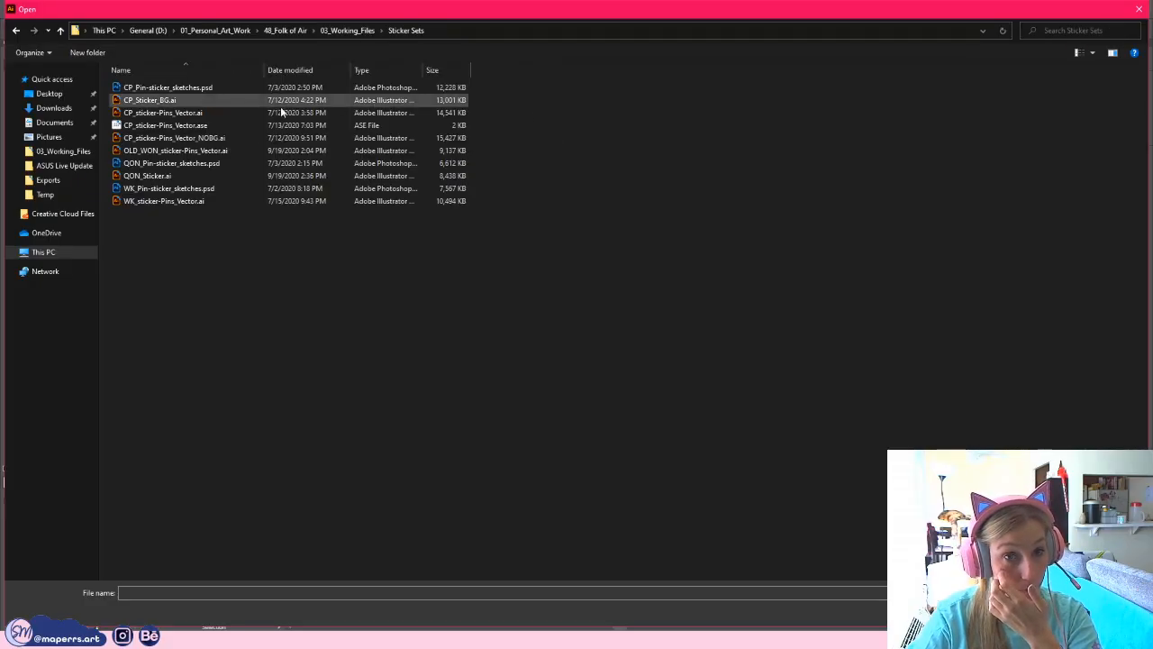
{"action": "left_click", "coordinate": [210, 126]}
{"action": "left_click", "coordinate": [210, 127]}
{"action": "double_click", "coordinate": [245, 127]}
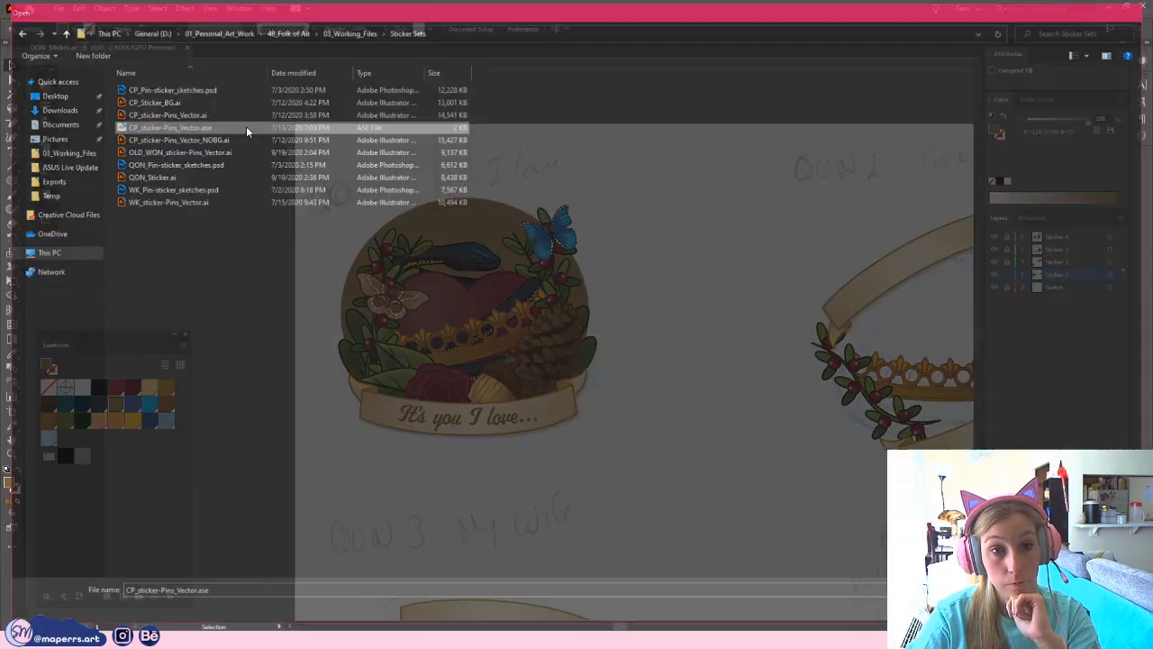
{"action": "left_click_drag", "start_coordinate": [391, 203], "coordinate": [106, 345]}
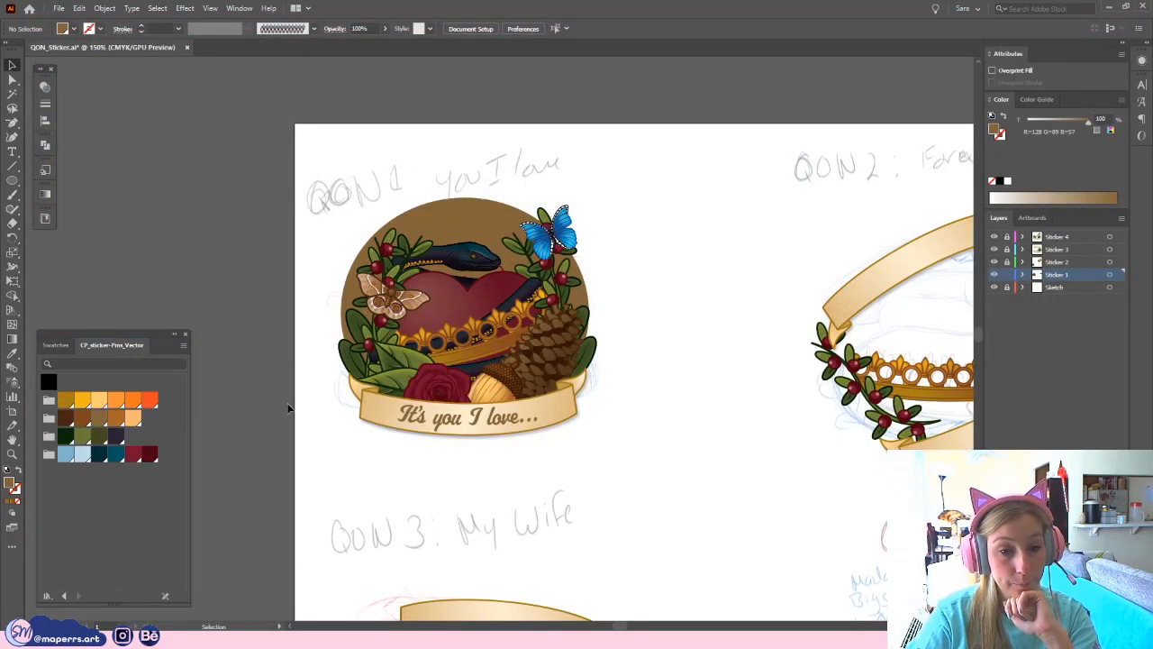
{"action": "left_click", "coordinate": [459, 221]}
{"action": "left_click", "coordinate": [713, 355]}
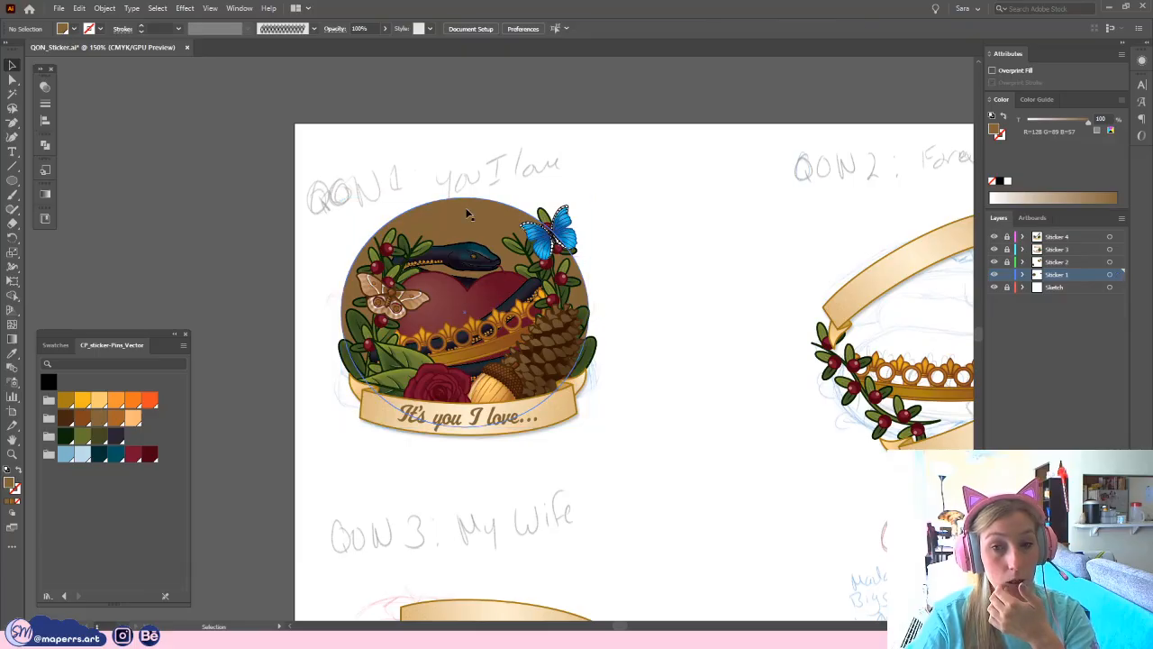
{"action": "left_click", "coordinate": [467, 216]}
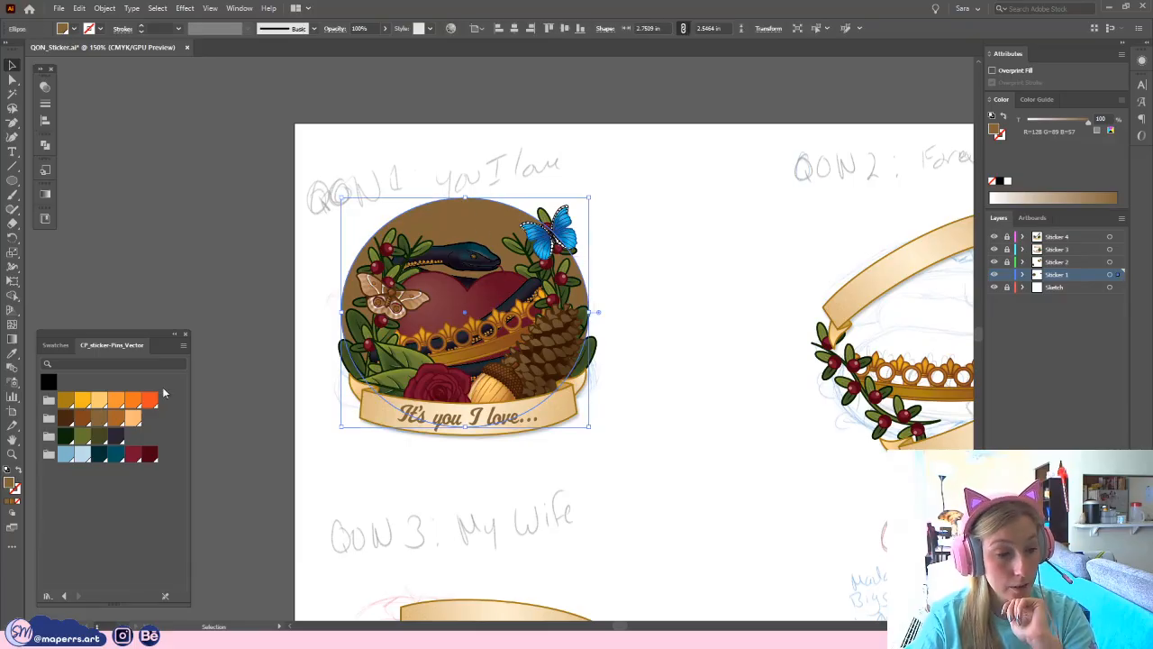
{"action": "scroll", "coordinate": [463, 432], "scroll_direction": "down", "scroll_amount": 1}
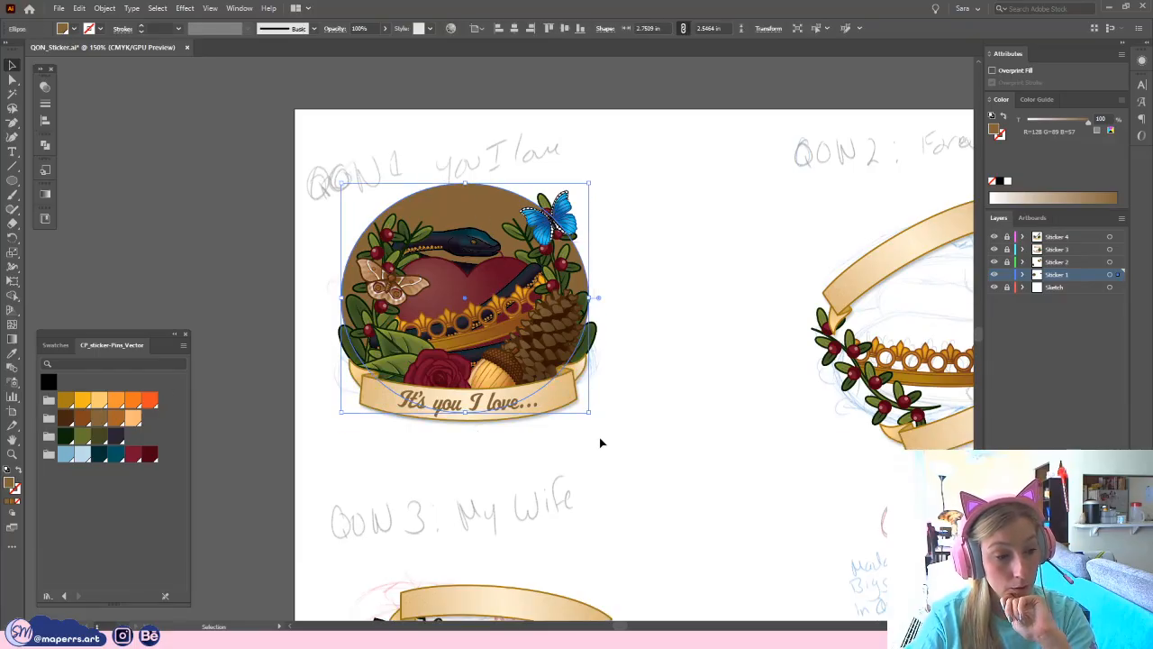
{"action": "scroll", "coordinate": [601, 443], "scroll_direction": "down", "scroll_amount": 1}
{"action": "left_click", "coordinate": [669, 376]}
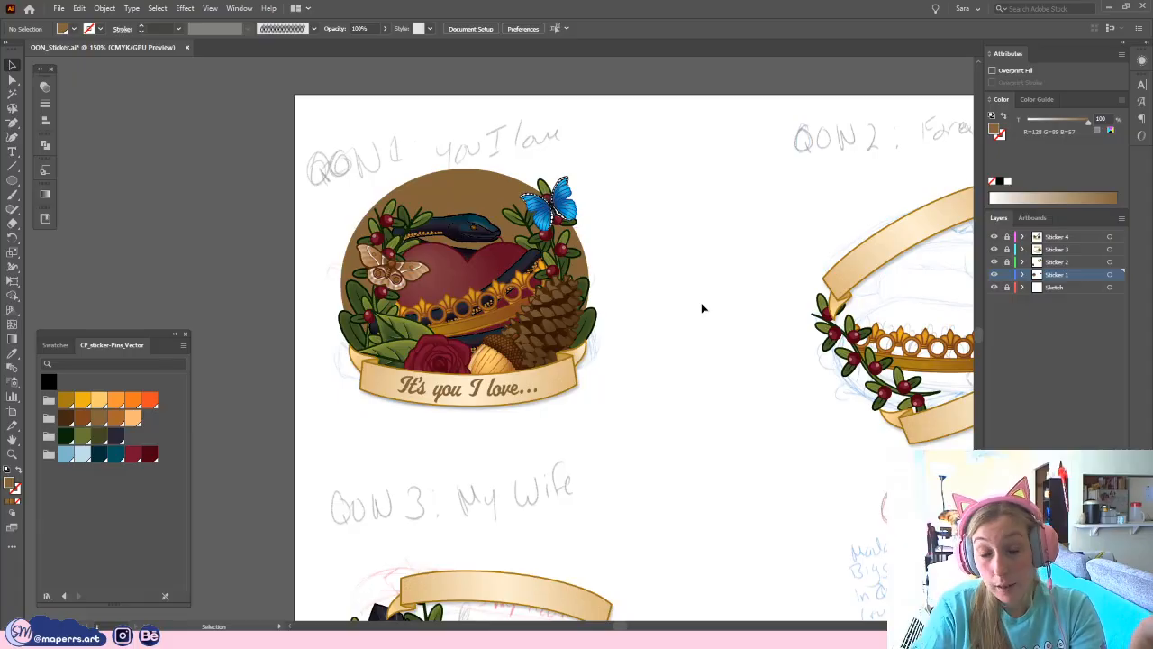
{"action": "scroll", "coordinate": [677, 431], "scroll_direction": "up", "scroll_amount": 2}
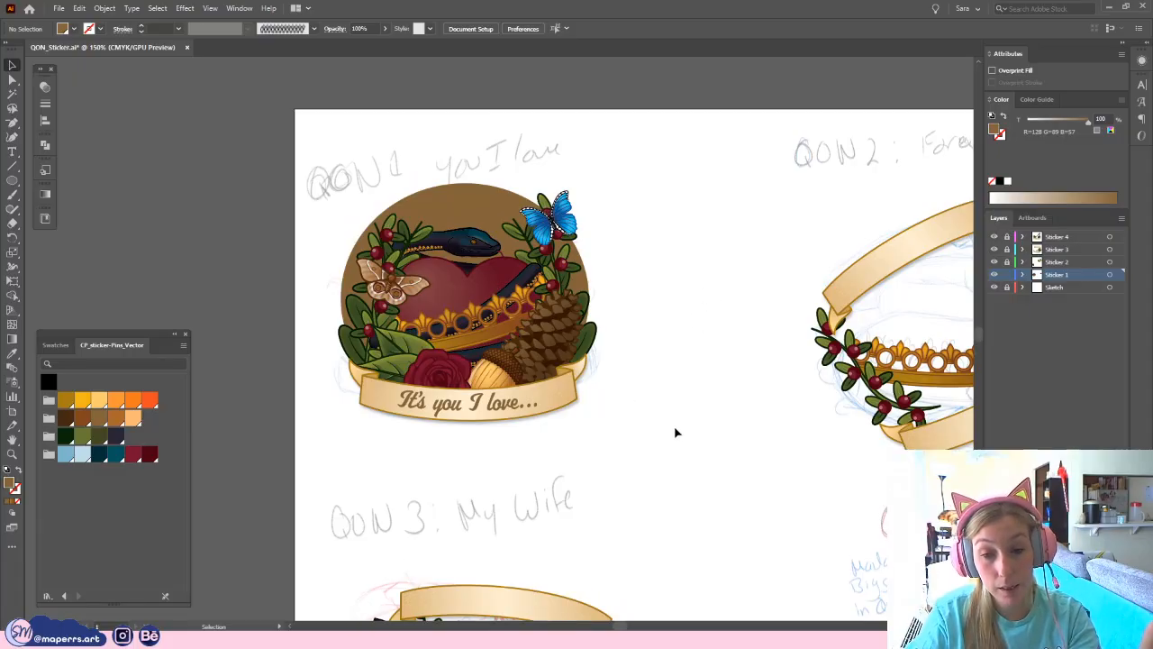
{"action": "left_click", "coordinate": [554, 253]}
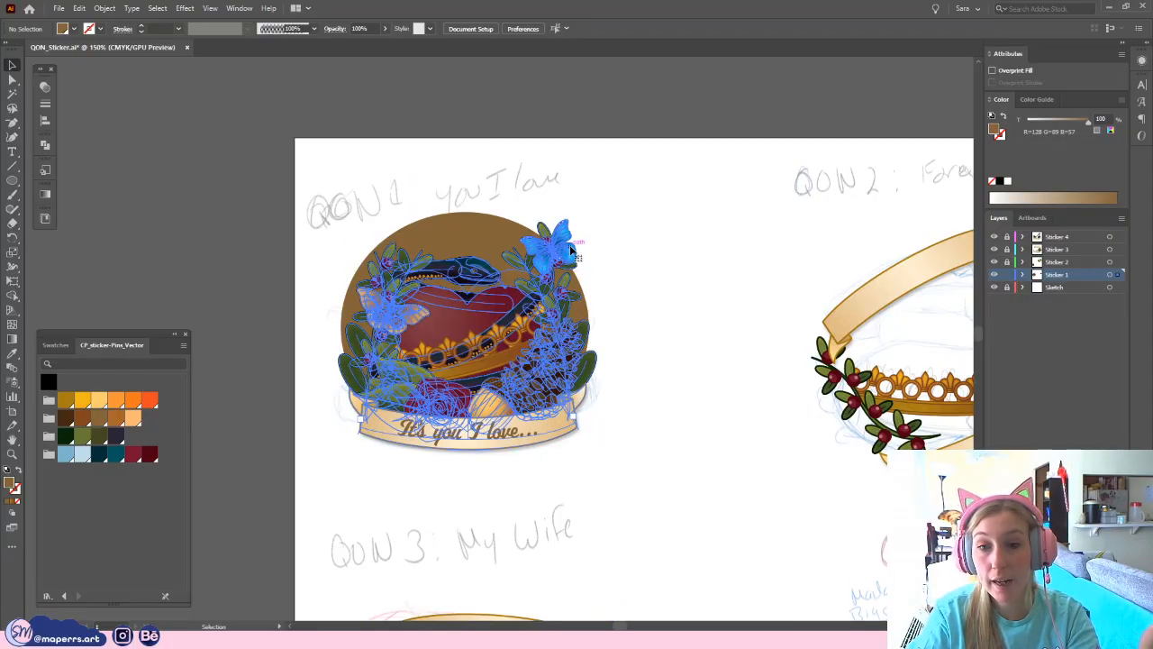
{"action": "left_click", "coordinate": [643, 277]}
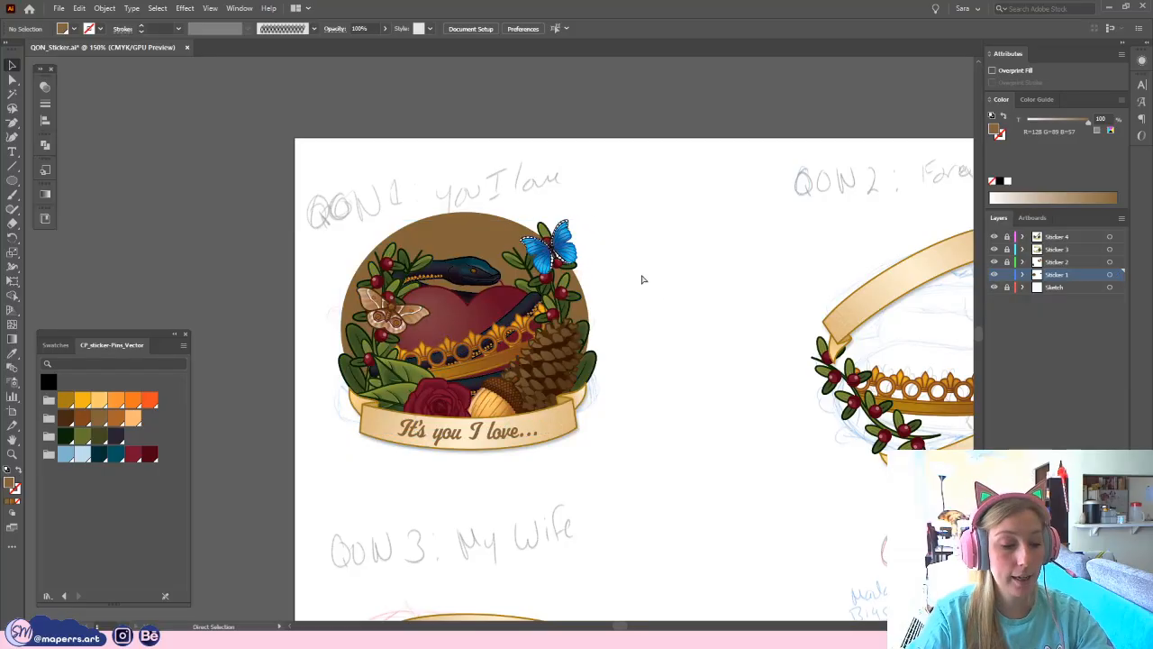
- Examine the "It's you I love..." sticker up close and as a whole against its brown background ellipse
{"action": "key", "text": "ctrl+="}
{"action": "key", "text": "ctrl+="}
{"action": "key", "text": "ctrl+="}
{"action": "key", "text": "ctrl+="}
{"action": "left_click_drag", "start_coordinate": [320, 331], "coordinate": [438, 356]}
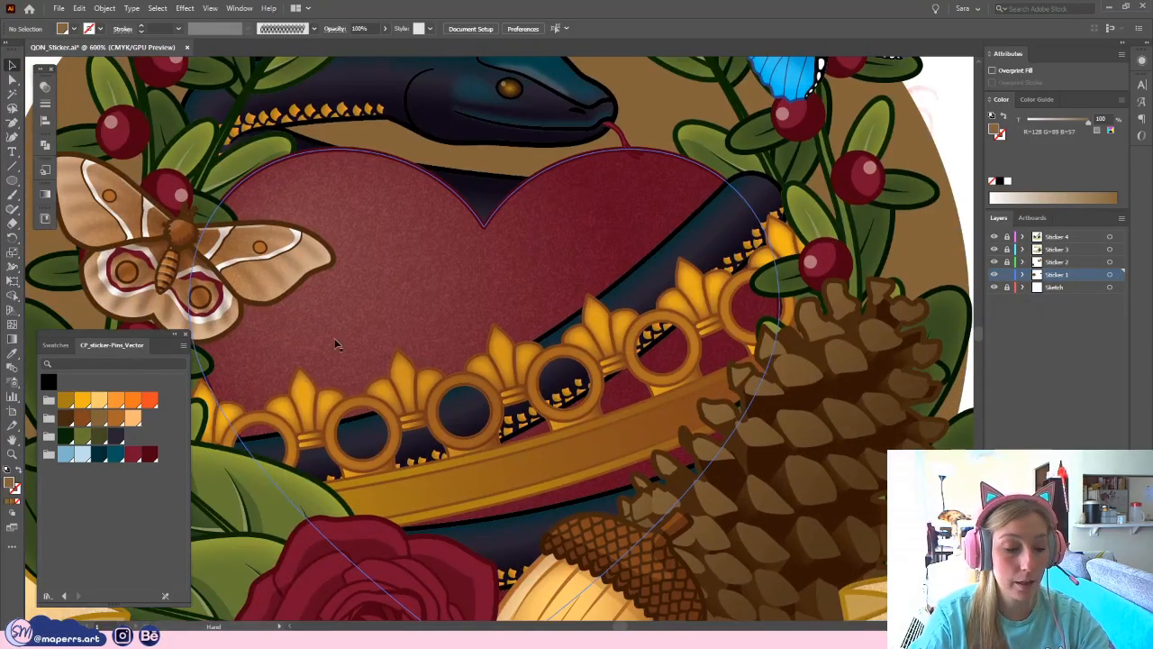
{"action": "key", "text": "ctrl+-"}
{"action": "key", "text": "ctrl+-"}
{"action": "scroll", "coordinate": [765, 405], "scroll_direction": "down", "scroll_amount": 2}
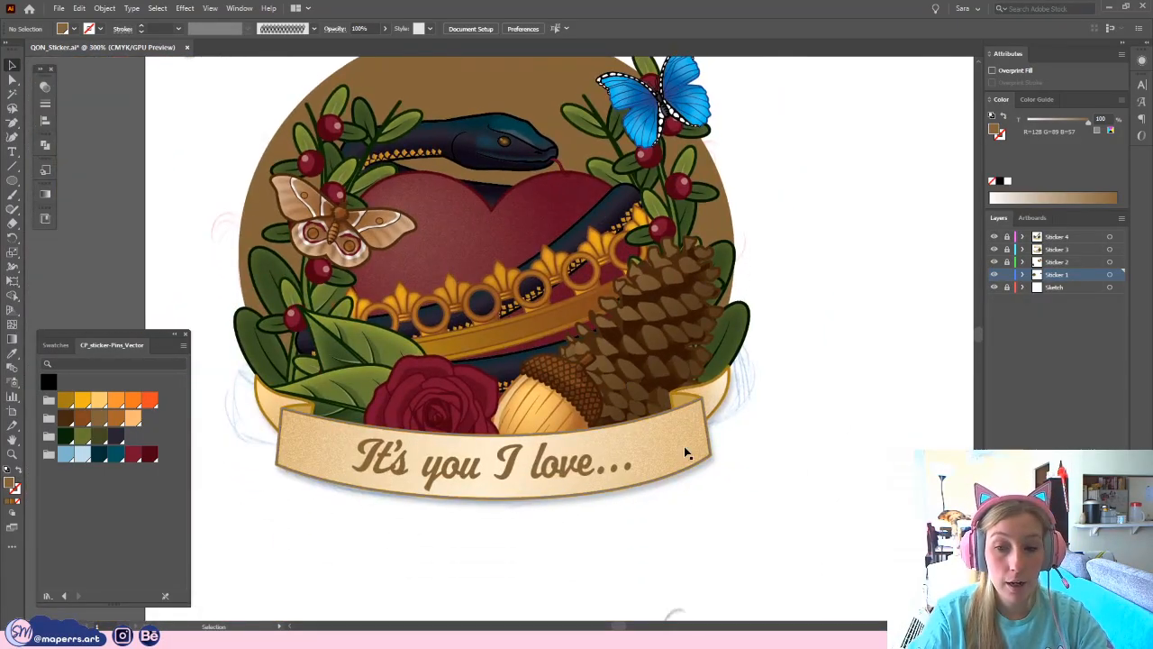
{"action": "scroll", "coordinate": [793, 399], "scroll_direction": "up", "scroll_amount": 2}
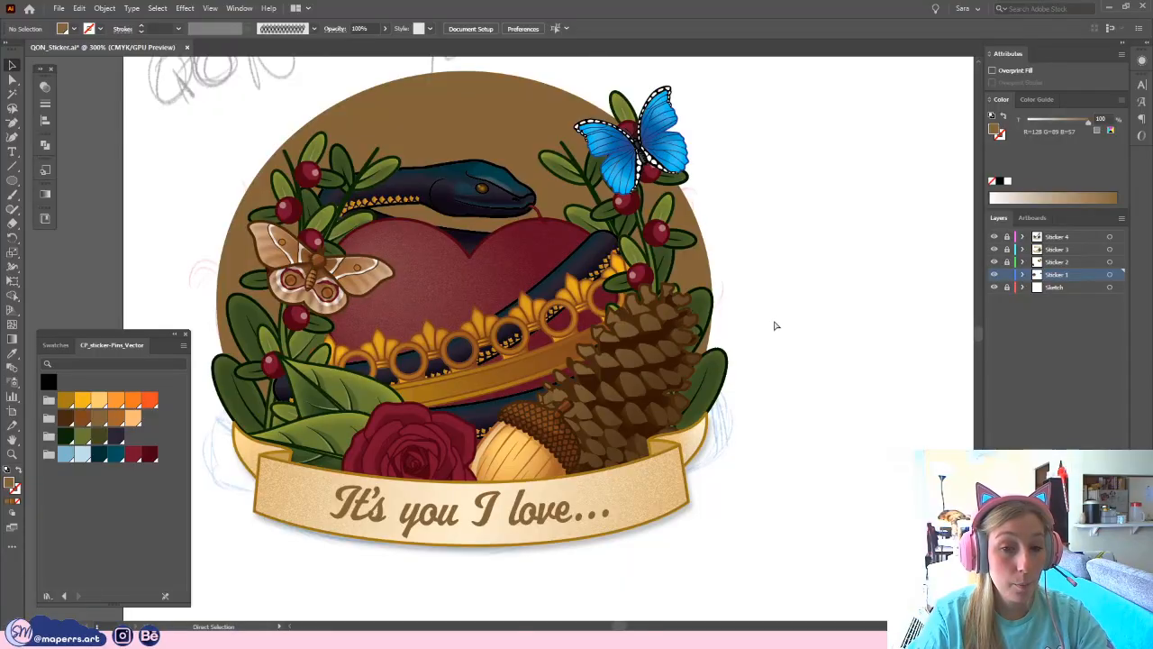
{"action": "key", "text": "ctrl+-"}
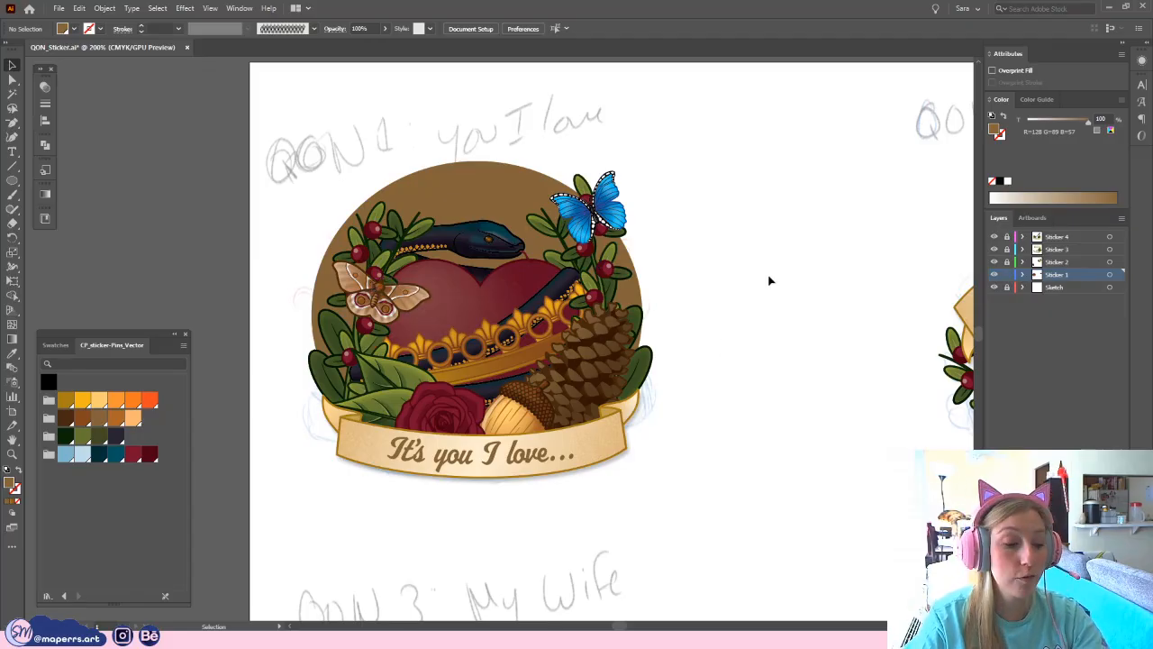
{"action": "key", "text": "a"}
{"action": "key", "text": "ctrl+equal"}
{"action": "key", "text": "ctrl+minus"}
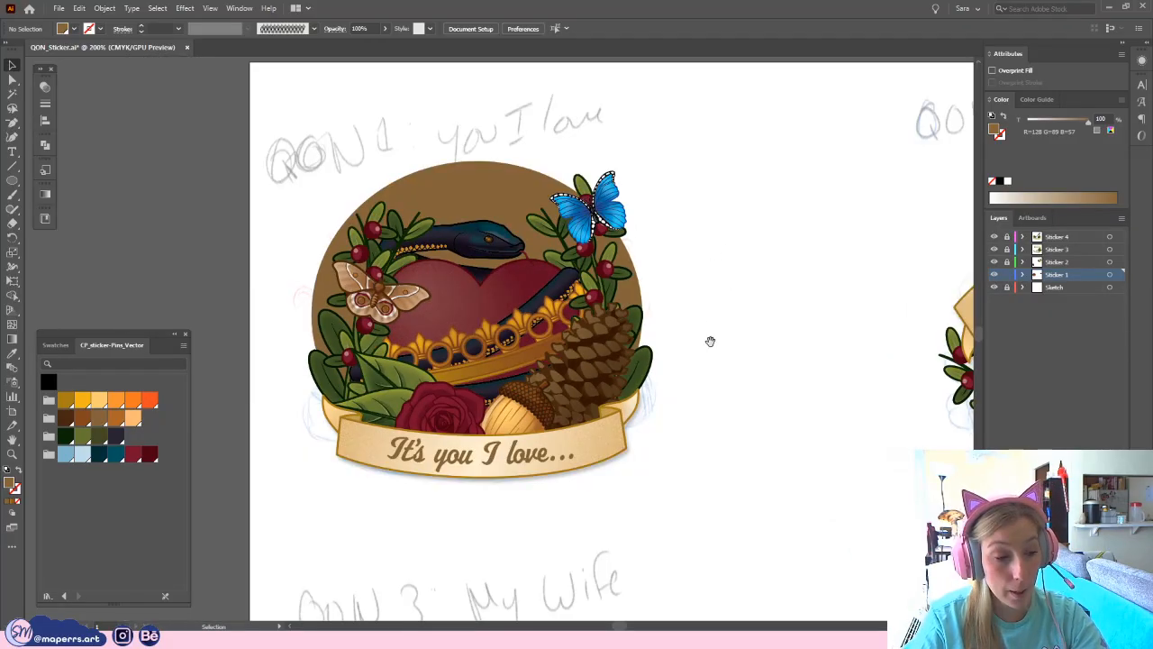
{"action": "left_click_drag", "start_coordinate": [710, 340], "coordinate": [702, 328]}
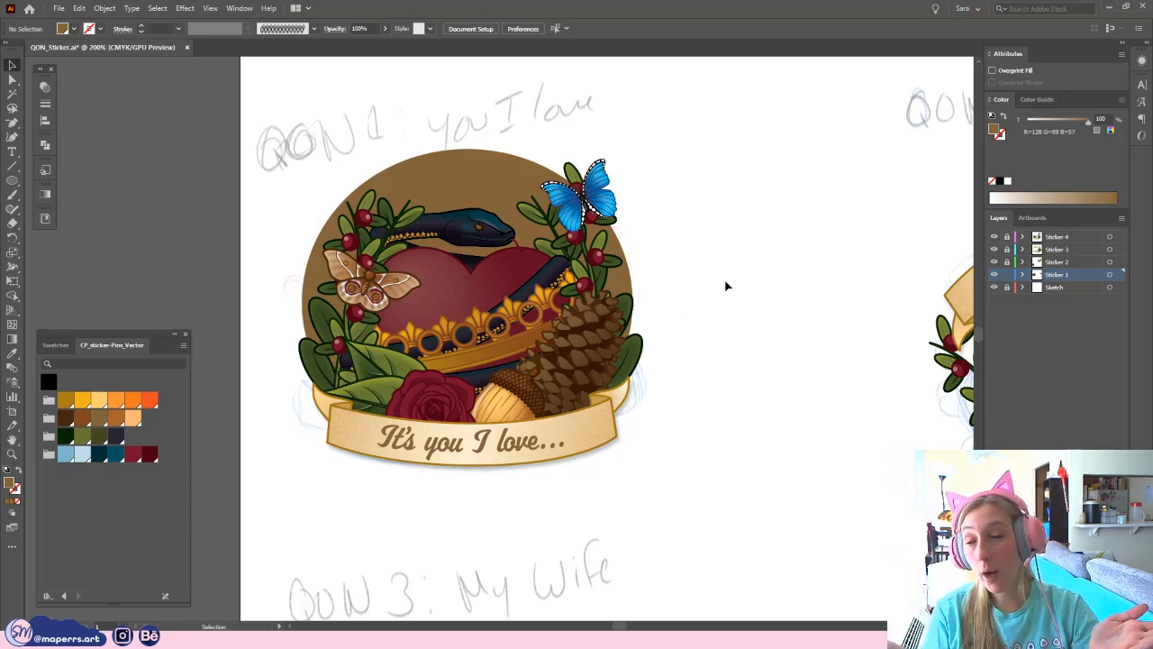
- Enlarge the brown background ellipse upward to about 2.82 by 2.61 in and shift it slightly to the right
{"action": "left_click", "coordinate": [464, 175]}
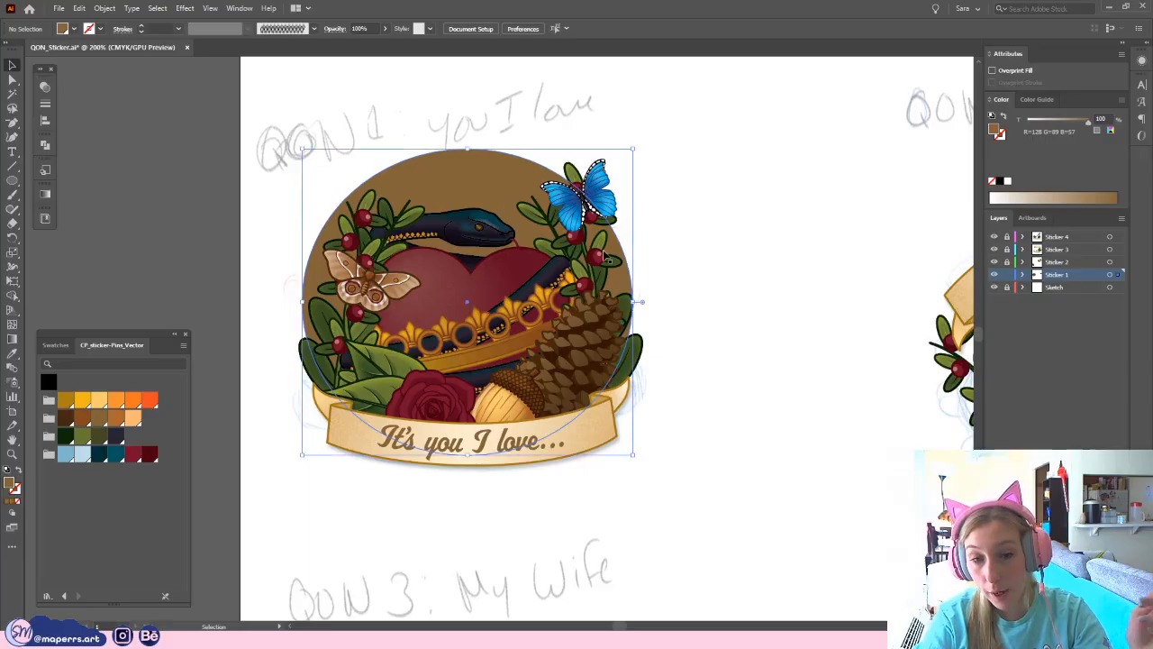
{"action": "left_click", "coordinate": [824, 341]}
{"action": "left_click", "coordinate": [475, 180]}
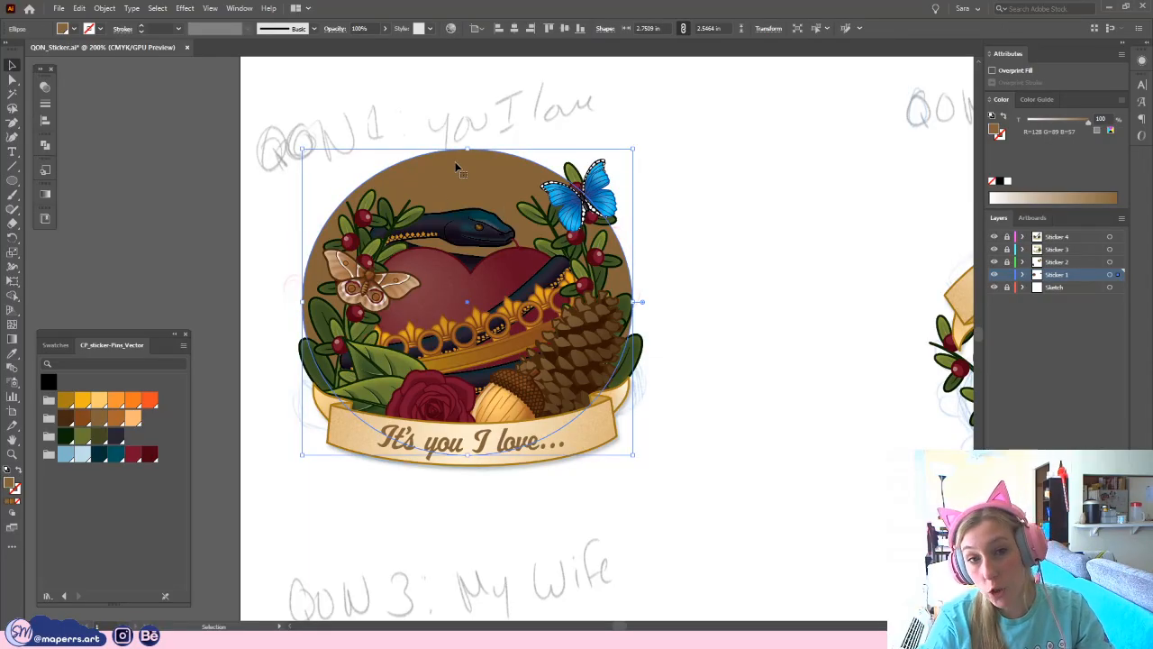
{"action": "left_click_drag", "start_coordinate": [468, 147], "coordinate": [468, 139]}
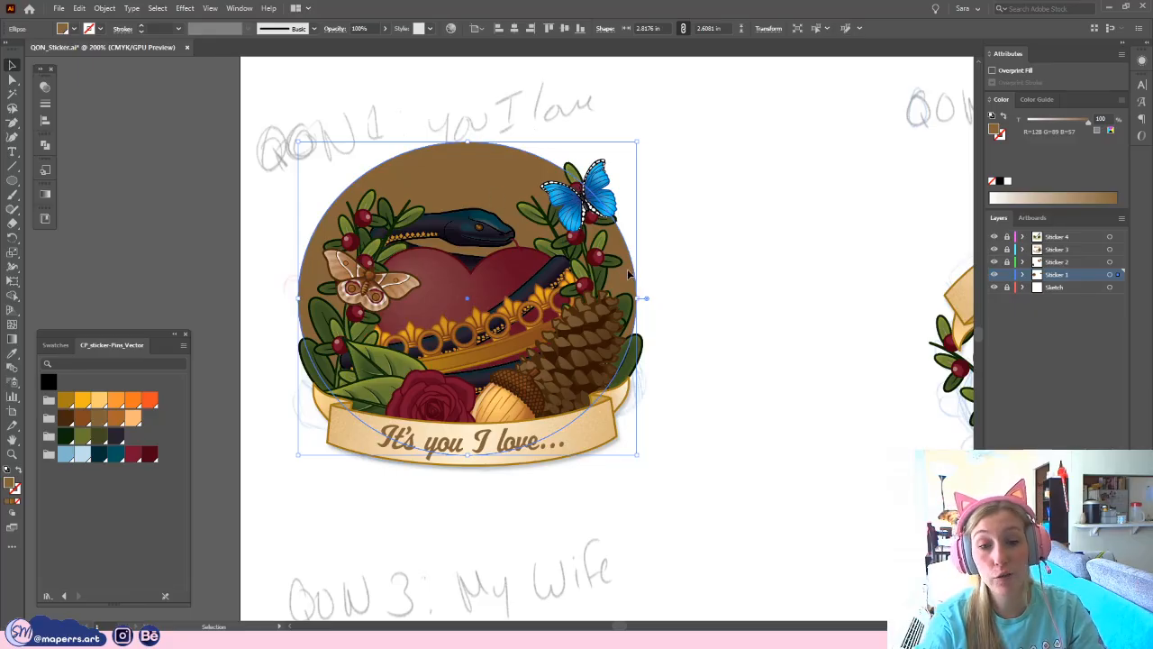
{"action": "left_click_drag", "start_coordinate": [634, 275], "coordinate": [634, 274]}
{"action": "left_click", "coordinate": [696, 322]}
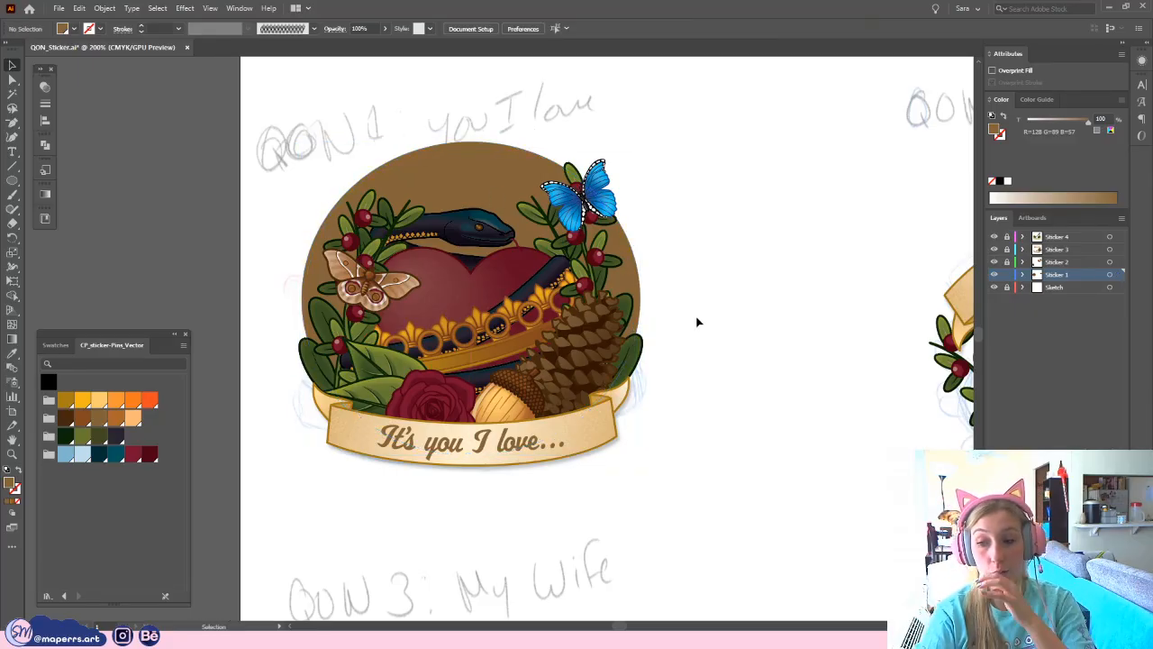
{"action": "left_click", "coordinate": [492, 170]}
{"action": "left_click", "coordinate": [701, 240]}
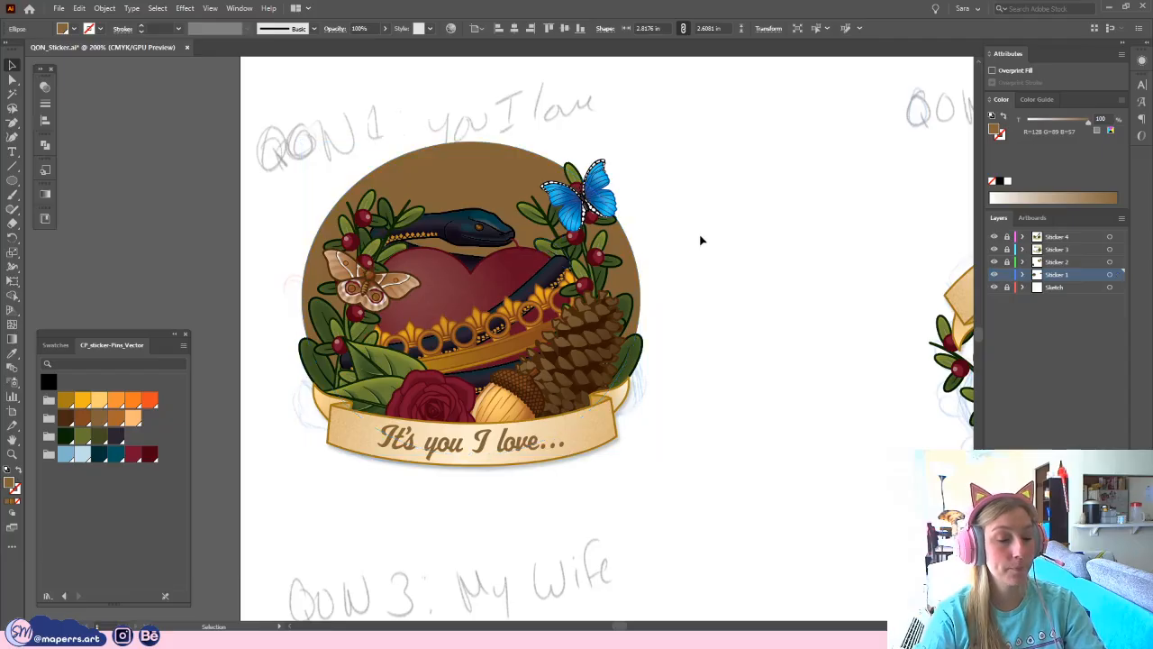
- Fill the background ellipse of the "It's you I love..." sticker with the pale blue swatch, R=192 G=222 B=232
{"action": "left_click", "coordinate": [492, 189]}
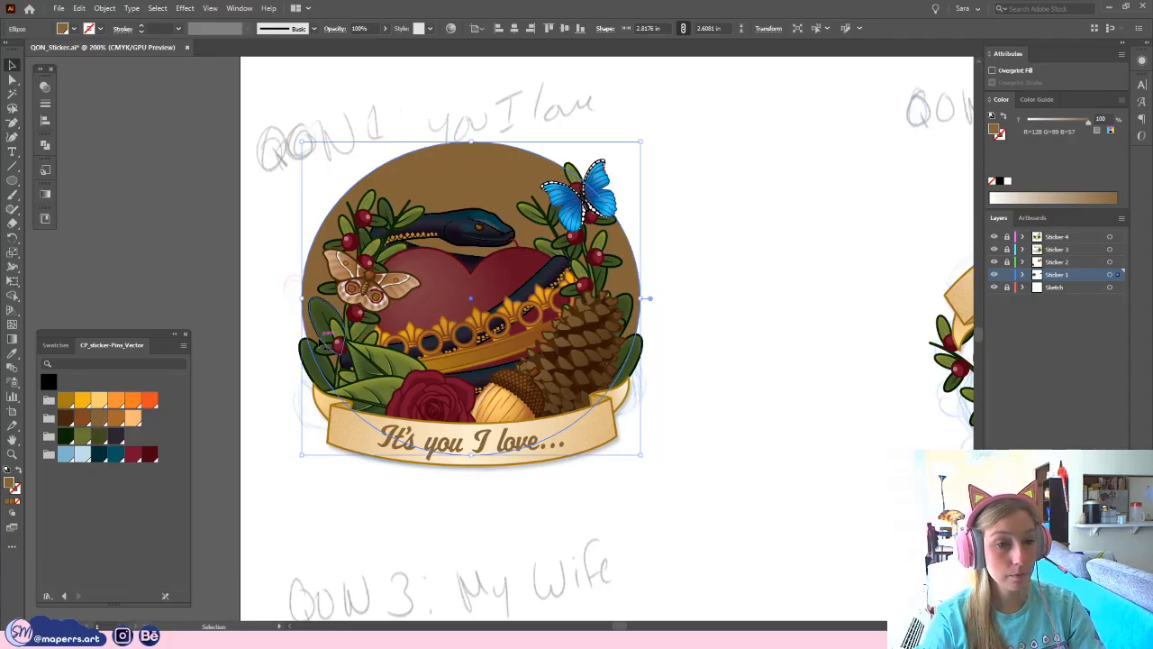
{"action": "left_click", "coordinate": [190, 236]}
{"action": "scroll", "coordinate": [190, 226], "scroll_direction": "up", "scroll_amount": 1}
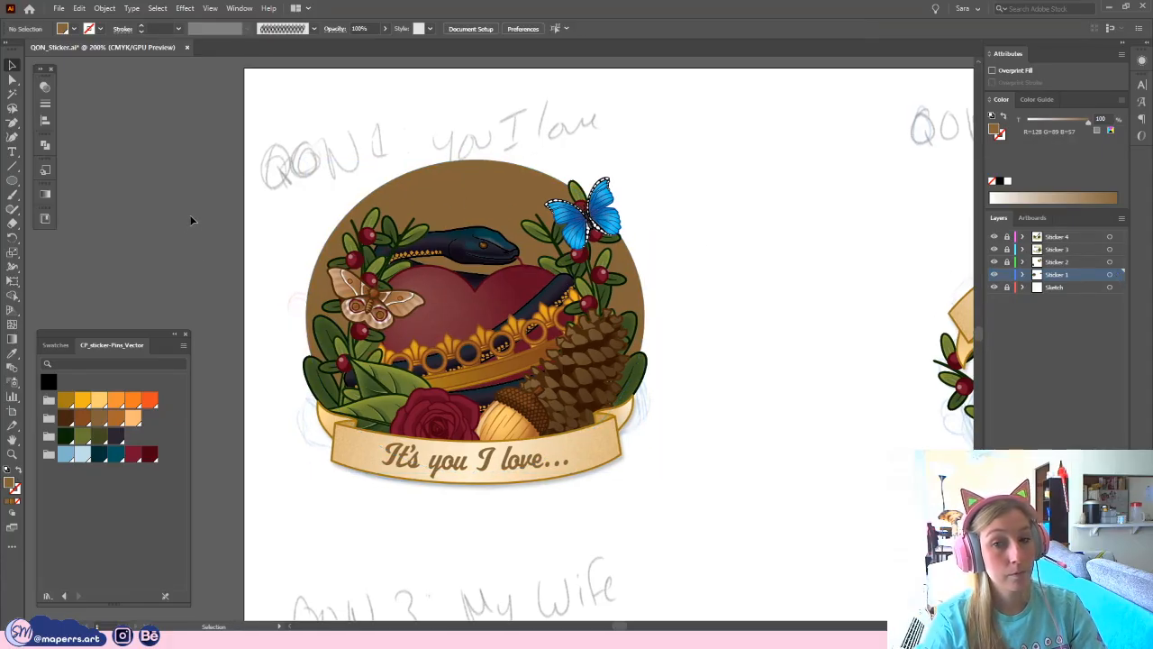
{"action": "left_click_drag", "start_coordinate": [196, 161], "coordinate": [229, 168]}
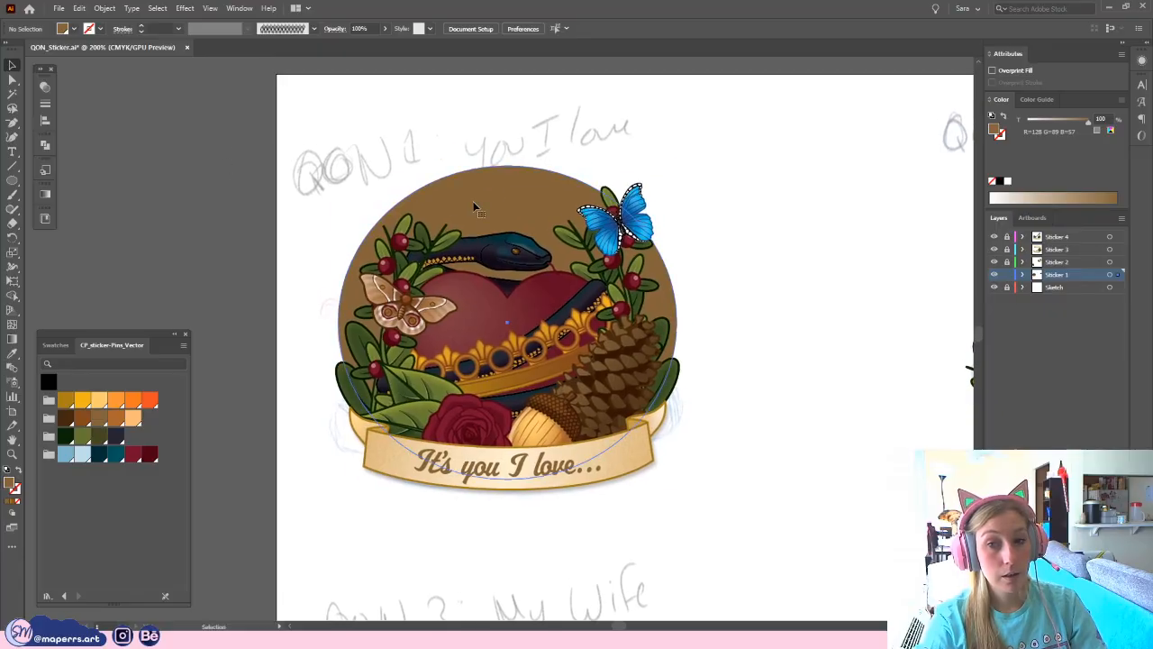
{"action": "left_click", "coordinate": [475, 208]}
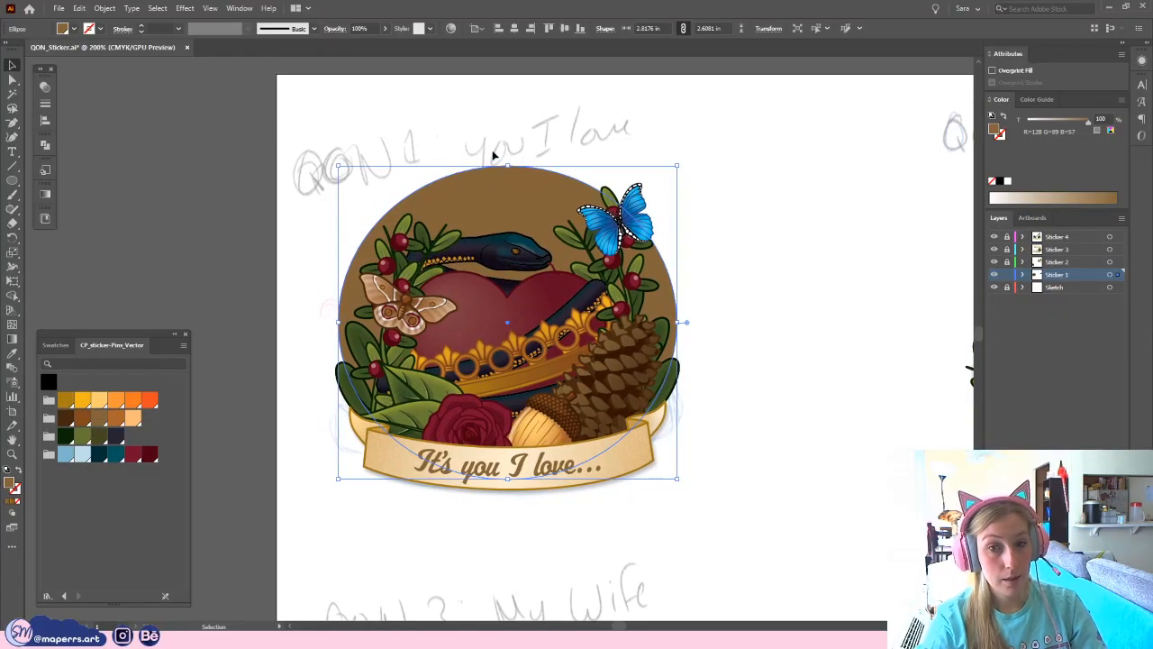
{"action": "left_click", "coordinate": [82, 453]}
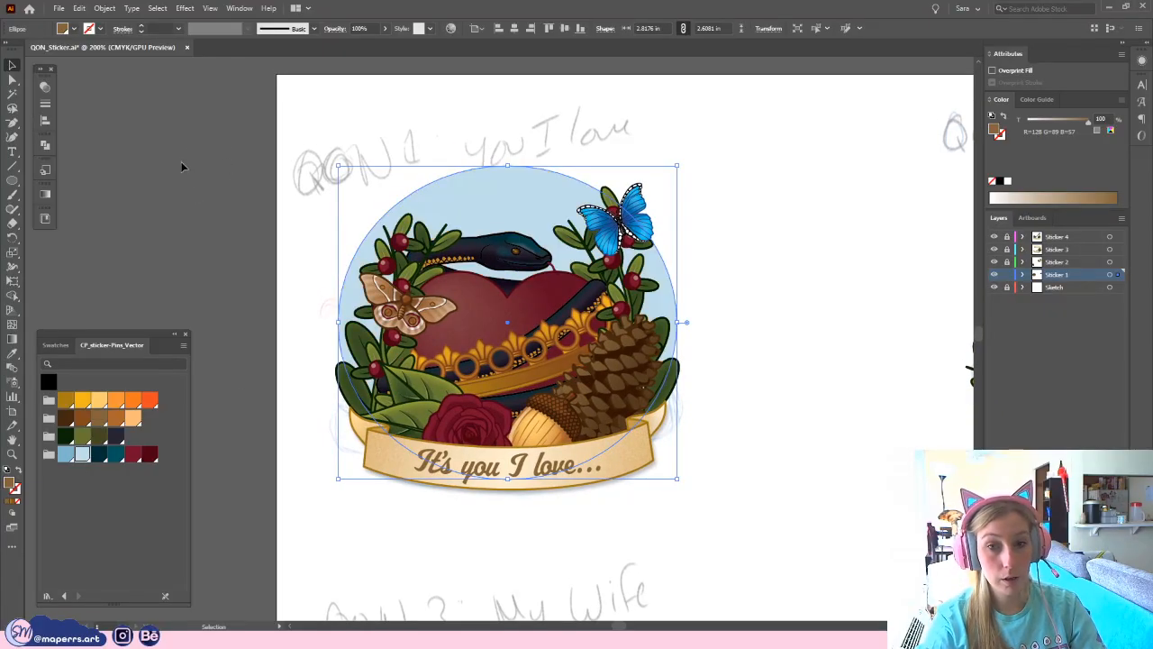
{"action": "left_click", "coordinate": [510, 195]}
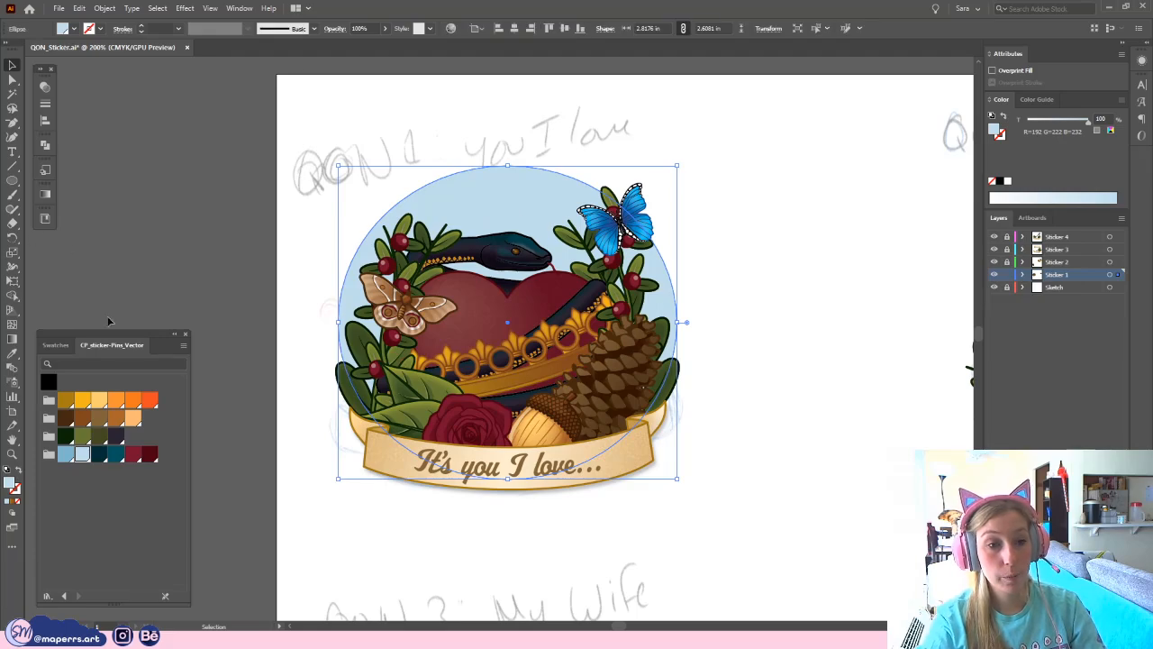
- Shorten the floating CP_sticker-Pins_Vector swatch library and move it down to free workspace above it
{"action": "left_click_drag", "start_coordinate": [108, 335], "coordinate": [113, 344]}
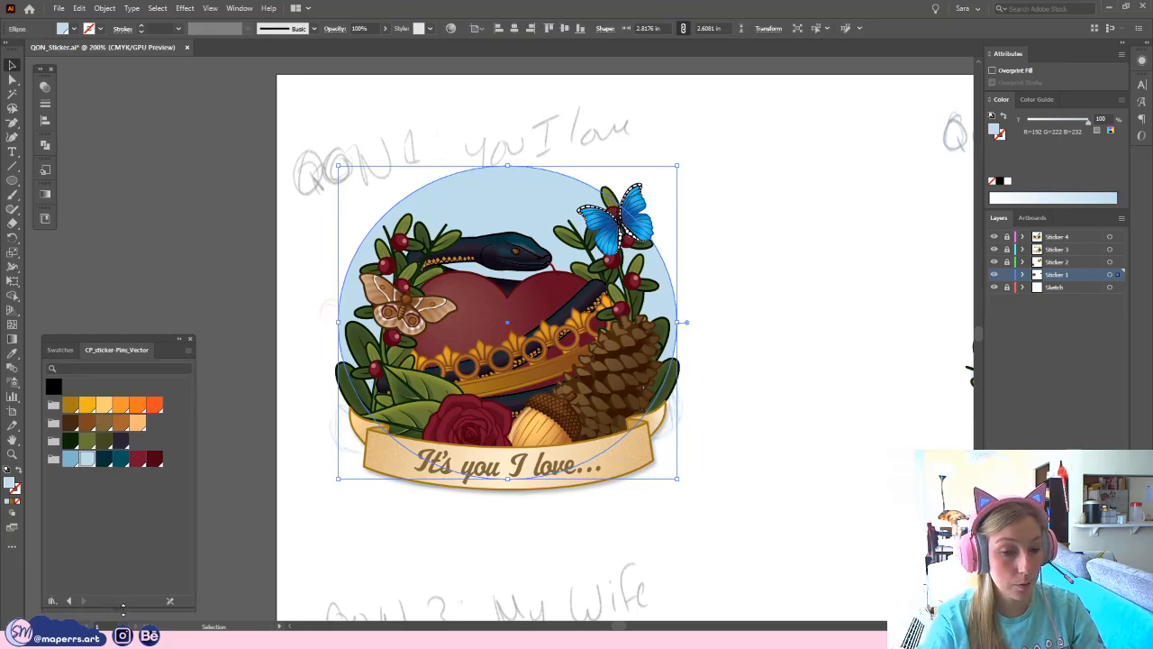
{"action": "left_click_drag", "start_coordinate": [122, 605], "coordinate": [122, 512]}
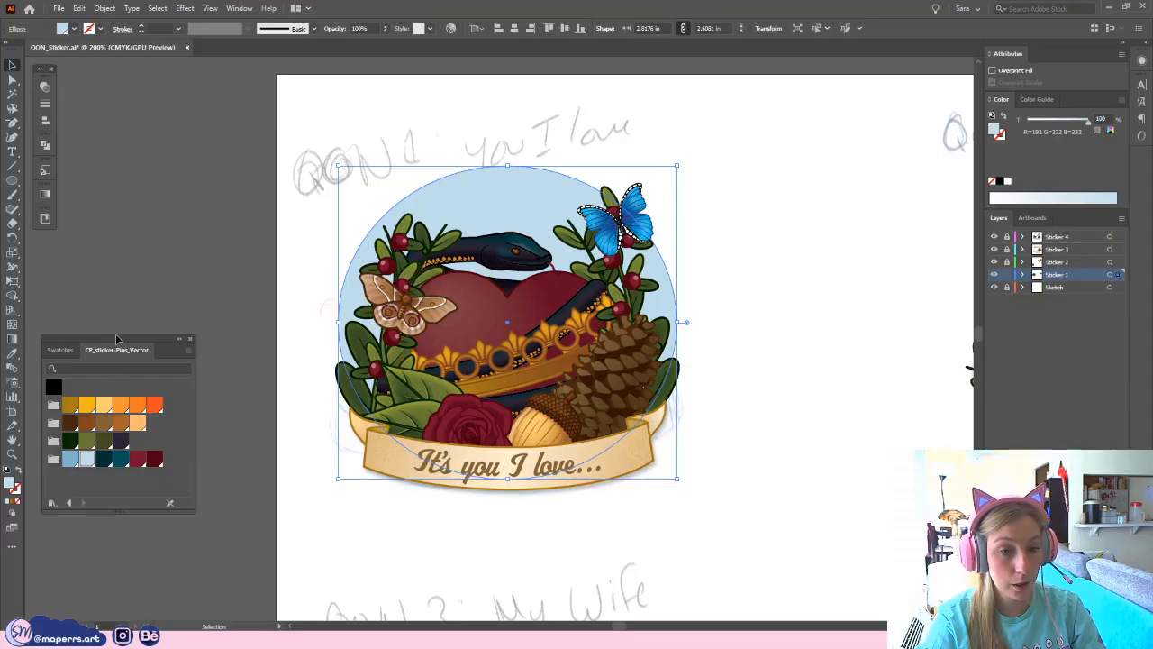
{"action": "left_click_drag", "start_coordinate": [112, 338], "coordinate": [105, 395]}
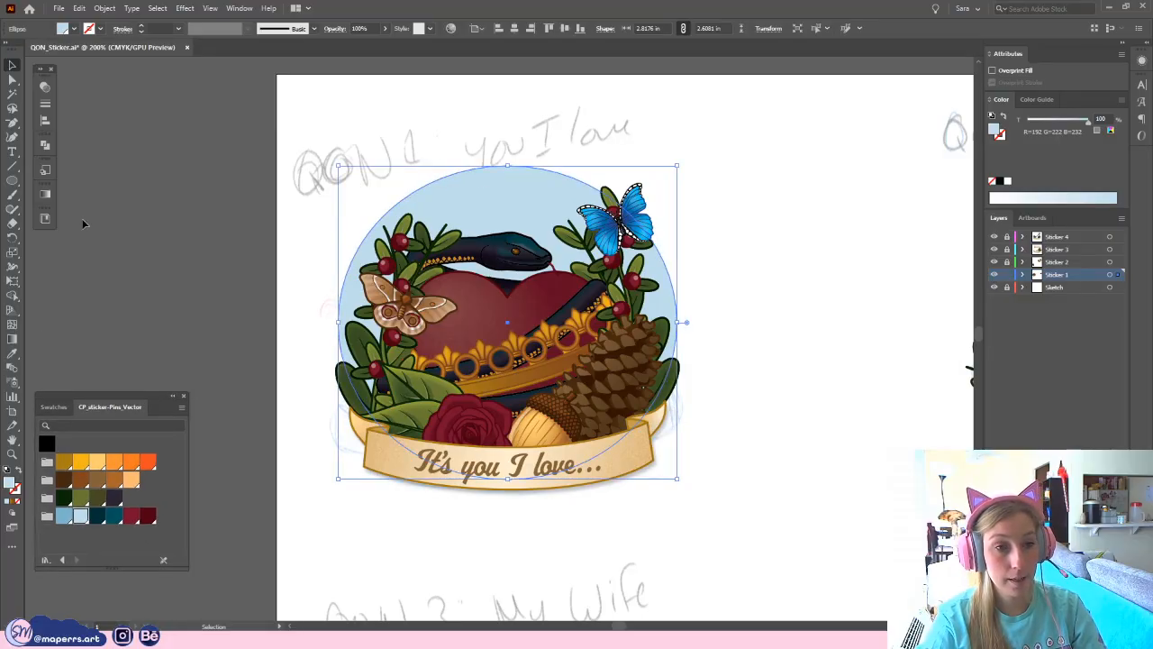
- Give the background ellipse a radial gradient with the pale blue swatch on both of its colour stops
{"action": "left_click", "coordinate": [45, 218]}
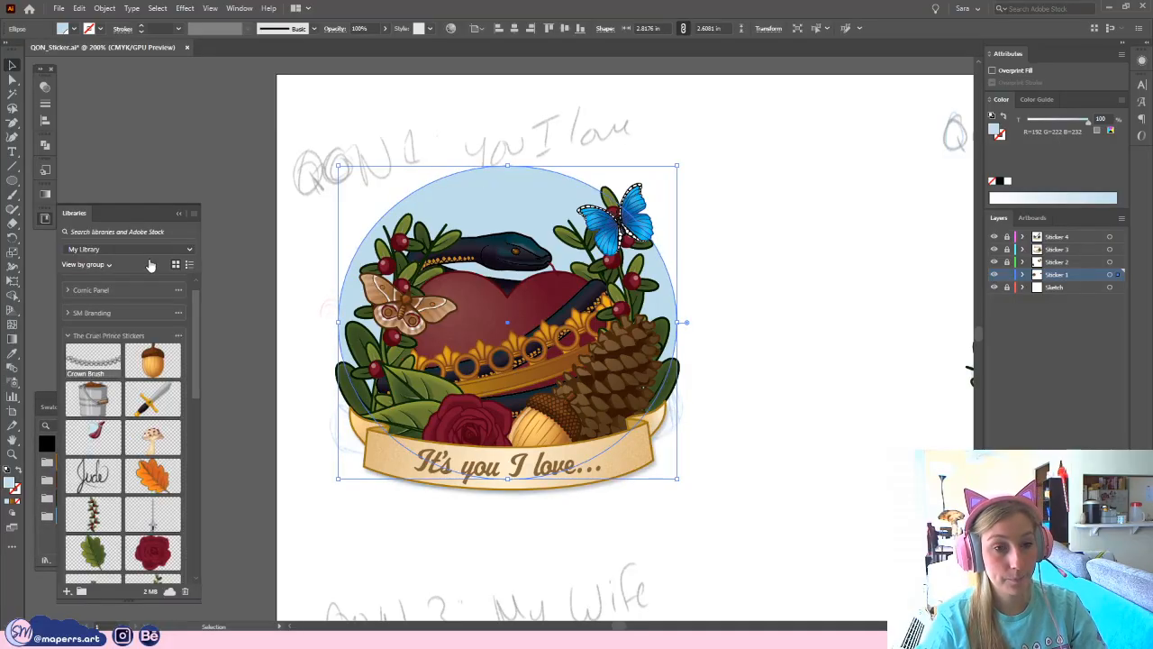
{"action": "left_click", "coordinate": [45, 218]}
{"action": "left_click", "coordinate": [45, 194]}
{"action": "left_click", "coordinate": [131, 208]}
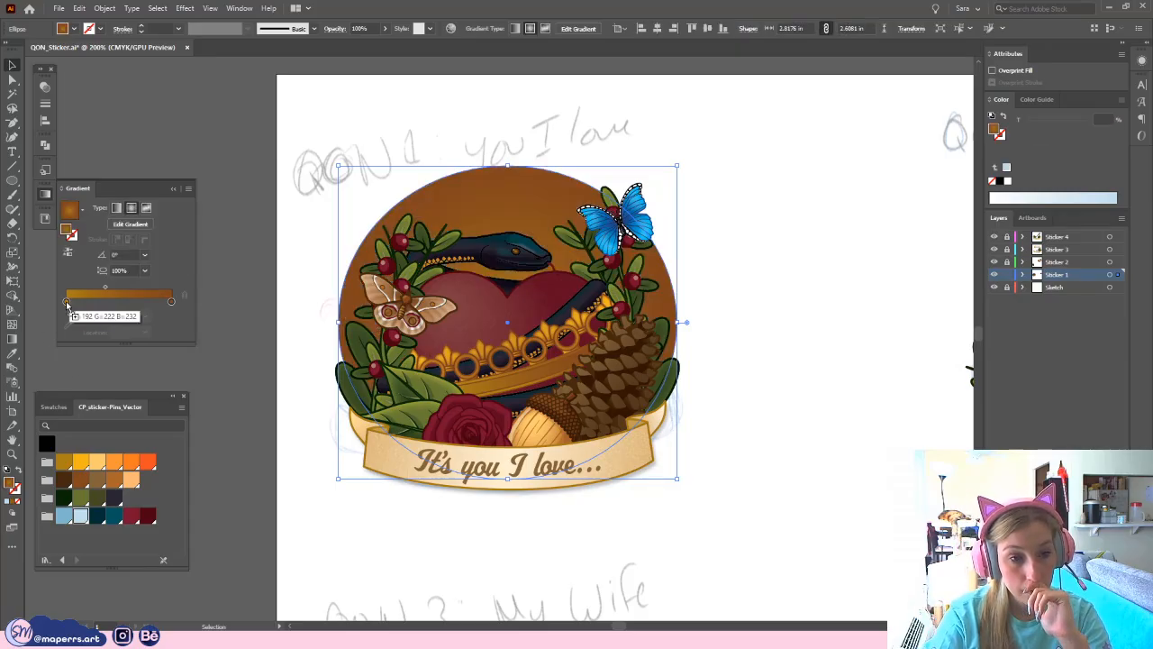
{"action": "left_click_drag", "start_coordinate": [66, 304], "coordinate": [66, 303]}
{"action": "left_click_drag", "start_coordinate": [81, 516], "coordinate": [171, 304]}
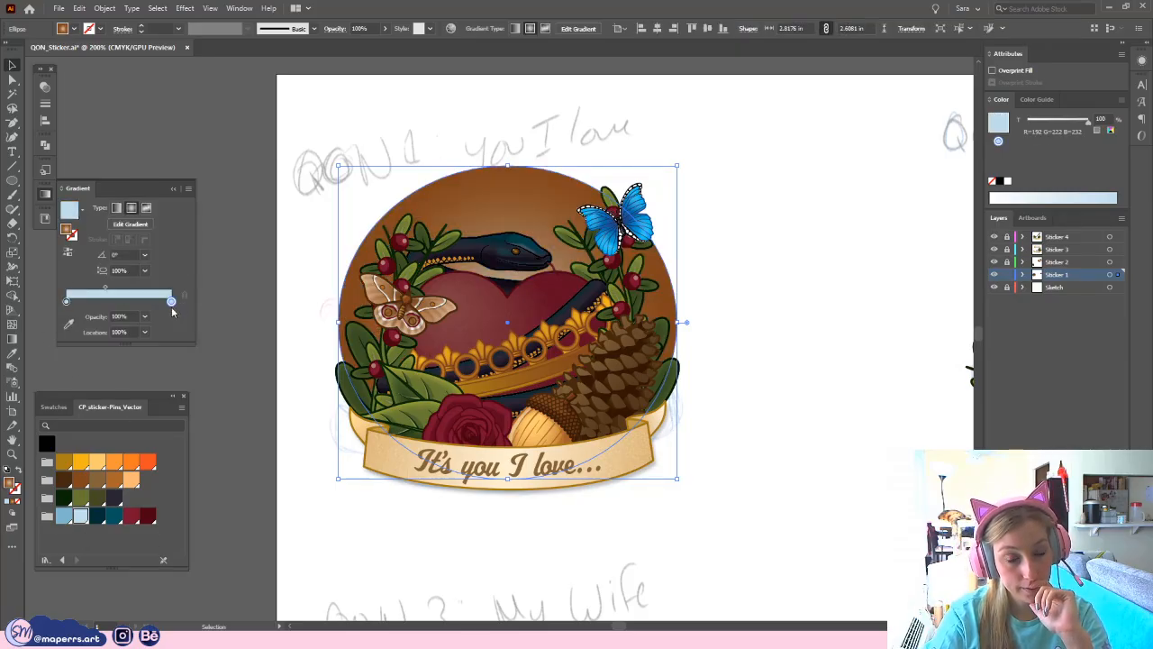
- Set the starting gradient stop to a 60% tint and reverse the gradient so the lighter blue lies at the ellipse's edge
{"action": "left_click", "coordinate": [66, 301]}
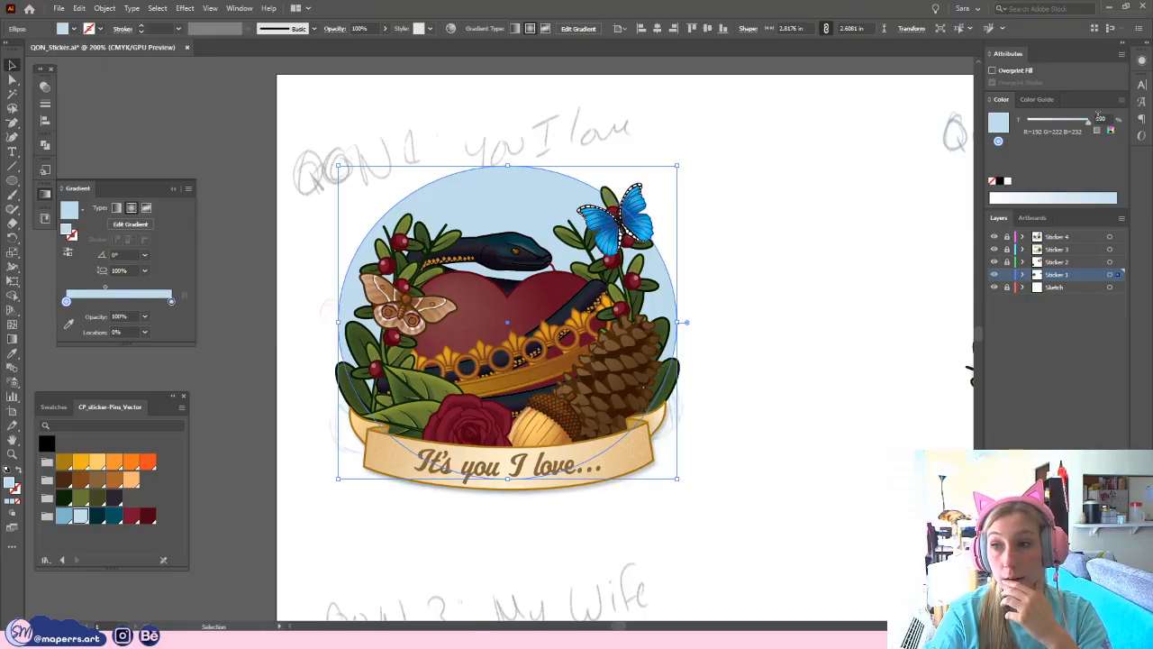
{"action": "left_click", "coordinate": [1100, 118]}
{"action": "type", "text": "60"}
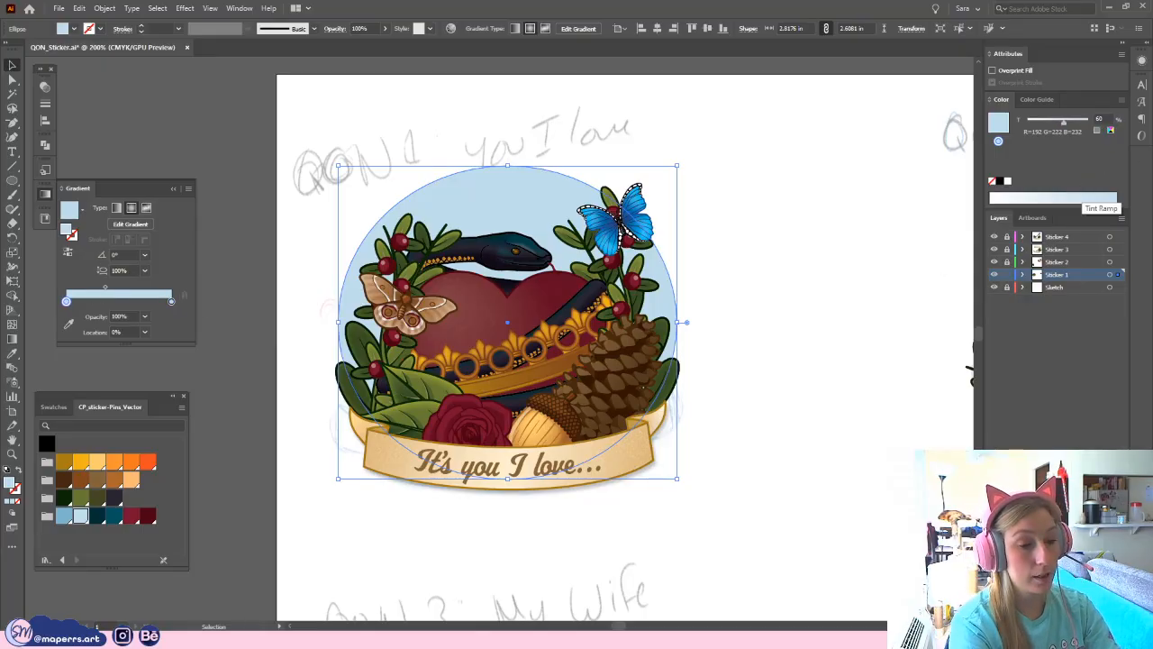
{"action": "key", "text": "Return"}
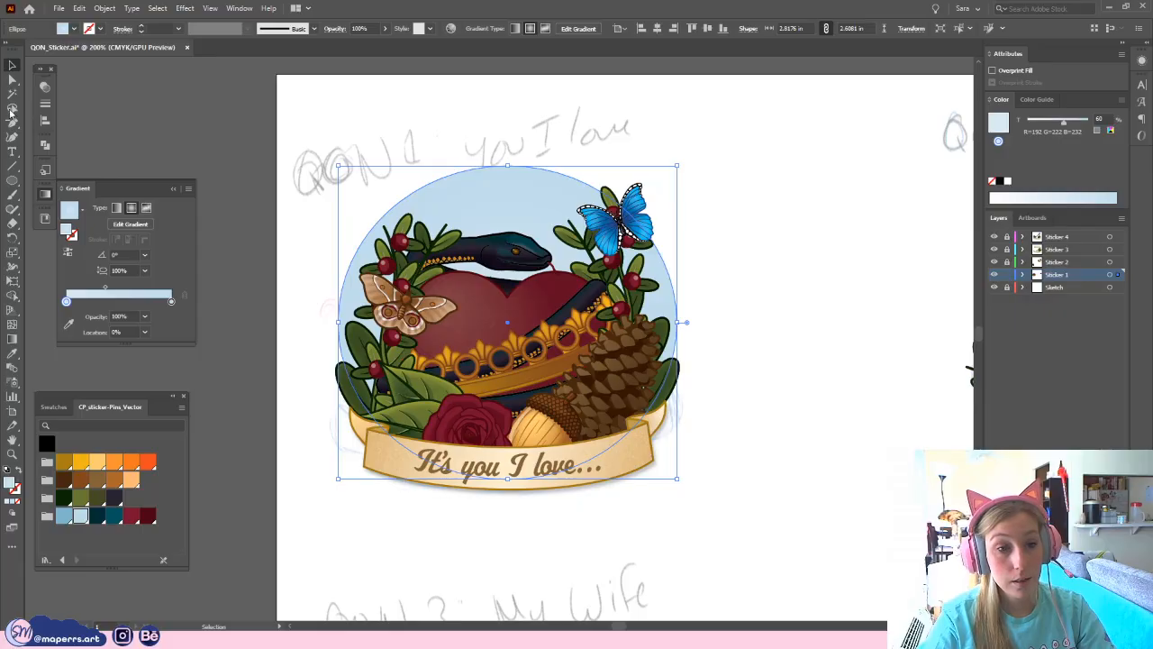
{"action": "left_click", "coordinate": [68, 253]}
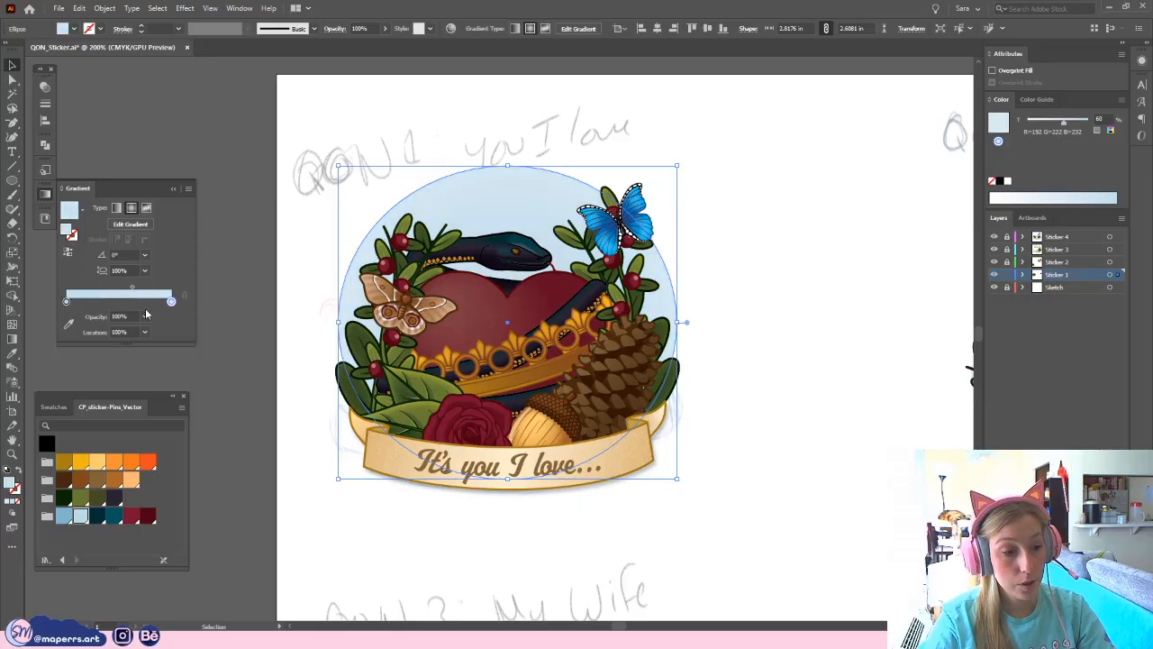
{"action": "left_click", "coordinate": [140, 109]}
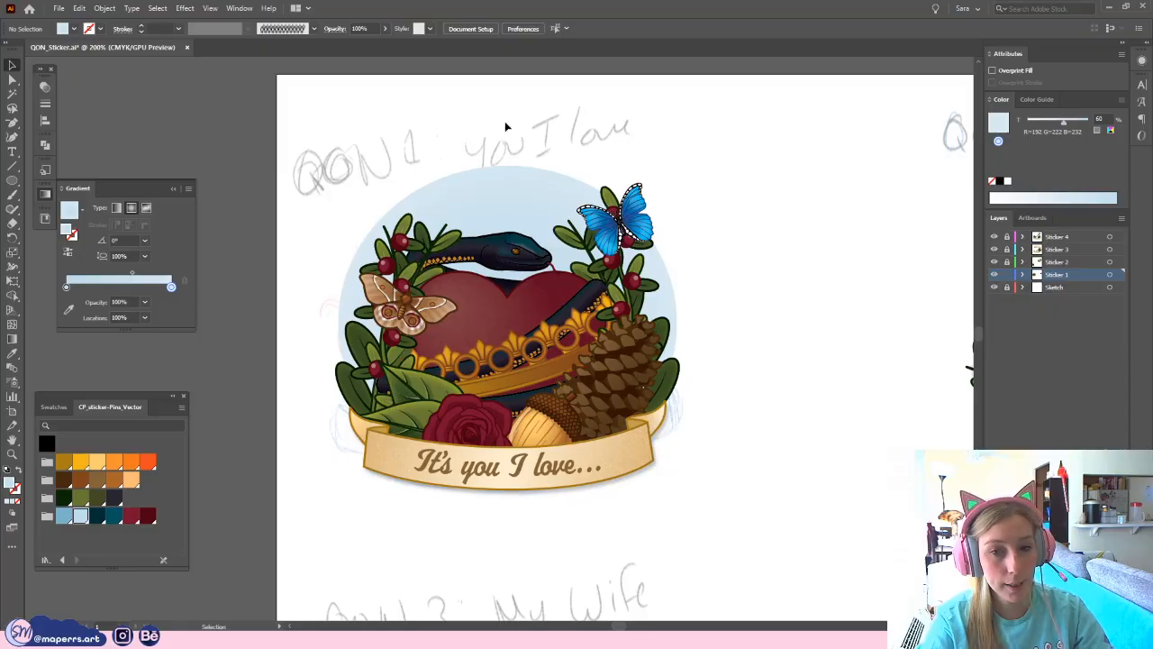
- Examine the blue-backed sticker alongside the other three sticker layouts, then up close
{"action": "key", "text": "ctrl+minus"}
{"action": "key", "text": "ctrl+minus"}
{"action": "left_click_drag", "start_coordinate": [692, 446], "coordinate": [558, 235]}
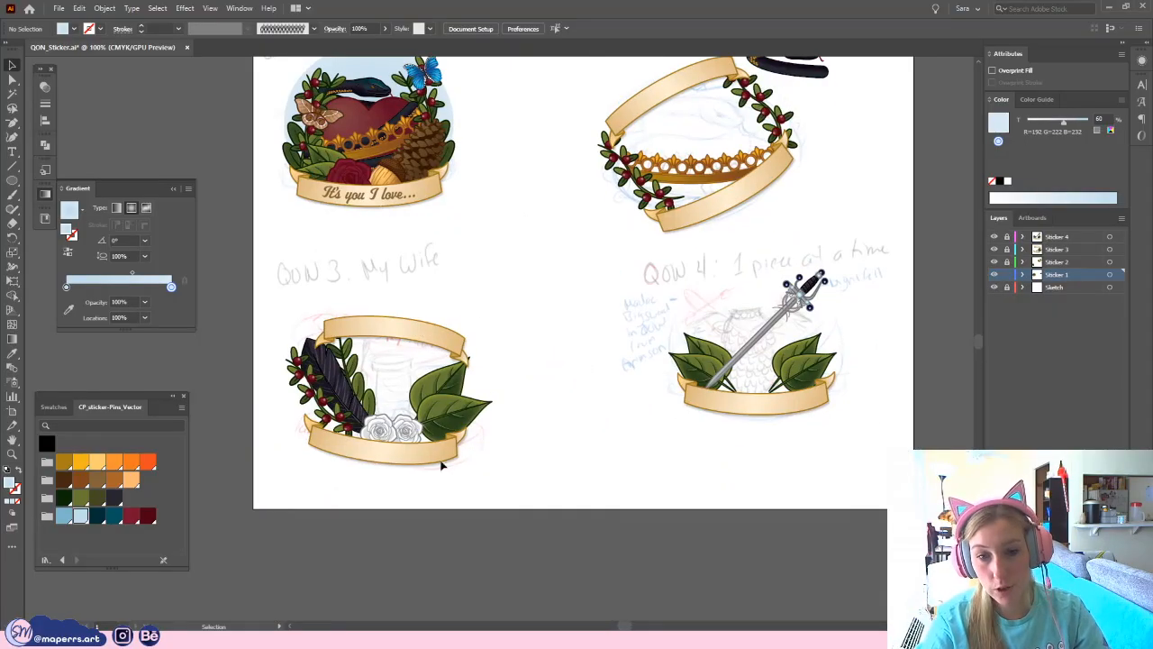
{"action": "left_click_drag", "start_coordinate": [815, 242], "coordinate": [828, 282]}
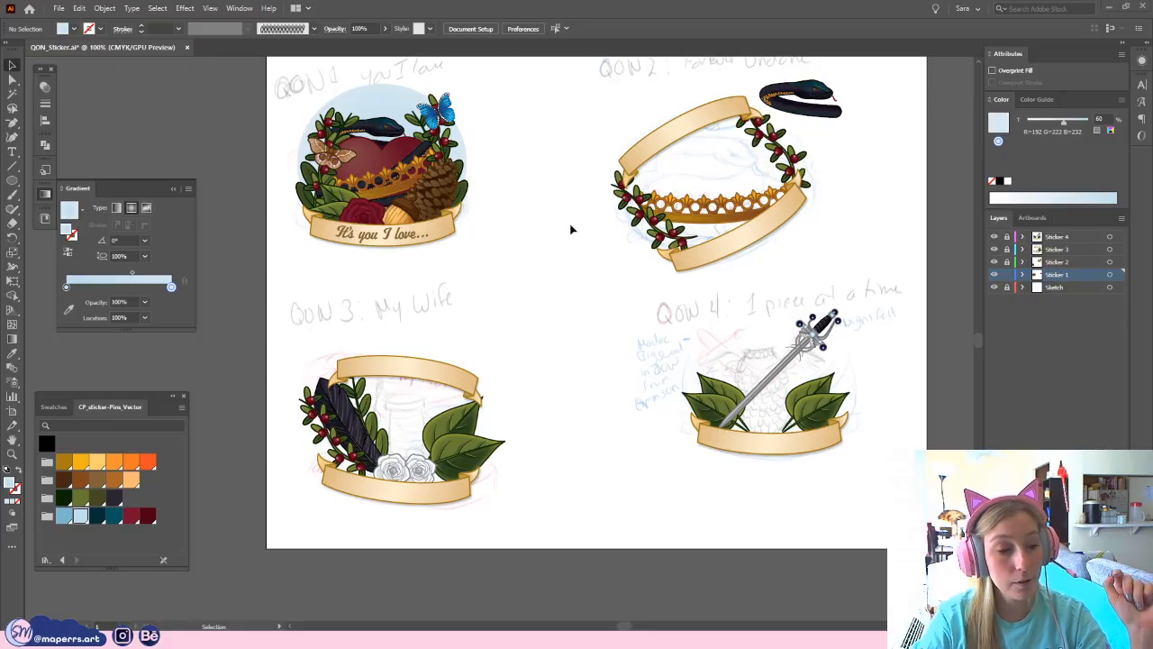
{"action": "scroll", "coordinate": [557, 238], "scroll_direction": "up", "scroll_amount": 3}
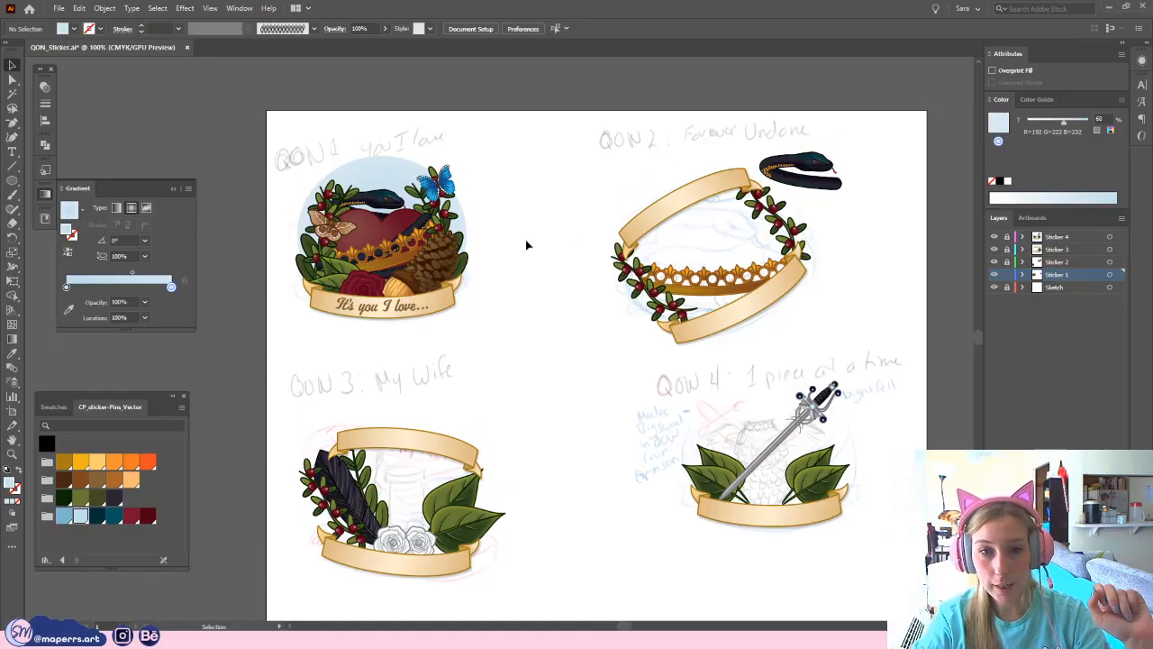
{"action": "left_click", "coordinate": [453, 196]}
{"action": "key", "text": "ctrl+plus"}
{"action": "key", "text": "ctrl+plus"}
{"action": "left_click_drag", "start_coordinate": [733, 277], "coordinate": [708, 249]}
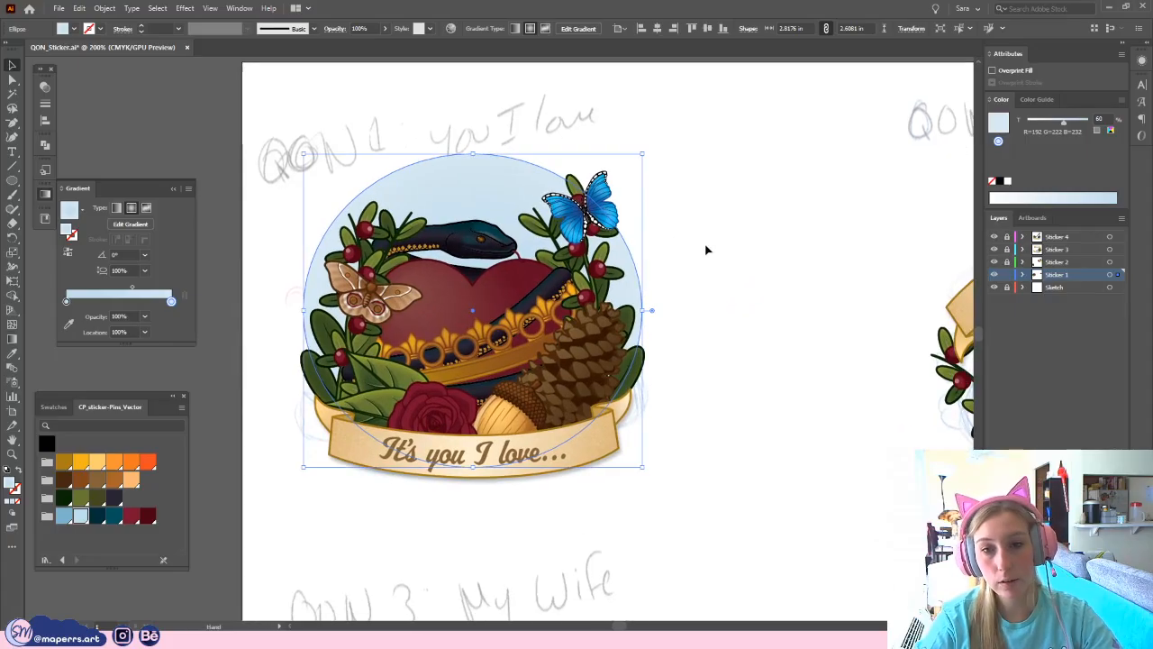
{"action": "left_click", "coordinate": [723, 251]}
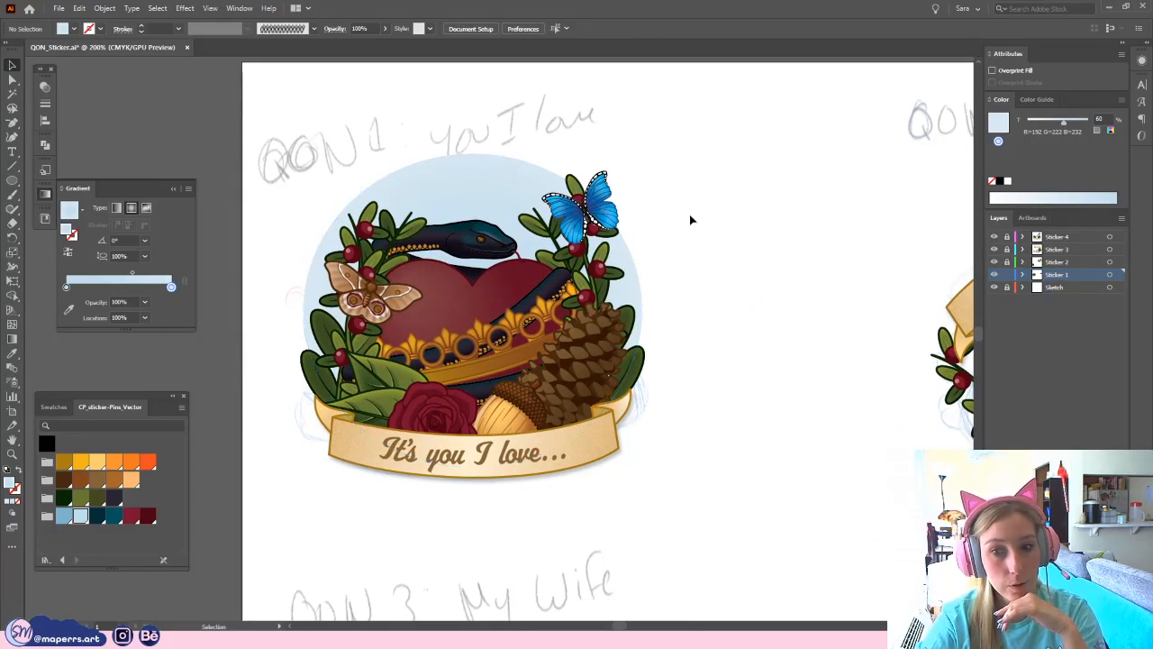
- Duplicate the background ellipse in place, bring the copy to the front and turn it into an unfilled dark gold outline
{"action": "left_click", "coordinate": [500, 194]}
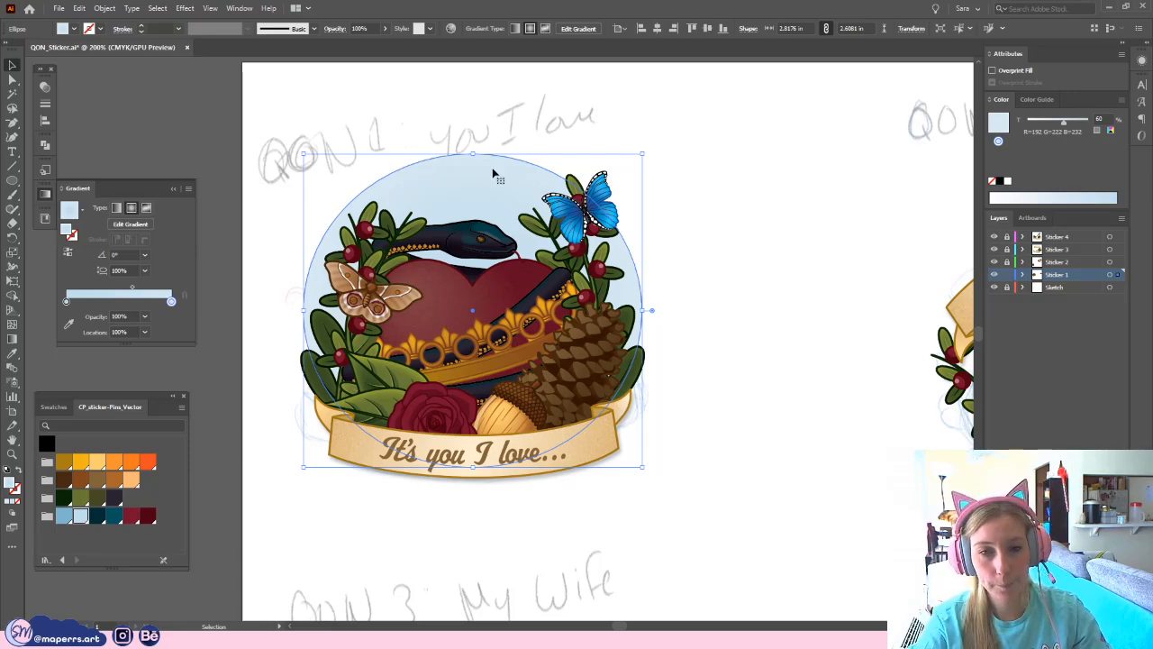
{"action": "key", "text": "ctrl+shift+]"}
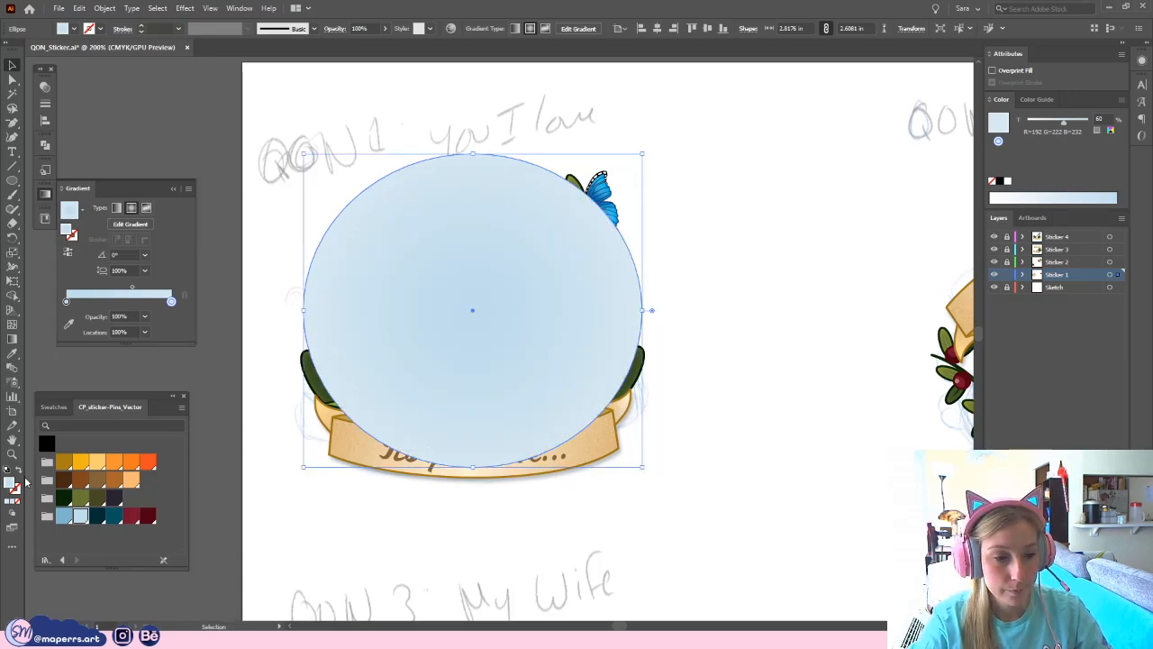
{"action": "left_click", "coordinate": [18, 471]}
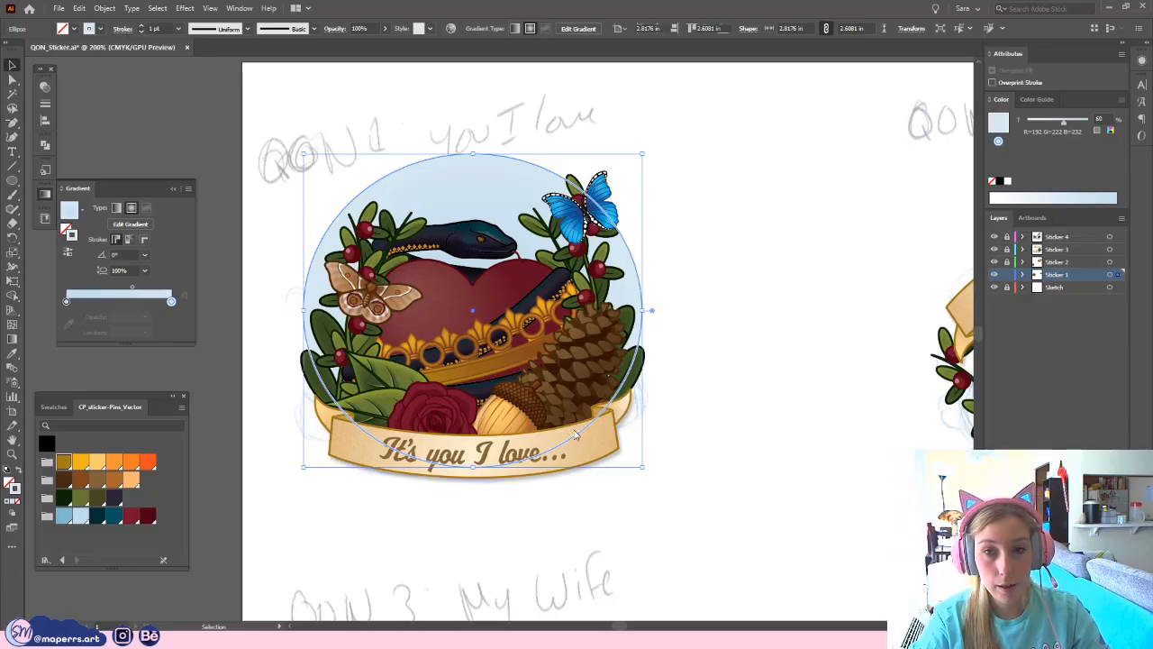
{"action": "left_click", "coordinate": [64, 462]}
- Sample the gold-to-brown gradient stroke from the artwork onto the front ellipse, remove its fill and apply the gradient across the stroke
{"action": "key", "text": "i"}
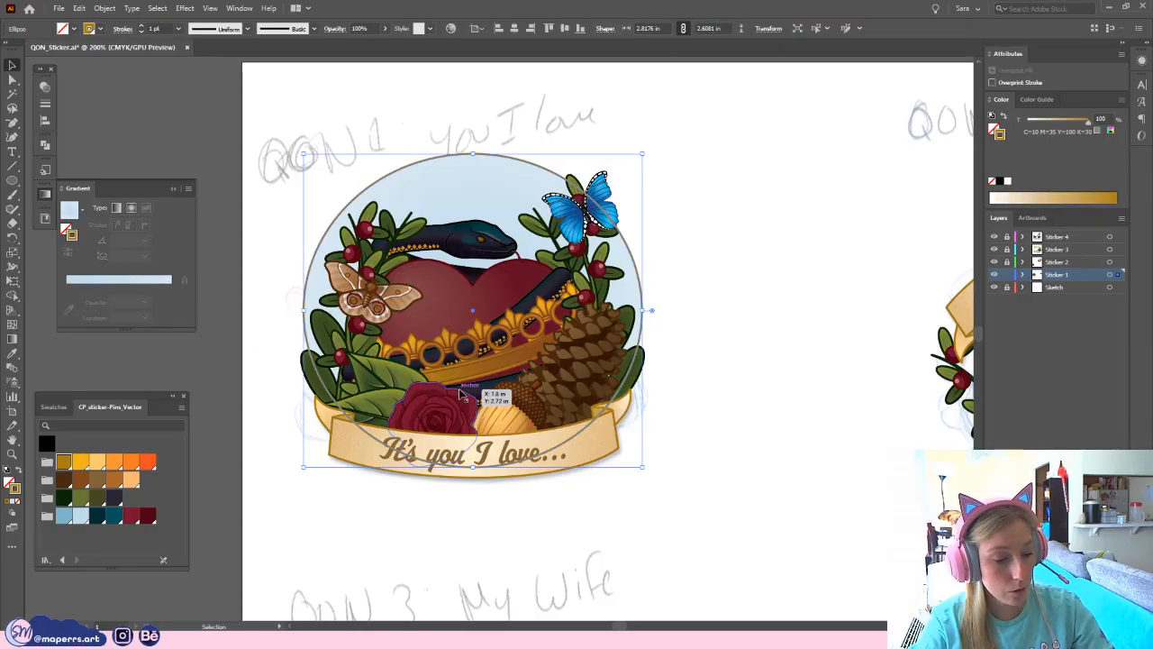
{"action": "left_click", "coordinate": [562, 412]}
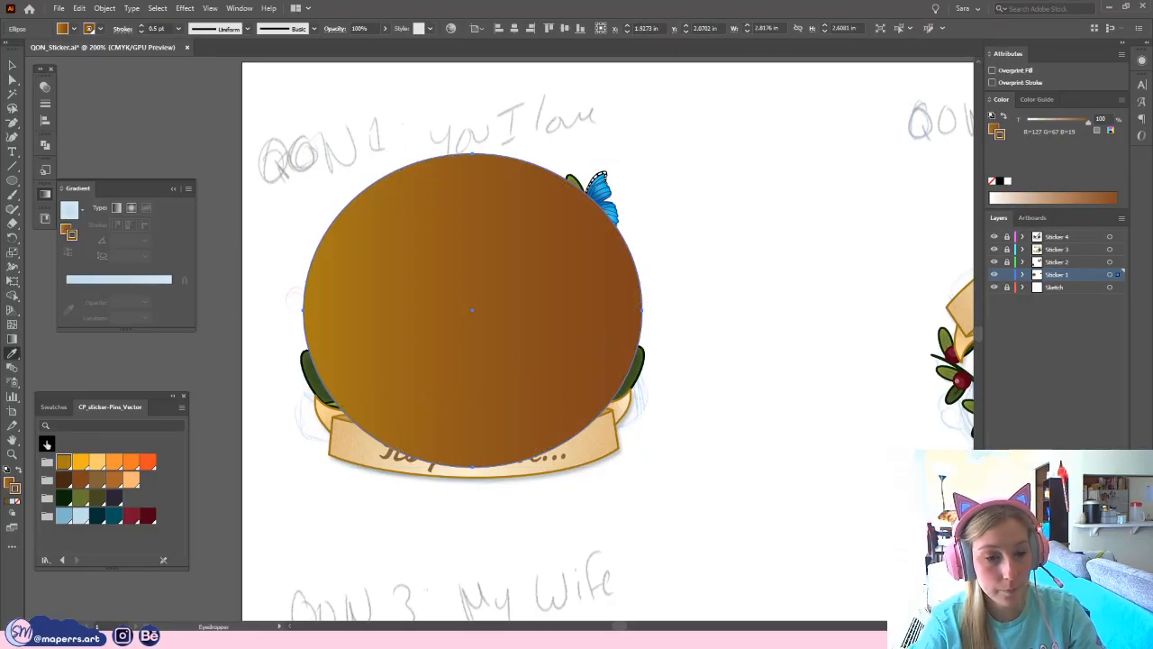
{"action": "left_click", "coordinate": [18, 471]}
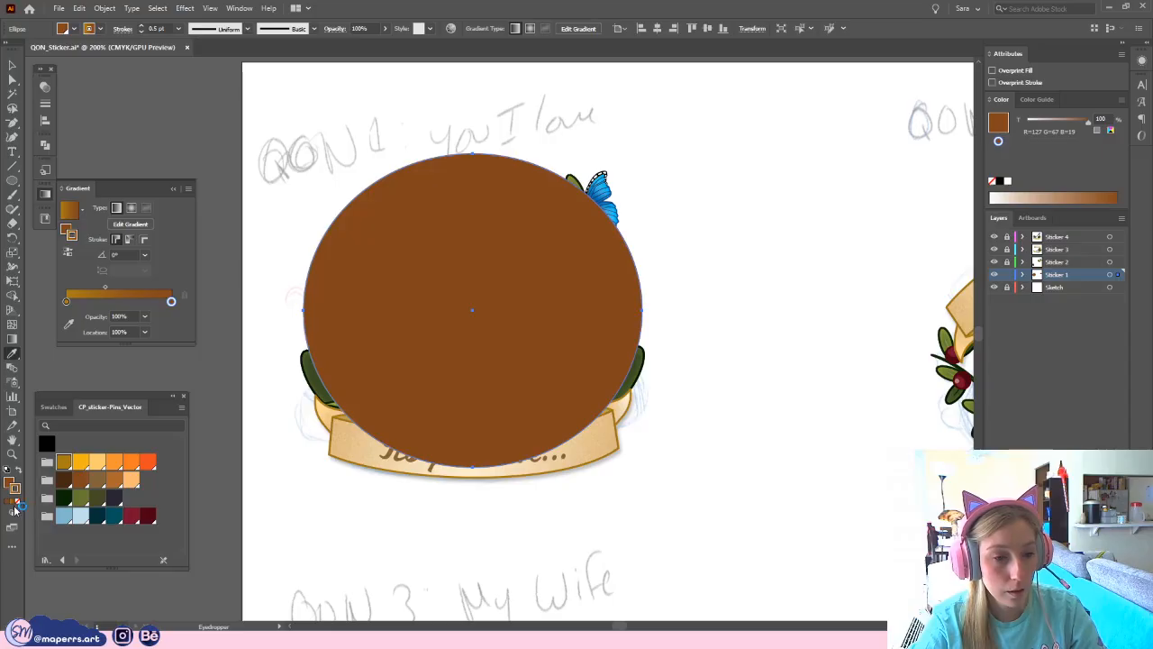
{"action": "left_click", "coordinate": [19, 501]}
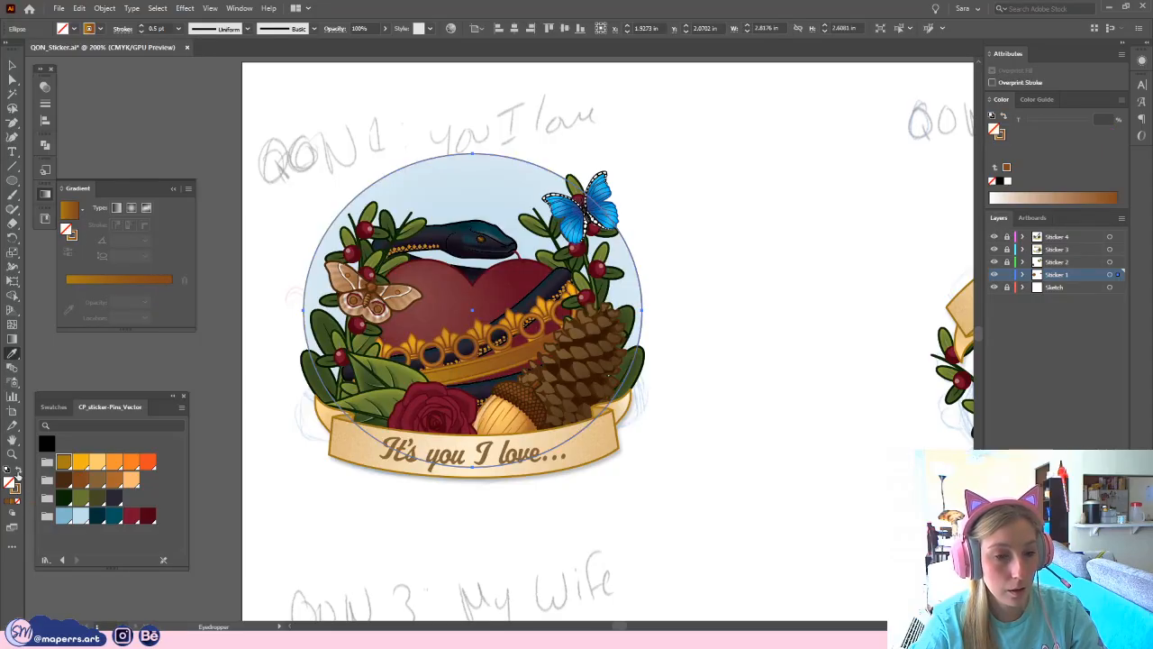
{"action": "left_click", "coordinate": [16, 488]}
{"action": "left_click", "coordinate": [62, 462]}
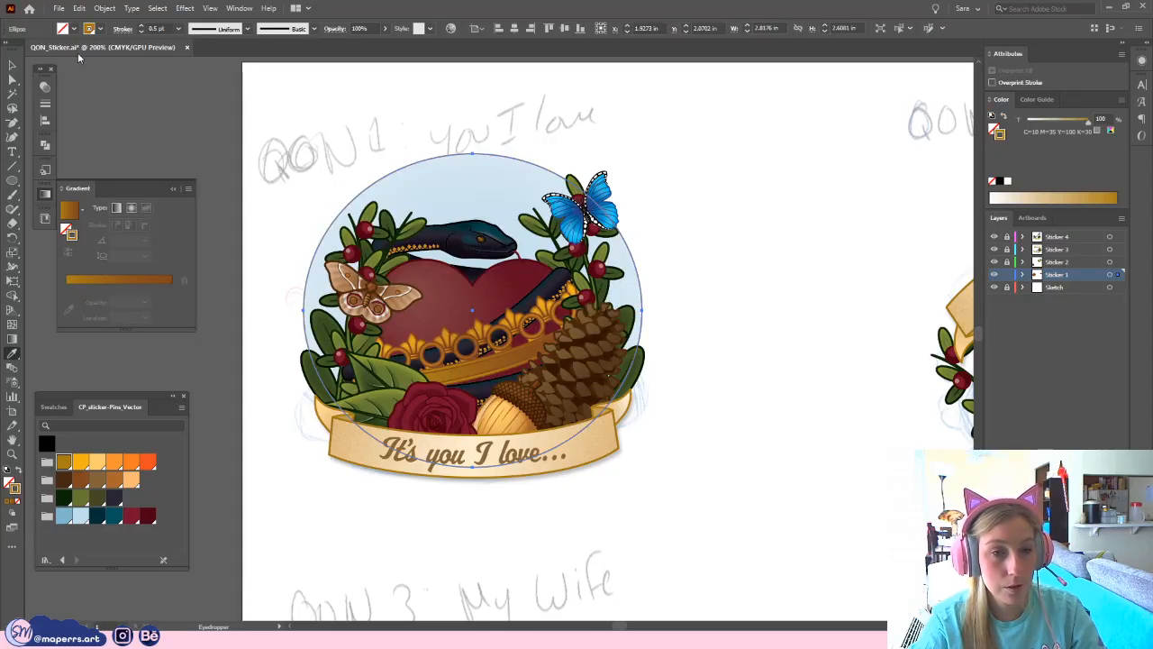
{"action": "left_click", "coordinate": [115, 279]}
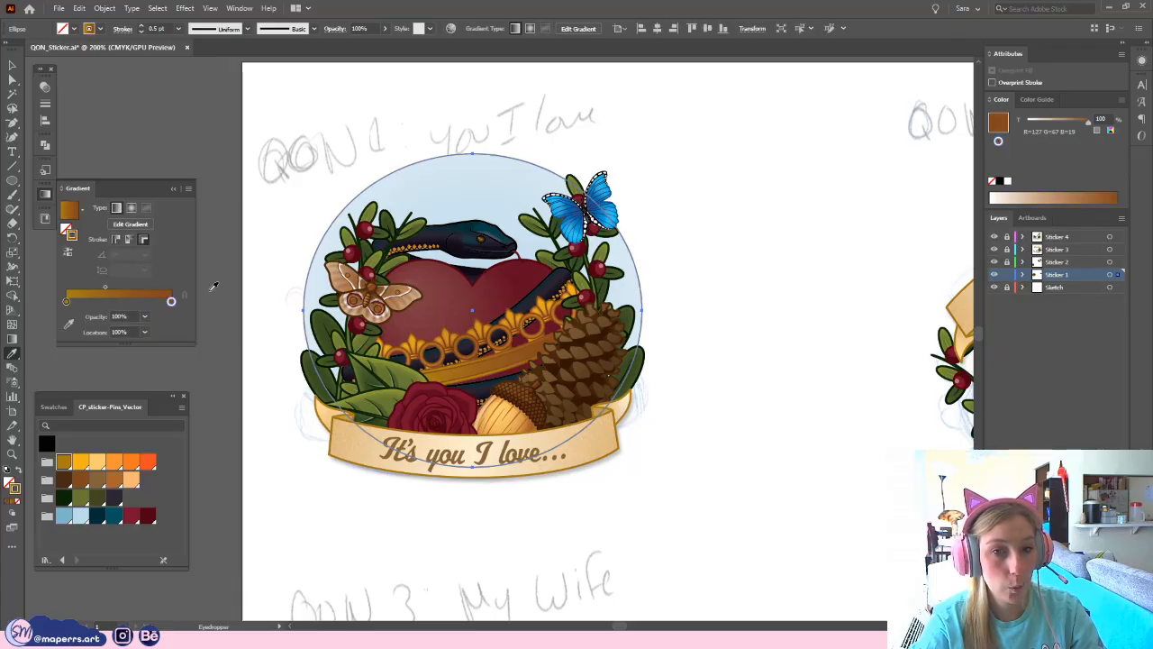
- Try a 4 pt weight for the front ellipse's gradient outline, then set it to 3 pt
{"action": "left_click", "coordinate": [178, 28]}
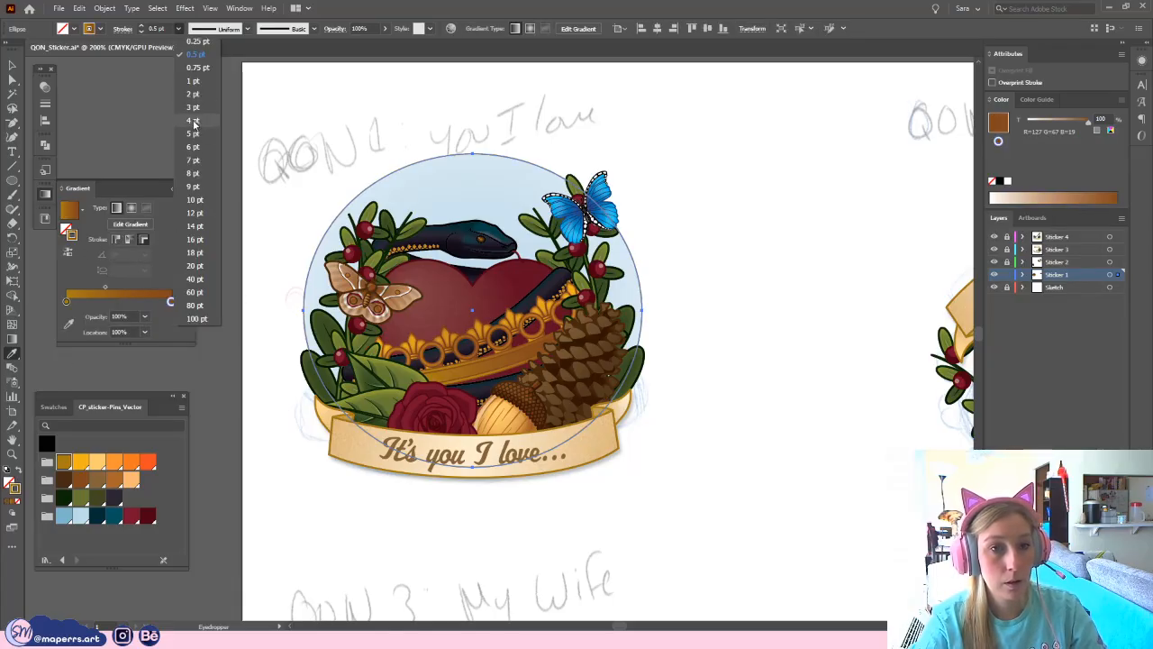
{"action": "left_click", "coordinate": [194, 124]}
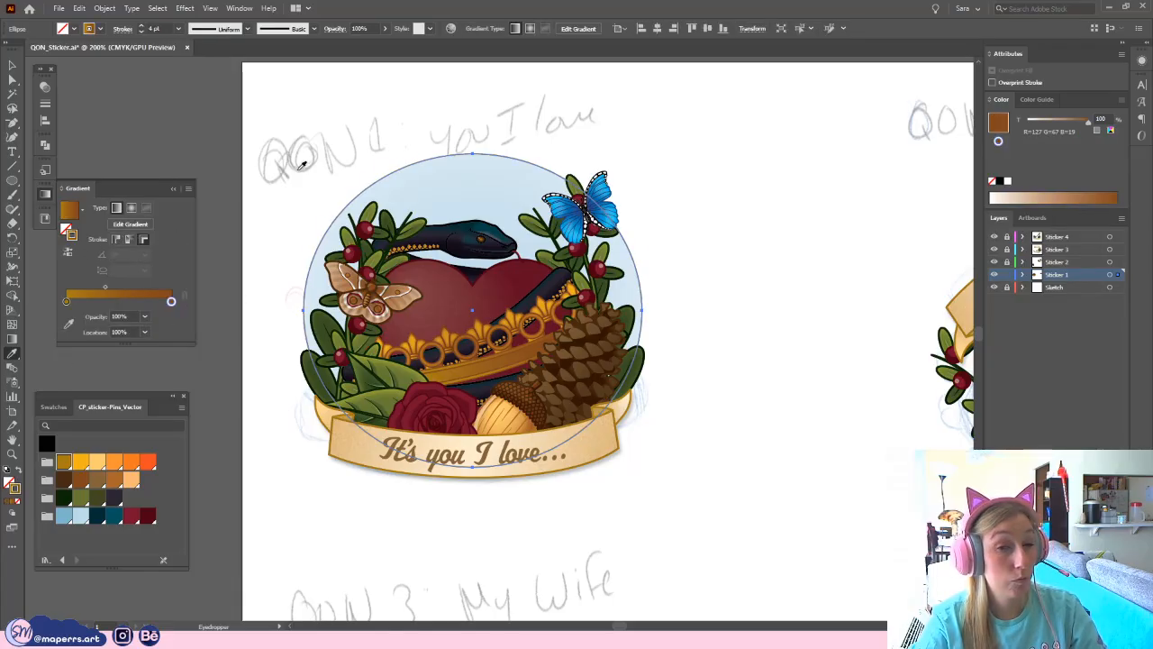
{"action": "left_click", "coordinate": [179, 28]}
{"action": "left_click", "coordinate": [194, 107]}
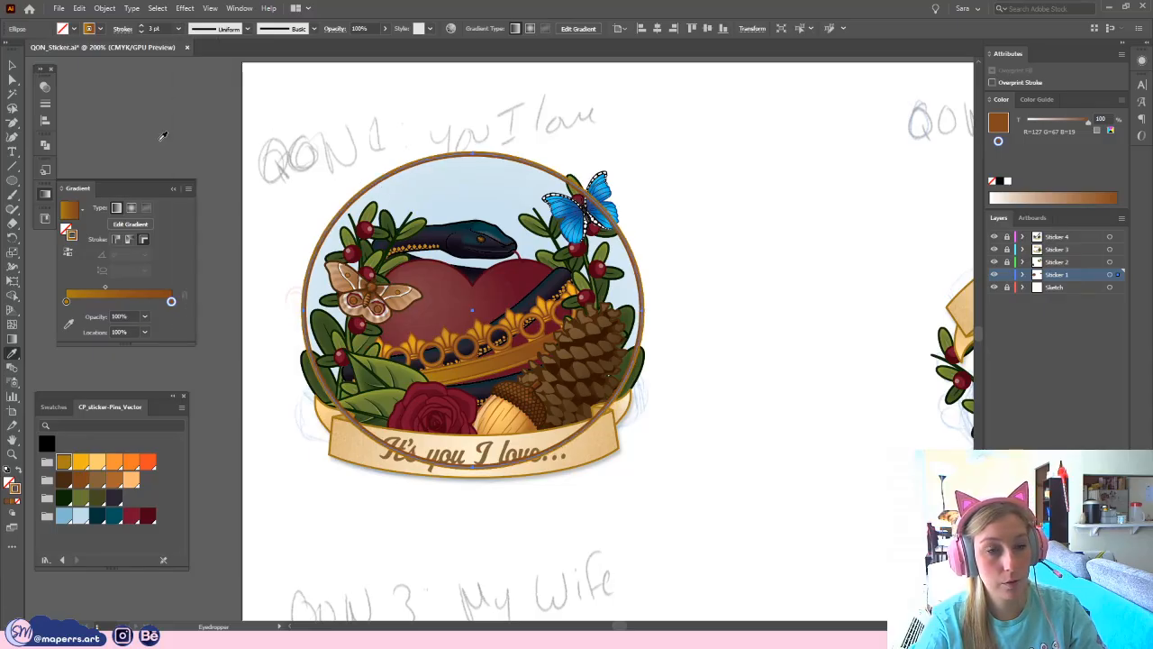
- Send the gradient-outlined ellipse behind the foliage, butterfly and banner of the "It's you I love..." sticker
{"action": "left_click", "coordinate": [12, 65]}
{"action": "right_click", "coordinate": [484, 186]}
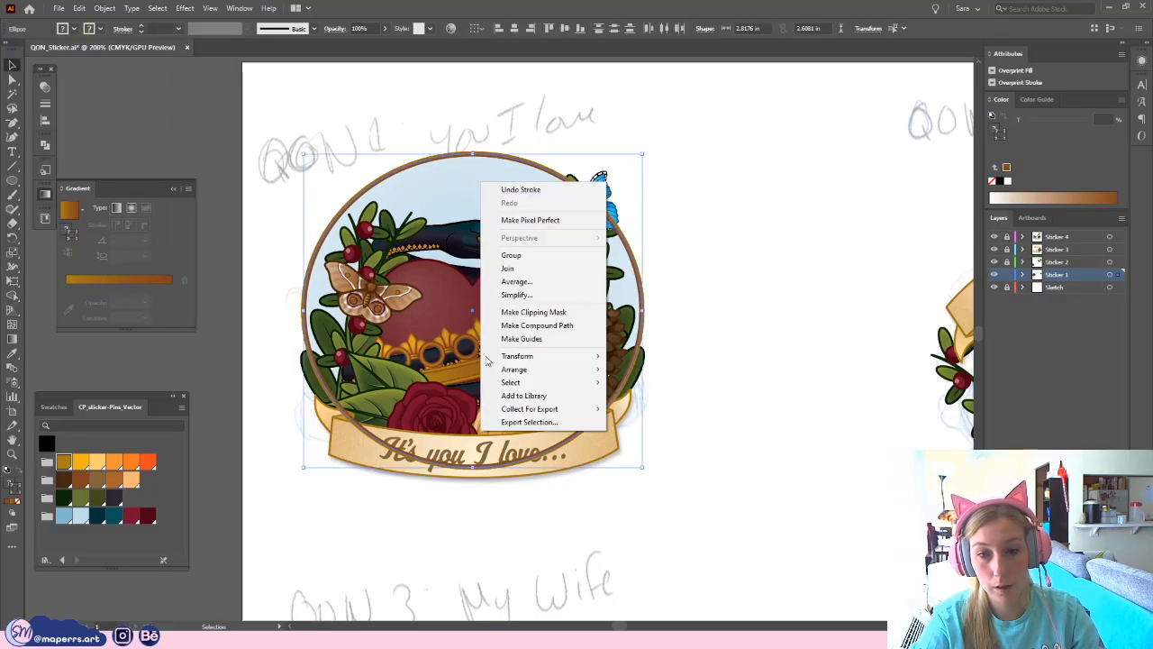
{"action": "mouse_move", "coordinate": [513, 370]}
{"action": "left_click", "coordinate": [635, 408]}
{"action": "left_click", "coordinate": [708, 278]}
{"action": "scroll", "coordinate": [708, 279], "scroll_direction": "up", "scroll_amount": 3}
{"action": "scroll", "coordinate": [708, 279], "scroll_direction": "left", "scroll_amount": 1}
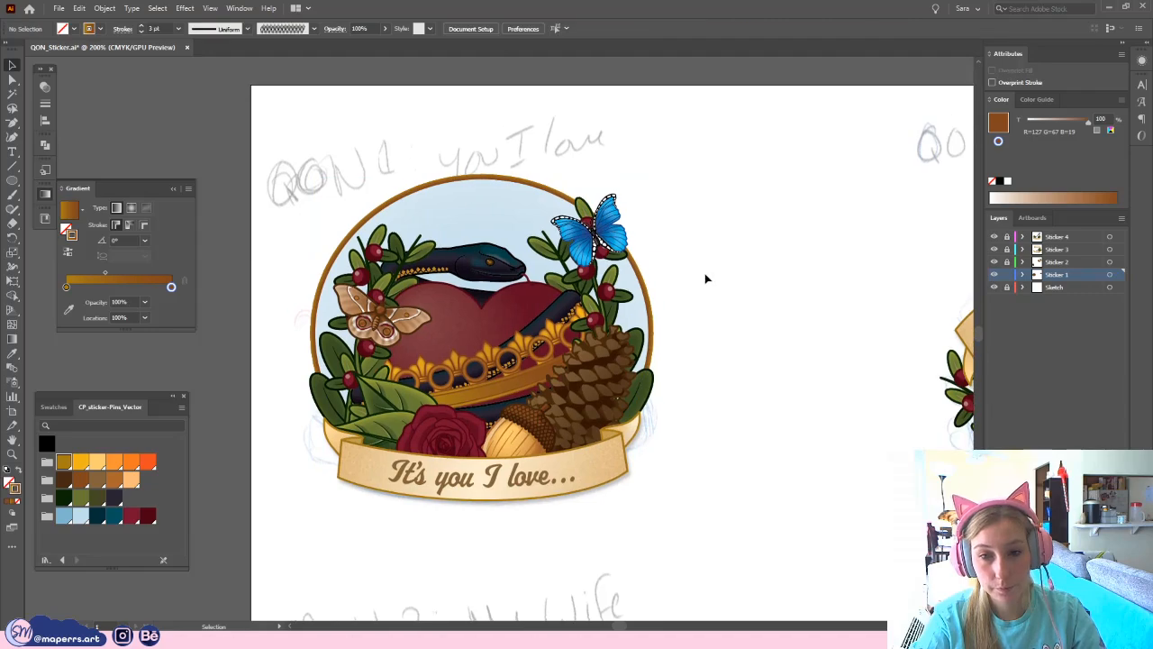
- Add a gold stop inside the border ellipse's gold-to-brown stroke gradient and recolour the gradient's start stop brown
{"action": "key", "text": "ctrl+plus"}
{"action": "key", "text": "ctrl+plus"}
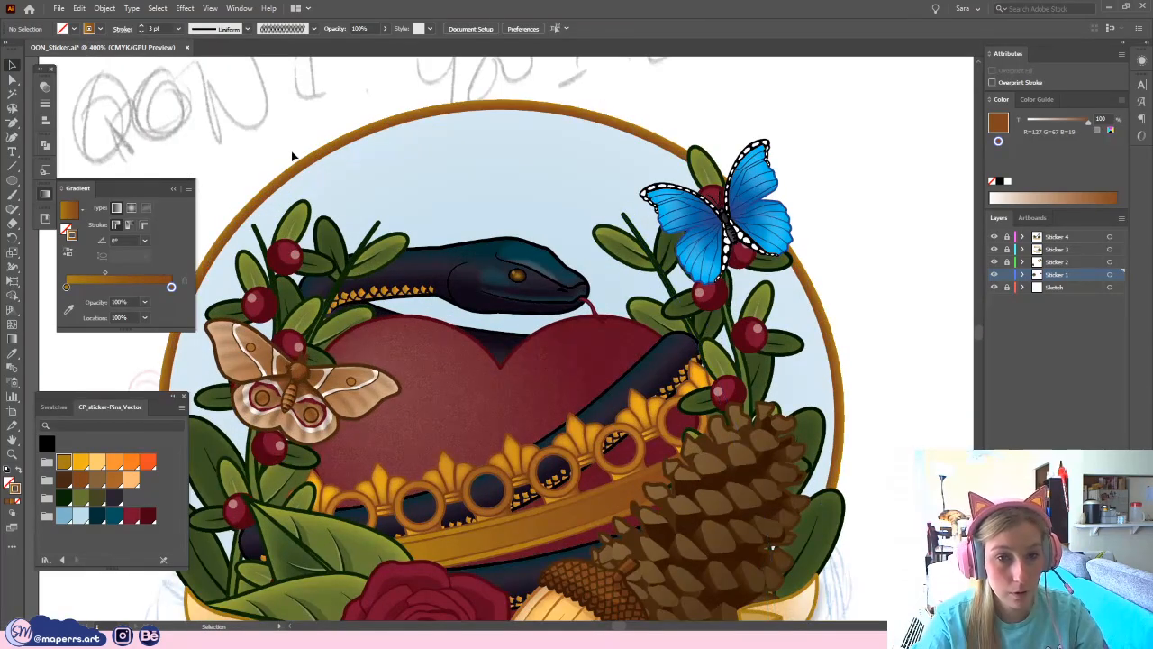
{"action": "left_click", "coordinate": [298, 167]}
{"action": "left_click", "coordinate": [107, 300]}
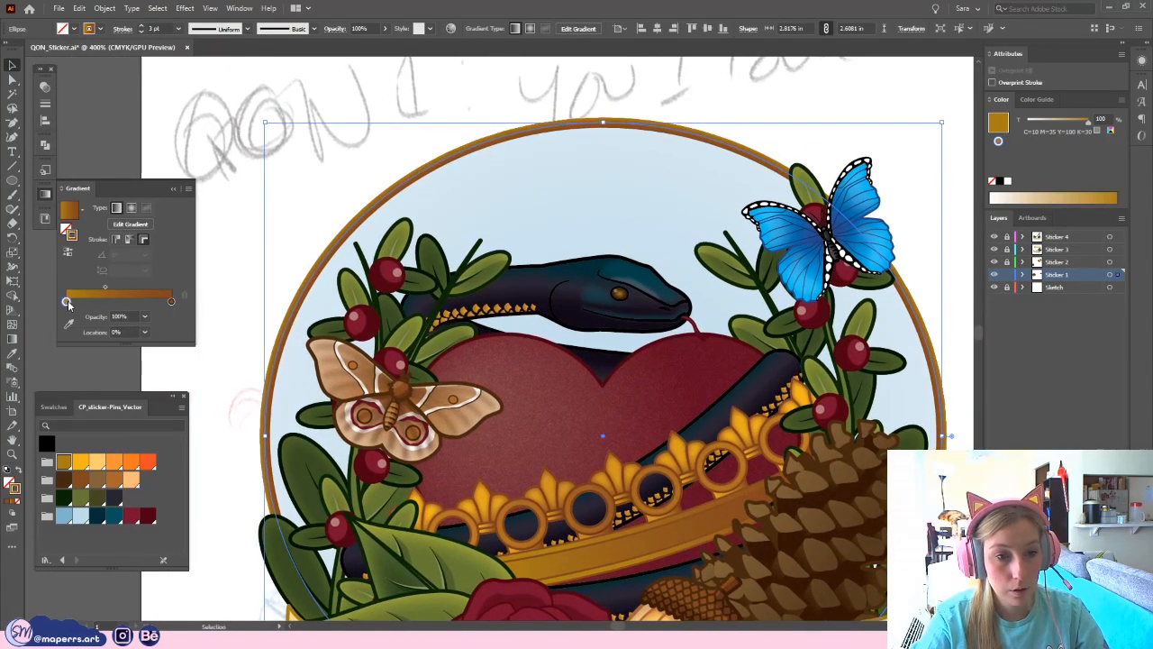
{"action": "mouse_move", "coordinate": [108, 301]}
{"action": "left_mouse_down"}
{"action": "mouse_move", "coordinate": [155, 308]}
{"action": "mouse_move", "coordinate": [126, 301]}
{"action": "left_mouse_up"}
{"action": "left_click", "coordinate": [66, 301]}
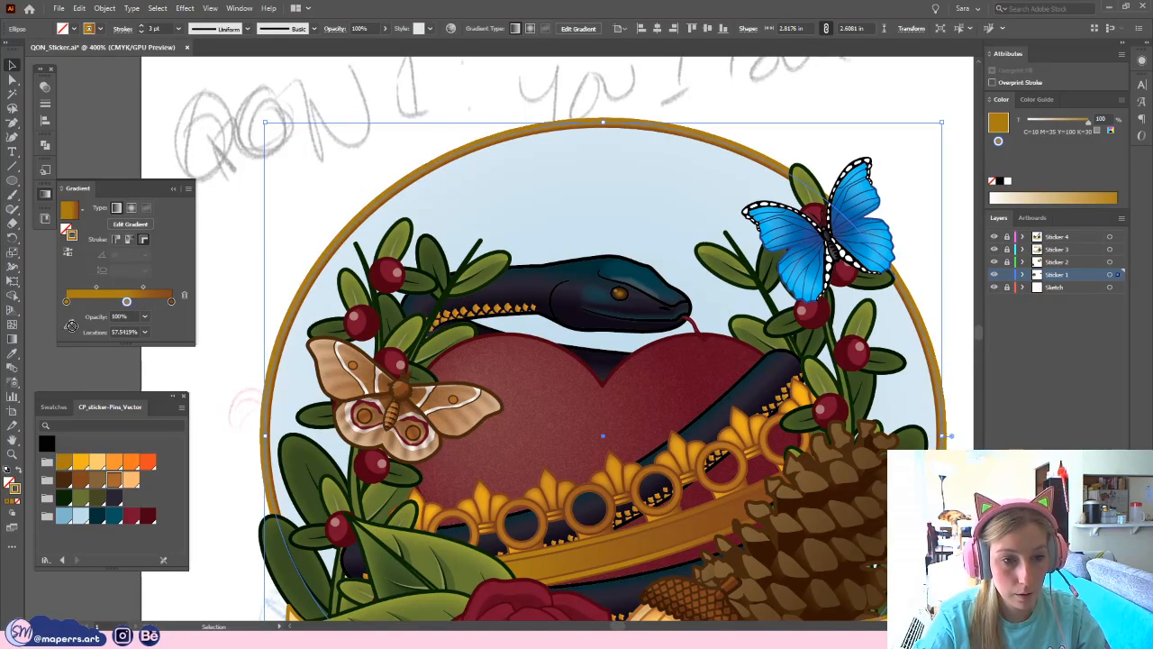
{"action": "mouse_move", "coordinate": [126, 461]}
{"action": "left_mouse_down"}
{"action": "mouse_move", "coordinate": [114, 479]}
{"action": "mouse_move", "coordinate": [66, 302]}
{"action": "left_mouse_up"}
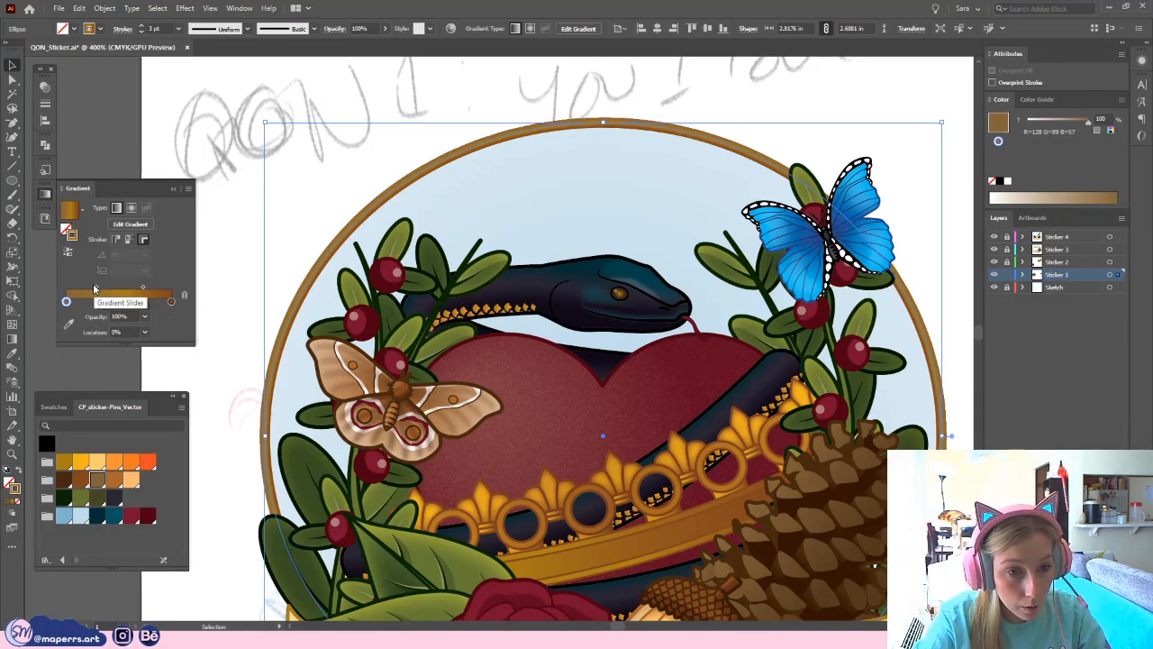
- Move the gold stop to the middle of the border's stroke gradient and shift both midpoints outward, the first to about 22.5%
{"action": "left_click_drag", "start_coordinate": [96, 286], "coordinate": [120, 305]}
{"action": "left_click", "coordinate": [126, 301]}
{"action": "left_click", "coordinate": [154, 287]}
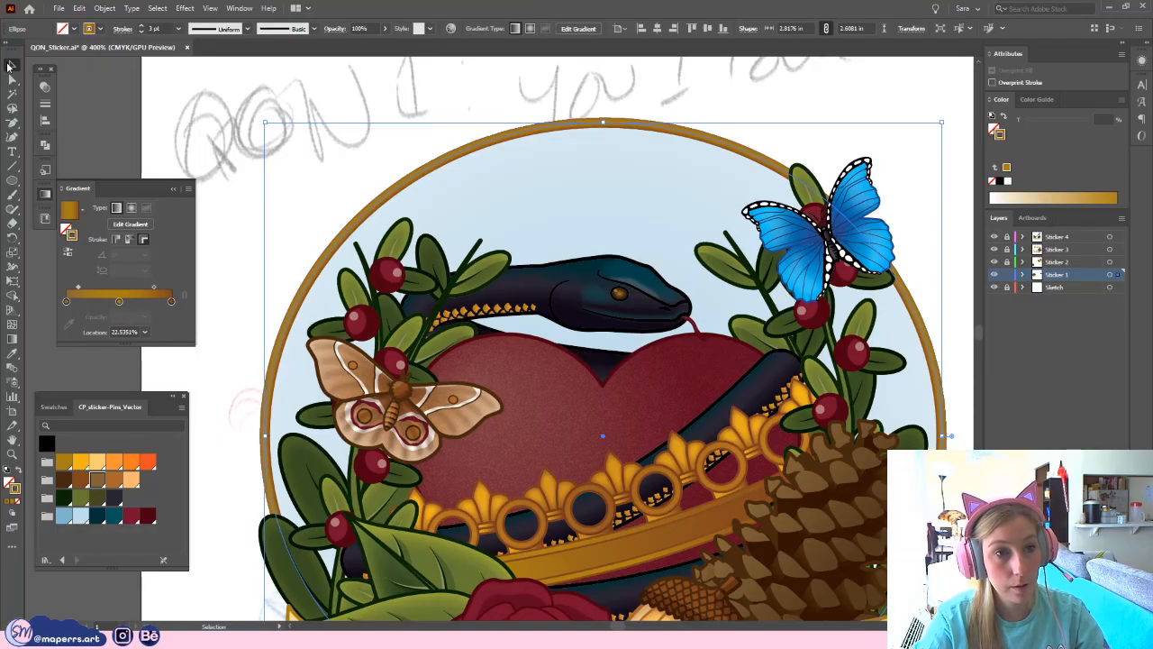
{"action": "left_click", "coordinate": [283, 147]}
{"action": "scroll", "coordinate": [342, 123], "scroll_direction": "right", "scroll_amount": 3}
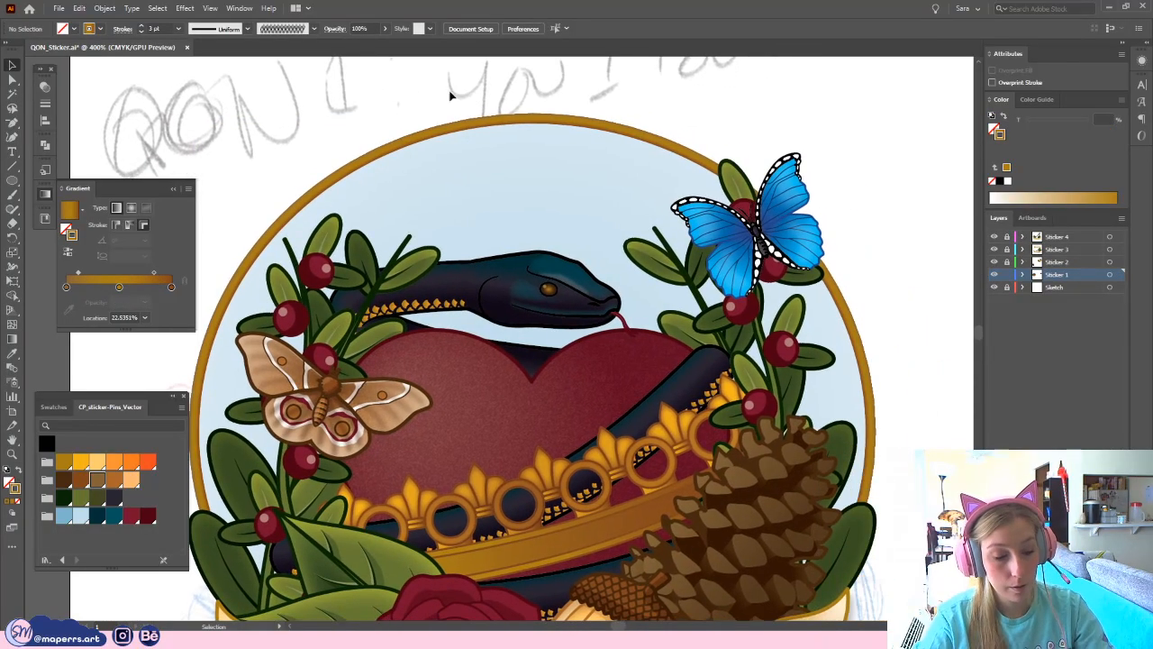
- Set the border ellipse's gradient stroke weight to 4 pt
{"action": "key", "text": "ctrl+minus"}
{"action": "key", "text": "ctrl+minus"}
{"action": "key", "text": "ctrl+minus"}
{"action": "left_click_drag", "start_coordinate": [666, 302], "coordinate": [655, 233]}
{"action": "key", "text": "ctrl+plus"}
{"action": "key", "text": "ctrl+plus"}
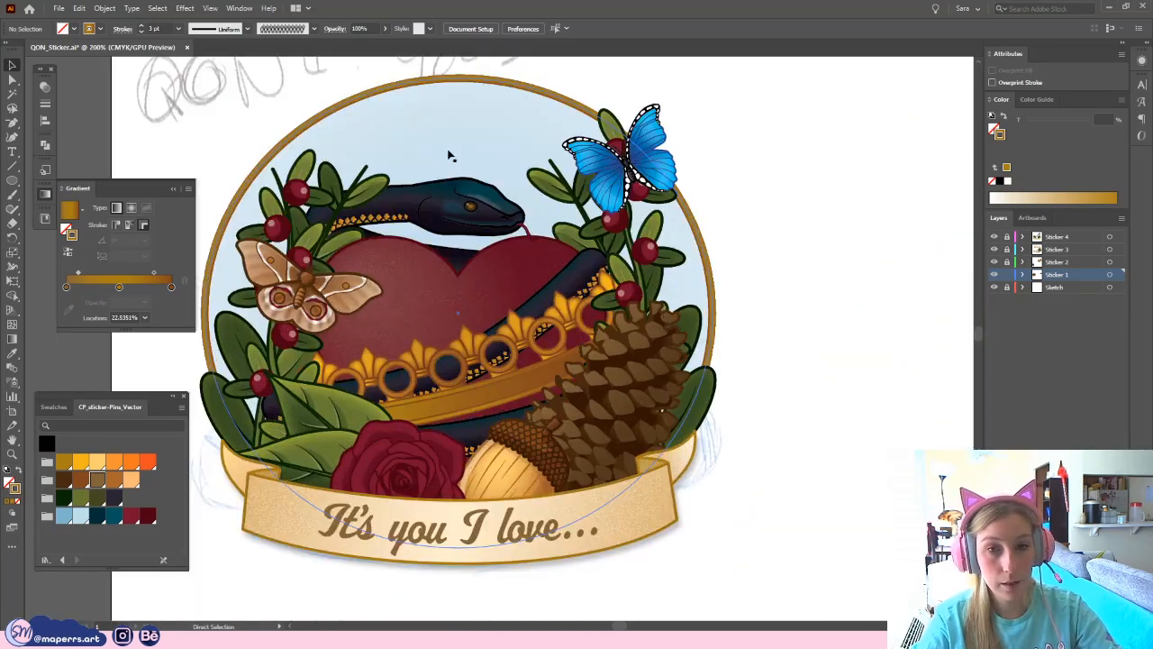
{"action": "left_click", "coordinate": [434, 81]}
{"action": "left_click", "coordinate": [179, 28]}
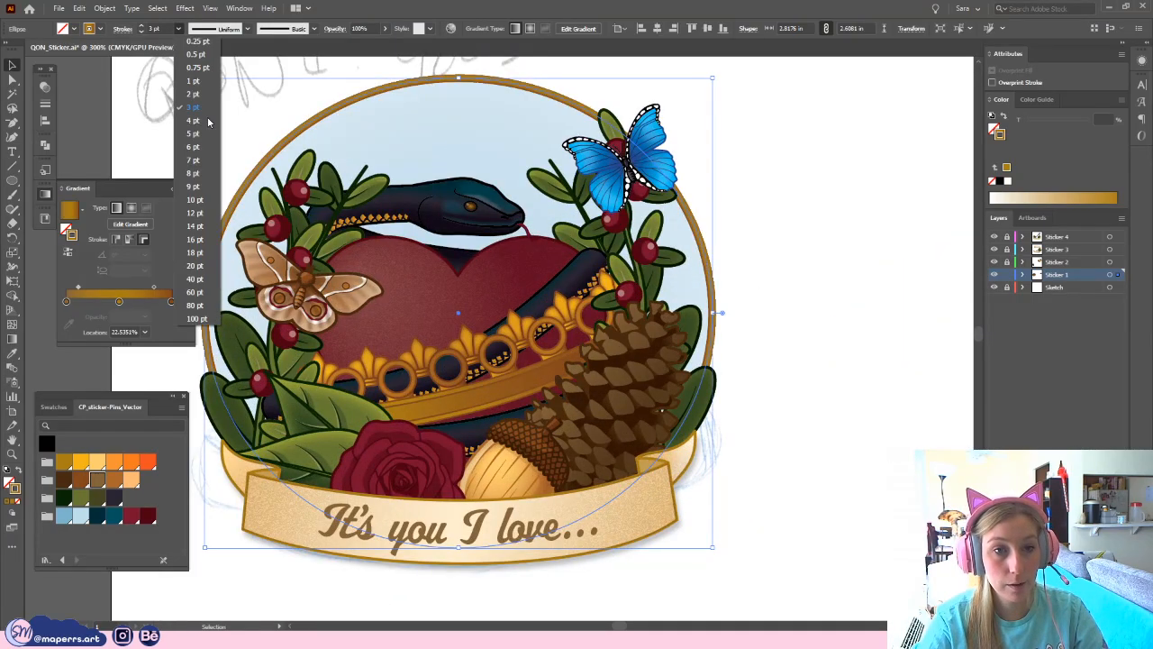
{"action": "left_click", "coordinate": [209, 121]}
{"action": "left_click", "coordinate": [237, 109]}
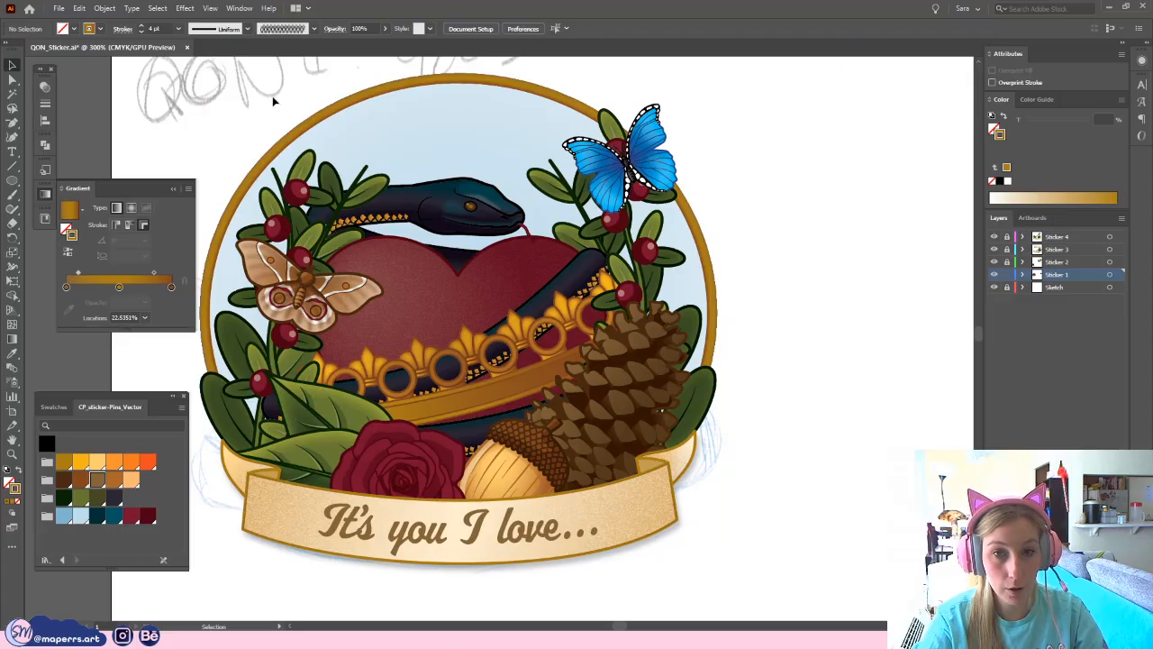
- Isolate the 4 pt border ellipse, paste a copy of it in front in the same place and exit isolation
{"action": "scroll", "coordinate": [798, 281], "scroll_direction": "up", "scroll_amount": 1}
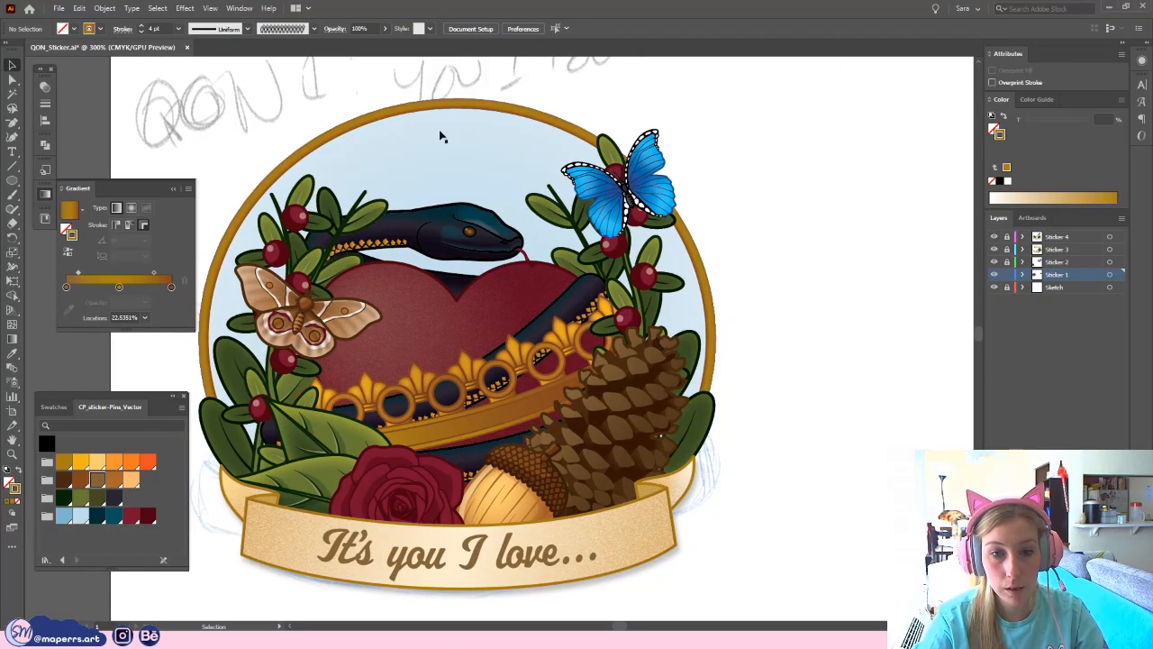
{"action": "scroll", "coordinate": [501, 150], "scroll_direction": "up", "scroll_amount": 2}
{"action": "scroll", "coordinate": [501, 150], "scroll_direction": "left", "scroll_amount": 2}
{"action": "left_click", "coordinate": [480, 157]}
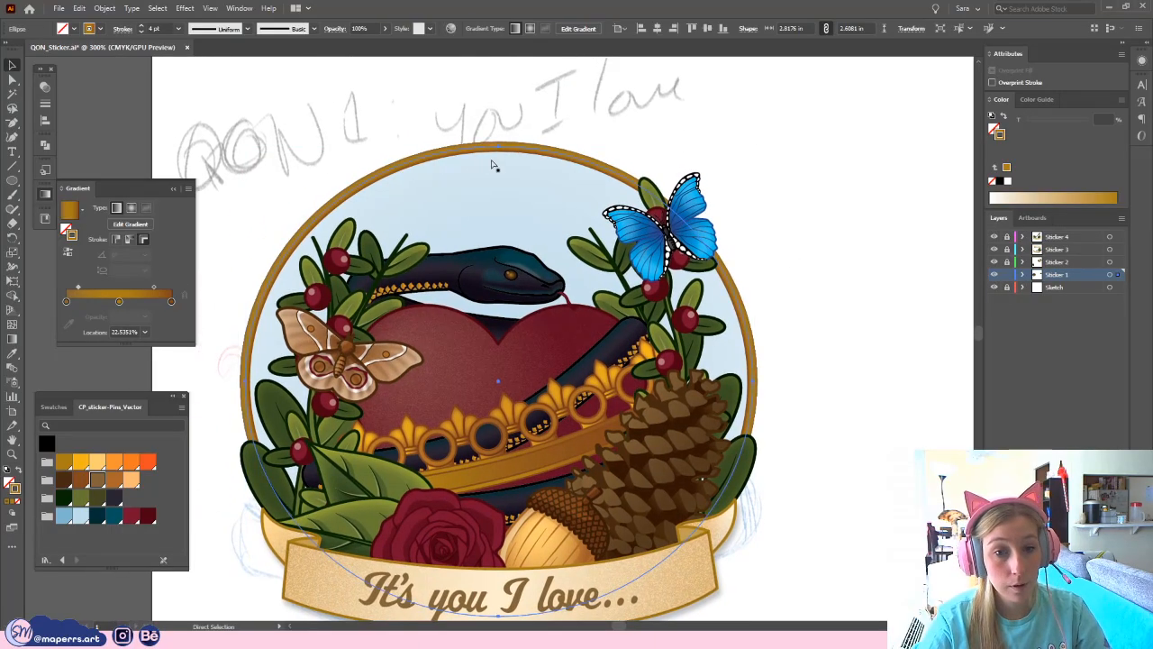
{"action": "key", "text": "ctrl+v"}
{"action": "key", "text": "ctrl+z"}
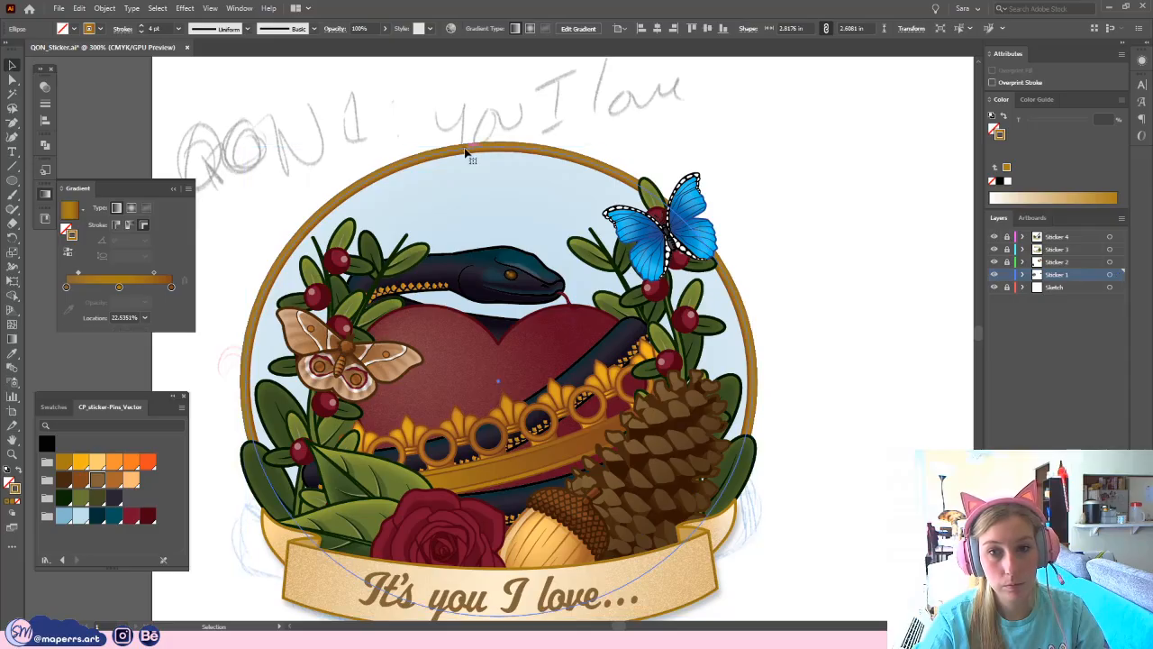
{"action": "double_click", "coordinate": [459, 153]}
{"action": "key", "text": "ctrl+f"}
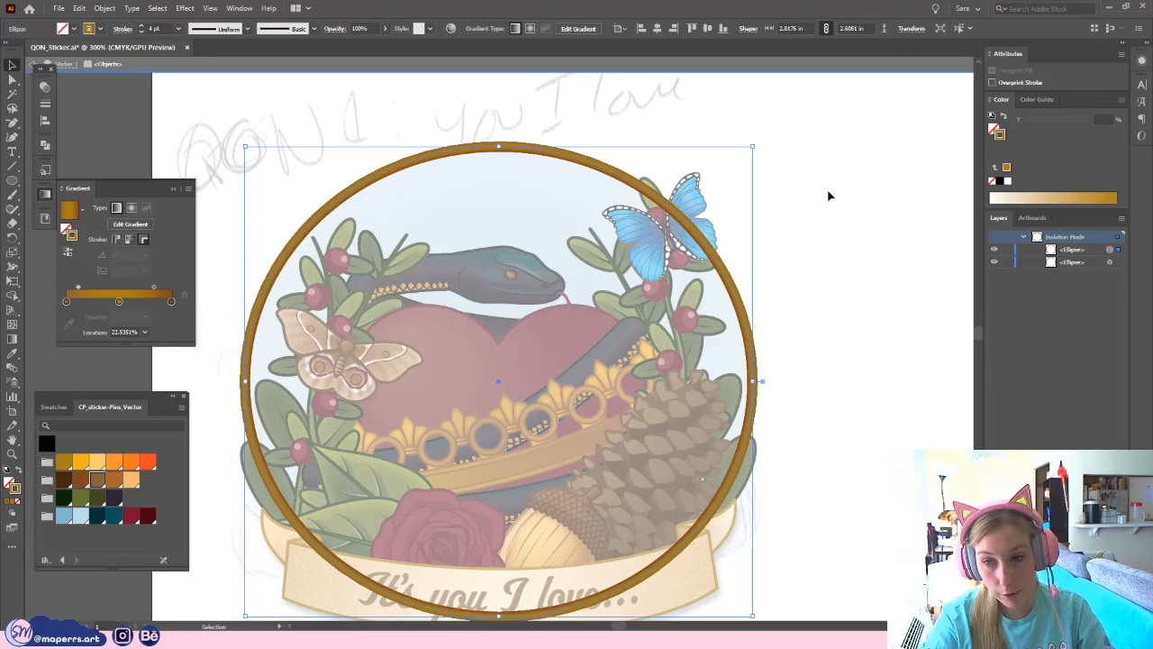
{"action": "left_click", "coordinate": [818, 235]}
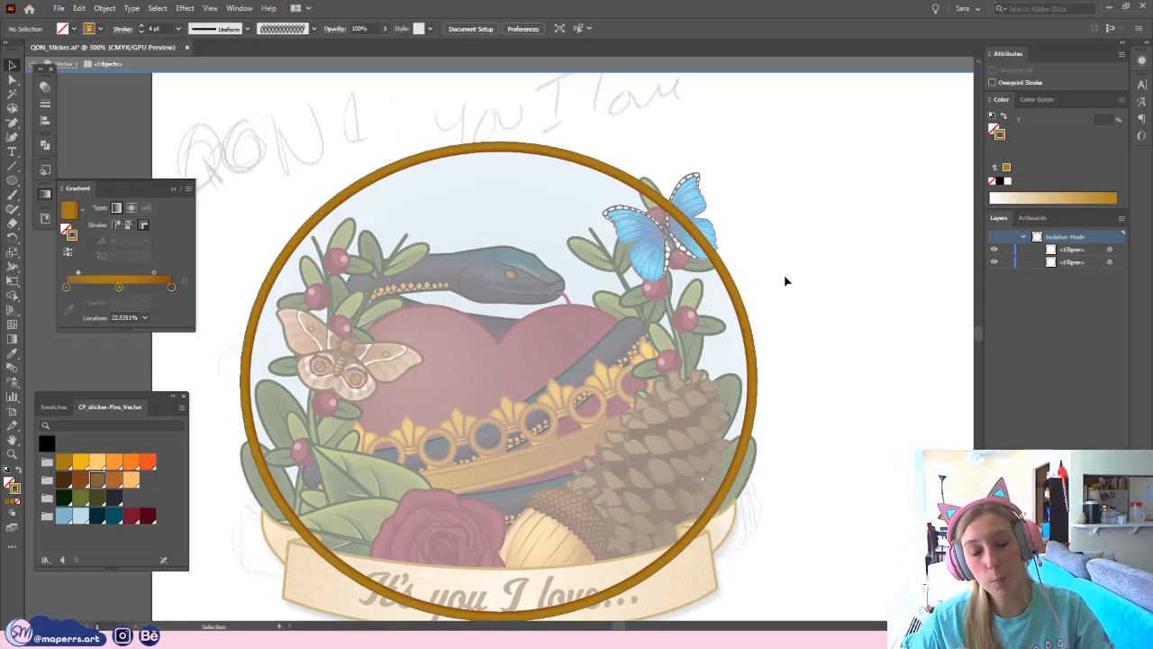
{"action": "left_click", "coordinate": [482, 159]}
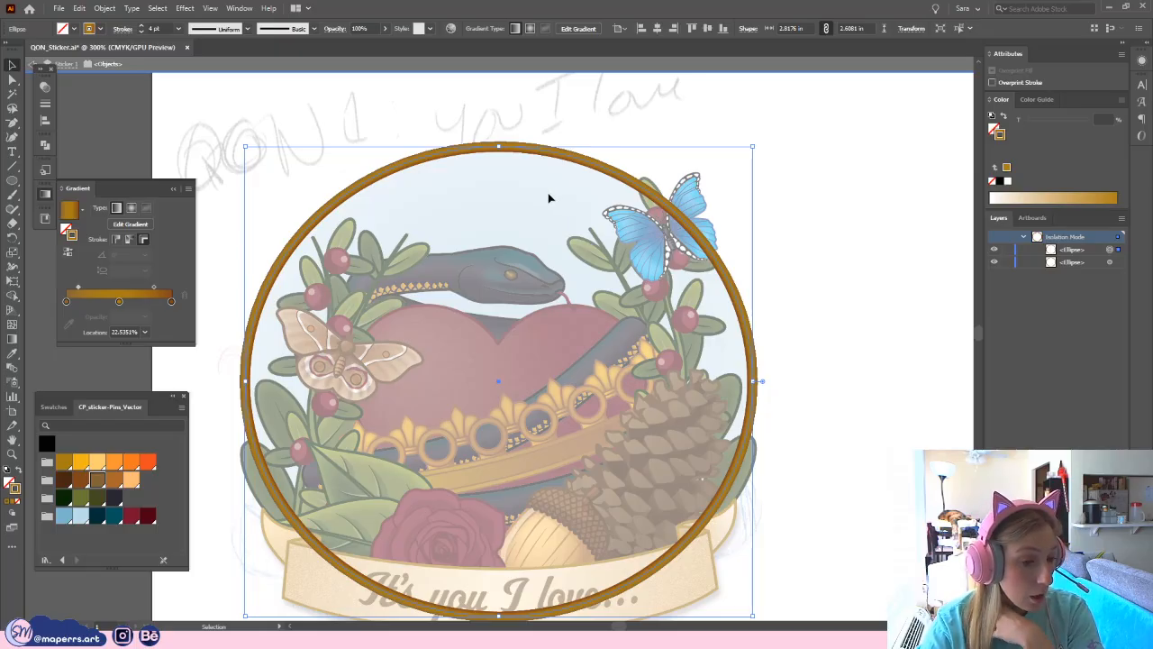
{"action": "double_click", "coordinate": [830, 317]}
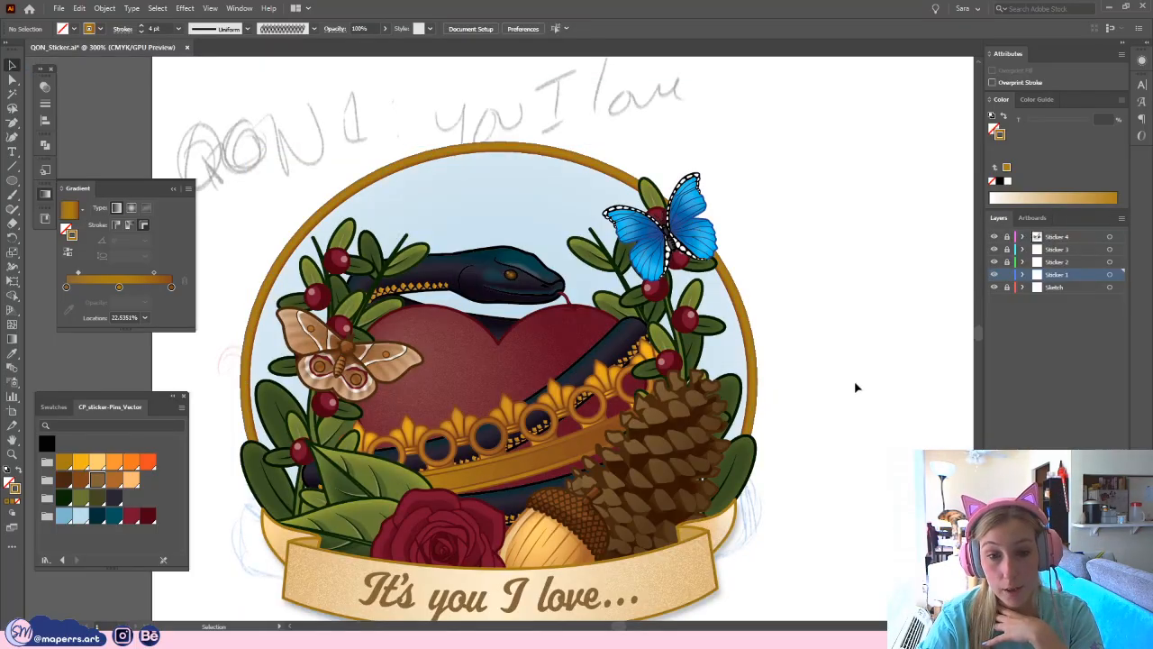
- Isolate the heart group to examine its full shape, outline and grainy shading, then return to the whole sticker
{"action": "key", "text": "ctrl+plus"}
{"action": "left_click_drag", "start_coordinate": [455, 333], "coordinate": [417, 151]}
{"action": "left_click", "coordinate": [433, 217]}
{"action": "double_click", "coordinate": [437, 206]}
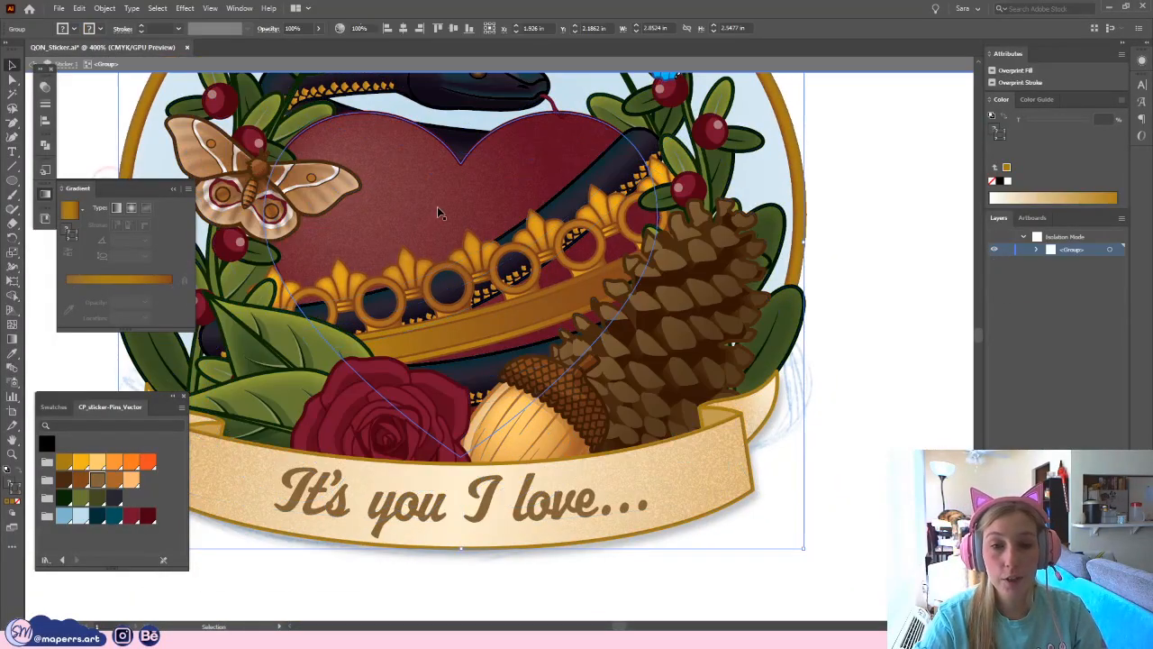
{"action": "left_click", "coordinate": [405, 209]}
{"action": "double_click", "coordinate": [387, 133]}
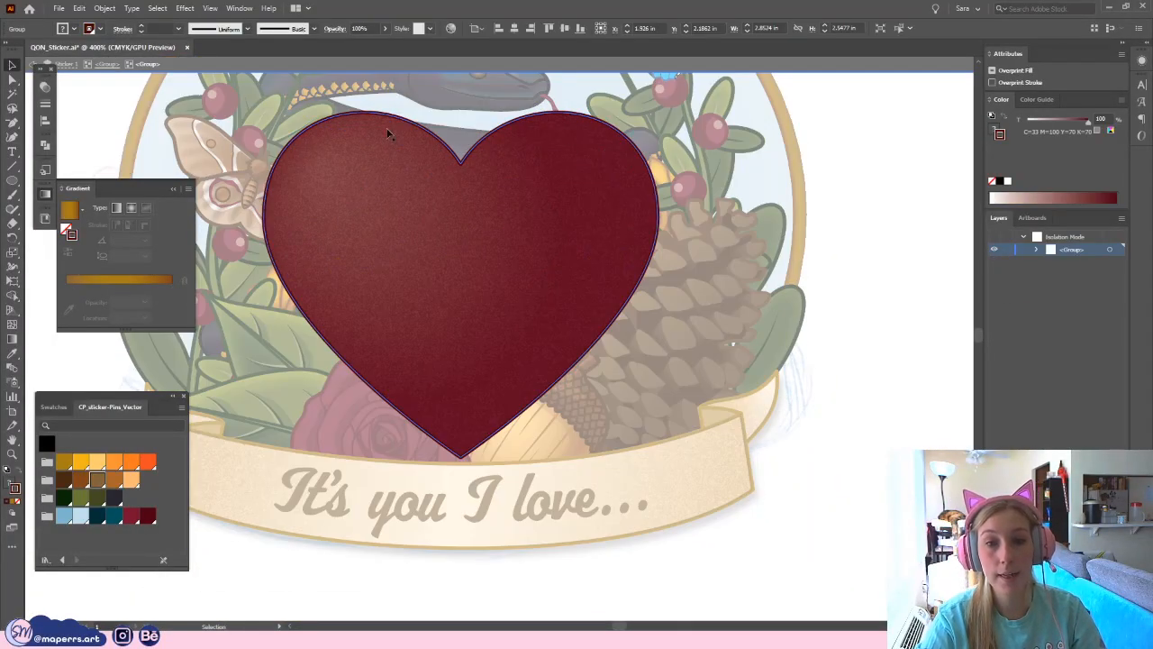
{"action": "left_click_drag", "start_coordinate": [378, 255], "coordinate": [378, 256]}
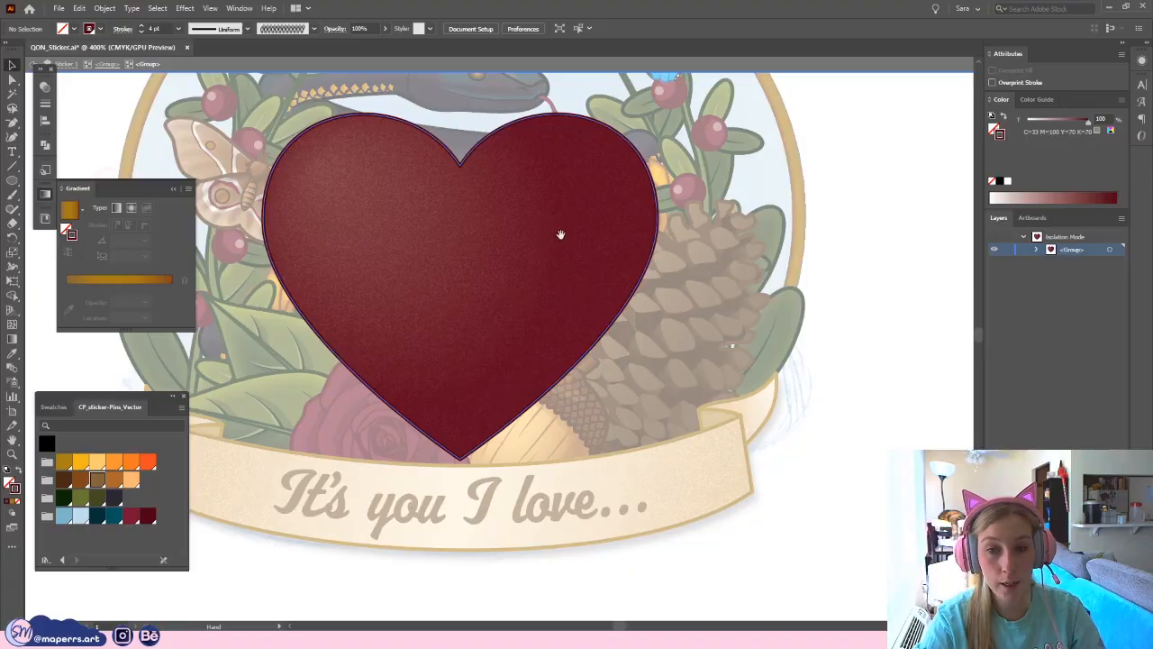
{"action": "left_click_drag", "start_coordinate": [561, 234], "coordinate": [577, 319]}
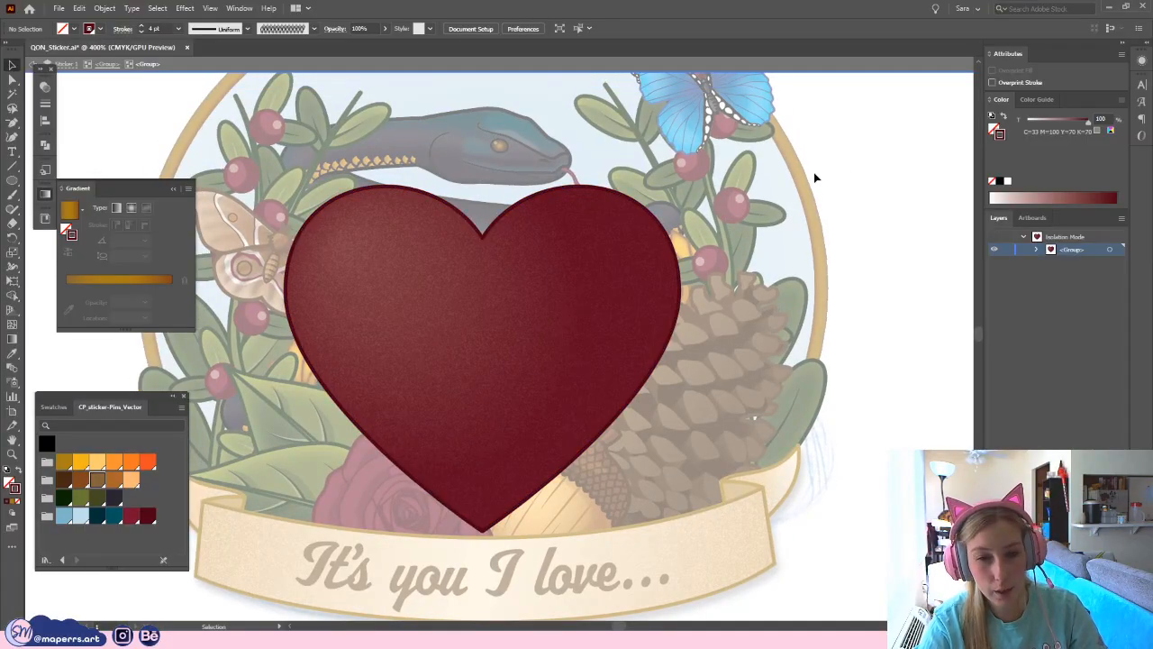
{"action": "key", "text": "ctrl+minus"}
{"action": "key", "text": "ctrl+minus"}
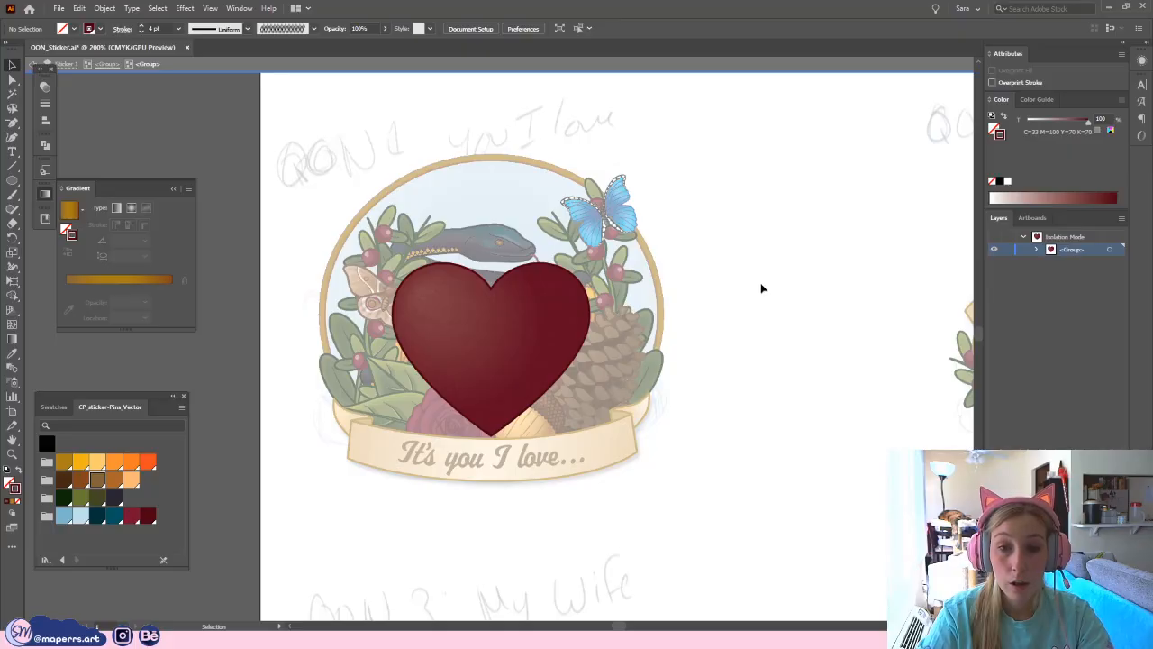
{"action": "double_click", "coordinate": [761, 288]}
{"action": "left_click_drag", "start_coordinate": [663, 301], "coordinate": [594, 310]}
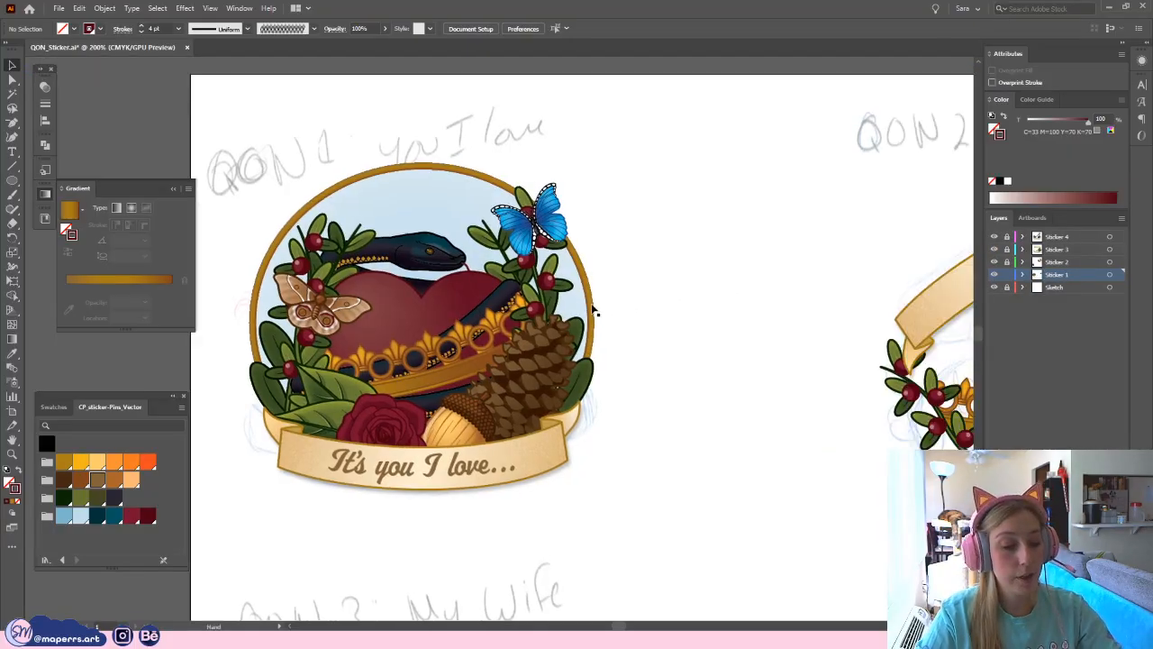
- Draw an unfilled circle about 1.13 in across with a dark red 4 pt outline beside the first sticker, and save the document
{"action": "key", "text": "ctrl+plus"}
{"action": "left_click_drag", "start_coordinate": [725, 344], "coordinate": [508, 318]}
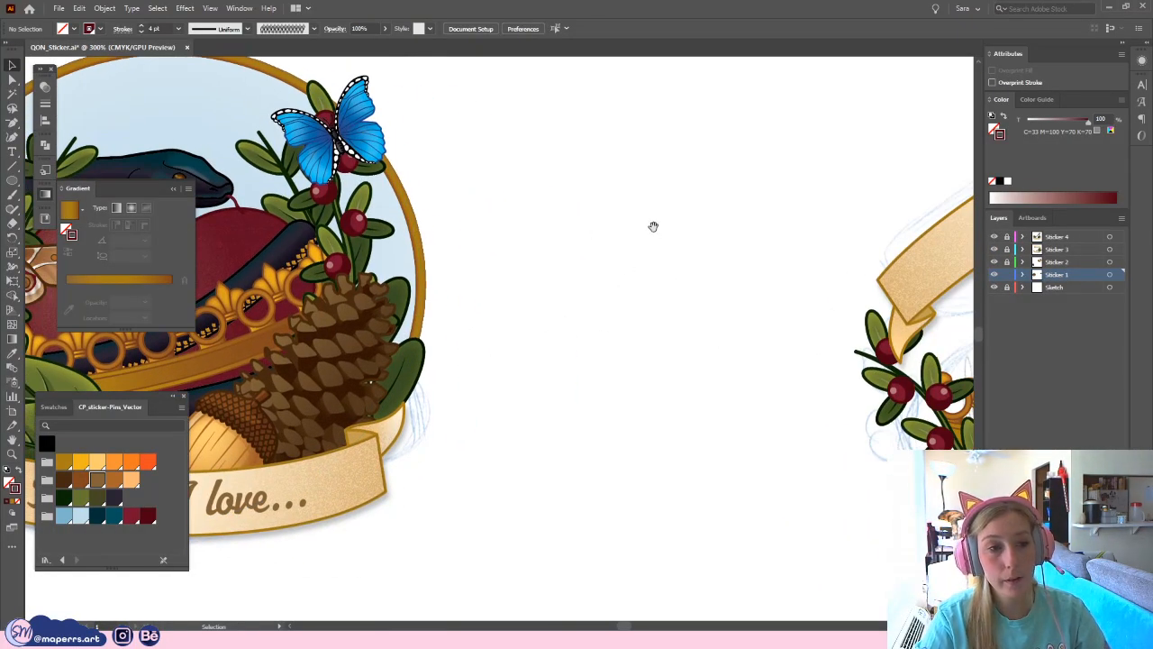
{"action": "left_click_drag", "start_coordinate": [653, 227], "coordinate": [631, 216]}
{"action": "key", "text": "l"}
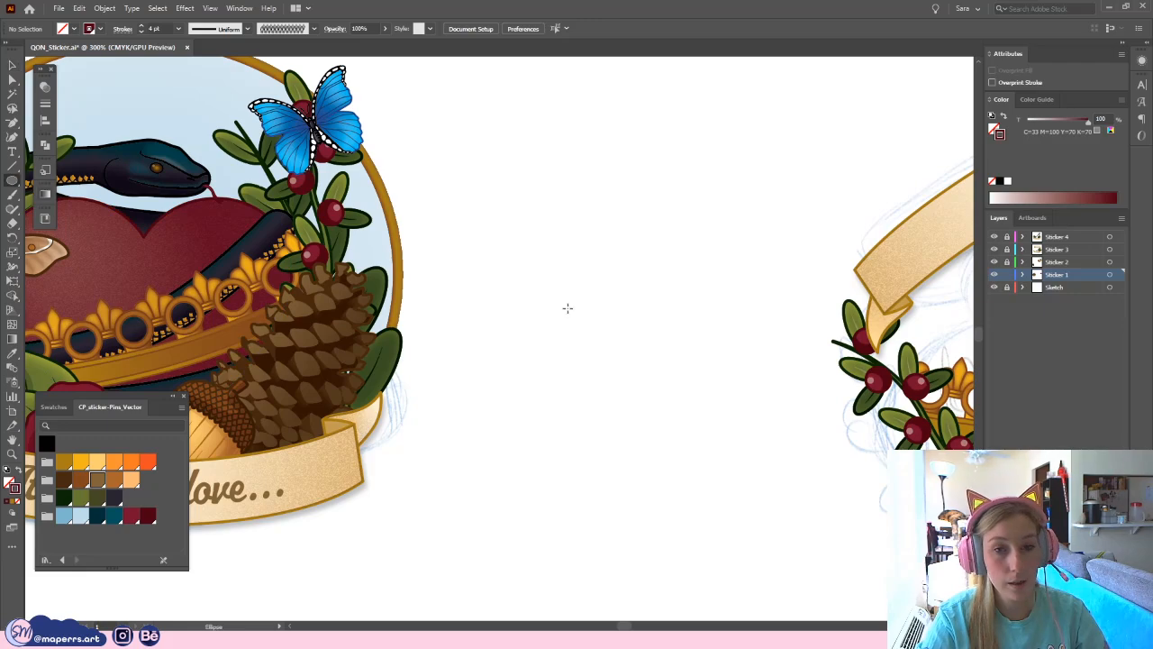
{"action": "left_click_drag", "start_coordinate": [455, 177], "coordinate": [643, 376]}
{"action": "left_click", "coordinate": [12, 65]}
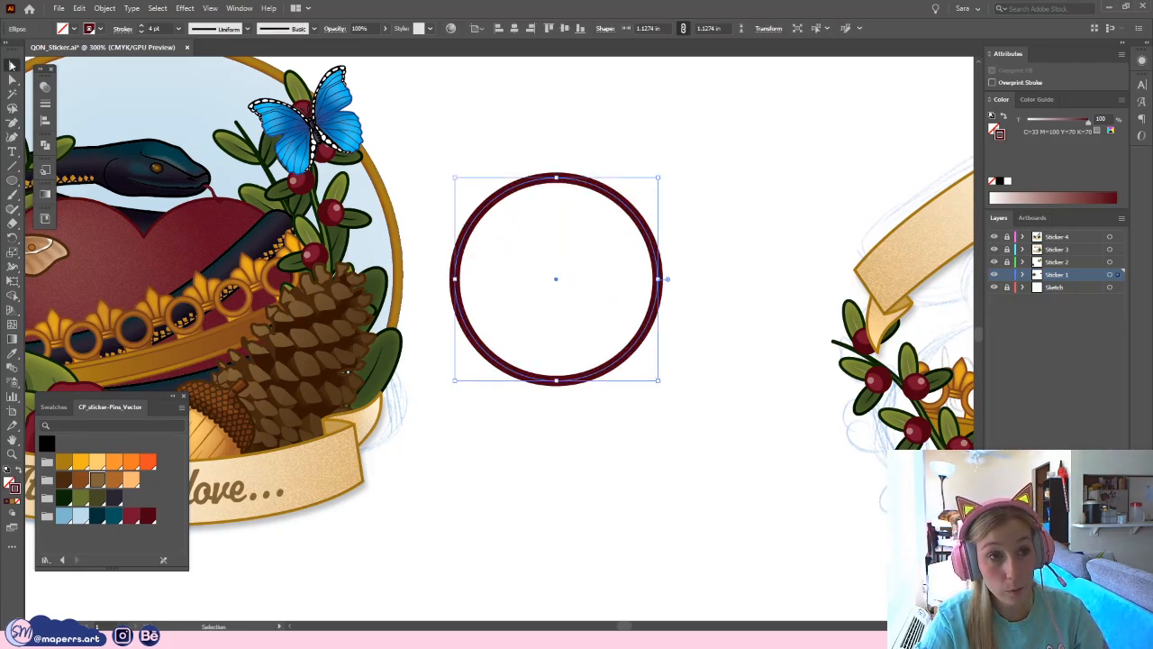
{"action": "left_click", "coordinate": [461, 139]}
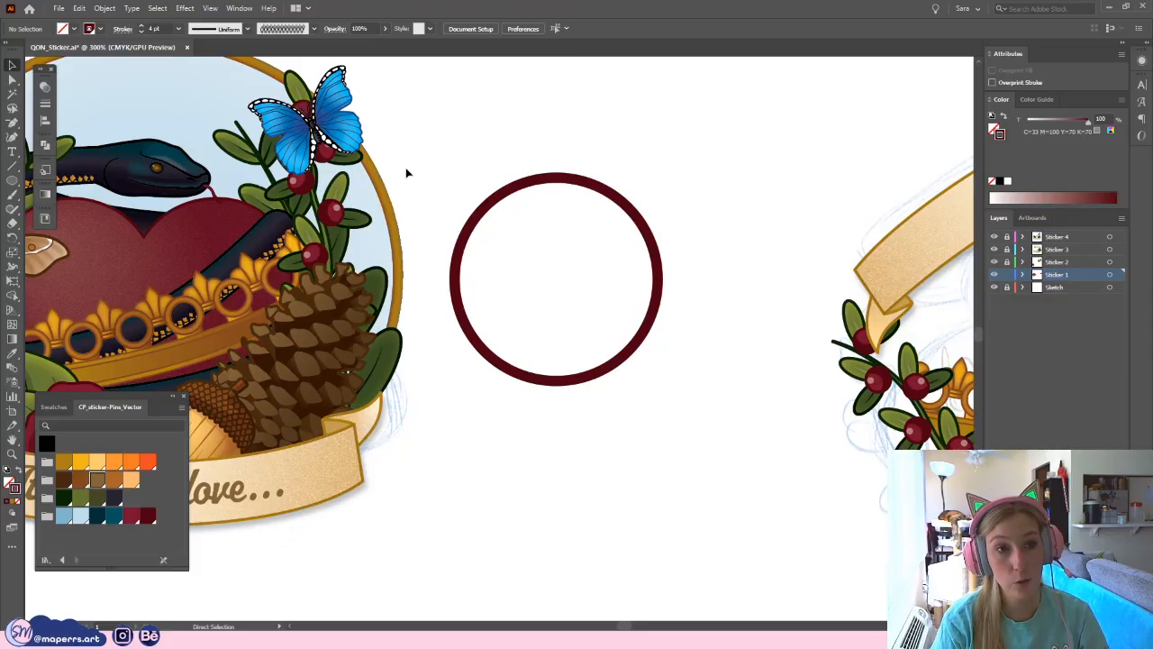
{"action": "key", "text": "ctrl+s"}
- Recolour the circle with the crimson swatch and swap it to a solid fill without an outline
{"action": "left_click_drag", "start_coordinate": [651, 163], "coordinate": [577, 218]}
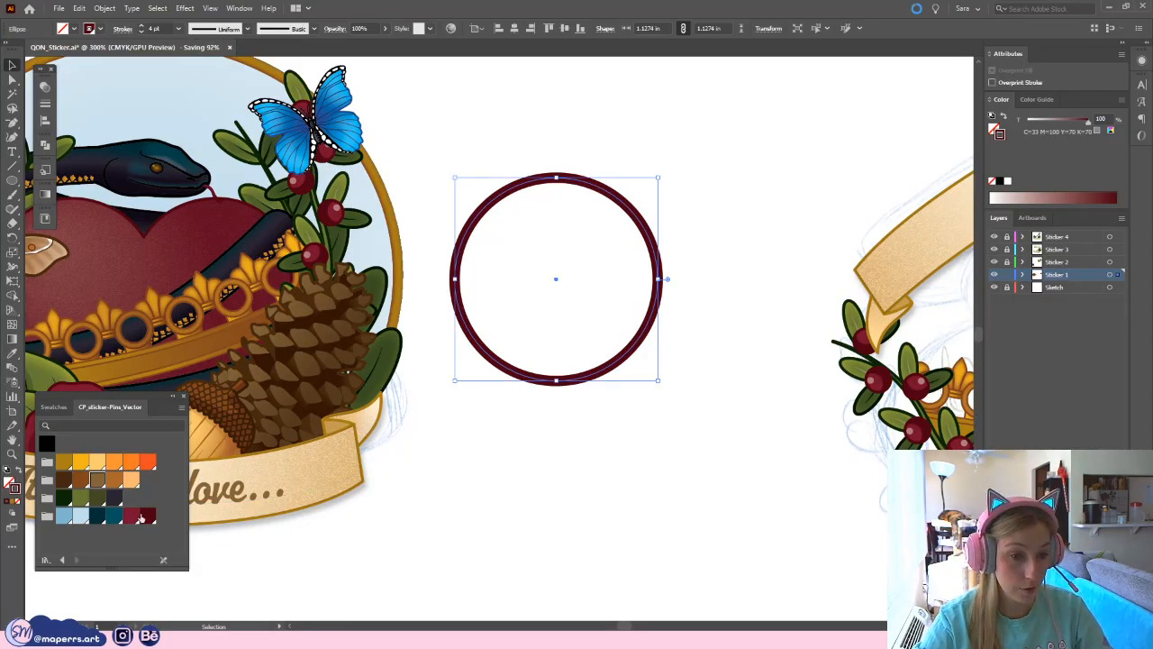
{"action": "left_click", "coordinate": [131, 517]}
{"action": "key", "text": "shift+x"}
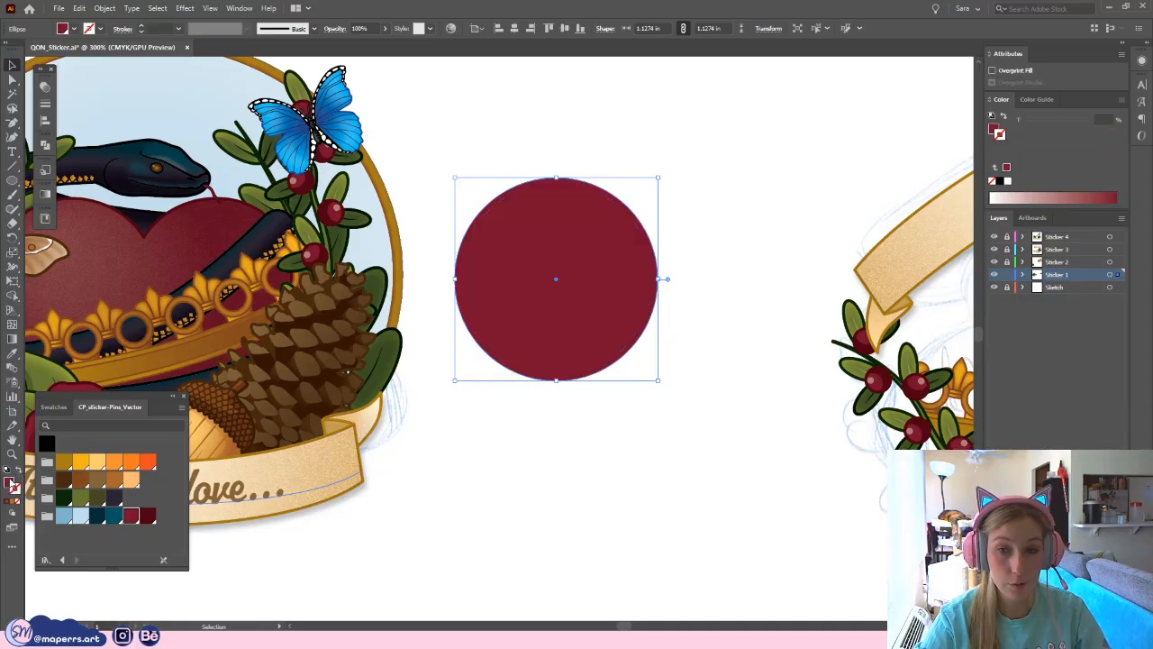
{"action": "left_click", "coordinate": [634, 471]}
{"action": "left_click", "coordinate": [558, 280]}
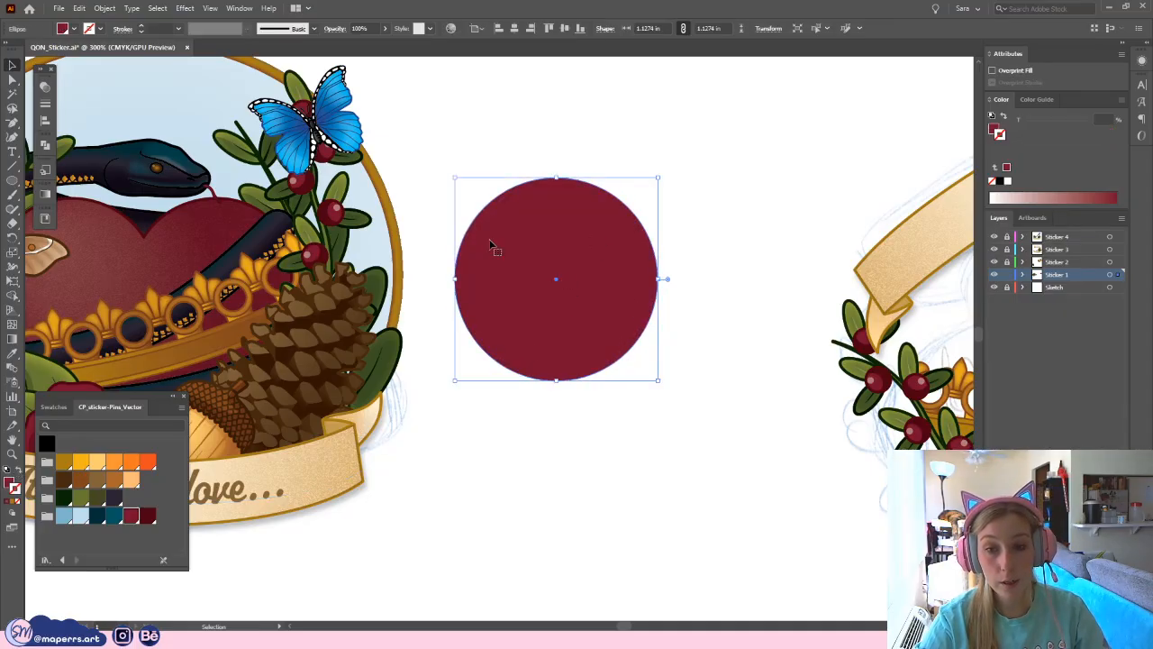
- Give the circle a radial gradient with crimson middle and outer stops, removing the original first stop and moving the middle one to 0%
{"action": "left_click", "coordinate": [45, 194]}
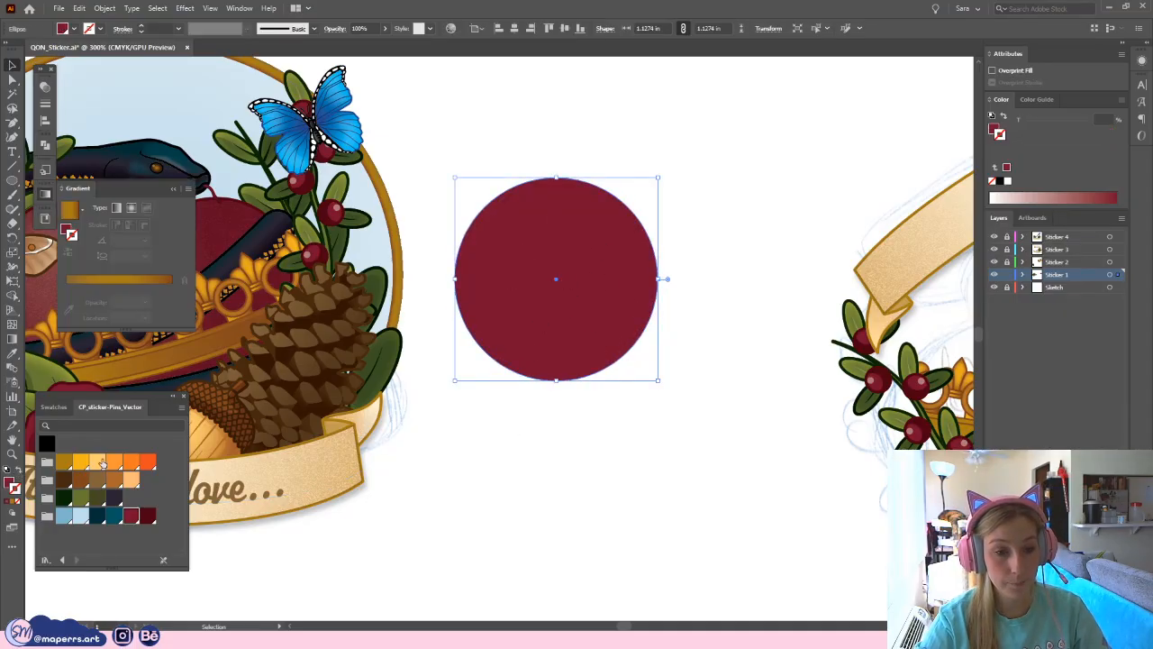
{"action": "left_click", "coordinate": [132, 208]}
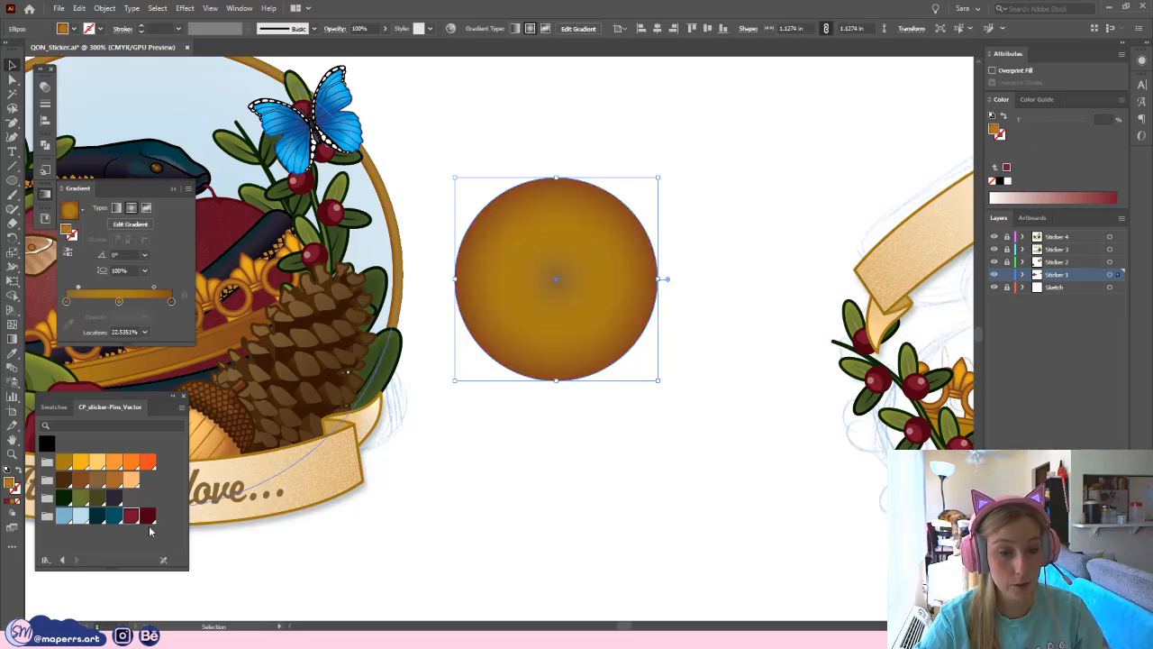
{"action": "left_click", "coordinate": [172, 302]}
{"action": "left_click", "coordinate": [131, 516]}
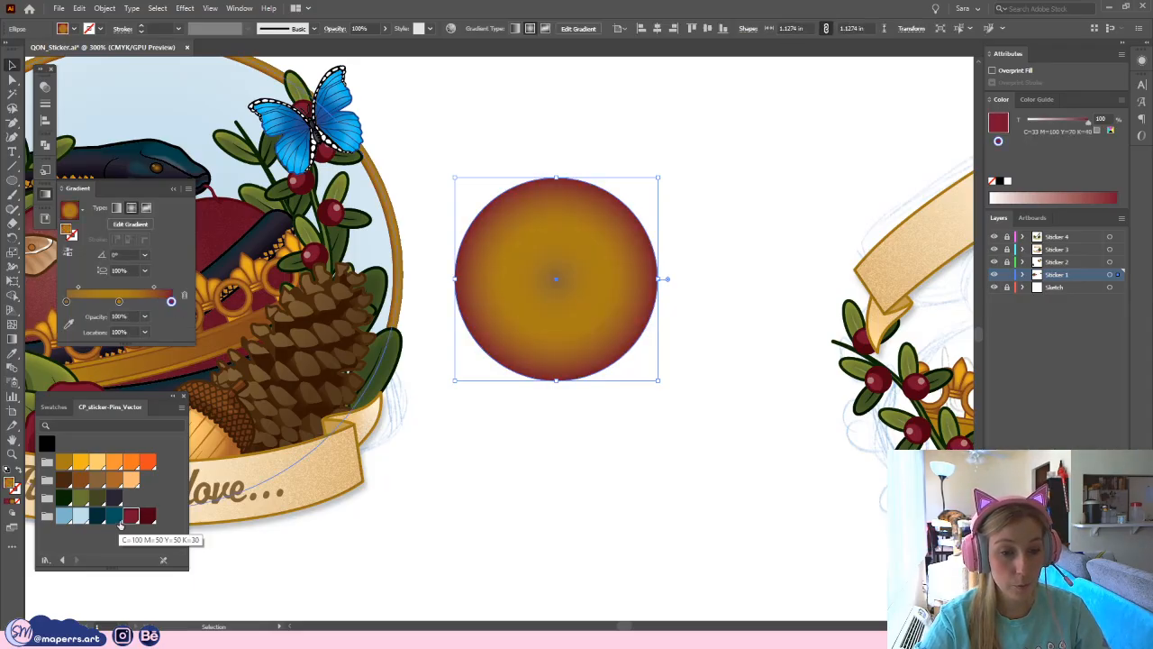
{"action": "left_click", "coordinate": [119, 303]}
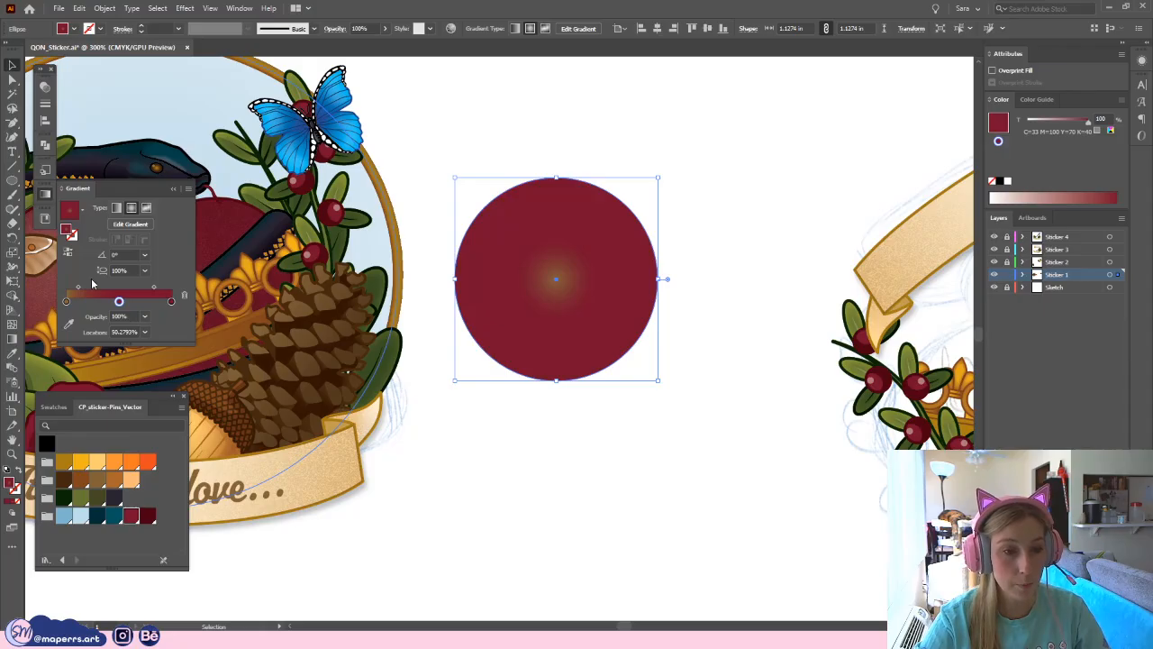
{"action": "left_click", "coordinate": [66, 301]}
{"action": "left_click", "coordinate": [185, 295]}
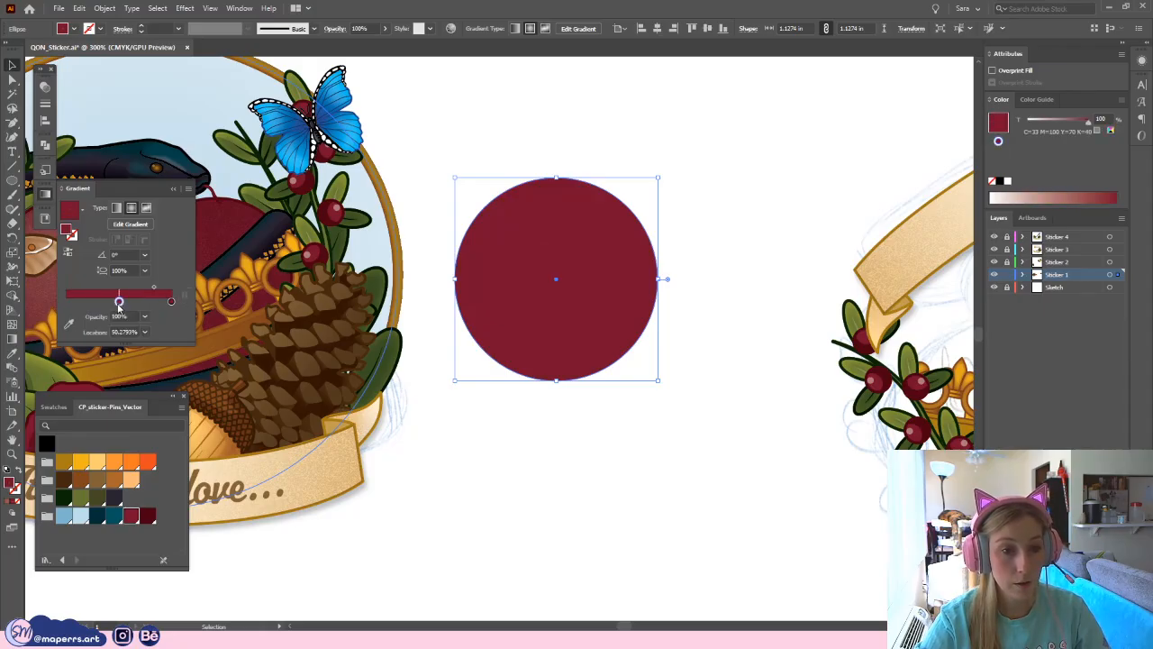
{"action": "left_click_drag", "start_coordinate": [119, 302], "coordinate": [28, 306]}
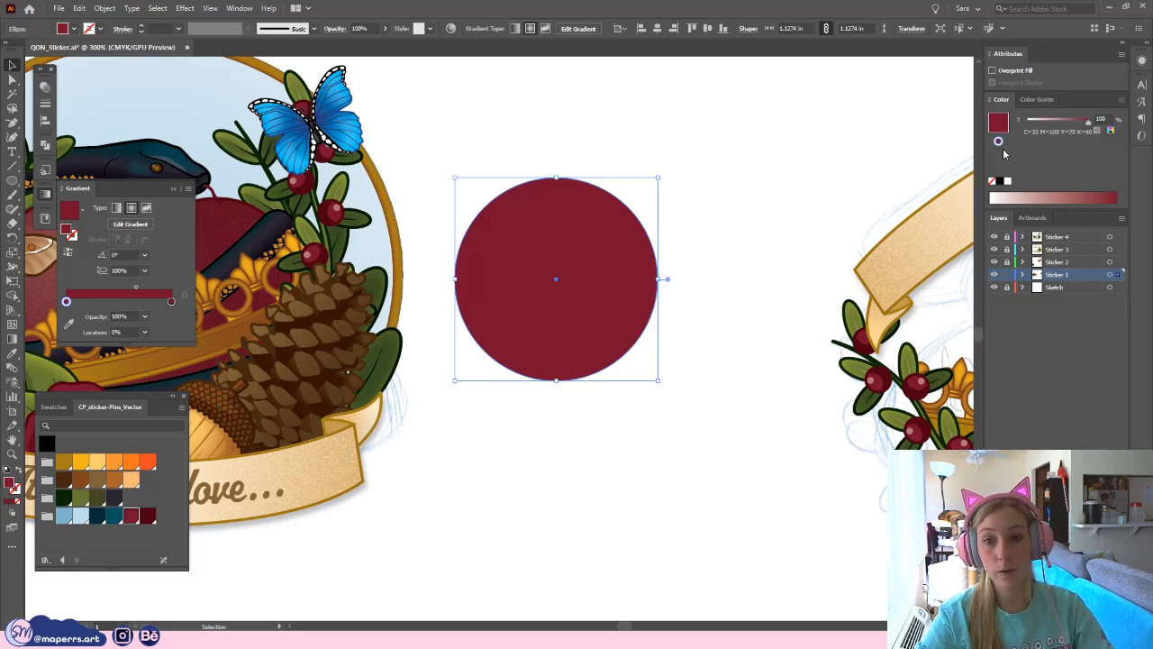
- Set the inner gradient stop's tint to 60%, shift the highlight toward the circle's upper left and move the outer stop to about 78%
{"action": "left_click", "coordinate": [1106, 119]}
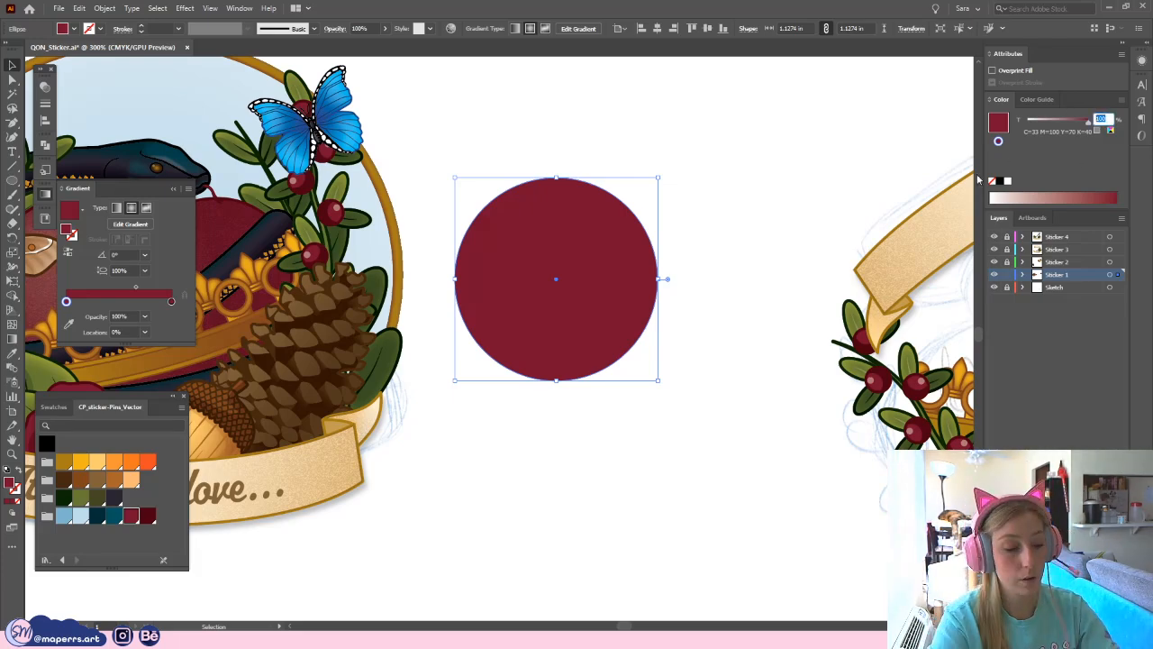
{"action": "type", "text": "60"}
{"action": "key", "text": "Return"}
{"action": "key", "text": "g"}
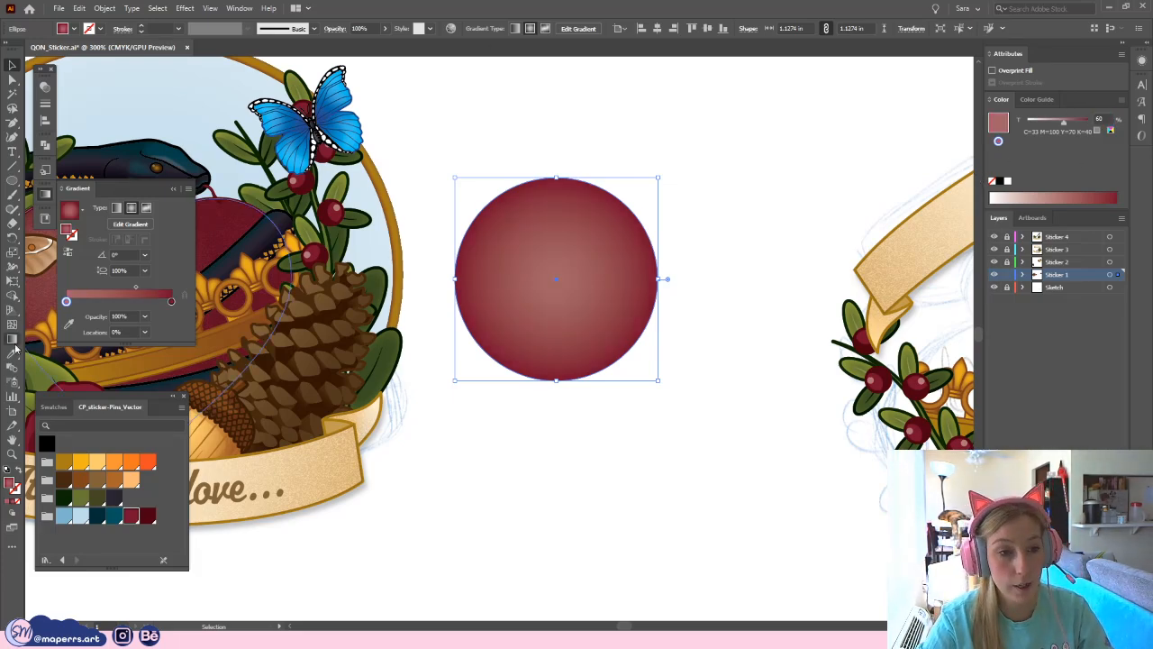
{"action": "left_click_drag", "start_coordinate": [550, 281], "coordinate": [512, 219]}
{"action": "left_click_drag", "start_coordinate": [616, 363], "coordinate": [593, 331]}
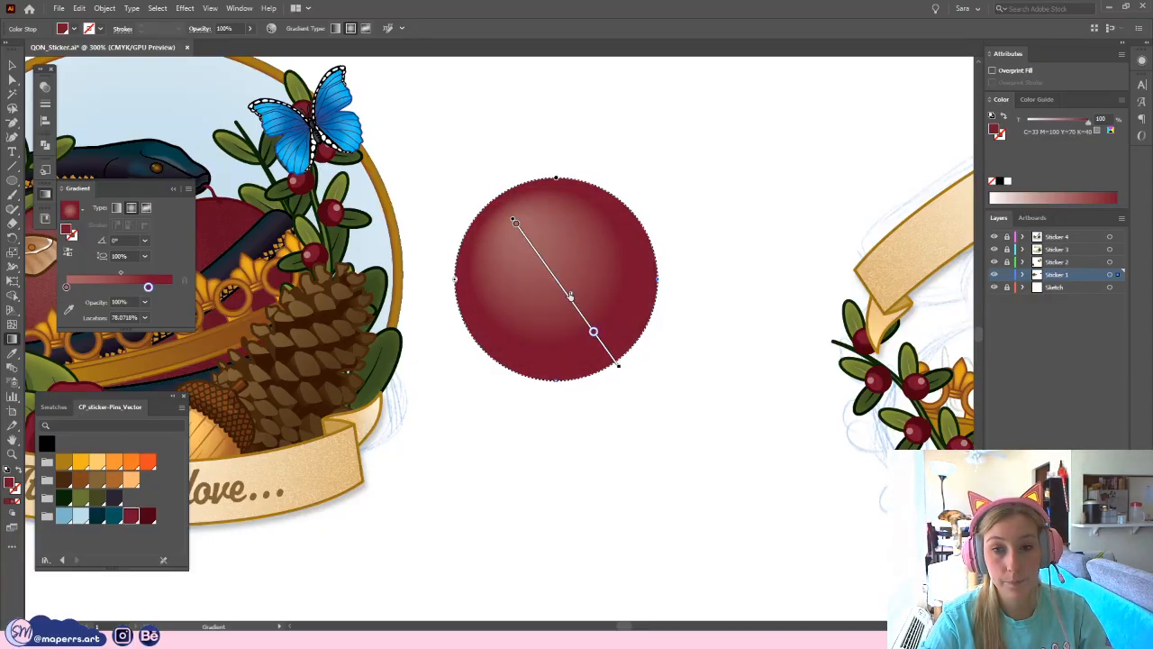
{"action": "key", "text": "v"}
{"action": "left_click", "coordinate": [643, 186]}
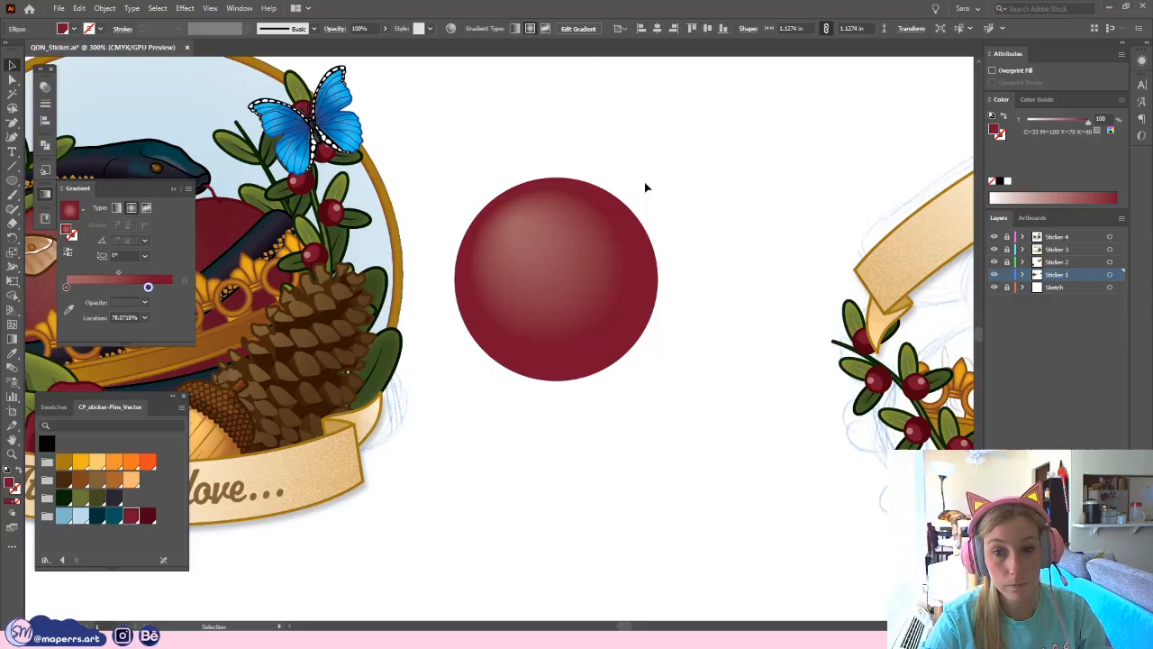
- Copy the gradient circle and paste the duplicate in front in the same place
{"action": "left_click", "coordinate": [602, 329]}
{"action": "key", "text": "ctrl+h"}
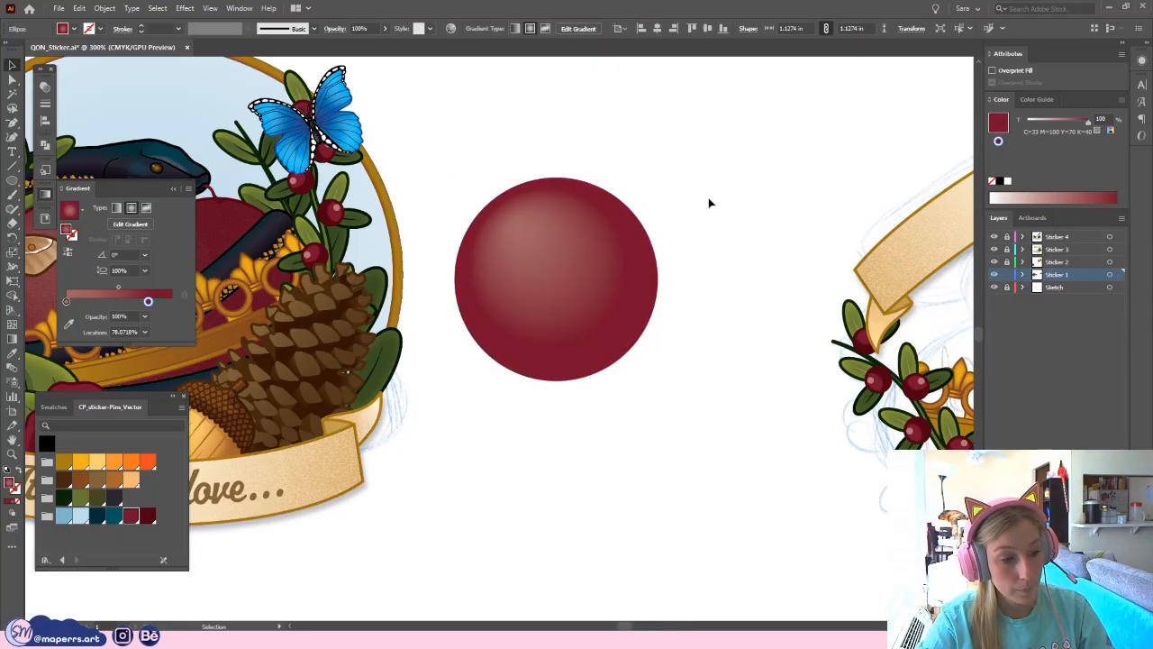
{"action": "left_click_drag", "start_coordinate": [709, 204], "coordinate": [704, 221]}
{"action": "left_click", "coordinate": [591, 286]}
{"action": "key", "text": "ctrl+c"}
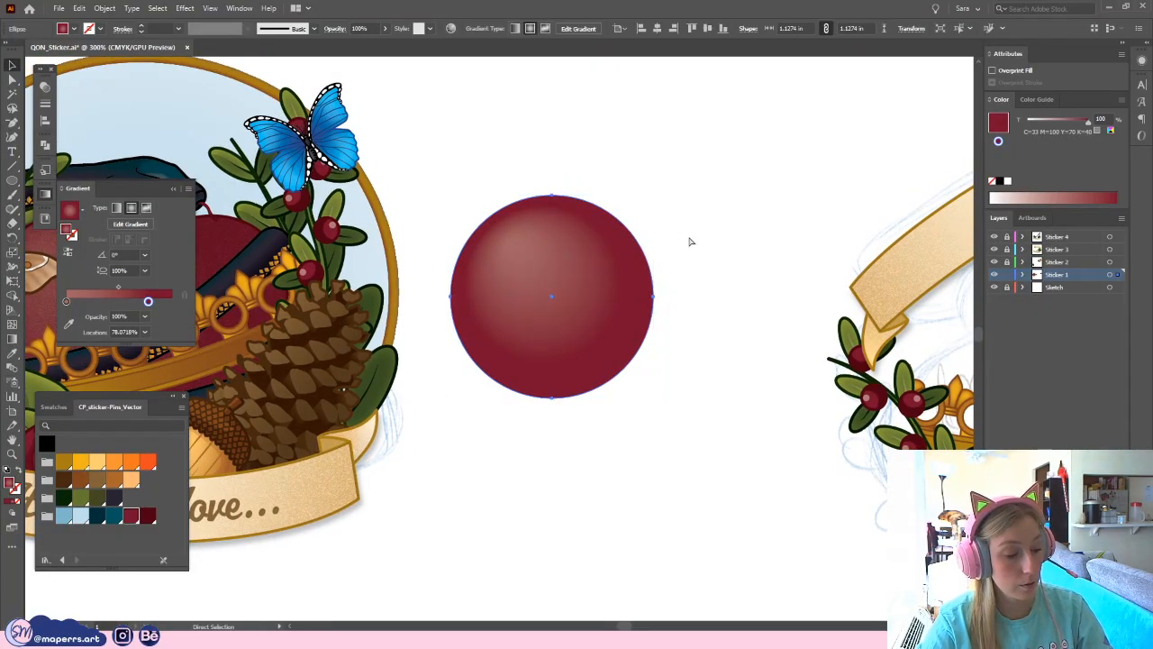
{"action": "left_click", "coordinate": [715, 196]}
{"action": "left_click_drag", "start_coordinate": [555, 288], "coordinate": [552, 290]}
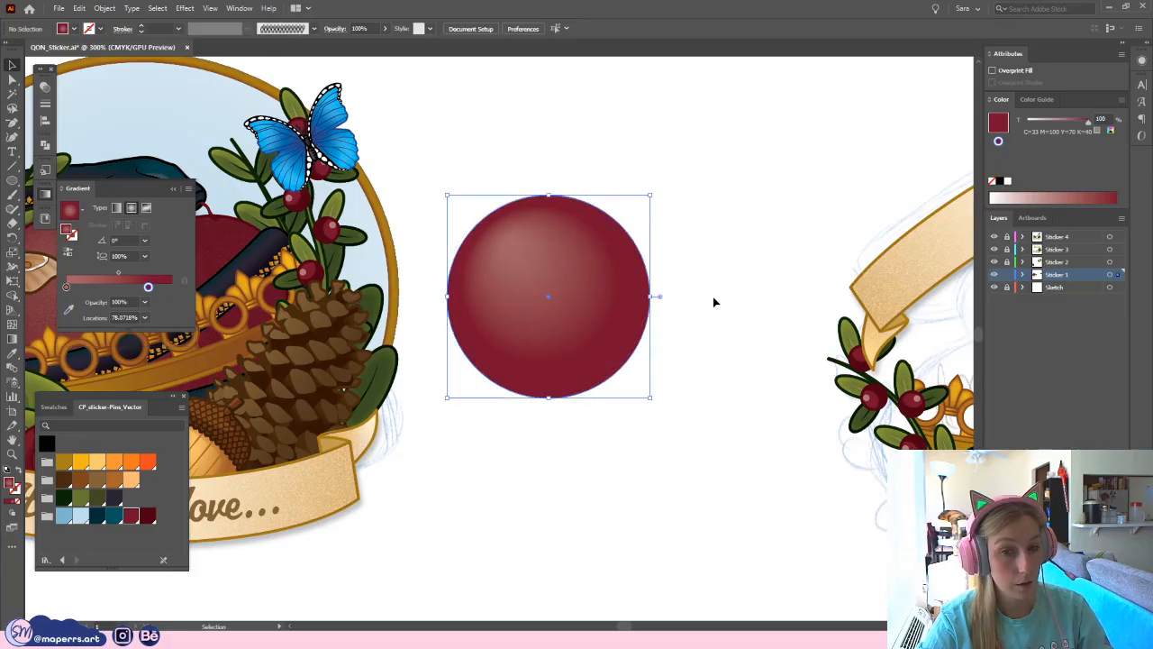
{"action": "key", "text": "Right"}
{"action": "key", "text": "ctrl+c"}
{"action": "key", "text": "ctrl+f"}
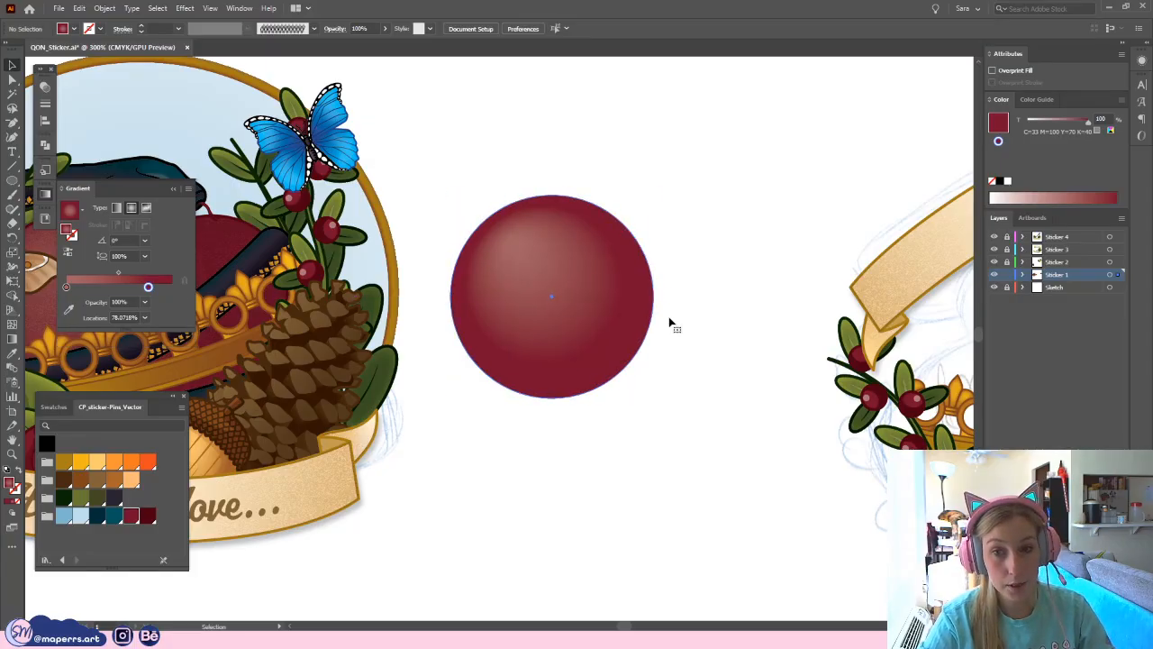
- Pull the pasted circle aside to check the one beneath it, and undo the move
{"action": "left_click", "coordinate": [669, 323]}
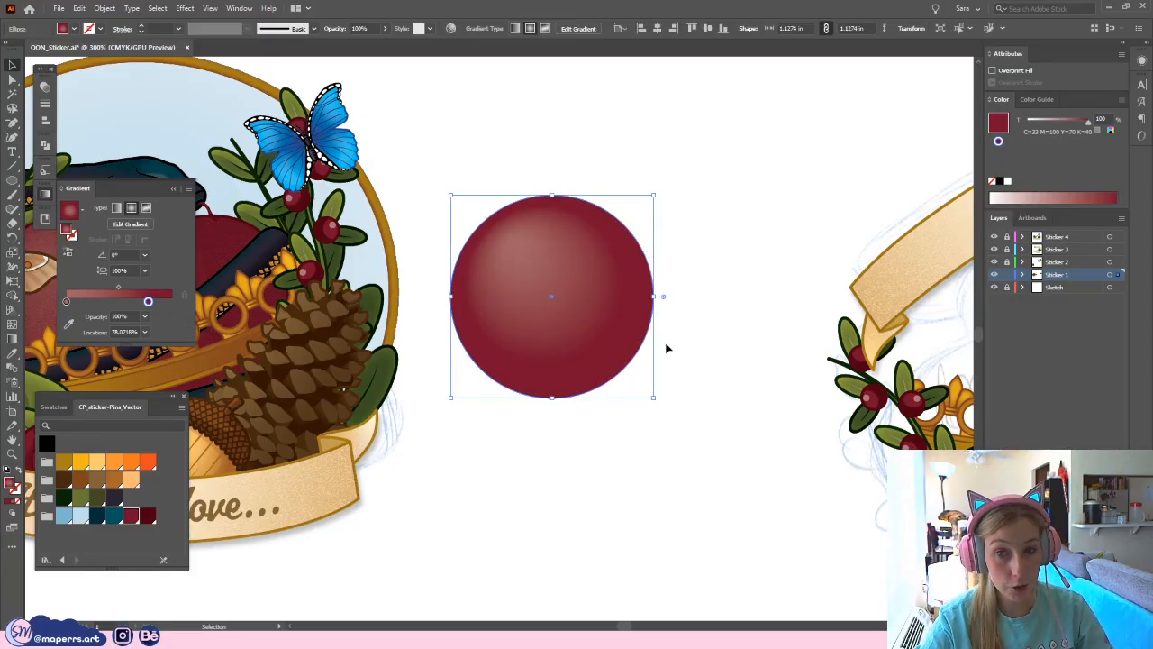
{"action": "left_click_drag", "start_coordinate": [605, 308], "coordinate": [632, 227]}
{"action": "key", "text": "ctrl+z"}
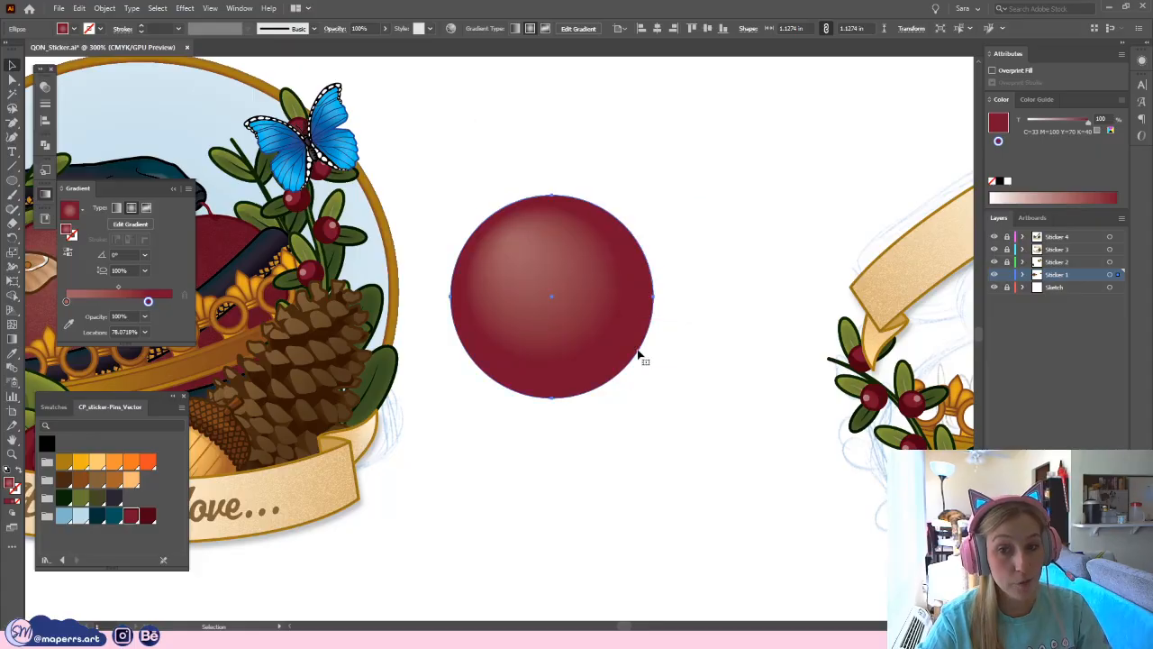
{"action": "left_click", "coordinate": [668, 206]}
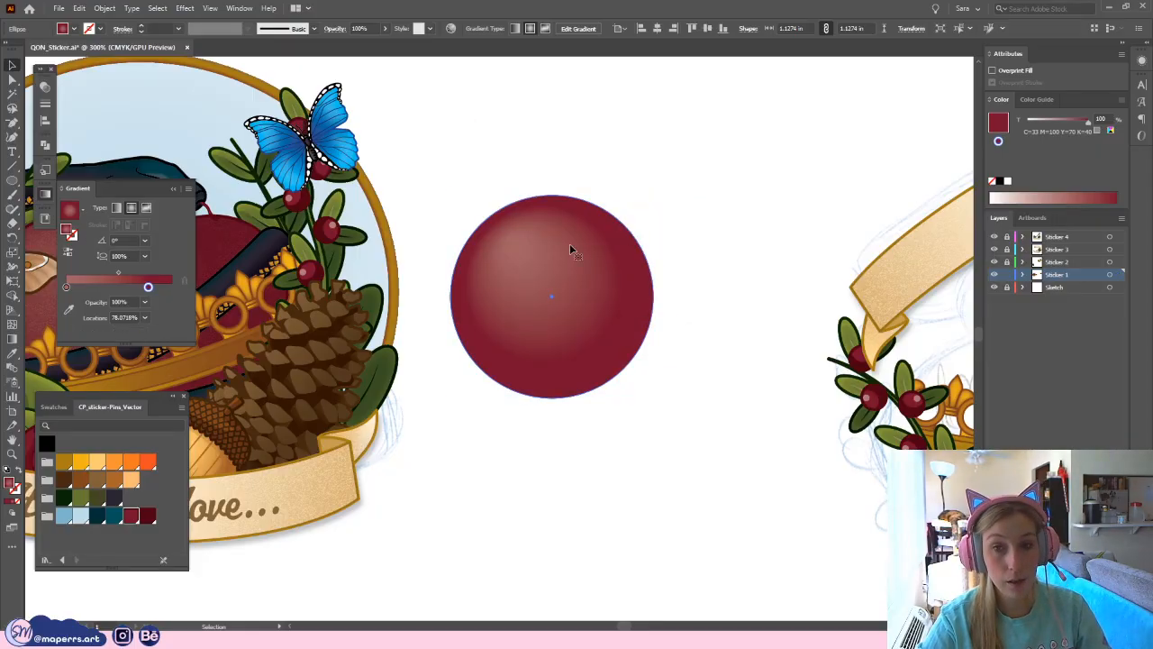
- Open the Grain texture effect for the top circle
{"action": "left_click", "coordinate": [569, 245]}
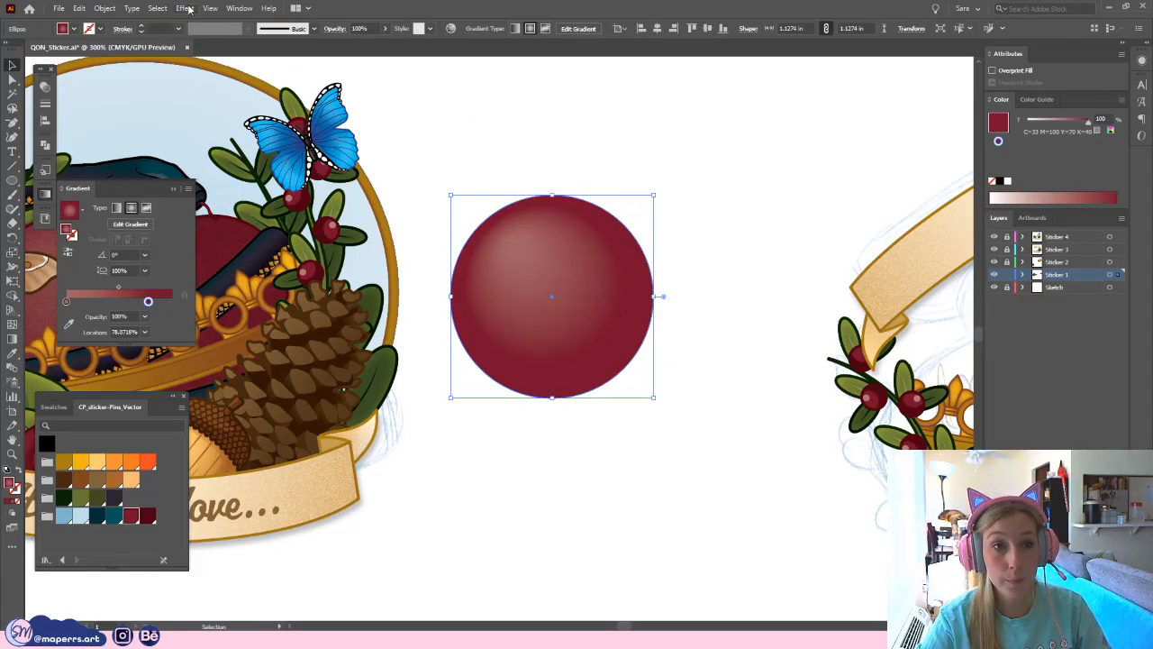
{"action": "left_click", "coordinate": [187, 8]}
{"action": "mouse_move", "coordinate": [197, 259]}
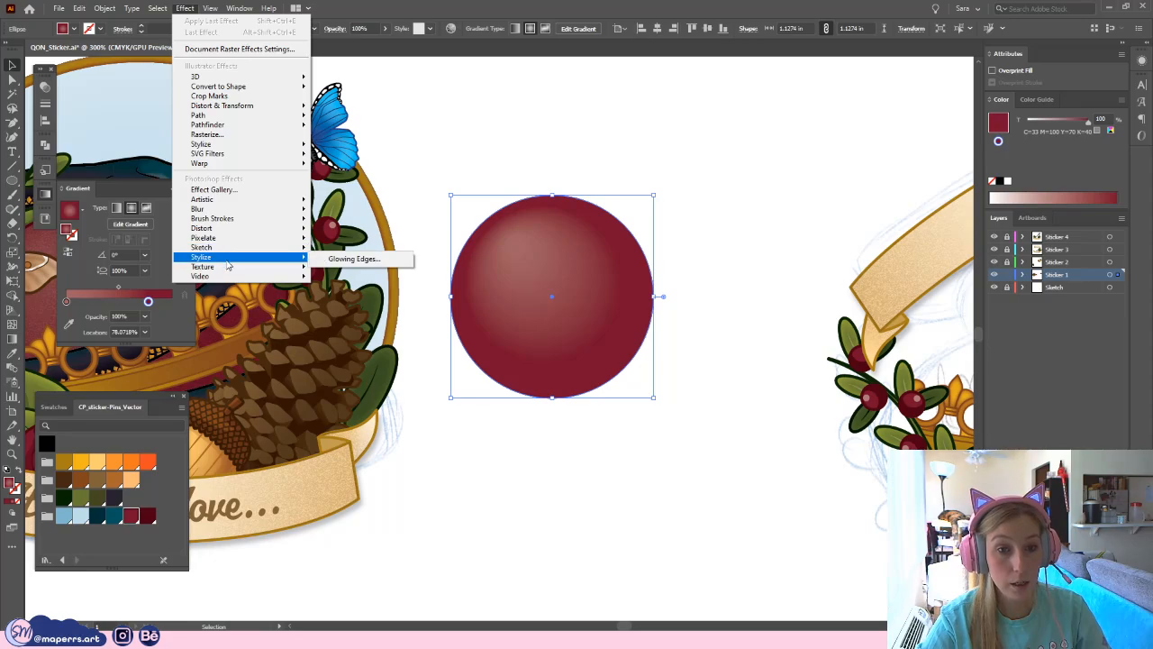
{"action": "left_click", "coordinate": [359, 282]}
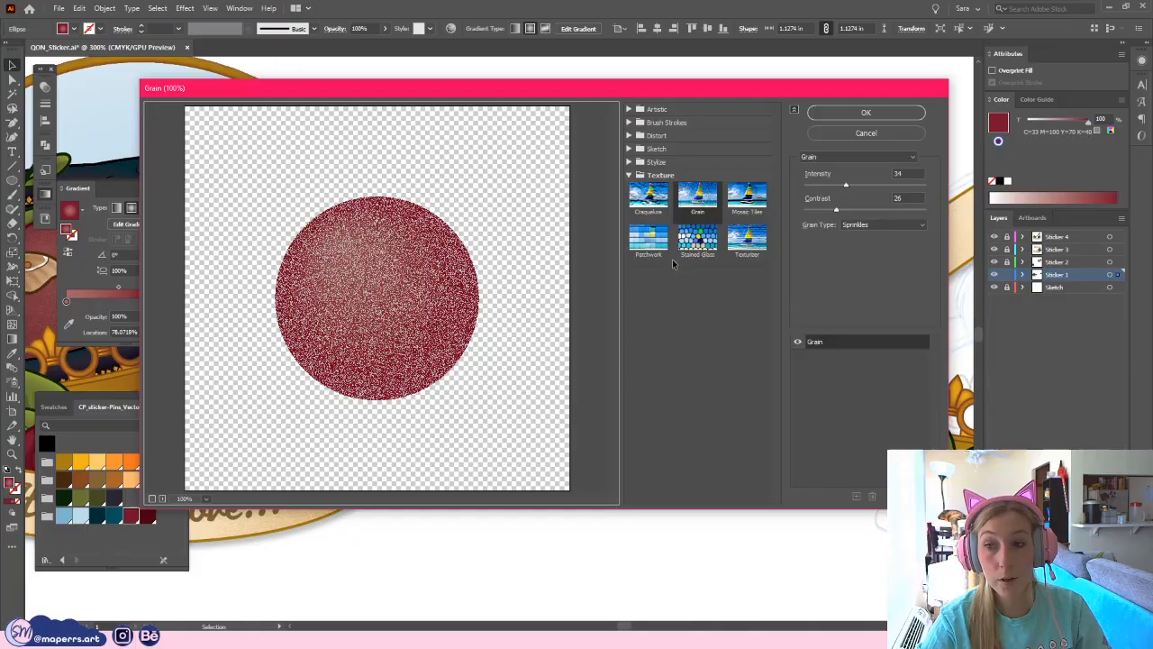
- Compare the Regular, Soft, Horizontal and Vertical grain types in the circle's preview, ending back on Sprinkles
{"action": "left_click", "coordinate": [883, 224]}
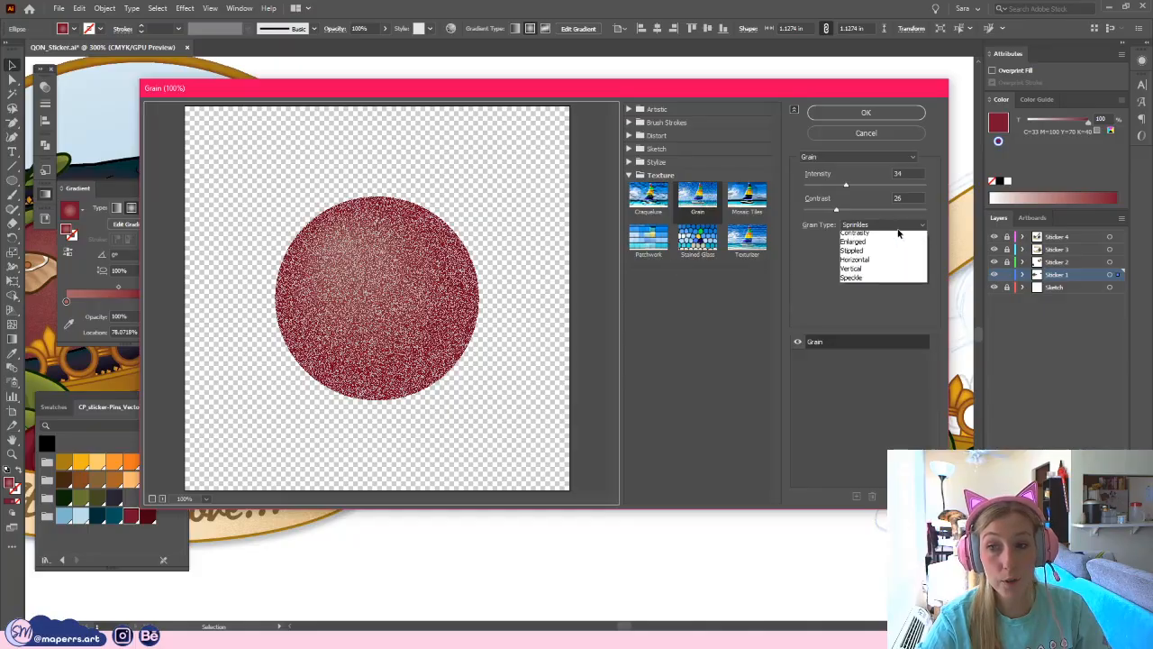
{"action": "left_click", "coordinate": [865, 237]}
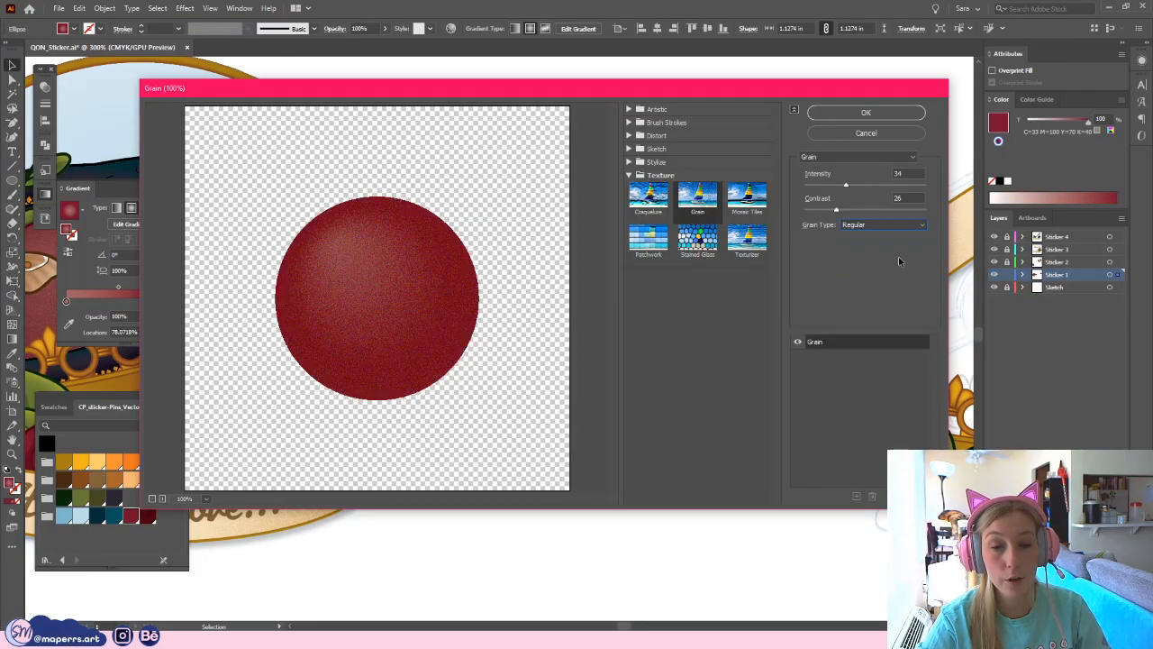
{"action": "left_click", "coordinate": [882, 225]}
{"action": "left_click", "coordinate": [887, 244]}
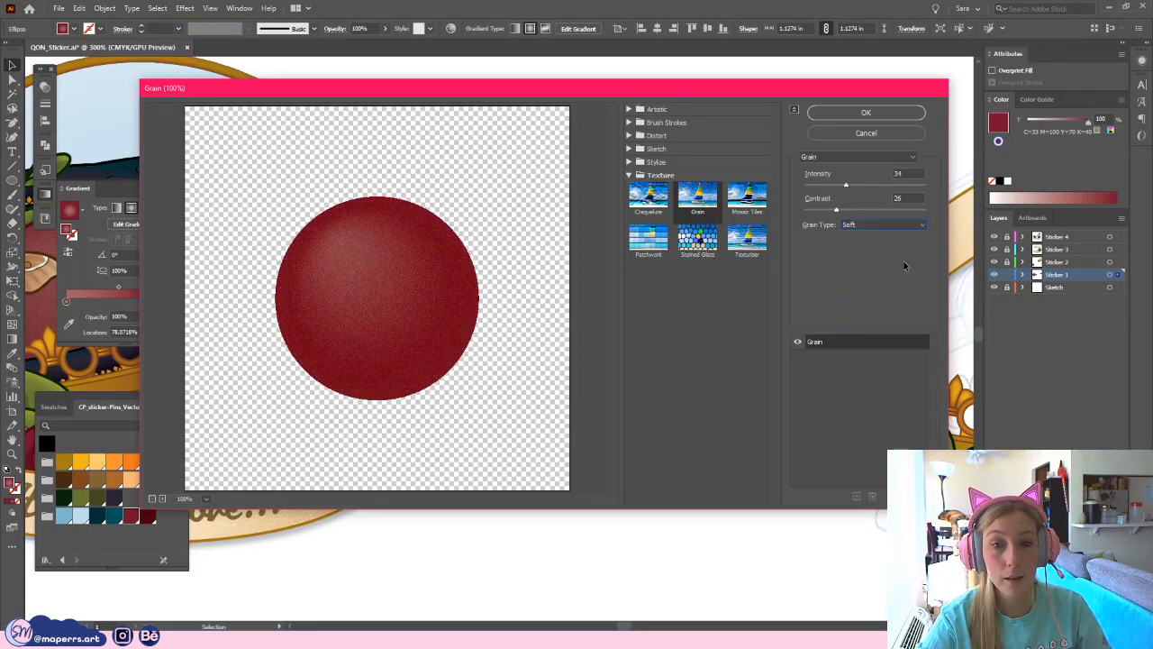
{"action": "left_click", "coordinate": [883, 225]}
{"action": "left_click", "coordinate": [874, 298]}
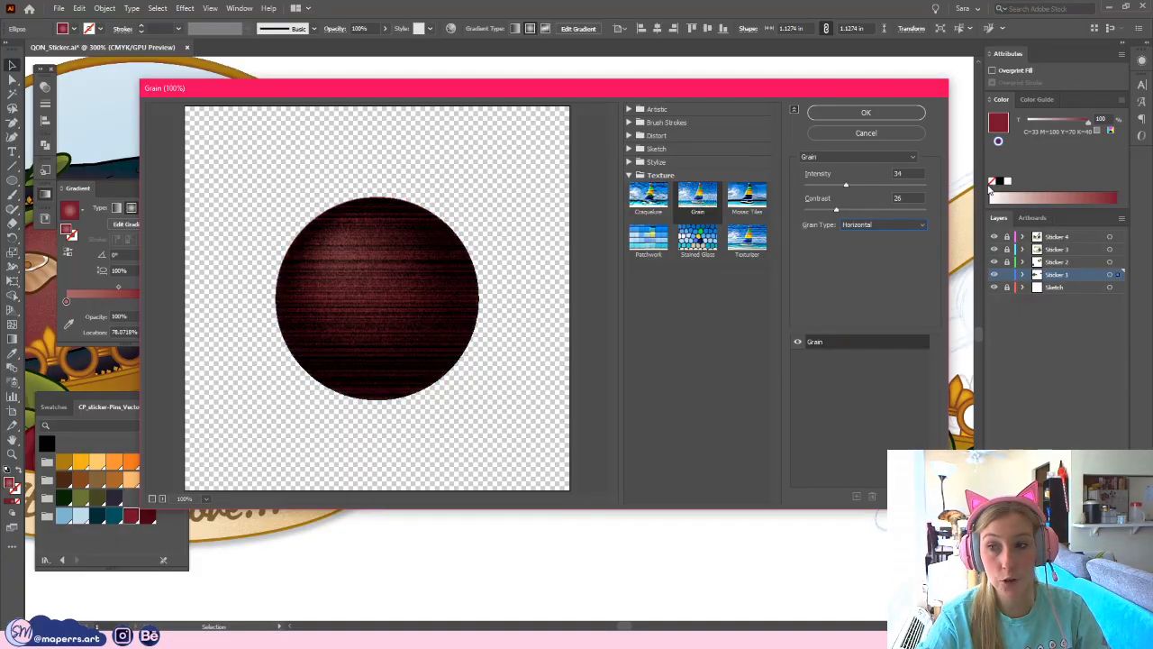
{"action": "left_click", "coordinate": [900, 230]}
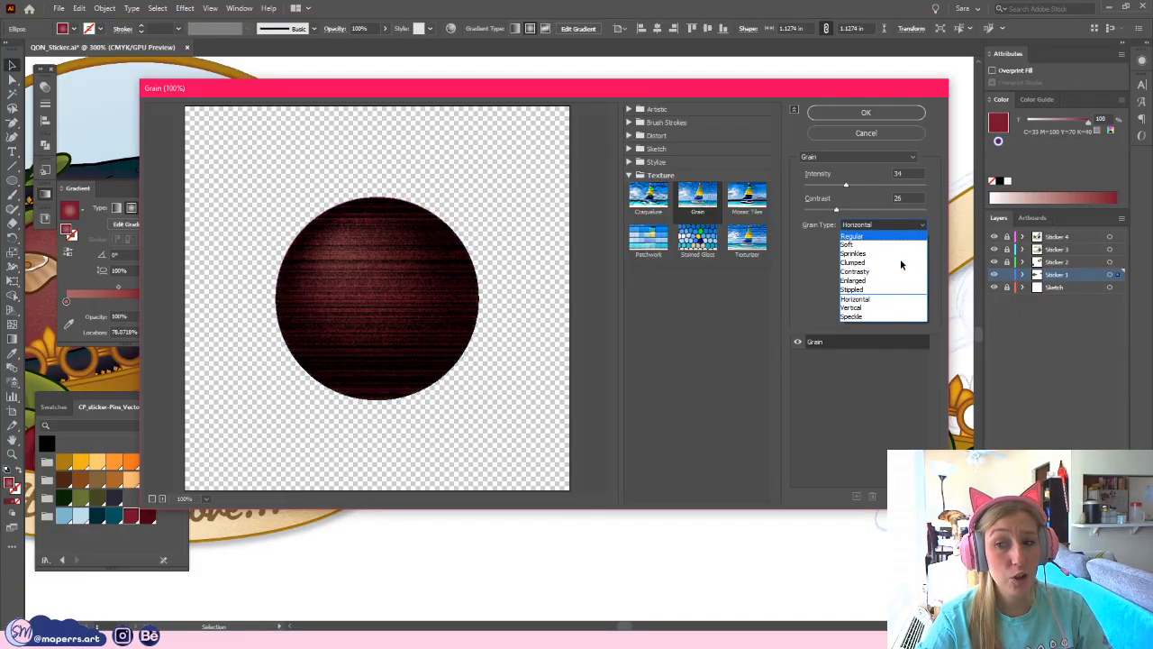
{"action": "left_click", "coordinate": [874, 310]}
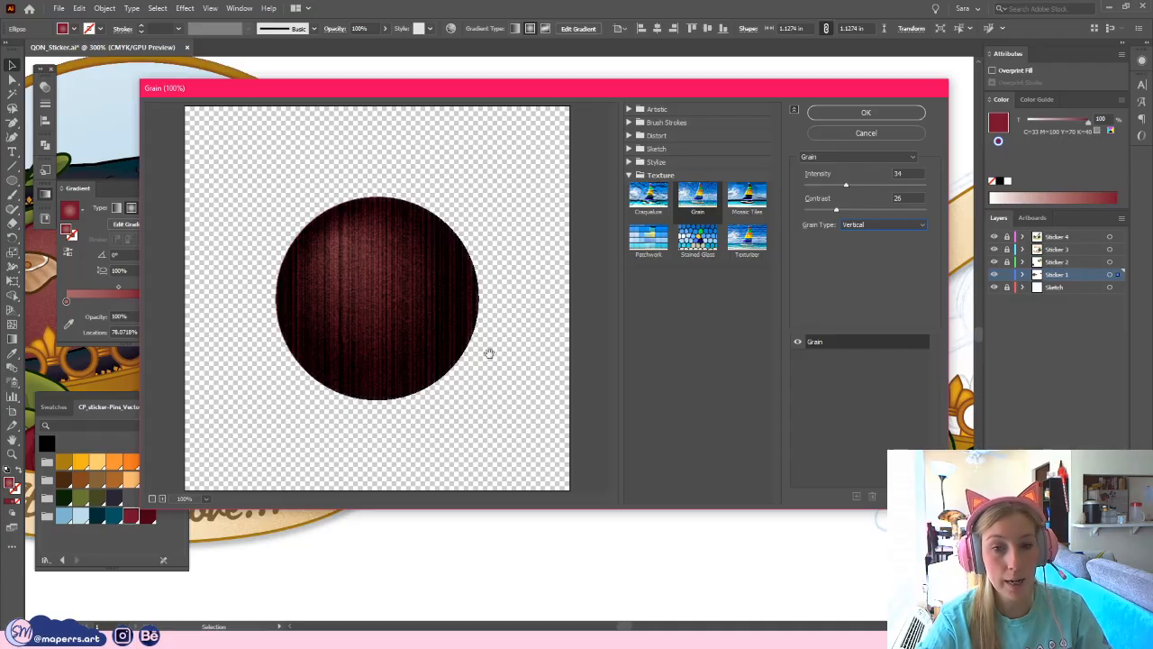
{"action": "left_click", "coordinate": [892, 232]}
{"action": "left_click", "coordinate": [865, 236]}
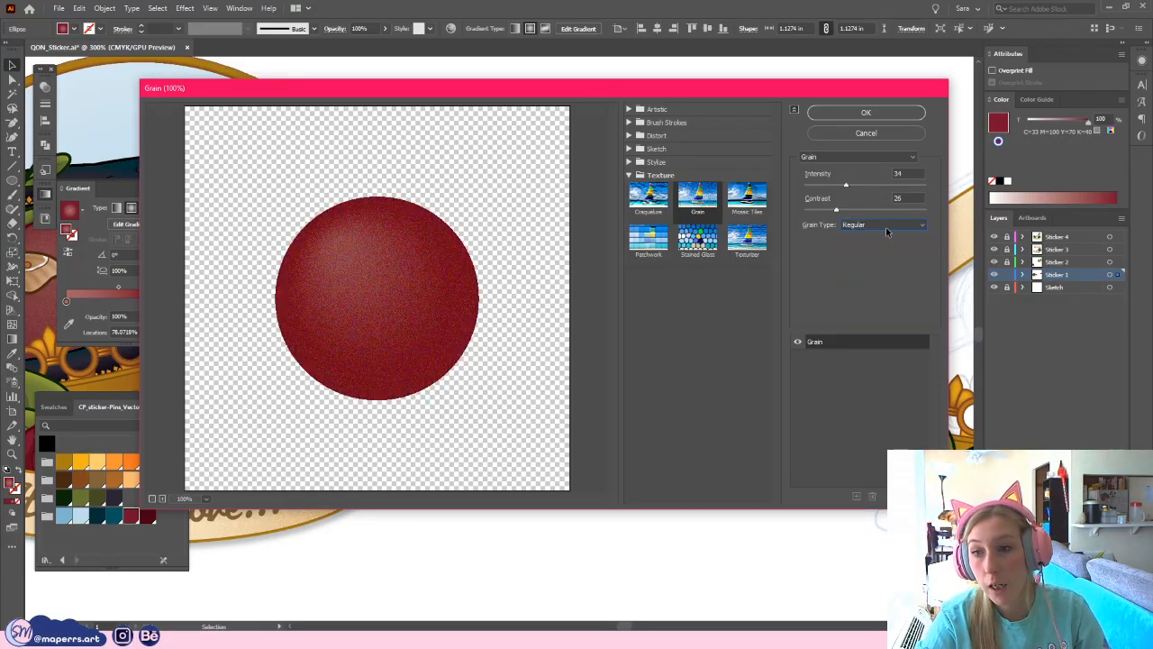
{"action": "left_click", "coordinate": [890, 231]}
{"action": "left_click", "coordinate": [863, 244]}
{"action": "left_click", "coordinate": [879, 224]}
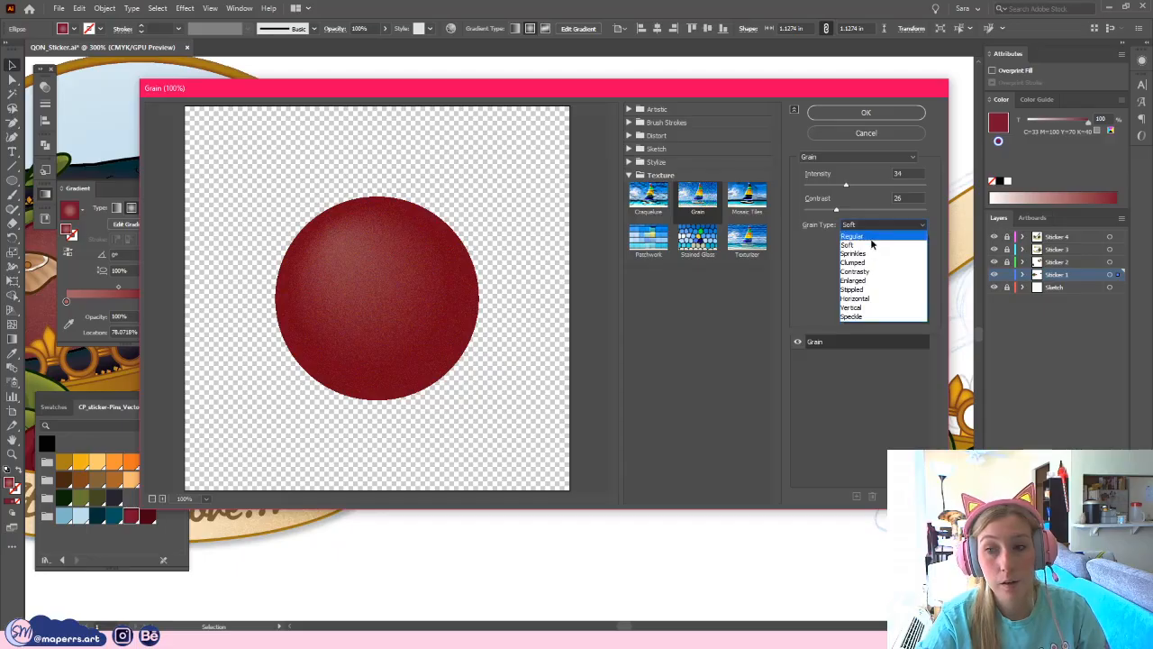
{"action": "left_click", "coordinate": [866, 254]}
{"action": "left_click", "coordinate": [394, 297]}
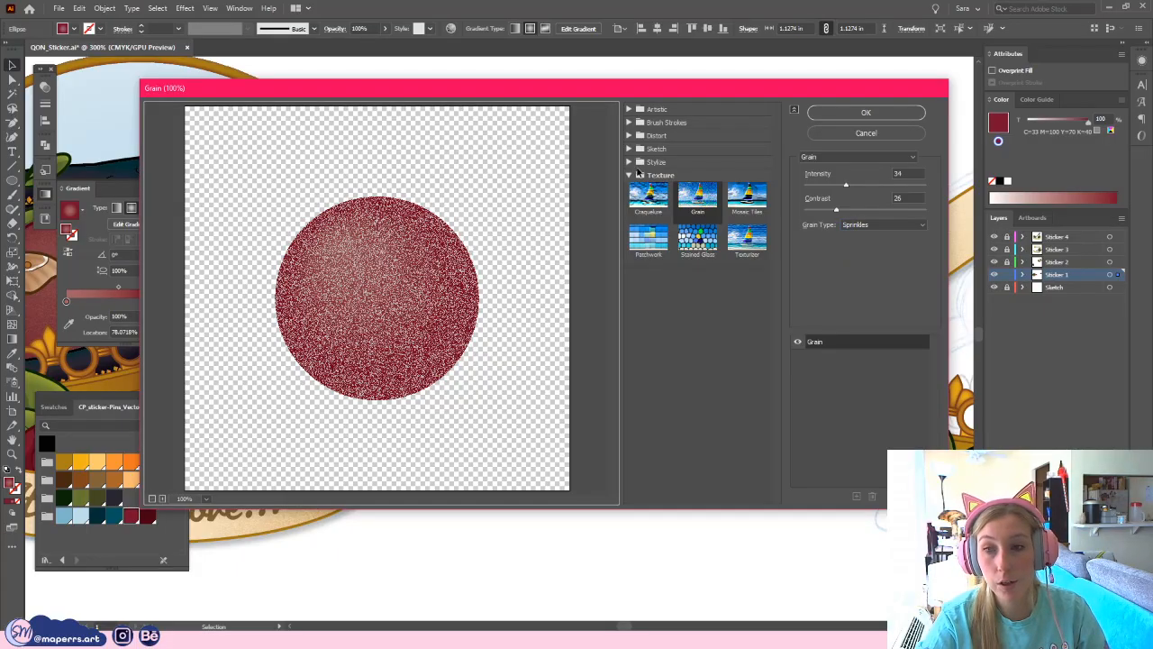
- Apply the Sprinkles grain to the top circle with intensity 21 and contrast 44, then check the circle beneath by moving it and undoing
{"action": "left_click_drag", "start_coordinate": [846, 187], "coordinate": [856, 212]}
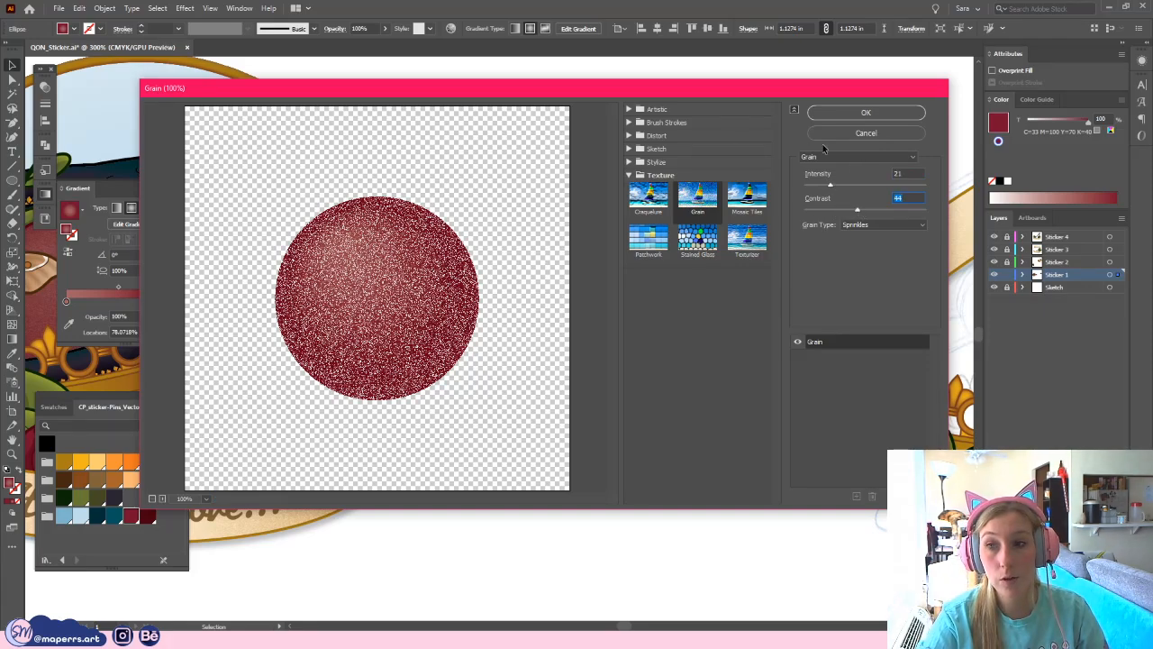
{"action": "left_click", "coordinate": [855, 117]}
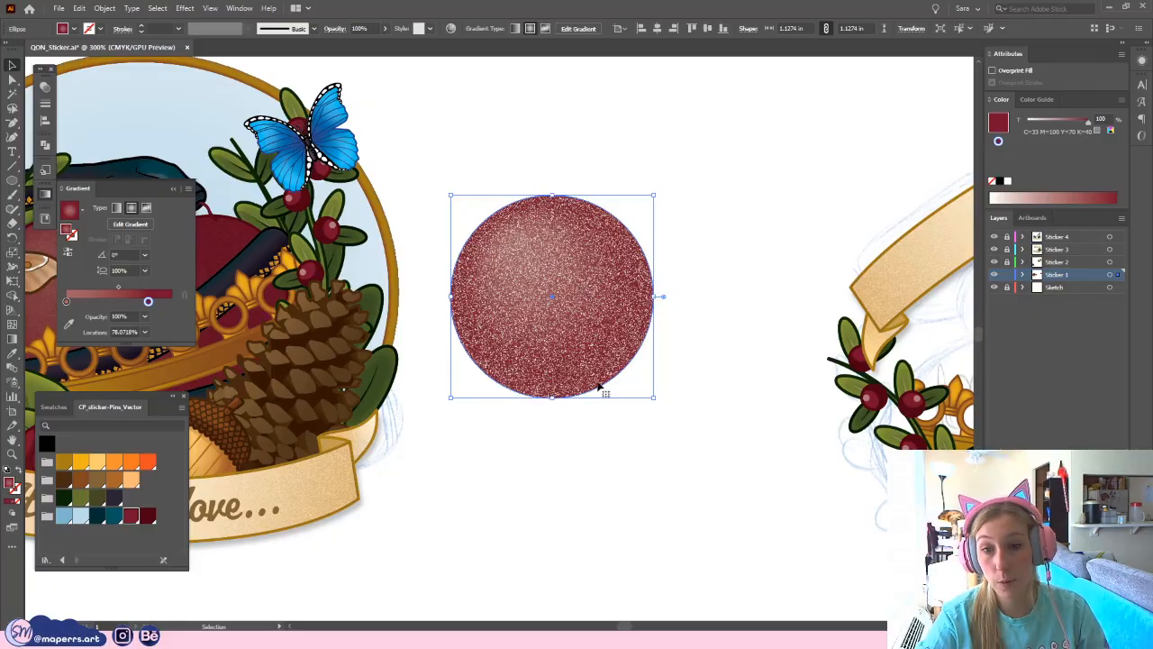
{"action": "left_click_drag", "start_coordinate": [542, 358], "coordinate": [644, 366]}
{"action": "key", "text": "ctrl+z"}
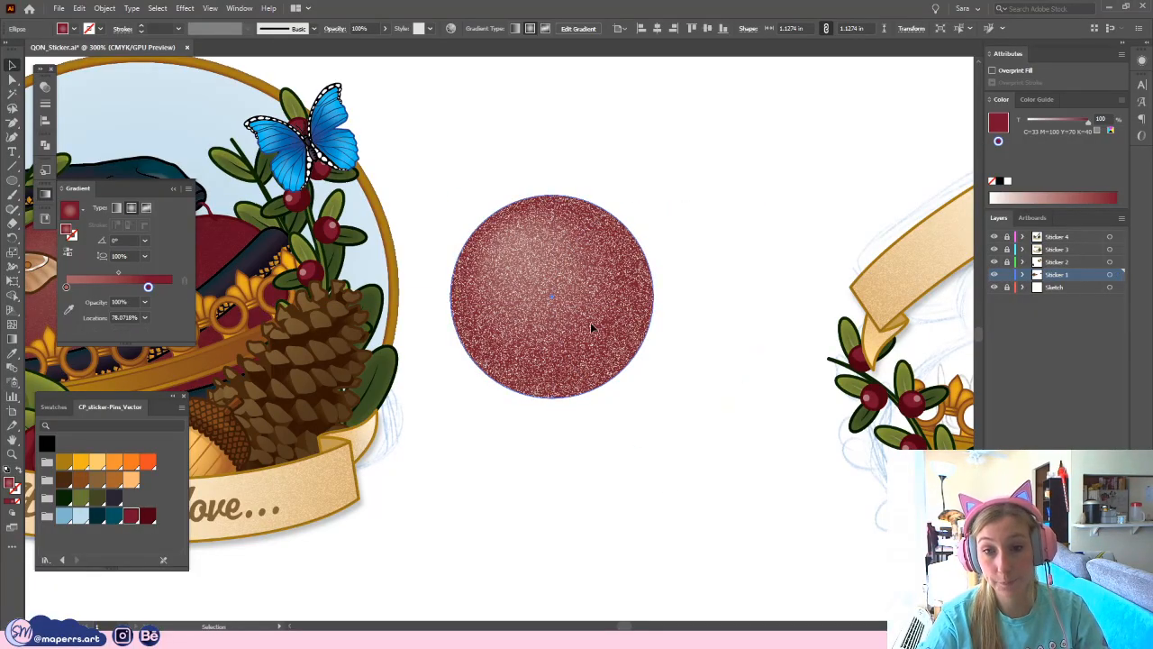
- Set the grainy top circle's blending mode to Multiply
{"action": "left_click", "coordinate": [334, 29]}
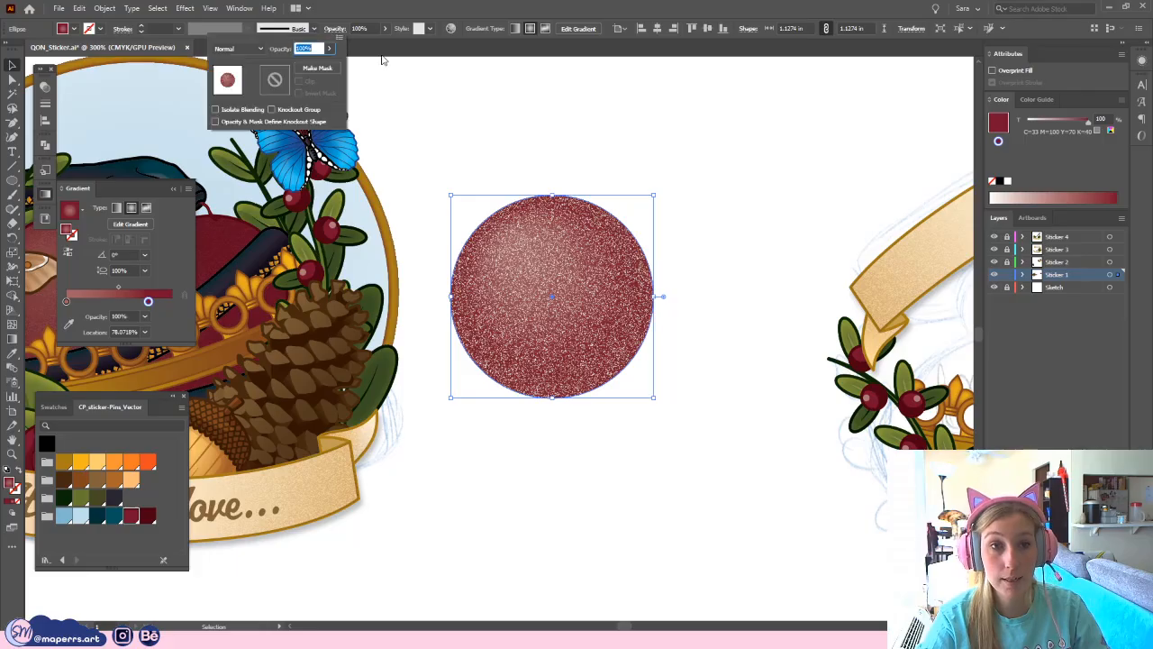
{"action": "left_click", "coordinate": [239, 48]}
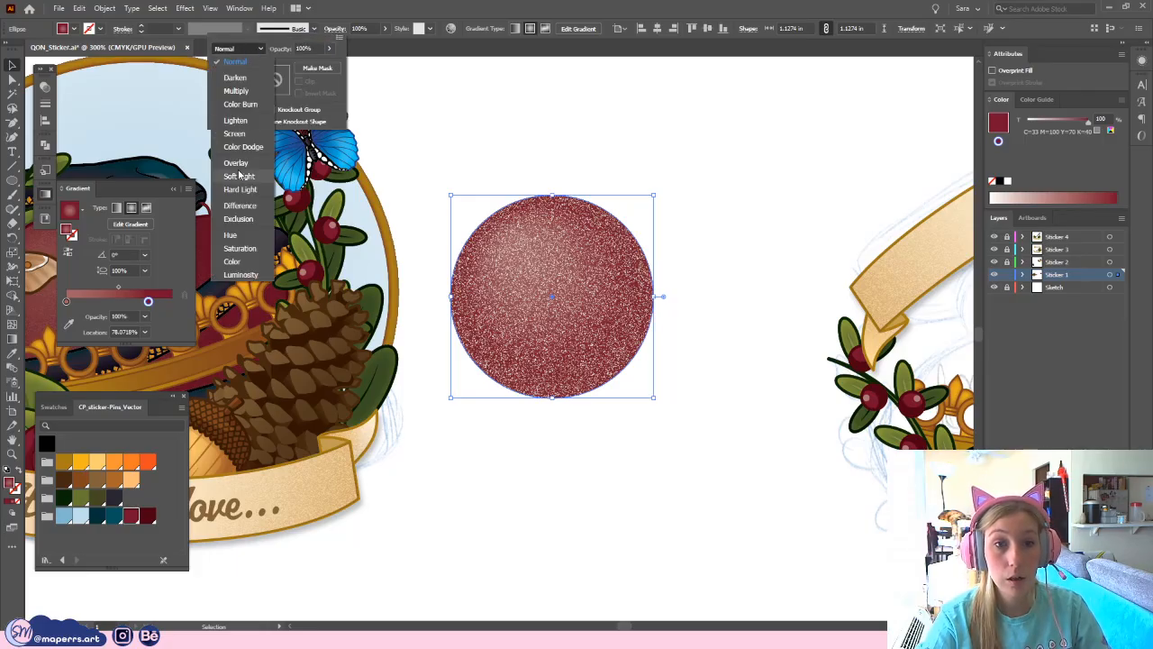
{"action": "left_click", "coordinate": [237, 91]}
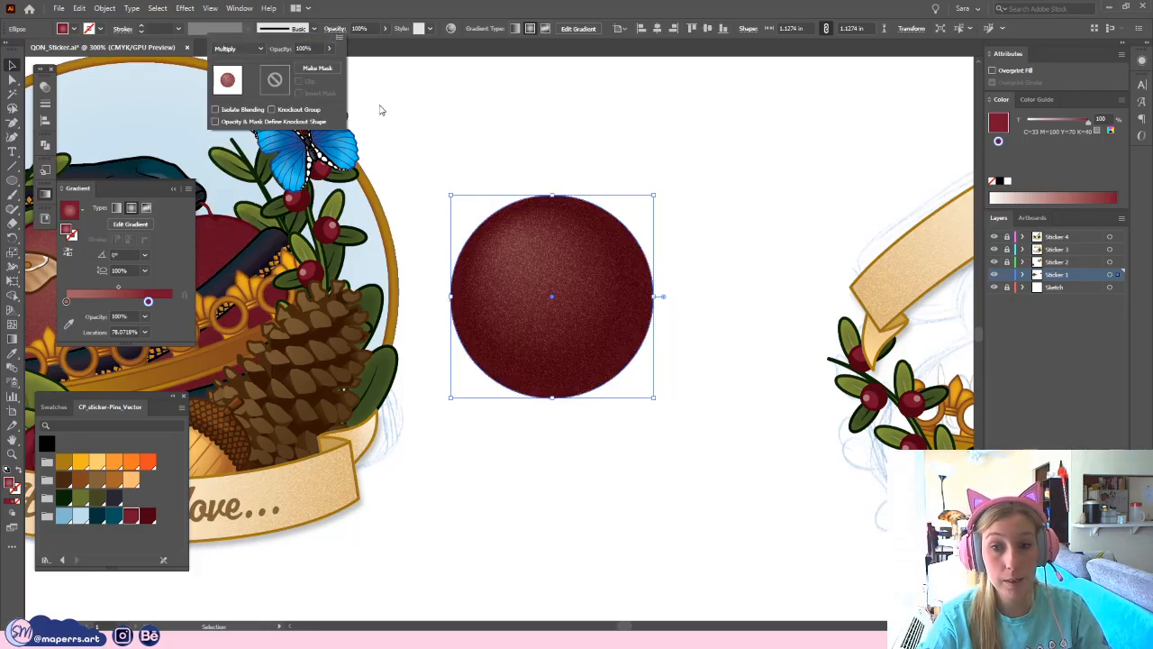
- Lower the opacity of the grainy Multiply circle to 30% and deselect it
{"action": "left_click", "coordinate": [306, 49]}
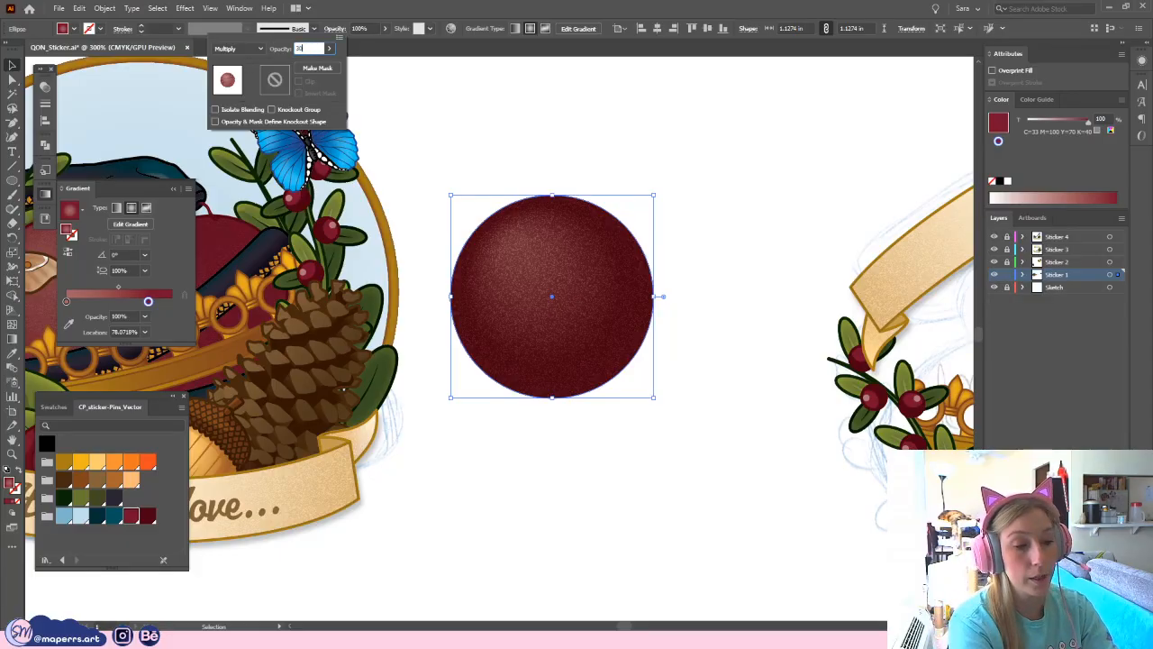
{"action": "key", "text": "Return"}
{"action": "left_click", "coordinate": [718, 183]}
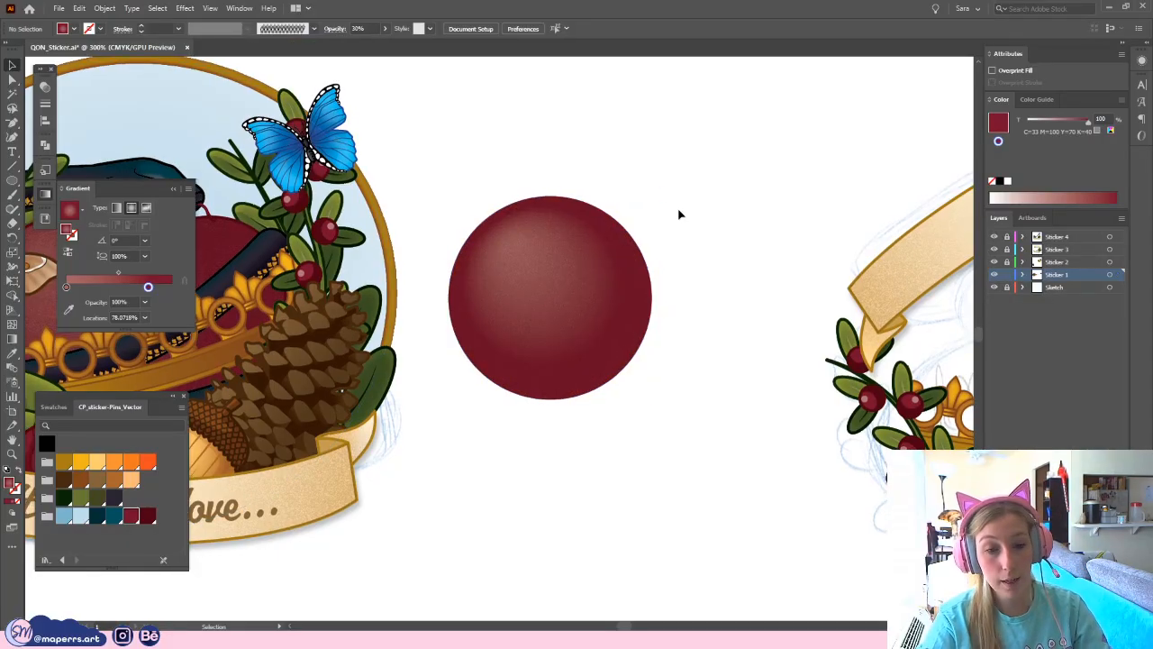
- Examine the circle's grain texture up close and compare its shading with the heart in the sticker
{"action": "key", "text": "ctrl+plus"}
{"action": "key", "text": "ctrl+plus"}
{"action": "key", "text": "ctrl+plus"}
{"action": "left_click_drag", "start_coordinate": [705, 238], "coordinate": [558, 393]}
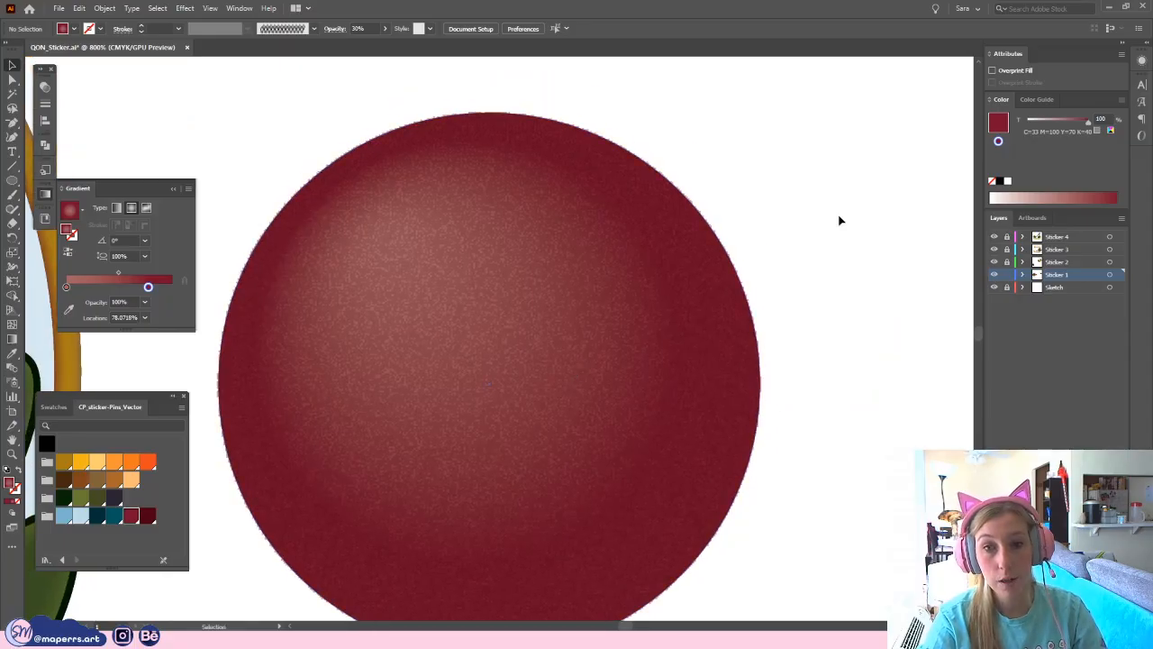
{"action": "left_click_drag", "start_coordinate": [635, 273], "coordinate": [651, 217]}
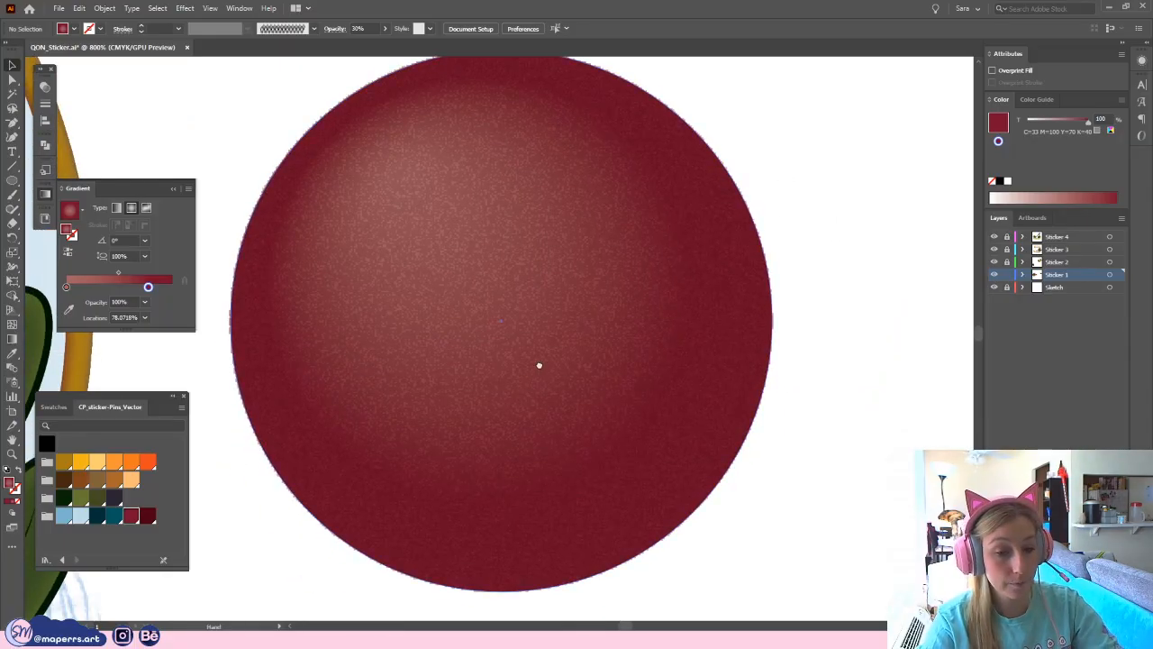
{"action": "key", "text": "ctrl+plus"}
{"action": "key", "text": "ctrl+minus"}
{"action": "key", "text": "ctrl+minus"}
{"action": "key", "text": "ctrl+minus"}
{"action": "key", "text": "ctrl+minus"}
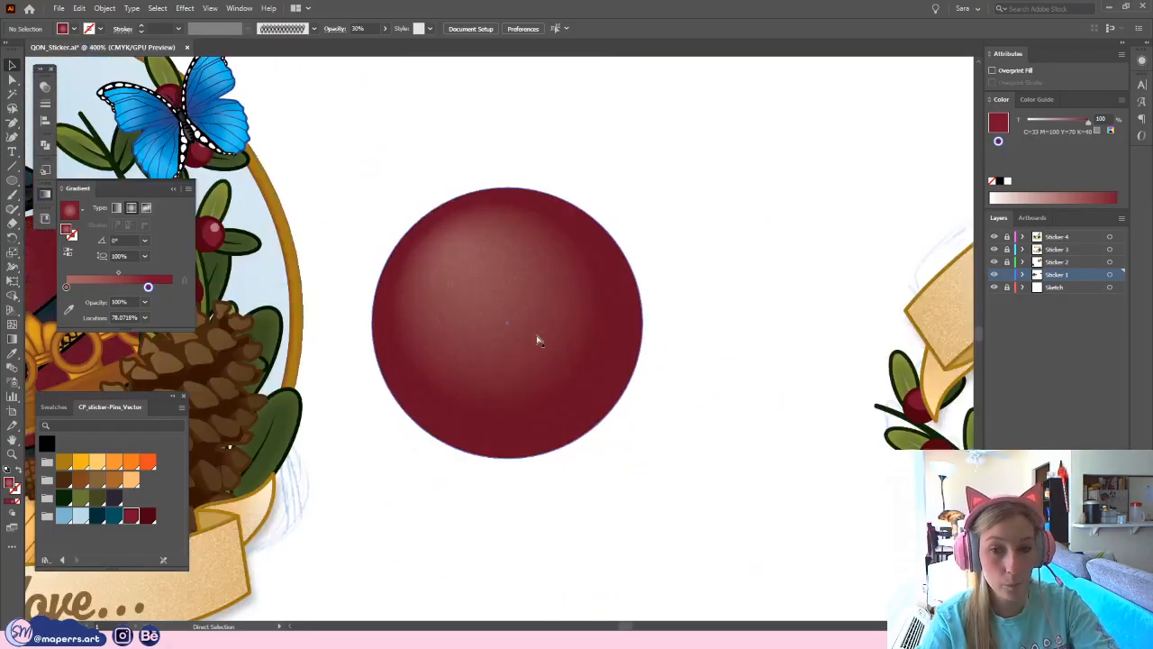
{"action": "left_click_drag", "start_coordinate": [615, 255], "coordinate": [680, 239]}
{"action": "left_click_drag", "start_coordinate": [546, 300], "coordinate": [676, 296]}
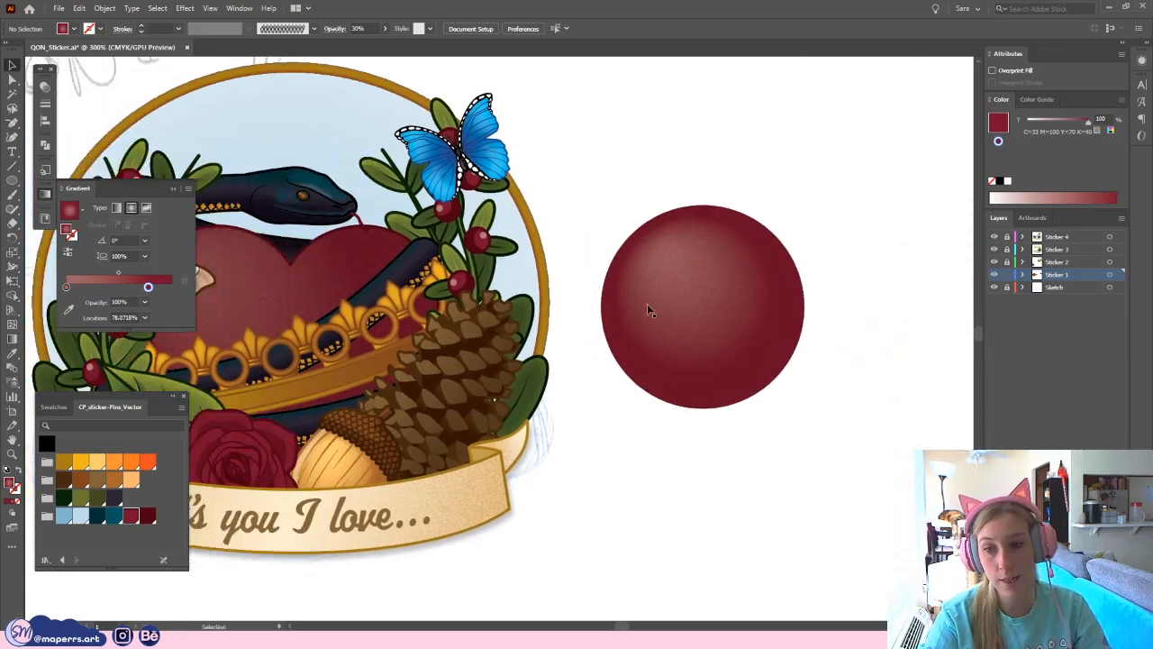
- Set the opacity of the center color stop in the grainy top circle's radial gradient to 0%
{"action": "left_click", "coordinate": [721, 317]}
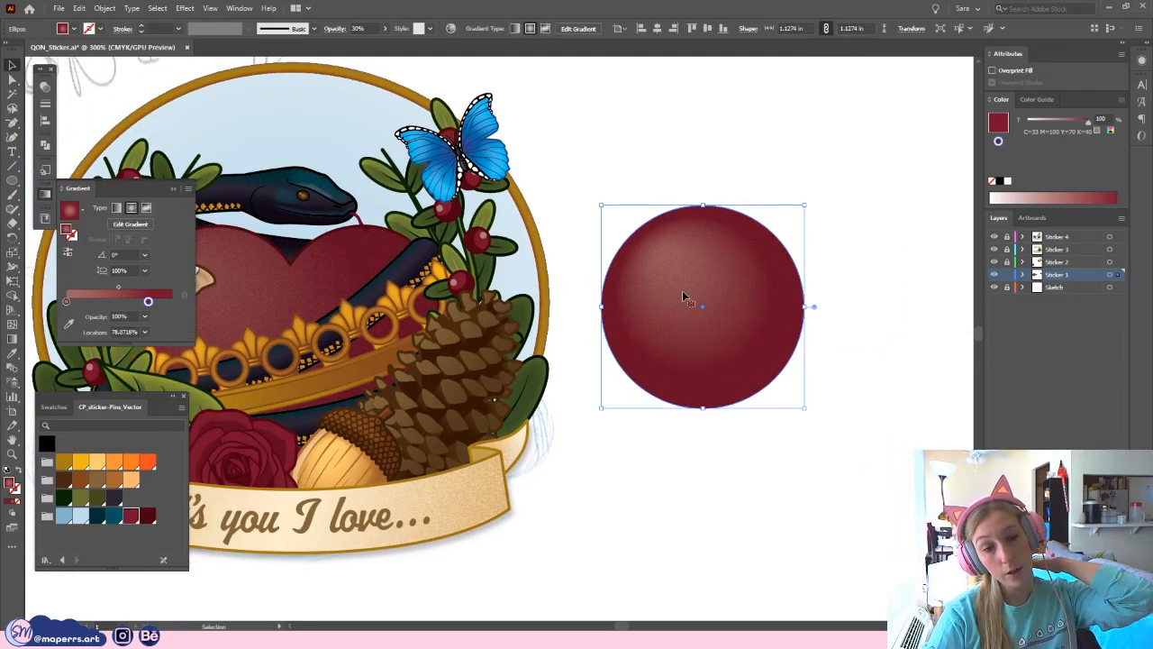
{"action": "left_click", "coordinate": [66, 302]}
{"action": "left_click", "coordinate": [145, 316]}
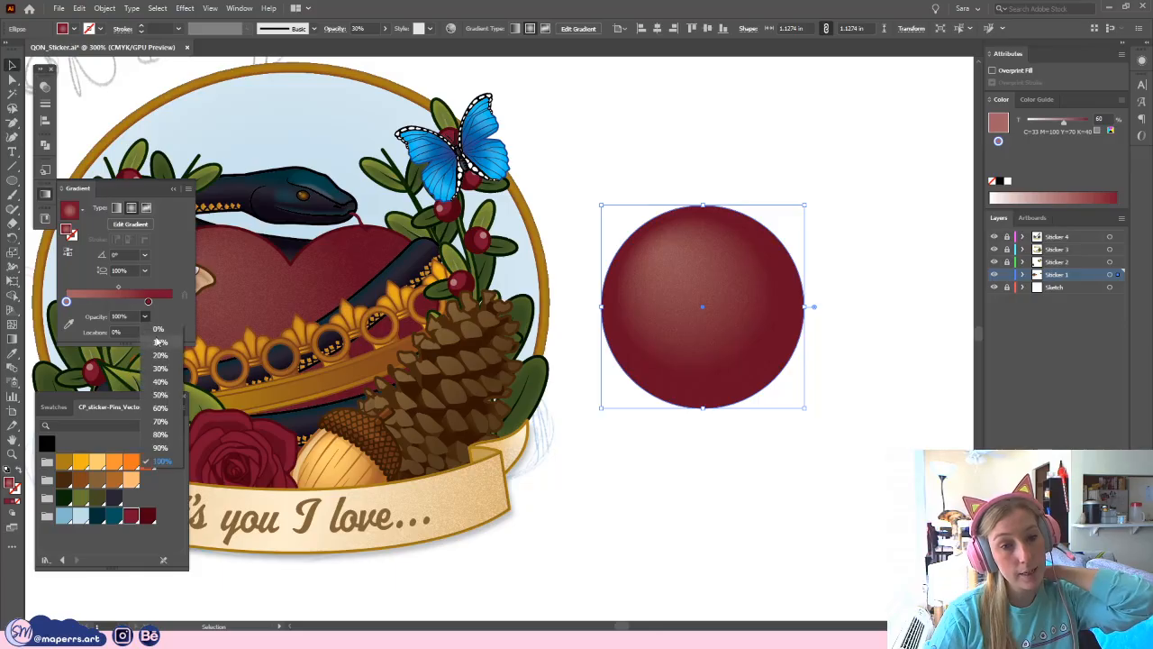
{"action": "left_click", "coordinate": [159, 329]}
{"action": "left_click", "coordinate": [754, 203]}
{"action": "scroll", "coordinate": [643, 245], "scroll_direction": "right", "scroll_amount": 5}
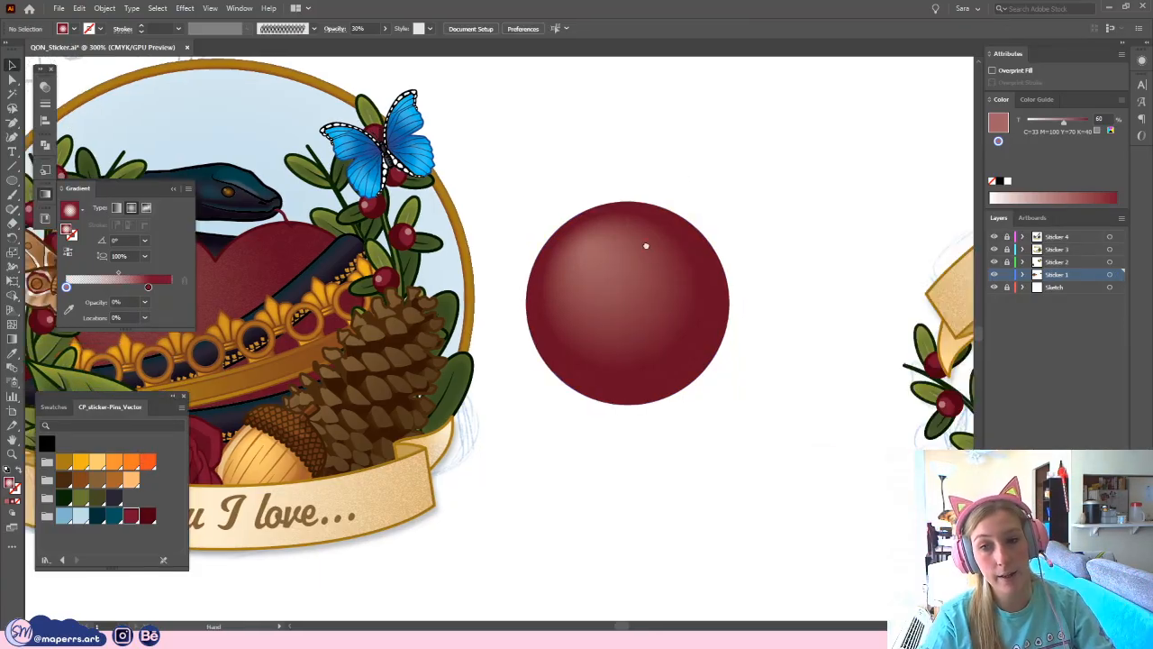
- Move the transparent stop of the top circle's gradient outward to about 50% and the dark red stop to 100%
{"action": "key", "text": "ctrl+equal"}
{"action": "key", "text": "ctrl+equal"}
{"action": "key", "text": "ctrl+equal"}
{"action": "left_click_drag", "start_coordinate": [652, 126], "coordinate": [477, 233]}
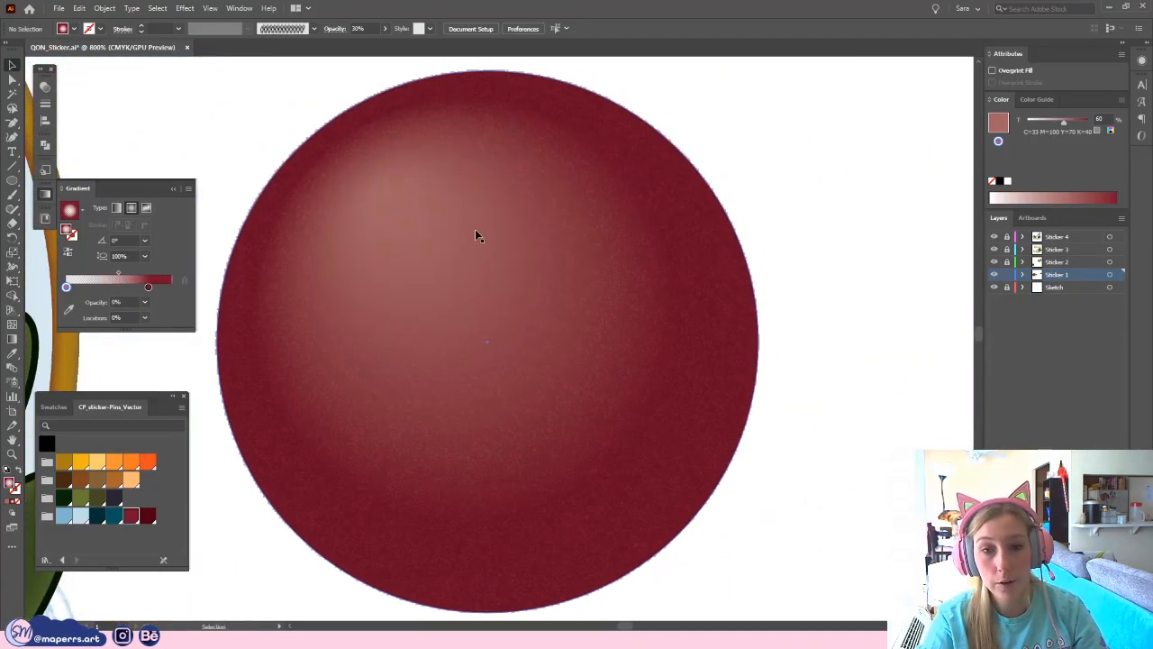
{"action": "left_click", "coordinate": [516, 306]}
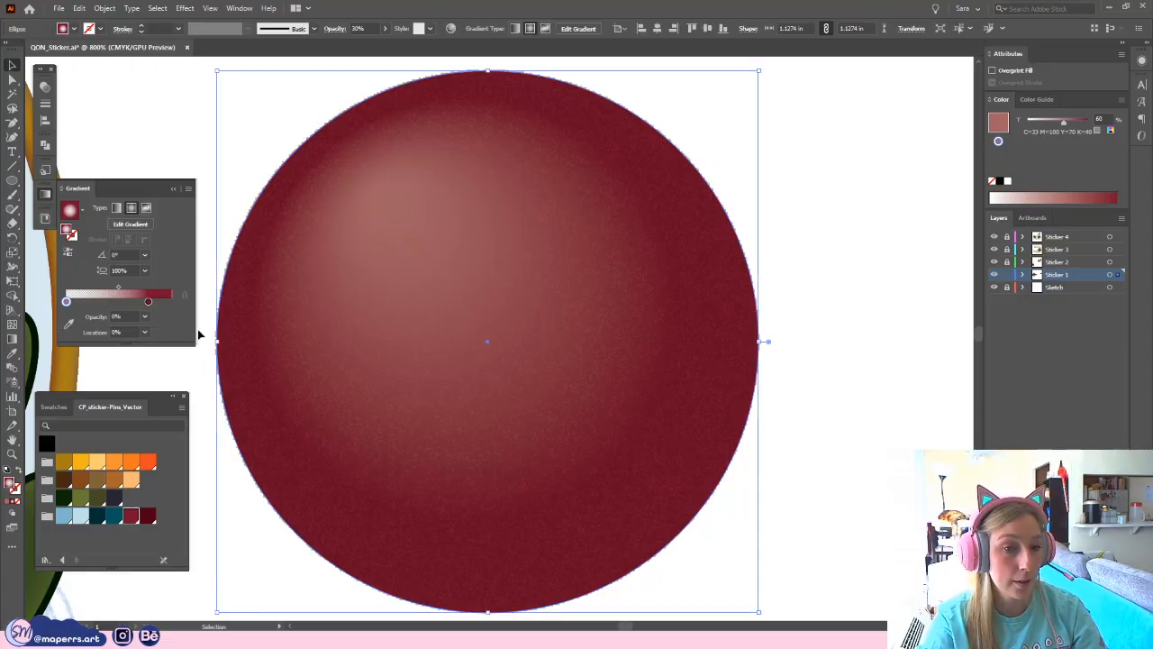
{"action": "left_click", "coordinate": [12, 339]}
{"action": "left_click_drag", "start_coordinate": [378, 194], "coordinate": [513, 377]}
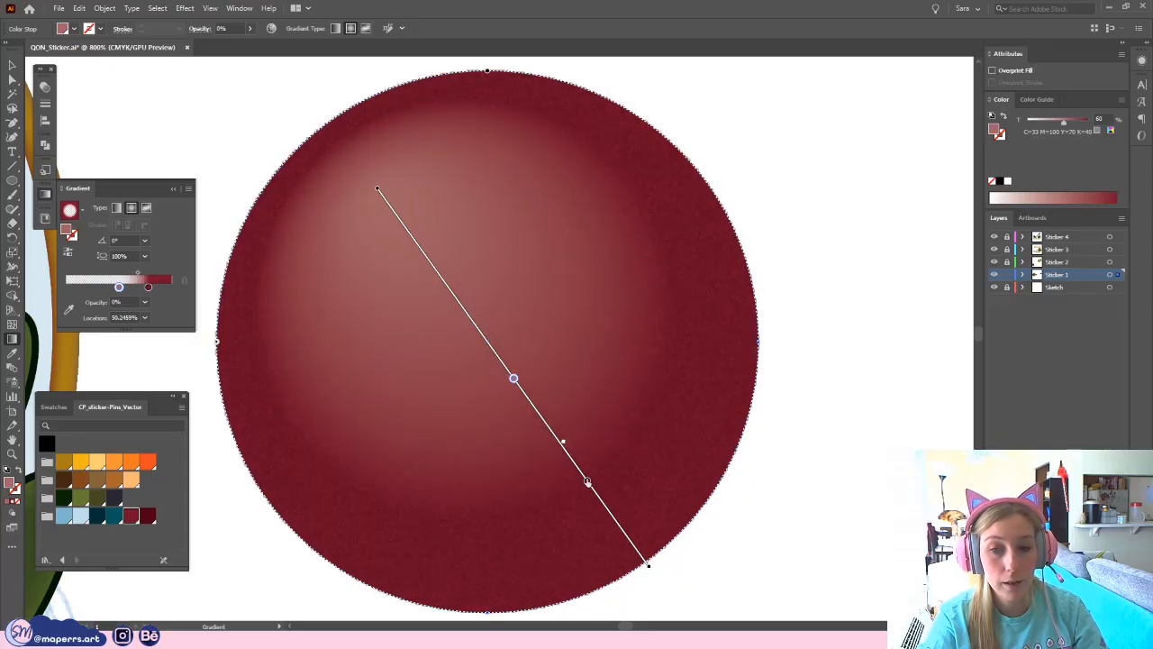
{"action": "left_click_drag", "start_coordinate": [588, 483], "coordinate": [645, 561]}
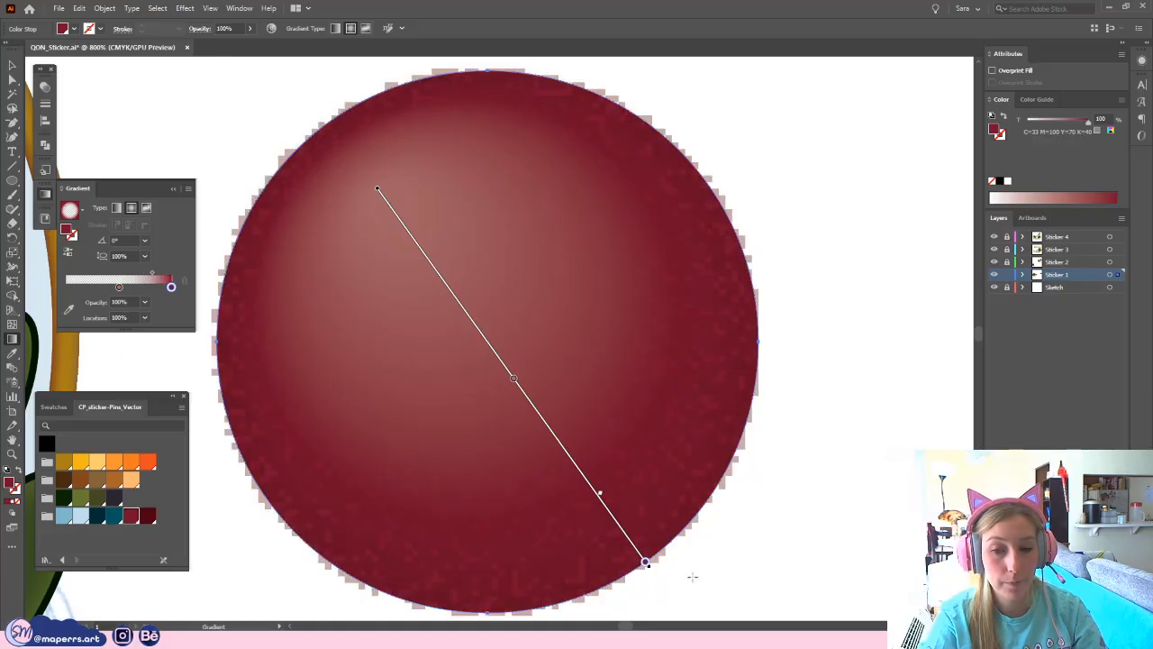
{"action": "left_click", "coordinate": [12, 65]}
{"action": "left_click", "coordinate": [231, 111]}
- Outline the shaded circle with a no-fill circle that has a 1 pt dark red stroke
{"action": "scroll", "coordinate": [863, 226], "scroll_direction": "down", "scroll_amount": 2}
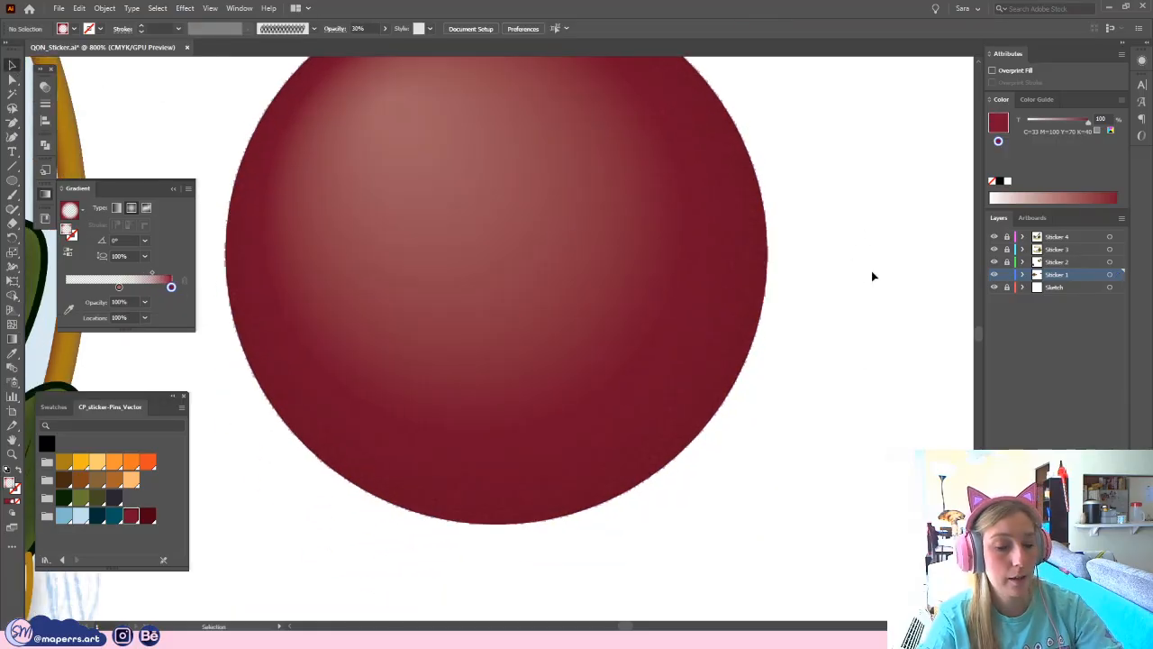
{"action": "key", "text": "ctrl+minus"}
{"action": "key", "text": "ctrl+minus"}
{"action": "key", "text": "ctrl+minus"}
{"action": "left_click", "coordinate": [576, 258]}
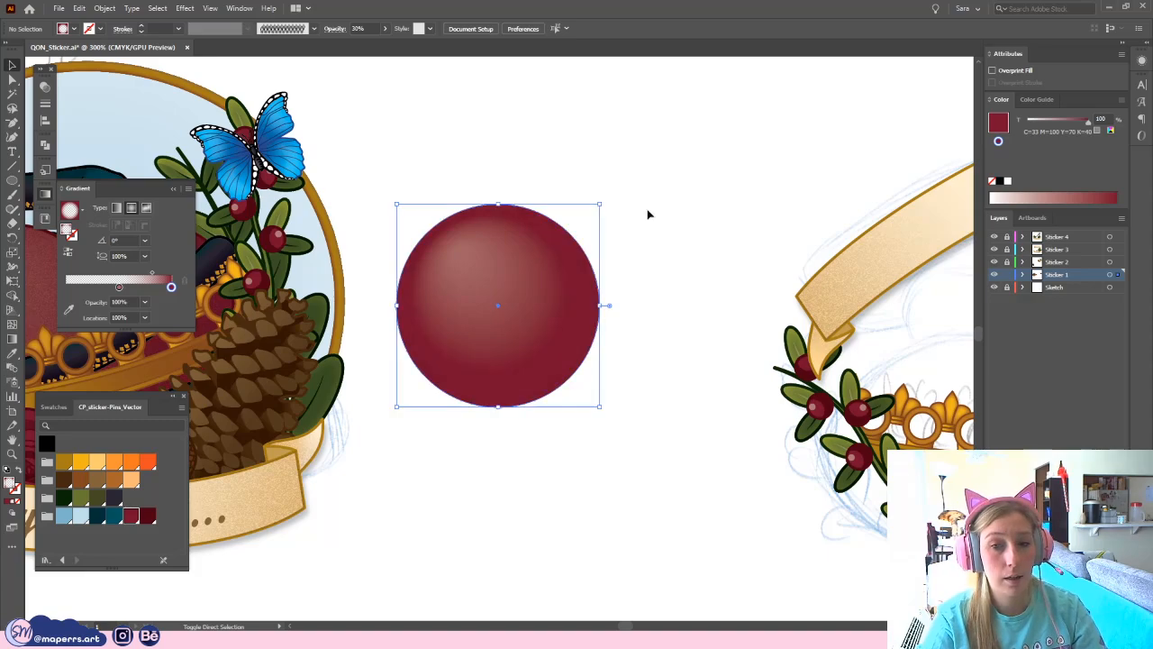
{"action": "left_click", "coordinate": [17, 489]}
{"action": "left_click", "coordinate": [150, 517]}
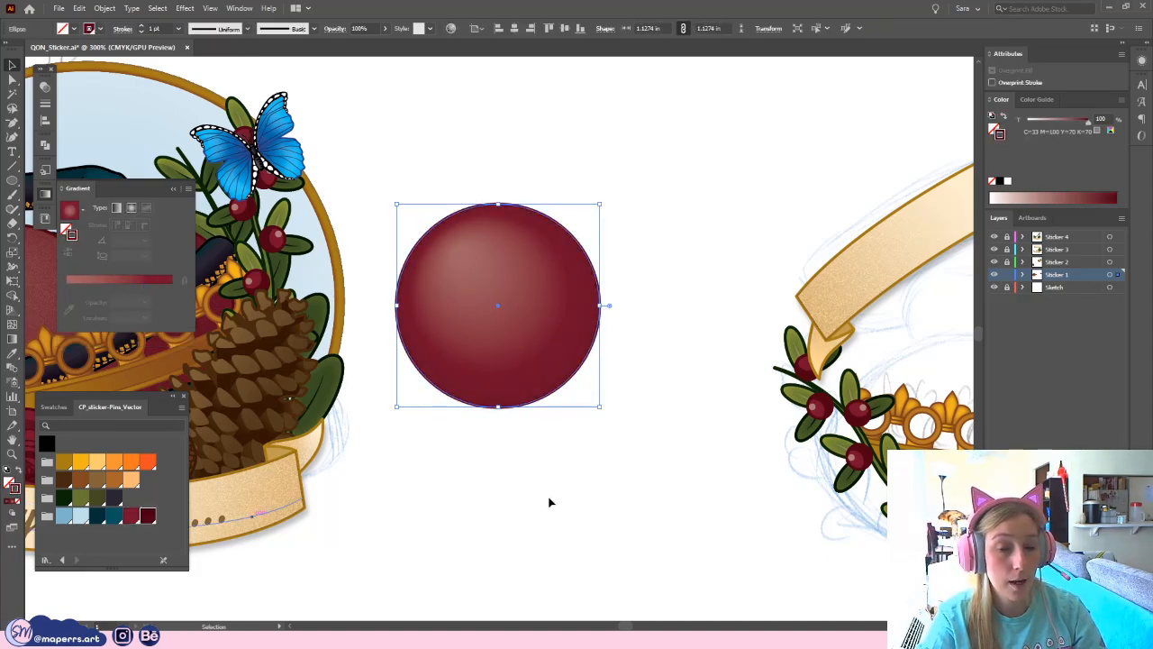
{"action": "left_click", "coordinate": [577, 514]}
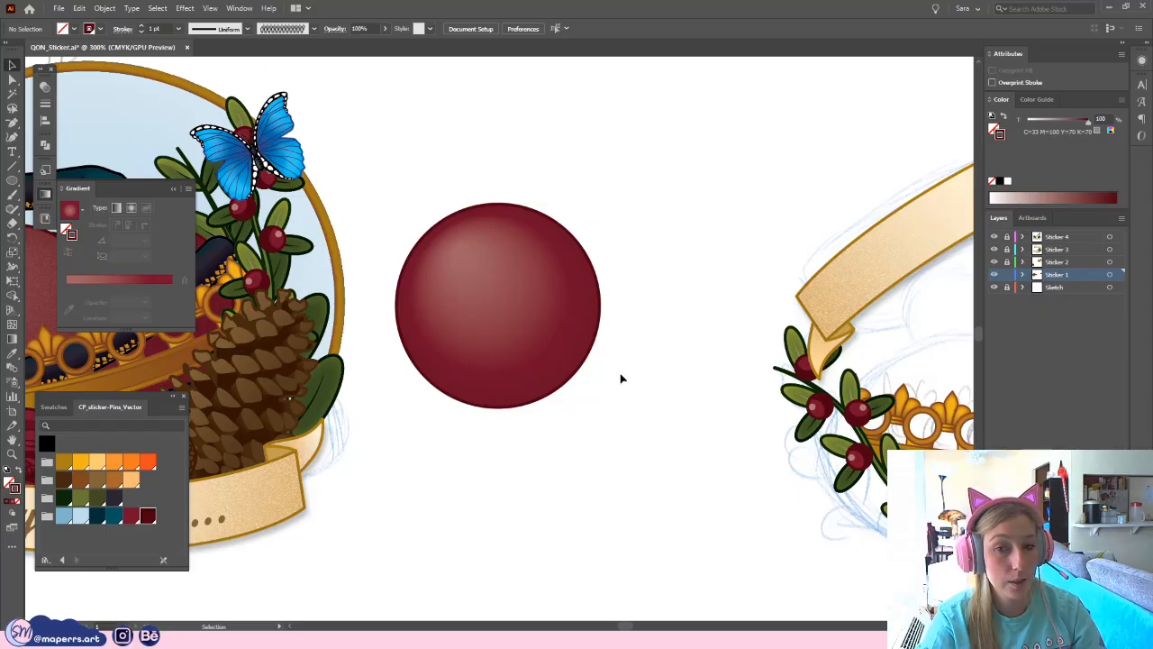
- Select all the stacked demonstration circles and delete them
{"action": "left_click", "coordinate": [506, 318]}
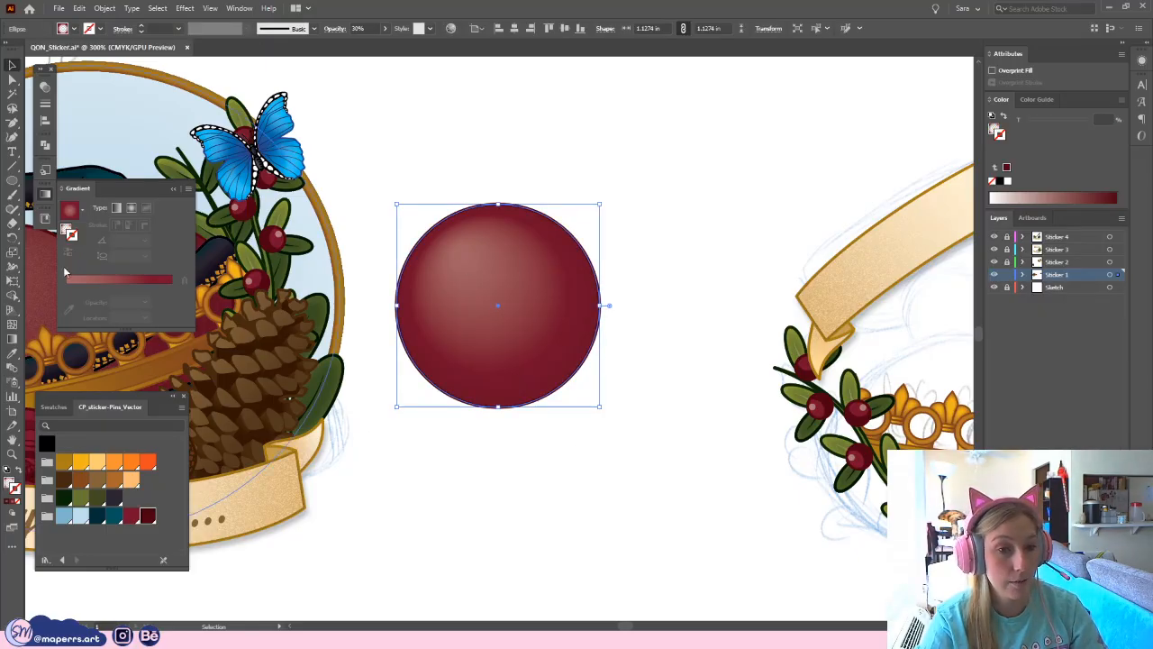
{"action": "left_click", "coordinate": [667, 302]}
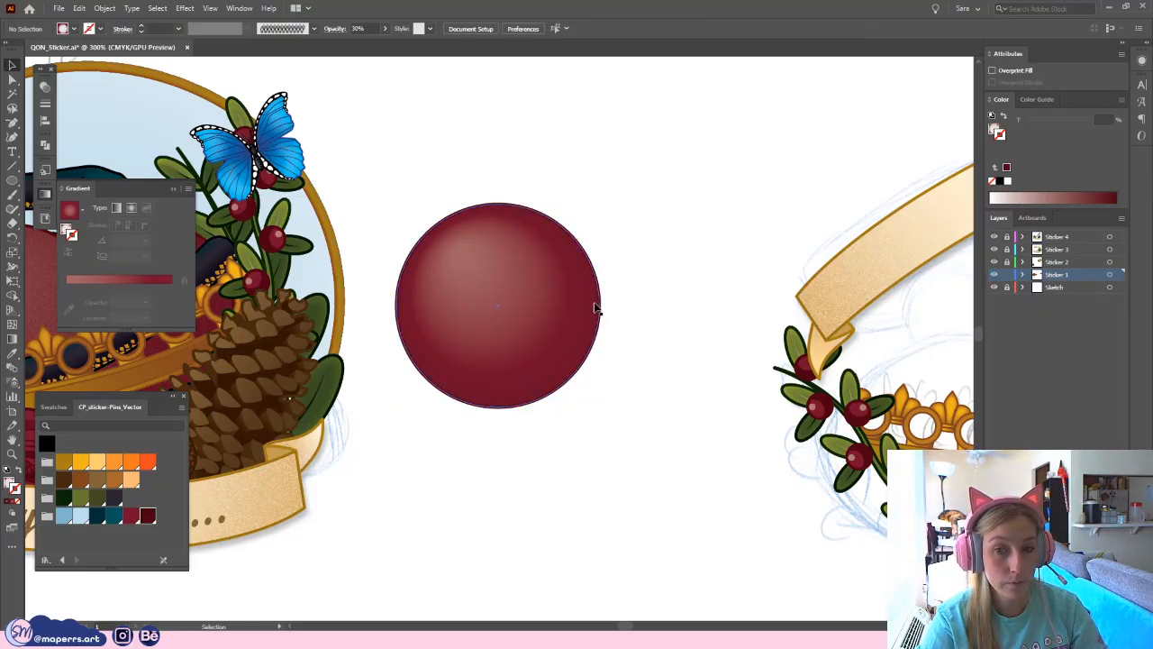
{"action": "left_click_drag", "start_coordinate": [500, 422], "coordinate": [489, 433]}
{"action": "left_click_drag", "start_coordinate": [456, 470], "coordinate": [551, 464]}
{"action": "key", "text": "Delete"}
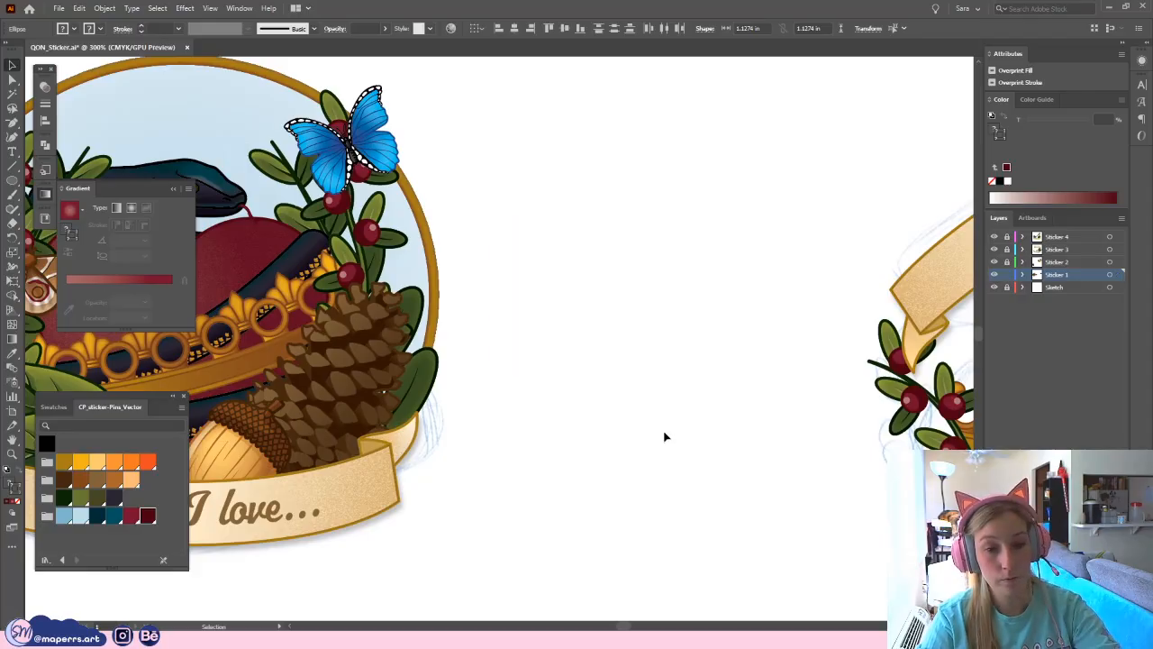
- Isolate the "It's you I love..." sticker group and examine the grain on its ribbon banner
{"action": "left_click_drag", "start_coordinate": [496, 500], "coordinate": [742, 363]}
{"action": "key", "text": "ctrl+minus"}
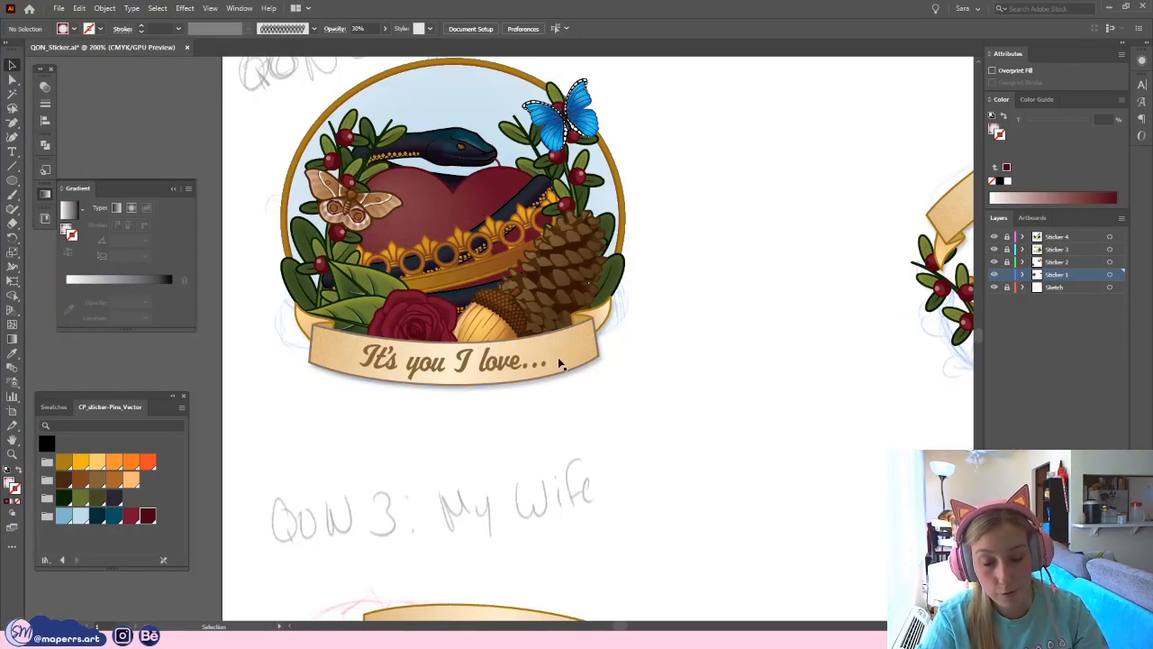
{"action": "key", "text": "ctrl+plus"}
{"action": "key", "text": "ctrl+plus"}
{"action": "left_click", "coordinate": [624, 362]}
{"action": "left_click_drag", "start_coordinate": [666, 348], "coordinate": [728, 314]}
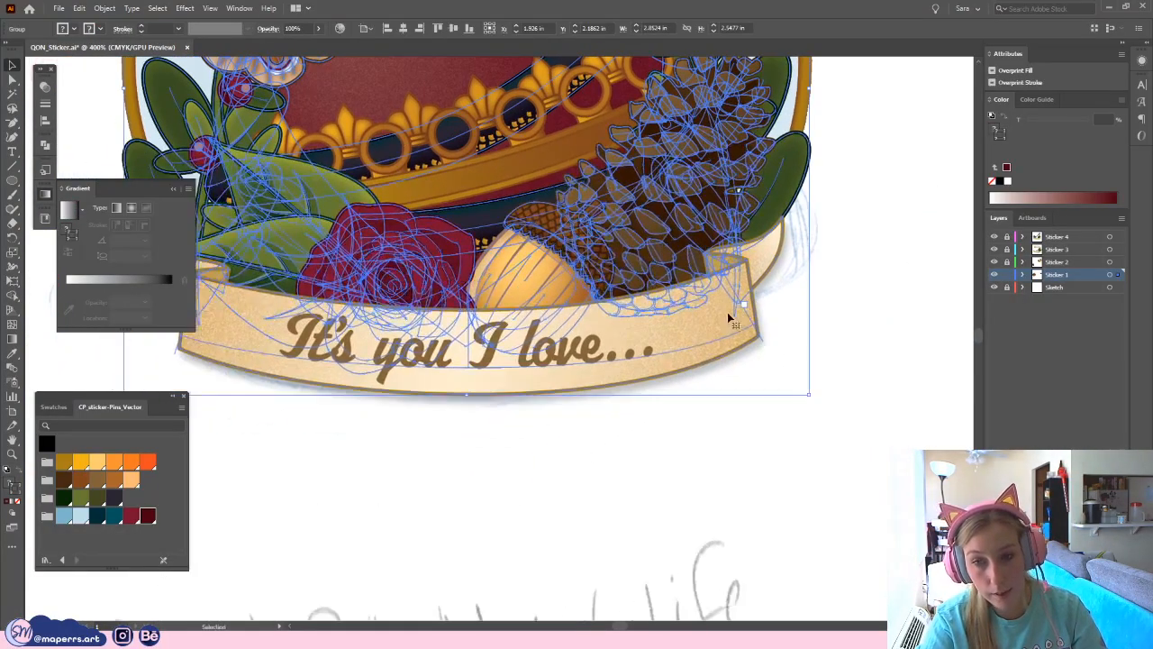
{"action": "double_click", "coordinate": [712, 362]}
{"action": "left_click", "coordinate": [712, 365]}
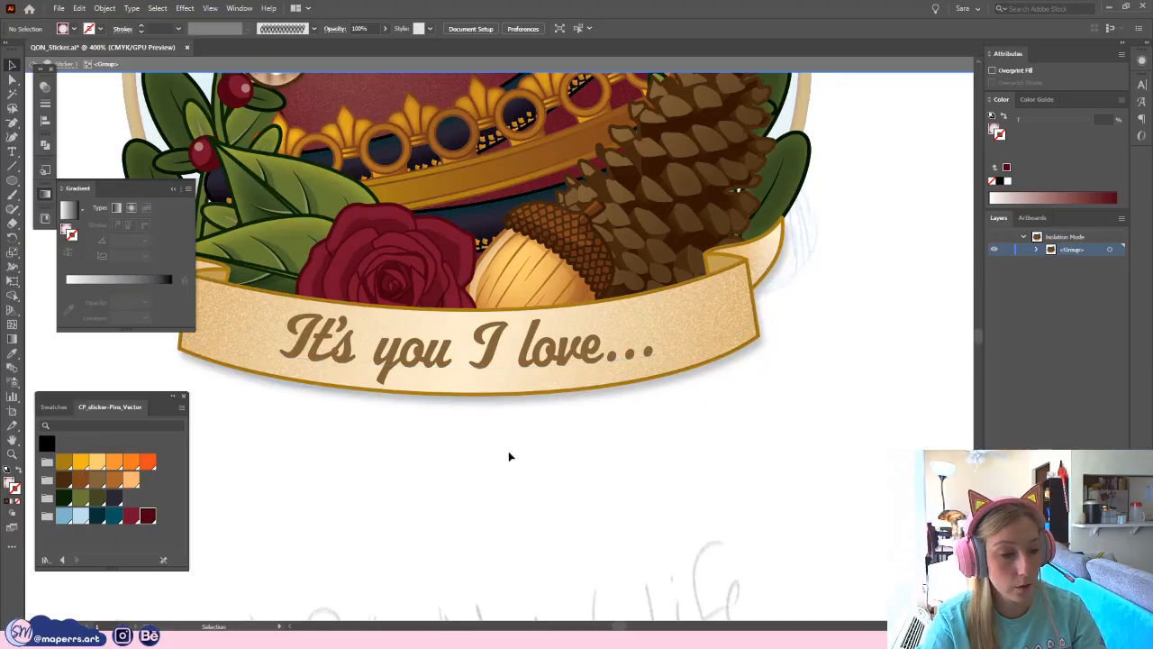
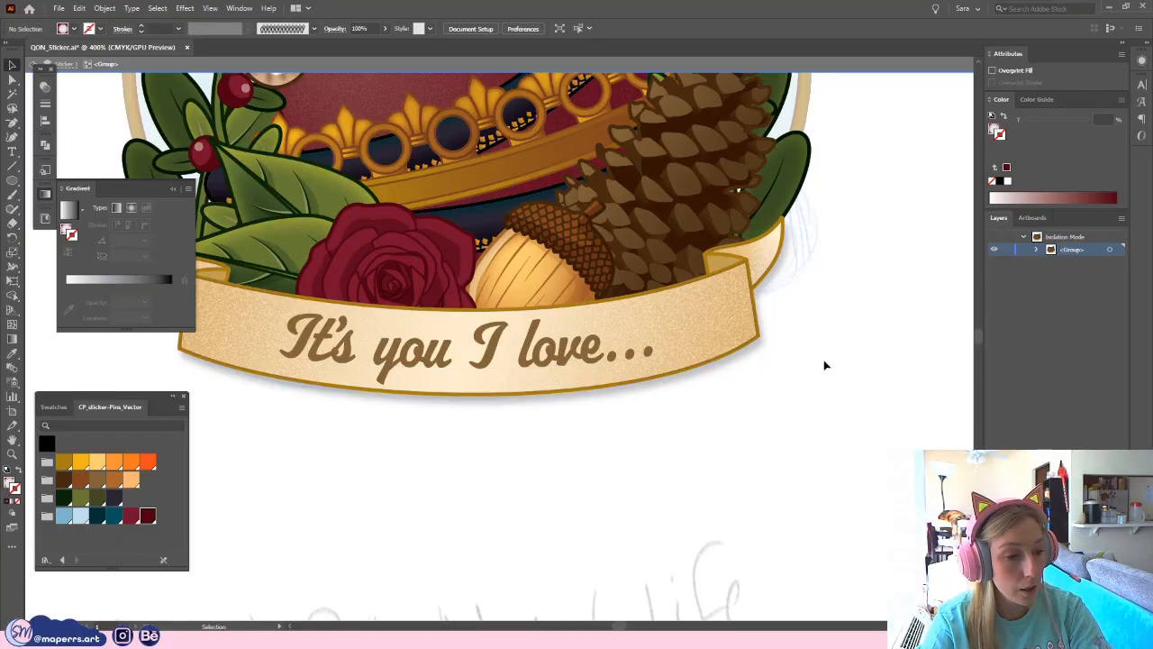
- Collapse the gradient settings and exit the sticker group's isolation
{"action": "left_click", "coordinate": [175, 189]}
{"action": "left_click_drag", "start_coordinate": [585, 487], "coordinate": [585, 491]}
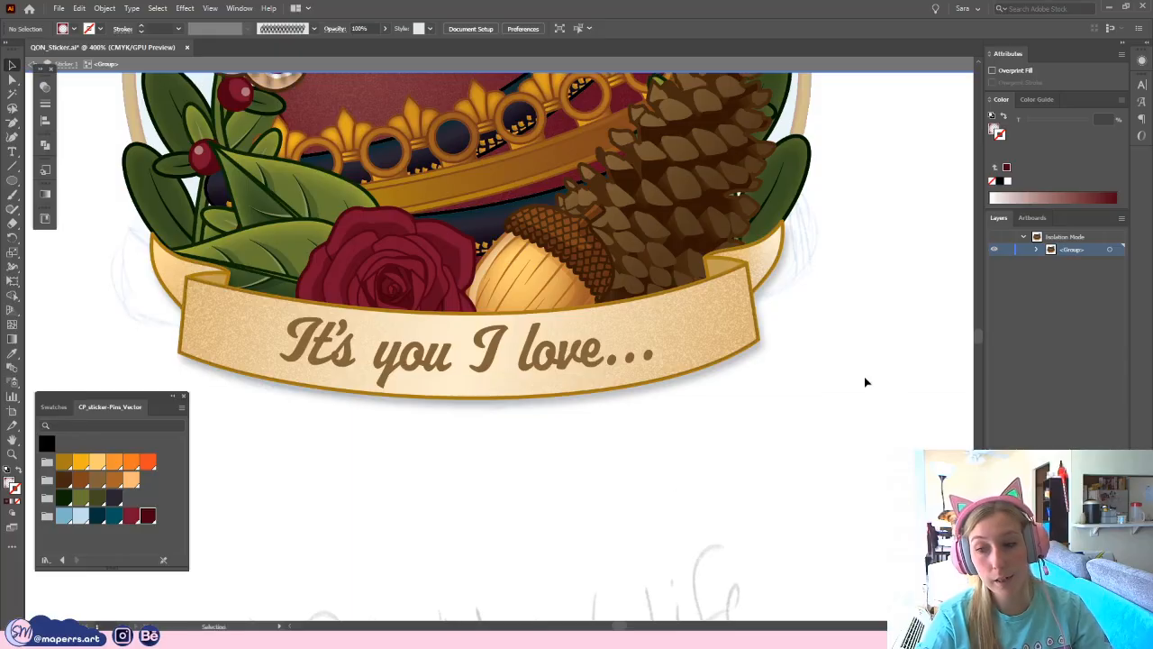
{"action": "key", "text": "ctrl+minus"}
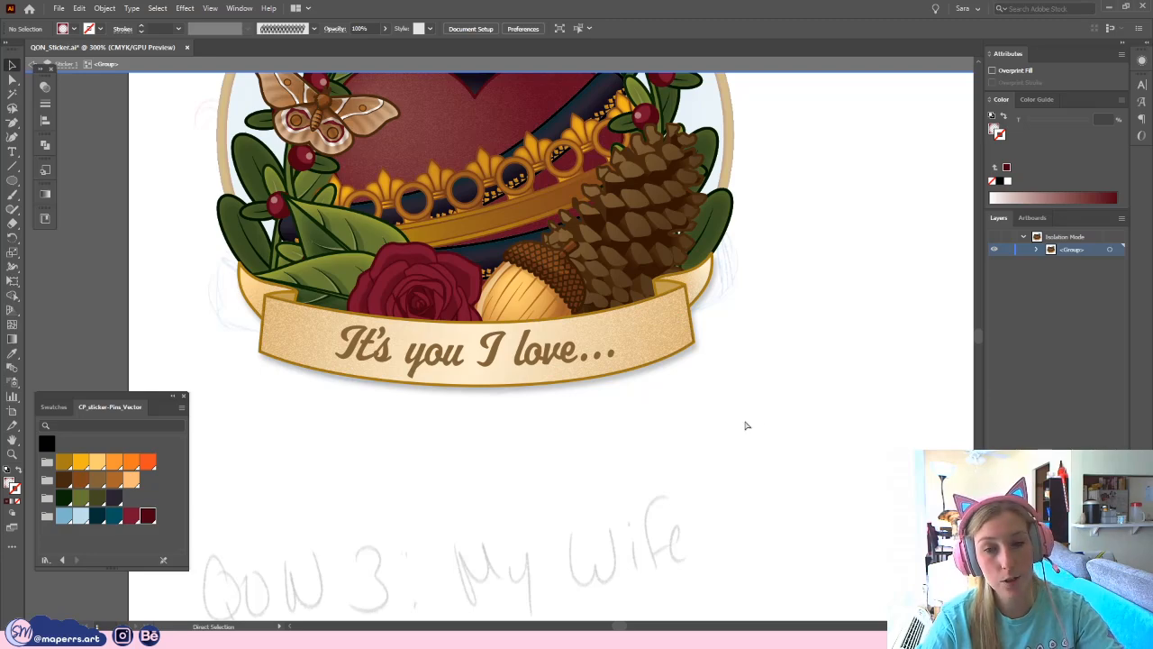
{"action": "key", "text": "ctrl+minus"}
{"action": "key", "text": "ctrl+minus"}
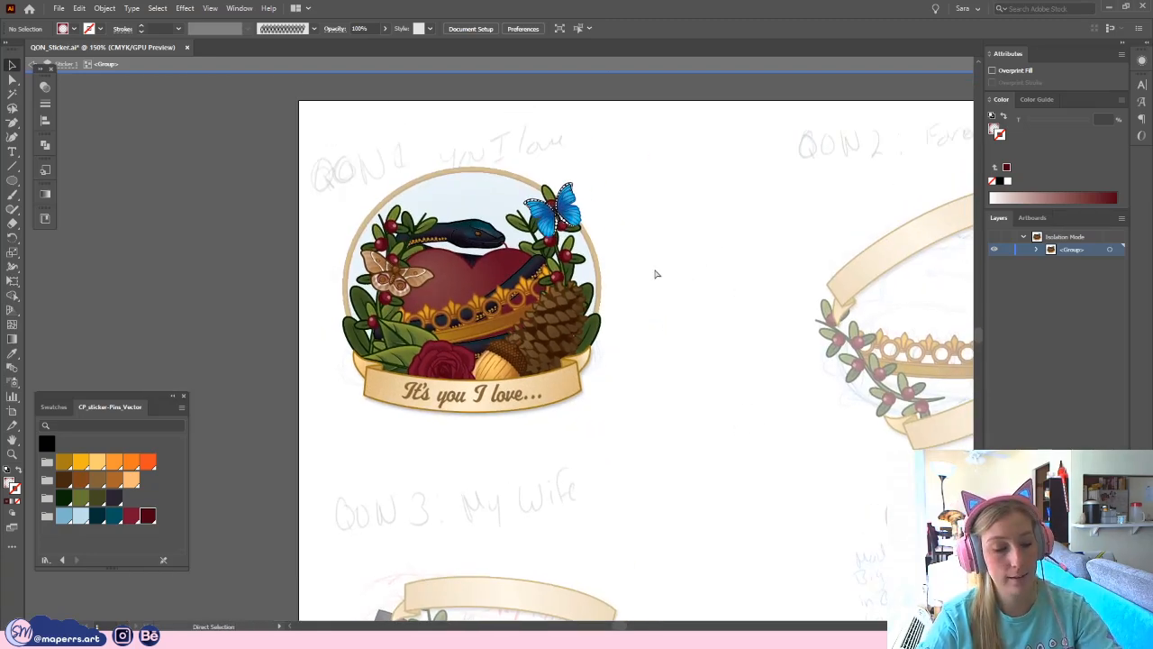
{"action": "key", "text": "ctrl+plus"}
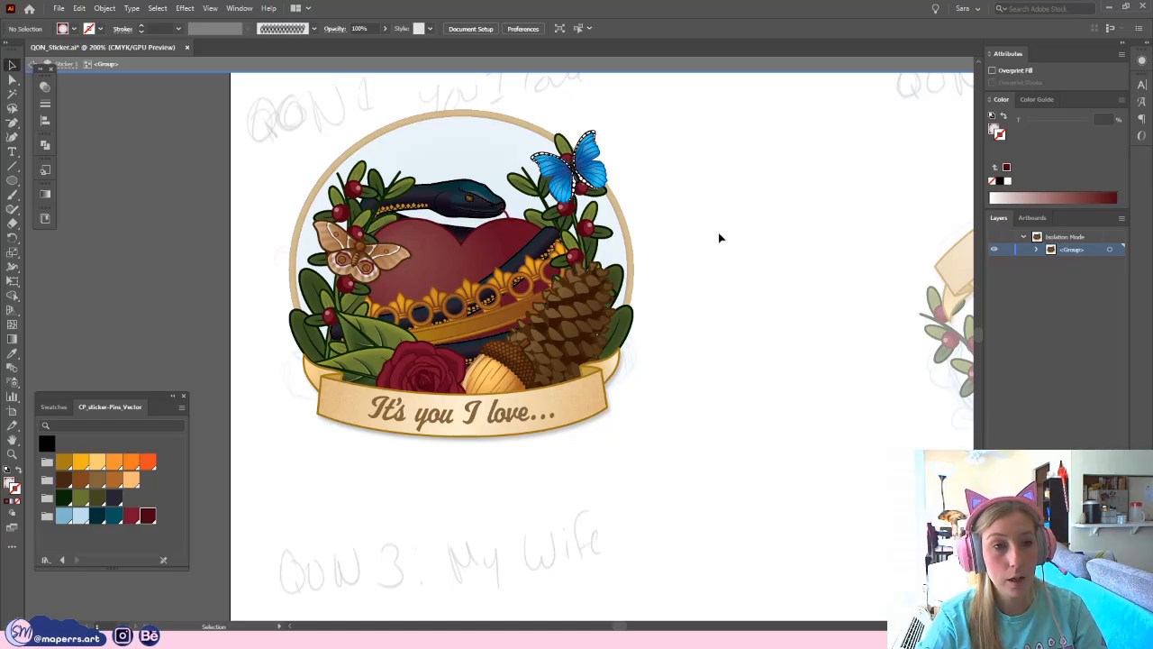
{"action": "double_click", "coordinate": [735, 164]}
- Isolate the gold oval frame of the first sticker, try shifting it upward and undo the move
{"action": "left_click_drag", "start_coordinate": [708, 113], "coordinate": [728, 177]}
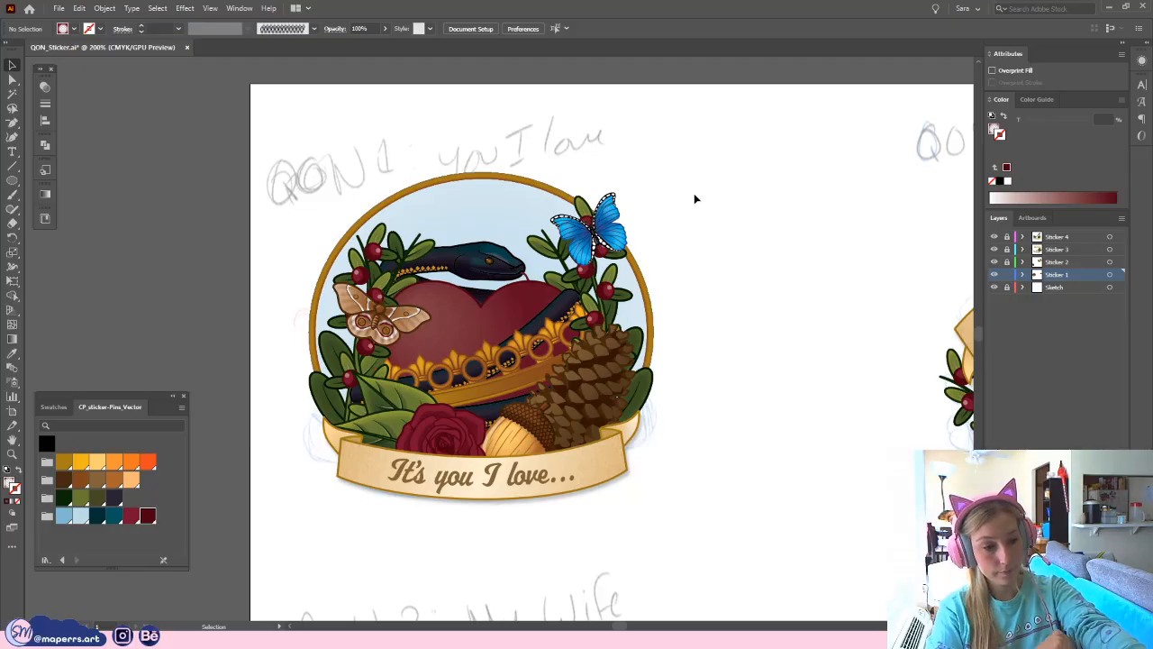
{"action": "left_click_drag", "start_coordinate": [676, 257], "coordinate": [675, 276]}
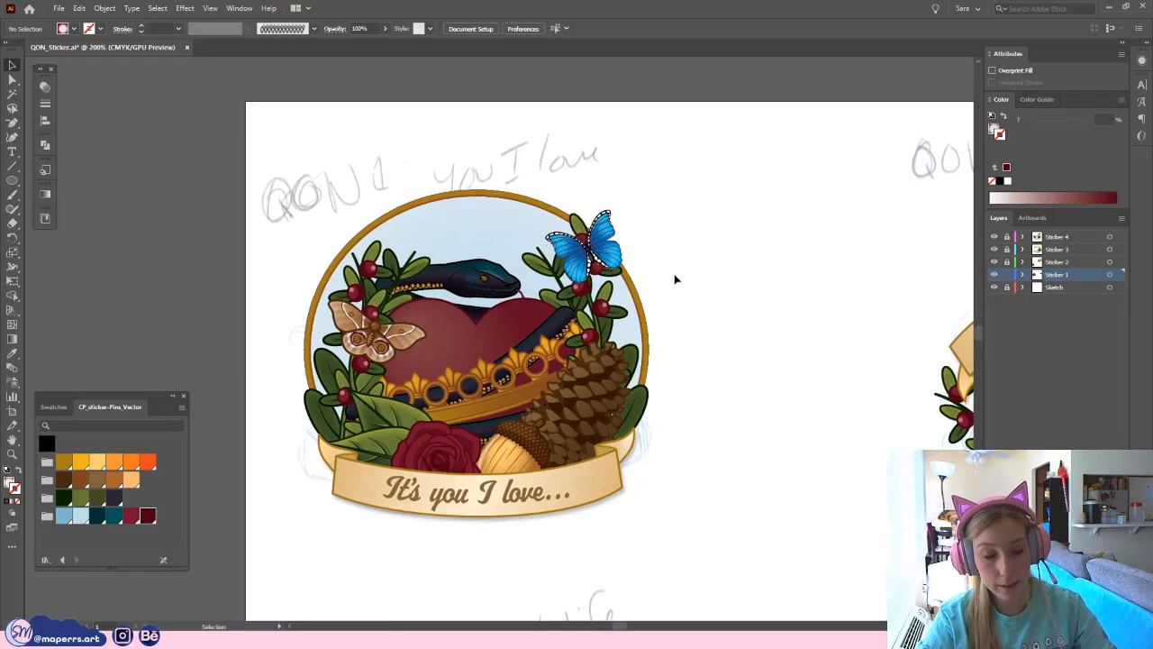
{"action": "key", "text": "ctrl+equal"}
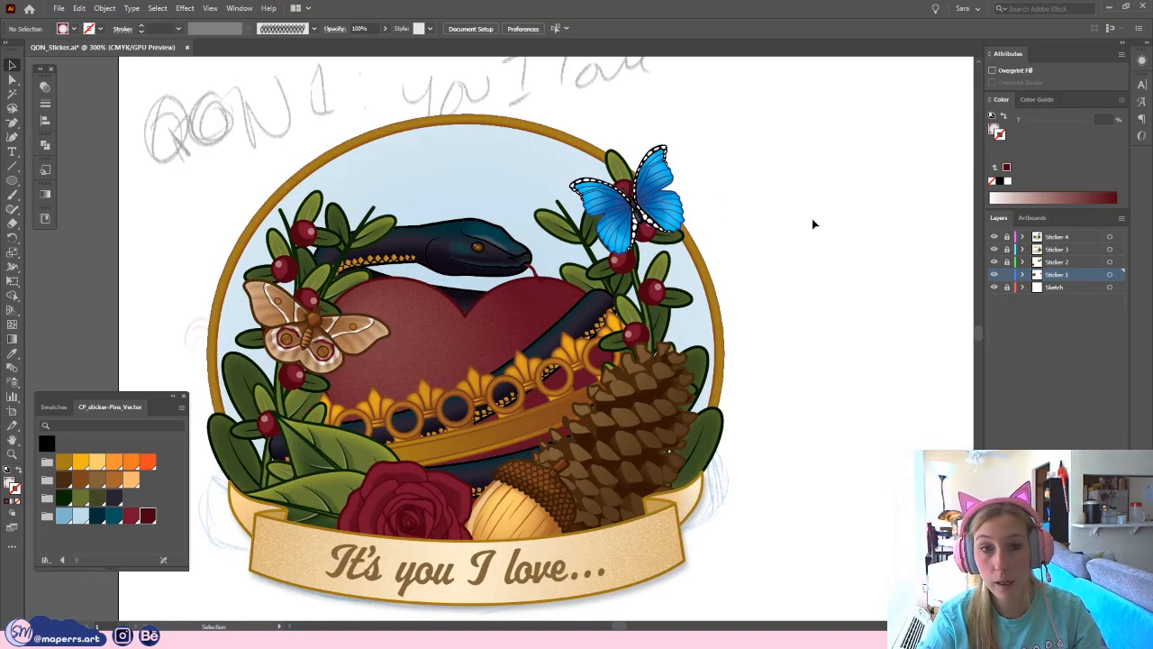
{"action": "left_click", "coordinate": [573, 140]}
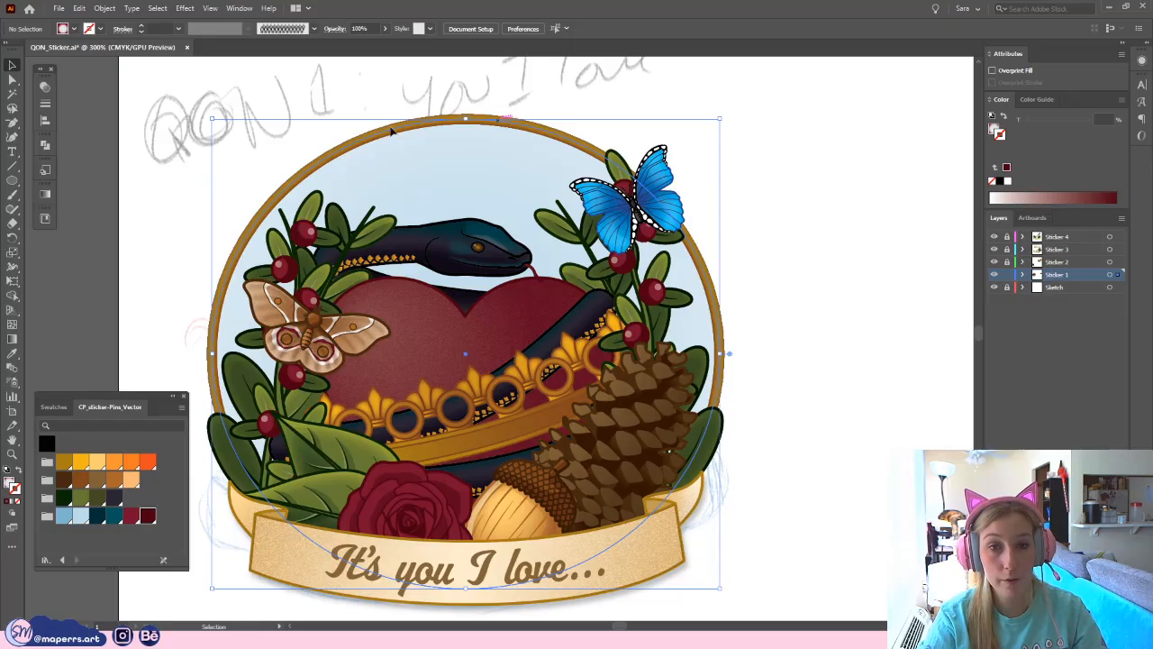
{"action": "left_click", "coordinate": [436, 120]}
{"action": "double_click", "coordinate": [432, 122]}
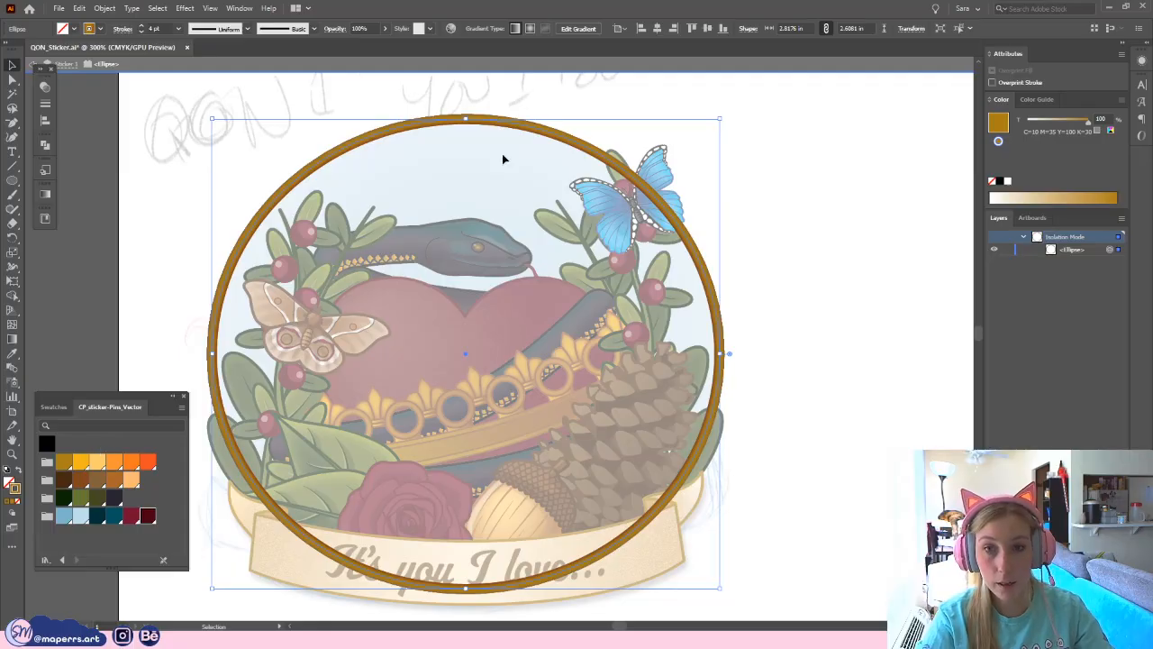
{"action": "left_click_drag", "start_coordinate": [491, 122], "coordinate": [501, 90]}
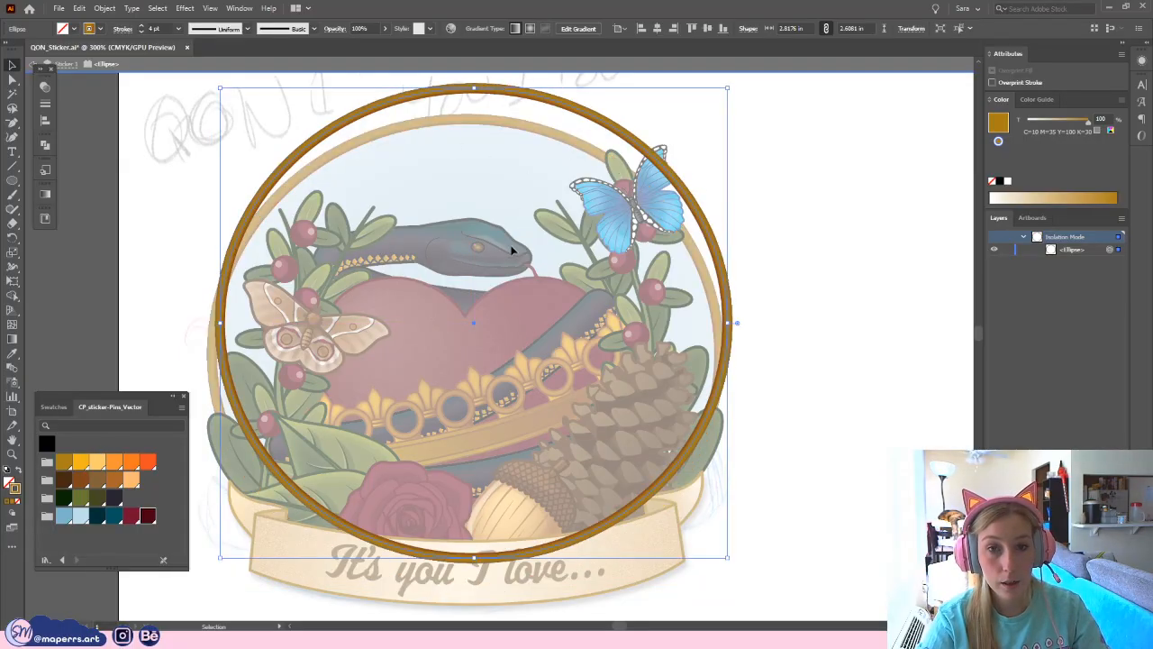
{"action": "key", "text": "ctrl+z"}
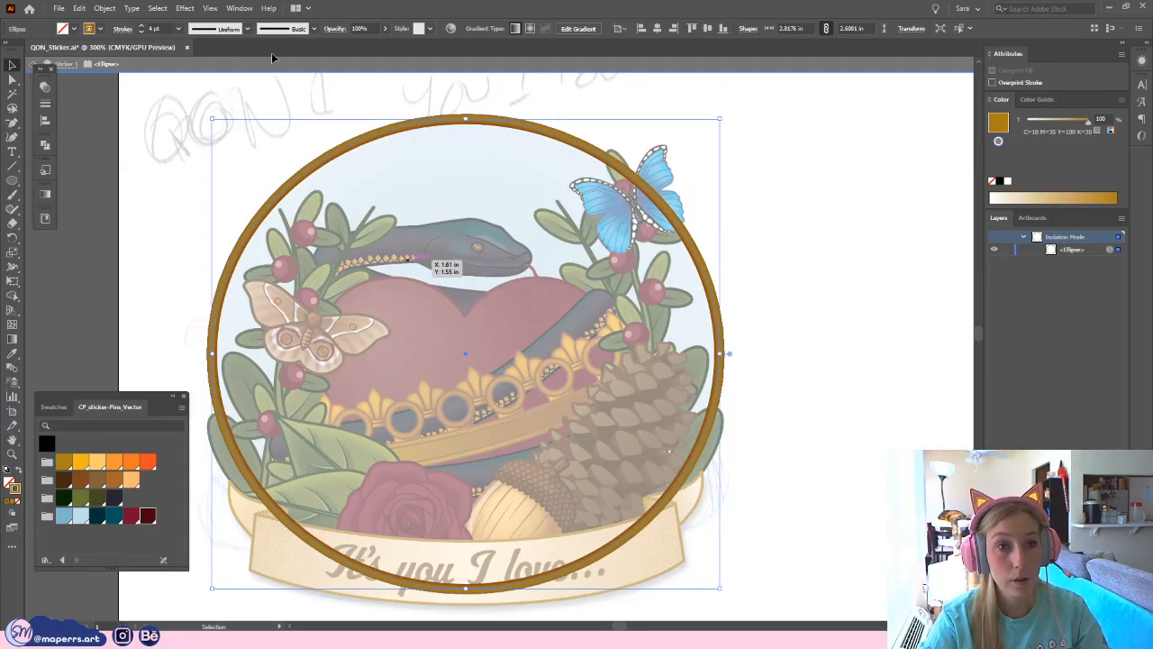
{"action": "left_click", "coordinate": [105, 8]}
{"action": "left_click", "coordinate": [214, 164]}
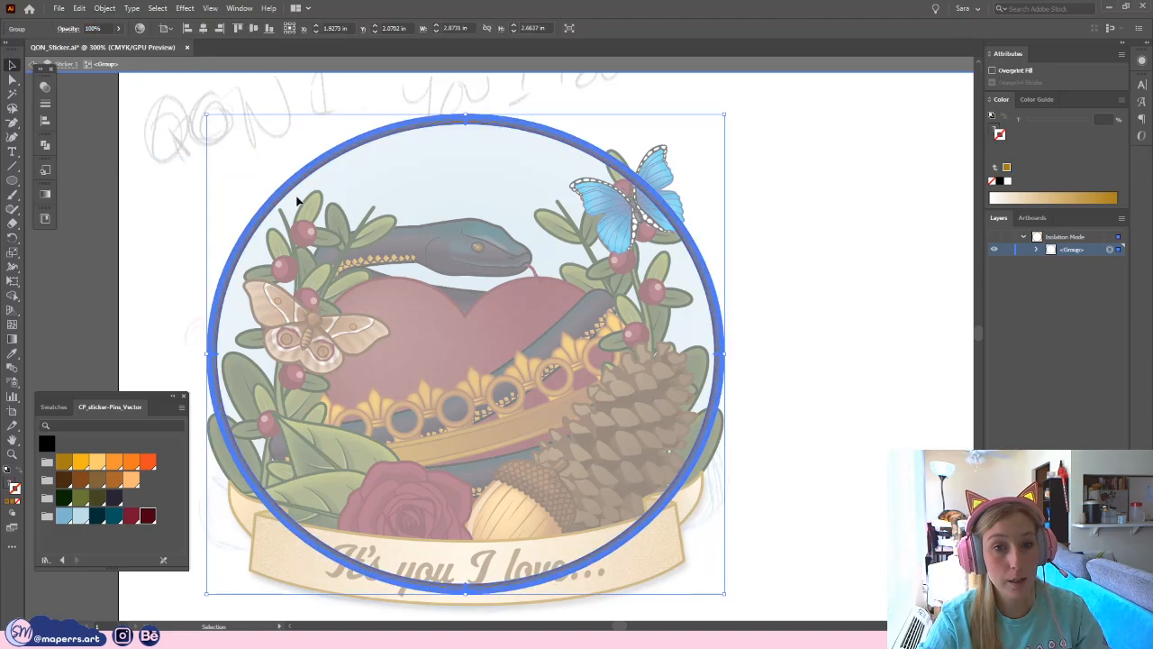
{"action": "key", "text": "ctrl+z"}
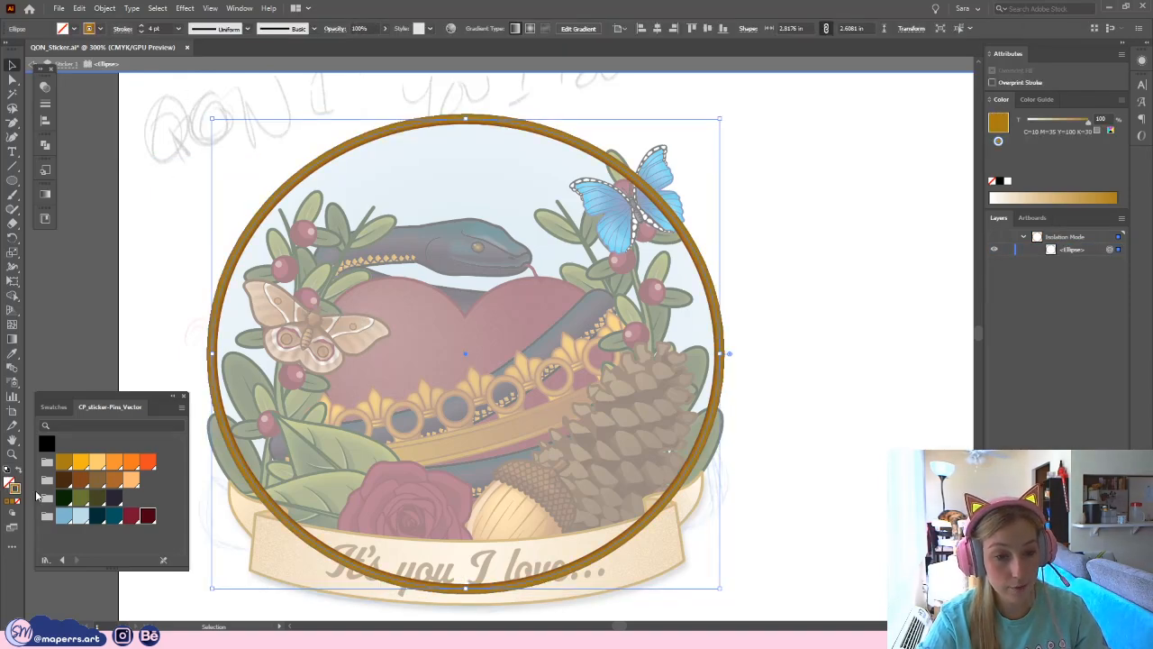
- Recolour the oval frame's stroke with the dark brown swatch and expand the object's fill and stroke
{"action": "left_click", "coordinate": [64, 482]}
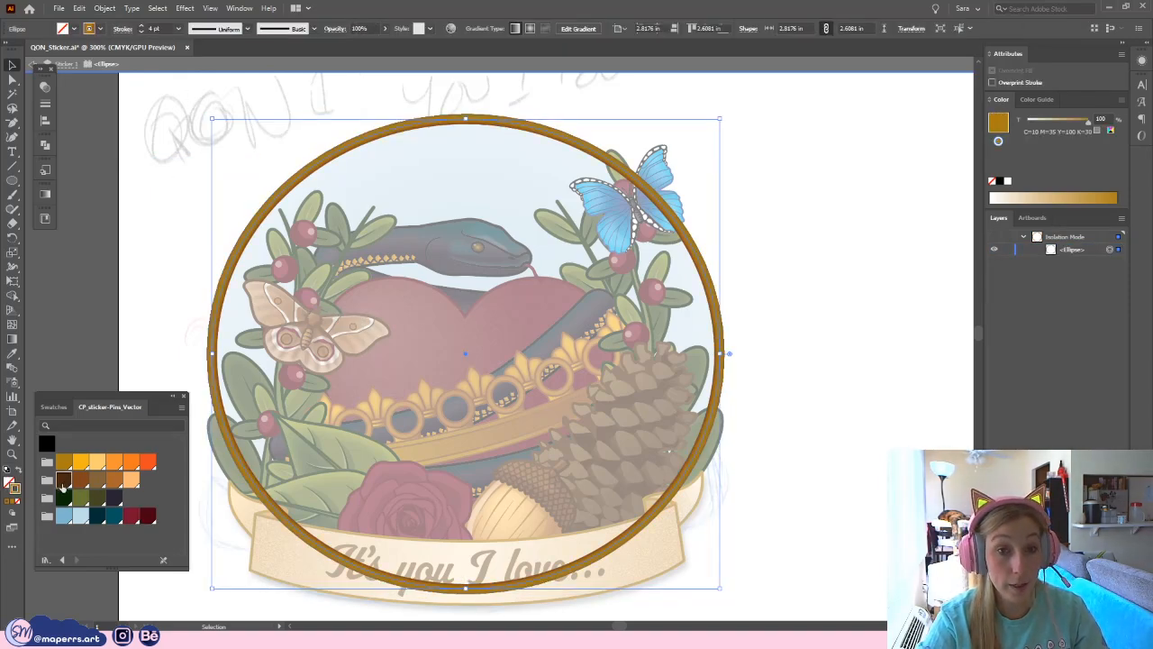
{"action": "left_click", "coordinate": [111, 8]}
{"action": "left_click", "coordinate": [129, 151]}
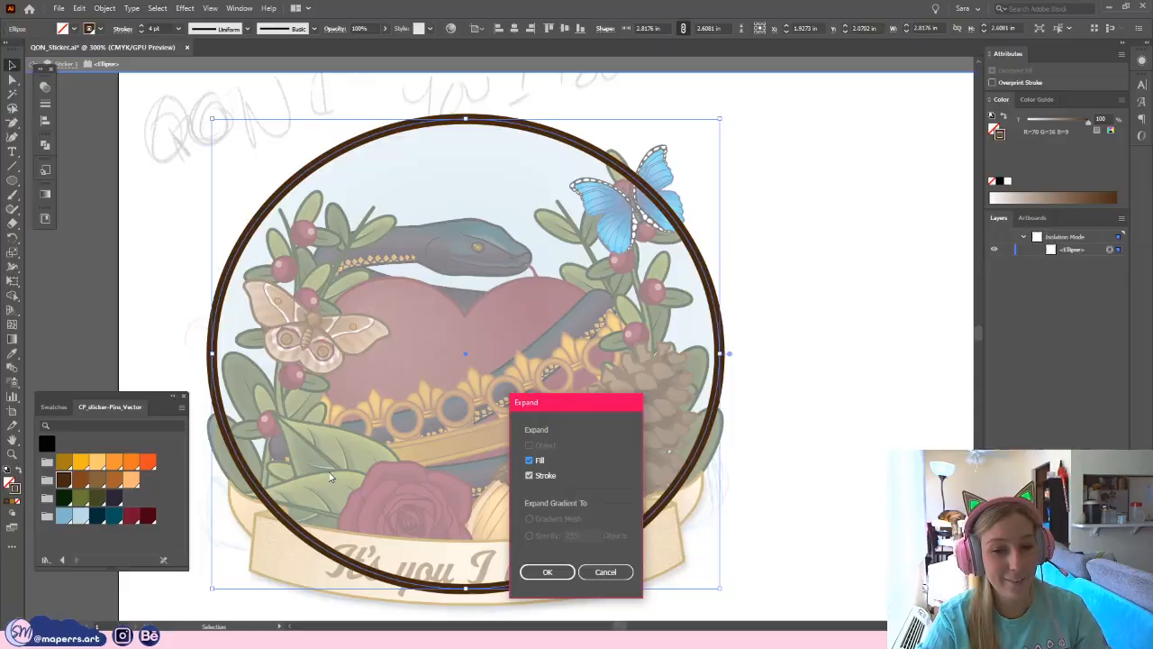
{"action": "left_click", "coordinate": [547, 573]}
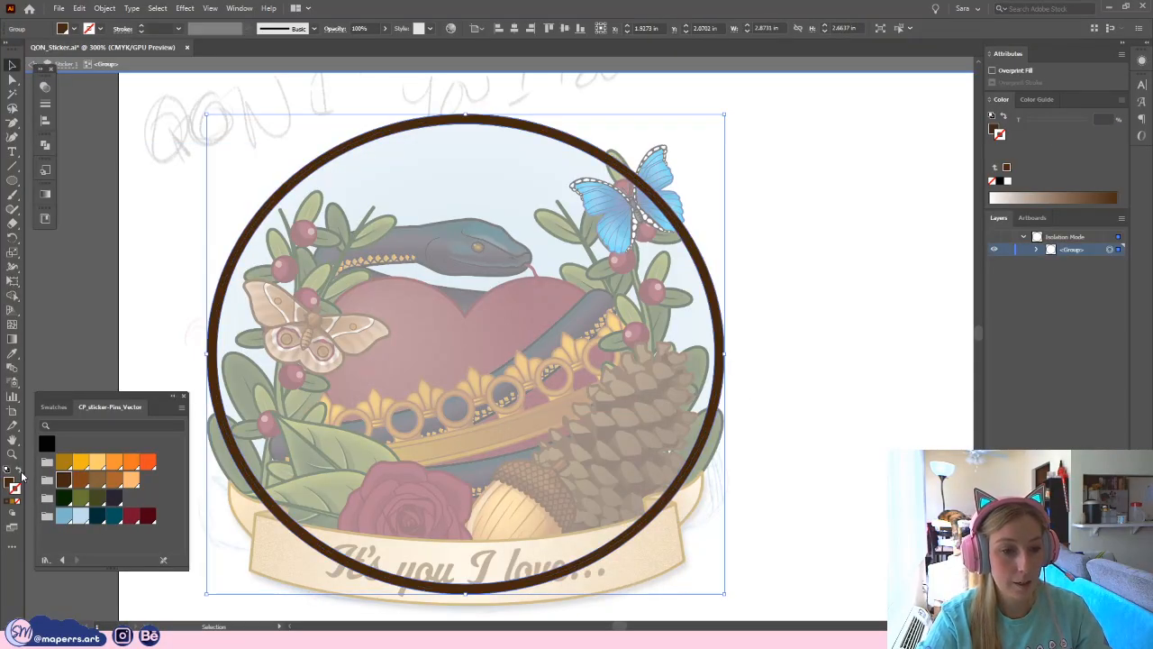
- Swap the expanded frame's fill with its stroke, colour the outline medium brown and leave the frame's isolation
{"action": "left_click", "coordinate": [19, 472]}
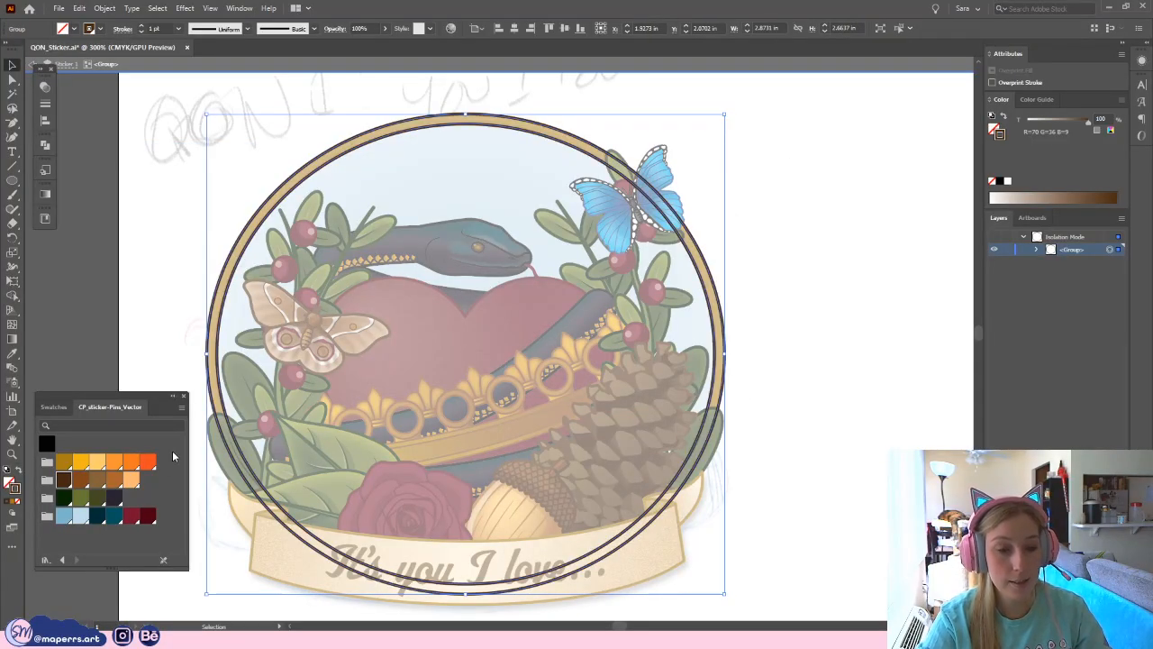
{"action": "left_click", "coordinate": [99, 483]}
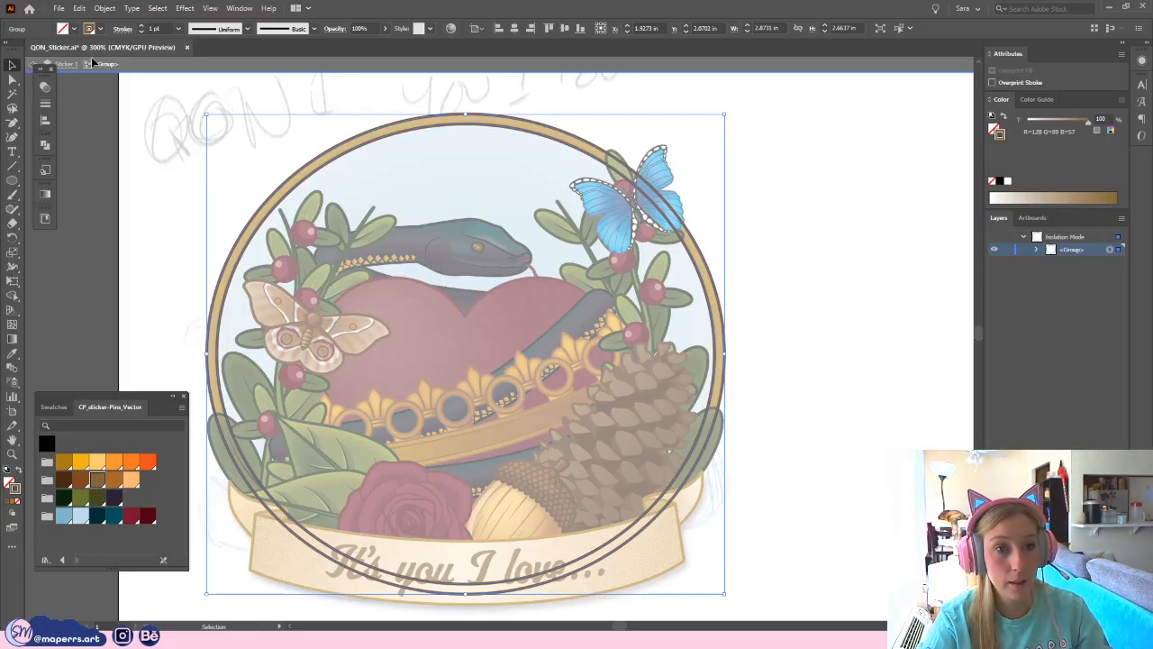
{"action": "double_click", "coordinate": [207, 129]}
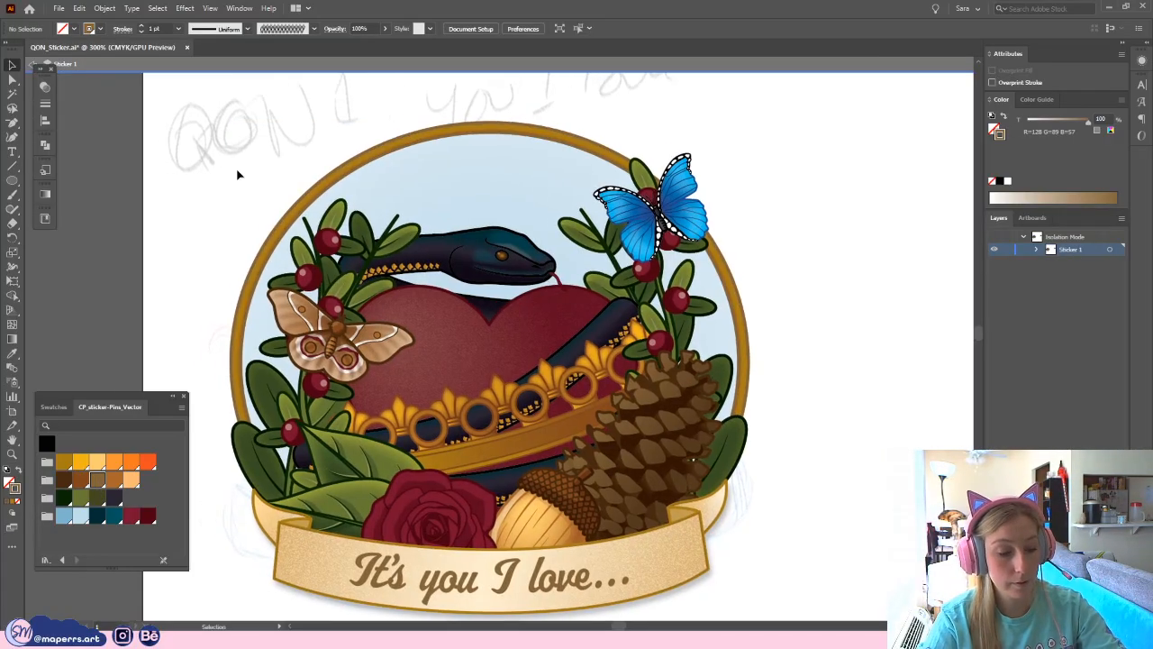
- Recolour the frame's thin outline with the reddish-brown swatch (R=127 G=67 B=19)
{"action": "key", "text": "ctrl+="}
{"action": "left_click_drag", "start_coordinate": [196, 146], "coordinate": [231, 192]}
{"action": "left_click", "coordinate": [12, 79]}
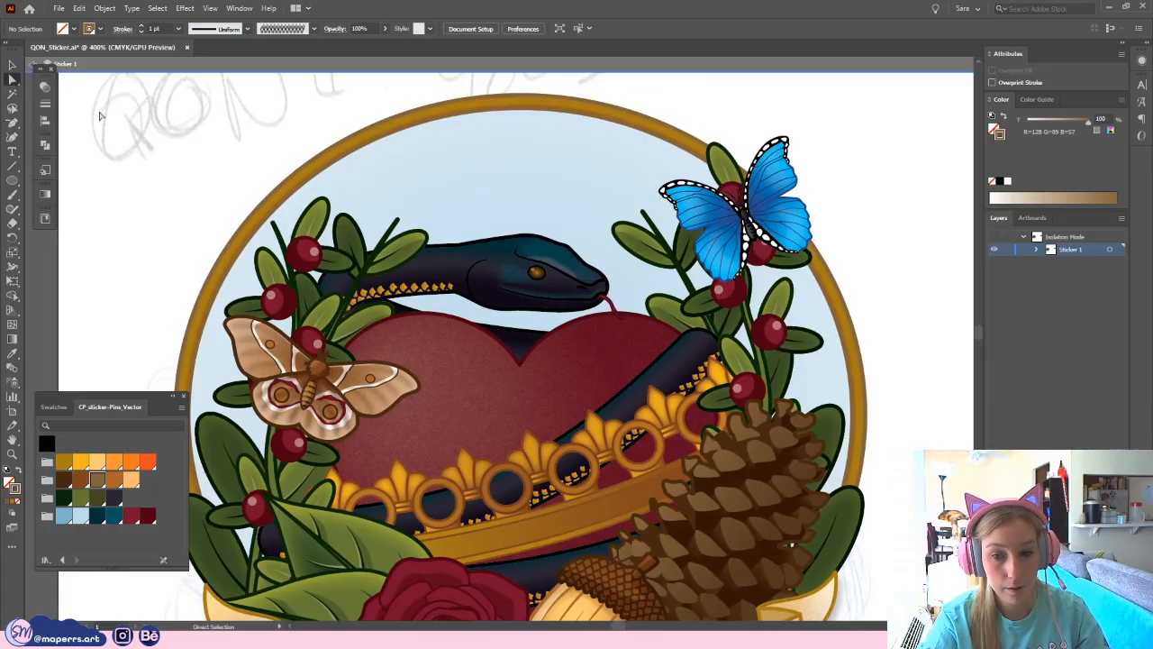
{"action": "left_click_drag", "start_coordinate": [124, 120], "coordinate": [127, 130]}
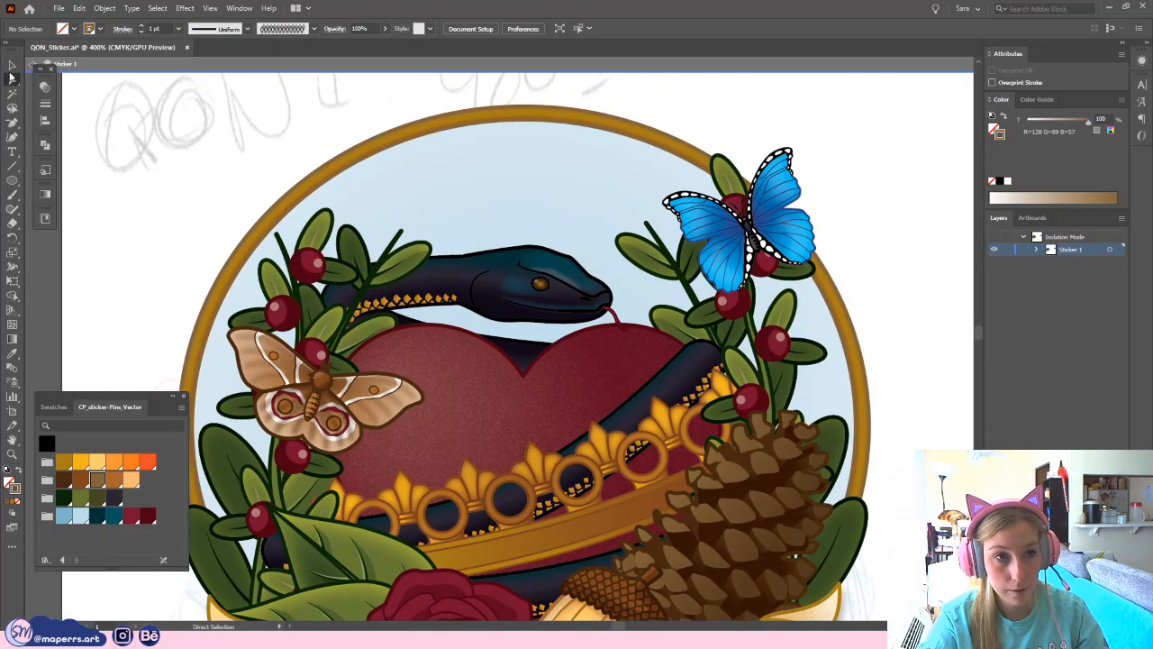
{"action": "left_click", "coordinate": [12, 68]}
{"action": "left_click", "coordinate": [247, 234]}
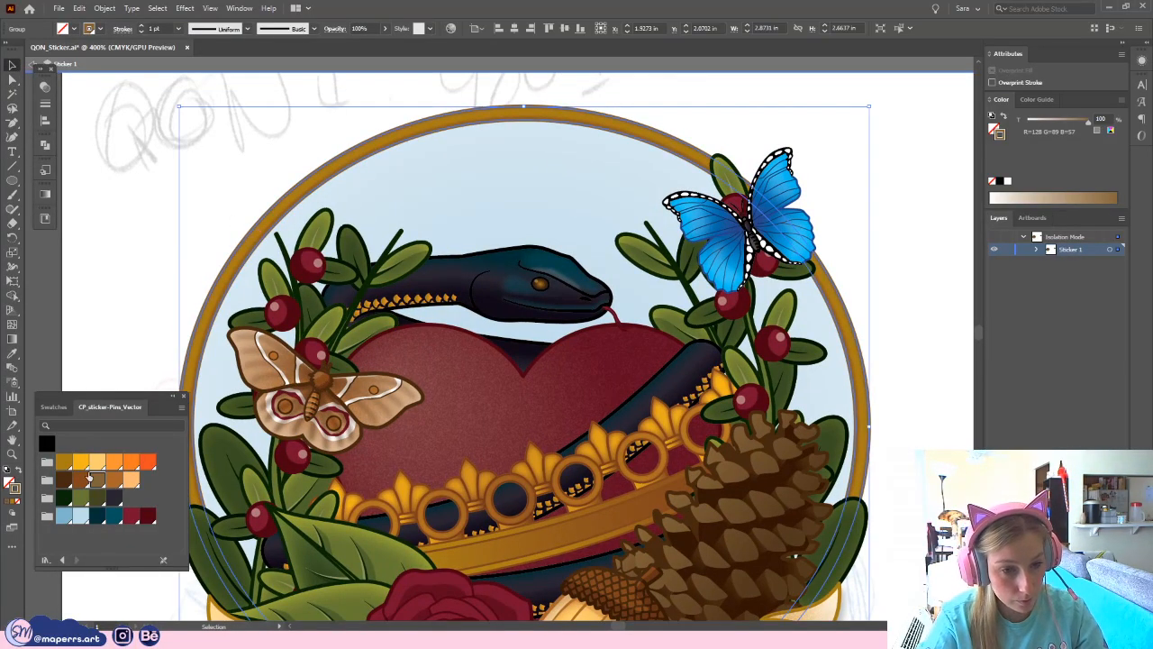
{"action": "left_click", "coordinate": [80, 479]}
{"action": "left_click", "coordinate": [115, 272]}
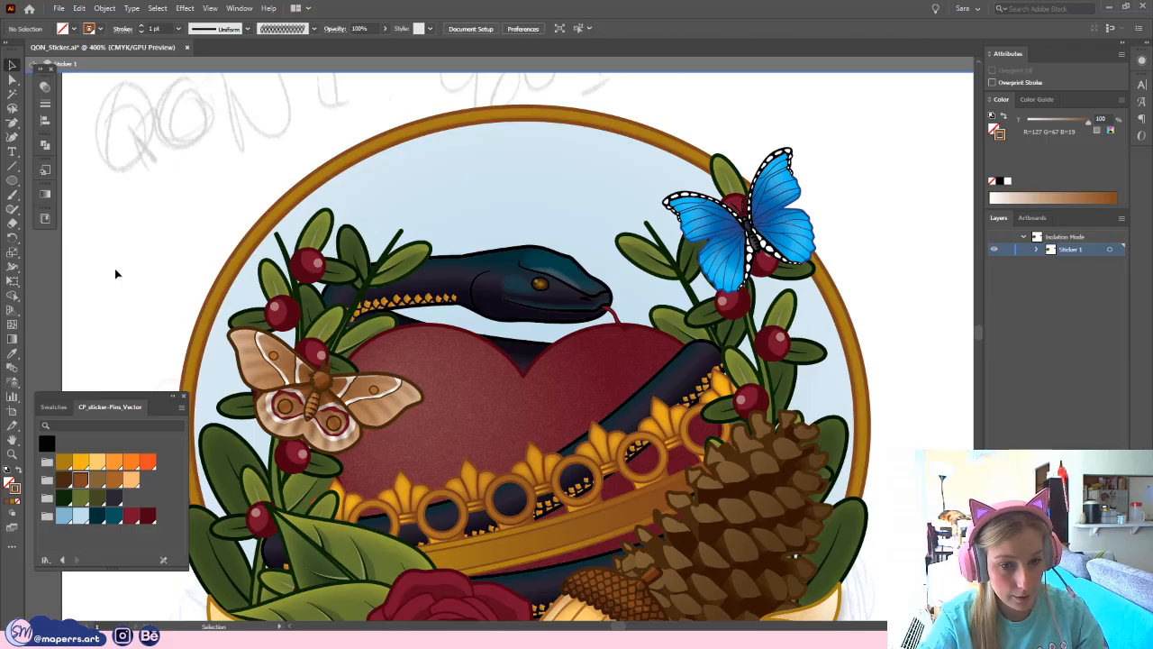
- Select the light-blue background ellipse behind the snake and heart and activate its fill in the gradient settings
{"action": "key", "text": "ctrl+minus"}
{"action": "key", "text": "ctrl+minus"}
{"action": "left_click_drag", "start_coordinate": [656, 171], "coordinate": [628, 155]}
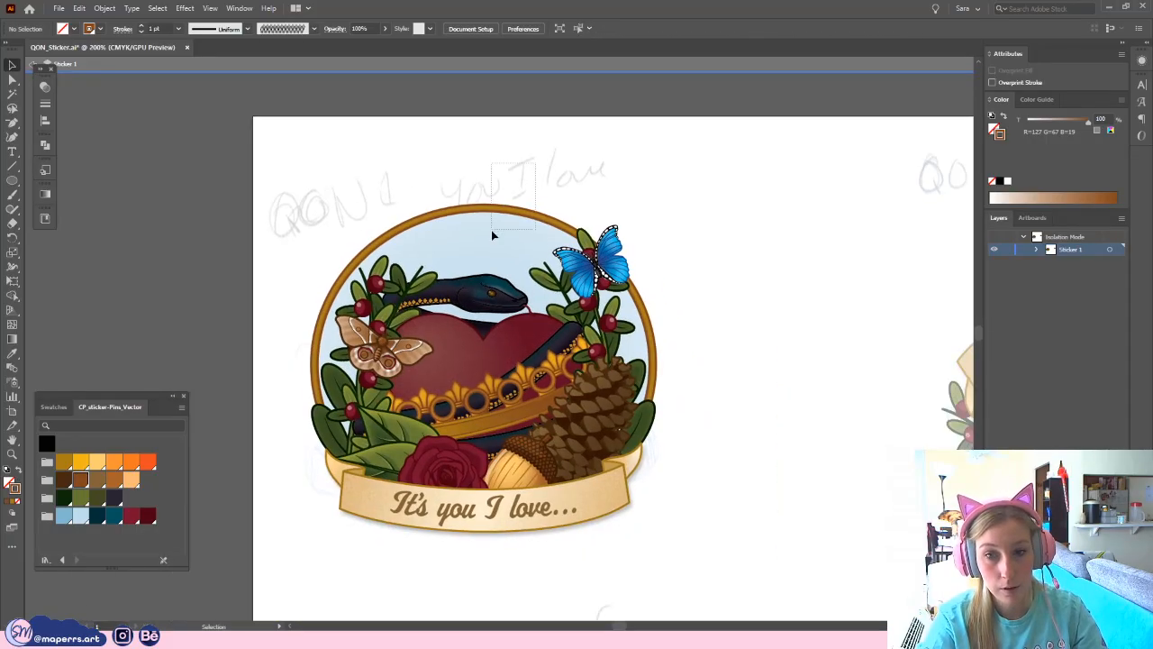
{"action": "left_click", "coordinate": [613, 256]}
{"action": "left_click", "coordinate": [597, 189]}
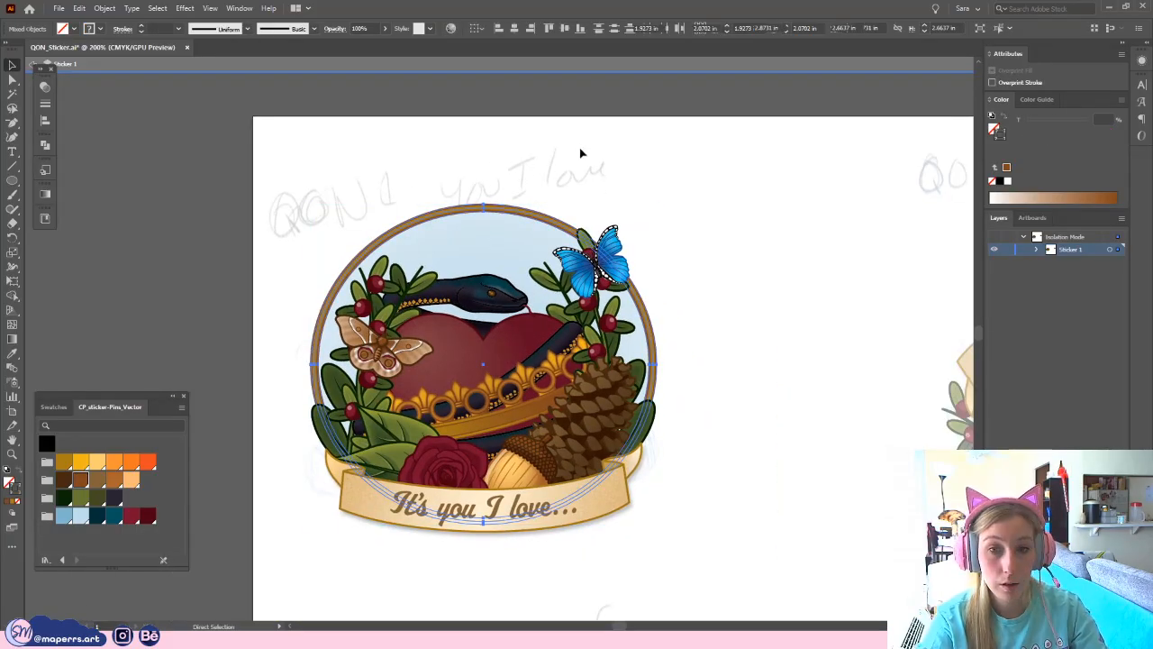
{"action": "left_click", "coordinate": [491, 260]}
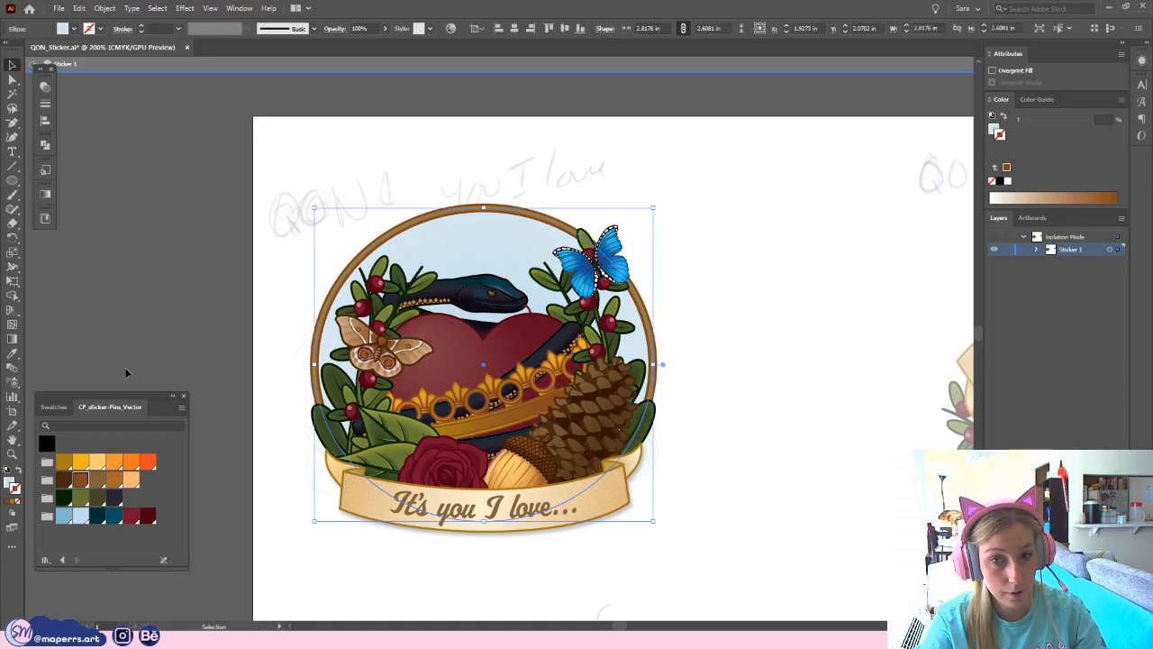
{"action": "left_click", "coordinate": [45, 194]}
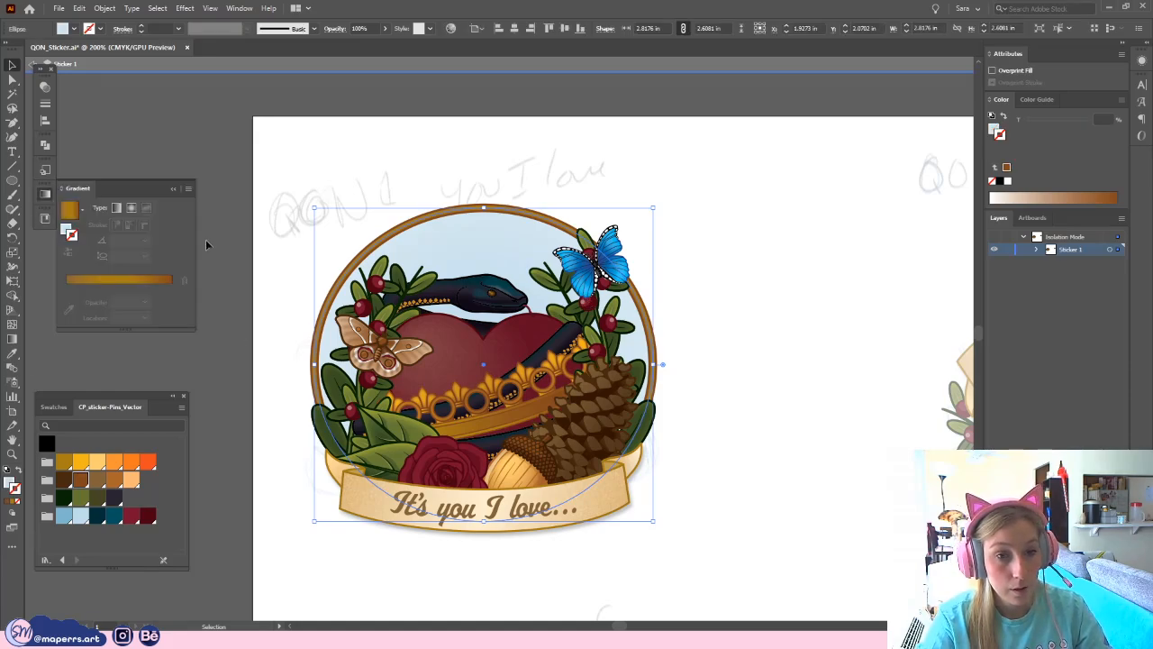
{"action": "left_click", "coordinate": [69, 230]}
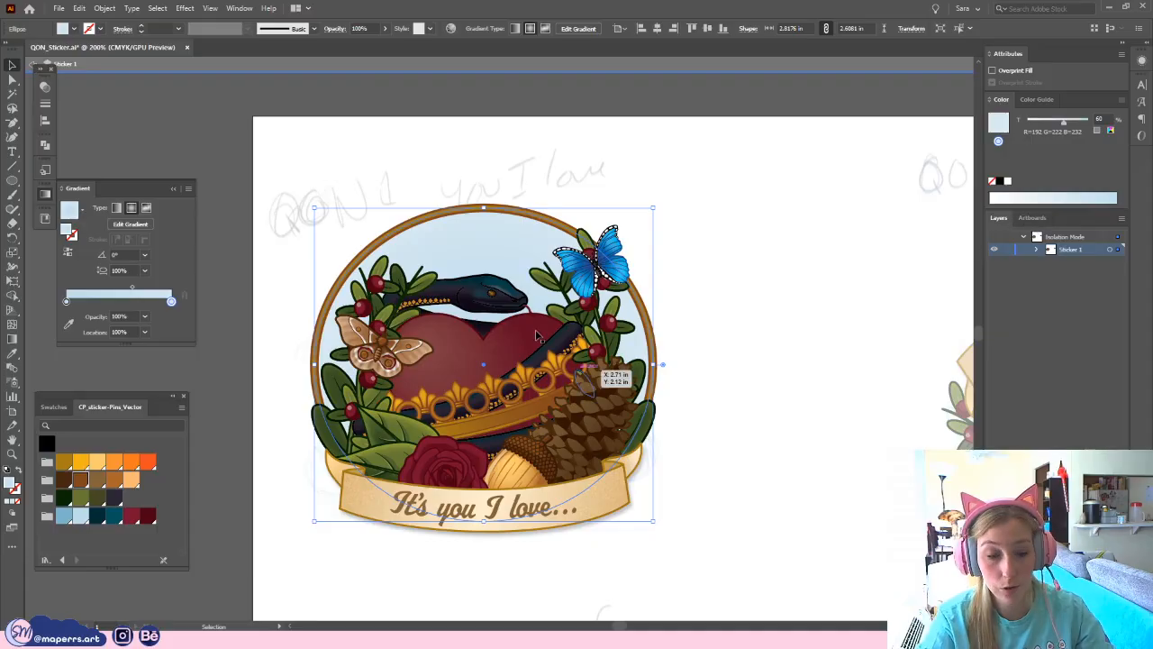
- Move the outer colour stop of the background ellipse's radial gradient inward to about 79%
{"action": "key", "text": "ctrl+plus"}
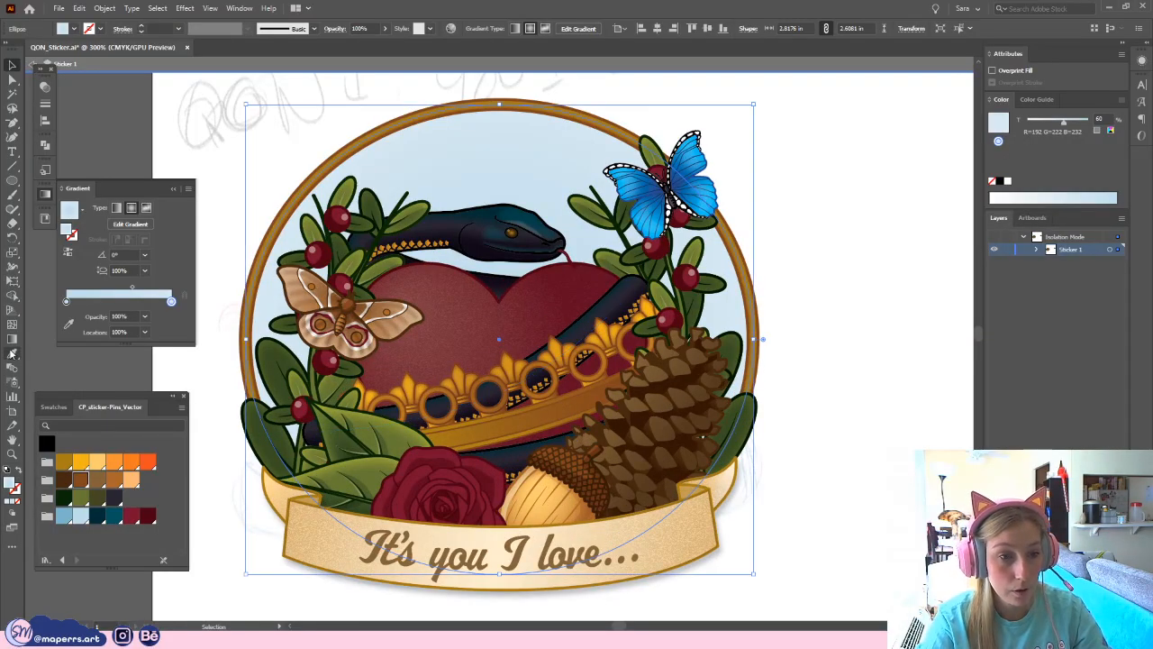
{"action": "left_click", "coordinate": [13, 338]}
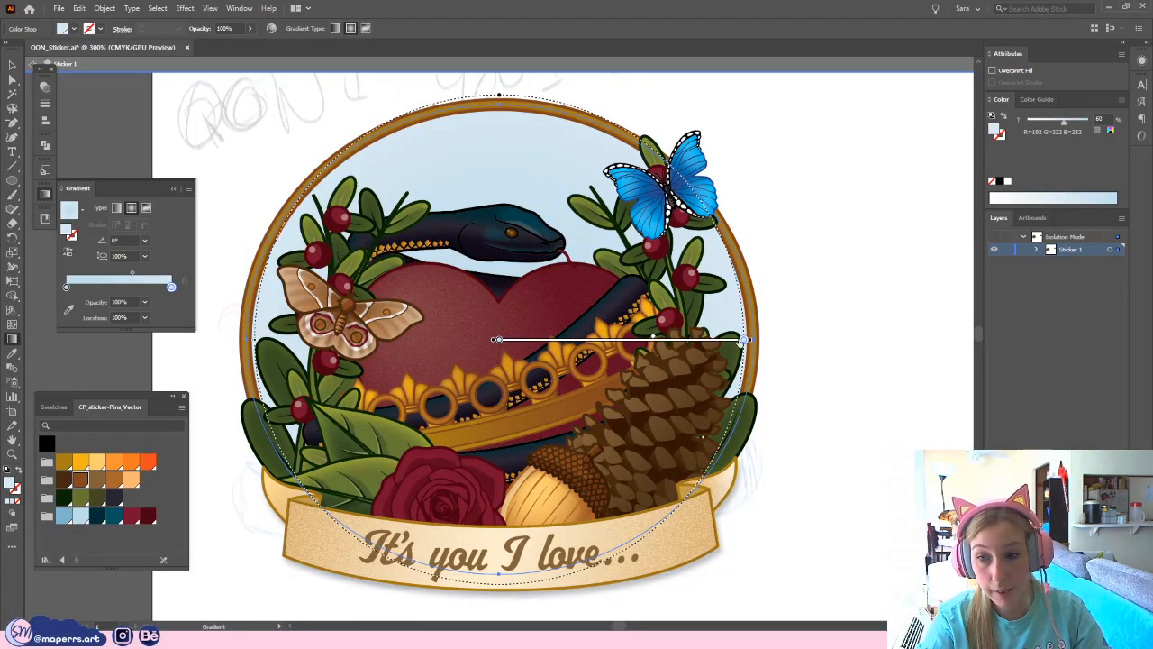
{"action": "left_click_drag", "start_coordinate": [744, 339], "coordinate": [692, 340]}
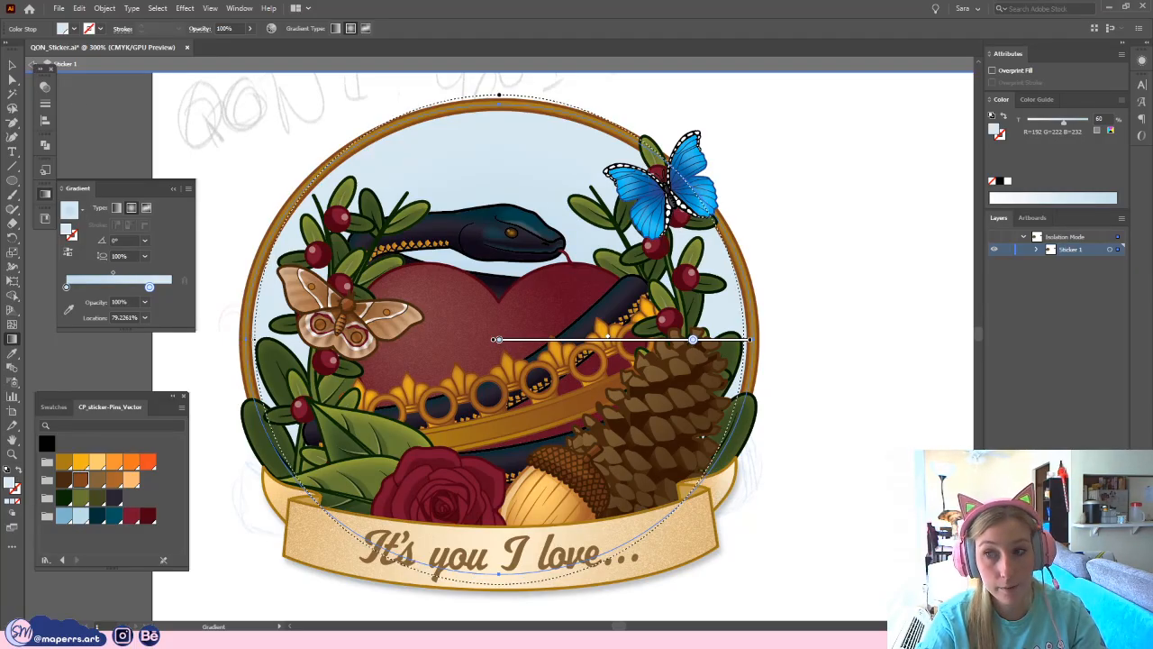
- Try setting the selected gradient stop's tint to 50% and undo the change
{"action": "left_click_drag", "start_coordinate": [1104, 120], "coordinate": [1045, 122]}
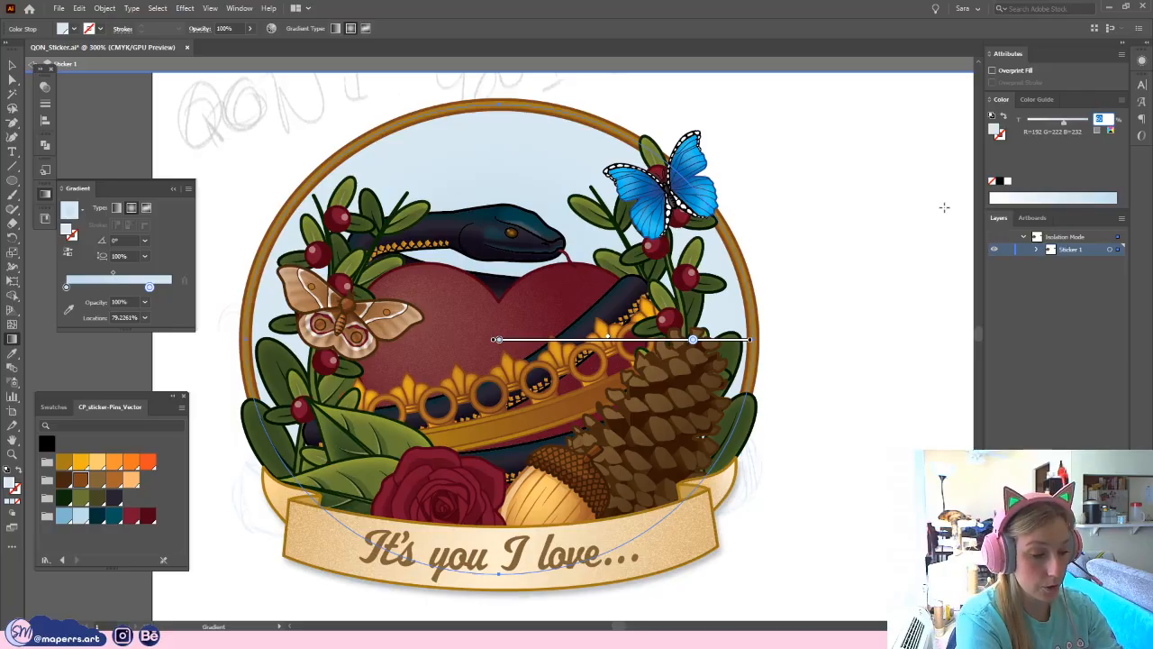
{"action": "type", "text": "50"}
{"action": "key", "text": "Return"}
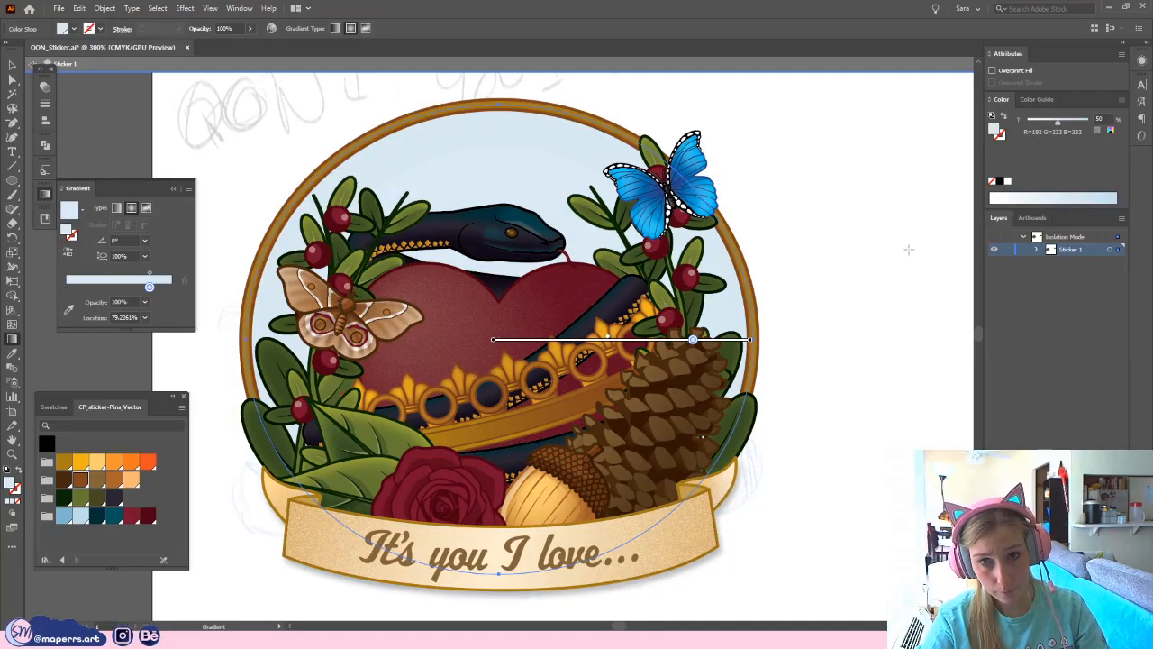
{"action": "left_click", "coordinate": [12, 80]}
{"action": "left_click", "coordinate": [142, 103]}
{"action": "left_click_drag", "start_coordinate": [521, 175], "coordinate": [495, 206]}
{"action": "key", "text": "ctrl+z"}
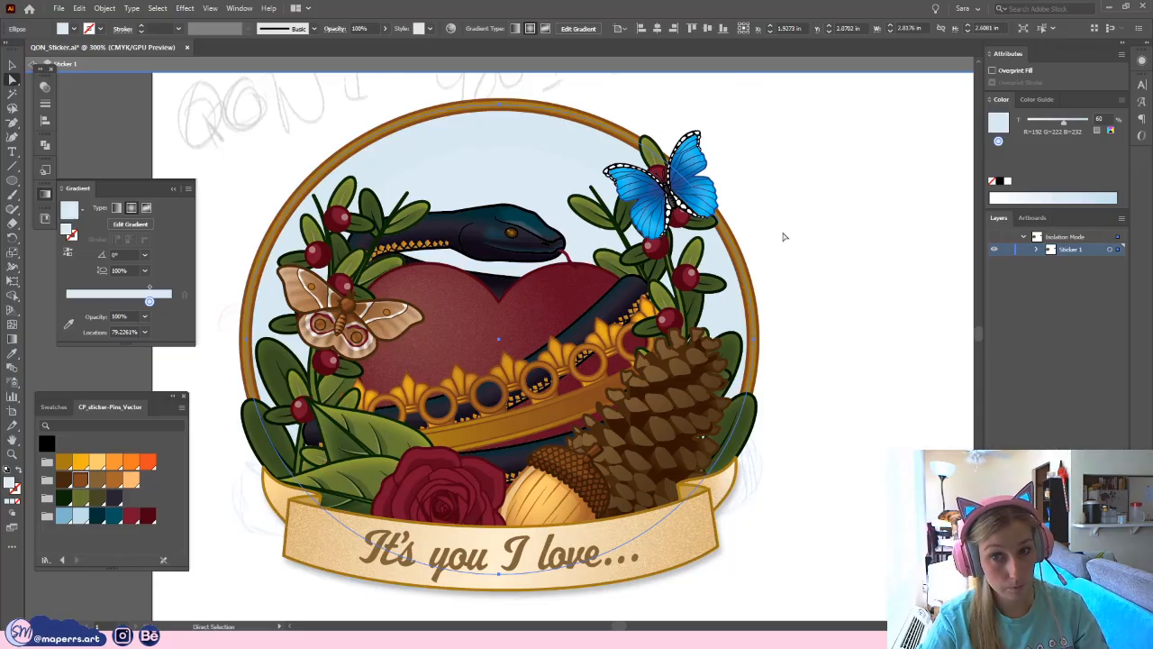
- Reselect the light-blue background ellipse and set its outer gradient stop's tint to 50%
{"action": "left_click", "coordinate": [823, 214]}
{"action": "left_click_drag", "start_coordinate": [826, 216], "coordinate": [823, 221]}
{"action": "left_click", "coordinate": [530, 196]}
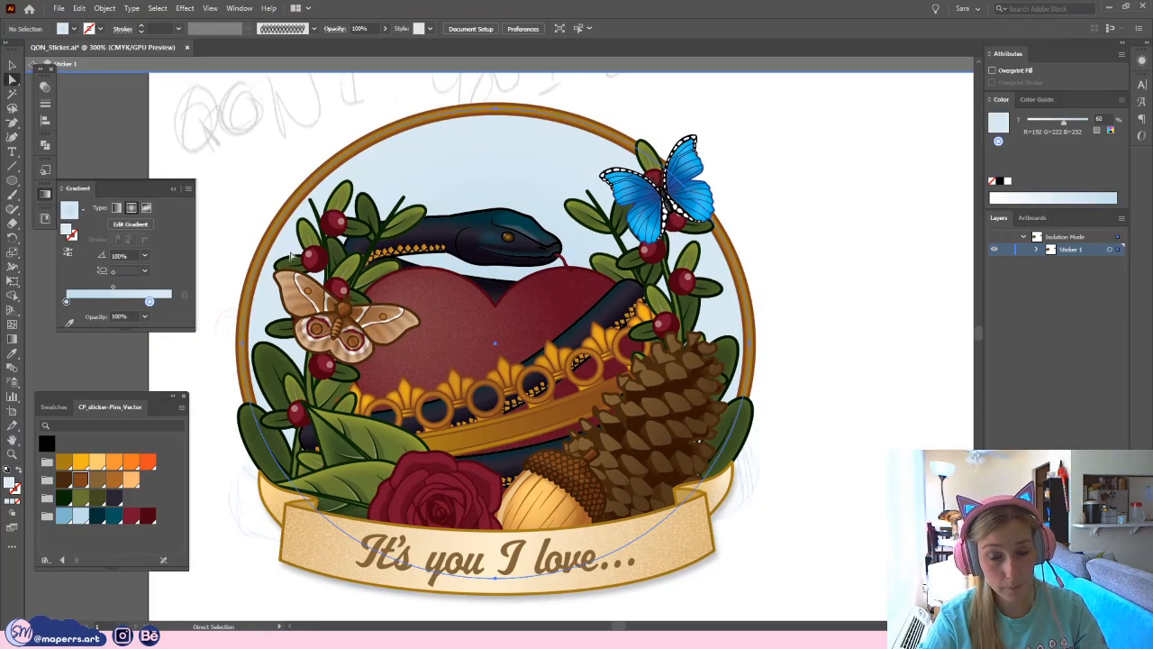
{"action": "left_click", "coordinate": [1101, 119]}
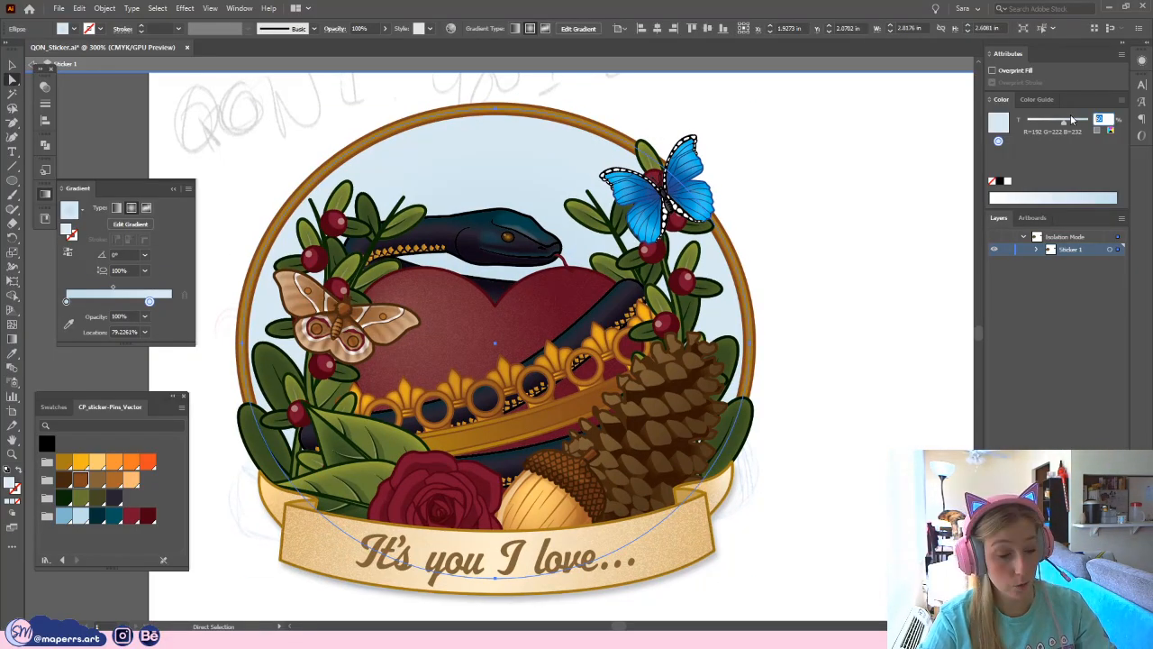
{"action": "type", "text": "50"}
{"action": "key", "text": "Return"}
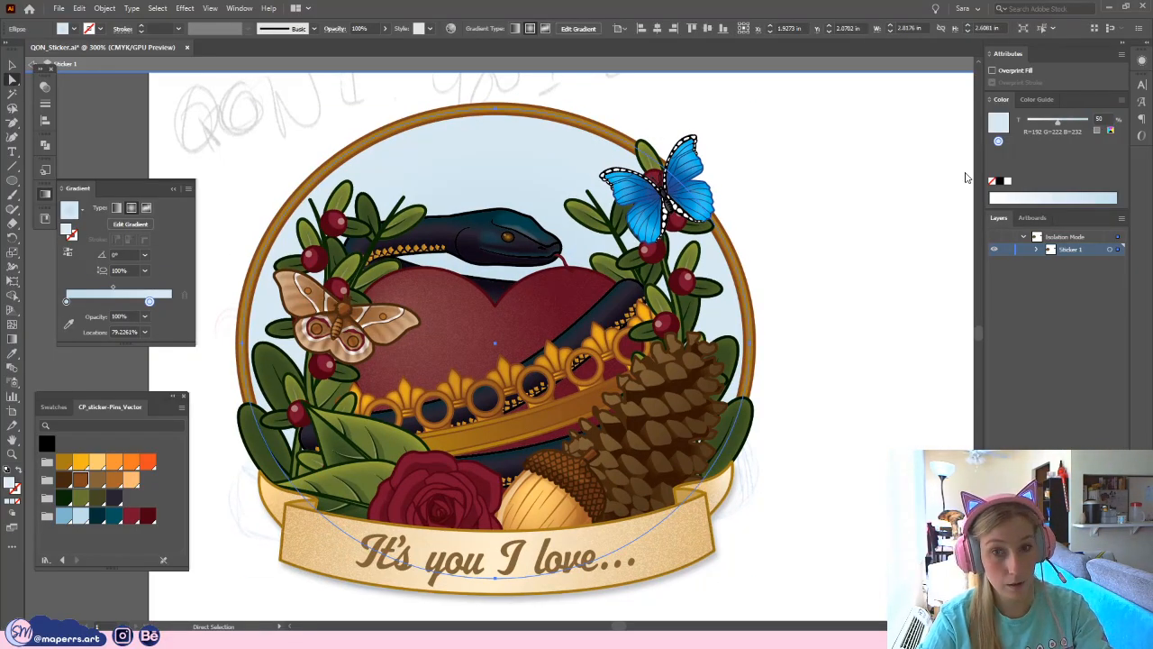
{"action": "left_click", "coordinate": [857, 191]}
- Exit the isolation of the Sticker 1 layer and save the document
{"action": "key", "text": "ctrl+minus"}
{"action": "key", "text": "ctrl+minus"}
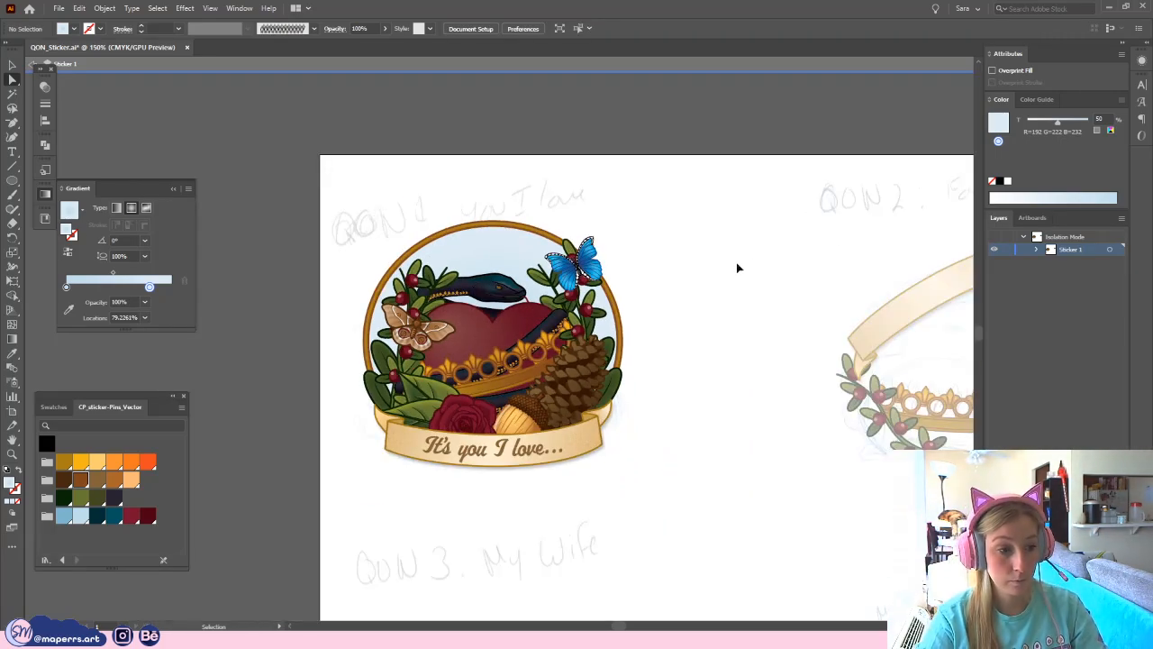
{"action": "key", "text": "Escape"}
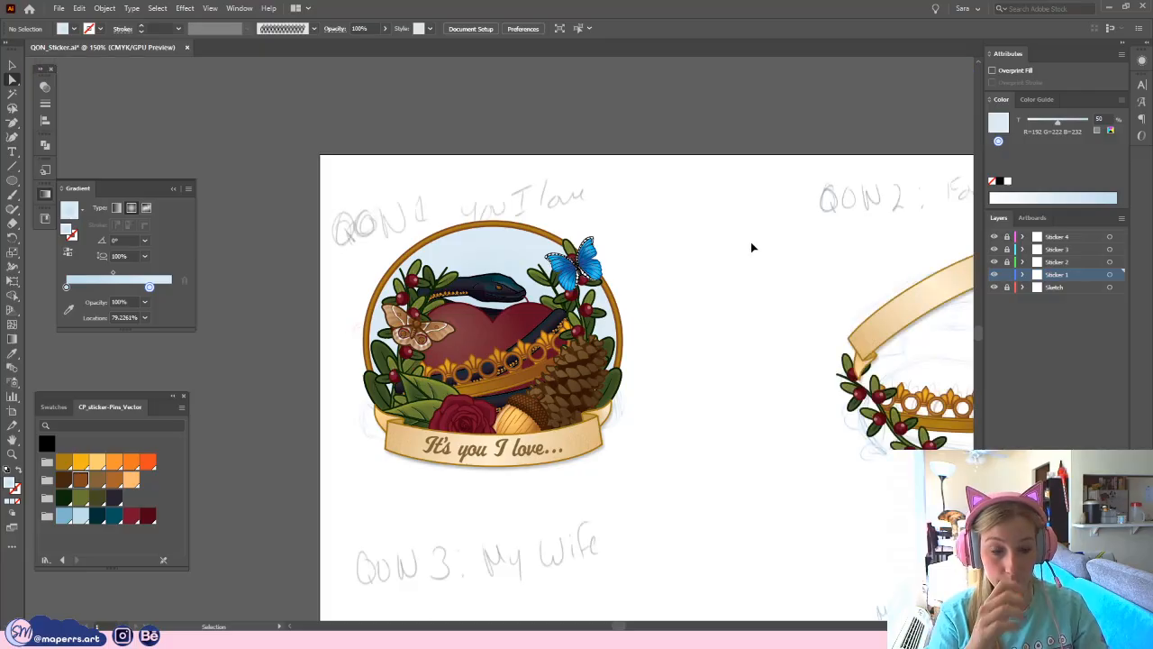
{"action": "key", "text": "ctrl+s"}
- Collapse the gradient settings and isolate the first sticker's light-blue background ellipse
{"action": "key", "text": "ctrl+plus"}
{"action": "key", "text": "ctrl+plus"}
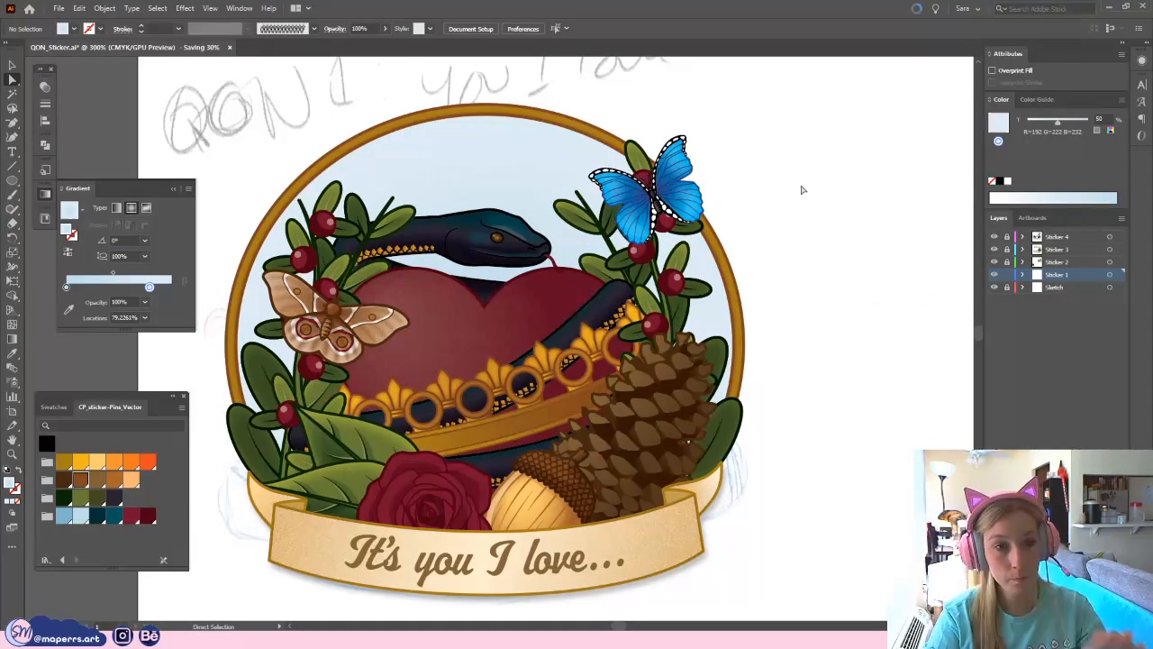
{"action": "left_click", "coordinate": [174, 190]}
{"action": "key", "text": "v"}
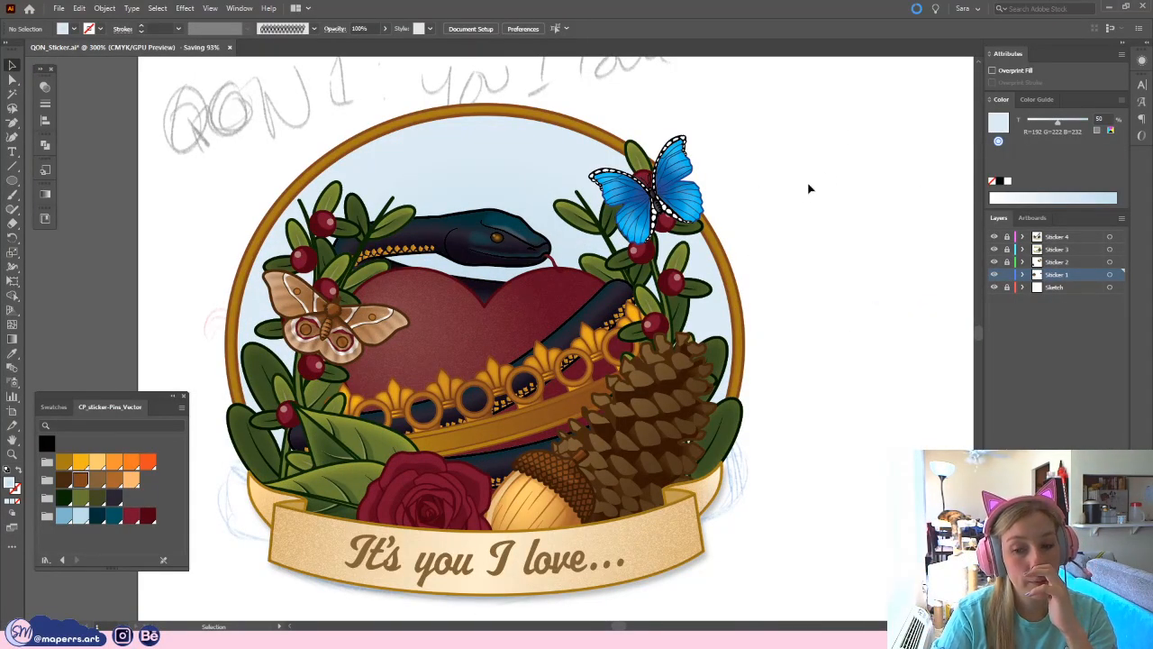
{"action": "double_click", "coordinate": [435, 166]}
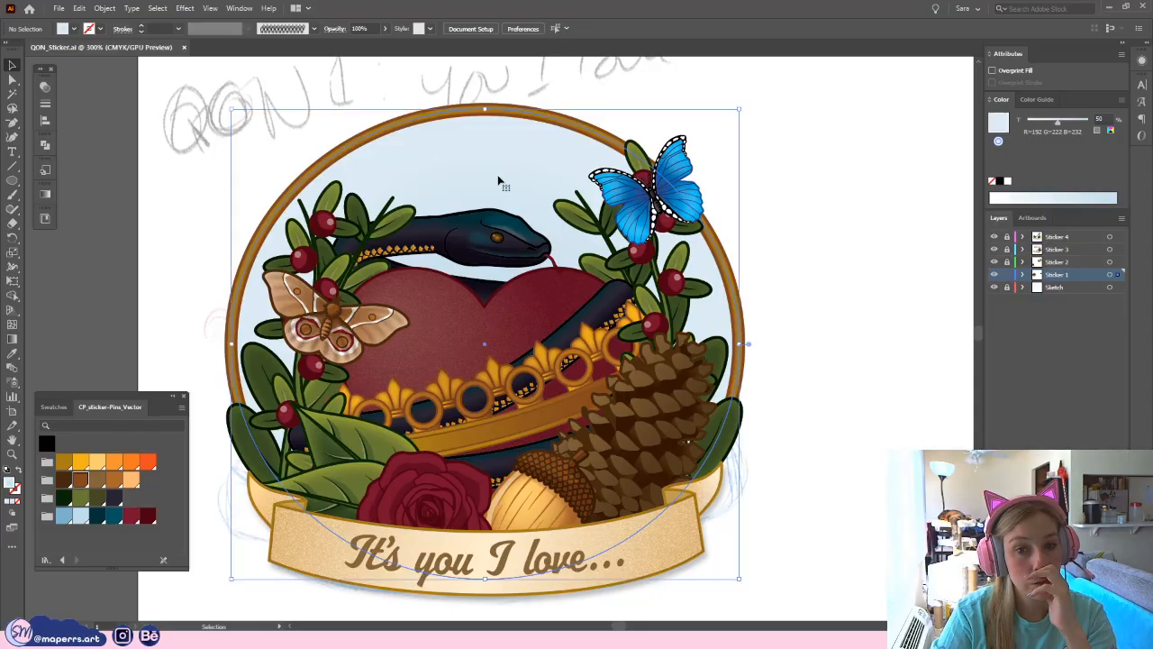
{"action": "left_click", "coordinate": [843, 248]}
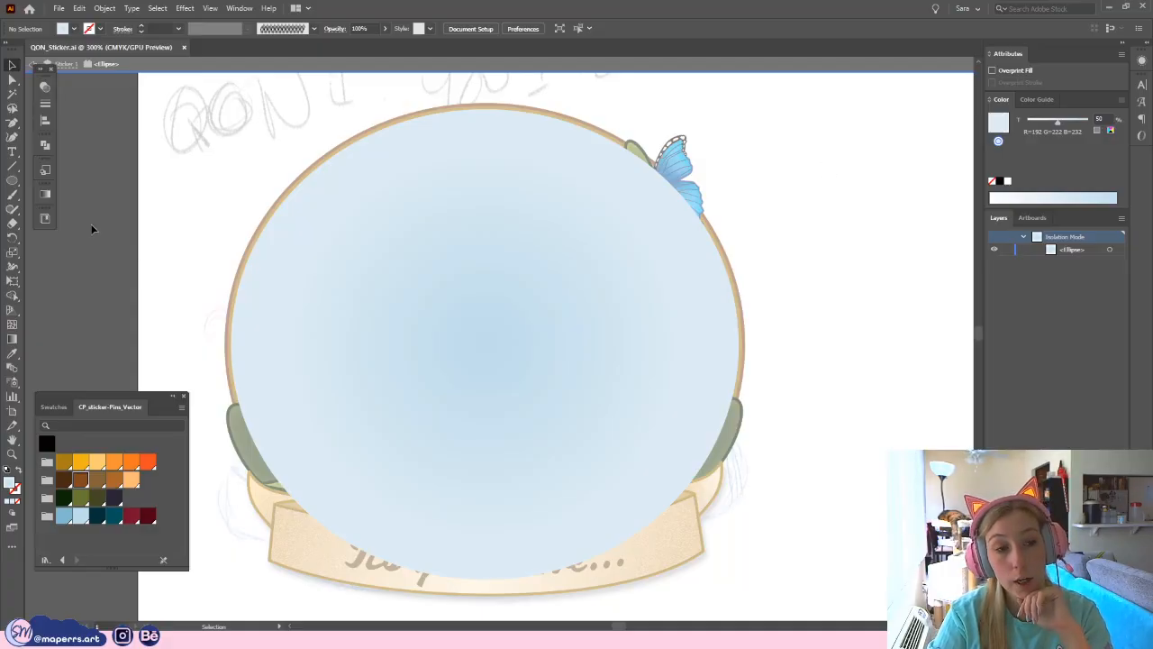
- Browse the saved assets in My Library's "The Cruel Prince Stickers" group
{"action": "left_click", "coordinate": [46, 220]}
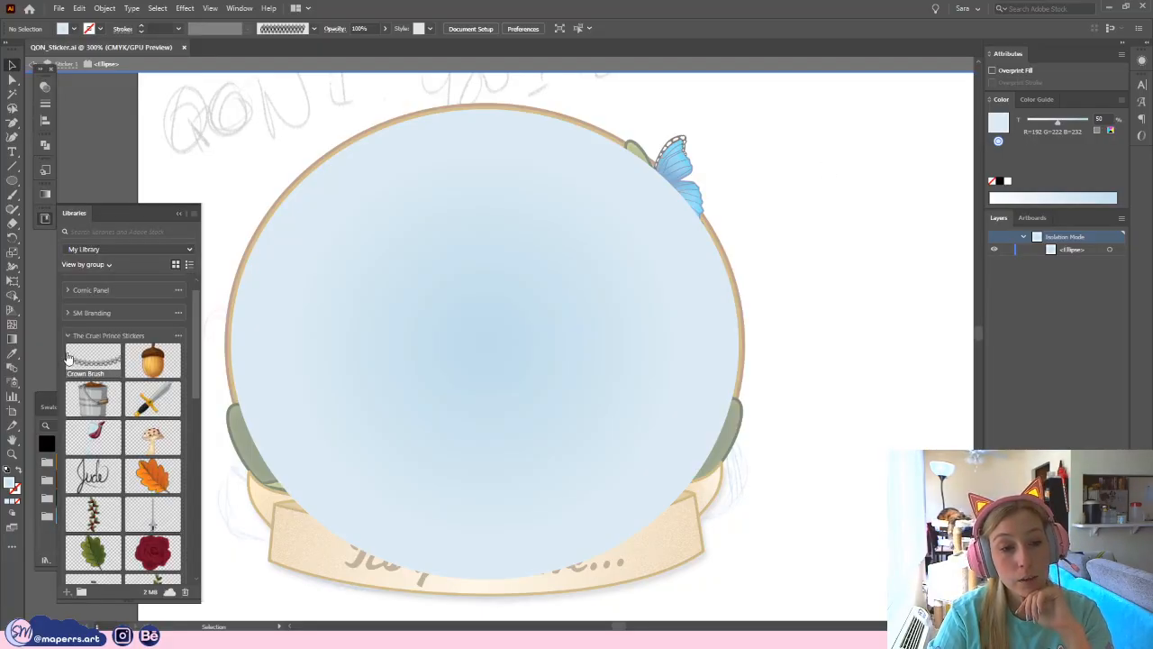
{"action": "scroll", "coordinate": [113, 407], "scroll_direction": "down", "scroll_amount": 10}
{"action": "scroll", "coordinate": [115, 423], "scroll_direction": "up", "scroll_amount": 1}
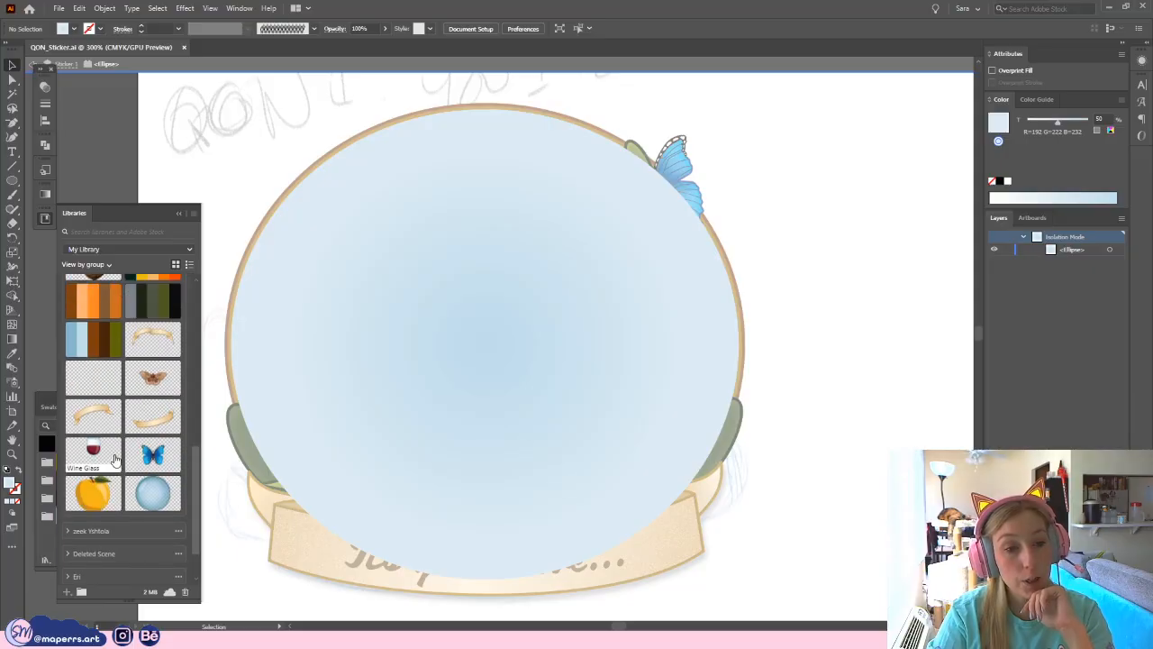
{"action": "left_click", "coordinate": [12, 125]}
{"action": "left_click", "coordinate": [59, 123]}
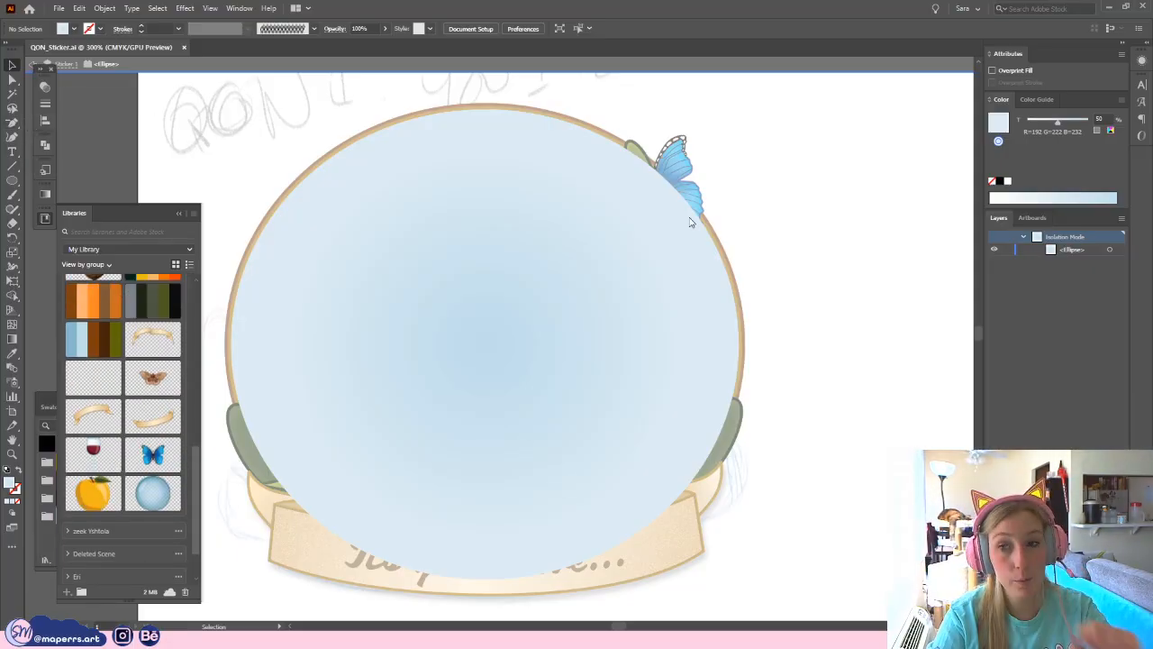
{"action": "left_click_drag", "start_coordinate": [693, 230], "coordinate": [691, 356]}
{"action": "left_click", "coordinate": [388, 170]}
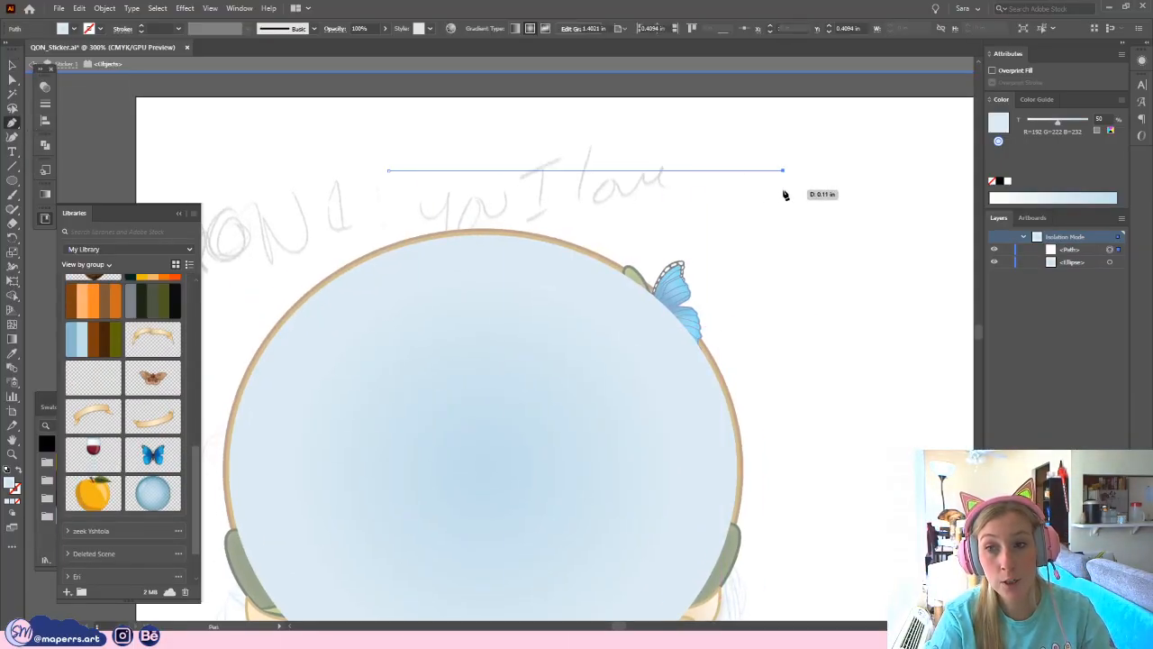
{"action": "left_click", "coordinate": [784, 171]}
{"action": "key", "text": "v"}
{"action": "left_click", "coordinate": [540, 149]}
{"action": "left_click", "coordinate": [577, 170]}
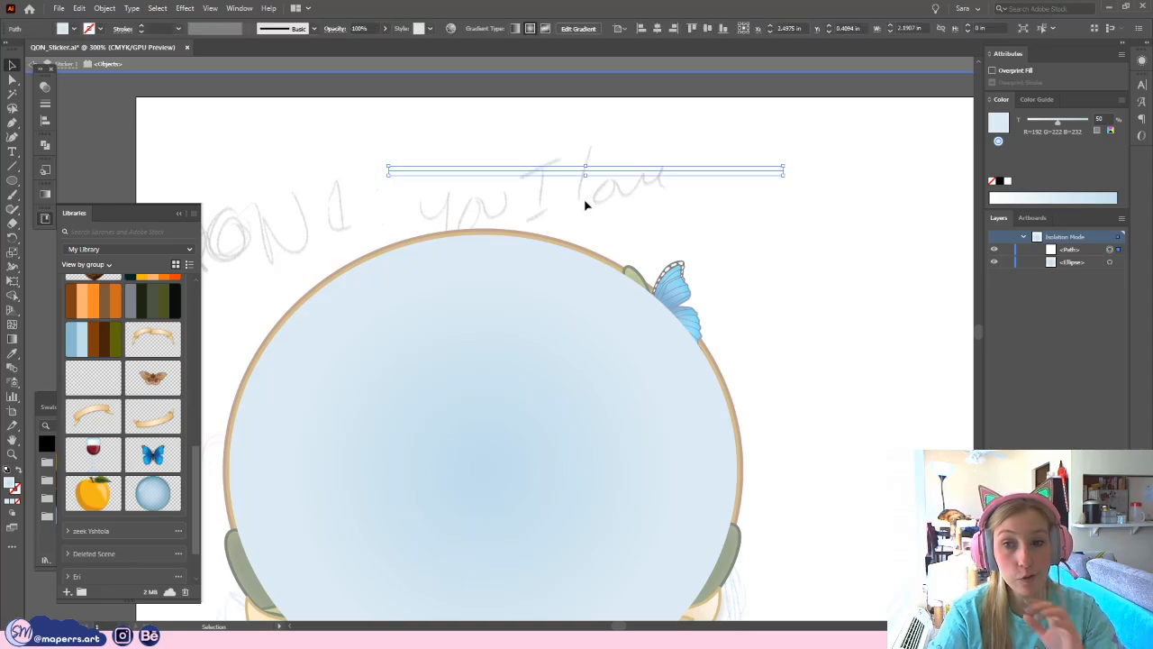
{"action": "left_click", "coordinate": [18, 502]}
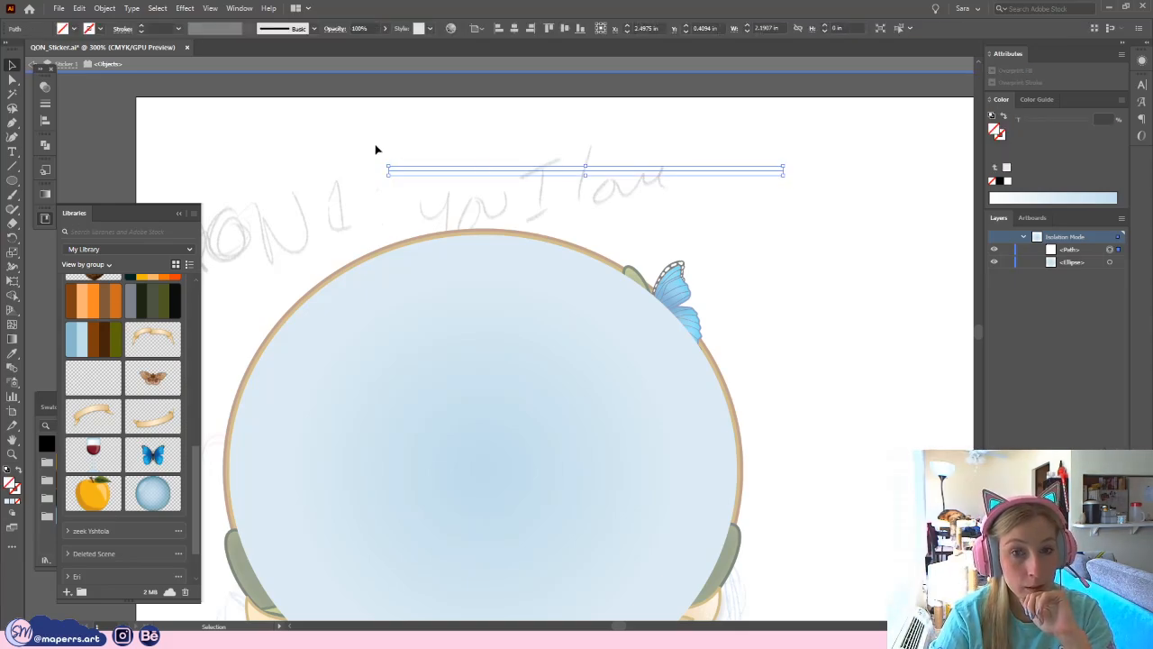
{"action": "left_click", "coordinate": [421, 159]}
{"action": "left_click_drag", "start_coordinate": [422, 159], "coordinate": [446, 190]}
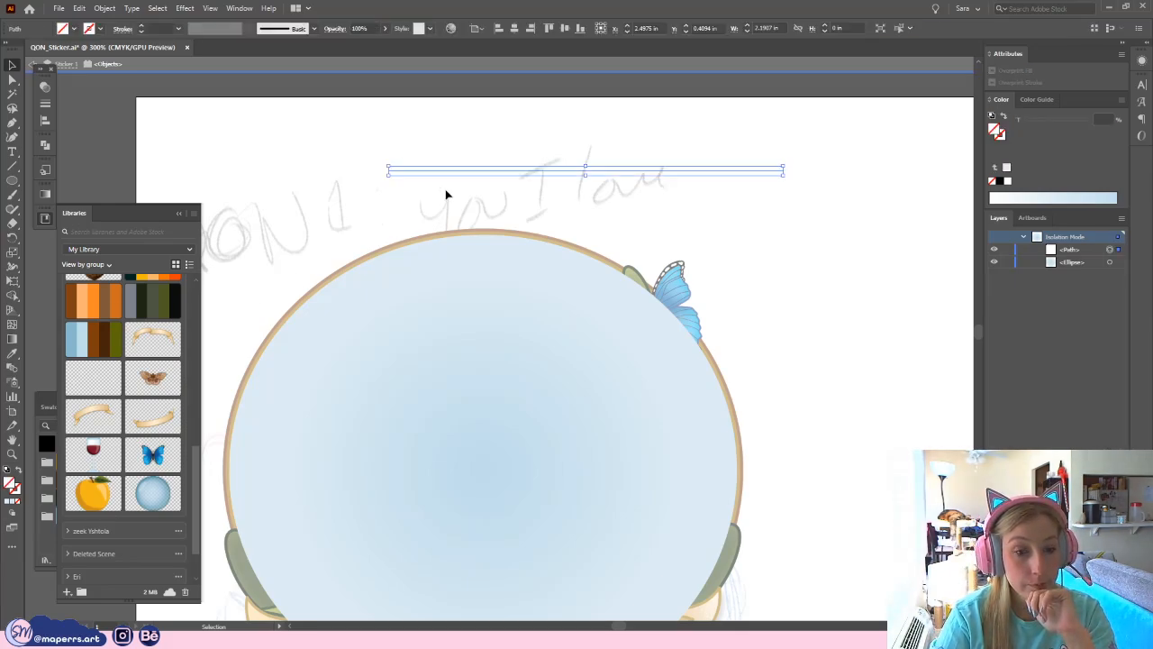
{"action": "key", "text": "Delete"}
- Place a copy of the Star Scatter Brush library asset next to the first sticker
{"action": "right_click", "coordinate": [95, 381]}
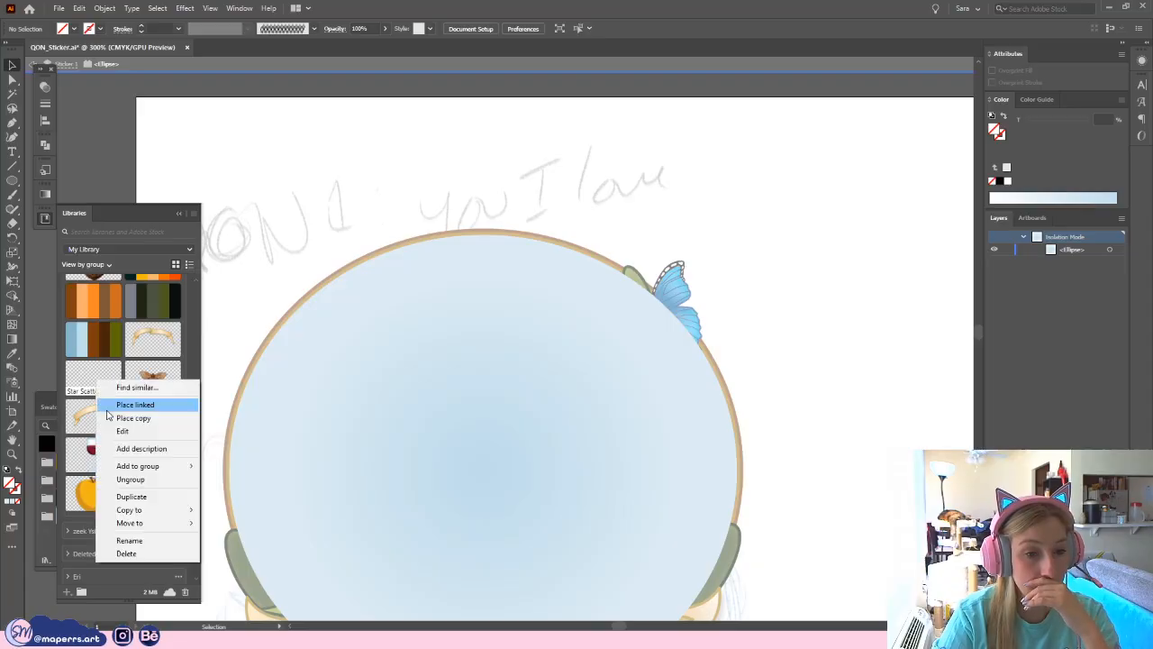
{"action": "left_click", "coordinate": [133, 418]}
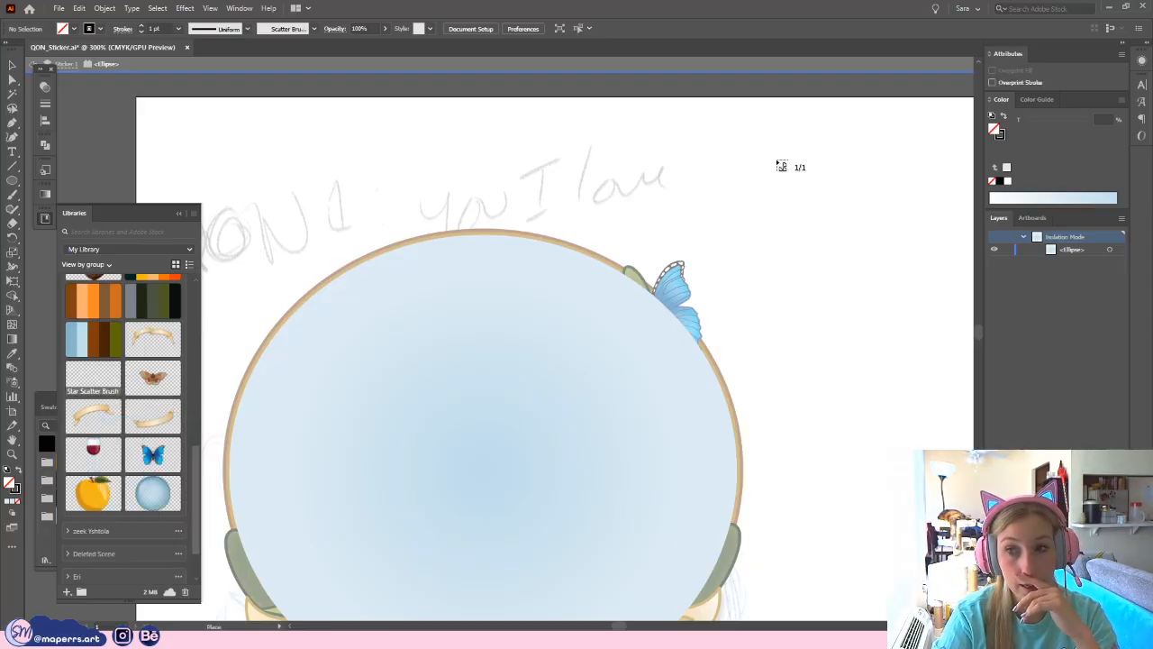
{"action": "left_click", "coordinate": [780, 165]}
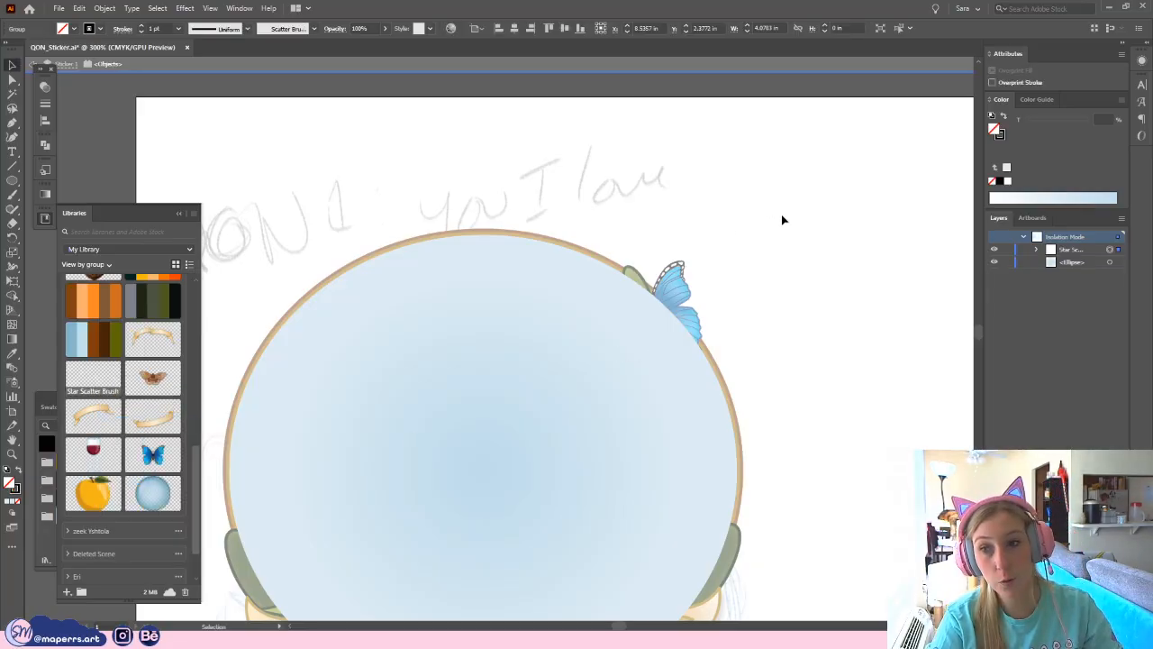
- Inspect the area around the first sticker in outline and preview modes for the placed star brush artwork
{"action": "left_click_drag", "start_coordinate": [782, 219], "coordinate": [522, 297]}
{"action": "left_click_drag", "start_coordinate": [770, 171], "coordinate": [476, 357]}
{"action": "left_click_drag", "start_coordinate": [424, 160], "coordinate": [705, 422]}
{"action": "key", "text": "ctrl+y"}
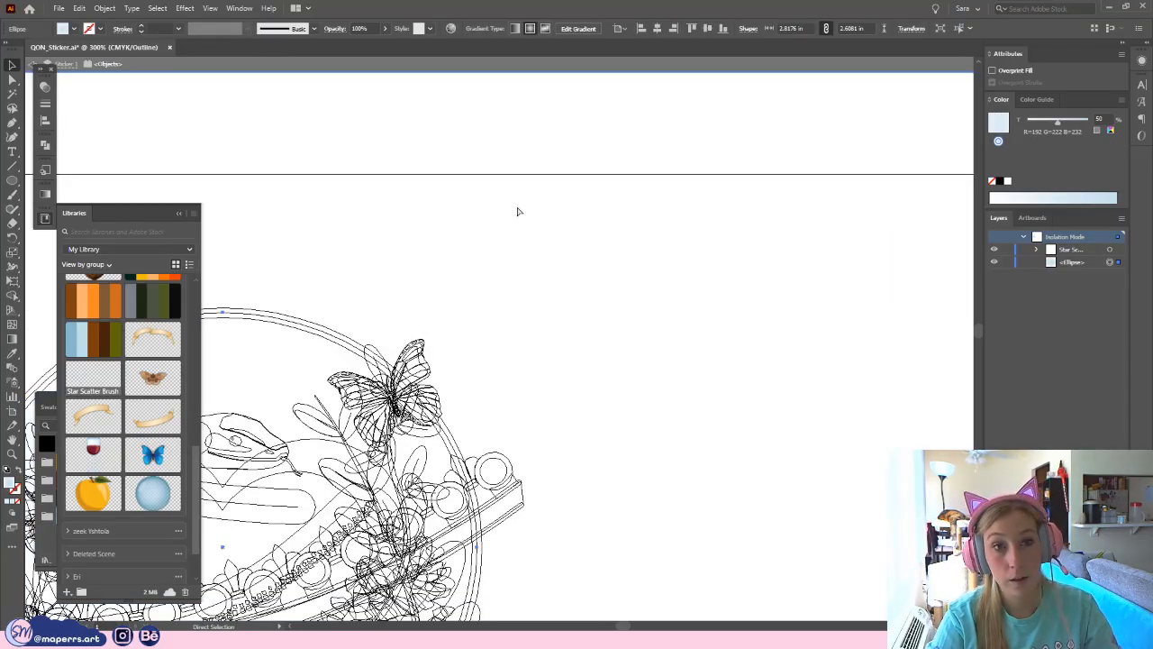
{"action": "key", "text": "ctrl+y"}
{"action": "left_click", "coordinate": [293, 85]}
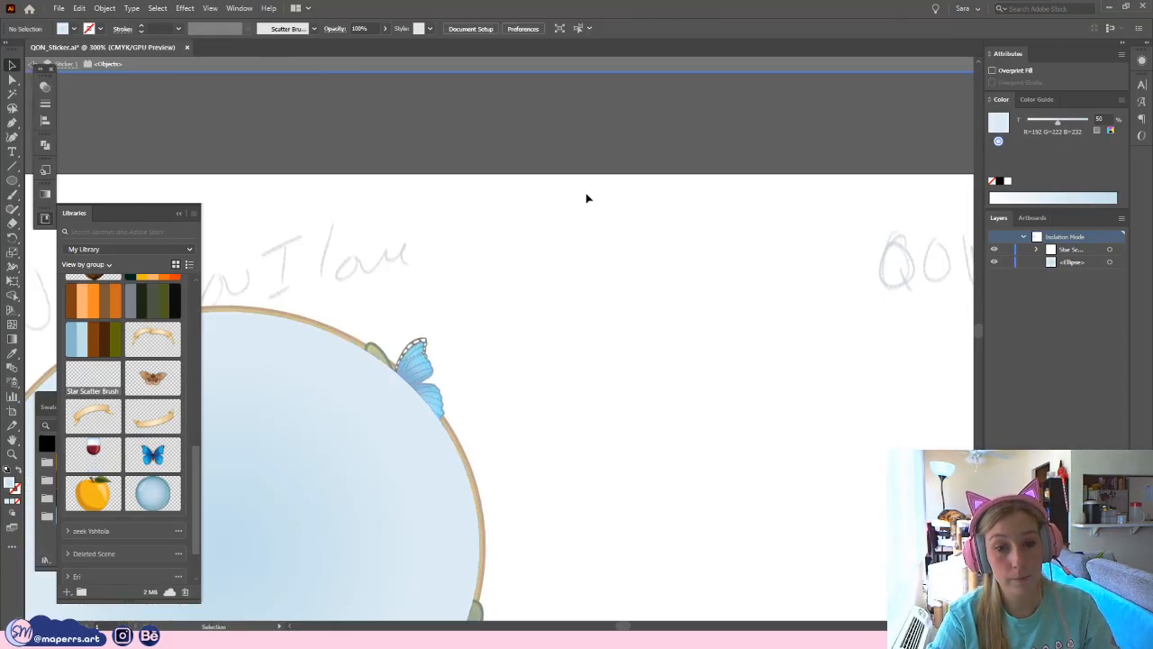
{"action": "left_click_drag", "start_coordinate": [583, 327], "coordinate": [686, 209]}
{"action": "left_click_drag", "start_coordinate": [649, 301], "coordinate": [802, 189]}
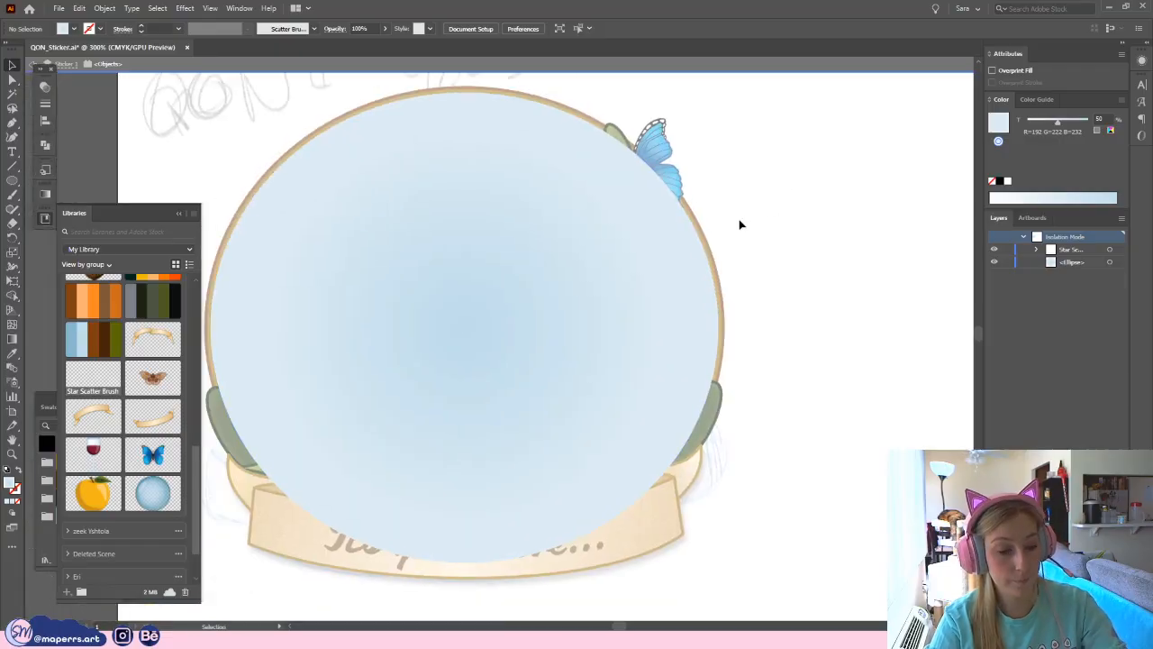
- Draw a freehand zigzag path with the Pencil tool across the first sticker's light-blue ellipse, about 3.05 in wide and 2.81 in high
{"action": "key", "text": "ctrl+minus"}
{"action": "key", "text": "ctrl+minus"}
{"action": "left_click_drag", "start_coordinate": [670, 294], "coordinate": [703, 282]}
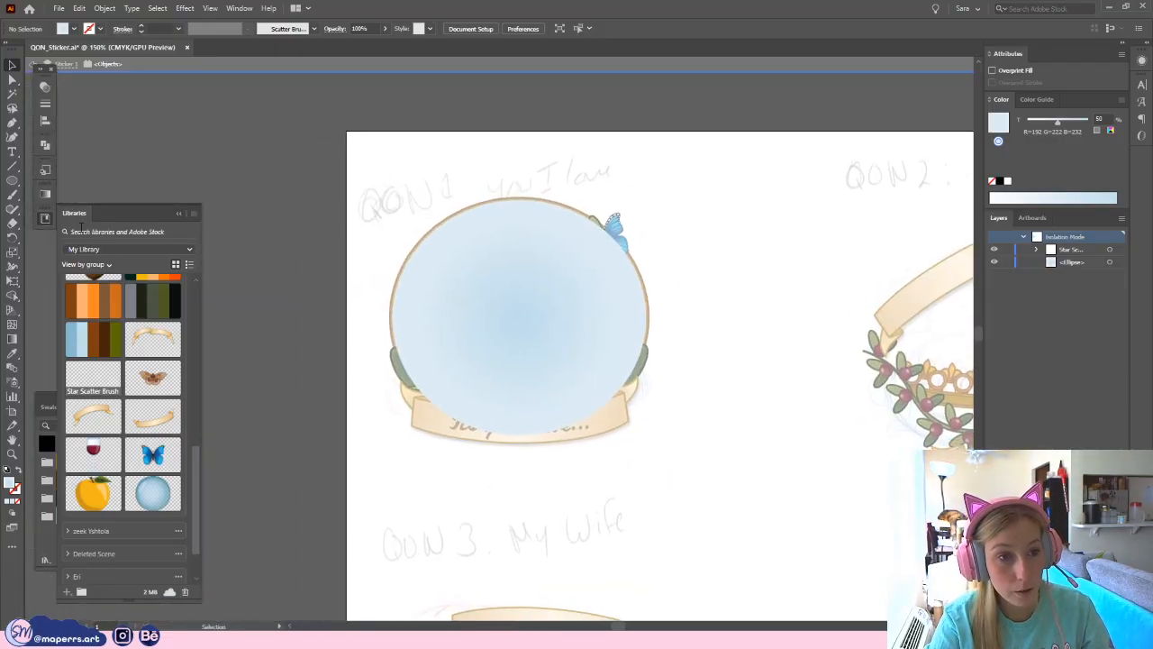
{"action": "left_click", "coordinate": [10, 125]}
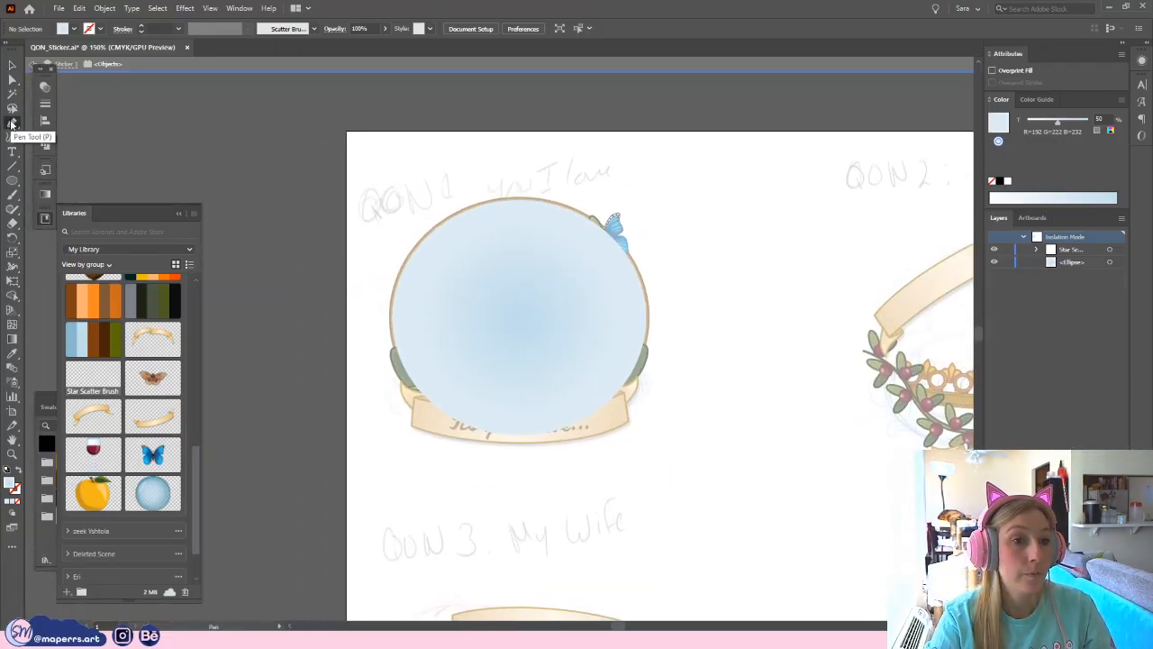
{"action": "left_click", "coordinate": [12, 209]}
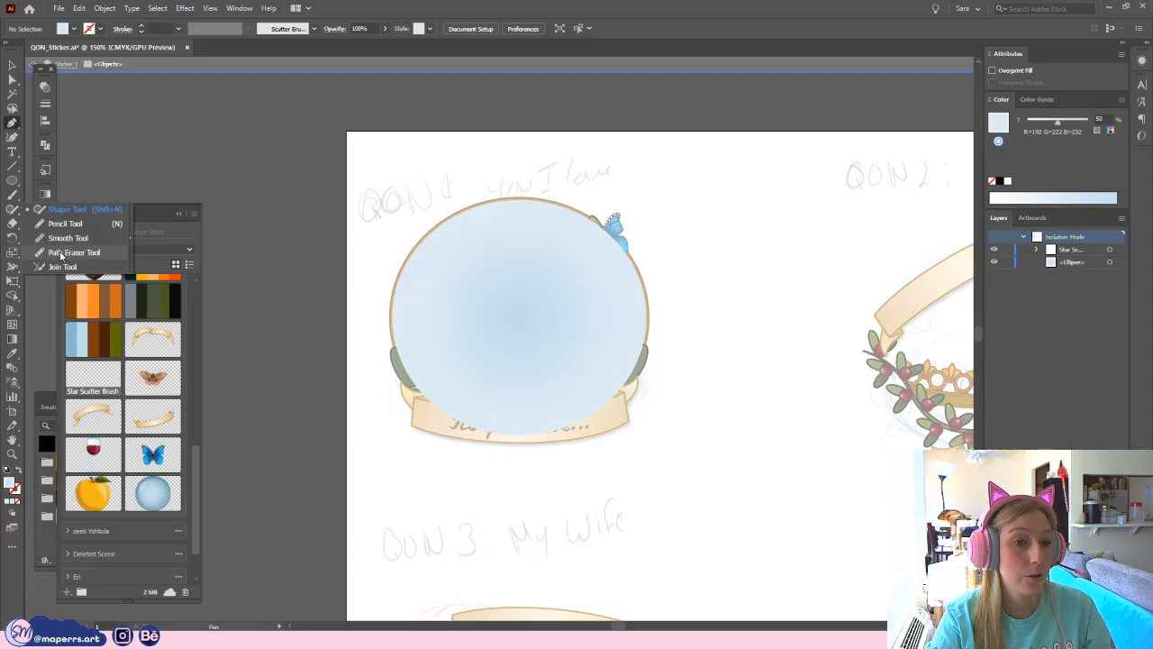
{"action": "left_click", "coordinate": [64, 223]}
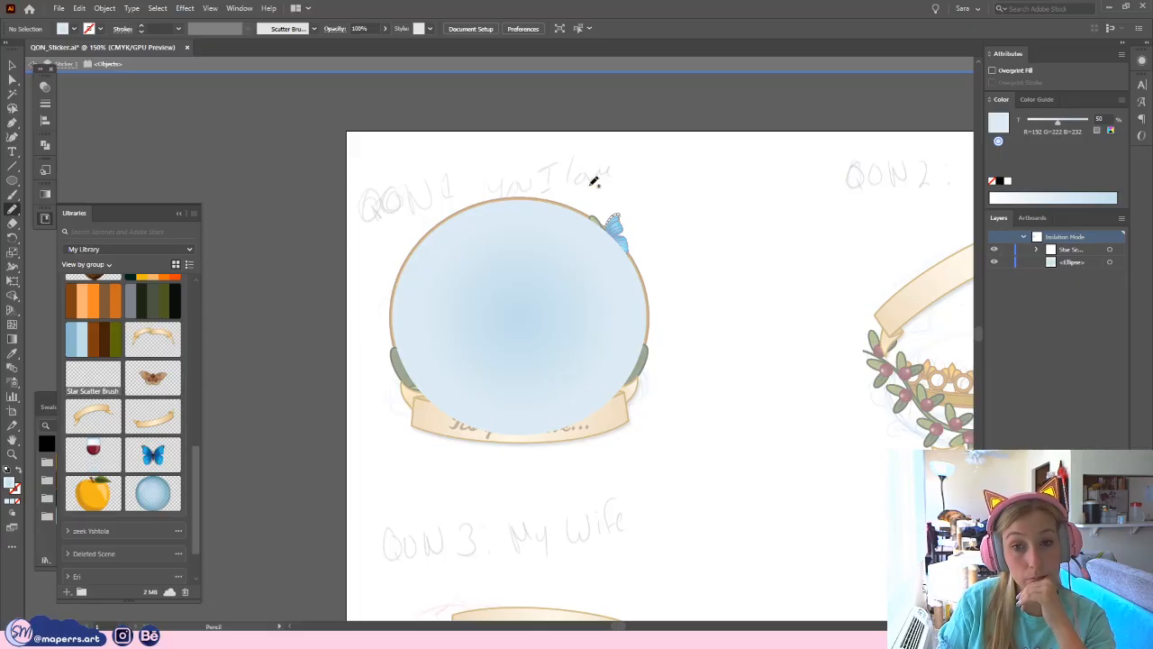
{"action": "mouse_move", "coordinate": [518, 205]}
{"action": "left_mouse_down"}
{"action": "mouse_move", "coordinate": [392, 269]}
{"action": "mouse_move", "coordinate": [637, 241]}
{"action": "mouse_move", "coordinate": [492, 316]}
{"action": "mouse_move", "coordinate": [401, 388]}
{"action": "mouse_move", "coordinate": [605, 316]}
{"action": "mouse_move", "coordinate": [659, 330]}
{"action": "mouse_move", "coordinate": [478, 412]}
{"action": "mouse_move", "coordinate": [480, 447]}
{"action": "mouse_move", "coordinate": [659, 366]}
{"action": "left_mouse_up"}
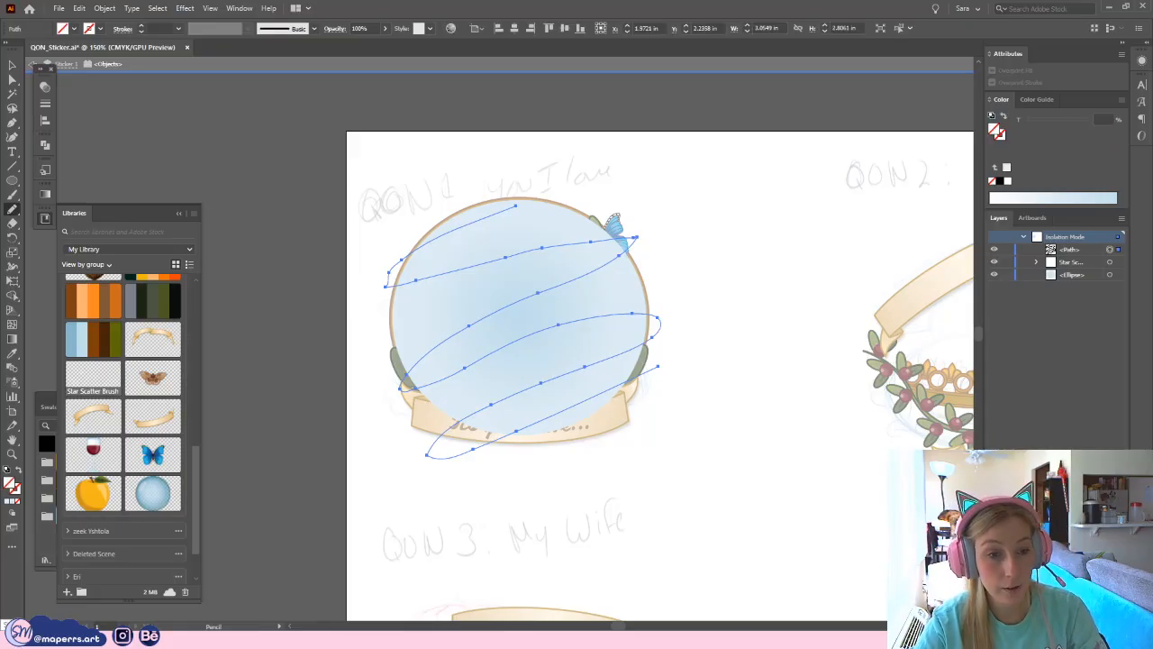
- Apply the star scatter brush to the zigzag path and set its stroke weight to 0.5 pt
{"action": "left_click", "coordinate": [311, 30]}
{"action": "left_click", "coordinate": [208, 60]}
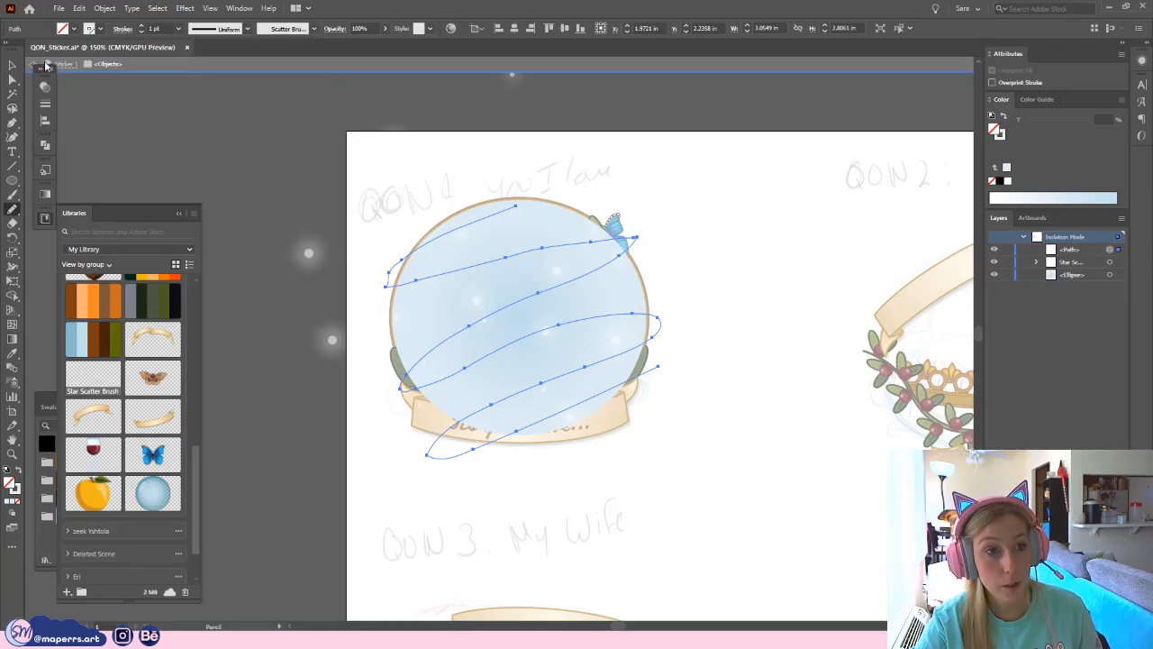
{"action": "left_click", "coordinate": [179, 29]}
{"action": "left_click", "coordinate": [193, 59]}
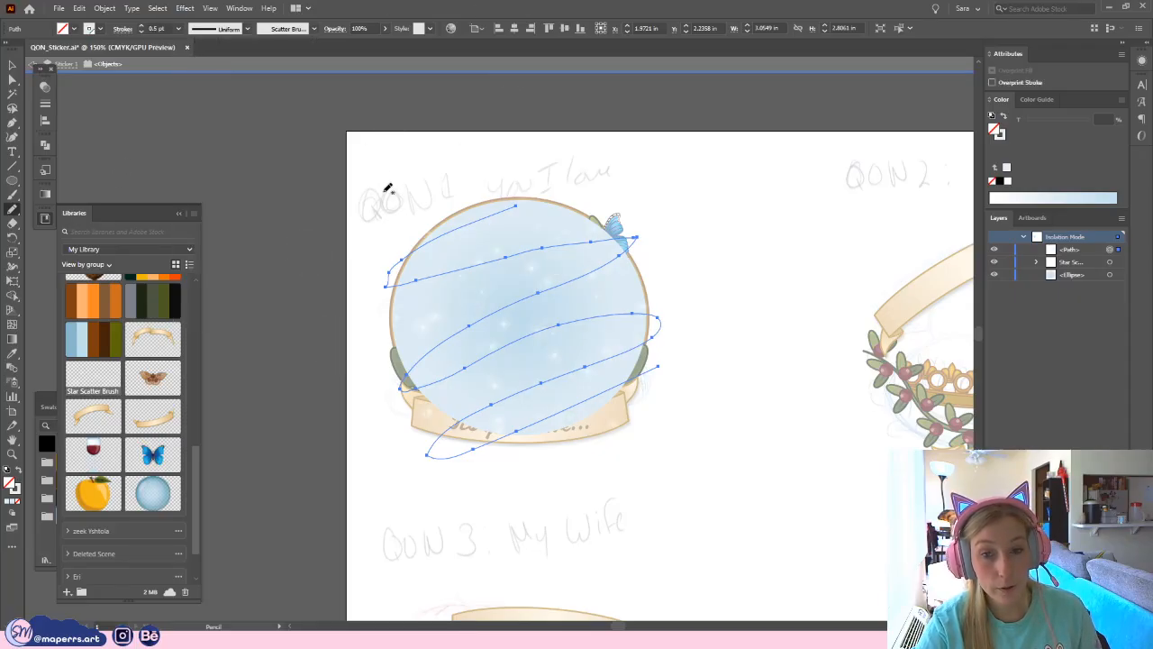
- Stretch the star-brushed path upward past the ellipse's top edge to about 3.1 in high
{"action": "left_click", "coordinate": [13, 65]}
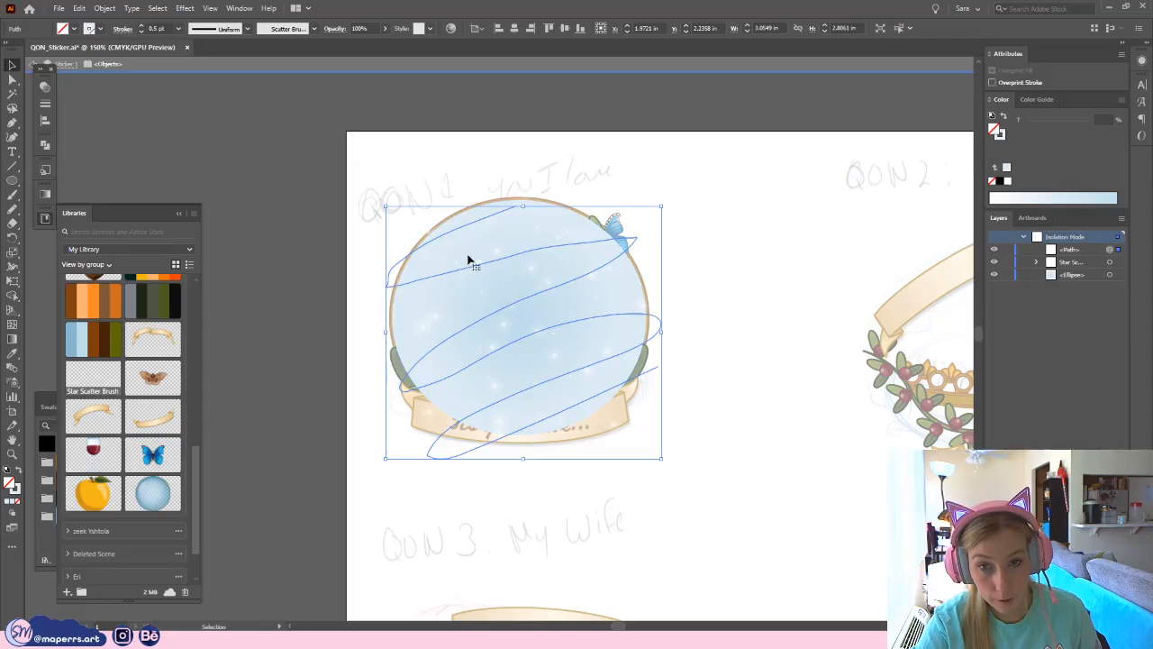
{"action": "left_click_drag", "start_coordinate": [520, 208], "coordinate": [521, 181]}
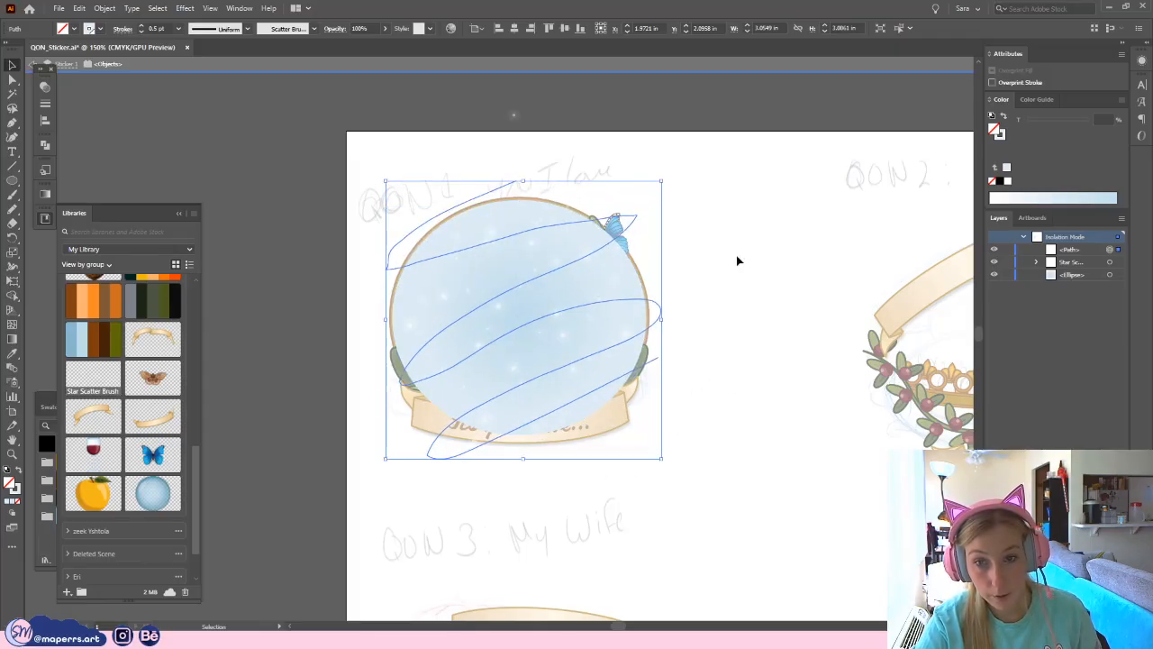
{"action": "left_click", "coordinate": [718, 266]}
- Clip the star-brushed path with an in-place copy of the light-blue ellipse and exit isolation mode
{"action": "left_click", "coordinate": [628, 267]}
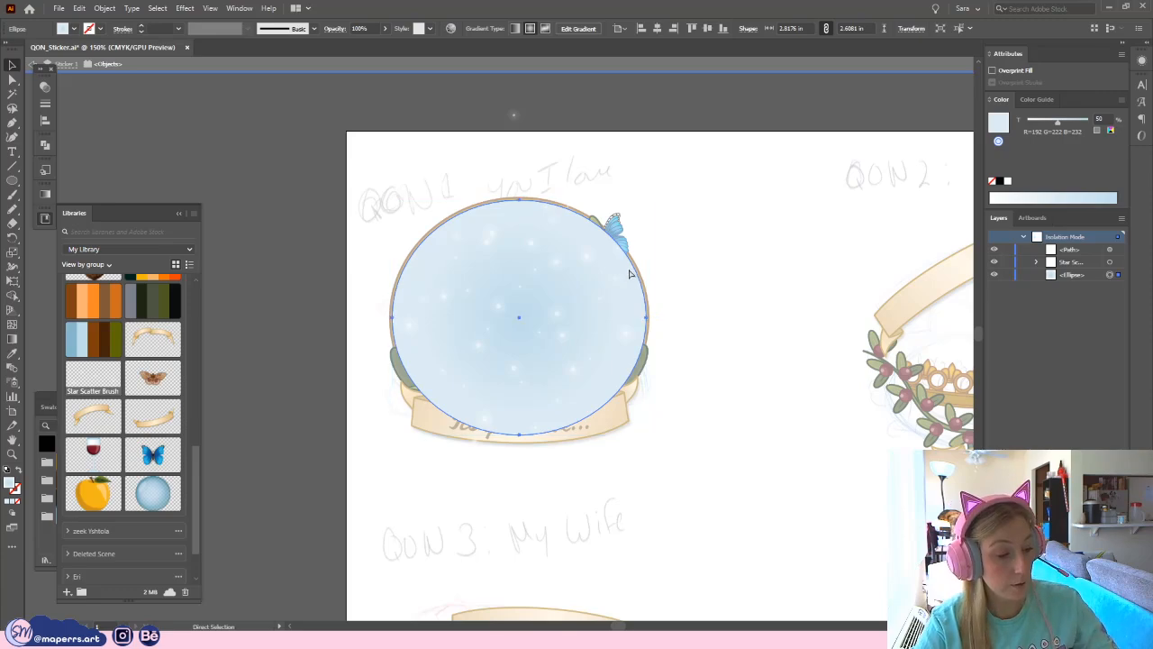
{"action": "key", "text": "ctrl+c"}
{"action": "key", "text": "ctrl+f"}
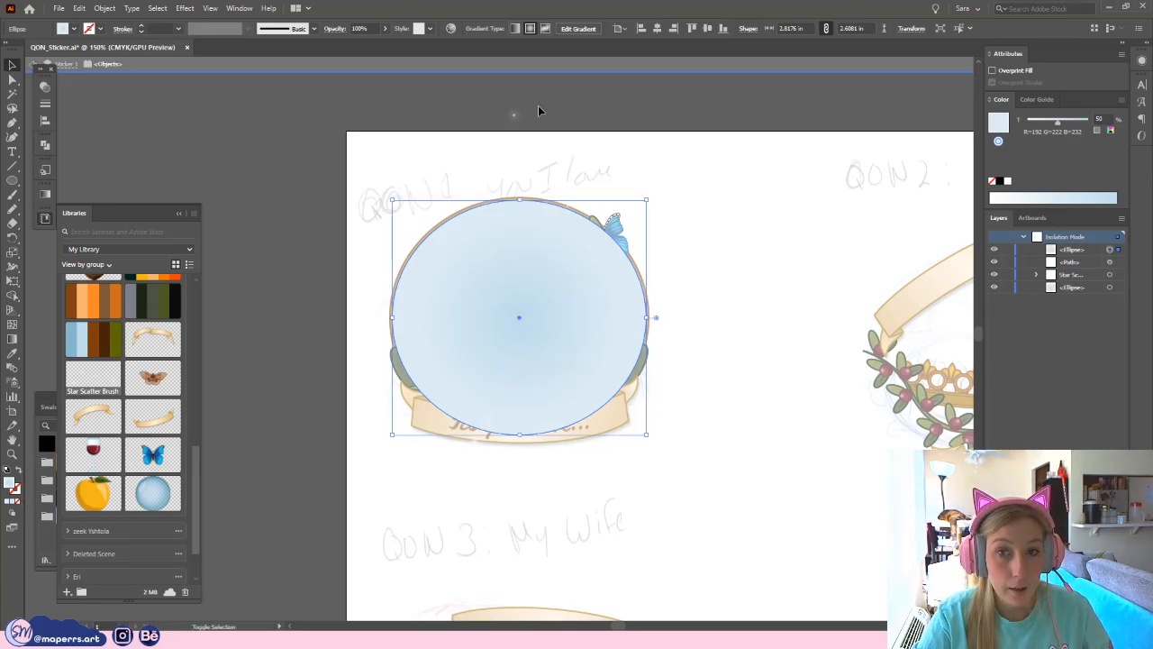
{"action": "left_click", "coordinate": [458, 207], "text": "shift"}
{"action": "right_click", "coordinate": [527, 186]}
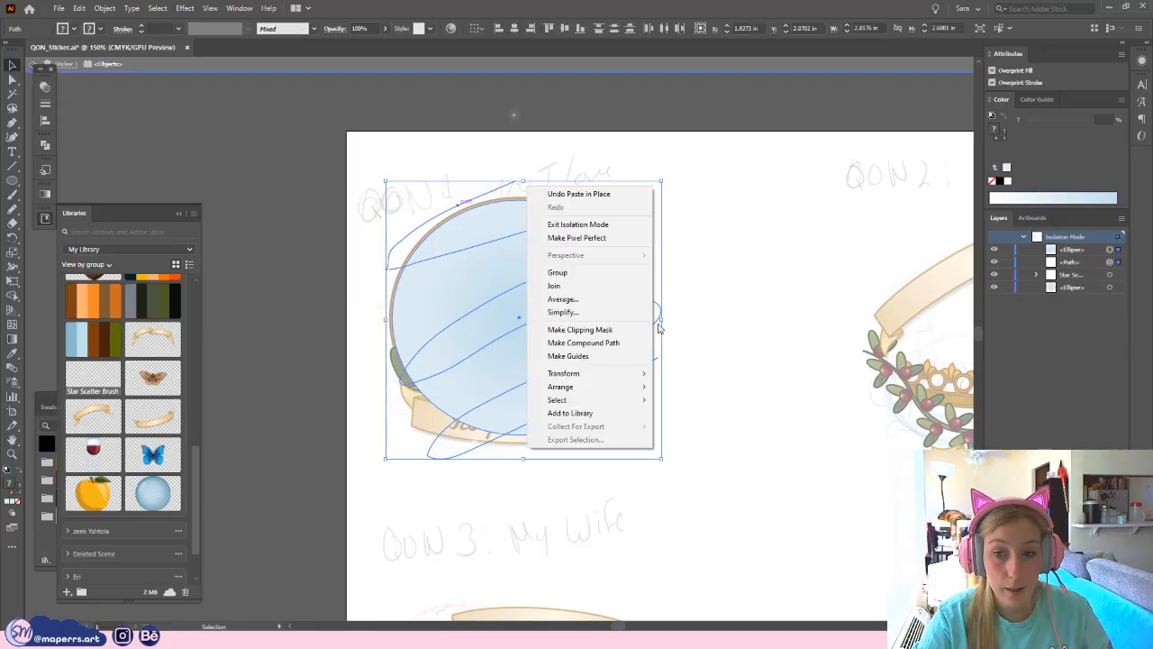
{"action": "left_click", "coordinate": [577, 330]}
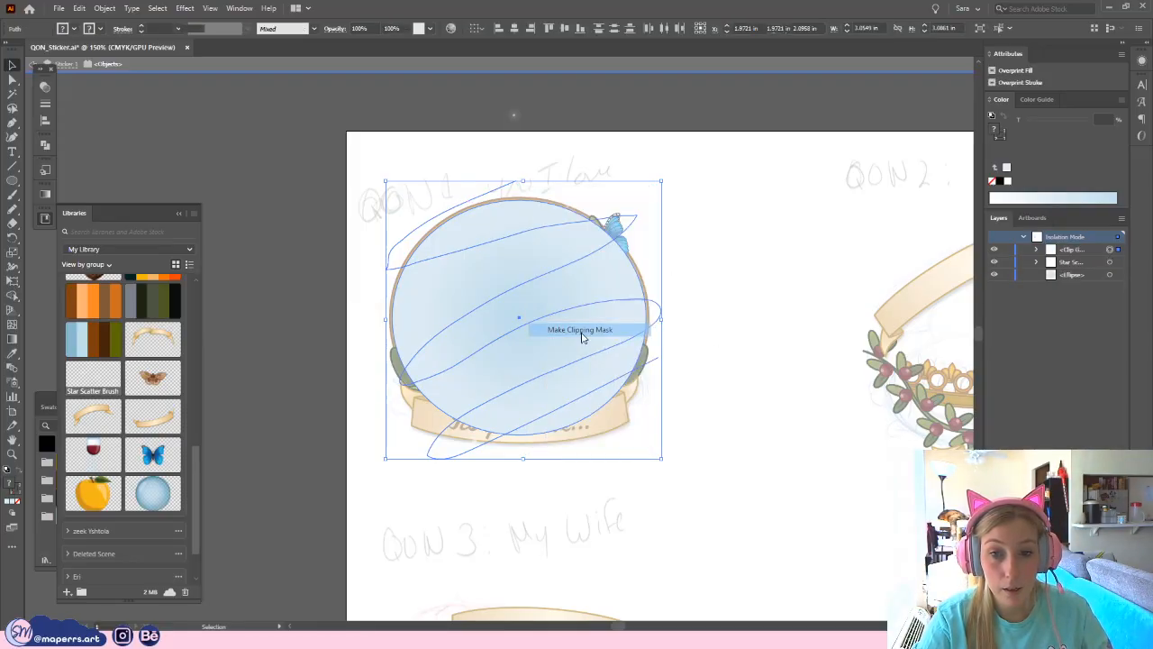
{"action": "left_click", "coordinate": [726, 285]}
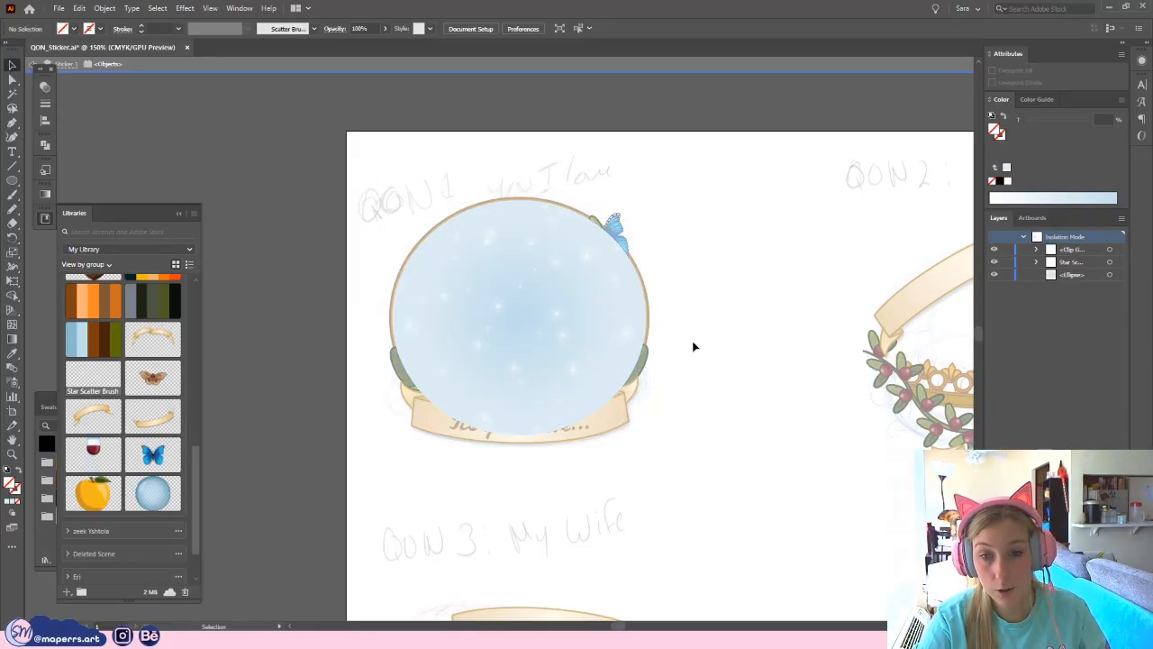
{"action": "double_click", "coordinate": [706, 290]}
{"action": "left_click_drag", "start_coordinate": [730, 379], "coordinate": [700, 360]}
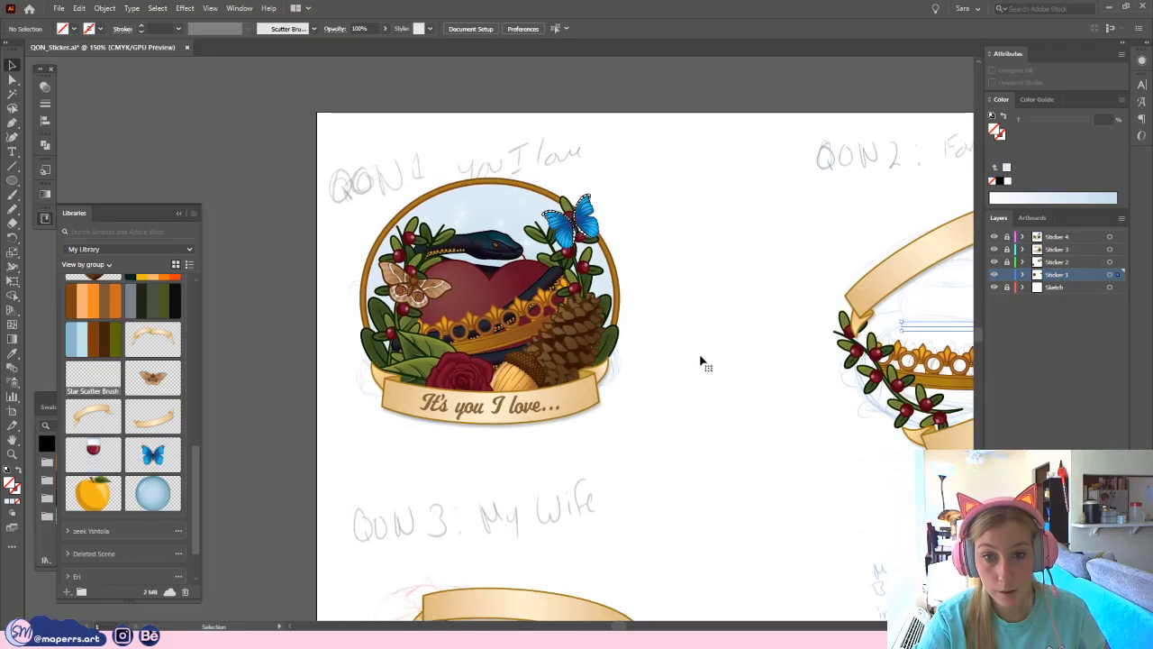
- Replace the outer gradient stop of the first sticker's background ellipse with the medium-blue swatch at 100% location
{"action": "key", "text": "ctrl+equal"}
{"action": "left_click_drag", "start_coordinate": [569, 182], "coordinate": [1031, 237]}
{"action": "left_click", "coordinate": [669, 320]}
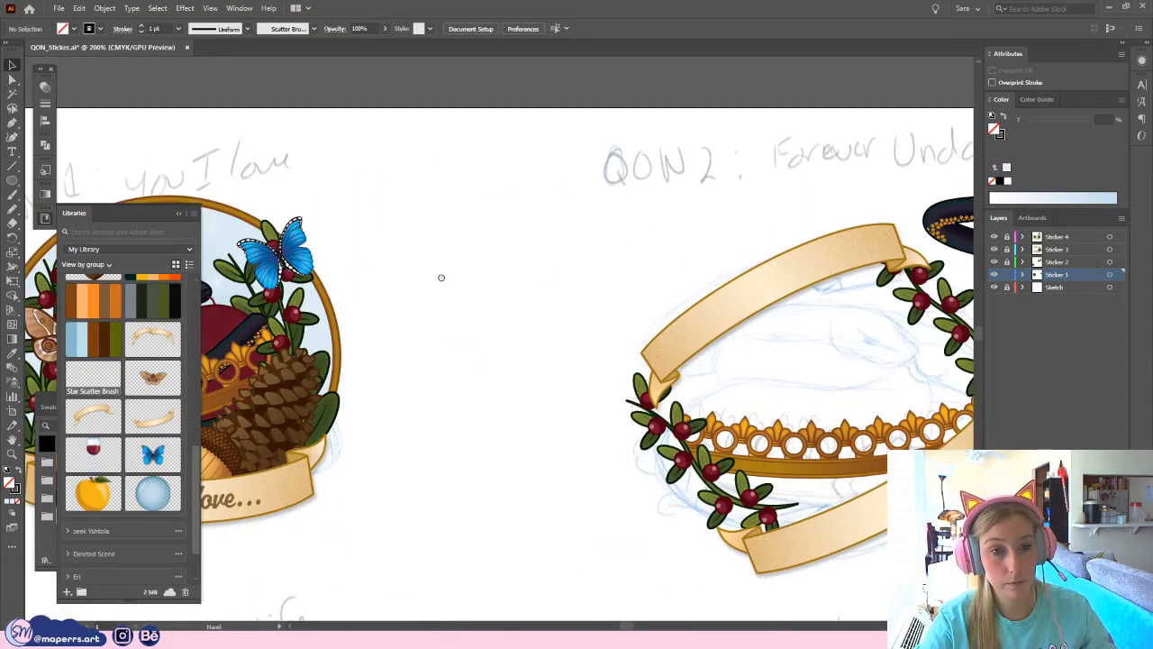
{"action": "left_click_drag", "start_coordinate": [441, 277], "coordinate": [783, 289]}
{"action": "left_click", "coordinate": [11, 81]}
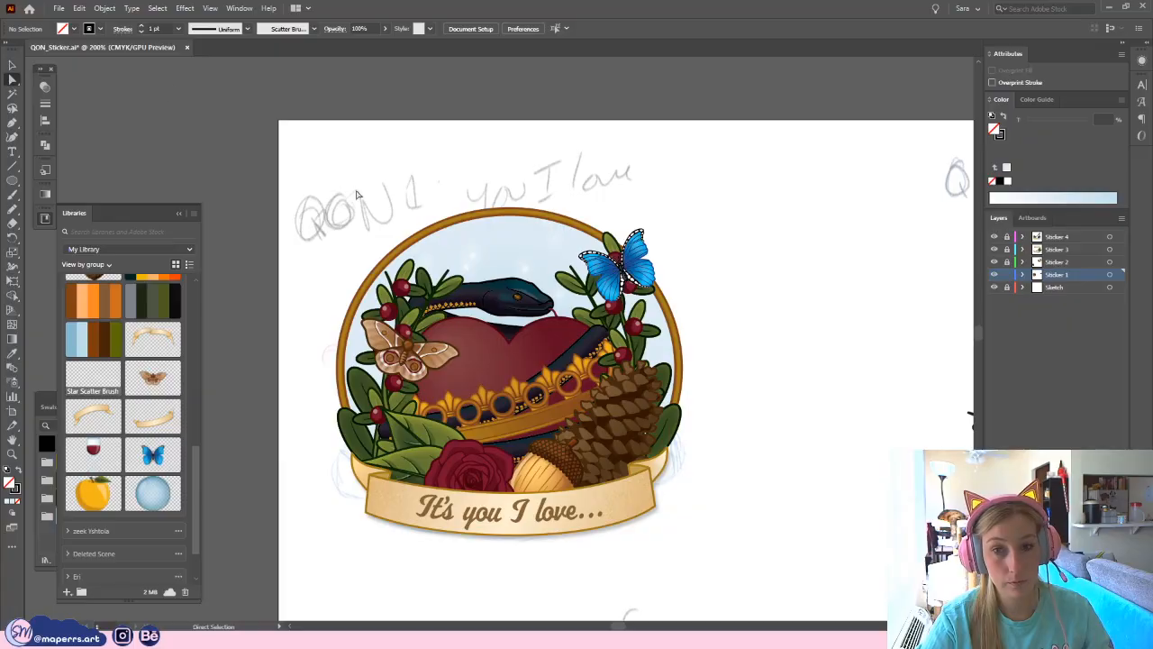
{"action": "left_click", "coordinate": [550, 261]}
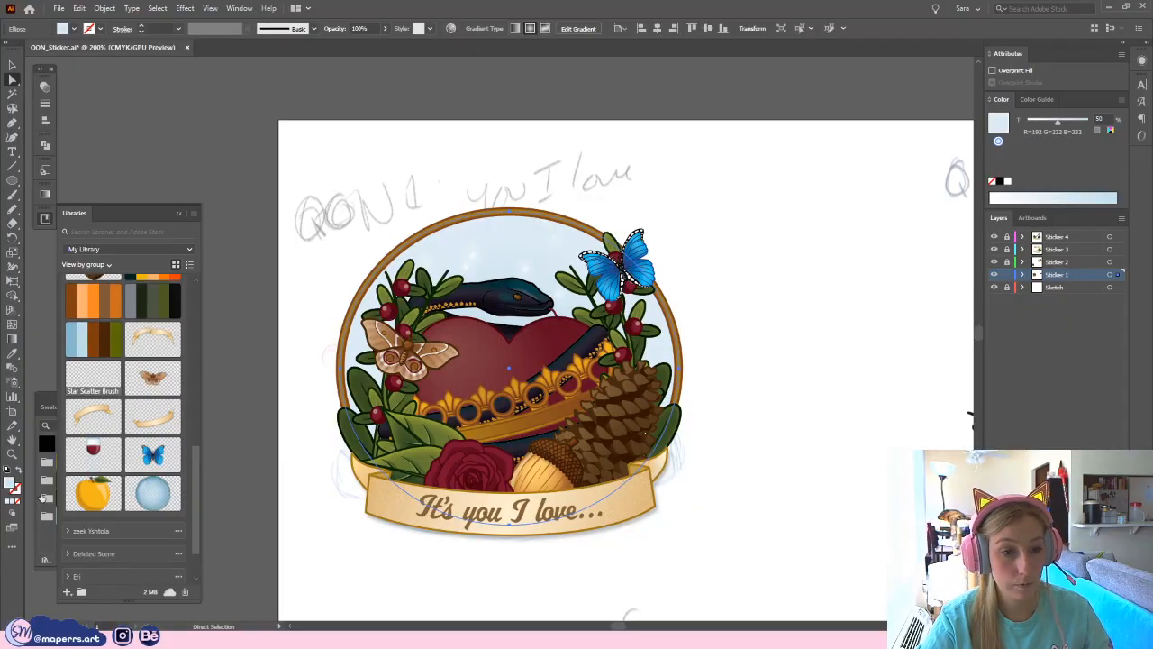
{"action": "left_click", "coordinate": [45, 218]}
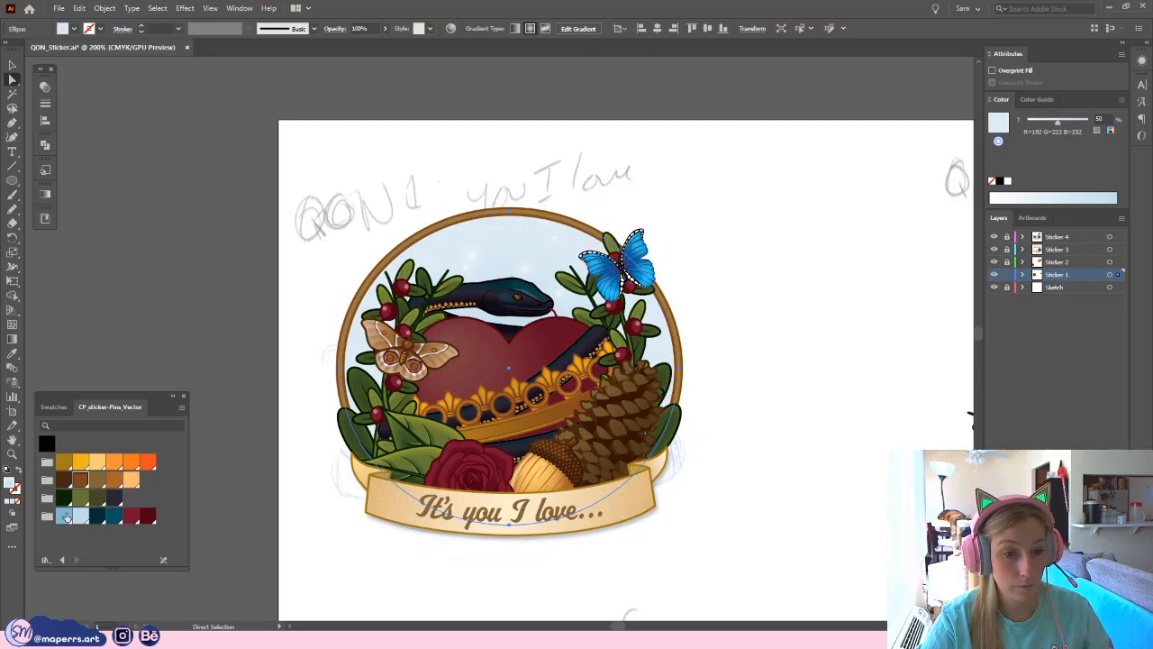
{"action": "left_click", "coordinate": [45, 218]}
{"action": "left_click", "coordinate": [45, 218]}
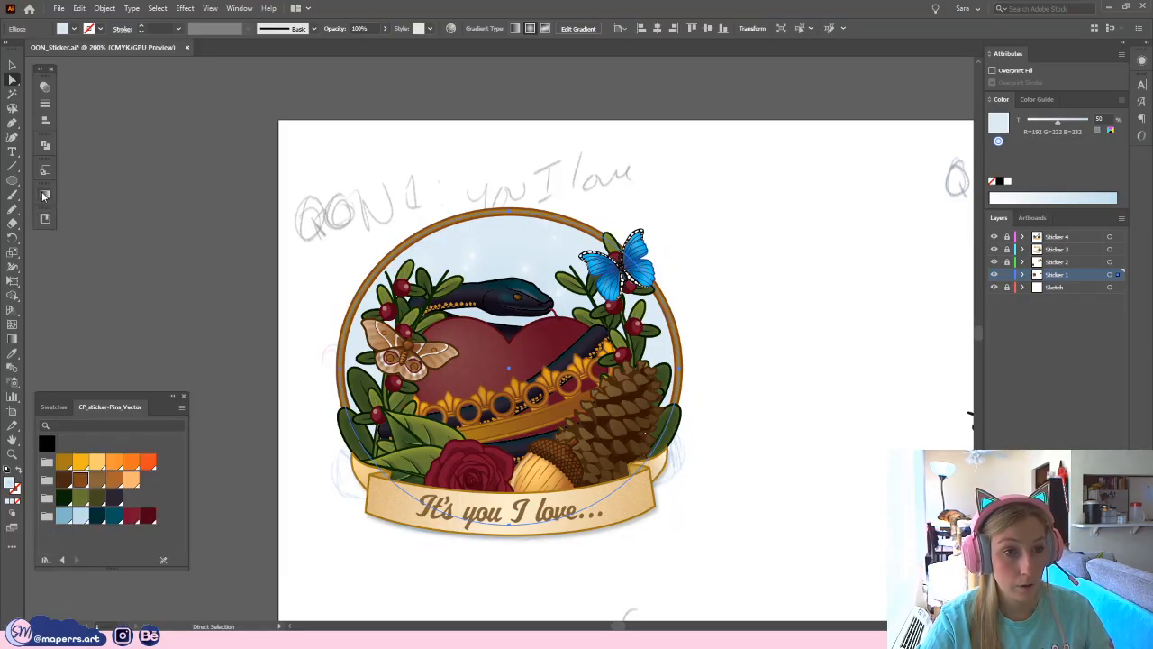
{"action": "left_click", "coordinate": [45, 194]}
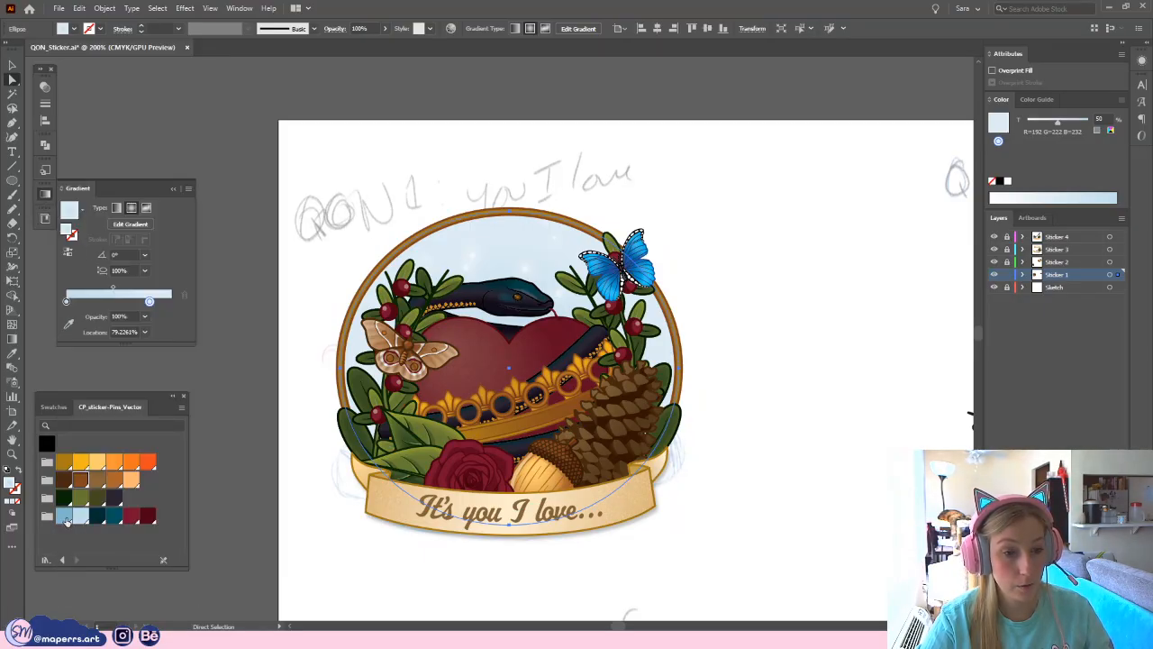
{"action": "left_click_drag", "start_coordinate": [67, 523], "coordinate": [207, 304]}
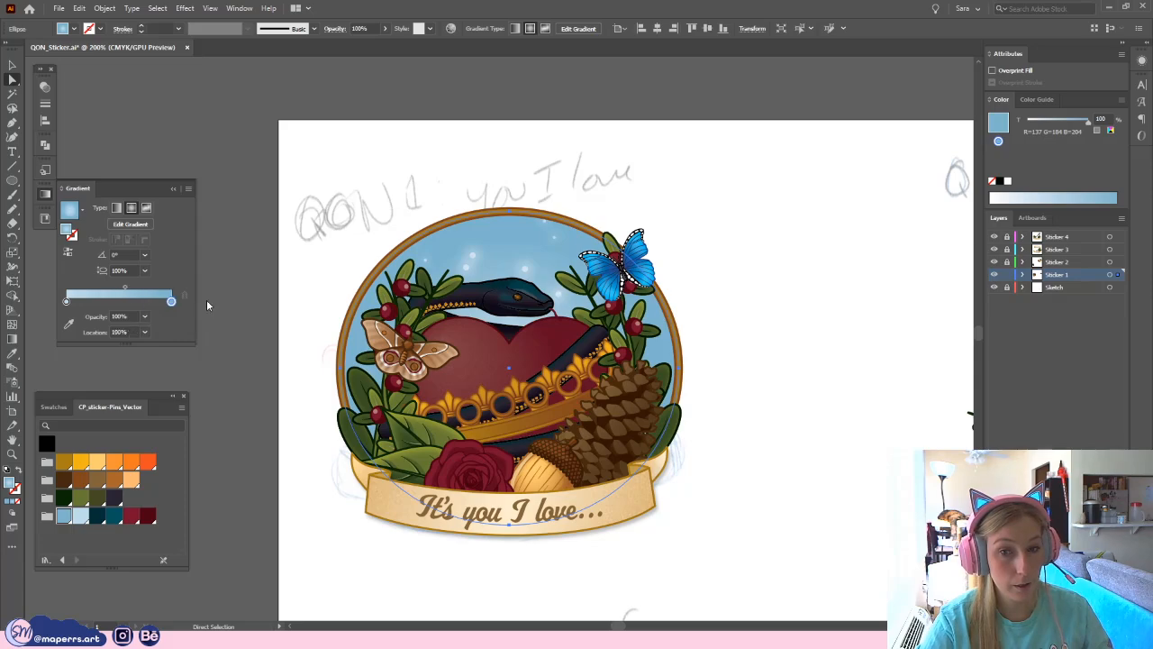
- Switch the background gradient's inner stop to CMYK values and set its black (K) to 50%
{"action": "left_click", "coordinate": [65, 302]}
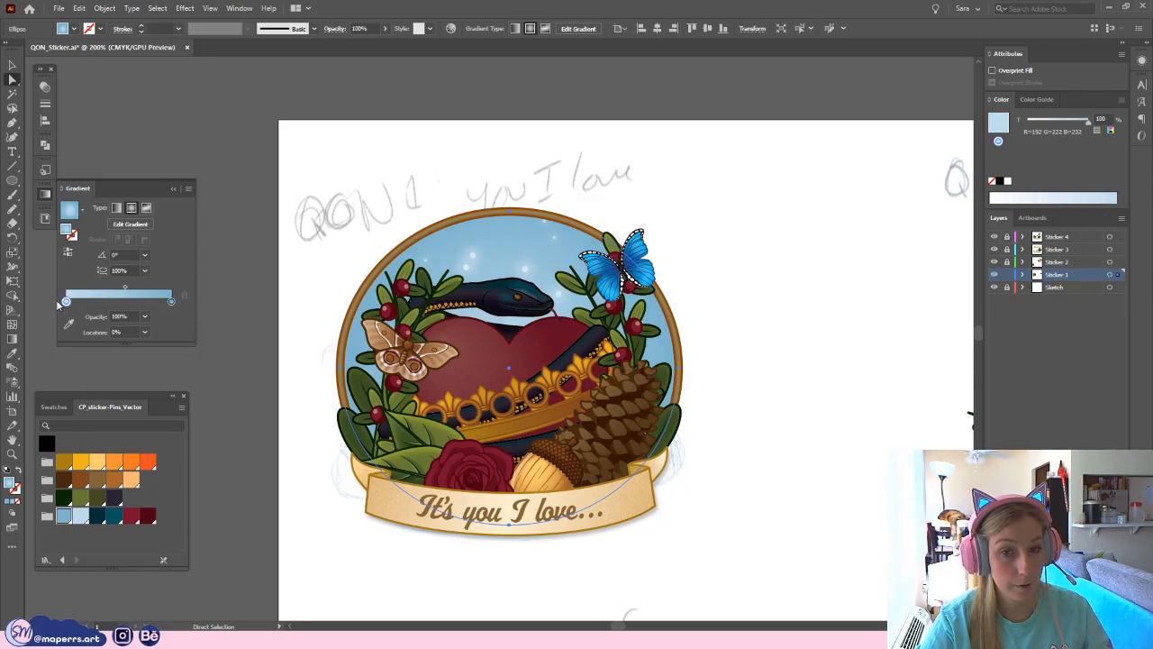
{"action": "left_click", "coordinate": [1112, 131]}
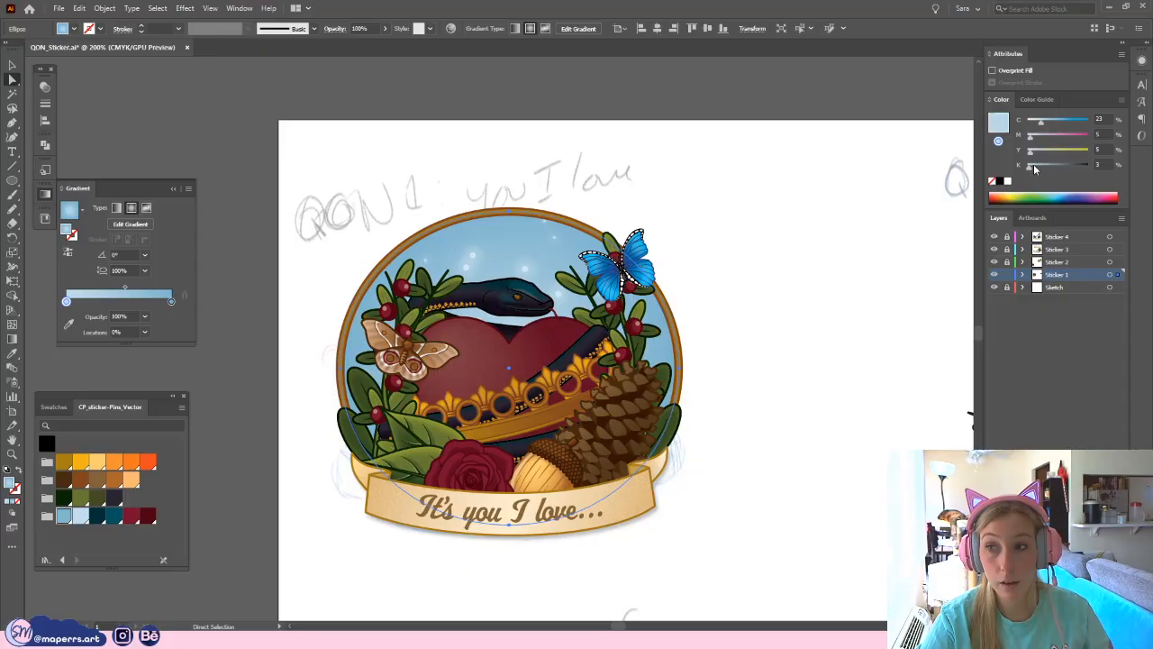
{"action": "left_click_drag", "start_coordinate": [1037, 170], "coordinate": [1059, 170]}
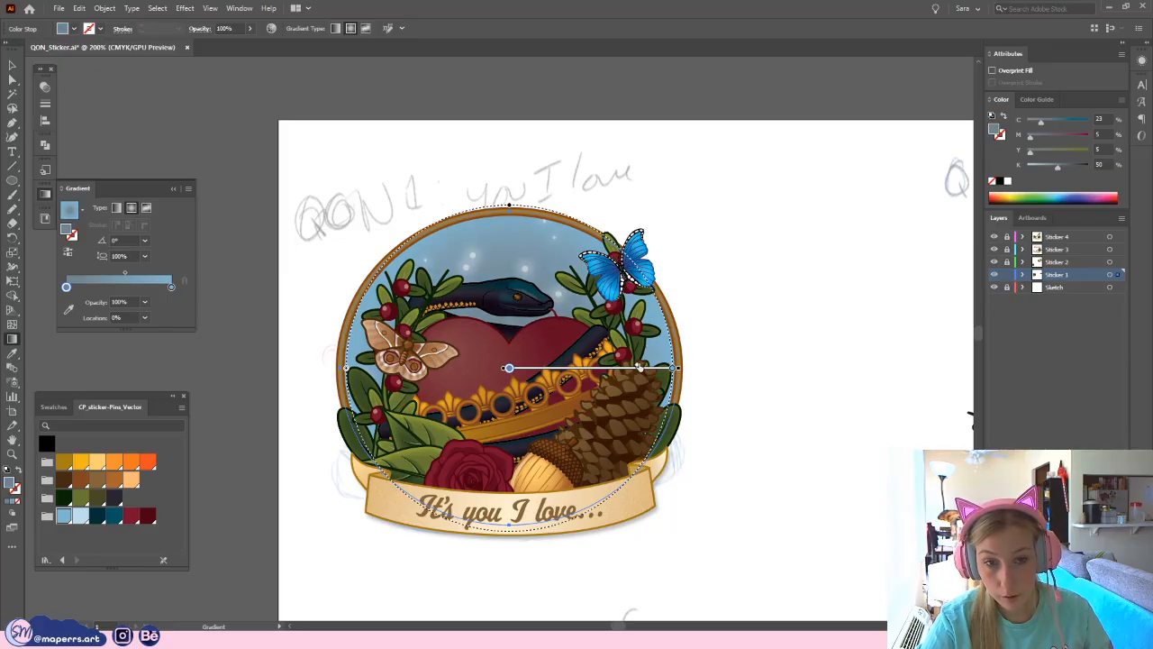
- Apply the light-blue R=192 G=222 B=232 swatch to the background gradient's inner stop and shift the midpoint toward the outer edge
{"action": "left_click", "coordinate": [71, 254]}
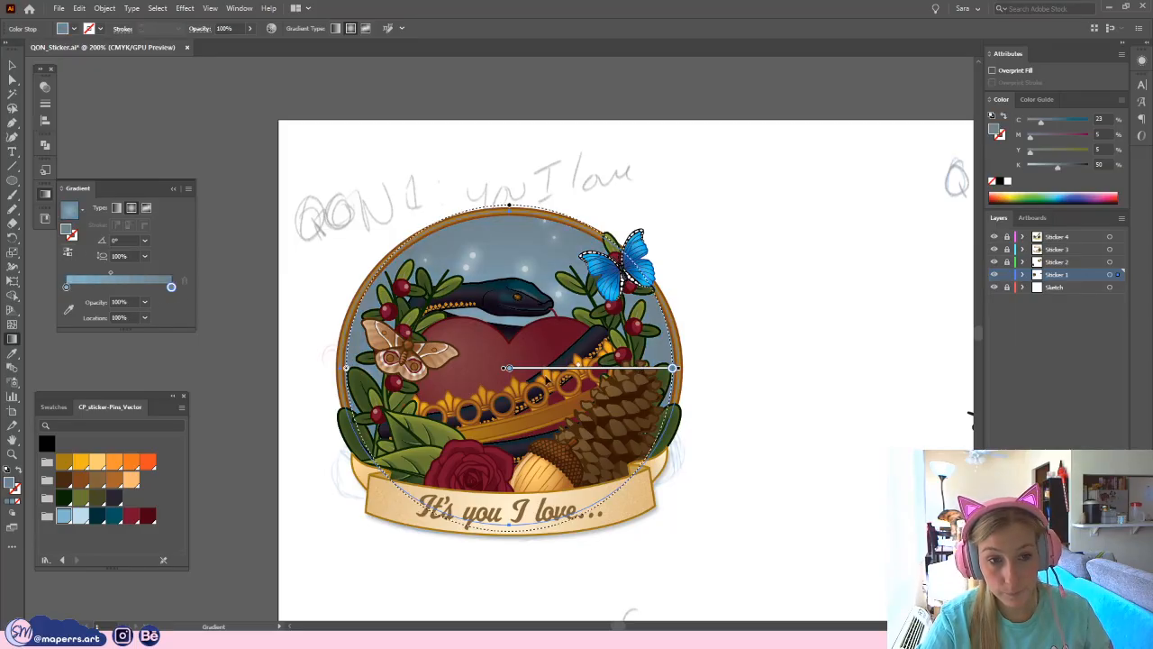
{"action": "left_click_drag", "start_coordinate": [82, 519], "coordinate": [66, 288]}
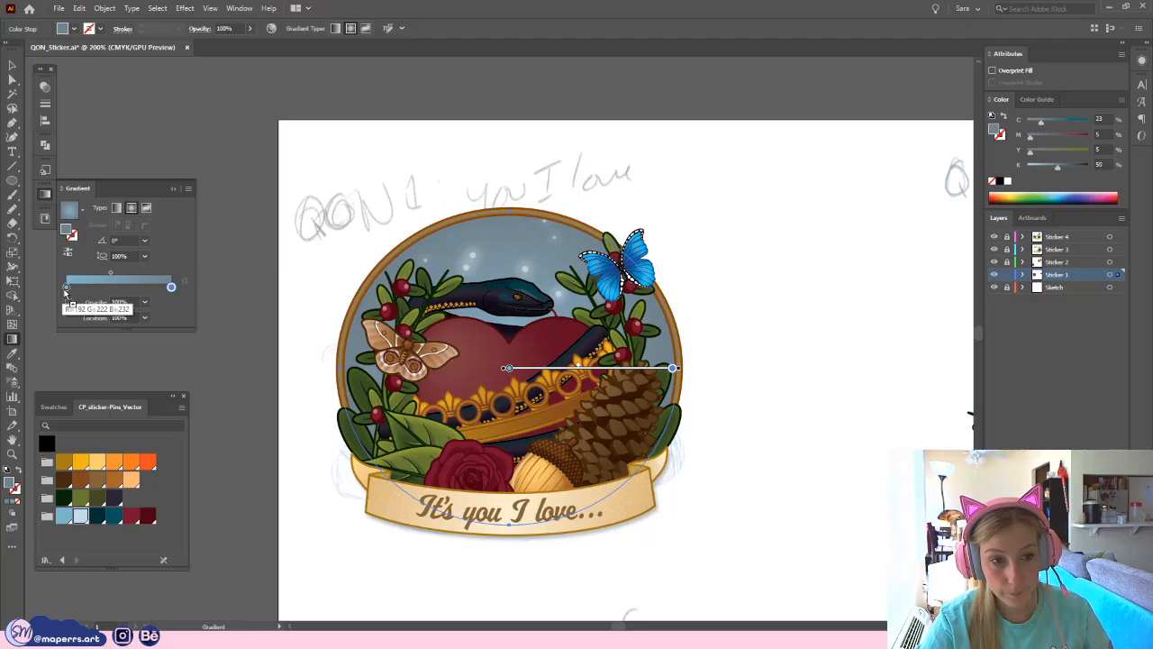
{"action": "left_click_drag", "start_coordinate": [601, 368], "coordinate": [652, 368]}
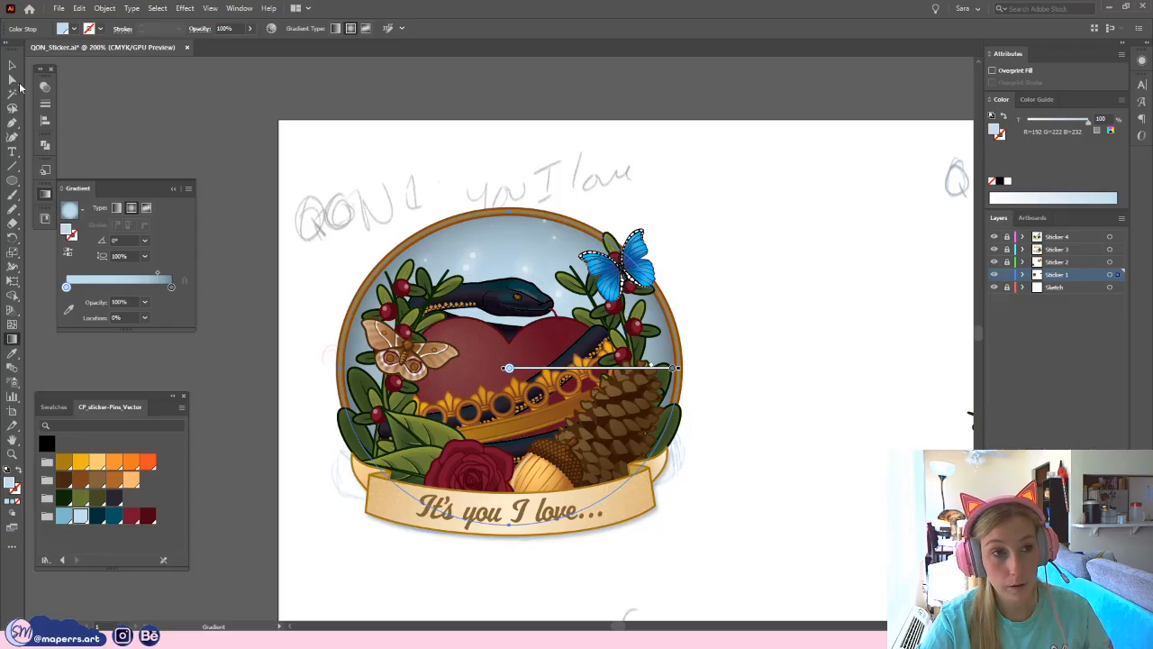
{"action": "left_click", "coordinate": [14, 81]}
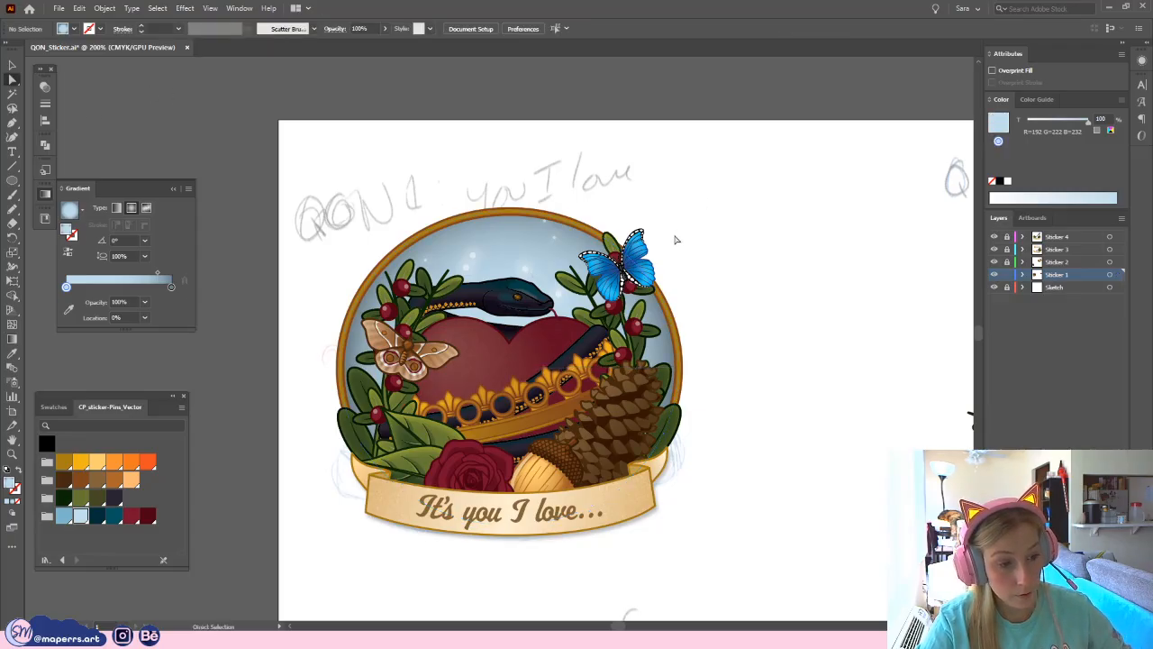
- Move the background ellipse's inner gradient stop outward to about 17.6% location, deselect it and put away the gradient settings
{"action": "left_click", "coordinate": [510, 245]}
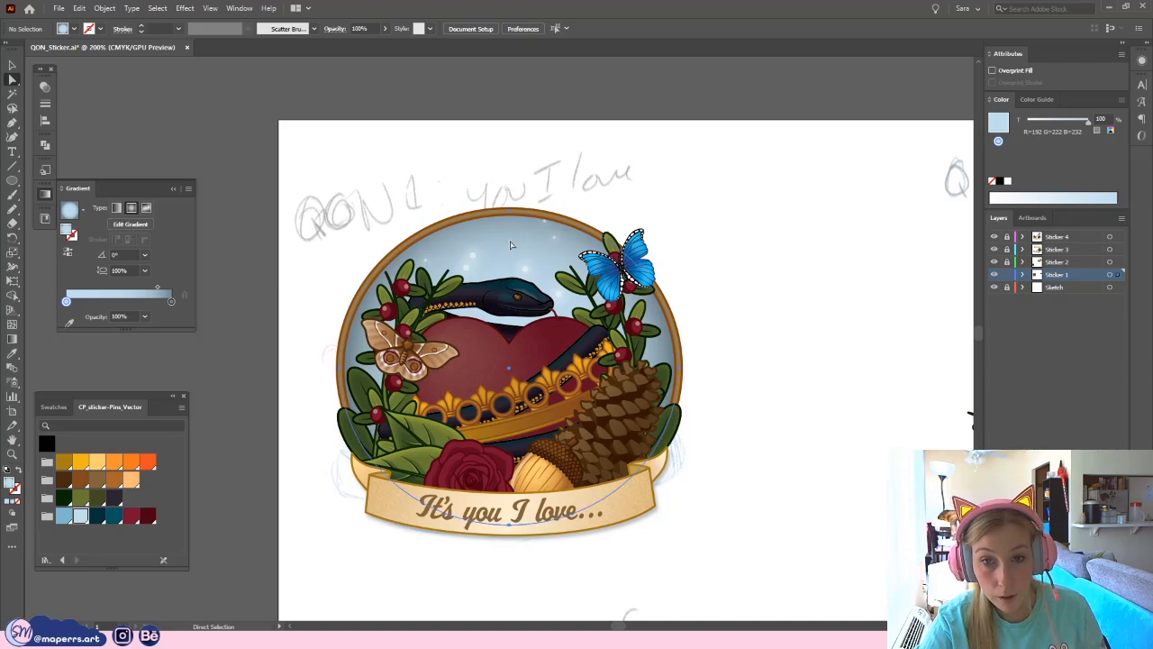
{"action": "left_click", "coordinate": [11, 339]}
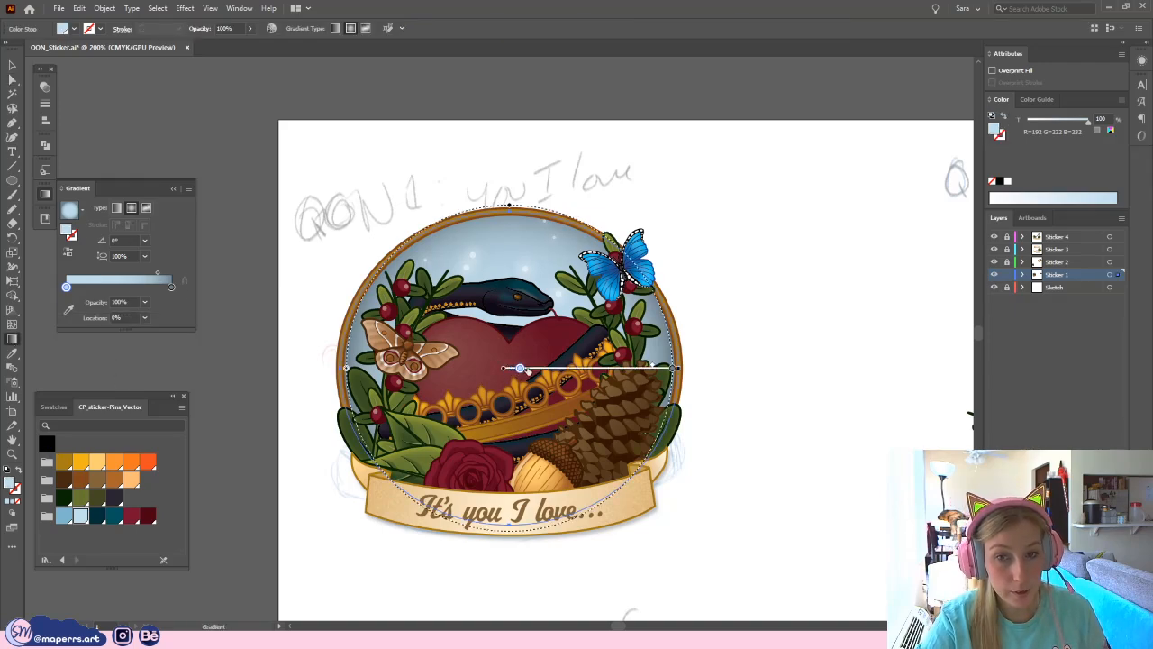
{"action": "left_click_drag", "start_coordinate": [530, 368], "coordinate": [538, 369]}
{"action": "left_click", "coordinate": [13, 80]}
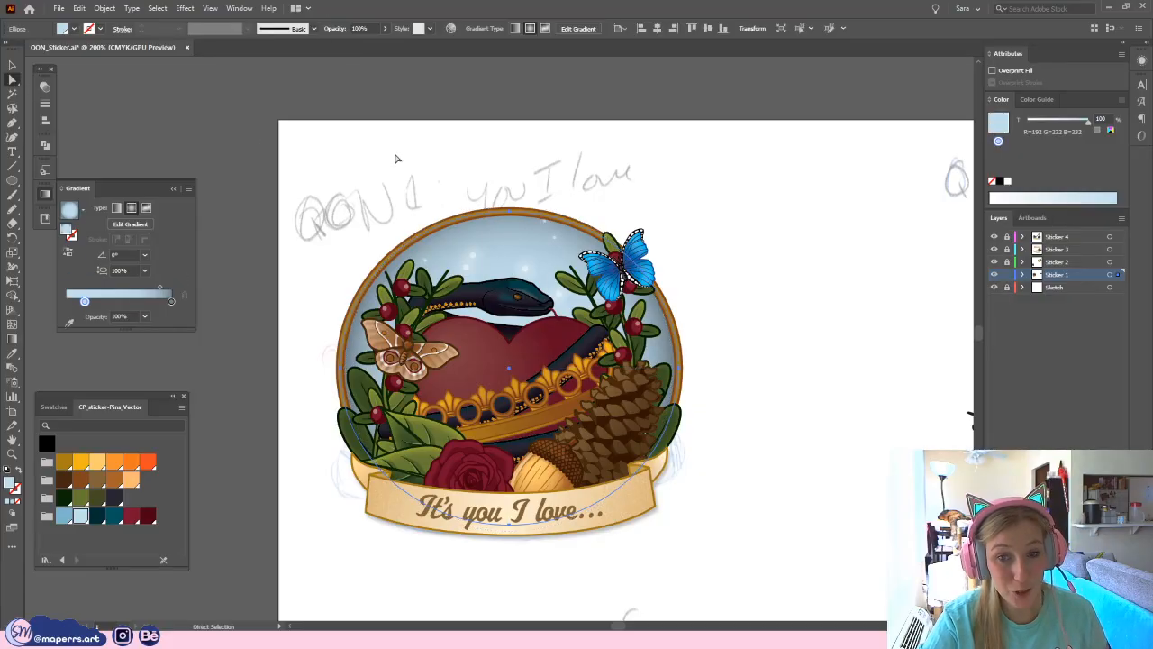
{"action": "left_click", "coordinate": [538, 149]}
{"action": "key", "text": "ctrl+minus"}
{"action": "key", "text": "ctrl+minus"}
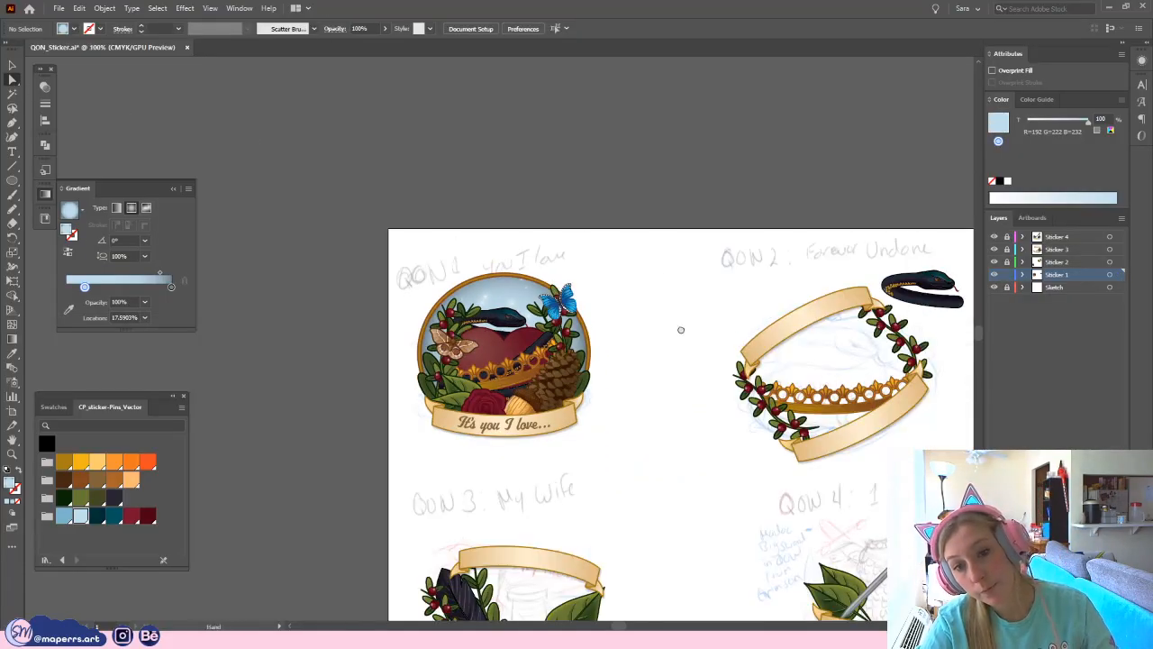
{"action": "left_click_drag", "start_coordinate": [680, 328], "coordinate": [646, 294]}
{"action": "left_click", "coordinate": [173, 189]}
- Reduce the star-brushed path's stroke weight to 0.25 pt in the first sticker and deselect it
{"action": "key", "text": "ctrl+plus"}
{"action": "key", "text": "ctrl+plus"}
{"action": "key", "text": "ctrl+plus"}
{"action": "left_click_drag", "start_coordinate": [721, 240], "coordinate": [780, 348]}
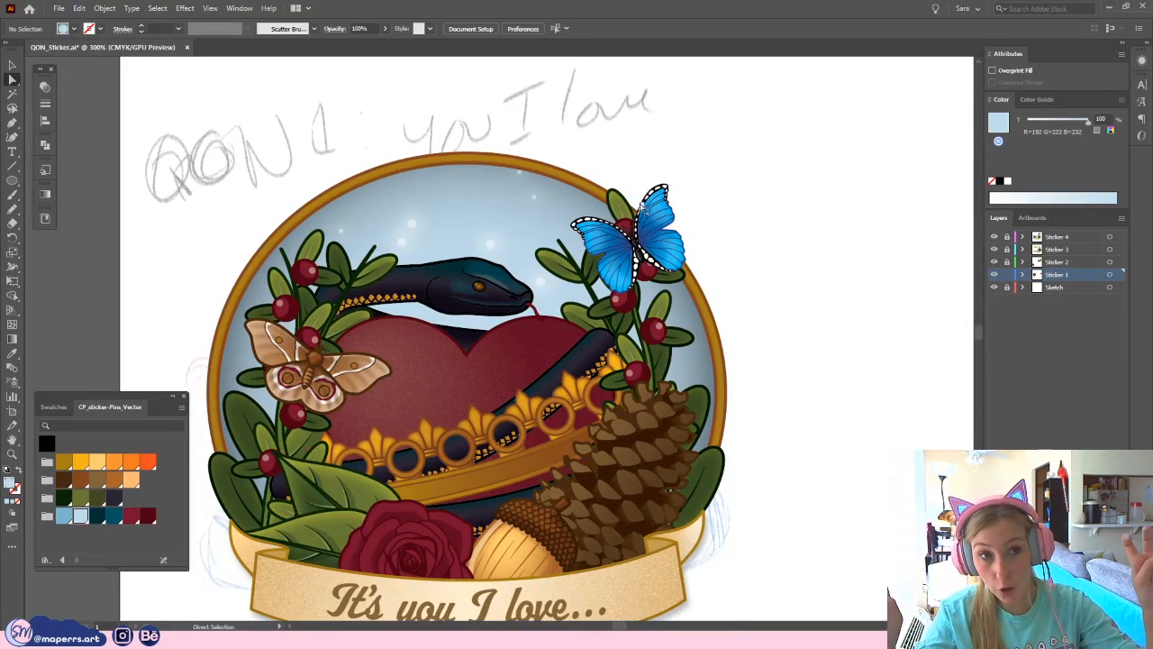
{"action": "left_click", "coordinate": [411, 229]}
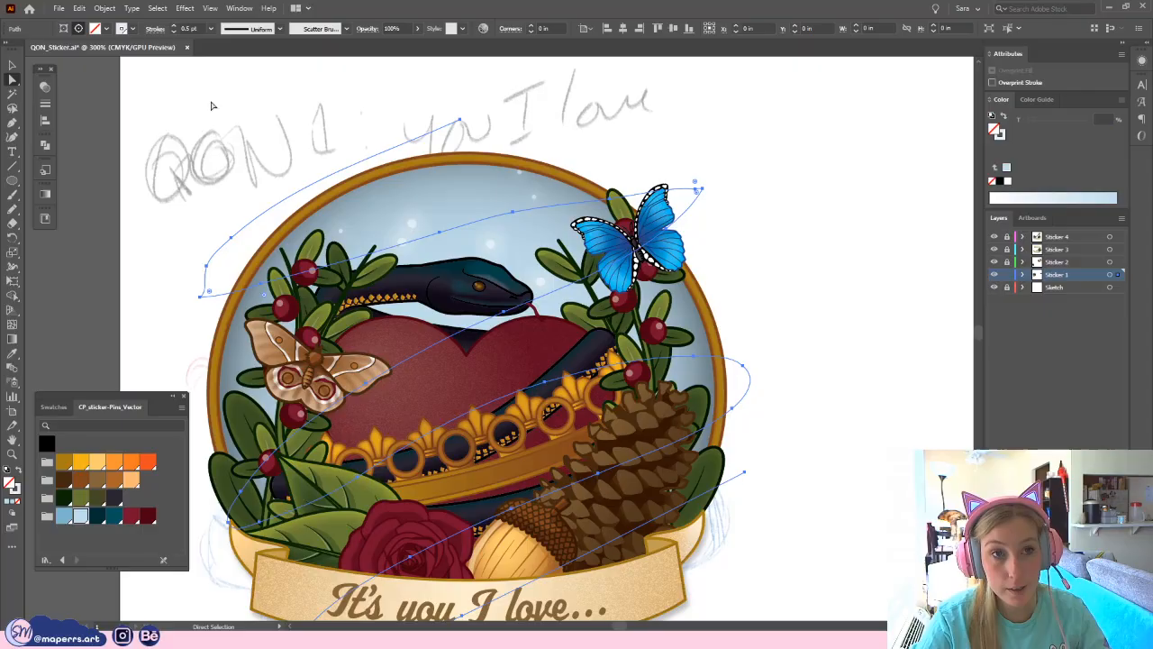
{"action": "left_click", "coordinate": [211, 28]}
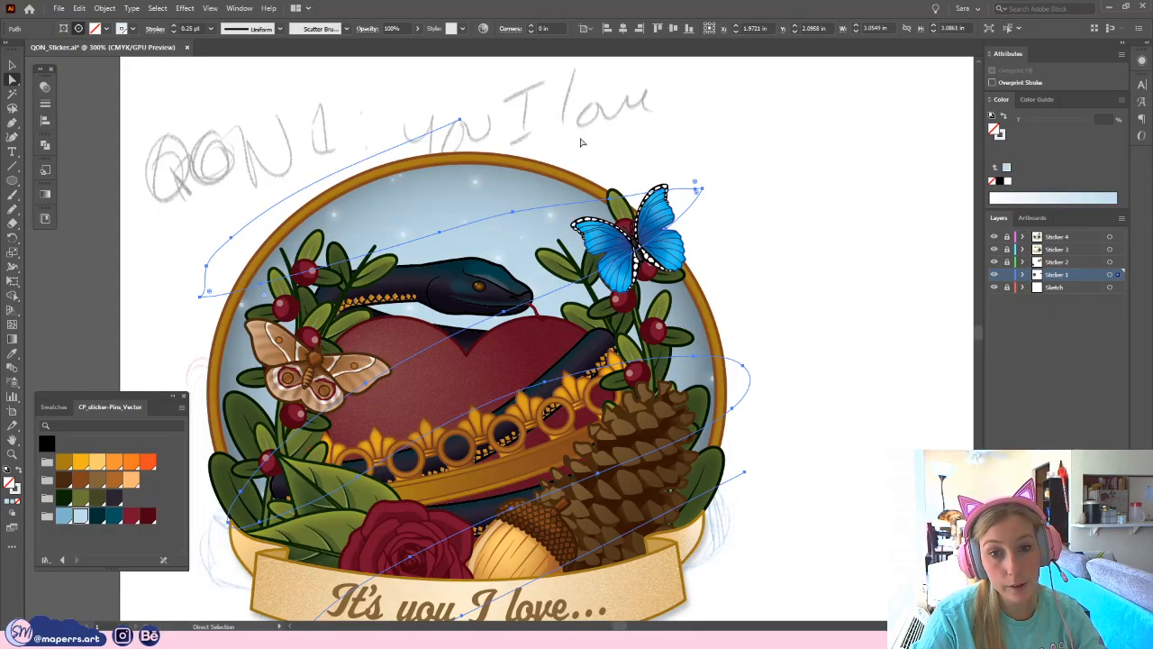
{"action": "left_click", "coordinate": [782, 205]}
- Review the first sticker at several magnifications and compare it with the artwork and sketches of the other three stickers
{"action": "key", "text": "ctrl+minus"}
{"action": "key", "text": "ctrl+minus"}
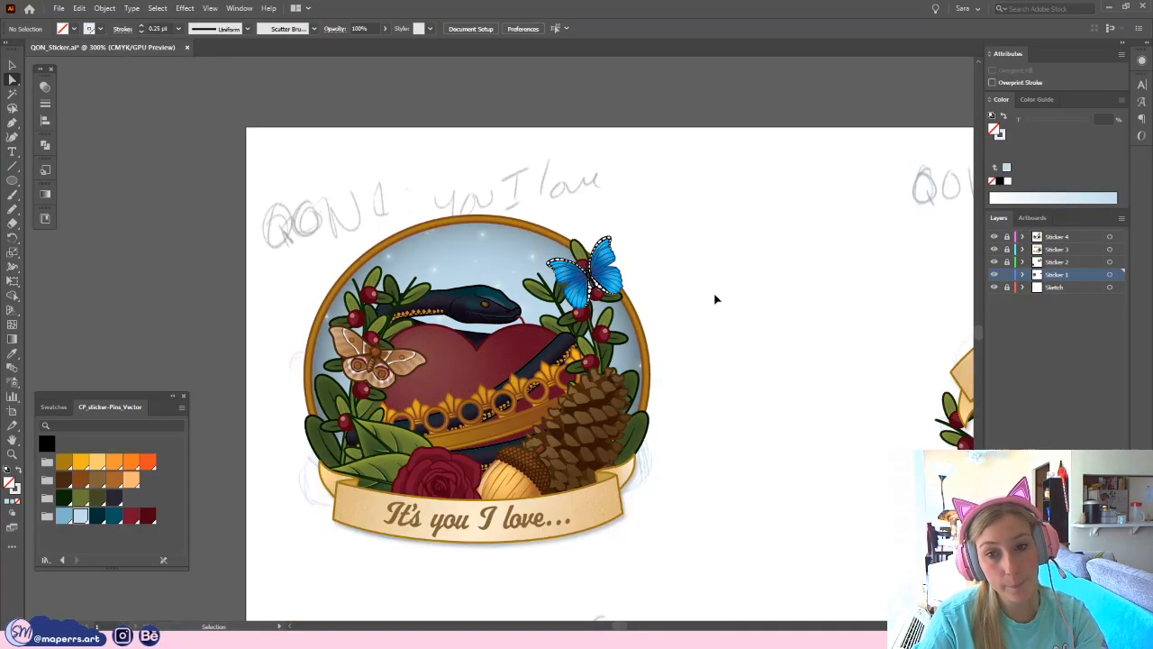
{"action": "left_click_drag", "start_coordinate": [684, 336], "coordinate": [666, 293]}
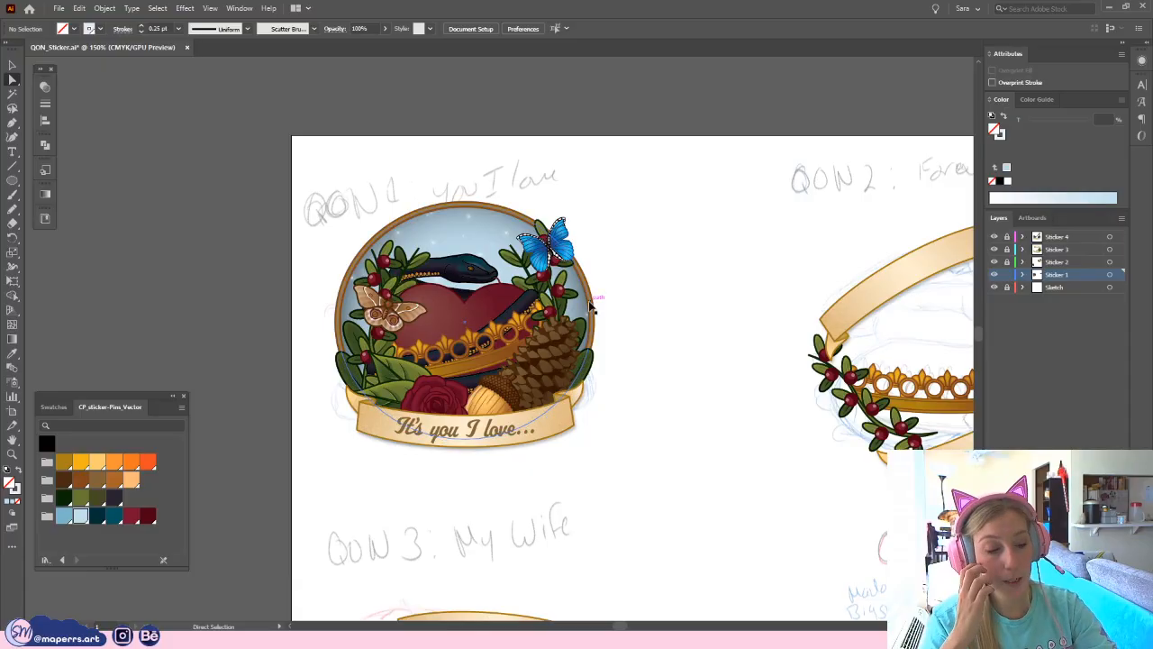
{"action": "key", "text": "ctrl+plus"}
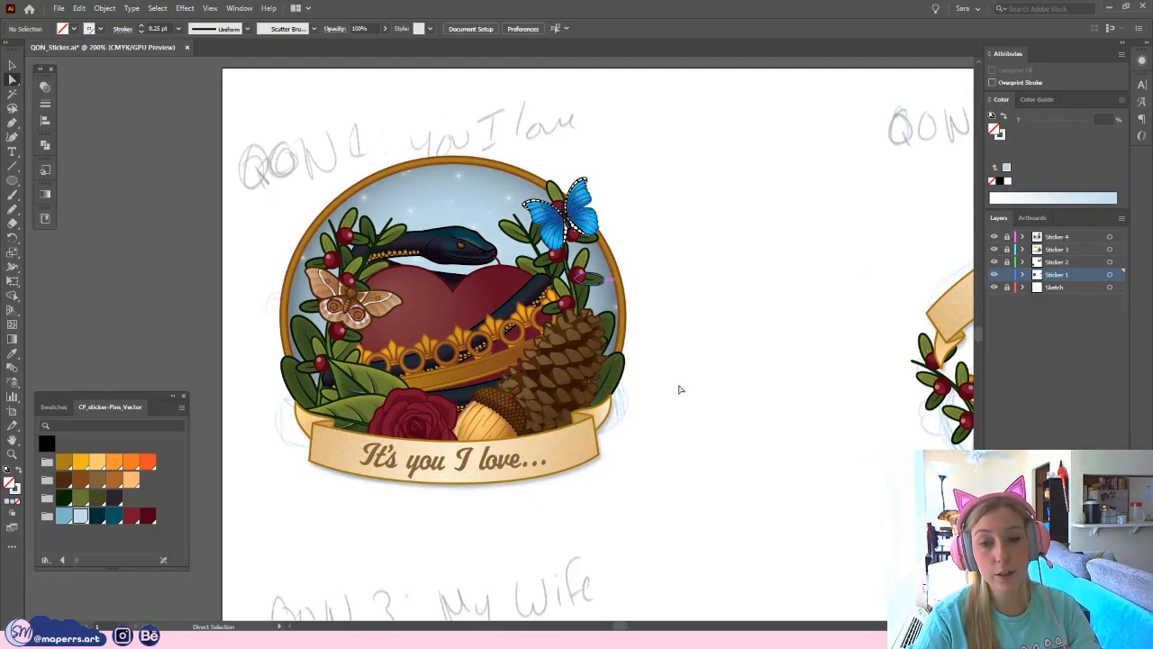
{"action": "key", "text": "ctrl+minus"}
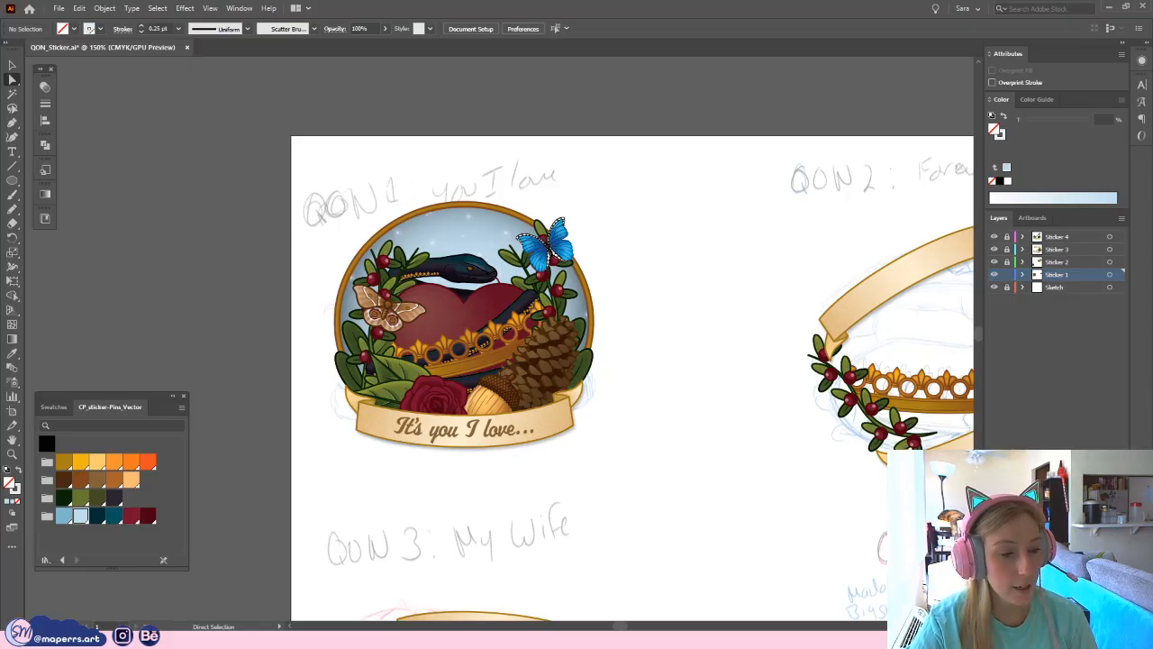
{"action": "key", "text": "ctrl+minus"}
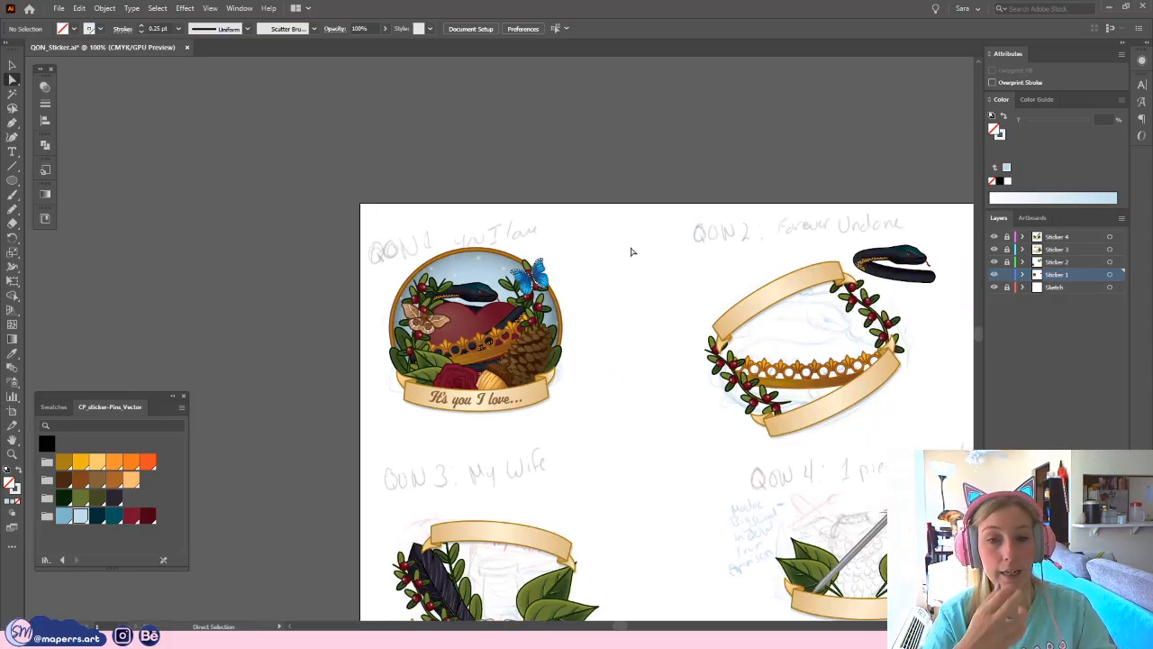
{"action": "left_click_drag", "start_coordinate": [659, 339], "coordinate": [463, 301]}
{"action": "scroll", "coordinate": [436, 345], "scroll_direction": "down", "scroll_amount": 3}
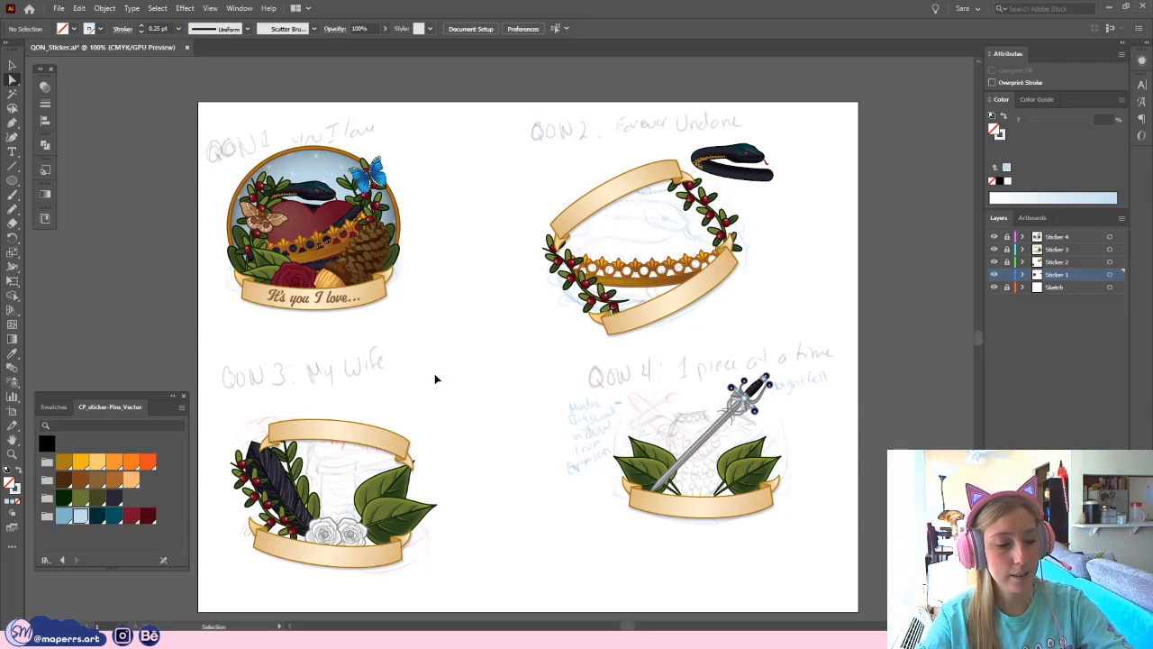
{"action": "key", "text": "ctrl+plus"}
{"action": "left_click_drag", "start_coordinate": [404, 353], "coordinate": [547, 379]}
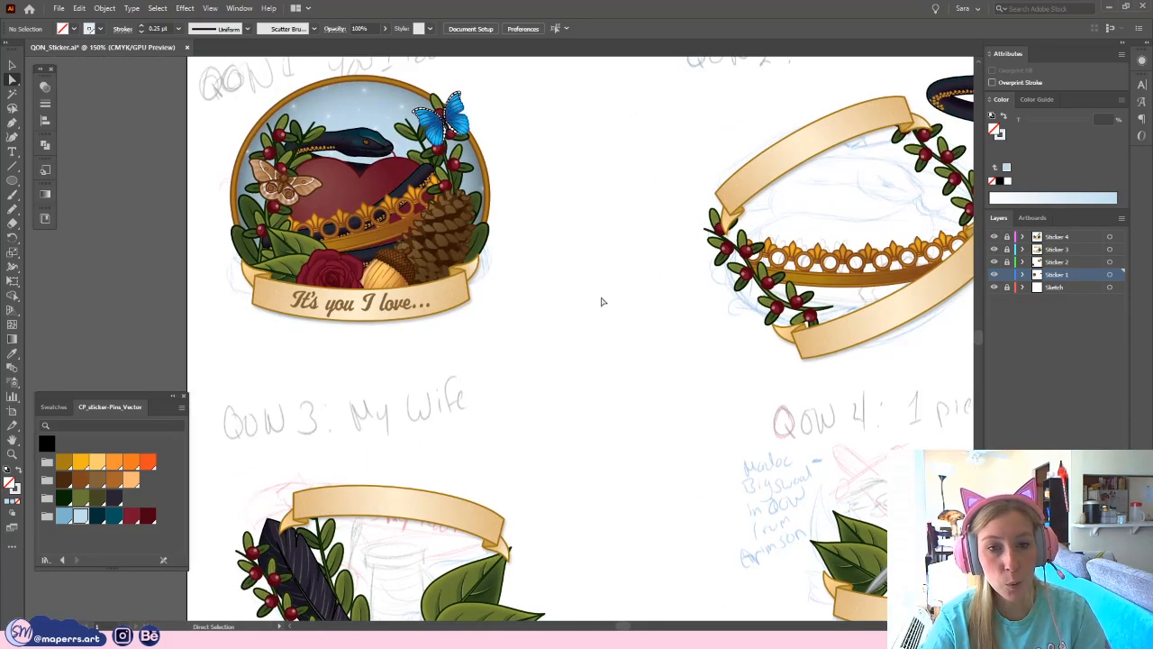
{"action": "left_click_drag", "start_coordinate": [564, 268], "coordinate": [595, 302]}
{"action": "left_click_drag", "start_coordinate": [568, 569], "coordinate": [557, 290]}
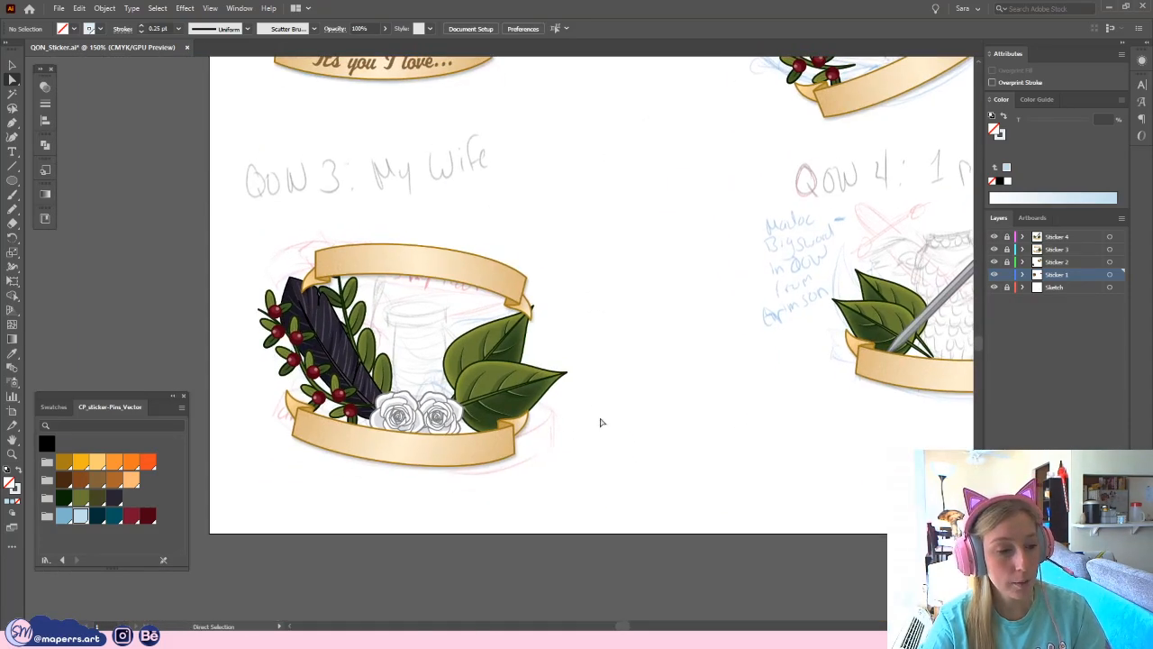
{"action": "left_click_drag", "start_coordinate": [652, 247], "coordinate": [600, 301]}
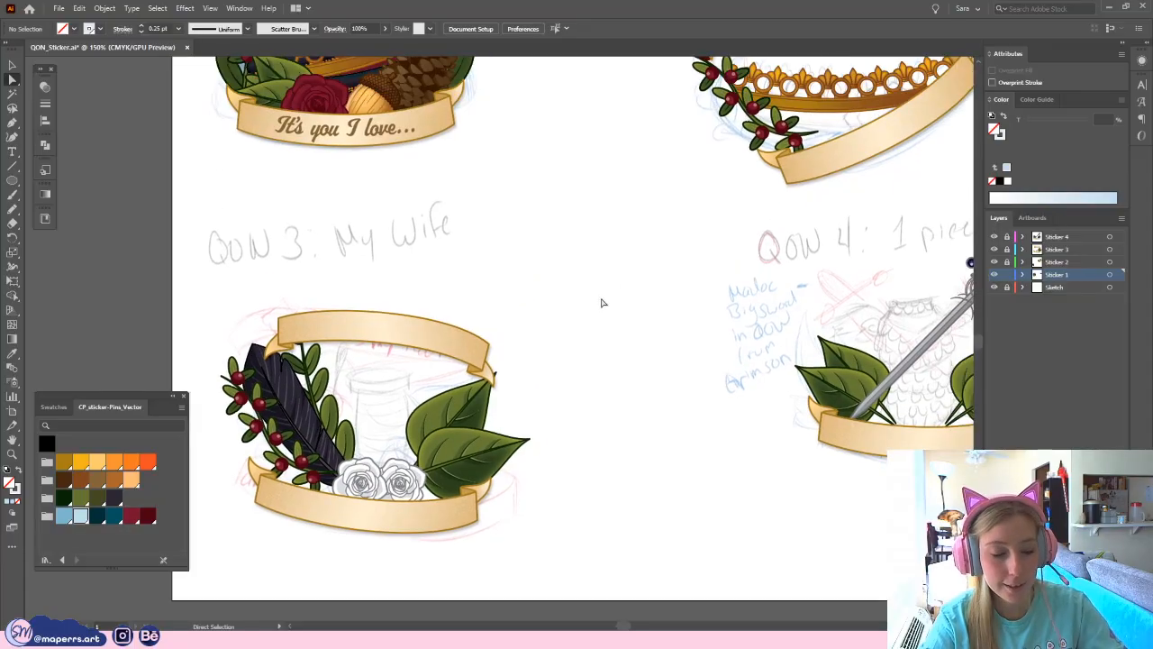
{"action": "key", "text": "ctrl+minus"}
{"action": "left_click_drag", "start_coordinate": [719, 258], "coordinate": [610, 289]}
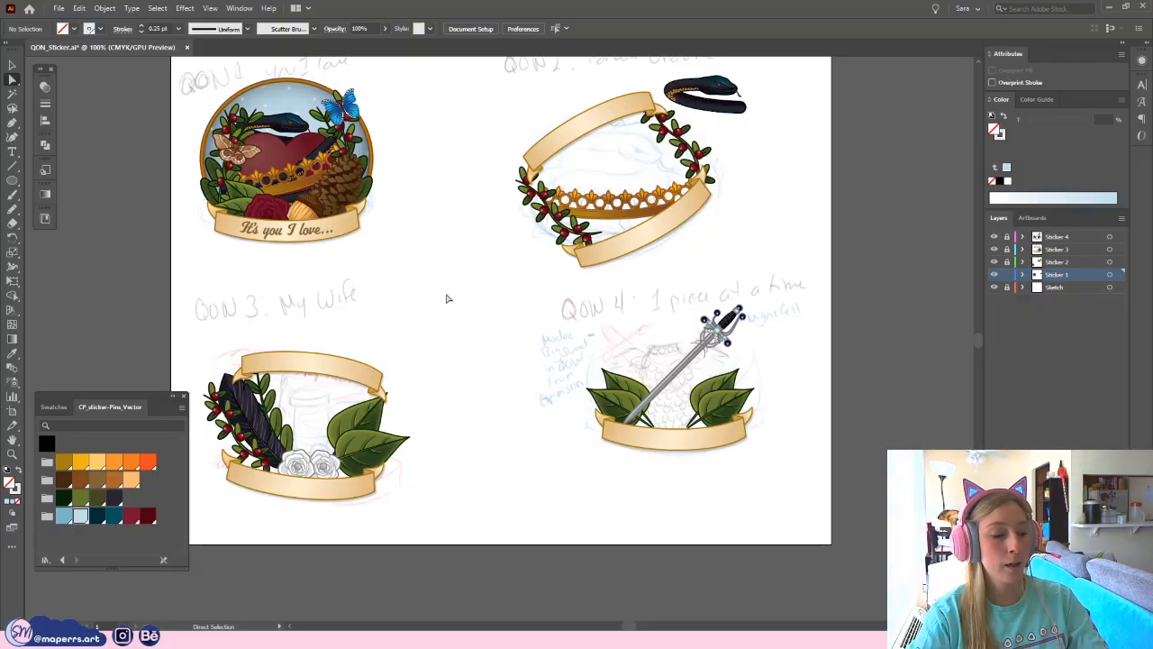
- Save the sticker document with all four stickers in view
{"action": "key", "text": "v"}
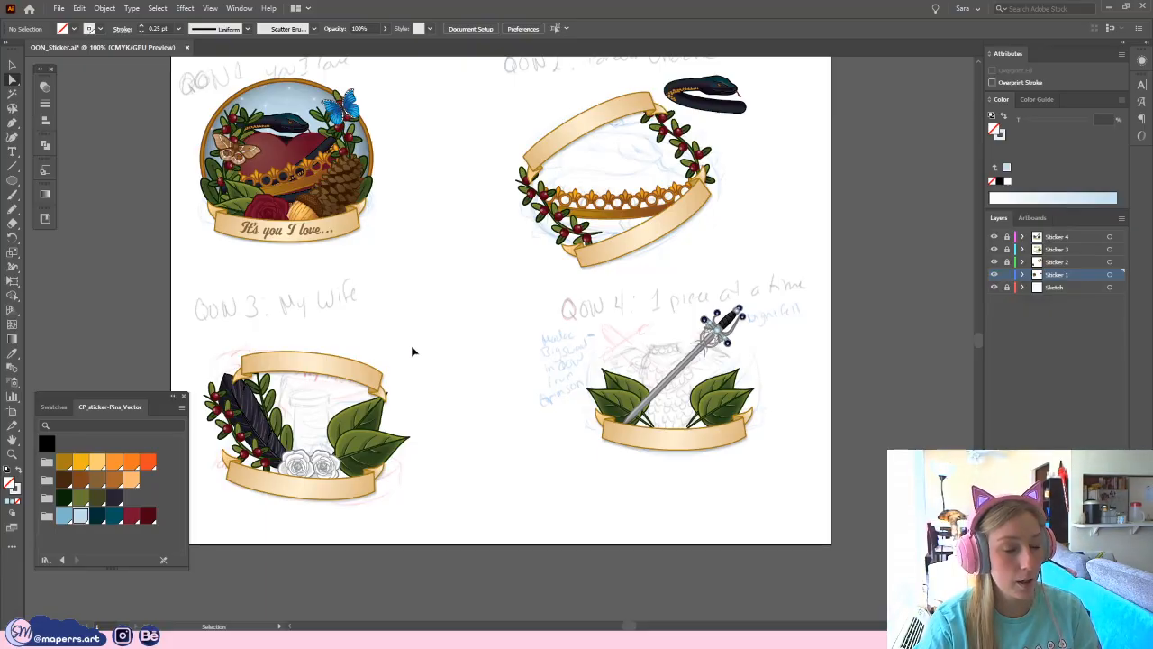
{"action": "scroll", "coordinate": [465, 345], "scroll_direction": "up", "scroll_amount": 1}
{"action": "key", "text": "ctrl+s"}
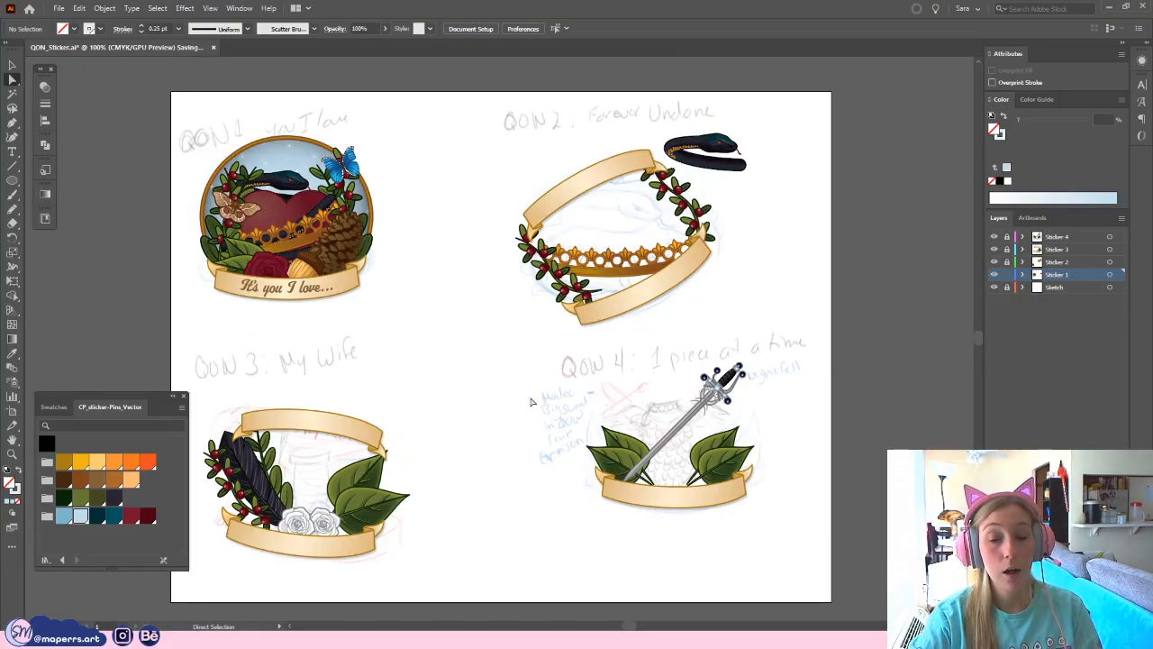